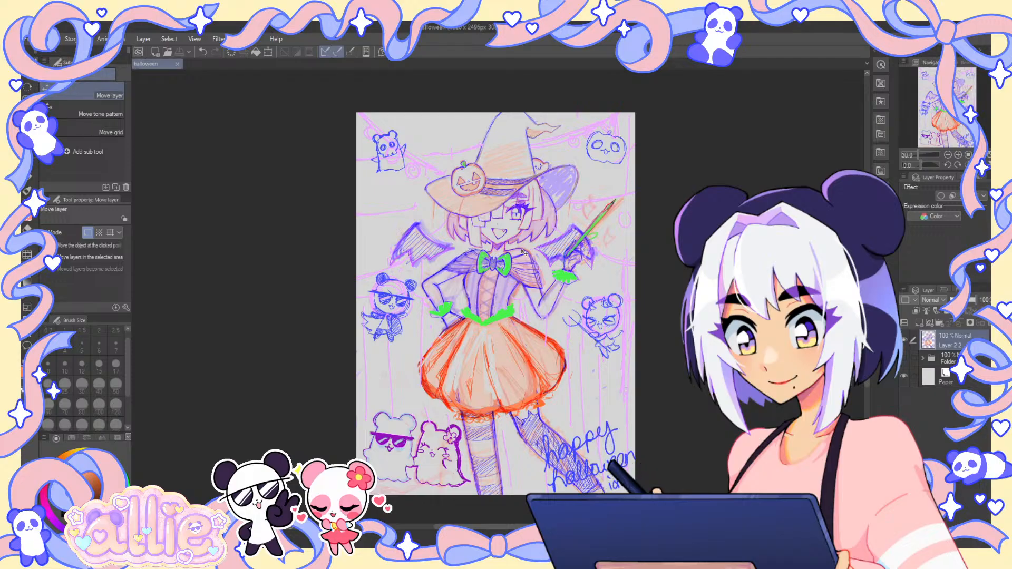
- Lower the Halloween sketch layer's opacity to 24% so it serves as a faint guide for the line art
scroll(524, 252, "up", 2)
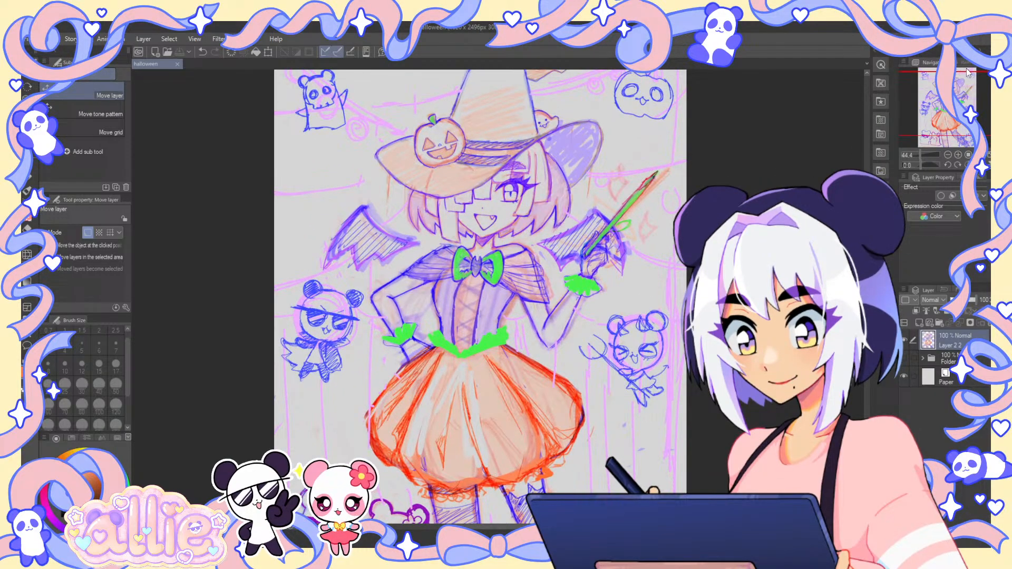
left_click_drag(957, 89, 955, 88)
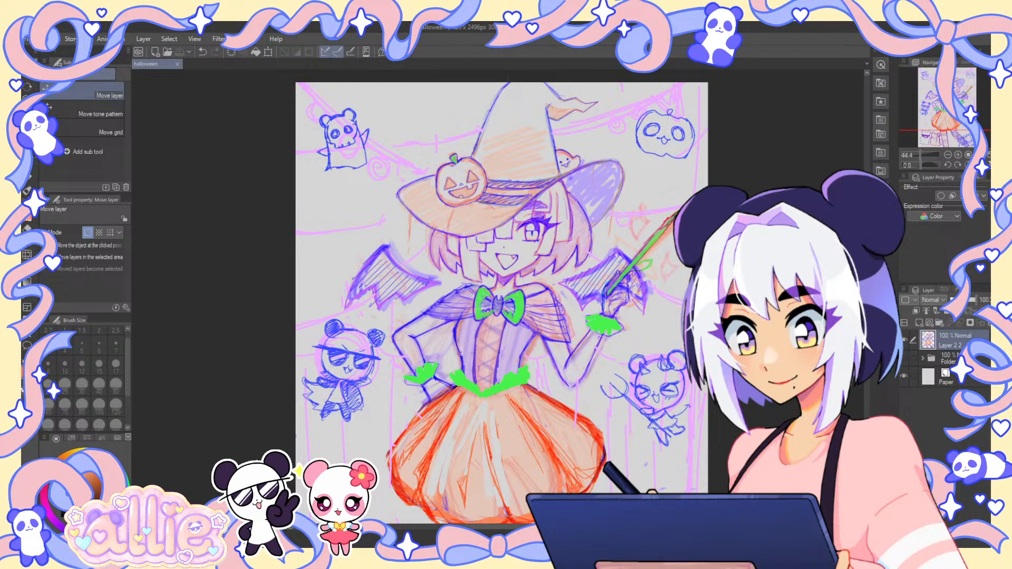
scroll(499, 297, "up", 1)
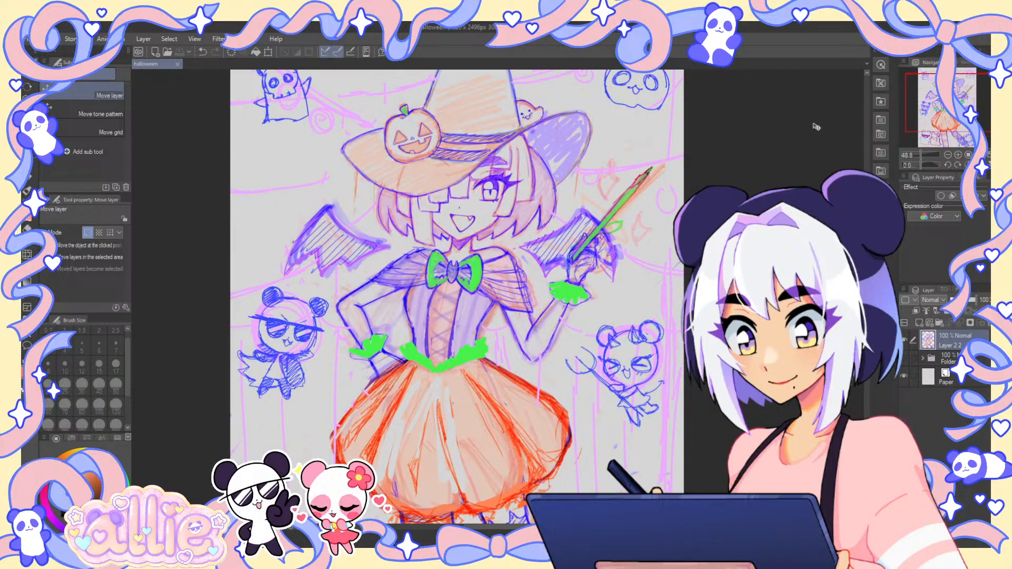
left_click_drag(408, 113, 407, 170)
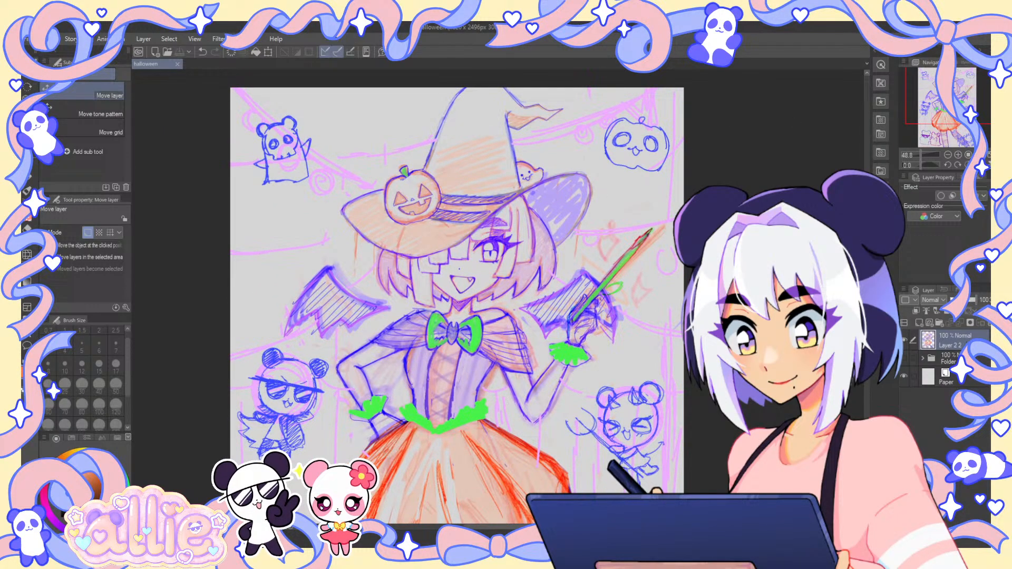
left_click_drag(968, 300, 961, 301)
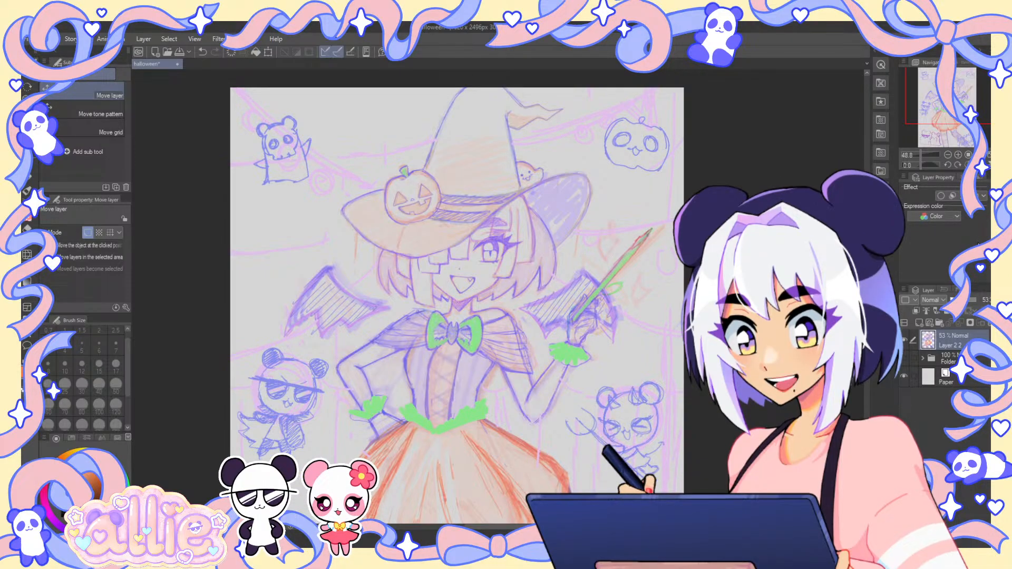
left_click(956, 300)
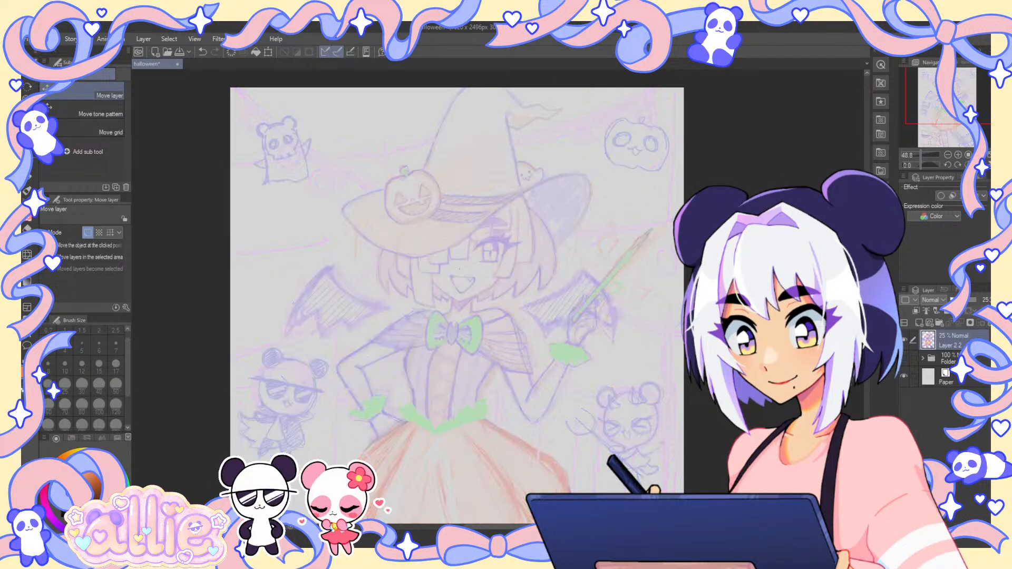
left_click_drag(948, 134, 956, 101)
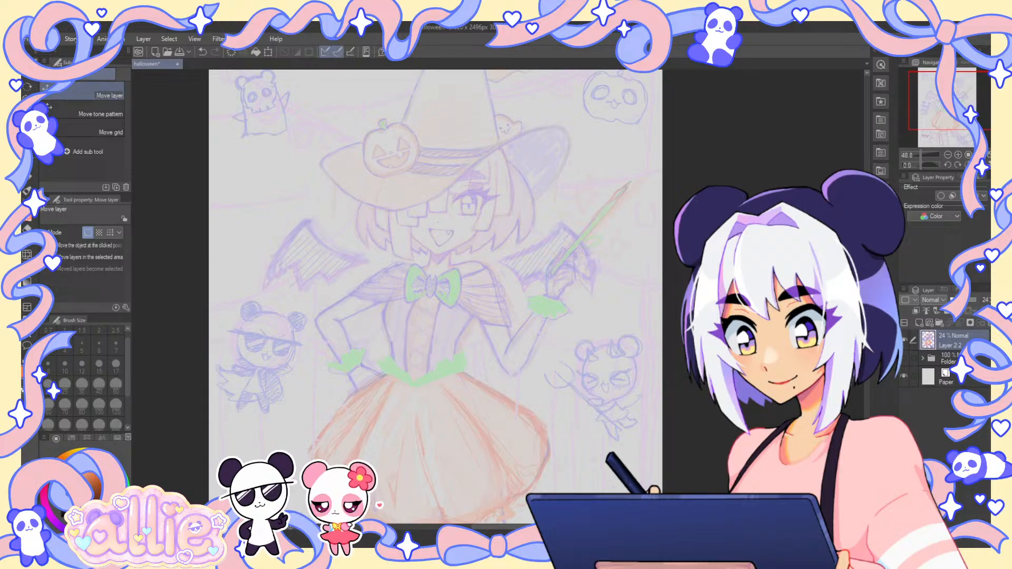
- Create a vector layer above the sketch layer and choose the サクペン pen at brush size 12
left_click(935, 323)
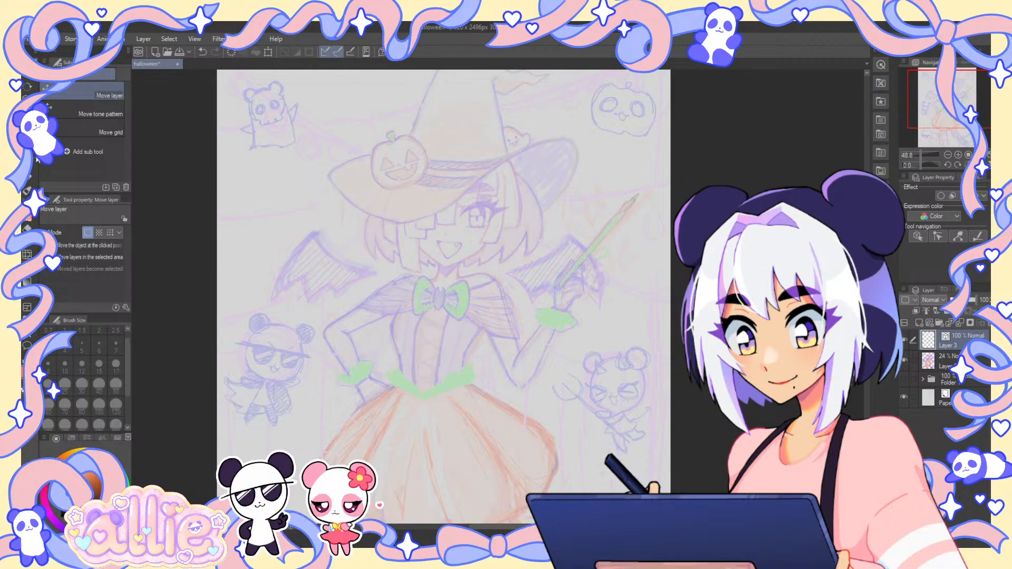
key("p")
key("p")
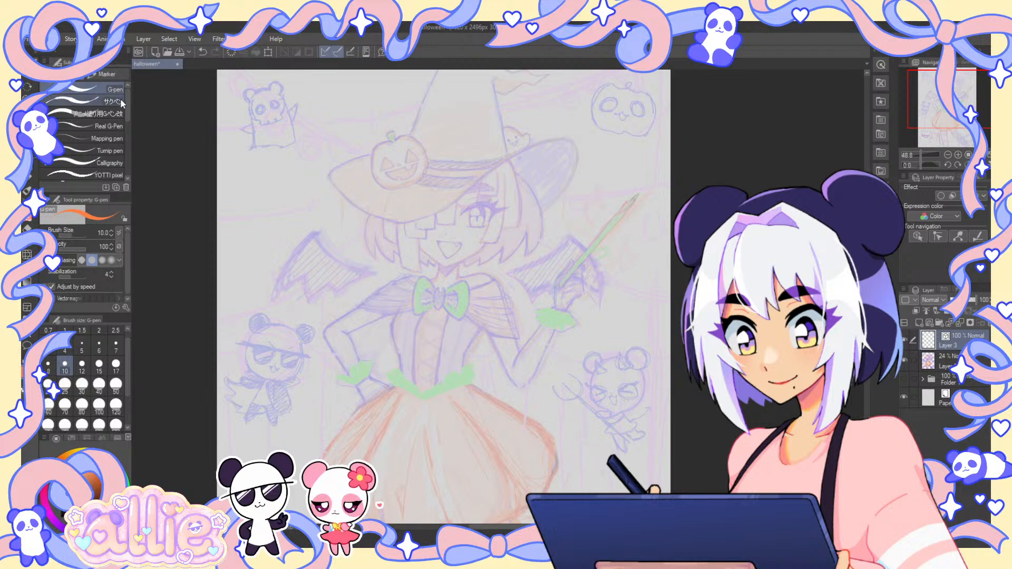
left_click(82, 363)
mouse_move(449, 210)
left_mouse_down()
mouse_move(585, 364)
mouse_move(403, 152)
mouse_move(504, 330)
left_mouse_up()
key("ctrl+z")
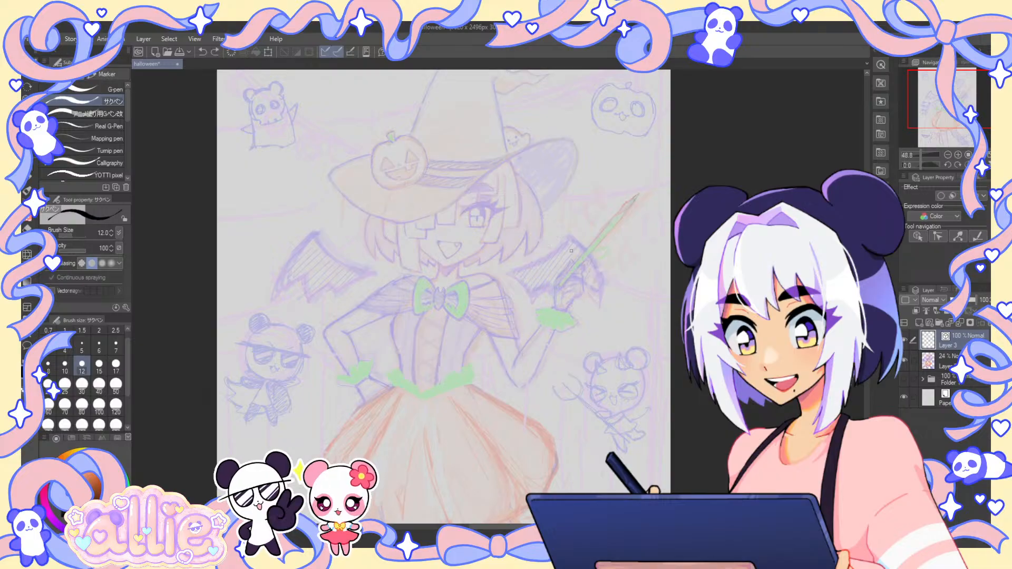
- Set the サクペン pen's brush size to 8 for inking the witch's face
mouse_move(578, 299)
left_mouse_down()
mouse_move(599, 301)
mouse_move(595, 323)
left_mouse_up()
key("r")
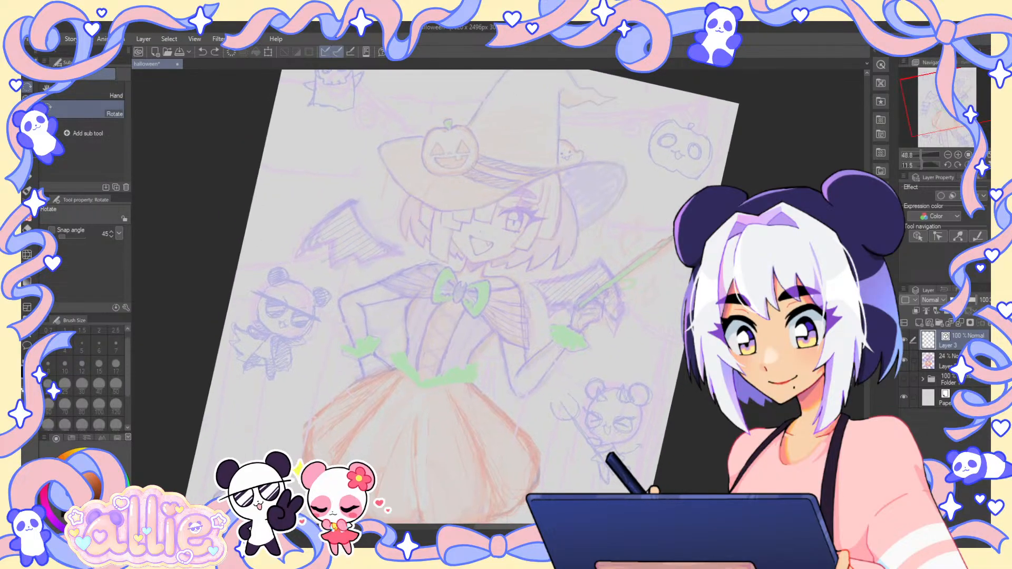
key("p")
scroll(511, 228, "up", 4)
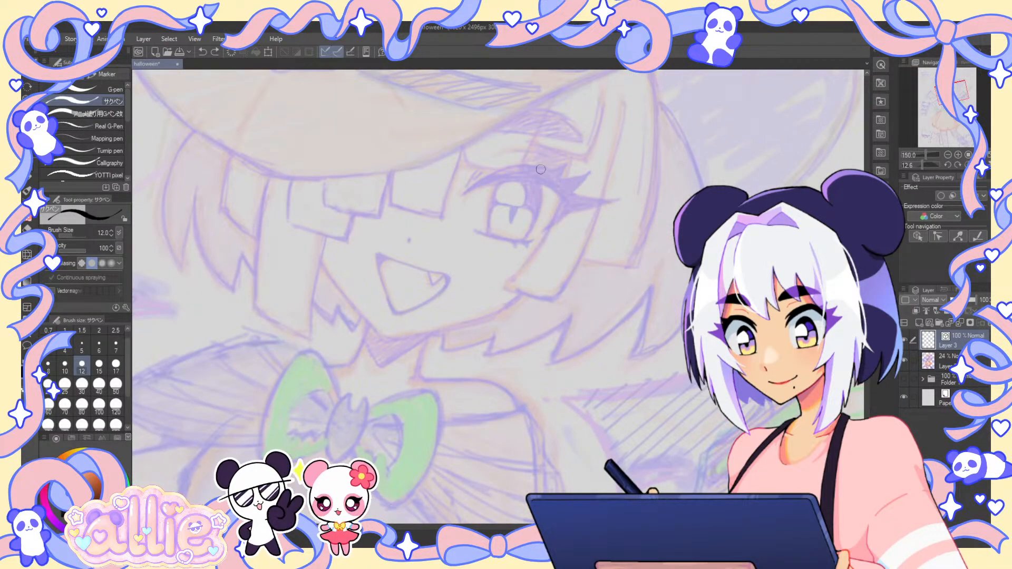
left_click(48, 367)
scroll(328, 258, "up", 1)
key("r")
left_click_drag(325, 254, 354, 191)
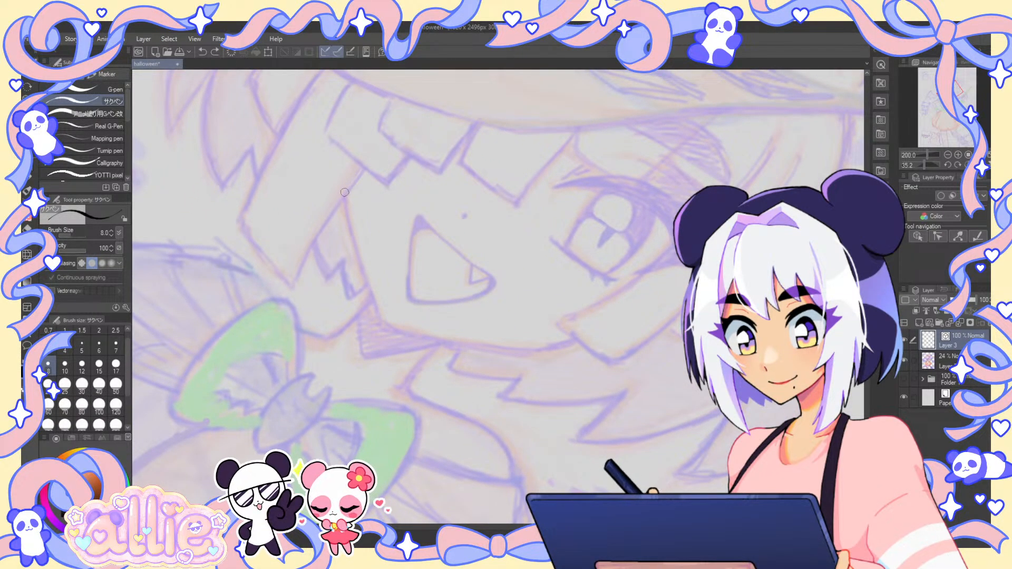
left_click_drag(346, 191, 362, 264)
key("ctrl+z")
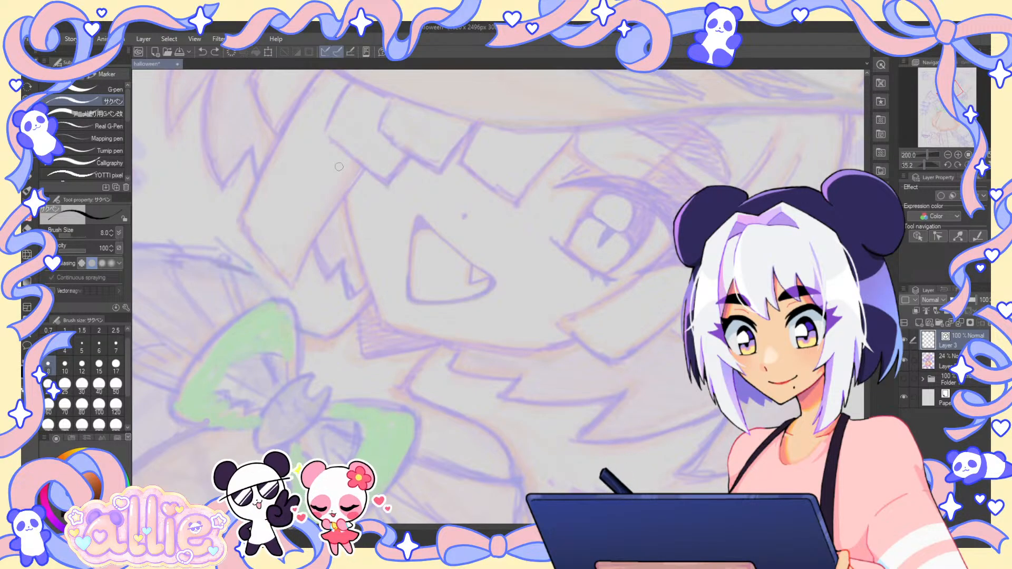
mouse_move(253, 127)
left_mouse_down()
mouse_move(327, 373)
mouse_move(281, 165)
mouse_move(343, 375)
mouse_move(316, 325)
mouse_move(344, 428)
left_mouse_up()
key("ctrl+z")
key("ctrl+z")
key("ctrl+z")
left_click_drag(275, 122, 359, 358)
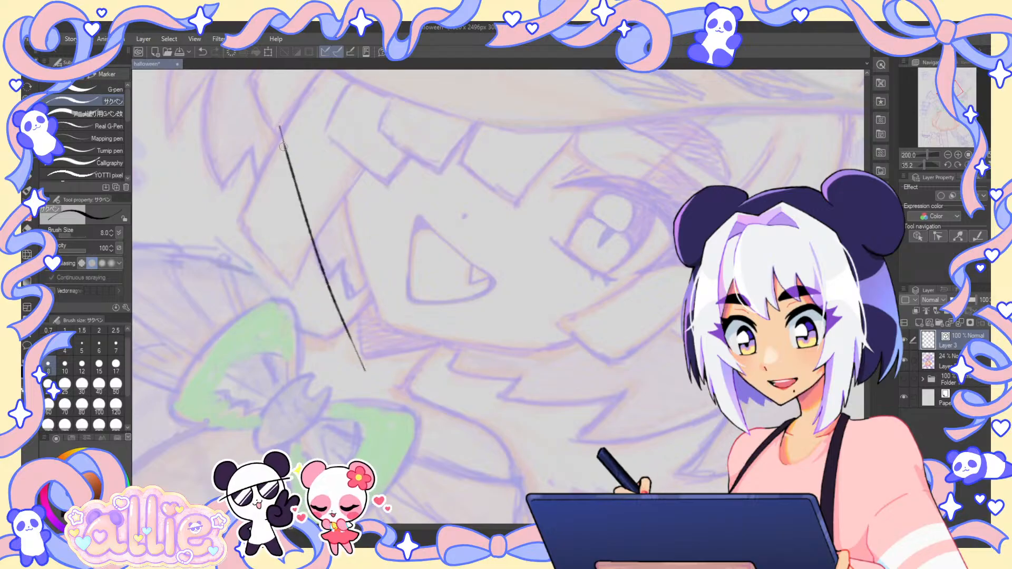
key("ctrl+z")
left_click_drag(260, 154, 343, 385)
key("ctrl+z")
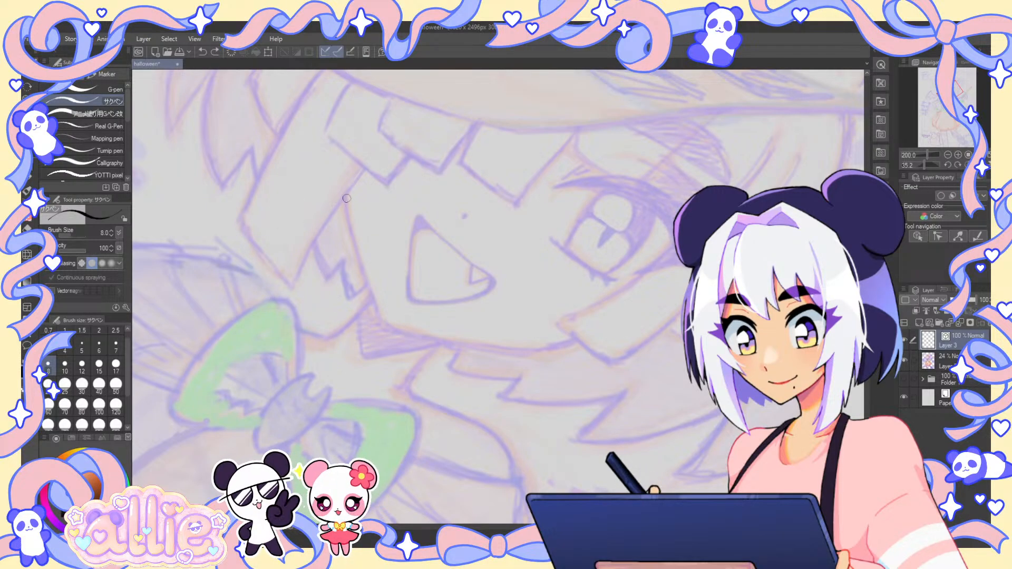
- Ink the nearly straight cheek line over the sketch, from the covered-eye side's hair down toward the chin
left_click_drag(345, 193, 369, 291)
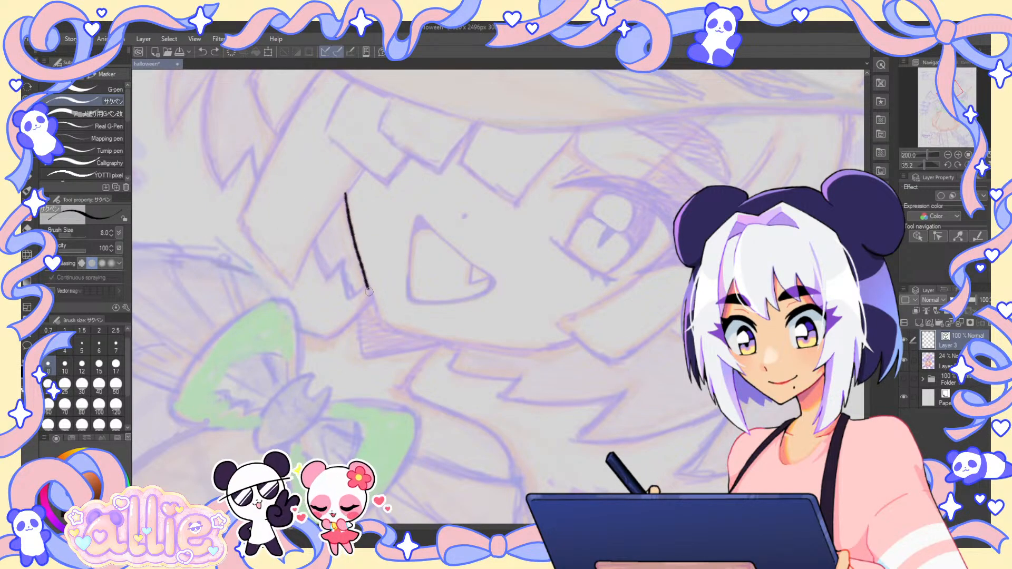
left_click_drag(345, 195, 368, 298)
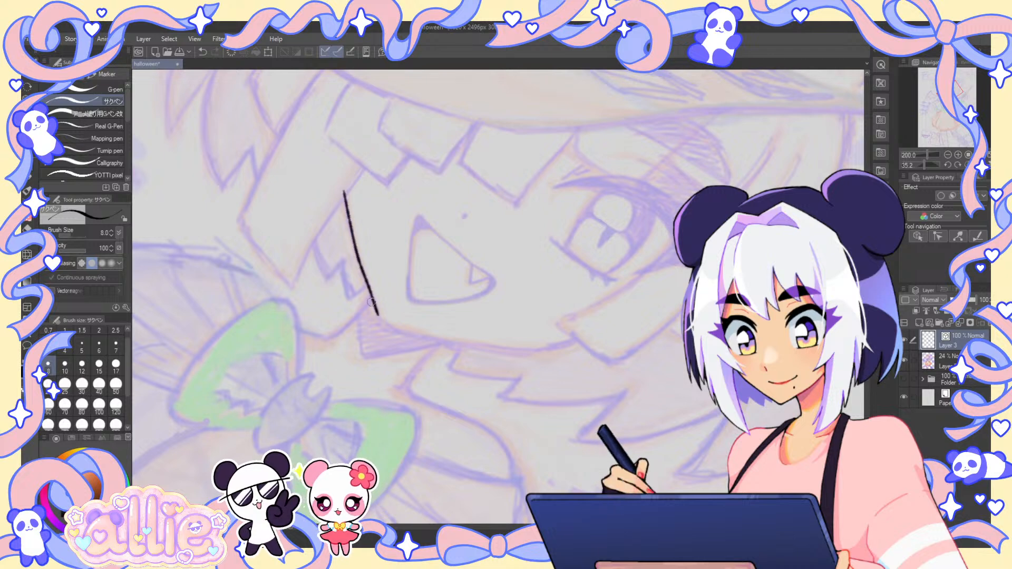
key("ctrl+z")
left_click_drag(343, 193, 381, 316)
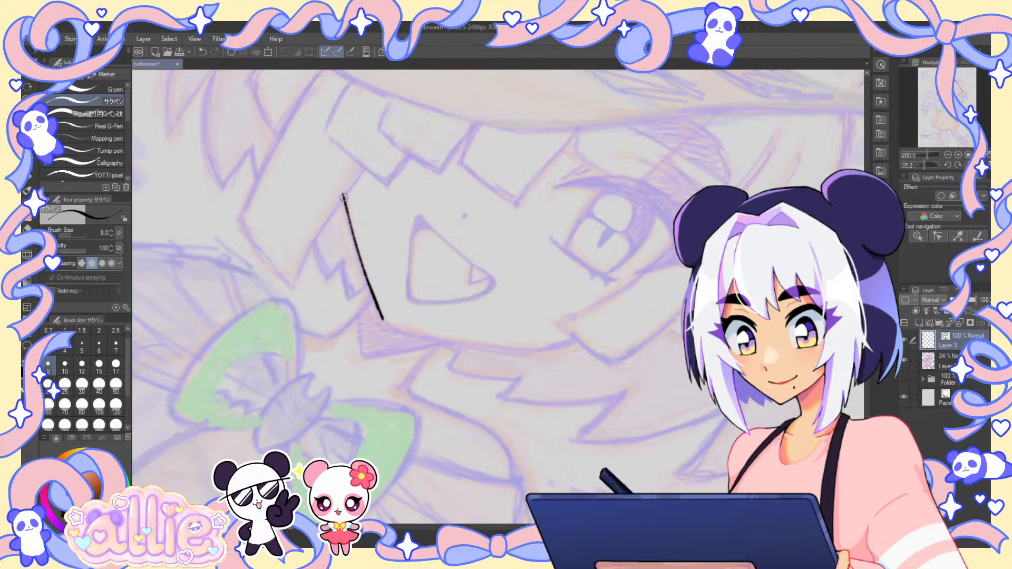
key("ctrl+z")
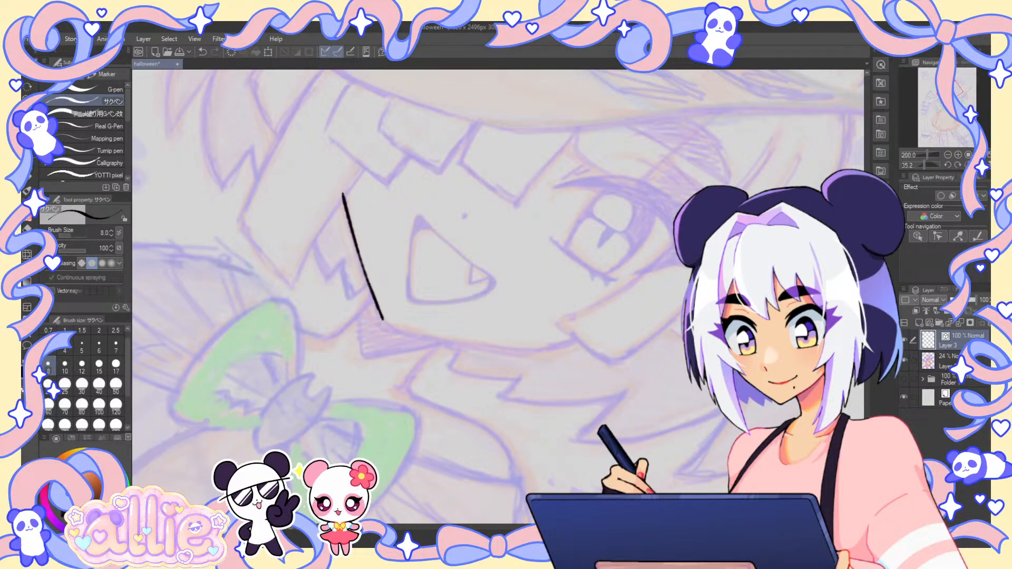
- Ink the opposite cheek and jaw as a curved line from the hair down to the chin, closing the lower face contour
key("ctrl+0")
key("shift+space")
left_click_drag(580, 263, 565, 242)
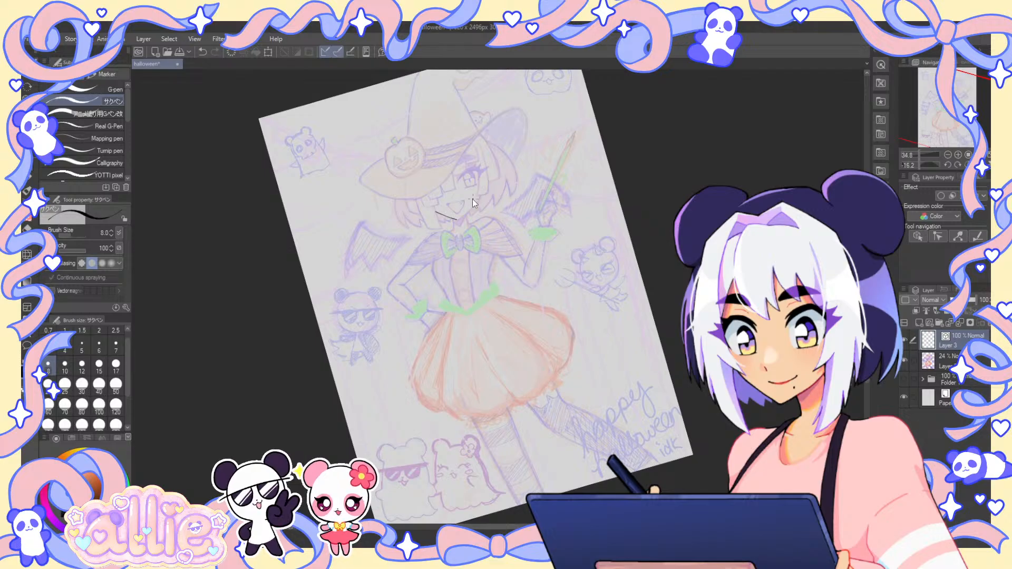
scroll(472, 198, "up", 10)
mouse_move(513, 159)
left_mouse_down()
mouse_move(479, 234)
mouse_move(574, 208)
left_mouse_up()
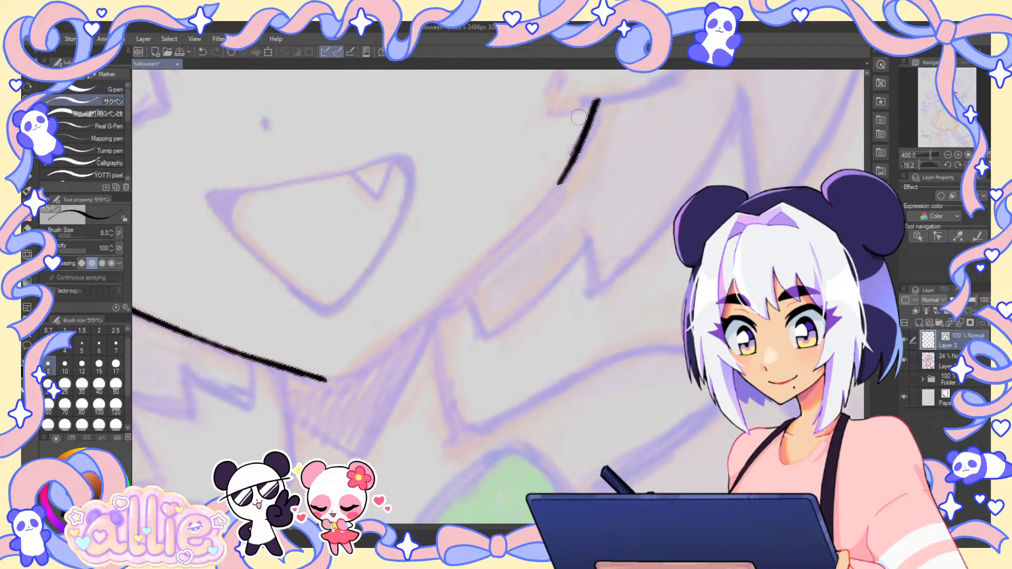
mouse_move(558, 190)
left_mouse_down()
mouse_move(634, 199)
mouse_move(655, 194)
mouse_move(683, 158)
left_mouse_up()
key("e")
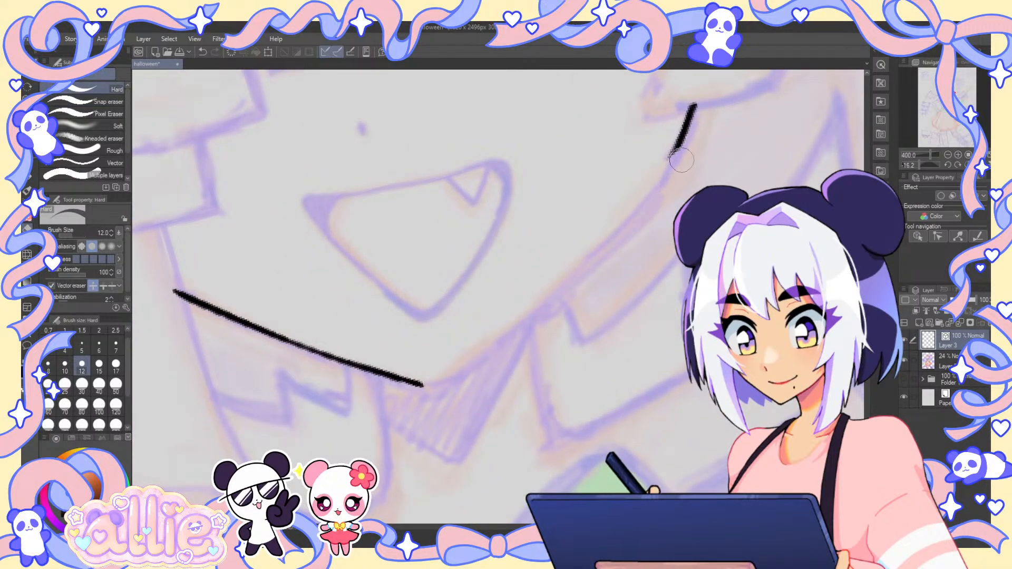
key("p")
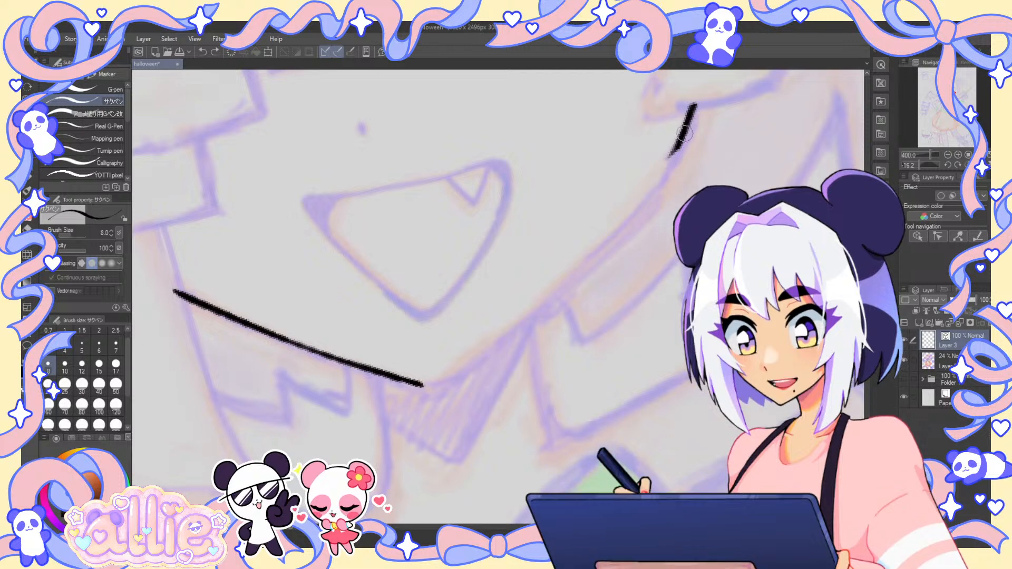
mouse_move(684, 135)
left_mouse_down()
mouse_move(616, 231)
mouse_move(504, 334)
mouse_move(652, 170)
mouse_move(652, 191)
mouse_move(610, 242)
mouse_move(431, 387)
left_mouse_up()
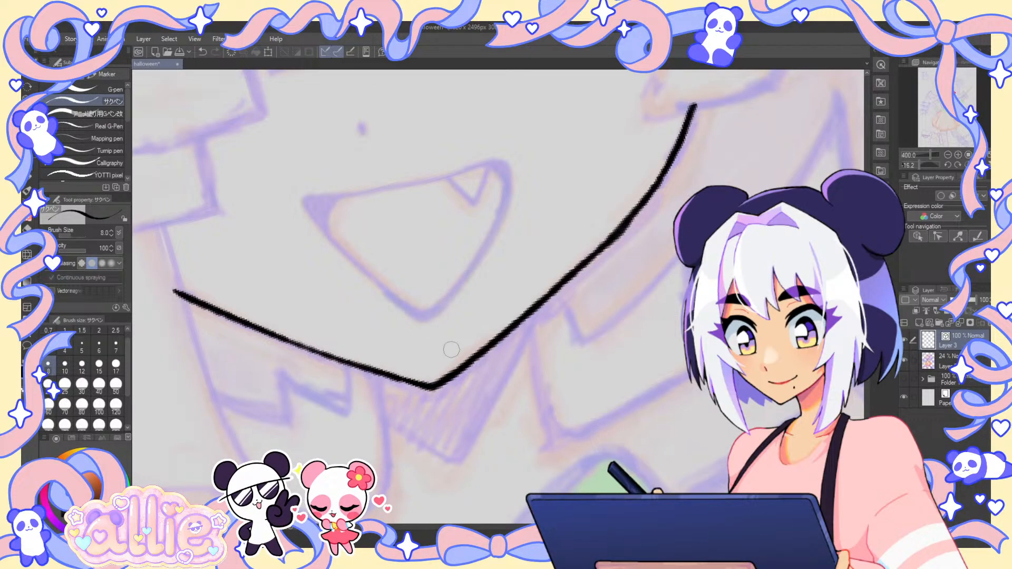
- Ink both sides of the neck from the jawline downward, thickening the lines where they meet the jaw
left_click_drag(606, 203, 627, 235)
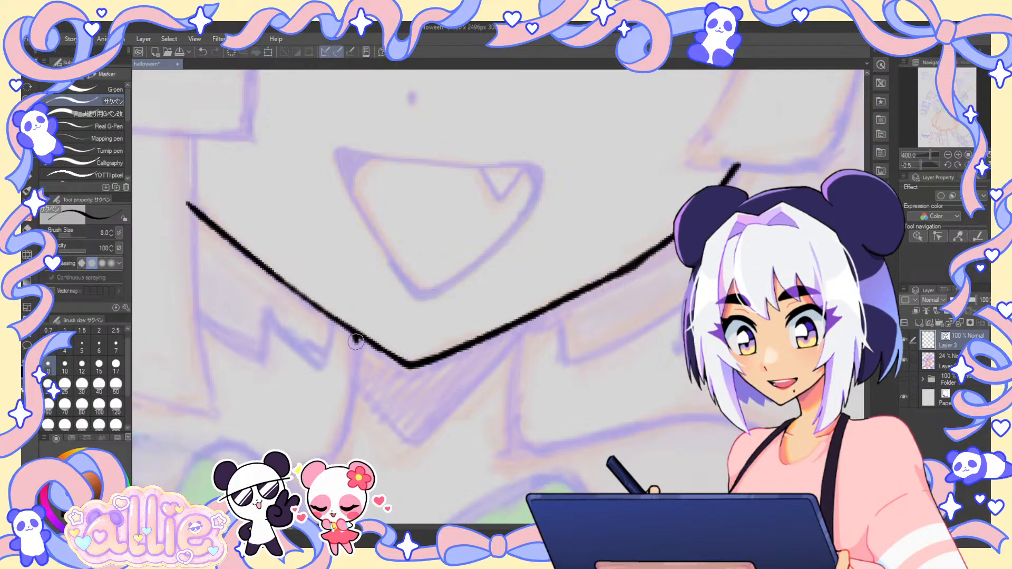
left_click_drag(353, 383, 341, 452)
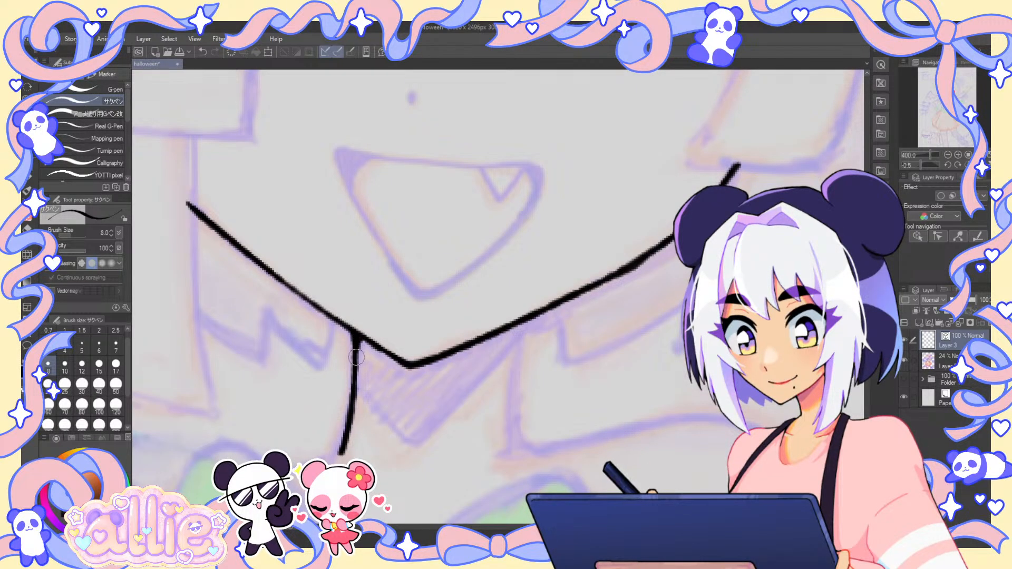
left_click_drag(523, 323, 515, 440)
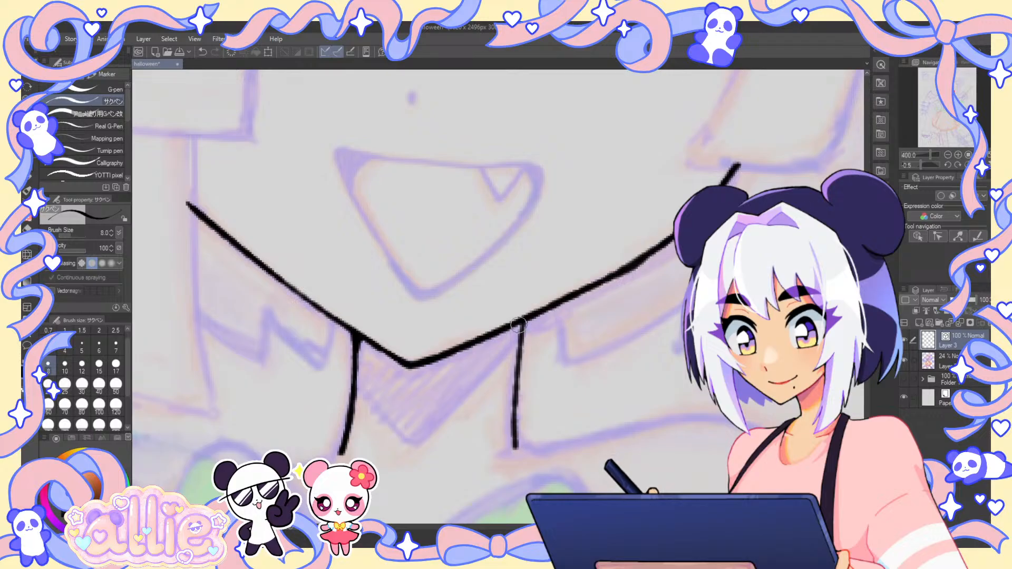
left_click_drag(515, 325, 517, 353)
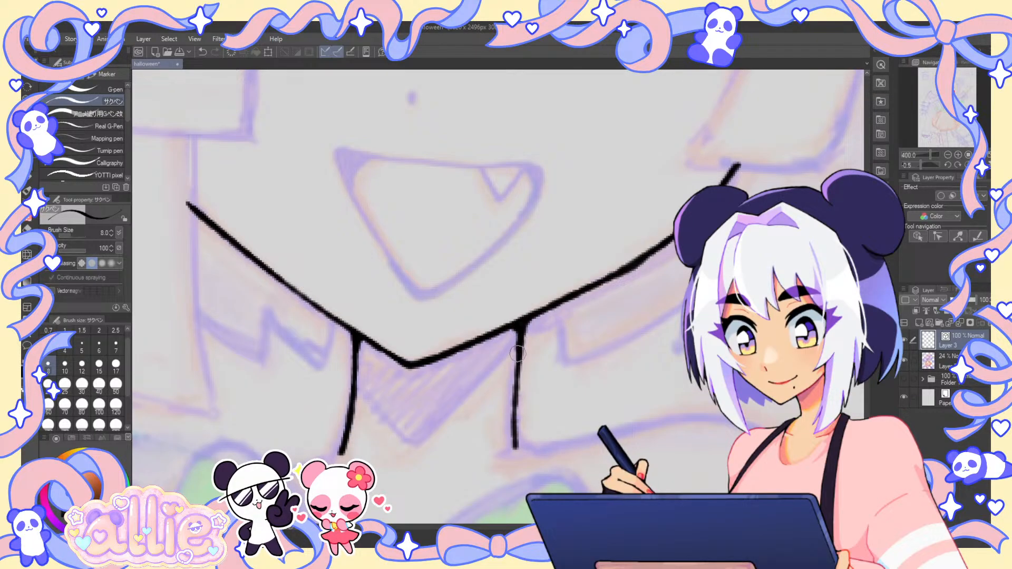
- Ink the shoulder lines outward from both neck bases above the bow, smoothing the corner on the visible-eye side
mouse_move(429, 426)
left_mouse_down()
mouse_move(534, 299)
mouse_move(582, 267)
left_mouse_up()
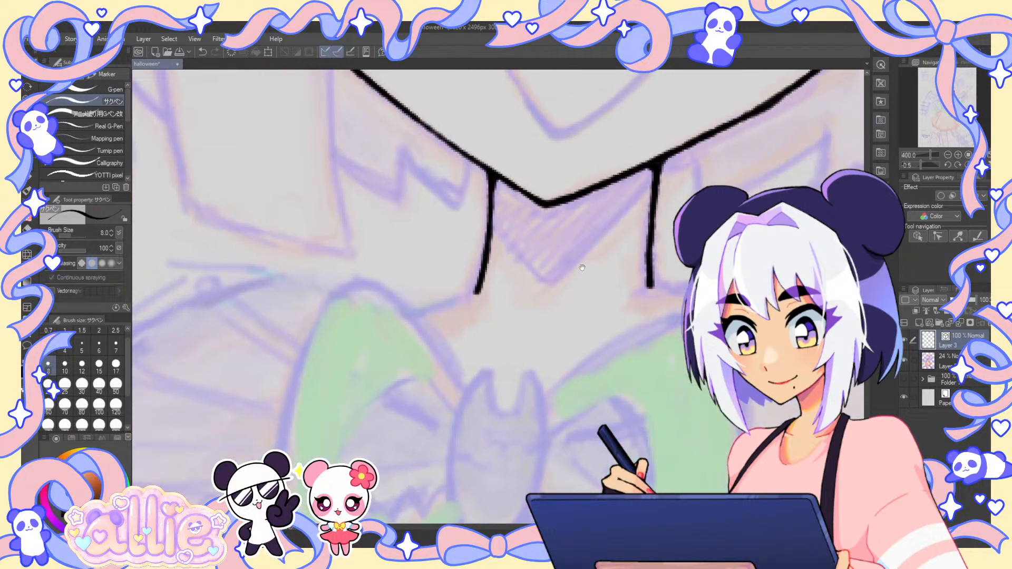
left_click_drag(478, 293, 437, 308)
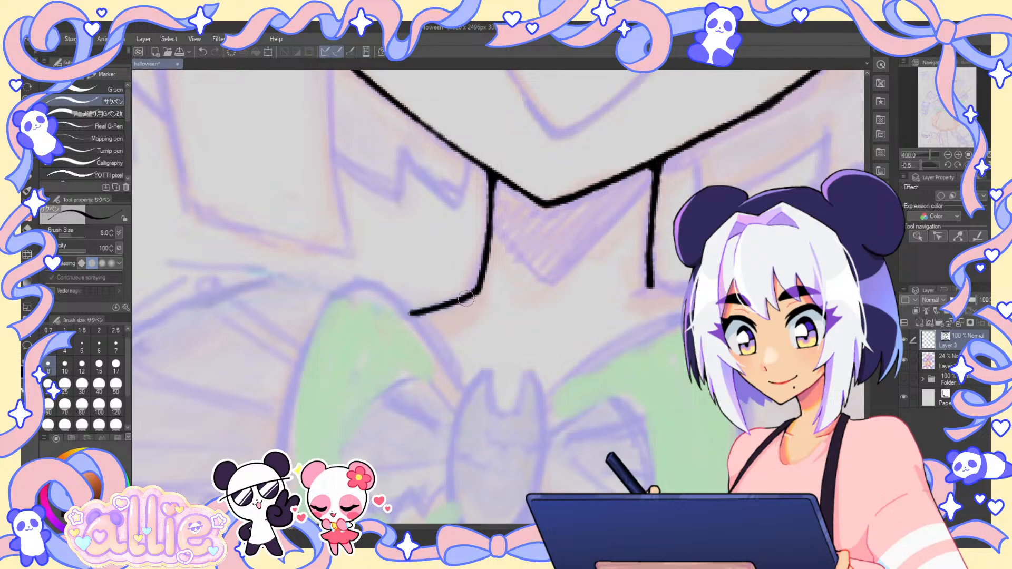
mouse_move(687, 273)
left_mouse_down()
mouse_move(581, 251)
mouse_move(532, 275)
left_mouse_up()
key("e")
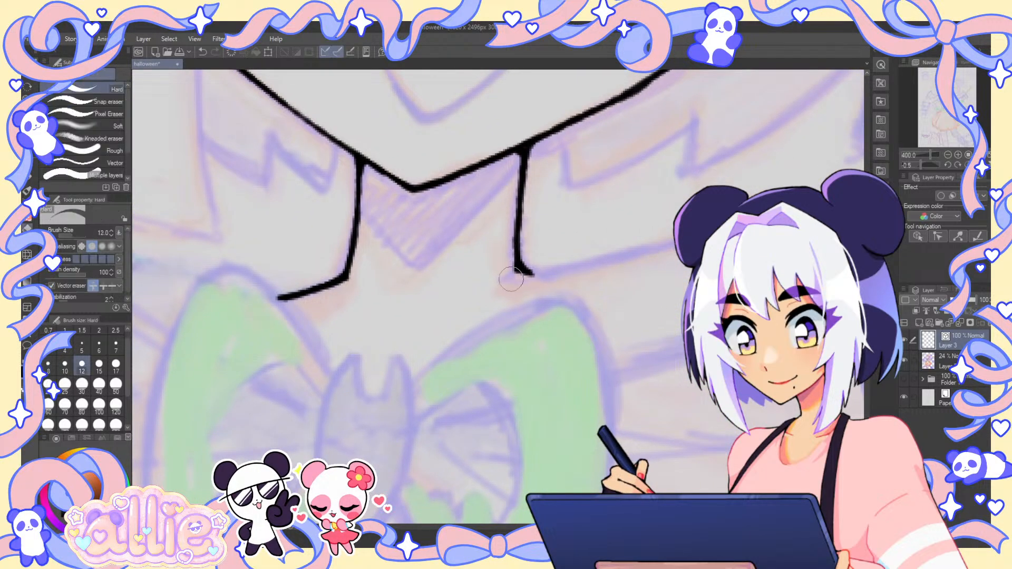
key("p")
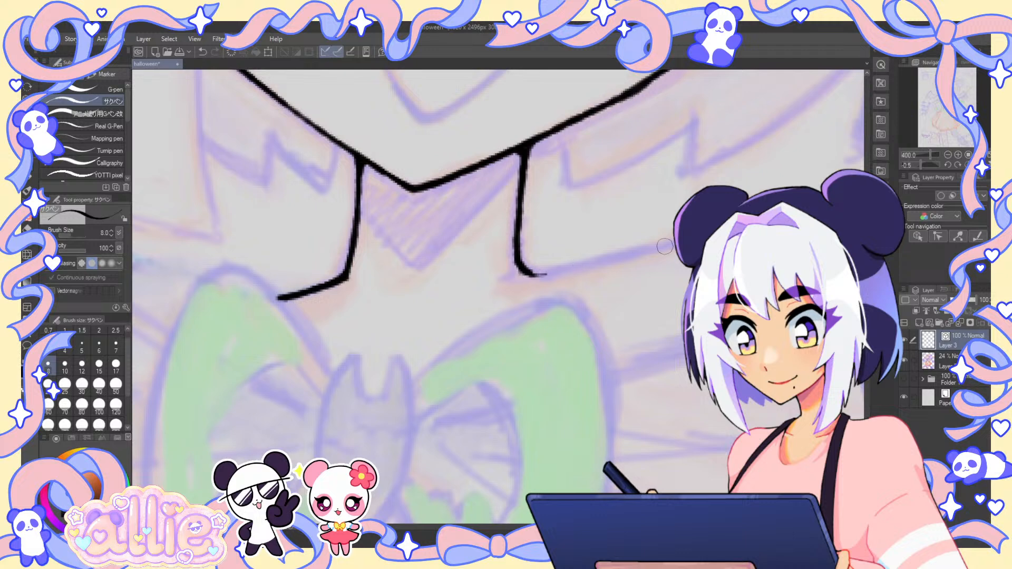
left_click_drag(532, 274, 595, 262)
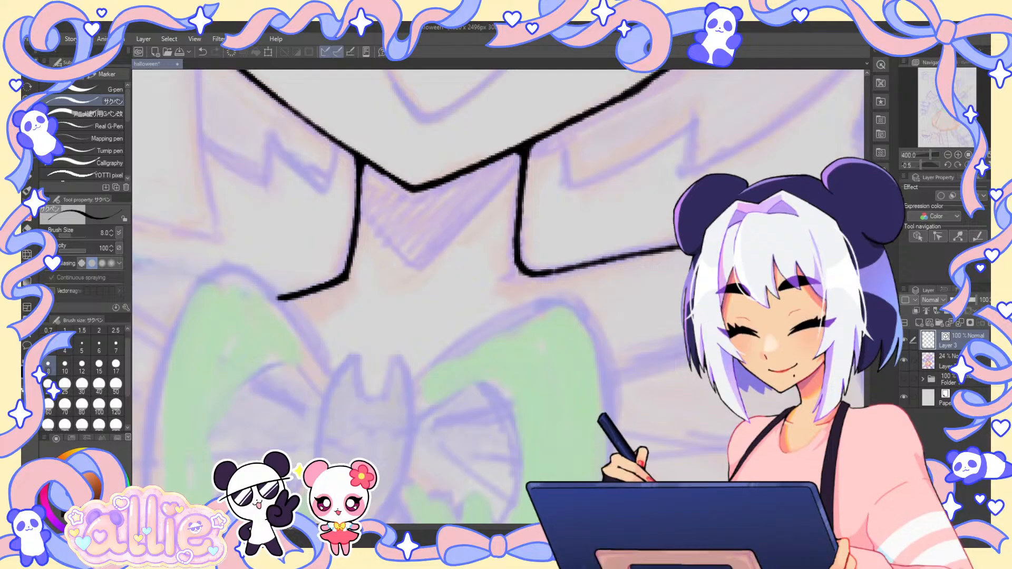
key("e")
key("p")
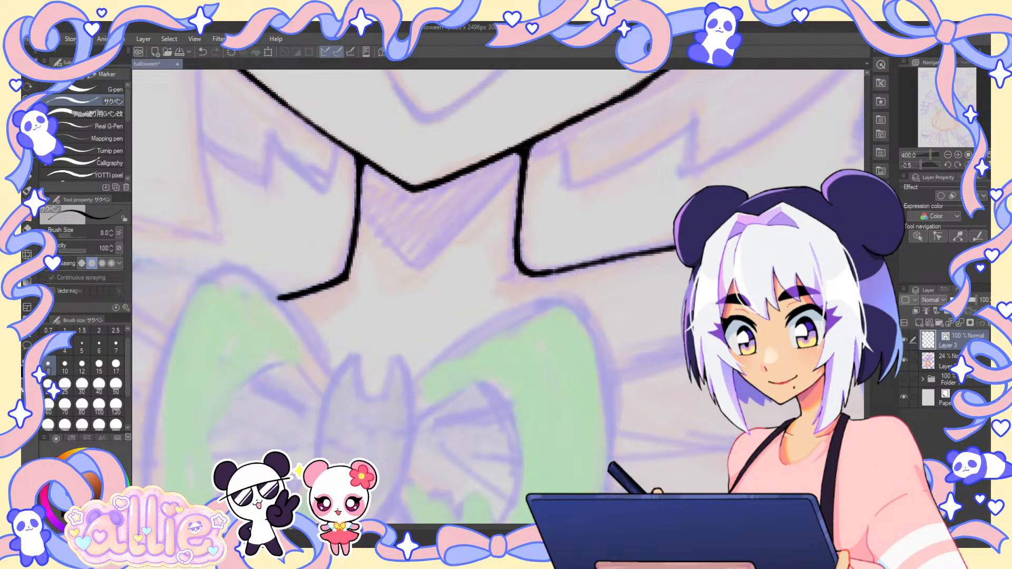
- Trim the lower neck line on the covered-eye side with the eraser and re-ink its curve into the shoulder corner
key("ctrl+z")
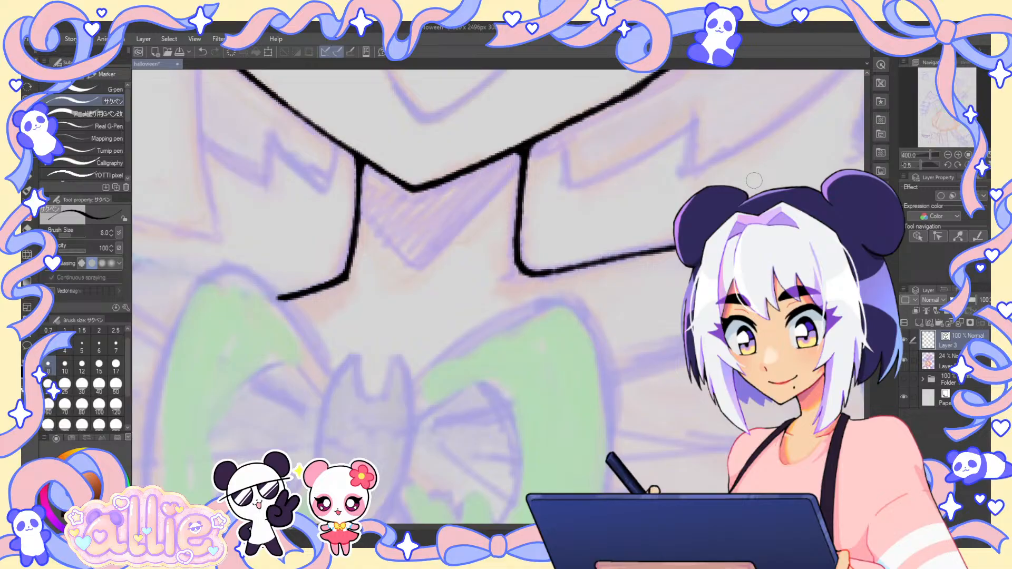
left_click(988, 156)
left_click_drag(946, 119, 942, 108)
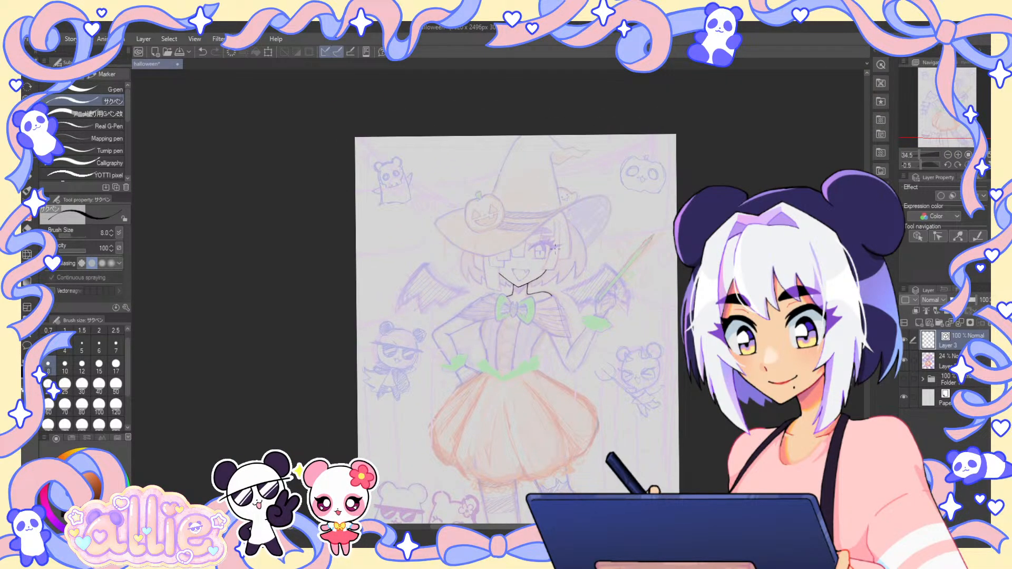
scroll(555, 246, "up", 2)
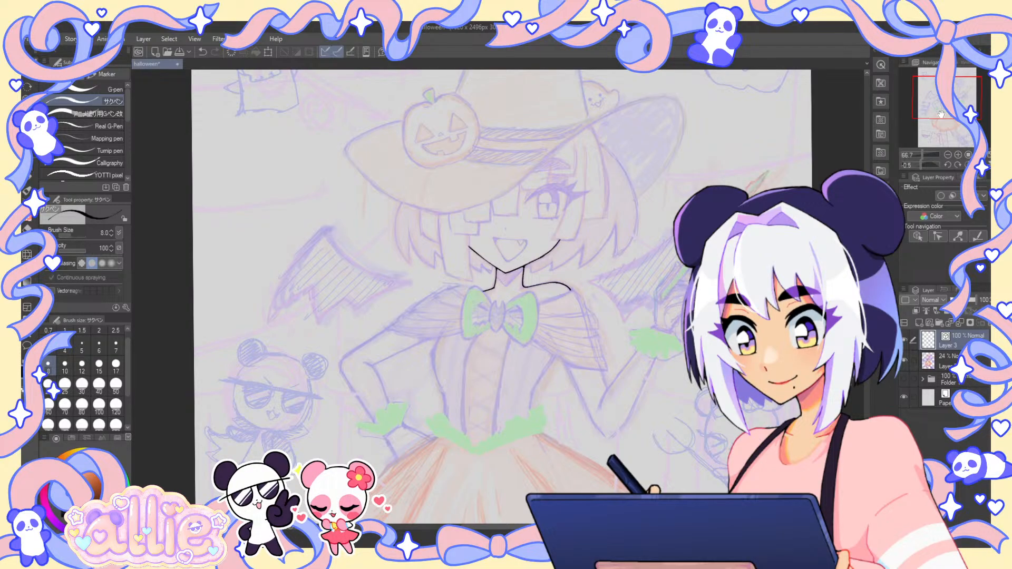
scroll(498, 251, "up", 5)
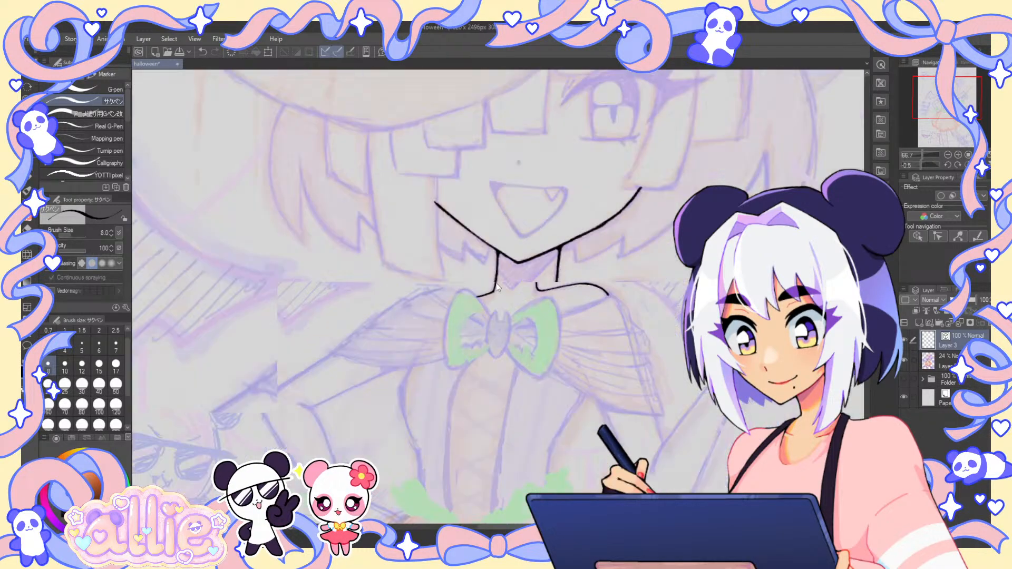
scroll(493, 303, "up", 4)
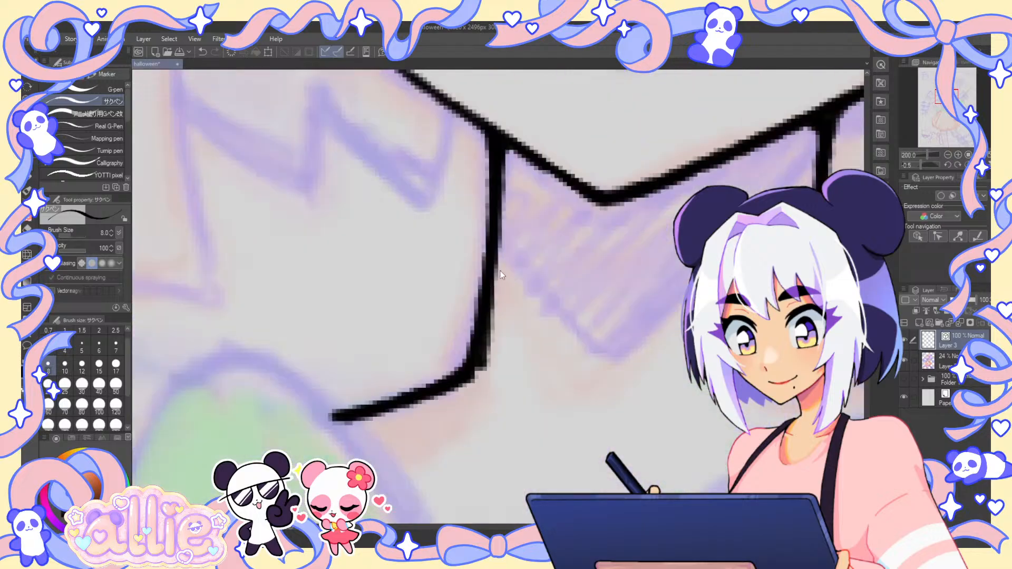
key("e")
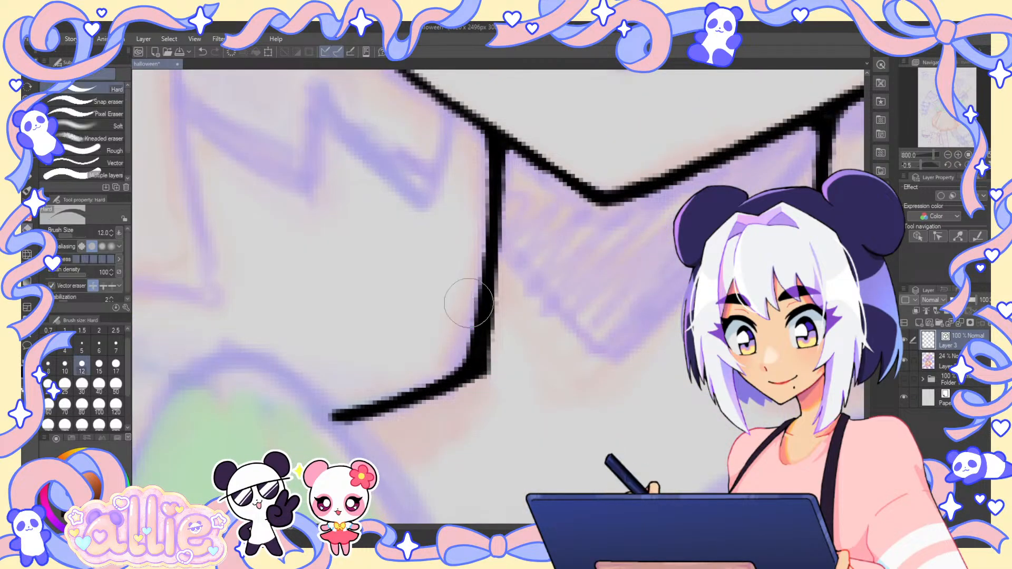
left_click_drag(467, 297, 455, 367)
key("p")
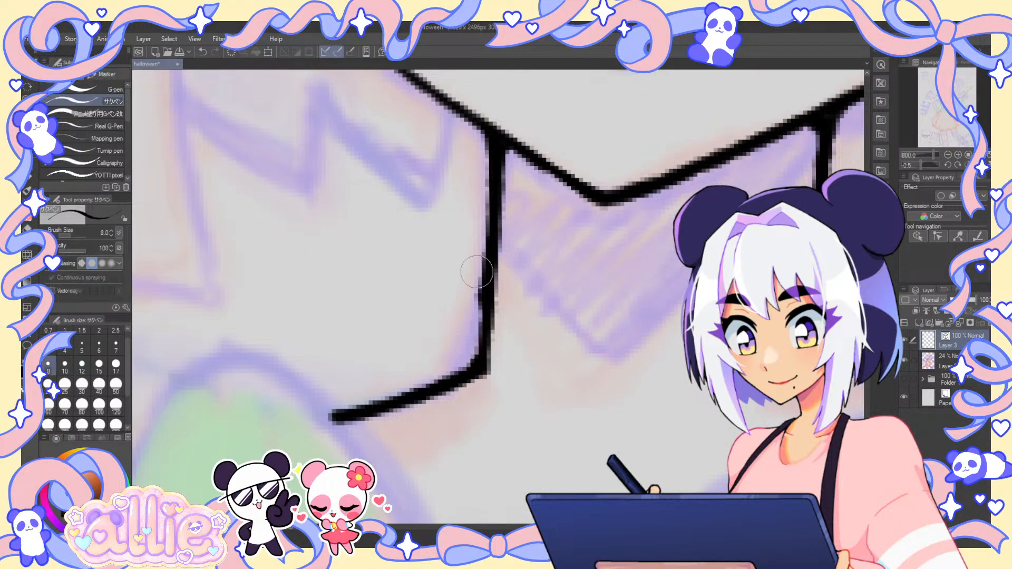
left_click_drag(476, 270, 475, 368)
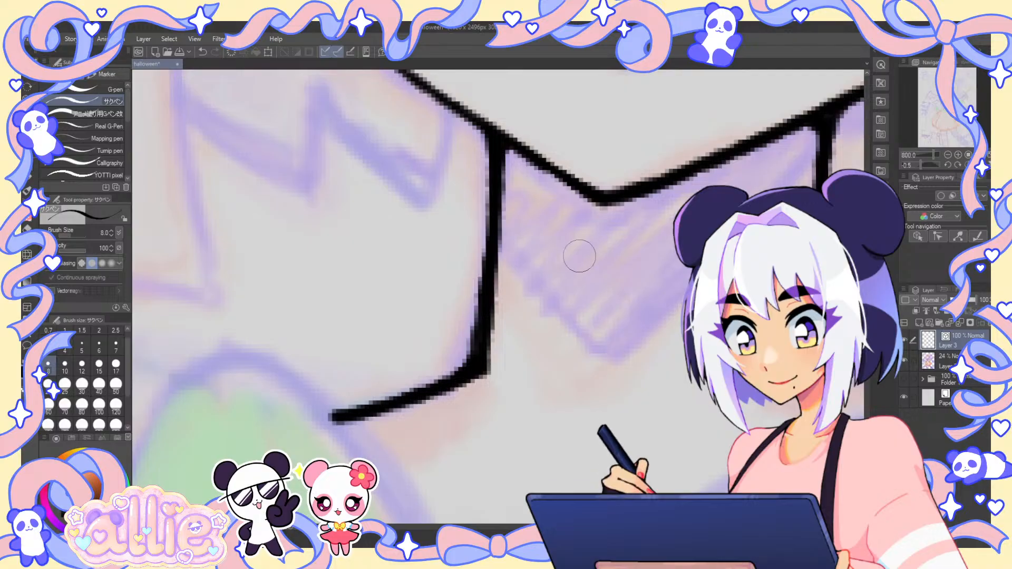
scroll(580, 256, "down", 8)
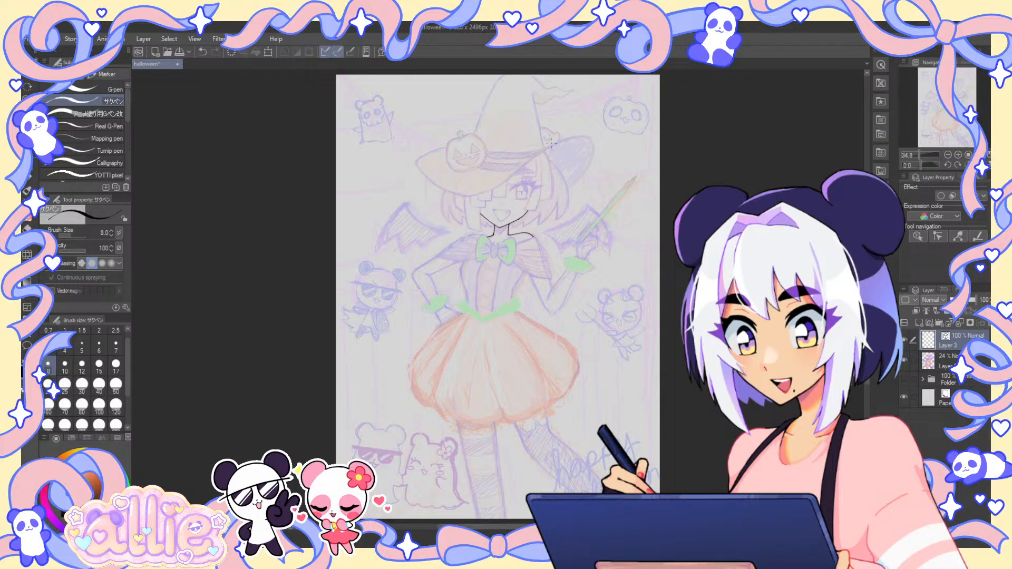
- Extend the covered-eye side's shoulder line outward past the bow loop until it starts curving down the cape
scroll(509, 223, "up", 2)
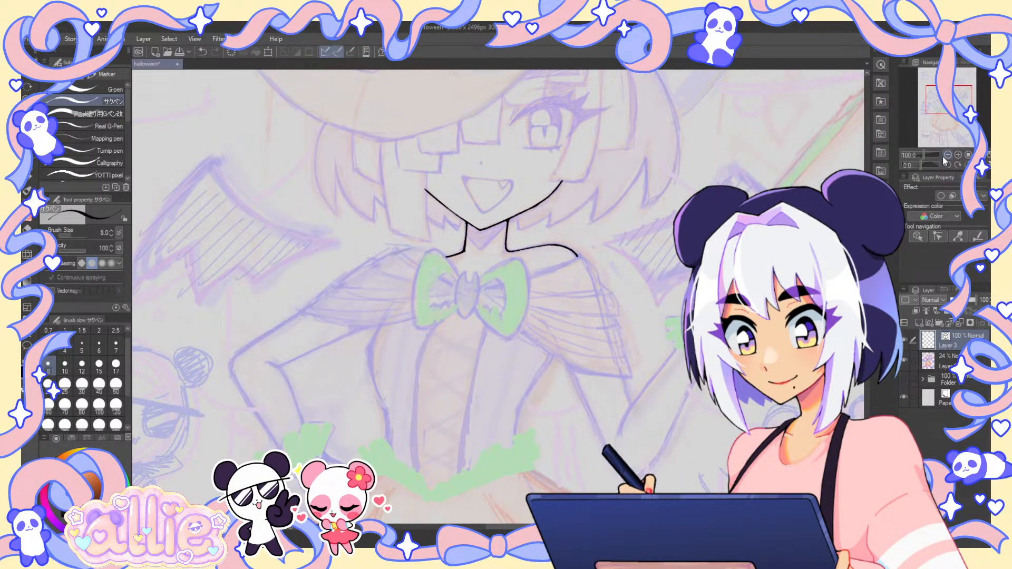
scroll(455, 255, "up", 2)
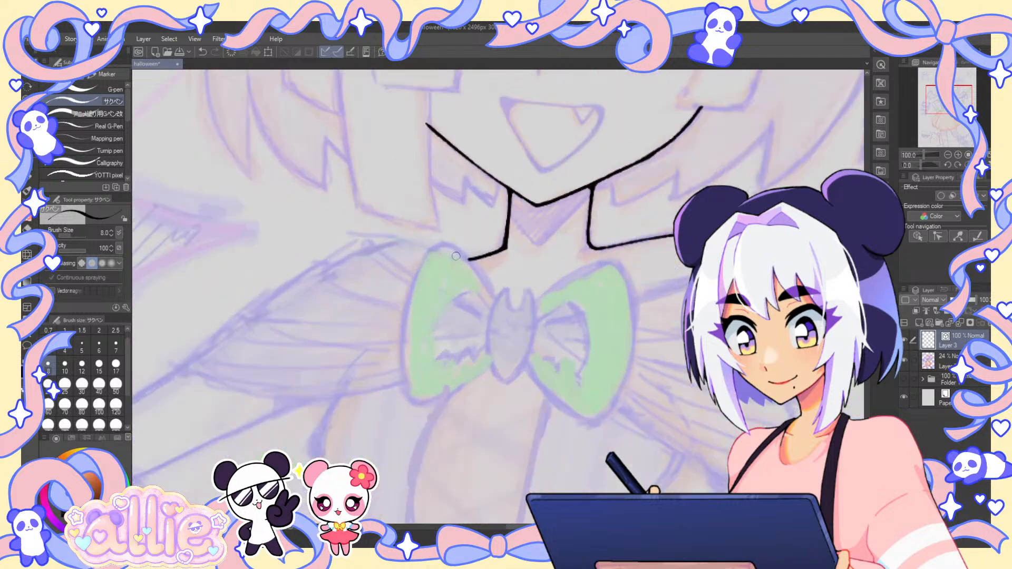
key("r")
left_click_drag(592, 315, 539, 262)
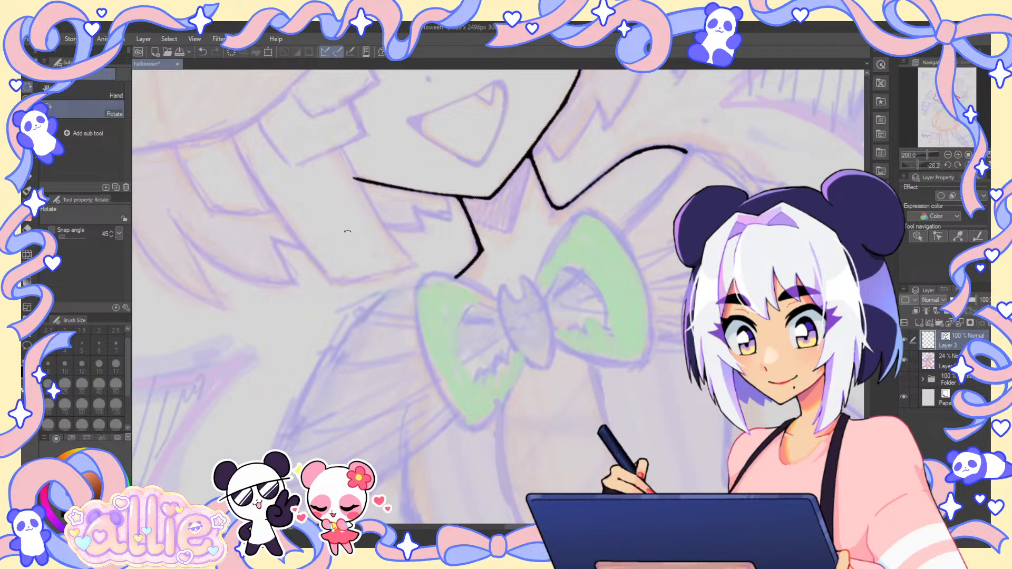
key("p")
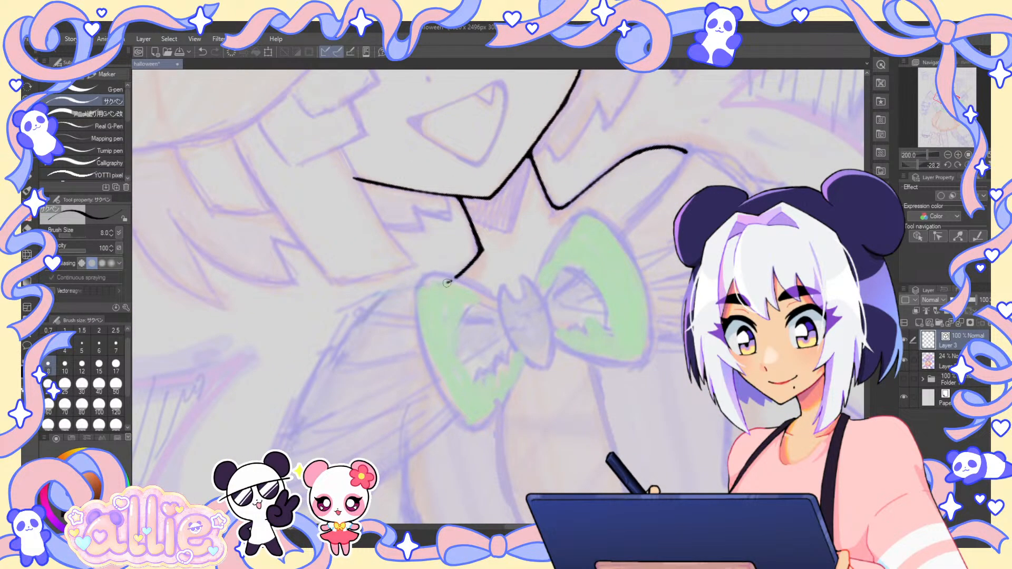
left_click_drag(449, 282, 382, 295)
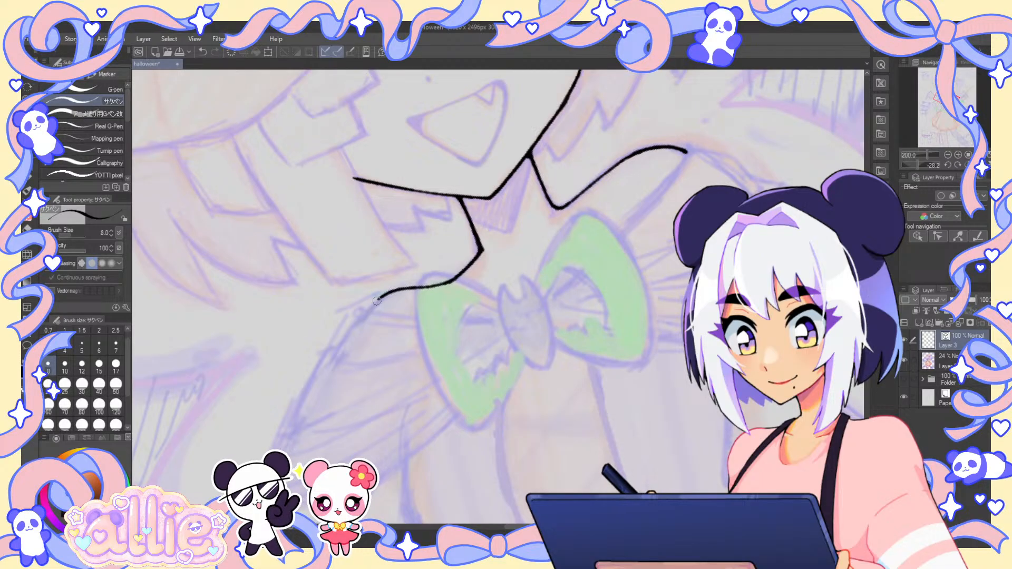
left_click_drag(377, 298, 371, 306)
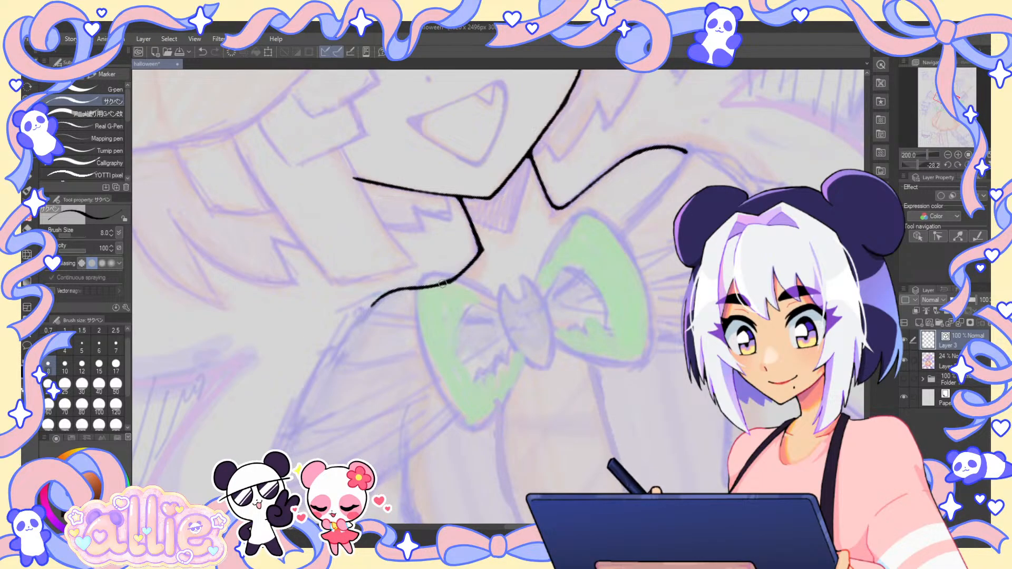
- Ink the outer upper-arm line from the covered-eye side's shoulder along the cape edge to just below the cape
left_click_drag(394, 445, 489, 276)
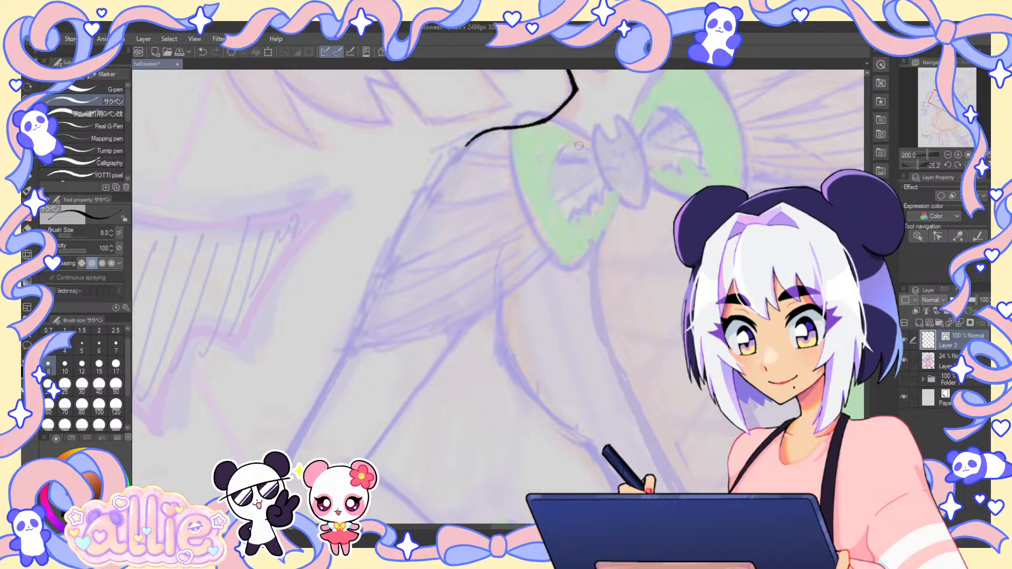
left_click_drag(551, 173, 581, 192)
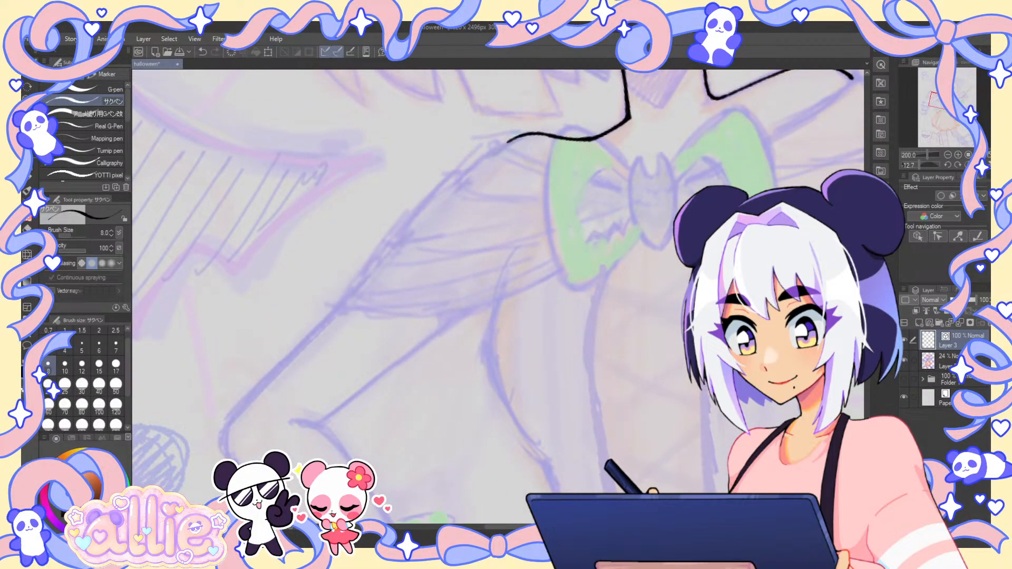
left_click_drag(507, 141, 496, 152)
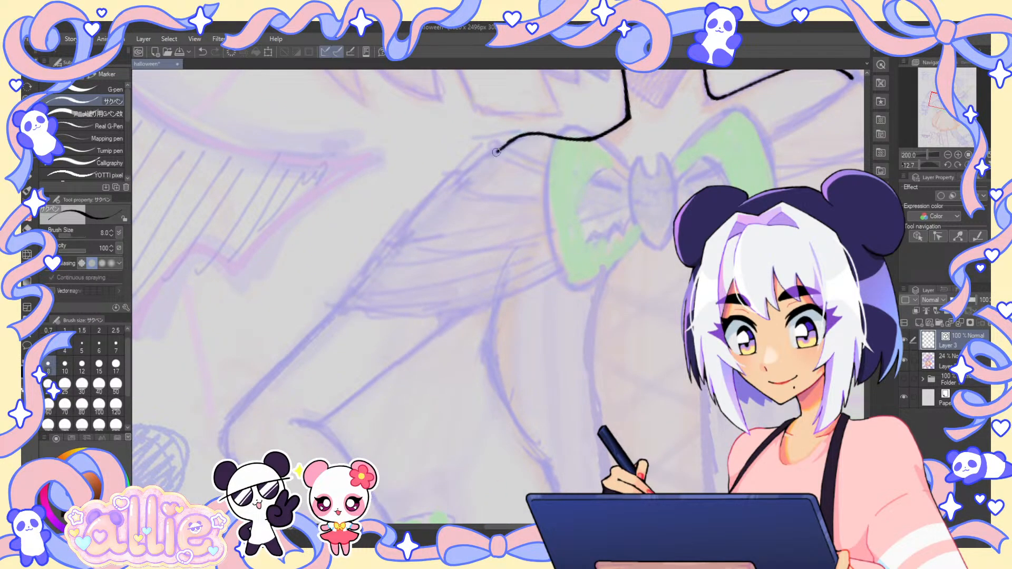
key("ctrl+z")
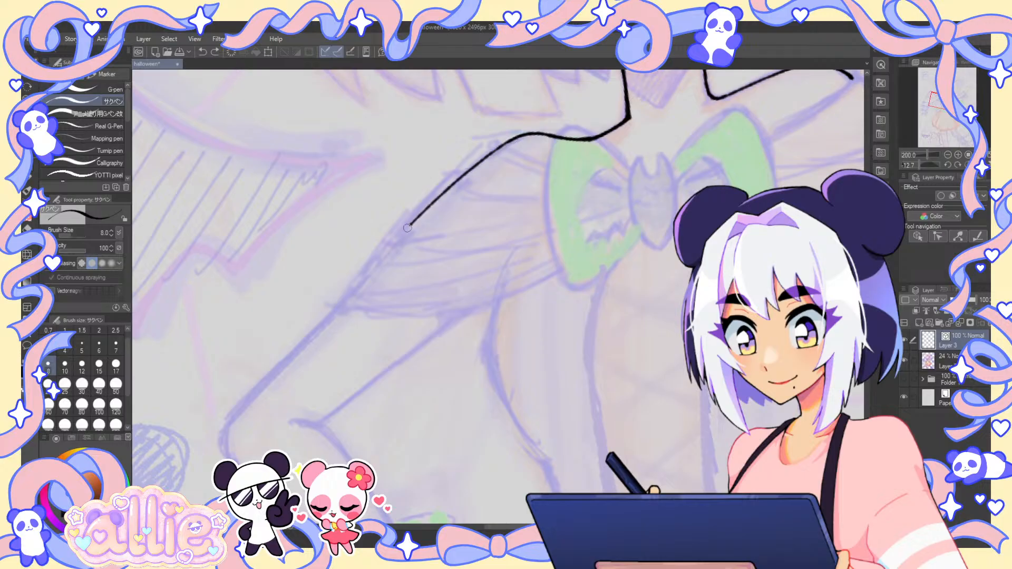
left_click_drag(408, 227, 326, 317)
left_click_drag(427, 214, 316, 329)
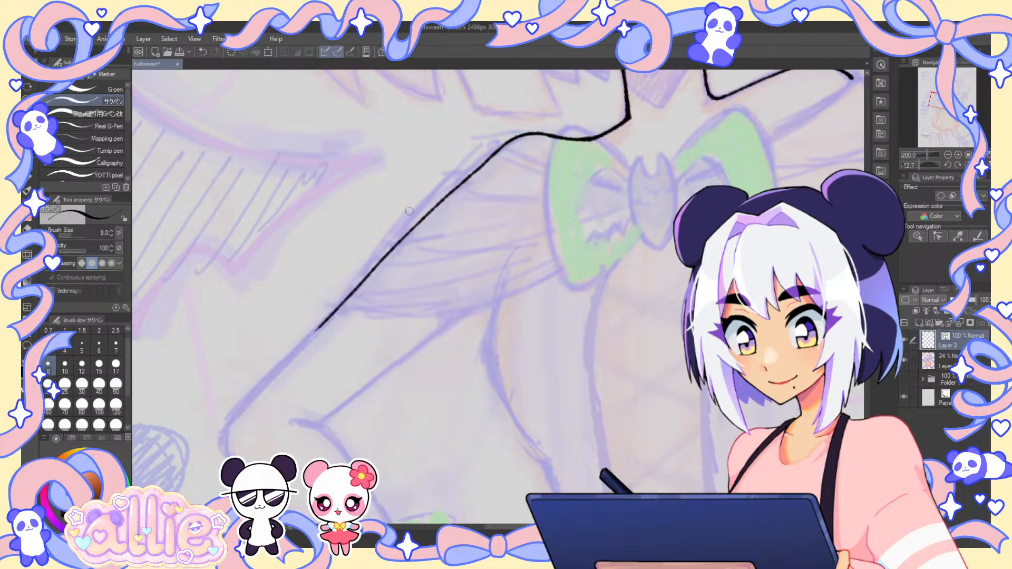
- Ink the inner upper-arm line from beneath the cape down to the inside of the elbow, redoing the first stroke
left_click_drag(487, 298, 333, 418)
key("ctrl+z")
left_click_drag(500, 291, 330, 421)
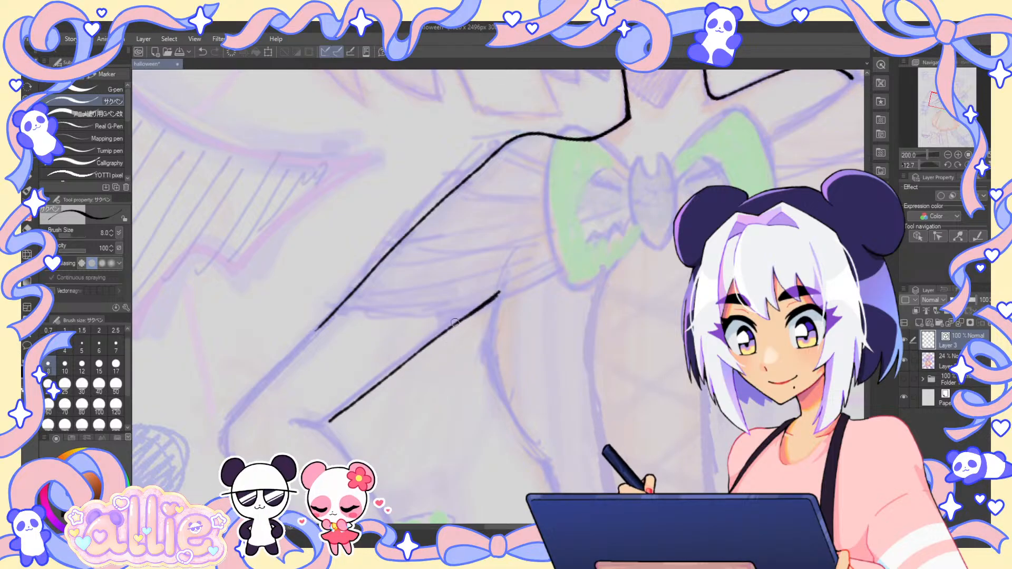
- Examine the shoulder and upper-arm line art against the whole figure, then closely along the arm
left_click_drag(676, 211, 689, 248)
left_click(948, 155)
left_click(948, 155)
left_click(948, 155)
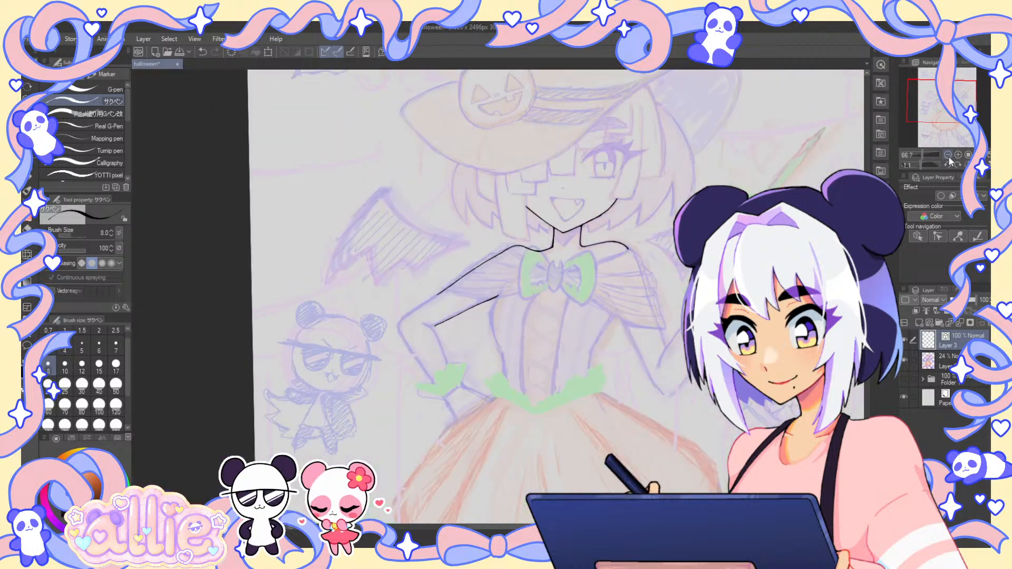
left_click(948, 155)
left_click(948, 155)
left_click_drag(680, 269, 653, 256)
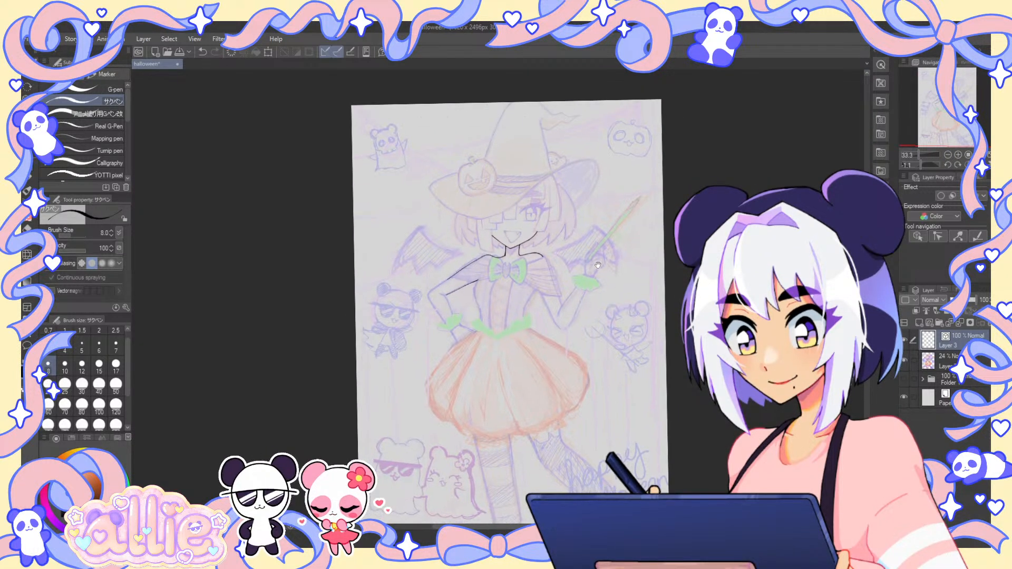
scroll(467, 204, "up", 1)
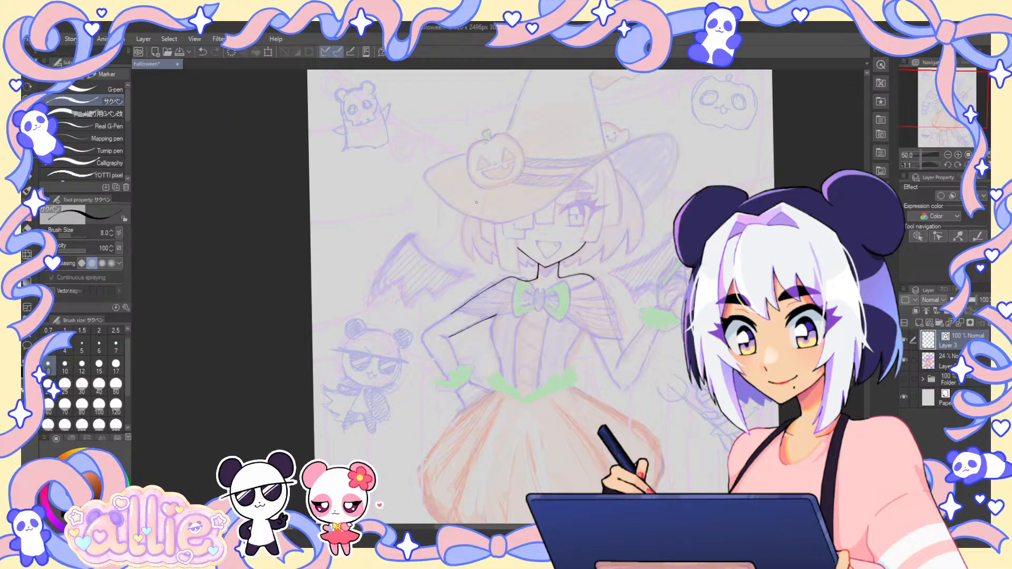
scroll(476, 202, "up", 1)
scroll(544, 235, "up", 1)
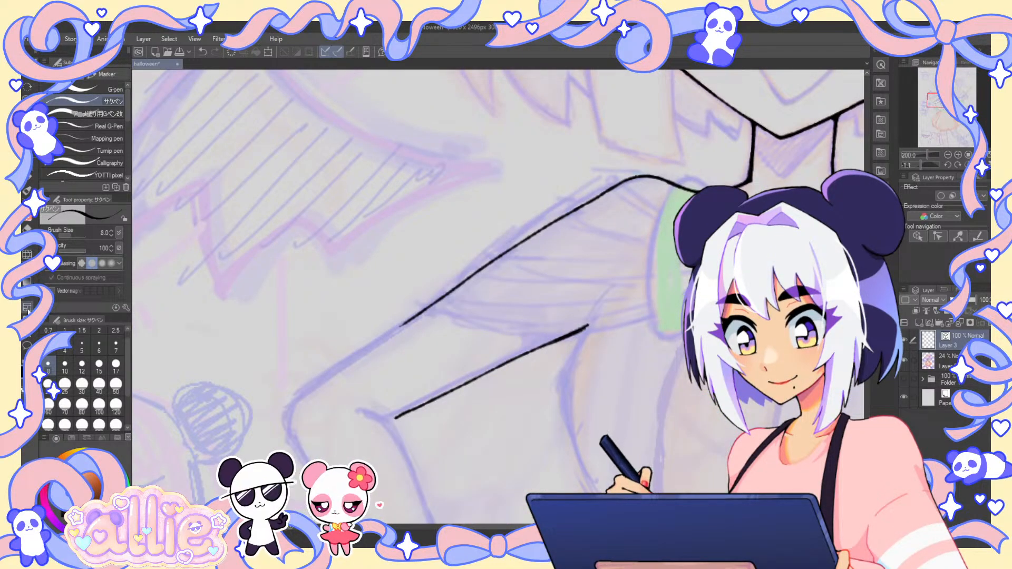
- Continue the outer upper-arm line down to the bent elbow and round it into the start of the forearm
left_click(29, 280)
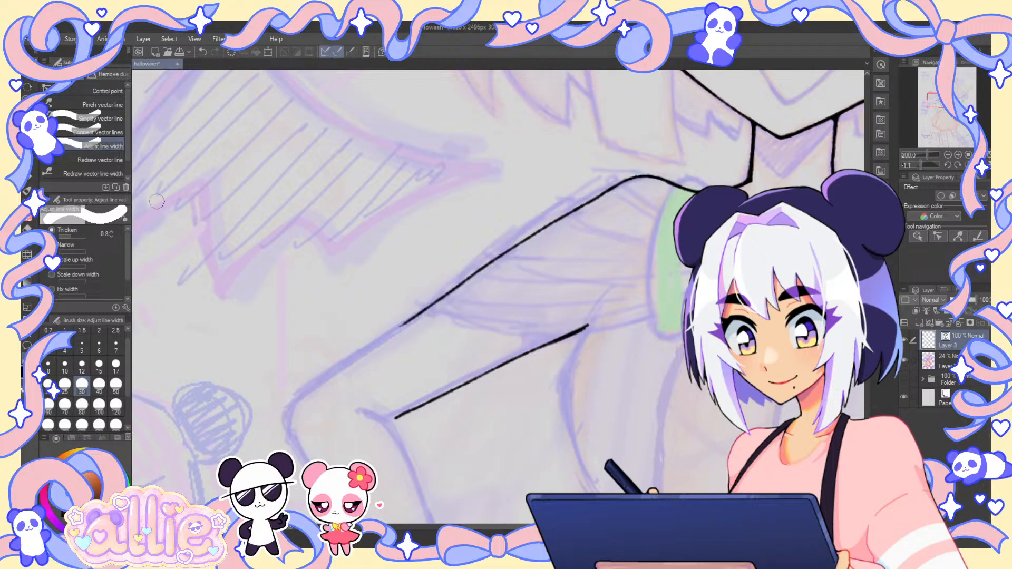
left_click(27, 165)
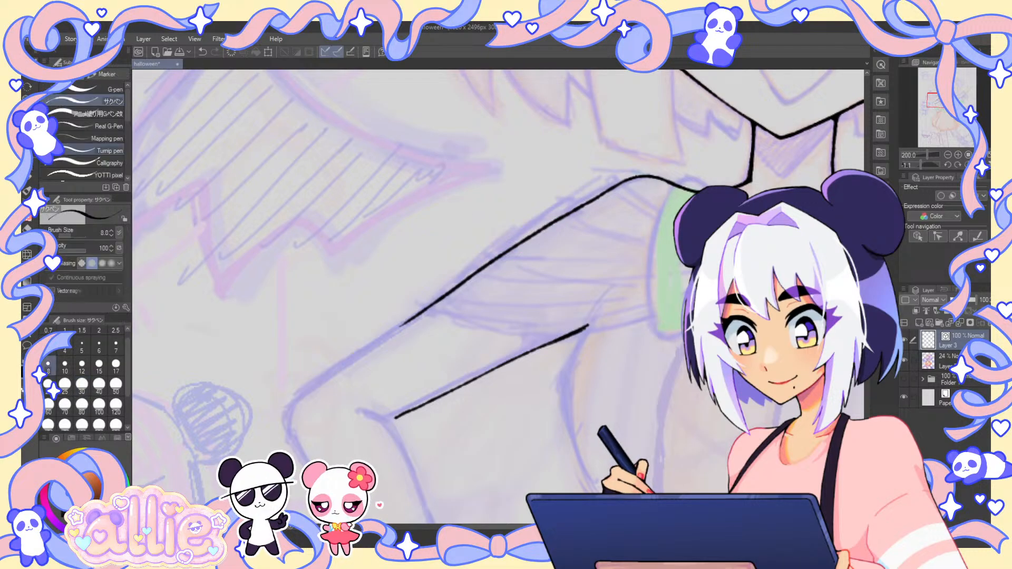
left_click_drag(431, 354, 552, 240)
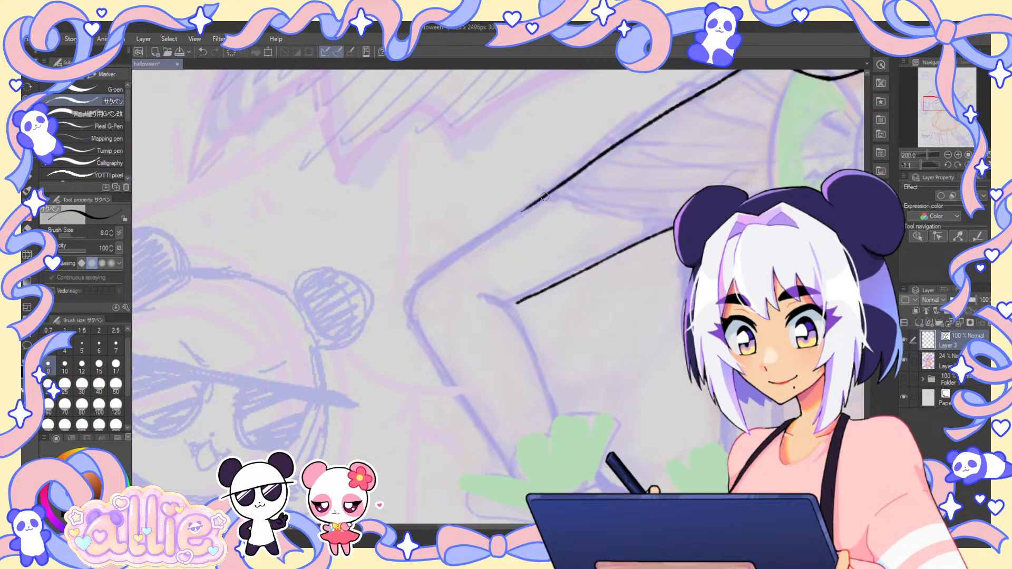
mouse_move(543, 199)
left_mouse_down()
mouse_move(410, 290)
mouse_move(413, 330)
left_mouse_up()
key("e")
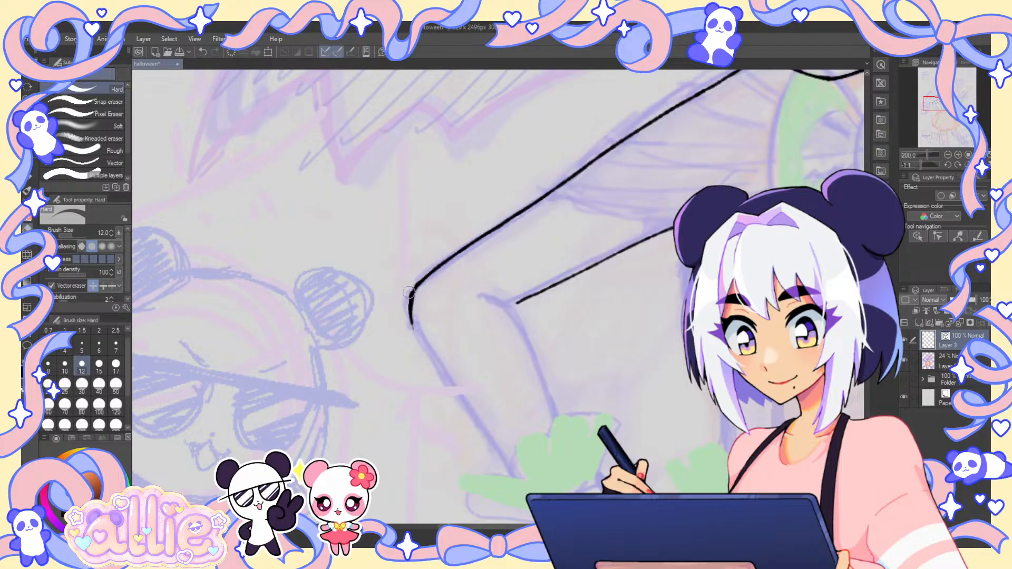
key("p")
- Ink the outer forearm line from the elbow down into the green cuff, thickening it and cleaning up the elbow join
mouse_move(666, 255)
left_mouse_down()
mouse_move(669, 162)
mouse_move(710, 247)
mouse_move(705, 364)
left_mouse_up()
mouse_move(513, 189)
left_mouse_down()
mouse_move(491, 147)
mouse_move(439, 143)
mouse_move(420, 180)
left_mouse_up()
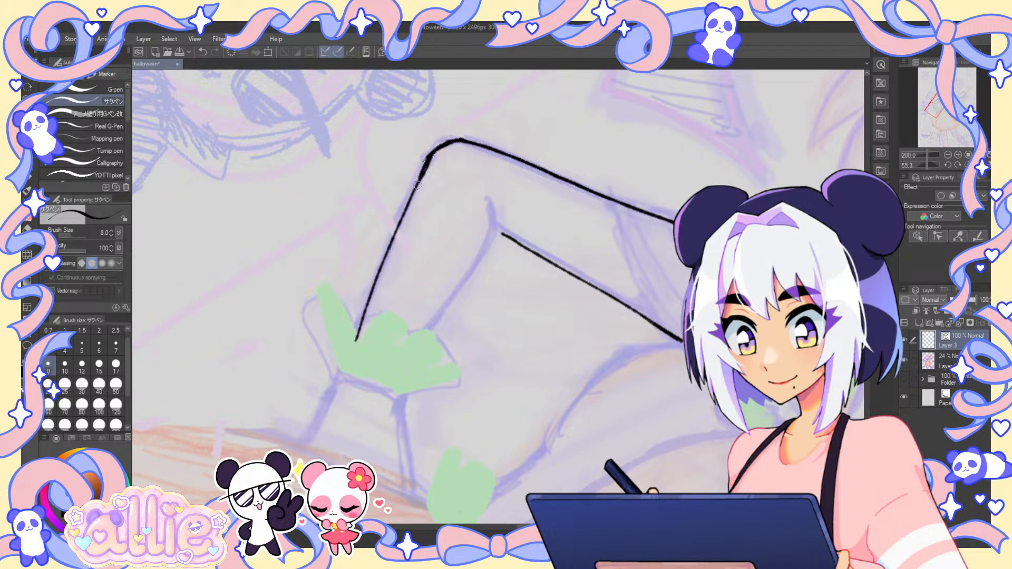
left_click_drag(399, 228, 368, 300)
key("e")
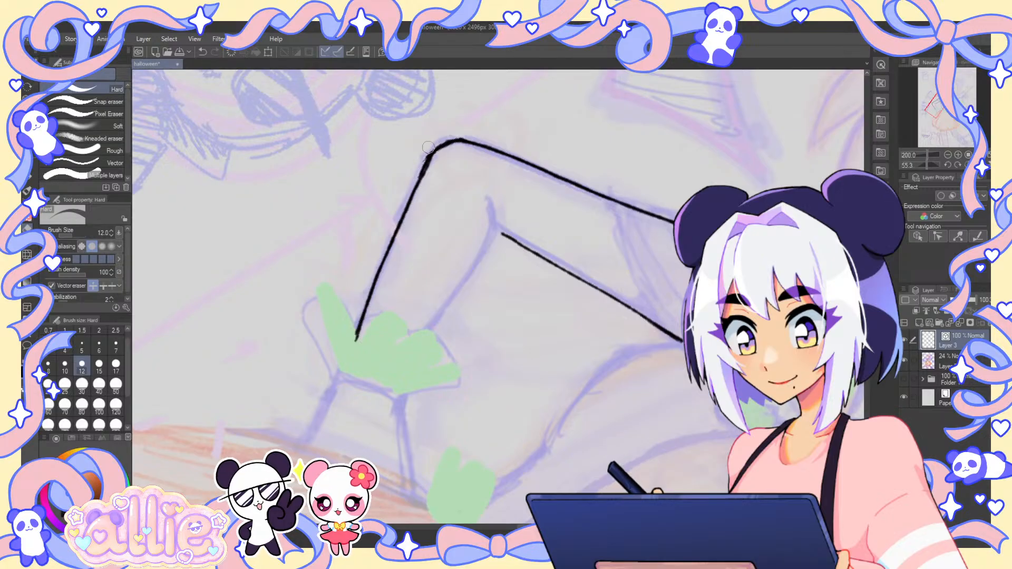
key("p")
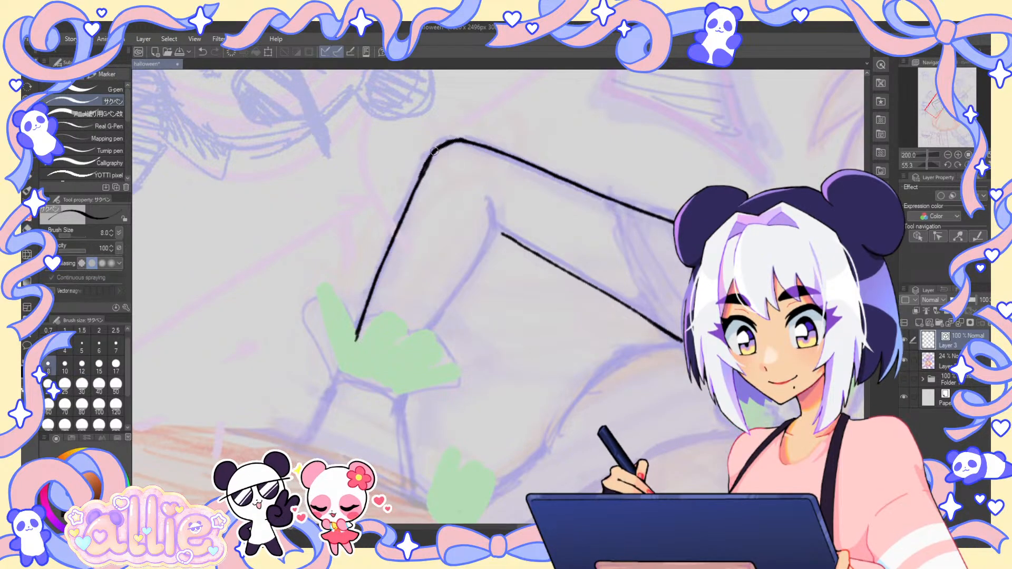
left_click_drag(370, 306, 351, 346)
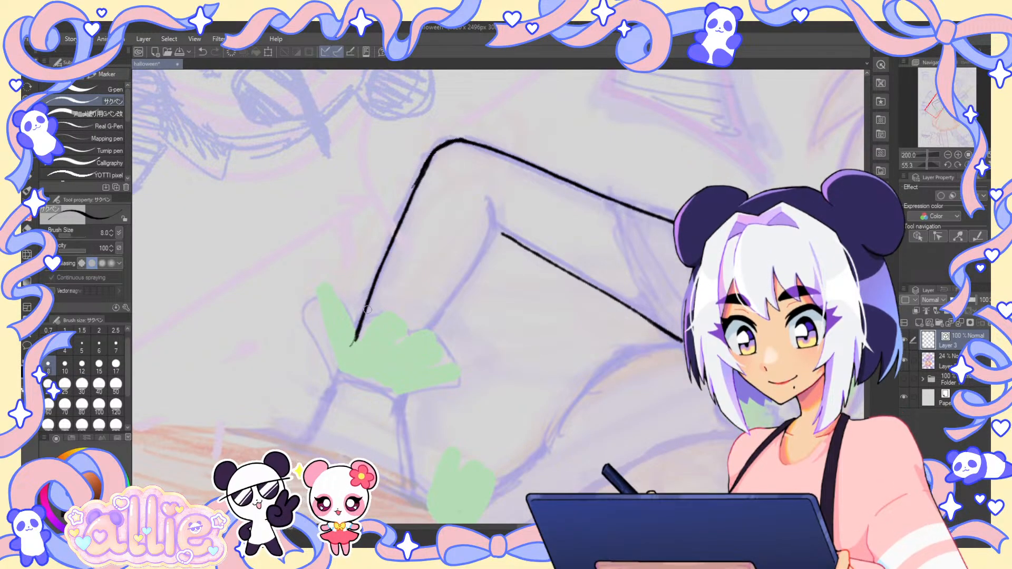
key("e")
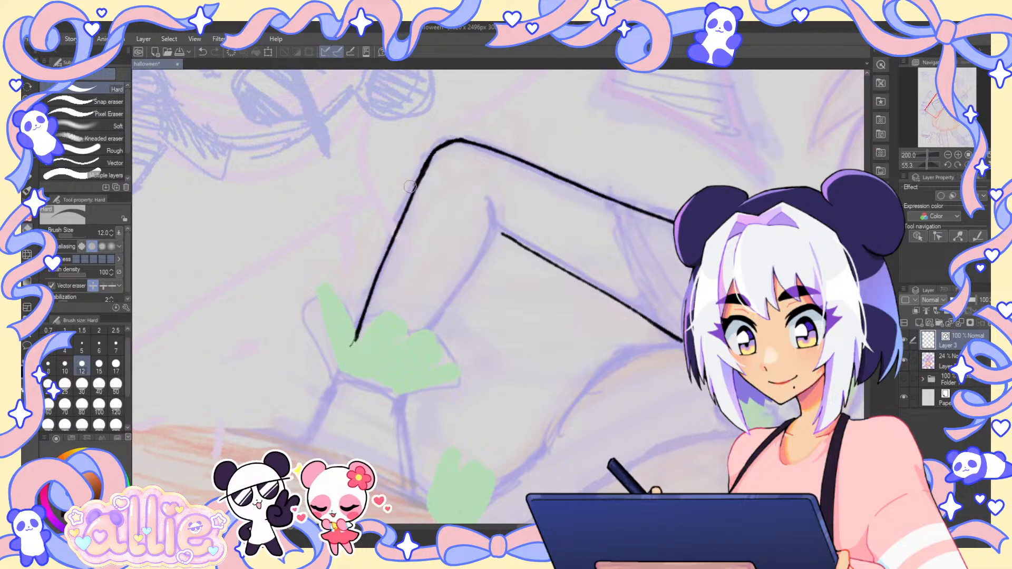
key("p")
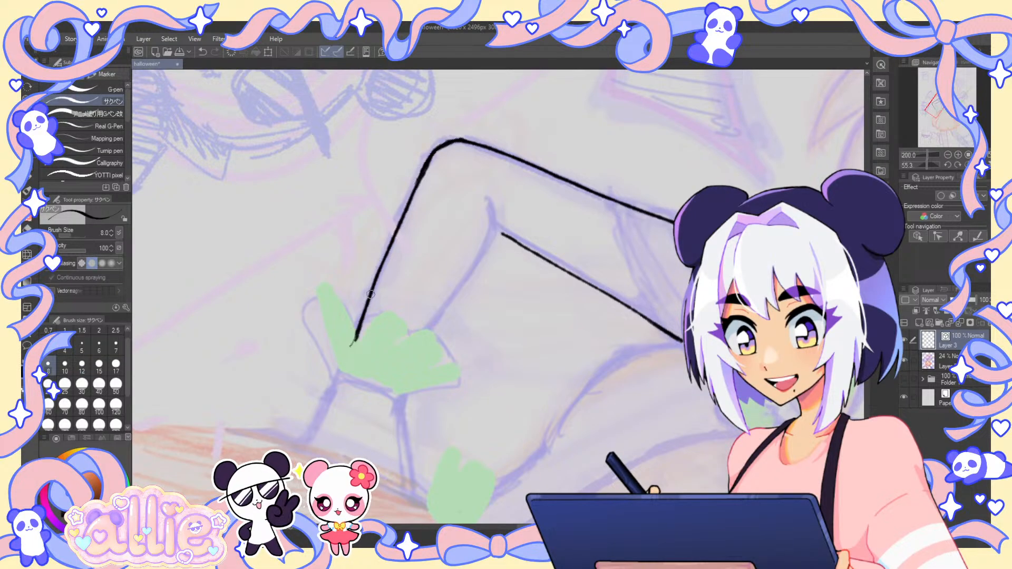
- Ink the inner forearm line from the elbow crease down into the green cuff, redoing its lower half and cleaning up the ends
left_click_drag(488, 200, 488, 238)
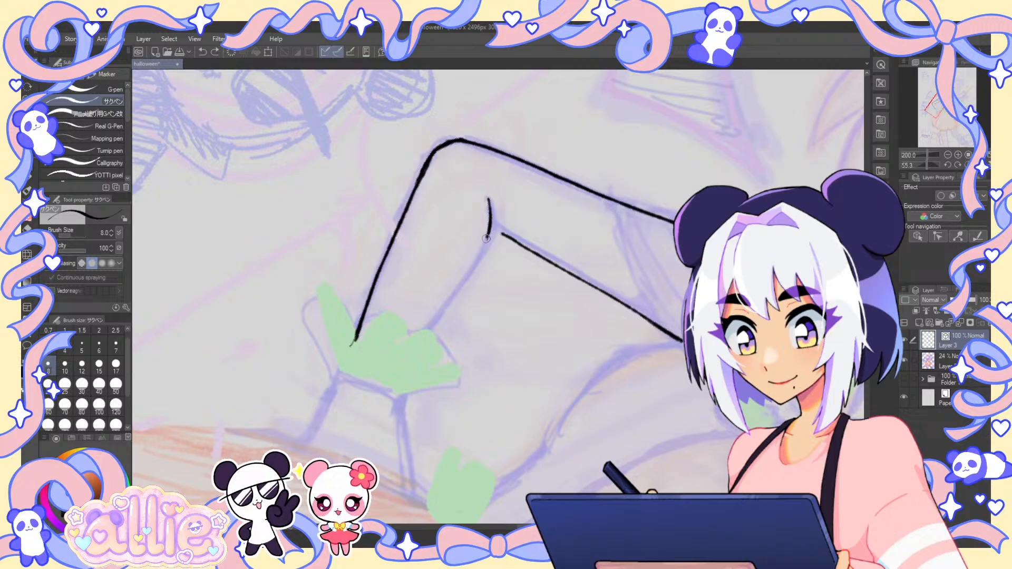
left_click_drag(486, 240, 419, 348)
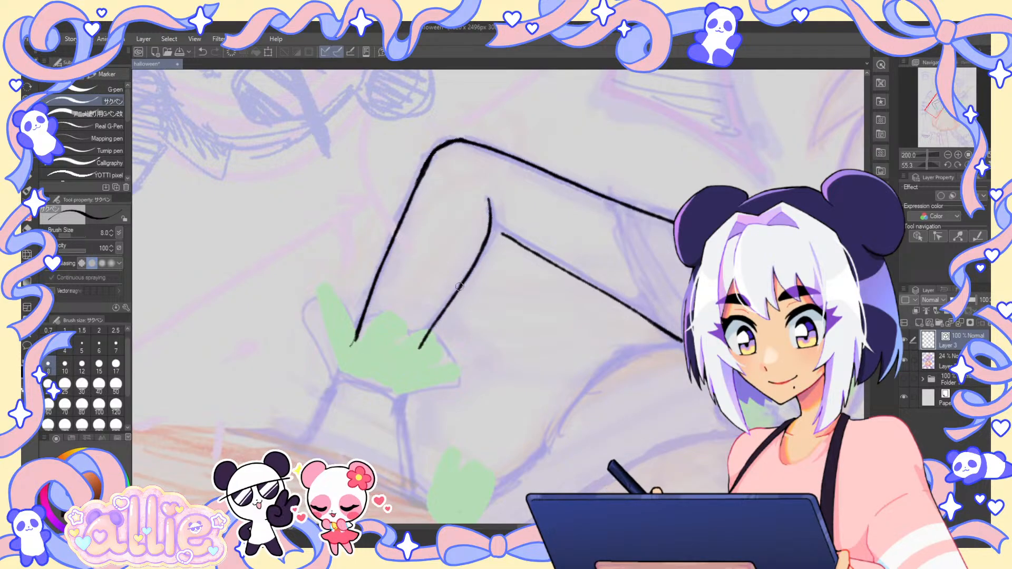
key("e")
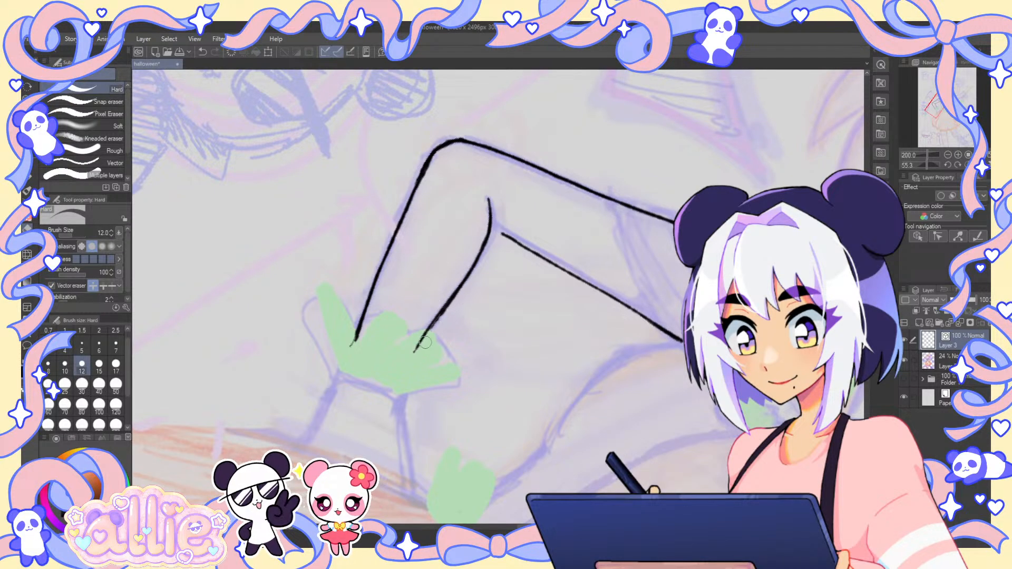
left_click_drag(454, 296, 413, 353)
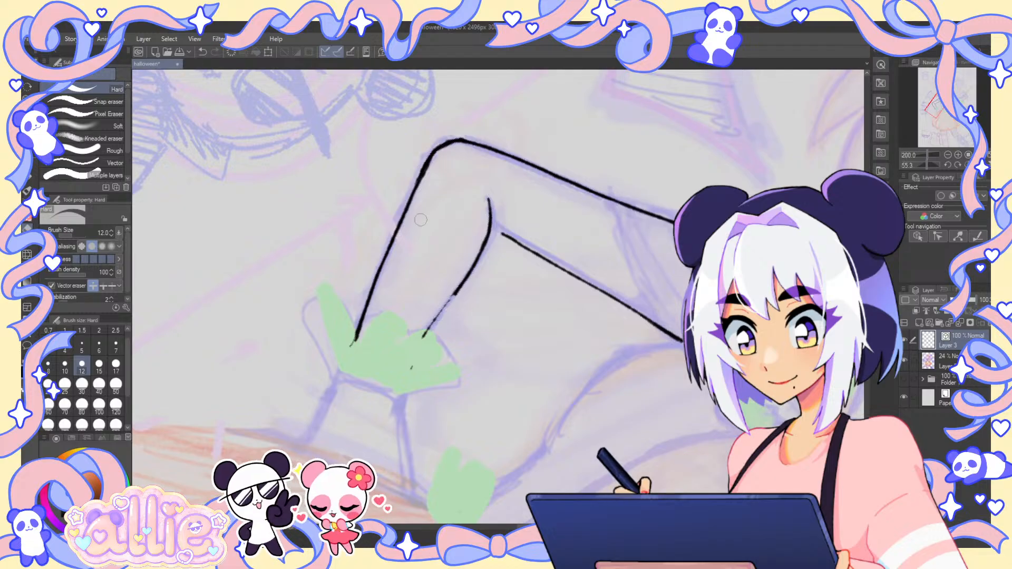
key("p")
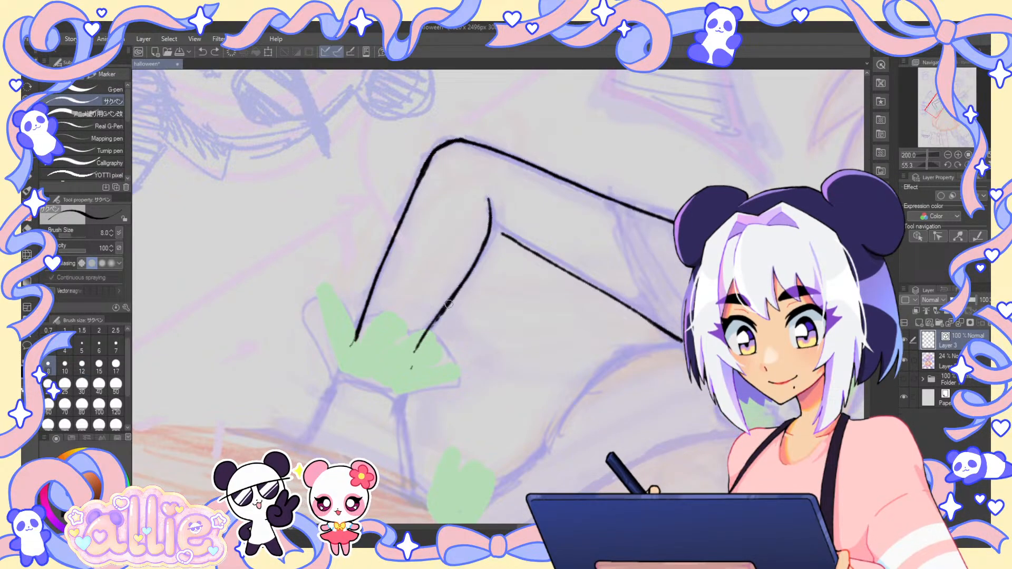
left_click_drag(441, 315, 409, 365)
key("e")
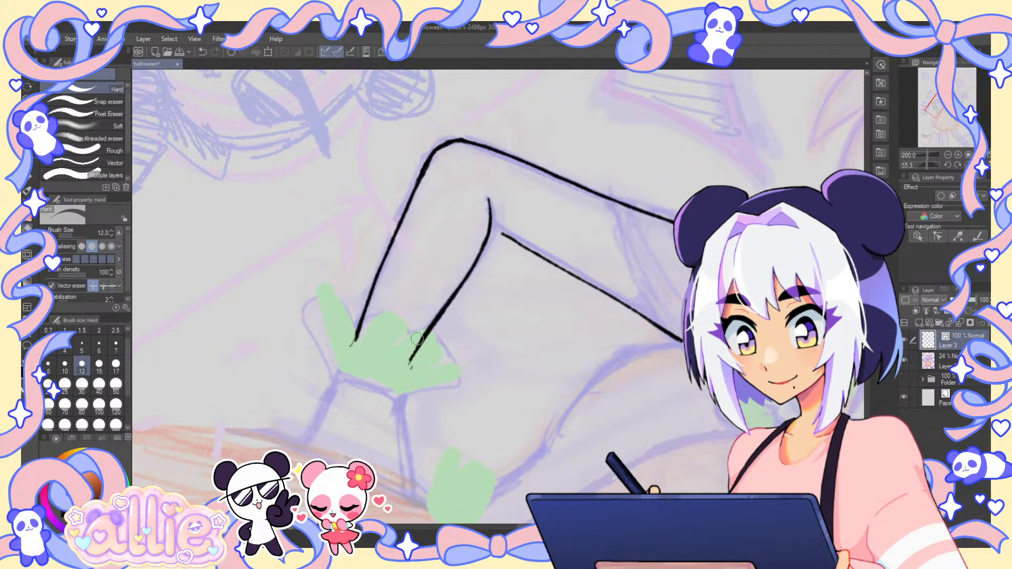
left_click_drag(354, 347, 349, 344)
key("p")
- Join the inner upper-arm line to the inner forearm line at the elbow crease and thicken the corner
key("h")
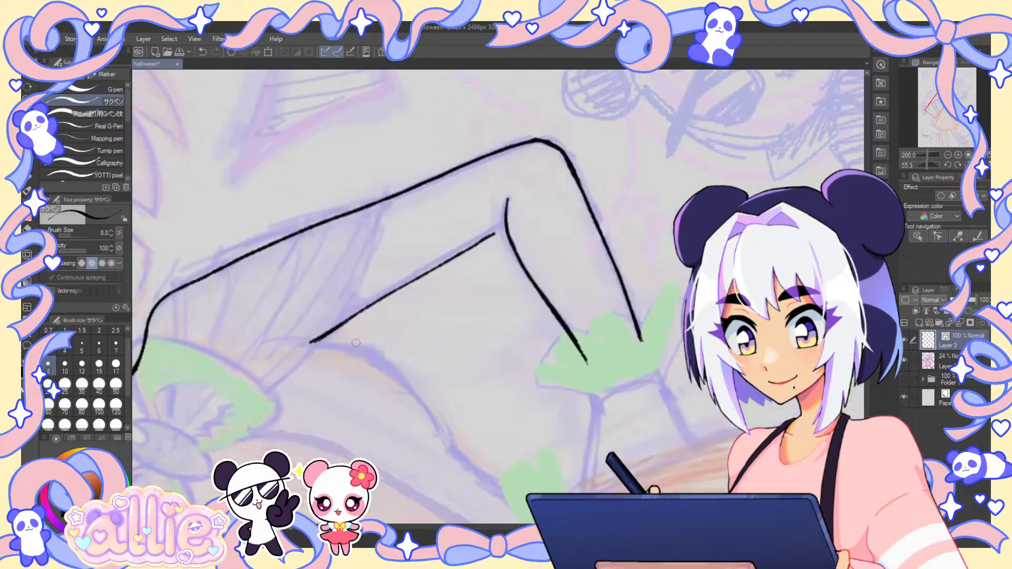
key("ctrl+at")
scroll(435, 276, "up", 5)
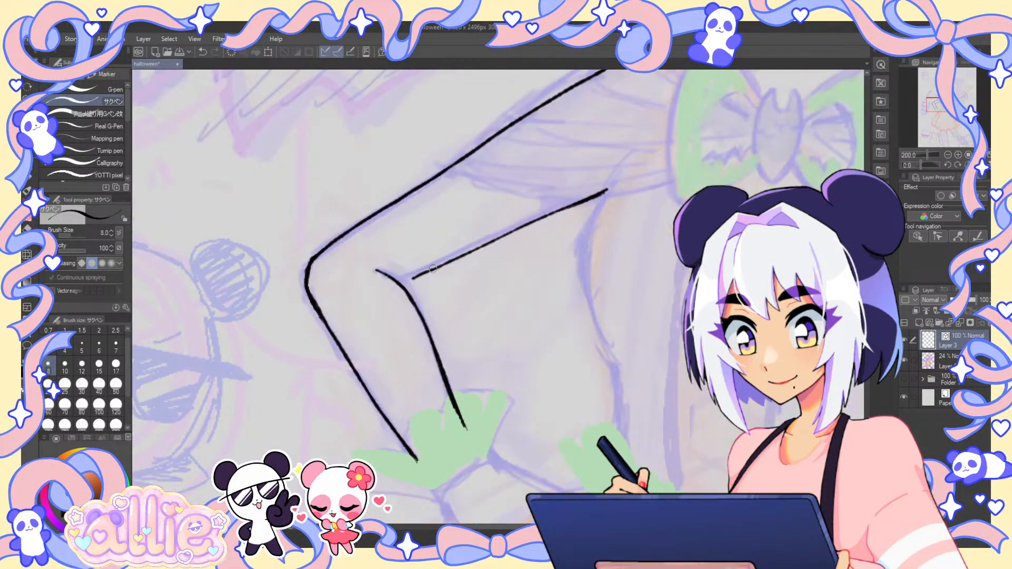
scroll(405, 280, "up", 2)
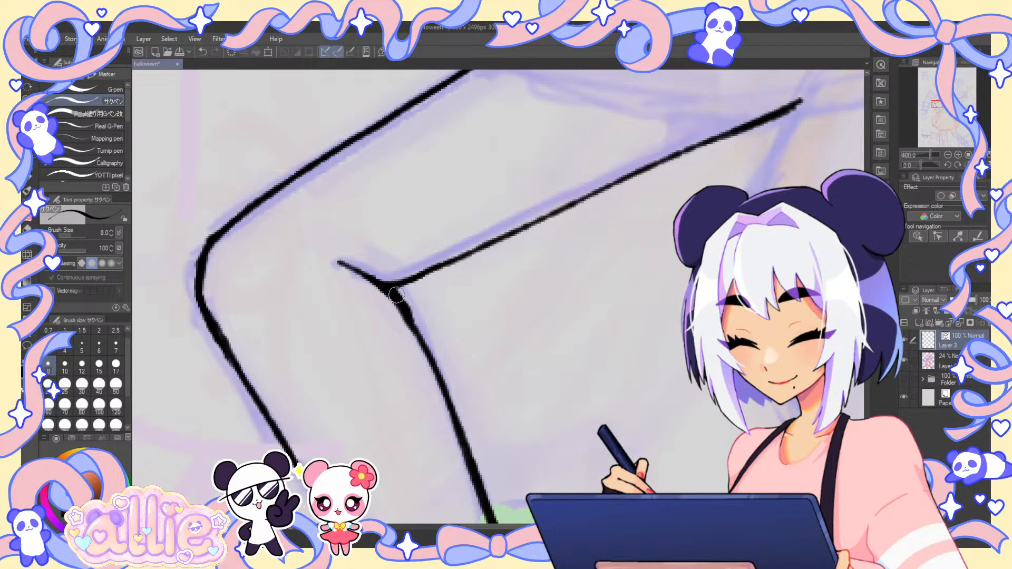
- Check the finished bent arm on the whole figure by temporarily hiding the sketch layer
scroll(420, 334, "down", 4)
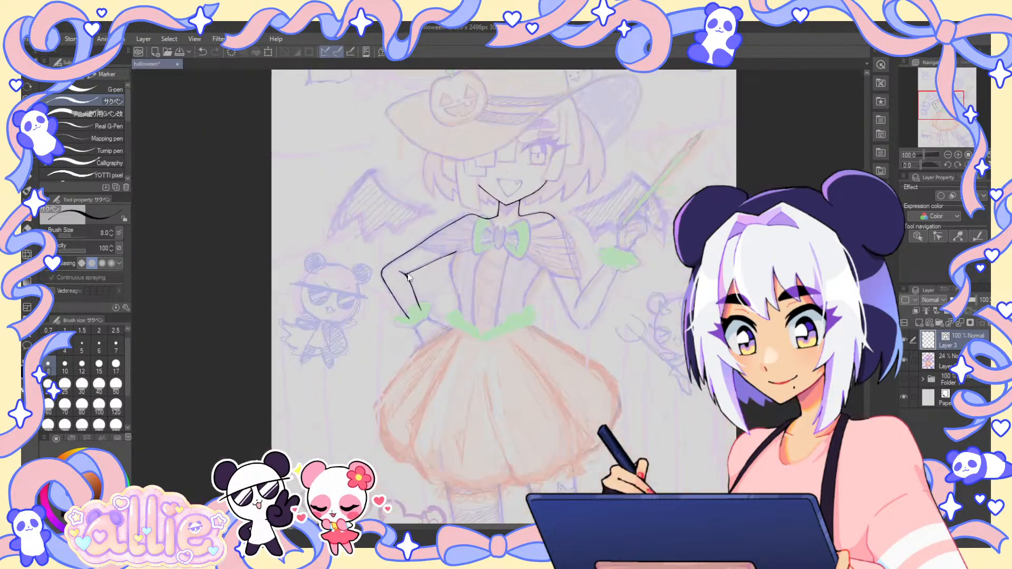
scroll(409, 295, "down", 1)
left_click(903, 358)
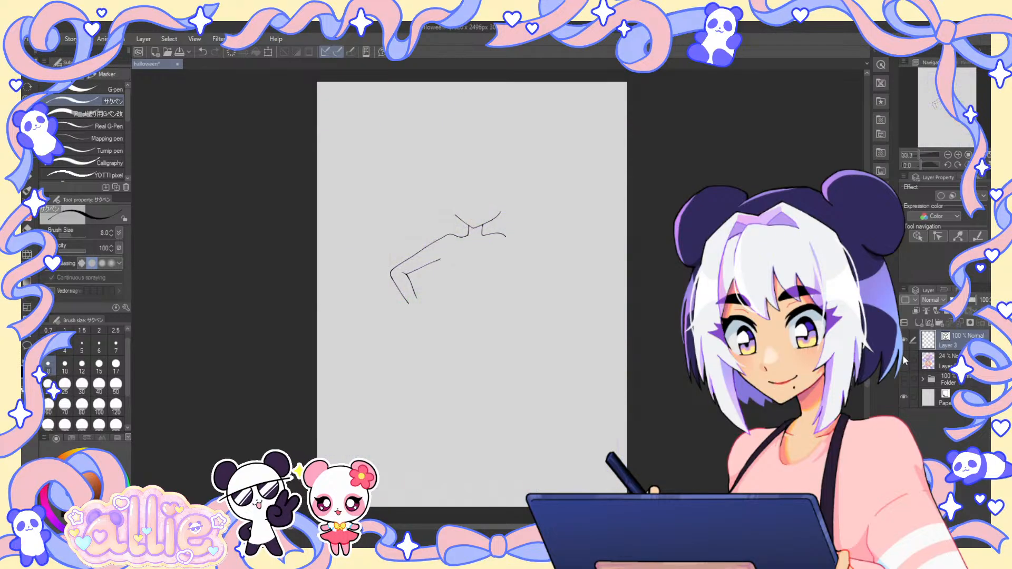
left_click(903, 357)
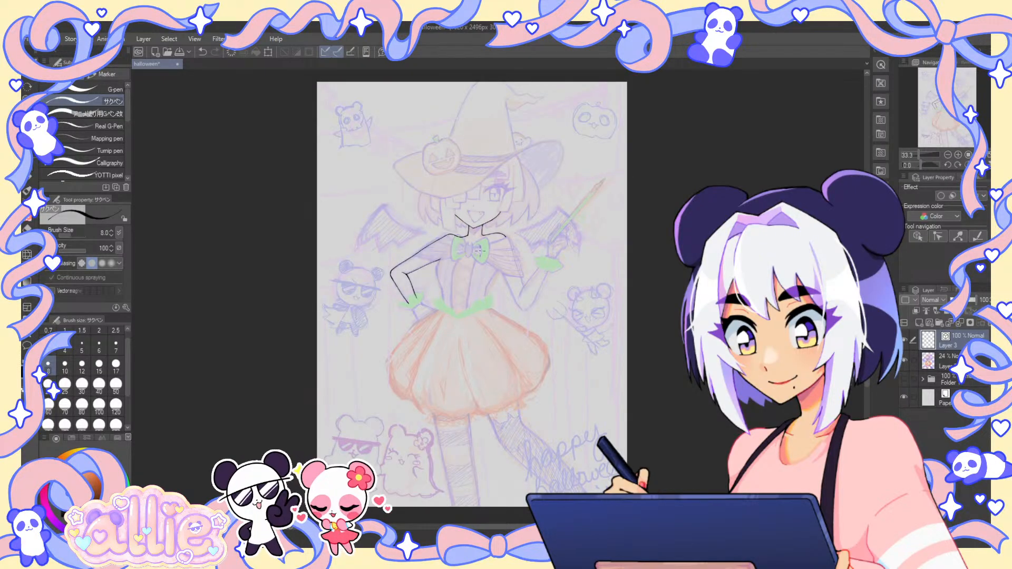
scroll(480, 251, "up", 1)
- Mirror the canvas and ink the outer upper-arm line of the wand arm from the shoulder down past the cape
left_click_drag(923, 123, 935, 116)
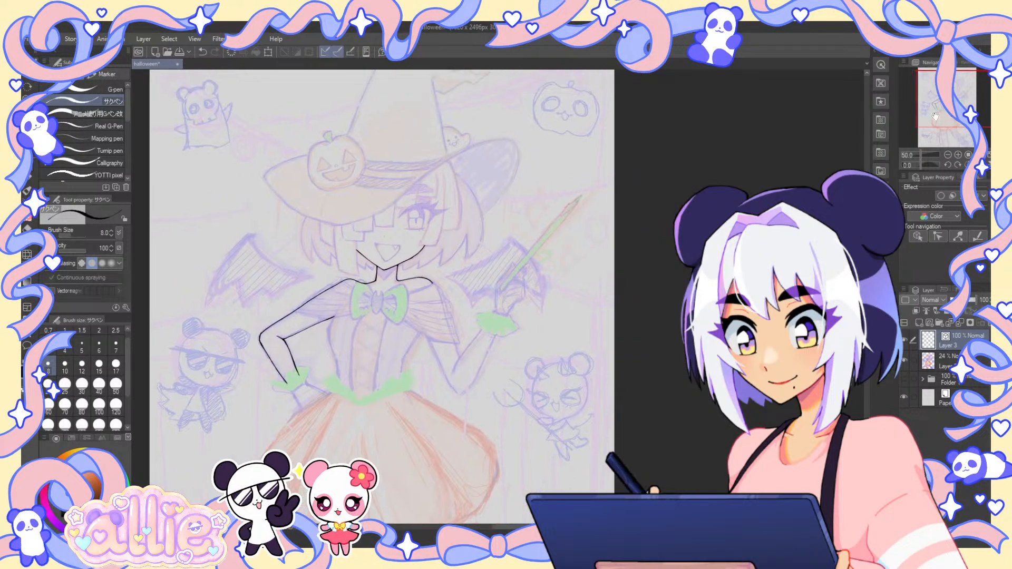
left_click(979, 165)
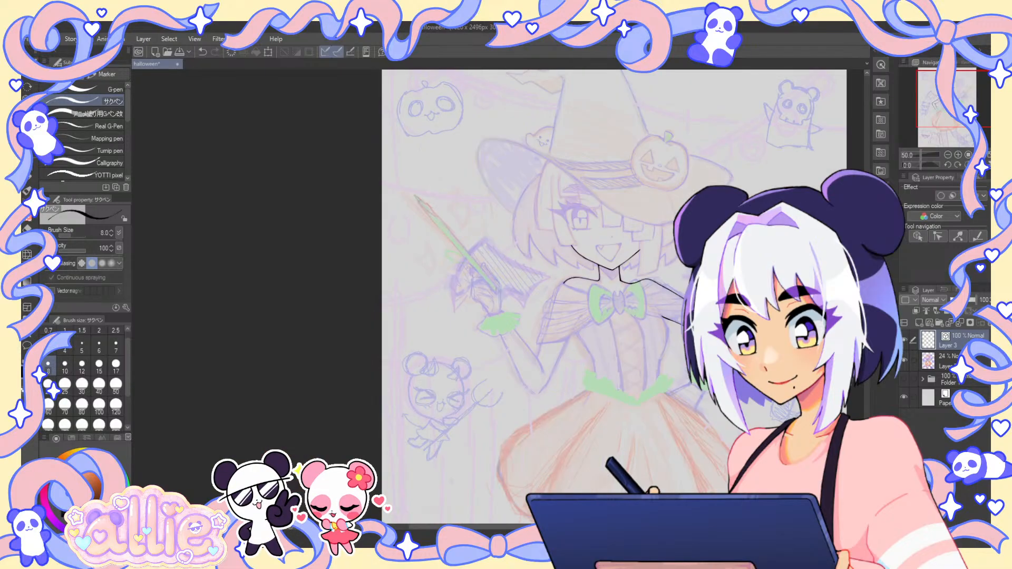
left_click_drag(679, 269, 544, 203)
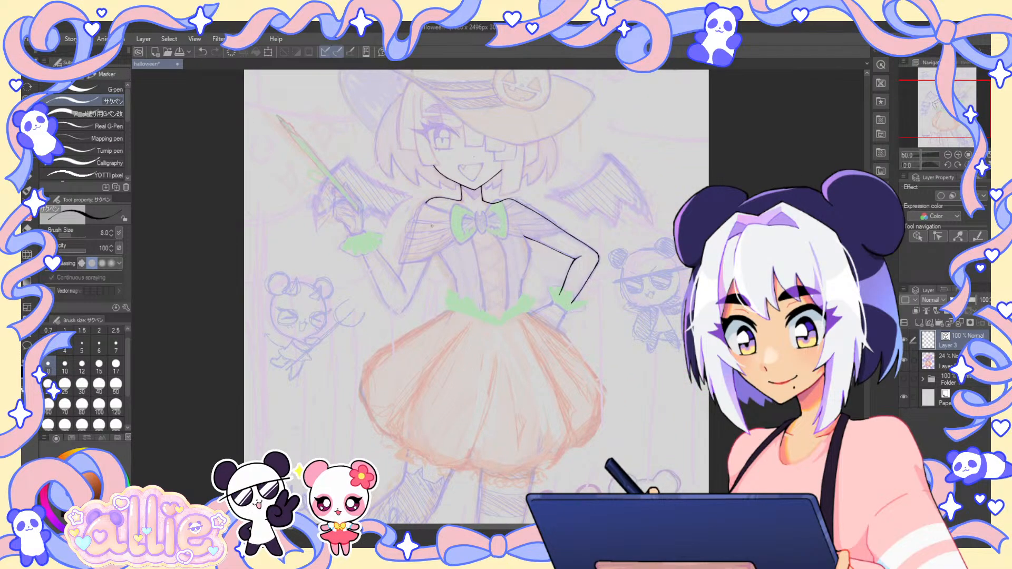
scroll(451, 250, "up", 1)
scroll(450, 249, "up", 3)
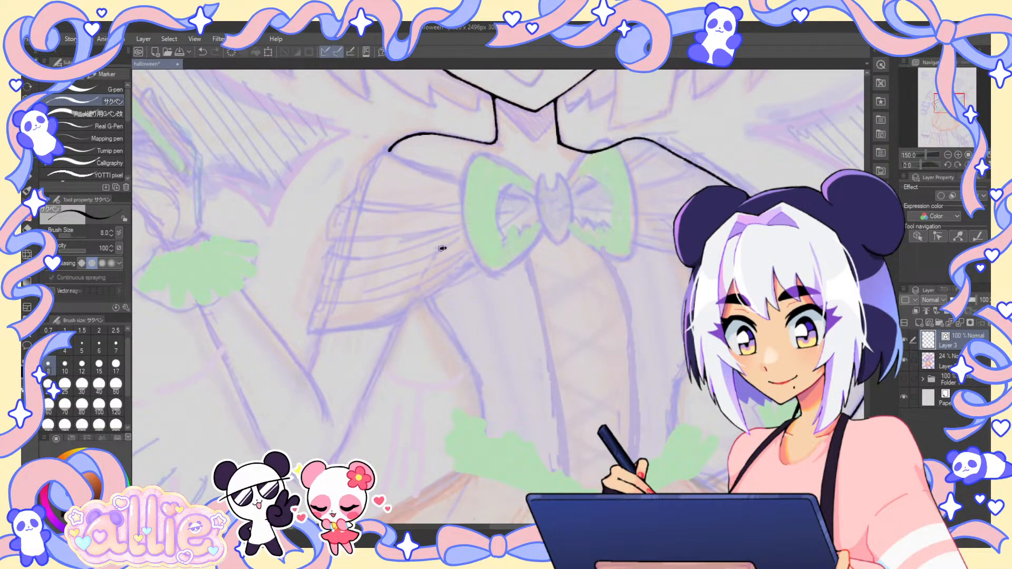
left_click_drag(394, 141, 378, 165)
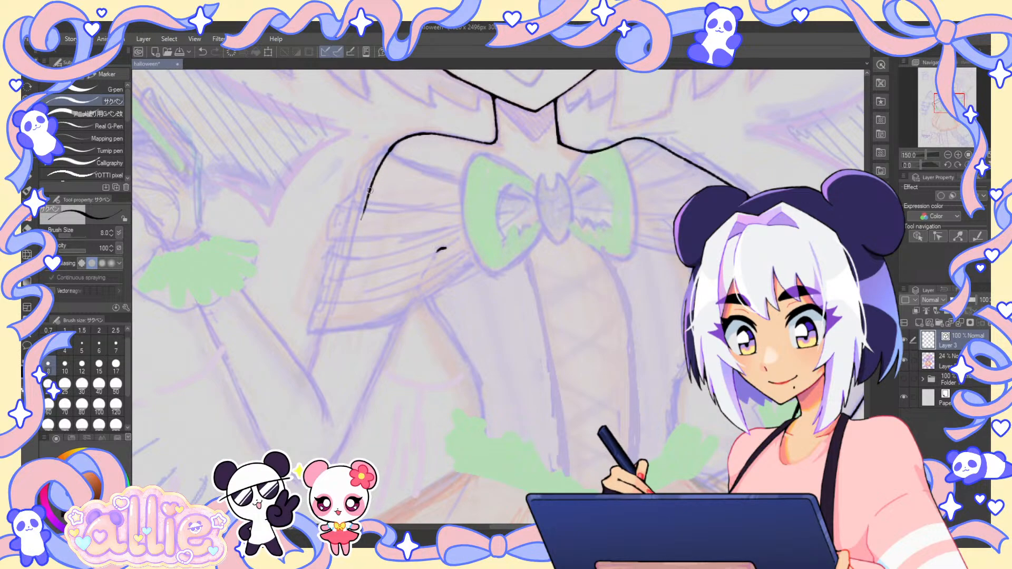
left_click_drag(349, 260, 312, 369)
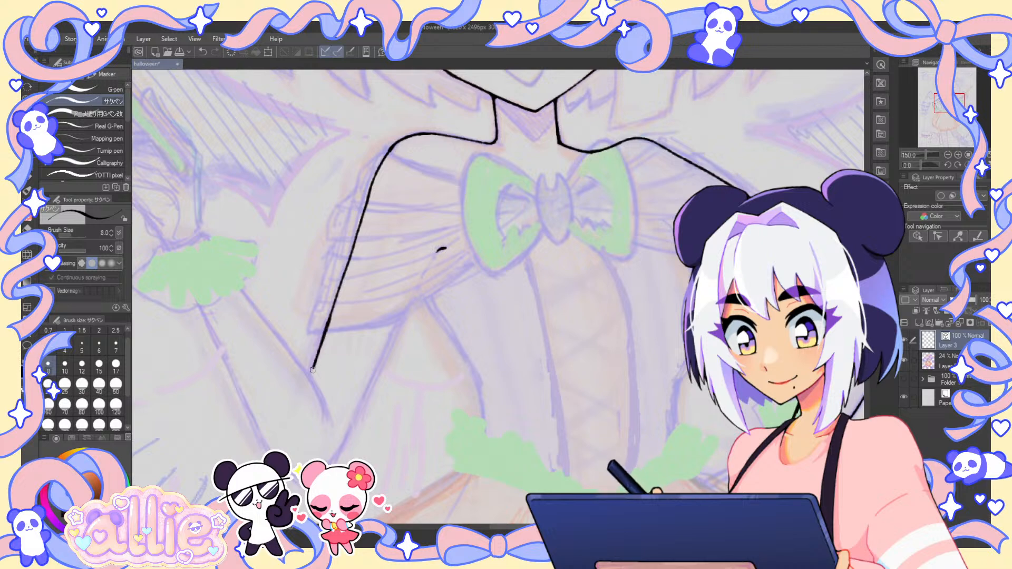
- Ink the wand arm's inner line from beneath the cape down to the elbow, and thicken its lower part with Adjust line width
left_click_drag(445, 248, 427, 270)
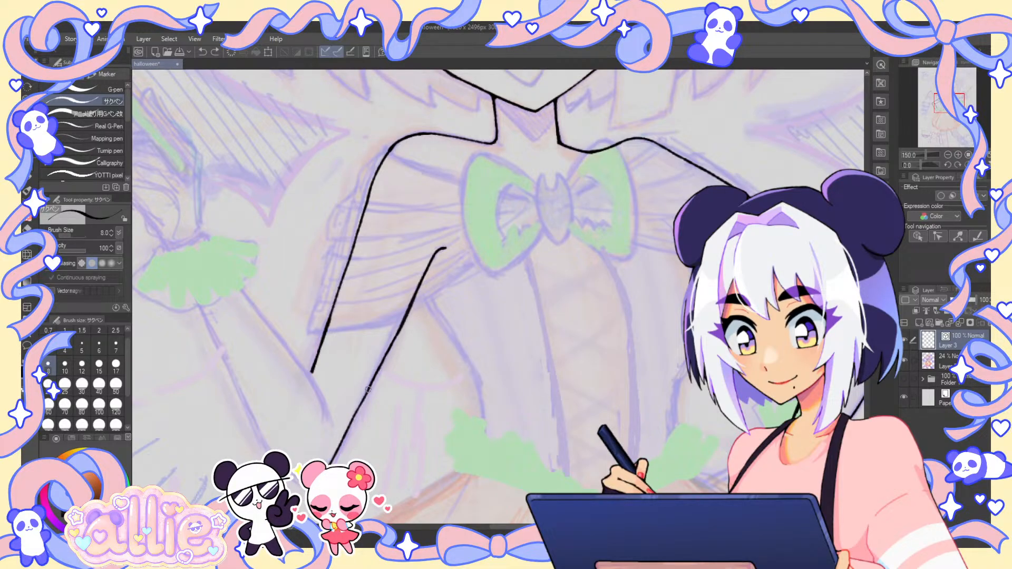
key("e")
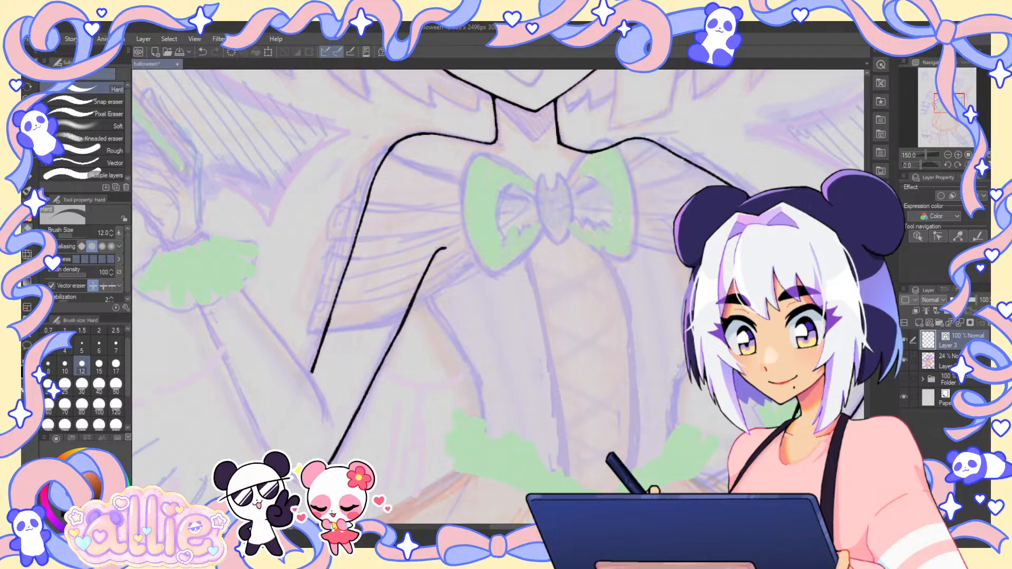
key("p")
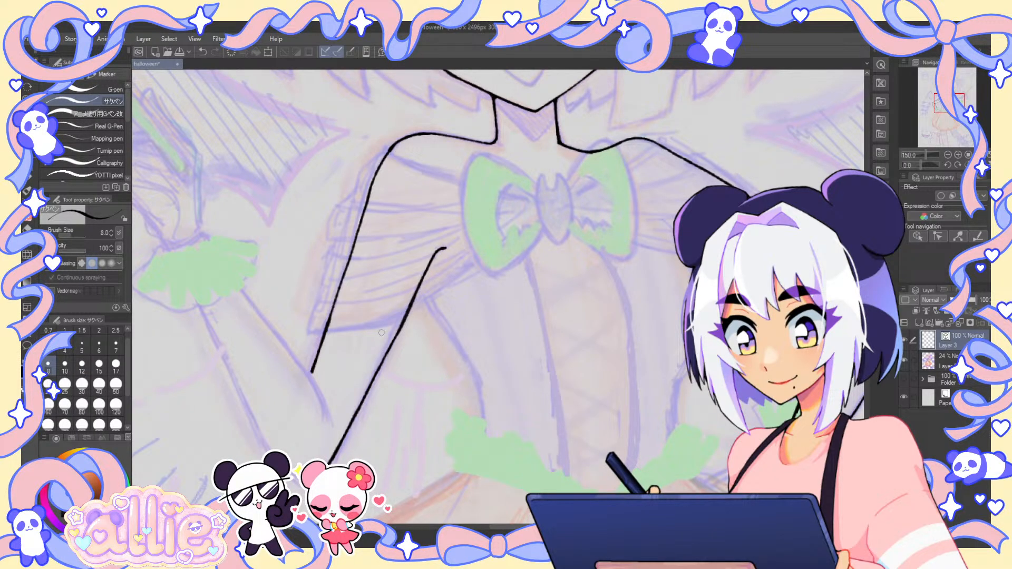
key("y")
left_click_drag(342, 433, 383, 380)
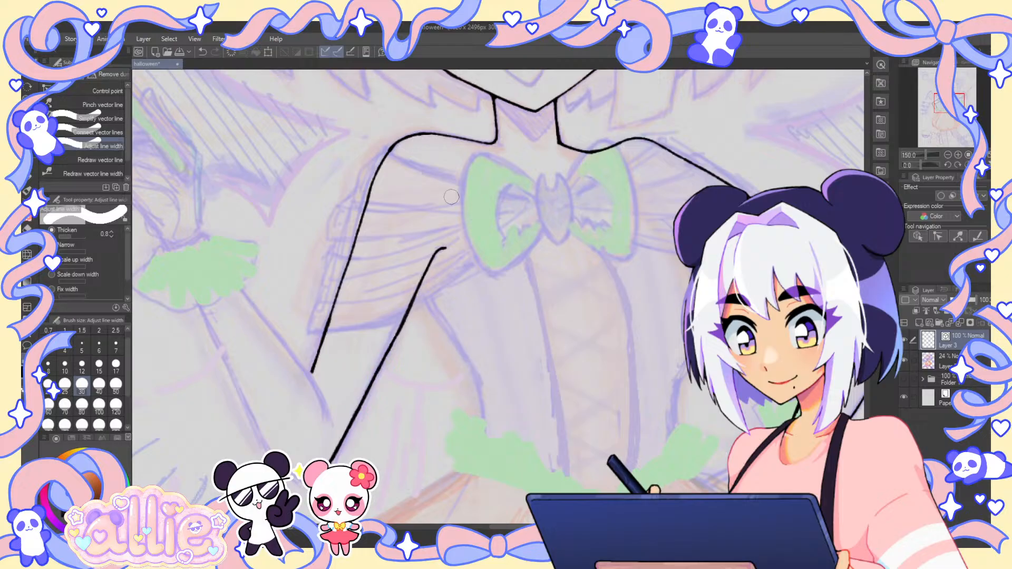
- Compare both inked arms on the unmirrored figure with the sketch layer temporarily hidden
key("ctrl+0")
key("p")
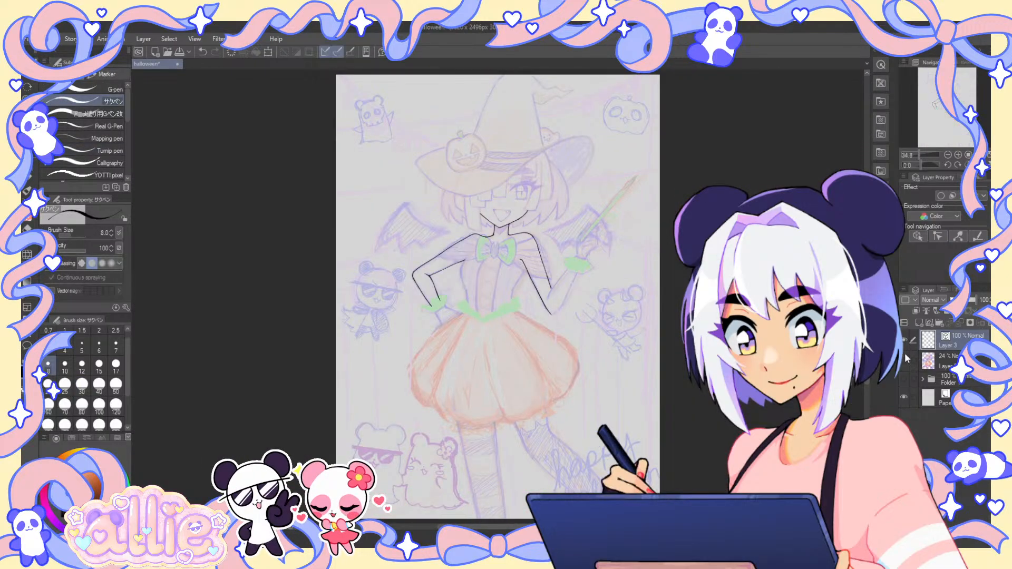
left_click(905, 360)
key("ctrl+plus")
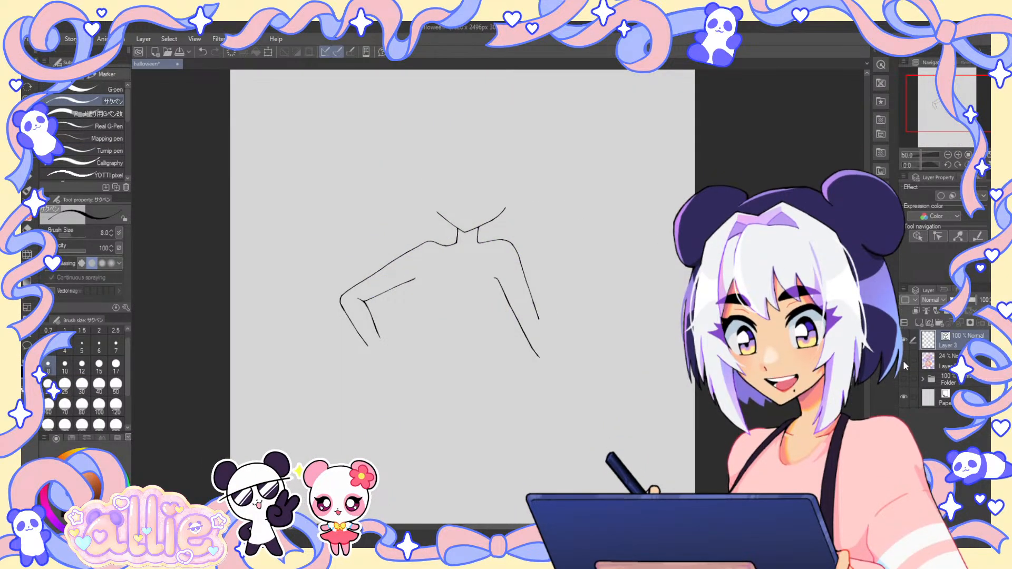
left_click(903, 360)
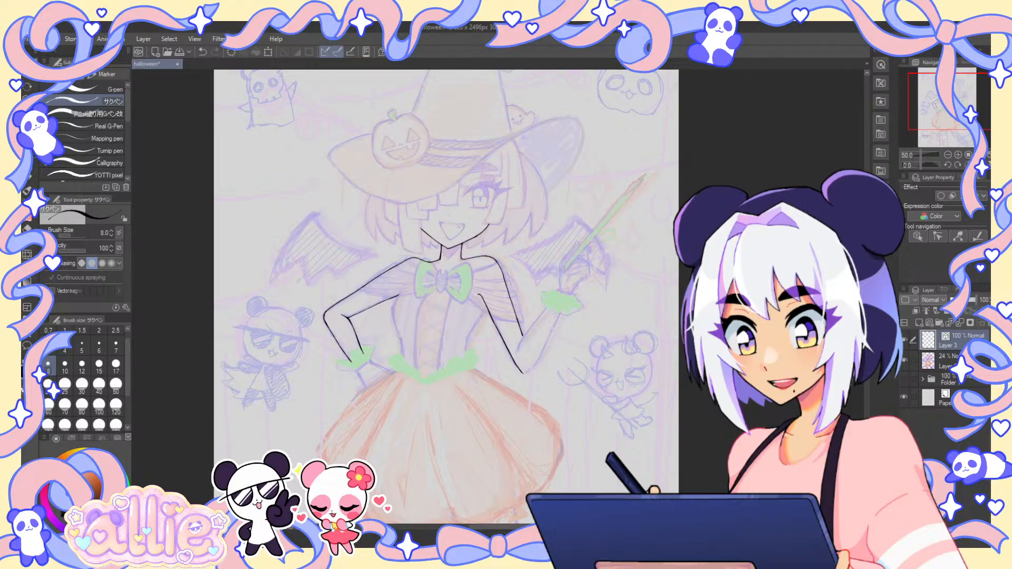
- Ink the upper edge of the visible eye's upper lash line with a size 4 brush, building it up along the sketched curve
left_click_drag(645, 249, 613, 242)
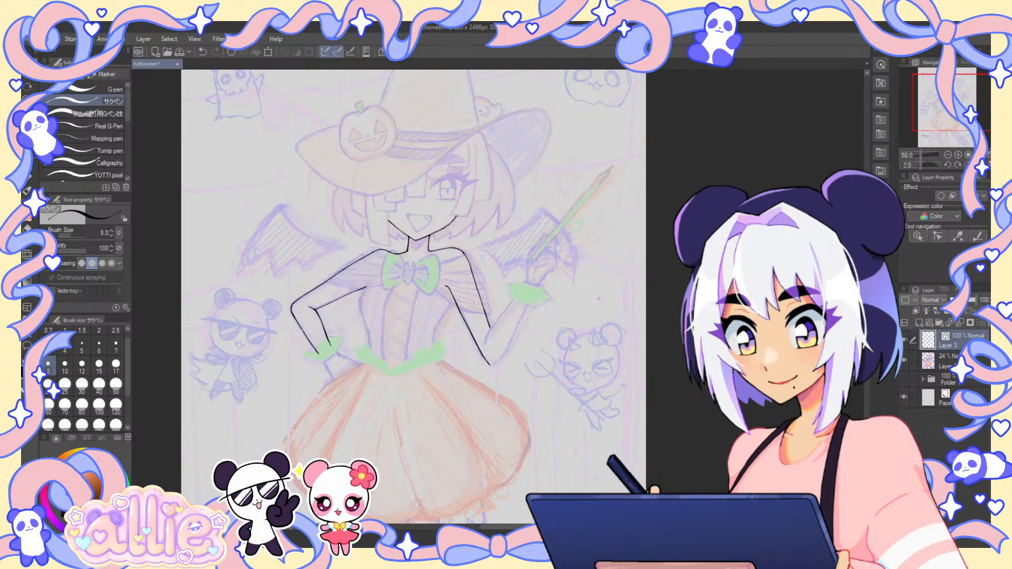
scroll(562, 275, "up", 1)
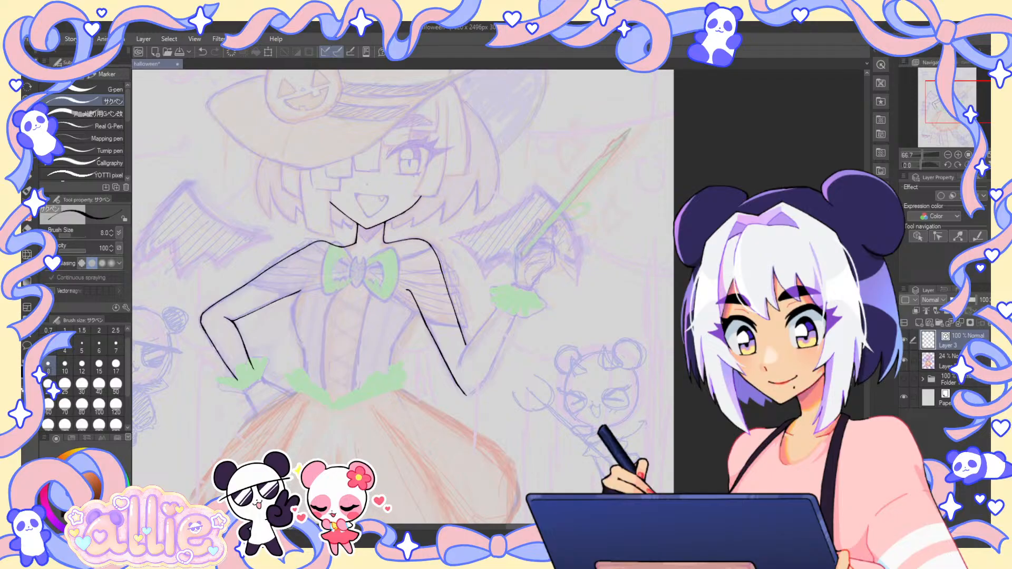
left_click_drag(454, 221, 498, 321)
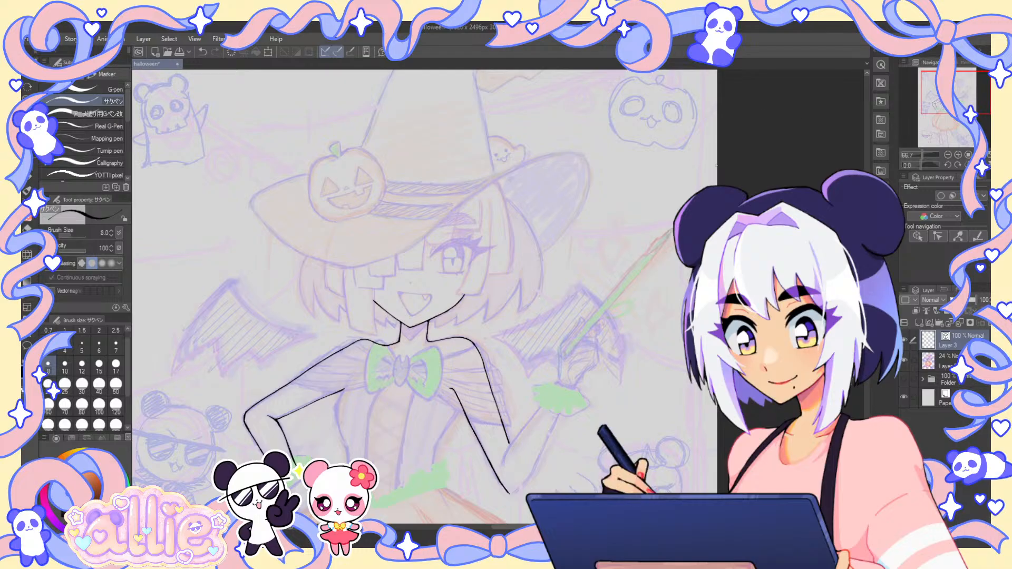
key("shift+space")
left_click_drag(715, 165, 698, 142)
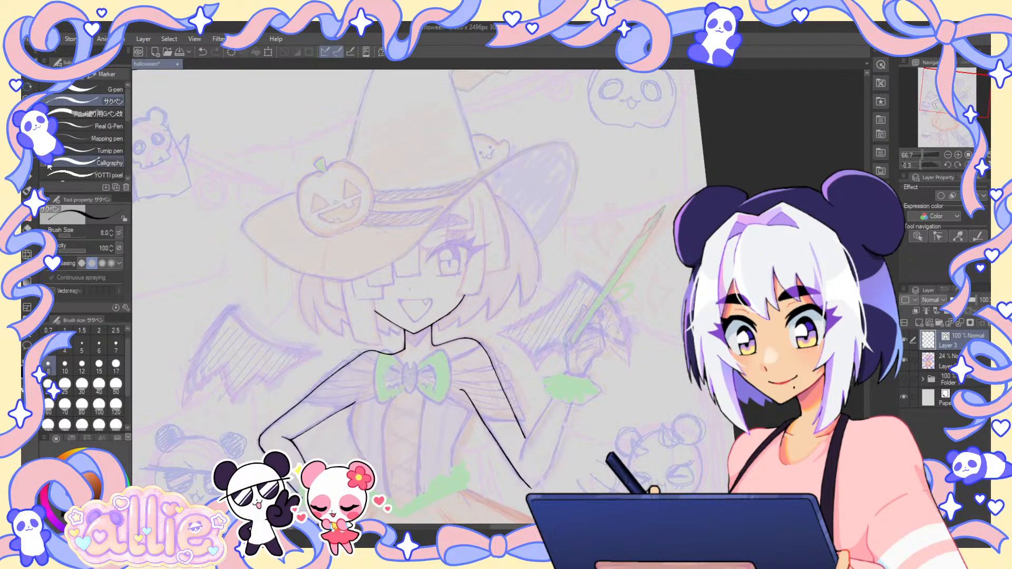
left_click(65, 346)
scroll(403, 280, "up", 3)
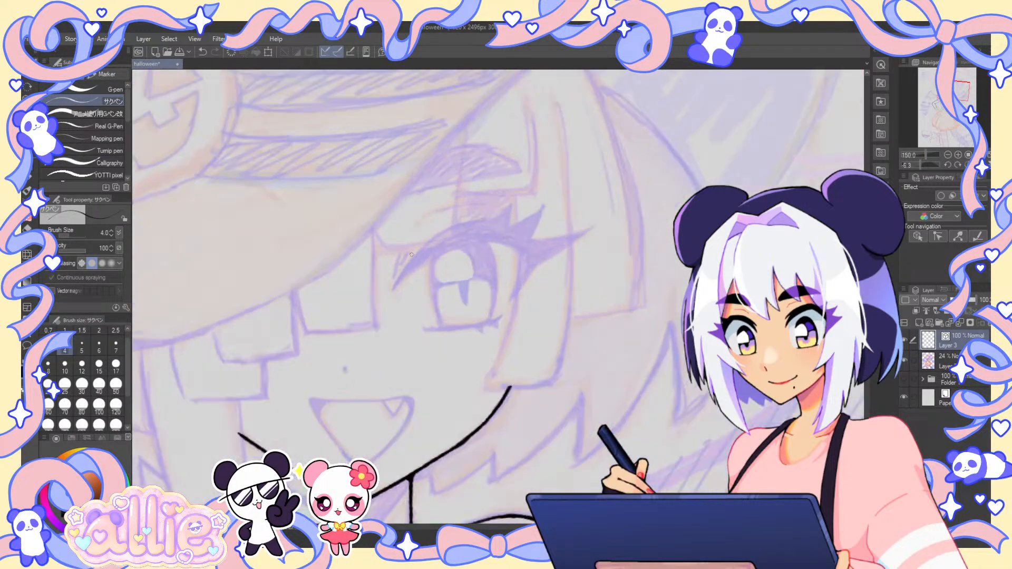
scroll(404, 280, "up", 2)
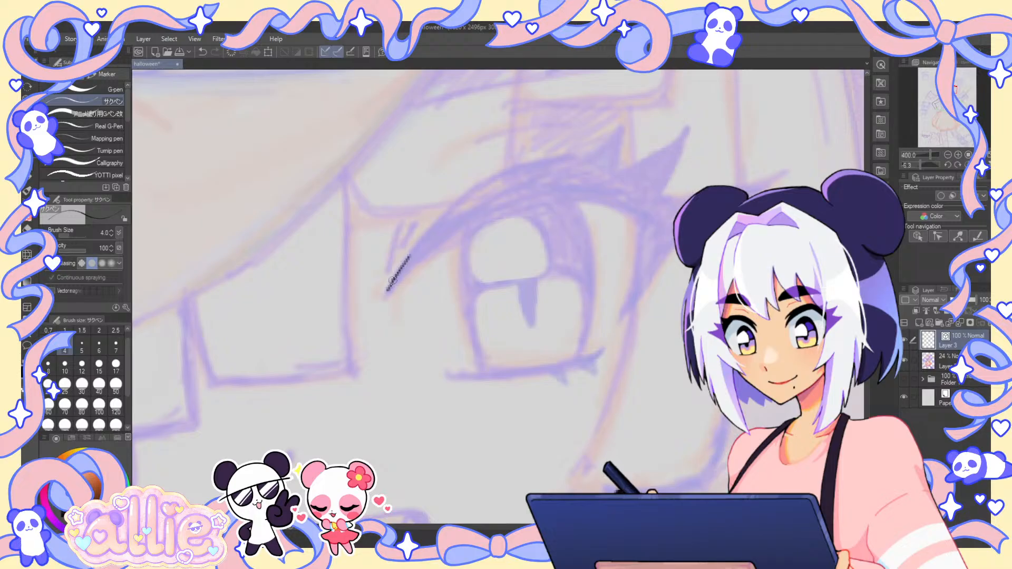
left_click_drag(393, 280, 387, 291)
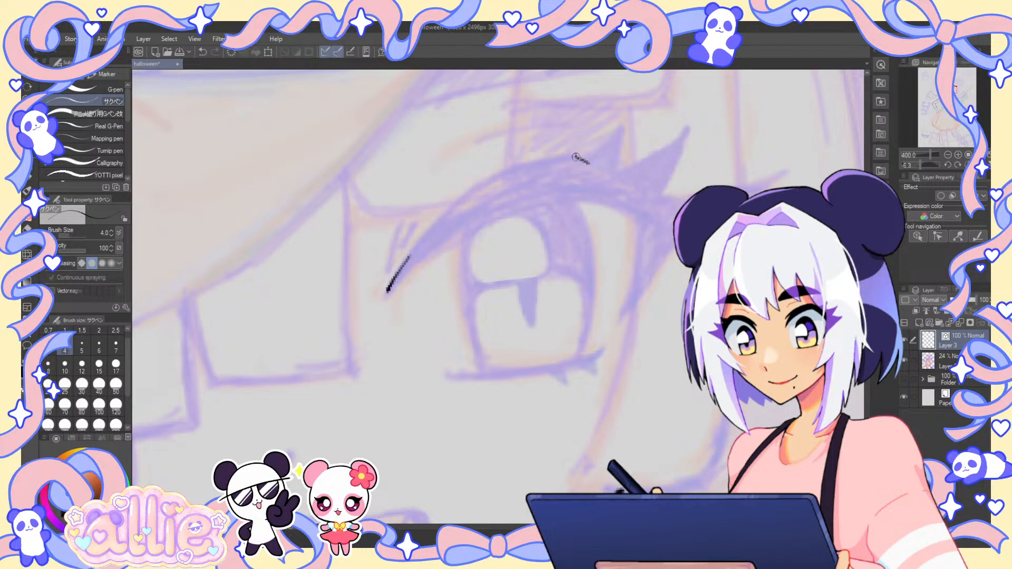
left_click_drag(554, 158, 576, 156)
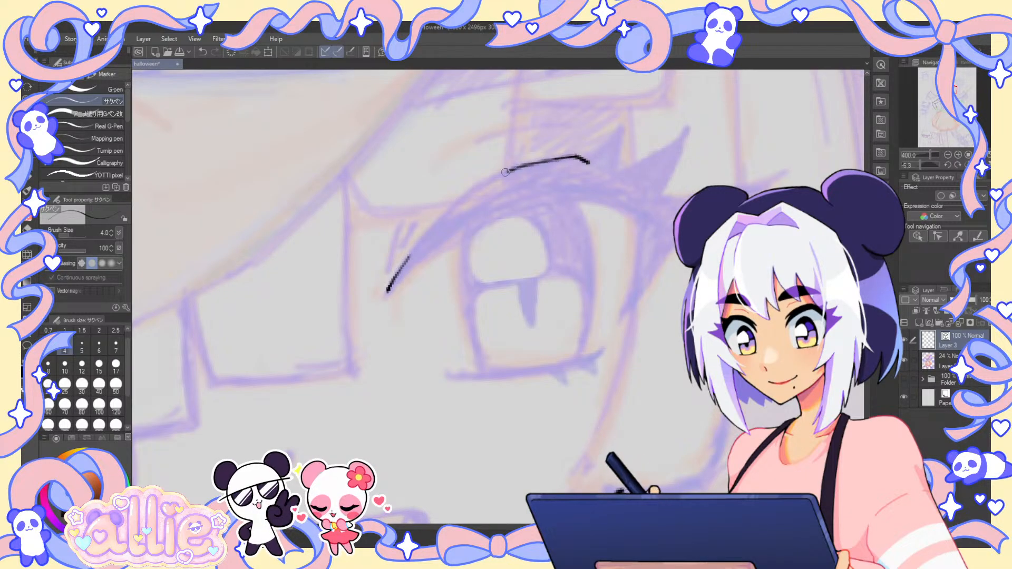
left_click_drag(505, 172, 414, 248)
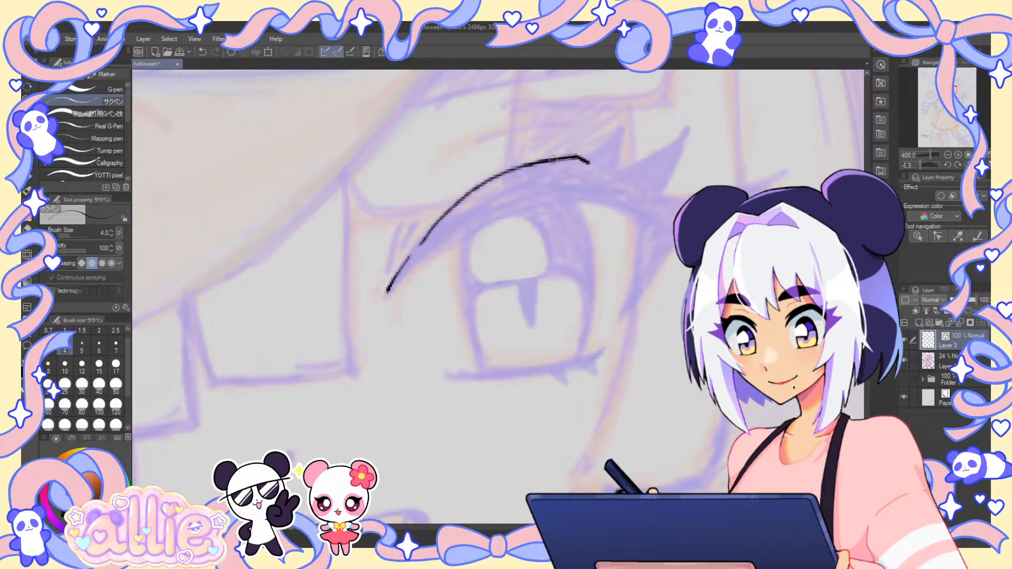
left_click_drag(579, 156, 532, 163)
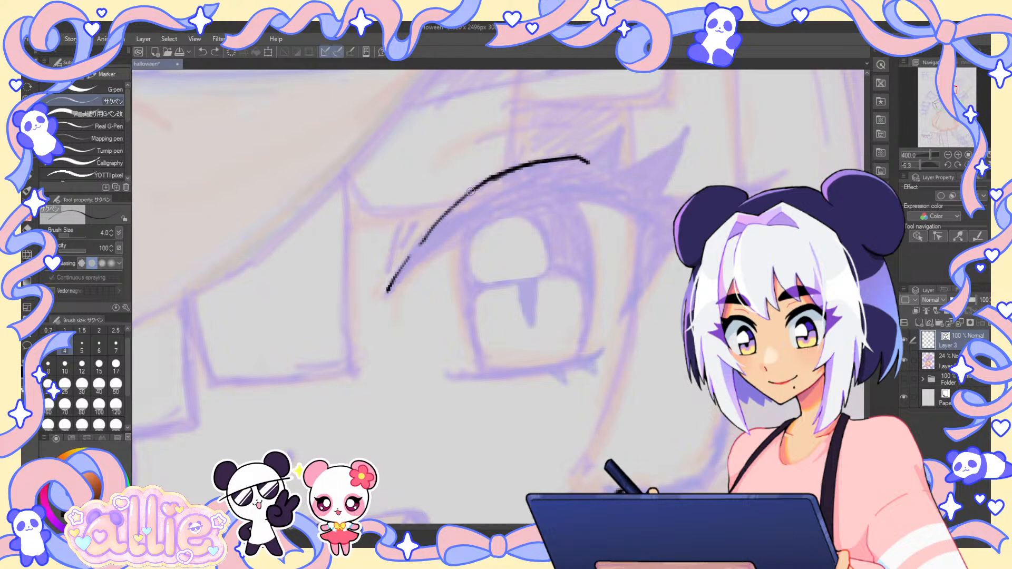
left_click_drag(471, 192, 392, 282)
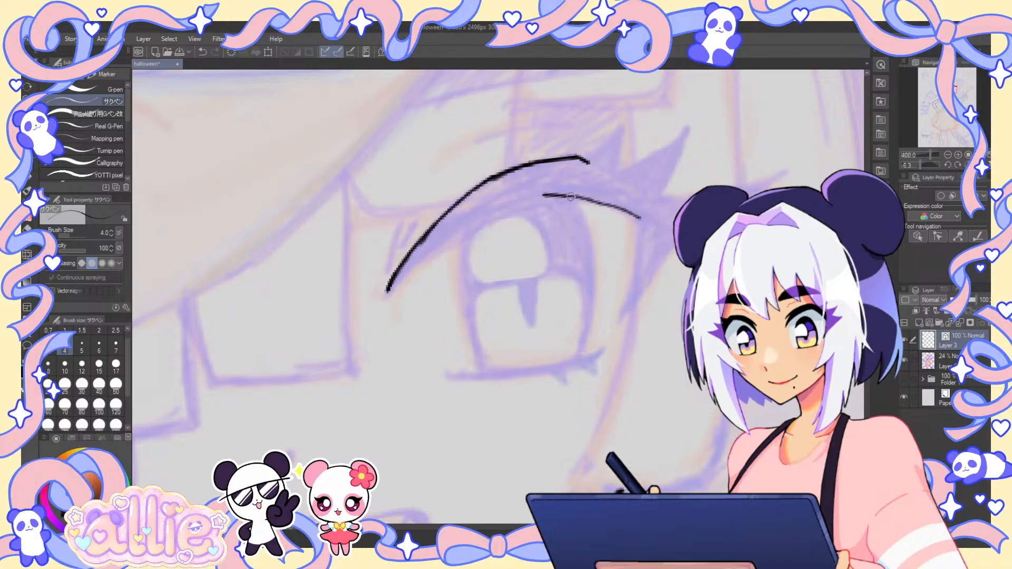
- Undo the trial stroke and ink the upper lash's lower edge from inner to outer corner with brush size 5
key("ctrl+z")
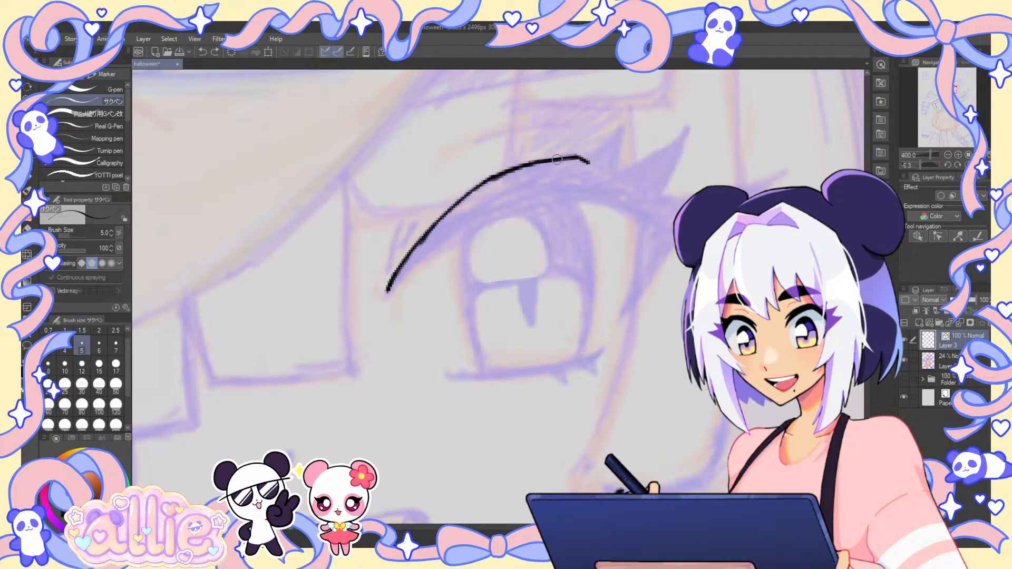
left_click_drag(516, 169, 493, 177)
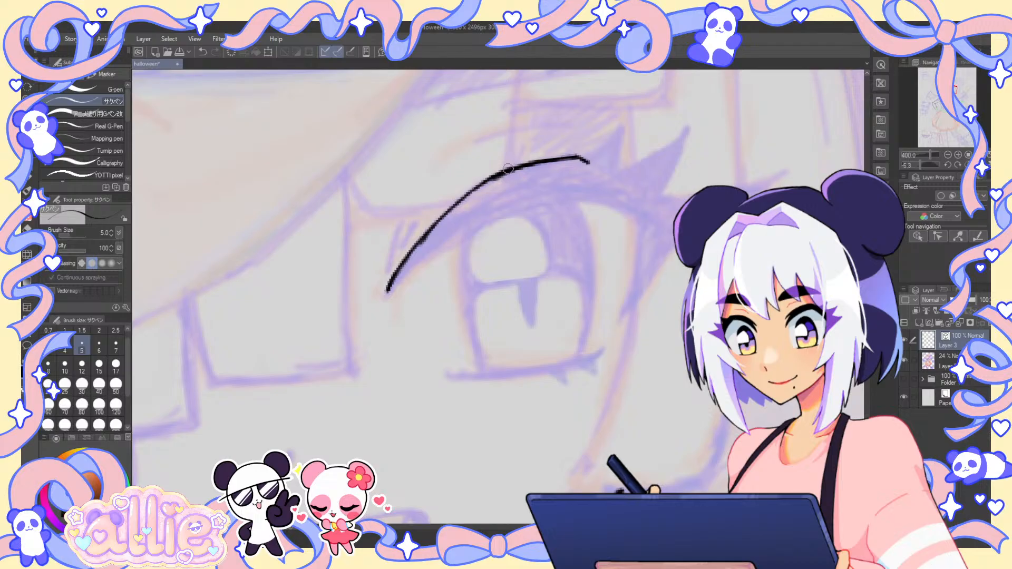
mouse_move(598, 201)
left_mouse_down()
mouse_move(550, 198)
mouse_move(487, 217)
mouse_move(414, 266)
mouse_move(558, 199)
mouse_move(492, 217)
mouse_move(384, 296)
left_mouse_up()
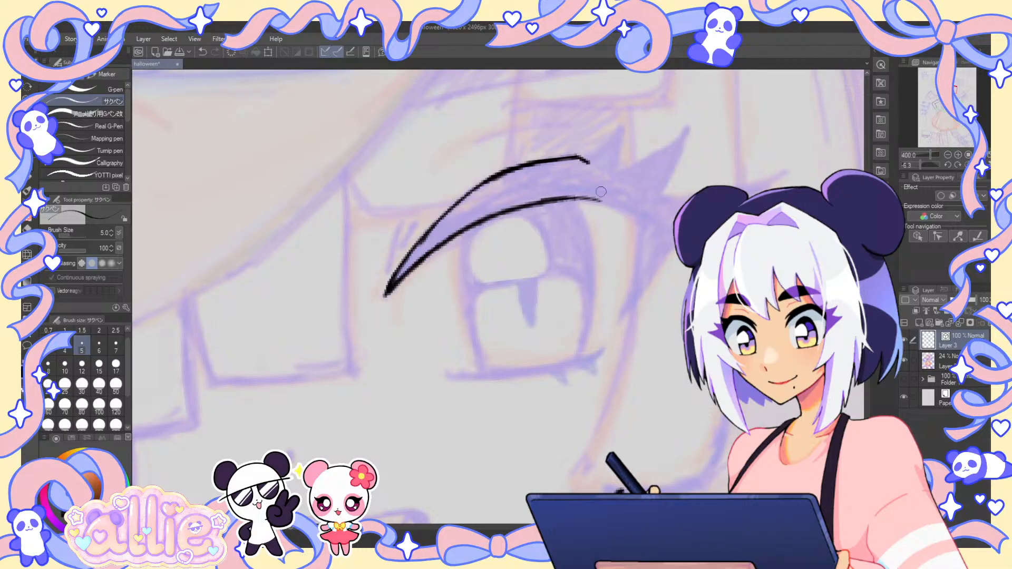
left_click_drag(557, 198, 635, 216)
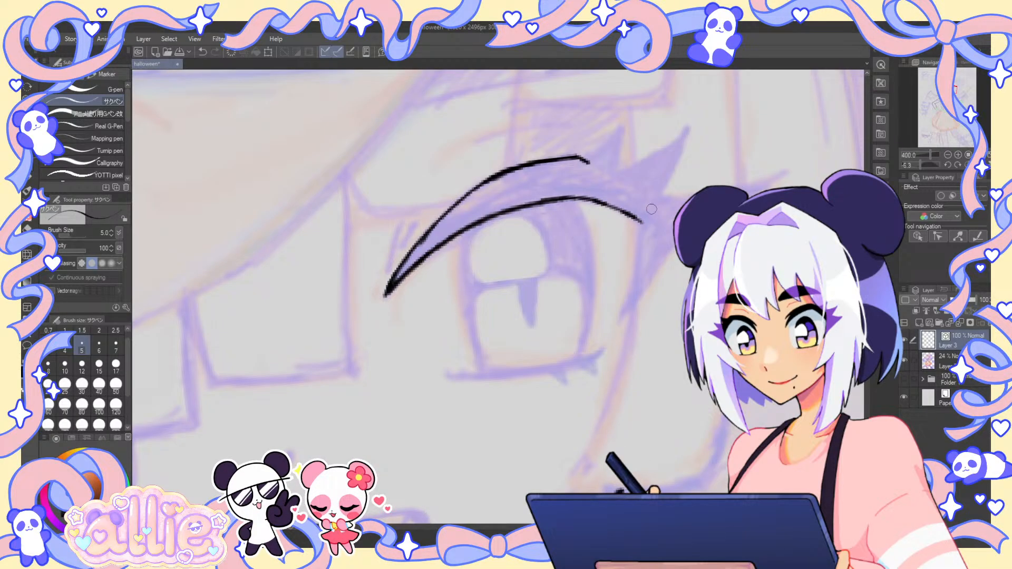
- Ink the downward-pointing lash at the eye's outer corner on the mirrored canvas, and restore the unmirrored view
key("h")
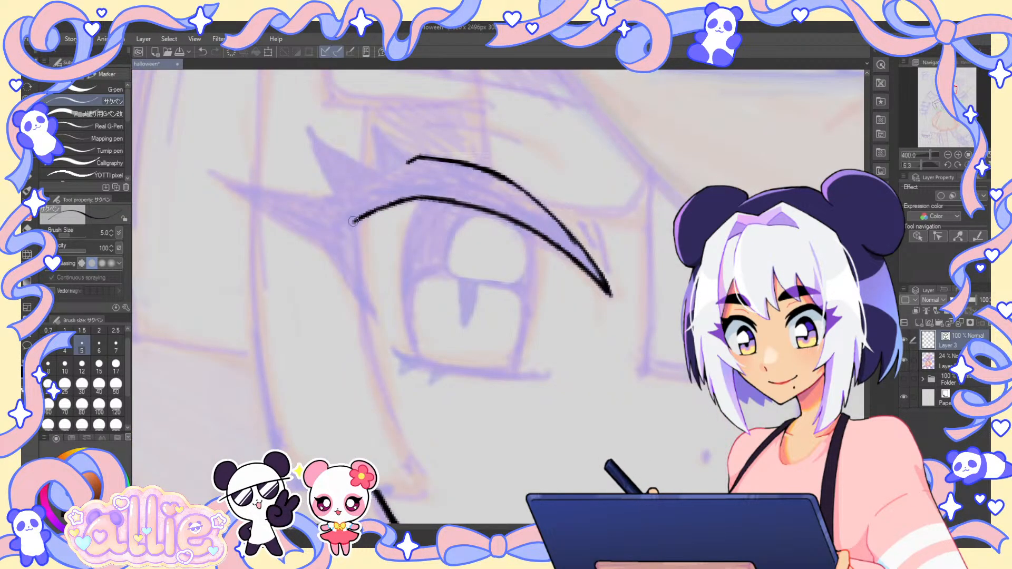
mouse_move(355, 247)
left_mouse_down()
mouse_move(355, 225)
mouse_move(372, 311)
left_mouse_up()
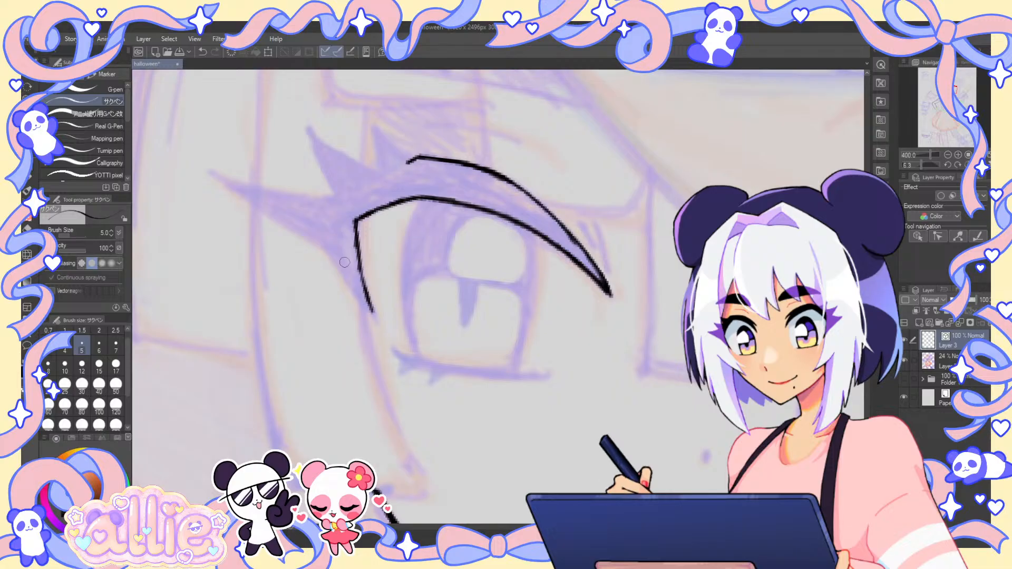
left_click_drag(327, 250, 373, 309)
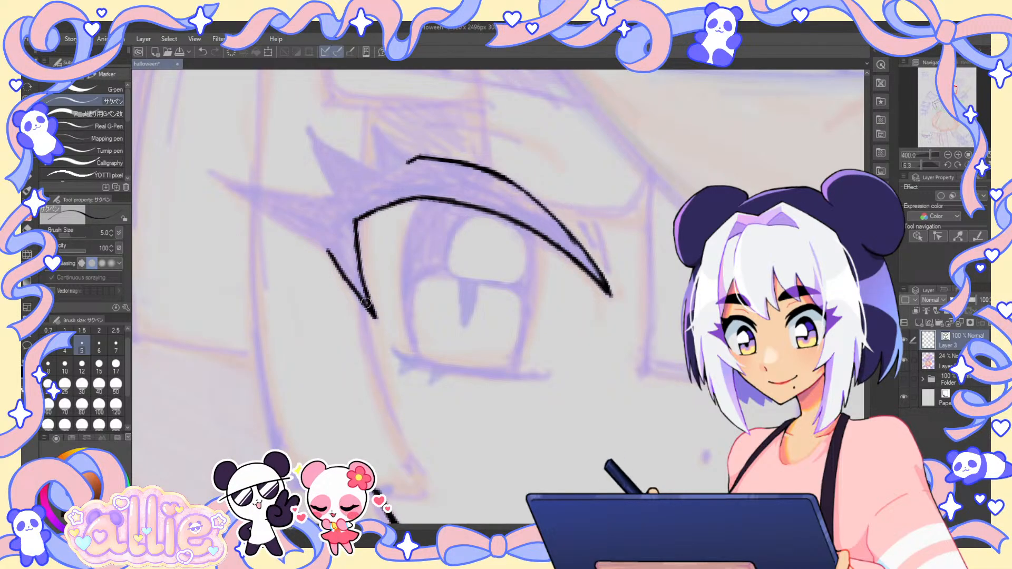
key("h")
- Ink the three pointed lashes along the outer end of the upper lash, closing its outline at the outer corner
left_click_drag(737, 158, 589, 223)
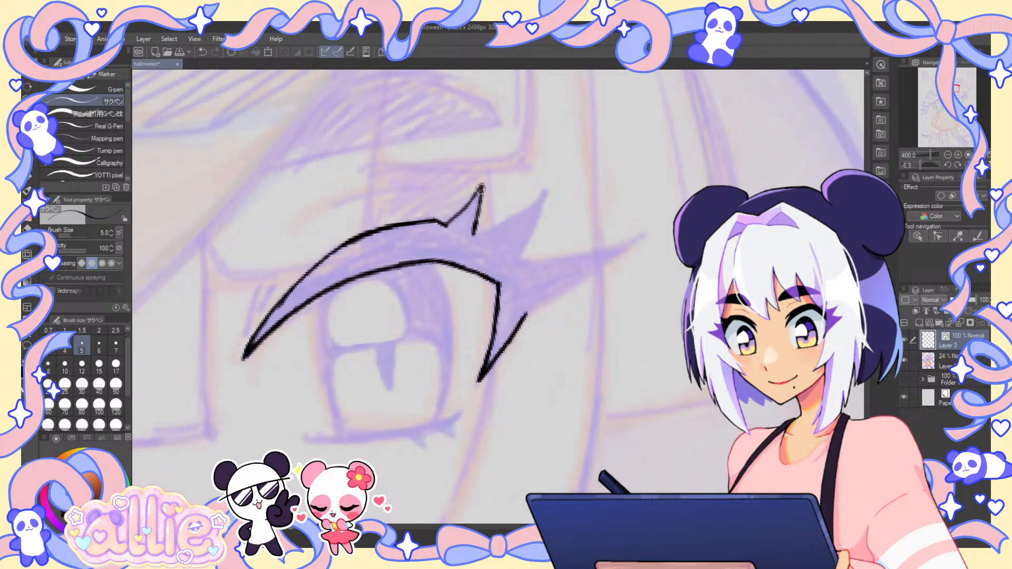
left_click_drag(444, 225, 483, 185)
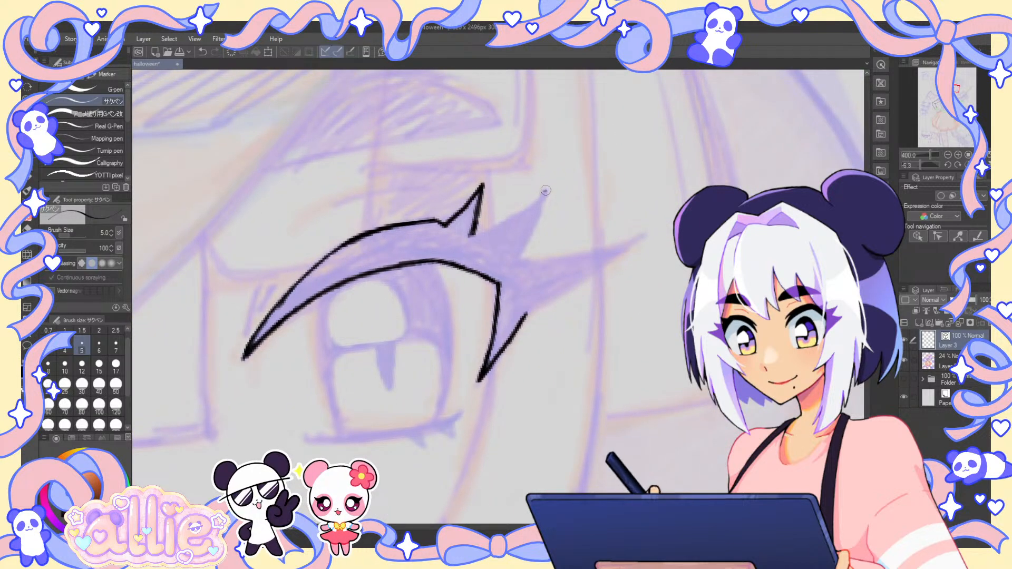
left_click_drag(546, 190, 477, 234)
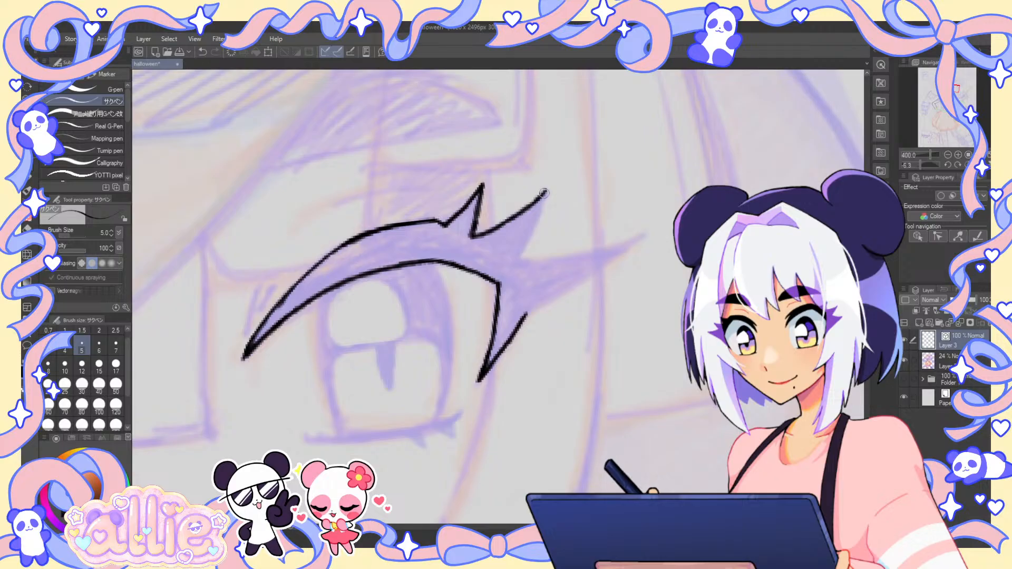
mouse_move(544, 193)
left_mouse_down()
mouse_move(520, 254)
mouse_move(591, 253)
mouse_move(647, 233)
mouse_move(526, 312)
left_mouse_up()
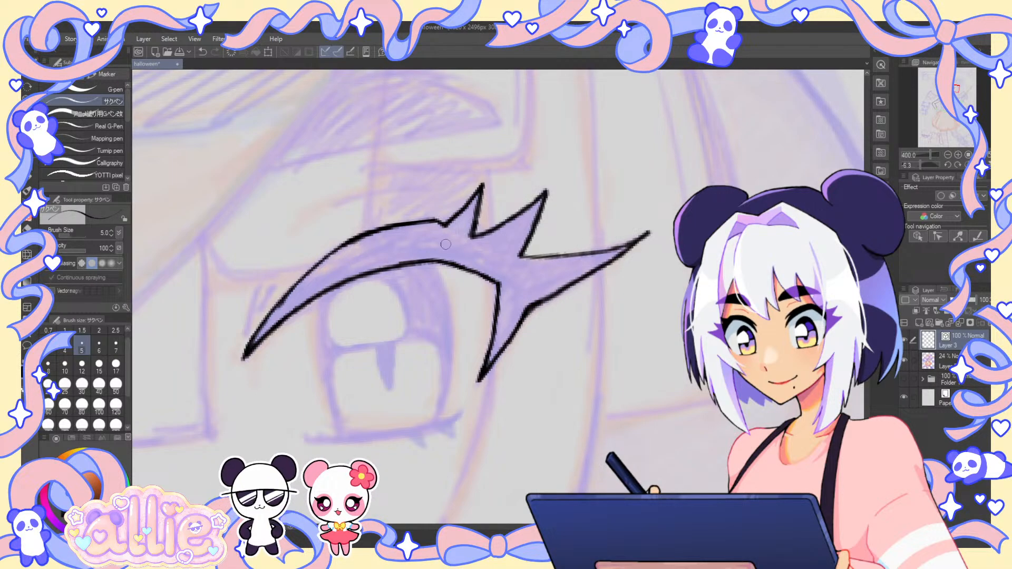
- Thicken the outermost lash's upper line with Adjust line width and ink the eyelid crease above the lash with the pen
key("y")
mouse_move(530, 258)
left_mouse_down()
mouse_move(611, 251)
mouse_move(521, 257)
left_mouse_up()
key("p")
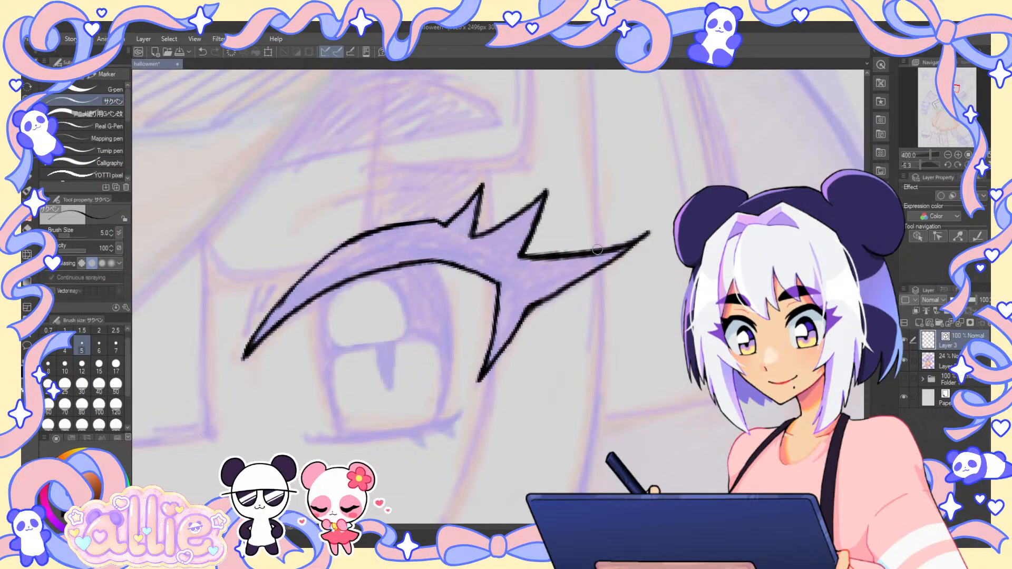
left_click_drag(430, 214, 558, 236)
left_click_drag(432, 270, 412, 287)
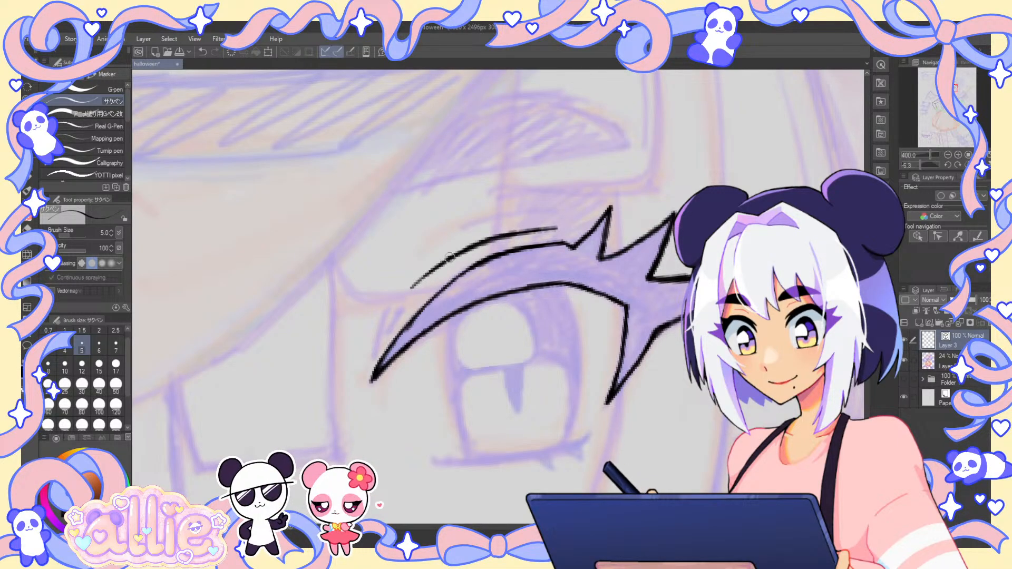
- Outline the eyebrow with an arched upper line thickened by Adjust line width and a lower edge inked at brush size 7
left_click_drag(577, 223, 580, 261)
left_click_drag(609, 222, 585, 258)
mouse_move(424, 195)
left_mouse_down()
mouse_move(481, 174)
mouse_move(564, 182)
mouse_move(615, 214)
left_mouse_up()
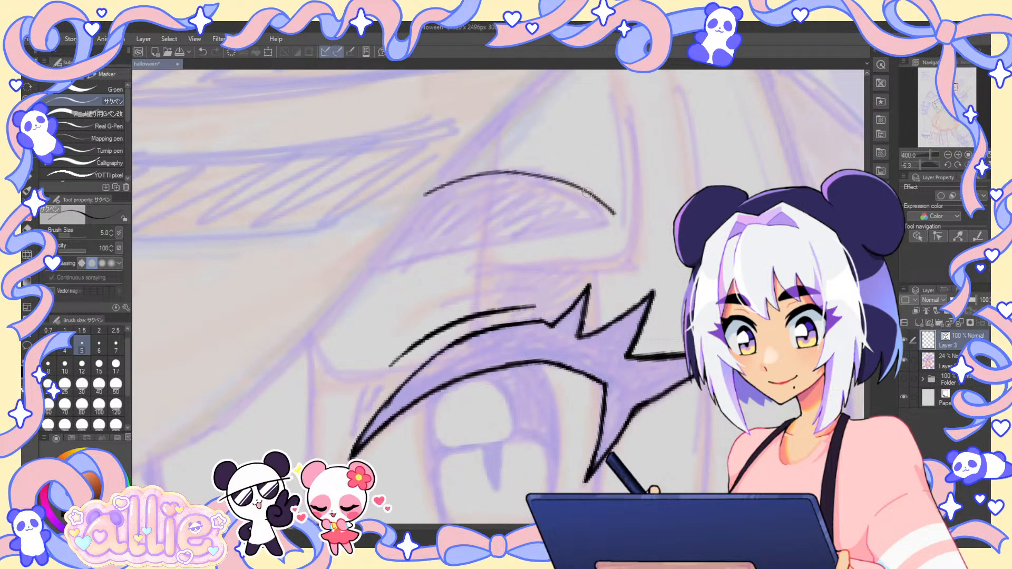
left_click(117, 346)
key("ctrl+z")
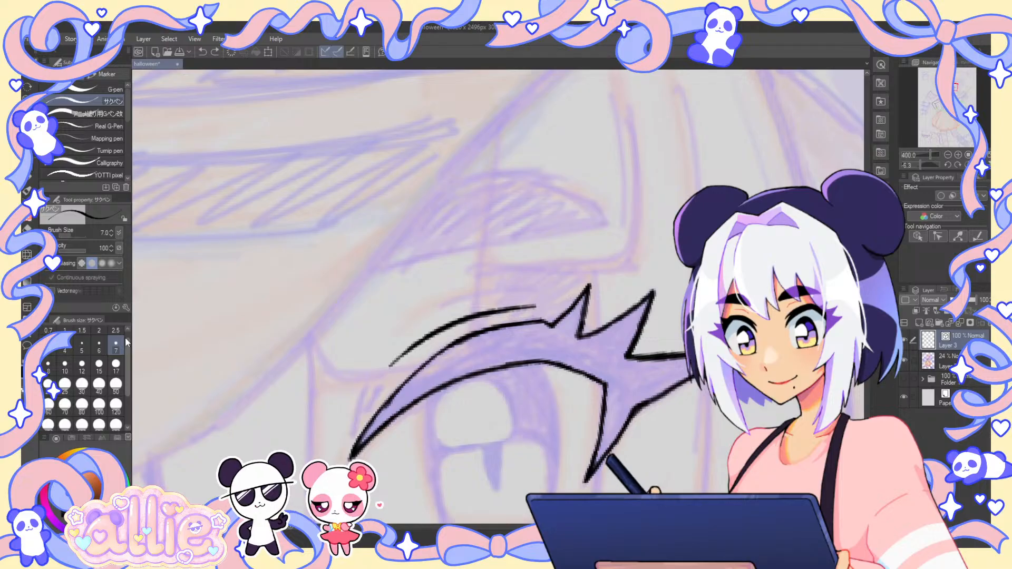
key("ctrl+y")
left_click(26, 357)
left_click_drag(538, 168, 585, 195)
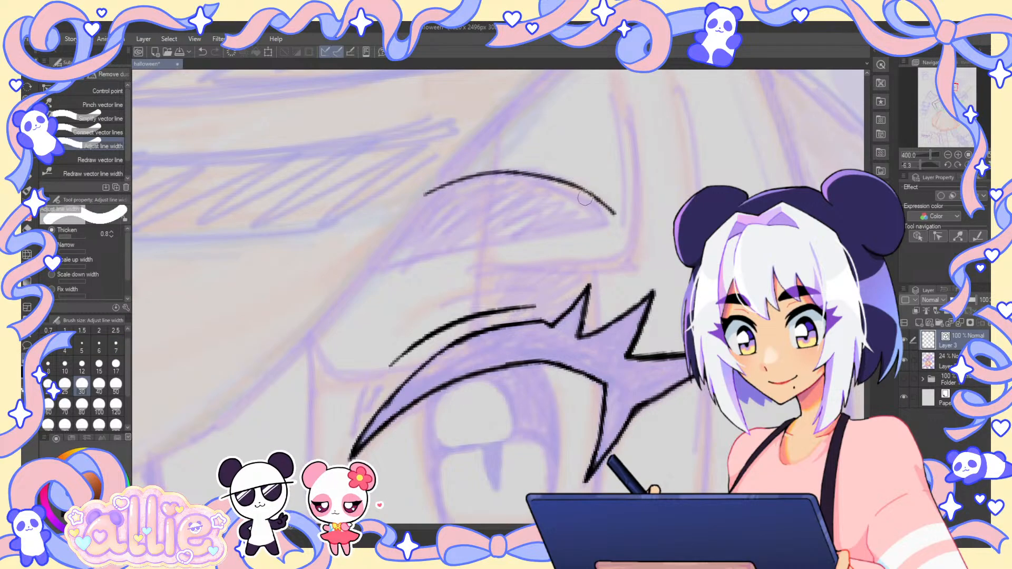
left_click_drag(496, 172, 618, 204)
key("p")
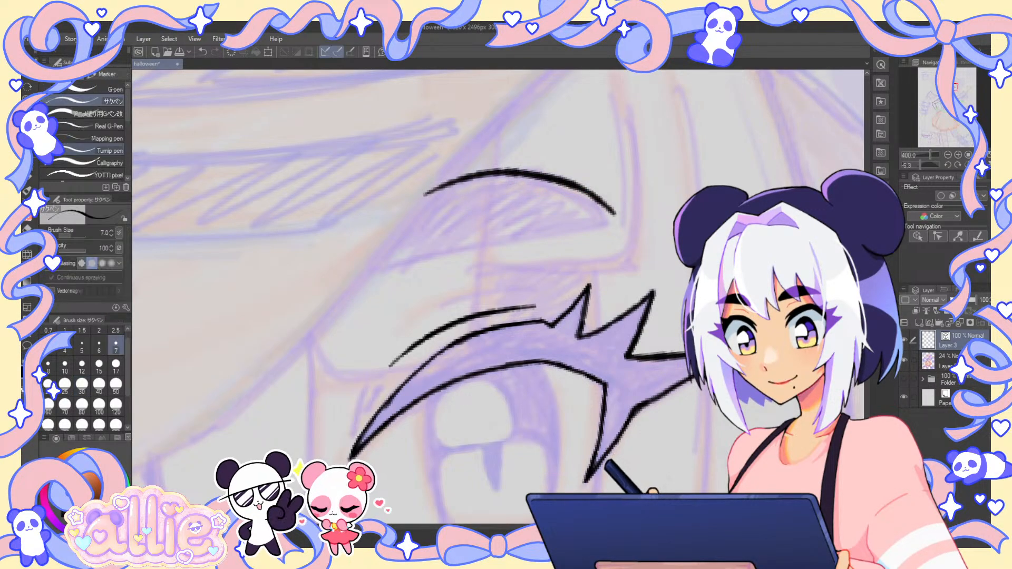
left_click_drag(376, 269, 621, 227)
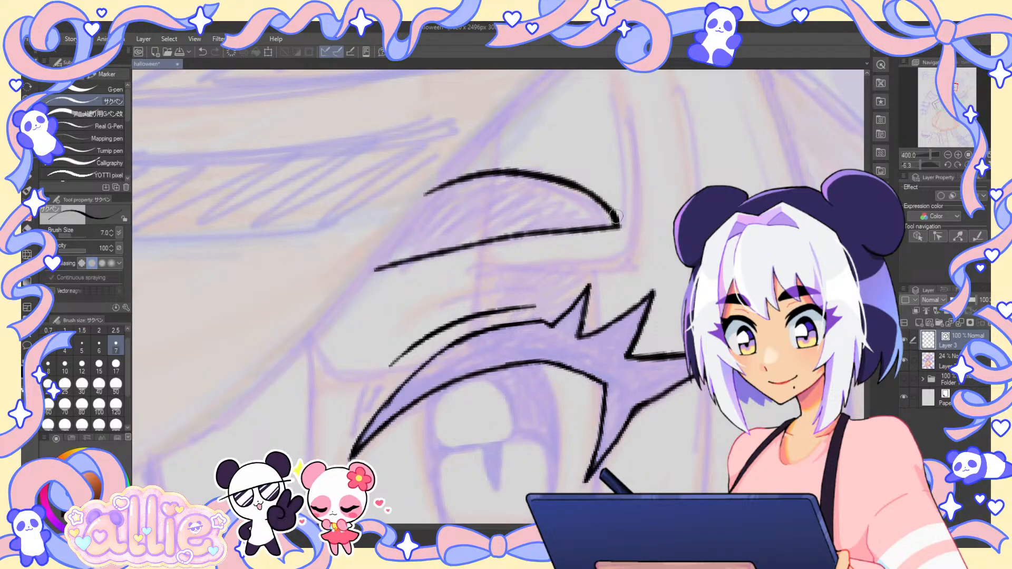
- Ink the lower lash line beneath the iris with brush size 5, adding small pointed lashes at its outer end
mouse_move(486, 343)
left_mouse_down()
mouse_move(522, 281)
mouse_move(532, 223)
mouse_move(526, 158)
left_mouse_up()
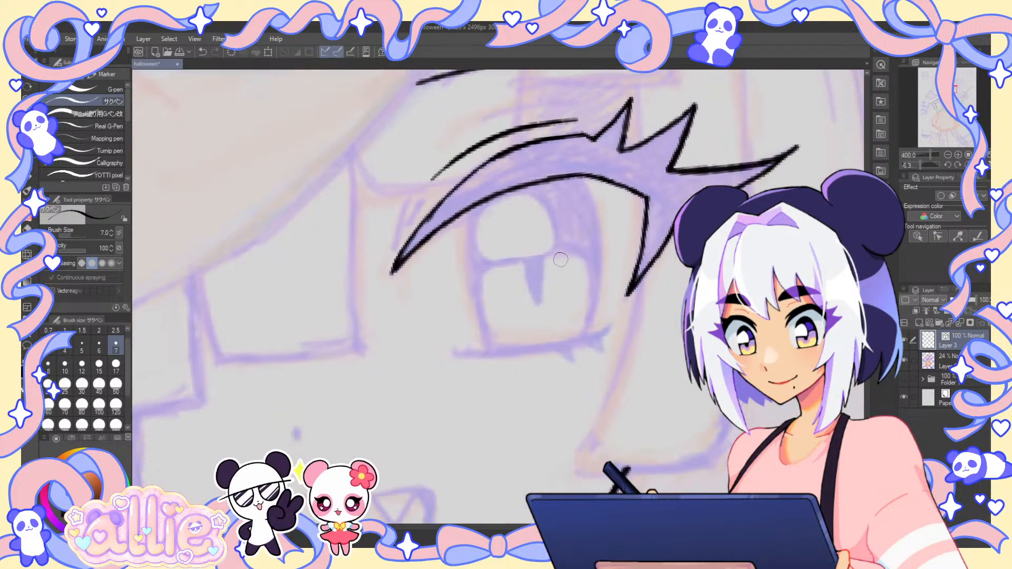
left_click(81, 346)
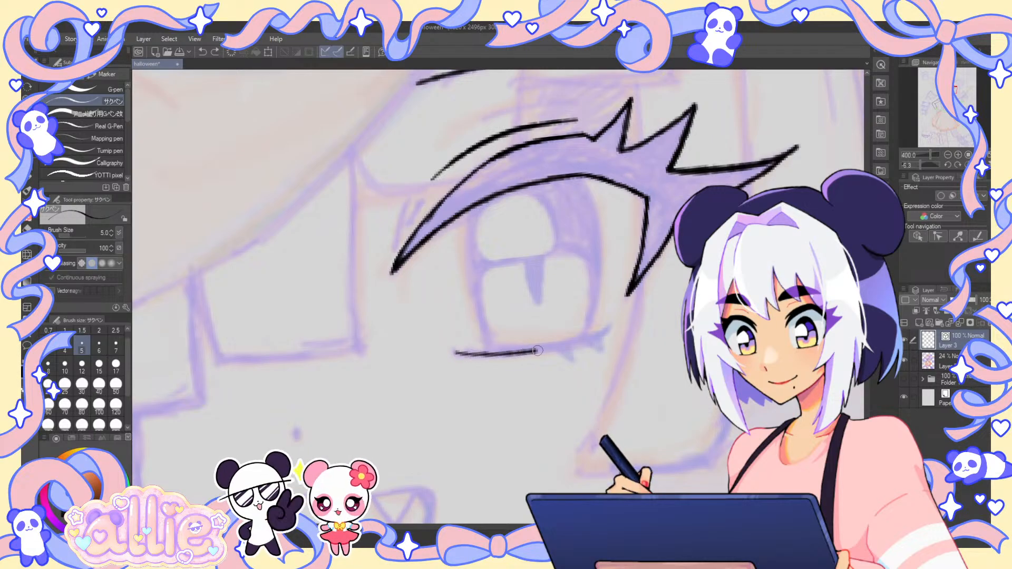
left_click_drag(457, 353, 598, 336)
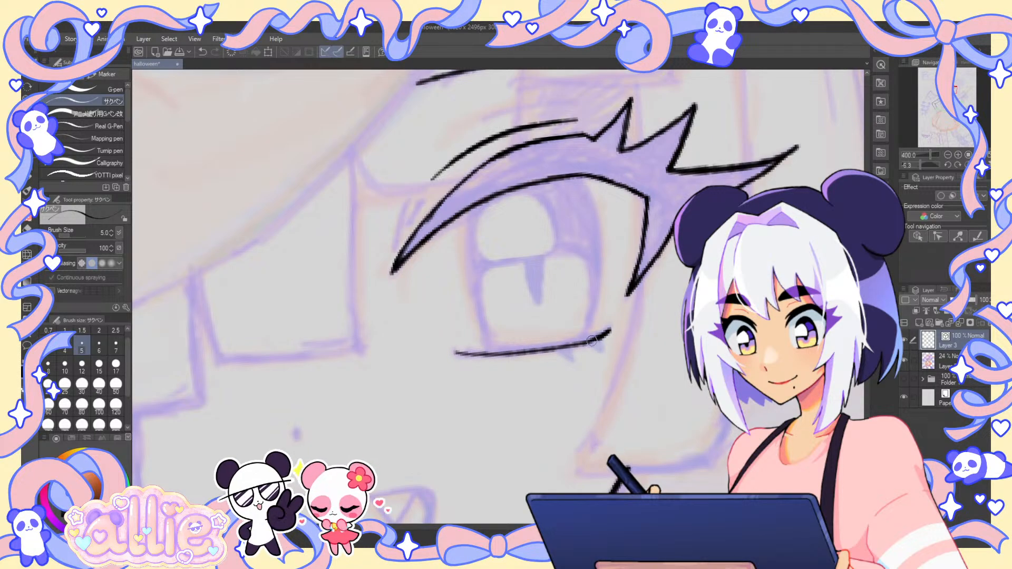
mouse_move(560, 349)
left_mouse_down()
mouse_move(574, 357)
mouse_move(567, 346)
left_mouse_up()
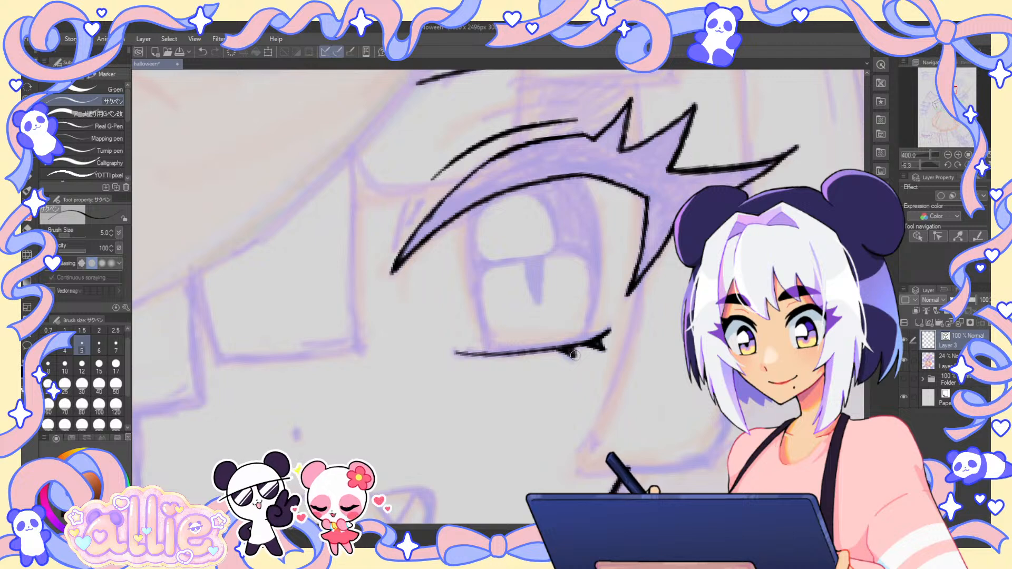
- Ink the two curved sides of the iris between the upper lash and lower lash line at brush size 7
left_click_drag(477, 207, 474, 216)
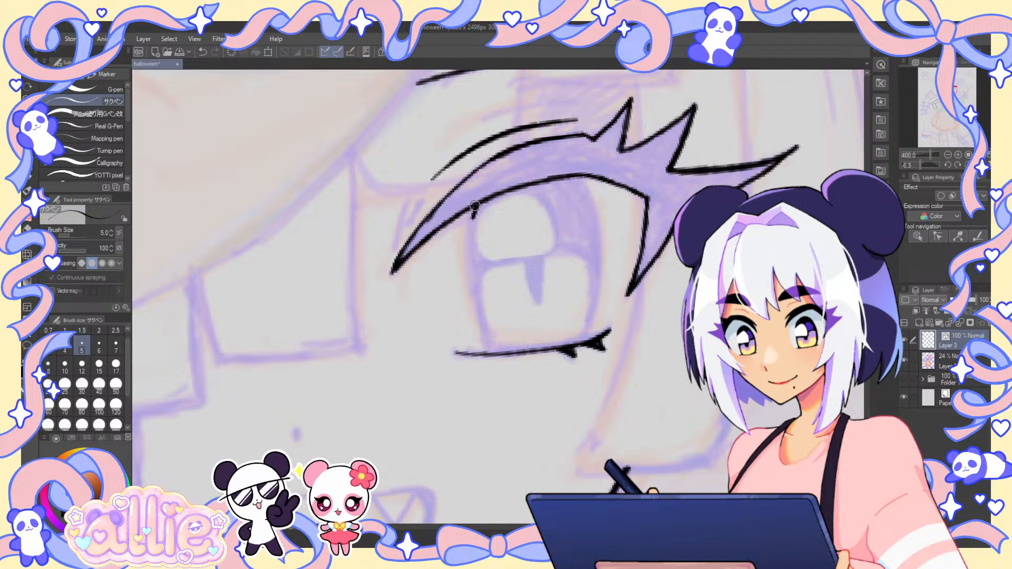
left_click(116, 346)
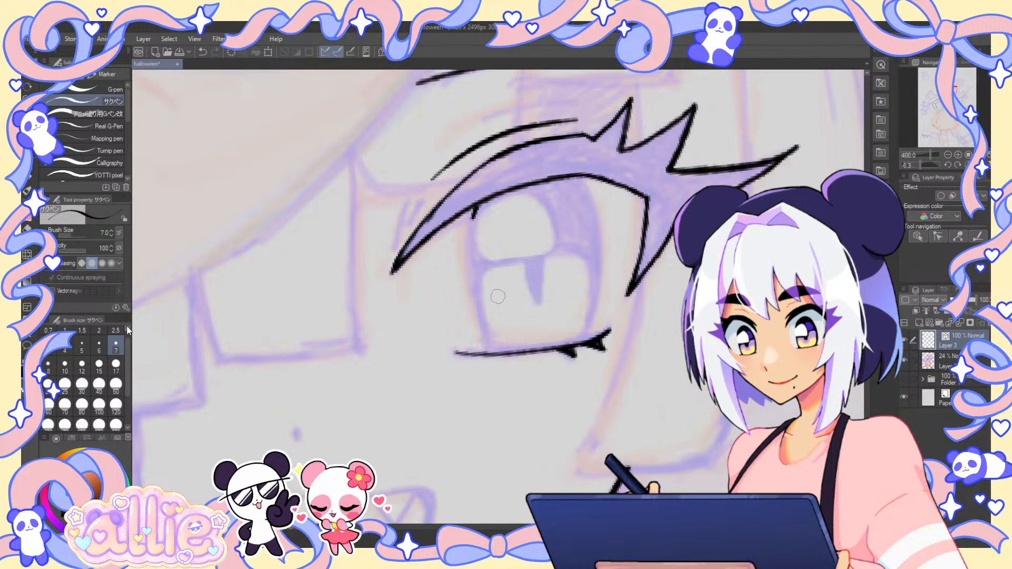
left_click_drag(474, 210, 468, 252)
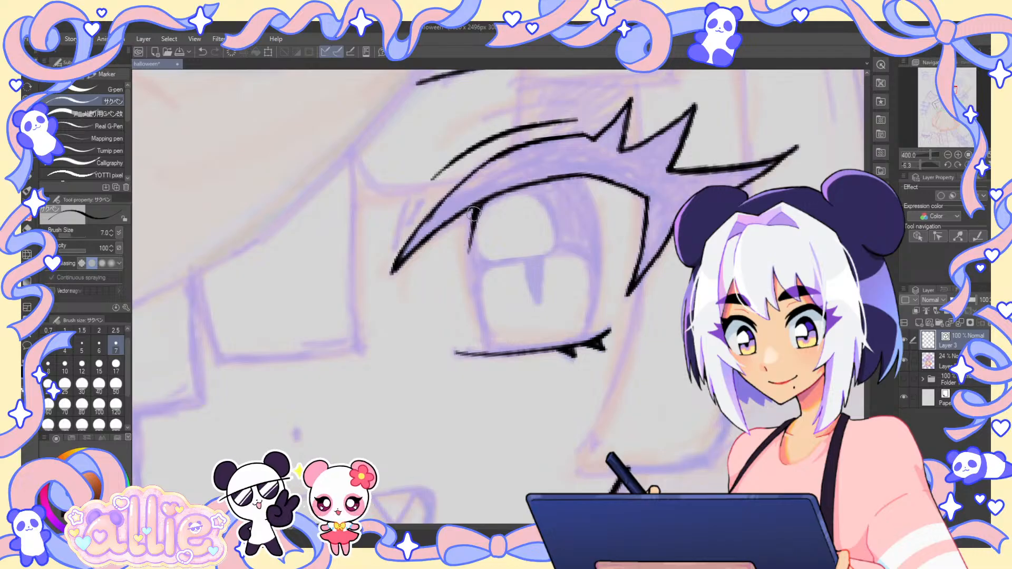
mouse_move(480, 205)
left_mouse_down()
mouse_move(469, 279)
mouse_move(477, 336)
mouse_move(490, 352)
left_mouse_up()
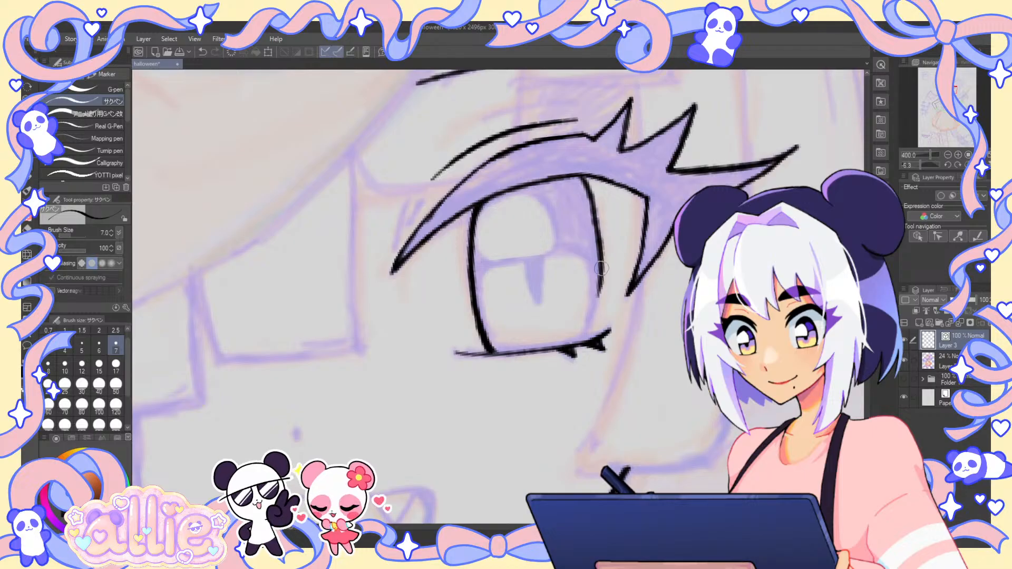
left_click_drag(601, 267, 586, 340)
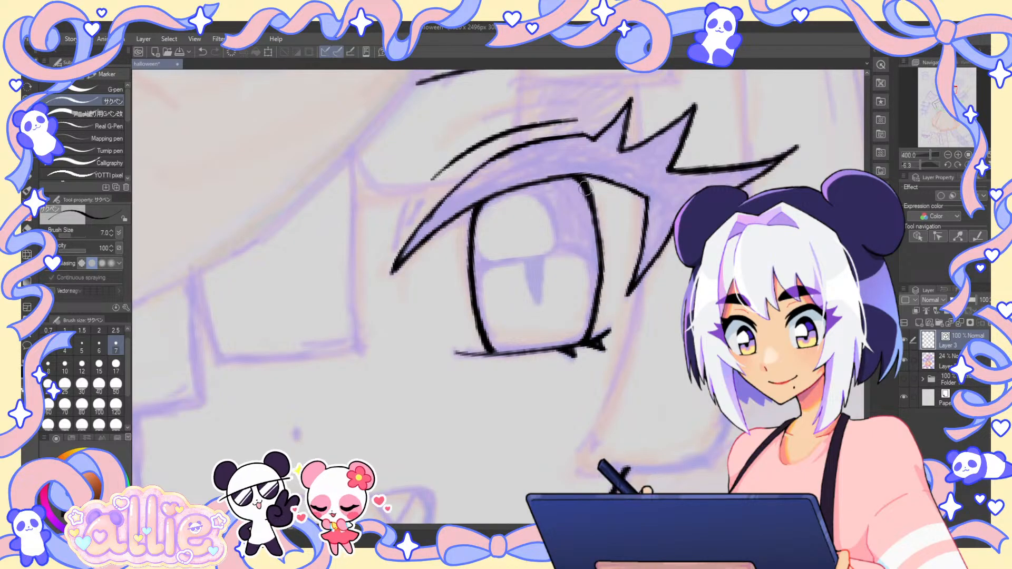
mouse_move(594, 213)
left_mouse_down()
mouse_move(601, 273)
mouse_move(591, 324)
left_mouse_up()
key("ctrl+z")
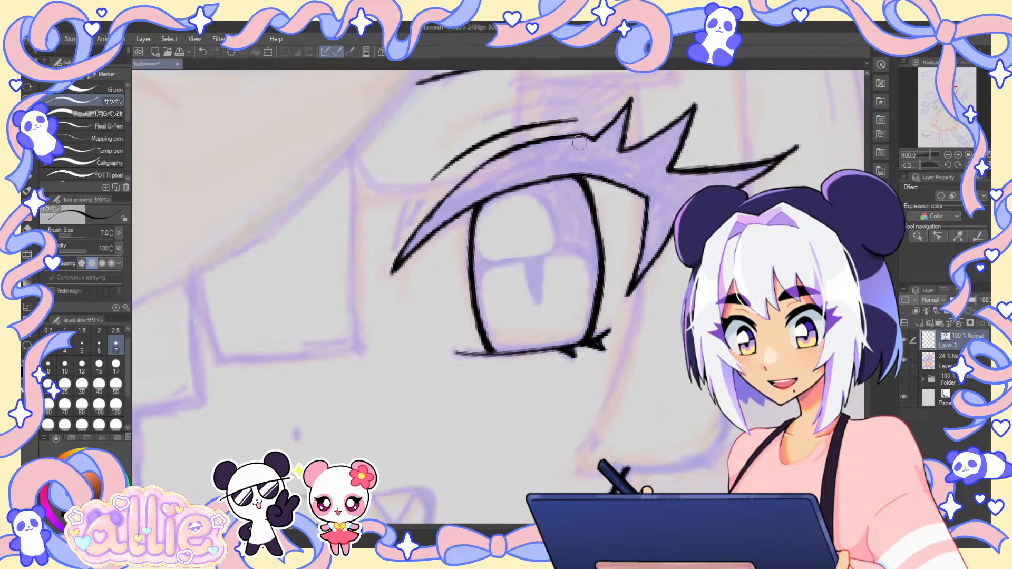
- Thicken the upper lash's lower edge where it crosses the top of the iris
left_click_drag(544, 180, 478, 202)
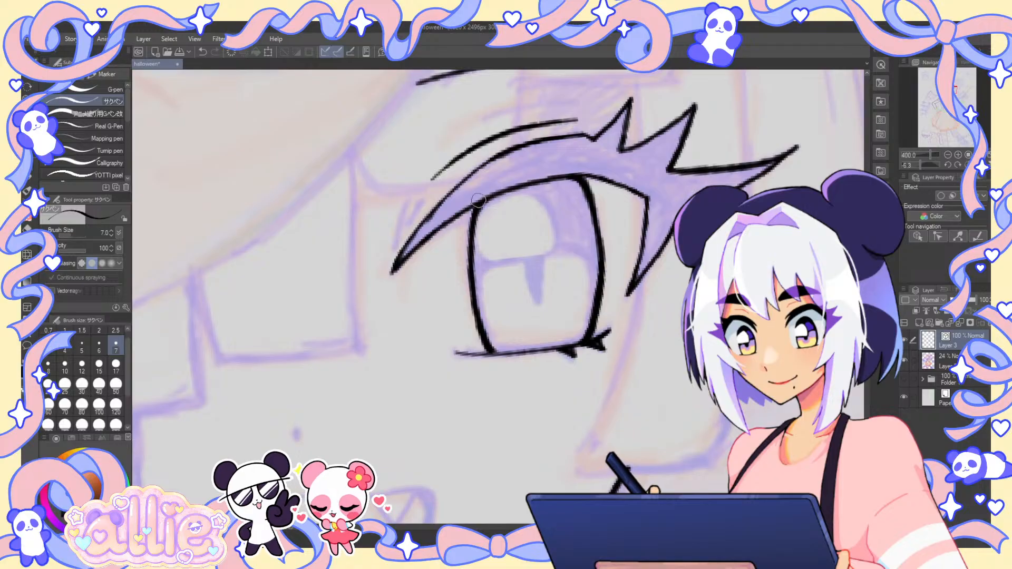
left_click_drag(566, 175, 471, 204)
key("ctrl+z")
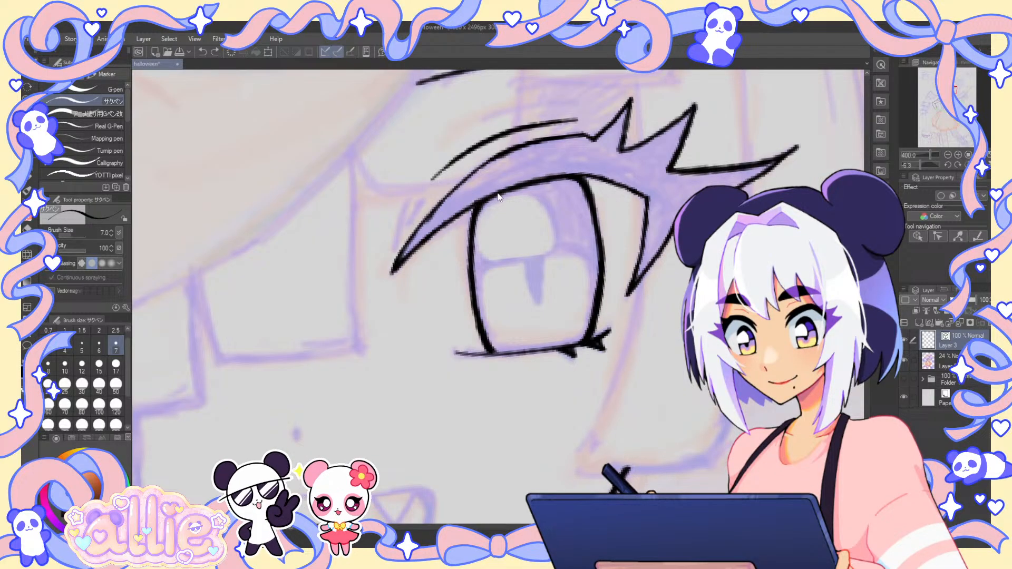
left_click_drag(551, 178, 486, 198)
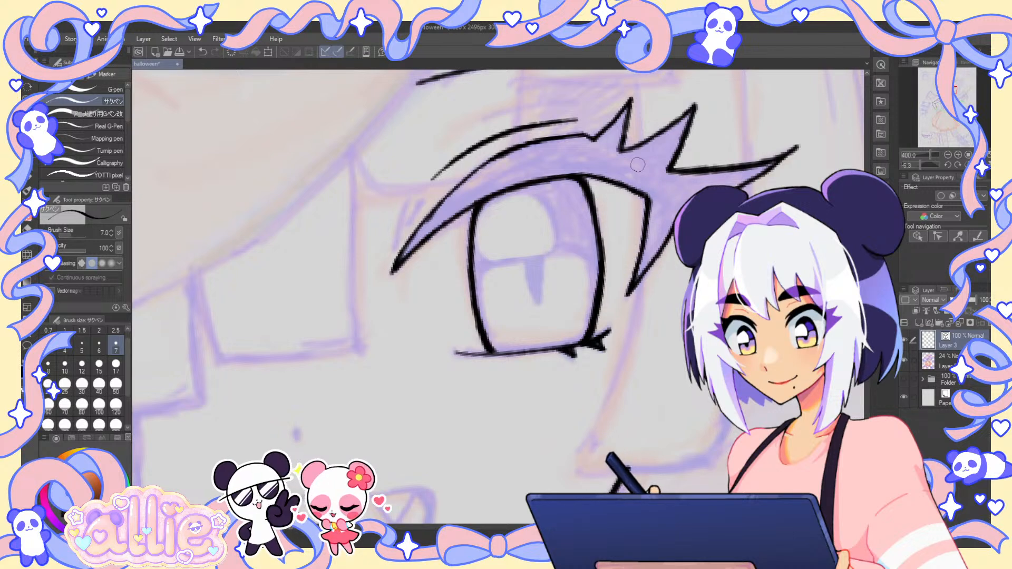
- Ink the nose as a short mark above the mouth at brush size 5
key("bracketright")
key("bracketright")
left_click_drag(605, 399, 716, 296)
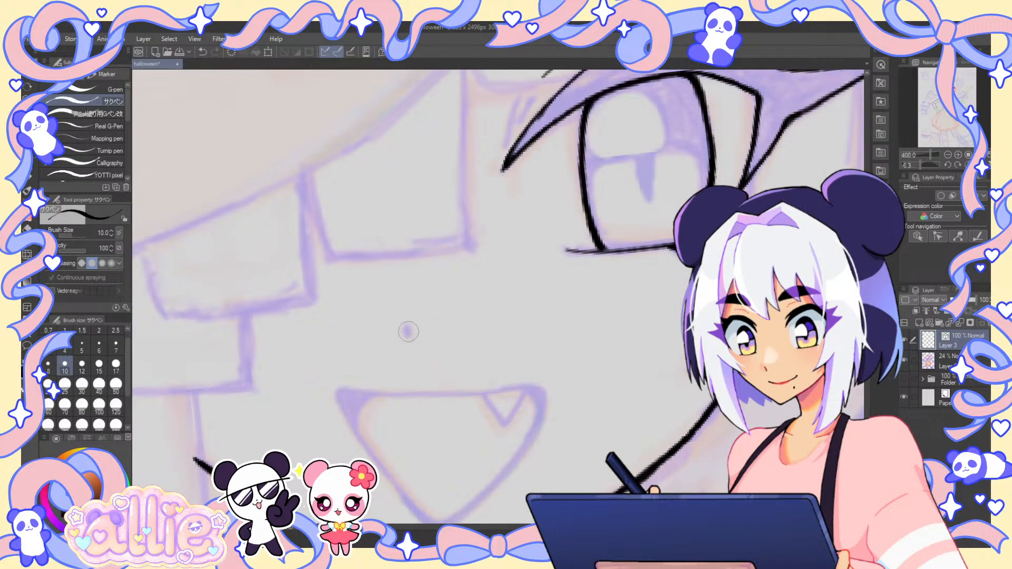
key("bracketleft")
key("bracketleft")
key("bracketleft")
key("bracketleft")
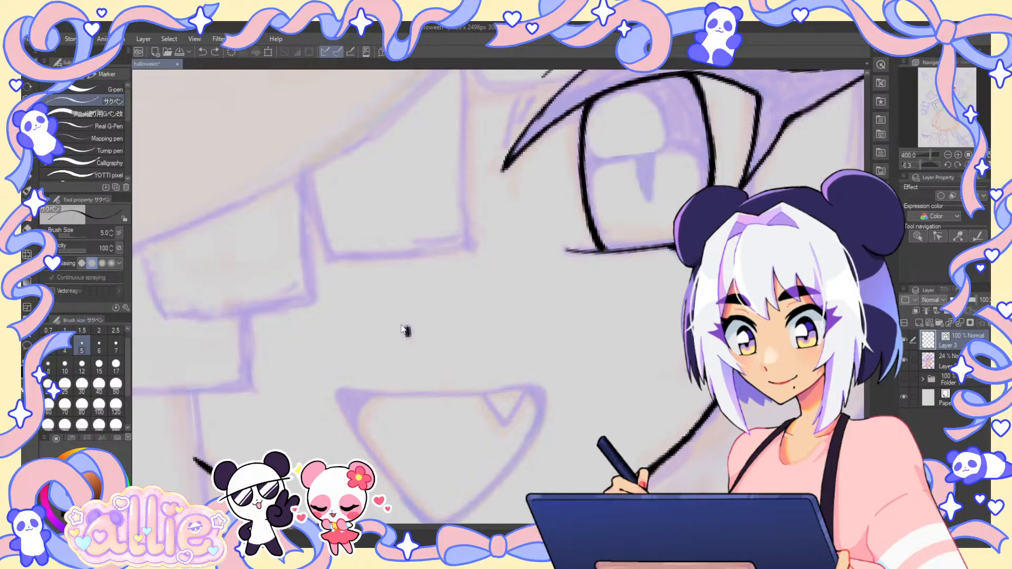
left_click_drag(406, 330, 407, 338)
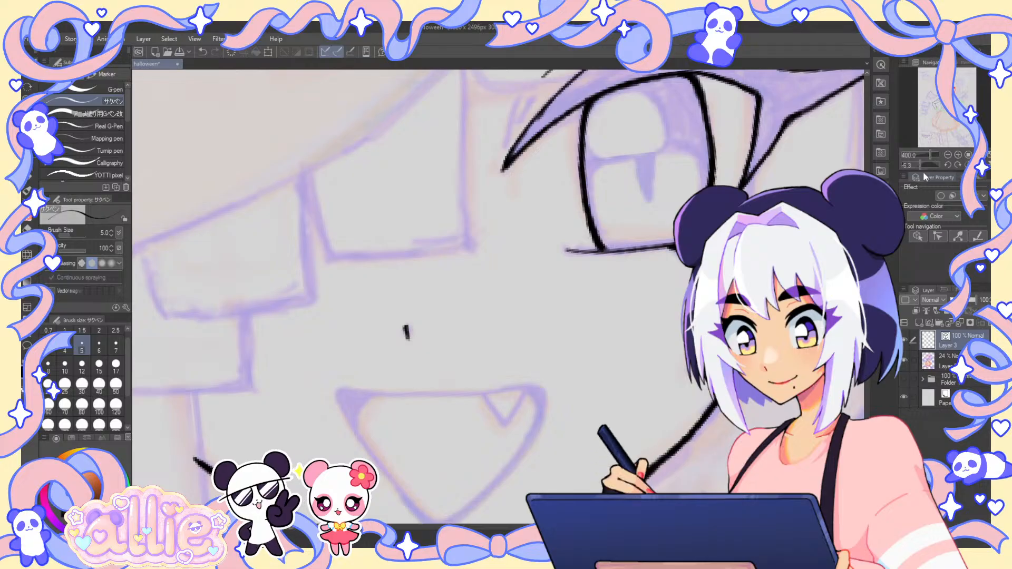
- Check the inked face at 100% zoom, hiding the sketch layer and showing it again
left_click_drag(406, 332, 393, 365)
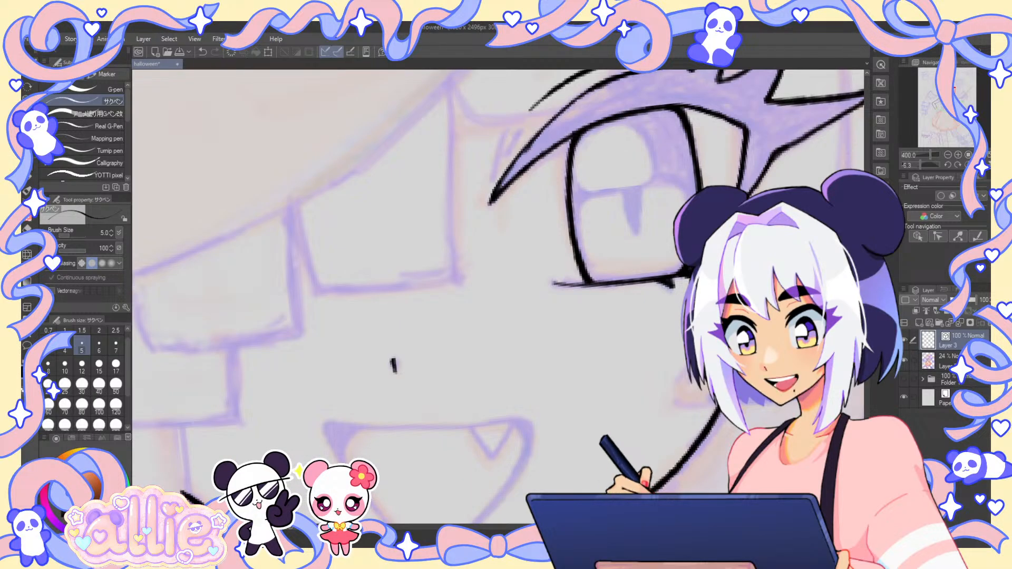
left_click_drag(775, 179, 695, 394)
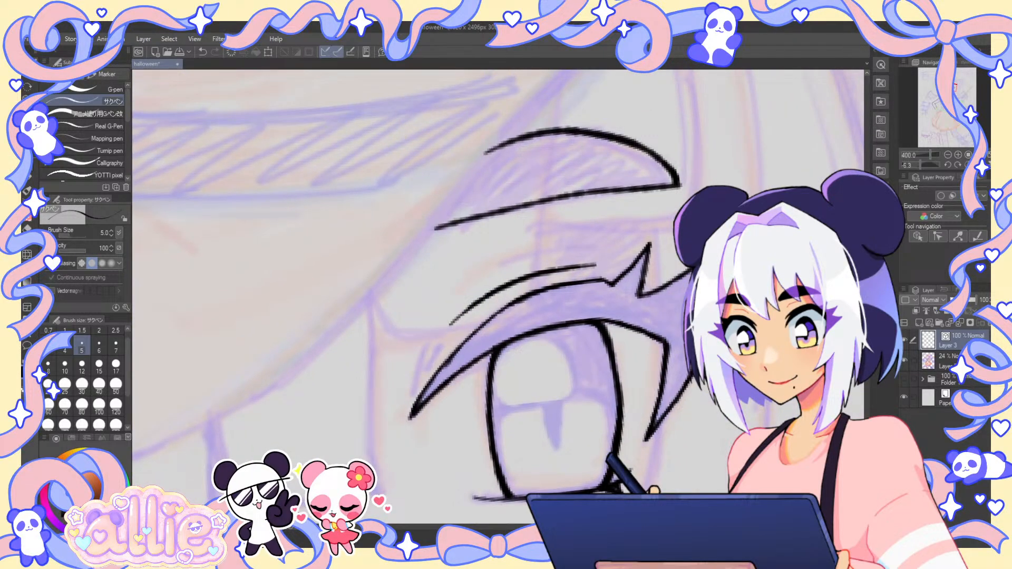
left_click(947, 155)
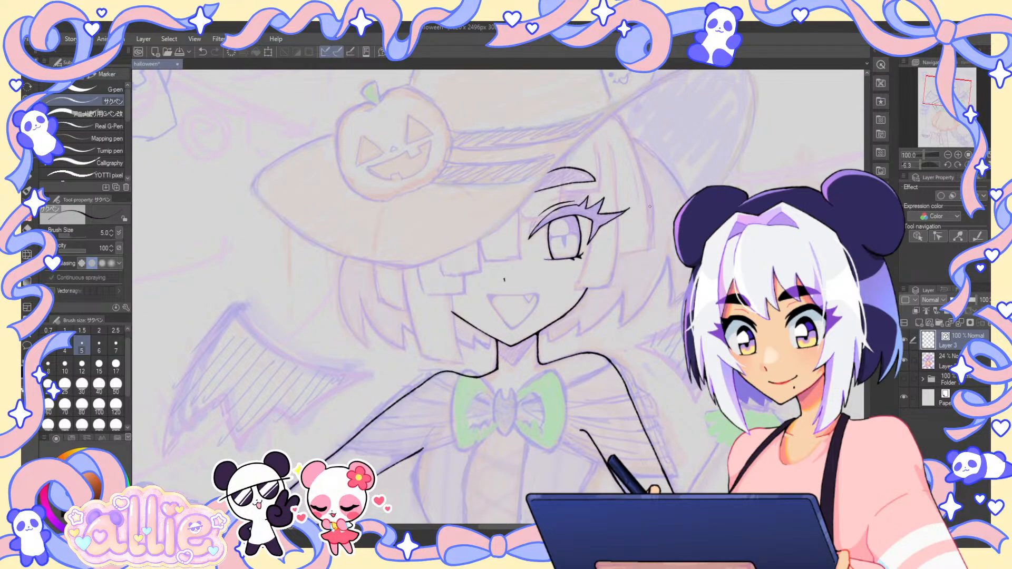
left_click(905, 361)
left_click(905, 361)
left_click_drag(655, 326, 628, 299)
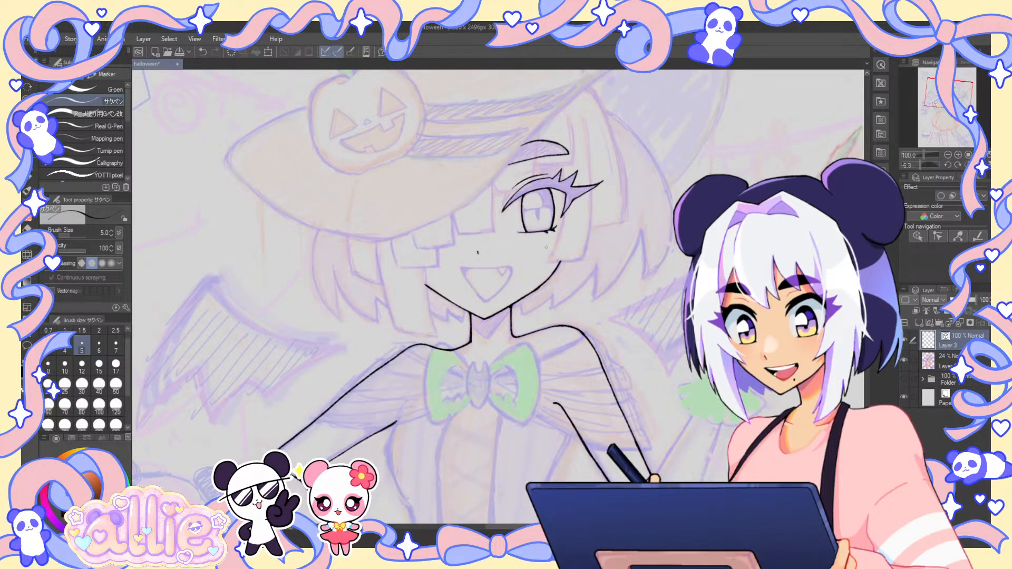
- Ink the inner side of the open mouth, from its pointed corner down toward the bottom tip
scroll(546, 252, "up", 2)
scroll(511, 264, "up", 1)
key("shift+space")
left_click_drag(511, 264, 527, 276)
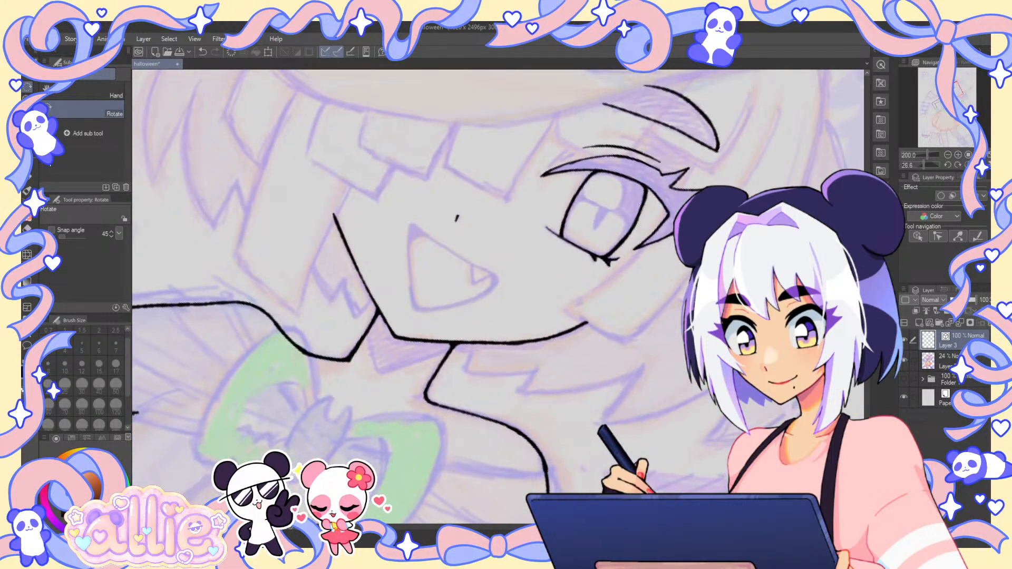
scroll(402, 211, "up", 2)
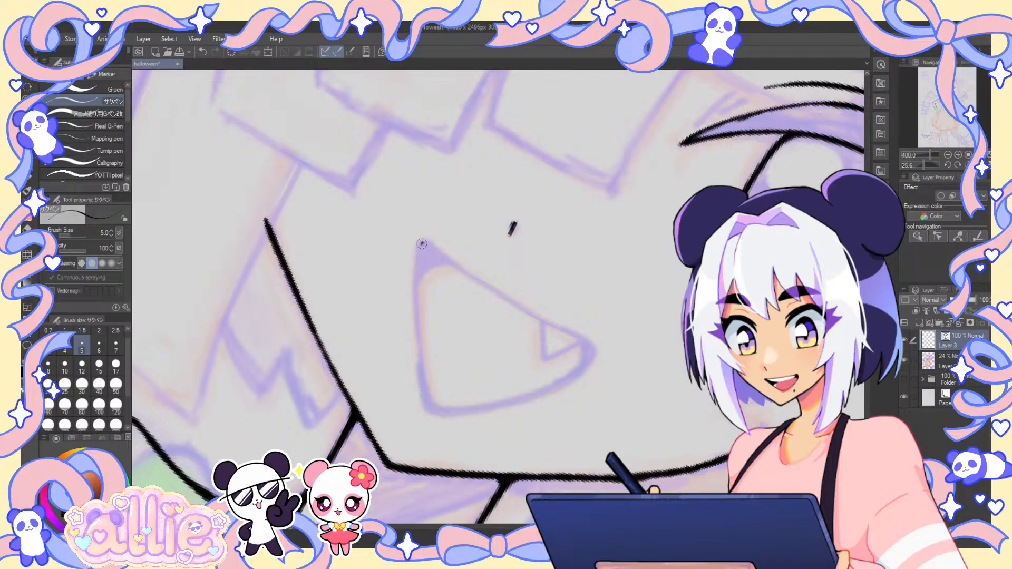
left_click_drag(421, 246, 416, 286)
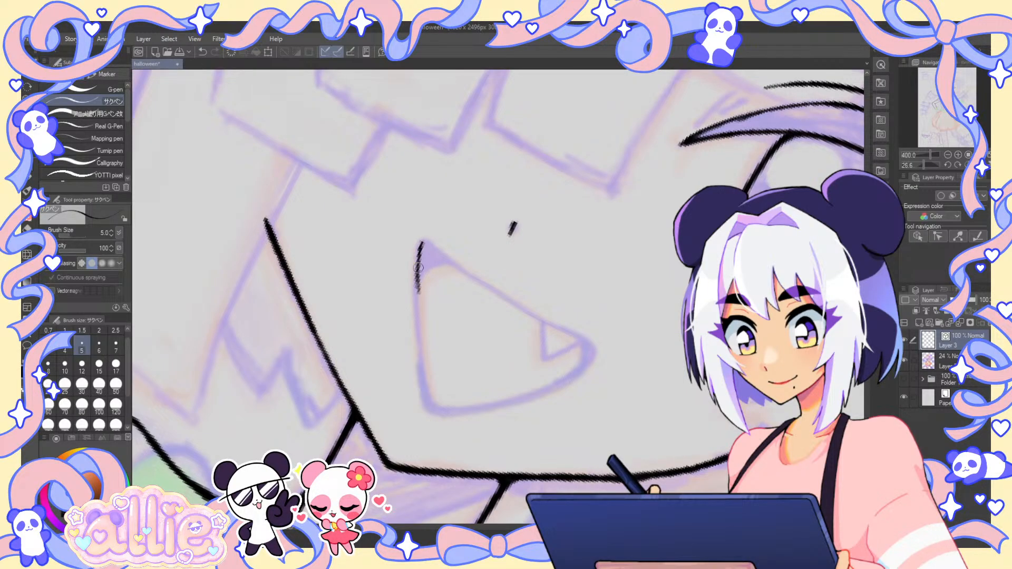
mouse_move(418, 269)
left_mouse_down()
mouse_move(420, 369)
mouse_move(434, 404)
left_mouse_up()
key("ctrl+z")
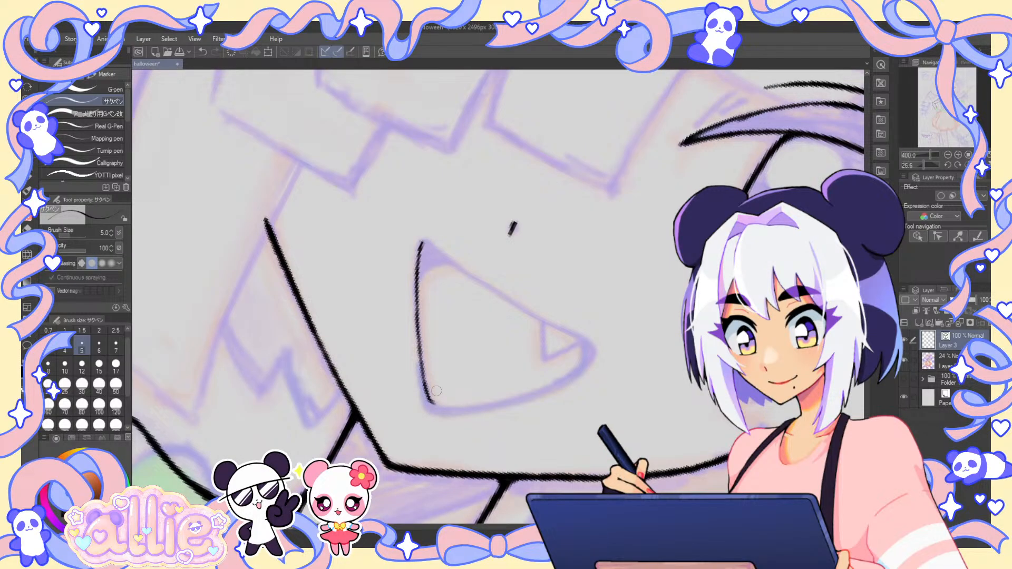
- Ink the mouth's upper edge between its corners and begin the rounded corner beside the fang
key("r")
left_click_drag(640, 395, 665, 247)
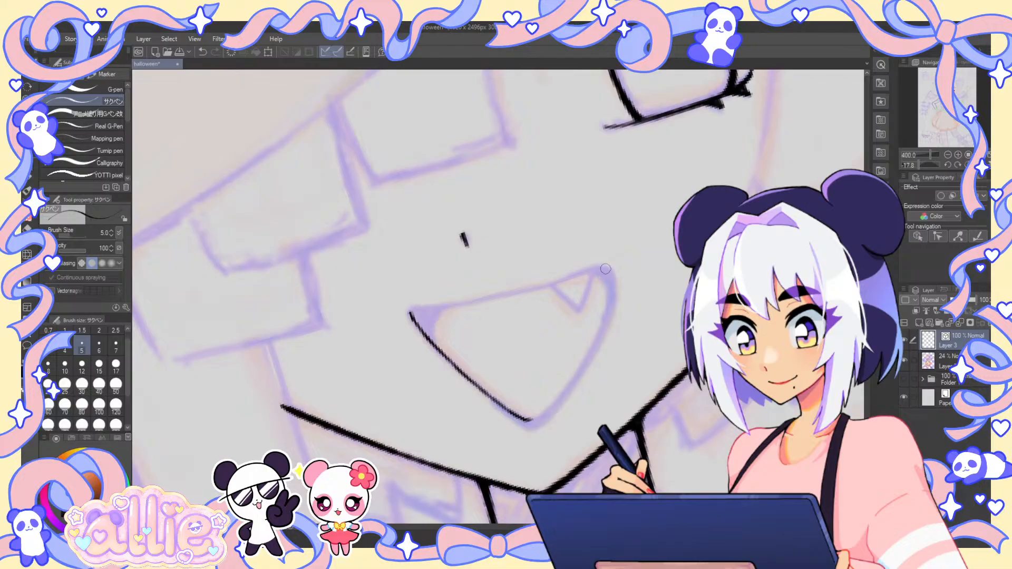
left_click_drag(603, 269, 419, 307)
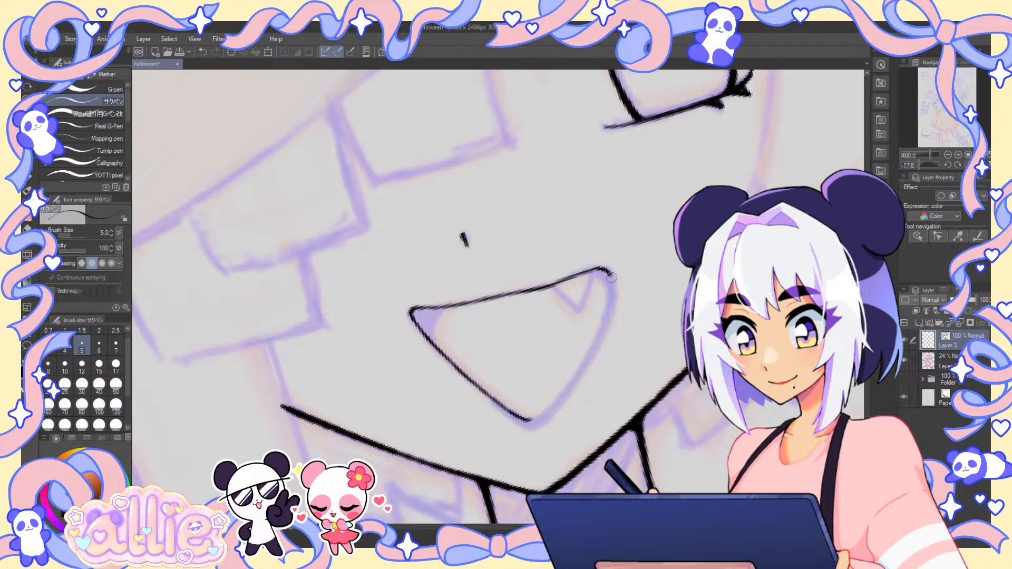
key("shift+space")
left_click_drag(695, 327, 663, 413)
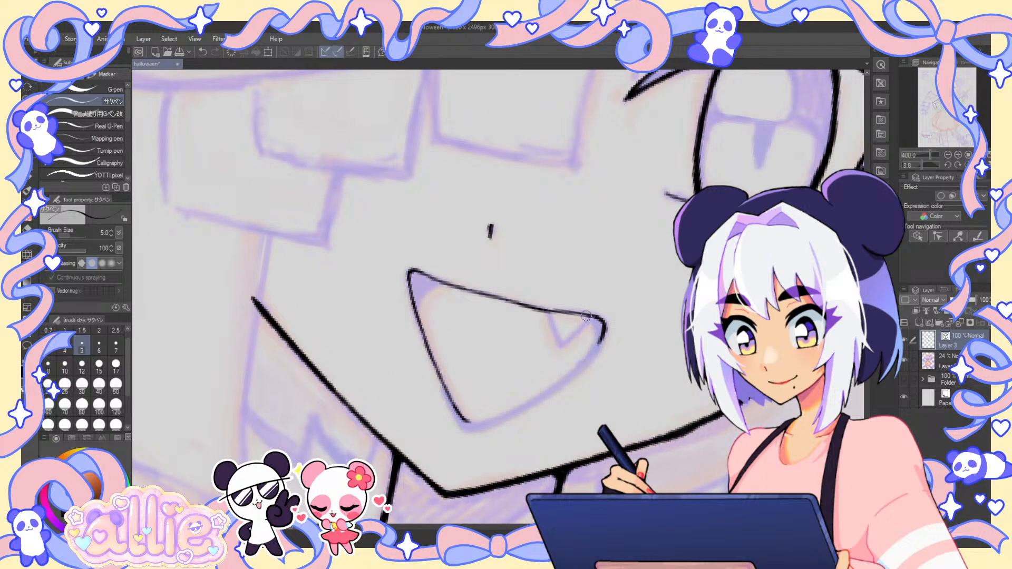
- Erase a short section of the mouth's upper edge with the Hard eraser and redraw it with the pen
key("e")
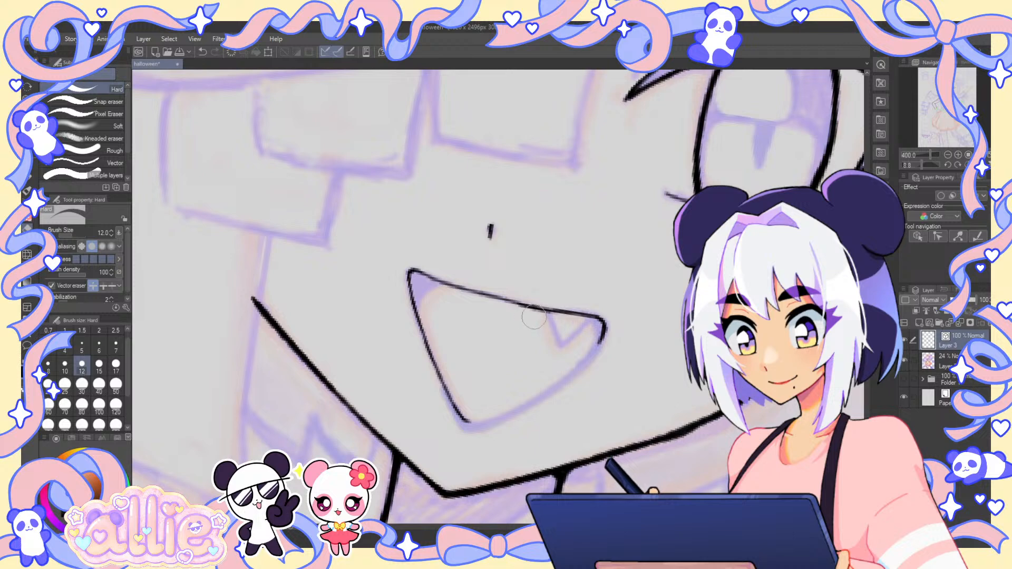
left_click_drag(479, 290, 506, 293)
key("shift+space")
left_click_drag(653, 342, 645, 228)
key("p")
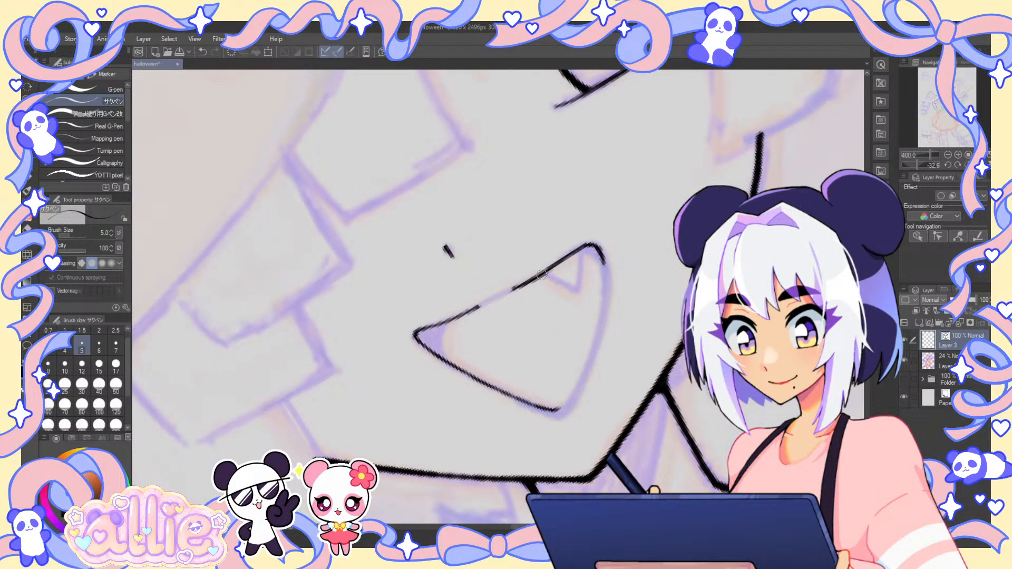
left_click_drag(483, 305, 512, 289)
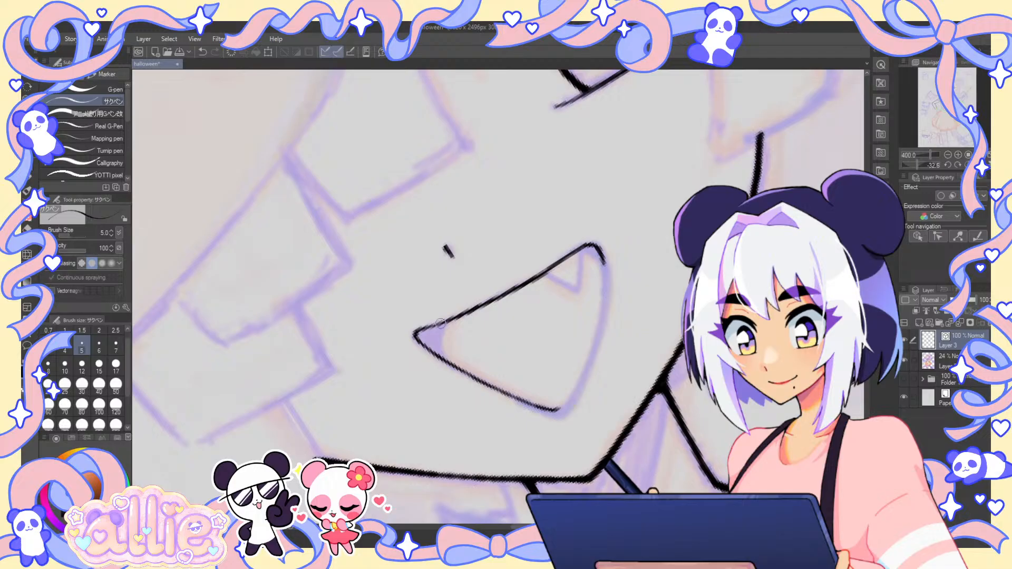
- Review the inked face on the whole canvas, hiding and reshowing the sketch layer
key("ctrl+0")
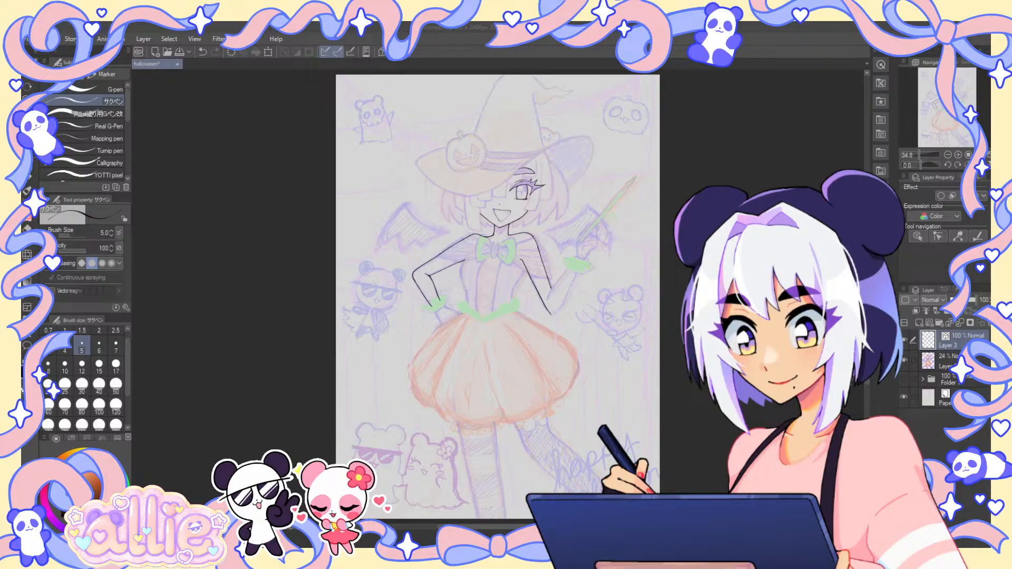
left_click_drag(497, 296, 482, 317)
left_click_drag(580, 264, 594, 280)
key("h")
key("ctrl+at")
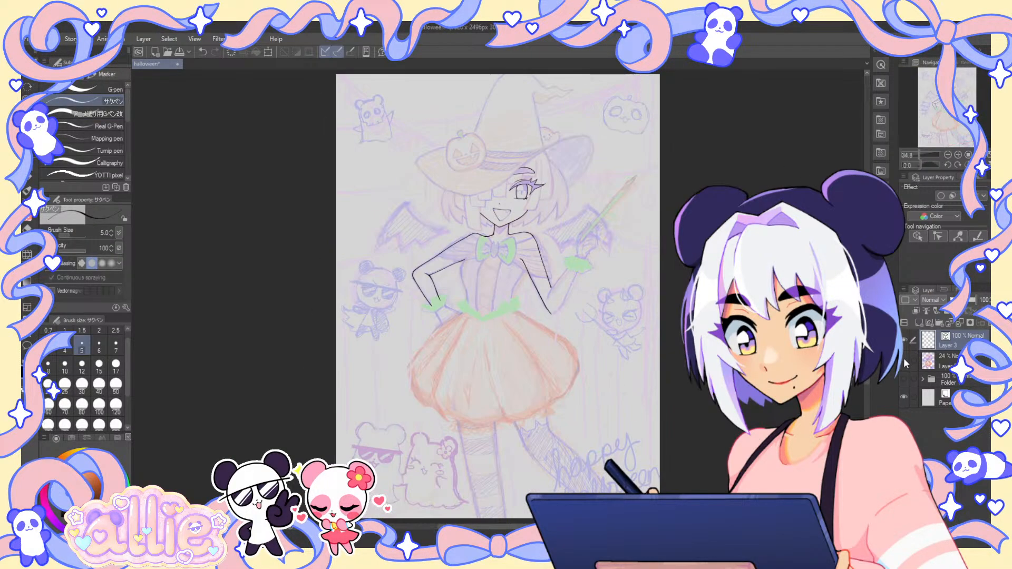
left_click(905, 359)
left_click(905, 360)
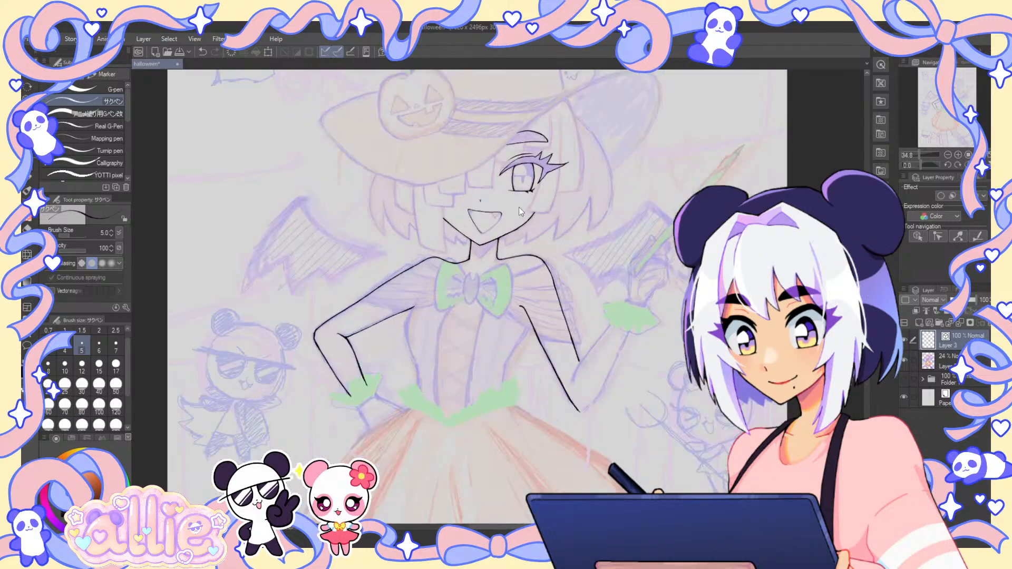
- Close the mouth outline by inking its lower edge from the rounded corner to the bottom tip
scroll(509, 213, "up", 3)
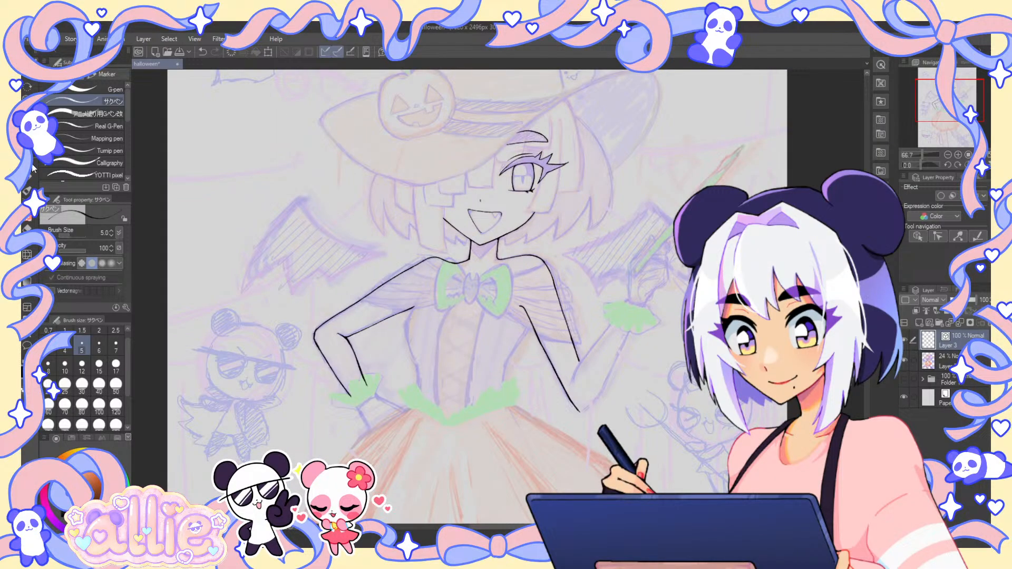
scroll(506, 218, "up", 5)
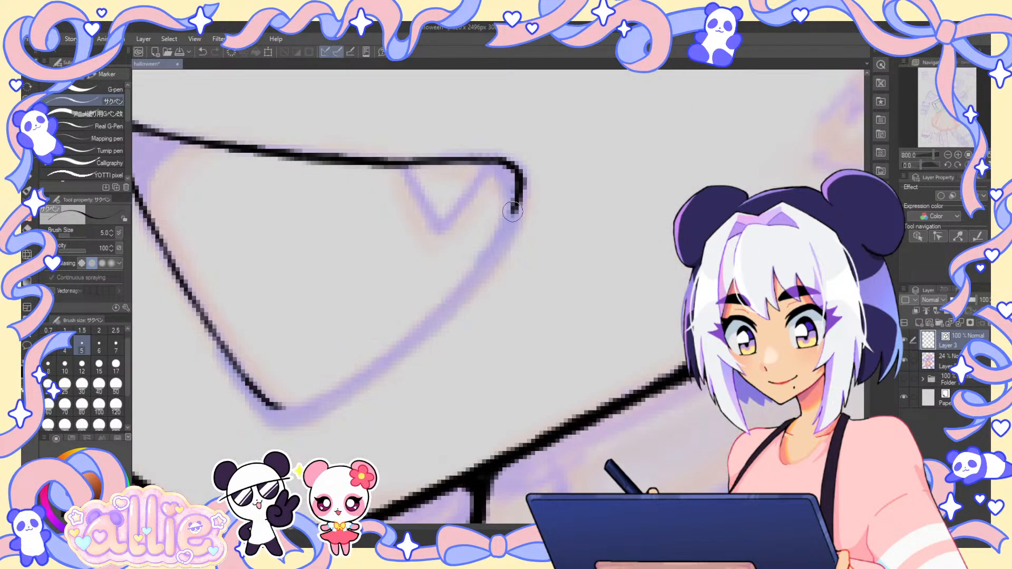
left_click_drag(516, 207, 476, 267)
key("ctrl+z")
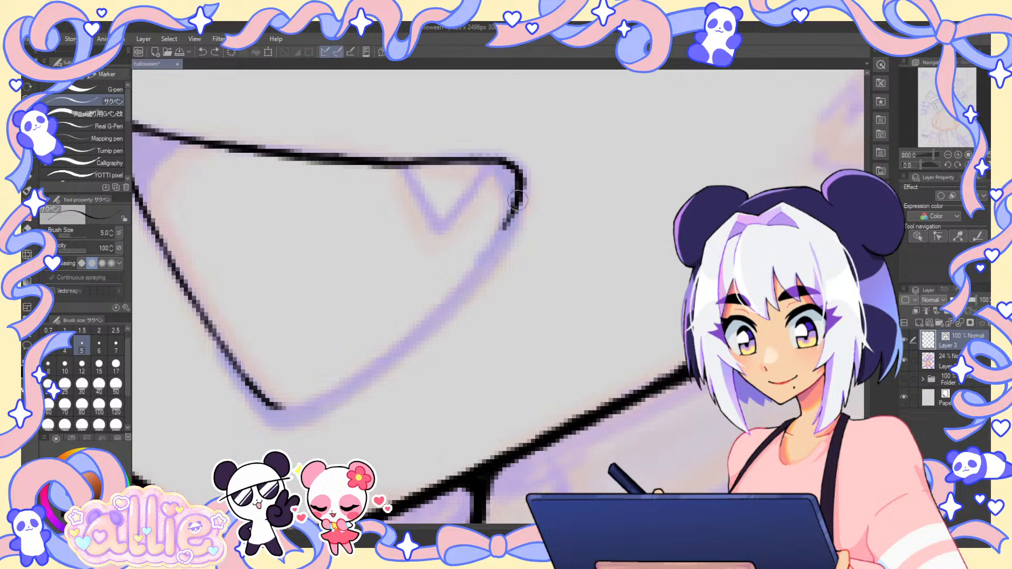
mouse_move(517, 200)
left_mouse_down()
mouse_move(447, 304)
mouse_move(322, 398)
left_mouse_up()
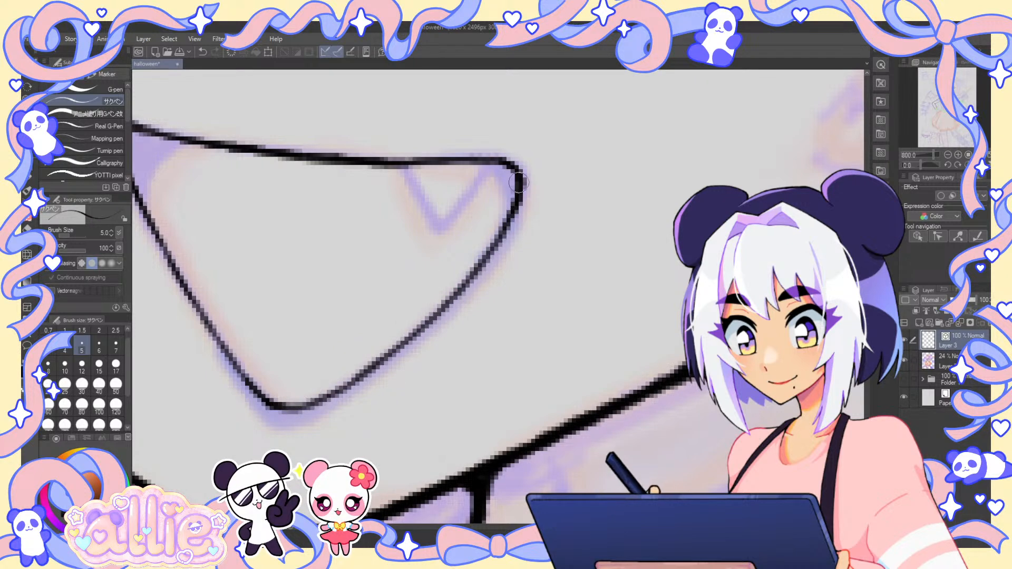
- Ink the small pointed fang, thicken the mouth corner beside it and add a curved line inside the opposite corner
mouse_move(404, 163)
left_mouse_down()
mouse_move(434, 224)
mouse_move(459, 202)
mouse_move(438, 230)
mouse_move(505, 178)
mouse_move(513, 198)
left_mouse_up()
mouse_move(498, 158)
left_mouse_down()
mouse_move(519, 171)
mouse_move(520, 212)
left_mouse_up()
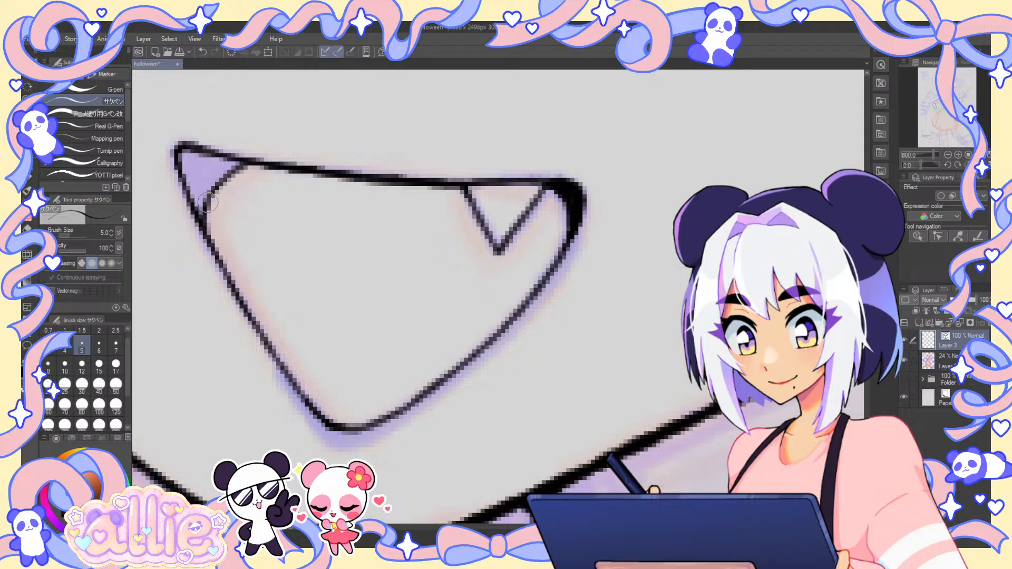
left_click_drag(208, 202, 245, 163)
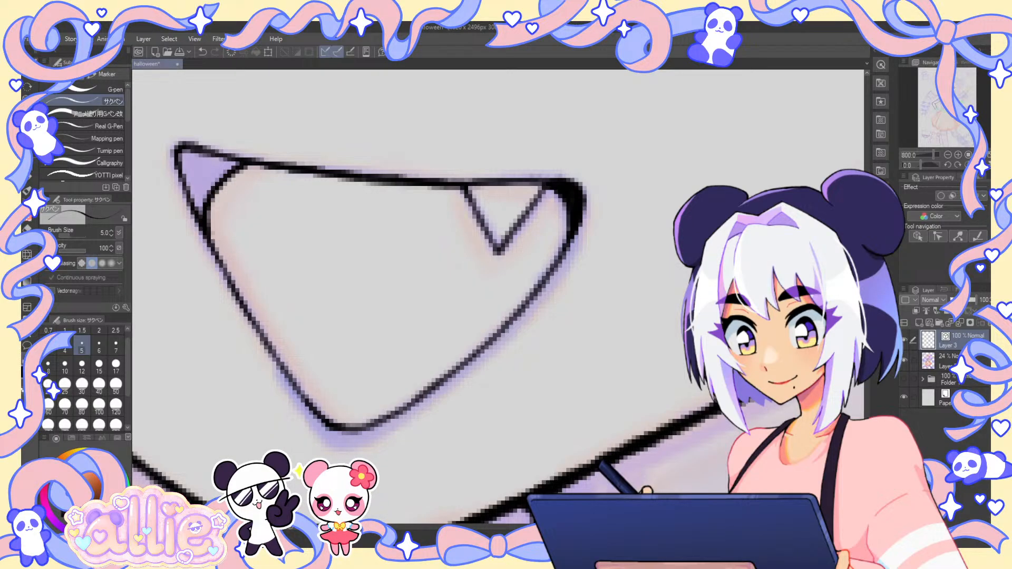
- Review the inked face and arms at a wider view with the sketch layer hidden, and reshow the sketch
key("y")
left_click(946, 155)
left_click(947, 155)
left_click(946, 155)
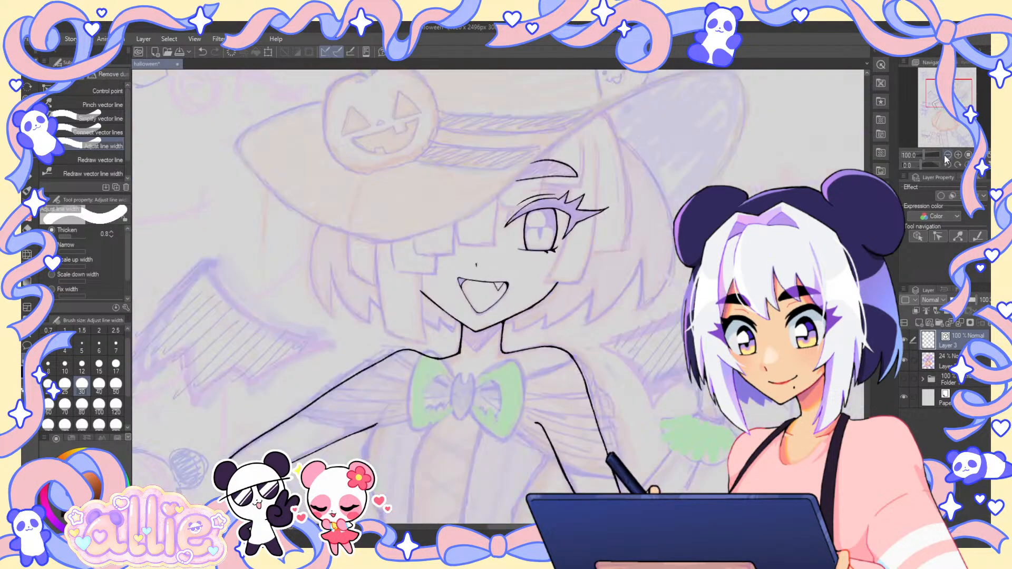
left_click(946, 155)
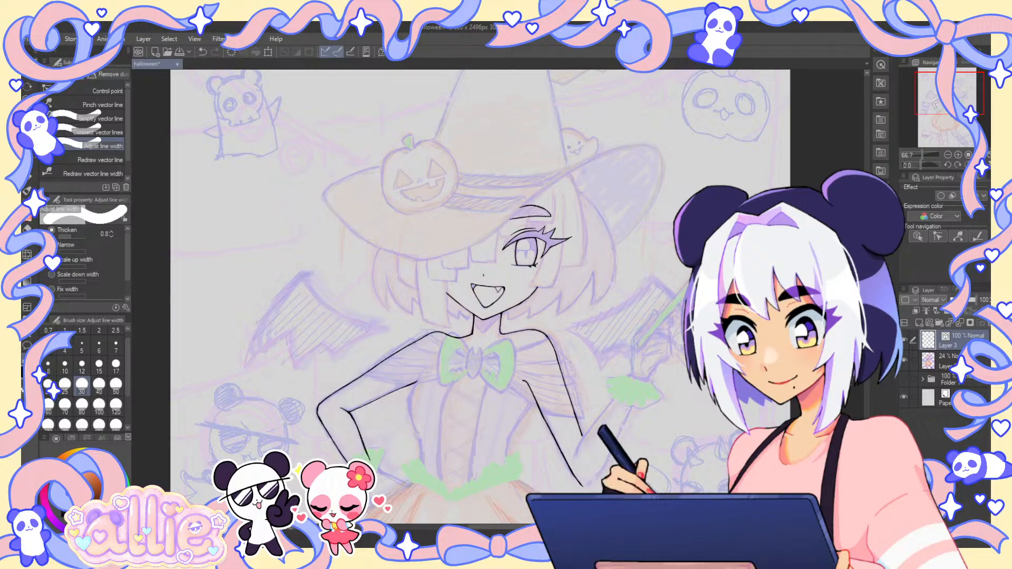
left_click(904, 360)
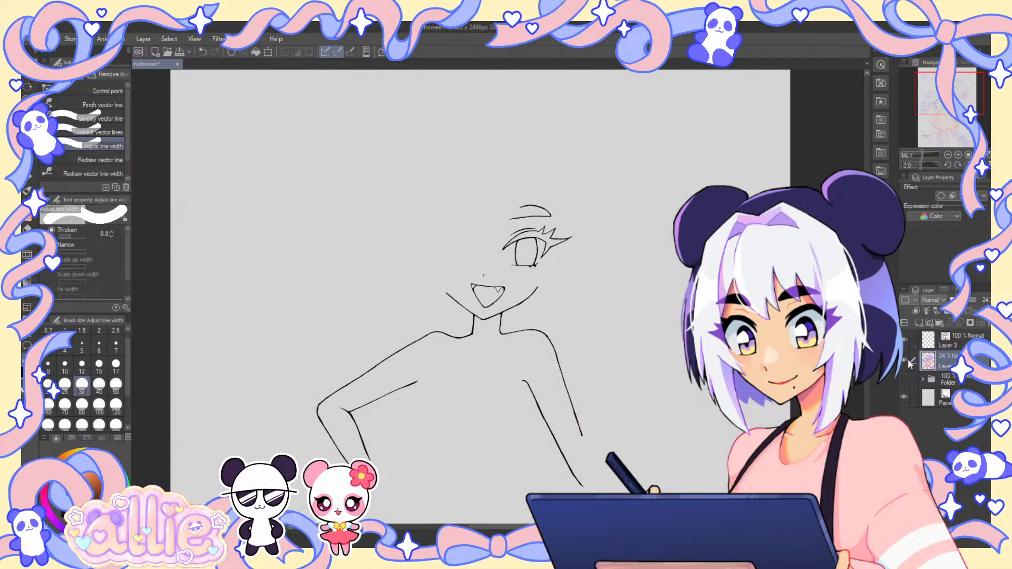
left_click(904, 361)
left_click(948, 340)
- Ink the iris's rounded highlight and the narrow pointed pupil beneath it with the pen at size 4
key("p")
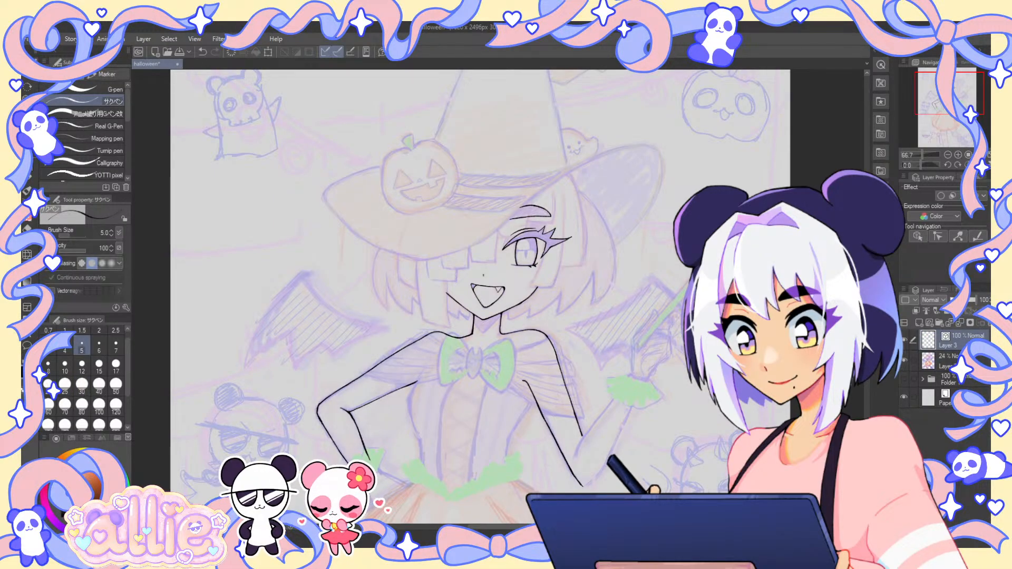
left_click(64, 349)
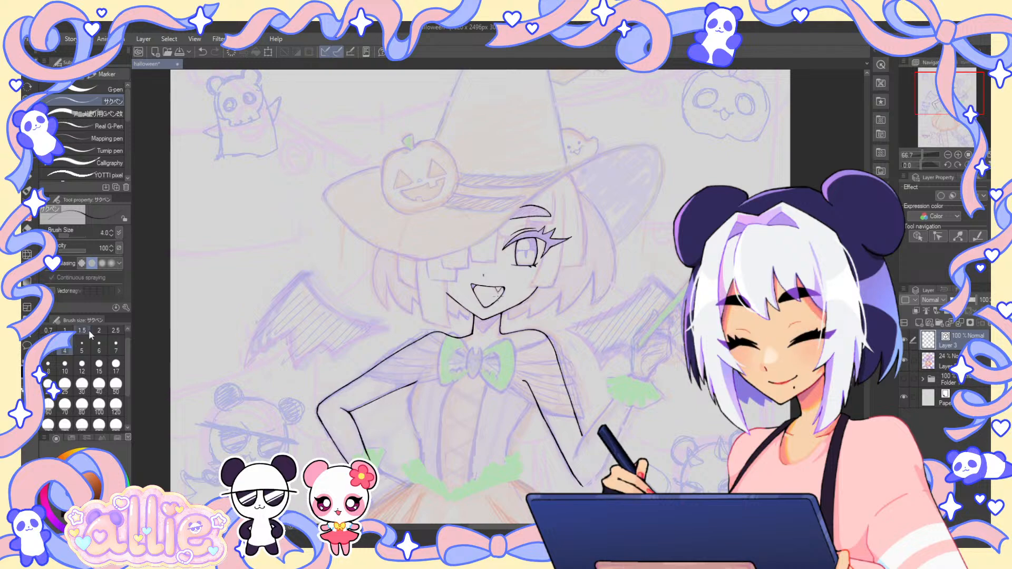
scroll(472, 232, "up", 5)
scroll(471, 232, "up", 4)
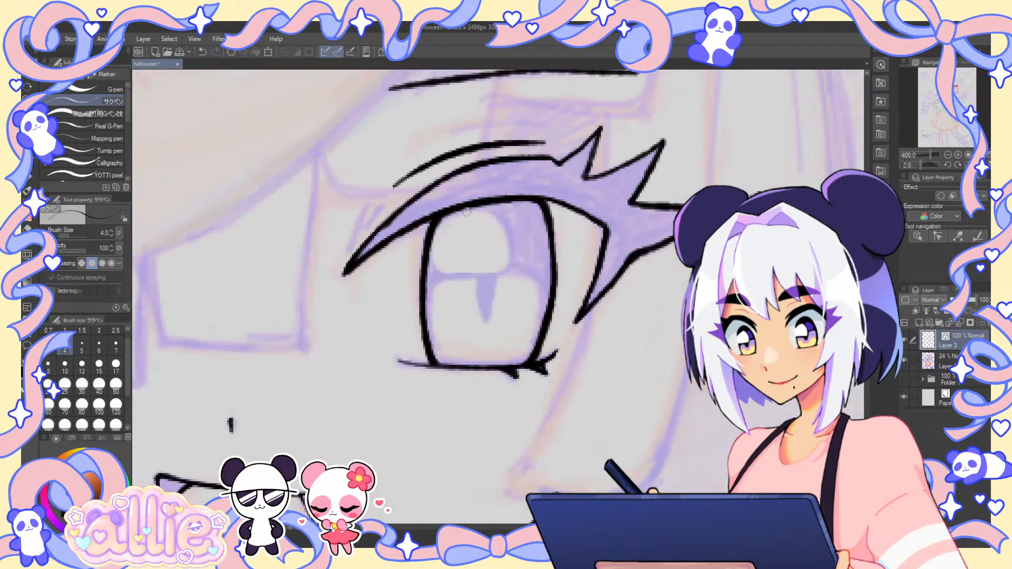
scroll(448, 215, "up", 2)
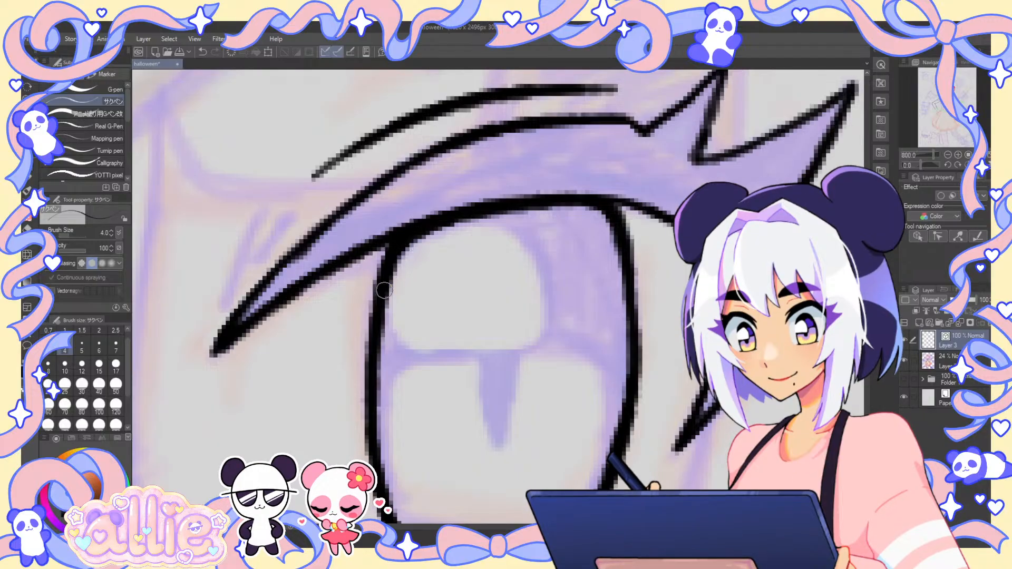
mouse_move(389, 320)
left_mouse_down()
mouse_move(412, 354)
mouse_move(536, 350)
left_mouse_up()
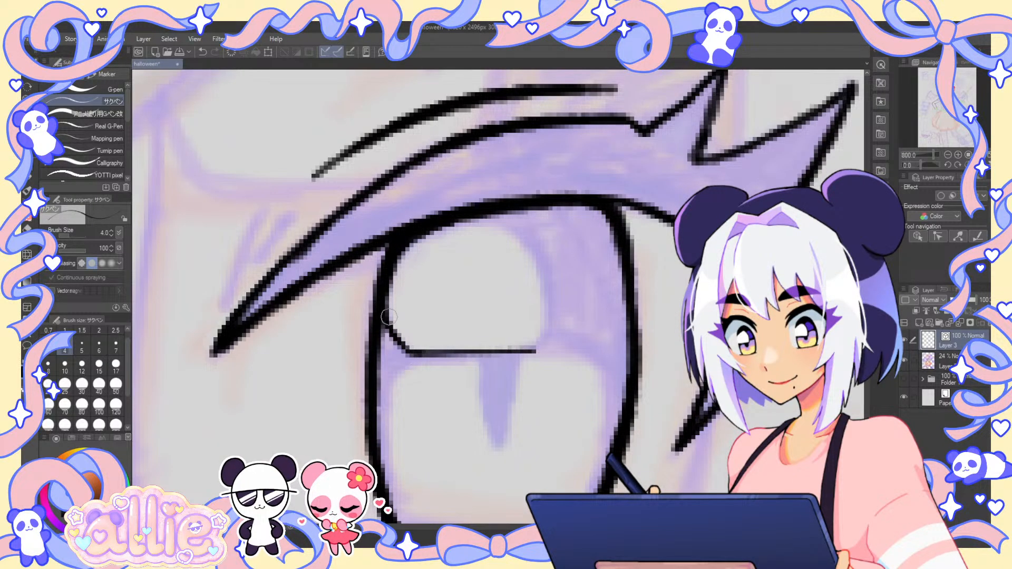
mouse_move(530, 242)
left_mouse_down()
mouse_move(548, 307)
mouse_move(541, 340)
mouse_move(522, 352)
mouse_move(549, 321)
mouse_move(485, 368)
mouse_move(495, 437)
mouse_move(516, 358)
mouse_move(499, 447)
left_mouse_up()
left_click_drag(512, 409, 497, 449)
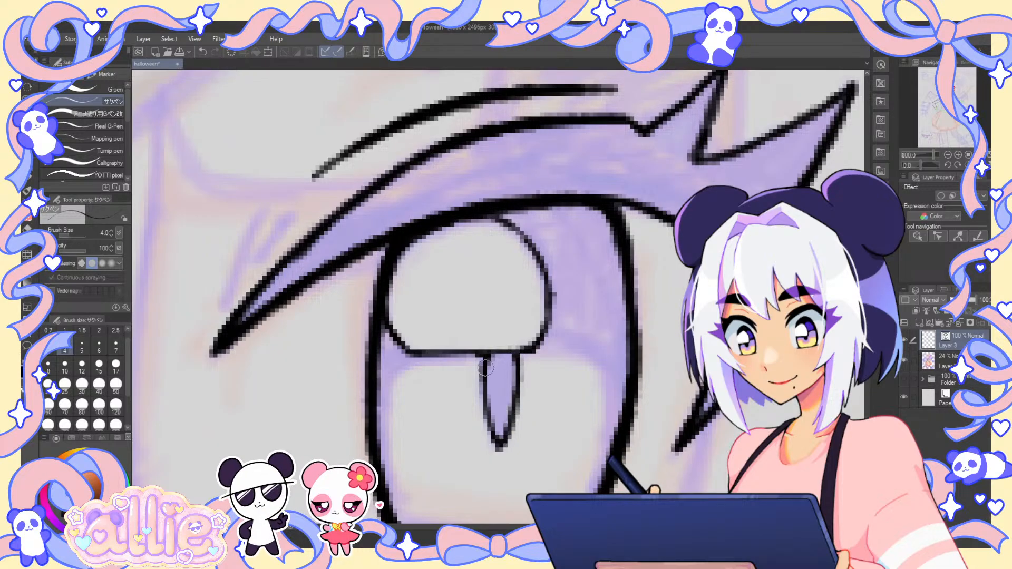
left_click_drag(486, 369, 494, 444)
- Check the detailed eye against the rest of the line art by hiding and reshowing the sketch layer
scroll(587, 298, "down", 6)
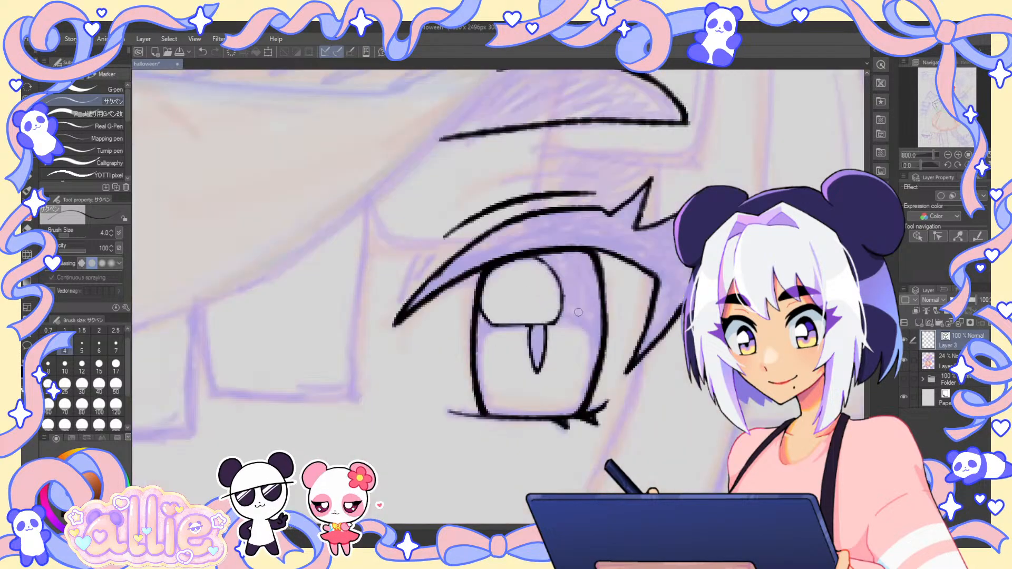
scroll(579, 305, "down", 2)
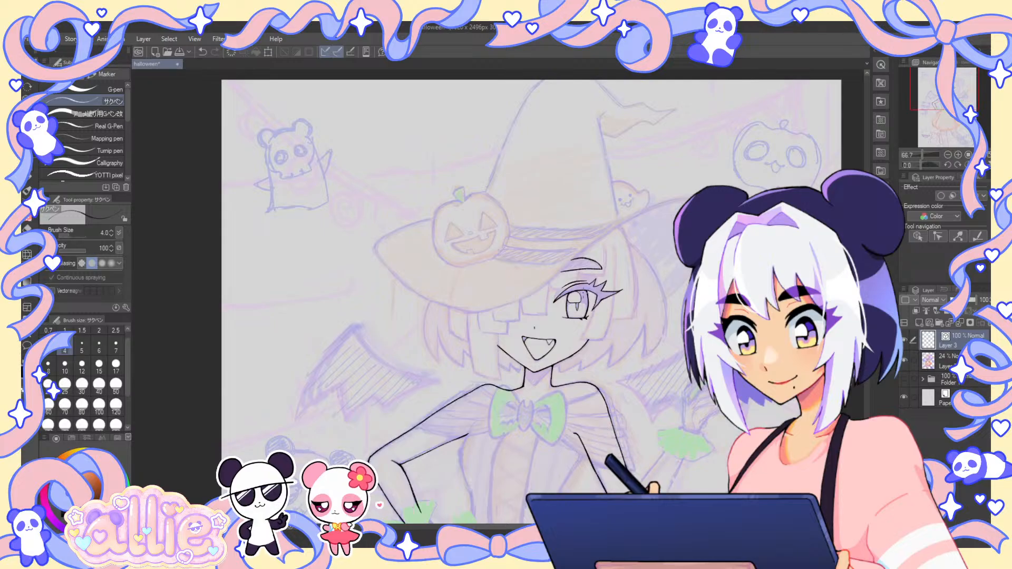
left_click(903, 359)
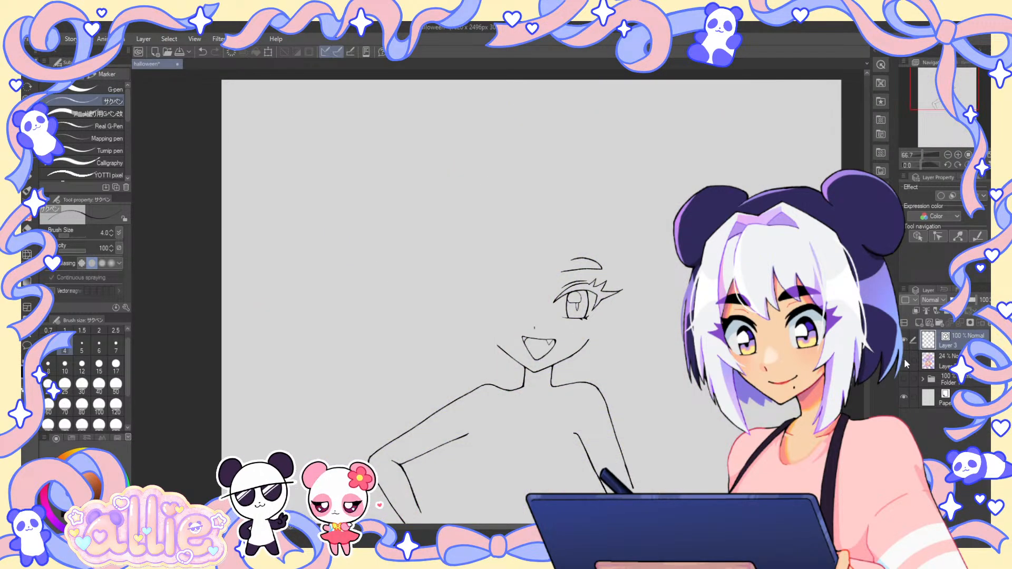
left_click(903, 360)
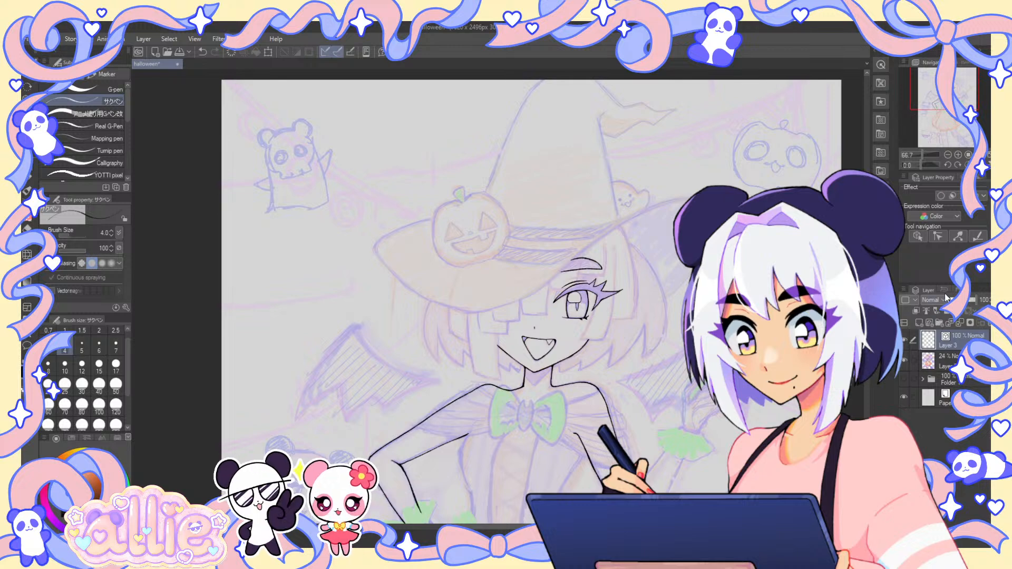
- Add a new vector layer and ink the outer hair curve on the covered-eye side with the pen at size 8
left_click(929, 322)
left_click_drag(762, 357, 587, 284)
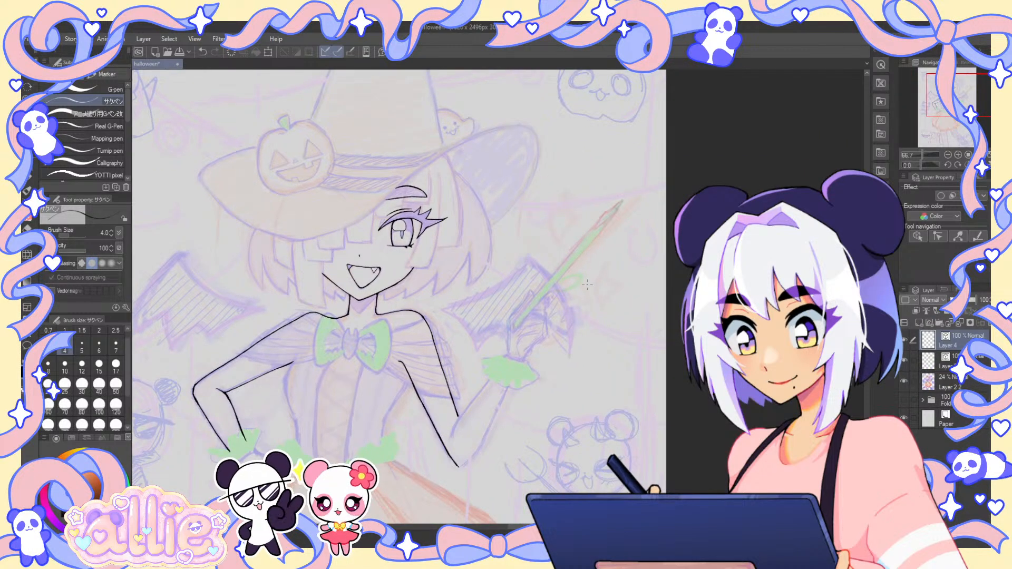
left_click(65, 364)
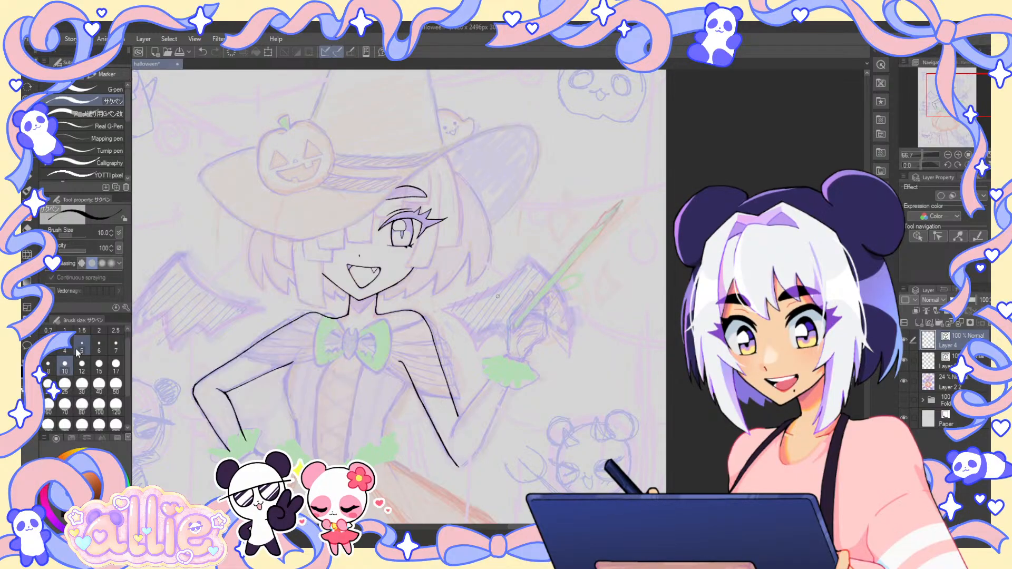
scroll(267, 216, "up", 3)
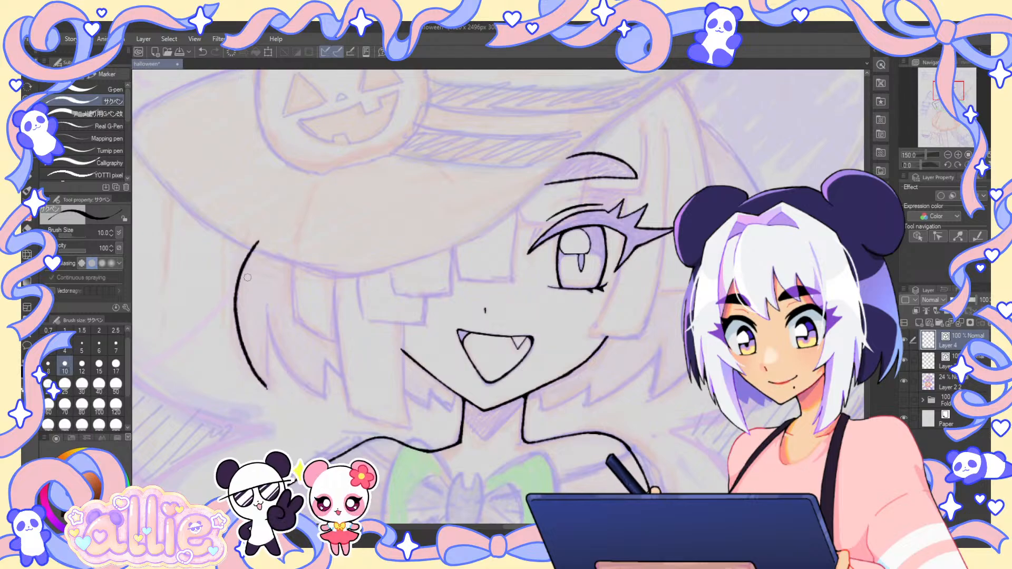
key("bracketleft")
mouse_move(257, 237)
left_mouse_down()
mouse_move(238, 281)
mouse_move(260, 387)
left_mouse_up()
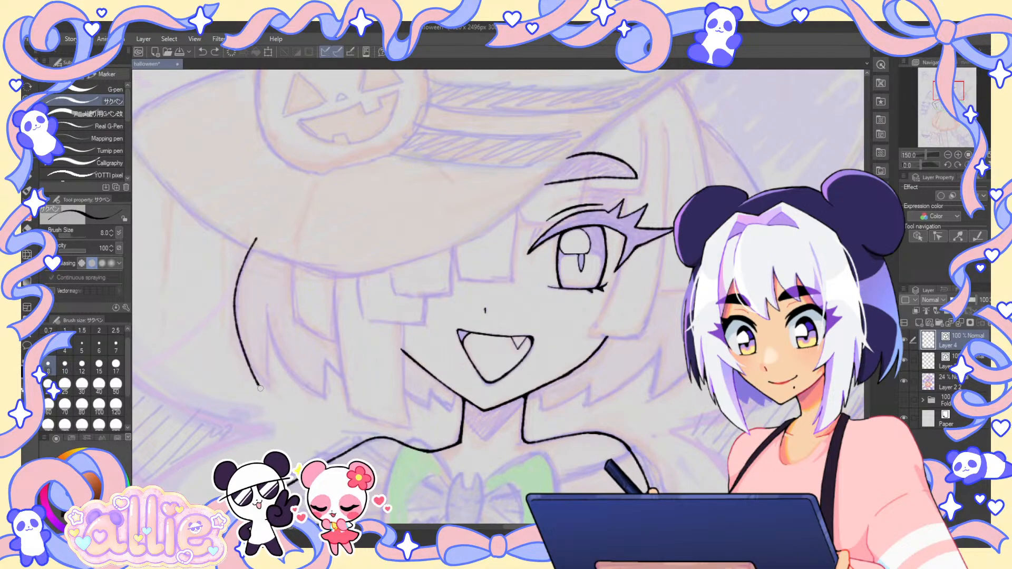
mouse_move(259, 233)
left_mouse_down()
mouse_move(240, 328)
mouse_move(268, 389)
left_mouse_up()
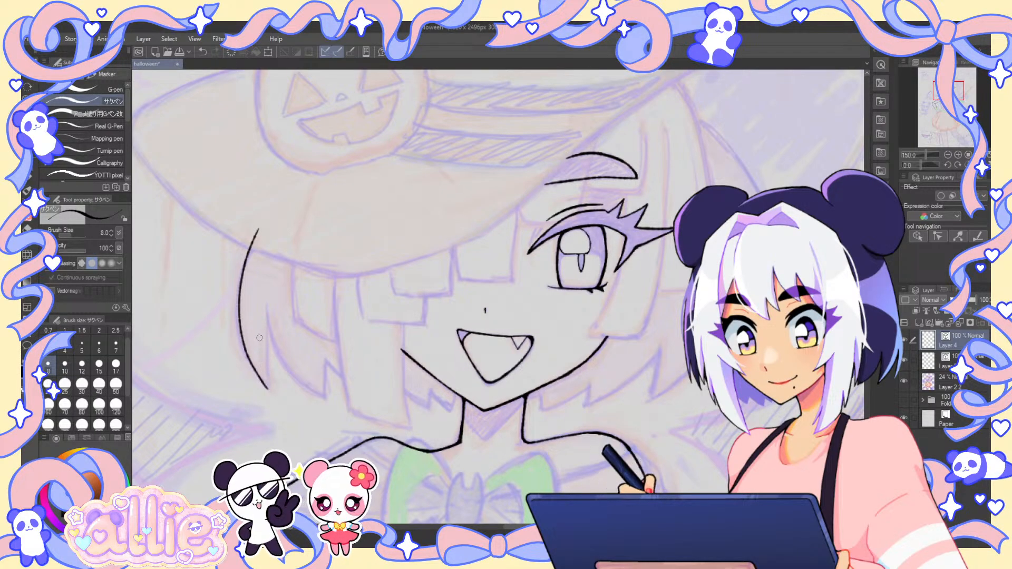
- Ink the pointed tips of the two outermost hair locks on the covered-eye side and thicken the second lock's curved edge
left_click_drag(267, 339, 269, 389)
scroll(262, 383, "up", 3)
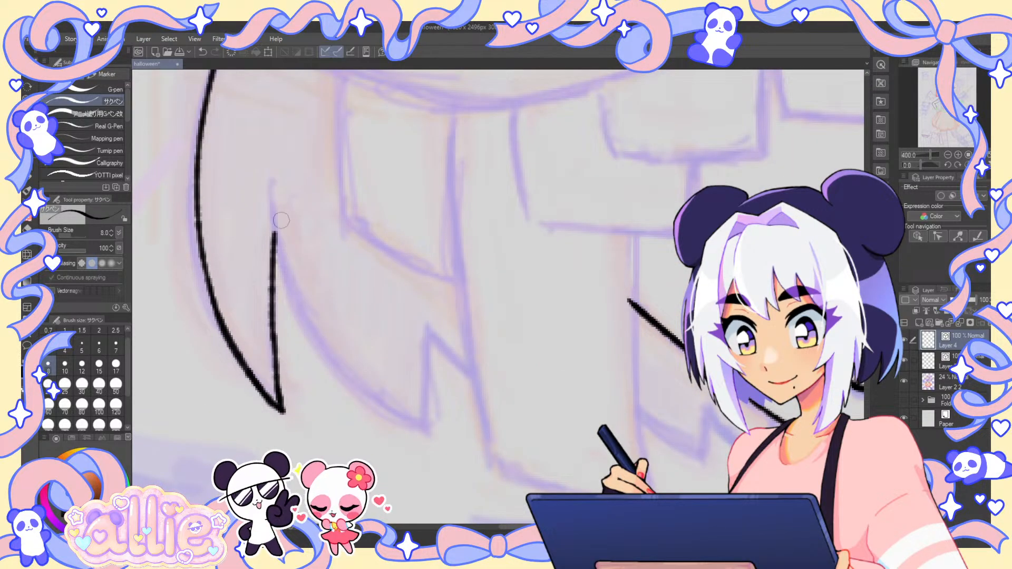
left_click_drag(271, 185, 273, 235)
mouse_move(273, 245)
left_mouse_down()
mouse_move(340, 352)
mouse_move(418, 423)
left_mouse_up()
key("ctrl+z")
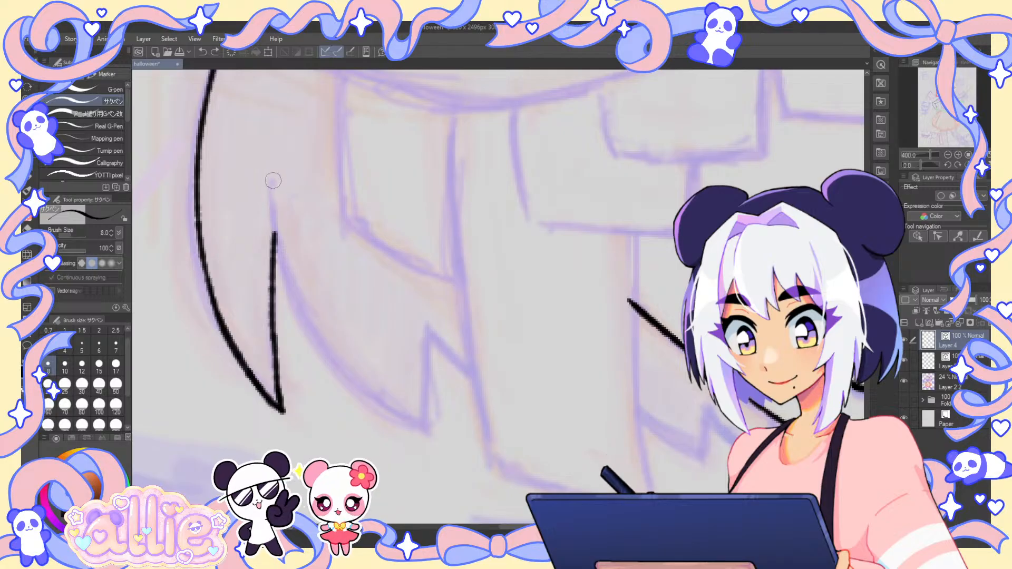
mouse_move(273, 182)
left_mouse_down()
mouse_move(274, 228)
mouse_move(368, 389)
left_mouse_up()
left_click_drag(427, 330, 426, 416)
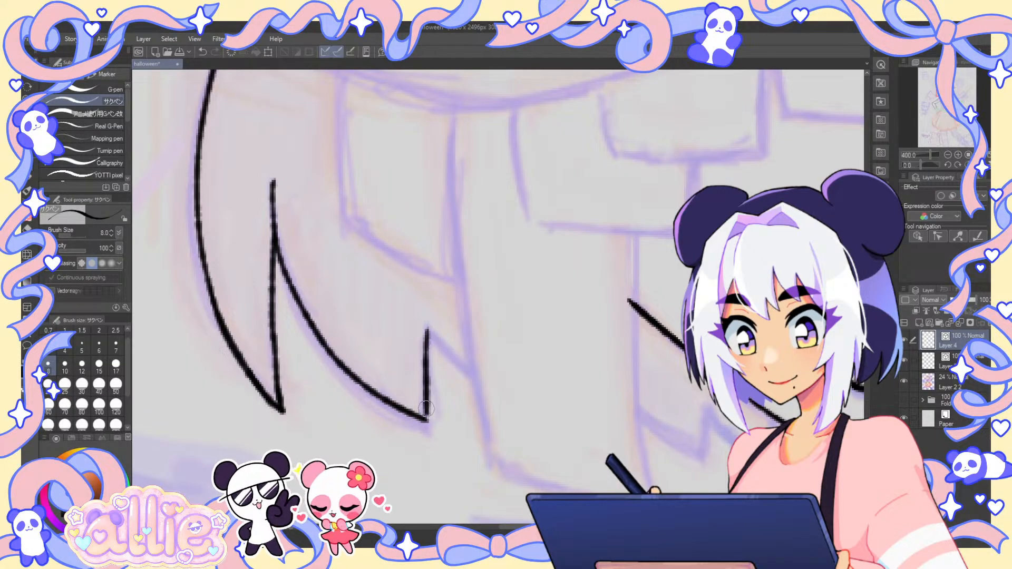
left_click_drag(274, 246, 316, 339)
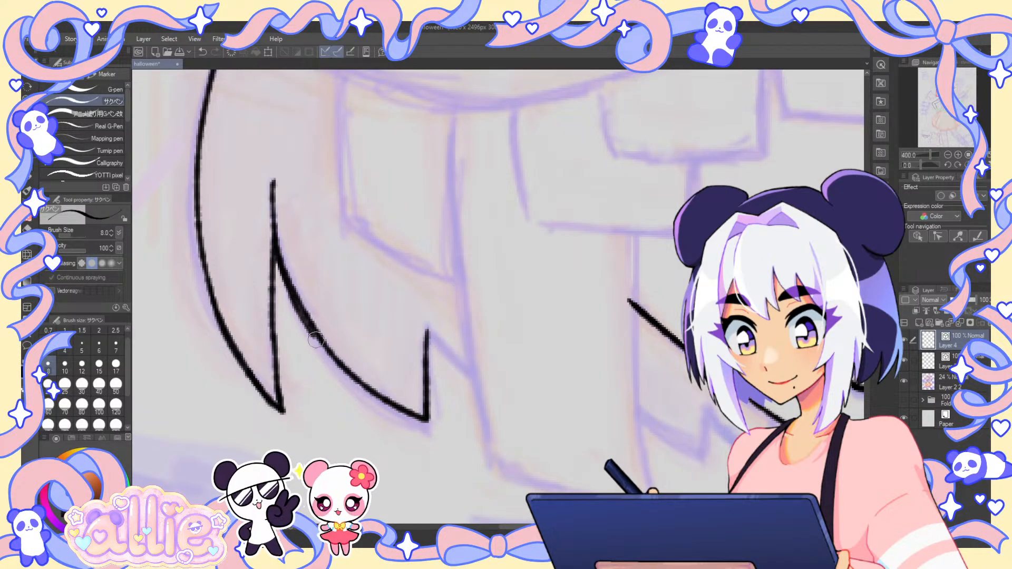
left_click_drag(296, 303, 365, 386)
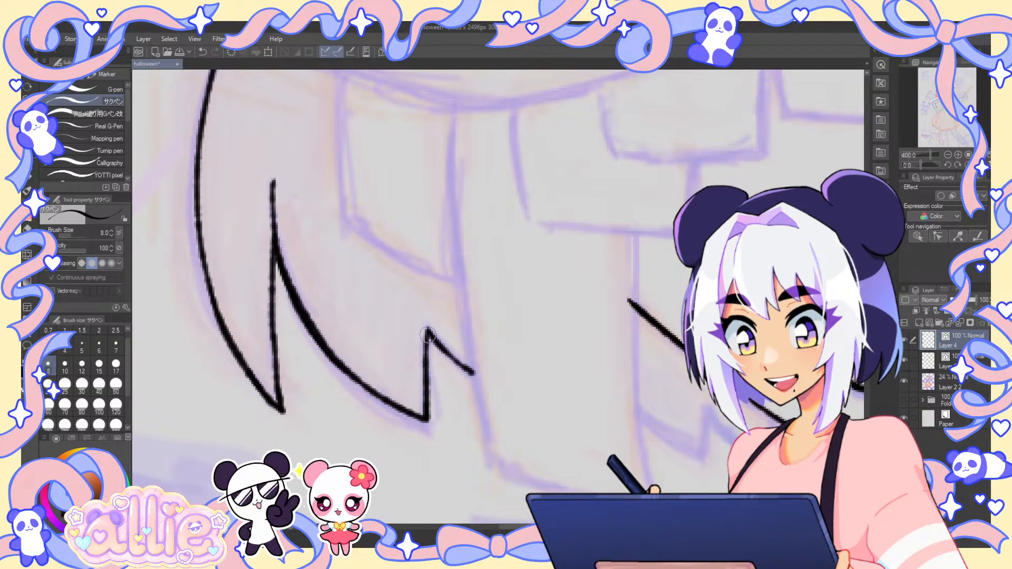
- Ink the two small pointed hair tips below the jawline, between the long front strand and the neck
left_click_drag(814, 411, 629, 323)
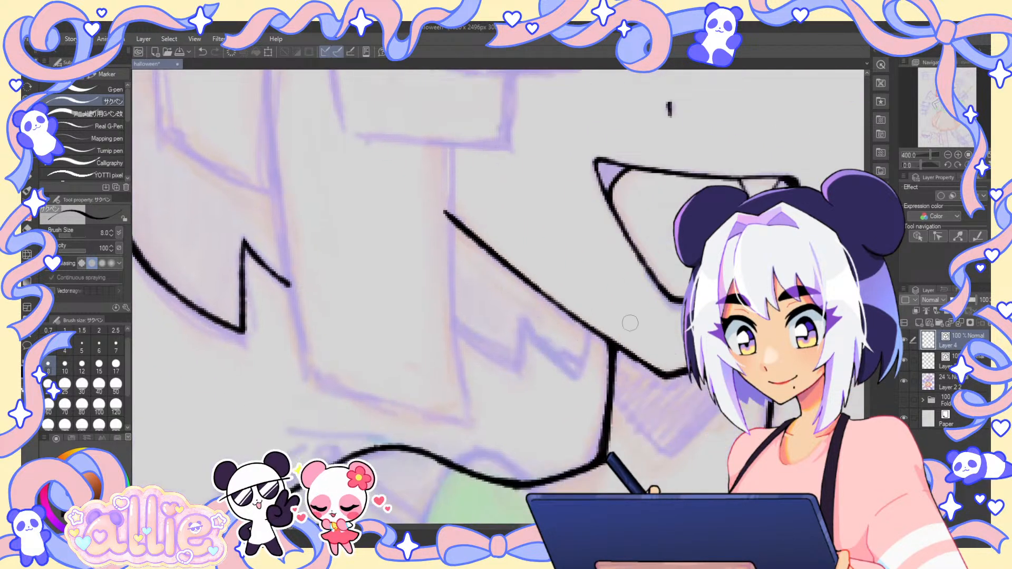
left_click_drag(445, 319, 519, 365)
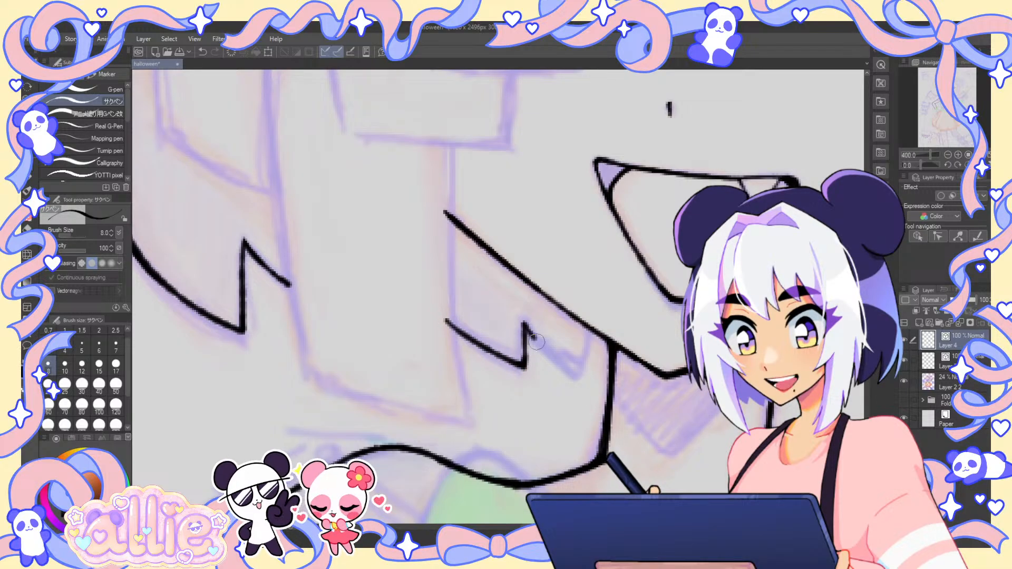
left_click_drag(591, 333, 585, 375)
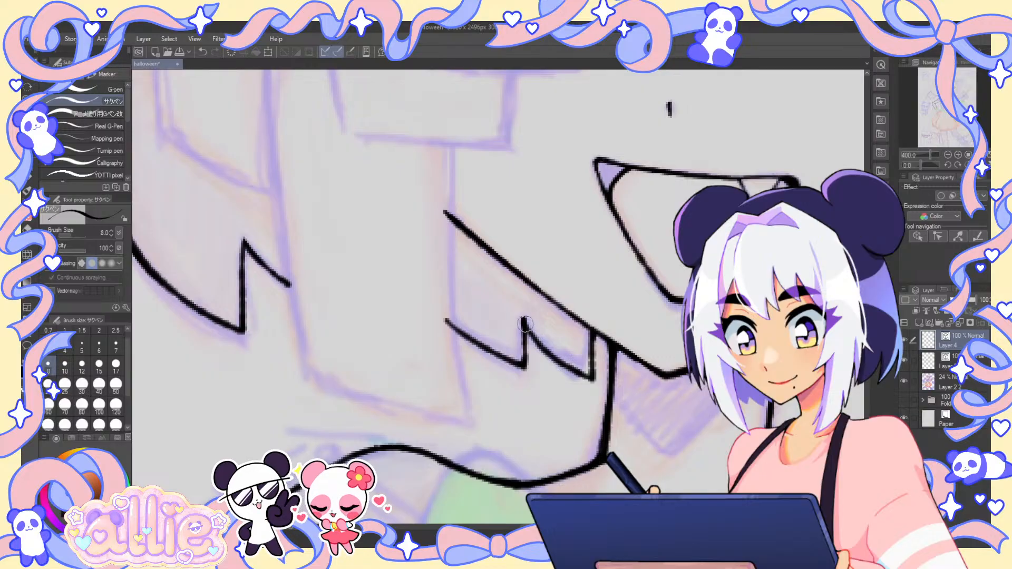
- Ink the first jagged hair tips on the open-eye side, from beside the neck outward below the jaw
left_click_drag(549, 311, 301, 254)
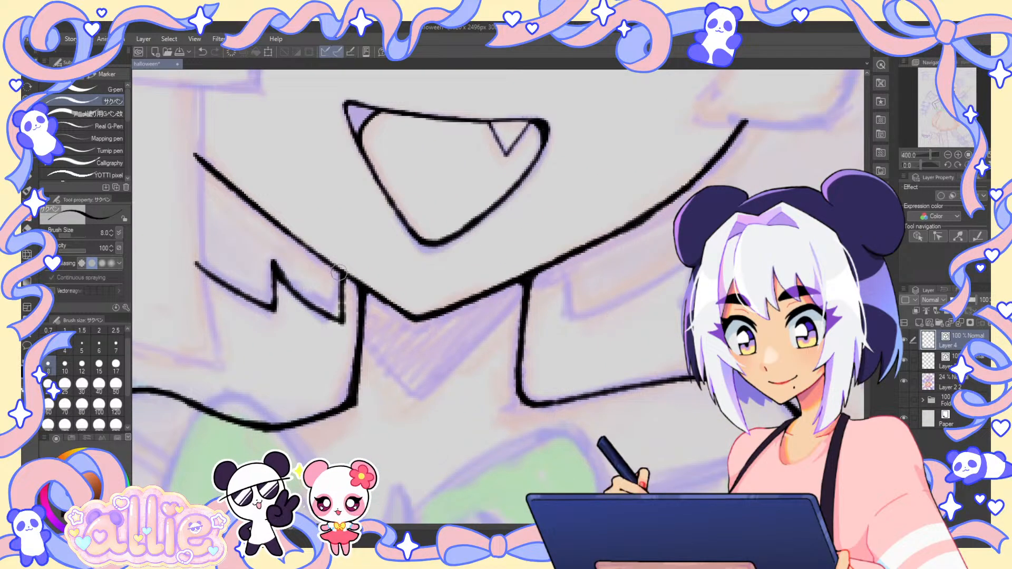
left_click_drag(614, 312, 541, 338)
left_click_drag(627, 270, 486, 339)
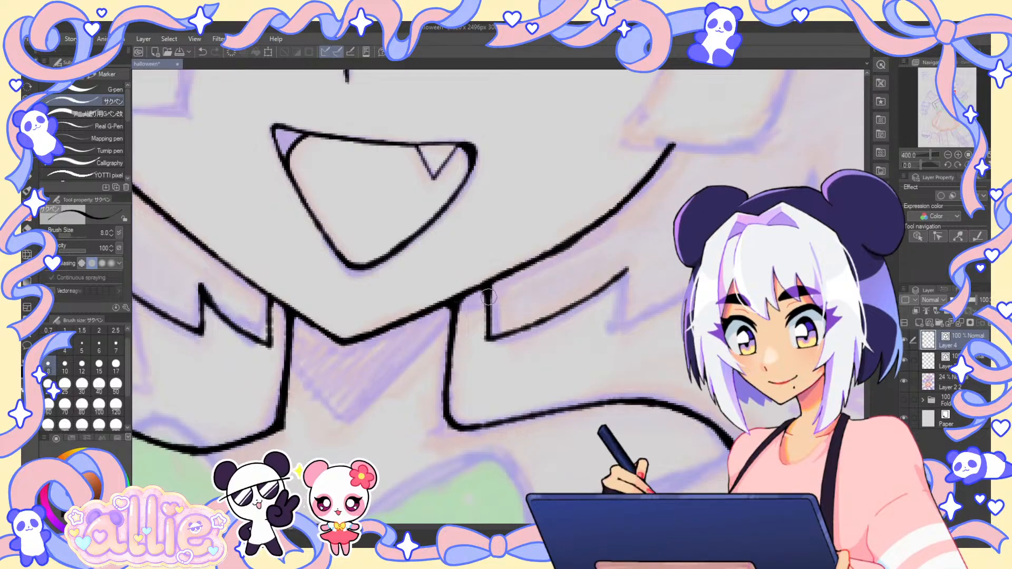
left_click_drag(487, 333, 406, 365)
mouse_move(685, 266)
left_mouse_down()
mouse_move(595, 333)
mouse_move(538, 331)
left_mouse_up()
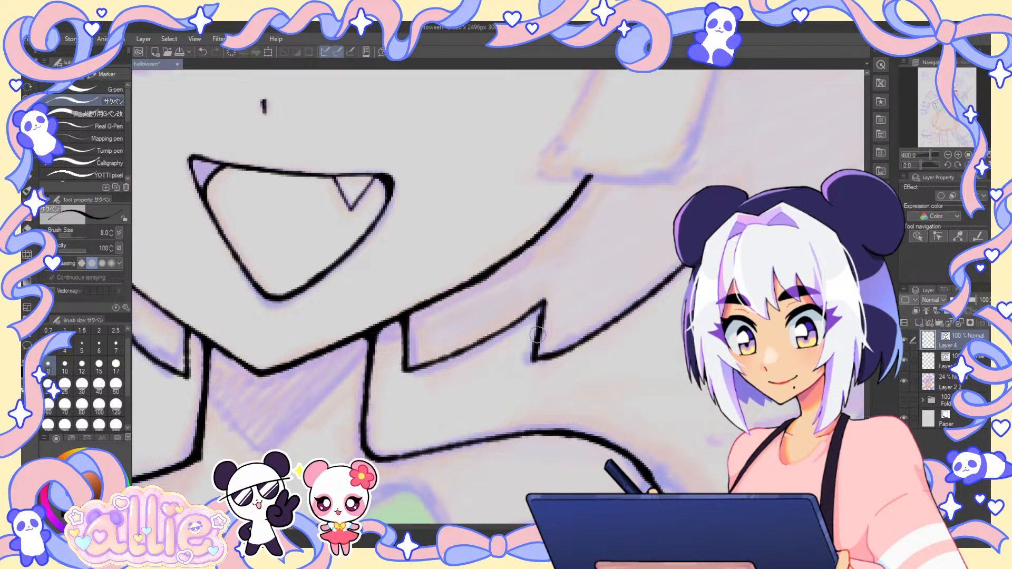
mouse_move(762, 272)
left_mouse_down()
mouse_move(635, 310)
mouse_move(626, 302)
left_mouse_up()
left_click_drag(587, 235, 563, 370)
- Ink the next lock's long curved edge up to its peak, redoing the stroke, and add the steep edge dropping from that peak
left_click_drag(707, 291, 654, 317)
left_click_drag(734, 143, 634, 315)
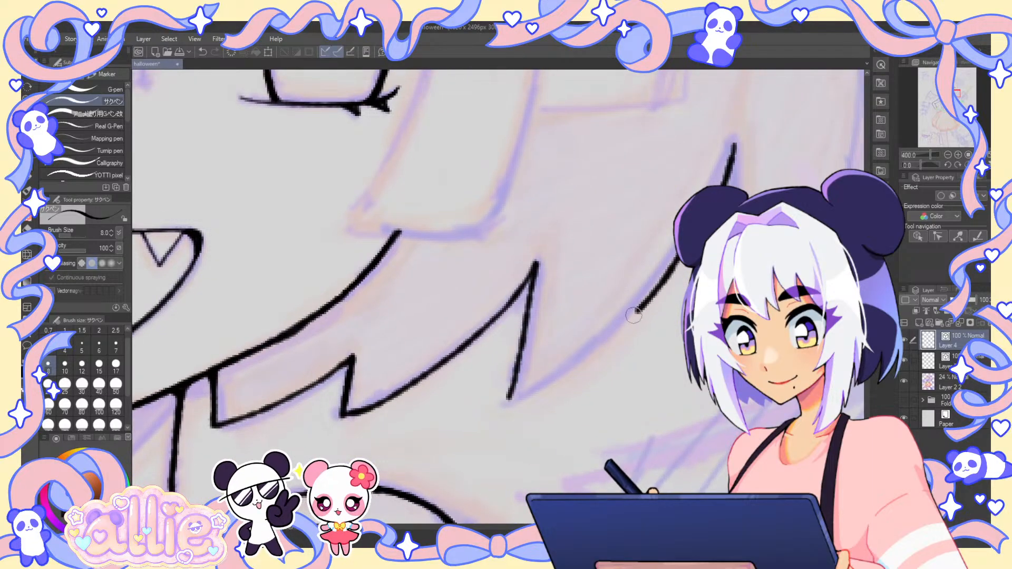
key("ctrl+z")
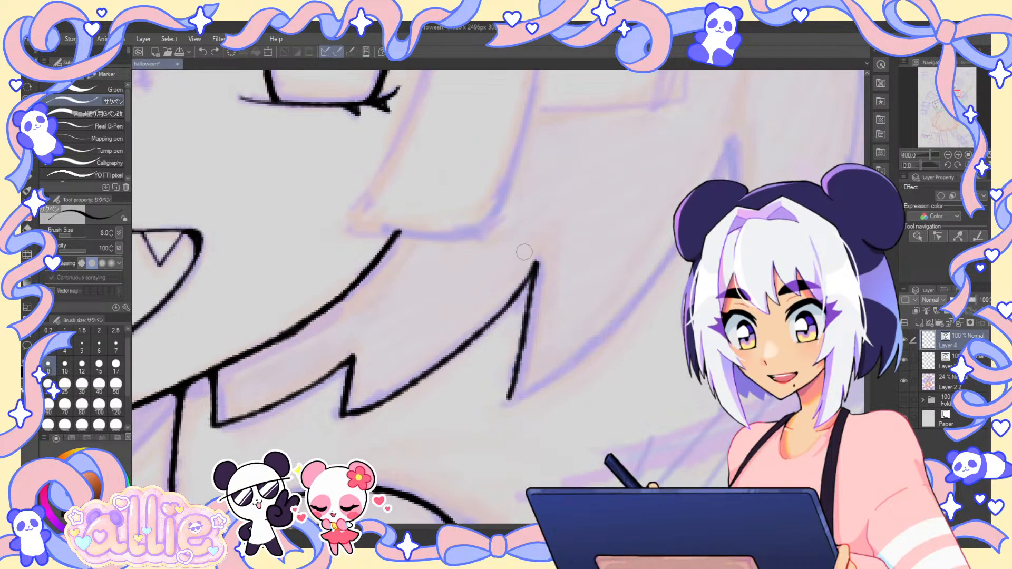
left_click_drag(729, 270, 652, 256)
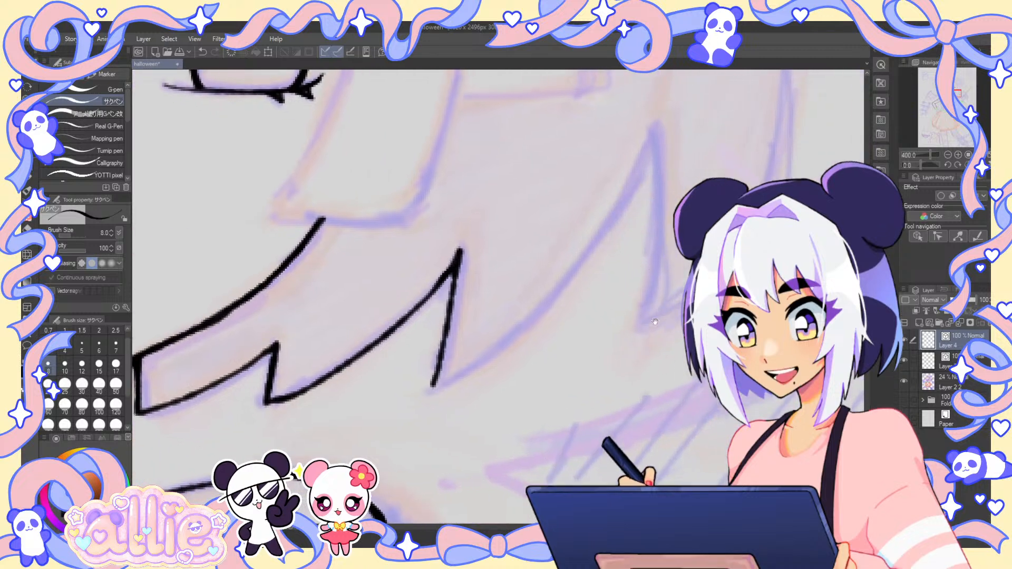
mouse_move(658, 136)
left_mouse_down()
mouse_move(642, 182)
mouse_move(545, 308)
left_mouse_up()
key("ctrl+z")
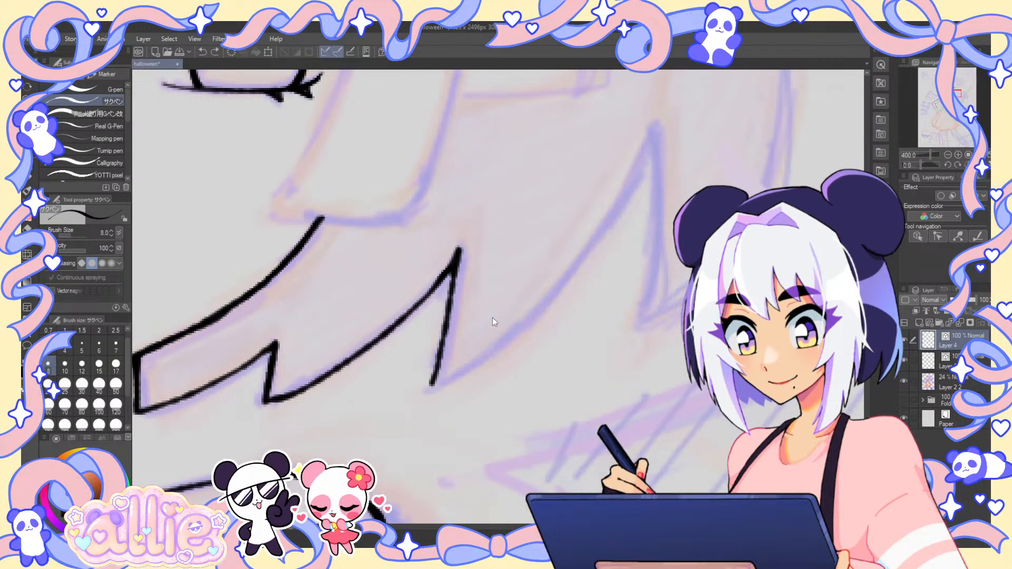
left_click_drag(660, 136, 582, 275)
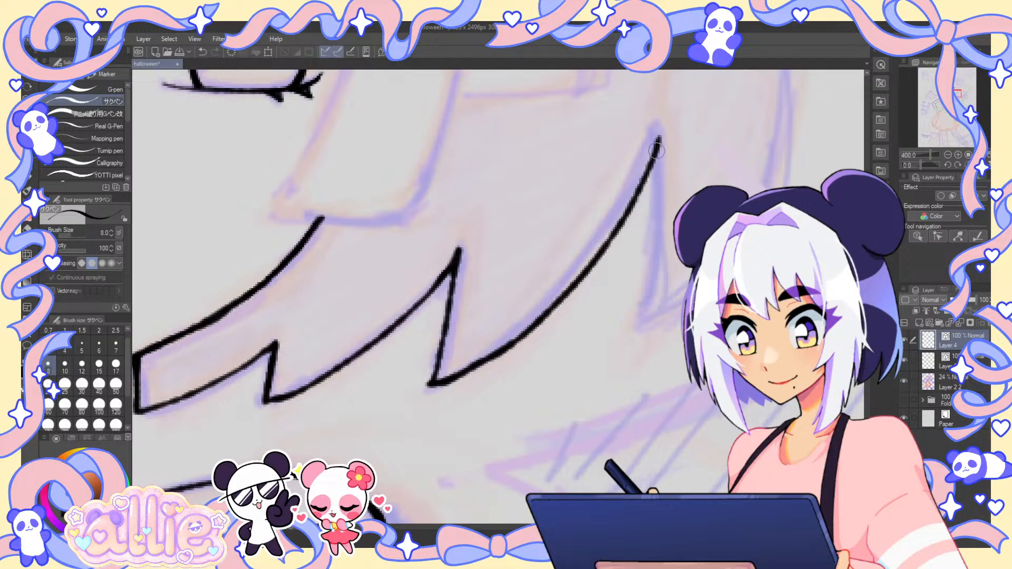
left_click_drag(648, 284, 640, 316)
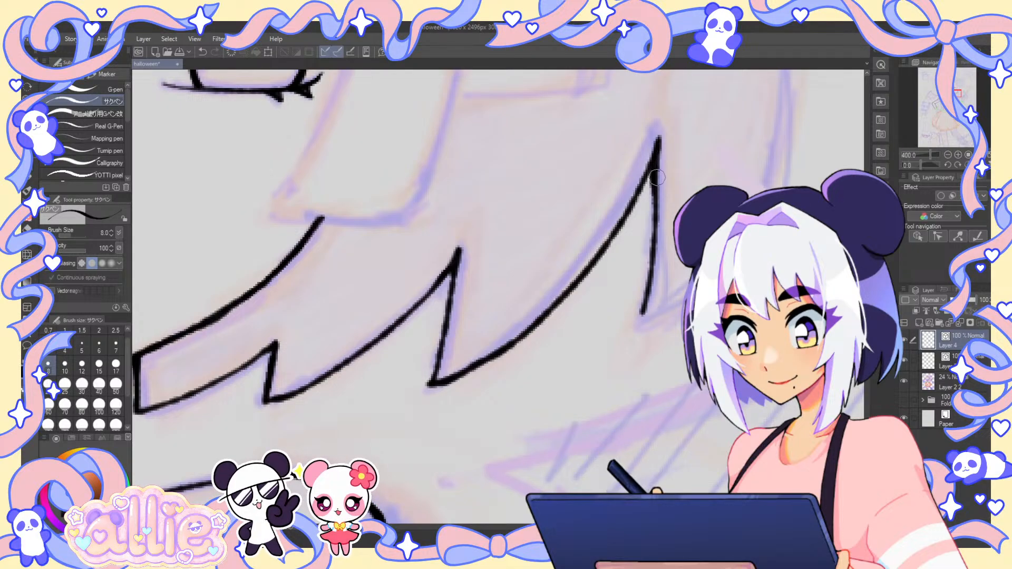
- Ink the long outer contour of the hair on the open-eye side, from the hat brim down towards the outermost lock
left_click(947, 155)
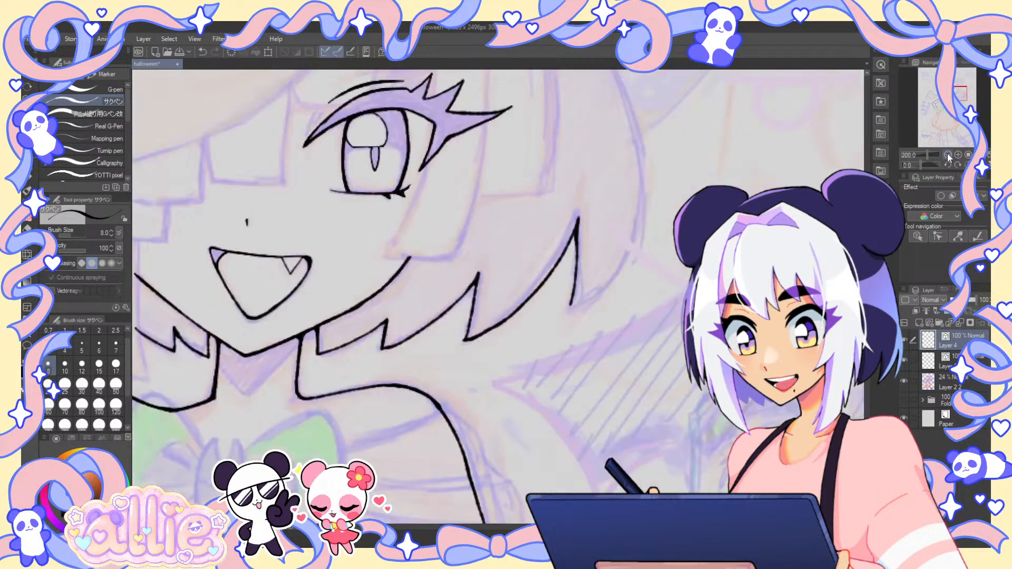
left_click(947, 155)
left_click(947, 155)
key("g")
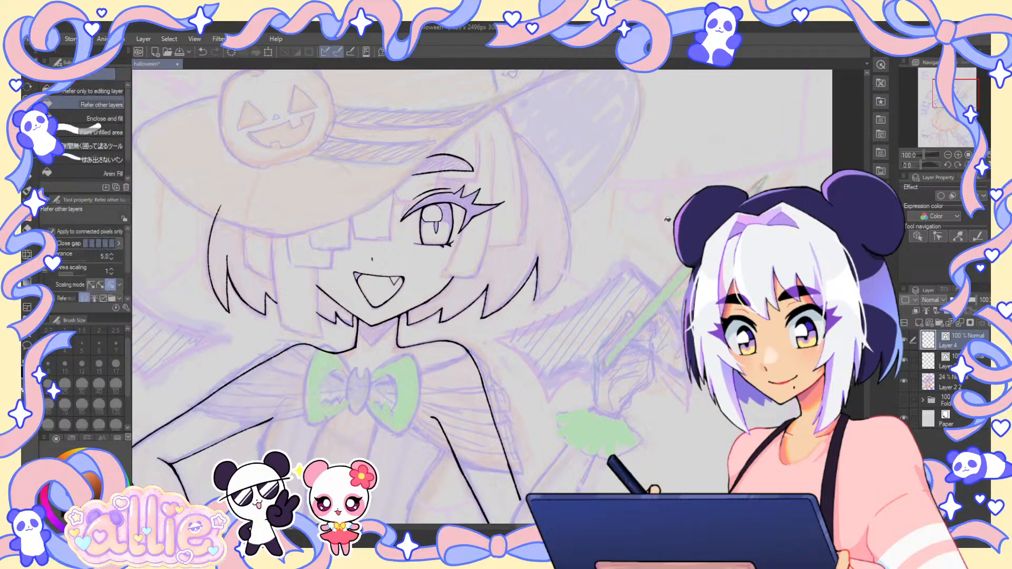
key("p")
key("r")
left_click_drag(369, 211, 387, 189)
key("p")
key("r")
key("p")
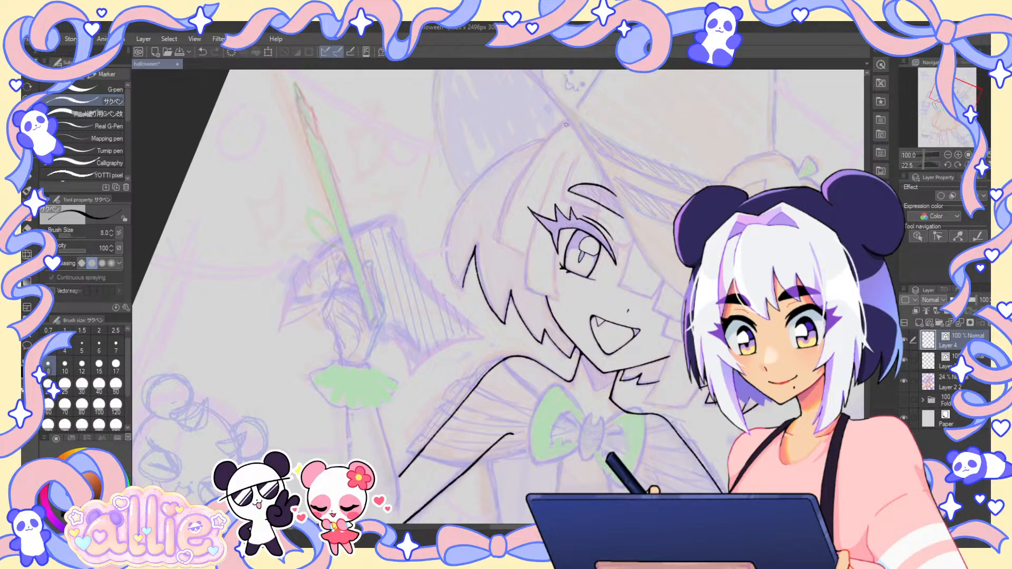
left_click_drag(479, 178, 445, 269)
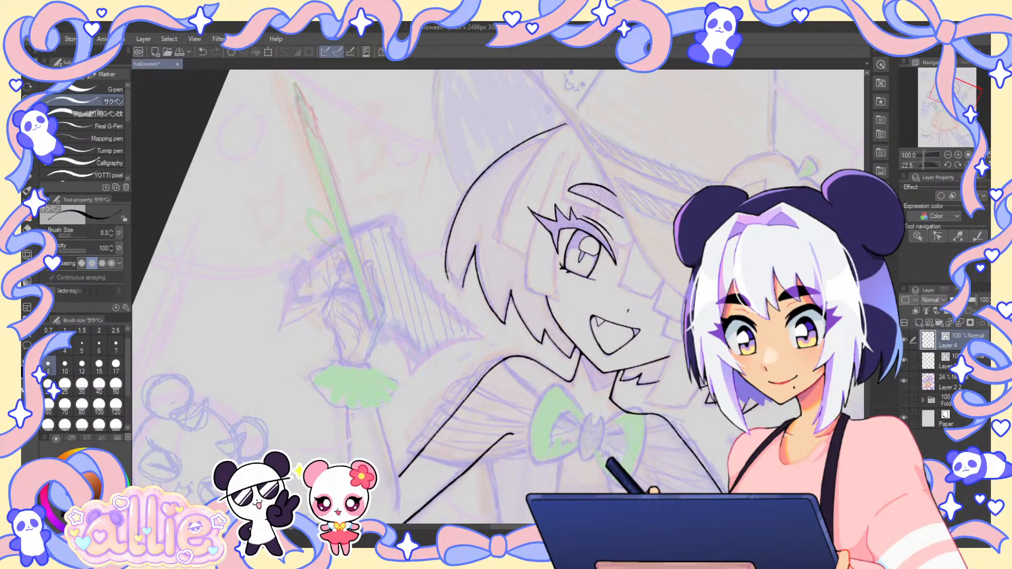
- Curve the outer hair contour into the outermost lock's tip, trim the excess line with the Snap eraser, and smooth the join
scroll(455, 217, "up", 3)
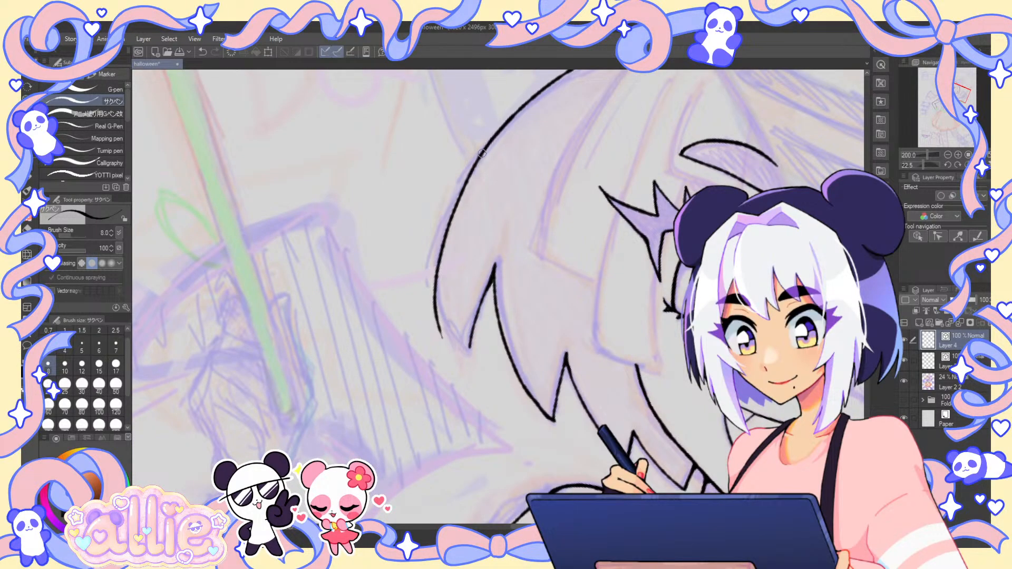
key("ctrl+z")
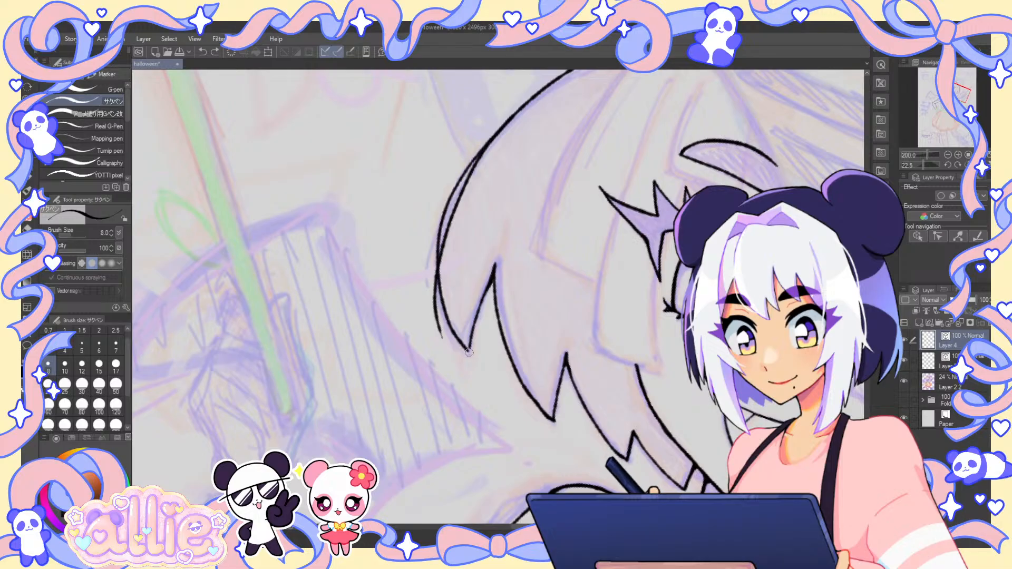
key("e")
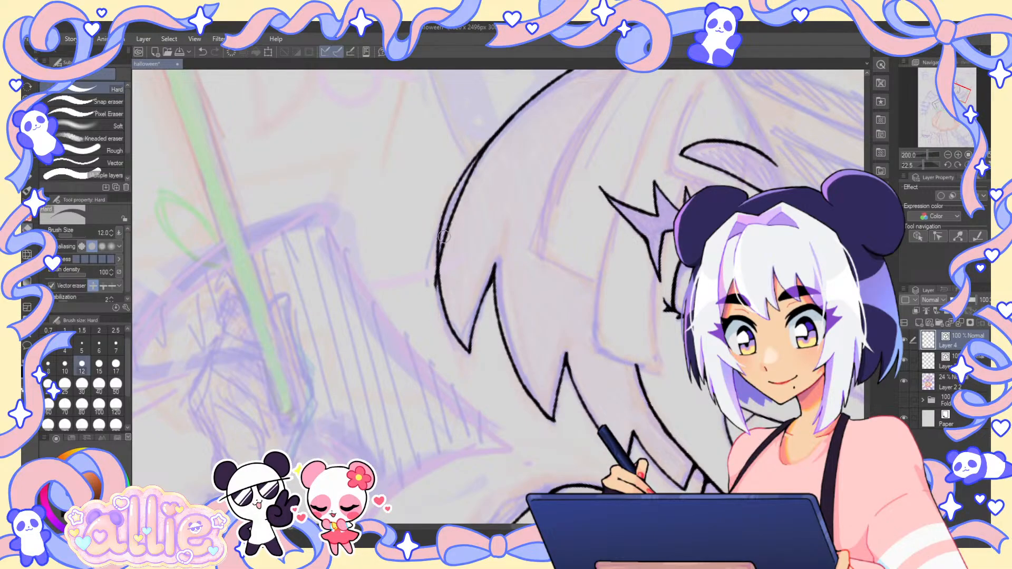
key("p")
key("ctrl+z")
key("ctrl+z")
left_click(120, 98)
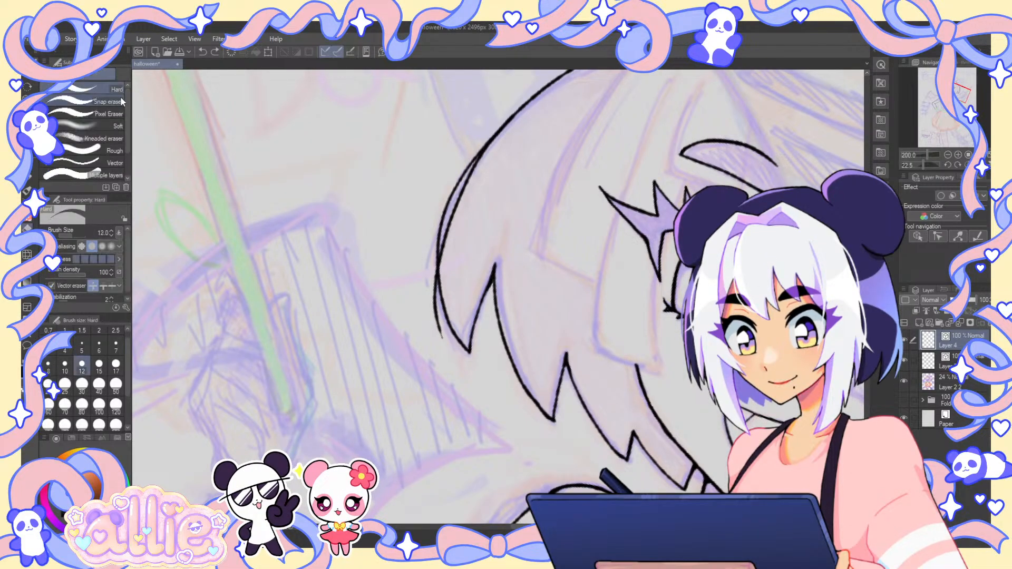
key("e")
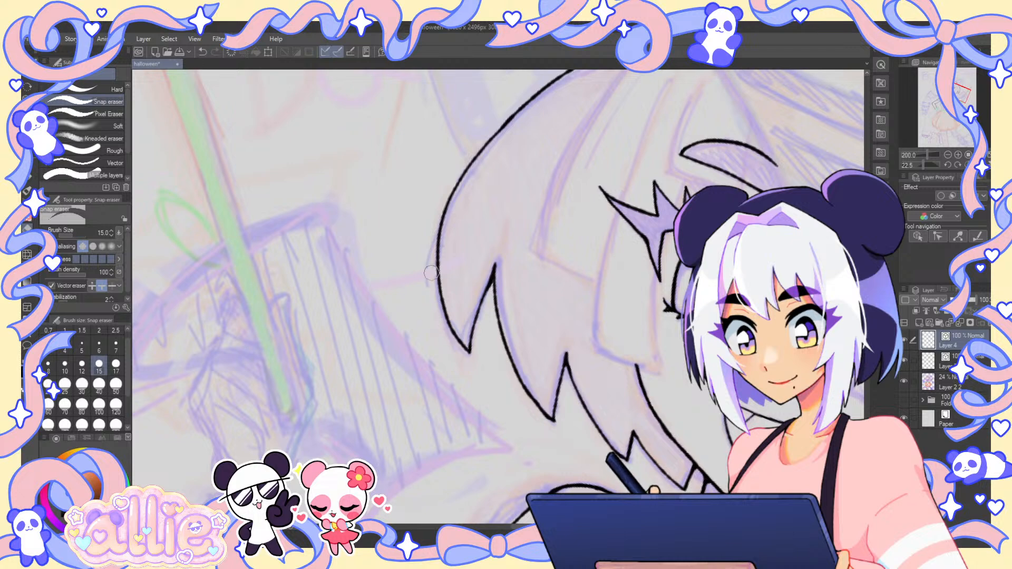
key("p")
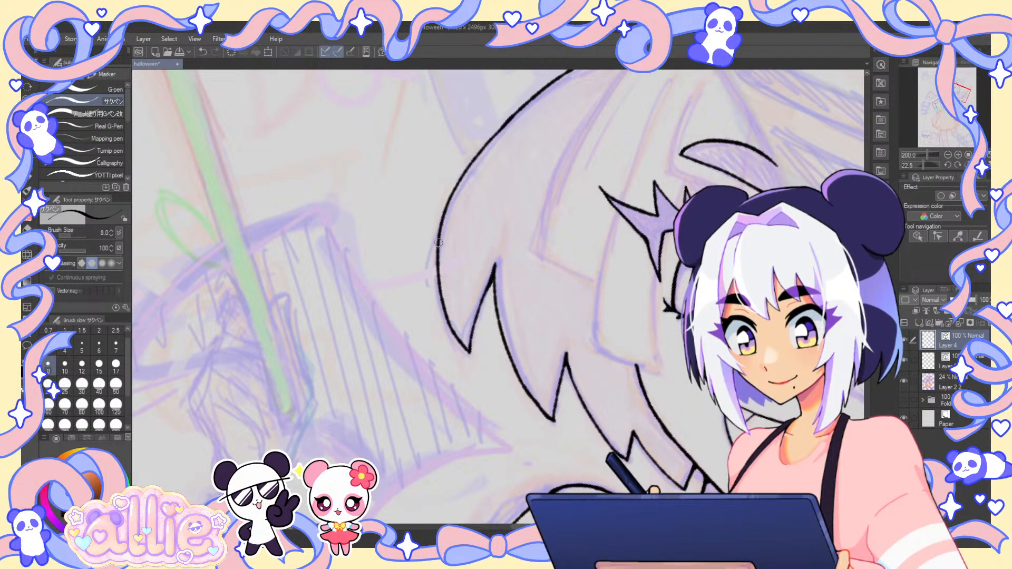
left_click_drag(437, 256, 442, 306)
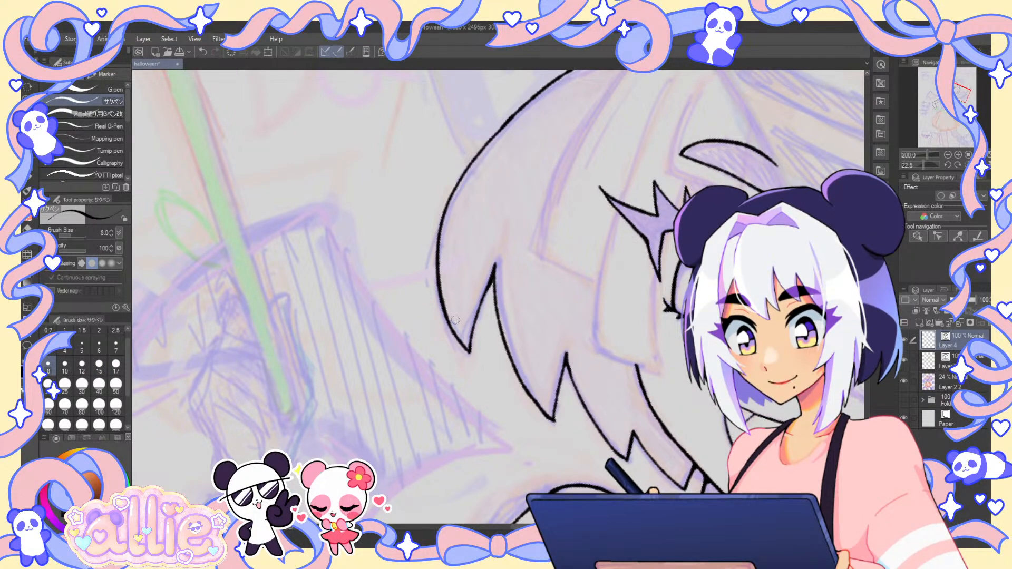
- Check the line art with the sketch hidden, show the sketch again, and ink the side lock's long outer edge from the hat brim
left_click_drag(590, 168, 521, 303)
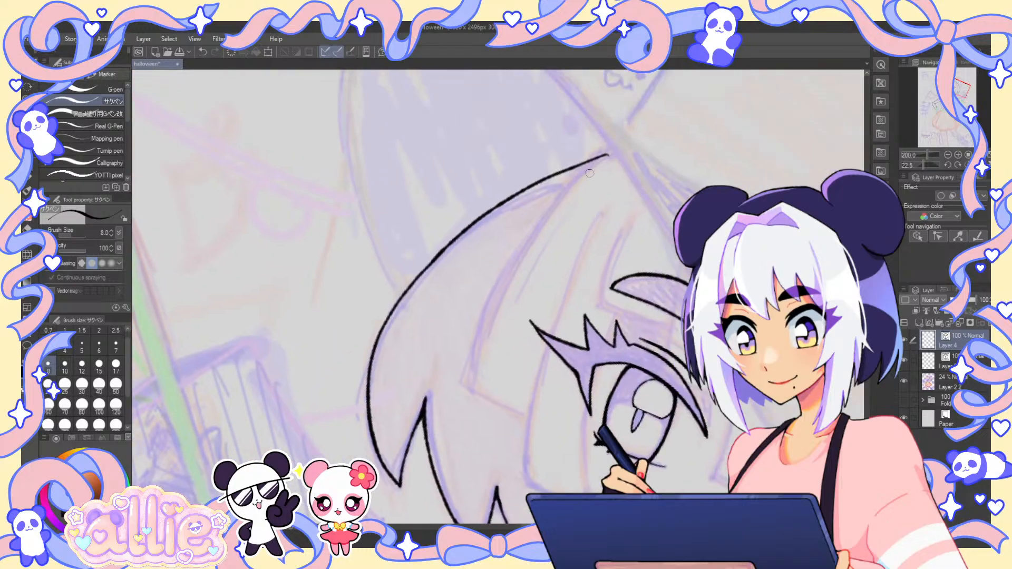
key("ctrl+0")
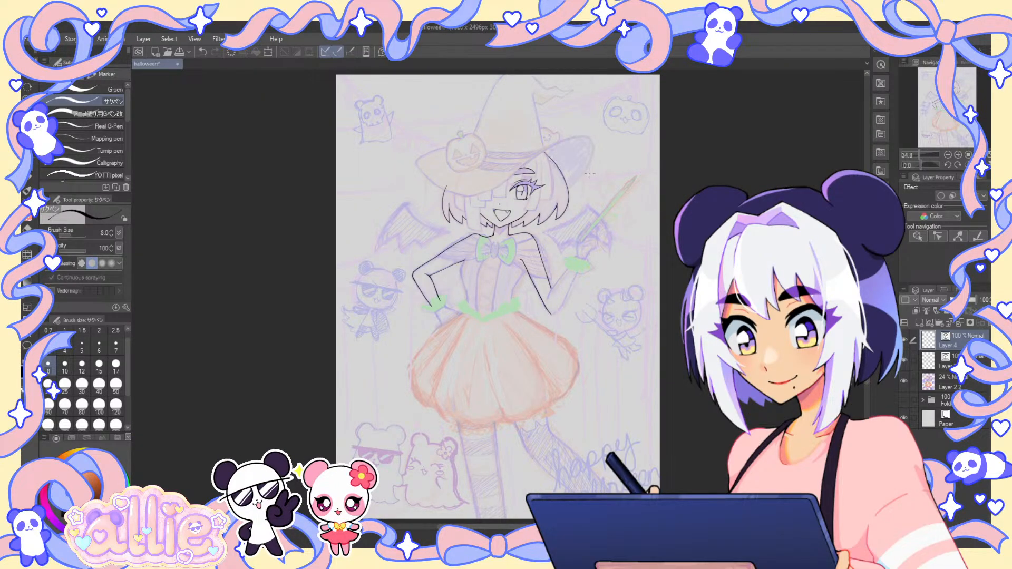
left_click(905, 381)
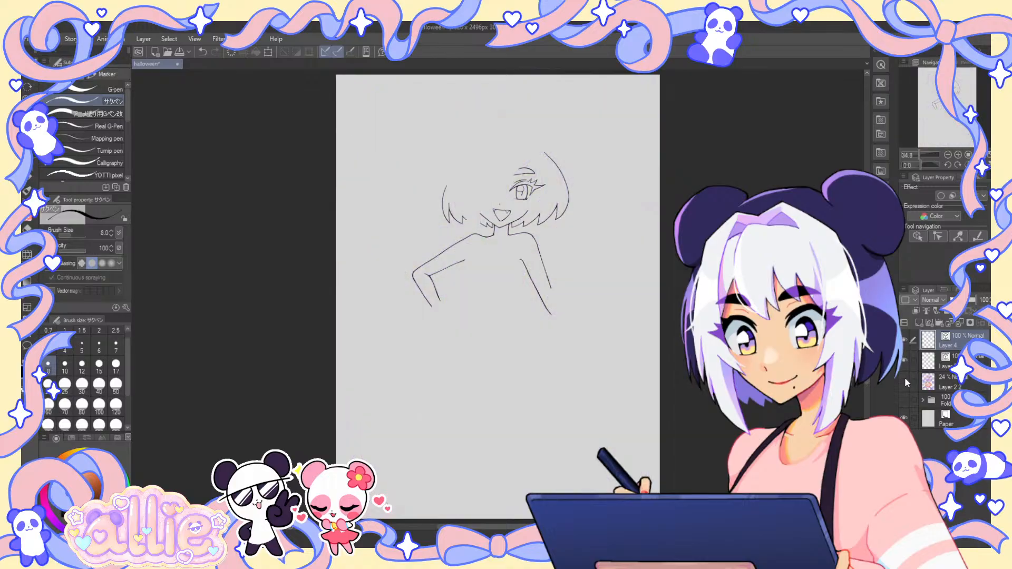
left_click(903, 380)
scroll(543, 172, "up", 3)
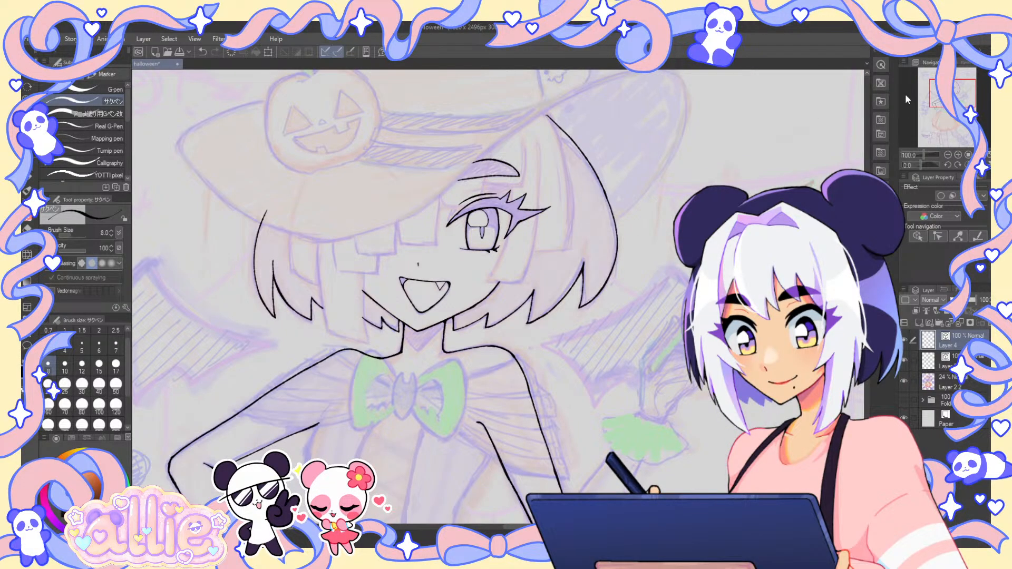
key("h")
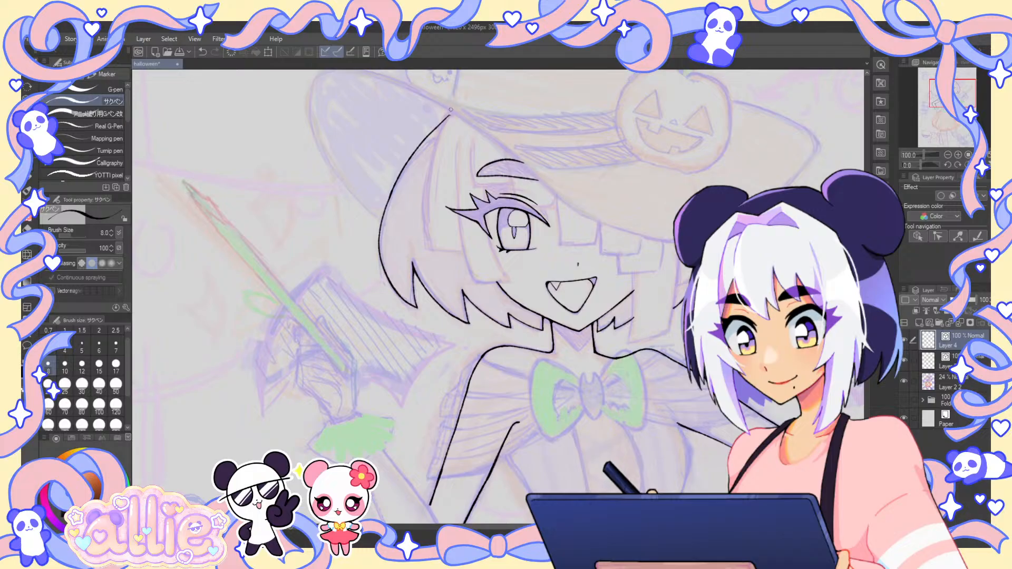
scroll(429, 222, "up", 2)
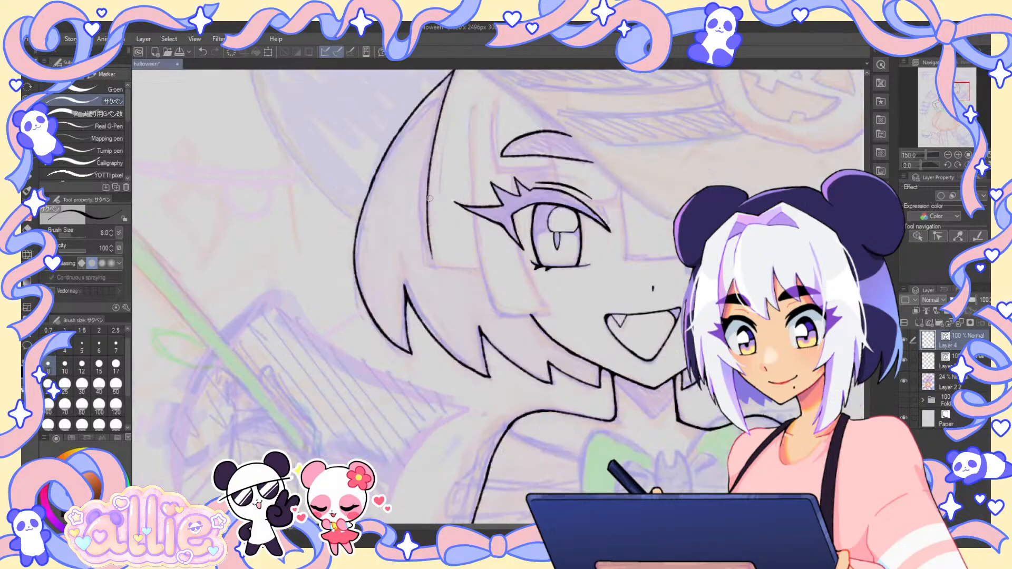
left_click_drag(558, 131, 507, 209)
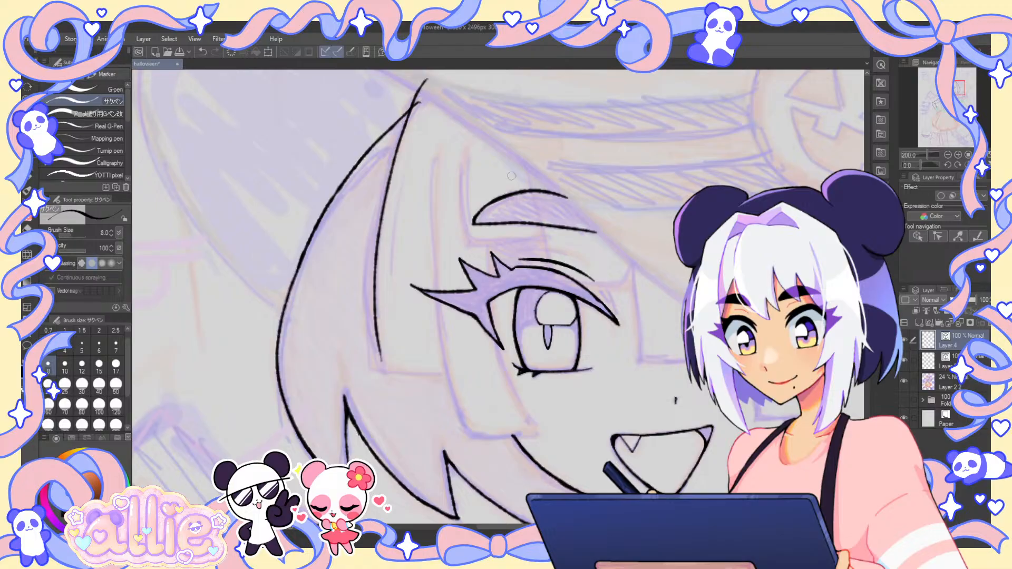
- Stretch the side lock's edge stroke with the Object tool so its lower end meets the sketched corner
left_click_drag(512, 176, 488, 194)
key("shift+space")
left_click_drag(668, 194, 676, 209)
key("o")
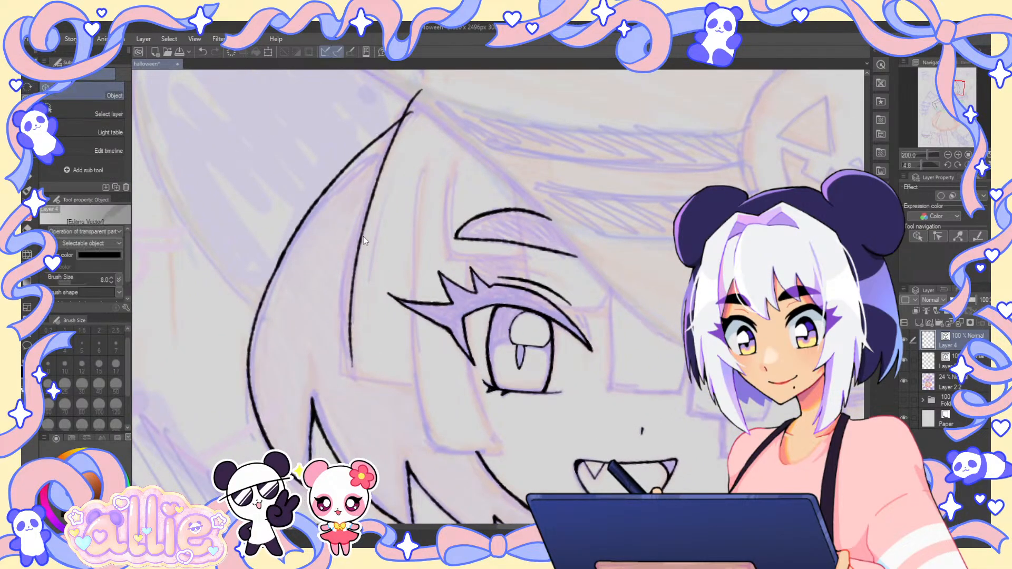
left_click(359, 240)
left_click_drag(322, 385, 320, 393)
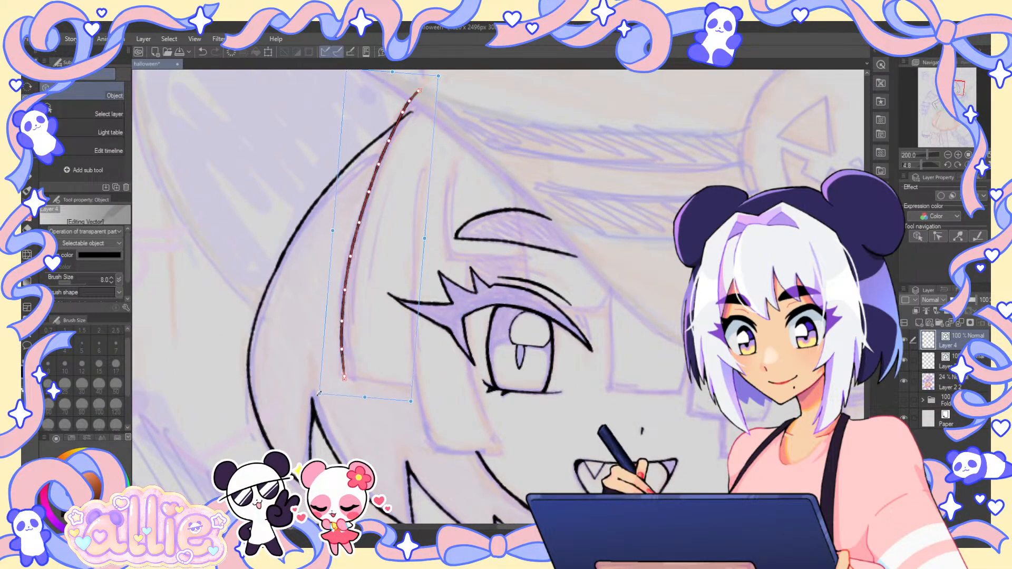
- Trim the overshooting contour where it meets the side lock, thicken the lock's edge, and ink its flat bottom edge
key("p")
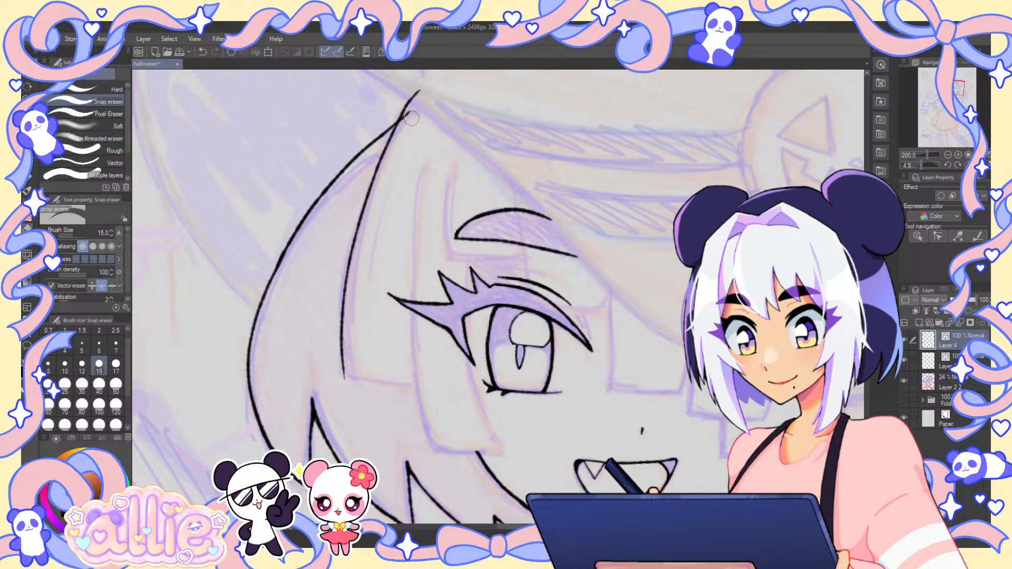
key("y")
mouse_move(377, 169)
left_mouse_down()
mouse_move(353, 271)
mouse_move(346, 369)
left_mouse_up()
key("p")
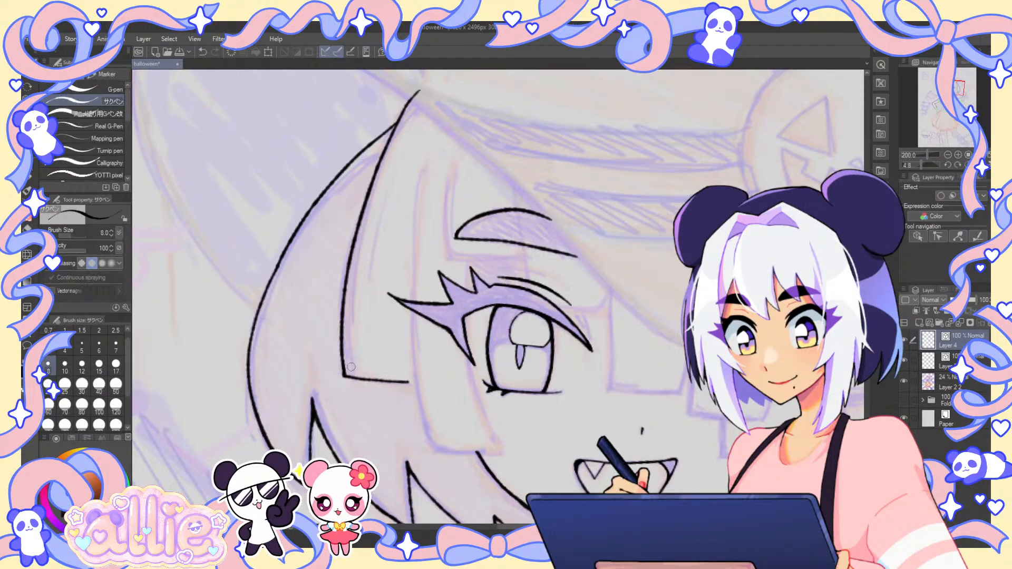
- Ink the outer edge of the front lock beside the open eye, redoing the stroke, and add its flat bottom edge
left_click_drag(421, 169, 412, 244)
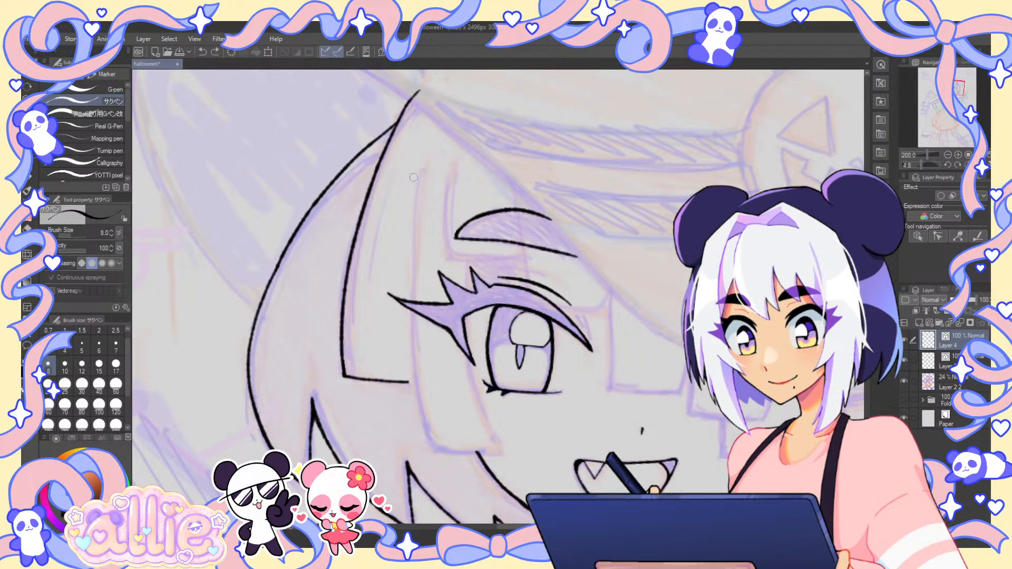
mouse_move(426, 165)
left_mouse_down()
mouse_move(412, 214)
mouse_move(433, 444)
left_mouse_up()
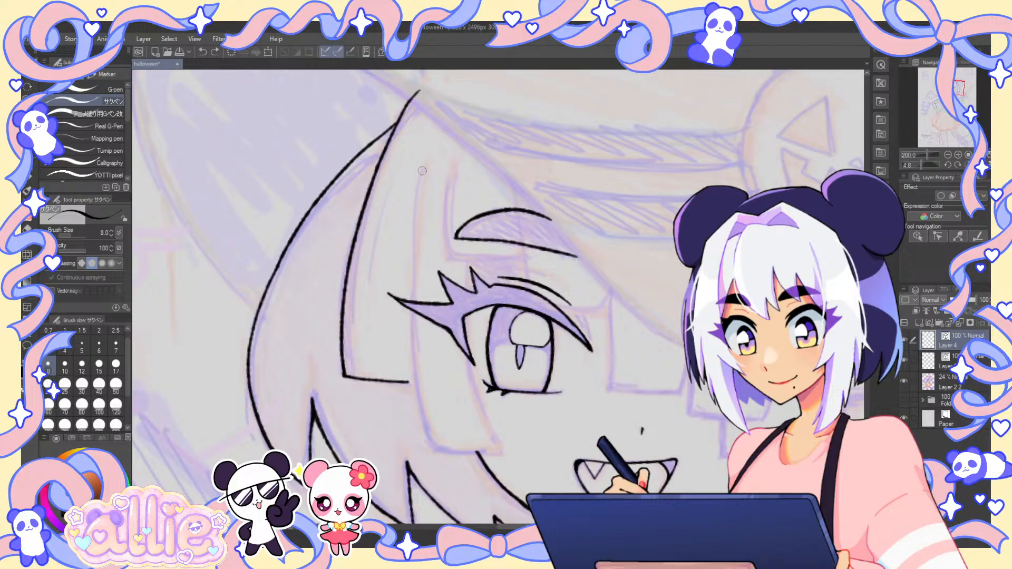
mouse_move(423, 171)
left_mouse_down()
mouse_move(402, 257)
mouse_move(424, 443)
left_mouse_up()
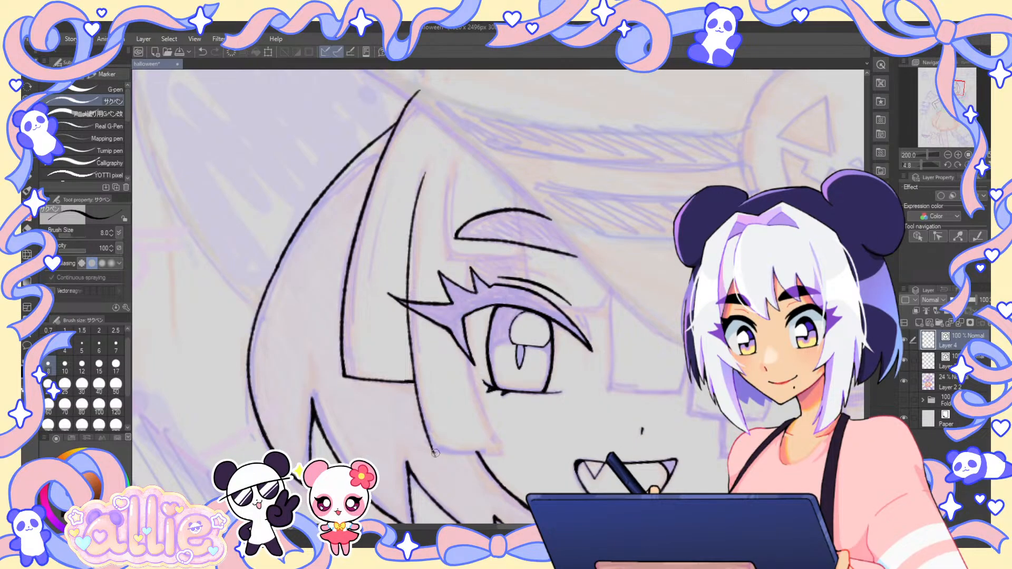
left_click_drag(435, 452, 506, 453)
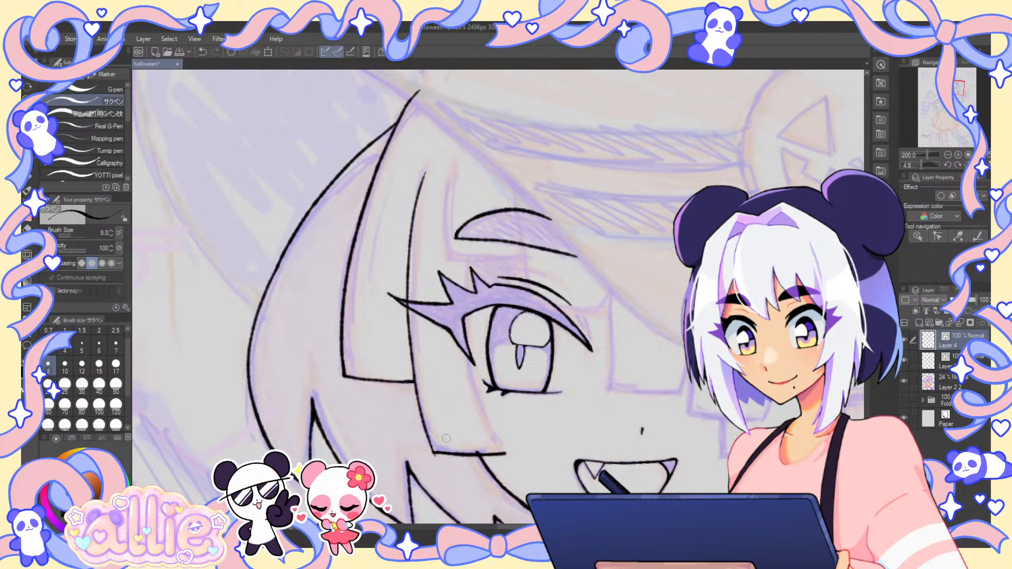
key("e")
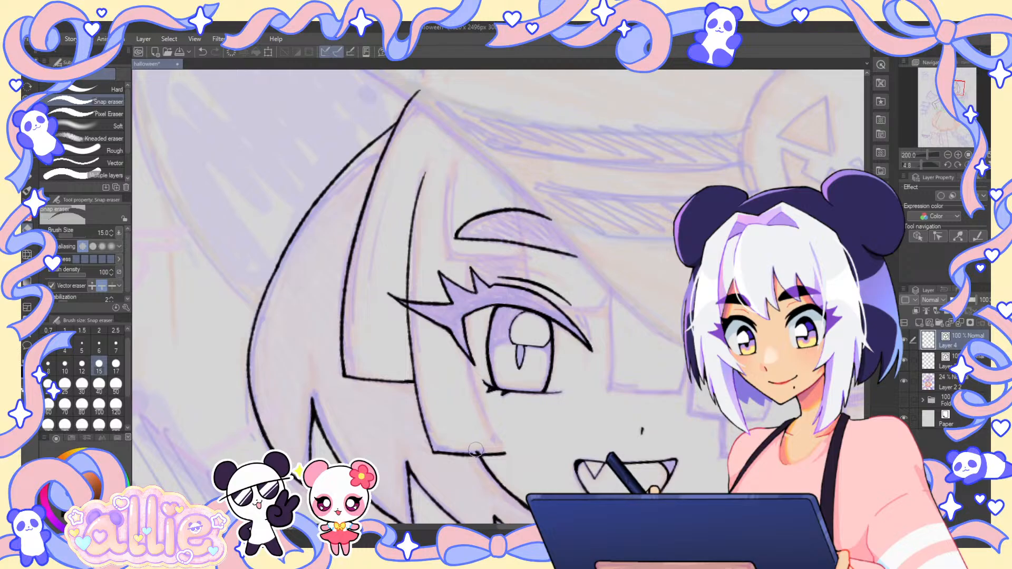
key("p")
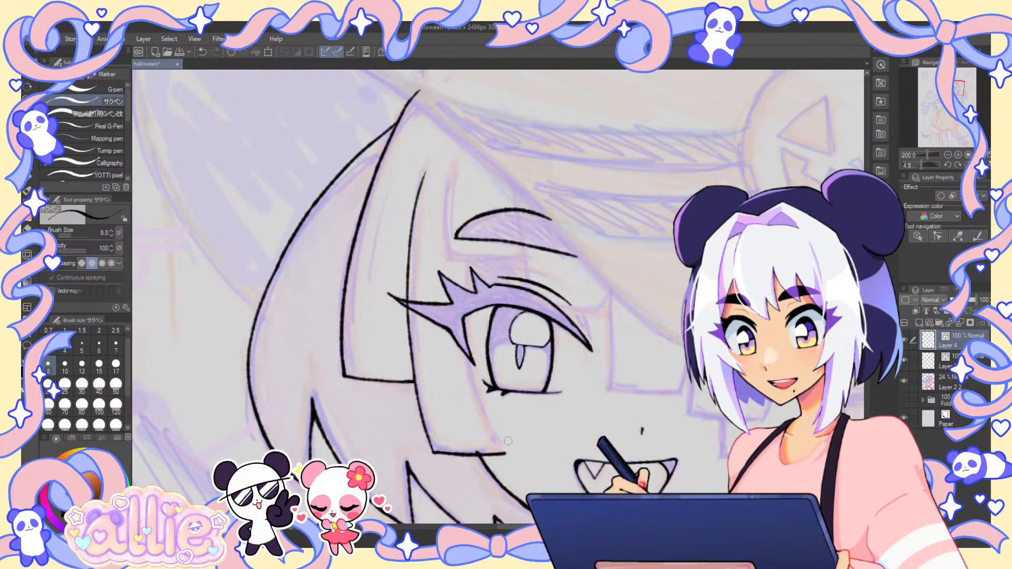
- Undo the front lock's inner edge stroke and hide the face line-art layer to expose the sketch over the eye
key("h")
left_click_drag(537, 245, 571, 184)
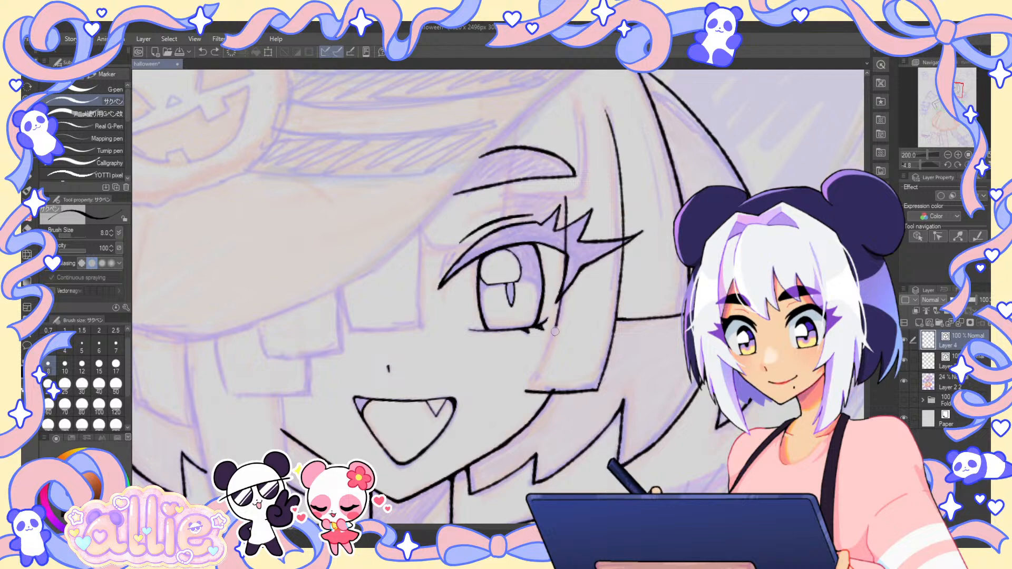
key("ctrl+z")
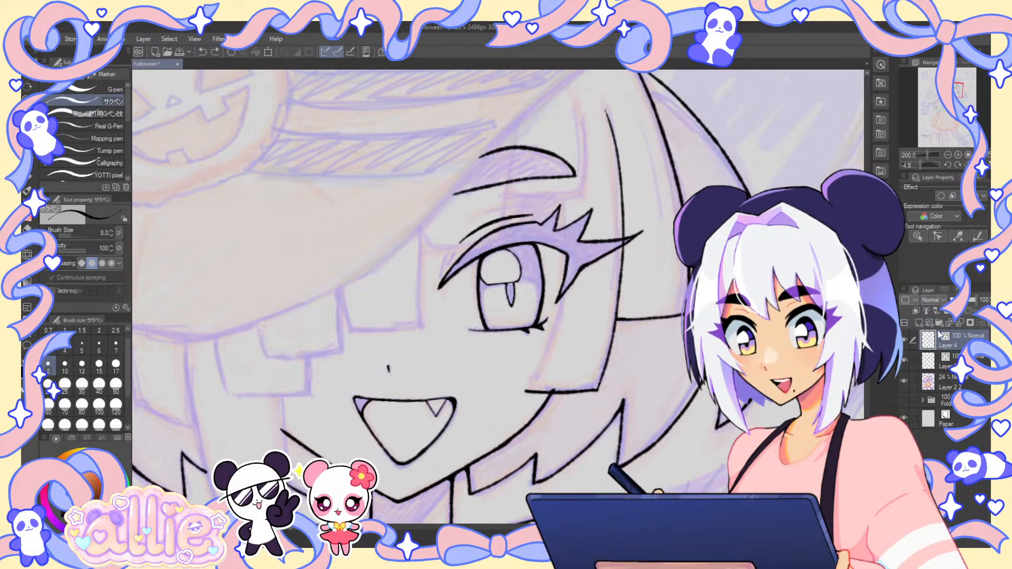
left_click(903, 360)
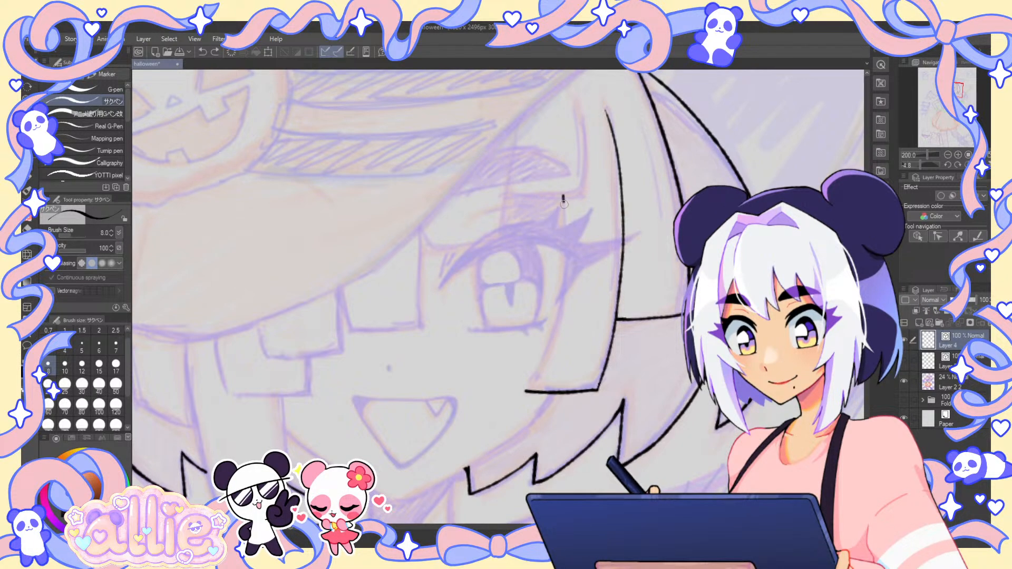
left_click_drag(673, 339, 558, 303)
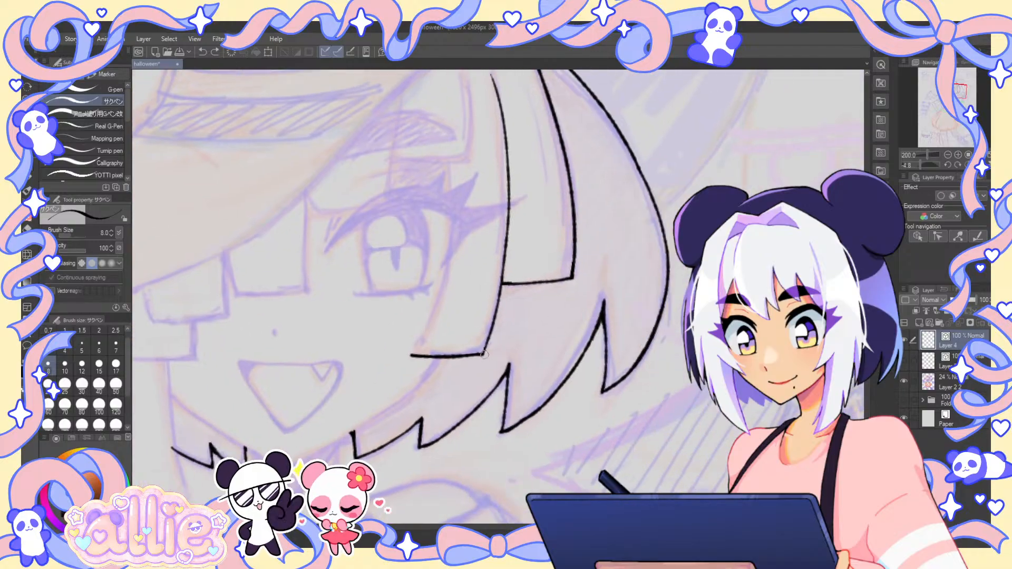
- Ink the front lock's inner edge past the eye to its lower corner with brush size 7, redoing the lower curve
left_click(116, 346)
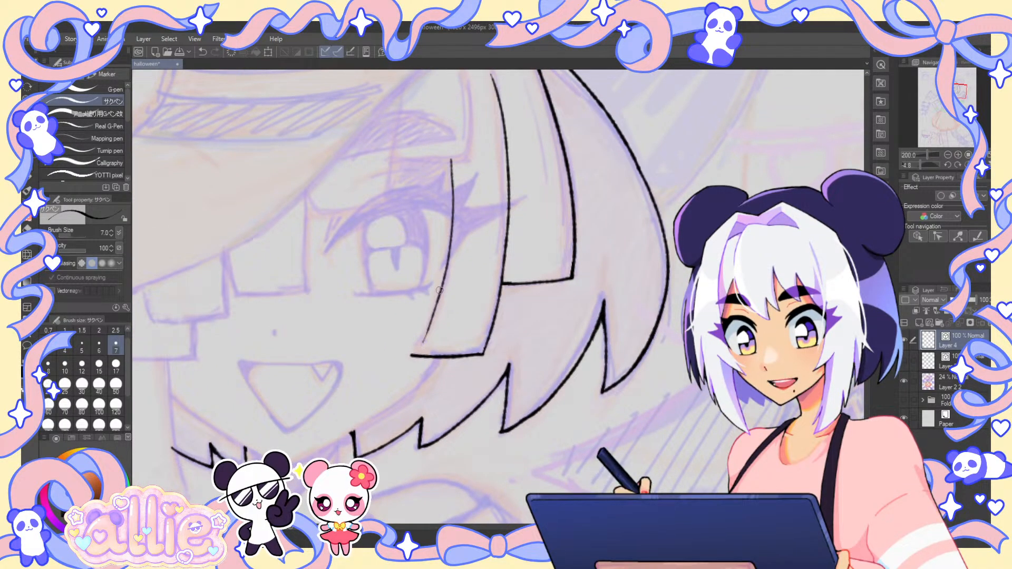
key("ctrl+z")
left_click_drag(444, 284, 410, 353)
scroll(435, 320, "up", 2)
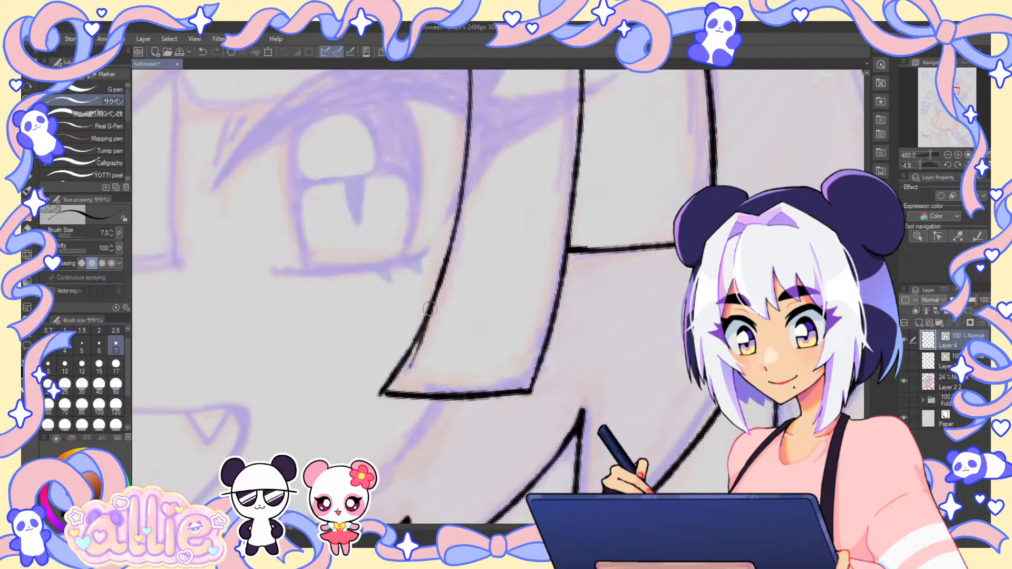
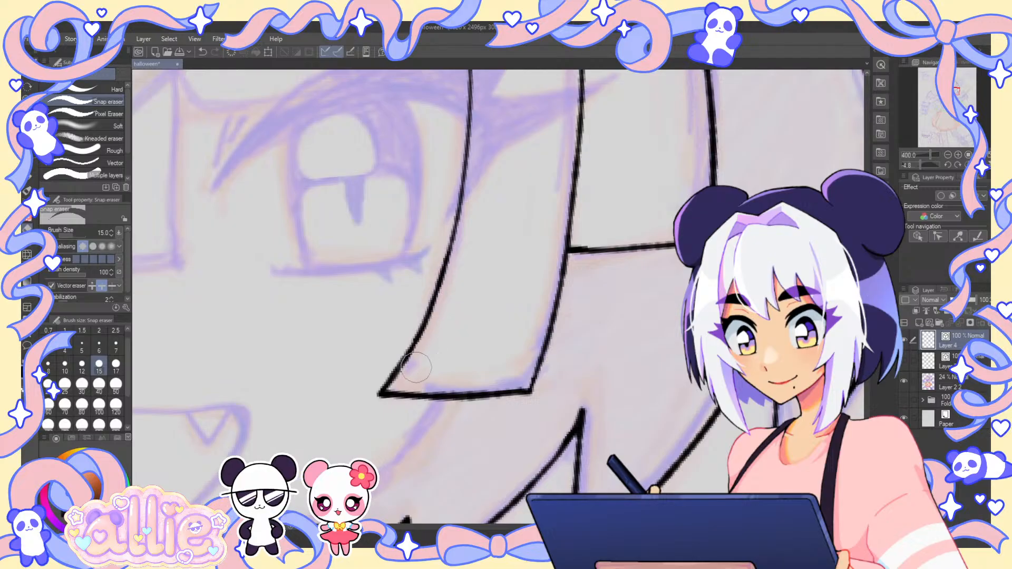
- Ink the curved side edge of the bang above the open eye with brush size 7, redoing the stroke
mouse_move(569, 85)
left_mouse_down()
mouse_move(578, 312)
mouse_move(618, 385)
left_mouse_up()
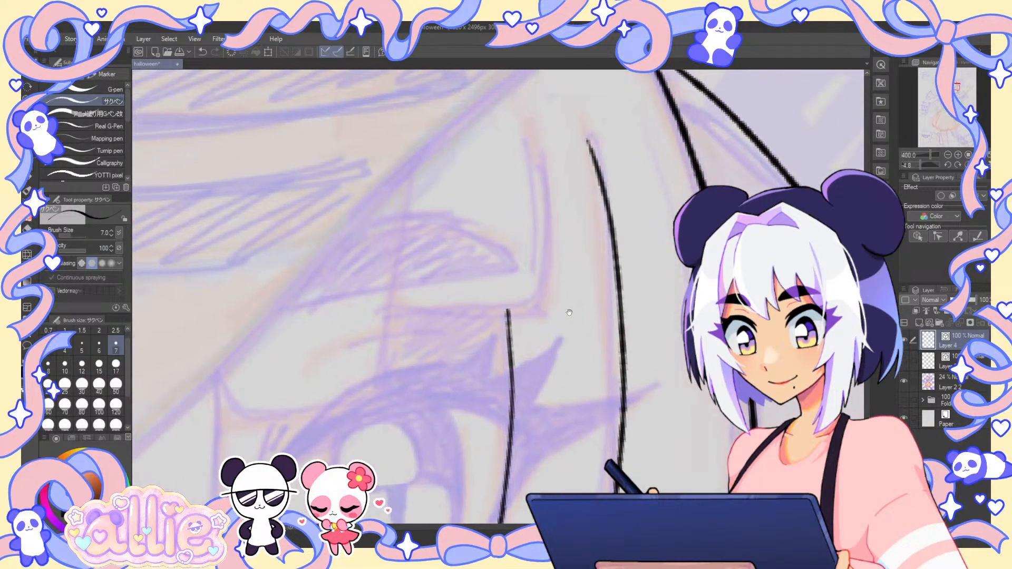
left_click_drag(578, 252, 579, 278)
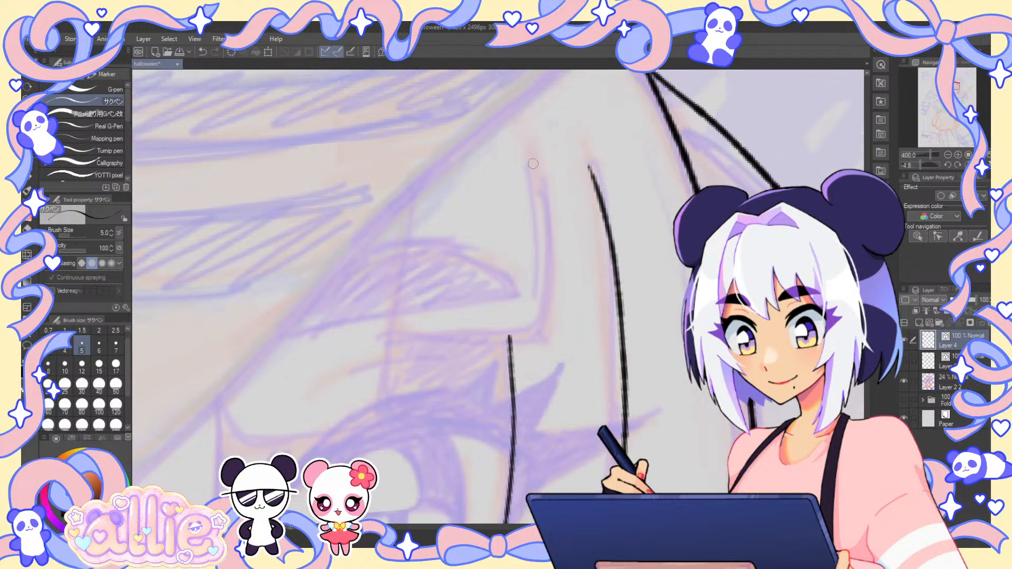
left_click_drag(537, 153, 549, 210)
left_click(116, 346)
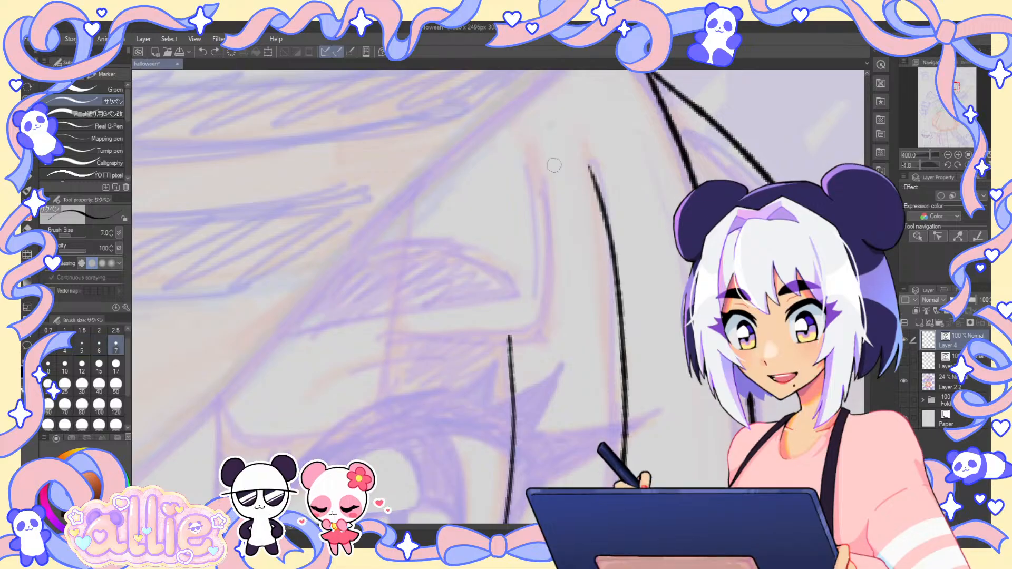
left_click_drag(539, 159, 543, 341)
left_click_drag(387, 341, 543, 342)
key("ctrl+z")
left_click_drag(540, 165, 543, 340)
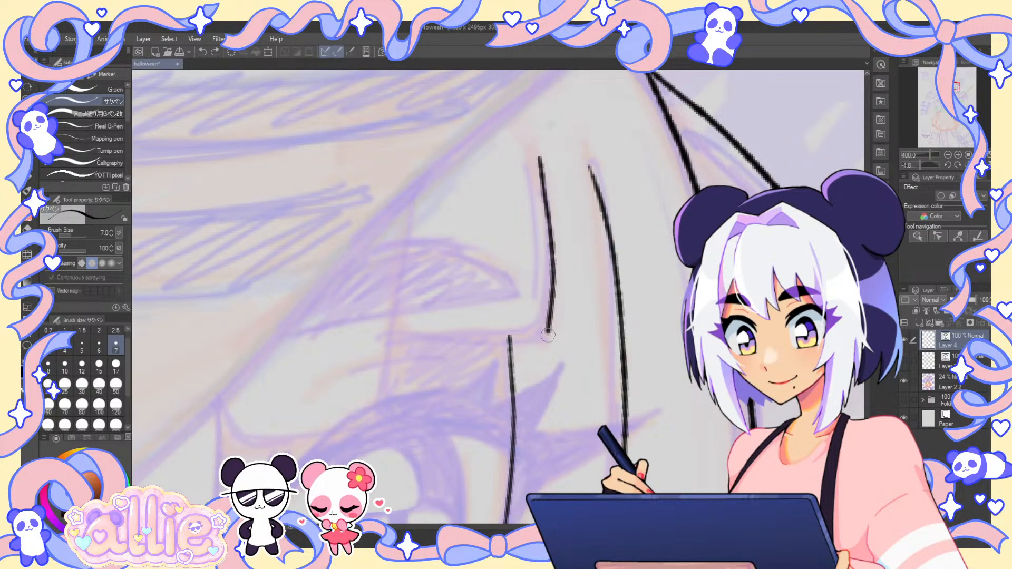
key("ctrl+z")
mouse_move(533, 142)
left_mouse_down()
mouse_move(560, 278)
mouse_move(560, 340)
left_mouse_up()
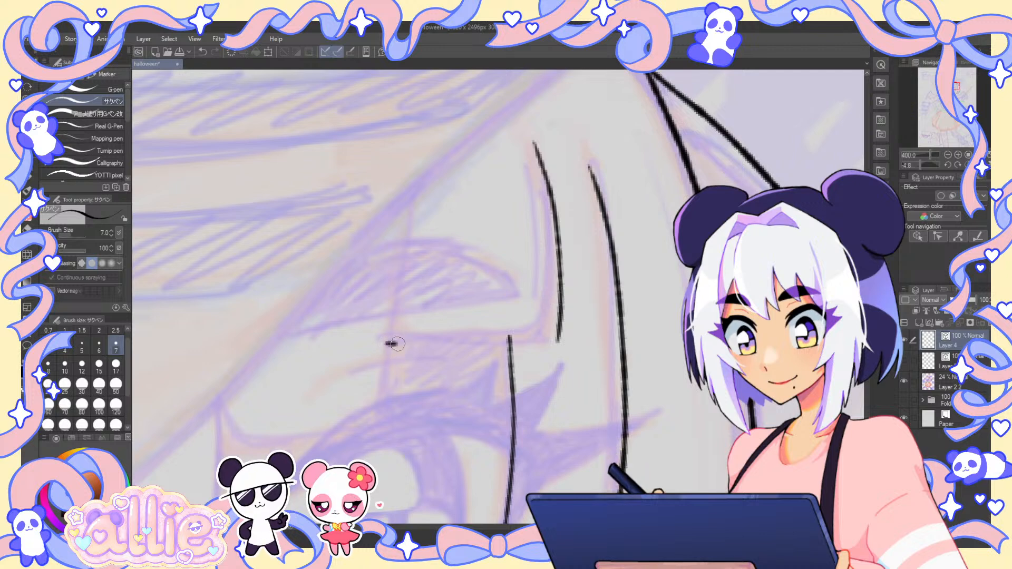
- Add the flat bottom edge of the bang above the open eye and trim the front lock's line overshooting it
mouse_move(386, 343)
left_mouse_down()
mouse_move(562, 342)
mouse_move(386, 345)
left_mouse_up()
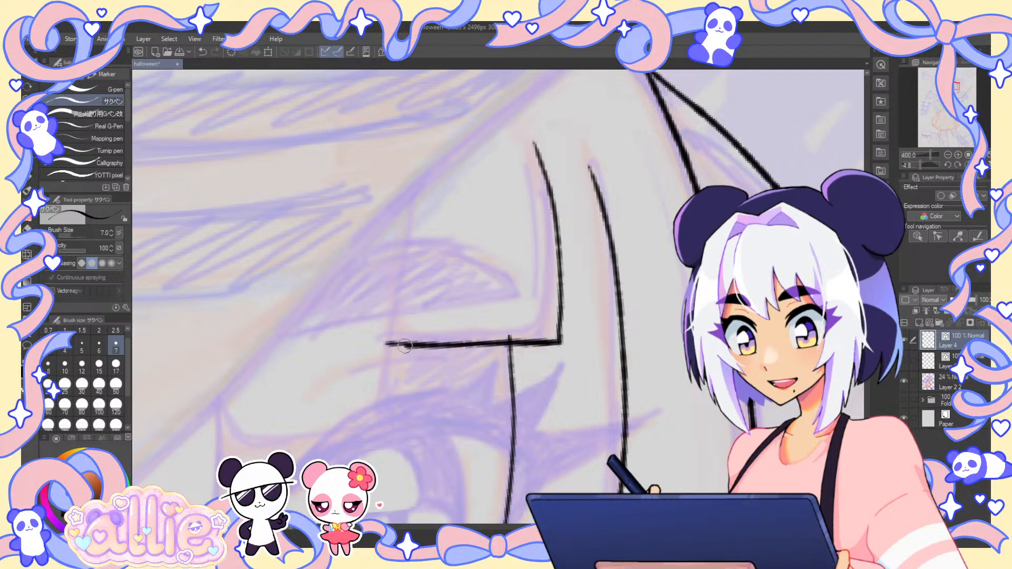
key("e")
left_click(510, 331)
key("p")
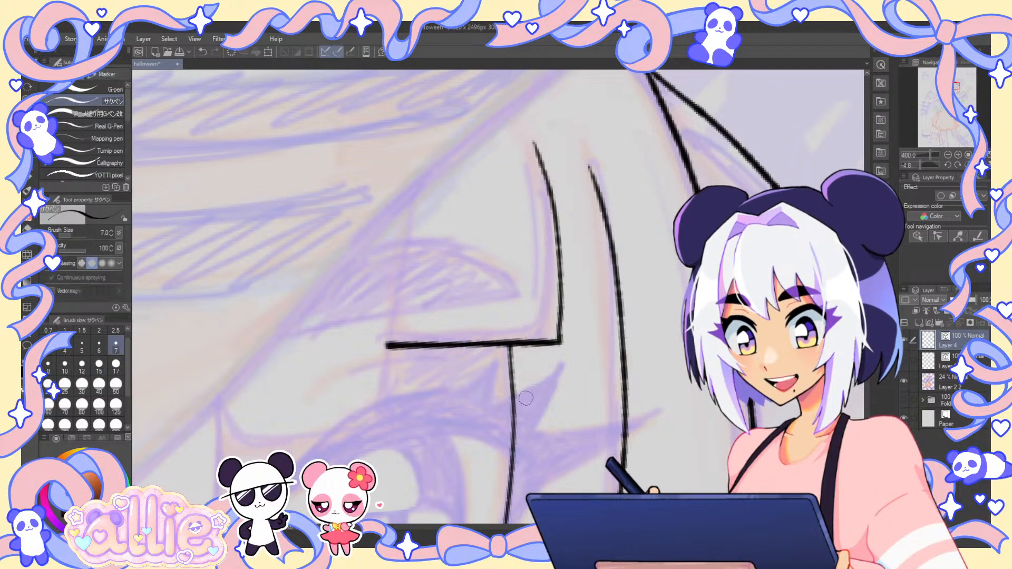
- Ink the neighbouring bang over the eye's inner corner with both side edges and a flat bottom, thickening its longer side edge
left_click_drag(274, 207, 358, 166)
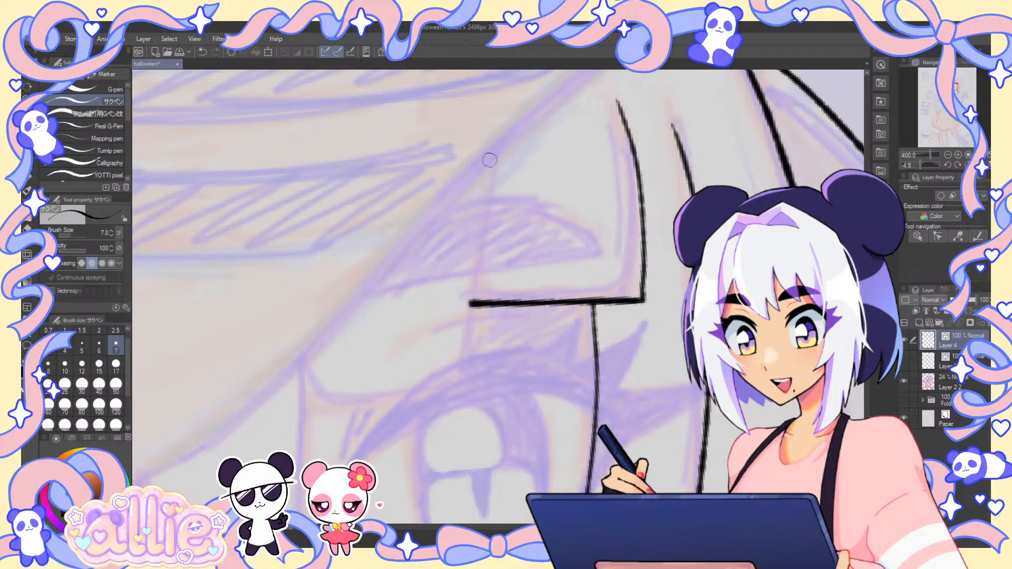
left_click_drag(300, 353, 314, 400)
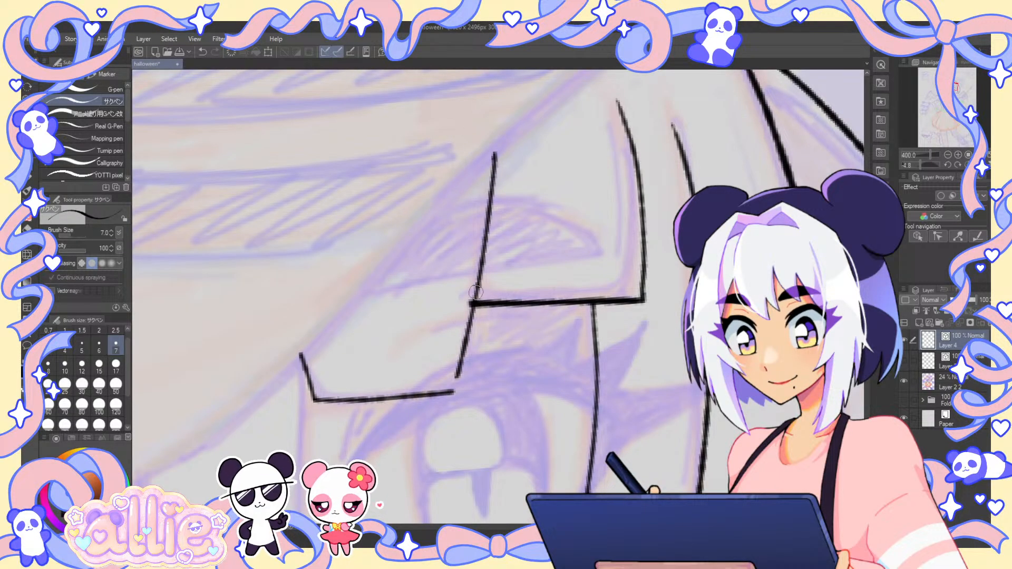
left_click_drag(474, 316, 461, 363)
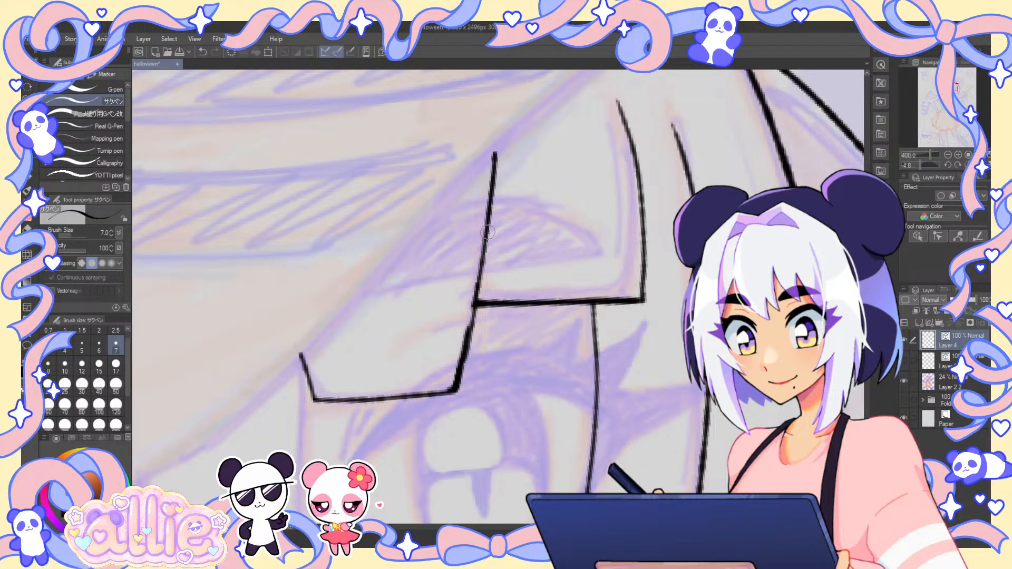
left_click_drag(488, 225, 472, 316)
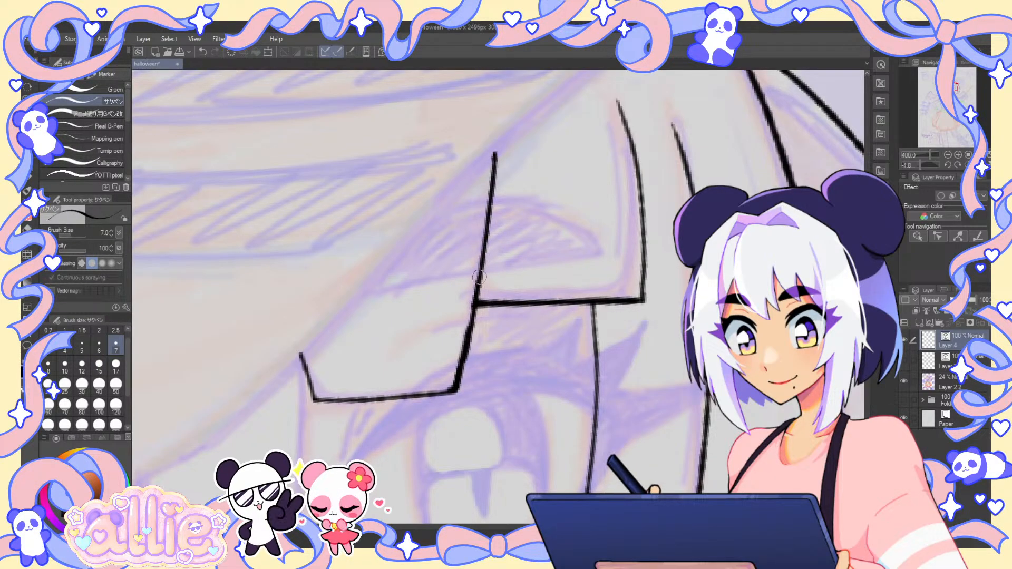
key("e")
key("p")
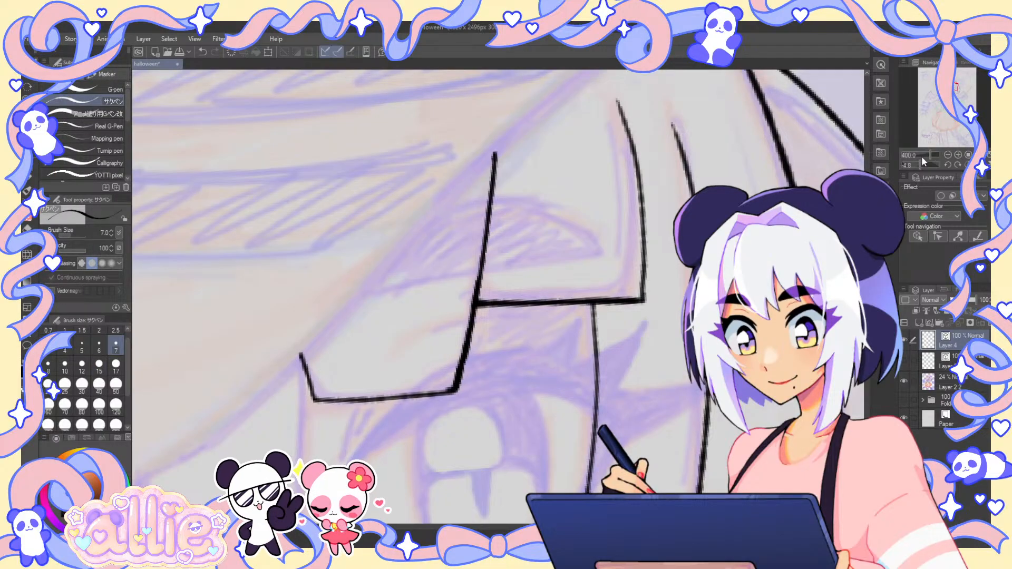
- Erase the short side edge of this bang below the hat brim and redraw it more upright
left_click(968, 155)
mouse_move(665, 261)
left_mouse_down()
mouse_move(740, 159)
mouse_move(755, 161)
left_mouse_up()
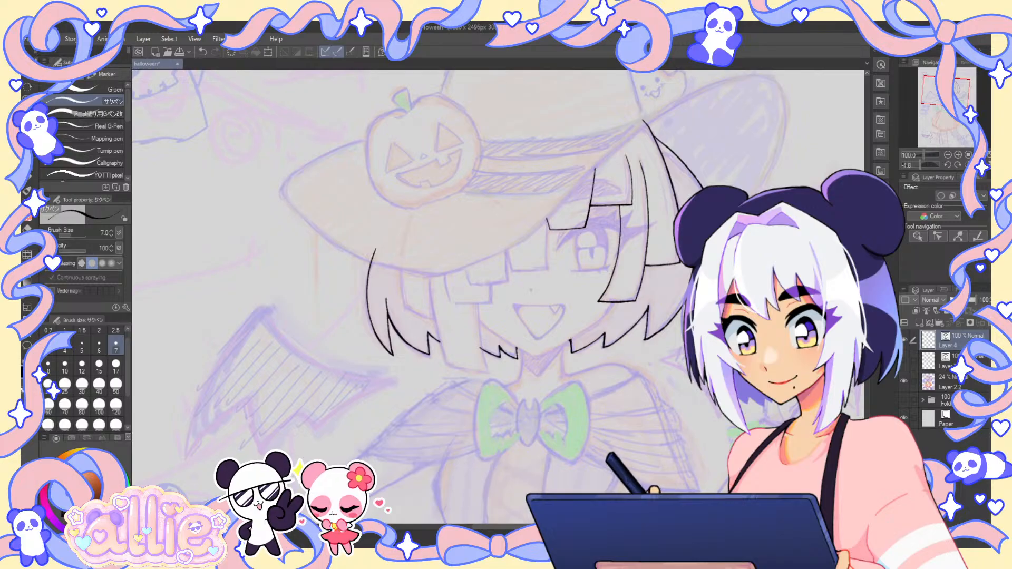
scroll(549, 221, "up", 2)
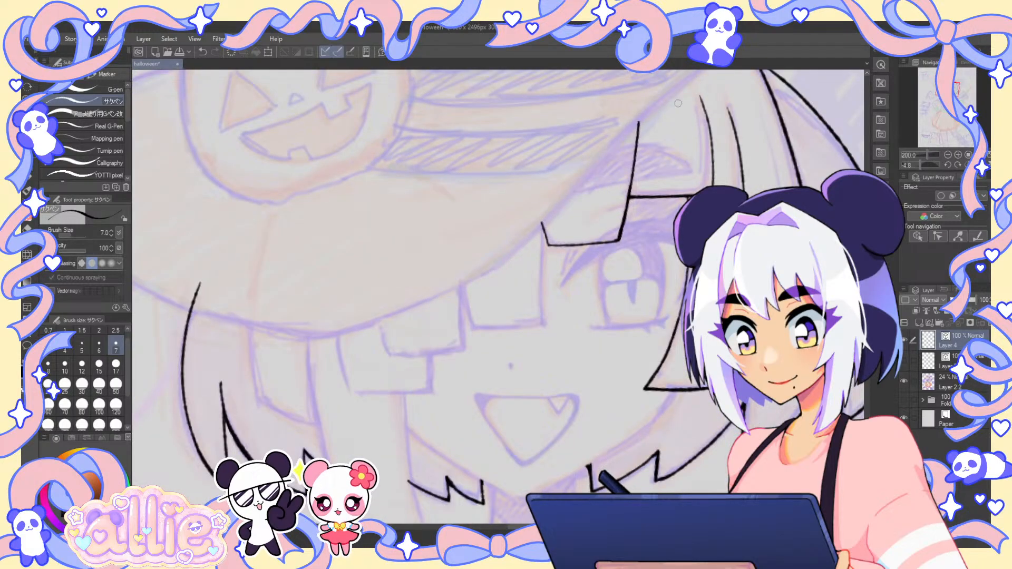
scroll(553, 219, "up", 4)
key("e")
left_click_drag(512, 239, 515, 275)
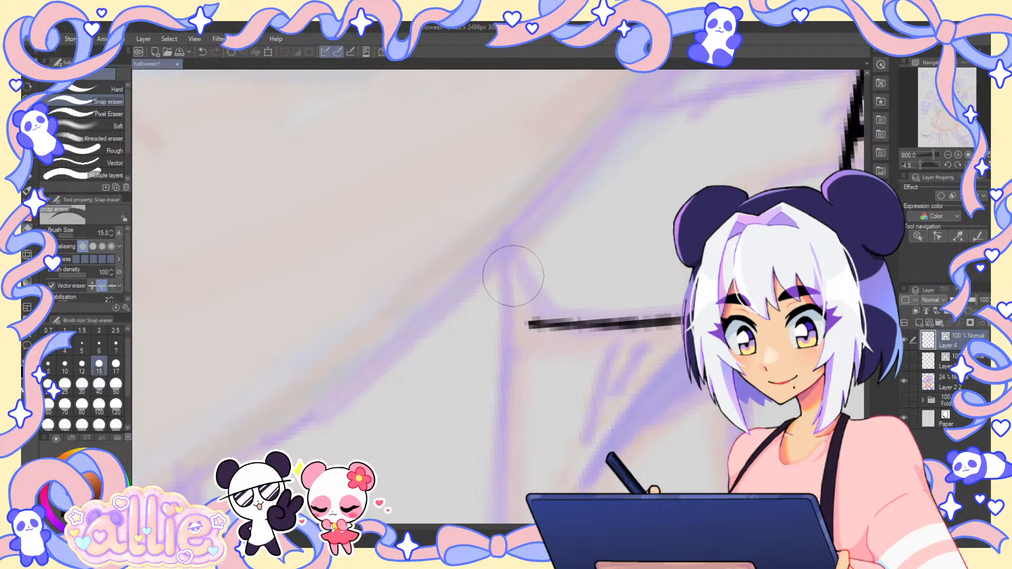
key("p")
- Examine the inked hair in mirrored and normal orientation at reduced zoom
key("h")
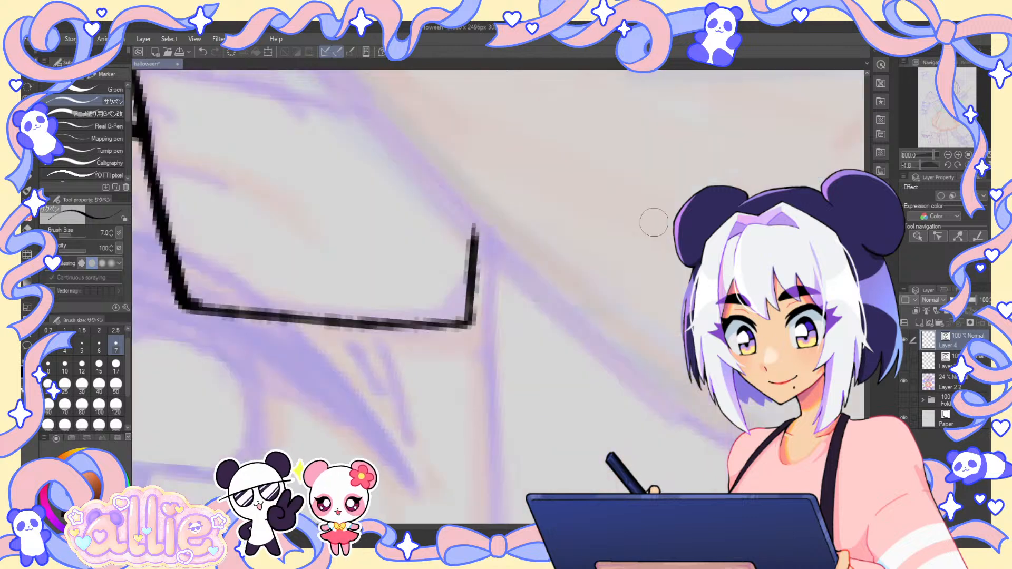
left_click(949, 155)
left_click(948, 155)
left_click(949, 155)
left_click(948, 155)
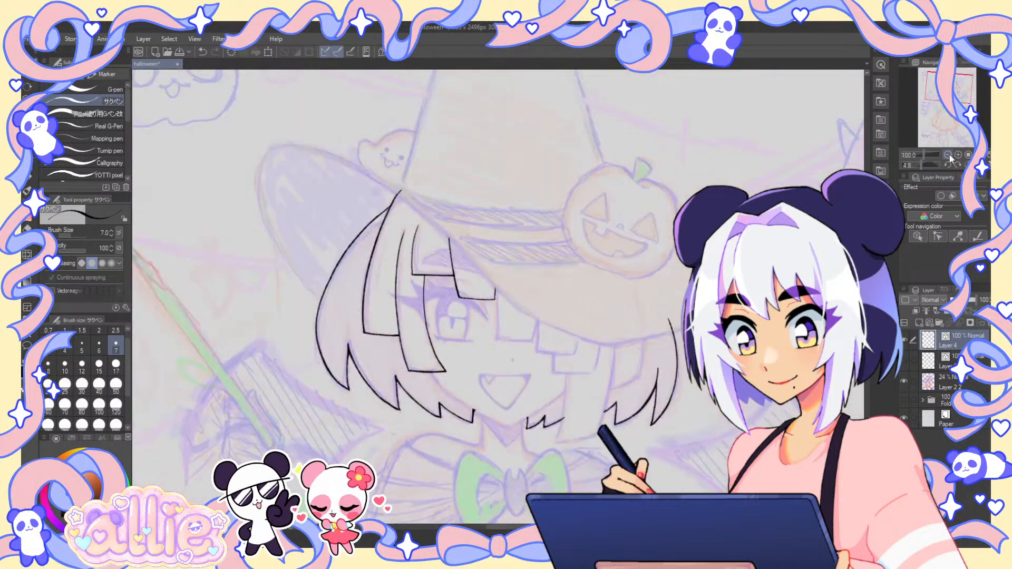
left_click(949, 154)
key("h")
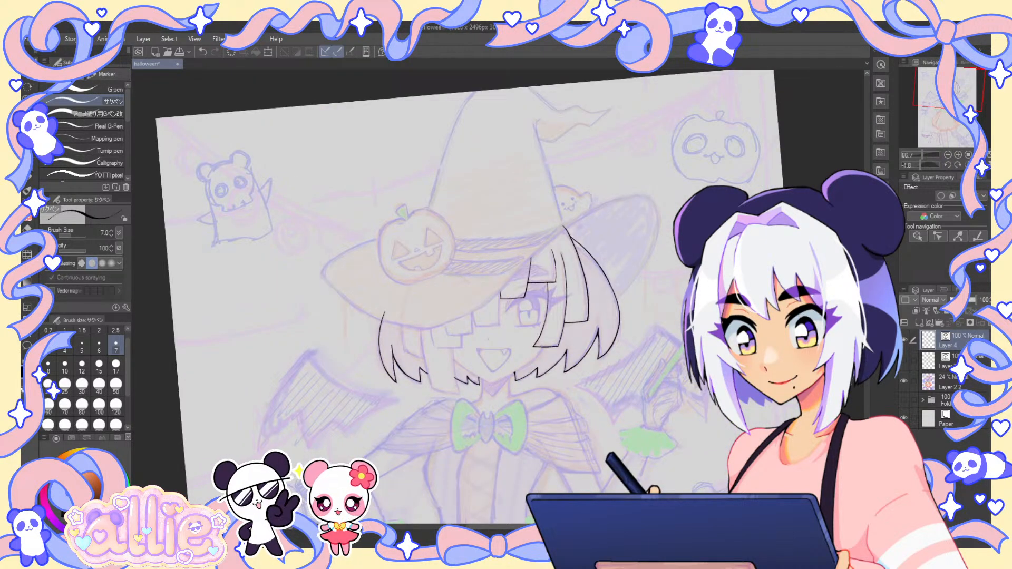
left_click_drag(949, 88, 948, 88)
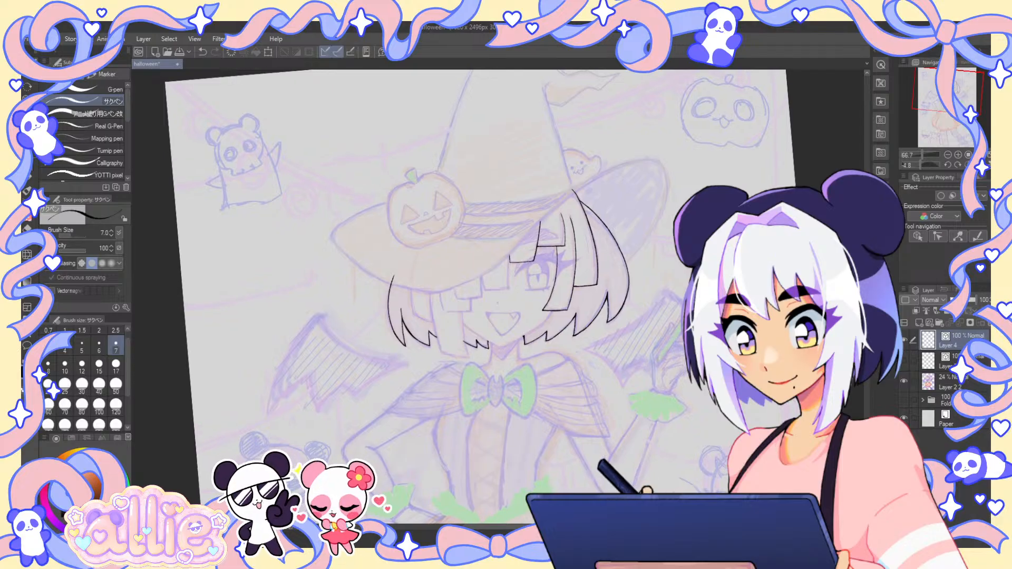
scroll(512, 244, "up", 4)
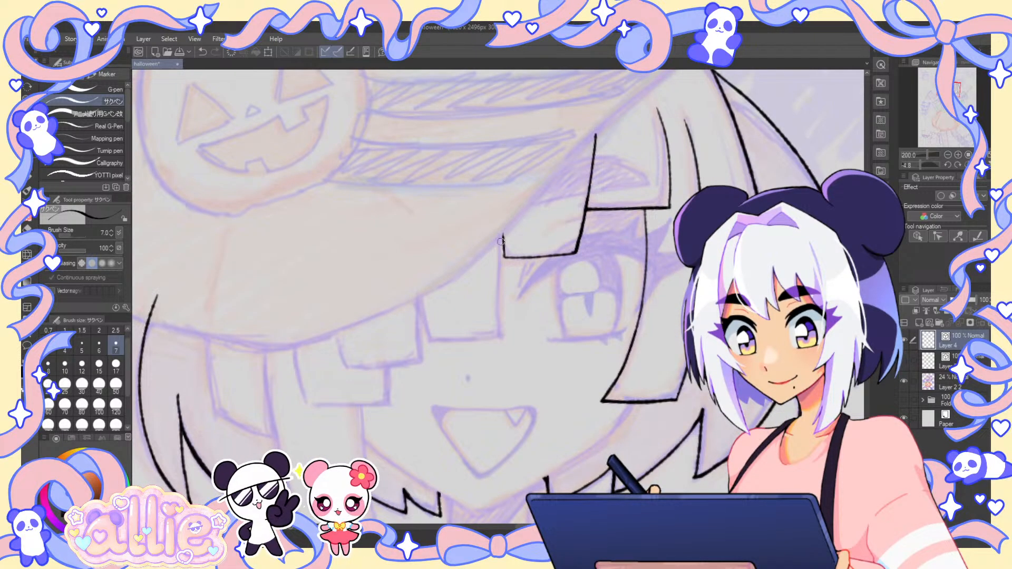
- Ink the next bang between the hat brim and nose, redoing its long side edge and adding the bottom and curved outer edge
scroll(511, 245, "up", 4)
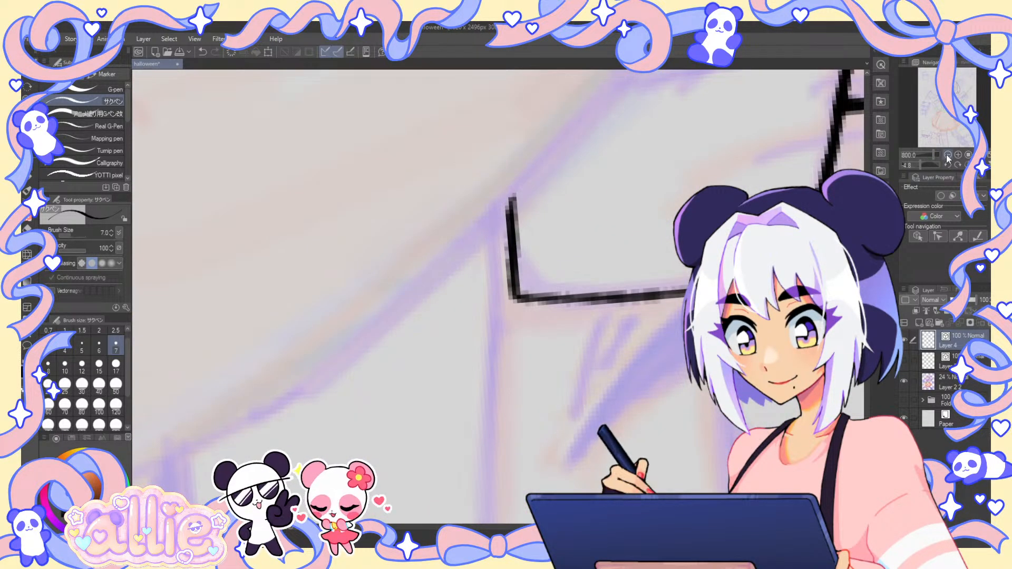
scroll(521, 234, "down", 4)
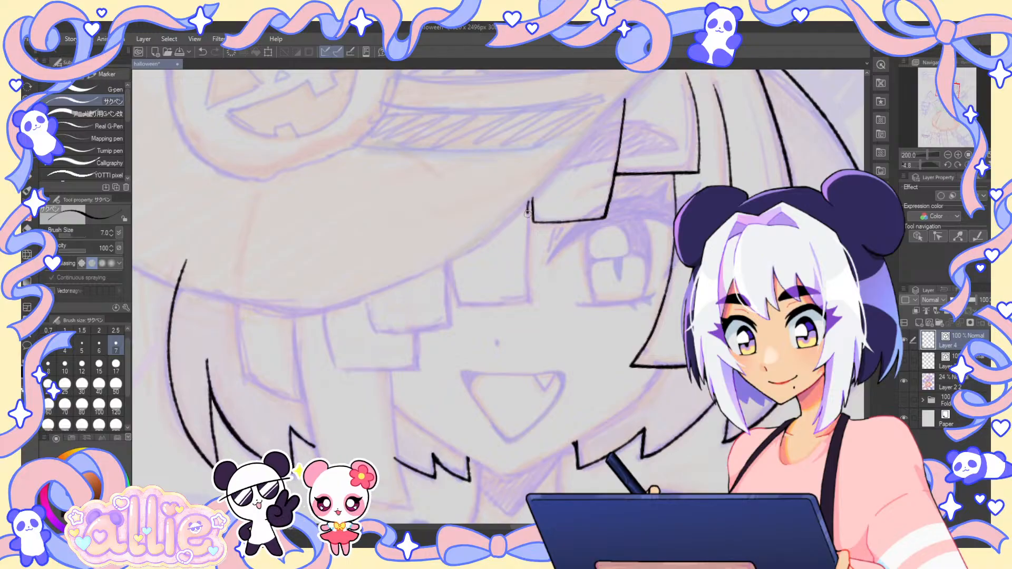
key("ctrl+z")
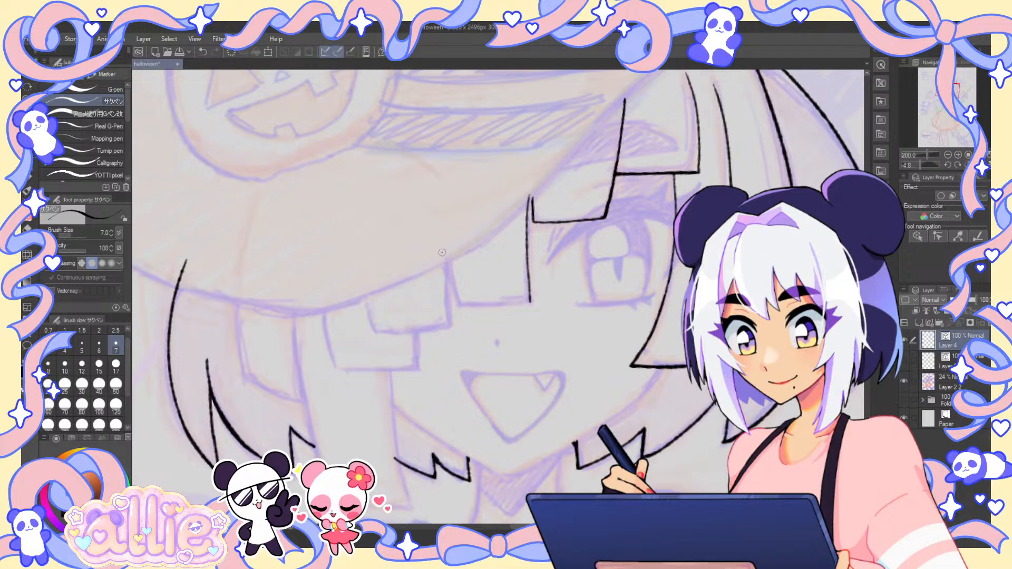
scroll(461, 307, "up", 2)
left_click_drag(440, 298, 451, 305)
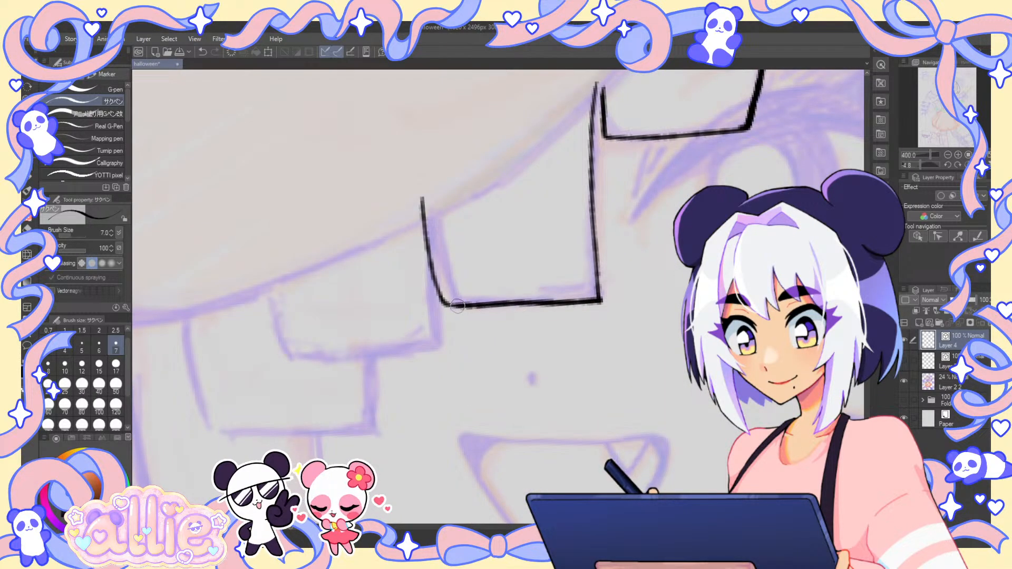
key("y")
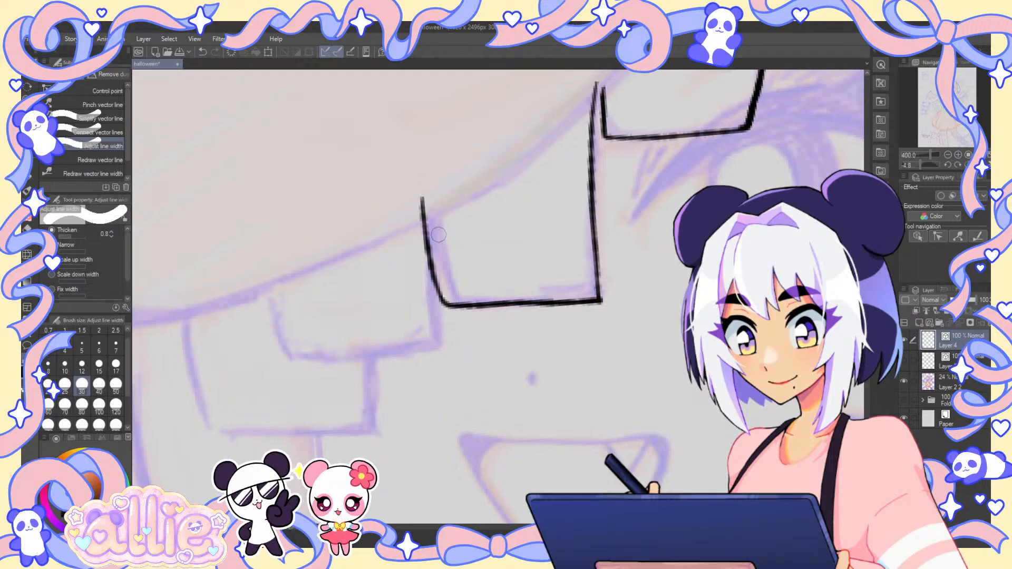
- Show the face line-art layer again and briefly hide the sketch layer to check the inked lines alone
left_click(948, 156)
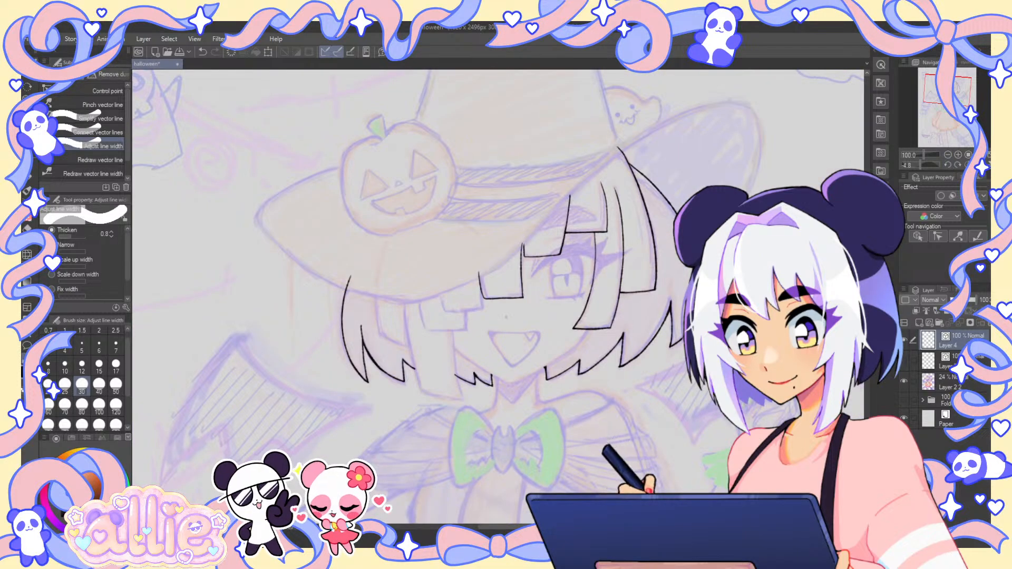
key("r")
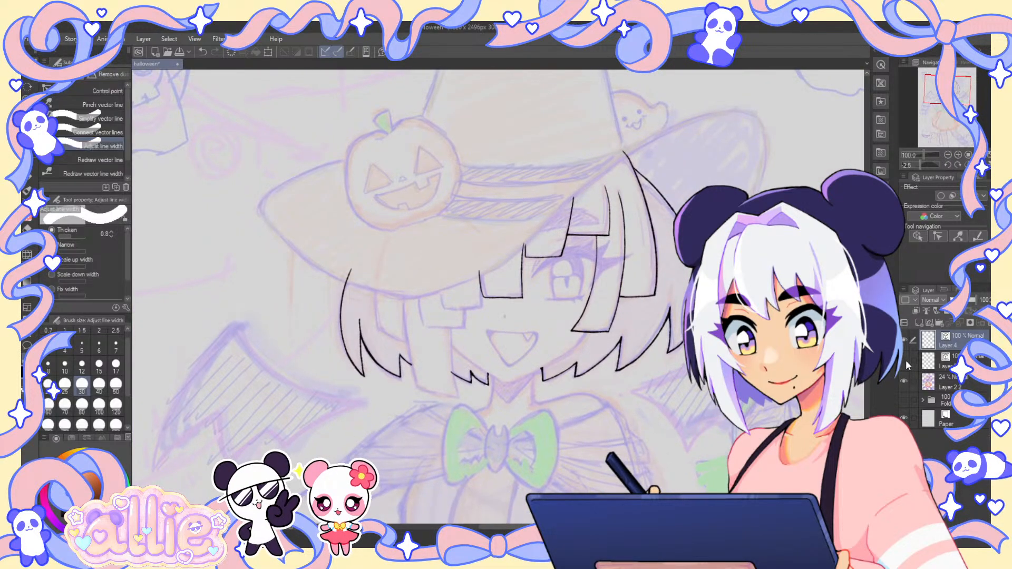
left_click(904, 360)
key("r")
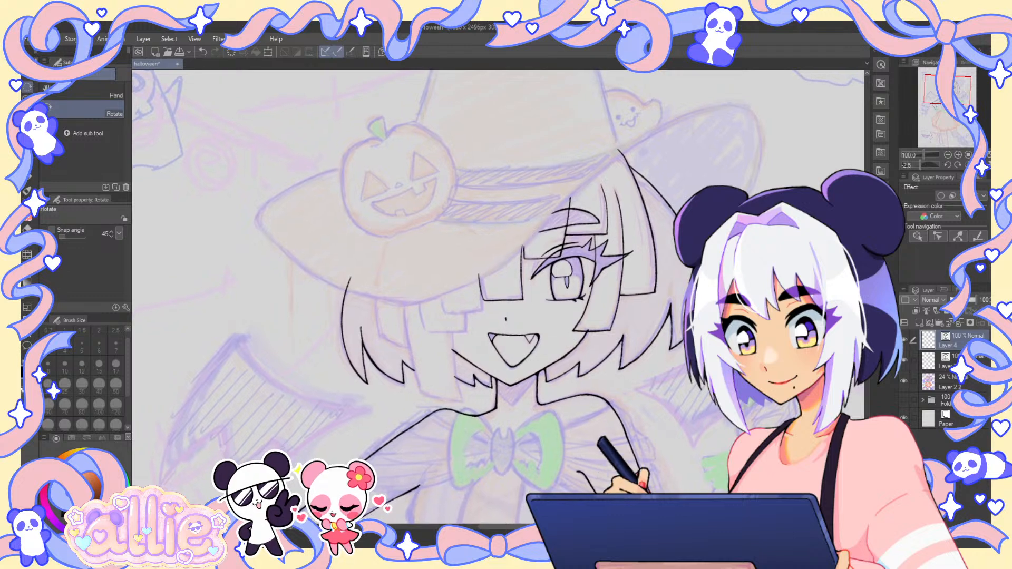
left_click(903, 380)
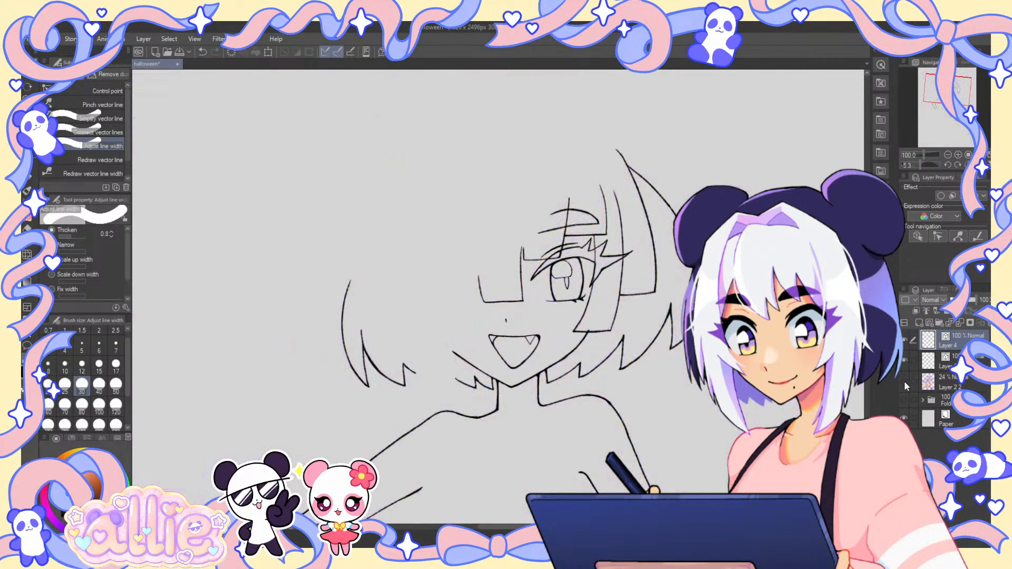
left_click(904, 381)
left_click(905, 381)
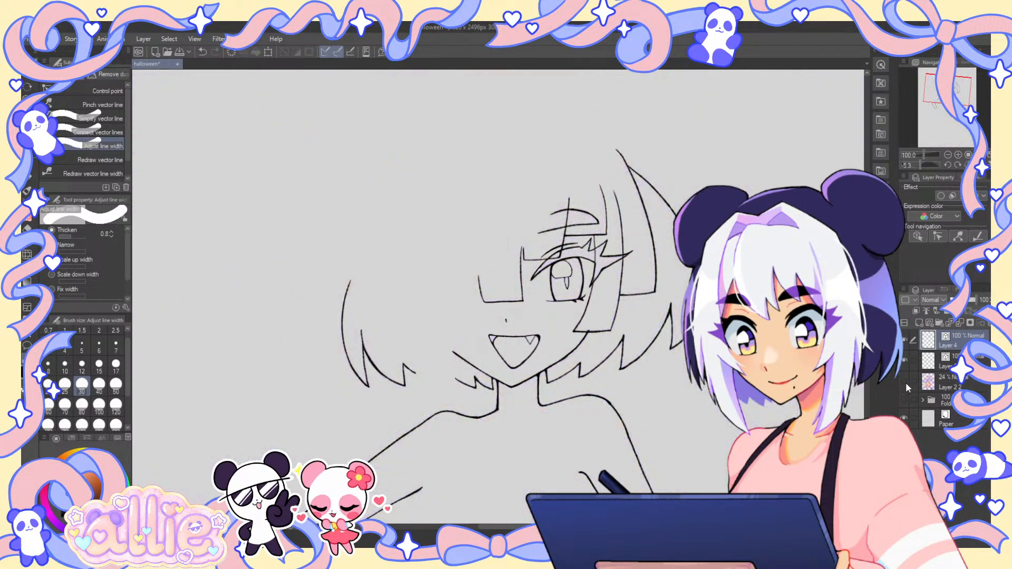
left_click(904, 381)
- Ink the following bang under the hat brim with side edges and a flat bottom, plus the adjacent bang's curved outer edge
key("p")
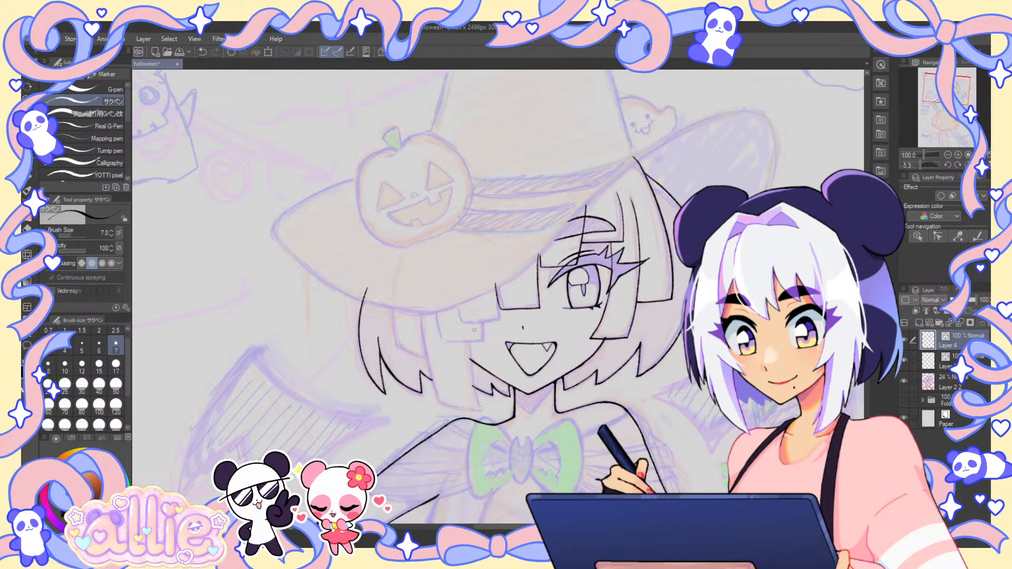
scroll(447, 301, "up", 2)
scroll(446, 293, "up", 2)
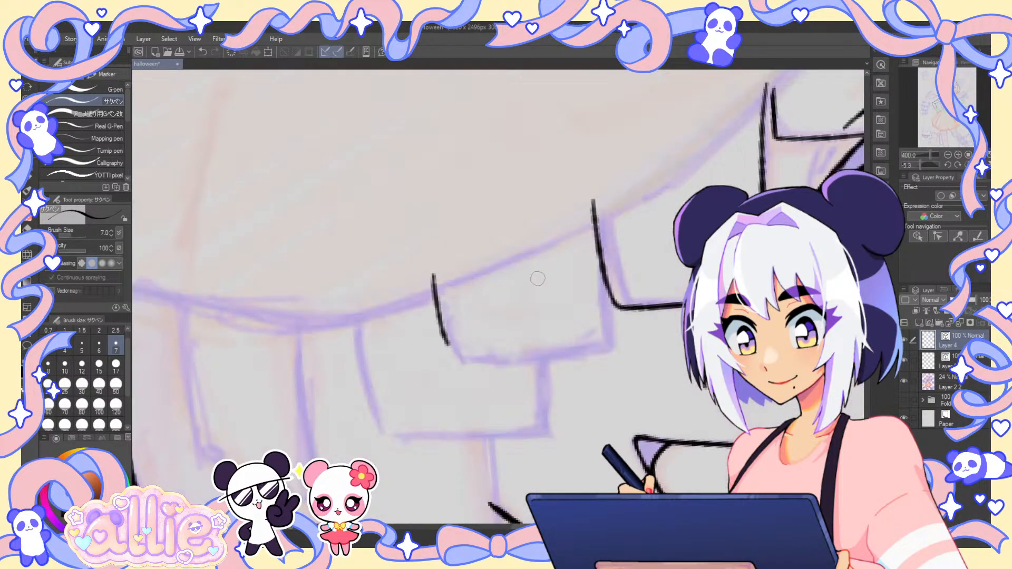
left_click_drag(606, 291, 614, 346)
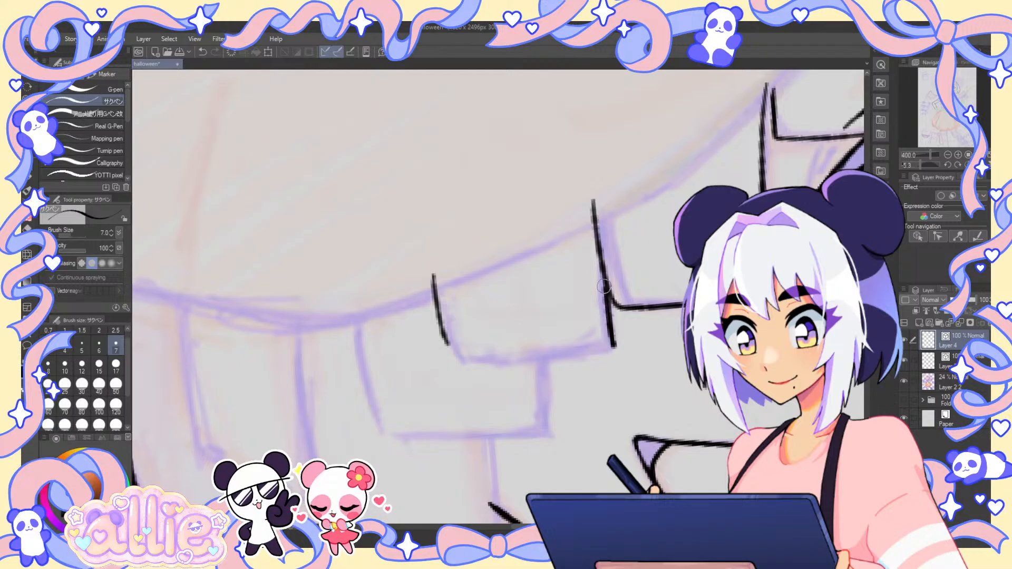
left_click_drag(437, 297, 454, 360)
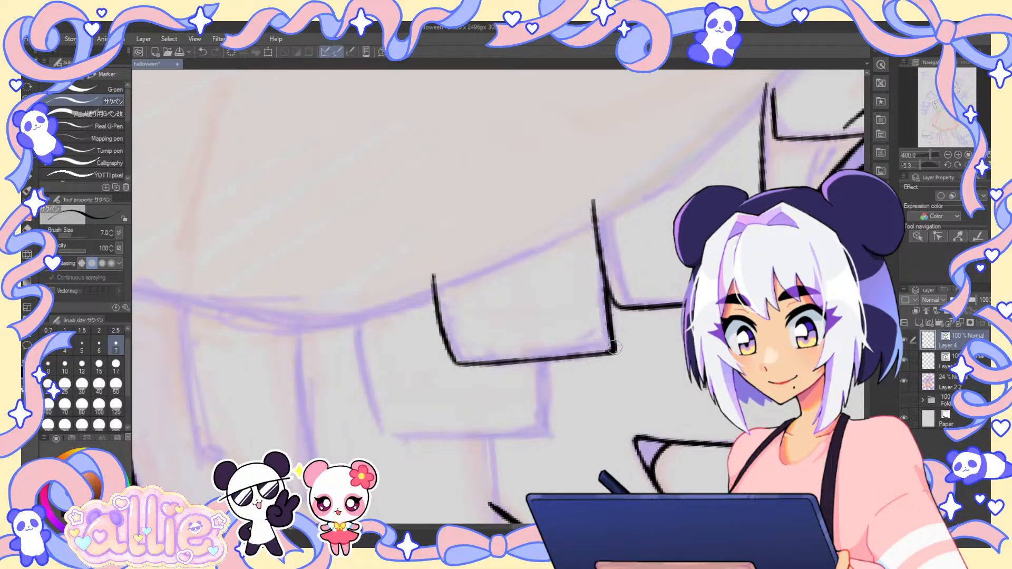
left_click_drag(354, 354, 377, 438)
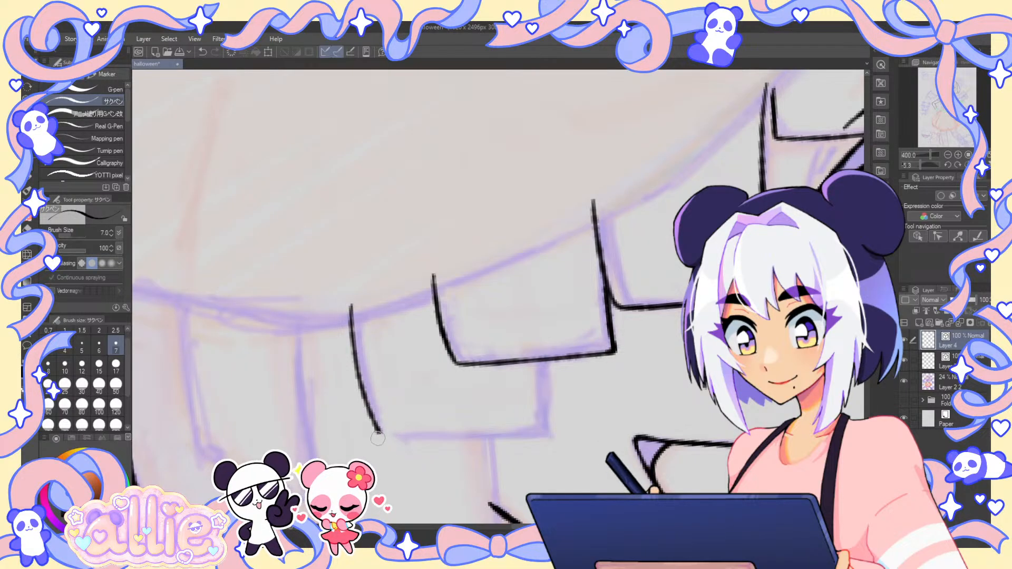
- Ink the bottom edge and short side edge of the bang just below the neighbouring one under the hat brim
mouse_move(524, 437)
left_mouse_down()
mouse_move(548, 365)
mouse_move(554, 436)
left_mouse_up()
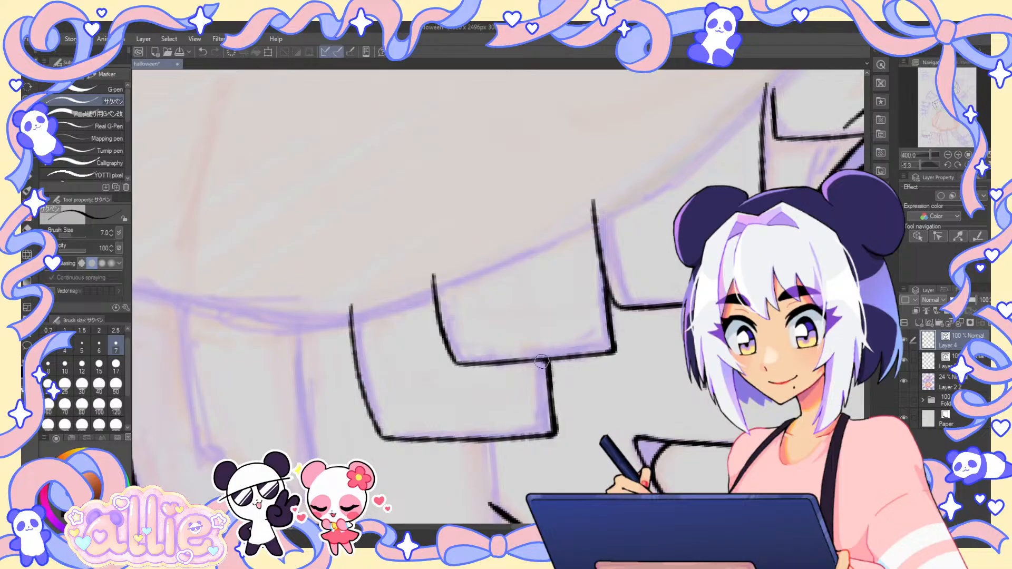
left_click_drag(539, 360, 554, 426)
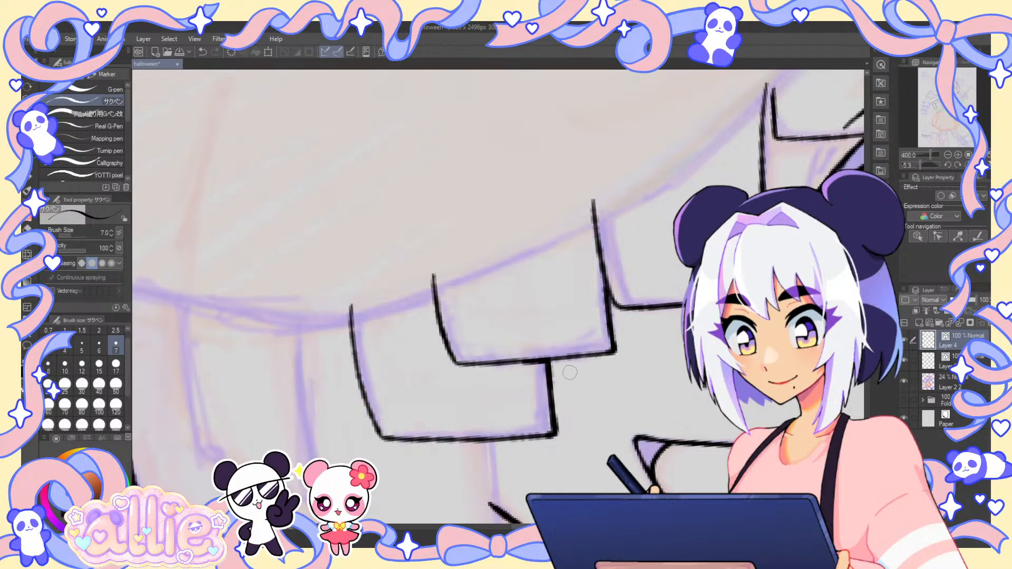
- Ink the long blocky side lock beside the face with two long side edges, a slanted bottom edge and a thickened lower outer edge
scroll(619, 318, "down", 5)
scroll(620, 318, "up", 1)
mouse_move(635, 371)
left_mouse_down()
mouse_move(556, 358)
mouse_move(514, 326)
left_mouse_up()
scroll(403, 310, "up", 2)
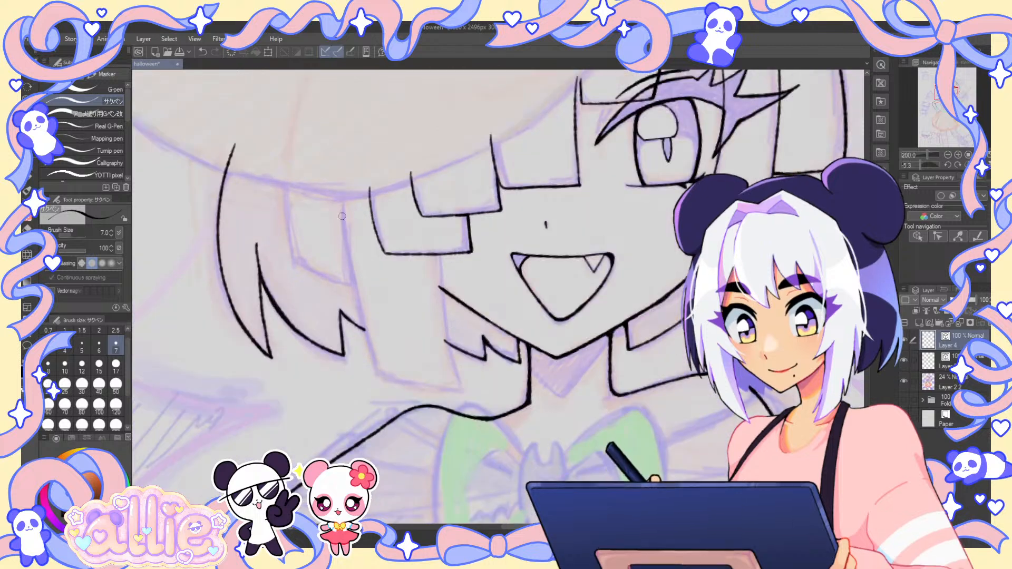
mouse_move(341, 192)
left_mouse_down()
mouse_move(358, 311)
mouse_move(380, 374)
left_mouse_up()
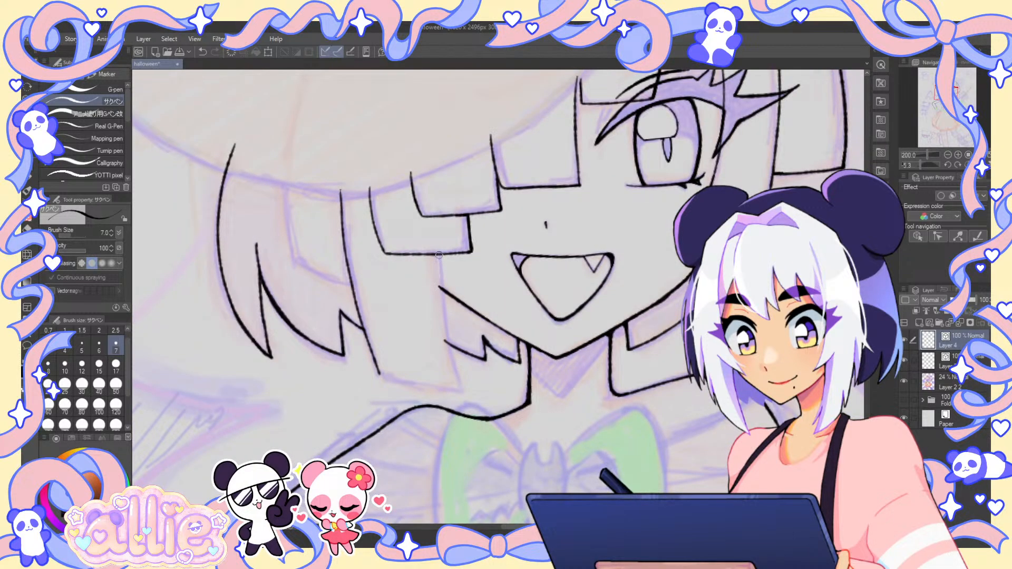
left_click_drag(461, 376, 465, 386)
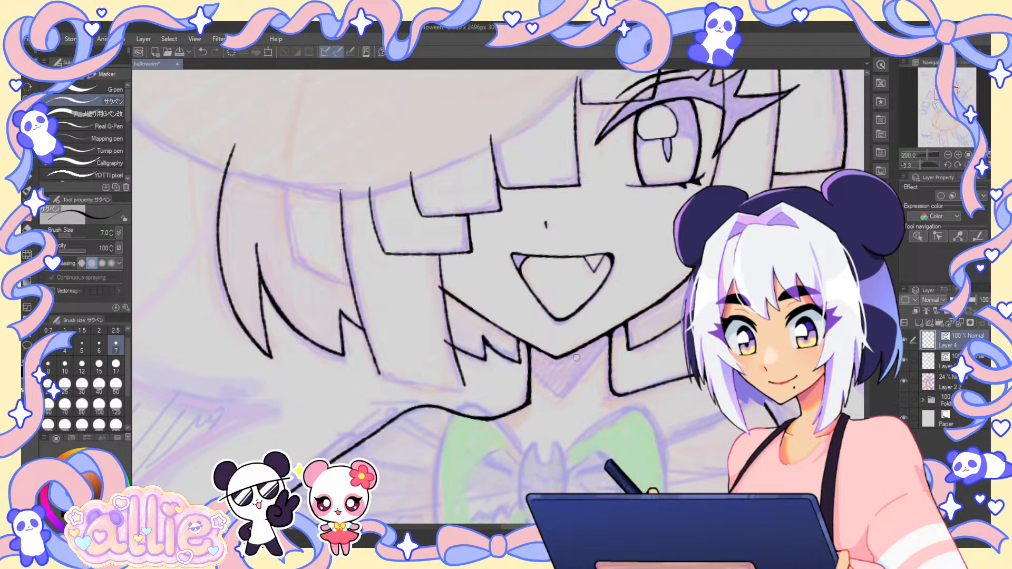
scroll(378, 359, "up", 2)
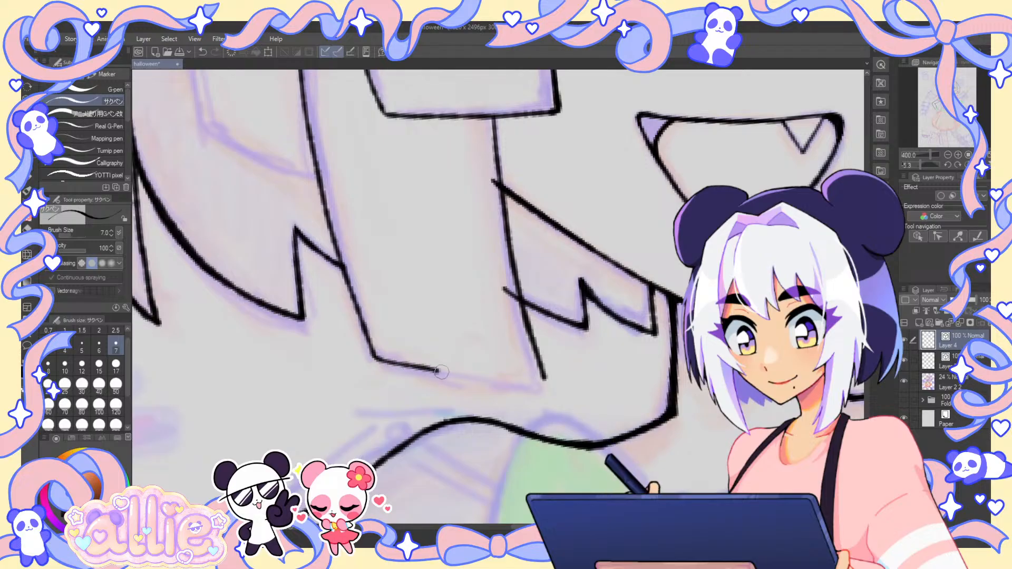
left_click_drag(441, 372, 543, 383)
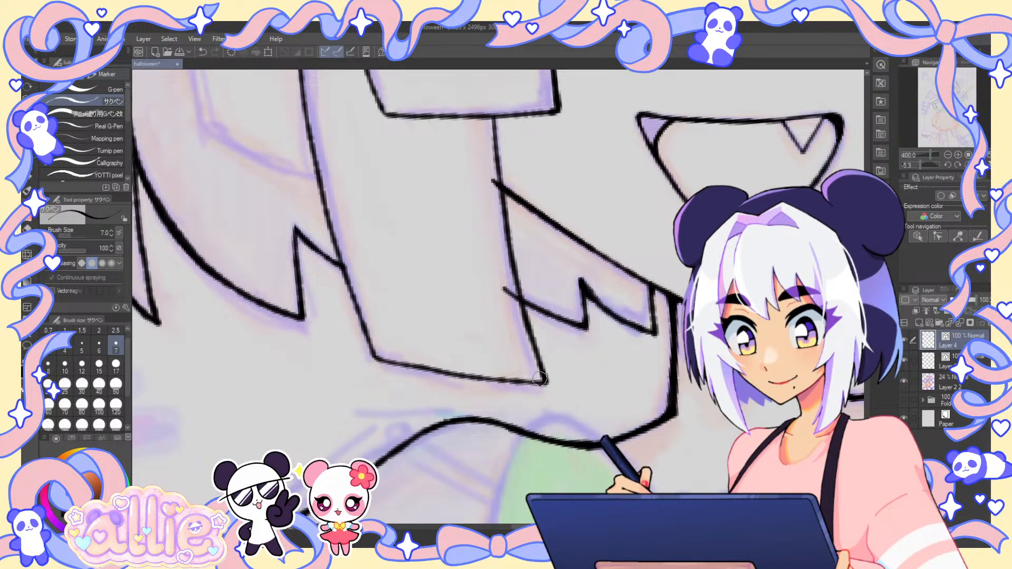
left_click_drag(336, 257, 374, 355)
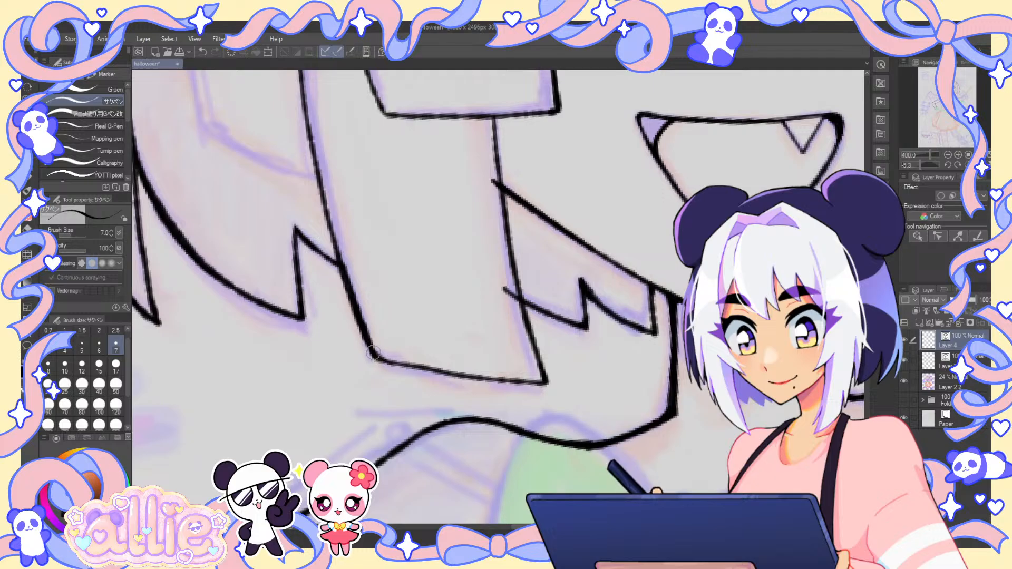
scroll(432, 333, "down", 3)
key("e")
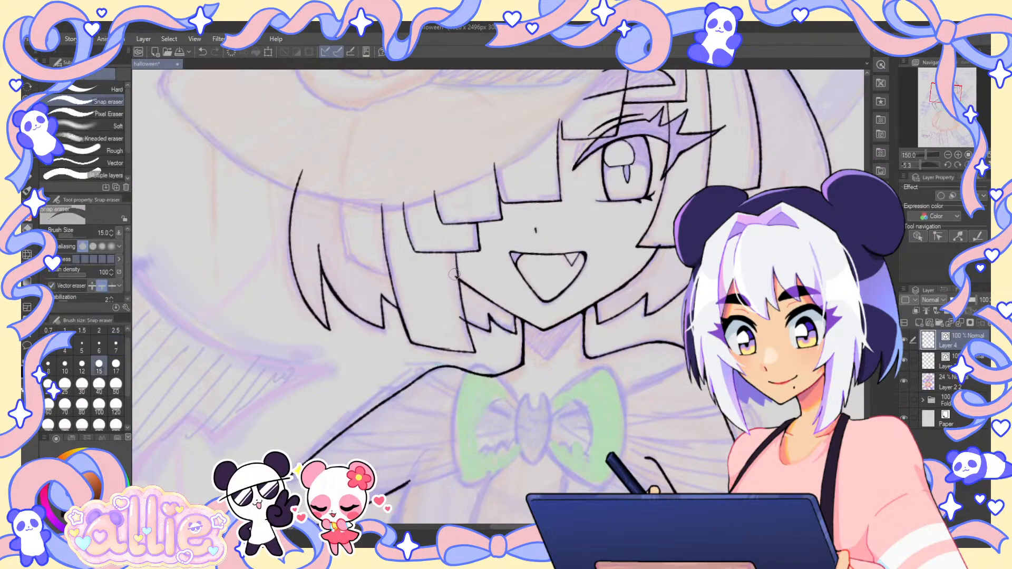
key("p")
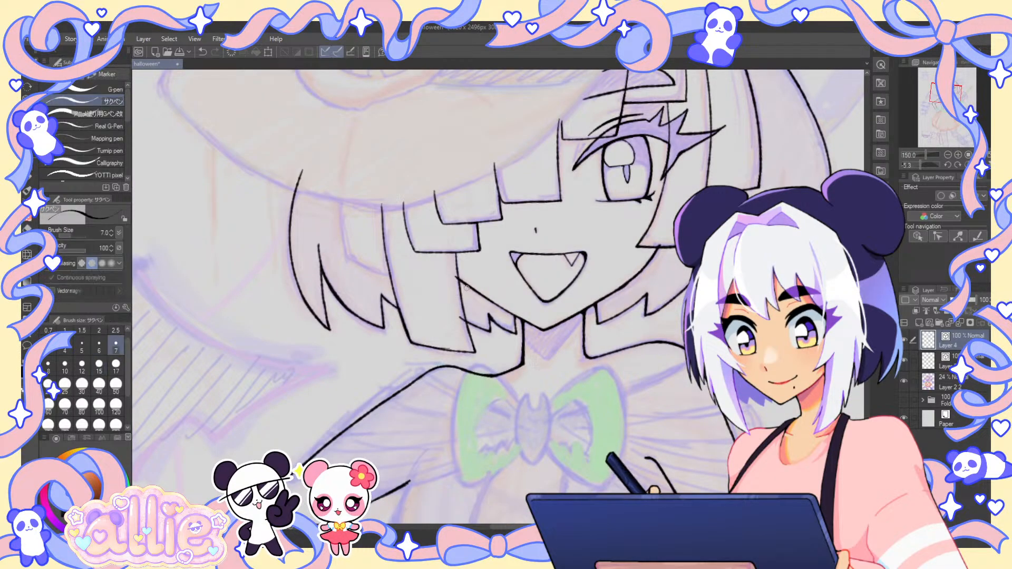
scroll(466, 328, "up", 1)
key("e")
left_click_drag(437, 352, 470, 348)
key("ctrl+z")
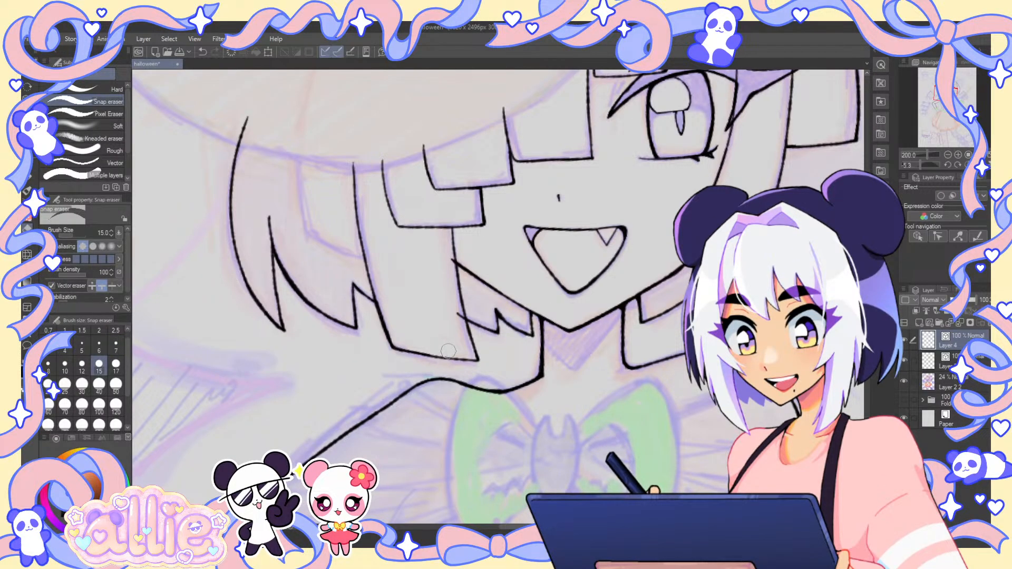
key("p")
- Ink the shorter lock between the outer hair and the long side lock with a side edge, curved bottom edge and thickened corner
scroll(457, 317, "down", 2)
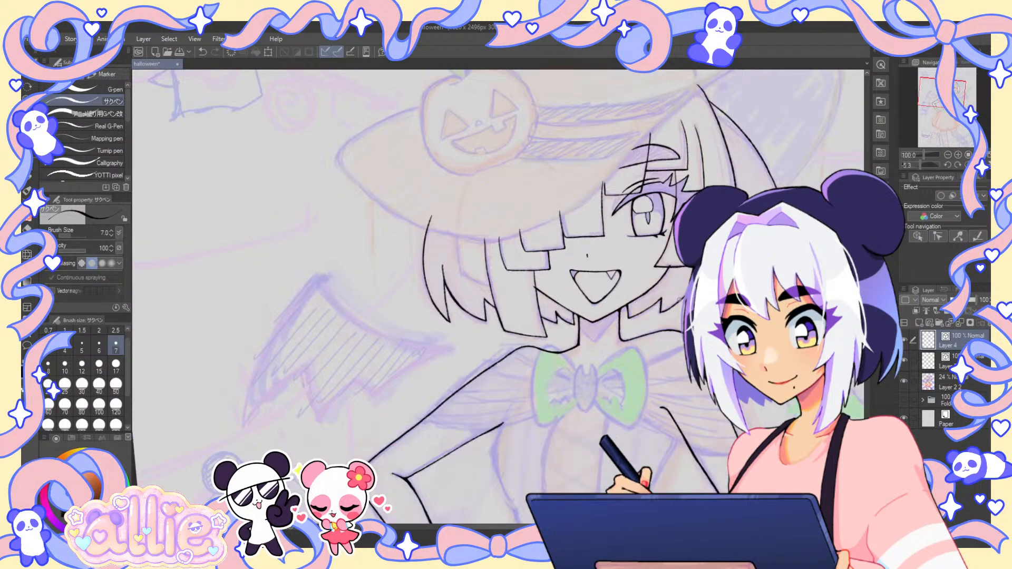
left_click_drag(679, 300, 509, 310)
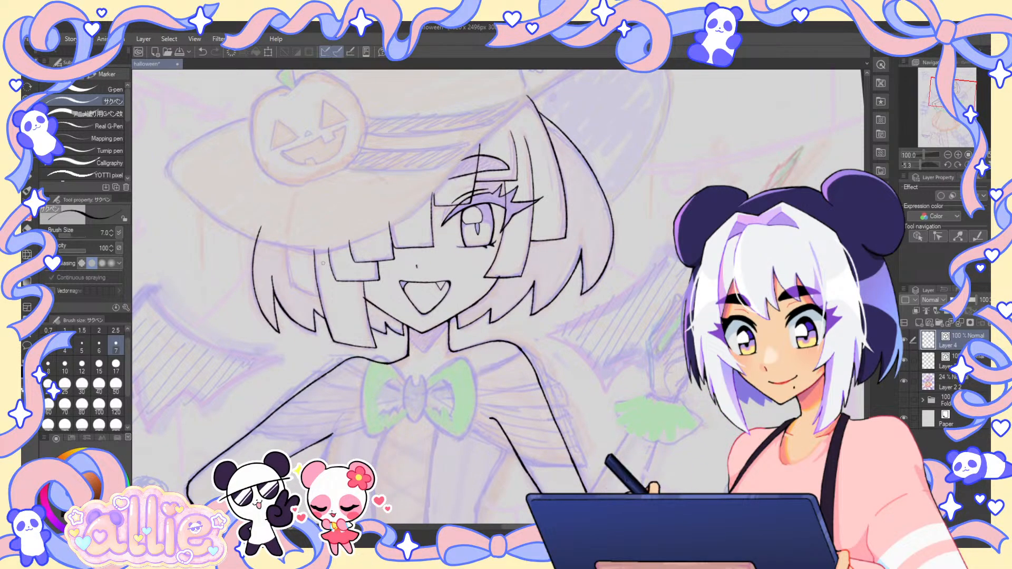
scroll(323, 263, "up", 2)
left_click_drag(267, 210, 279, 320)
scroll(272, 293, "up", 2)
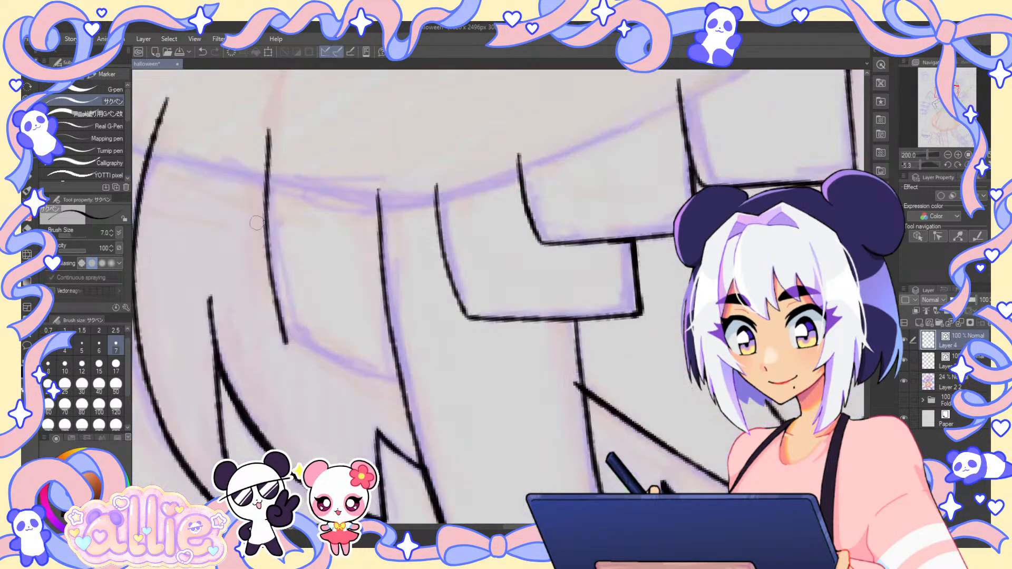
mouse_move(265, 128)
left_mouse_down()
mouse_move(295, 334)
mouse_move(270, 158)
mouse_move(283, 325)
mouse_move(394, 374)
left_mouse_up()
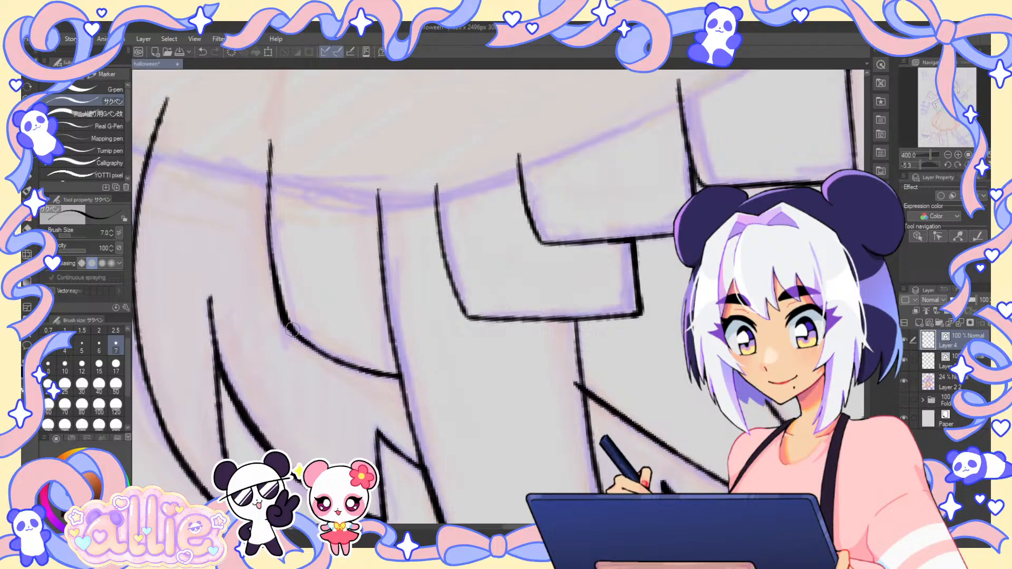
- Straighten the canvas rotation and temporarily hide the sketch layer to check the inked hair and face lines alone
scroll(330, 335, "down", 5)
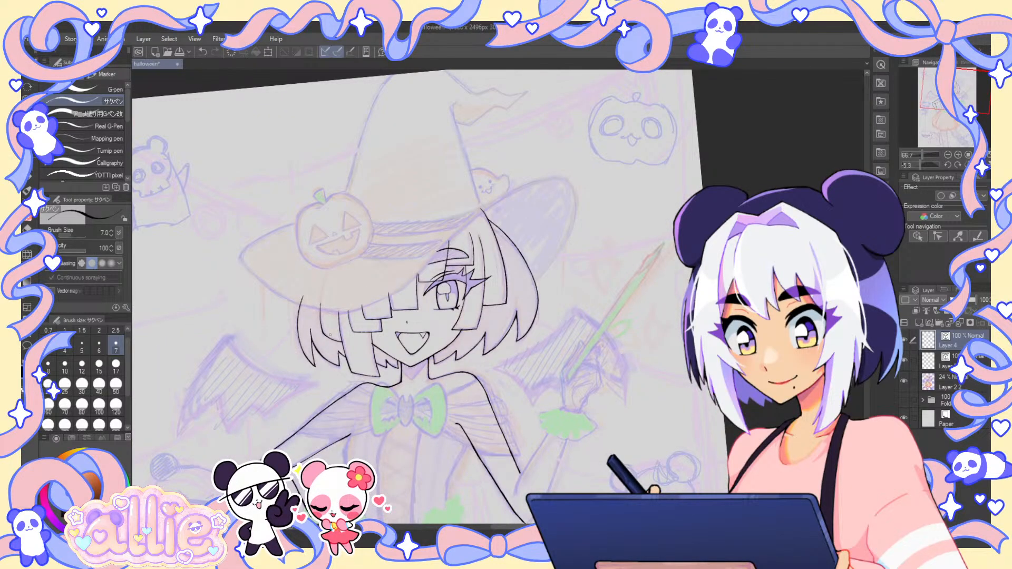
left_click_drag(606, 295, 606, 301)
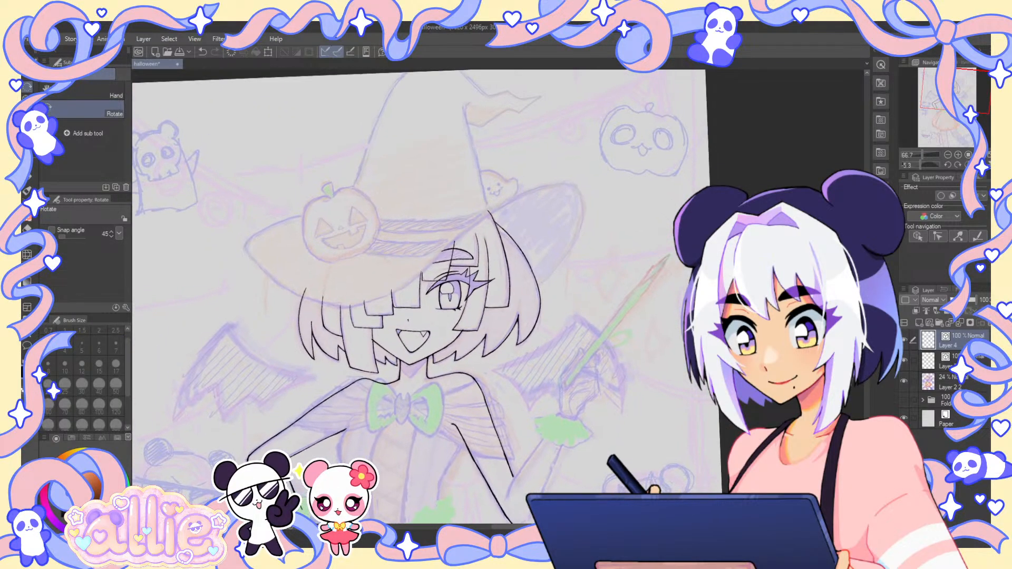
left_click(903, 380)
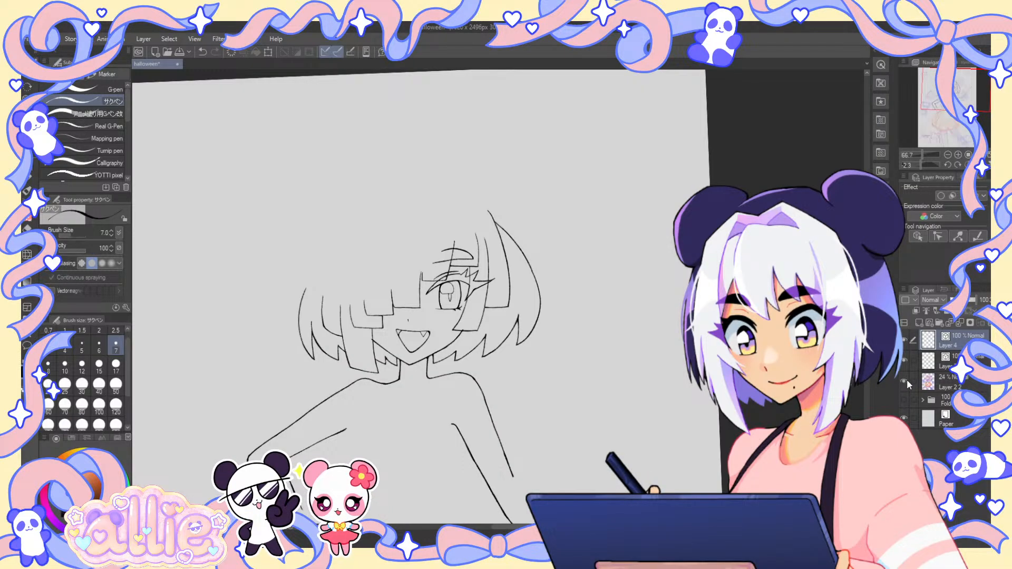
left_click(904, 380)
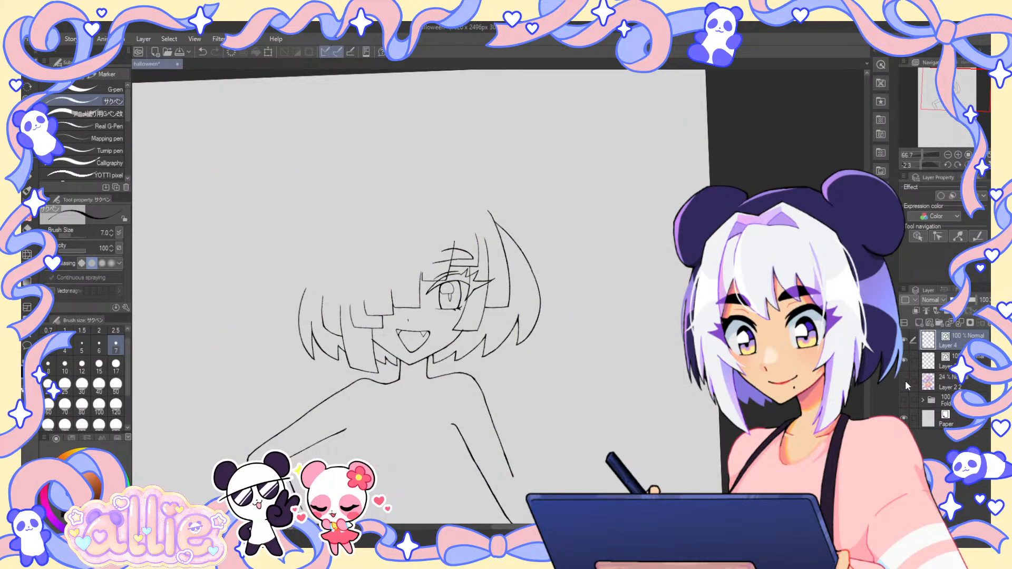
left_click(905, 381)
left_click(905, 381)
key("r")
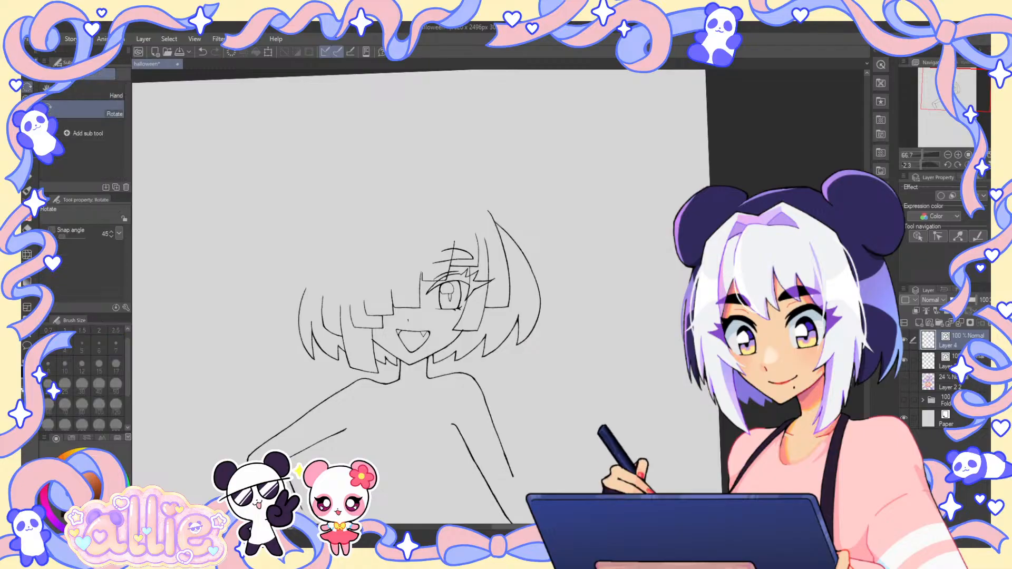
key("ctrl+0")
scroll(539, 172, "up", 3)
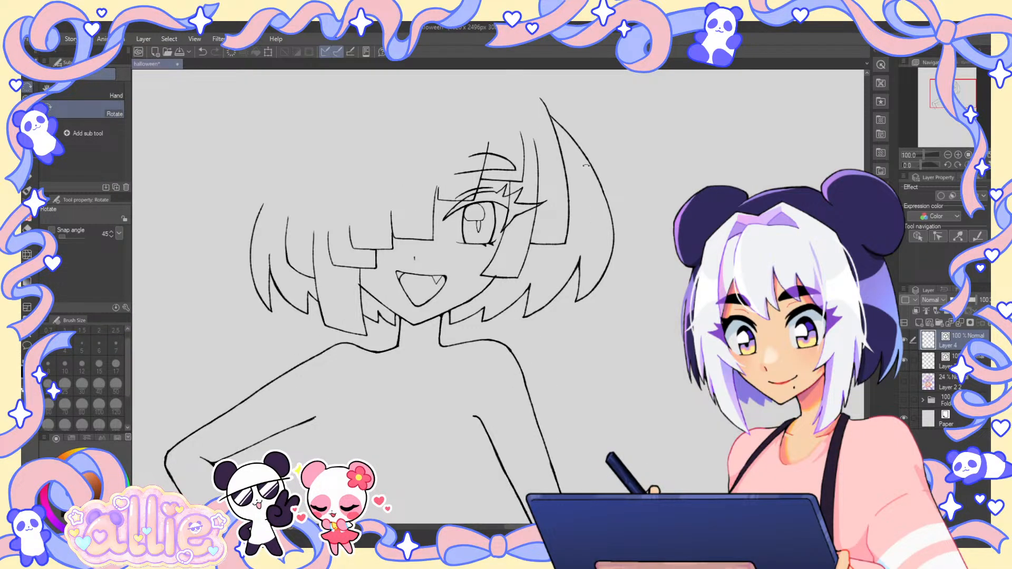
left_click(904, 380)
- Erase the bang's slanted side edge across the eyebrow, then re-ink its bottom edge and a more vertical side edge above the eye
scroll(497, 149, "up", 2)
key("e")
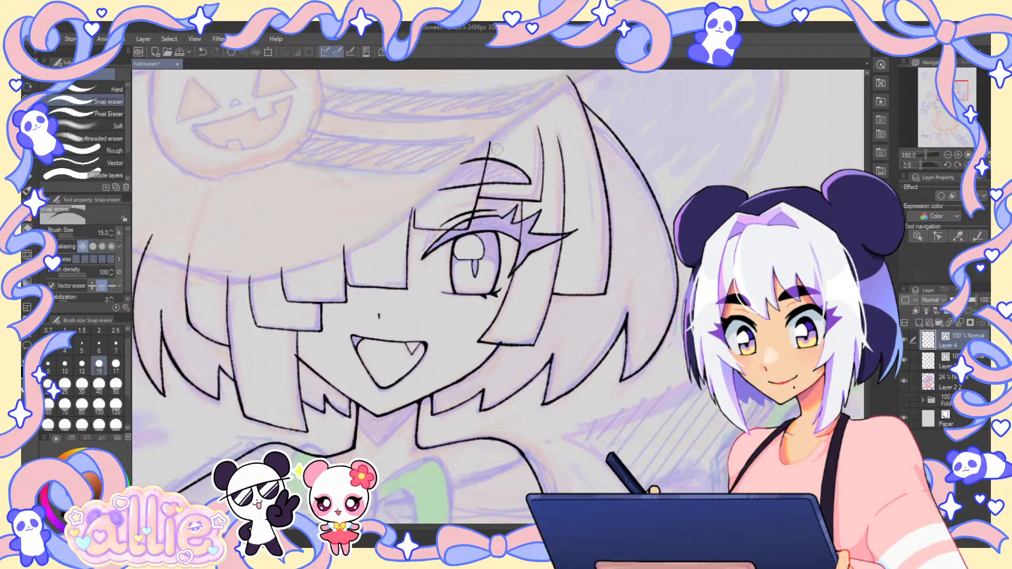
left_click_drag(497, 149, 485, 154)
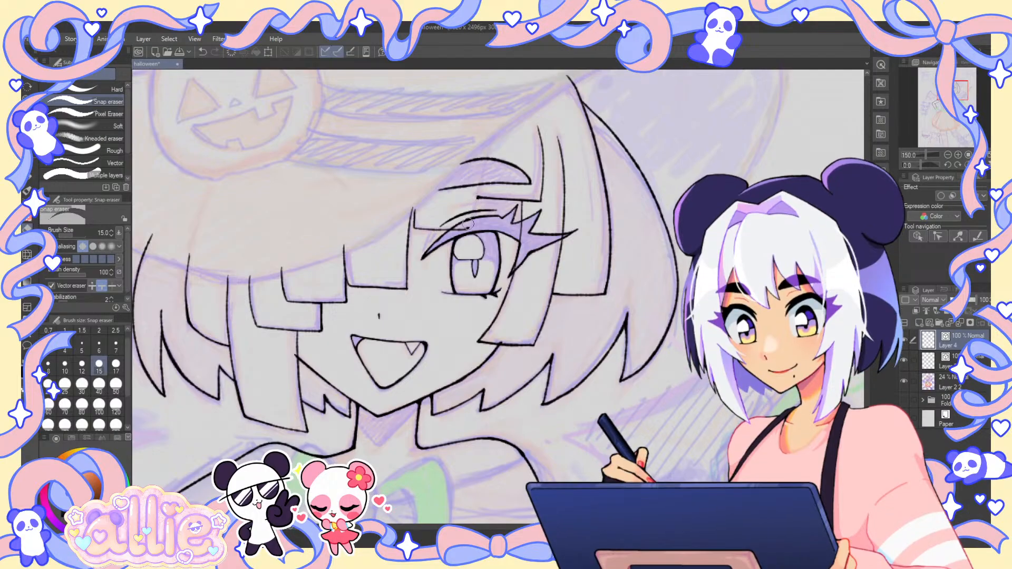
key("p")
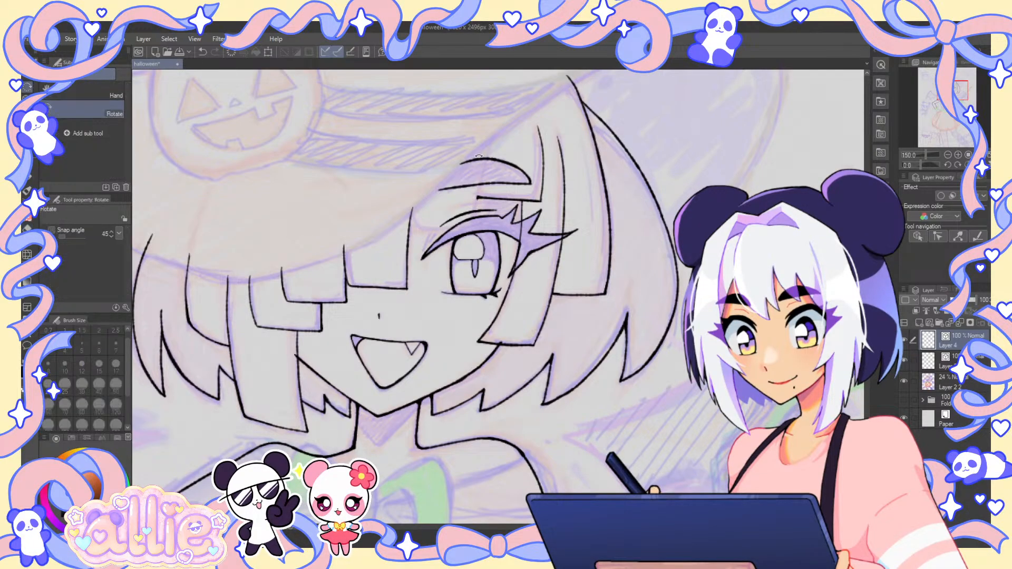
scroll(419, 213, "up", 1)
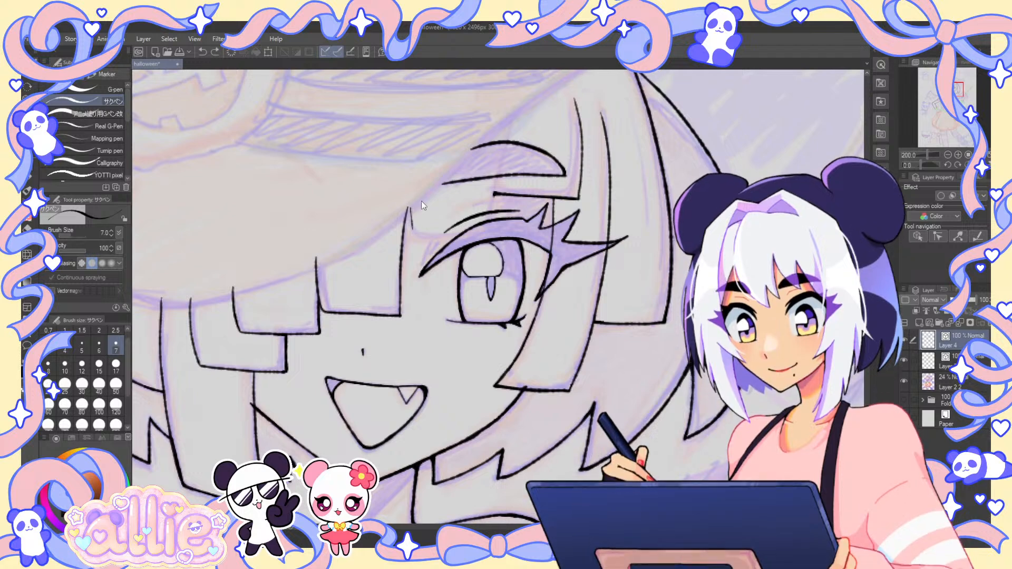
mouse_move(411, 202)
left_mouse_down()
mouse_move(419, 232)
mouse_move(493, 230)
left_mouse_up()
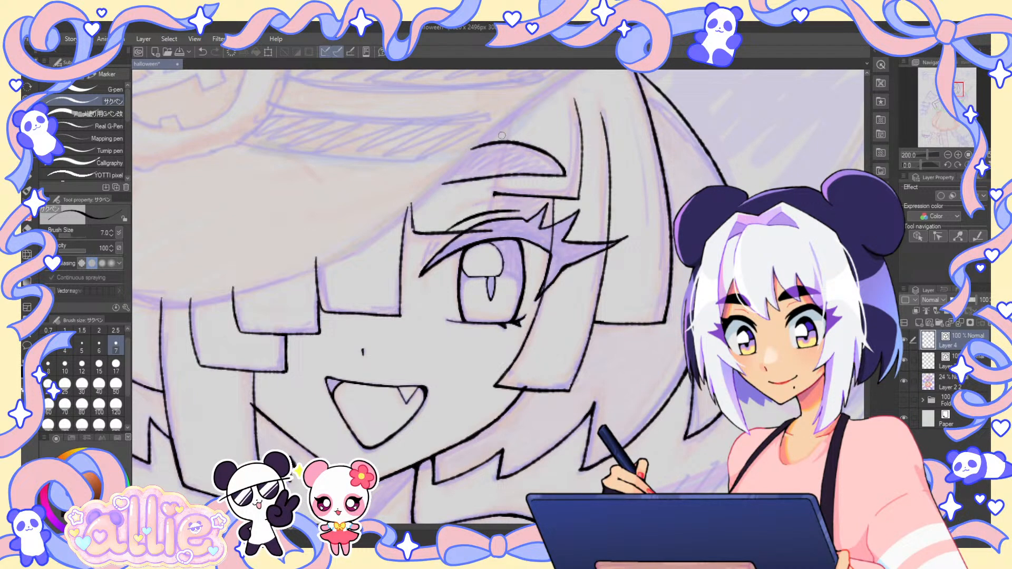
left_click_drag(502, 125, 499, 195)
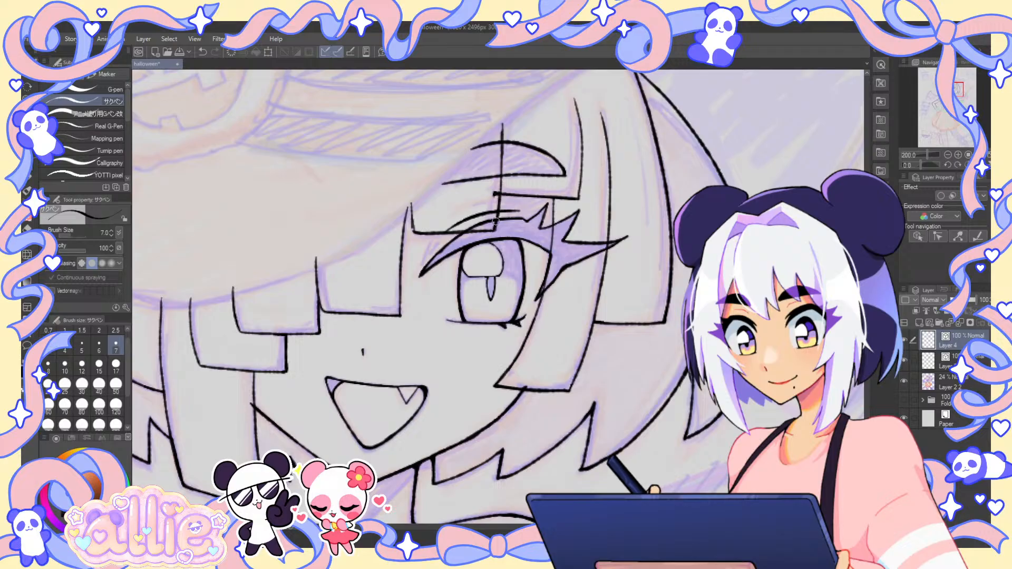
- Examine the revised bangs at reduced zoom, comparing the line art with the sketch layer hidden and shown
key("e")
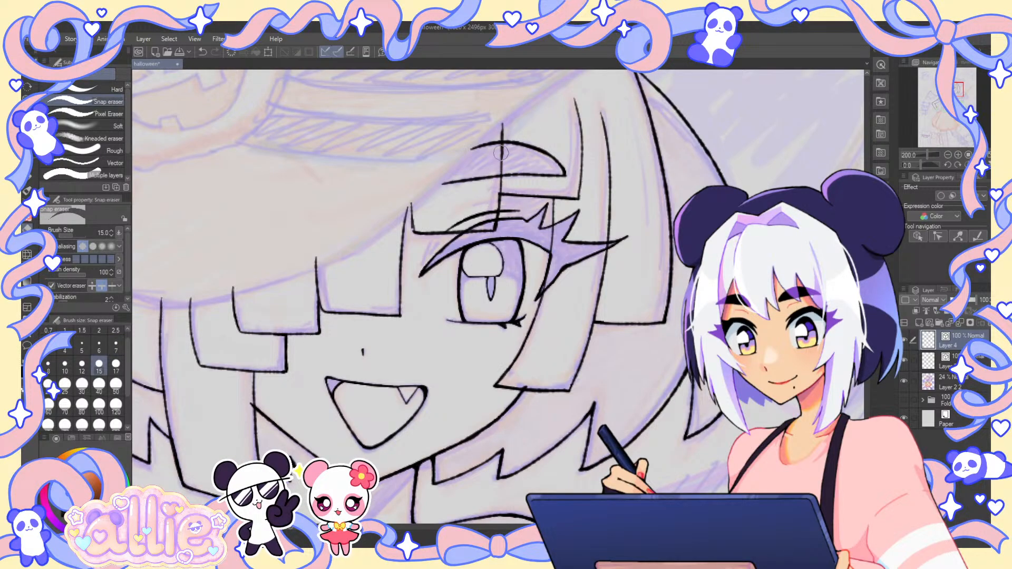
scroll(680, 176, "down", 2)
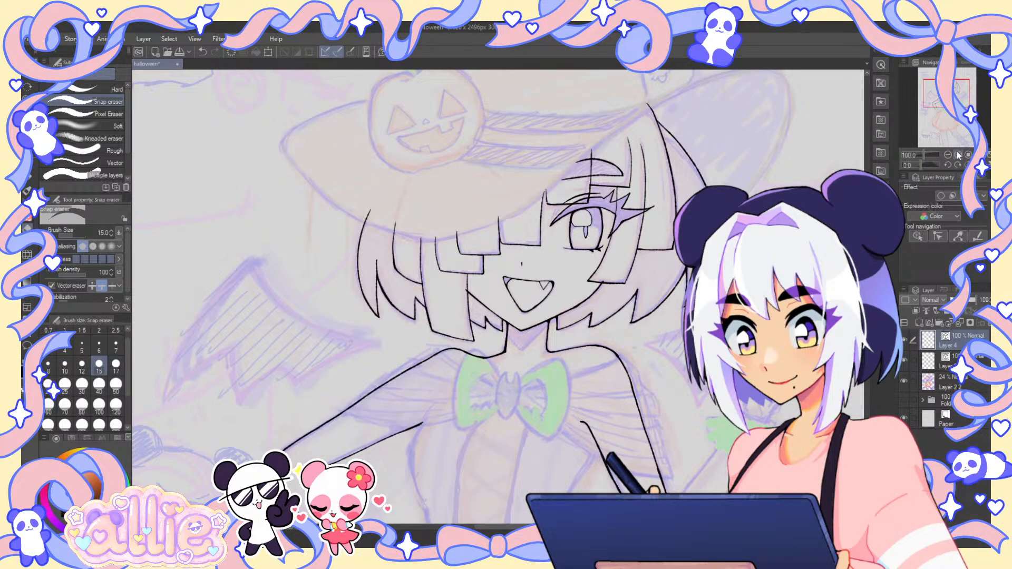
left_click_drag(738, 274, 694, 293)
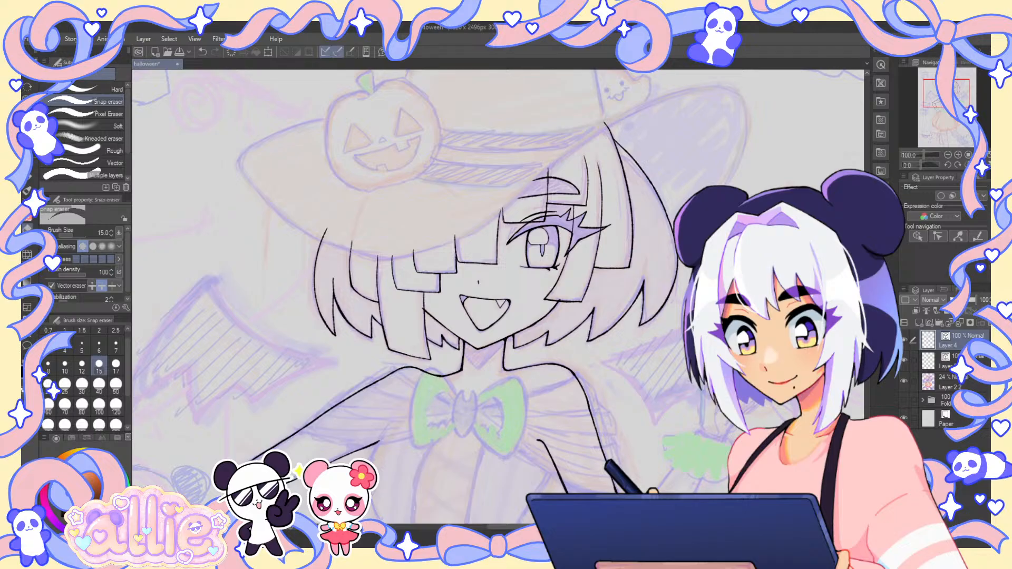
left_click(905, 380)
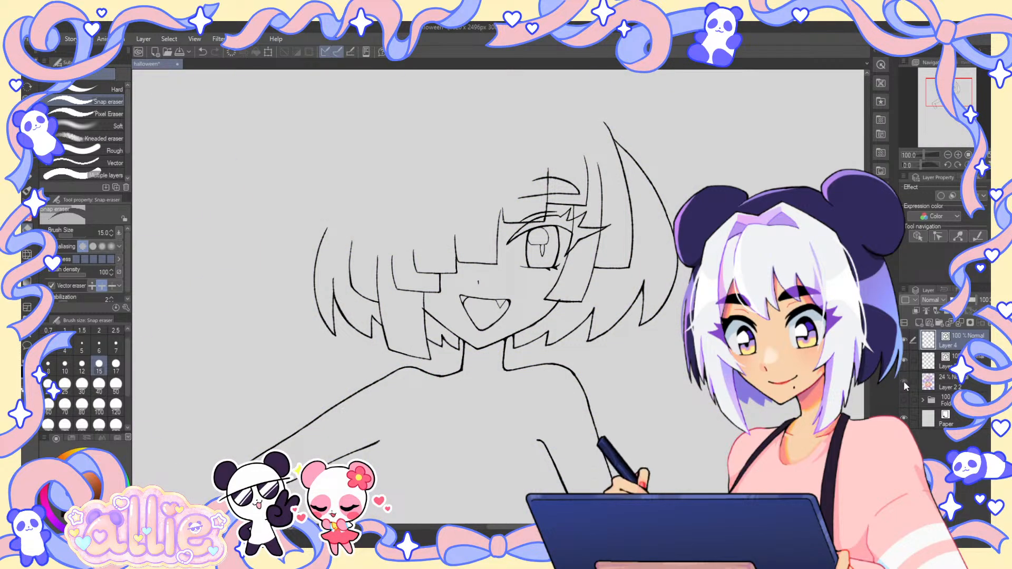
left_click(904, 380)
left_click_drag(660, 256, 662, 292)
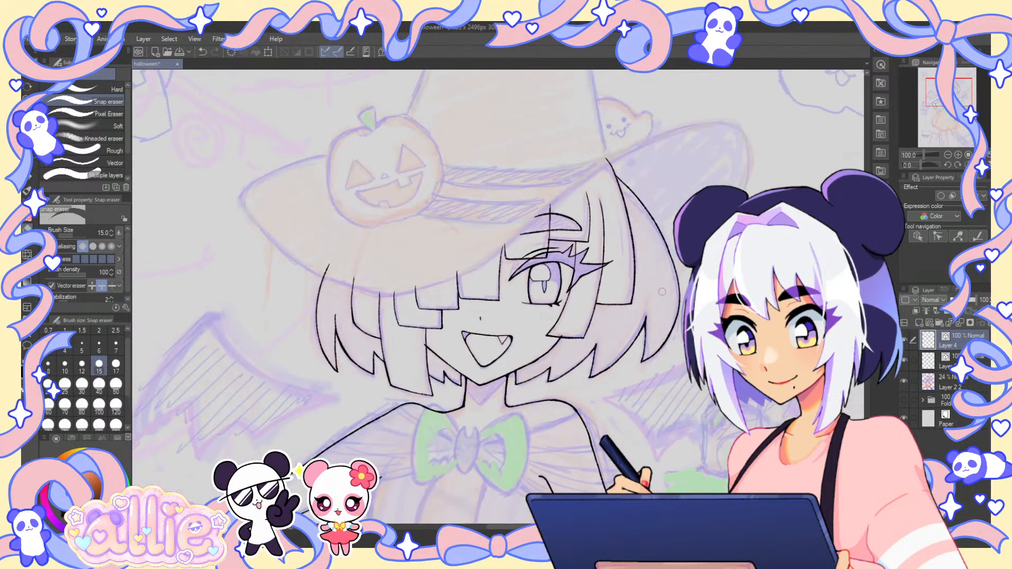
left_click(904, 380)
left_click(904, 381)
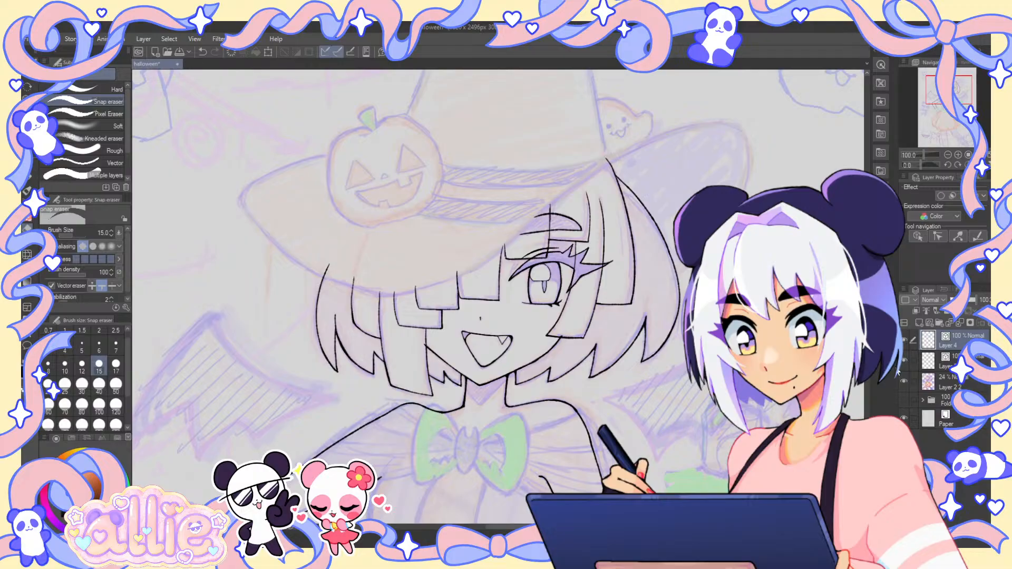
left_click_drag(420, 234, 474, 246)
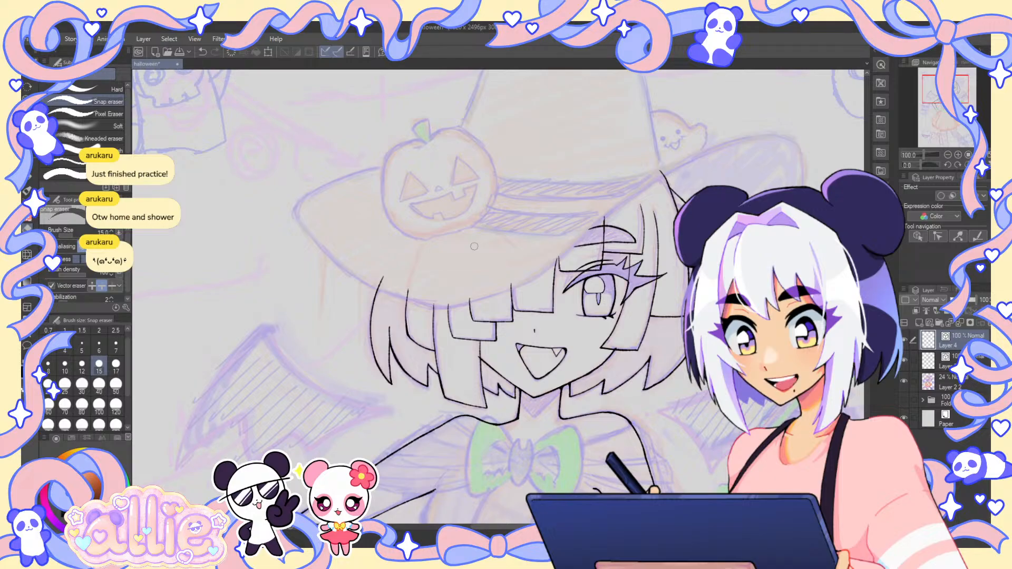
left_click(30, 177)
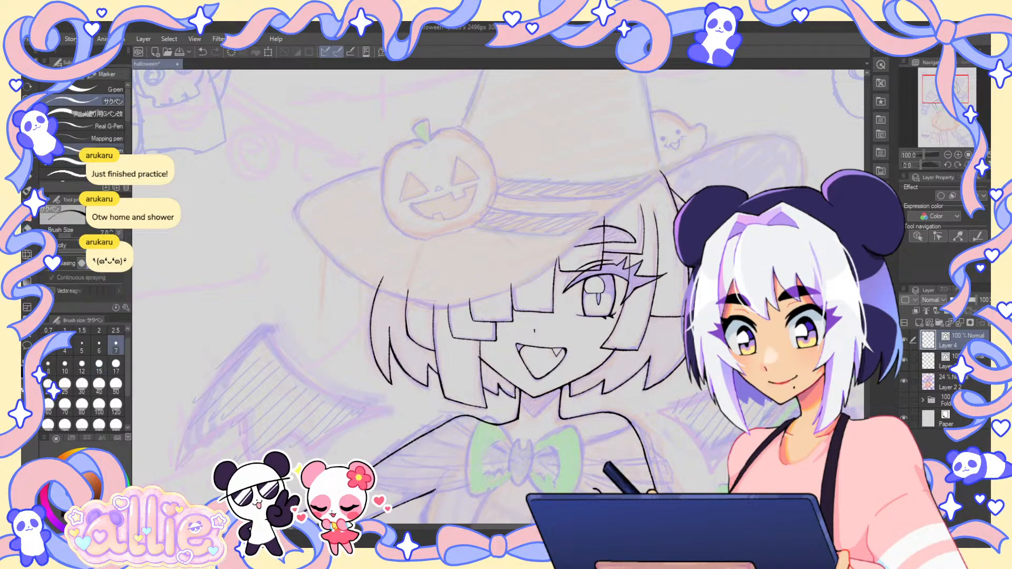
- Examine the inked hair, face and arms at several zoom levels, comparing the line art with the sketch layer hidden and shown
left_click_drag(750, 326, 672, 317)
scroll(527, 246, "up", 5)
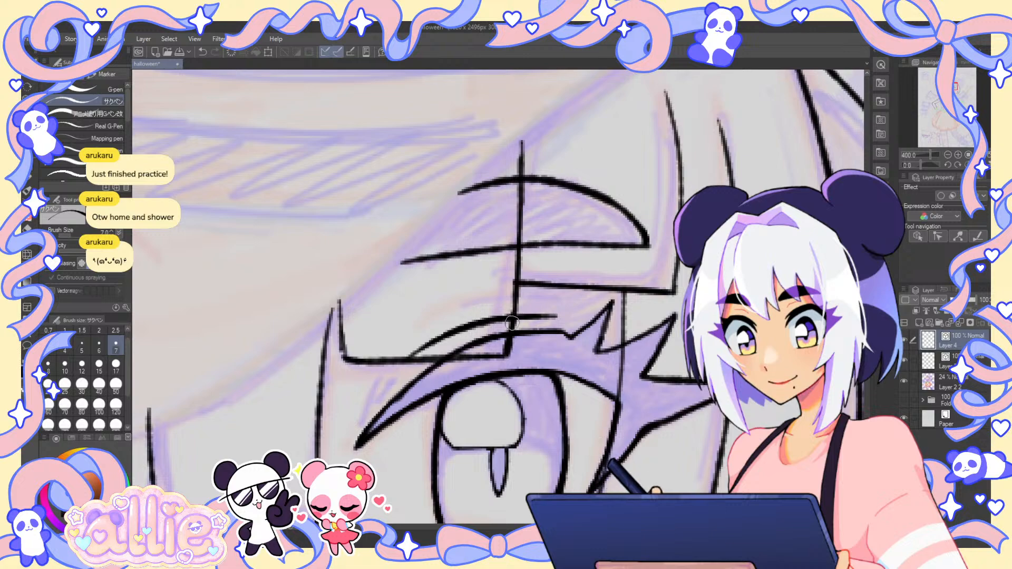
left_click(947, 155)
left_click(948, 155)
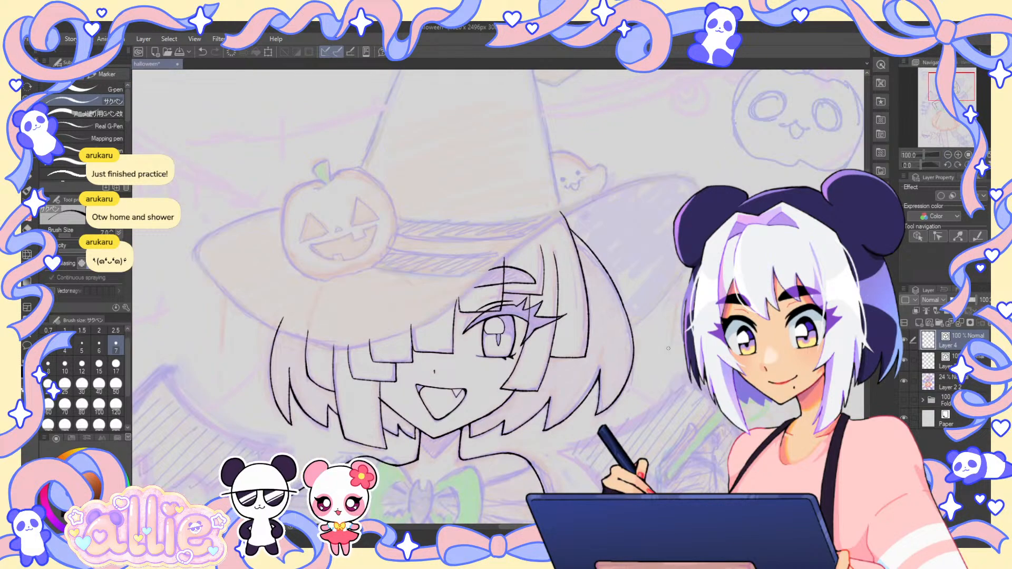
left_click_drag(685, 342, 793, 289)
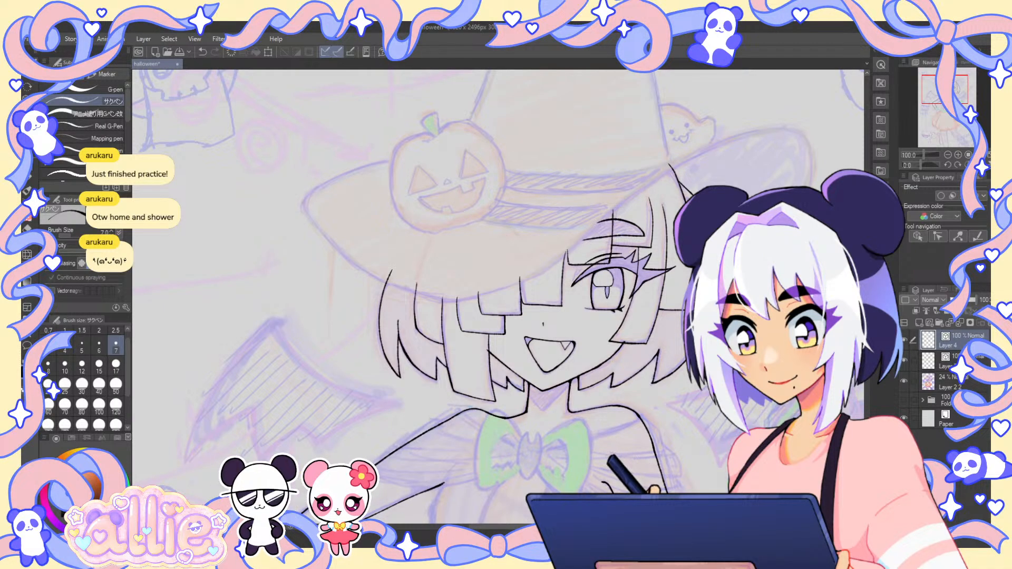
left_click_drag(733, 347, 669, 290)
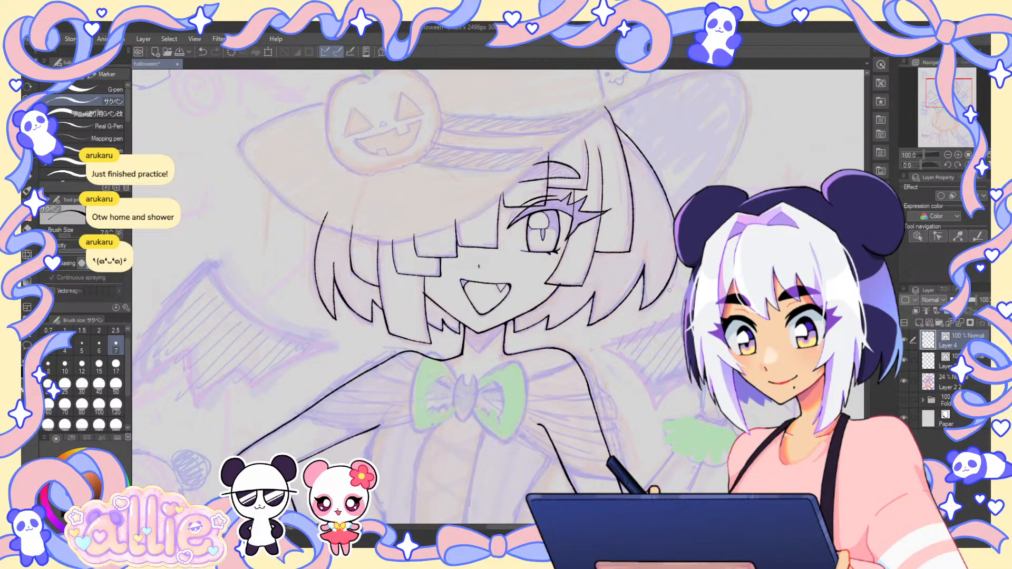
left_click(948, 155)
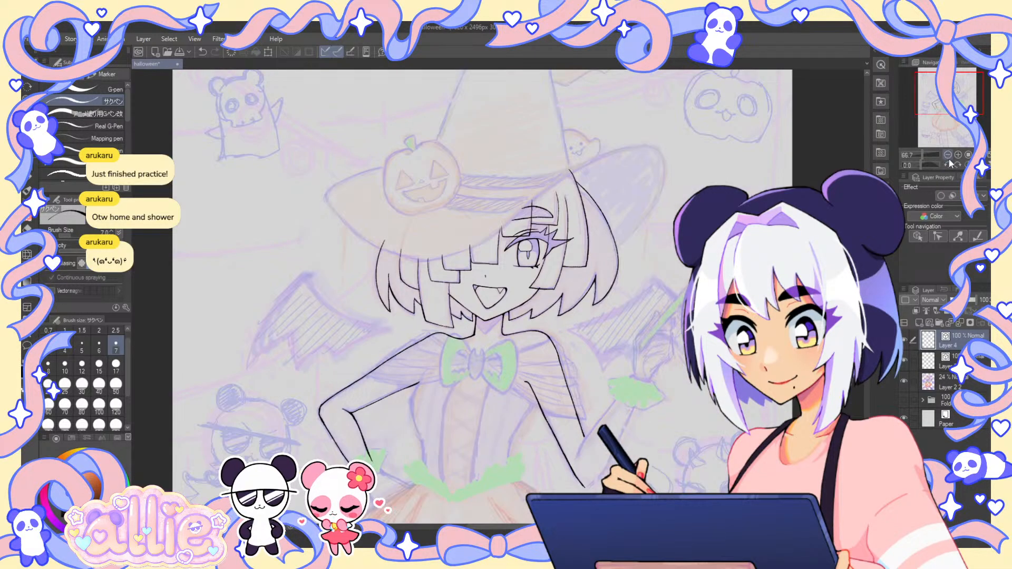
left_click_drag(498, 297, 494, 328)
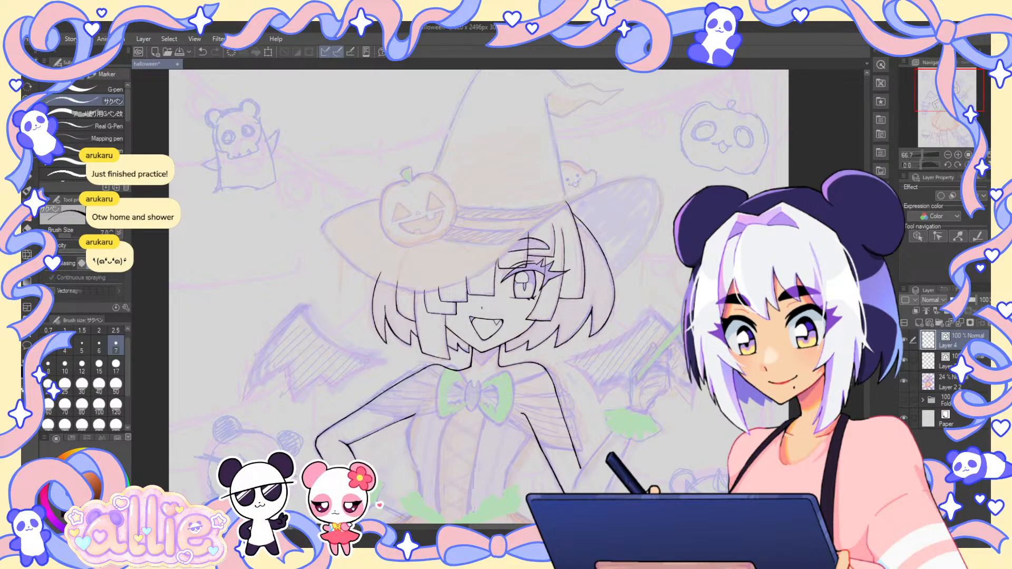
left_click(943, 387)
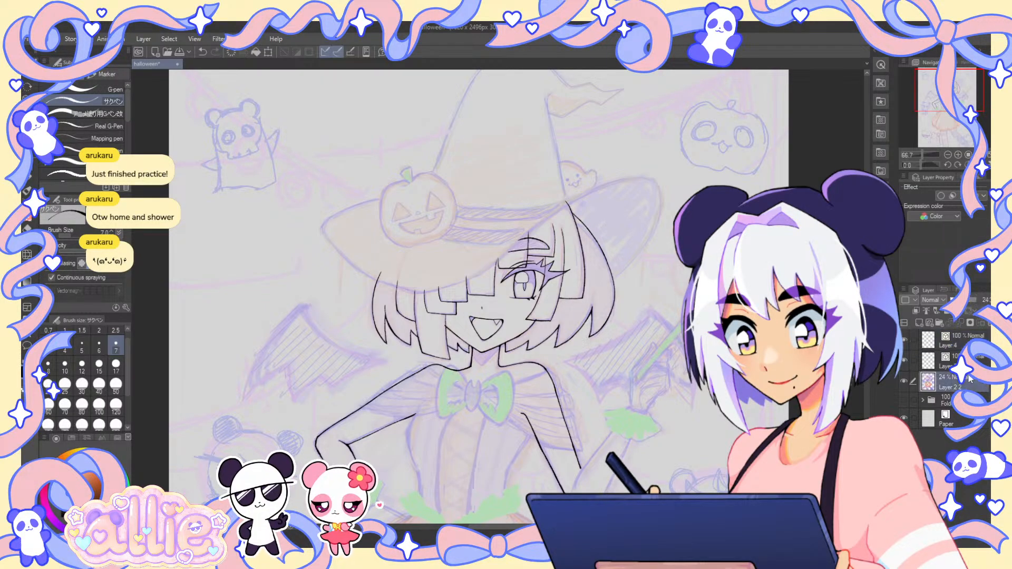
left_click(903, 382)
left_click(903, 382)
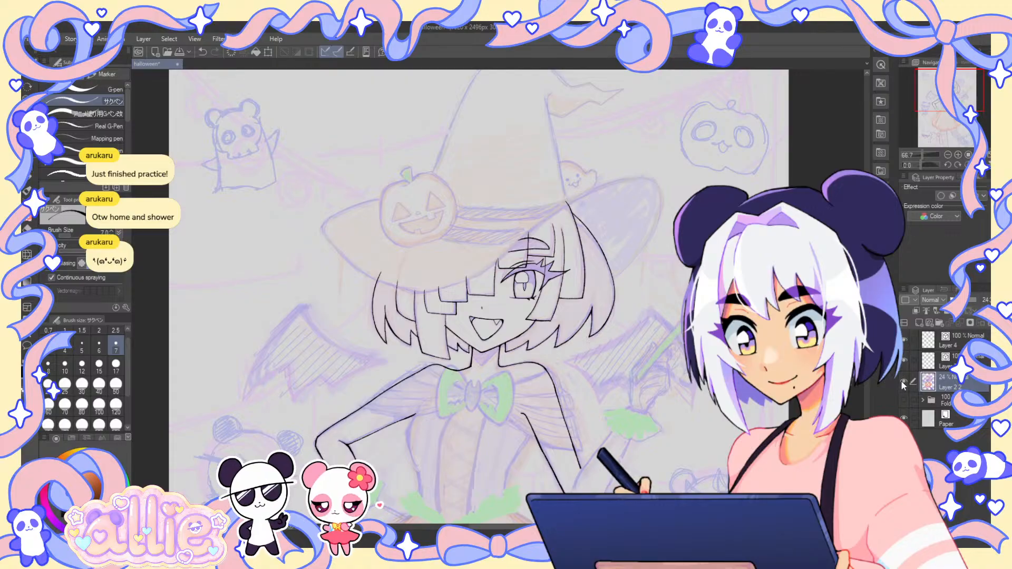
left_click(903, 381)
left_click(902, 381)
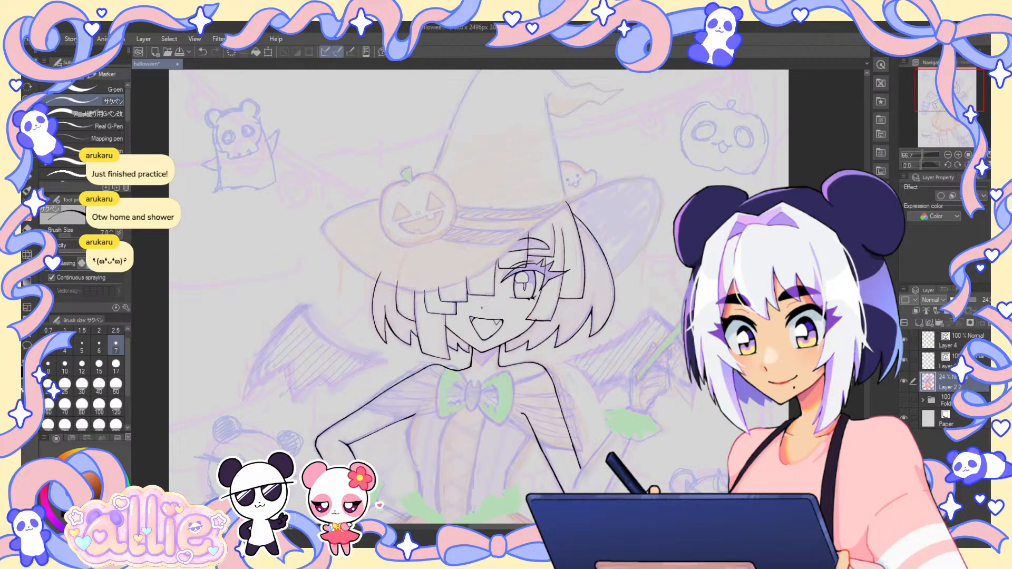
left_click_drag(950, 91, 951, 107)
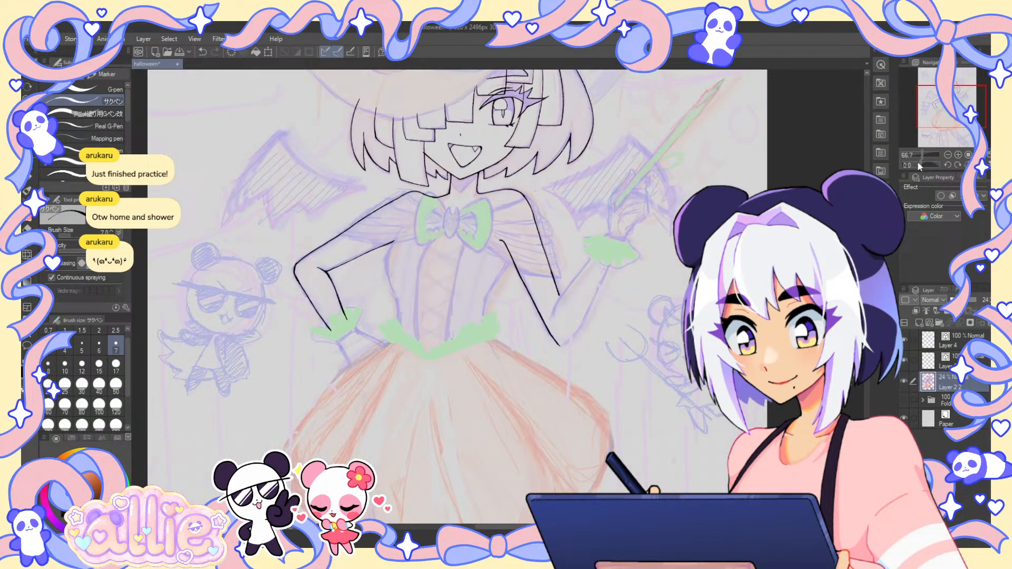
left_click(948, 155)
mouse_move(777, 223)
left_mouse_down()
mouse_move(776, 172)
mouse_move(768, 301)
left_mouse_up()
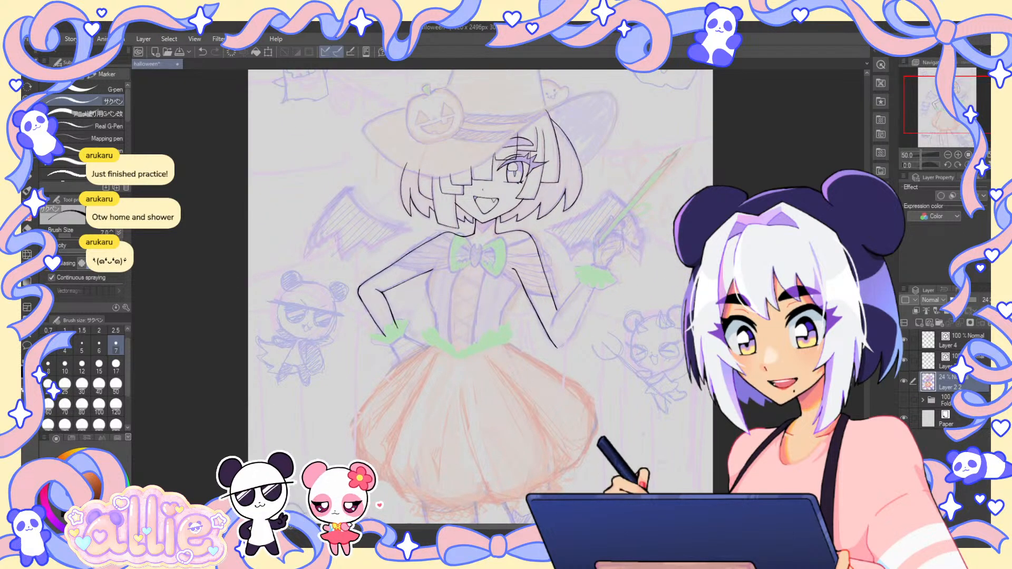
- Tilt the canvas slightly clockwise and toggle the face-and-body and hair ink layers one at a time to check their contents
left_click(946, 360)
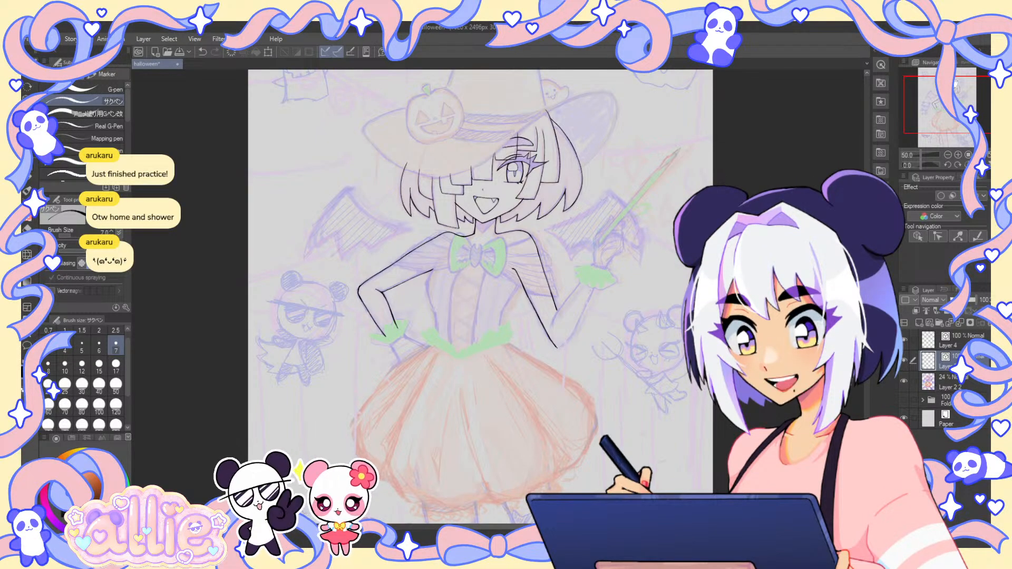
left_click_drag(950, 104, 945, 101)
key("r")
left_click_drag(555, 203, 576, 199)
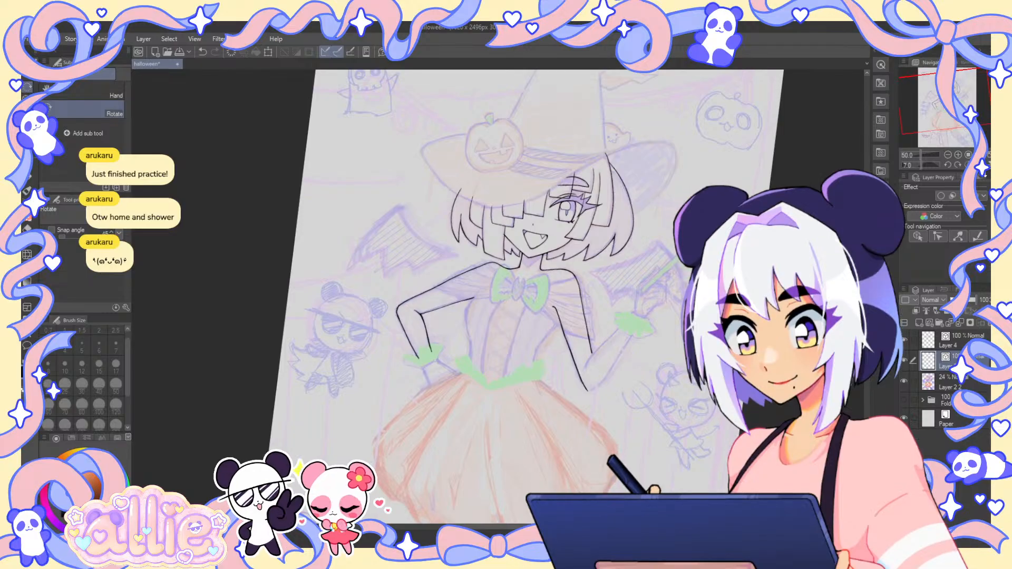
left_click_drag(518, 288, 478, 345)
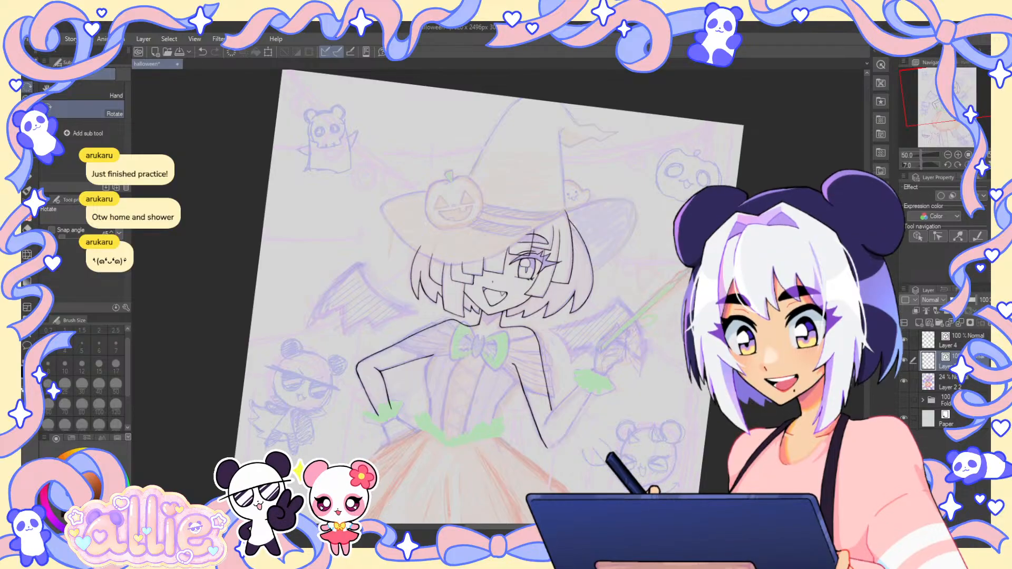
key("p")
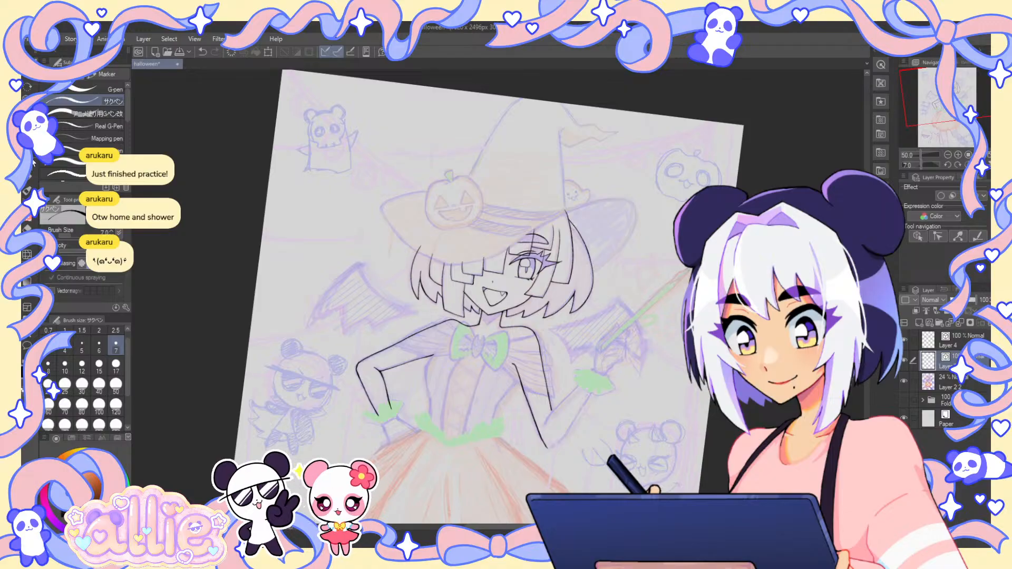
left_click(904, 361)
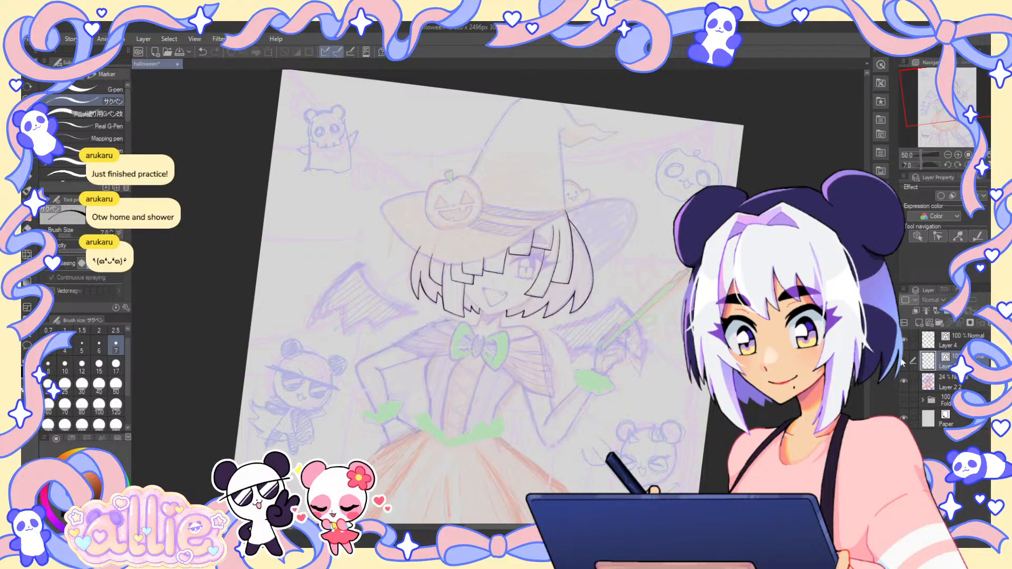
left_click(904, 362)
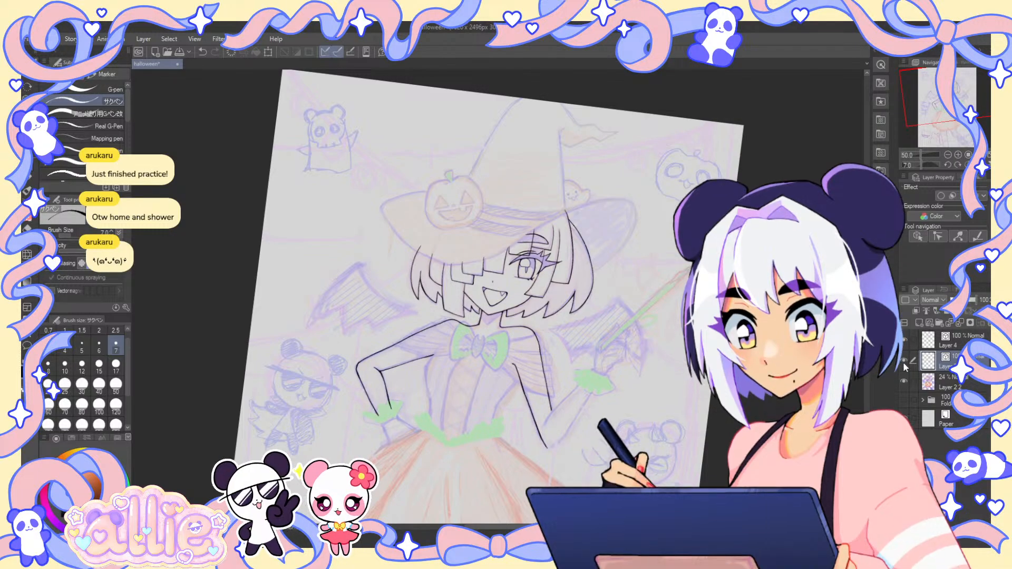
left_click(906, 338)
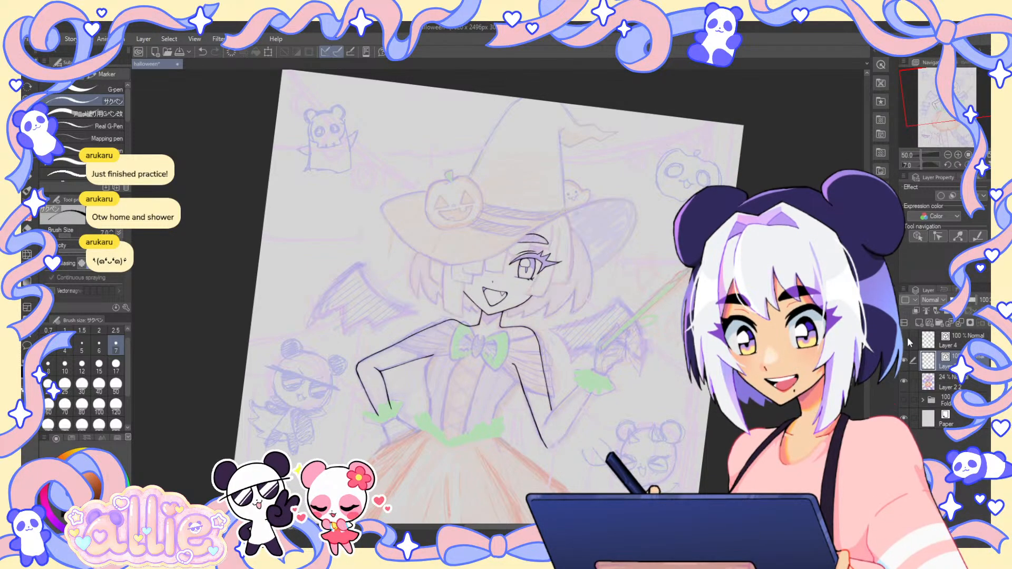
left_click(906, 338)
- Add a new vector layer above the hair line art layer for inking the hat
left_click(944, 343)
left_click_drag(498, 296, 483, 282)
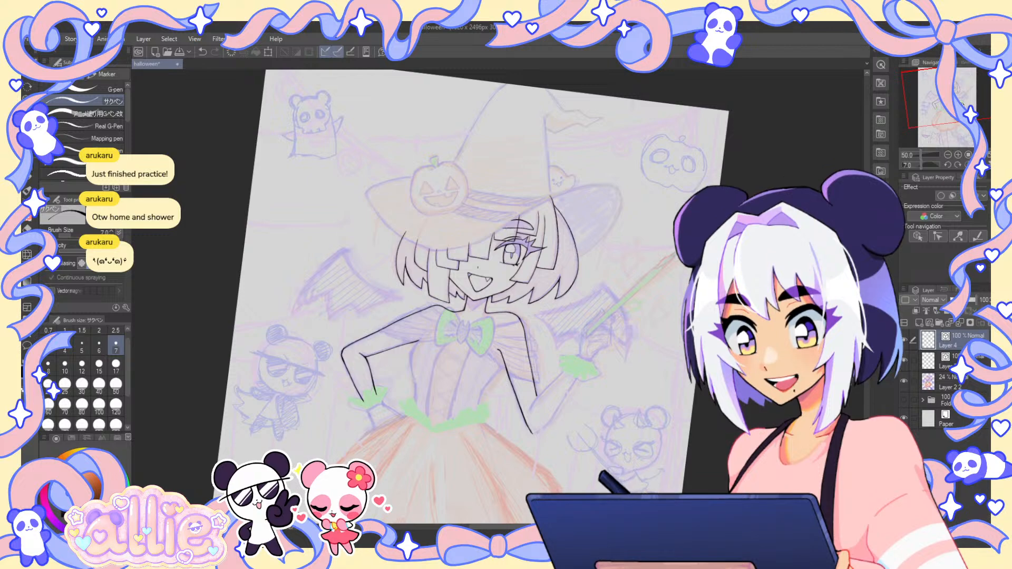
left_click_drag(475, 289, 454, 287)
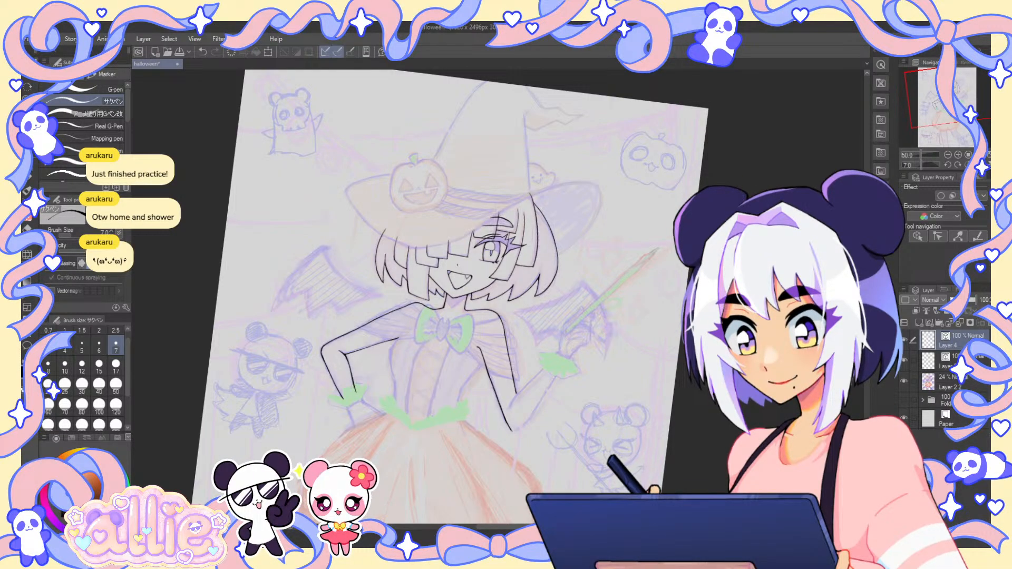
left_click(930, 322)
- Ink the hat brim's front edge at brush size 10, curving from its pointed tip across the bangs to the opposite tip
left_click_drag(495, 226, 505, 286)
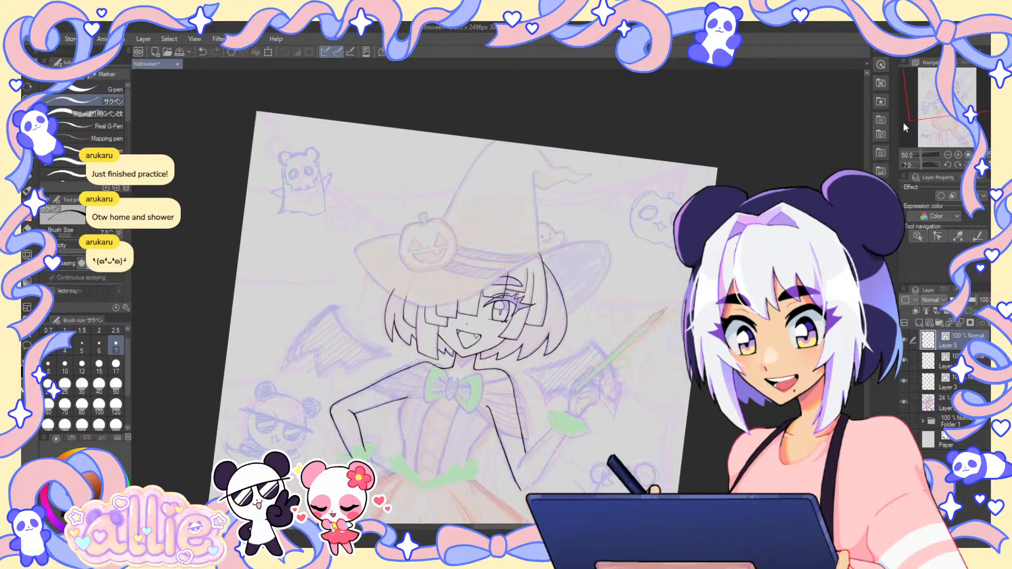
key("shift+space")
left_click_drag(609, 271, 640, 179)
left_click_drag(390, 146, 372, 233)
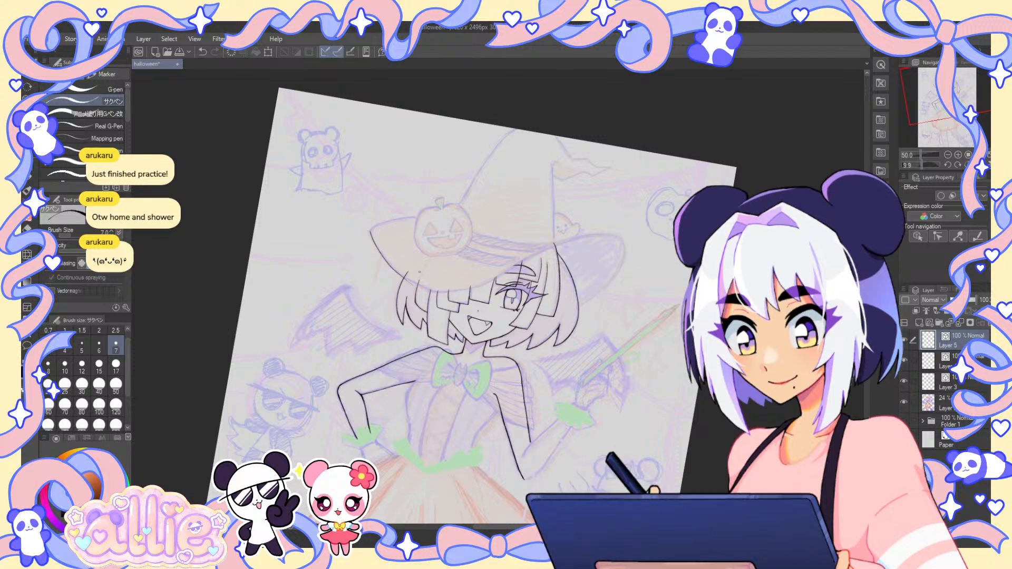
left_click(65, 363)
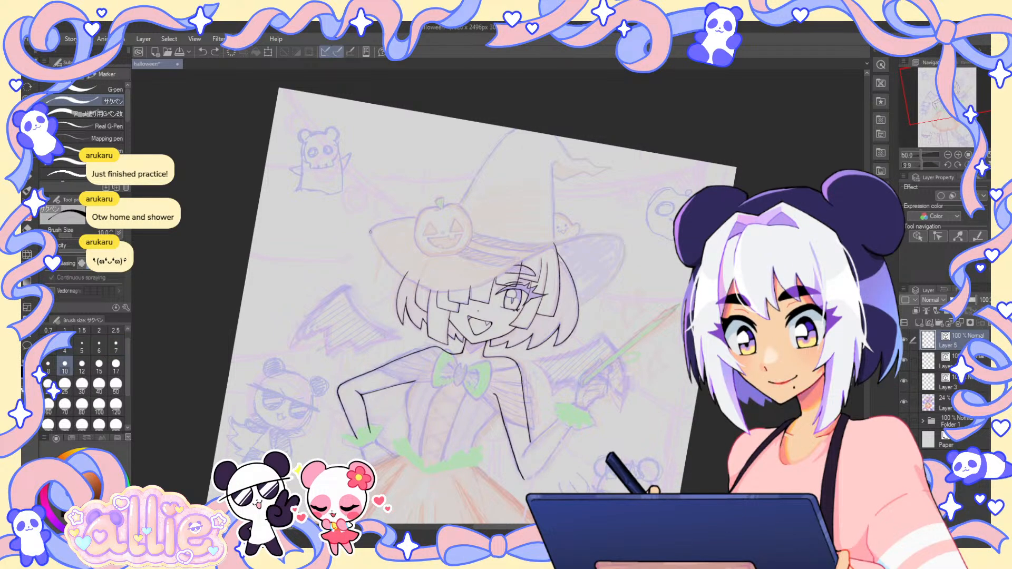
mouse_move(374, 244)
left_mouse_down()
mouse_move(409, 284)
mouse_move(409, 310)
left_mouse_up()
scroll(500, 331, "up", 2)
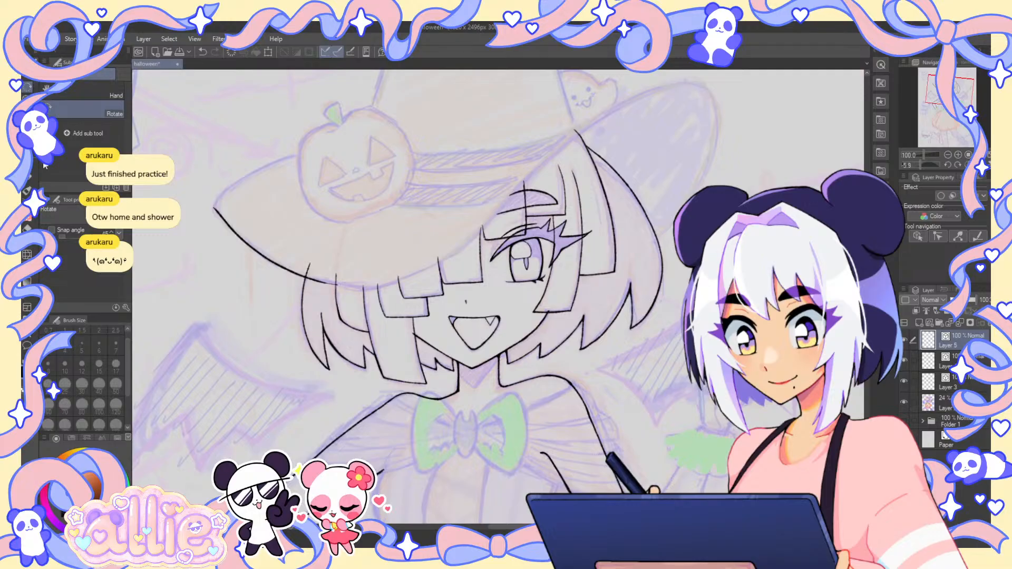
left_click(28, 165)
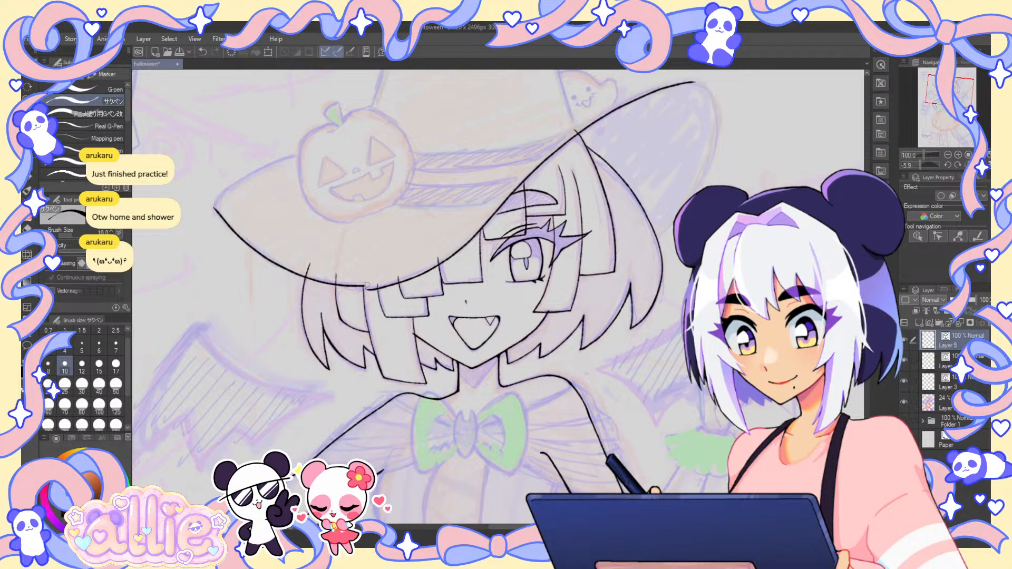
- Bridge the gap in the brim line above the long side lock and clean up the join with the Snap eraser
key("space")
left_click_drag(619, 365, 678, 363)
key("shift+space")
left_click_drag(408, 288, 417, 337)
scroll(418, 337, "up", 1)
scroll(459, 312, "up", 1)
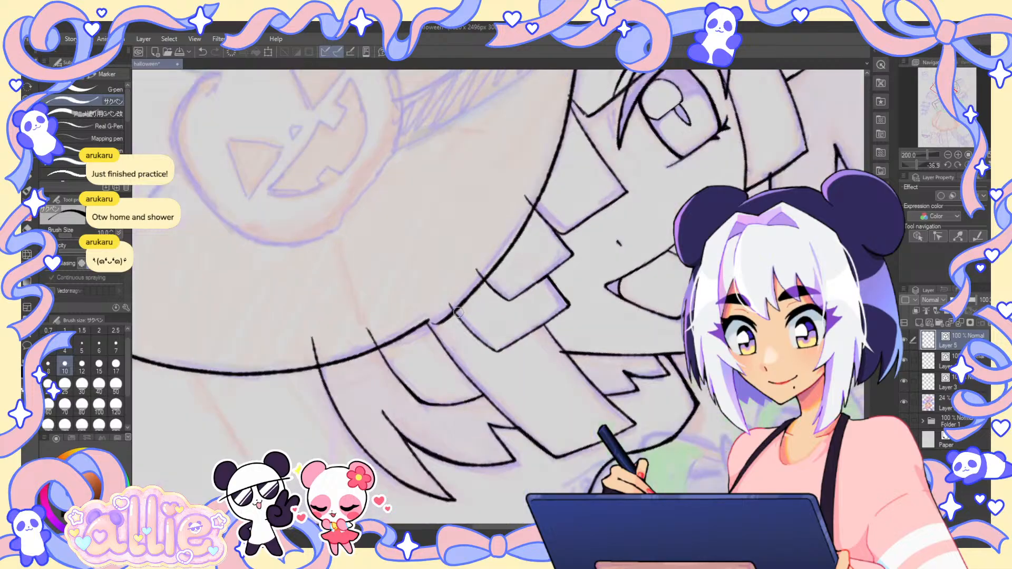
key("ctrl+z")
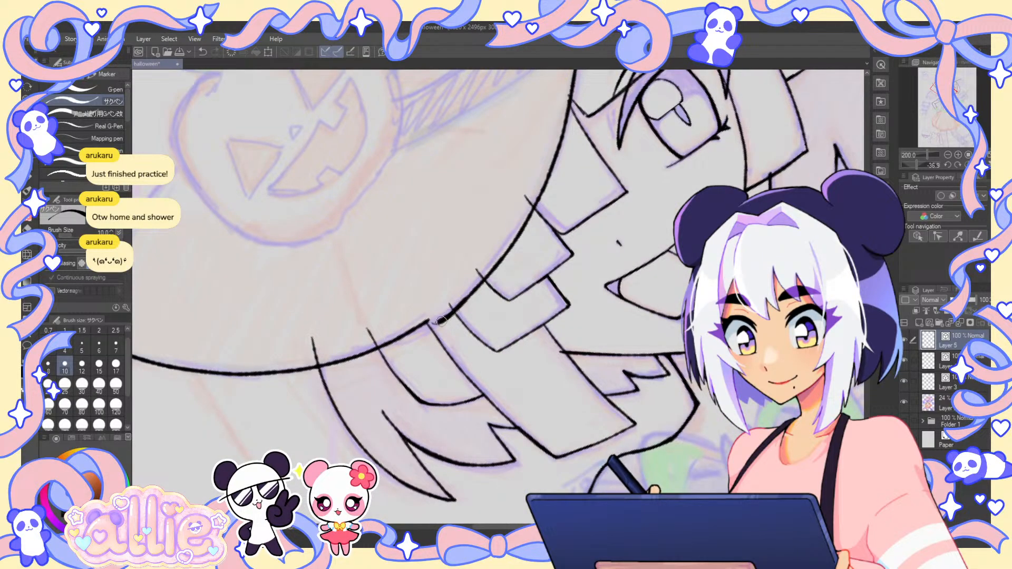
mouse_move(442, 321)
left_mouse_down()
mouse_move(320, 364)
mouse_move(396, 344)
mouse_move(452, 312)
left_mouse_up()
key("e")
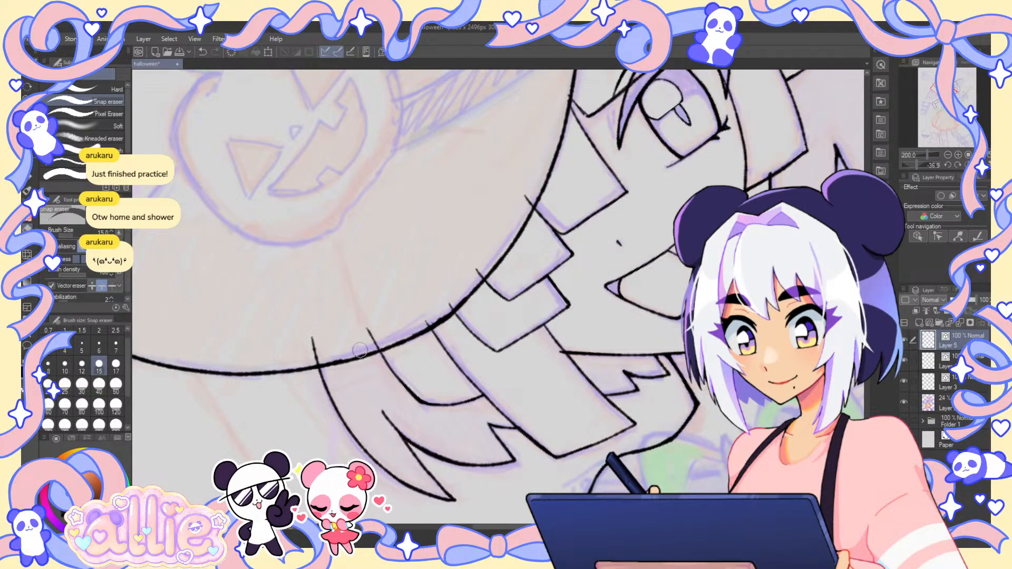
left_click_drag(323, 352, 458, 307)
- Check the brim and hair line art in mirrored and straightened full views, with the sketch layer hidden and shown
key("h")
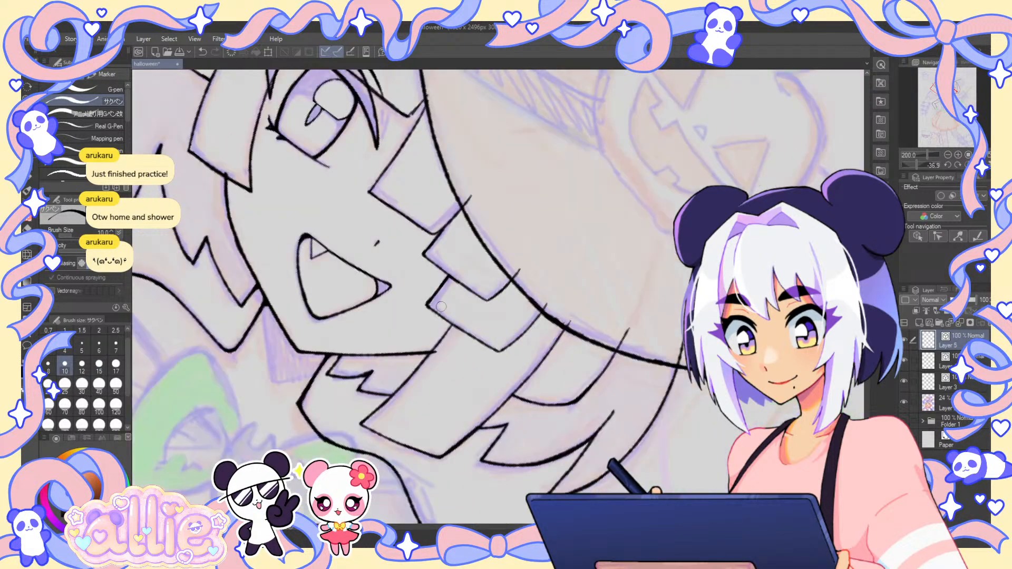
key("ctrl+0")
key("p")
scroll(583, 148, "up", 2)
left_click(904, 402)
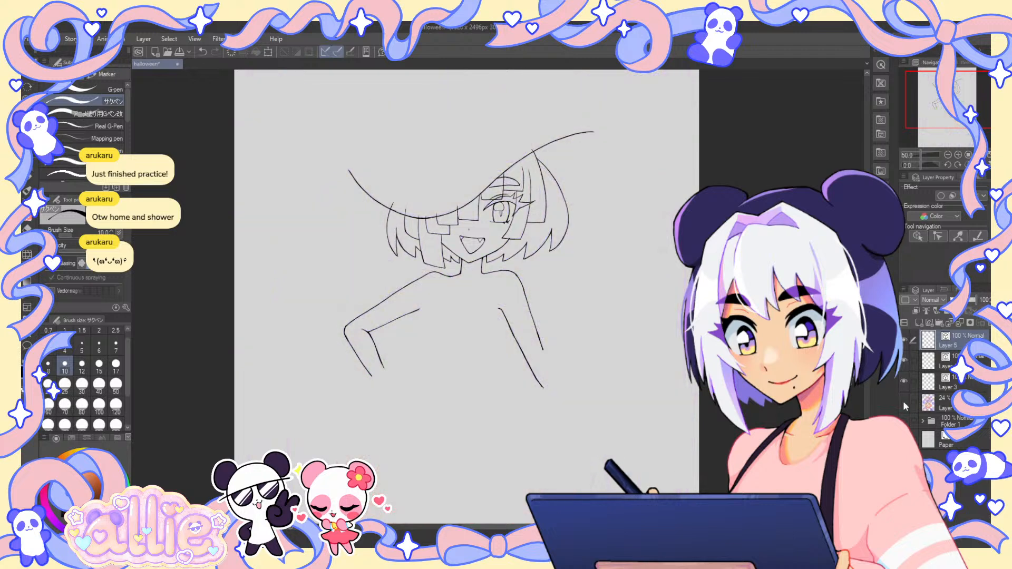
left_click(905, 400)
left_click(905, 401)
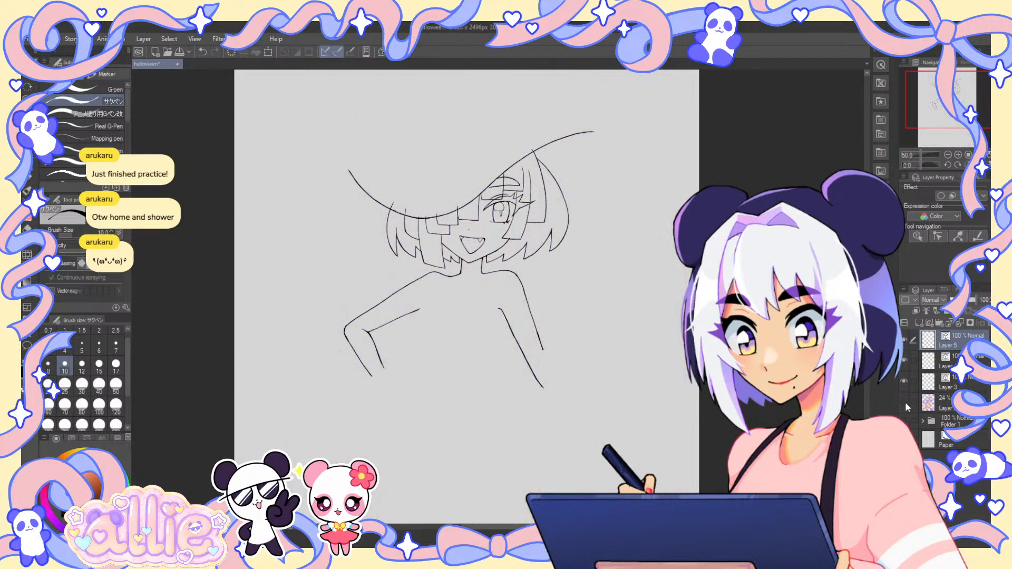
left_click(905, 402)
left_click(905, 403)
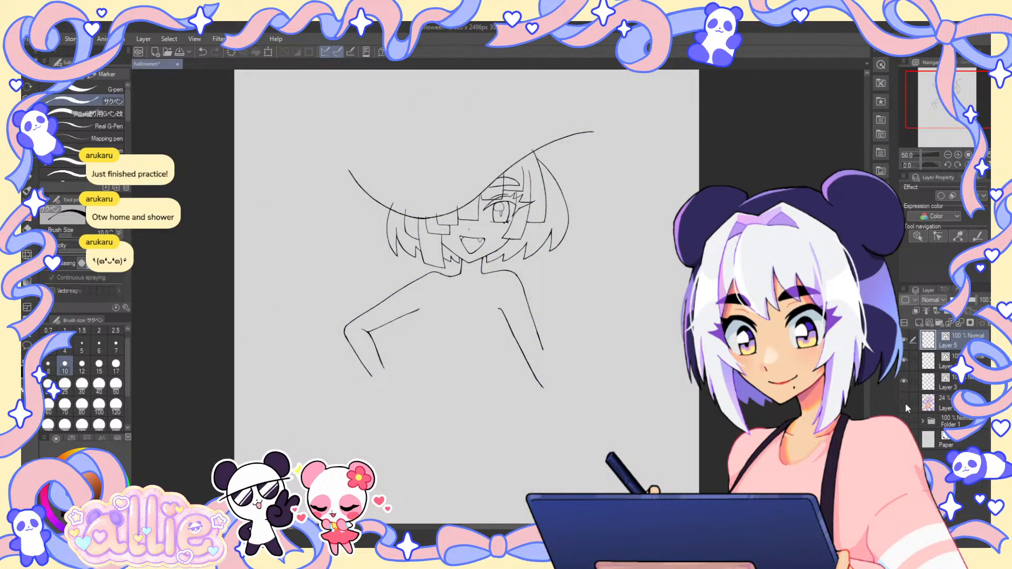
left_click(905, 402)
- Ink the brim's outer end with a rounded tip and a long curve running back down to the outer hair line
scroll(588, 138, "up", 3)
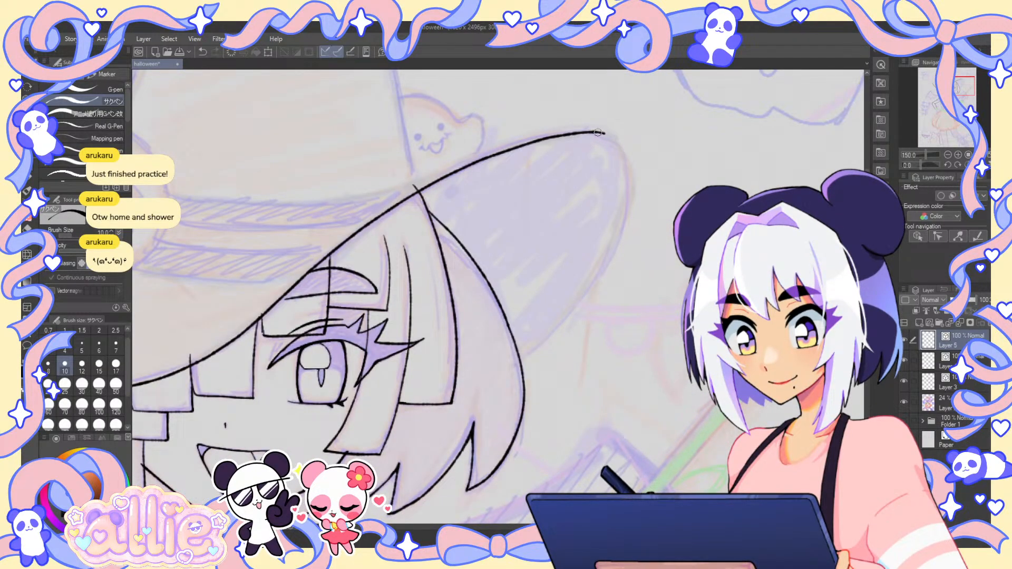
mouse_move(598, 132)
left_mouse_down()
mouse_move(629, 167)
mouse_move(626, 261)
mouse_move(546, 348)
left_mouse_up()
key("ctrl+z")
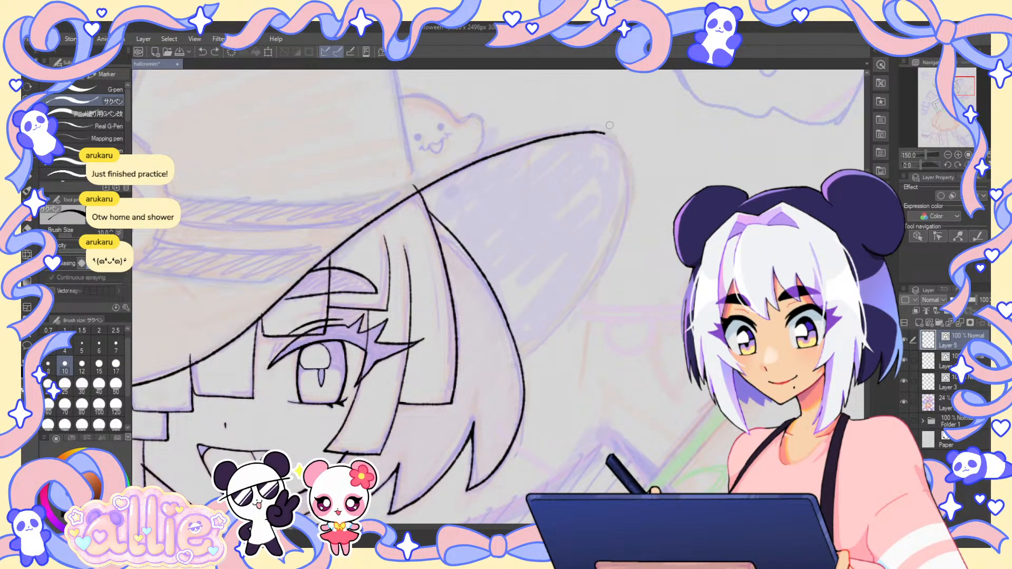
left_click_drag(601, 131, 525, 356)
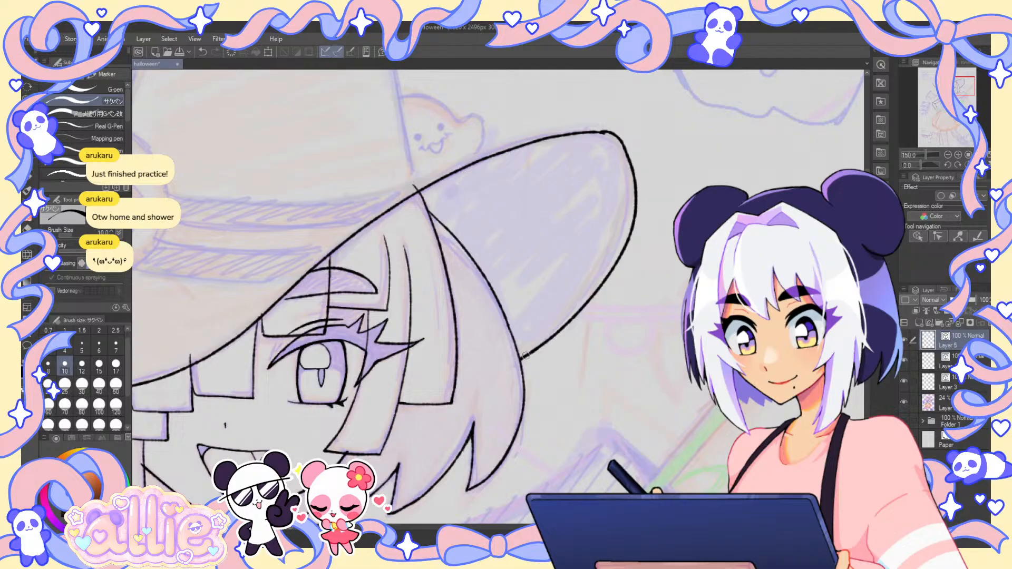
- Ink the pumpkin-side tip and upper edge of the hat brim up to the pumpkin, trimming the overlapping line ends with the Snap eraser
scroll(546, 331, "down", 1)
scroll(592, 204, "up", 2)
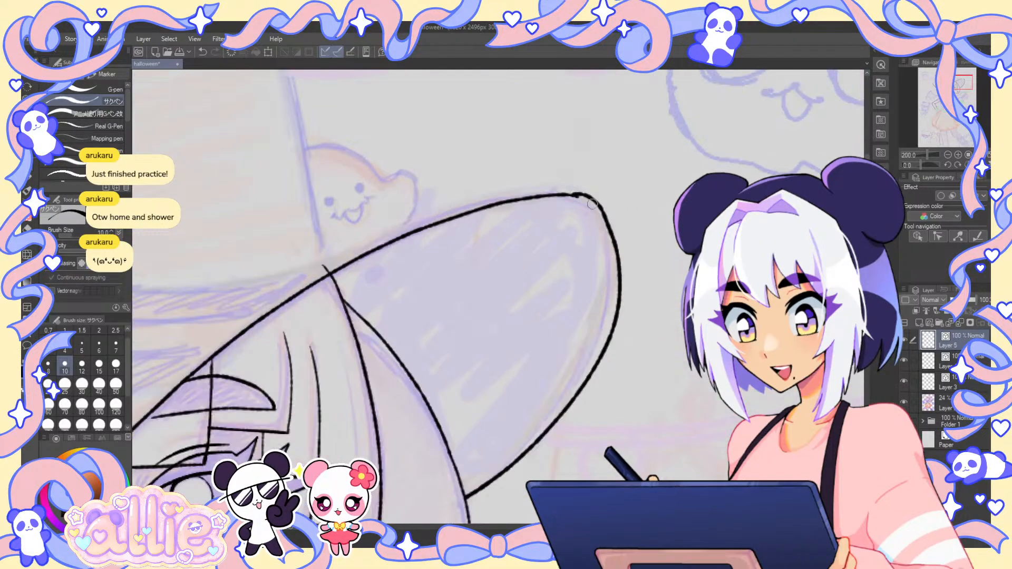
scroll(574, 194, "up", 2)
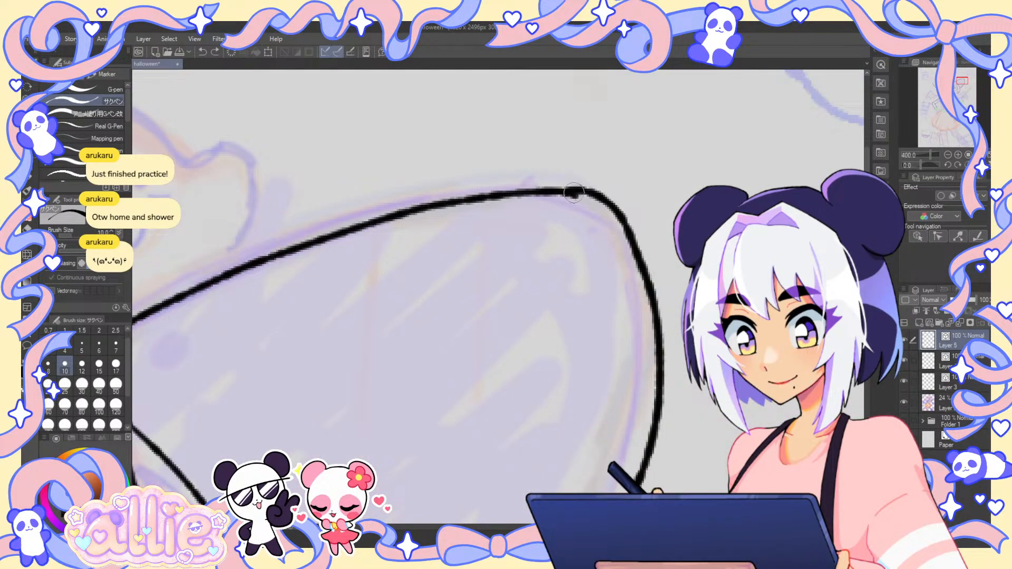
scroll(561, 182, "down", 3)
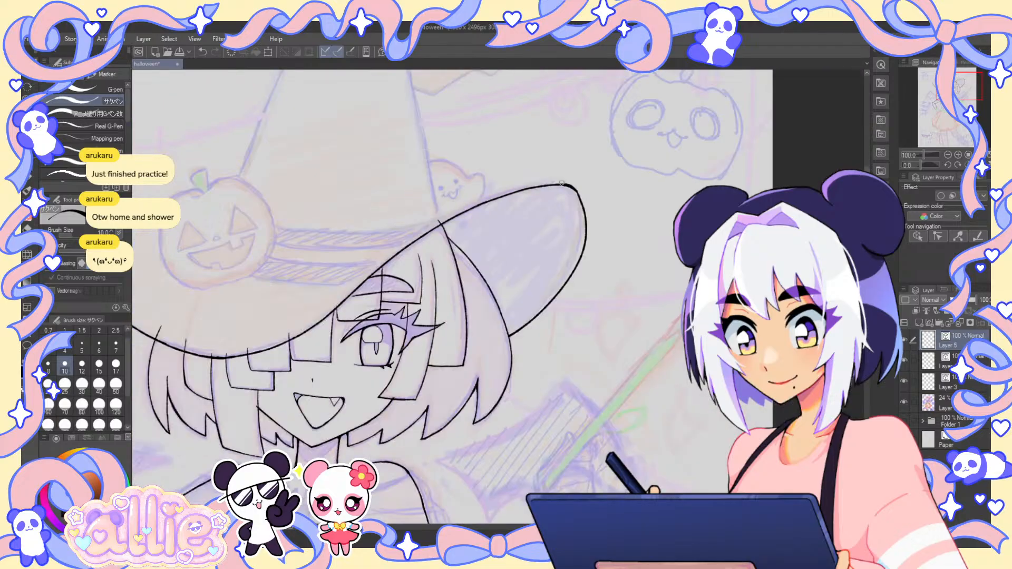
scroll(561, 183, "down", 1)
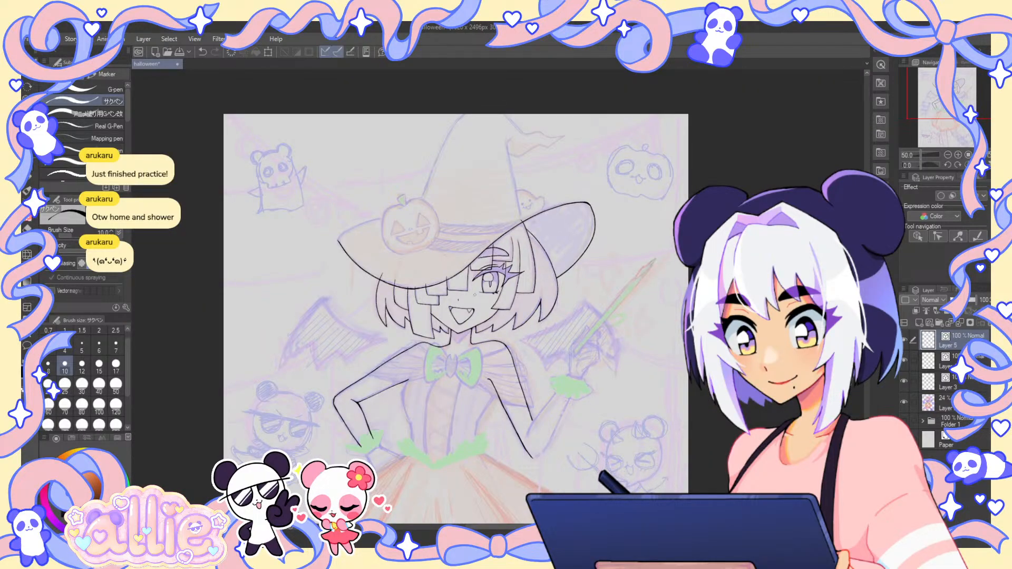
scroll(337, 277, "up", 3)
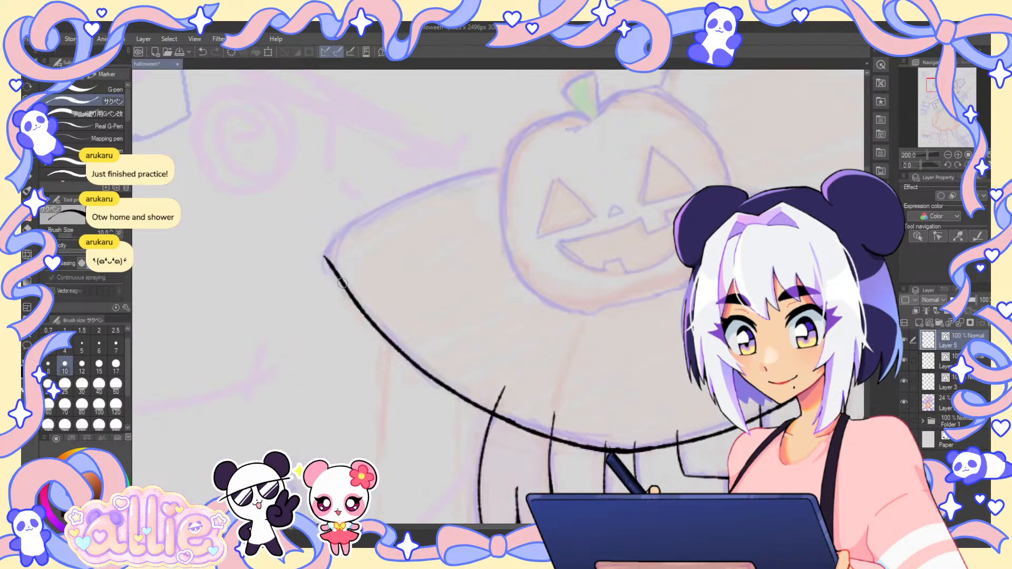
left_click_drag(331, 265, 341, 232)
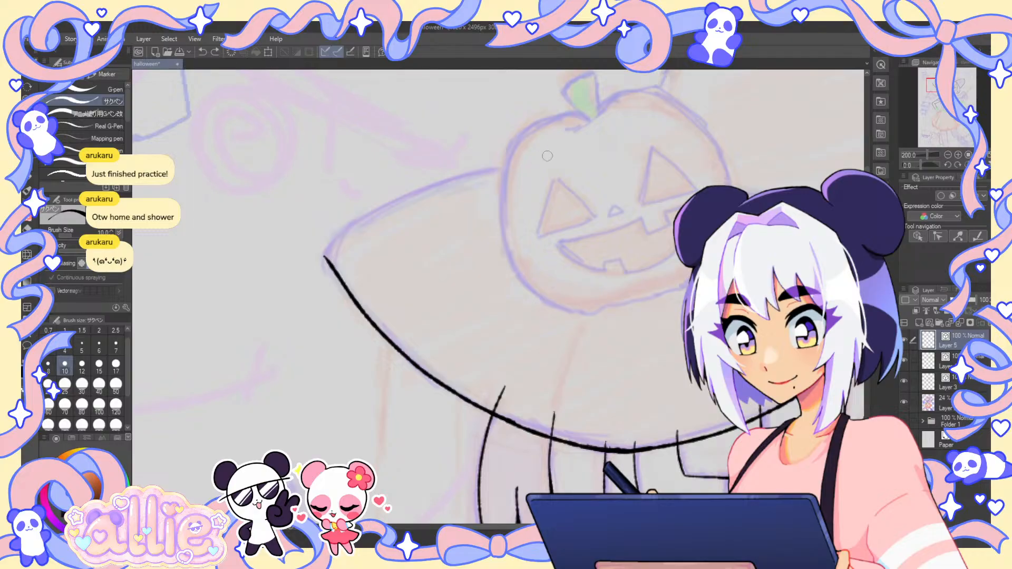
mouse_move(547, 156)
left_mouse_down()
mouse_move(382, 210)
mouse_move(324, 256)
mouse_move(332, 269)
left_mouse_up()
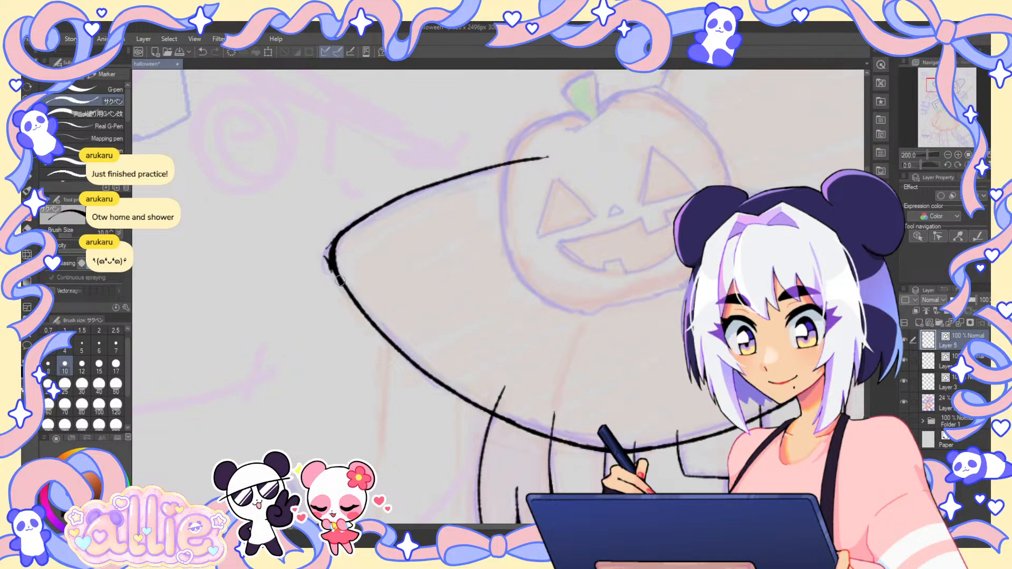
key("e")
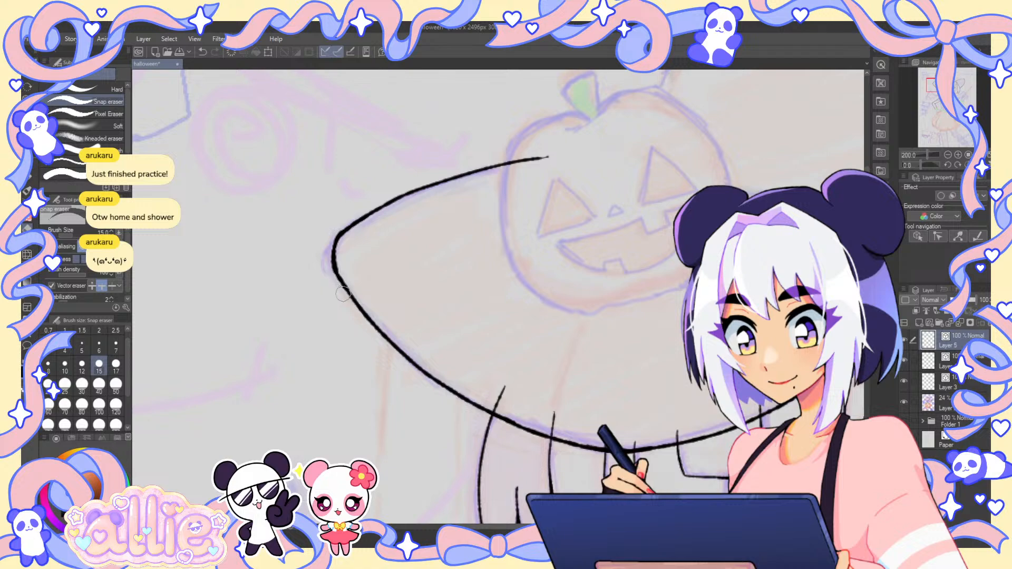
key("p")
scroll(350, 206, "down", 4)
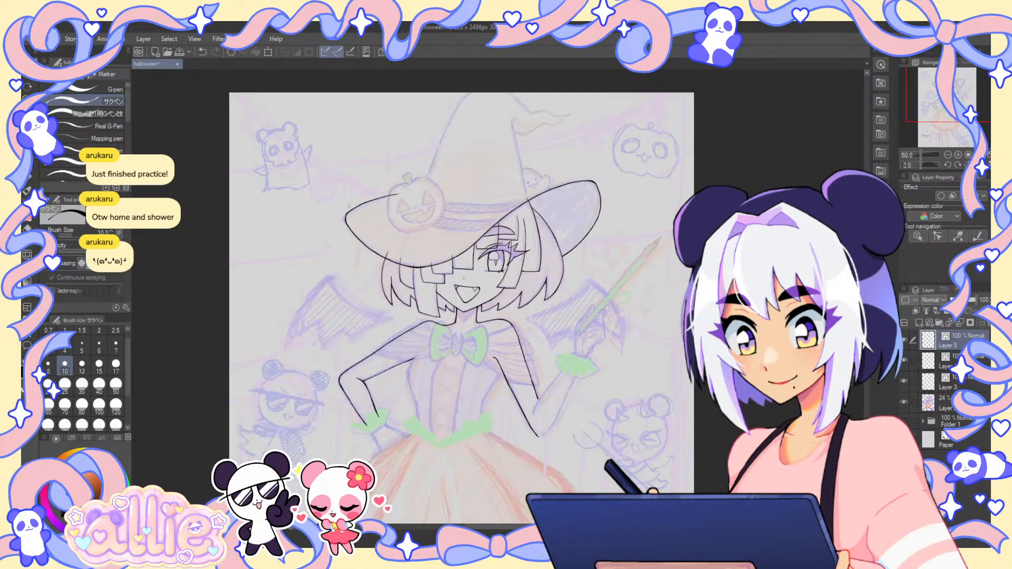
- Try to touch up the line at the brim's rounded outer tip
scroll(587, 181, "up", 4)
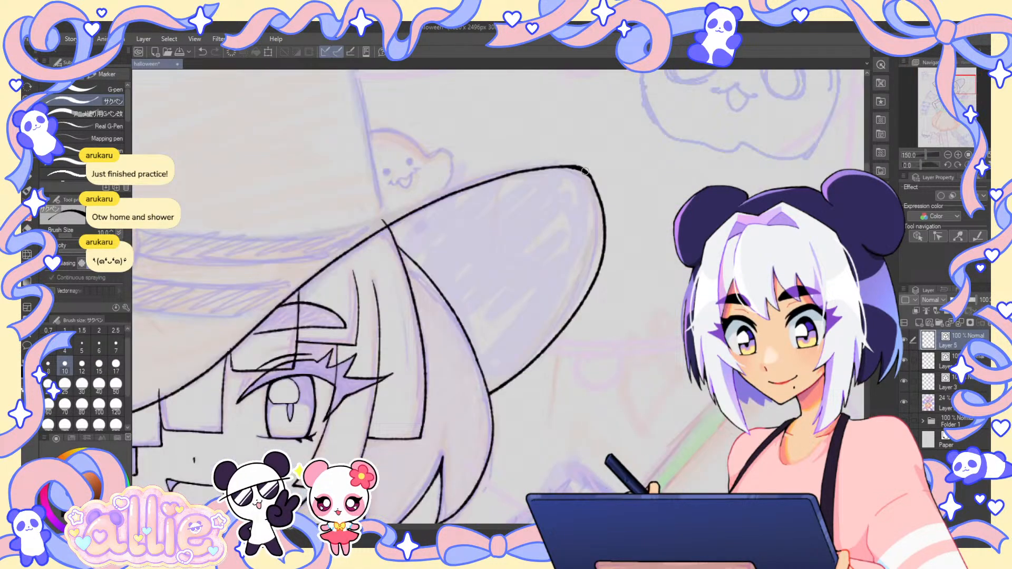
left_click_drag(585, 171, 594, 184)
key("ctrl+z")
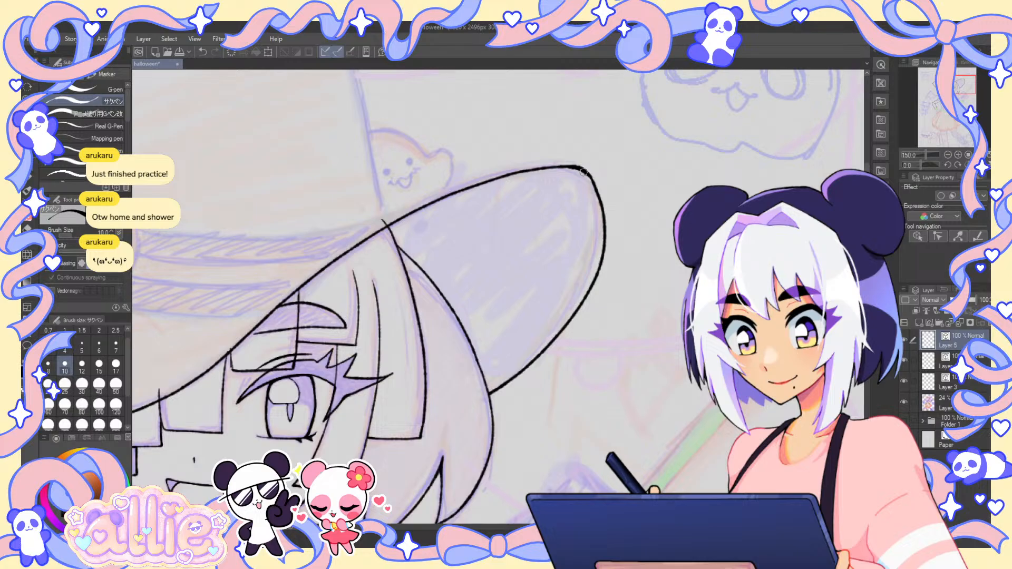
scroll(583, 172, "down", 4)
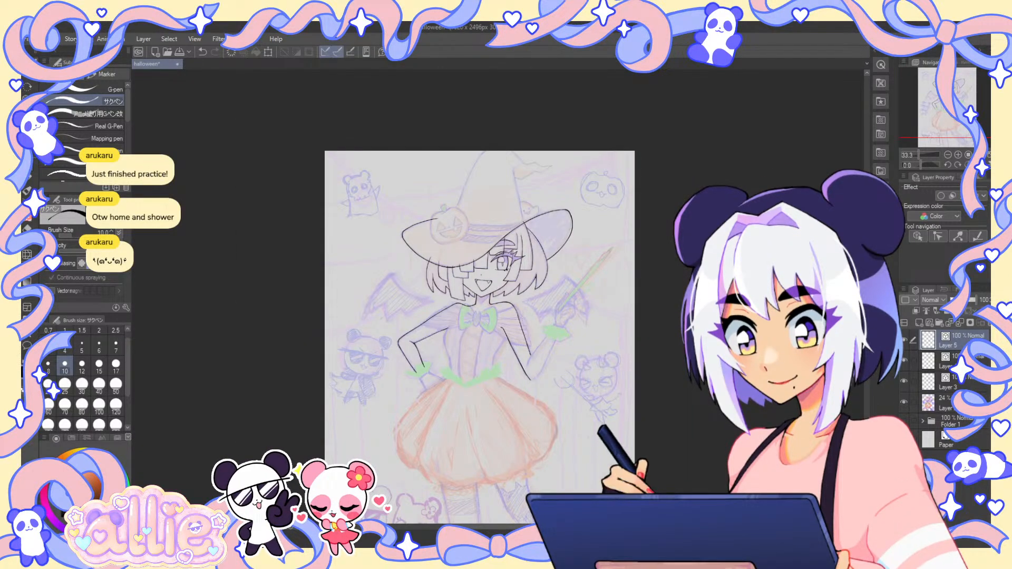
left_click_drag(817, 169, 838, 127)
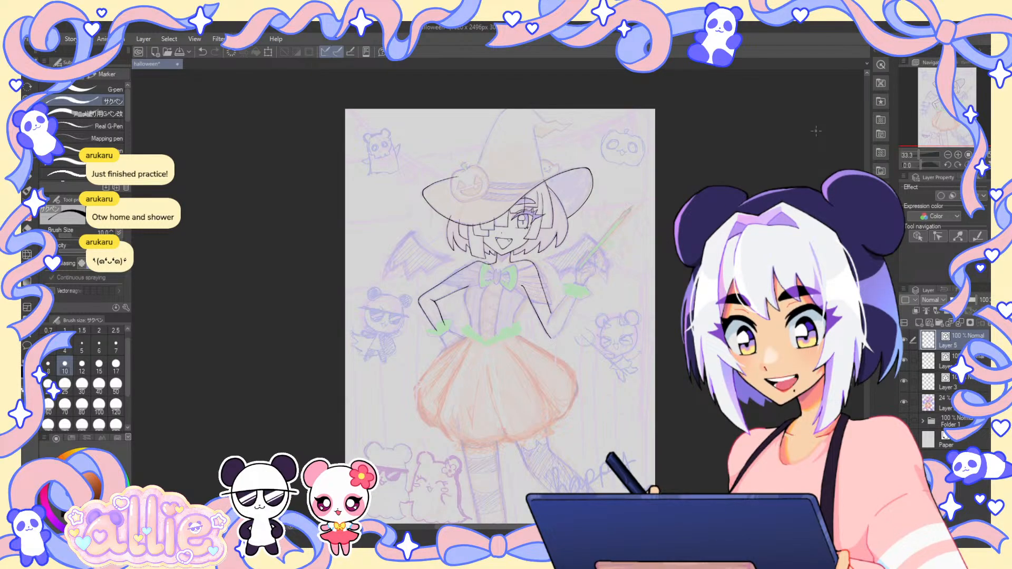
left_click_drag(902, 114, 906, 112)
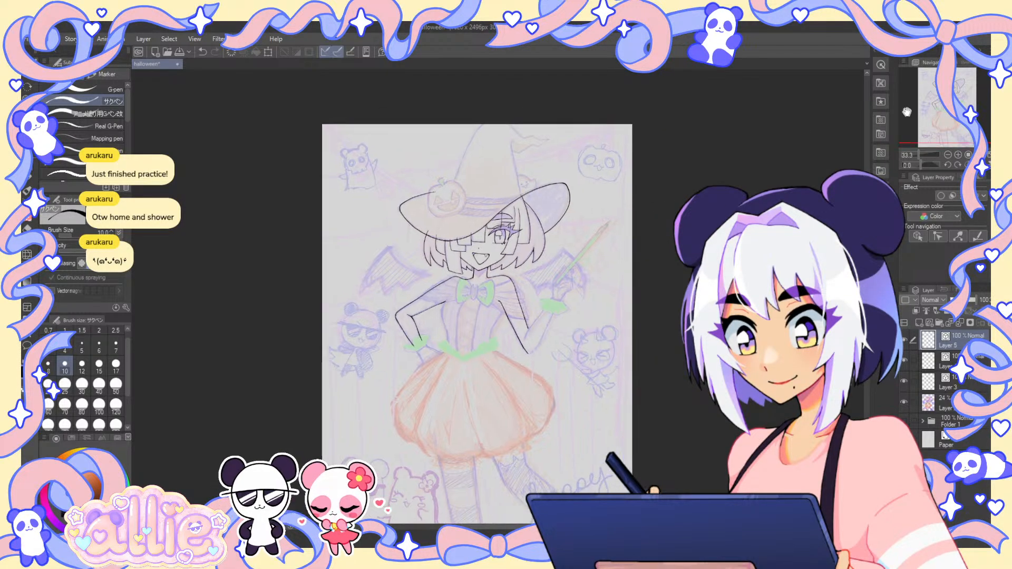
- Retrace the brim edge where it crosses the long side lock and remove the stray overlap with the Snap eraser
scroll(484, 120, "up", 2)
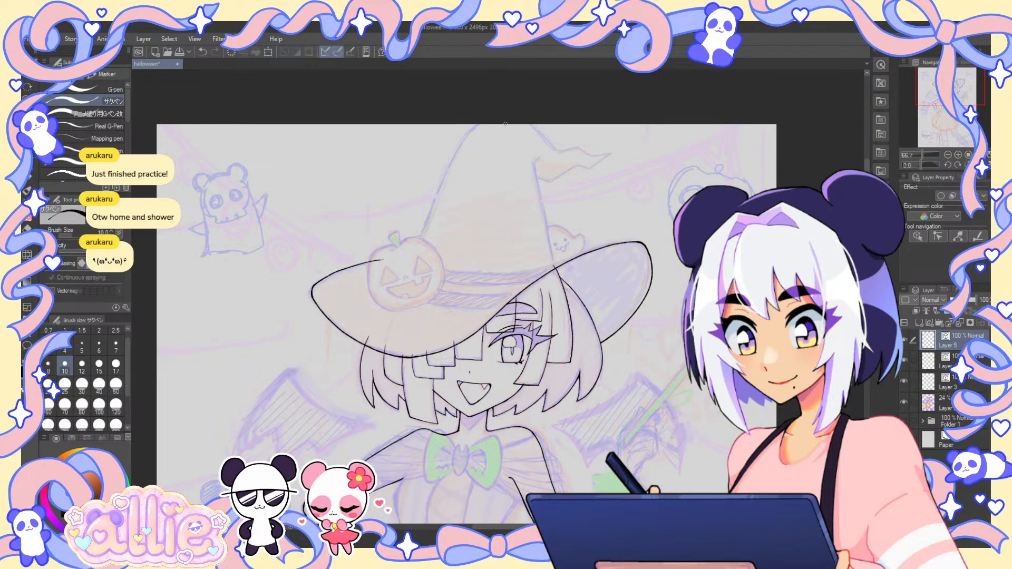
scroll(632, 243, "up", 1)
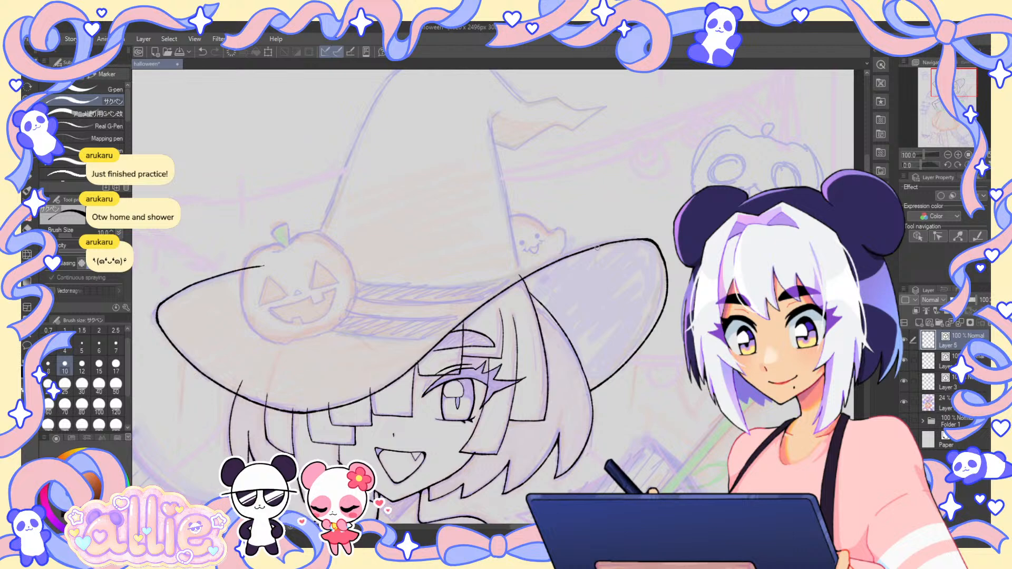
left_click_drag(553, 260, 453, 320)
key("ctrl+z")
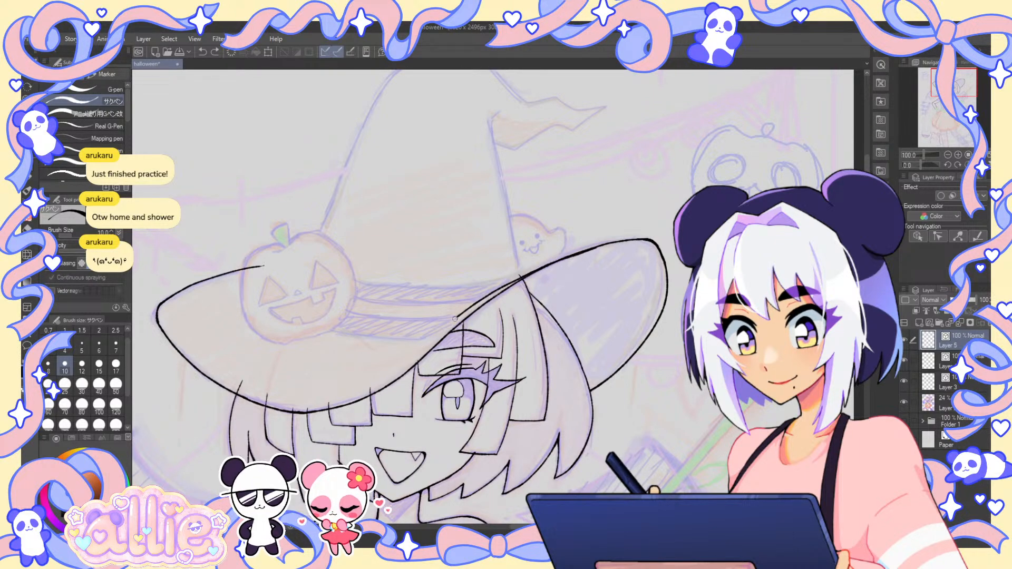
left_click_drag(550, 261, 380, 356)
scroll(524, 310, "down", 2)
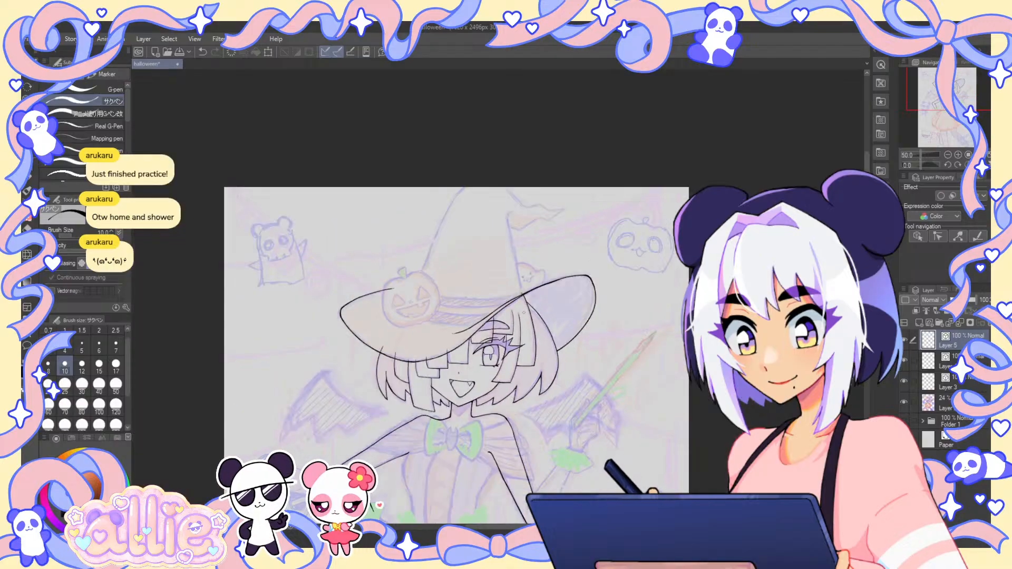
scroll(513, 316, "down", 1)
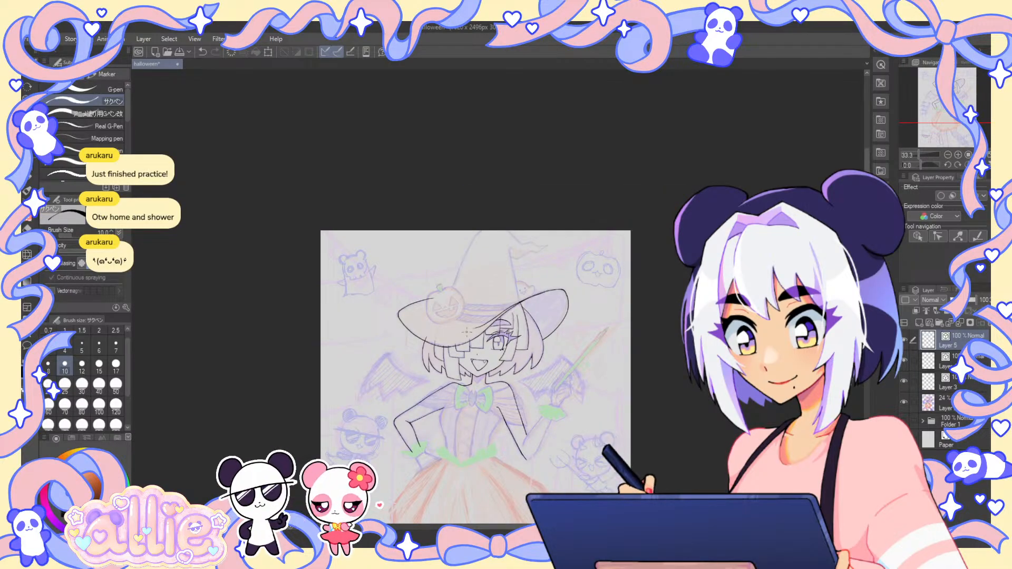
scroll(509, 315, "up", 2)
key("e")
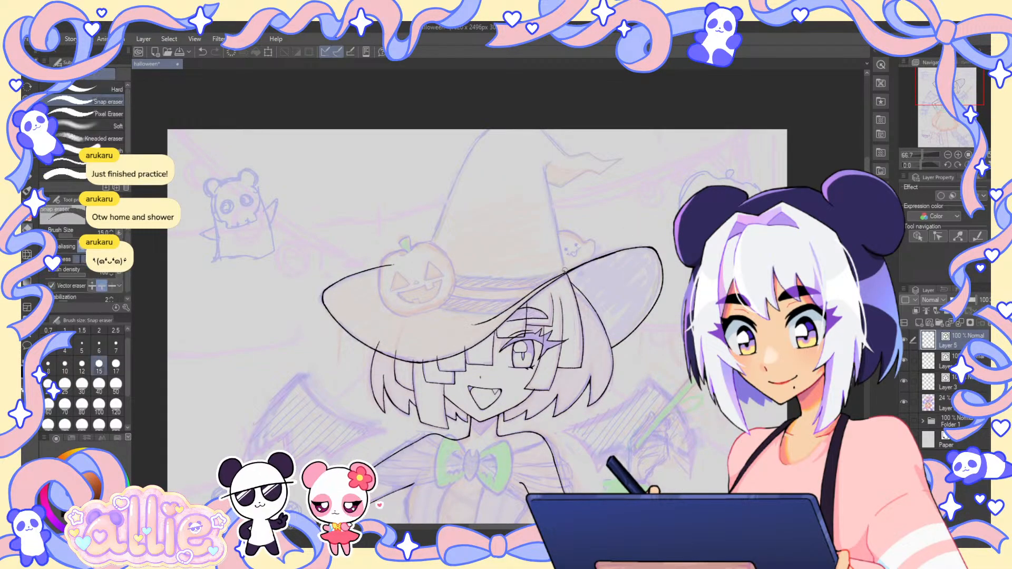
key("p")
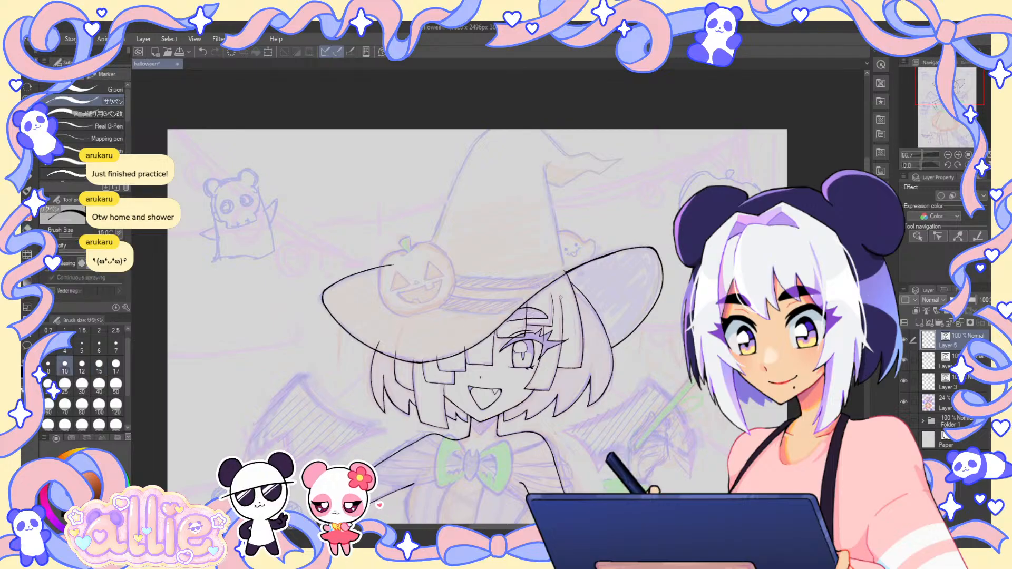
- Ink the upper and lower edges of the hat band at brush size 8, curving from the pumpkin toward the brim
scroll(454, 275, "up", 1)
left_click_drag(443, 269, 575, 276)
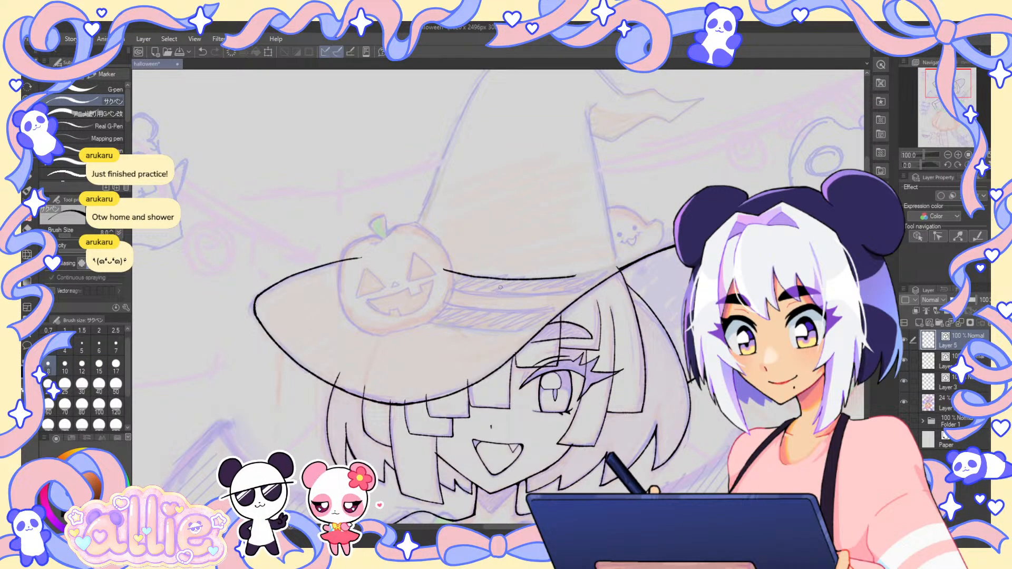
key("ctrl+z")
key("r")
left_click_drag(662, 320, 579, 275)
scroll(355, 258, "up", 2)
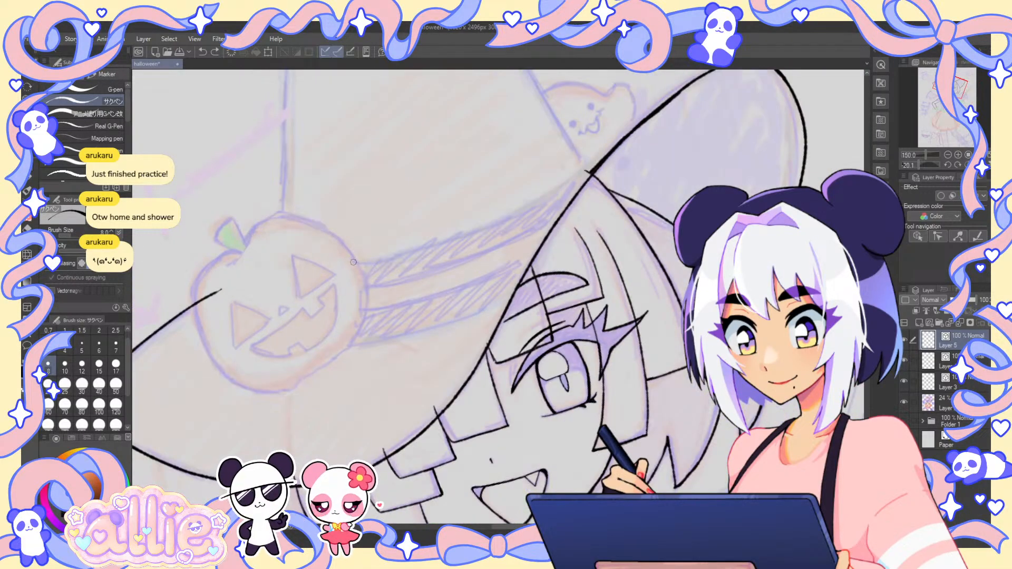
left_click_drag(343, 263, 492, 228)
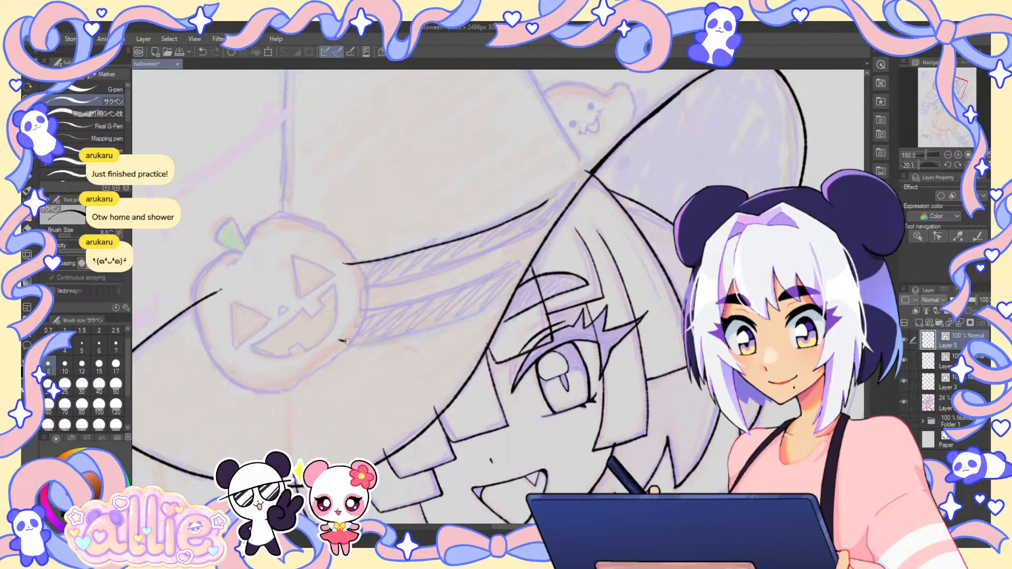
left_click_drag(340, 341, 460, 320)
- Check the hat and hair line art with the sketch layer hidden and show the sketch again
key("ctrl+0")
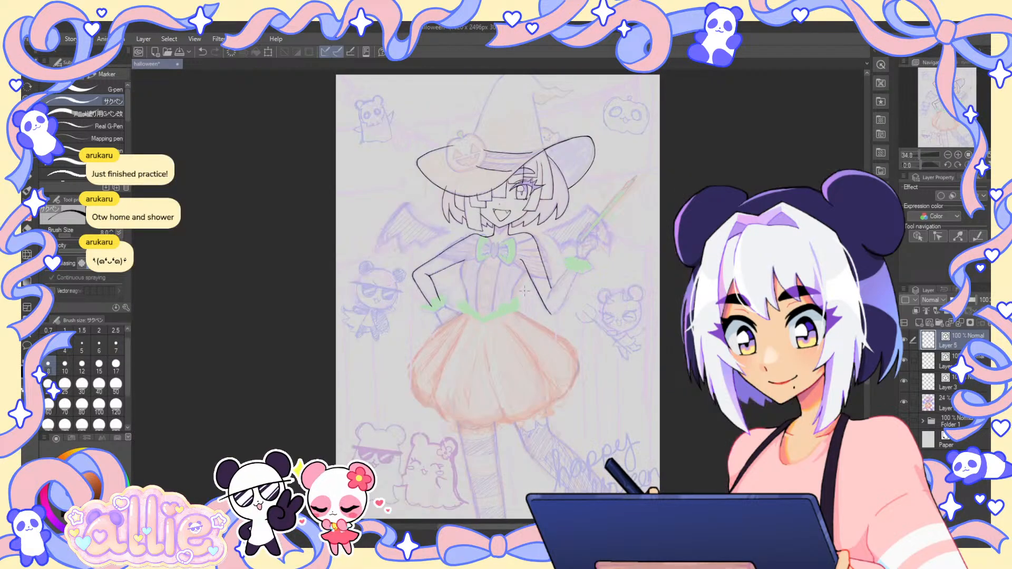
left_click(903, 402)
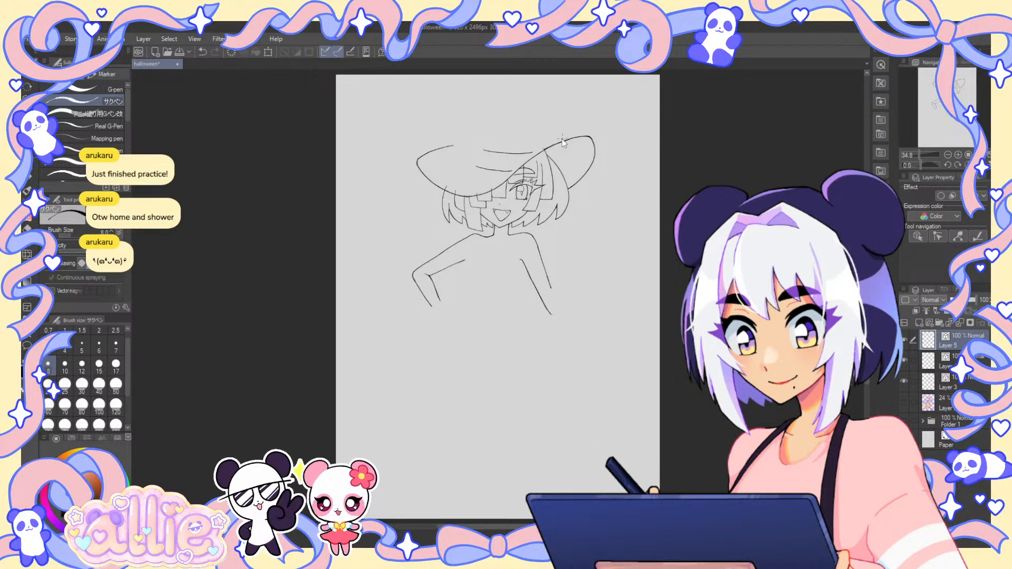
scroll(562, 141, "up", 3)
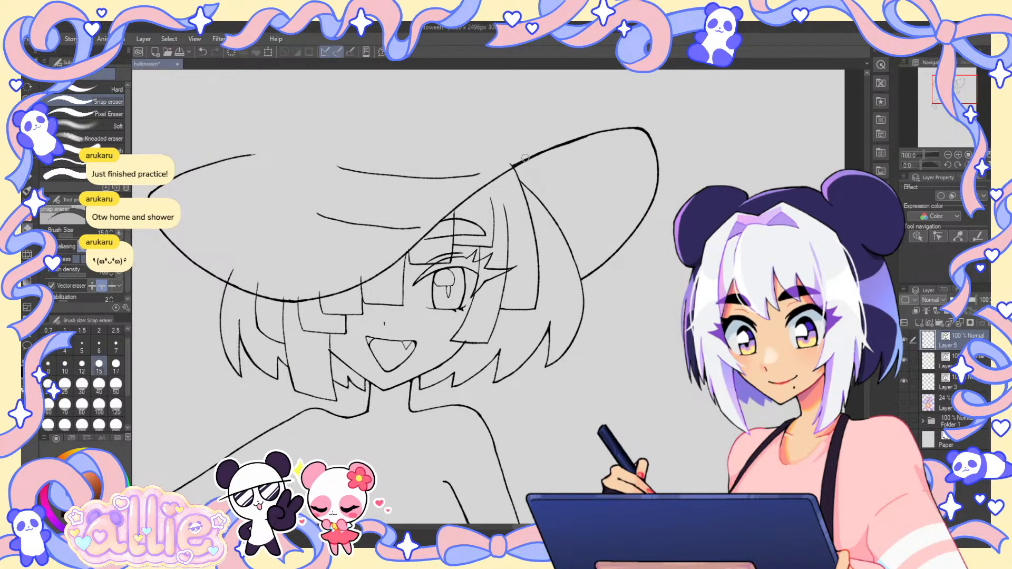
key("ctrl+z")
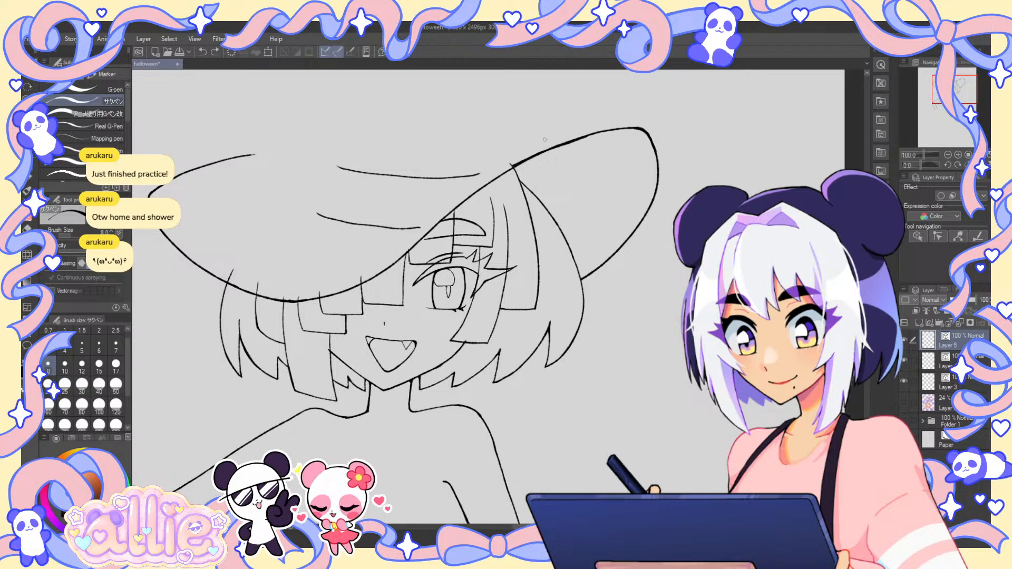
left_click(904, 402)
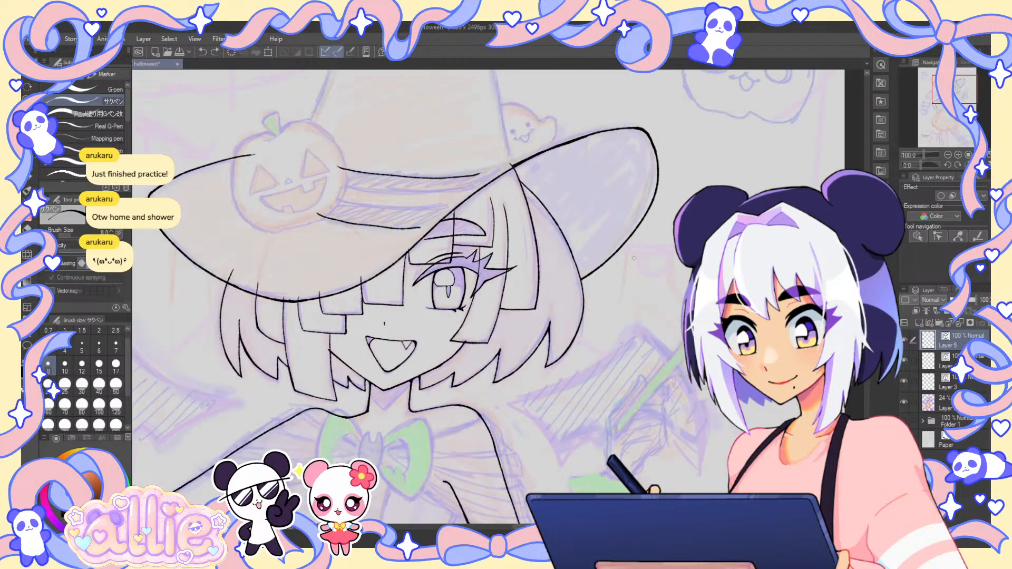
- Ink the pumpkin-side edge of the hat's cone at brush size 10, from the peak down to the pumpkin
left_click_drag(463, 211, 419, 385)
left_click(65, 366)
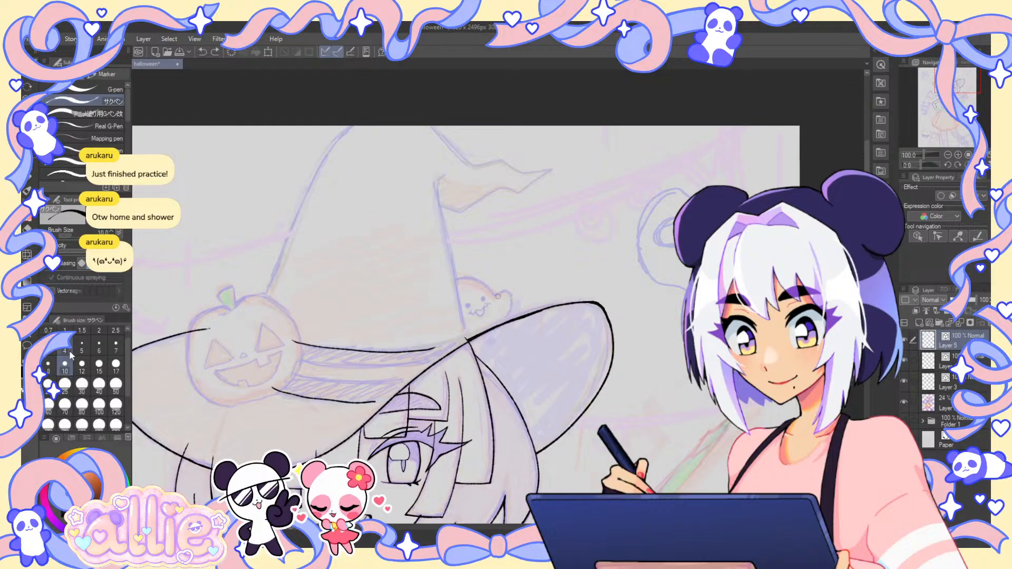
left_click_drag(564, 182, 616, 212)
key("r")
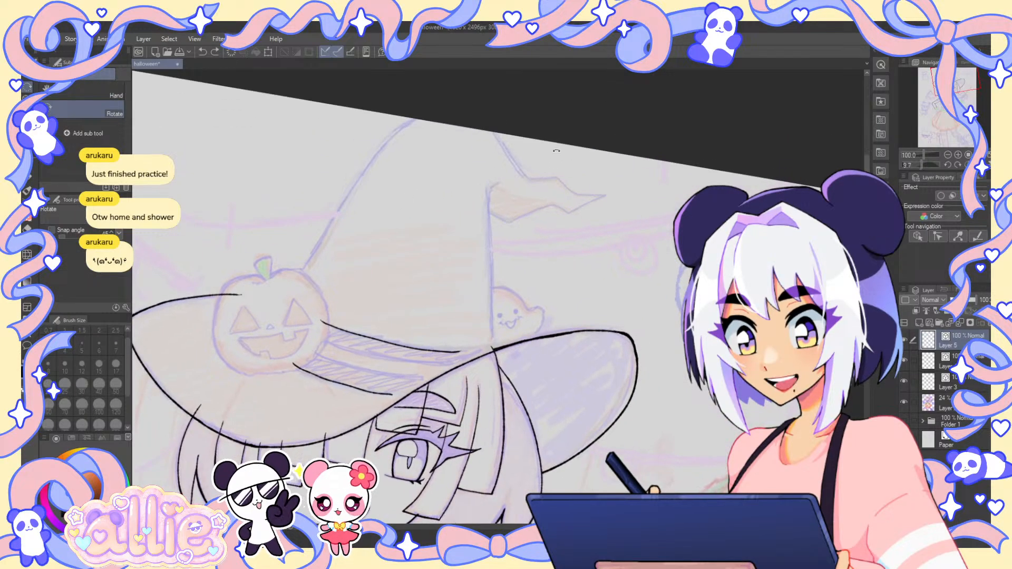
key("p")
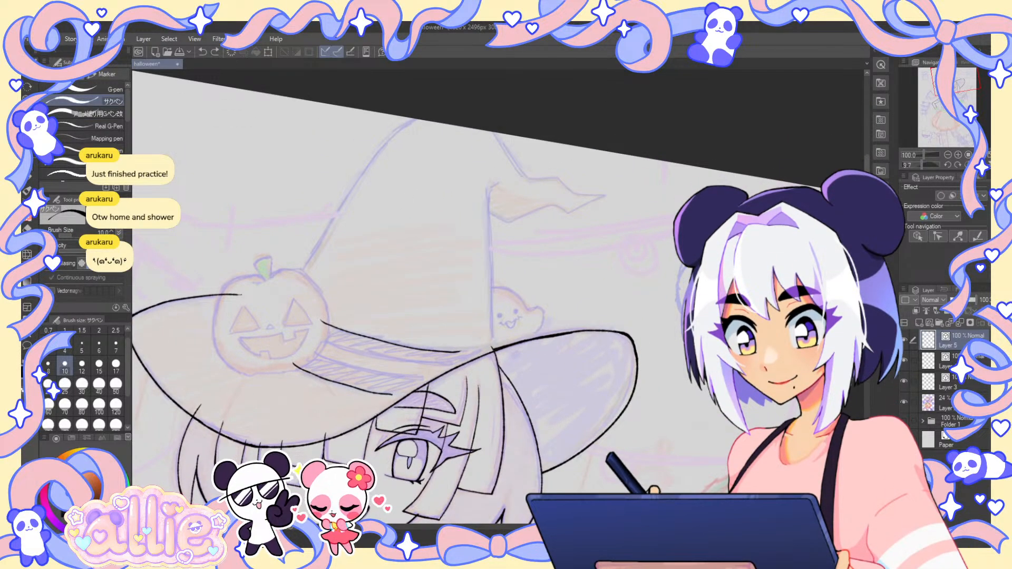
left_click_drag(415, 120, 389, 136)
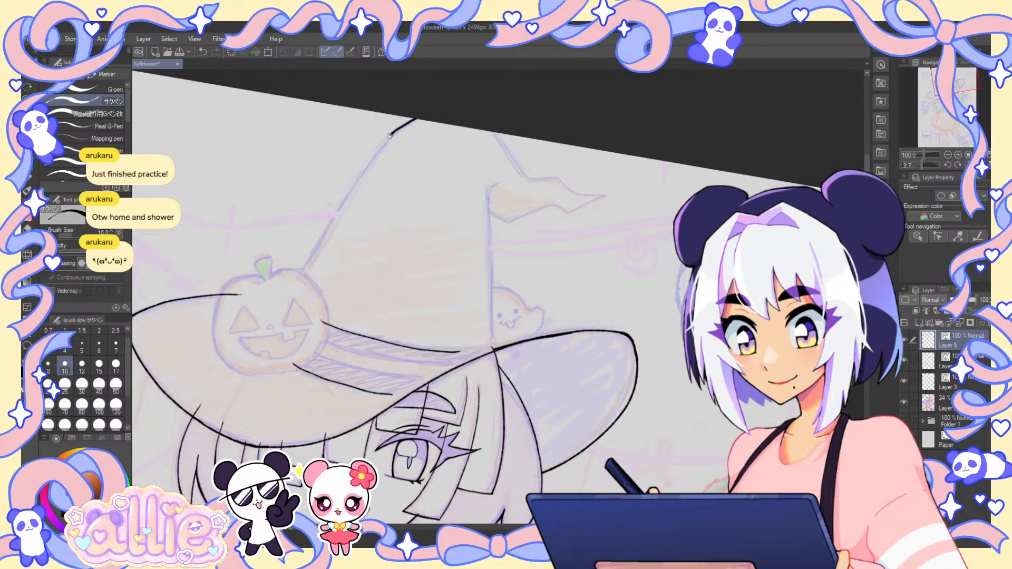
key("ctrl+z")
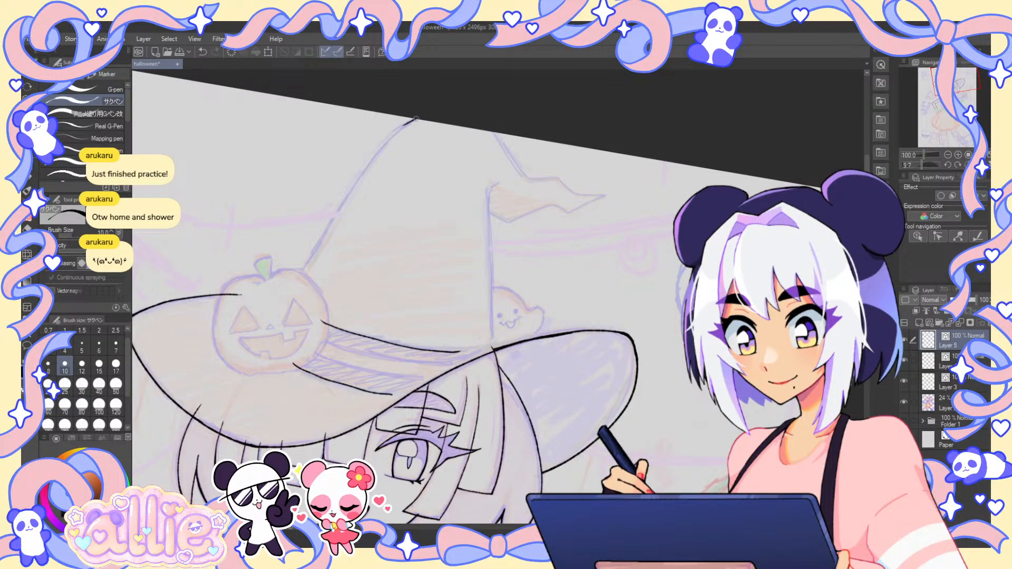
left_click_drag(331, 221, 293, 278)
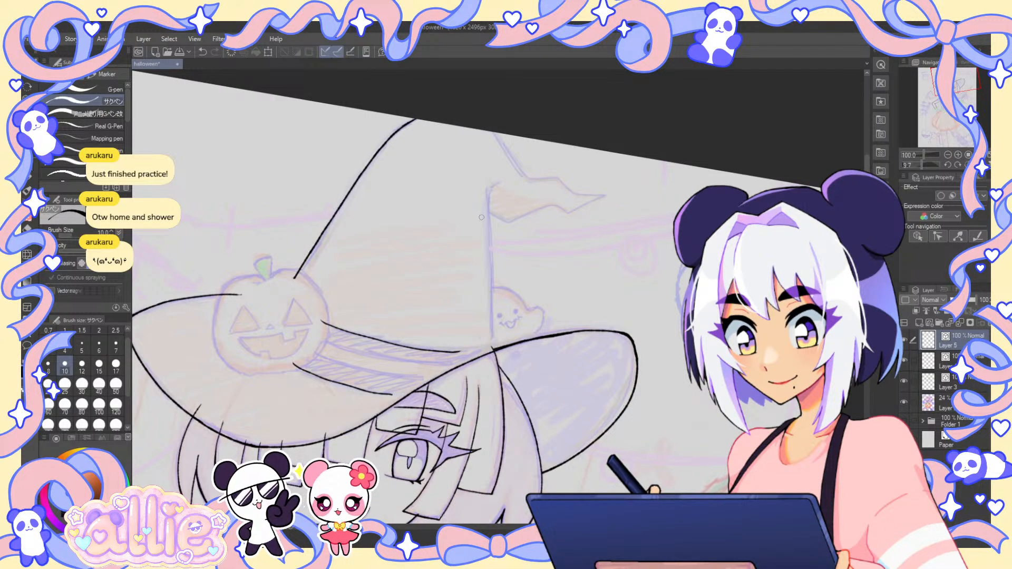
- Ink the hat cone's edge facing away from the pumpkin, from the fold of the bent tip down to the brim
left_click_drag(489, 240, 491, 345)
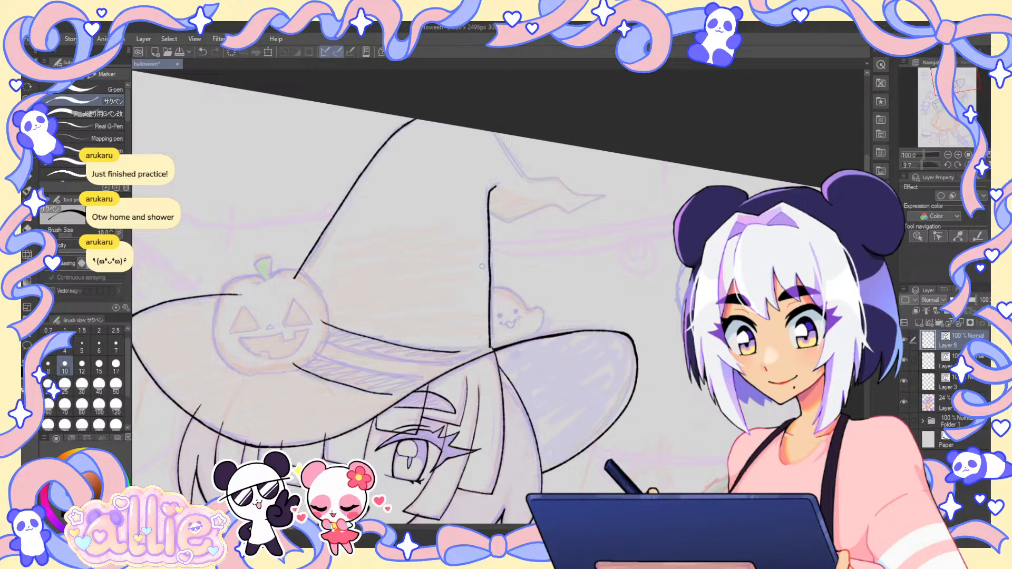
left_click_drag(489, 191, 493, 343)
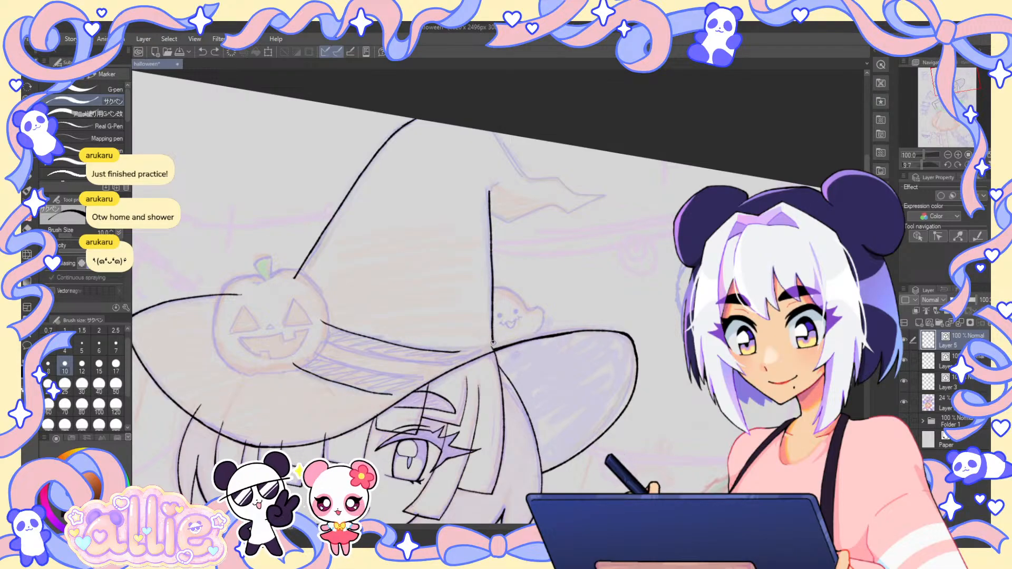
left_click_drag(494, 189, 490, 195)
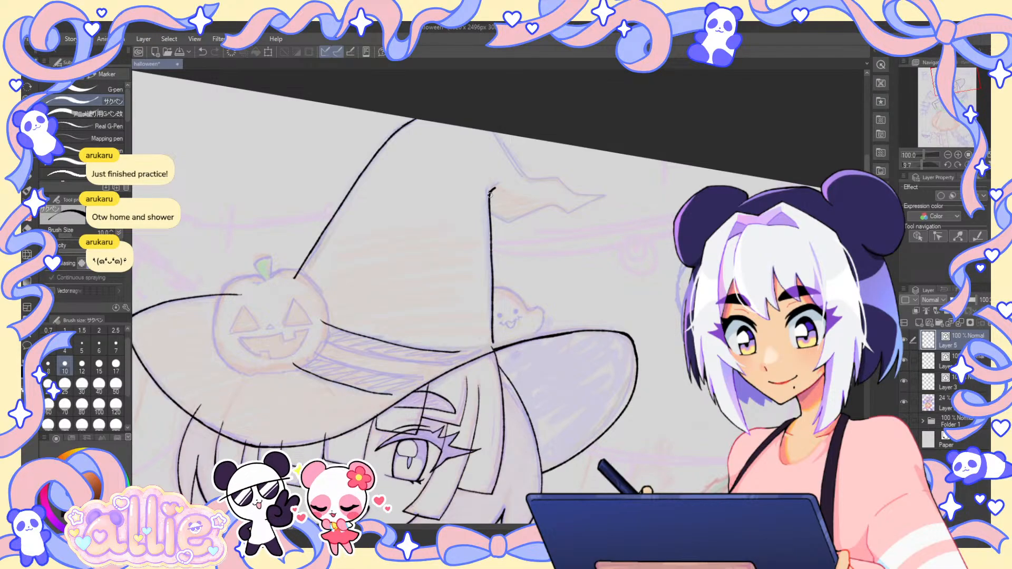
- Flip and rotate the canvas, and ink the jagged outline of the hat's bent tip at brush size 10
key("h")
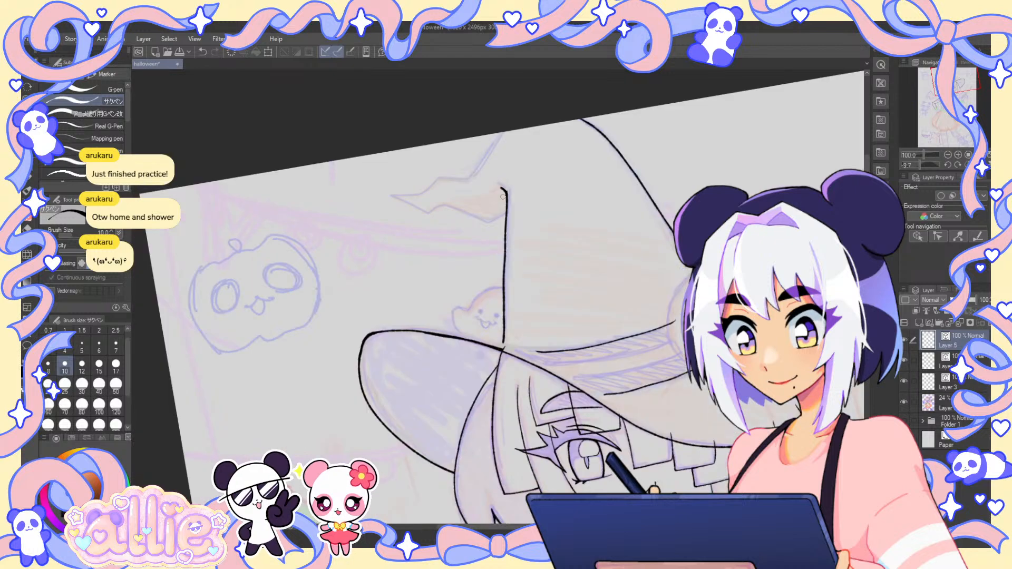
key("r")
mouse_move(519, 109)
left_mouse_down()
mouse_move(423, 194)
mouse_move(413, 251)
mouse_move(363, 273)
mouse_move(338, 321)
mouse_move(290, 347)
left_mouse_up()
key("p")
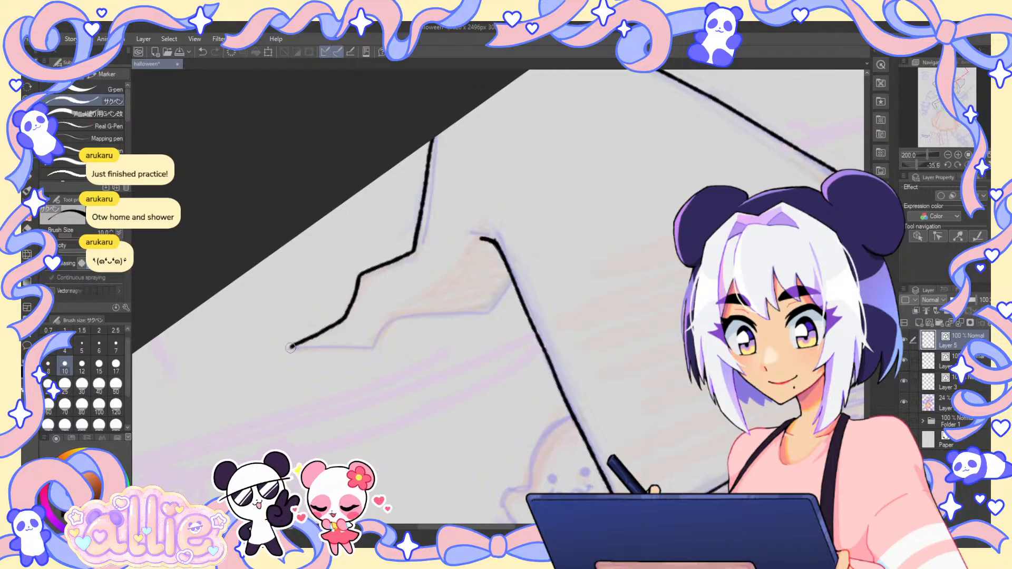
mouse_move(509, 285)
left_mouse_down()
mouse_move(488, 315)
mouse_move(430, 313)
mouse_move(366, 334)
mouse_move(380, 342)
mouse_move(368, 348)
mouse_move(276, 360)
left_mouse_up()
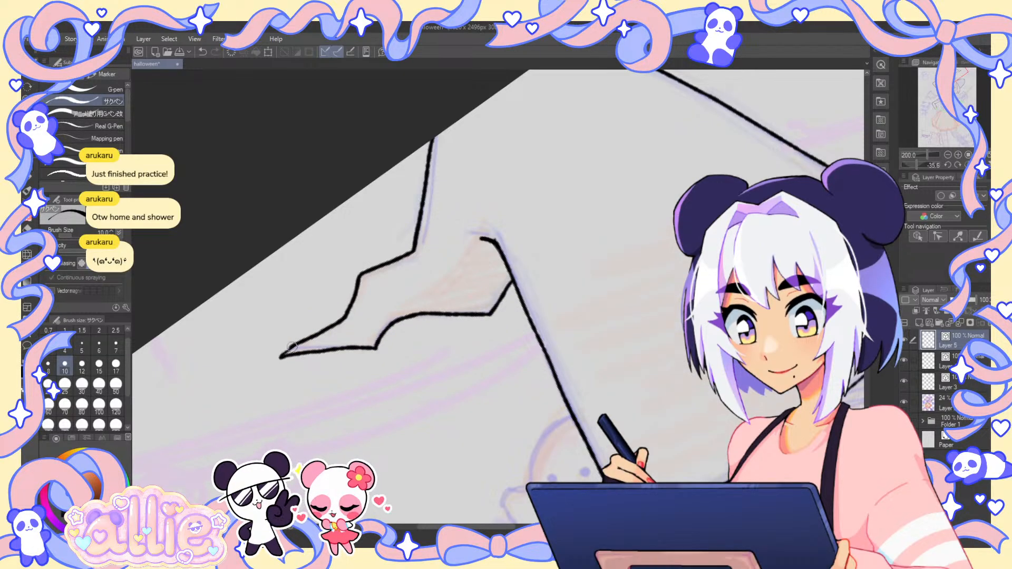
- Check the whole hat's line art with the sketch layer hidden, and show the sketch again
key("ctrl+0")
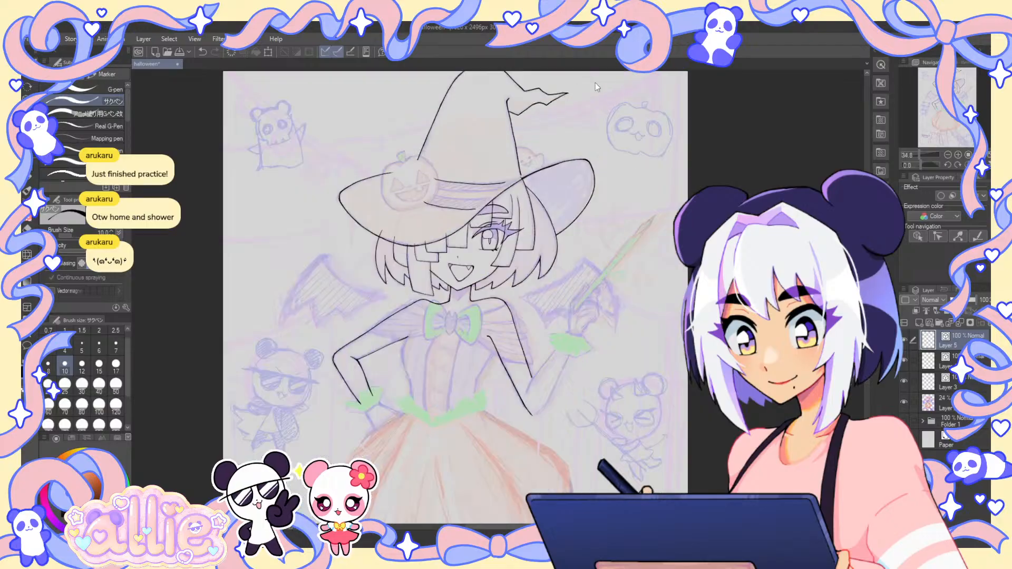
left_click(904, 402)
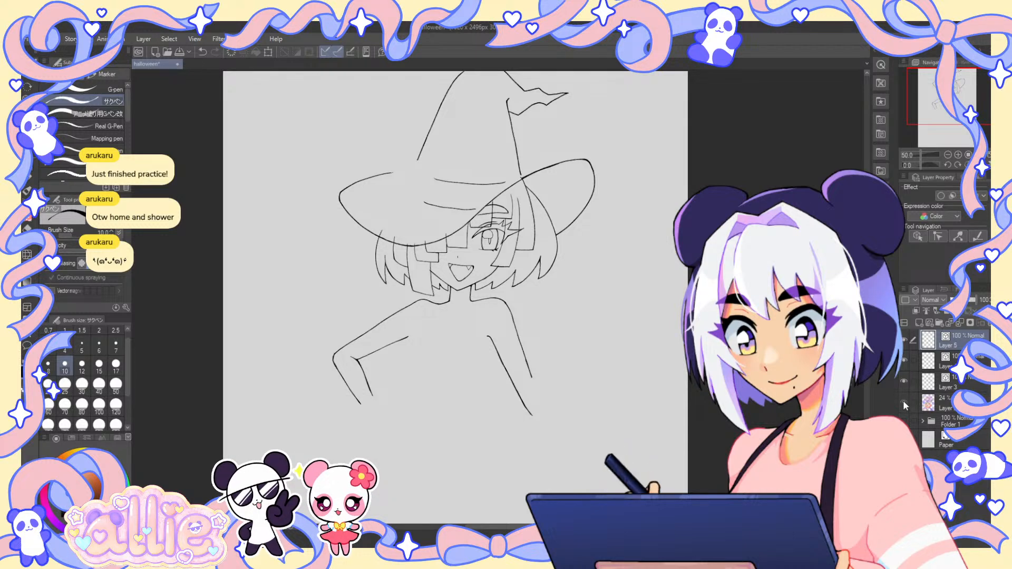
left_click(903, 401)
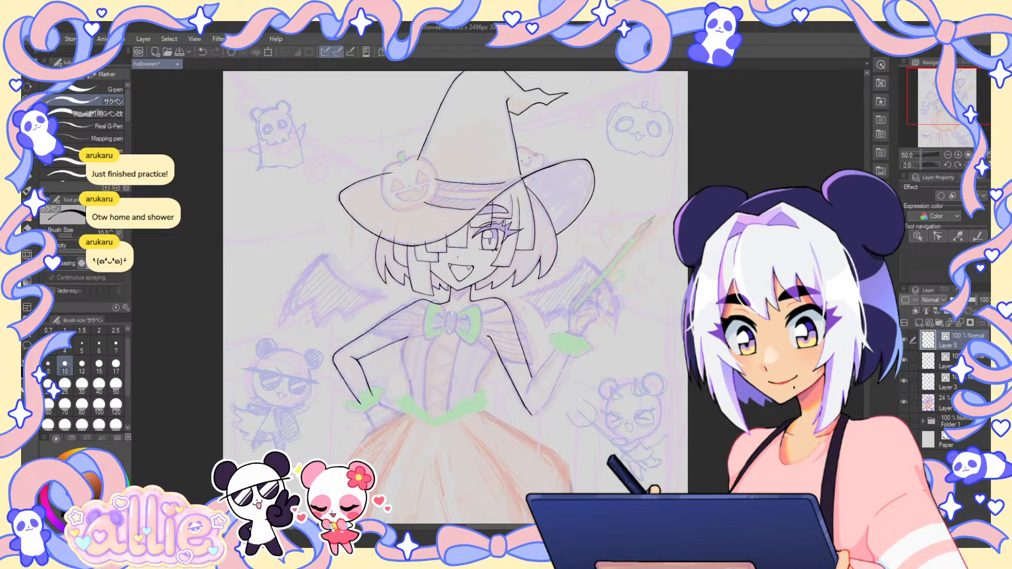
- Thicken the brim line where it meets the base of the hat's cone with the brush at size 8
scroll(536, 153, "up", 4)
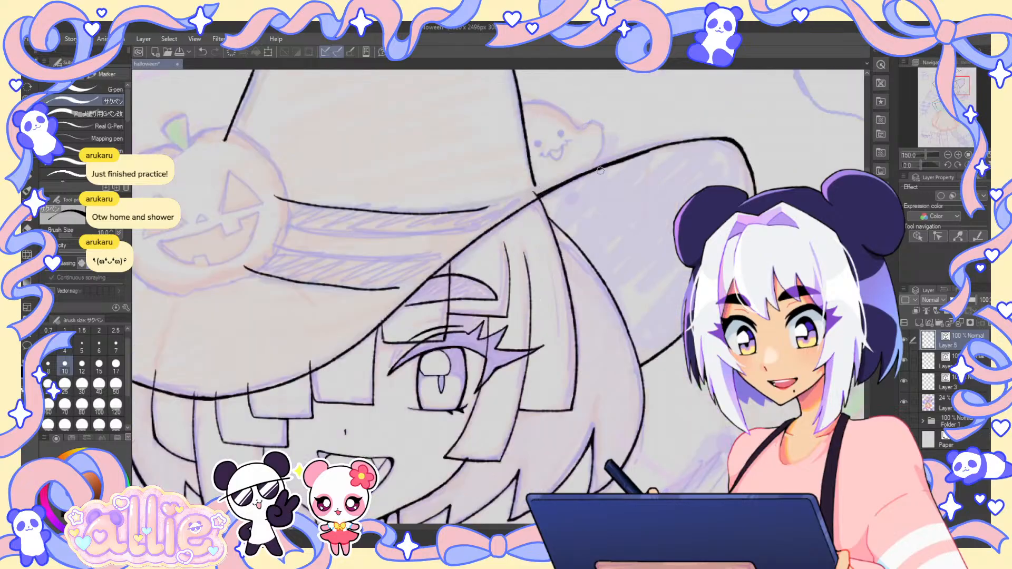
left_click(88, 346)
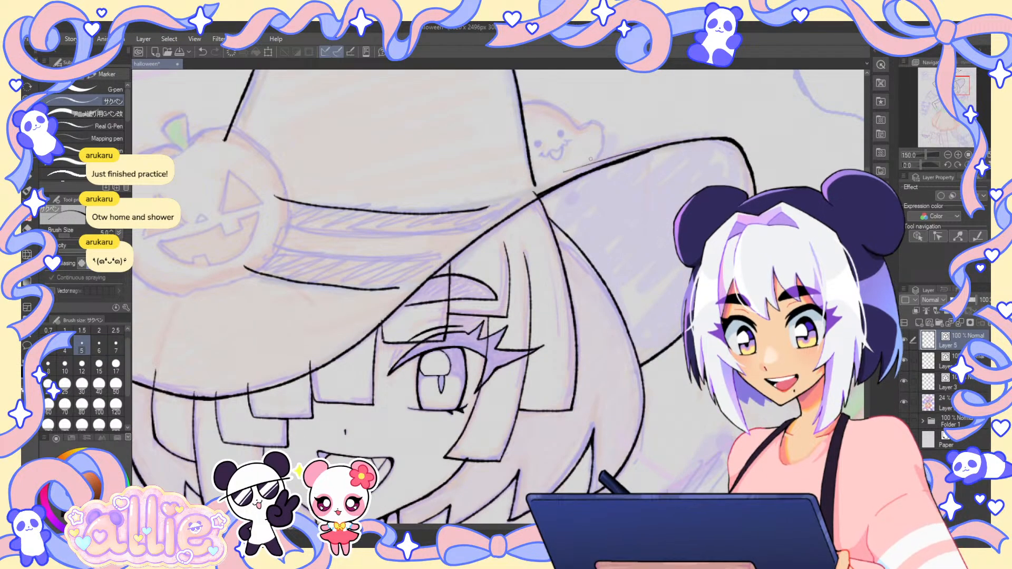
left_click(48, 364)
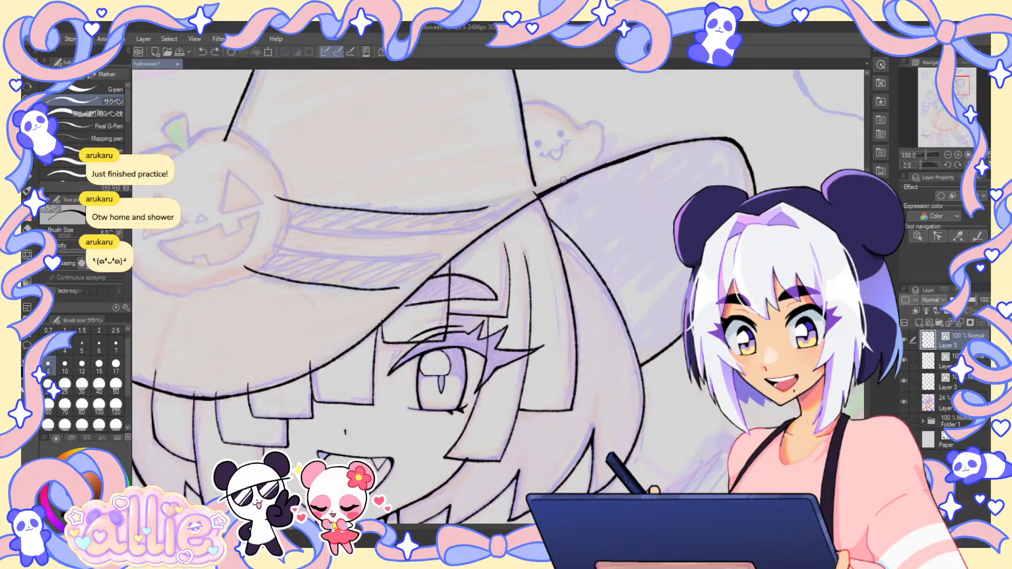
left_click_drag(533, 193, 568, 179)
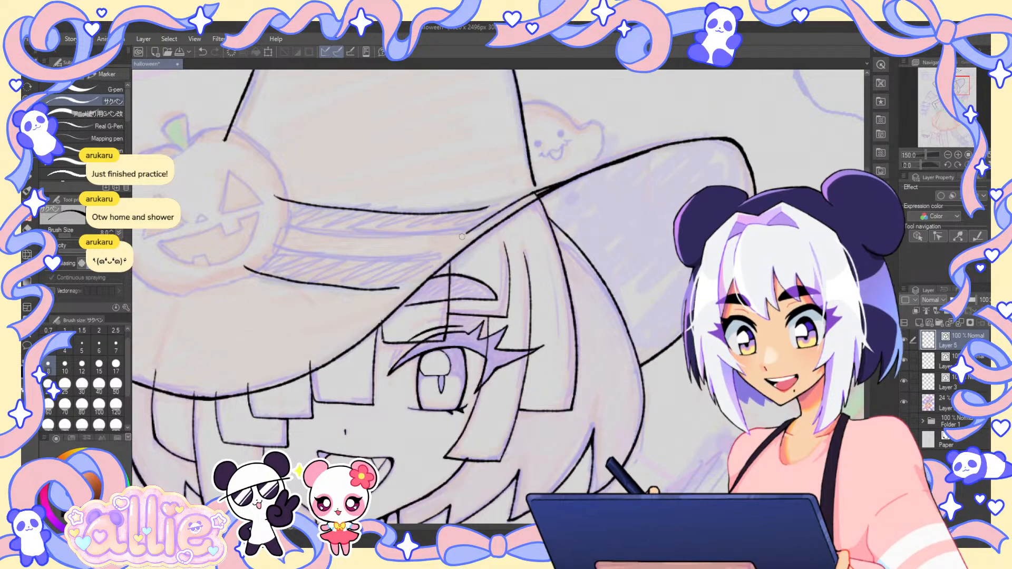
- Extend the inner brim line to the hat band's lower line and erase the overshooting line ends
left_click_drag(422, 268, 369, 306)
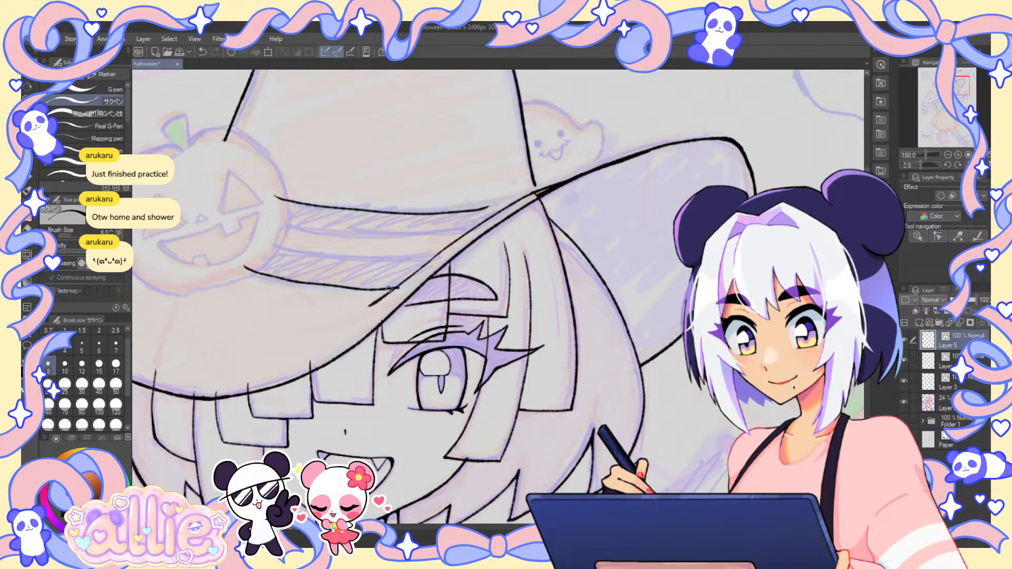
key("e")
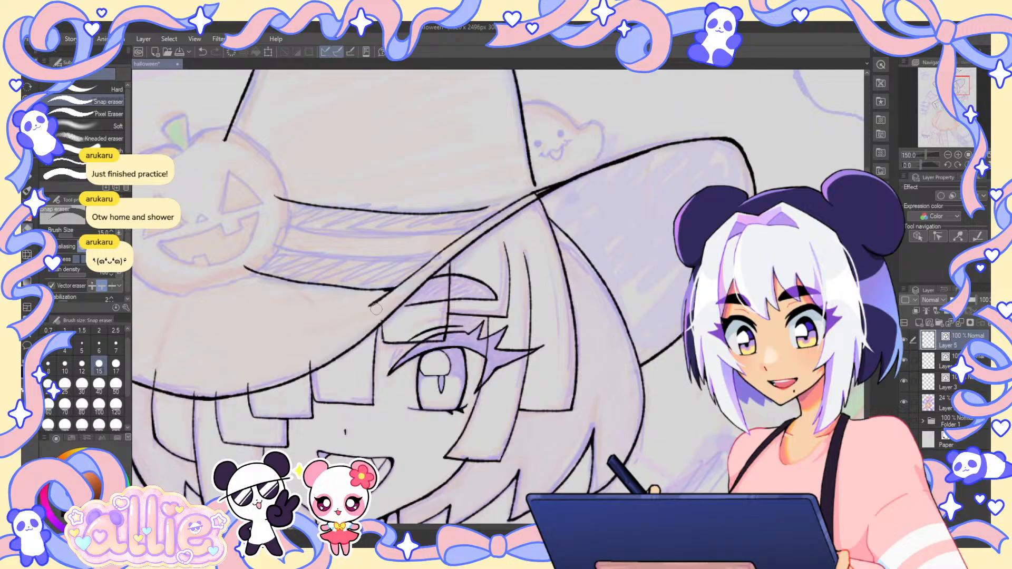
key("p")
key("e")
left_click(554, 189)
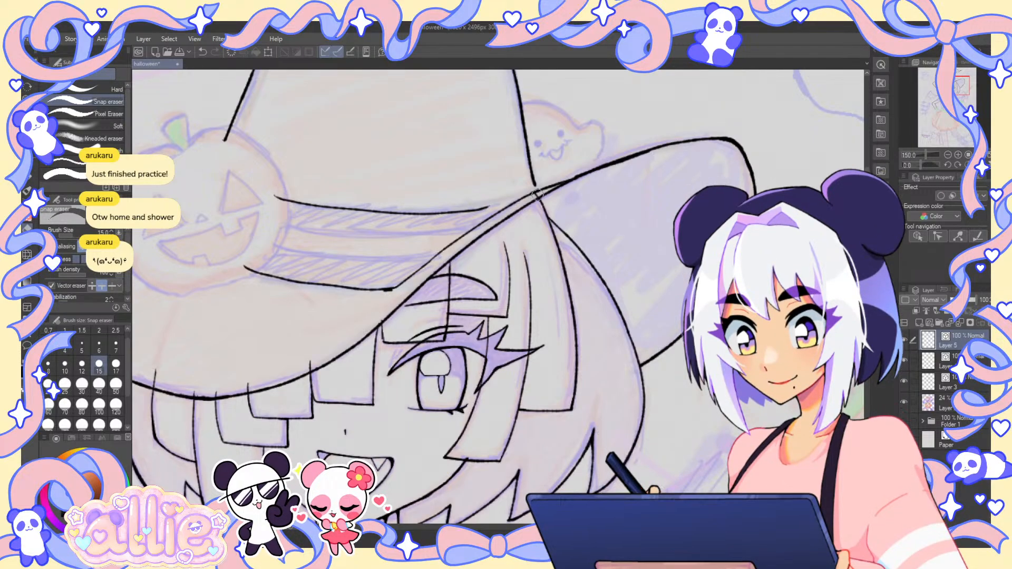
key("p")
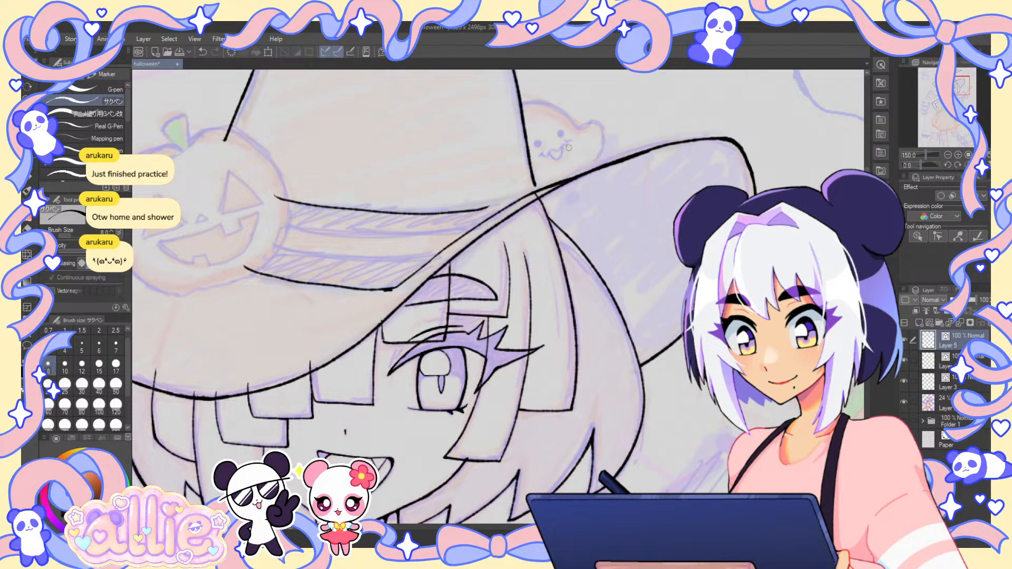
- Extend the hat band's upper line to the brim and erase the stray end at the band's lower corner
scroll(568, 147, "up", 1)
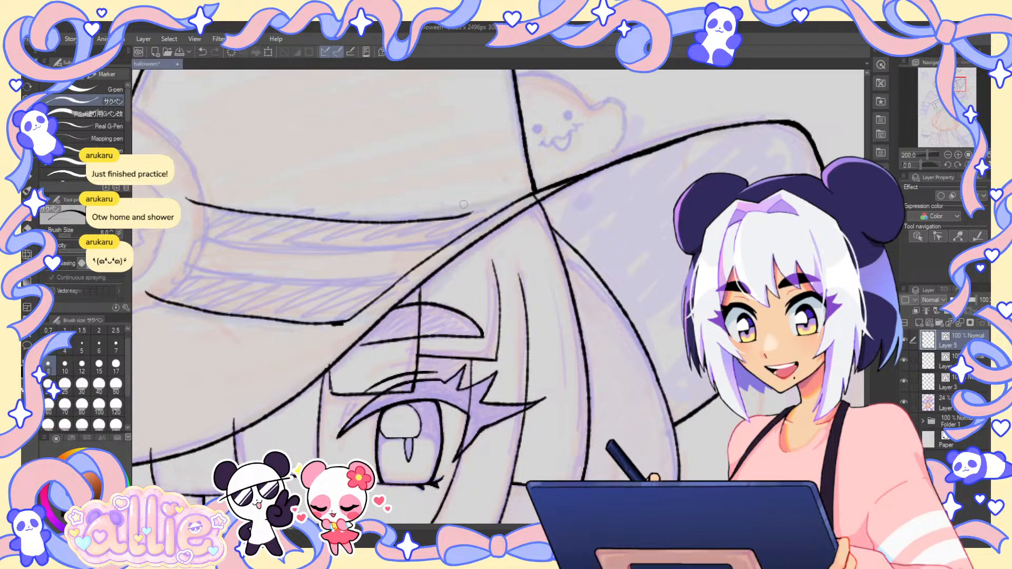
left_click_drag(458, 215, 499, 208)
left_click_drag(422, 221, 505, 206)
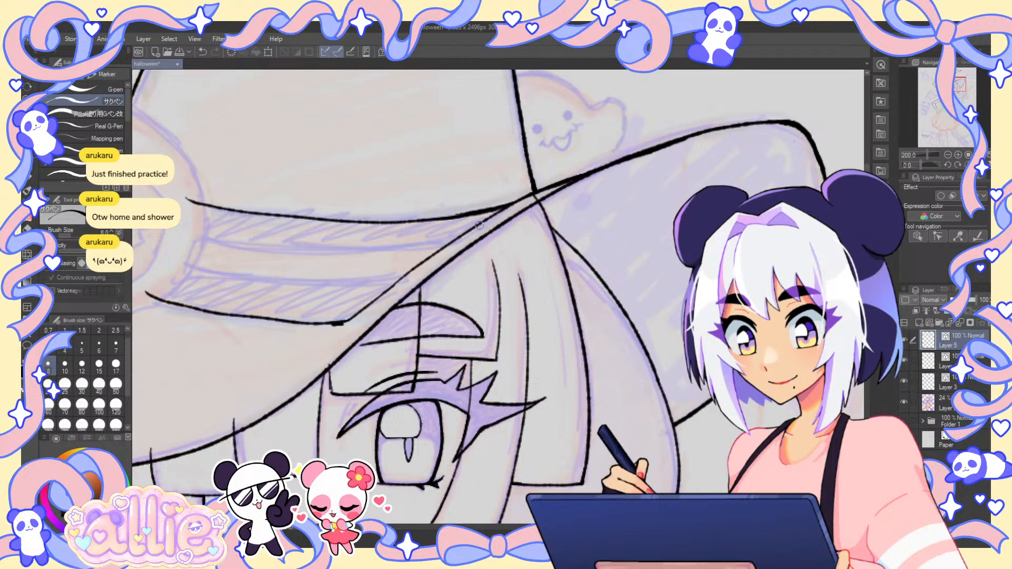
key("e")
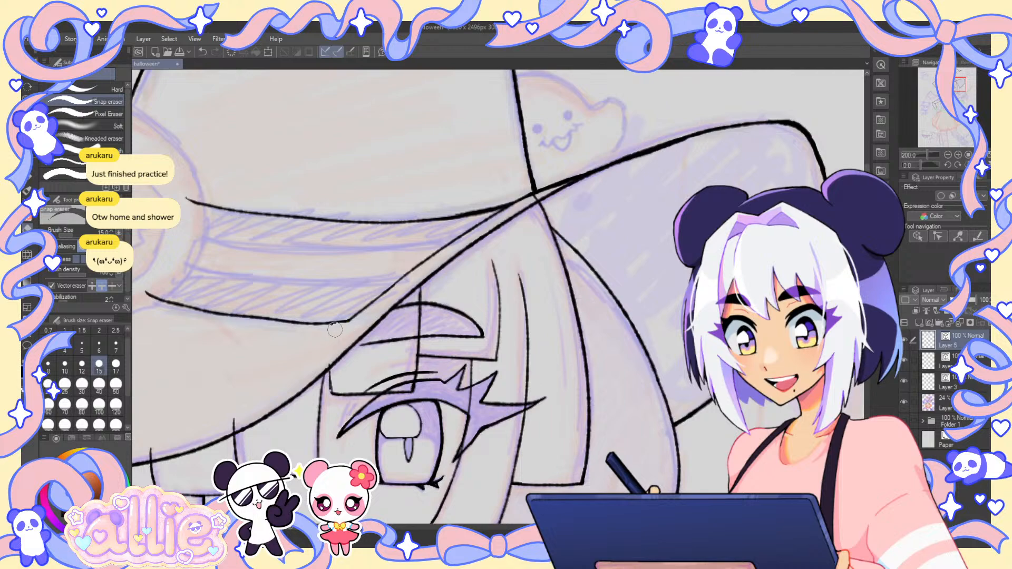
key("p")
- Hide the coloured sketch layer and examine the line art of the hat and figure on its own
left_click(948, 155)
left_click(947, 155)
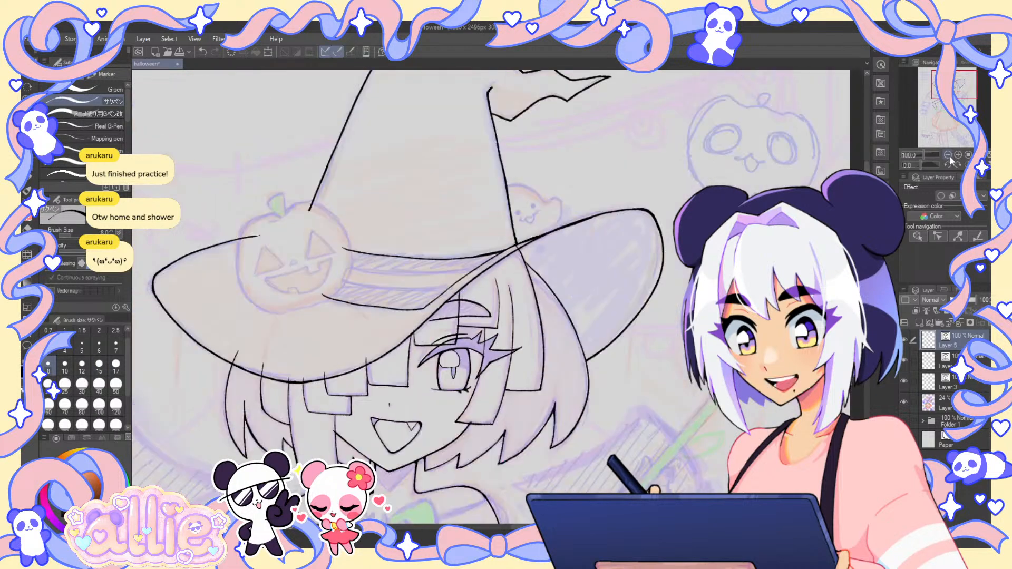
left_click(948, 155)
left_click(904, 401)
left_click_drag(927, 129, 950, 93)
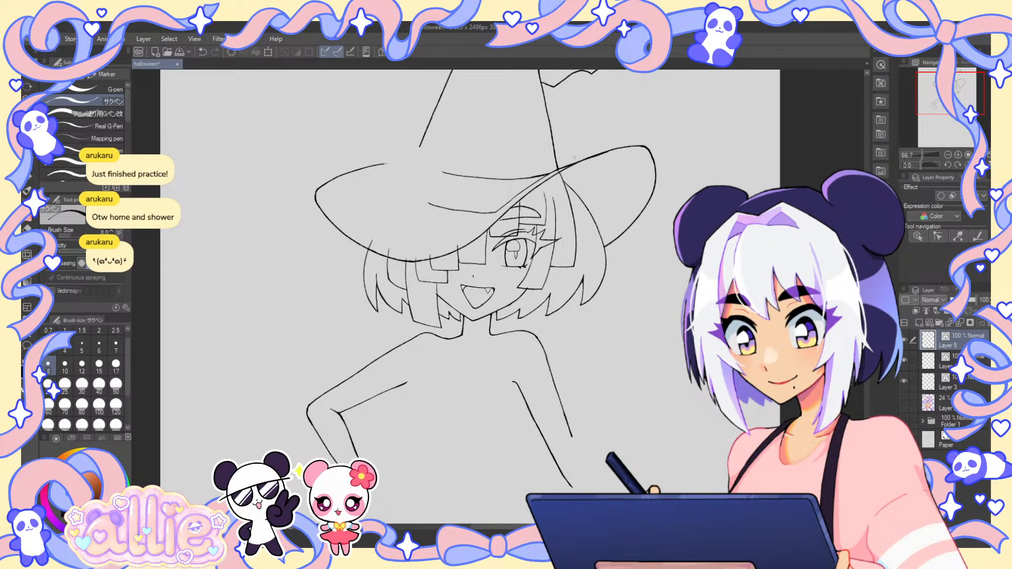
scroll(574, 158, "up", 1)
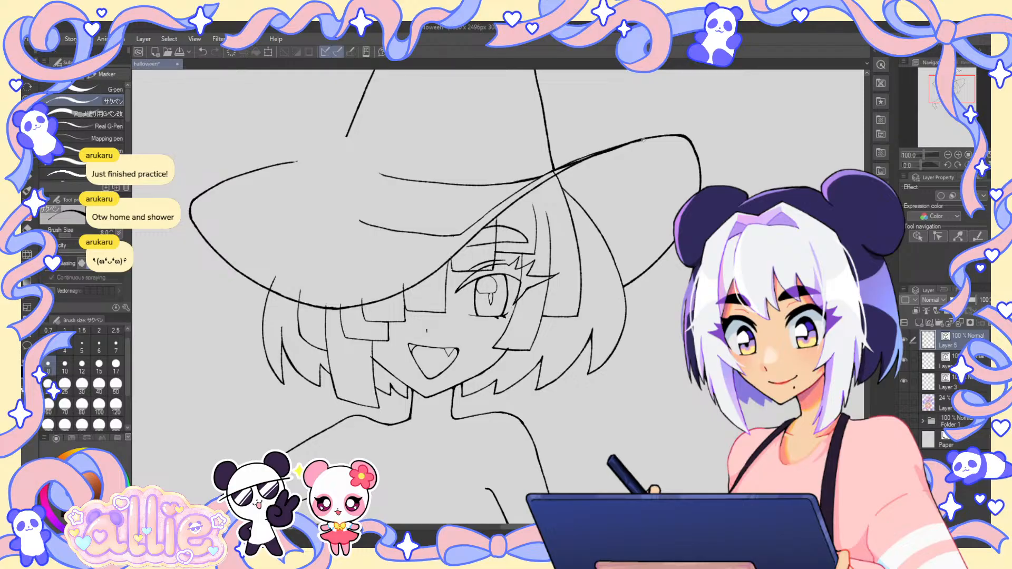
- Re-ink the upper edge of the raised brim where it runs out from the base of the hat's cone
left_click_drag(630, 141, 569, 164)
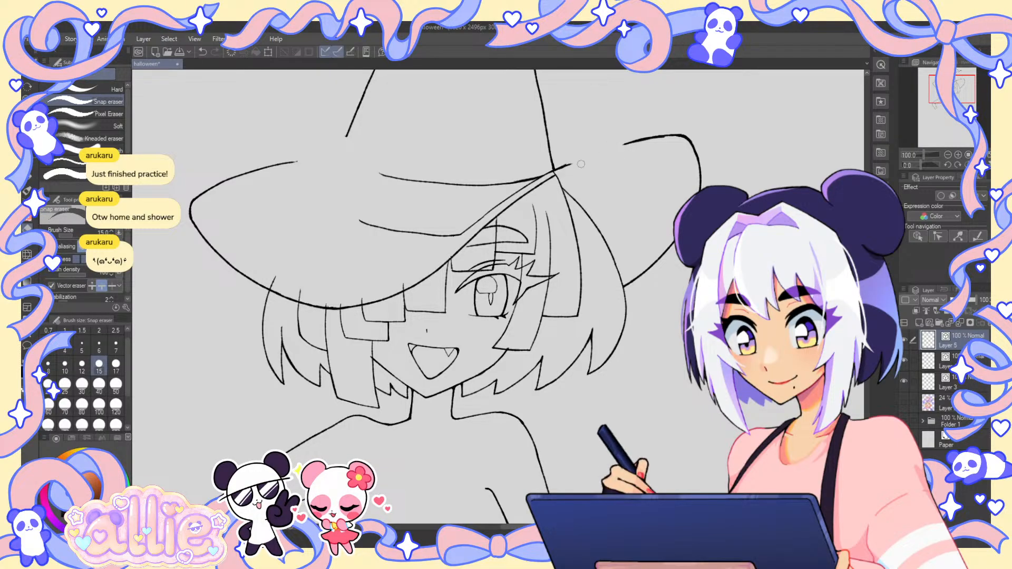
key("ctrl+z")
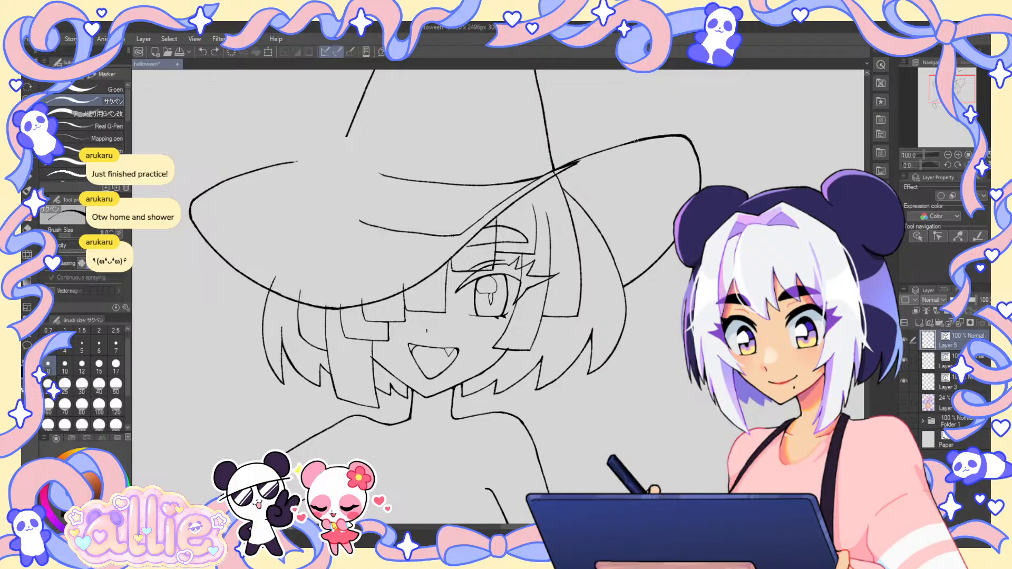
left_click_drag(636, 141, 559, 170)
key("e")
key("p")
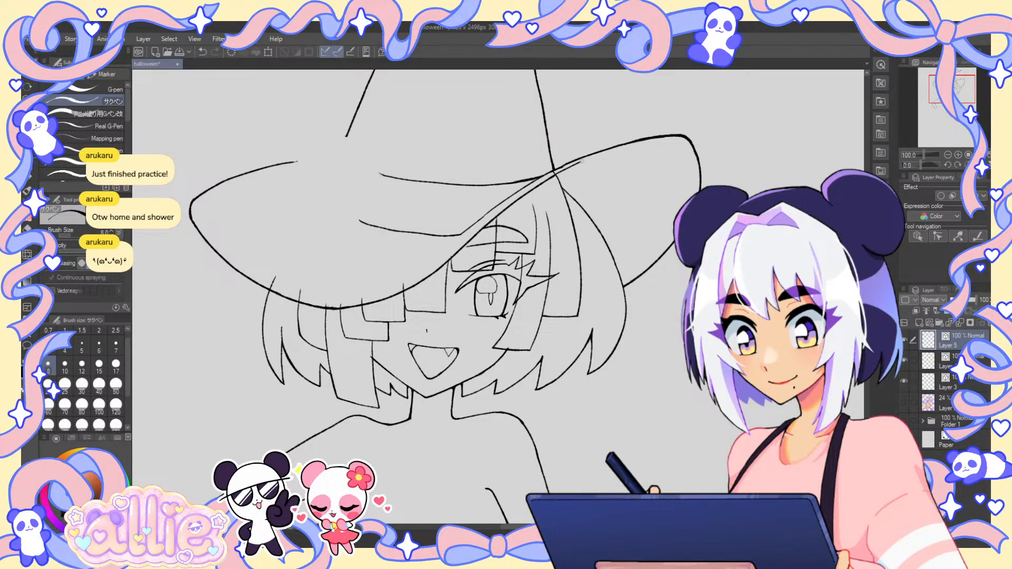
- Try out thin vertical lines hanging from both sides of the hat's brim
scroll(669, 152, "down", 2)
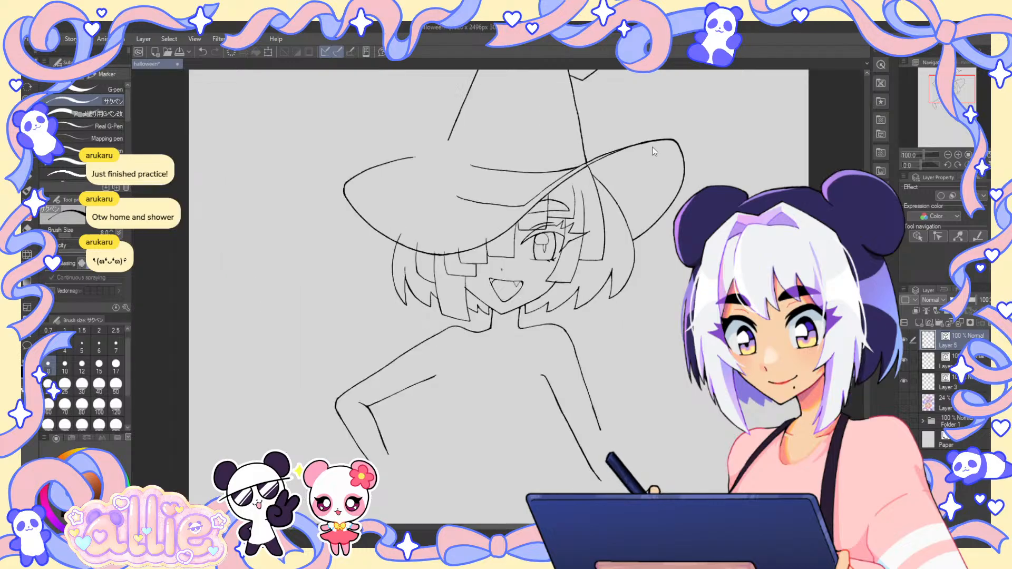
scroll(638, 149, "up", 1)
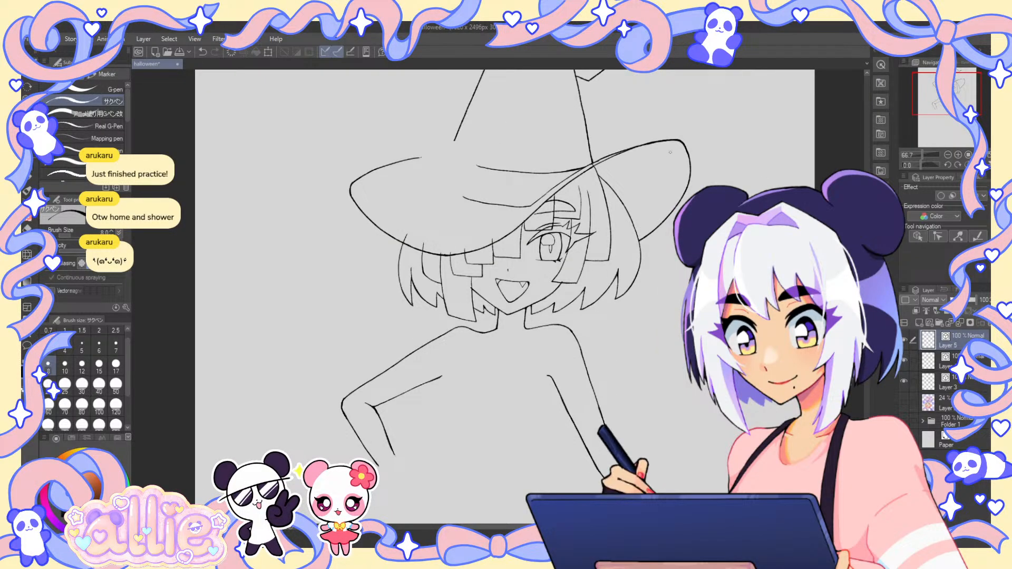
left_click_drag(670, 142, 660, 261)
key("ctrl+z")
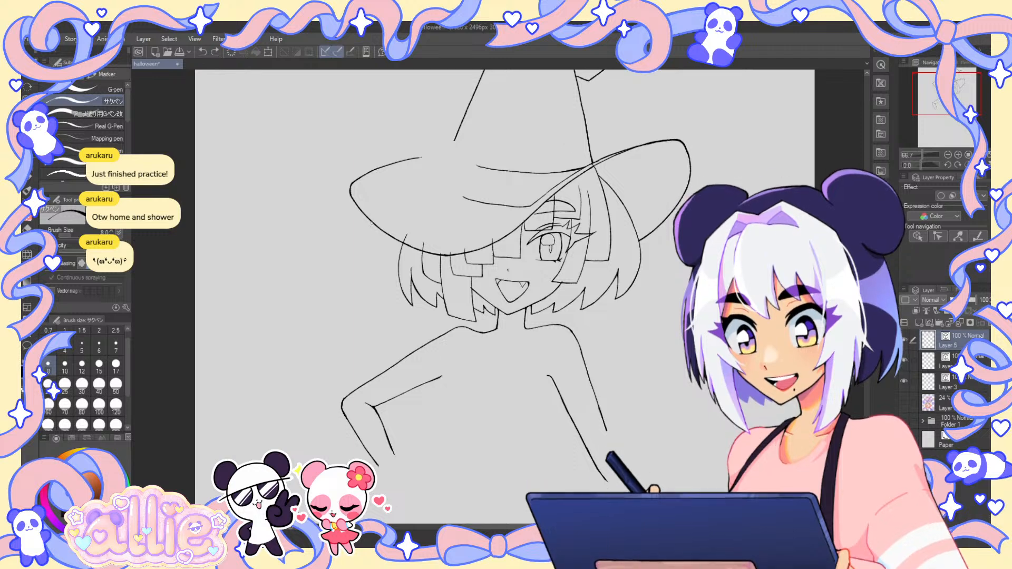
left_click_drag(369, 220, 367, 275)
left_click_drag(646, 146, 640, 188)
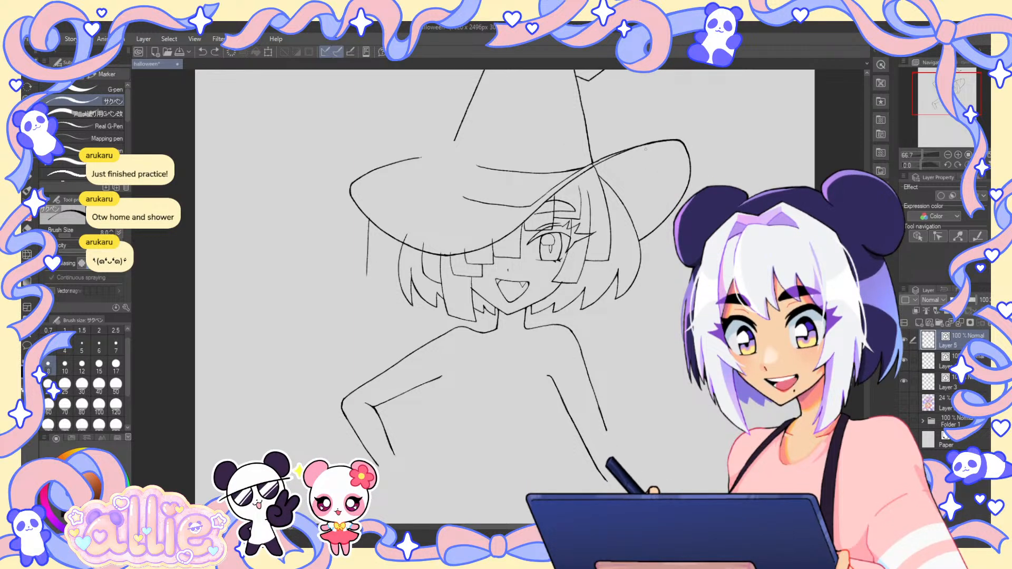
mouse_move(647, 145)
left_mouse_down()
mouse_move(665, 285)
mouse_move(581, 319)
left_mouse_up()
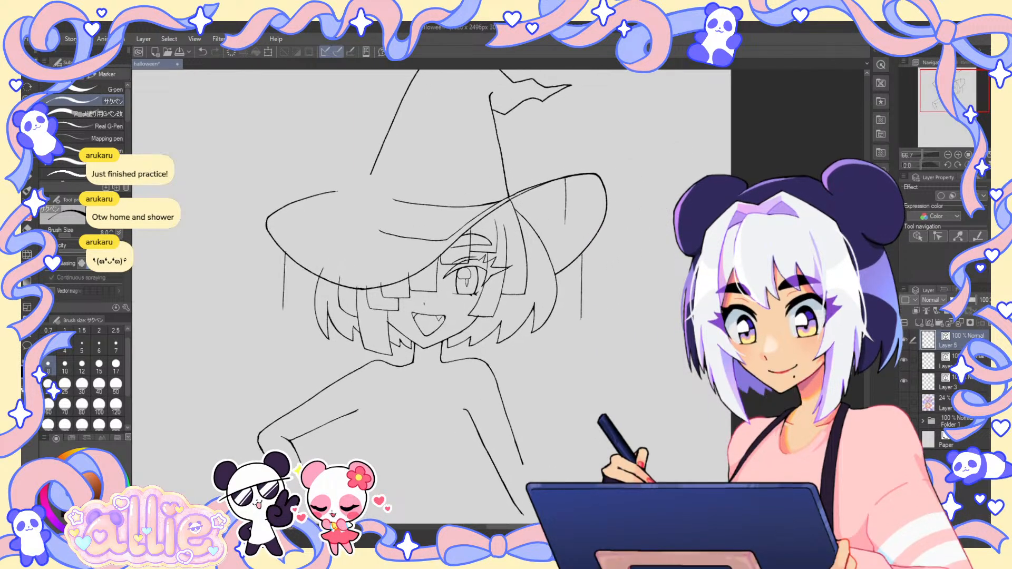
- Show the coloured sketch layer again and look over the whole page
left_click(903, 402)
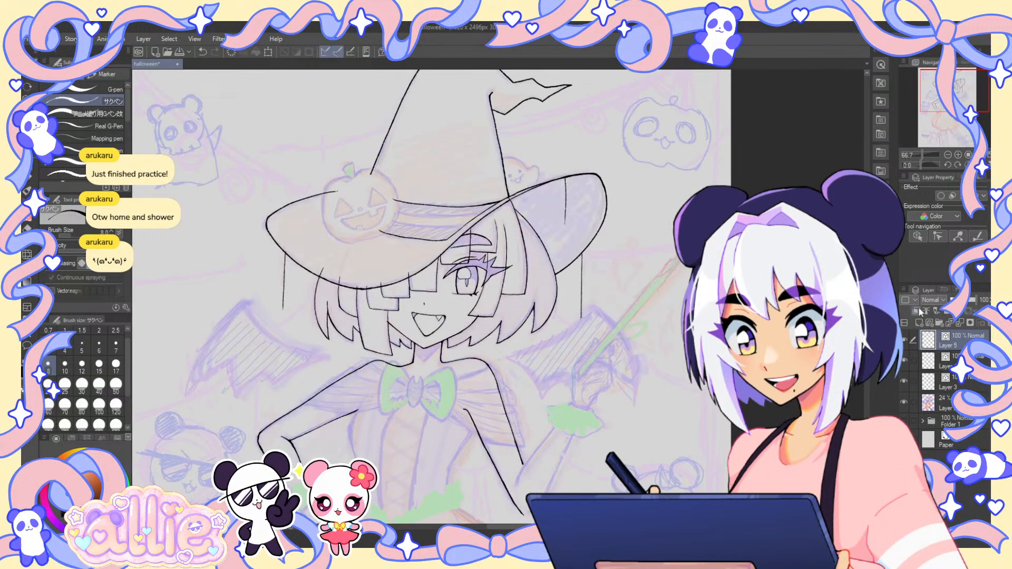
left_click(947, 155)
left_click(947, 155)
left_click_drag(952, 106, 948, 121)
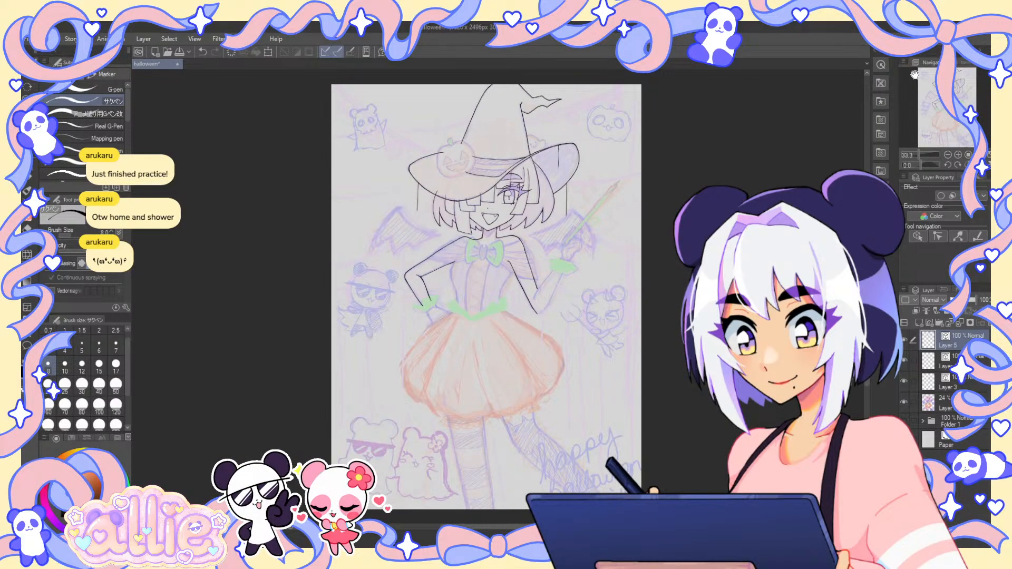
left_click_drag(914, 74, 913, 73)
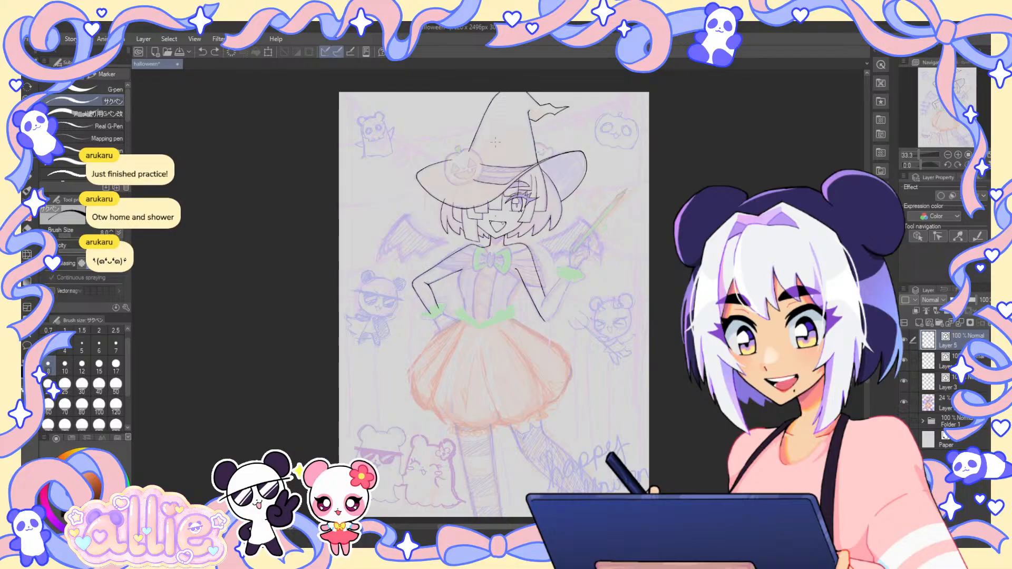
left_click(944, 108)
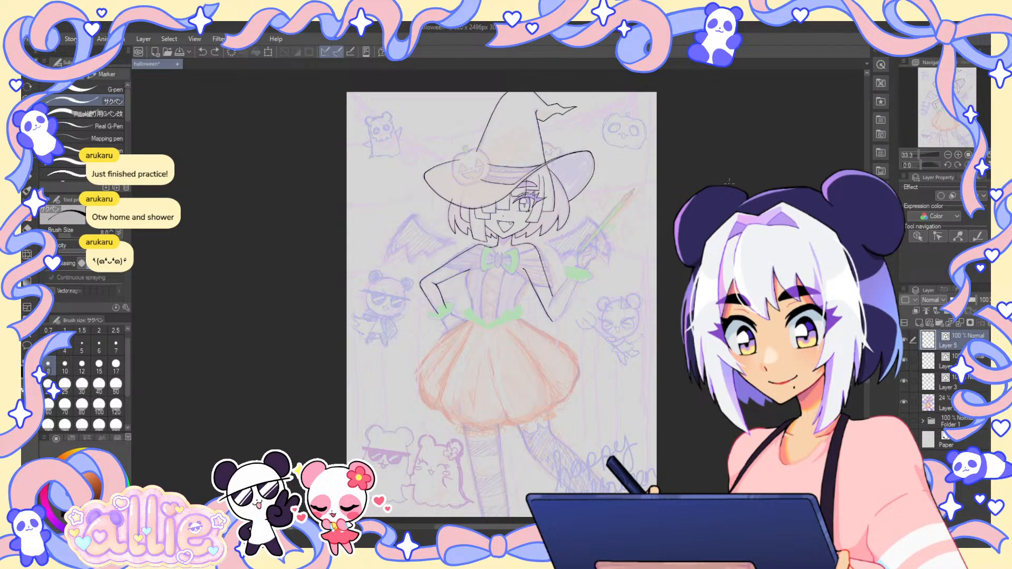
- Ink the outline of the small ghost peeking out between the hat's cone and the brim, with the pen at size 8
left_click_drag(729, 183, 744, 222)
scroll(593, 152, "up", 2)
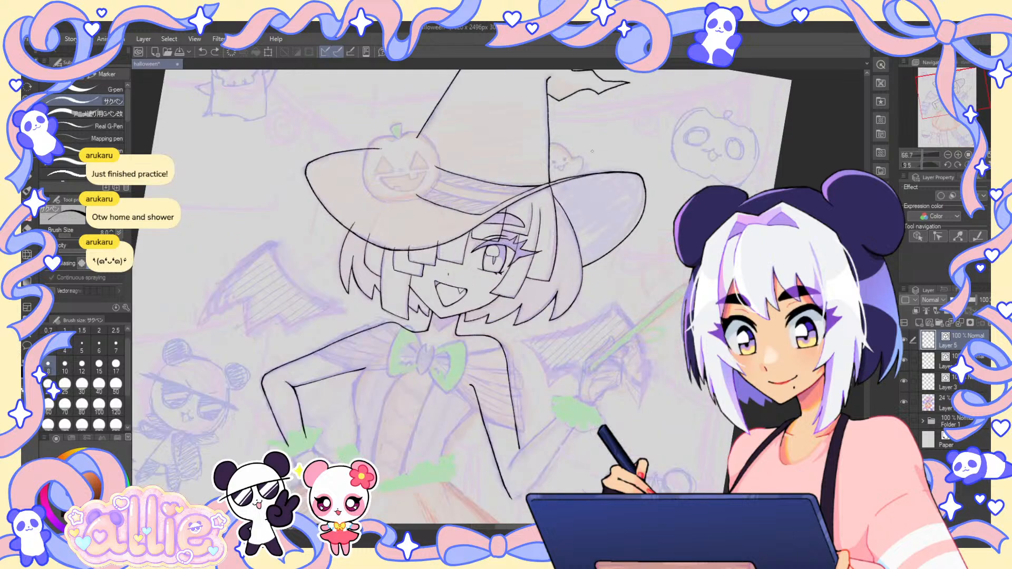
left_click_drag(593, 151, 606, 191)
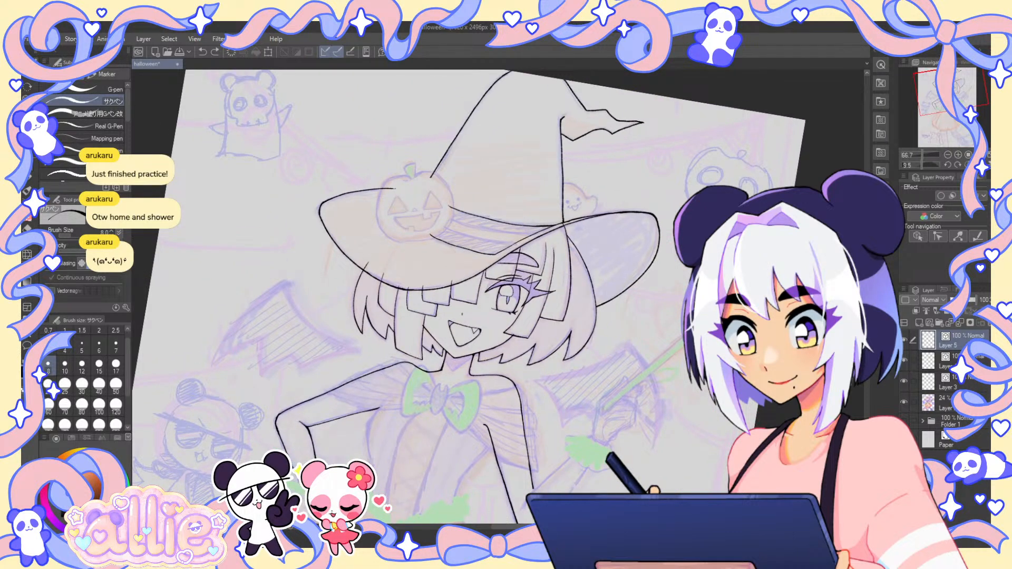
scroll(653, 205, "up", 1)
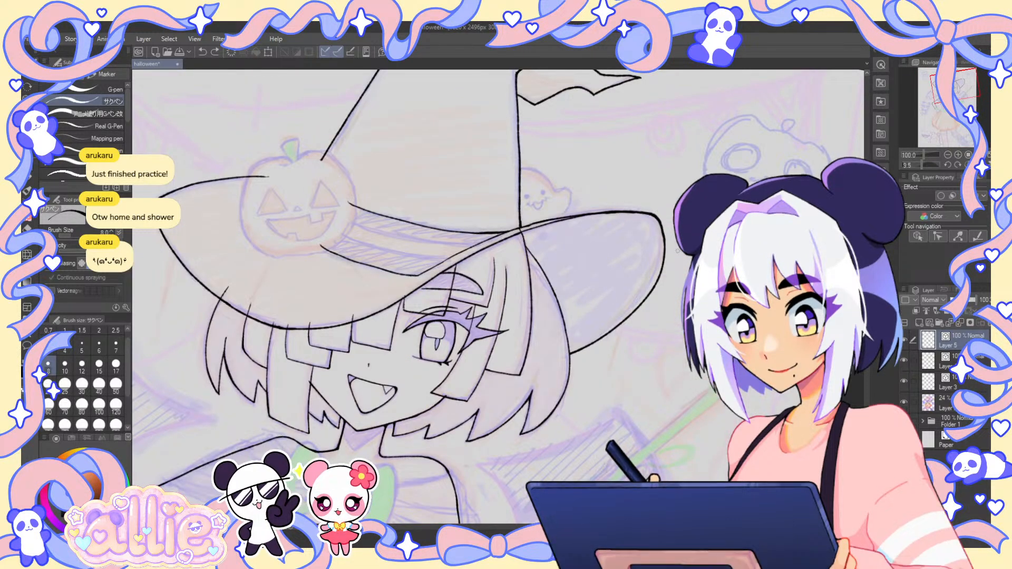
scroll(597, 255, "up", 3)
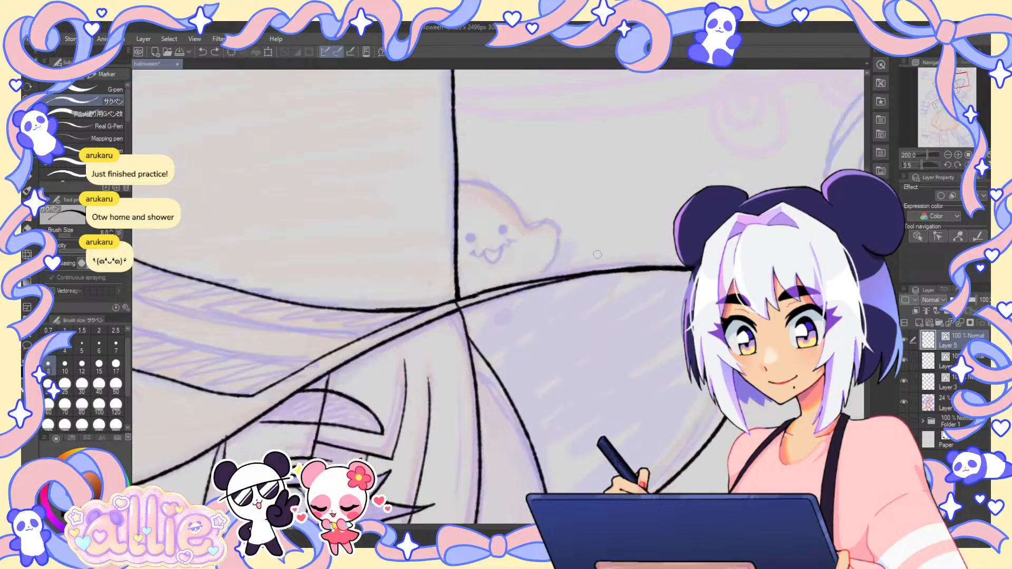
scroll(597, 255, "up", 2)
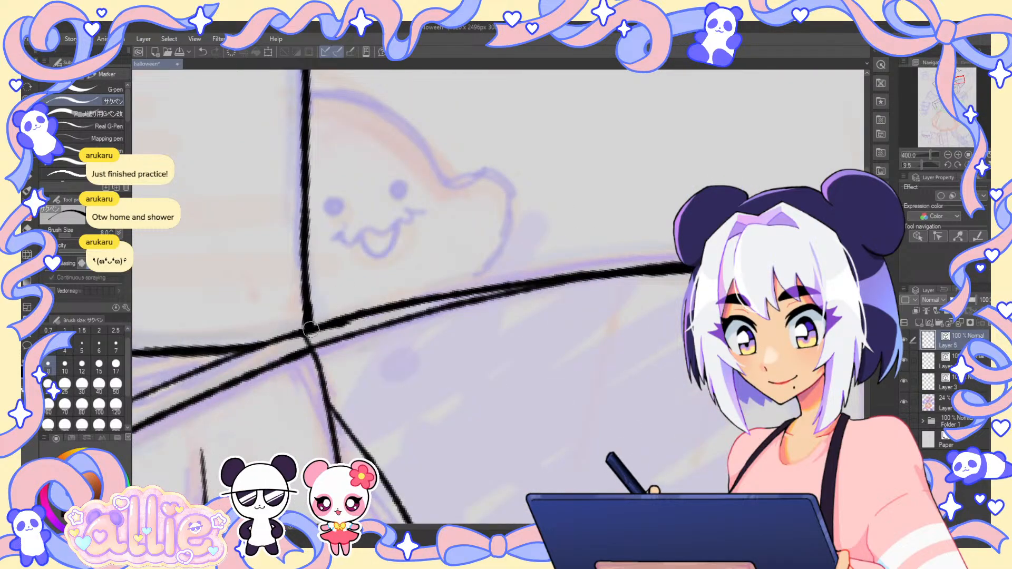
key("e")
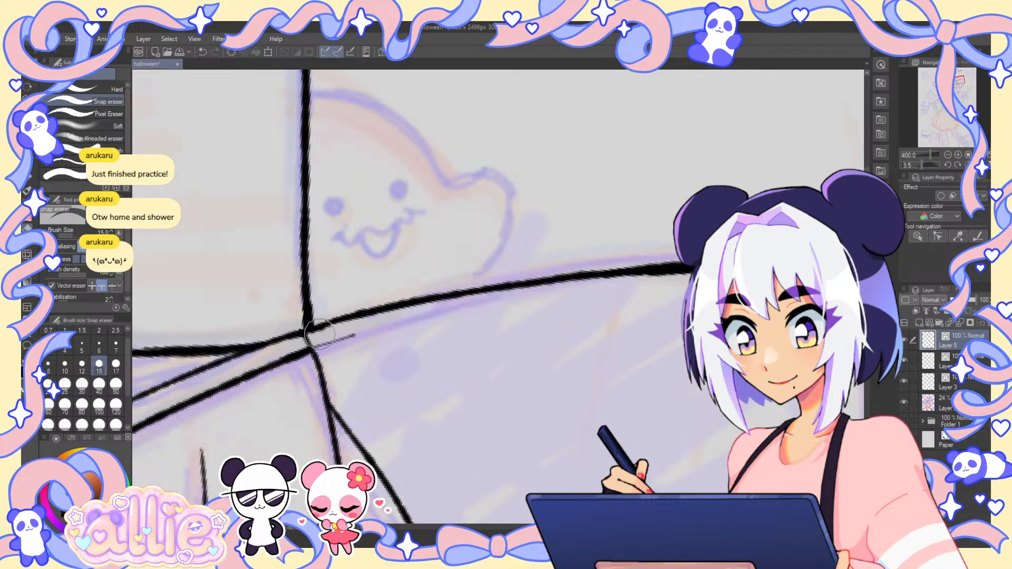
key("p")
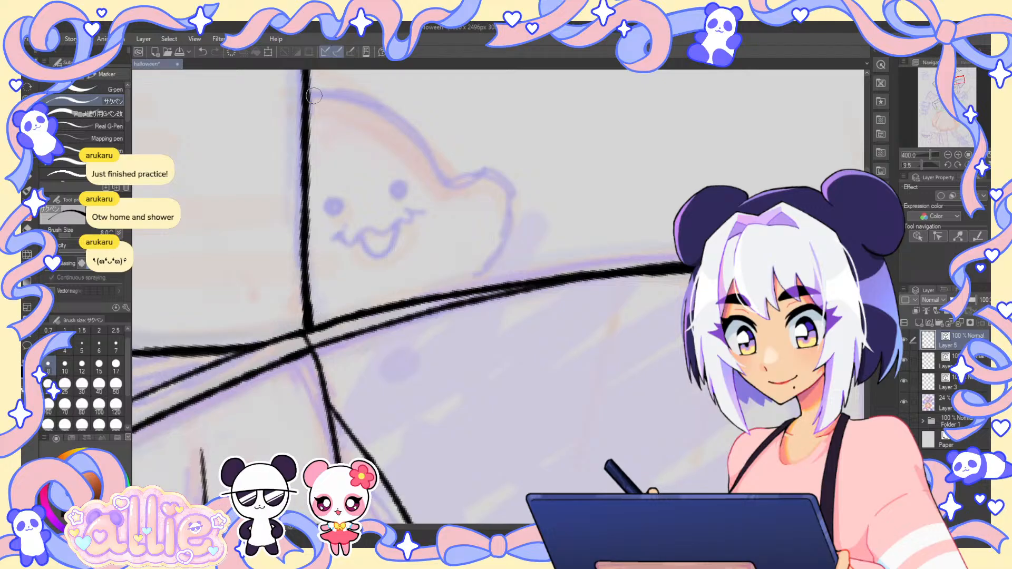
mouse_move(310, 90)
left_mouse_down()
mouse_move(378, 104)
mouse_move(438, 164)
left_mouse_up()
key("bracketright")
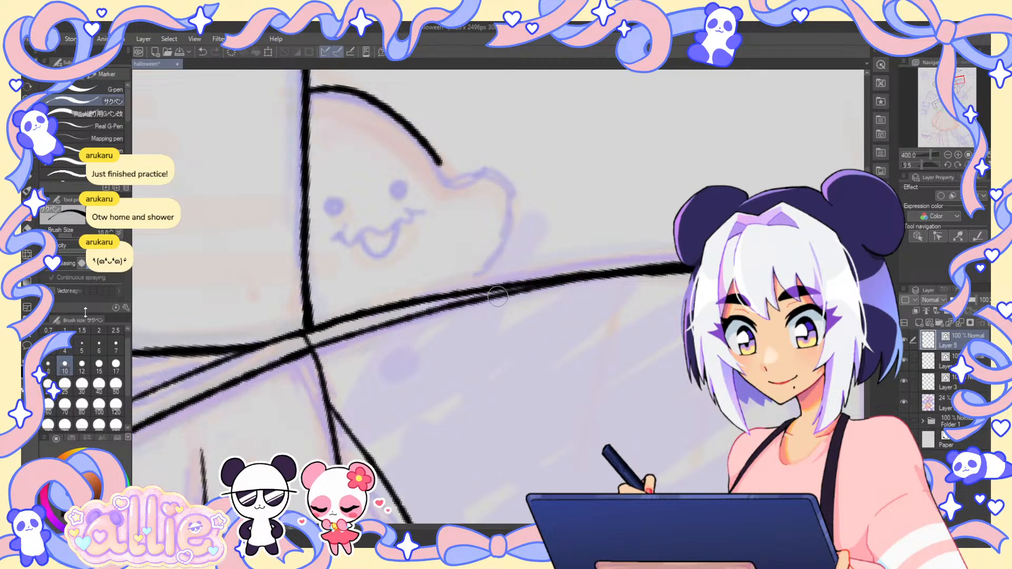
left_click(48, 364)
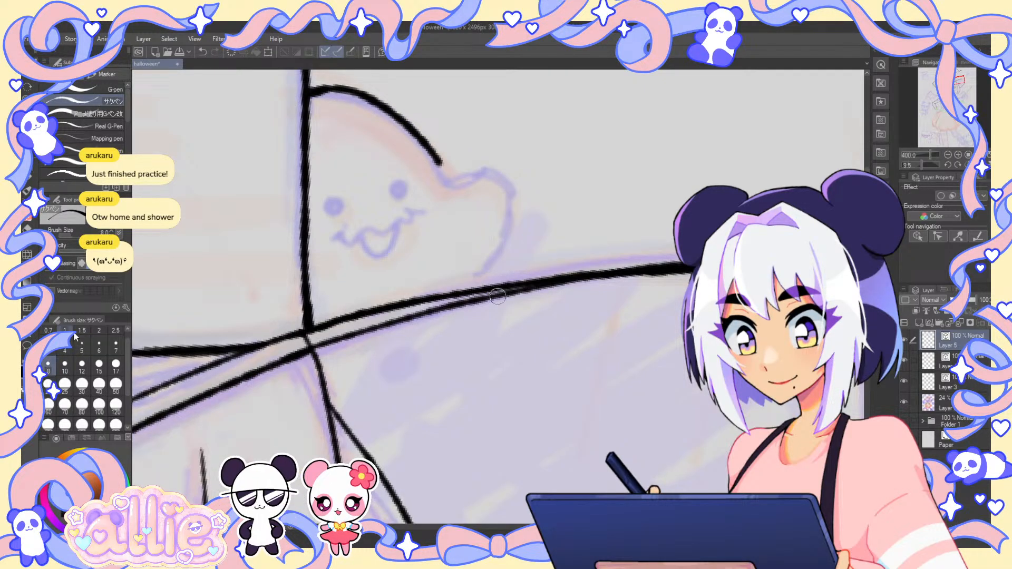
mouse_move(437, 158)
left_mouse_down()
mouse_move(502, 179)
mouse_move(512, 200)
mouse_move(473, 288)
left_mouse_up()
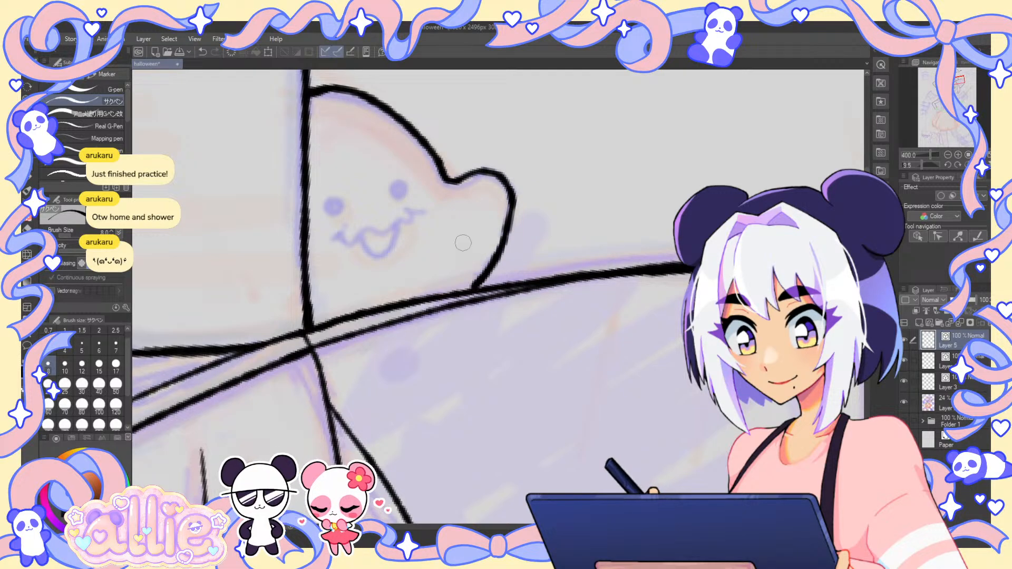
- Ink the small ghost's two dot eyes, and its wavy open mouth with the pen at size 6
left_click(396, 188)
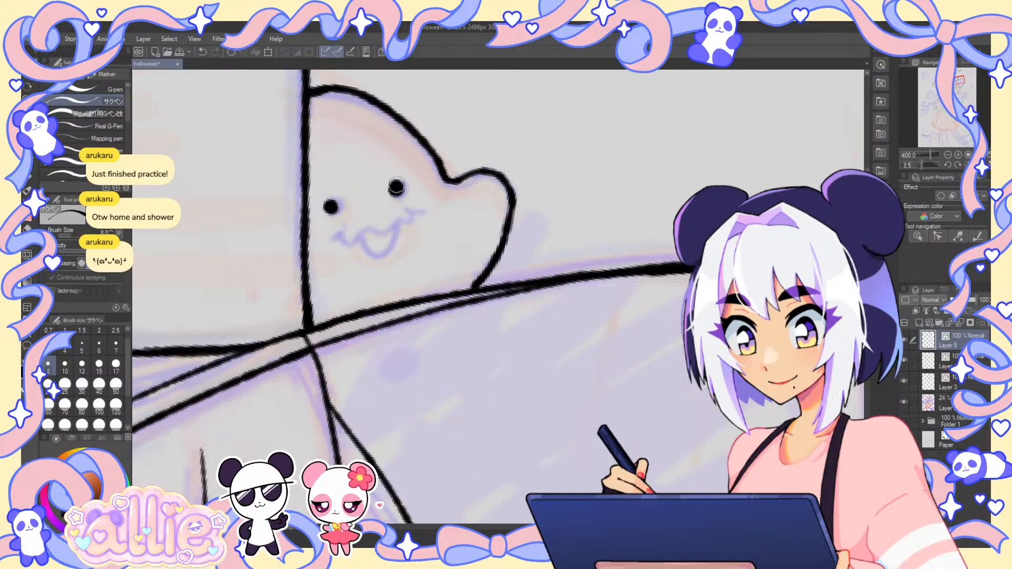
left_click(398, 188)
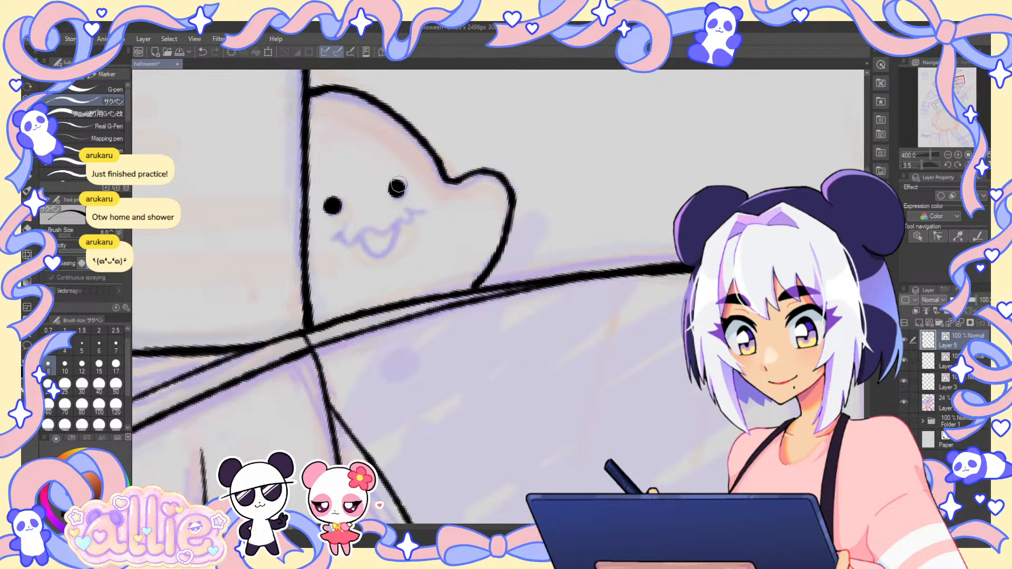
left_click(99, 346)
left_click_drag(345, 226, 332, 237)
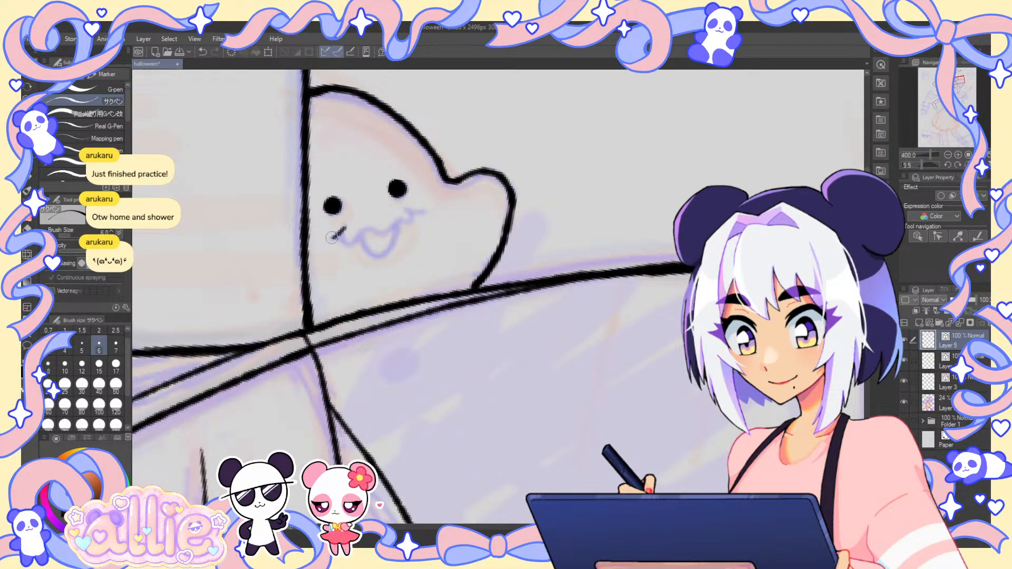
scroll(385, 217, "up", 3)
left_click_drag(427, 198, 467, 207)
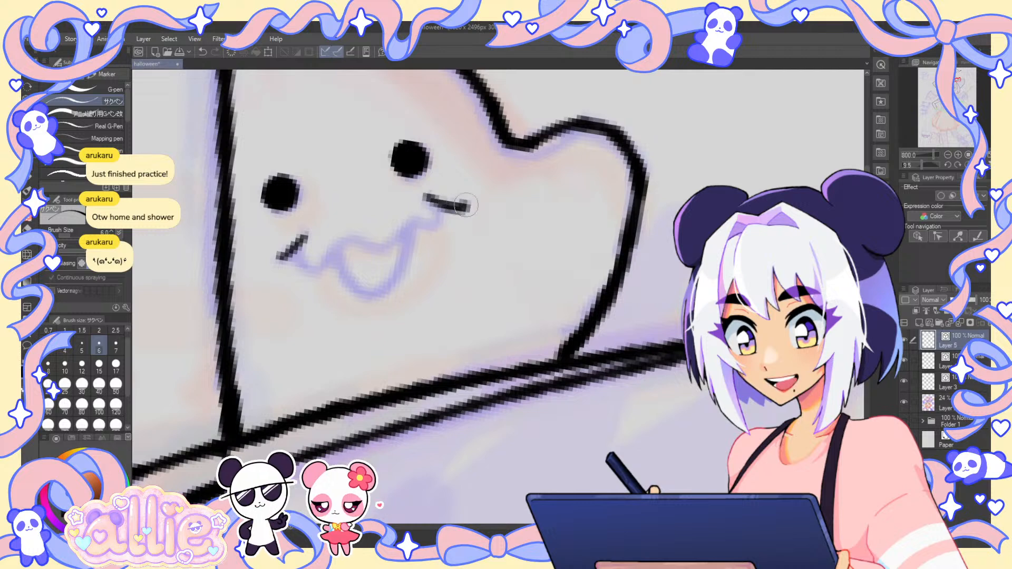
mouse_move(295, 251)
left_mouse_down()
mouse_move(308, 268)
mouse_move(359, 236)
mouse_move(337, 248)
mouse_move(384, 251)
mouse_move(402, 229)
mouse_move(425, 229)
mouse_move(448, 207)
left_mouse_up()
mouse_move(410, 244)
left_mouse_down()
mouse_move(387, 302)
mouse_move(352, 296)
mouse_move(340, 256)
left_mouse_up()
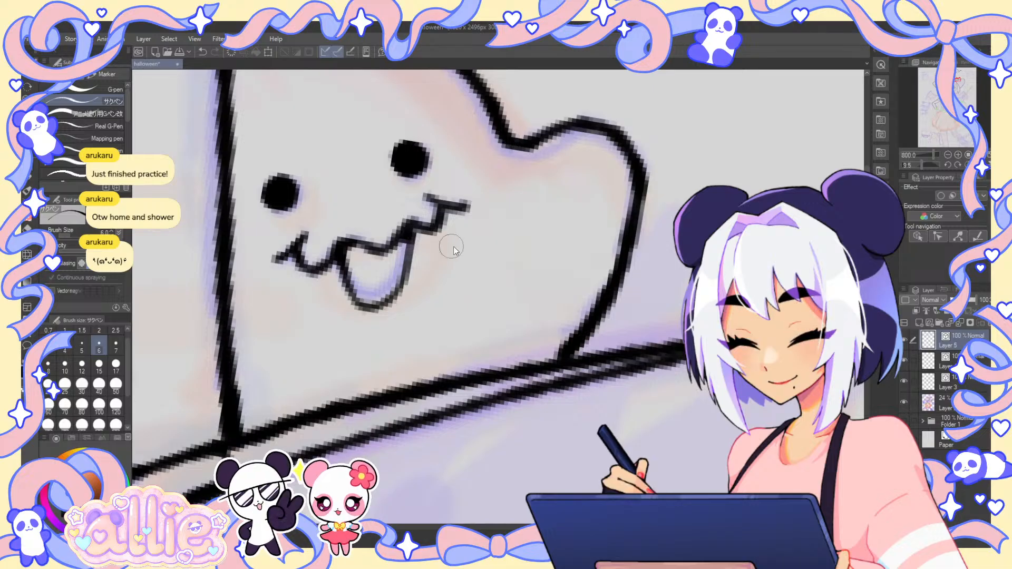
- Erase the ghost's wavy mouth and re-ink it as a simpler curled smile with a small open mouth
scroll(502, 235, "down", 9)
scroll(498, 230, "up", 3)
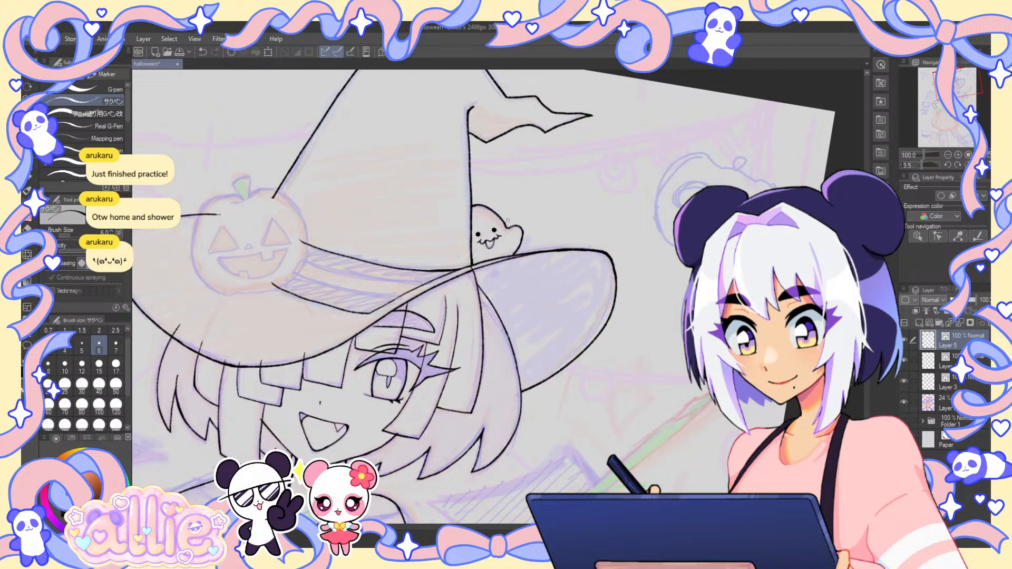
scroll(496, 237, "up", 4)
key("e")
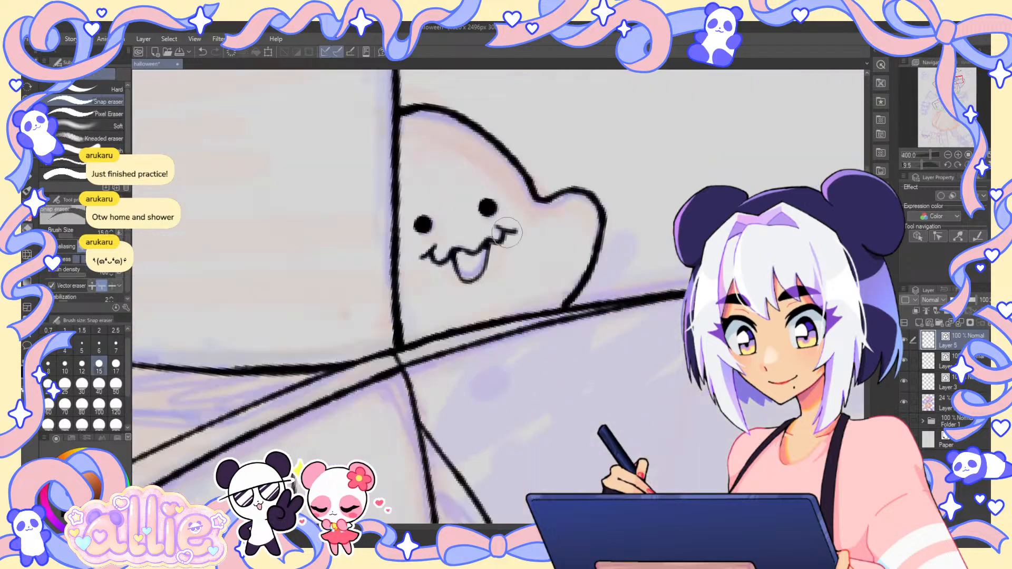
left_click_drag(435, 256, 512, 227)
key("p")
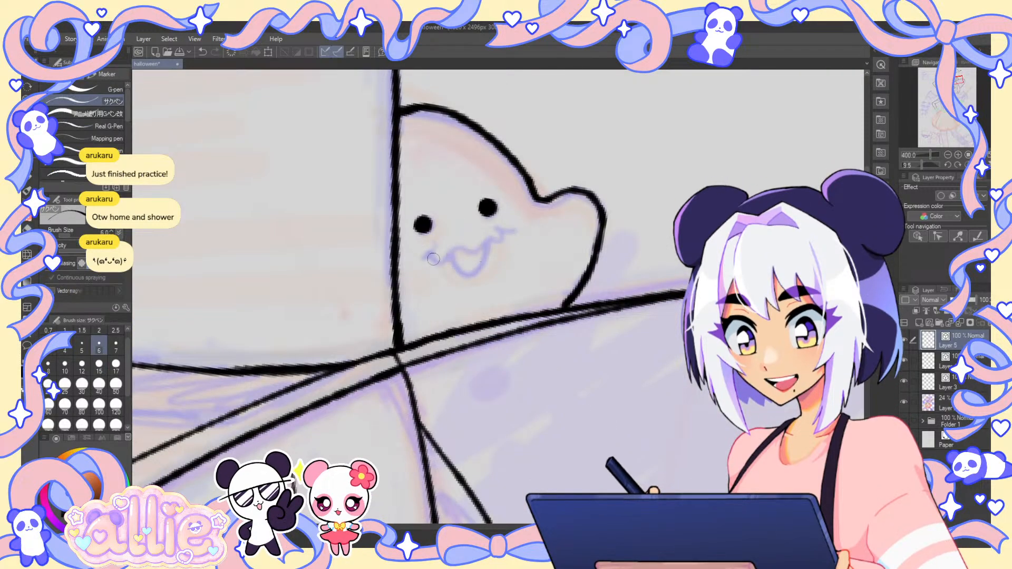
mouse_move(429, 255)
left_mouse_down()
mouse_move(469, 253)
mouse_move(505, 231)
left_mouse_up()
mouse_move(444, 254)
left_mouse_down()
mouse_move(464, 291)
mouse_move(488, 271)
mouse_move(494, 253)
mouse_move(465, 275)
mouse_move(489, 268)
mouse_move(492, 246)
left_mouse_up()
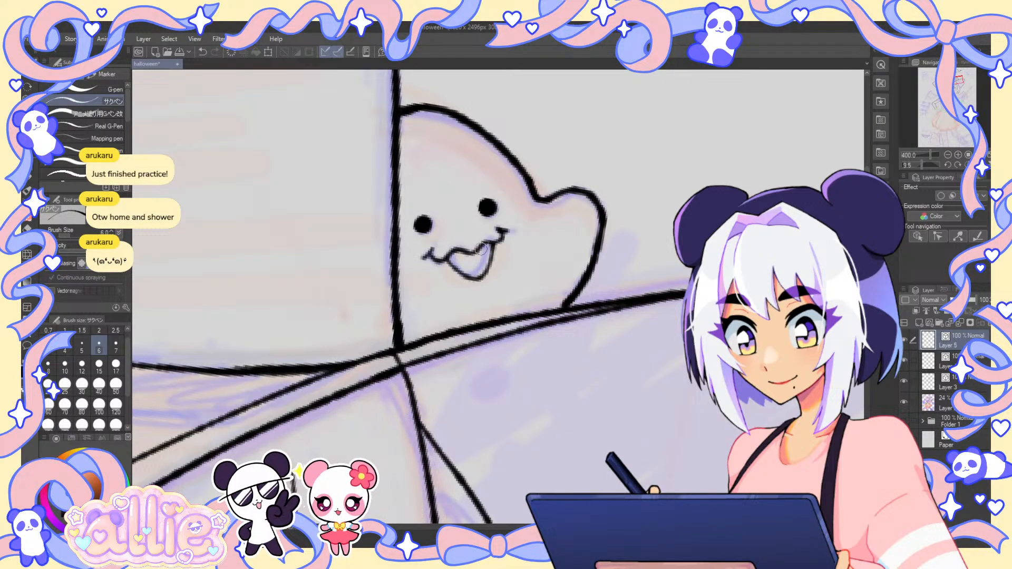
- Ink the left side and bumpy lower edge of the pumpkin on the hat's brim with the pen at size 10
scroll(473, 256, "down", 4)
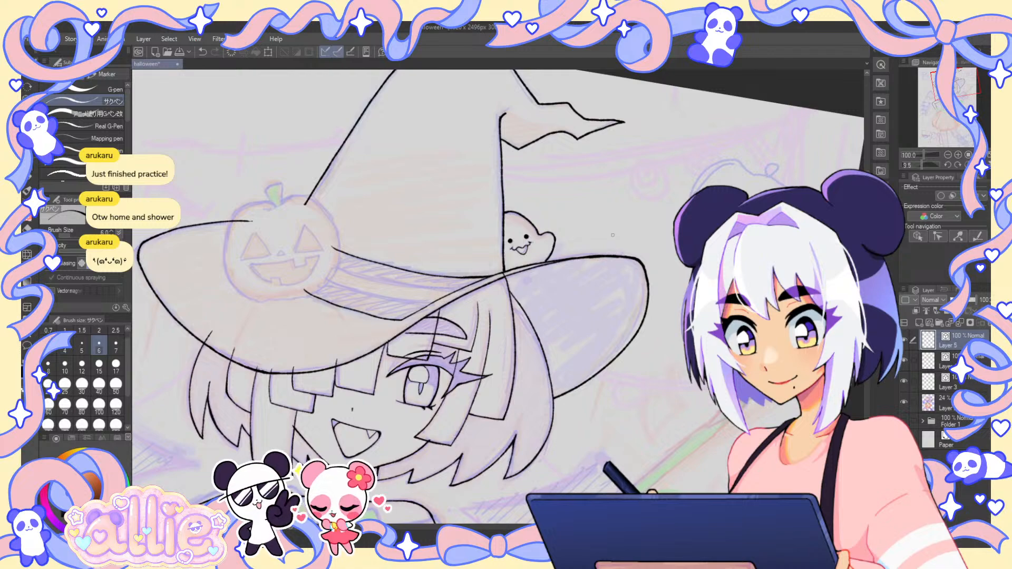
scroll(612, 236, "down", 1)
left_click_drag(584, 343, 643, 282)
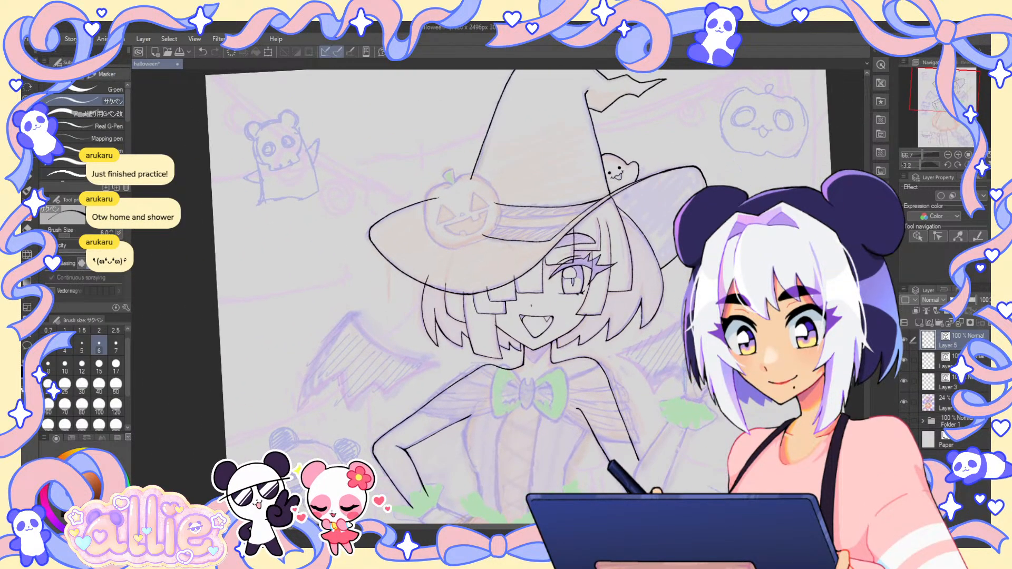
scroll(444, 198, "up", 1)
scroll(477, 179, "up", 1)
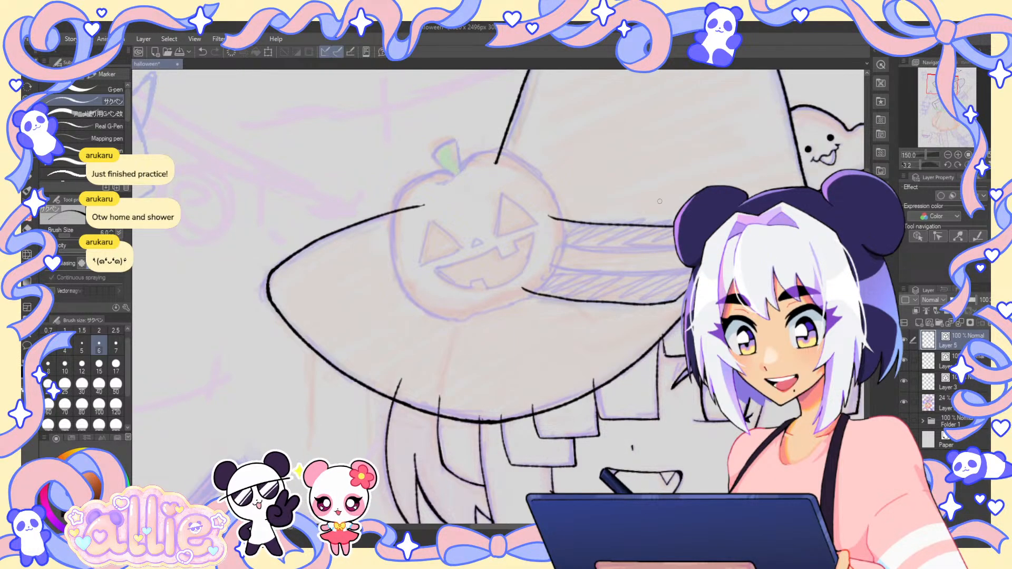
left_click_drag(624, 217, 535, 200)
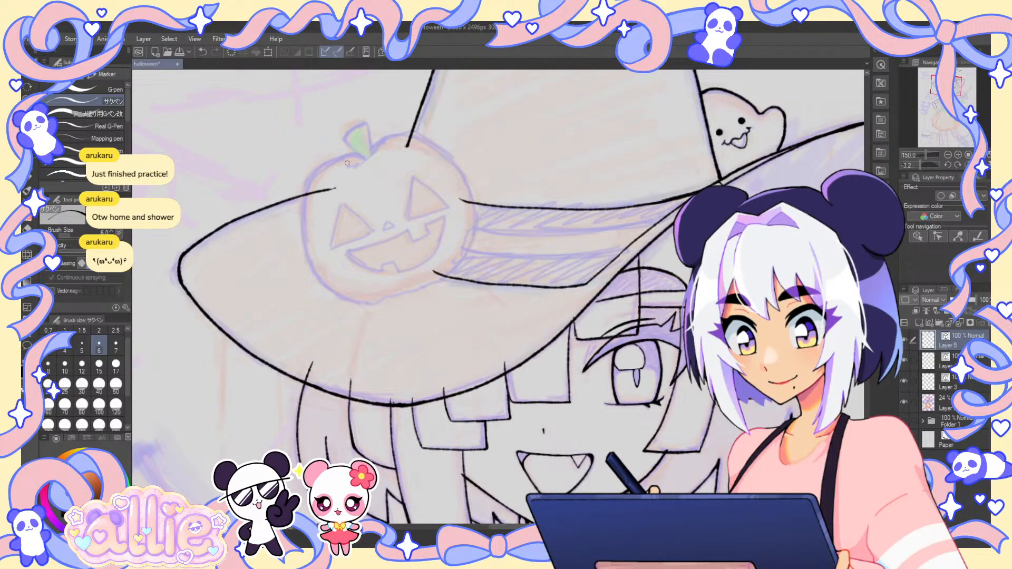
left_click_drag(347, 157, 301, 233)
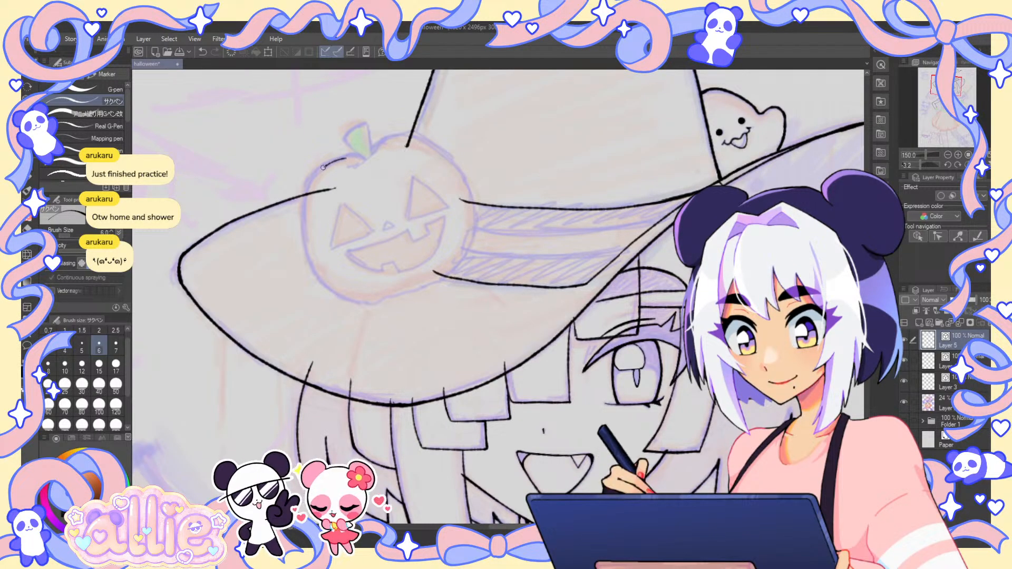
left_click(63, 371)
key("ctrl+z")
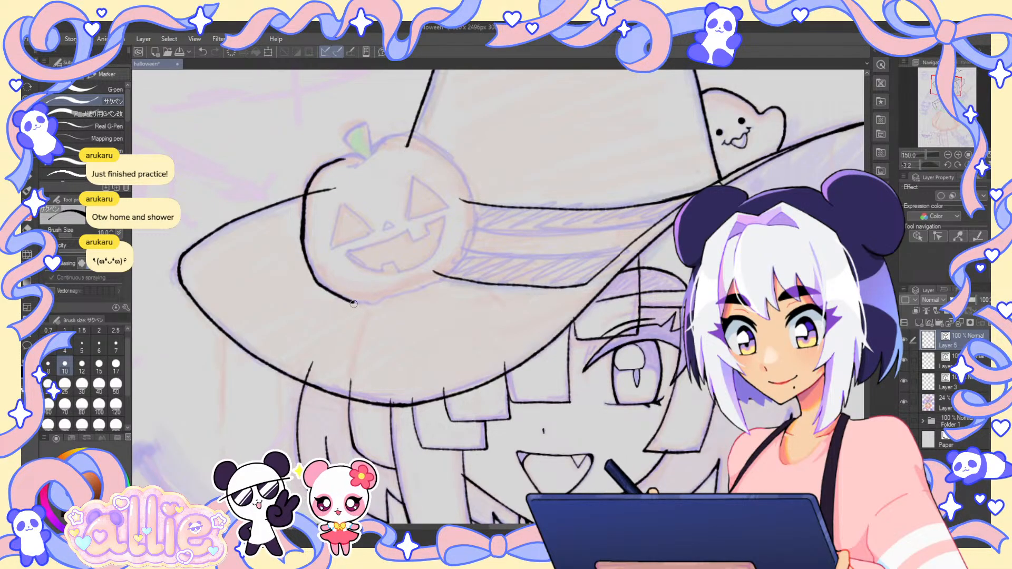
left_click_drag(361, 303, 444, 284)
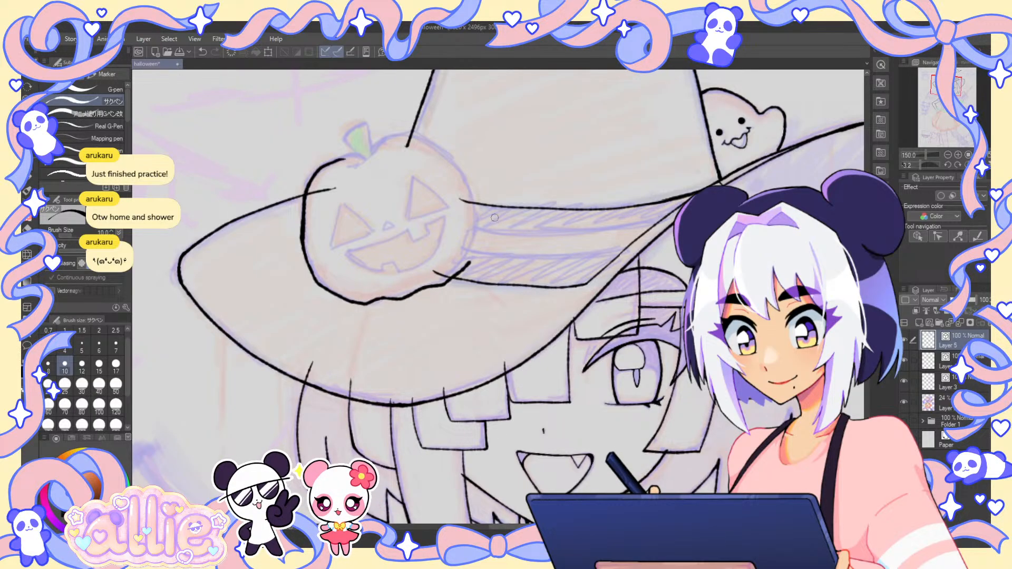
- Erase the brim line inside the pumpkin and close the pumpkin's outline along its top and right side
key("e")
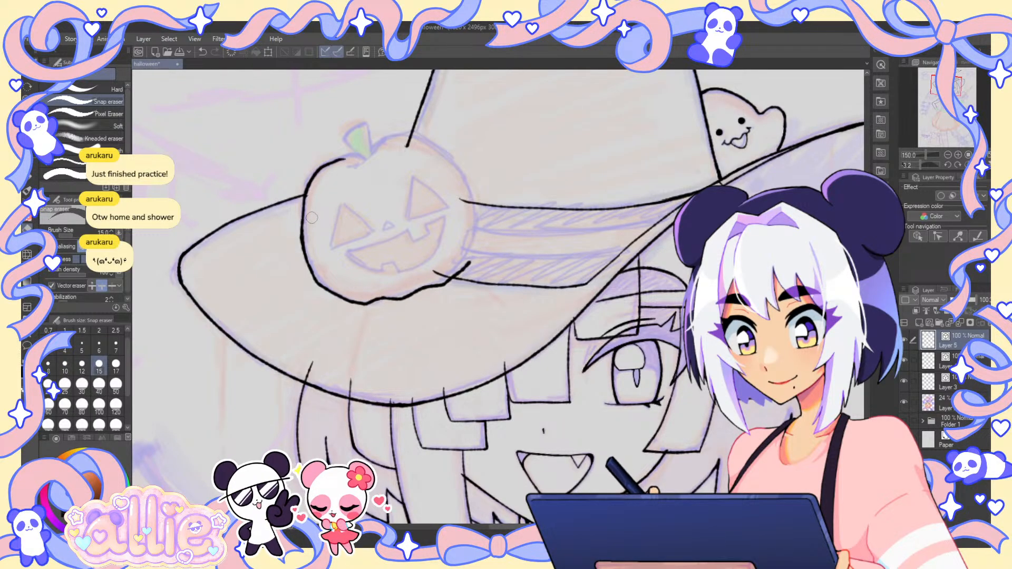
key("p")
mouse_move(340, 160)
left_mouse_down()
mouse_move(417, 139)
mouse_move(478, 191)
mouse_move(480, 244)
left_mouse_up()
key("ctrl+z")
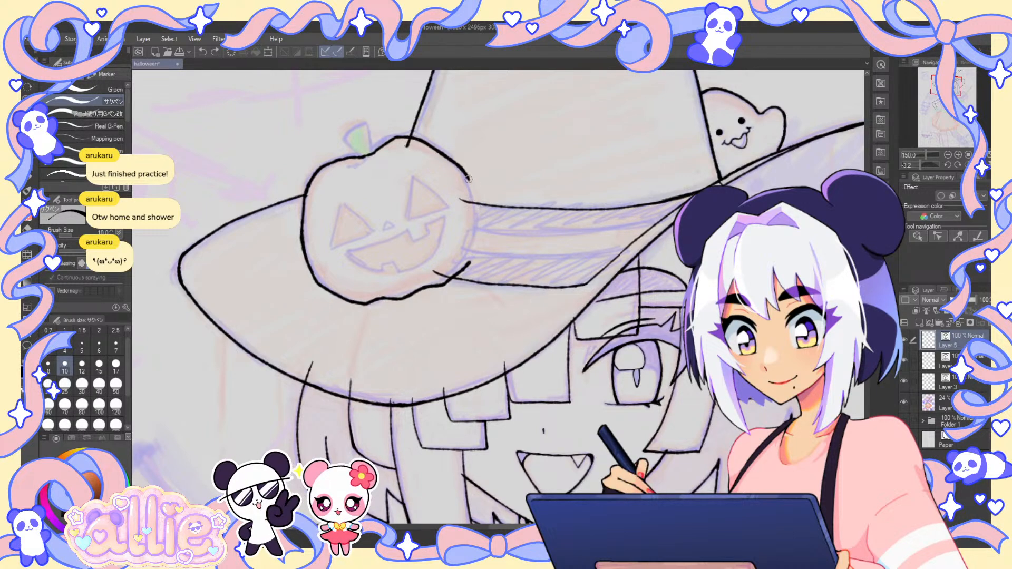
left_click_drag(463, 171, 480, 213)
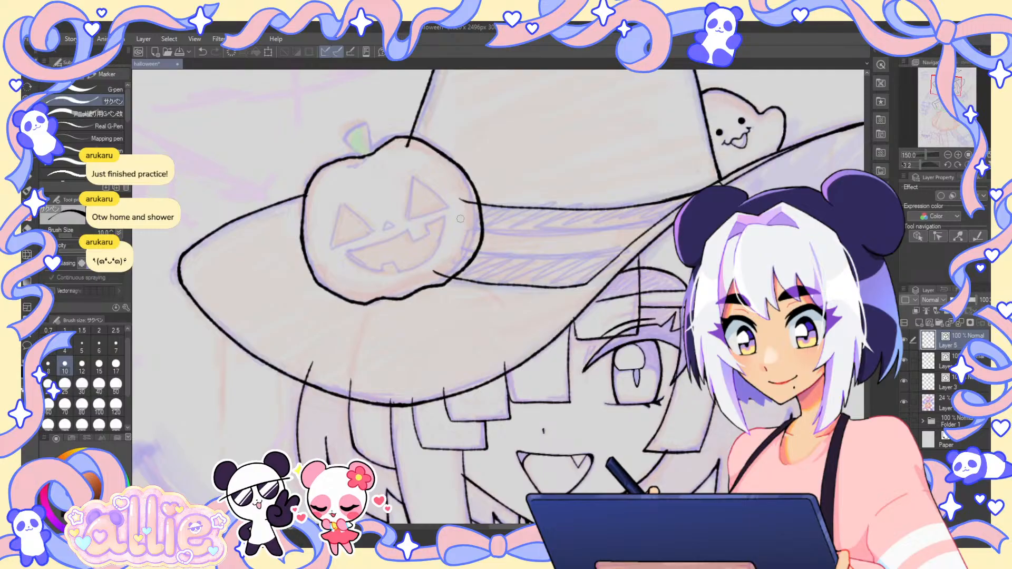
- Erase the ends of the cone line and the band's upper line that overlap the pumpkin
key("e")
left_click(408, 143)
left_click(465, 201)
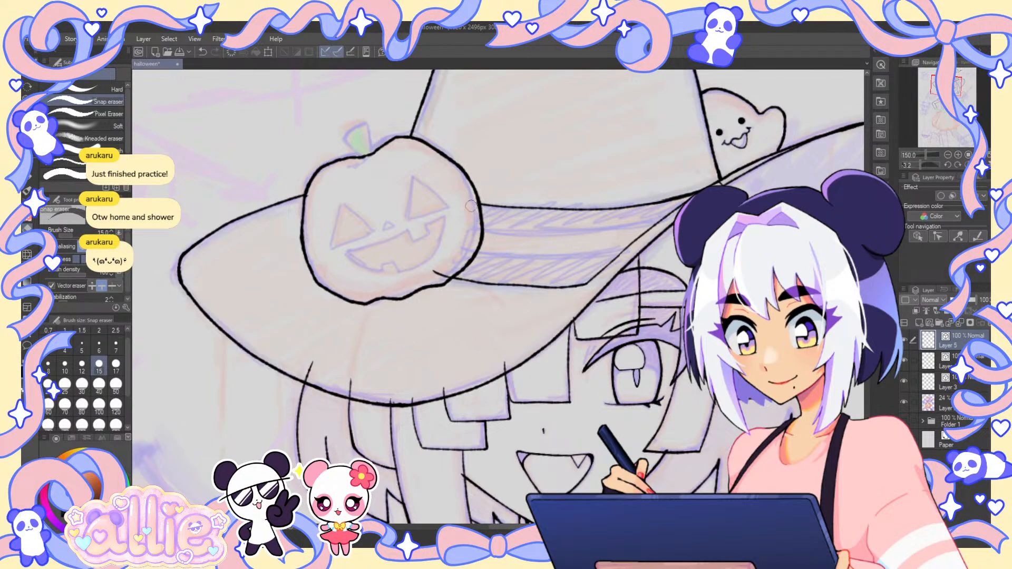
- Try out curved rib lines running down the front of the pumpkin
key("p")
left_click_drag(375, 165, 414, 259)
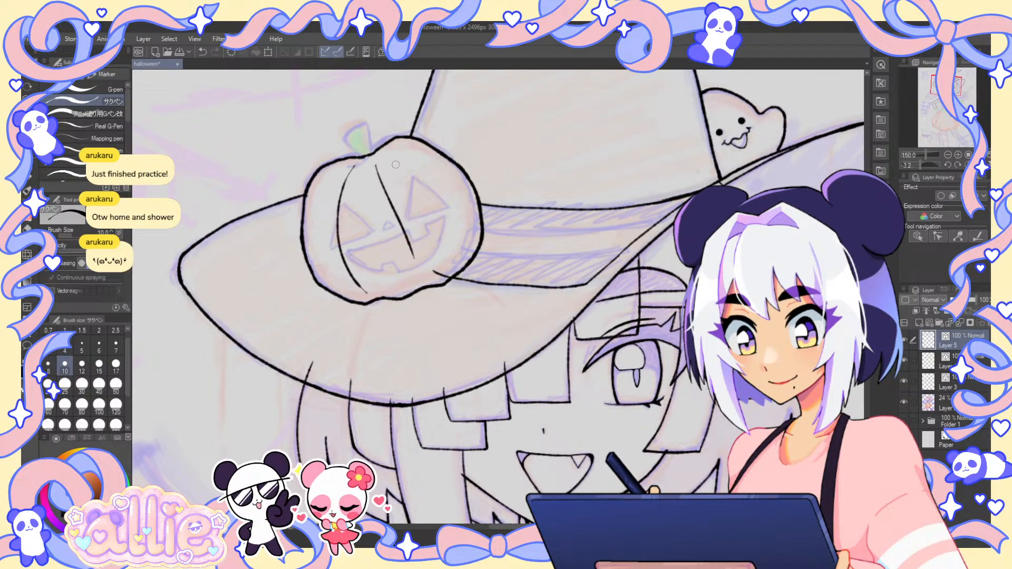
key("ctrl+z")
key("ctrl+z")
key("ctrl+z")
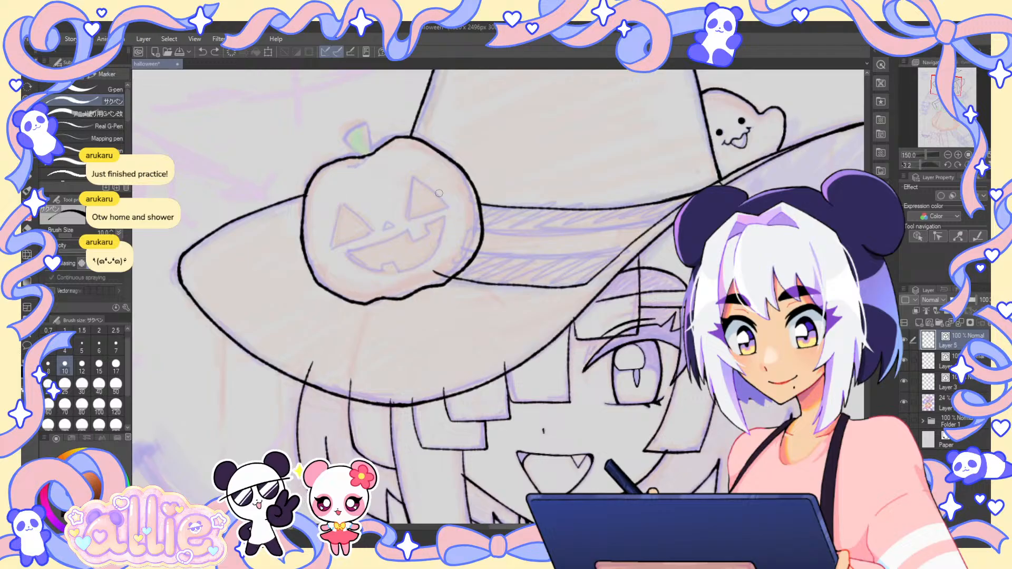
- Erase the end of the band's lower line that runs inside the pumpkin's outline
left_click_drag(476, 249, 429, 275)
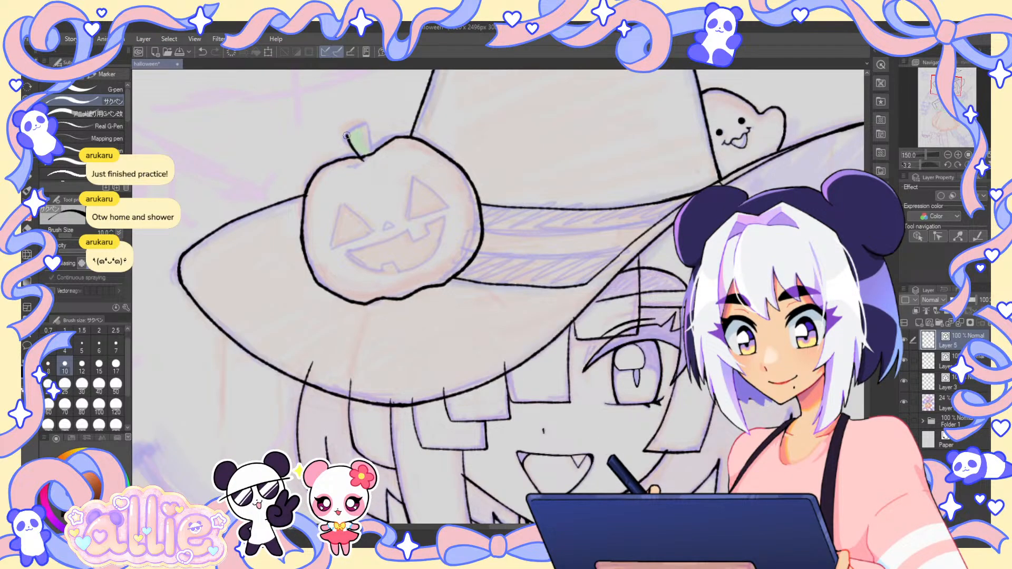
- Try out lines for the pumpkin's stem with the pen at sizes 10 and 5
mouse_move(346, 131)
left_mouse_down()
mouse_move(375, 122)
mouse_move(368, 155)
left_mouse_up()
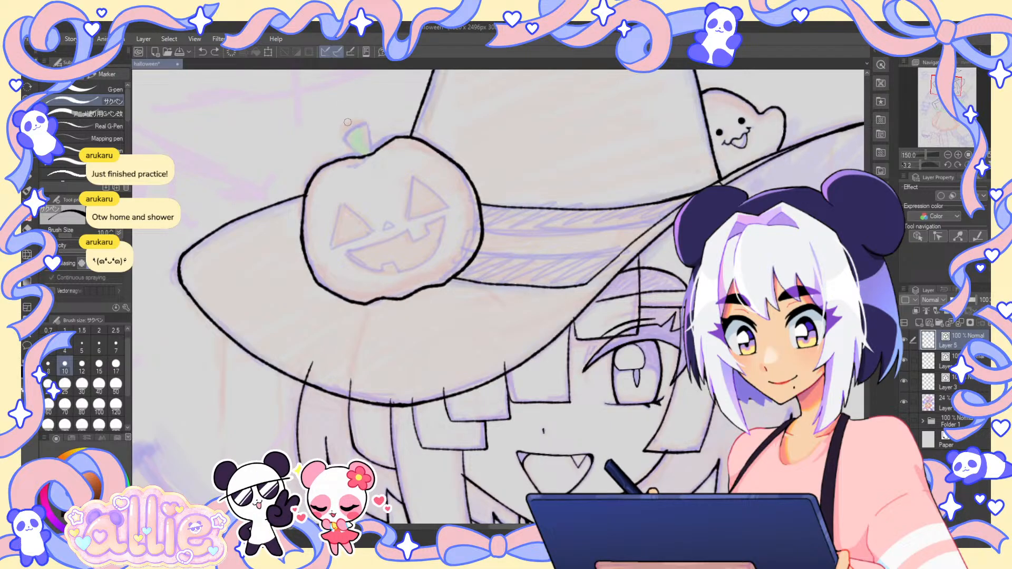
left_click_drag(344, 127, 360, 114)
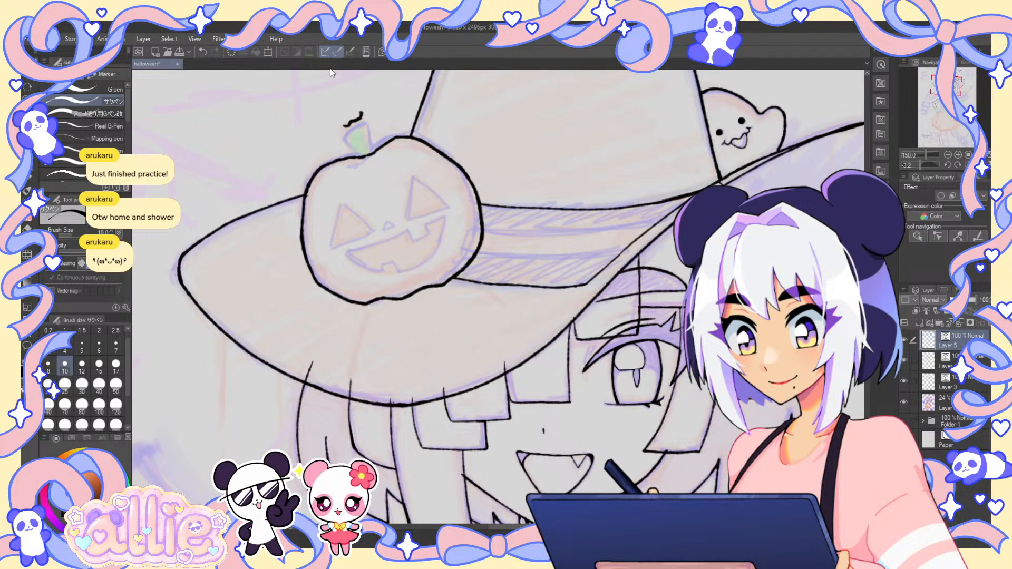
key("ctrl+z")
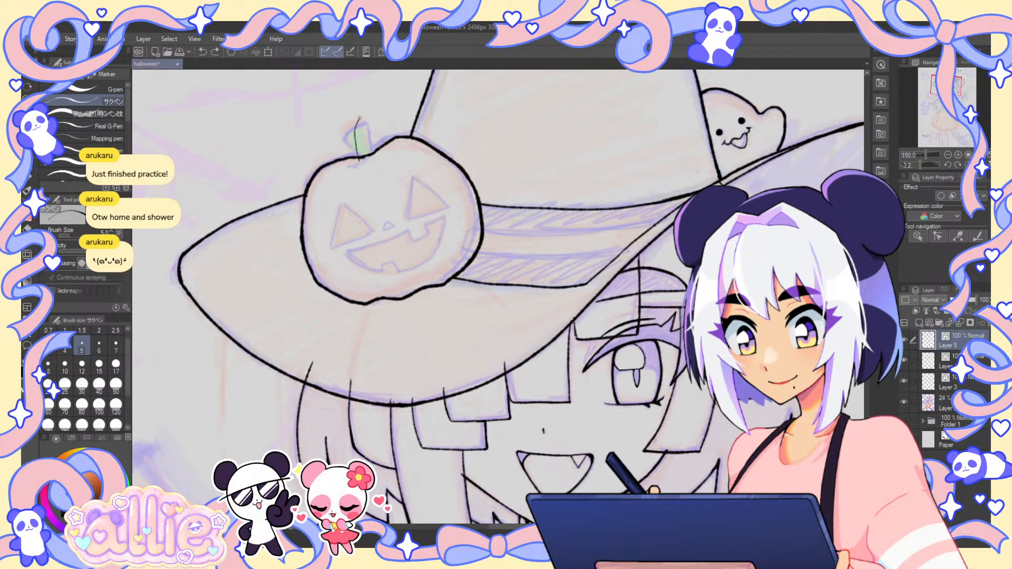
key("ctrl+z")
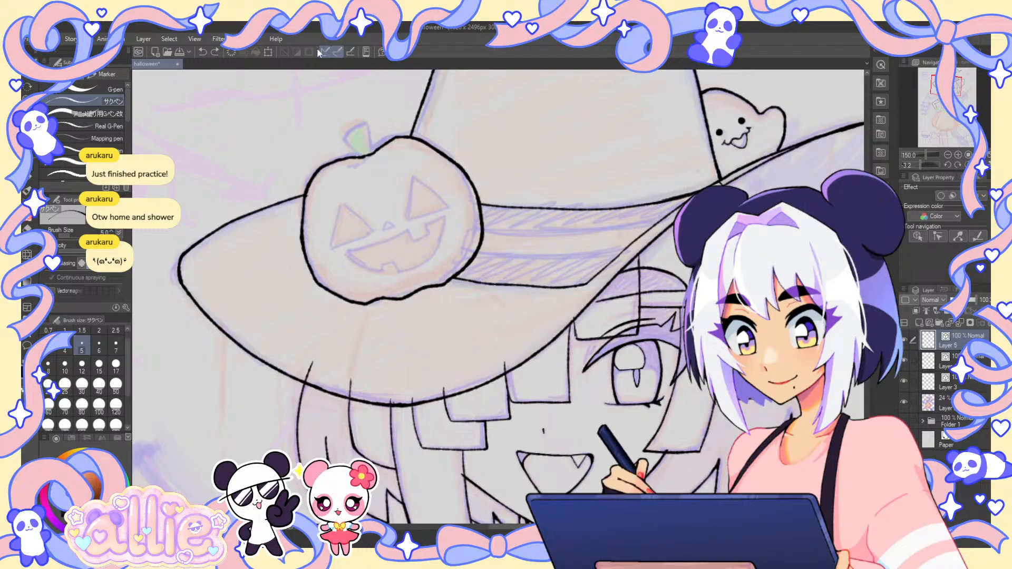
- Ink the outline of the pumpkin's short, tapered stem with the pen at size 8
left_click(48, 365)
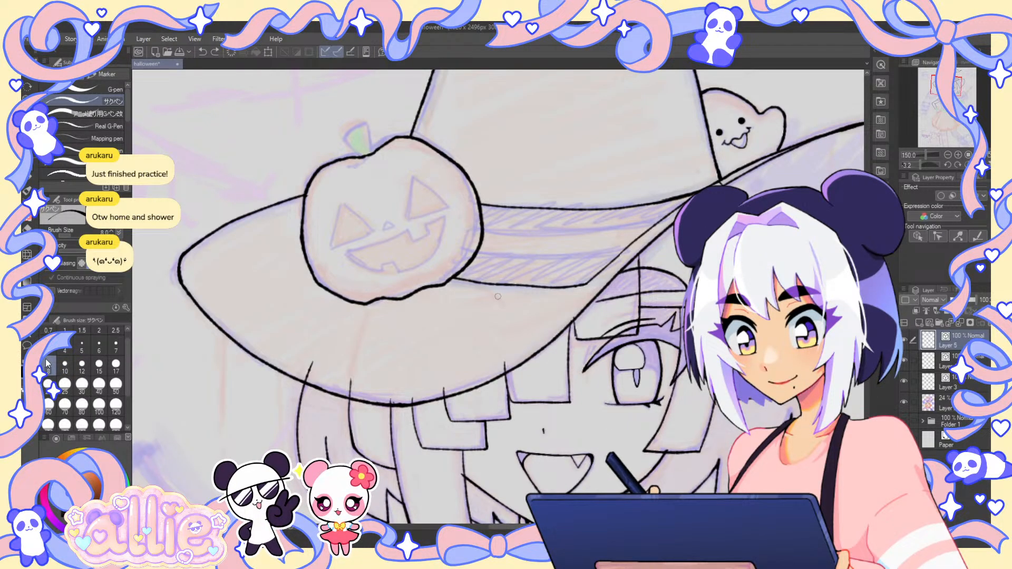
scroll(352, 129, "up", 1)
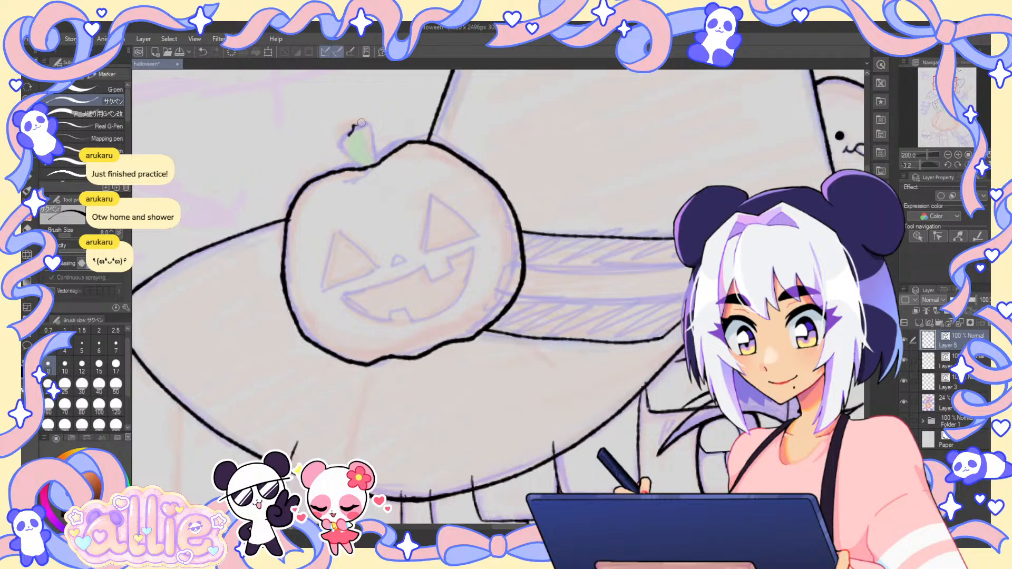
mouse_move(362, 124)
left_mouse_down()
mouse_move(360, 173)
mouse_move(354, 121)
mouse_move(353, 176)
left_mouse_up()
key("ctrl+z")
left_click_drag(362, 120, 385, 149)
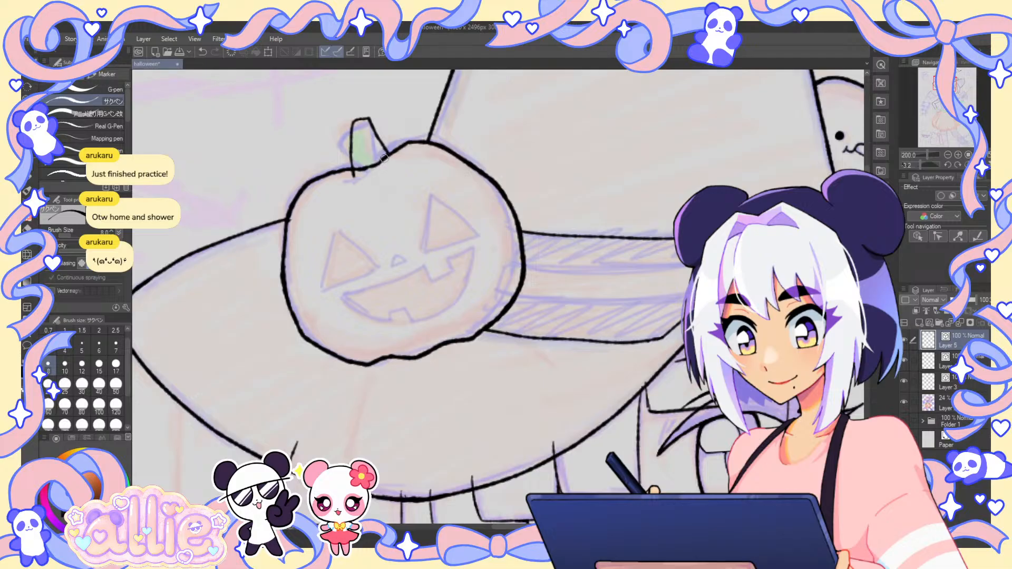
- Erase the pumpkin's outline where it crosses the stem, ink the stem's base line and trim its overhanging end
key("e")
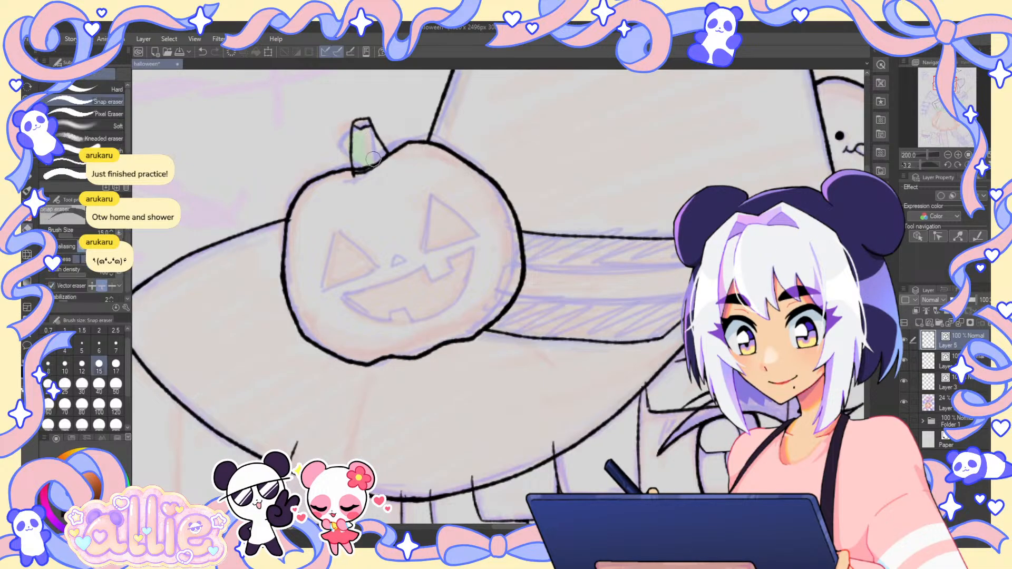
key("p")
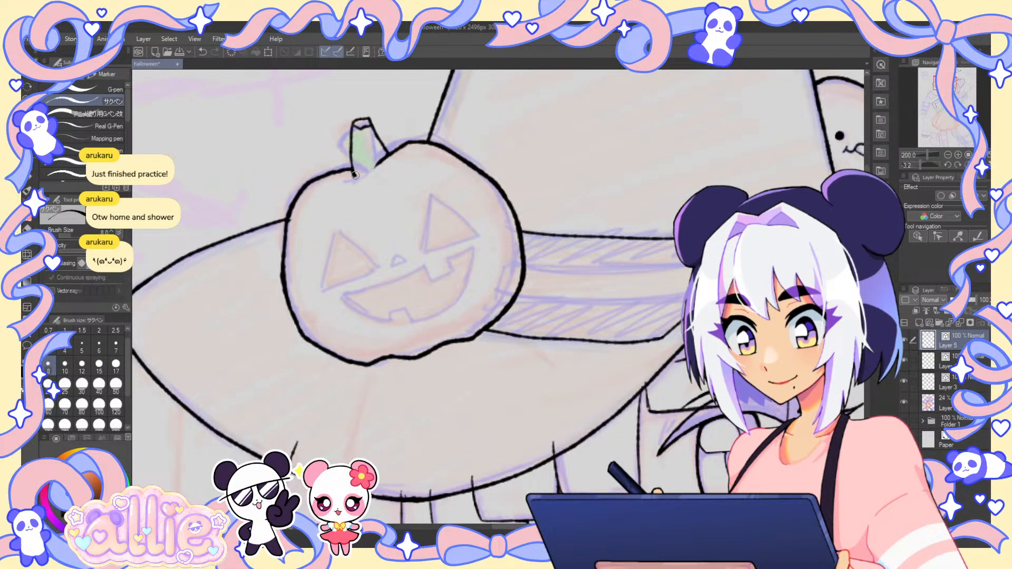
left_click_drag(372, 169, 352, 181)
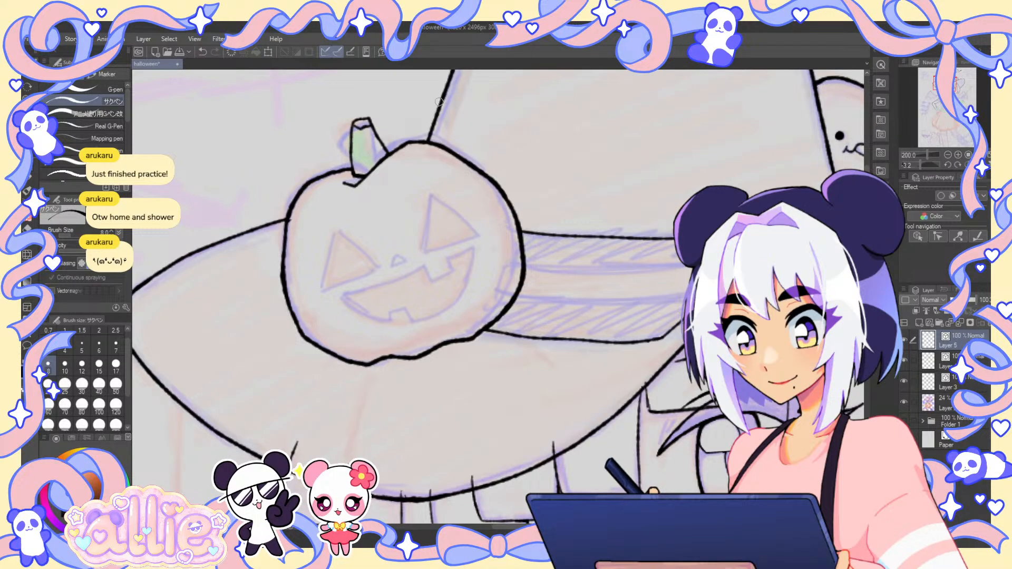
key("e")
left_click_drag(342, 184, 362, 181)
key("p")
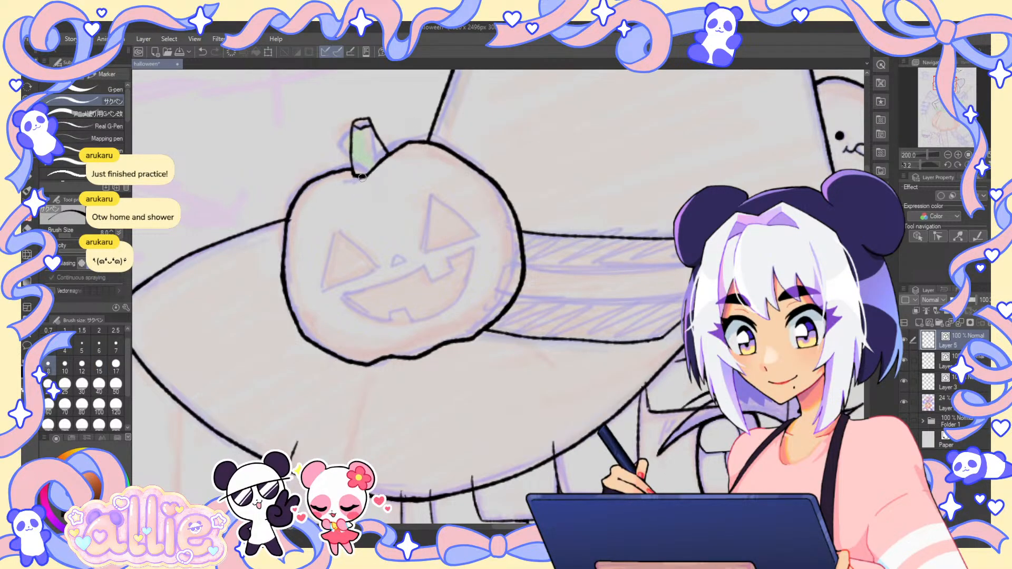
scroll(415, 134, "down", 2)
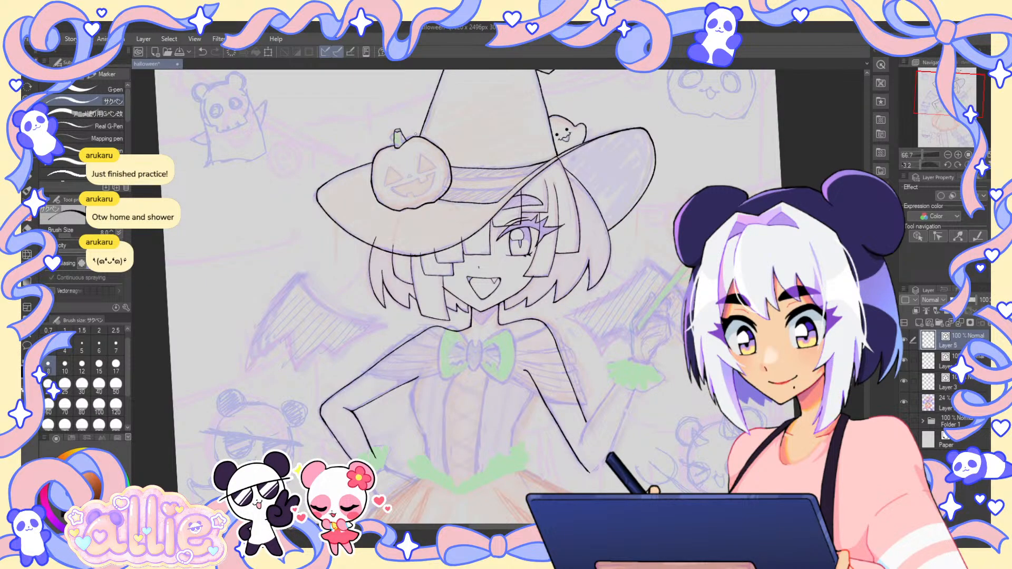
- Examine the pumpkin and the overall line art with the sketch layer hidden, and show the sketch again
scroll(416, 133, "down", 2)
left_click(904, 402)
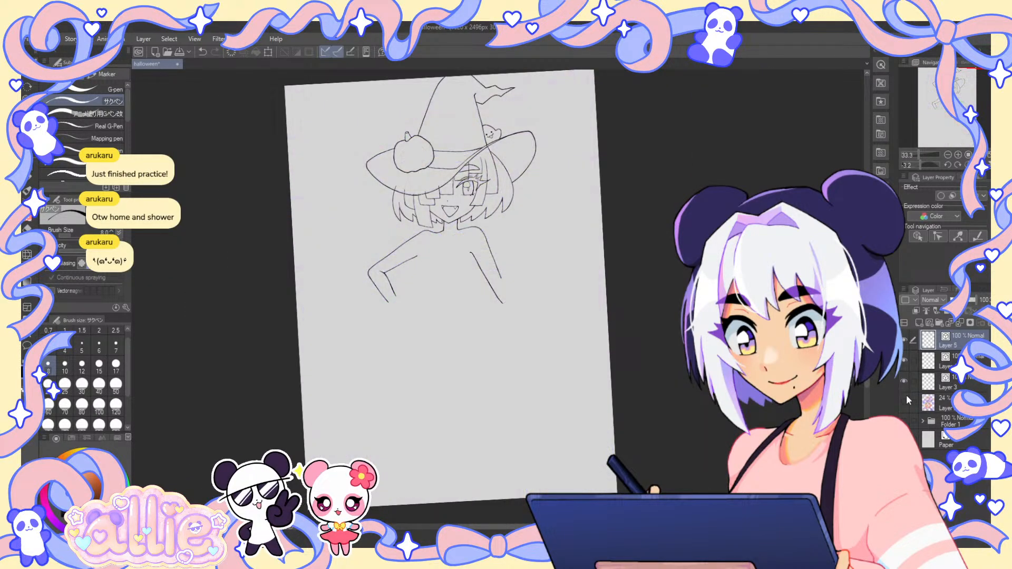
key("shift+space")
left_click_drag(415, 134, 431, 105)
left_click(904, 401)
- Adjust the line width at the top of the pumpkin's stem
key("shift+space")
scroll(430, 104, "up", 3)
key("y")
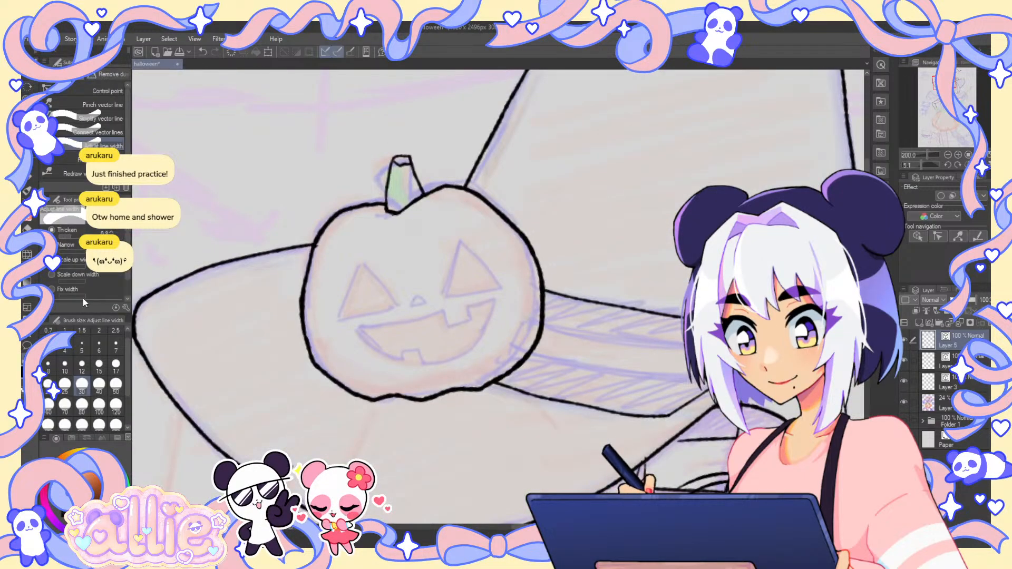
- Ink the triangular outline of the pumpkin's left eye with the pen, following the sketch
key("p")
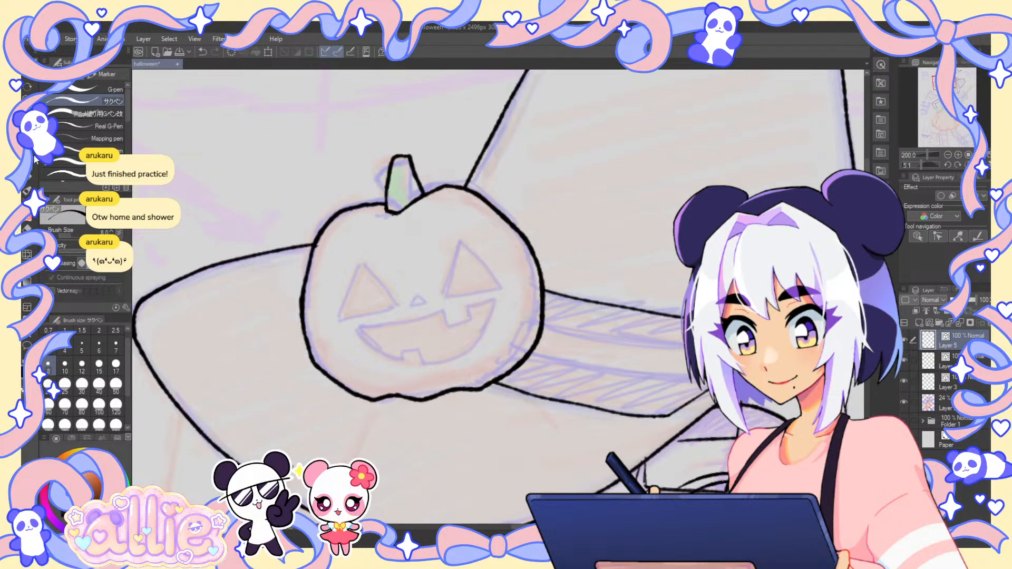
scroll(360, 266, "up", 3)
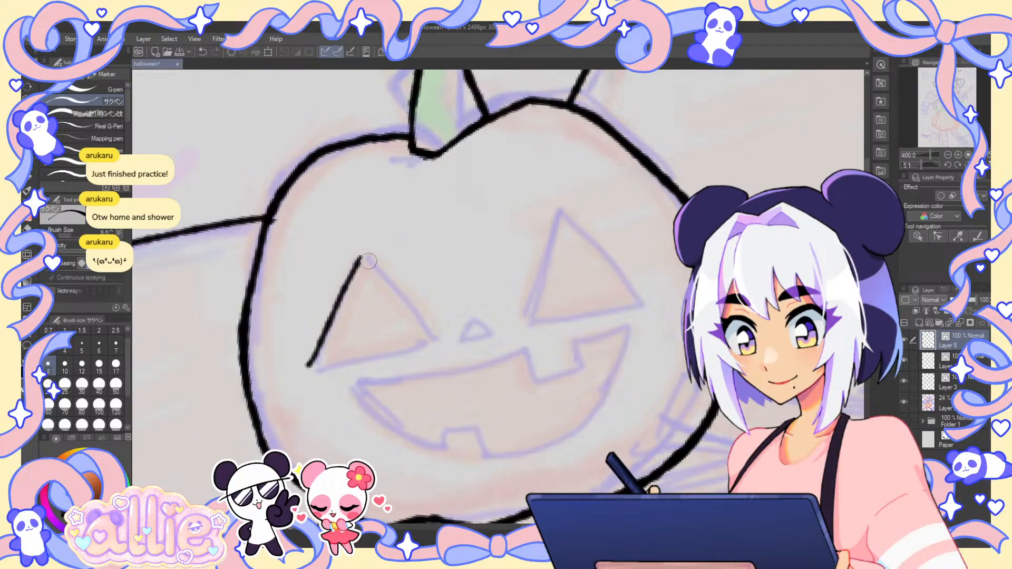
key("ctrl+z")
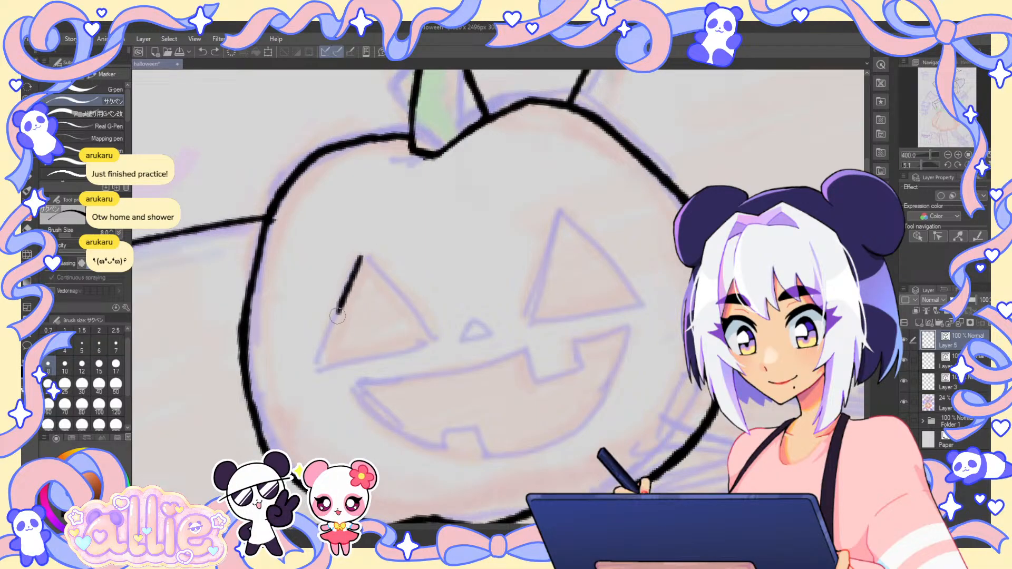
left_click_drag(338, 314, 319, 363)
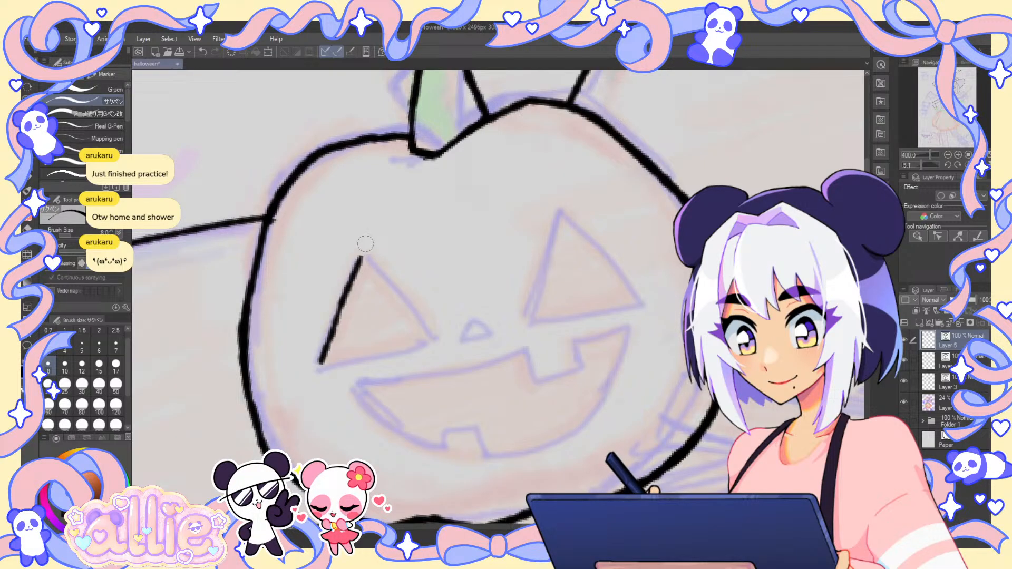
left_click_drag(359, 257, 431, 333)
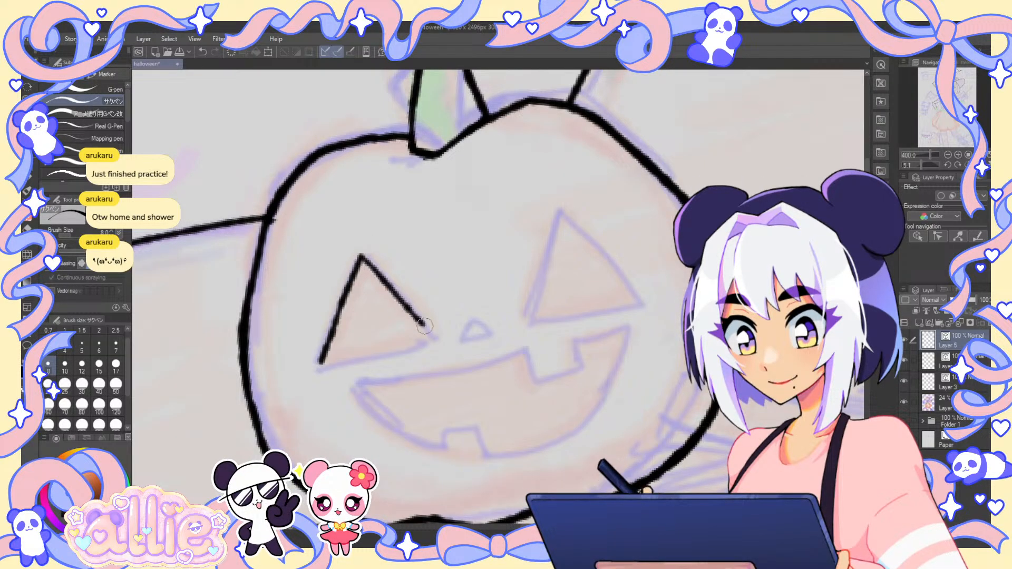
left_click_drag(320, 364, 435, 341)
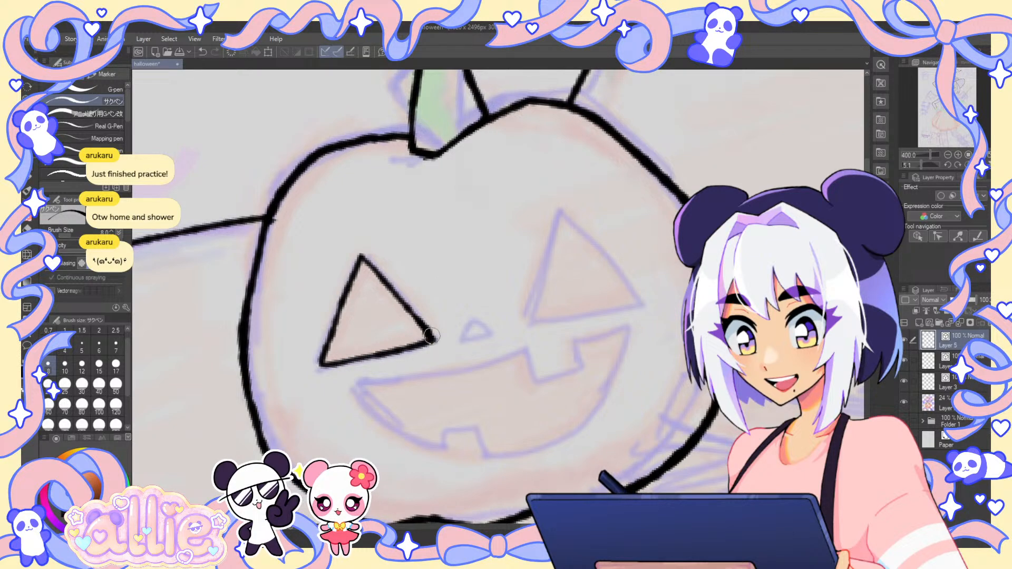
- Ink the pumpkin's triangular right eye with the pen at size 7, erasing and redrawing its overshooting bottom line
left_click_drag(473, 322, 477, 336)
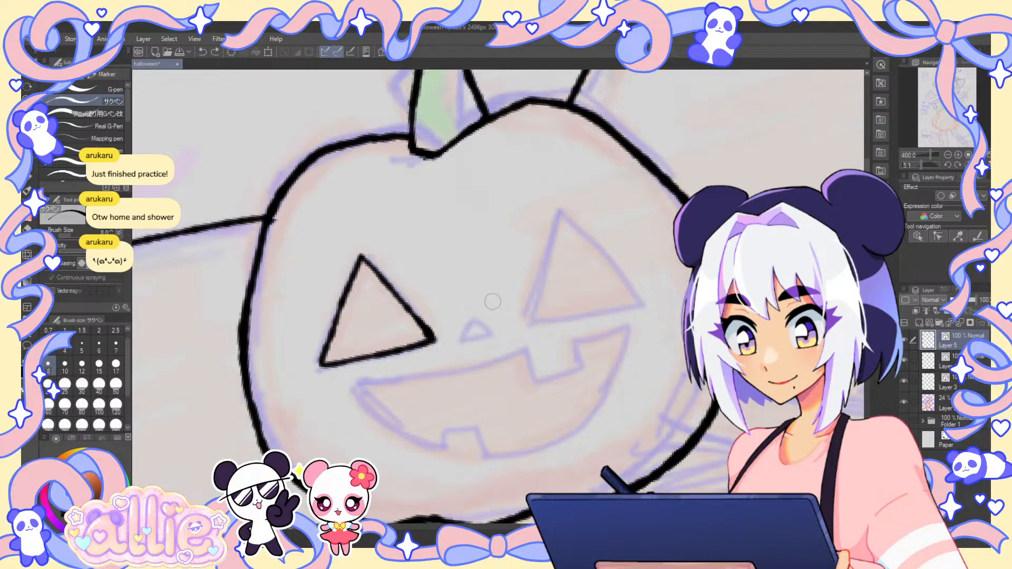
key("bracketleft")
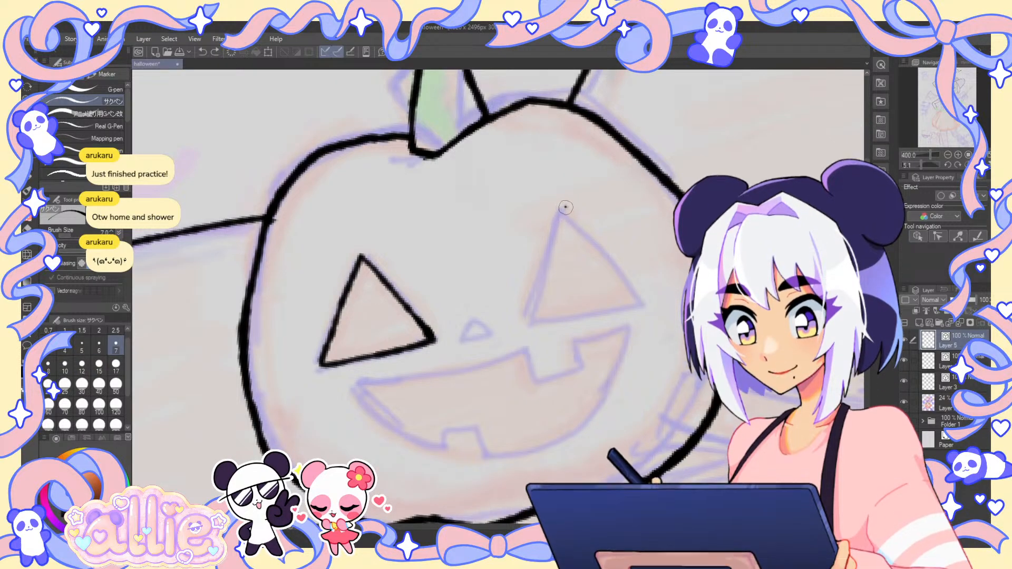
left_click_drag(566, 208, 534, 322)
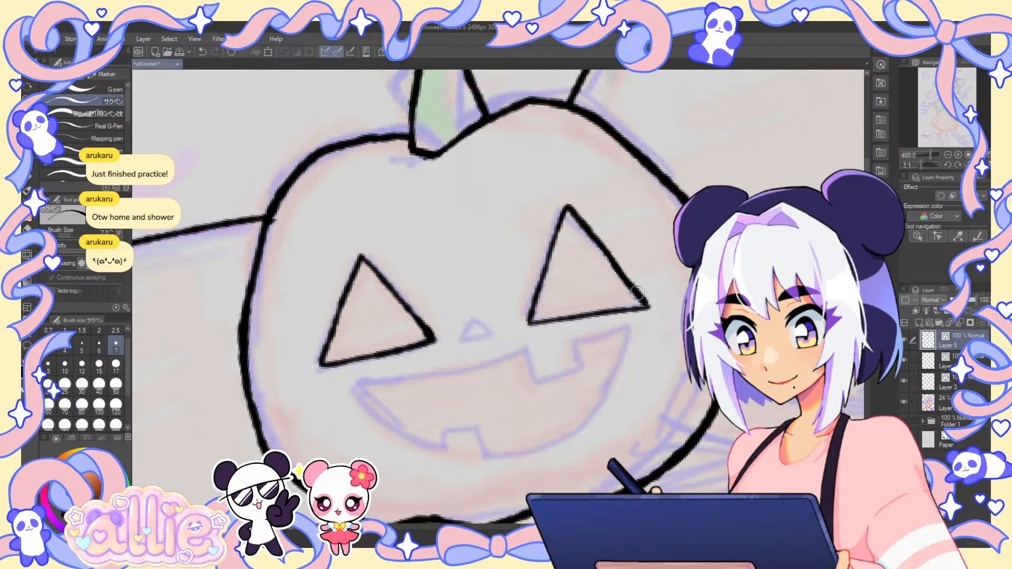
key("e")
left_click(651, 312)
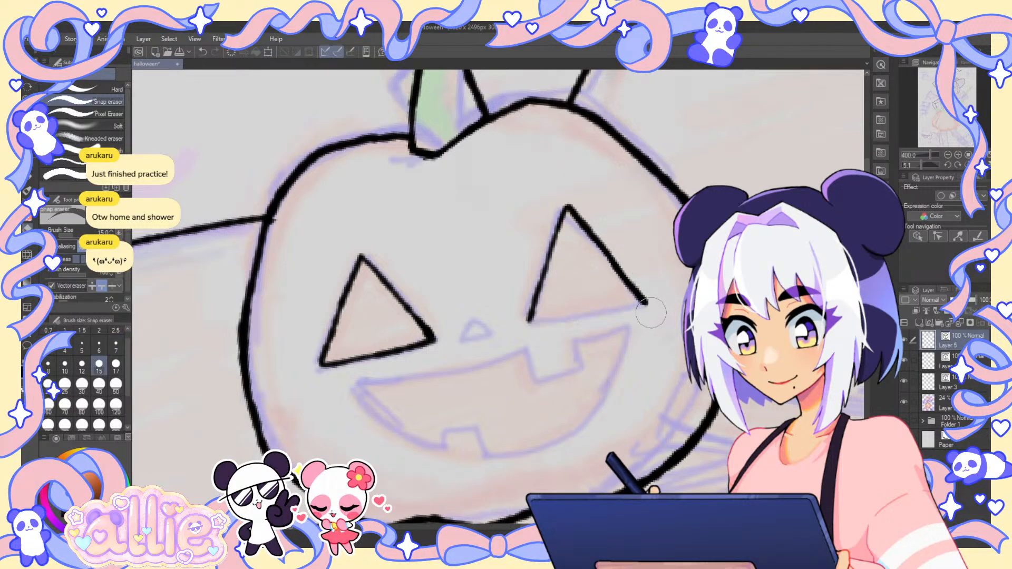
key("p")
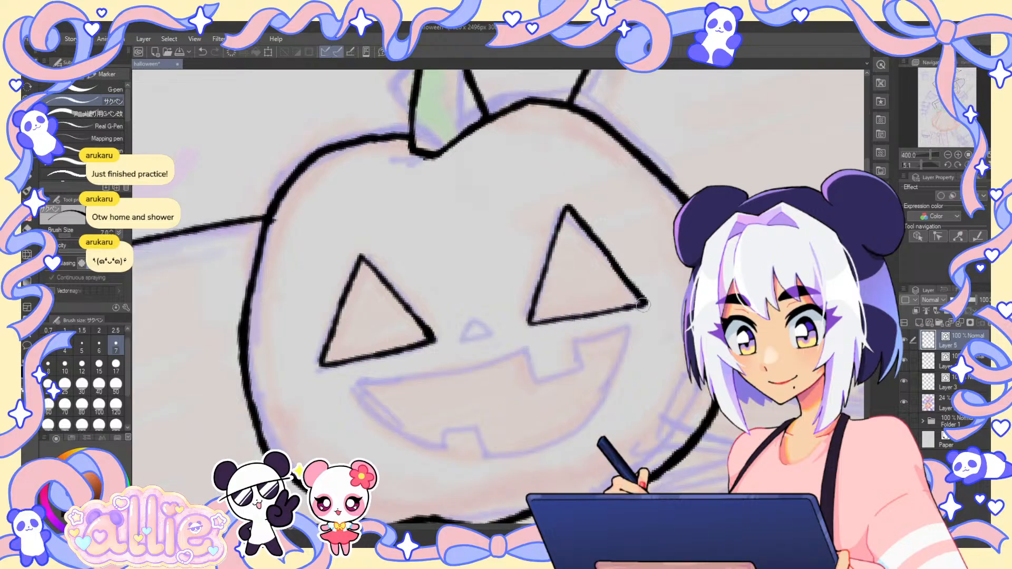
- Ink the upper line of the pumpkin's mouth and the right part of its lower curve
left_click_drag(379, 392, 417, 342)
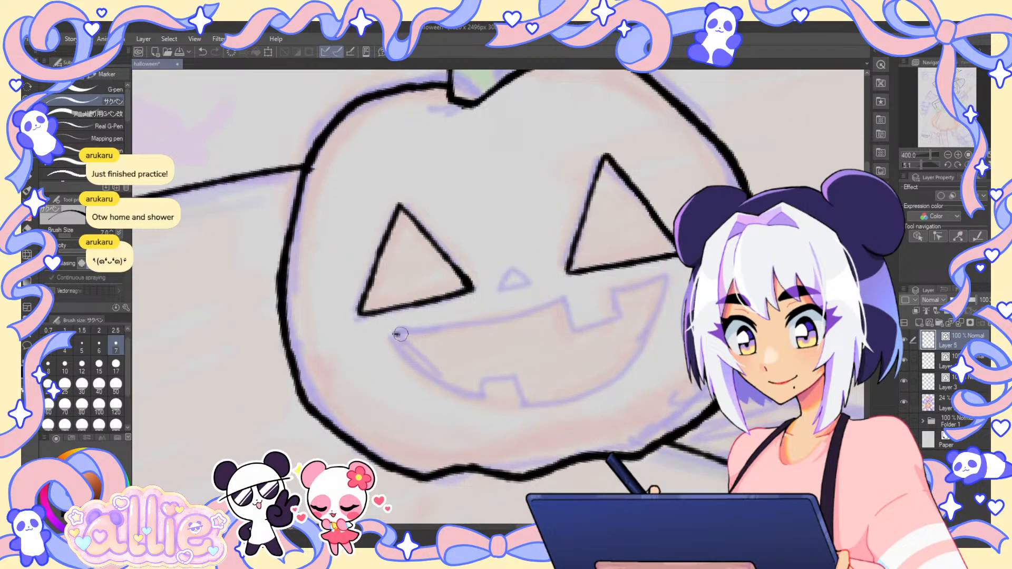
key("ctrl+z")
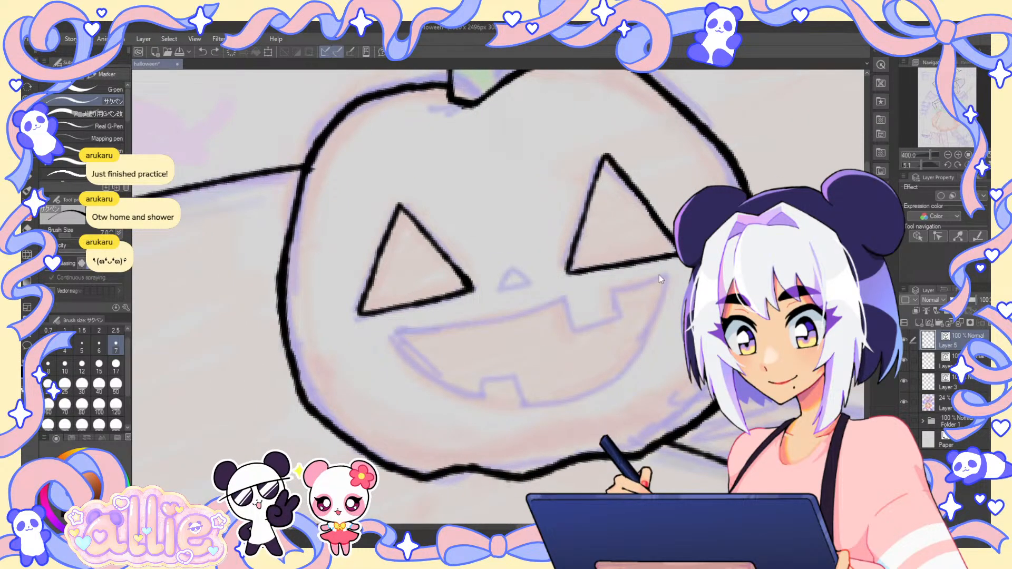
left_click_drag(663, 274, 491, 325)
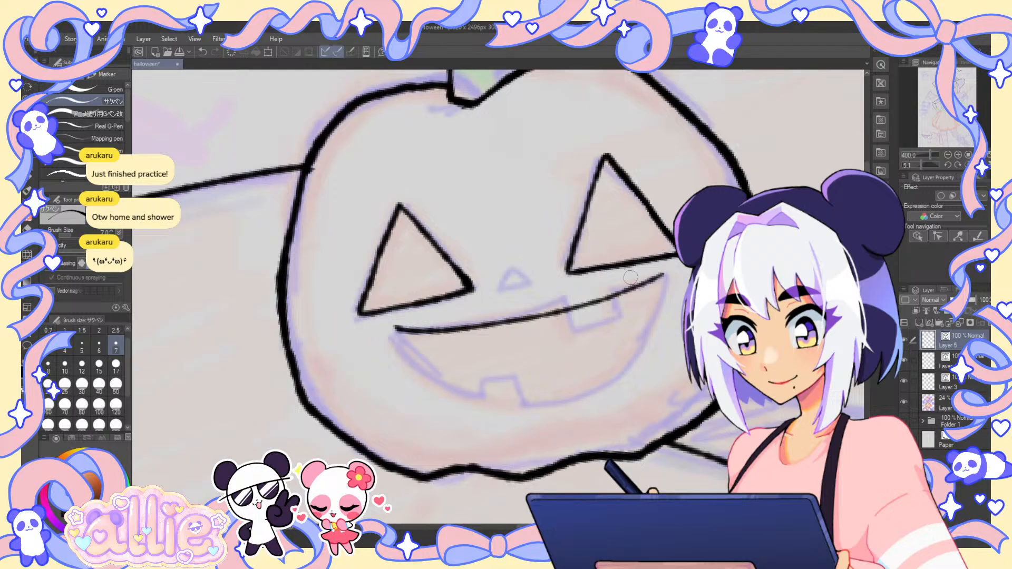
mouse_move(652, 317)
left_mouse_down()
mouse_move(603, 382)
mouse_move(519, 416)
left_mouse_up()
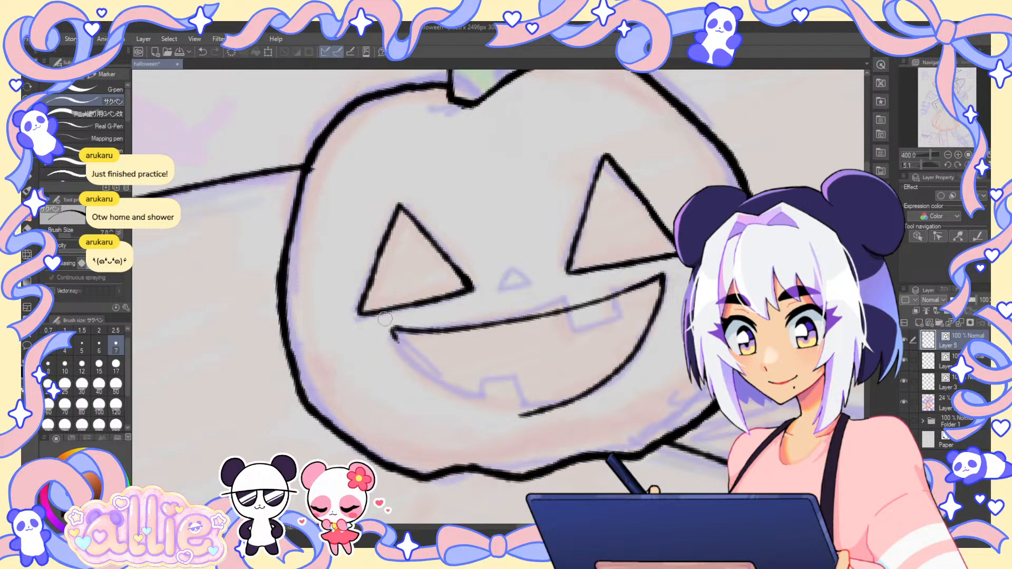
- Complete the left part of the mouth's lower curve, clean up its overhanging ends and check the face mirrored
key("r")
mouse_move(618, 222)
left_mouse_down()
mouse_move(639, 286)
mouse_move(632, 311)
mouse_move(519, 291)
left_mouse_up()
key("space")
mouse_move(290, 244)
left_mouse_down()
mouse_move(293, 279)
mouse_move(322, 345)
mouse_move(381, 395)
left_mouse_up()
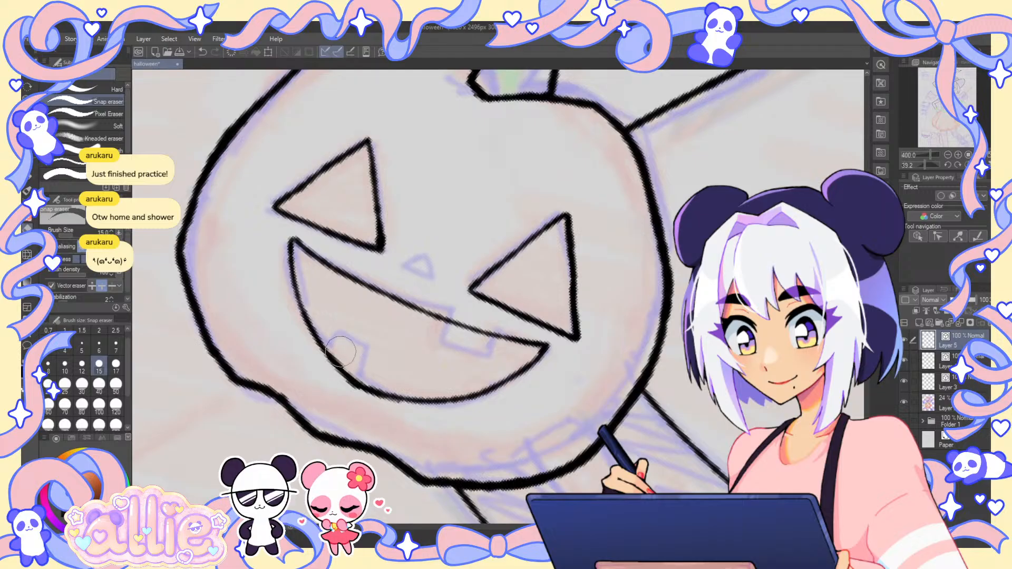
left_click_drag(343, 369, 383, 423)
key("h")
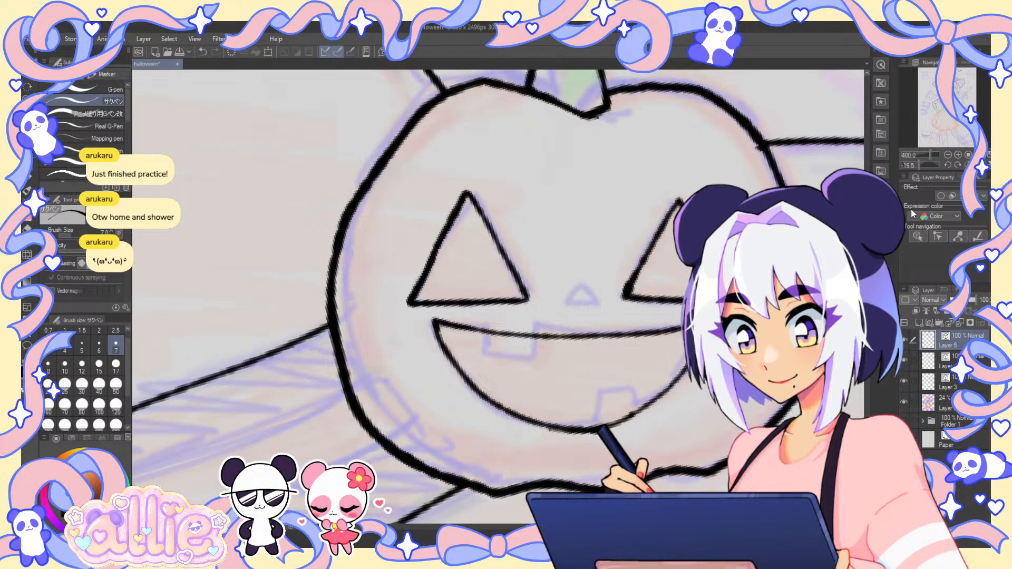
key("h")
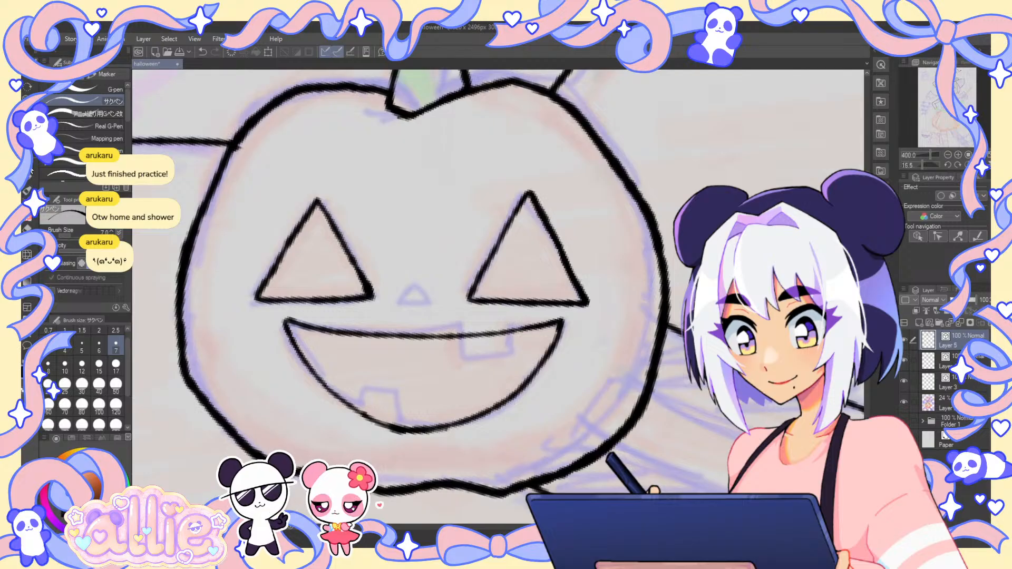
- Ink a square tooth hanging from the mouth's upper line and erase only the part of that line inside the tooth
mouse_move(459, 341)
left_mouse_down()
mouse_move(458, 362)
mouse_move(514, 354)
mouse_move(512, 343)
mouse_move(461, 360)
mouse_move(507, 359)
mouse_move(508, 333)
left_mouse_up()
key("e")
left_click(480, 336)
key("p")
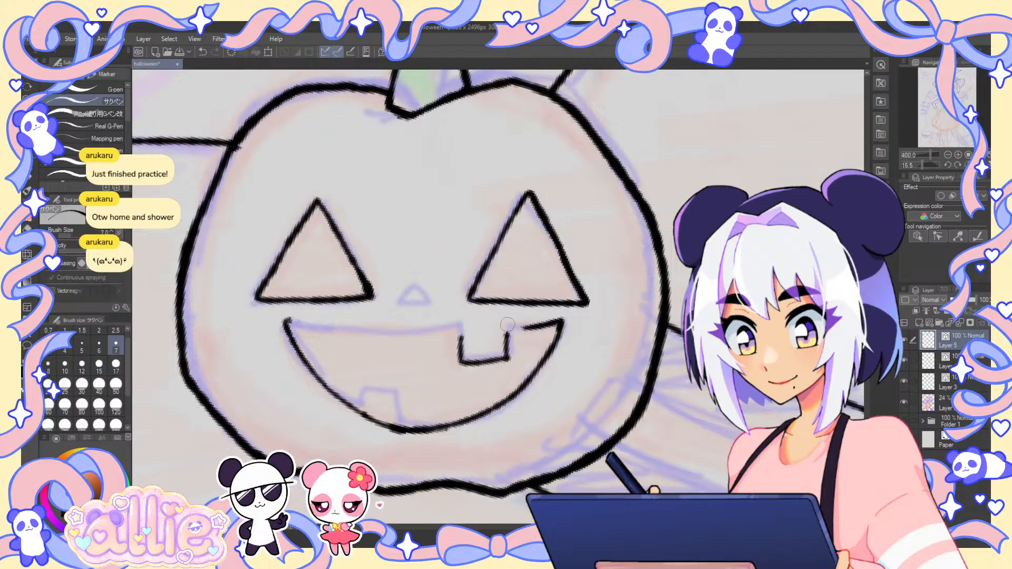
key("ctrl+z")
key("e")
left_click(488, 333)
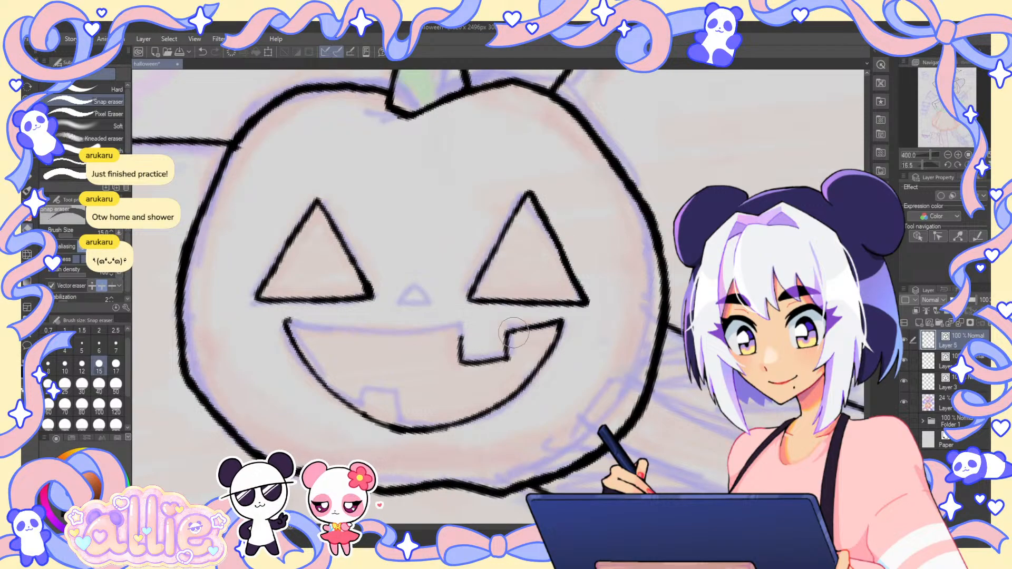
key("p")
key("ctrl+z")
key("e")
left_click(482, 333)
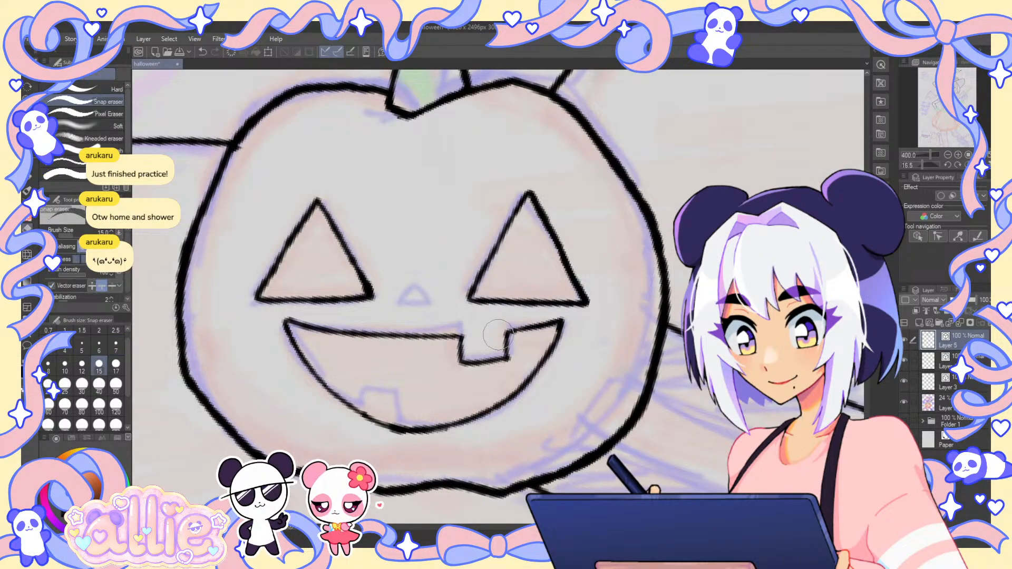
- Try a small filled dot as the pumpkin's nose, with the sketch layer hidden
mouse_move(600, 386)
left_mouse_down()
mouse_move(653, 330)
mouse_move(652, 348)
left_mouse_up()
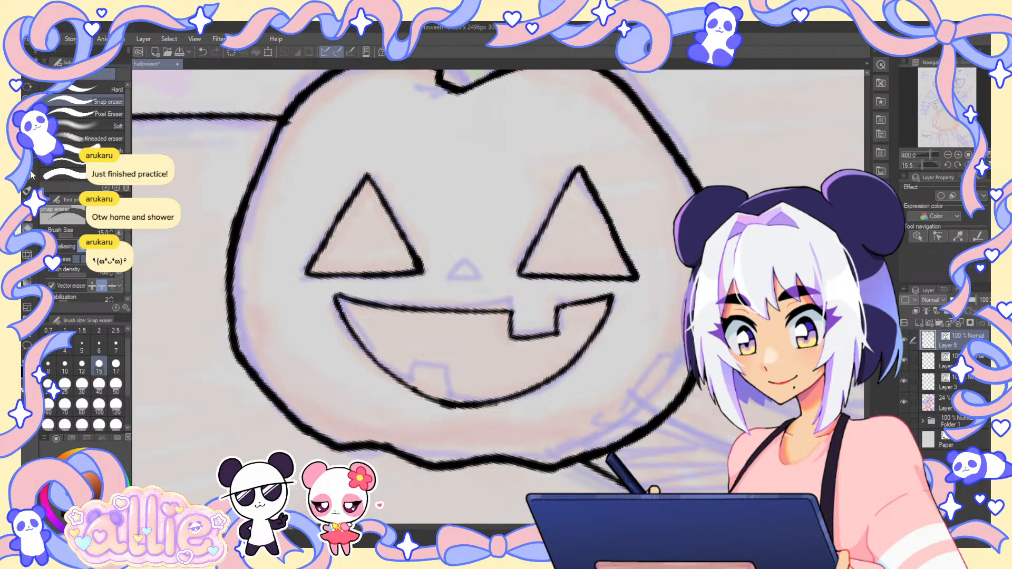
key("p")
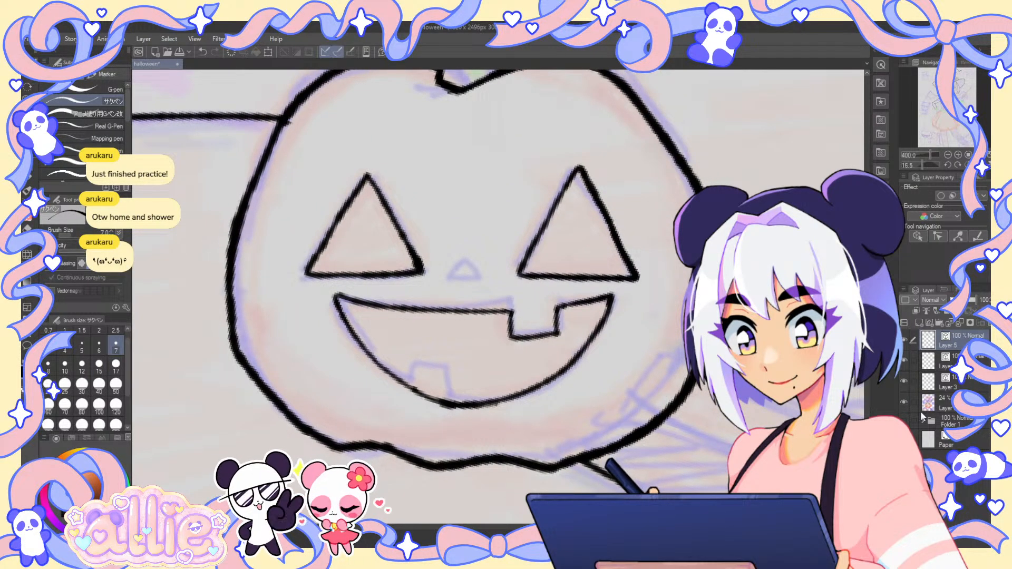
left_click(903, 402)
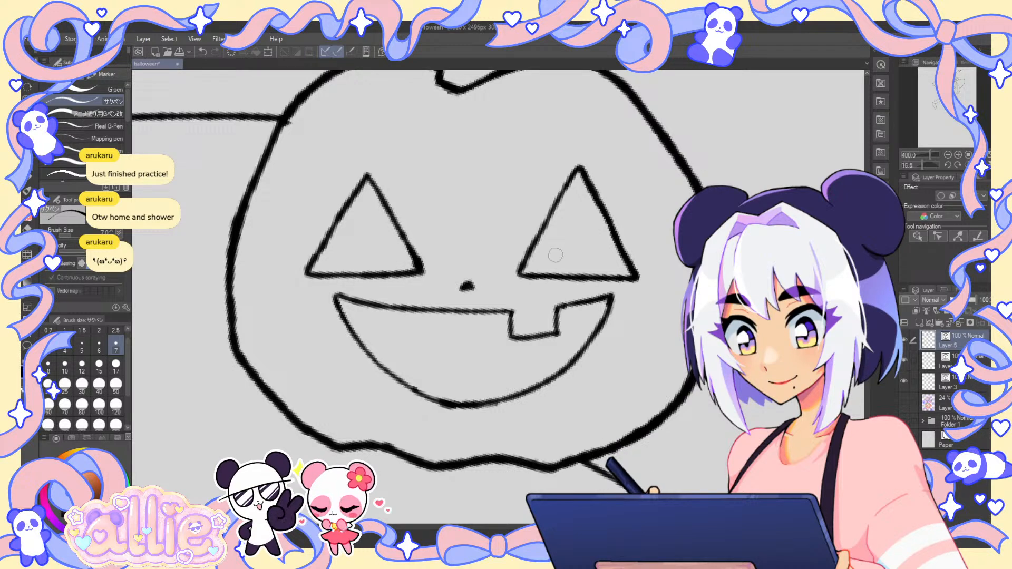
- Examine the unrotated line art at several zoom levels without the sketch, and bring the sketch back
left_click(989, 155)
left_click(979, 164)
left_click(968, 165)
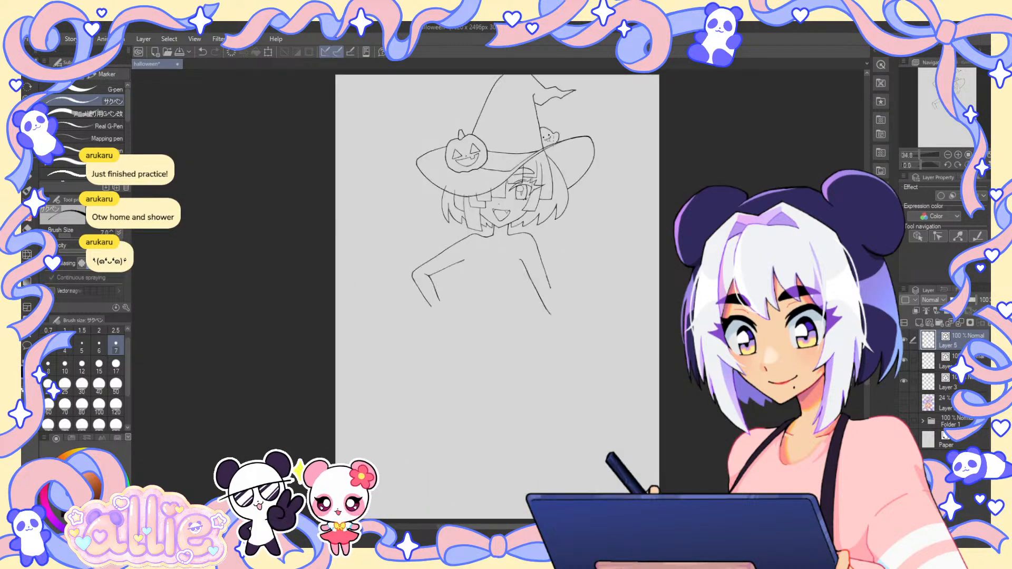
scroll(459, 138, "up", 2)
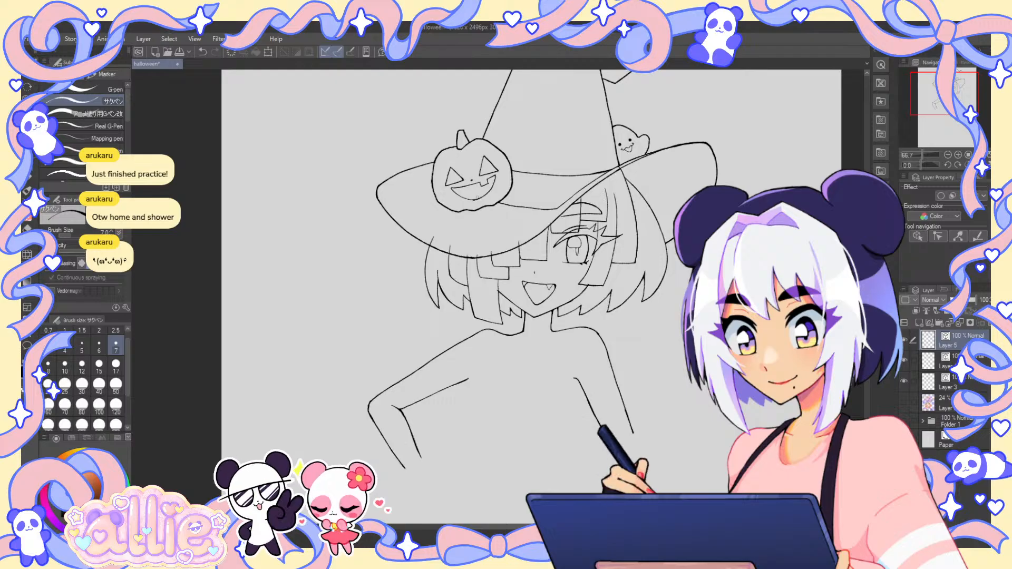
scroll(481, 179, "up", 1)
scroll(522, 166, "down", 1)
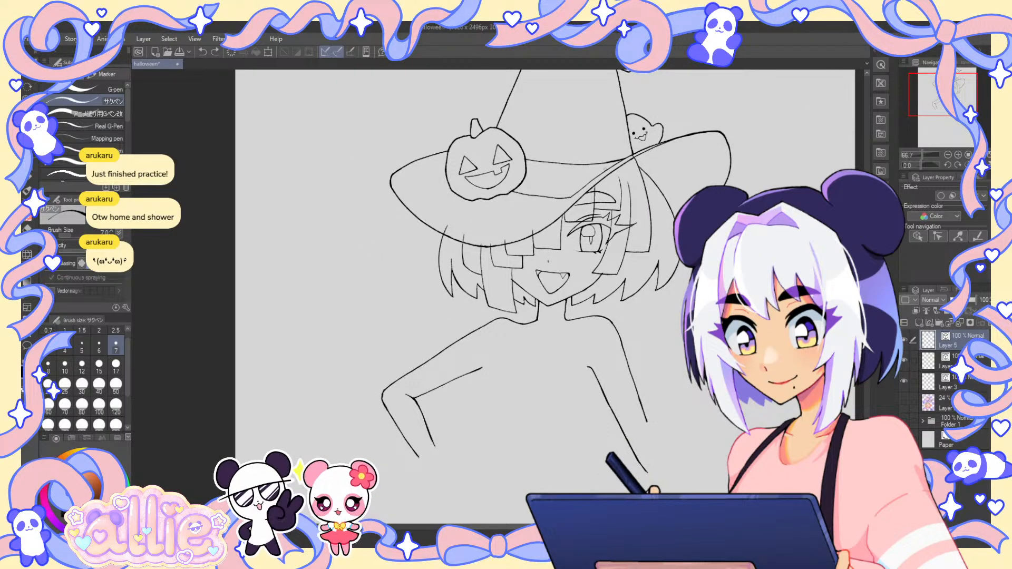
left_click_drag(655, 169, 614, 226)
left_click(947, 156)
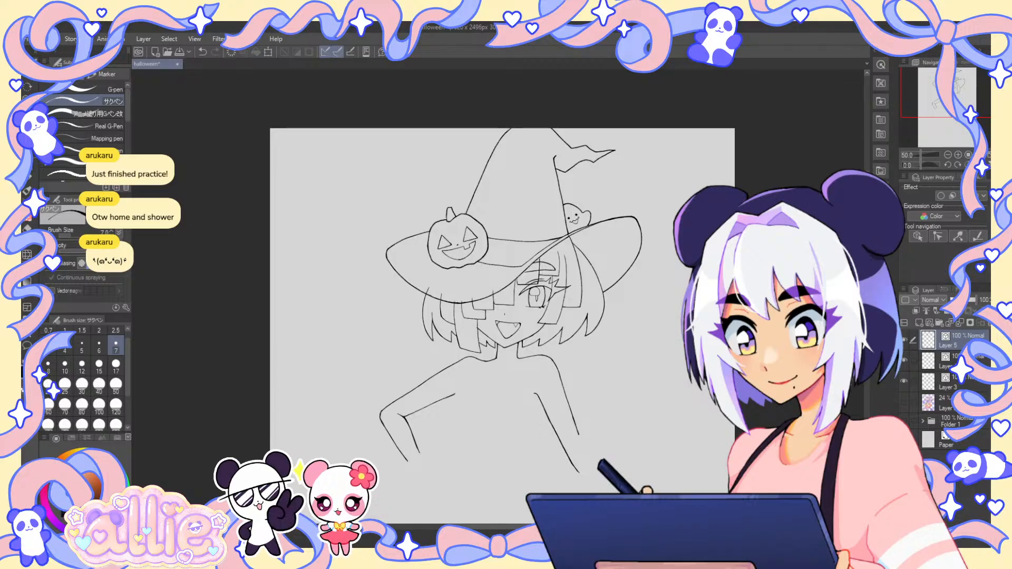
key("ctrl+z")
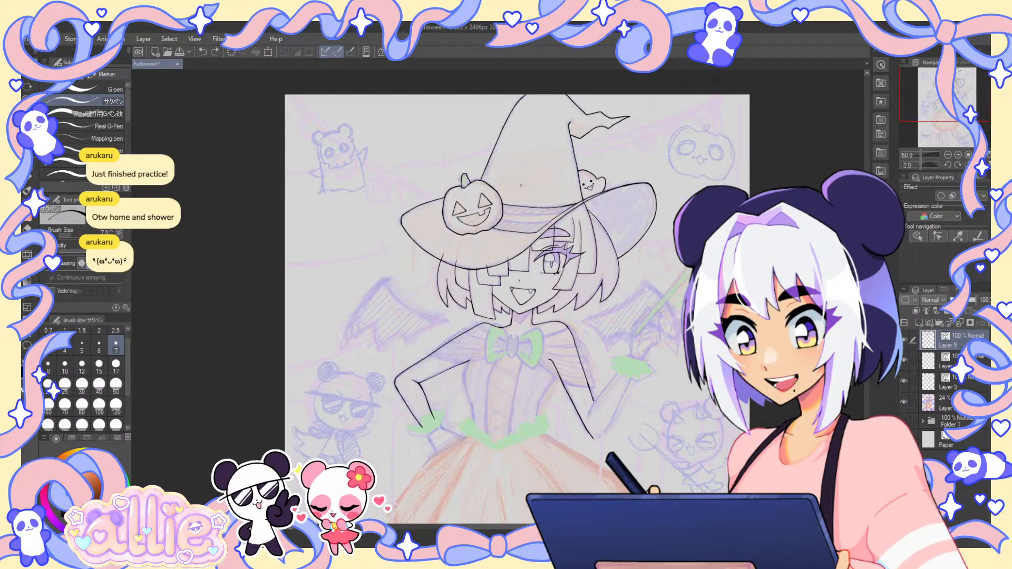
- Replace the pumpkin's dot nose with a small outlined triangle
scroll(460, 244, "up", 7)
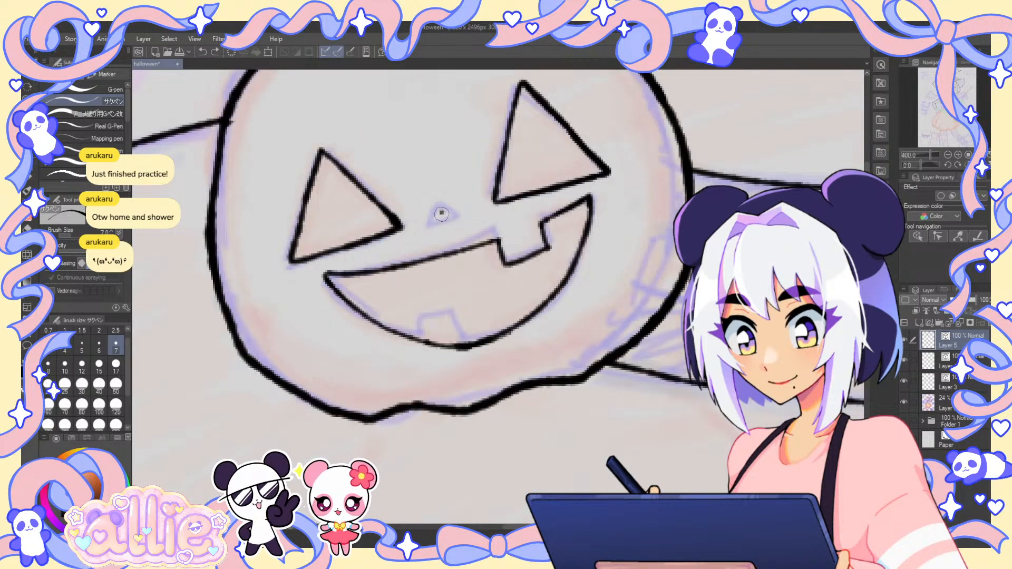
key("ctrl+z")
left_click_drag(441, 227, 453, 215)
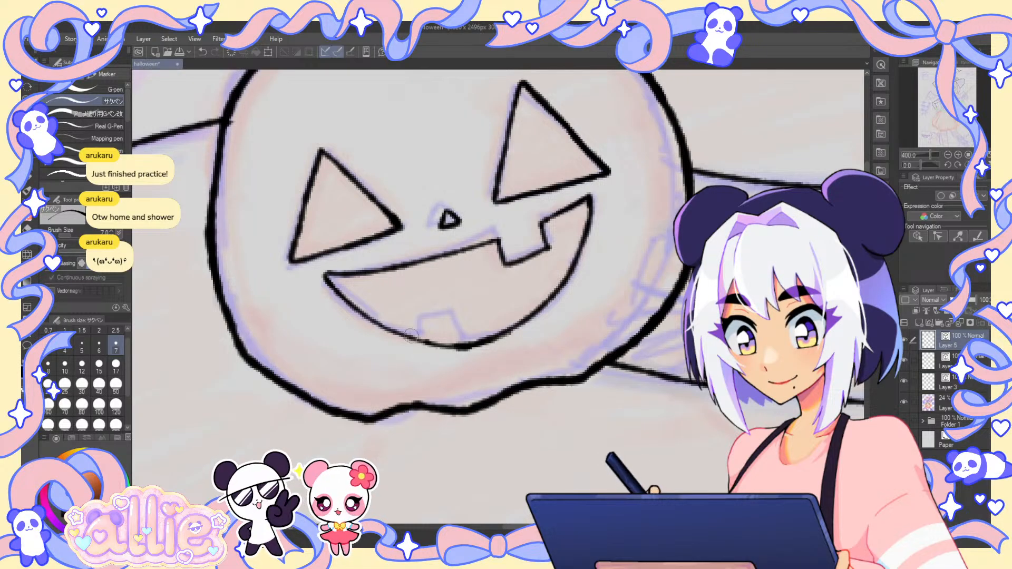
- Ink a square tooth rising from the mouth's lower curve and erase the mouth line inside it
left_click_drag(440, 312, 443, 348)
key("e")
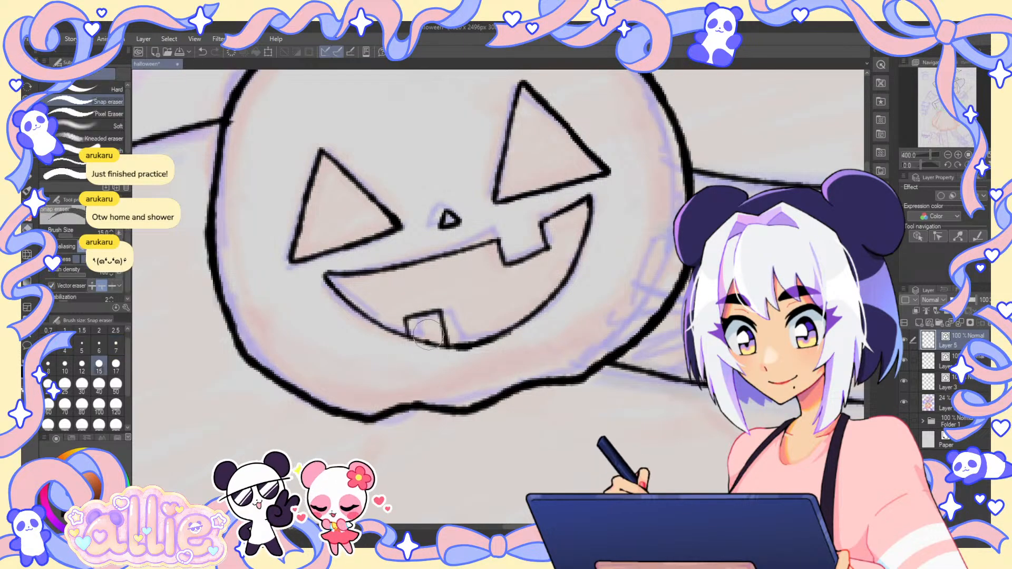
key("ctrl+0")
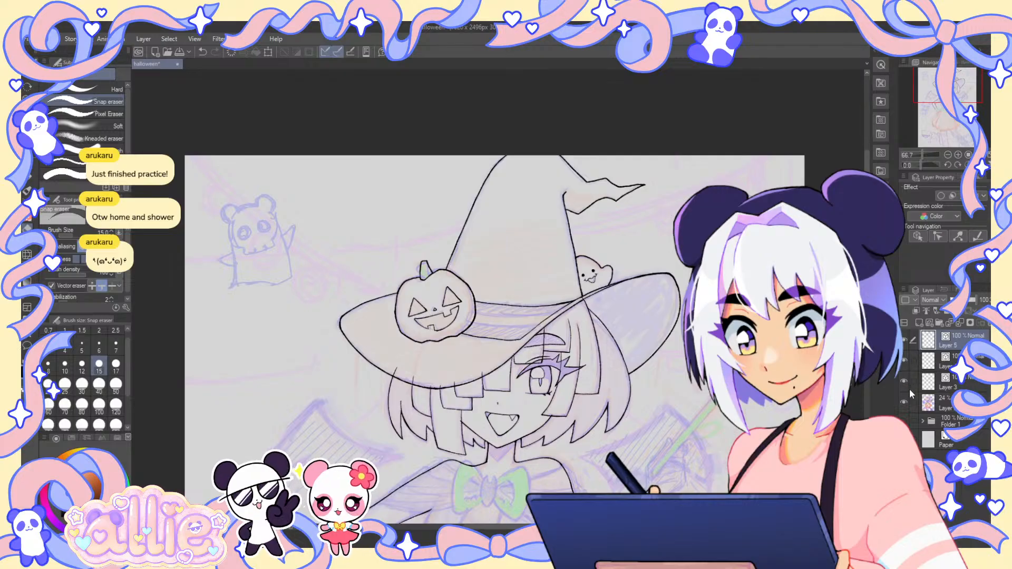
- Check the overall line art of the hat, face and shoulders without the sketch, and show the sketch layer again
key("ctrl+minus")
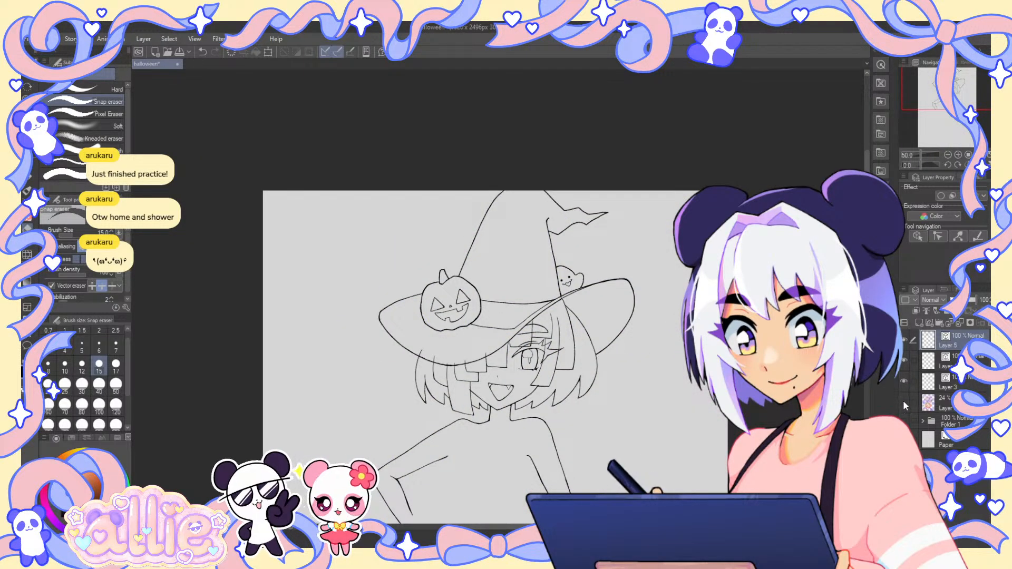
left_click_drag(947, 95, 947, 107)
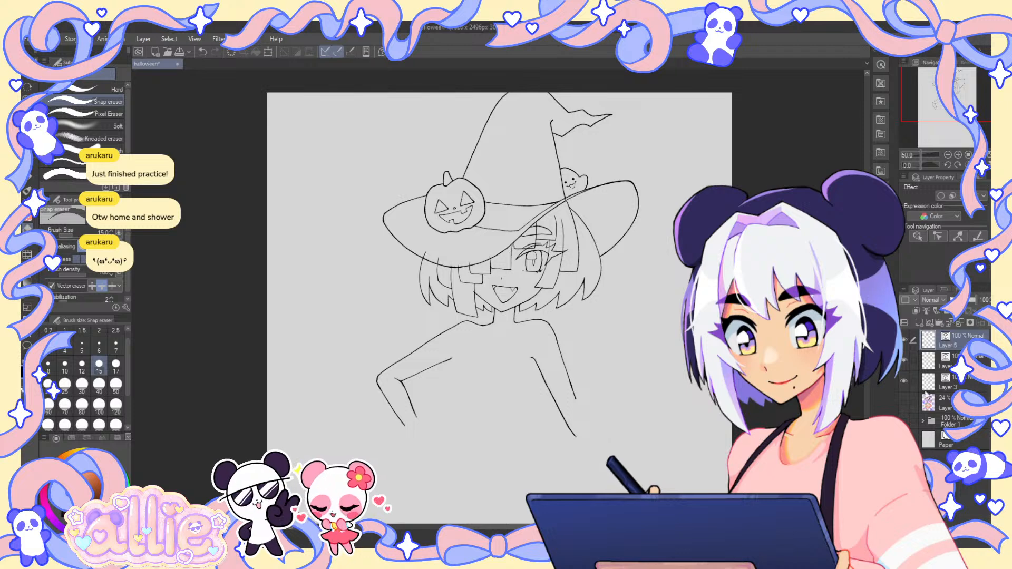
left_click(904, 402)
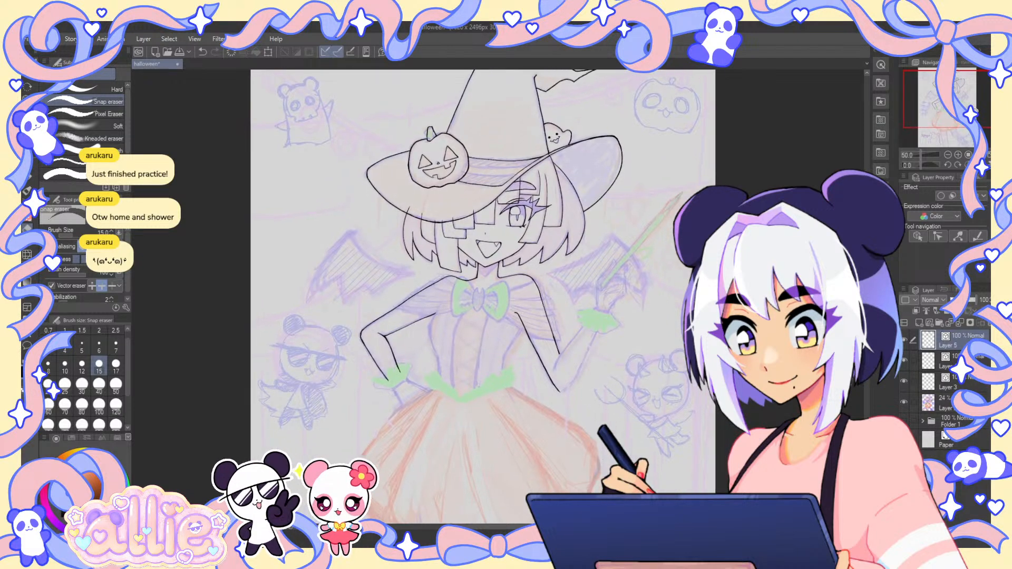
mouse_move(475, 368)
left_mouse_down()
mouse_move(492, 300)
mouse_move(476, 108)
mouse_move(458, 438)
mouse_move(458, 373)
left_mouse_up()
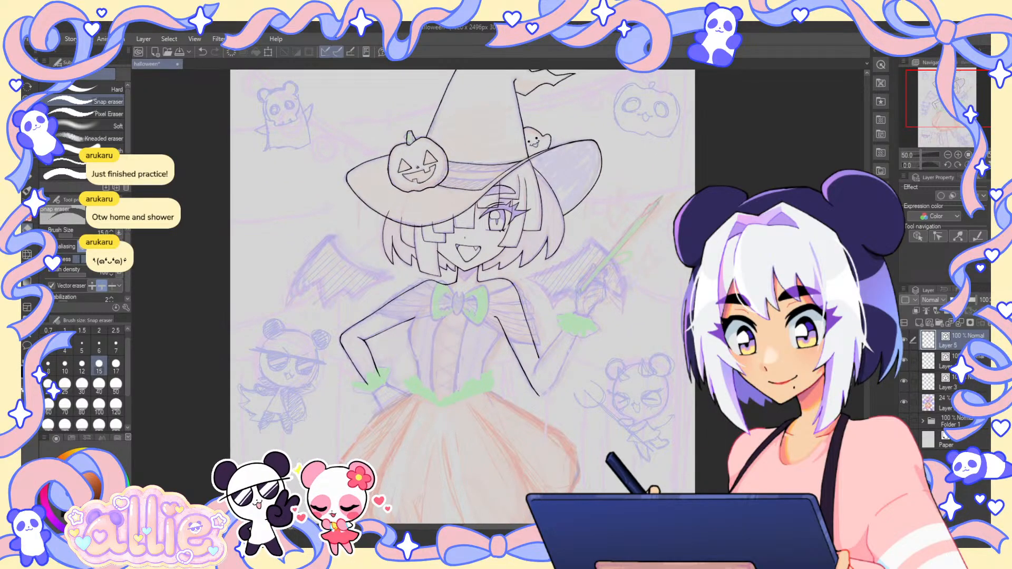
left_click_drag(965, 101, 966, 104)
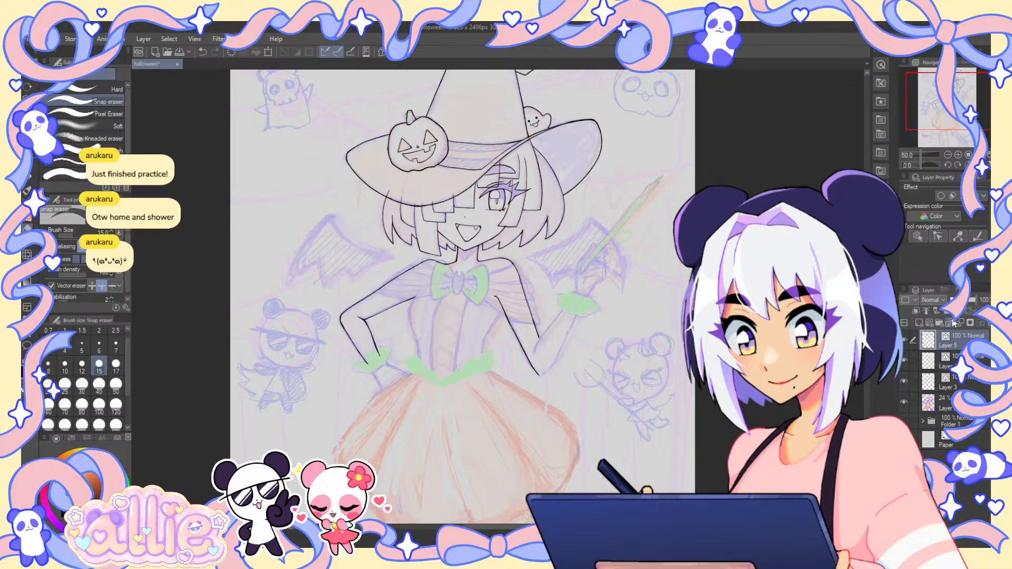
- On Layer 3, ink the torso's side contour beside the bent arm, from the armpit to the waist trim, at brush size 10
left_click(948, 381)
left_click_drag(867, 98, 868, 115)
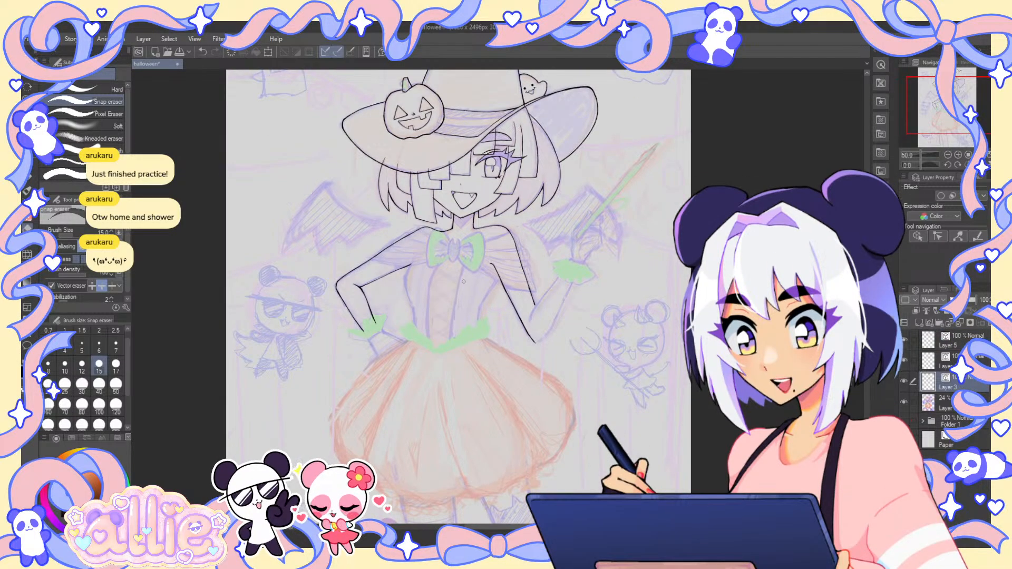
scroll(421, 244, "up", 2)
scroll(422, 244, "up", 1)
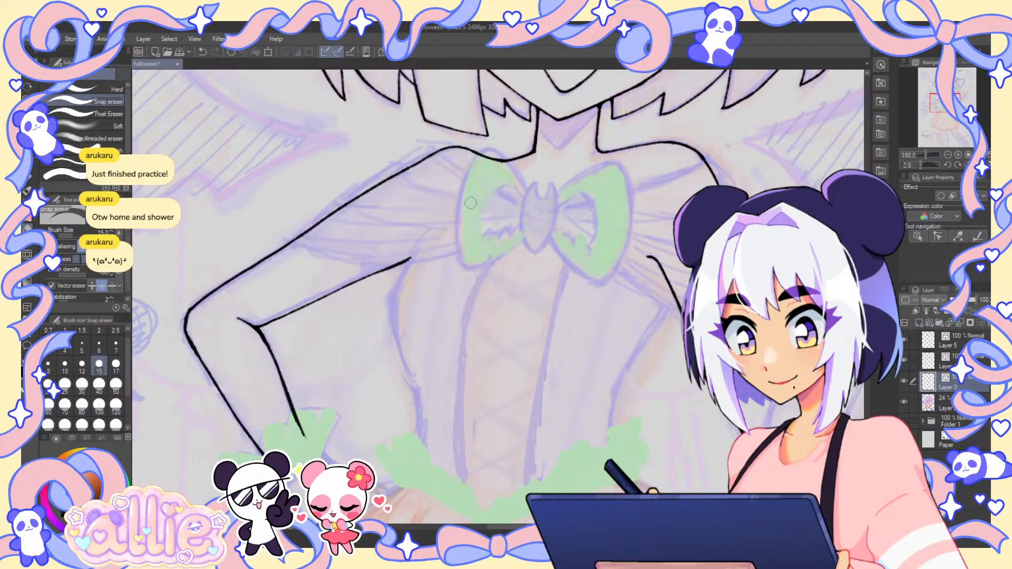
left_click(65, 364)
left_click(407, 260)
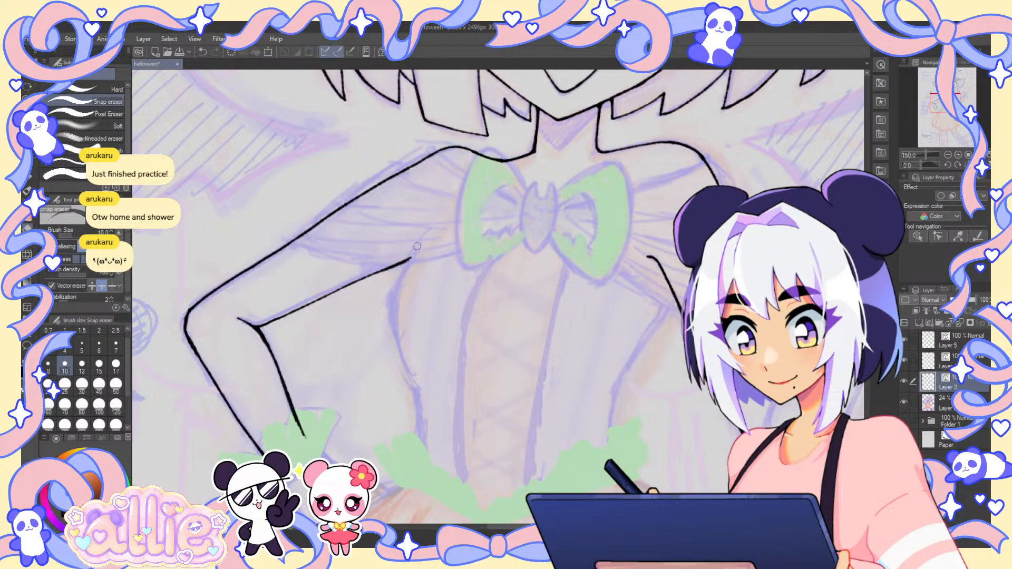
key("ctrl+z")
key("p")
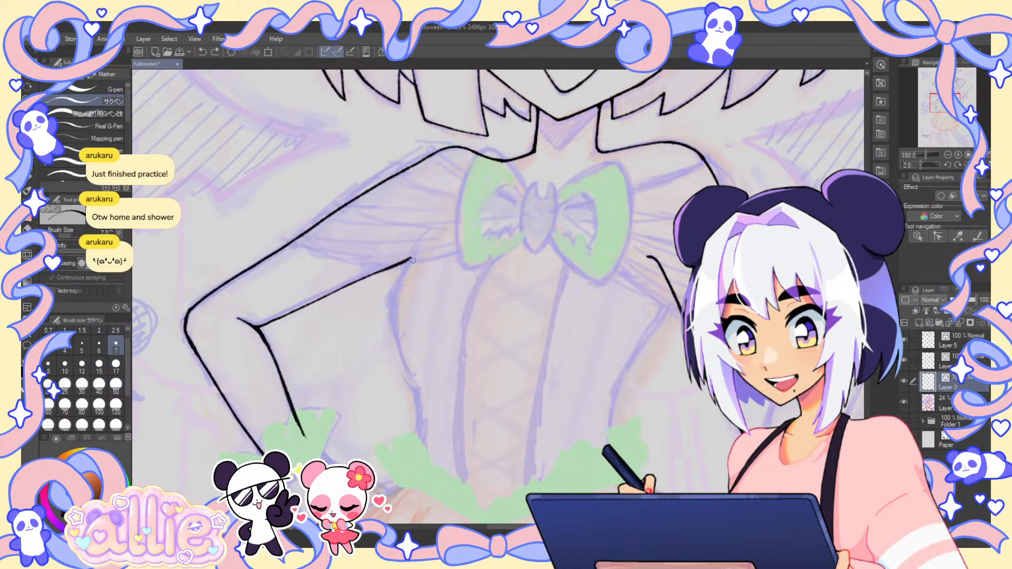
left_click_drag(413, 258, 424, 237)
key("]")
key("ctrl+z")
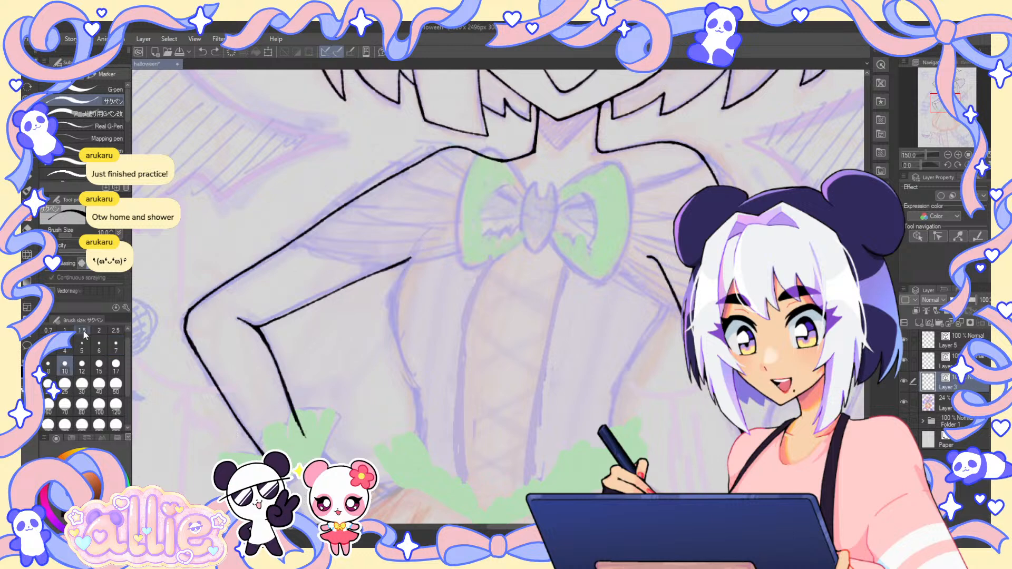
left_click_drag(404, 262, 390, 313)
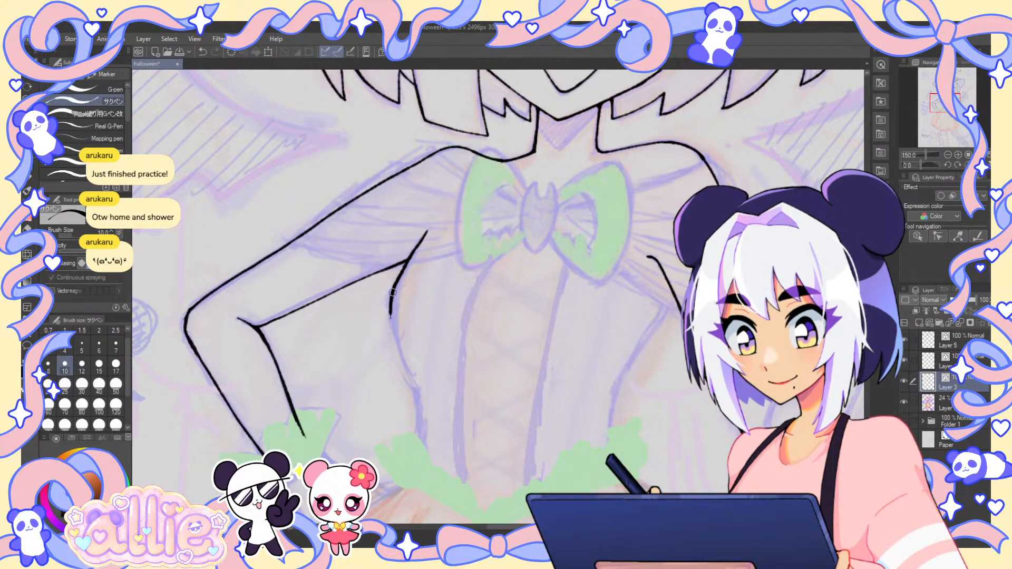
left_click_drag(400, 352, 414, 382)
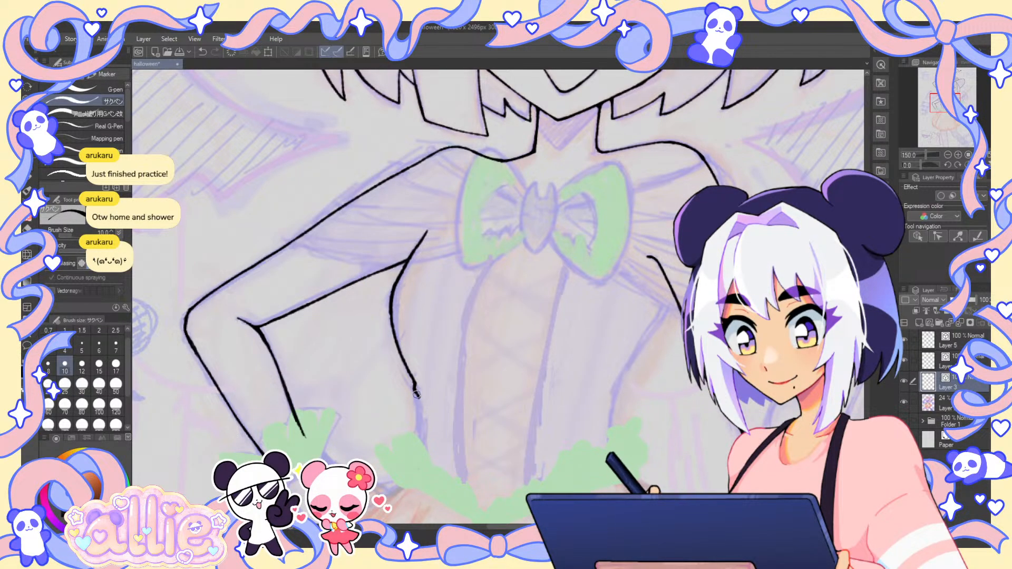
left_click_drag(415, 389, 420, 454)
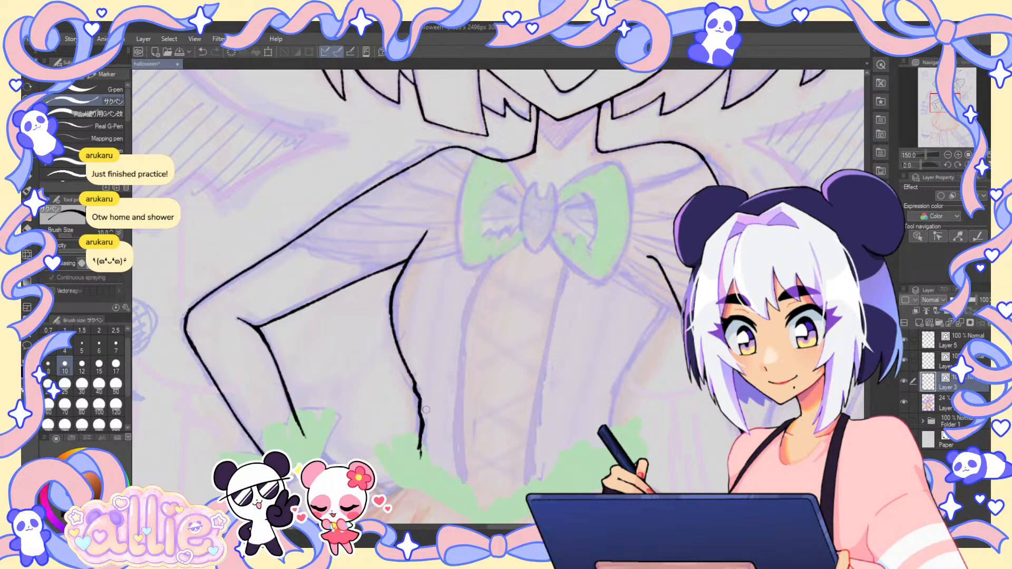
- Try a curved upper edge for the bodice, running across the chest behind the bow
mouse_move(424, 247)
left_mouse_down()
mouse_move(521, 215)
mouse_move(583, 232)
left_mouse_up()
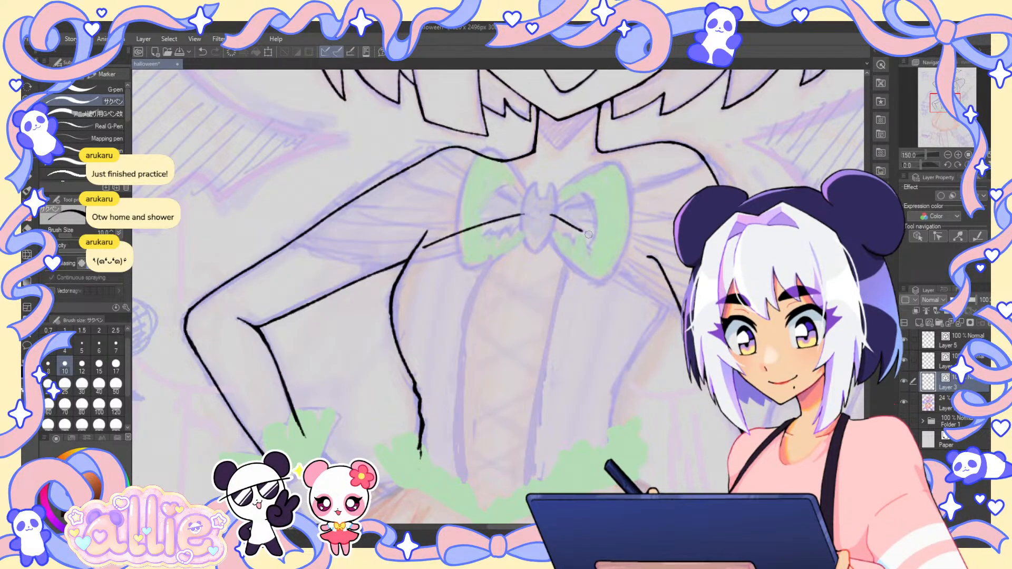
mouse_move(690, 301)
left_mouse_down()
mouse_move(615, 276)
mouse_move(597, 208)
mouse_move(576, 221)
left_mouse_up()
key("ctrl+z")
key("ctrl+z")
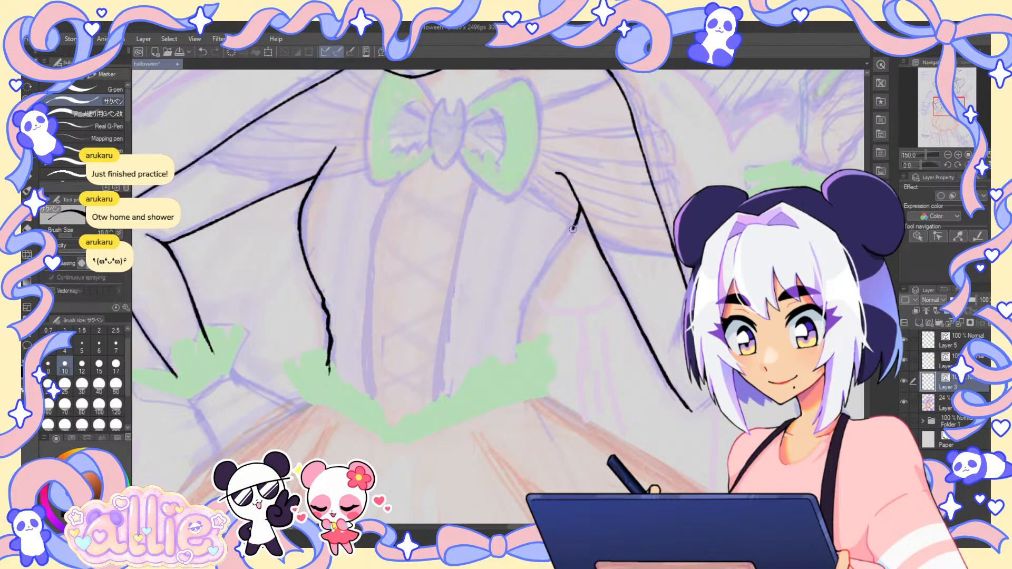
- Ink the torso's opposite side contour, from the raised arm's armpit down to the waist trim
mouse_move(558, 254)
left_mouse_down()
mouse_move(525, 310)
mouse_move(524, 379)
left_mouse_up()
key("e")
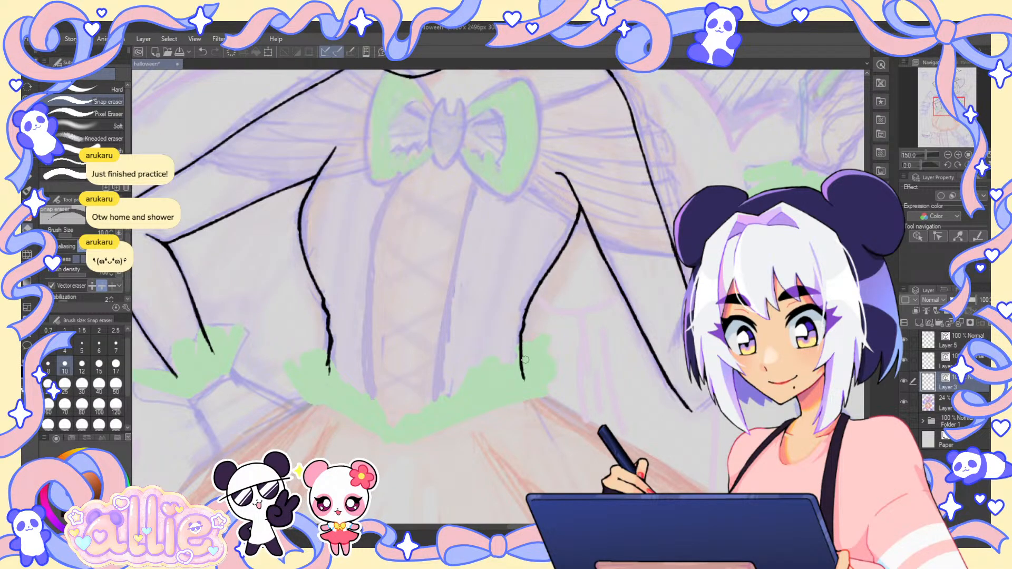
key("p")
left_click_drag(606, 200, 604, 300)
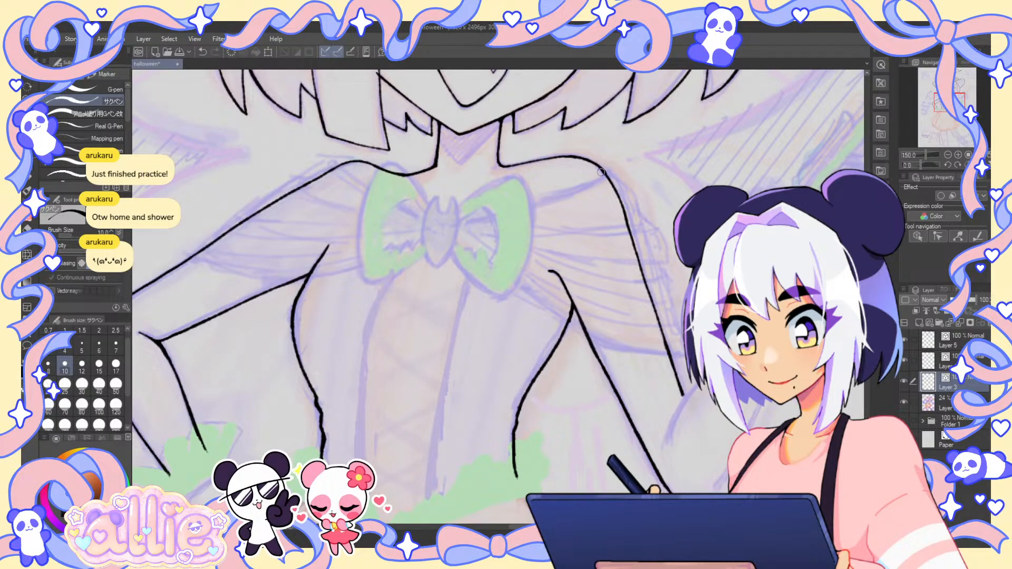
- Try straighter bodice neckline strokes on both sides of the bow, and check the whole drawing mirrored
left_click_drag(319, 266, 429, 235)
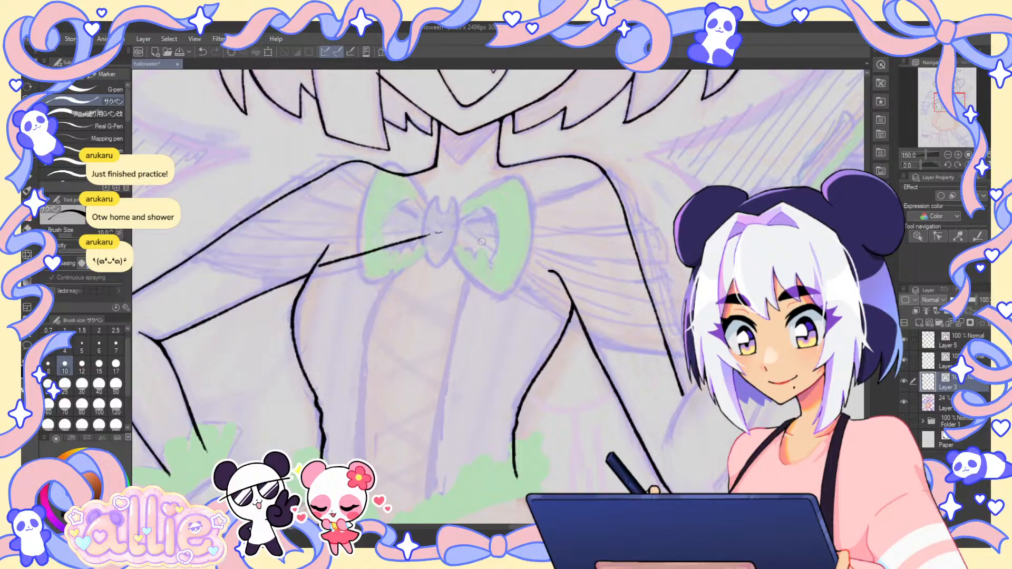
left_click_drag(463, 236, 561, 317)
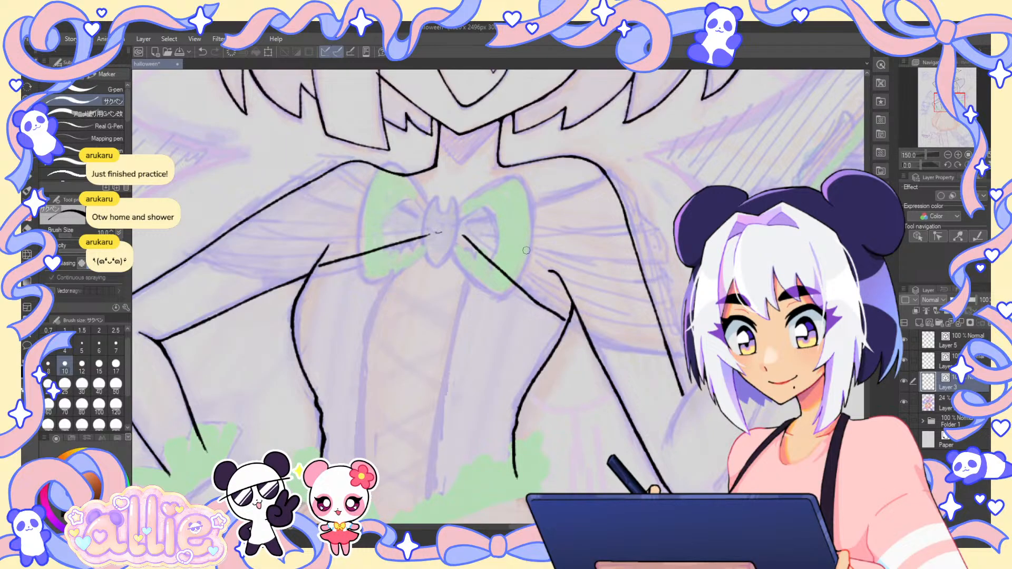
key("ctrl+0")
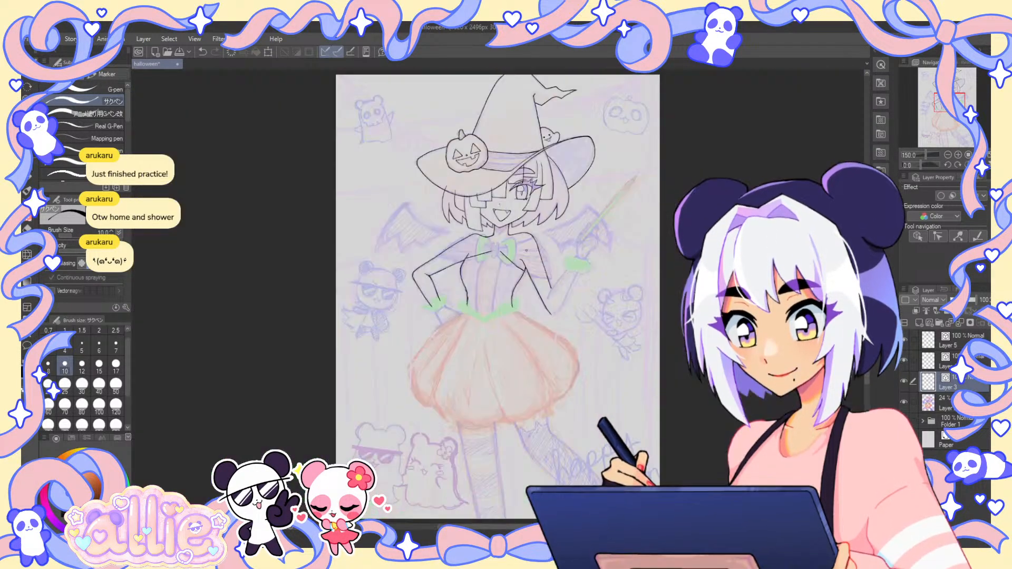
key("h")
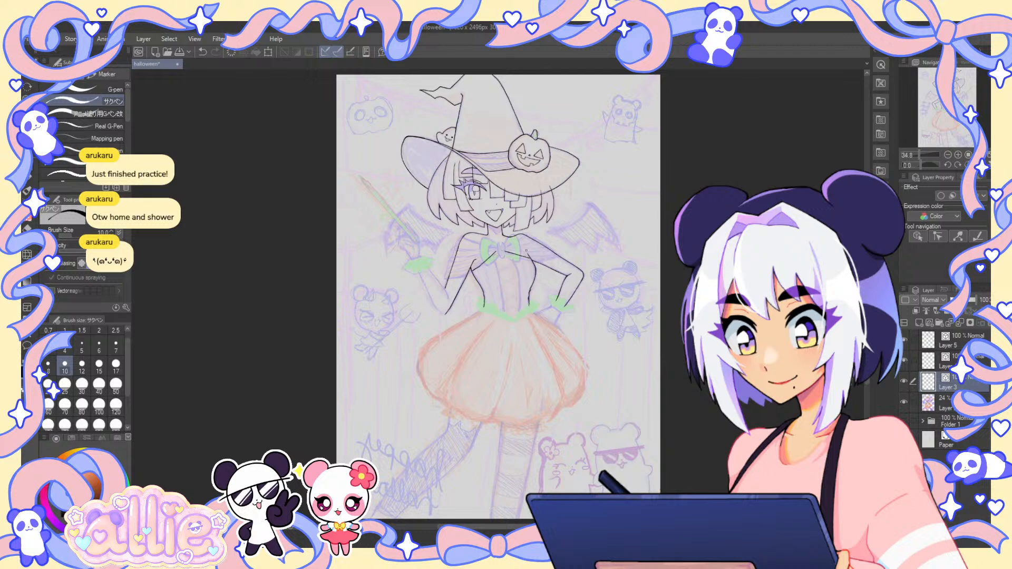
key("h")
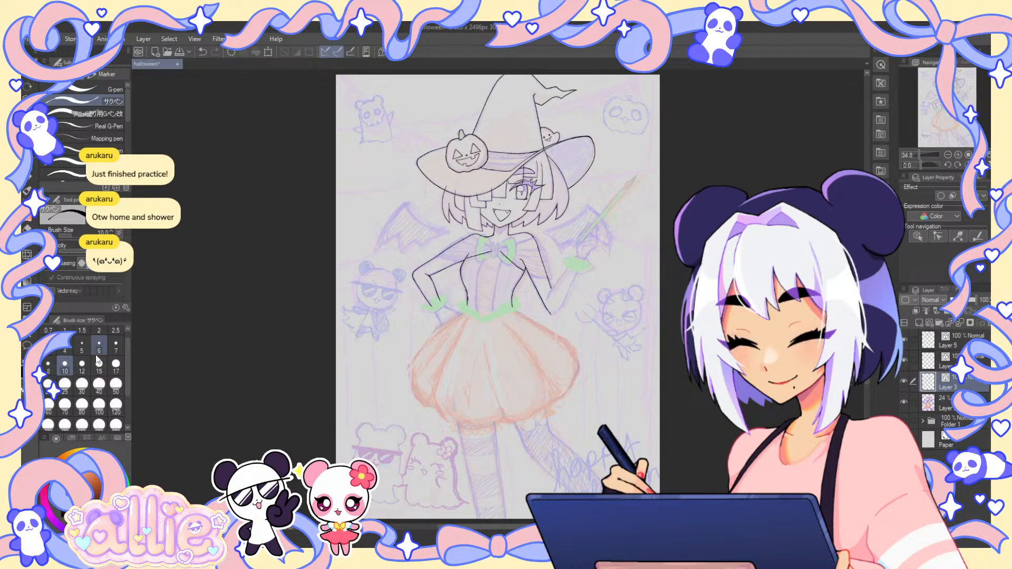
- Try the bodice's upper edge and a front seam in the mirrored view with the pen at size 7
left_click(115, 346)
key("h")
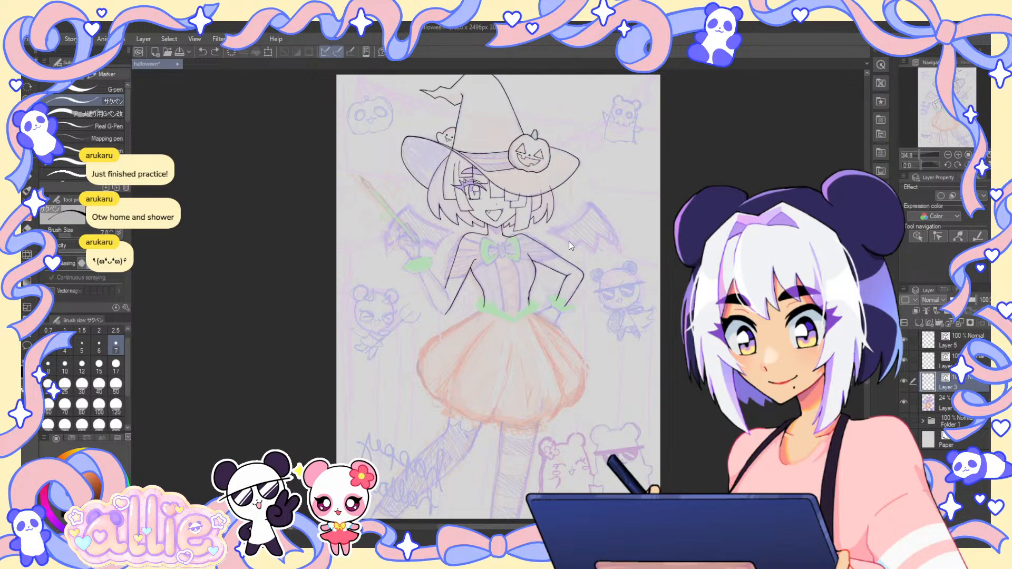
scroll(505, 253, "up", 3)
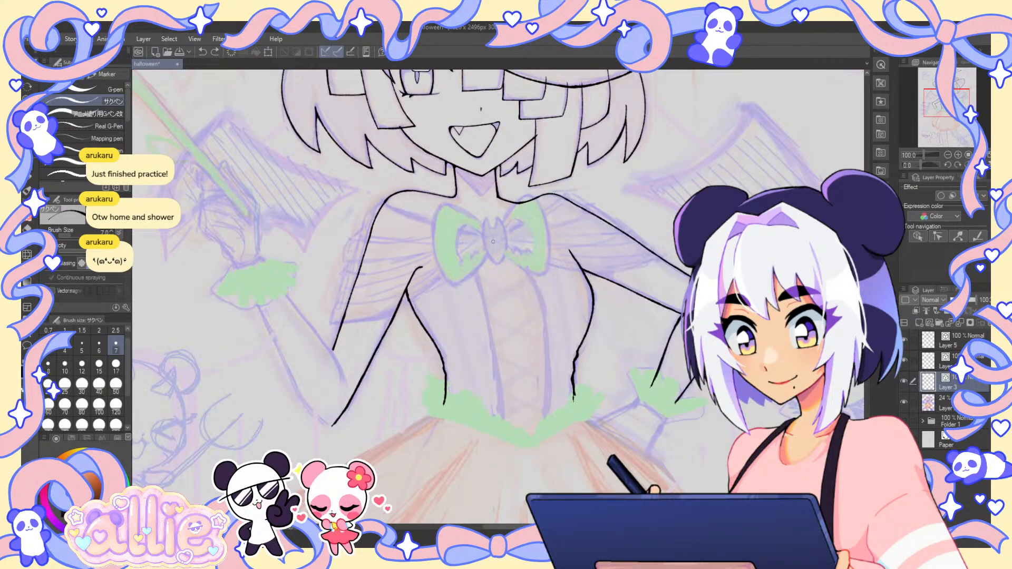
left_click_drag(496, 247, 476, 245)
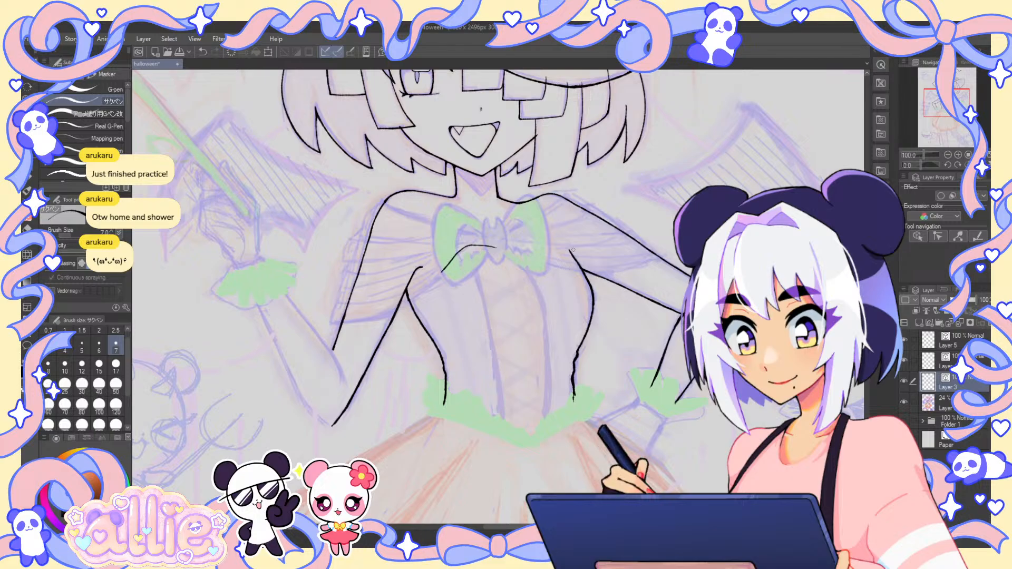
key("ctrl+z")
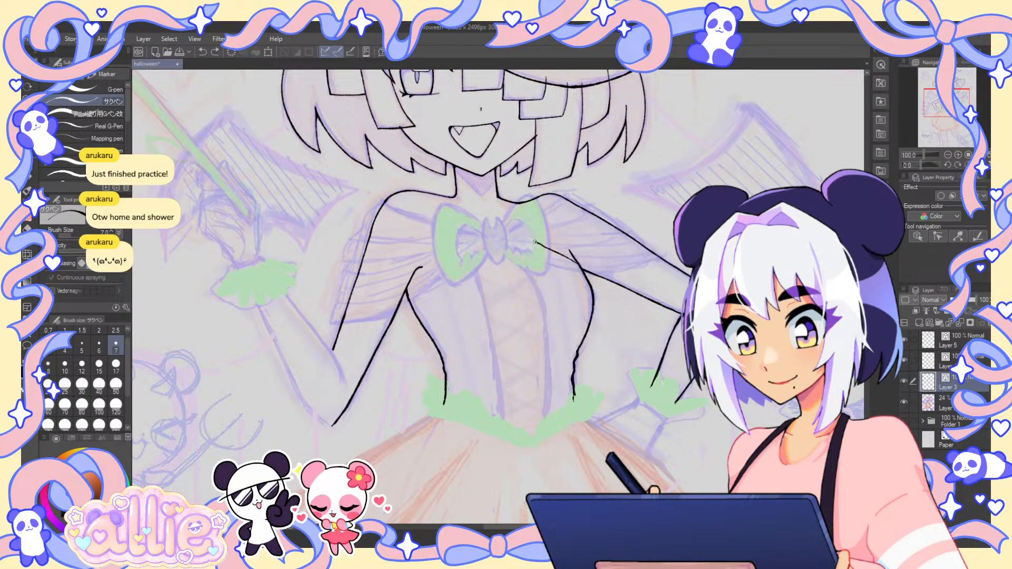
left_click_drag(535, 242, 529, 239)
key("ctrl+z")
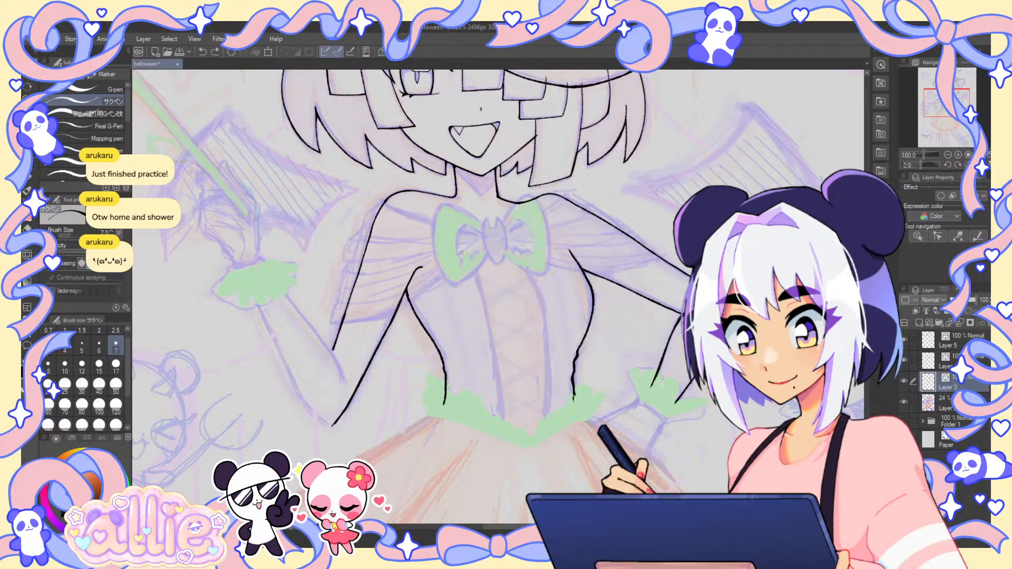
left_click_drag(473, 244, 482, 305)
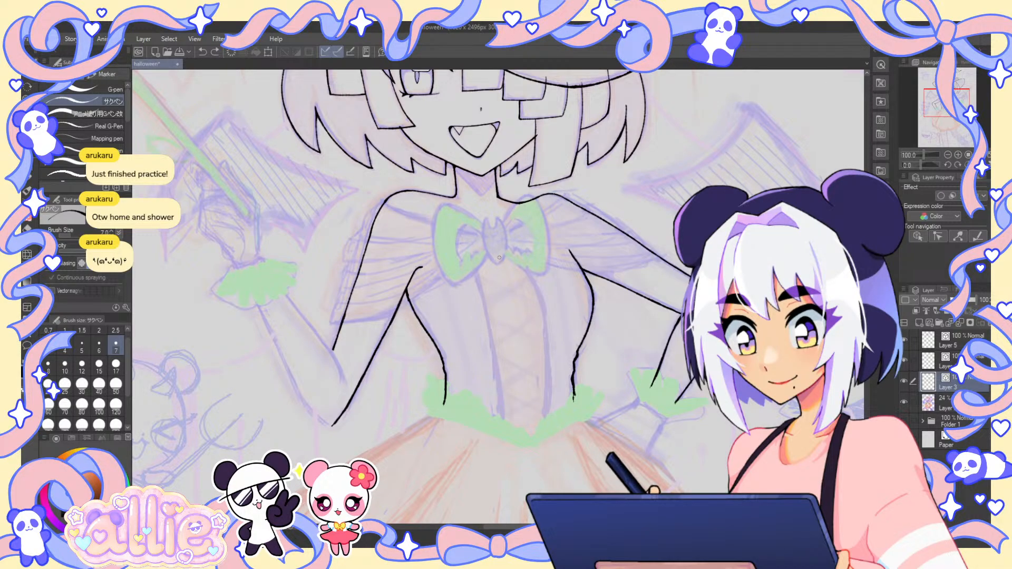
- Ink the front panel seam nearer the bent arm, from the bow down to the waist trim, at pen size 8
left_click(47, 367)
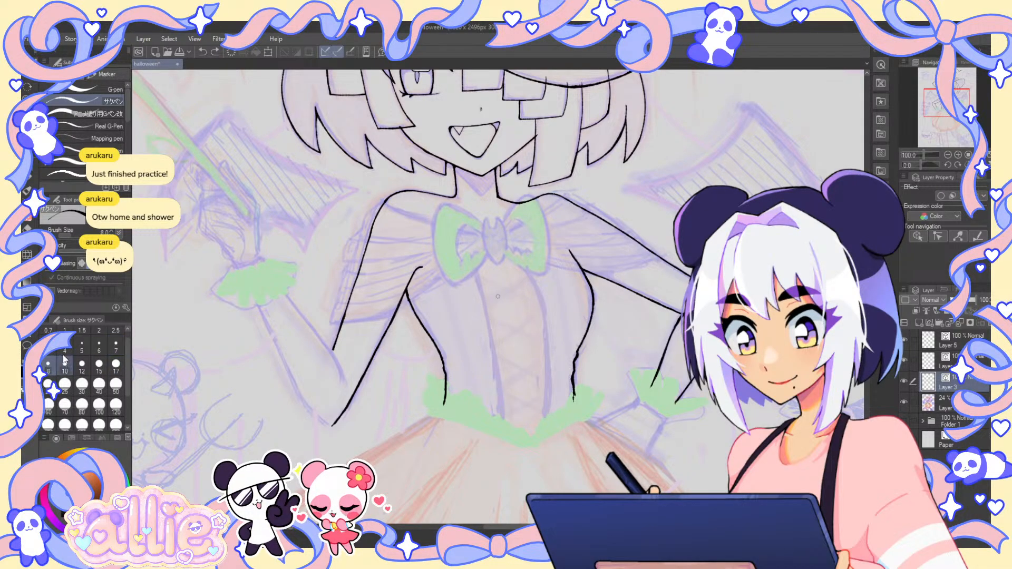
key("h")
key("r")
left_click_drag(645, 286, 635, 321)
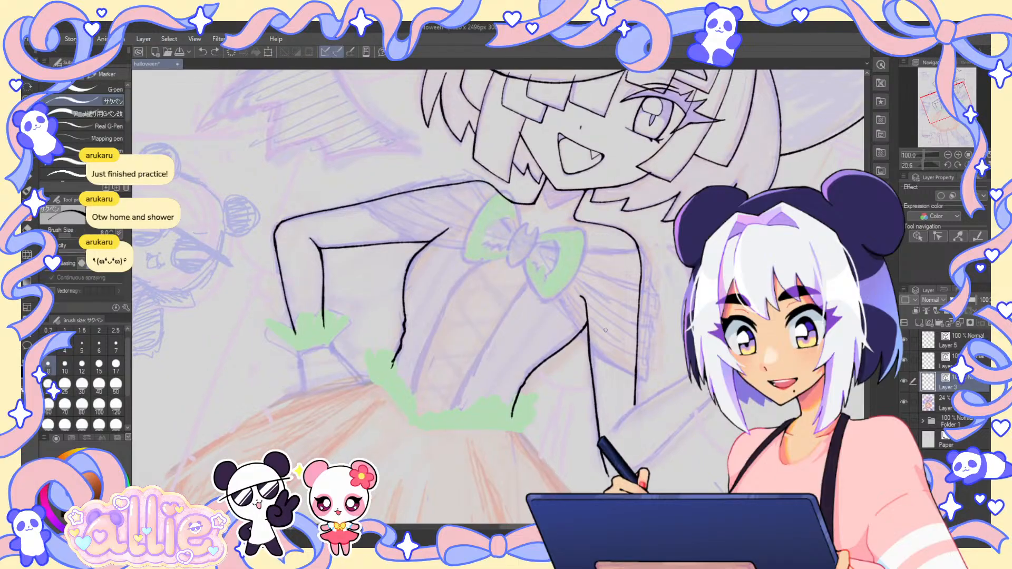
left_click_drag(505, 248, 475, 172)
scroll(476, 172, "up", 2)
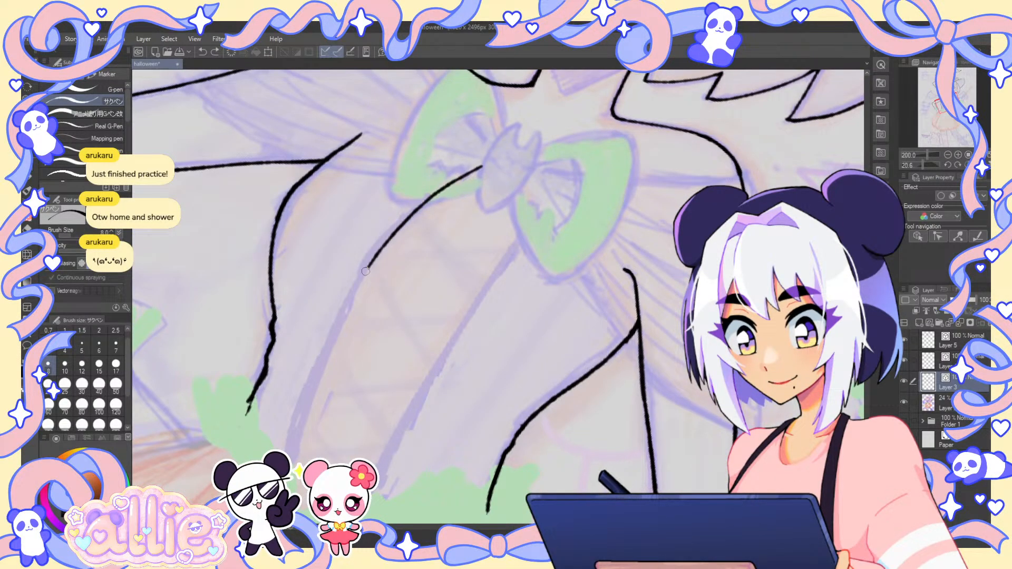
left_click_drag(366, 270, 353, 298)
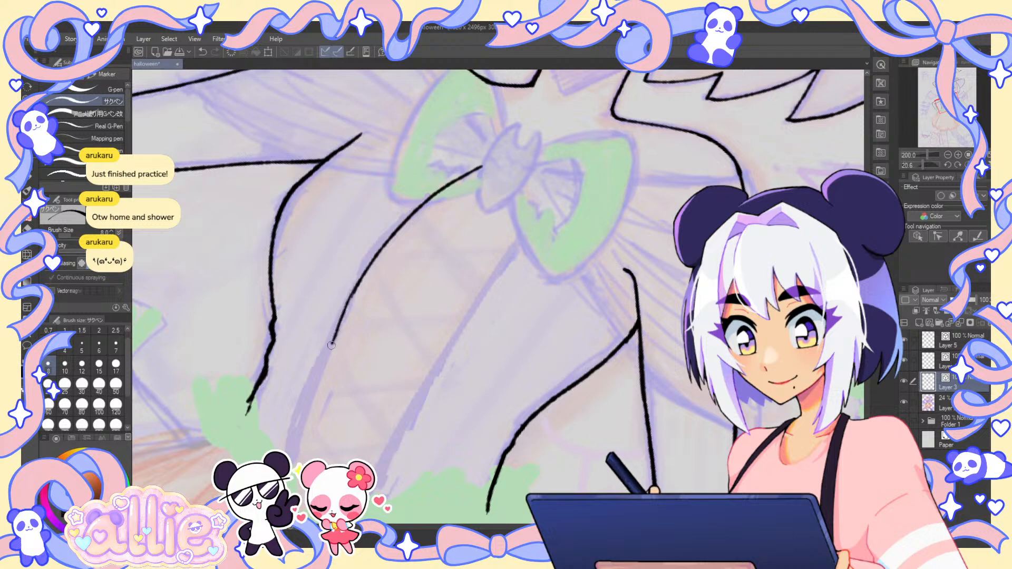
left_click_drag(331, 345, 292, 458)
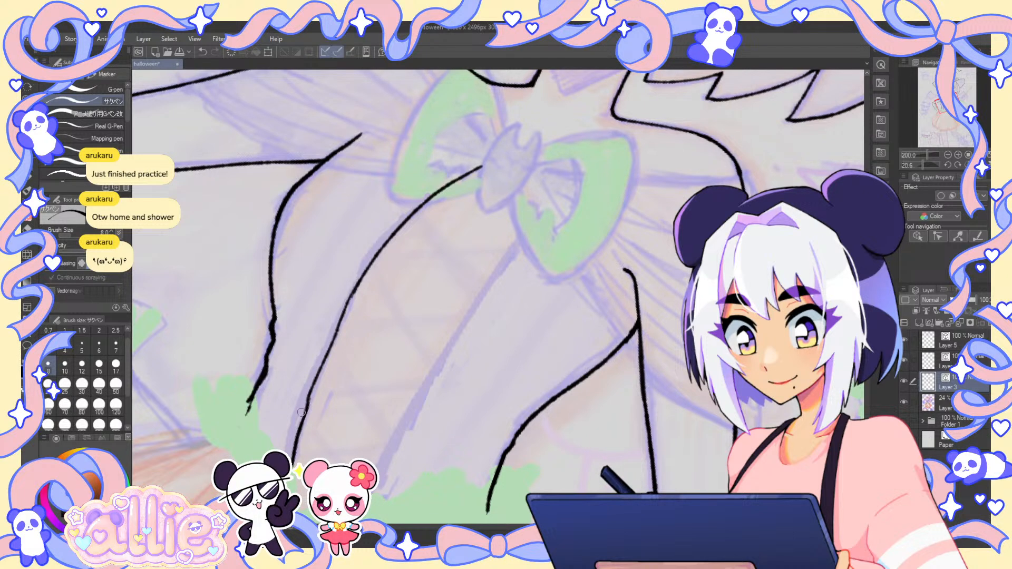
- Ink the front panel's second seam, from beneath the bow's other loop down to the green waist trim
left_click_drag(302, 413, 271, 371)
mouse_move(515, 162)
left_mouse_down()
mouse_move(423, 284)
mouse_move(334, 454)
left_mouse_up()
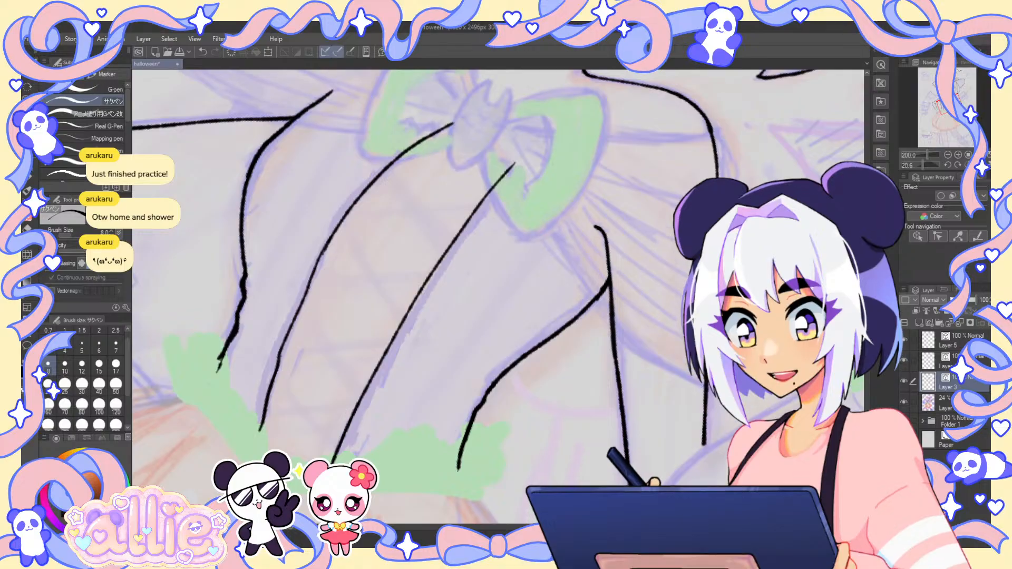
key("r")
left_click_drag(345, 407, 403, 460)
key("p")
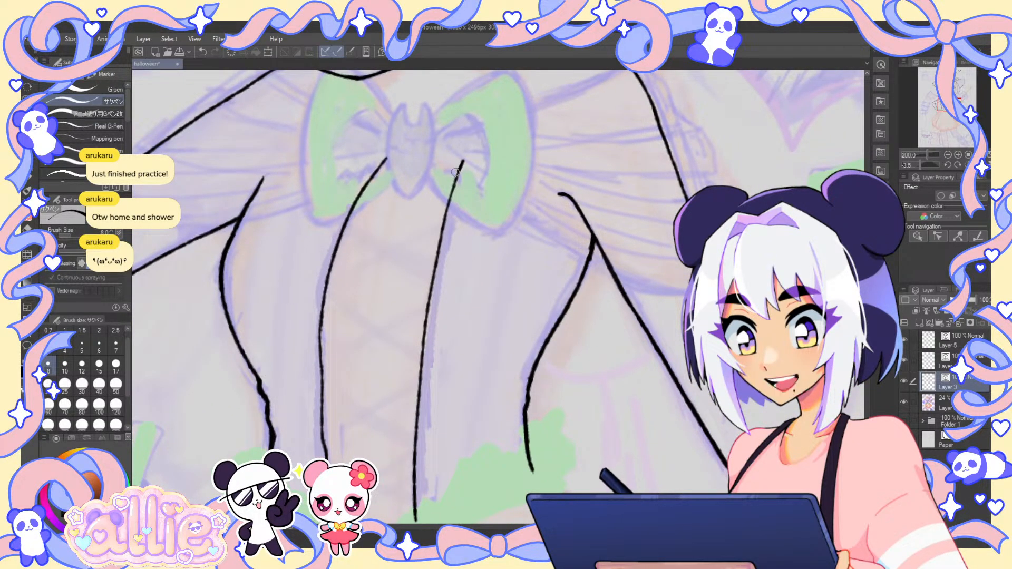
- Ink the bodice's upper edge: a wavy line across the front panel beneath the bow and a line out to each underarm
left_click_drag(455, 172, 428, 169)
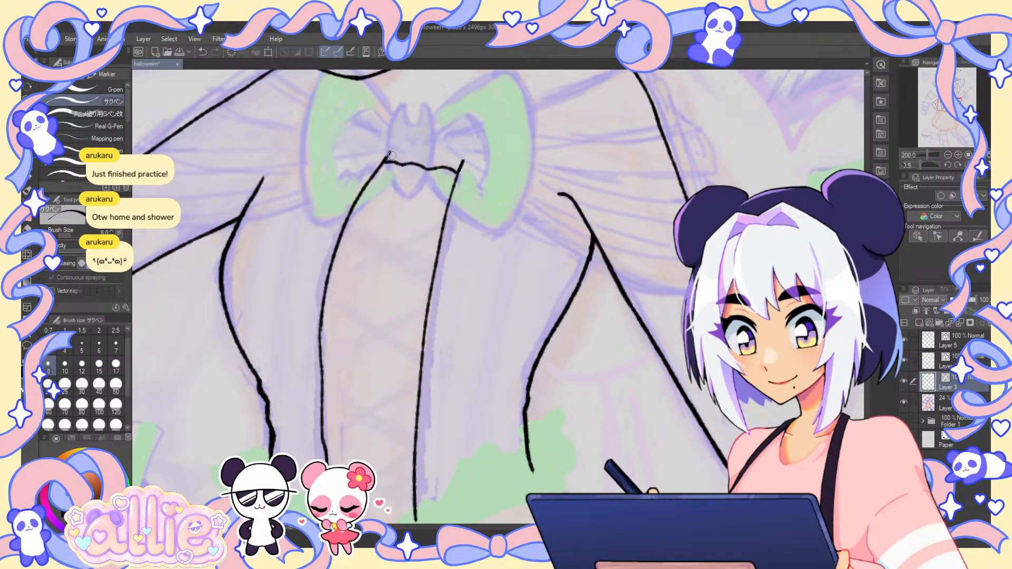
left_click_drag(390, 152, 366, 153)
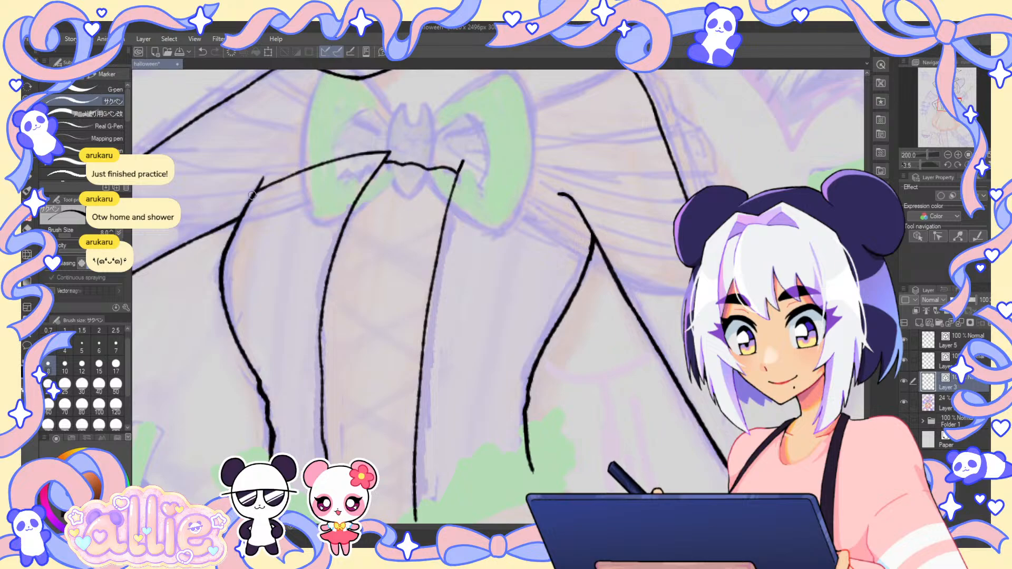
left_click_drag(300, 172, 252, 189)
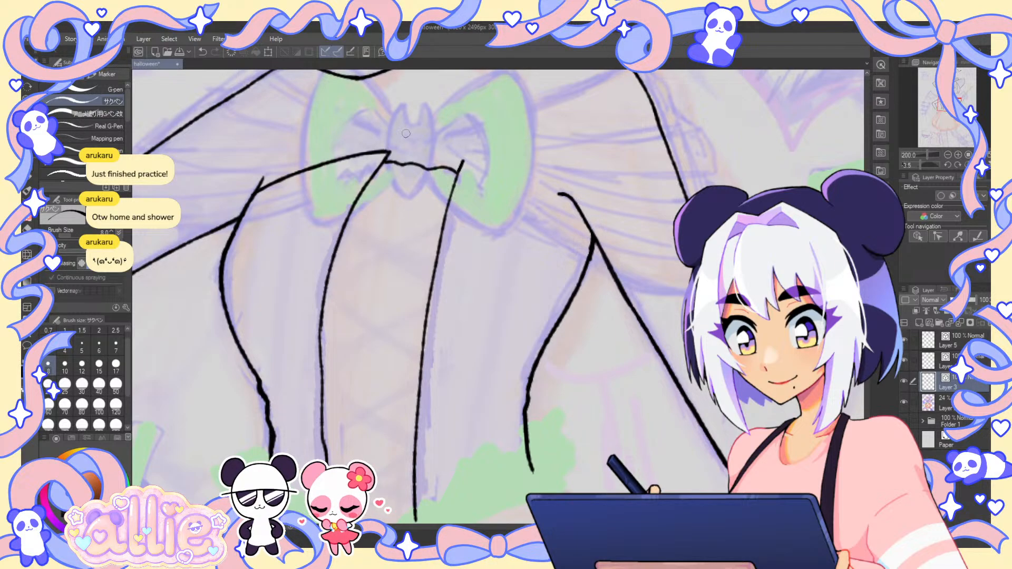
key("h")
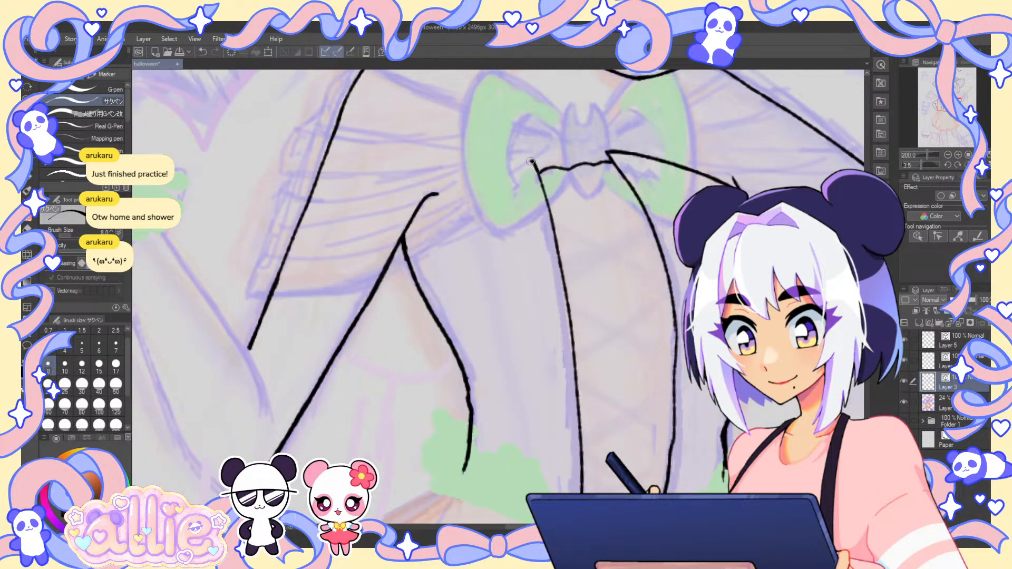
left_click_drag(513, 171, 530, 162)
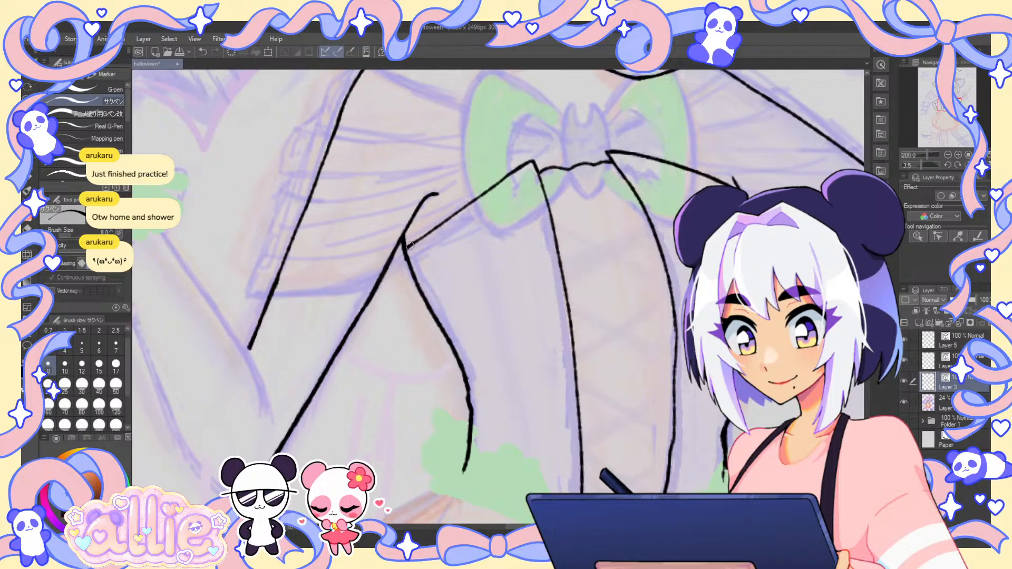
- Check the whole line art with the coloured sketch layer hidden and shown
key("ctrl+0")
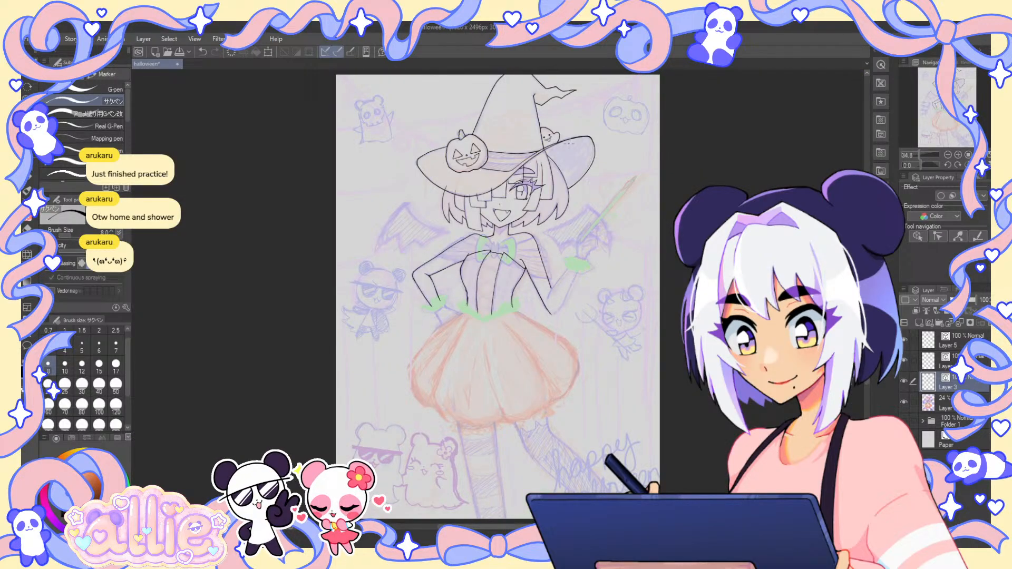
left_click(903, 402)
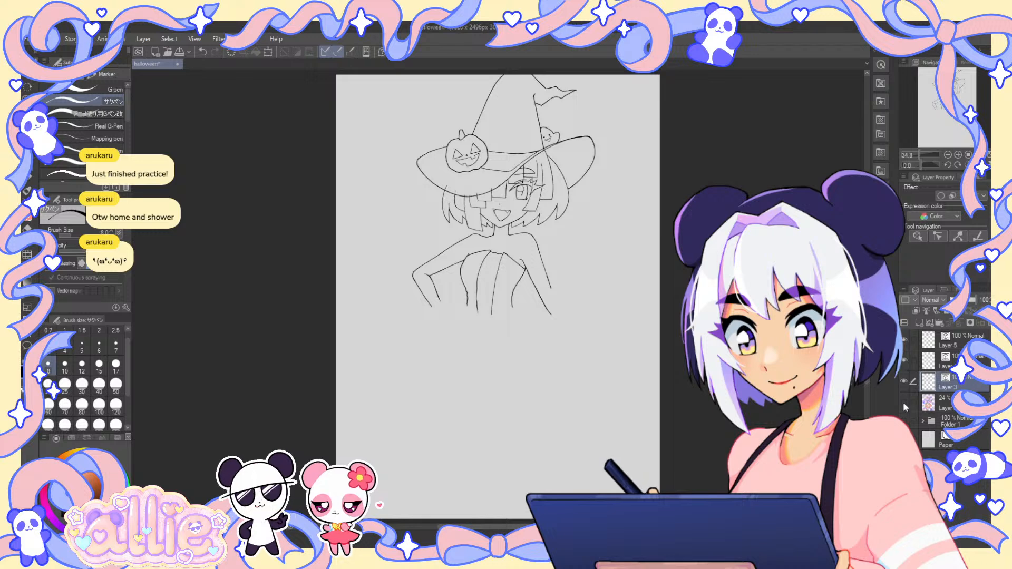
left_click(904, 398)
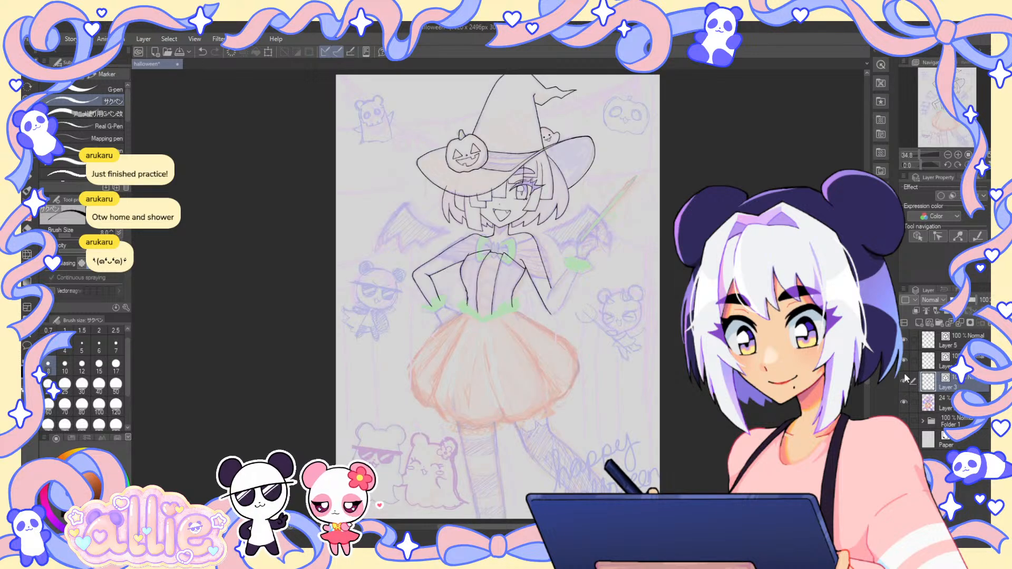
left_click(902, 402)
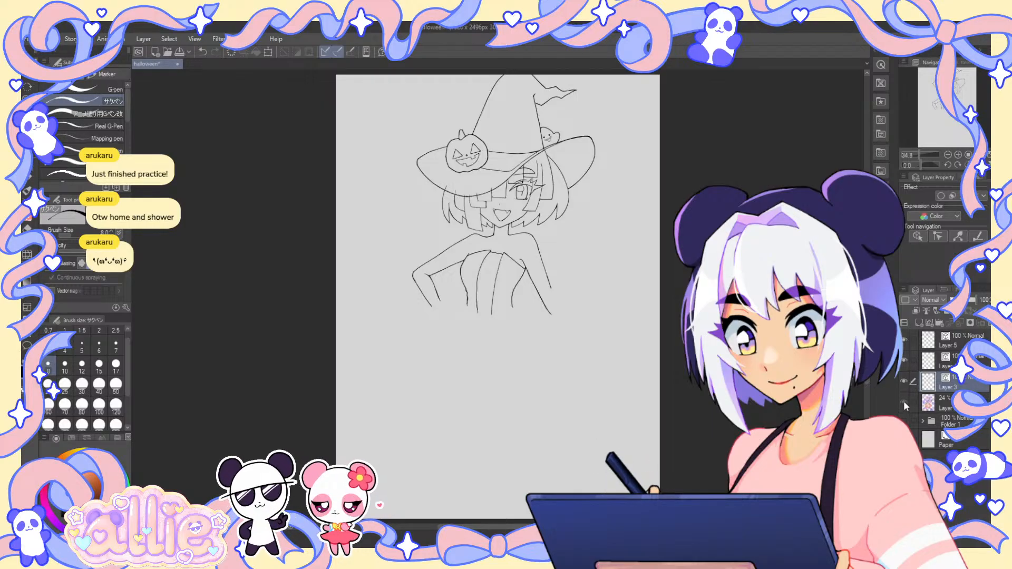
left_click(903, 402)
- Lasso the neckline and upper front seams beneath the bow and adjust them slightly with a transform
key("m")
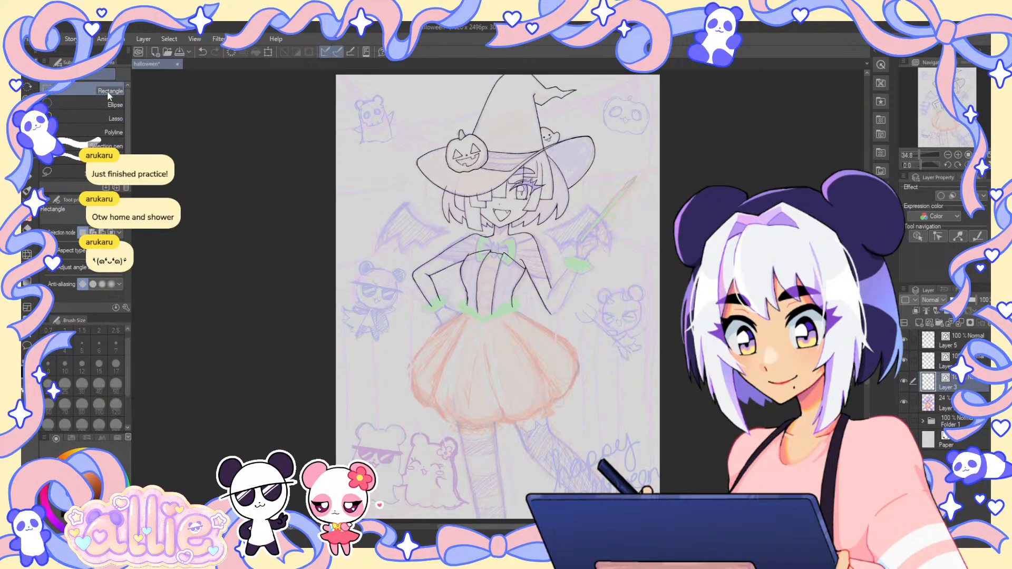
scroll(497, 251, "up", 3)
mouse_move(498, 216)
left_mouse_down()
mouse_move(488, 305)
mouse_move(500, 215)
mouse_move(491, 216)
left_mouse_up()
key("ctrl+t")
left_click_drag(534, 308, 509, 281)
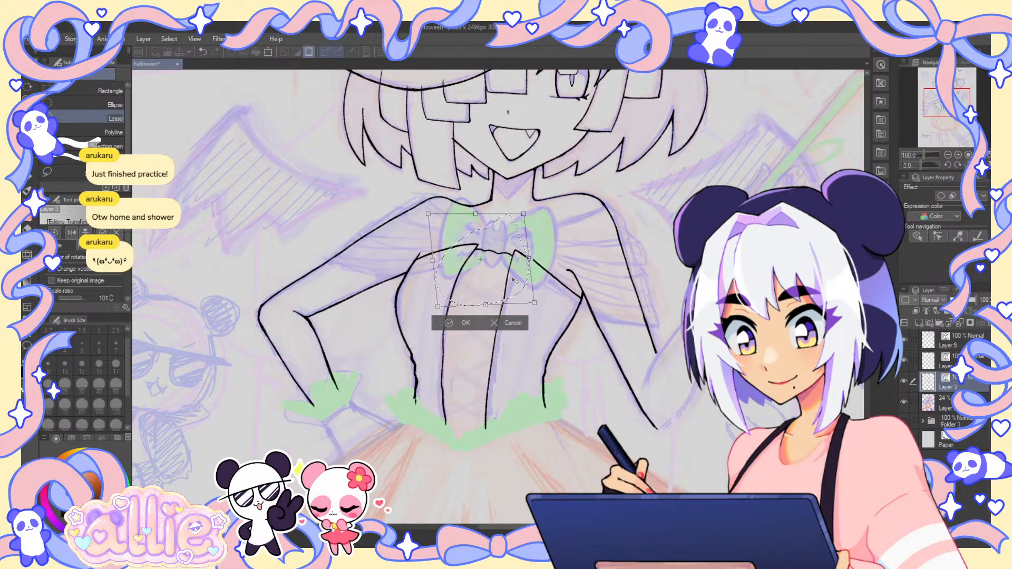
left_click(465, 323)
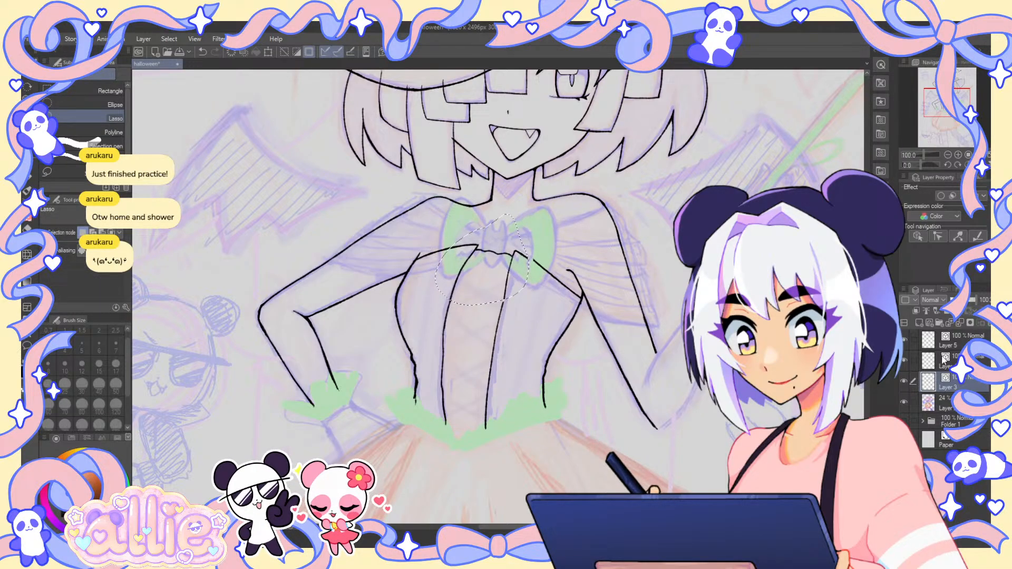
- Hide the coloured sketch layer and mend the break in the bodice's upper edge beside the front panel in the mirrored view
left_click(904, 401)
left_click(988, 156)
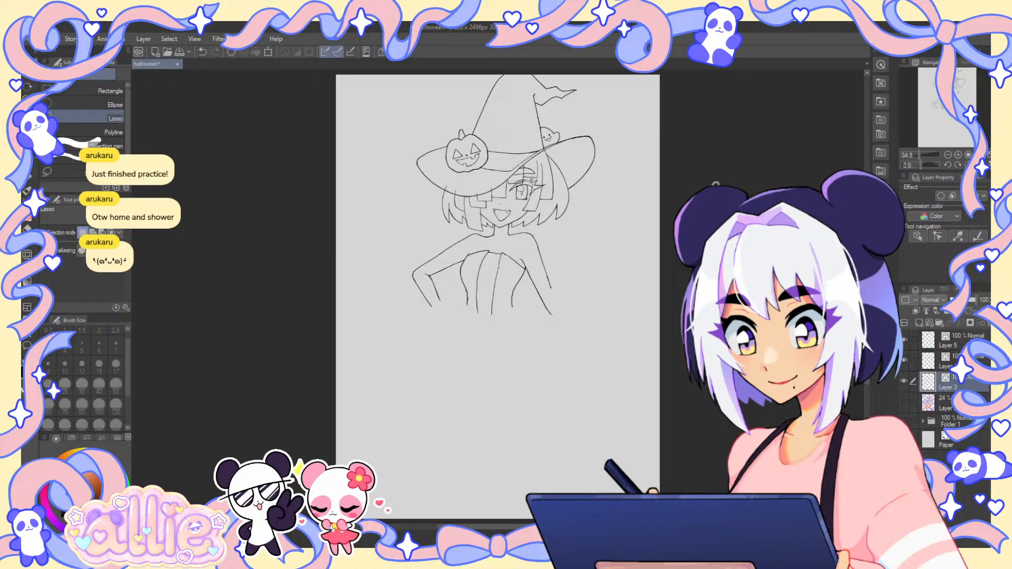
key("p")
key("h")
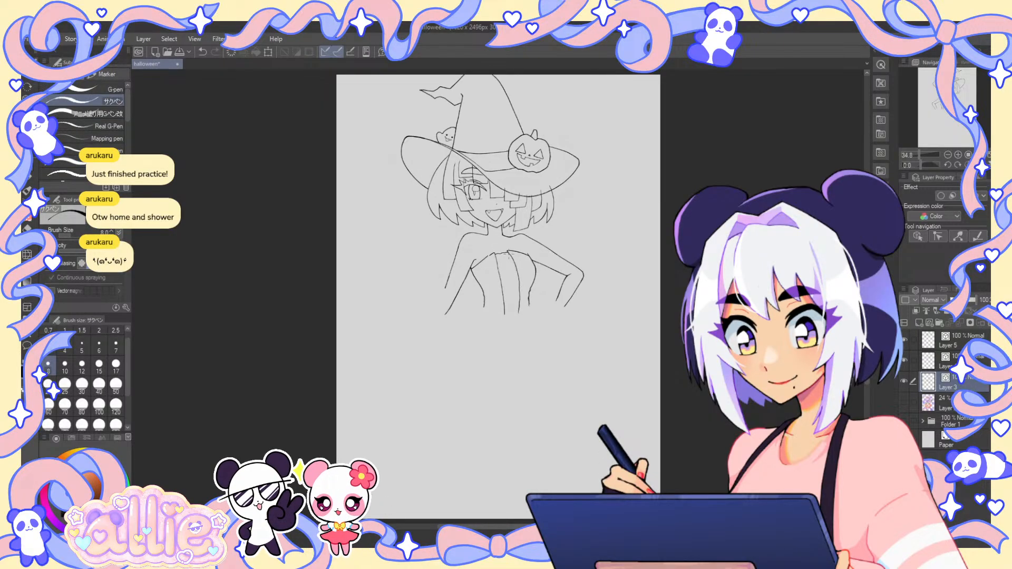
scroll(489, 253, "up", 5)
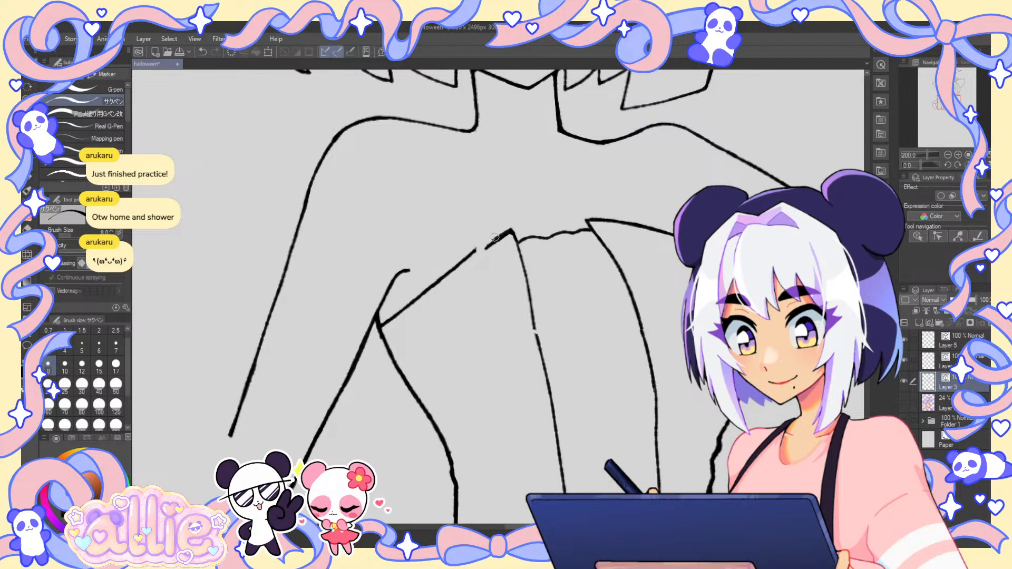
key("ctrl+z")
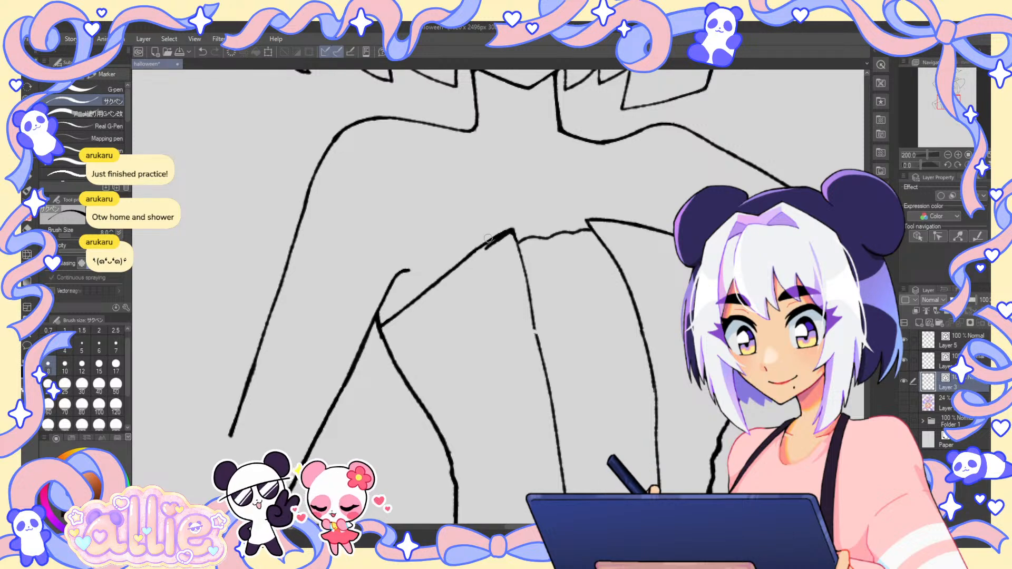
key("e")
key("p")
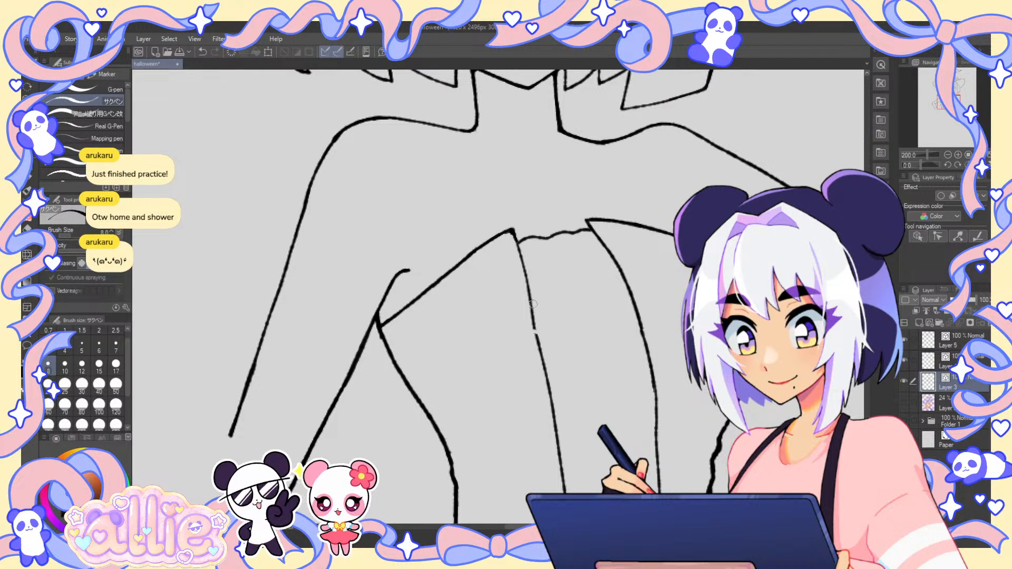
- Close the break in the front panel seam on the side of the straighter arm
key("e")
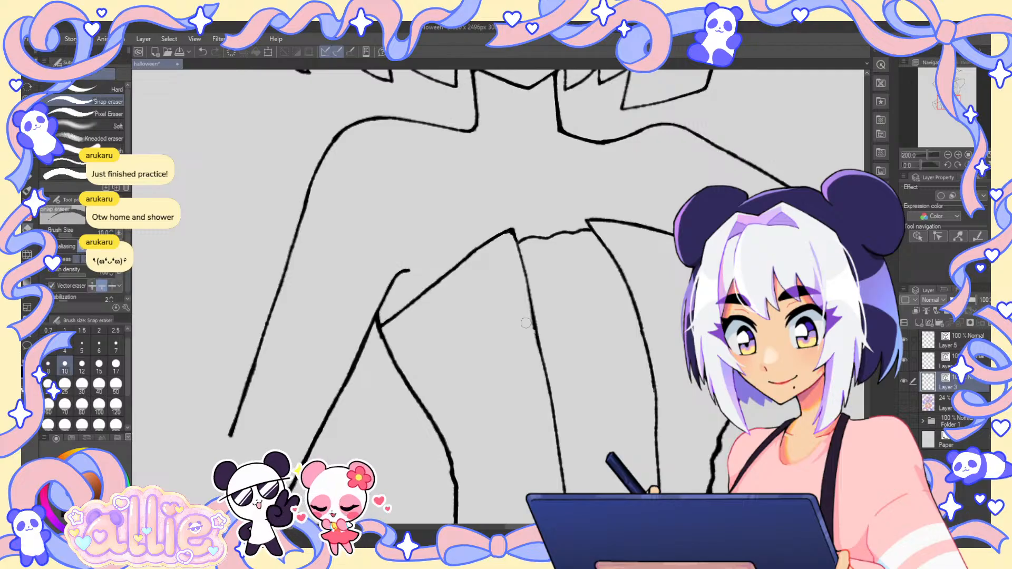
key("p")
left_click_drag(527, 290, 547, 376)
- Check the whole line art unmirrored and make the coloured sketch layer visible again
key("h")
key("ctrl+0")
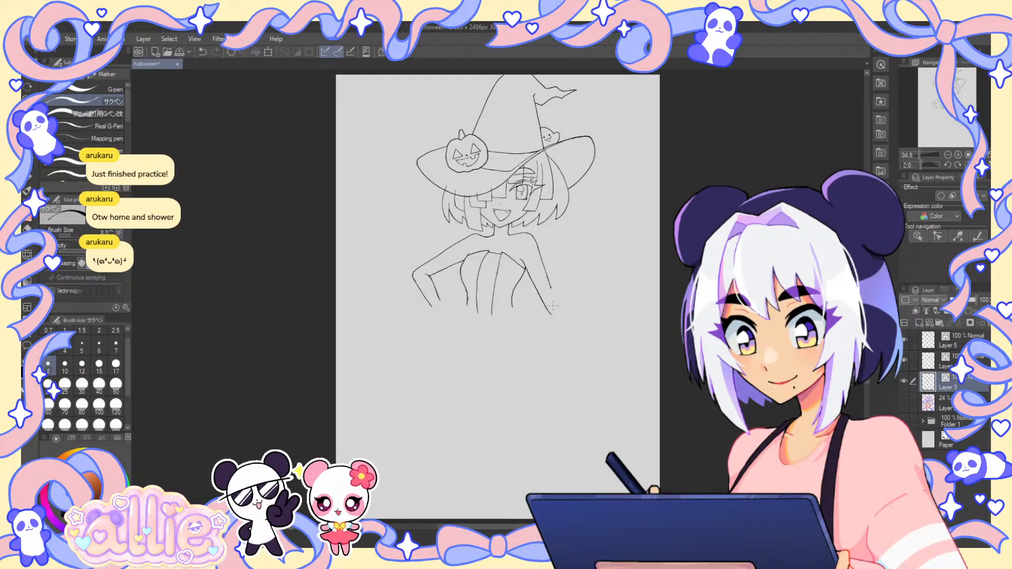
left_click(904, 402)
left_click(905, 400)
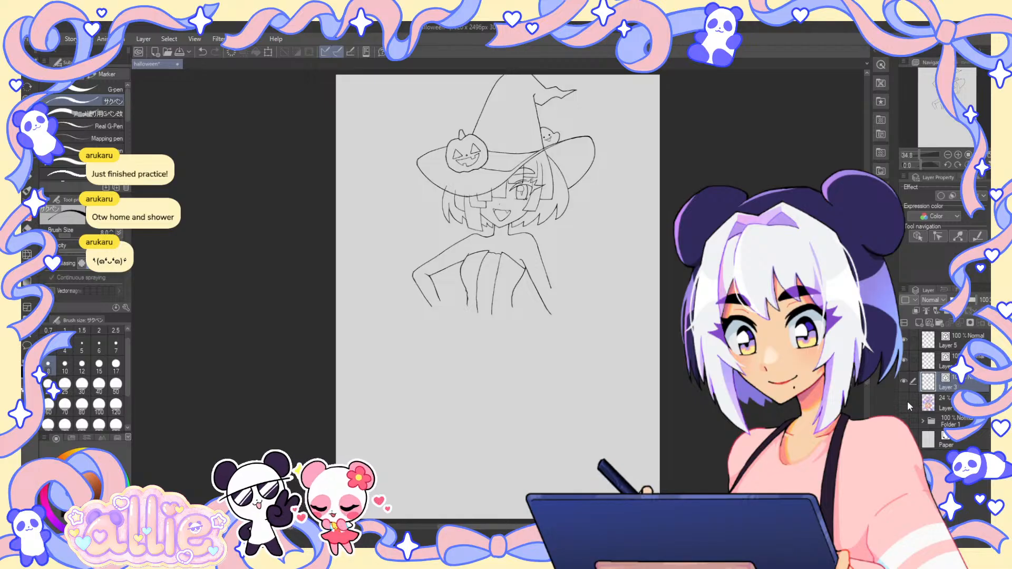
left_click(903, 401)
- Extend both forearm lines of the bent arm through the green cuff to the wrist in the mirrored view
key("h")
left_click_drag(560, 295, 557, 217)
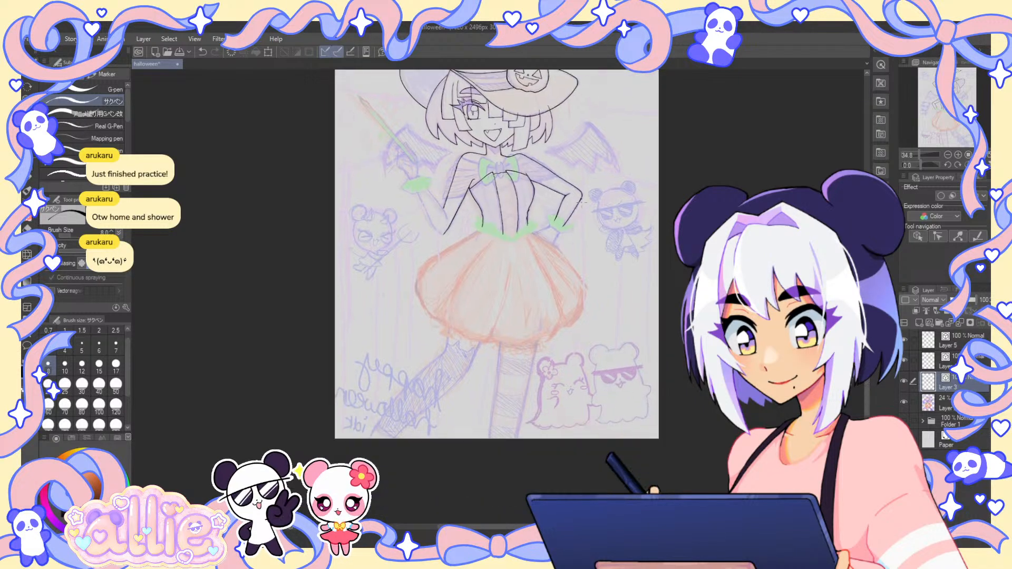
scroll(554, 220, "up", 4)
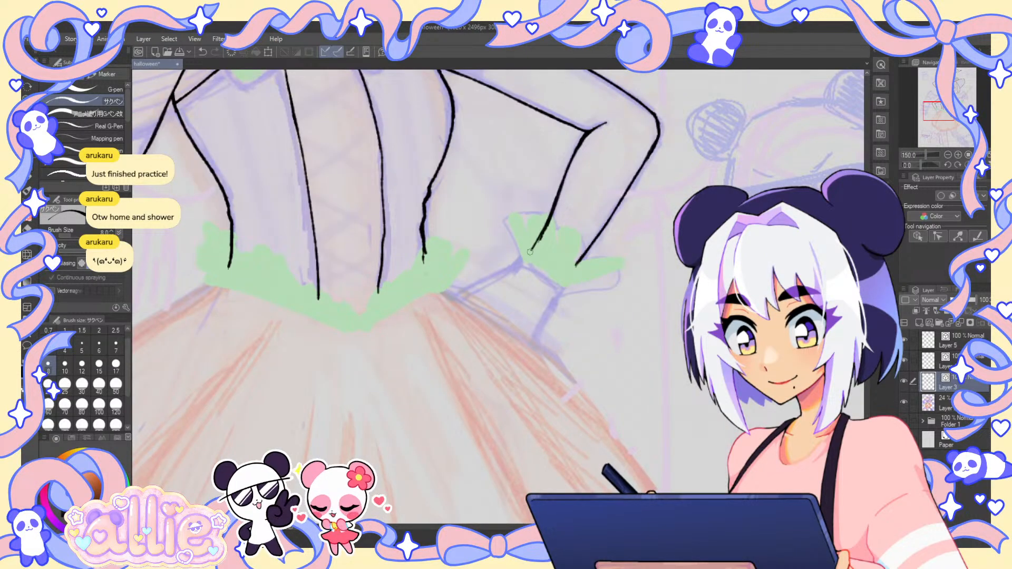
left_click_drag(589, 244, 565, 287)
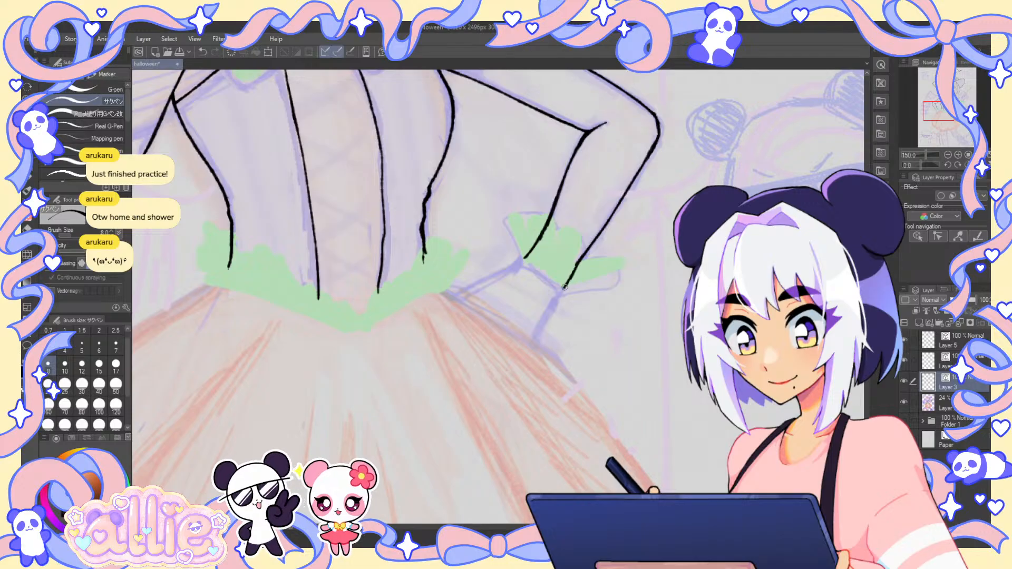
key("e")
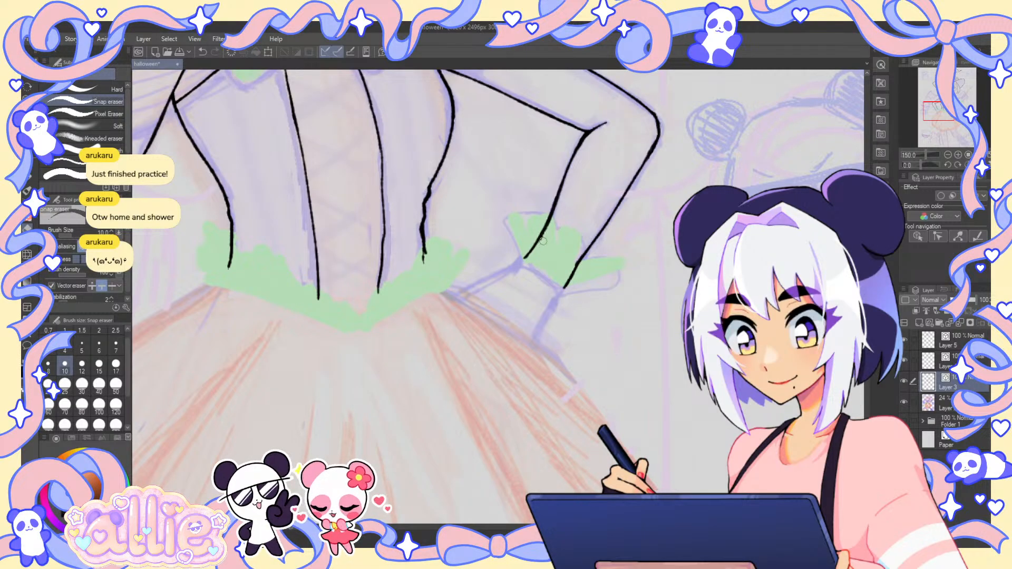
key("p")
- Compare the whole unmirrored drawing with and without the coloured sketch
key("ctrl+0")
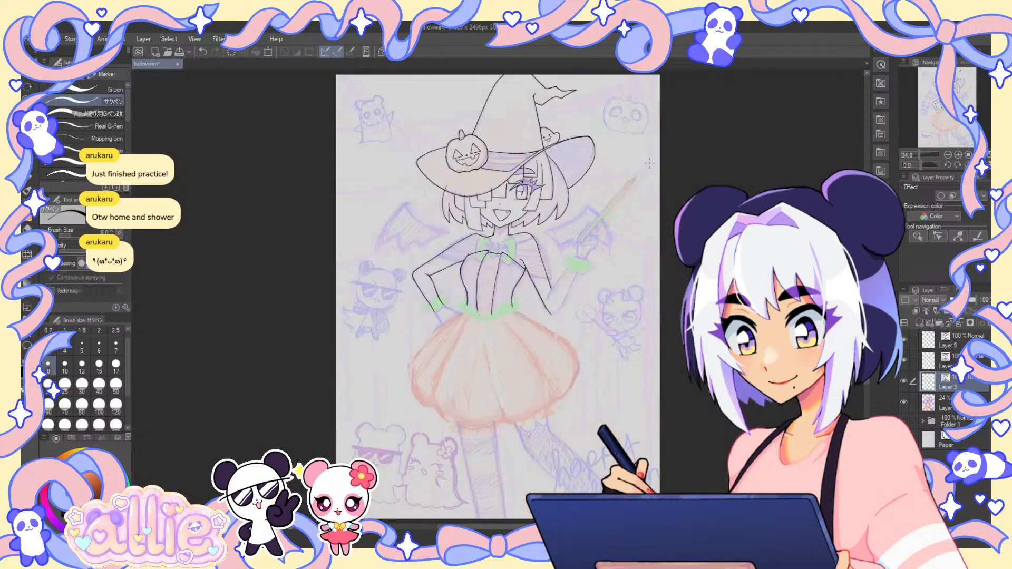
left_click(903, 403)
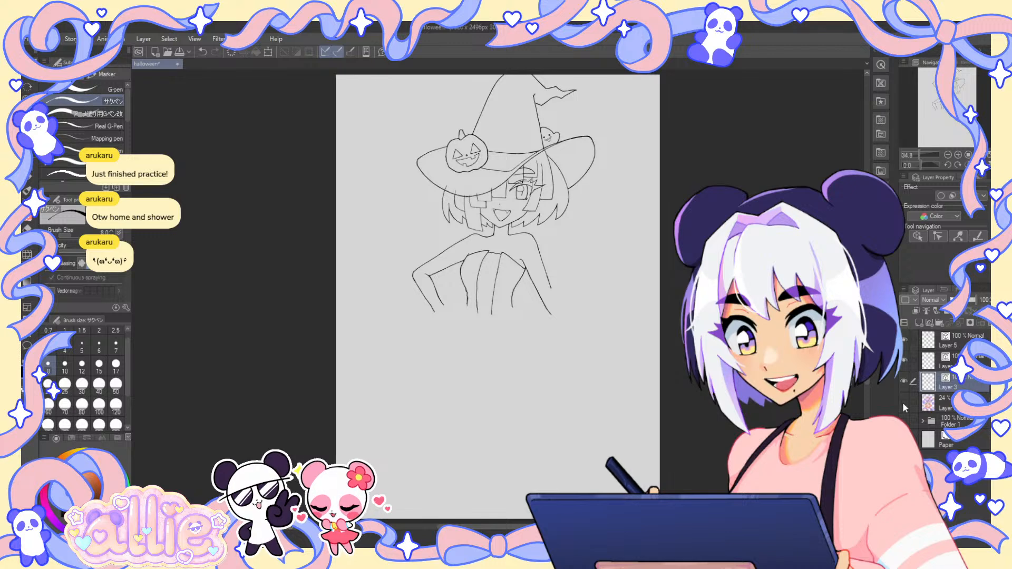
left_click(902, 403)
mouse_move(941, 130)
left_mouse_down()
mouse_move(943, 118)
mouse_move(959, 124)
left_mouse_up()
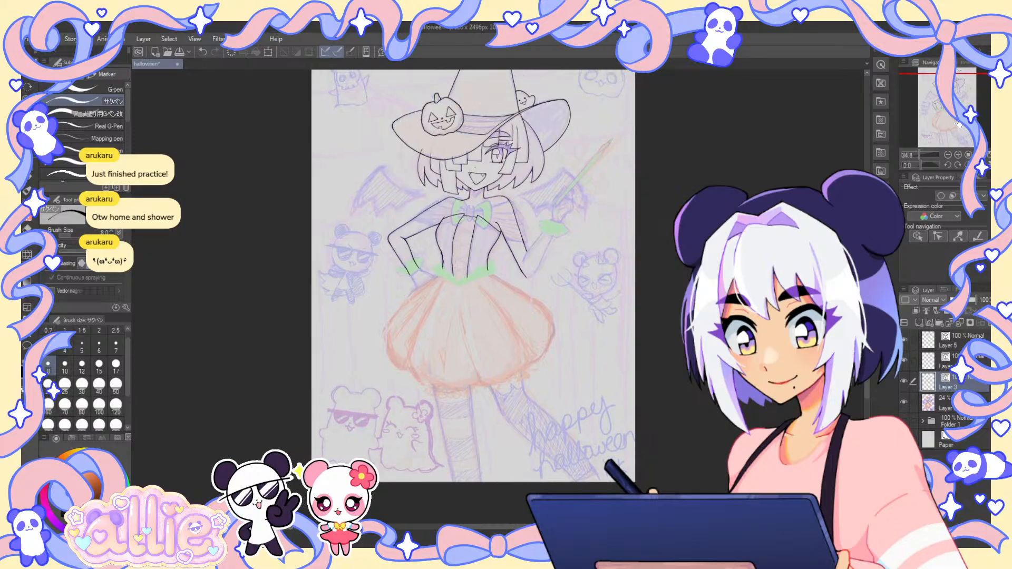
scroll(542, 238, "up", 4)
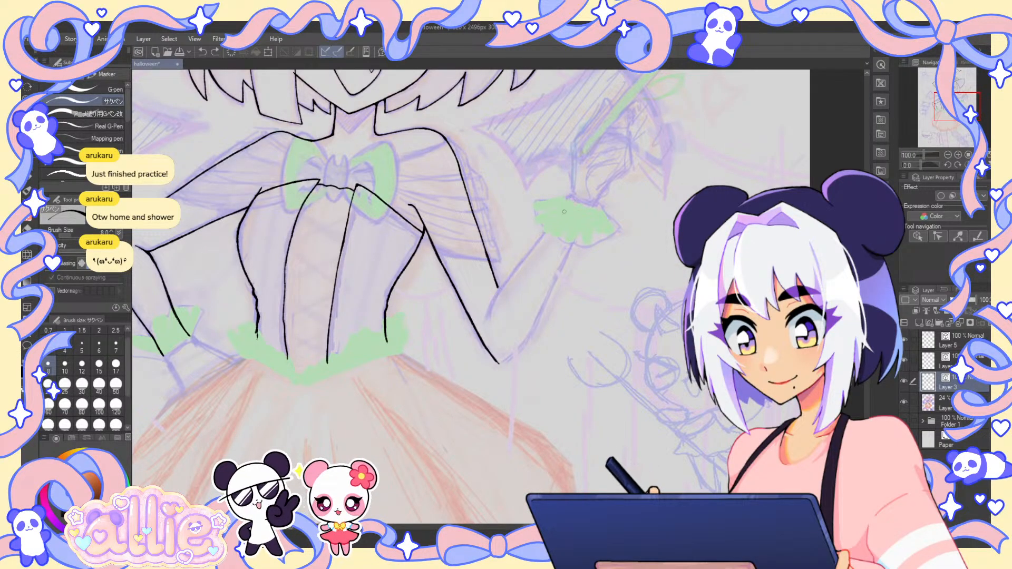
scroll(568, 201, "up", 1)
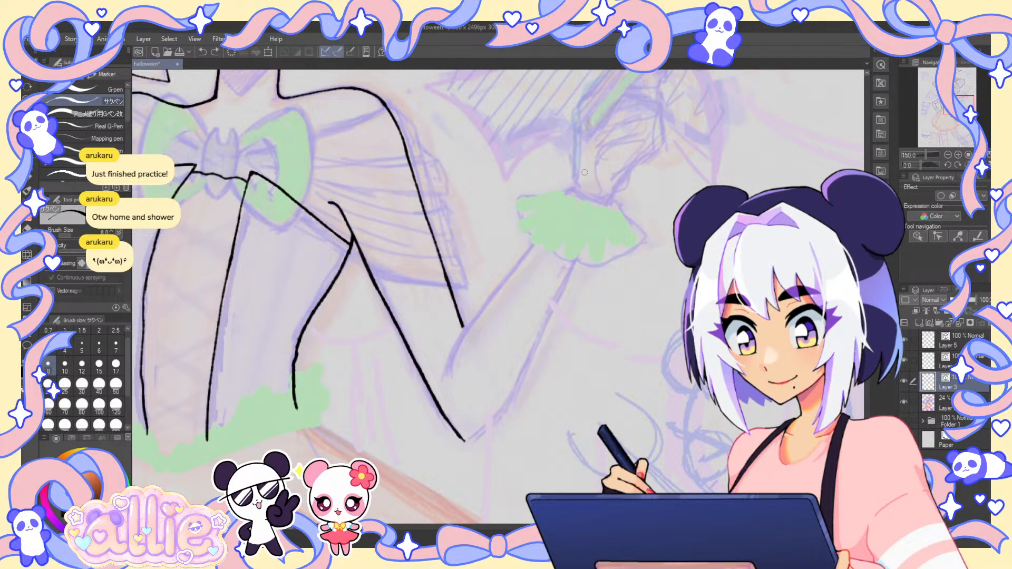
left_click_drag(576, 249, 589, 223)
left_click_drag(586, 164, 551, 213)
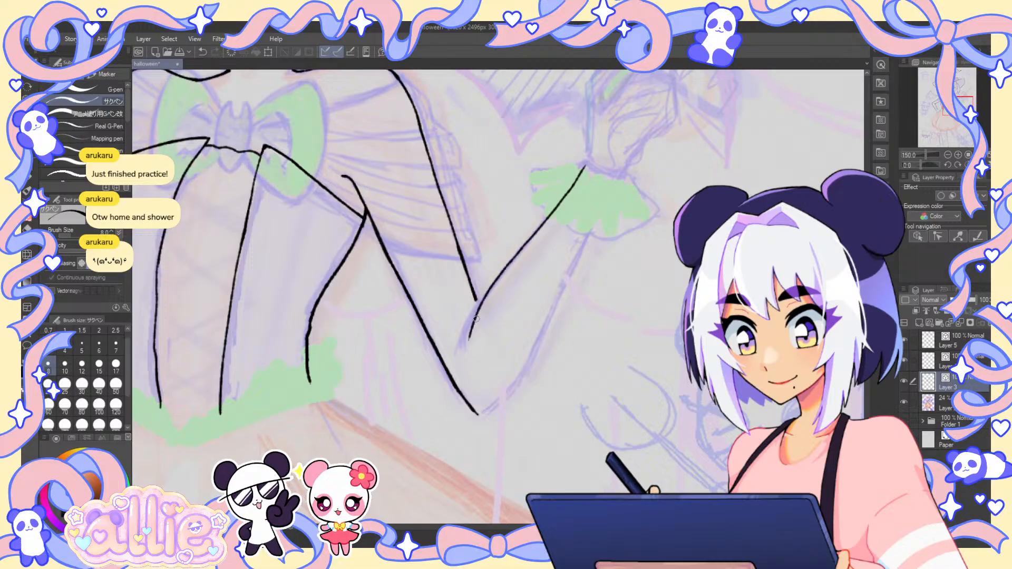
left_click_drag(586, 168, 519, 251)
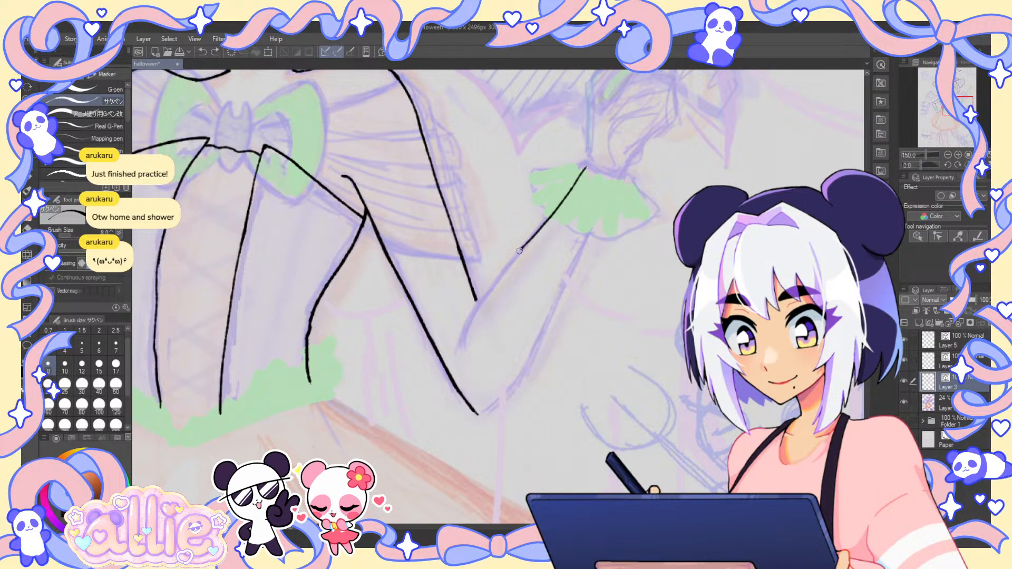
key("ctrl+z")
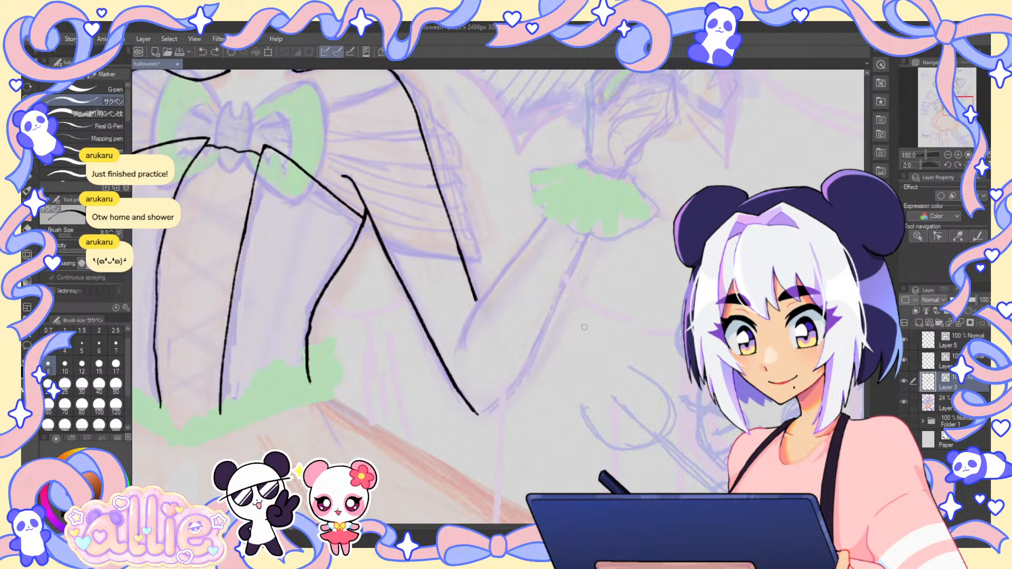
left_click_drag(584, 327, 585, 322)
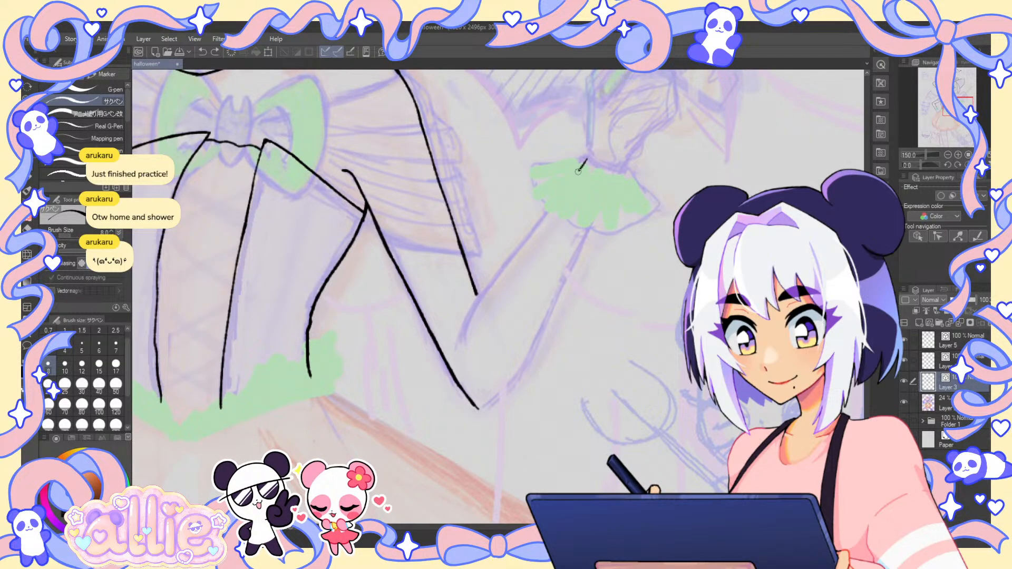
key("ctrl+z")
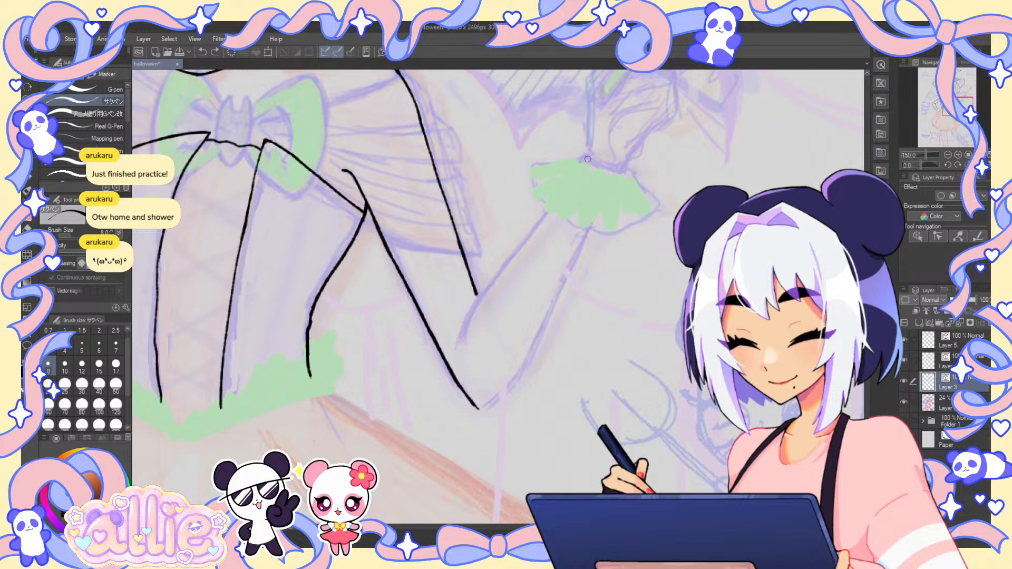
left_click_drag(587, 159, 462, 340)
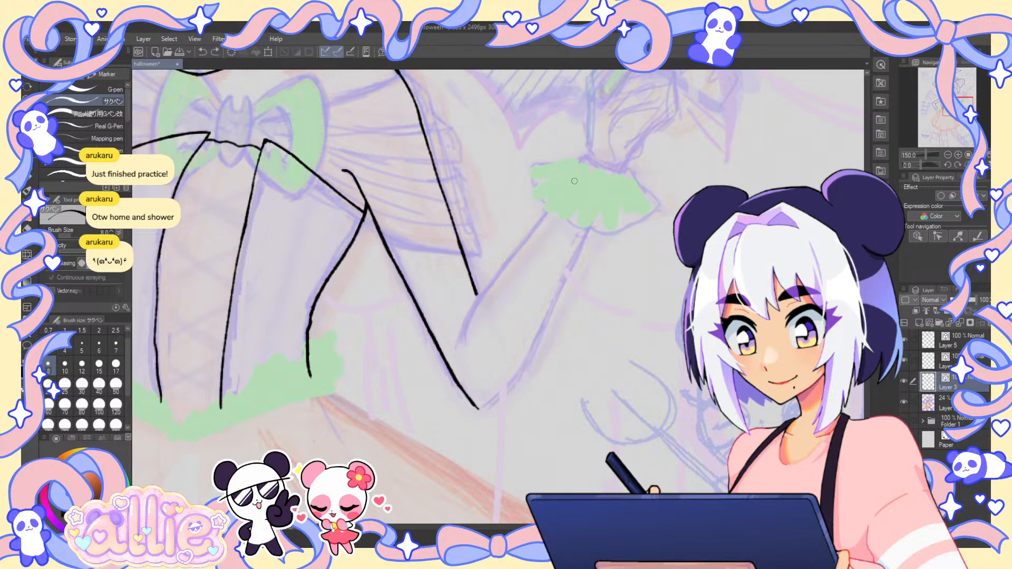
- Ink the raised arm's inner forearm line from the green cuff's lower edge to the elbow crease, meeting the upper arm line
left_click_drag(550, 210, 465, 336)
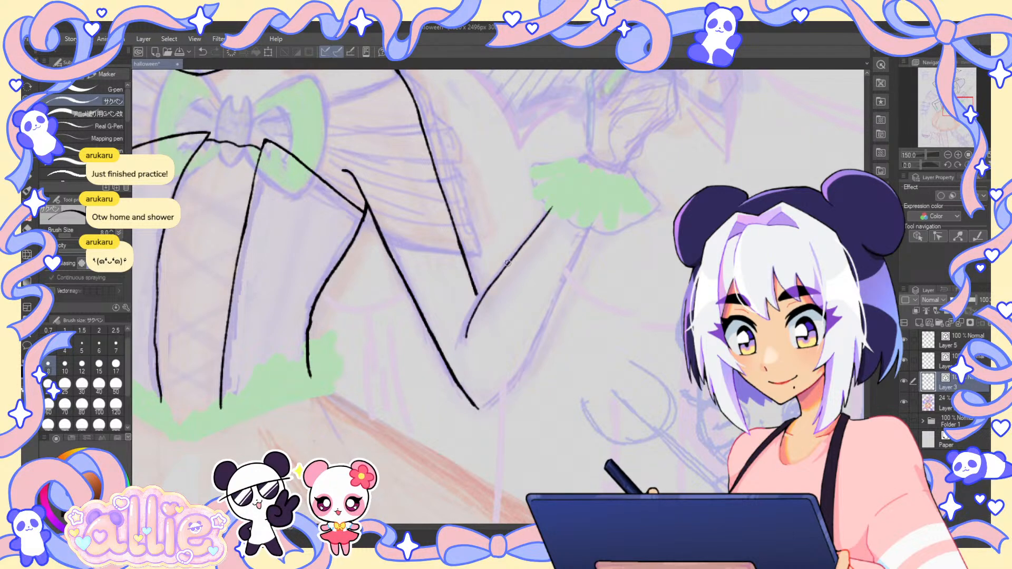
mouse_move(501, 272)
left_mouse_down()
mouse_move(468, 333)
mouse_move(519, 251)
mouse_move(465, 342)
left_mouse_up()
key("ctrl+z")
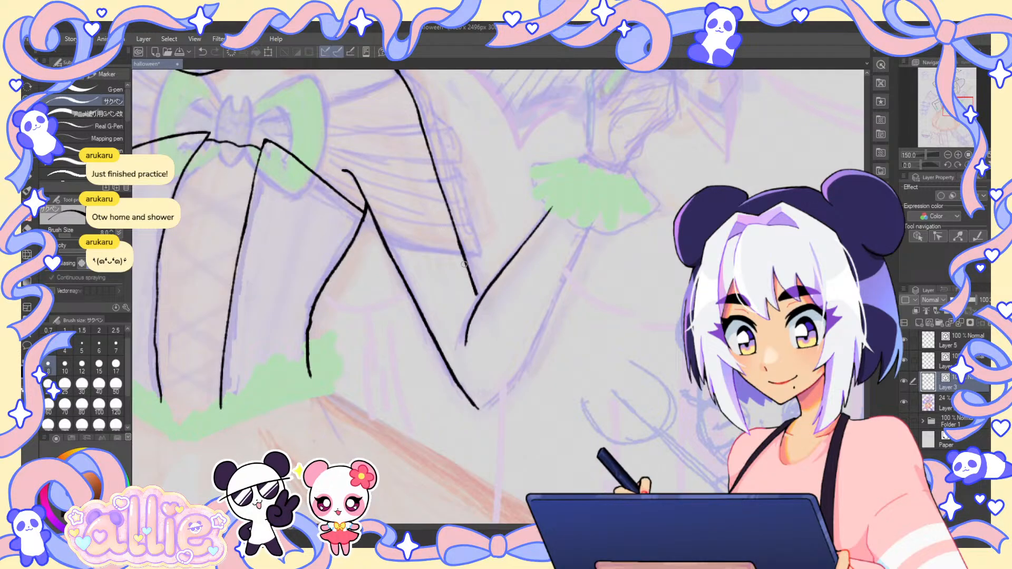
scroll(477, 293, "up", 3)
left_click_drag(471, 290, 478, 307)
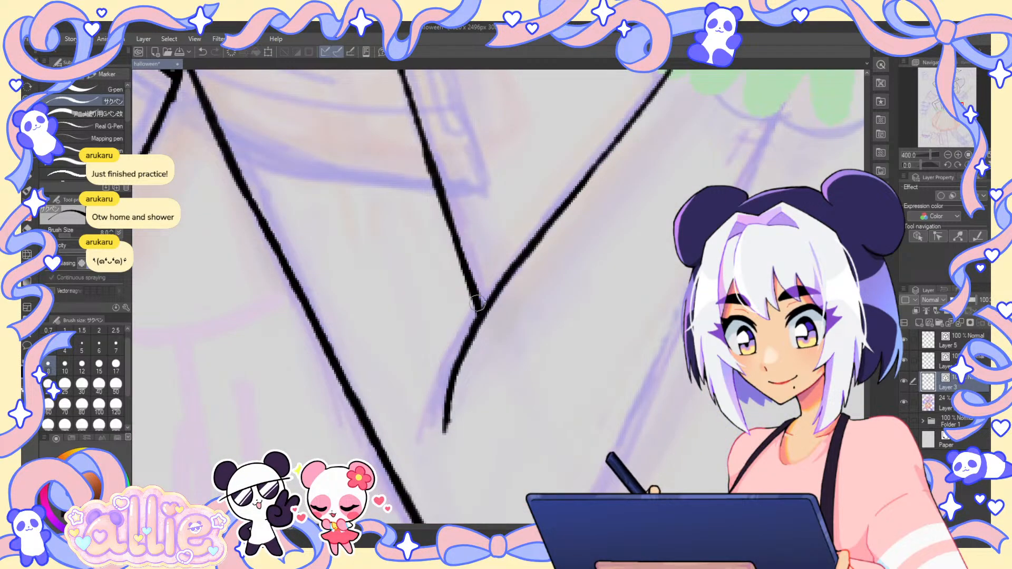
- Ink the raised arm's outer forearm line from the wrist through the green cuff down to the elbow point
key("space")
left_click_drag(677, 315, 561, 278)
key("shift+space")
scroll(599, 226, "down", 3)
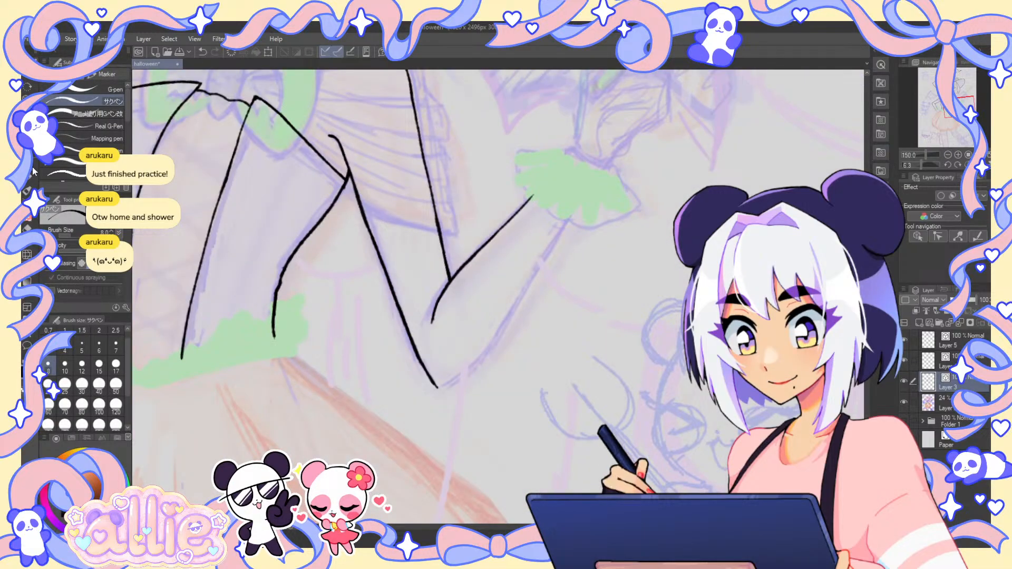
mouse_move(598, 226)
left_mouse_down()
mouse_move(456, 200)
mouse_move(493, 127)
left_mouse_up()
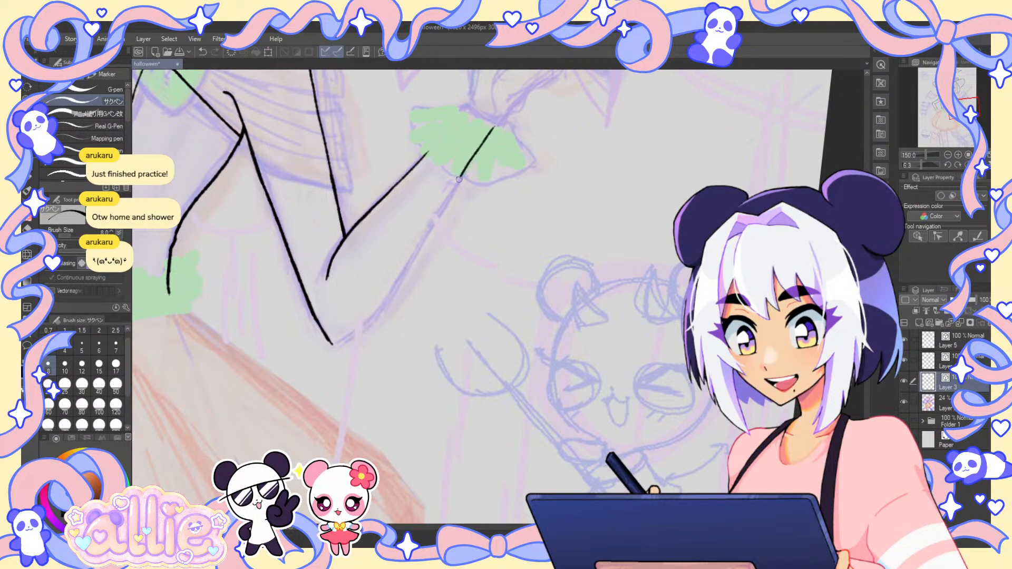
mouse_move(432, 226)
left_mouse_down()
mouse_move(388, 304)
mouse_move(332, 344)
left_mouse_up()
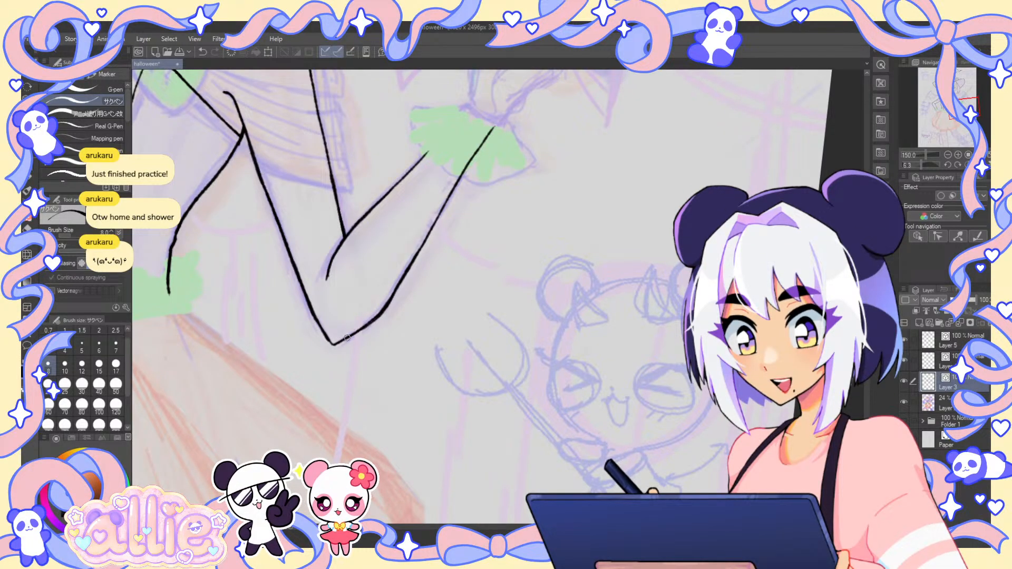
- Extend the raised arm's inner forearm line up through the green cuff to the wrist
left_click_drag(459, 97, 419, 154)
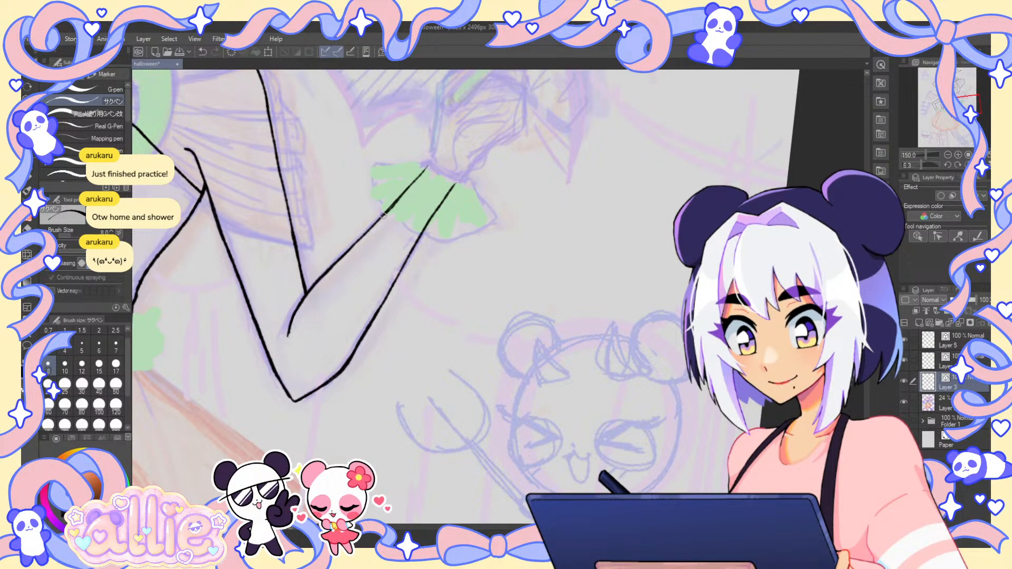
key("r")
left_click_drag(383, 215, 555, 181)
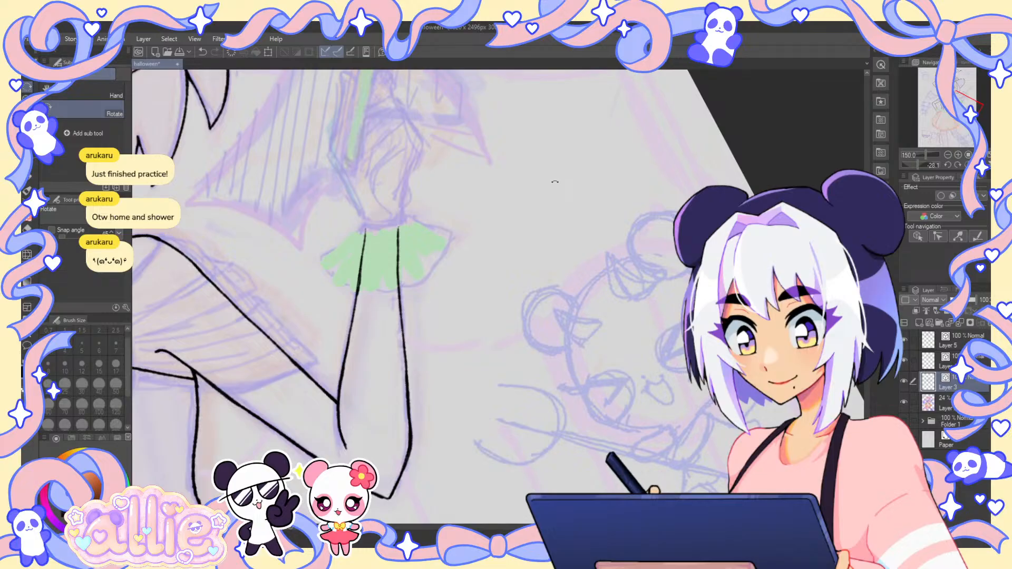
left_click_drag(479, 249, 595, 159)
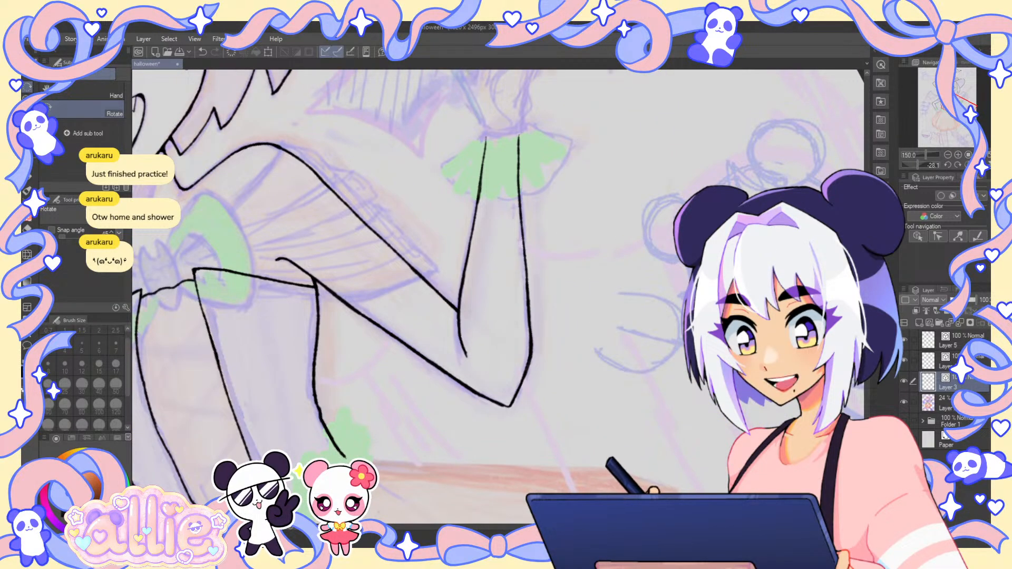
key("p")
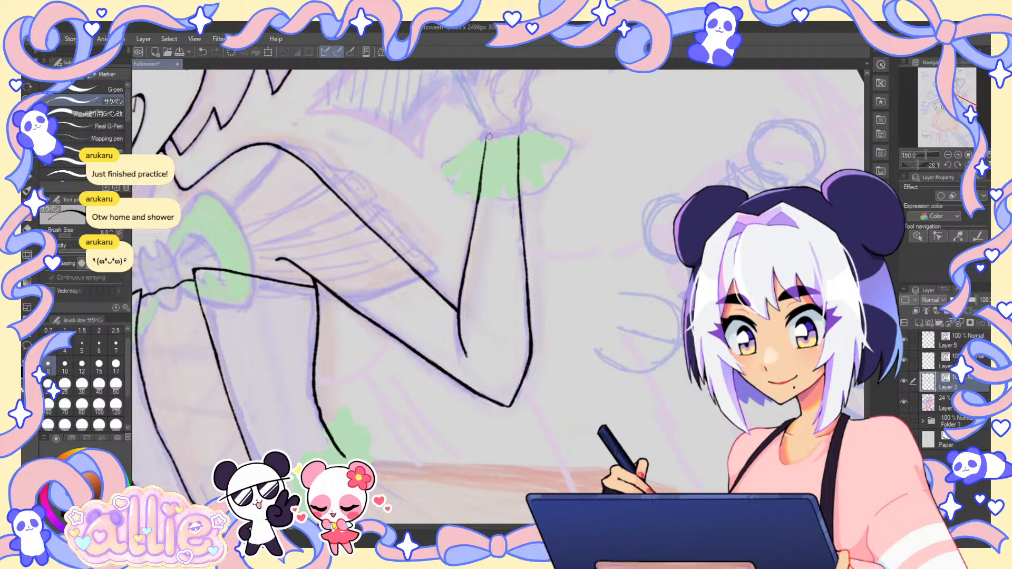
scroll(489, 137, "up", 1)
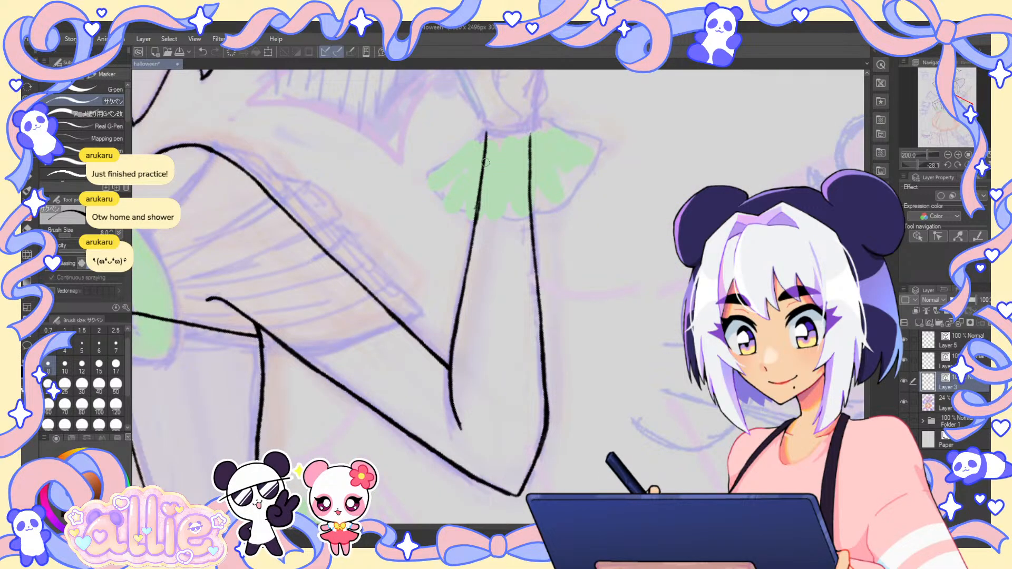
key("e")
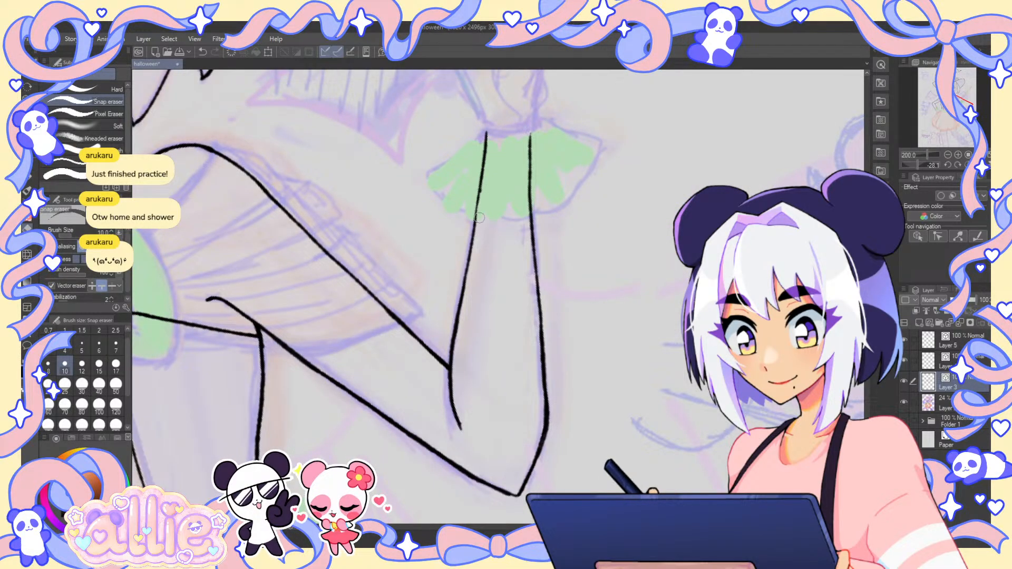
key("p")
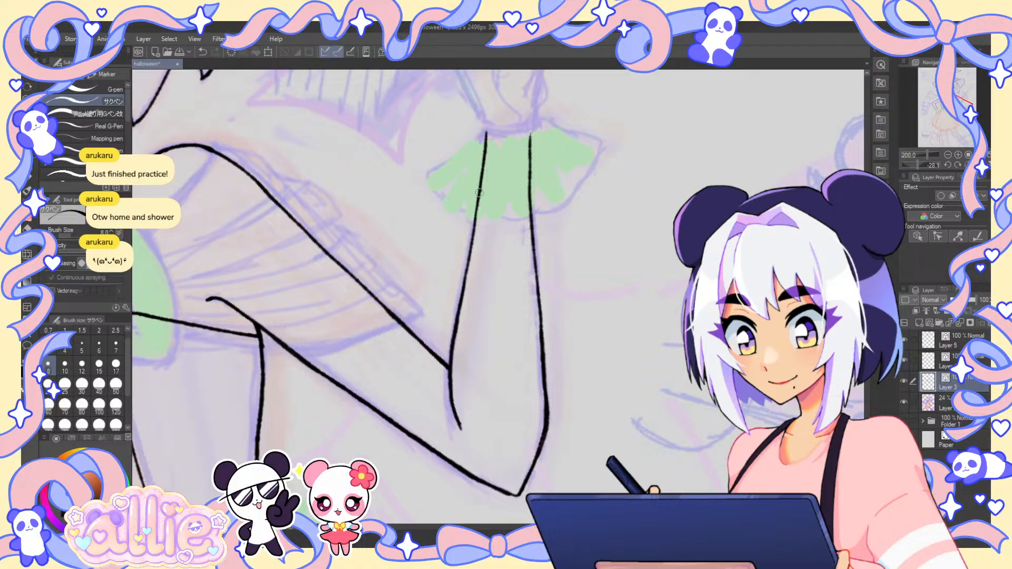
- Extend both lines of the arm resting on the hip from the green cuff down to the skirt's edge in a rotated view
key("ctrl+0")
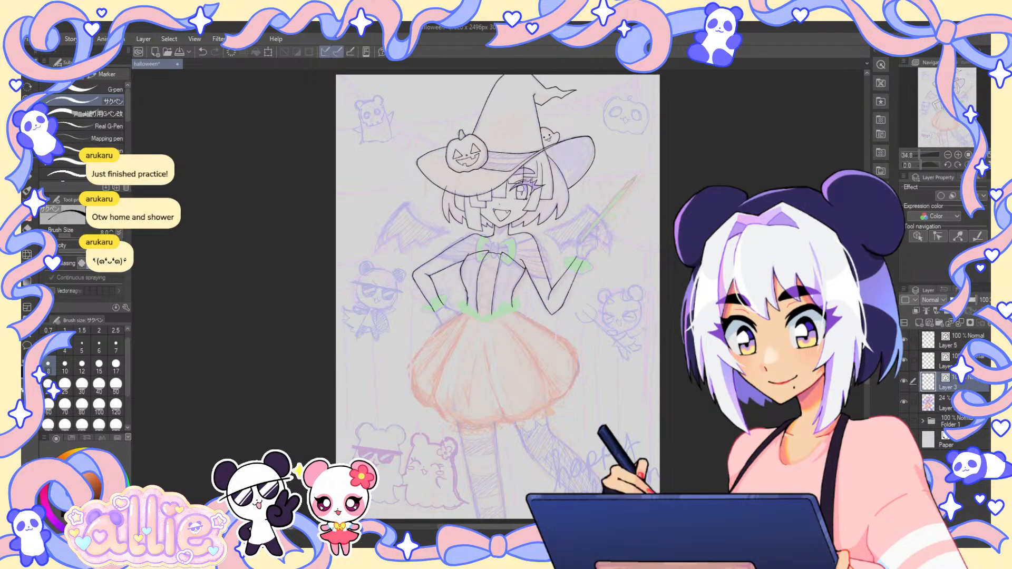
key("shift+space")
left_click_drag(462, 230, 505, 223)
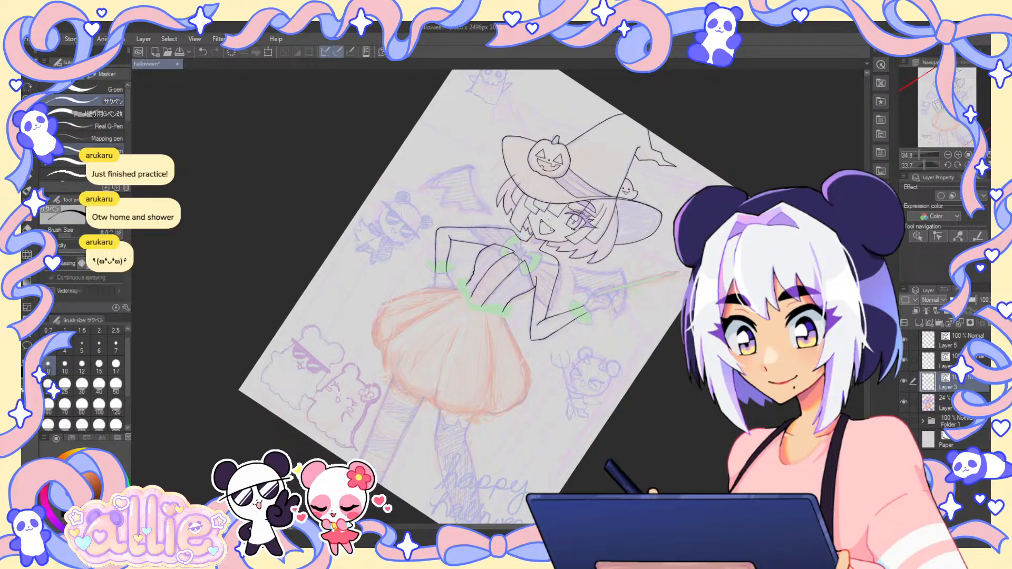
scroll(396, 181, "up", 5)
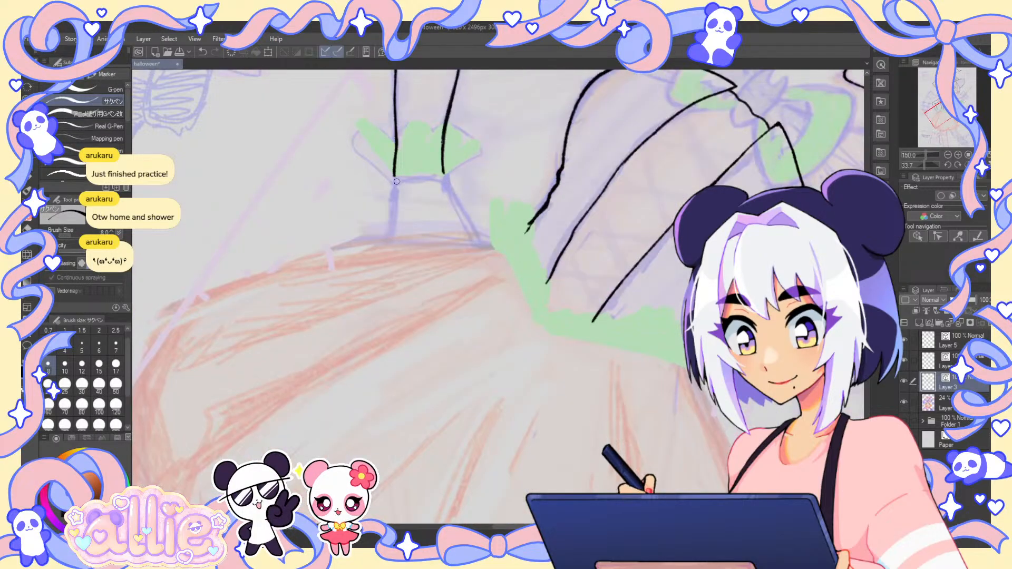
scroll(396, 181, "up", 1)
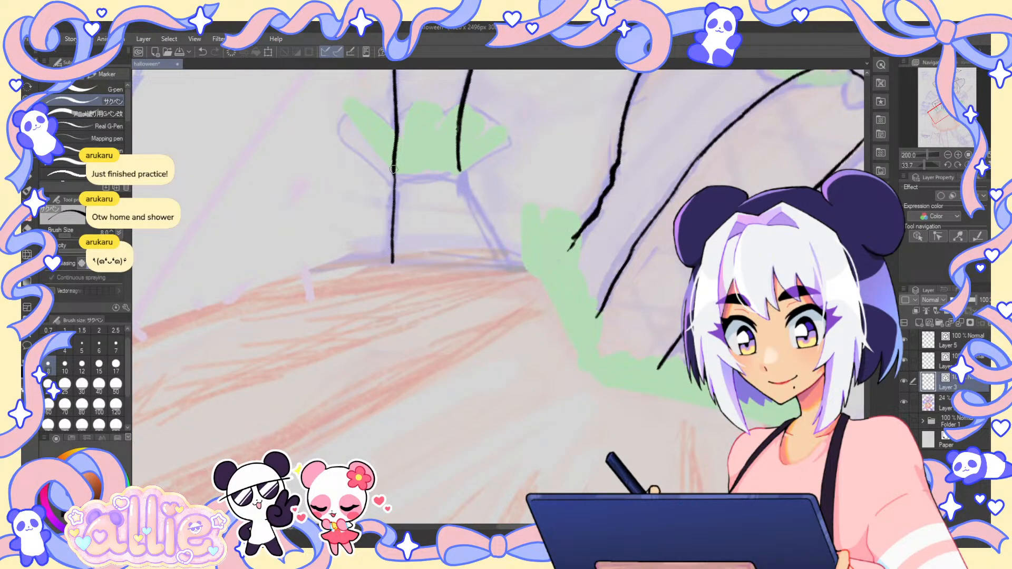
left_click_drag(394, 170, 392, 264)
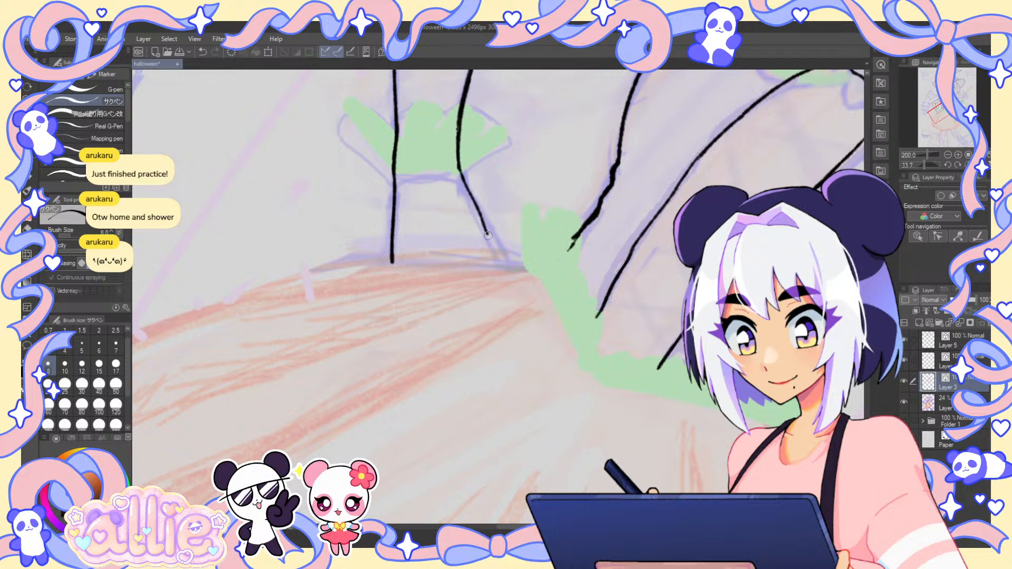
mouse_move(486, 231)
left_mouse_down()
mouse_move(500, 252)
mouse_move(485, 226)
left_mouse_up()
key("e")
key("p")
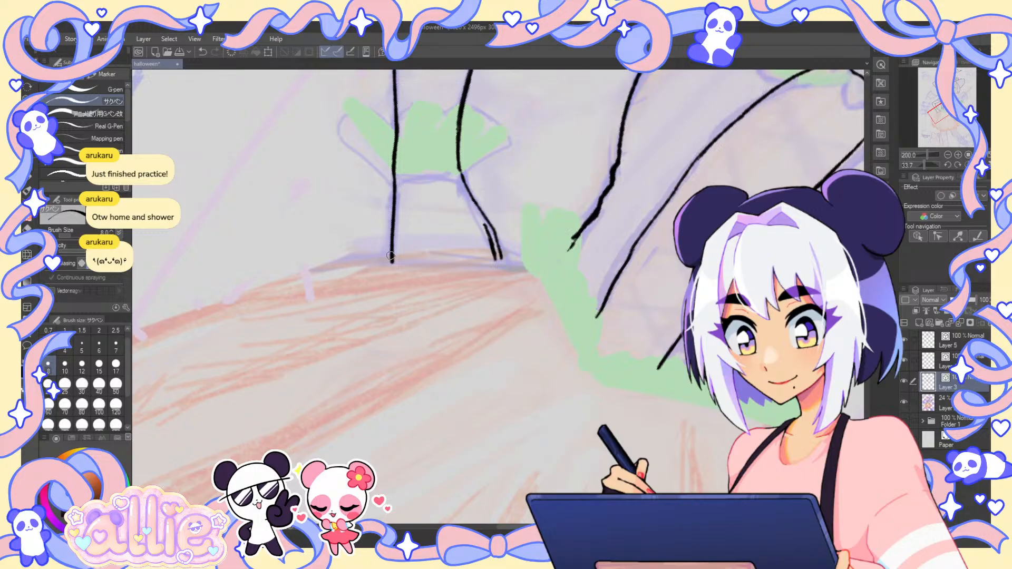
- Compare the whole drawing with and without the coloured sketch, and examine the lines of the hand on the hip mirrored and unmirrored
key("ctrl+0")
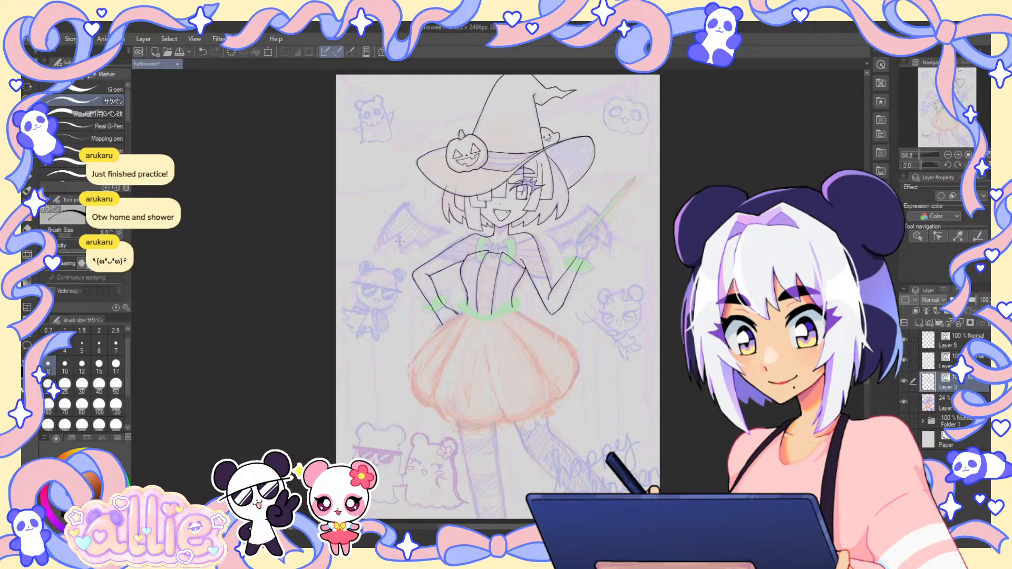
left_click(903, 401)
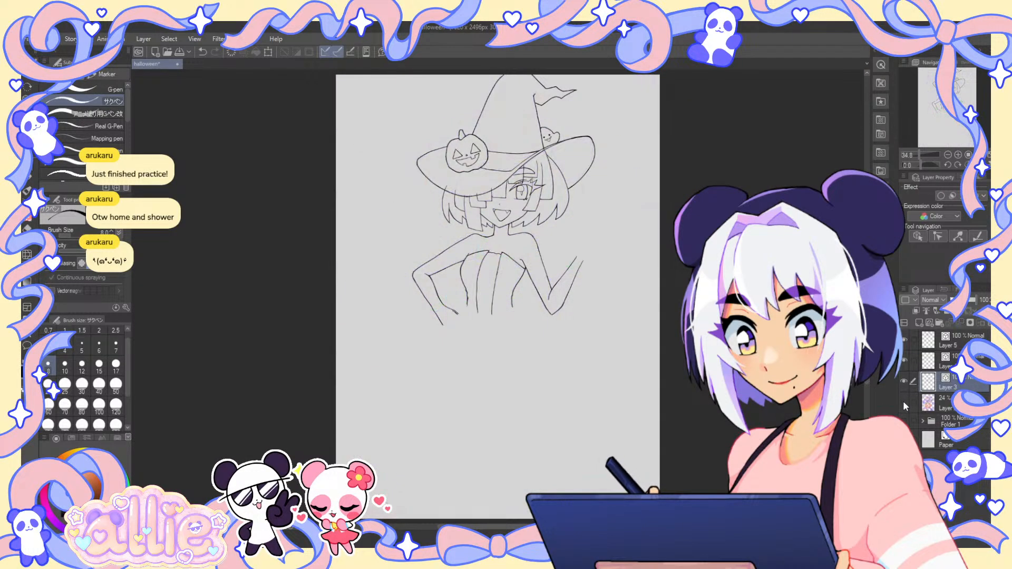
key("h")
key("h")
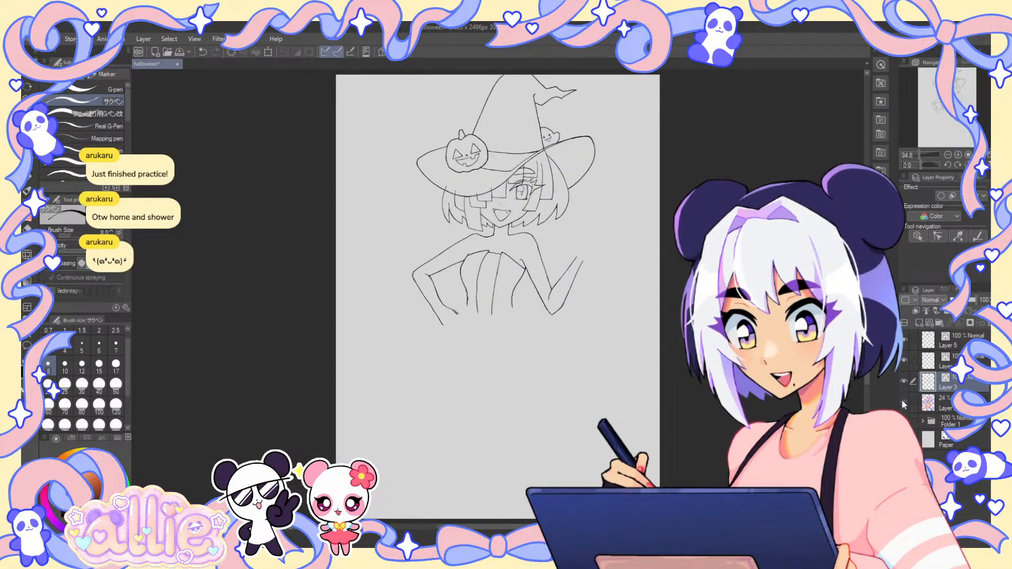
left_click(902, 400)
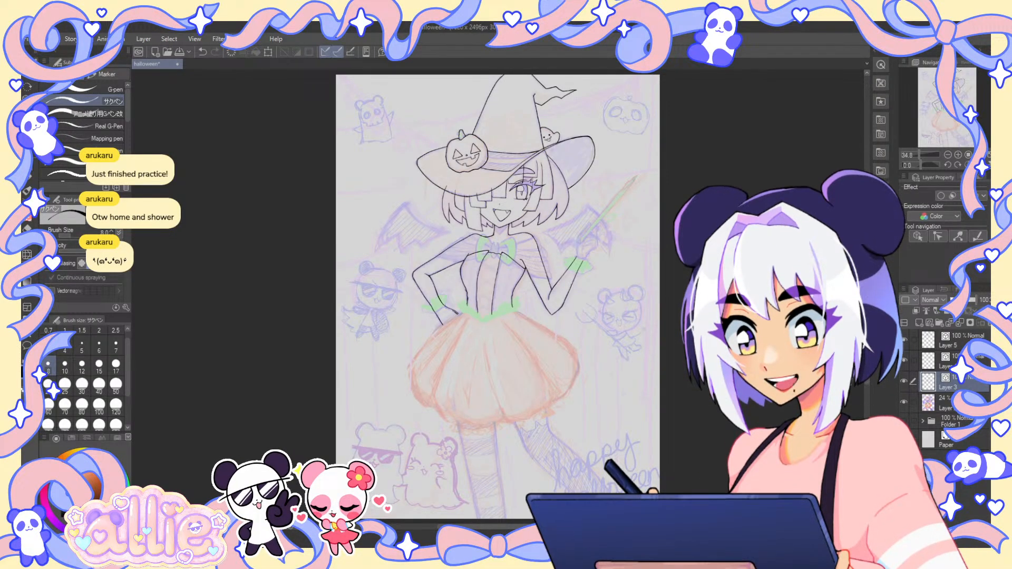
key("h")
scroll(570, 309, "up", 1)
scroll(570, 309, "up", 4)
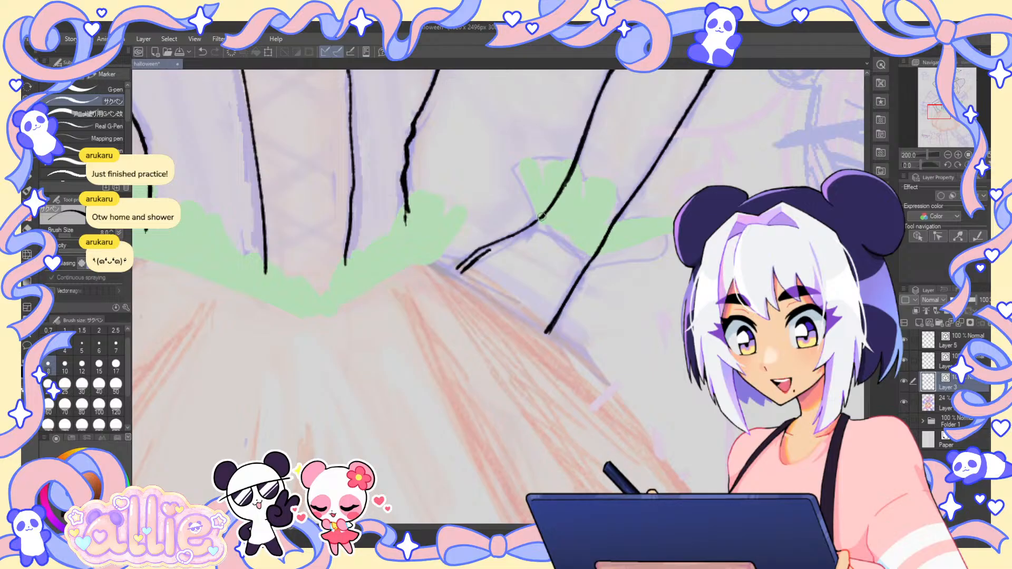
key("h")
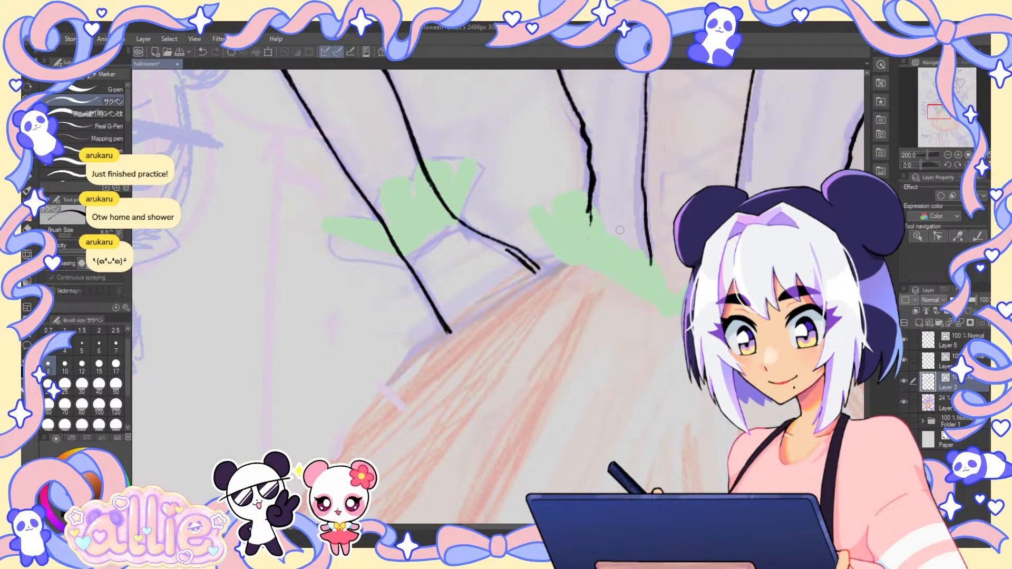
scroll(619, 230, "down", 4)
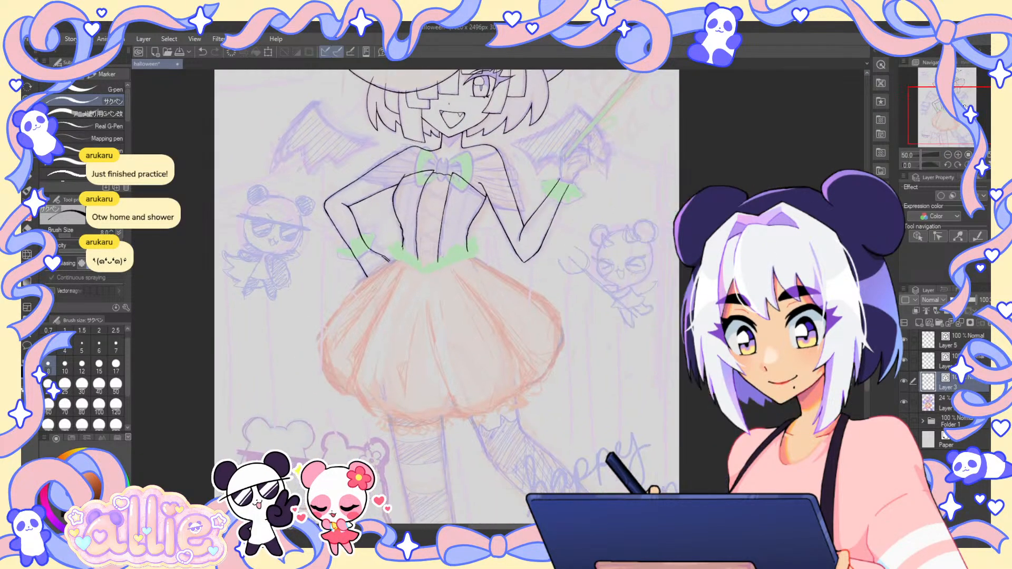
- Ink the skirt's outer edge with brush size 10, from the waist below the resting hand around the side bulge to the start of the hem
left_click_drag(965, 107, 968, 107)
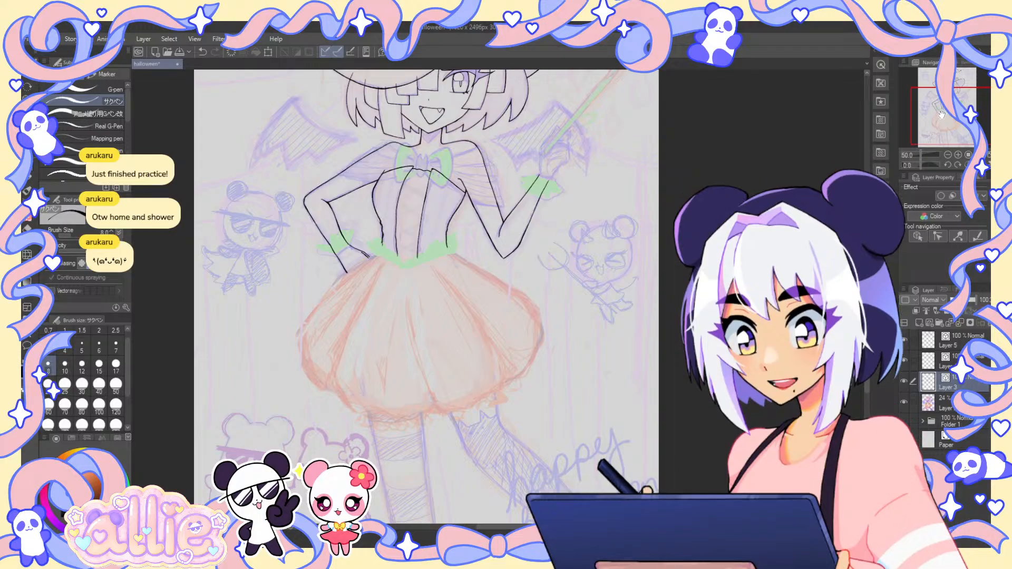
left_click_drag(948, 117, 943, 120)
left_click_drag(567, 293, 636, 226)
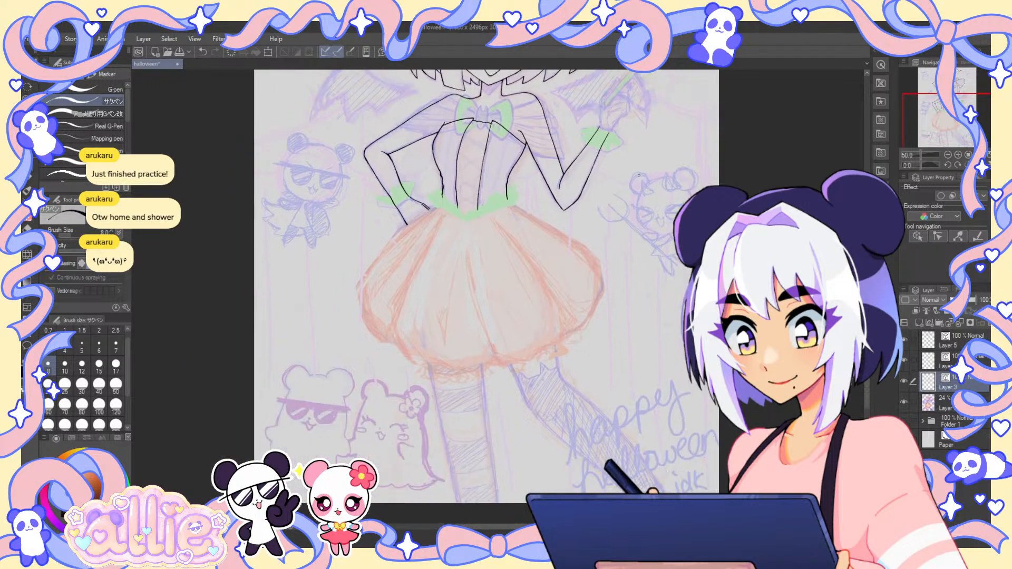
scroll(442, 222, "up", 1)
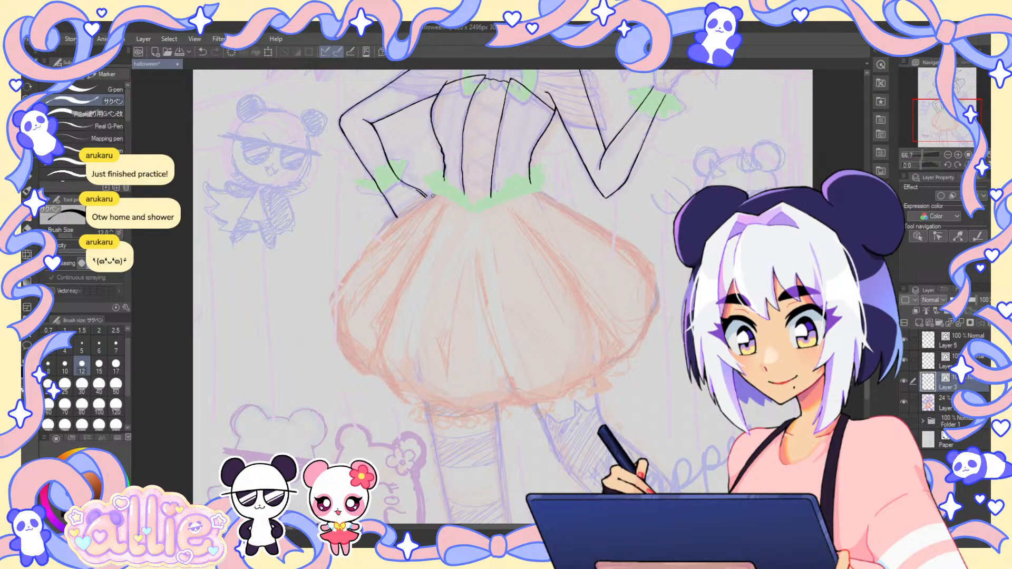
key("ctrl+z")
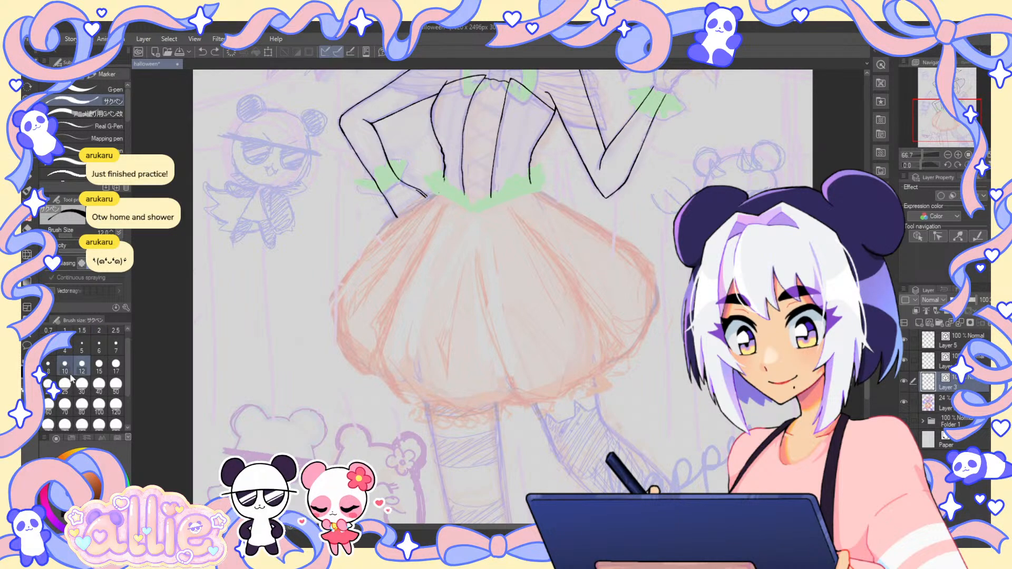
left_click(65, 364)
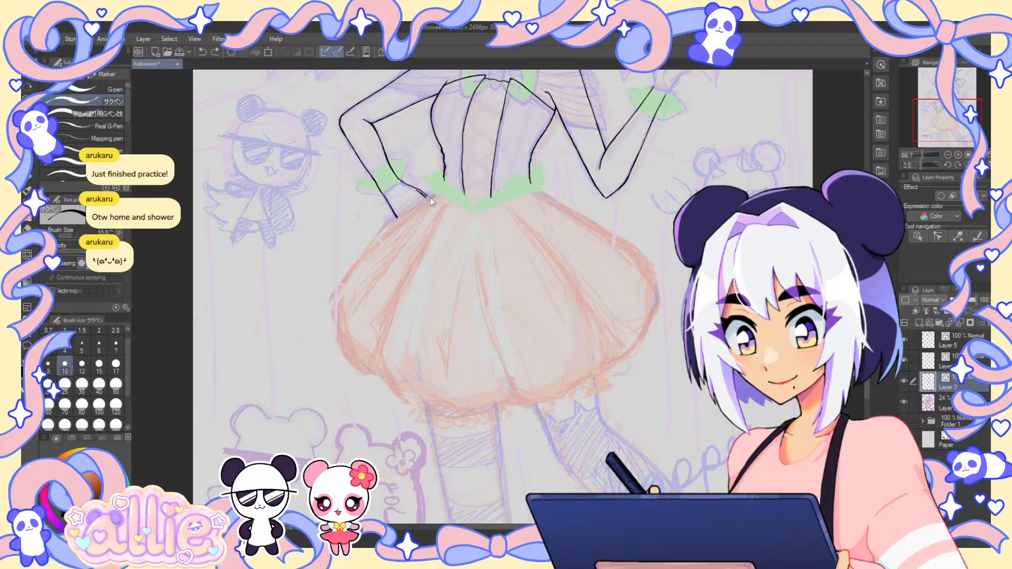
left_click_drag(361, 258, 430, 145)
scroll(432, 148, "up", 1)
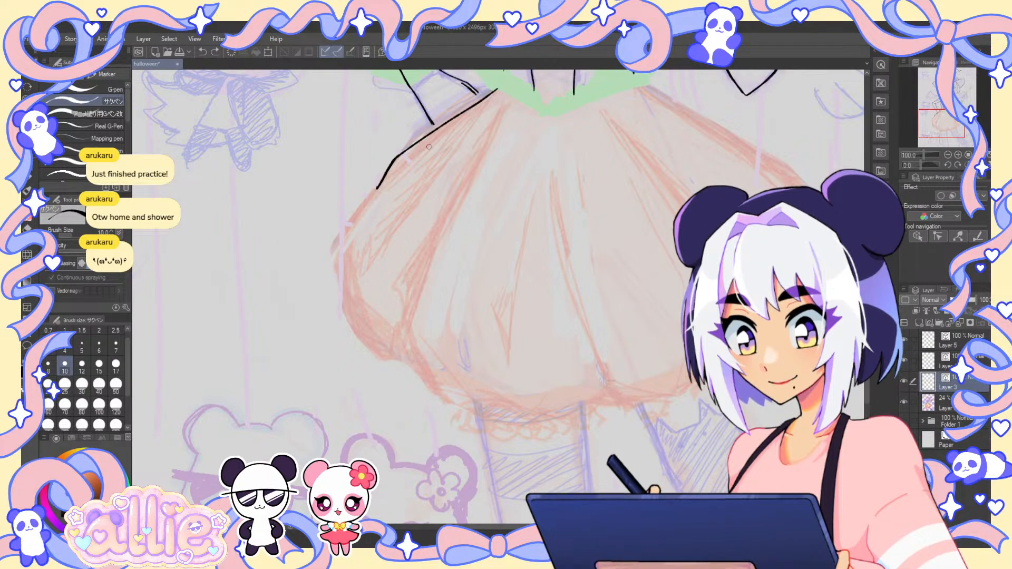
key("ctrl+z")
mouse_move(378, 186)
left_mouse_down()
mouse_move(340, 246)
mouse_move(348, 300)
left_mouse_up()
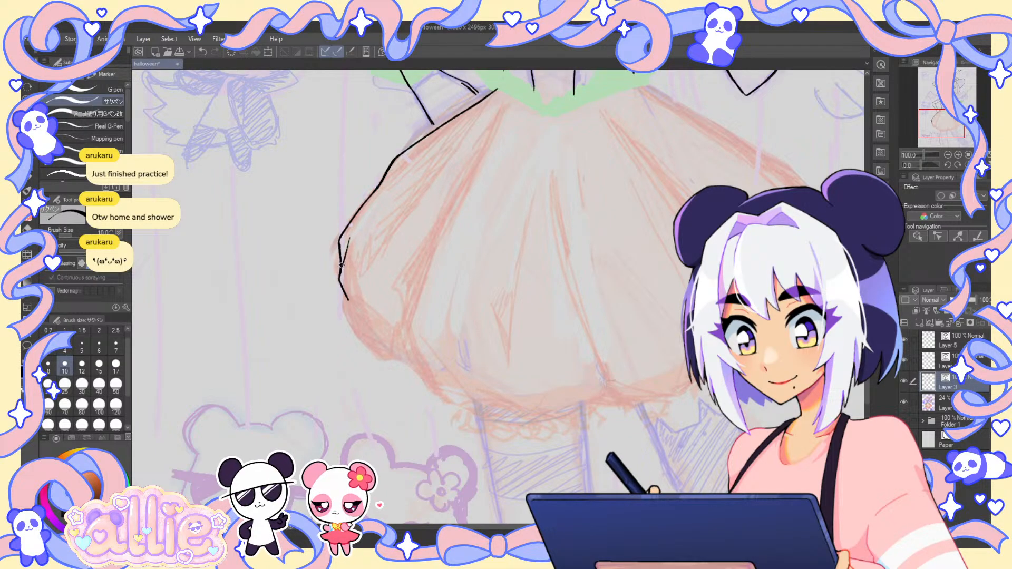
left_click_drag(347, 297, 390, 359)
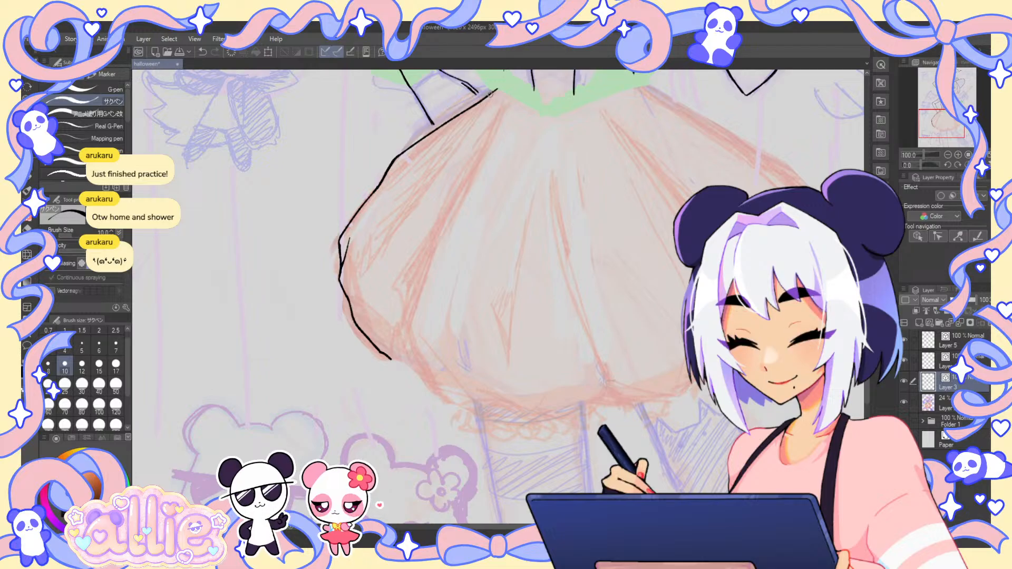
- Ink a short fold stroke just inside the skirt's upper edge with brush size 6
left_click_drag(496, 91, 369, 264)
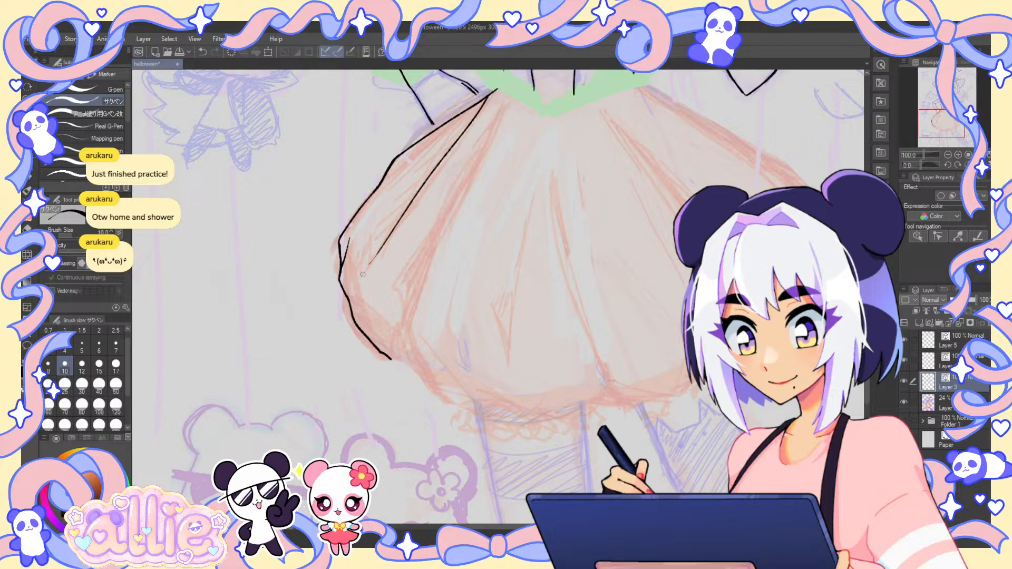
left_click(100, 346)
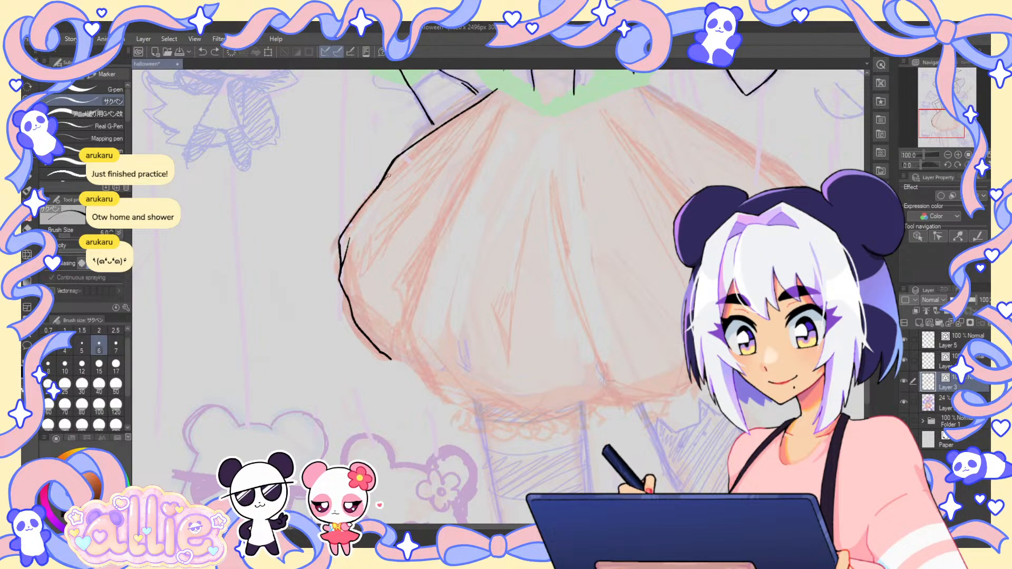
left_click_drag(383, 178, 407, 158)
- Try inking a long pleat line inside the skirt near the outlined edge with brush sizes 6 and 10
left_click_drag(464, 137, 375, 256)
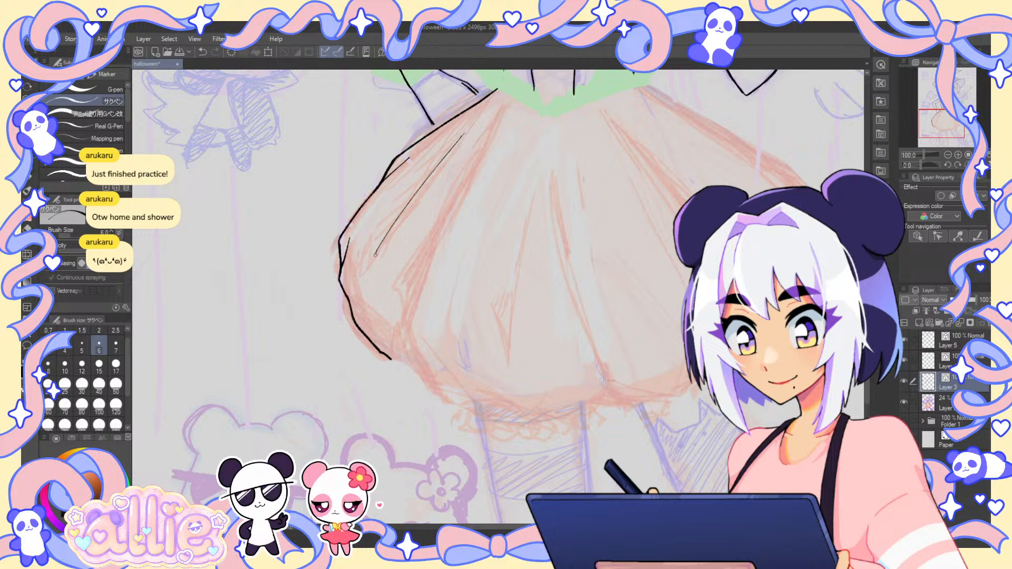
key("ctrl+z")
left_click(64, 366)
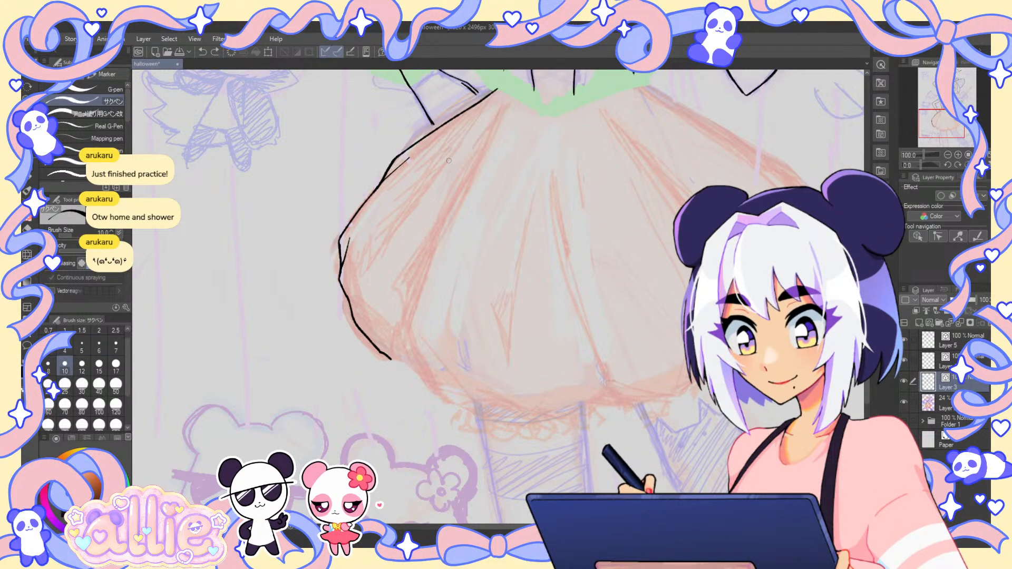
left_click_drag(448, 159, 373, 258)
key("ctrl+z")
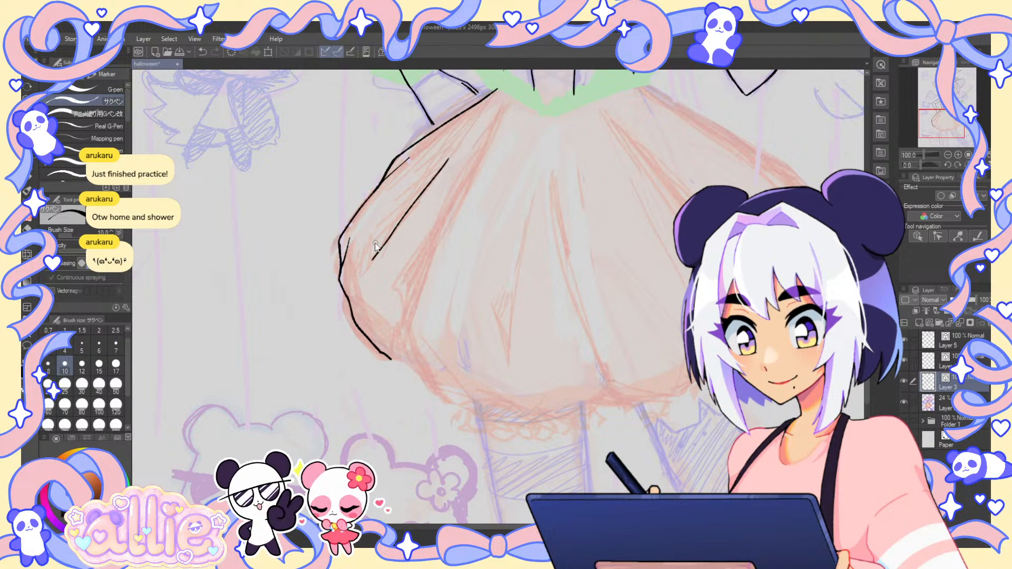
left_click(65, 367)
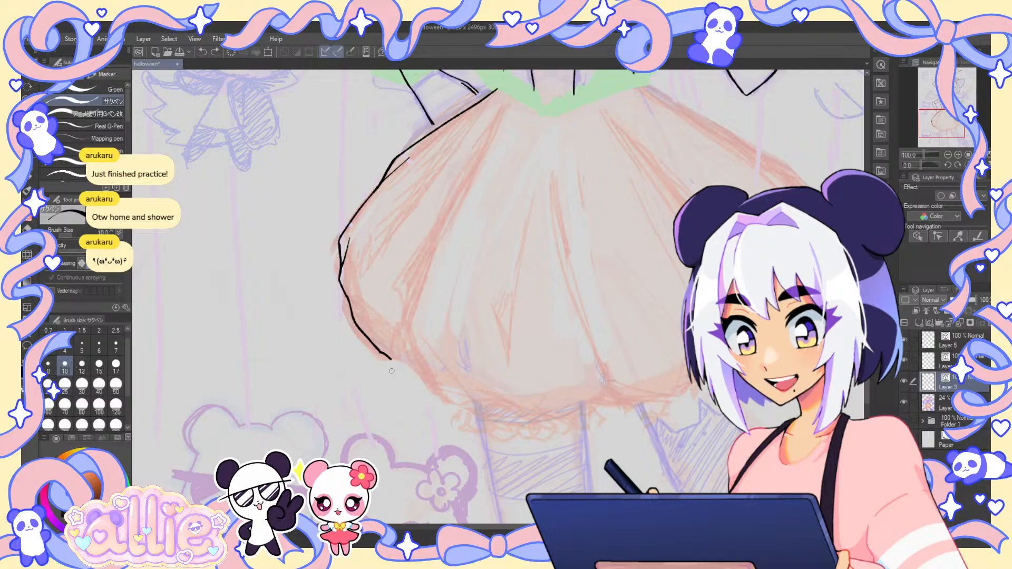
- Ink the scalloped hem across the bottom of the skirt to the far side, adding a short crossing stroke at its end
left_click_drag(391, 360, 404, 360)
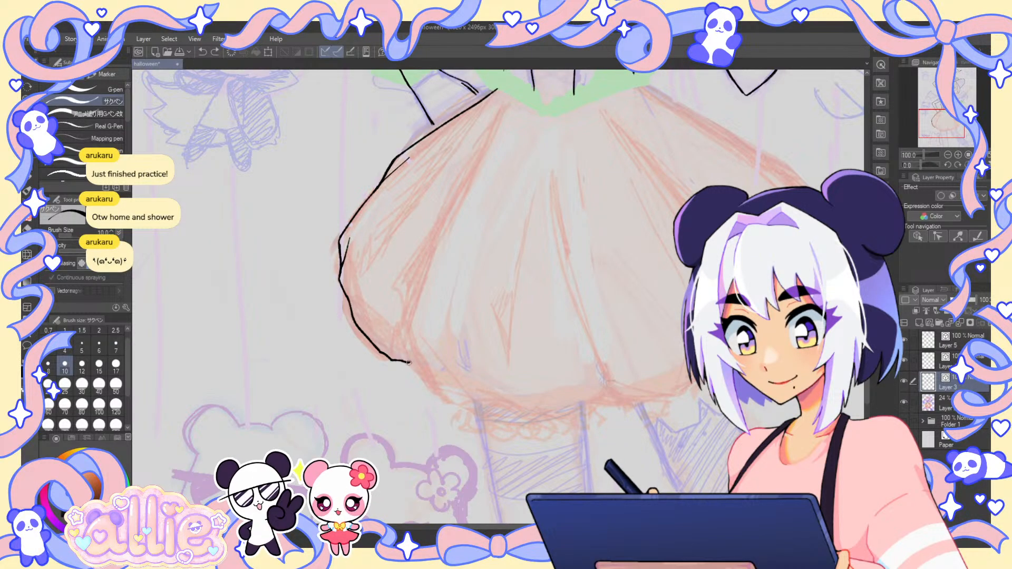
left_click_drag(400, 361, 480, 415)
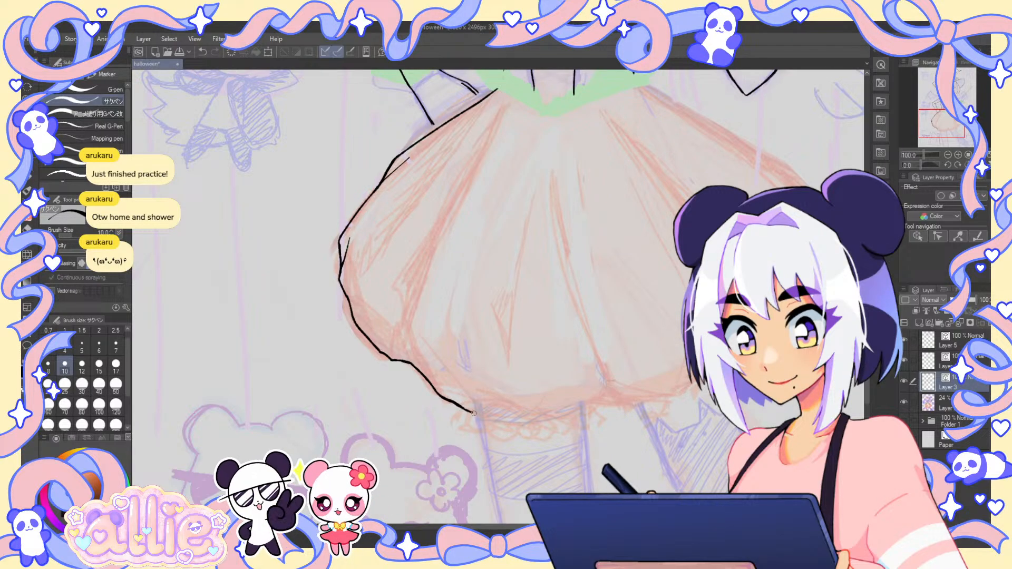
mouse_move(618, 404)
left_mouse_down()
mouse_move(611, 344)
mouse_move(563, 356)
left_mouse_up()
left_click_drag(471, 357, 506, 365)
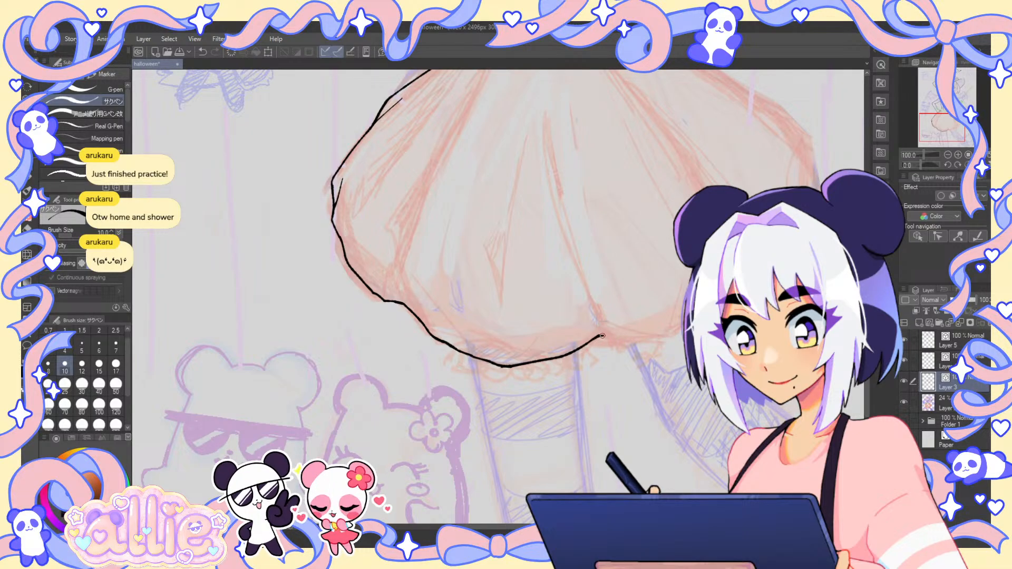
left_click_drag(620, 344, 670, 337)
mouse_move(792, 255)
left_mouse_down()
mouse_move(559, 284)
mouse_move(466, 341)
left_mouse_up()
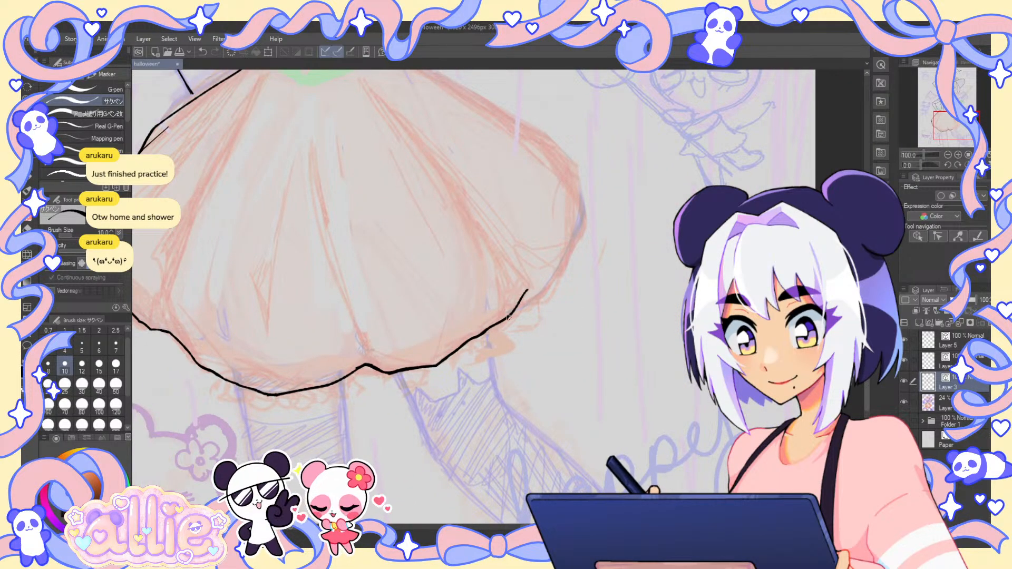
left_click_drag(537, 299, 519, 307)
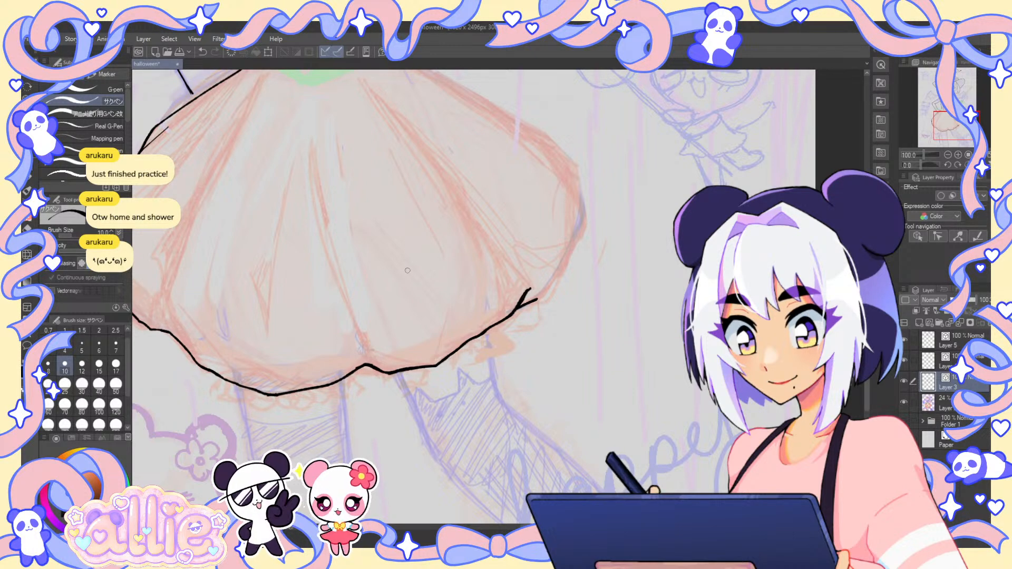
- Compare the whole drawing with and without the coloured sketch, and examine the skirt's outline up close
mouse_move(576, 279)
left_mouse_down()
mouse_move(563, 332)
mouse_move(645, 350)
mouse_move(640, 371)
left_mouse_up()
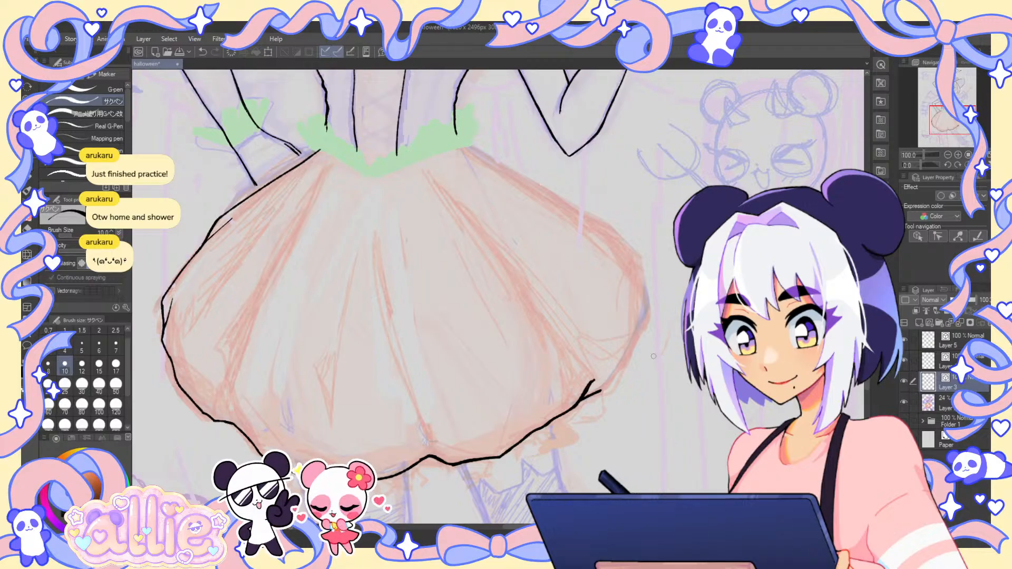
left_click(989, 164)
left_click(988, 165)
left_click(978, 154)
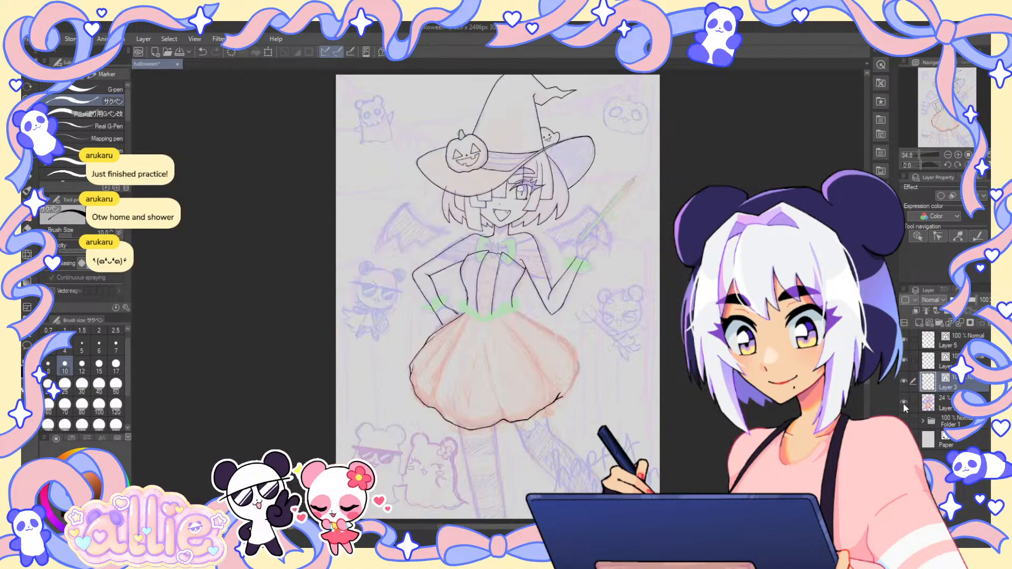
left_click(904, 403)
left_click(906, 403)
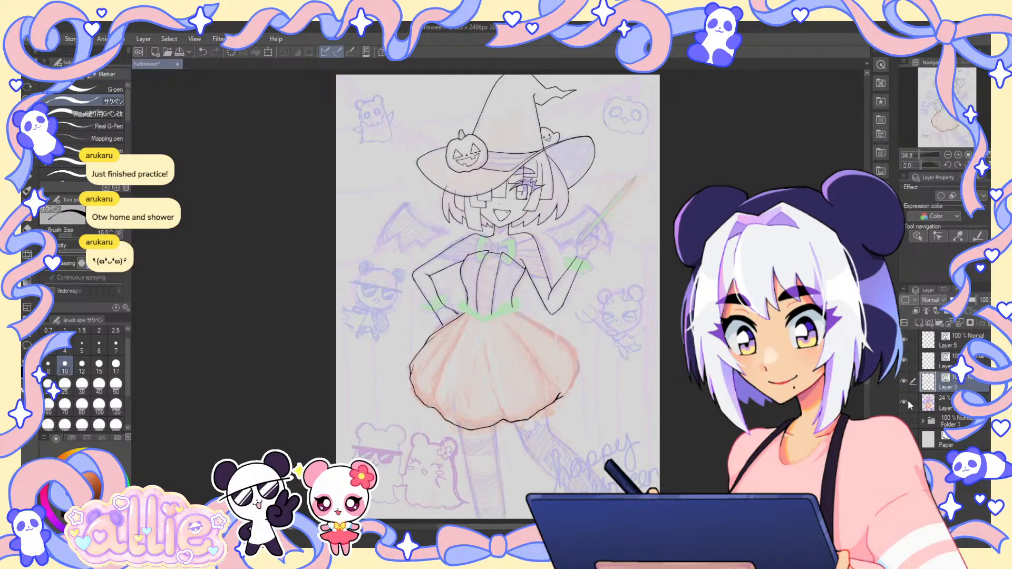
left_click(904, 403)
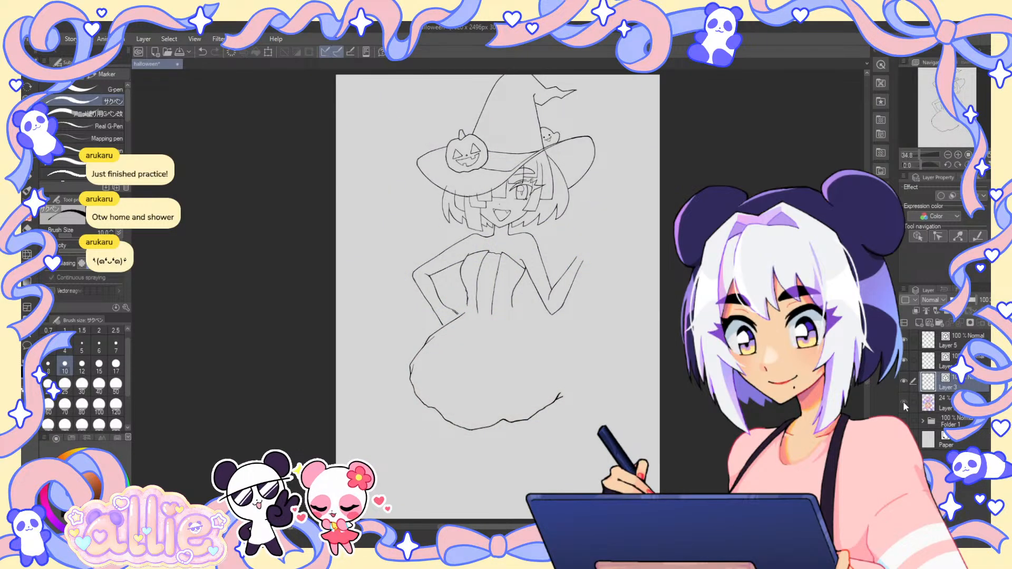
left_click(904, 403)
scroll(429, 343, "up", 3)
key("e")
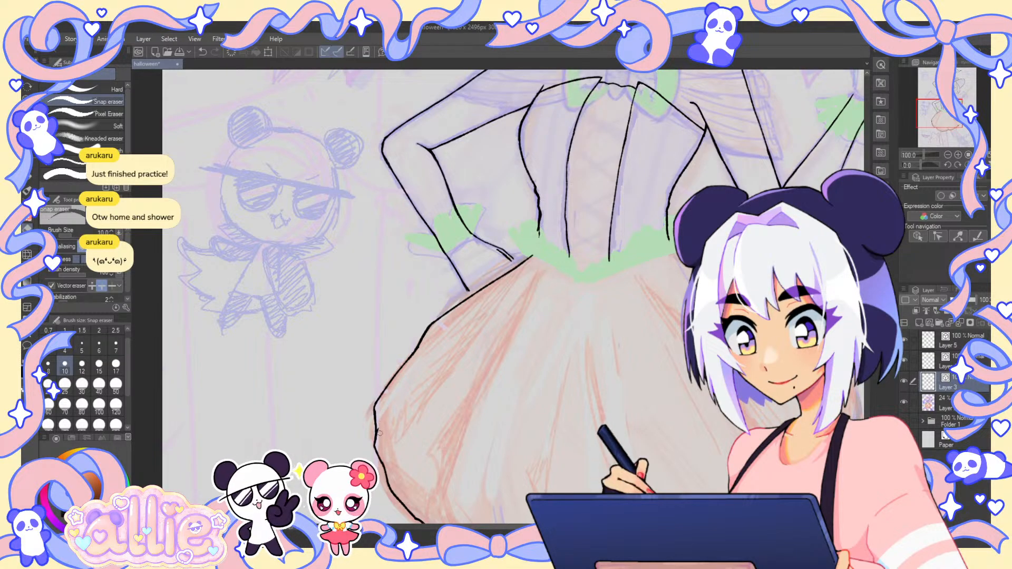
key("p")
scroll(392, 378, "down", 3)
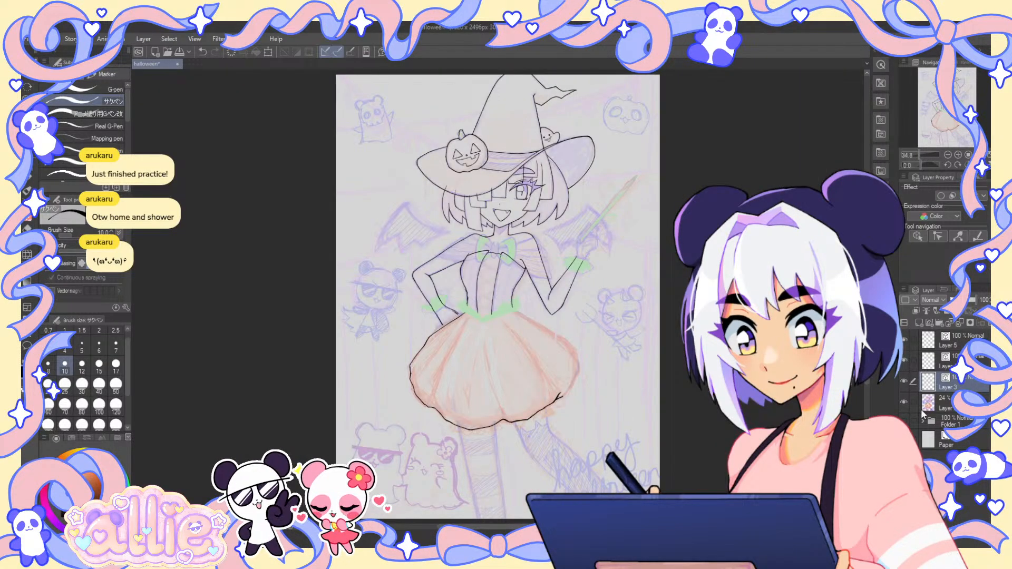
left_click(903, 402)
left_click(903, 402)
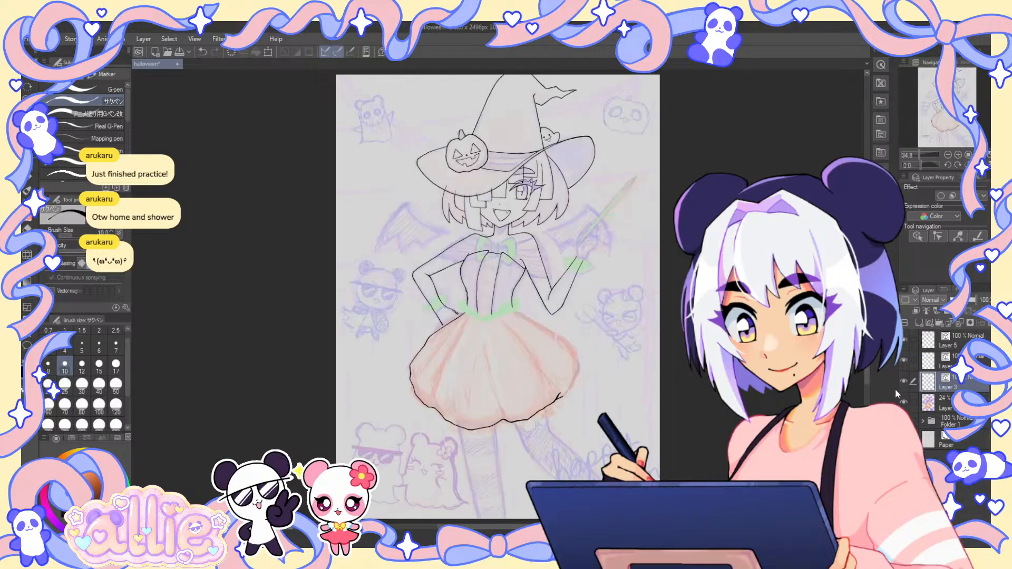
- Examine the figure's proportions and the skirt's shape in a mirrored view, with and without the coloured sketch
key("h")
left_click_drag(649, 275, 681, 191)
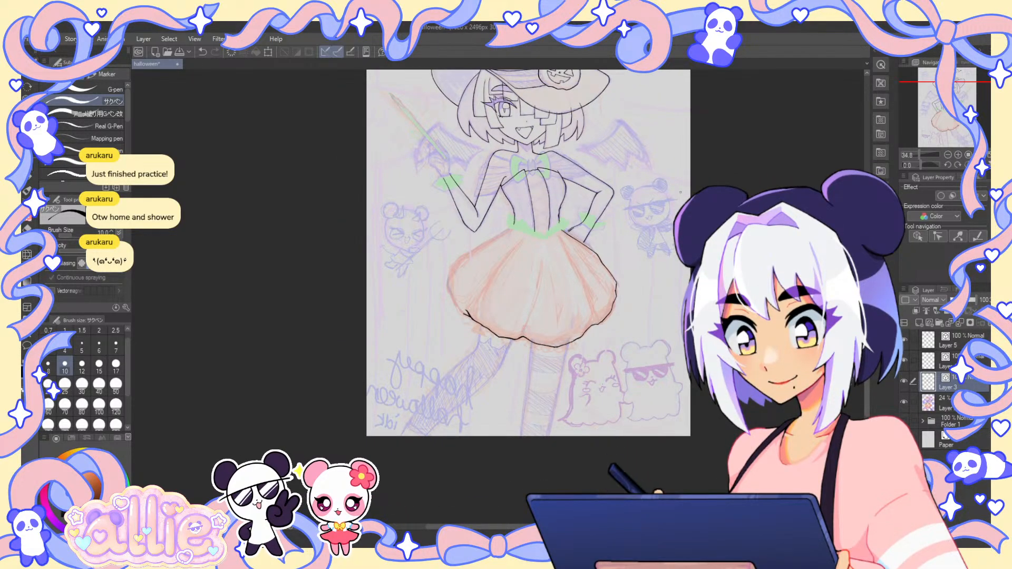
left_click_drag(949, 132, 944, 129)
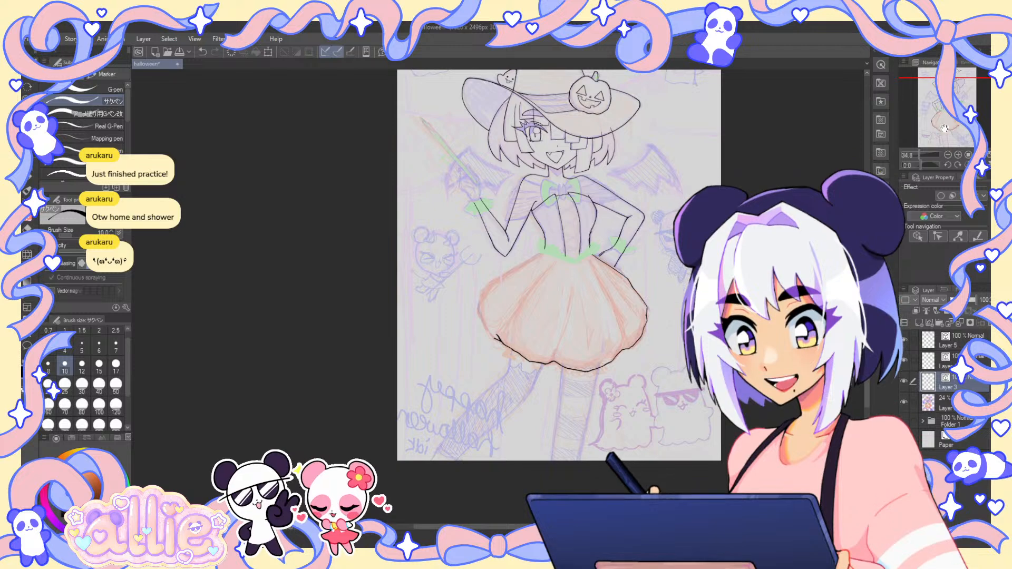
left_click_drag(731, 331, 650, 311)
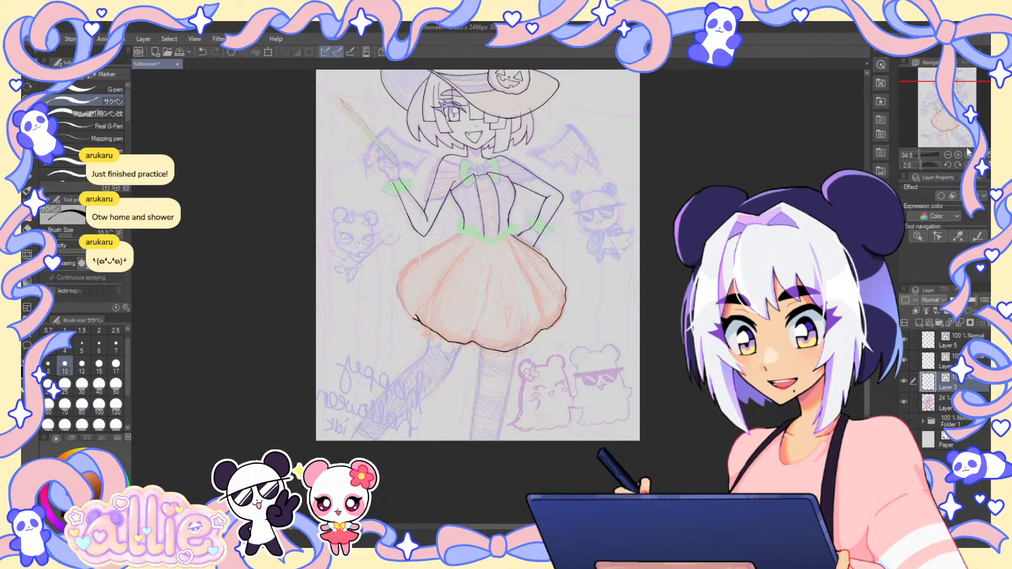
left_click_drag(953, 131, 948, 132)
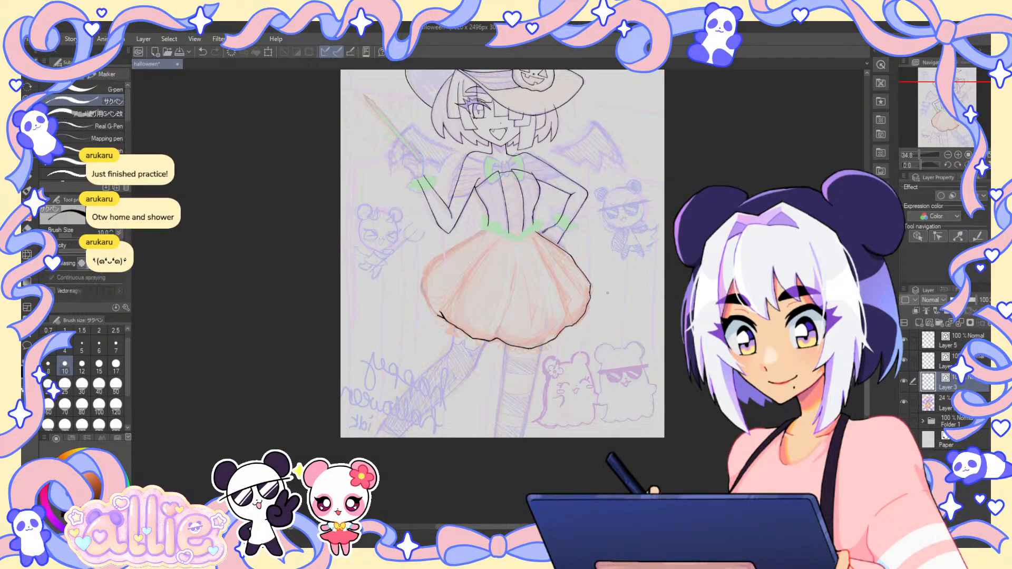
left_click(903, 401)
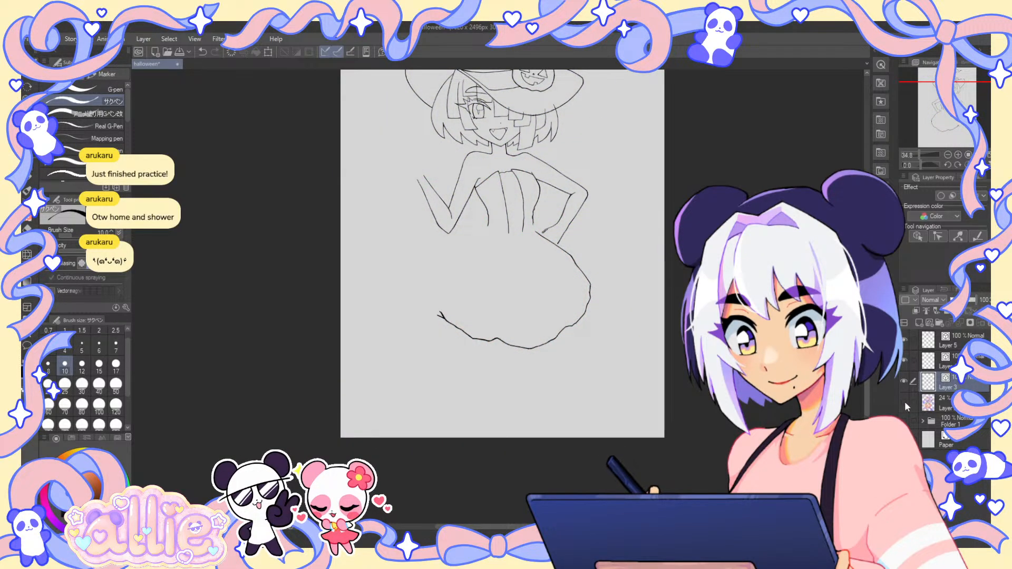
left_click(905, 402)
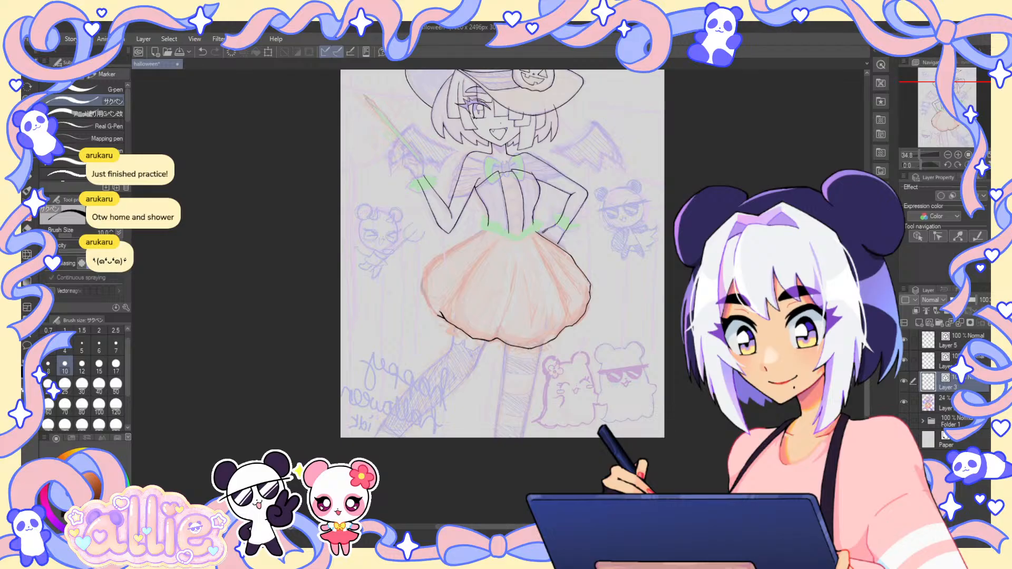
- Try inking the skirt's remaining upper edge from the waist outward with brush size 15
scroll(587, 290, "up", 3)
key("e")
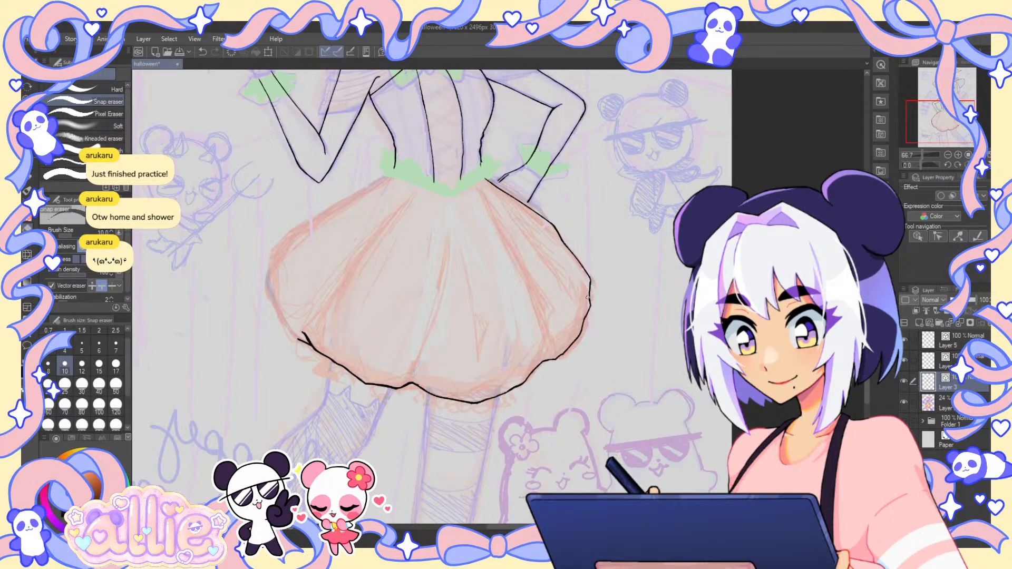
key("p")
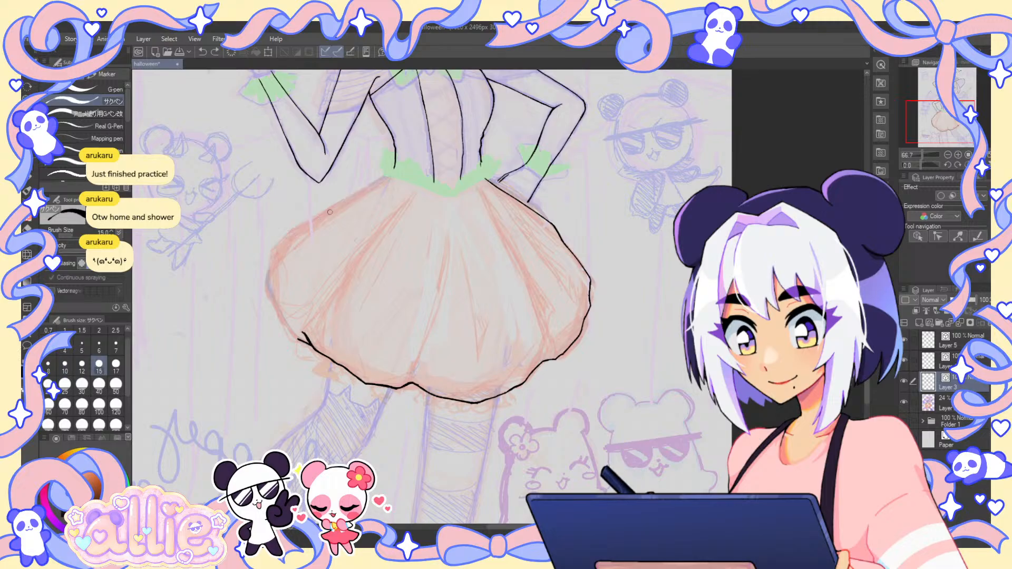
left_click_drag(390, 176, 277, 245)
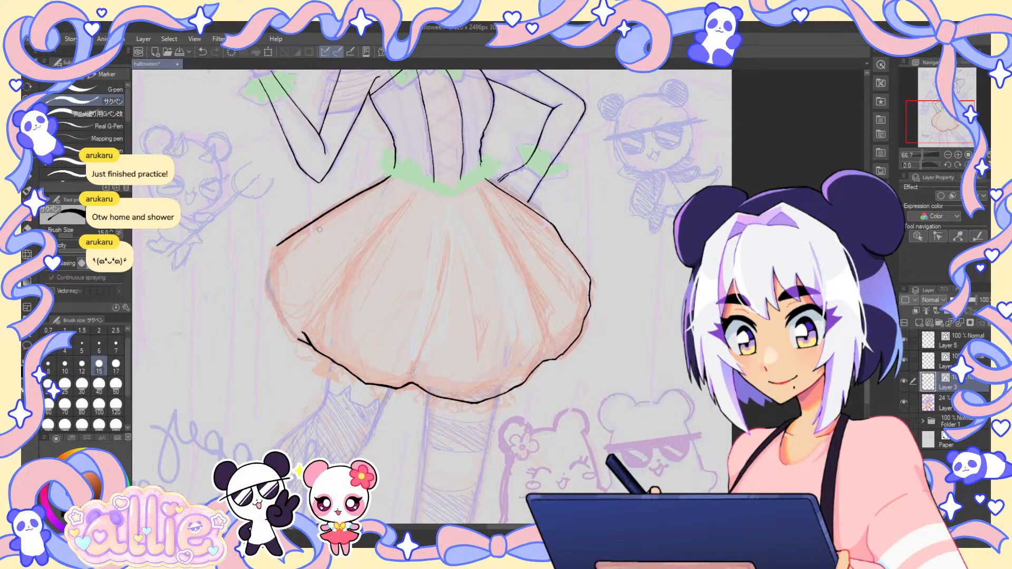
left_click(70, 371)
key("ctrl+z")
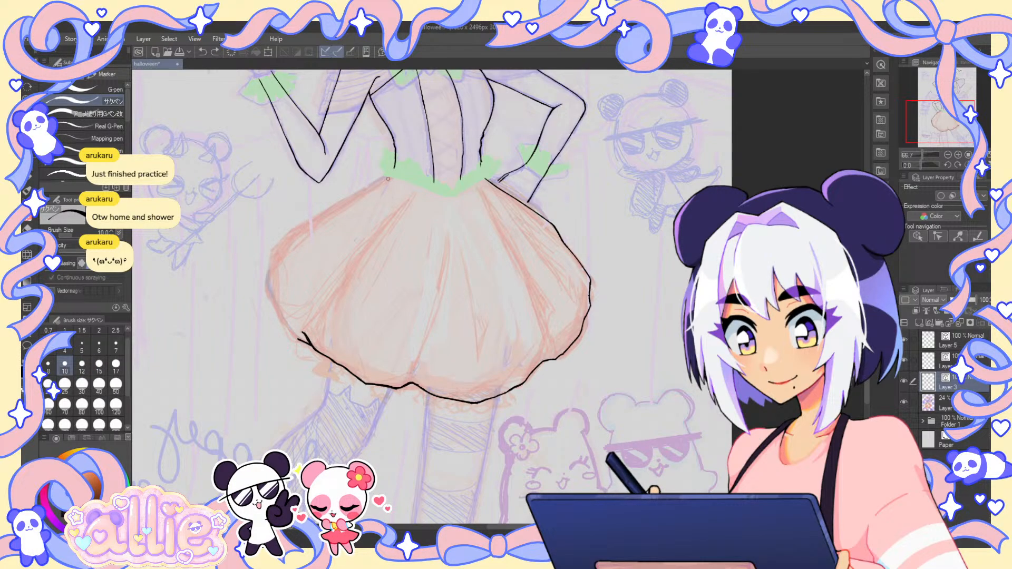
- Ink the skirt's remaining upper edge with brush size 10, from the waist out to where the side starts curving down
scroll(387, 179, "up", 1)
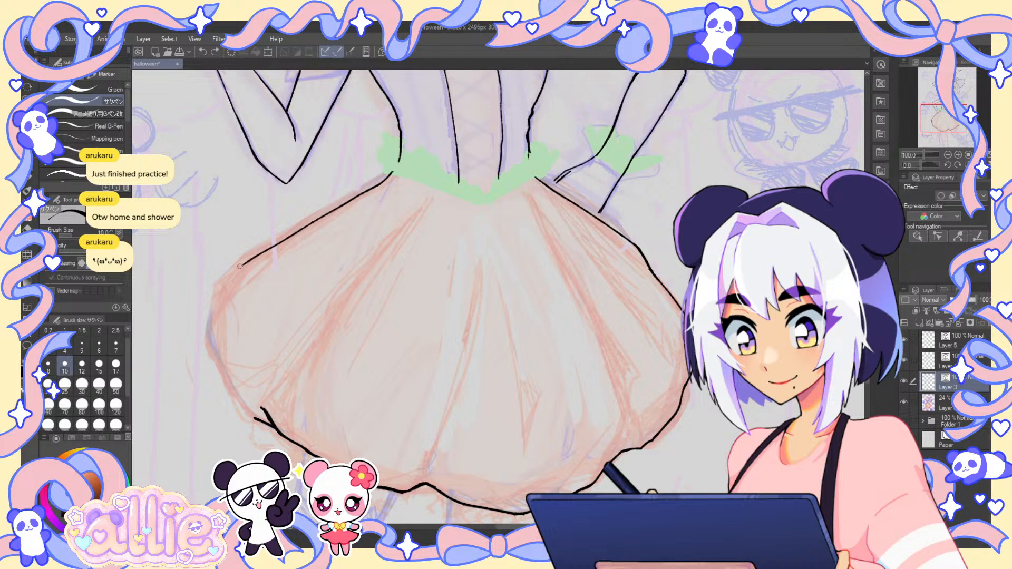
key("ctrl+z")
left_click_drag(390, 175, 319, 216)
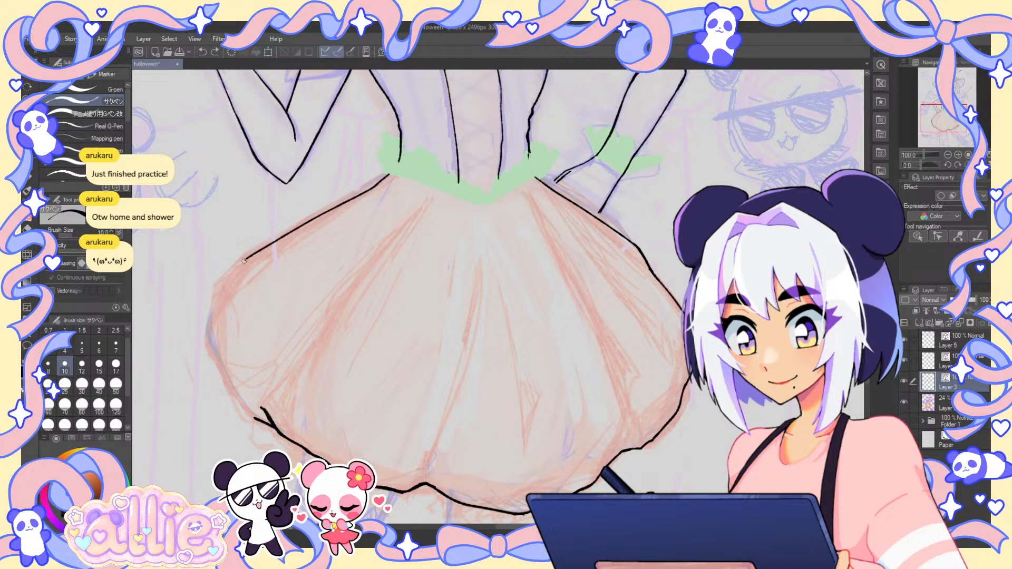
left_click_drag(233, 270, 221, 287)
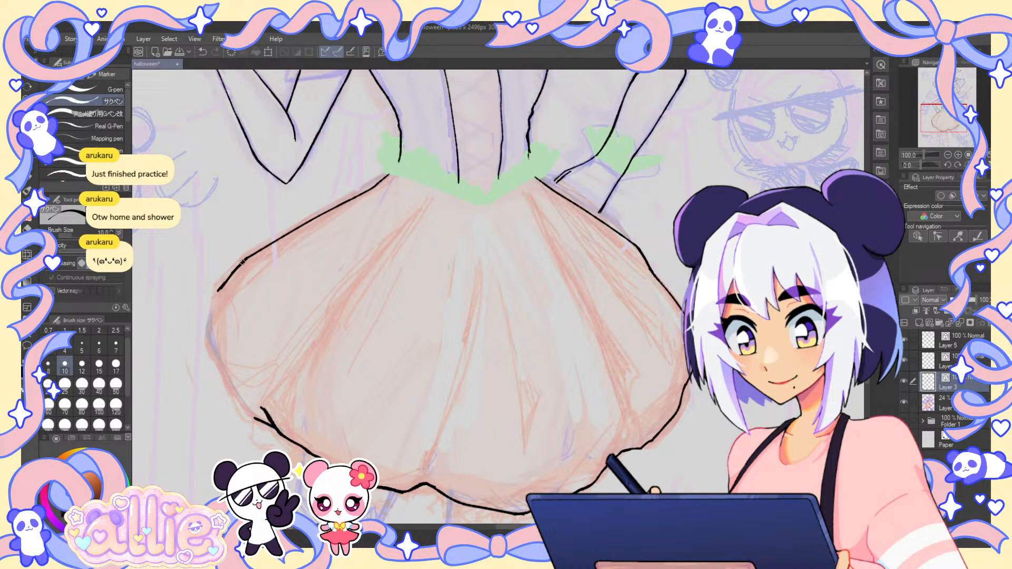
- Continue the outline down the skirt's puffy side and join it to the end of the inked hem
left_click_drag(328, 308, 514, 202)
scroll(409, 184, "up", 2)
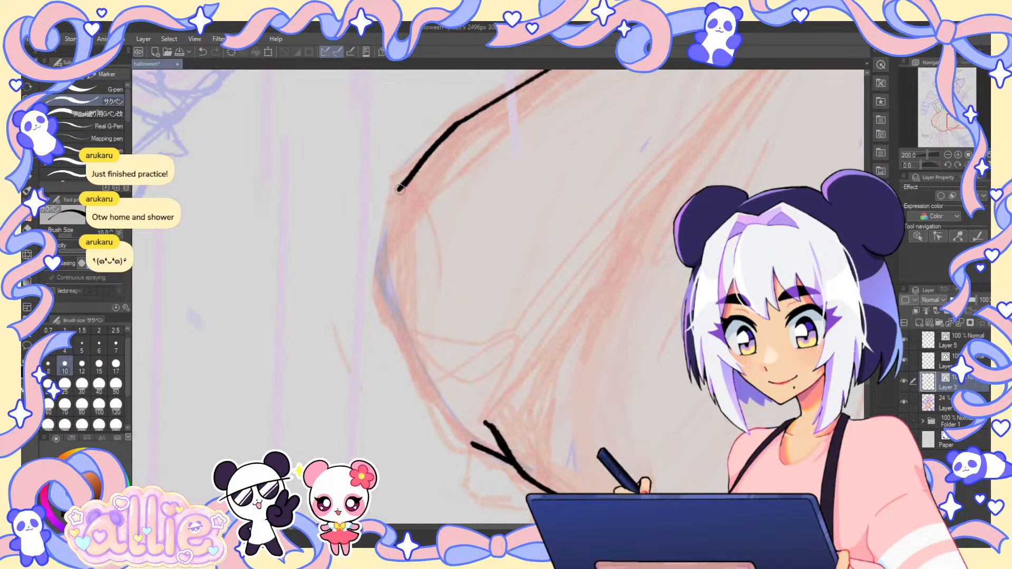
left_click_drag(399, 190, 393, 220)
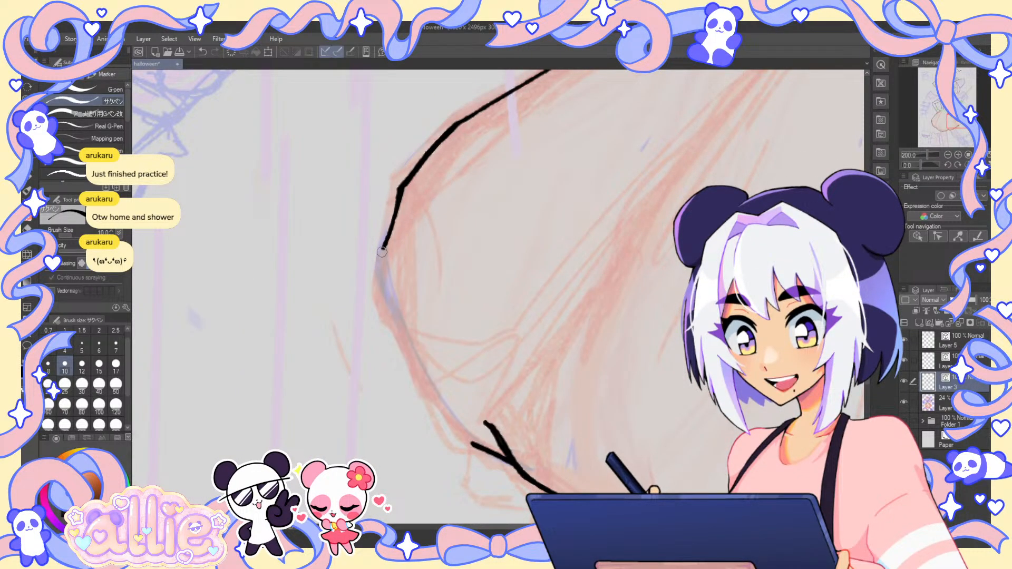
left_click_drag(373, 291, 432, 414)
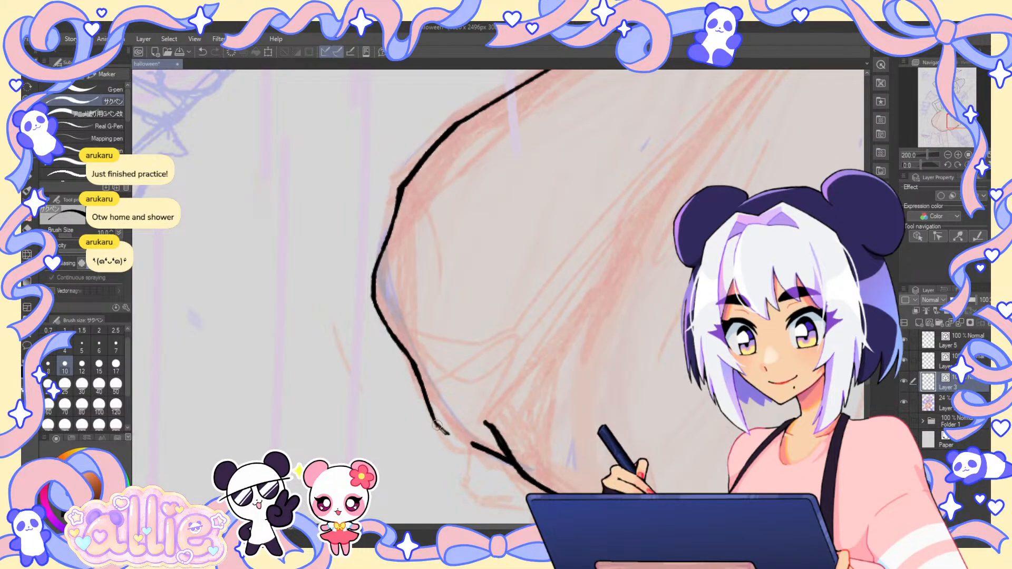
left_click_drag(471, 444, 443, 430)
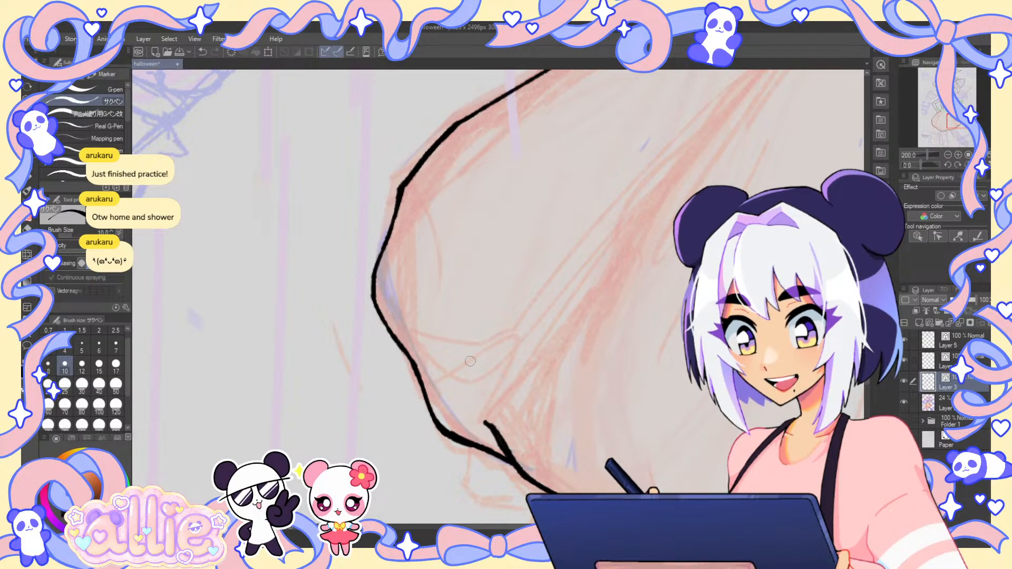
- Examine the closed skirt outline in a mirrored view, both up close and against the whole figure
key("h")
key("ctrl+minus")
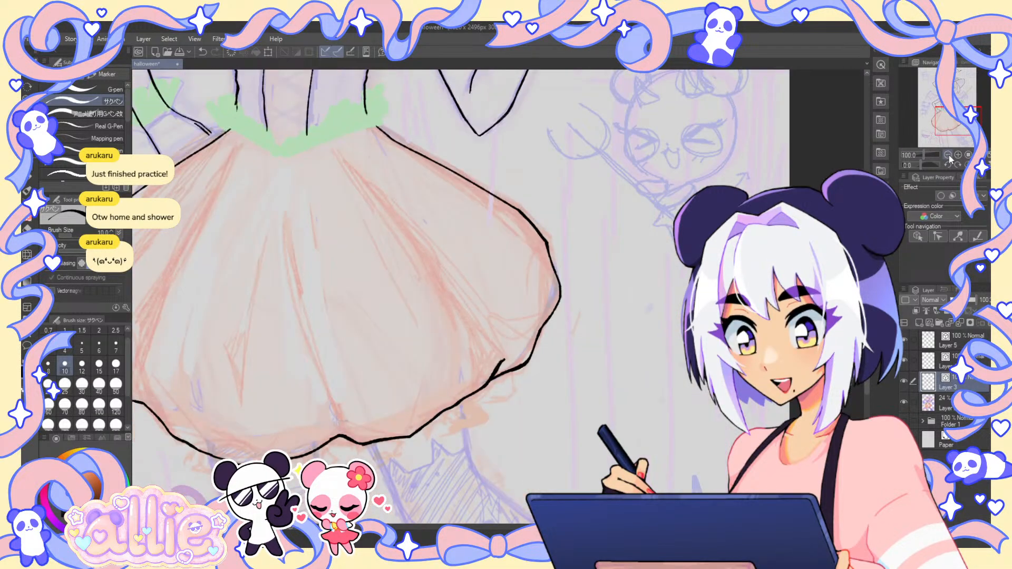
left_click_drag(525, 154, 660, 149)
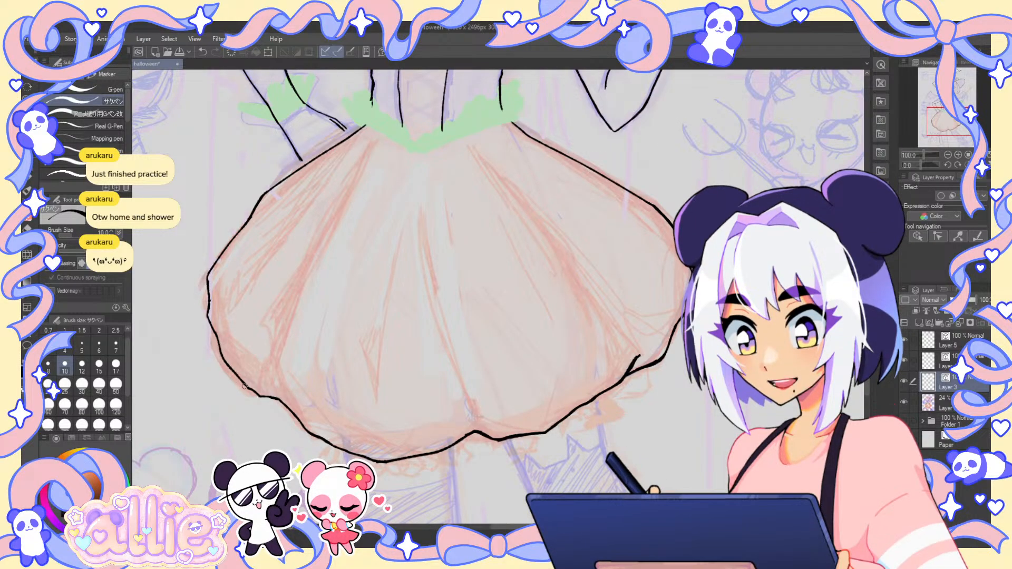
scroll(243, 386, "up", 2)
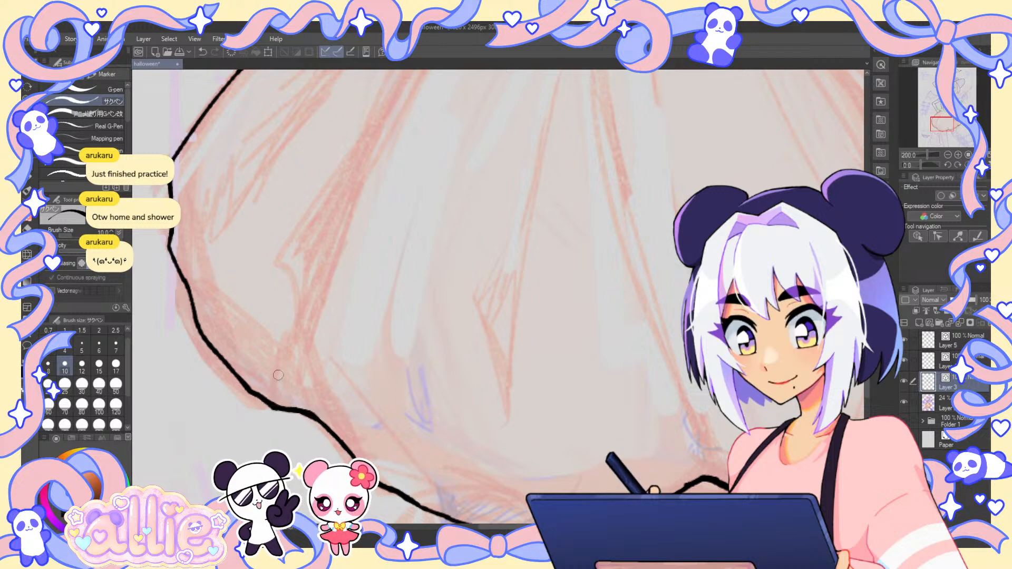
left_click(947, 154)
left_click(947, 155)
left_click(948, 155)
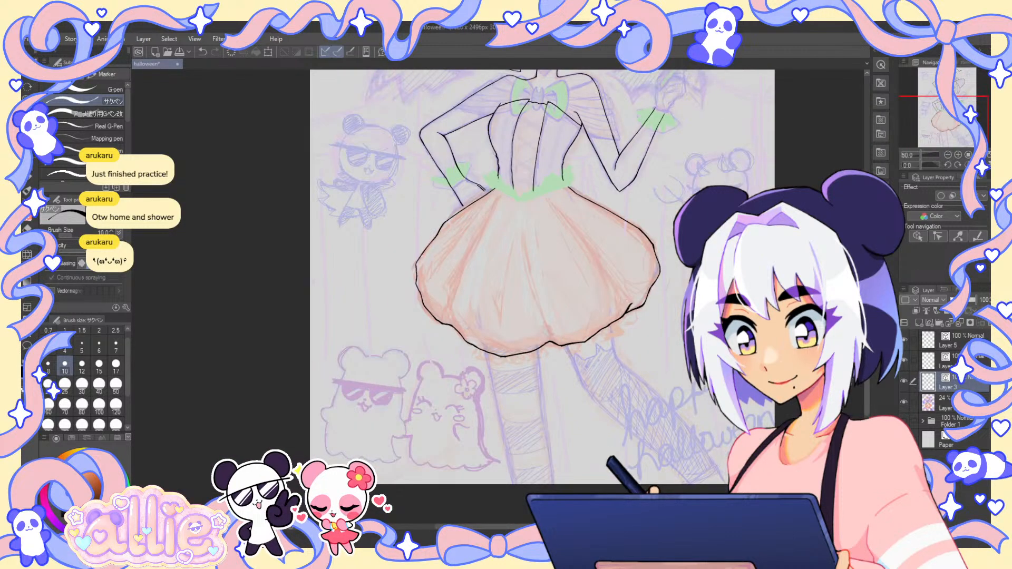
left_click_drag(776, 304, 690, 399)
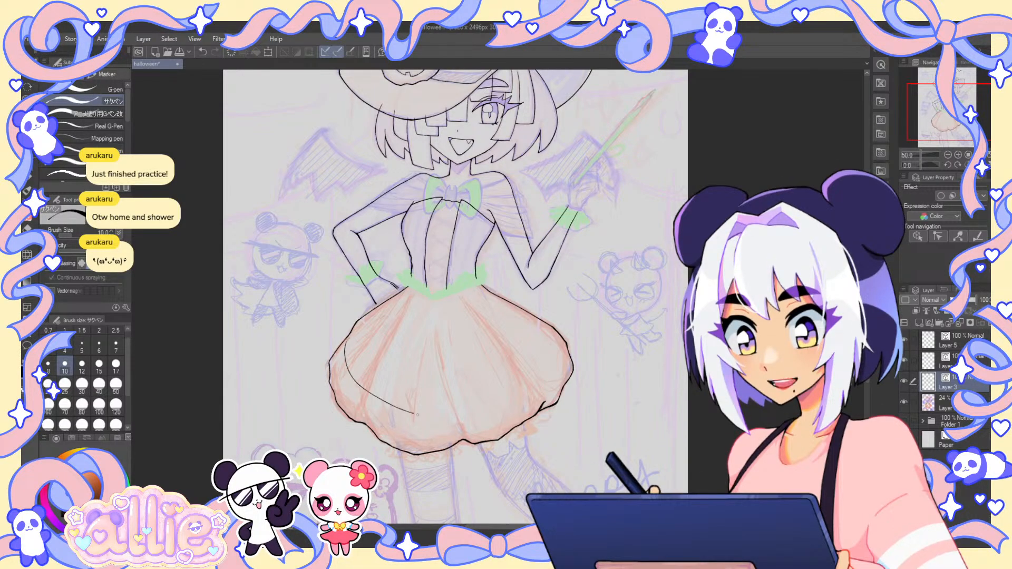
- Try drawing a curved inner line and a looping trim along the skirt's hem, with loose marks beside the skirt
left_click_drag(417, 415, 548, 369)
key("ctrl+z")
mouse_move(346, 369)
left_mouse_down()
mouse_move(364, 417)
mouse_move(388, 407)
mouse_move(405, 445)
mouse_move(476, 416)
mouse_move(505, 436)
left_mouse_up()
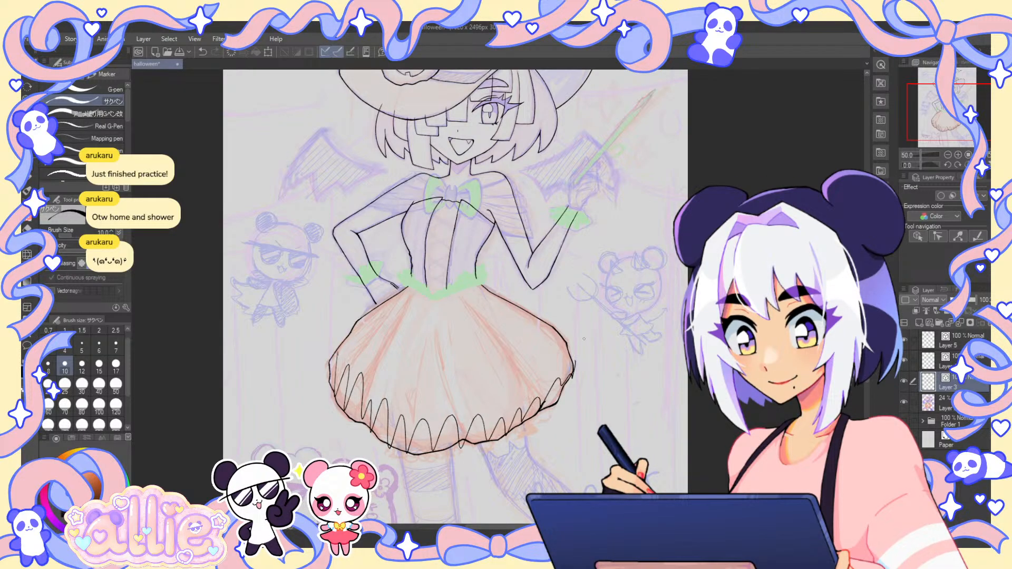
left_click_drag(357, 306, 318, 320)
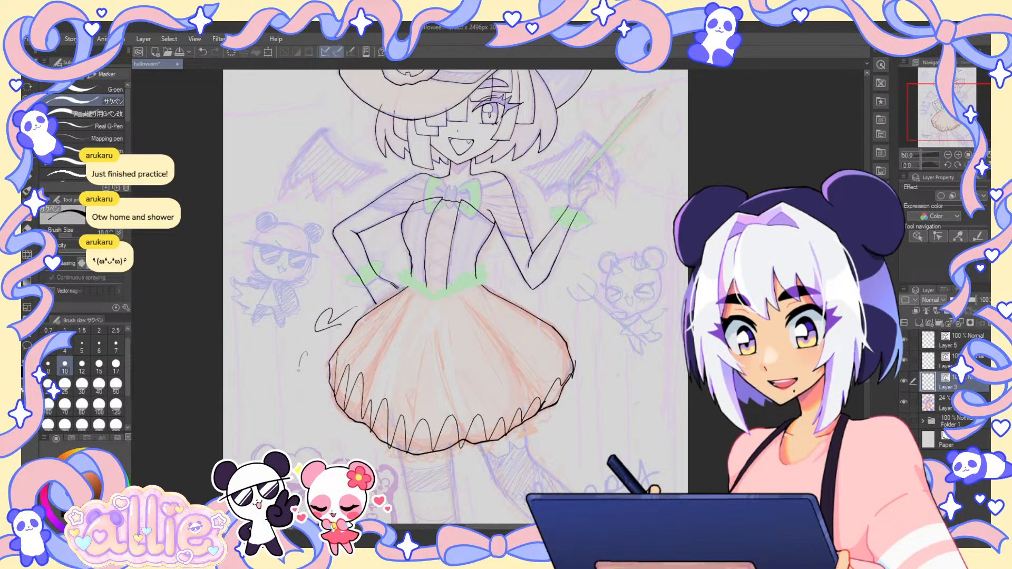
mouse_move(298, 371)
left_mouse_down()
mouse_move(309, 418)
mouse_move(332, 434)
left_mouse_up()
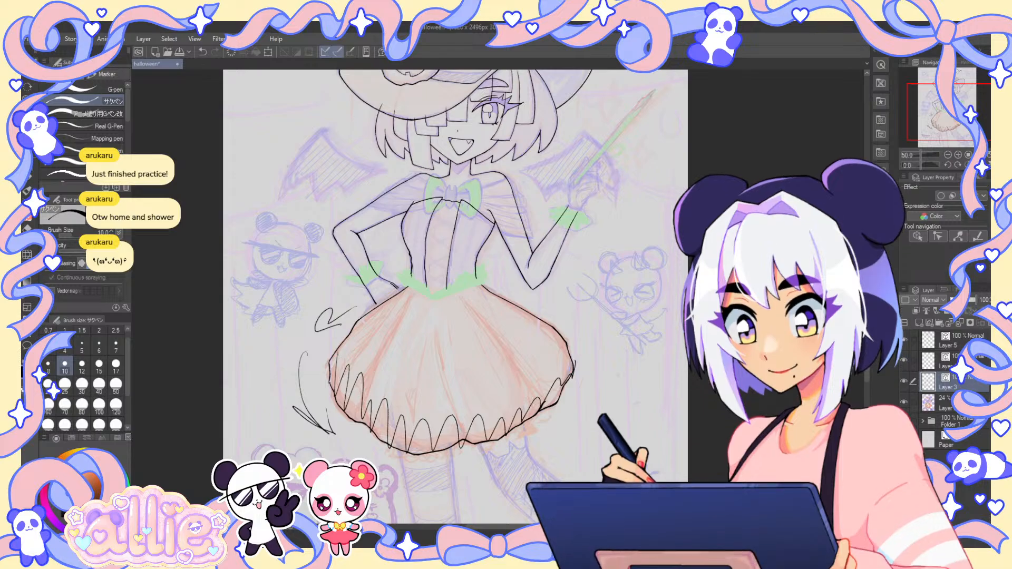
left_click(947, 155)
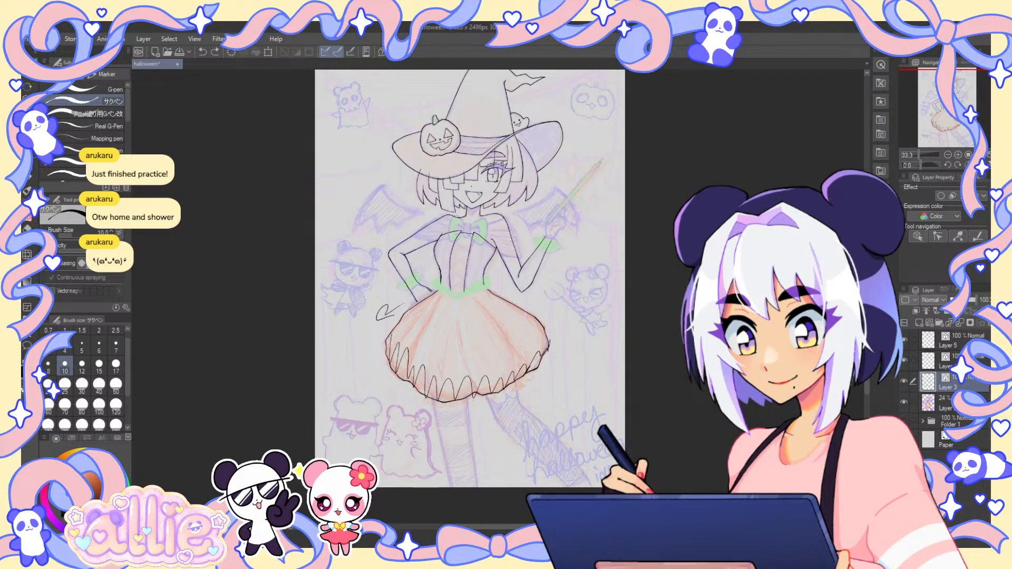
key("ctrl+z")
left_click(904, 401)
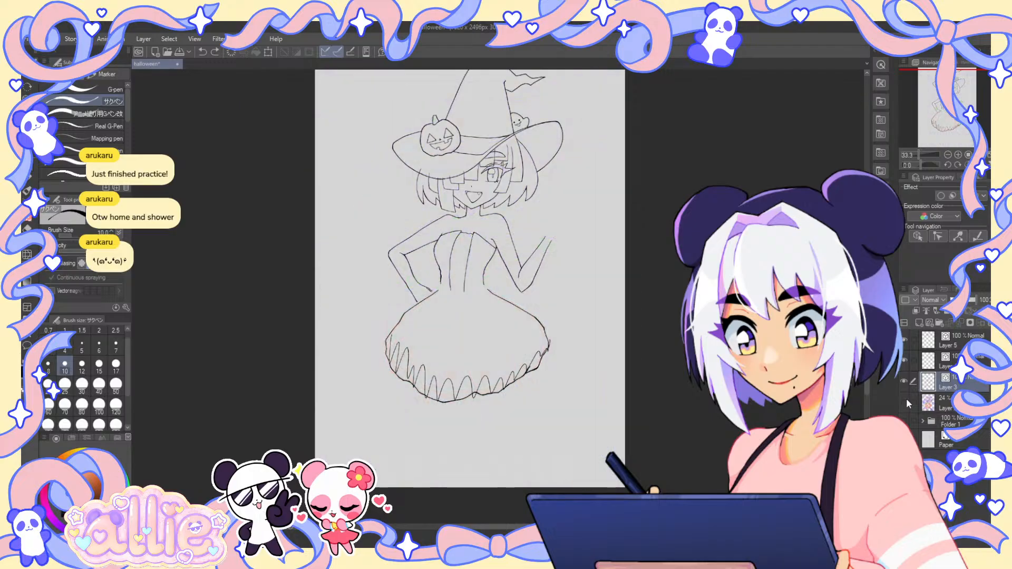
left_click(904, 402)
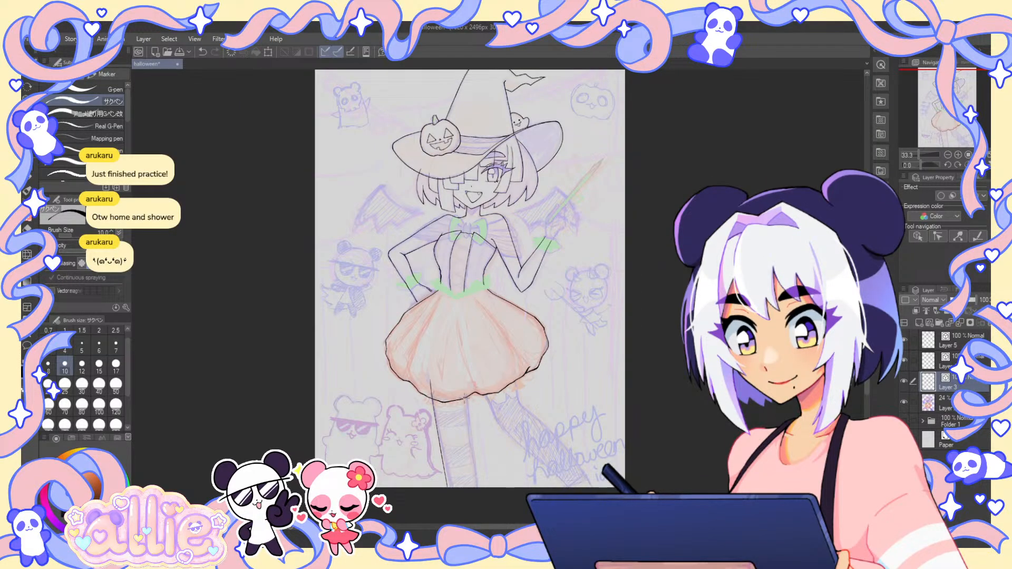
- Try drawing a straight leg below the skirt and a scalloped inner layer with ruffle folds along the hem
left_click_drag(464, 382, 475, 487)
left_click_drag(397, 360, 415, 372)
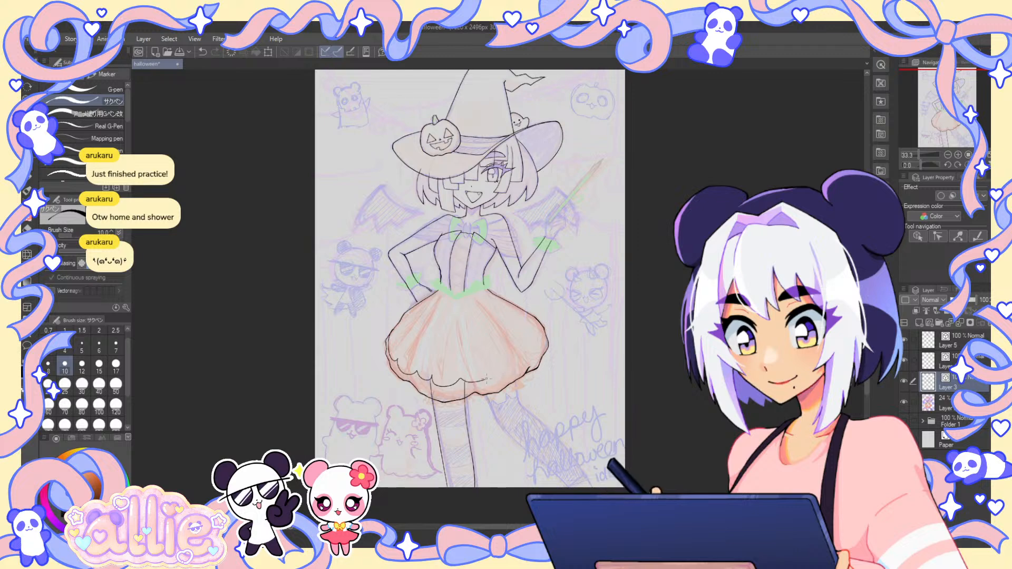
left_click_drag(540, 334, 498, 382)
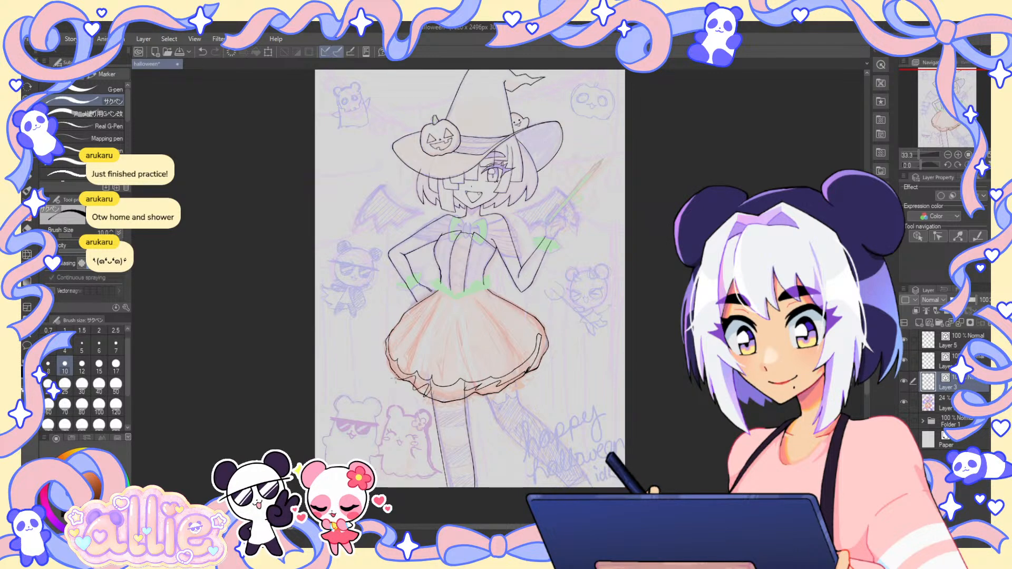
left_click(904, 402)
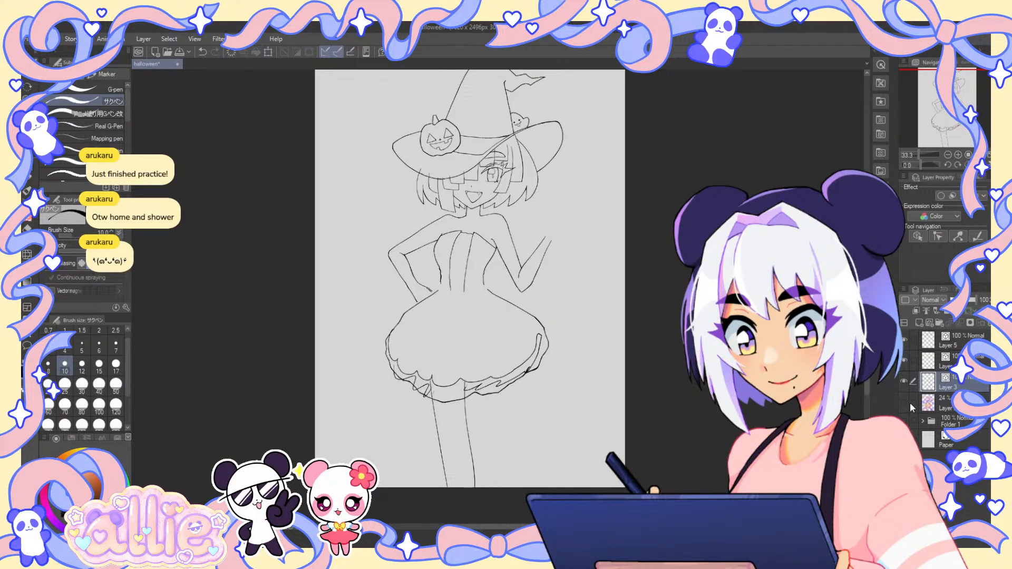
left_click(905, 403)
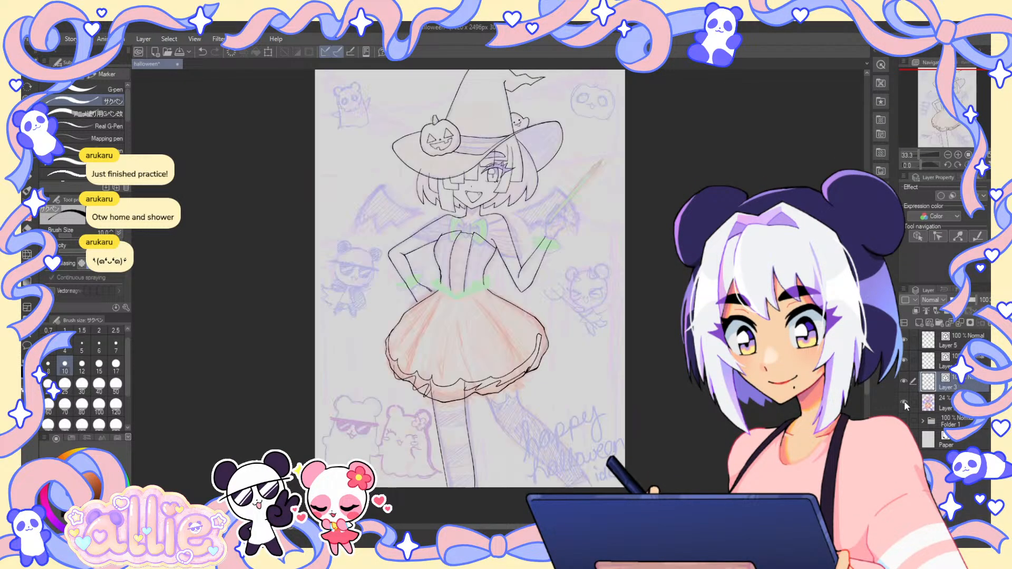
left_click(903, 406)
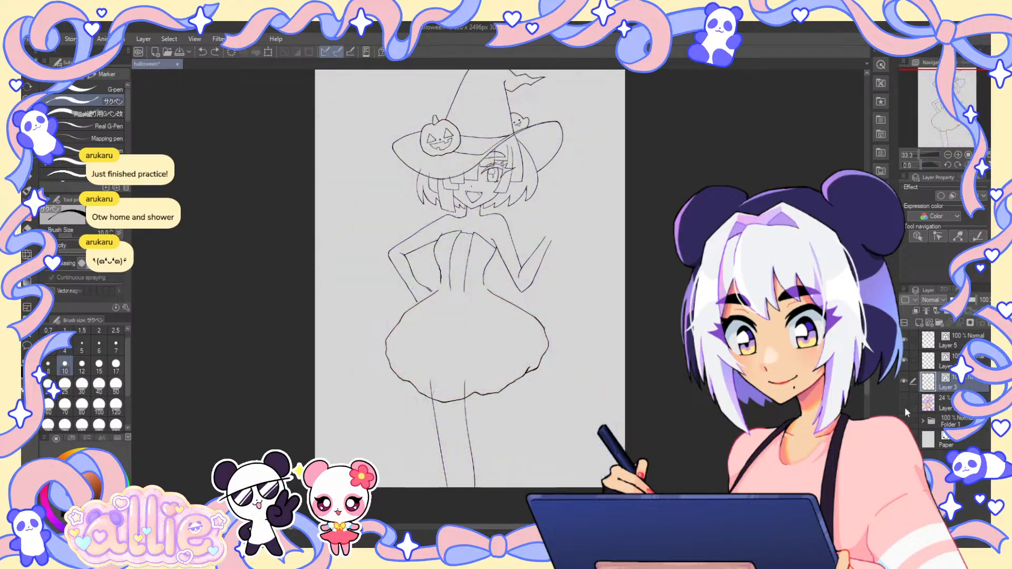
left_click(906, 407)
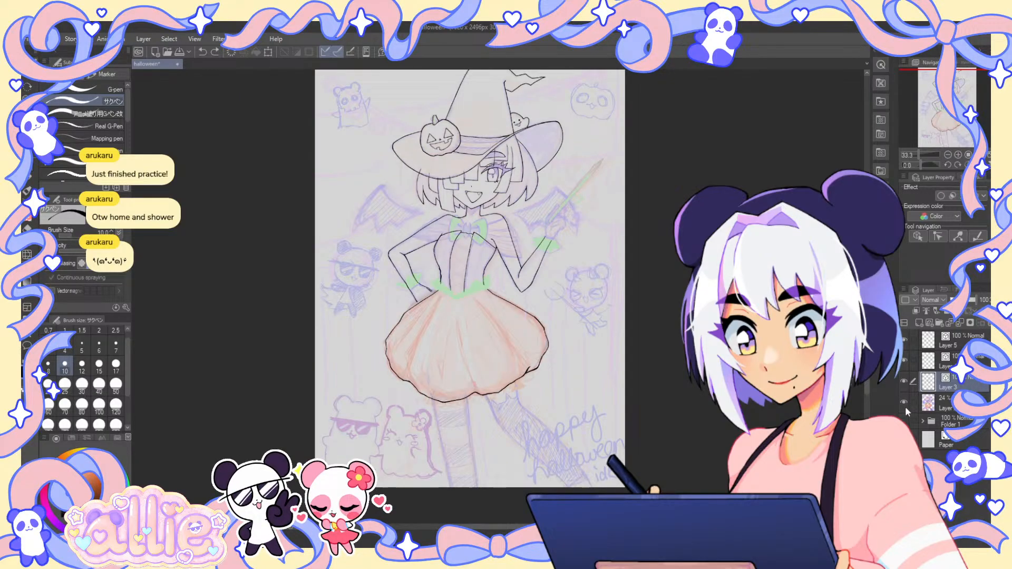
- Compare the plain skirt outline with and without the coloured sketch
left_click(905, 406)
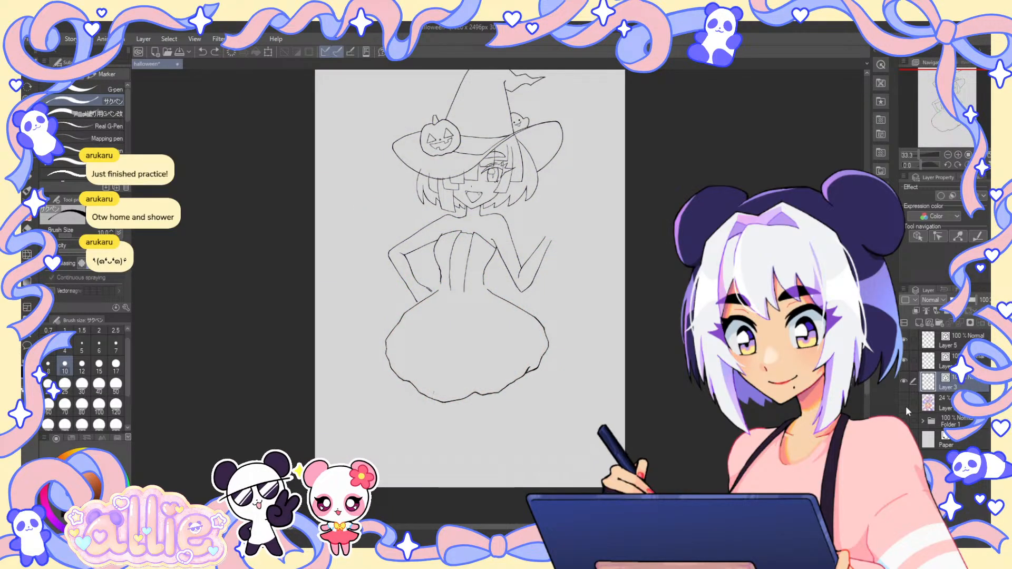
left_click(909, 406)
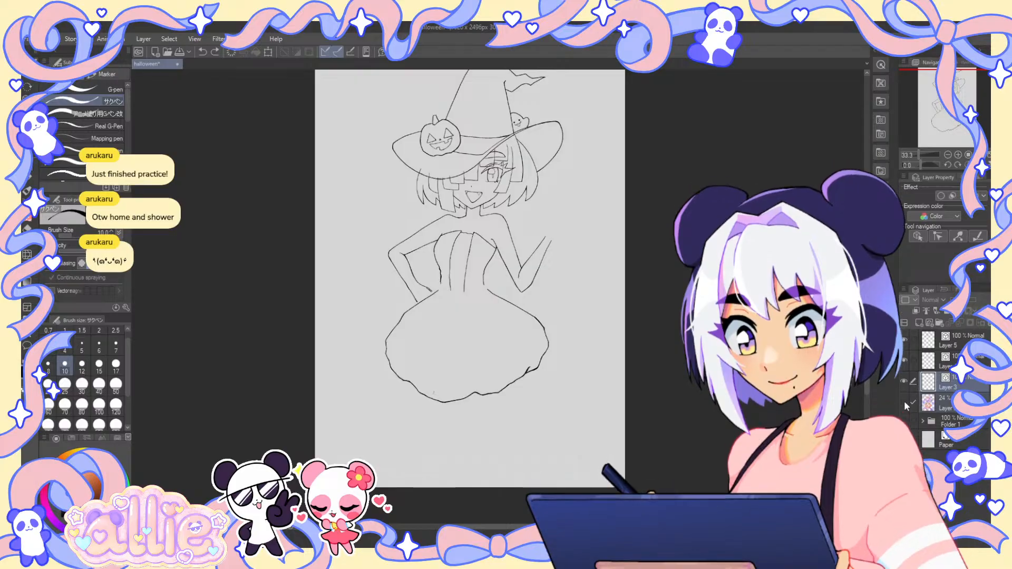
left_click(904, 401)
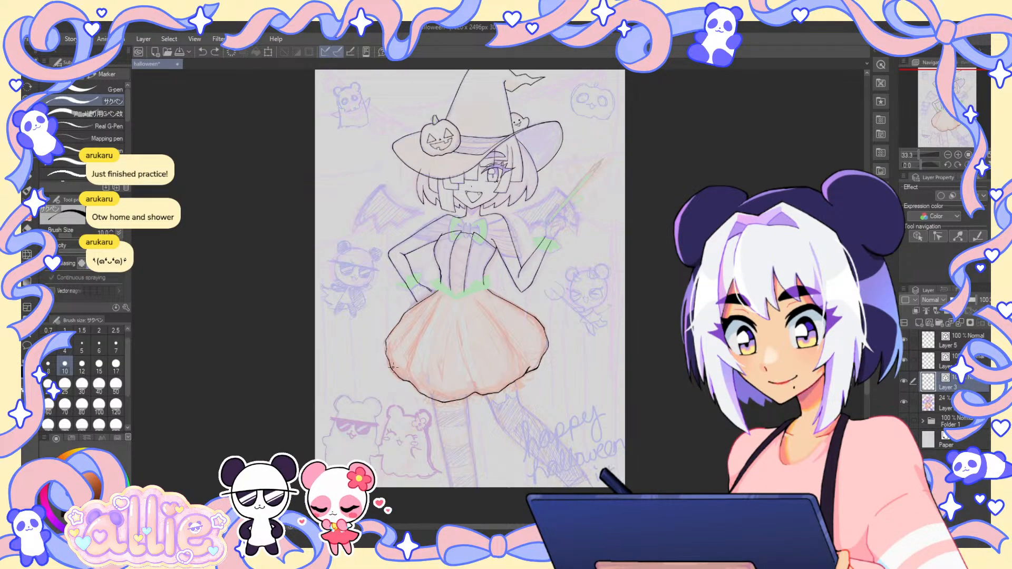
- Try inking a second scalloped line just inside the skirt's hem and check it without the coloured sketch
left_click_drag(388, 362, 452, 388)
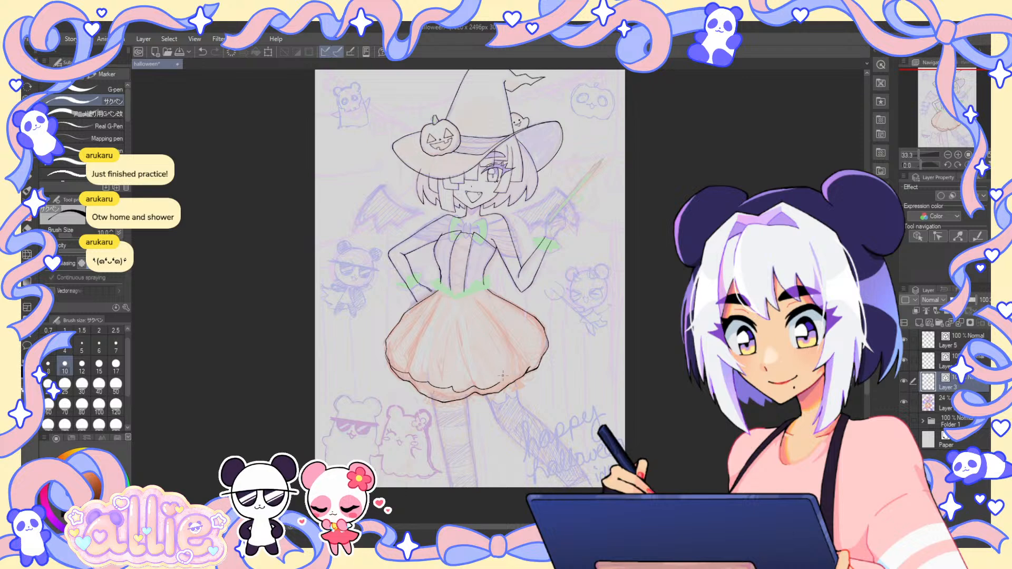
left_click(906, 402)
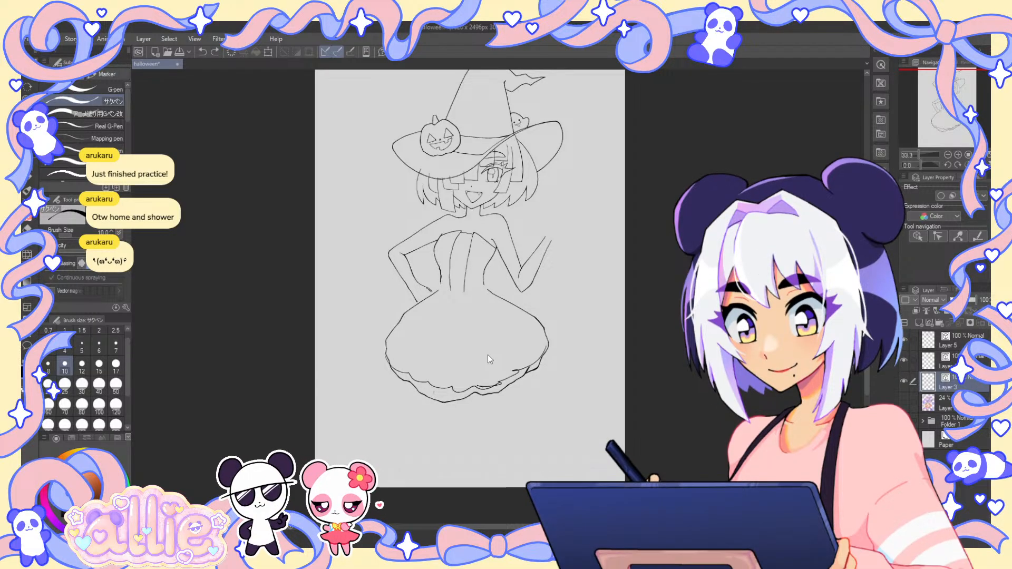
key("ctrl+z")
key("ctrl+z")
key("ctrl+z")
key("ctrl+z")
left_click(903, 402)
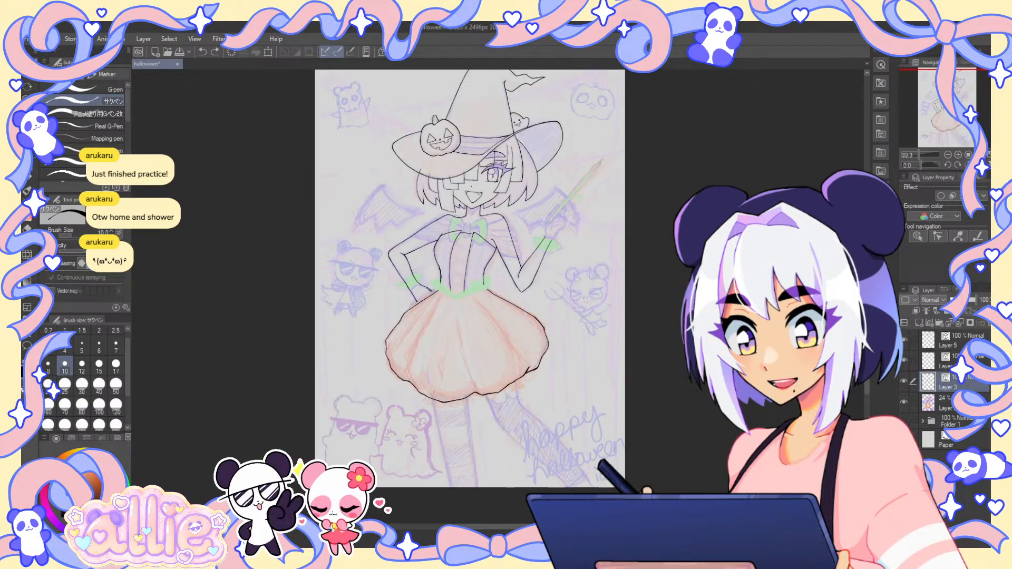
mouse_move(578, 348)
left_mouse_down()
mouse_move(566, 276)
mouse_move(570, 213)
mouse_move(559, 271)
left_mouse_up()
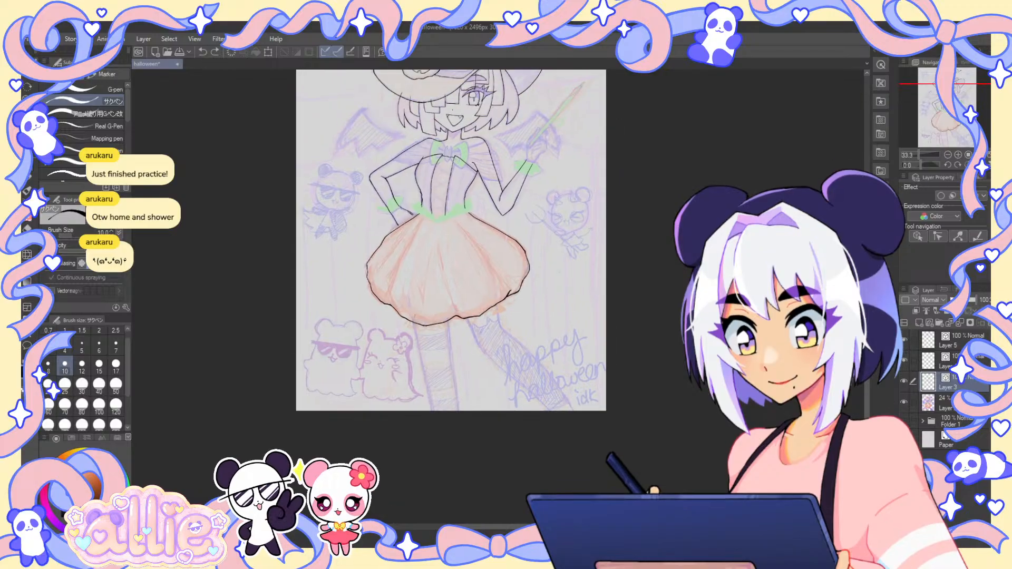
- Examine the witch's line art upright and mirrored, with and without the coloured sketch
key("r")
left_click_drag(605, 300, 606, 312)
key("p")
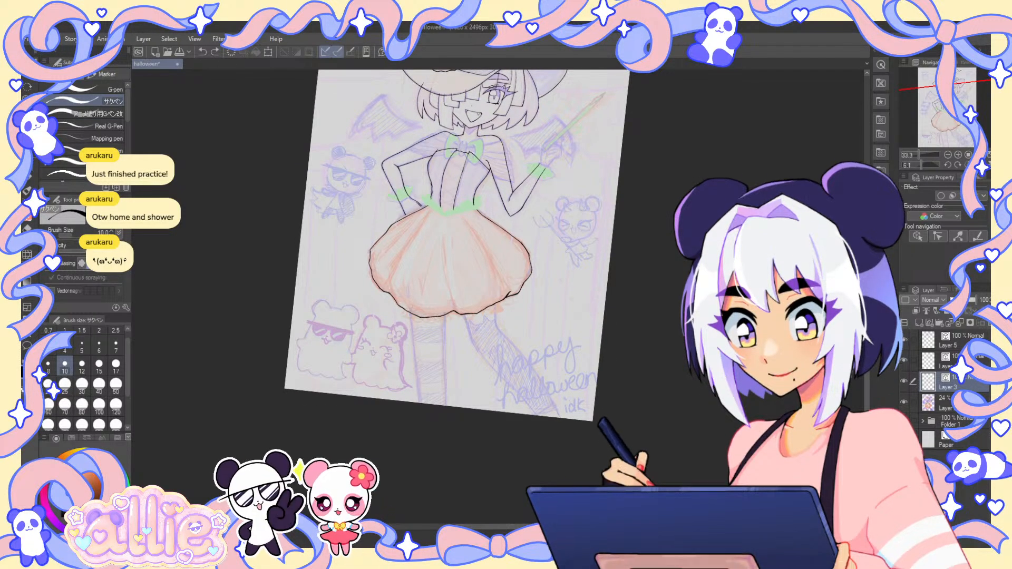
left_click_drag(952, 125, 953, 117)
left_click(968, 165)
left_click(978, 155)
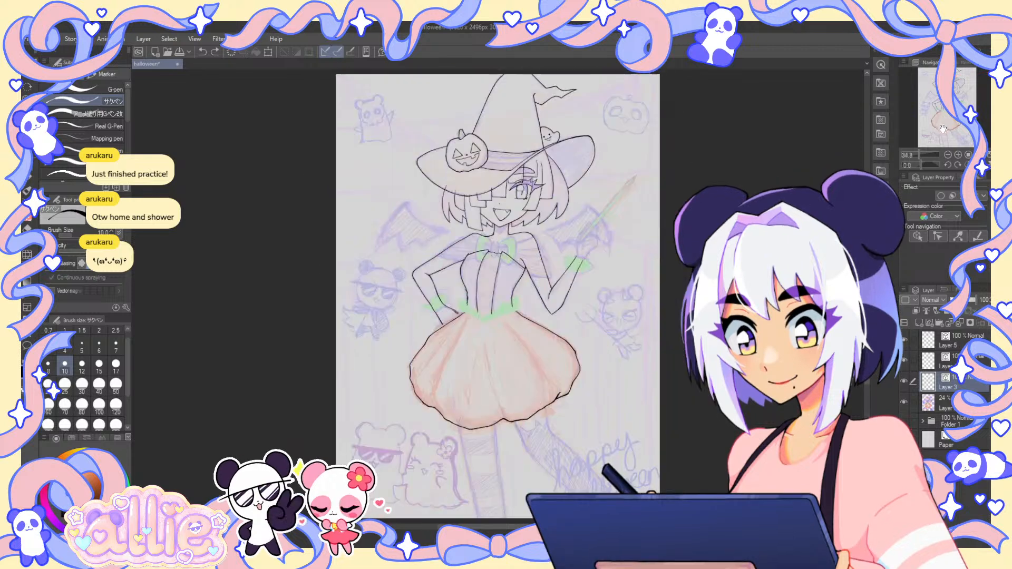
left_click(979, 165)
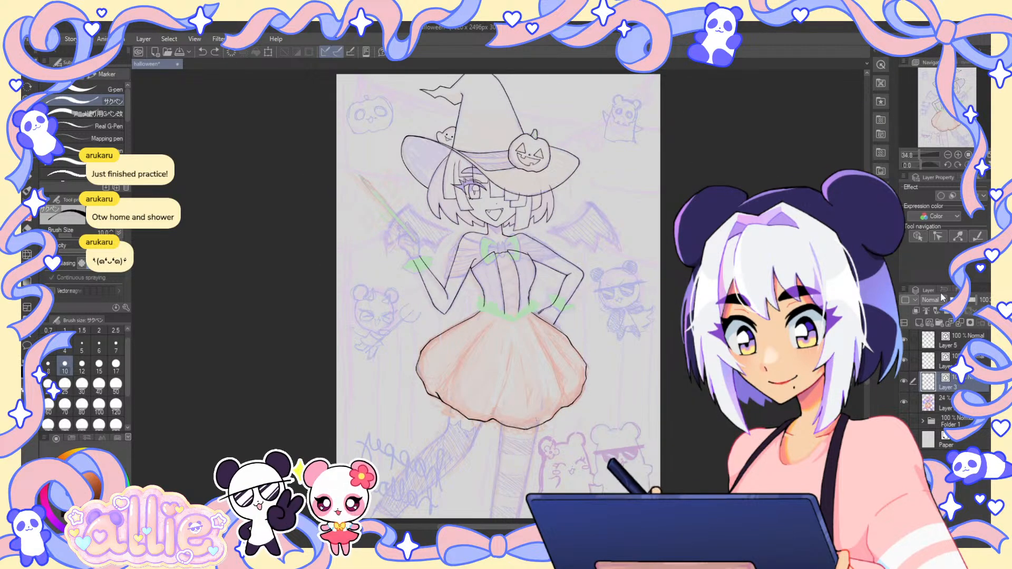
left_click(905, 402)
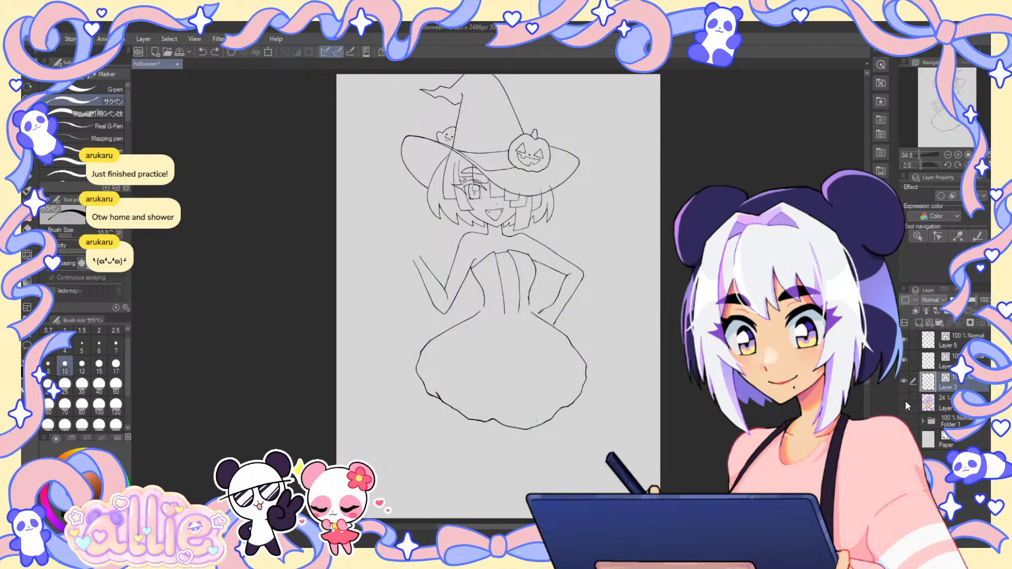
left_click(904, 400)
key("h")
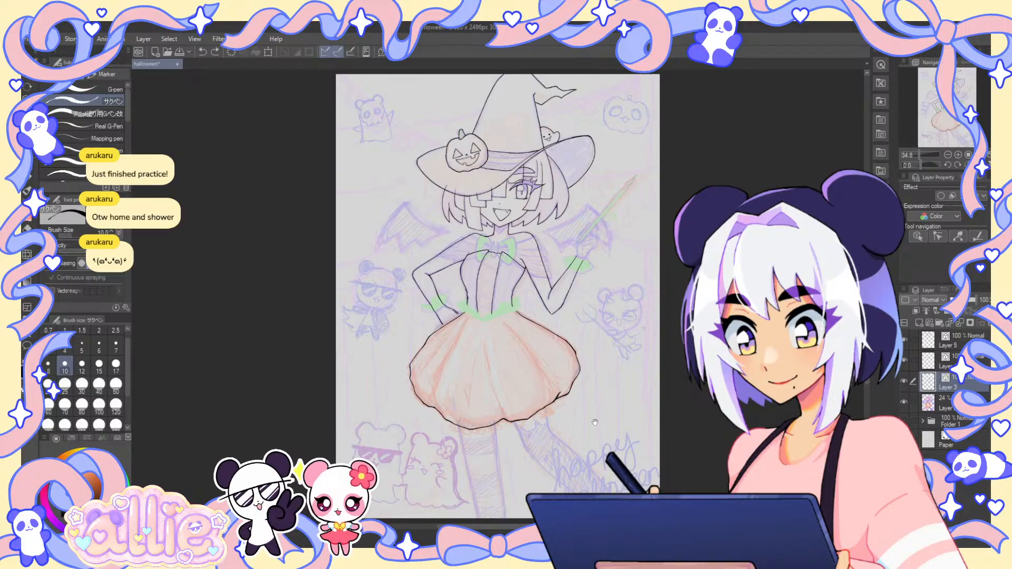
- Ink the outer edge of the straight leg from the skirt's hem down to the canvas edge, following the sketch
mouse_move(647, 430)
left_mouse_down()
mouse_move(625, 203)
mouse_move(648, 244)
left_mouse_up()
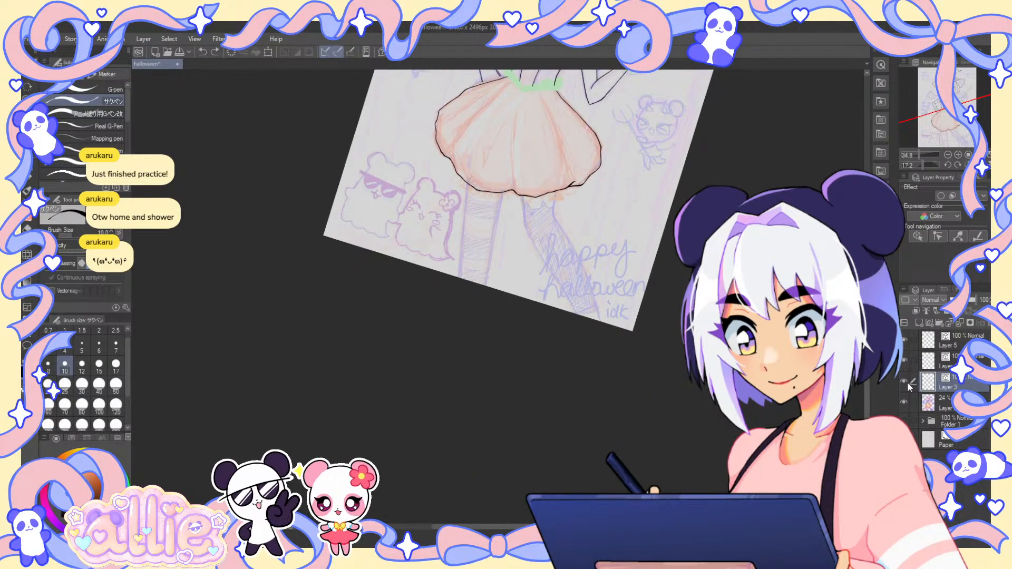
left_click_drag(723, 231, 569, 308)
left_click_drag(468, 231, 468, 220)
scroll(324, 243, "up", 2)
left_click_drag(314, 173, 319, 162)
key("e")
key("p")
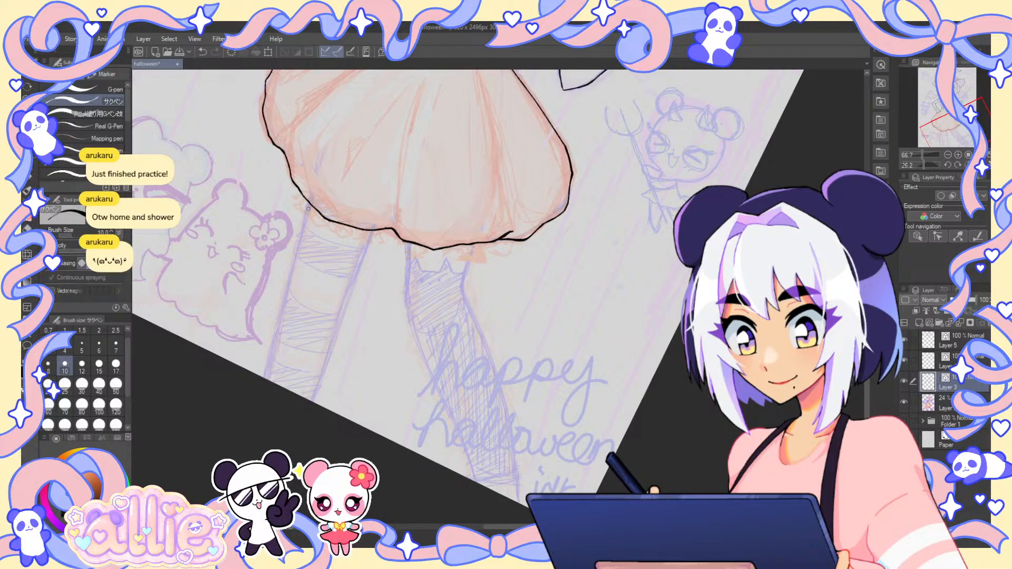
key("ctrl+z")
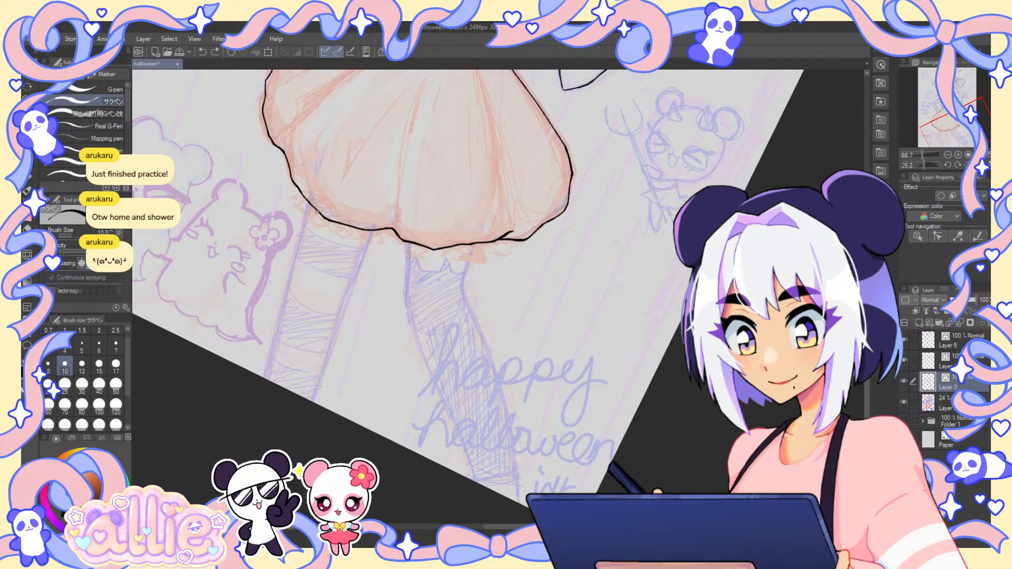
left_click_drag(308, 202, 266, 379)
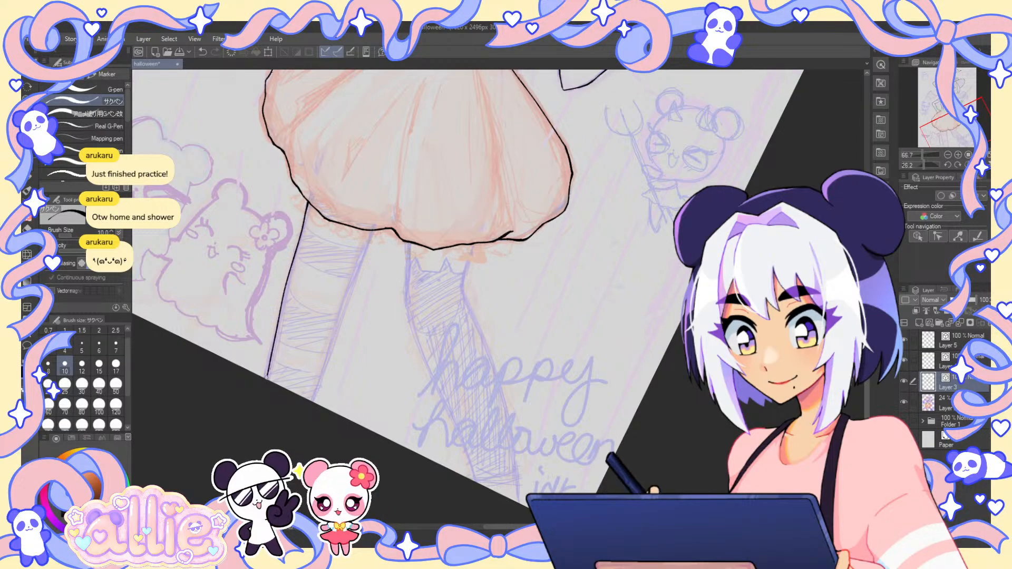
left_click_drag(307, 203, 297, 245)
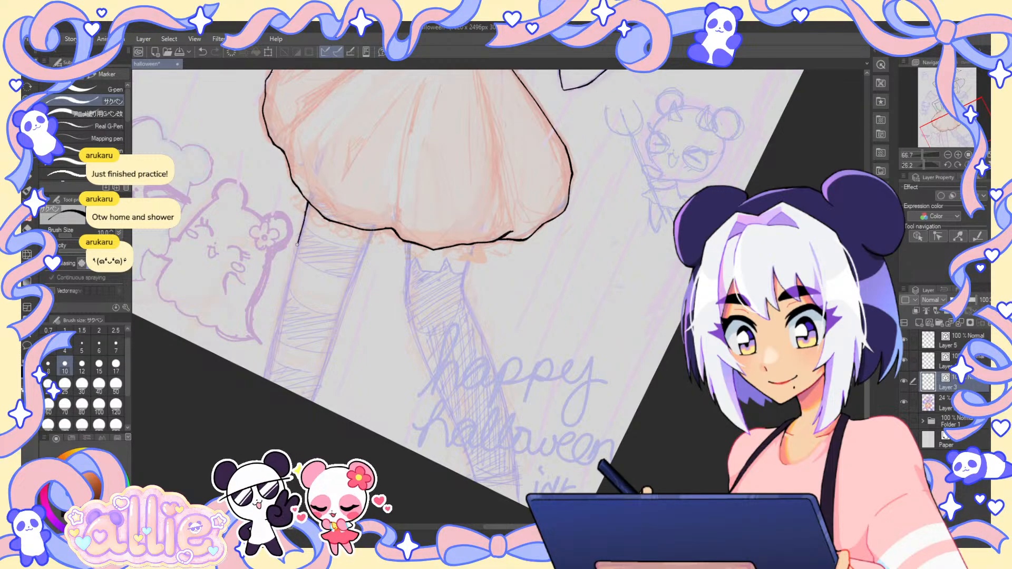
- Ink the inner edge of the straight leg from the hem to the canvas edge, redrawing it until it follows the sketch
left_click_drag(372, 231, 320, 357)
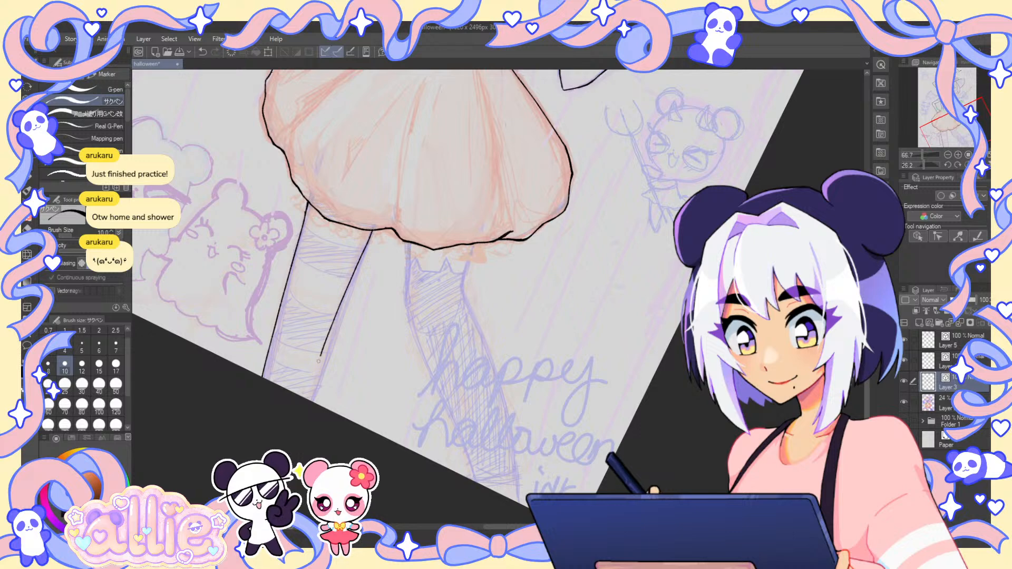
left_click_drag(372, 232, 310, 401)
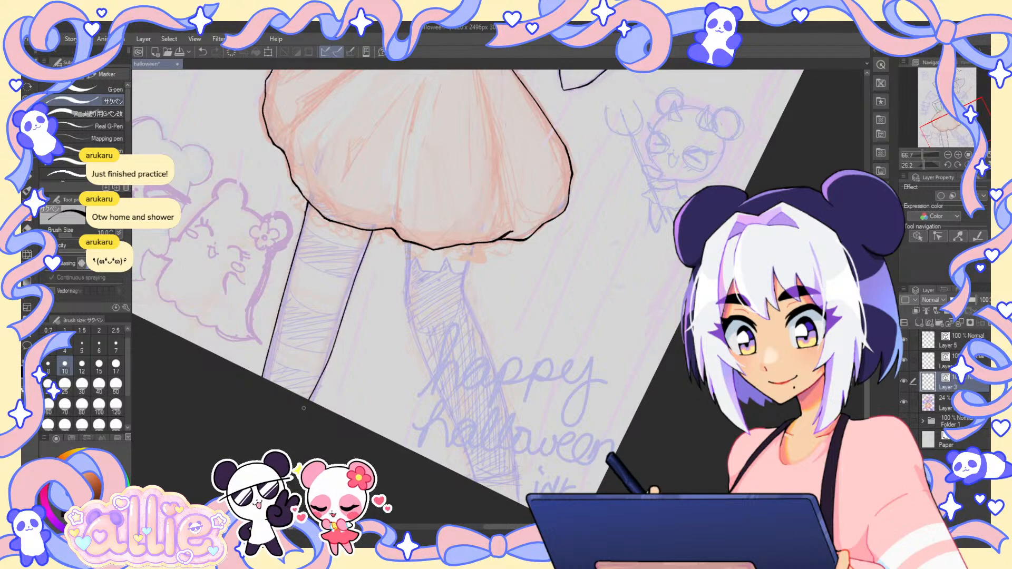
left_click_drag(376, 218, 310, 400)
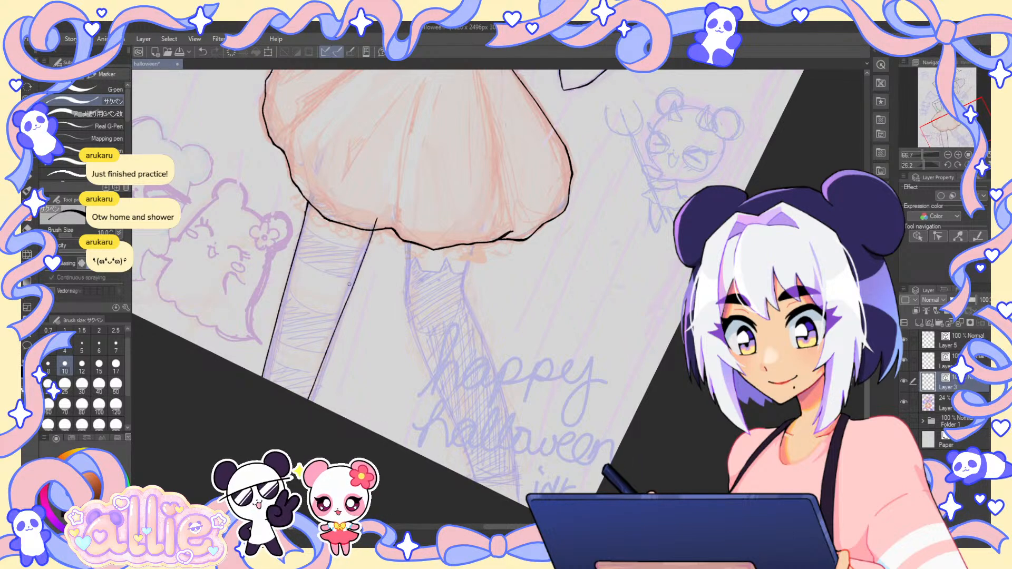
left_click_drag(375, 222, 306, 403)
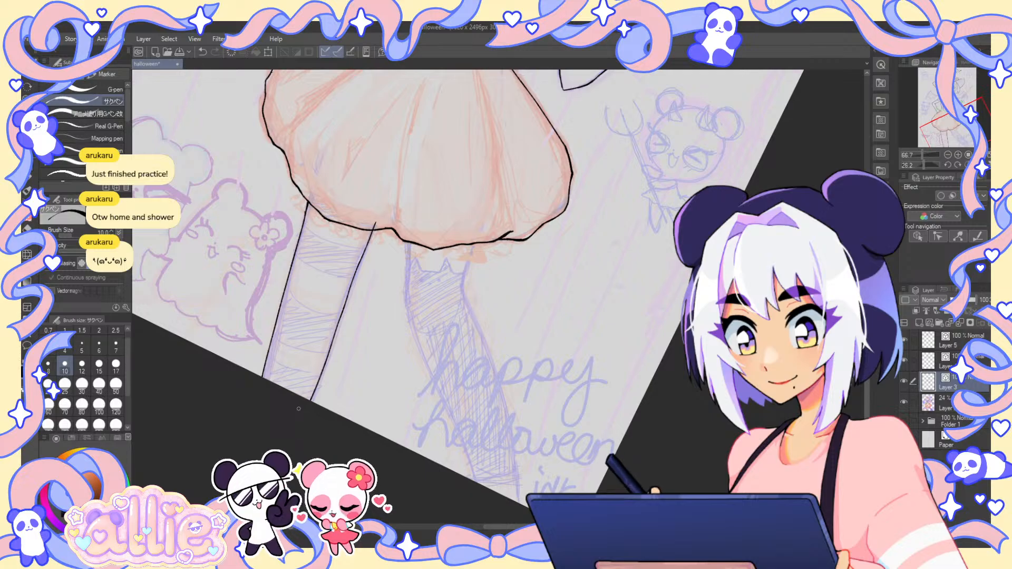
- Erase the straight leg's line overshooting the skirt's hem and thicken the corners where both leg lines meet the hem
key("ctrl+0")
left_click_drag(507, 377, 581, 381)
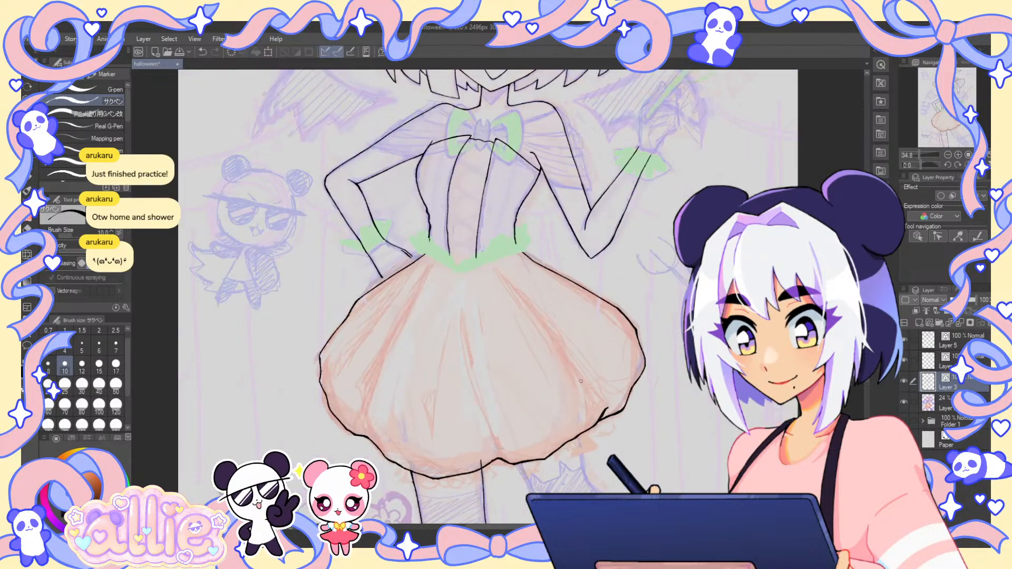
left_click_drag(481, 464, 547, 268)
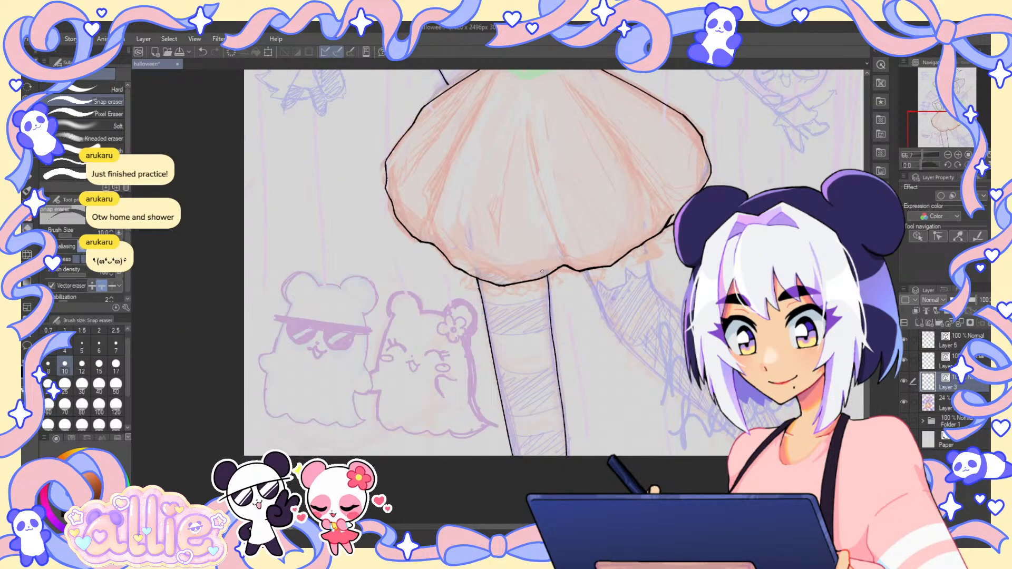
scroll(543, 268, "up", 4)
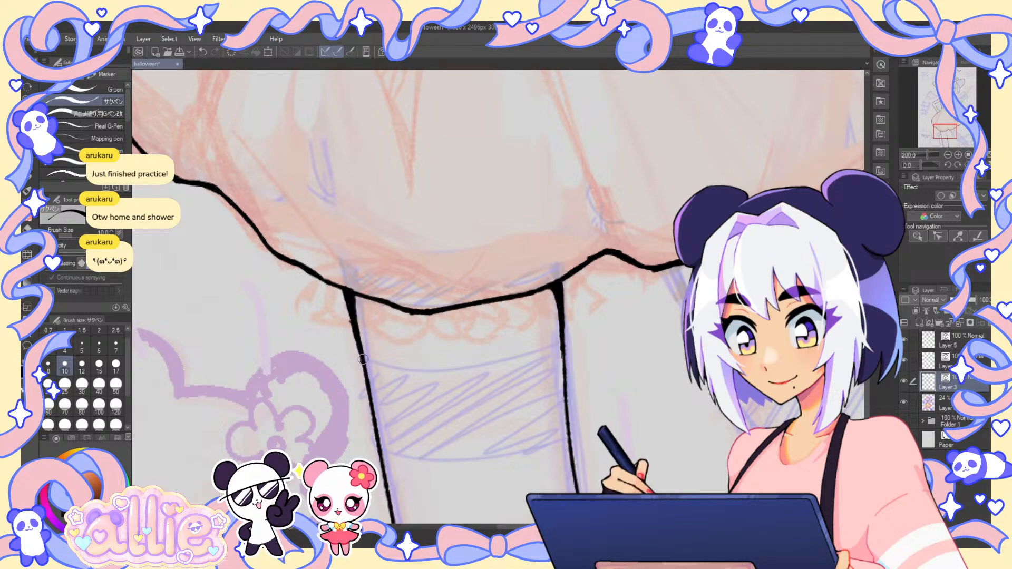
scroll(361, 363, "down", 4)
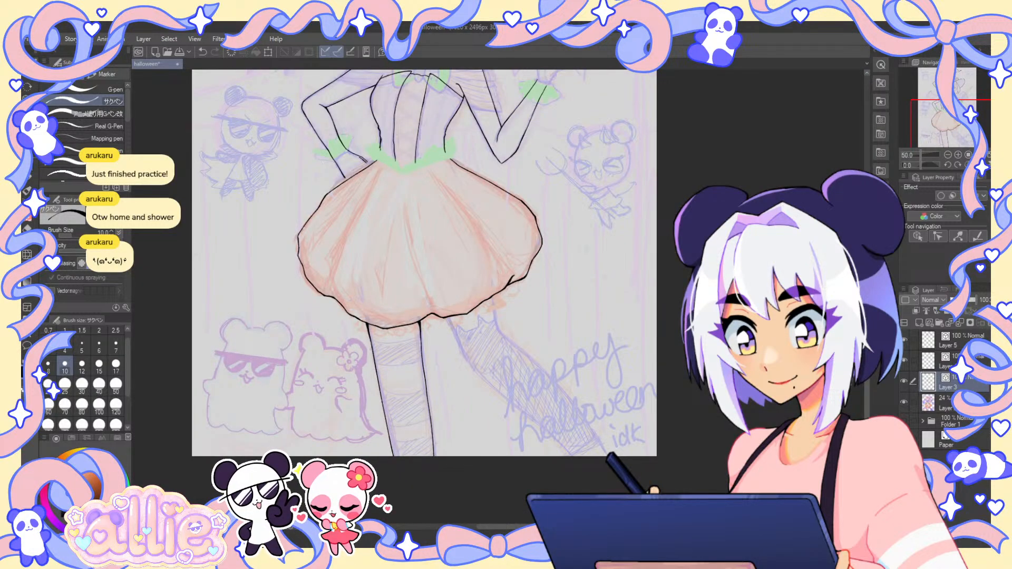
left_click(27, 358)
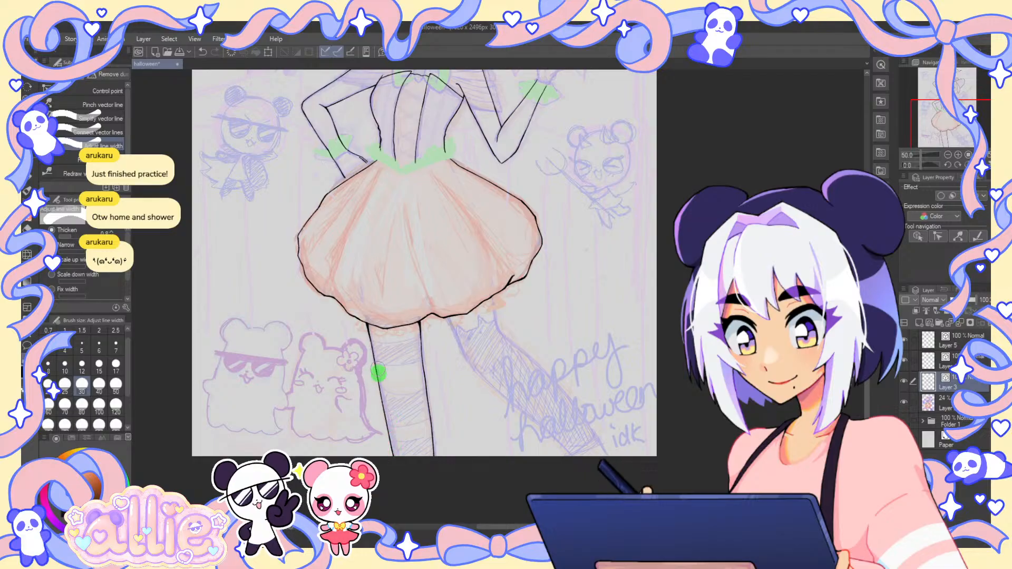
key("p")
- Ink both thigh edges of the angled leg from the skirt's hem down to the knee in the mirrored view
key("h")
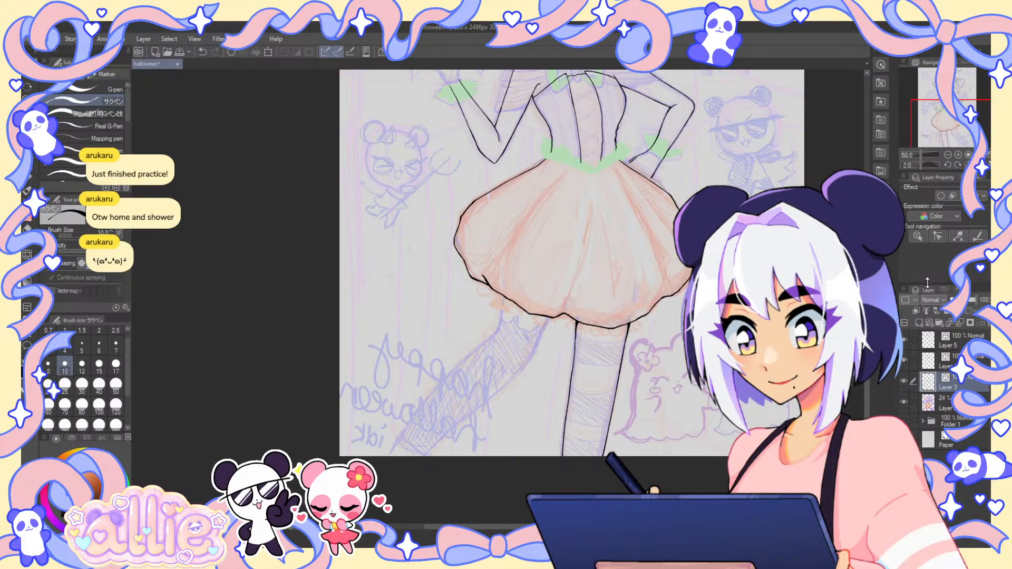
left_click(905, 401)
left_click(904, 402)
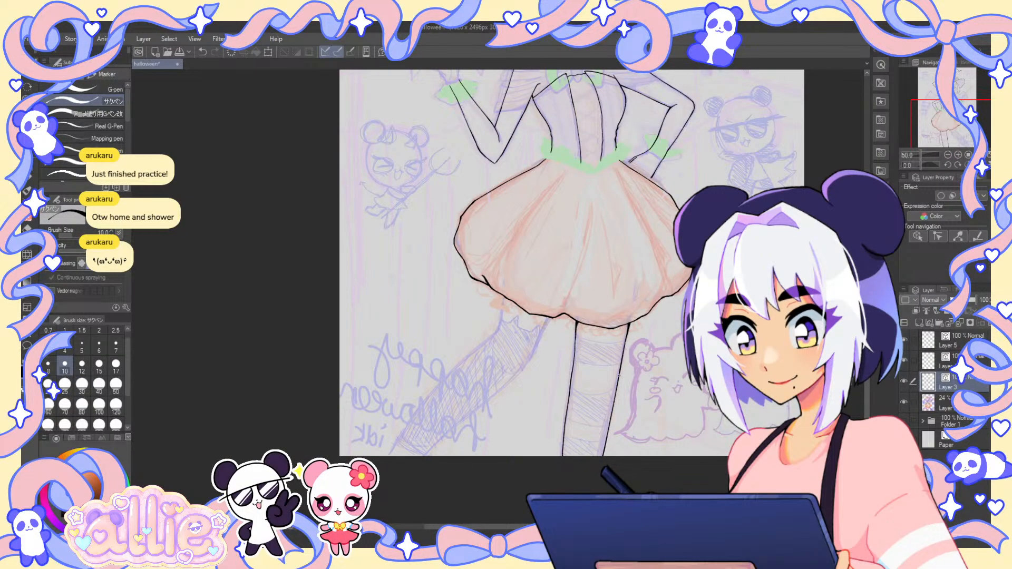
left_click_drag(598, 351, 557, 274)
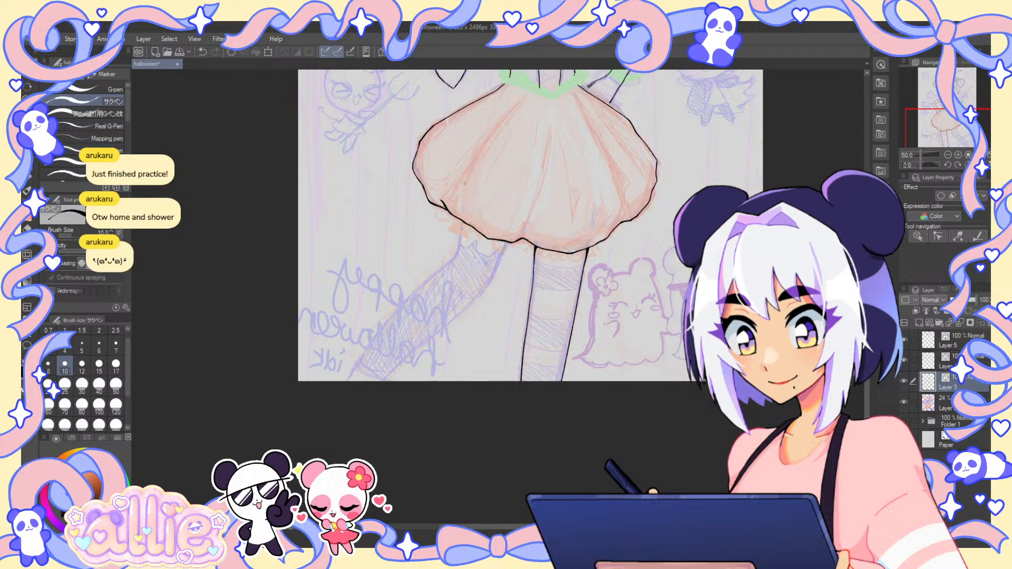
scroll(463, 183, "up", 5)
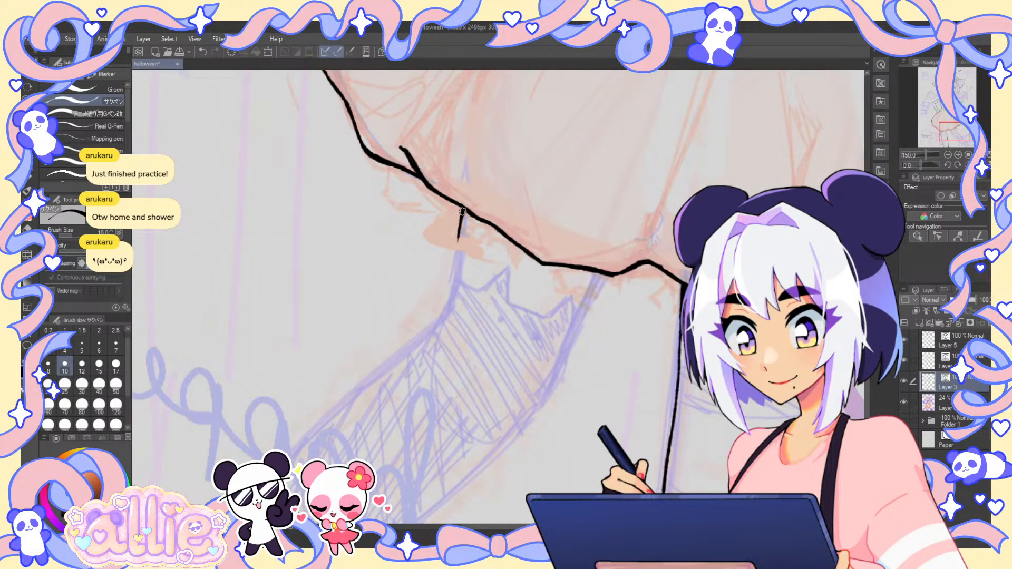
left_click_drag(453, 290, 450, 306)
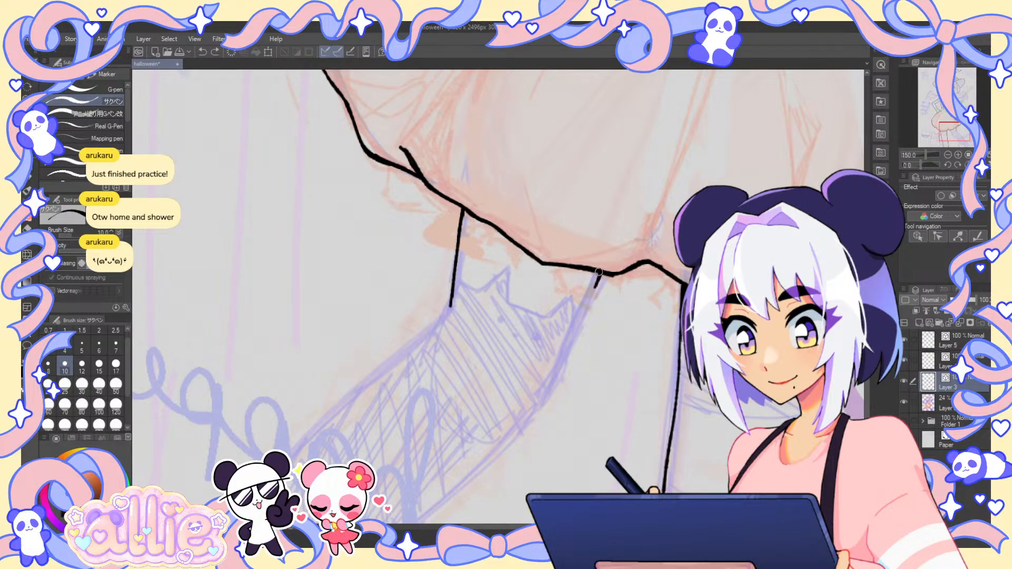
left_click_drag(591, 293, 539, 409)
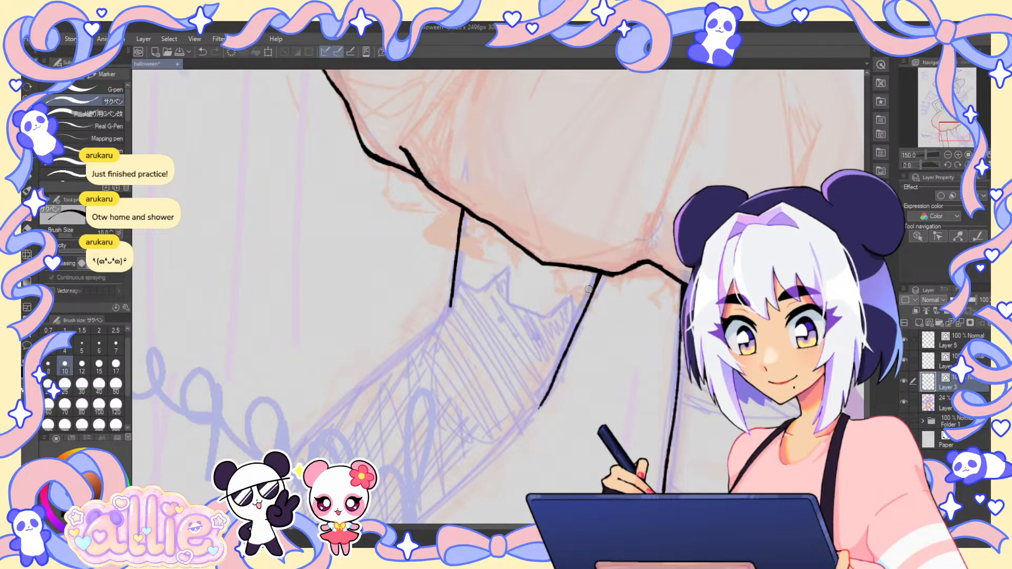
left_click_drag(596, 278, 547, 387)
key("h")
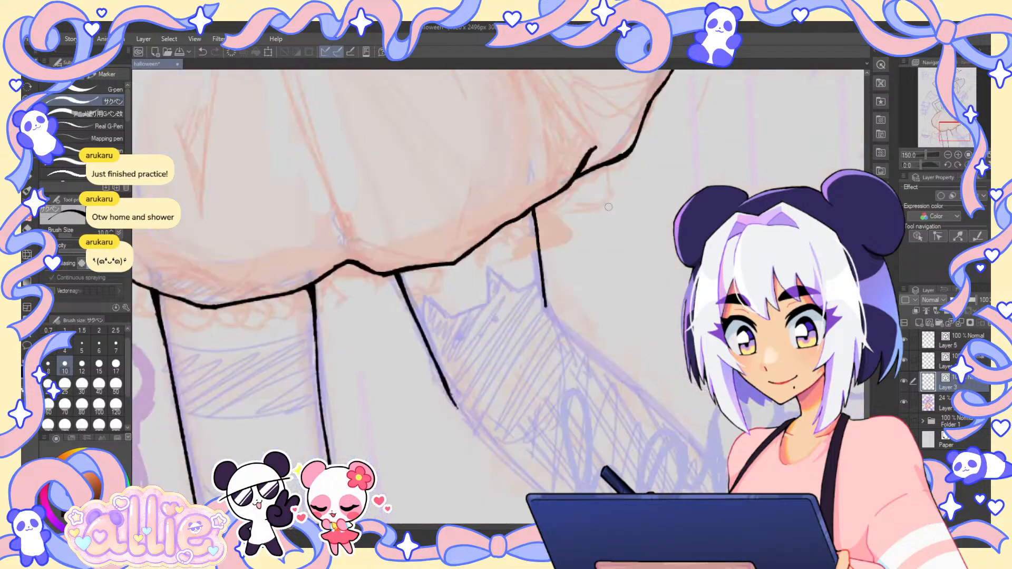
- Ink the angled leg's outer edge from the knee down towards the canvas edge and undo the stray stroke beside it
key("r")
left_click_drag(635, 256, 628, 365)
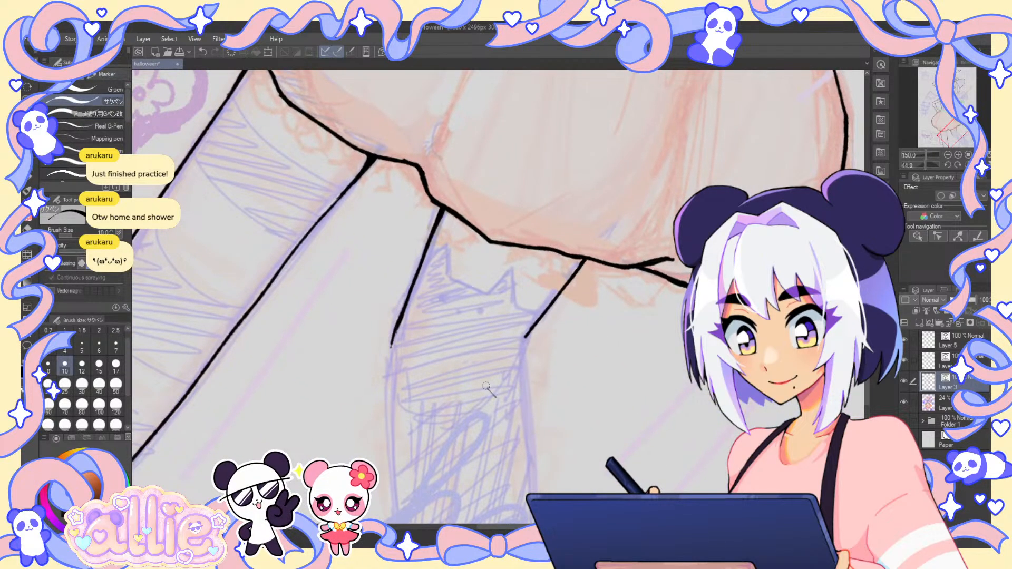
key("ctrl+z")
key("r")
left_click_drag(446, 172, 551, 234)
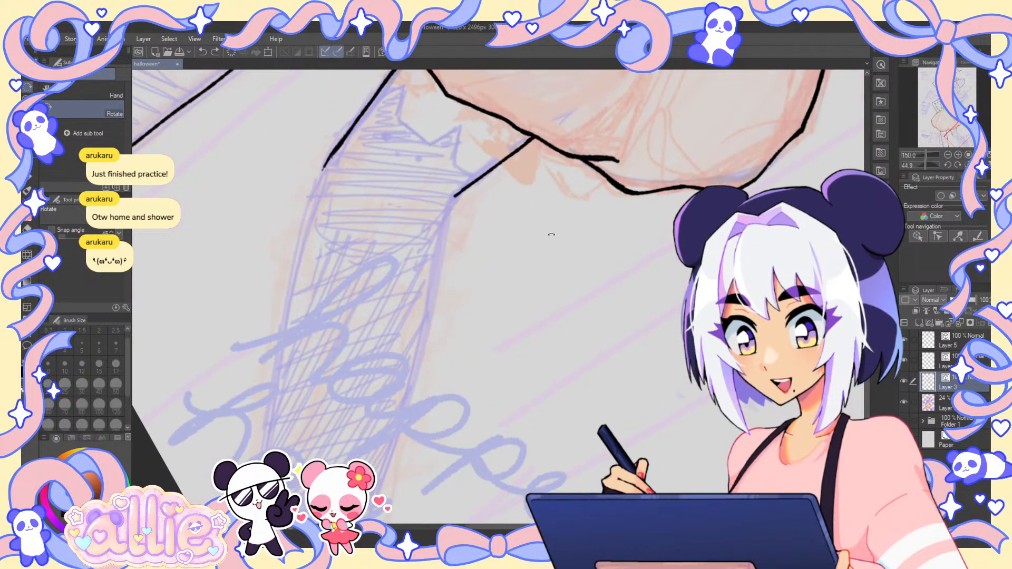
left_click_drag(323, 156, 250, 141)
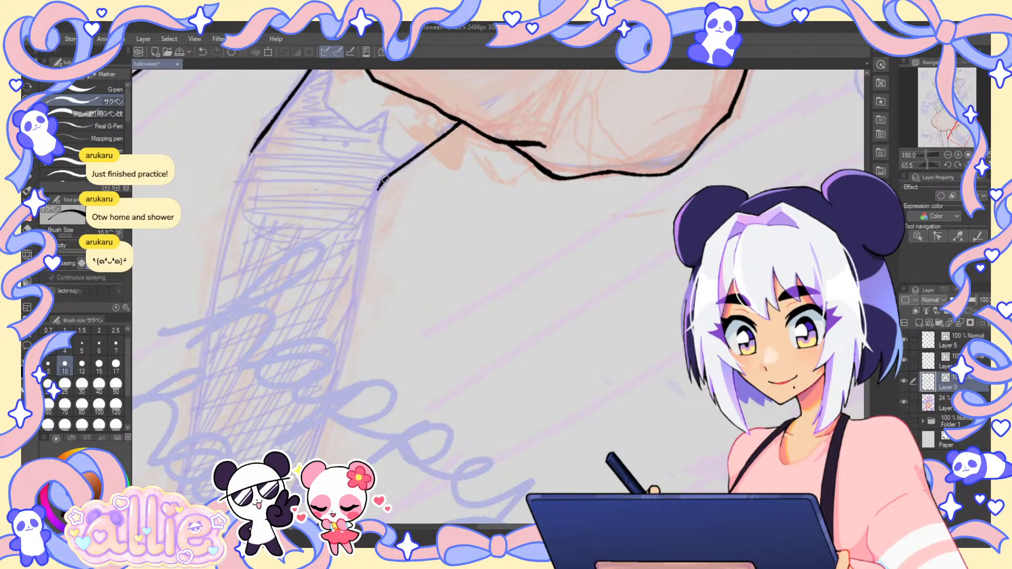
scroll(382, 184, "down", 3)
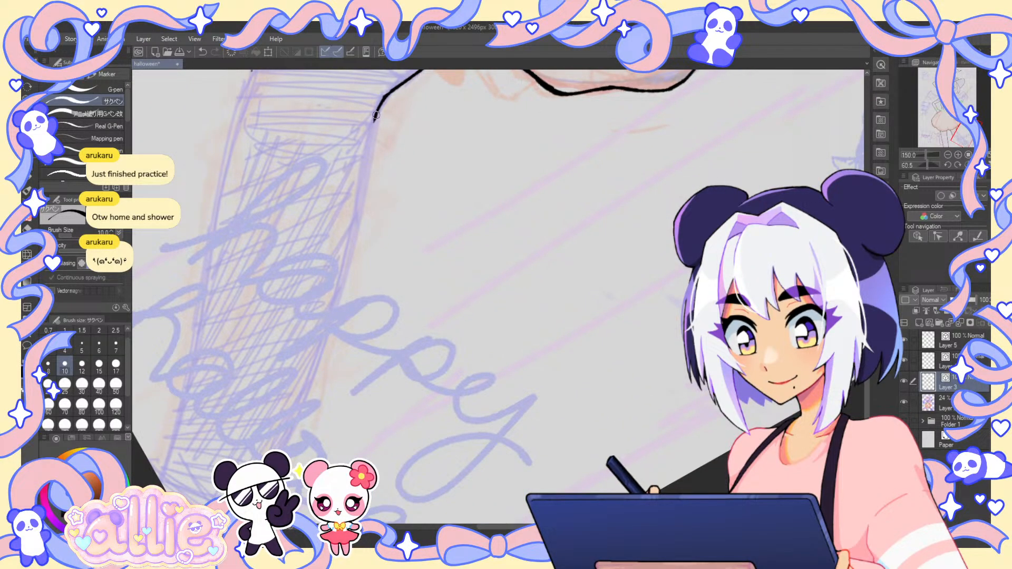
mouse_move(345, 278)
left_mouse_down()
mouse_move(262, 500)
mouse_move(321, 349)
mouse_move(309, 374)
left_mouse_up()
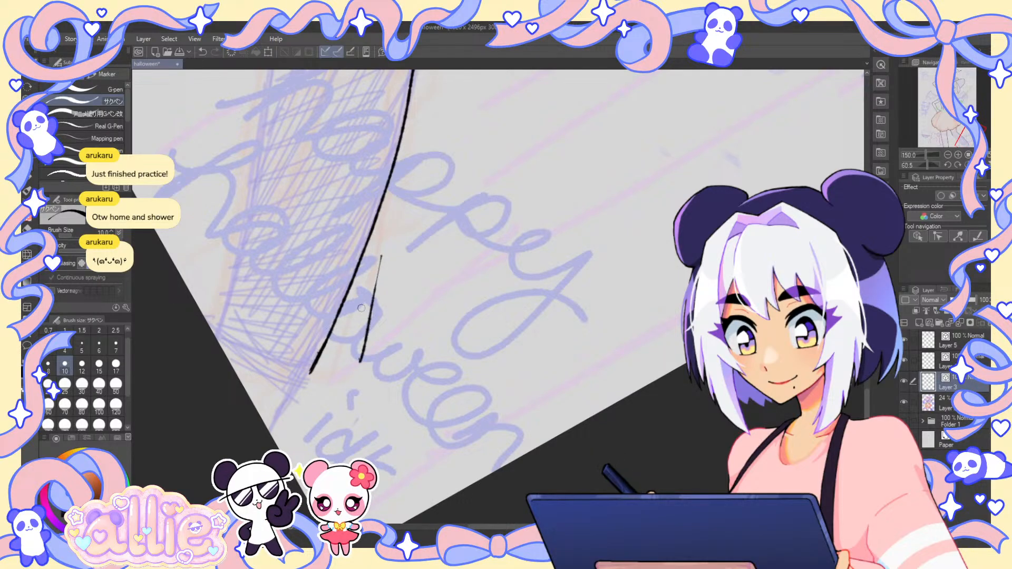
key("ctrl+z")
- Ink the angled leg's inner edge from the knee to the canvas edge and smooth its join with the thigh line
mouse_move(524, 141)
left_mouse_down()
mouse_move(542, 212)
mouse_move(514, 288)
left_mouse_up()
left_click(948, 155)
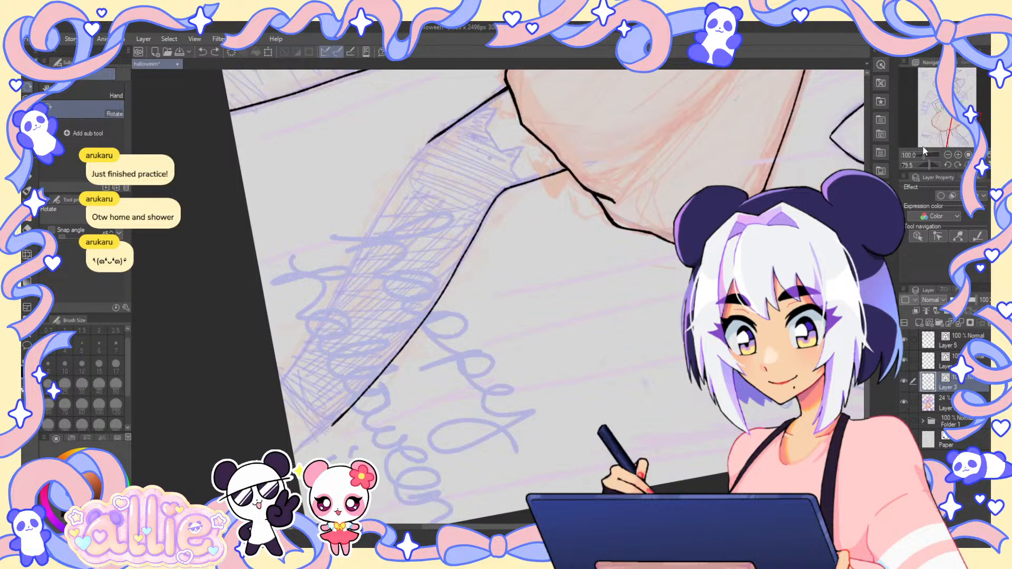
key("p")
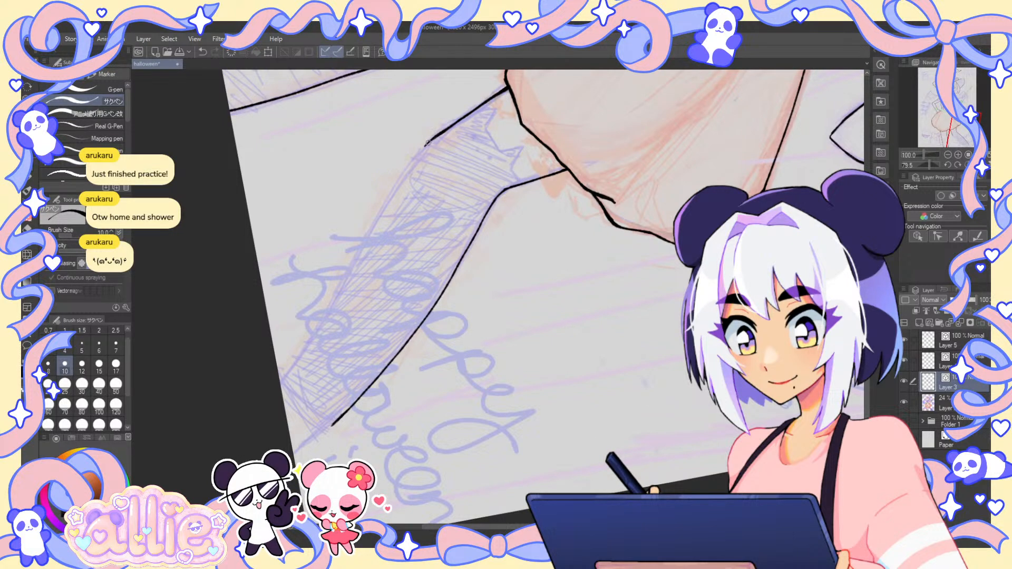
left_click_drag(420, 153, 317, 326)
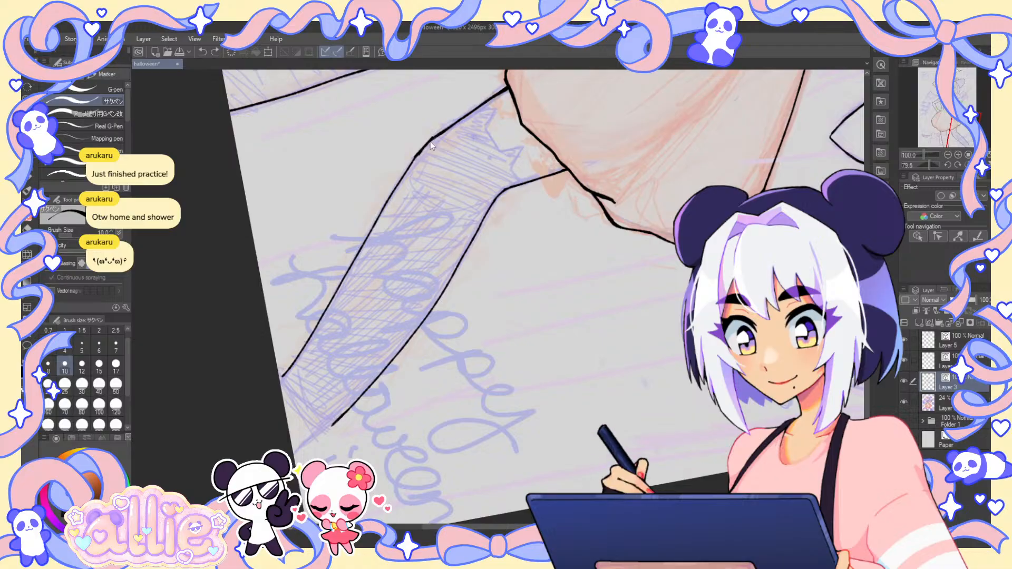
left_click_drag(431, 139, 419, 153)
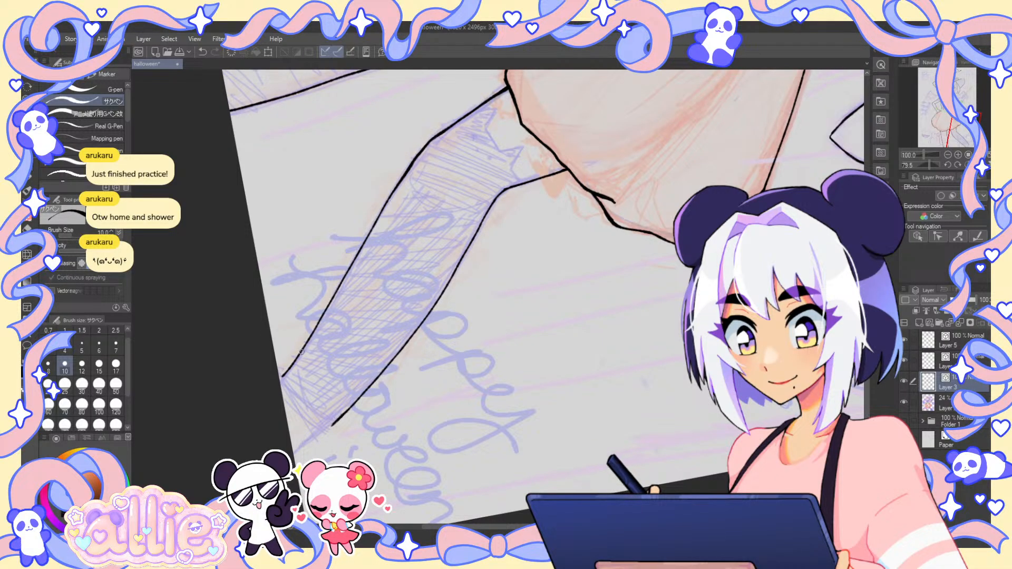
- Try to touch up the angled leg's outer edge near the canvas edge and undo both strokes
left_click_drag(305, 345, 283, 377)
key("ctrl+z")
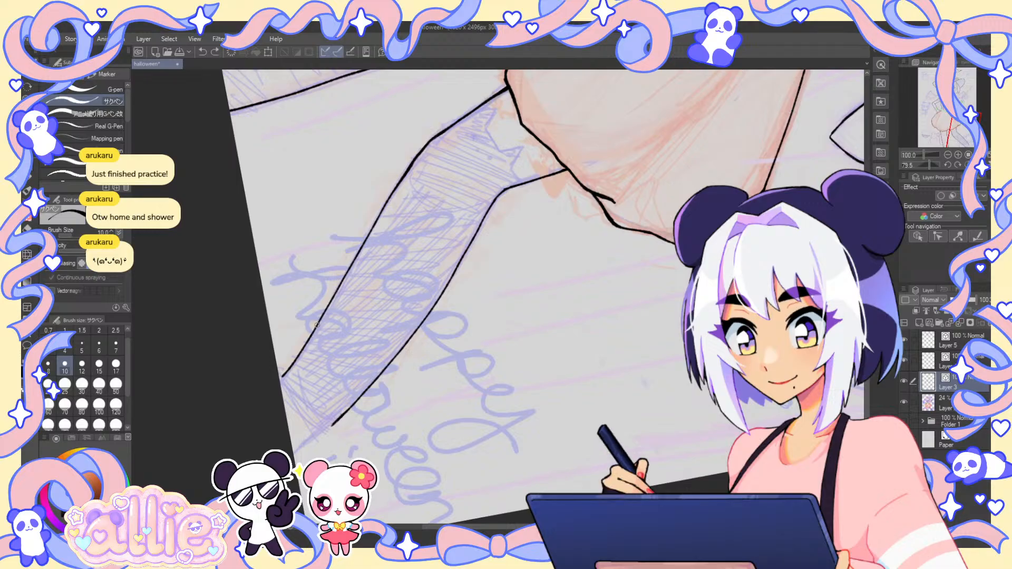
left_click_drag(318, 325, 303, 346)
key("ctrl+z")
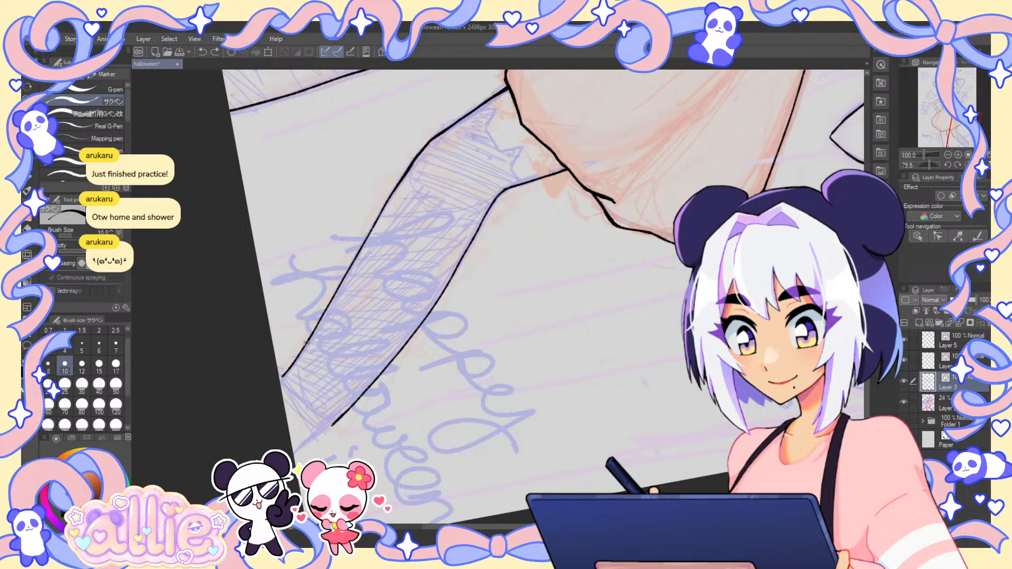
- Check the whole figure's line art with the sketch layer hidden and in the mirrored view
key("ctrl+0")
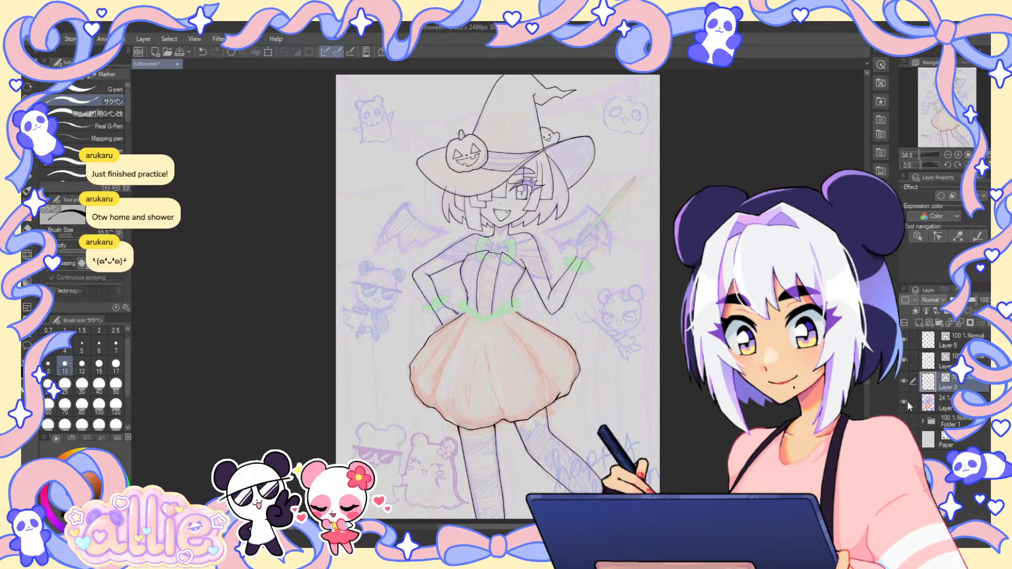
left_click(905, 402)
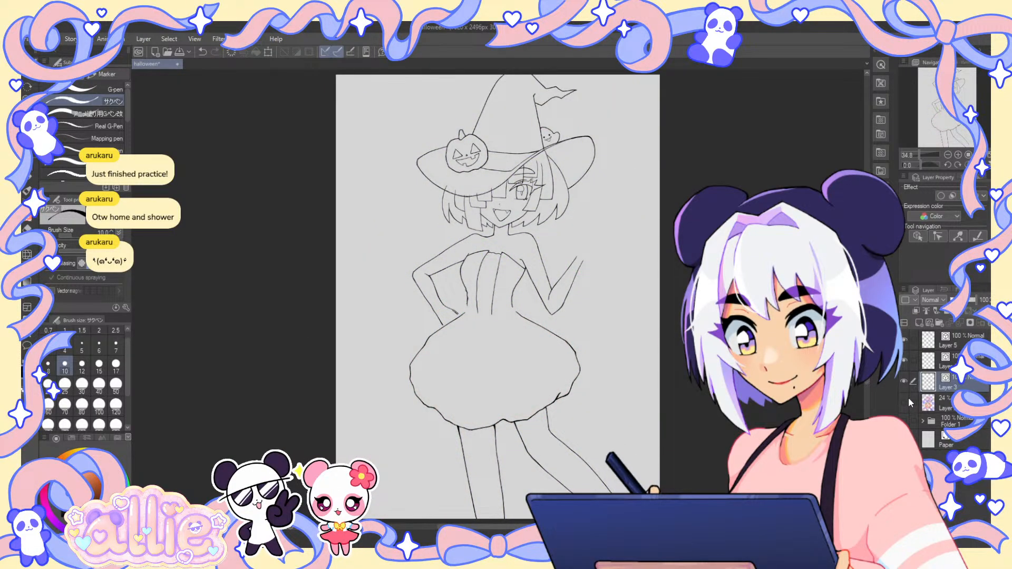
left_click(911, 401)
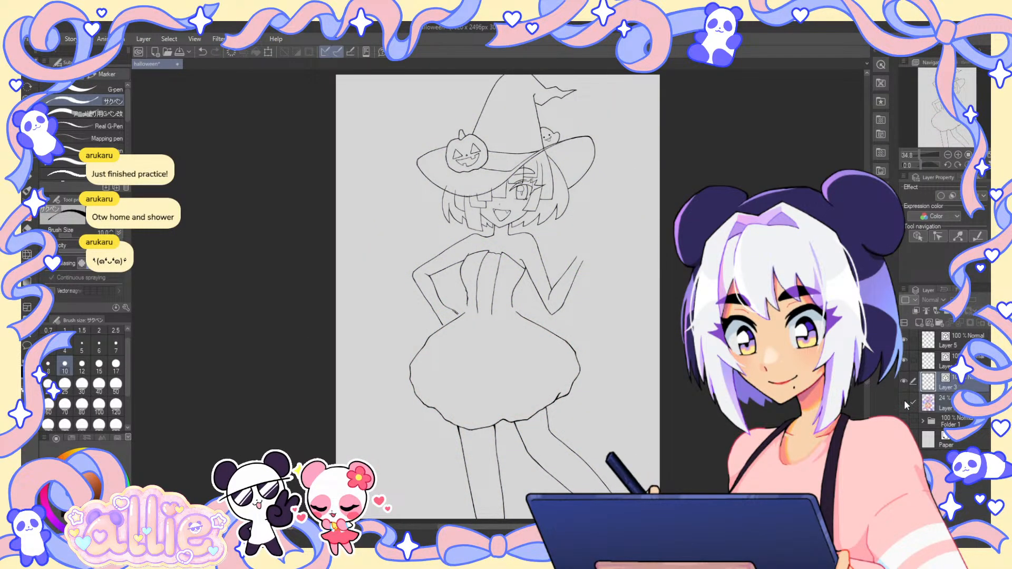
left_click(904, 402)
left_click(935, 385)
key("h")
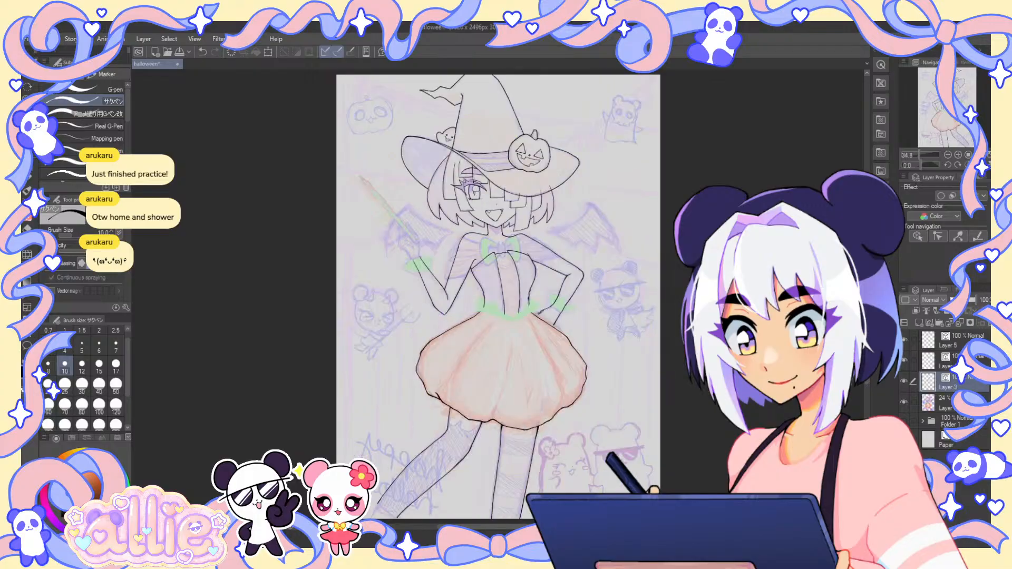
key("h")
- Ink the skirt's V-shaped waistline along the green ruffle's lower edge, reducing the brush size to 8 for its second half
left_click_drag(632, 213, 644, 238)
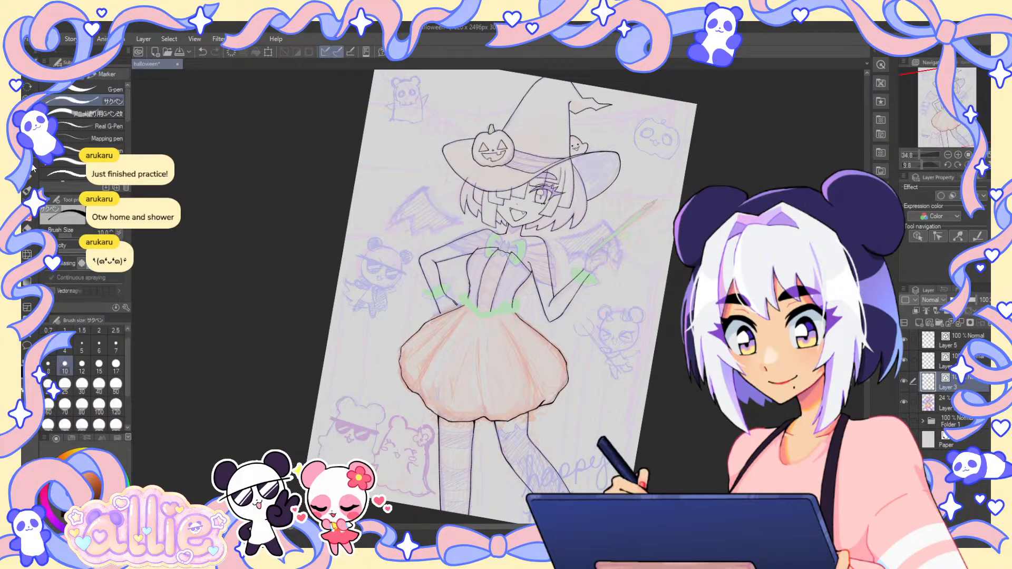
scroll(462, 294, "up", 8)
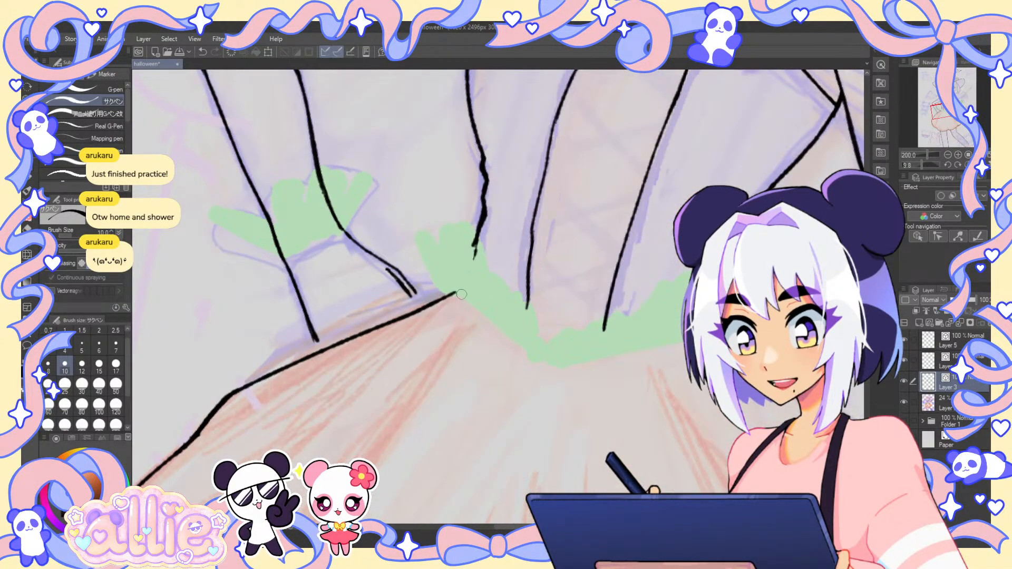
left_click_drag(456, 293, 534, 362)
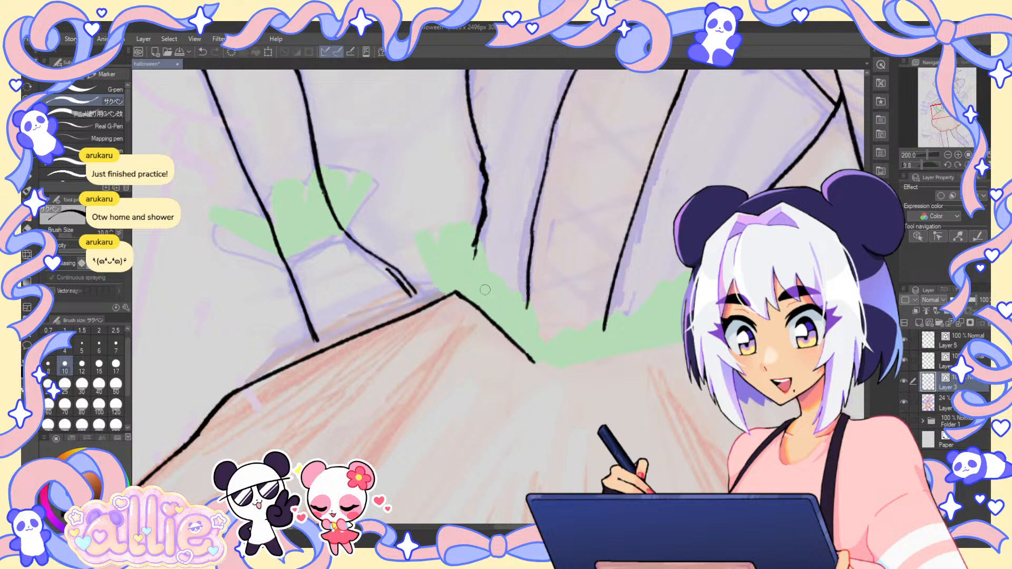
key("bracketleft")
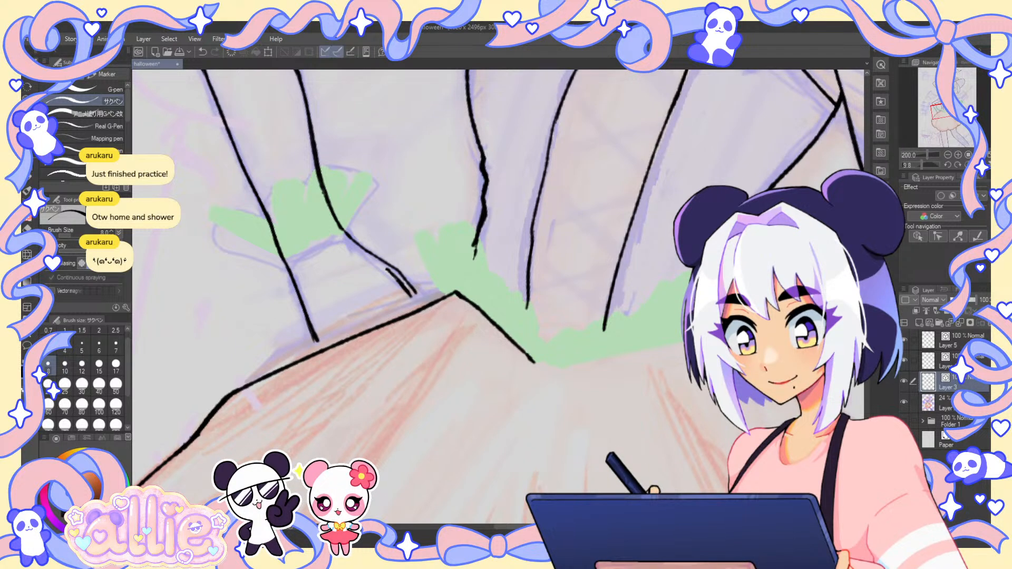
left_click_drag(683, 343, 543, 369)
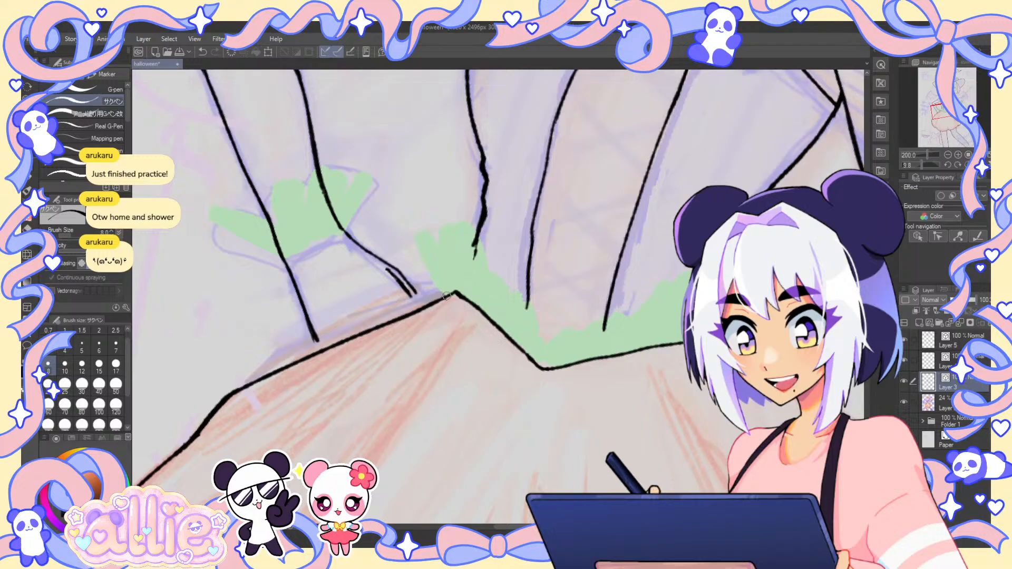
- Ink the ruffle's slanted end and wavy rim near the hand on the hip, and check the line art without the sketch
mouse_move(445, 296)
left_mouse_down()
mouse_move(409, 249)
mouse_move(472, 229)
mouse_move(426, 251)
mouse_move(474, 236)
mouse_move(490, 259)
left_mouse_up()
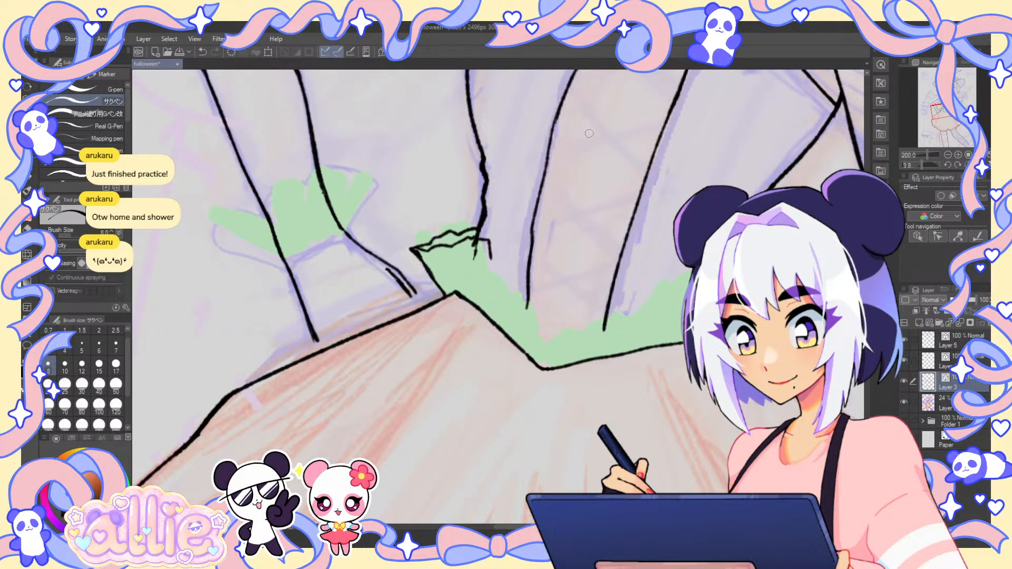
key("ctrl+0")
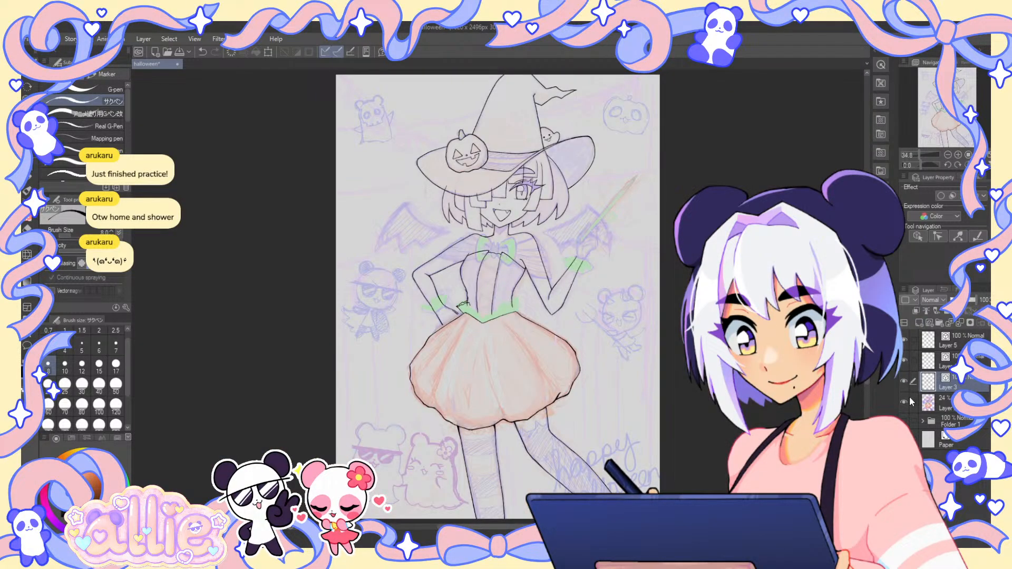
left_click(904, 402)
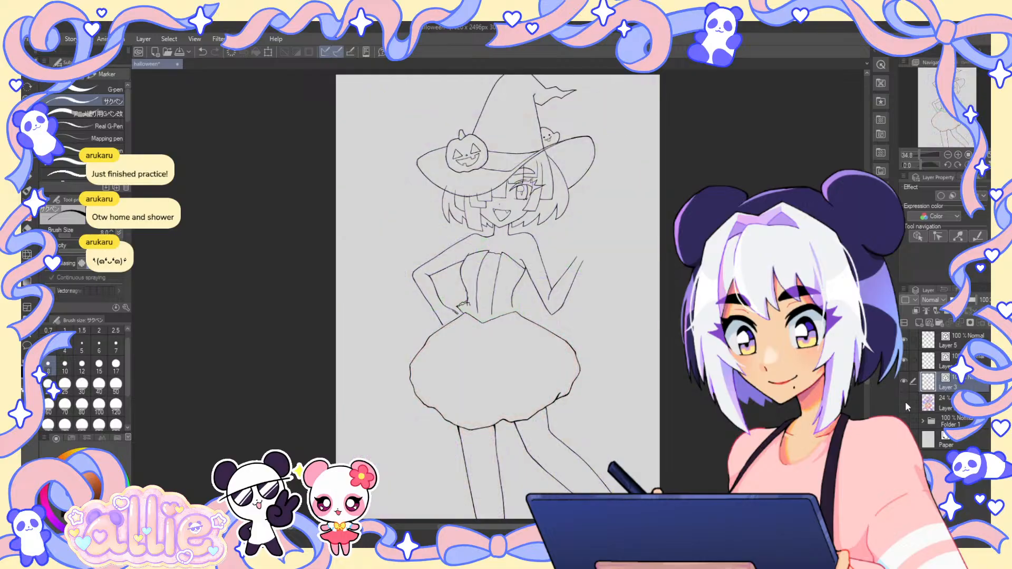
left_click(904, 402)
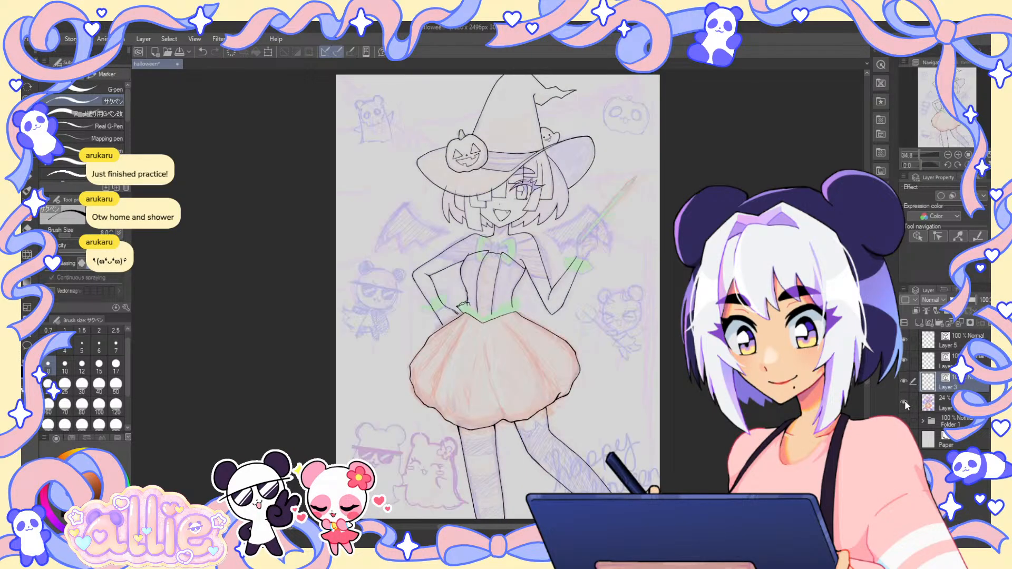
- Ink the ruffle's wavy upper edge and folded end on the raised arm's side, and check the line art without the sketch
scroll(499, 315, "up", 5)
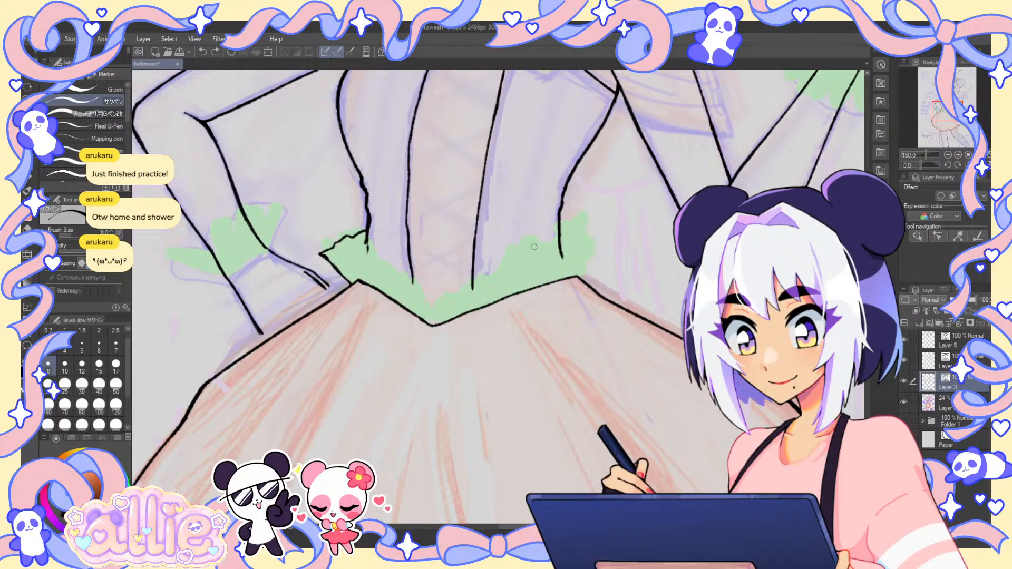
mouse_move(534, 246)
left_mouse_down()
mouse_move(505, 255)
mouse_move(443, 297)
left_mouse_up()
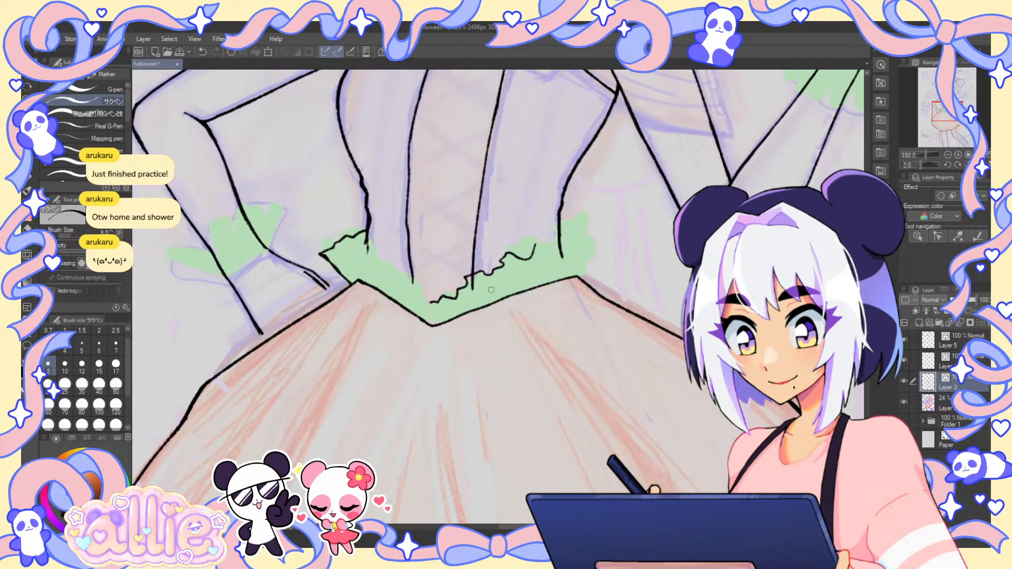
scroll(532, 266, "up", 1)
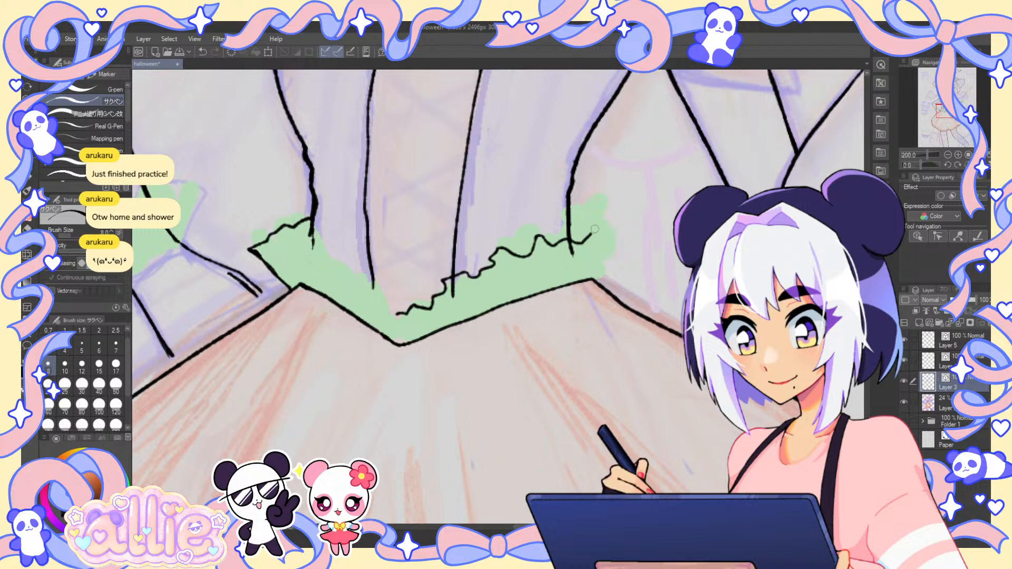
left_click_drag(572, 242, 590, 235)
mouse_move(593, 279)
left_mouse_down()
mouse_move(613, 210)
mouse_move(613, 228)
mouse_move(573, 214)
left_mouse_up()
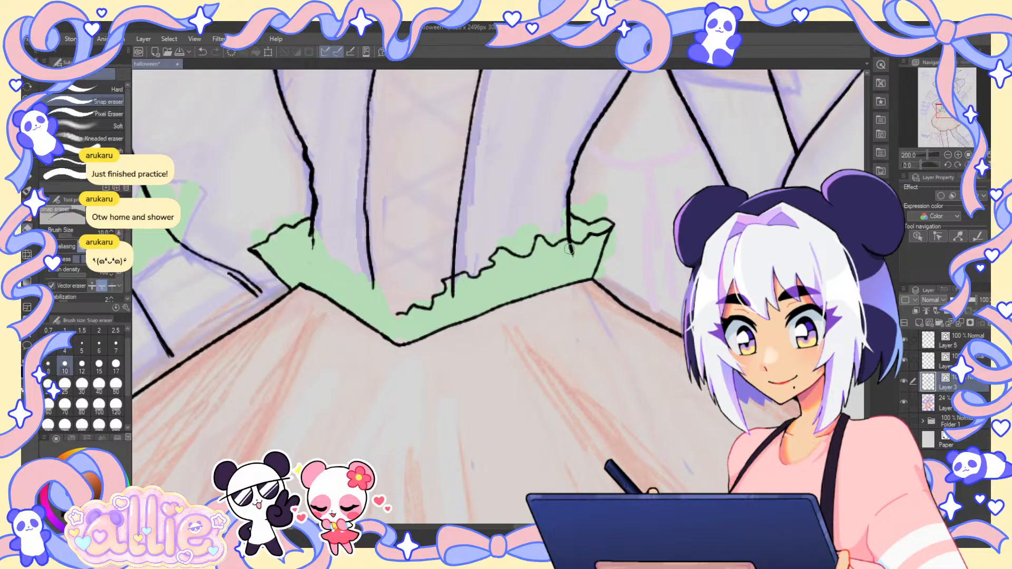
key("ctrl+0")
left_click(903, 400)
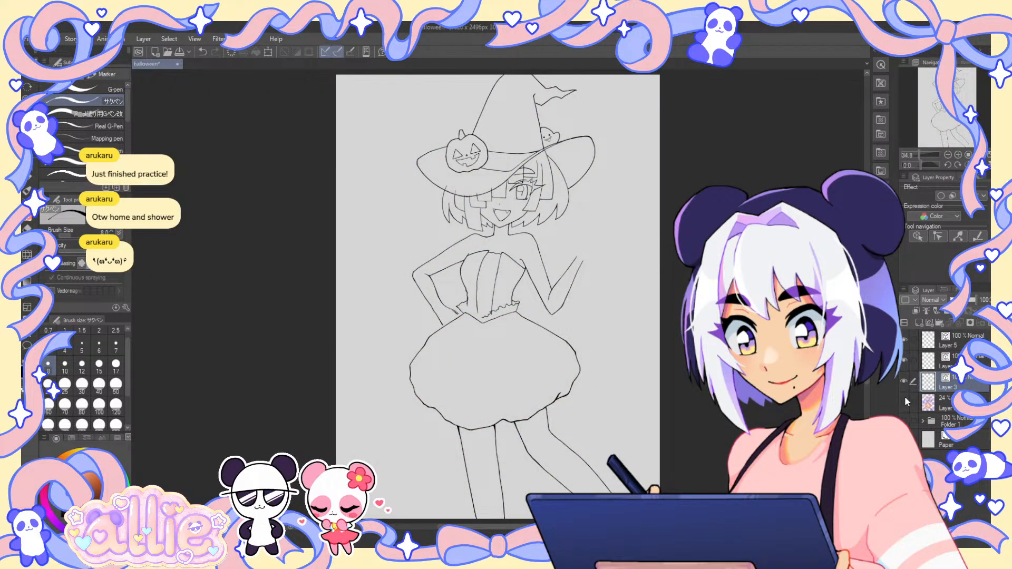
left_click(903, 400)
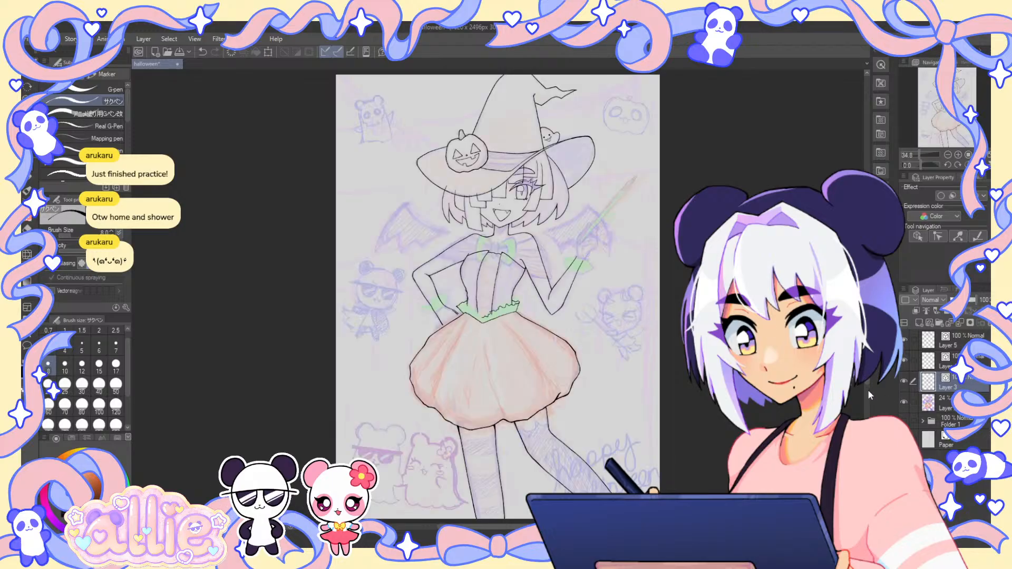
- Erase the bodice seam overshooting the ruffle and ink the wavy upper edge of the ruffle's half beside the hand on the hip
scroll(475, 306, "up", 5)
key("e")
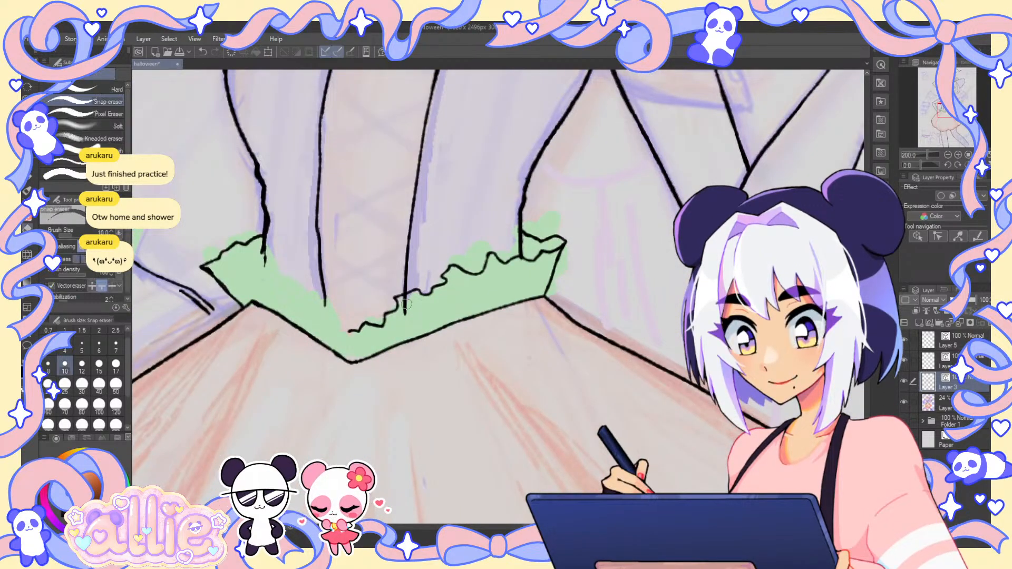
key("p")
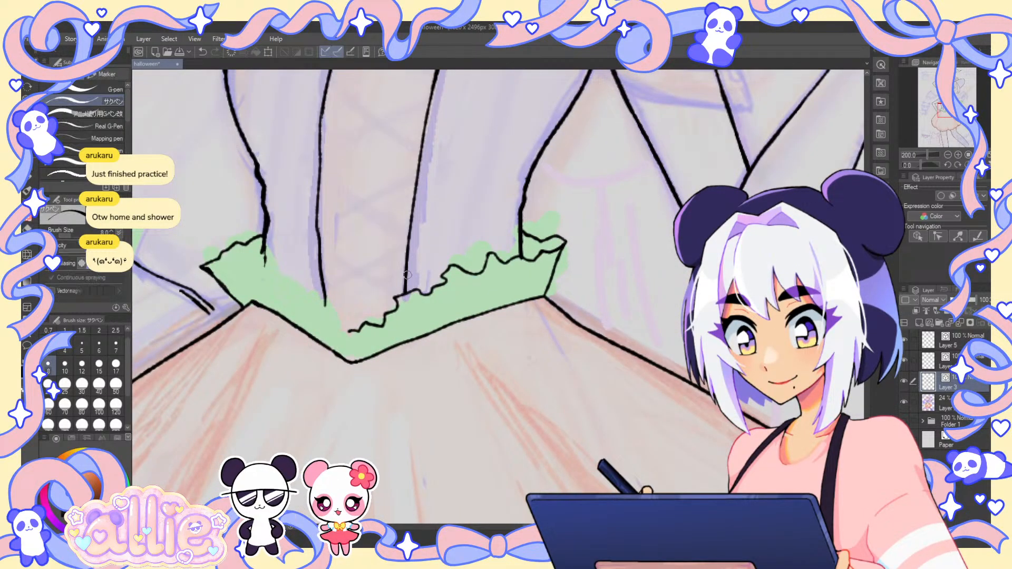
mouse_move(229, 265)
left_mouse_down()
mouse_move(278, 265)
mouse_move(319, 297)
mouse_move(348, 330)
mouse_move(321, 336)
left_mouse_up()
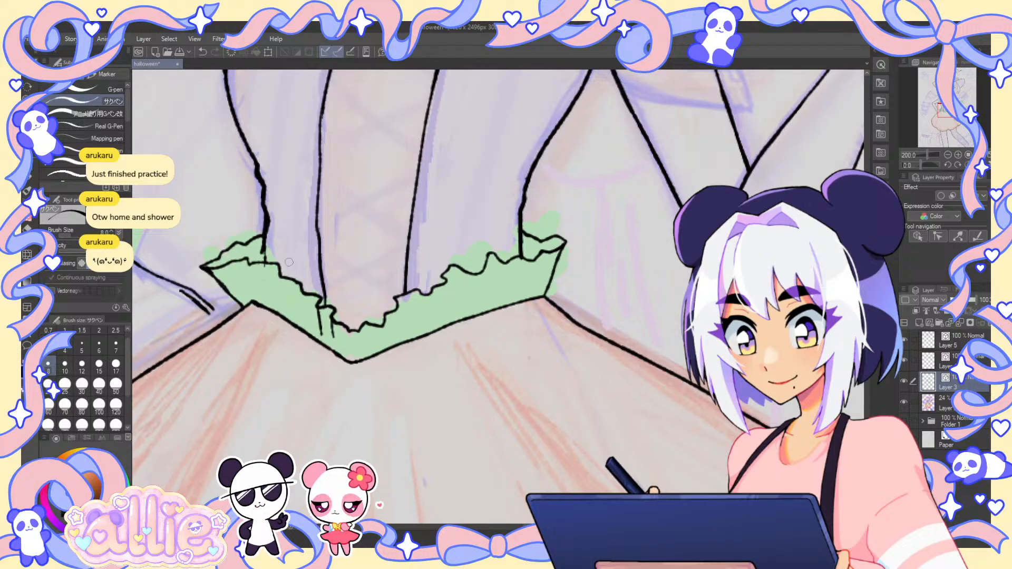
- Ink a short fold line below the ruffle's edge near the V's point and rework it with the eraser
left_click_drag(305, 300, 308, 323)
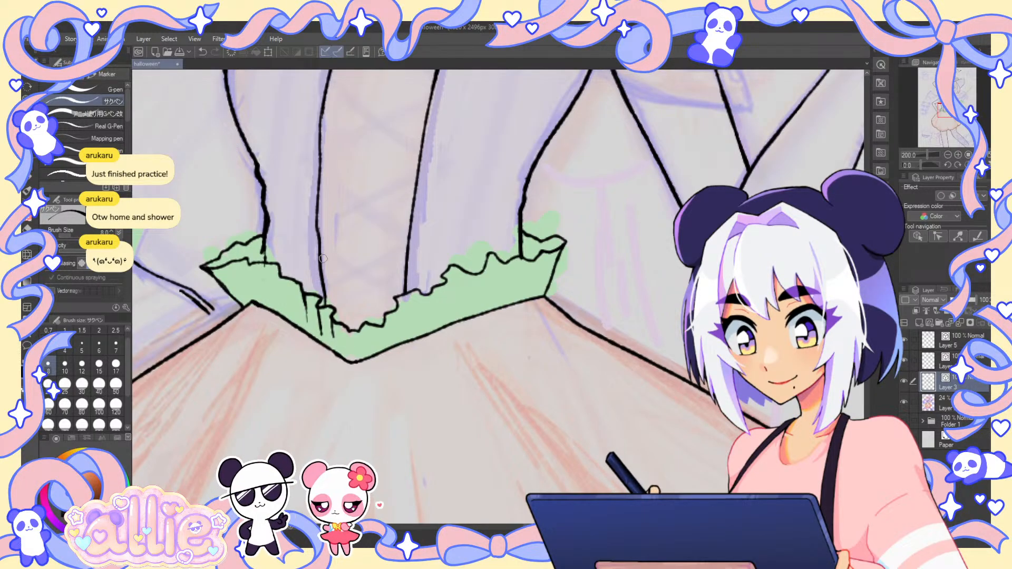
key("e")
left_click_drag(304, 298, 306, 321)
key("p")
key("ctrl+z")
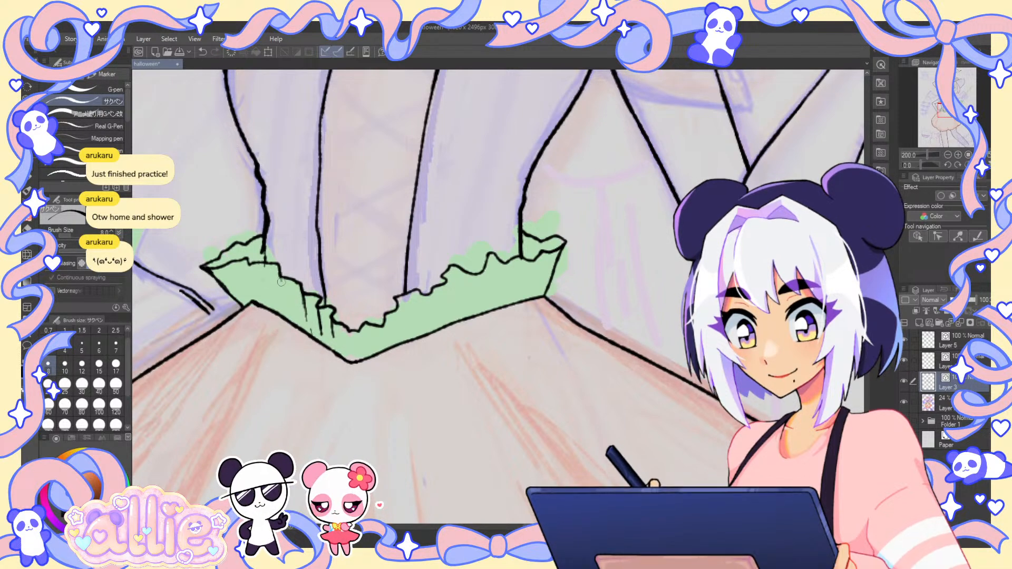
- Ink the remaining fold lines out to the ruffle's end near the hand on the hip, and check them without the sketch
left_click_drag(278, 275, 288, 305)
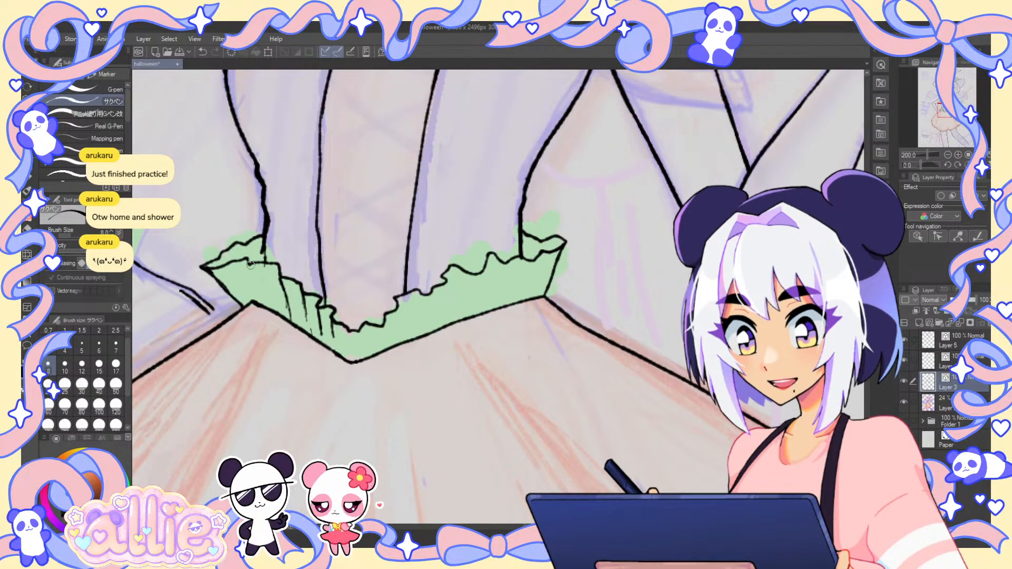
mouse_move(250, 266)
left_mouse_down()
mouse_move(261, 293)
mouse_move(242, 286)
left_mouse_up()
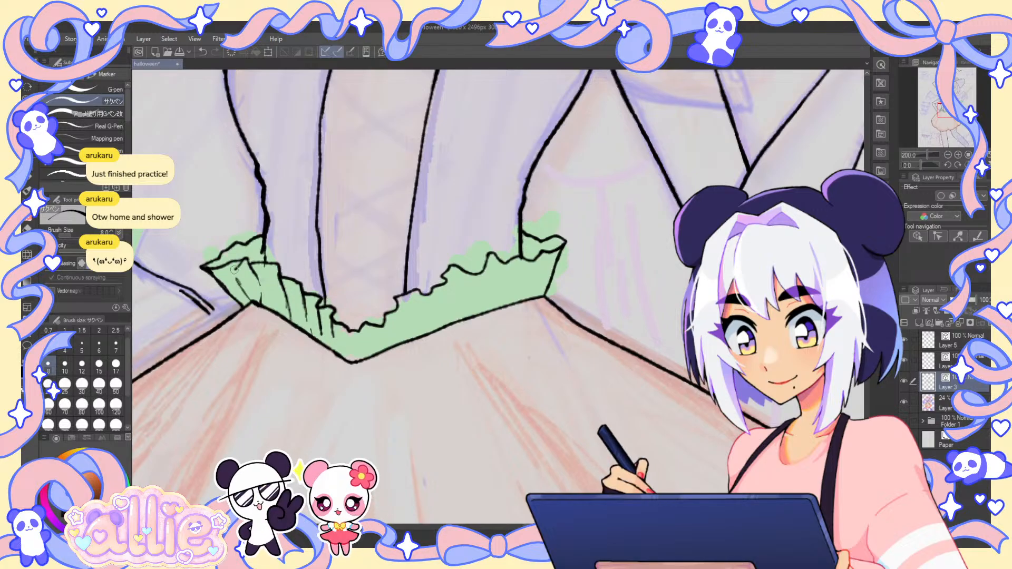
left_click_drag(236, 273, 226, 262)
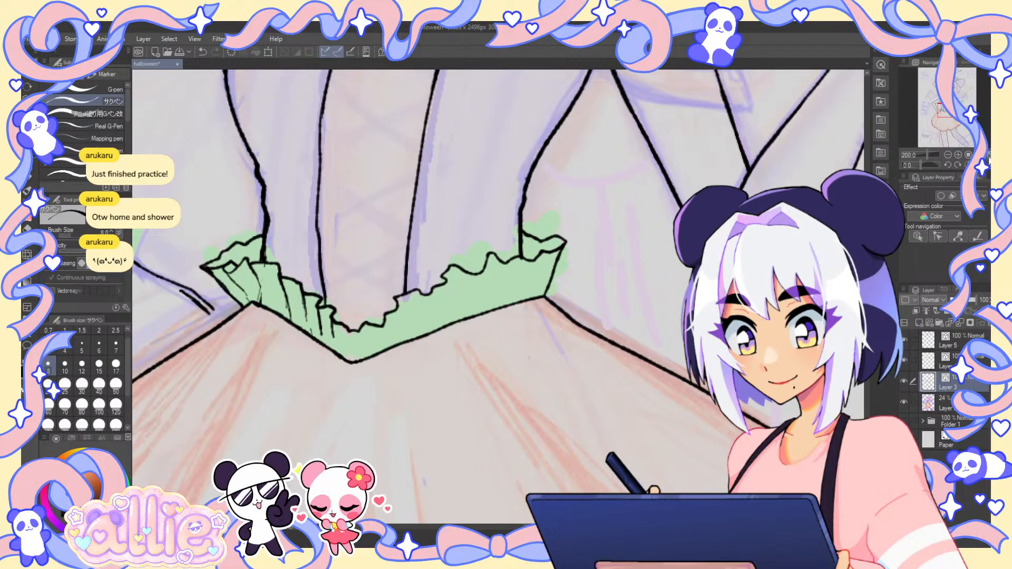
key("ctrl+0")
left_click(904, 401)
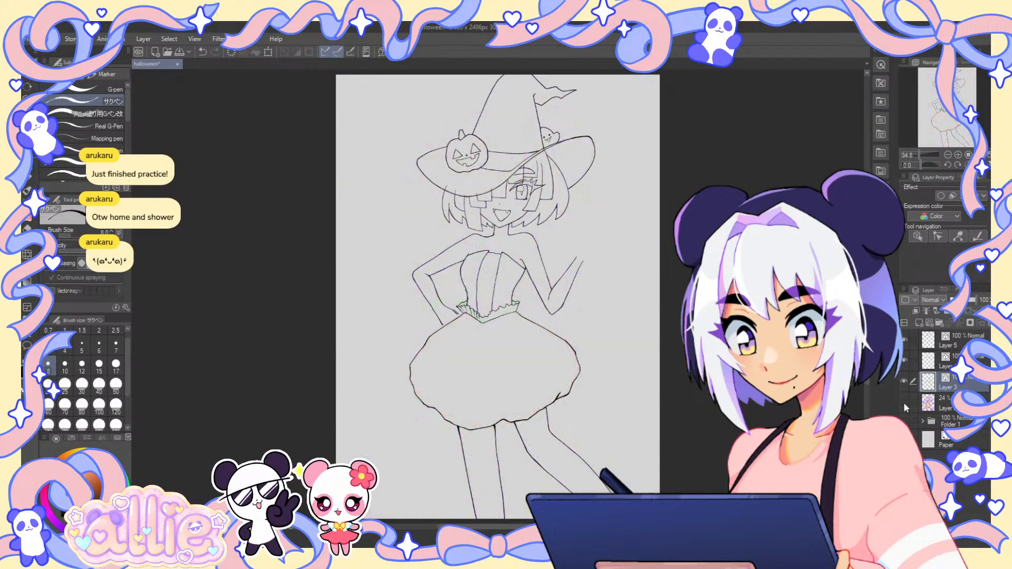
left_click(904, 402)
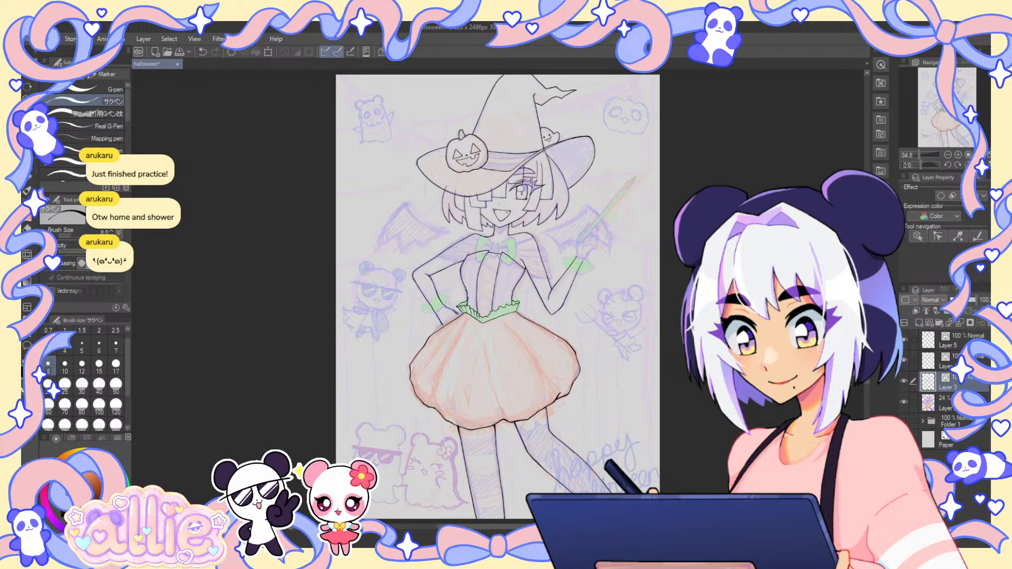
- Ink short fold lines below the ruffle's wavy edge, from the V's point outward along the half on the raised arm's side
left_click_drag(497, 297, 482, 299)
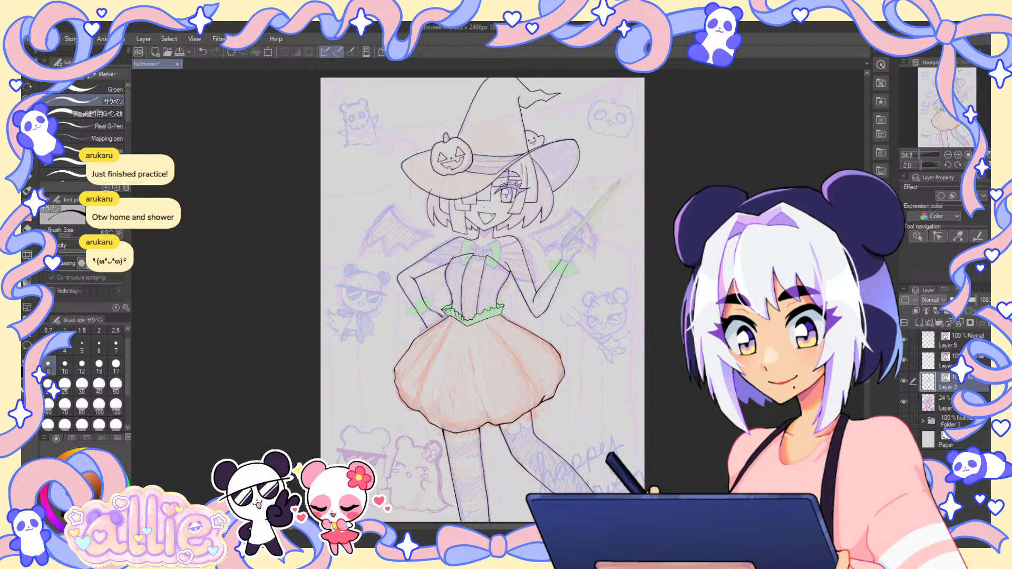
left_click_drag(941, 100, 941, 106)
scroll(941, 105, "up", 2)
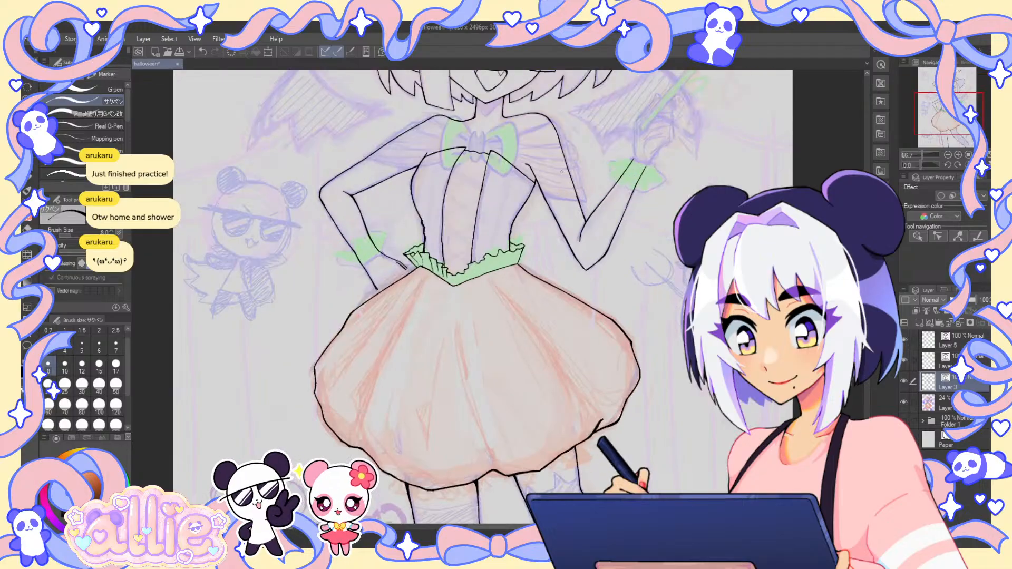
scroll(446, 281, "up", 5)
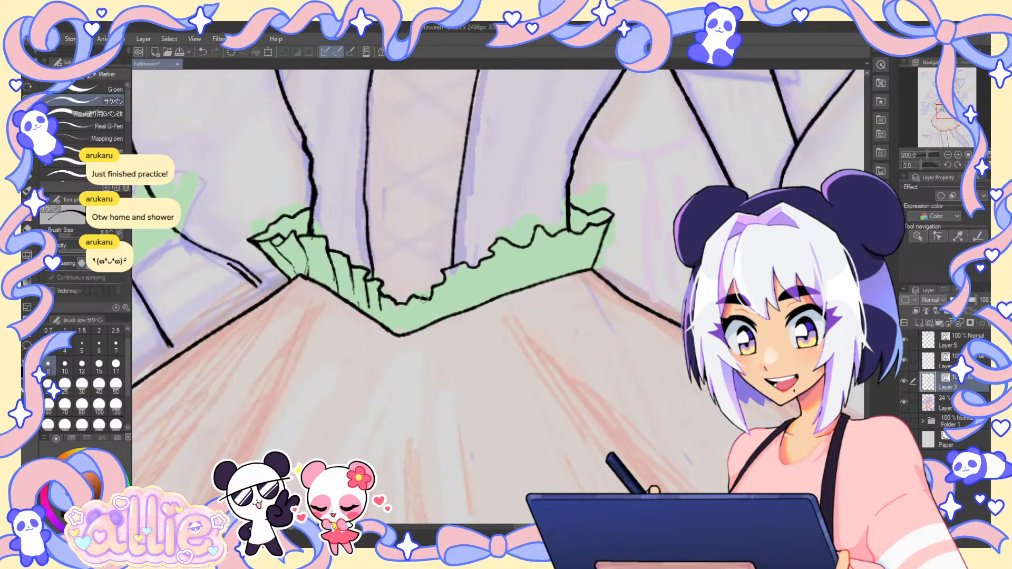
left_click_drag(446, 283, 445, 342)
left_click_drag(395, 308, 392, 343)
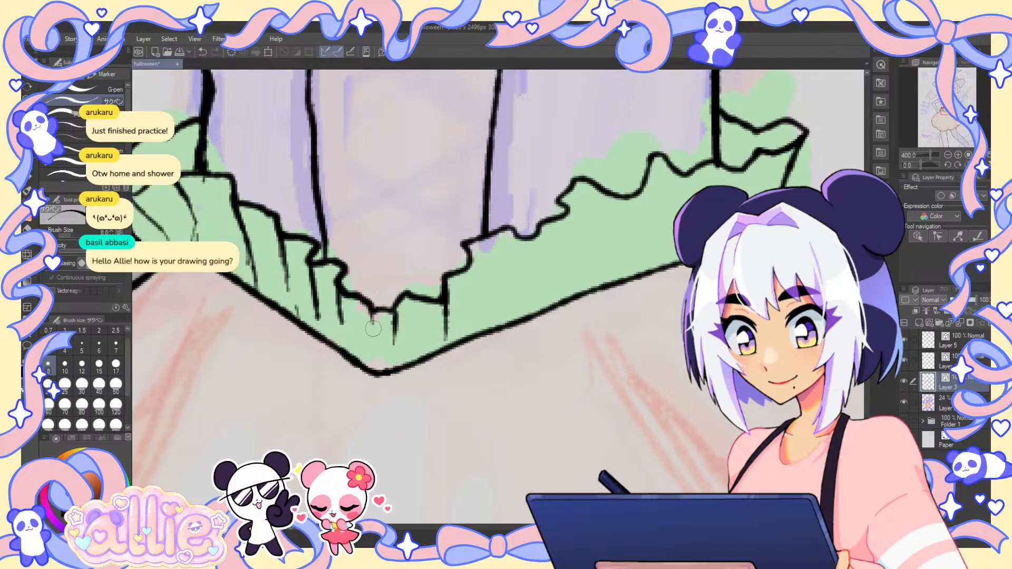
left_click_drag(472, 245, 472, 314)
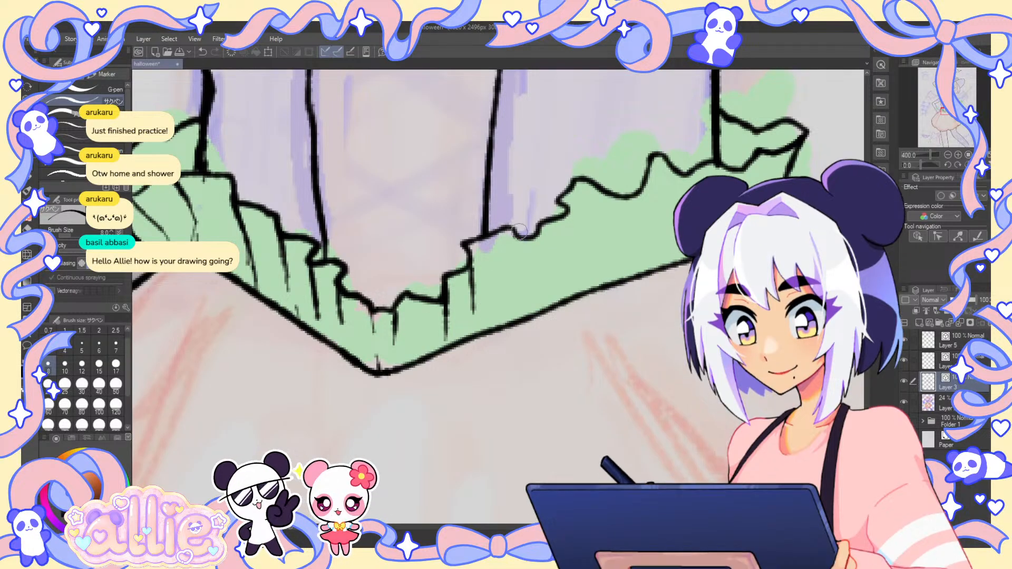
left_click_drag(517, 238, 519, 258)
mouse_move(538, 222)
left_mouse_down()
mouse_move(539, 290)
mouse_move(520, 297)
left_mouse_up()
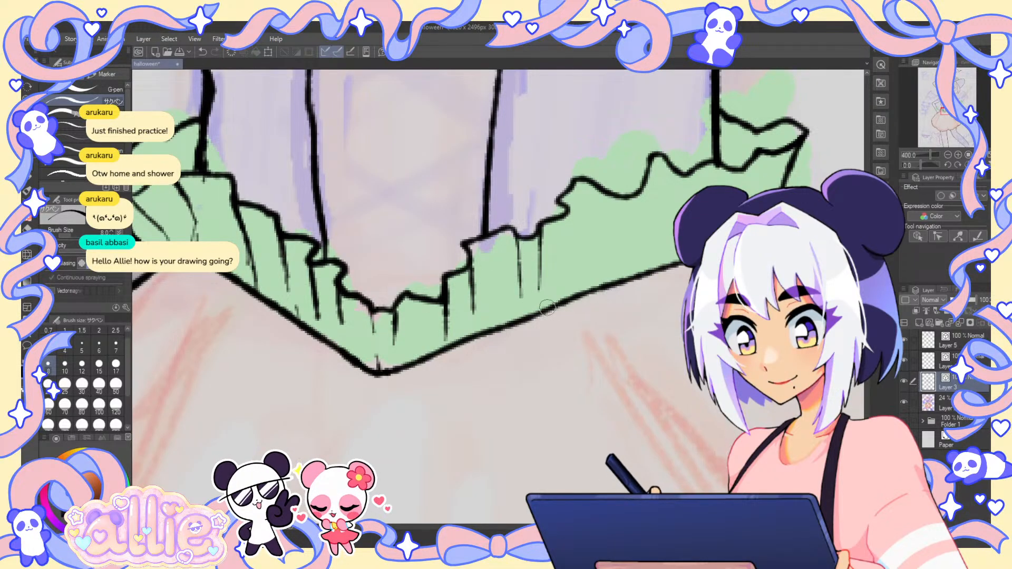
left_click_drag(569, 210, 576, 287)
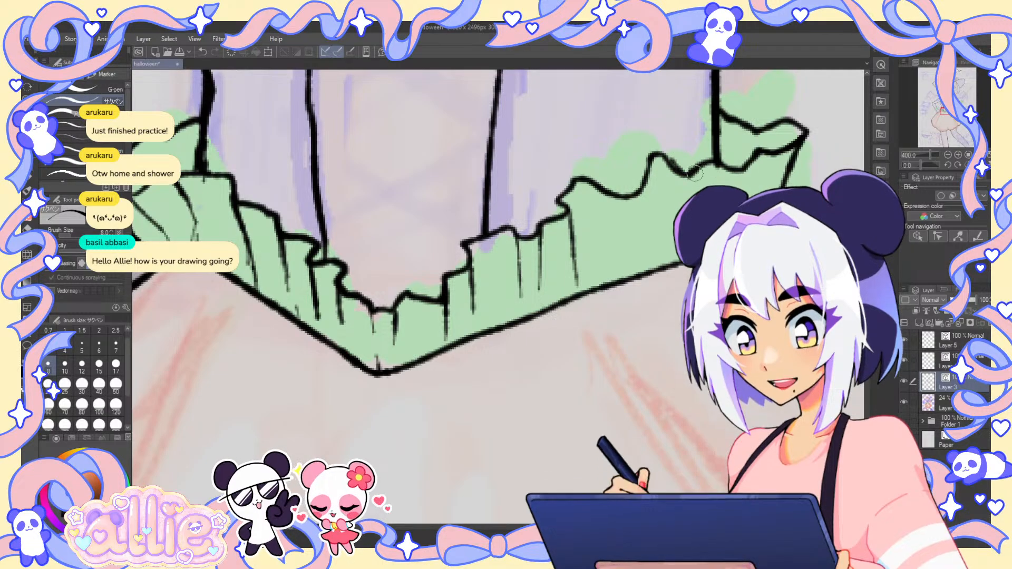
- Ink the remaining fold lines out to the ruffle's folded end on the raised arm's side, with short creases rising from its lower edge
left_click_drag(687, 175, 687, 200)
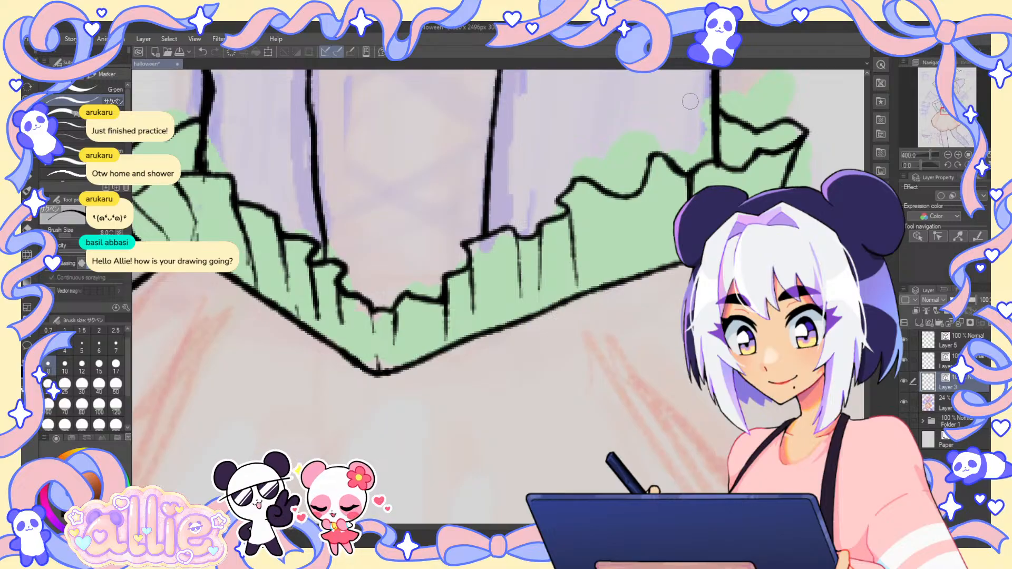
key("e")
key("p")
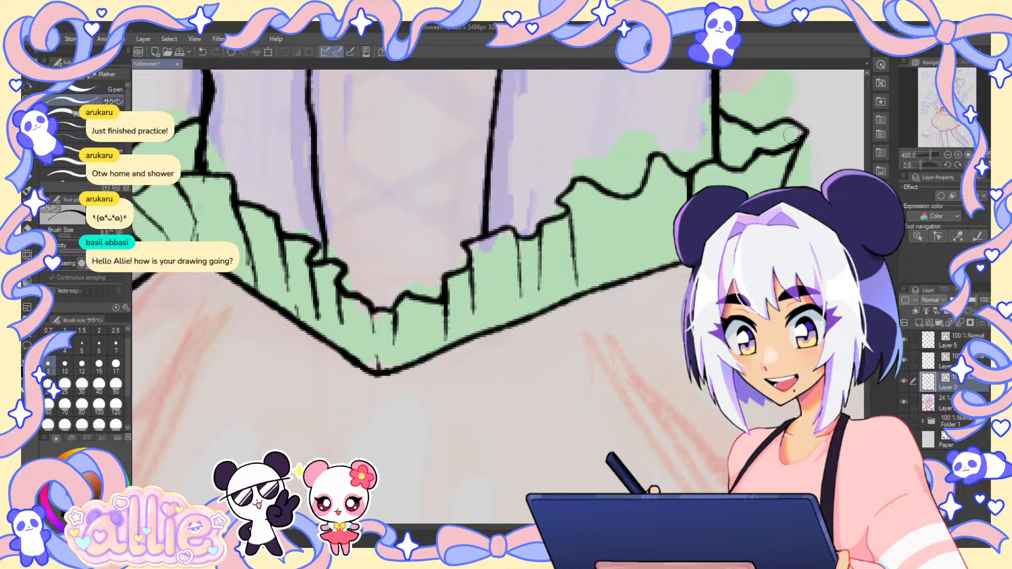
mouse_move(719, 167)
left_mouse_down()
mouse_move(755, 159)
mouse_move(763, 191)
left_mouse_up()
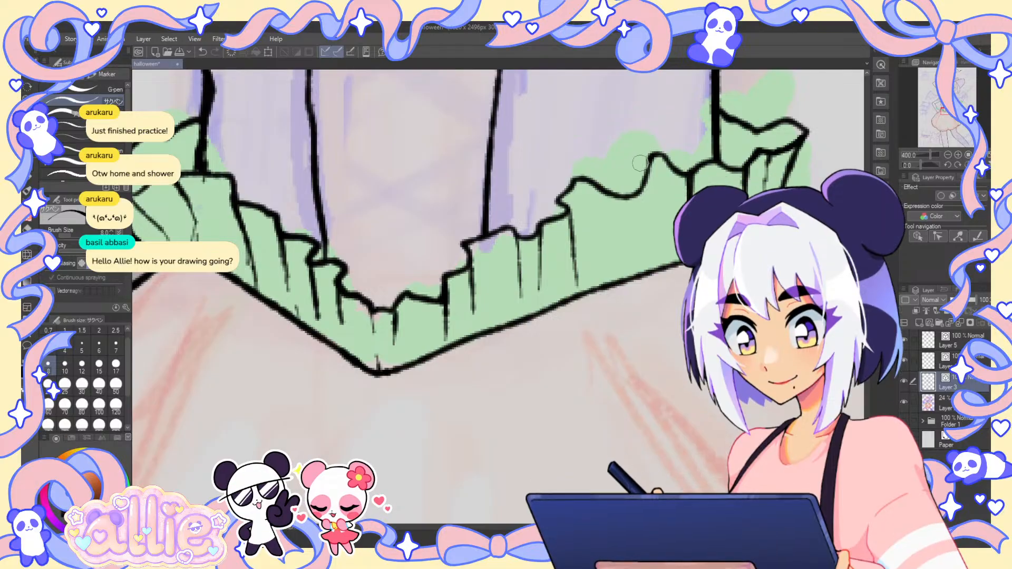
left_click_drag(649, 159, 645, 255)
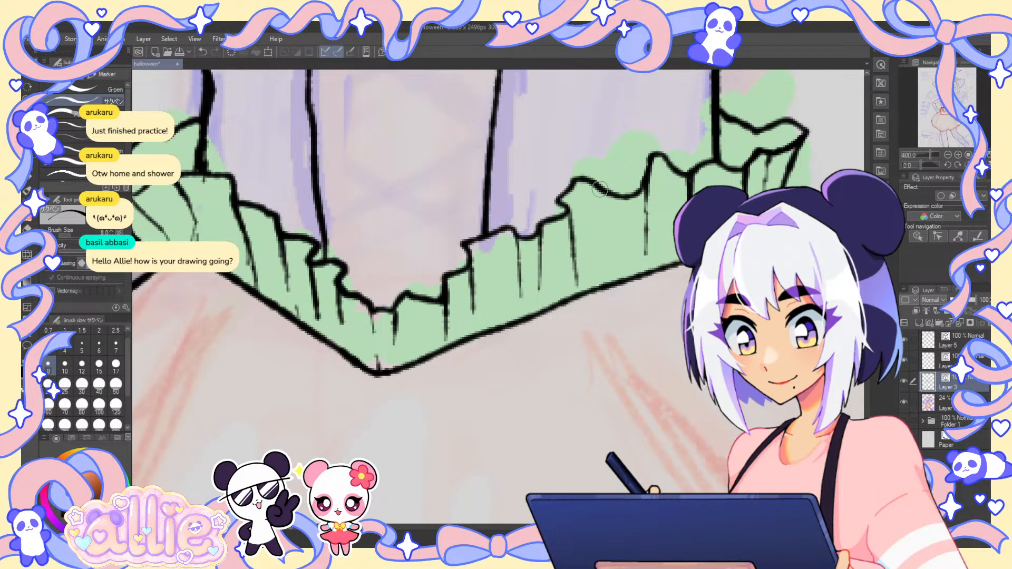
left_click_drag(608, 198, 611, 225)
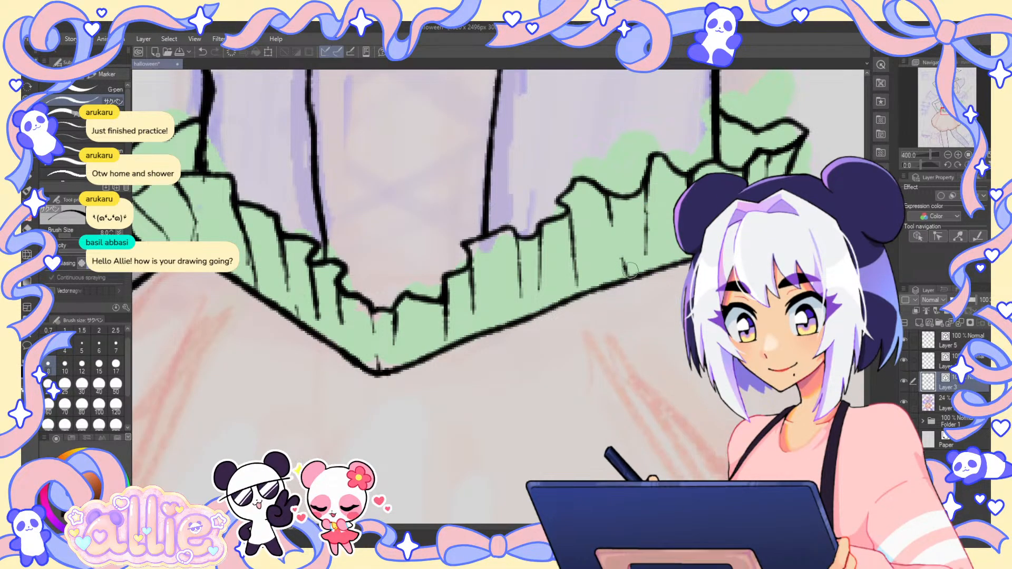
left_click_drag(646, 272, 646, 232)
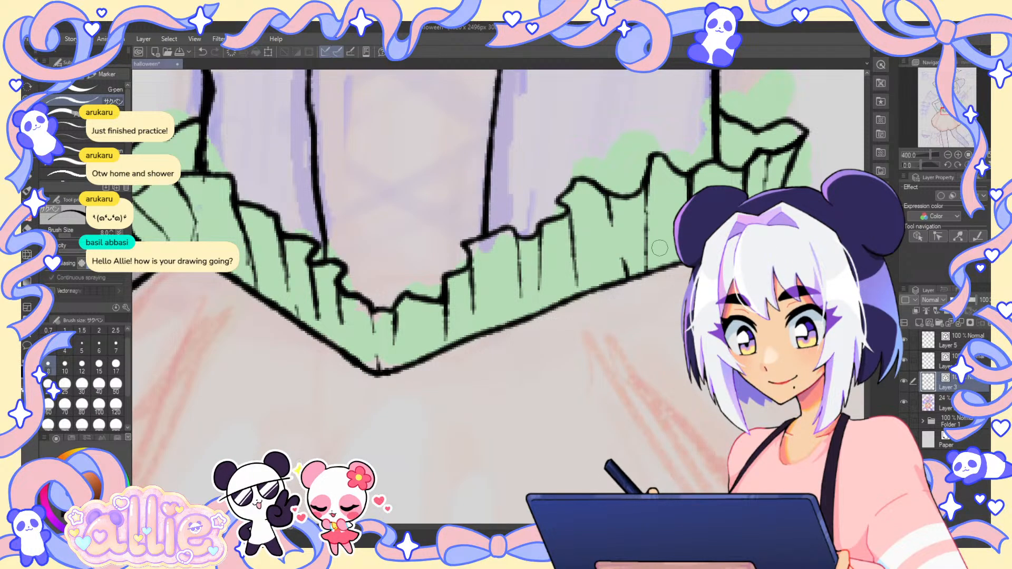
- Hide the coloured sketch layer and examine the finished ruffle against the whole figure's line art
scroll(662, 238, "down", 6)
left_click_drag(940, 126, 946, 124)
left_click(904, 402)
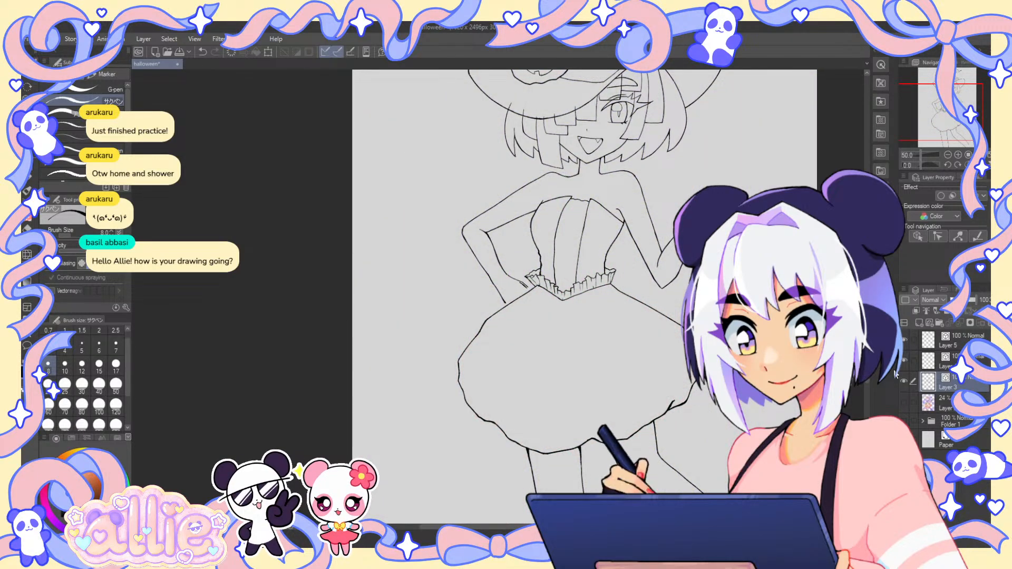
left_click_drag(965, 138, 968, 136)
left_click_drag(542, 305, 505, 345)
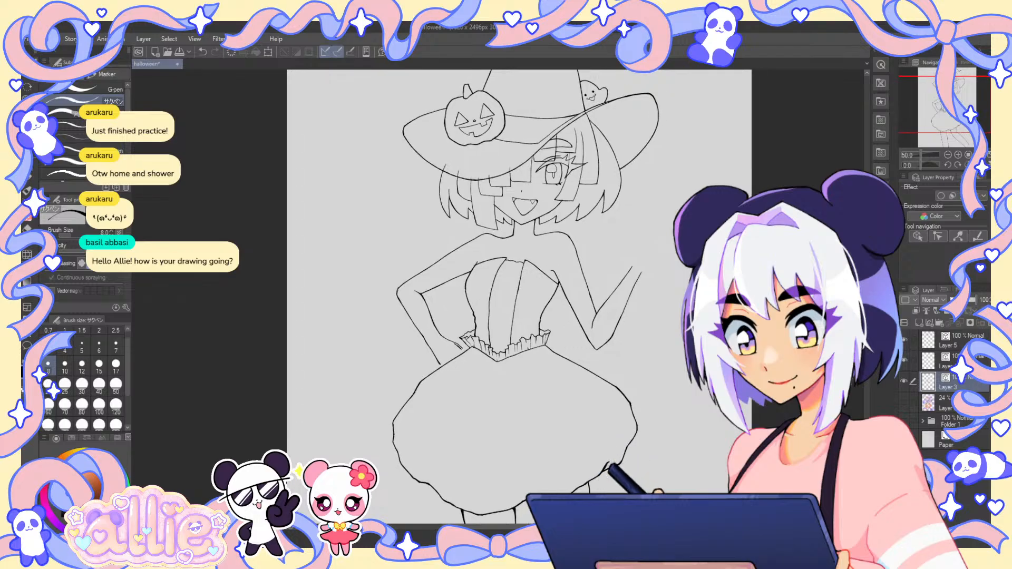
left_click_drag(976, 119, 976, 121)
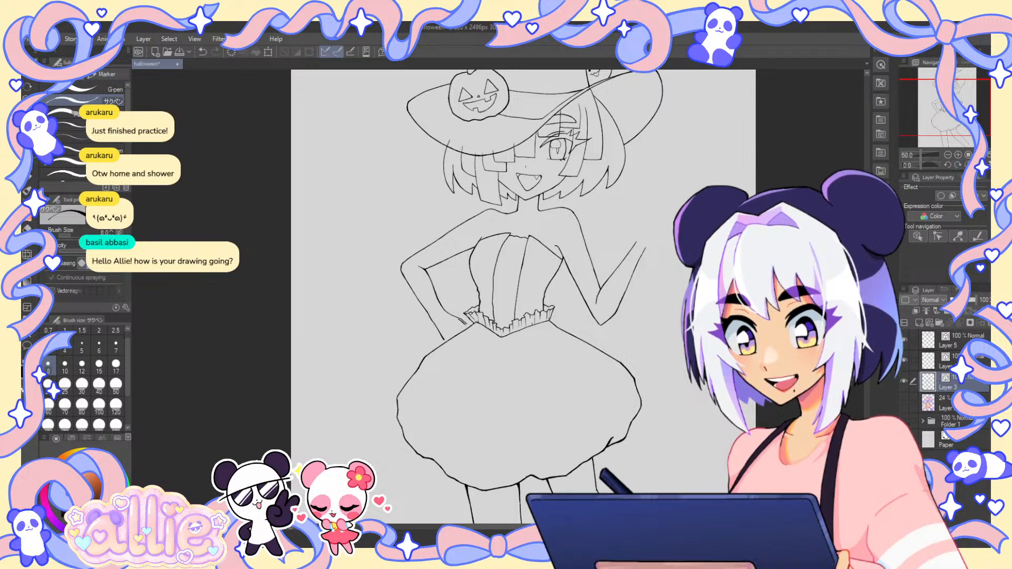
left_click_drag(969, 121, 971, 120)
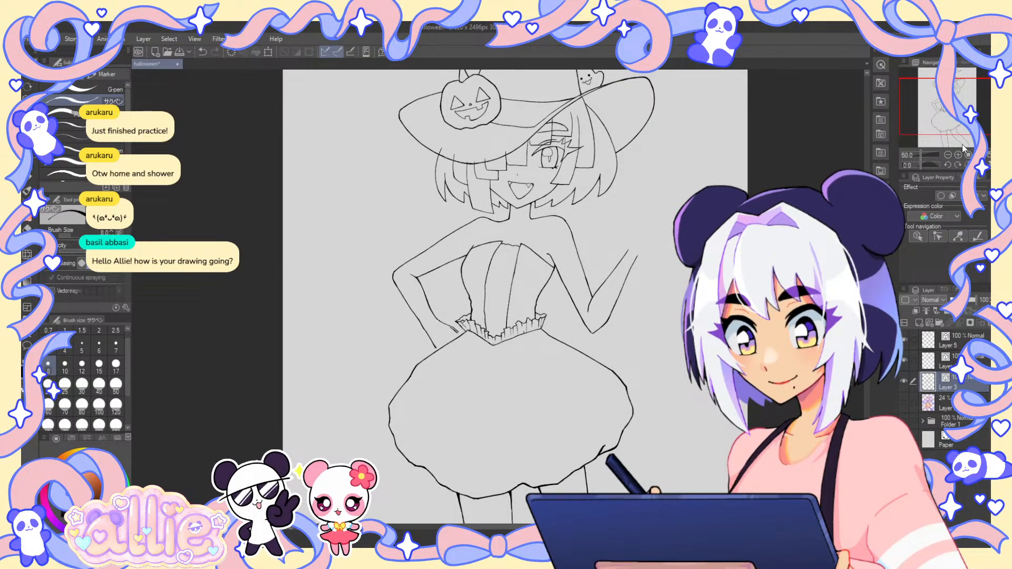
left_click(948, 155)
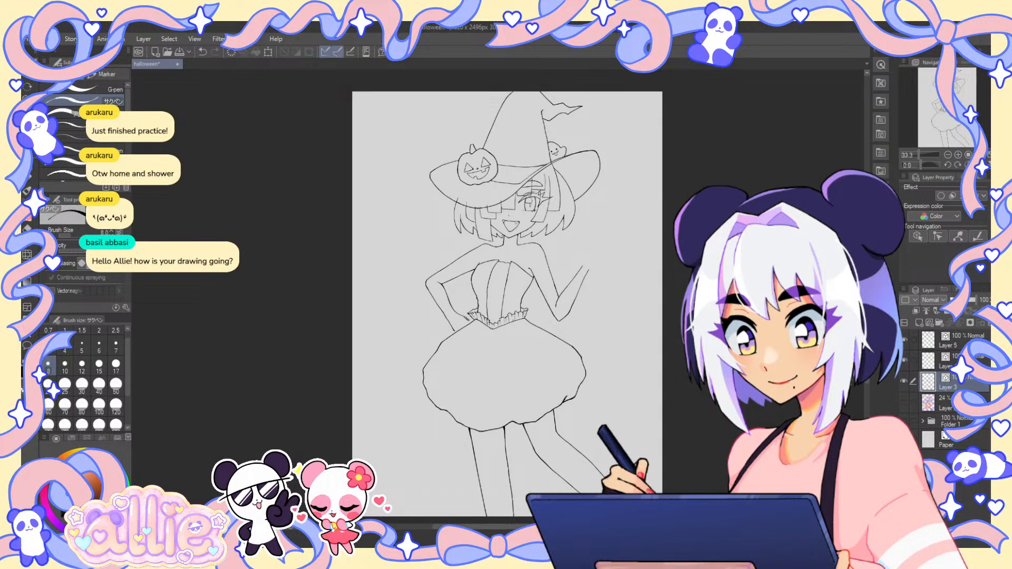
- Show the sketch layer again at 82% opacity and compare it with the body line art hidden and shown
left_click(903, 402)
left_click(904, 381)
left_click(949, 402)
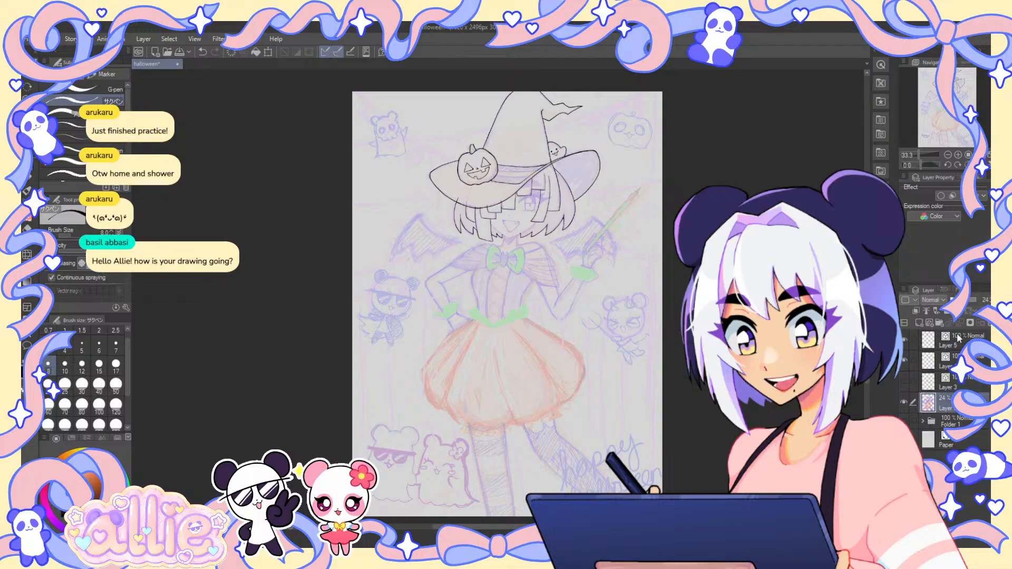
left_click(970, 300)
left_click_drag(970, 304, 973, 303)
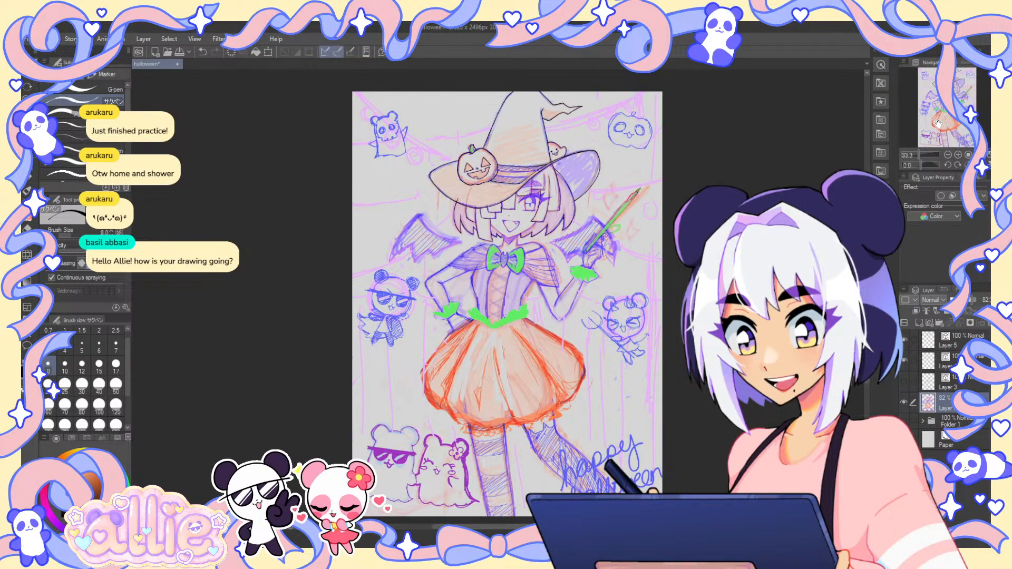
left_click_drag(938, 123, 941, 124)
left_click(957, 154)
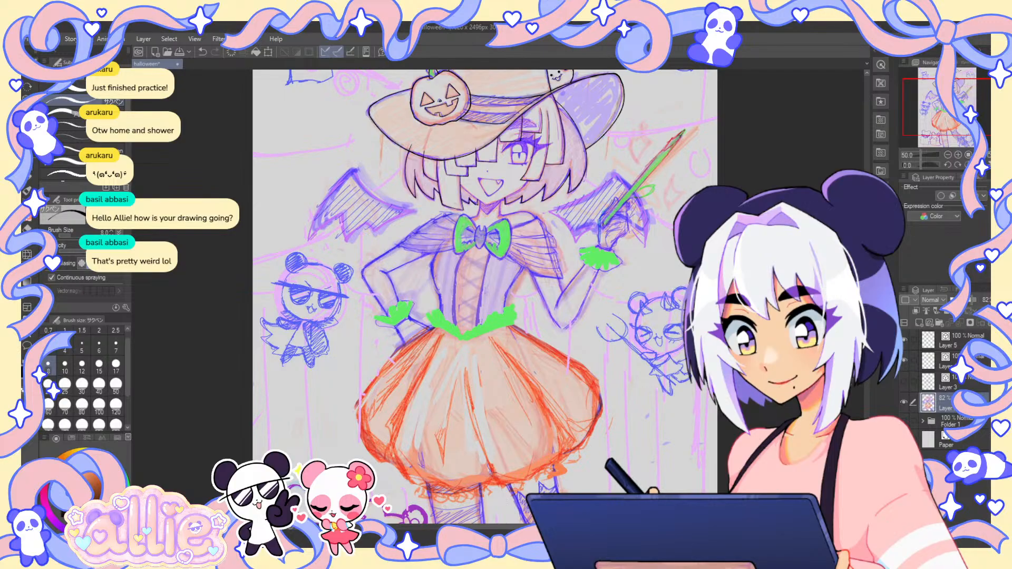
left_click(905, 382)
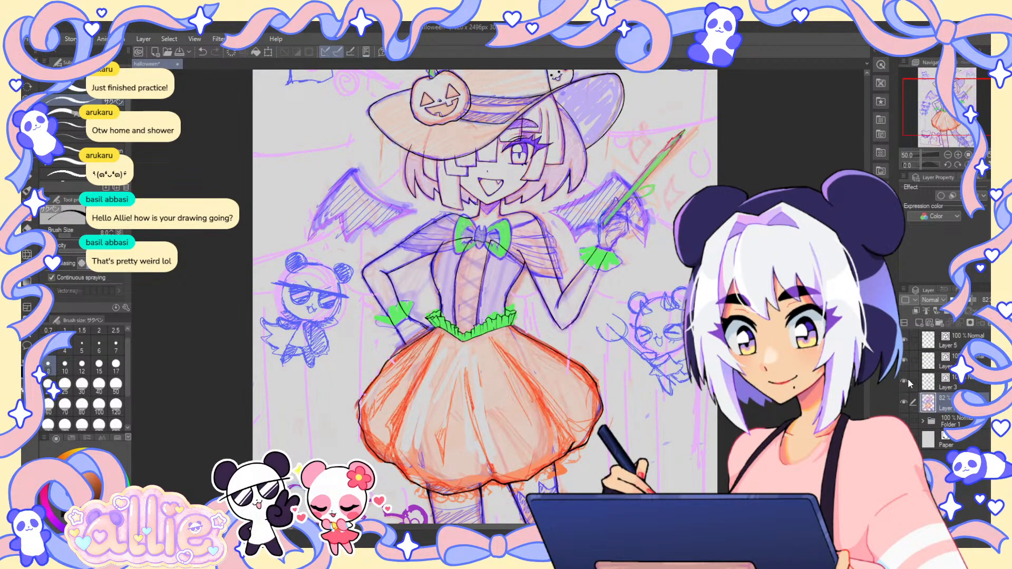
left_click_drag(955, 133, 953, 138)
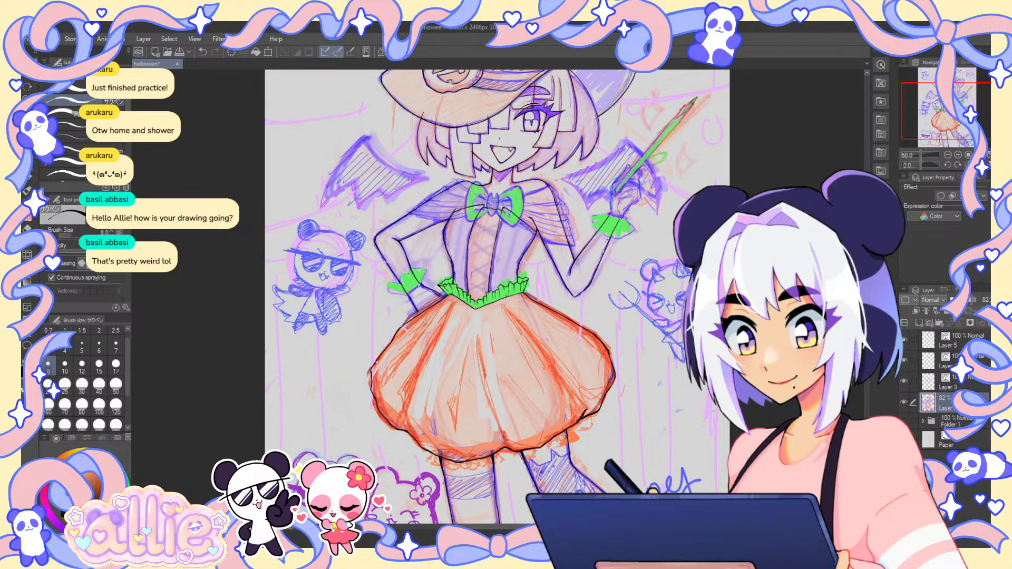
left_click_drag(953, 139, 959, 137)
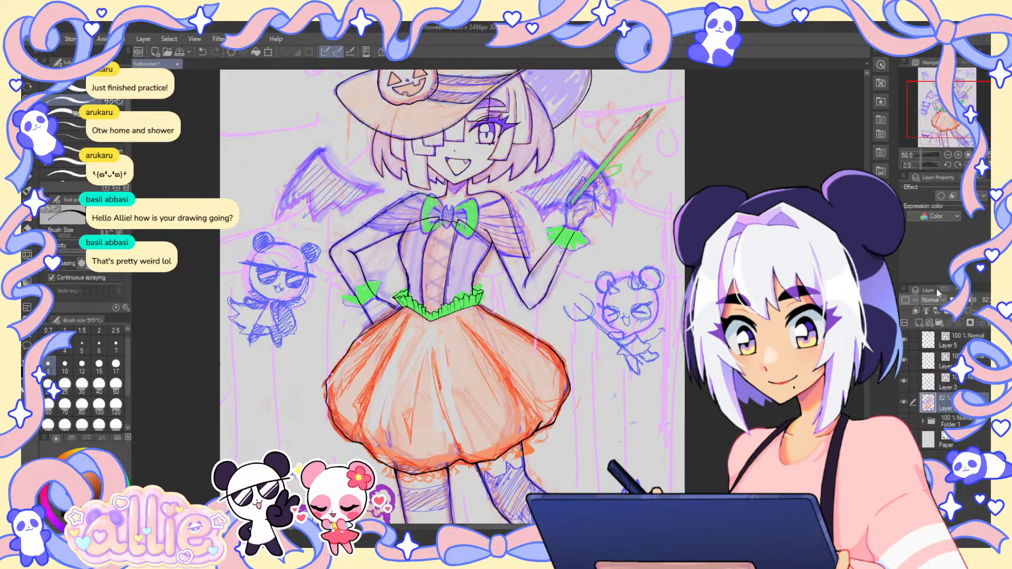
left_click_drag(953, 109, 945, 110)
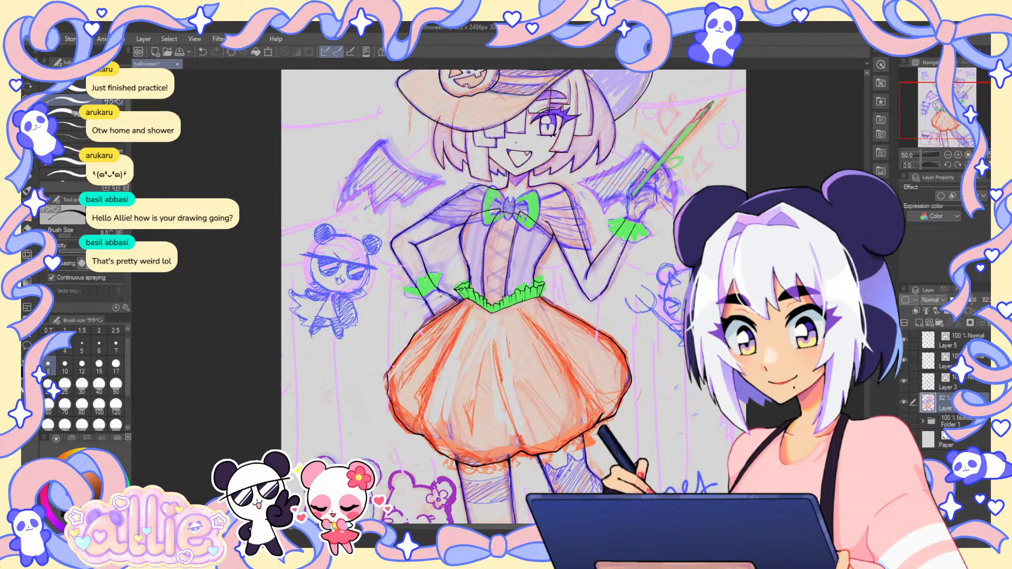
left_click_drag(620, 349, 645, 321)
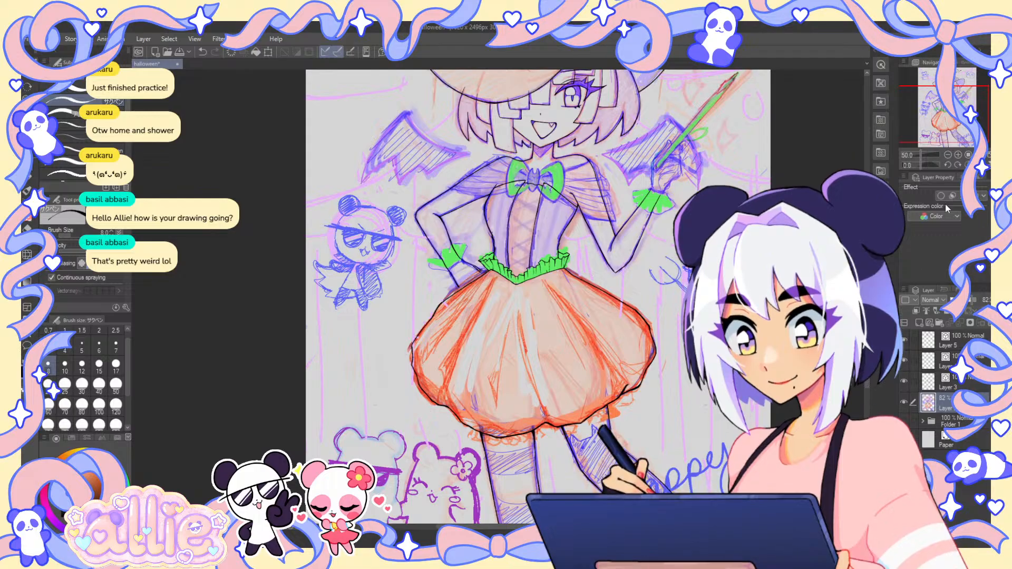
left_click_drag(938, 109, 944, 110)
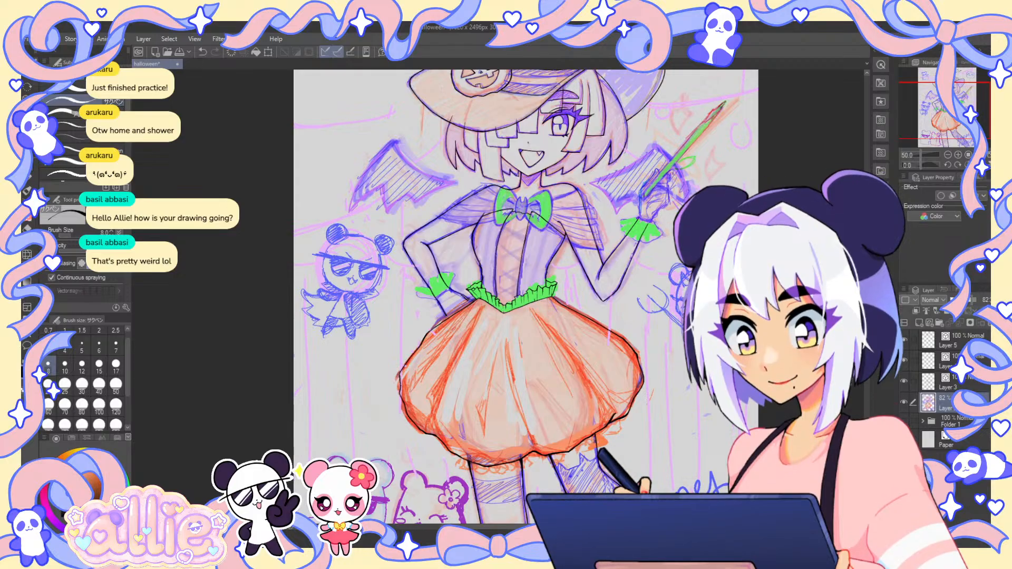
- Set the sketch layer's opacity to 22% and check the full line art with the sketch hidden and shown again
left_click_drag(972, 299, 955, 300)
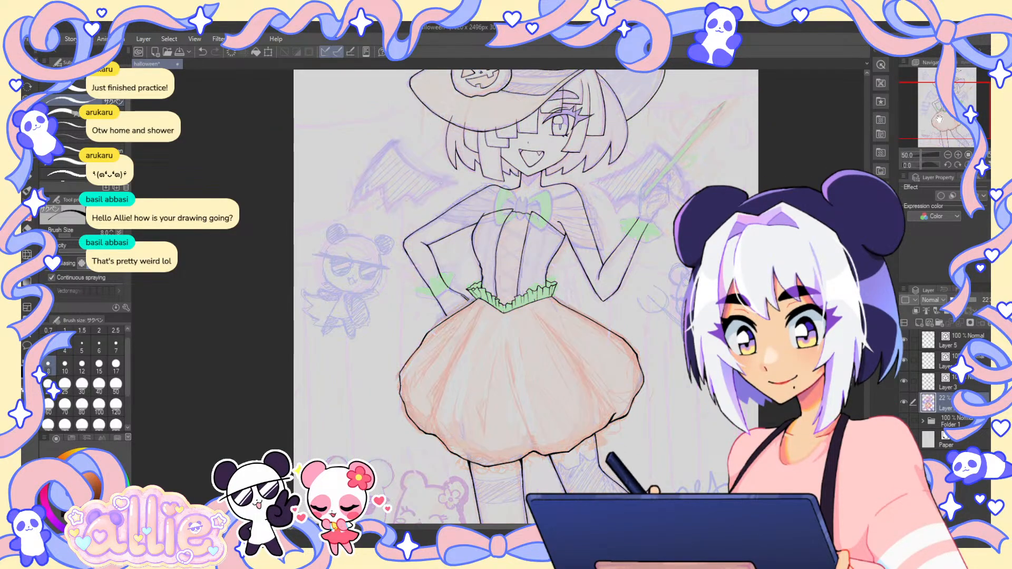
left_click_drag(938, 119, 941, 118)
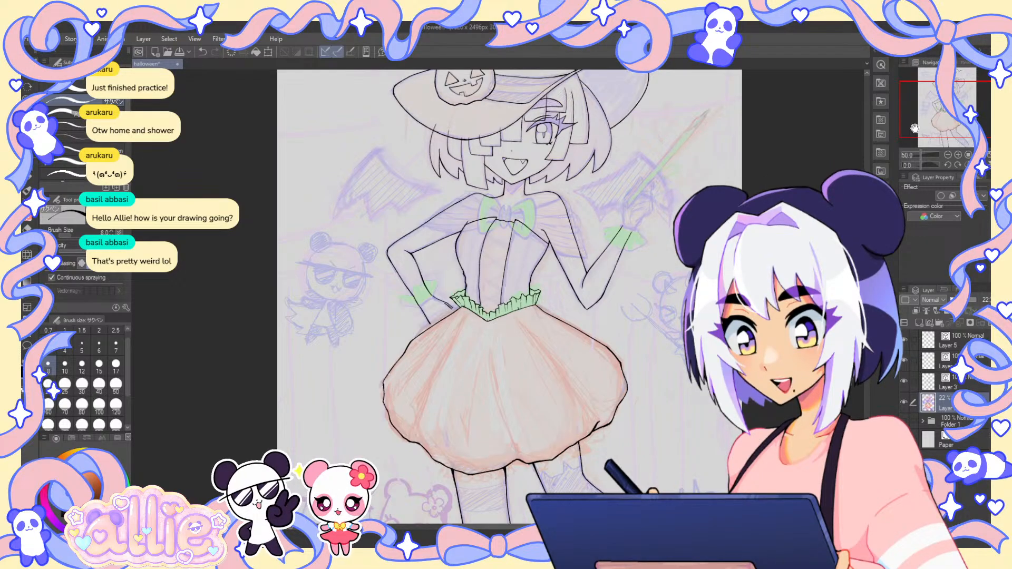
left_click_drag(915, 128, 919, 128)
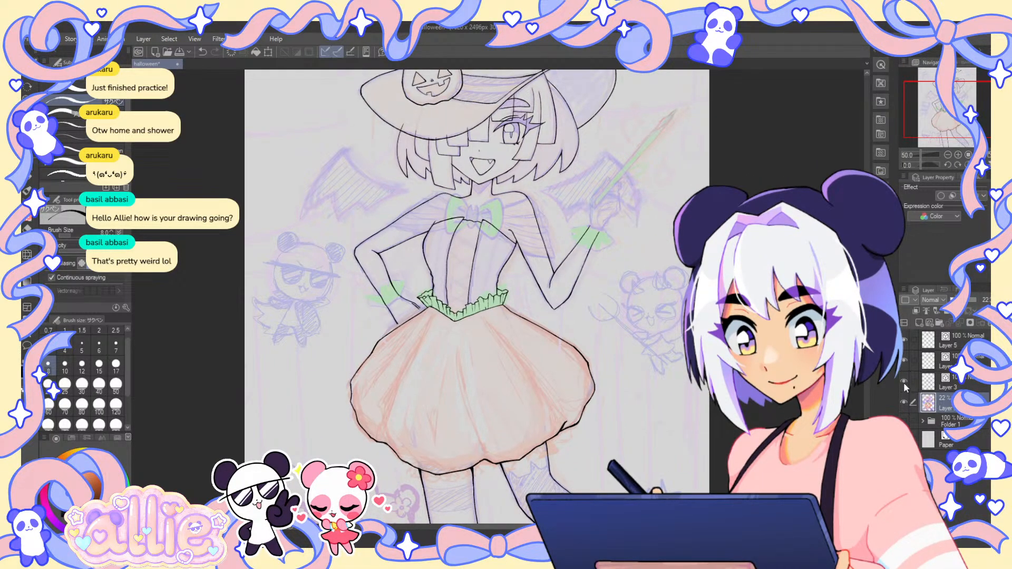
left_click(904, 403)
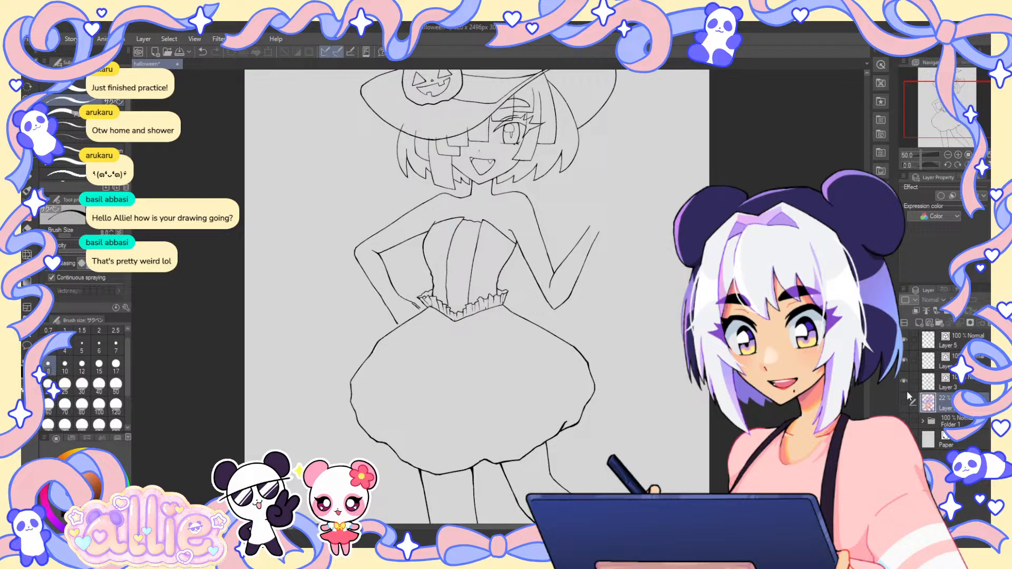
left_click(947, 155)
left_click(947, 155)
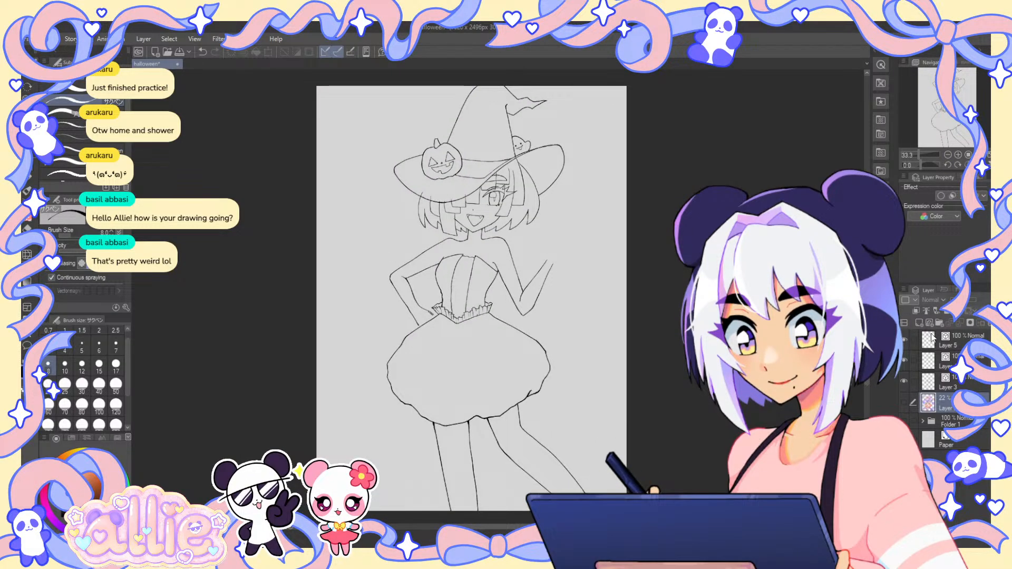
left_click(904, 401)
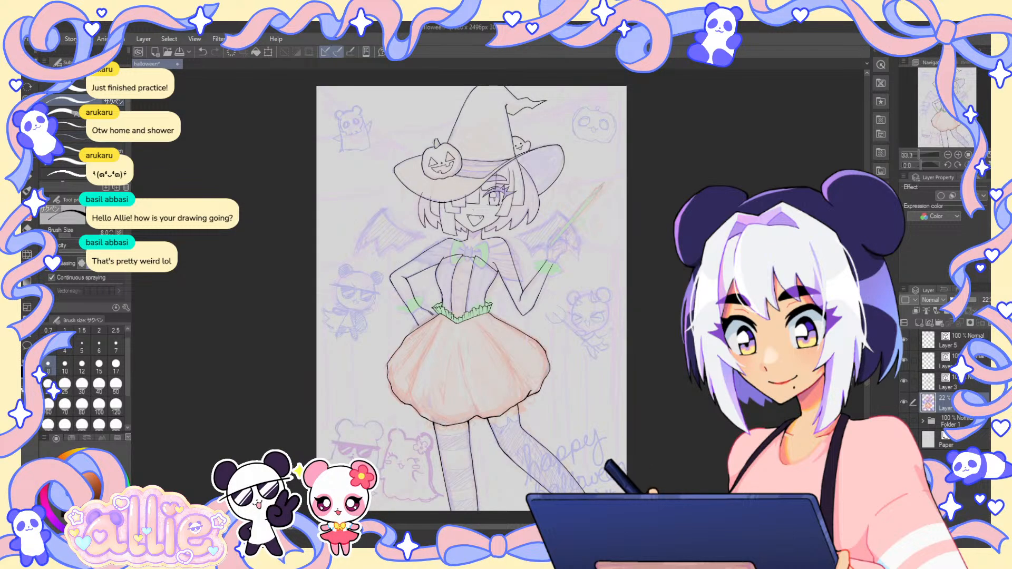
left_click_drag(932, 93, 931, 94)
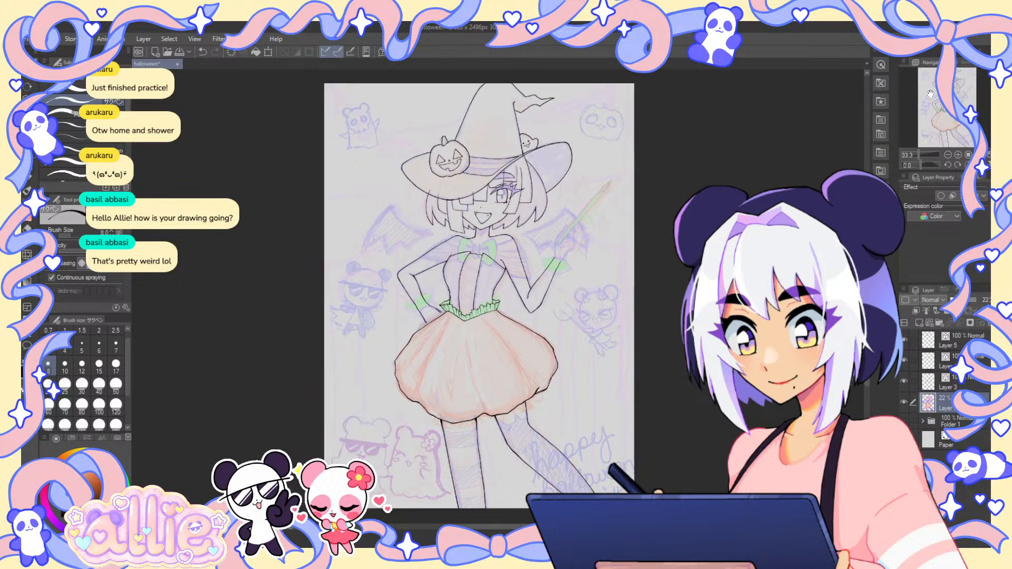
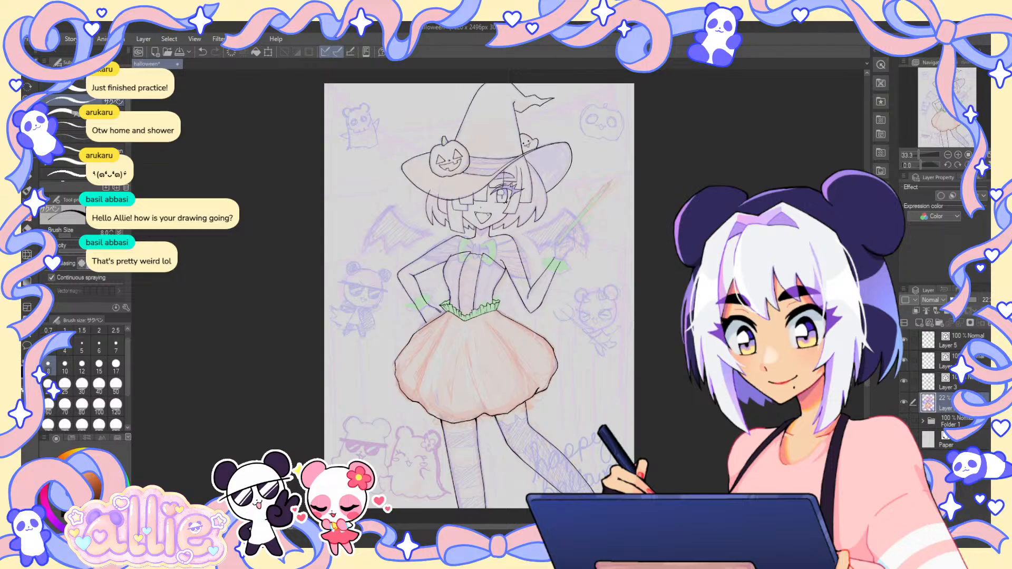
- On Layer 3, ink the curved wristband line across the bent arm's wrist and the cuff's flared outer side
left_click_drag(530, 268, 548, 268)
scroll(473, 288, "up", 2)
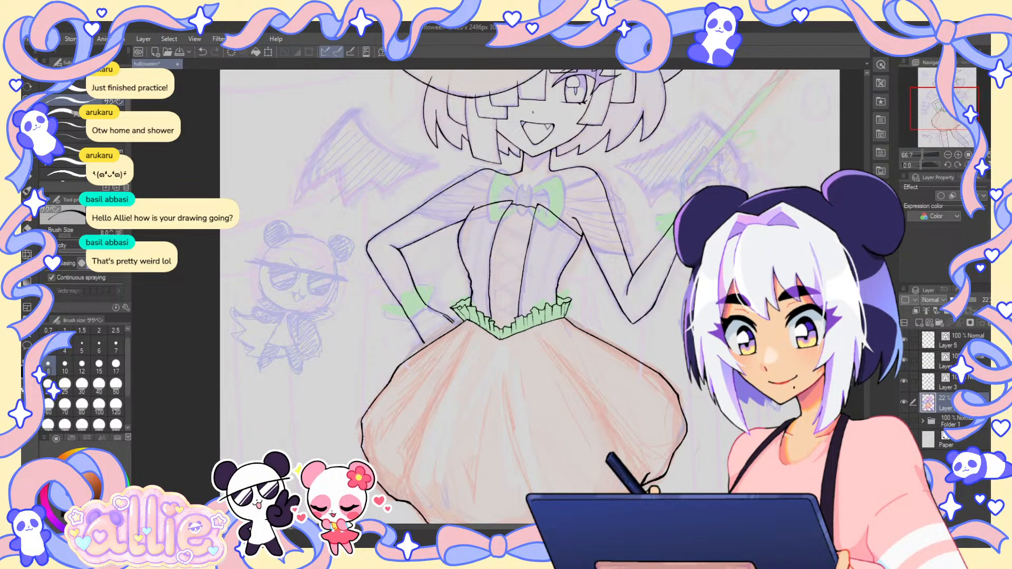
key("r")
left_click_drag(402, 306, 403, 278)
scroll(403, 278, "up", 2)
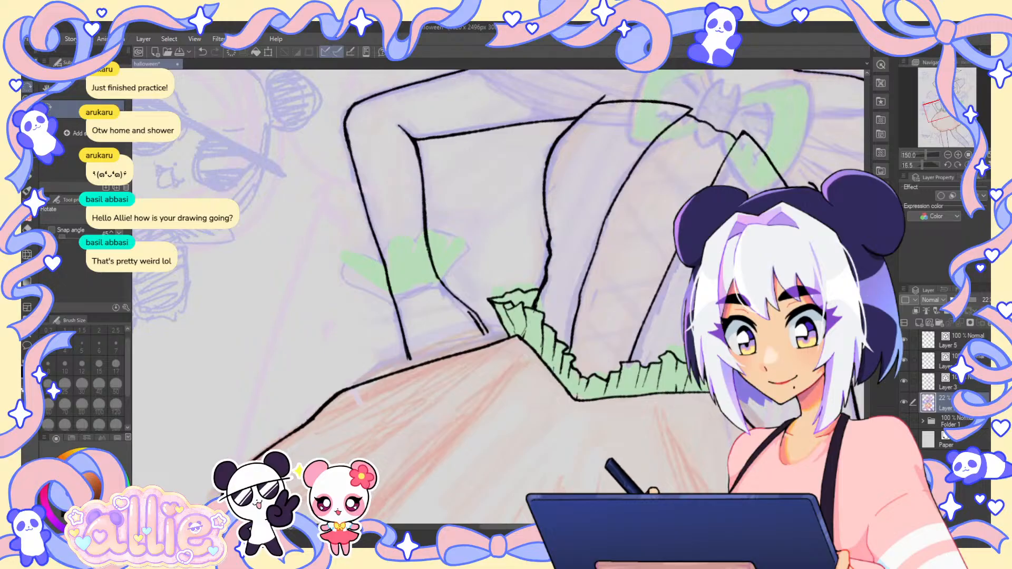
key("p")
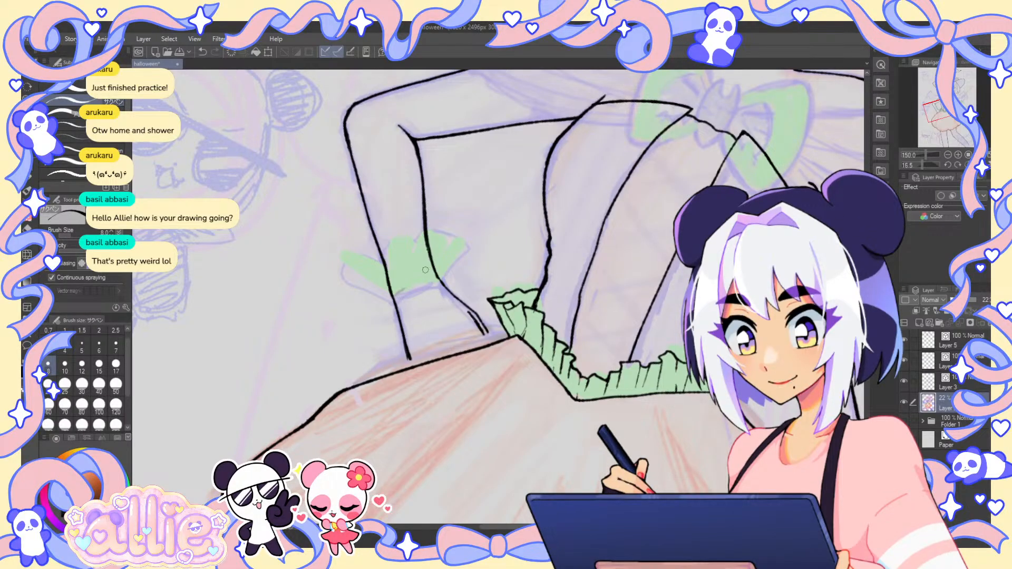
left_click(947, 375)
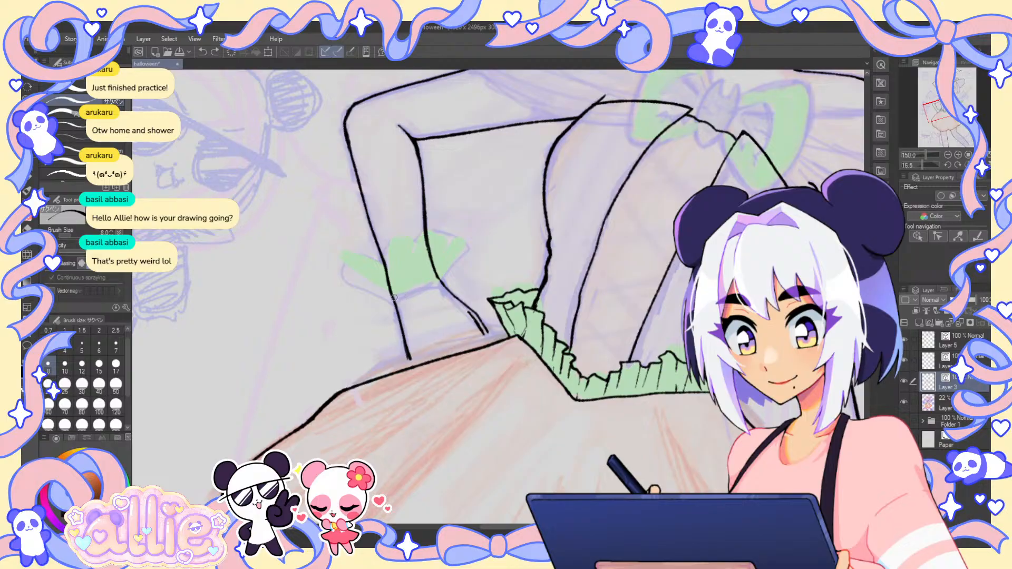
left_click_drag(394, 298, 409, 288)
key("ctrl+z")
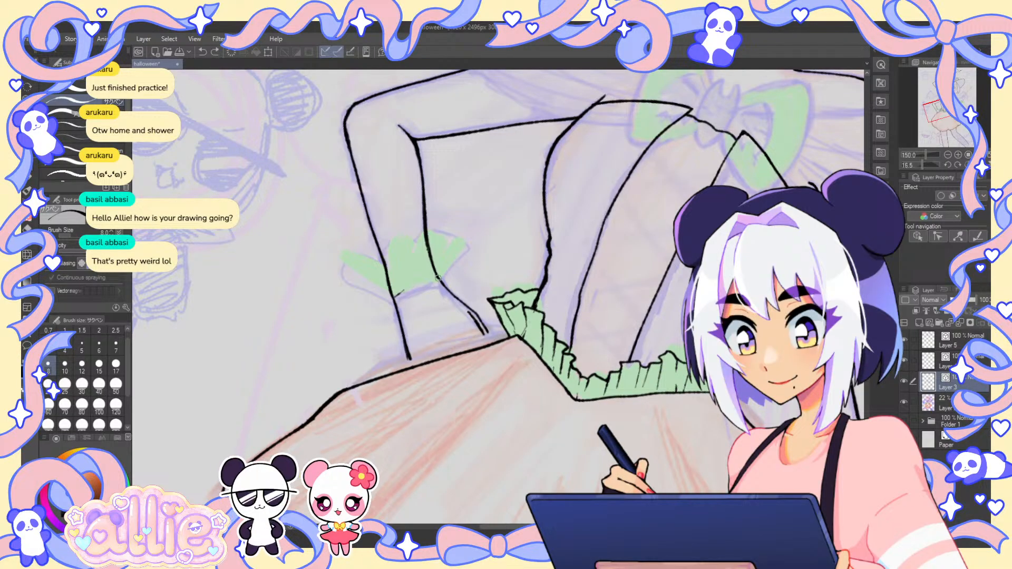
mouse_move(406, 283)
left_mouse_down()
mouse_move(393, 295)
mouse_move(358, 273)
mouse_move(380, 246)
left_mouse_up()
key("ctrl+z")
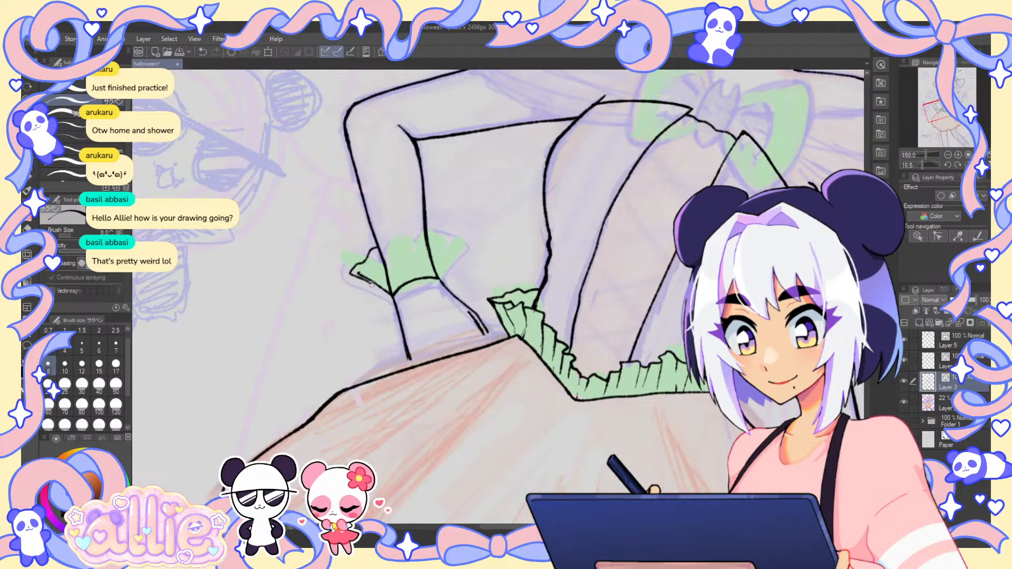
- Ink the cuff's flared inner side and a wavy ruffle edge running across the forearm between both flared tips
key("e")
key("p")
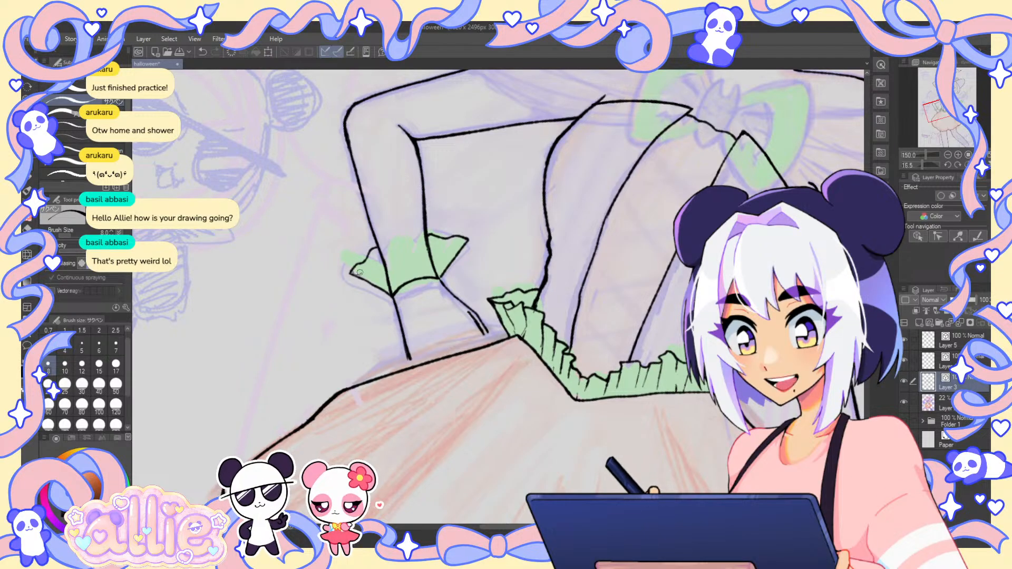
left_click_drag(377, 262, 352, 270)
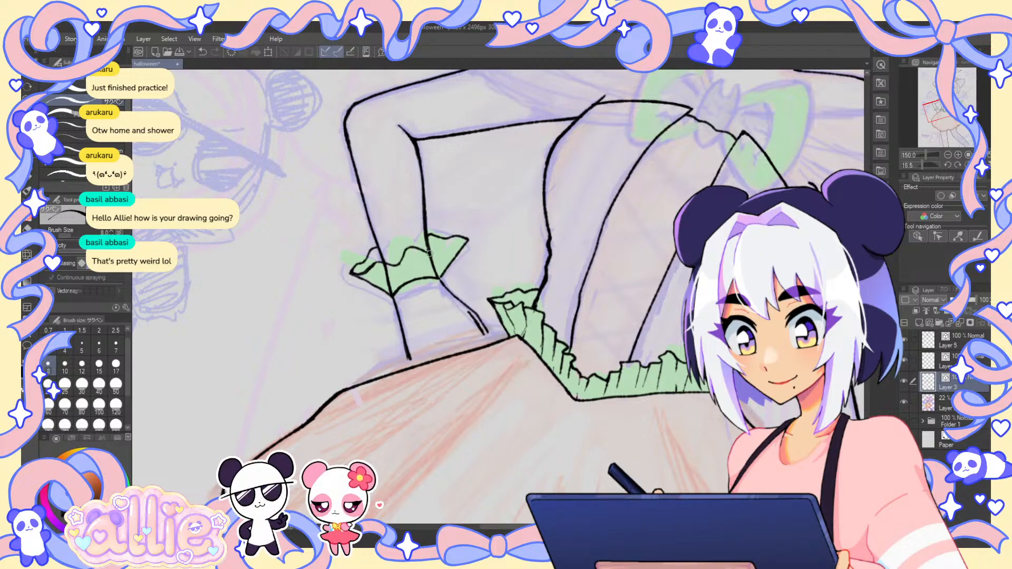
left_click_drag(404, 253, 451, 247)
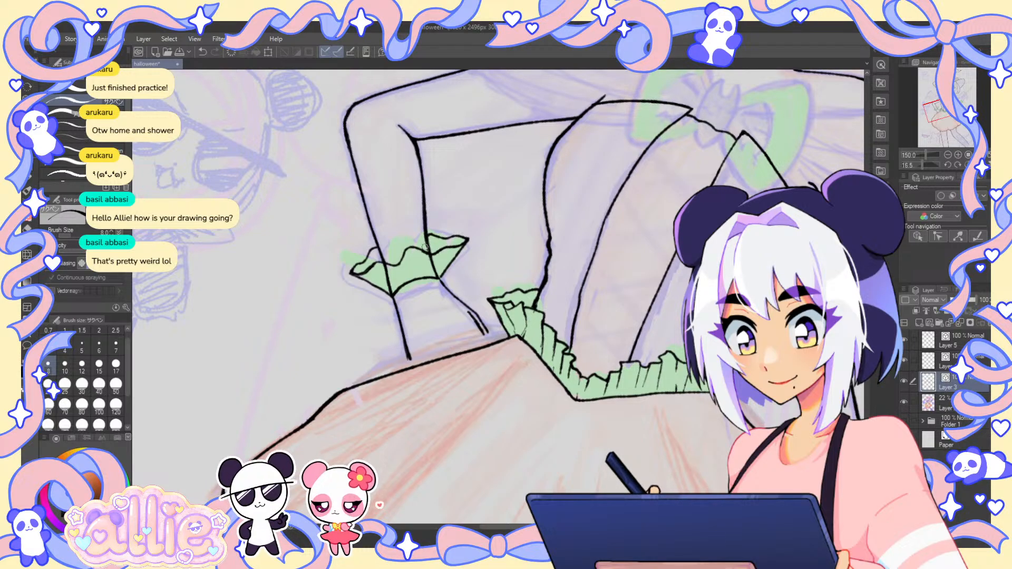
- Check the wrist cuff against the whole figure's line art with the sketch layer hidden, and show the sketch again
key("h")
key("ctrl+0")
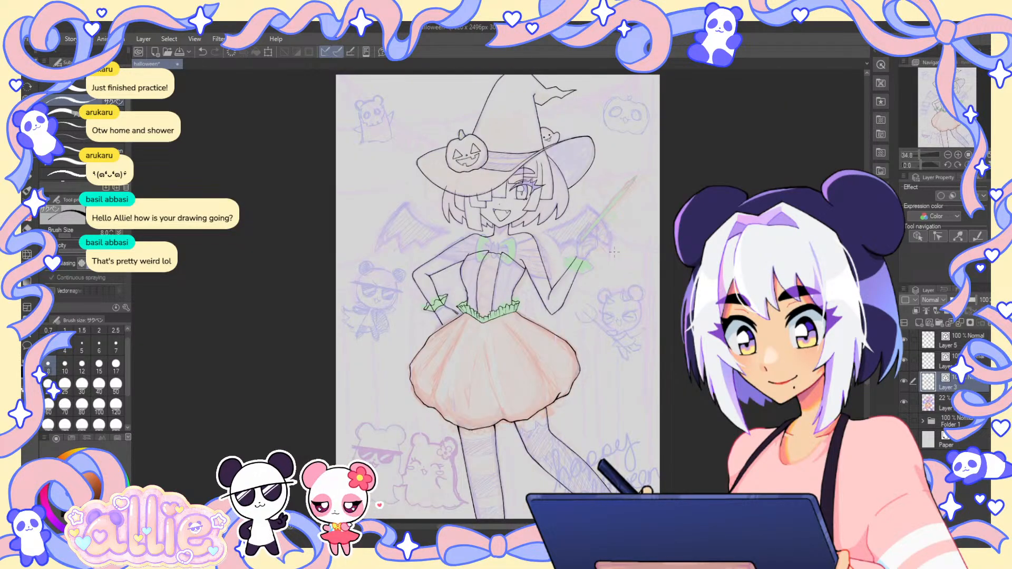
left_click(904, 401)
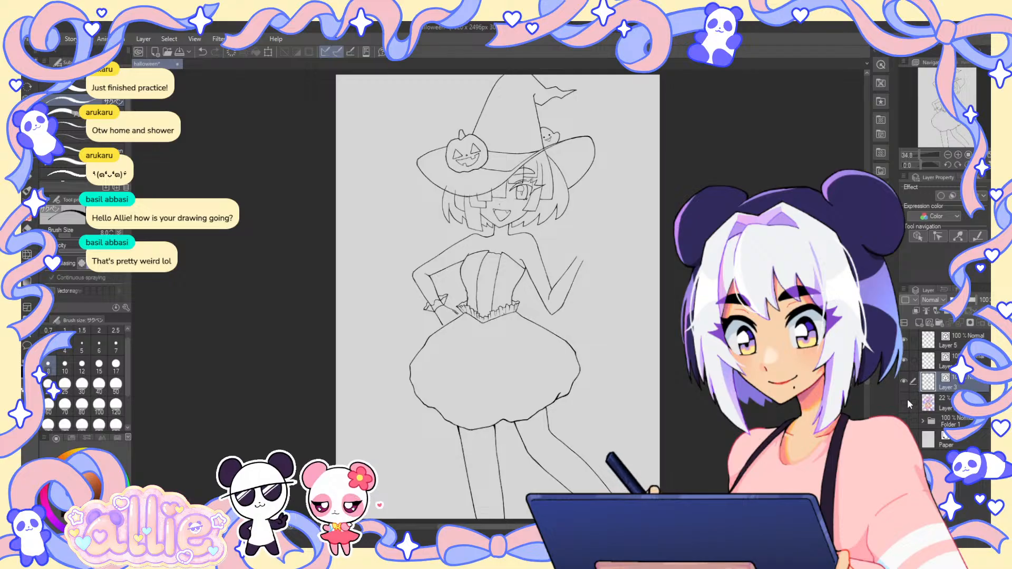
left_click(905, 402)
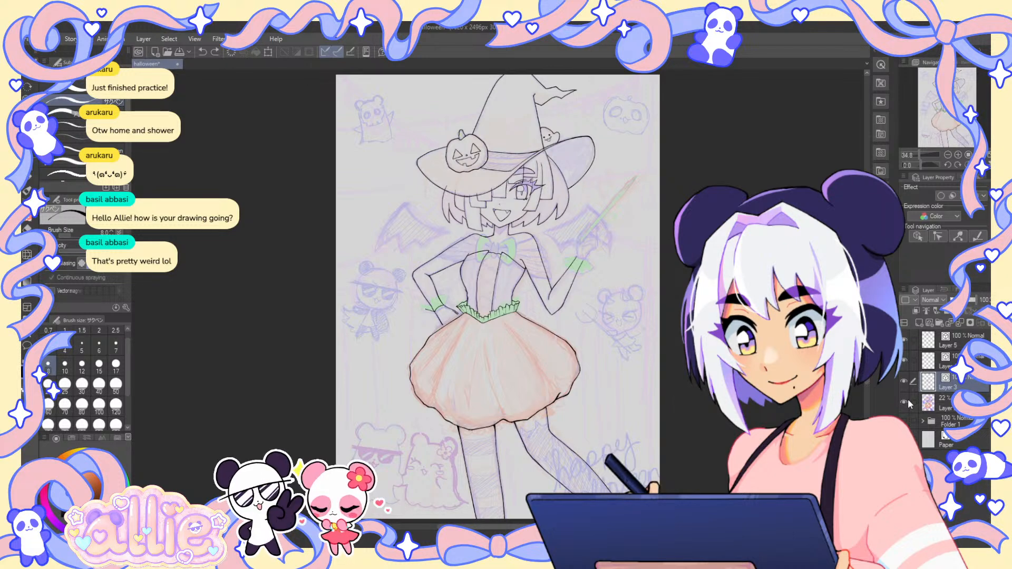
- Ink a pointed central cuff panel over the bent forearm, with its peaked upper edge and both sides tapering to the wristband line
left_click_drag(672, 243, 678, 331)
scroll(441, 270, "up", 2)
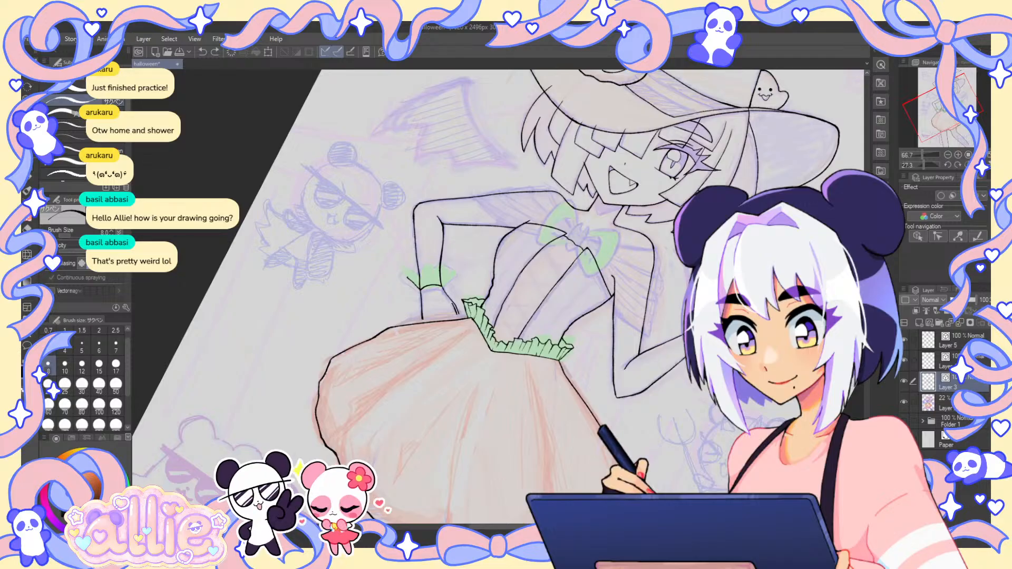
scroll(440, 270, "up", 3)
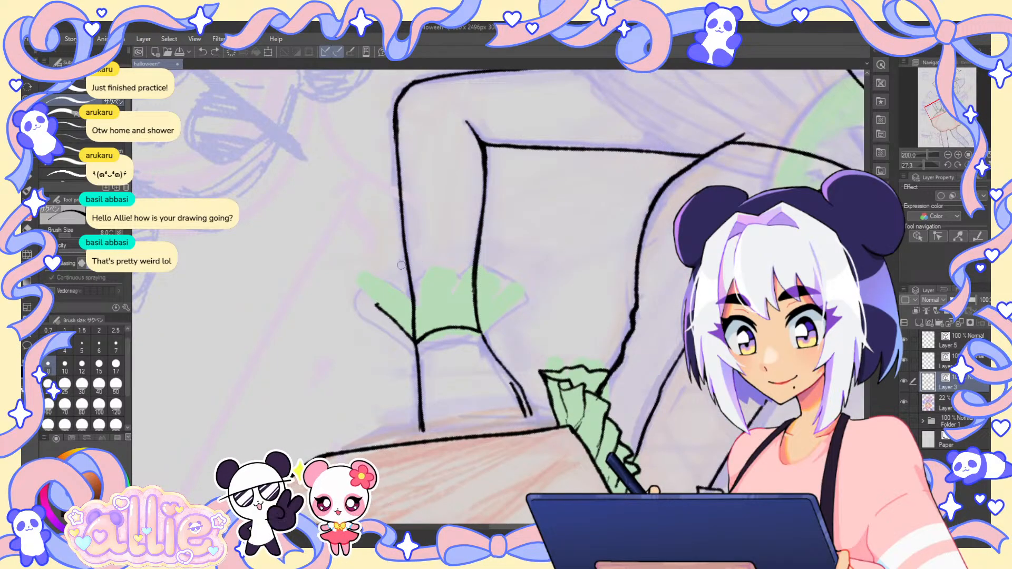
left_click_drag(396, 266, 454, 232)
mouse_move(390, 267)
left_mouse_down()
mouse_move(440, 237)
mouse_move(477, 255)
left_mouse_up()
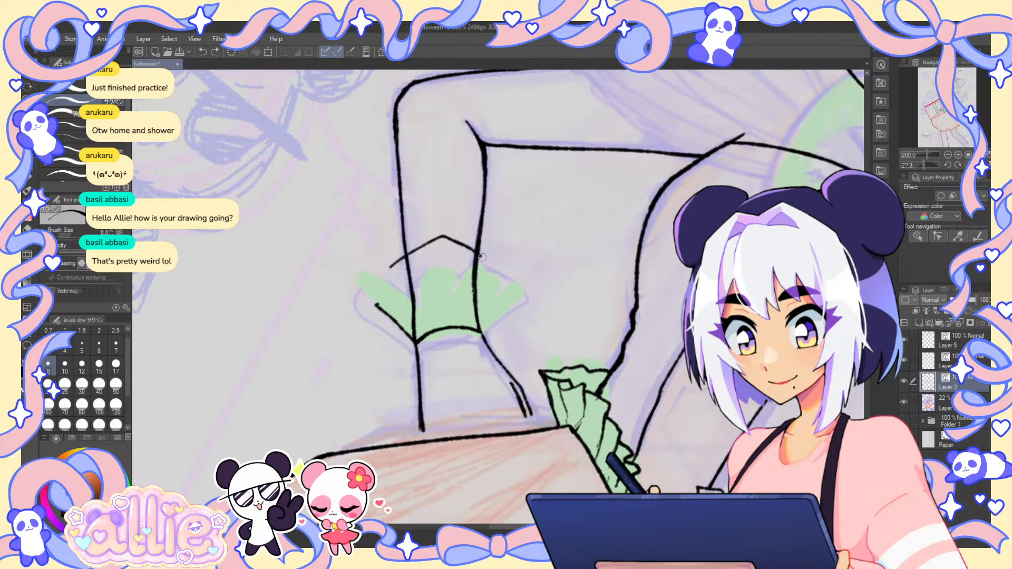
key("ctrl+z")
left_click_drag(398, 264, 416, 315)
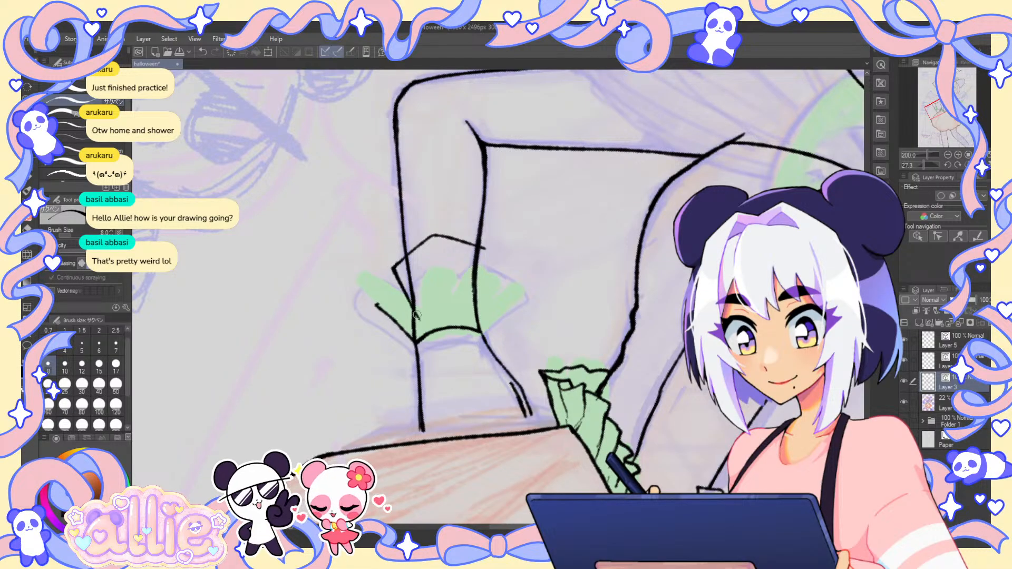
key("ctrl+z")
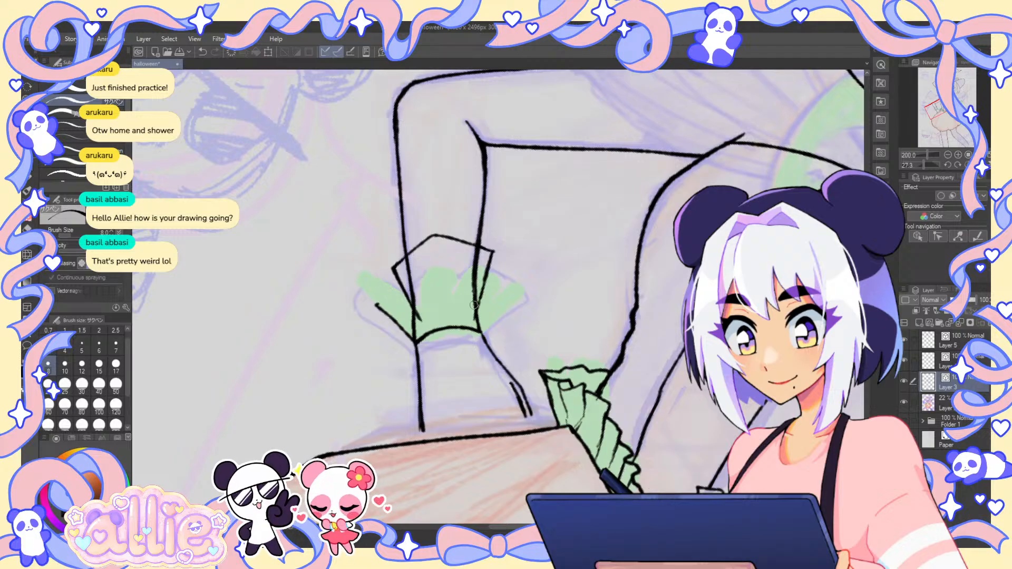
- Erase the arm lines inside the central cuff panel and ink a smaller folded panel beside it on the arm's outer side
key("e")
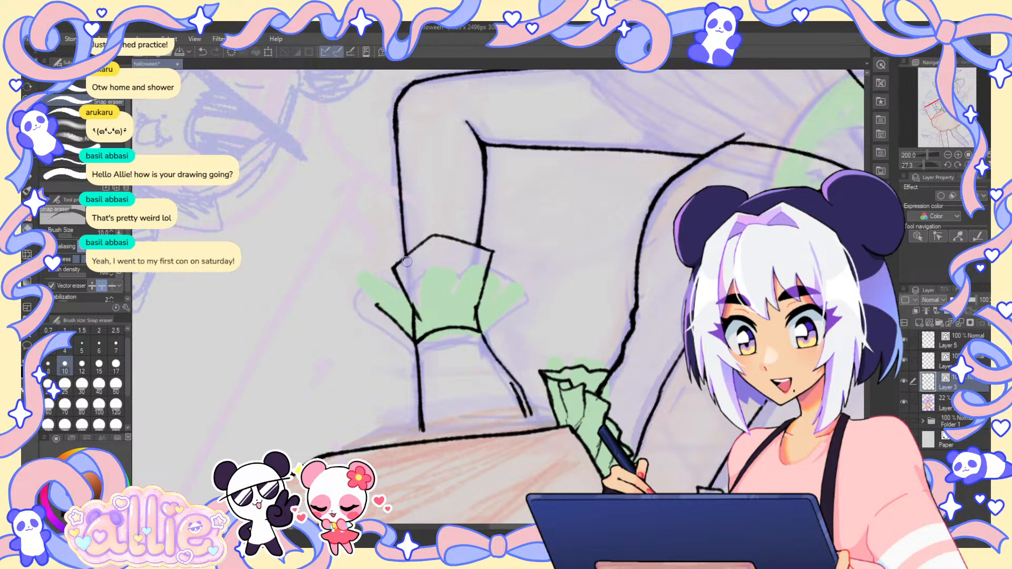
key("p")
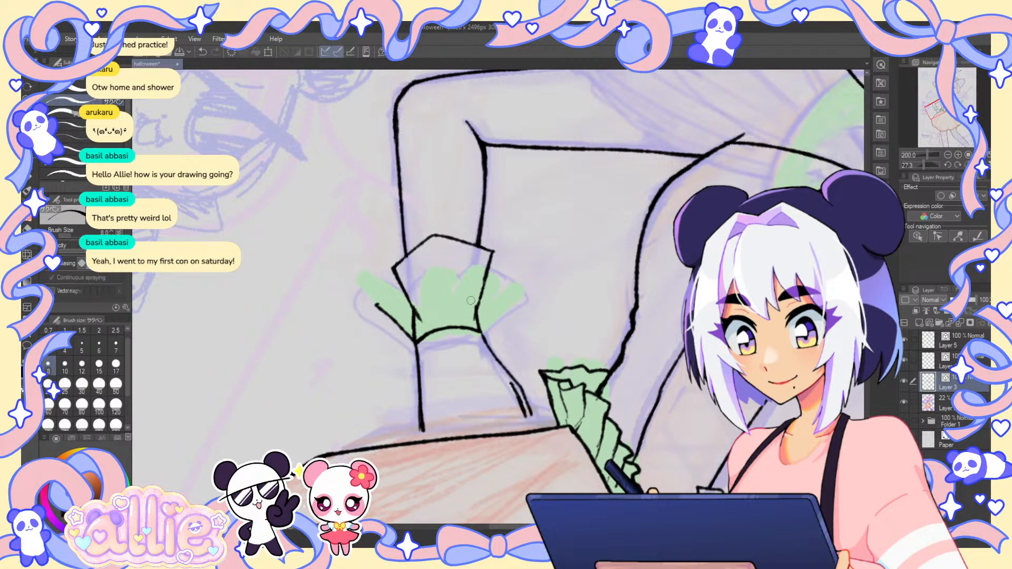
left_click_drag(399, 283, 375, 304)
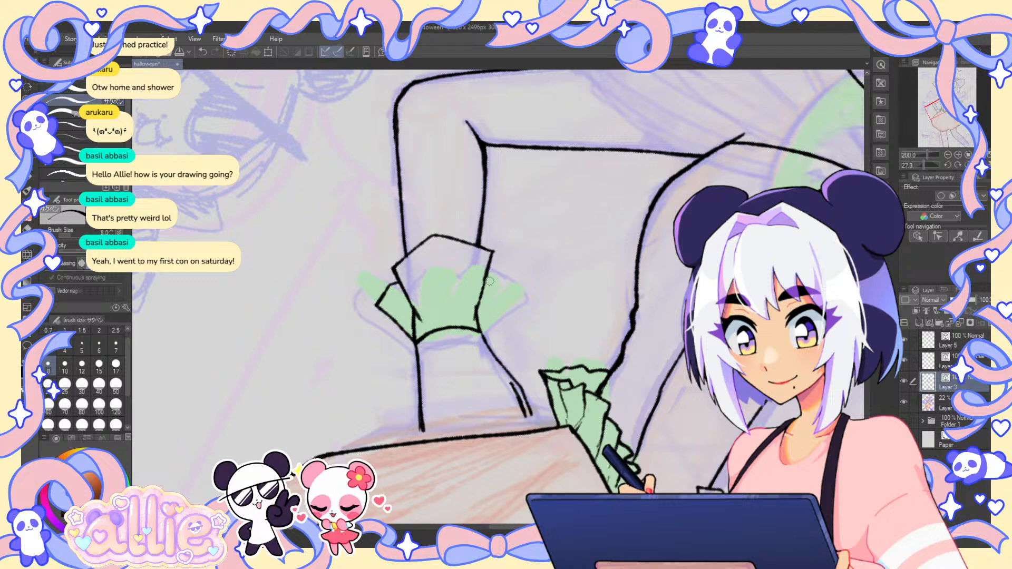
- Ink the angled fold on the inner side of the bent arm's wrist cuff and erase the arm line crossing the cuff
mouse_move(496, 272)
left_mouse_down()
mouse_move(516, 303)
mouse_move(480, 329)
left_mouse_up()
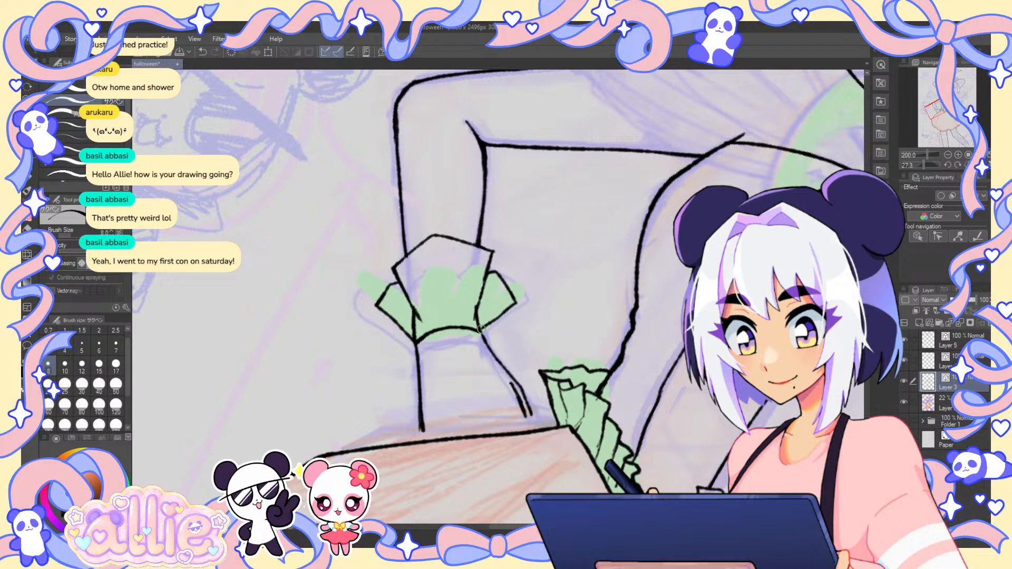
key("e")
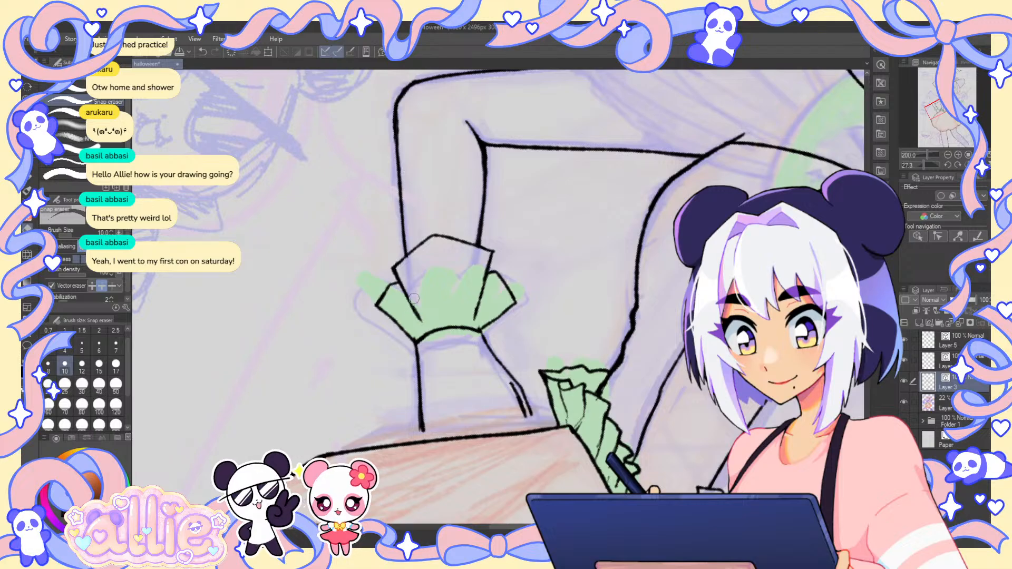
key("p")
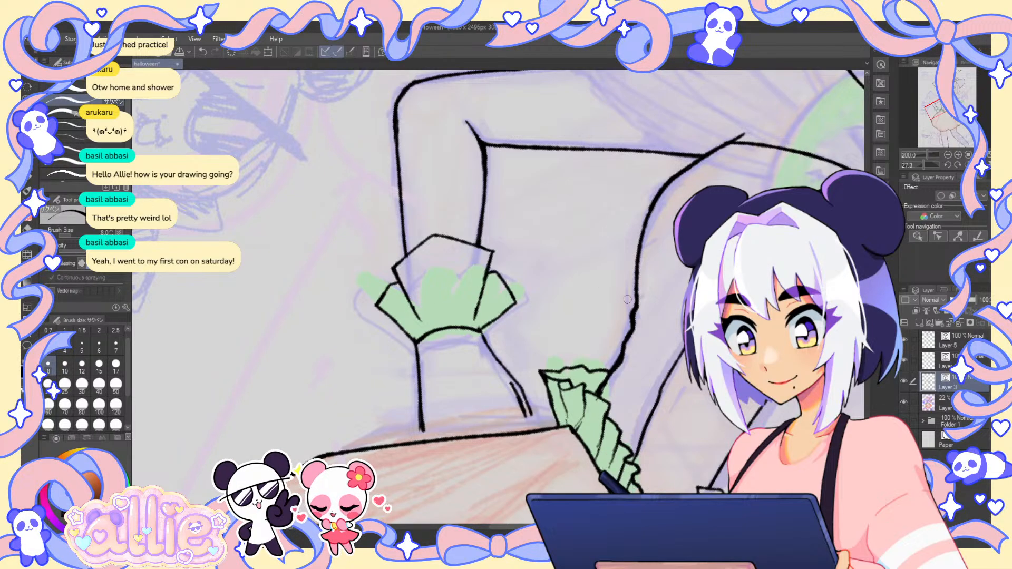
- Hide the sketch layer to check the line art of the whole figure, and show the sketch again
key("ctrl+0")
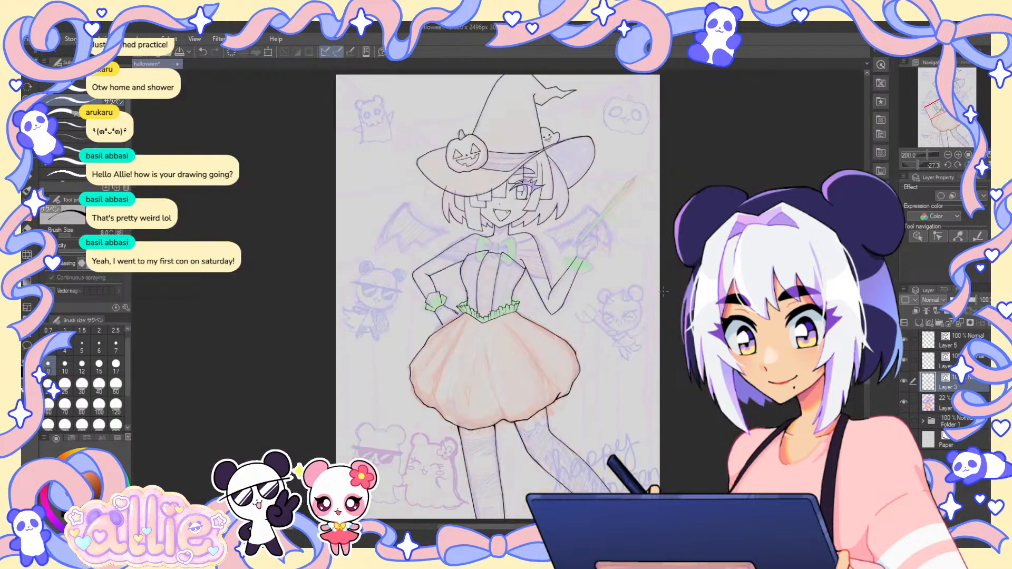
left_click(904, 400)
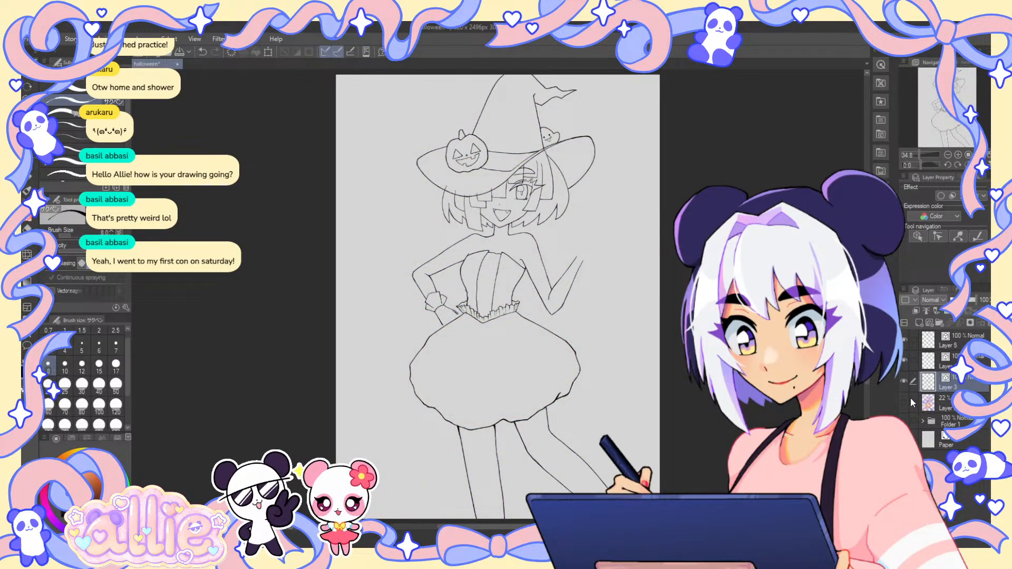
left_click(910, 398)
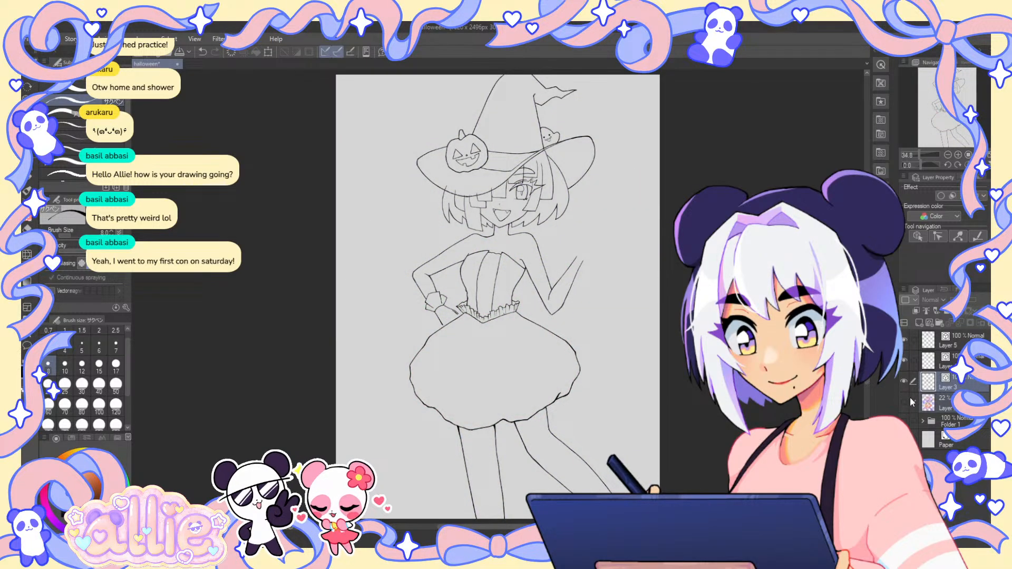
left_click(905, 402)
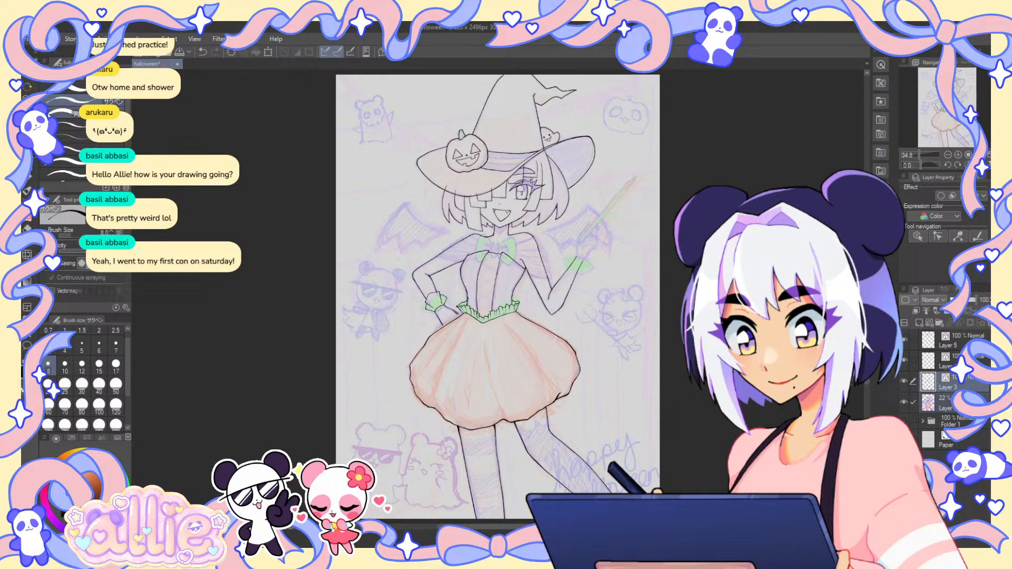
- Extend both outlines of the bent arm's wrist below the cuff until they meet the skirt's upper edge
scroll(497, 246, "up", 7)
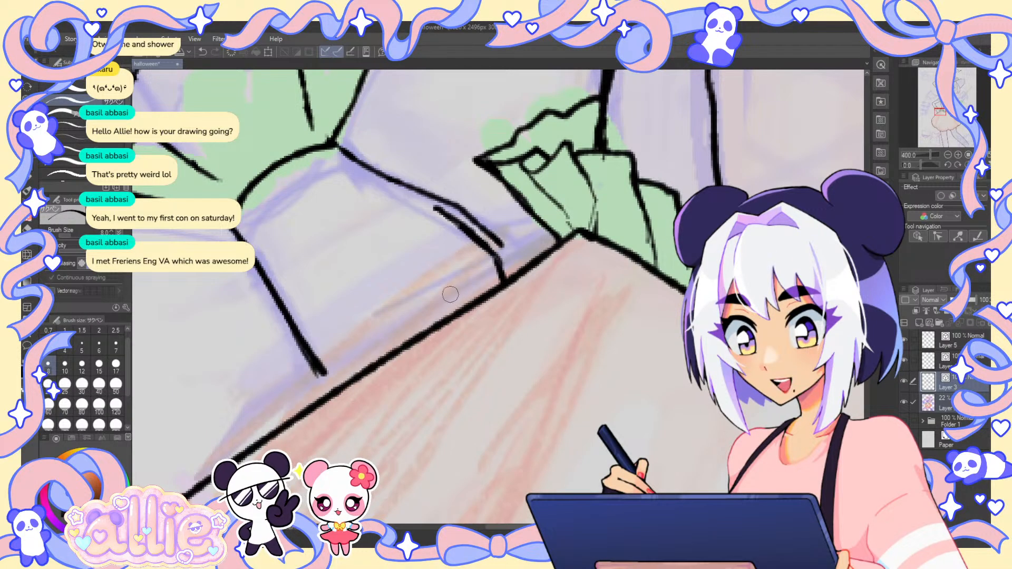
left_click_drag(319, 373, 347, 381)
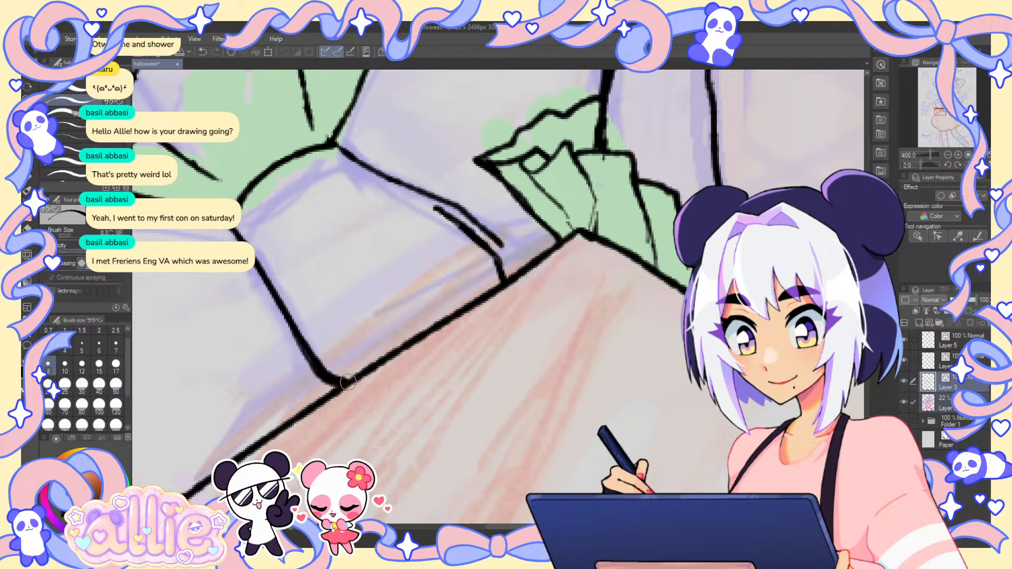
left_click_drag(503, 245, 512, 273)
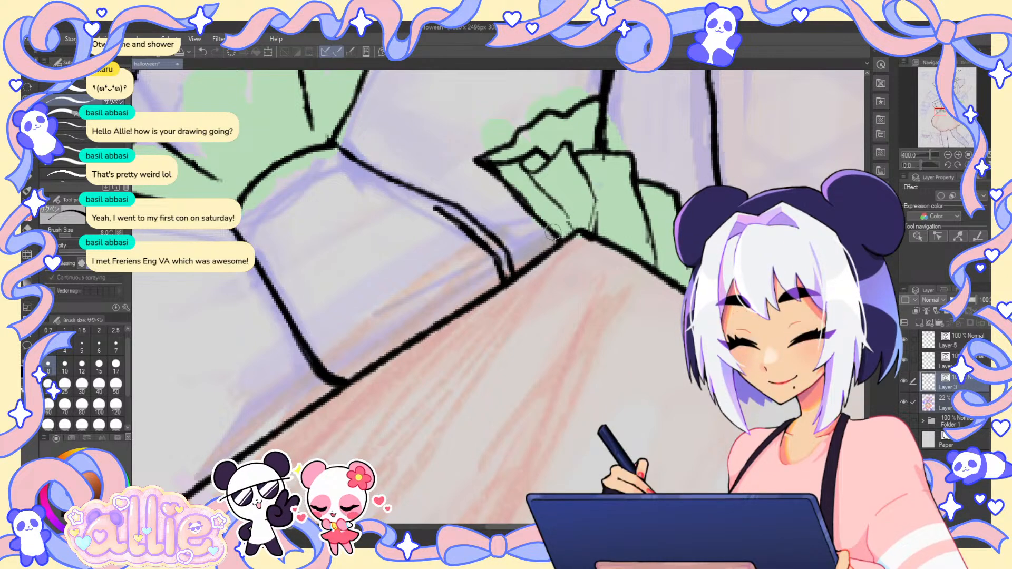
mouse_move(345, 381)
left_mouse_down()
mouse_move(540, 238)
mouse_move(385, 354)
left_mouse_up()
left_click_drag(632, 174, 577, 241)
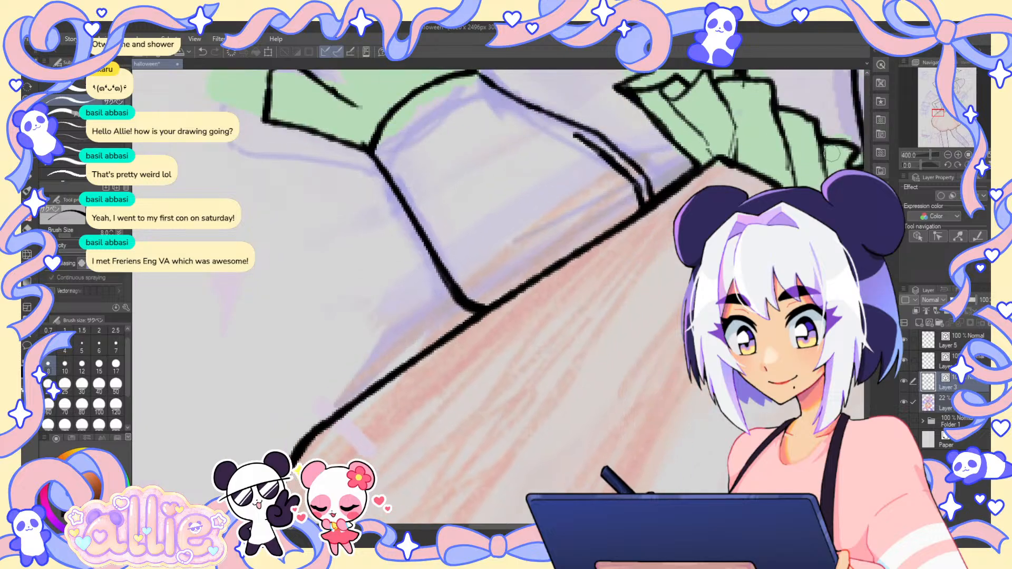
- Ink extra pointed folds on both outer sides of the wrist cuff and a crease line inside it
left_click(948, 155)
left_click(947, 155)
left_click(948, 154)
left_click(948, 154)
left_click(948, 154)
left_click(947, 155)
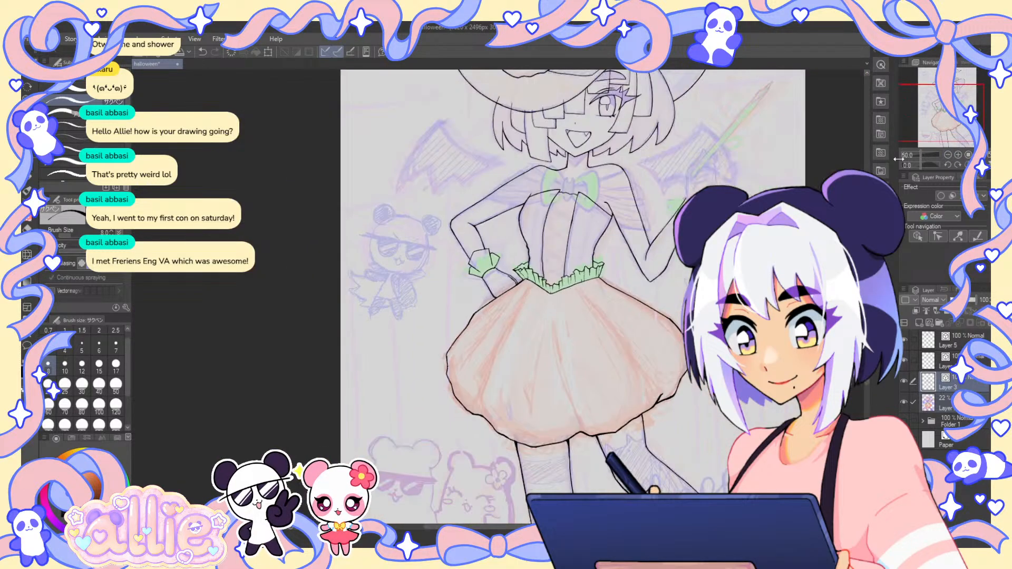
scroll(487, 252, "up", 2)
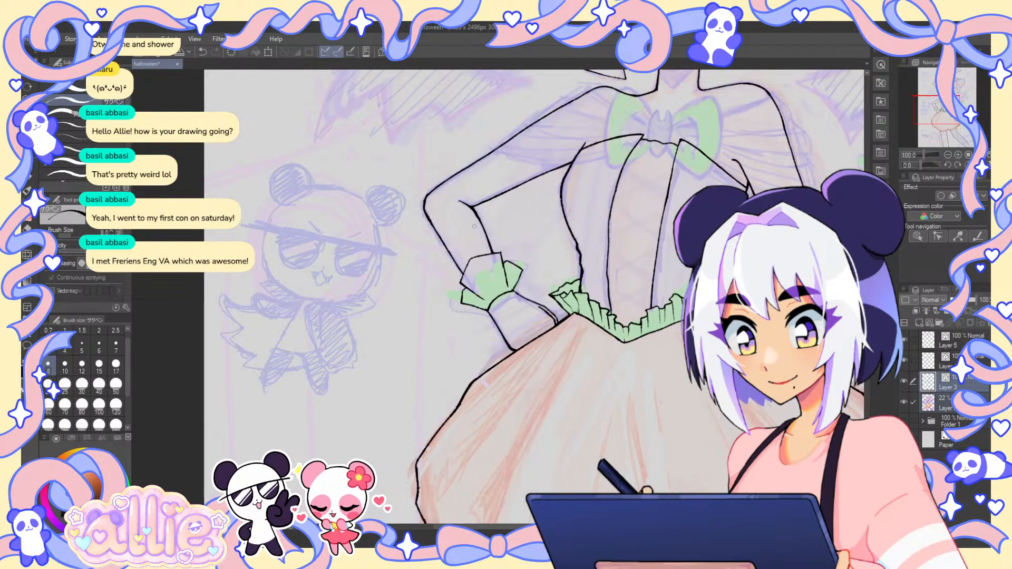
scroll(475, 226, "up", 2)
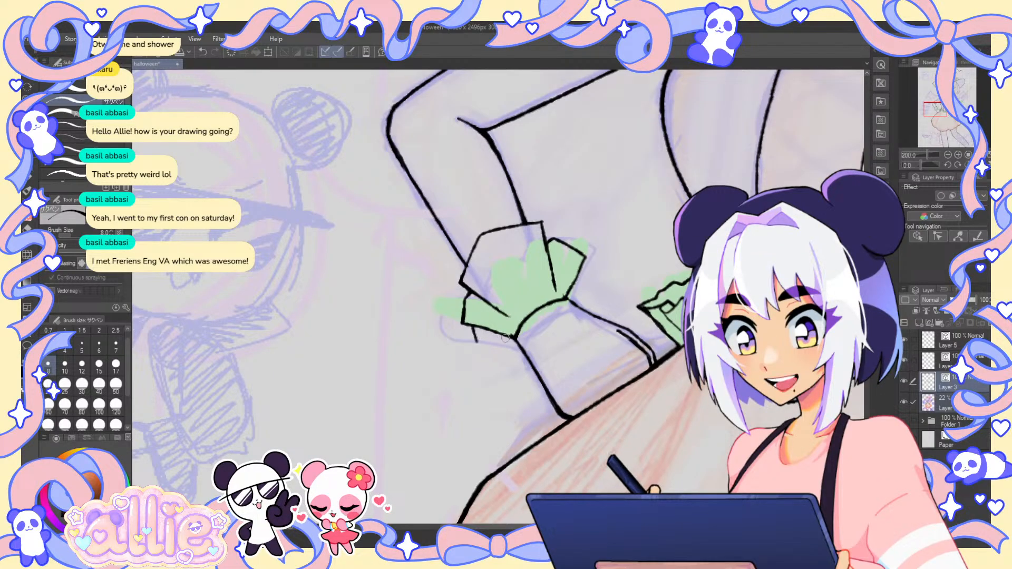
scroll(505, 338, "up", 2)
left_click_drag(446, 356, 515, 332)
mouse_move(440, 314)
left_mouse_down()
mouse_move(448, 359)
mouse_move(509, 335)
left_mouse_up()
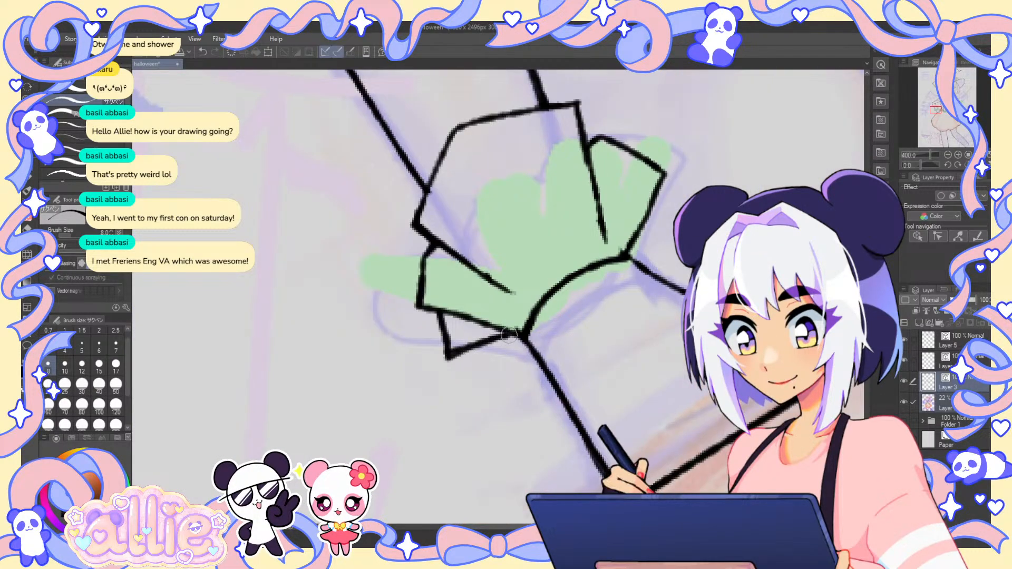
mouse_move(656, 191)
left_mouse_down()
mouse_move(678, 201)
mouse_move(631, 256)
left_mouse_up()
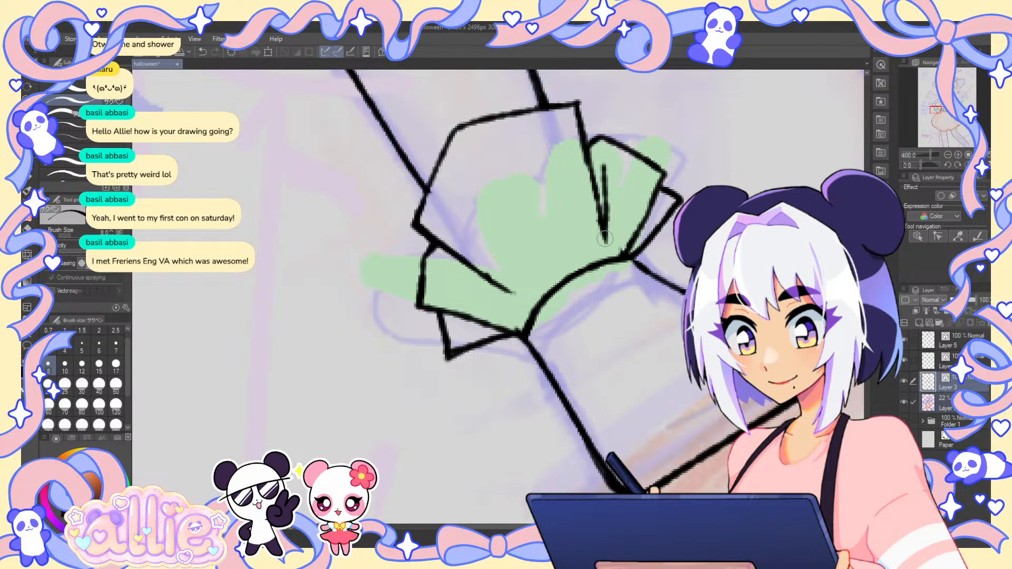
- Hide the sketch layer and review the witch's line art around the hat, torso and bent arm
scroll(524, 235, "down", 4)
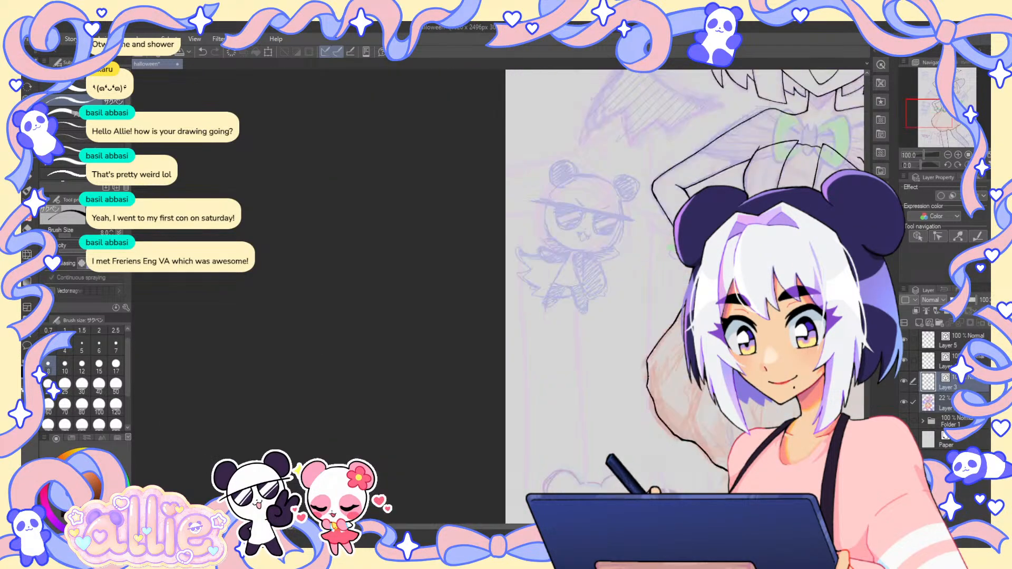
left_click(903, 401)
left_click_drag(742, 290, 613, 334)
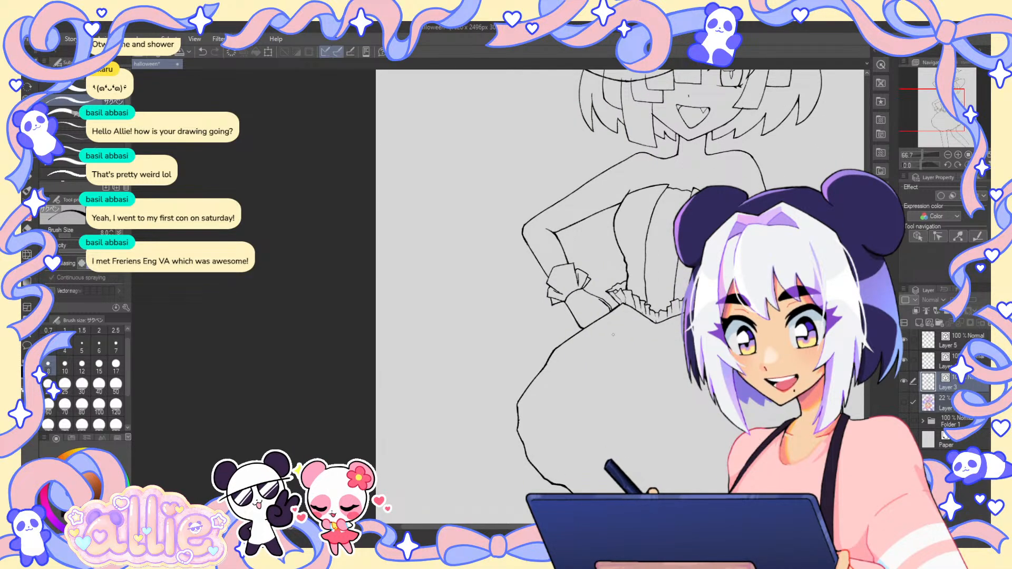
left_click_drag(613, 334, 505, 452)
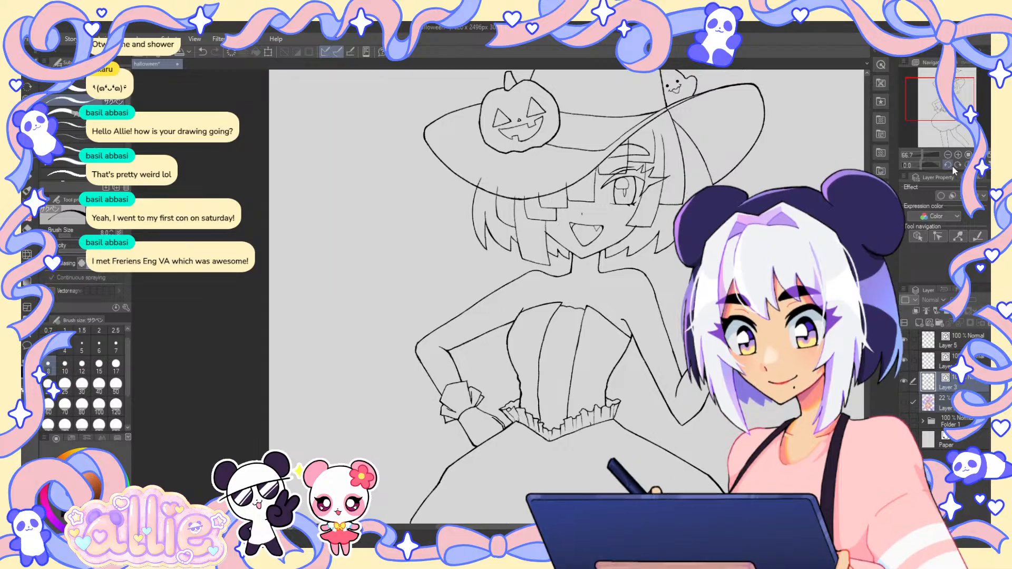
left_click(948, 155)
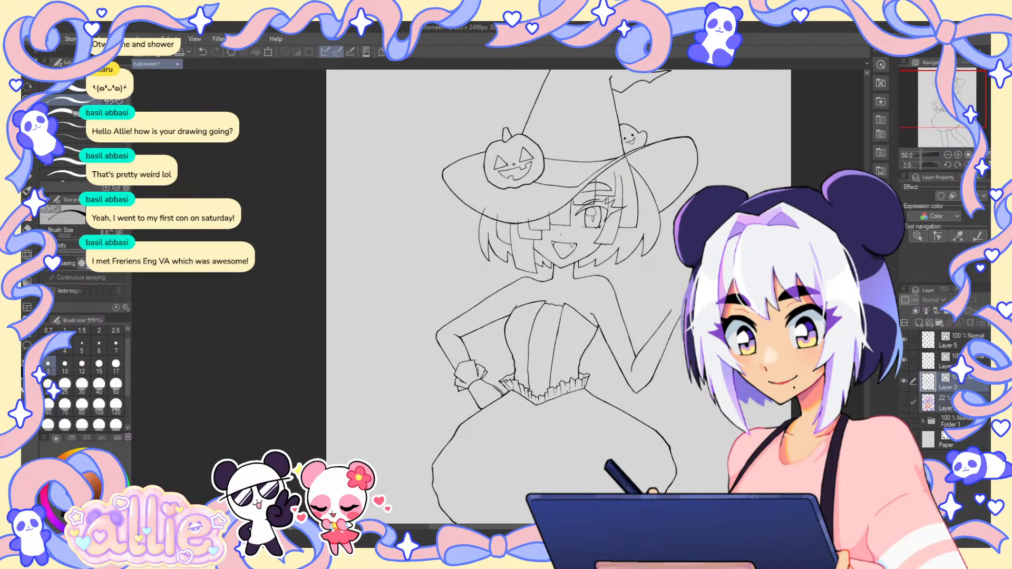
left_click_drag(942, 115, 940, 115)
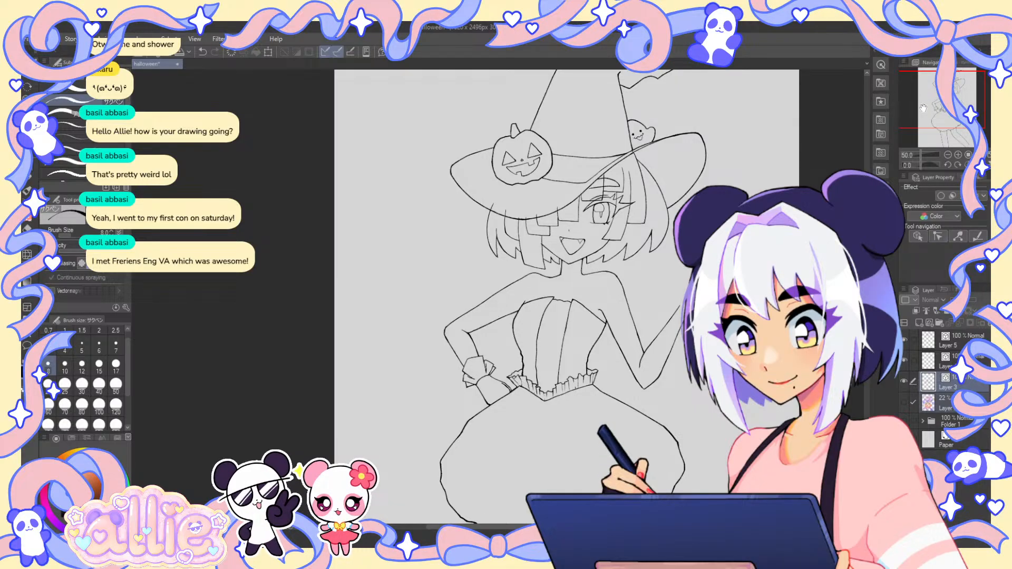
left_click_drag(931, 109, 941, 115)
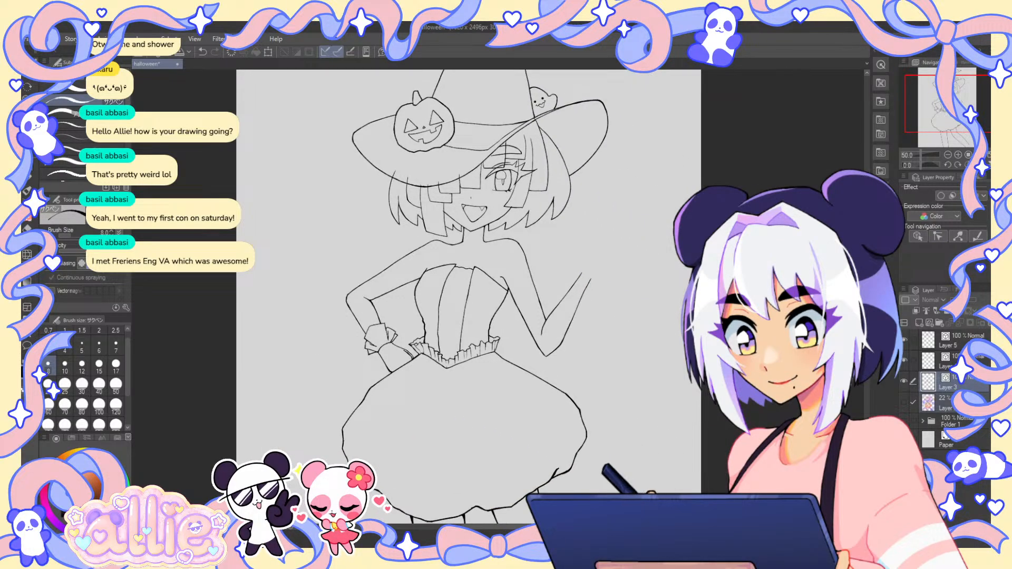
- Erase the wrist cuff's plain upper outline and redraw it as a pointed ruffle edge with inner fold lines
key("e")
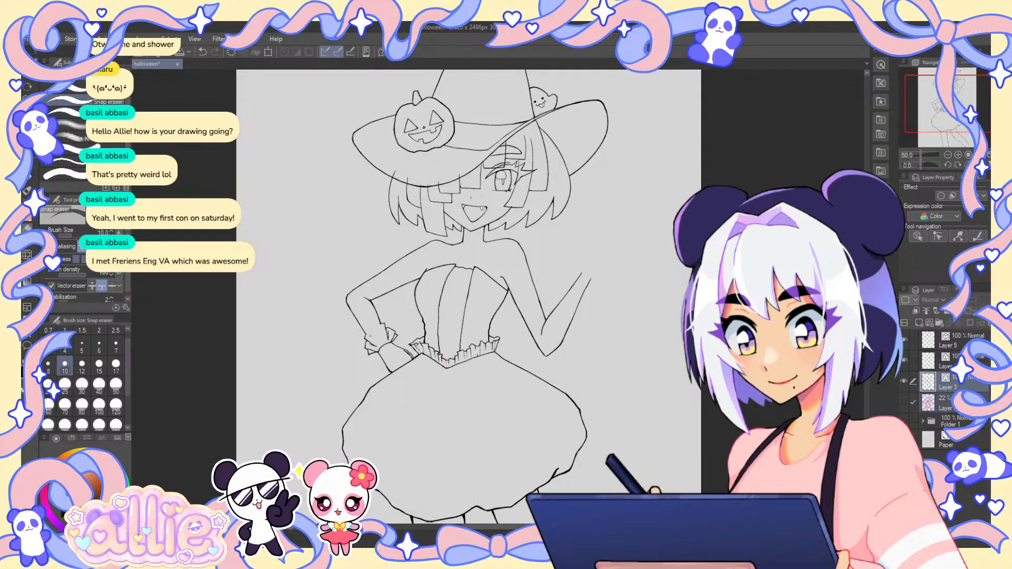
scroll(371, 335, "up", 3)
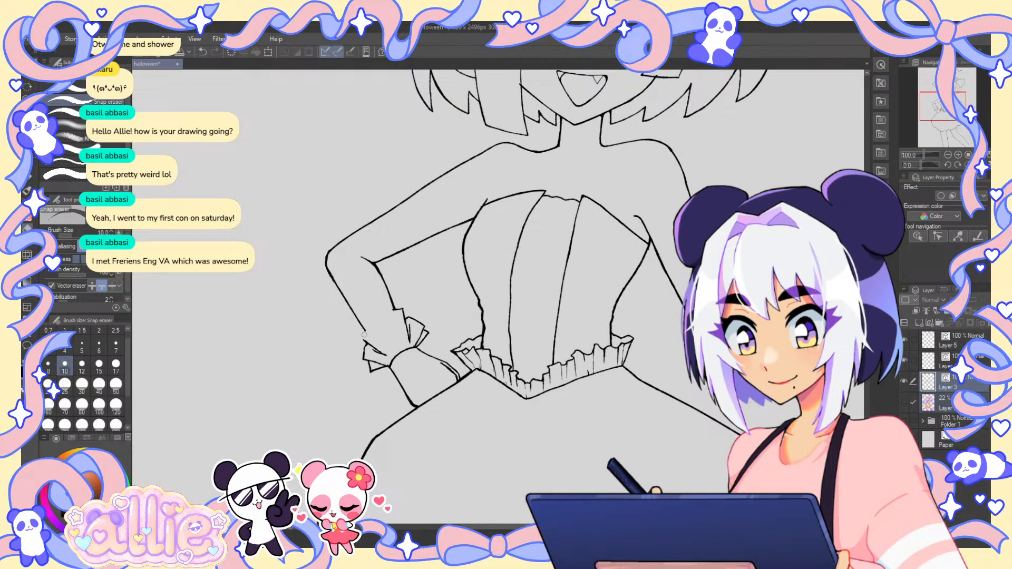
key("p")
key("r")
left_click_drag(364, 334, 362, 268)
scroll(369, 267, "up", 1)
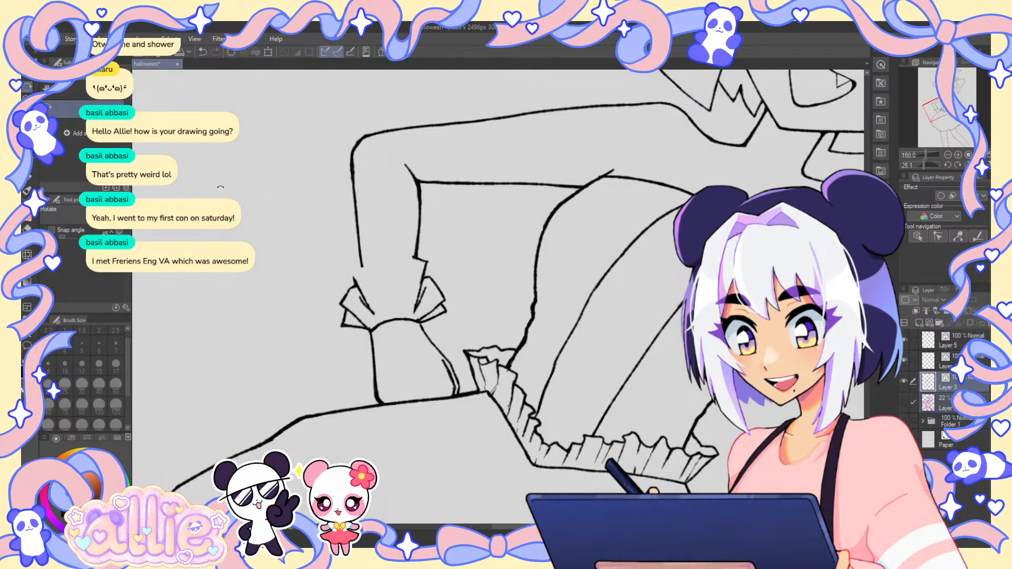
key("p")
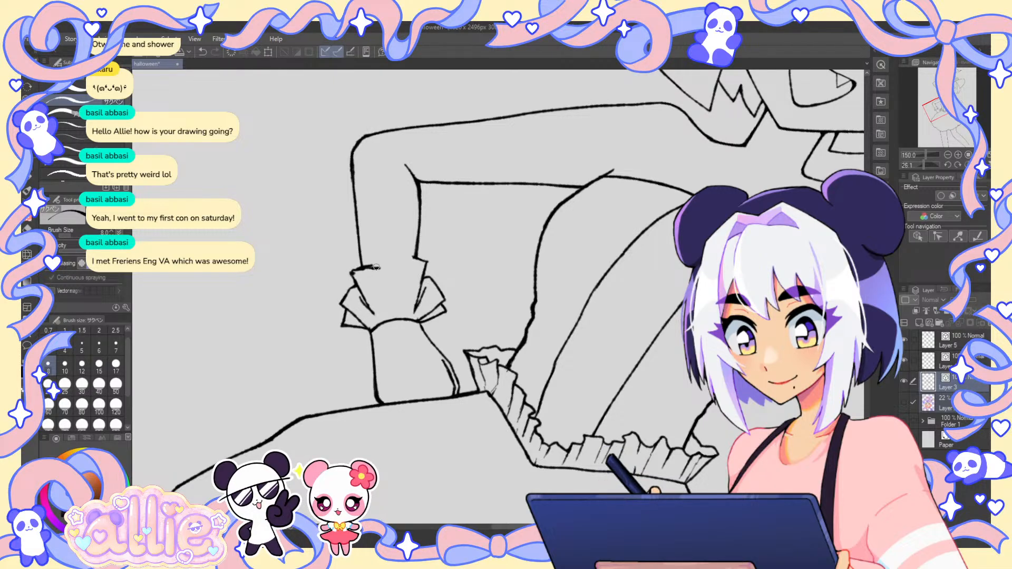
key("ctrl+z")
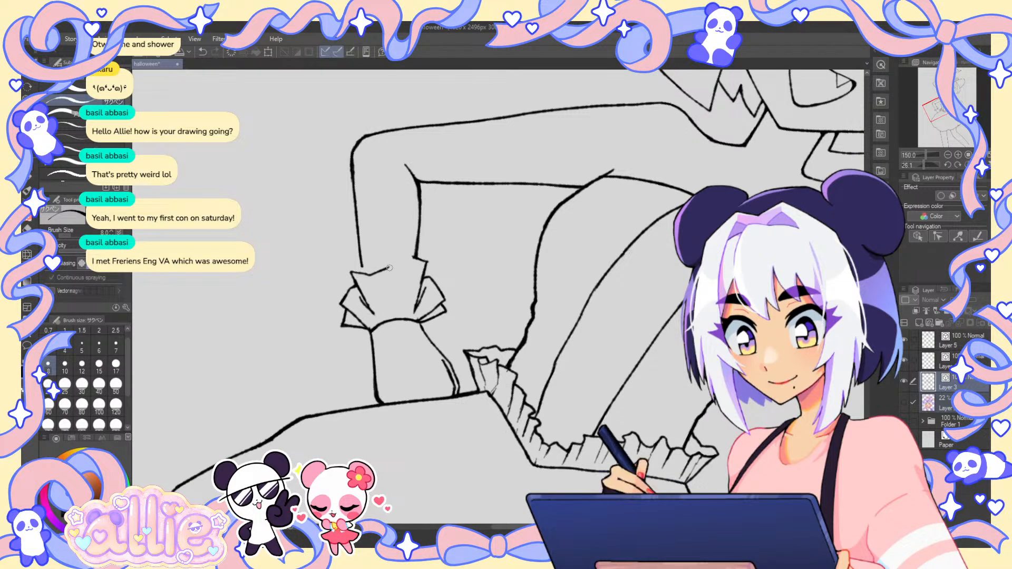
mouse_move(389, 268)
left_mouse_down()
mouse_move(393, 289)
mouse_move(418, 254)
left_mouse_up()
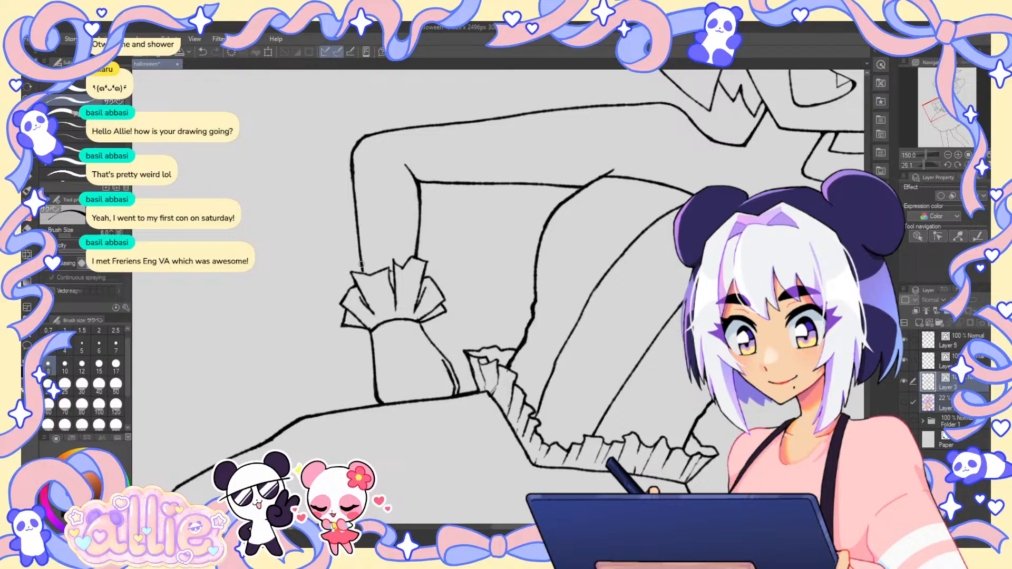
- Erase the outer part of the cuff's ruffle edge and redraw it with smaller points and additional pleat lines
key("e")
key("p")
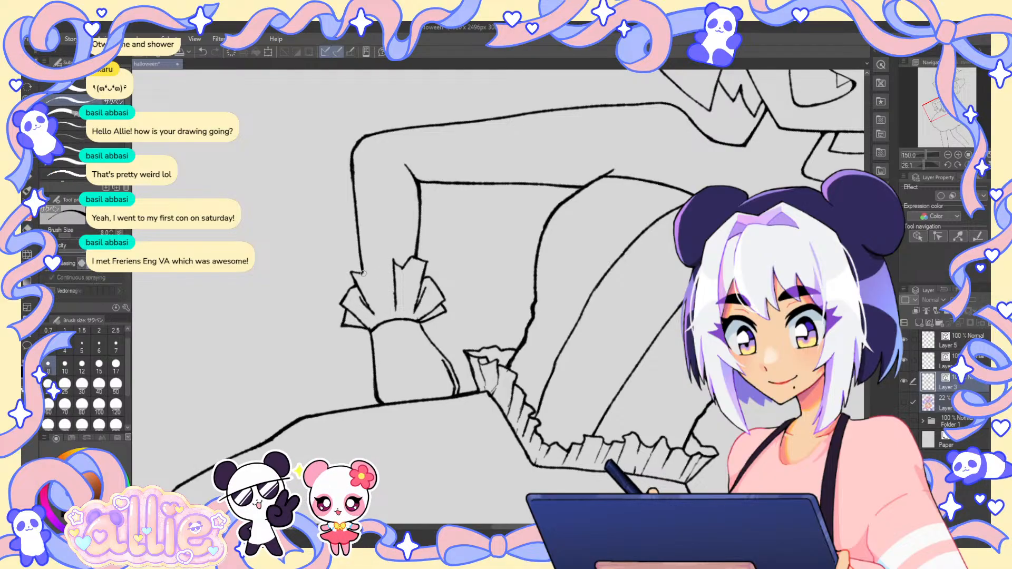
mouse_move(362, 275)
left_mouse_down()
mouse_move(393, 270)
mouse_move(395, 304)
left_mouse_up()
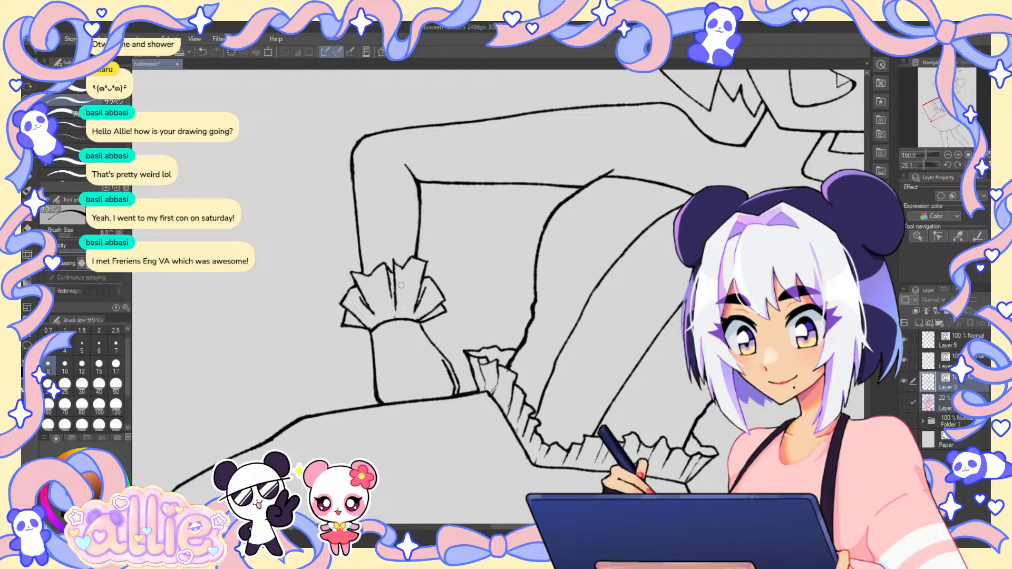
- Erase the curved line at the cuff's wrist end and redraw it as a narrow double-lined band
key("ctrl+0")
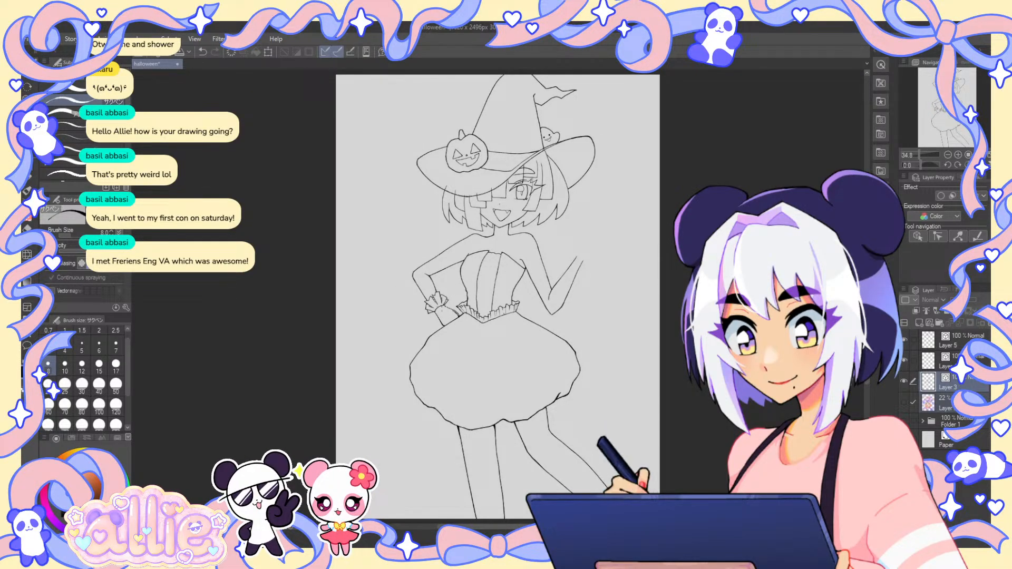
scroll(424, 307, "up", 8)
key("e")
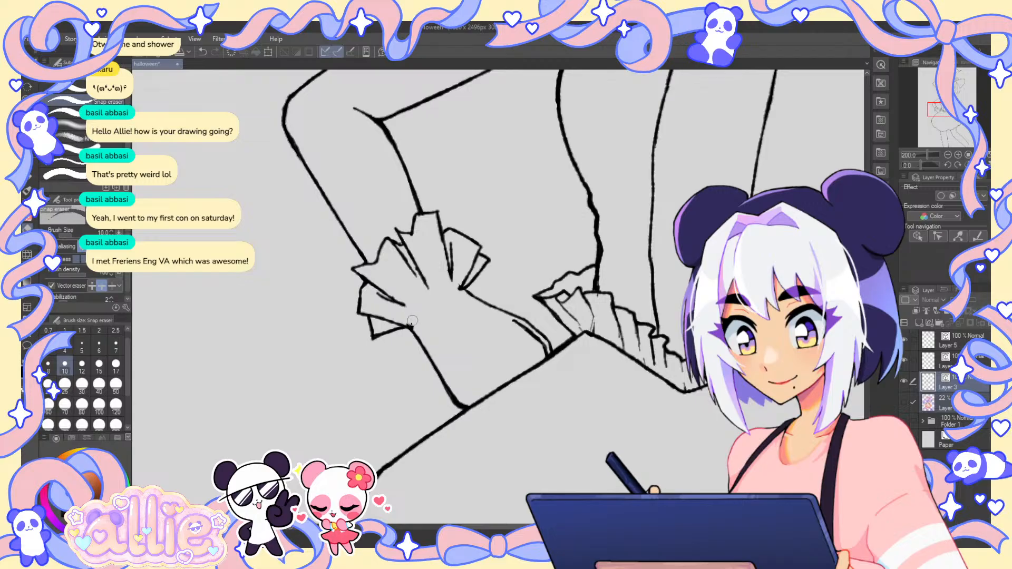
key("p")
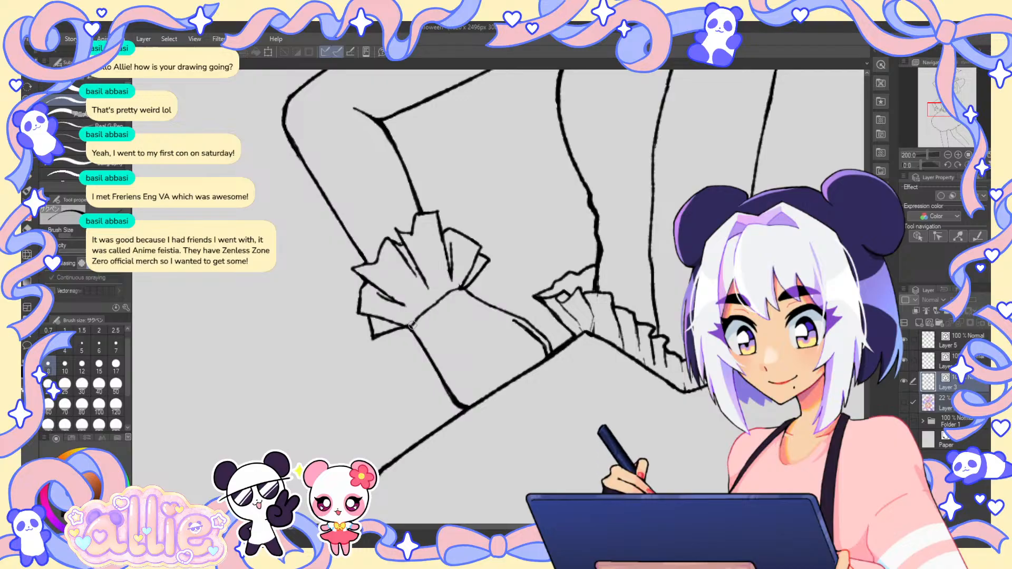
key("ctrl+z")
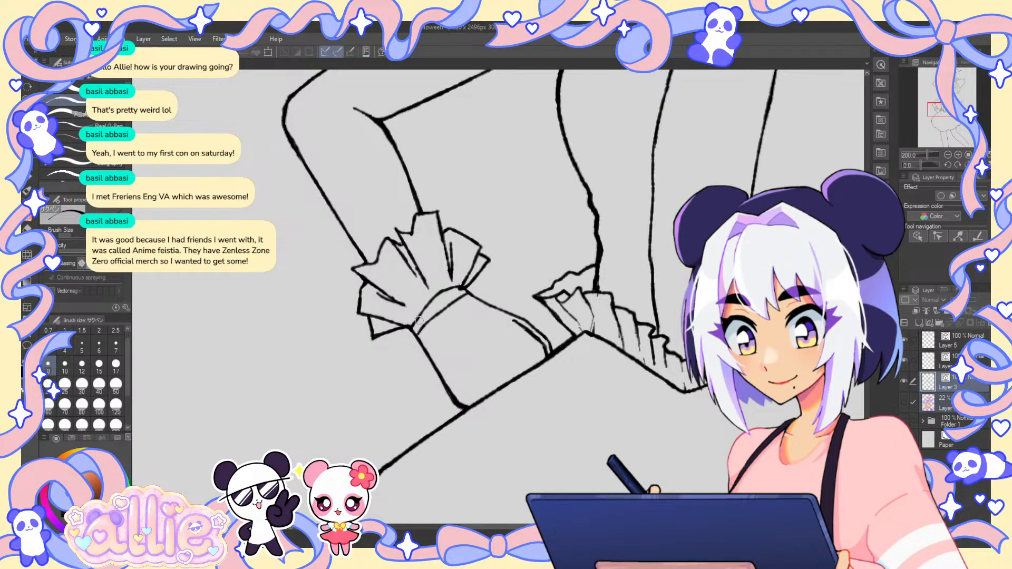
key("ctrl+0")
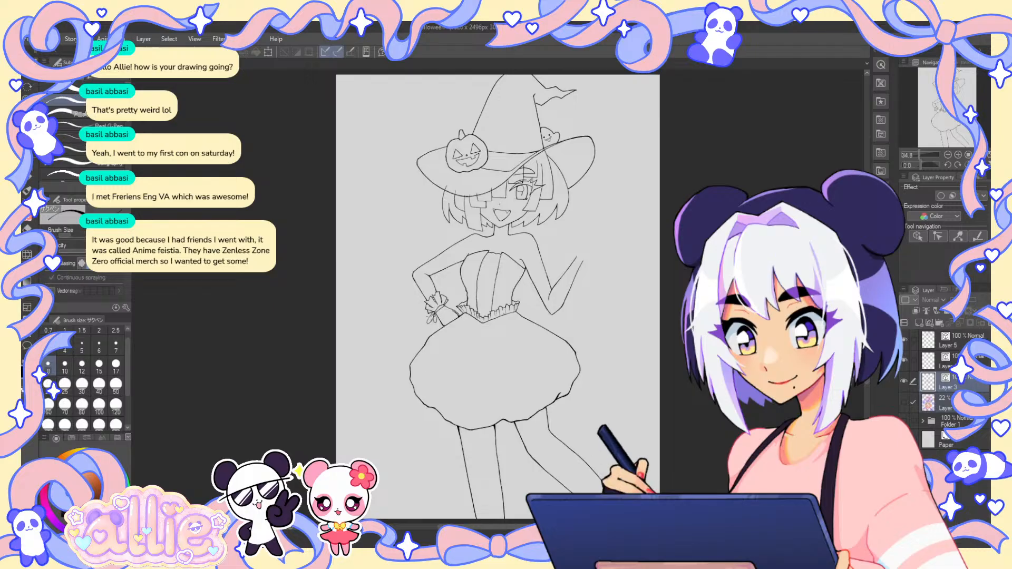
mouse_move(436, 312)
left_mouse_down()
mouse_move(416, 338)
mouse_move(429, 327)
left_mouse_up()
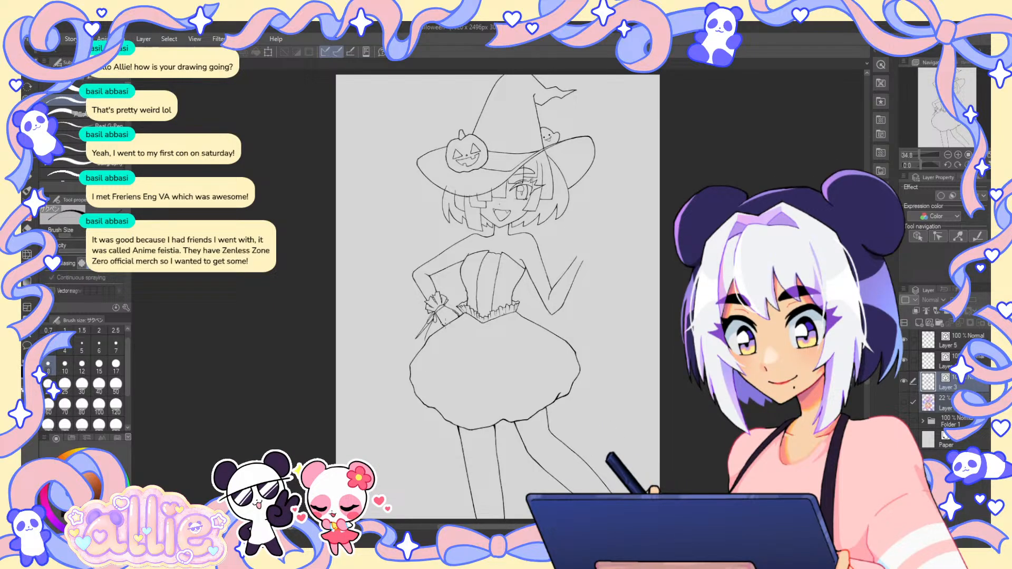
key("ctrl+z")
key("ctrl+z")
- Undo the curved line joining the cuff to its ruffle and redraw it as a narrow band of two curved lines
scroll(441, 298, "up", 7)
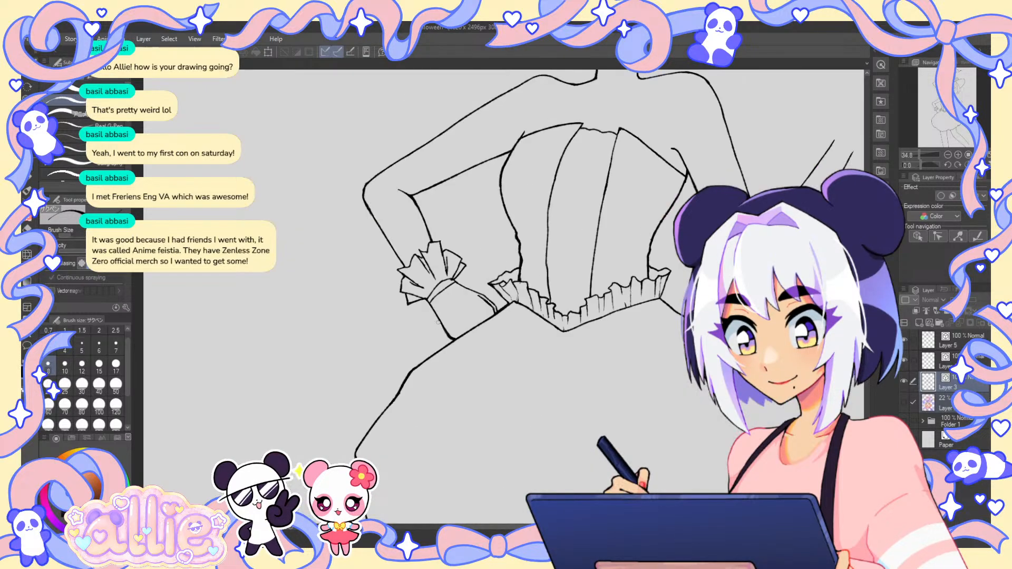
key("ctrl+z")
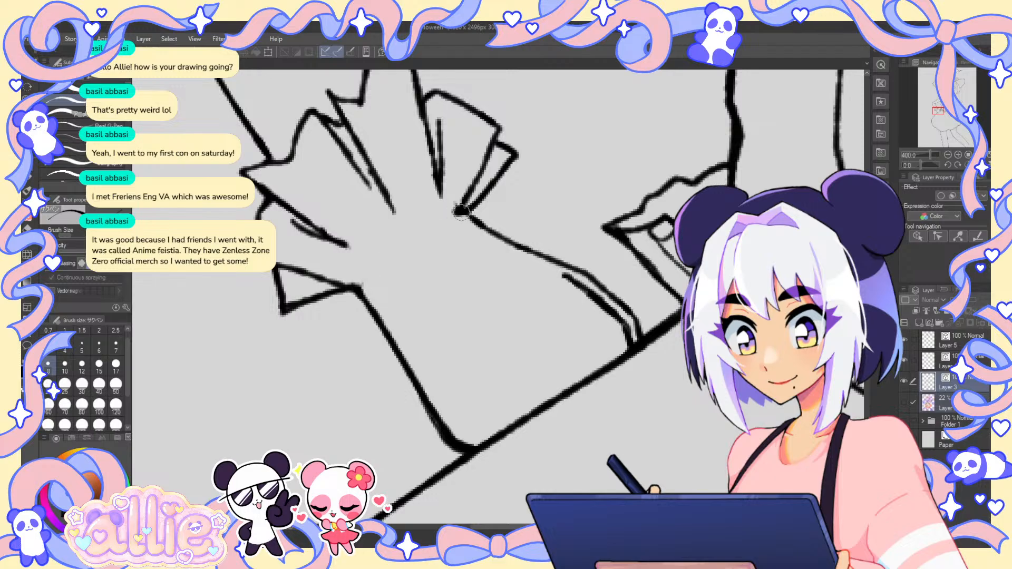
left_click_drag(431, 217, 456, 211)
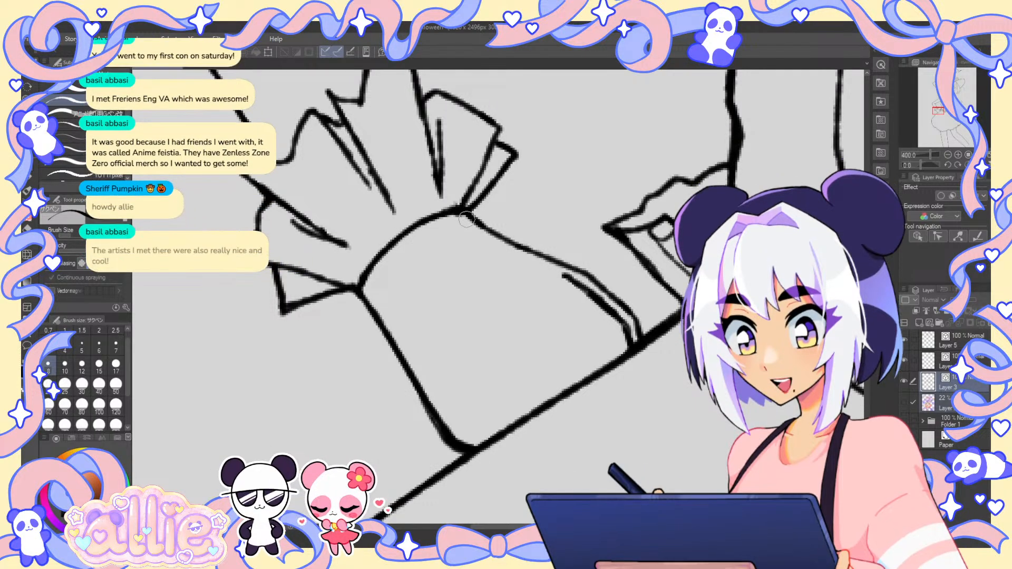
left_click_drag(463, 211, 360, 293)
key("ctrl+z")
mouse_move(465, 215)
left_mouse_down()
mouse_move(358, 293)
mouse_move(364, 269)
mouse_move(359, 281)
mouse_move(456, 210)
left_mouse_up()
key("ctrl+z")
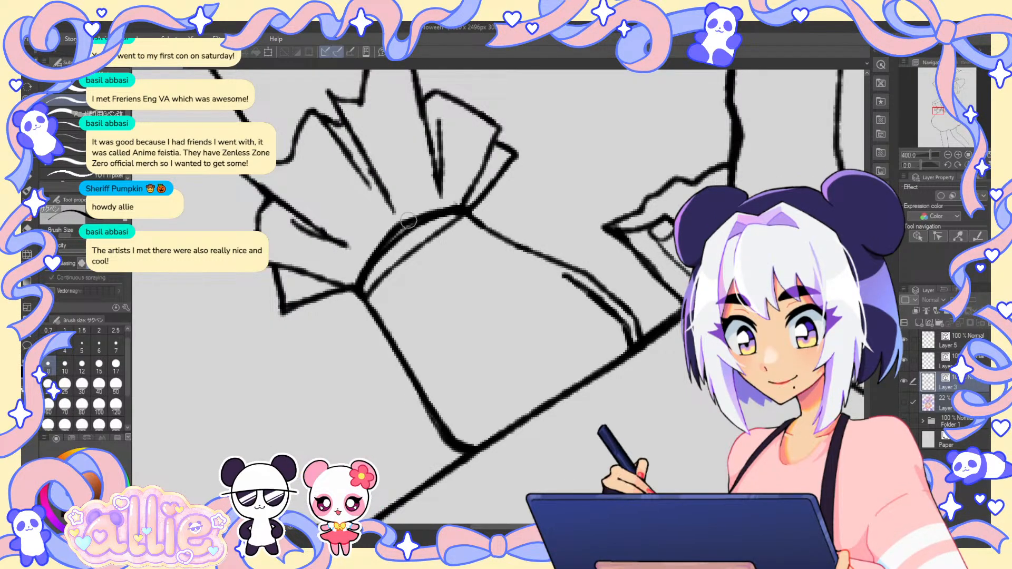
- Erase the excess thickness along the upper curved line of the cuff's band
key("e")
mouse_move(426, 221)
left_mouse_down()
mouse_move(448, 218)
mouse_move(393, 245)
left_mouse_up()
mouse_move(365, 280)
left_mouse_down()
mouse_move(421, 217)
mouse_move(391, 227)
mouse_move(357, 289)
left_mouse_up()
key("p")
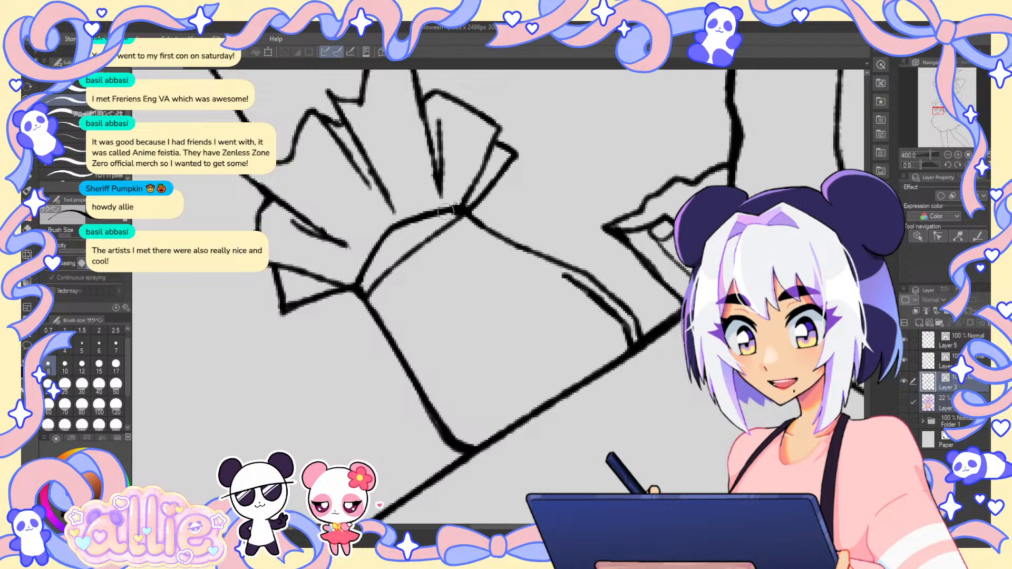
scroll(481, 267, "down", 4)
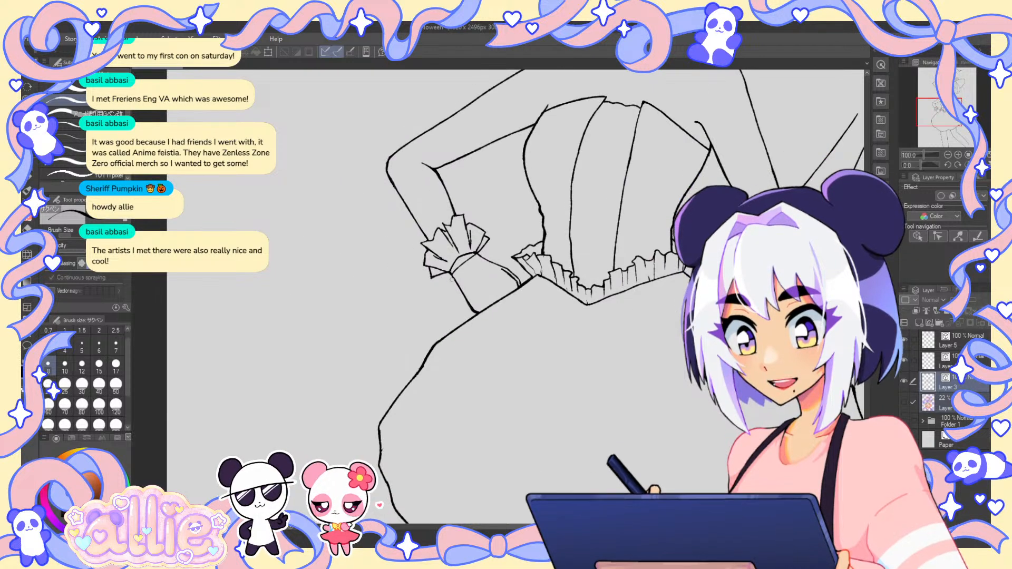
mouse_move(451, 273)
left_mouse_down()
mouse_move(433, 300)
mouse_move(447, 298)
left_mouse_up()
left_click_drag(449, 279, 430, 331)
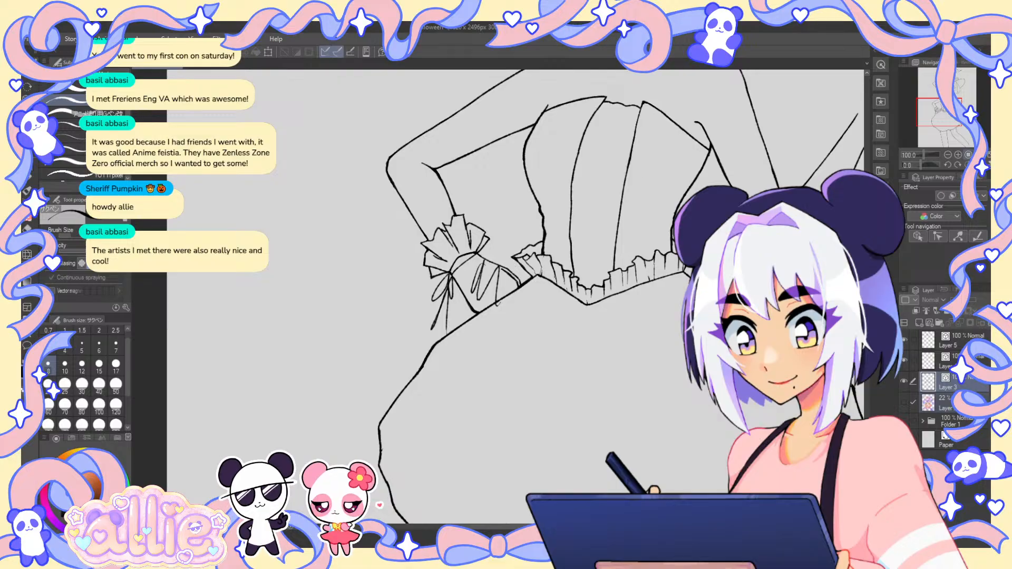
- Show the sketch layer beneath the line art and make it the active layer
left_click(948, 155)
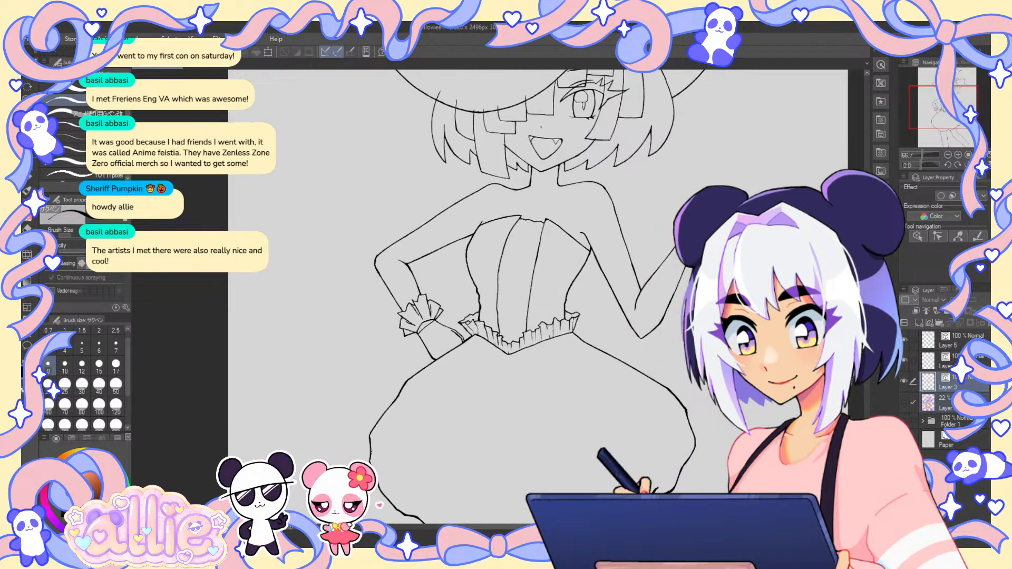
left_click(947, 155)
left_click(903, 402)
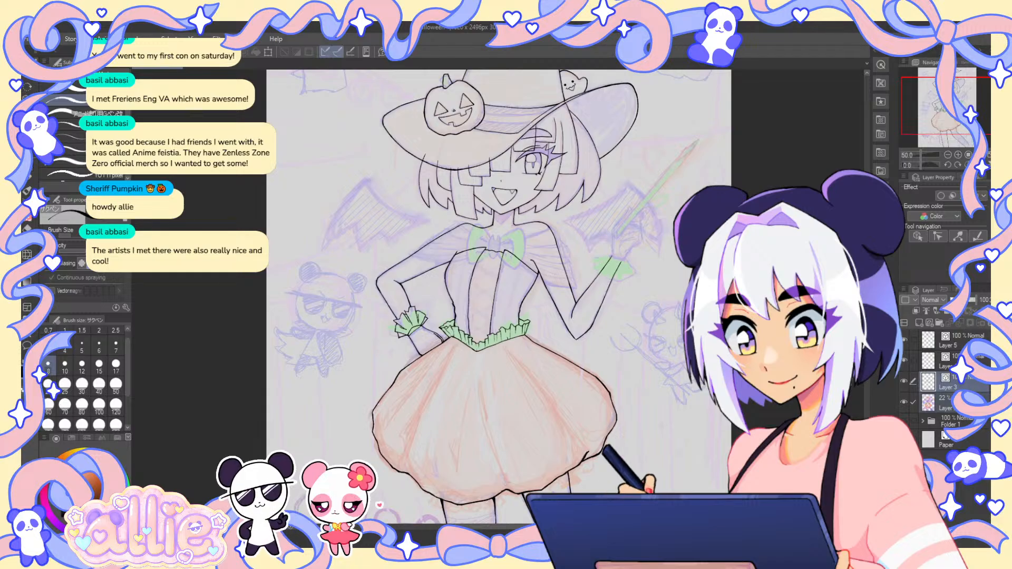
left_click(949, 403)
- Raise the sketch layer's opacity to 98% and view the whole colored Halloween sketch
left_click(974, 300)
left_click_drag(504, 479, 501, 405)
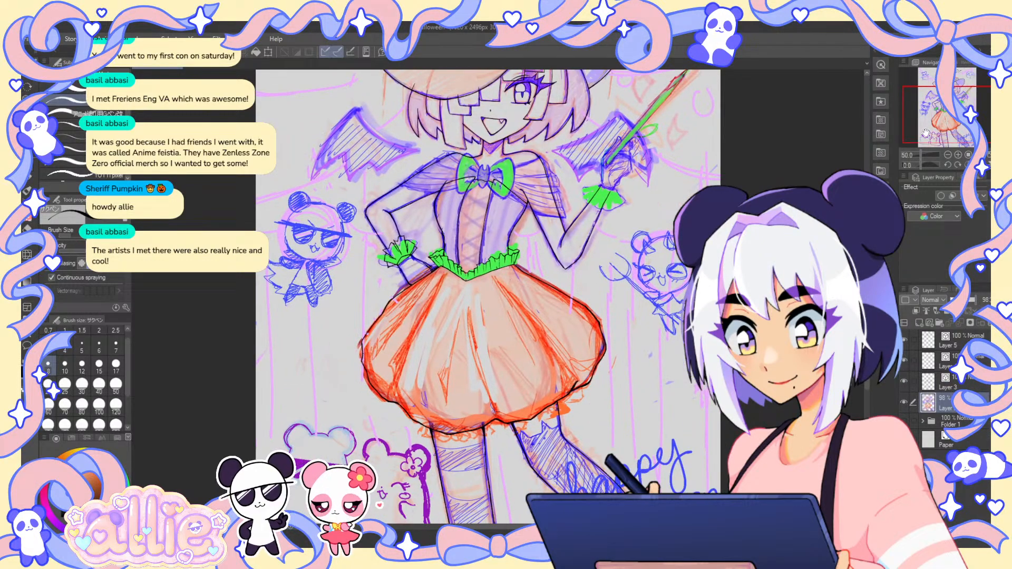
left_click(948, 155)
left_click(947, 155)
left_click_drag(689, 188, 689, 213)
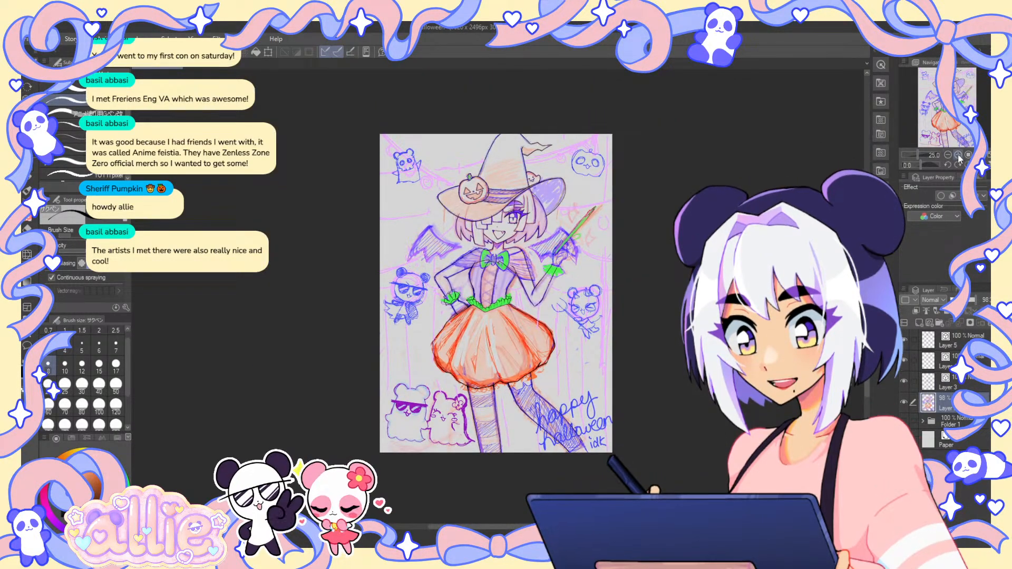
key("ctrl+plus")
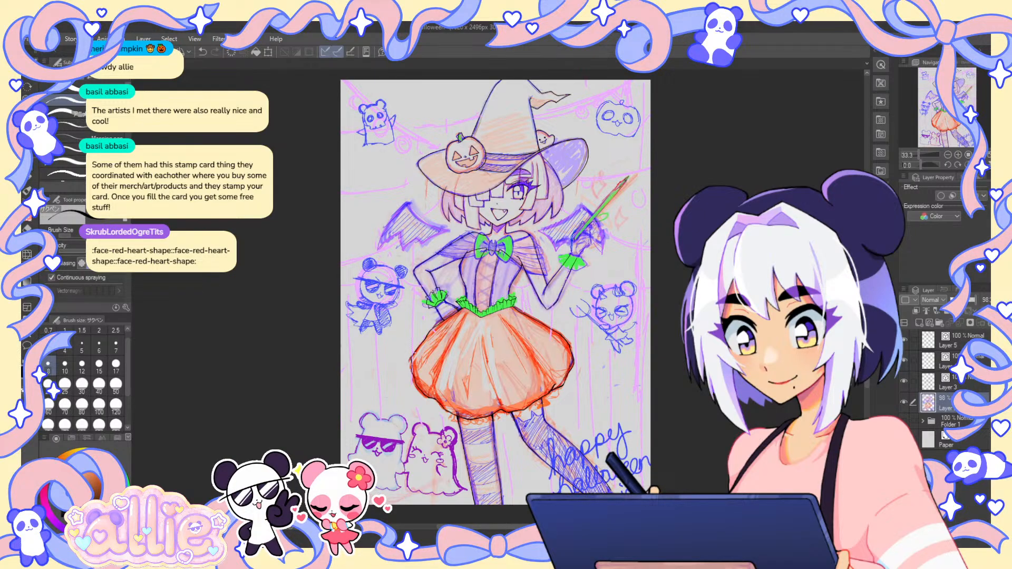
left_click_drag(413, 98, 415, 127)
mouse_move(431, 108)
left_mouse_down()
mouse_move(432, 126)
mouse_move(446, 109)
left_mouse_up()
left_click_drag(451, 96, 452, 119)
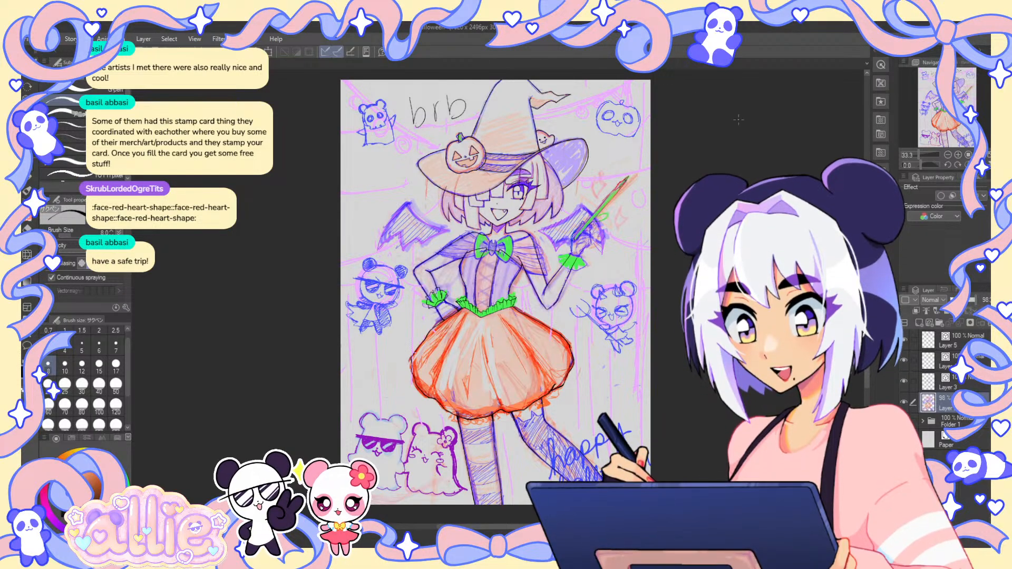
key("ctrl+z")
key("ctrl+z")
key("ctrl+z")
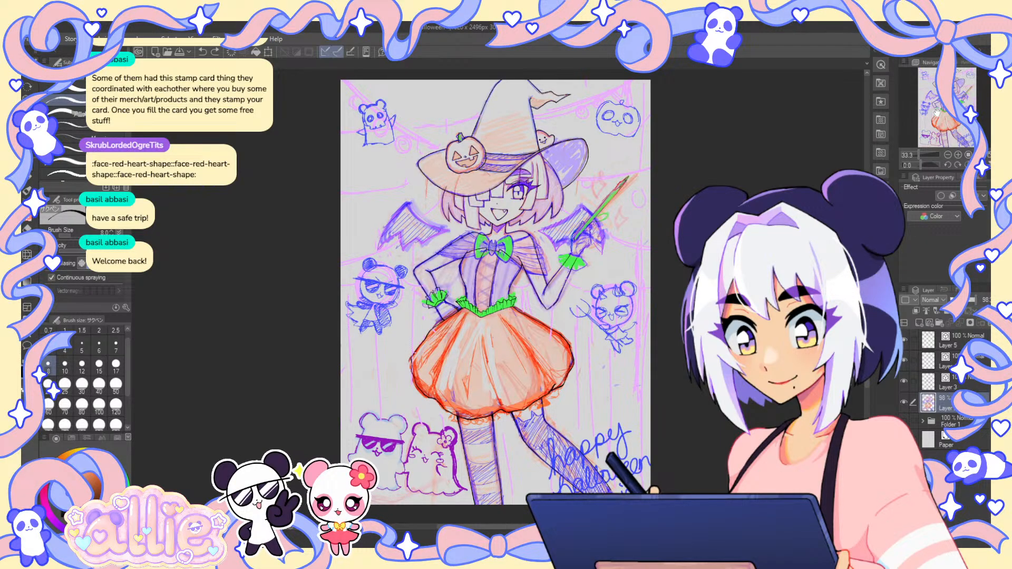
- Lower the sketch layer's opacity to 25% and make the line art layer, Layer 3, active again
left_click(956, 299)
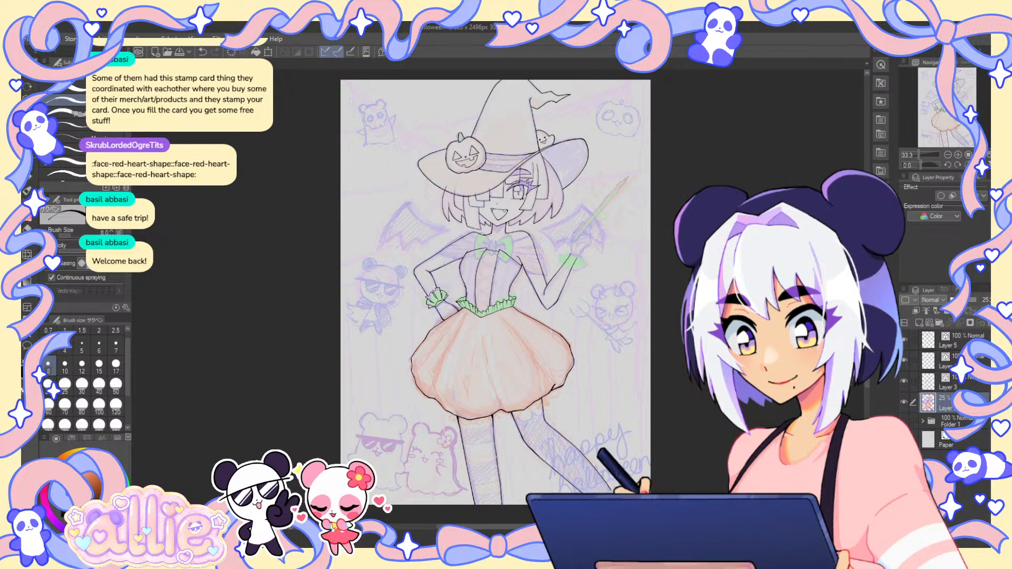
left_click_drag(959, 129, 960, 128)
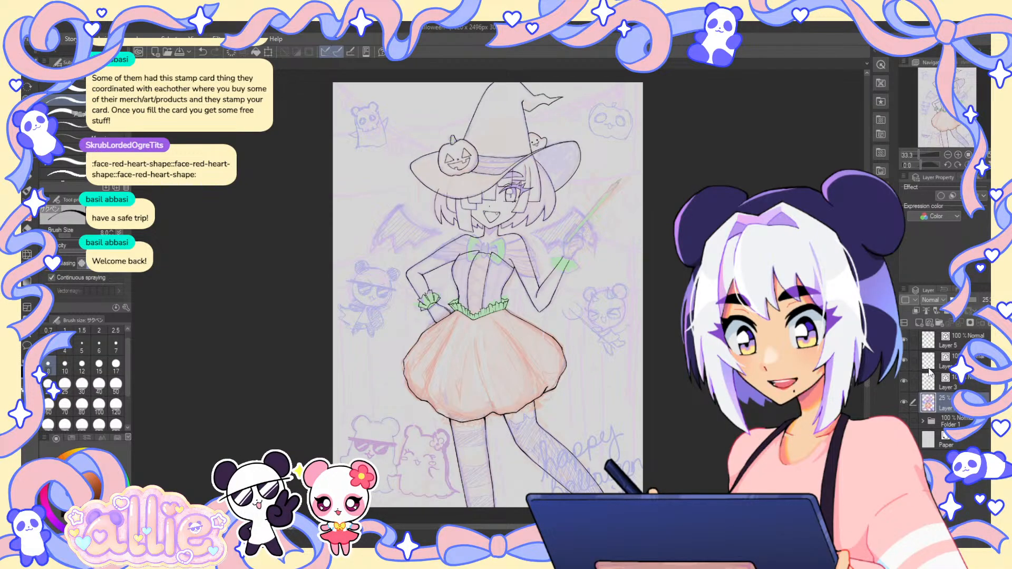
left_click(905, 381)
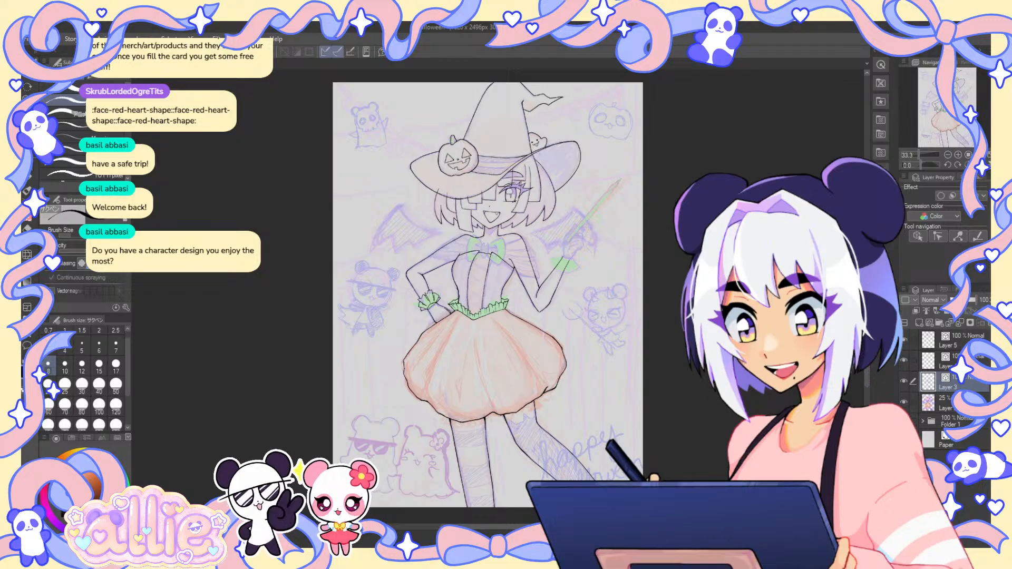
- Compare the whole figure's line art with the sketch layer hidden and shown
left_click_drag(952, 133, 948, 132)
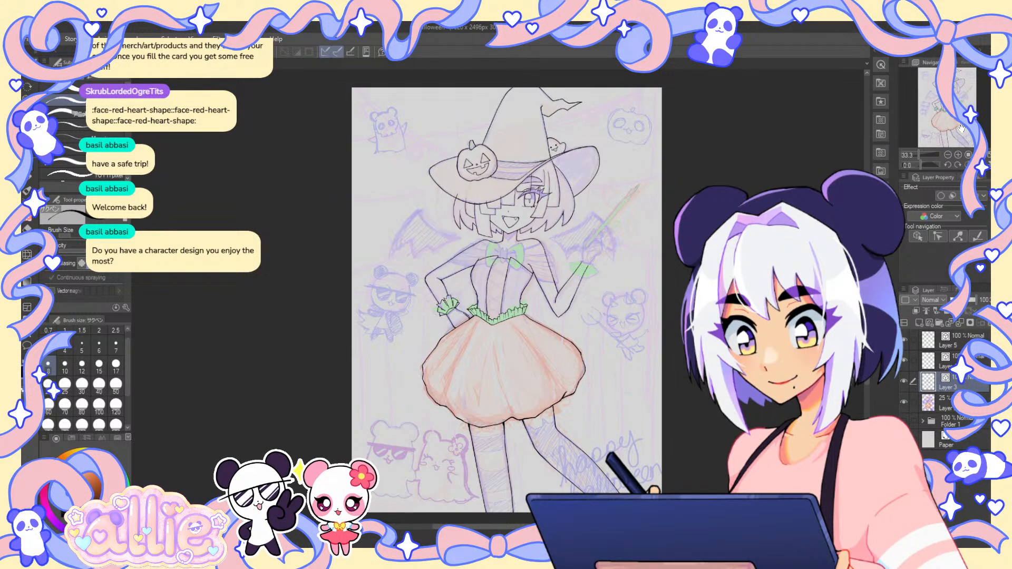
left_click_drag(959, 129, 955, 134)
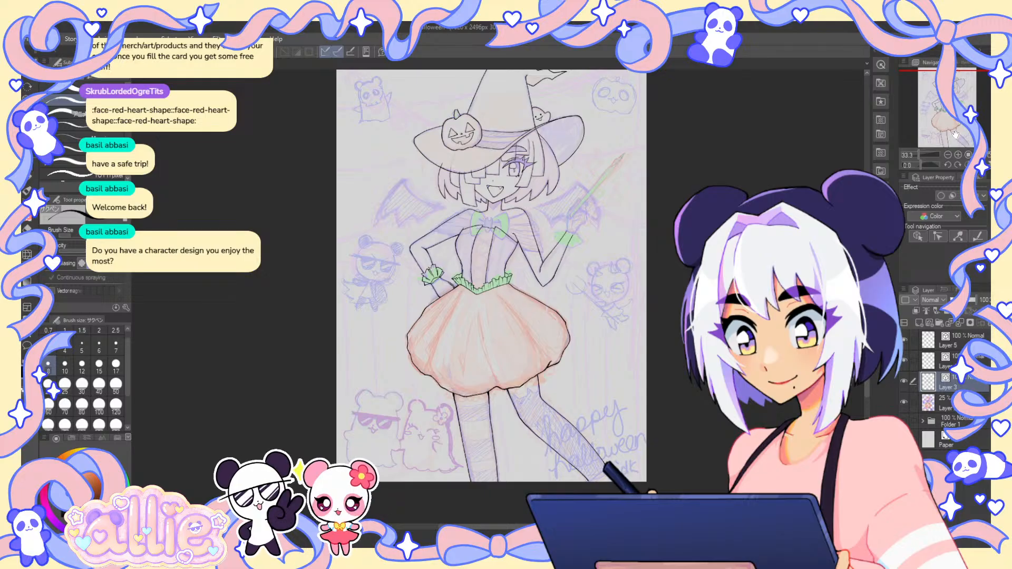
left_click_drag(955, 135, 957, 125)
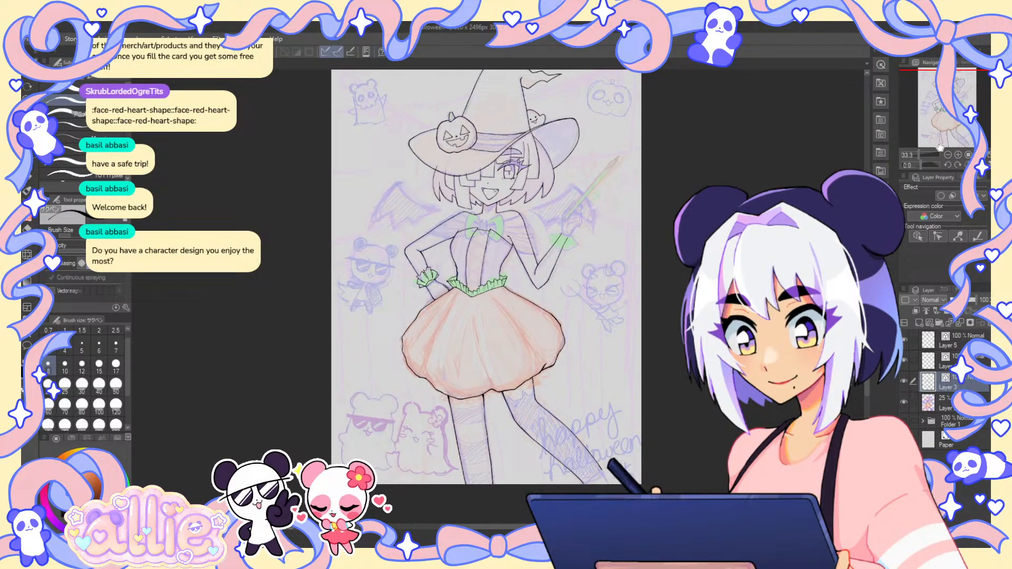
left_click(904, 403)
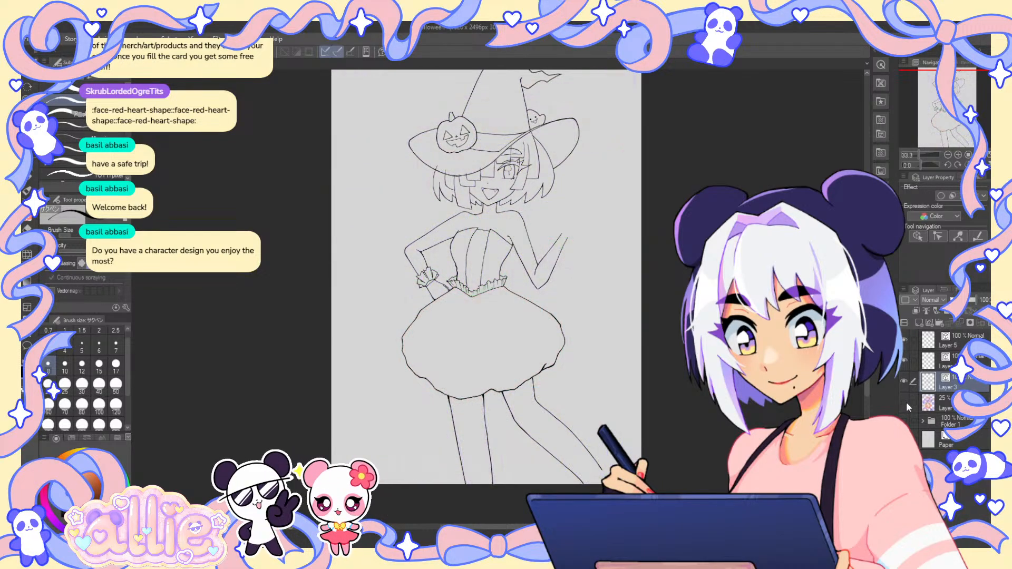
left_click(904, 402)
- Ink the outer edge of the raised hand from the thumb down to the wrist, joining it to the forearm line
key("r")
left_click_drag(823, 384, 832, 343)
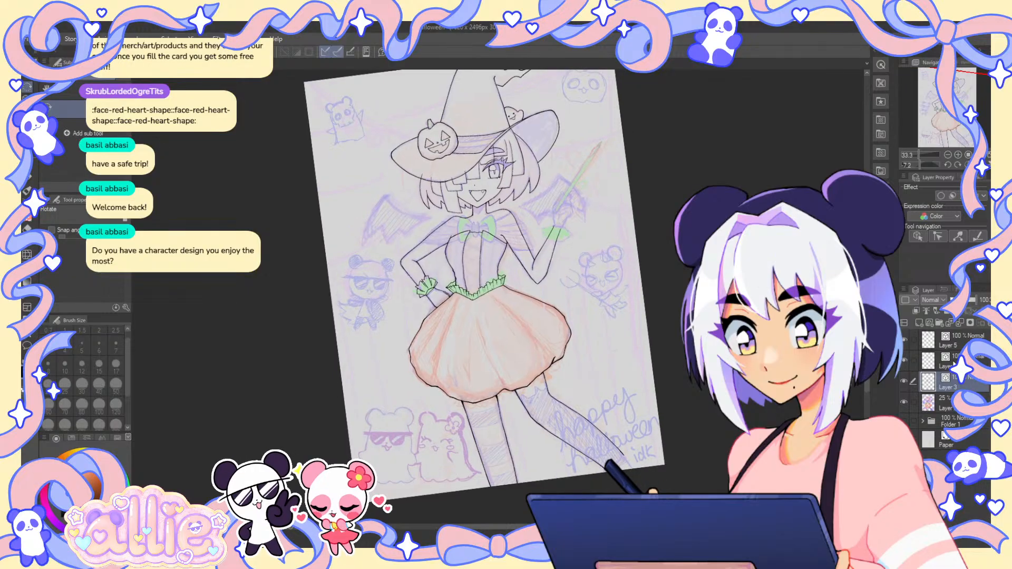
scroll(571, 202, "up", 2)
key("p")
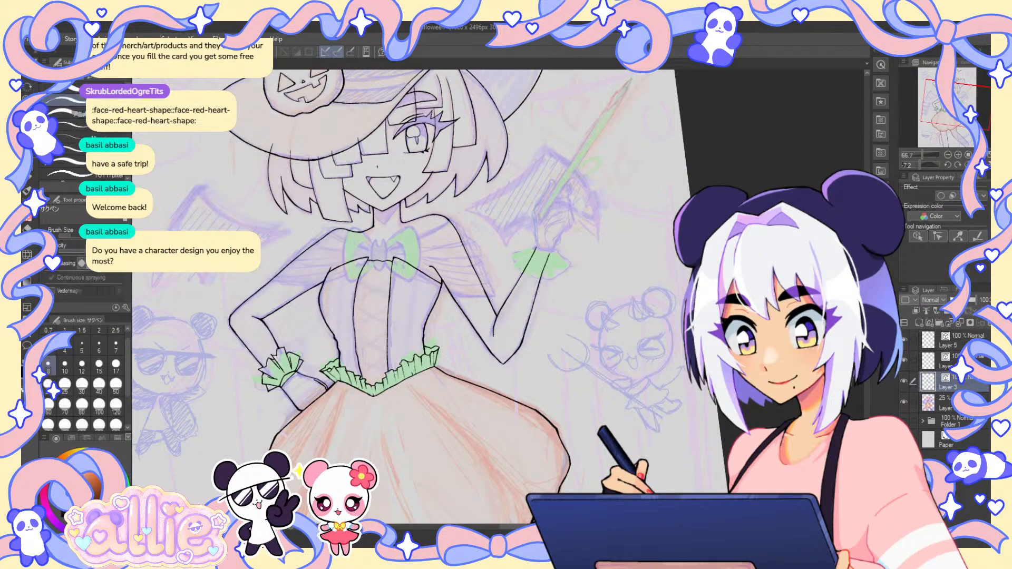
scroll(575, 150, "up", 1)
scroll(575, 150, "up", 1)
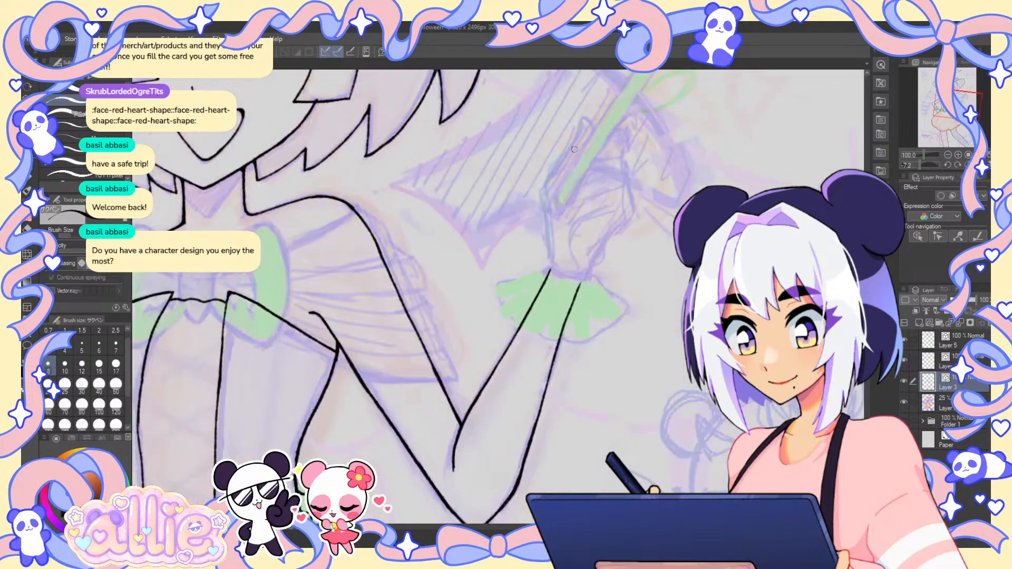
scroll(576, 142, "up", 1)
left_click_drag(580, 125, 541, 200)
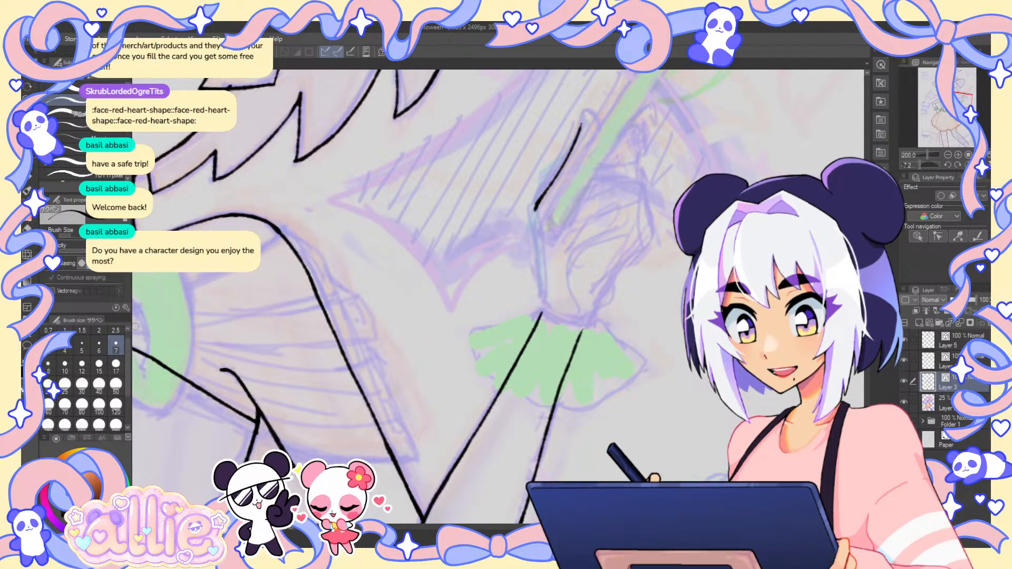
scroll(532, 215, "up", 1)
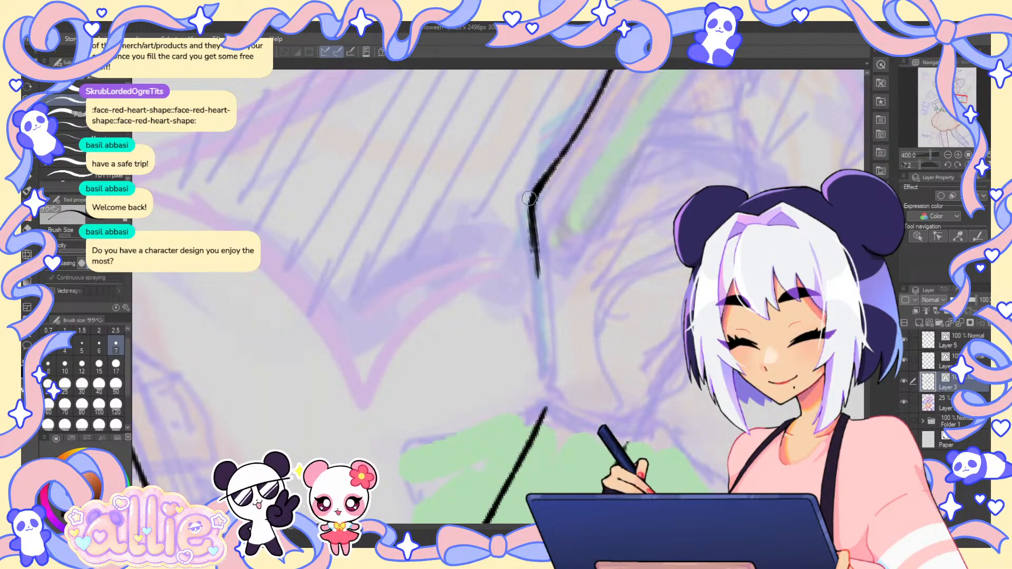
left_click_drag(529, 209, 538, 322)
left_click_drag(535, 272, 544, 409)
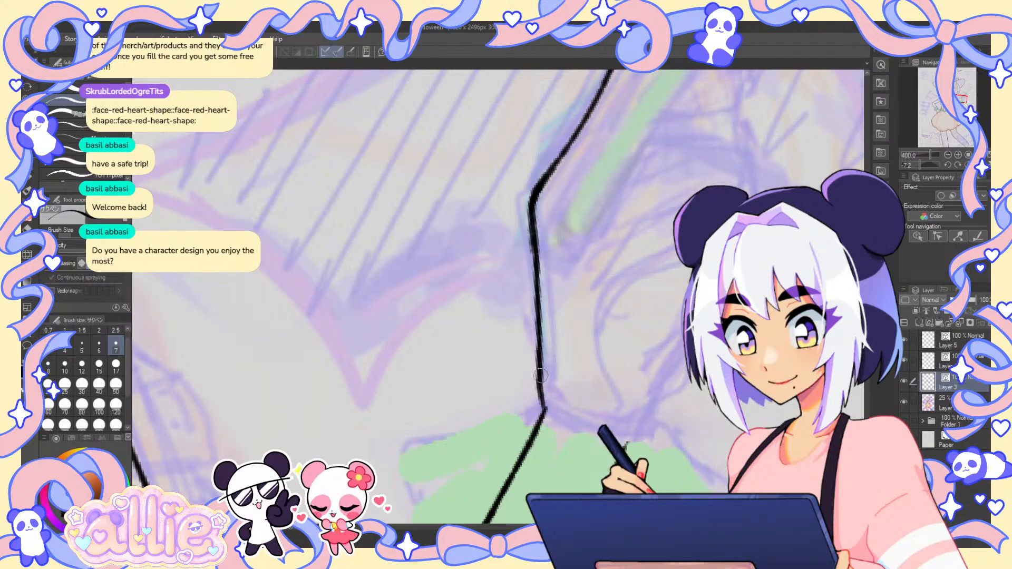
- Ink the raised hand's rounded thumb tip and inner thumb edge down into the palm, and erase the line's excess thickness
scroll(542, 409, "down", 4)
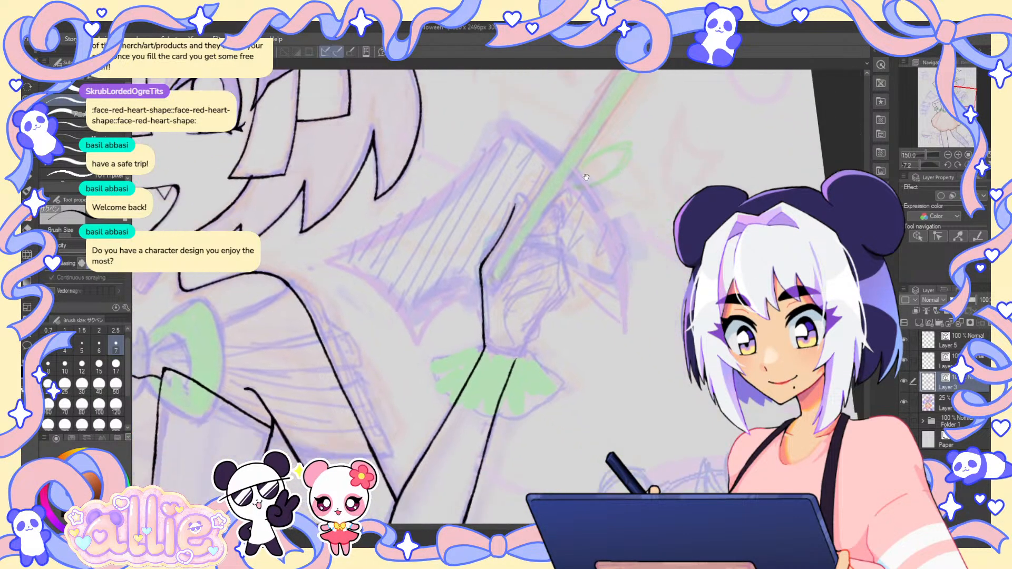
scroll(513, 169, "up", 1)
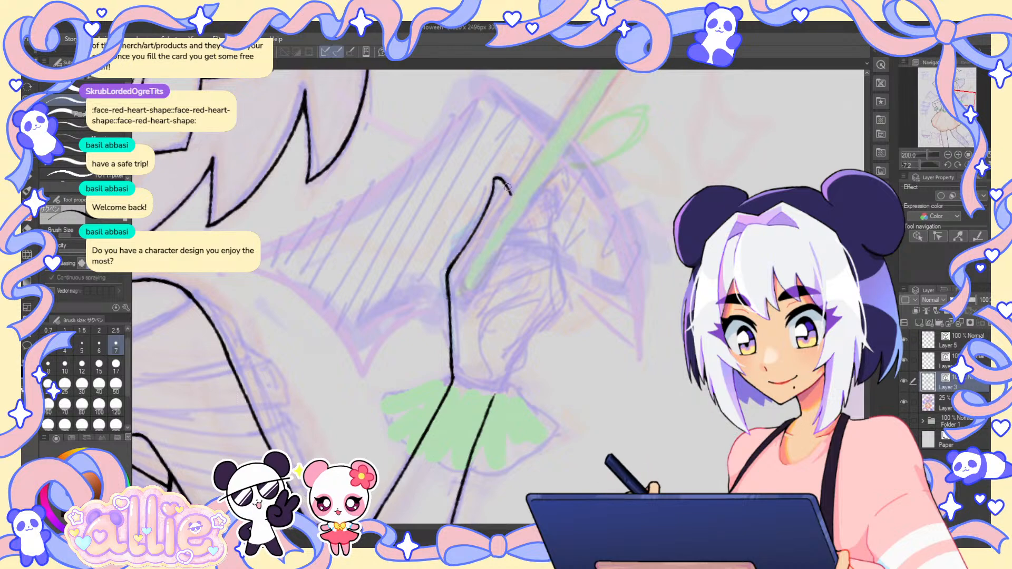
mouse_move(510, 202)
left_mouse_down()
mouse_move(493, 254)
mouse_move(492, 265)
mouse_move(499, 235)
mouse_move(490, 305)
left_mouse_up()
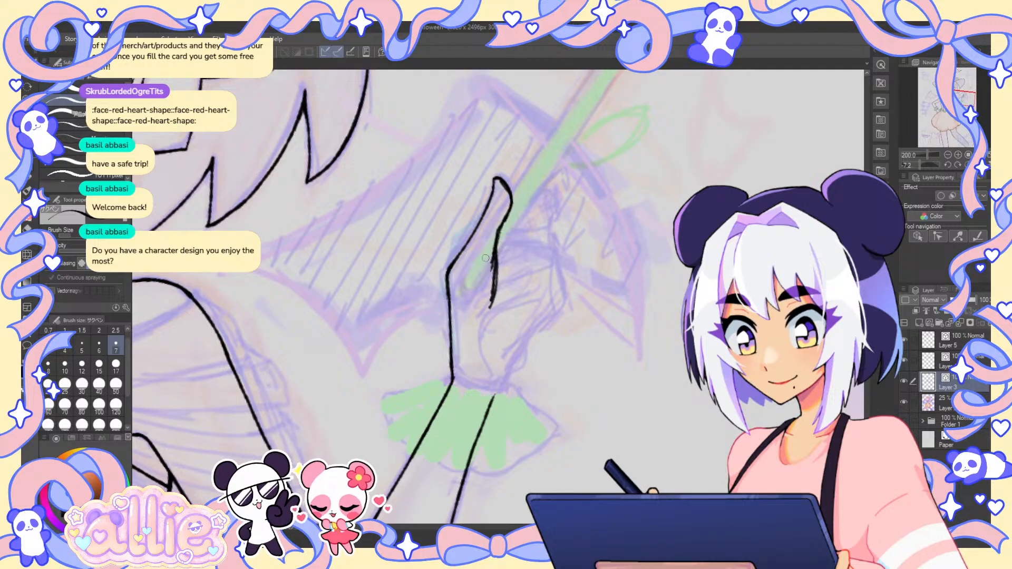
key("e")
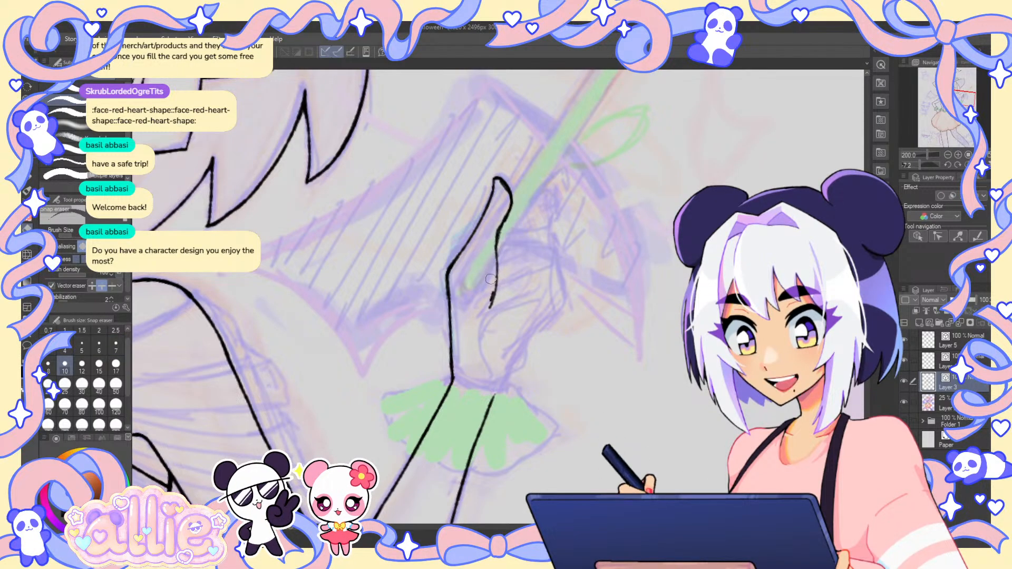
key("p")
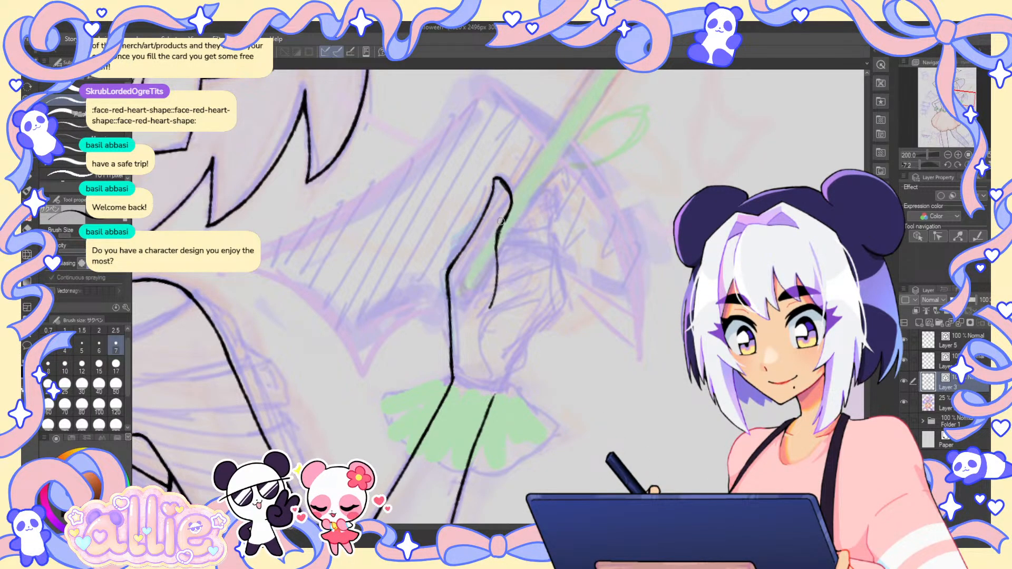
key("e")
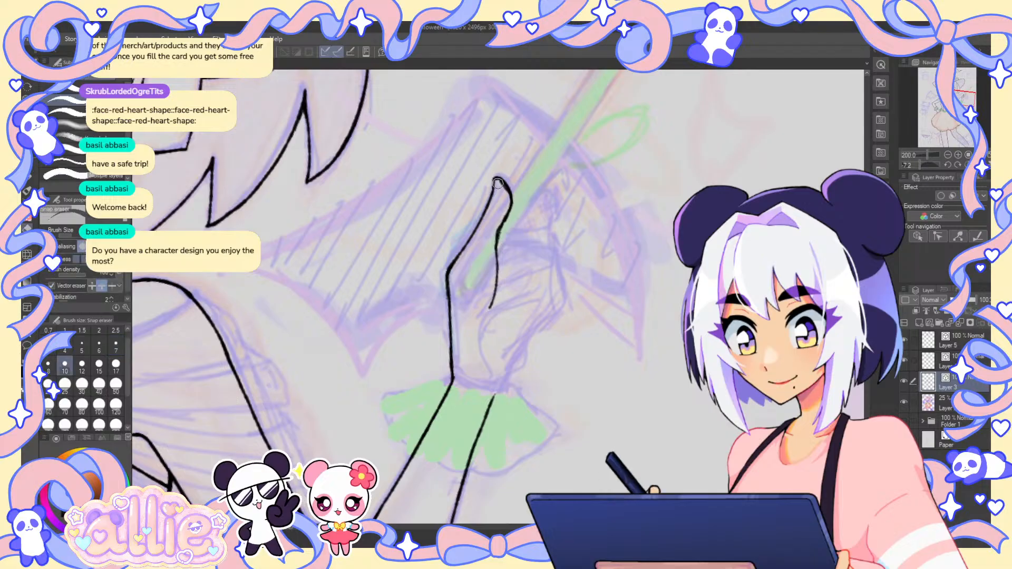
key("p")
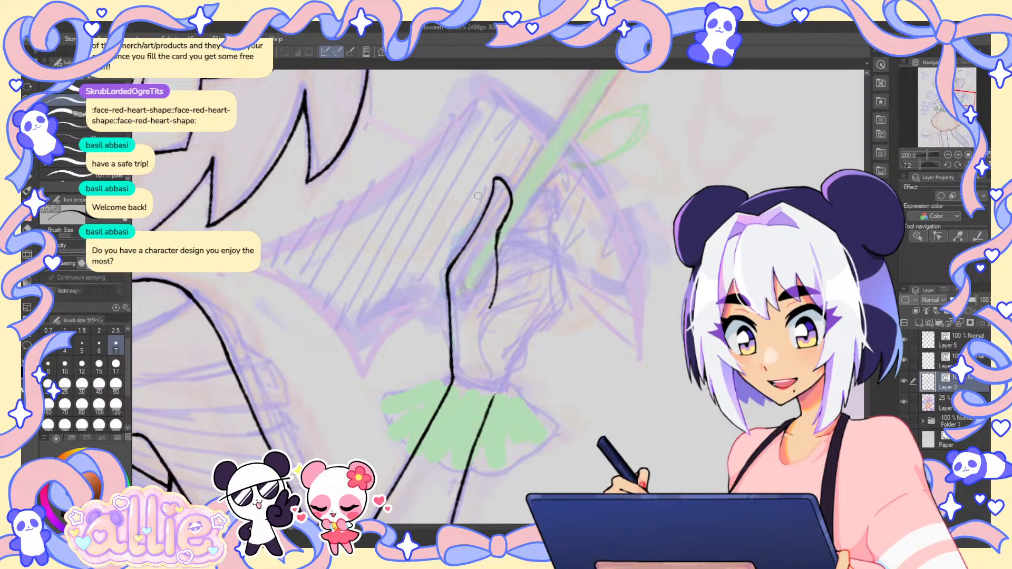
- Ink the raised hand's bent index finger, from its outer side over the rounded tip and along its underside
left_click_drag(580, 263, 561, 236)
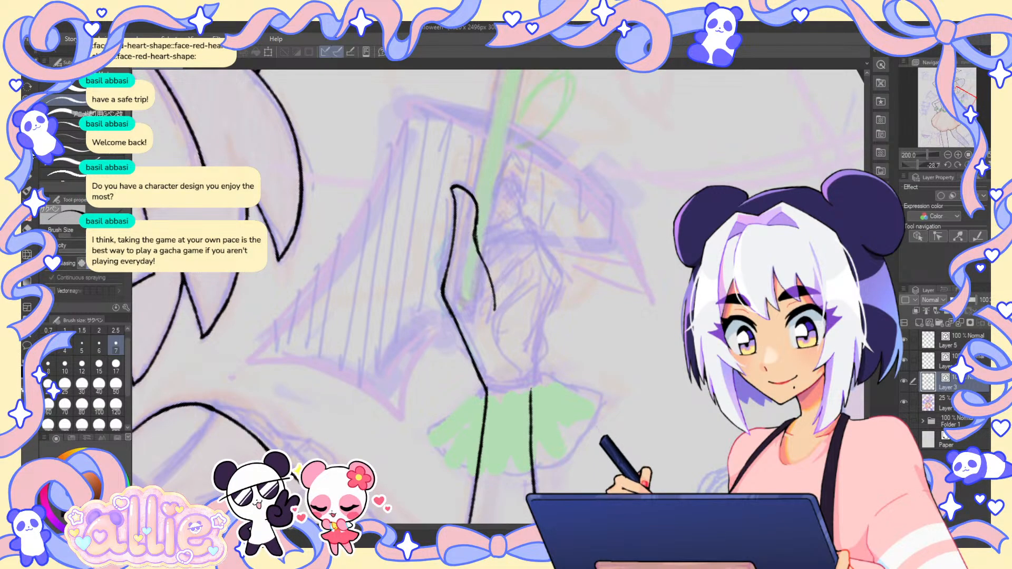
key("h")
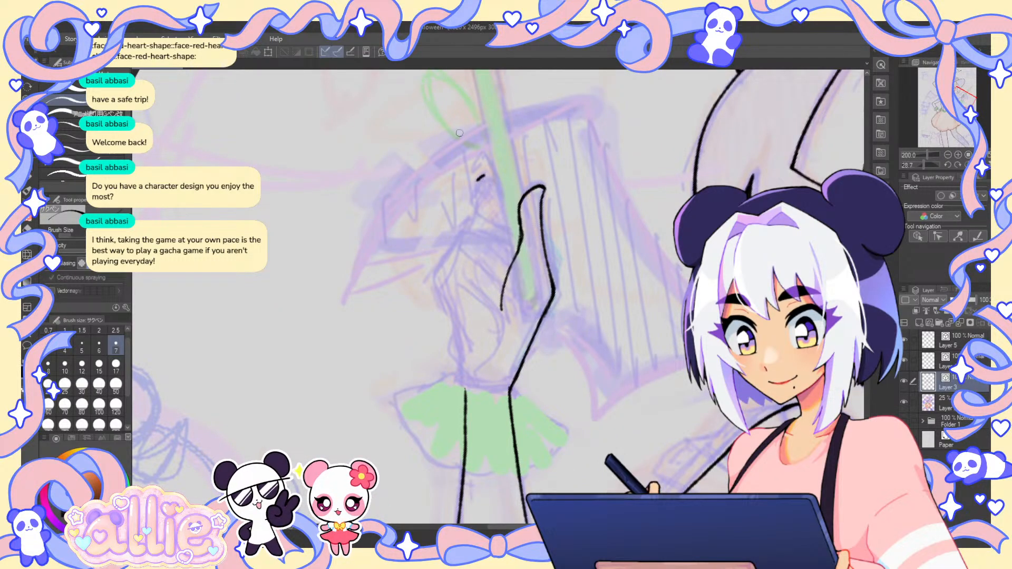
key("ctrl+z")
mouse_move(469, 213)
left_mouse_down()
mouse_move(478, 168)
mouse_move(466, 223)
left_mouse_up()
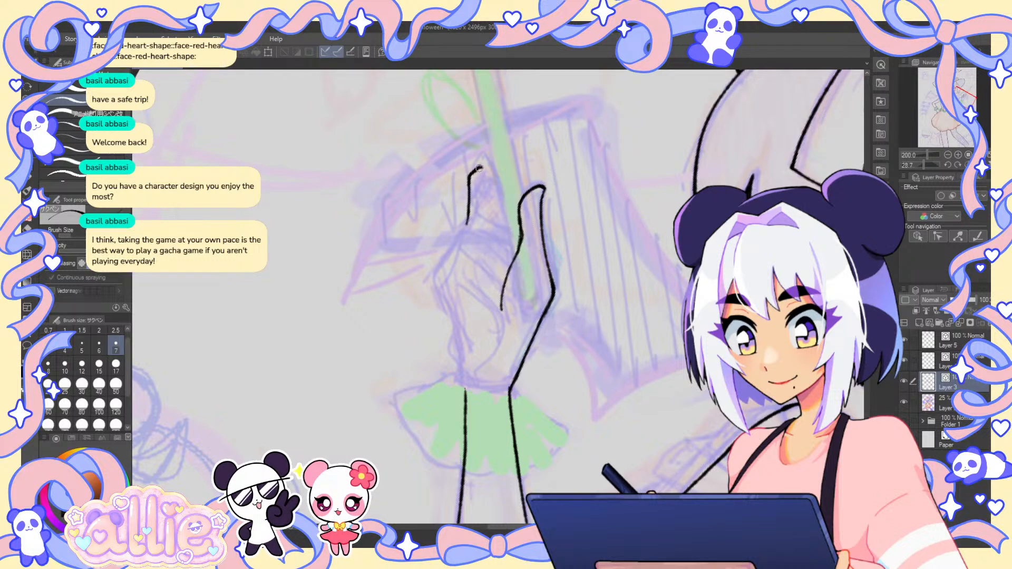
left_click_drag(487, 166, 505, 185)
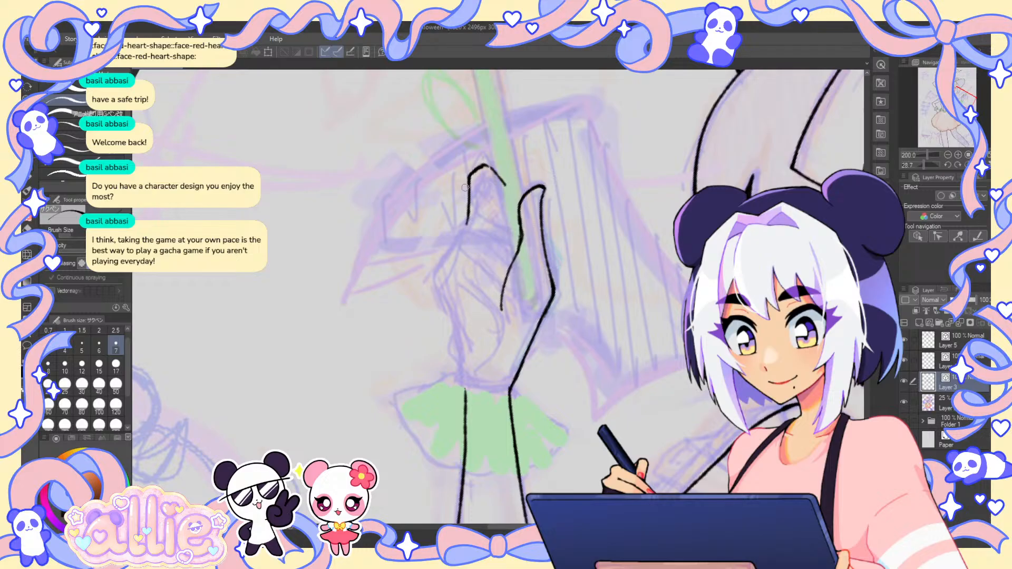
mouse_move(477, 184)
left_mouse_down()
mouse_move(501, 217)
mouse_move(513, 202)
left_mouse_up()
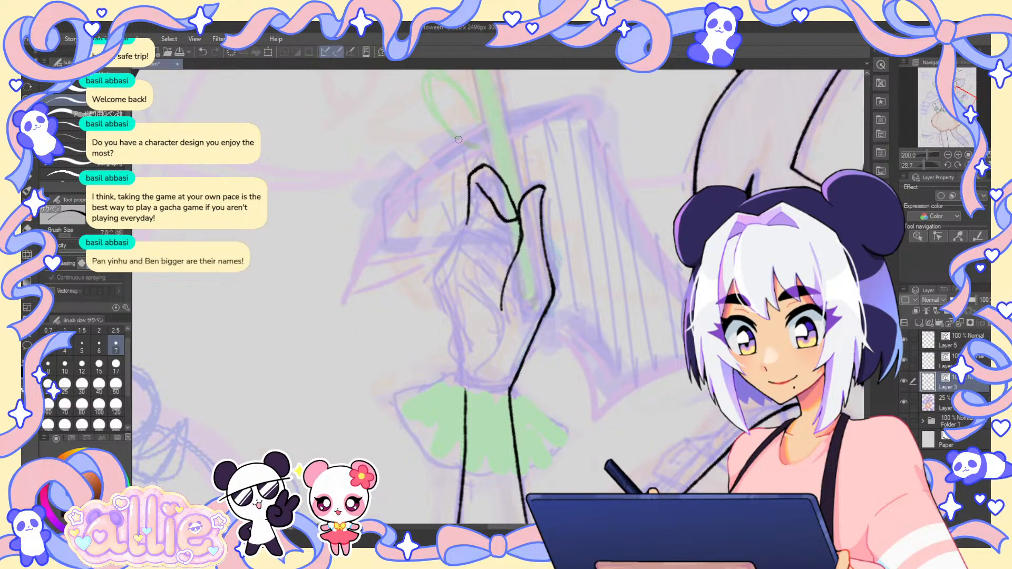
- Trim the lower end of the index finger's outer line and ink a knuckle bump below it, leaving no finger crease inside
key("h")
key("ctrl+0")
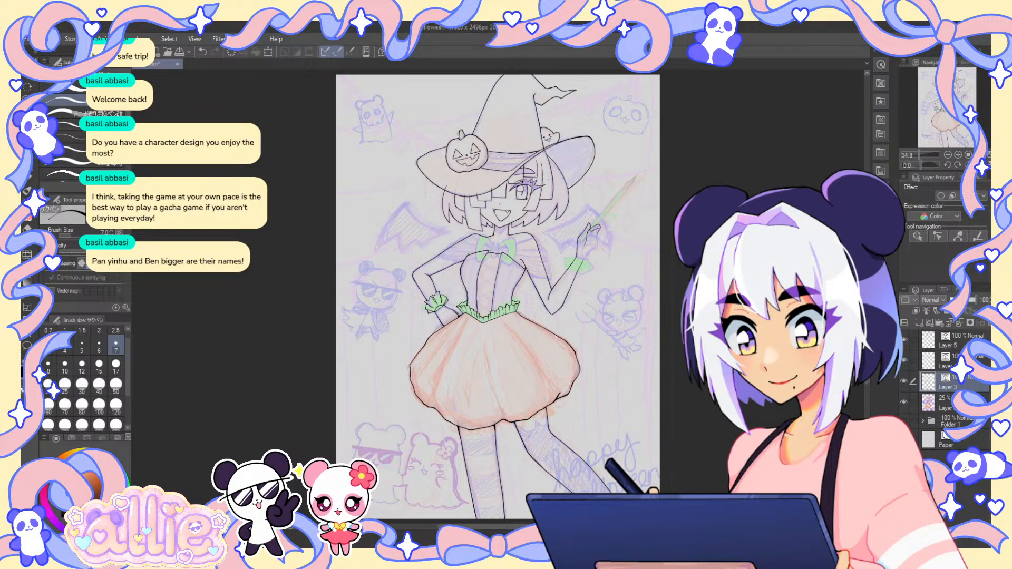
left_click_drag(609, 235, 589, 208)
scroll(590, 208, "up", 3)
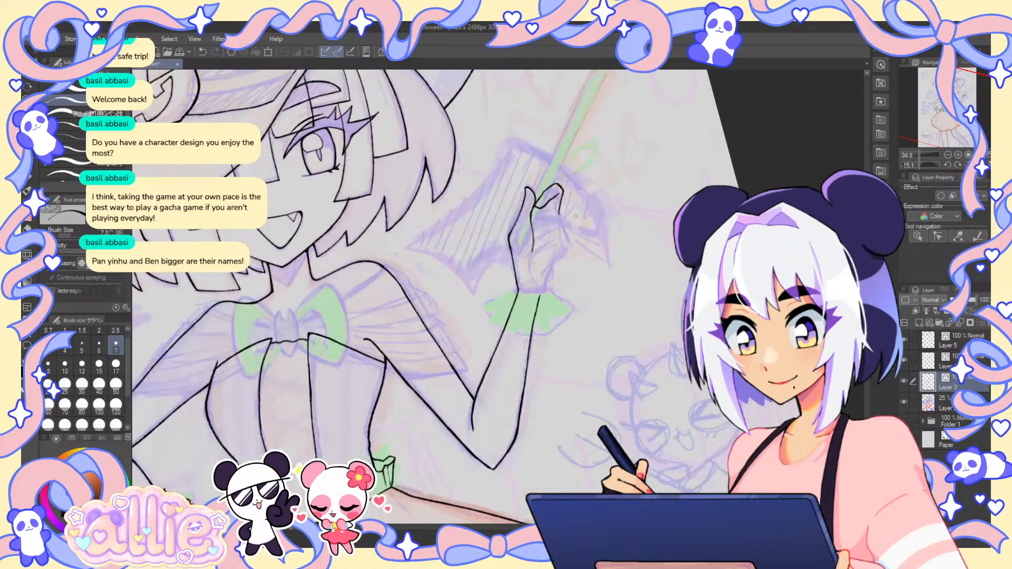
scroll(575, 216, "up", 4)
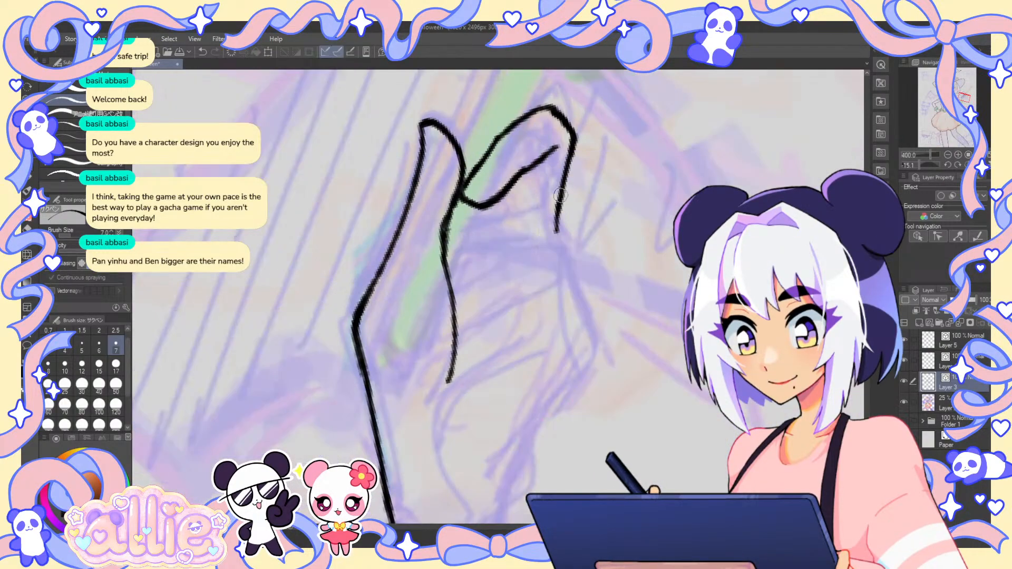
mouse_move(561, 196)
left_mouse_down()
mouse_move(567, 229)
mouse_move(557, 220)
left_mouse_up()
key("e")
key("p")
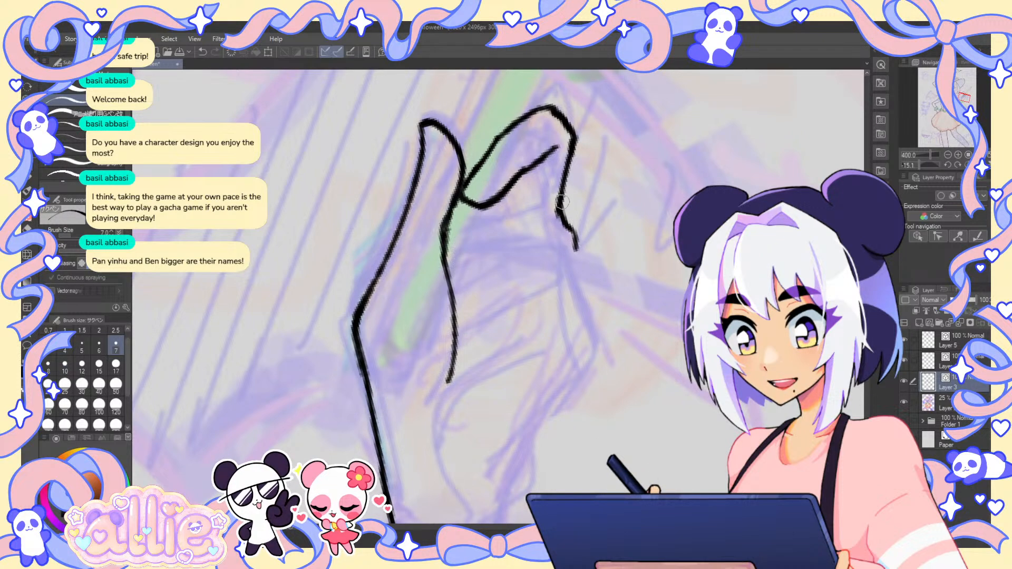
key("ctrl+z")
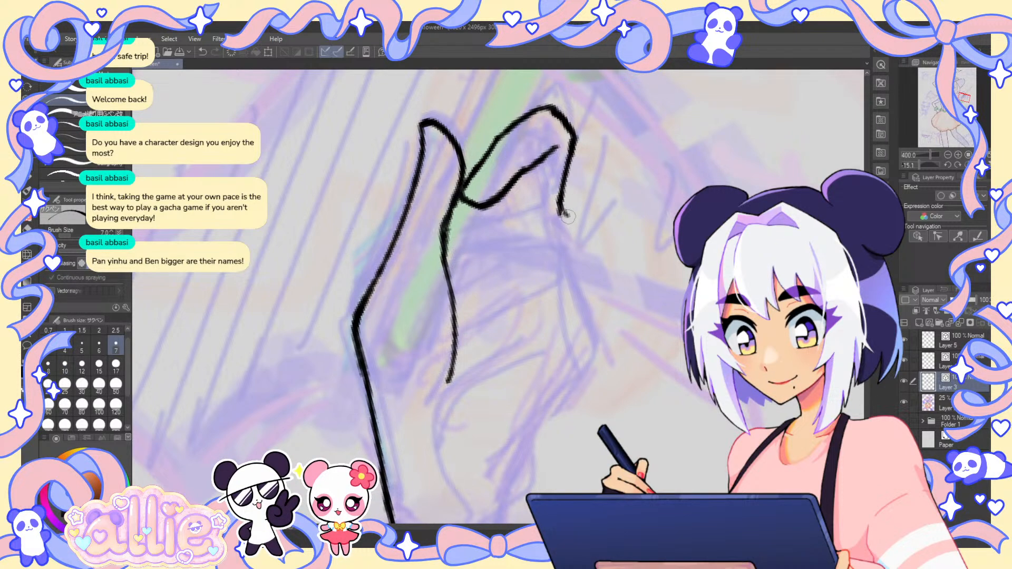
left_click_drag(561, 209, 576, 245)
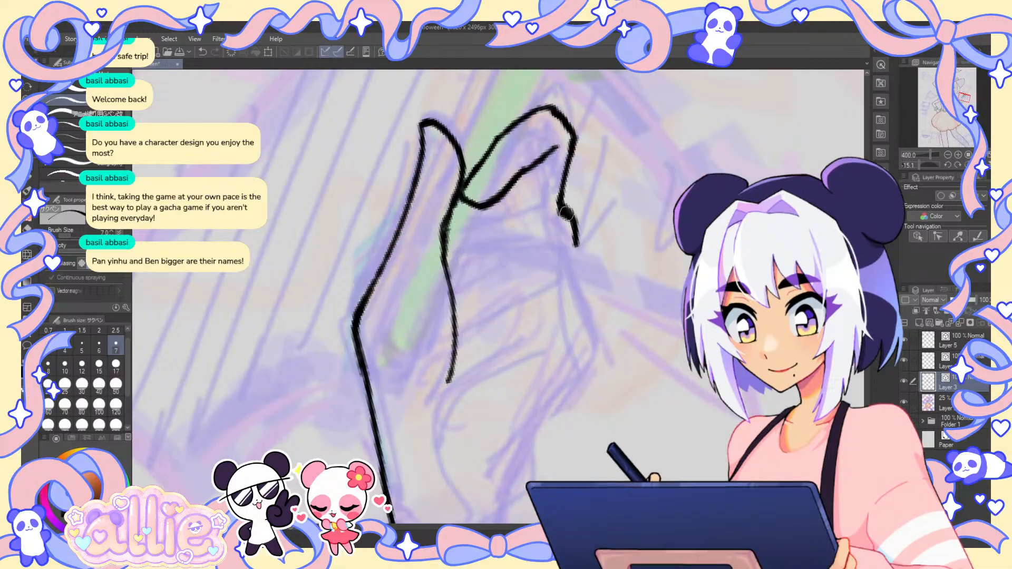
left_click_drag(556, 206, 509, 228)
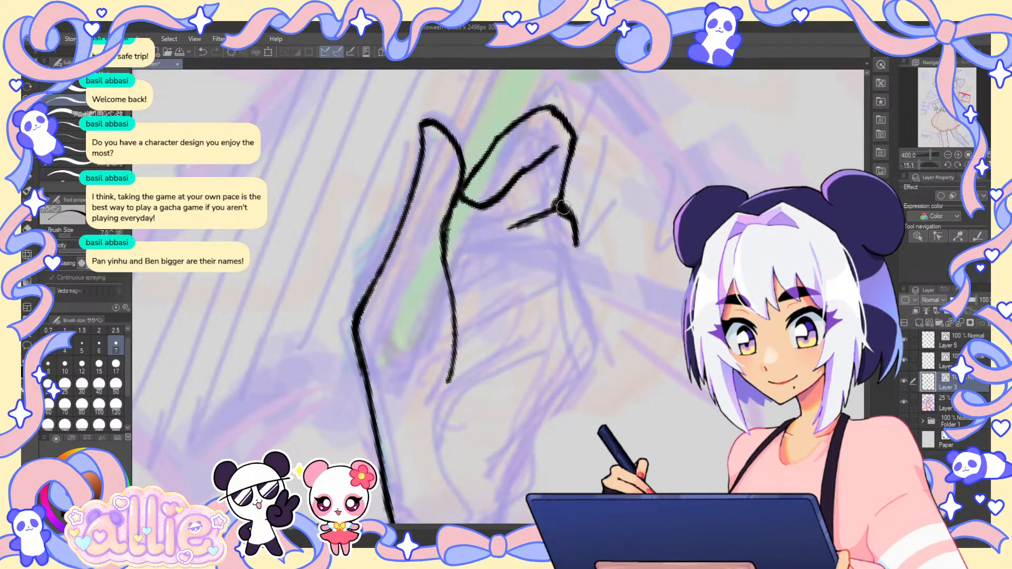
key("e")
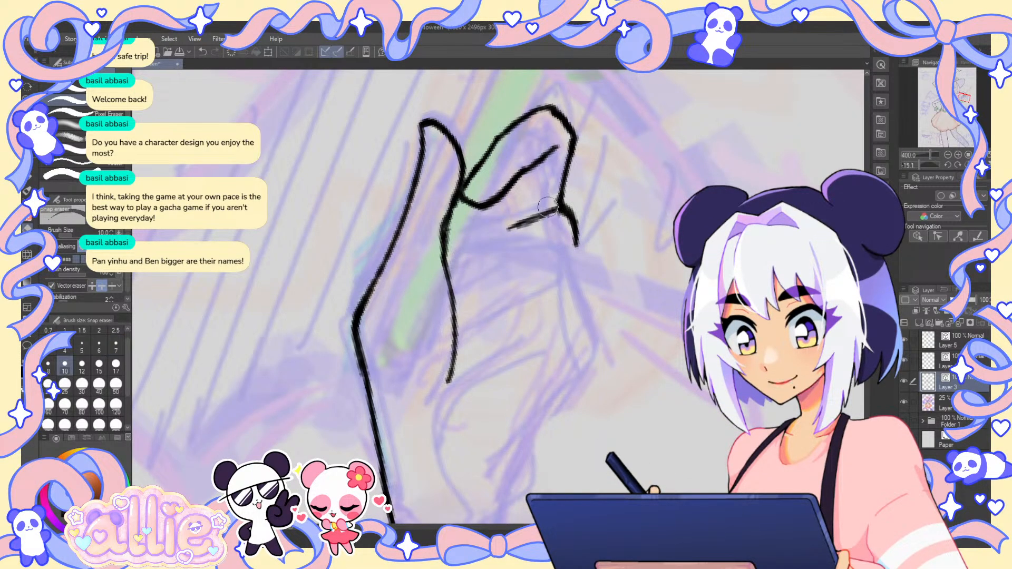
key("p")
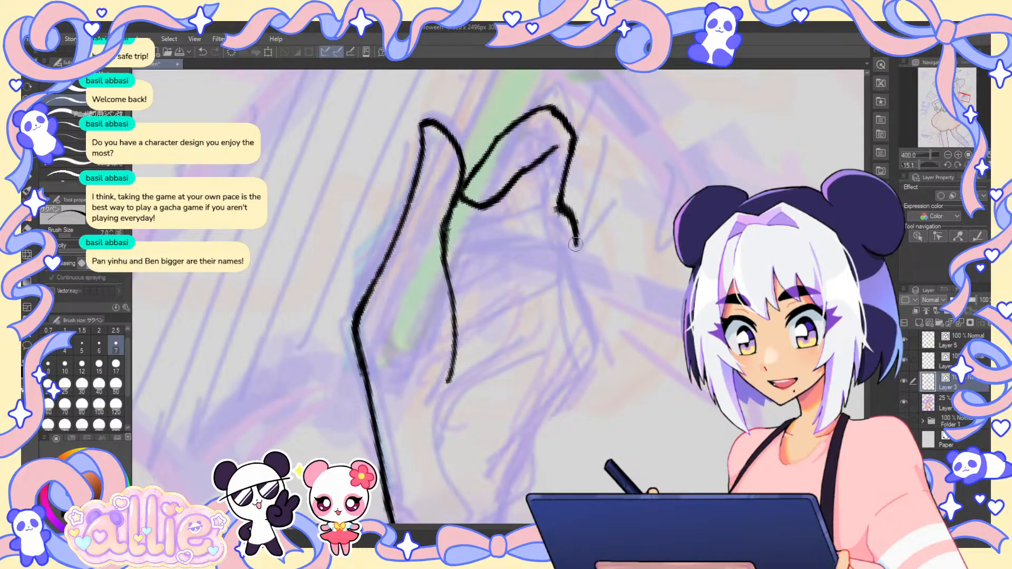
- Ink the back of the raised hand from the knuckles down to the wrist, joining it to the forearm line
mouse_move(577, 240)
left_mouse_down()
mouse_move(589, 297)
mouse_move(606, 320)
mouse_move(599, 351)
mouse_move(623, 262)
mouse_move(603, 309)
left_mouse_up()
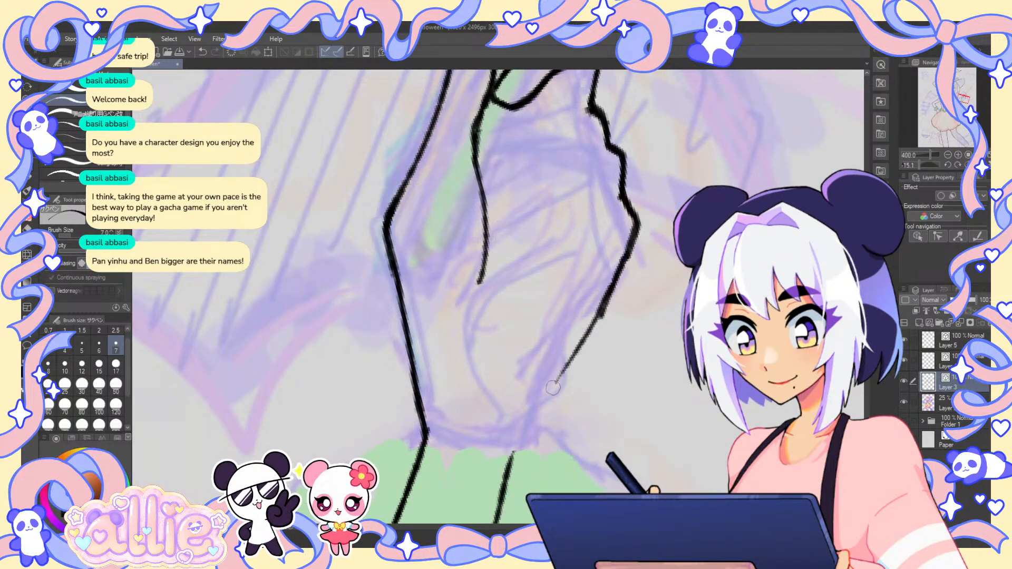
left_click_drag(552, 388, 514, 452)
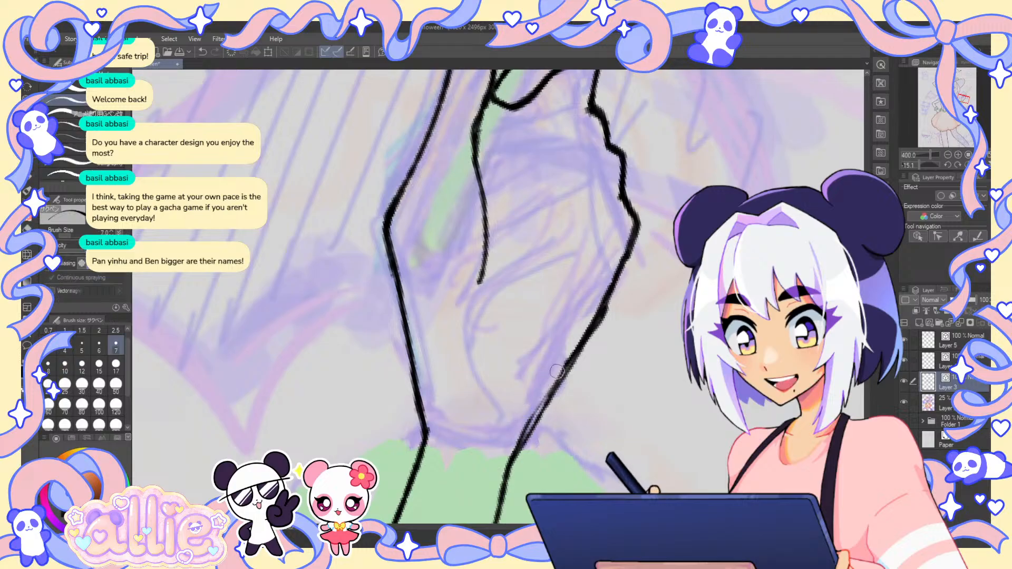
key("ctrl+z")
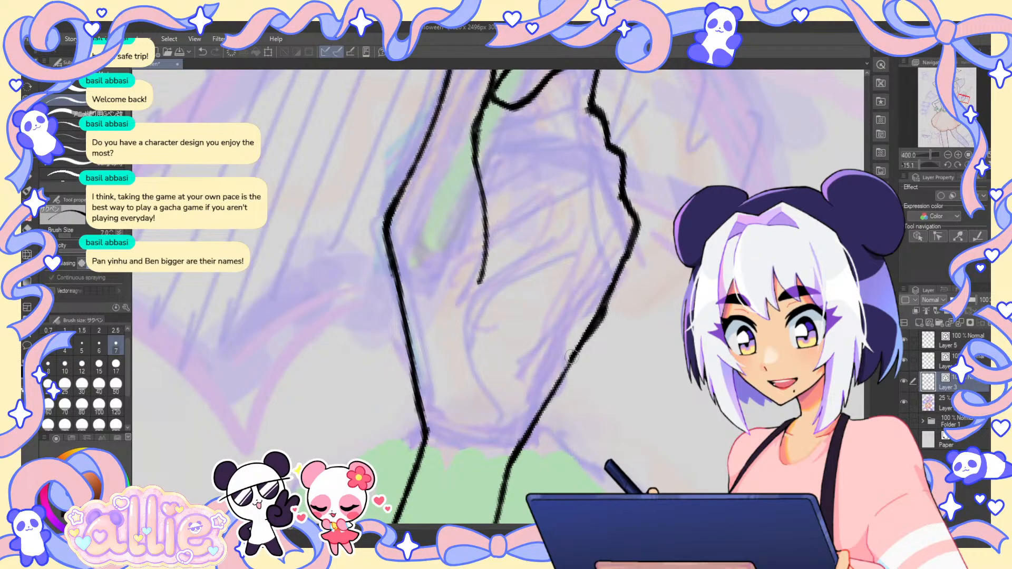
key("ctrl+0")
key("h")
key("h")
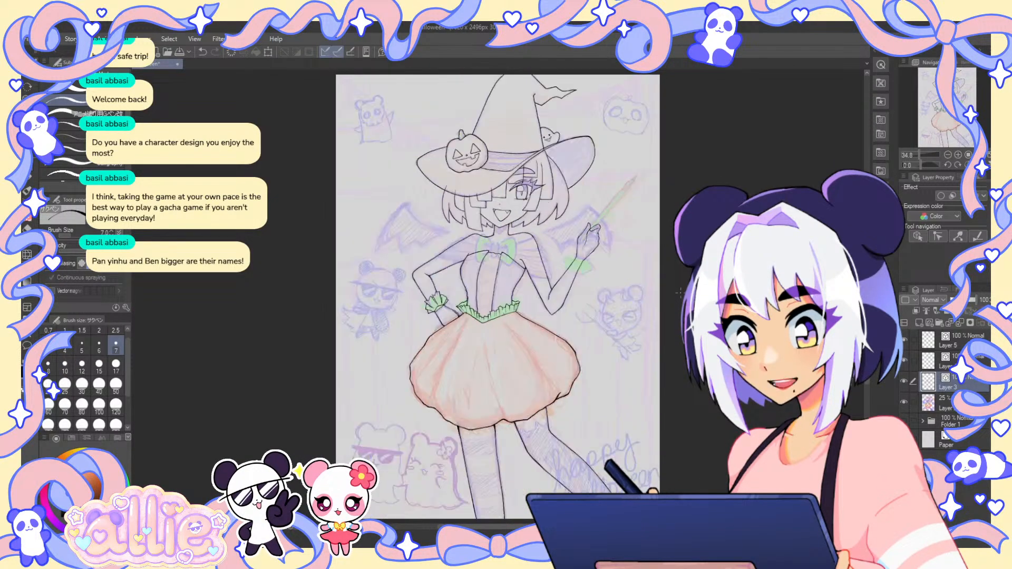
- Erase the knuckle outline on the raised hand, re-ink the first knuckle, and draw two lines separating the folded fingers
scroll(589, 247, "up", 5)
key("e")
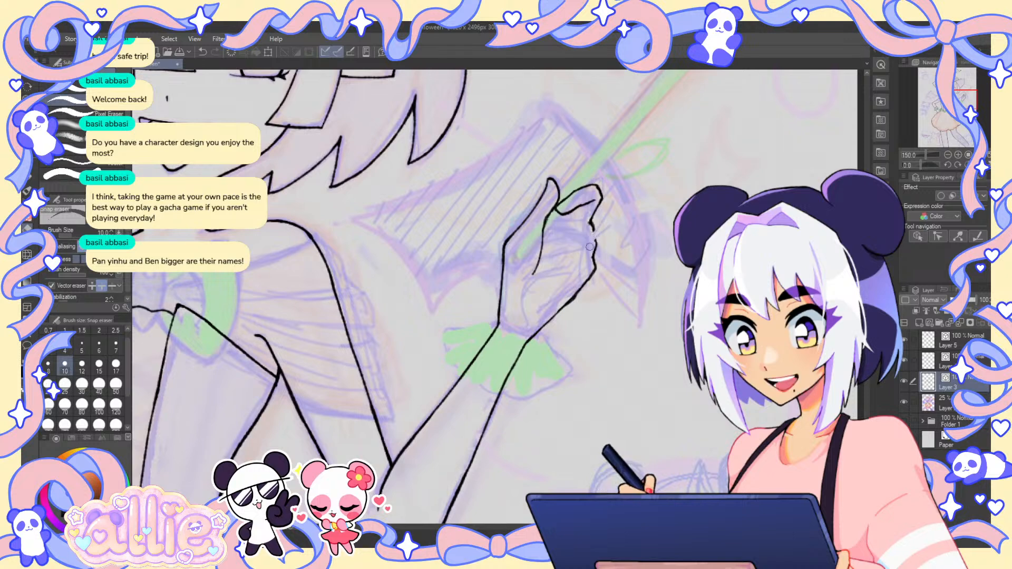
mouse_move(589, 243)
left_mouse_down()
mouse_move(591, 255)
mouse_move(589, 227)
mouse_move(592, 277)
left_mouse_up()
scroll(592, 232, "up", 3)
left_click(33, 166)
left_click_drag(596, 239, 584, 216)
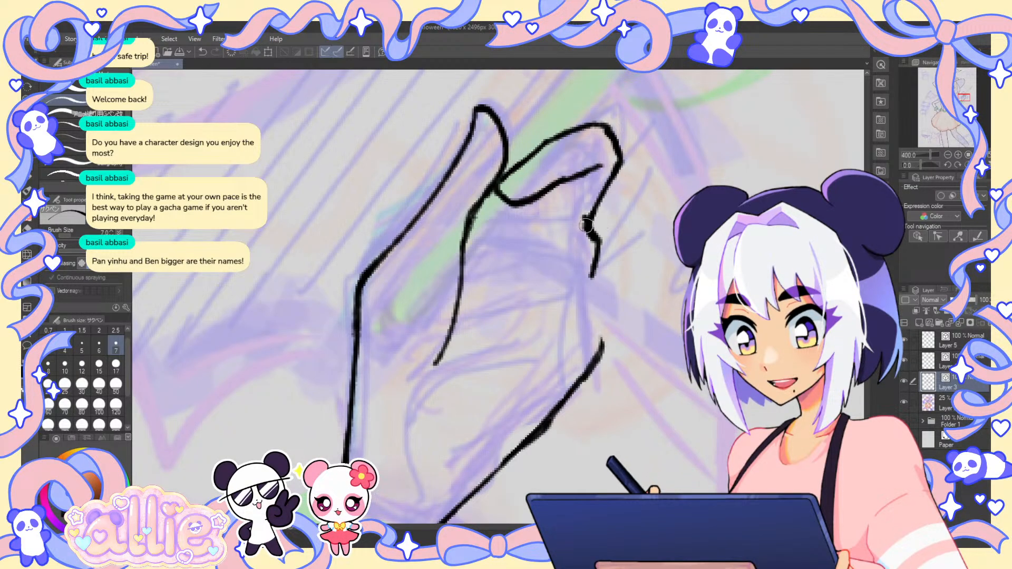
left_click_drag(586, 217, 498, 237)
- Erase the first knuckle line and re-ink the folded fingers' outer edge as a row of bumps meeting the back of the hand
key("e")
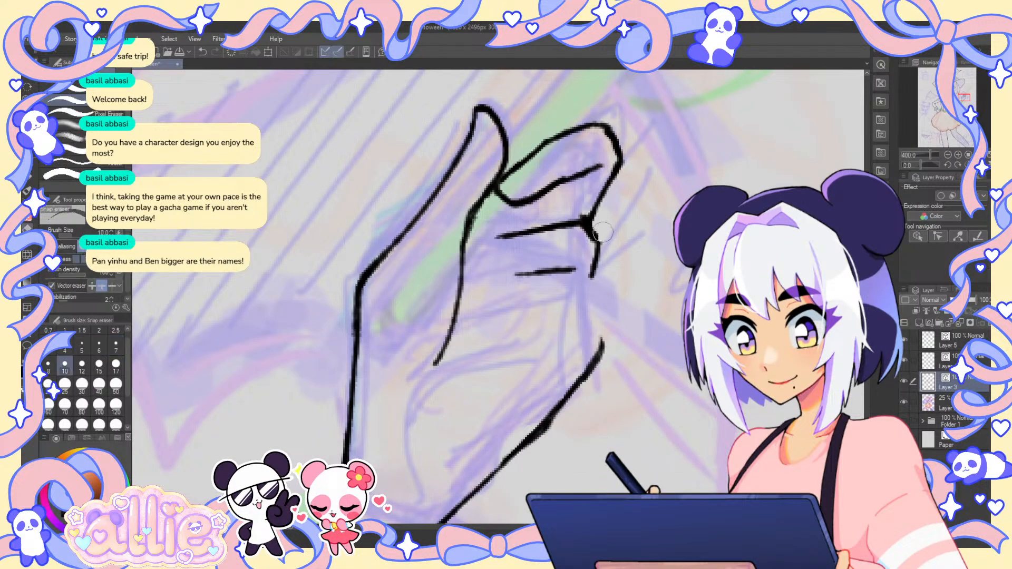
left_click_drag(602, 232, 578, 207)
key("p")
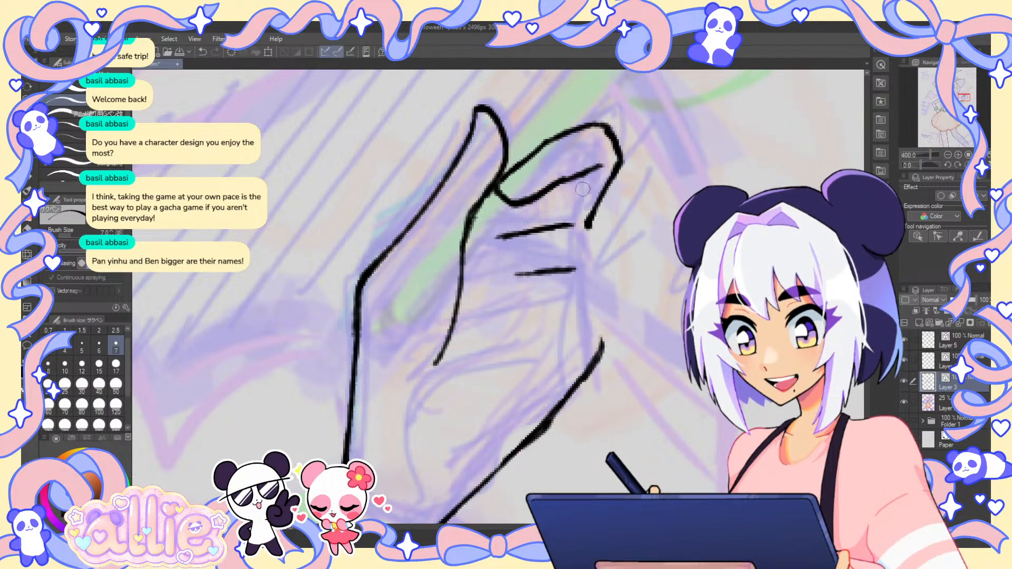
mouse_move(587, 224)
left_mouse_down()
mouse_move(603, 304)
mouse_move(610, 294)
mouse_move(613, 315)
mouse_move(605, 348)
left_mouse_up()
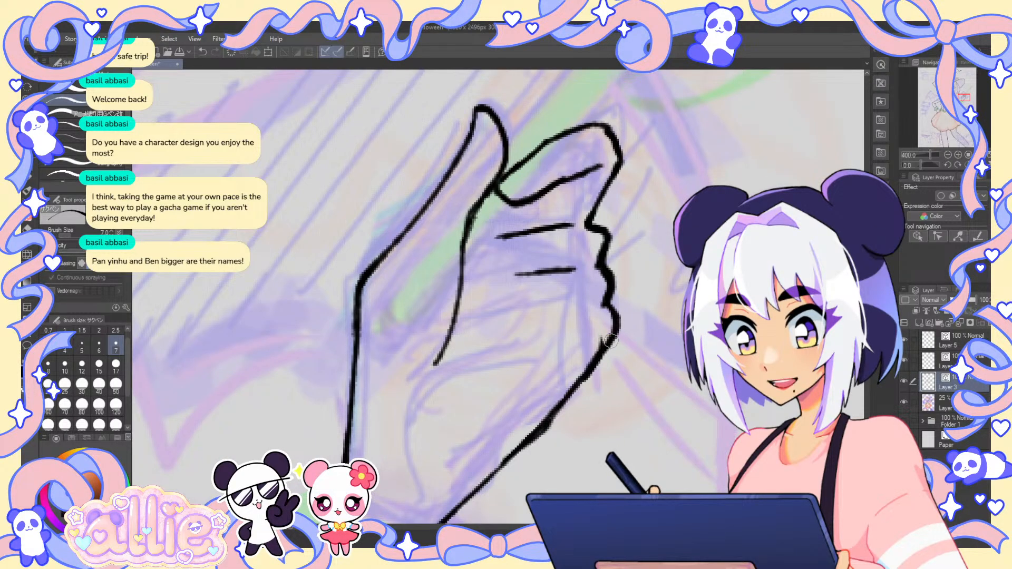
- Erase the middle of the knuckle outline, ink the first folded finger's tip, and redraw the second finger-separation line longer
key("e")
mouse_move(611, 291)
left_mouse_down()
mouse_move(602, 334)
mouse_move(613, 282)
mouse_move(610, 296)
mouse_move(600, 249)
mouse_move(591, 255)
mouse_move(608, 294)
mouse_move(582, 274)
mouse_move(527, 274)
left_mouse_up()
key("p")
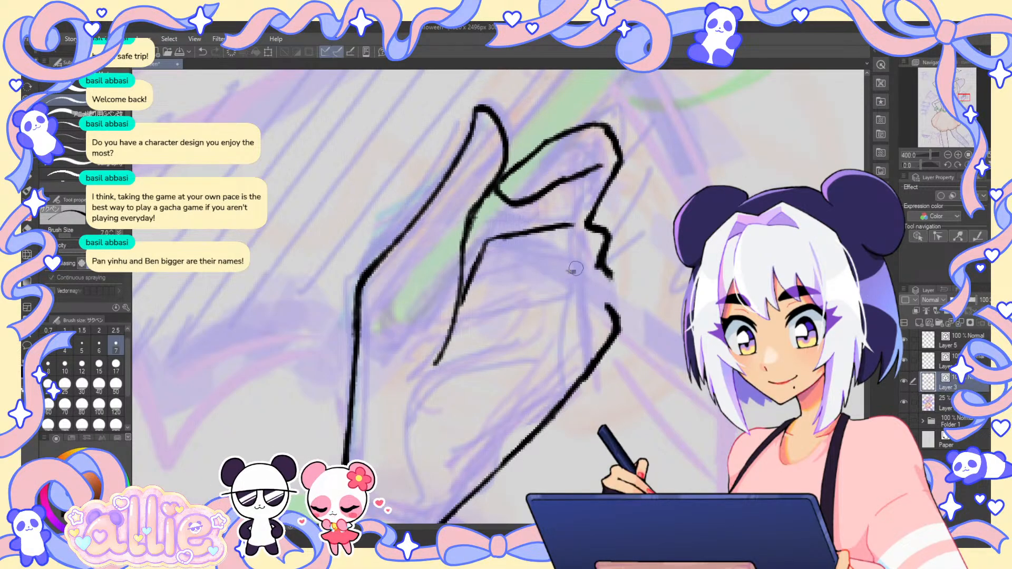
left_click_drag(541, 276, 506, 282)
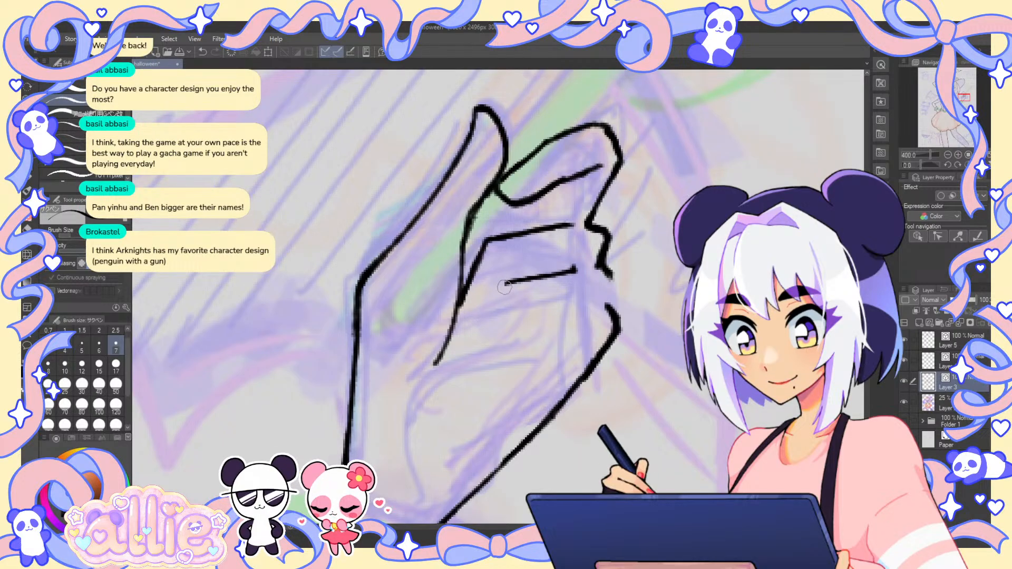
- Re-ink the missing knuckle outline down to the back of the hand and add a third finger-separation line below the others
key("e")
left_click(604, 278)
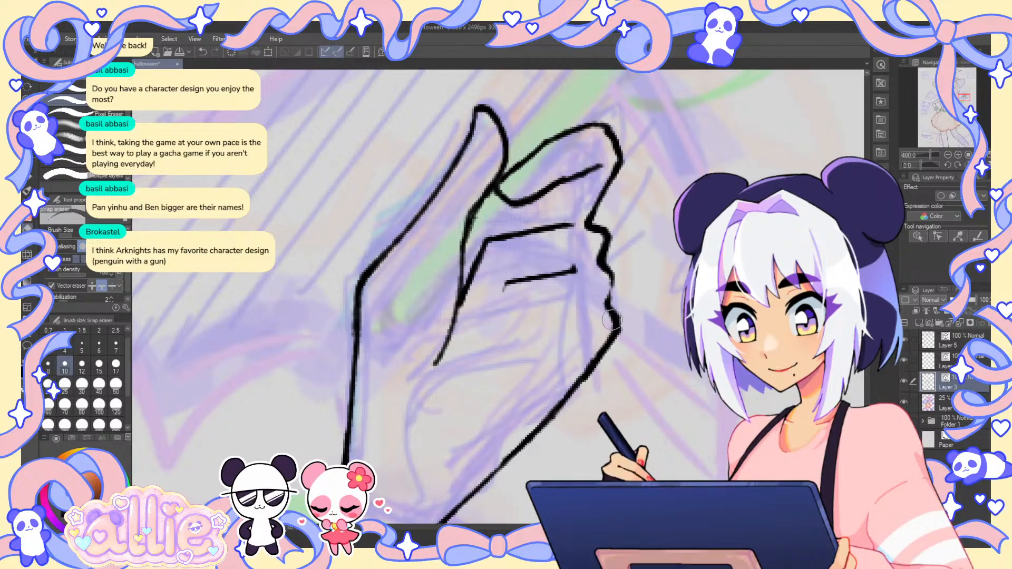
key("p")
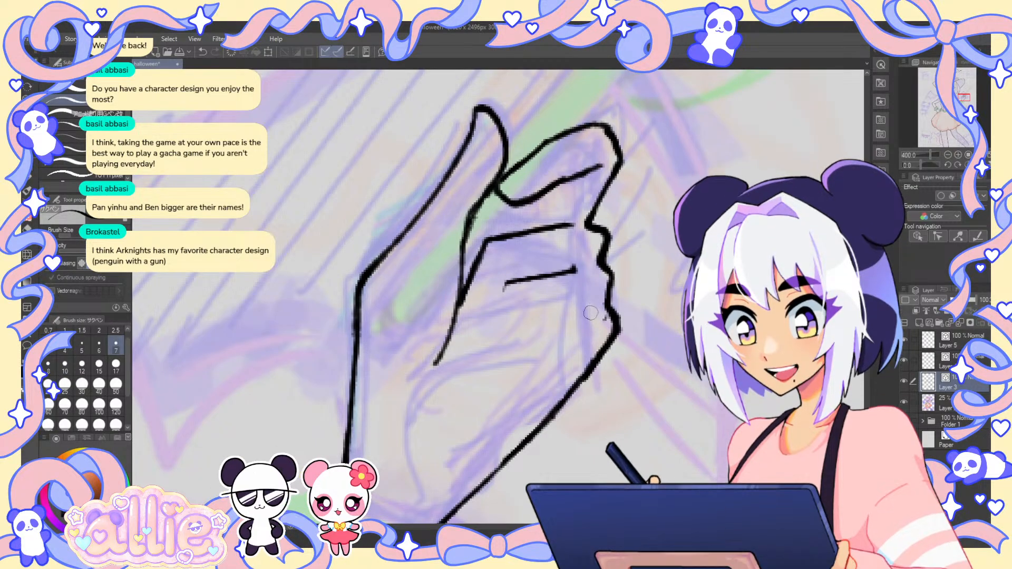
key("e")
key("p")
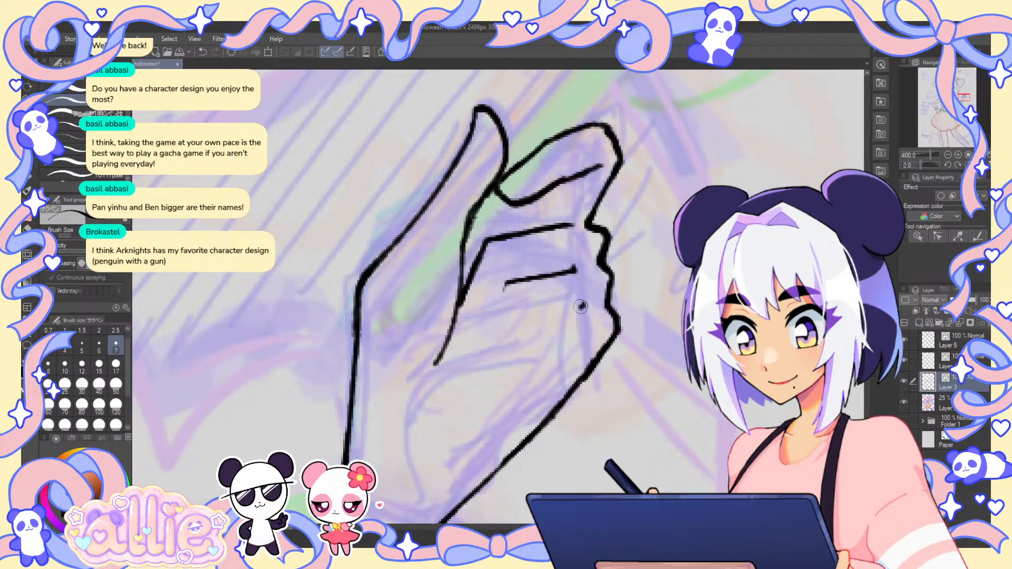
left_click_drag(571, 313, 580, 310)
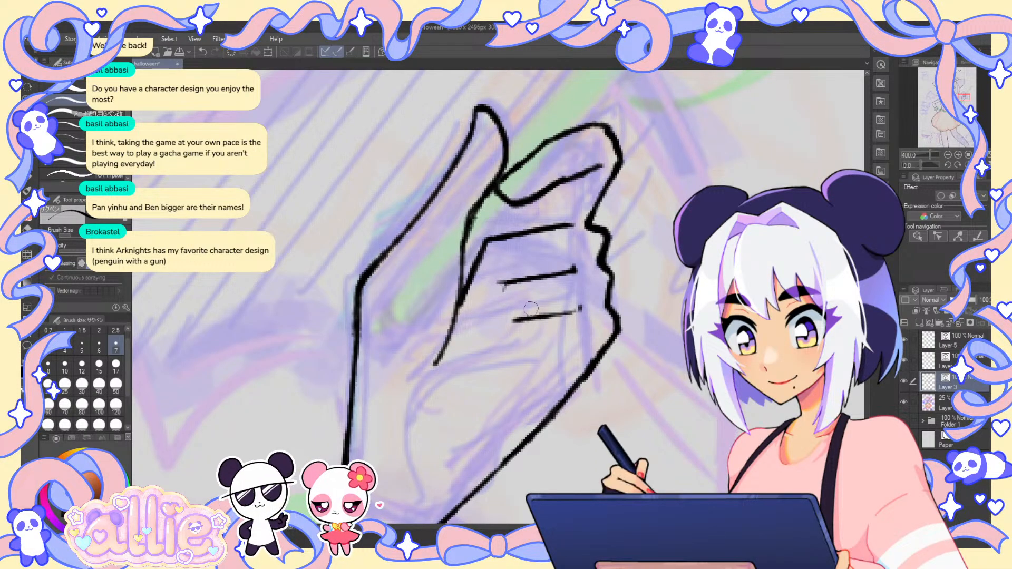
- Check the hand against the whole figure and erase the first folded finger's tip line beside the thumb
key("ctrl+0")
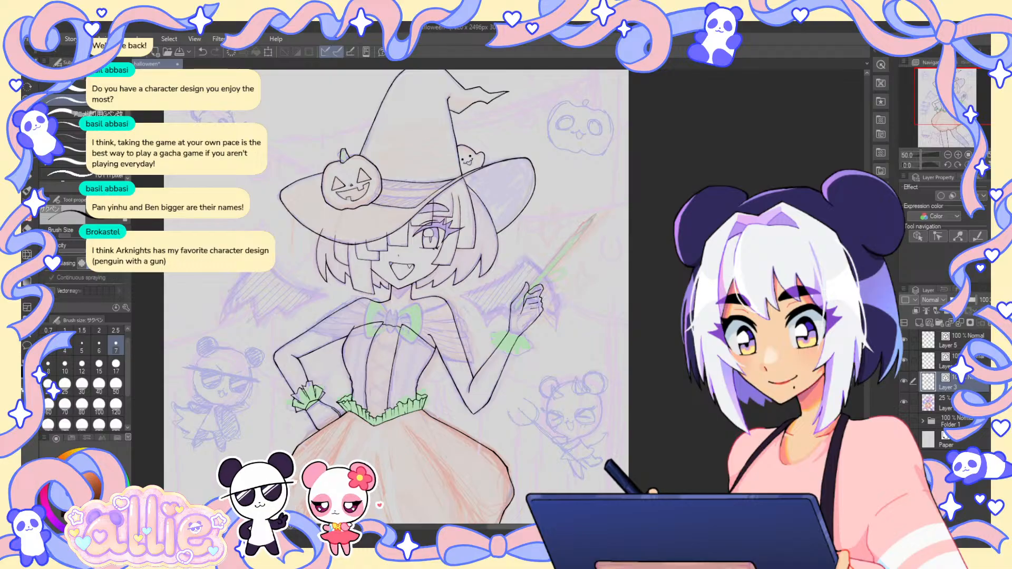
left_click_drag(502, 258, 465, 236)
key("ctrl+plus")
key("ctrl+plus")
key("ctrl+plus")
key("ctrl+plus")
key("e")
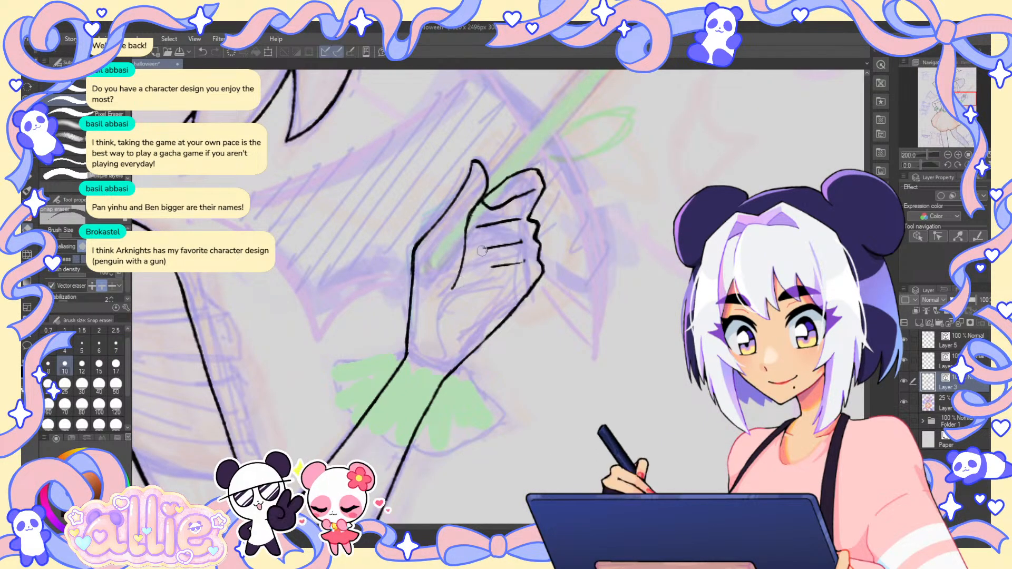
key("p")
- Erase the knuckle outline between the first bump and the back of the hand, and re-ink it with smoother bumps
key("ctrl+plus")
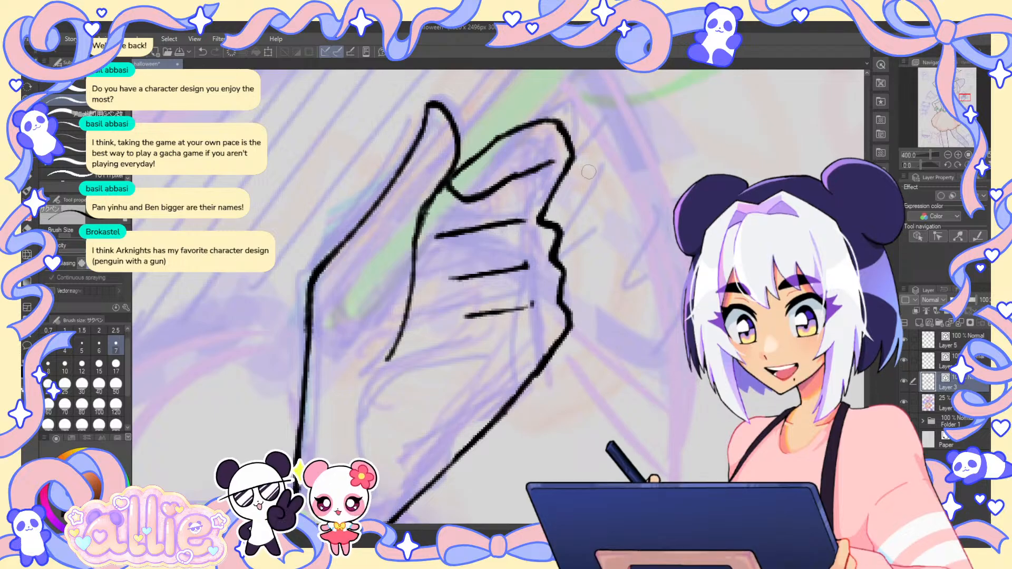
key("e")
left_click_drag(547, 226, 569, 317)
key("p")
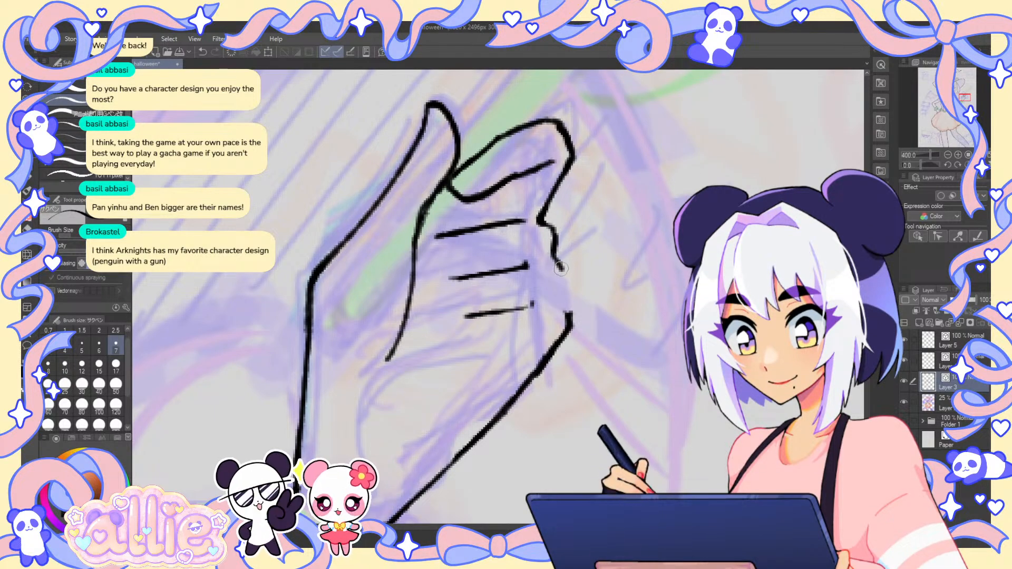
left_click_drag(553, 251, 560, 298)
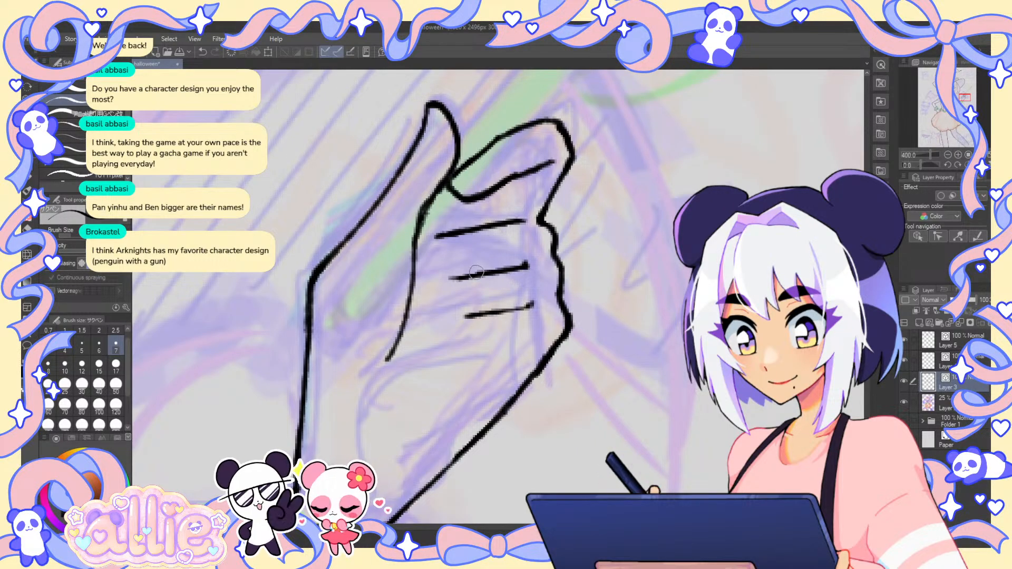
- Ink angled strokes down from the three finger-separation lines to form the bent fingers, and start the little finger's lower edge
mouse_move(434, 239)
left_mouse_down()
mouse_move(412, 291)
mouse_move(448, 280)
mouse_move(463, 330)
mouse_move(512, 360)
left_mouse_up()
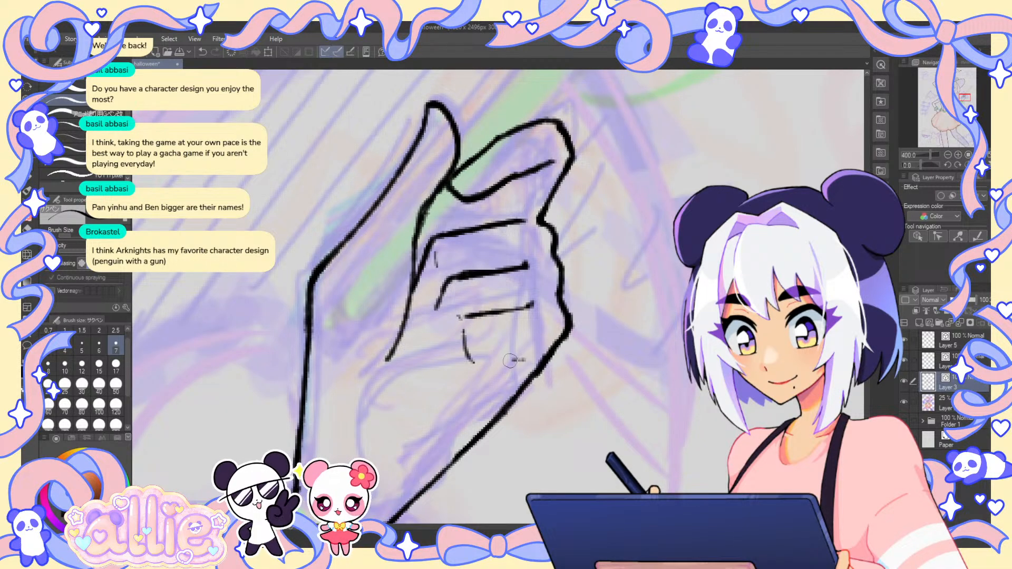
left_click_drag(474, 315, 435, 363)
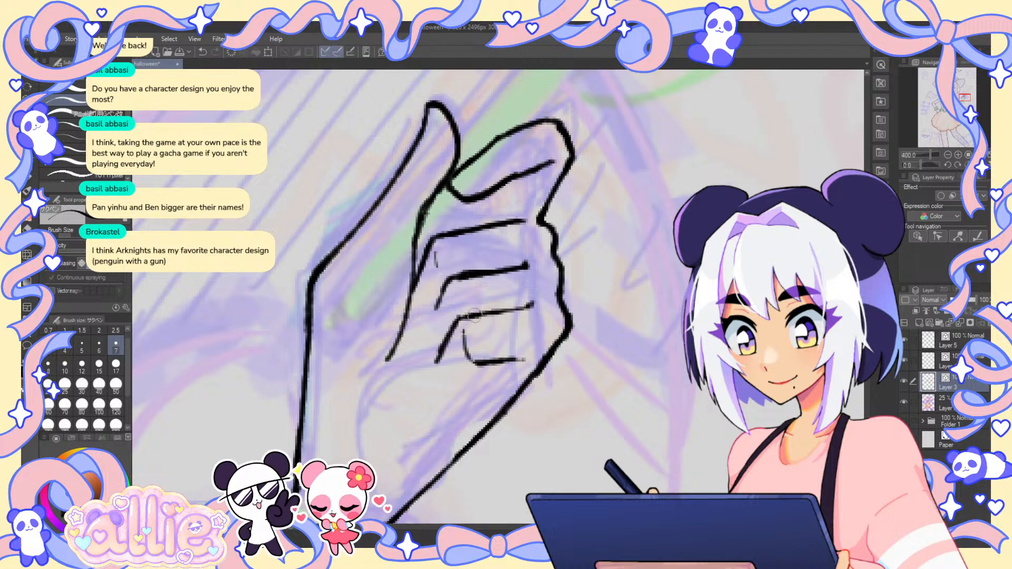
left_click_drag(435, 311, 421, 333)
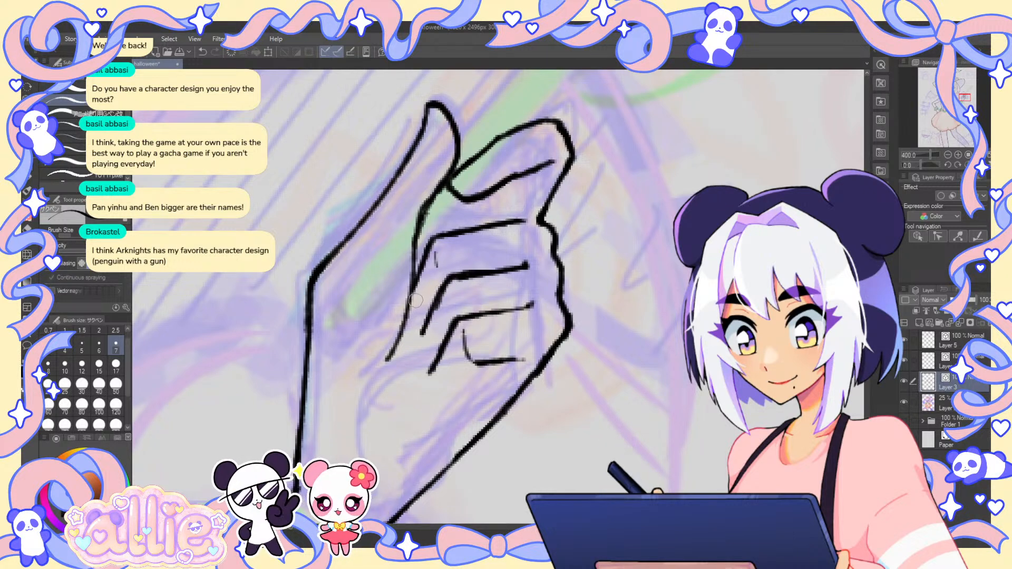
left_click_drag(435, 252, 437, 266)
left_click_drag(422, 323, 426, 333)
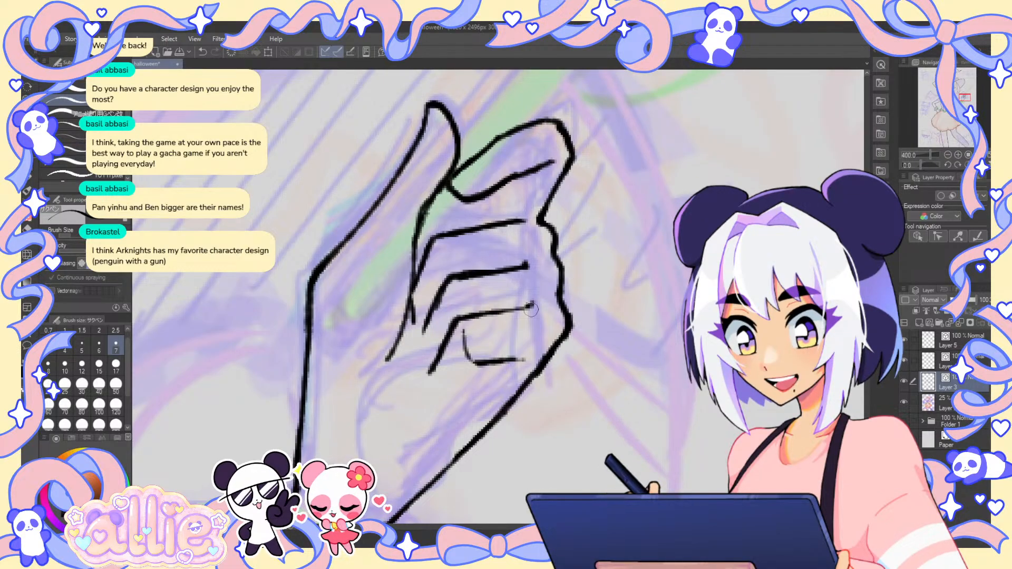
- Ink the little finger's curled tip, erase the stray stroke inside it, and touch up the outer end of the first separation line
mouse_move(479, 364)
left_mouse_down()
mouse_move(468, 377)
mouse_move(429, 384)
mouse_move(495, 390)
mouse_move(477, 398)
left_mouse_up()
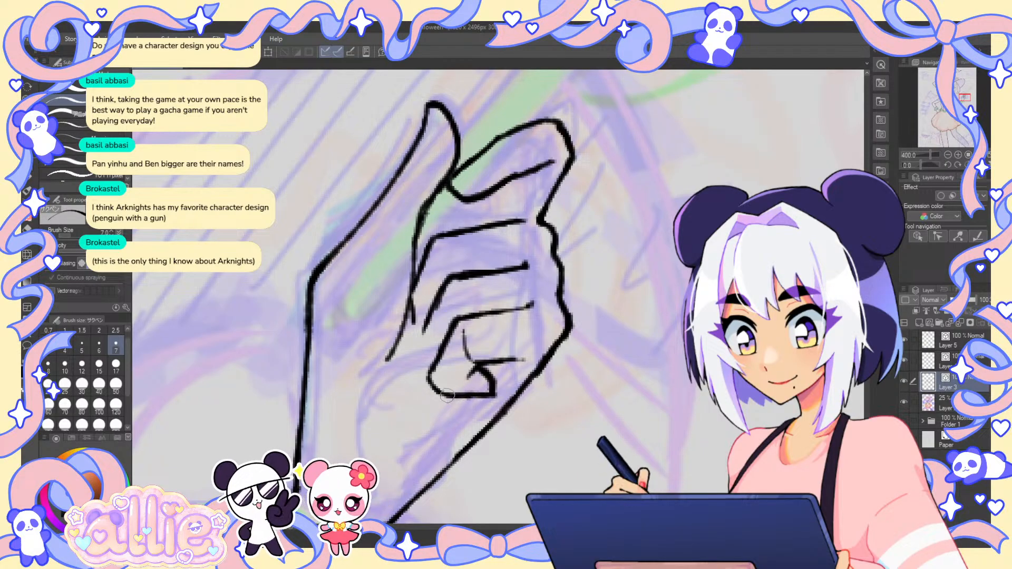
key("e")
key("p")
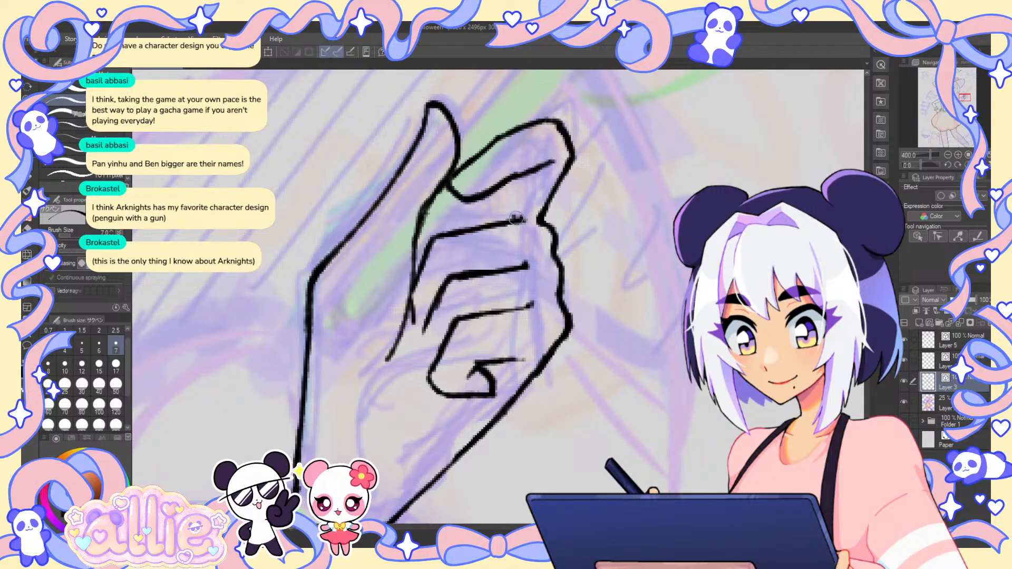
key("e")
key("p")
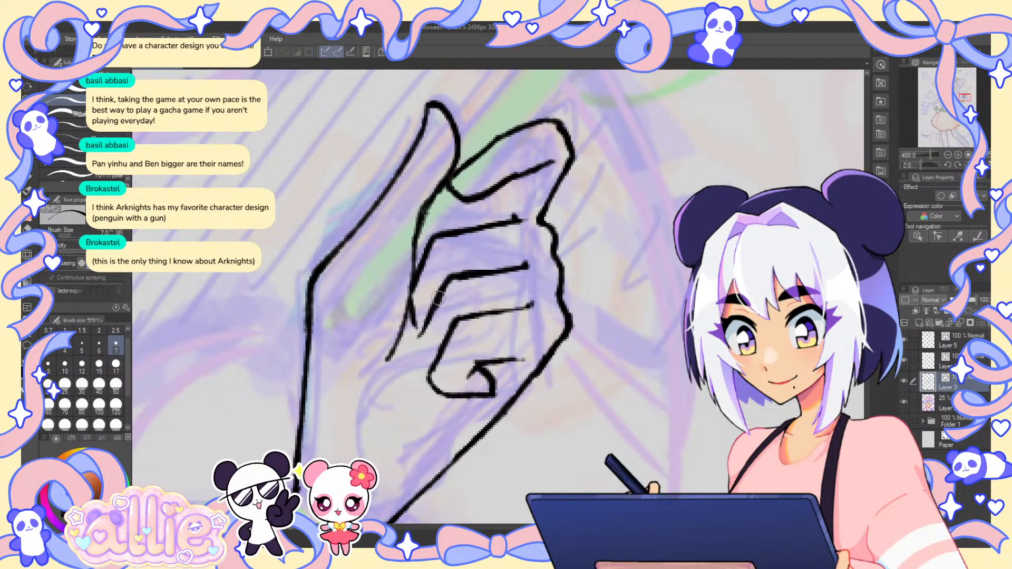
- Erase the palm line behind the folded fingers and re-ink the first two folded fingers with rounded tips
key("e")
left_click_drag(417, 314, 415, 301)
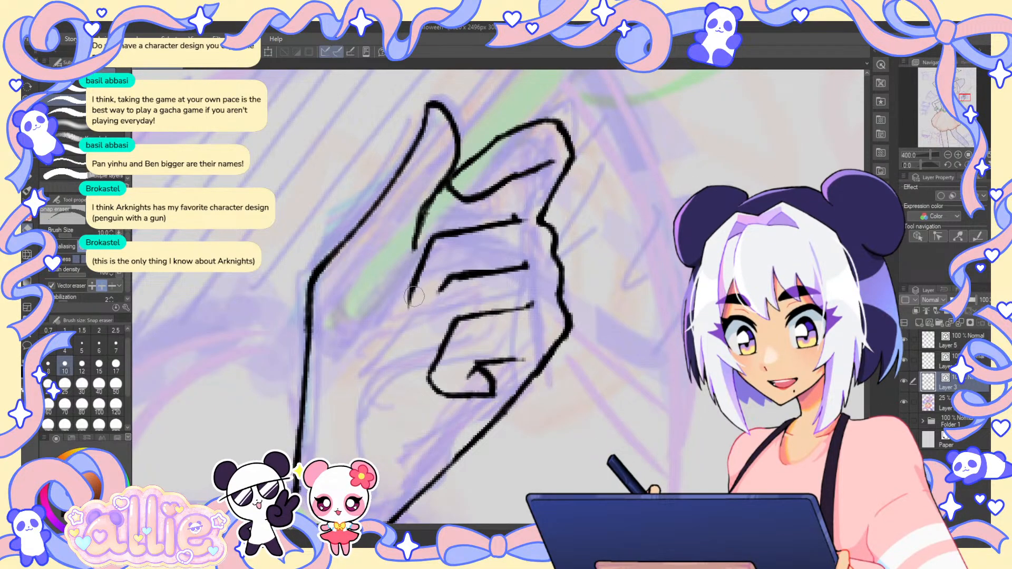
key("p")
left_click_drag(406, 293, 412, 317)
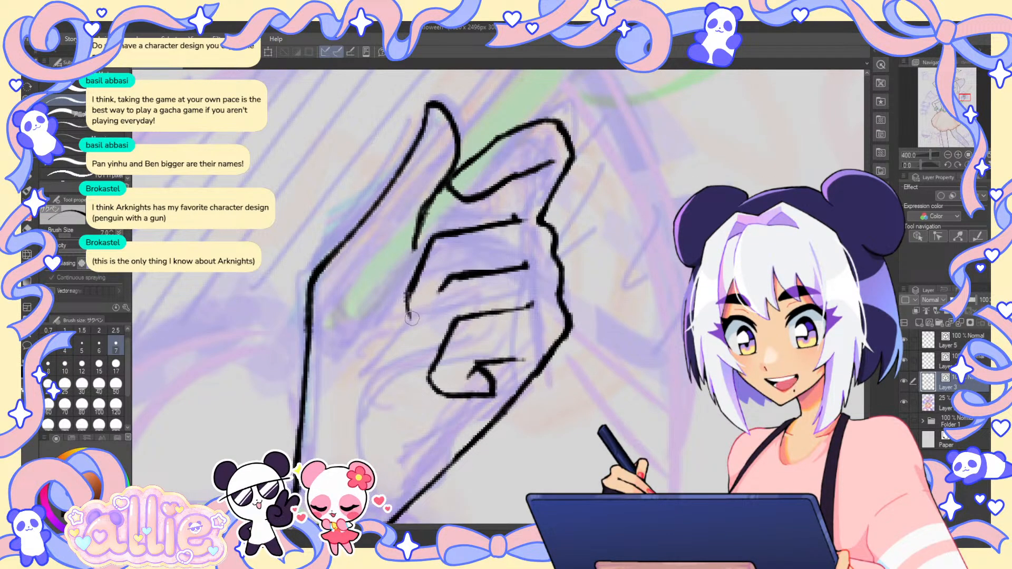
left_click_drag(449, 276, 420, 331)
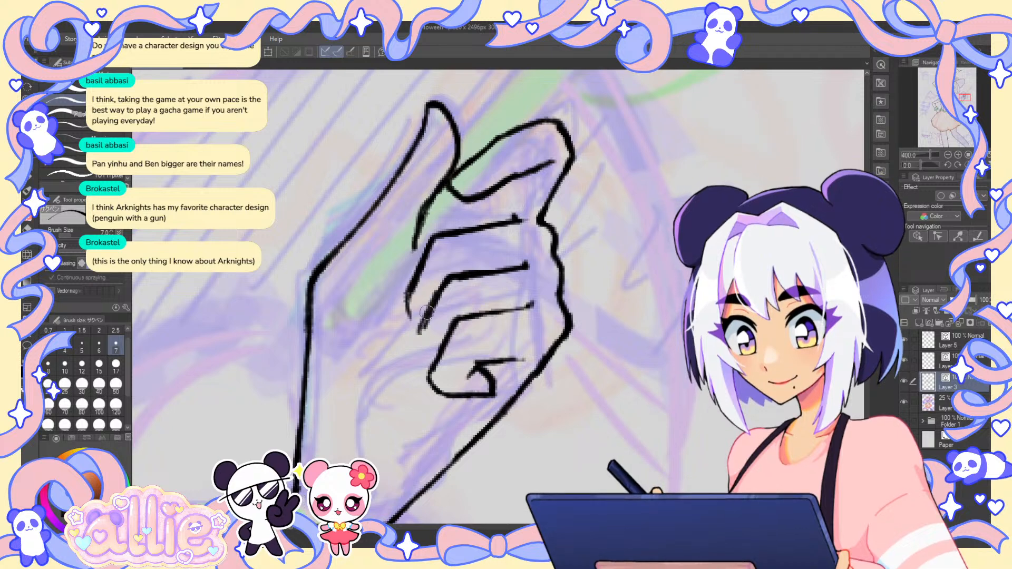
key("ctrl+z")
mouse_move(443, 285)
left_mouse_down()
mouse_move(419, 339)
mouse_move(434, 364)
left_mouse_up()
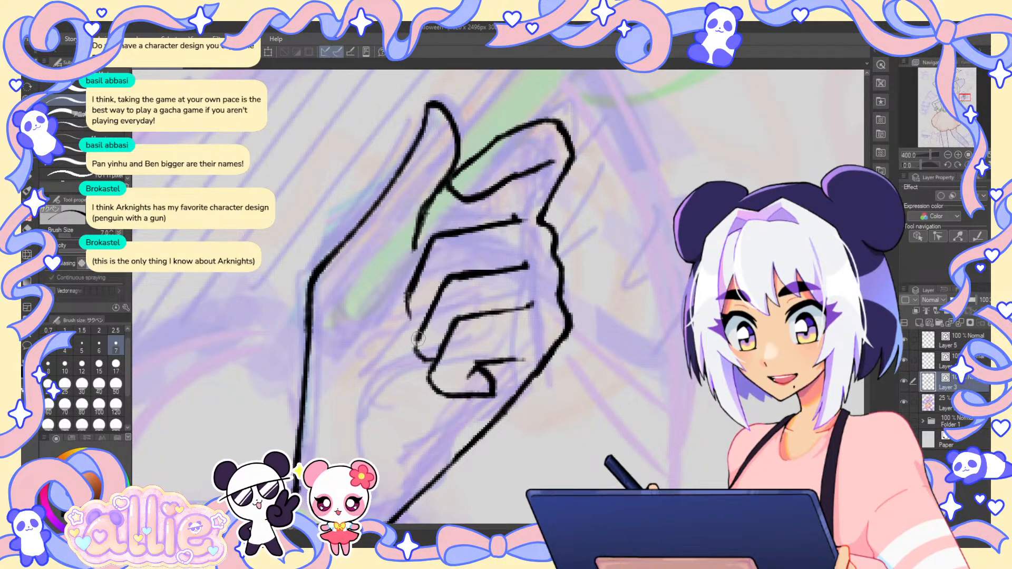
left_click_drag(407, 306, 421, 326)
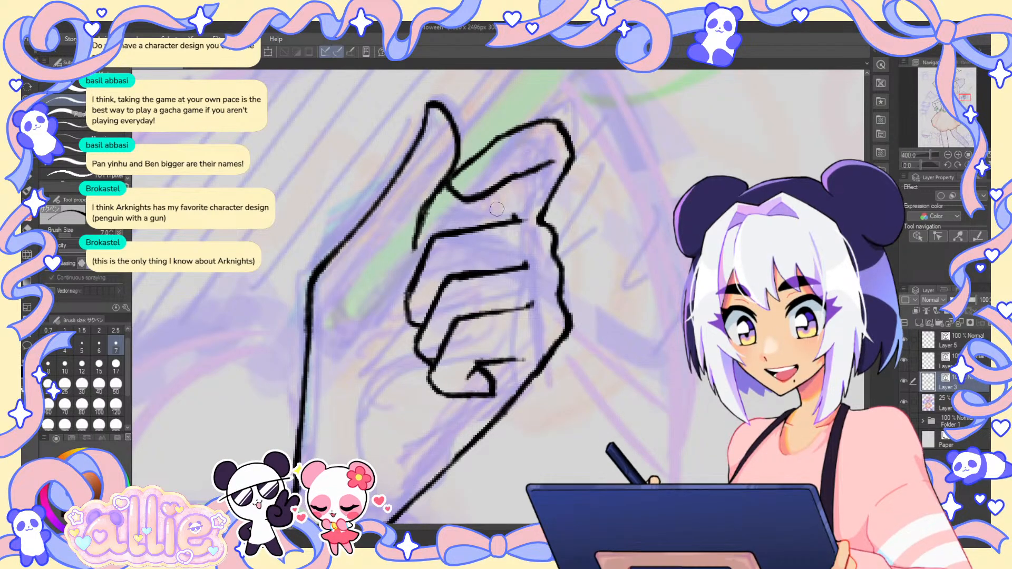
- Check the whole figure mirrored, lasso the knuckle outline, and transform it so the knuckles extend farther outward and down
scroll(511, 226, "down", 5)
key("ctrl+0")
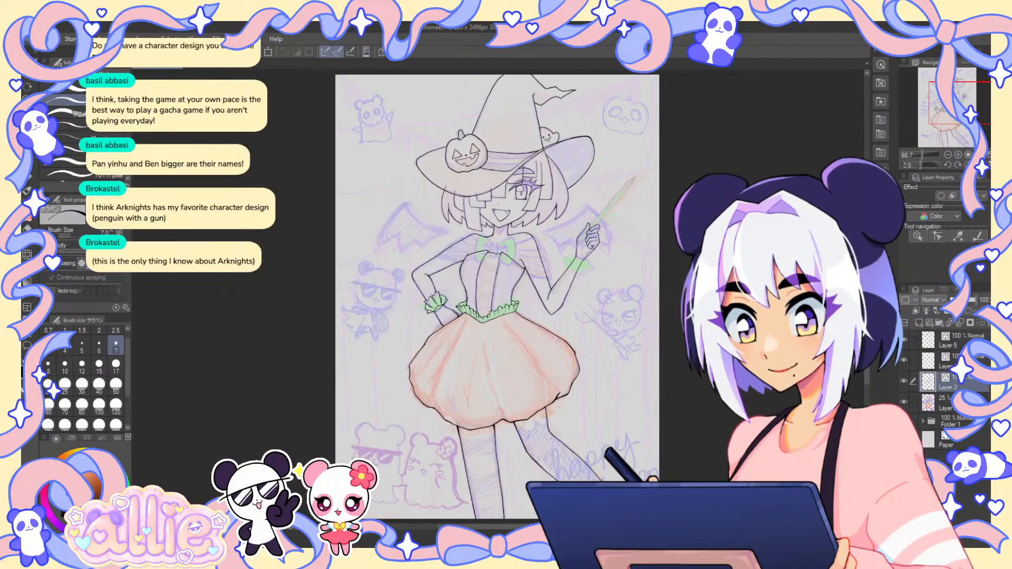
key("h")
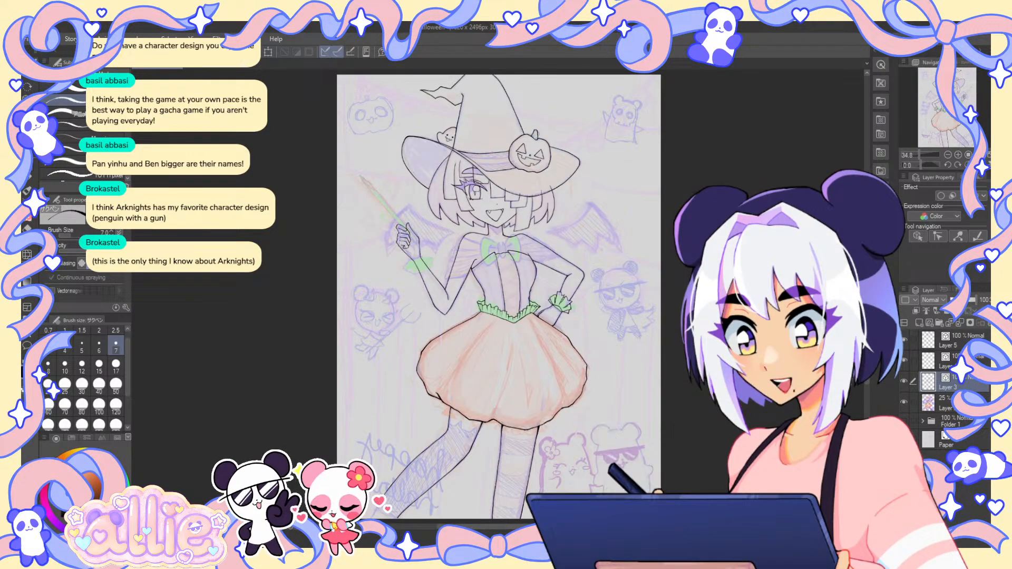
key("m")
scroll(407, 233, "up", 2)
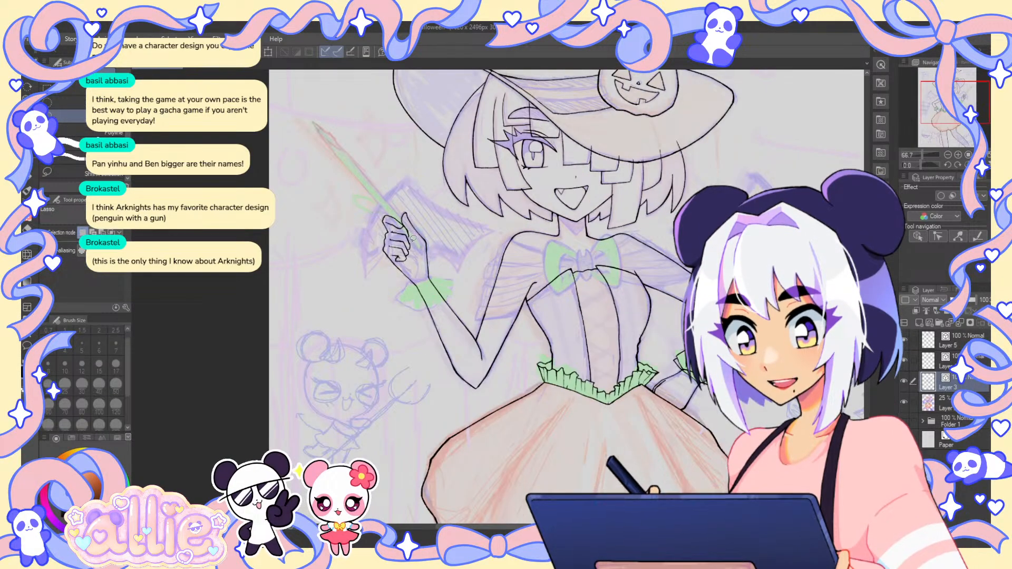
scroll(405, 232, "up", 3)
left_click_drag(342, 225, 356, 253)
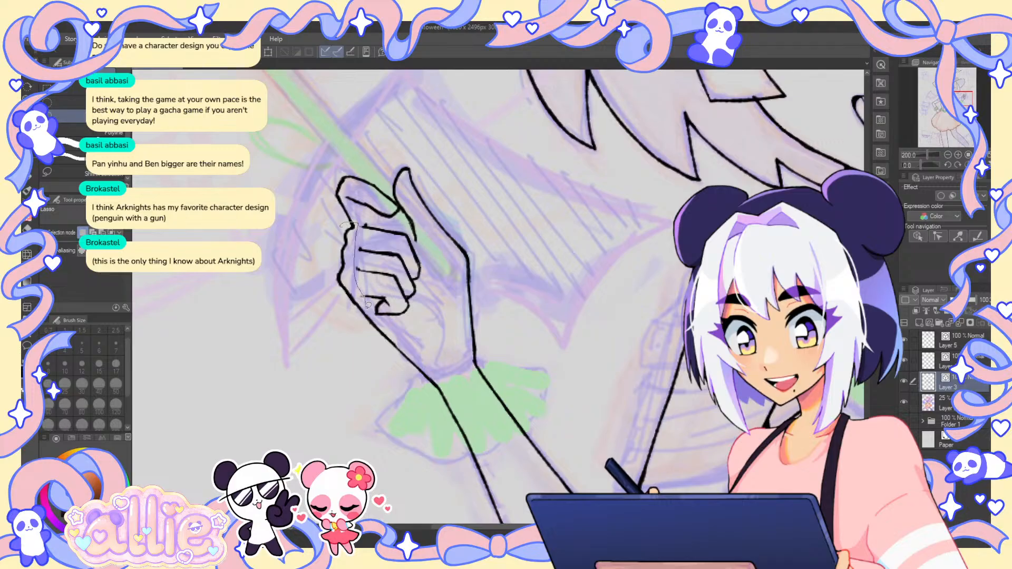
mouse_move(368, 304)
left_mouse_down()
mouse_move(402, 352)
mouse_move(328, 317)
mouse_move(343, 226)
left_mouse_up()
key("ctrl+t")
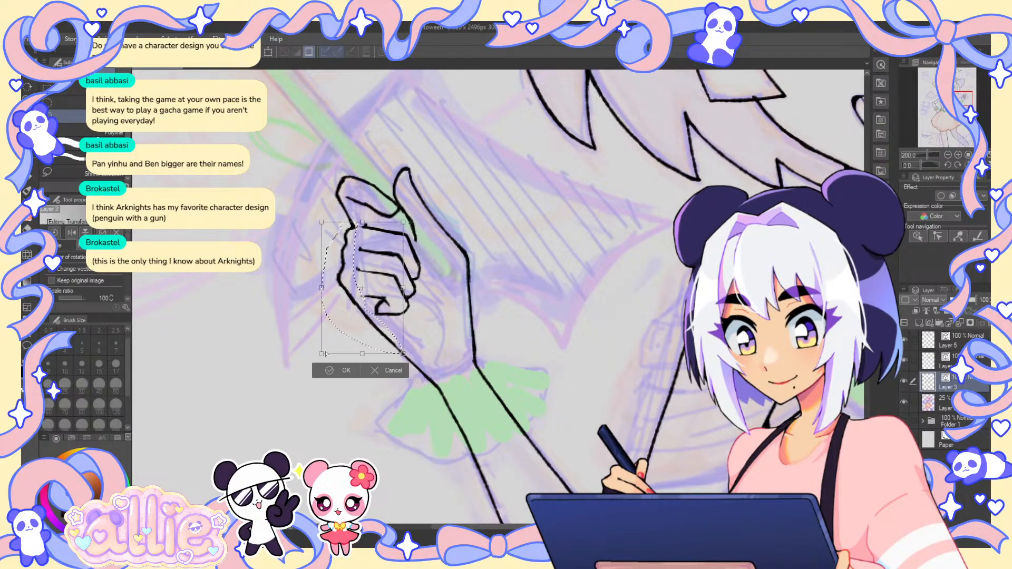
left_click_drag(326, 352, 322, 367)
left_click_drag(322, 291, 315, 309)
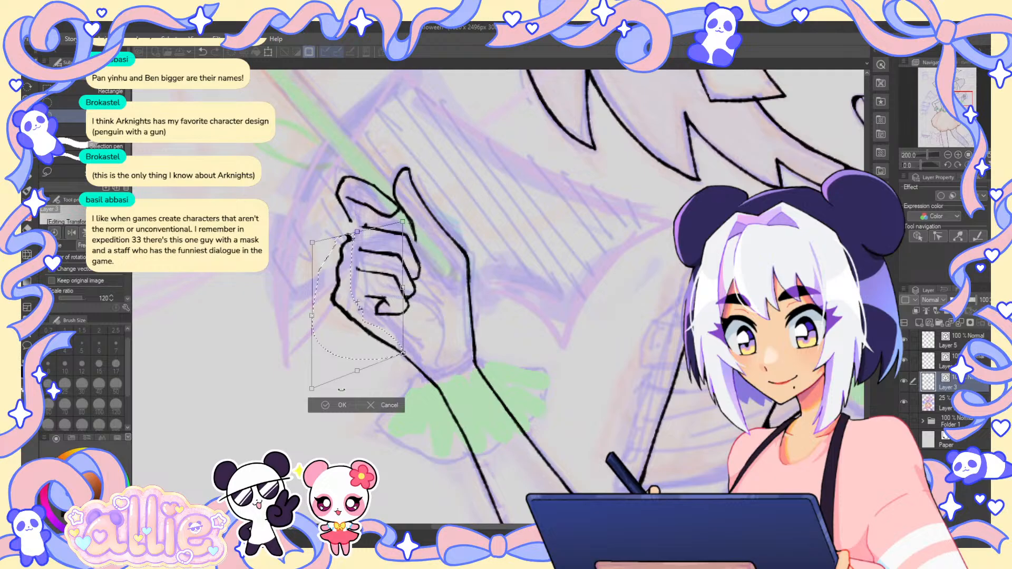
left_click(341, 405)
- Lasso the folded fingers' lines, enlarge them slightly, and shift them down toward the palm
key("ctrl+0")
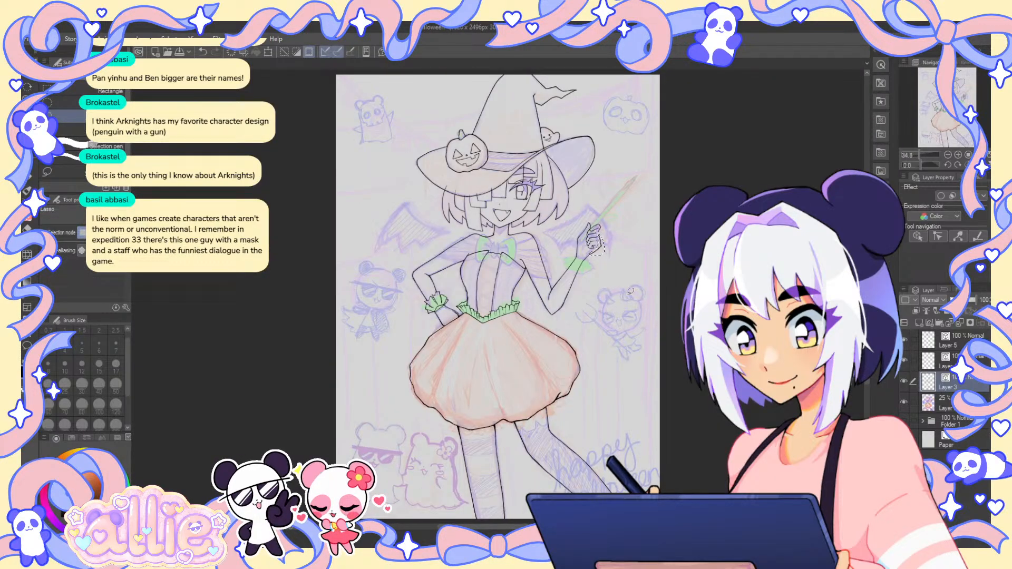
scroll(626, 238, "up", 10)
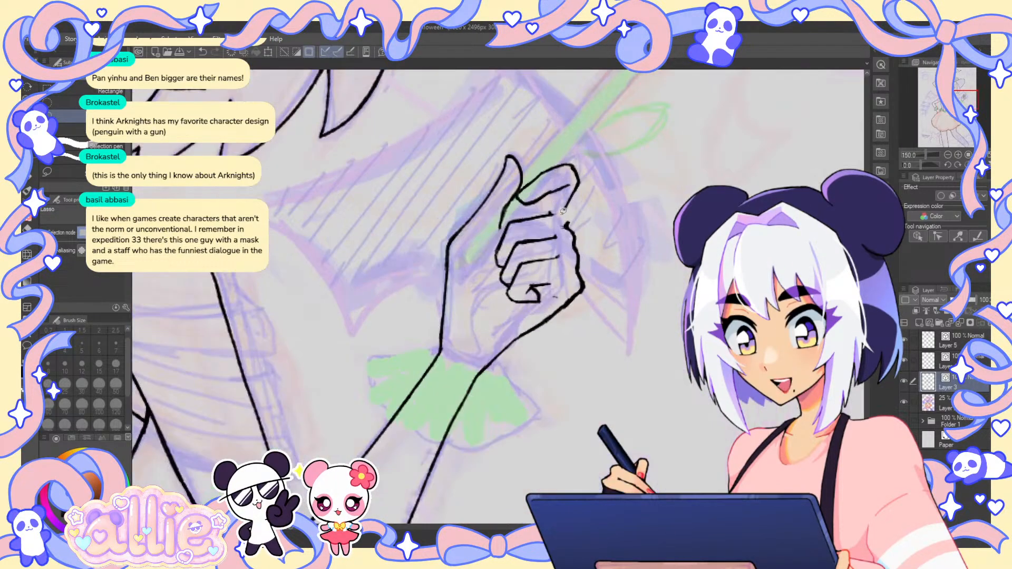
mouse_move(554, 200)
left_mouse_down()
mouse_move(472, 211)
mouse_move(437, 254)
left_mouse_up()
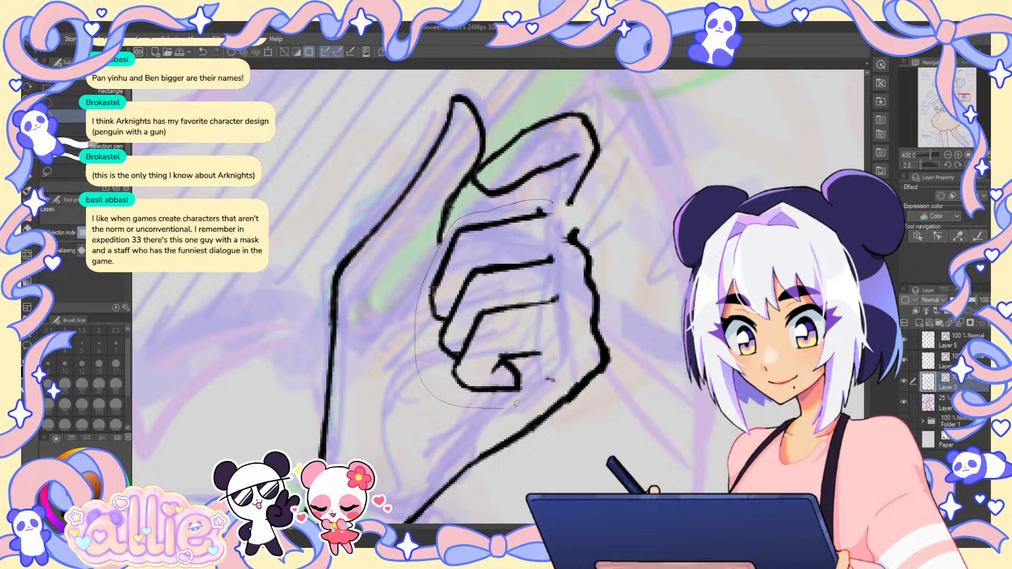
left_click_drag(566, 346, 557, 266)
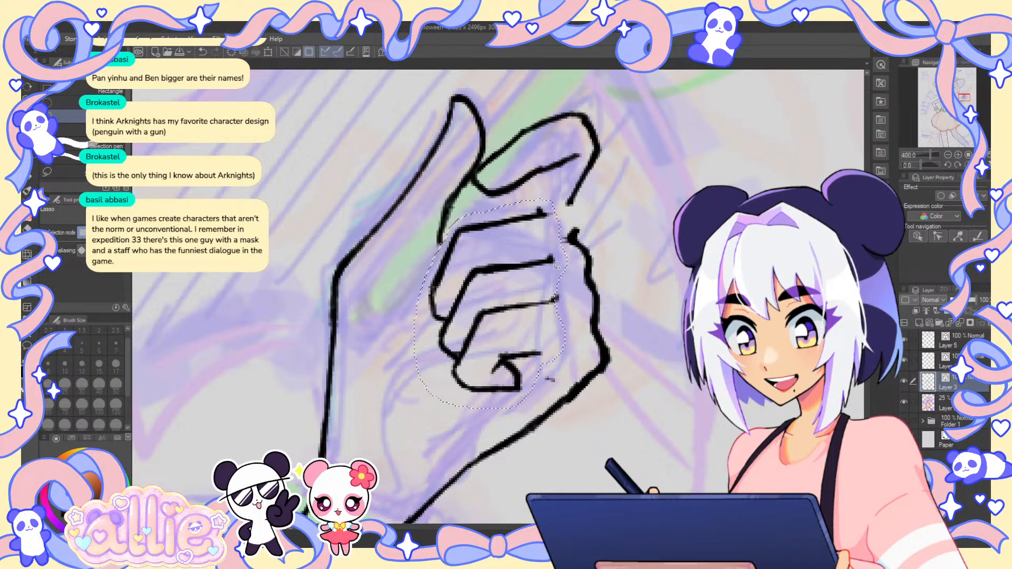
key("ctrl+t")
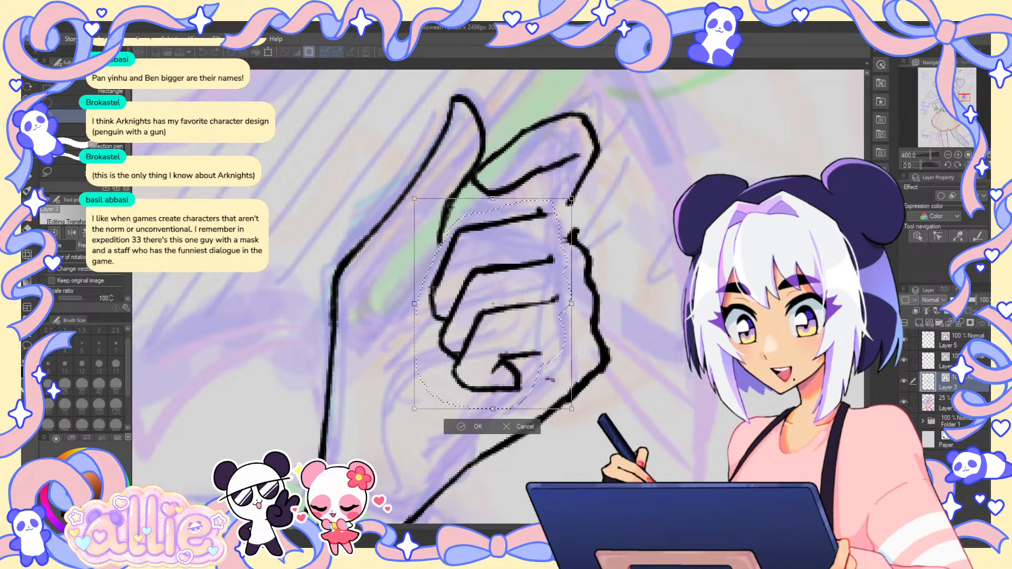
left_click_drag(409, 412, 408, 414)
left_click_drag(414, 199, 404, 199)
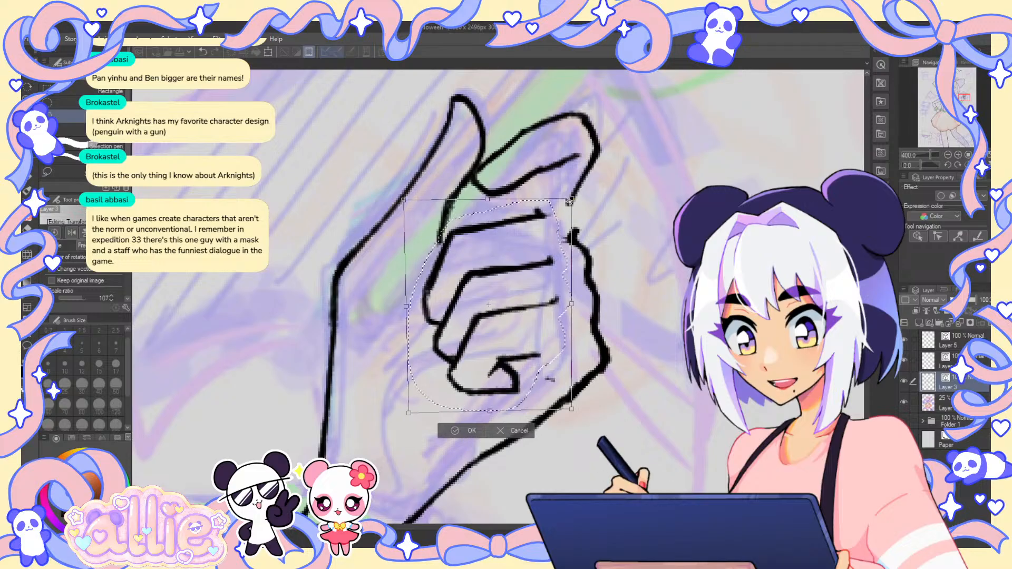
left_click_drag(572, 199, 573, 202)
left_click_drag(551, 360, 537, 372)
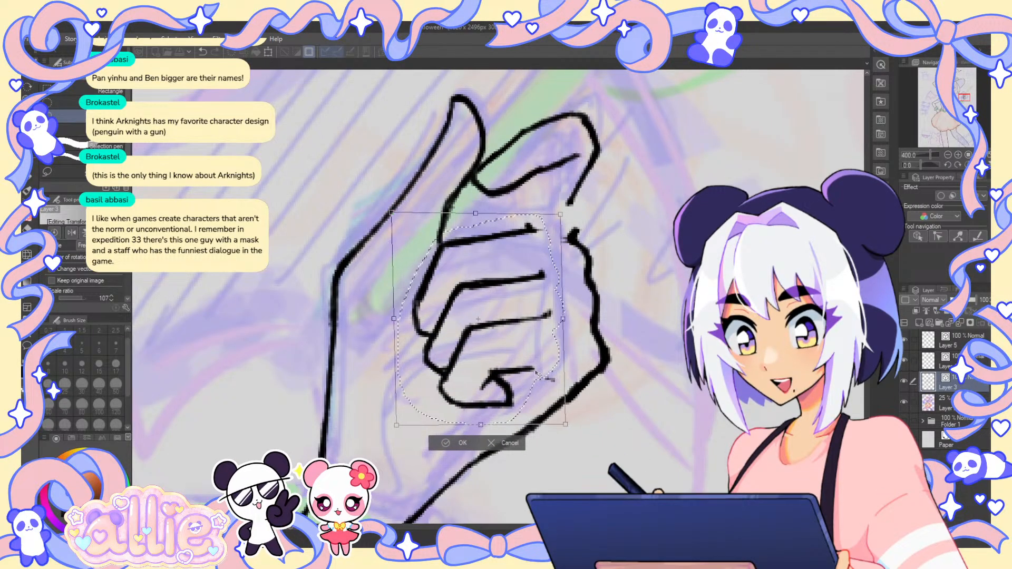
key("Return")
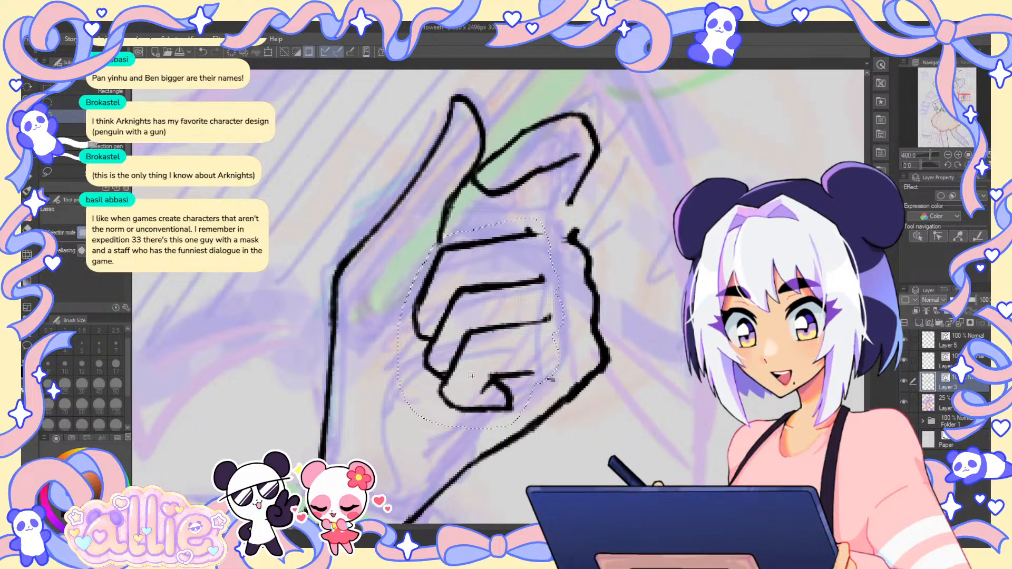
- Deselect the fingers, ink the gap between the index finger and the first knuckle, and erase the stray mark beside the little finger
key("ctrl+d")
key("p")
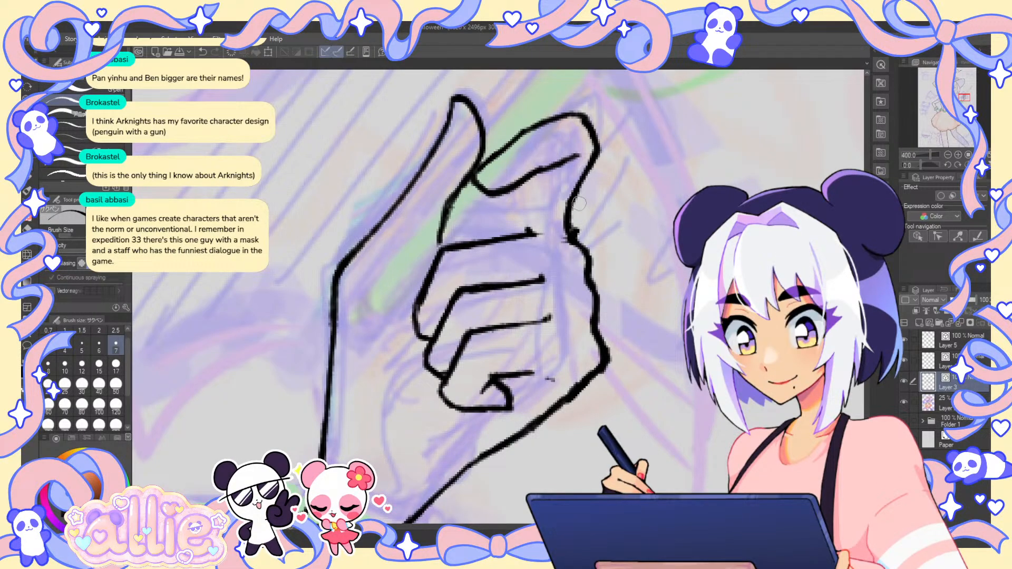
key("e")
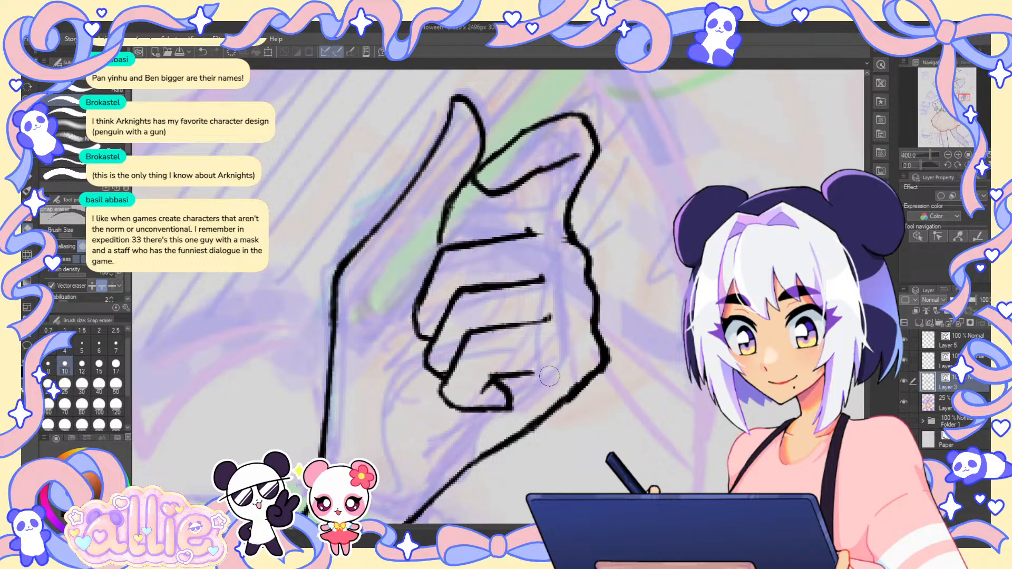
key("p")
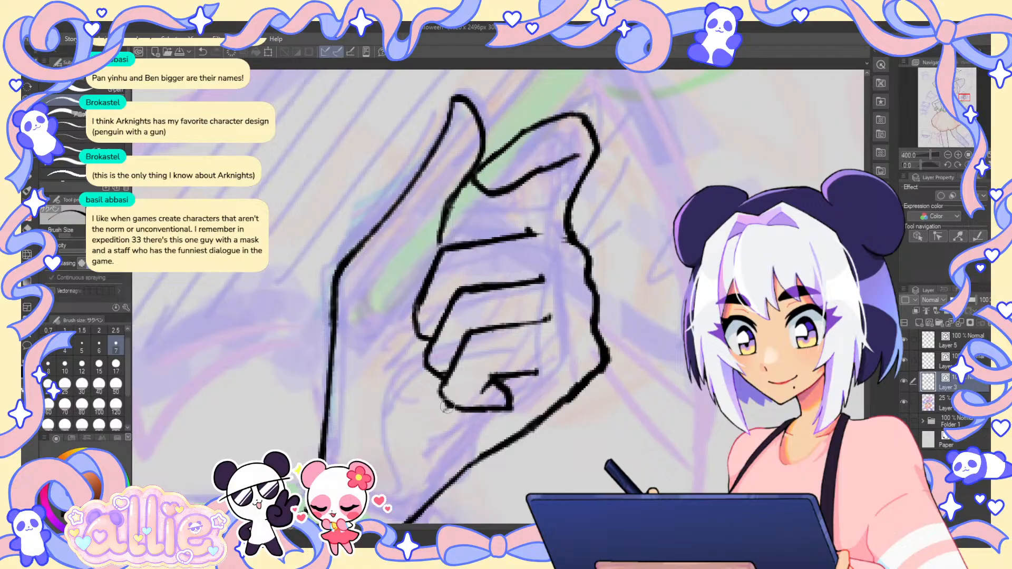
- Sketch a thin palm crease below the little finger and erase the line joining the index finger's base to the first folded finger
left_click_drag(413, 441, 411, 447)
key("e")
left_click_drag(454, 198, 440, 236)
left_click_drag(461, 184, 447, 237)
key("p")
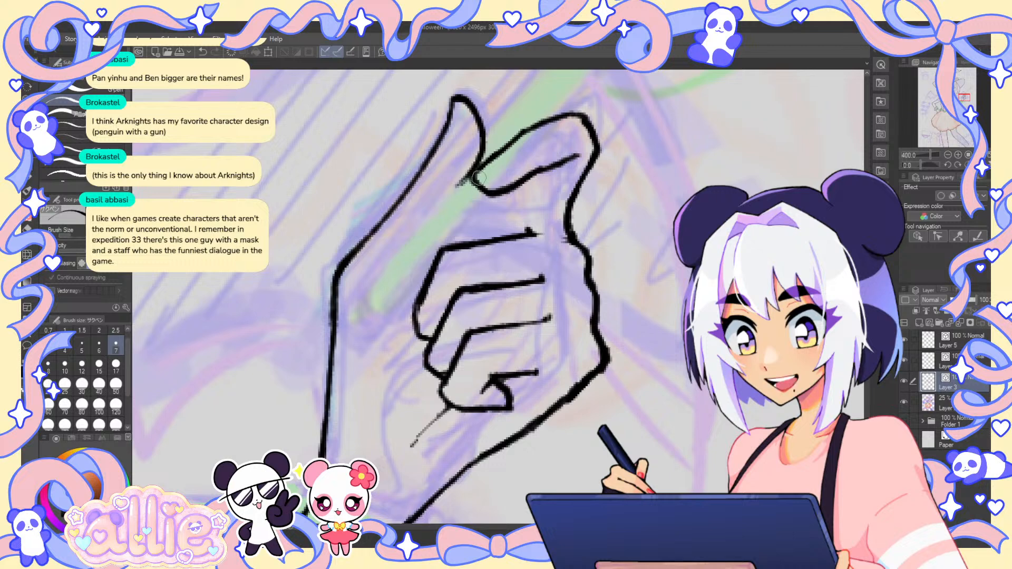
key("e")
left_click_drag(469, 170, 458, 186)
key("p")
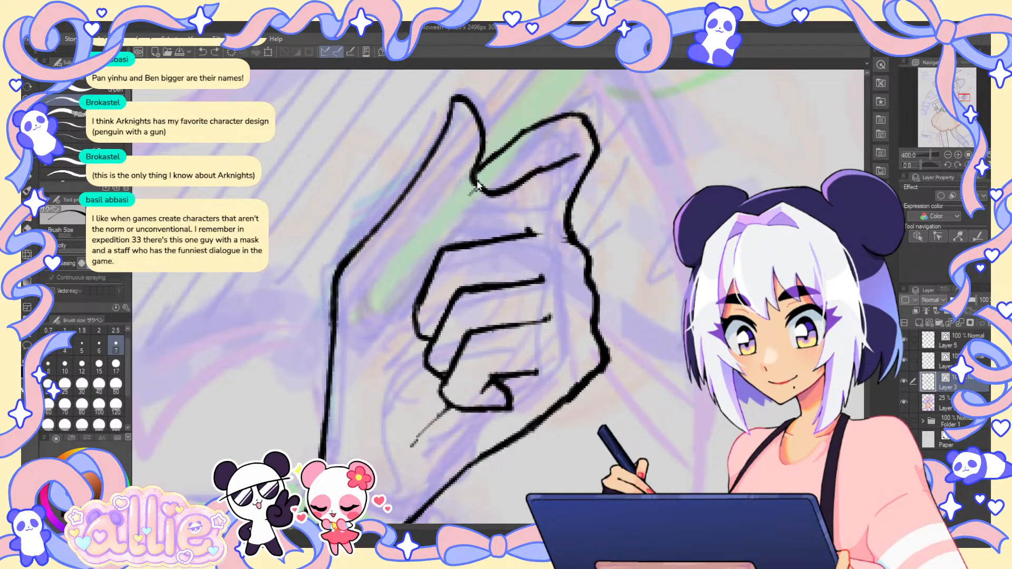
- Ink a short diagonal line from the index finger's base into the palm and erase the thin crease below the little finger
left_click_drag(472, 185, 446, 211)
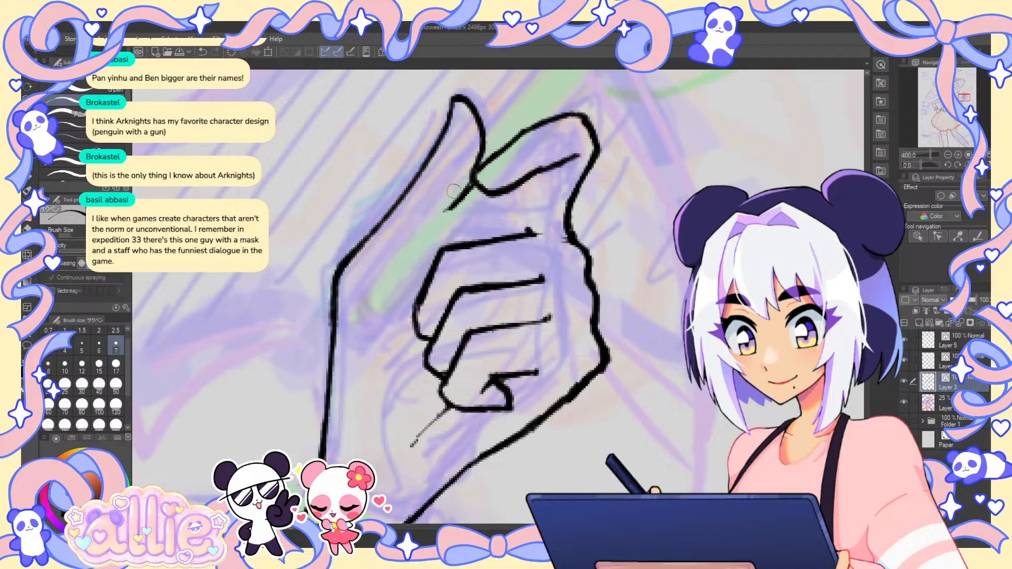
key("e")
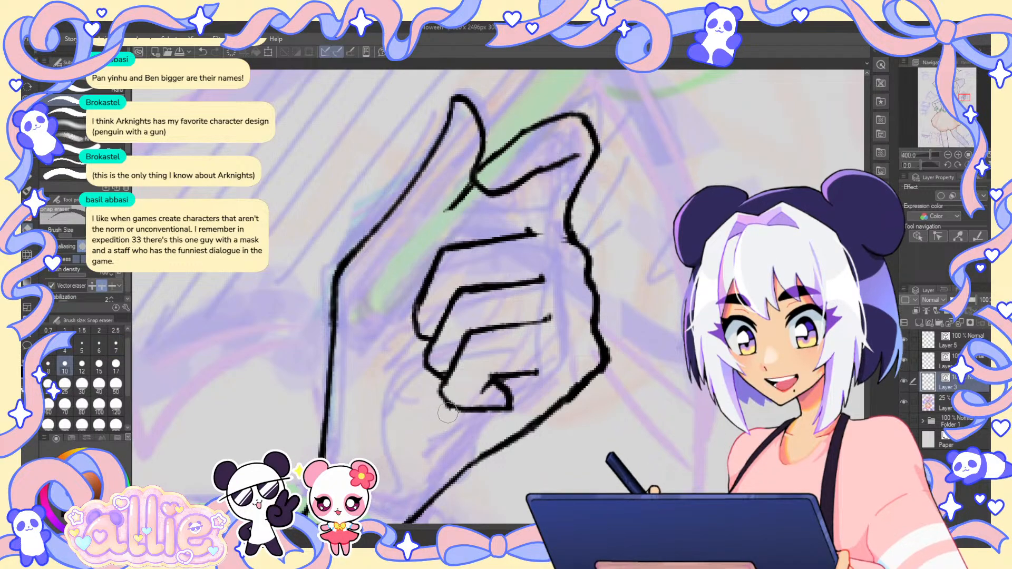
key("p")
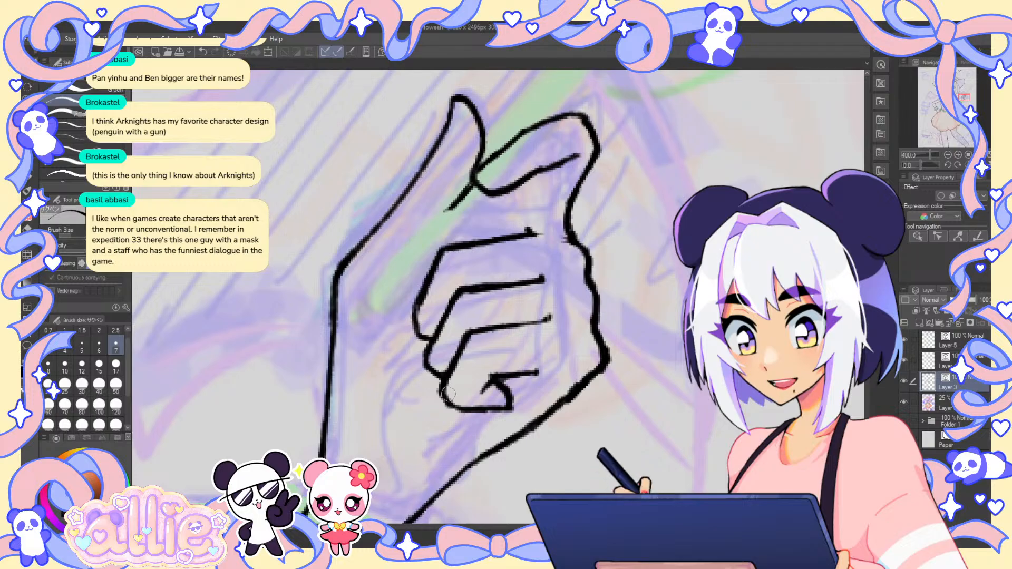
key("e")
key("p")
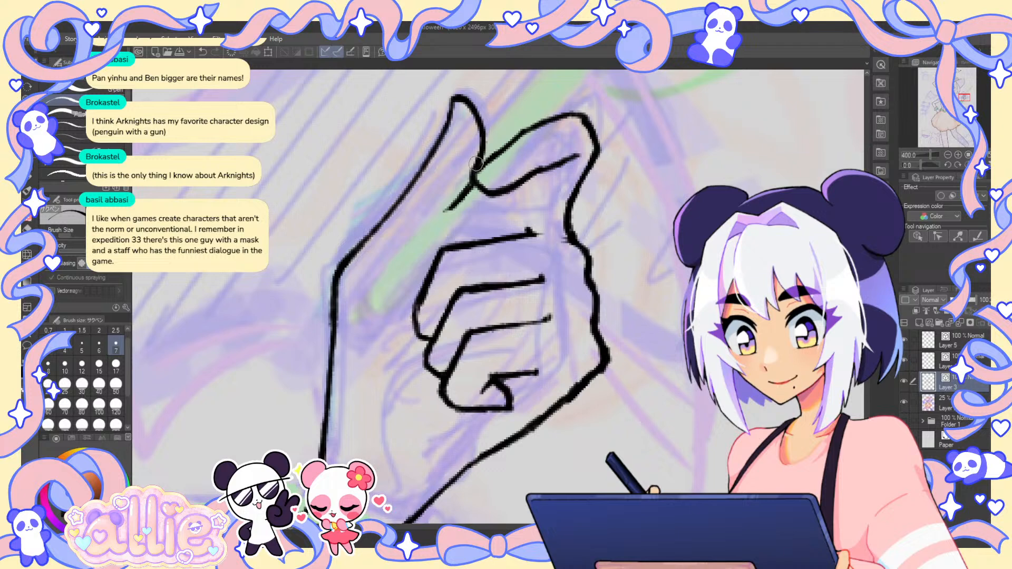
- Erase and re-ink the line junction where the thumb meets the index fingertip
key("e")
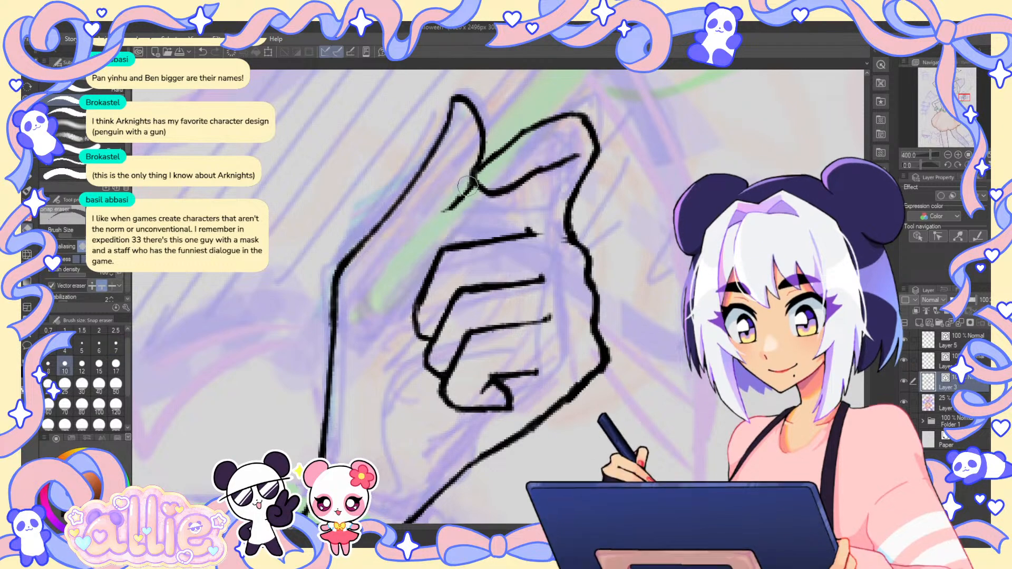
key("p")
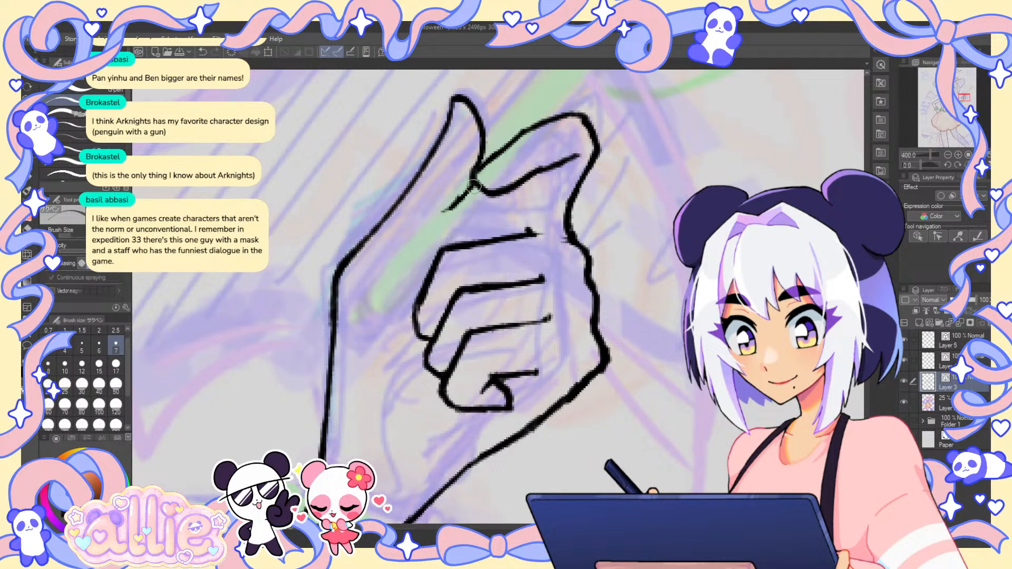
- Lasso the folded fingers' lines on the raised hand and enlarge them slightly
key("ctrl+0")
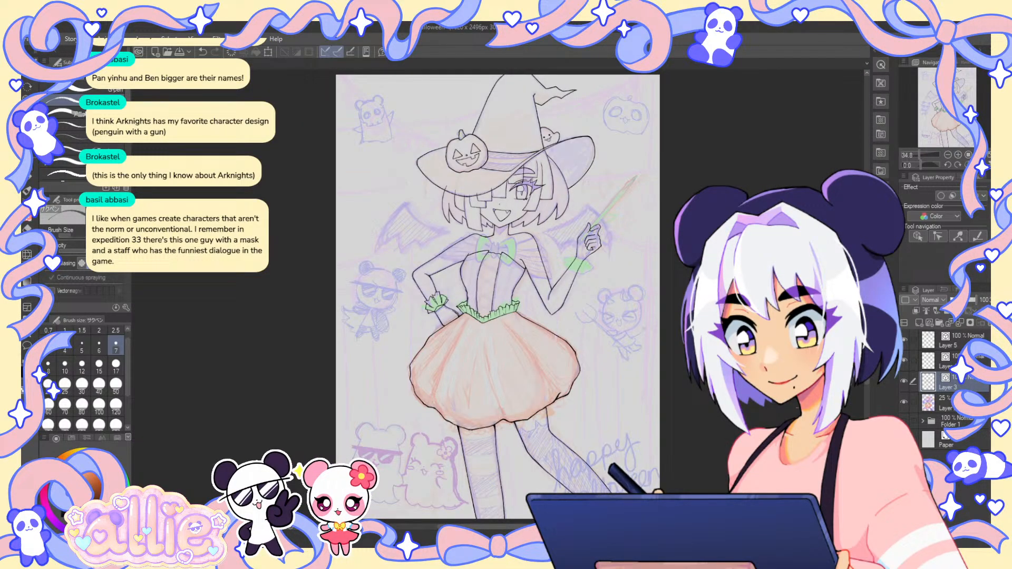
key("m")
scroll(600, 234, "up", 3)
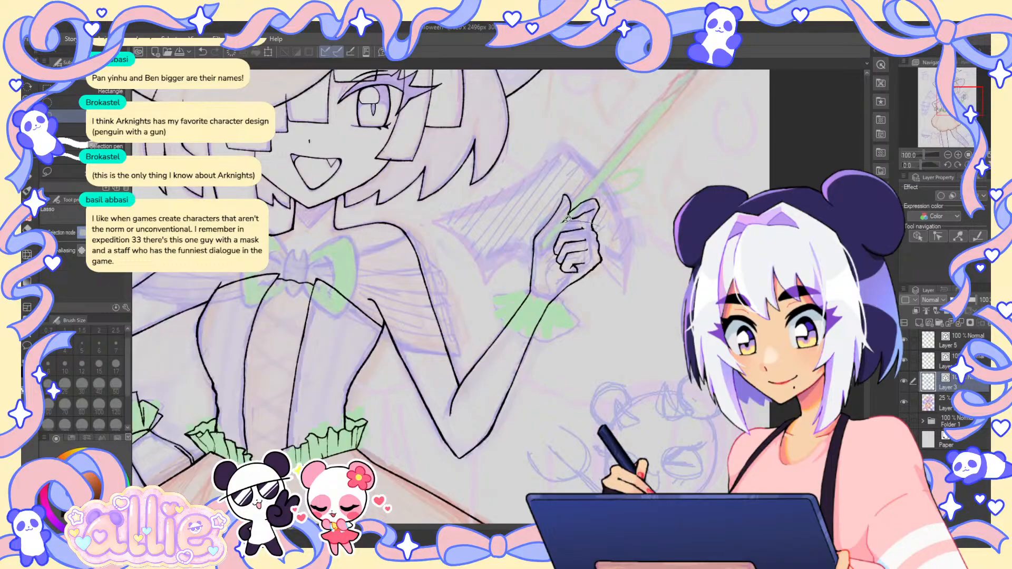
mouse_move(567, 218)
left_mouse_down()
mouse_move(547, 257)
mouse_move(568, 273)
mouse_move(603, 258)
left_mouse_up()
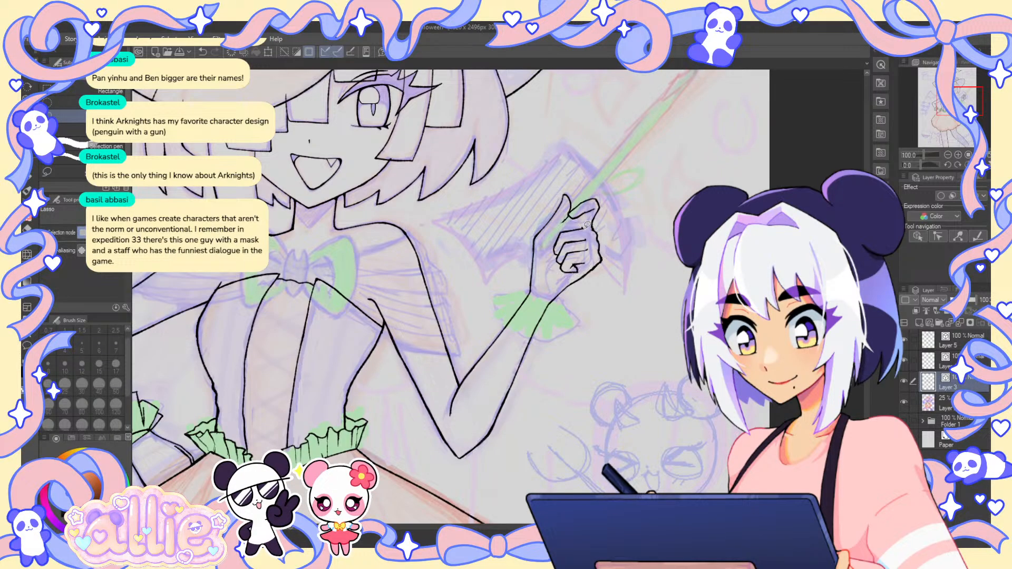
left_click_drag(586, 224, 584, 225)
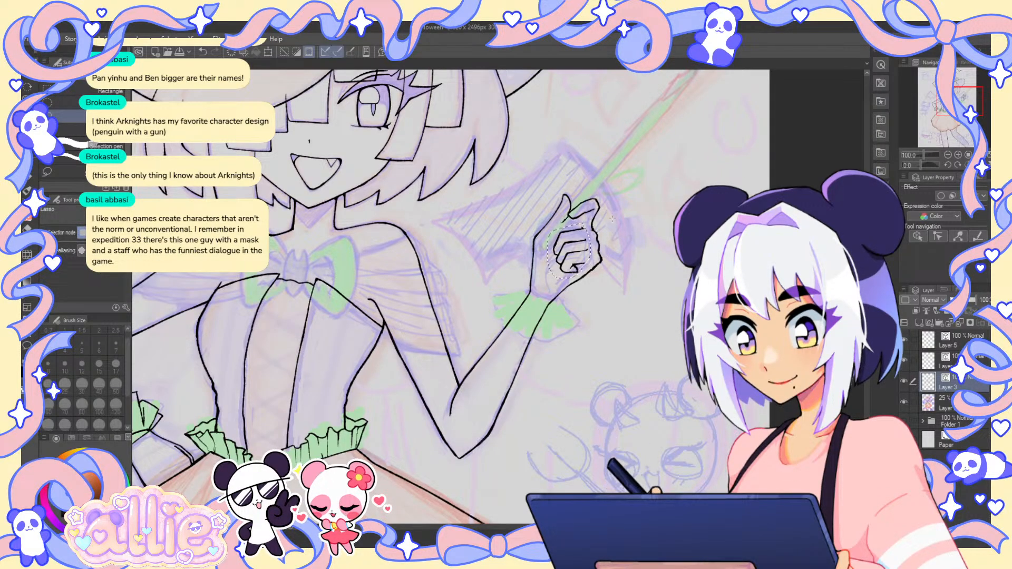
key("ctrl+t")
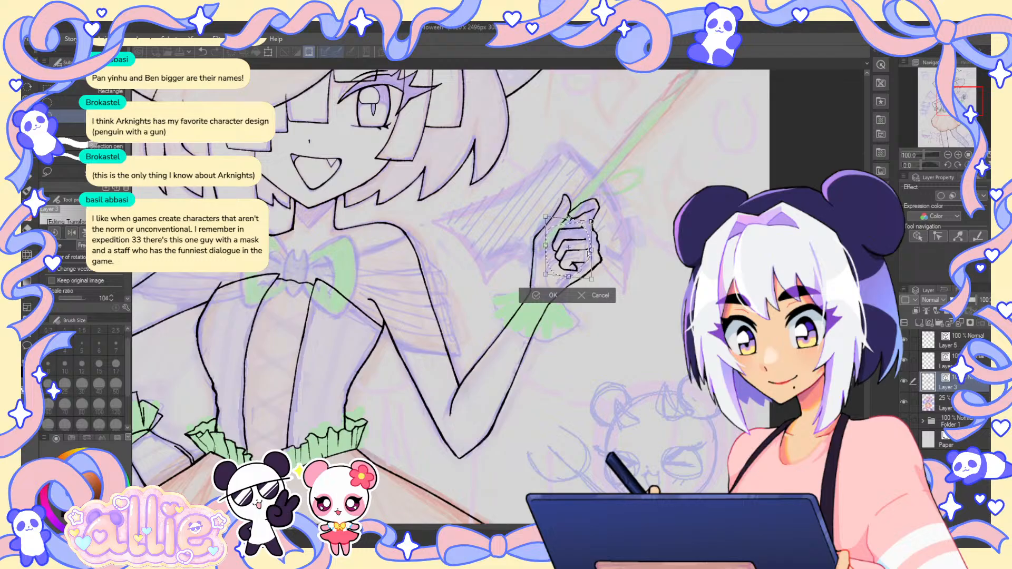
mouse_move(589, 253)
left_mouse_down()
mouse_move(545, 275)
mouse_move(596, 285)
mouse_move(543, 278)
left_mouse_up()
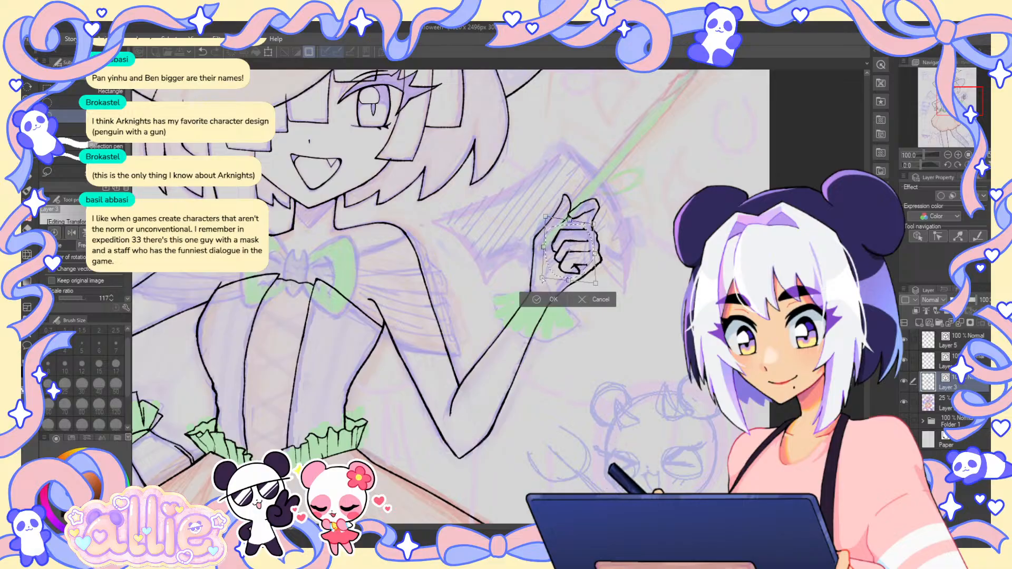
left_click(538, 299)
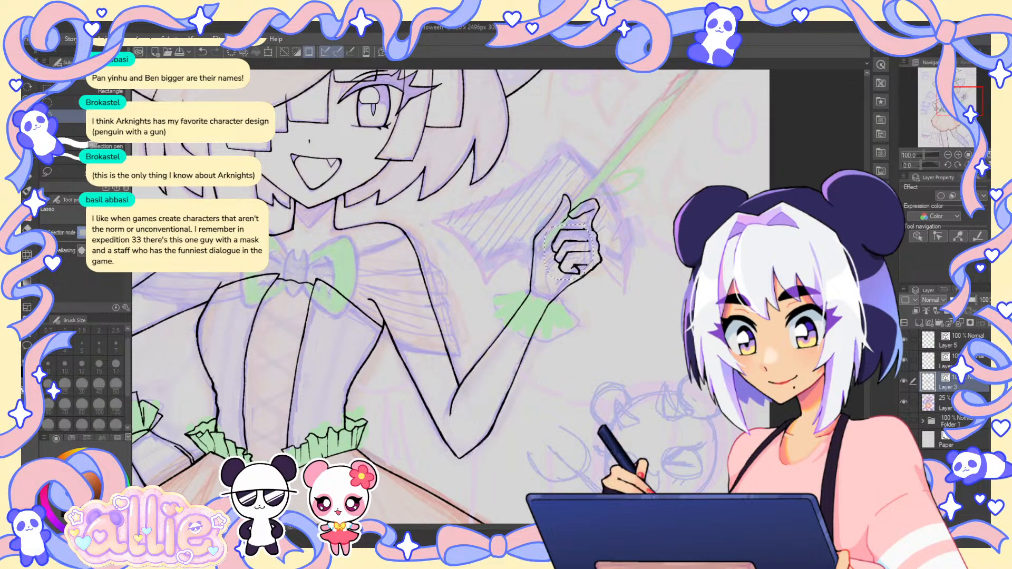
- Check the full figure in mirrored view, move the selected folded-finger lines away from the hand to clear the palm, and deselect
key("ctrl+0")
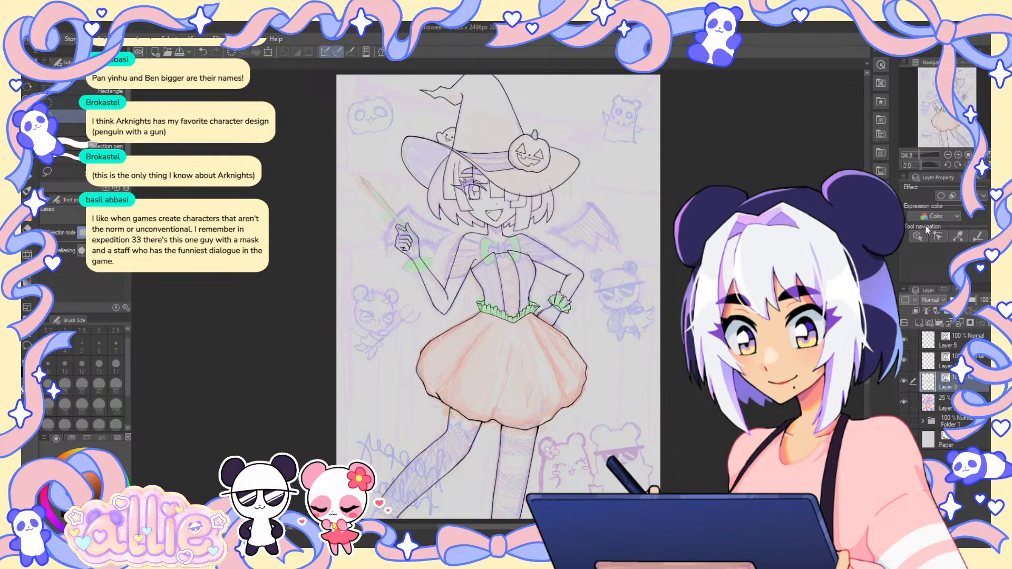
key("h")
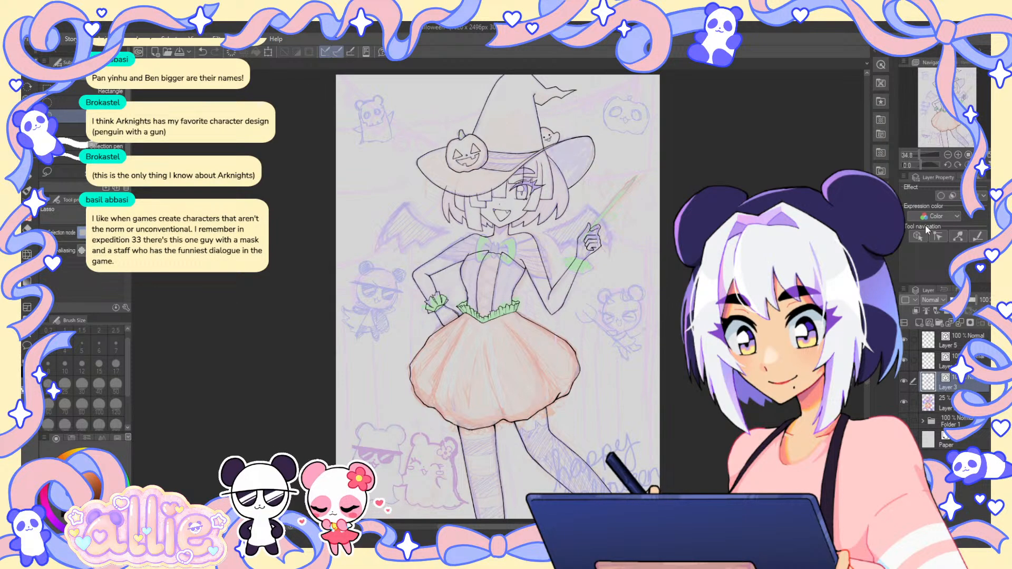
key("h")
key("h")
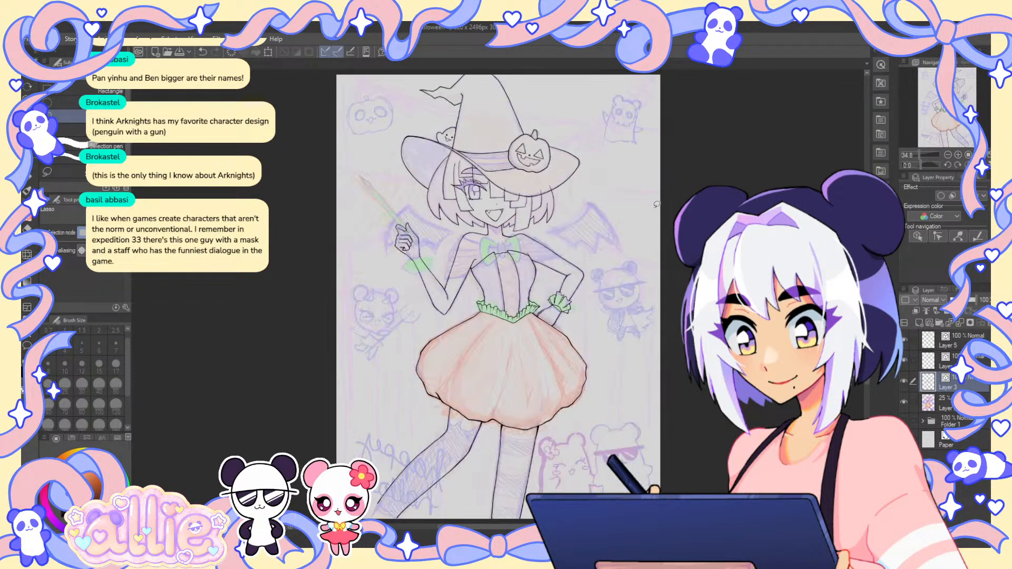
scroll(599, 242, "up", 5)
mouse_move(590, 196)
left_mouse_down()
mouse_move(532, 225)
mouse_move(556, 273)
left_mouse_up()
left_click_drag(599, 247, 673, 244)
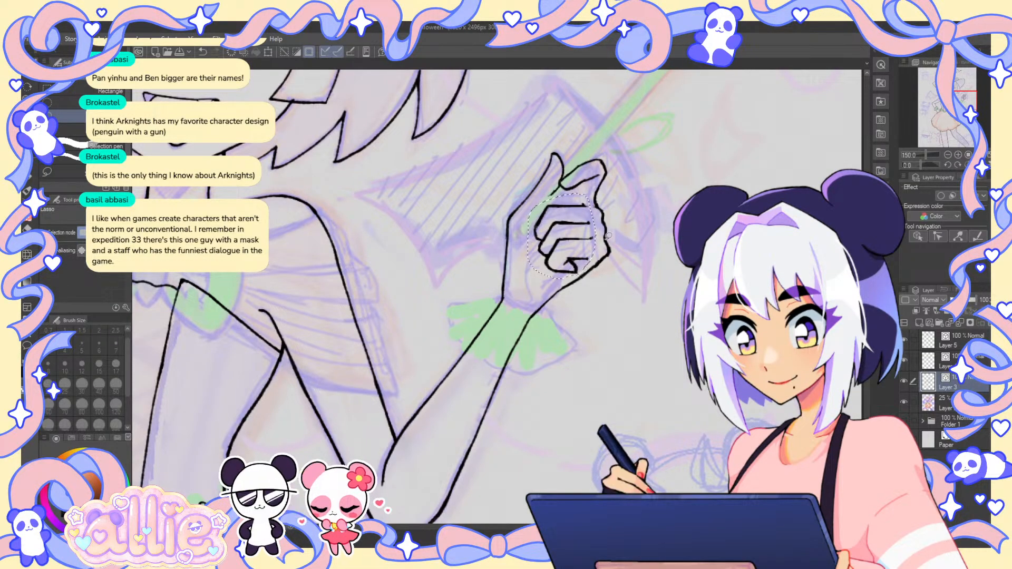
left_click_drag(584, 247, 727, 245)
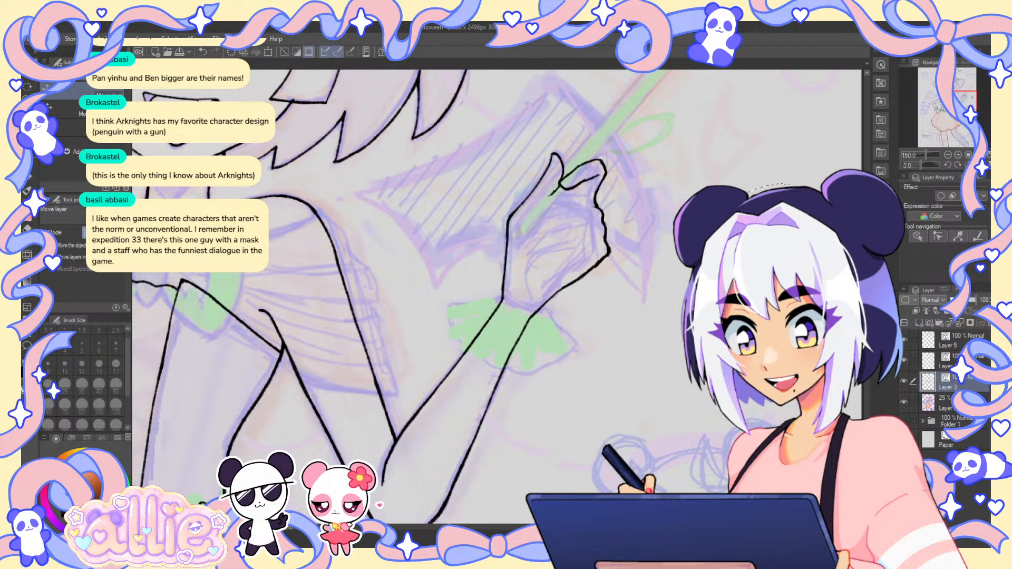
key("ctrl+d")
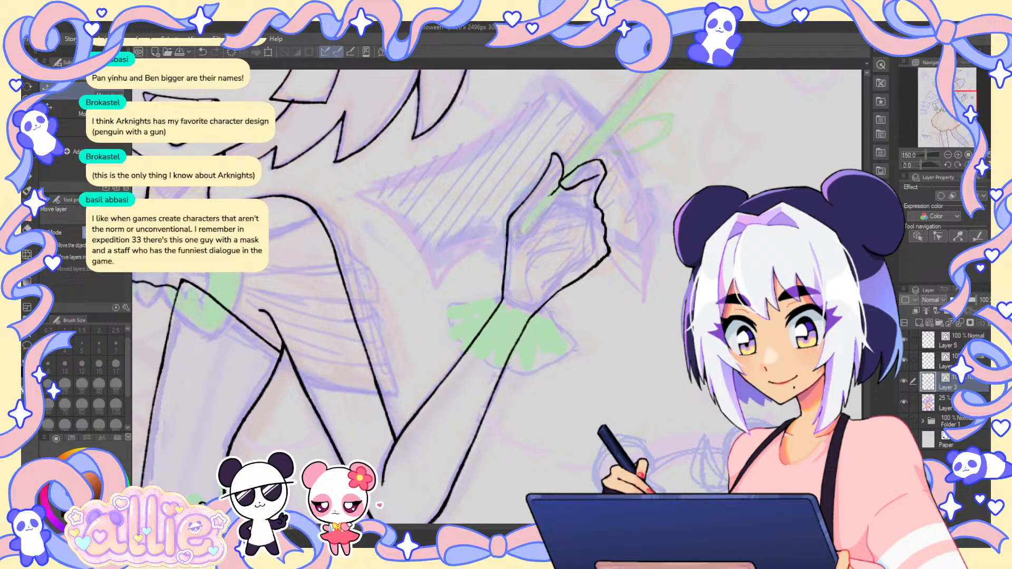
- Erase the short diagonal line below the thumb and the index finger's pointed tip, and ink a rounded fingertip meeting the thumb line
key("p")
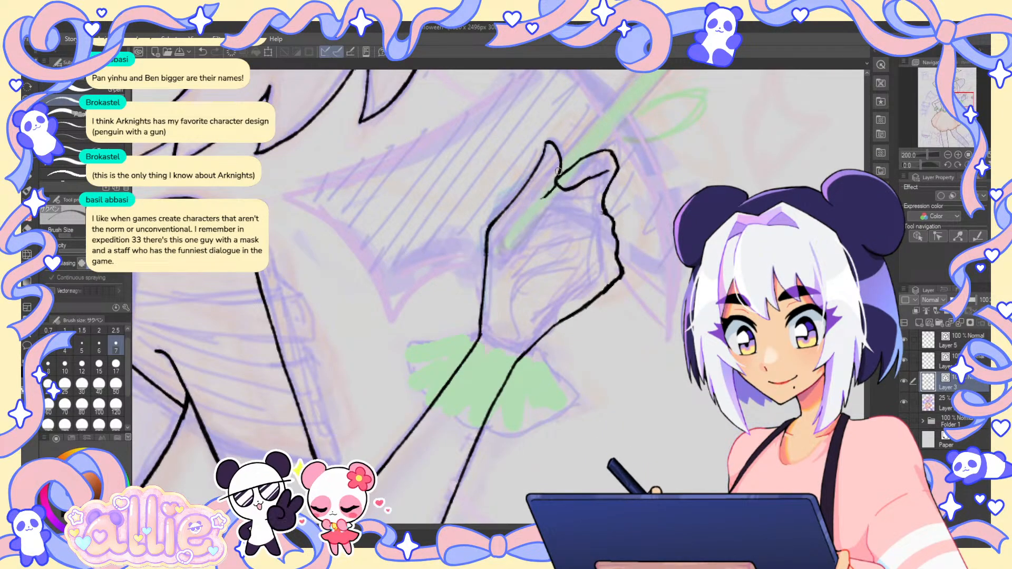
scroll(571, 188, "up", 3)
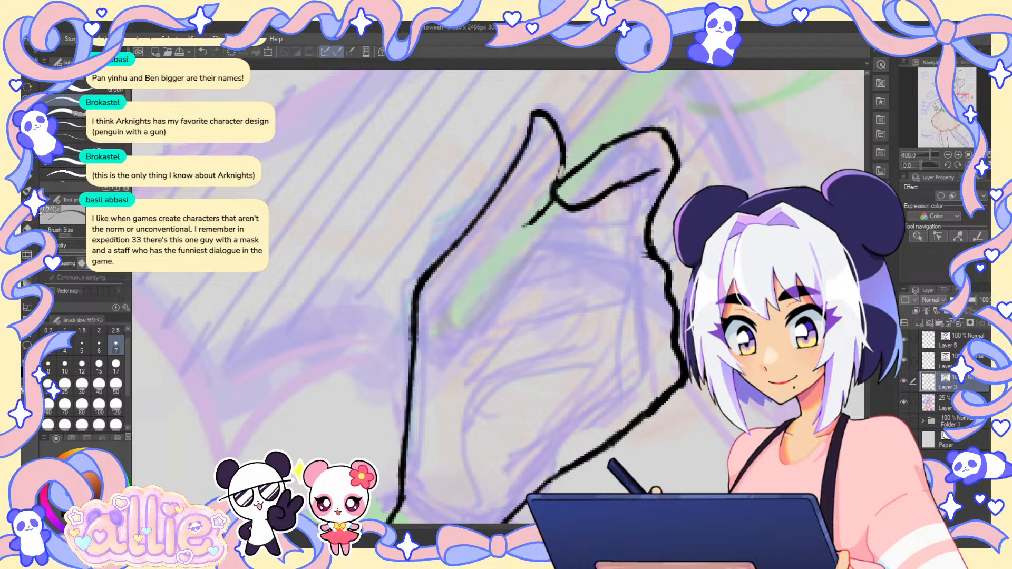
key("e")
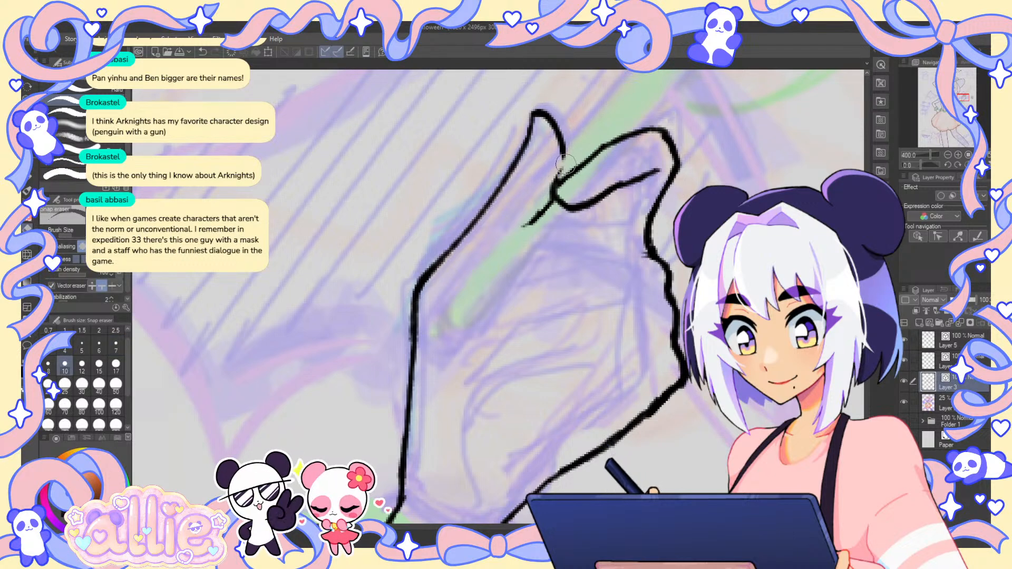
left_click(543, 211)
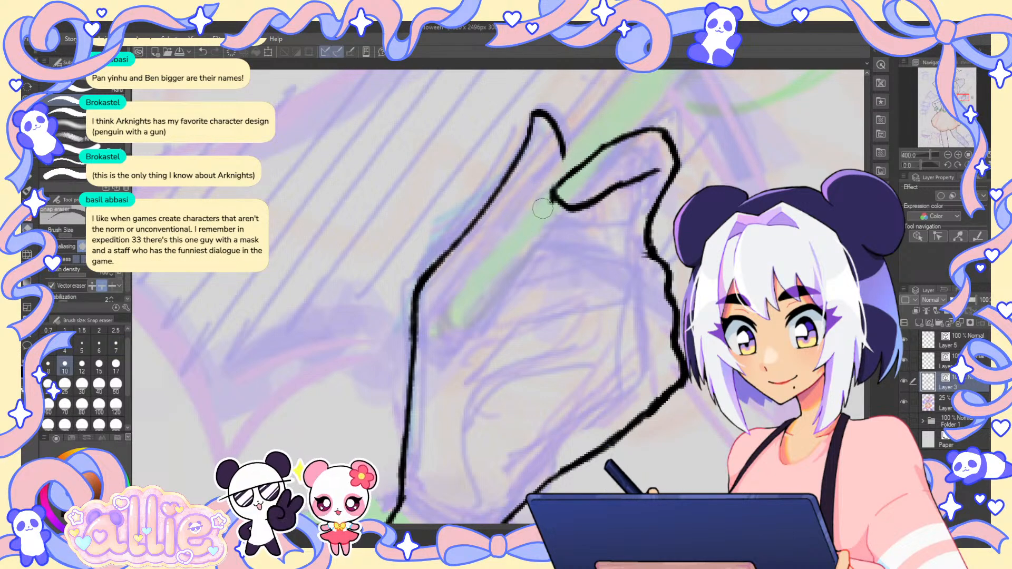
key("p")
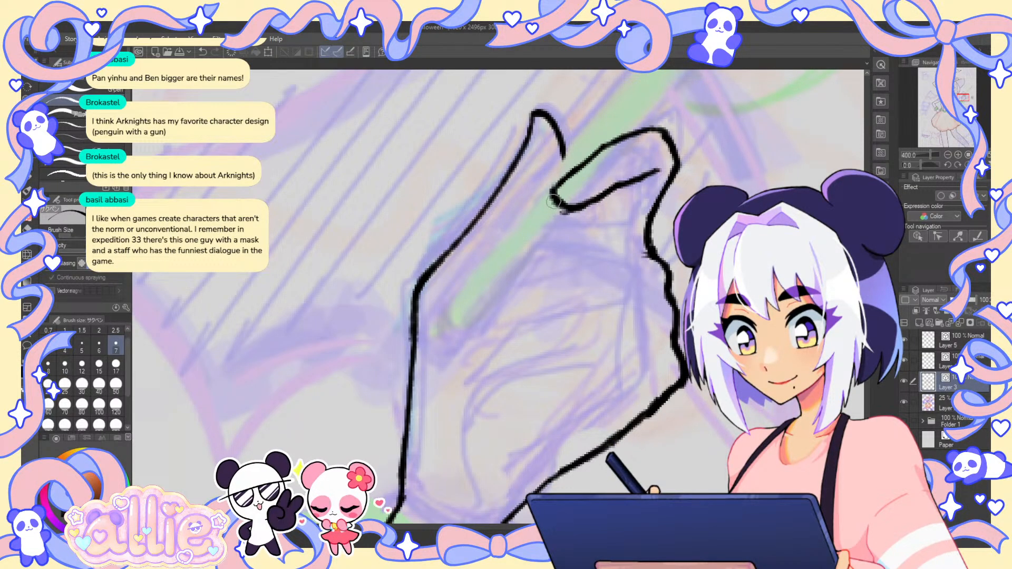
key("e")
key("p")
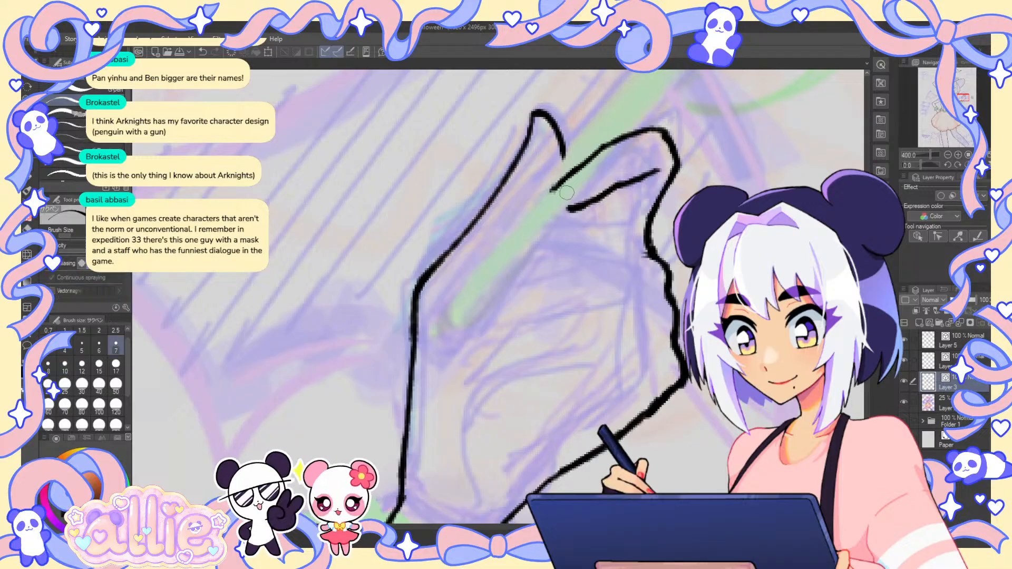
left_click_drag(545, 198, 568, 210)
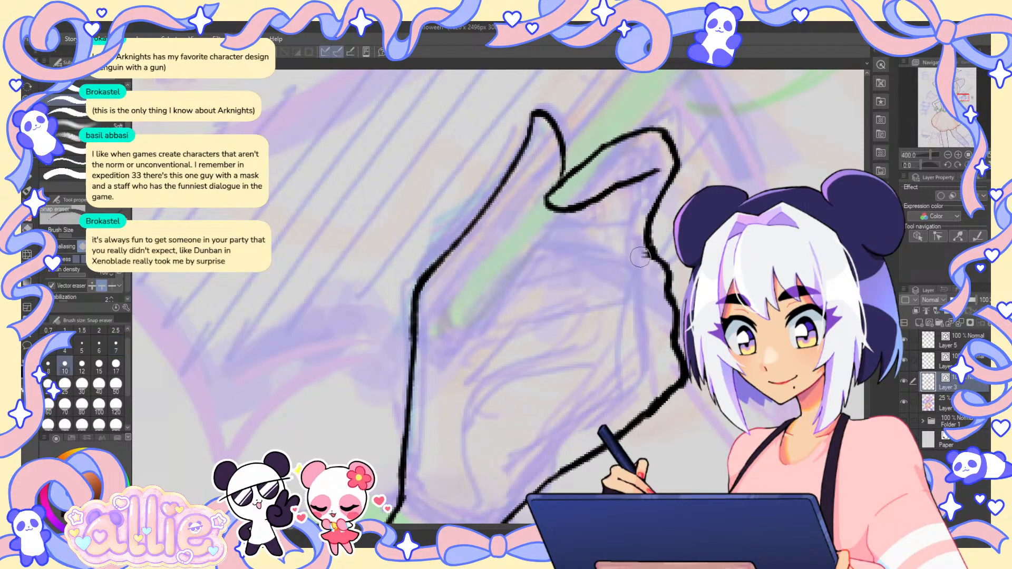
- Erase the stray mark beside the first knuckle on the hand's outer outline
key("e")
key("p")
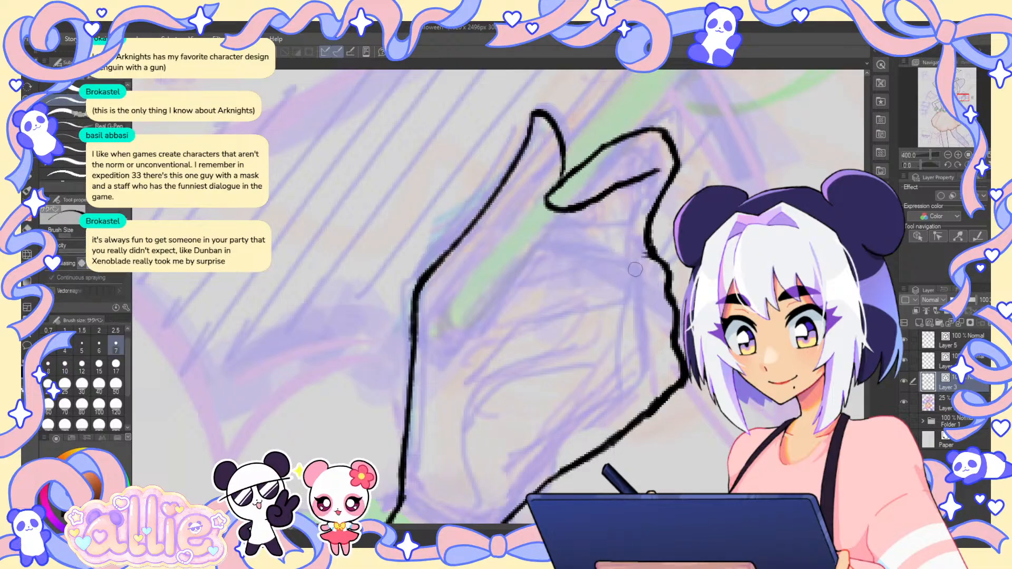
key("e")
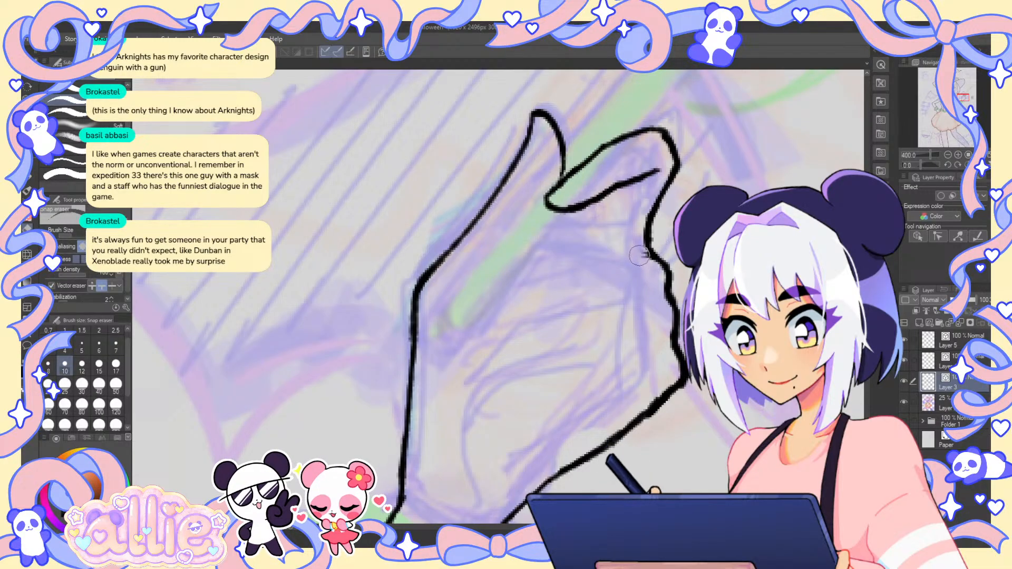
key("p")
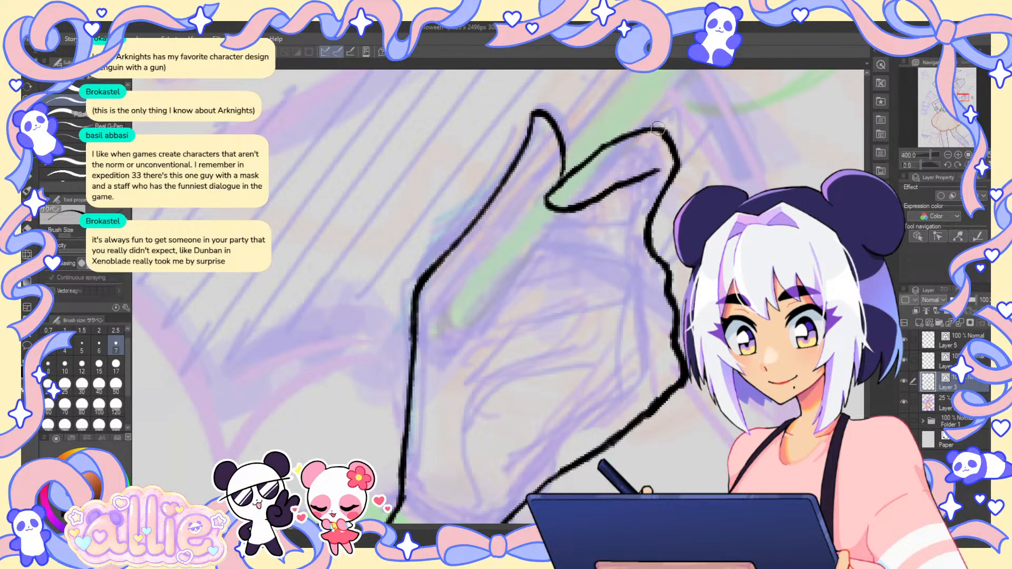
- Re-ink the index finger's upper edge with a longer tip reaching past the thumb, and clean up the overlapping old tip
mouse_move(654, 132)
left_mouse_down()
mouse_move(601, 144)
mouse_move(541, 192)
mouse_move(543, 207)
left_mouse_up()
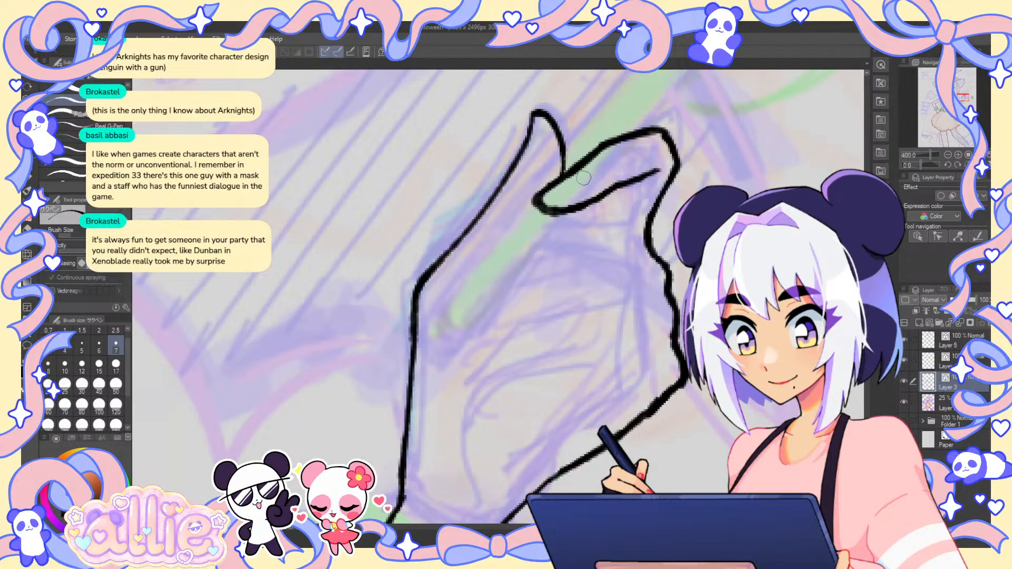
key("e")
key("p")
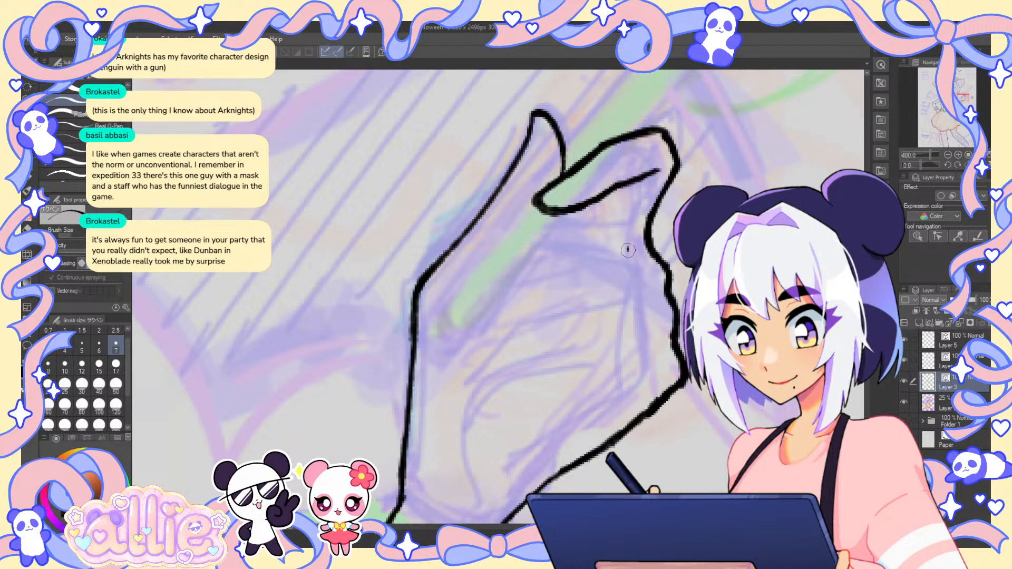
left_click_drag(589, 250, 549, 249)
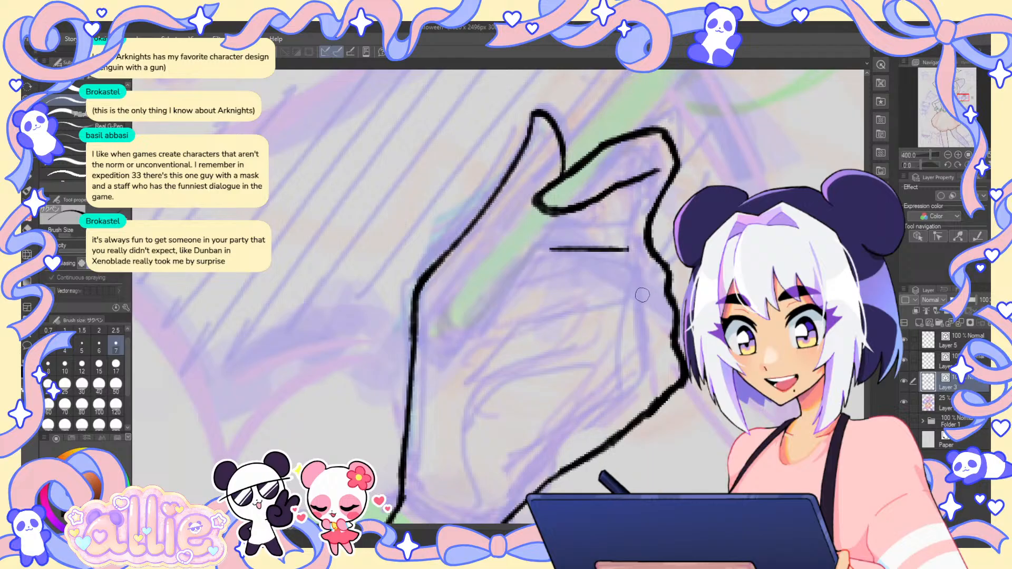
left_click_drag(637, 290, 578, 286)
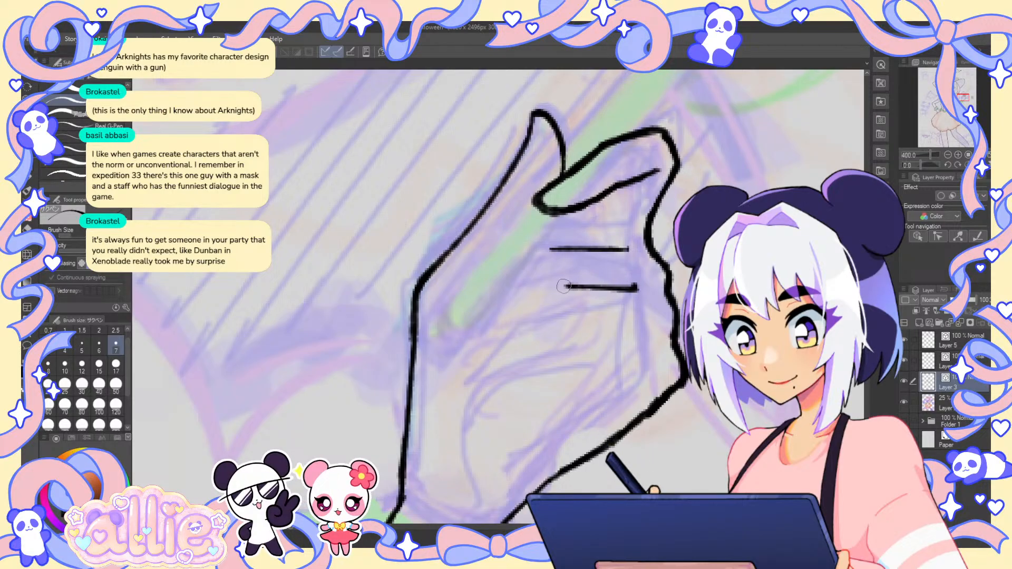
mouse_move(550, 251)
left_mouse_down()
mouse_move(516, 296)
mouse_move(558, 294)
mouse_move(544, 313)
left_mouse_up()
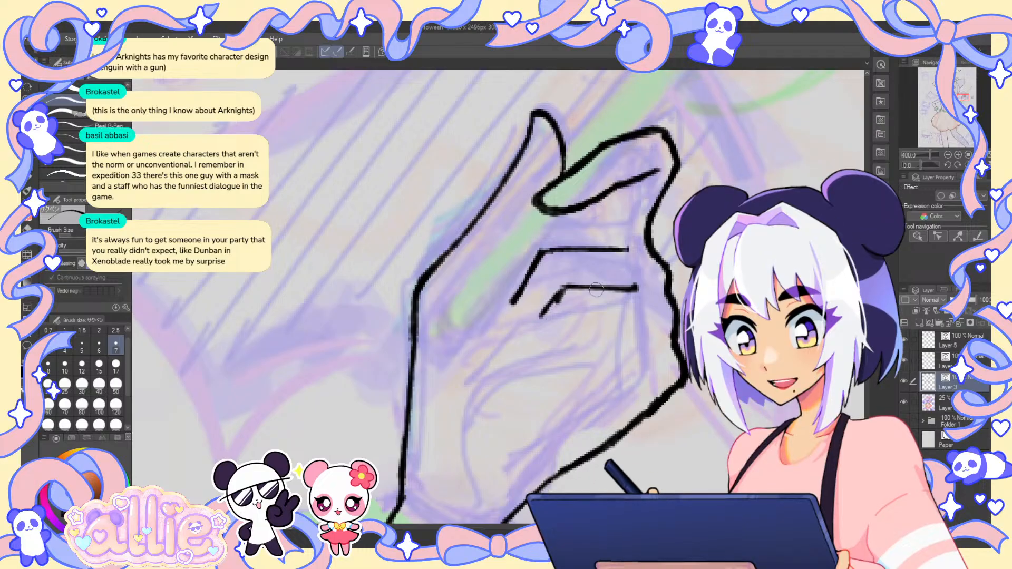
key("ctrl+z")
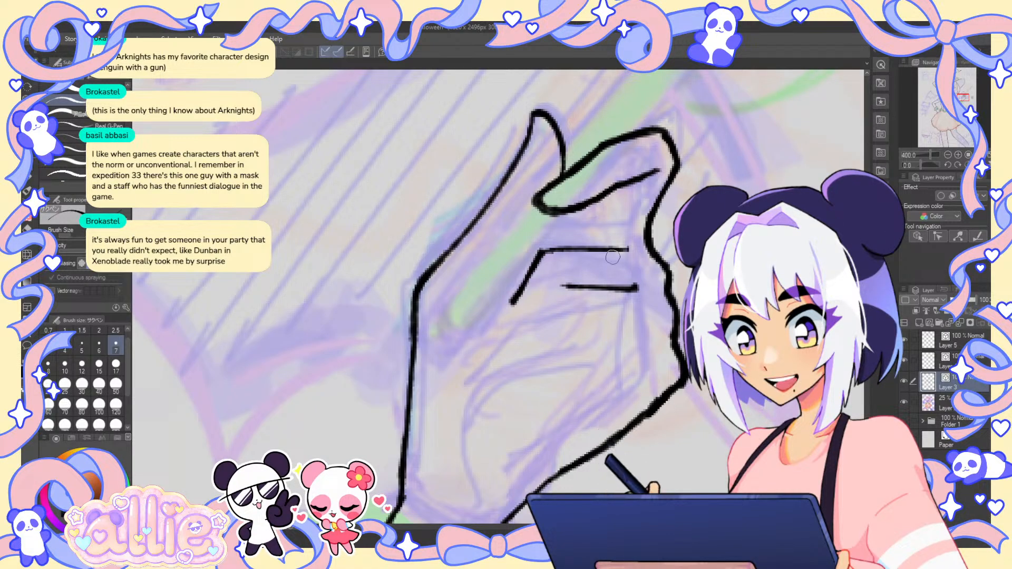
key("e")
left_click_drag(524, 279, 540, 278)
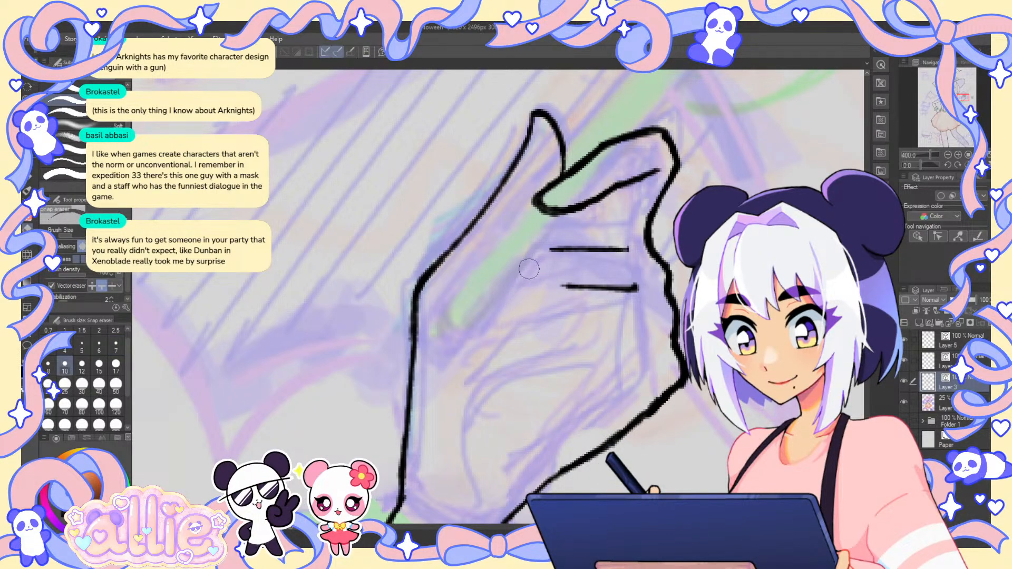
key("p")
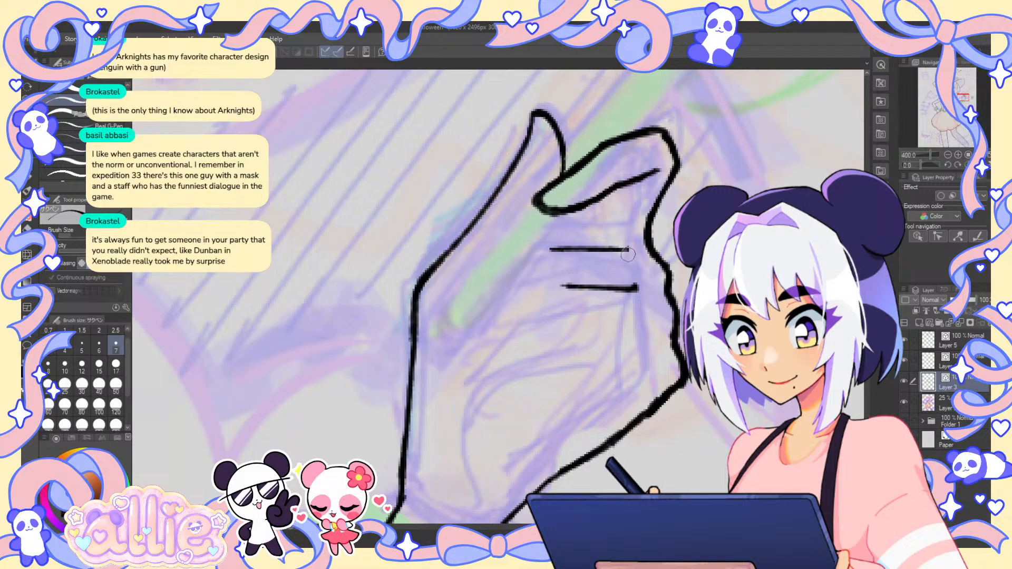
key("ctrl+z")
key("ctrl+z")
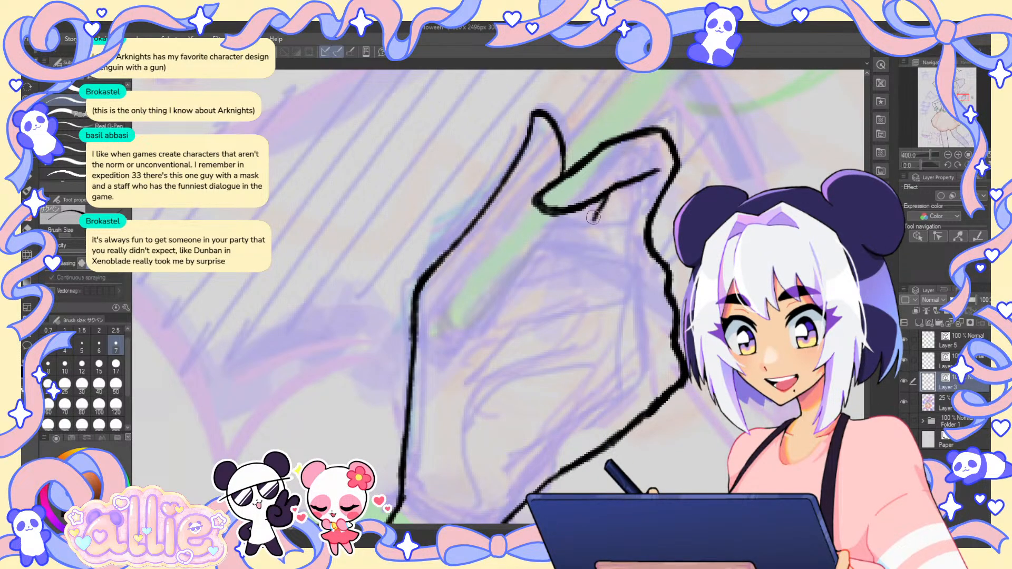
- Ink a middle finger beneath the index finger, then erase its overlong tip and re-ink the edge to meet it
left_click_drag(548, 212, 515, 256)
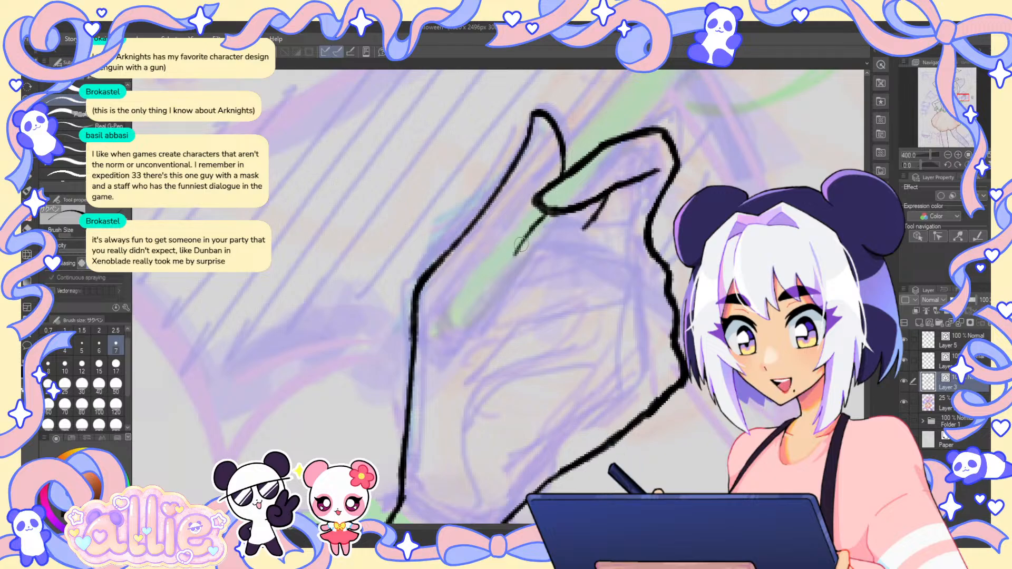
left_click_drag(587, 225, 559, 245)
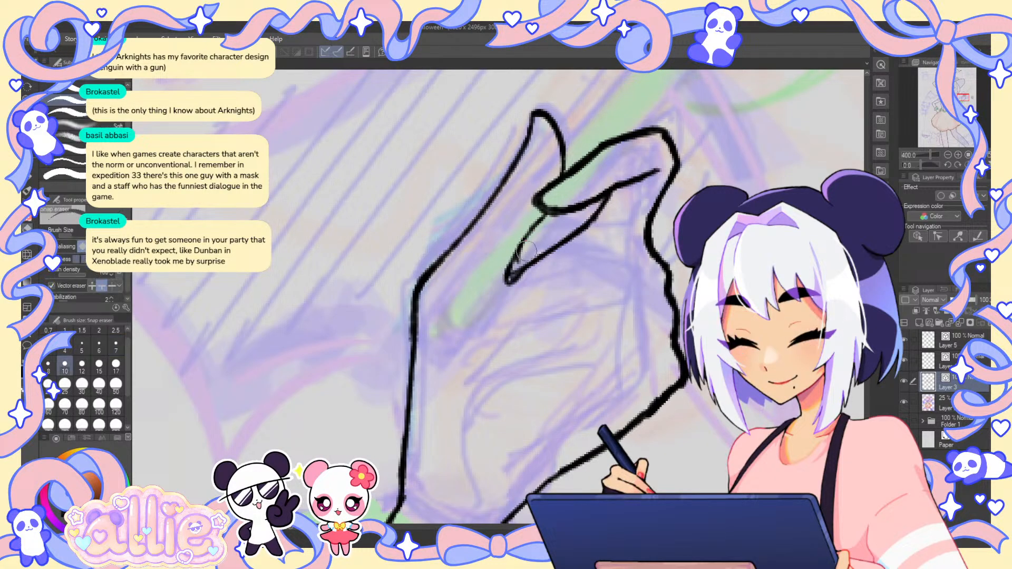
key("e")
left_click_drag(520, 251, 507, 279)
key("p")
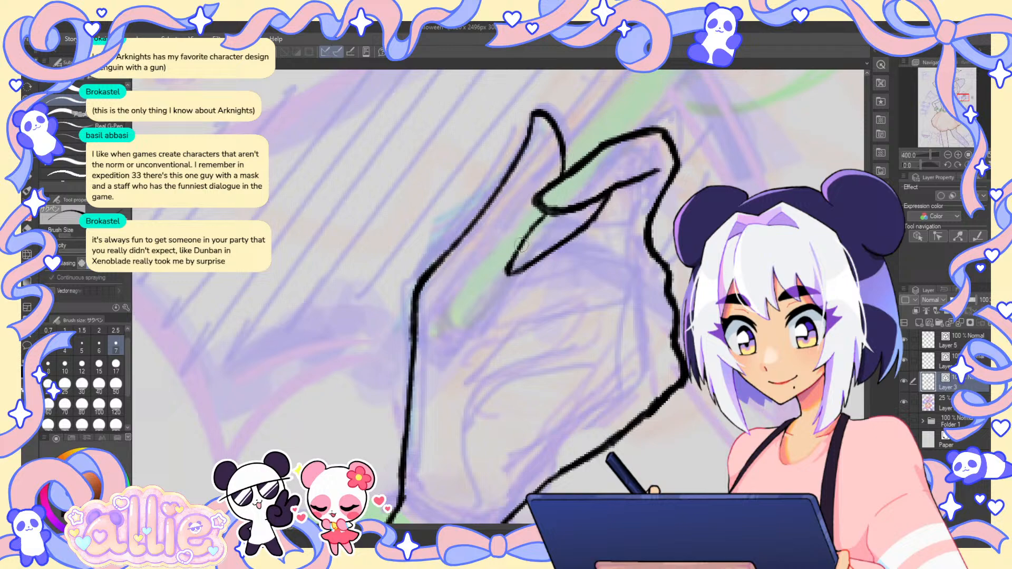
left_click_drag(526, 241, 508, 273)
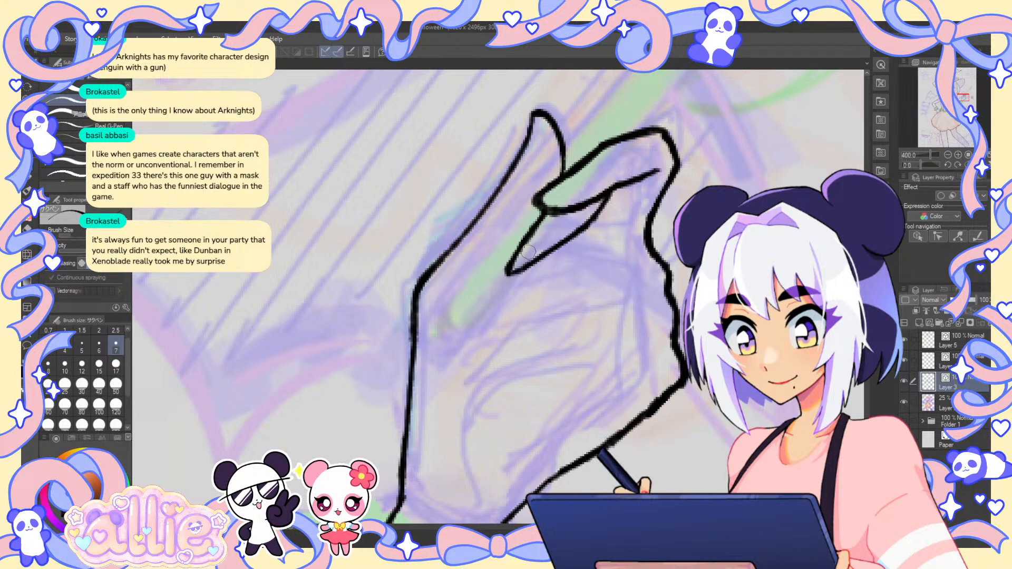
- Undo the last stroke and ink the bent upper and front edges of the folded fingers below the middle finger
key("ctrl+0")
scroll(601, 185, "up", 2)
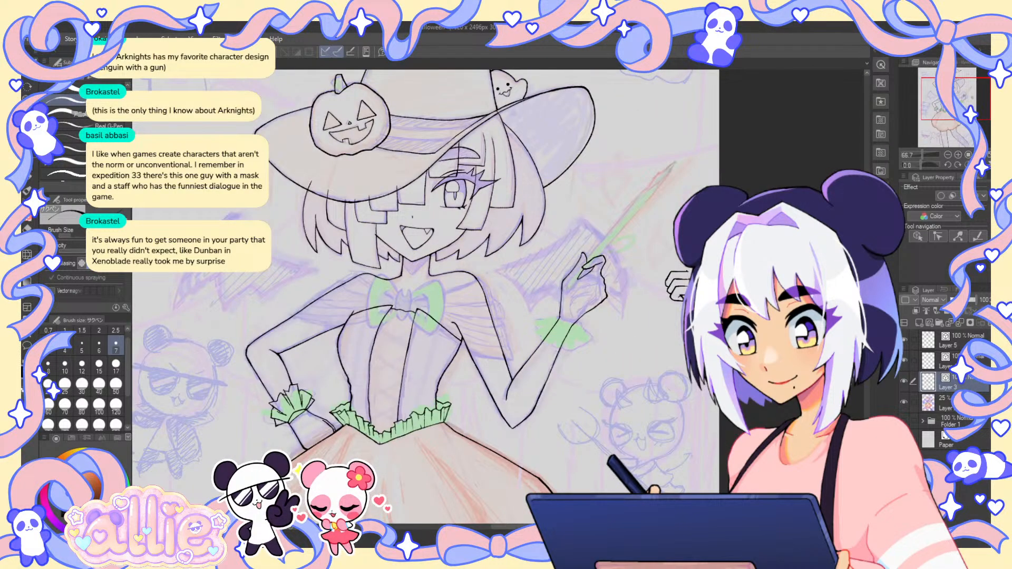
left_click_drag(674, 284, 643, 193)
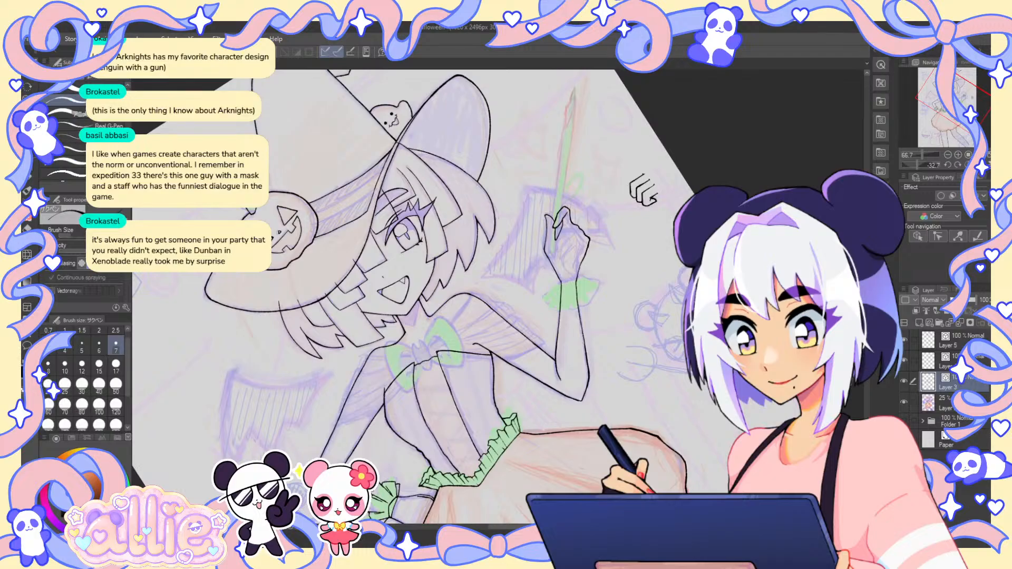
scroll(550, 243, "up", 5)
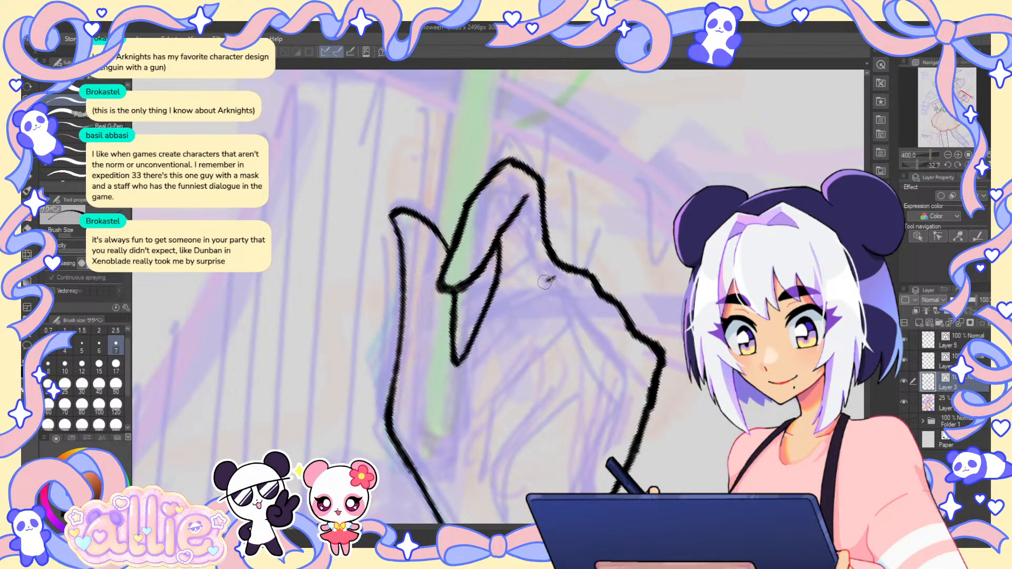
key("ctrl+z")
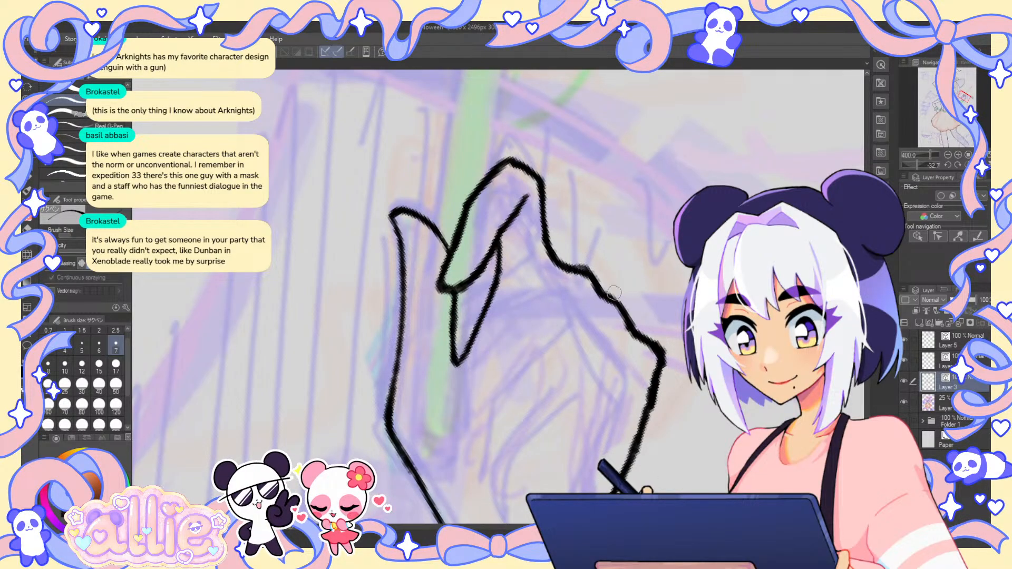
left_click_drag(484, 308, 552, 282)
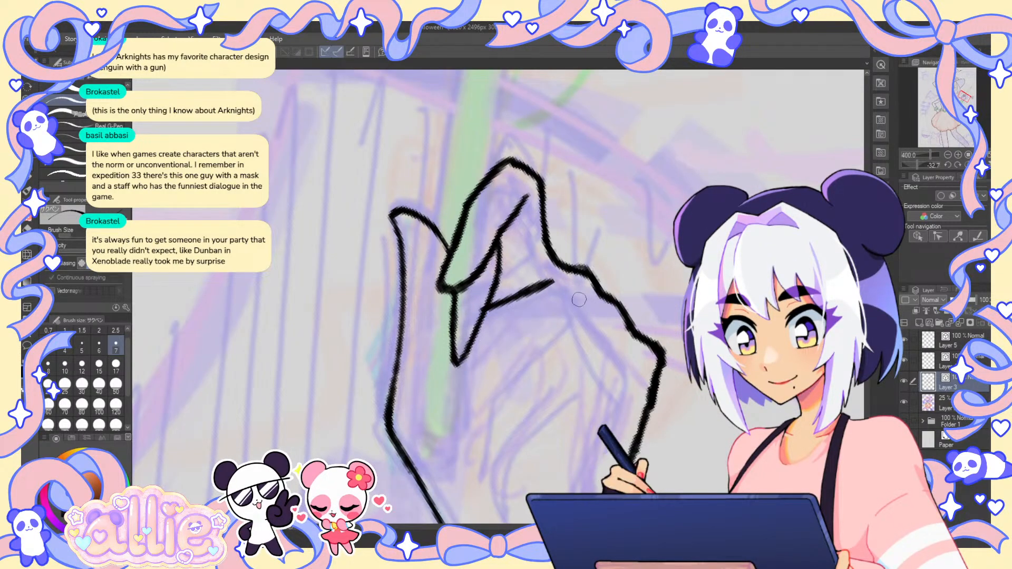
left_click_drag(530, 331, 576, 313)
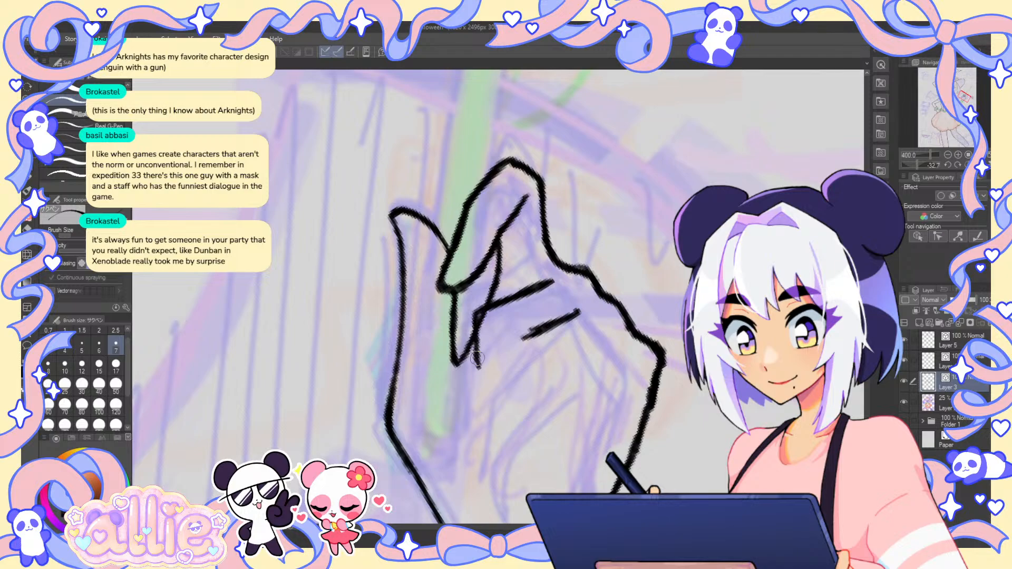
left_click_drag(477, 359, 482, 387)
left_click_drag(516, 340, 515, 390)
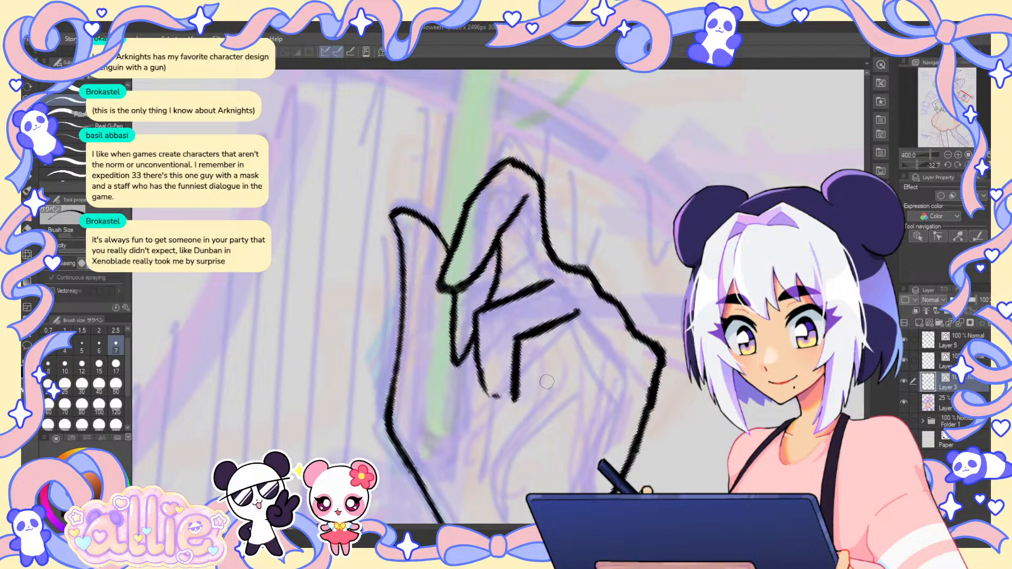
- Check the hand against the full figure and add thin crease lines across the palm and near the wrist
key("h")
key("ctrl+at")
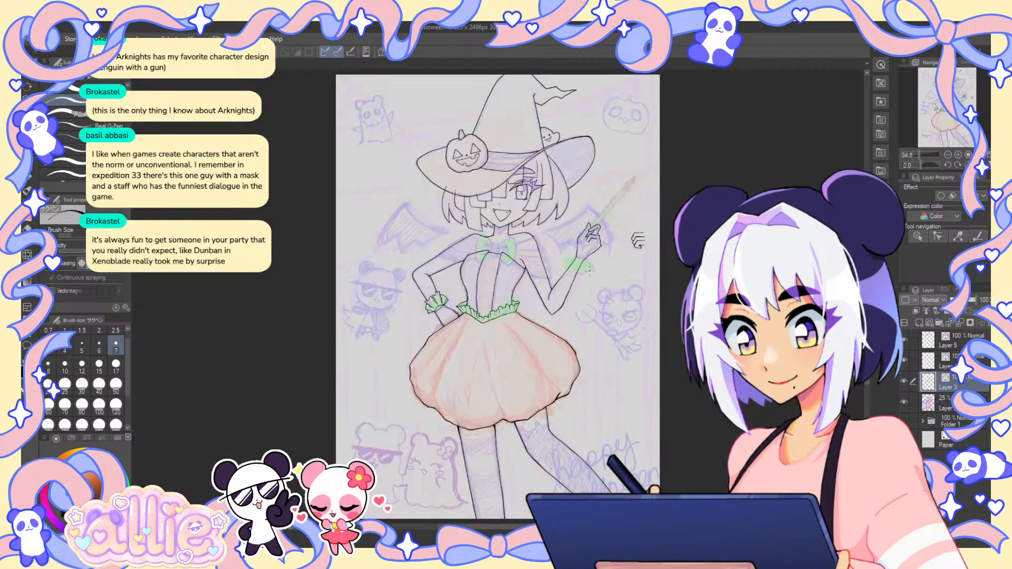
scroll(637, 241, "up", 3)
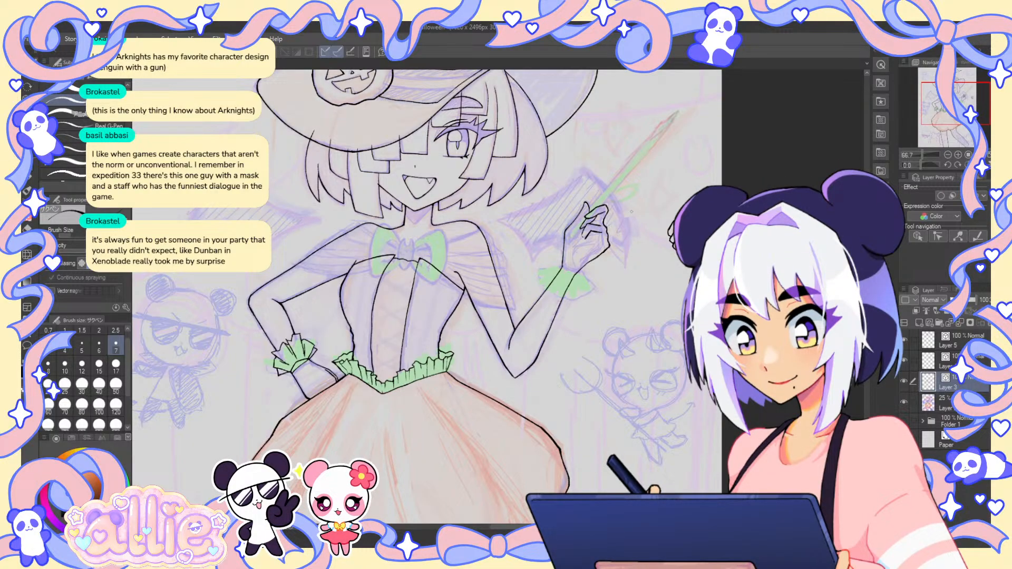
scroll(632, 211, "up", 4)
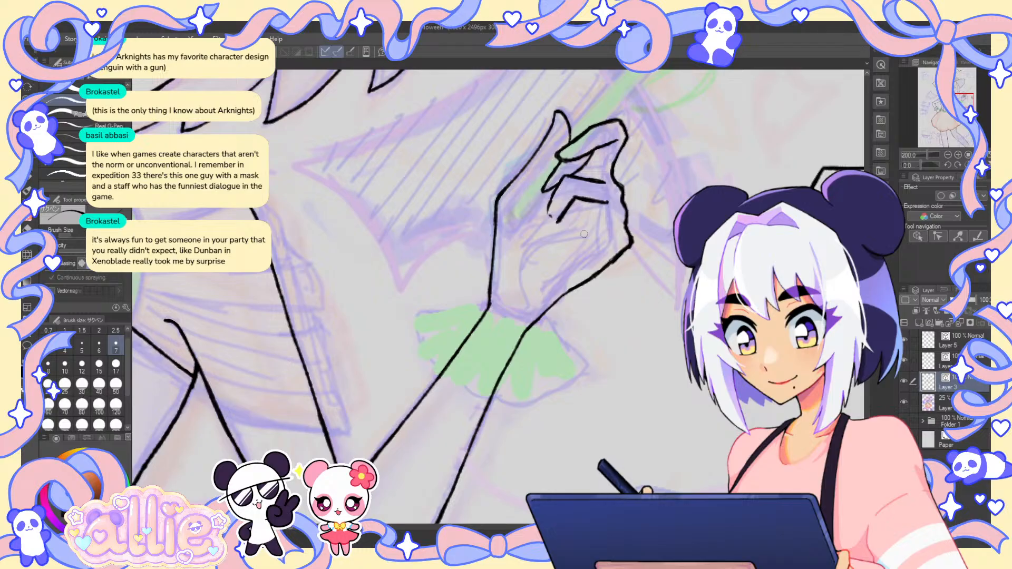
left_click_drag(550, 258, 599, 237)
left_click_drag(531, 273, 512, 309)
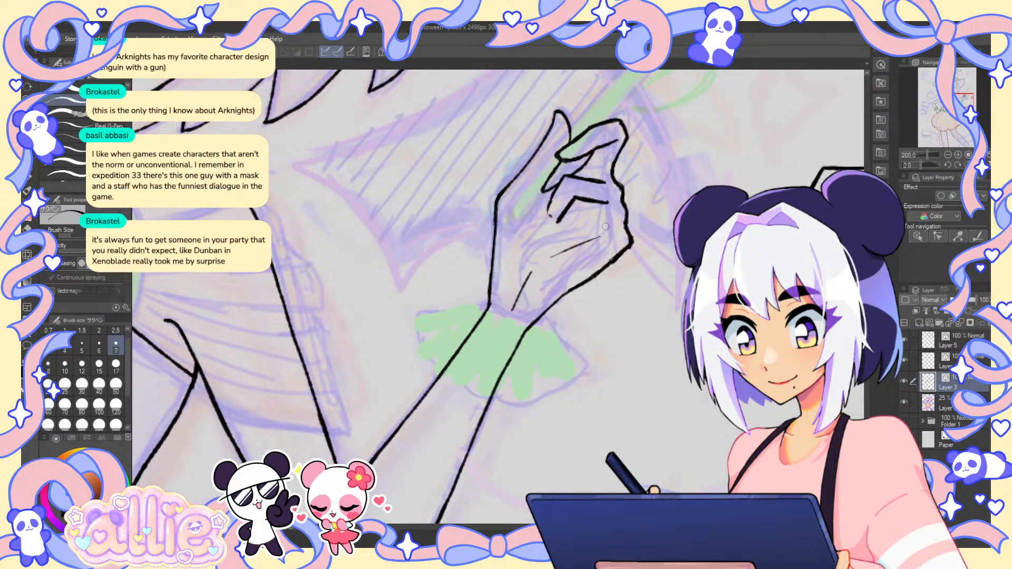
left_click_drag(606, 225, 572, 227)
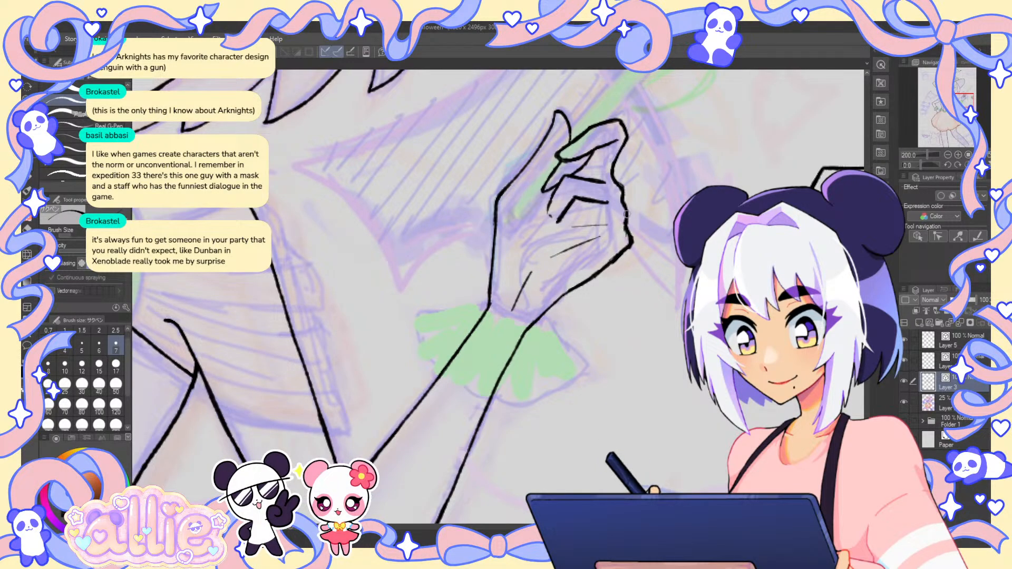
- Erase the folded fingers, palm creases and the hand's outer outline down to the wrist with a size 30 eraser
scroll(626, 214, "down", 3)
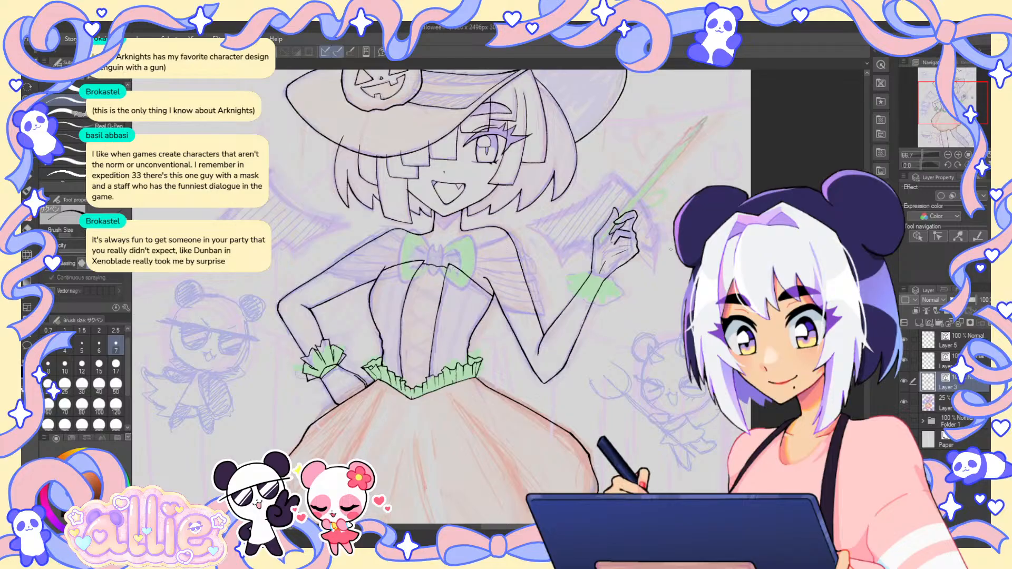
scroll(670, 249, "up", 2)
key("e")
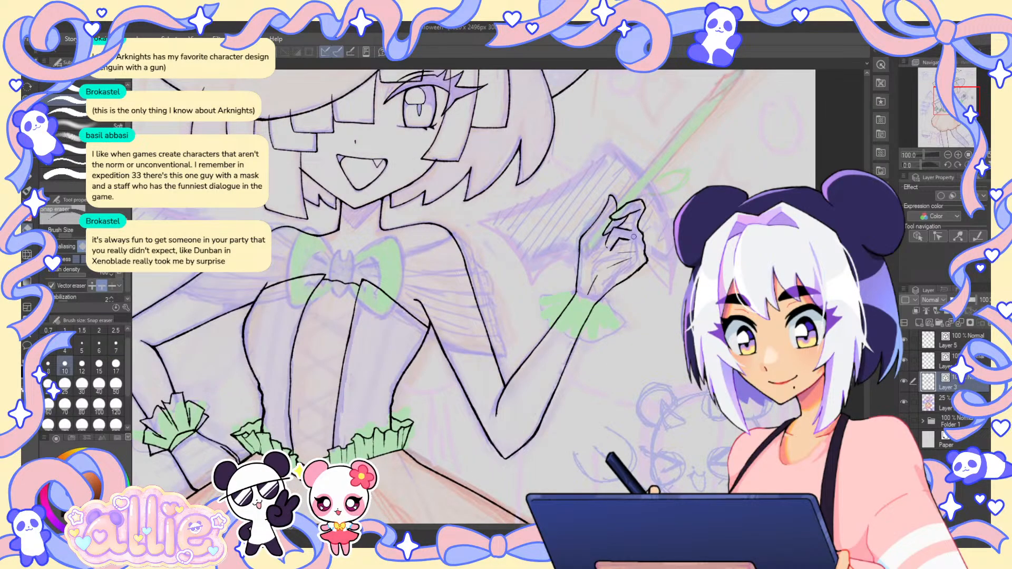
key("p")
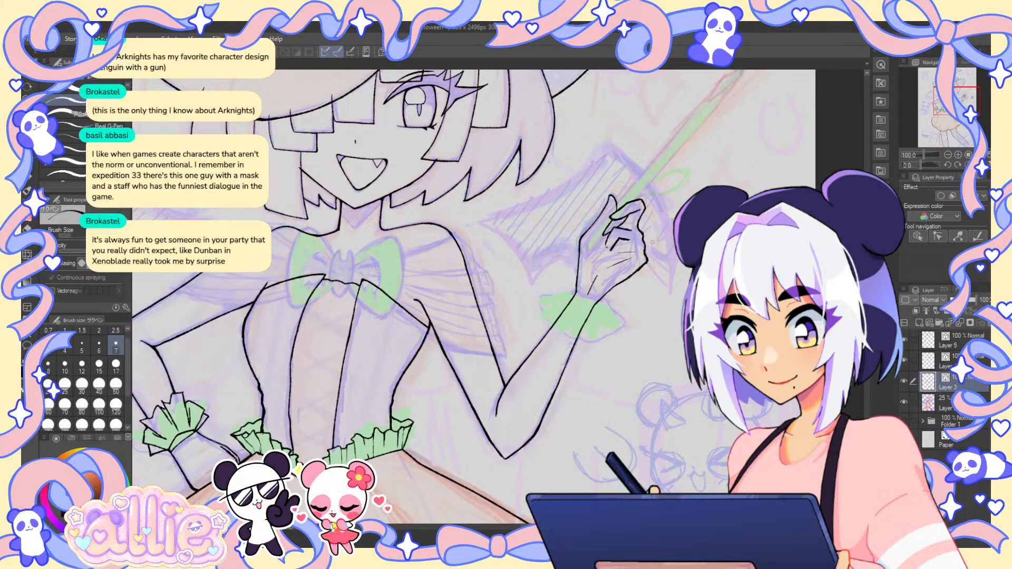
key("e")
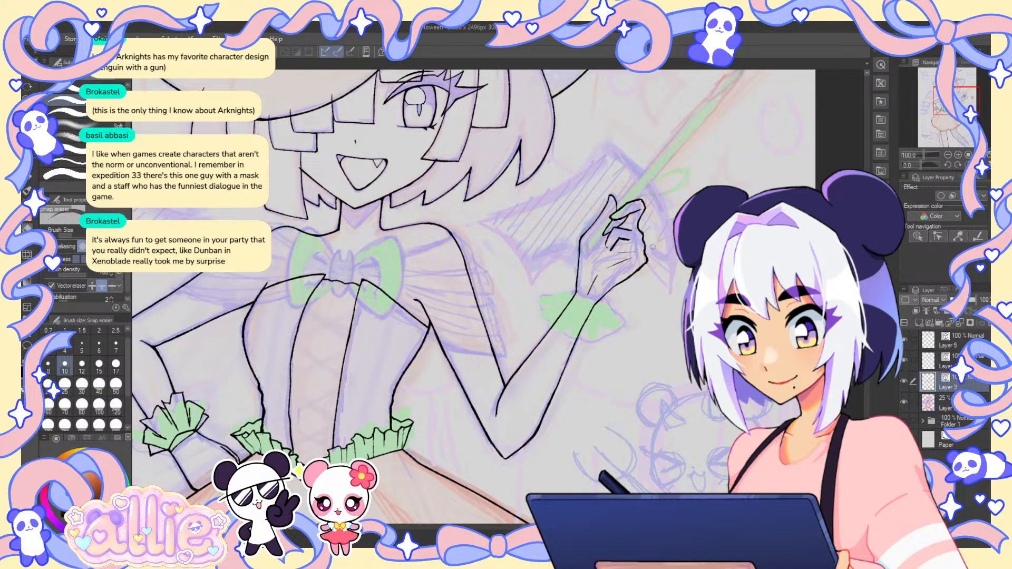
left_click(82, 386)
mouse_move(630, 238)
left_mouse_down()
mouse_move(613, 243)
mouse_move(640, 245)
mouse_move(606, 236)
mouse_move(632, 264)
mouse_move(589, 293)
left_mouse_up()
left_click_drag(637, 269, 629, 274)
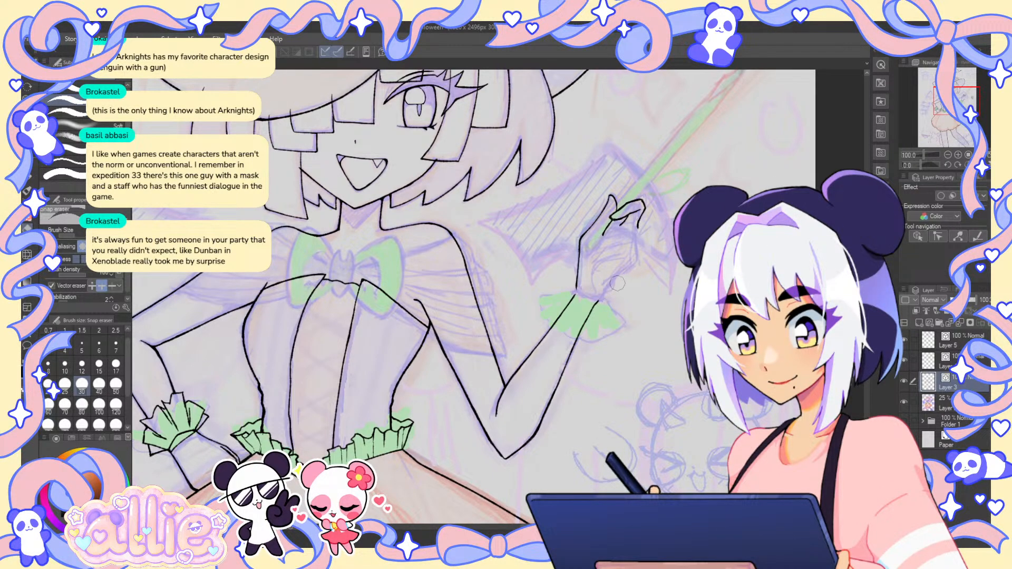
- Ink the hand's lower outer edge toward the wrist and erase the upper outline below the index knuckle
key("p")
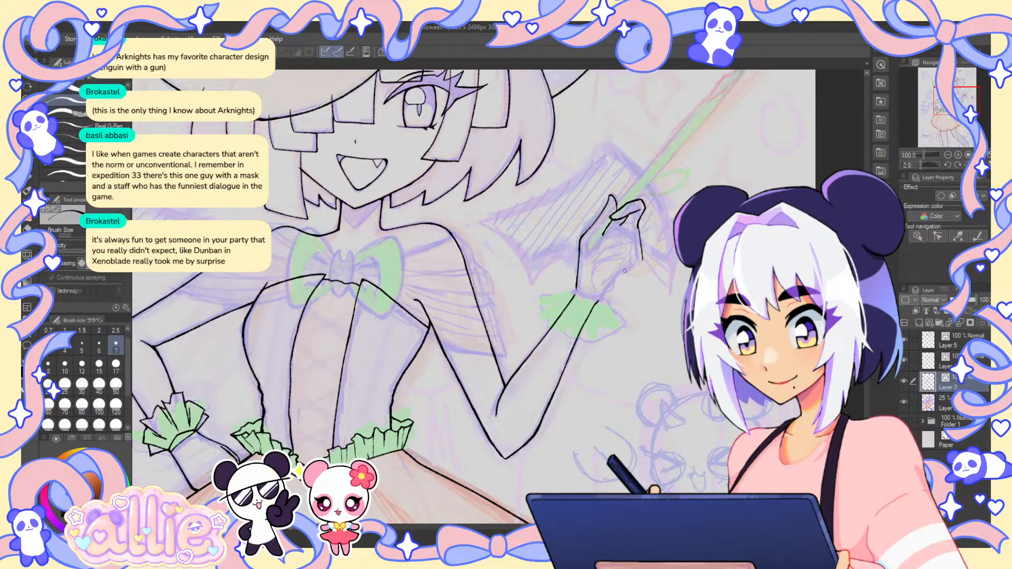
left_click_drag(643, 267, 612, 286)
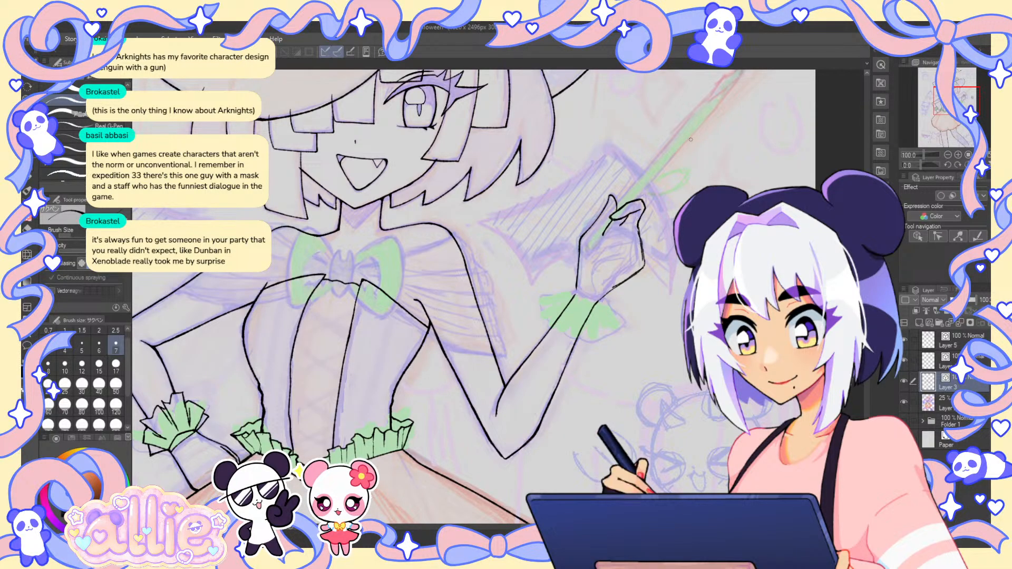
scroll(639, 226, "up", 2)
key("e")
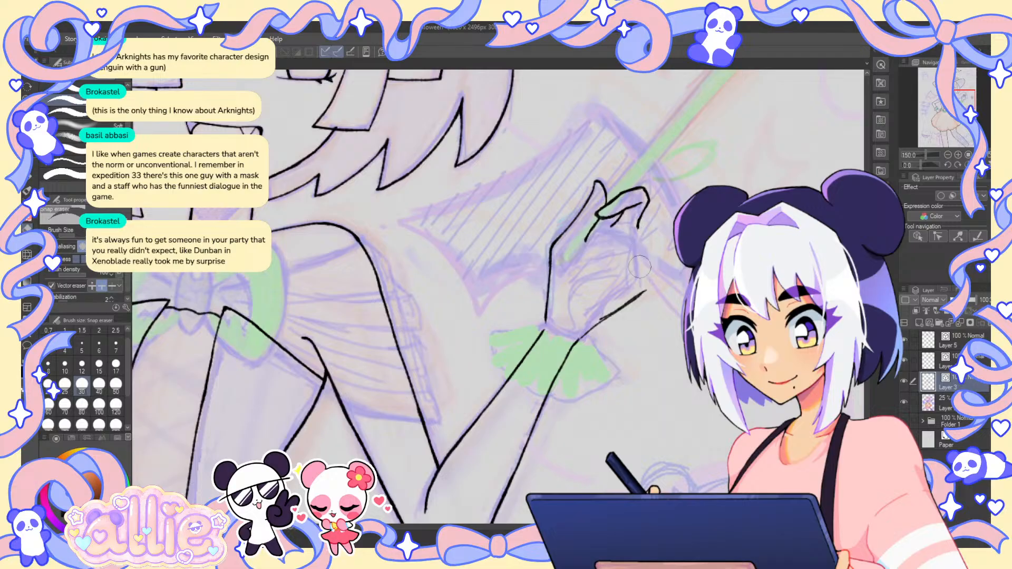
- Ink the middle fingertip beneath the index finger and redraw the hand's outer edge from the index knuckle to the lower edge
key("p")
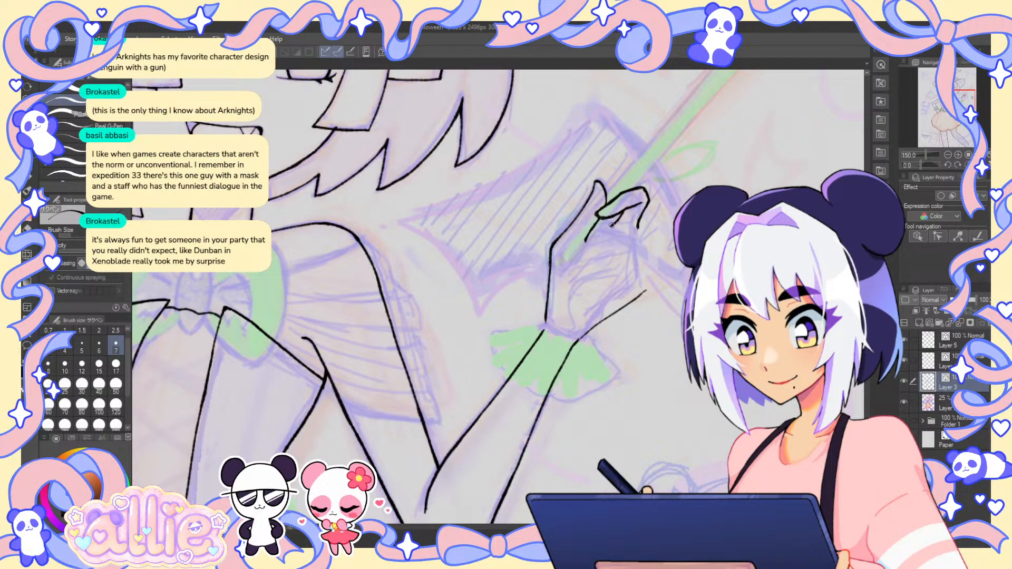
left_click_drag(583, 247, 603, 233)
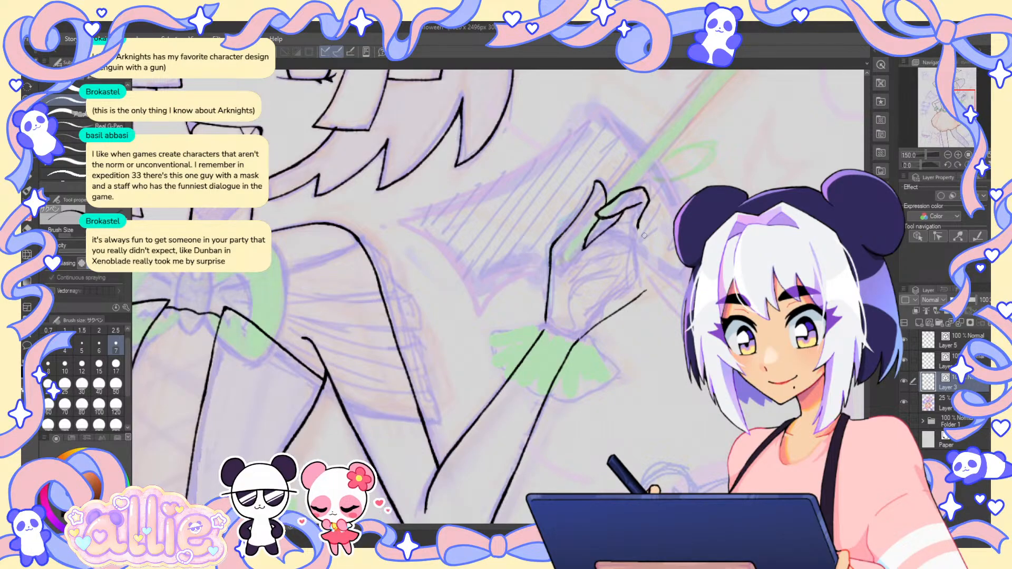
left_click_drag(641, 229, 650, 249)
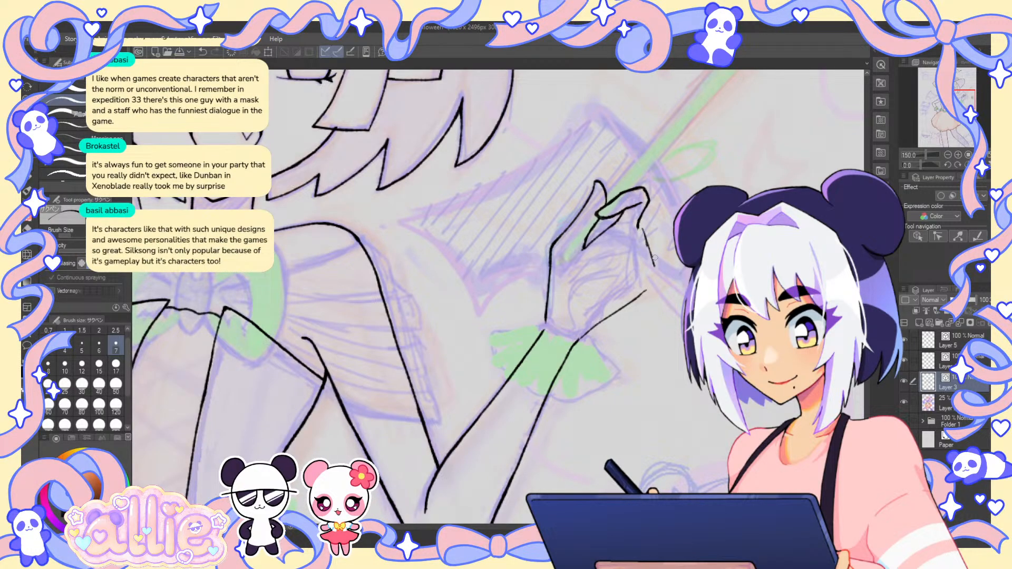
key("ctrl+z")
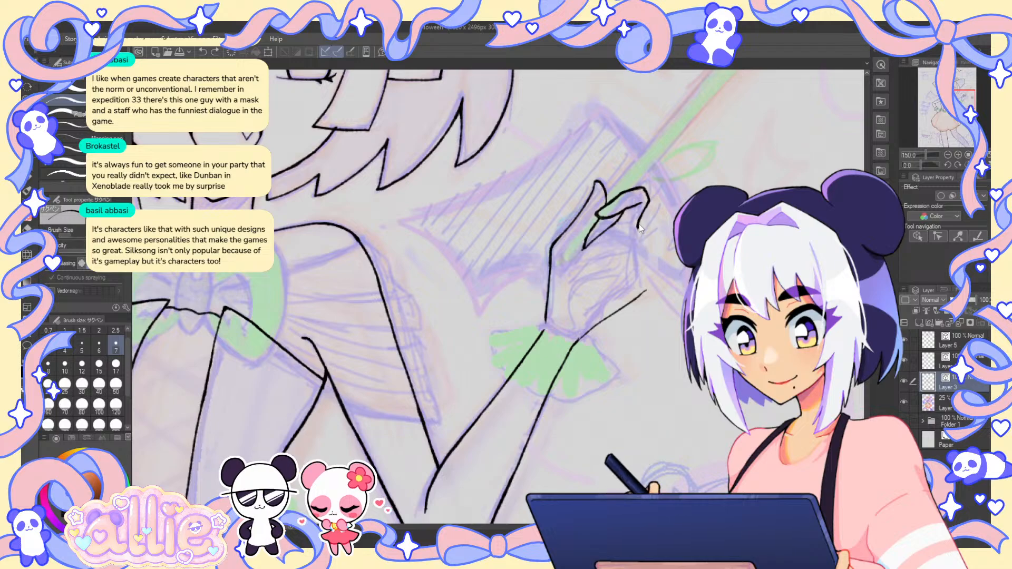
left_click_drag(638, 225, 655, 272)
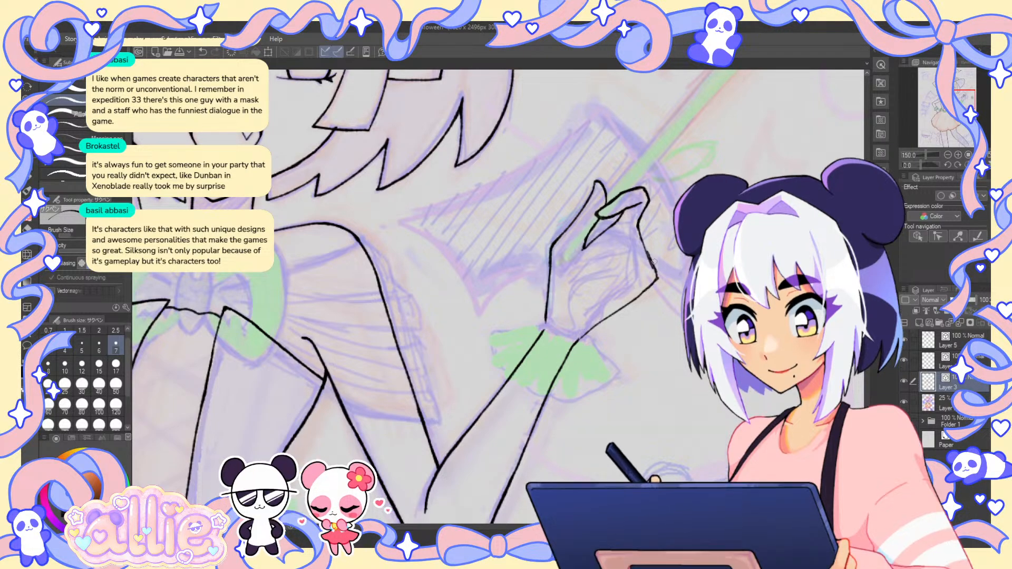
- Check the full figure in mirrored view, then erase the index and middle finger lines beside the thumb
key("ctrl+0")
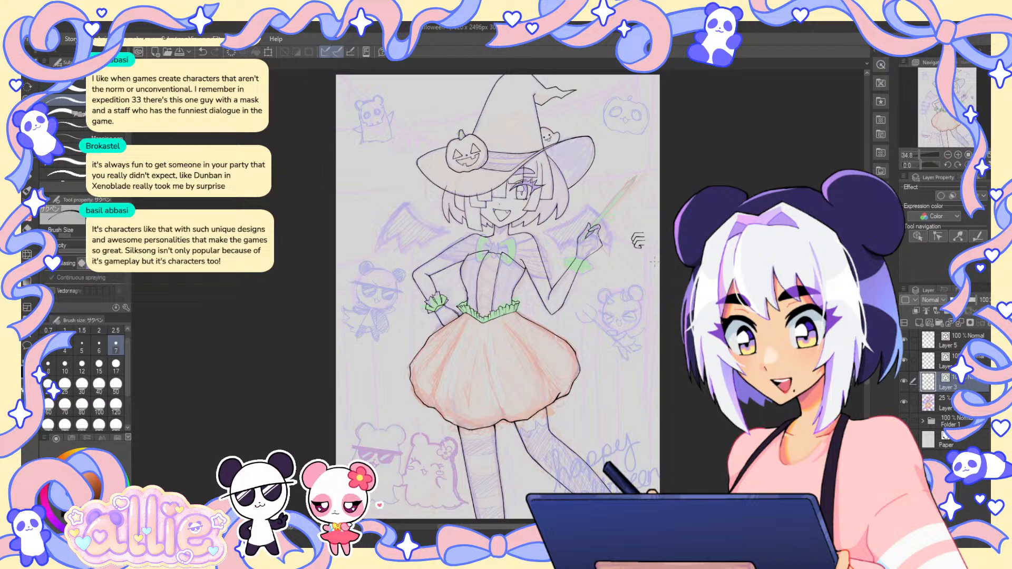
key("h")
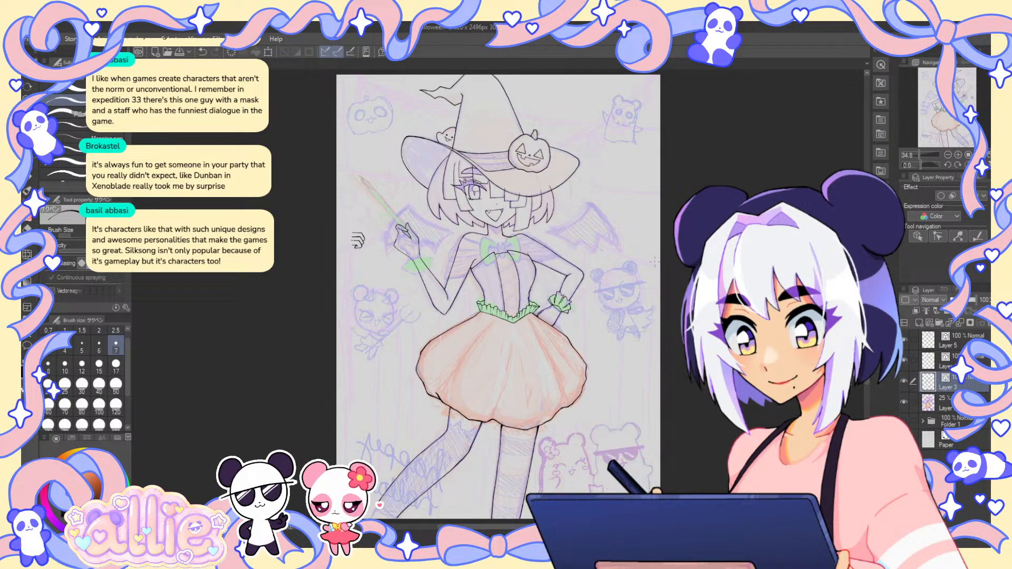
key("h")
scroll(597, 184, "up", 5)
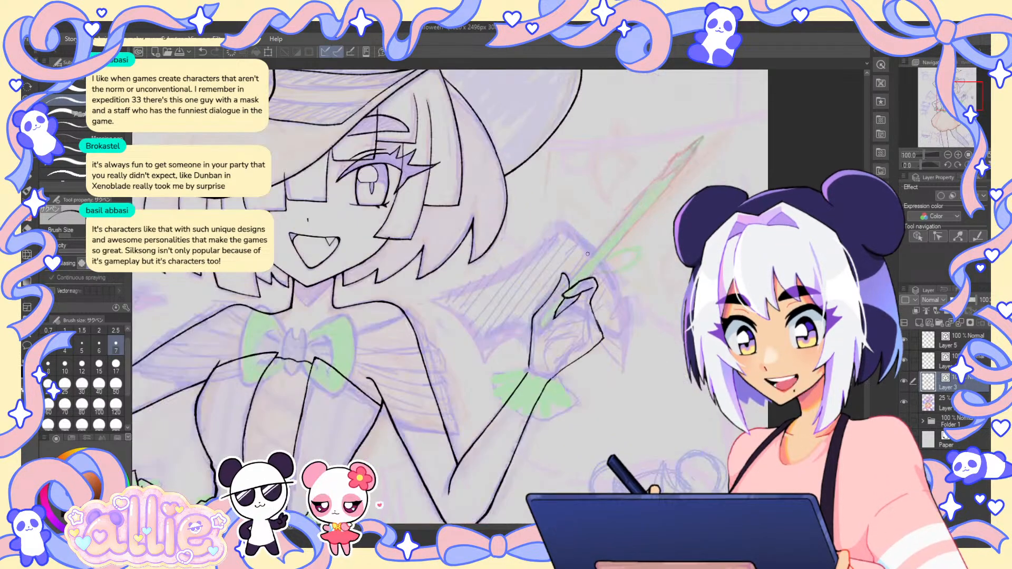
key("e")
left_click(578, 291)
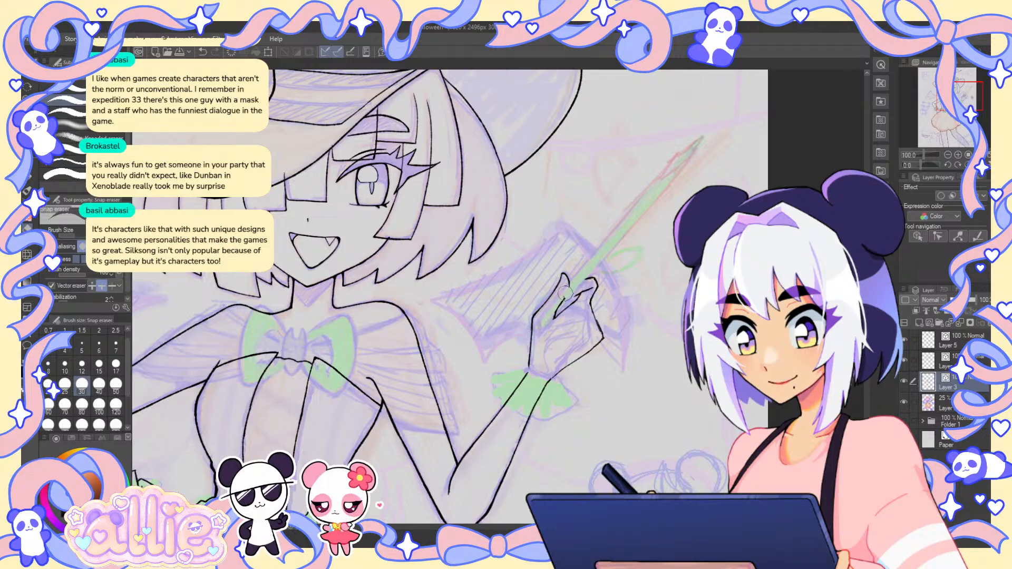
key("p")
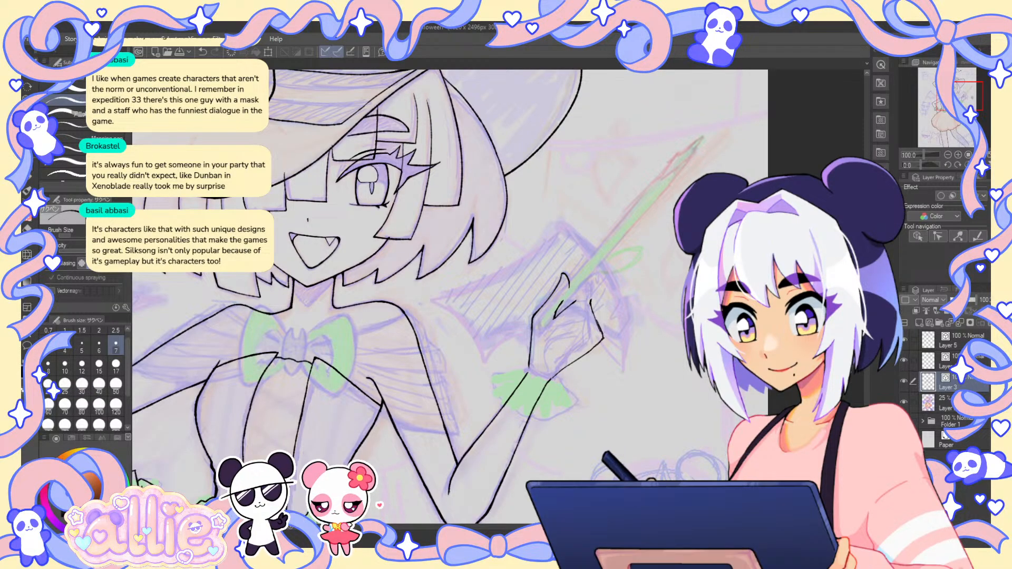
- Choose the straight line tool and set its brush size to 2 for inking the wand's edges
left_click(27, 294)
left_click(65, 346)
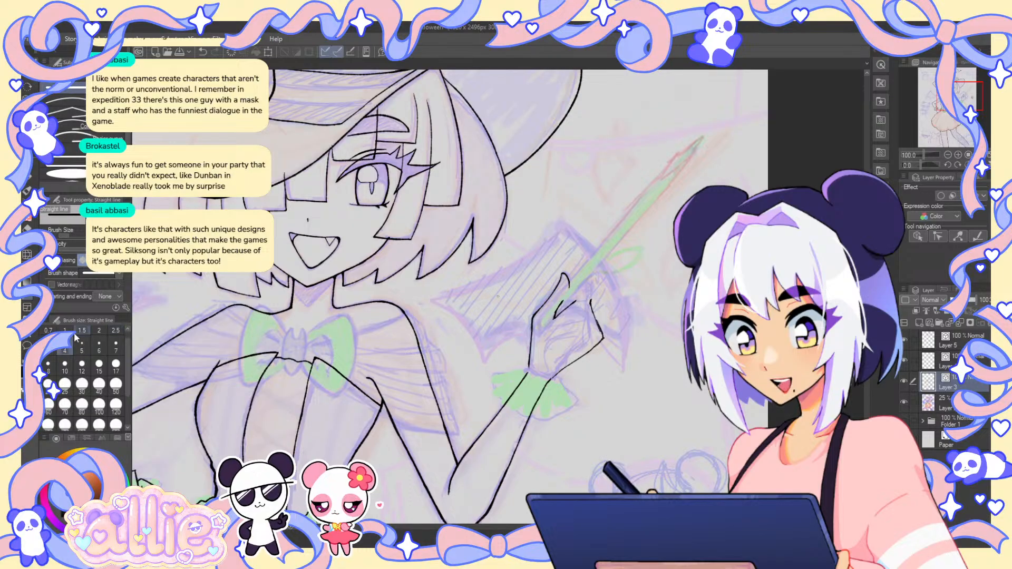
mouse_move(666, 171)
left_mouse_down()
mouse_move(570, 192)
mouse_move(443, 348)
left_mouse_up()
key("ctrl+z")
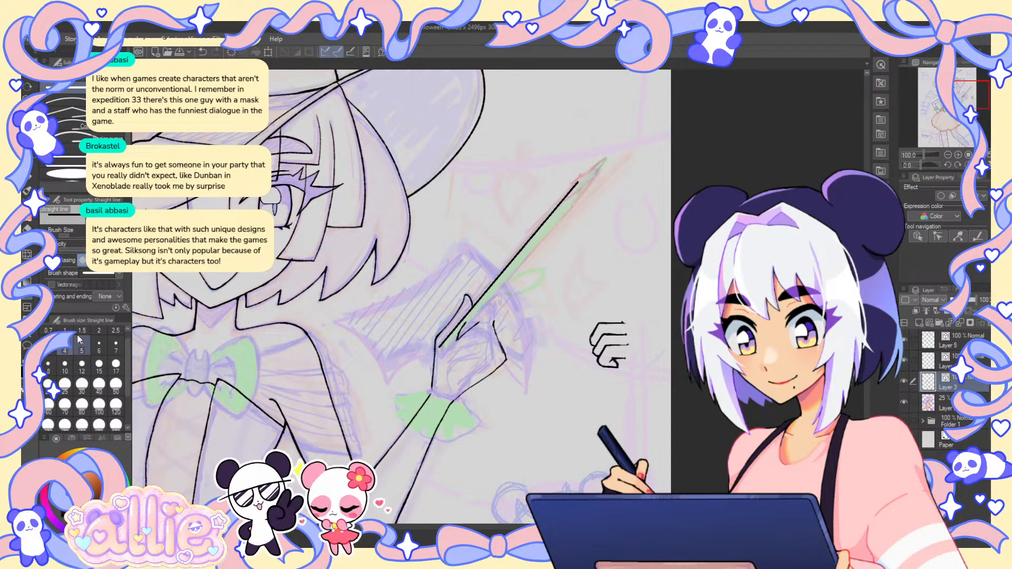
left_click(98, 329)
left_click_drag(576, 182, 442, 347)
key("ctrl+z")
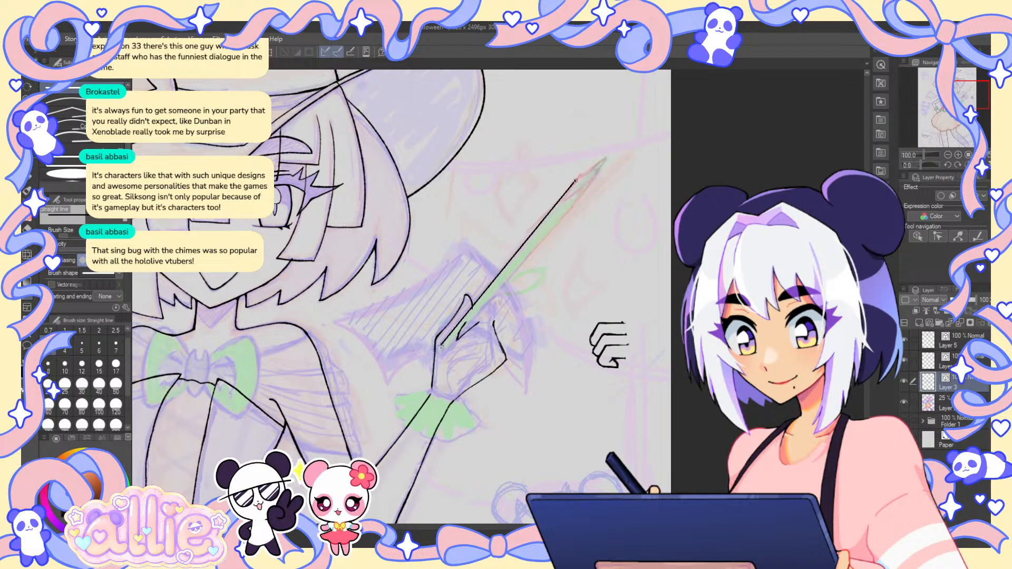
left_click_drag(568, 216, 442, 361)
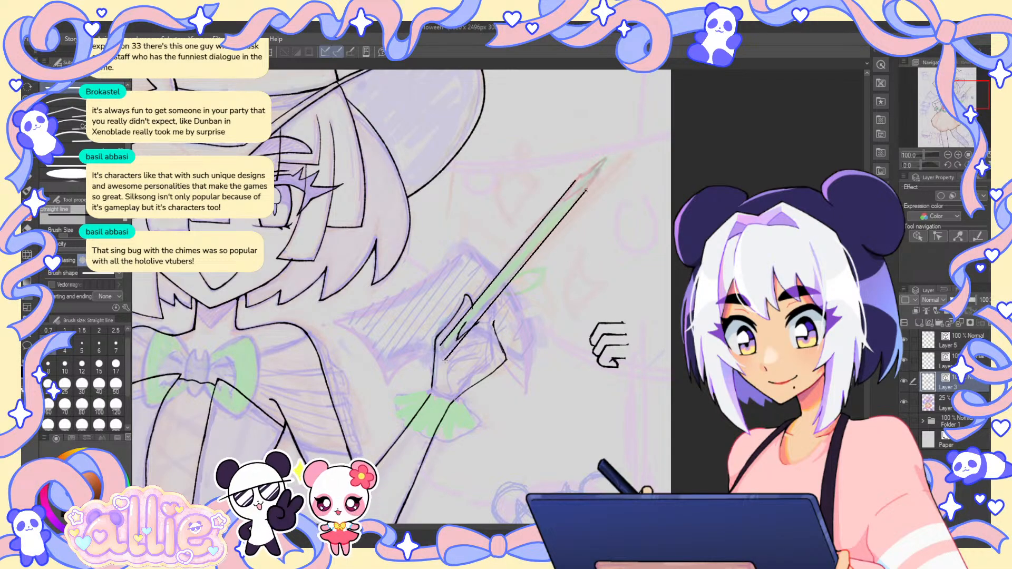
left_click_drag(440, 347, 447, 354)
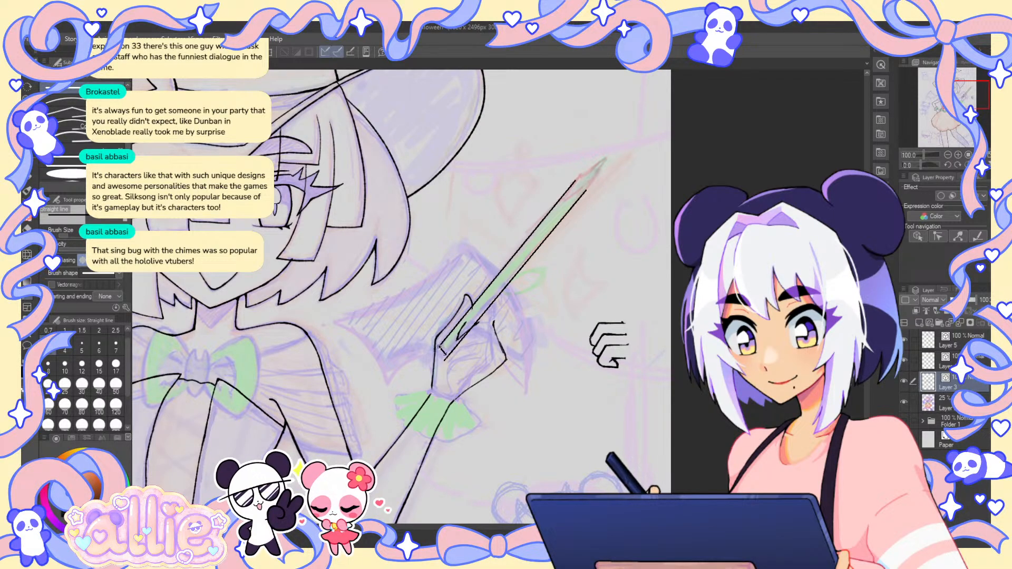
key("ctrl+z")
key("ctrl+z")
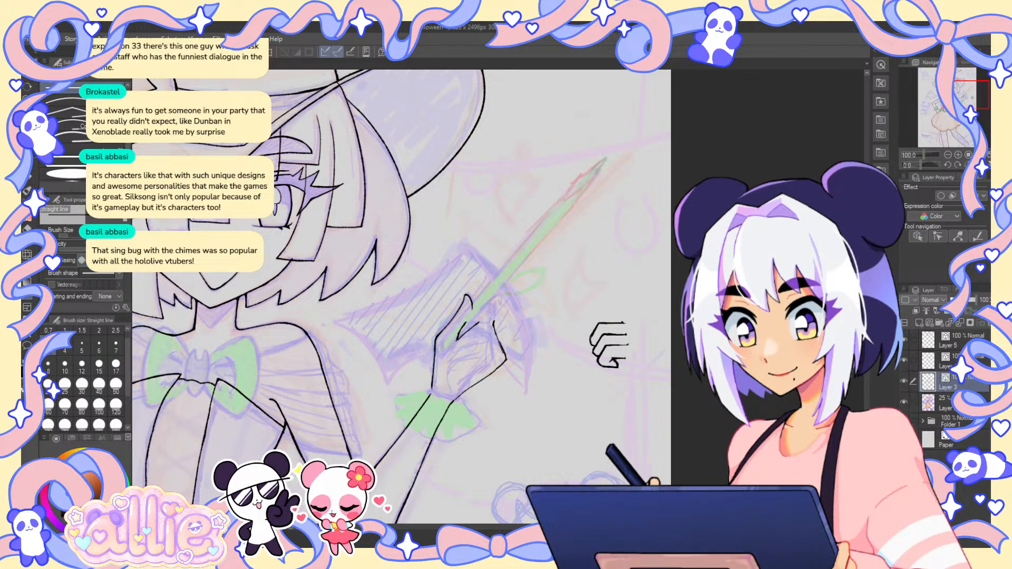
- Ink the wand's two long edges as straight lines and close its lower end with a rounded pen stroke
left_click_drag(579, 178, 437, 347)
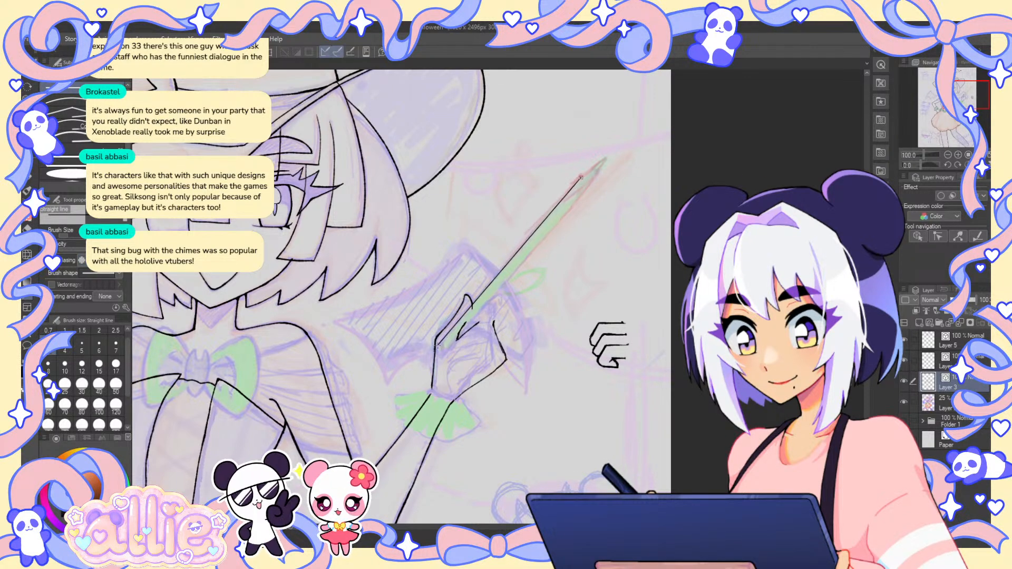
left_click_drag(502, 294, 590, 183)
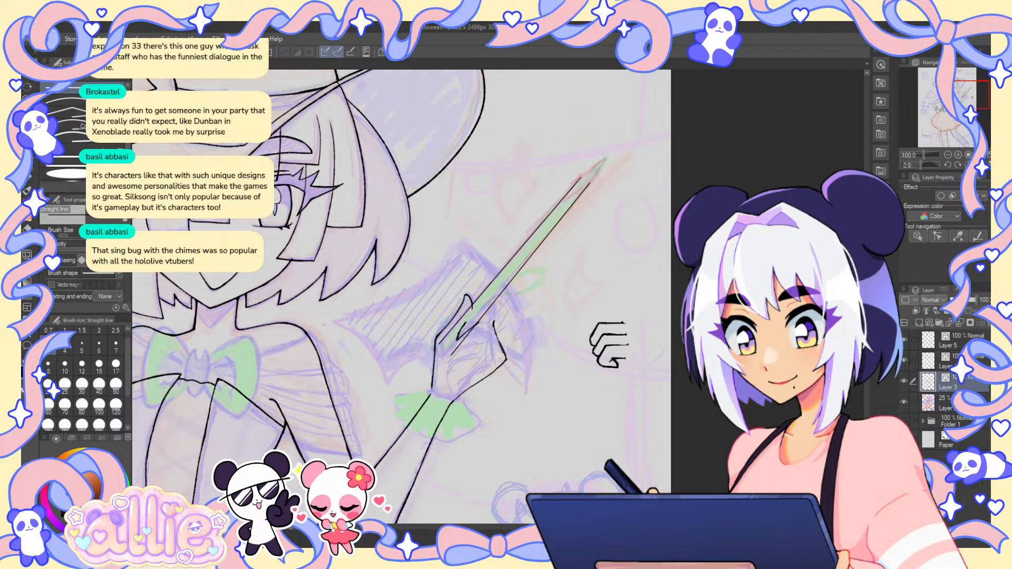
key("p")
scroll(444, 344, "up", 4)
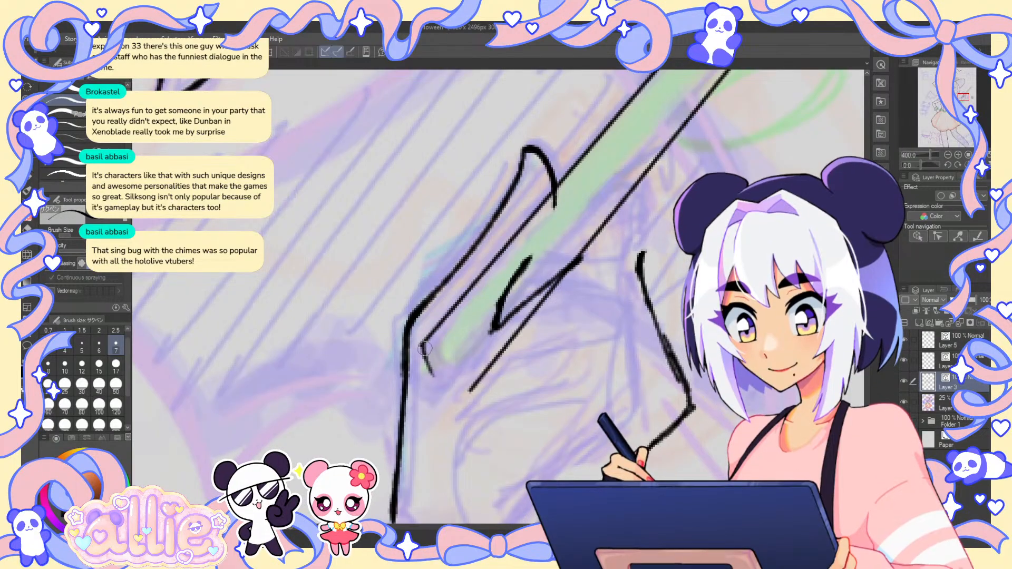
left_click_drag(422, 345, 467, 390)
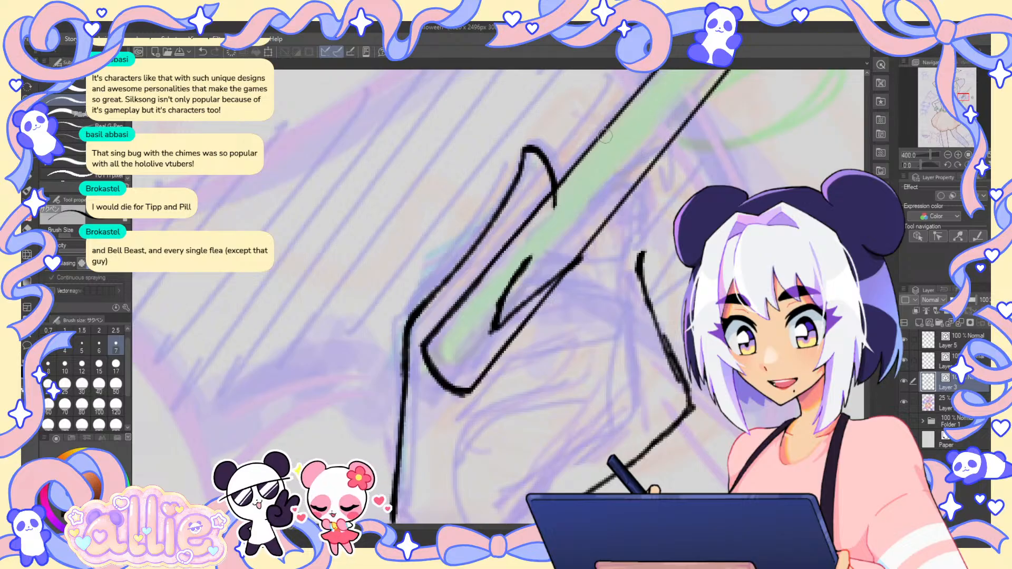
- Erase the old finger lines crossing the wand and the thumb's overhang, and retrace the wand's lower edge through the hand
left_click(513, 279)
key("e")
left_click_drag(533, 289, 501, 326)
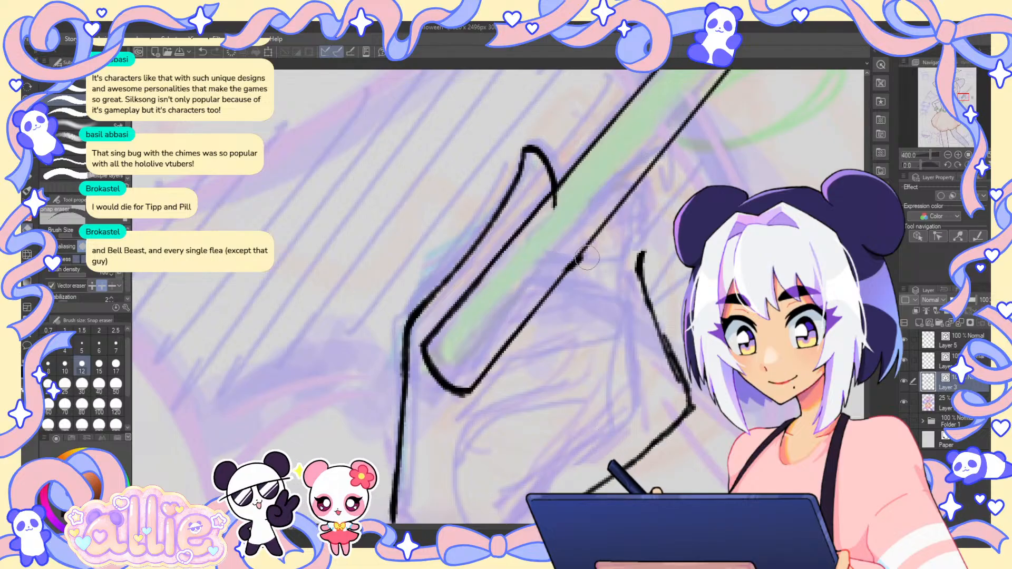
key("p")
key("e")
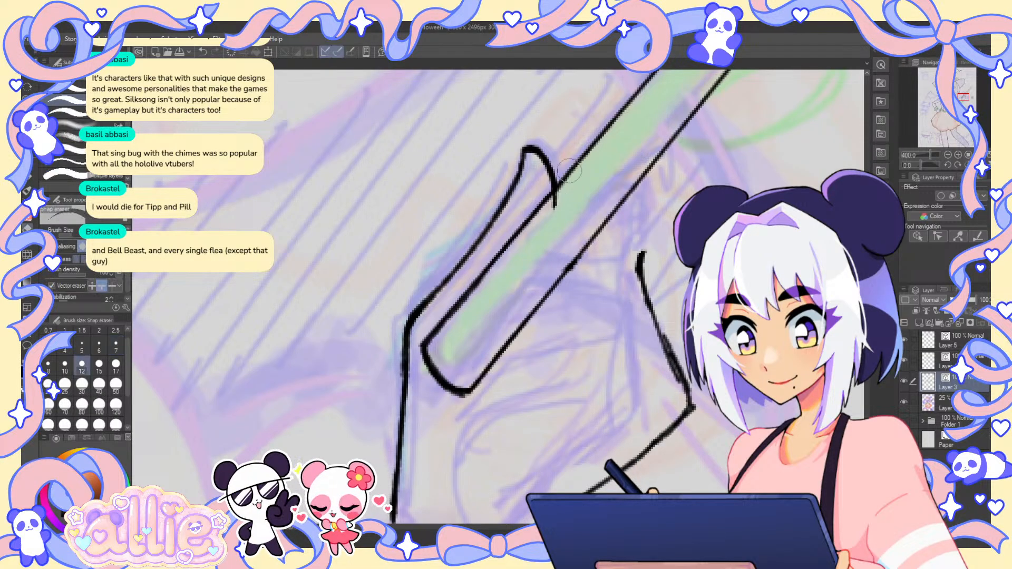
left_click(555, 202)
key("p")
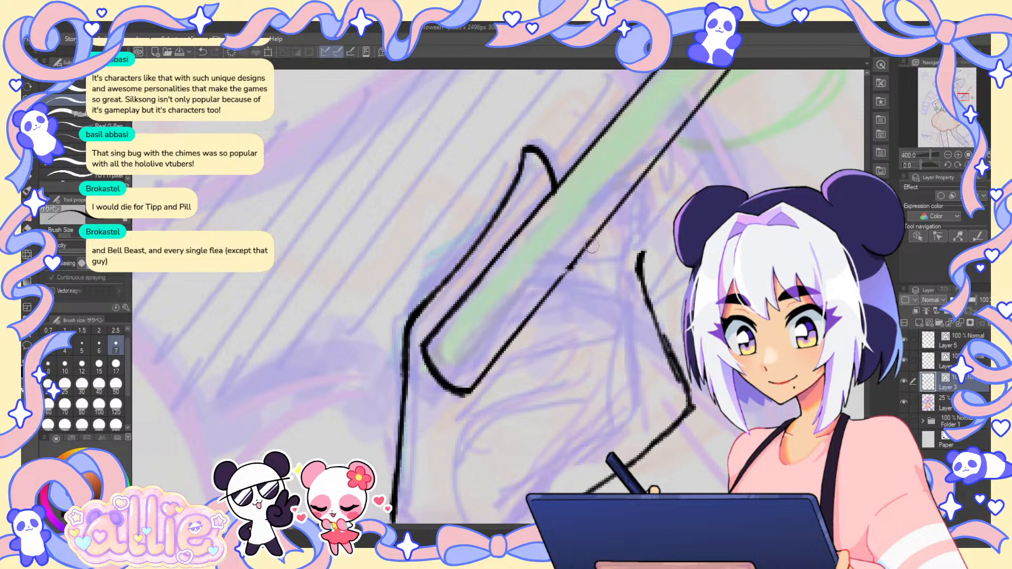
left_click_drag(575, 260, 467, 393)
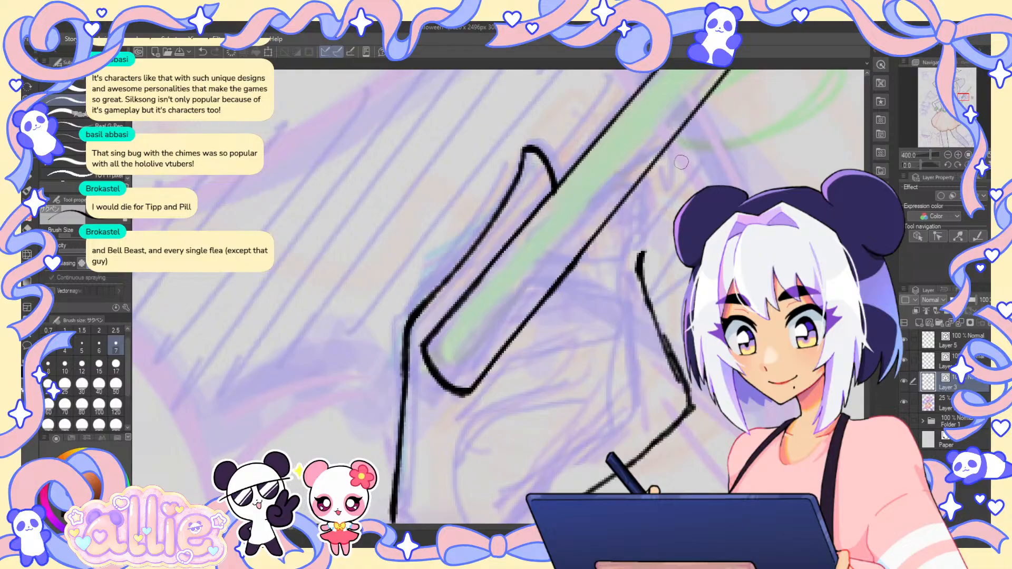
- Ink the index finger's upper outline across the wand, round its knuckle, and join it to the hand's outer edge
mouse_move(689, 166)
left_mouse_down()
mouse_move(617, 169)
mouse_move(565, 209)
mouse_move(611, 173)
mouse_move(568, 202)
mouse_move(651, 170)
mouse_move(596, 171)
mouse_move(527, 233)
left_mouse_up()
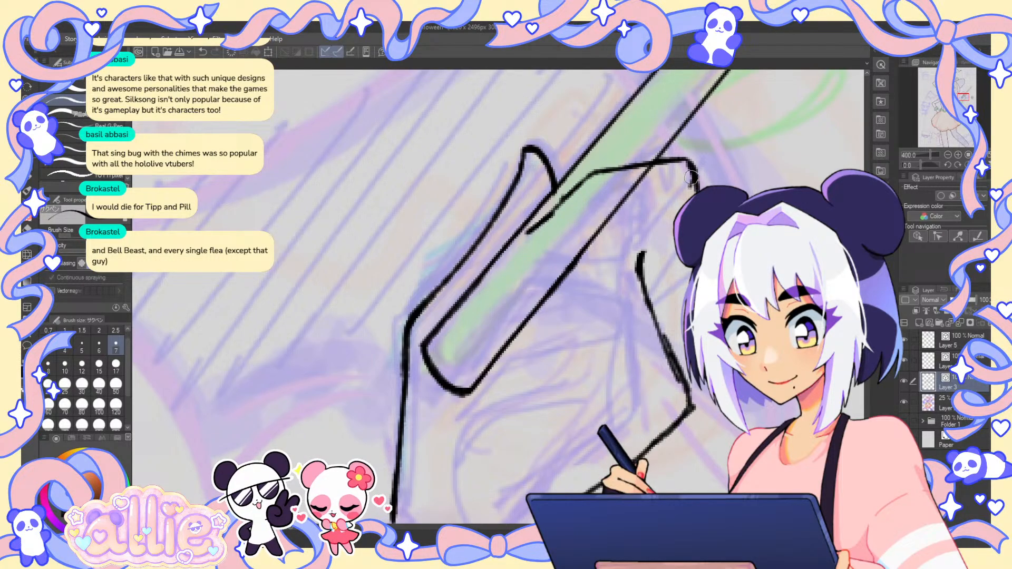
left_click_drag(695, 188, 684, 155)
key("ctrl+z")
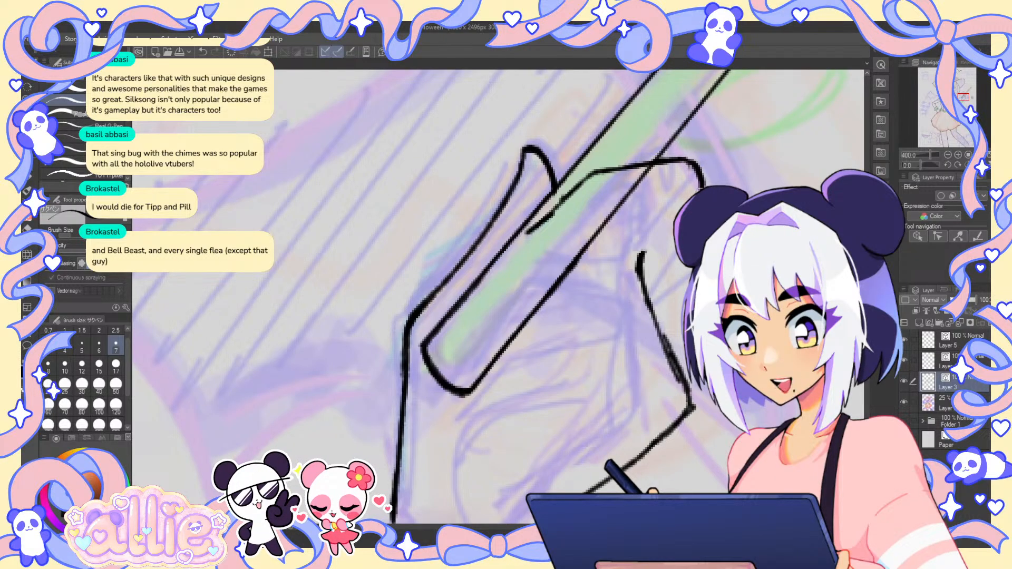
left_click_drag(667, 231, 641, 277)
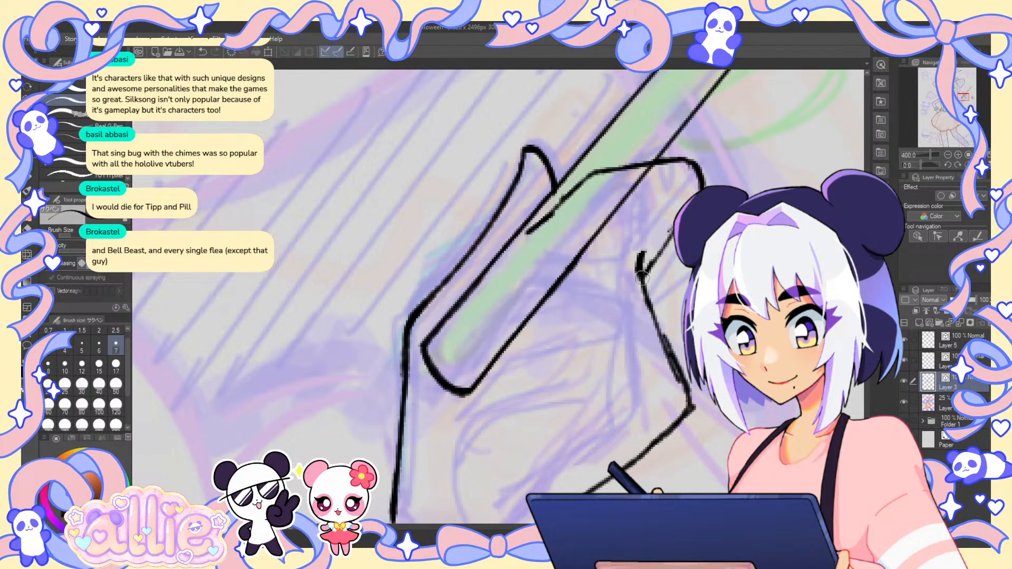
left_click_drag(667, 240, 646, 265)
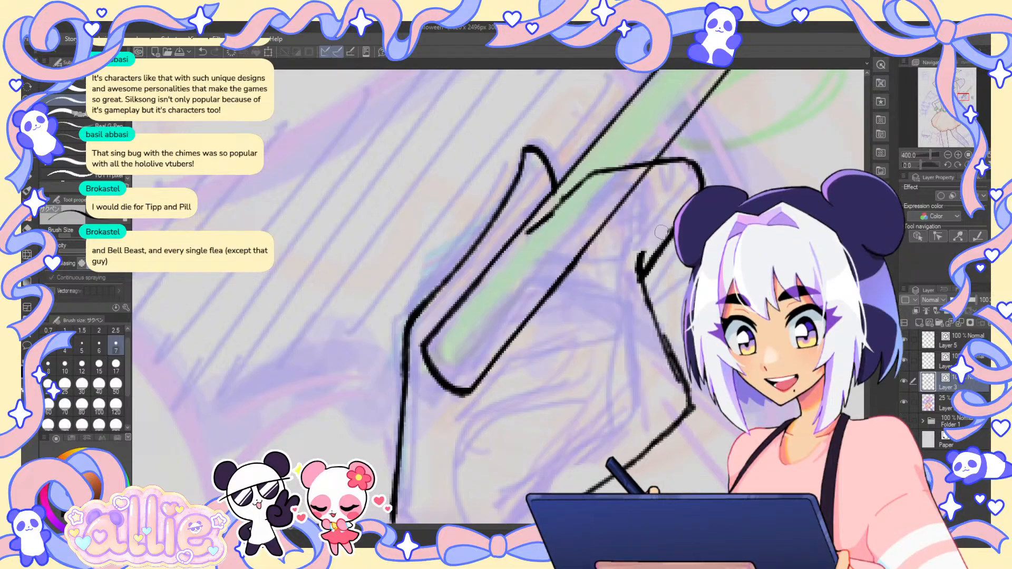
- Ink the index finger's underside and rounded tip over the wand, and erase the wand edges and stray ends inside the hand
left_click_drag(604, 222, 663, 222)
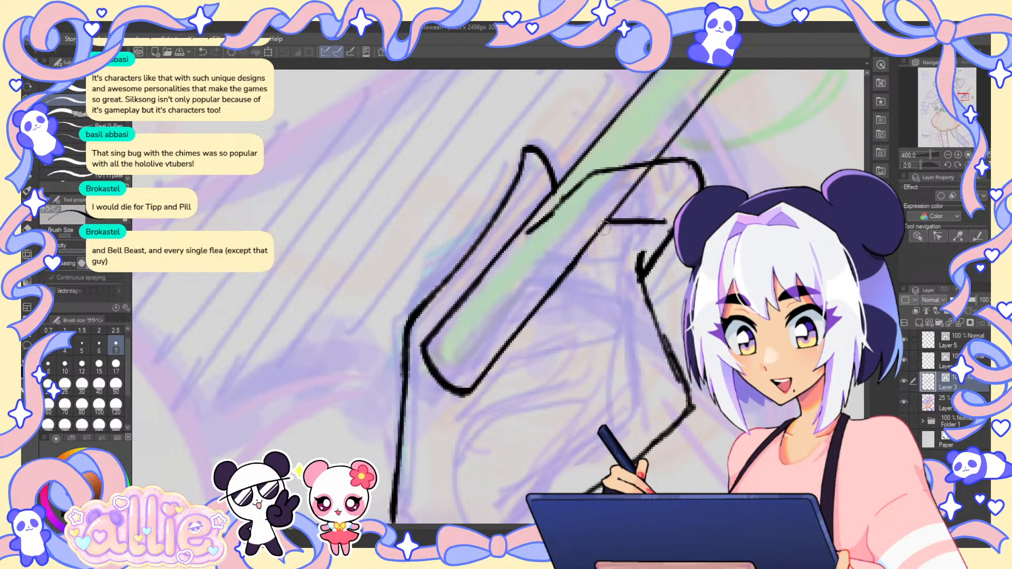
key("e")
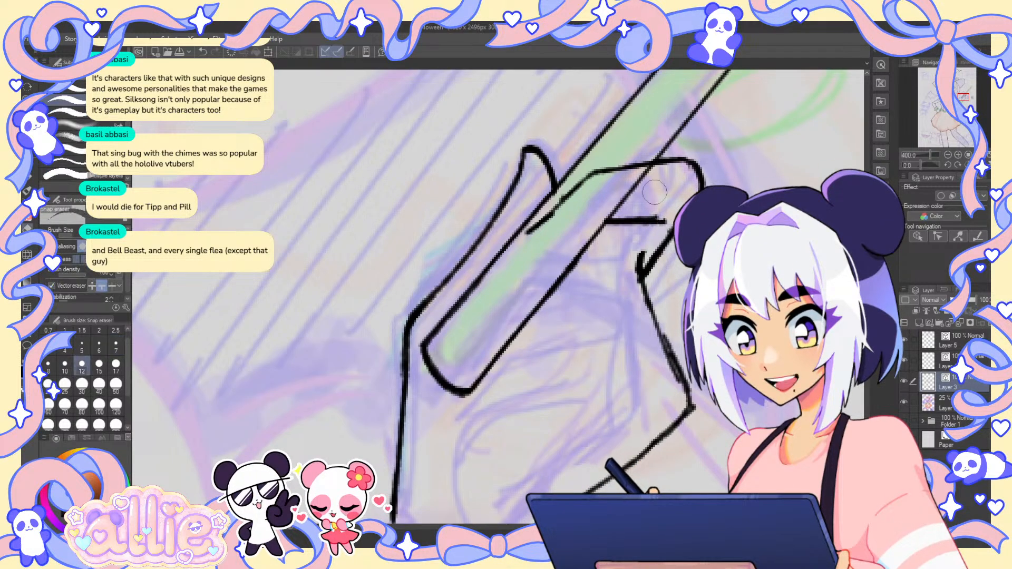
key("p")
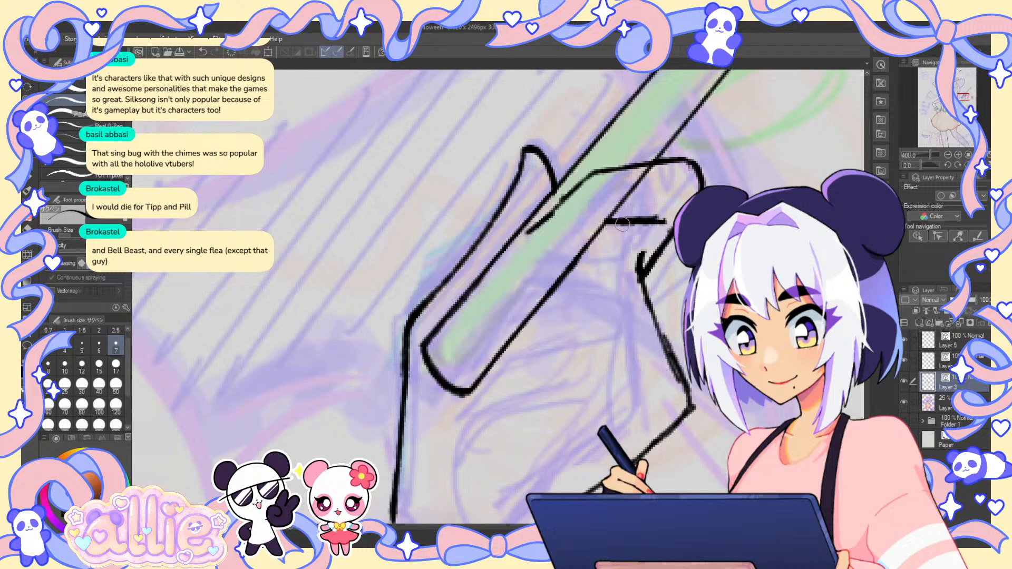
mouse_move(622, 224)
left_mouse_down()
mouse_move(575, 250)
mouse_move(534, 254)
mouse_move(531, 232)
left_mouse_up()
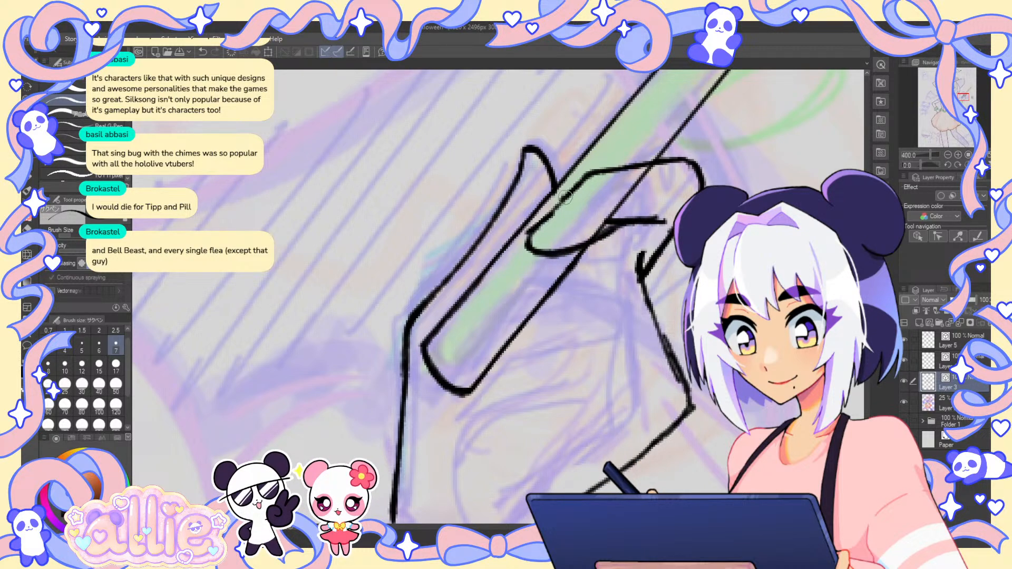
key("e")
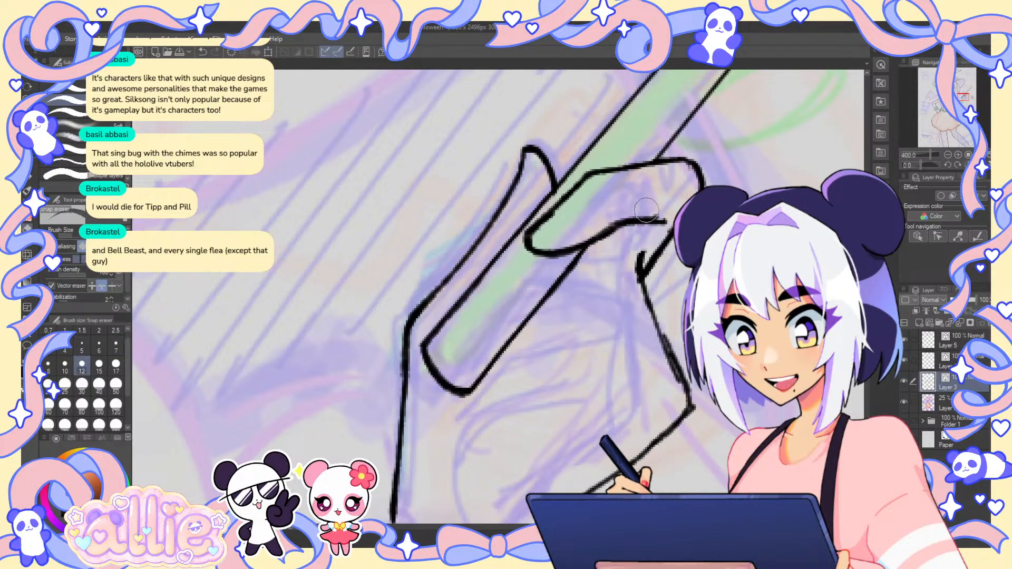
key("p")
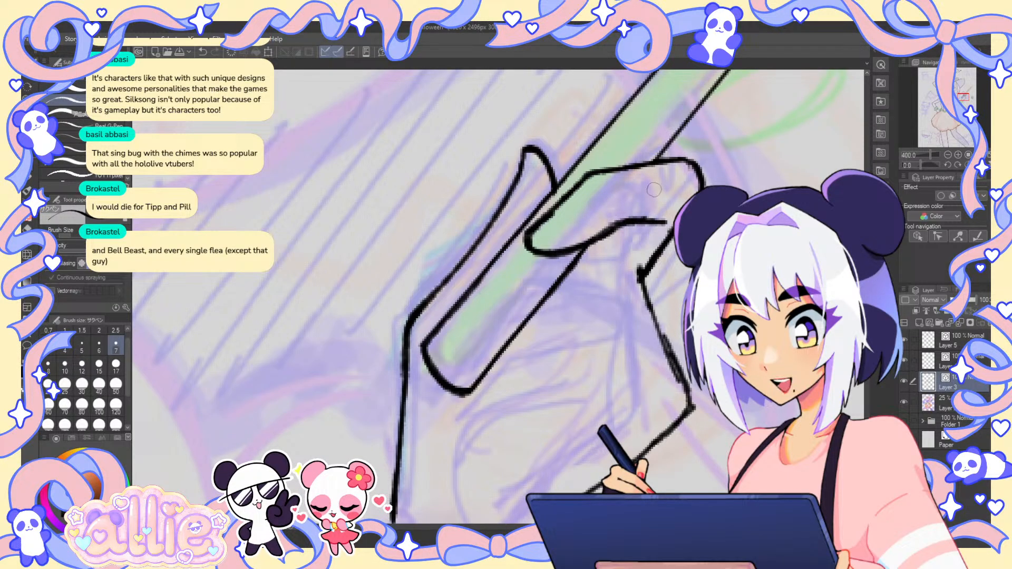
- Ink the small middle finger segment beneath the index finger beside the wand, and check the hand against the whole figure
mouse_move(600, 242)
left_mouse_down()
mouse_move(587, 265)
mouse_move(600, 240)
mouse_move(552, 284)
mouse_move(574, 276)
mouse_move(555, 289)
left_mouse_up()
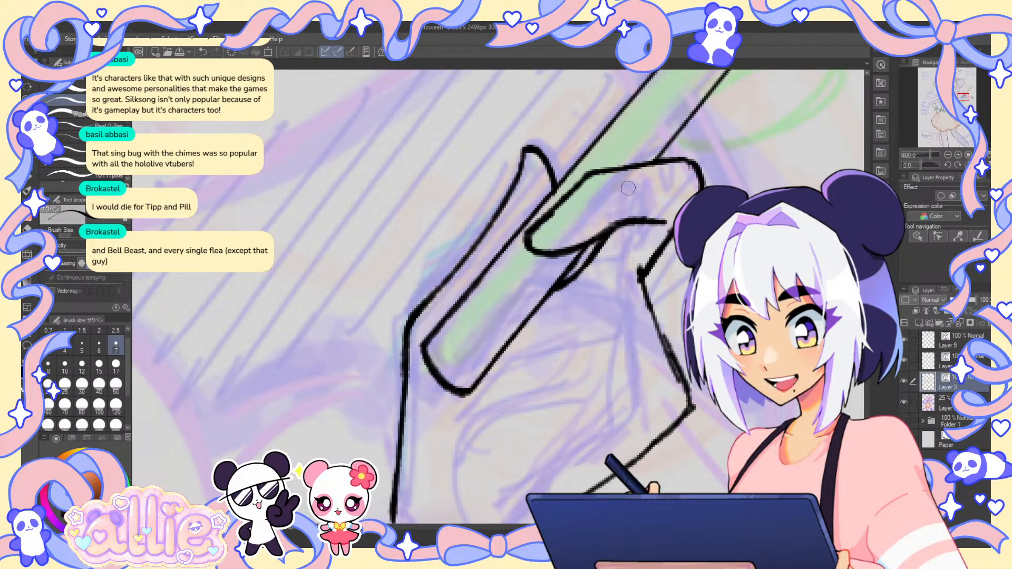
key("ctrl+0")
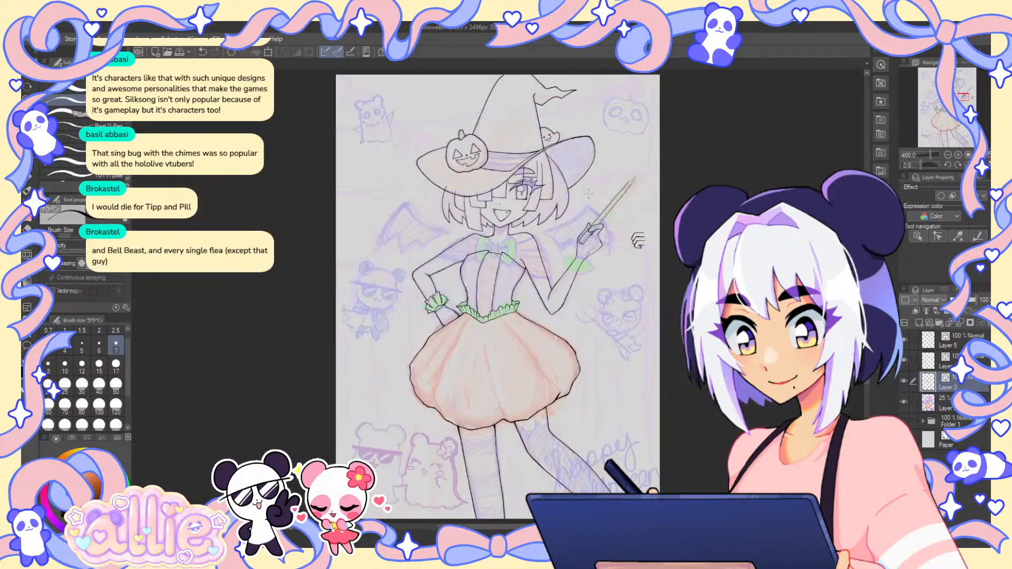
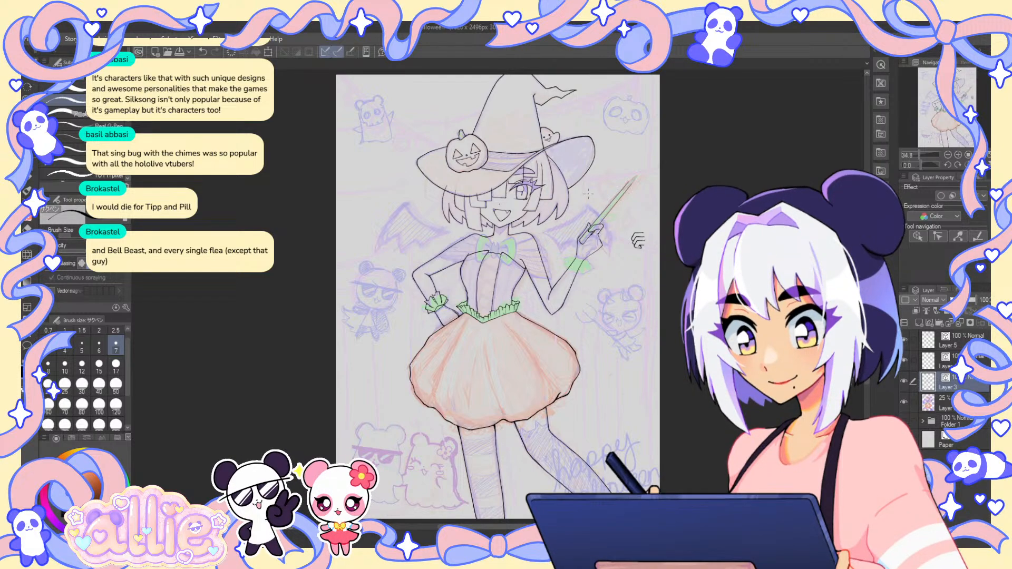
scroll(612, 238, "up", 3)
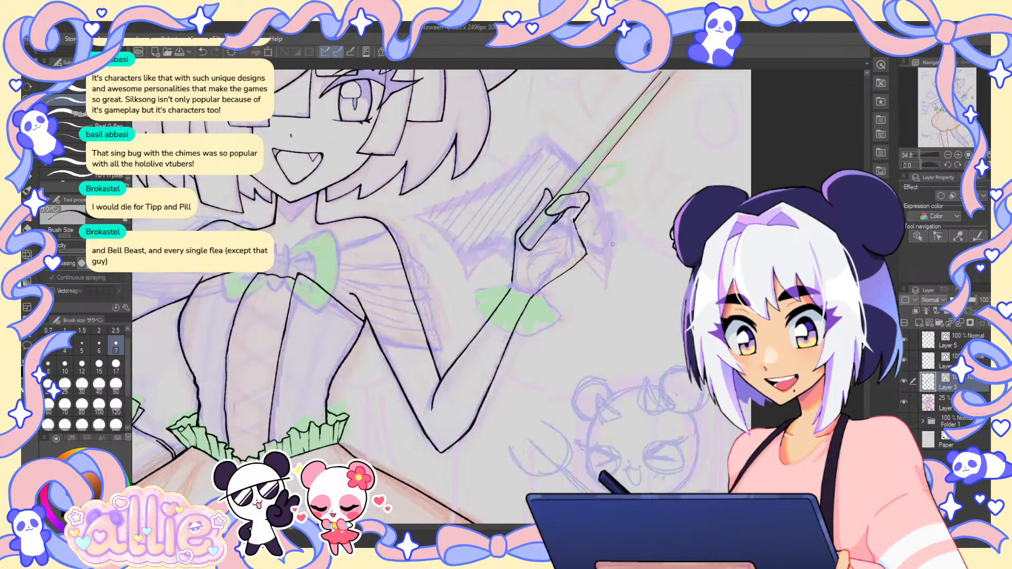
key("r")
left_click_drag(599, 246, 573, 211)
scroll(573, 211, "up", 1)
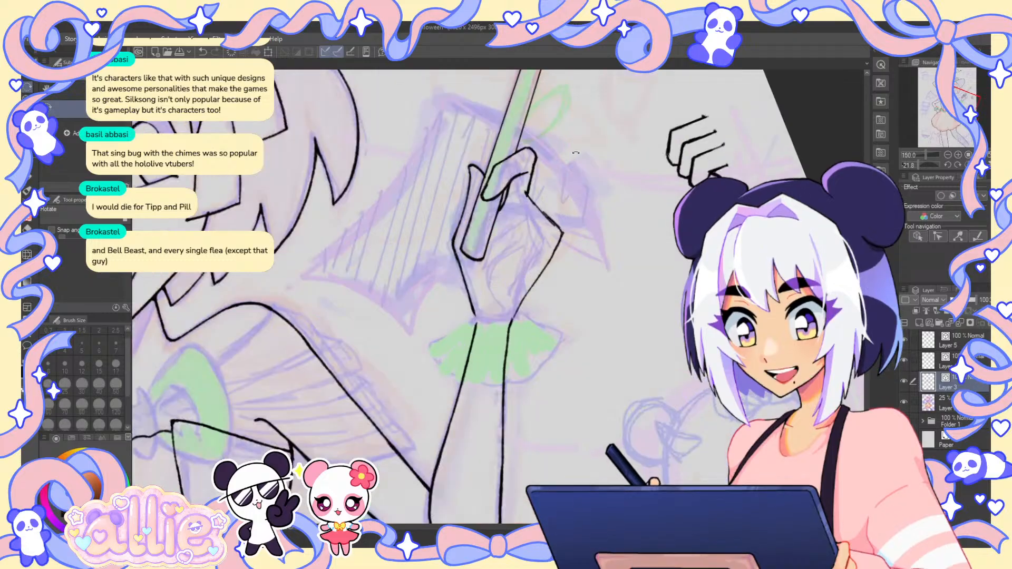
key("e")
scroll(490, 185, "up", 1)
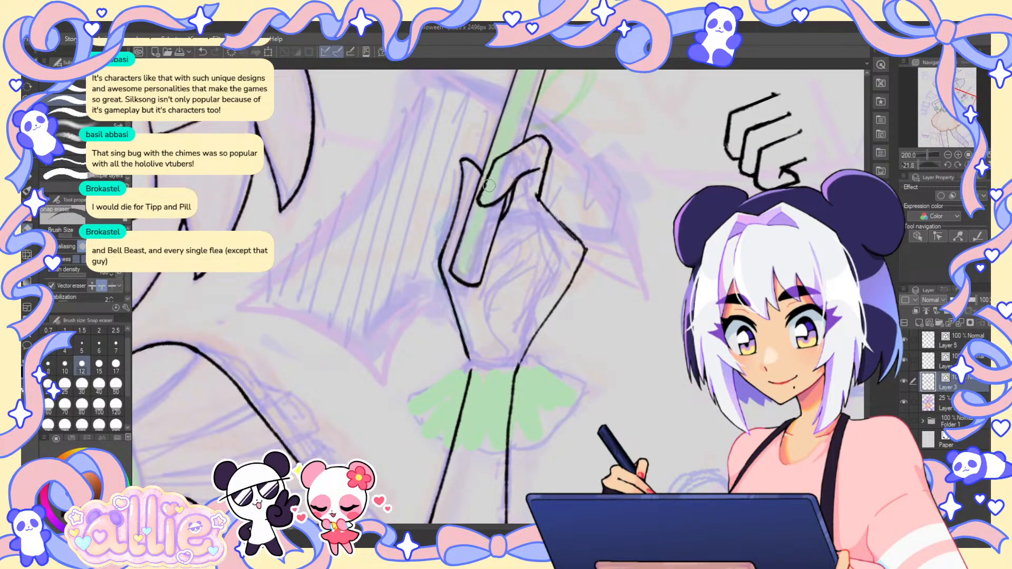
key("p")
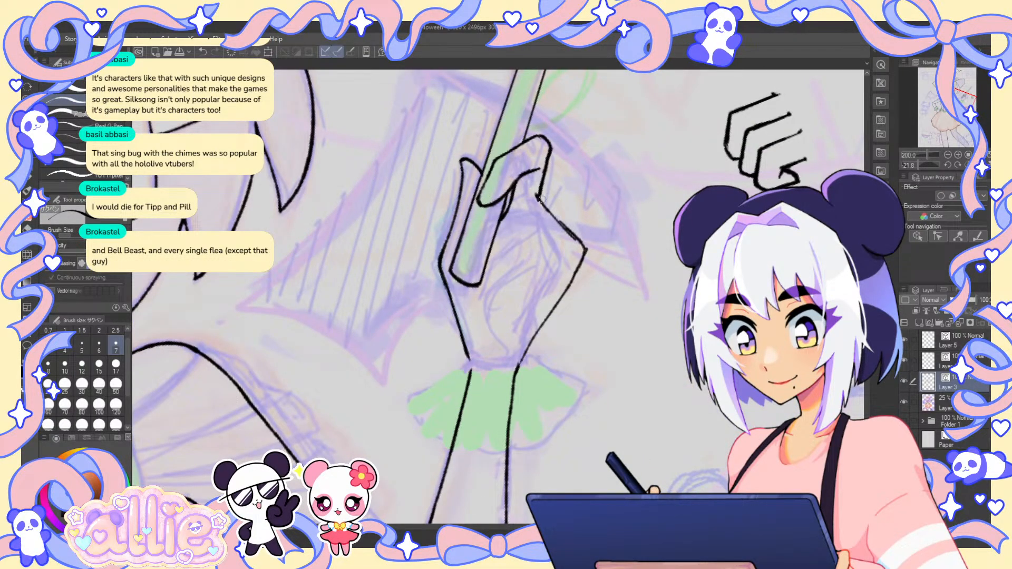
scroll(555, 200, "up", 2)
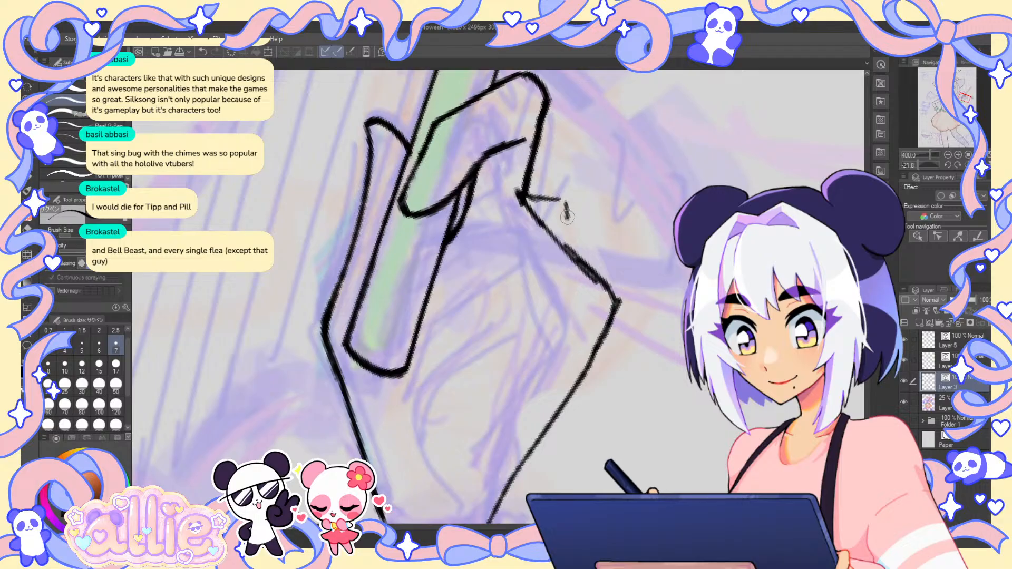
mouse_move(567, 216)
left_mouse_down()
mouse_move(569, 234)
mouse_move(531, 194)
mouse_move(456, 241)
left_mouse_up()
key("ctrl+z")
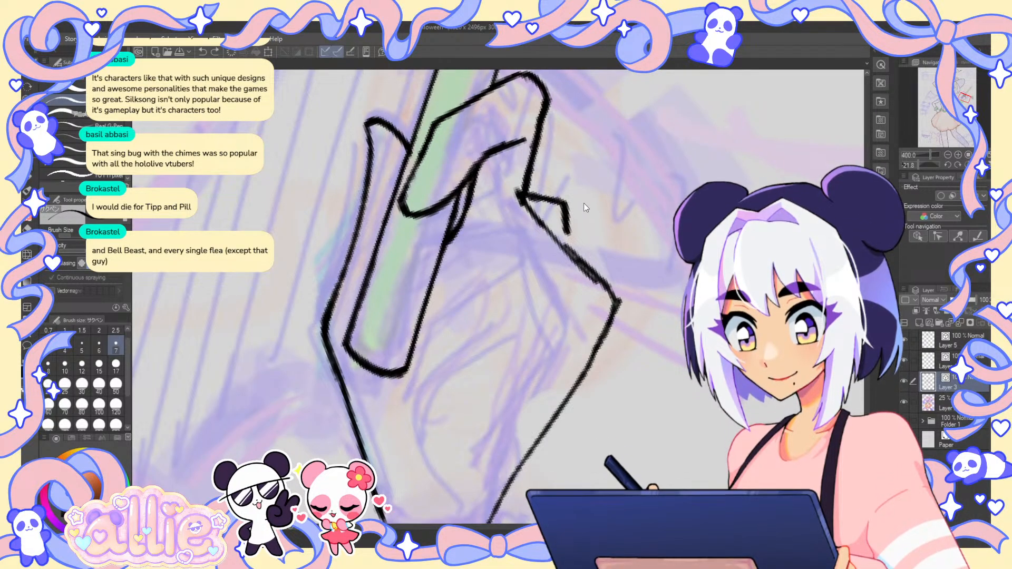
key("ctrl+z")
key("ctrl+z")
- Erase the stray line ends at the corner where the index finger meets the back of the hand
key("e")
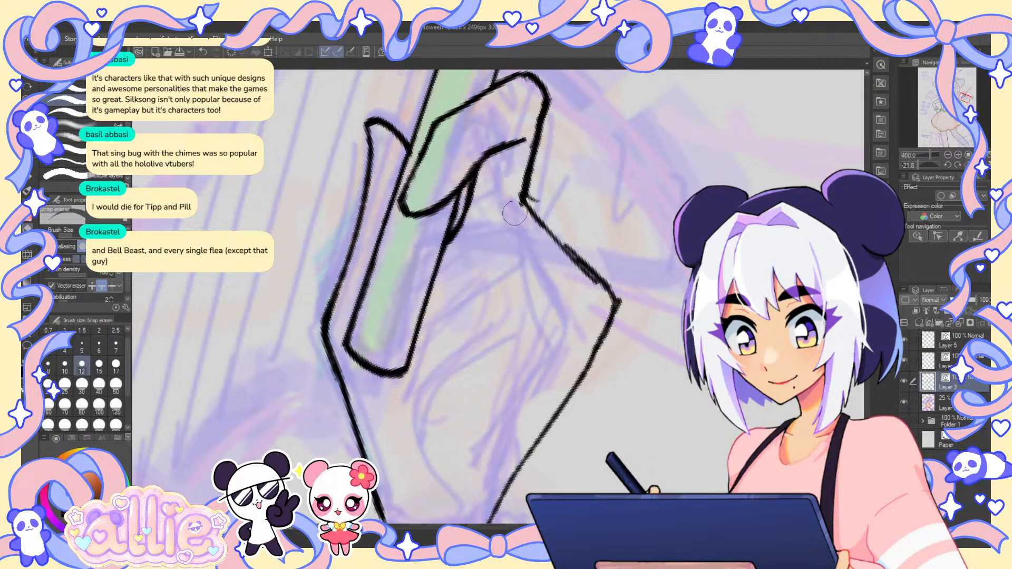
left_click_drag(514, 213, 536, 195)
key("p")
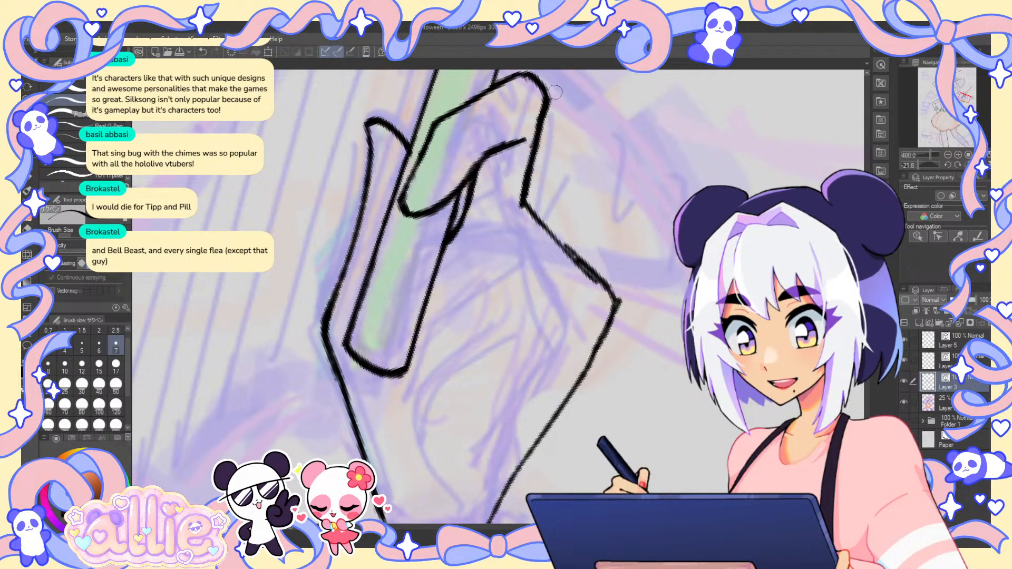
- Erase and re-ink the hand's outer edge running down from the index finger's knuckle
key("e")
mouse_move(546, 113)
left_mouse_down()
mouse_move(522, 198)
mouse_move(544, 117)
left_mouse_up()
key("p")
left_click_drag(530, 177, 525, 214)
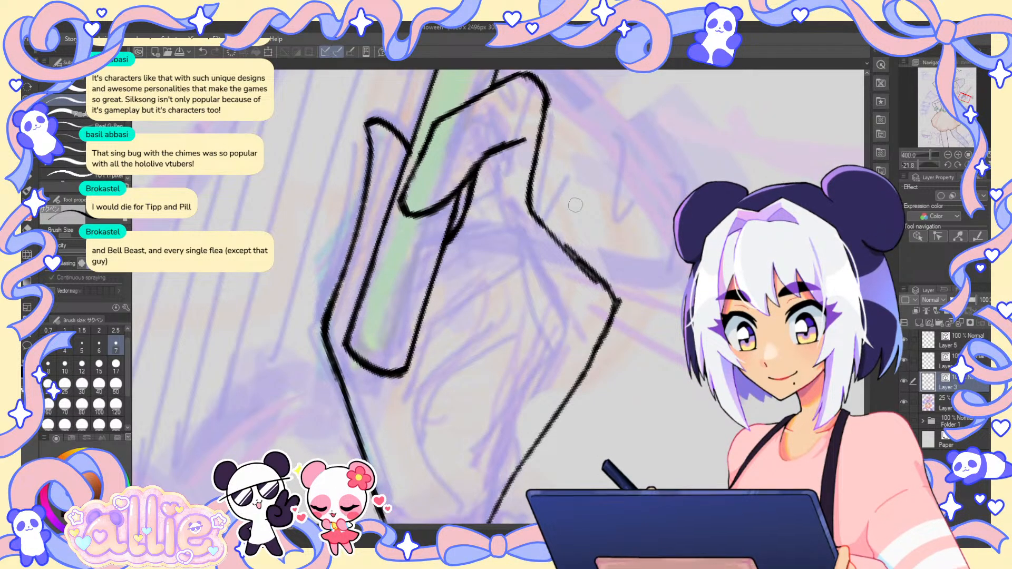
- Ink the middle finger's knuckle bump on the hand's outer edge and start the ring finger's knuckle beneath it
left_click_drag(548, 210, 564, 240)
key("e")
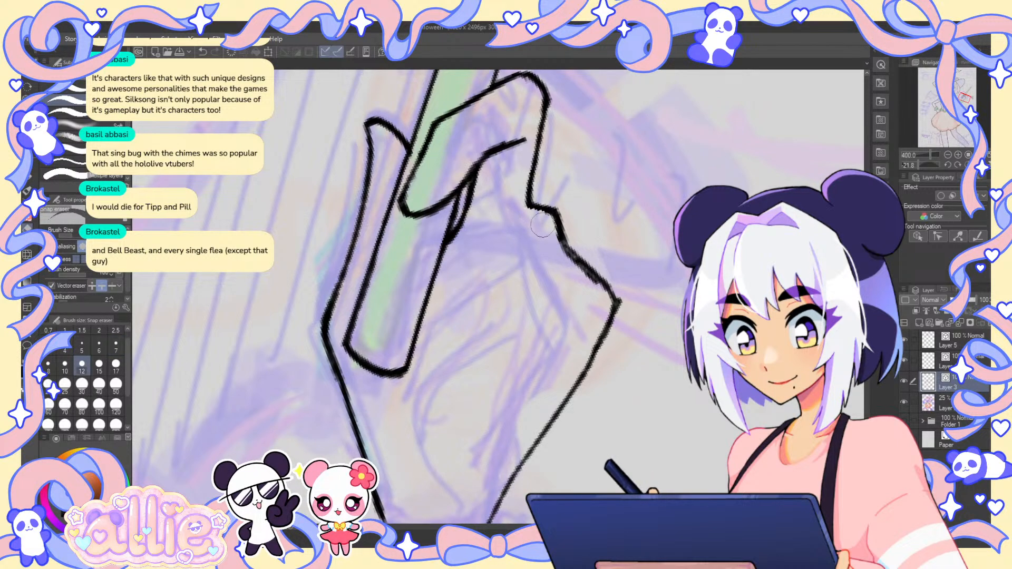
left_click_drag(558, 234, 563, 244)
key("p")
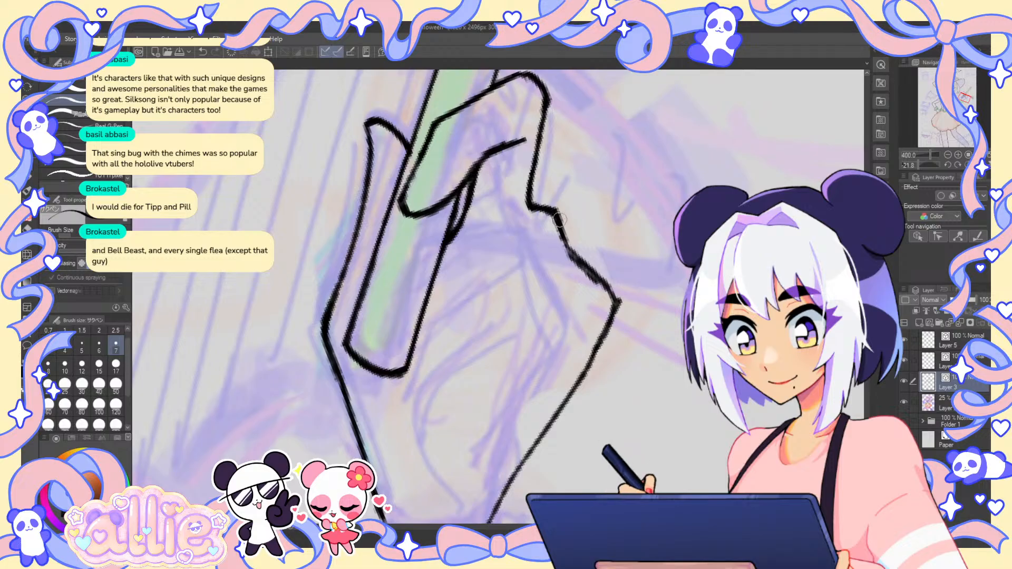
left_click_drag(554, 208, 566, 243)
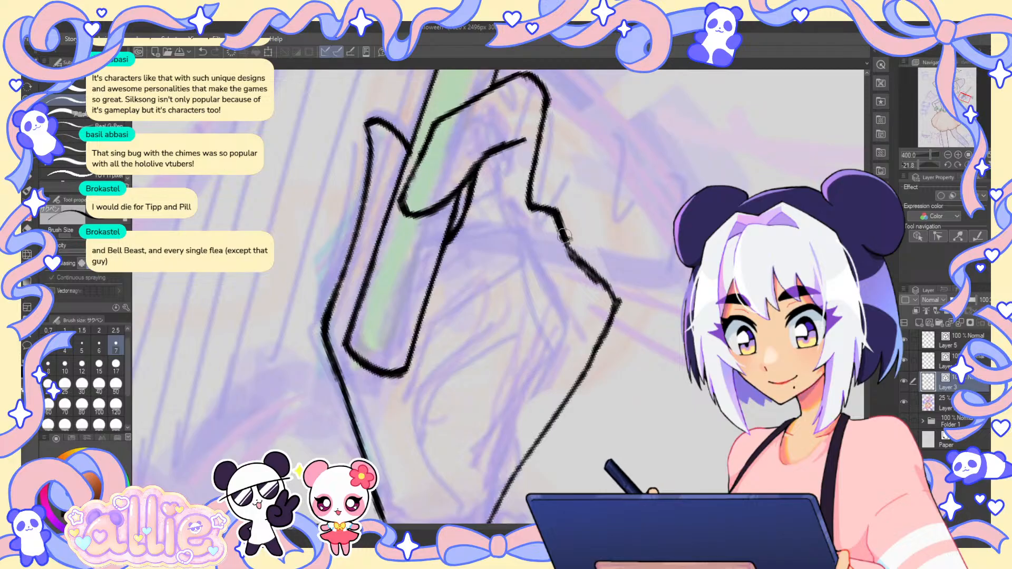
left_click_drag(560, 231, 592, 241)
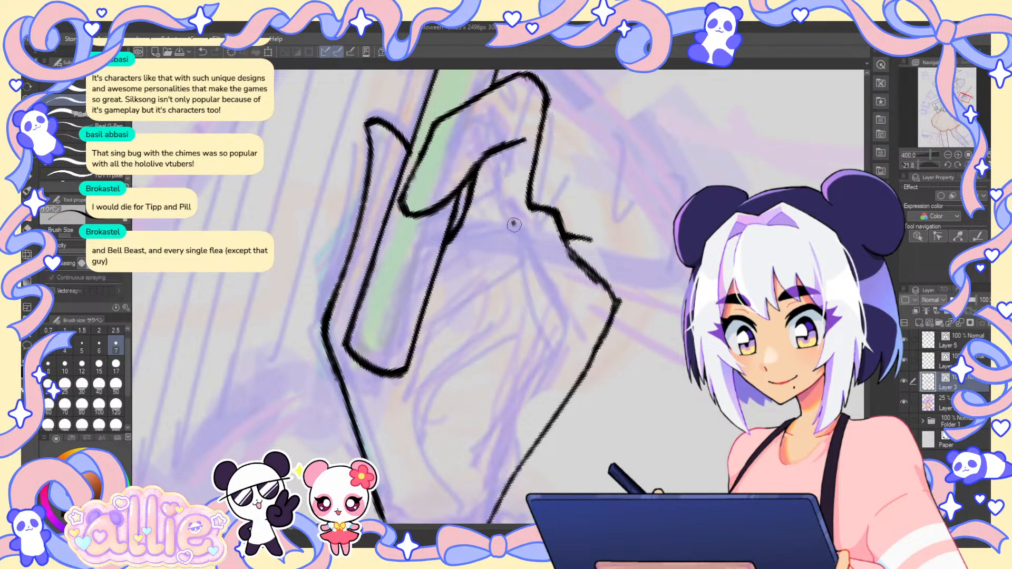
- Try inking slanted lines between the curled fingers, with short curves for the fingertips below the wand
left_click_drag(514, 224, 423, 268)
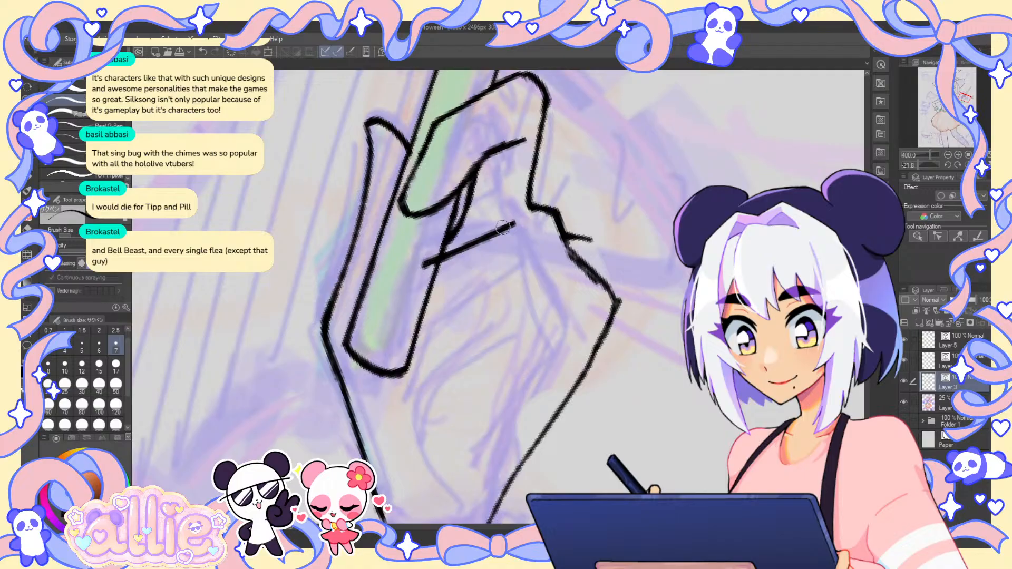
left_click_drag(541, 269, 513, 278)
key("ctrl+z")
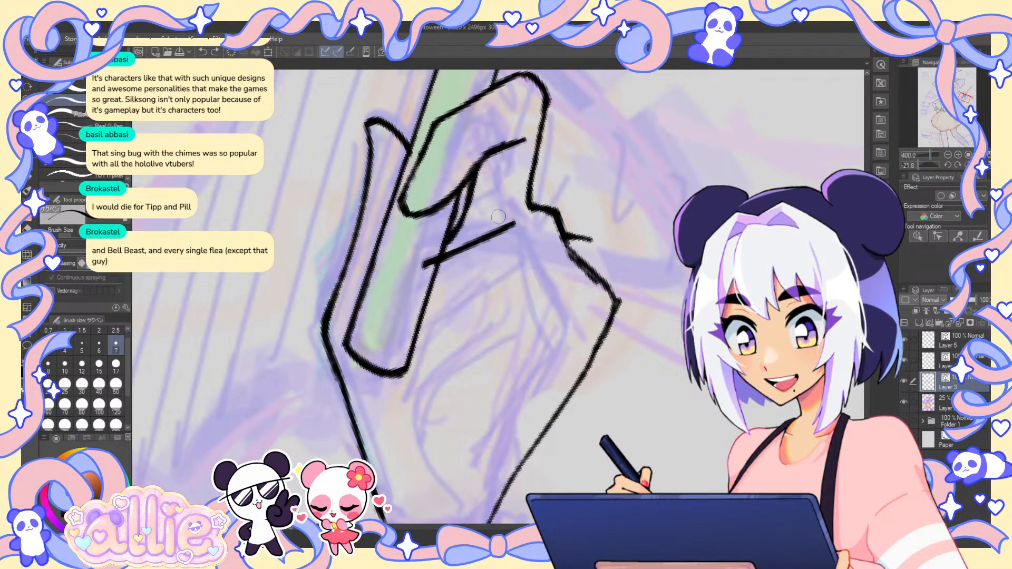
left_click_drag(519, 231, 446, 263)
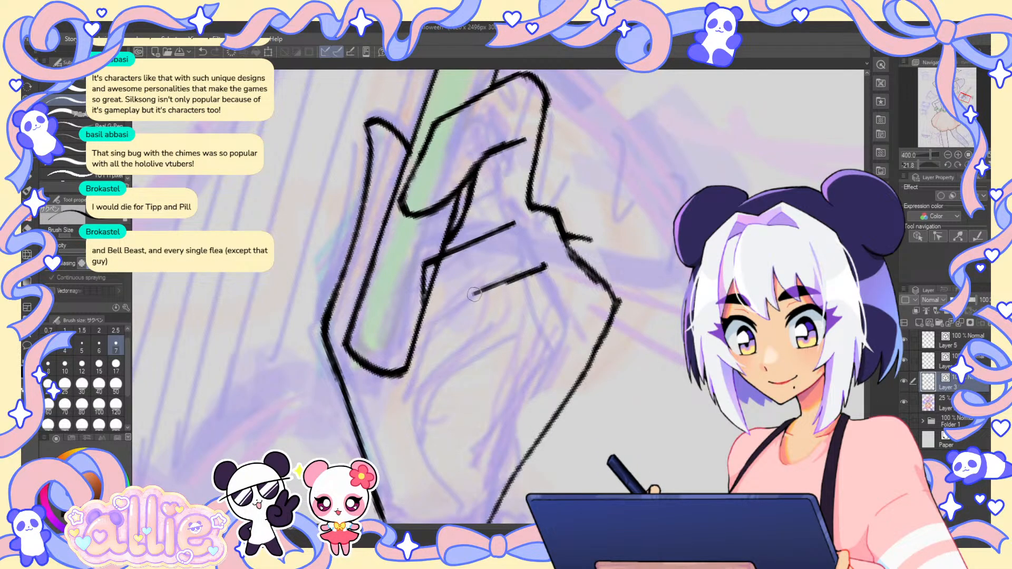
left_click_drag(475, 293, 465, 298)
mouse_move(504, 338)
left_mouse_down()
mouse_move(569, 312)
mouse_move(497, 343)
left_mouse_up()
left_click_drag(429, 278, 452, 302)
left_click_drag(499, 354, 520, 377)
- Ink the ring and little finger knuckles, erase the old corner, and re-ink the hand's outer edge down to the wrist
mouse_move(585, 234)
left_mouse_down()
mouse_move(567, 240)
mouse_move(610, 300)
mouse_move(606, 332)
left_mouse_up()
mouse_move(571, 246)
left_mouse_down()
mouse_move(614, 327)
mouse_move(655, 328)
mouse_move(656, 210)
left_mouse_up()
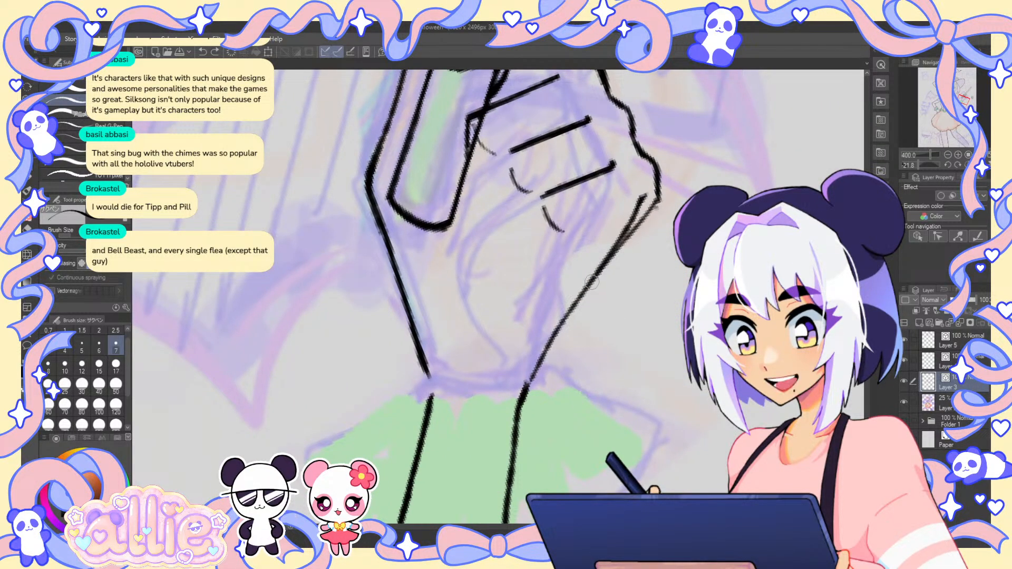
key("e")
left_click(640, 197)
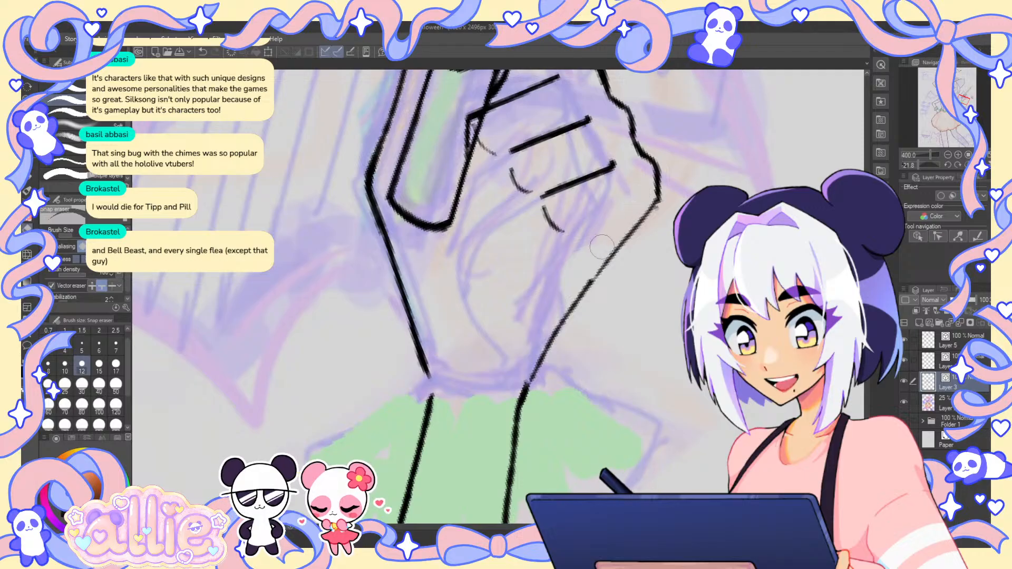
left_click(652, 210)
key("p")
left_click_drag(655, 207, 544, 352)
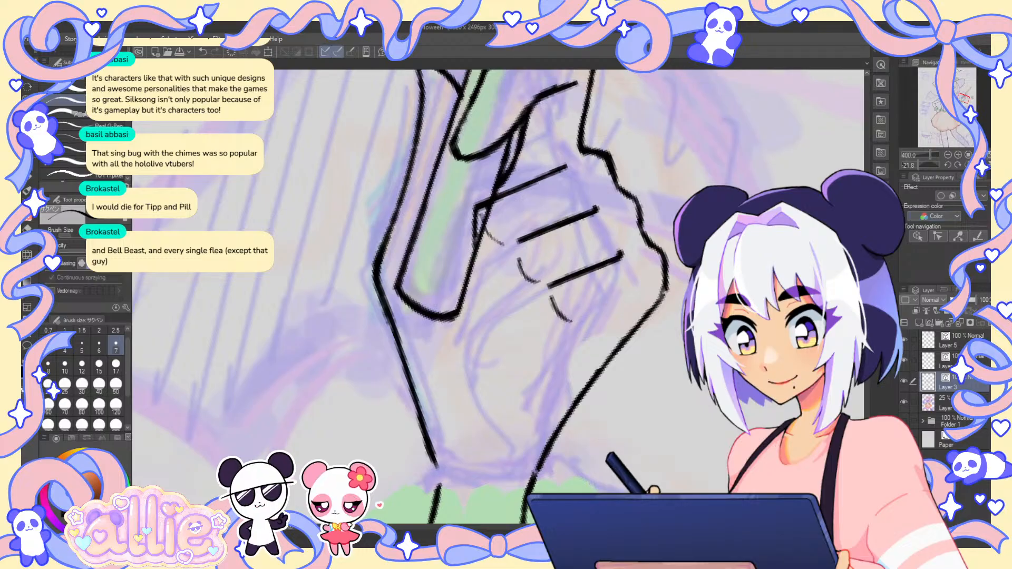
- Check the hand against the whole figure with the canvas mirrored and unmirrored, and erase the curled fingers' dividing lines
left_click(968, 155)
left_click(969, 158)
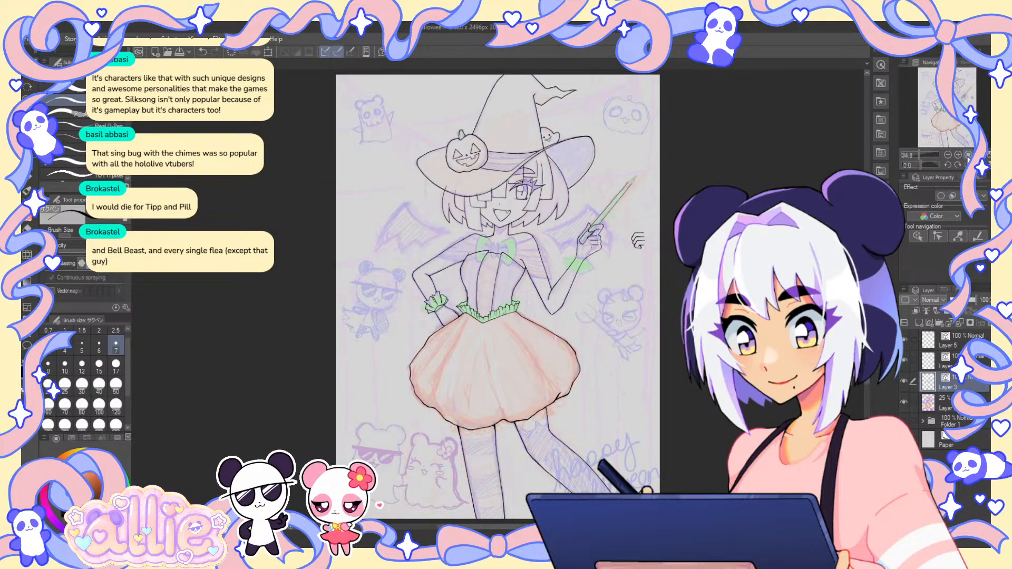
left_click(969, 158)
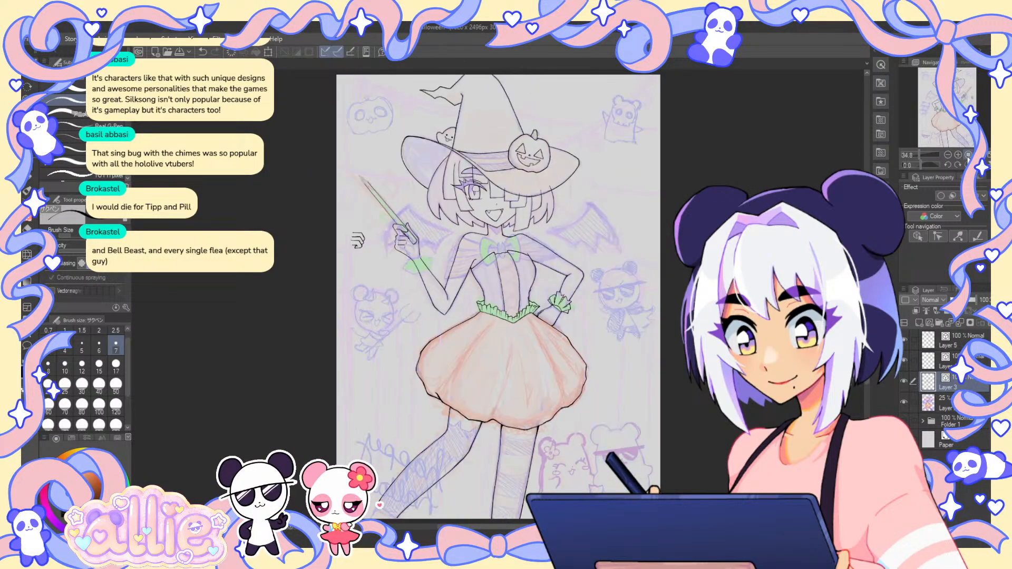
left_click(968, 158)
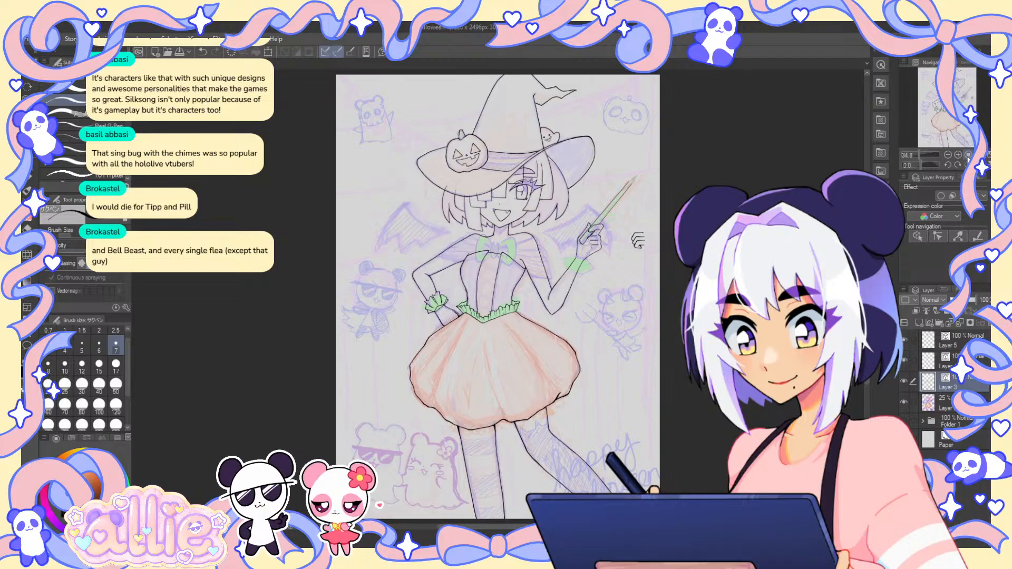
scroll(603, 221, "up", 3)
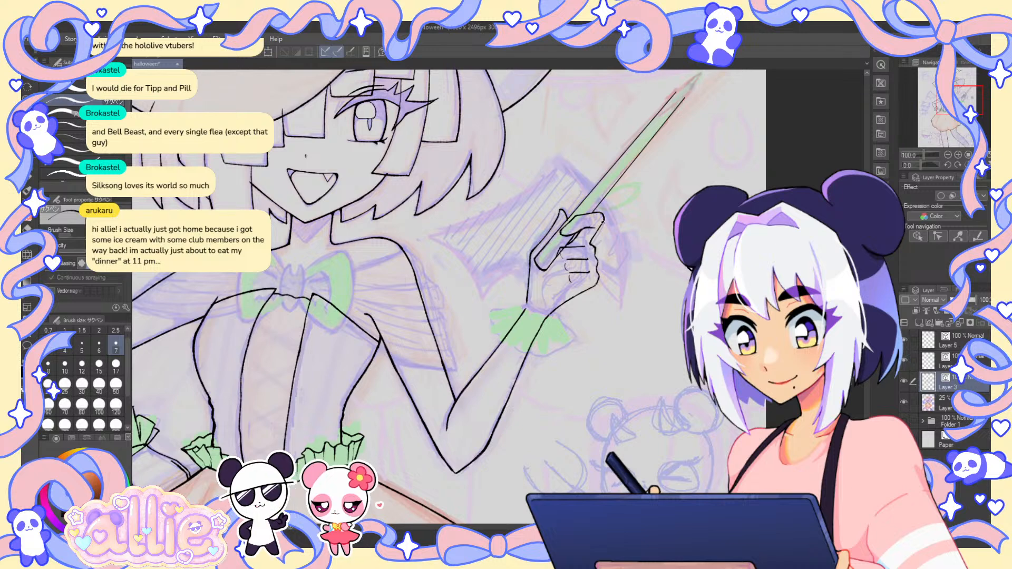
scroll(569, 234, "up", 1)
key("e")
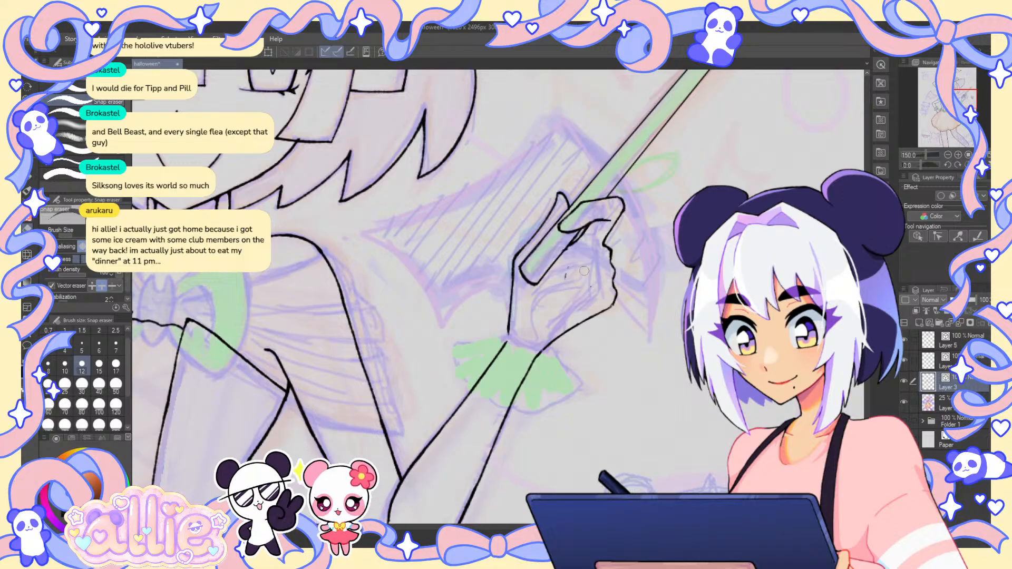
key("p")
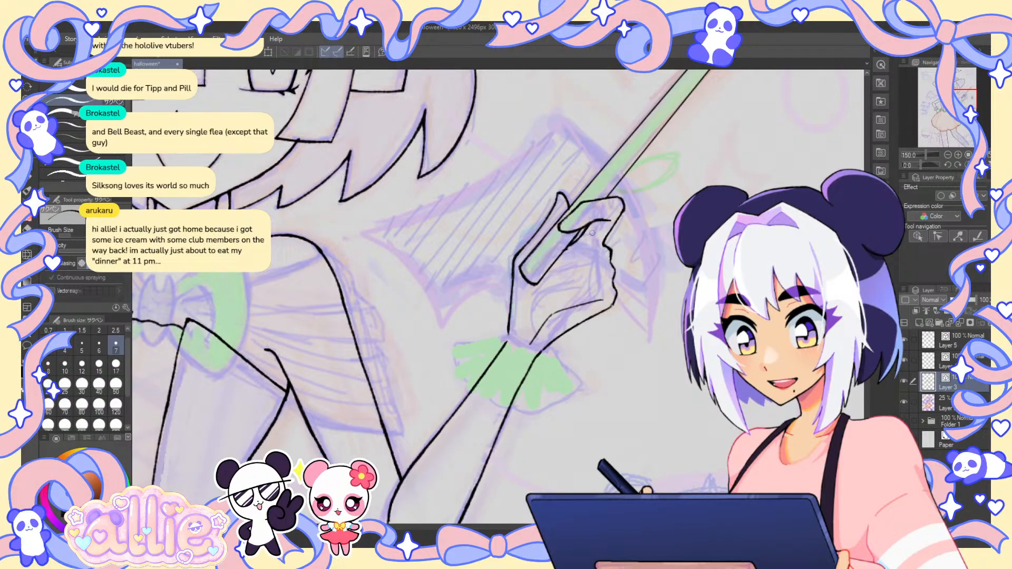
- Ink new, flatter dividing lines between the curled fingers, plus the curves of their fingertips
scroll(596, 244, "up", 1)
left_click_drag(596, 244, 556, 243)
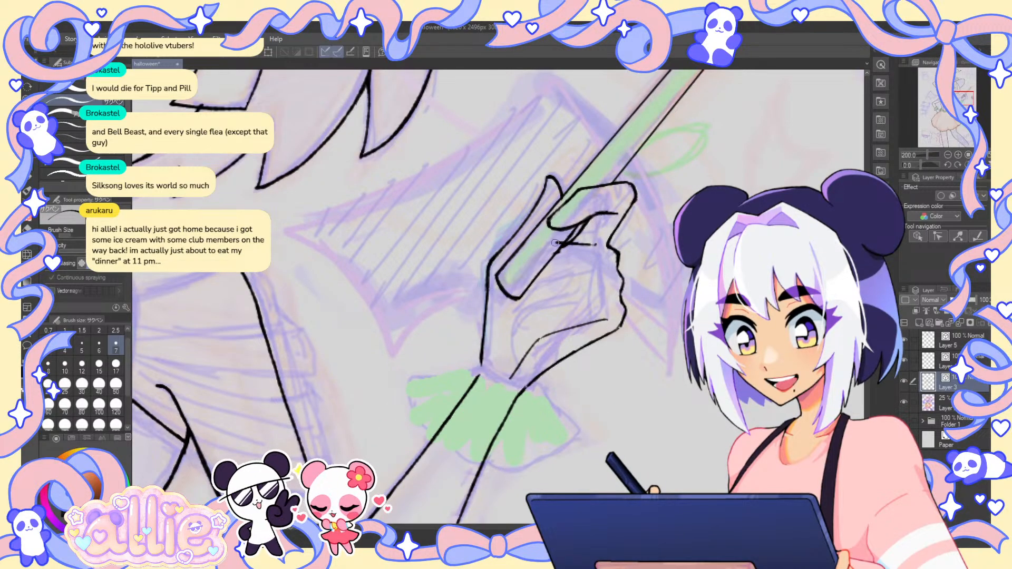
mouse_move(605, 269)
left_mouse_down()
mouse_move(572, 263)
mouse_move(573, 287)
left_mouse_up()
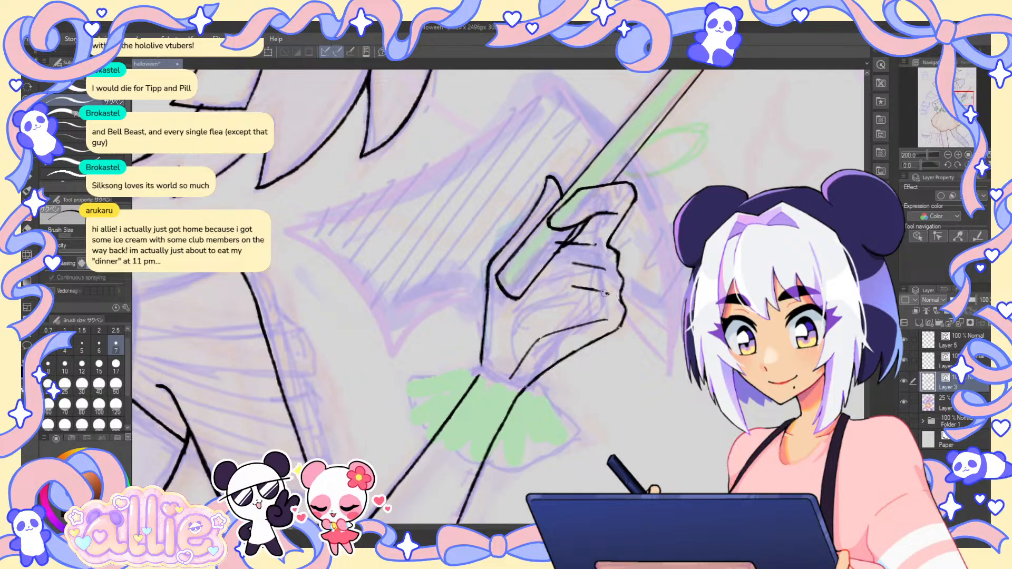
left_click_drag(550, 244, 536, 274)
left_click_drag(533, 304, 552, 323)
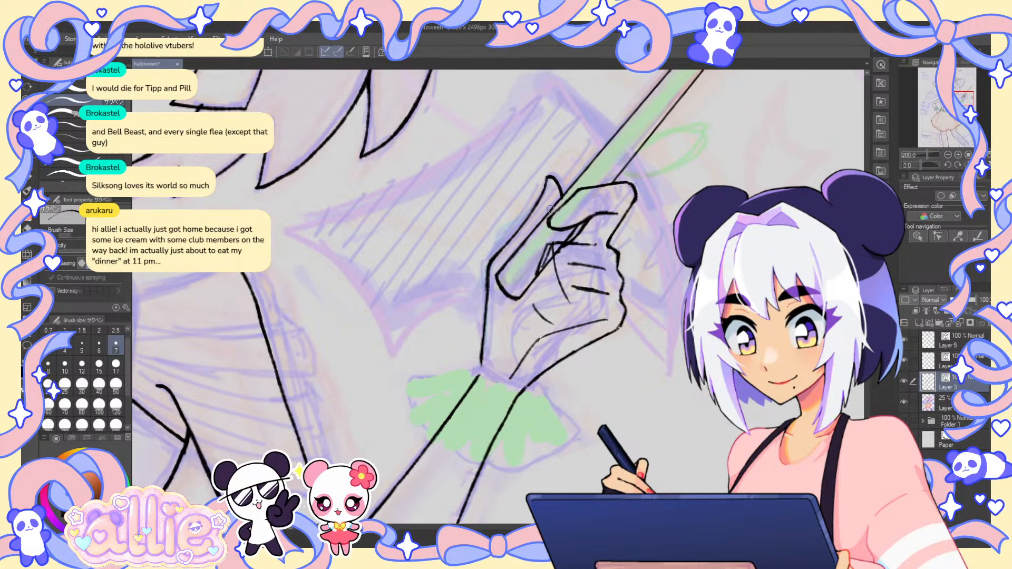
- Ink a pointed nail onto the tip of the thumb behind the wand
scroll(564, 203, "up", 2)
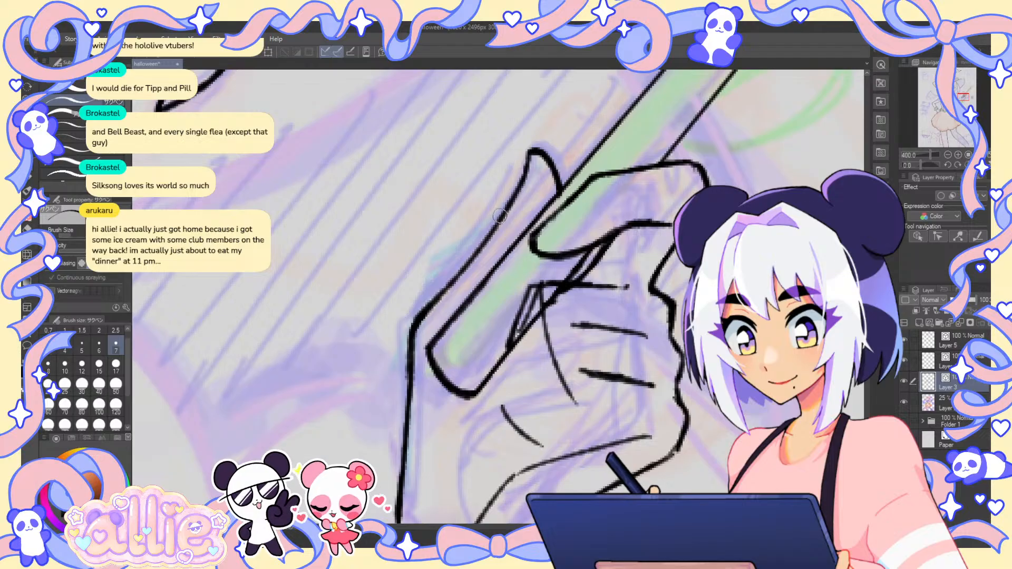
left_click_drag(517, 165, 503, 219)
left_click_drag(523, 136, 534, 150)
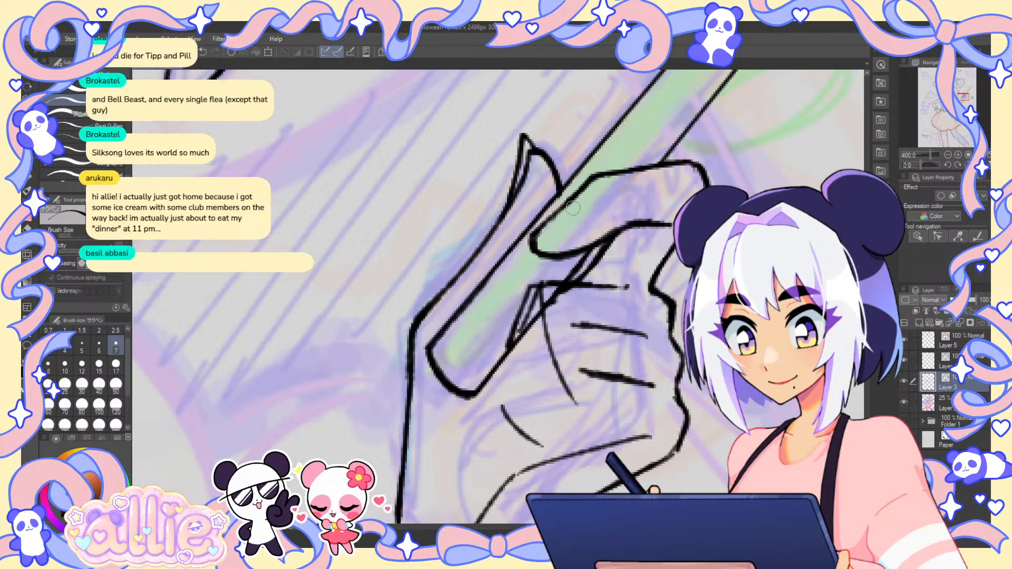
- Try a long pointed nail on the index finger over the wand, erasing the rounded fingertip inside it
mouse_move(575, 206)
left_mouse_down()
mouse_move(592, 216)
mouse_move(590, 227)
mouse_move(589, 208)
mouse_move(578, 239)
mouse_move(552, 254)
mouse_move(514, 264)
left_mouse_up()
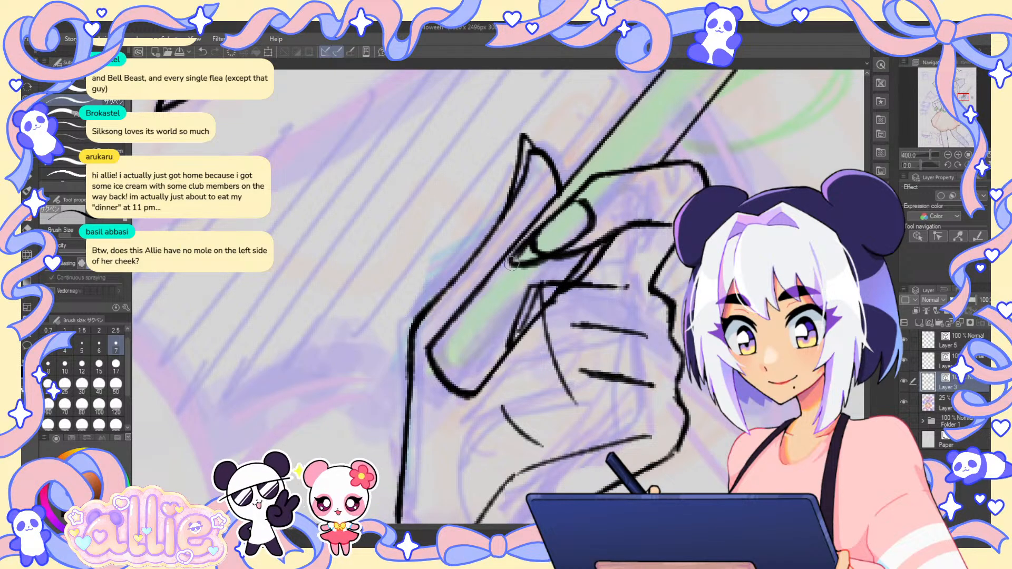
key("e")
mouse_move(536, 245)
left_mouse_down()
mouse_move(553, 234)
mouse_move(567, 238)
mouse_move(512, 264)
mouse_move(552, 222)
mouse_move(510, 257)
left_mouse_up()
key("p")
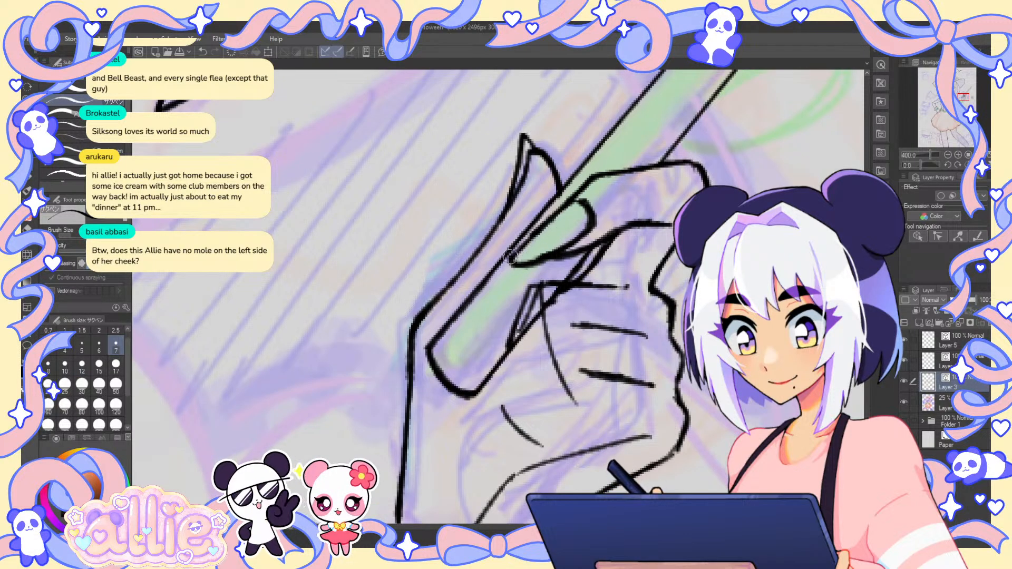
left_click_drag(587, 215, 569, 197)
- Re-ink the middle finger's short edge beneath the index finger and check the hand against the figure
scroll(672, 243, "down", 5)
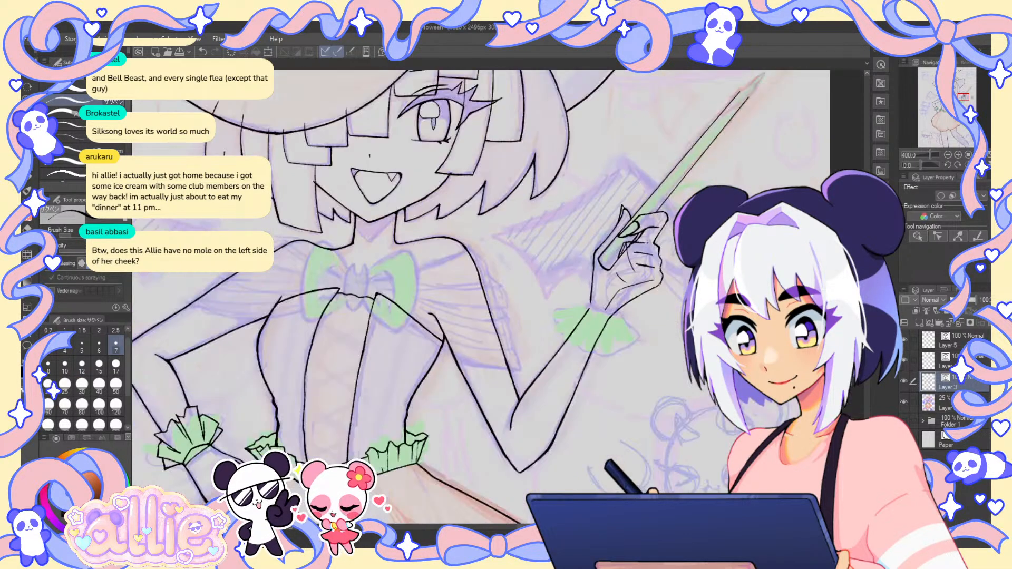
scroll(672, 244, "down", 1)
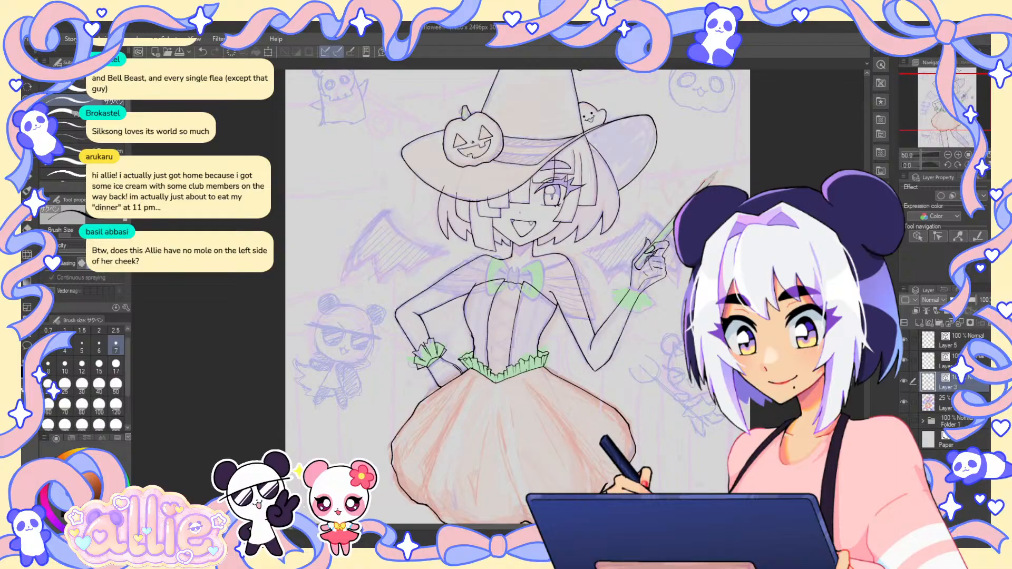
scroll(658, 268, "up", 3)
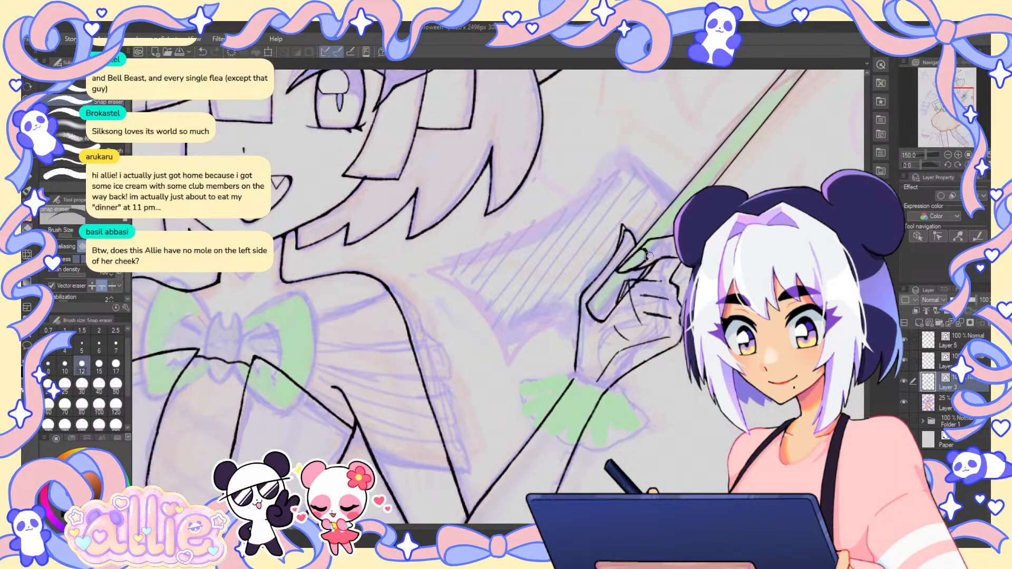
scroll(664, 248, "down", 2)
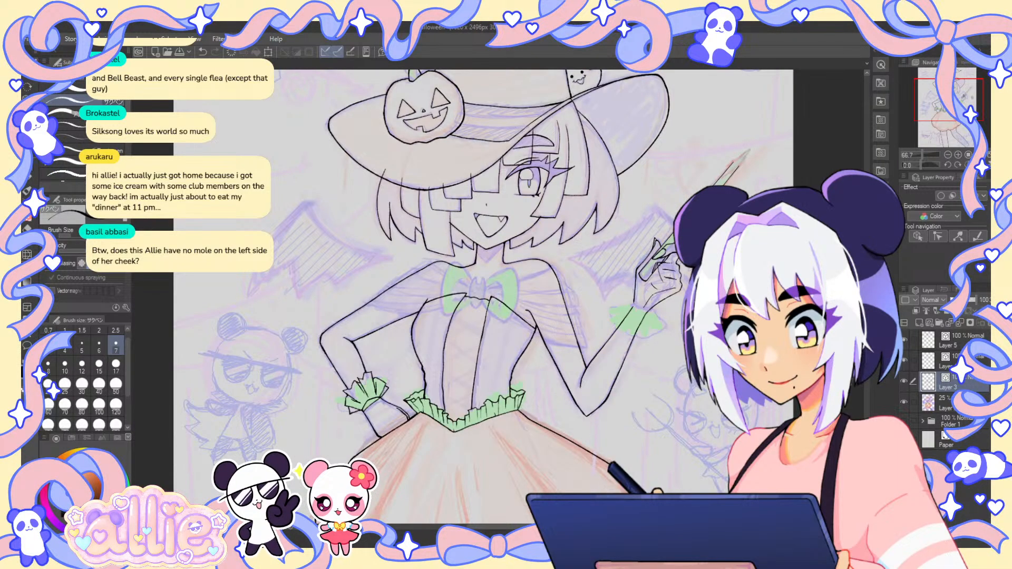
scroll(643, 256, "up", 2)
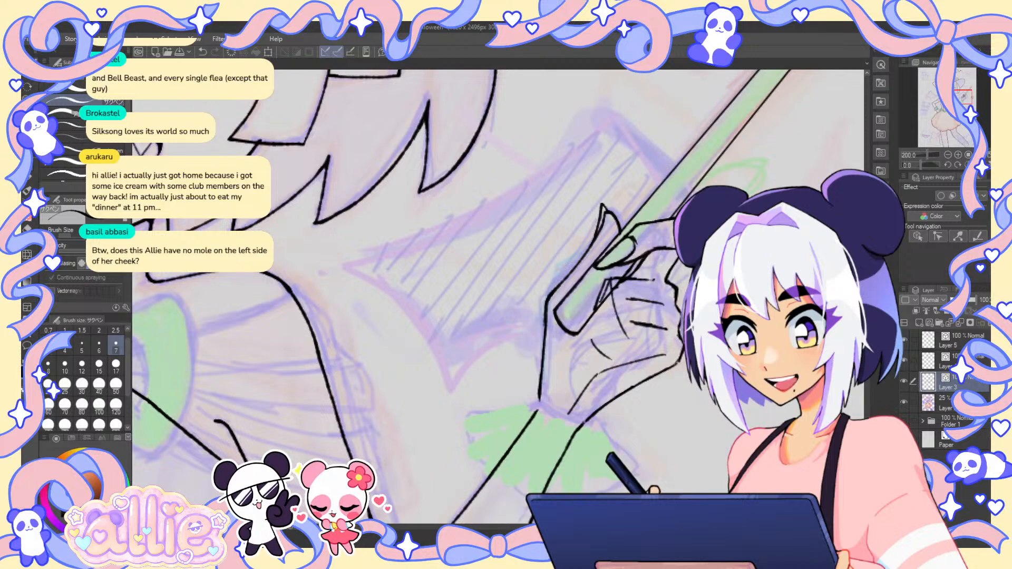
scroll(642, 256, "up", 1)
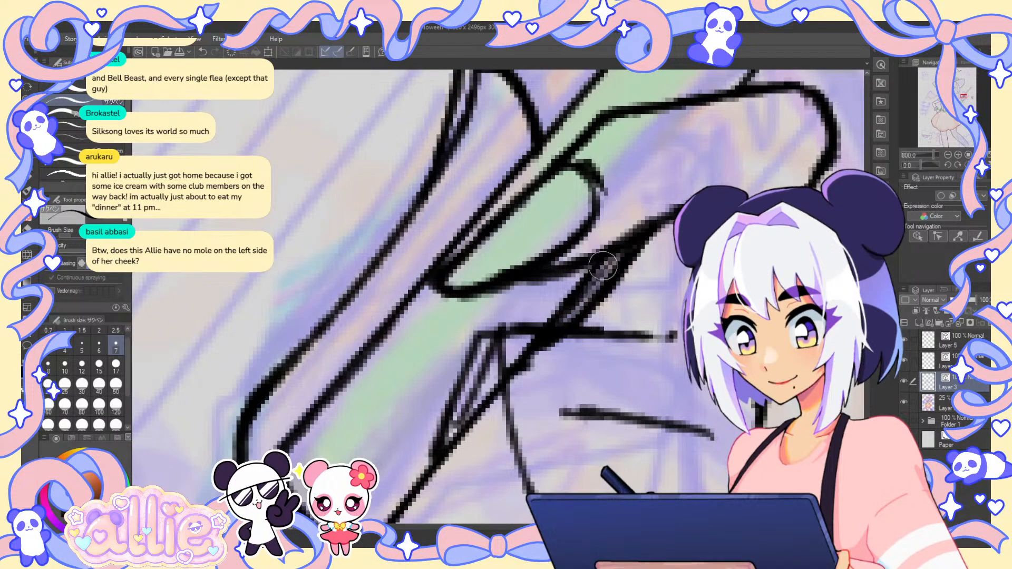
mouse_move(577, 295)
left_mouse_down()
mouse_move(551, 319)
mouse_move(573, 297)
left_mouse_up()
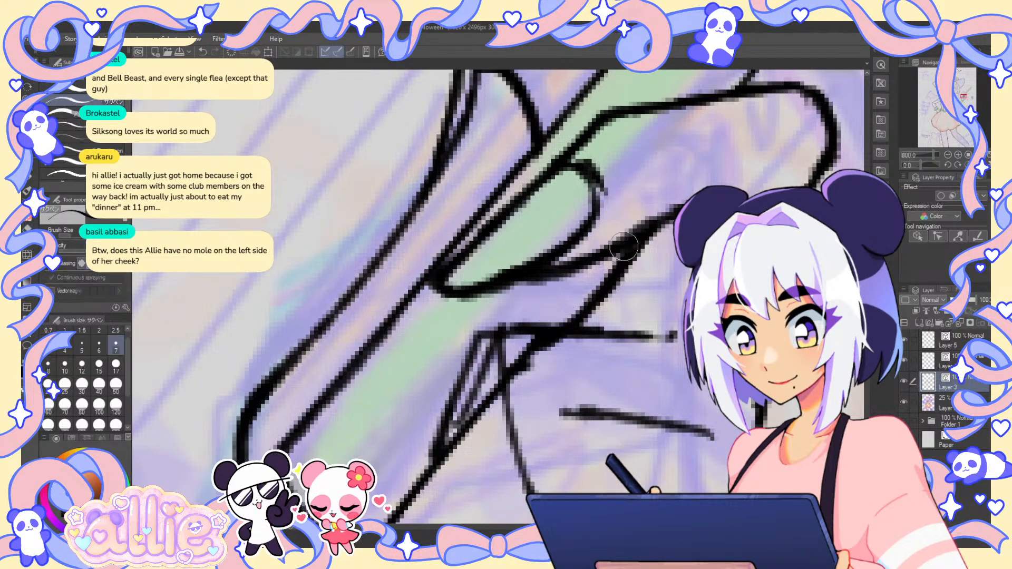
left_click_drag(625, 245, 558, 330)
scroll(542, 344, "down", 4)
scroll(570, 360, "down", 3)
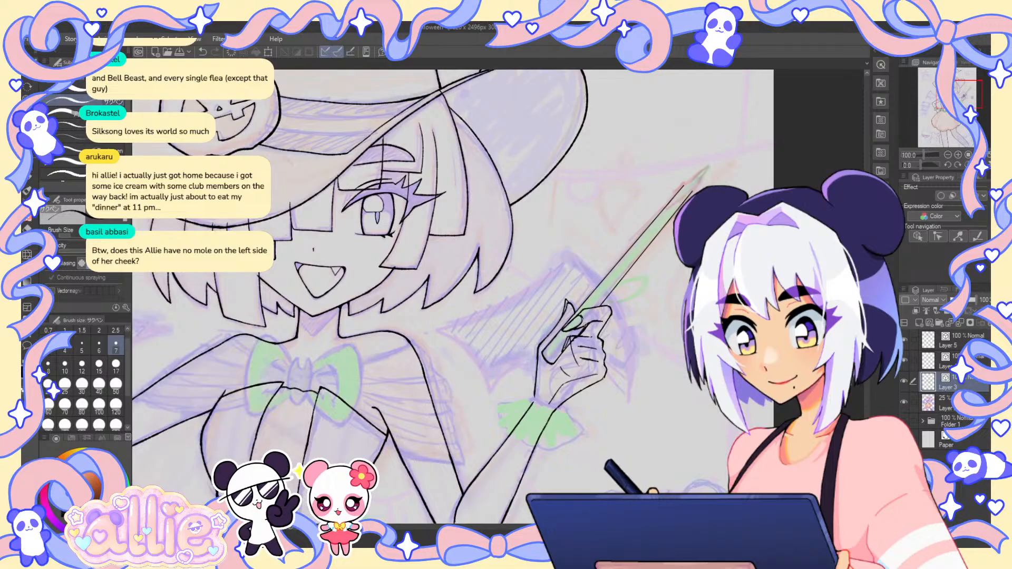
- Erase the index finger's nail and tip outline over the wand, and set the pen's brush size to 5
scroll(580, 314, "up", 2)
key("e")
scroll(585, 321, "up", 1)
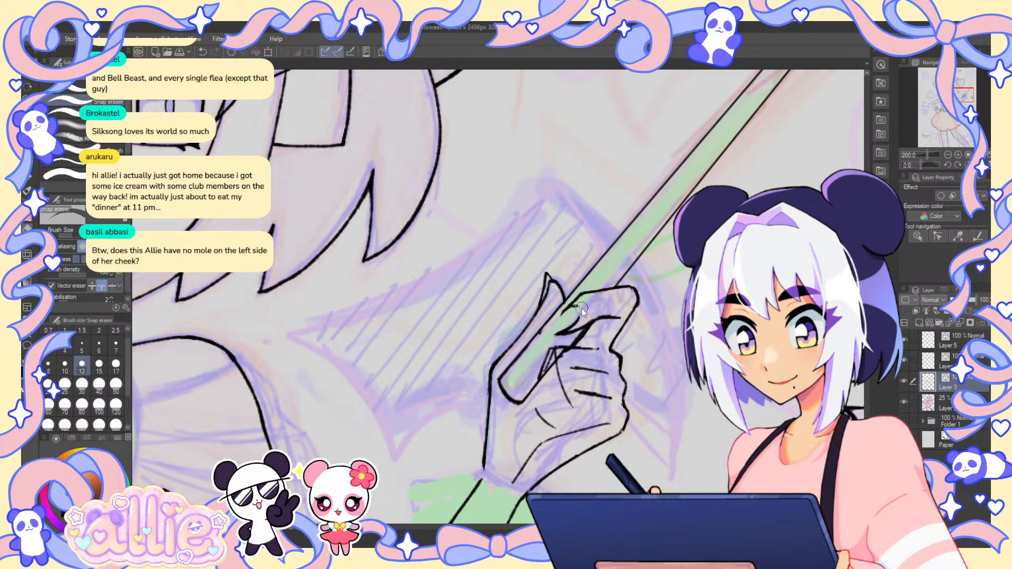
scroll(583, 311, "up", 2)
left_click_drag(565, 309, 575, 324)
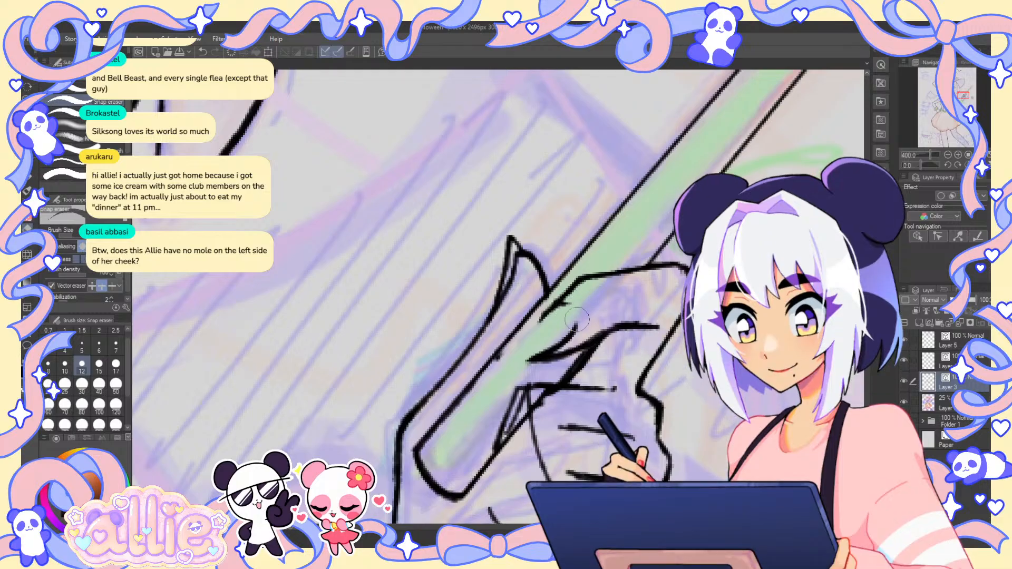
key("p")
left_click(78, 352)
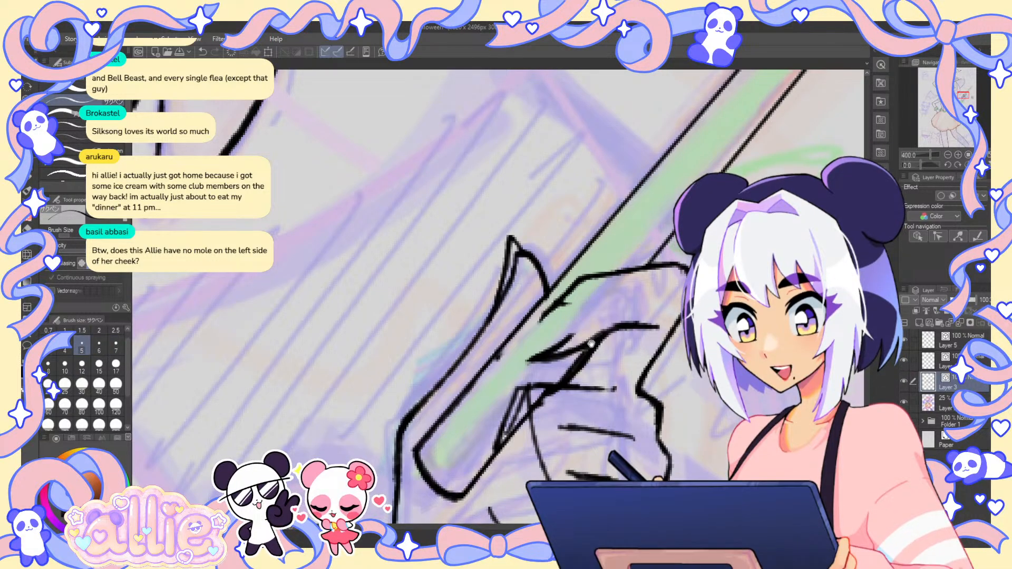
- Ink the index finger's short curved tip over the wand and clean up the wand's edge beside it
left_click_drag(581, 310, 590, 248)
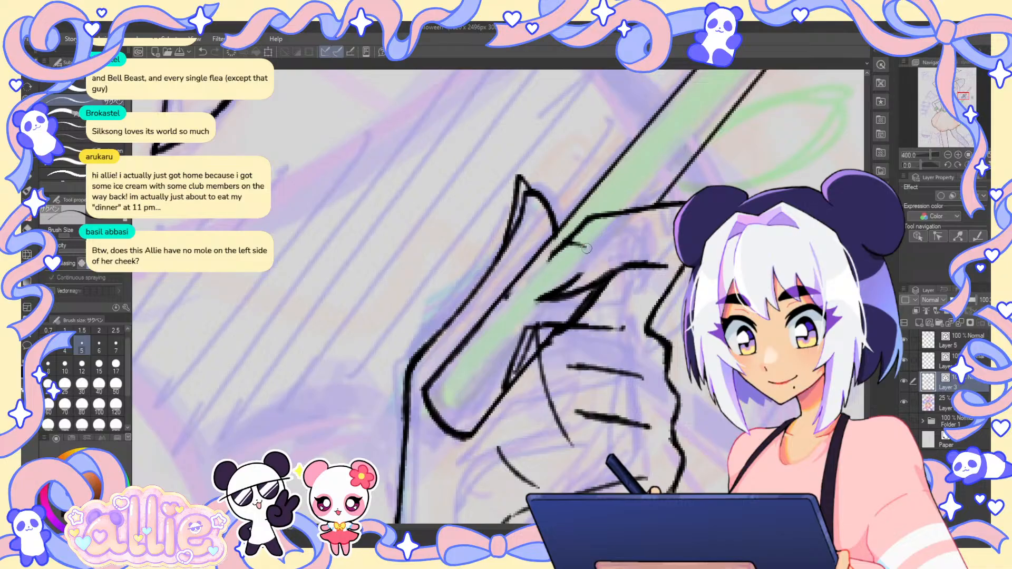
key("e")
left_click_drag(507, 290, 514, 309)
key("p")
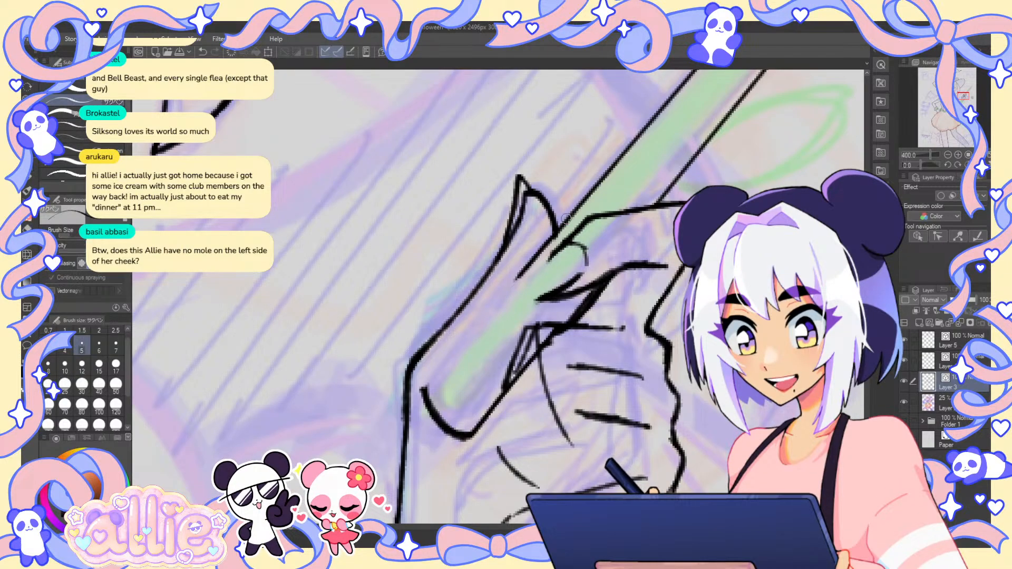
key("ctrl+z")
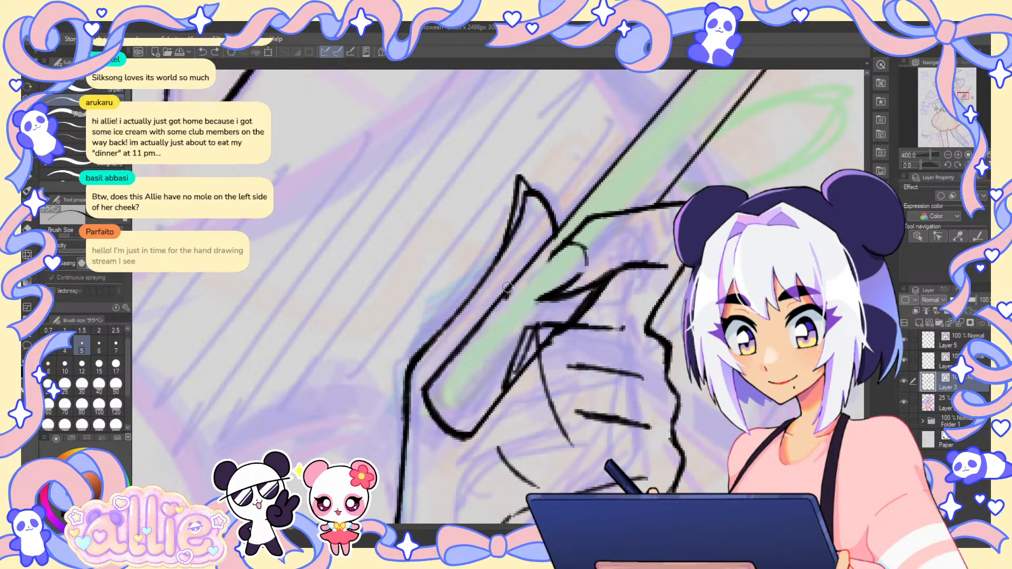
left_click_drag(514, 283, 521, 274)
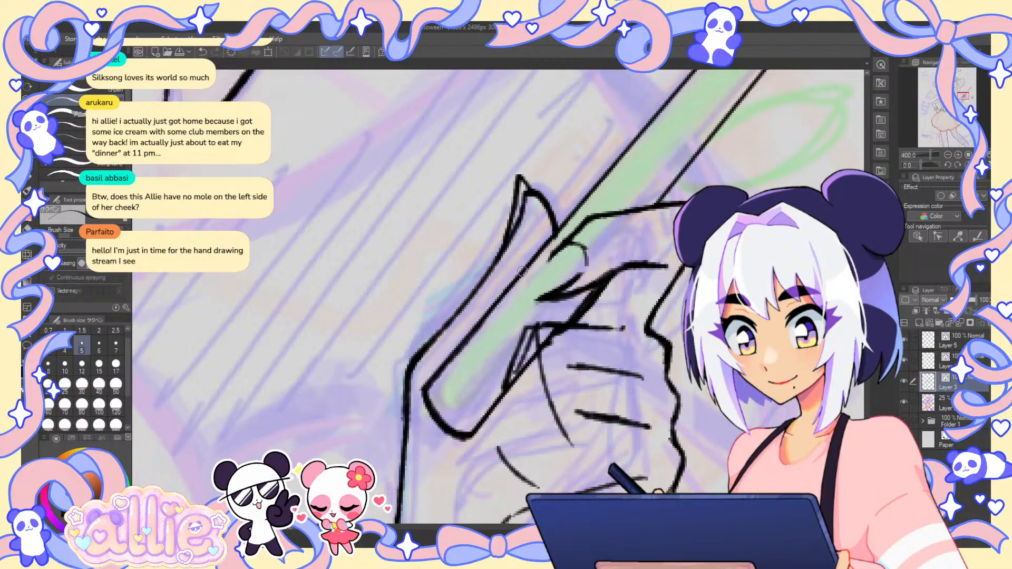
- Ink a small solid mole on the chin beneath the corner of the open mouth
mouse_move(522, 271)
left_mouse_down()
mouse_move(685, 448)
mouse_move(873, 559)
left_mouse_up()
left_click_drag(143, 324, 622, 249)
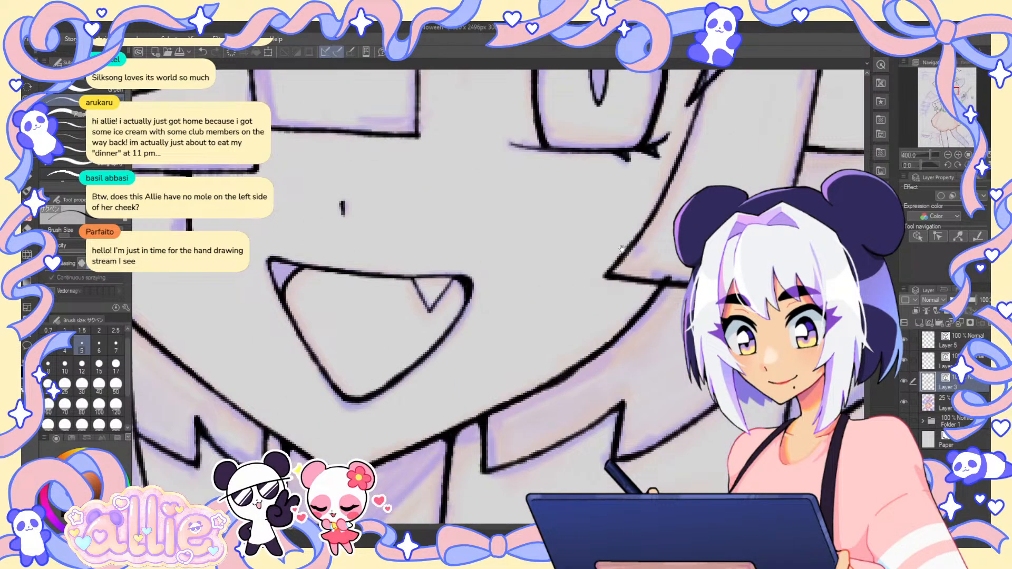
left_click(948, 154)
left_click(948, 155)
left_click(948, 154)
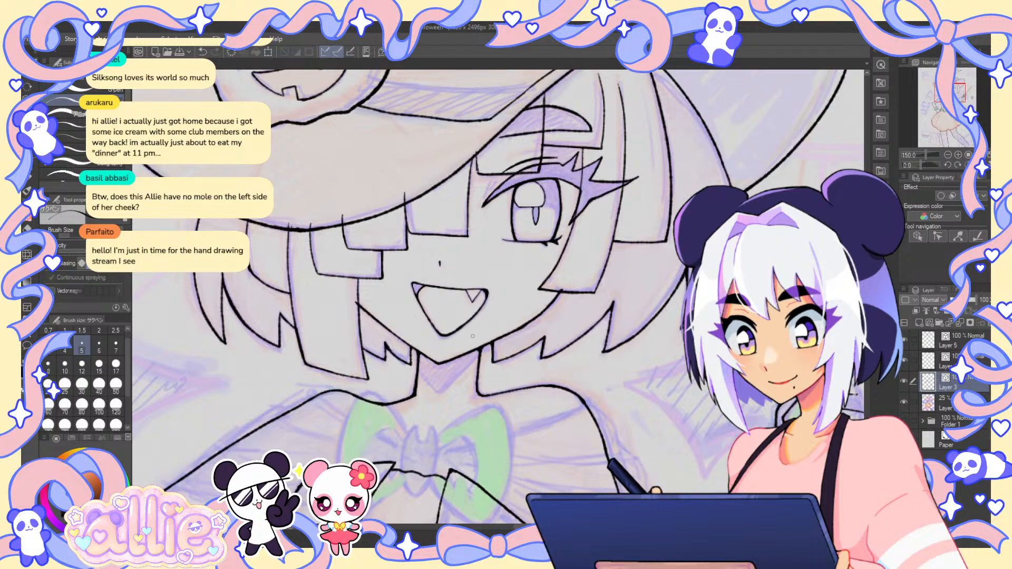
scroll(472, 336, "up", 1)
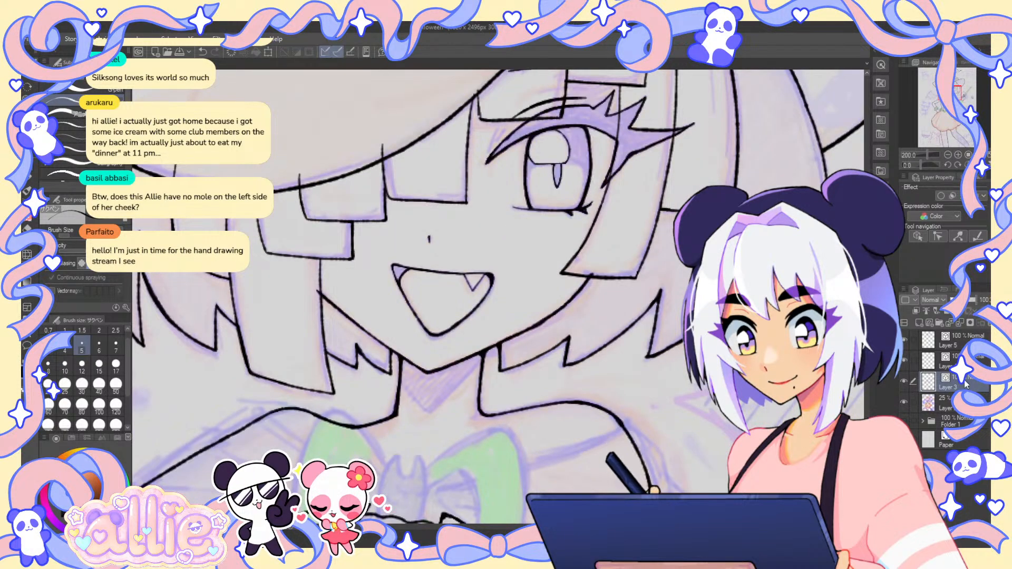
scroll(449, 337, "up", 2)
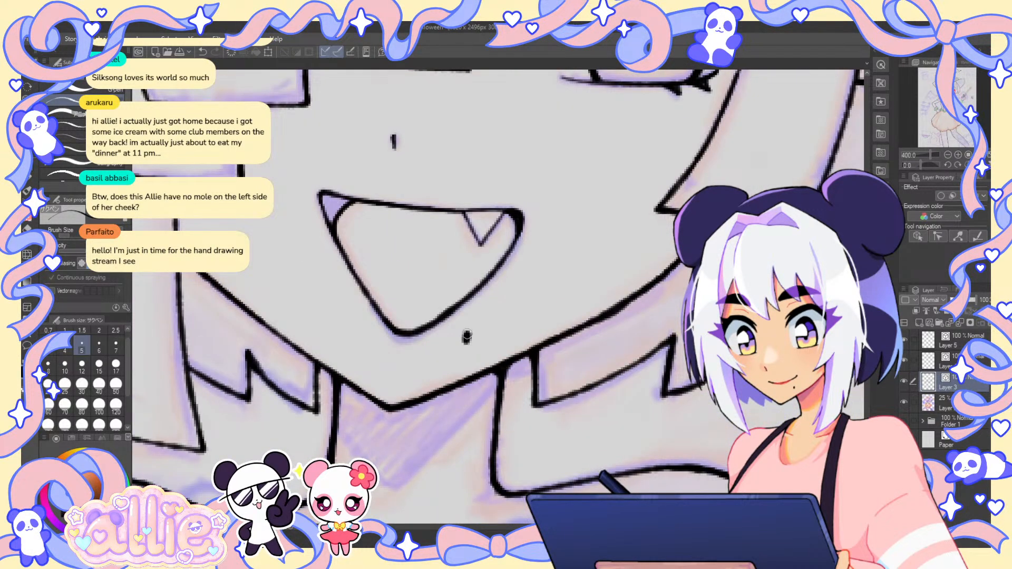
scroll(467, 336, "down", 6)
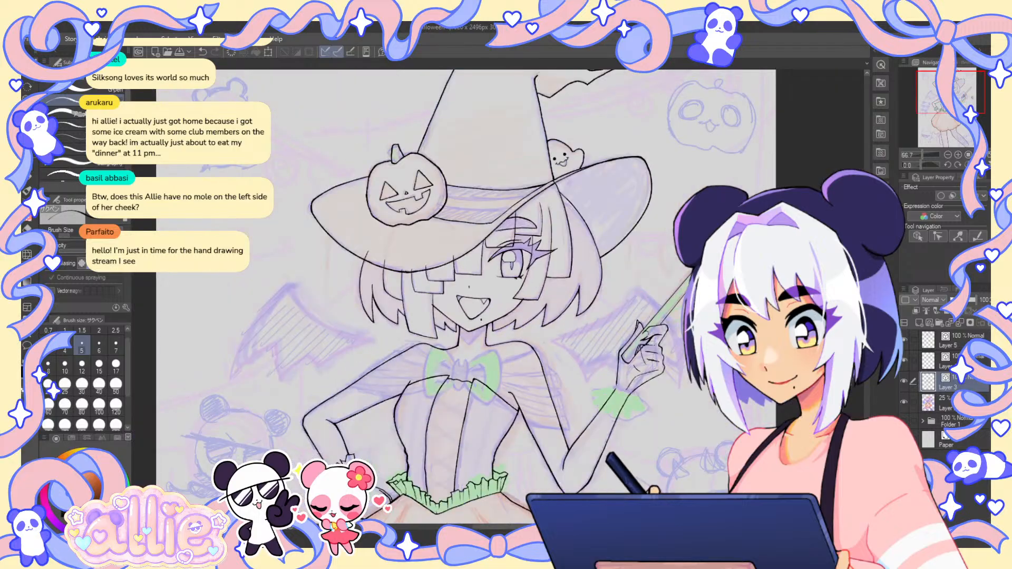
- Check the hand against the figure, and ink a long pointed nail on the index finger over the wand
left_click_drag(713, 336, 657, 283)
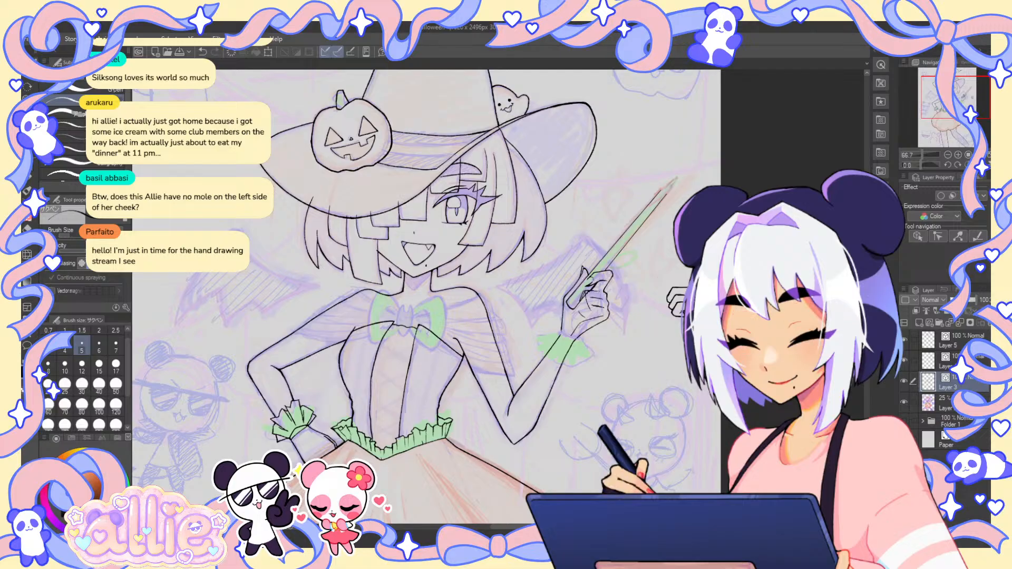
left_click_drag(657, 283, 674, 260)
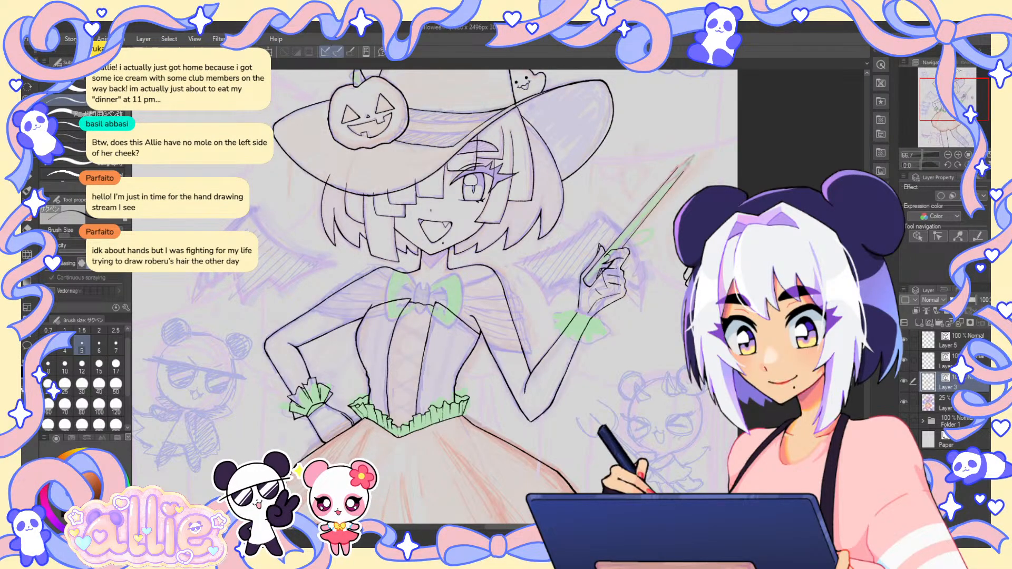
left_click_drag(697, 278, 623, 212)
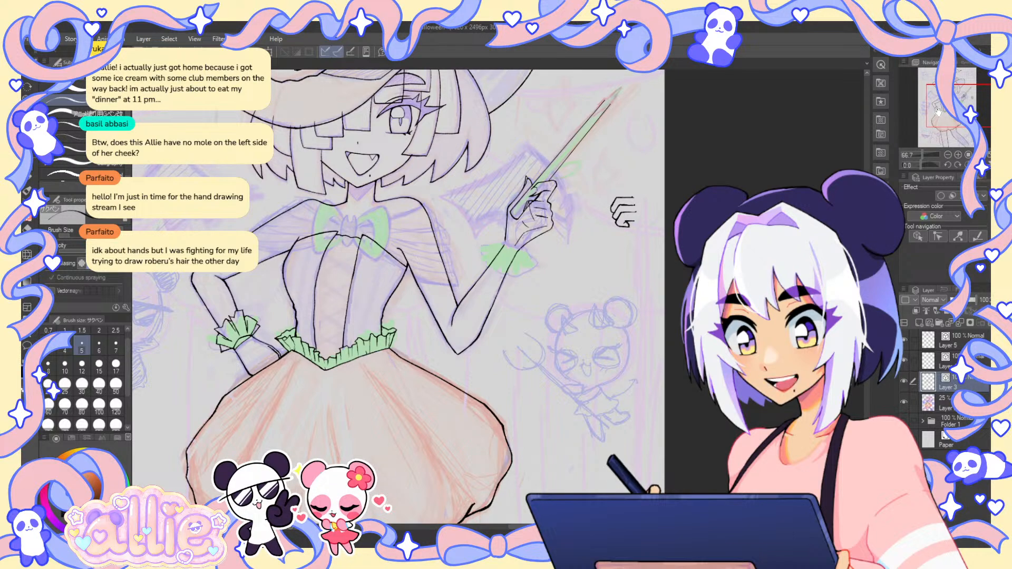
left_click_drag(938, 111, 939, 110)
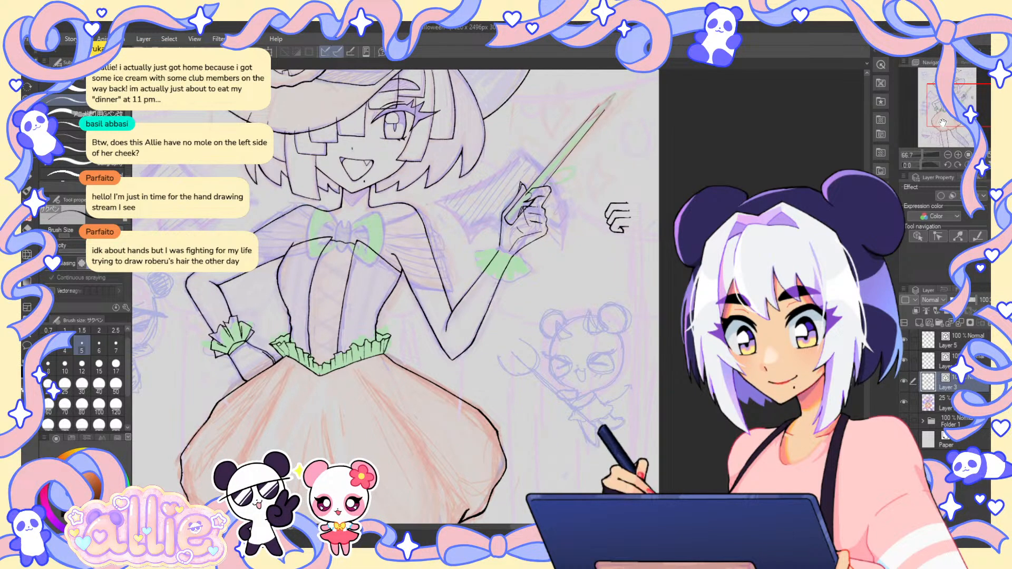
scroll(527, 199, "up", 3)
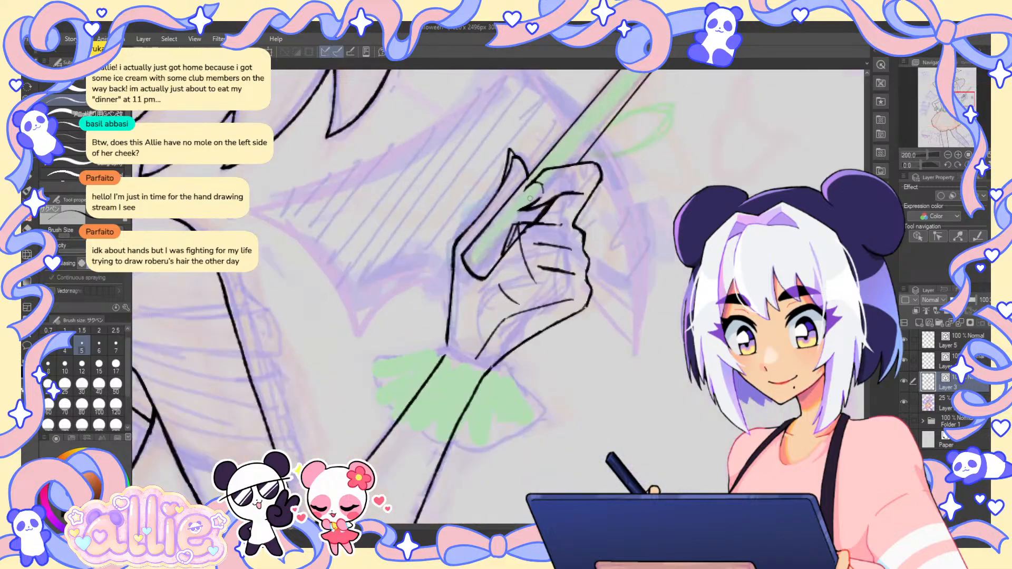
scroll(530, 199, "up", 2)
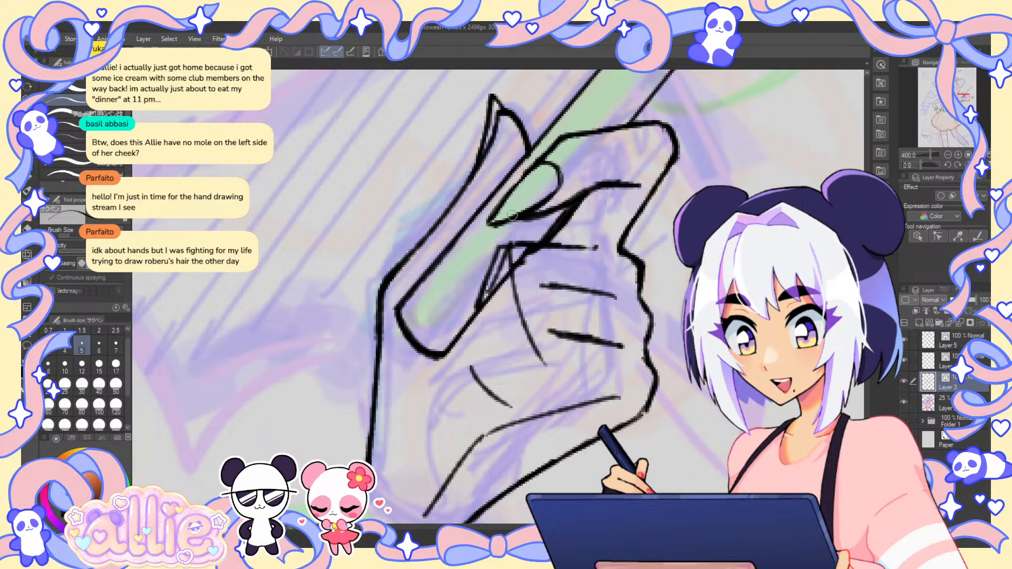
key("e")
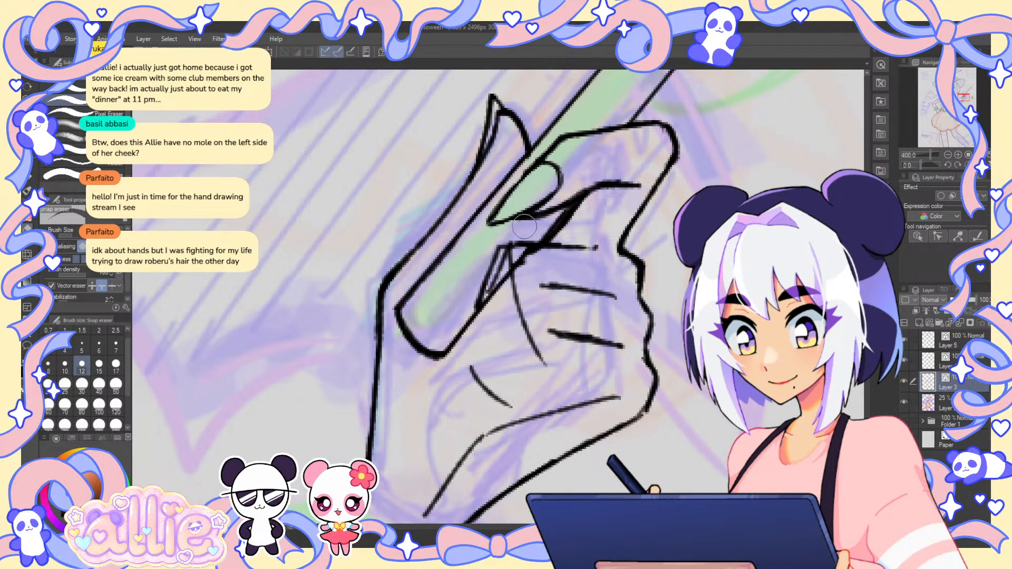
key("p")
key("e")
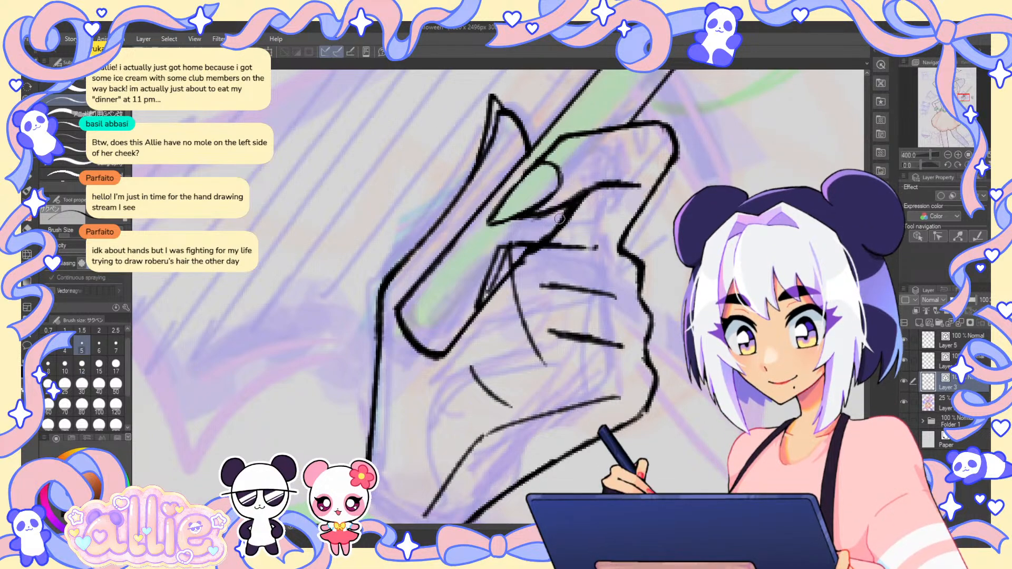
key("p")
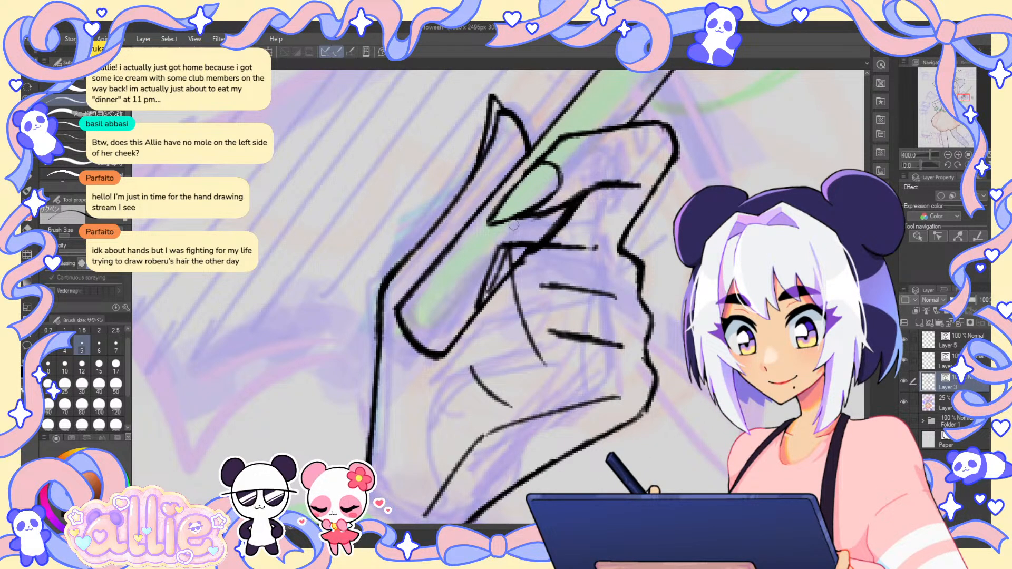
- Strengthen the middle finger's outer edge beside the wand and erase the overlapping curve and inner lines behind it
left_click_drag(507, 245, 488, 288)
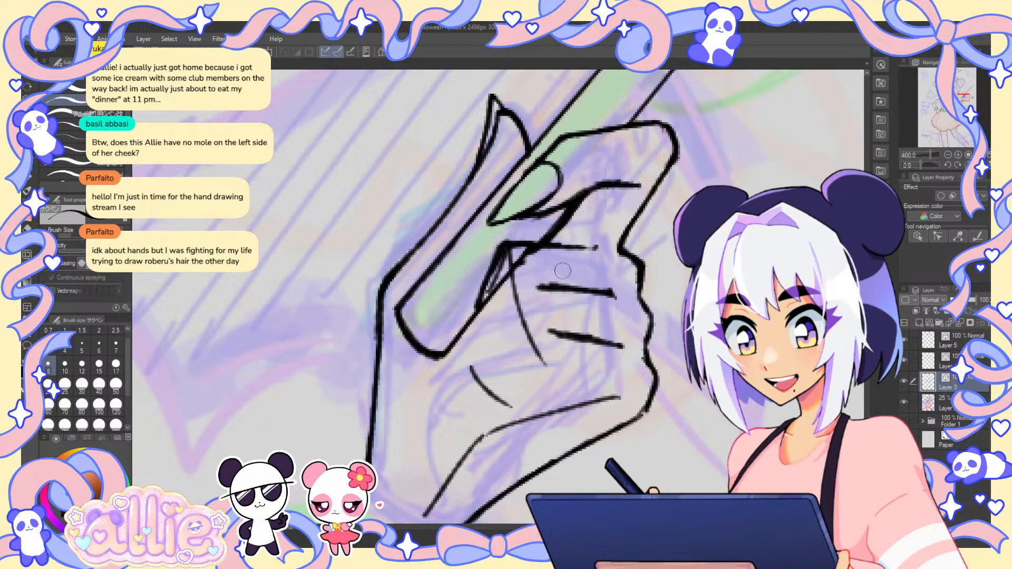
key("e")
mouse_move(538, 260)
left_mouse_down()
mouse_move(515, 262)
mouse_move(491, 298)
mouse_move(513, 259)
left_mouse_up()
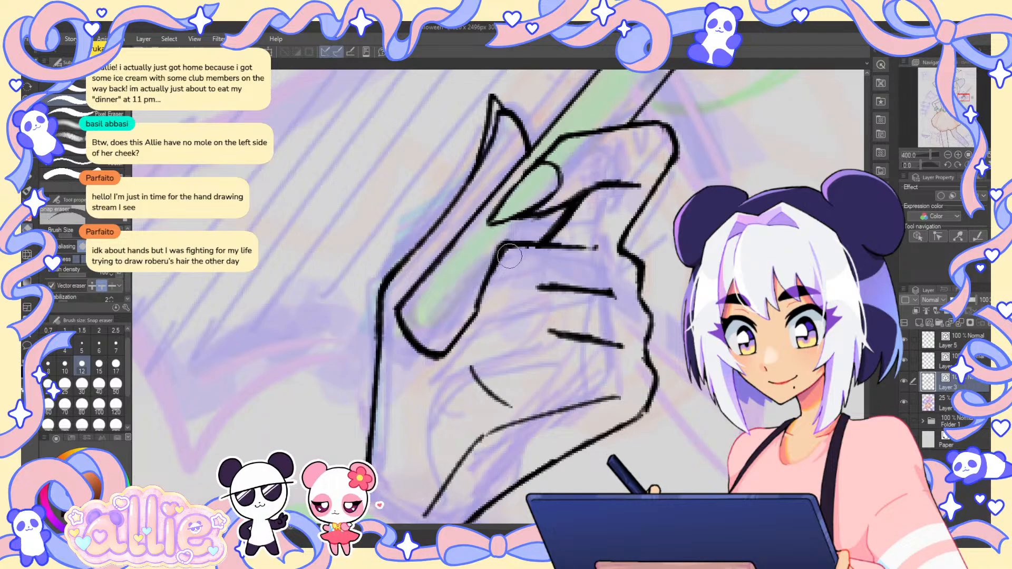
key("p")
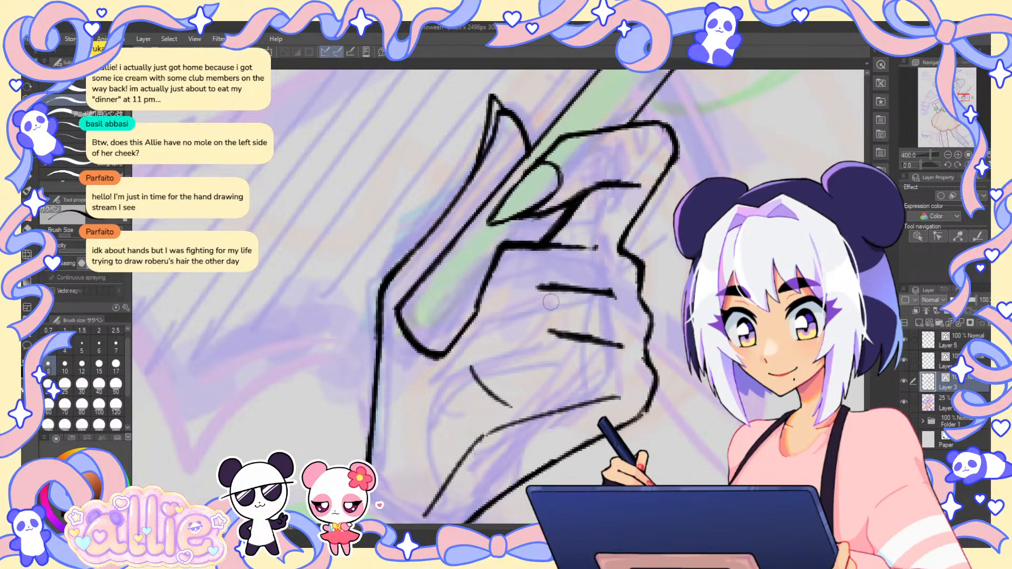
- Bend the middle finger's lower edge down towards the palm and close its fingertip, extending the ring finger's lower edge
left_click_drag(559, 331, 545, 329)
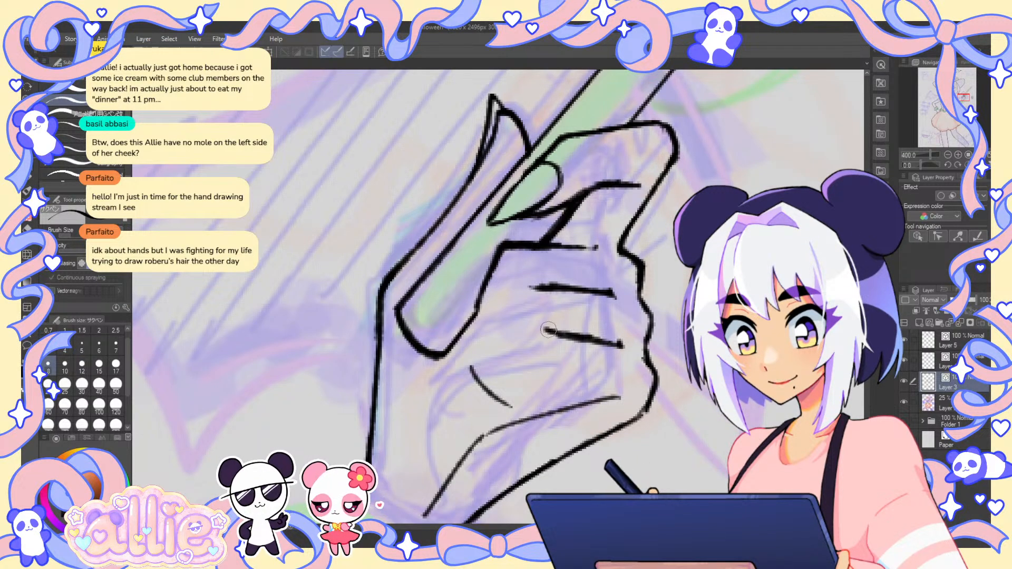
left_click_drag(530, 288, 493, 345)
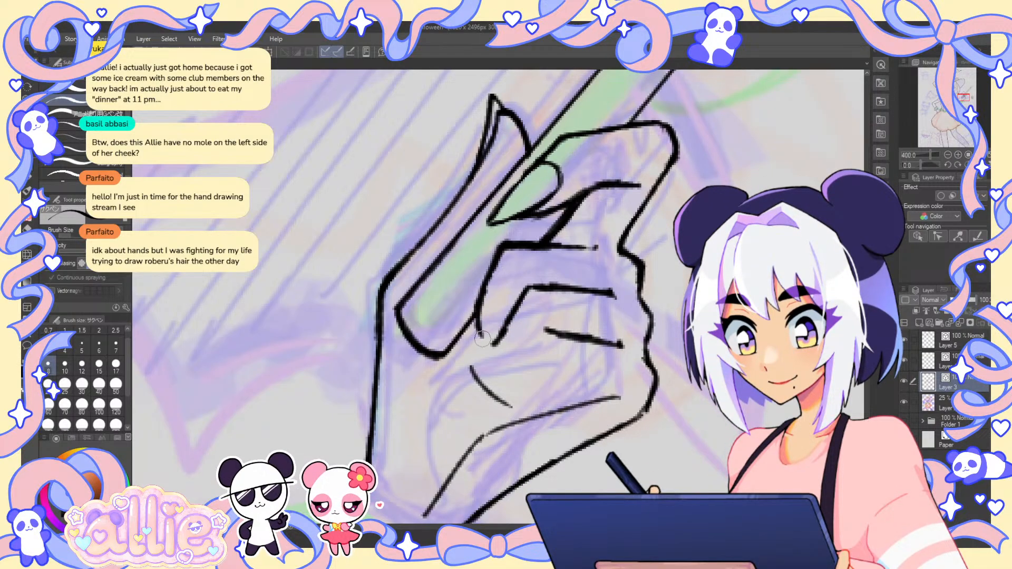
left_click_drag(484, 294, 478, 333)
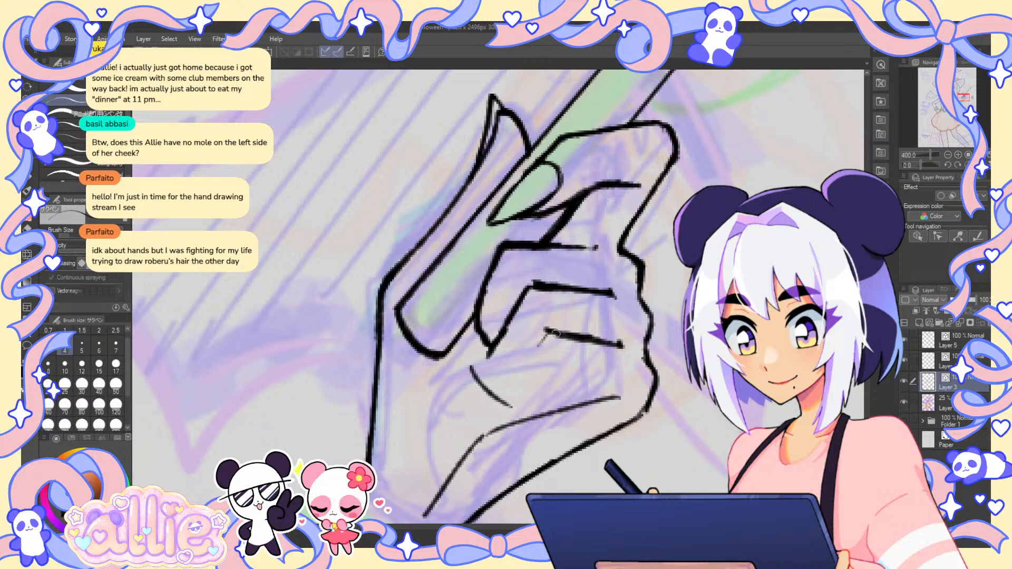
- Examine the wand hand against the whole figure with the canvas tilted, then up close
key("ctrl+0")
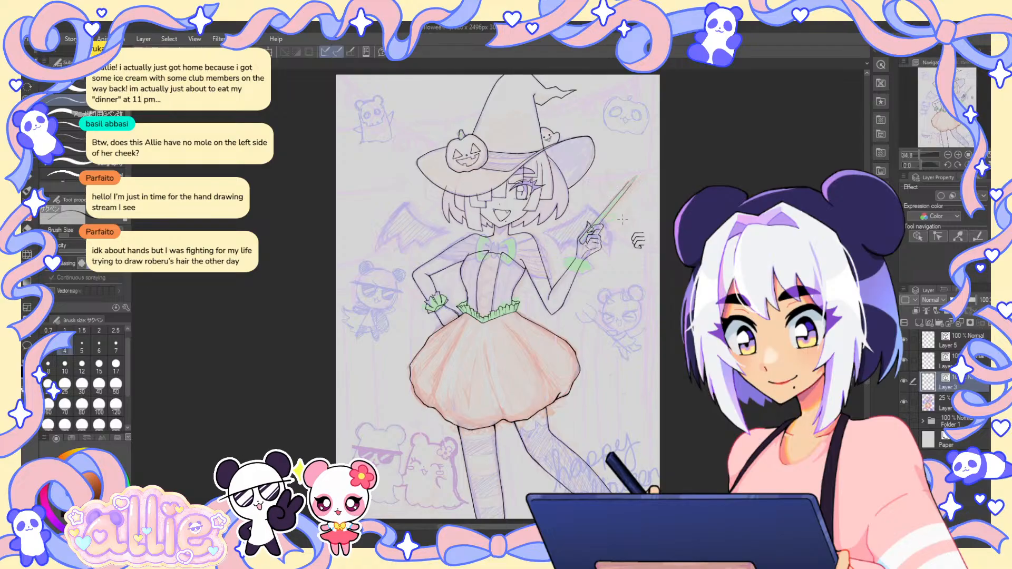
key("r")
left_click_drag(638, 240, 626, 217)
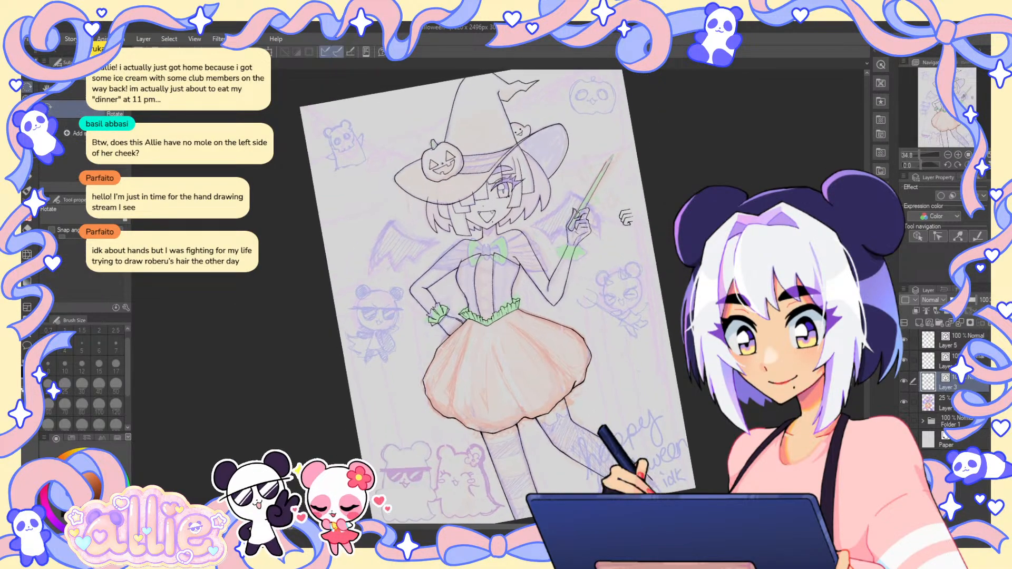
key("p")
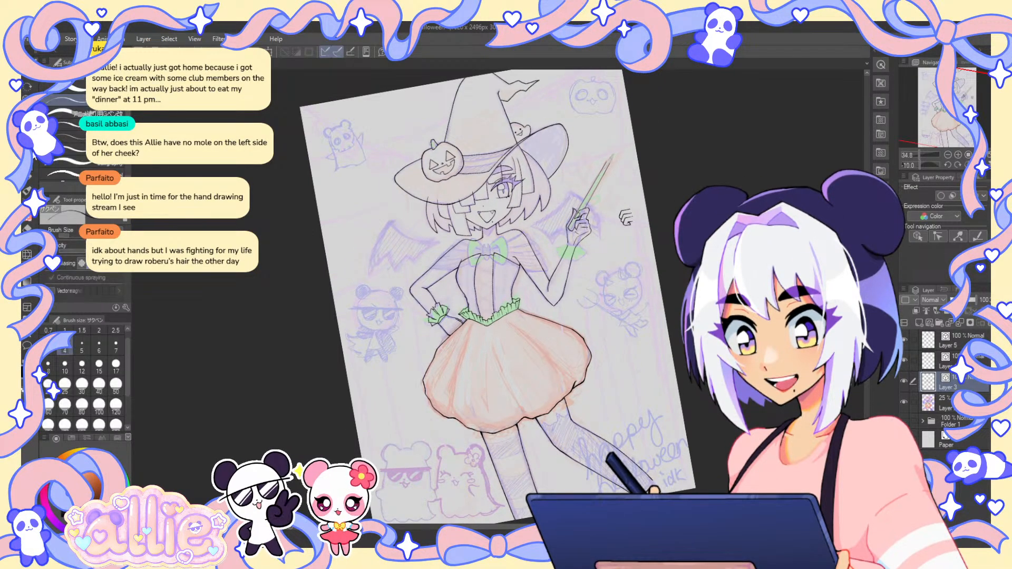
scroll(626, 217, "up", 8)
key("e")
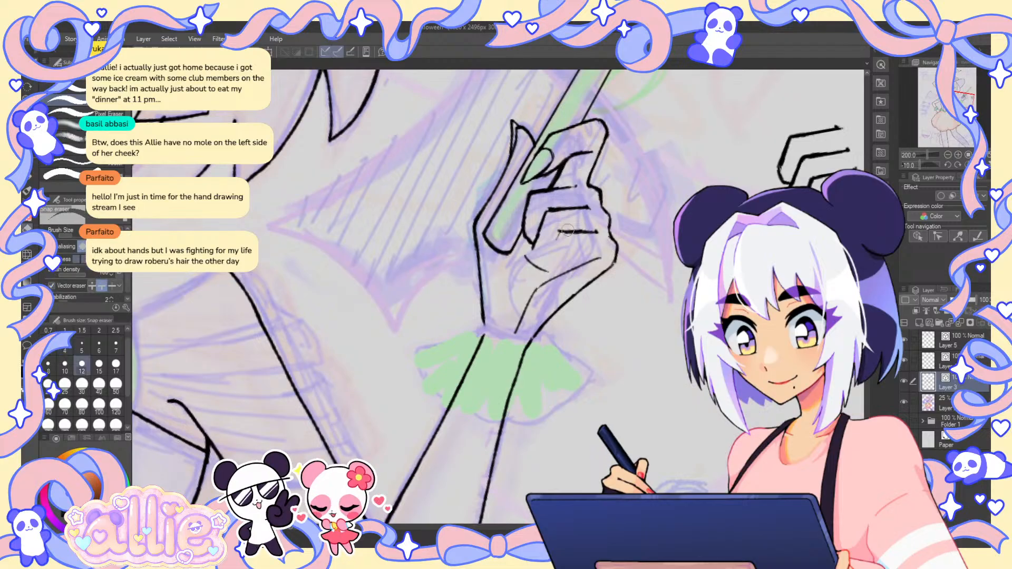
key("p")
scroll(546, 272, "up", 3)
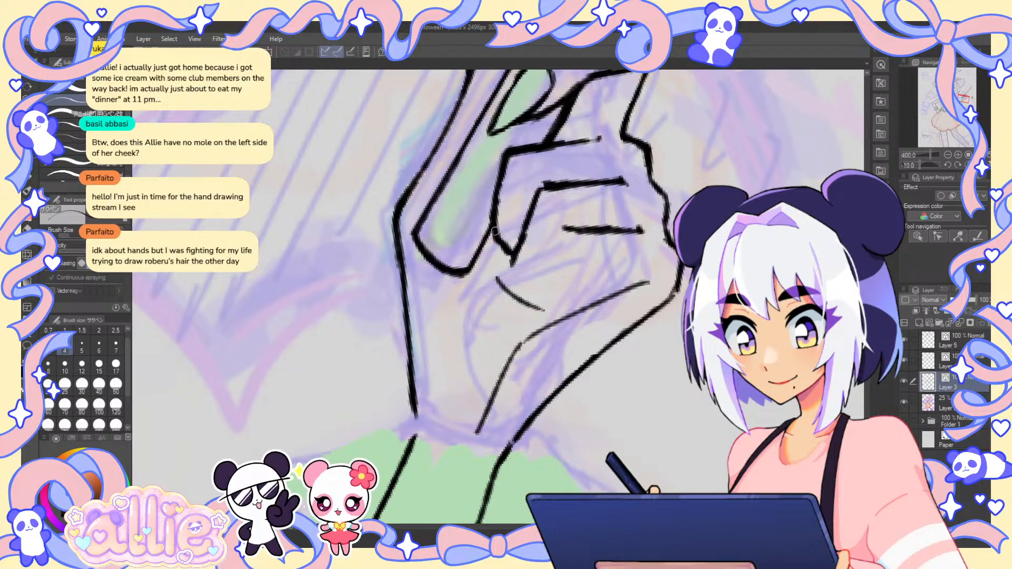
- Undo the latest fingertip strokes and re-ink the middle finger's tip longer and narrower towards the palm
key("ctrl+z")
key("ctrl+z")
key("ctrl+z")
key("ctrl+z")
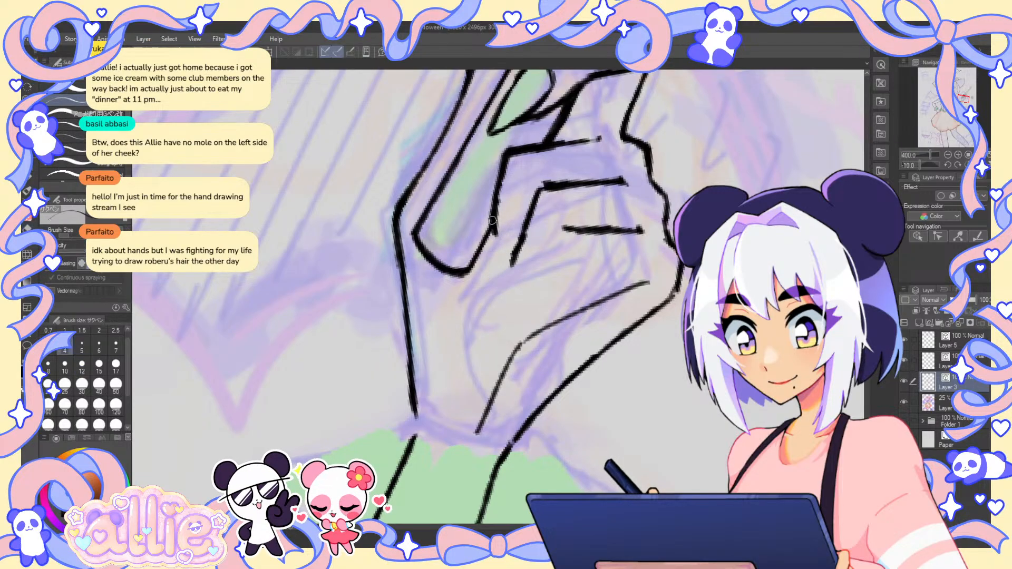
left_click_drag(495, 235, 499, 273)
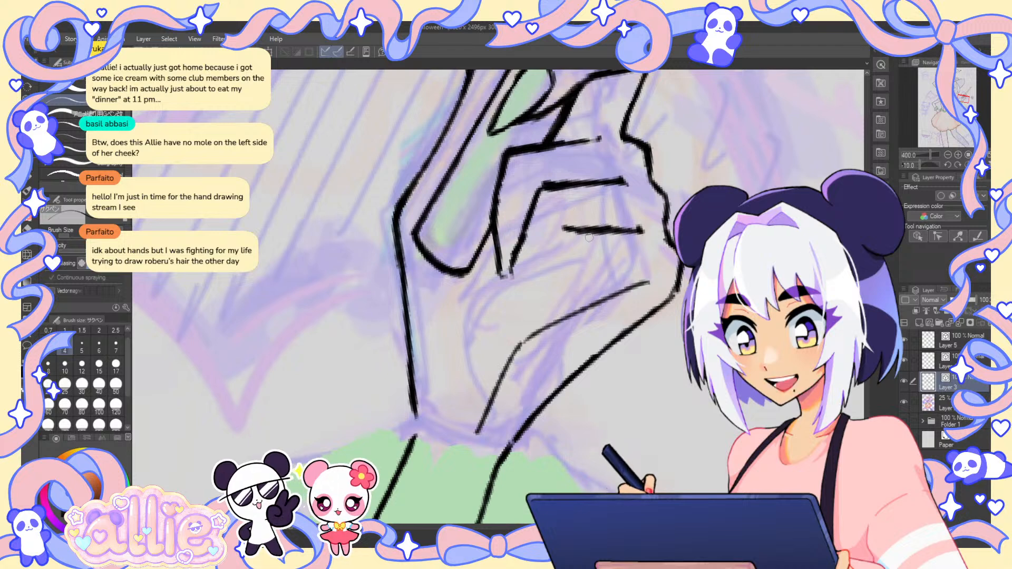
- Thicken the line between the ring and little fingers, erase its overshoot, and bend the little finger's upper edge towards the palm
key("e")
mouse_move(584, 232)
left_mouse_down()
mouse_move(567, 228)
mouse_move(578, 238)
mouse_move(629, 232)
mouse_move(561, 243)
left_mouse_up()
key("p")
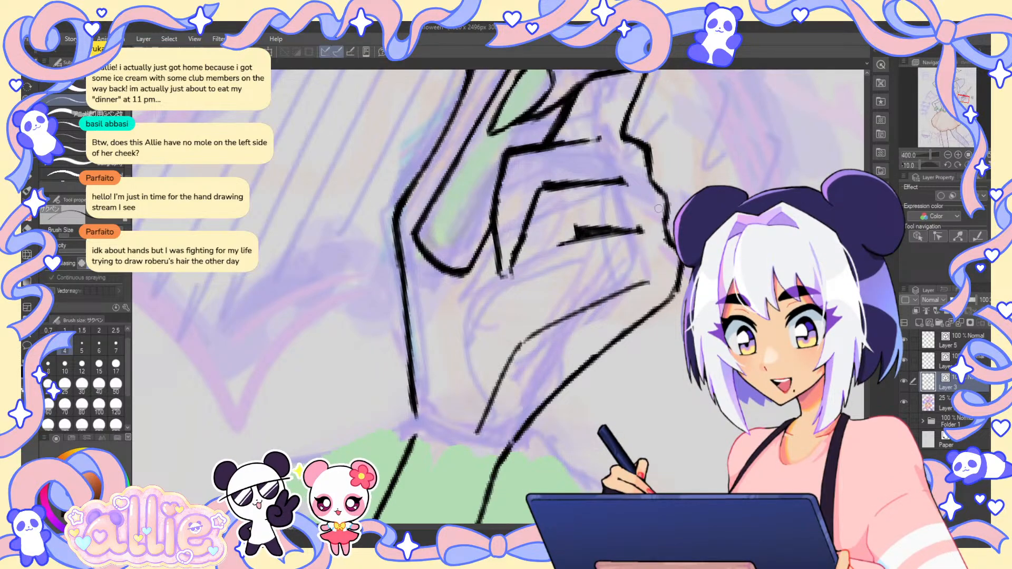
key("e")
key("p")
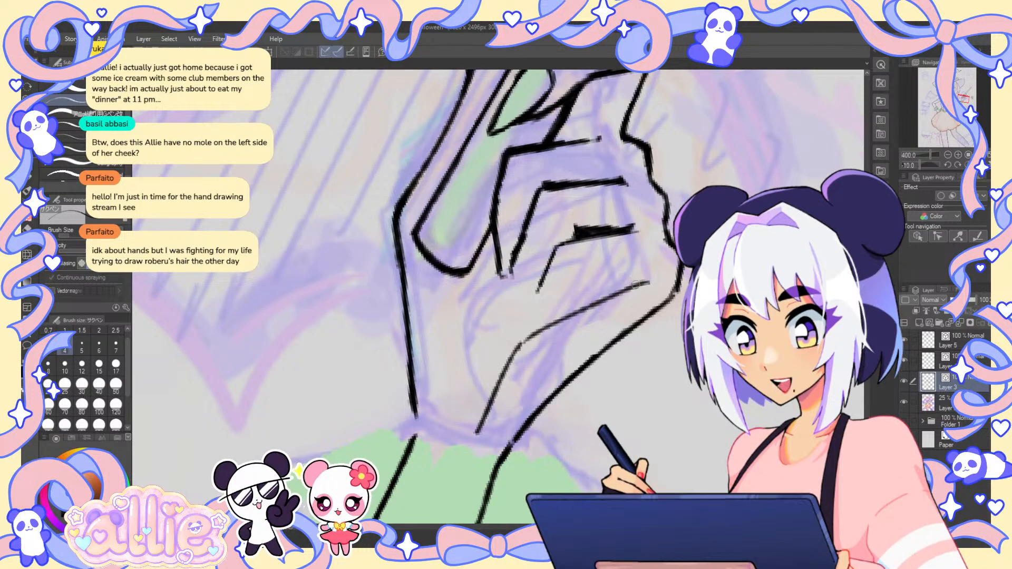
- Replace the upper palm curve with the little finger's underside, closing its rounded tip and extending the ring fingertip down to meet it
left_click_drag(616, 286, 586, 289)
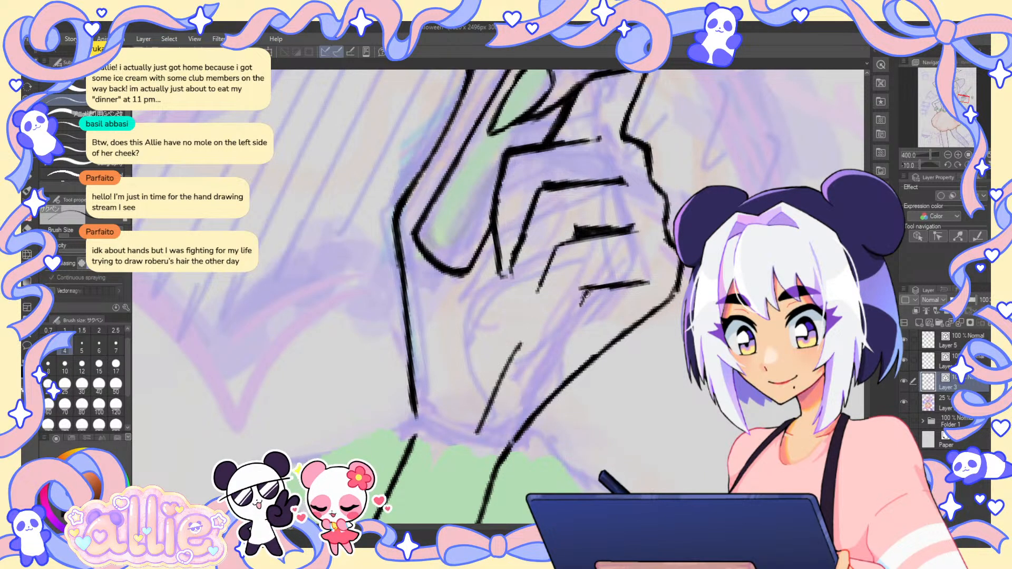
left_click_drag(534, 305, 535, 331)
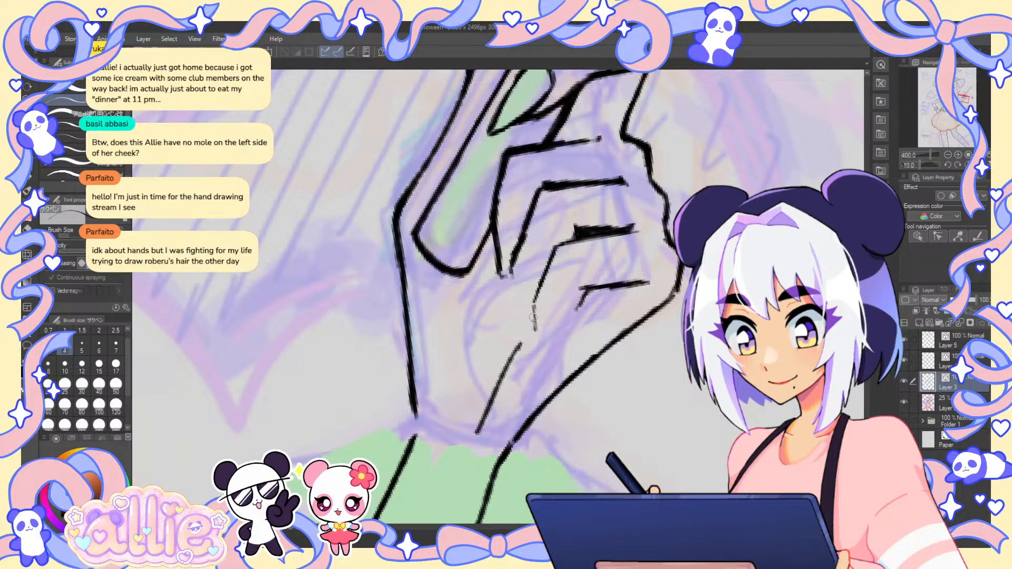
mouse_move(584, 289)
left_mouse_down()
mouse_move(575, 327)
mouse_move(551, 352)
mouse_move(566, 340)
mouse_move(540, 357)
left_mouse_up()
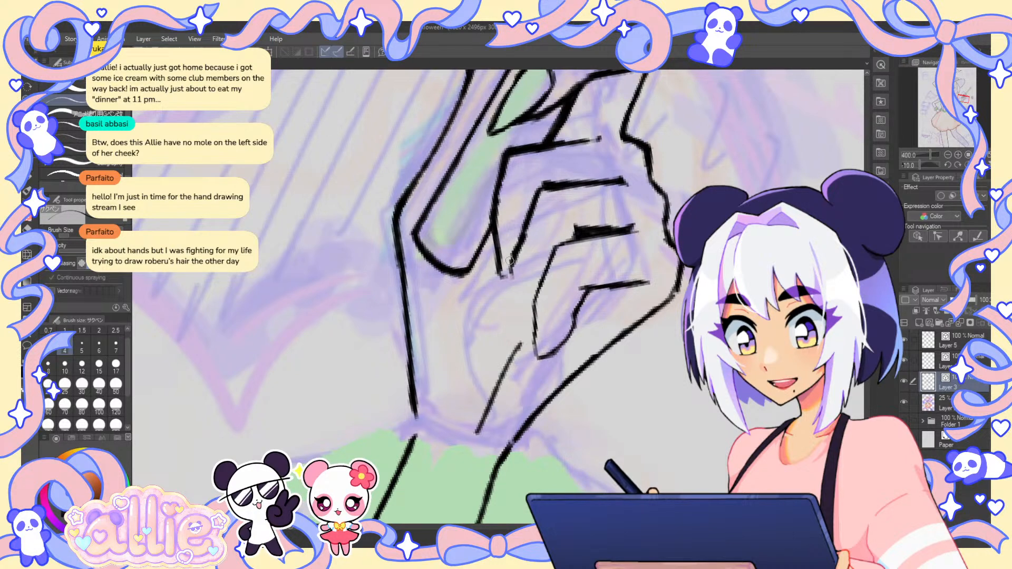
left_click_drag(511, 260, 520, 309)
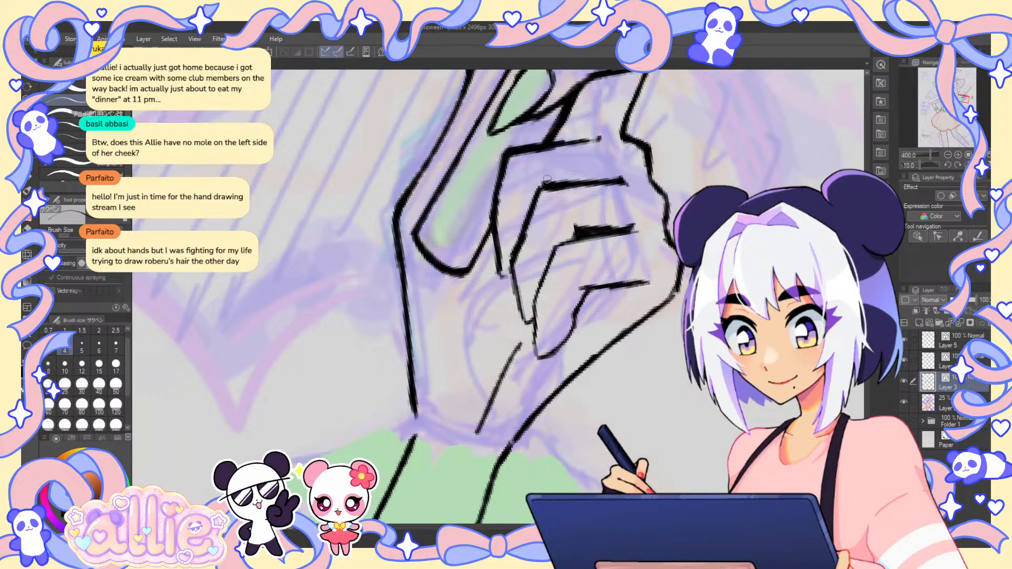
- Examine the wand hand against the whole figure, mirrored and tilted, and then up close
key("h")
key("ctrl+0")
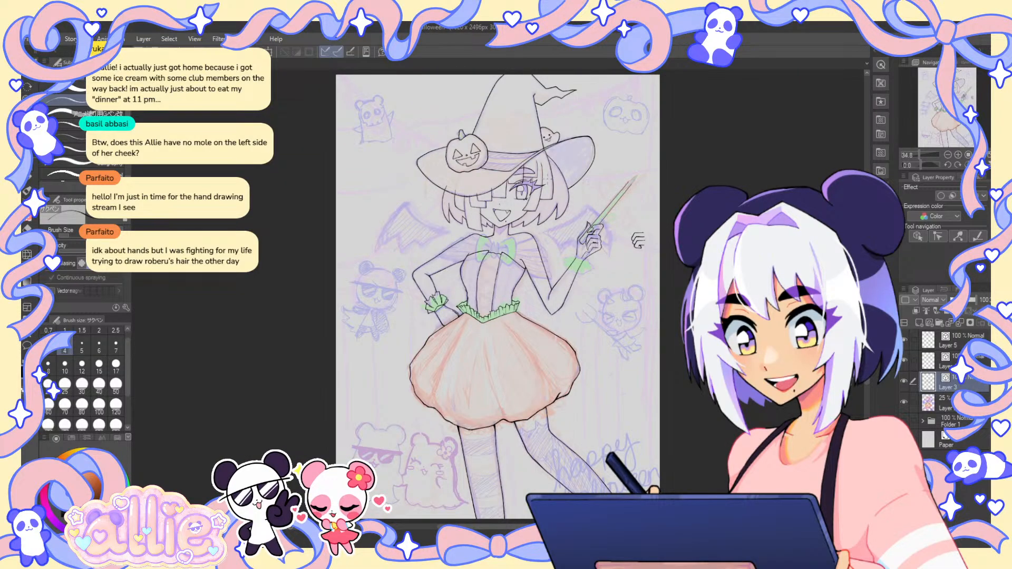
key("h")
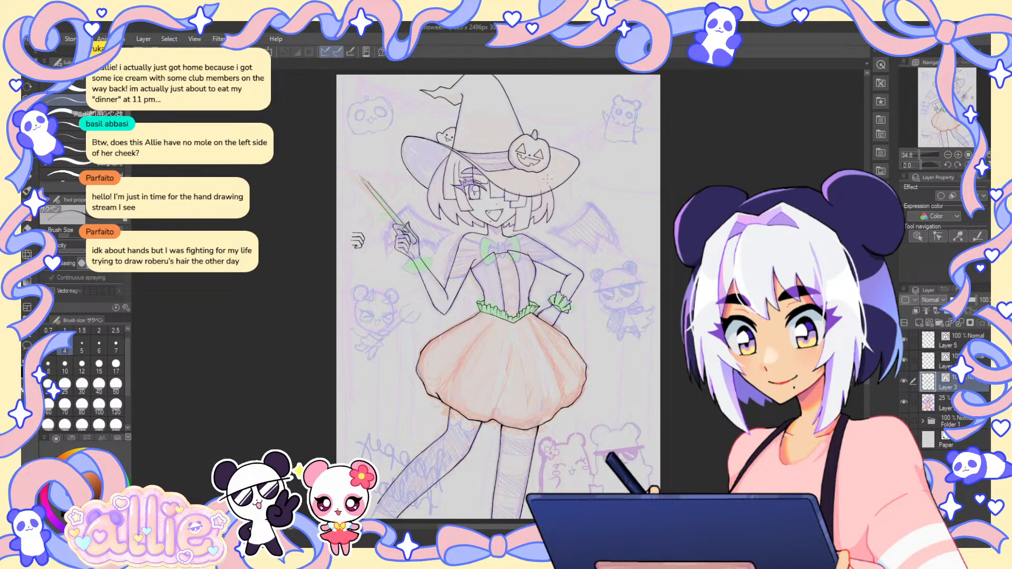
key("h")
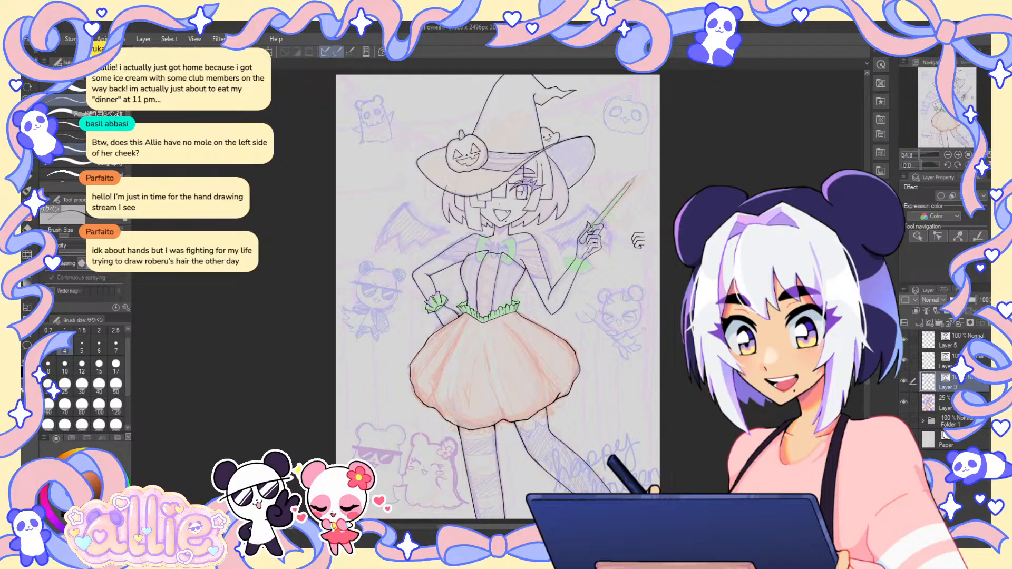
left_click_drag(637, 240, 615, 203)
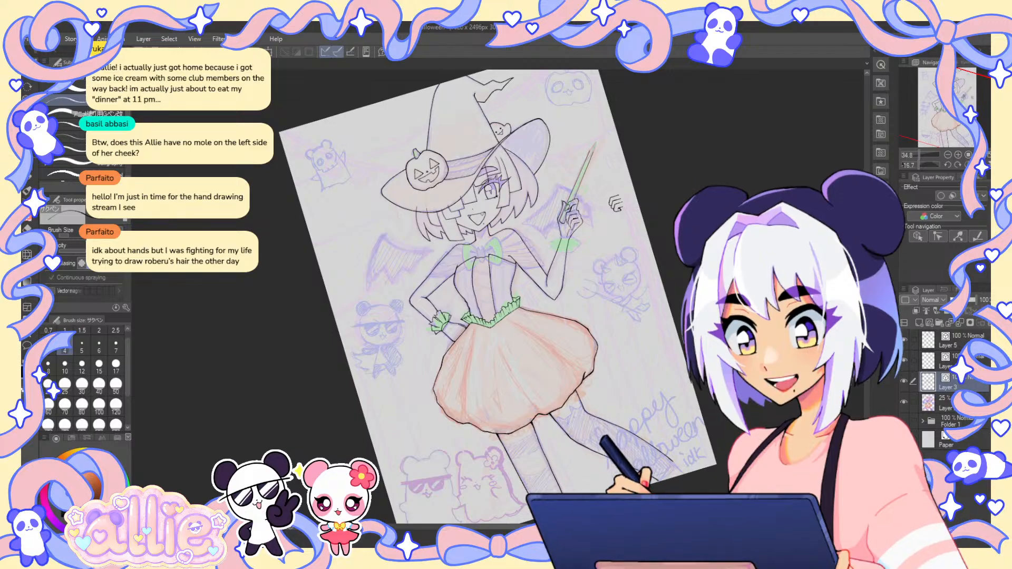
scroll(579, 222, "up", 6)
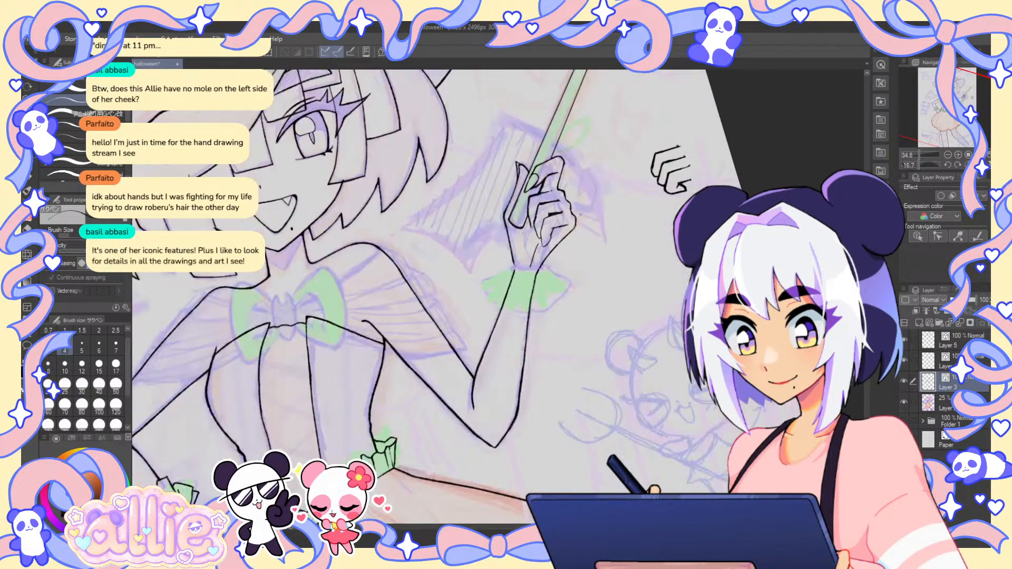
key("e")
key("p")
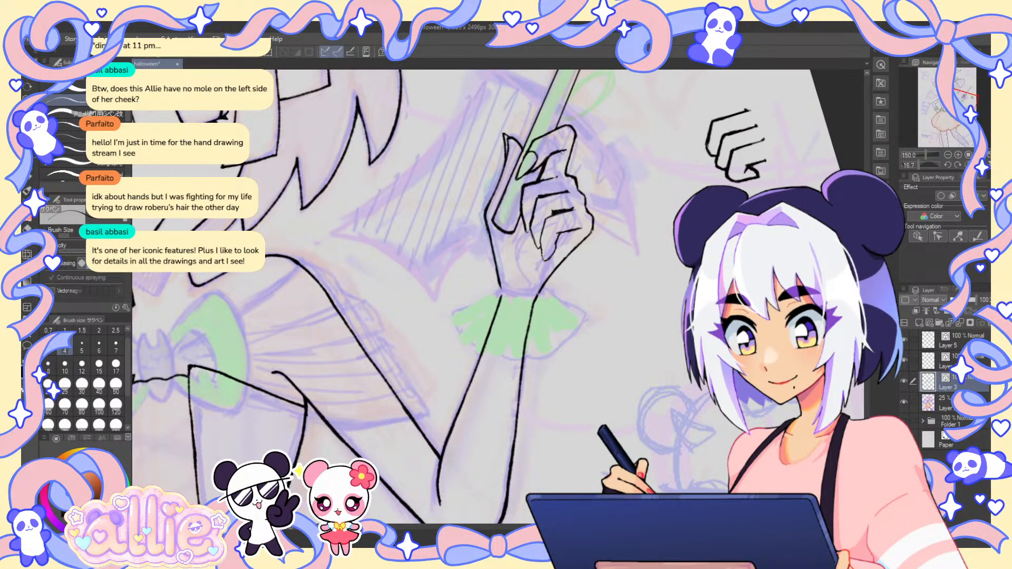
key("ctrl+plus")
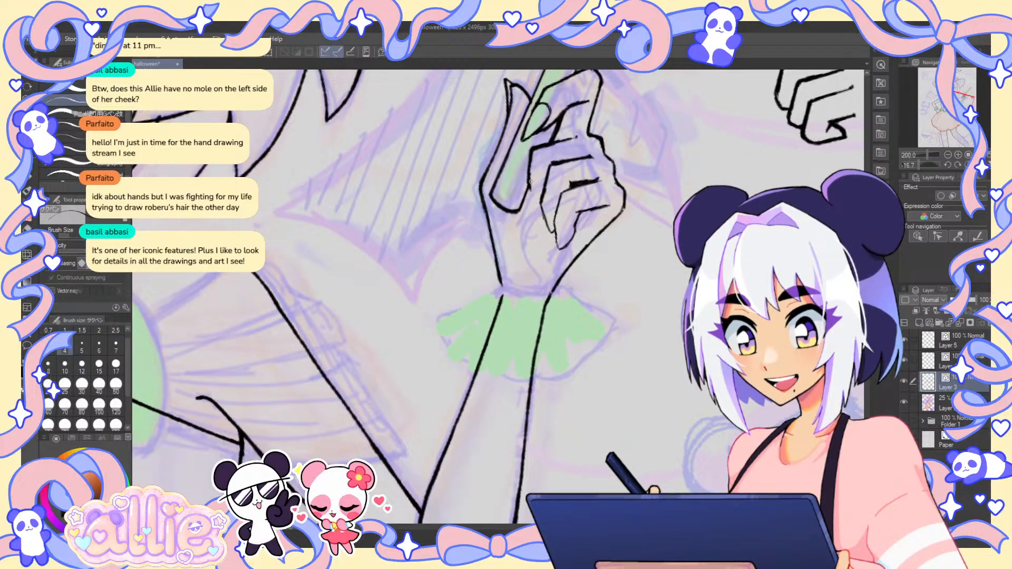
scroll(531, 181, "up", 2)
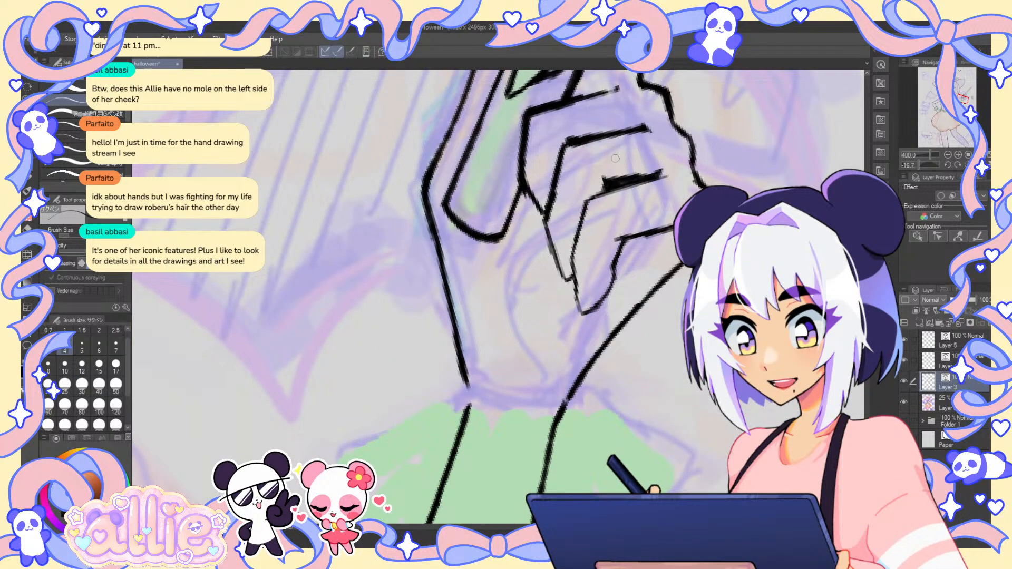
- Erase the ring and little fingertips back to the finger bends, including the little finger's lower contour
key("e")
mouse_move(598, 198)
left_mouse_down()
mouse_move(570, 263)
mouse_move(551, 274)
left_mouse_up()
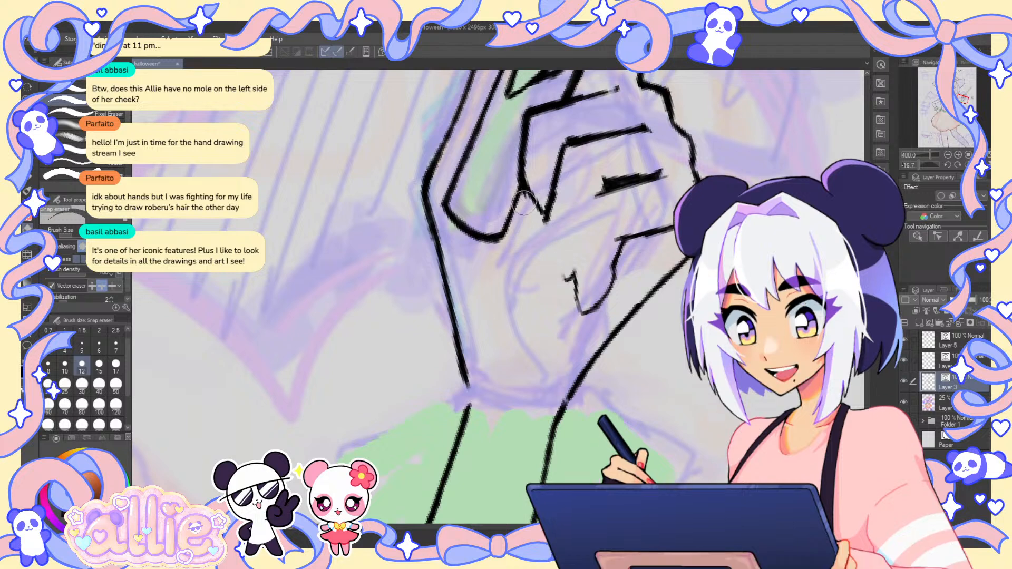
left_click_drag(563, 150, 548, 211)
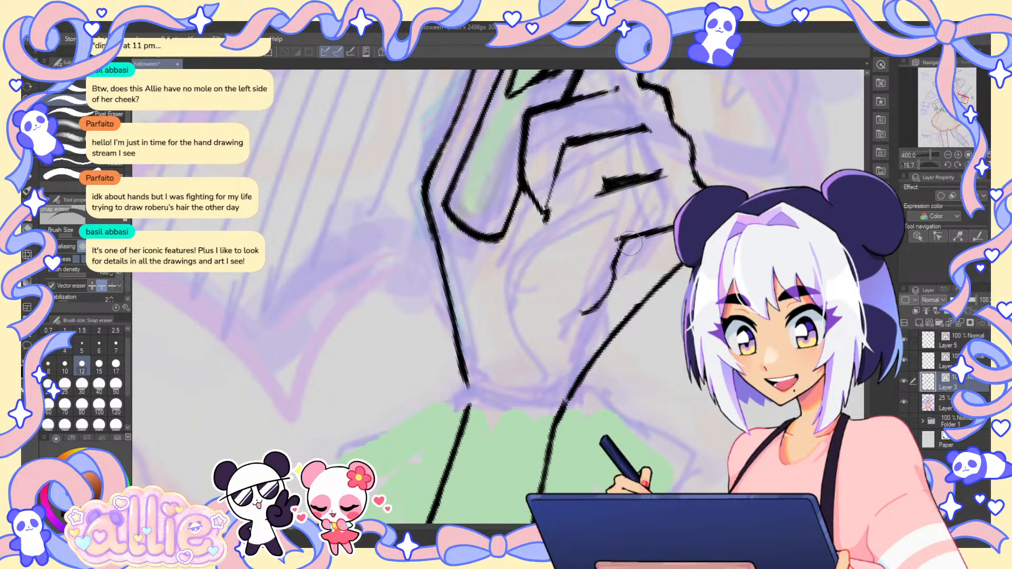
left_click_drag(630, 244, 581, 315)
- Re-ink the little finger's upper edge and underside slanting down towards the palm, leaving the tip open
key("p")
mouse_move(563, 149)
left_mouse_down()
mouse_move(542, 214)
mouse_move(556, 168)
mouse_move(604, 192)
left_mouse_up()
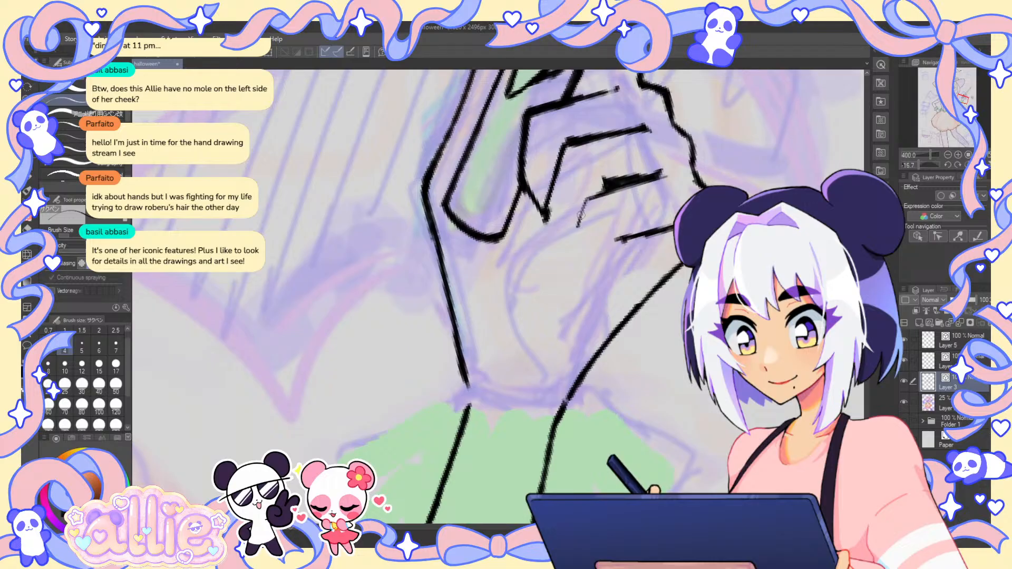
left_click_drag(626, 235, 597, 273)
mouse_move(580, 225)
left_mouse_down()
mouse_move(568, 242)
mouse_move(565, 292)
left_mouse_up()
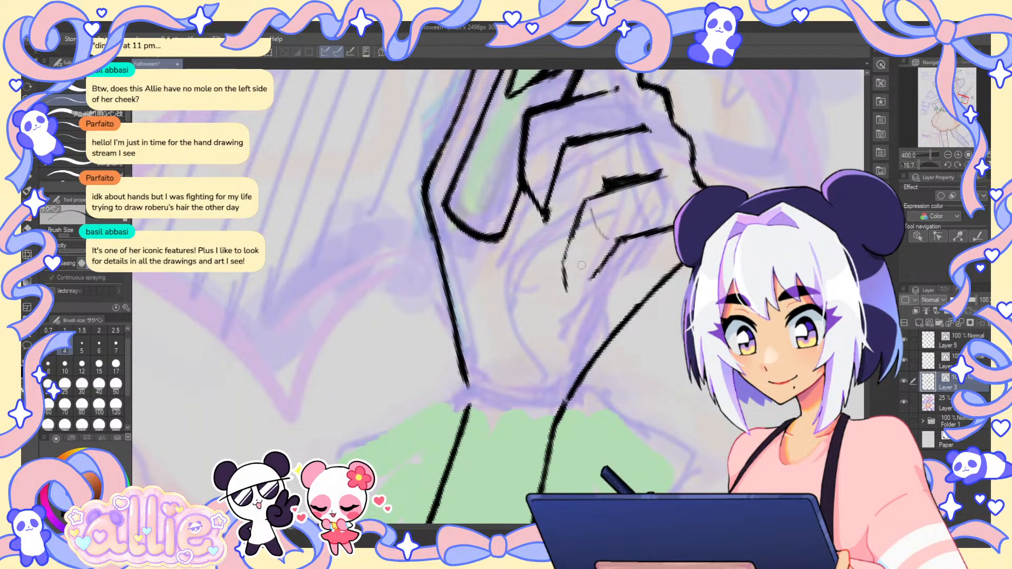
- With the pen at size 5, ink the ring fingertip, close the little finger in a narrow tip, and erase the stray curve inside it
key("ctrl+0")
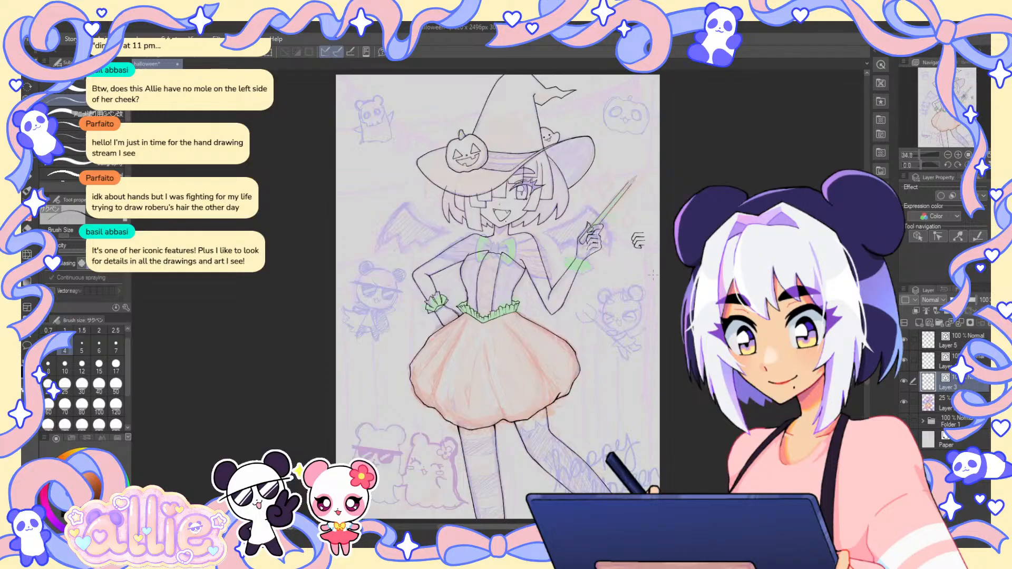
scroll(639, 208, "up", 10)
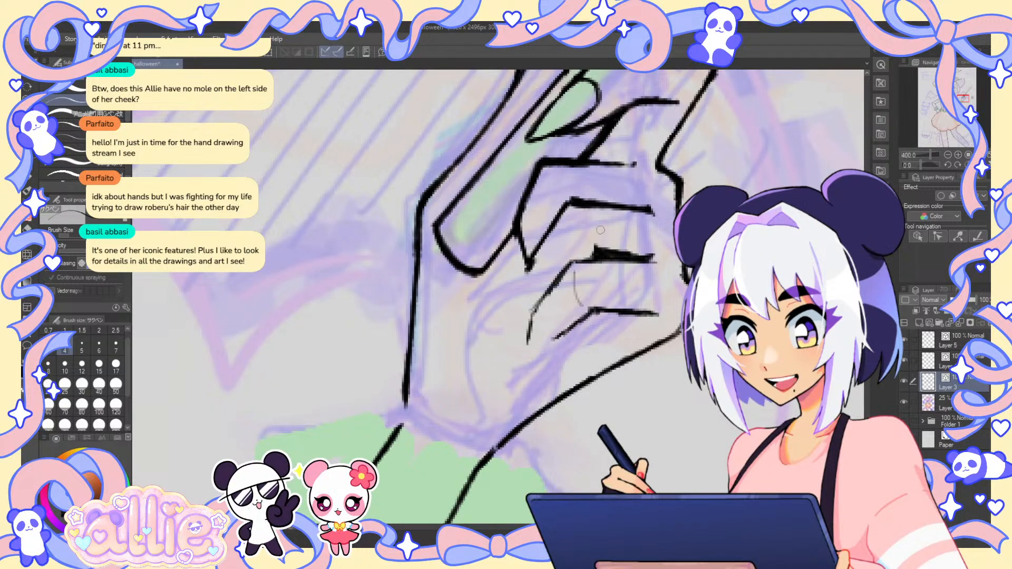
key("bracketright")
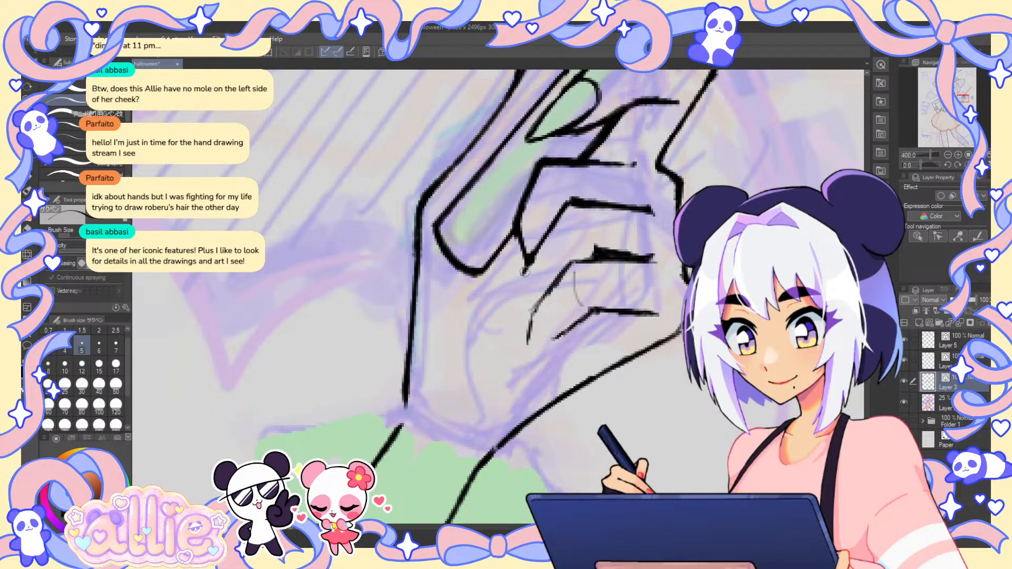
left_click_drag(526, 256, 520, 309)
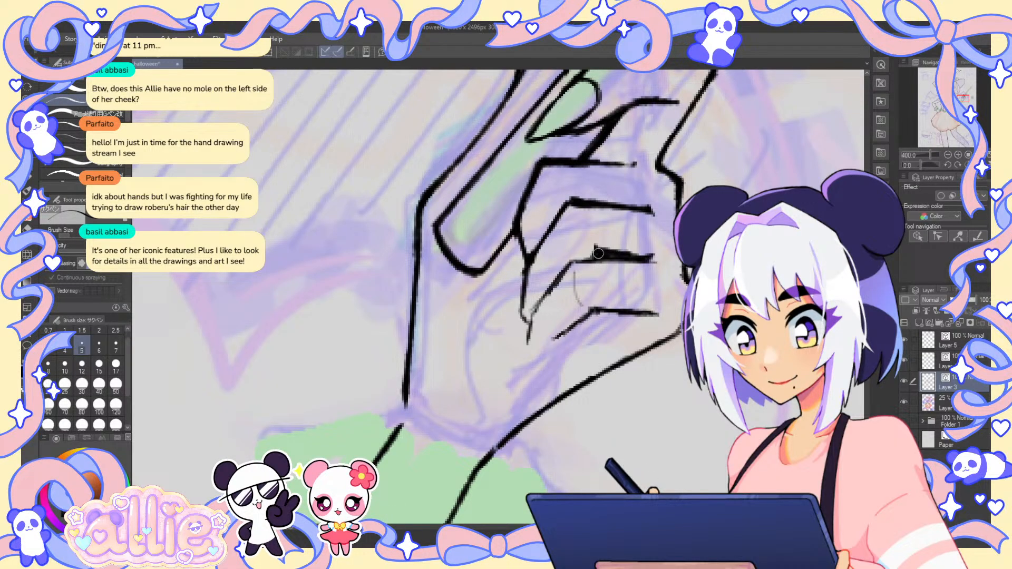
mouse_move(598, 253)
left_mouse_down()
mouse_move(528, 268)
mouse_move(525, 320)
mouse_move(568, 268)
mouse_move(527, 339)
mouse_move(556, 343)
mouse_move(523, 358)
left_mouse_up()
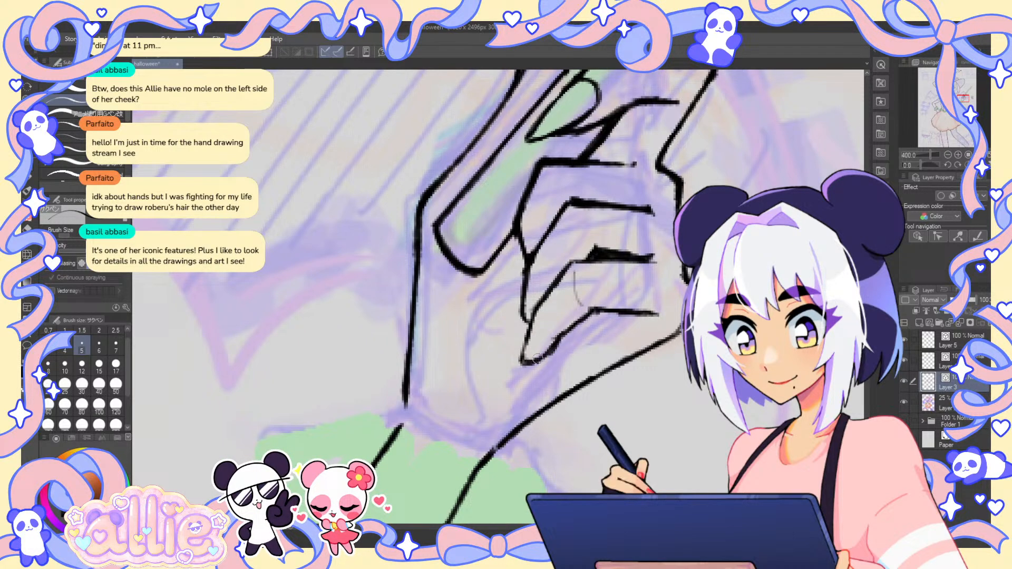
key("e")
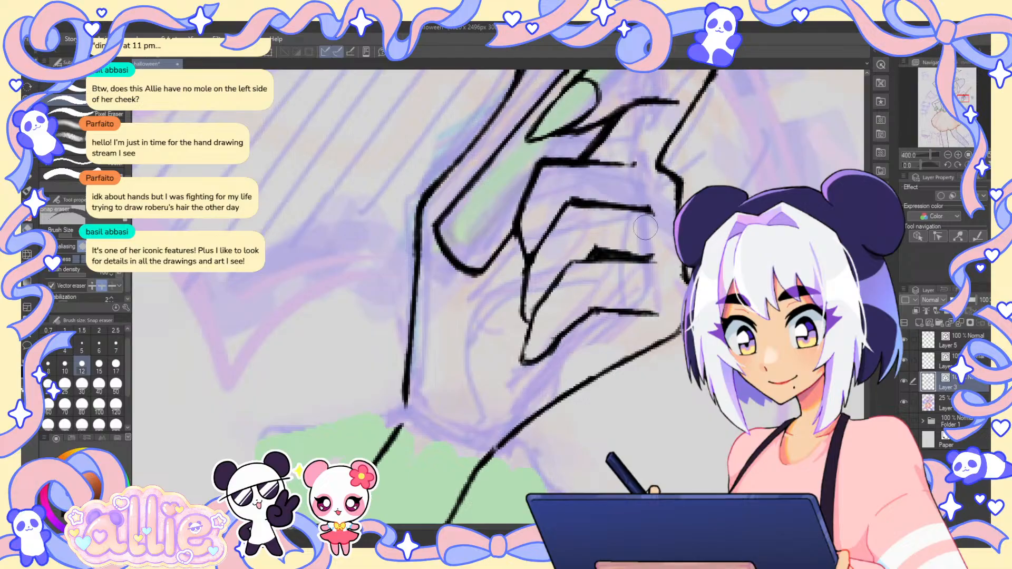
- Check the hand against the mirrored whole figure and ink a long pointed nail on the little fingertip
key("ctrl+0")
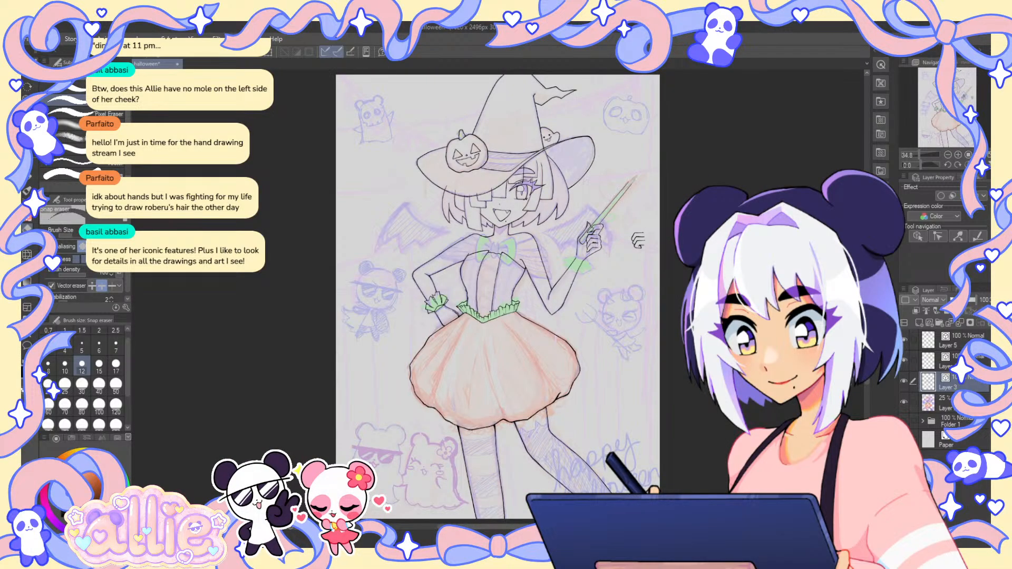
key("h")
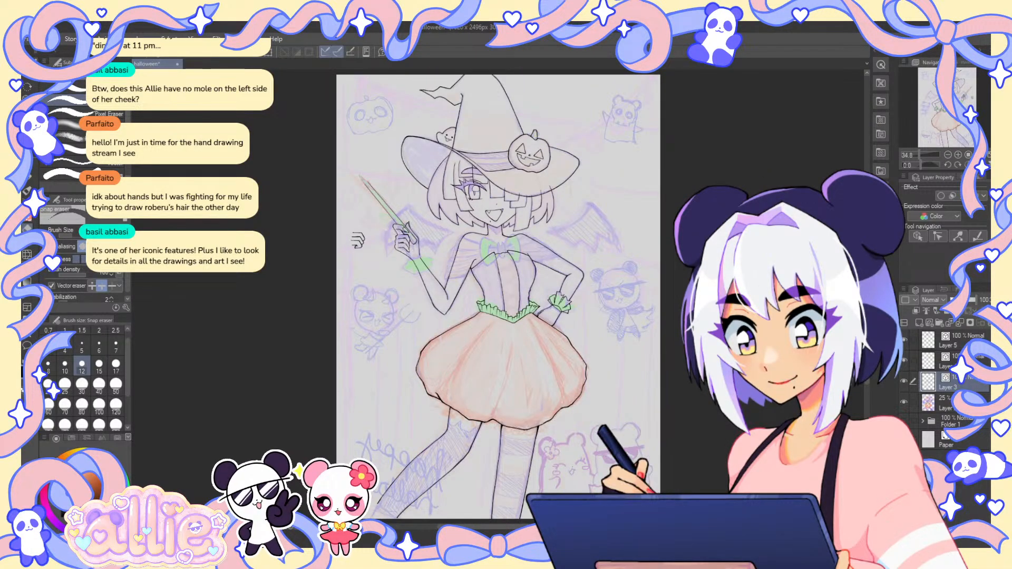
key("r")
key("minus")
key("asciicircum")
key("h")
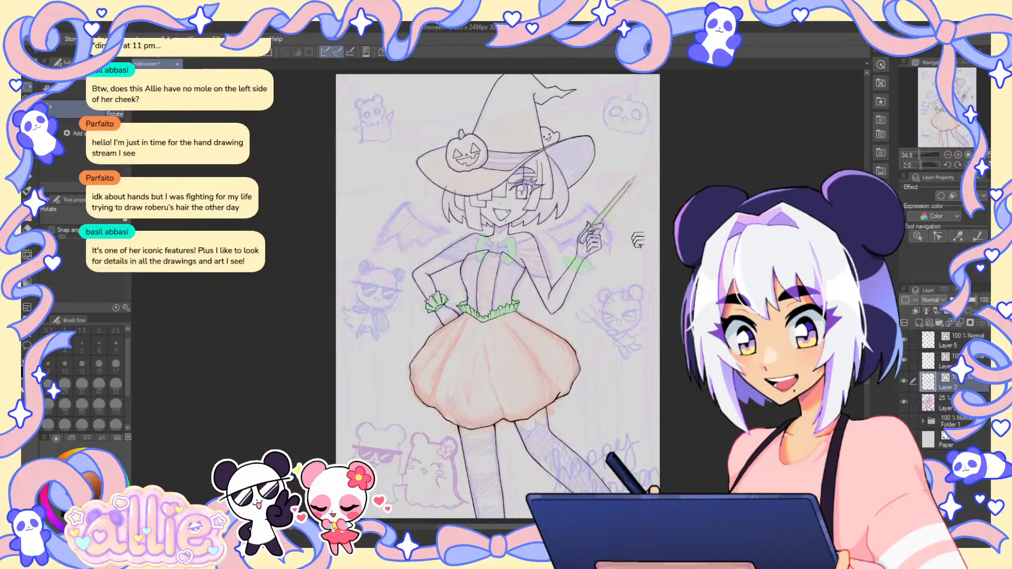
key("p")
scroll(639, 245, "up", 10)
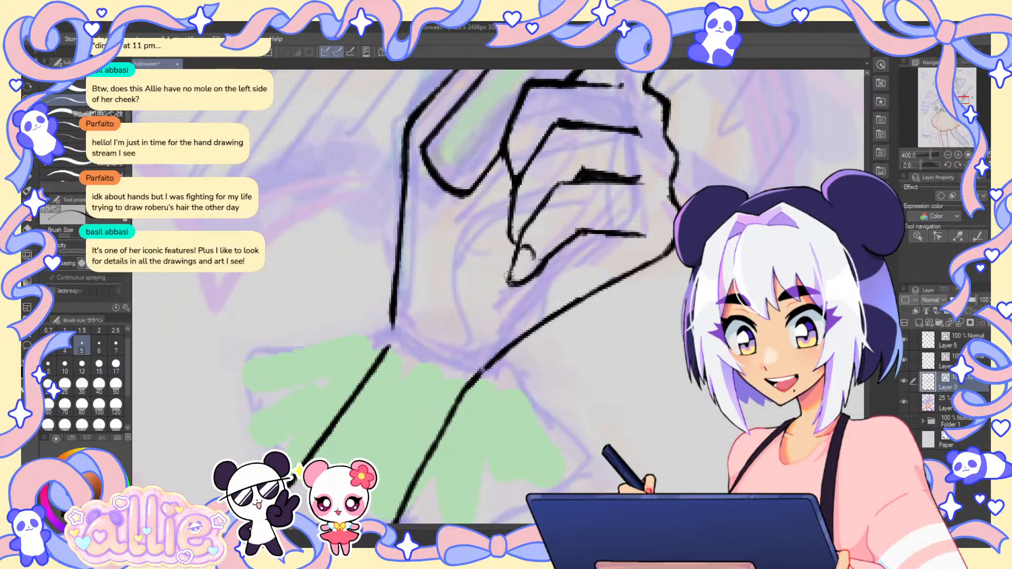
mouse_move(530, 251)
left_mouse_down()
mouse_move(533, 262)
mouse_move(510, 284)
left_mouse_up()
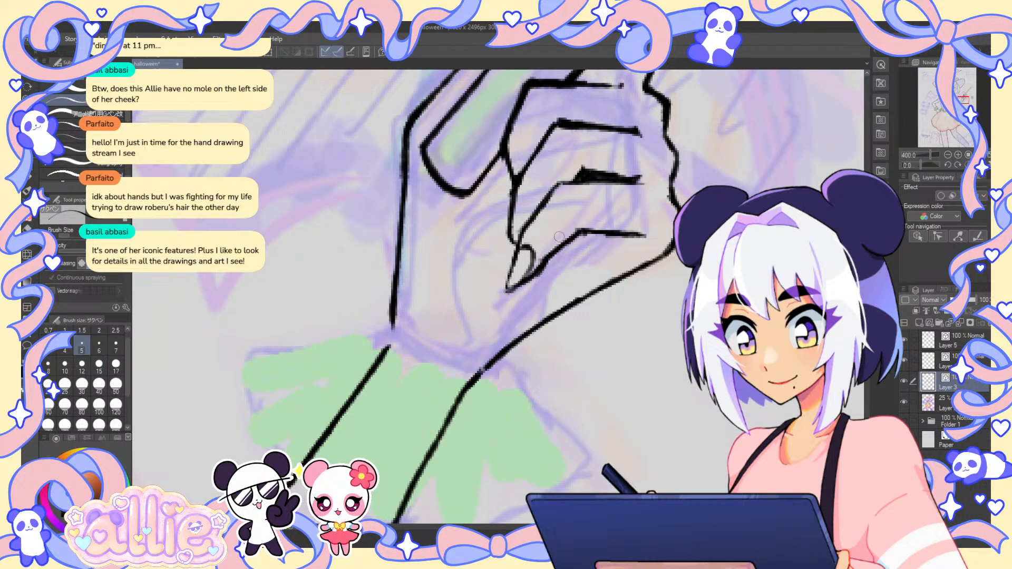
- Ink a small nail curve on the ring fingertip and clean up the line where it meets the little finger
scroll(559, 236, "down", 7)
scroll(587, 251, "up", 7)
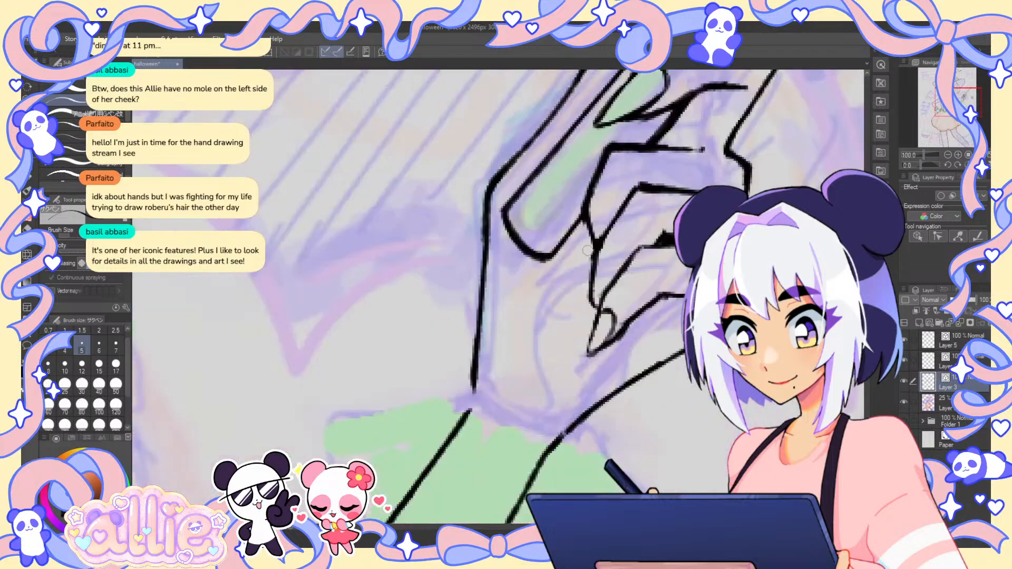
scroll(587, 251, "up", 5)
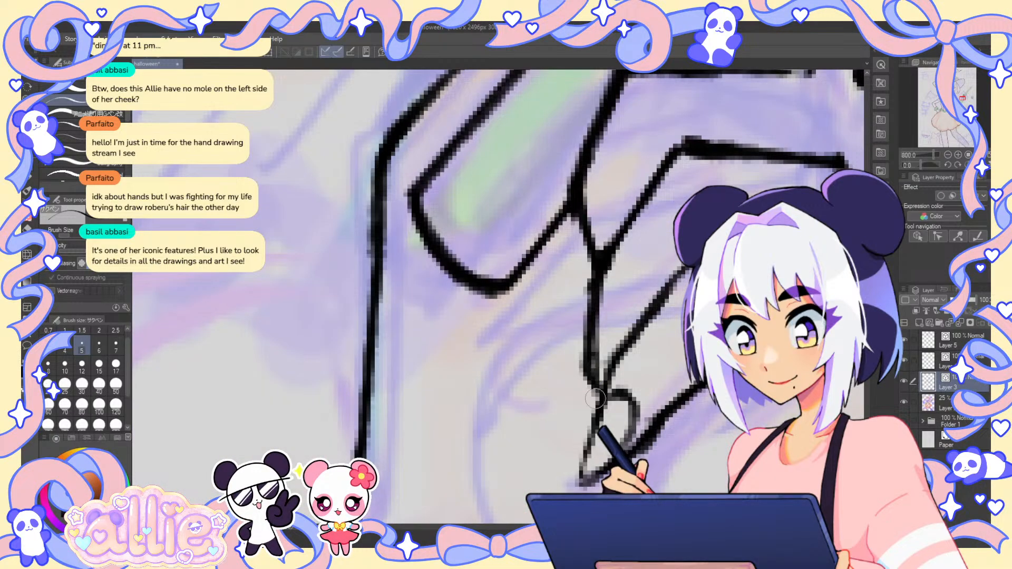
key("e")
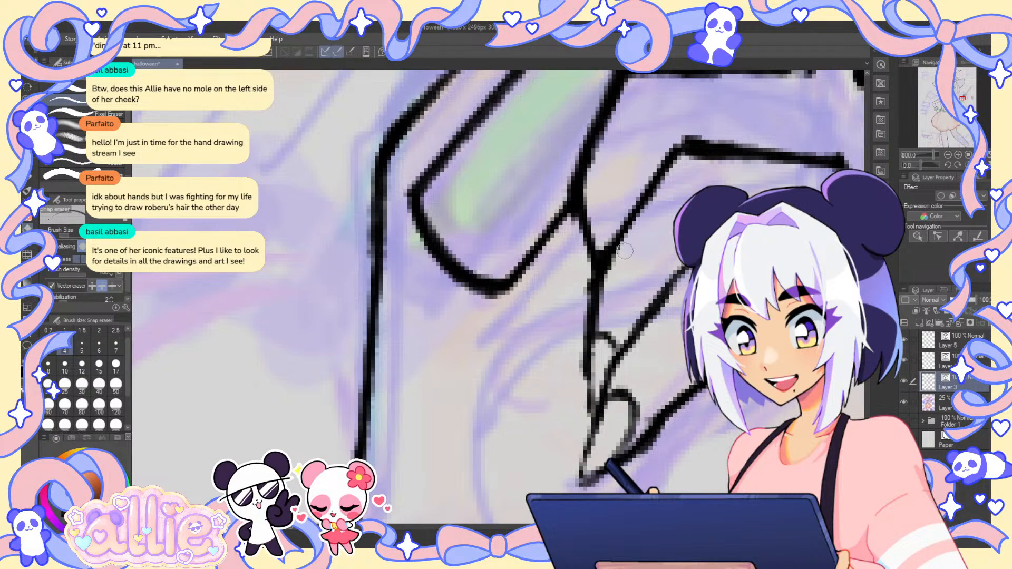
scroll(625, 251, "down", 7)
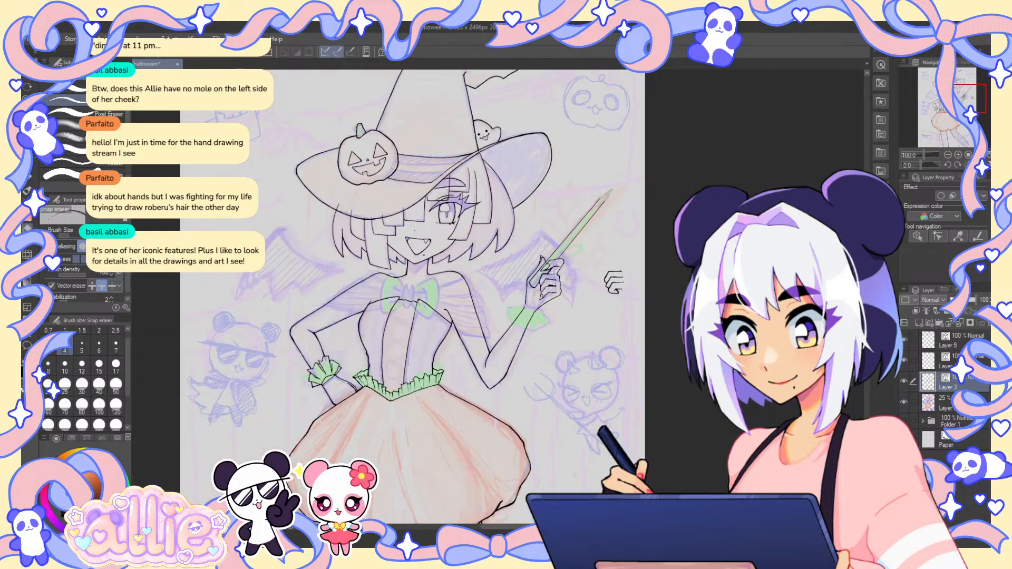
scroll(613, 283, "down", 2)
key("p")
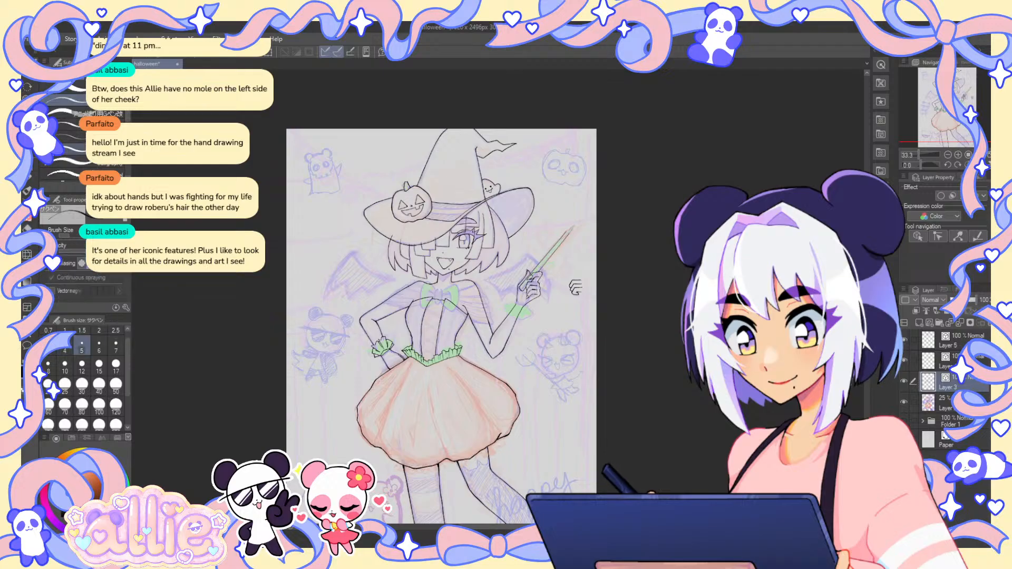
scroll(441, 326, "up", 1)
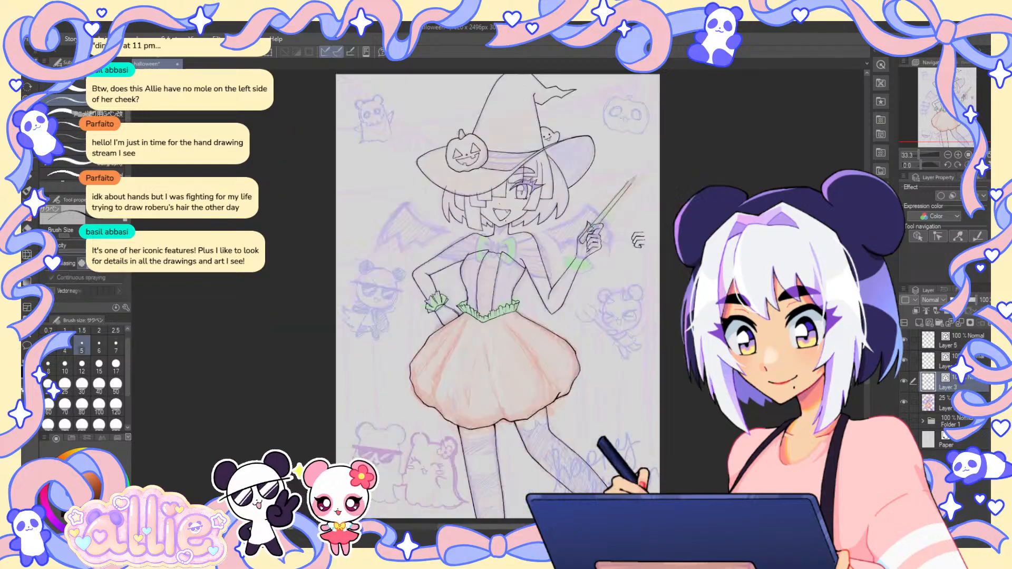
- Hide the sketch and check the line art of the whole figure mirrored and unmirrored
left_click(903, 402)
key("h")
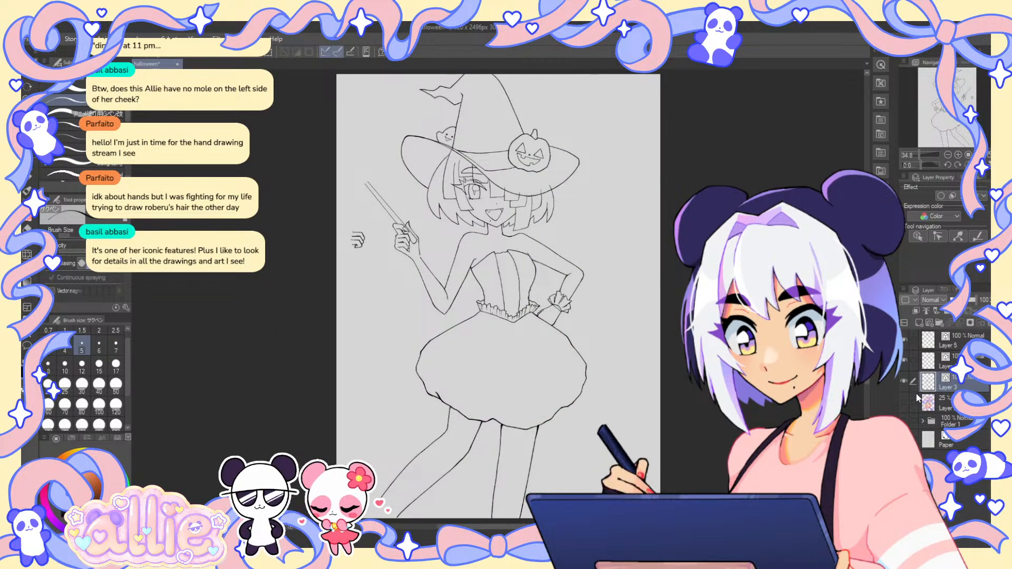
key("h")
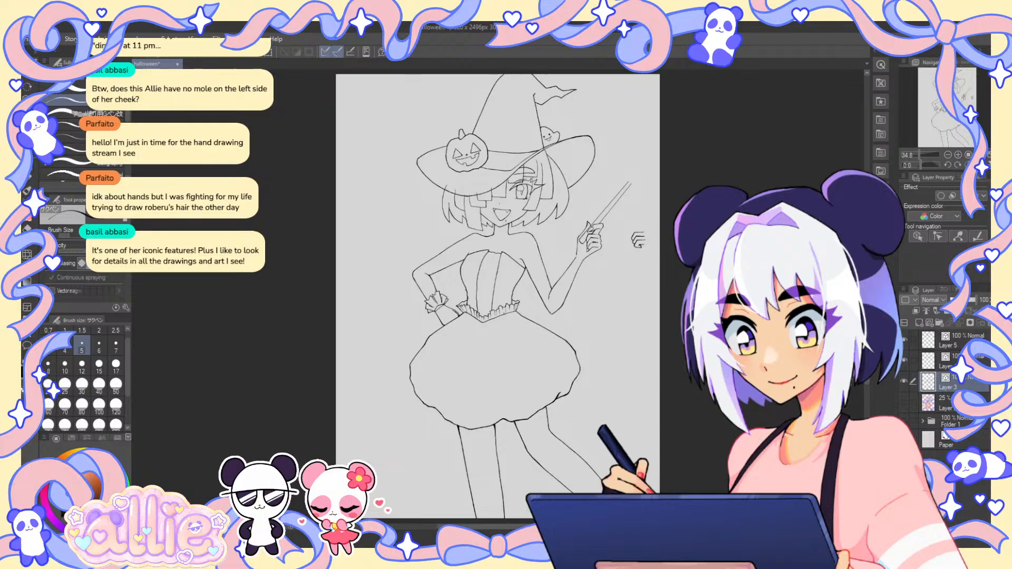
- Lasso the lower fingers of the wand hand, enlarge them slightly and shift them up towards the index finger, then deselect
key("ctrl+space")
left_click_drag(557, 264, 682, 200)
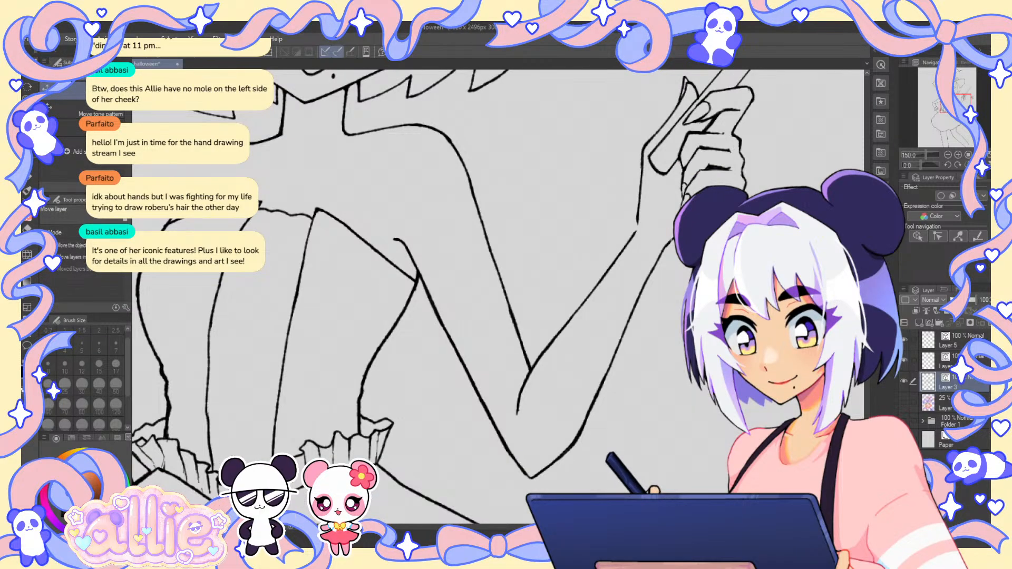
key("space")
left_click_drag(708, 278, 573, 288)
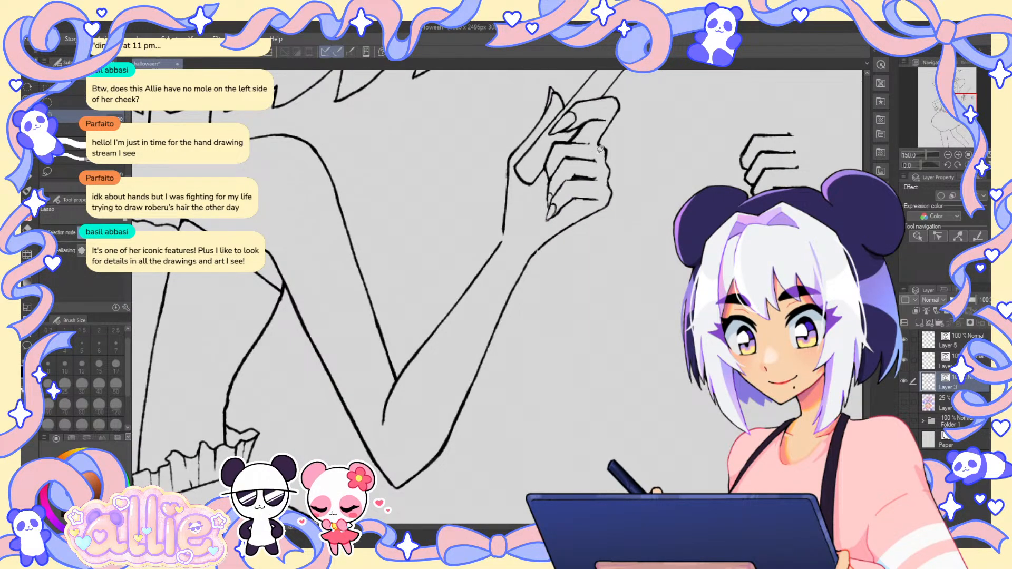
mouse_move(597, 154)
left_mouse_down()
mouse_move(559, 154)
mouse_move(541, 200)
mouse_move(560, 221)
mouse_move(602, 199)
mouse_move(600, 154)
left_mouse_up()
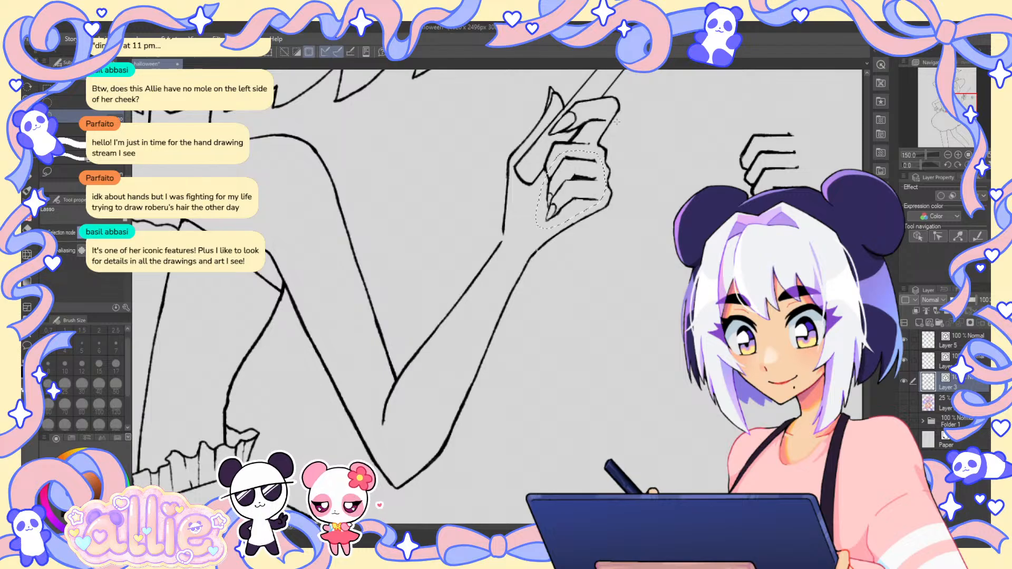
key("ctrl+t")
left_click_drag(536, 150, 539, 152)
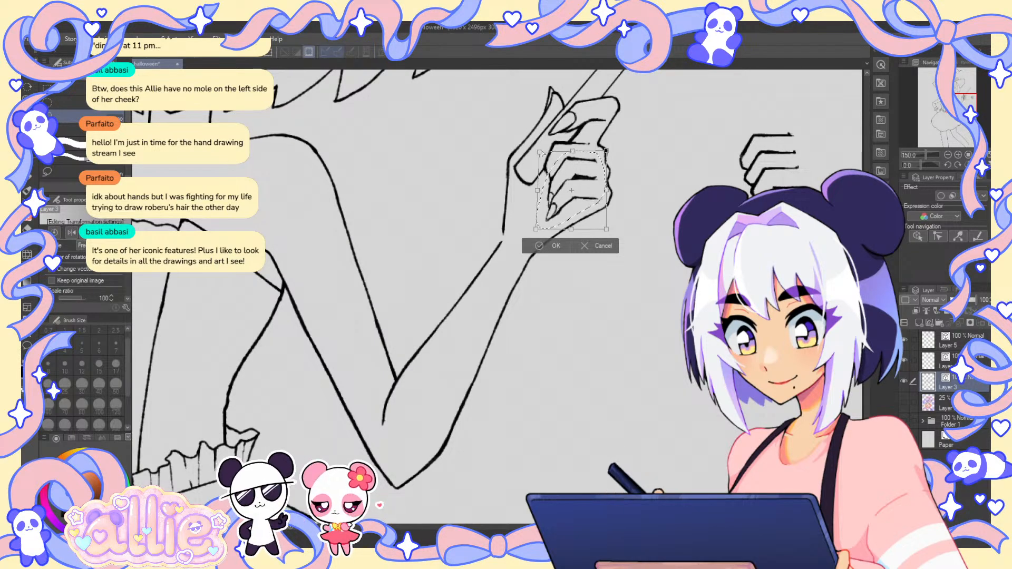
left_click_drag(606, 151, 604, 149)
left_click_drag(605, 230, 590, 196)
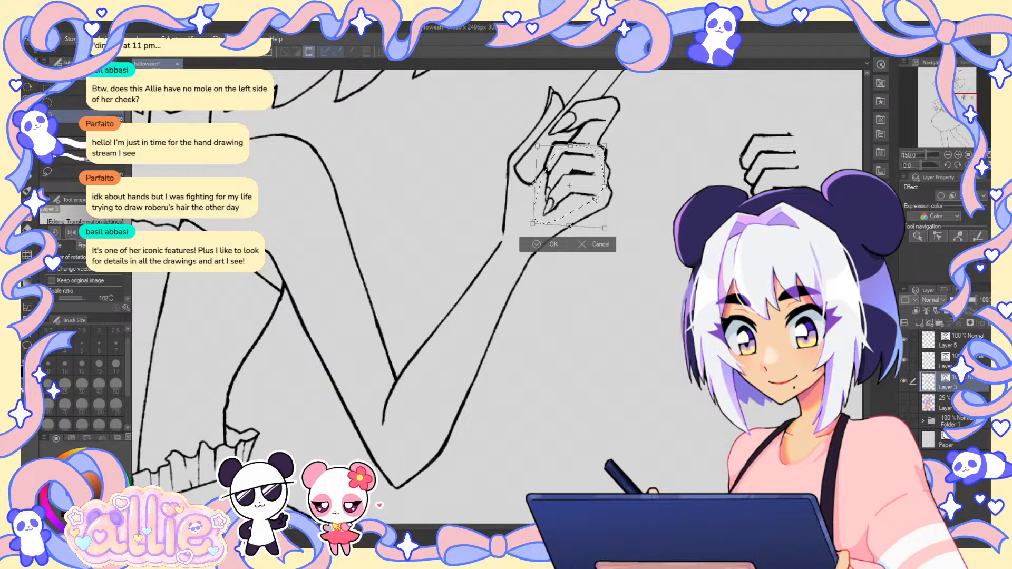
left_click(549, 243)
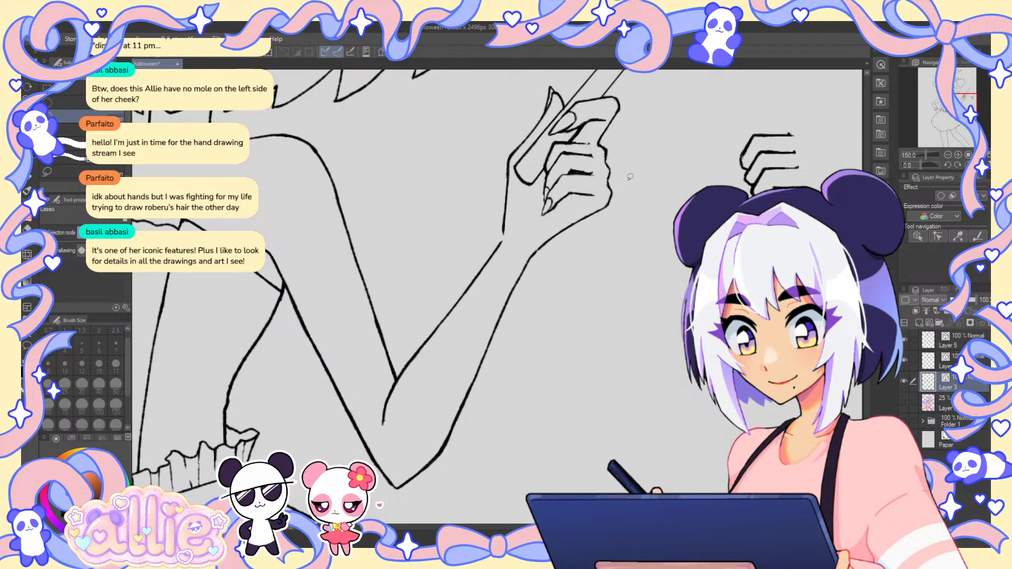
key("ctrl+d")
- Lasso the spare set of finger lines beside the wand hand and delete it
key("p")
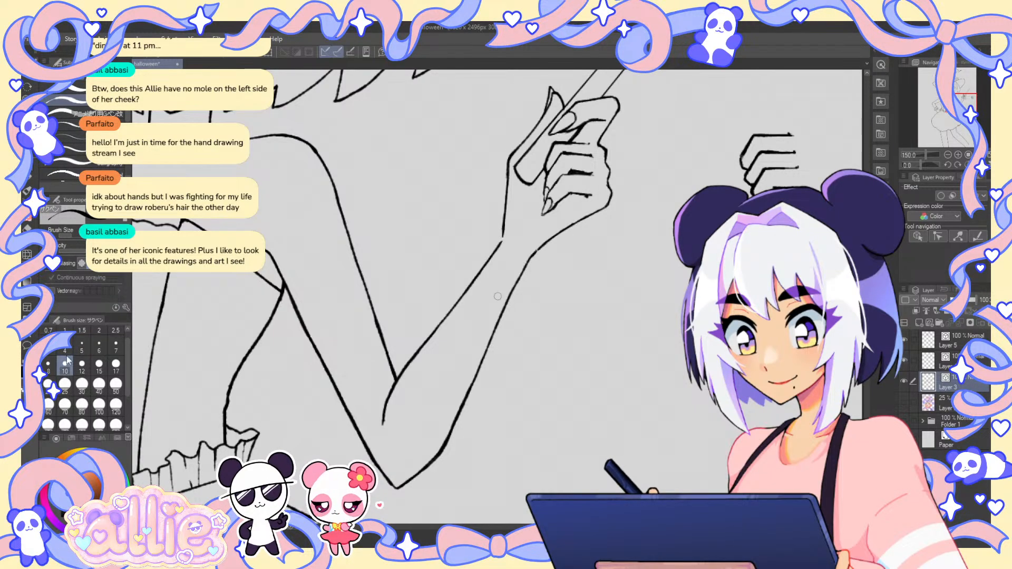
key("ctrl+0")
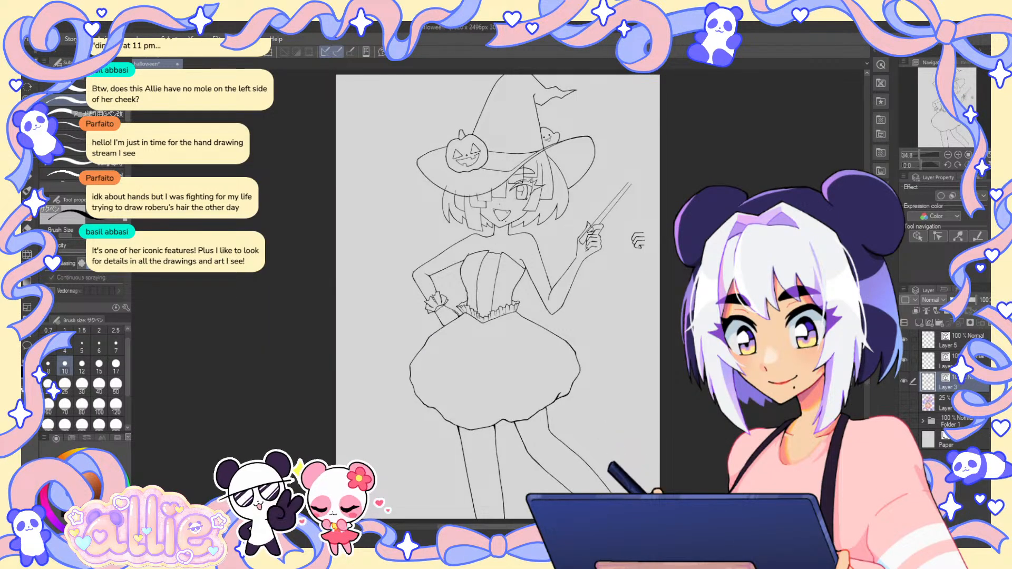
key("m")
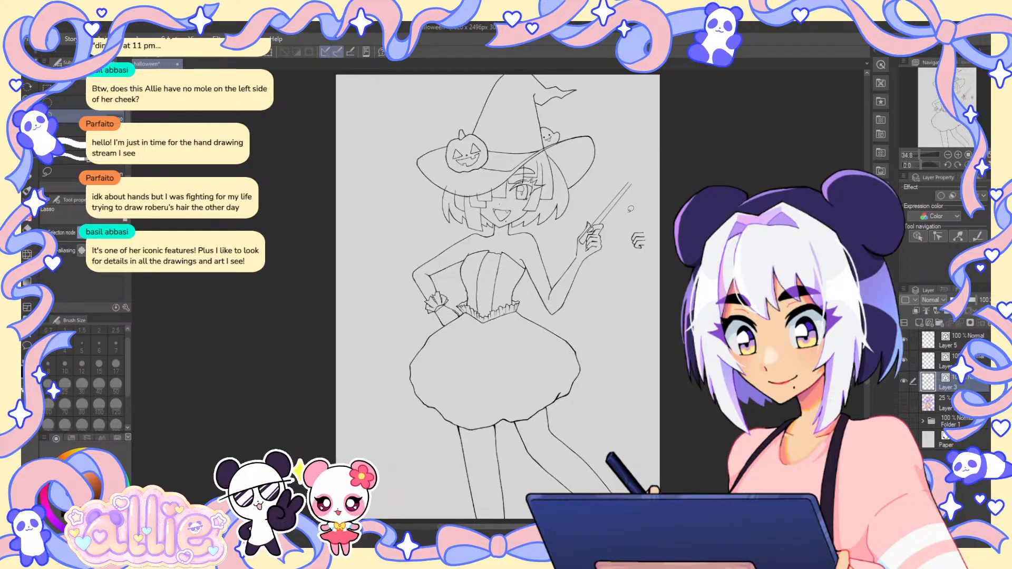
scroll(633, 172, "up", 1)
left_click_drag(659, 215, 652, 217)
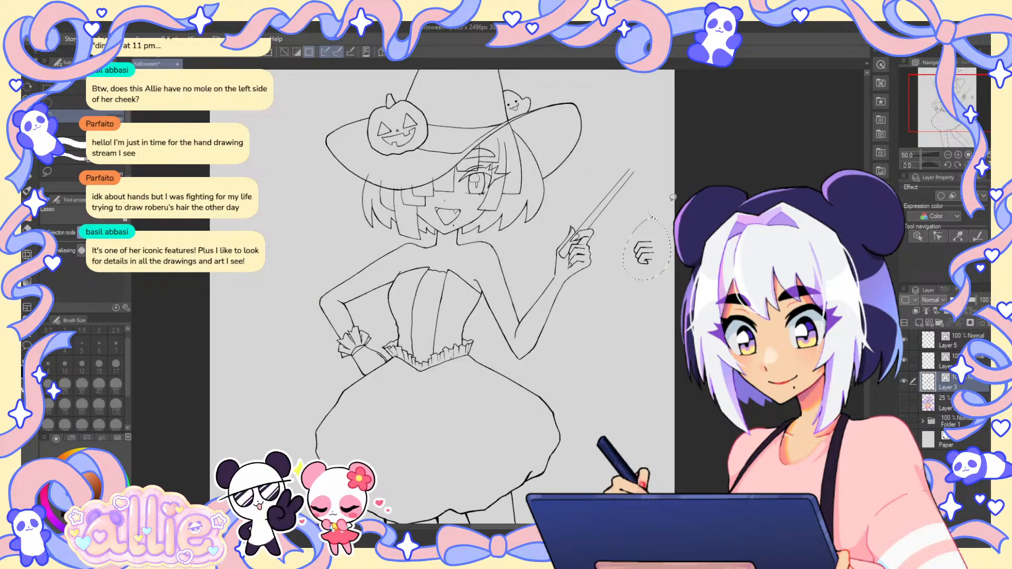
key("p")
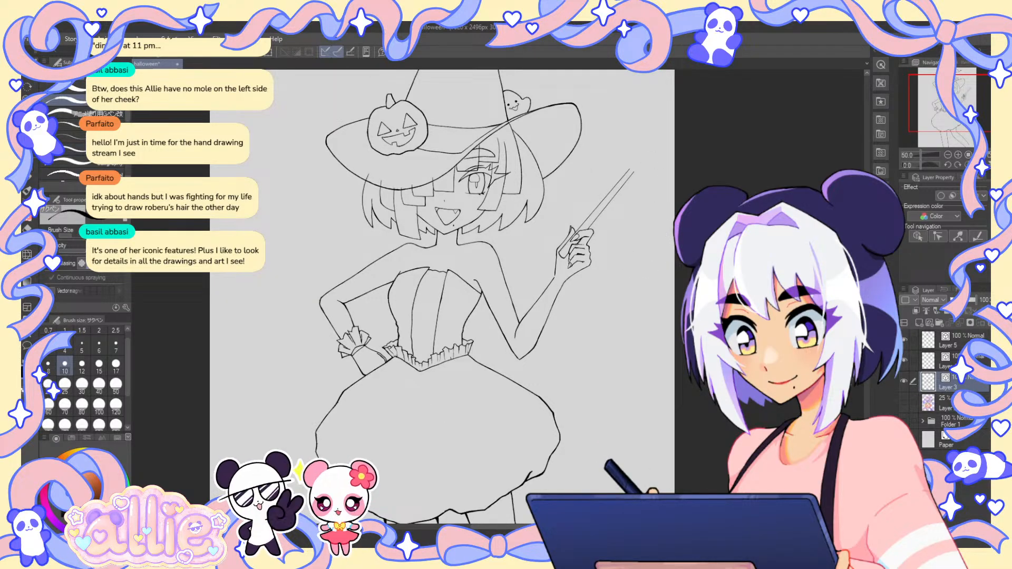
- At brush size 6, clean up the ends of the finger lines and re-ink the pointed nail on the little finger
scroll(584, 234, "up", 2)
scroll(587, 251, "up", 2)
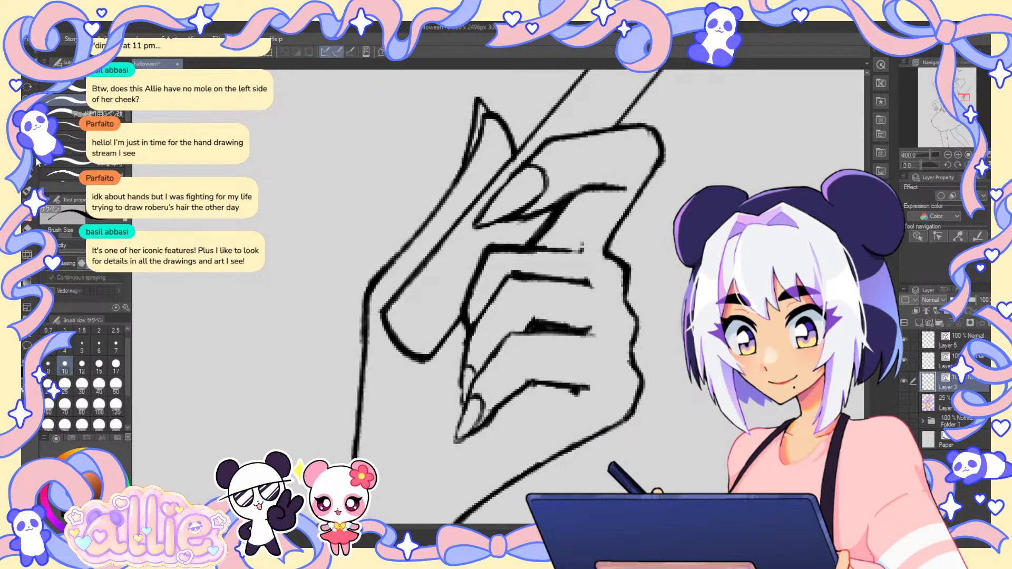
key("bracketleft")
key("bracketleft")
key("bracketleft")
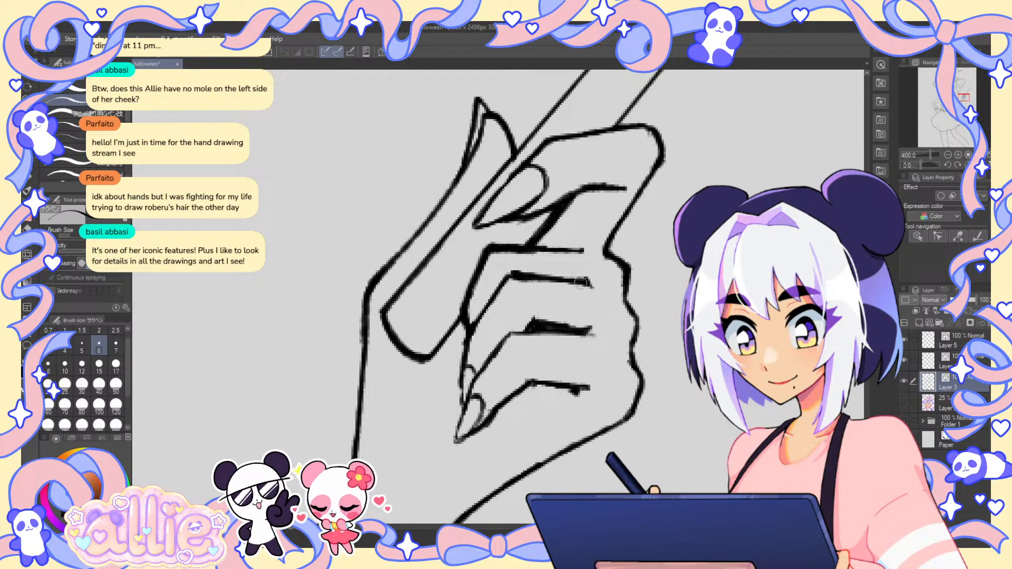
left_click_drag(593, 288, 580, 288)
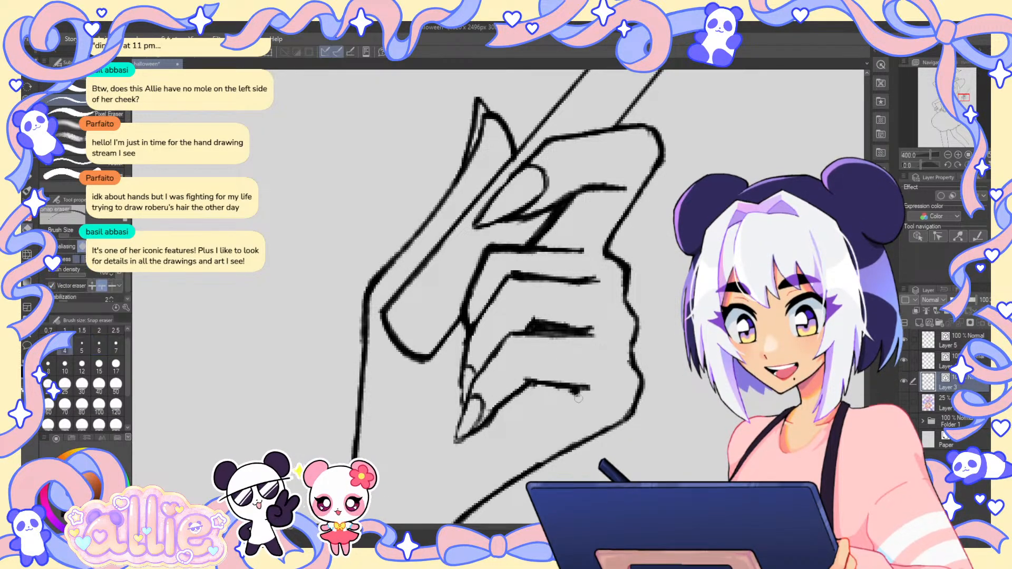
left_click_drag(578, 422, 621, 349)
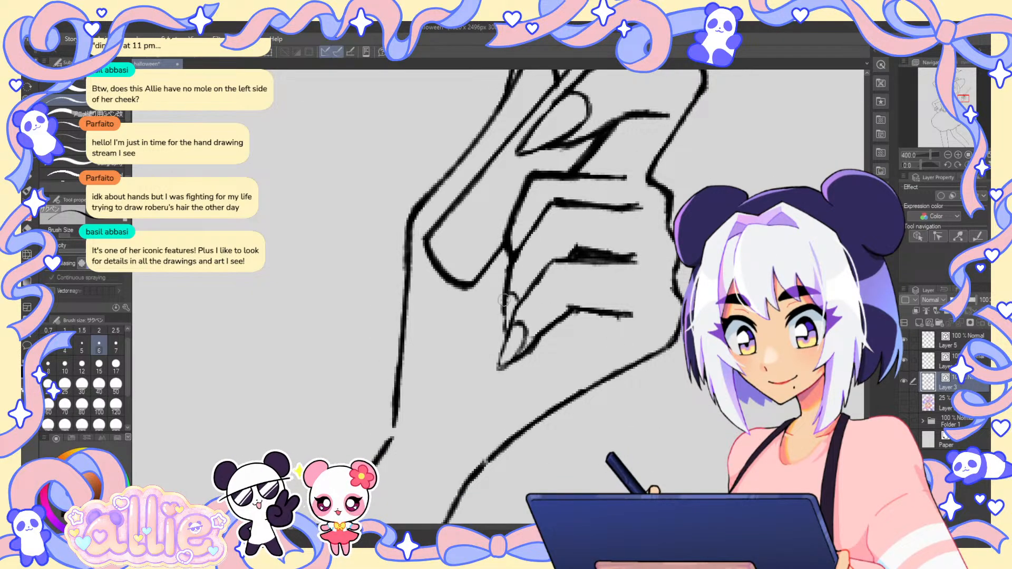
left_click_drag(514, 324, 495, 370)
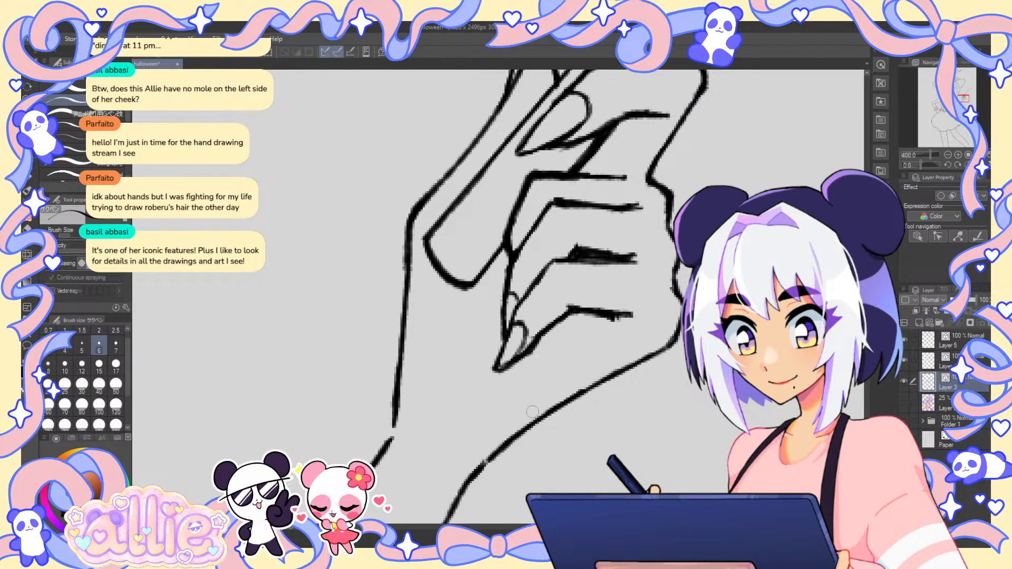
key("ctrl+0")
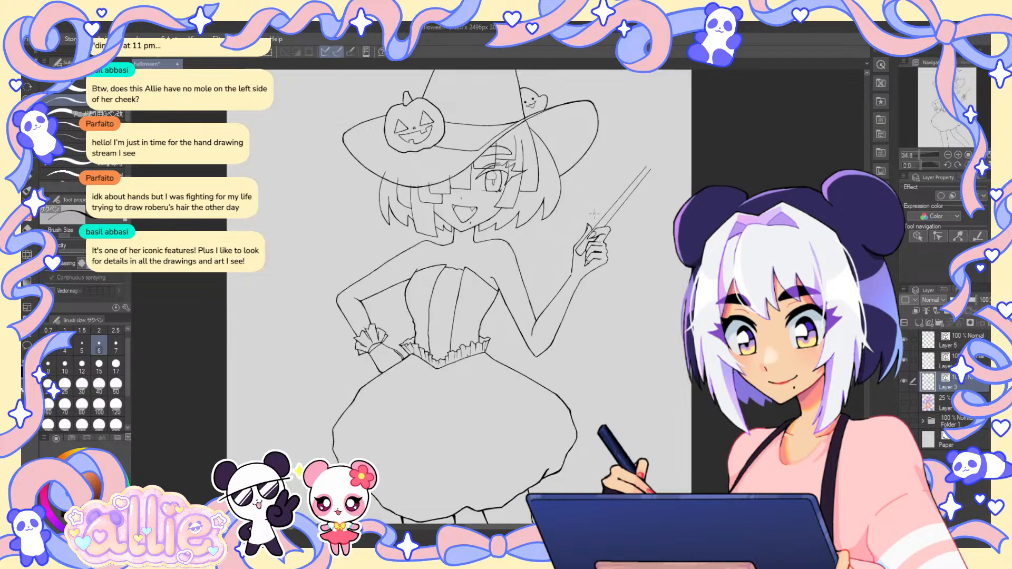
- Show the sketch again, tilt the canvas slightly and ink the wrist line above the green cuff with the pen at size 6
left_click(906, 402)
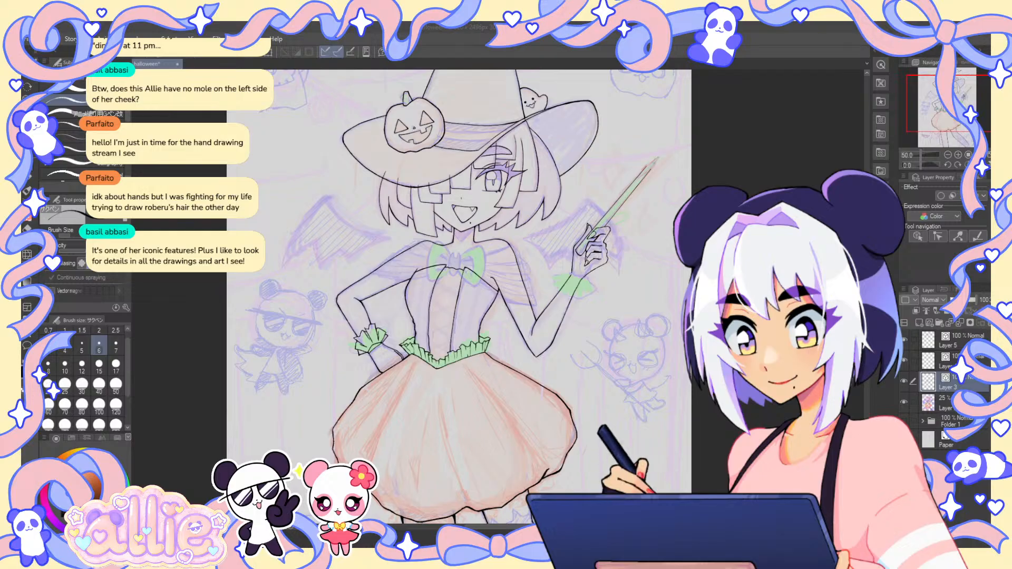
left_click_drag(955, 114, 951, 116)
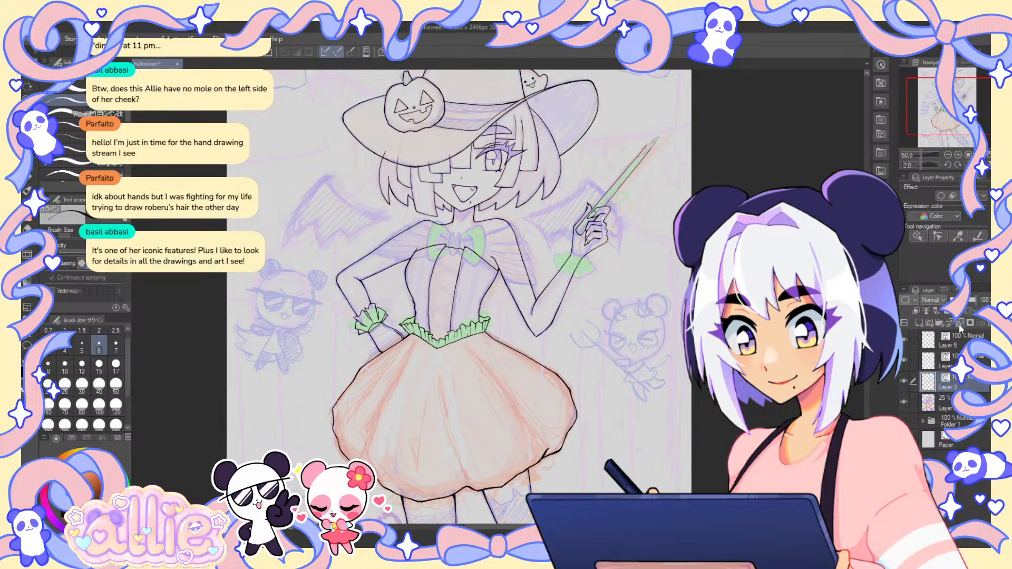
key("r")
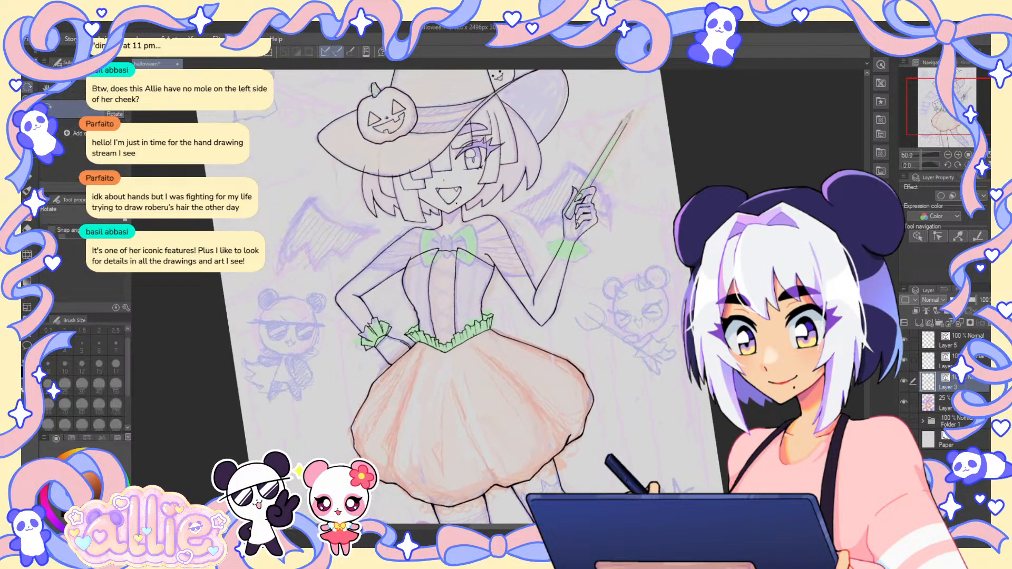
left_click(31, 170)
scroll(574, 242, "up", 2)
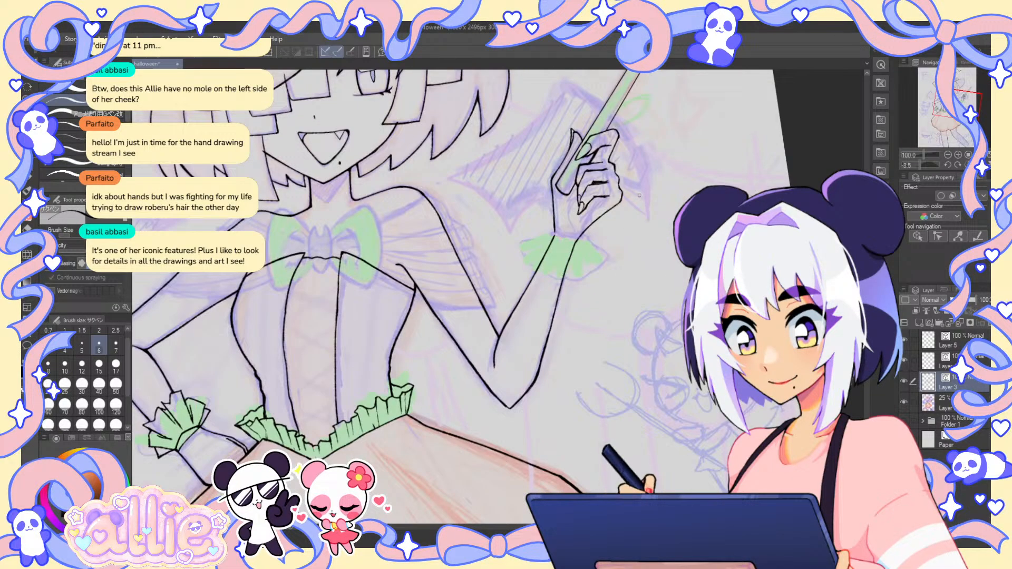
left_click(64, 368)
scroll(554, 232, "up", 1)
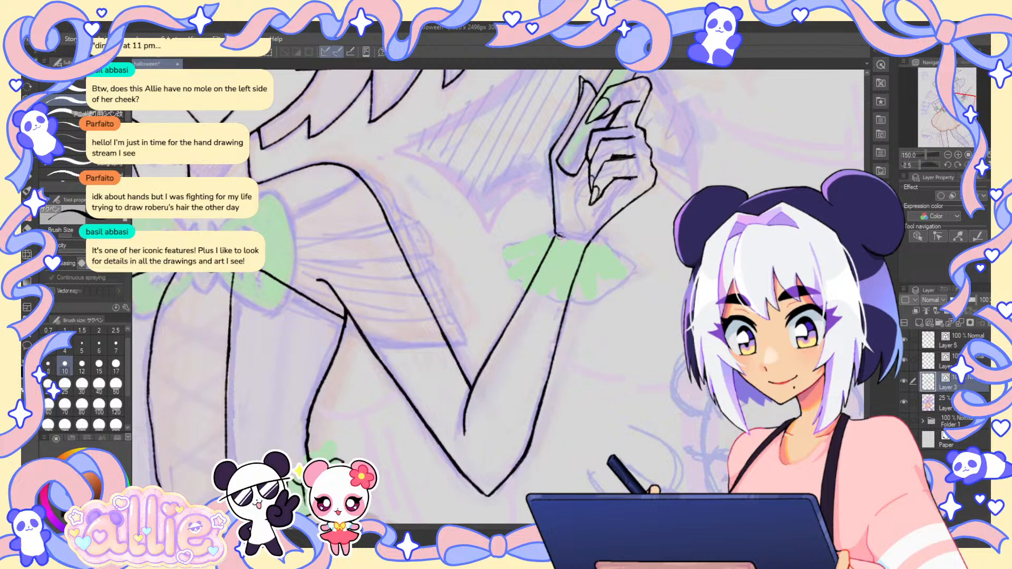
scroll(594, 238, "up", 1)
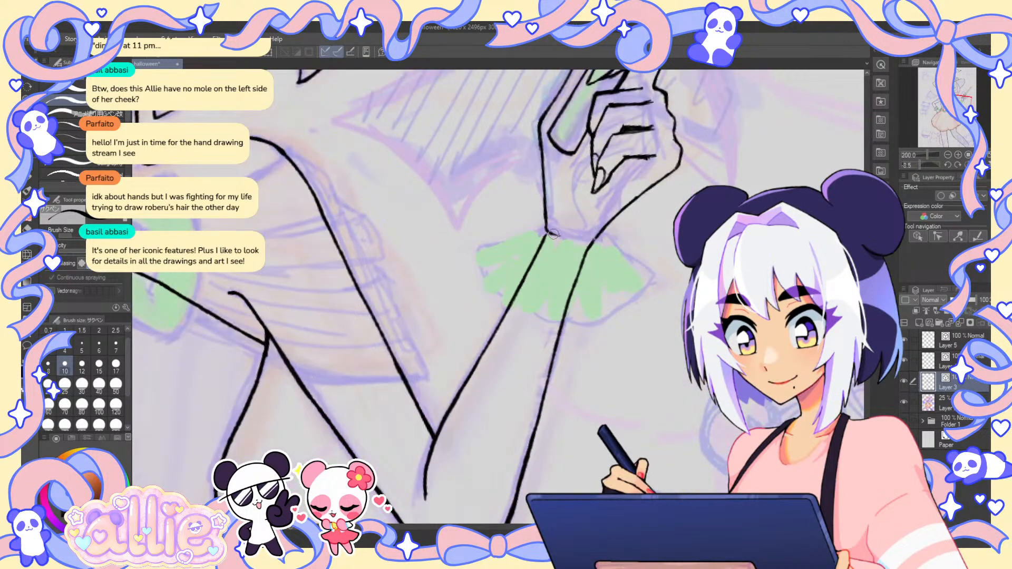
left_click(100, 346)
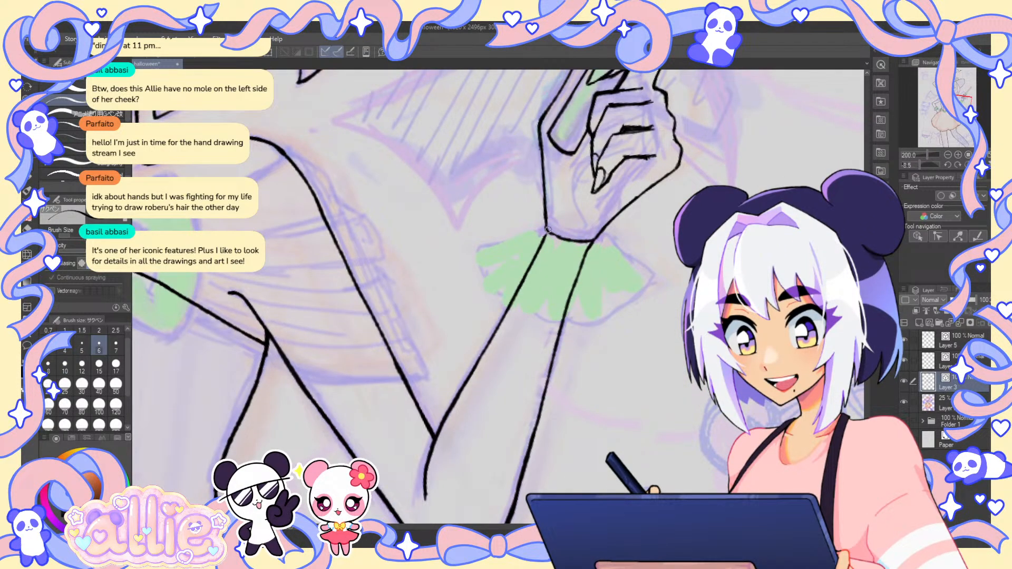
- Ink the wrist cuff's flared upper edge on the thumb side, its wavy outer edge and the first fold line over the forearm
left_click_drag(546, 230, 526, 237)
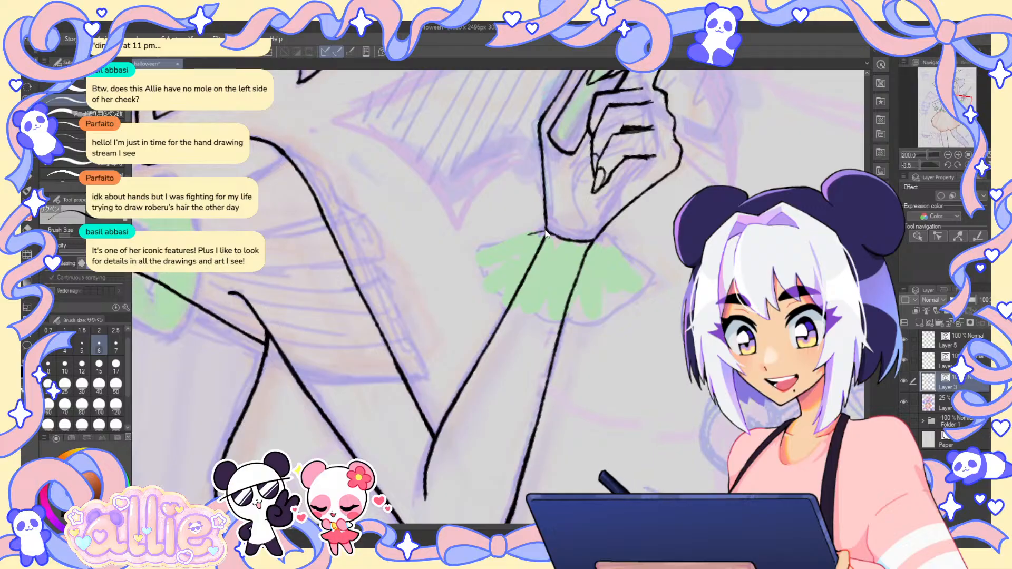
scroll(546, 234, "up", 2)
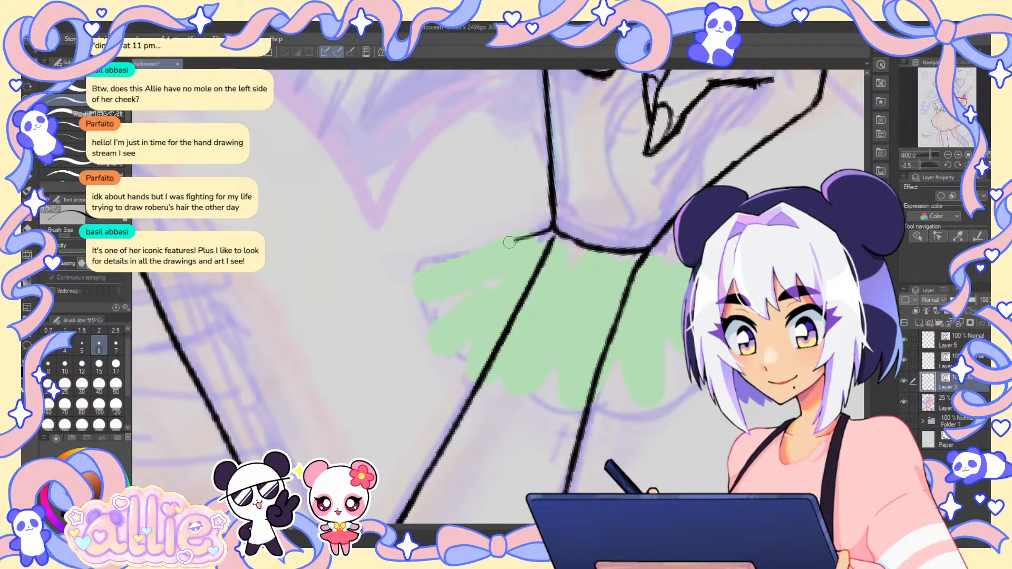
mouse_move(509, 242)
left_mouse_down()
mouse_move(419, 264)
mouse_move(414, 288)
mouse_move(436, 316)
mouse_move(442, 351)
left_mouse_up()
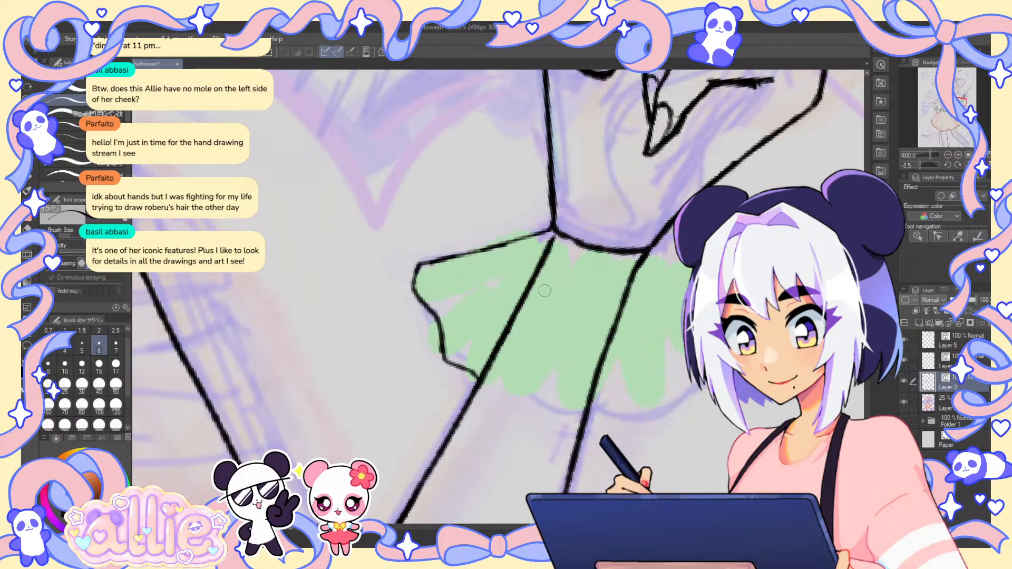
left_click_drag(554, 270, 502, 422)
mouse_move(477, 378)
left_mouse_down()
mouse_move(499, 404)
mouse_move(491, 387)
mouse_move(511, 395)
left_mouse_up()
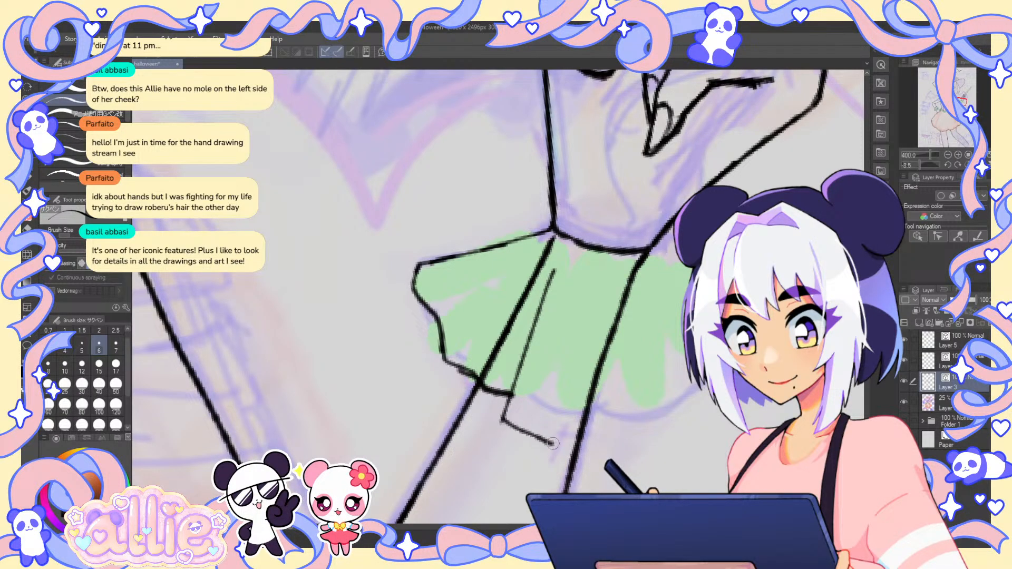
- Ink the cuff's hem across the forearm, its second fold, the far-side ruffle and the back edge peeking out above the thumb side
left_click_drag(552, 443, 606, 432)
mouse_move(615, 271)
left_mouse_down()
mouse_move(640, 368)
mouse_move(618, 431)
left_mouse_up()
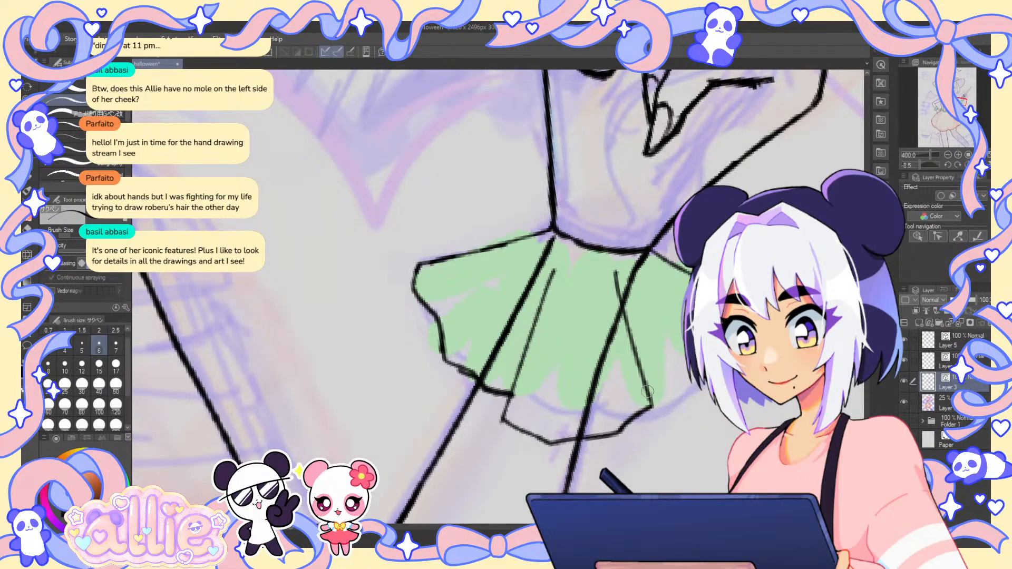
left_click_drag(647, 391, 690, 376)
left_click_drag(658, 275, 687, 296)
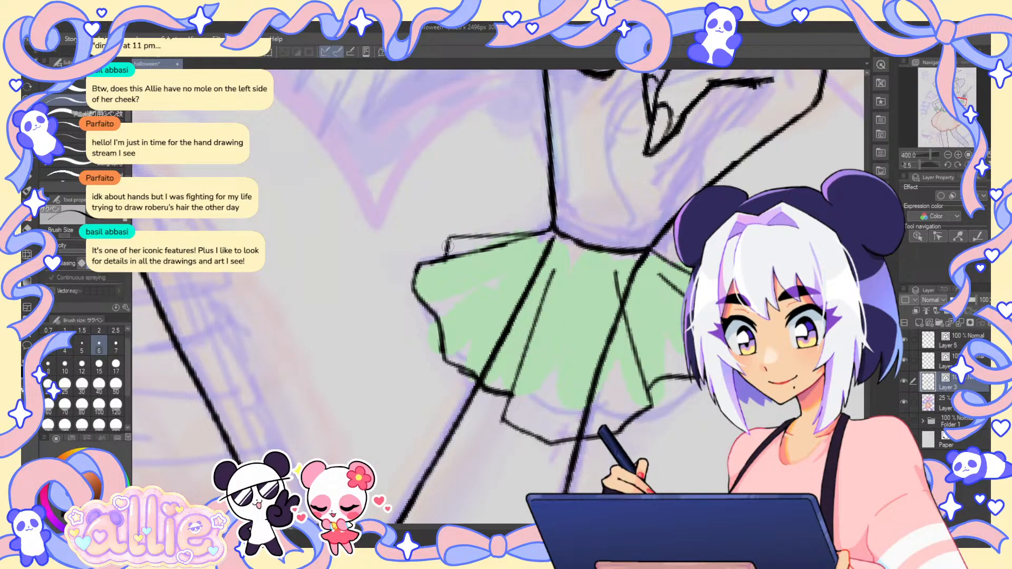
left_click_drag(448, 247, 546, 230)
- Hide the sketch and check the new wrist cuff against the whole figure
scroll(769, 355, "down", 7)
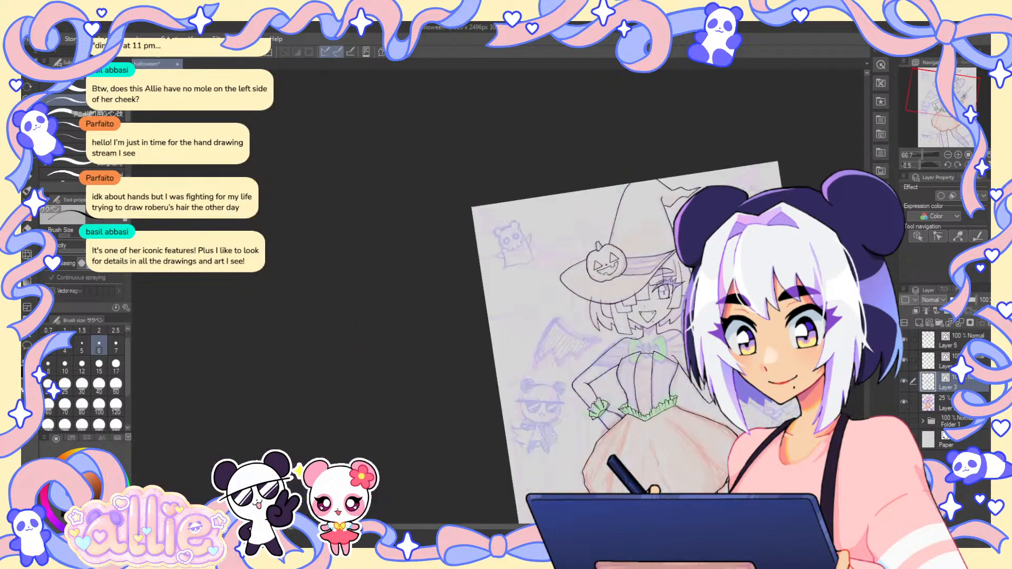
key("ctrl+0")
left_click(905, 401)
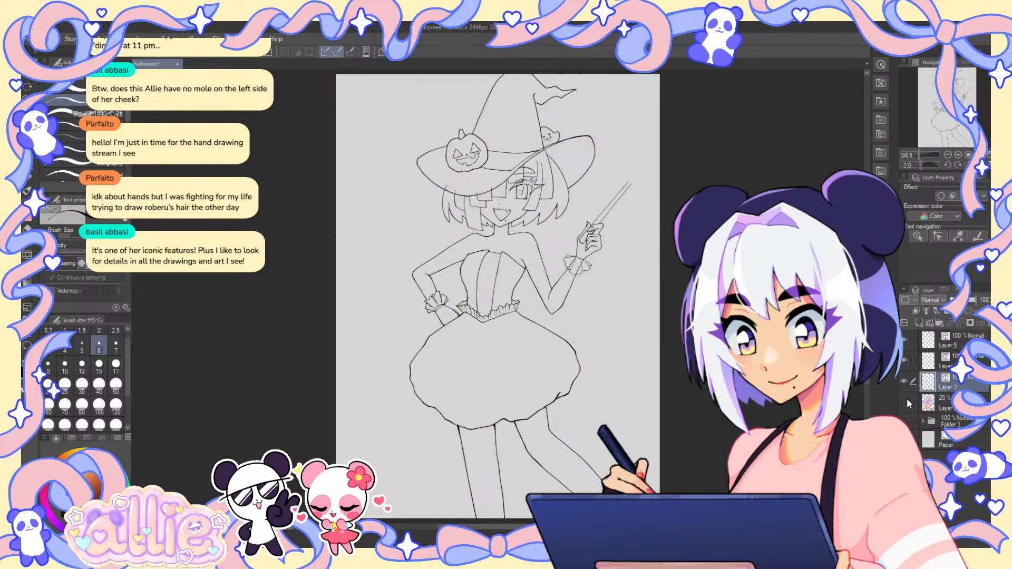
left_click(913, 402)
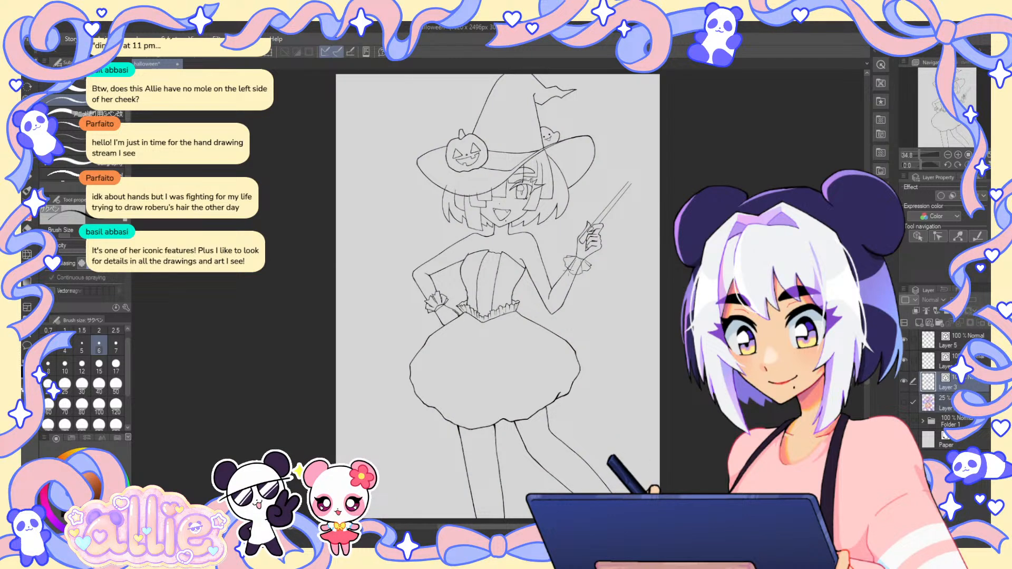
- Examine the wand-hand cuff up close and compare it with the hip-hand cuff and the rest of the figure
key("ctrl+alt+0")
key("e")
scroll(572, 251, "up", 1)
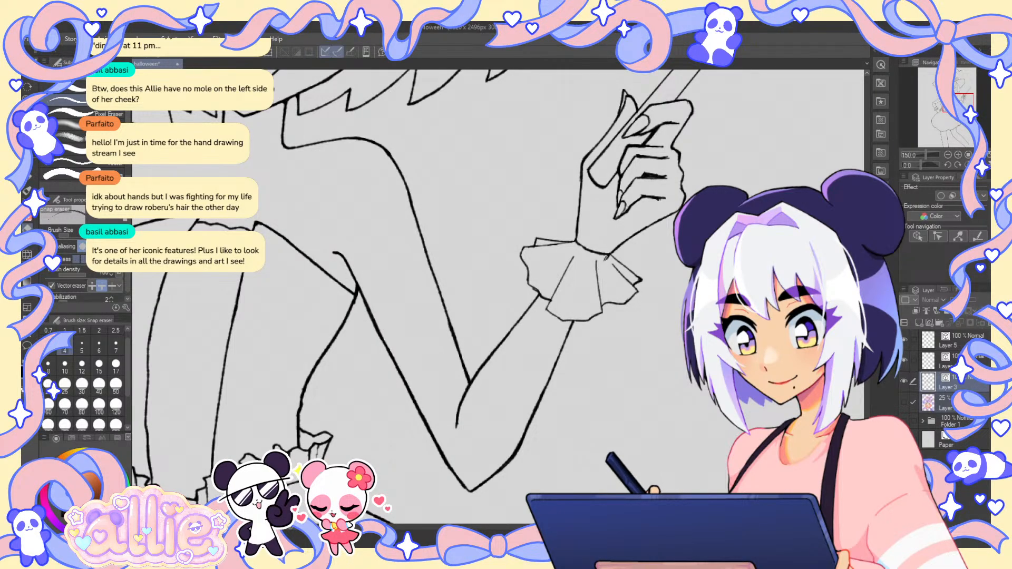
key("p")
key("ctrl+0")
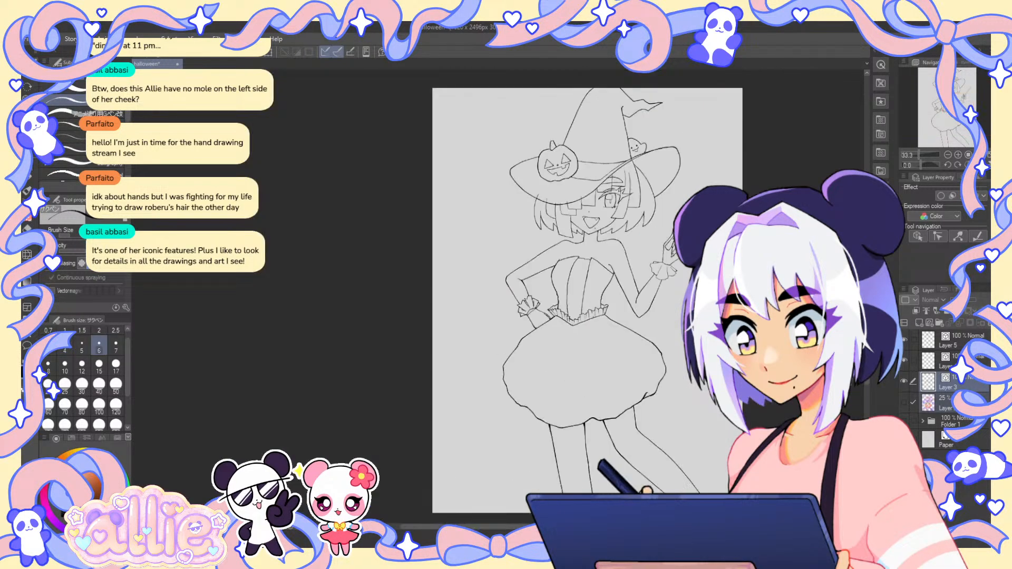
left_click_drag(584, 162, 460, 189)
key("ctrl+plus")
key("ctrl+plus")
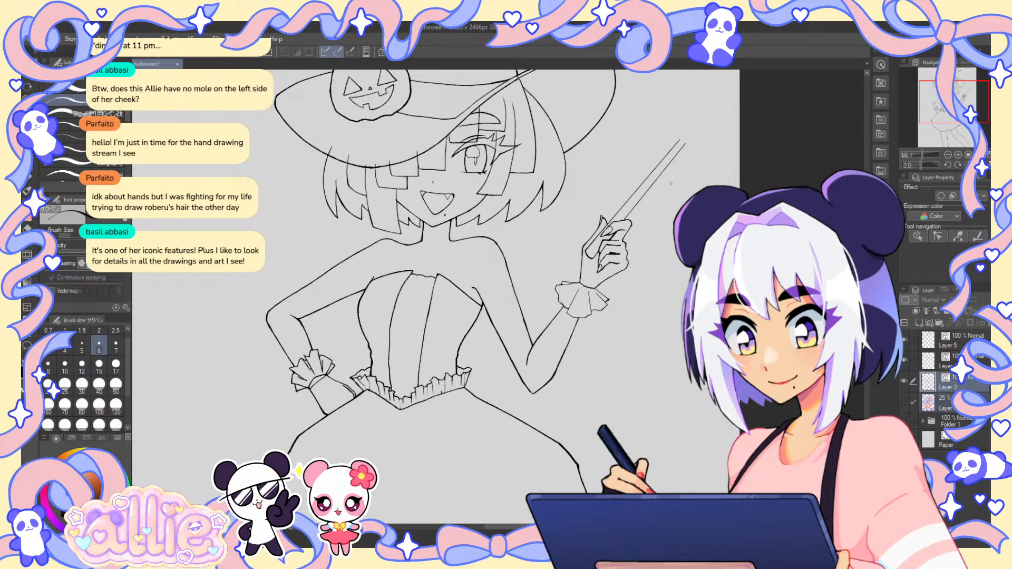
left_click_drag(477, 332, 555, 281)
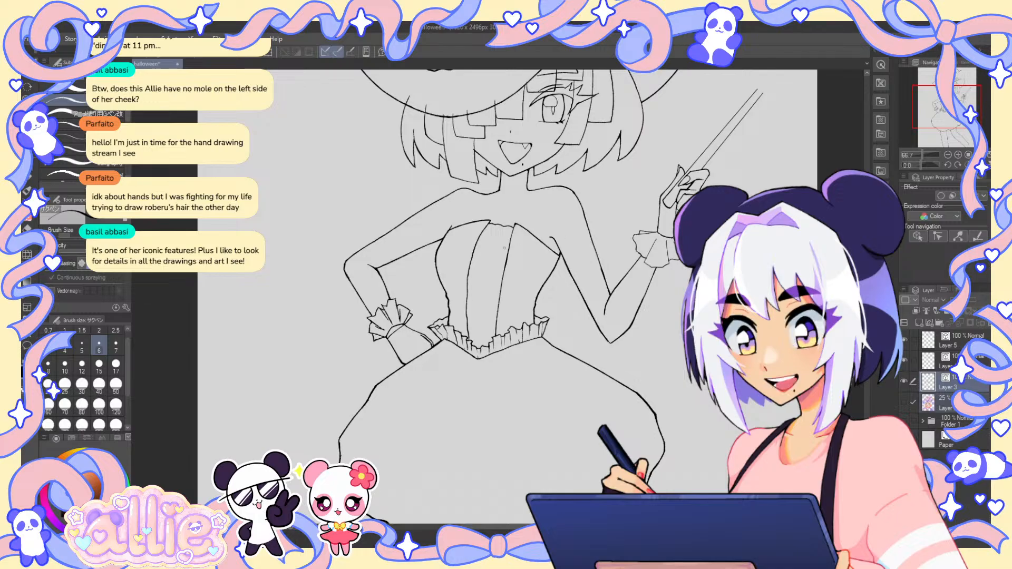
- Erase the inner fold lines and part of the ruffled upper edge of the hip-hand cuff, using the vector eraser at size 12
key("ctrl+plus")
key("ctrl+plus")
key("e")
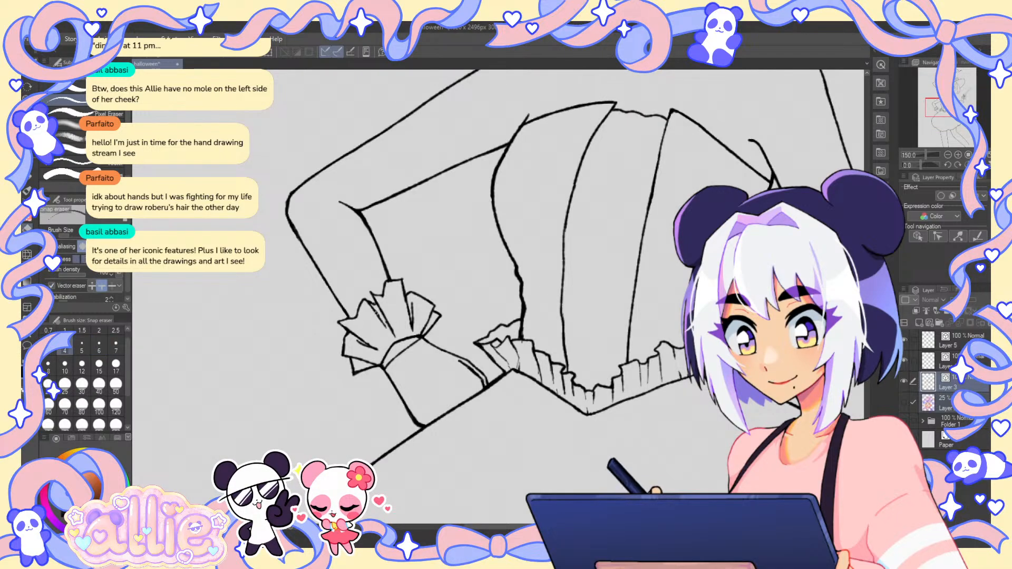
left_click(373, 298)
key("p")
mouse_move(635, 264)
left_mouse_down()
mouse_move(340, 282)
mouse_move(390, 235)
mouse_move(626, 209)
left_mouse_up()
key("e")
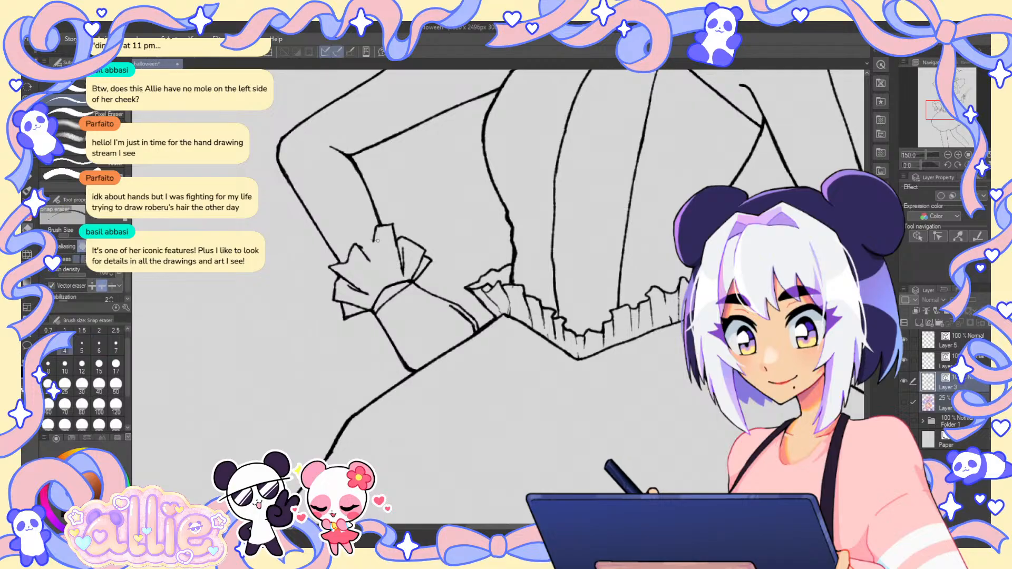
left_click_drag(361, 247, 369, 260)
left_click(361, 290)
key("p")
key("e")
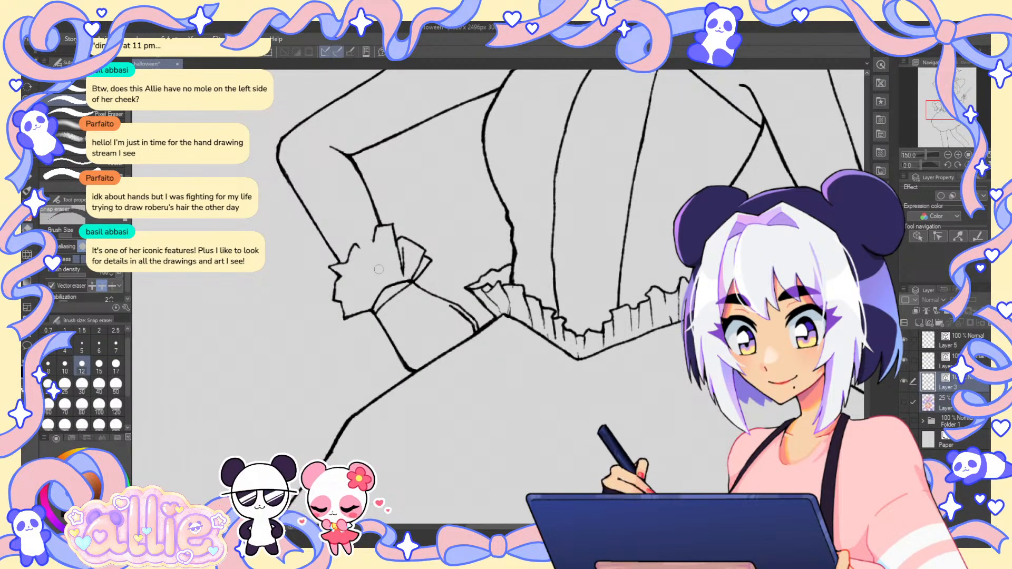
left_click_drag(404, 258, 395, 242)
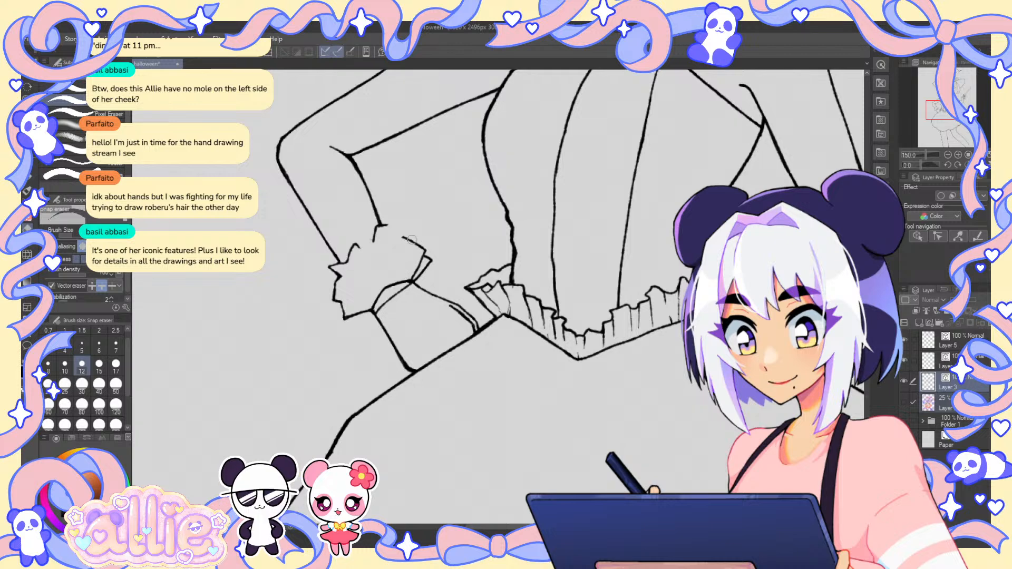
- Erase the torso-side edge of the hip-hand arm's jagged cuff and ink its scalloped upper edge with brush size 7
left_click_drag(419, 258, 426, 252)
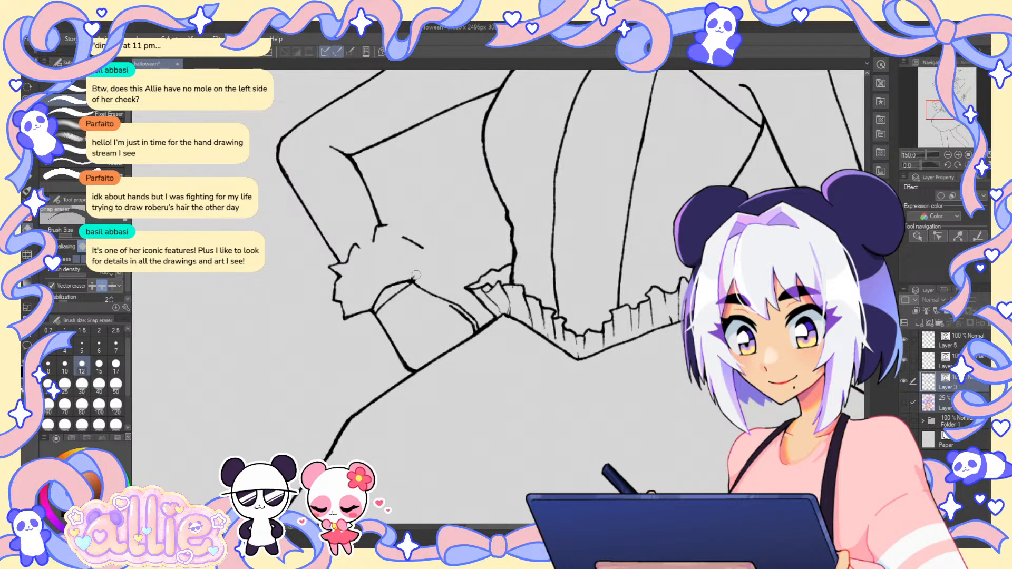
key("p")
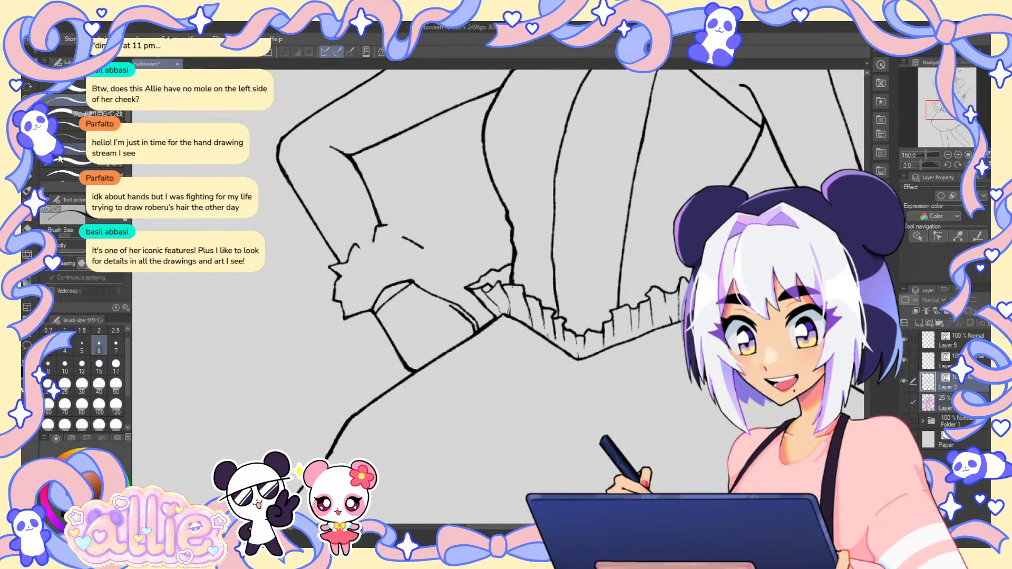
left_click(116, 347)
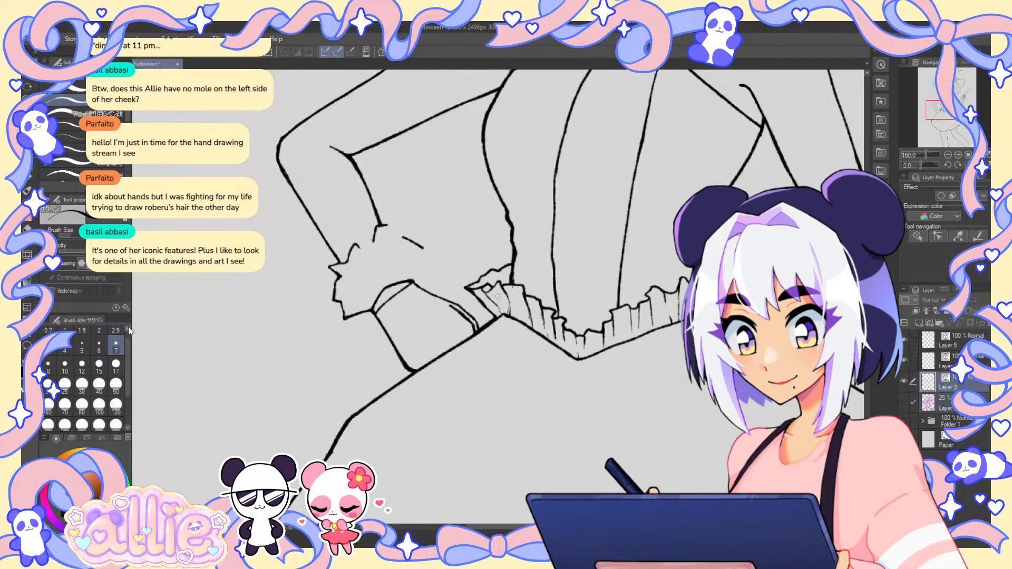
left_click_drag(369, 247, 358, 245)
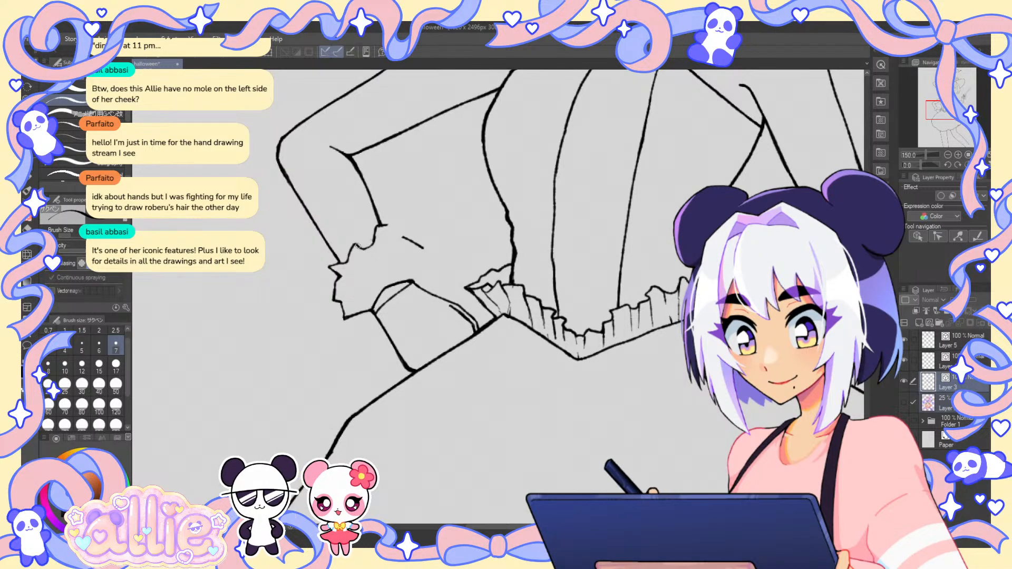
- Erase the rest of the old cuff outline and ink one flaring side line from the wristband with the canvas rotated
key("e")
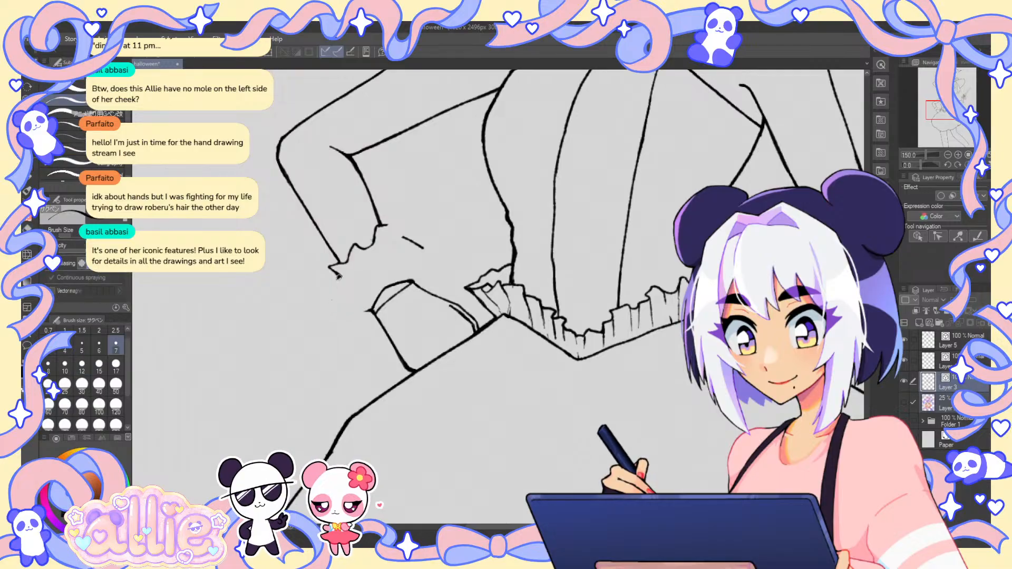
key("p")
mouse_move(341, 262)
left_mouse_down()
mouse_move(338, 294)
mouse_move(396, 421)
mouse_move(572, 439)
mouse_move(596, 424)
left_mouse_up()
key("r")
key("p")
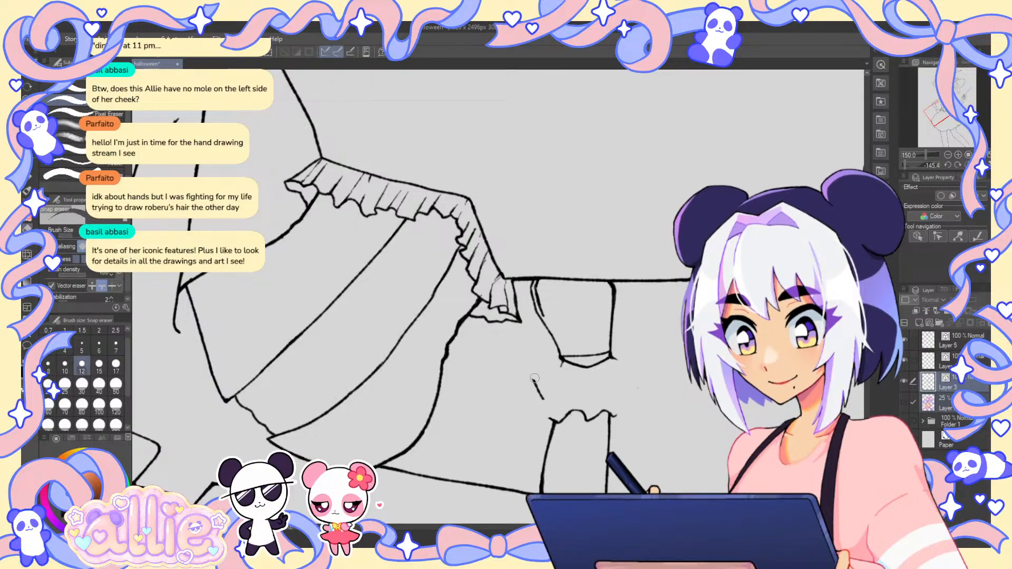
left_click_drag(556, 372, 532, 393)
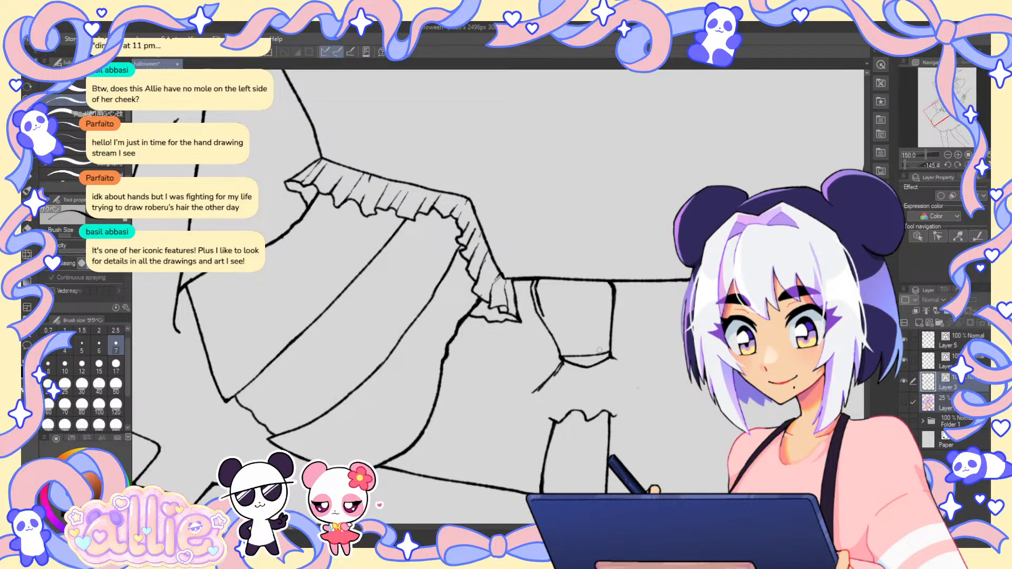
key("e")
left_click_drag(601, 412, 560, 417)
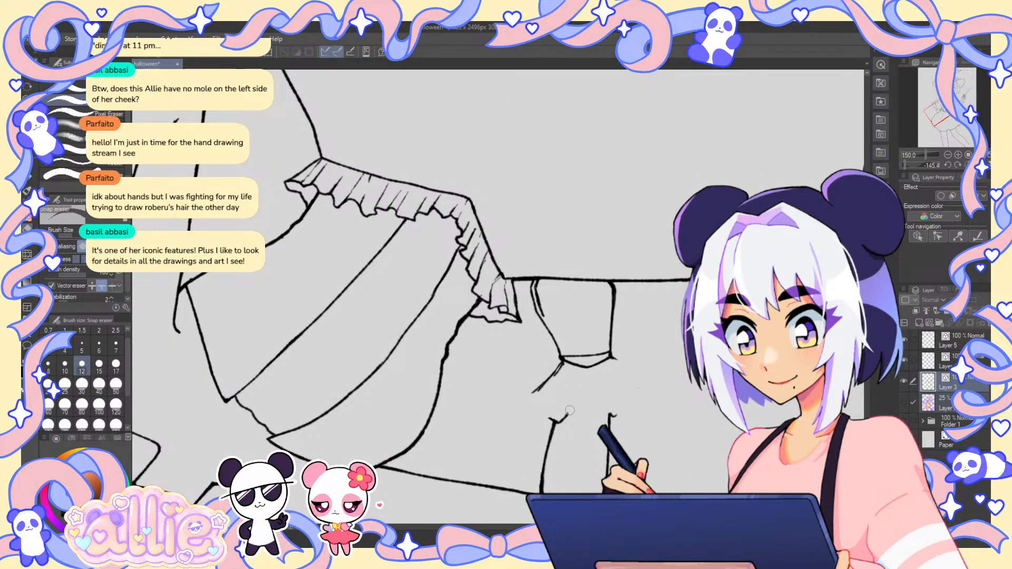
- Show the coloured rough sketch layer beneath the line art and make Layer 3 the active layer again
key("p")
left_click(914, 404)
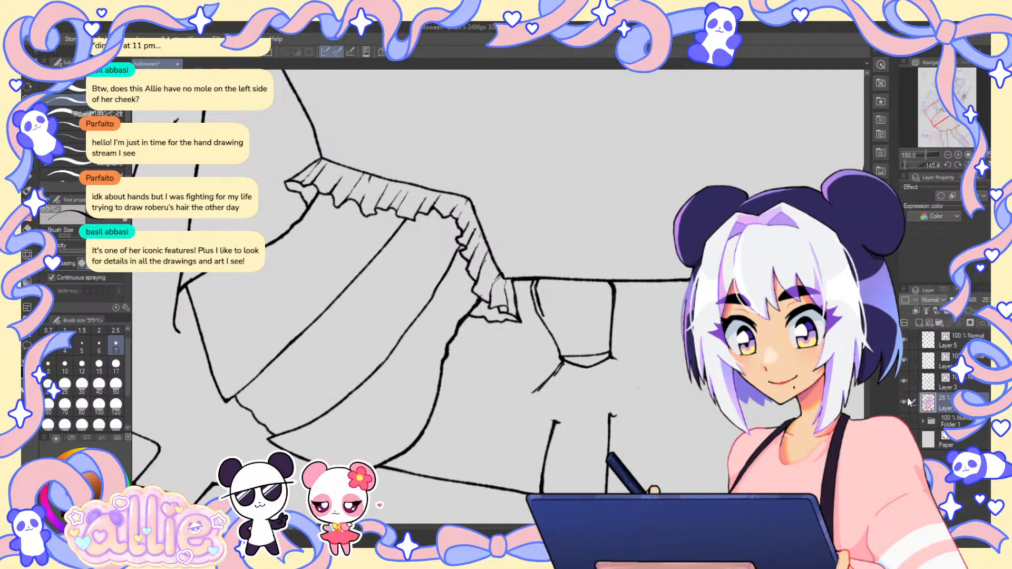
left_click(904, 402)
left_click(948, 383)
left_click(904, 381)
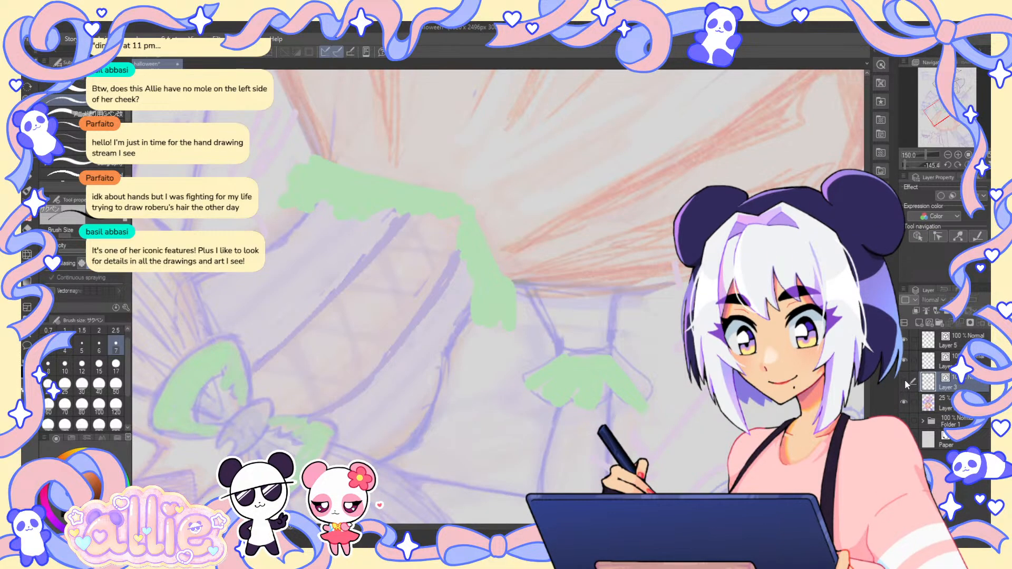
left_click(903, 381)
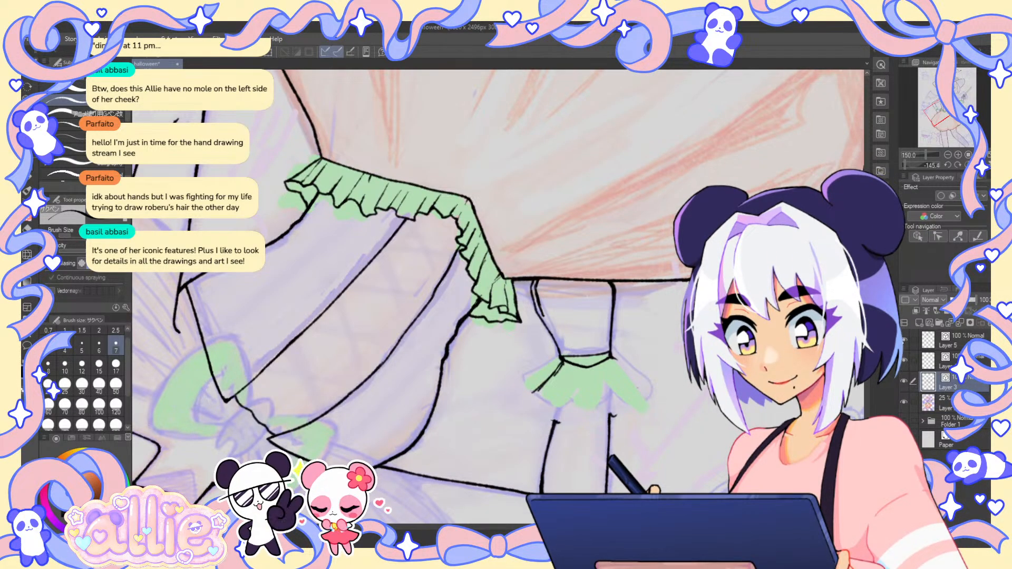
- Ink the flared cuff over the green sketch area with two pleat lines, both sides and a wavy hem
left_click_drag(587, 296, 562, 222)
key("e")
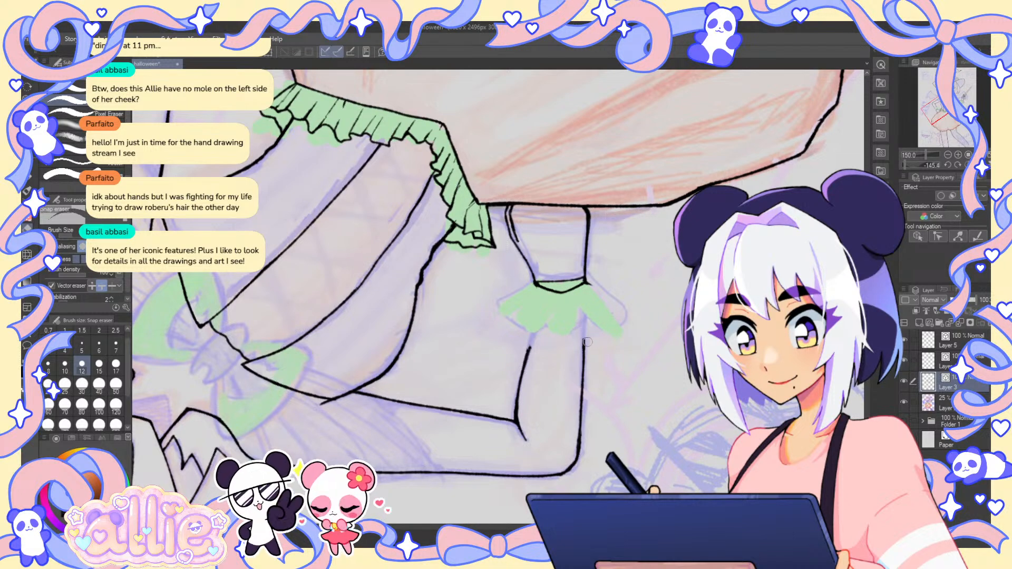
key("p")
left_click_drag(549, 297, 543, 352)
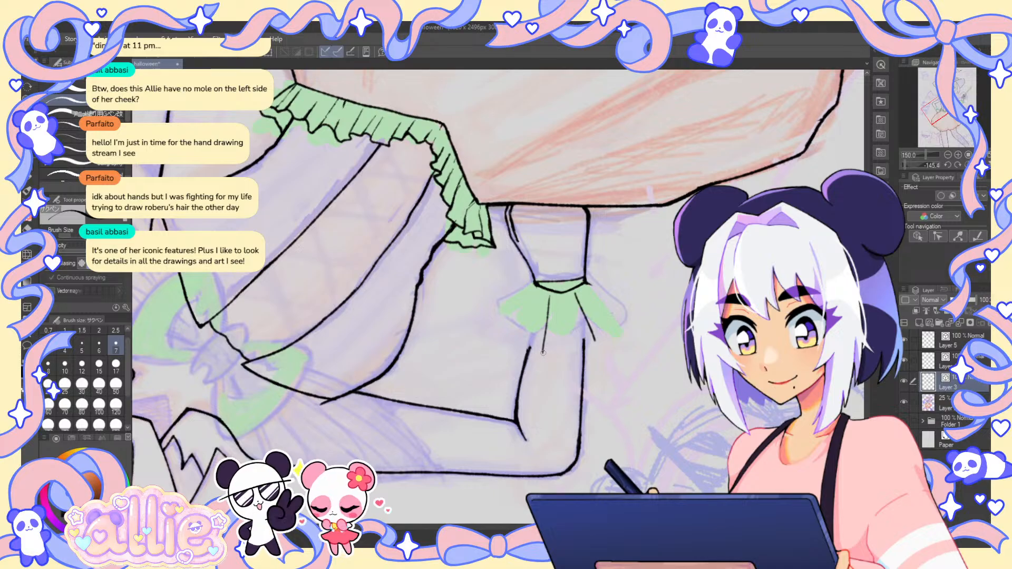
left_click_drag(543, 352, 585, 341)
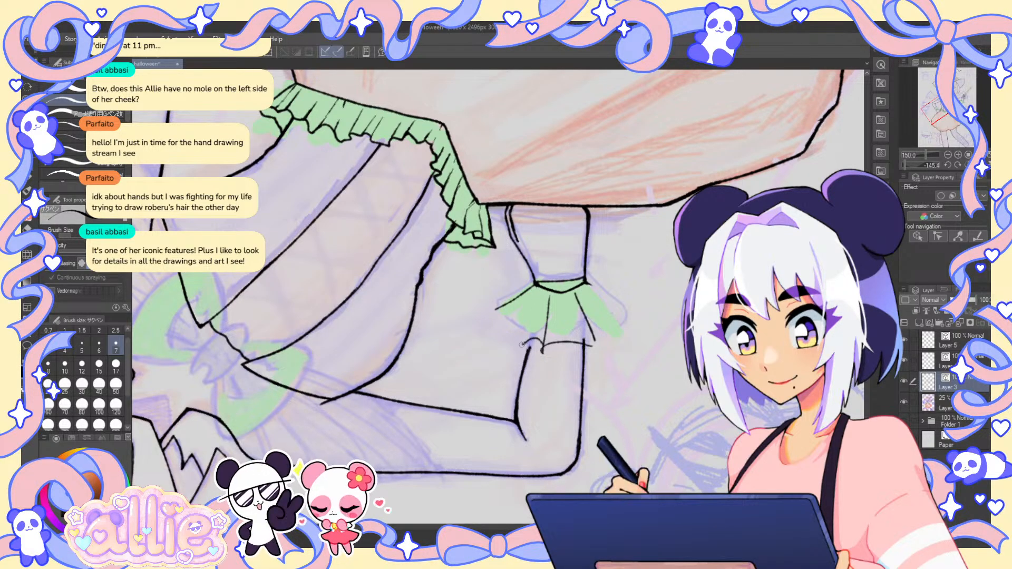
left_click_drag(529, 344, 487, 322)
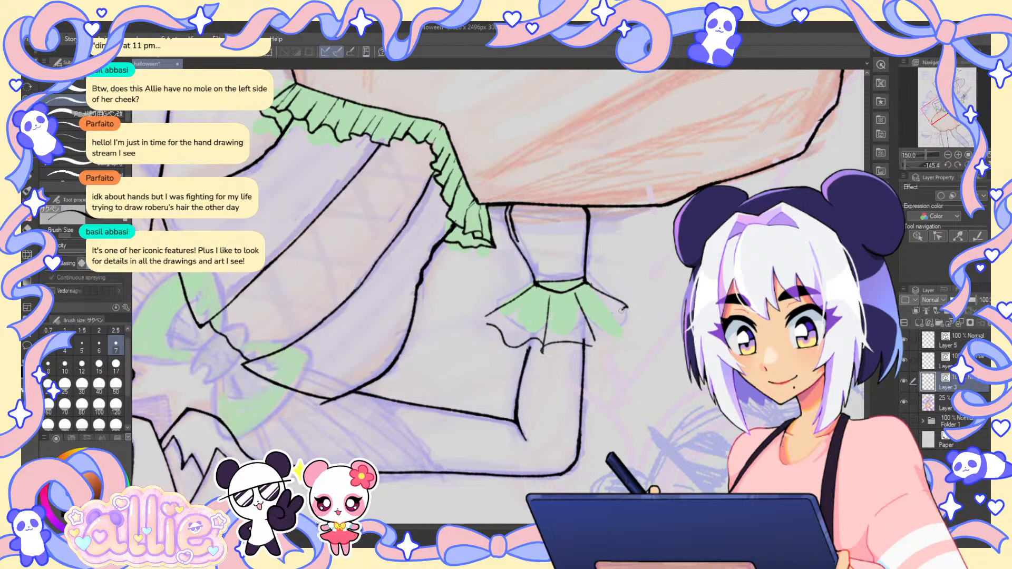
left_click_drag(589, 284, 596, 336)
- Ink a small turned-under fold at the hem end of the cuff's middle pleat
key("ctrl+0")
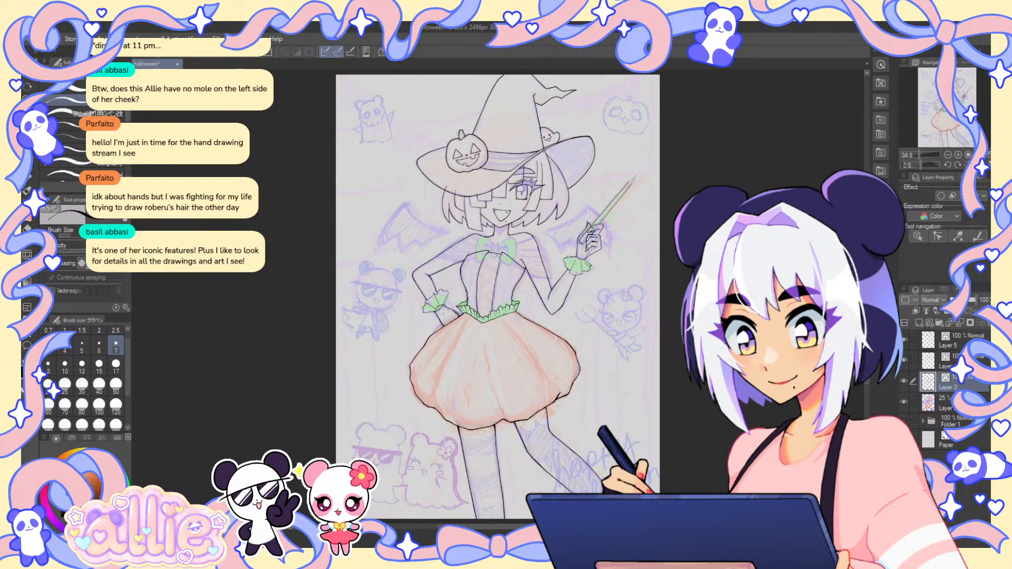
scroll(447, 309, "up", 3)
left_click_drag(360, 278, 606, 385)
scroll(605, 386, "up", 4)
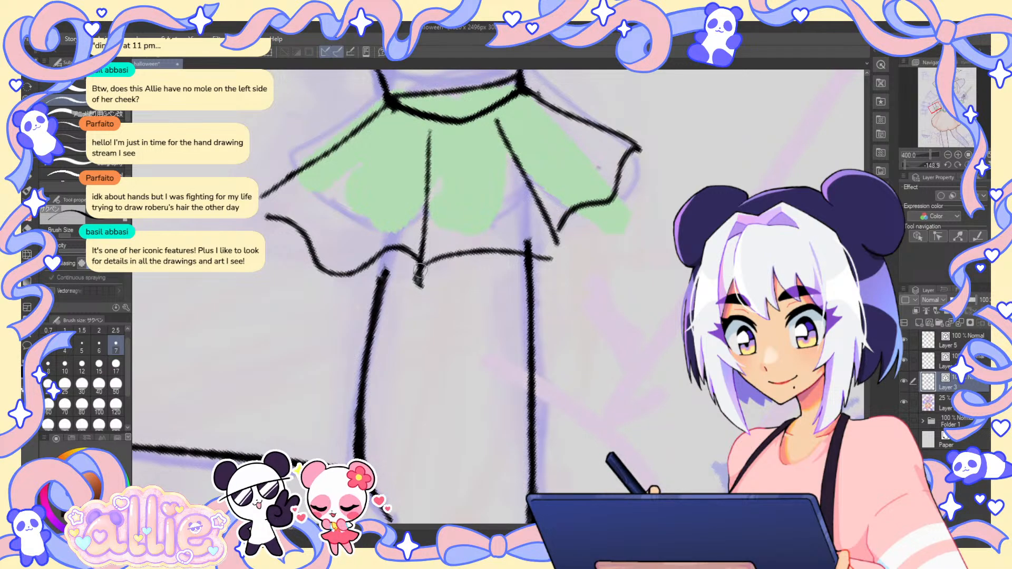
left_click_drag(446, 268, 437, 286)
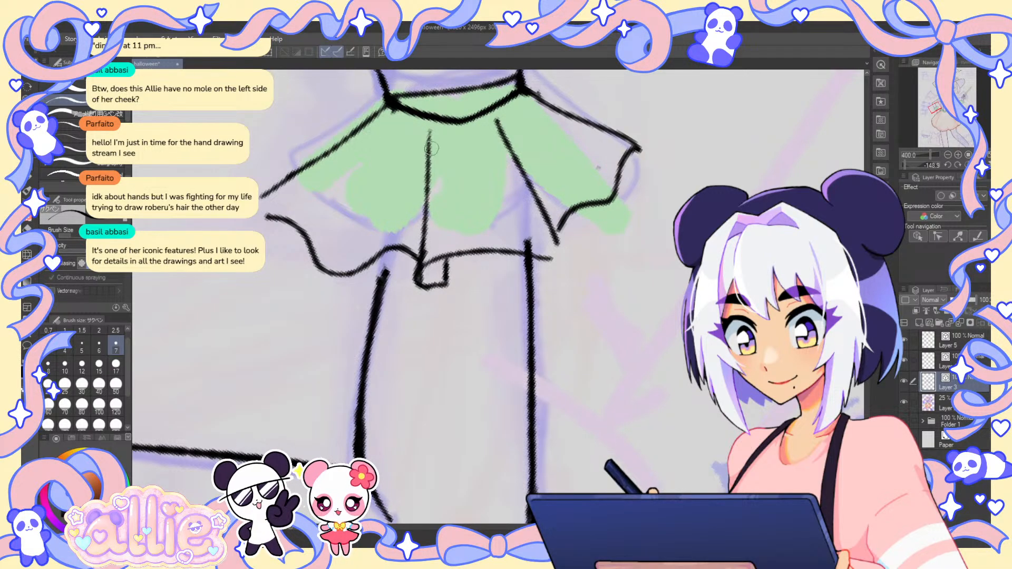
- Erase the cuff's middle pleat line, redraw it slanting into the hem fold, and clean up the overlapping stroke
key("e")
left_click_drag(431, 137, 423, 246)
key("p")
mouse_move(436, 141)
left_mouse_down()
mouse_move(410, 249)
mouse_move(418, 284)
left_mouse_up()
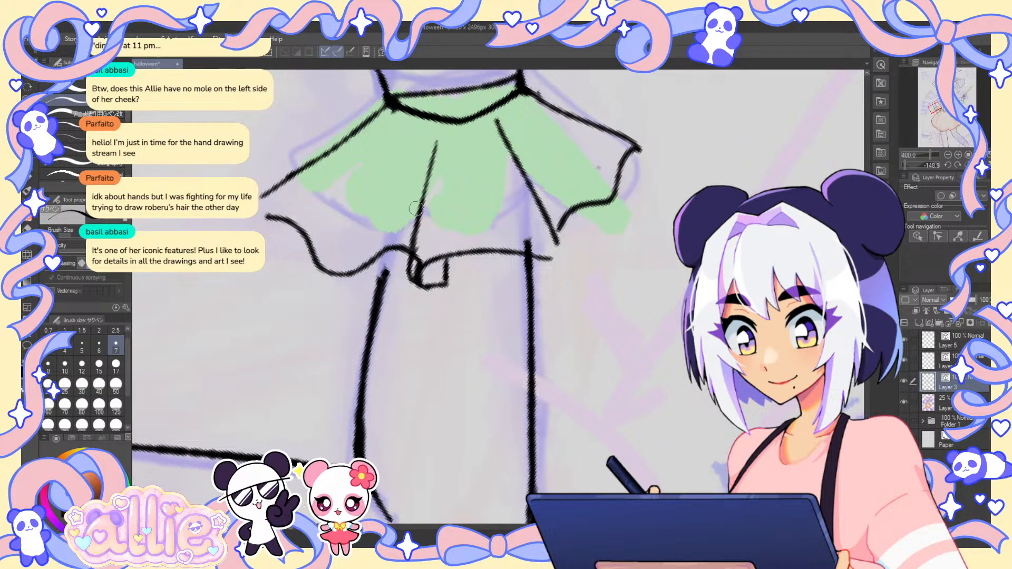
key("e")
left_click(422, 253)
key("p")
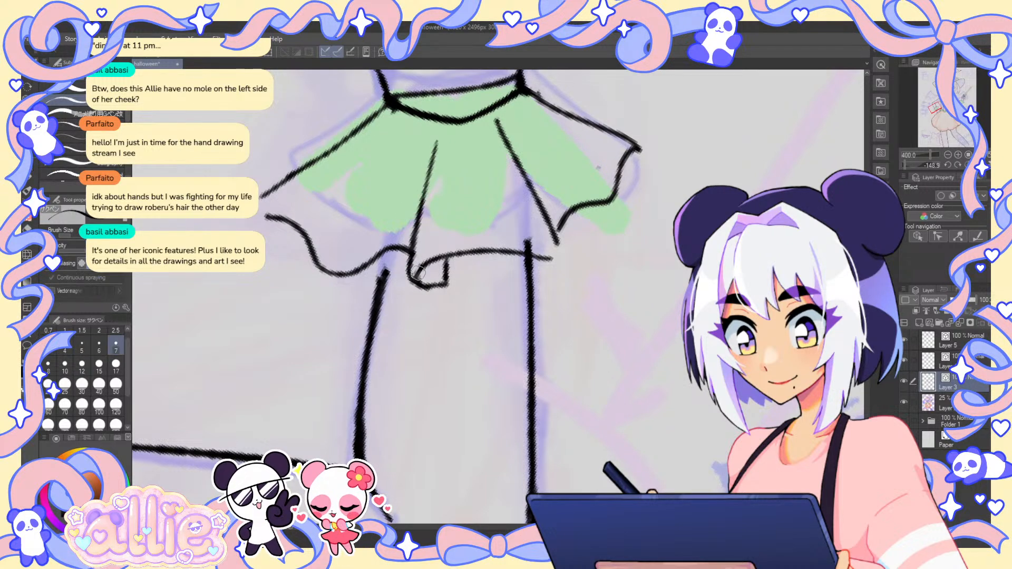
- Ink a curled fold at the second pleat's hem end and erase the stray arm and overlap lines around it
left_click_drag(554, 244, 557, 274)
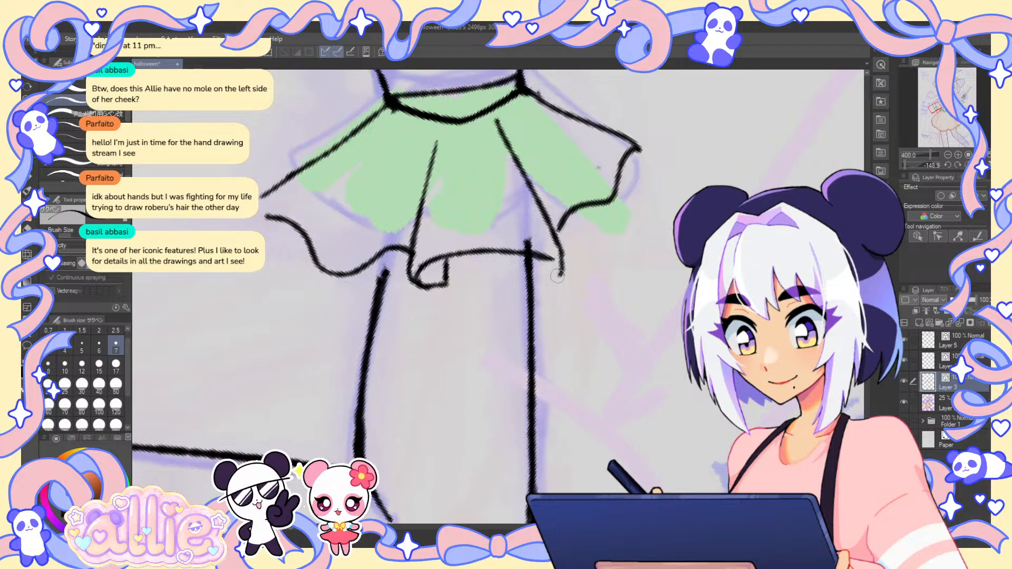
mouse_move(553, 231)
left_mouse_down()
mouse_move(567, 268)
mouse_move(537, 279)
mouse_move(536, 266)
mouse_move(554, 265)
mouse_move(541, 261)
mouse_move(569, 260)
left_mouse_up()
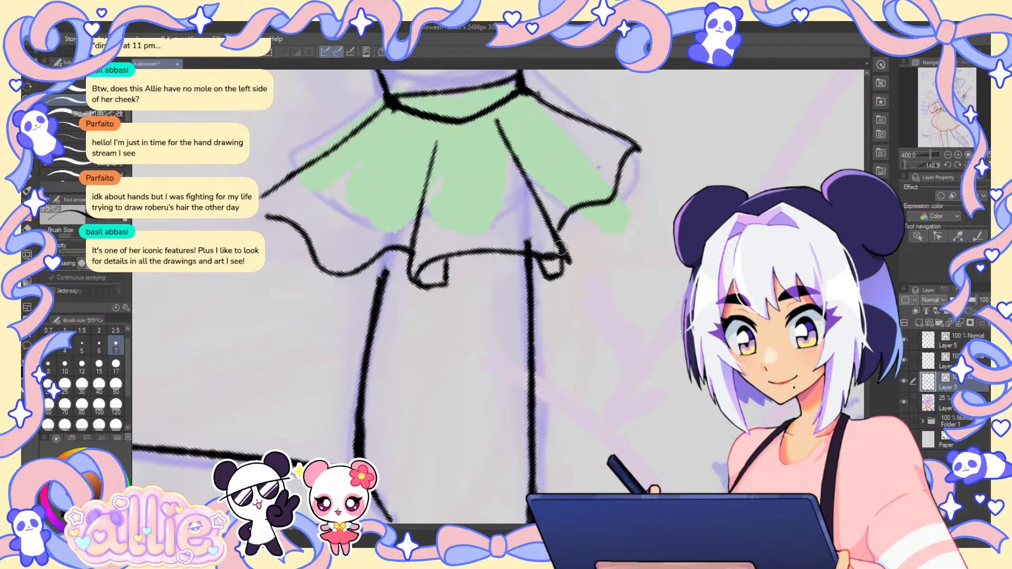
key("e")
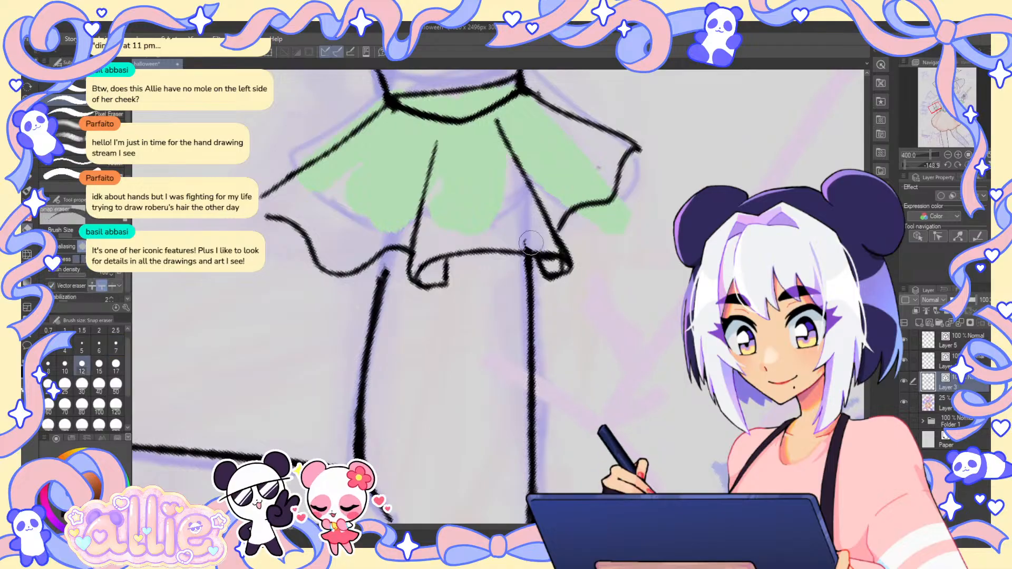
left_click(528, 245)
left_click_drag(558, 240, 560, 256)
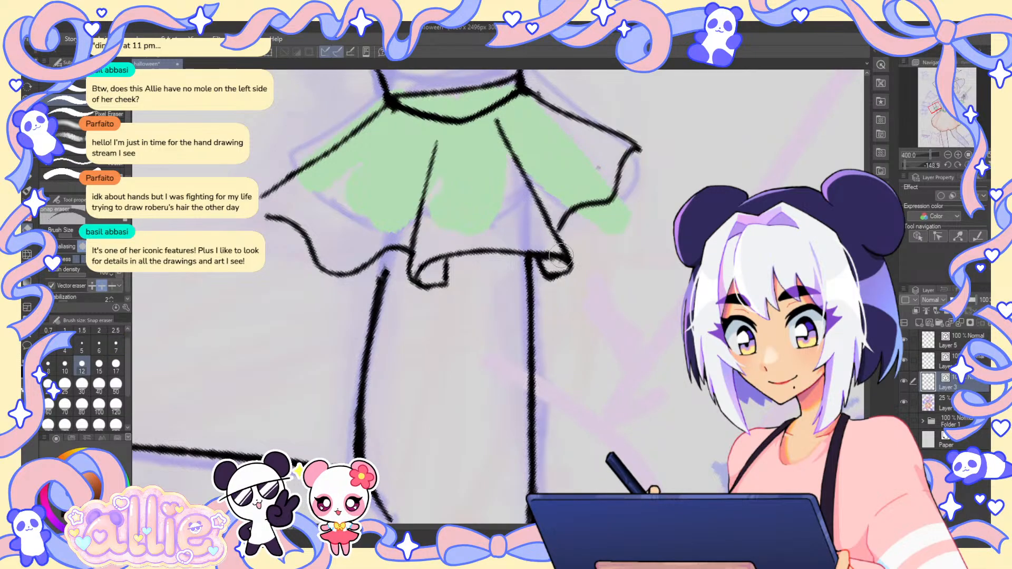
- Erase the outer line of the second pleat's curled fold and redraw it more smoothly with brush size 5
key("p")
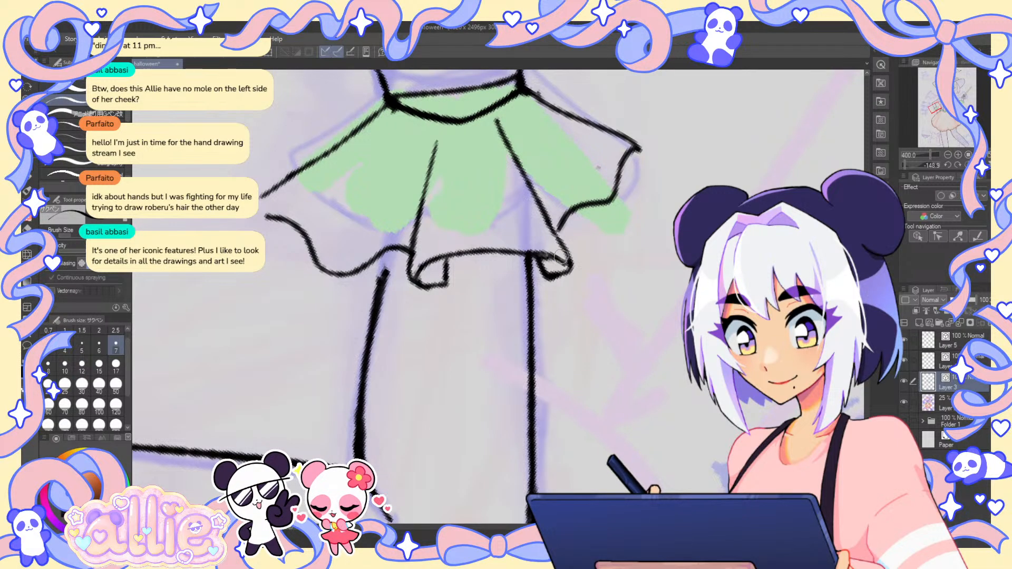
key("bracketleft")
key("bracketleft")
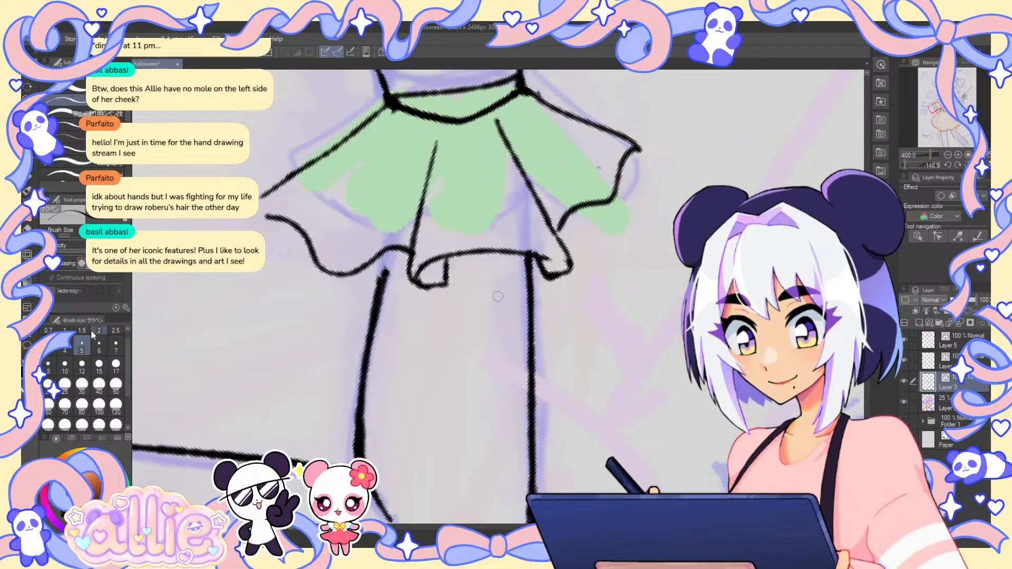
left_click_drag(613, 279, 509, 274)
key("e")
left_click_drag(455, 232, 464, 266)
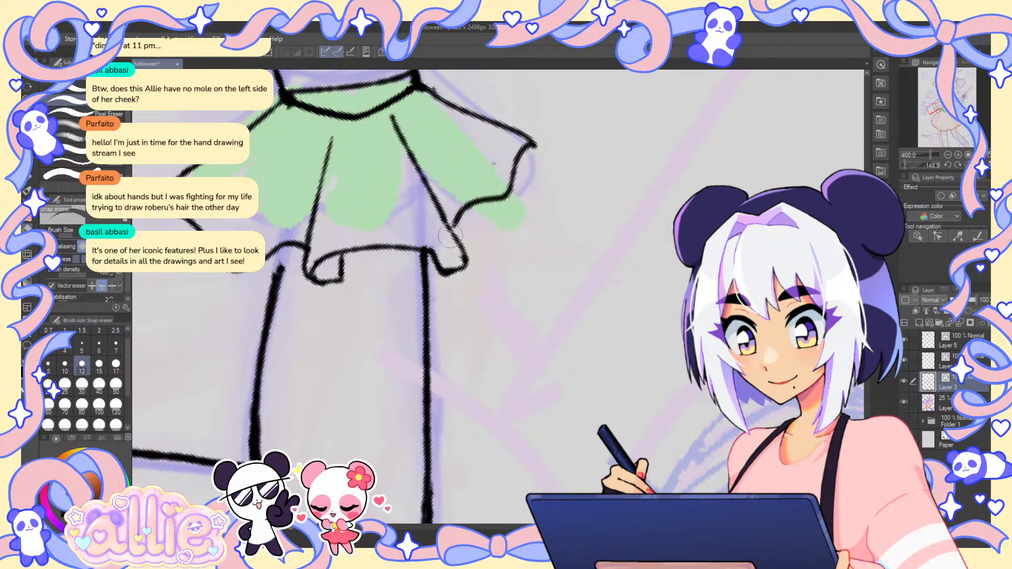
key("p")
left_click_drag(443, 213, 467, 262)
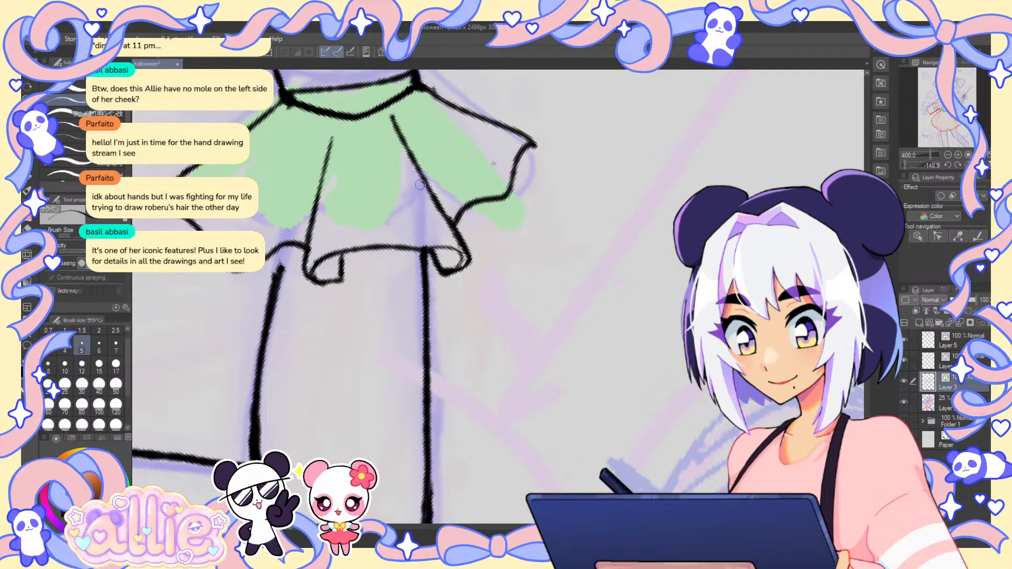
- Add extra pleat lines on both sides of the cuff and a small fold at its outer corner with brush size 8
left_click(53, 362)
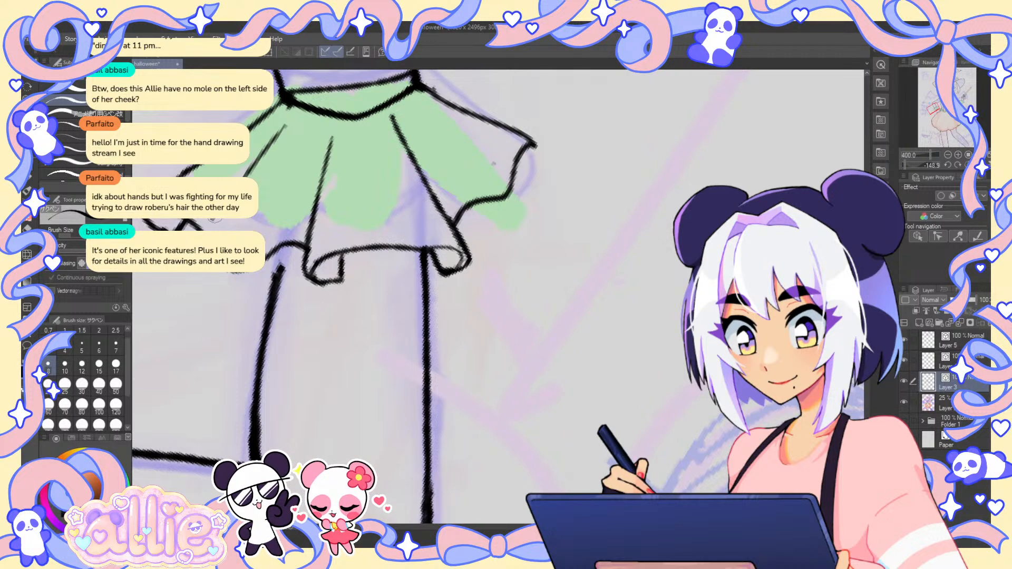
mouse_move(432, 117)
left_mouse_down()
mouse_move(487, 163)
mouse_move(526, 170)
left_mouse_up()
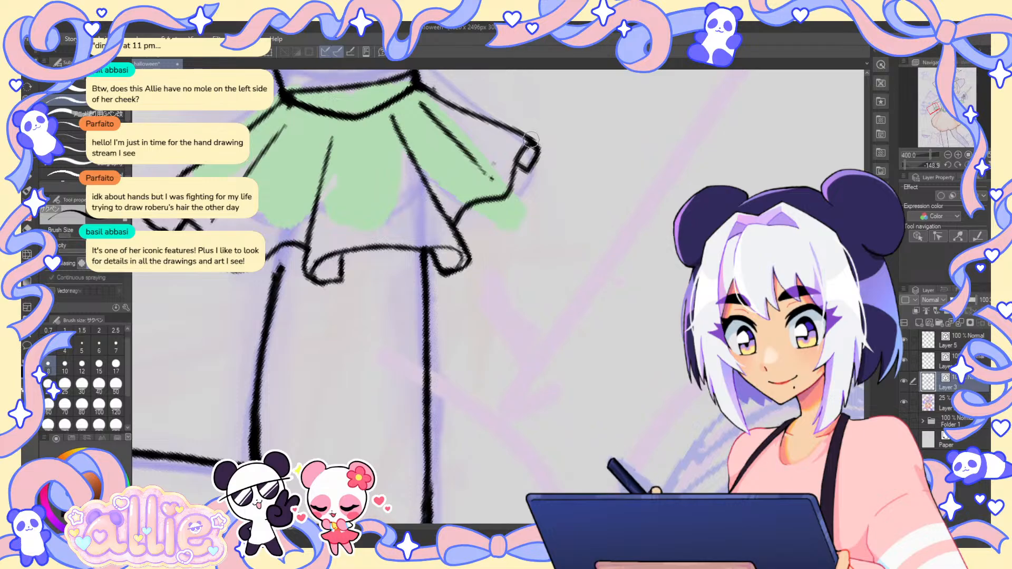
- Compare the line art of the figure and its cuffs with the rough sketch layer hidden and shown
key("ctrl+0")
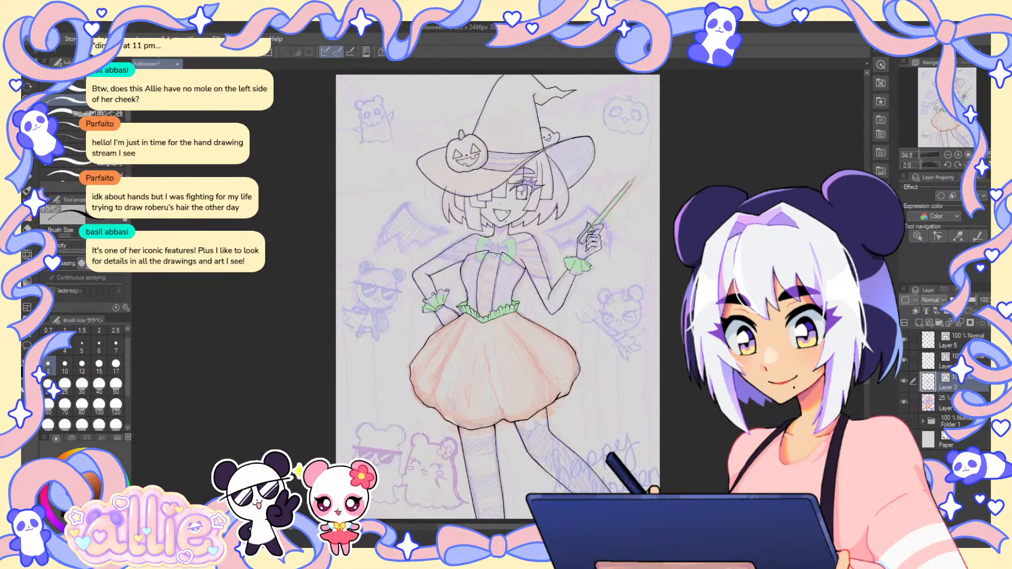
key("ctrl+plus")
left_click(905, 402)
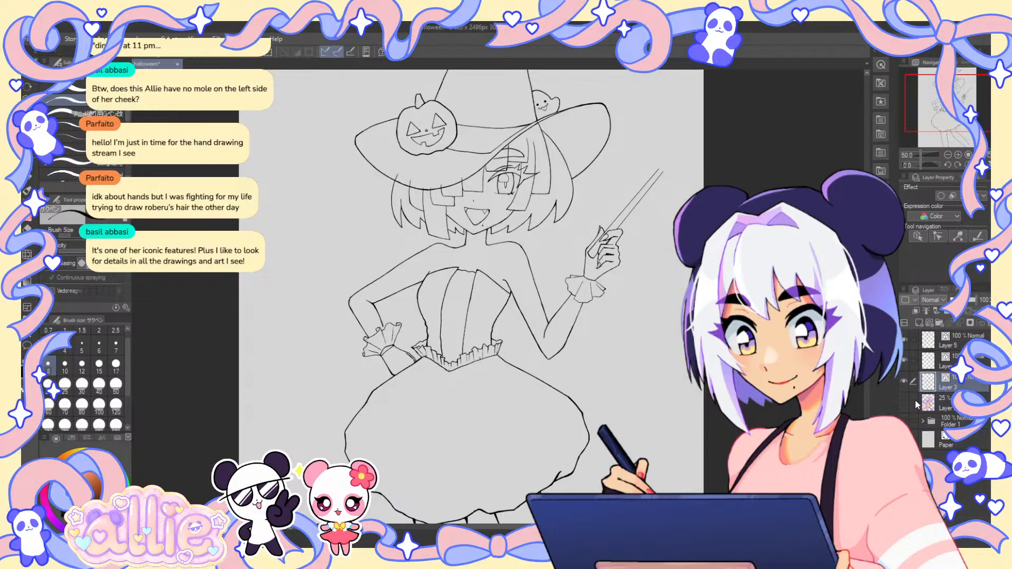
left_click(904, 401)
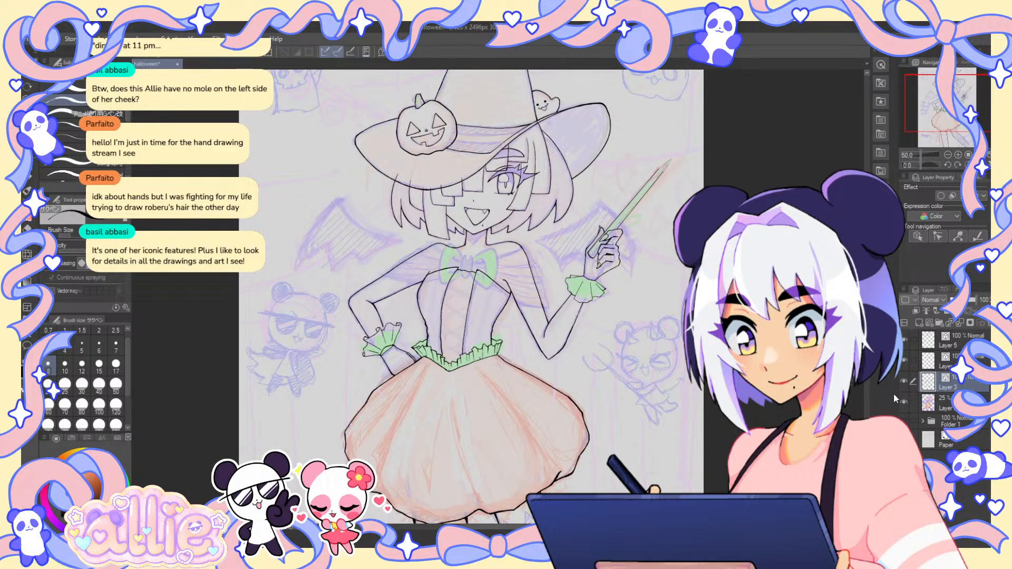
- Erase the curled hem folds from both pleats of the cuff on the hip-side arm
scroll(387, 348, "up", 3)
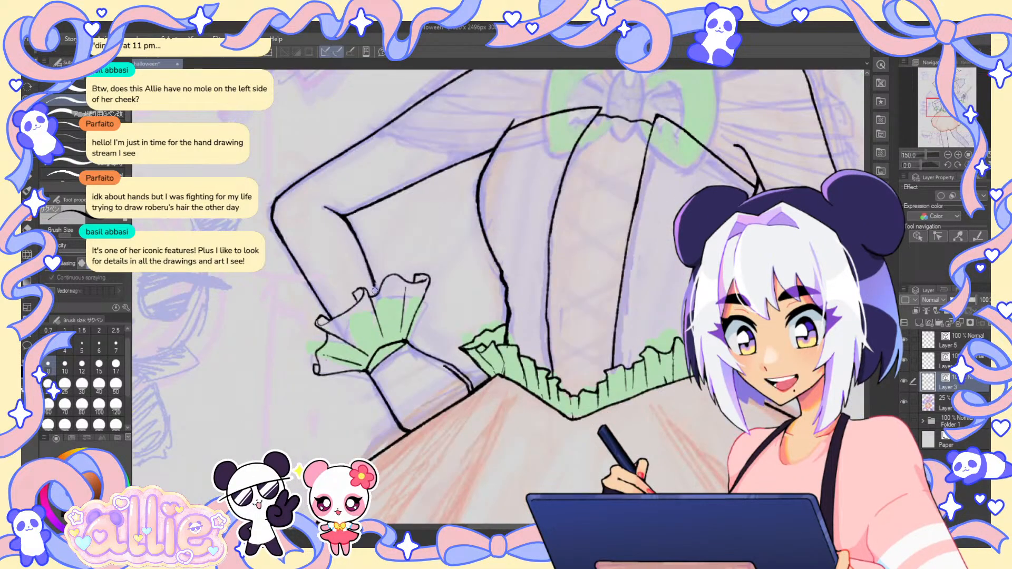
key("e")
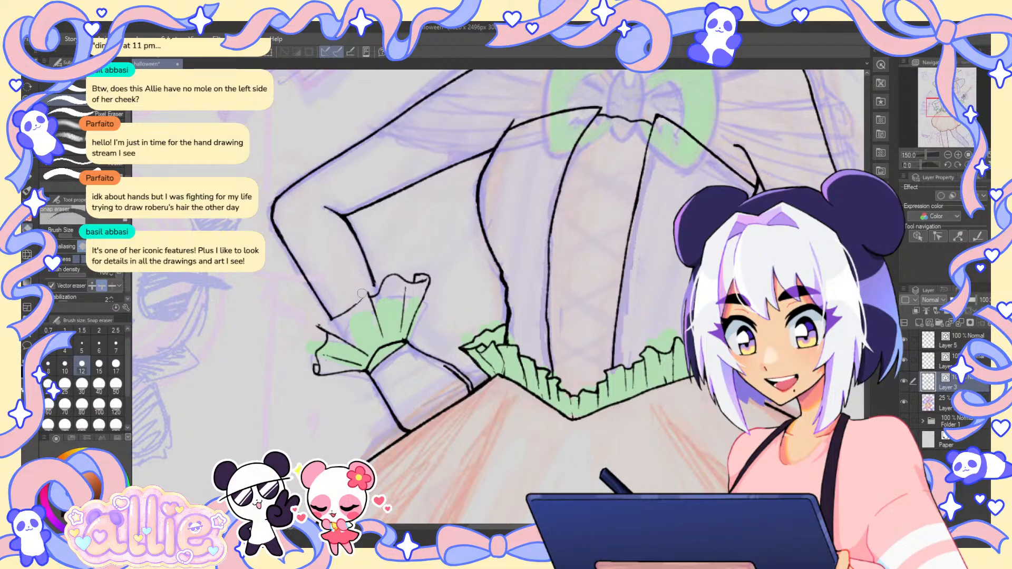
left_click_drag(414, 275, 429, 280)
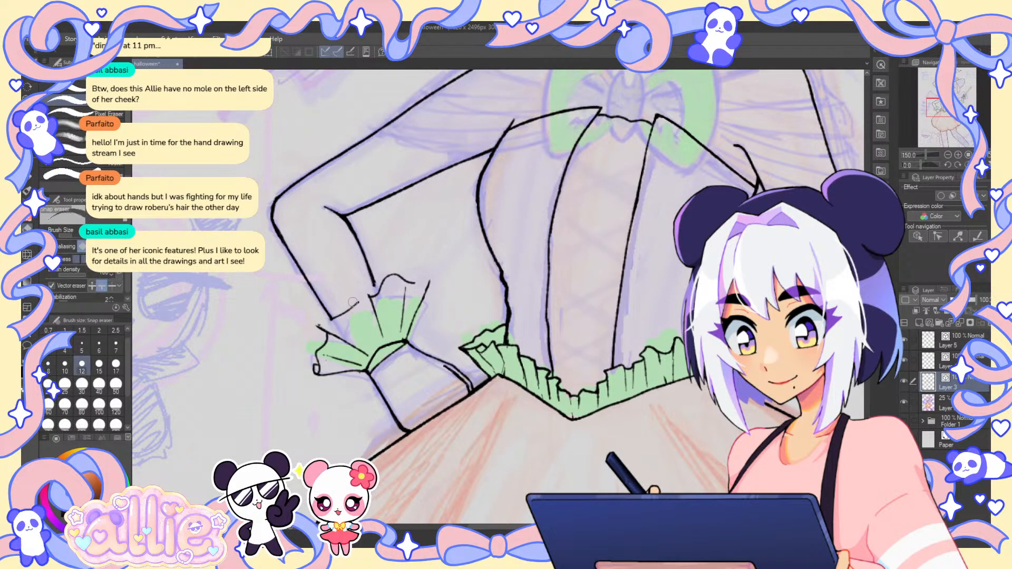
scroll(370, 297, "up", 1)
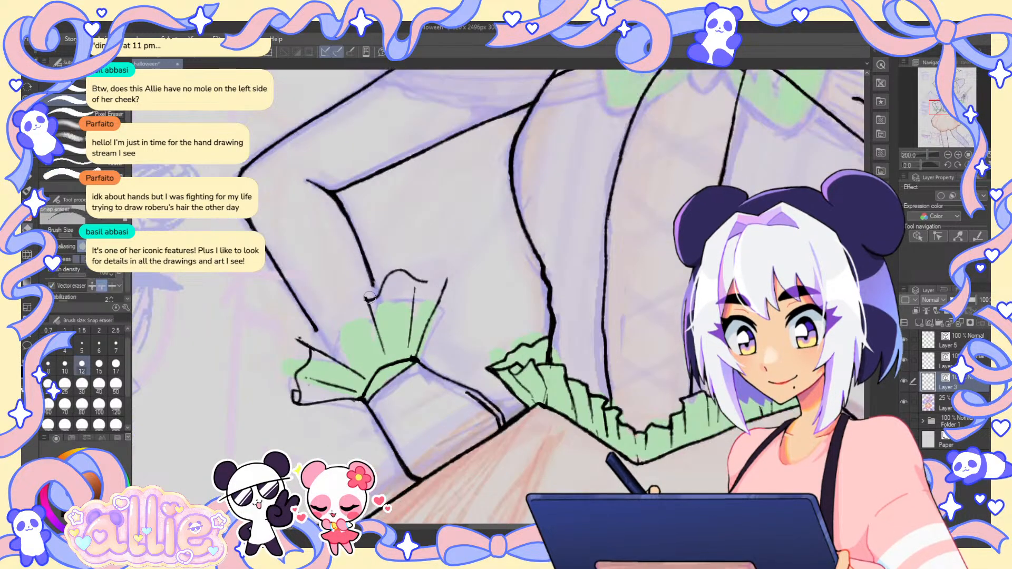
- Extend both forearm lines down to the cuff and ink a pointed, wavy hem between its pleats
key("p")
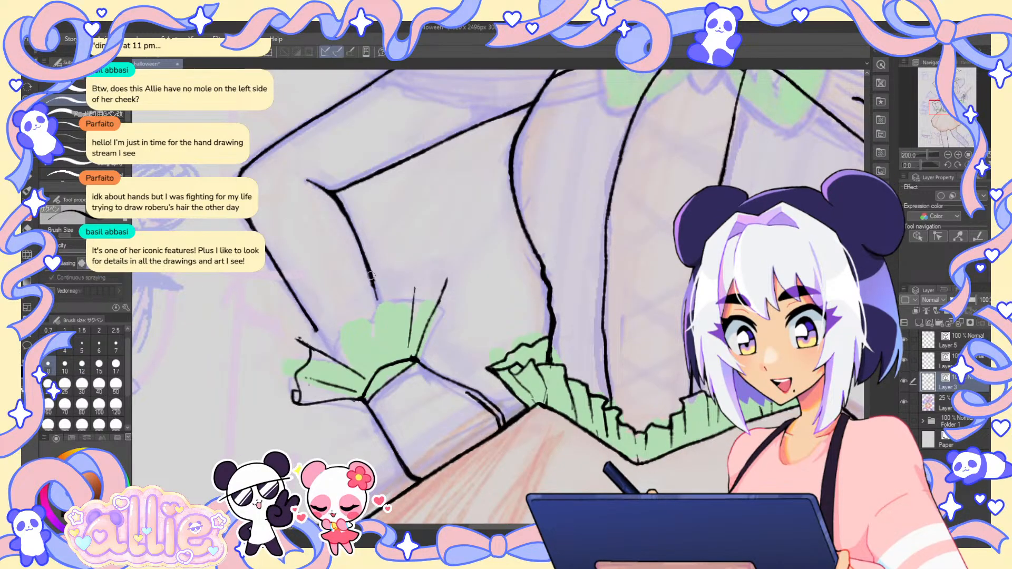
left_click_drag(325, 345, 315, 323)
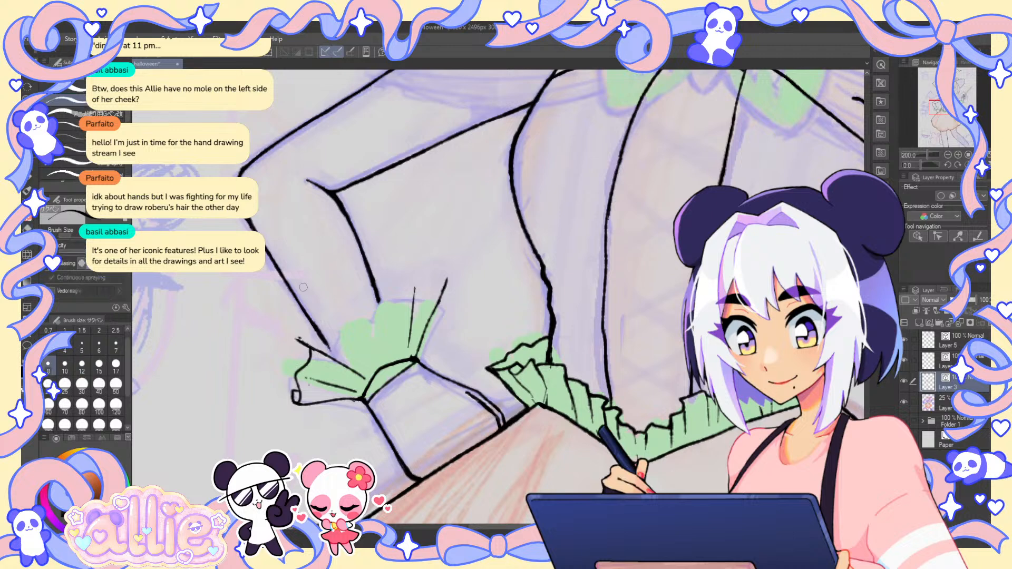
left_click_drag(305, 337, 346, 342)
left_click_drag(375, 307, 414, 289)
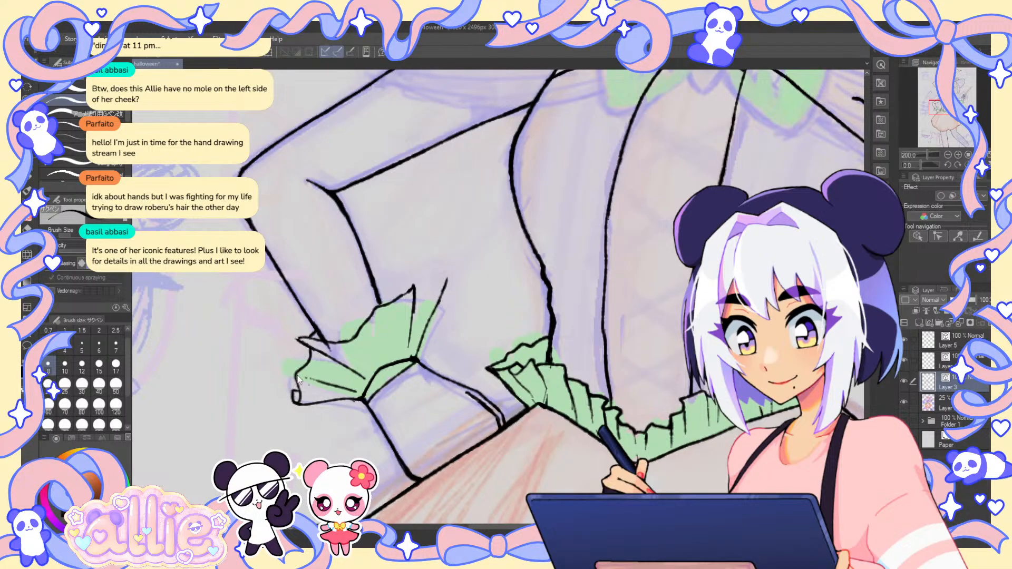
- With the rough sketch layer hidden, add curved hem folds at the cuff's inner pleats and erase the overshooting pleat tip
left_click(904, 402)
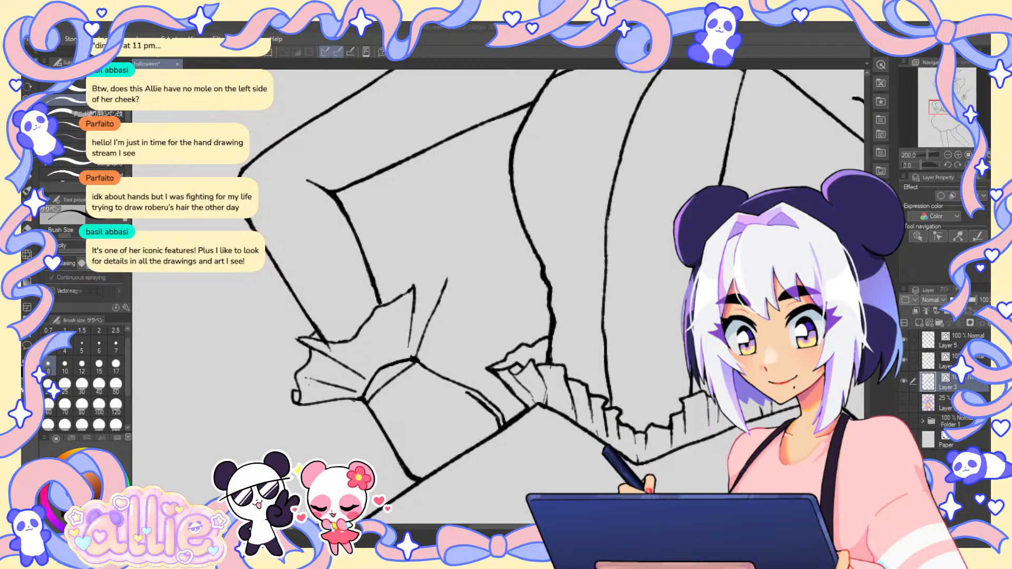
key("ctrl+0")
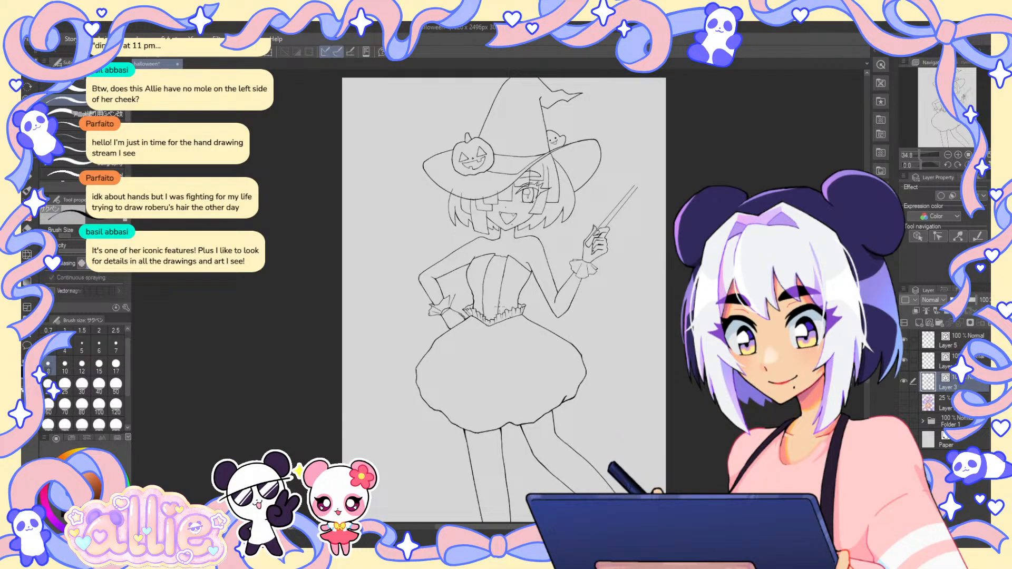
scroll(437, 316, "up", 5)
key("e")
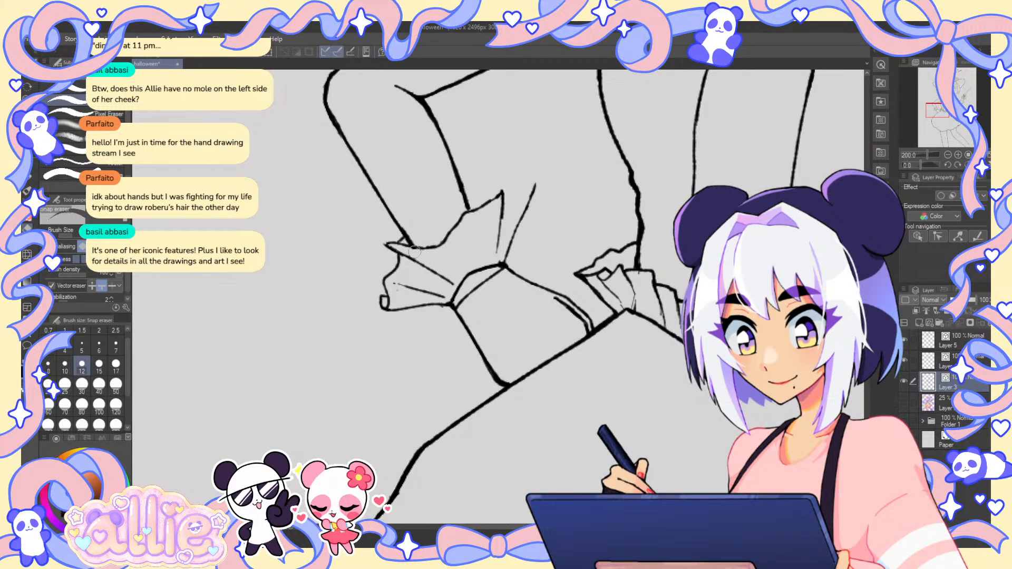
key("p")
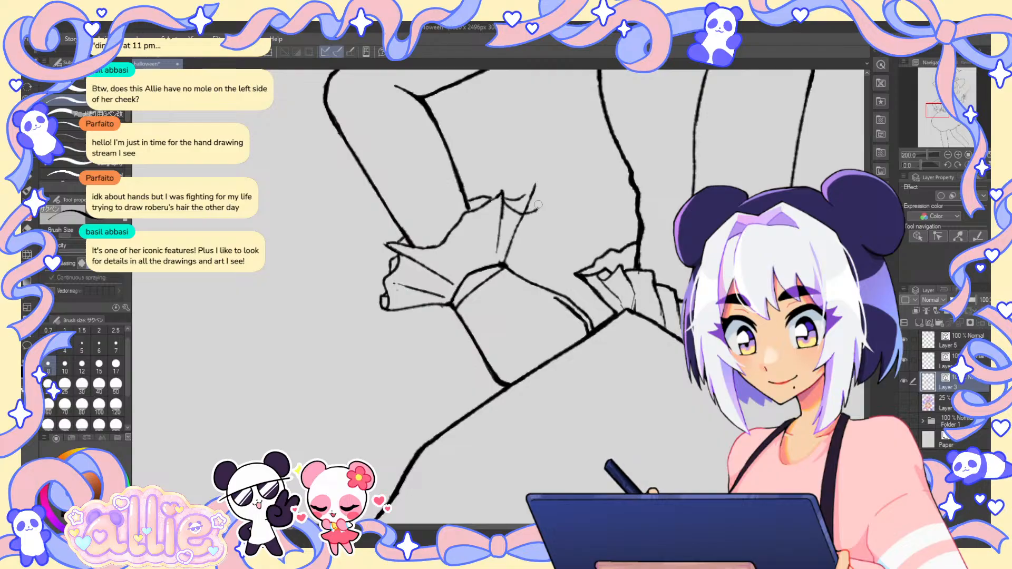
left_click_drag(524, 198, 535, 209)
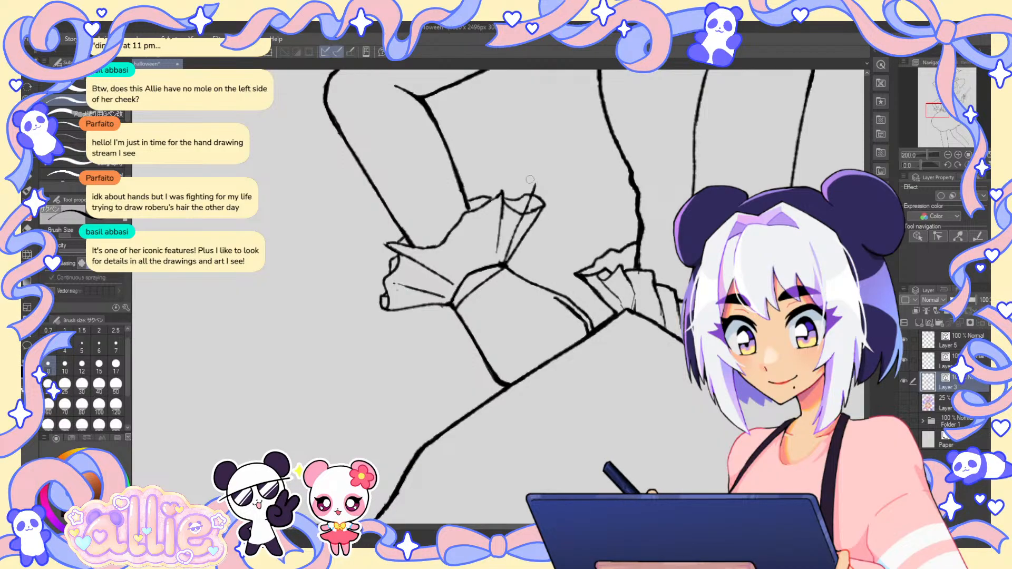
key("e")
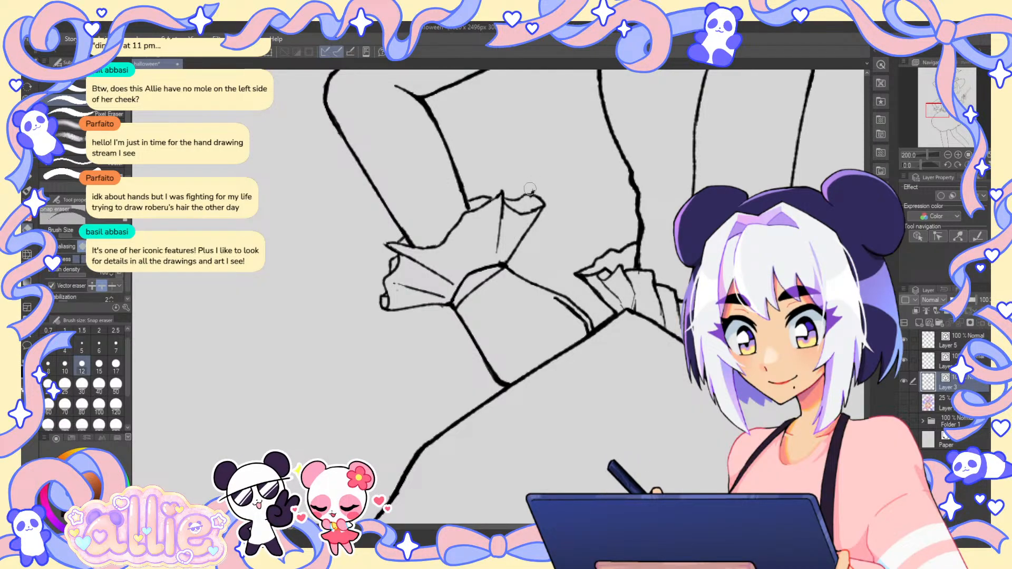
key("p")
key("ctrl+0")
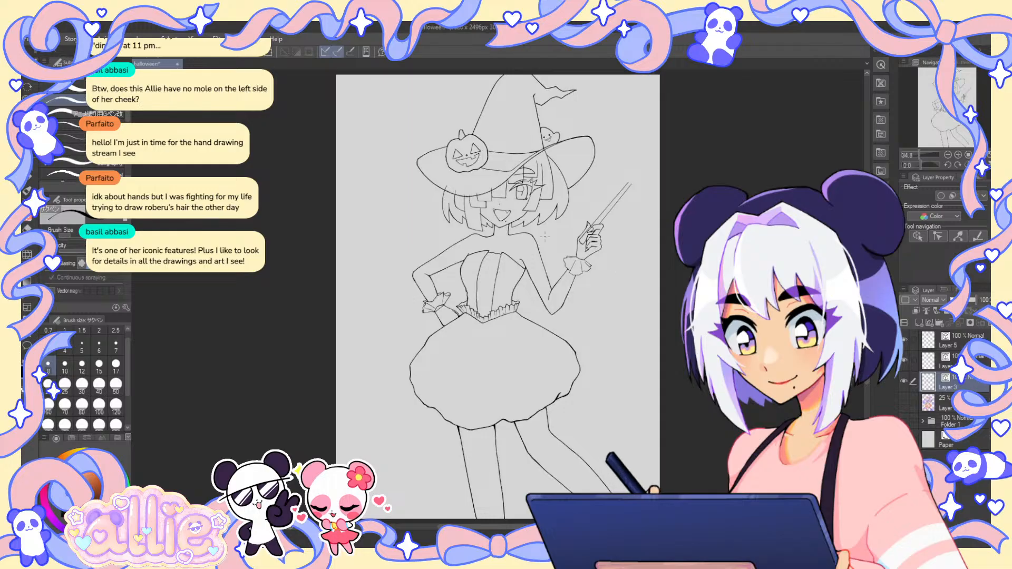
left_click(26, 359)
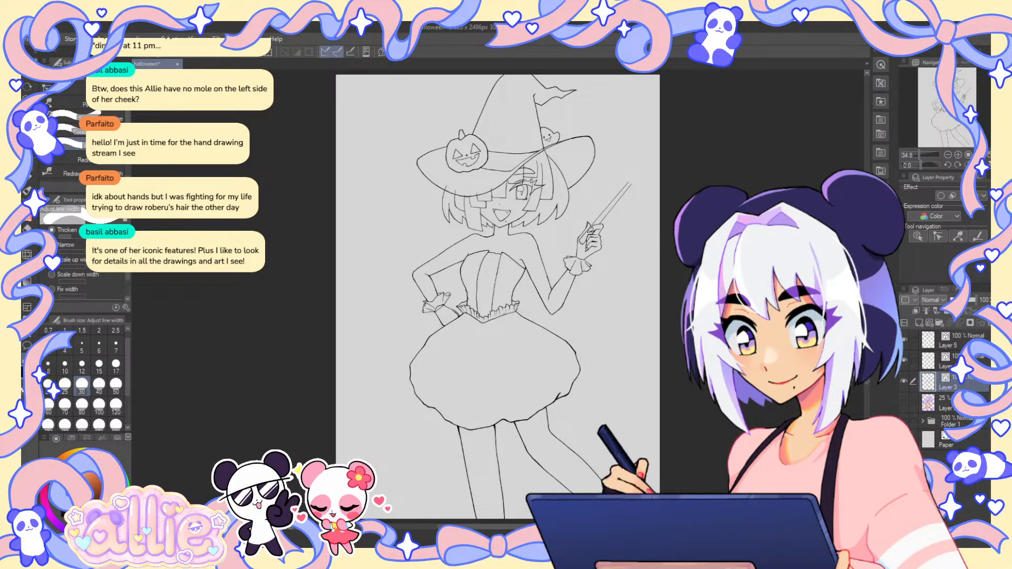
left_click(30, 159)
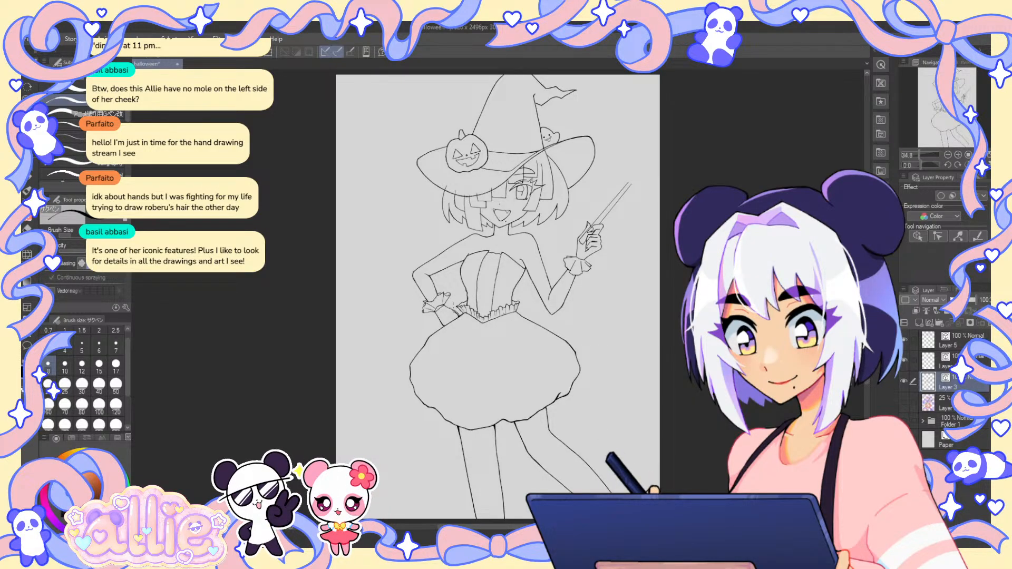
- Erase the cuff's hem and pleat lines with eraser size 25, keeping the forearm and wrist lines
left_click_drag(596, 220, 617, 257)
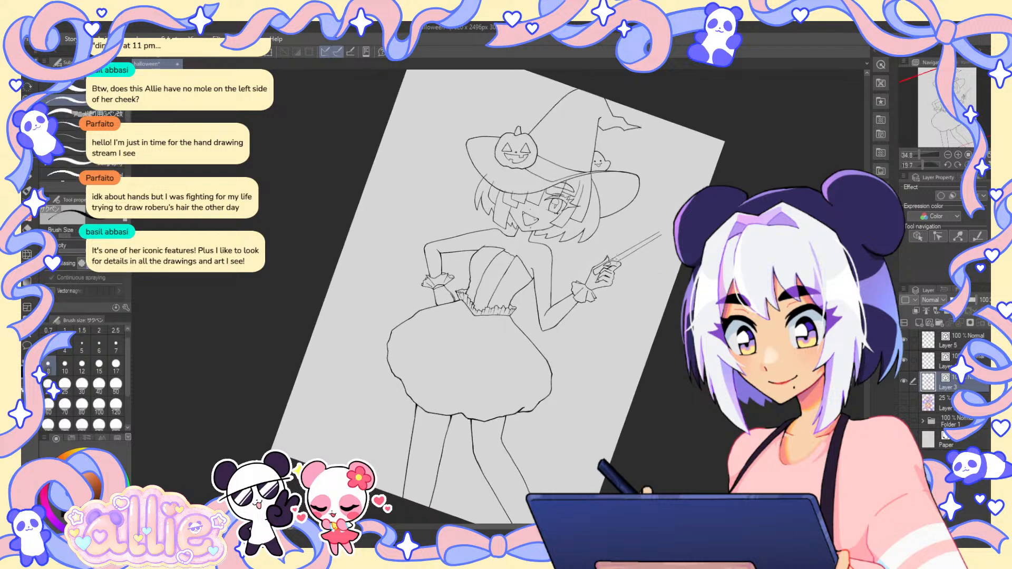
scroll(413, 266, "up", 2)
key("e")
scroll(410, 286, "up", 1)
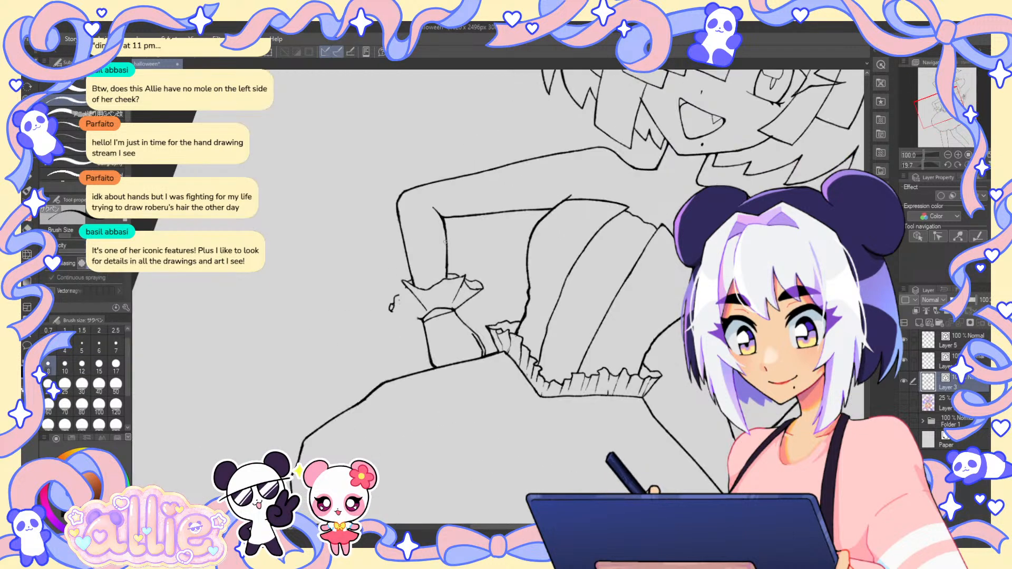
key("p")
scroll(457, 234, "up", 1)
key("e")
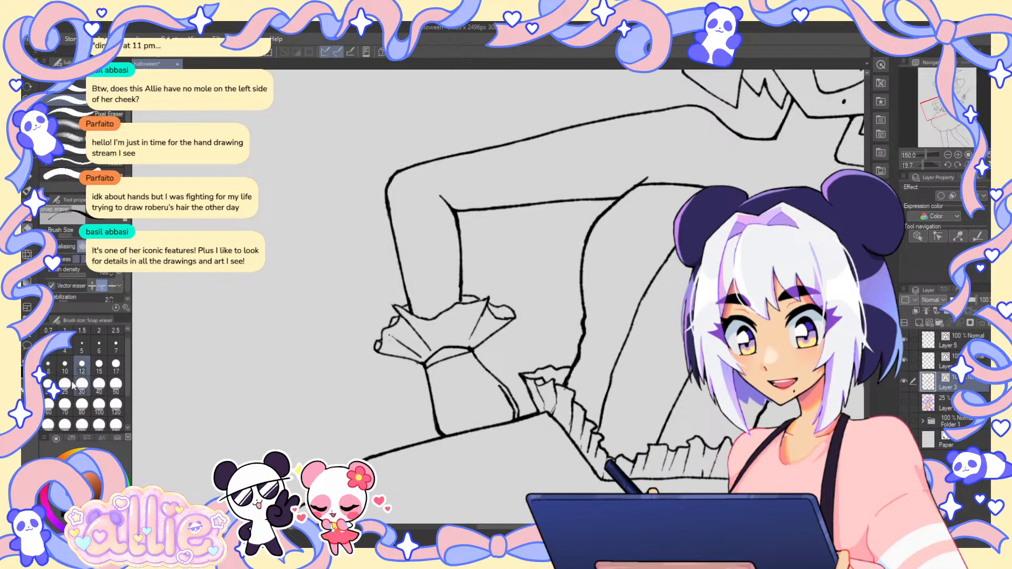
key("]")
key("]")
key("]")
key("]")
left_click_drag(406, 301, 378, 346)
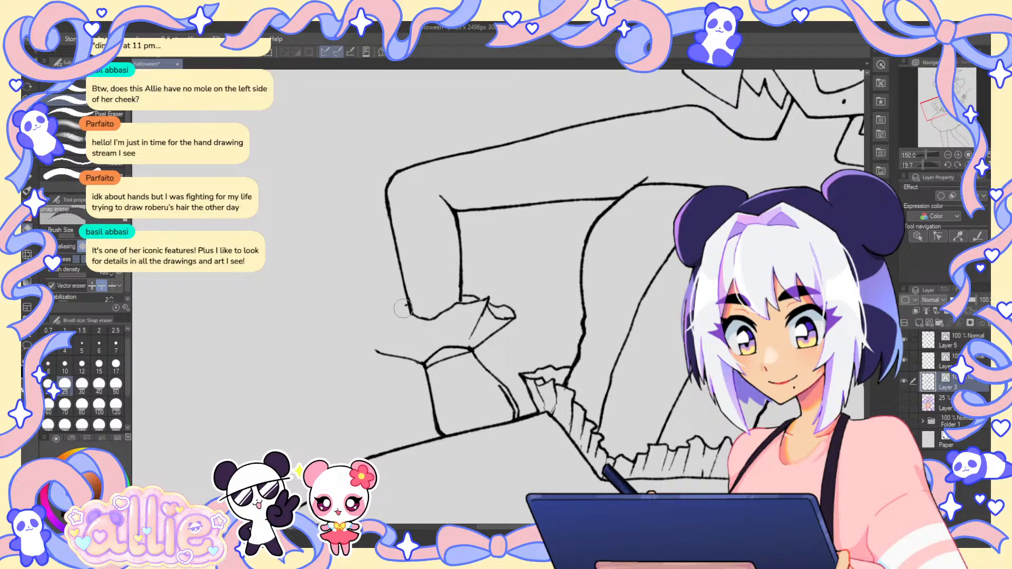
mouse_move(405, 310)
left_mouse_down()
mouse_move(430, 319)
mouse_move(420, 317)
mouse_move(452, 304)
mouse_move(486, 308)
mouse_move(479, 299)
mouse_move(480, 322)
left_mouse_up()
left_click(498, 316)
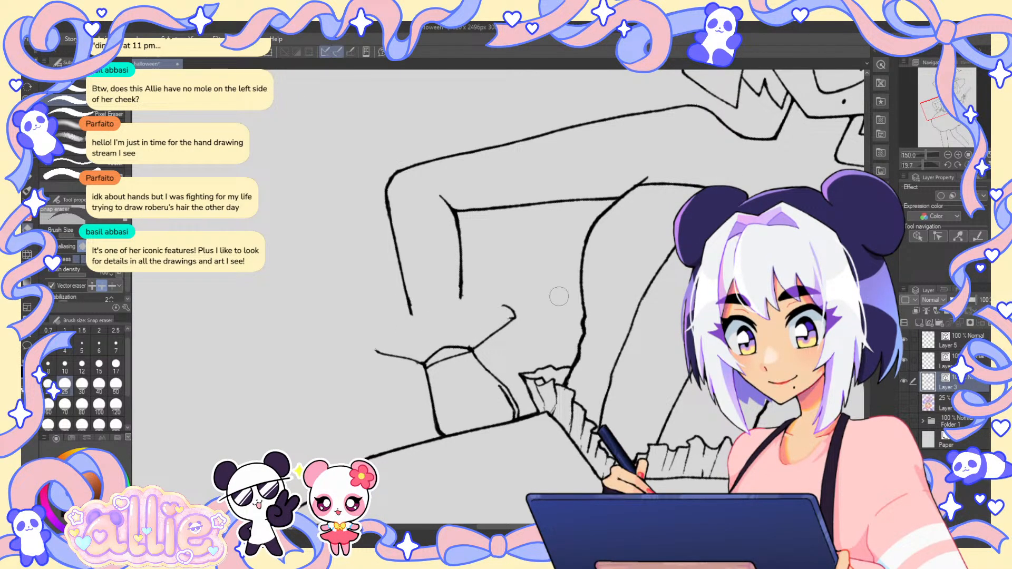
- Show the rough sketch layer again and extend both forearm lines into the green cuff area
left_click(904, 402)
scroll(415, 319, "up", 3)
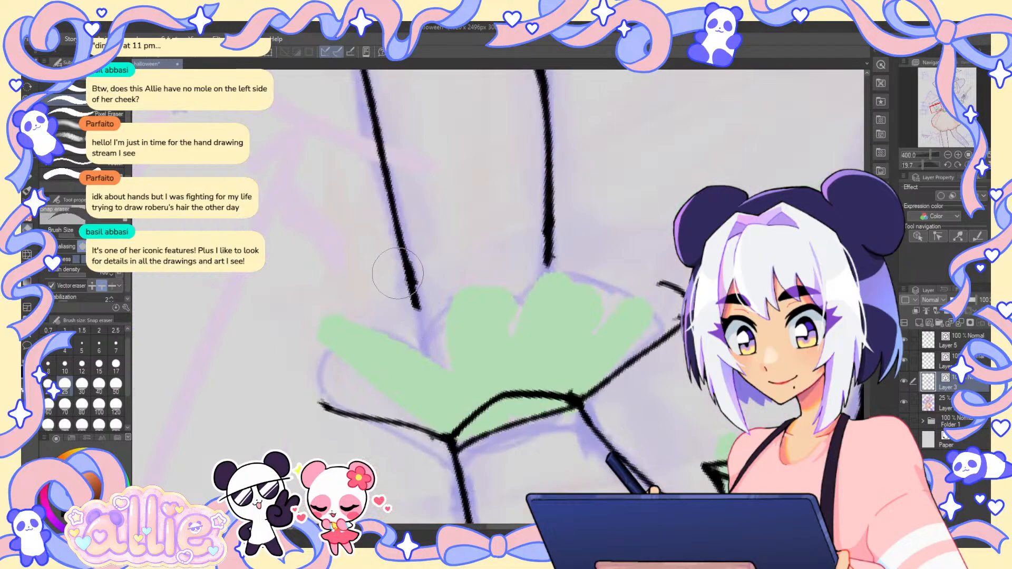
scroll(359, 249, "down", 2)
key("p")
left_click_drag(383, 260, 397, 317)
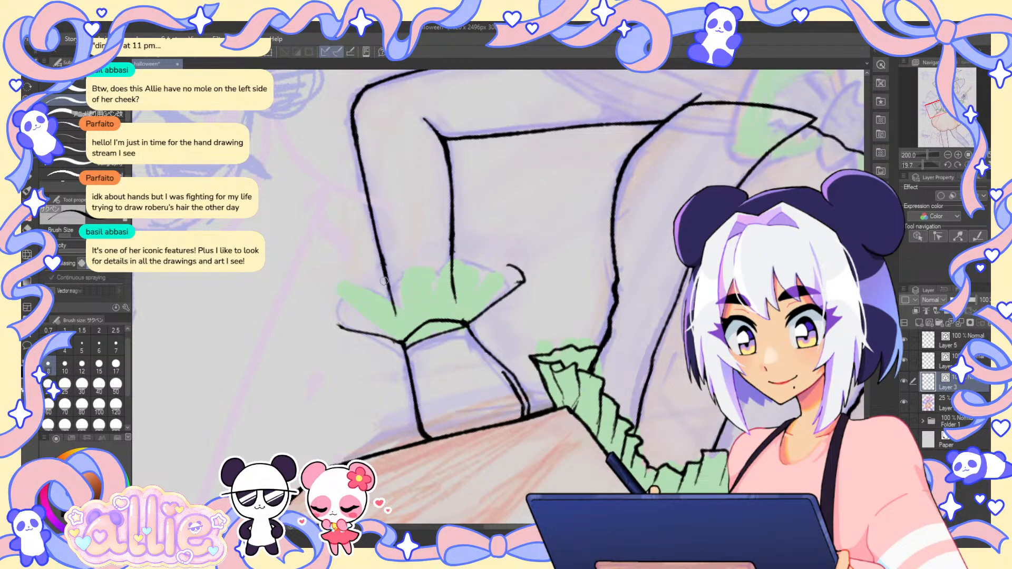
- Ink a rounded outer edge, a back hem and a wavy front hem for the cuff
left_click_drag(384, 271, 339, 325)
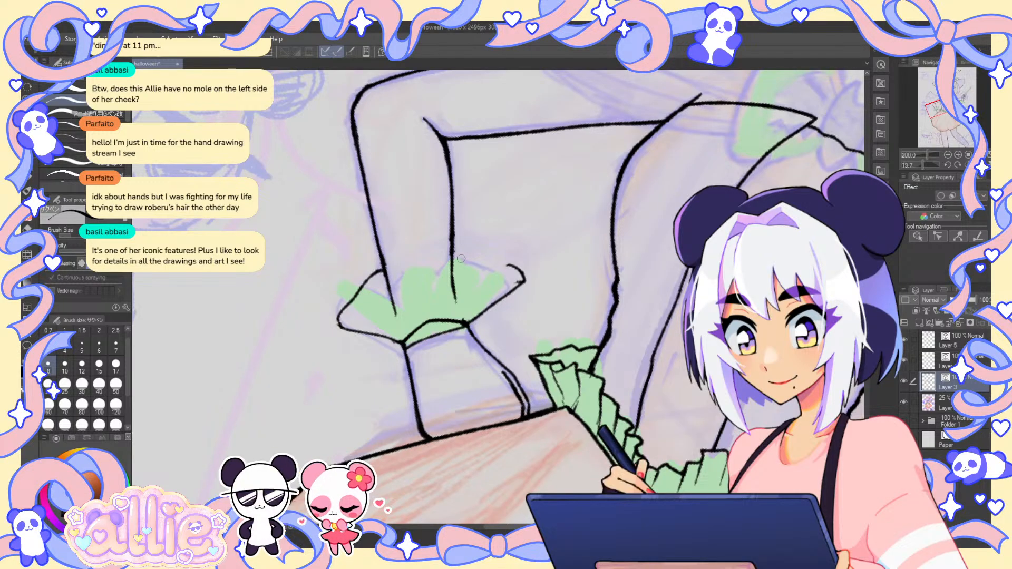
left_click_drag(452, 259, 508, 266)
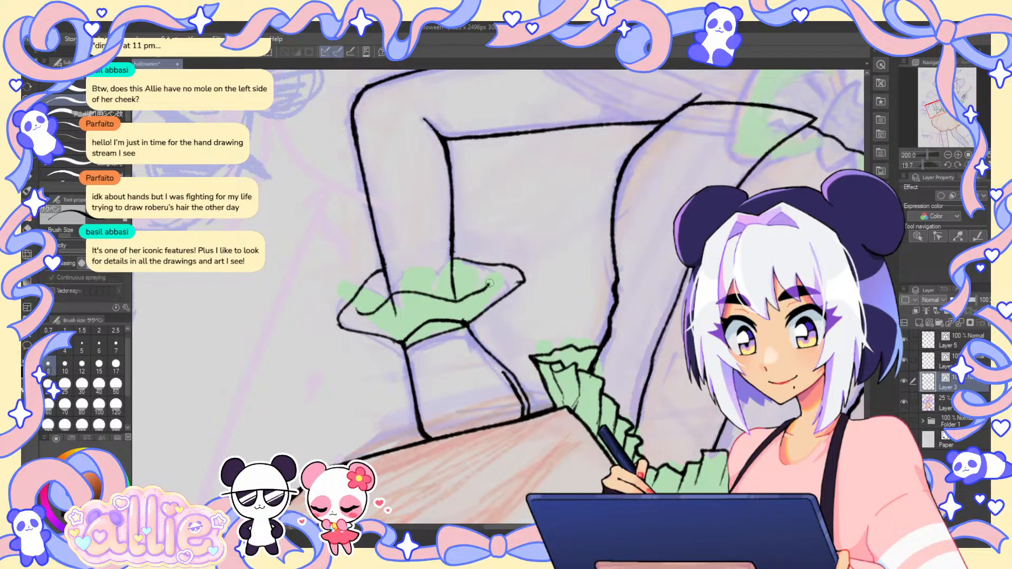
key("ctrl+0")
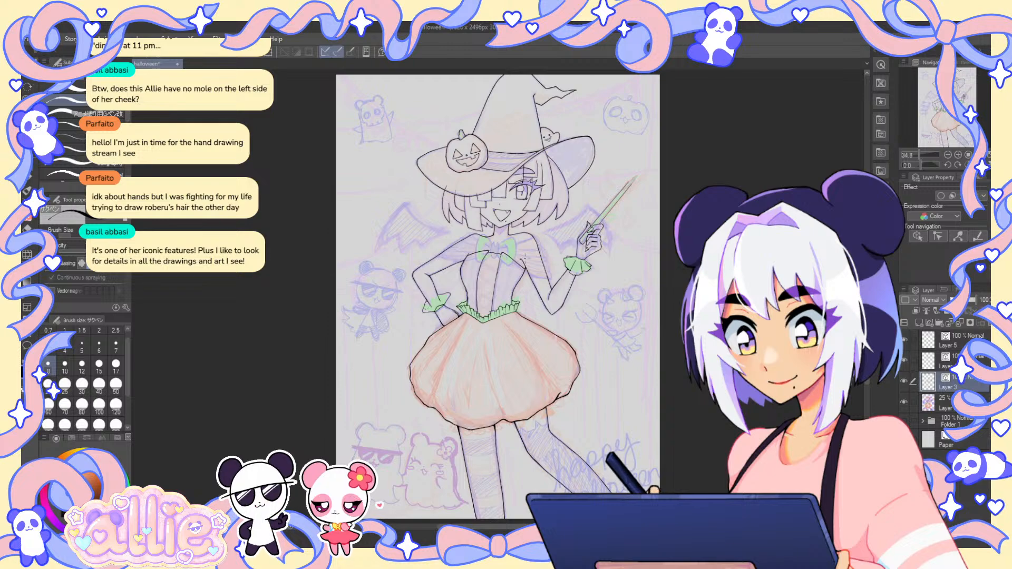
- Erase the cuff's side edges and its front and back hems down to the wrist line
scroll(429, 296, "up", 5)
key("e")
left_click_drag(419, 352, 424, 376)
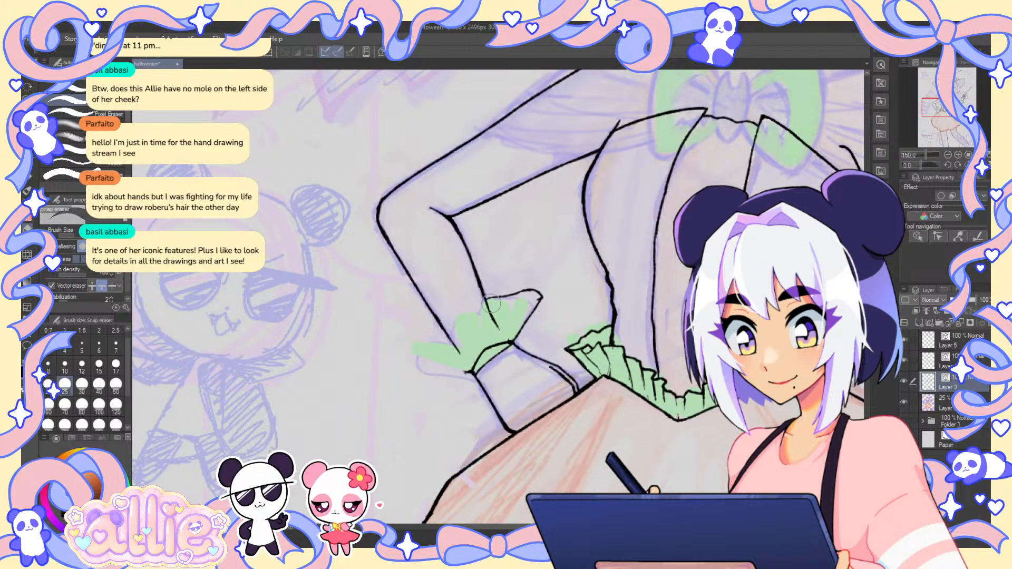
left_click_drag(530, 316, 497, 286)
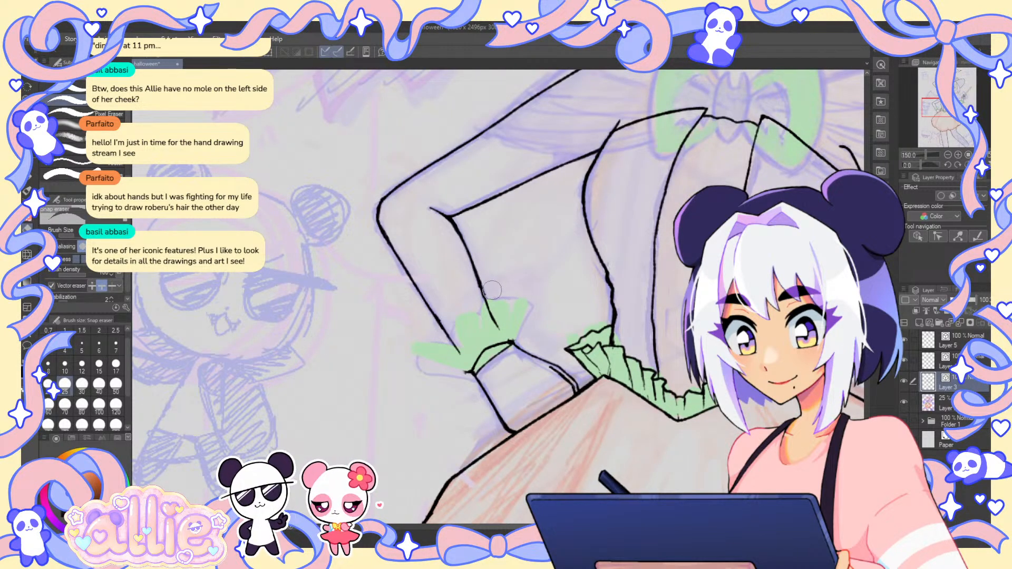
- Ink the flared side edges and wavy back hem of the cuff on both sides of the forearm
key("r")
left_click_drag(499, 287, 572, 240)
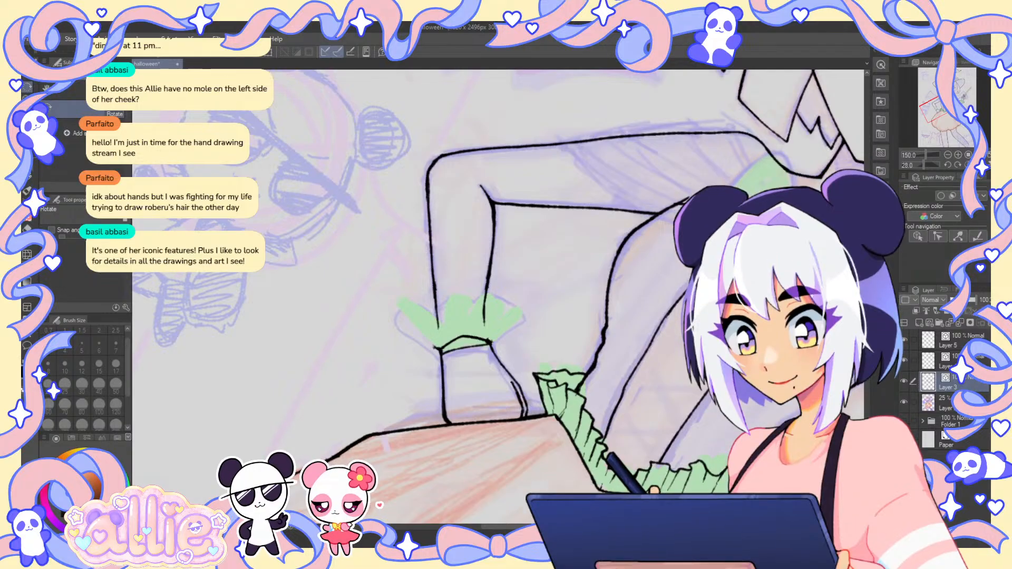
key("p")
mouse_move(406, 316)
left_mouse_down()
mouse_move(403, 300)
mouse_move(433, 289)
left_mouse_up()
left_click_drag(523, 299, 526, 304)
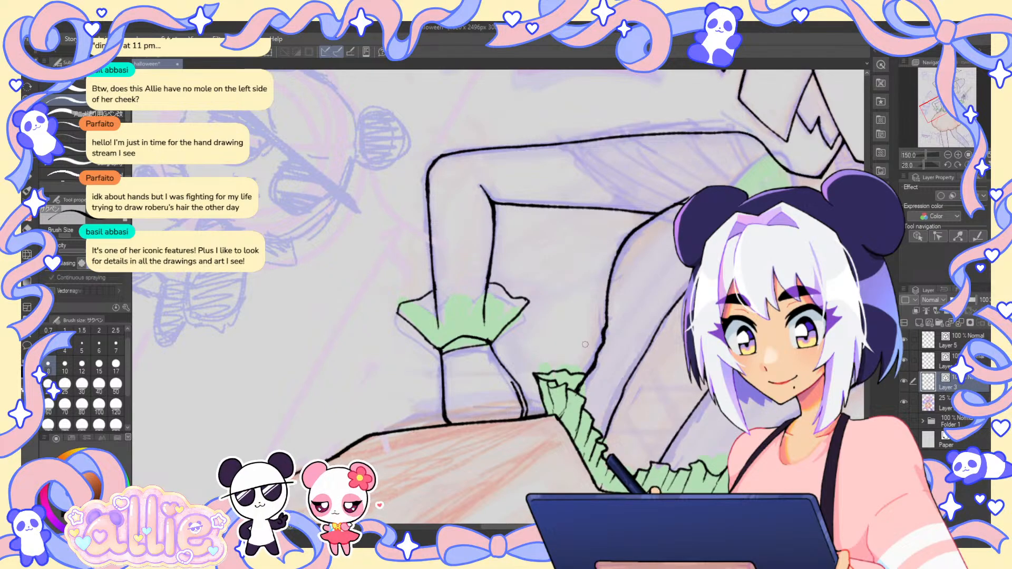
scroll(588, 321, "down", 4)
scroll(588, 321, "up", 4)
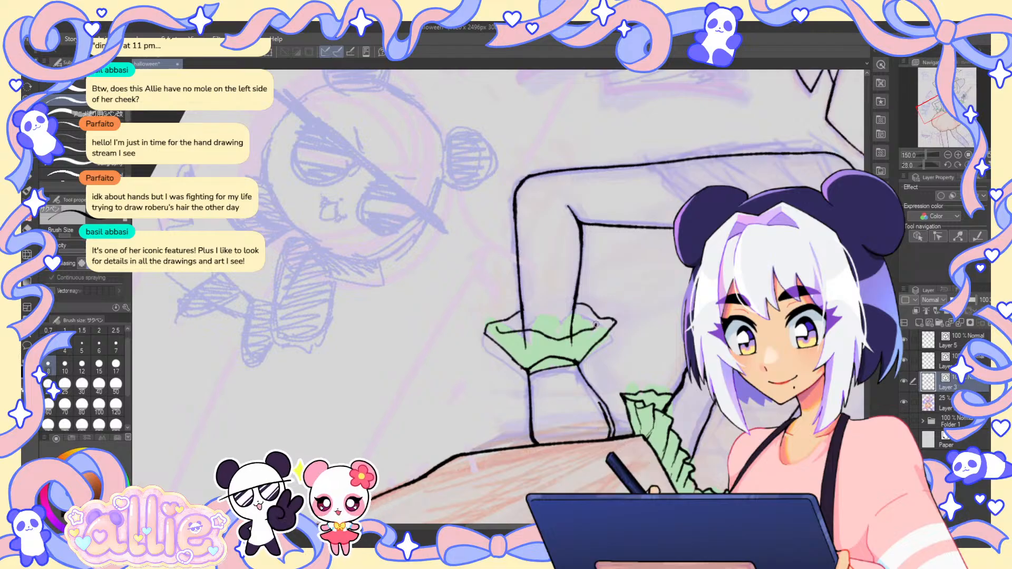
- Erase the cuff's wrist line and inner side edge, and redraw the side edge from the hem to the wrist
key("ctrl+at")
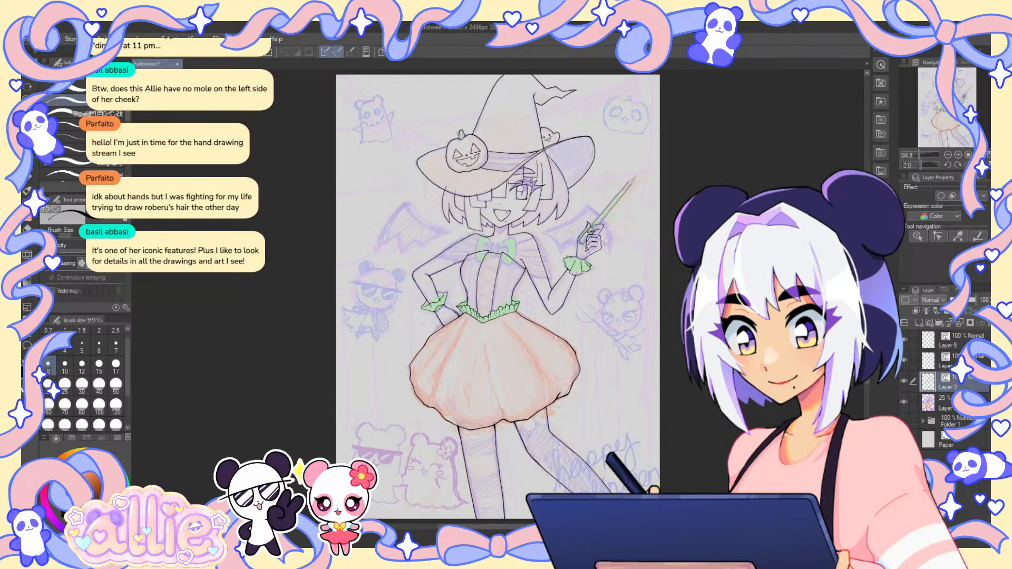
scroll(422, 304, "up", 6)
key("e")
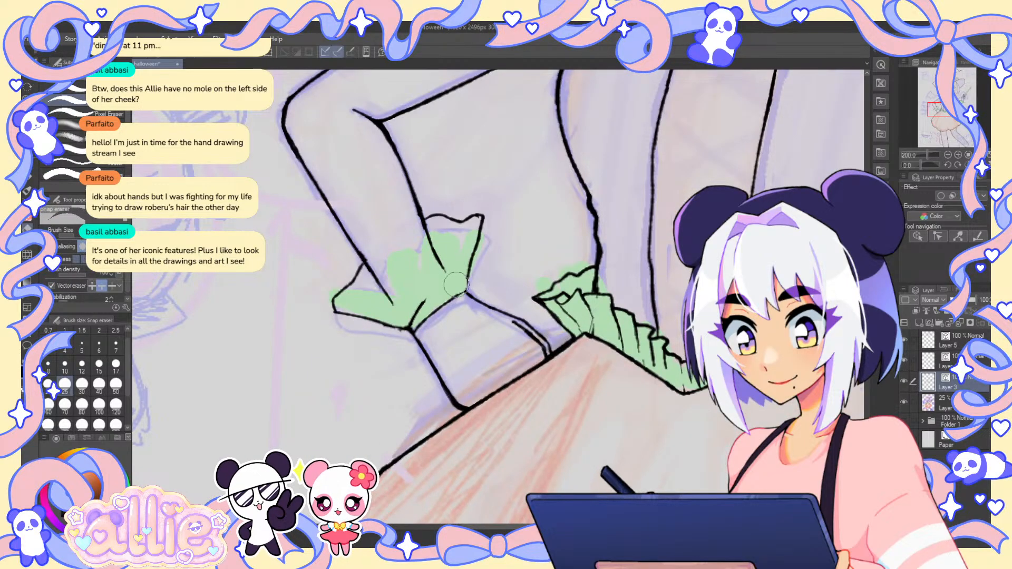
left_click_drag(452, 279, 484, 221)
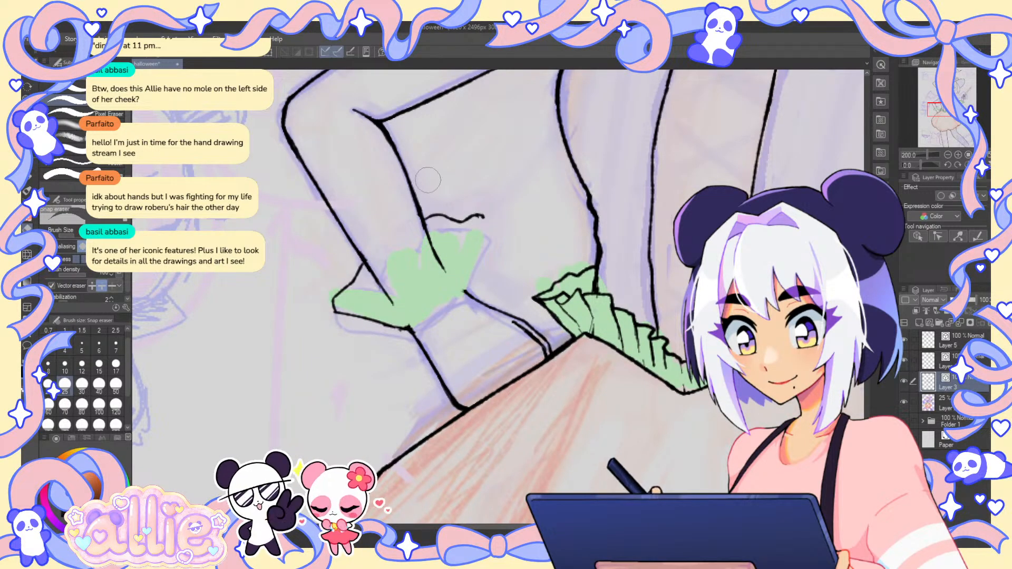
key("p")
left_click_drag(473, 256, 463, 292)
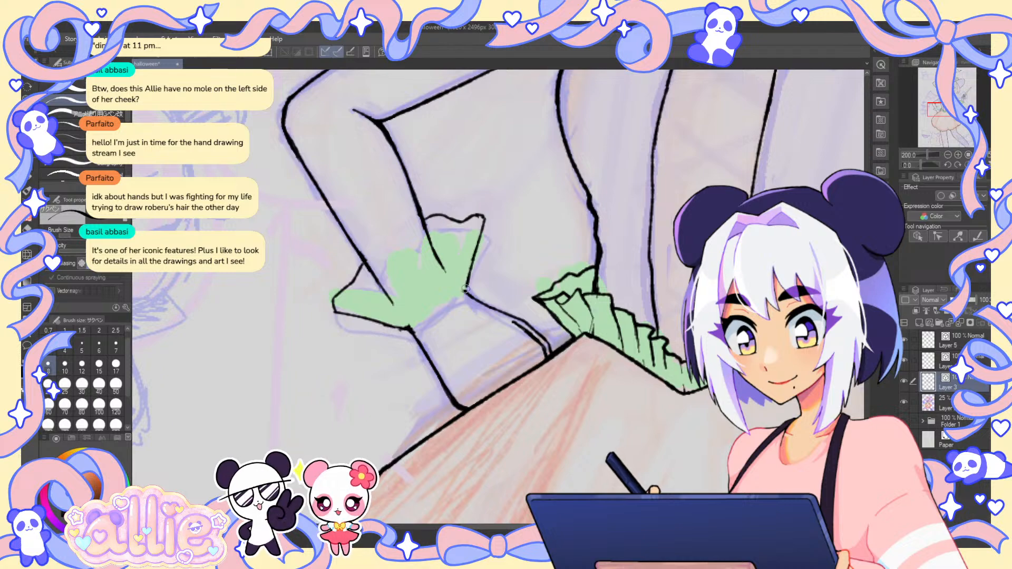
- Ink the wavy front hem of the hip arm's cuff across the forearm, joining both flared side edges
scroll(411, 330, "down", 4)
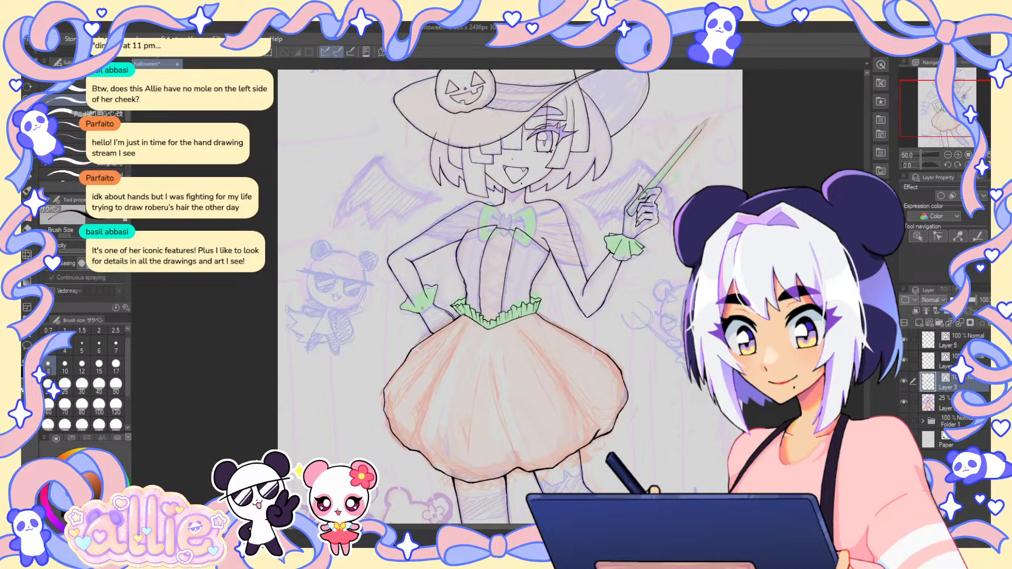
scroll(422, 308, "down", 1)
scroll(412, 302, "up", 5)
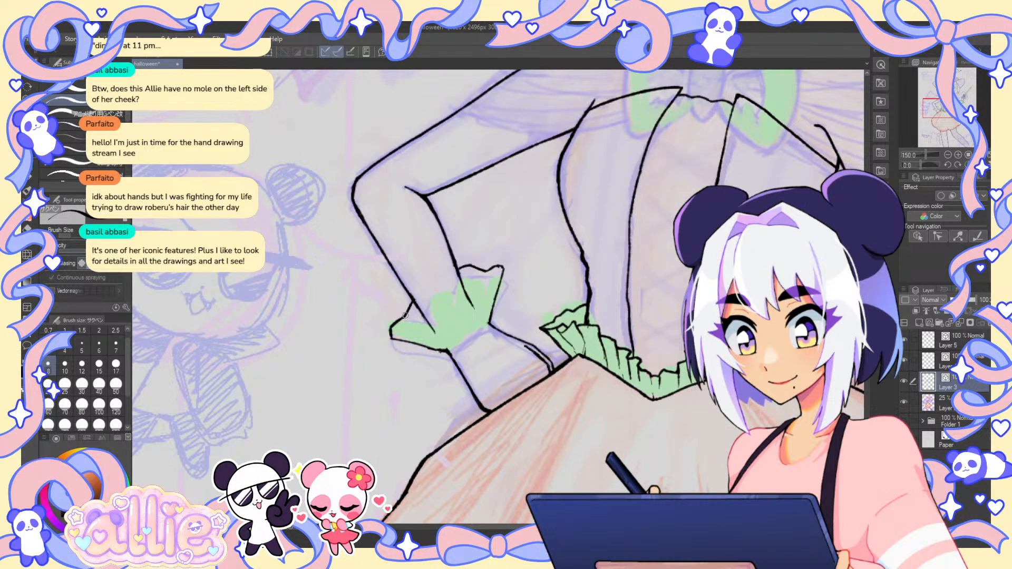
mouse_move(390, 316)
left_mouse_down()
mouse_move(443, 309)
mouse_move(418, 299)
mouse_move(387, 313)
mouse_move(452, 301)
left_mouse_up()
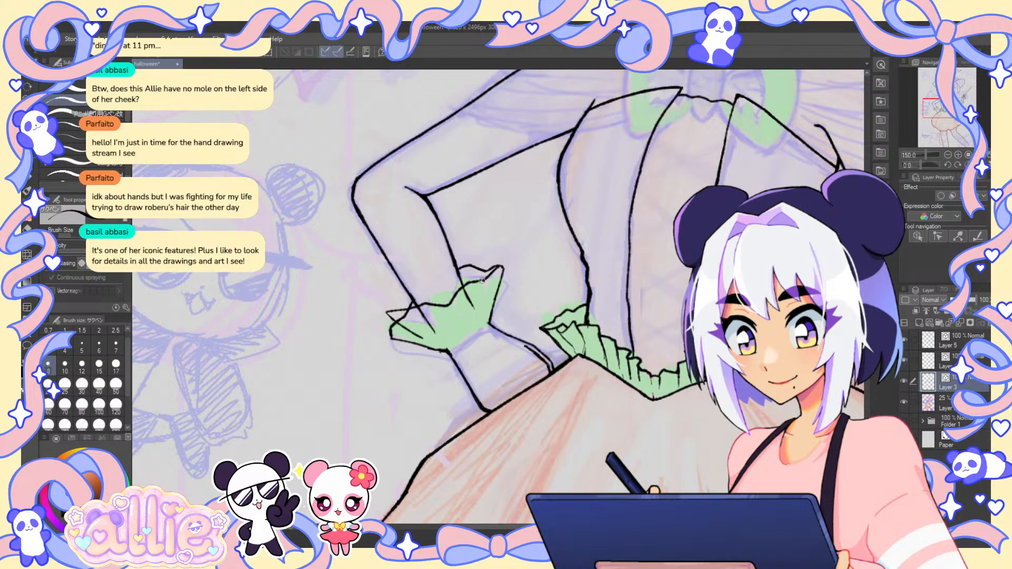
key("e")
left_click(396, 314)
key("p")
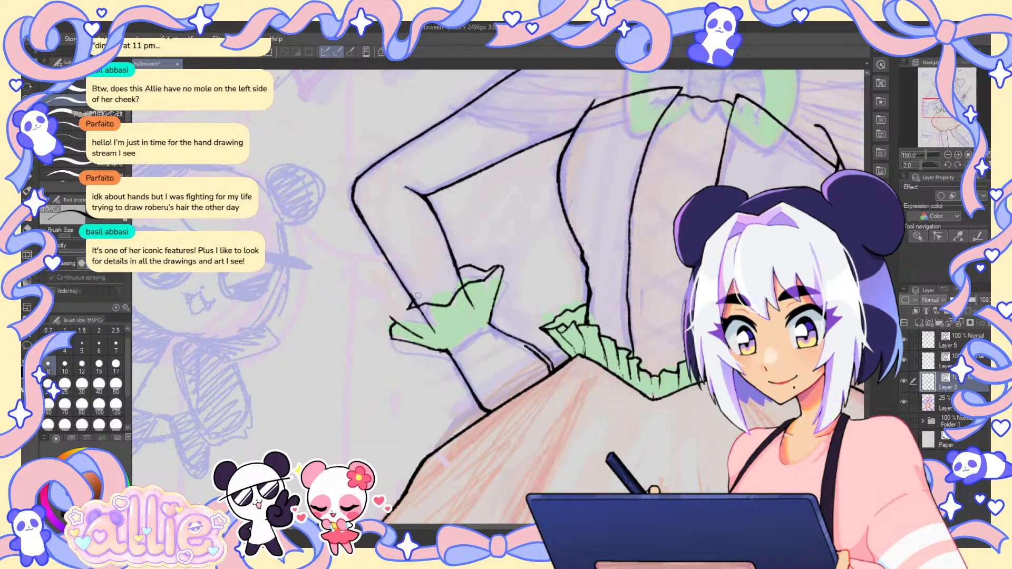
key("ctrl+z")
key("ctrl+e")
key("e")
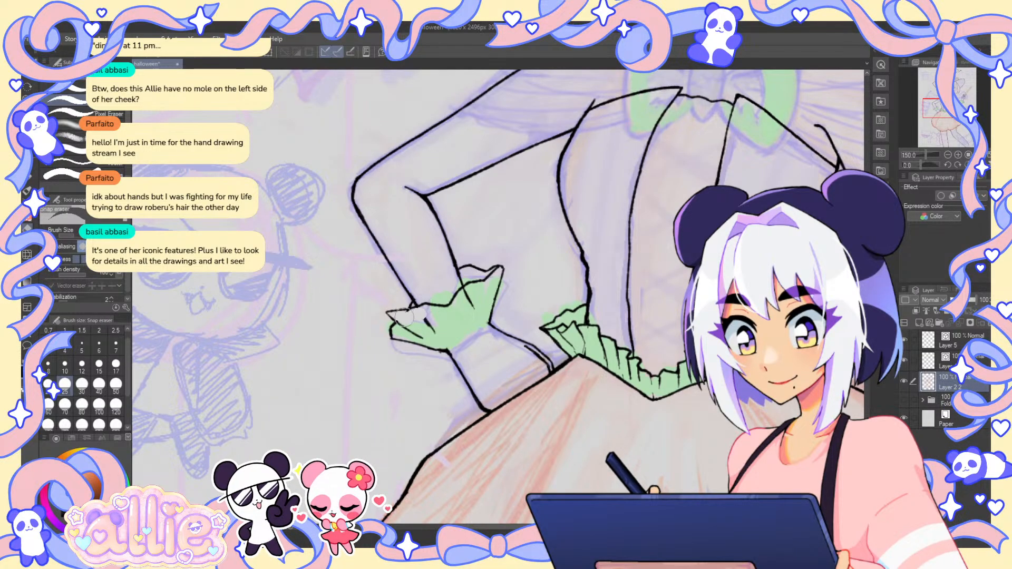
key("p")
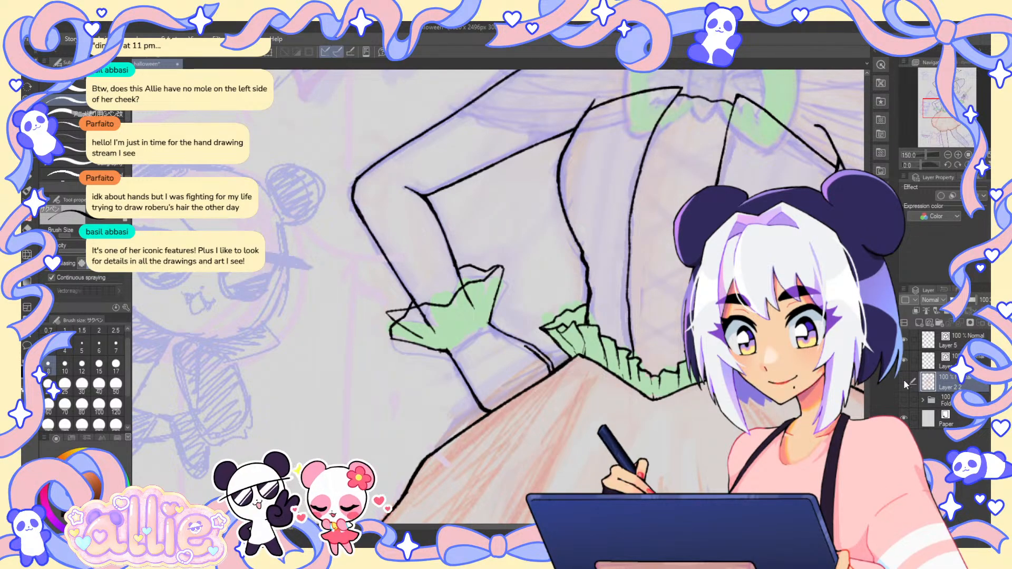
left_click(952, 387)
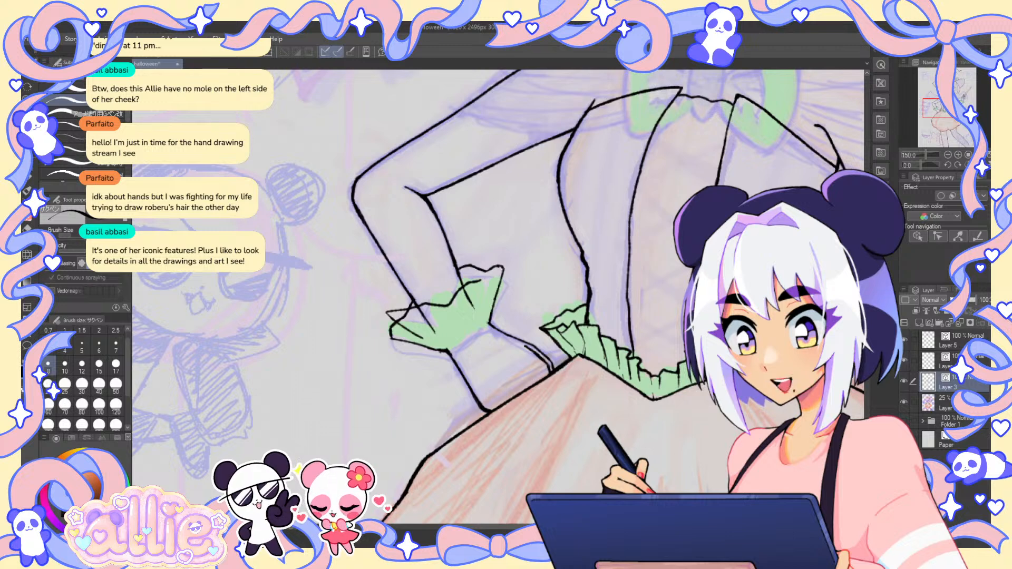
- Erase the forearm outlines inside the cuff with an eraser size of 15, and ink fold lines on the ruffle
key("e")
left_click(98, 367)
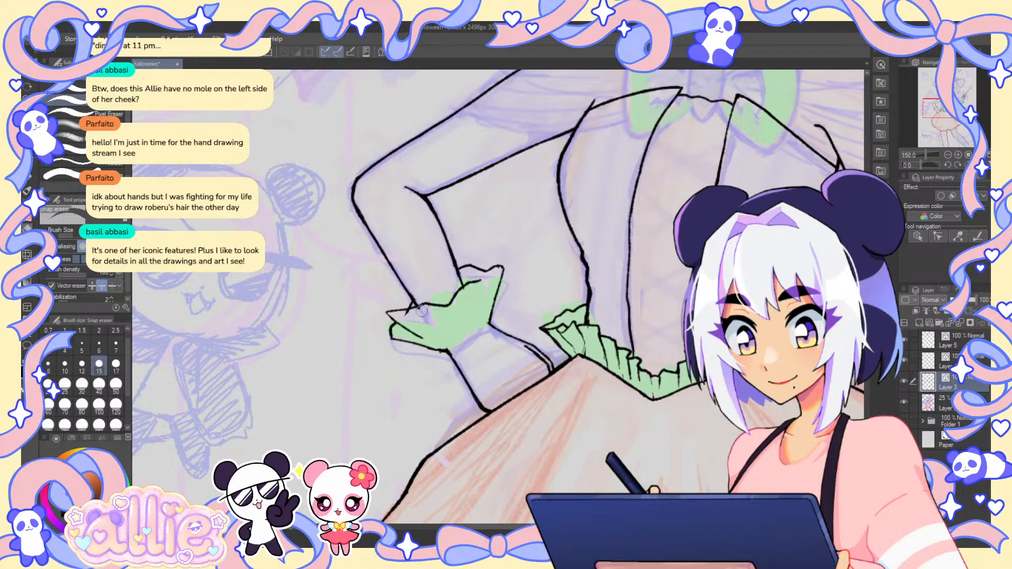
left_click(34, 164)
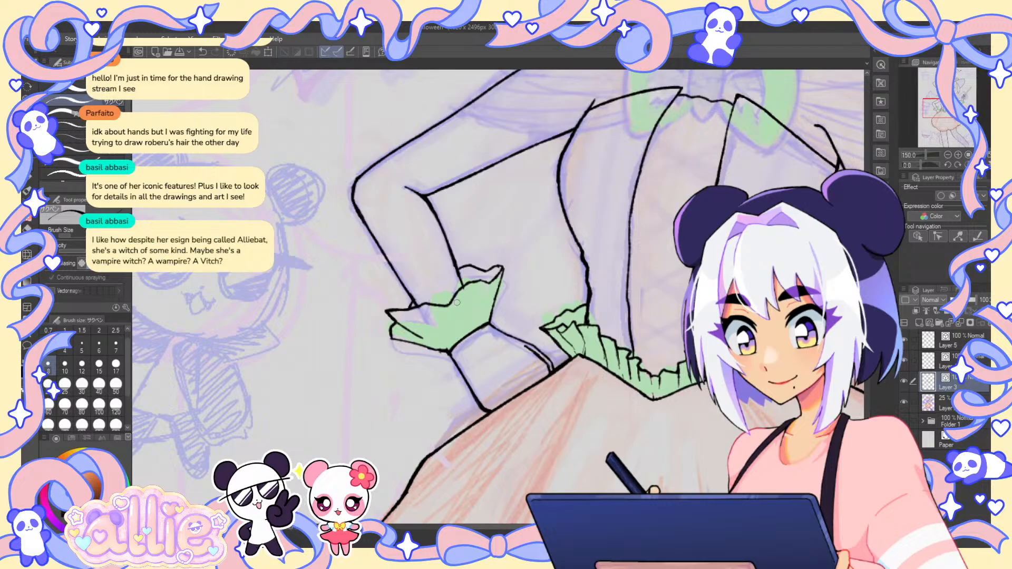
left_click_drag(447, 306, 359, 264)
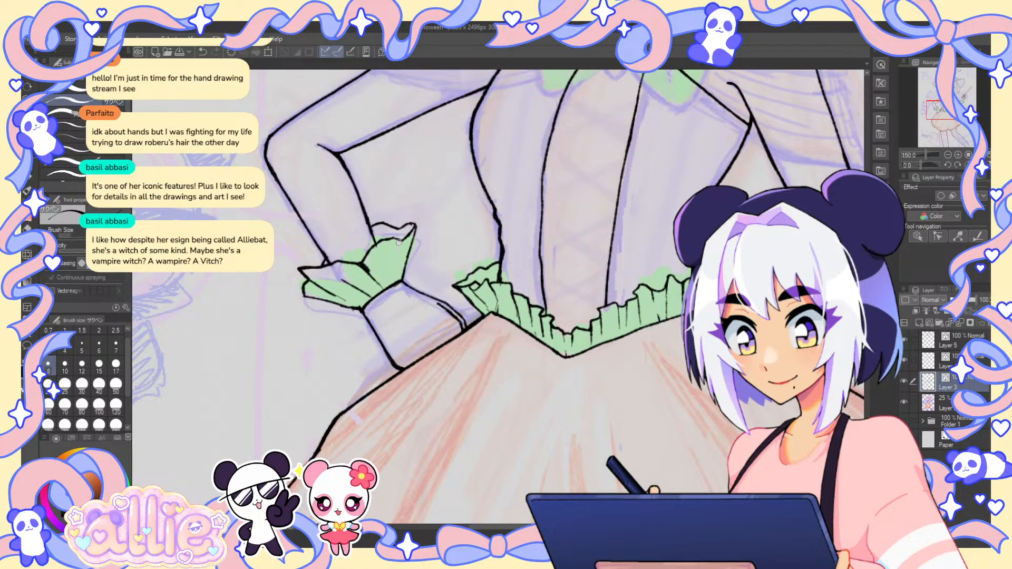
key("e")
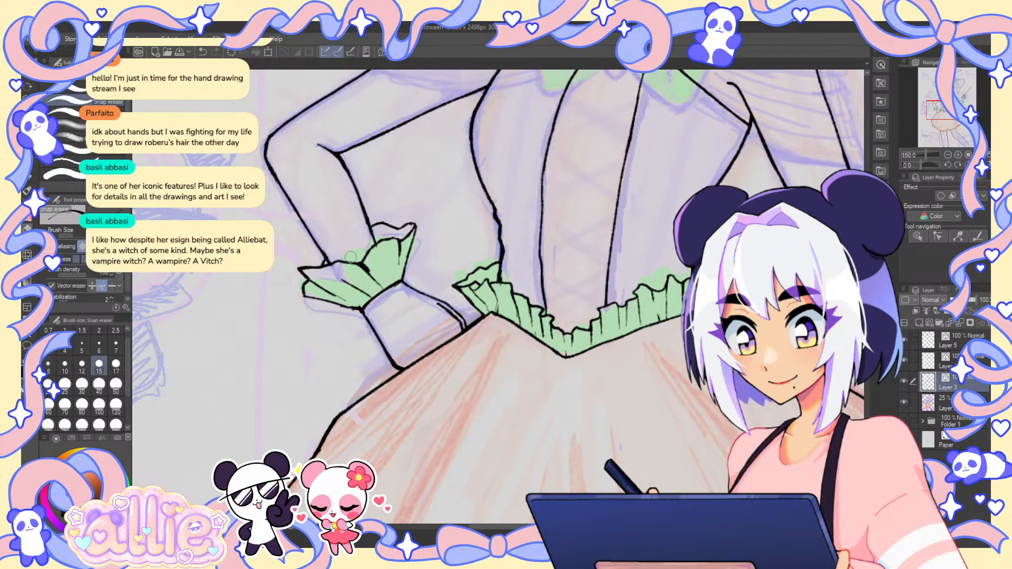
key("p")
- Hide the 25% opacity sketch layer and mirror the canvas to check the cuff's line art on its own
key("ctrl+0")
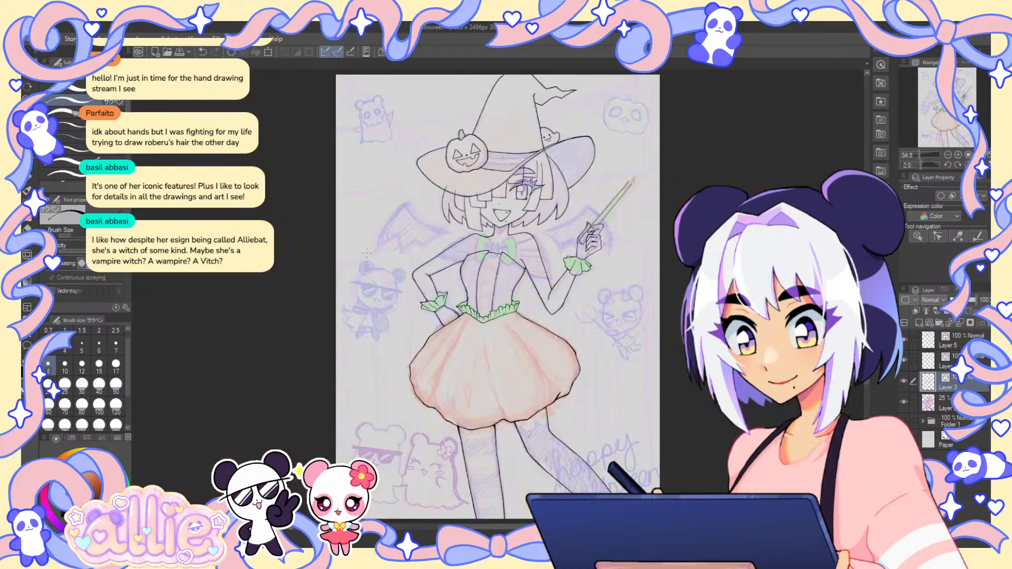
left_click(904, 402)
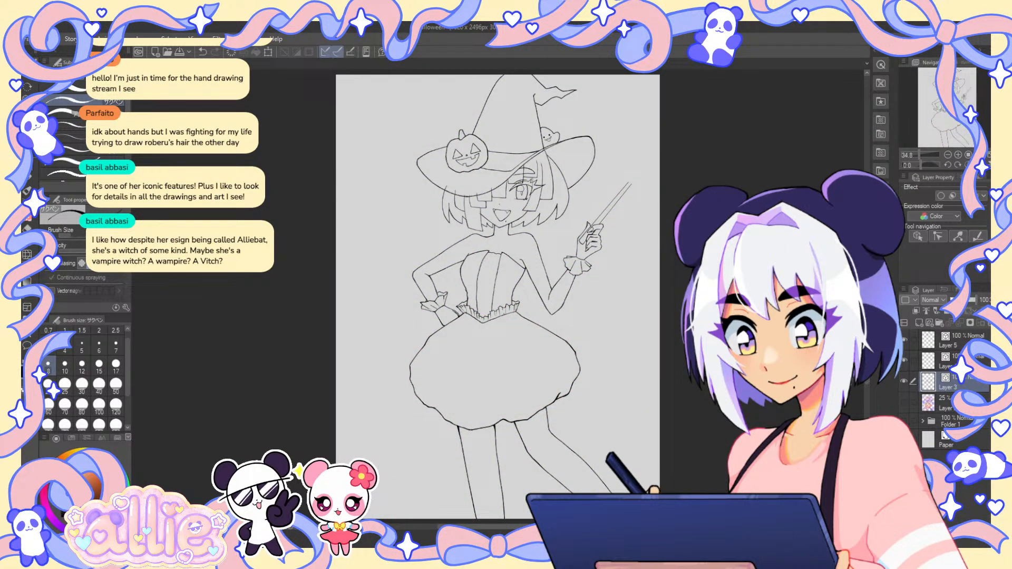
key("h")
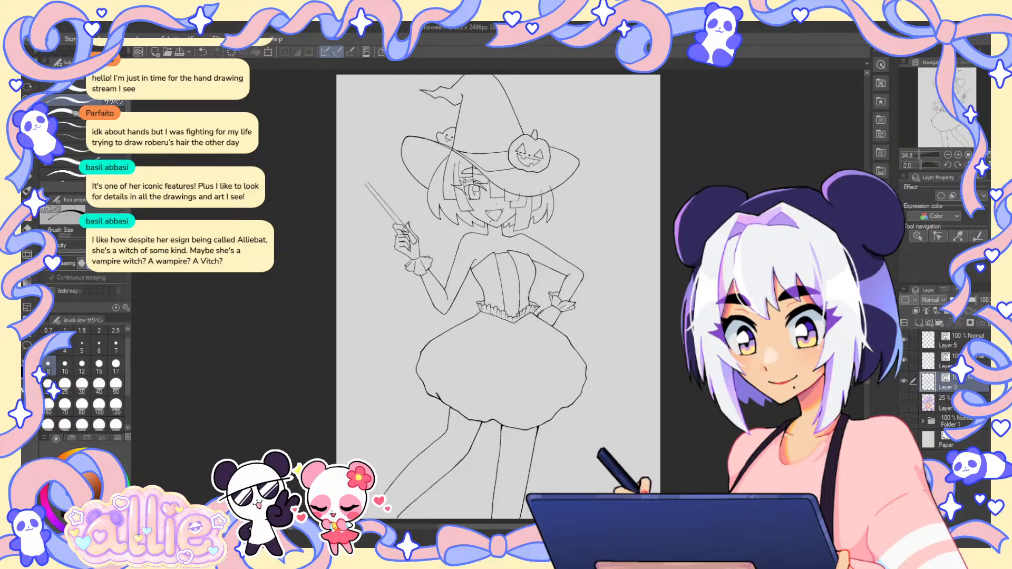
scroll(581, 297, "up", 1)
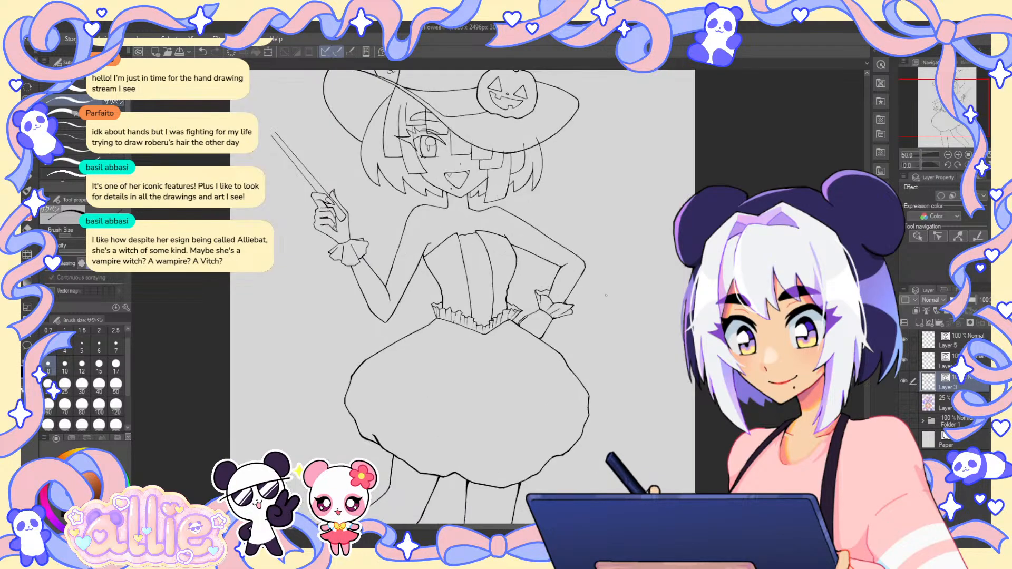
scroll(563, 284, "up", 4)
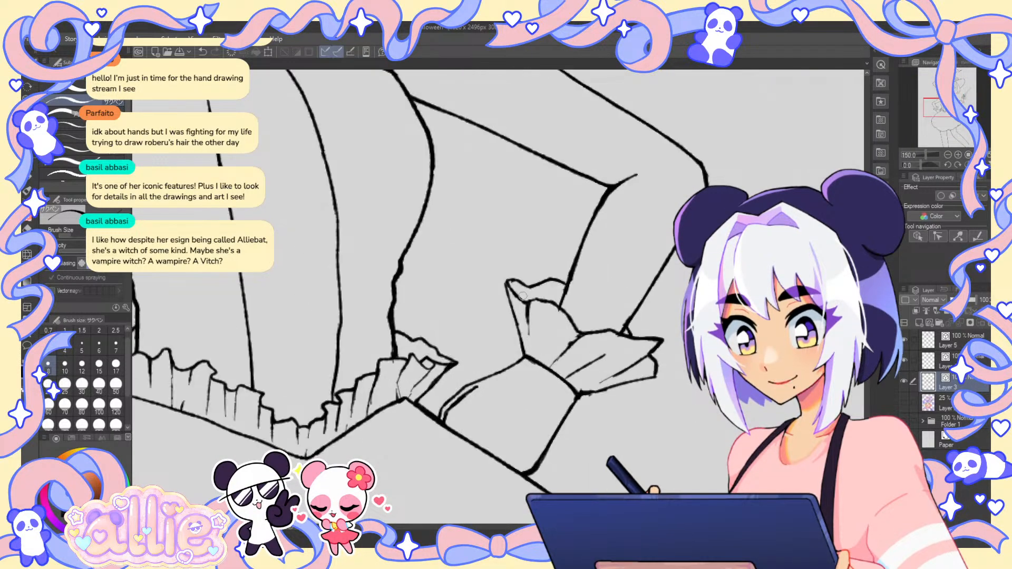
- Redraw the hip arm cuff's back hem with pointed corners, clean up where it meets the forearm, and show the sketch layer again
key("ctrl+z")
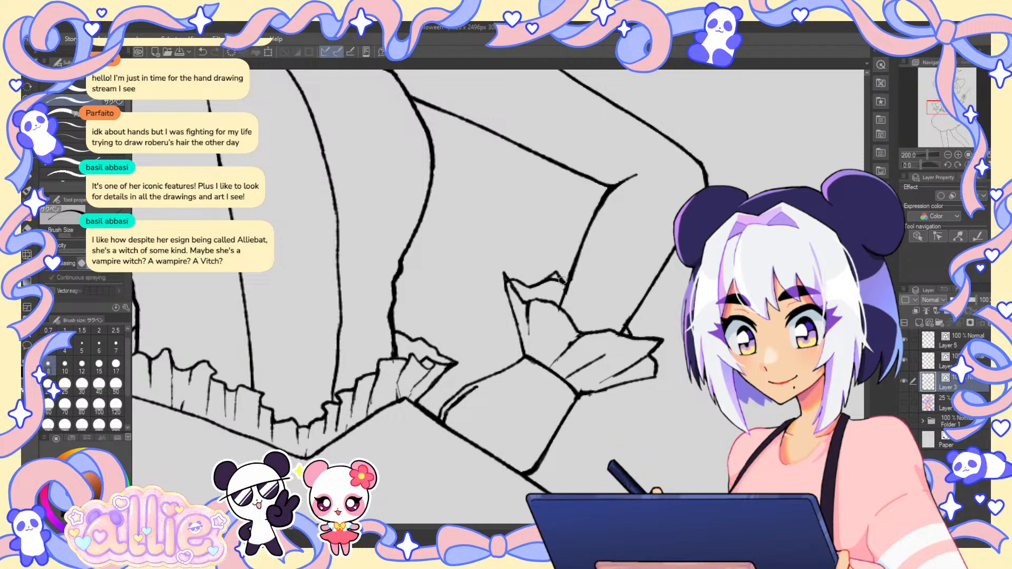
key("e")
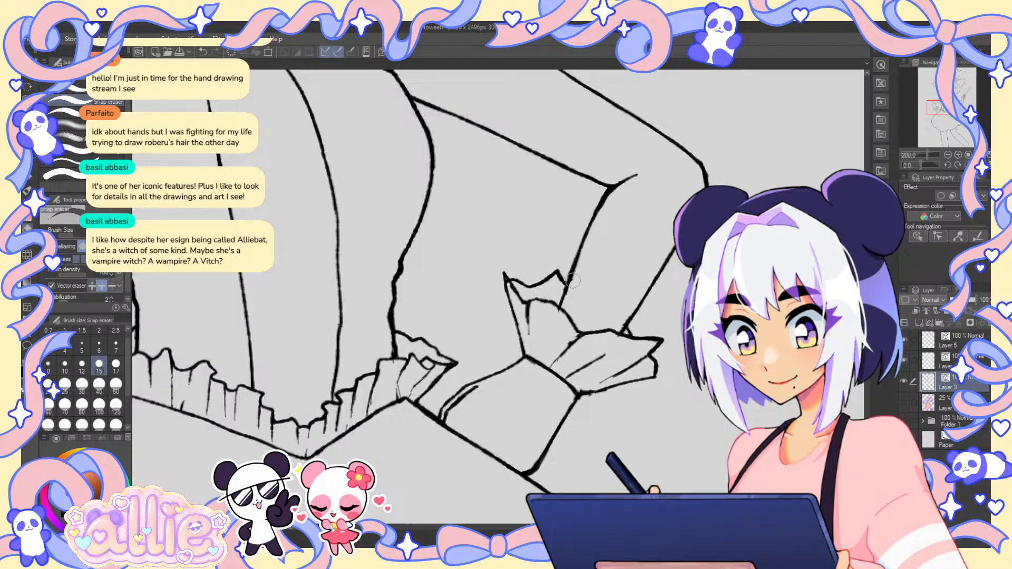
key("p")
key("ctrl+0")
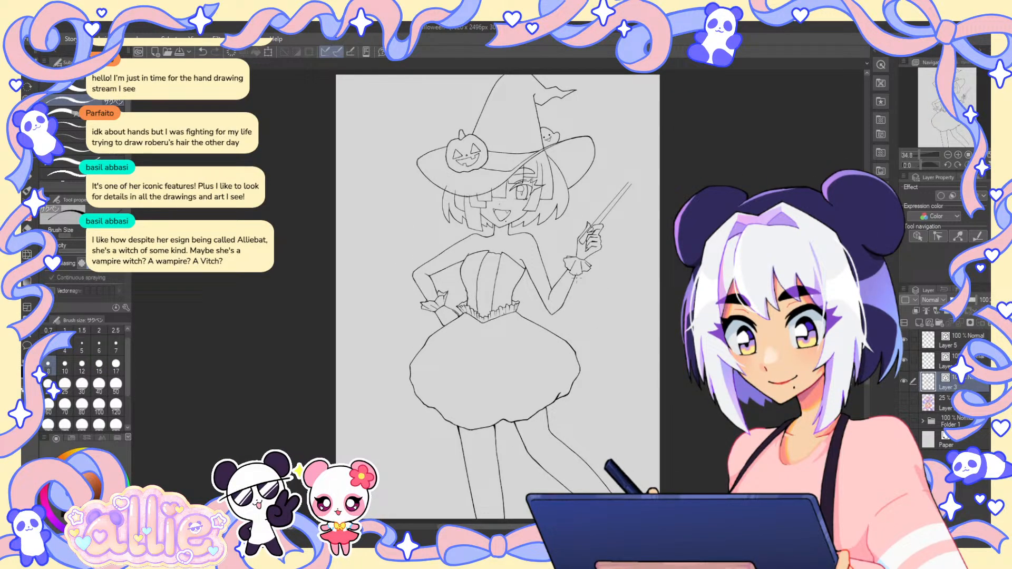
left_click(904, 402)
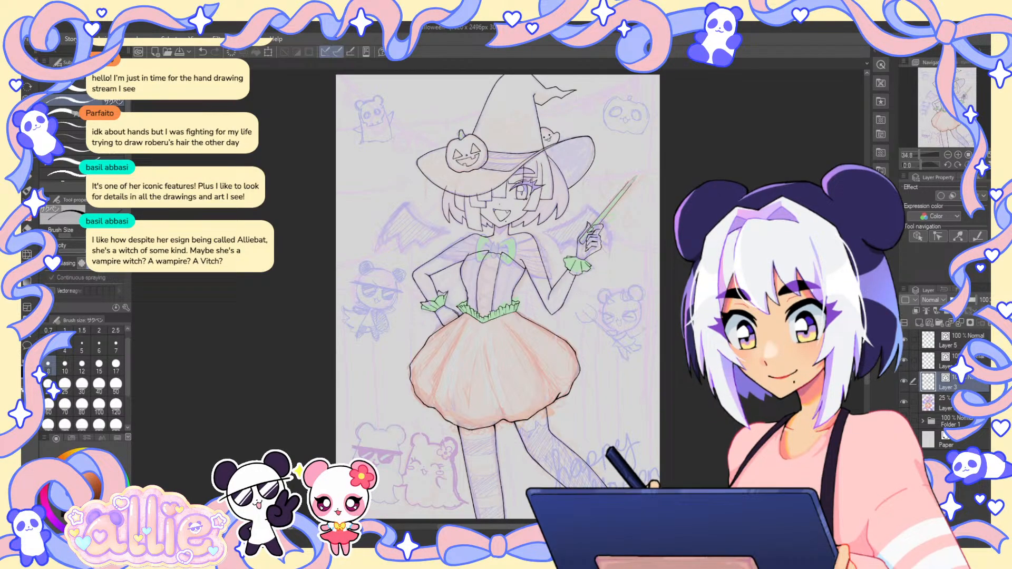
- Examine the inked figure over the sketch, from the hat and bodice down to the skirt and legs
scroll(912, 131, "up", 2)
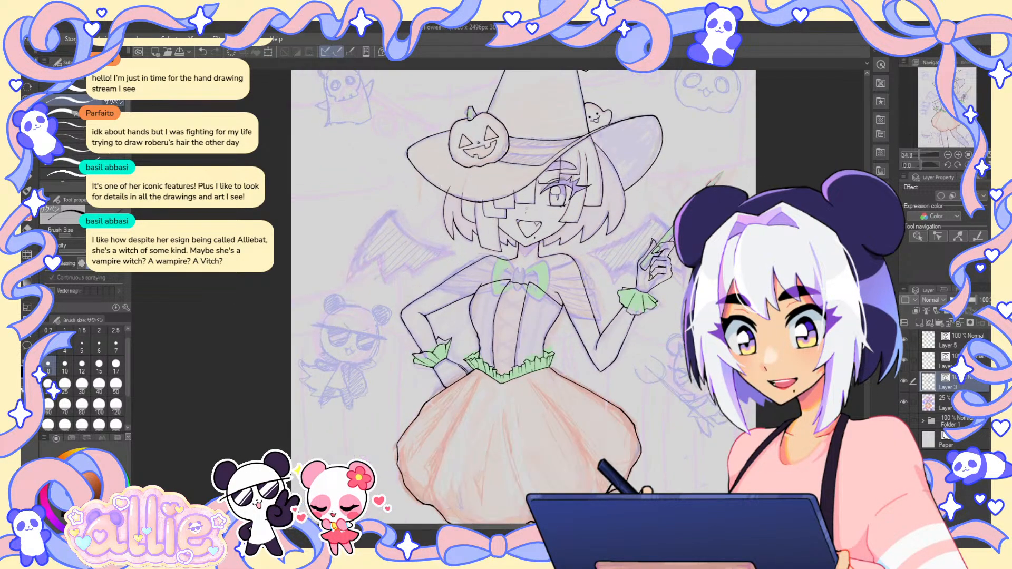
left_click_drag(968, 97, 971, 90)
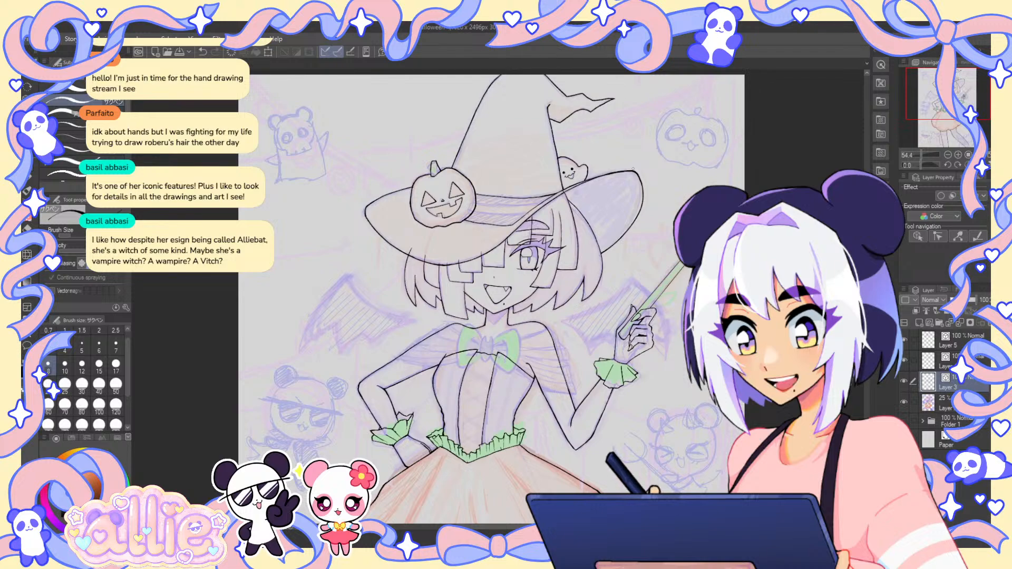
left_click_drag(633, 168, 606, 154)
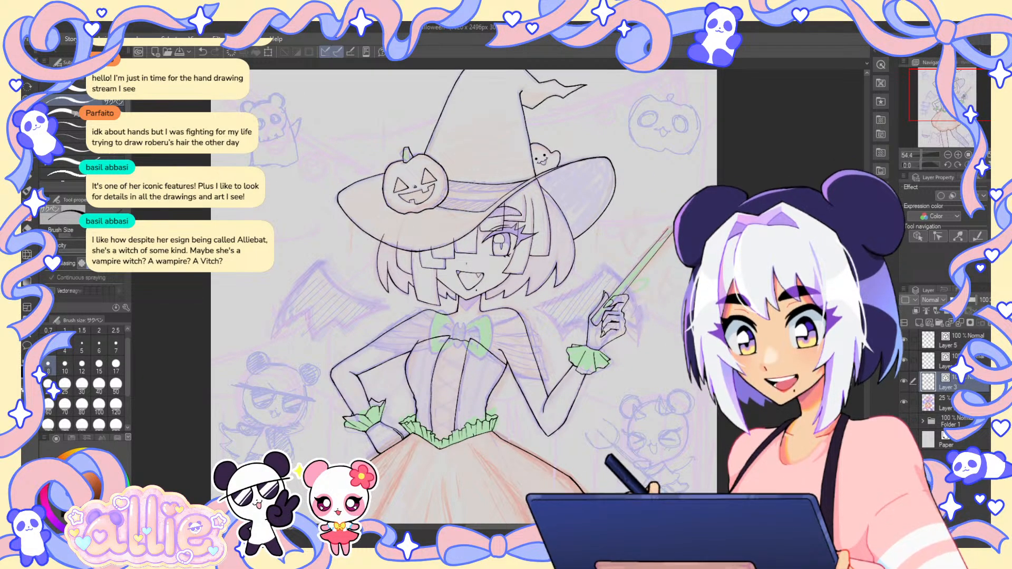
left_click_drag(964, 97, 952, 119)
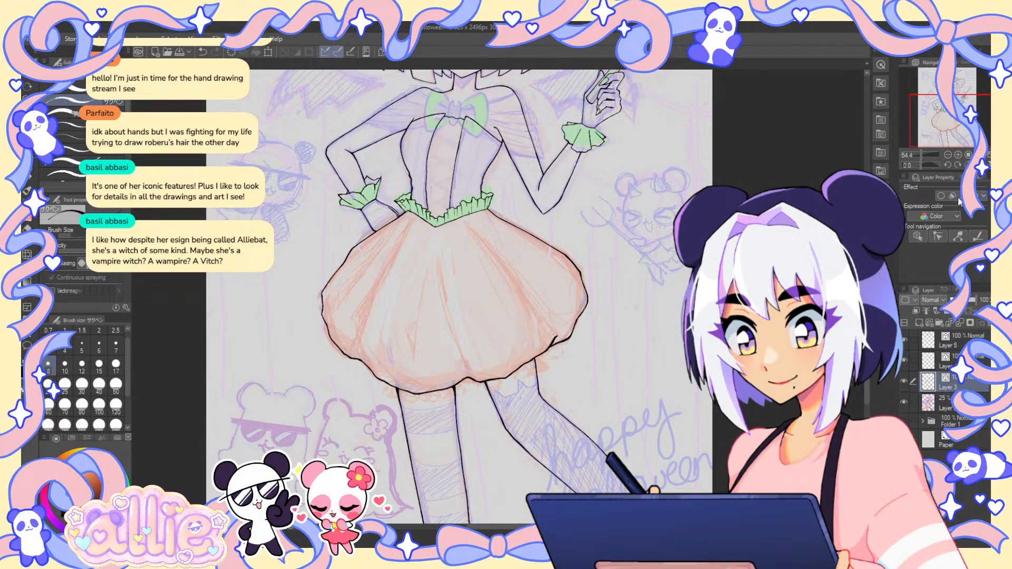
left_click_drag(952, 120, 951, 115)
scroll(495, 194, "down", 1)
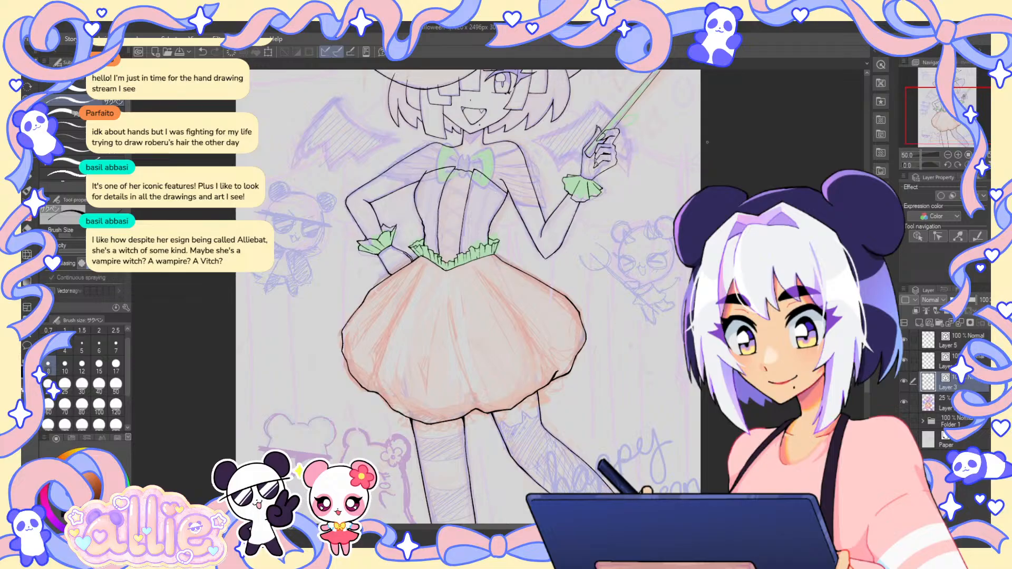
scroll(707, 142, "down", 1)
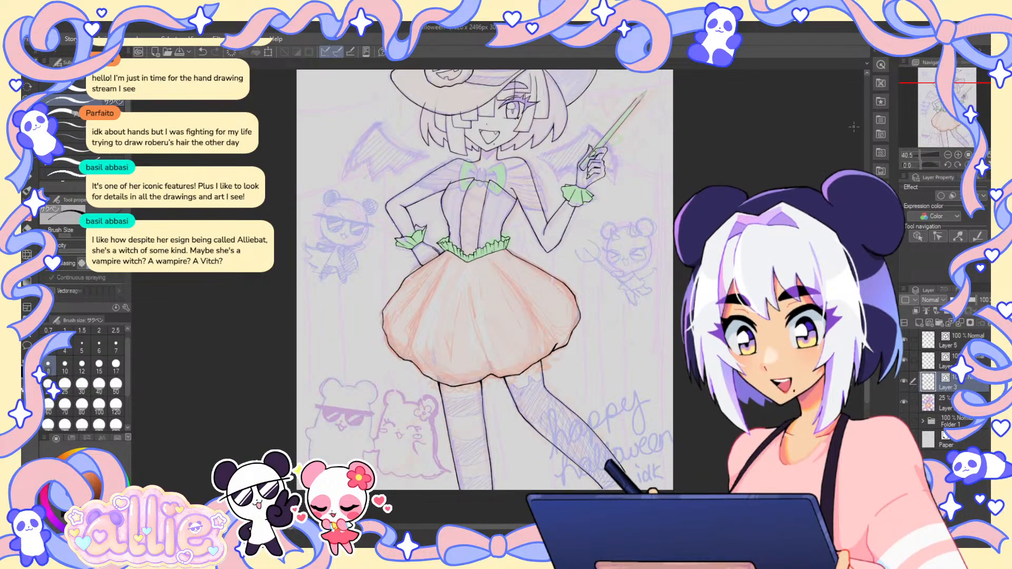
left_click_drag(948, 117, 948, 107)
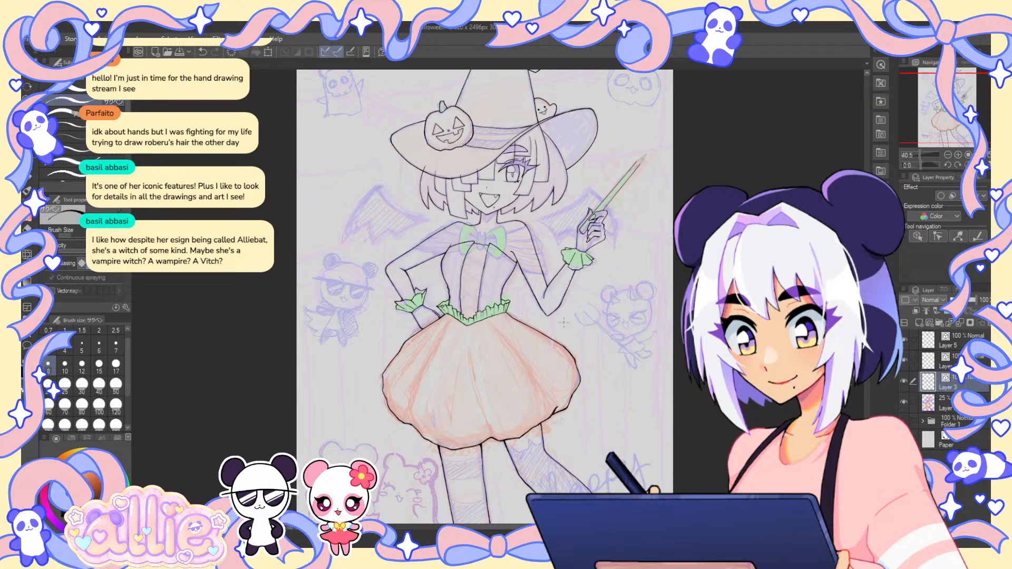
left_click_drag(964, 103, 918, 120)
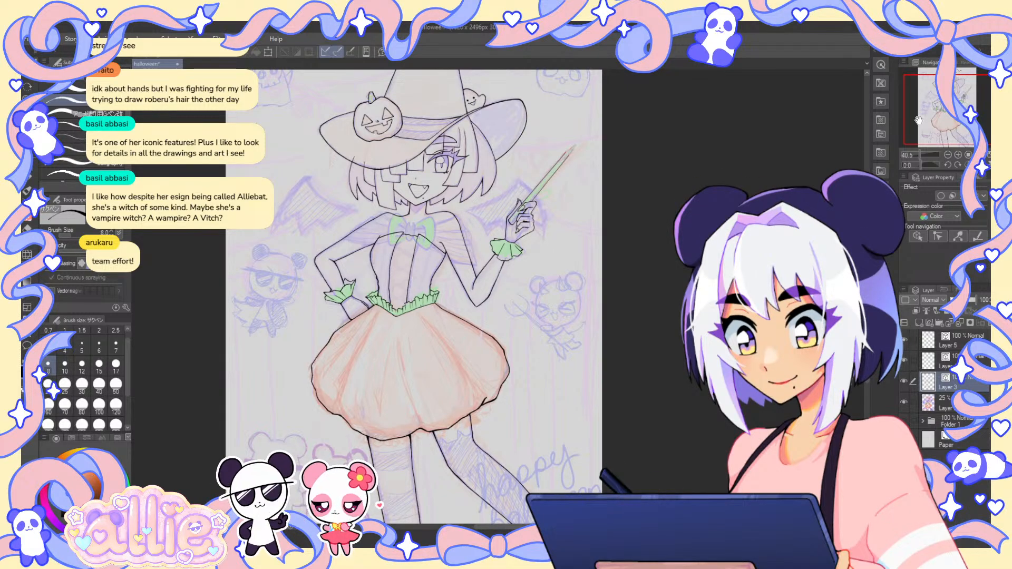
left_click_drag(919, 120, 931, 119)
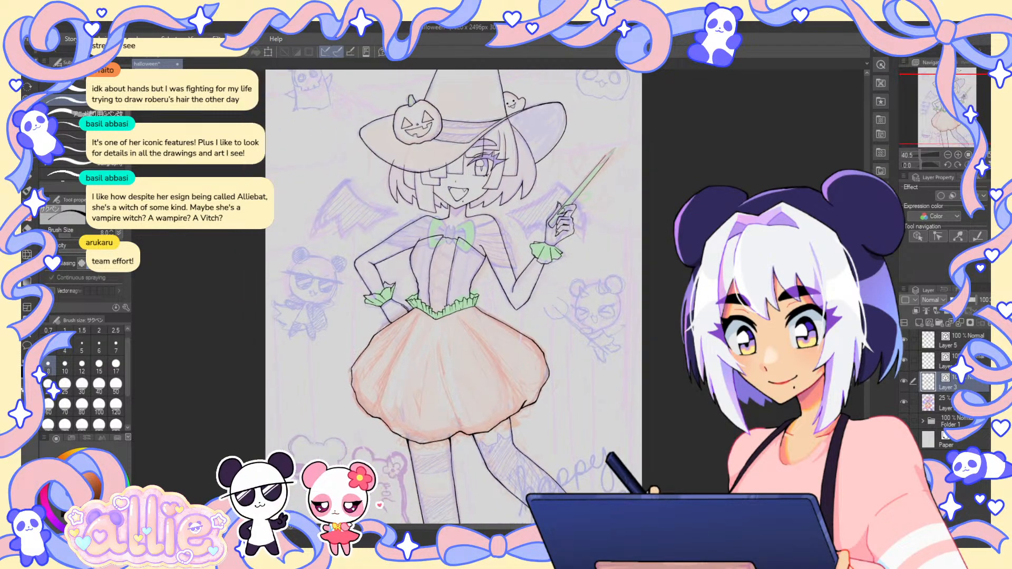
scroll(462, 232, "up", 3)
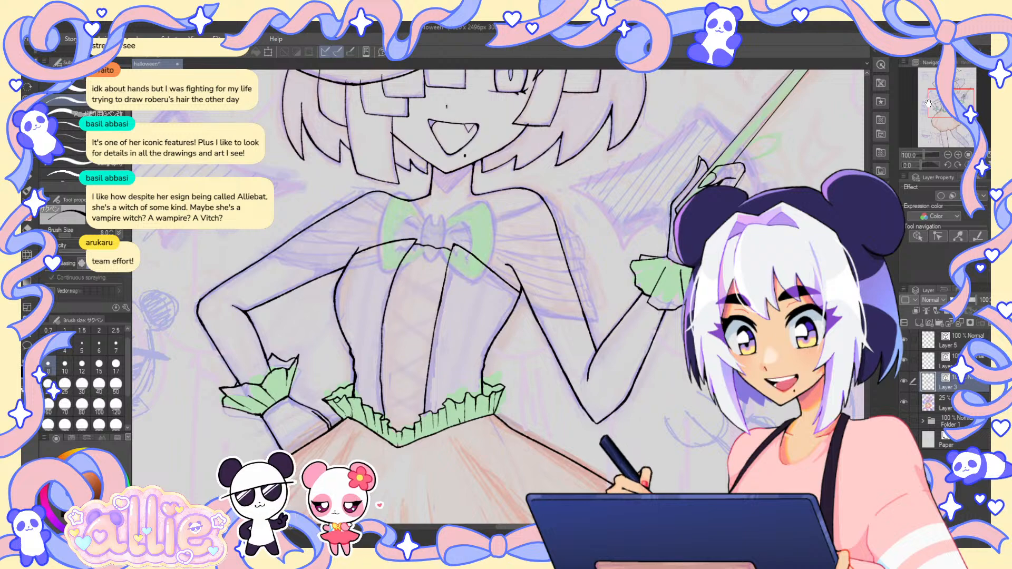
left_click(948, 155)
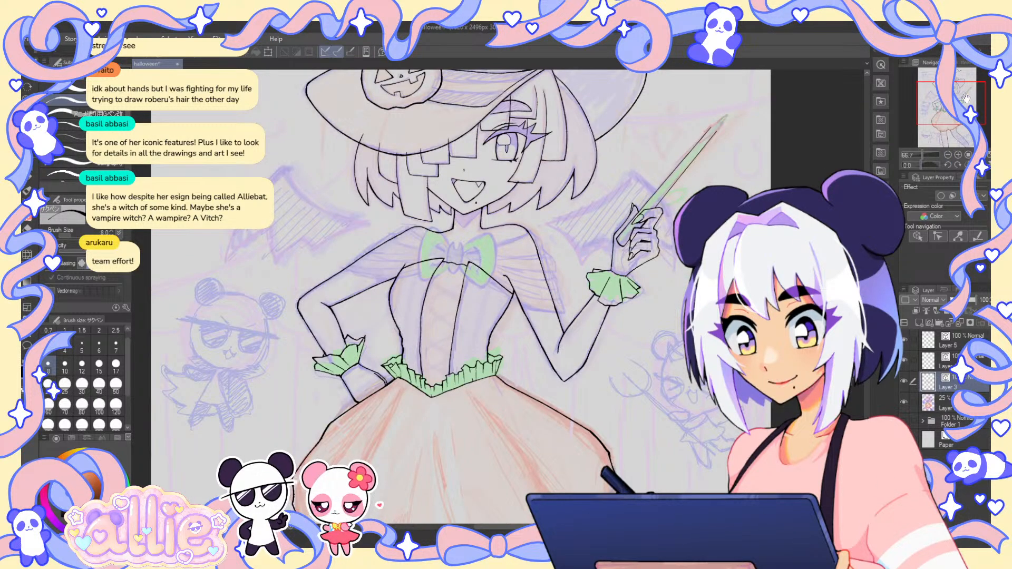
left_click_drag(959, 107, 961, 97)
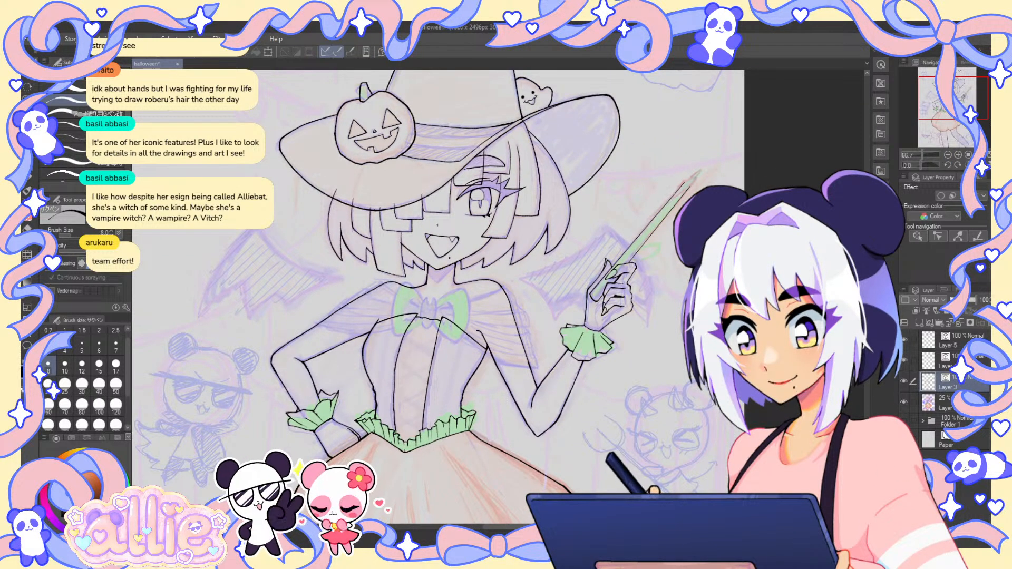
left_click(948, 155)
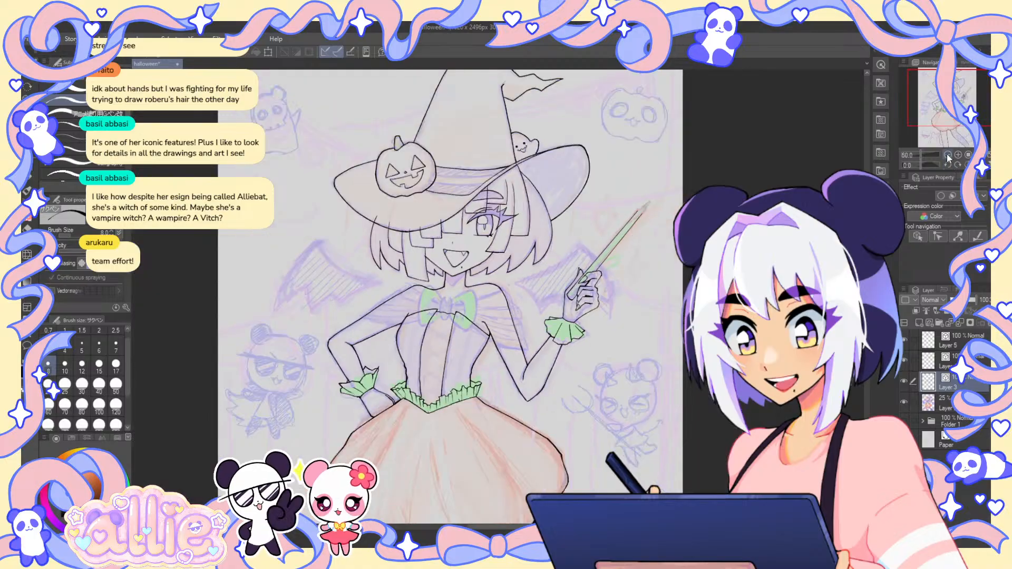
left_click(947, 155)
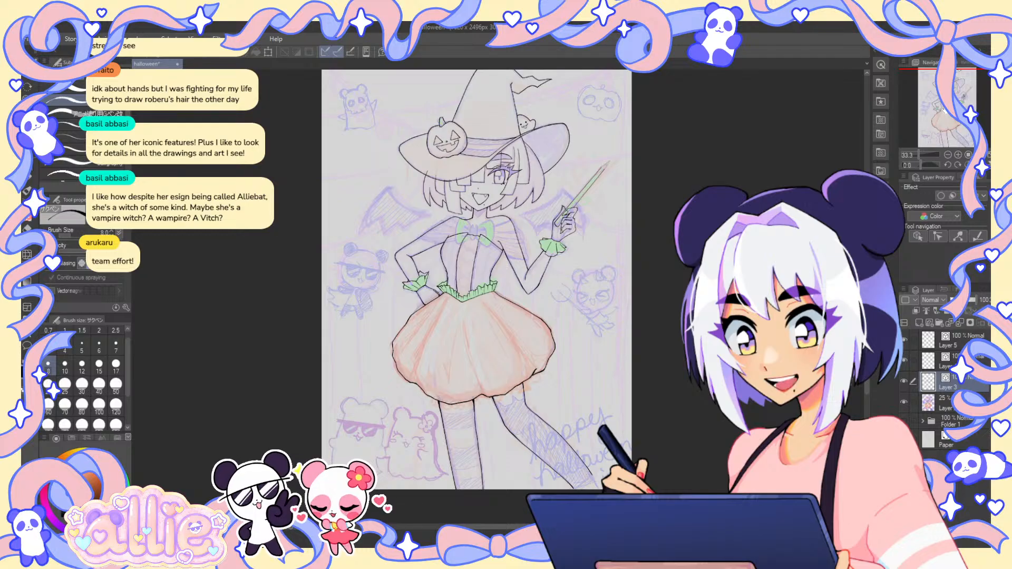
left_click_drag(476, 279, 471, 285)
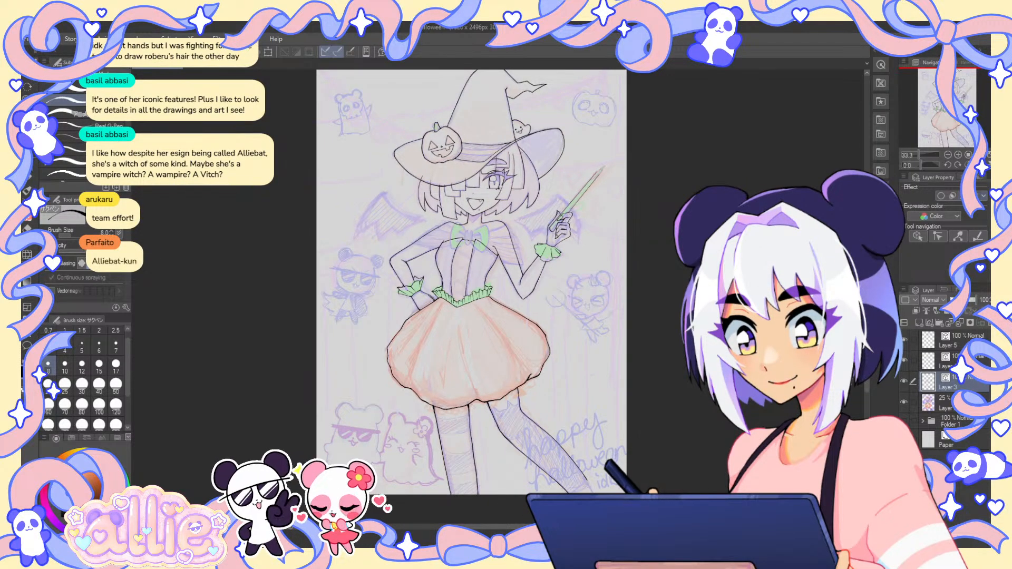
- Try to ink the wand's end as a sharp point by converging its two edge lines over the sketched tip
left_click_drag(929, 112, 934, 108)
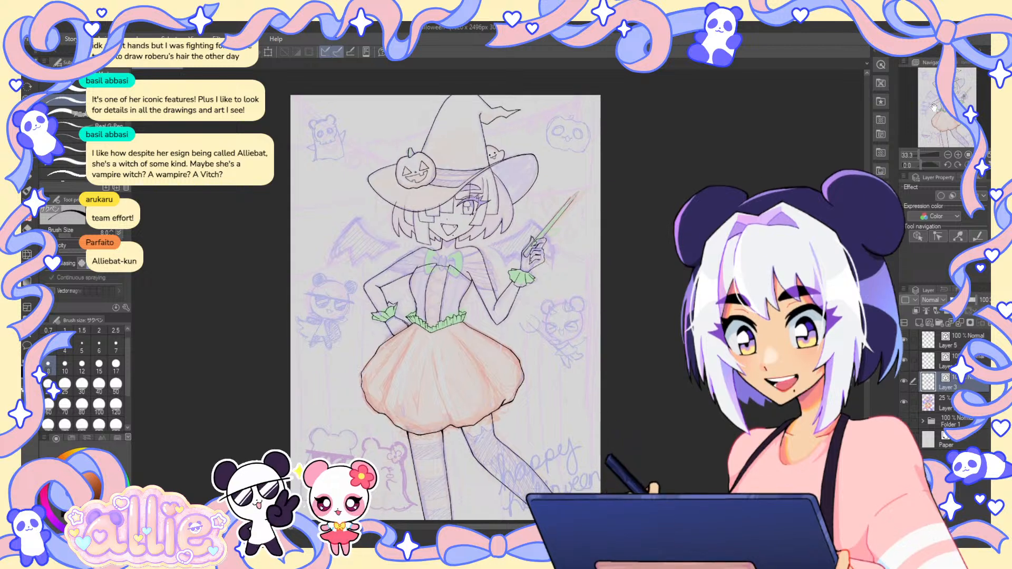
scroll(606, 204, "up", 5)
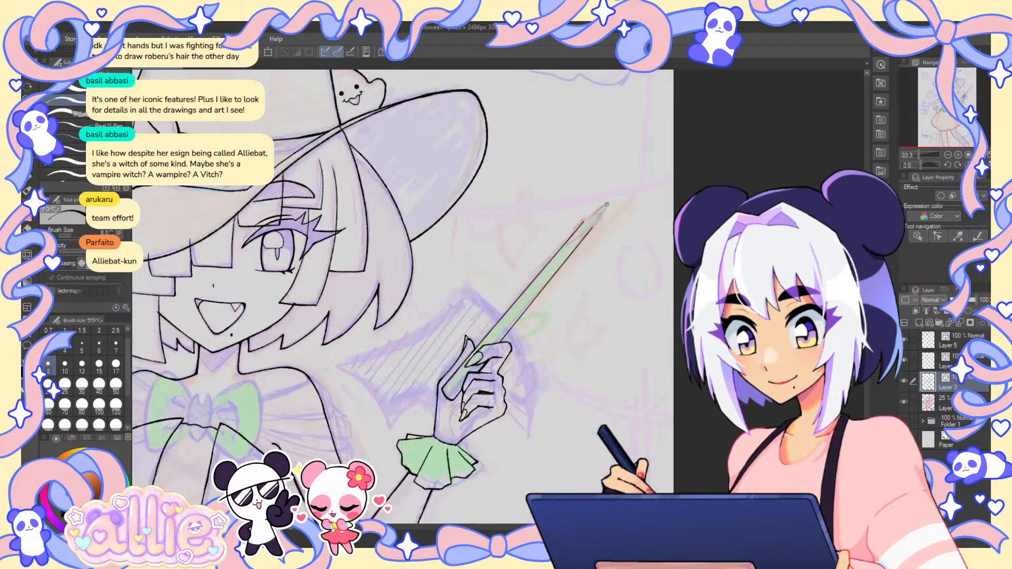
key("y")
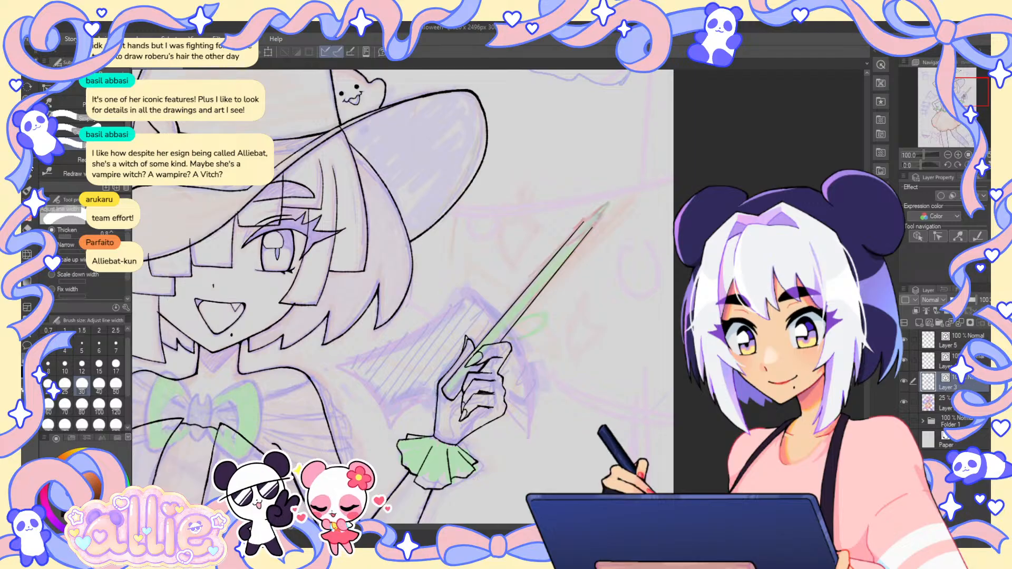
key("p")
scroll(598, 214, "up", 2)
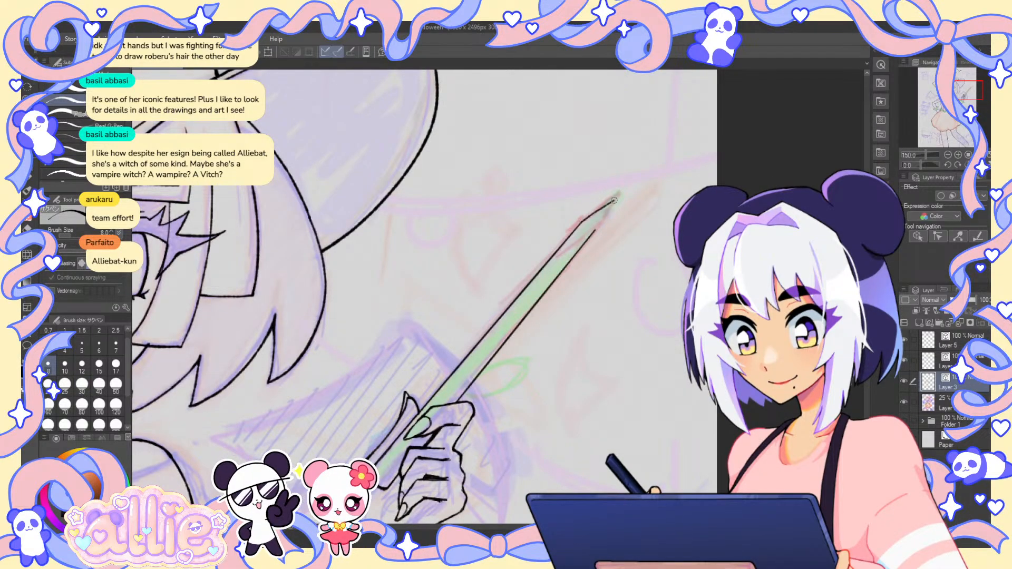
scroll(600, 210, "up", 1)
key("ctrl+z")
left_click_drag(571, 228, 616, 192)
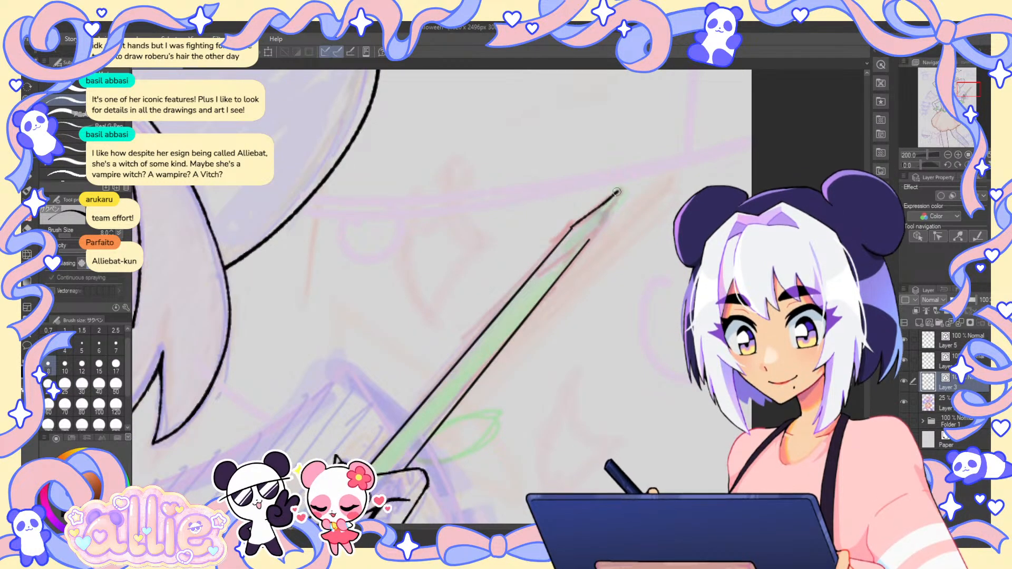
left_click_drag(574, 226, 621, 192)
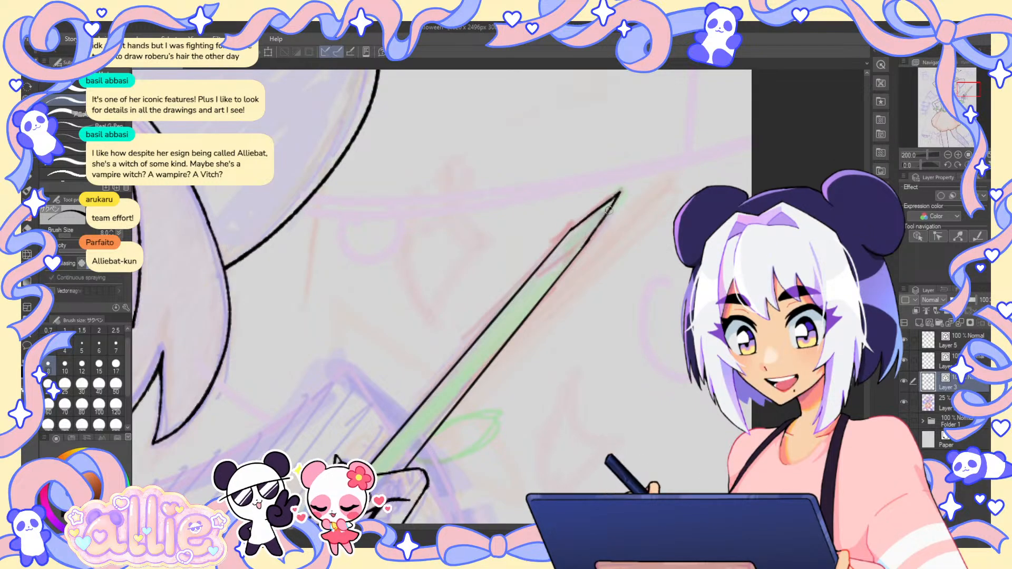
key("ctrl+z")
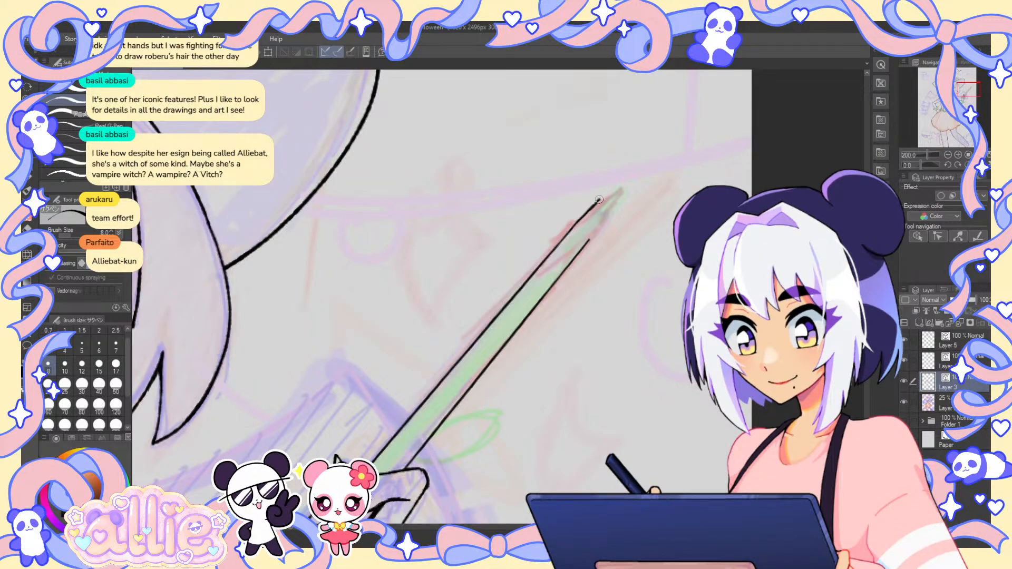
- Try to lengthen the wand's two edge lines freehand towards the sketched tip, including a short cap across the end
left_click_drag(600, 198, 587, 241)
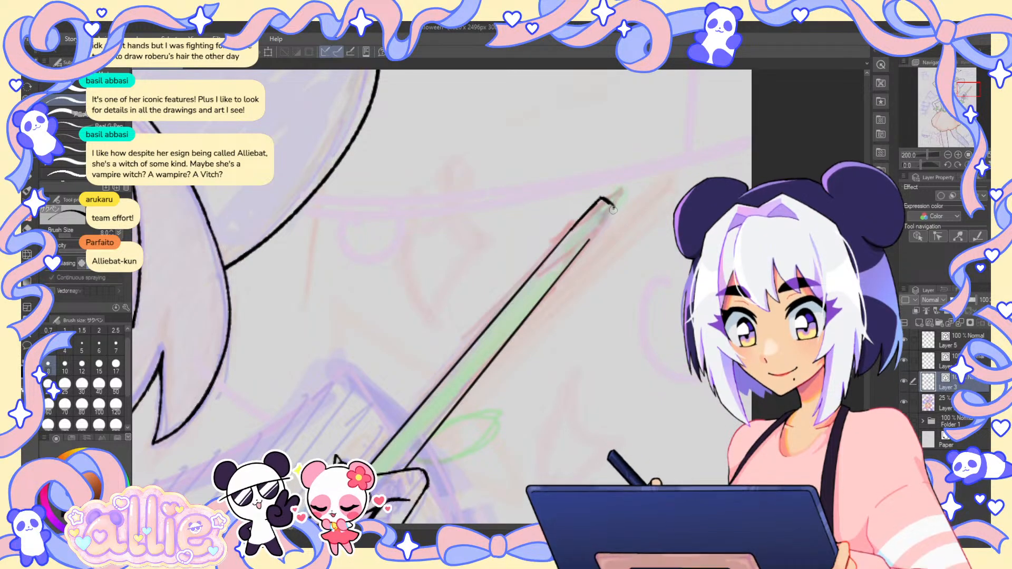
scroll(596, 215, "up", 3)
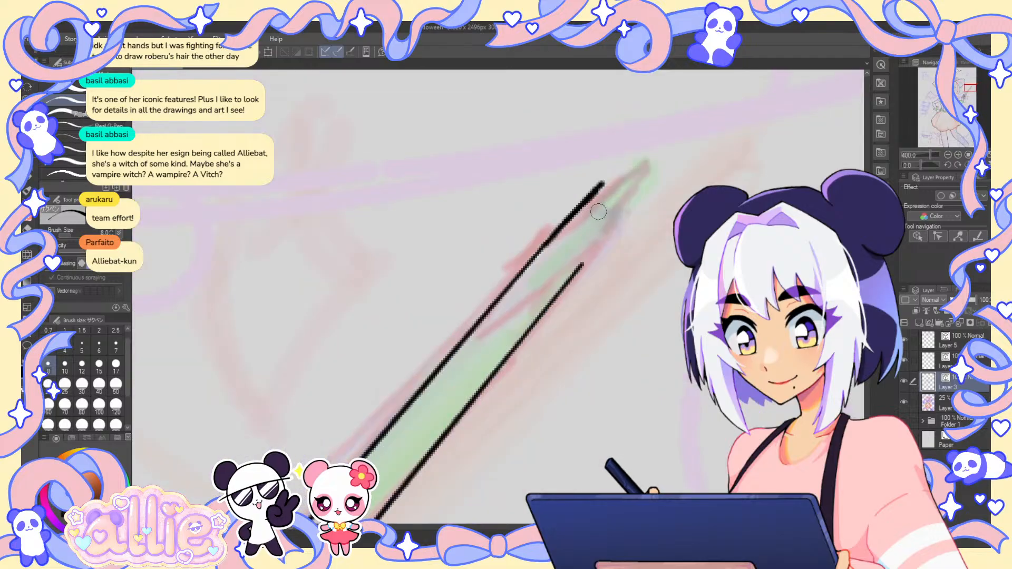
left_click_drag(579, 267, 629, 204)
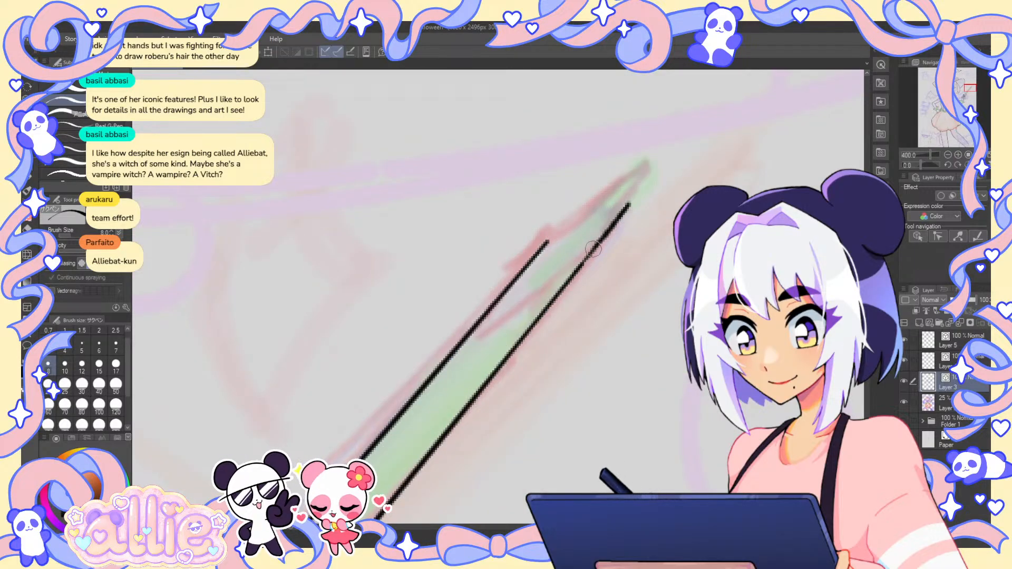
left_click_drag(548, 242, 587, 186)
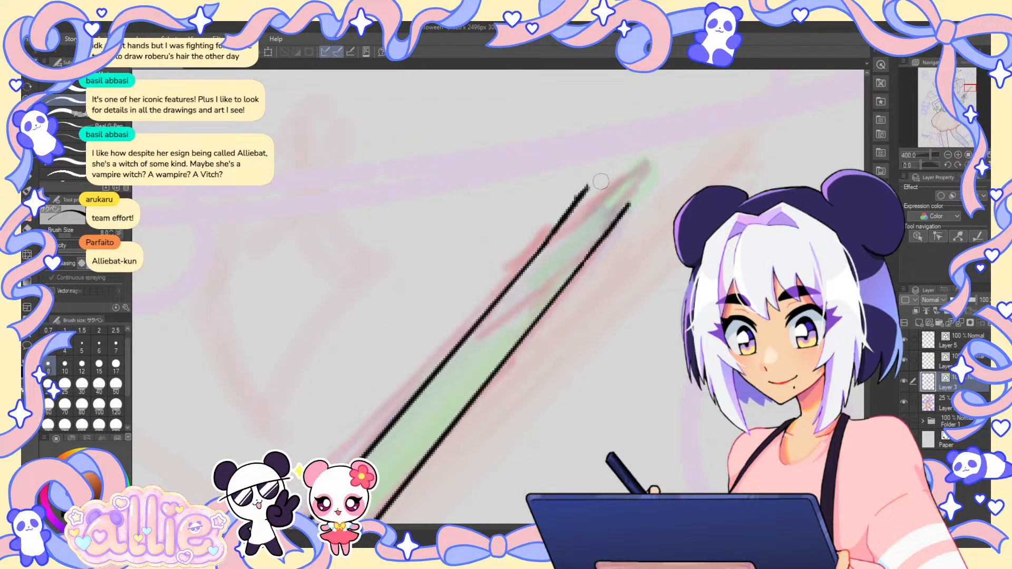
key("ctrl+z")
key("ctrl+z")
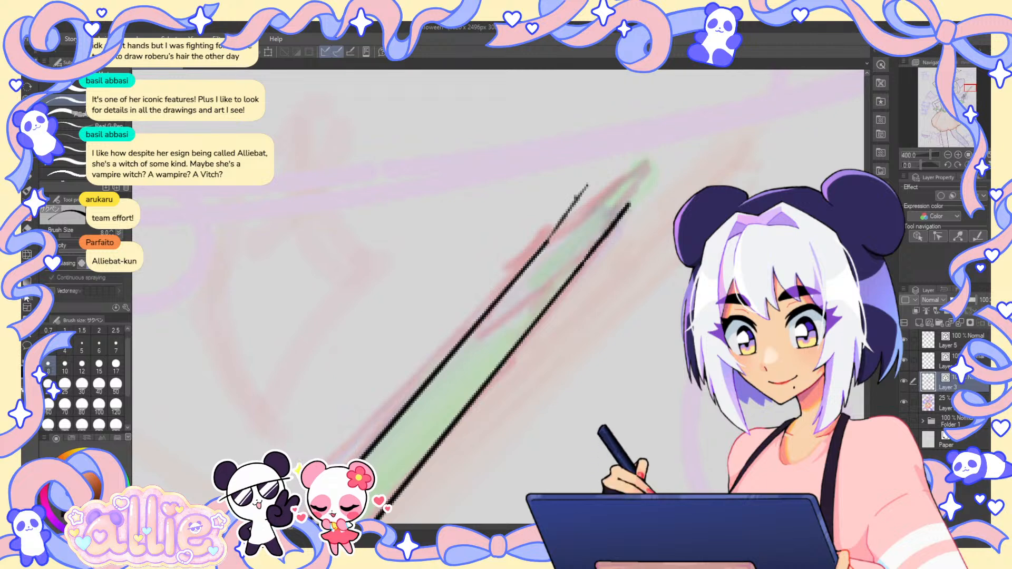
key("u")
key("ctrl+z")
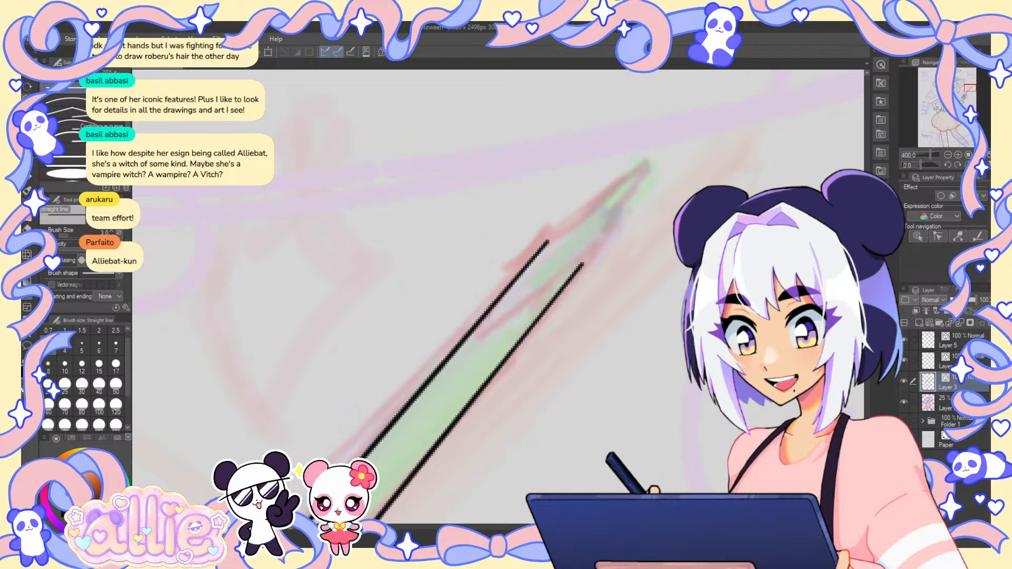
- Stretch the wand's two existing vector edge lines towards the tip and ink a slightly rounded cap joining their ends
left_click(548, 243)
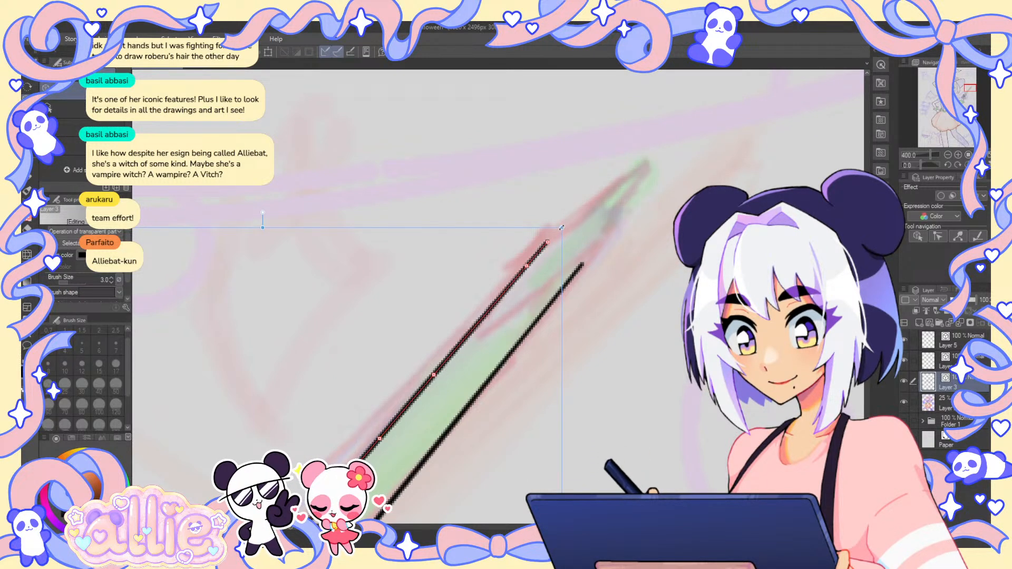
left_click_drag(562, 226, 614, 164)
left_click(575, 274)
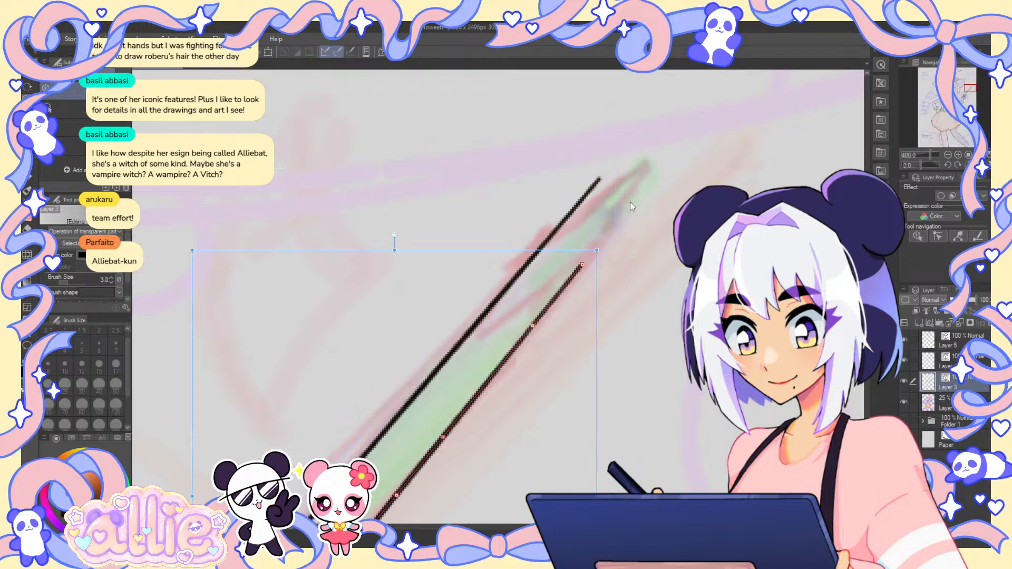
mouse_move(599, 244)
left_mouse_down()
mouse_move(651, 182)
mouse_move(623, 182)
mouse_move(636, 197)
mouse_move(606, 177)
left_mouse_up()
key("ctrl+0")
left_click(30, 169)
scroll(623, 182, "up", 5)
scroll(612, 176, "up", 2)
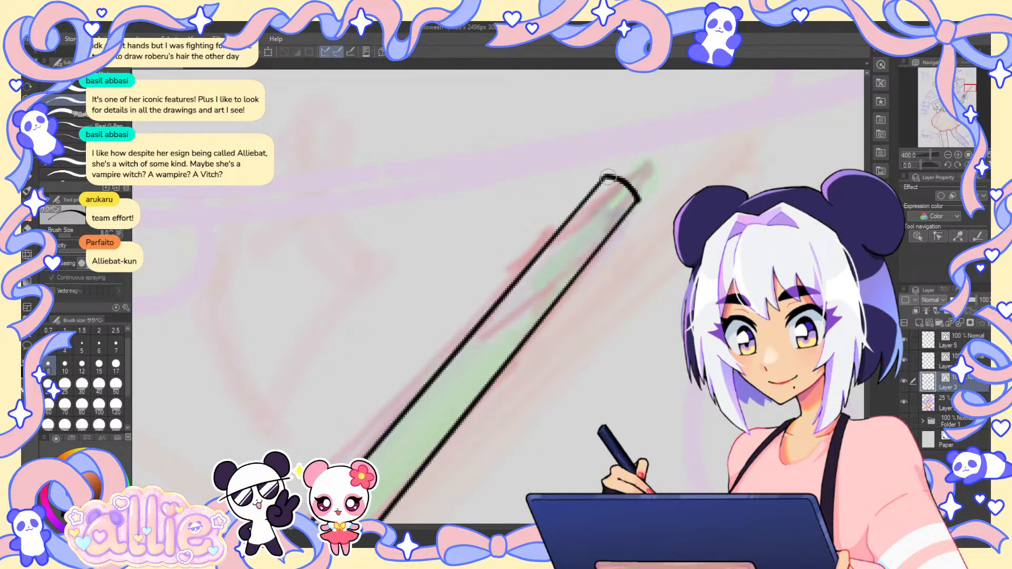
- Rotate the canvas until the wand stands nearly upright and ink a short line across it just above the hand
scroll(636, 238, "down", 4)
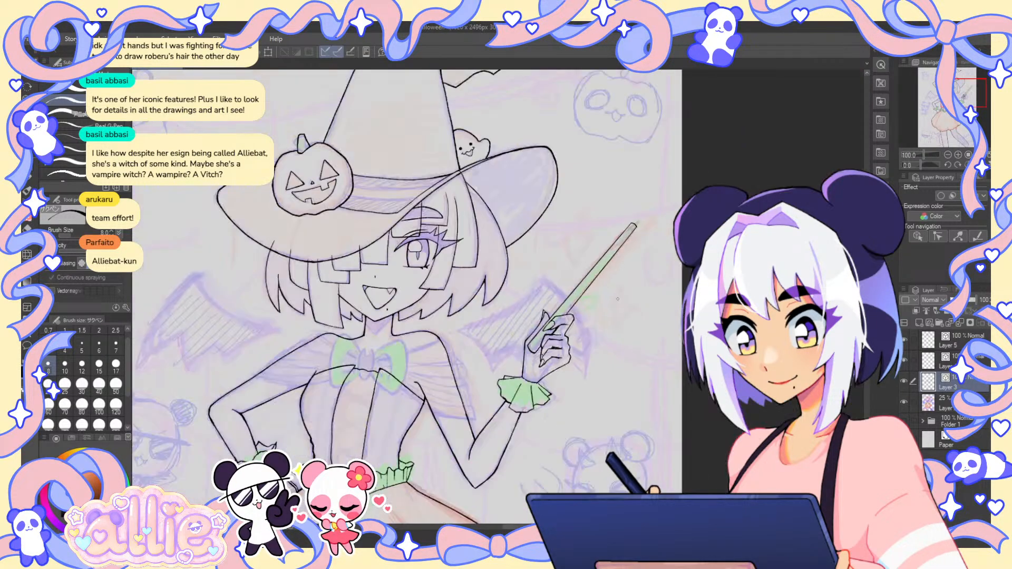
key("r")
left_click_drag(567, 317, 572, 267)
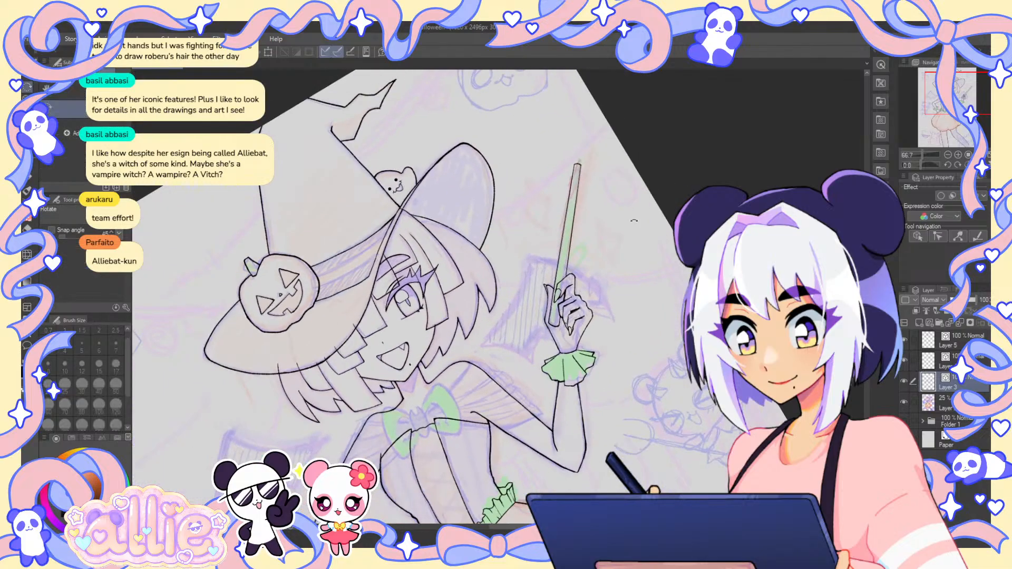
scroll(572, 266, "up", 1)
key("p")
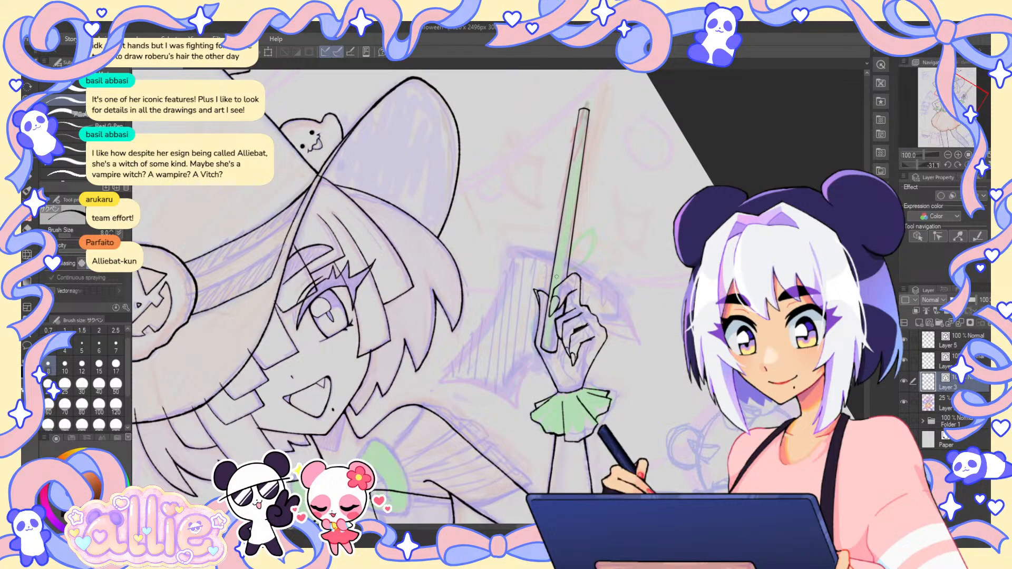
left_click_drag(555, 273, 565, 273)
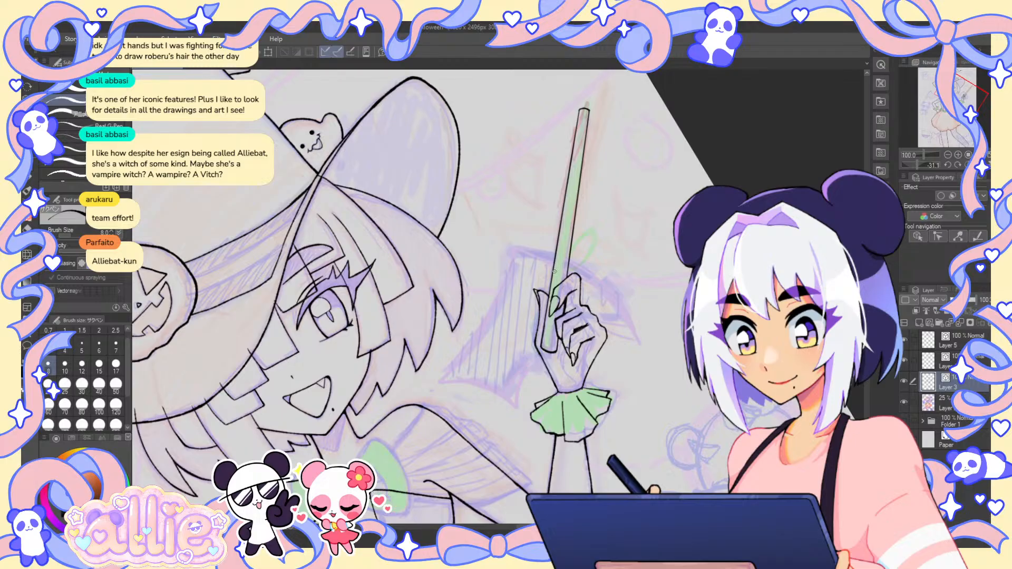
scroll(555, 271, "down", 2)
scroll(555, 270, "down", 2)
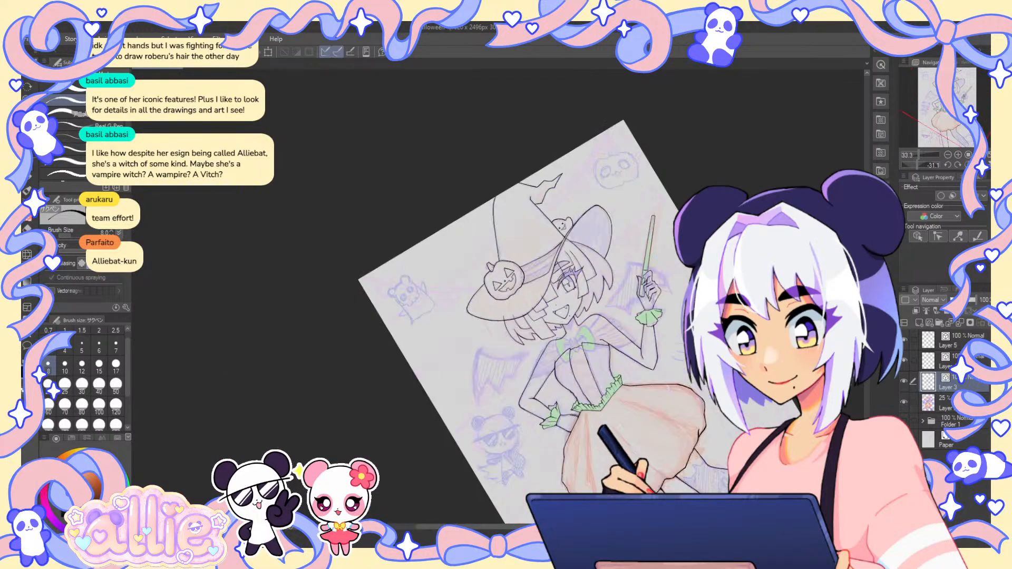
- Try adding a leaf beside the wand's tip with the 25% opacity sketch layer hidden
scroll(555, 271, "up", 1)
key("ctrl+at")
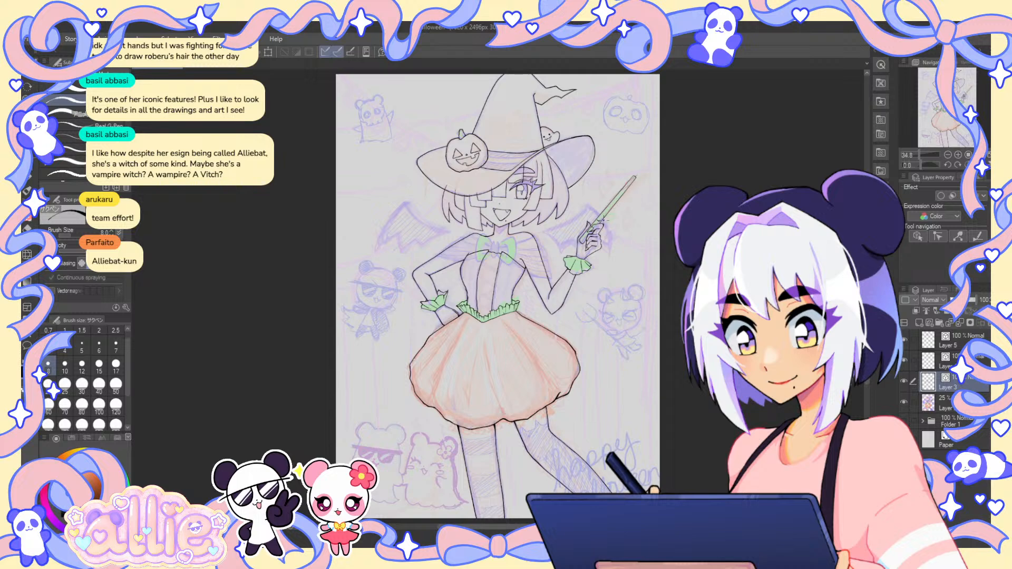
left_click(903, 402)
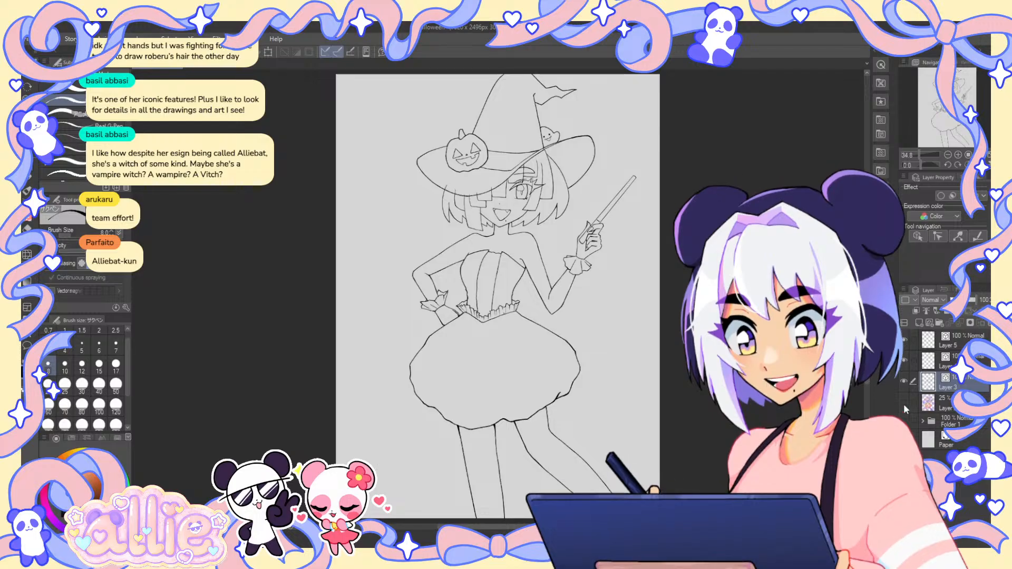
left_click_drag(646, 184, 626, 197)
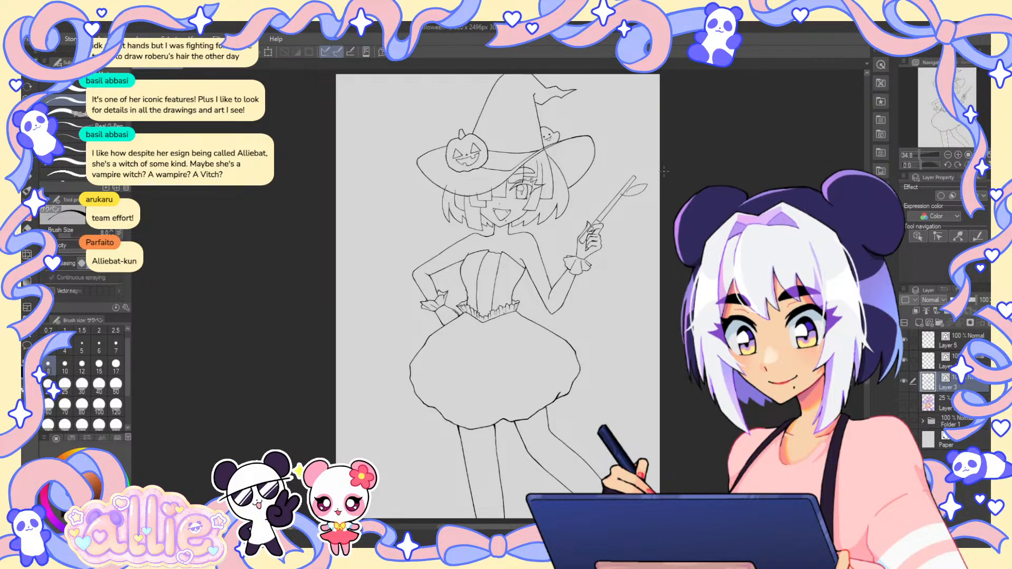
left_click(904, 402)
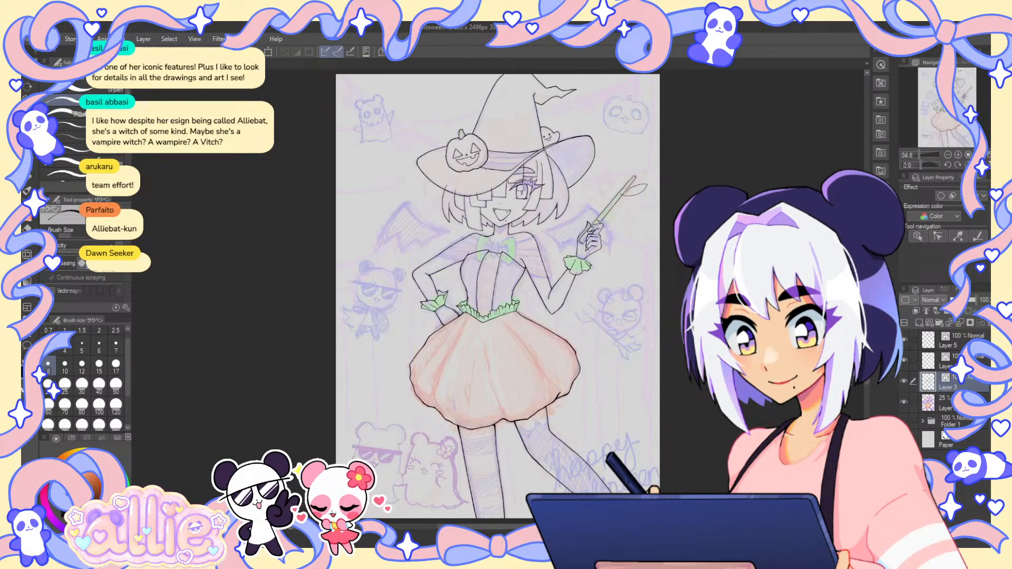
key("ctrl+z")
- Ink a small pointed leaf growing from the side of the wand just below its tip
key("r")
mouse_move(641, 187)
left_mouse_down()
mouse_move(585, 140)
mouse_move(595, 170)
mouse_move(578, 194)
left_mouse_up()
scroll(586, 139, "up", 5)
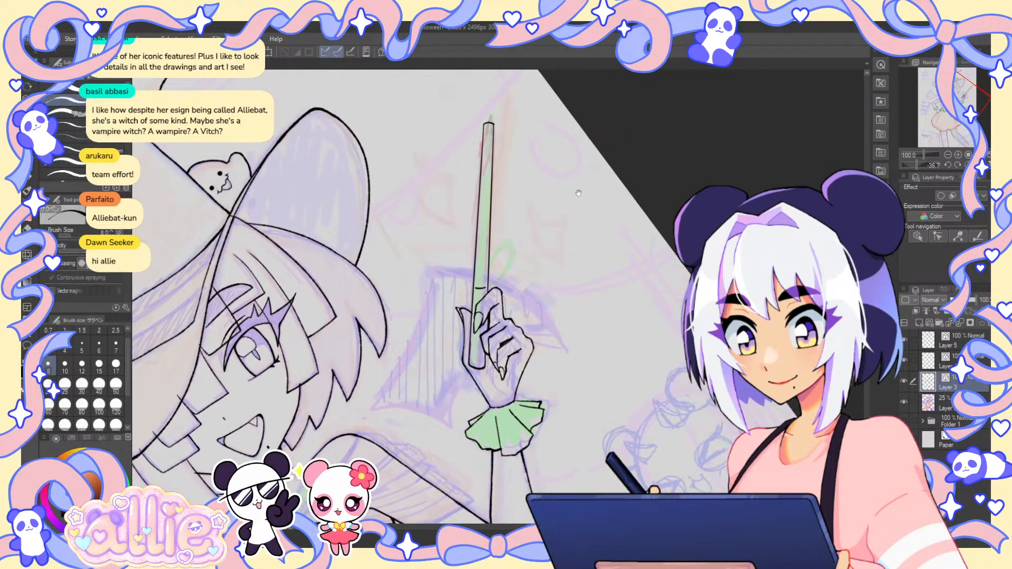
scroll(578, 194, "up", 4)
mouse_move(436, 222)
left_mouse_down()
mouse_move(458, 183)
mouse_move(477, 176)
mouse_move(461, 217)
mouse_move(438, 227)
left_mouse_up()
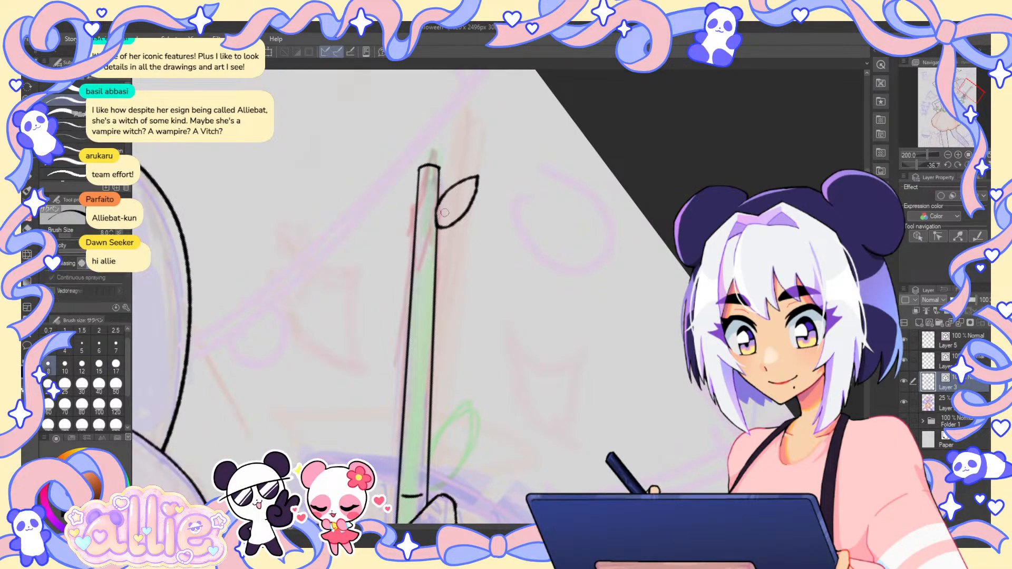
key("ctrl+0")
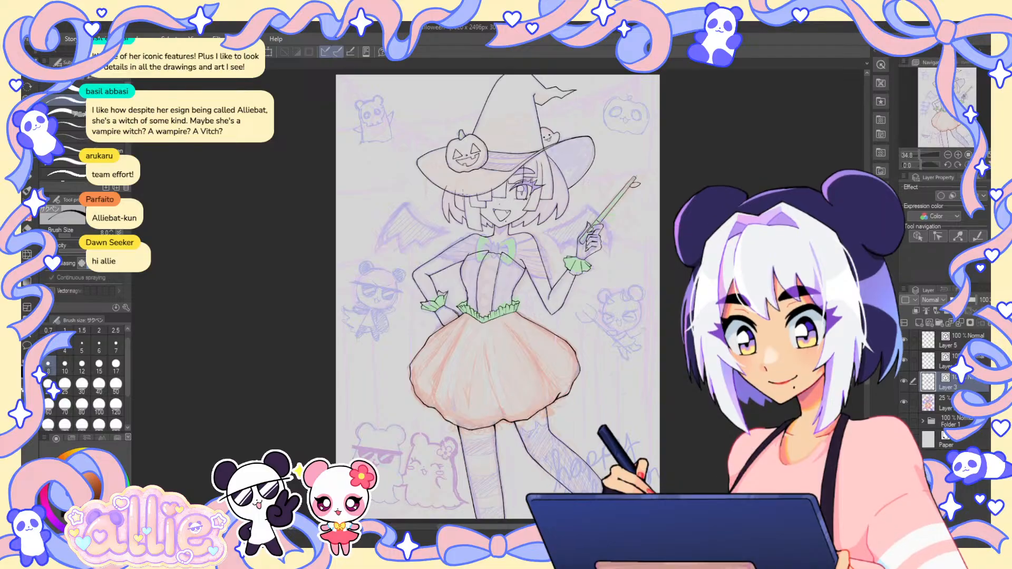
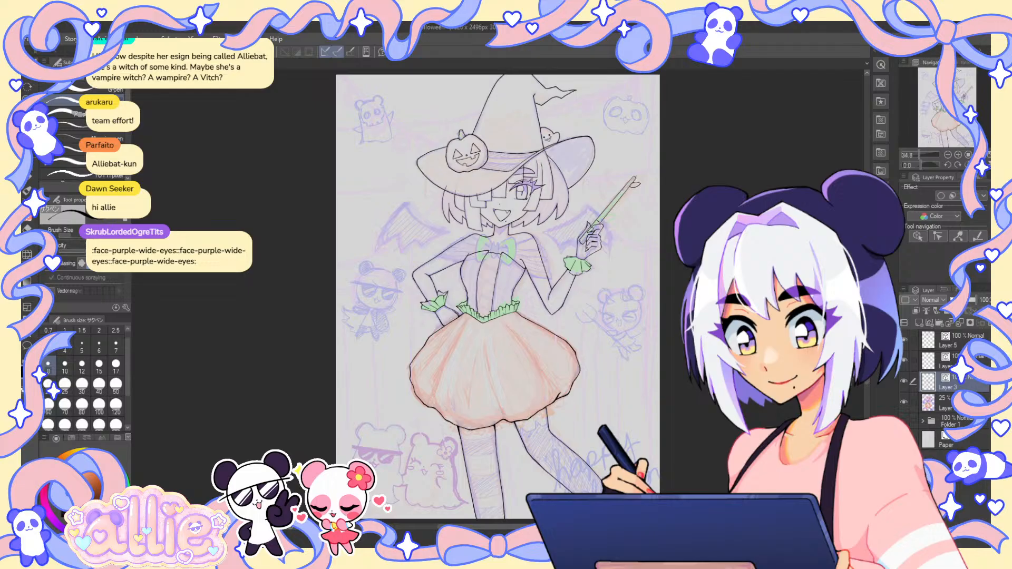
- Toggle Layer 5's visibility to check which of the hat's lines it holds
left_click_drag(944, 138, 942, 140)
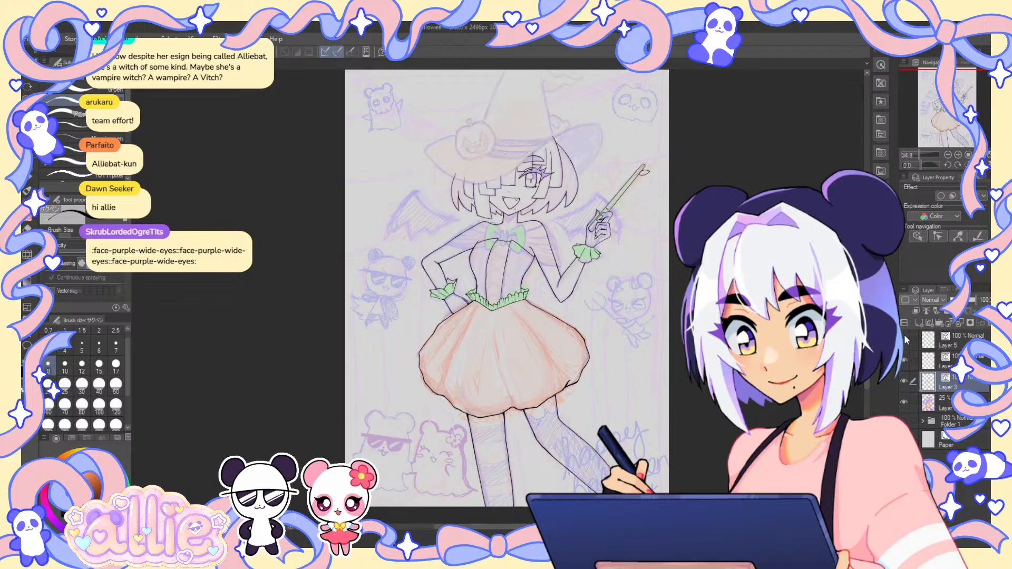
left_click(936, 340)
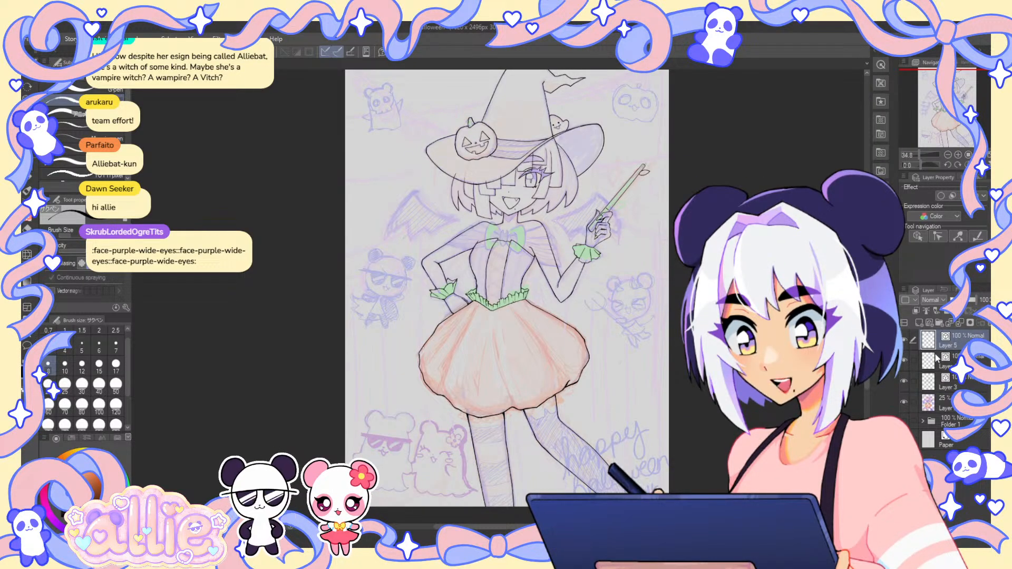
left_click(904, 340)
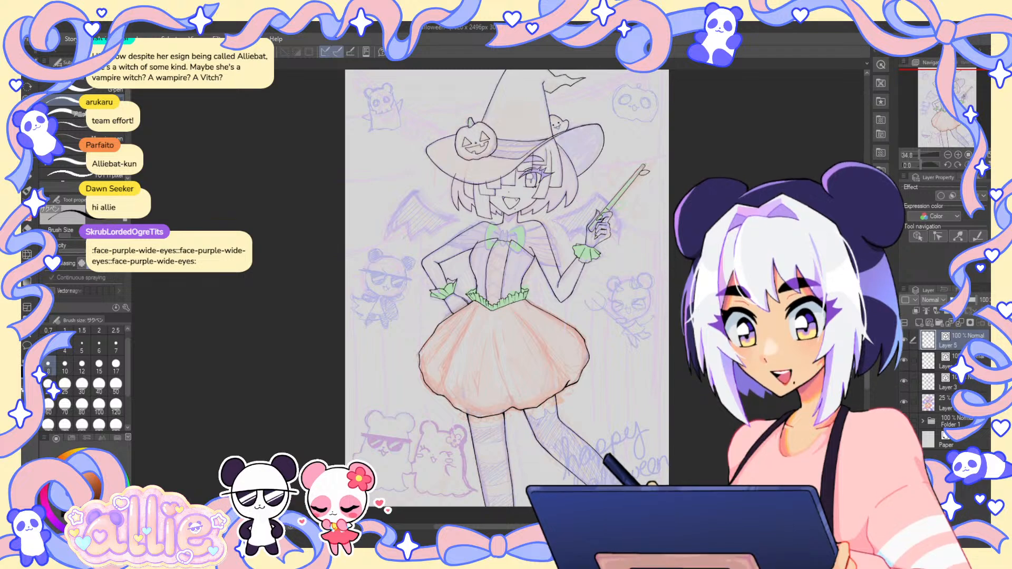
left_click(904, 340)
- Show Layer 3's lines in blue with the layer colour effect and make the layer directly above it active
key("r")
left_click_drag(606, 316, 602, 295)
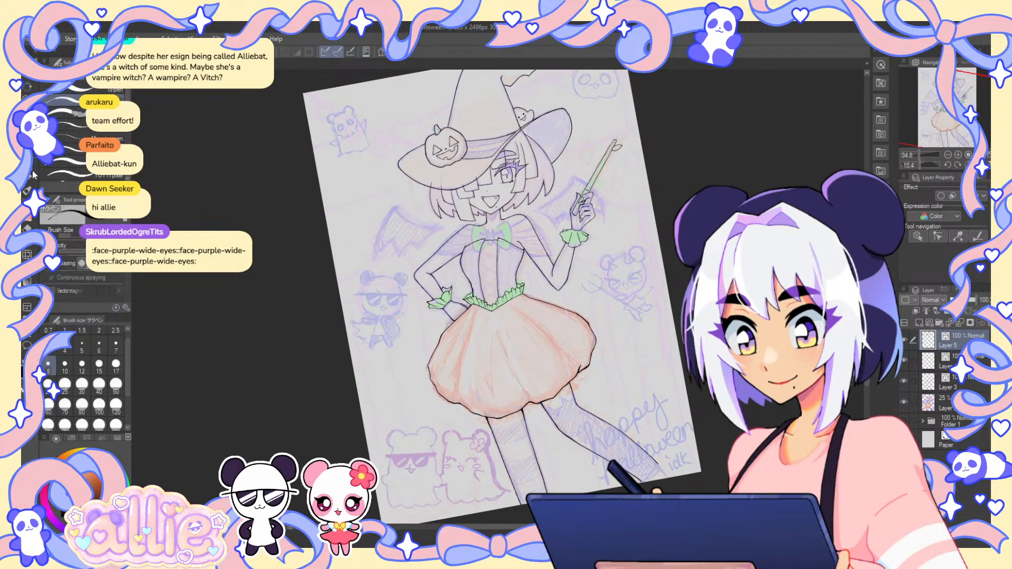
left_click(961, 384)
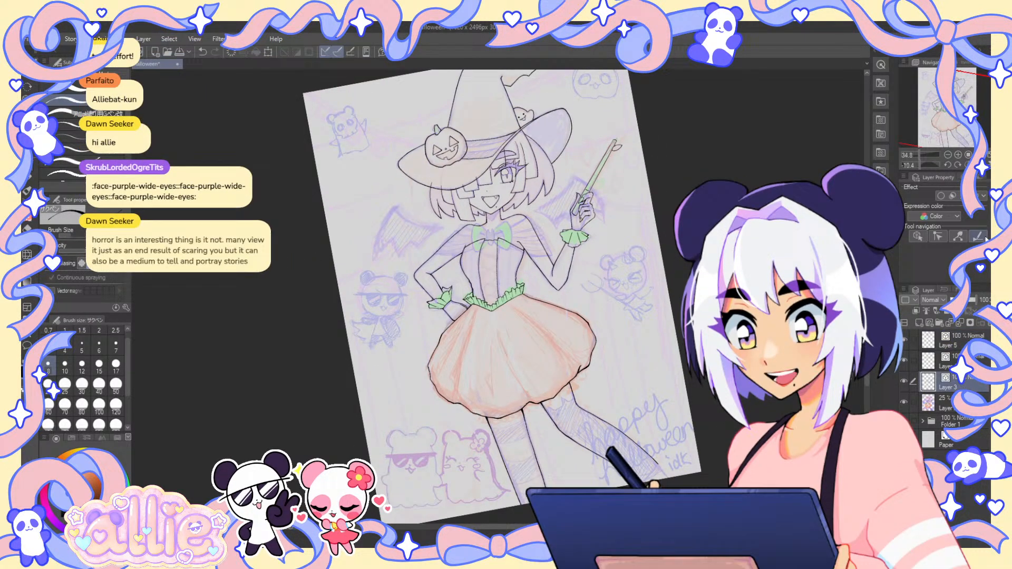
left_click(973, 196)
left_click(960, 360)
- Ink the left side and the notch between the two pointed ears of a bat body over the neck bow's knot
scroll(491, 236, "up", 5)
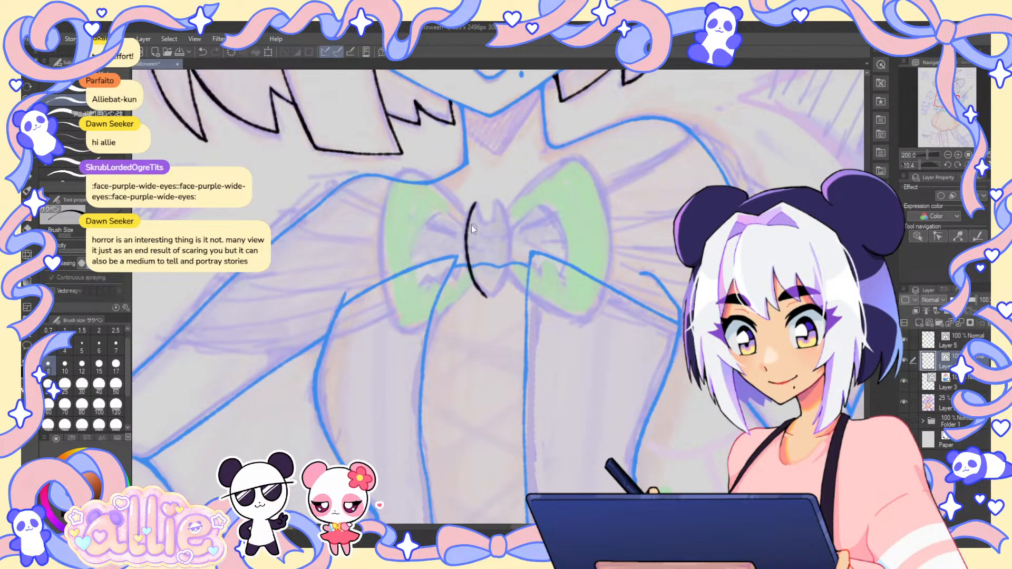
scroll(474, 205, "up", 3)
left_click_drag(459, 259, 485, 345)
left_click_drag(479, 178, 488, 200)
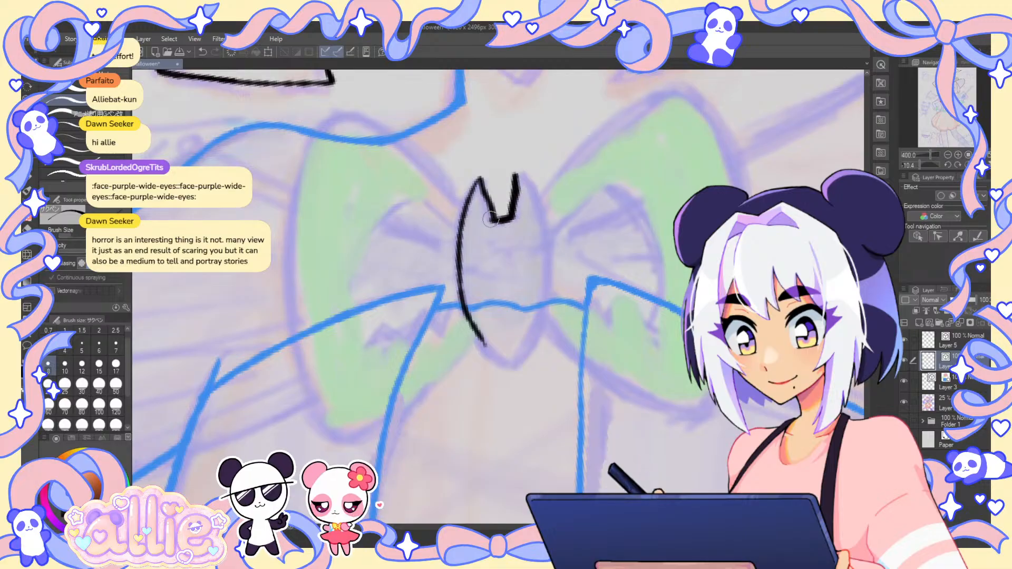
key("ctrl+z")
mouse_move(495, 219)
left_mouse_down()
mouse_move(519, 176)
mouse_move(514, 217)
left_mouse_up()
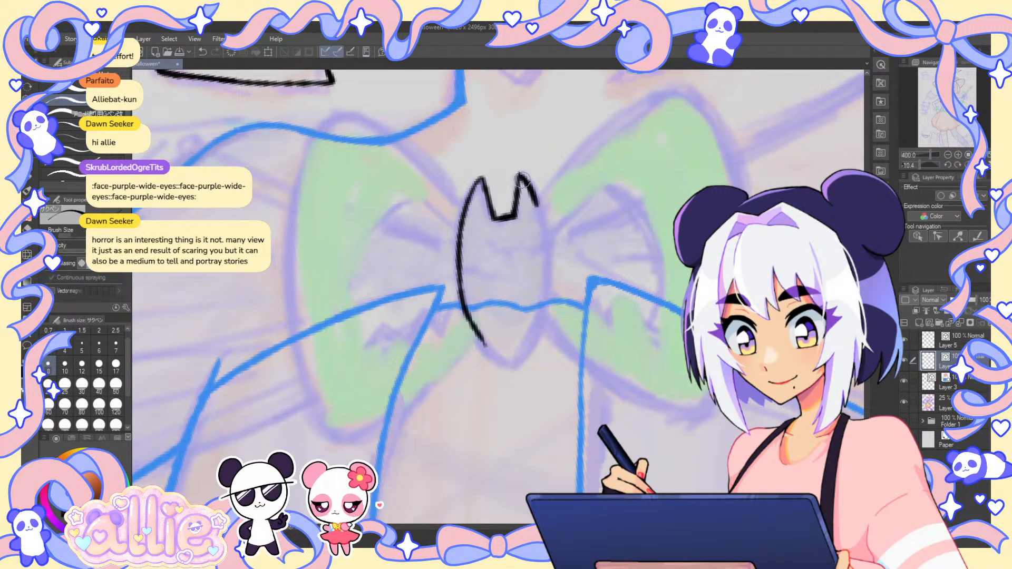
- Close the bat body with its right ear, a curved right side and a pointed lower end
mouse_move(519, 174)
left_mouse_down()
mouse_move(547, 248)
mouse_move(544, 313)
mouse_move(529, 350)
left_mouse_up()
left_click_drag(477, 329, 510, 364)
left_click_drag(542, 317, 510, 364)
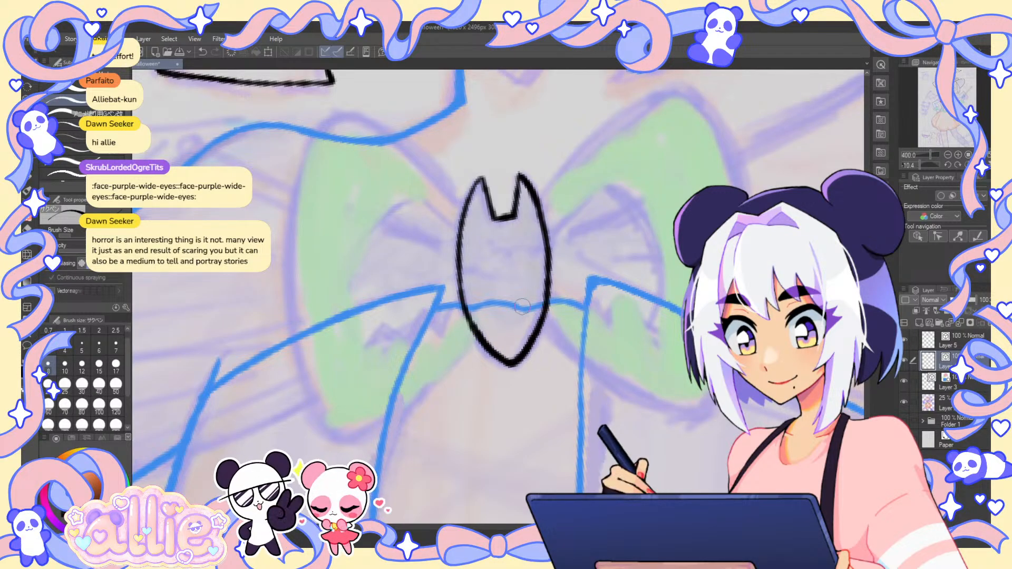
left_click_drag(519, 172, 514, 205)
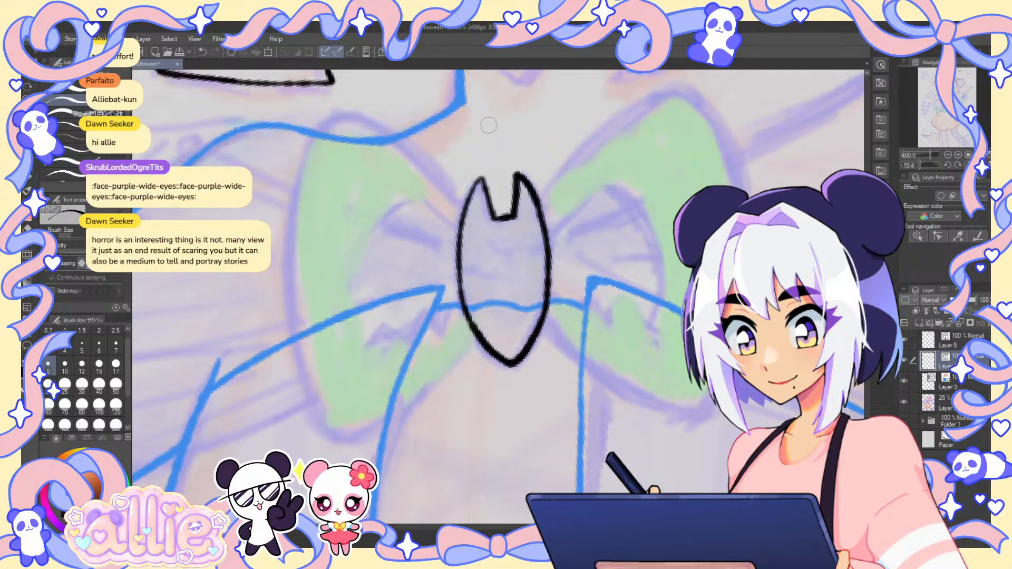
- Ink the bat's right wing inside the bow loop with an arched upper edge, curved outer edge and scalloped lower edge
left_click_drag(517, 183, 534, 160)
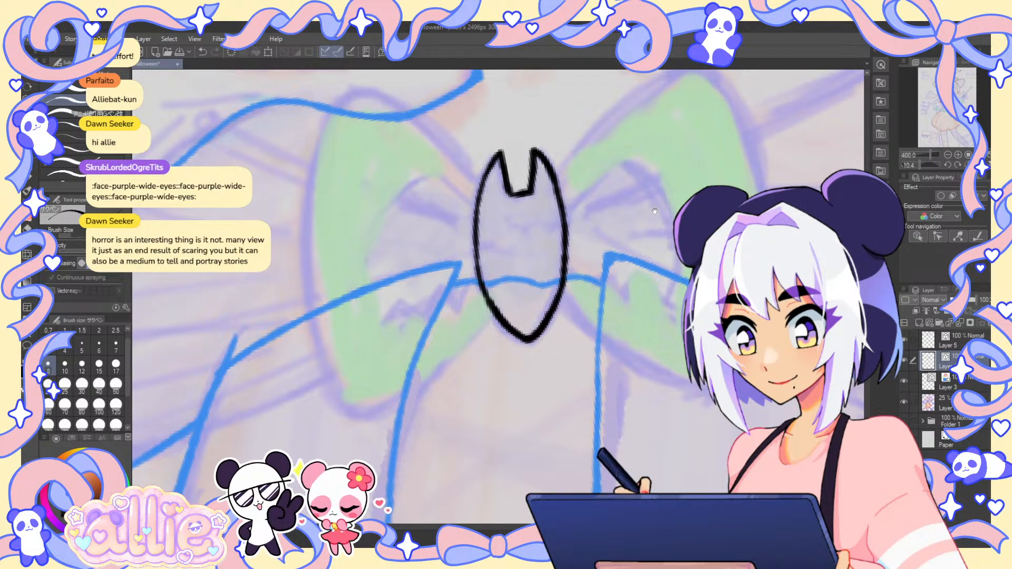
left_click_drag(626, 135, 576, 120)
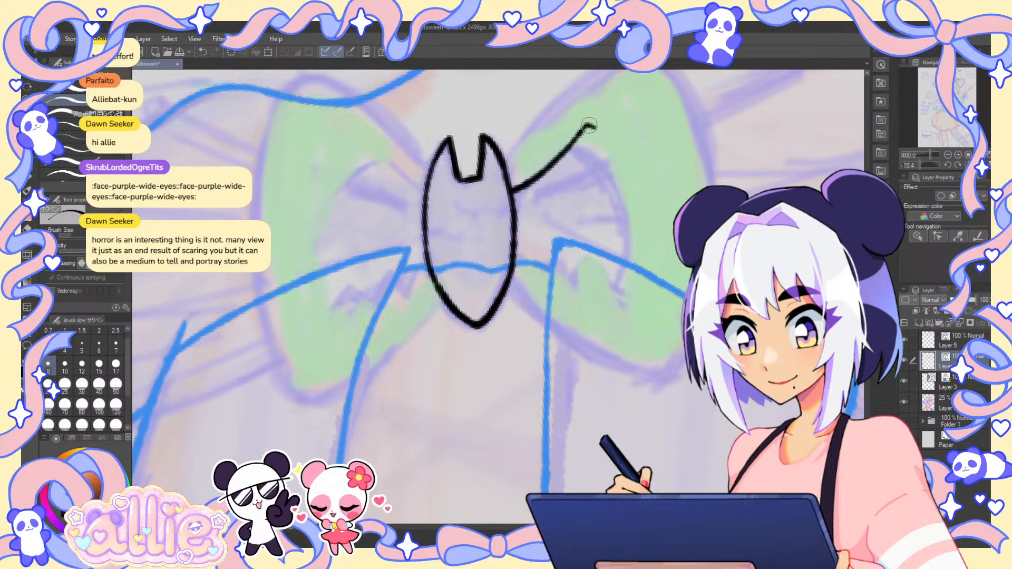
mouse_move(583, 129)
left_mouse_down()
mouse_move(630, 169)
mouse_move(647, 270)
left_mouse_up()
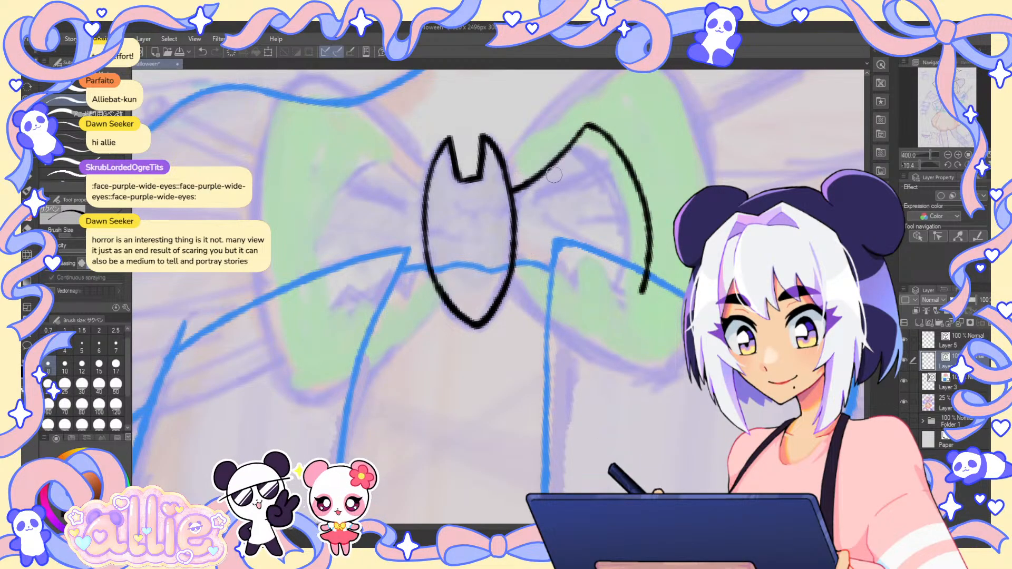
mouse_move(560, 283)
left_mouse_down()
mouse_move(570, 264)
mouse_move(612, 286)
mouse_move(632, 280)
mouse_move(613, 264)
mouse_move(578, 275)
left_mouse_up()
key("ctrl+z")
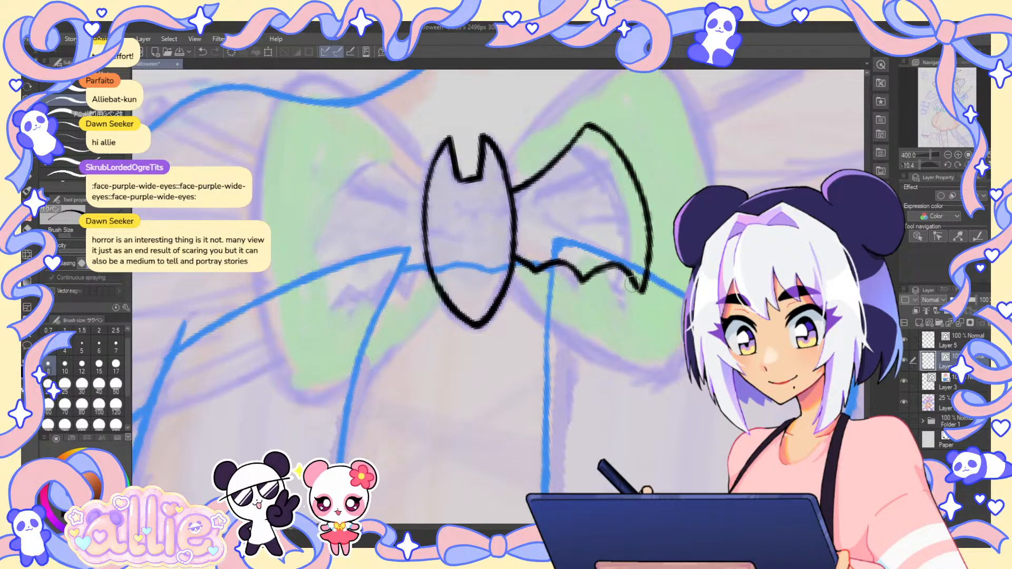
- Ink the upper edge and the curved outer edge of the bat's left wing inside the other bow loop
left_click_drag(480, 215, 582, 240)
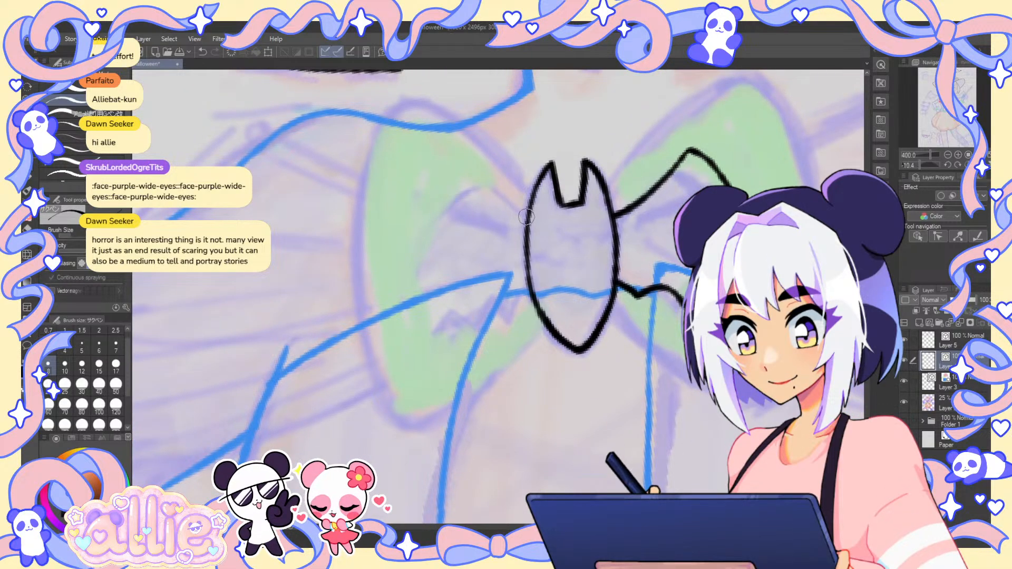
mouse_move(525, 218)
left_mouse_down()
mouse_move(477, 207)
mouse_move(443, 169)
left_mouse_up()
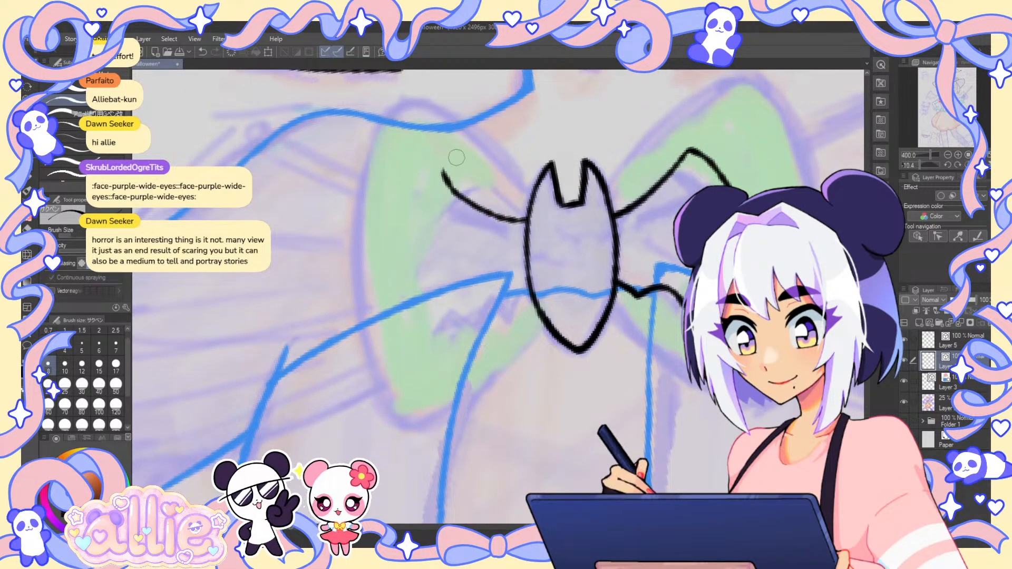
mouse_move(525, 218)
left_mouse_down()
mouse_move(449, 189)
mouse_move(443, 172)
mouse_move(390, 265)
mouse_move(389, 316)
left_mouse_up()
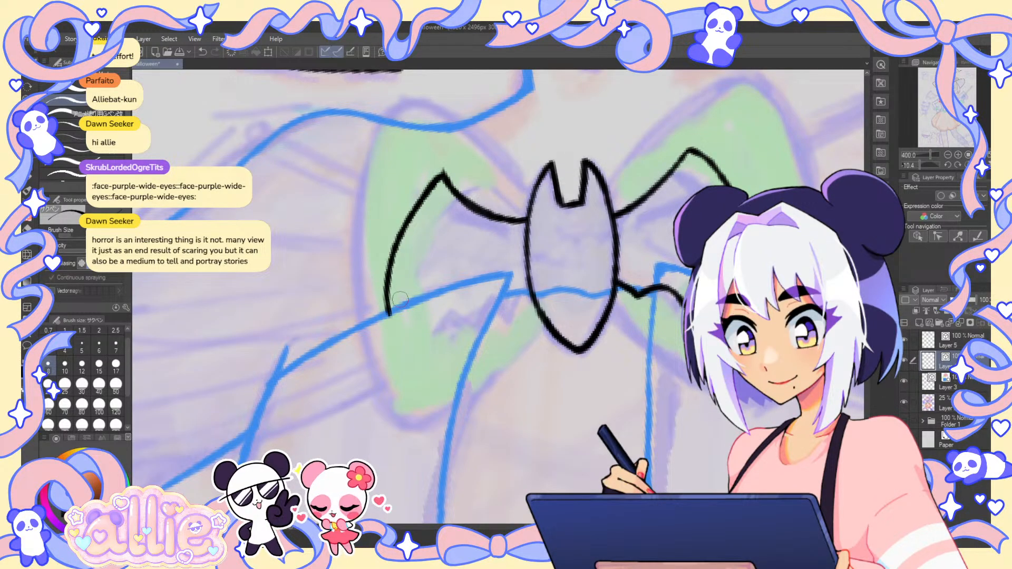
- Check the bat in a mirrored view, erase the unfinished wing's upper edge and redraw it running into the body
key("h")
key("ctrl+0")
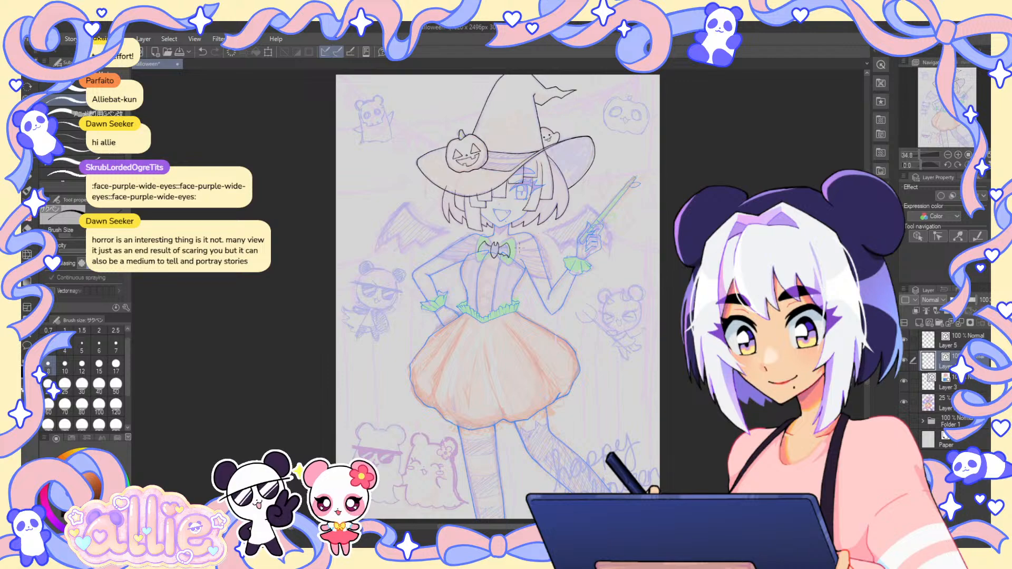
scroll(521, 255, "up", 6)
key("e")
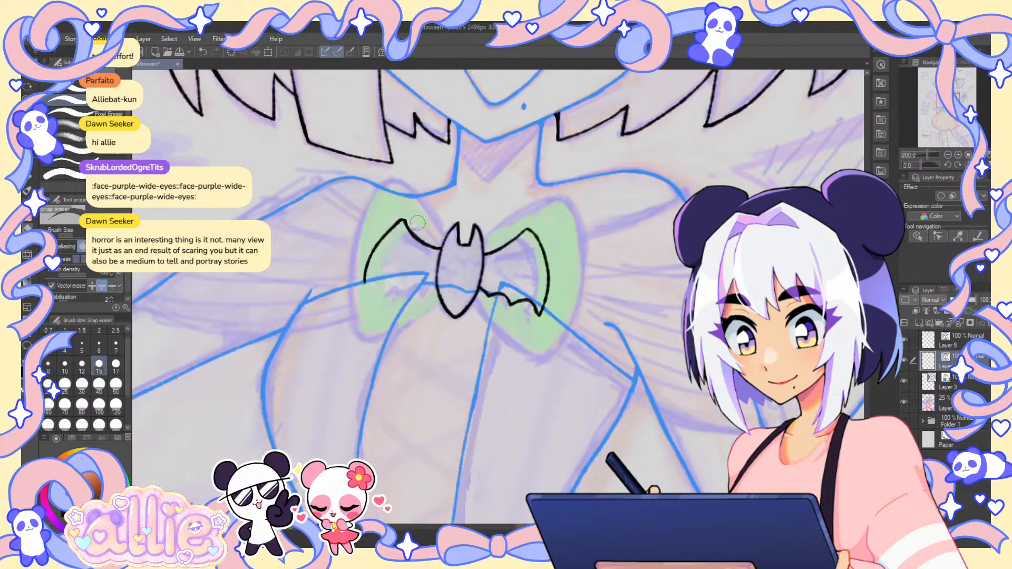
key("p")
scroll(422, 237, "up", 2)
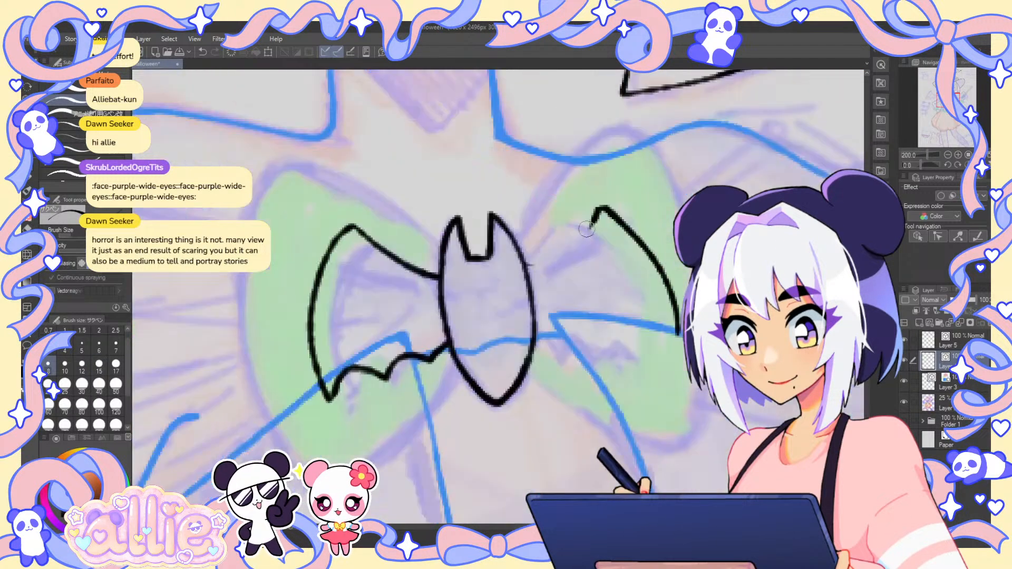
left_click_drag(593, 218, 528, 266)
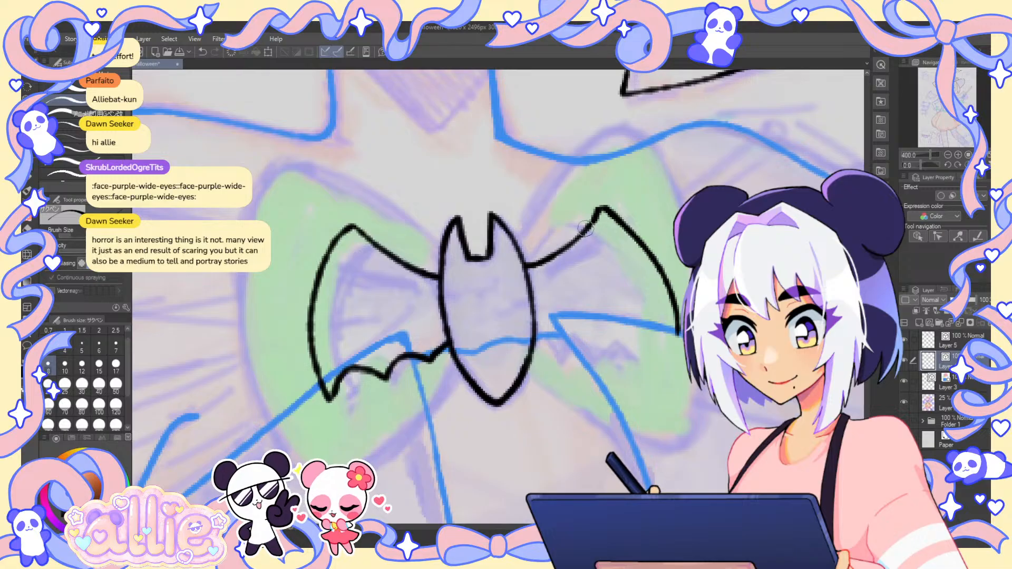
- Erase the rough join between that wing's upper edge and the bat's body and re-ink the edge cleanly
key("e")
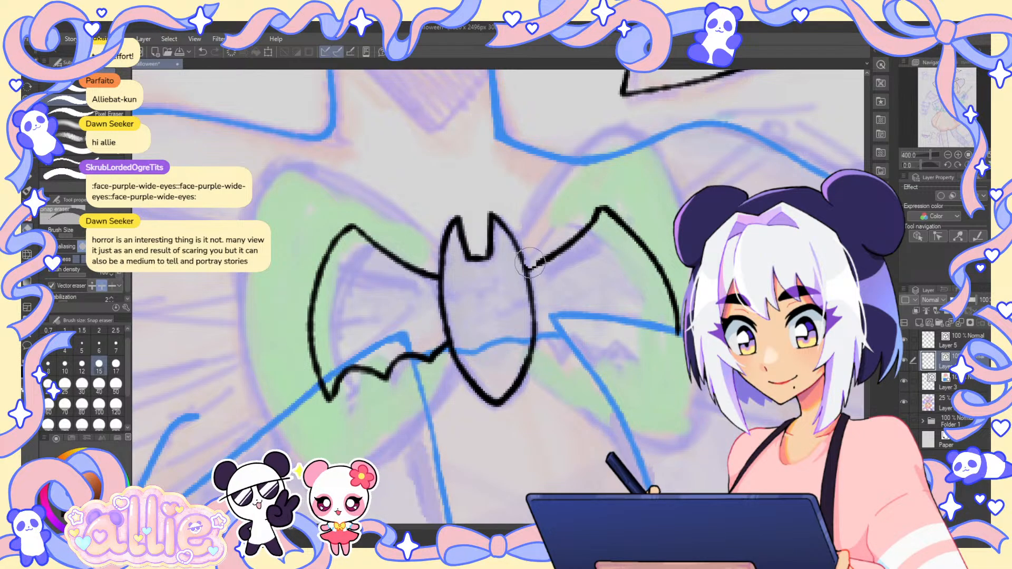
left_click(536, 260)
key("p")
left_click_drag(596, 215, 528, 267)
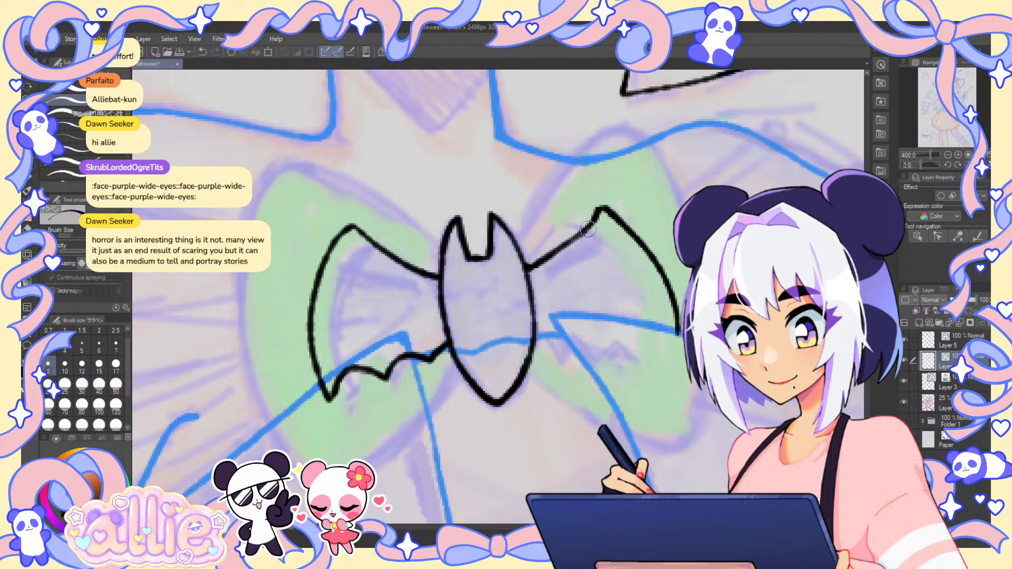
key("ctrl+z")
left_click_drag(598, 212, 532, 266)
- Return to the unmirrored view and ink the scalloped lower edge of the bat's left wing up to the body
key("h")
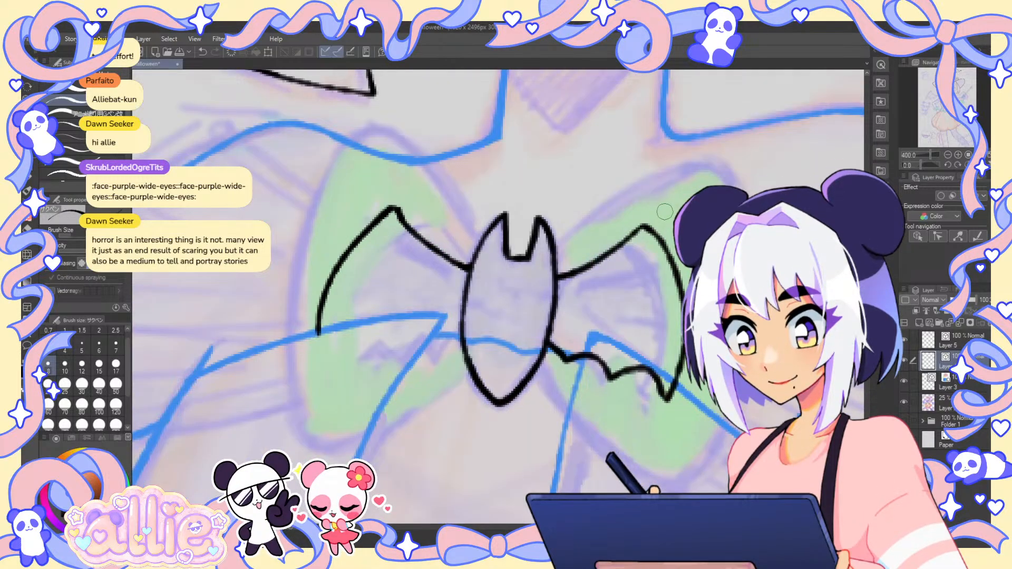
mouse_move(318, 322)
left_mouse_down()
mouse_move(330, 360)
mouse_move(363, 334)
left_mouse_up()
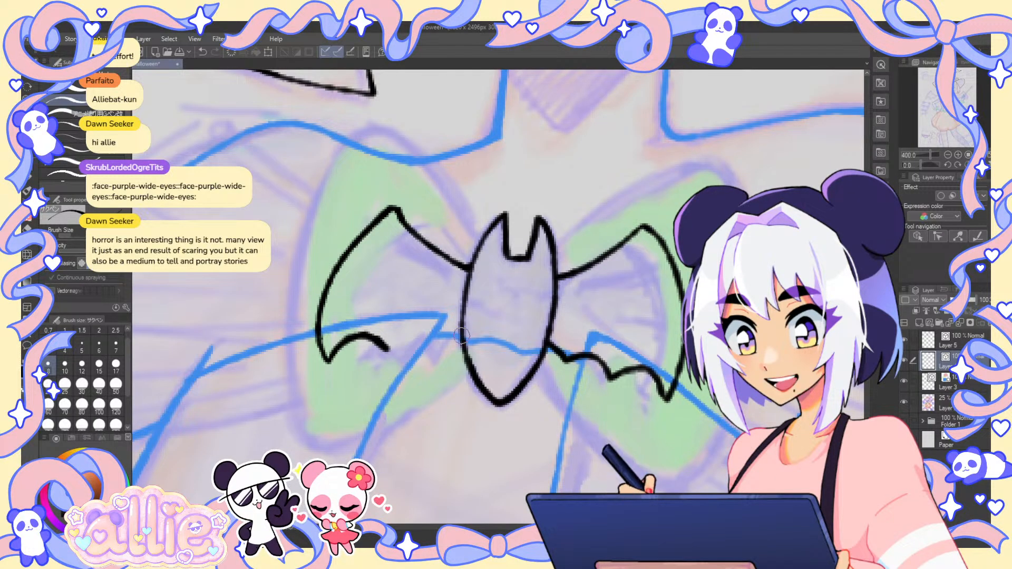
mouse_move(441, 334)
left_mouse_down()
mouse_move(422, 351)
mouse_move(404, 339)
left_mouse_up()
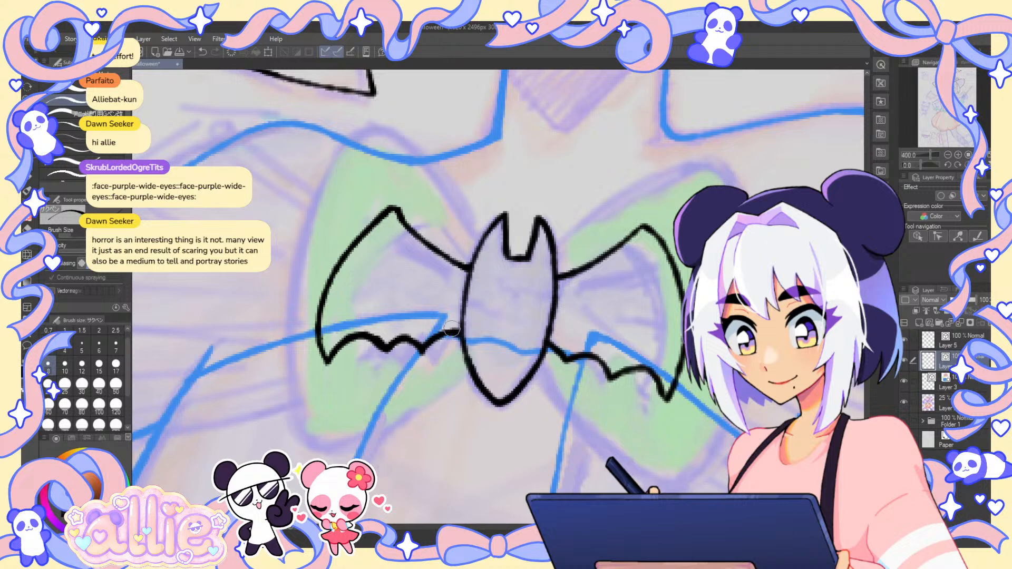
- Ink the outline of the bow's left loop around the bat wing, from its outer curve to both joins at the knot
mouse_move(376, 124)
left_mouse_down()
mouse_move(343, 148)
mouse_move(282, 348)
mouse_move(305, 423)
mouse_move(336, 161)
mouse_move(281, 322)
mouse_move(316, 450)
left_mouse_up()
key("ctrl+z")
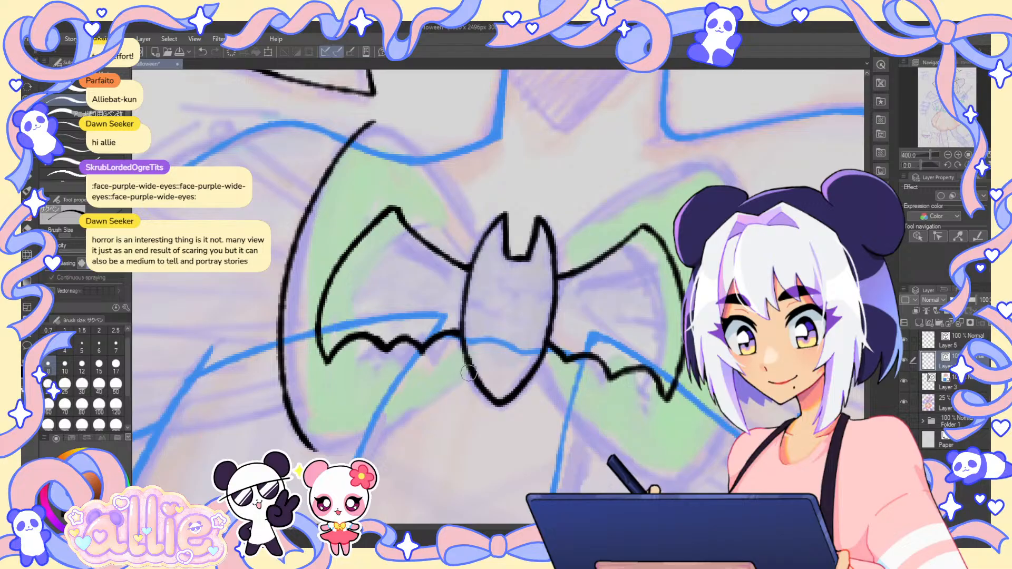
mouse_move(466, 375)
left_mouse_down()
mouse_move(389, 431)
mouse_move(311, 445)
left_mouse_up()
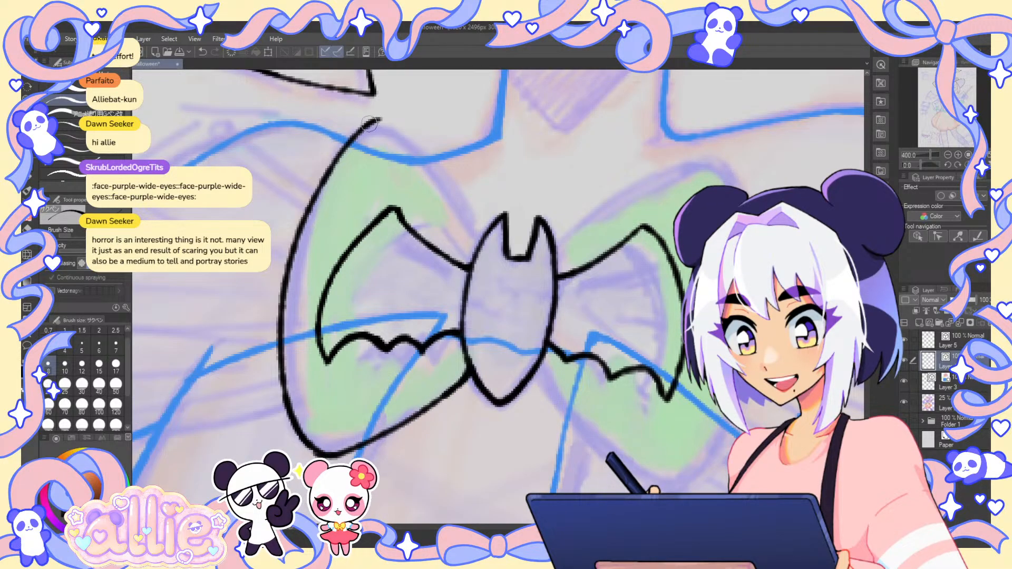
mouse_move(370, 124)
left_mouse_down()
mouse_move(415, 148)
mouse_move(477, 248)
left_mouse_up()
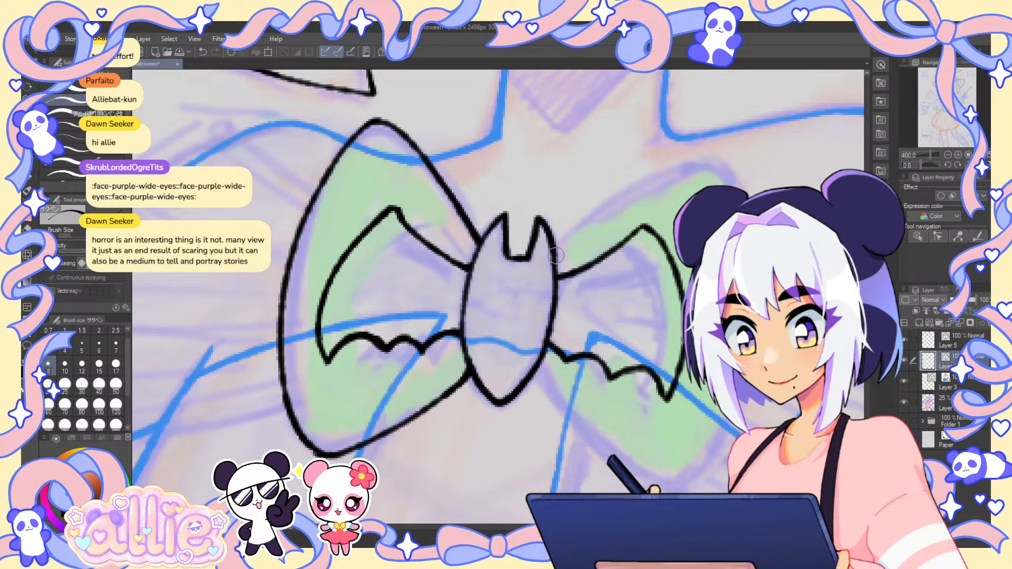
- Ink the outline of the bow's right loop around the other bat wing and close its lower corner
mouse_move(578, 231)
left_mouse_down()
mouse_move(722, 161)
mouse_move(730, 170)
mouse_move(691, 484)
left_mouse_up()
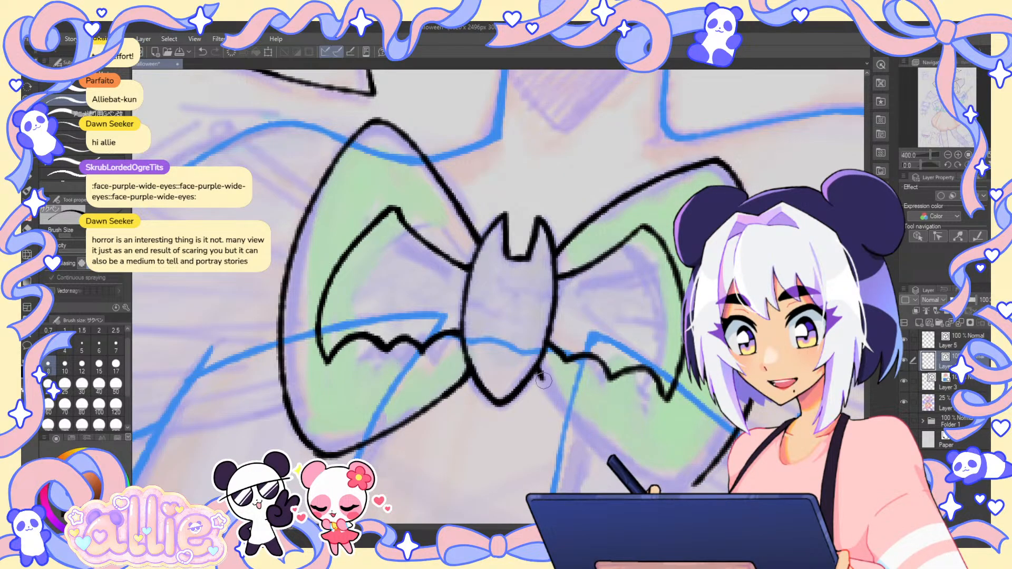
mouse_move(536, 363)
left_mouse_down()
mouse_move(582, 425)
mouse_move(677, 484)
left_mouse_up()
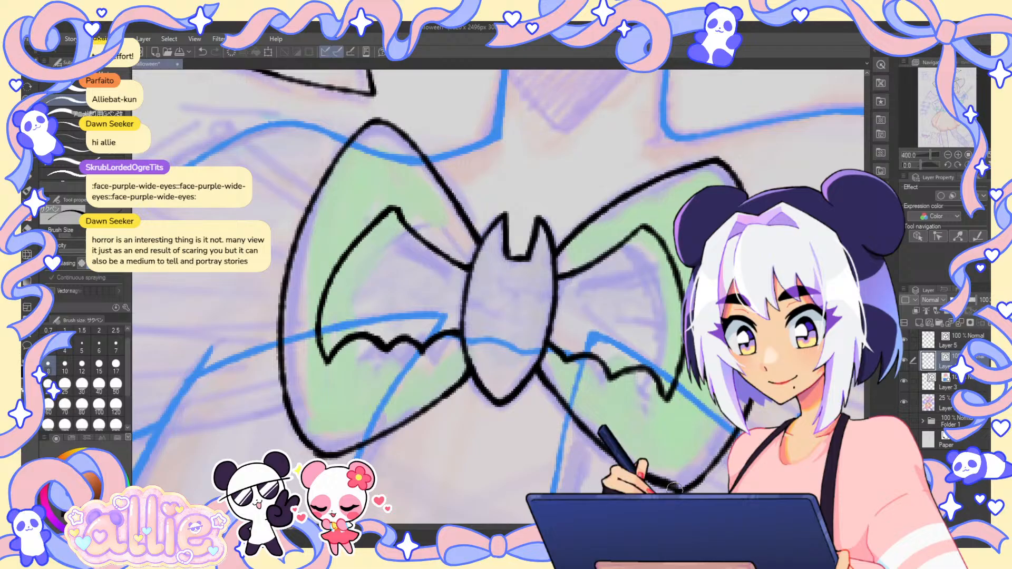
key("e")
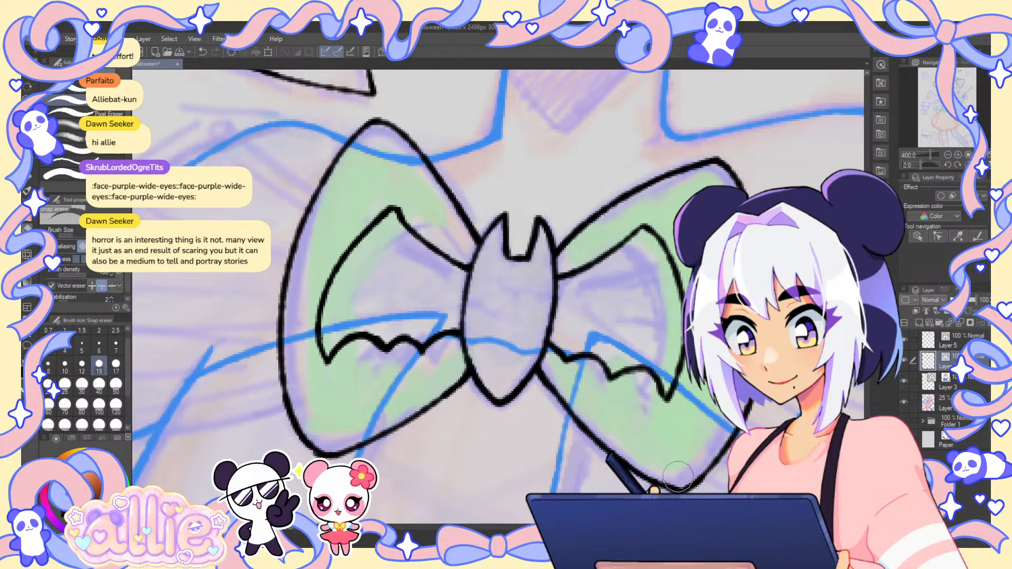
key("p")
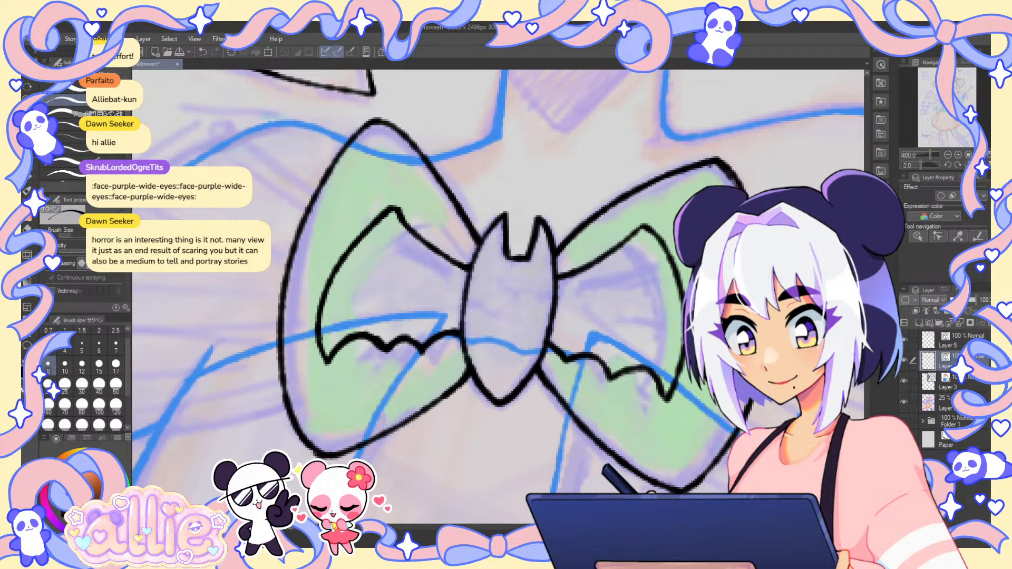
- Inspect the inked bow in the mirrored view, first on the whole figure and again close up on one loop
key("ctrl+0")
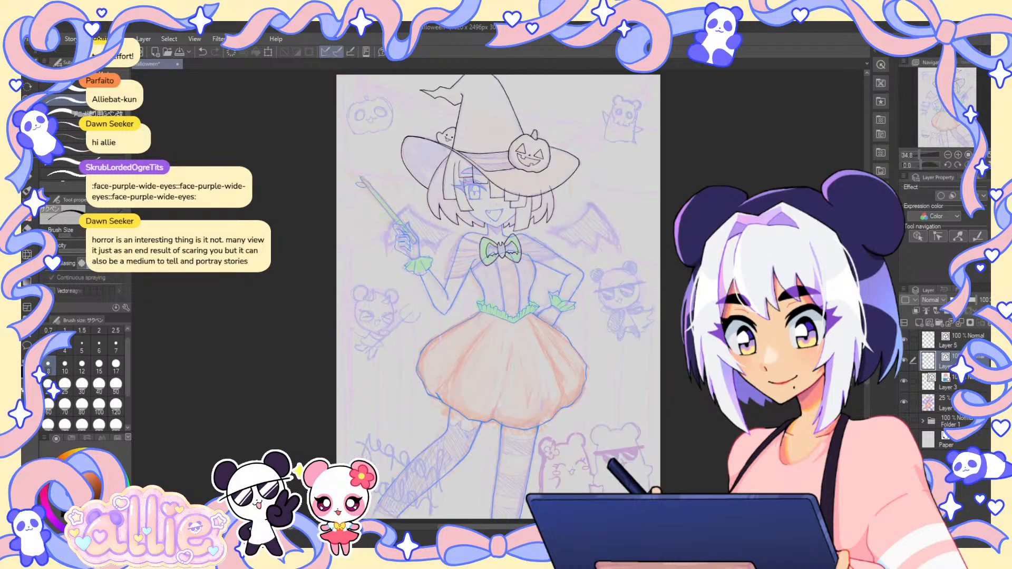
scroll(483, 245, "up", 5)
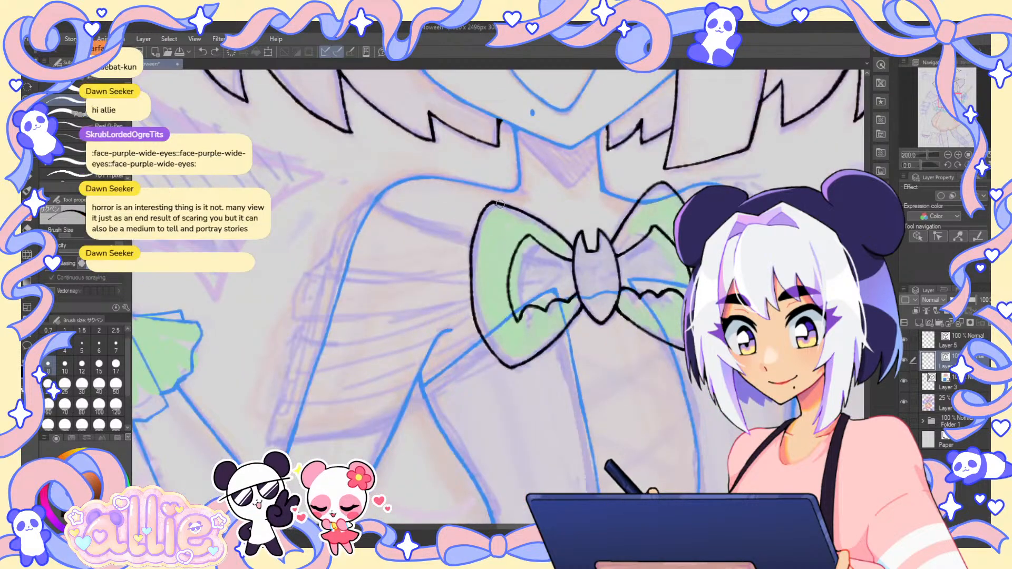
scroll(493, 202, "up", 2)
key("e")
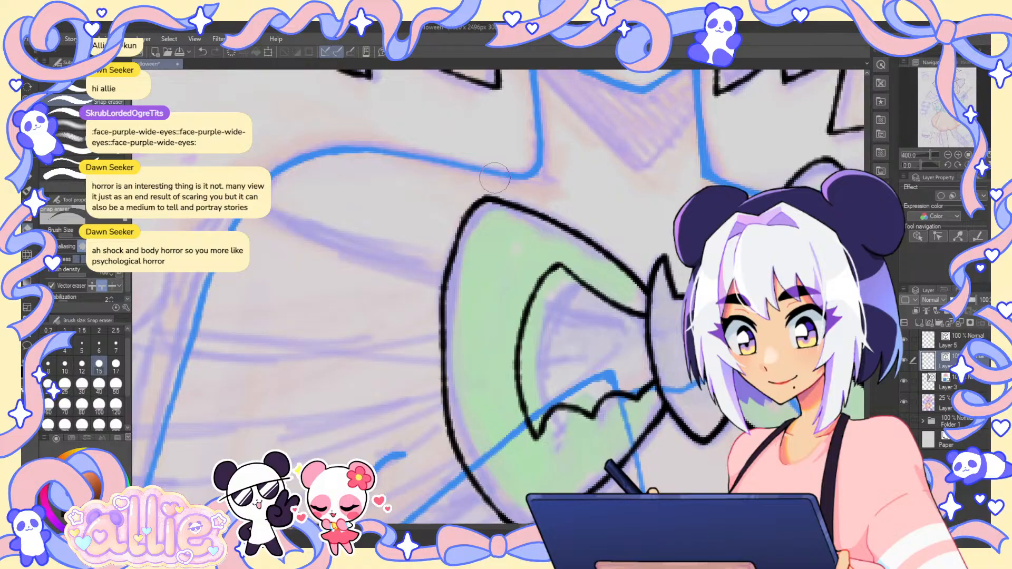
key("p")
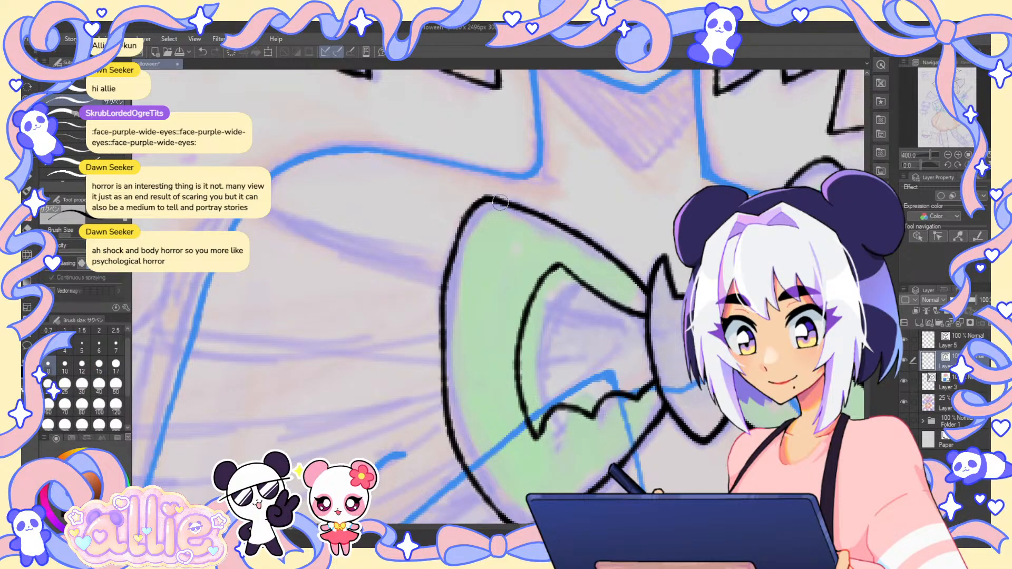
left_click_drag(497, 239, 506, 151)
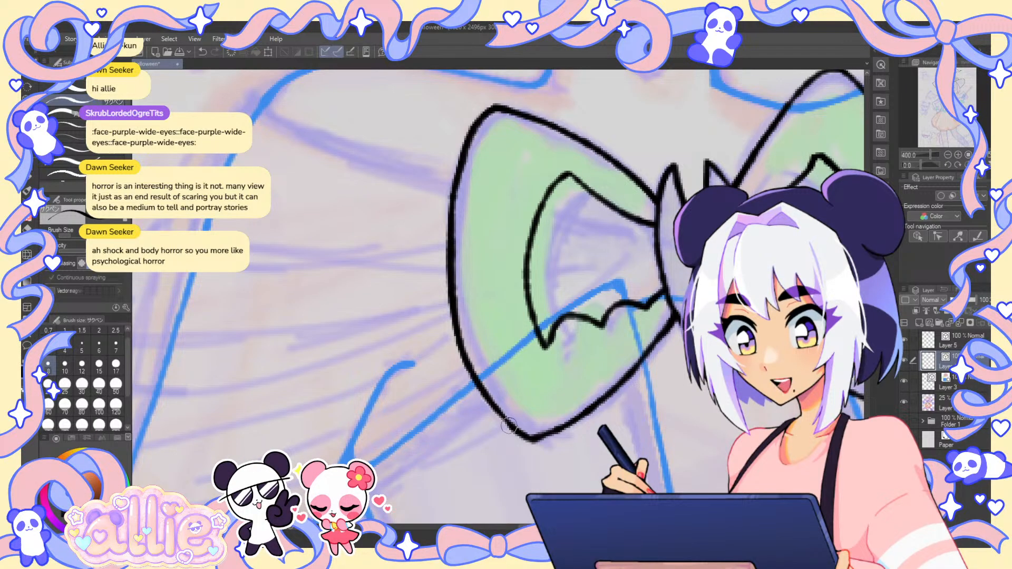
- Re-ink the lower corner of the bow's left loop to a sharper point and erase the excess line around it
left_click_drag(595, 405, 548, 442)
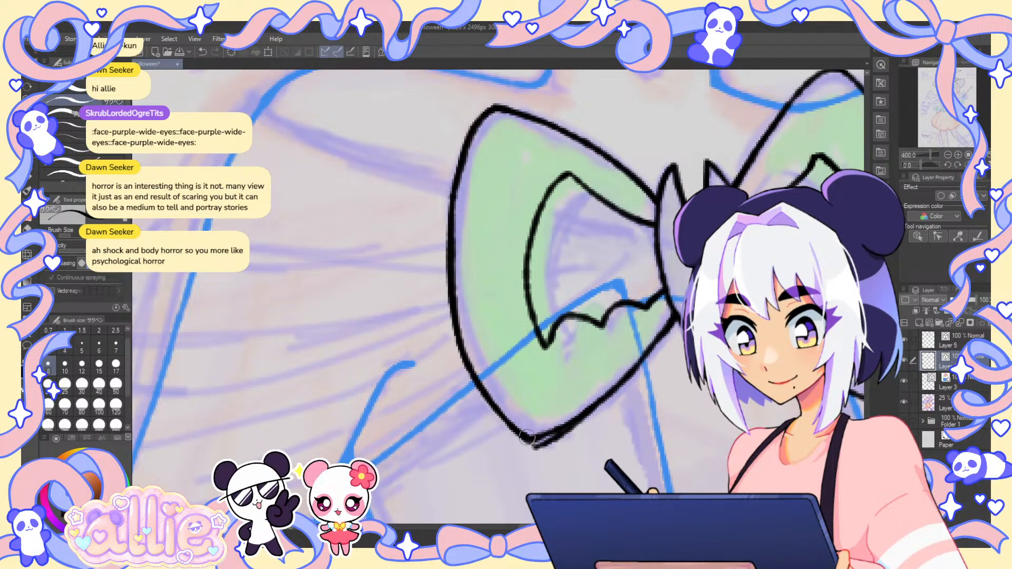
key("e")
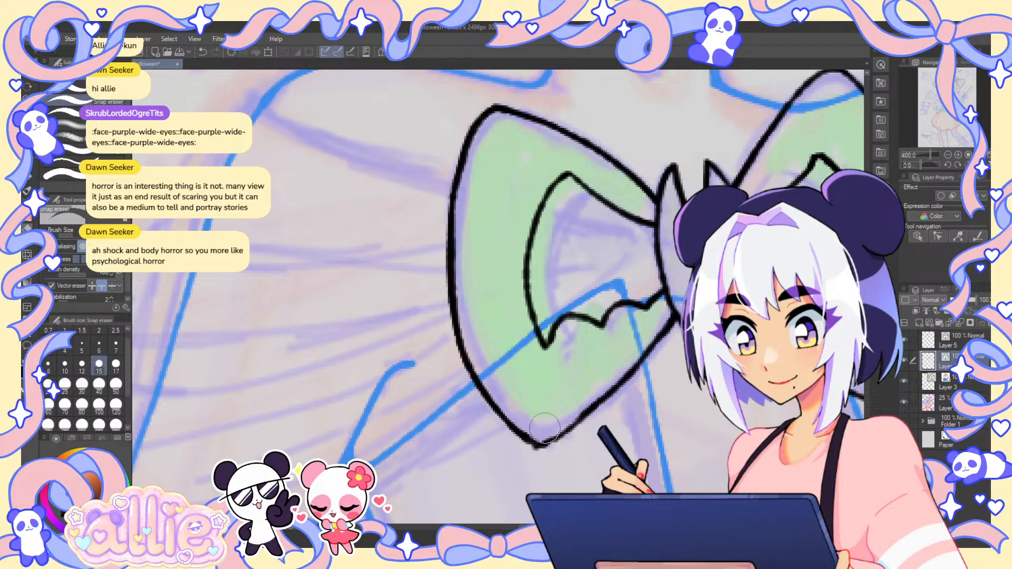
key("p")
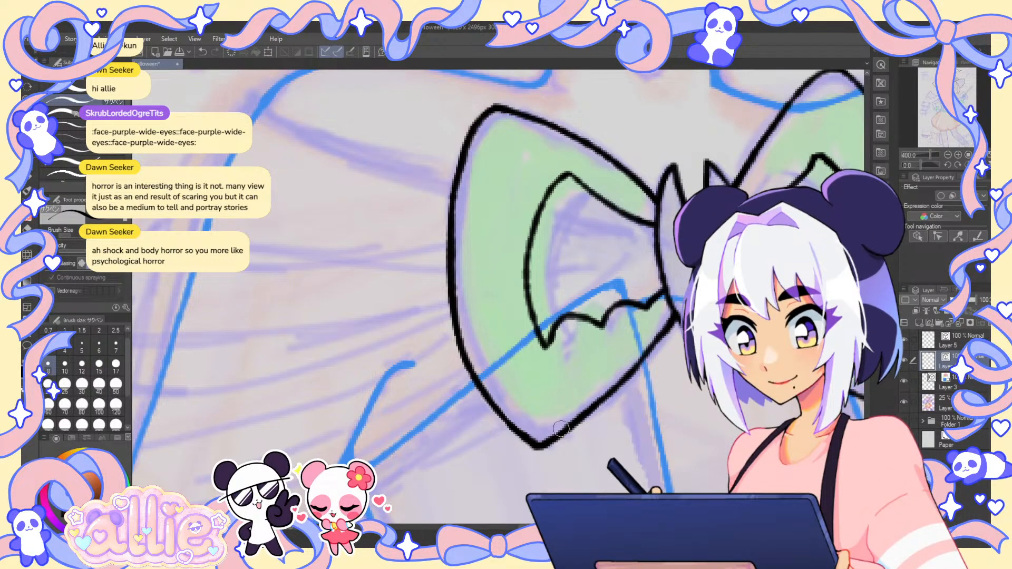
key("e")
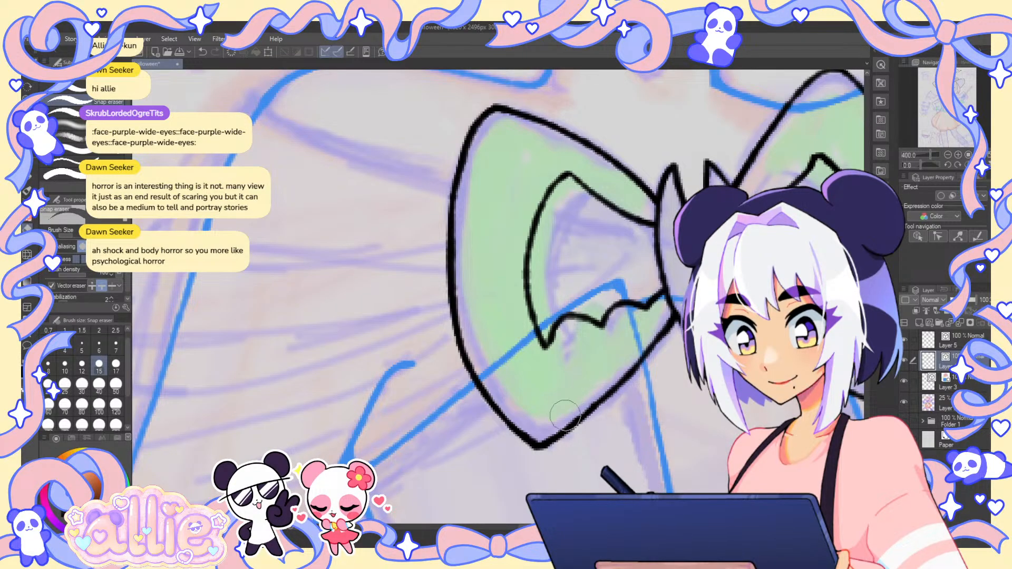
key("p")
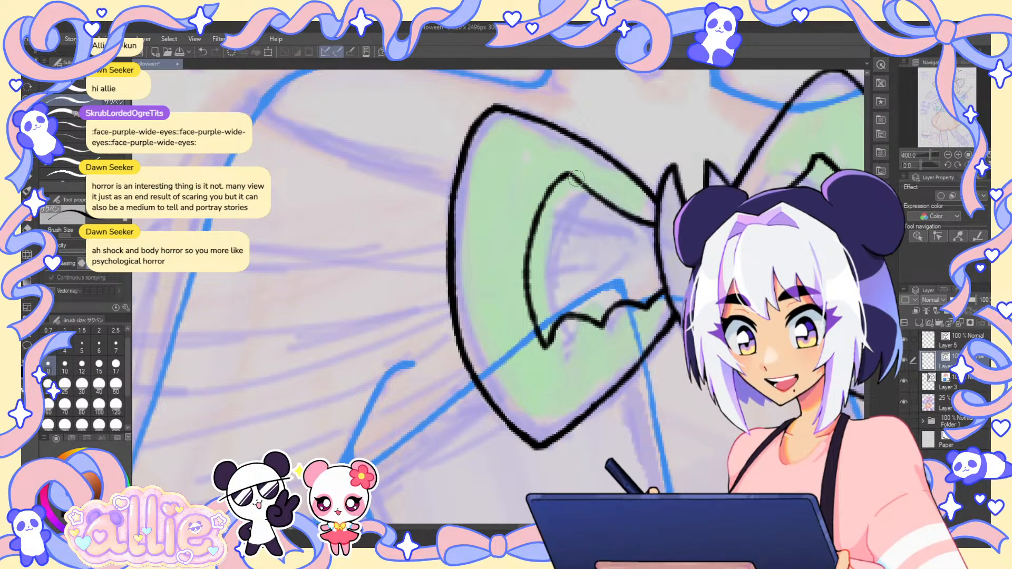
left_click_drag(762, 339, 625, 354)
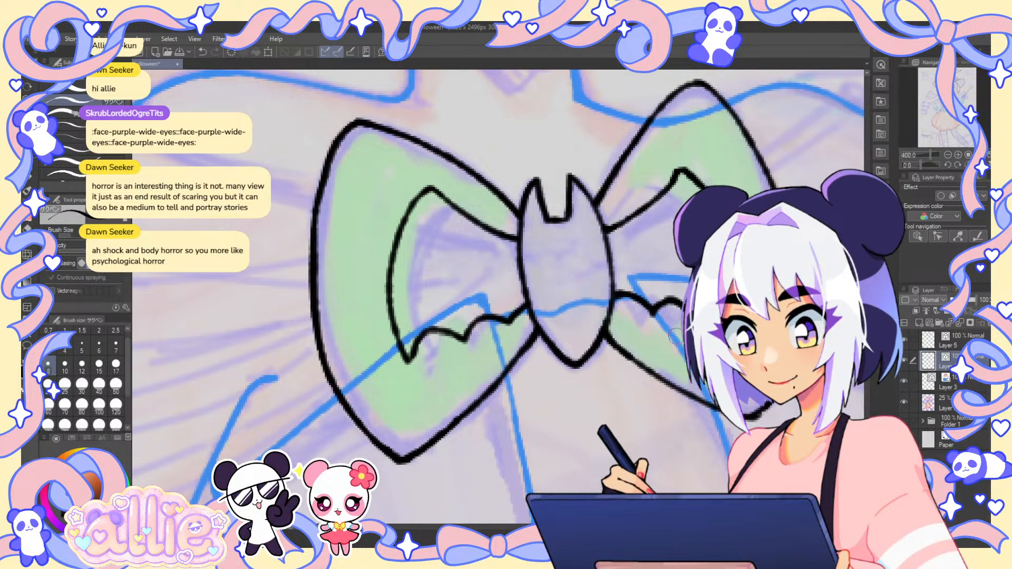
- View the whole figure and hide the 25% rough colour sketch layer to check the line art alone
key("ctrl+0")
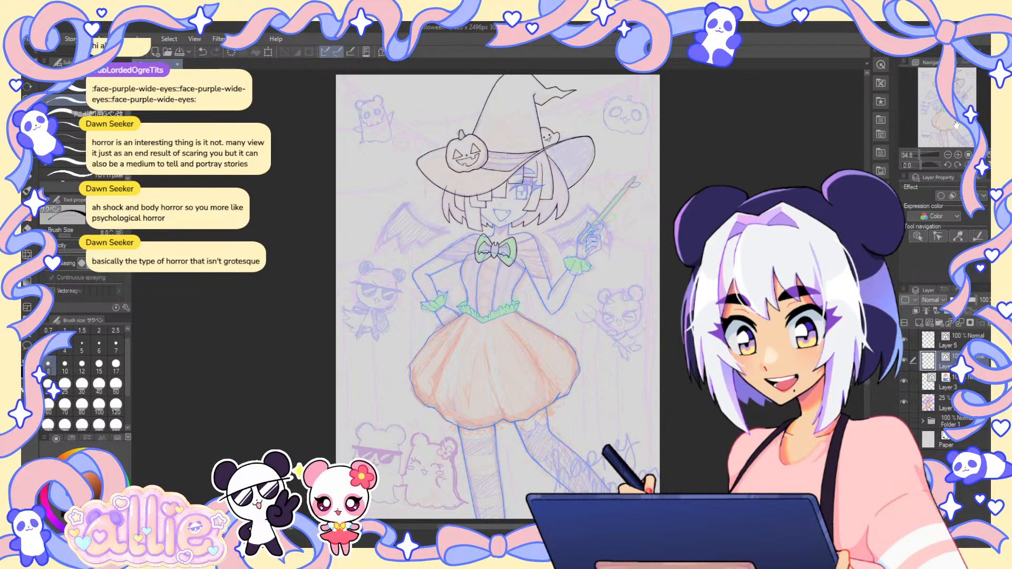
left_click(962, 134)
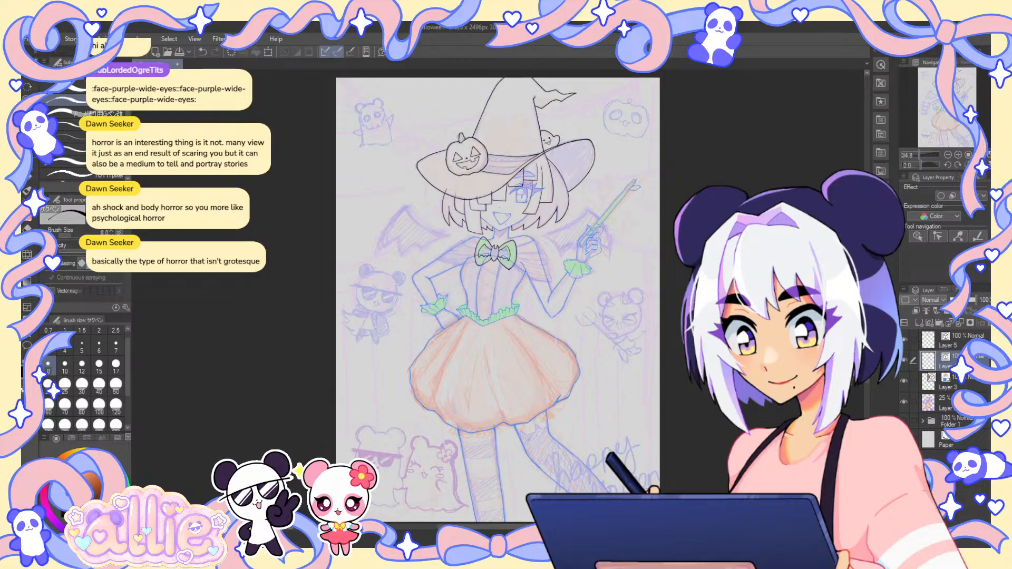
left_click_drag(963, 135, 957, 139)
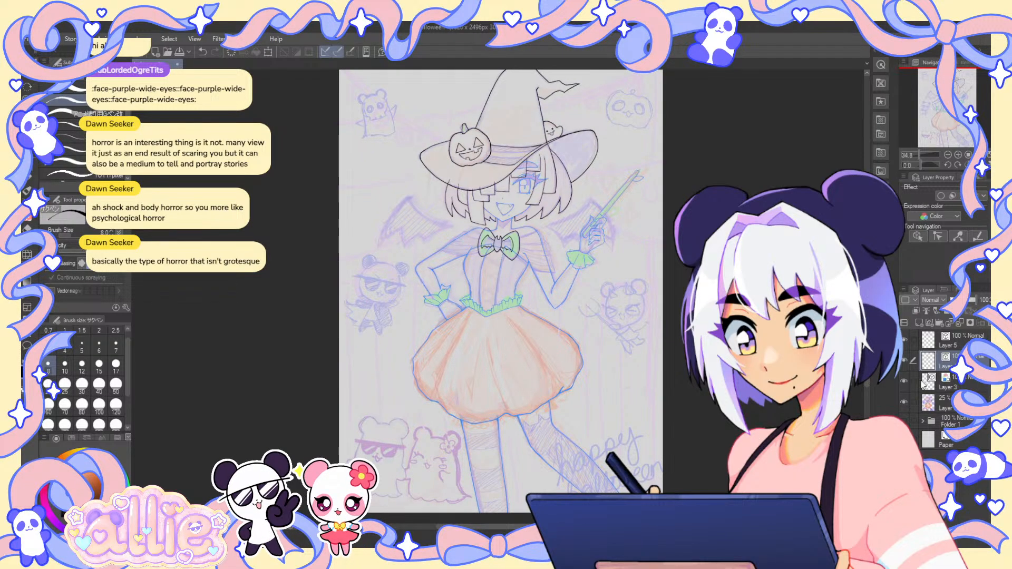
left_click(904, 400)
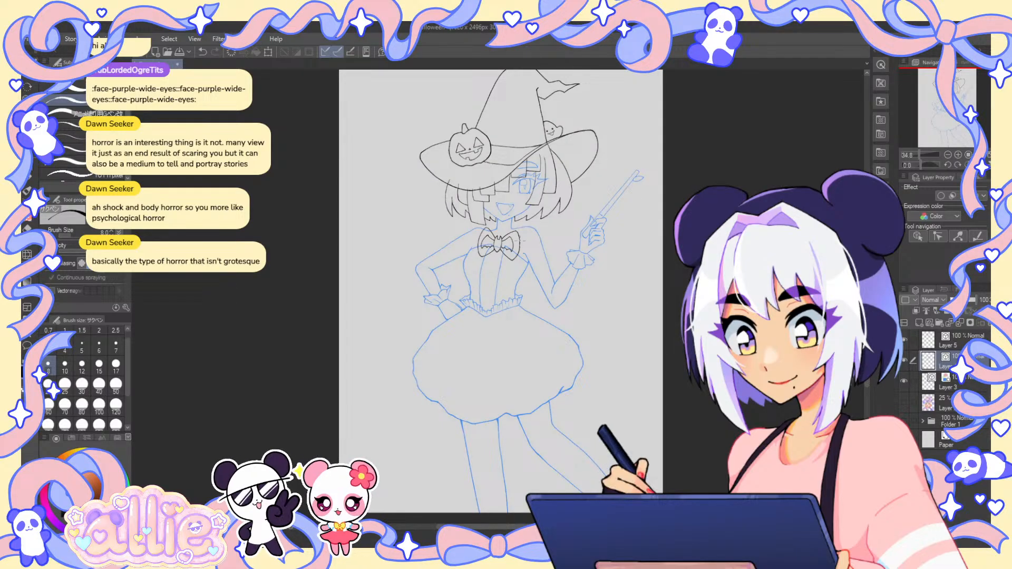
- Lasso the bat's right wing on the bow and enlarge it with a scale ratio of about 111
scroll(519, 242, "up", 3)
key("m")
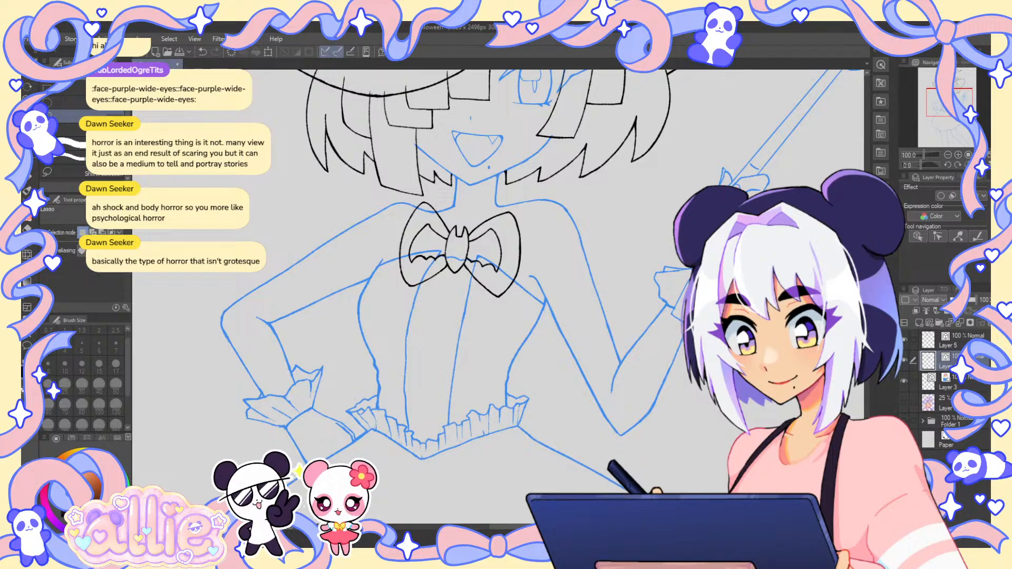
left_click_drag(491, 226, 474, 237)
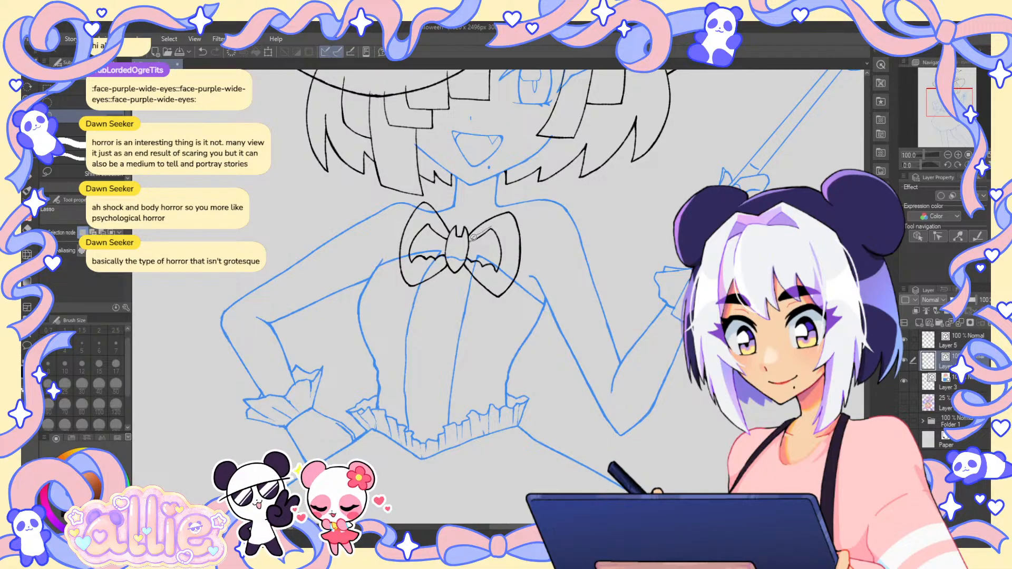
mouse_move(510, 269)
left_mouse_down()
mouse_move(502, 221)
mouse_move(518, 256)
left_mouse_up()
key("ctrl+t")
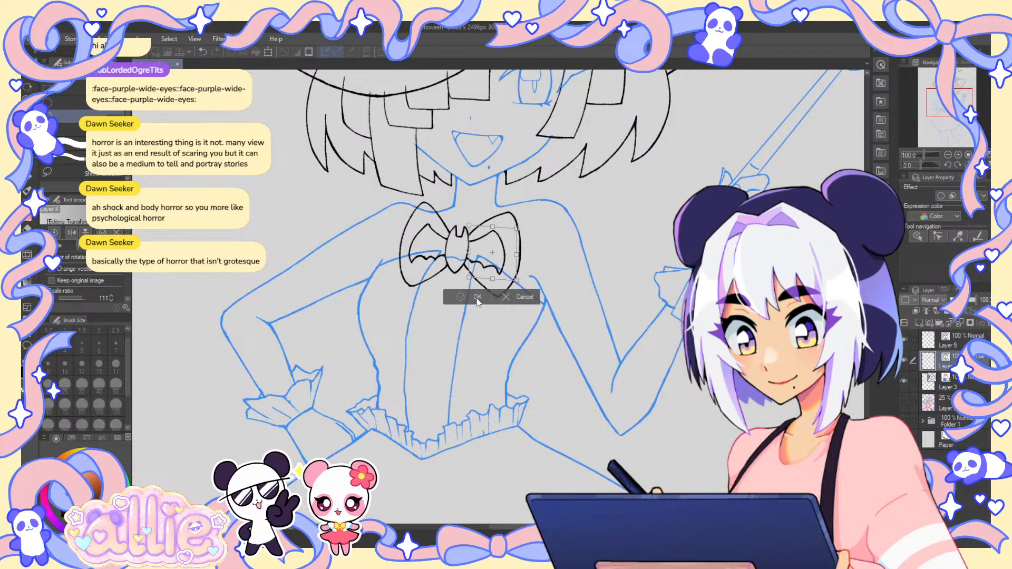
key("Return")
- Show the rough colour sketch layer again and compare the figure in the mirrored and unmirrored views
key("ctrl+0")
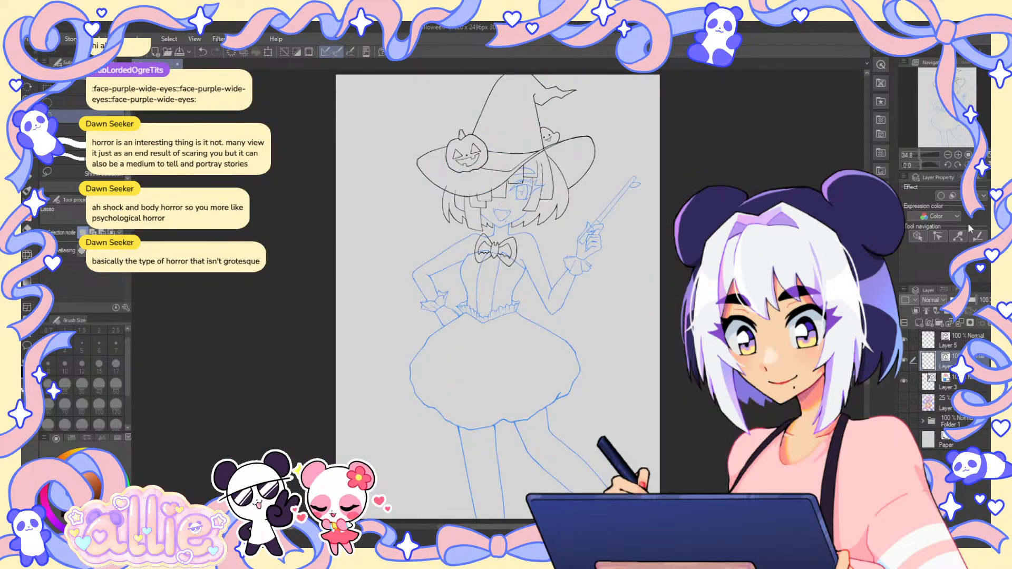
left_click(903, 402)
key("p")
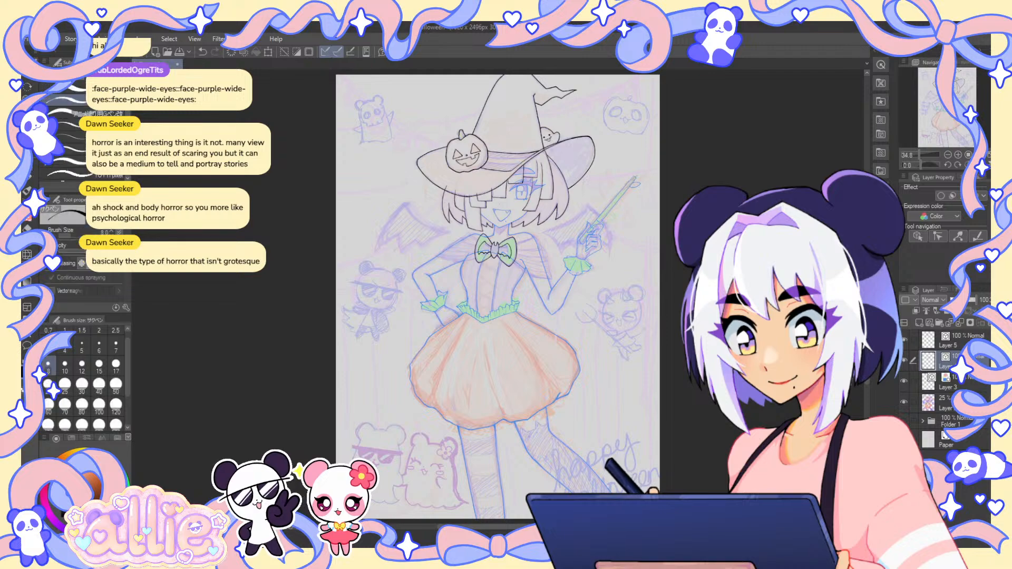
key("ctrl+plus")
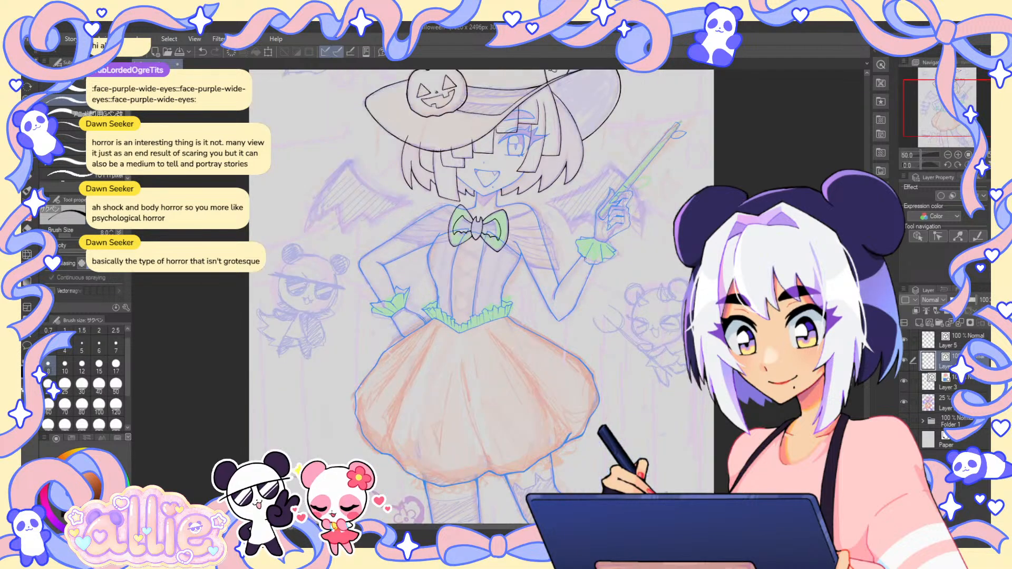
key("h")
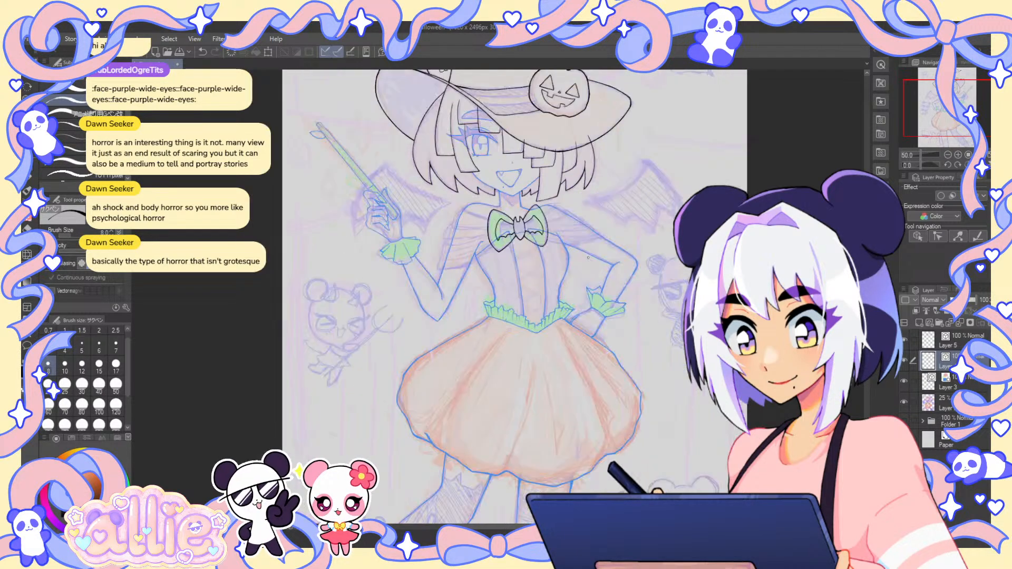
key("h")
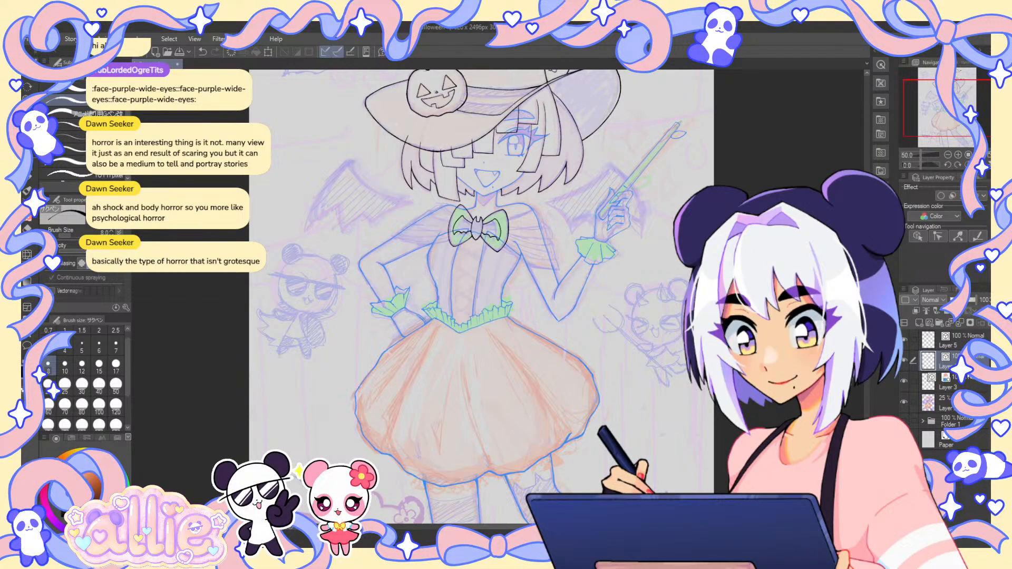
- Hide and show Layer 4 repeatedly to check which line art it contains
left_click(903, 362)
left_click(903, 362)
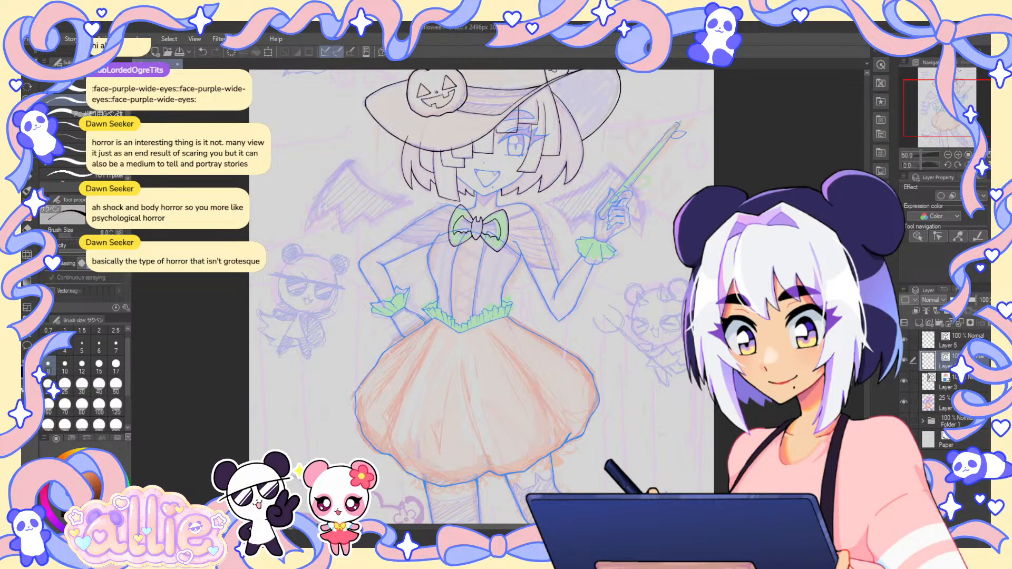
left_click(904, 362)
left_click(905, 363)
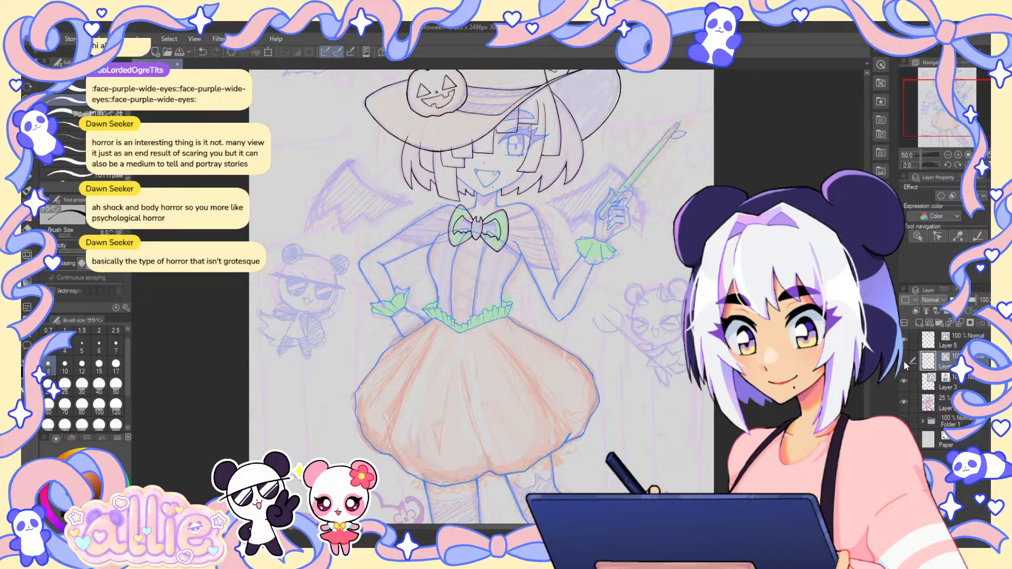
left_click(904, 362)
left_click(904, 362)
- Lasso the whole inked bow, cut it from Layer 4, and paste and merge it into Layer 5
key("m")
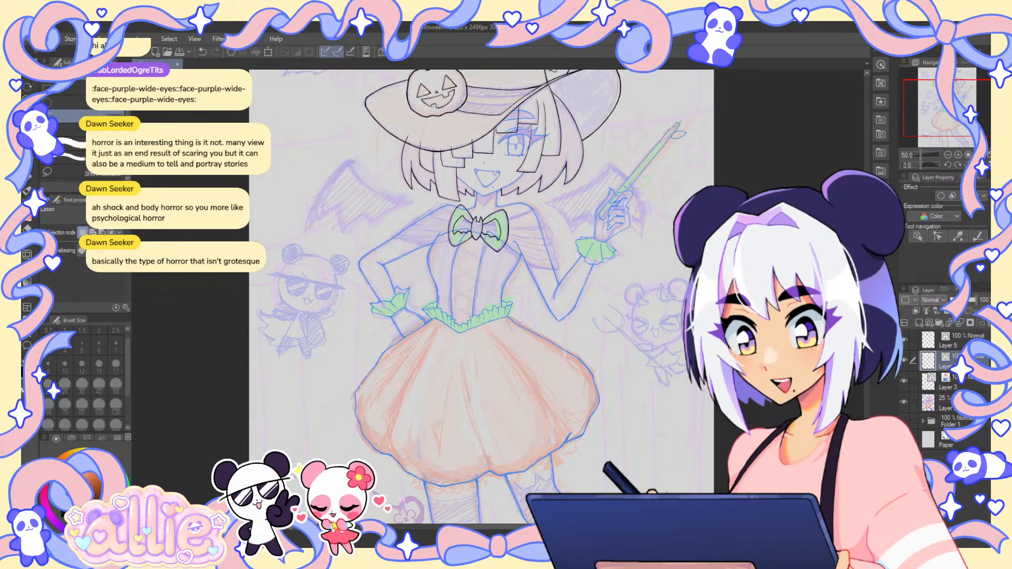
scroll(474, 201, "up", 1)
left_click_drag(466, 200, 437, 249)
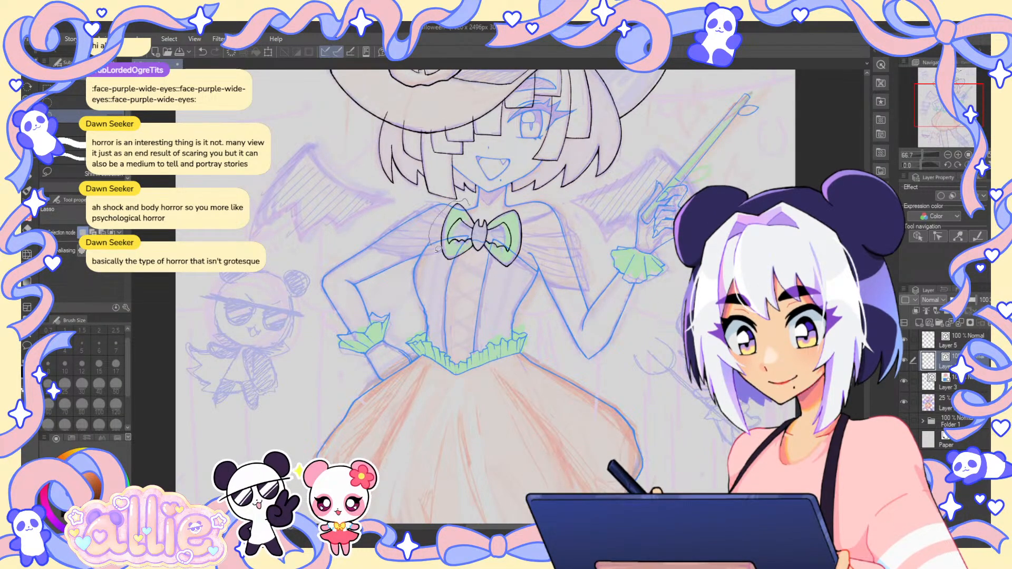
left_click_drag(539, 217, 509, 197)
key("ctrl+x")
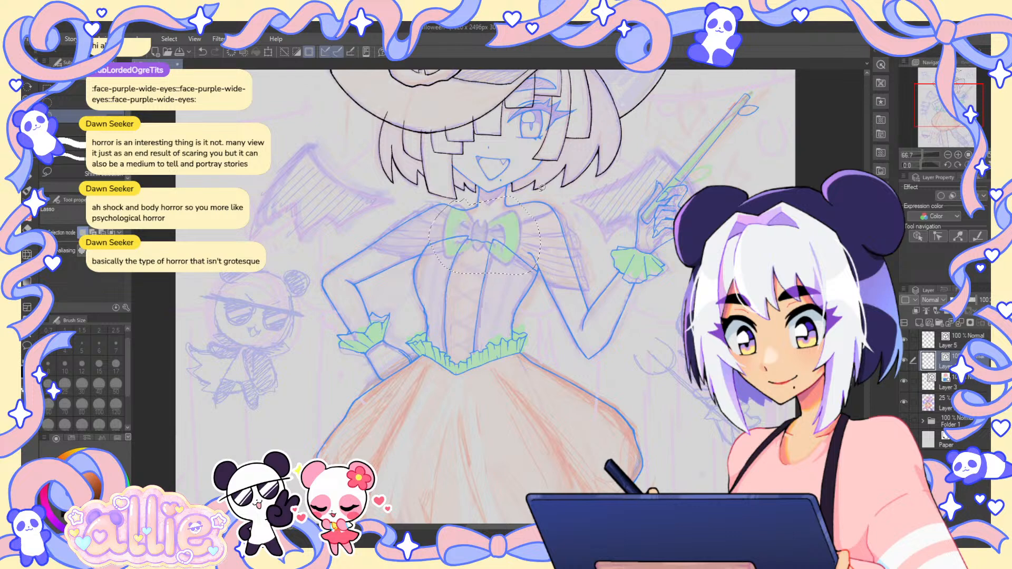
left_click(962, 339)
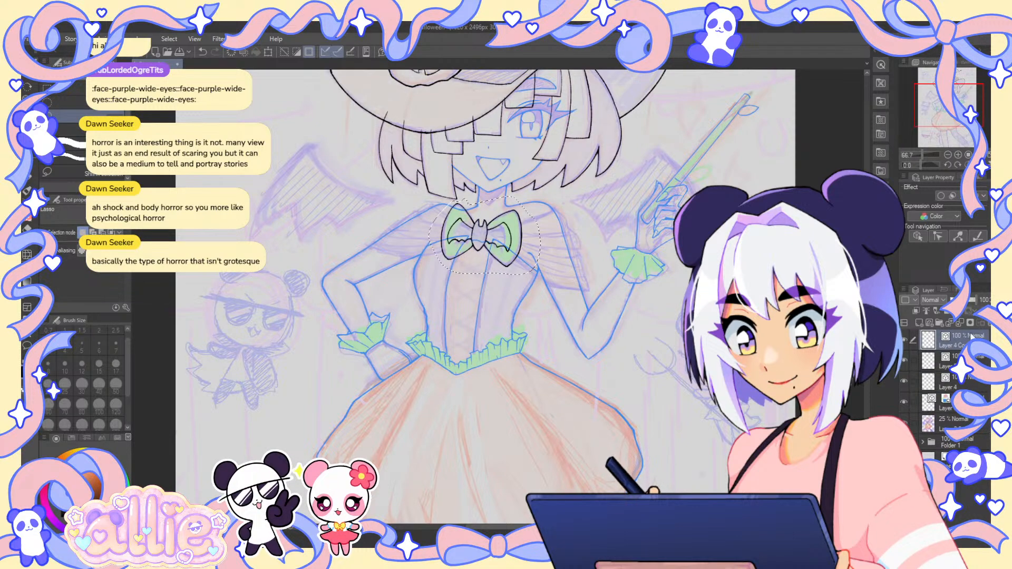
left_click(969, 326)
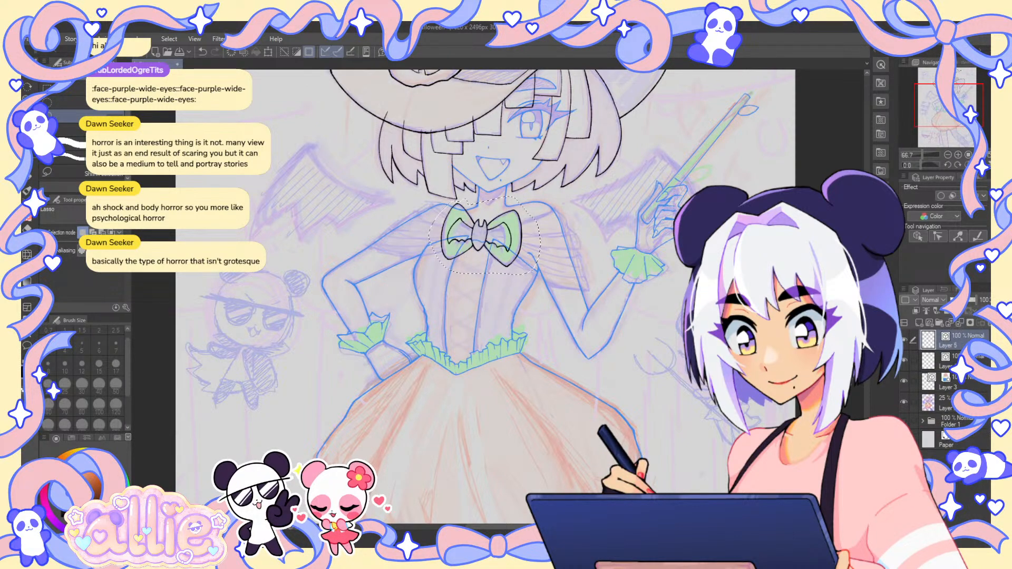
- Select Layer 4 and ink the cape's upper edge from the bow's left loop onto the shoulder
left_click(949, 362)
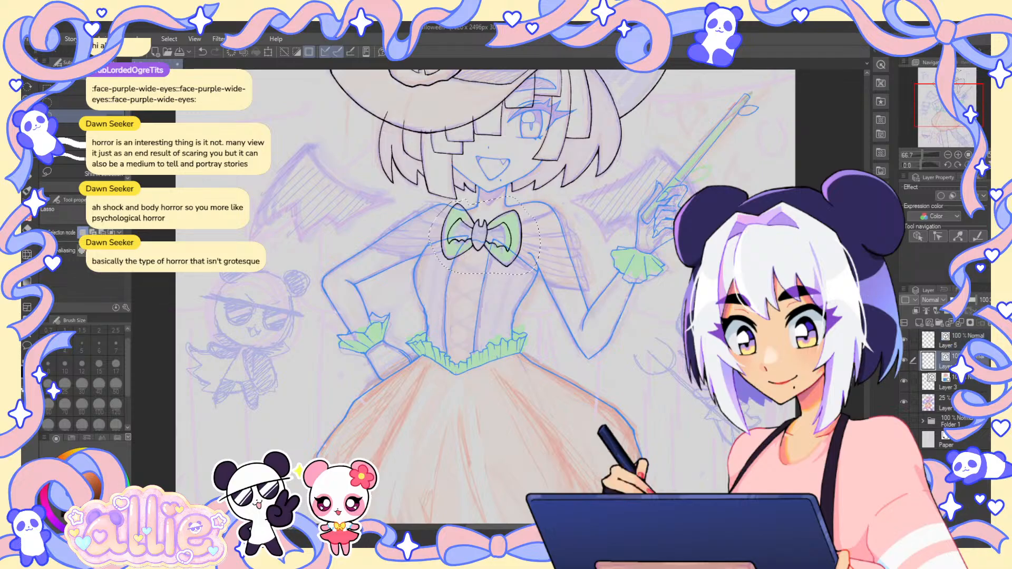
left_click_drag(568, 267, 619, 290)
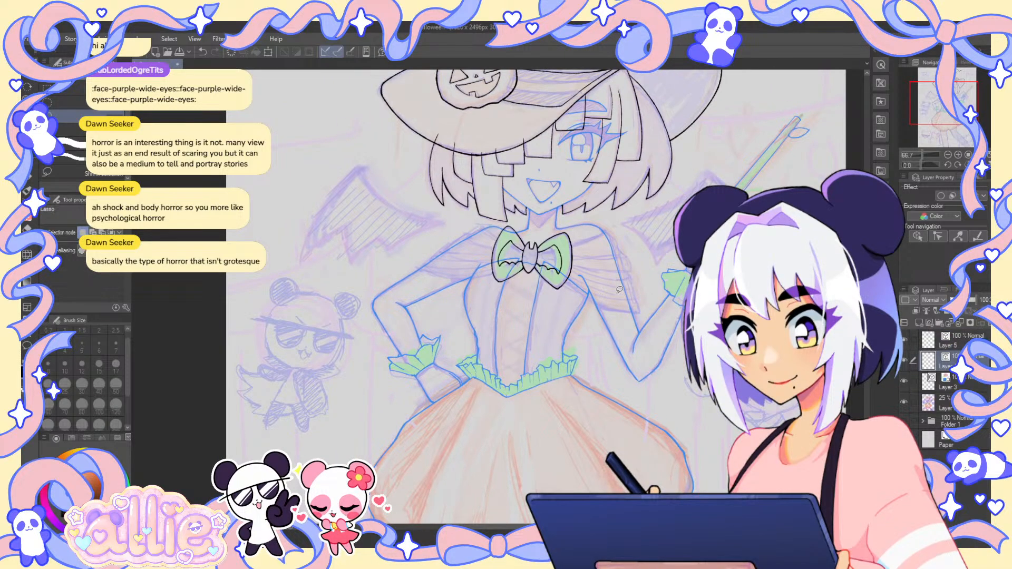
key("p")
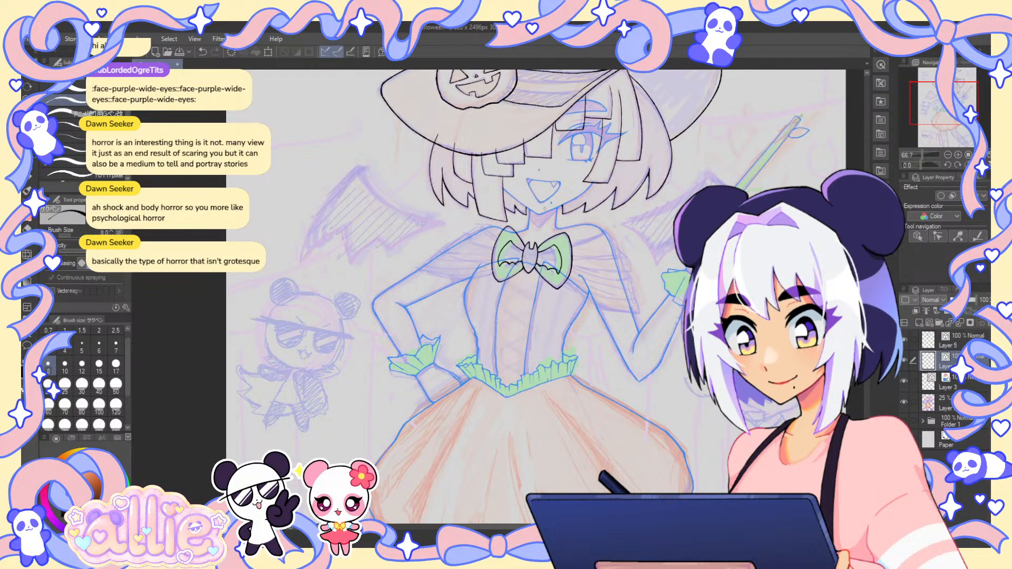
scroll(507, 234, "up", 4)
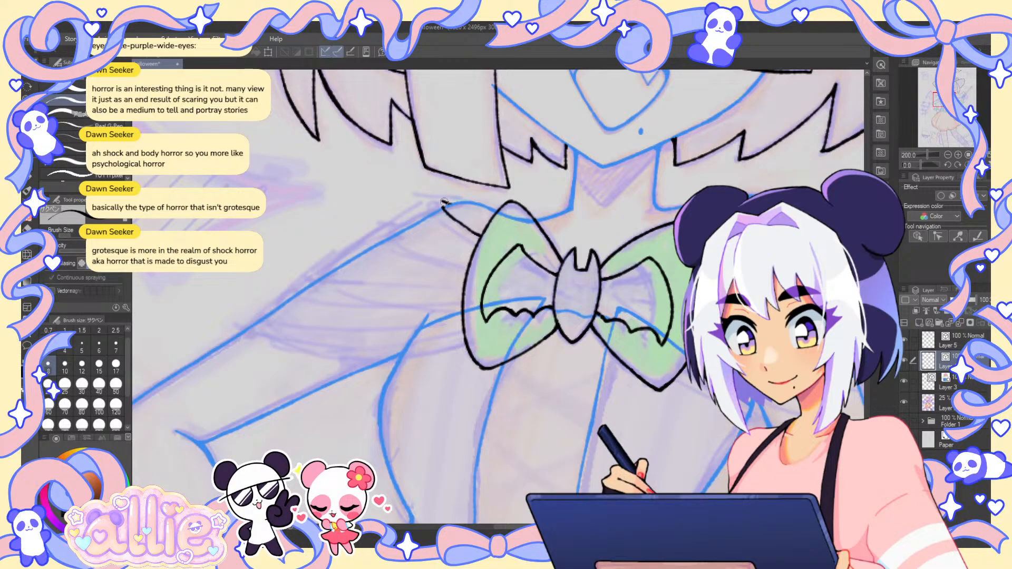
left_click_drag(448, 202, 421, 210)
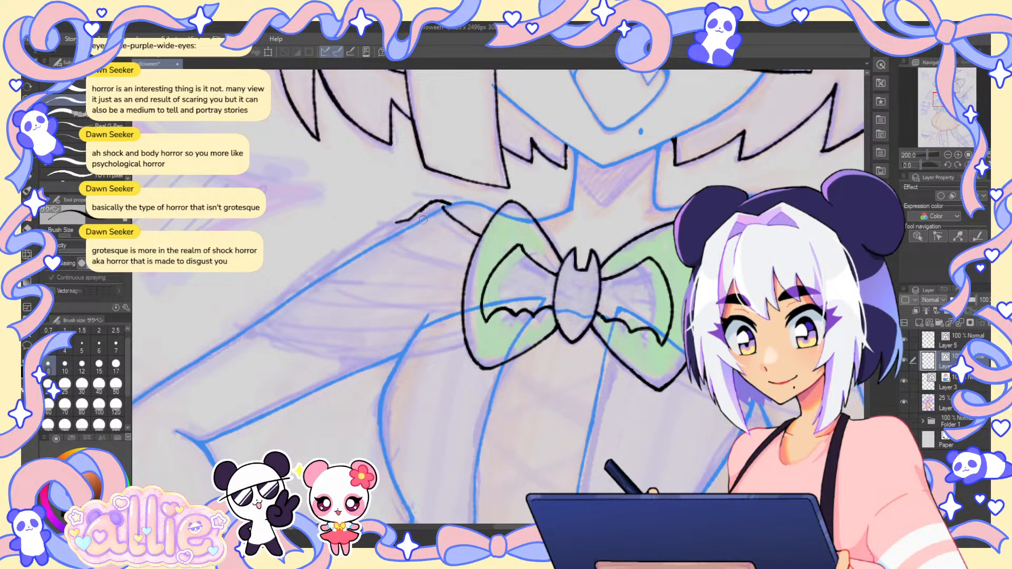
- Ink the cape's stepped outer edge down the shoulder with two fold lines running toward the bow, using brush size 6
left_click(99, 345)
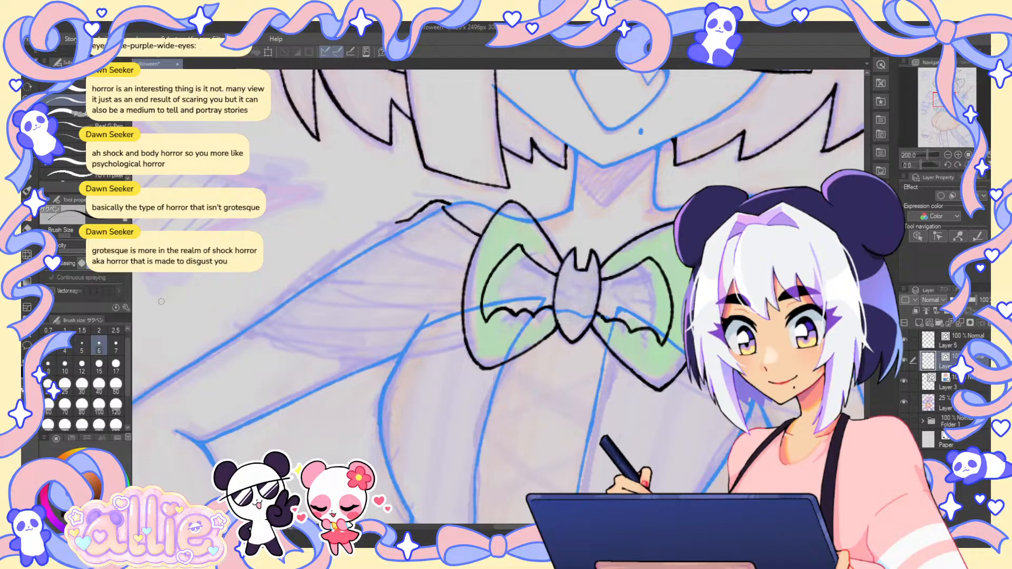
left_click_drag(467, 257, 426, 243)
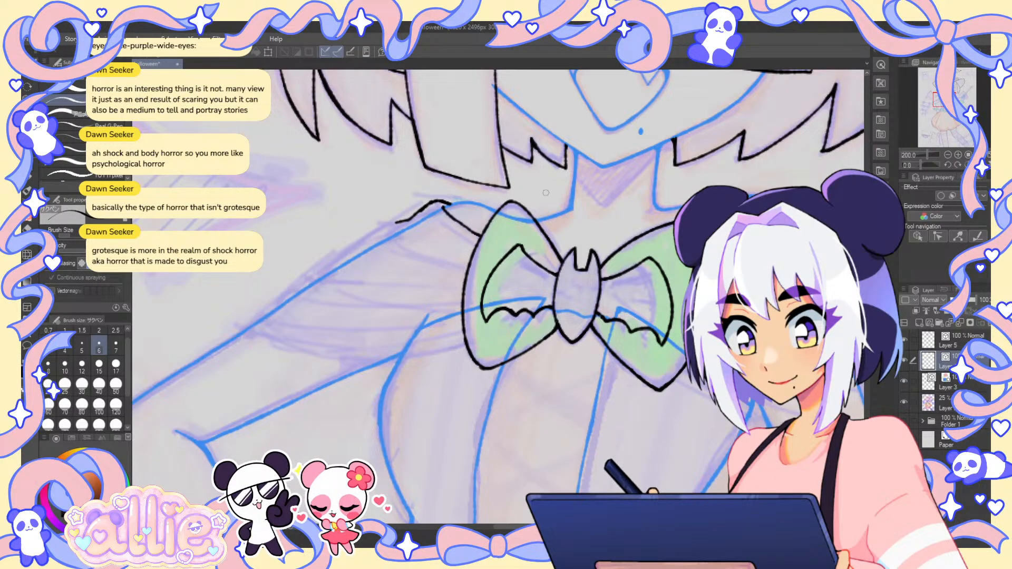
left_click_drag(569, 324, 574, 296)
left_click_drag(468, 329, 554, 278)
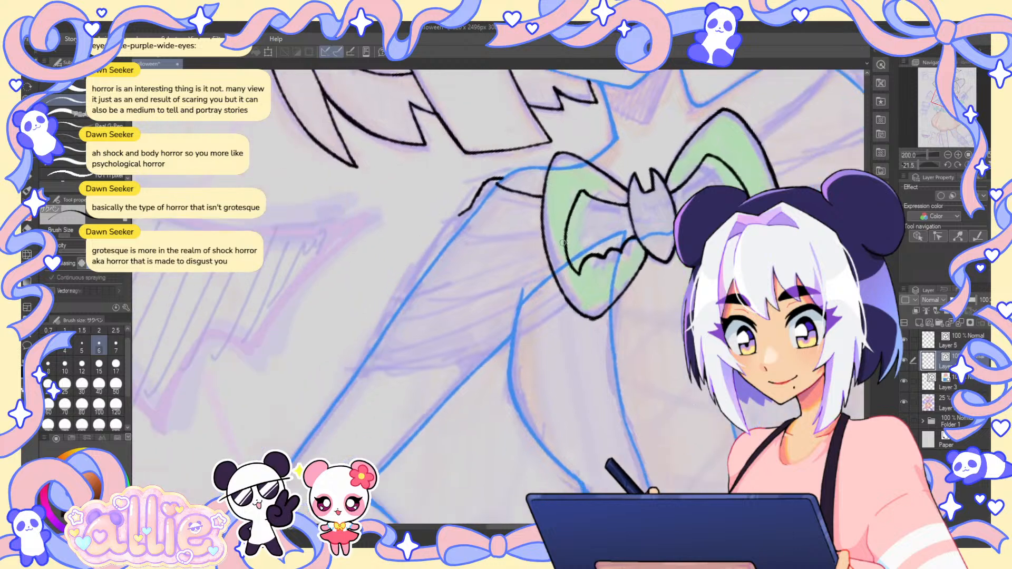
left_click_drag(534, 225, 454, 222)
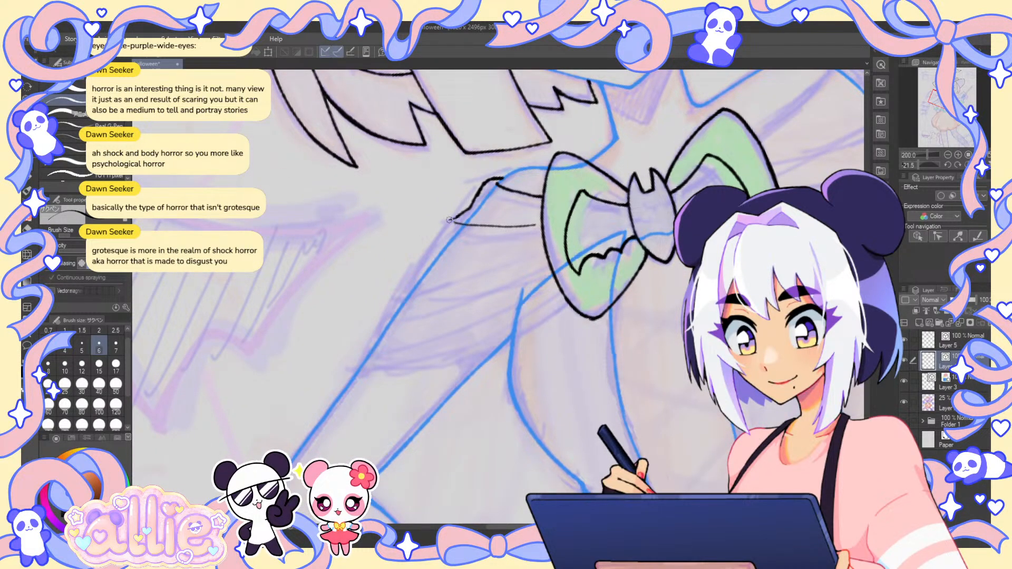
left_click_drag(450, 220, 438, 230)
left_click_drag(413, 269, 403, 290)
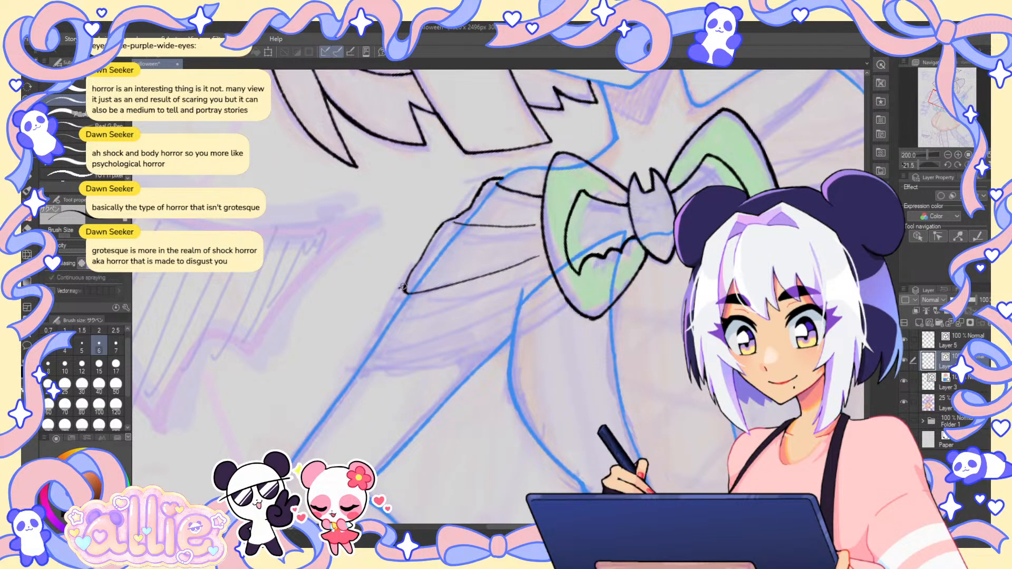
left_click_drag(405, 290, 390, 304)
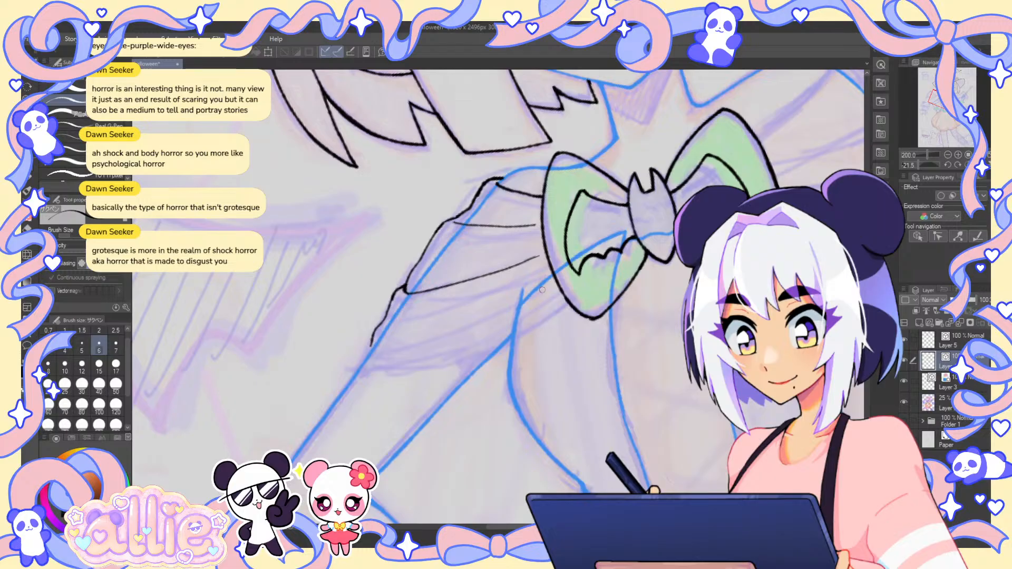
- Ink the cape's bottom hem from under the bow's left loop to the outer corner, and clean up and thicken the line
mouse_move(567, 306)
left_mouse_down()
mouse_move(400, 369)
mouse_move(359, 360)
left_mouse_up()
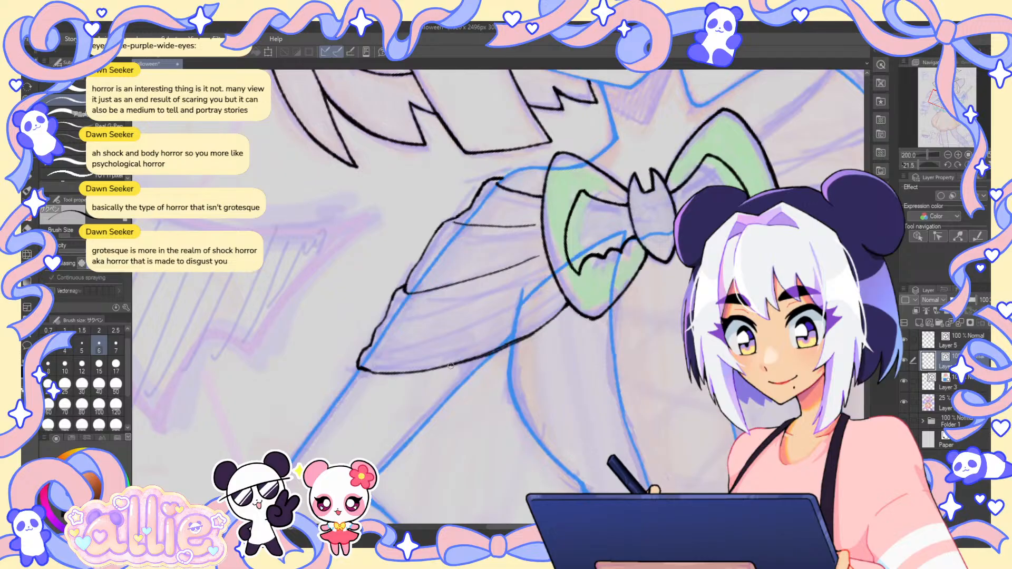
key("e")
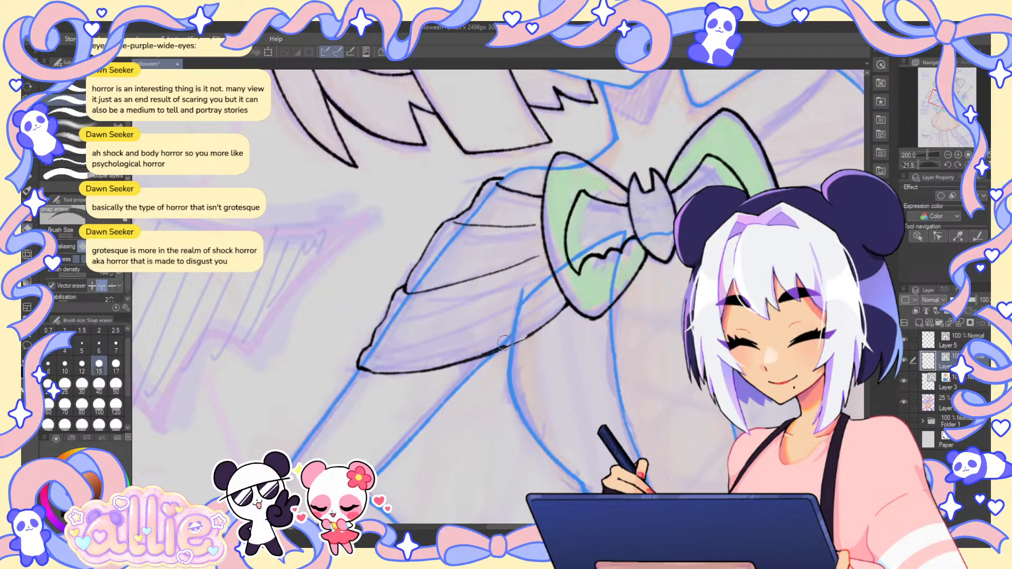
key("p")
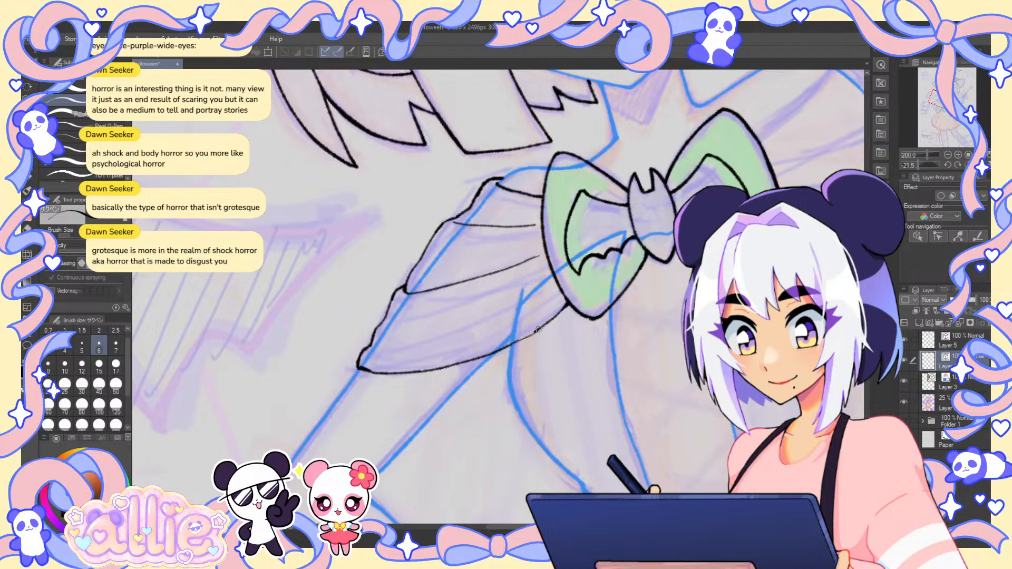
left_click_drag(538, 329, 501, 350)
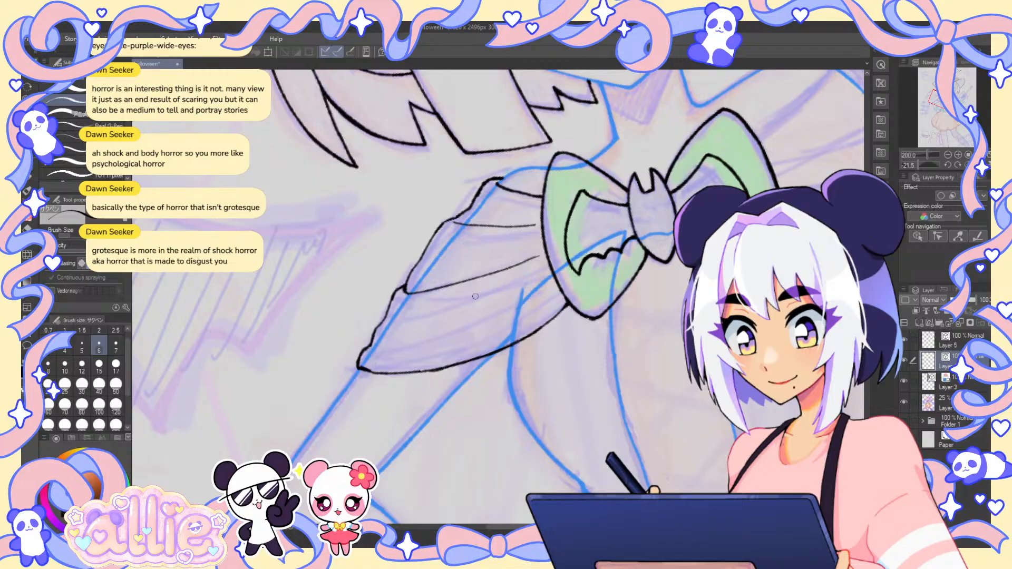
- Draw thin fold lines across the lowest section of the cape, running from the outer edge toward the bow
left_click_drag(368, 346, 519, 310)
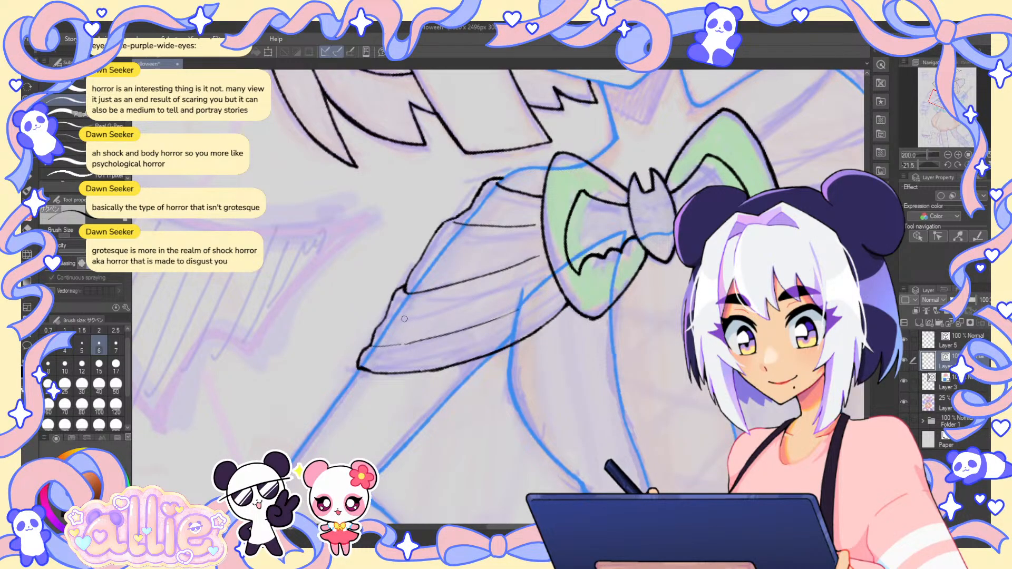
left_click_drag(404, 319, 530, 289)
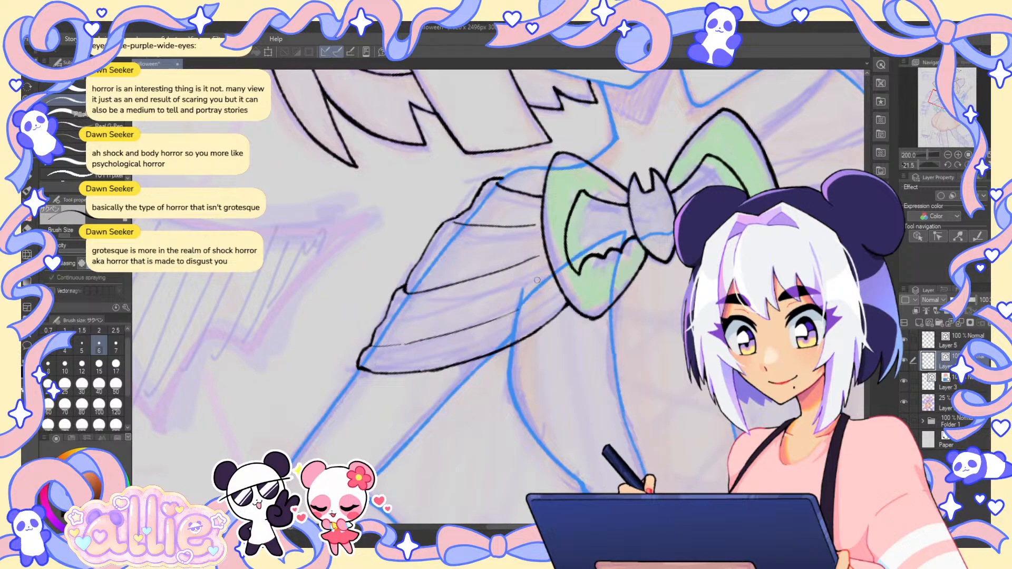
left_click_drag(403, 324, 503, 295)
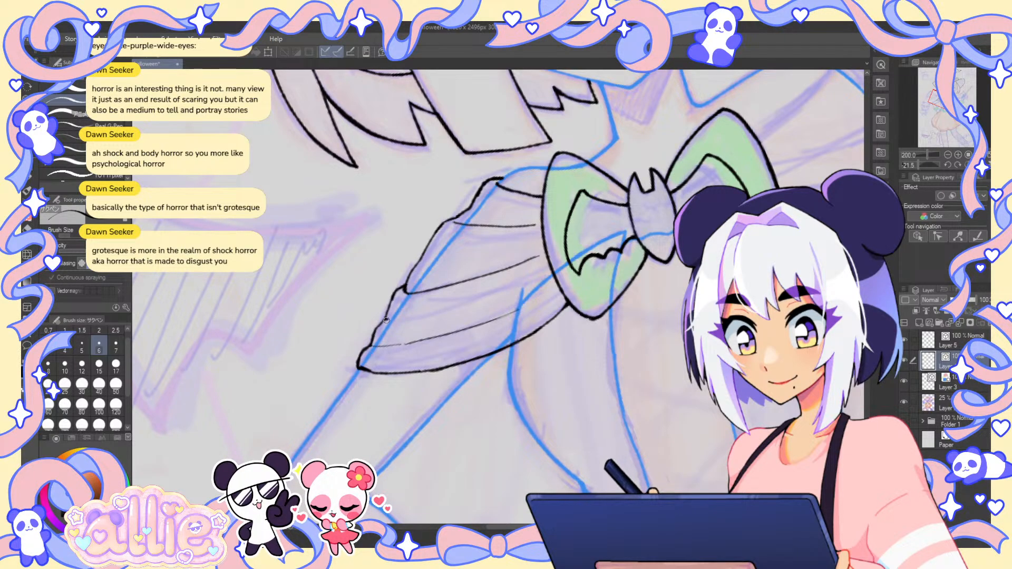
- Hide the rough colour sketch layer and clean up the cape's outer edge near its lower corner
key("ctrl+0")
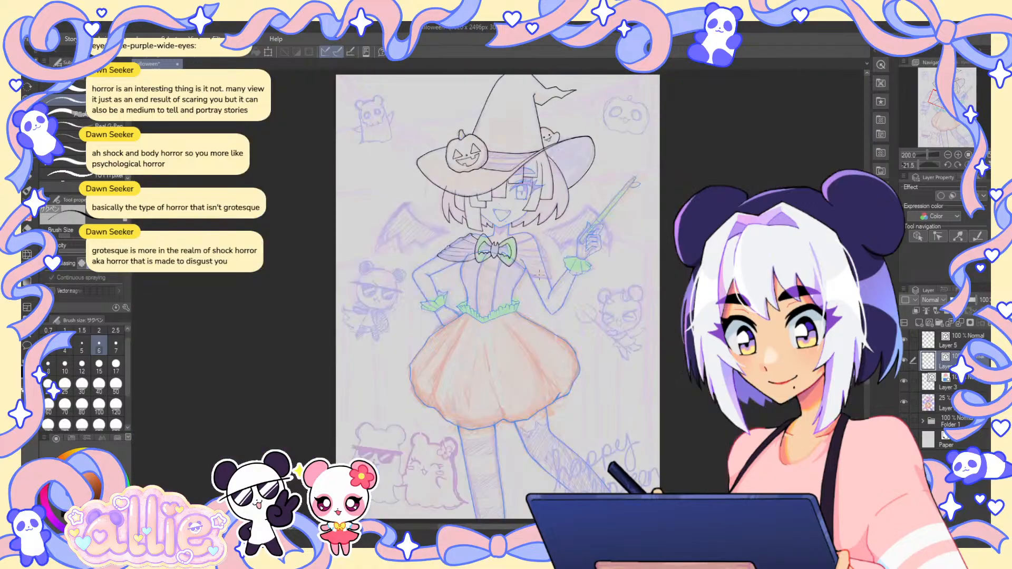
left_click(903, 403)
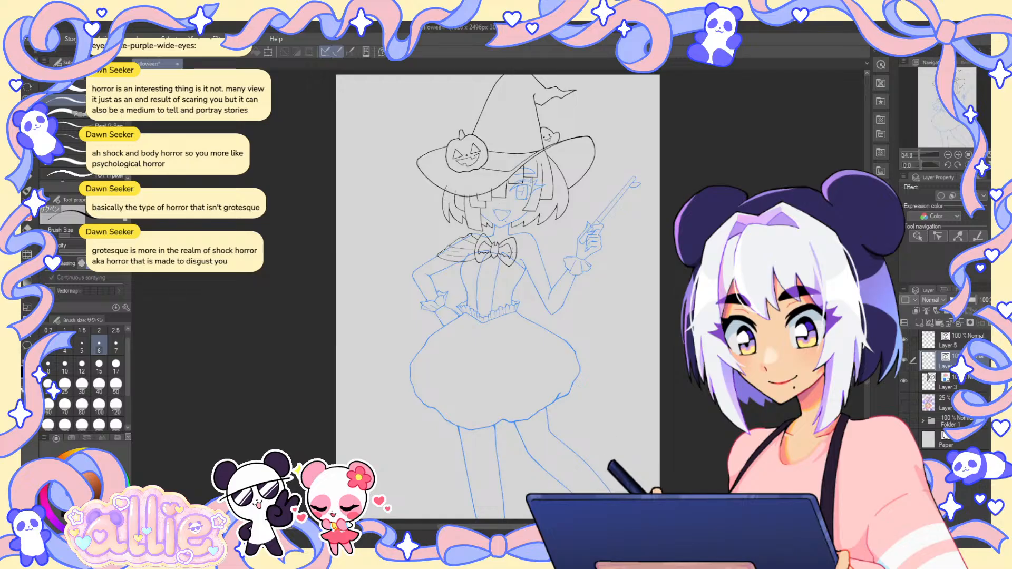
scroll(496, 261, "up", 2)
key("e")
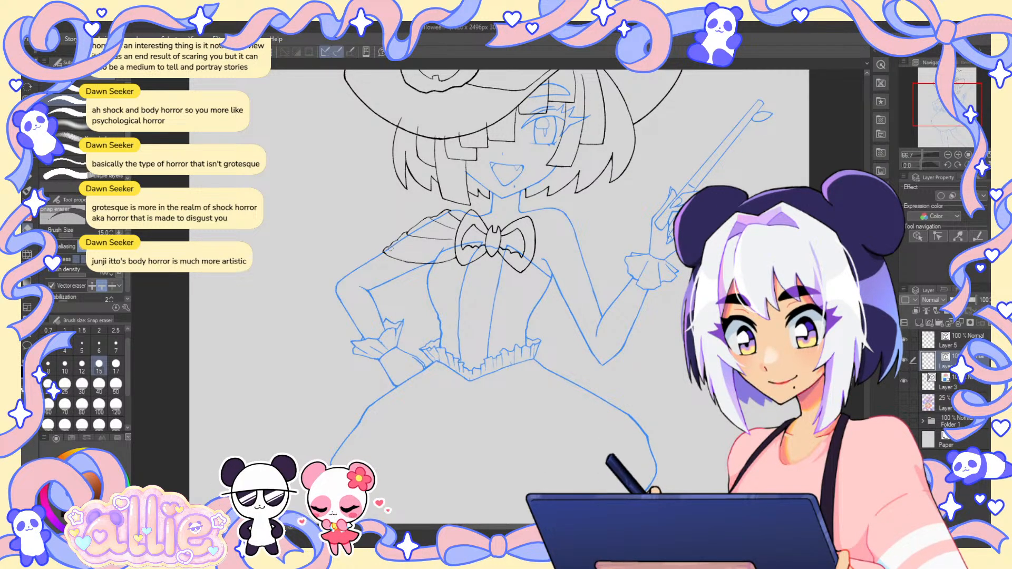
scroll(400, 244, "up", 4)
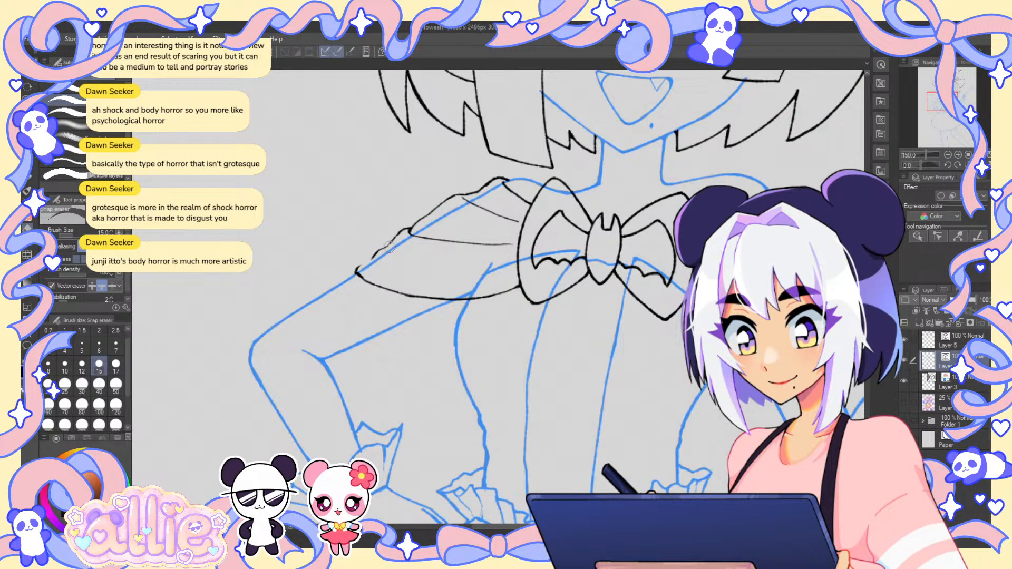
key("p")
left_click_drag(376, 251, 363, 264)
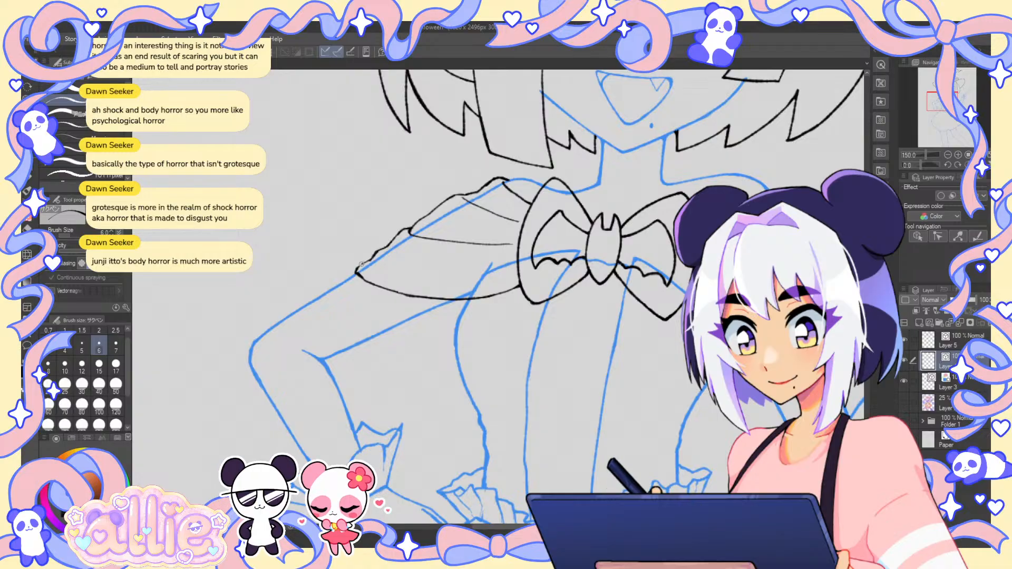
- Show the rough colour sketch layer again and check the whole figure in the mirrored view
scroll(356, 271, "down", 4)
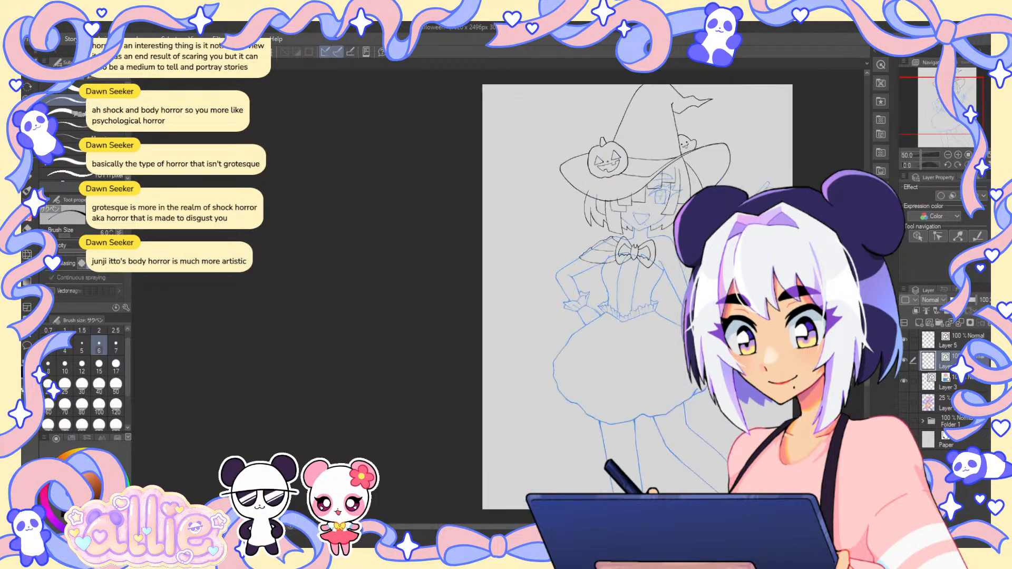
scroll(776, 259, "up", 1)
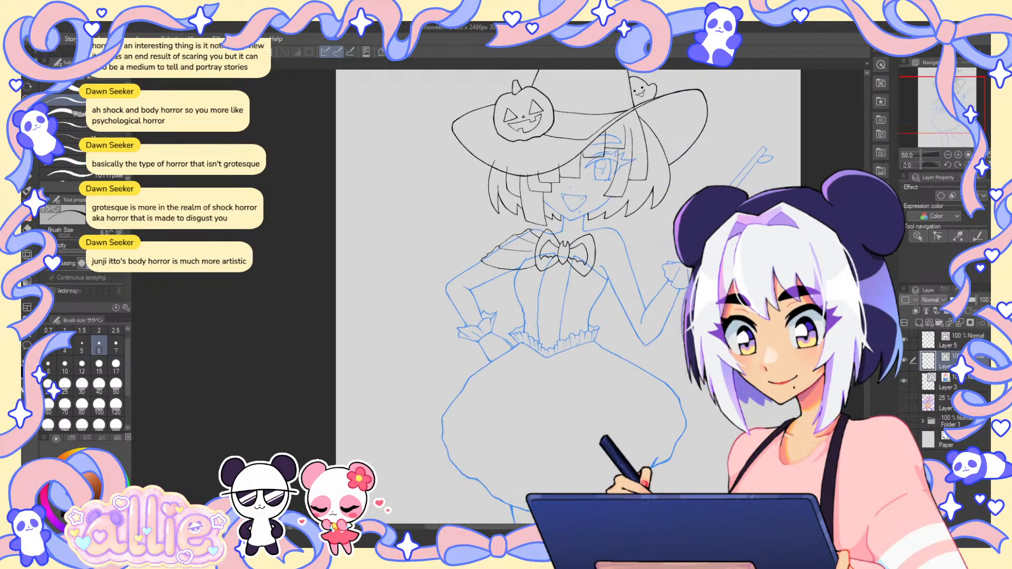
left_click_drag(726, 239, 654, 240)
left_click(905, 402)
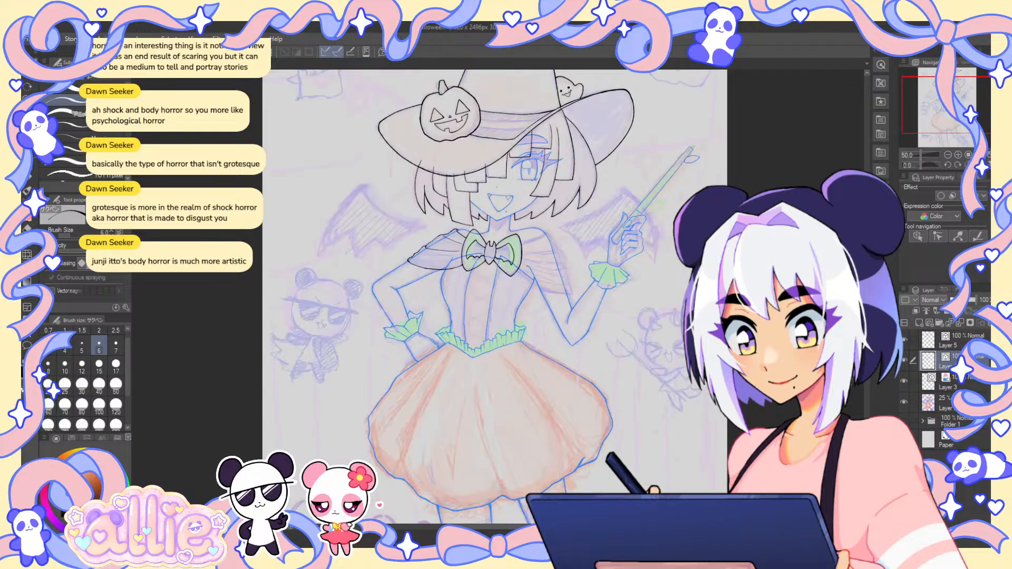
key("h")
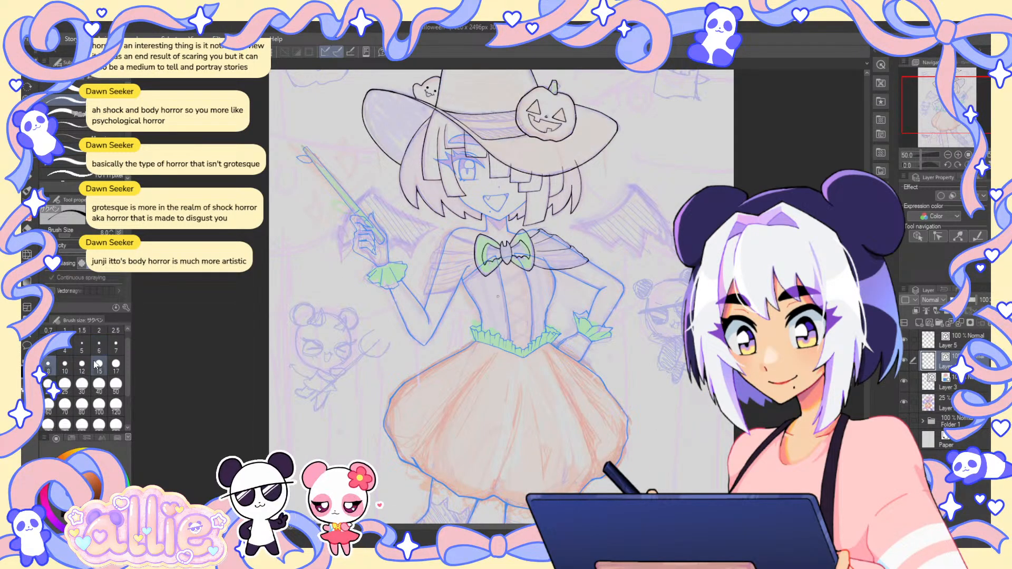
- Ink the opposite cape half's top edge and bottom hem from the bow outward with brush size 6, mirroring the canvas for the hem
left_click(65, 364)
scroll(548, 237, "up", 3)
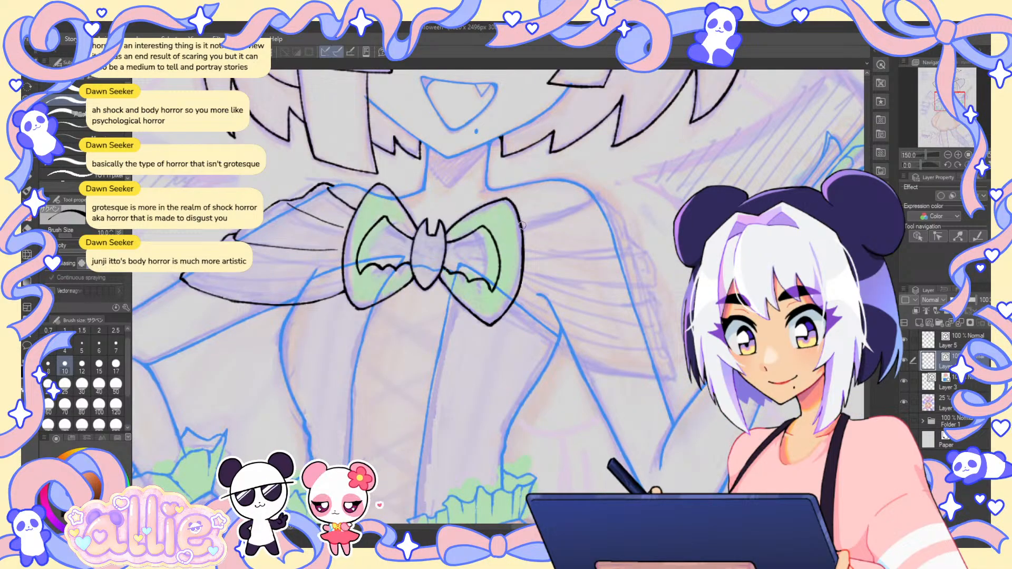
left_click(99, 345)
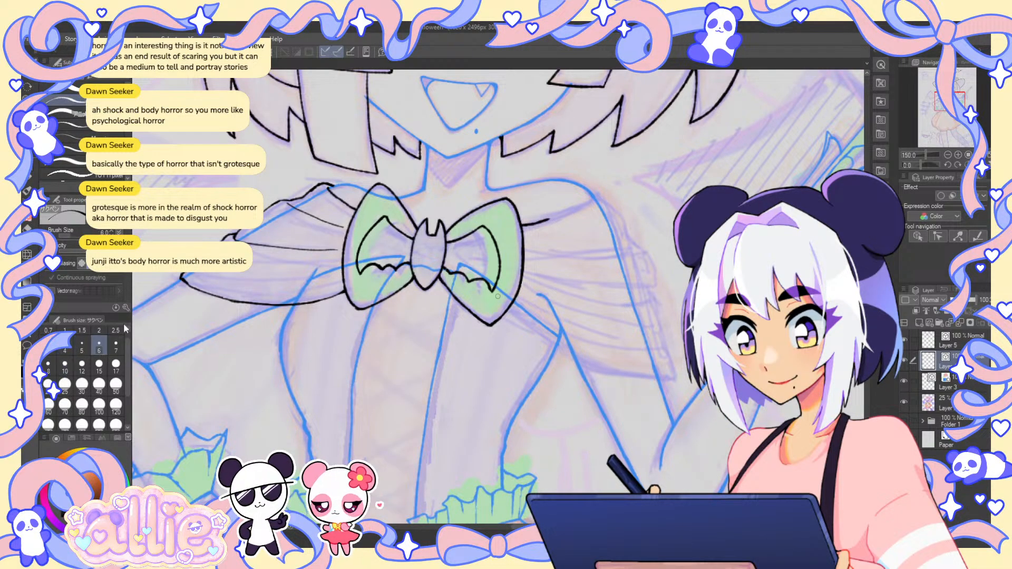
left_click_drag(522, 226, 596, 199)
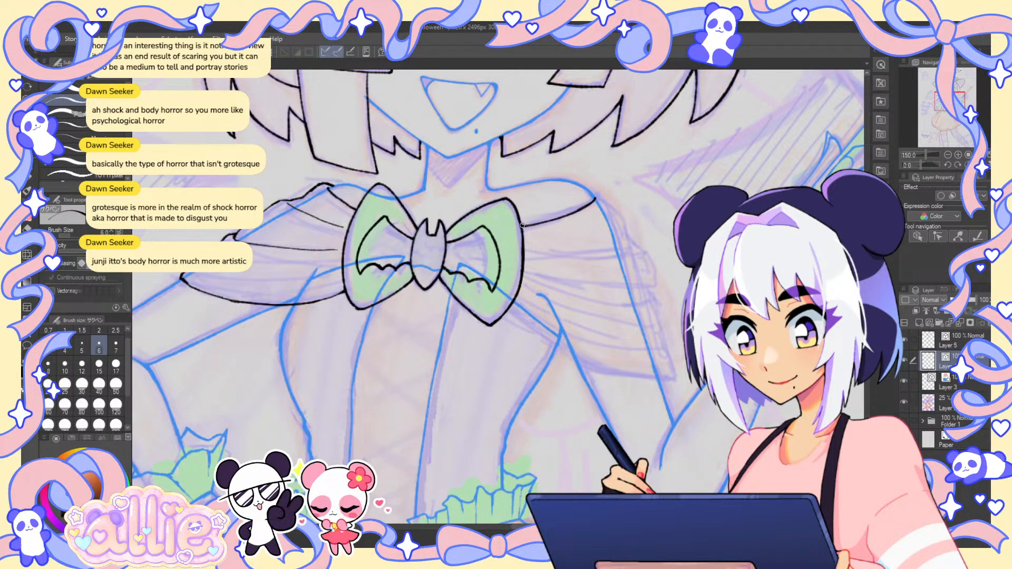
key("h")
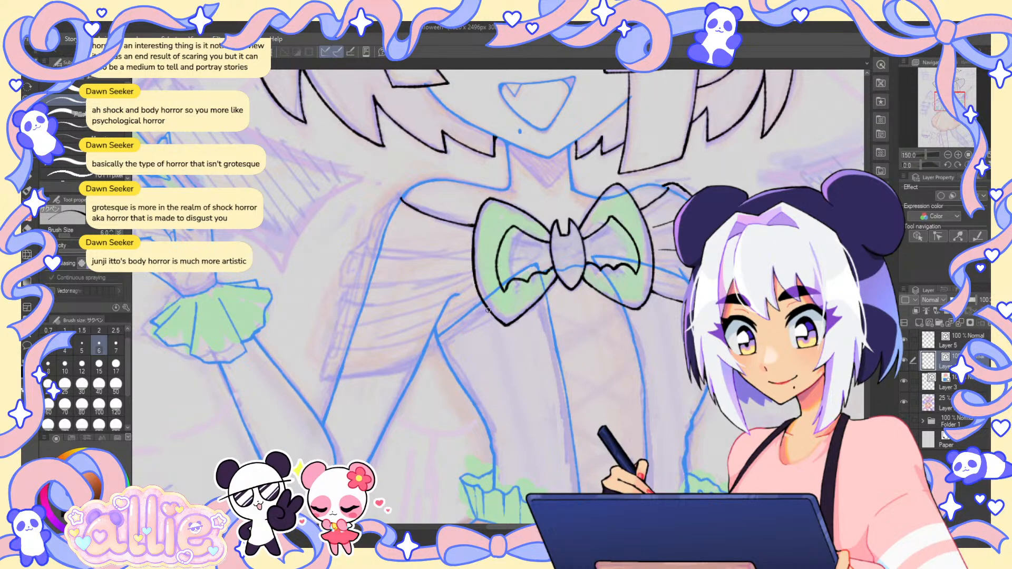
left_click_drag(489, 308, 468, 327)
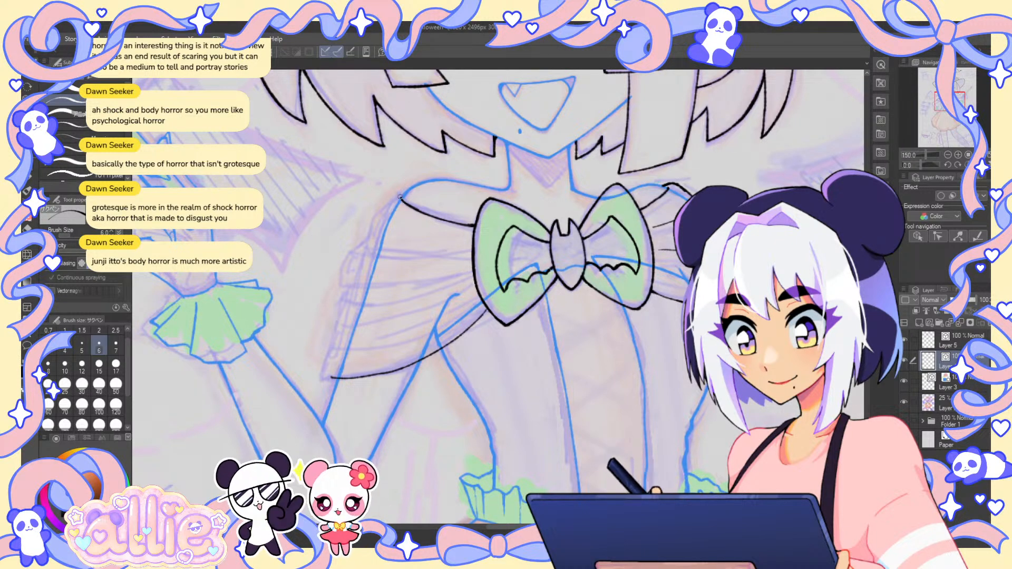
- Ink the stepped outer edge of the opposite cape half from the shoulder down and close its lower corner with the hem
left_click_drag(389, 203, 344, 287)
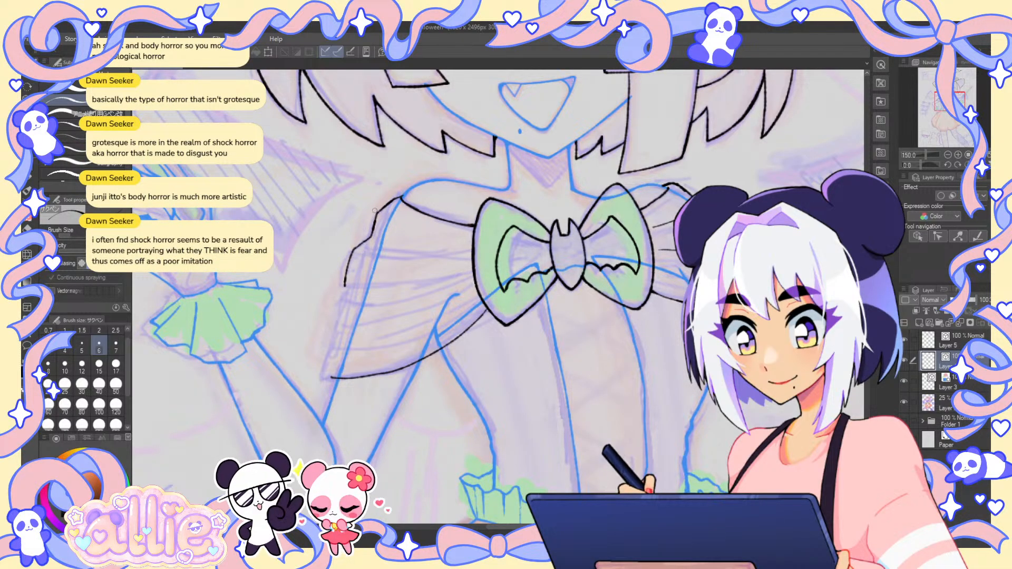
scroll(363, 243, "up", 1)
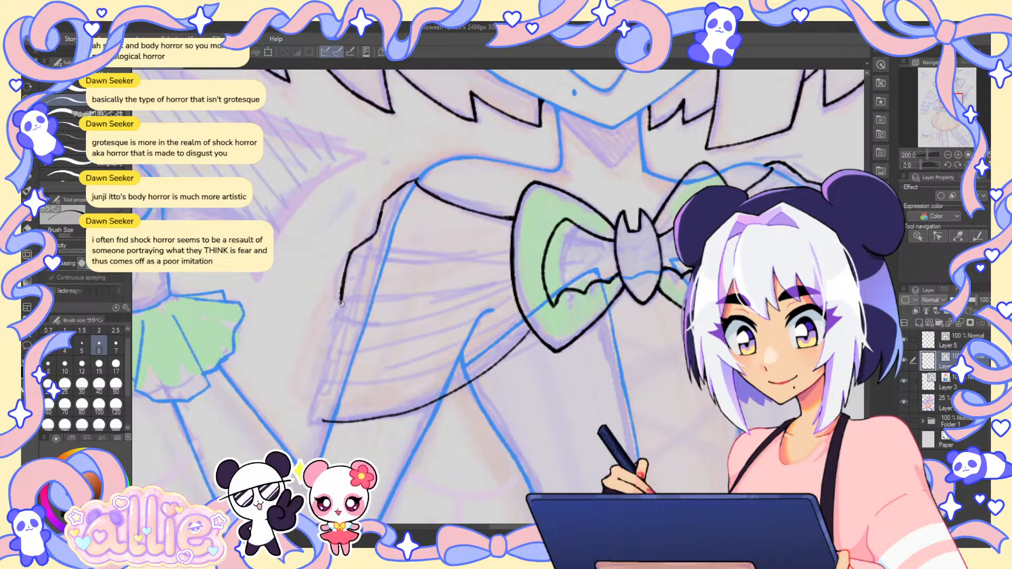
left_click_drag(341, 298, 325, 340)
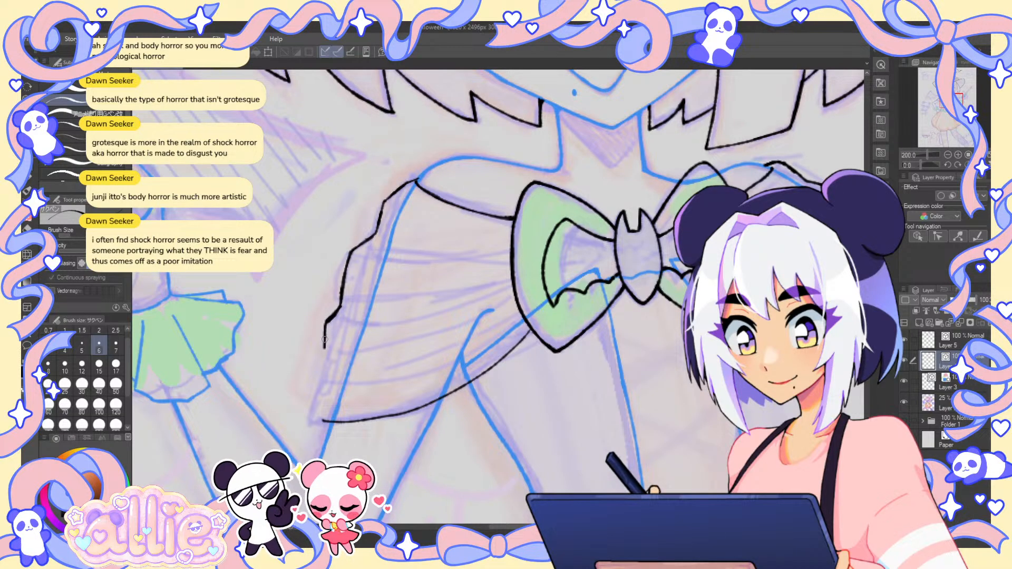
left_click_drag(314, 408, 308, 423)
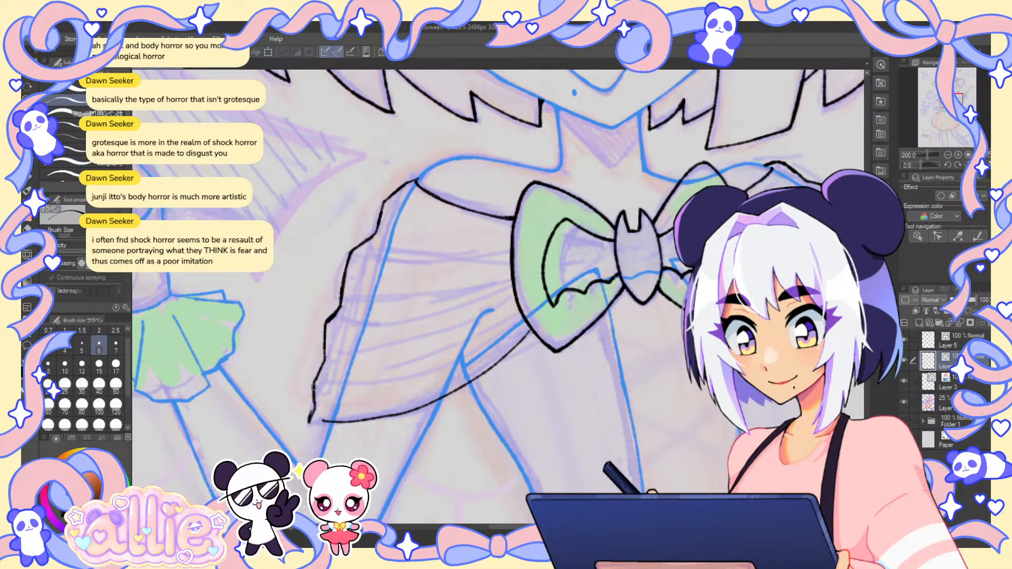
left_click_drag(457, 327, 527, 247)
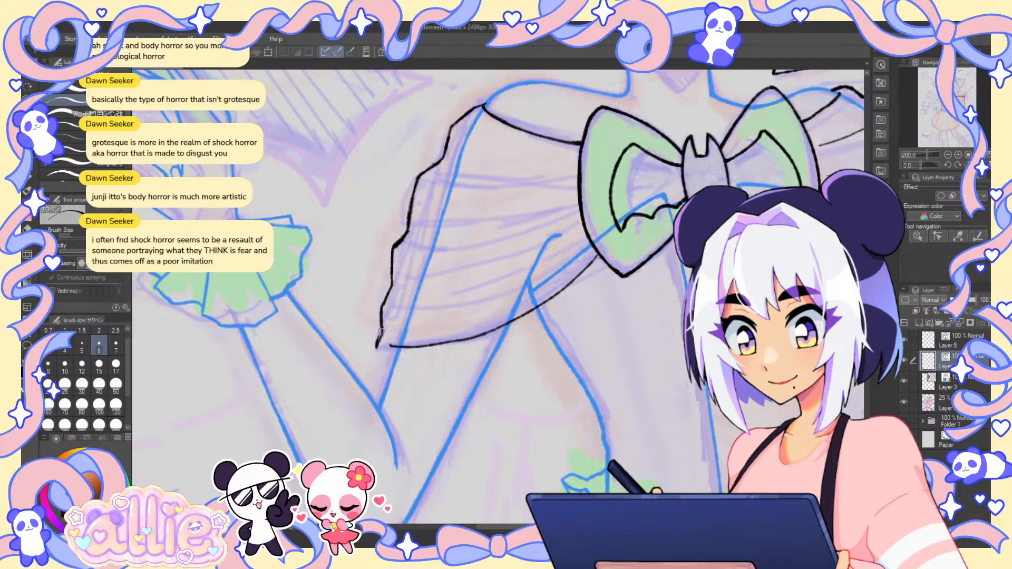
scroll(386, 327, "up", 4)
mouse_move(379, 316)
left_mouse_down()
mouse_move(364, 387)
mouse_move(409, 392)
mouse_move(378, 392)
mouse_move(430, 370)
left_mouse_up()
key("e")
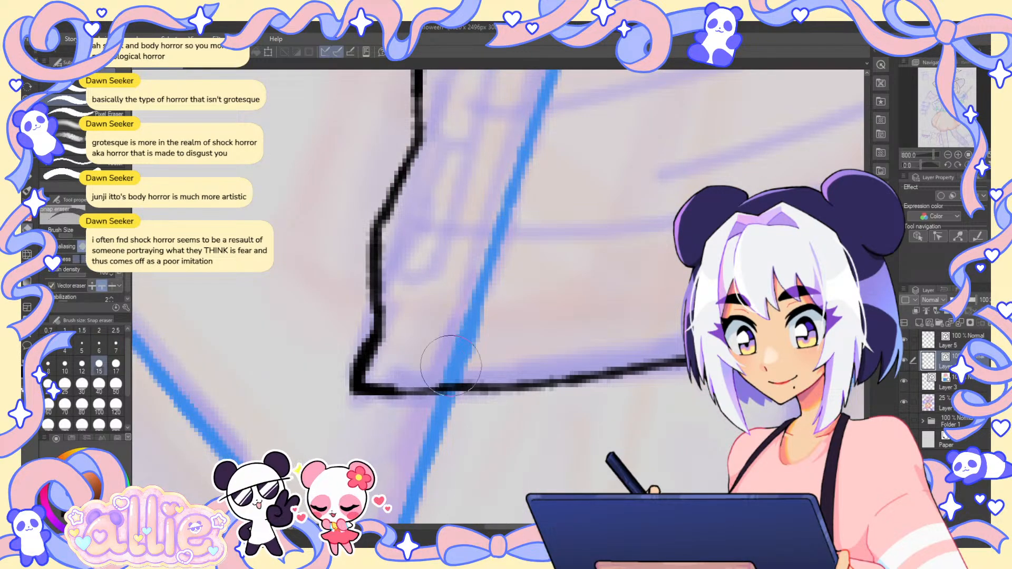
- Thicken the start of the cape's bottom hem where it leaves the lower corner of the bat bow
key("p")
scroll(455, 392, "down", 10)
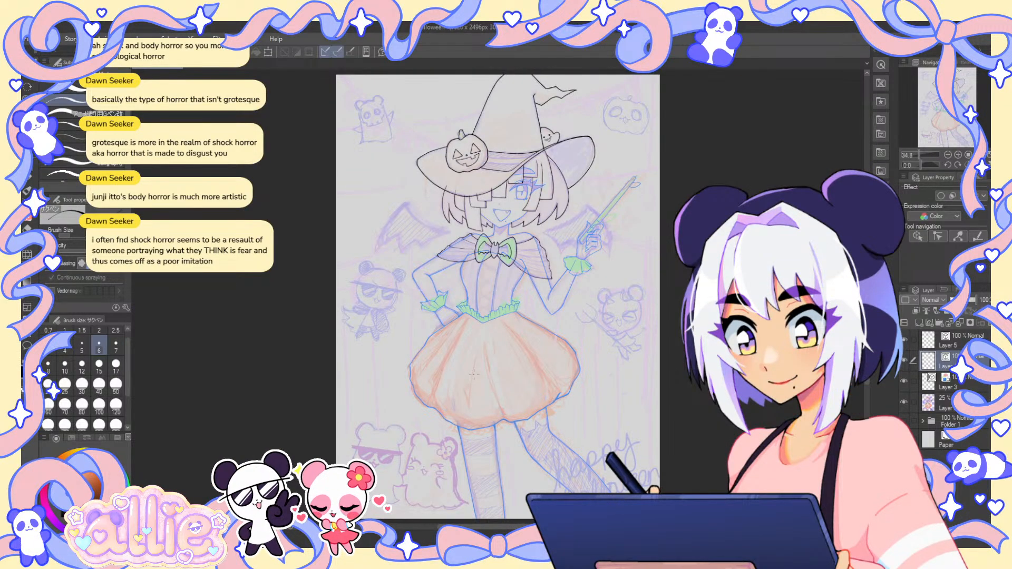
scroll(500, 270, "up", 5)
scroll(500, 270, "up", 2)
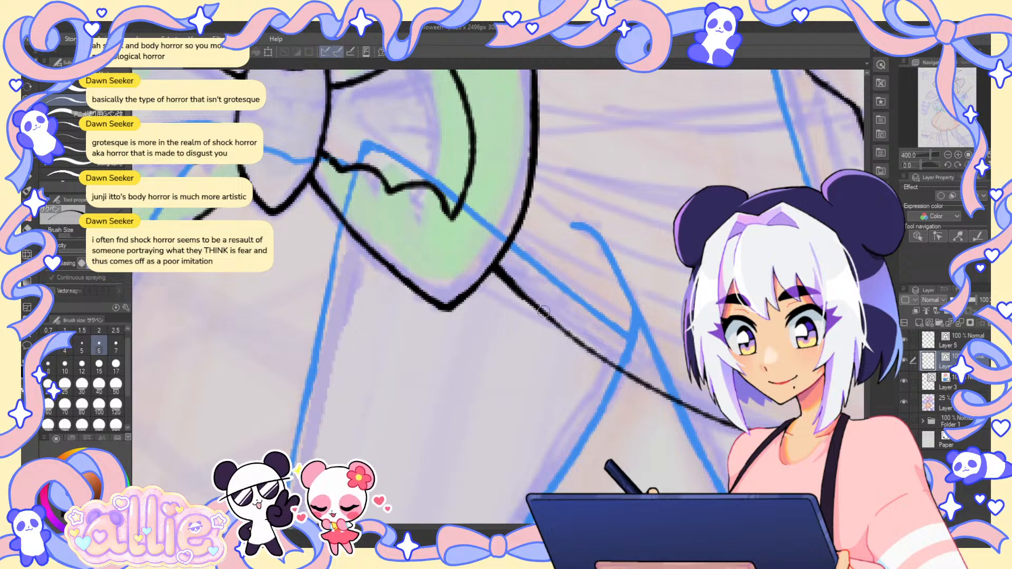
left_click_drag(493, 270, 548, 318)
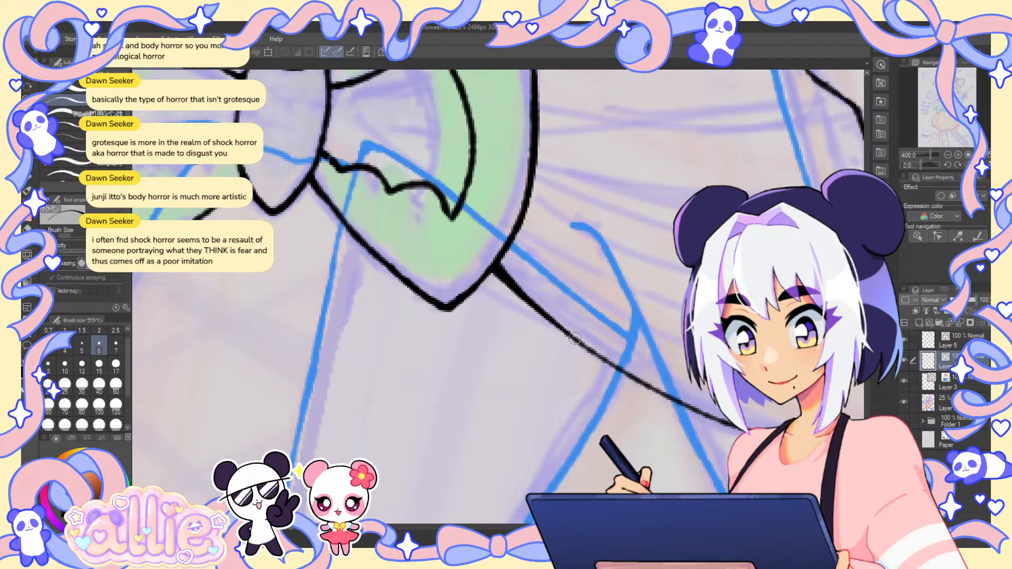
- Ink thin fold lines across the cape half beside the raised arm, radiating between the bat bow and the outer edge
key("h")
key("ctrl+0")
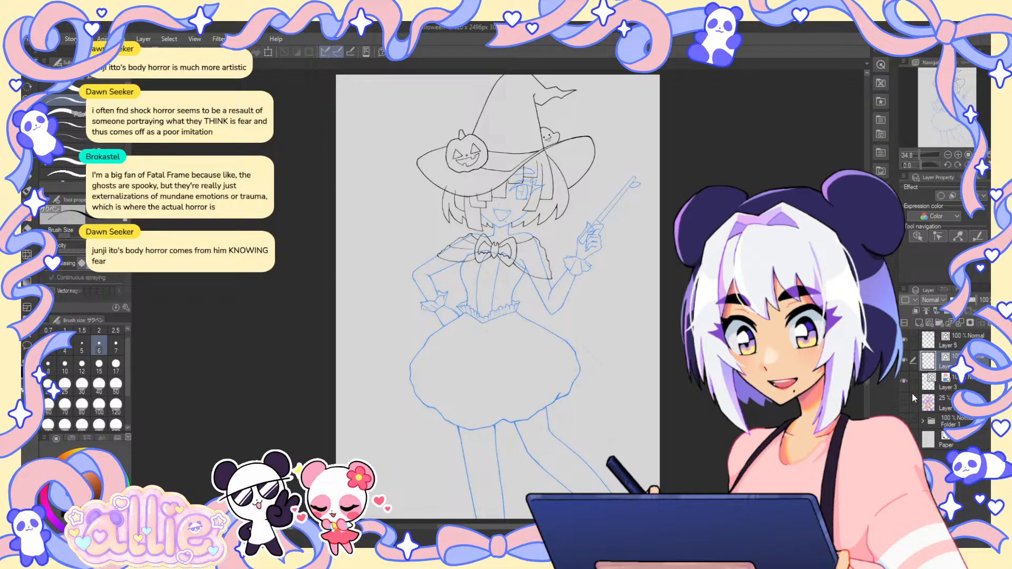
left_click_drag(498, 295, 500, 295)
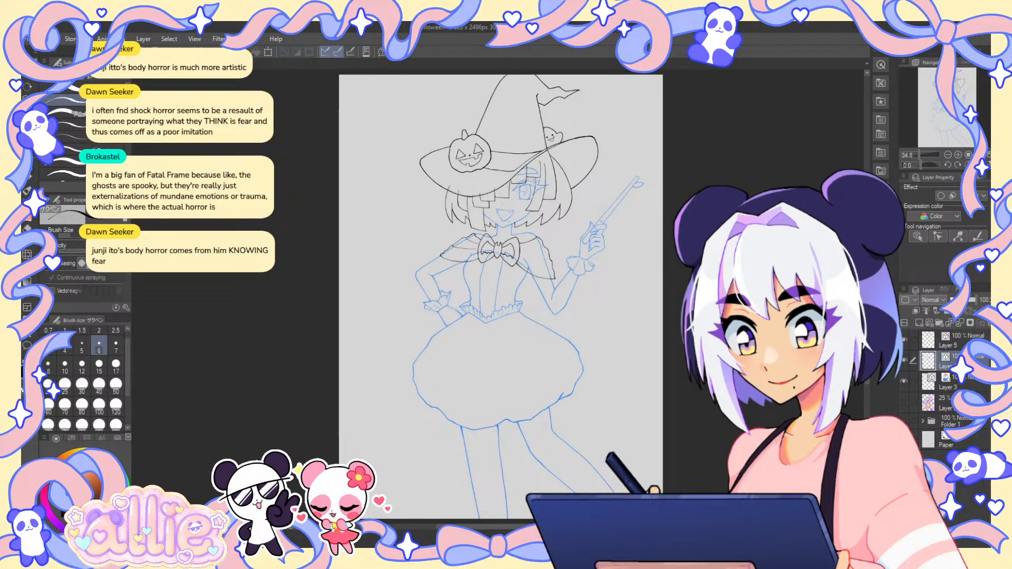
scroll(529, 262, "up", 5)
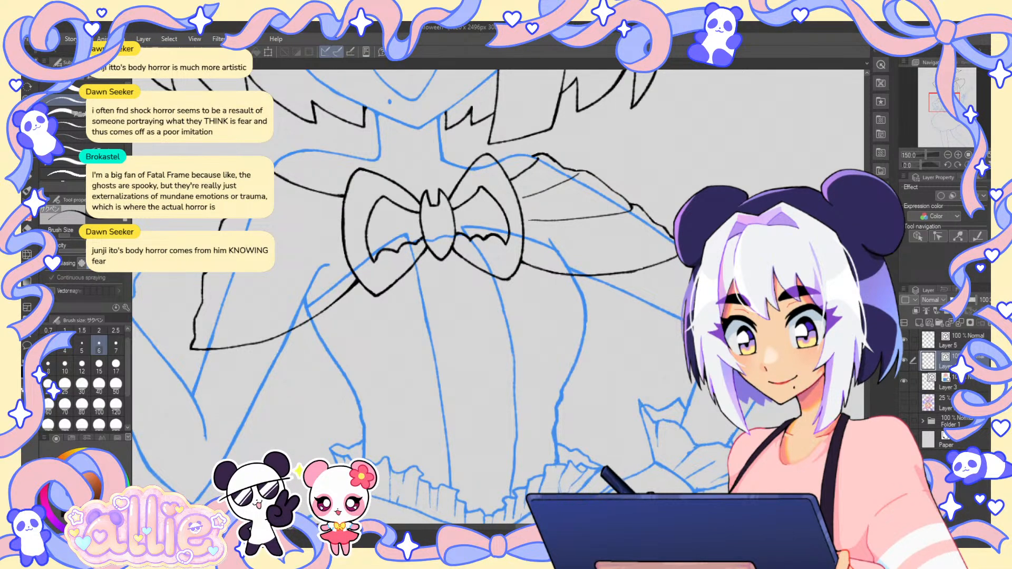
left_click_drag(271, 233, 301, 223)
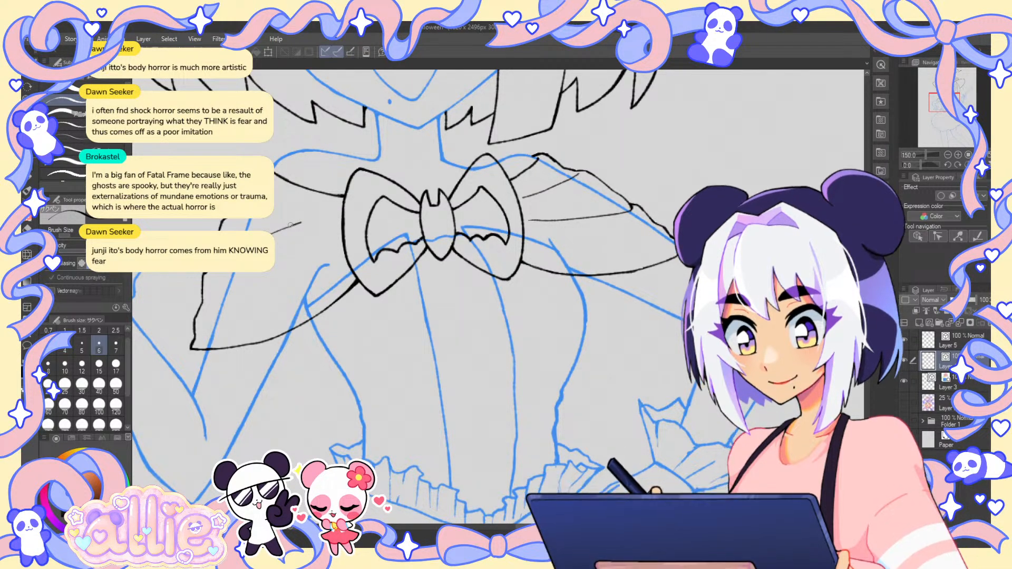
key("ctrl+z")
left_click_drag(309, 269, 518, 272)
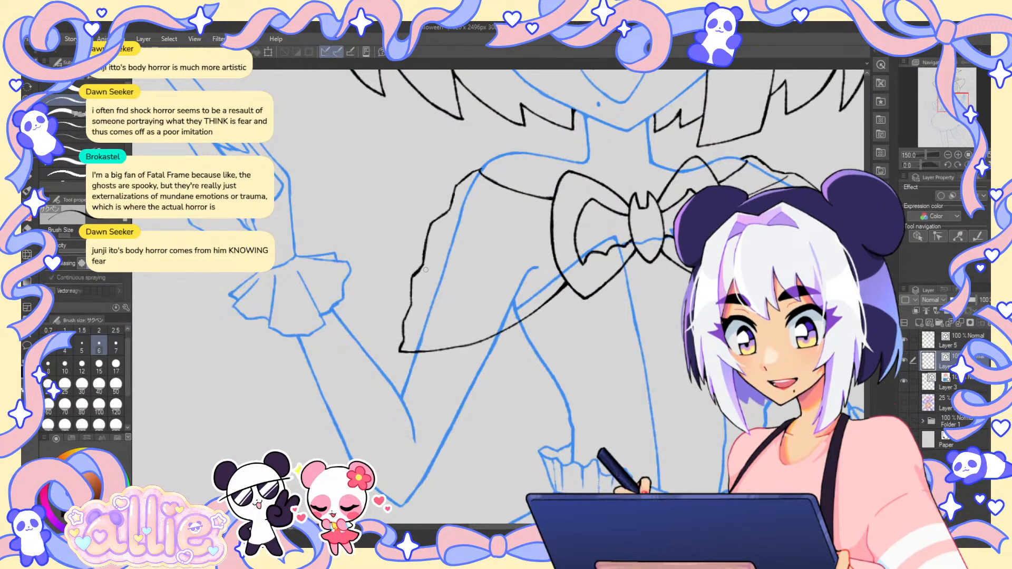
left_click_drag(429, 267, 536, 233)
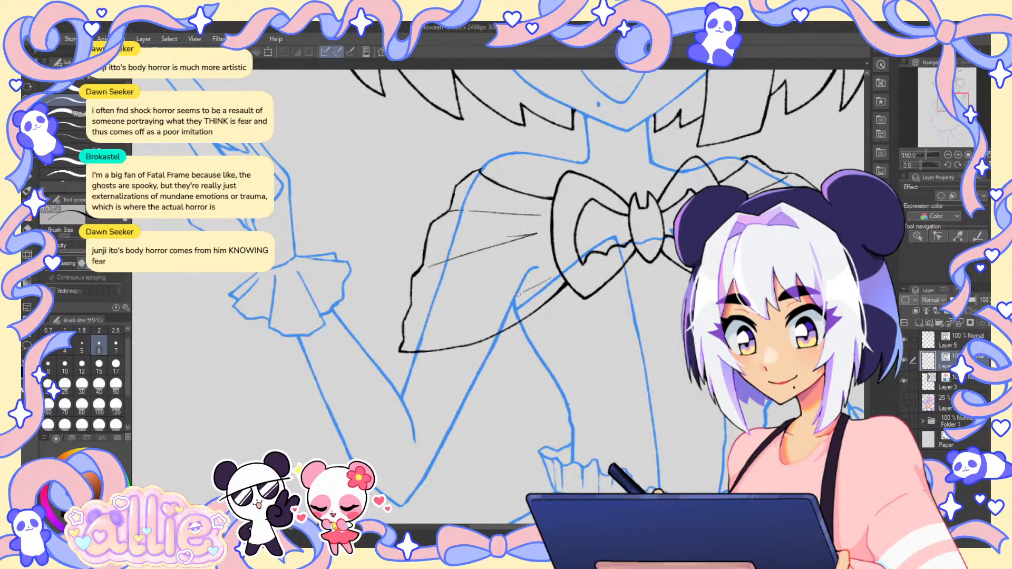
key("ctrl+0")
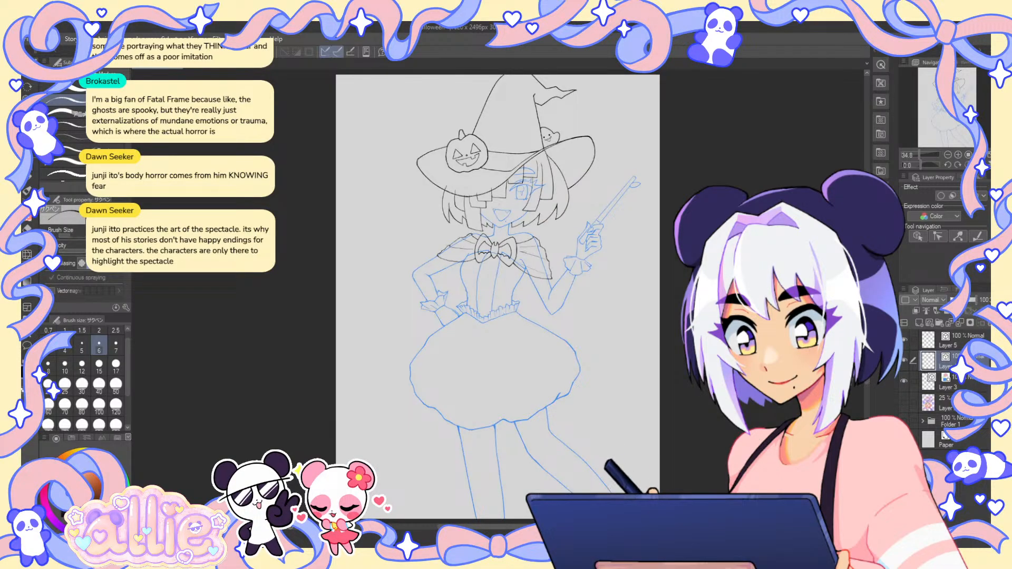
- Check the inked hat, hair and cape in both the mirrored and the normal view
key("y")
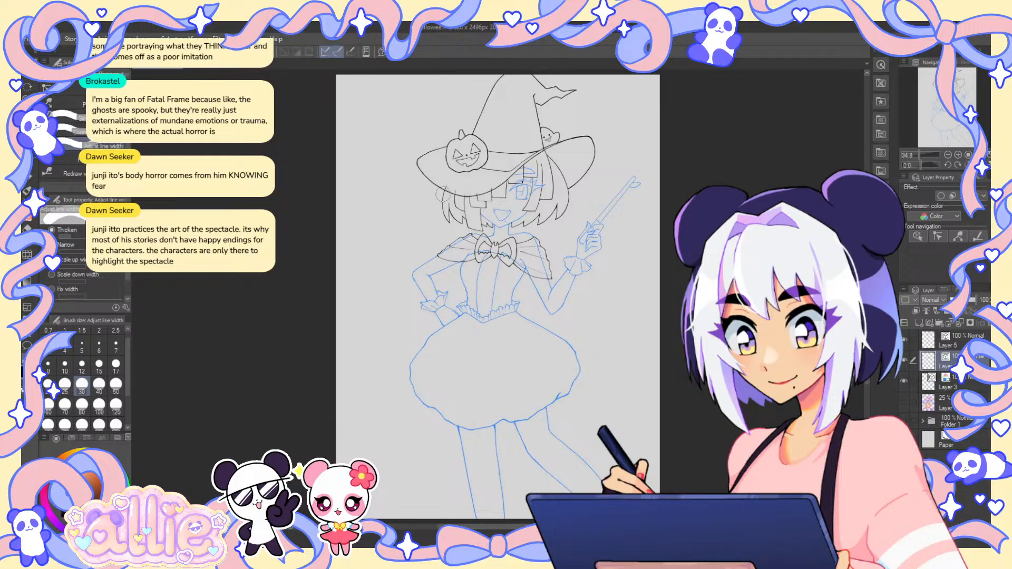
key("h")
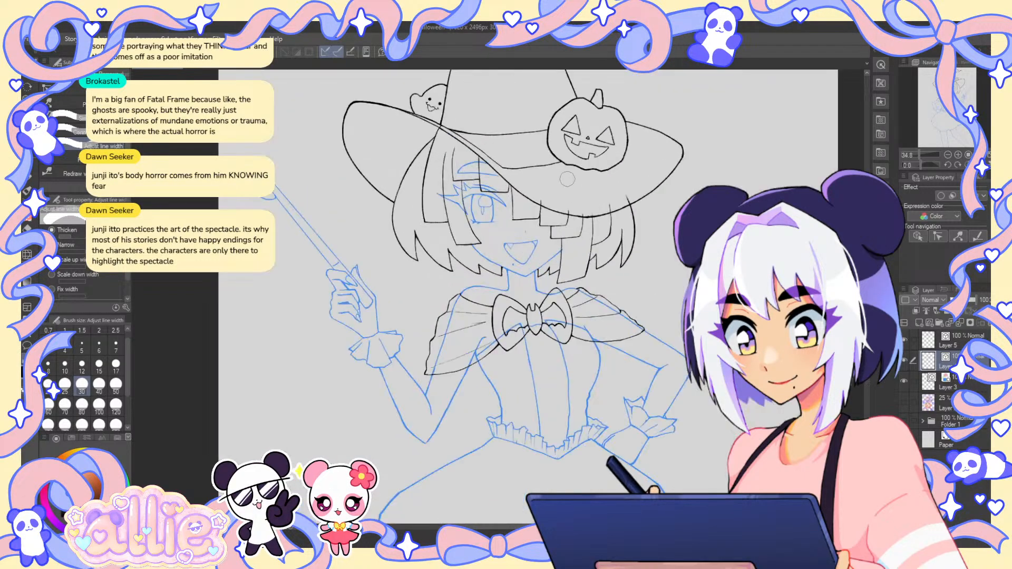
scroll(463, 173, "up", 2)
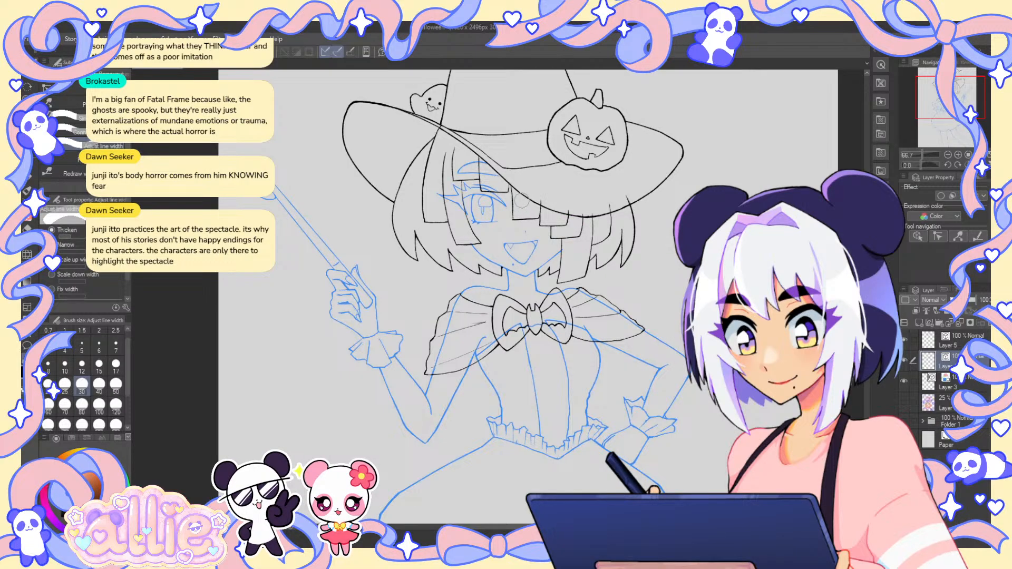
key("h")
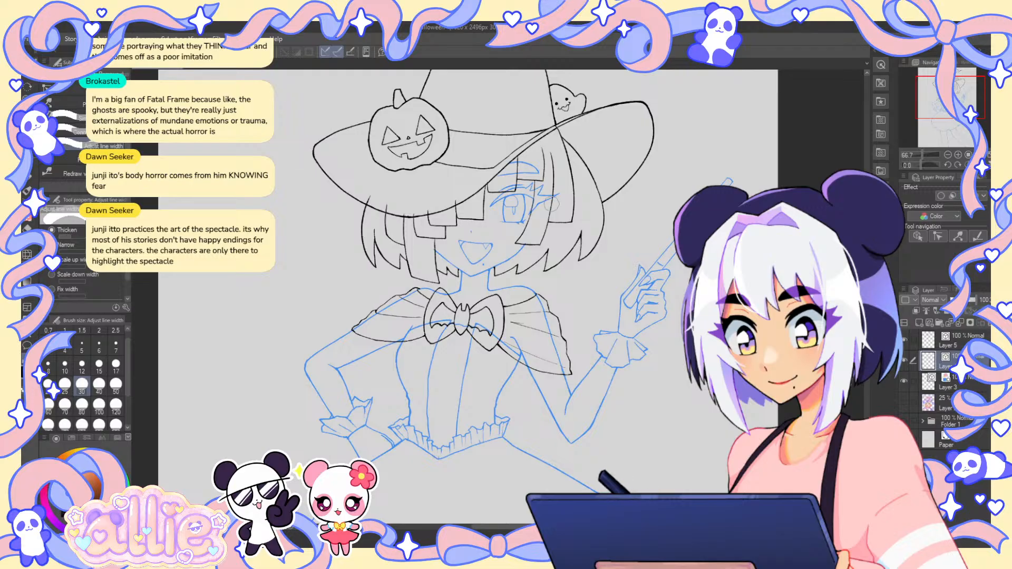
scroll(480, 183, "down", 1)
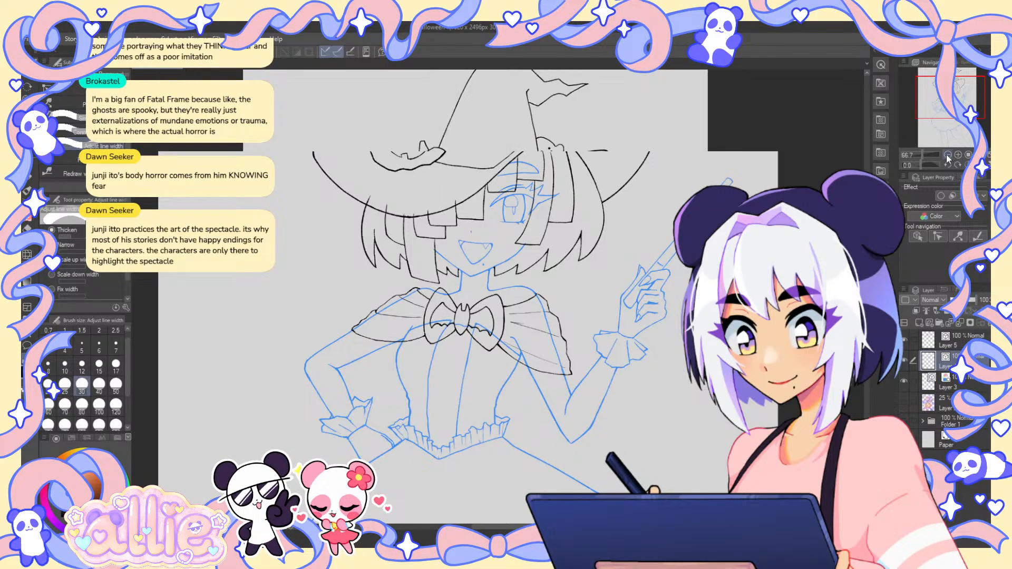
- Turn the rough colour sketch layer on and examine the figure from hat to legs against it
left_click(905, 402)
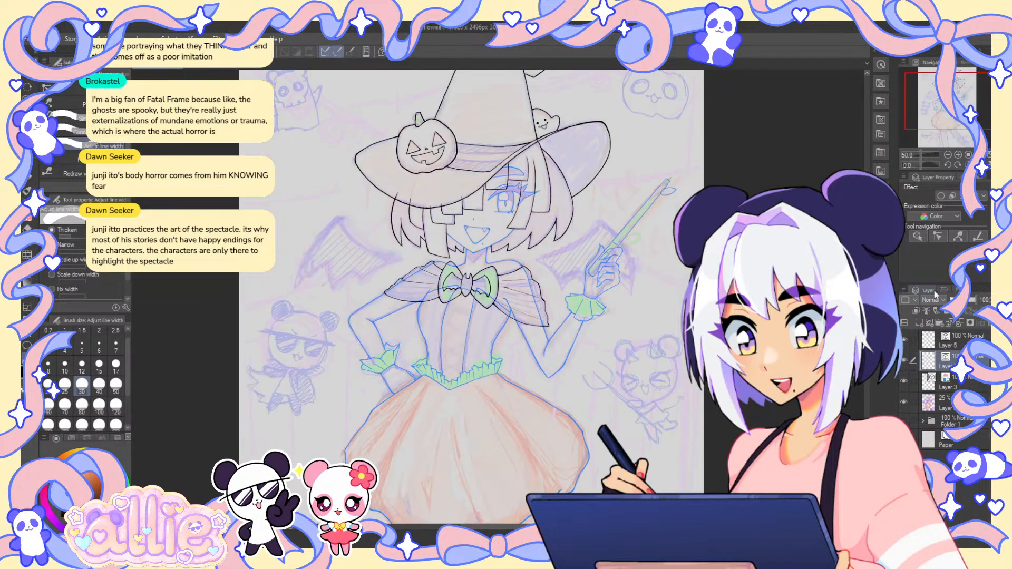
left_click(33, 163)
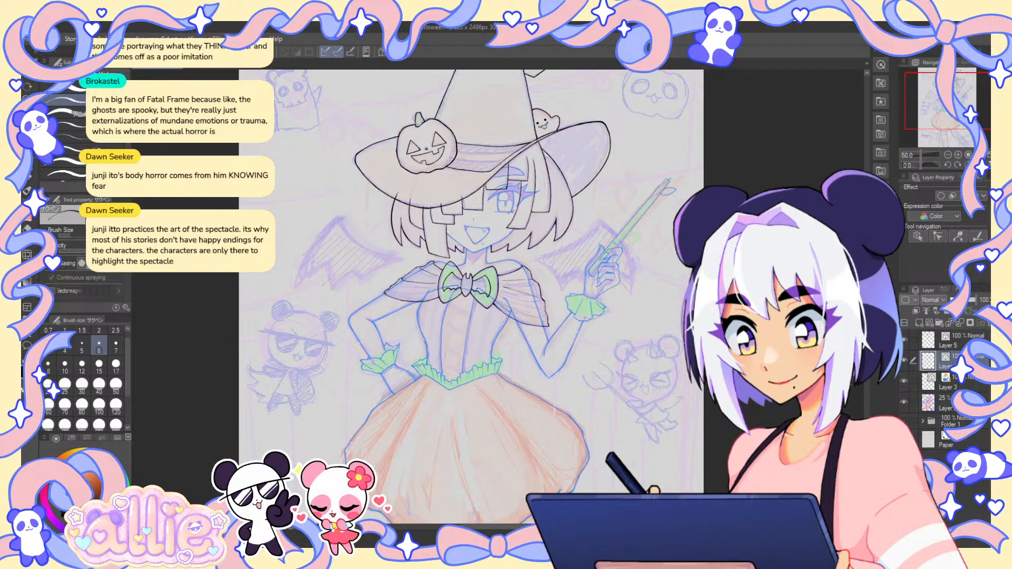
left_click_drag(734, 498, 788, 410)
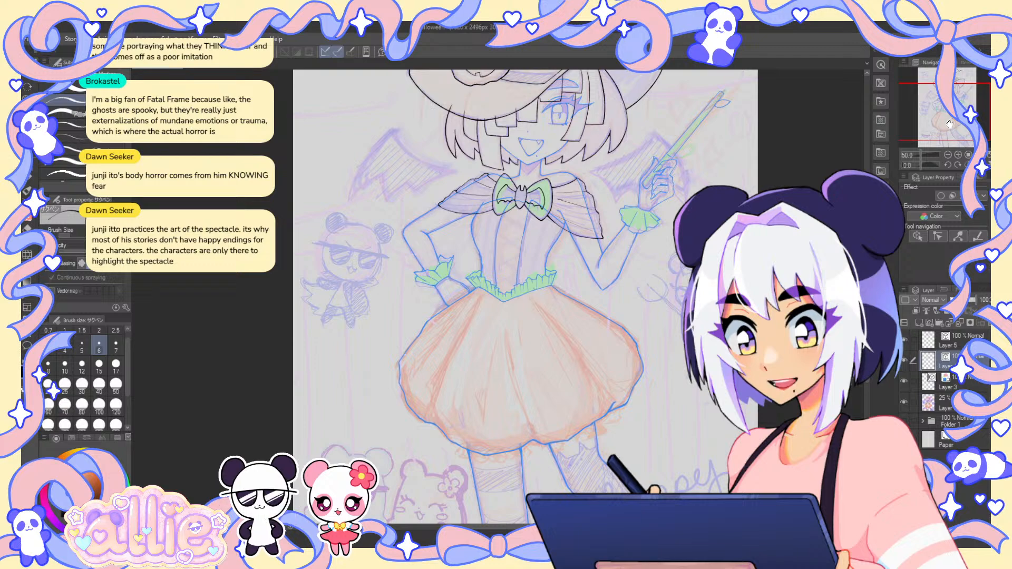
left_click_drag(949, 124, 948, 118)
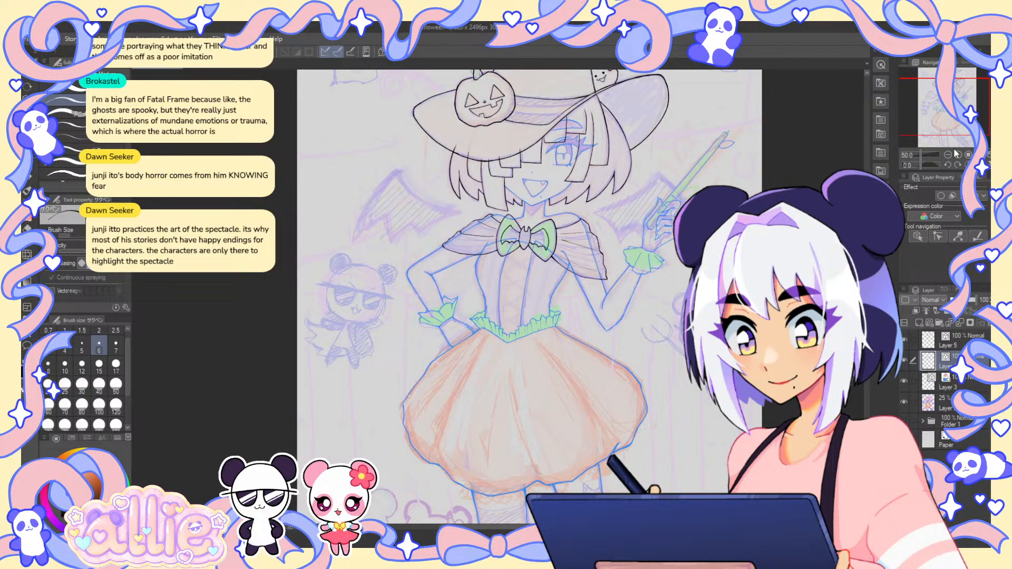
mouse_move(971, 99)
left_mouse_down()
mouse_move(977, 118)
mouse_move(978, 104)
left_mouse_up()
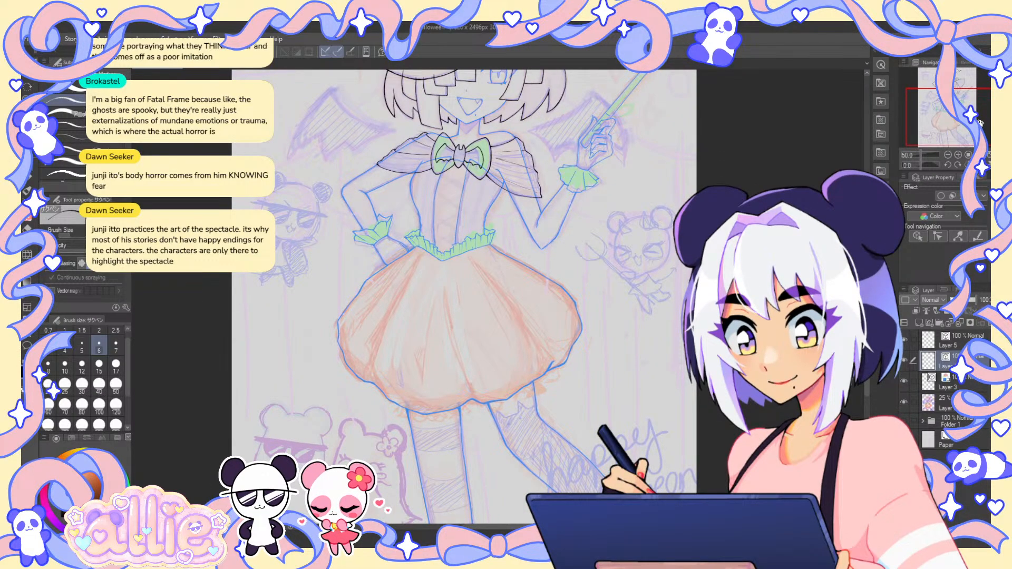
left_click_drag(983, 125, 978, 115)
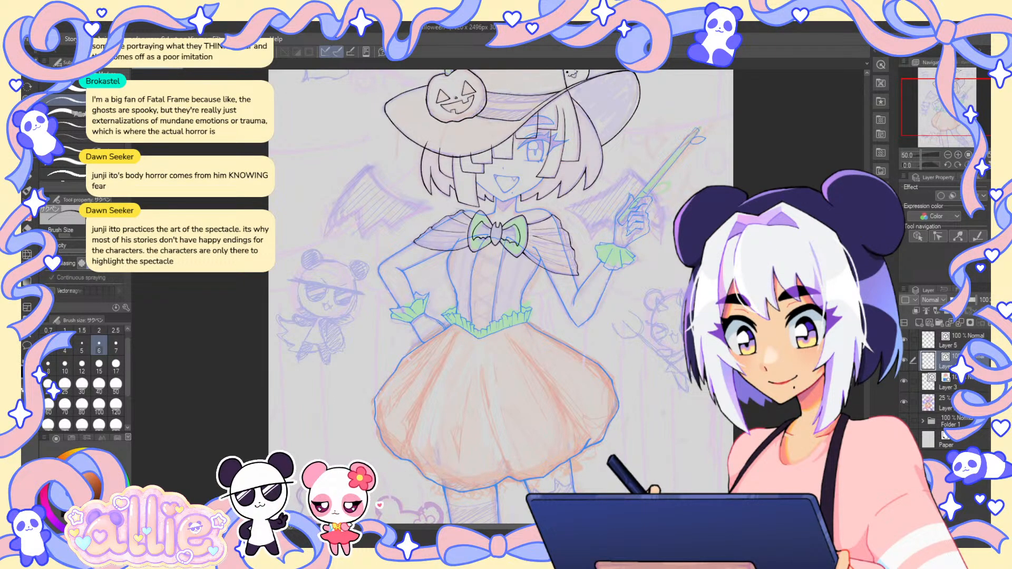
mouse_move(982, 106)
left_mouse_down()
mouse_move(985, 122)
mouse_move(981, 113)
left_mouse_up()
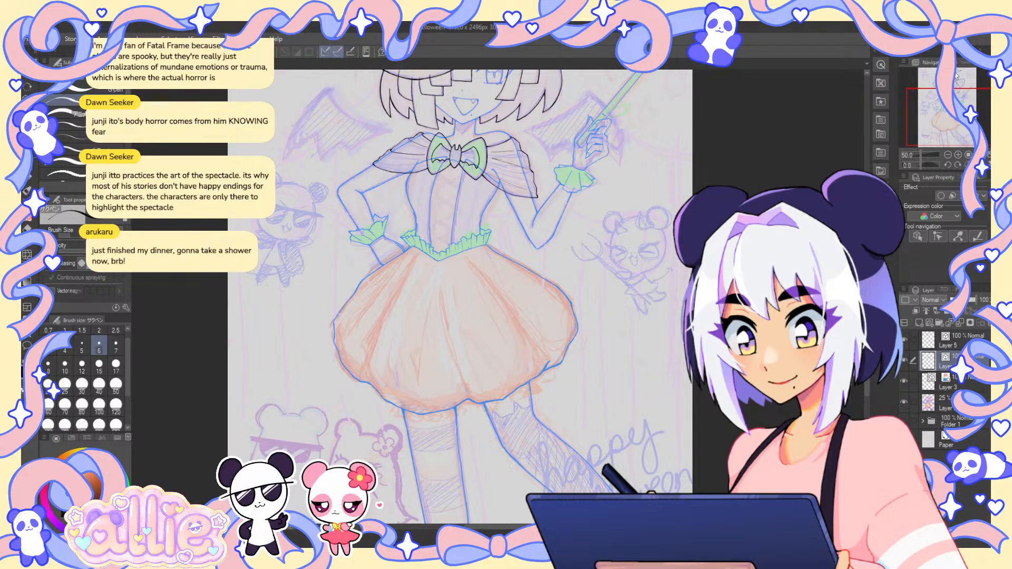
left_click_drag(962, 92, 960, 83)
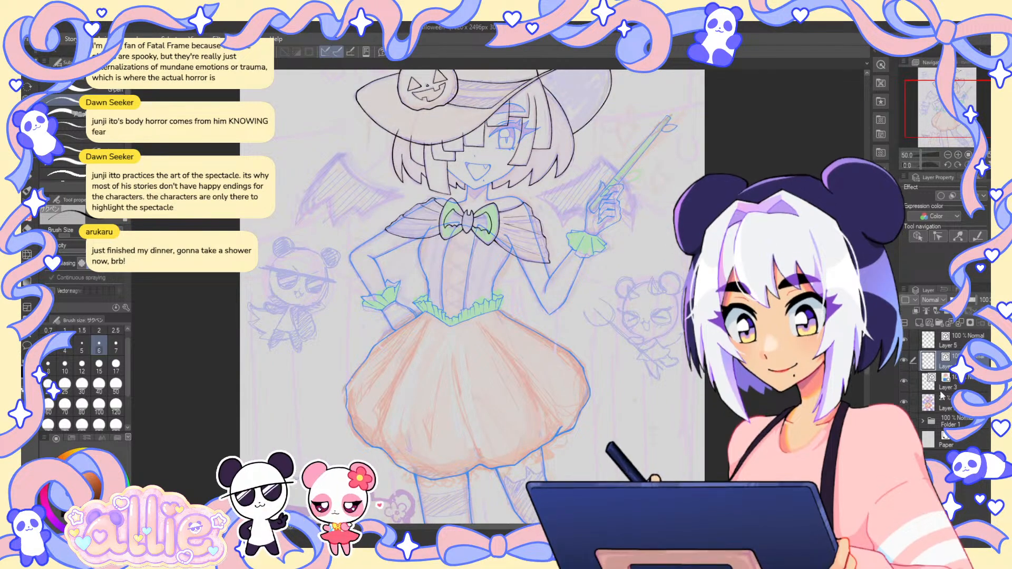
- Raise the opacity of the rough colour sketch layer and look over the costume details from hat to legs
left_click(943, 403)
left_click(967, 299)
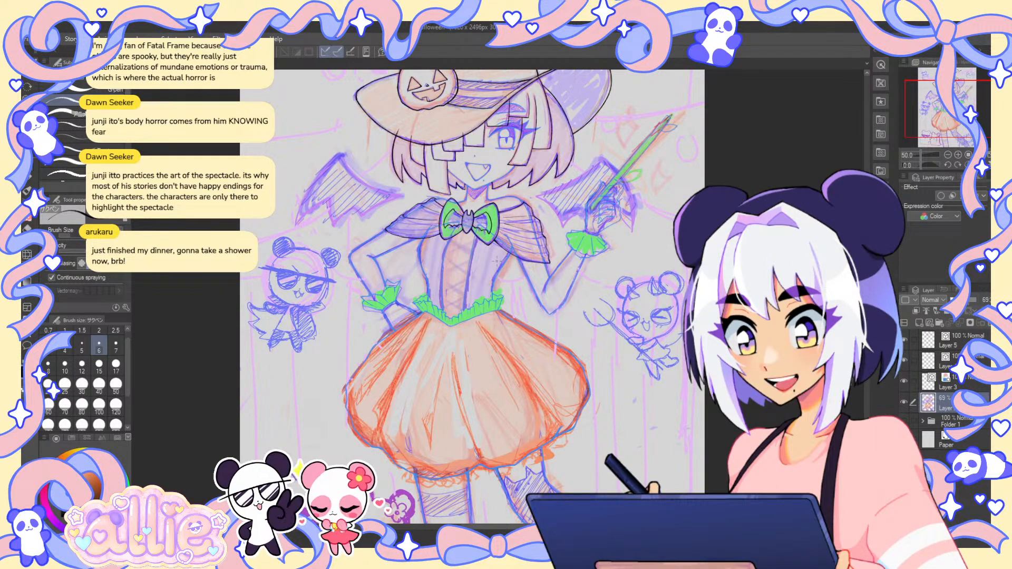
left_click_drag(947, 120, 944, 115)
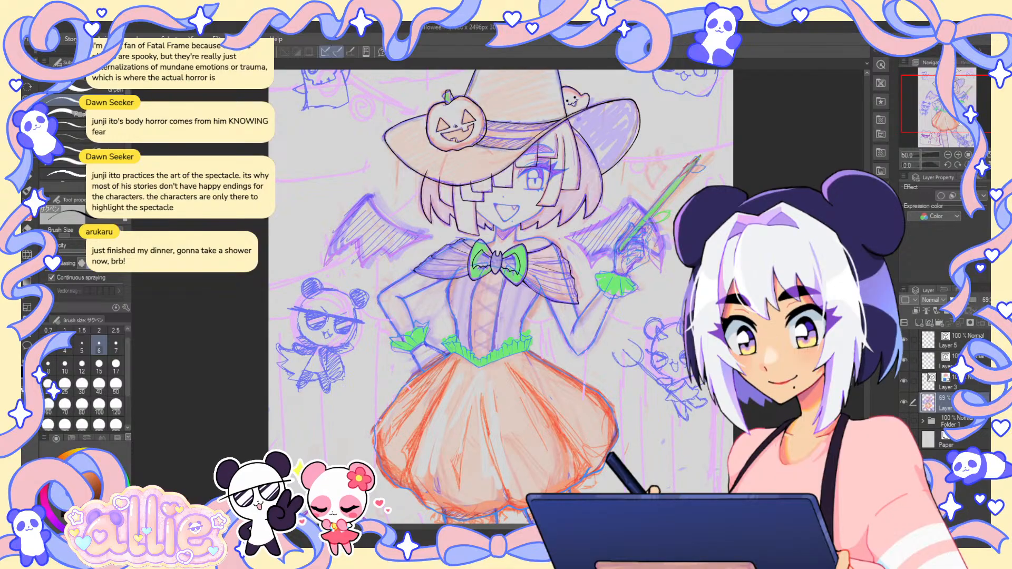
left_click_drag(963, 107, 962, 112)
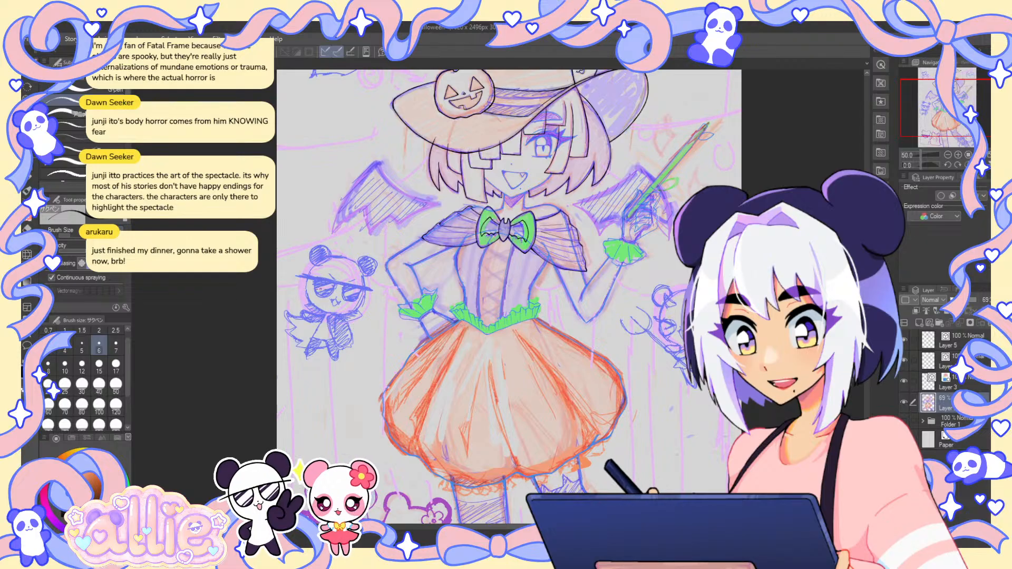
left_click_drag(962, 112, 962, 98)
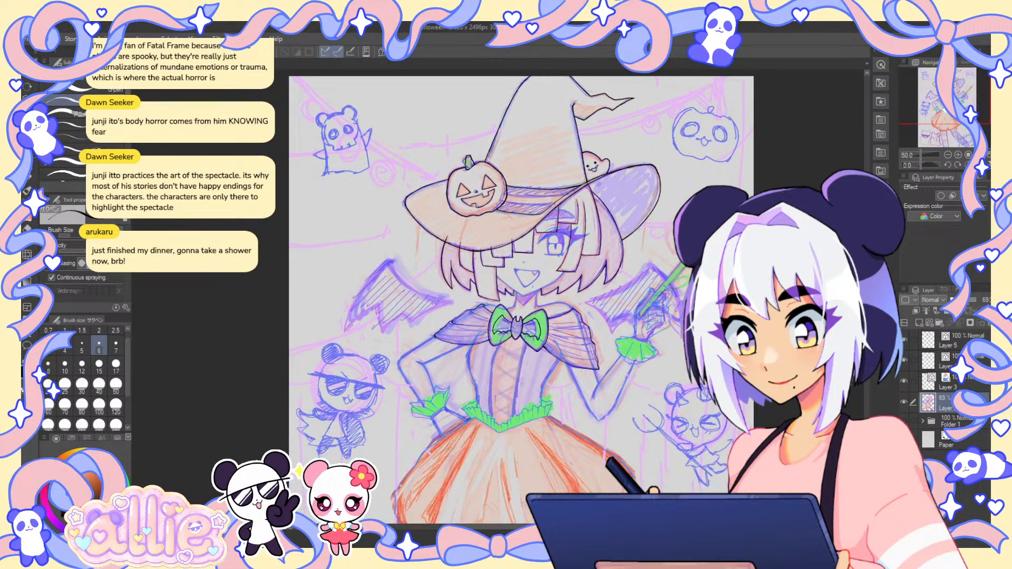
left_click_drag(944, 128, 947, 119)
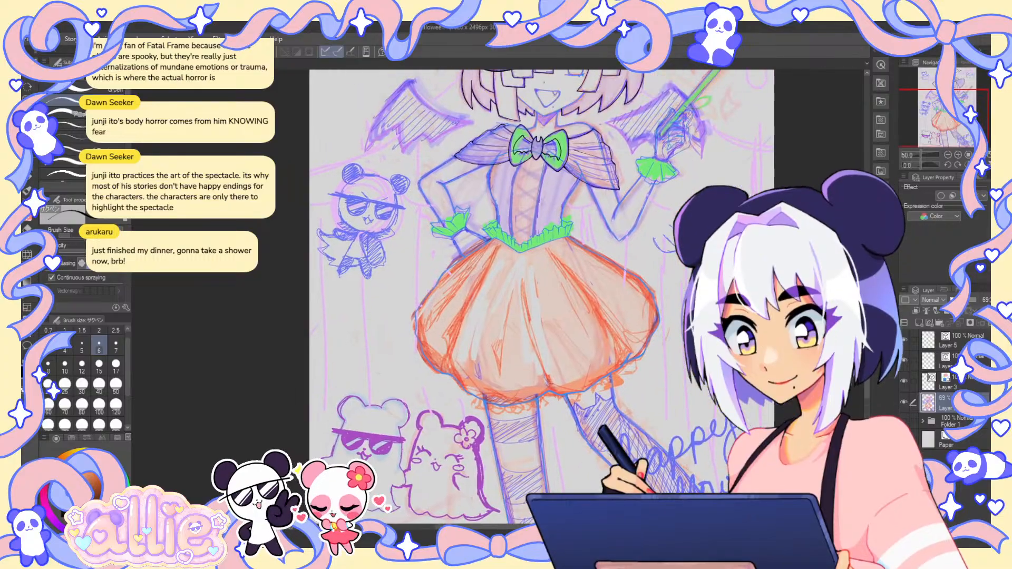
- Hide the rough colour sketch and turn off the blue layer colour on Layer 3 so its body lines display in black
left_click(904, 402)
left_click_drag(958, 153, 959, 146)
left_click(947, 157)
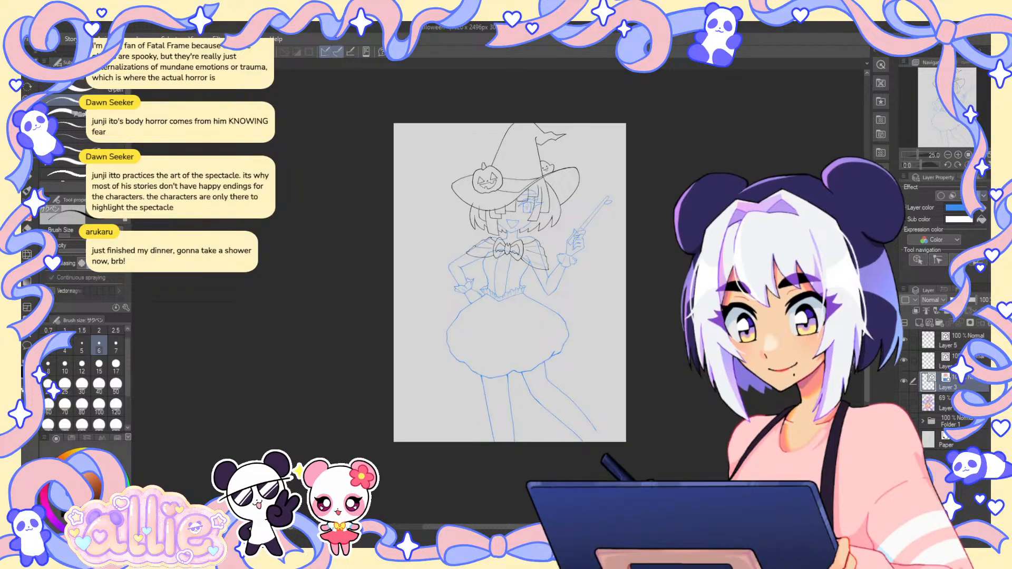
left_click(941, 196)
left_click_drag(938, 102, 939, 100)
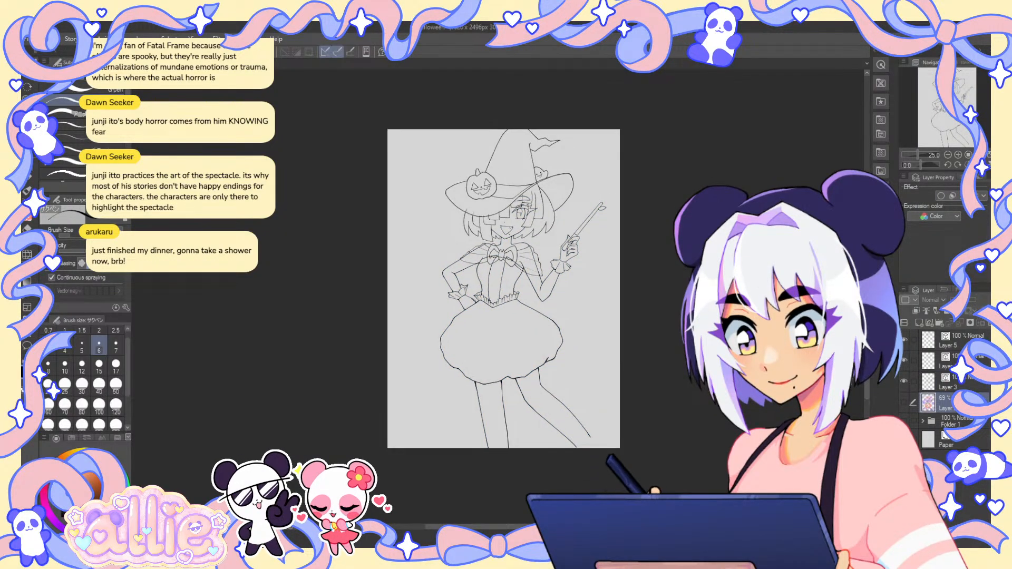
- Show the rough colour sketch again and lower its layer opacity to a faint guide with the canvas rotated toward the legs
left_click(904, 402)
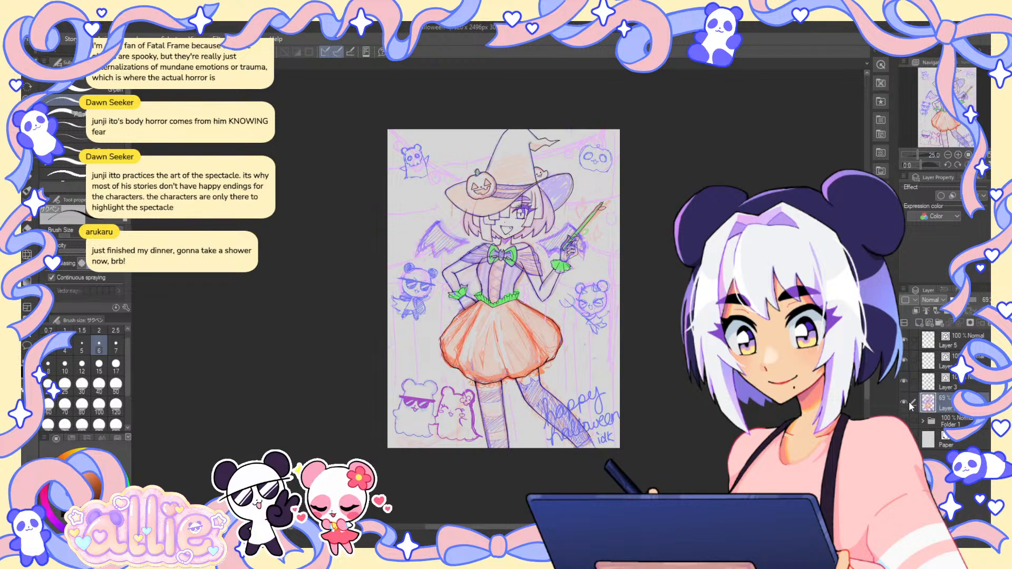
left_click(905, 402)
left_click(905, 402)
key("r")
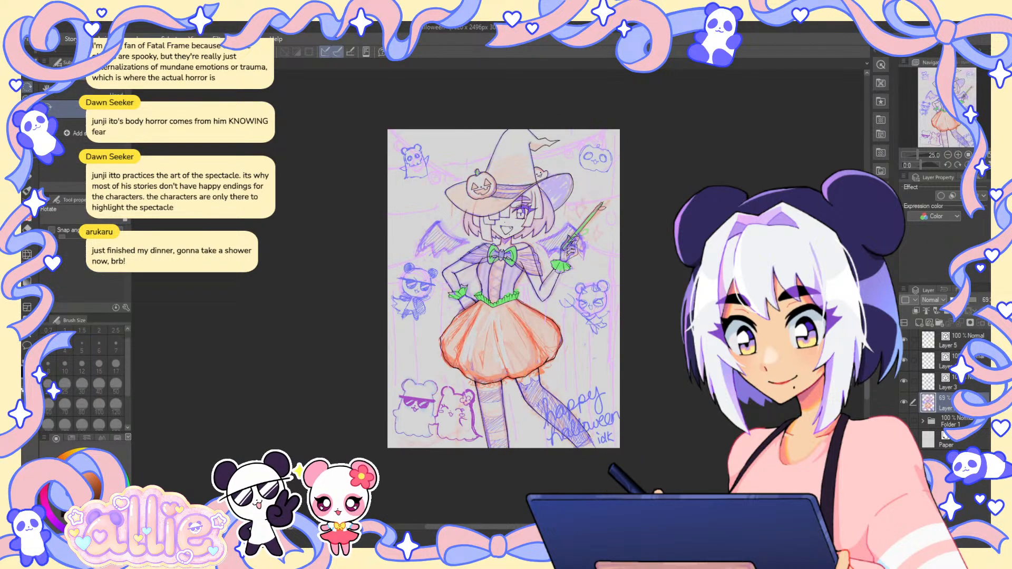
left_click_drag(580, 210, 614, 270)
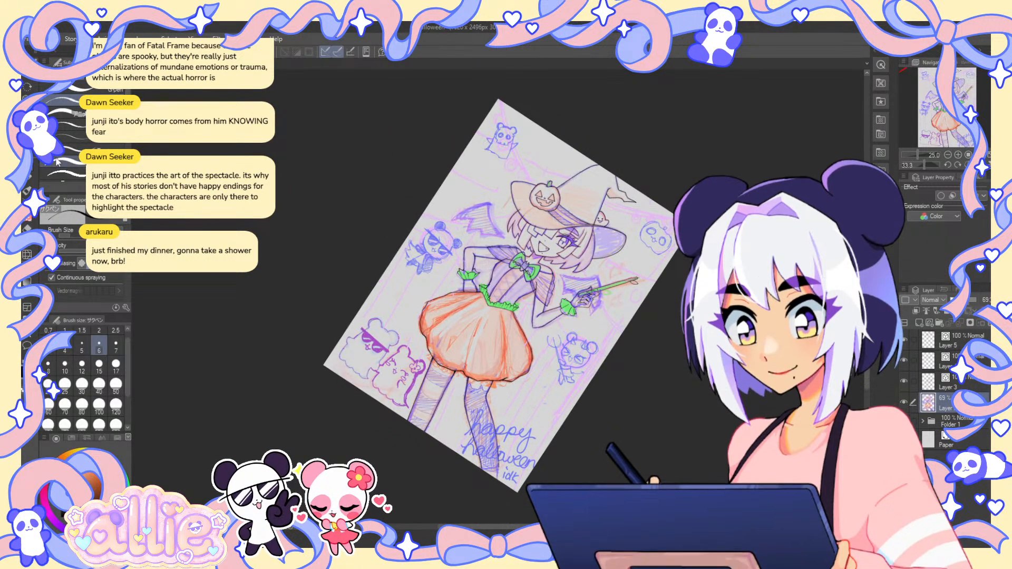
left_click_drag(650, 357, 680, 251)
scroll(519, 368, "up", 1)
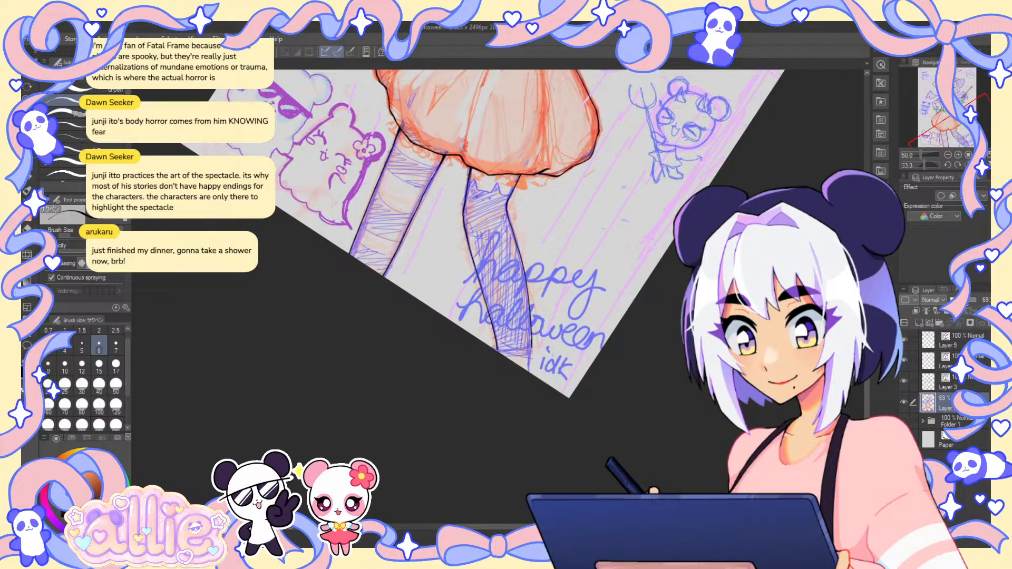
left_click(959, 299)
left_click(955, 299)
left_click(905, 361)
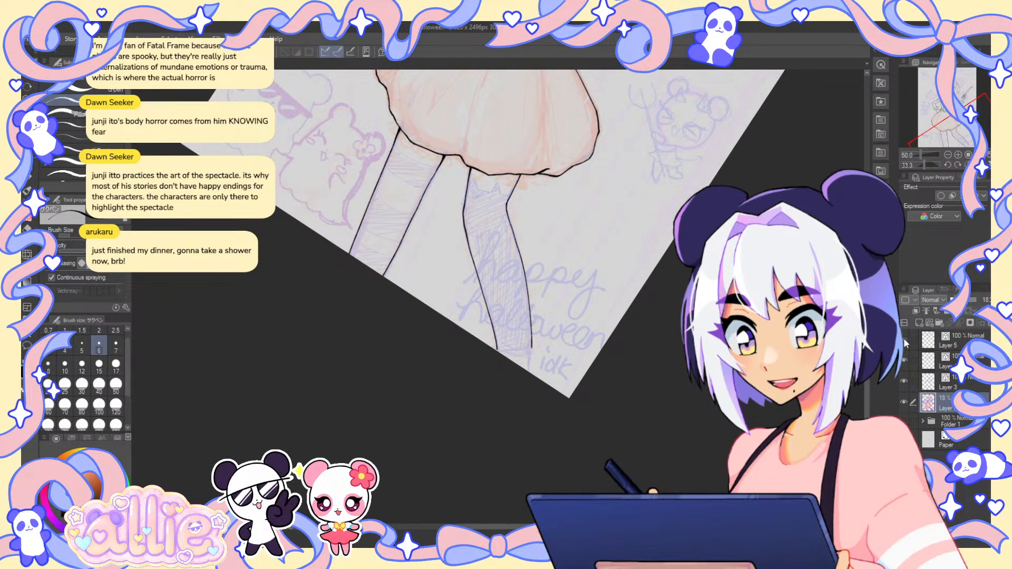
- Ink the lower leg's closing hem line and the upper rim of the flared ankle cuff on Layer 3 with brush size 8
left_click(905, 383)
left_click(904, 382)
left_click(948, 382)
scroll(521, 364, "up", 3)
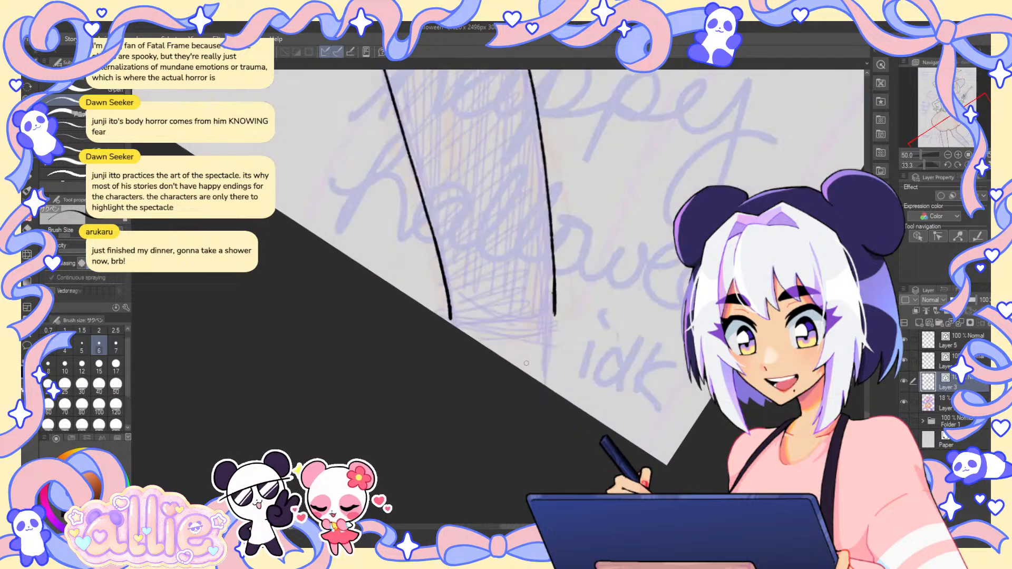
left_click(51, 364)
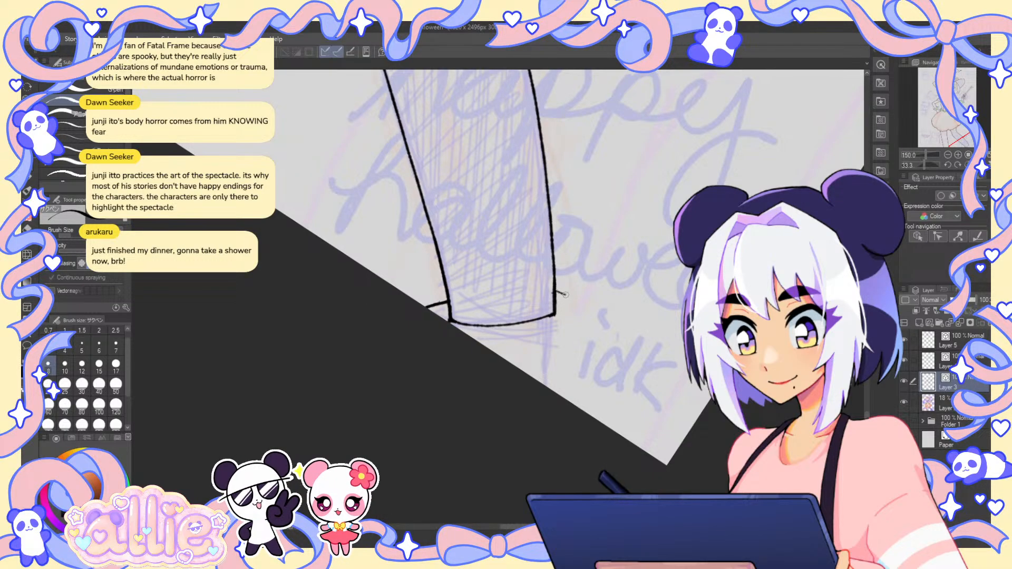
mouse_move(553, 292)
left_mouse_down()
mouse_move(581, 300)
mouse_move(549, 316)
mouse_move(580, 320)
left_mouse_up()
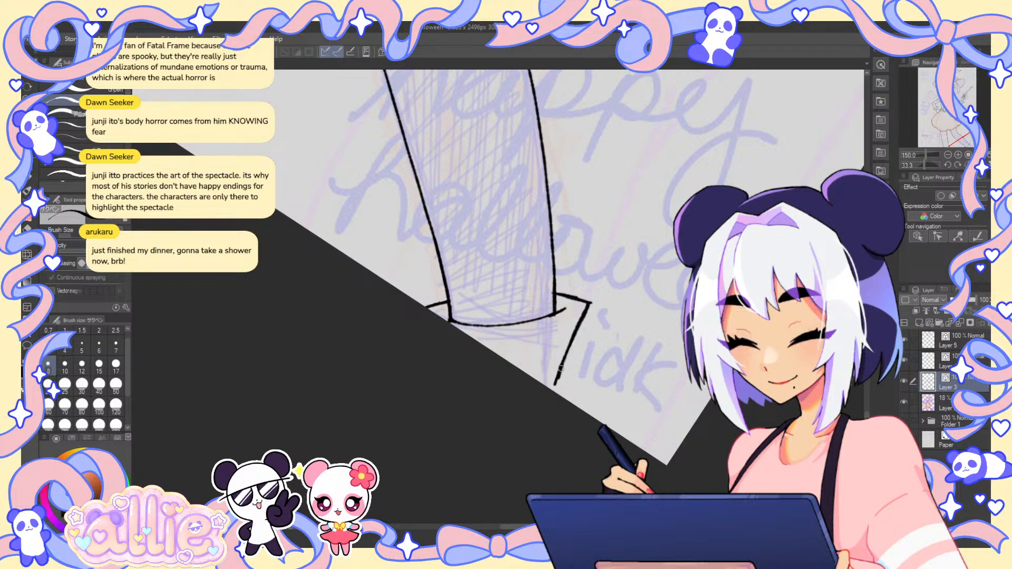
- Ink the outer side edge of the ankle cuff down to the canvas border, reworking its lower end into a smooth curve
left_click_drag(556, 383, 559, 396)
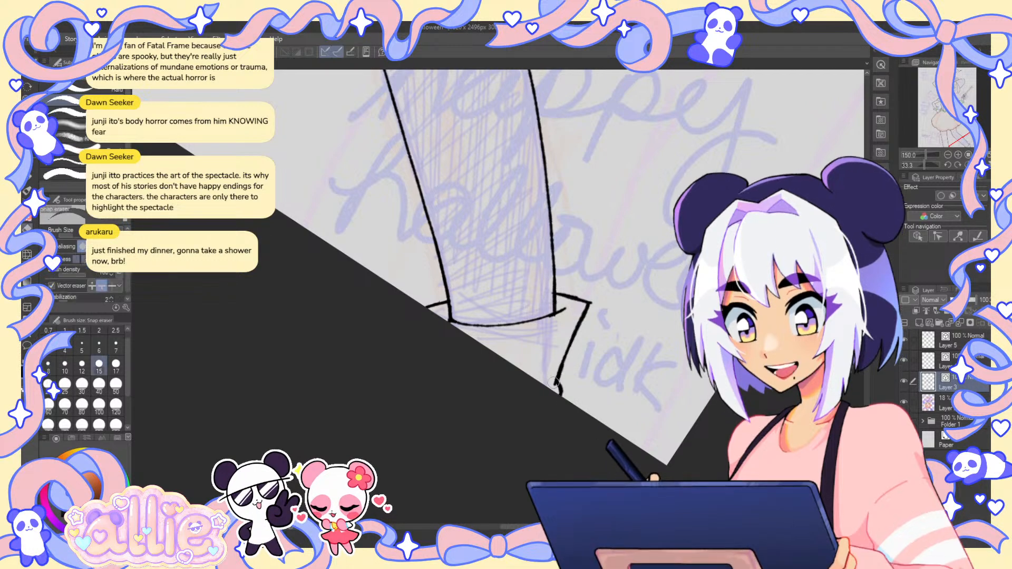
left_click_drag(557, 376, 560, 395)
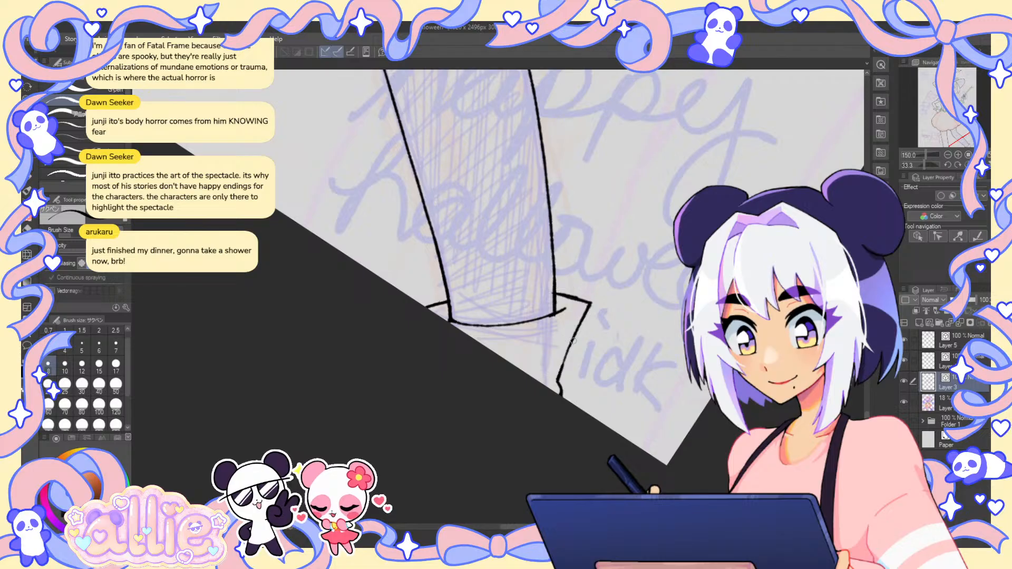
key("e")
left_click_drag(567, 354, 557, 394)
key("p")
mouse_move(575, 337)
left_mouse_down()
mouse_move(566, 403)
mouse_move(565, 383)
left_mouse_up()
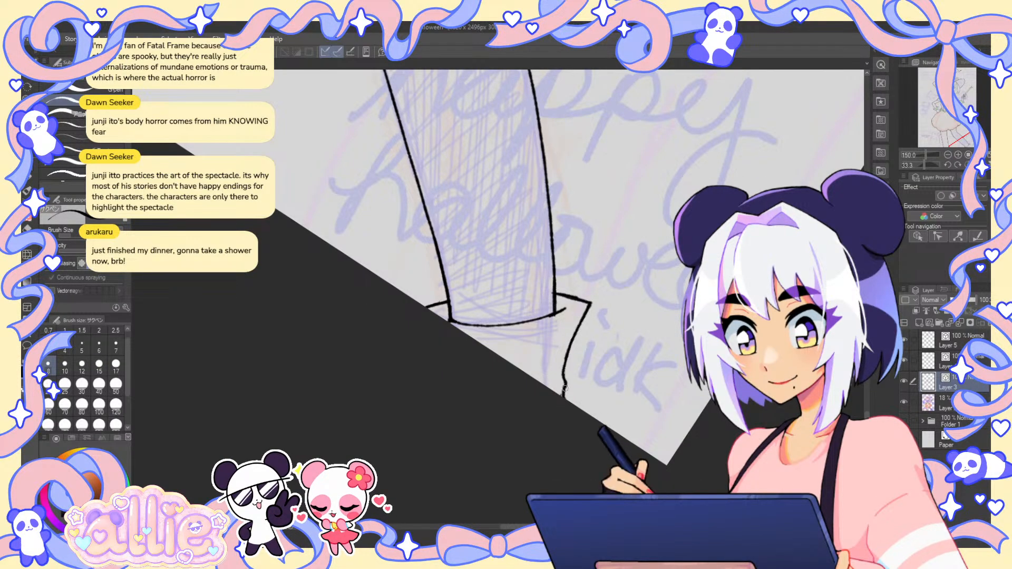
key("ctrl+z")
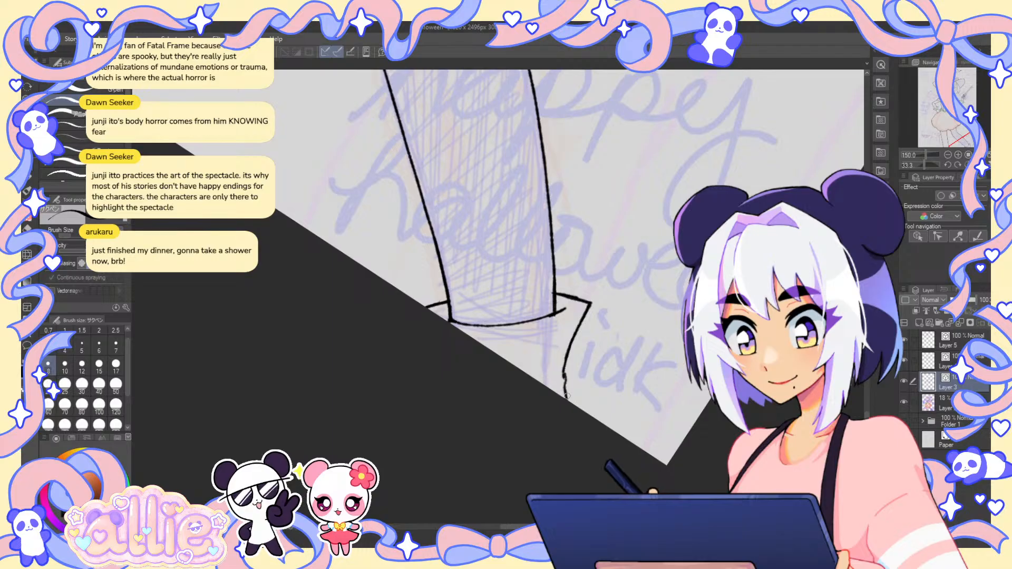
left_click_drag(563, 375, 564, 399)
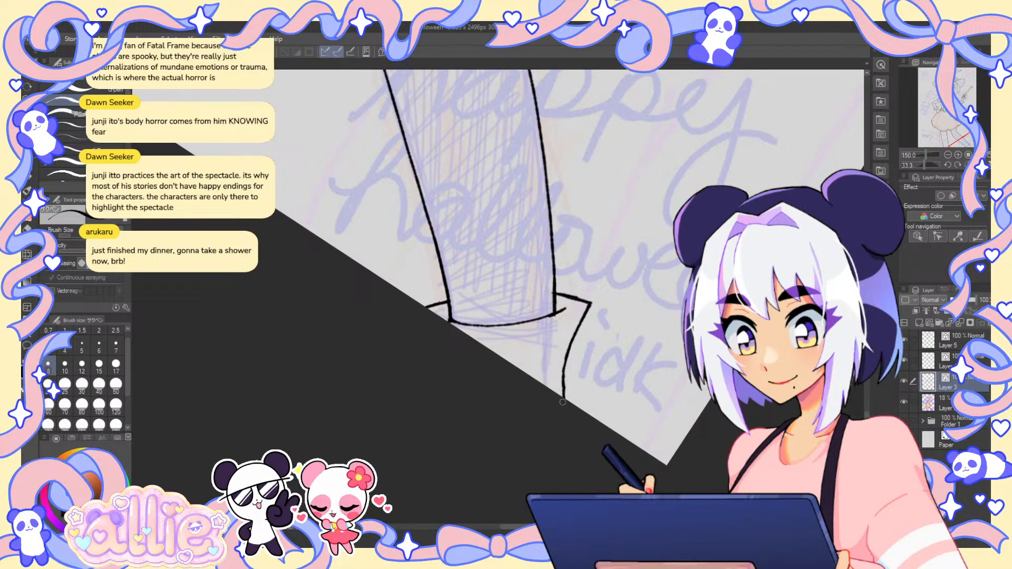
- Flip the canvas horizontally and redraw the ankle cuff's pointed corner so its rim joins the side edge
key("ctrl+0")
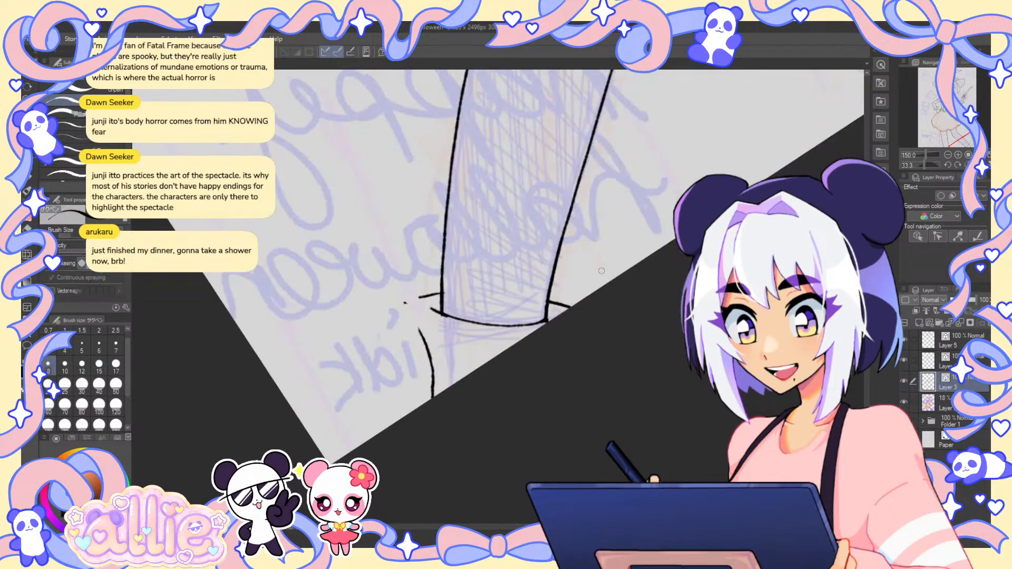
key("h")
left_click_drag(376, 498, 521, 313)
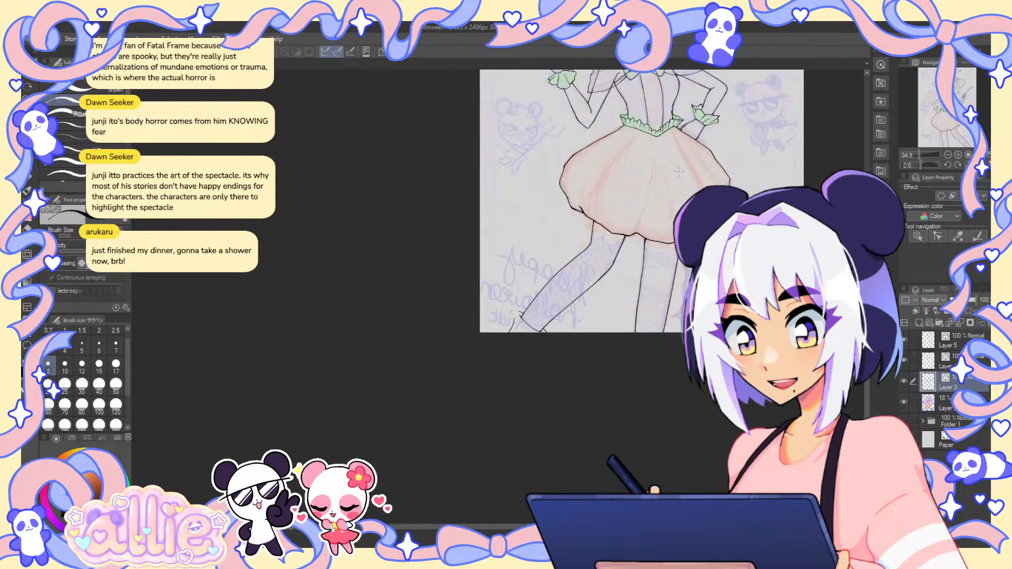
scroll(521, 315, "up", 1)
scroll(522, 314, "up", 5)
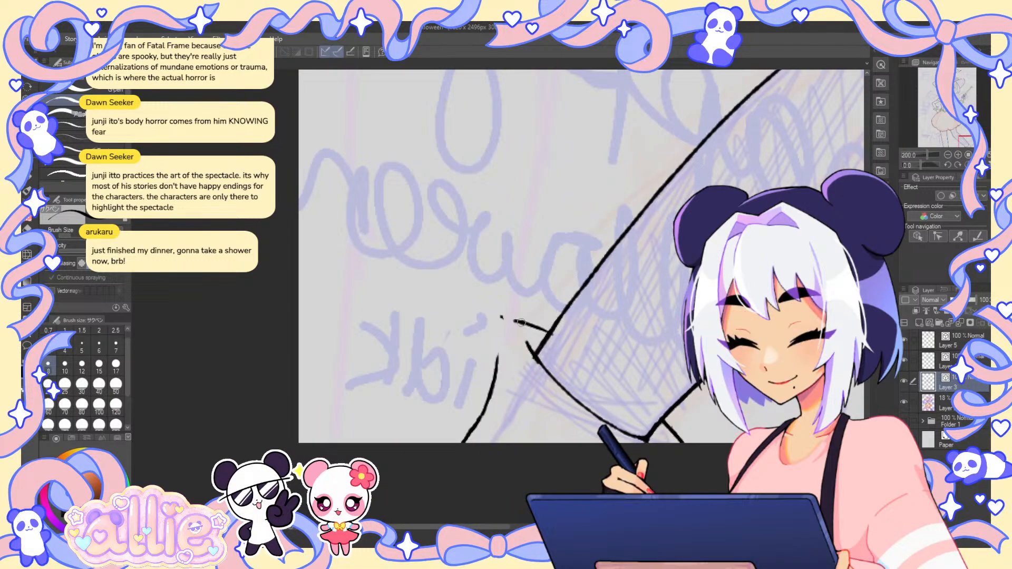
left_click_drag(512, 320, 496, 368)
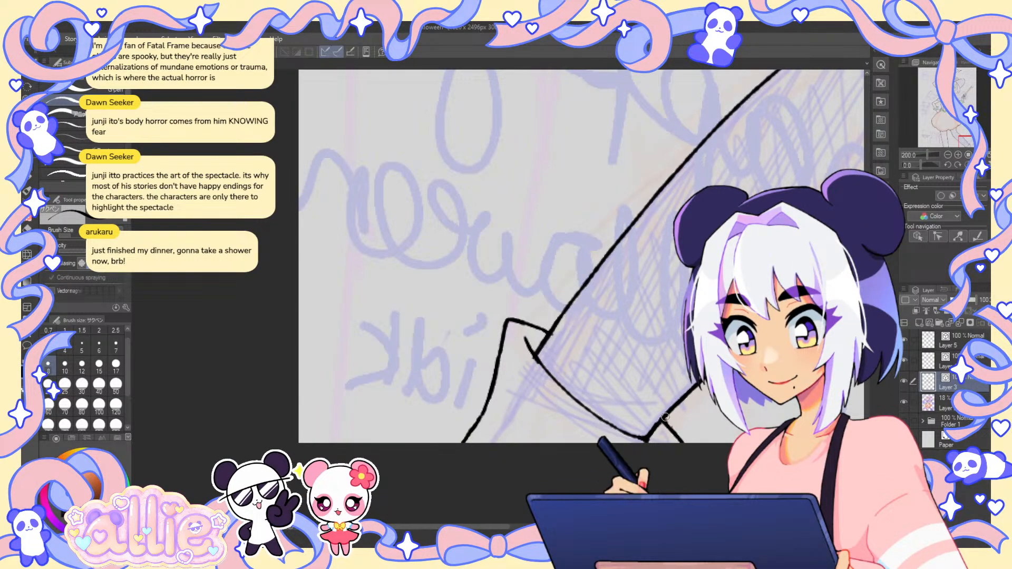
key("ctrl+0")
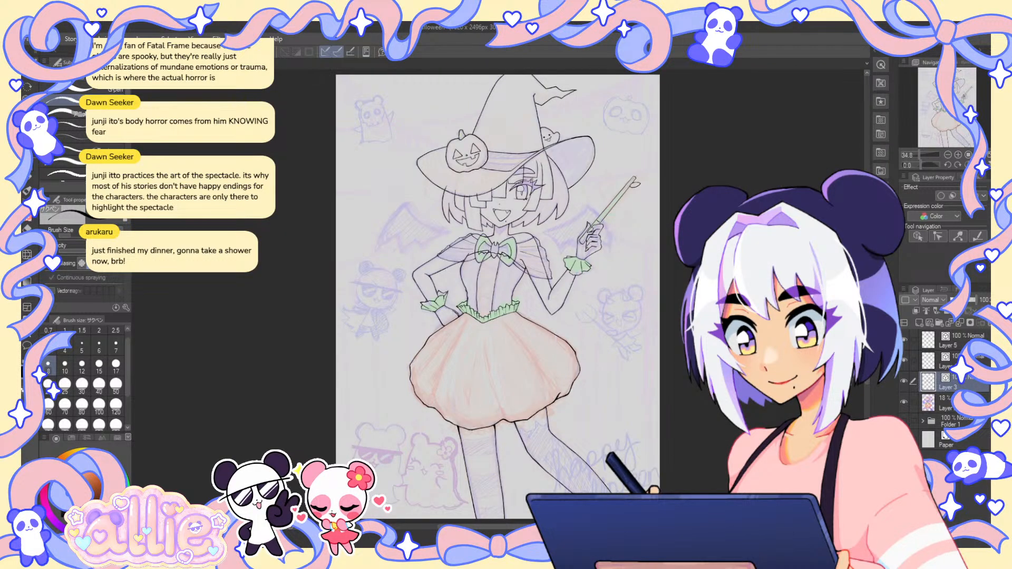
left_click_drag(943, 112, 943, 119)
scroll(522, 394, "up", 6)
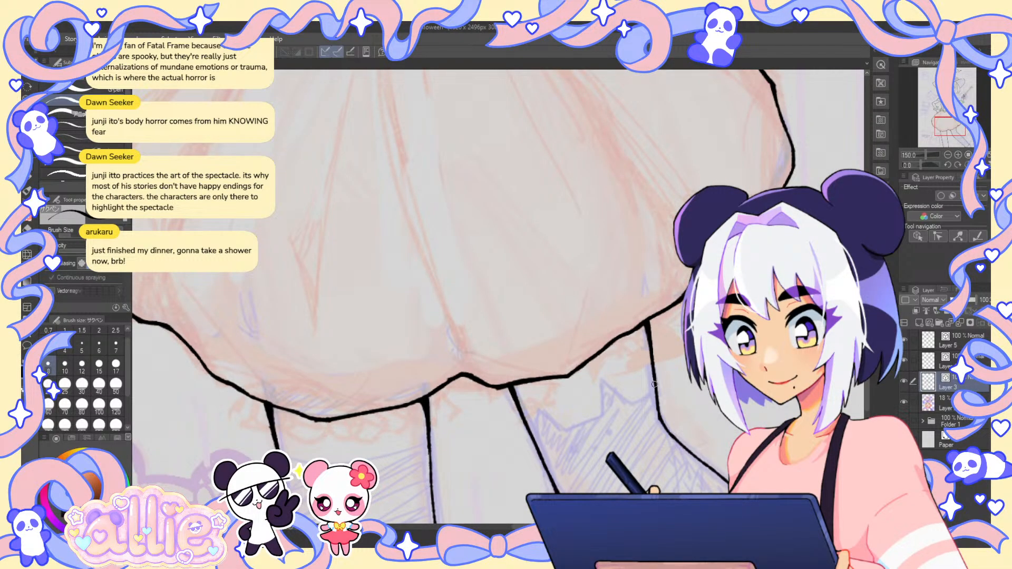
scroll(548, 320, "down", 5)
key("ctrl+0")
left_click_drag(961, 104, 963, 98)
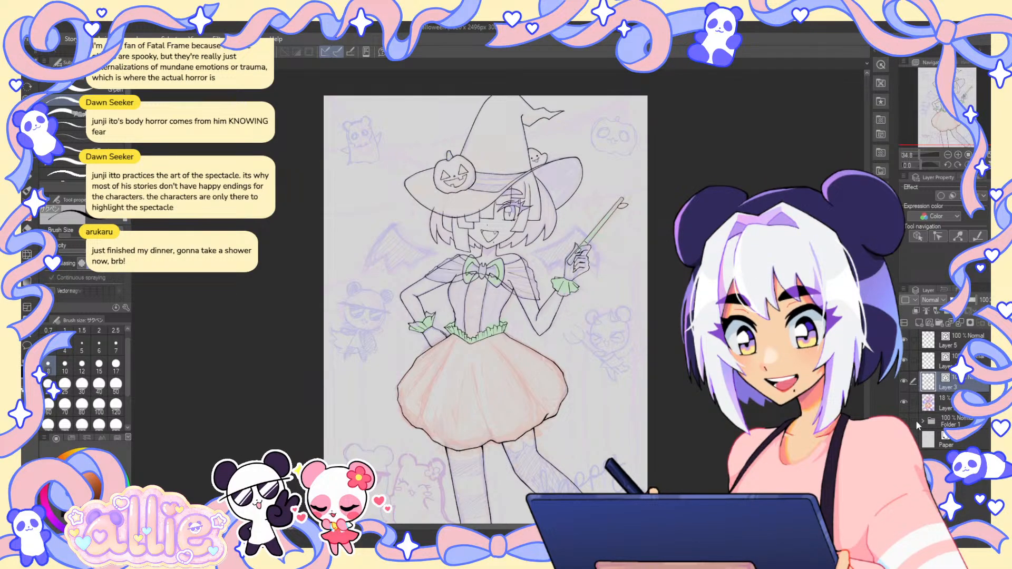
- Group the three line art layers, Layer 3 to Layer 5, into a new folder above the rough colour sketch
left_click(931, 410, "shift")
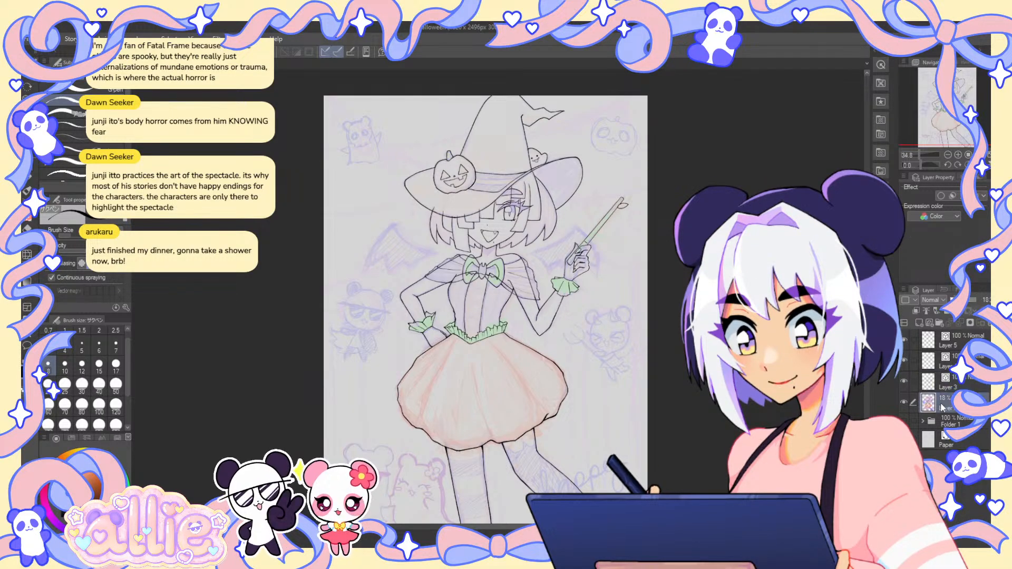
left_click(941, 323)
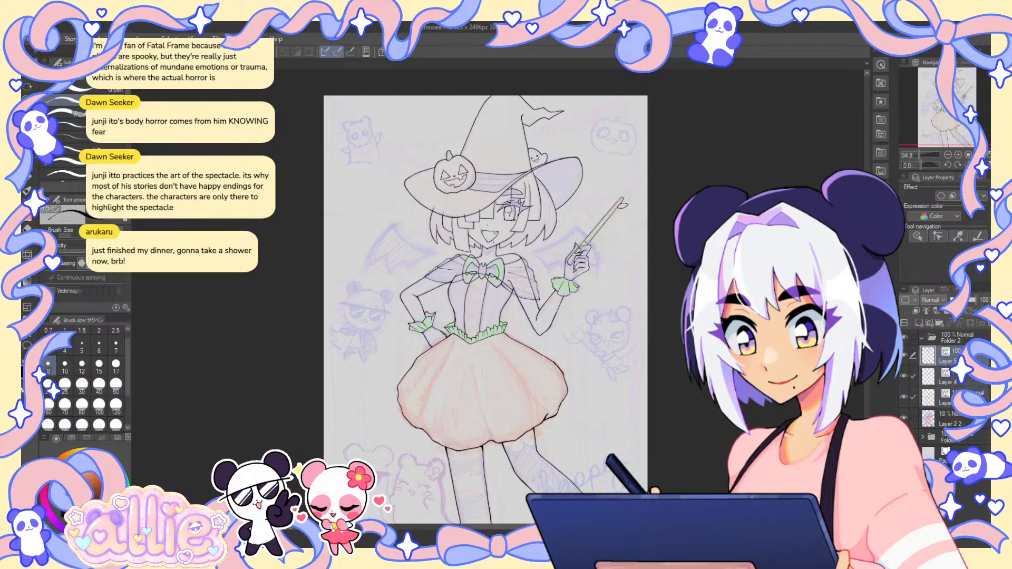
left_click(922, 339)
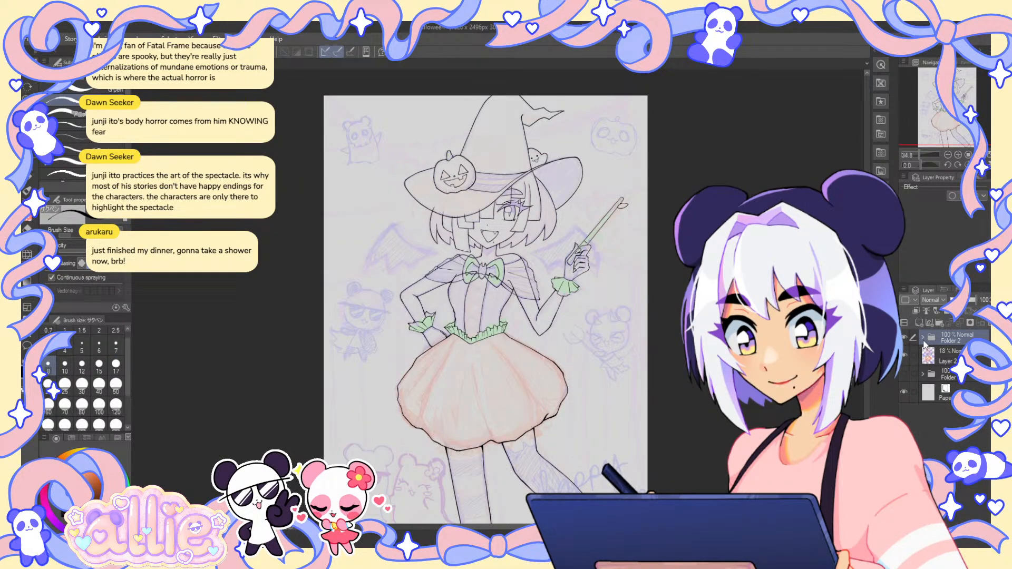
left_click(923, 338)
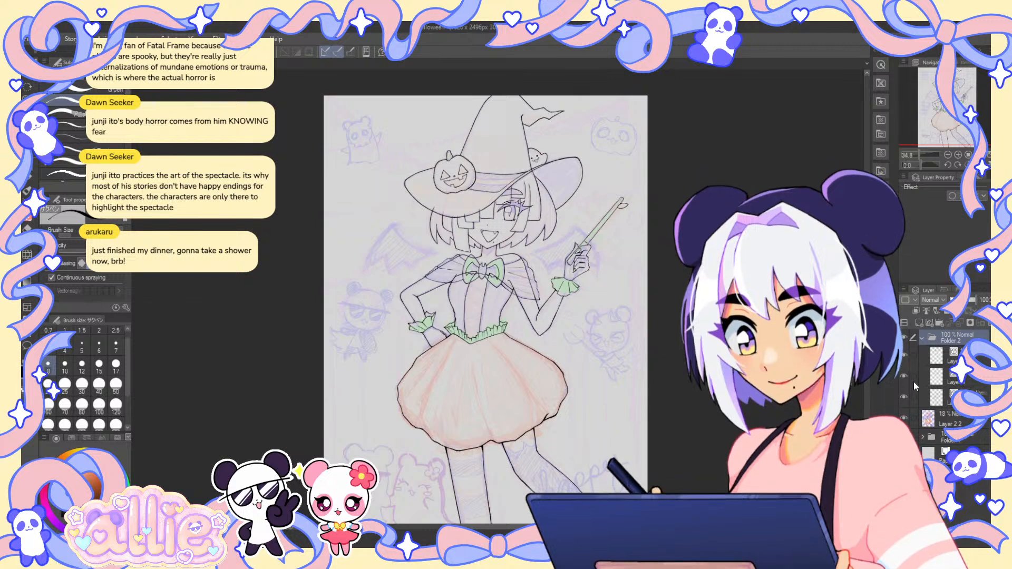
- Try adding a layer mask to Layer 3 with the hair and hat line layers hidden
left_click(916, 396)
left_click(903, 376)
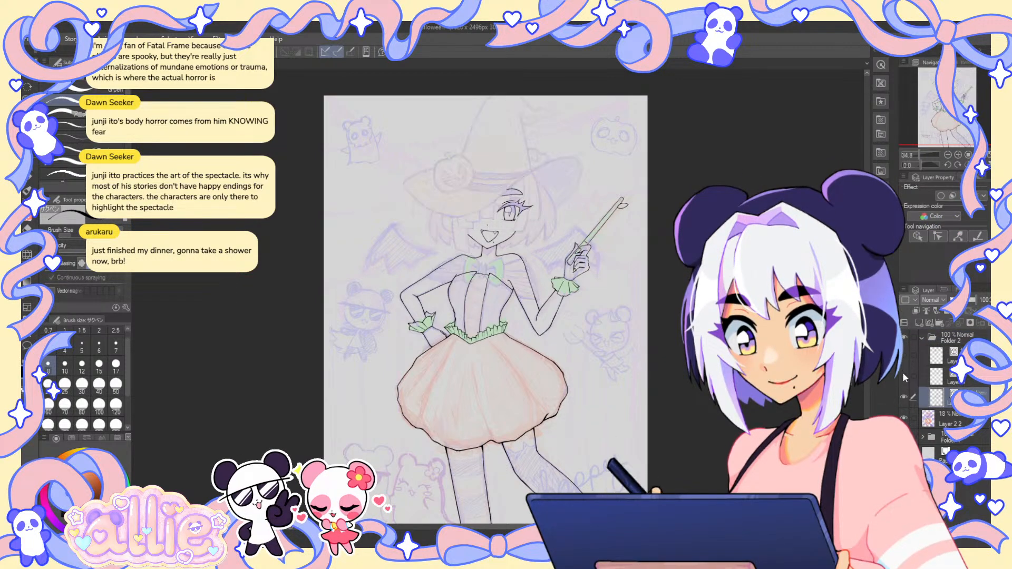
left_click(970, 324)
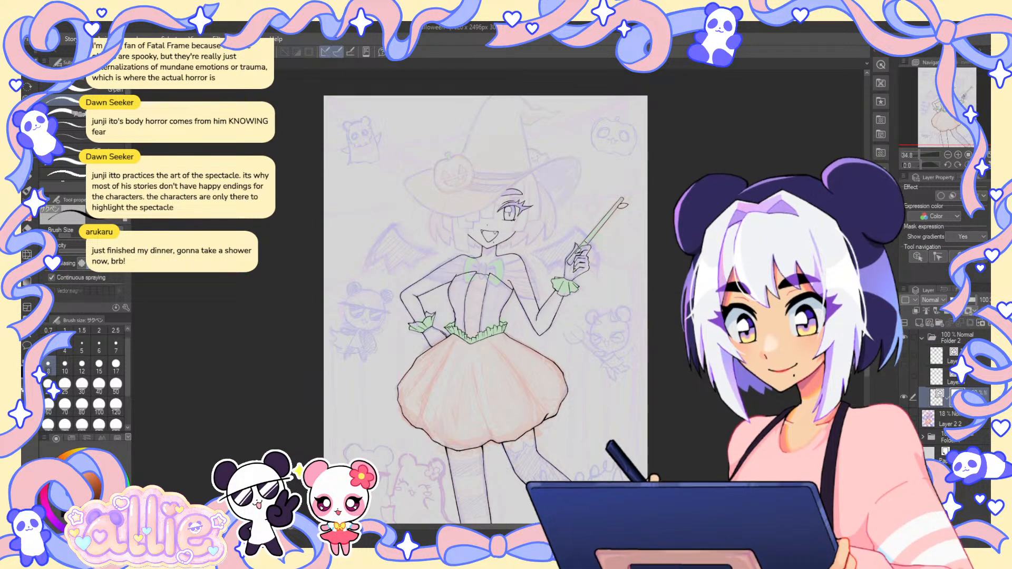
left_click(946, 108)
left_click(903, 376)
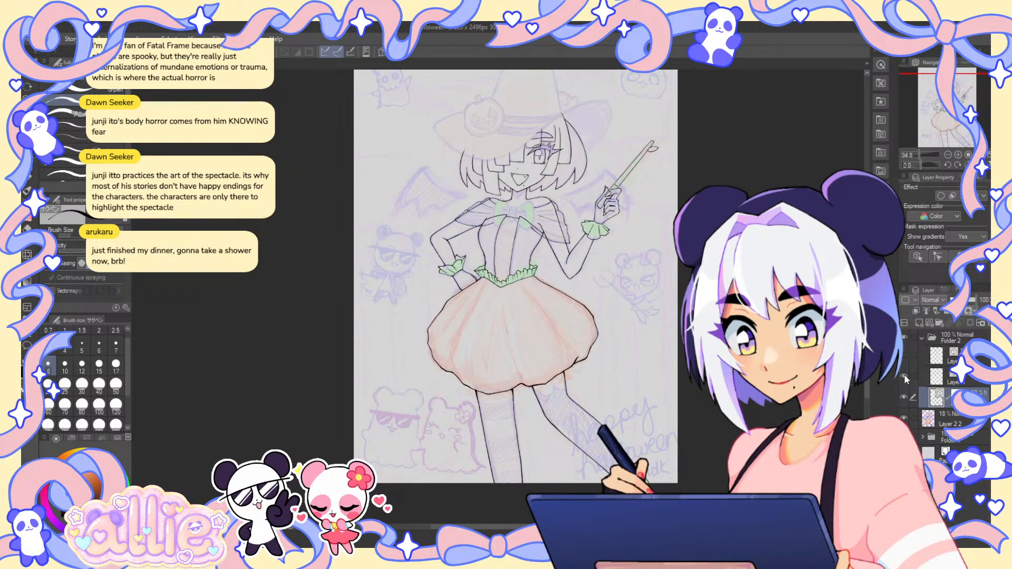
key("ctrl+z")
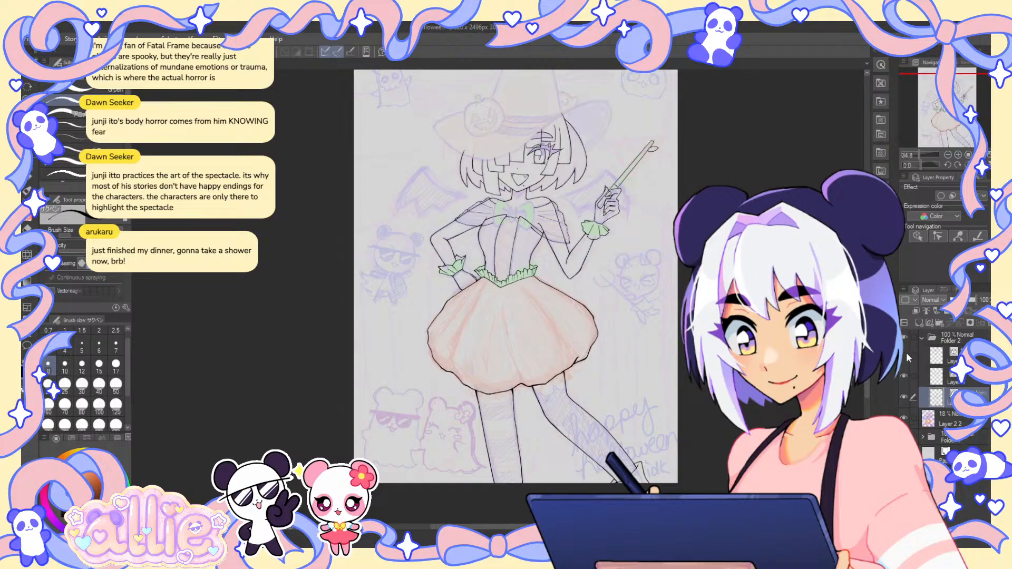
left_click(906, 354)
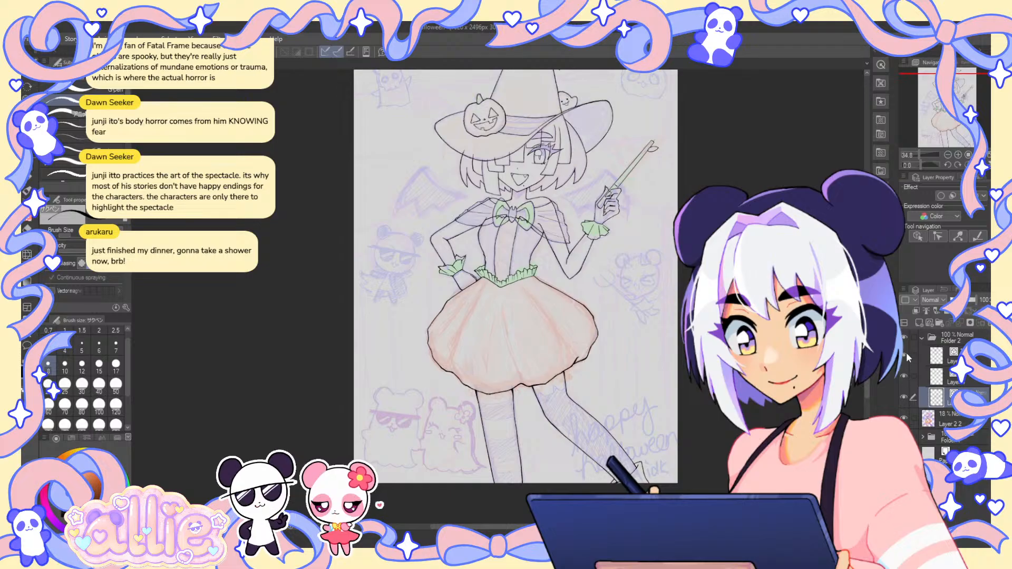
- Add a layer mask to Layer 3 and erase the shoulder and bodice lines that run through the chest bow
left_click(904, 397)
left_click(905, 396)
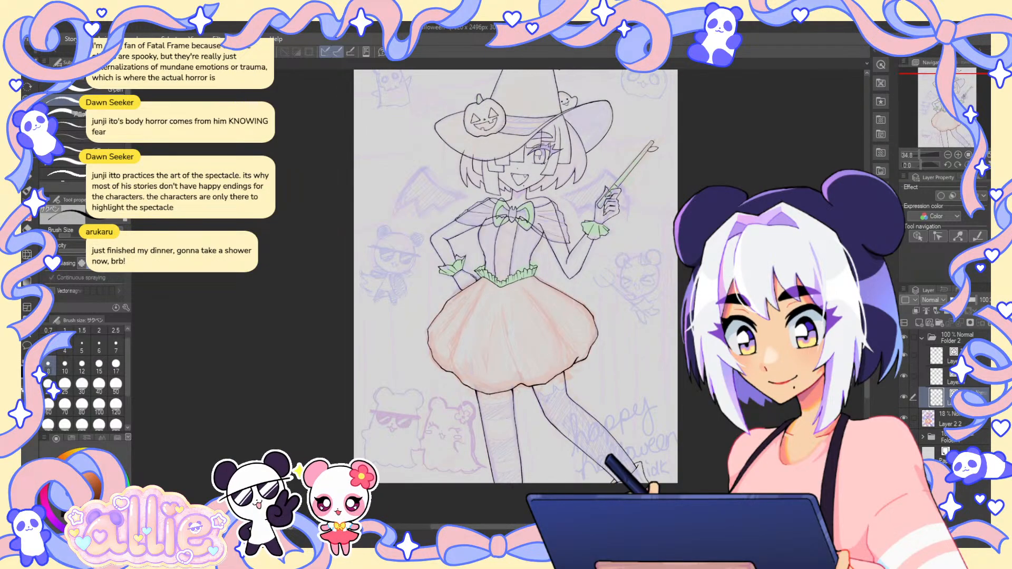
left_click(970, 323)
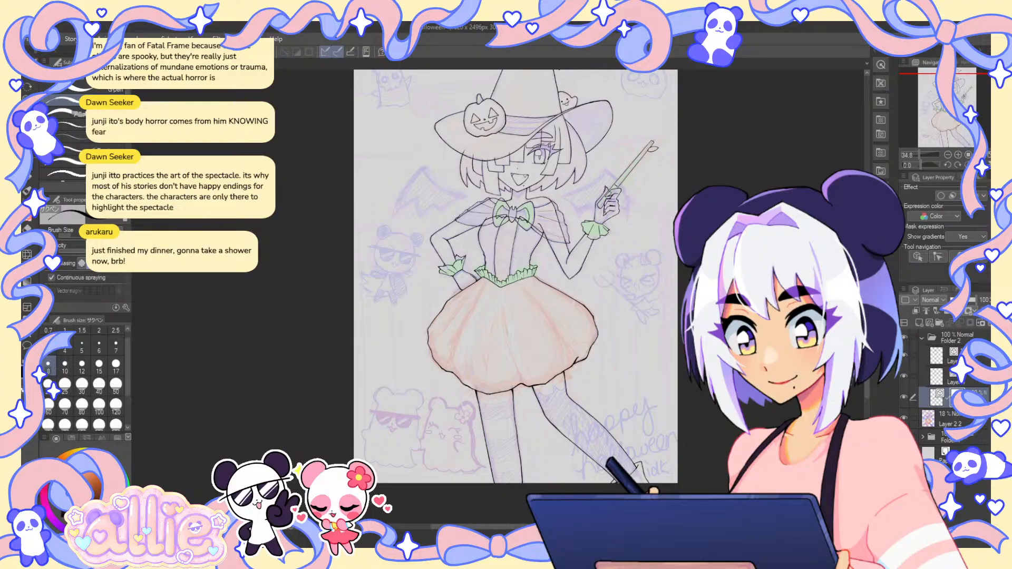
scroll(495, 216, "up", 5)
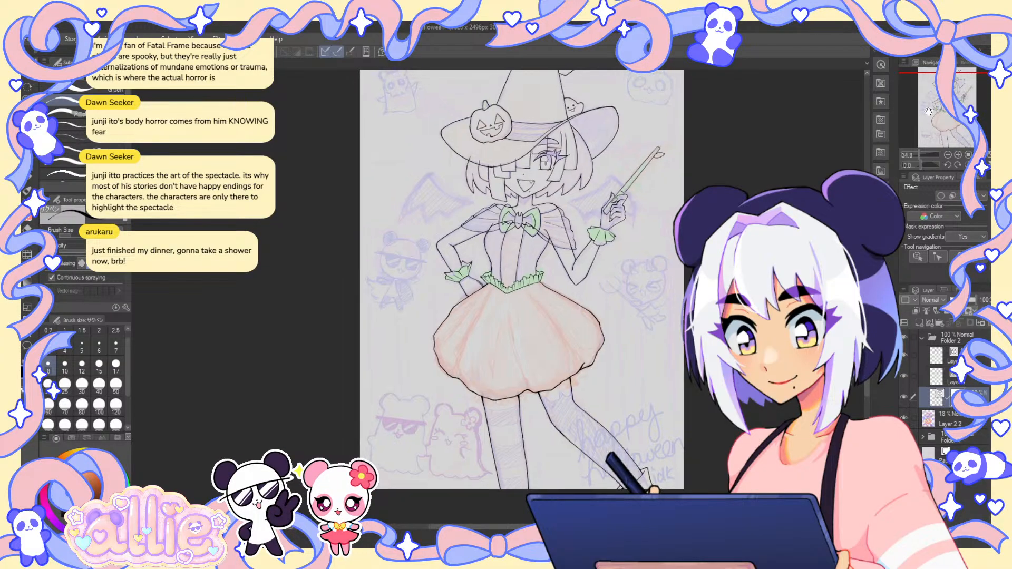
key("e")
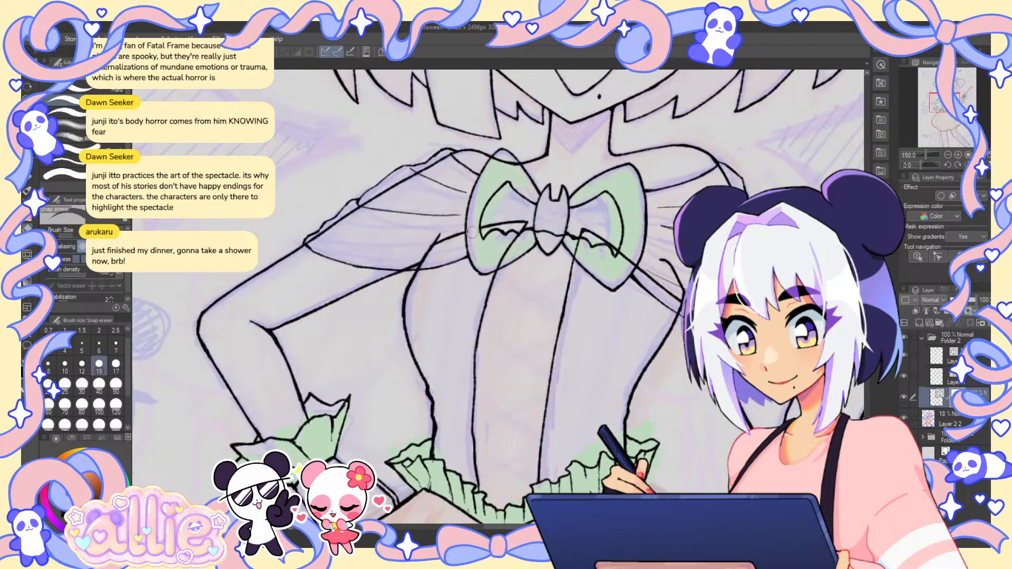
left_click_drag(480, 229, 522, 221)
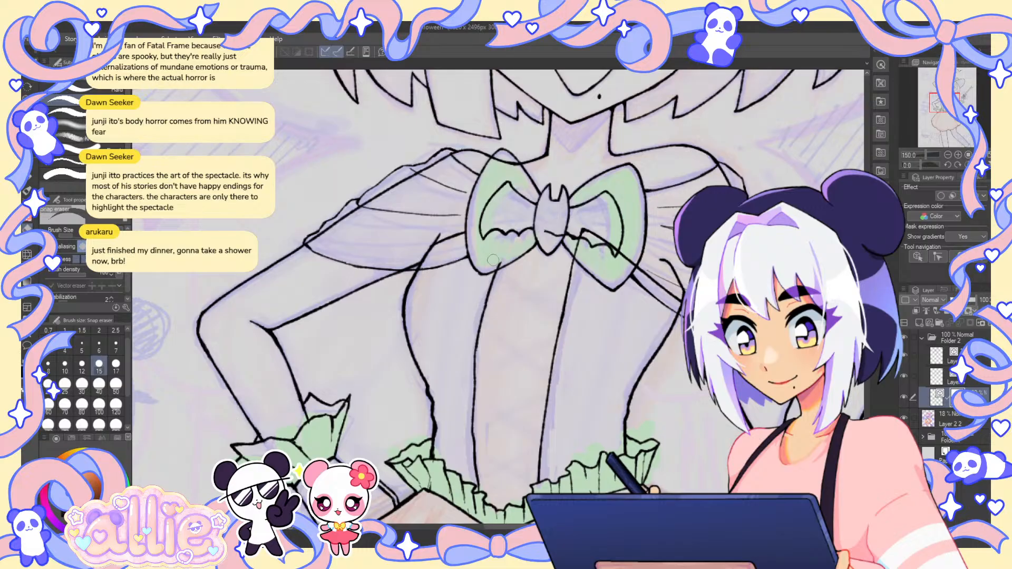
key("p")
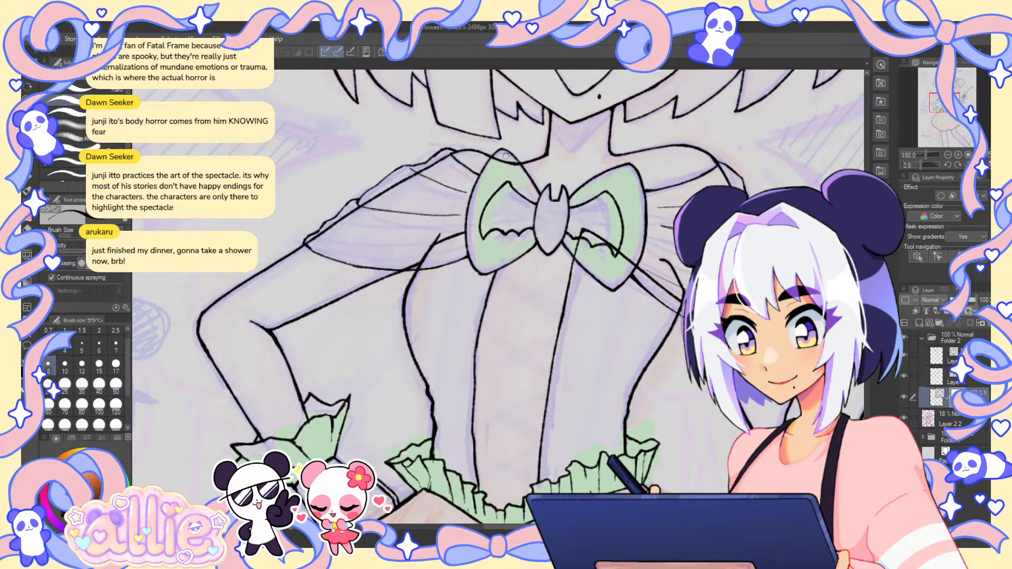
key("e")
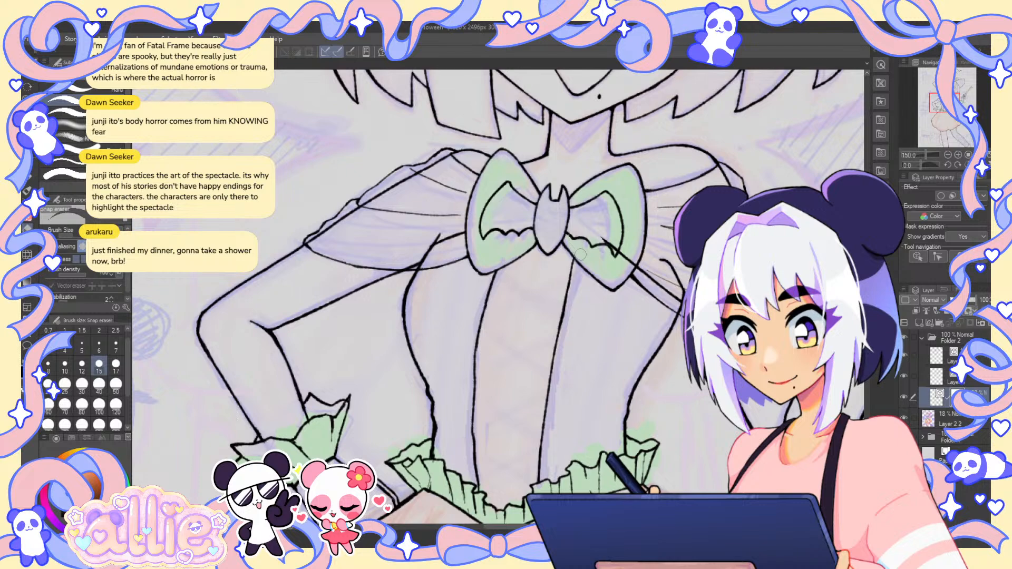
left_click_drag(604, 242, 622, 255)
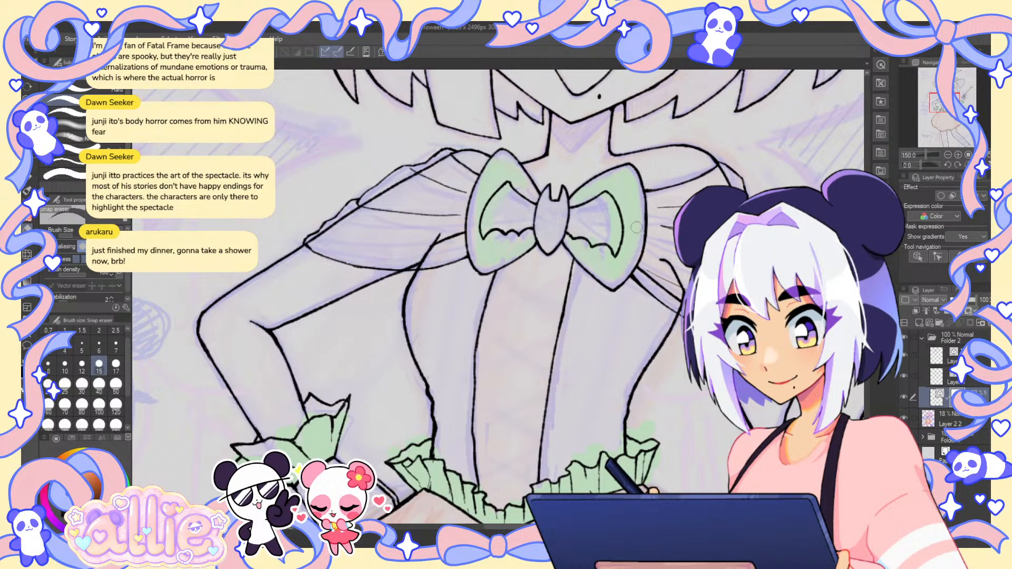
key("p")
- Add a layer mask to Layer 4, the line layer with the hair and shoulder cape
key("ctrl+0")
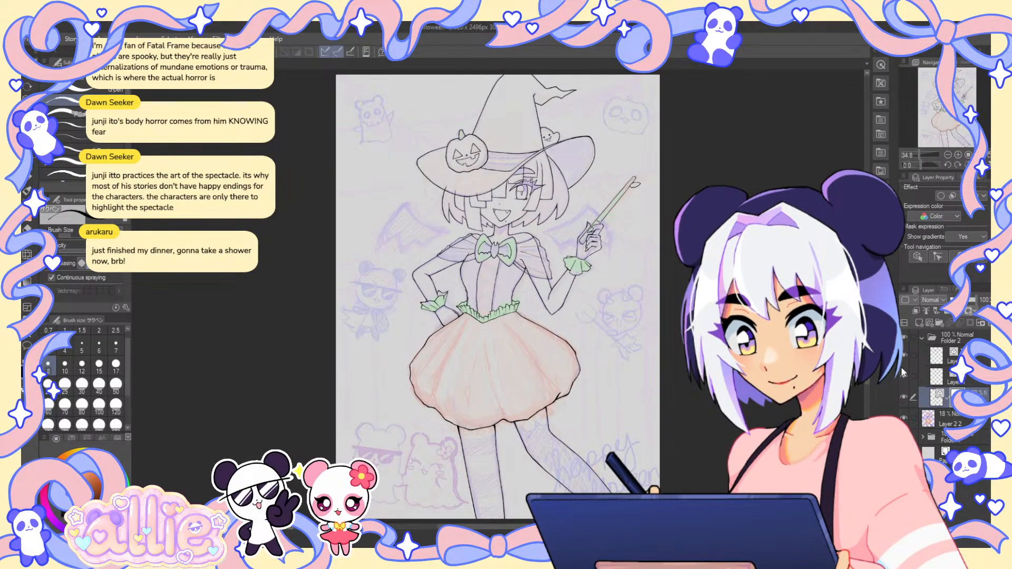
left_click(979, 384)
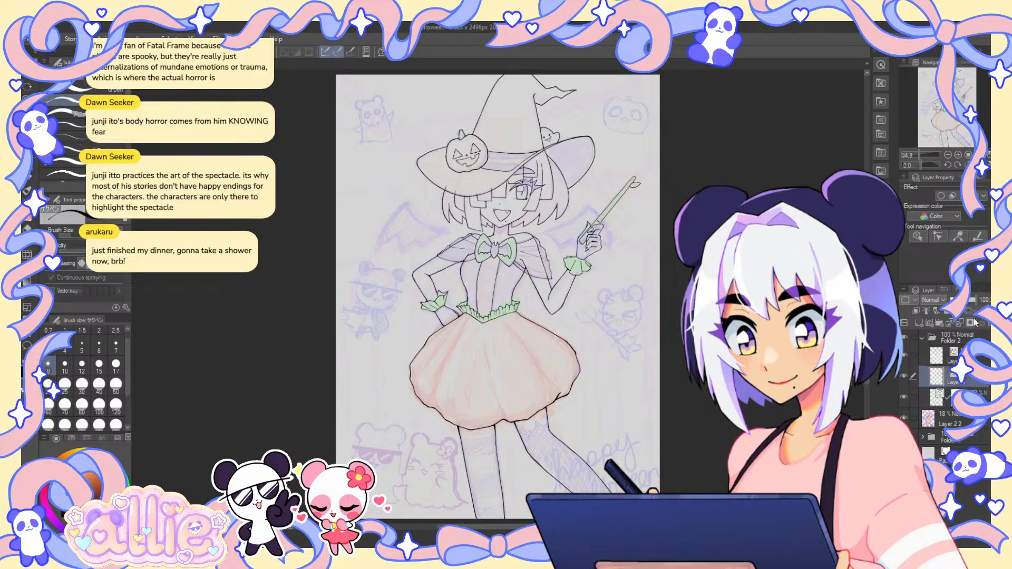
key("ctrl+plus")
scroll(442, 157, "up", 1)
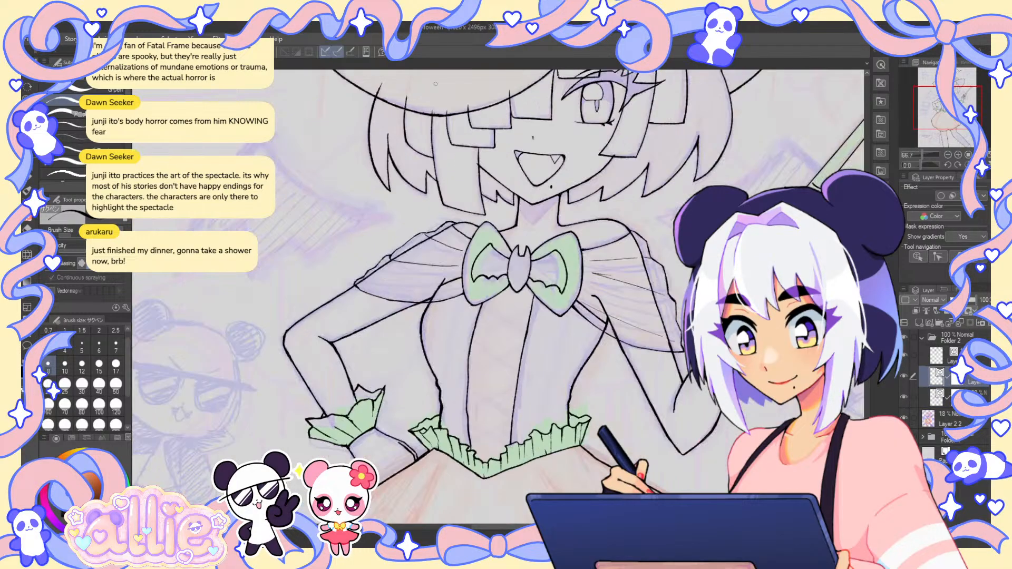
- Touch up the line overlaps around the face and side hair on the lowest line art layer's mask
left_click_drag(508, 90, 490, 260)
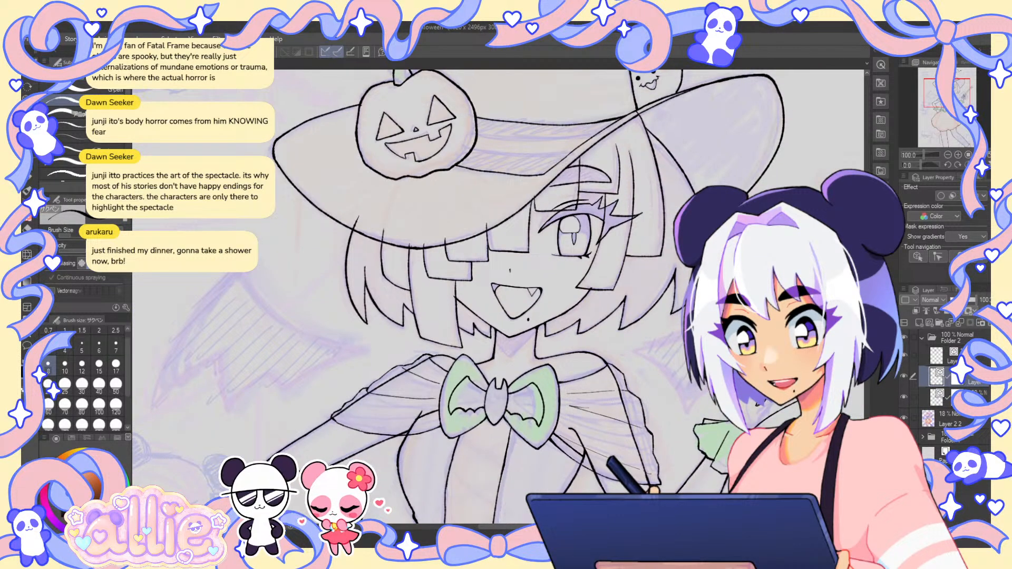
key("alt+bracketleft")
key("e")
key("p")
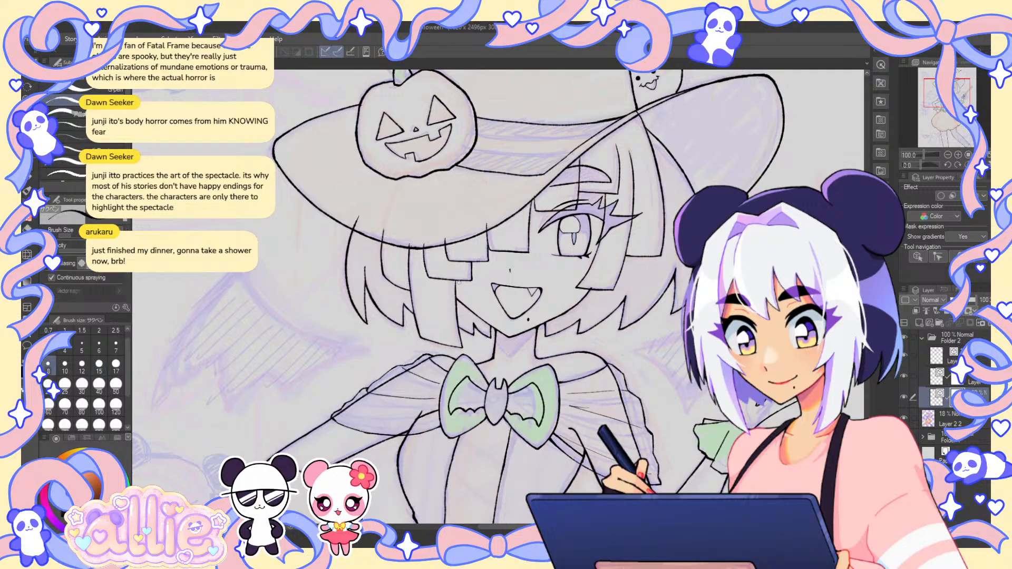
key("e")
key("p")
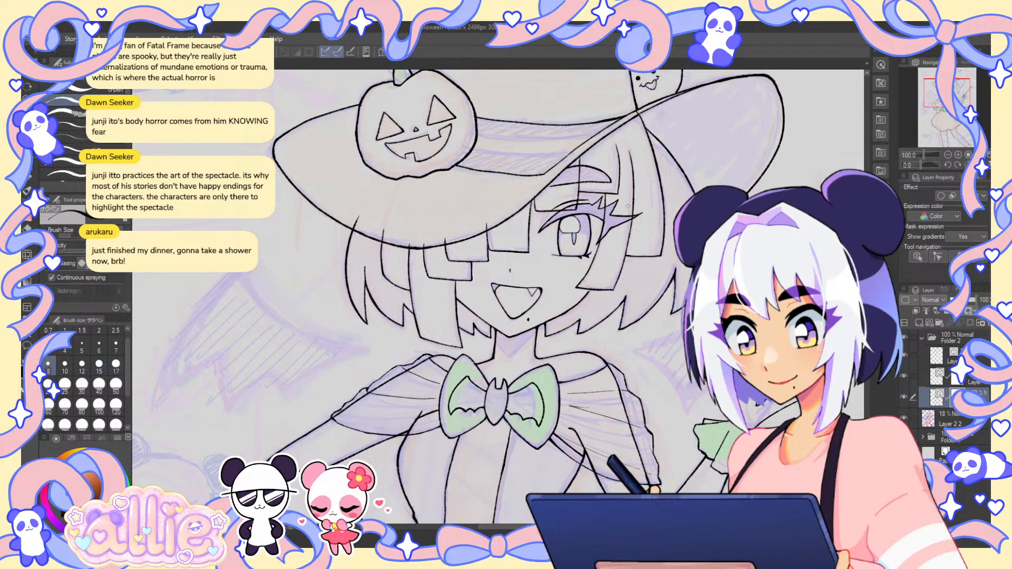
key("e")
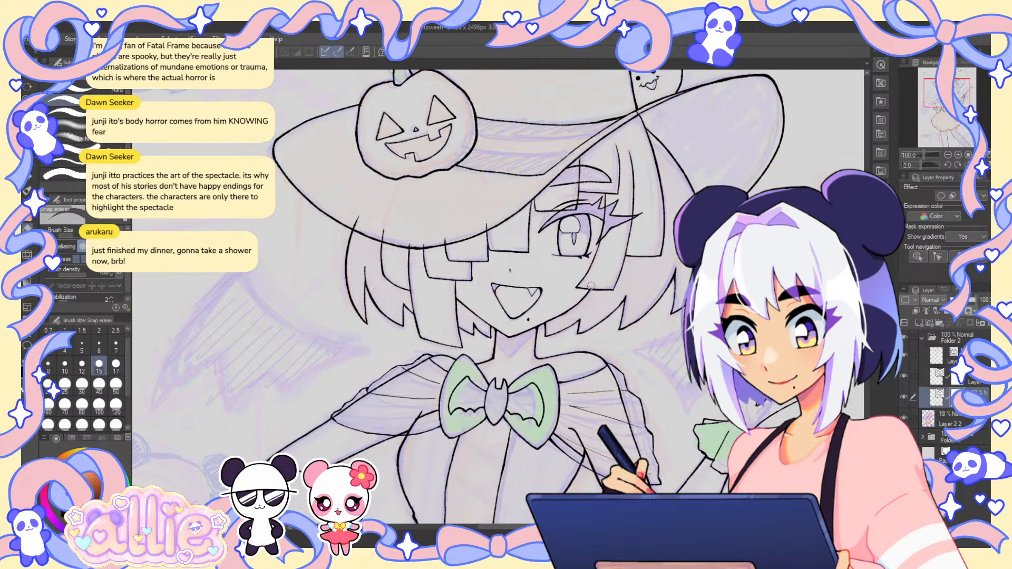
- Mask away the Layer 4 hair lines that cross the witch hat's brim
key("p")
key("alt+bracketright")
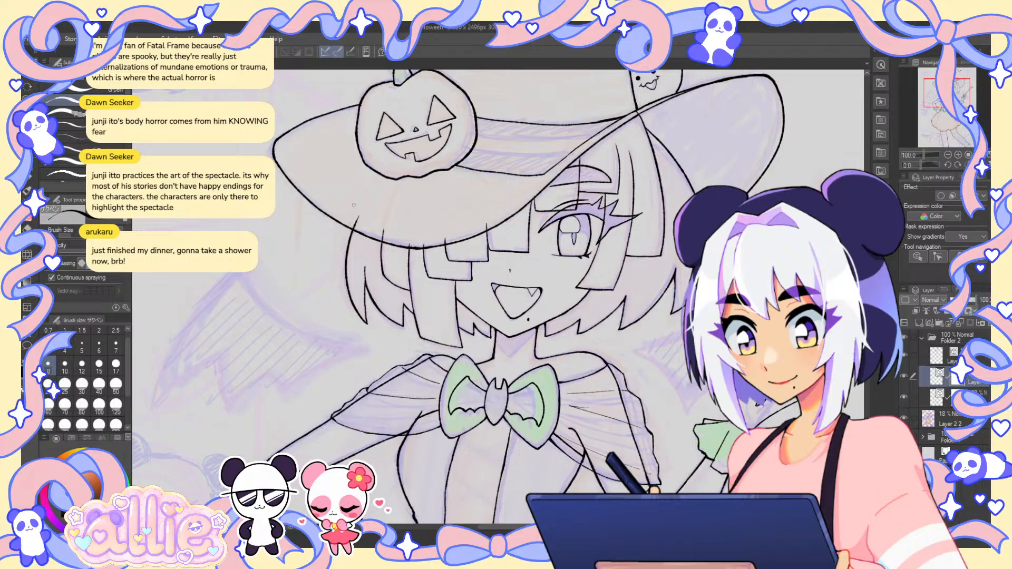
key("e")
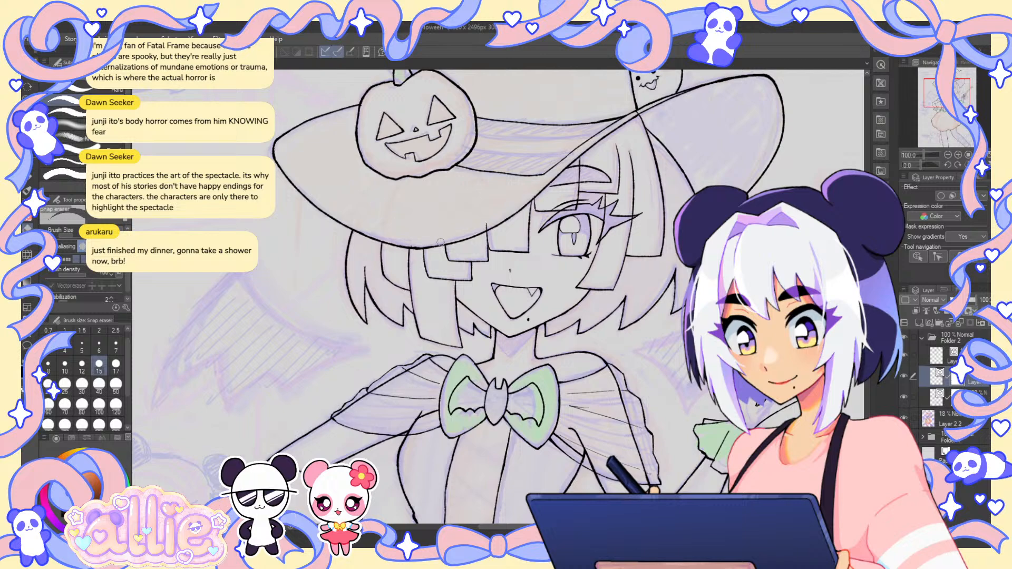
key("p")
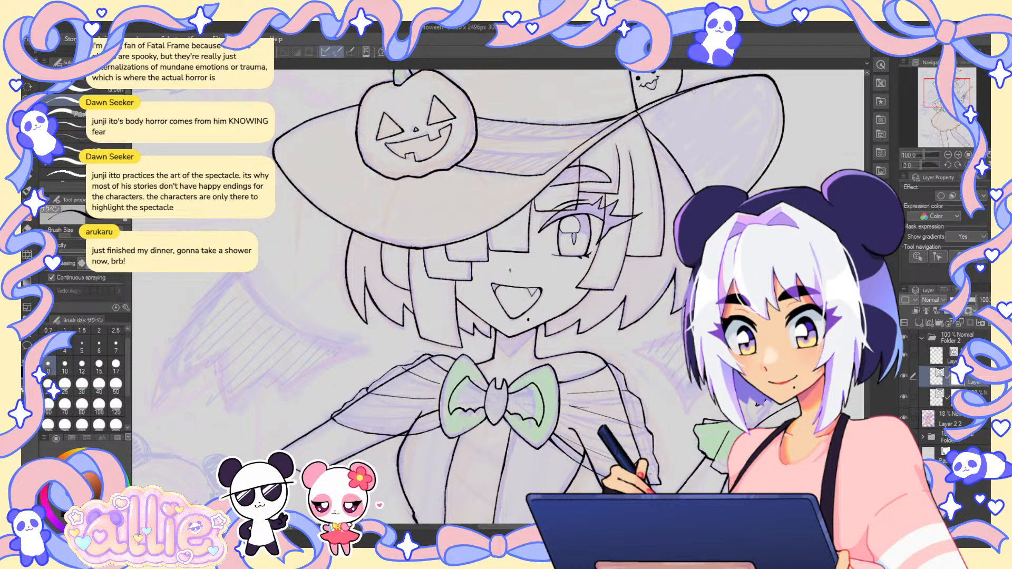
key("e")
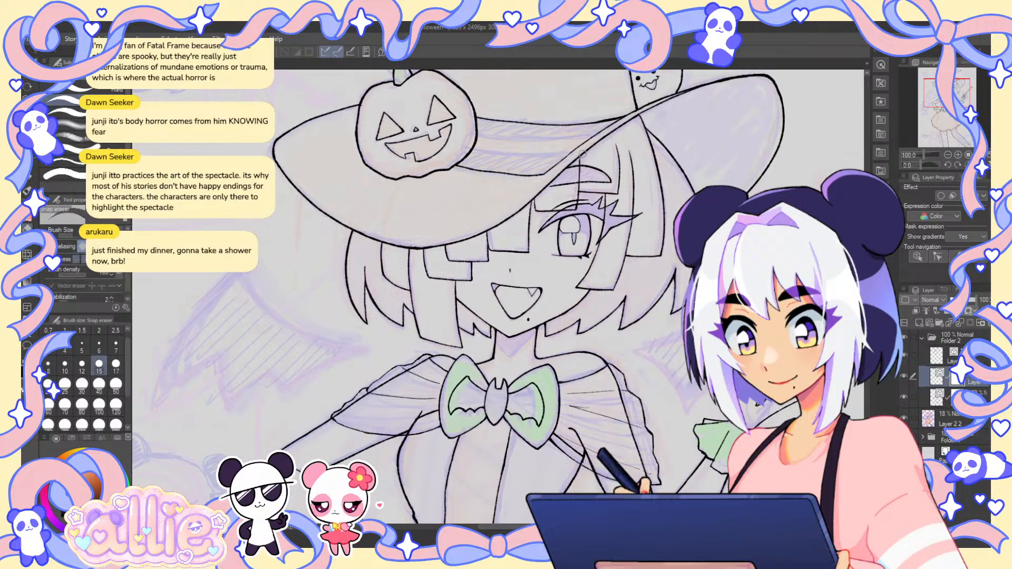
key("ctrl+minus")
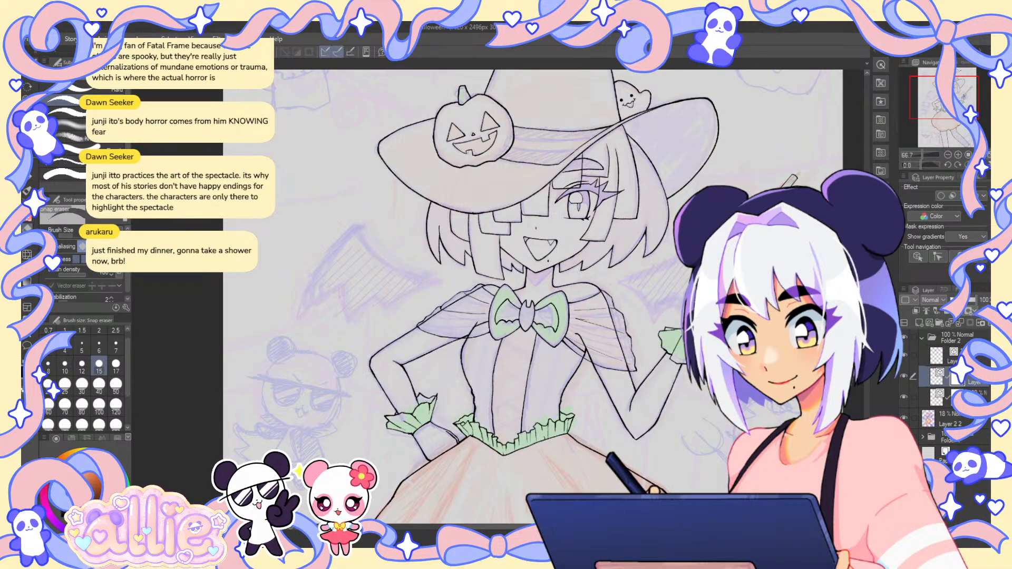
- Collapse Folder 2 and preview the full line art with the rough colour sketch hidden
key("ctrl+0")
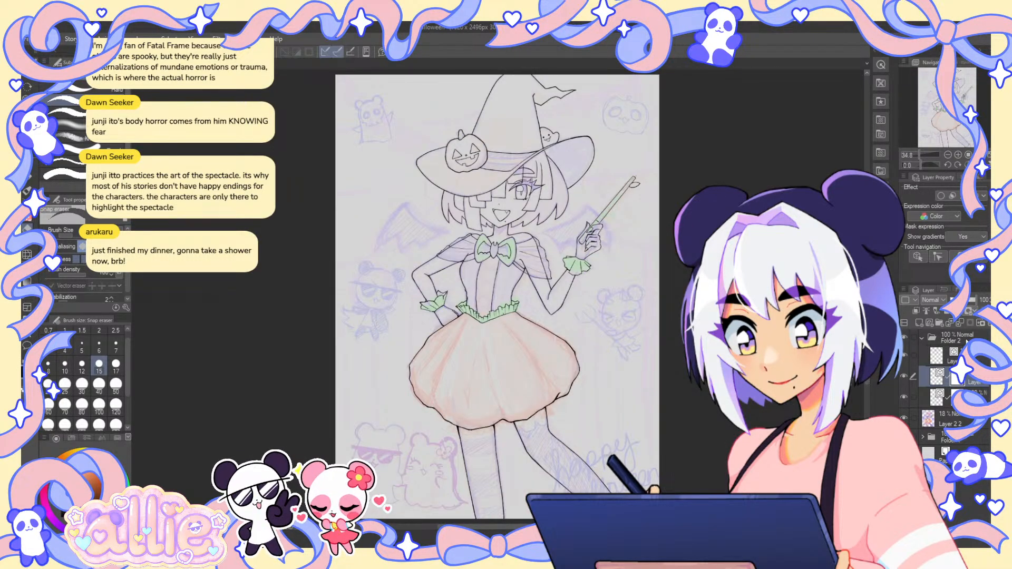
left_click(949, 337)
left_click(922, 337)
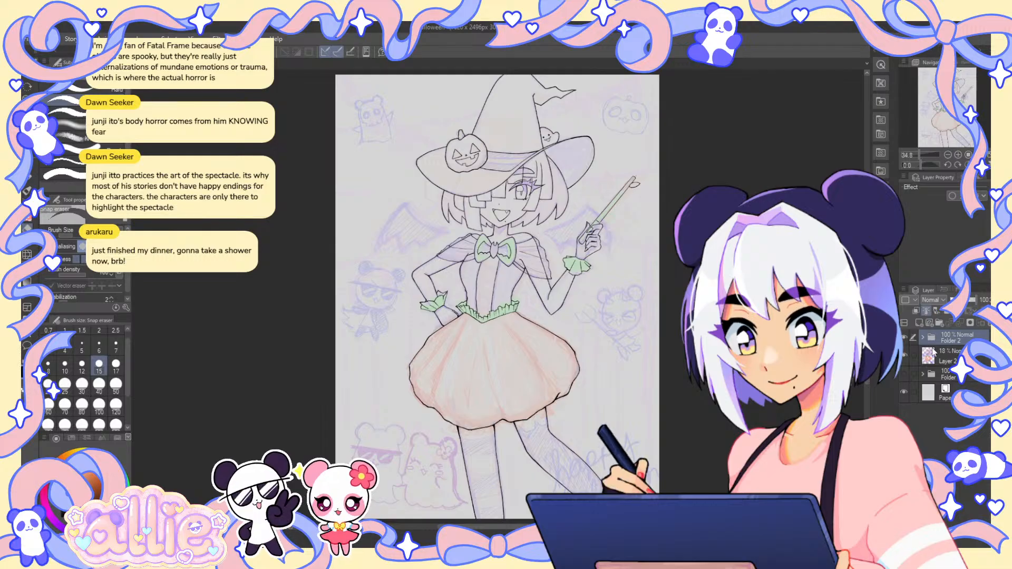
left_click(904, 354)
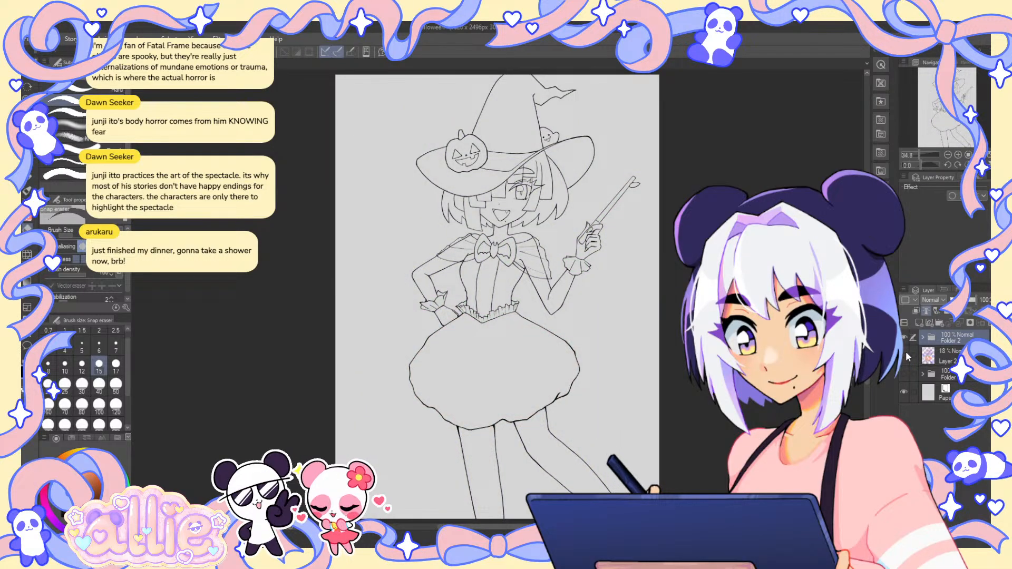
left_click(906, 354)
left_click(906, 350)
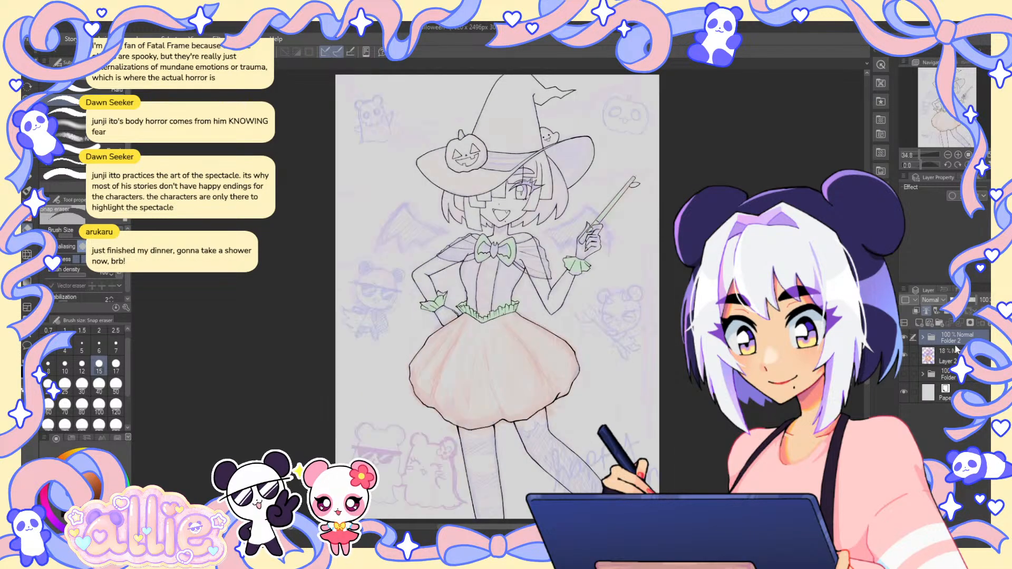
- Set Folder 2 as the reference layer and add a new layer directly below it
left_click(929, 356)
left_click(927, 324)
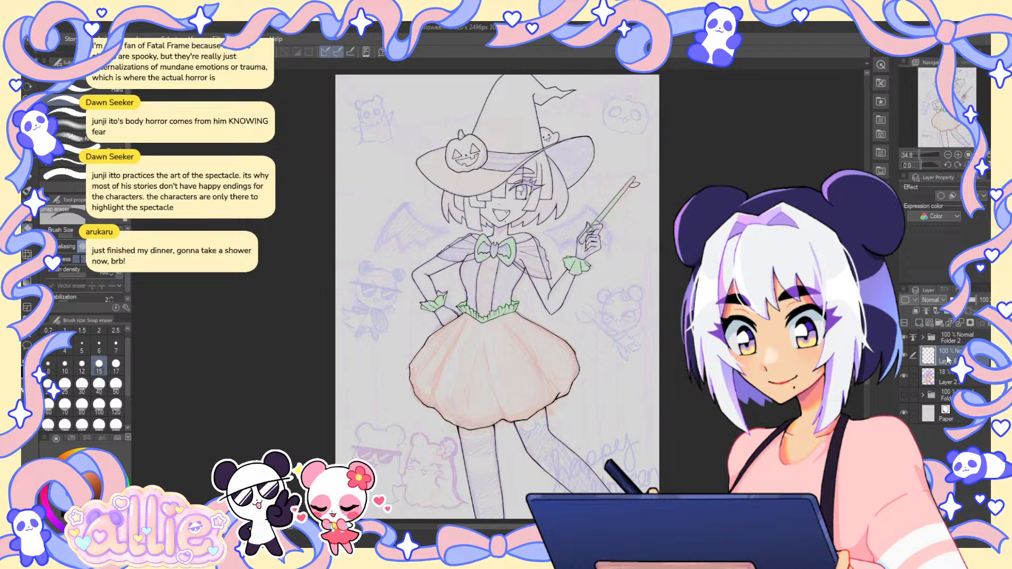
- Hide the rough colour sketch and fill the face, neck, shoulders, arms and hands with a light peach skin tone on the new layer
left_click(71, 438)
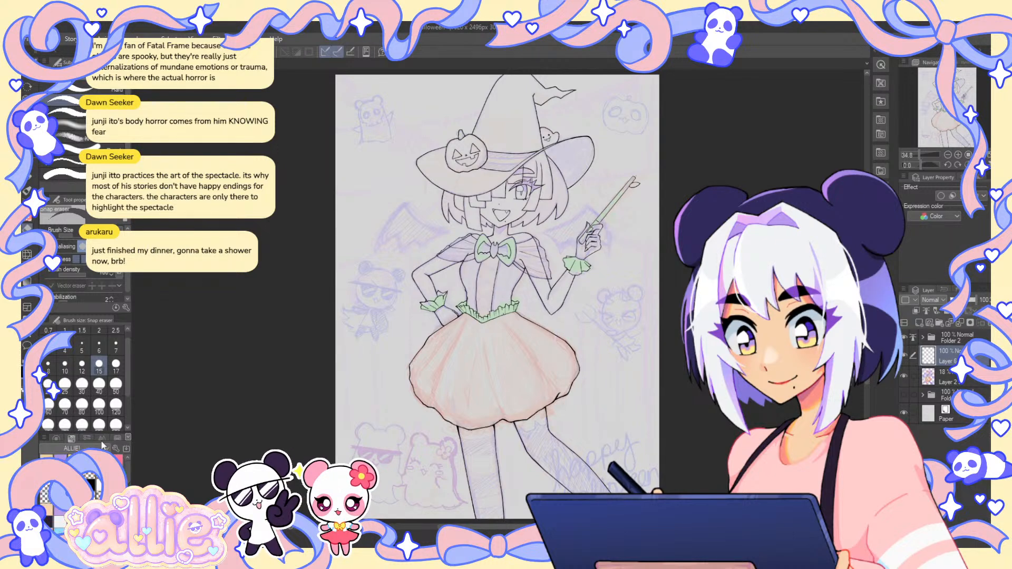
key("g")
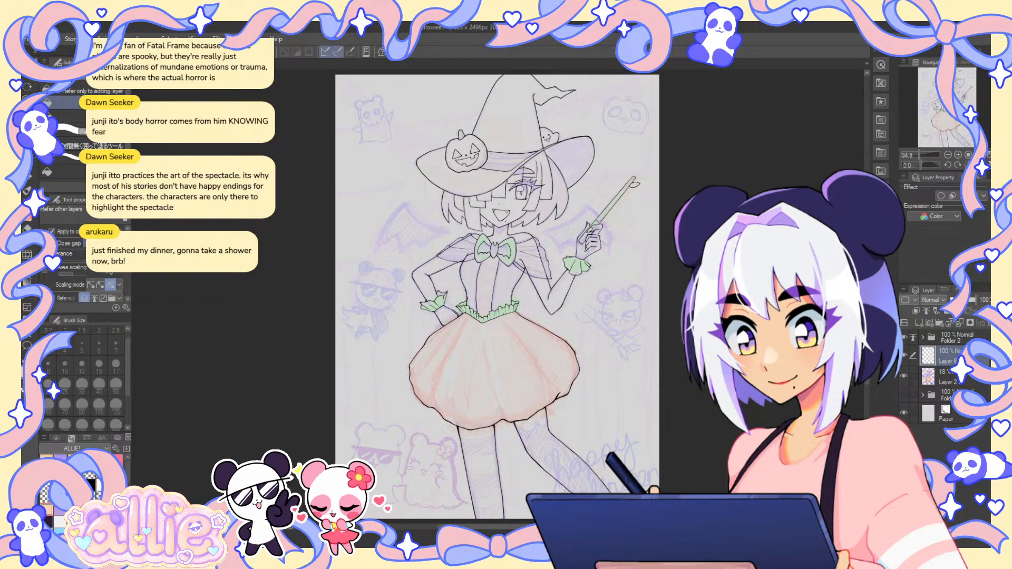
left_click_drag(942, 121, 943, 117)
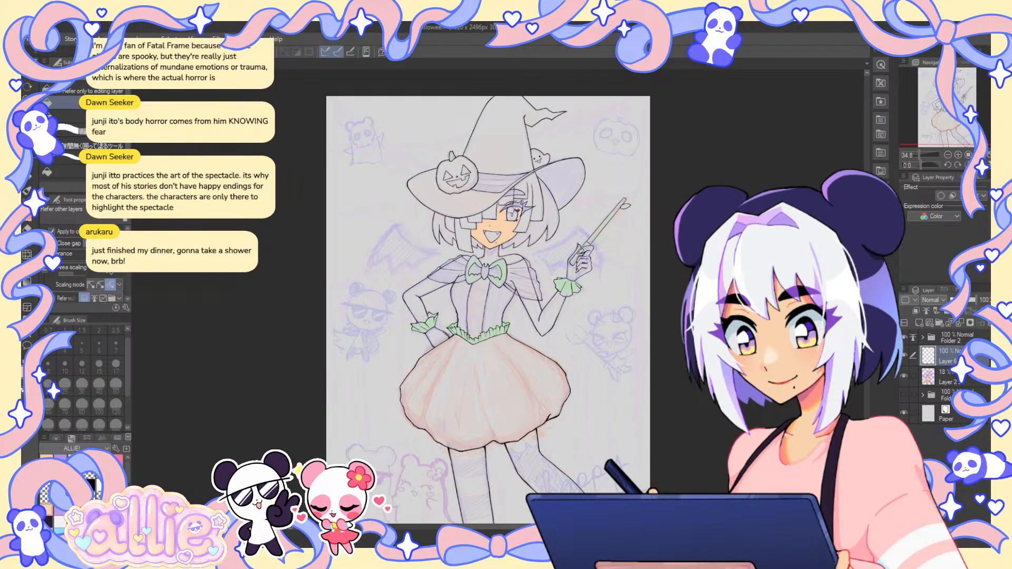
scroll(519, 206, "up", 3)
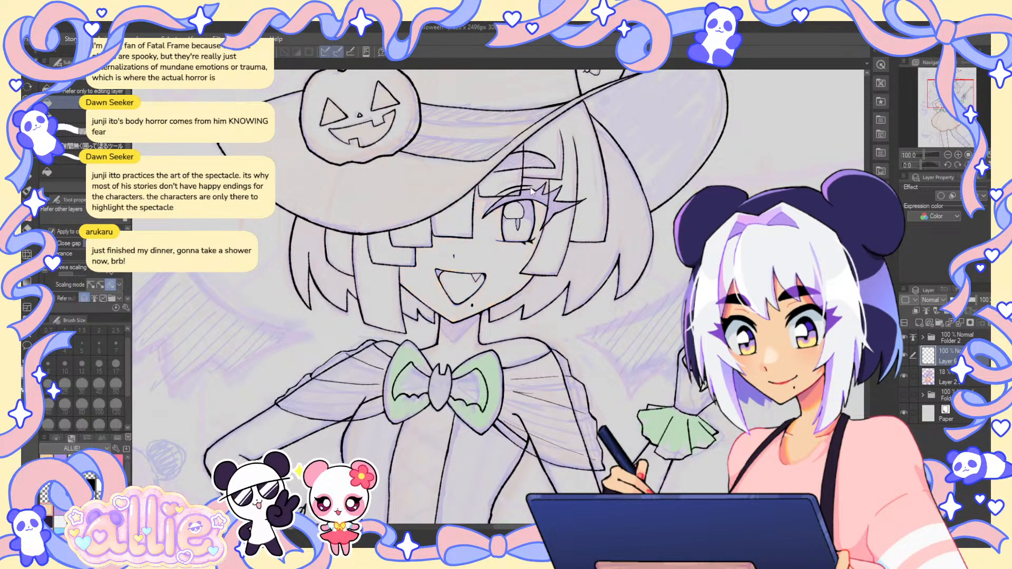
left_click(903, 376)
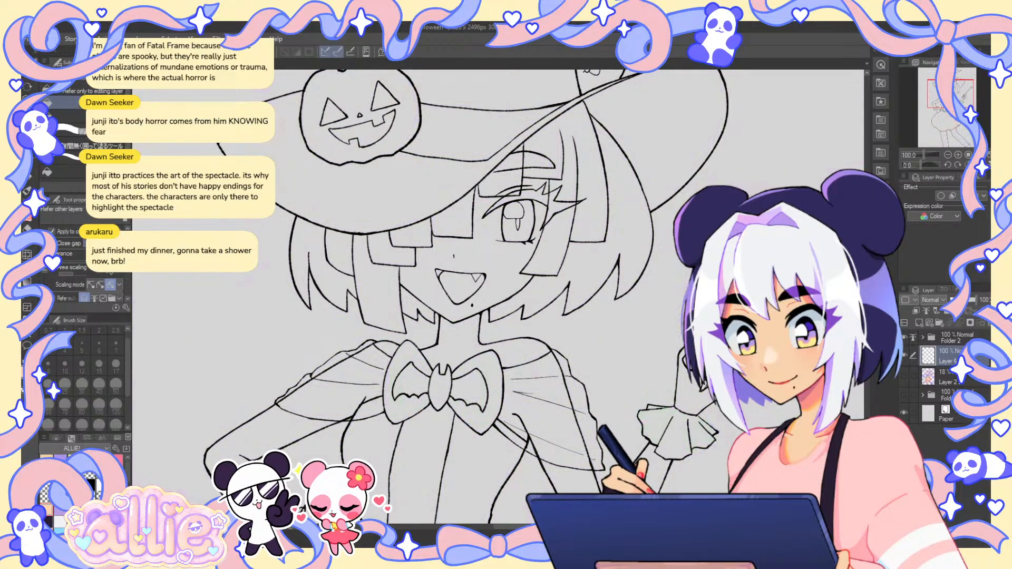
left_click(93, 93)
left_click(499, 250)
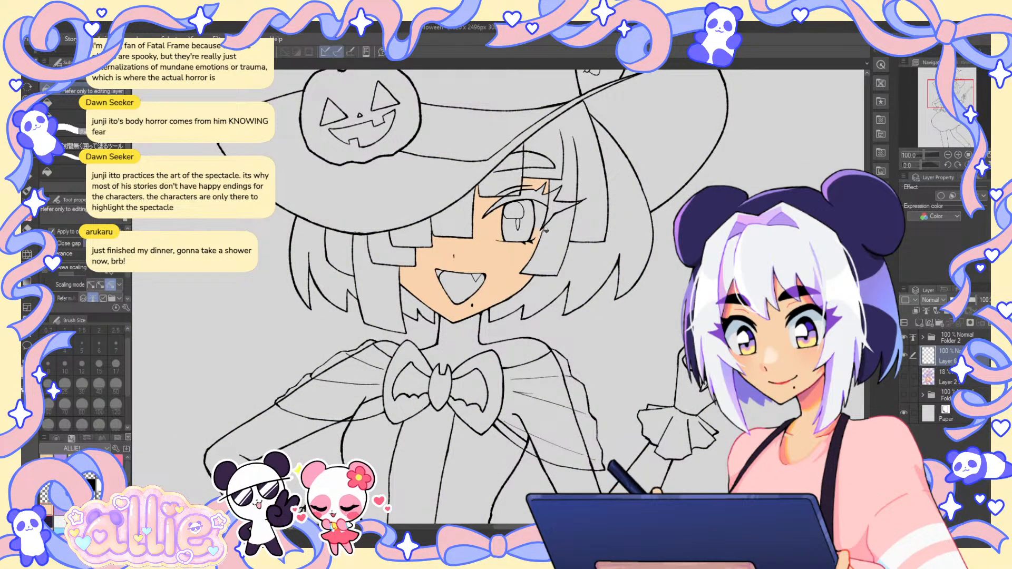
left_click(391, 346)
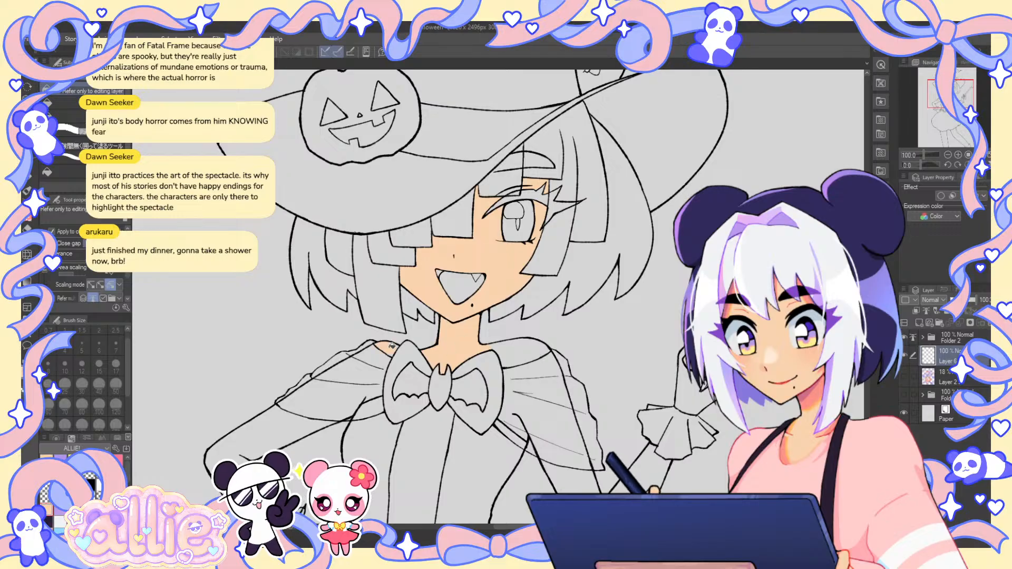
left_click(337, 394)
left_click(538, 361)
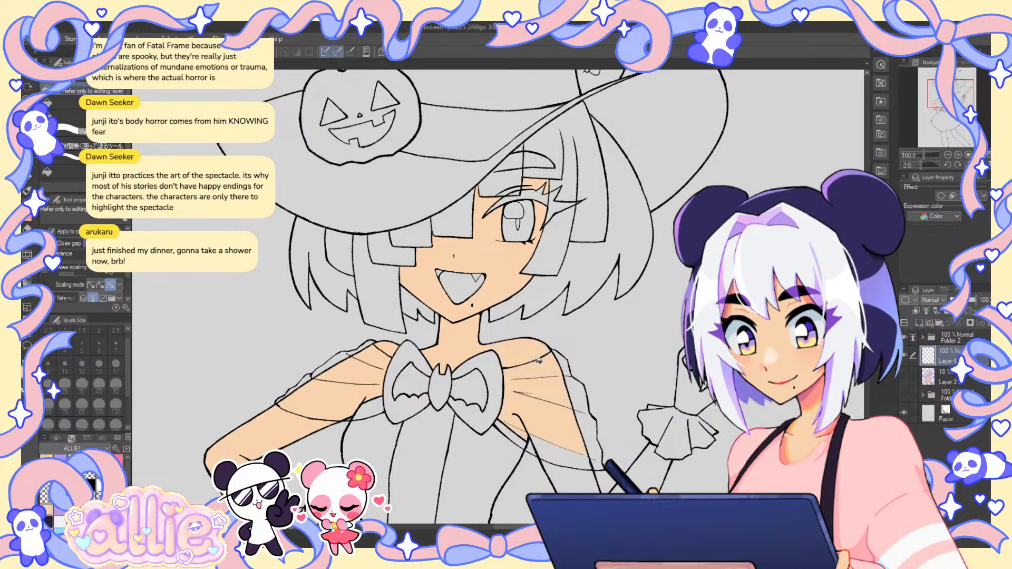
left_click_drag(637, 363, 662, 246)
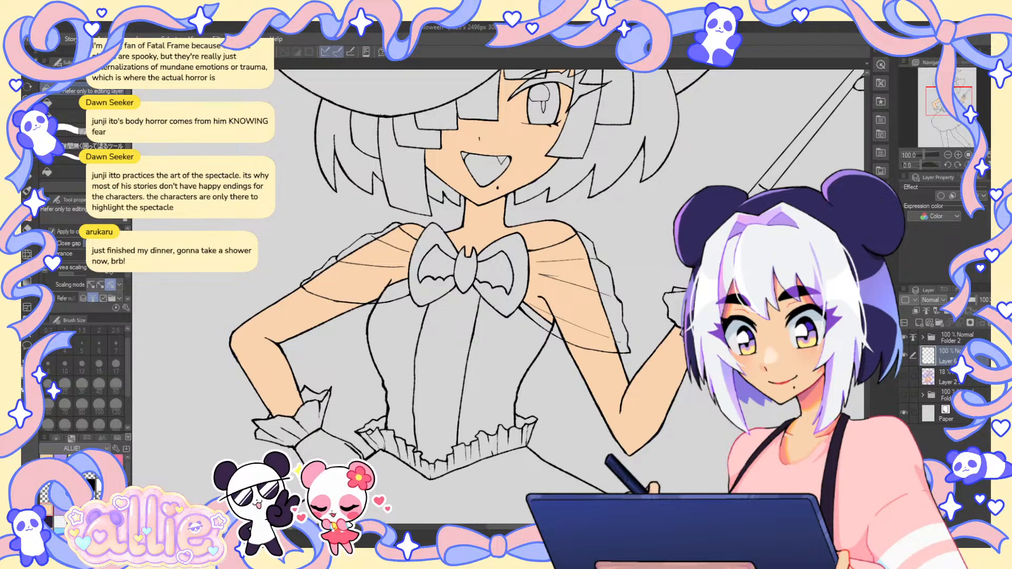
left_click_drag(365, 366, 454, 297)
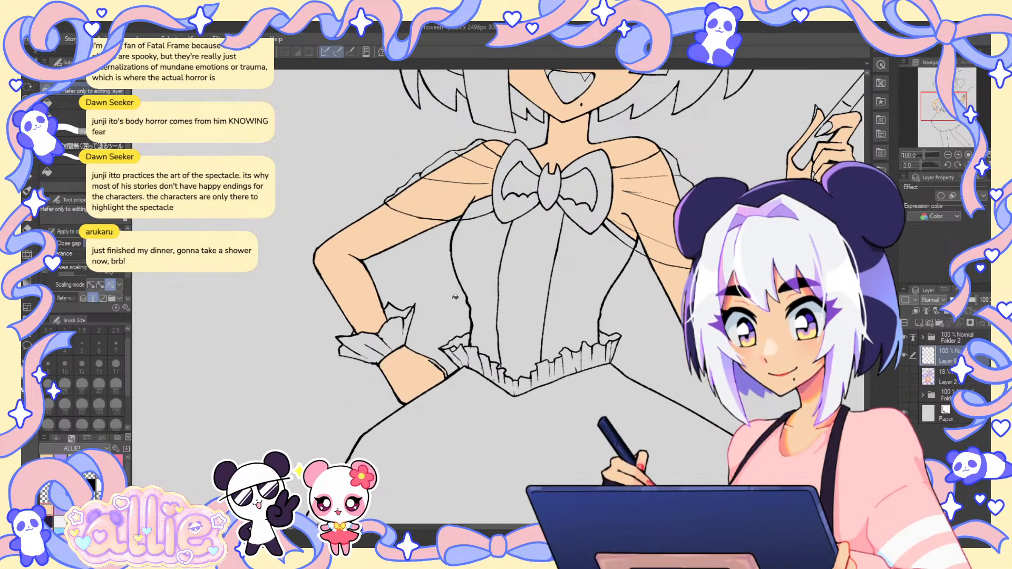
- Fill the small gaps left in the skin around the cuffs, raised hand and face using the enclose-and-fill tool
left_click(85, 146)
left_click_drag(431, 353, 455, 373)
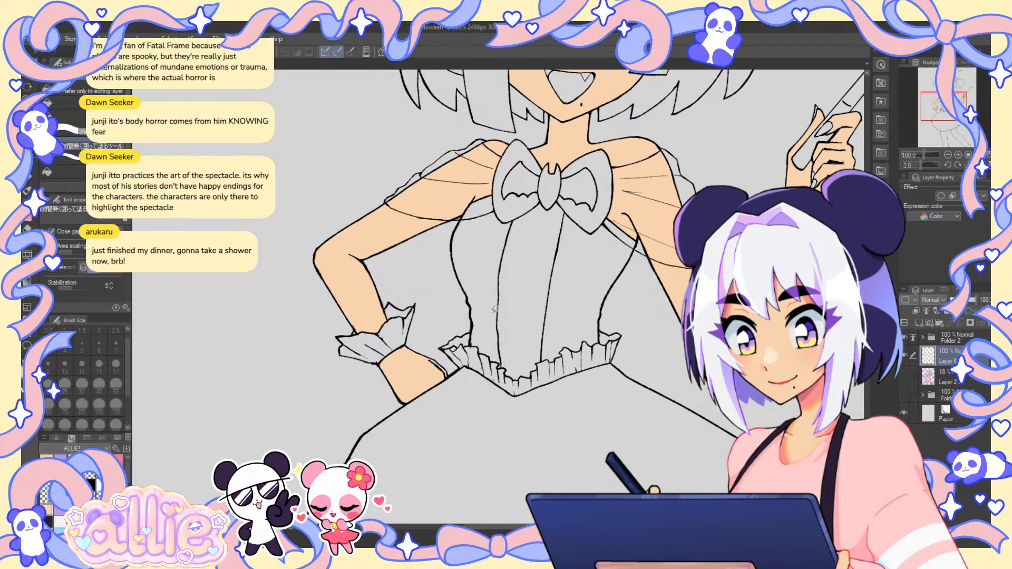
left_click_drag(495, 309, 402, 338)
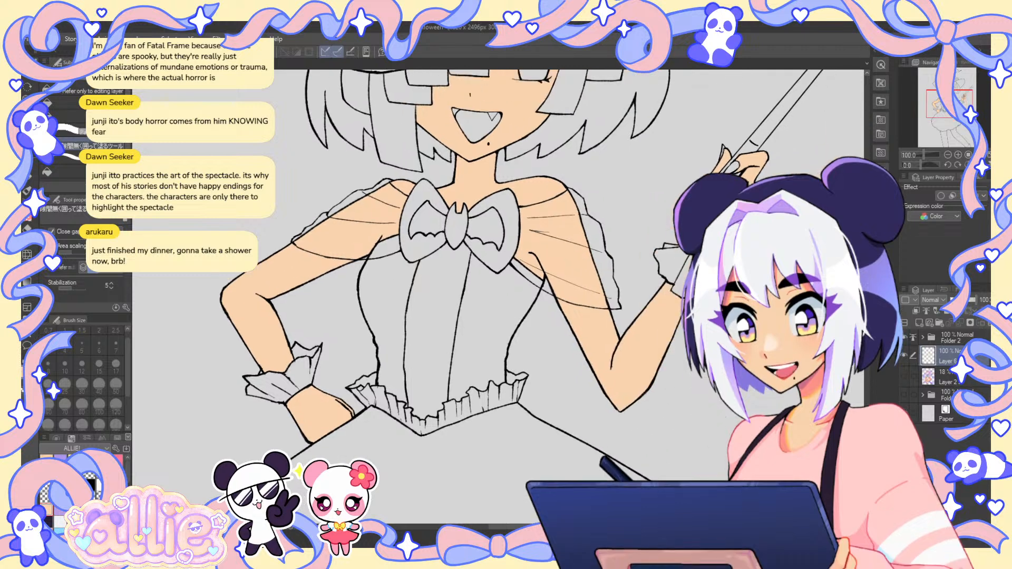
left_click_drag(684, 348, 628, 330)
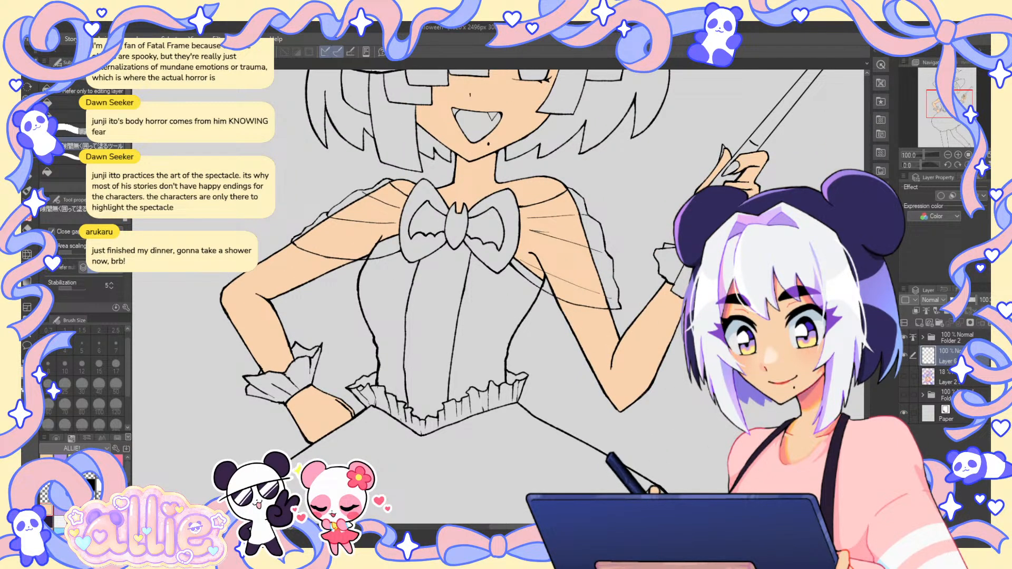
left_click_drag(495, 263, 444, 337)
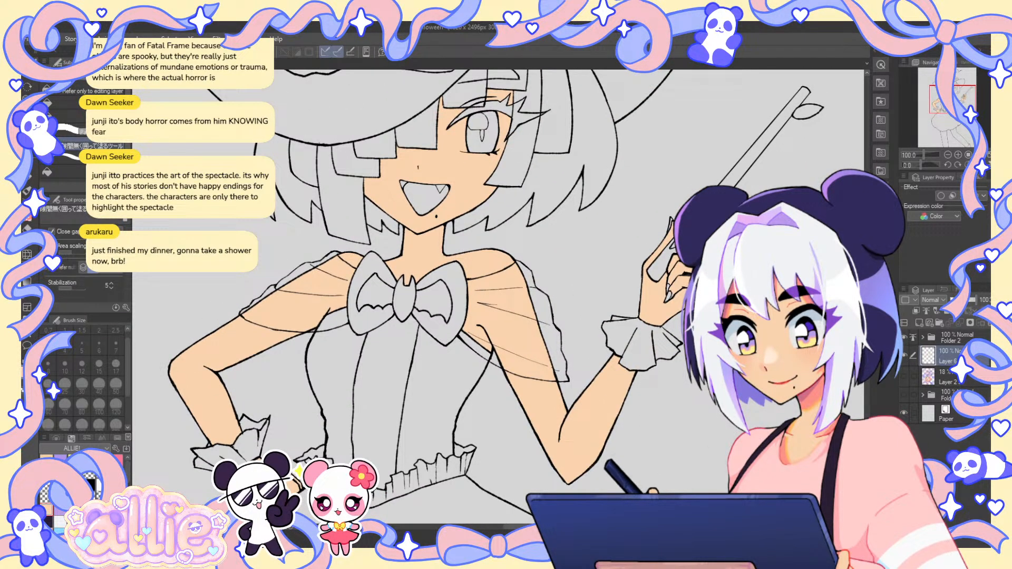
left_click_drag(452, 93, 507, 166)
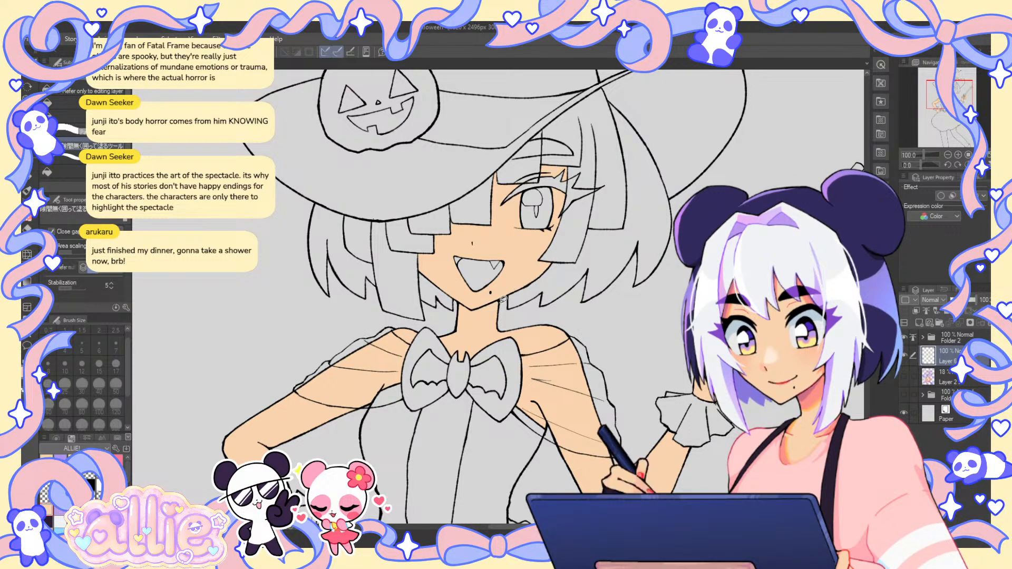
- Fill the outstretched leg below the skirt with the same skin tone, using the fill that refers to other layers
left_click_drag(518, 327, 529, 118)
left_click_drag(501, 464, 555, 74)
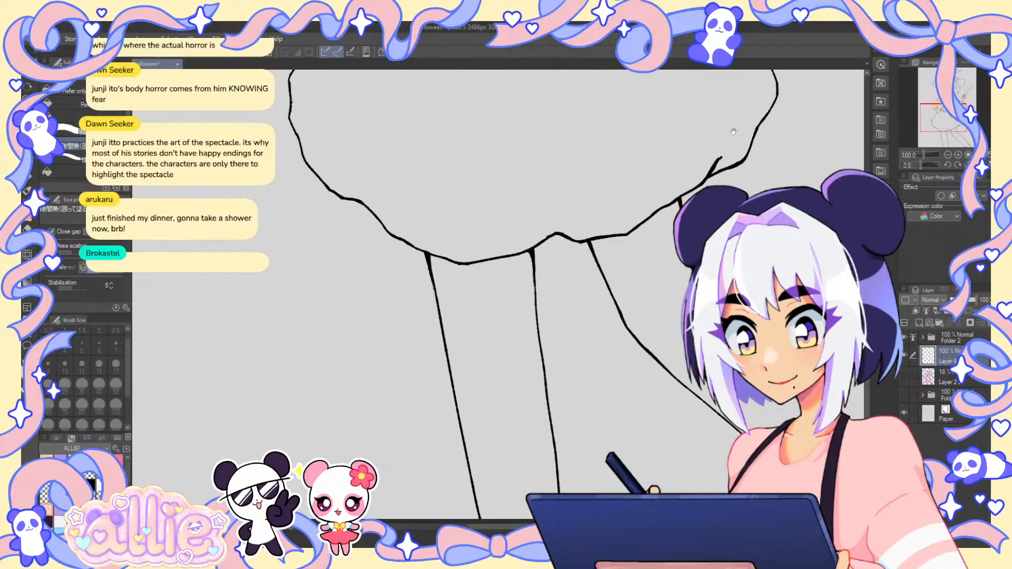
key("ctrl+0")
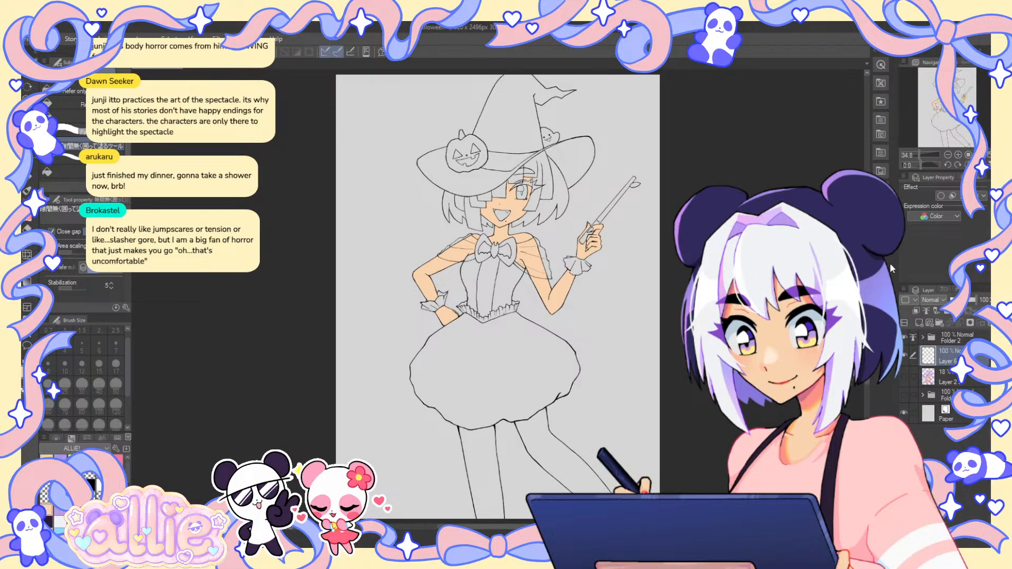
mouse_move(100, 146)
left_mouse_down()
mouse_move(100, 132)
mouse_move(74, 129)
mouse_move(74, 118)
left_mouse_up()
left_click(100, 91)
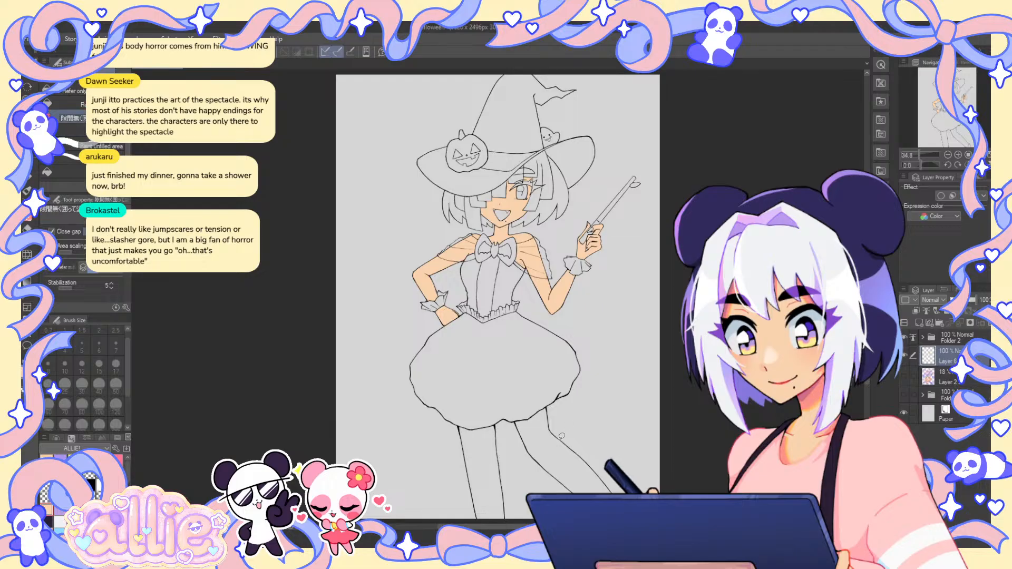
left_click(100, 90)
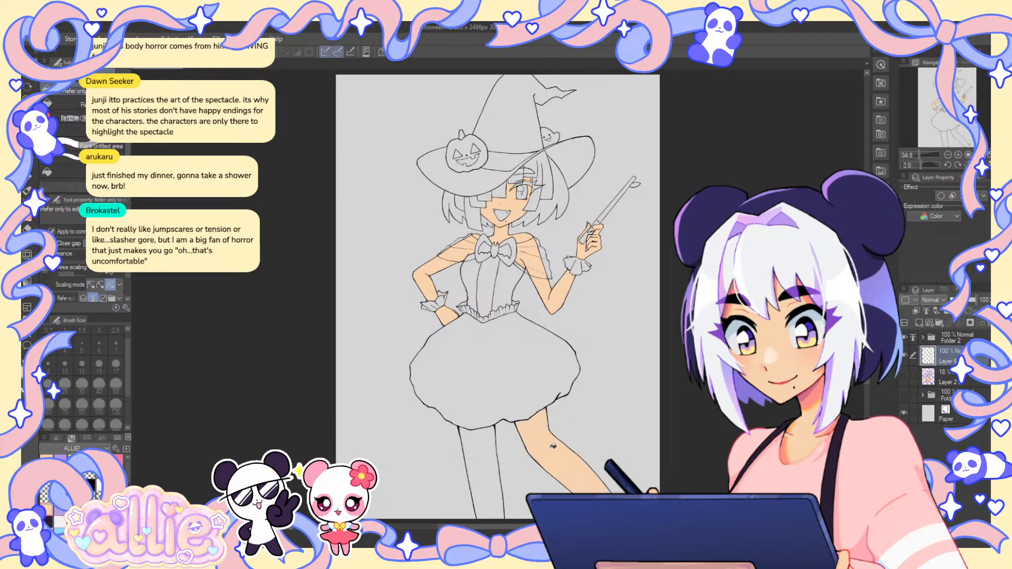
left_click_drag(588, 266, 561, 249)
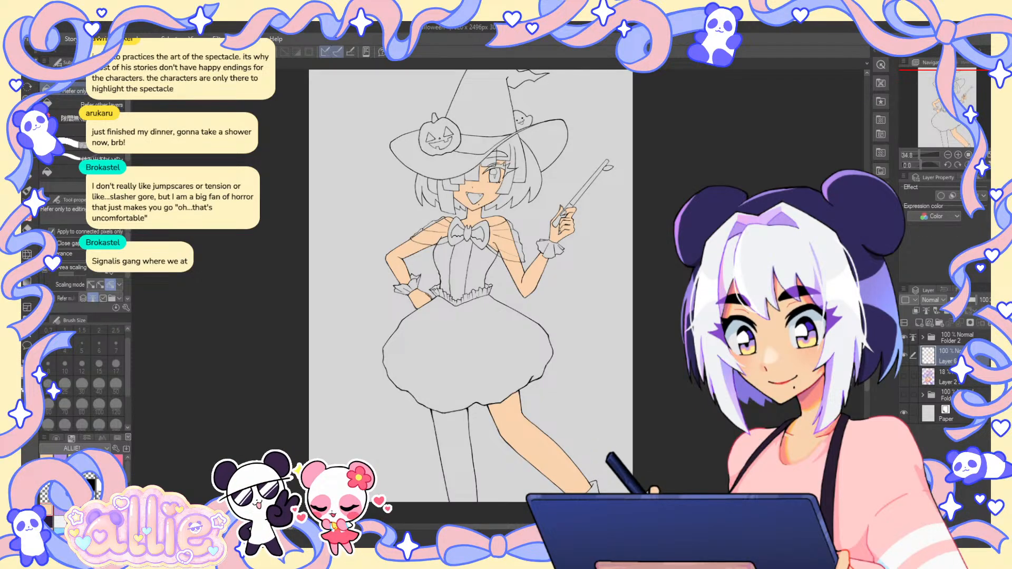
left_click_drag(926, 136, 931, 135)
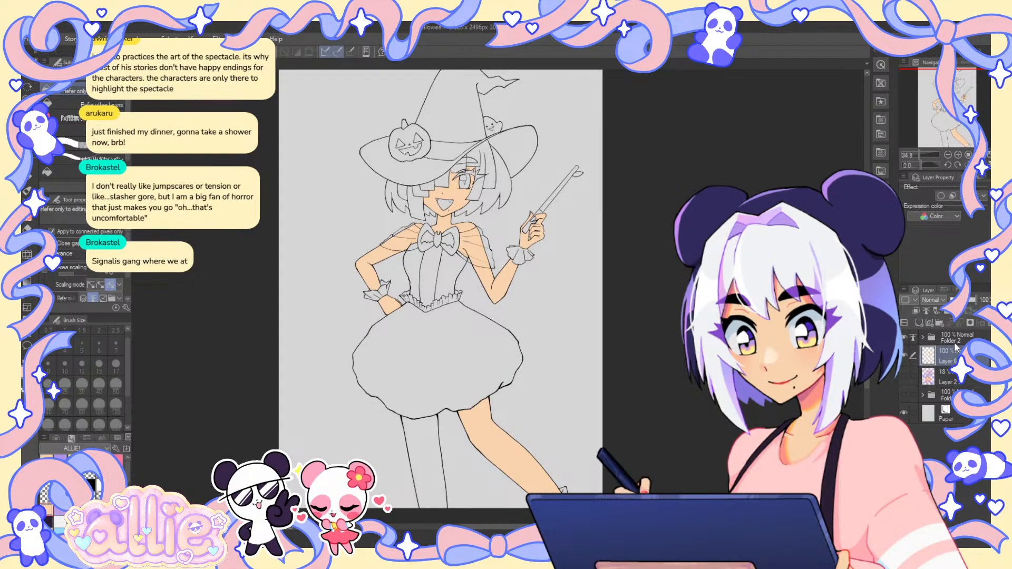
- Add a new layer directly above the skin layer for the hair colour and switch to the fill that refers to other layers
left_click_drag(947, 109, 947, 107)
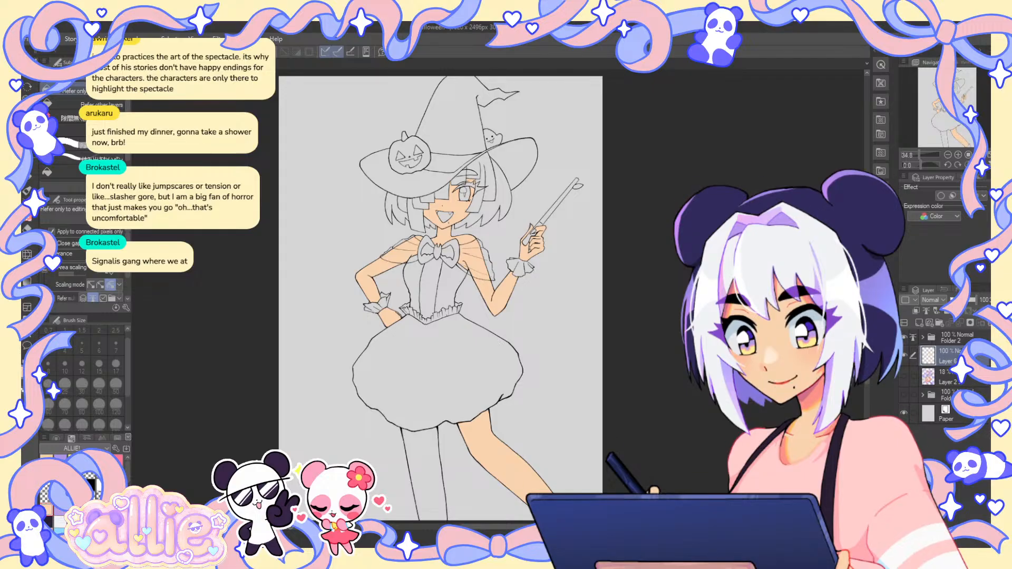
key("p")
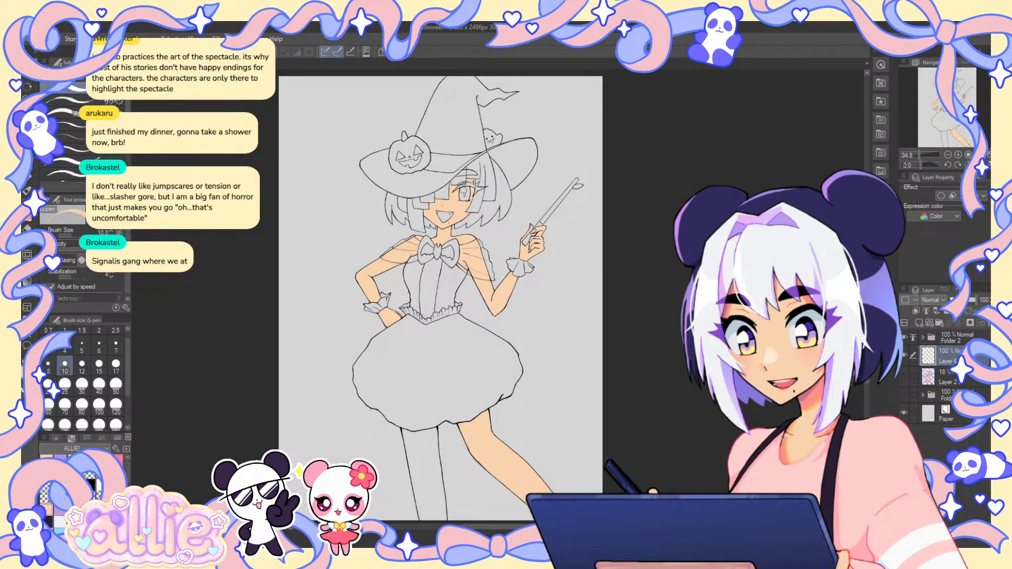
left_click(922, 324)
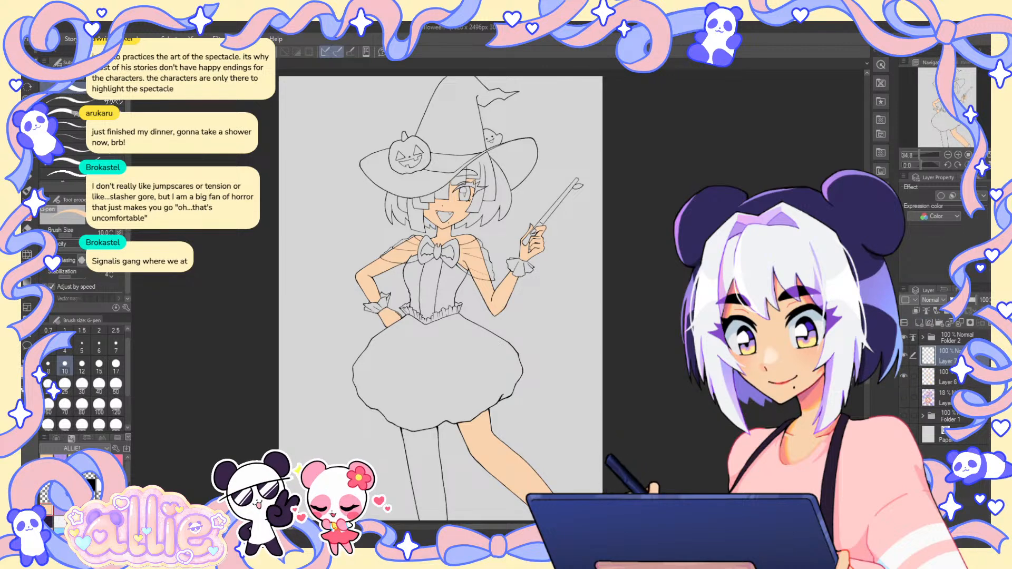
left_click(27, 267)
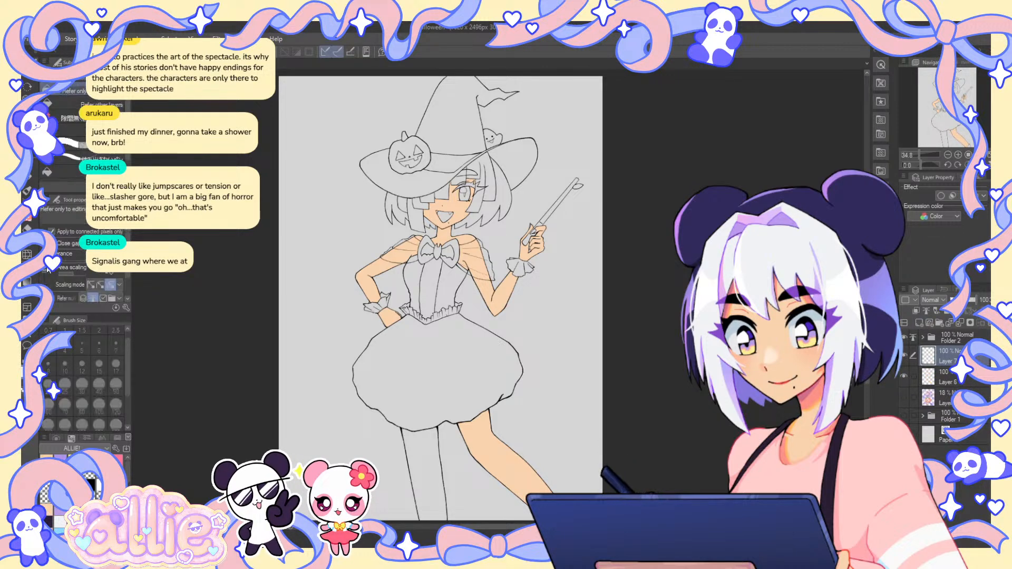
- Fill the front hair locks and fringe on both sides of the face with white on the new layer
scroll(465, 187, "up", 5)
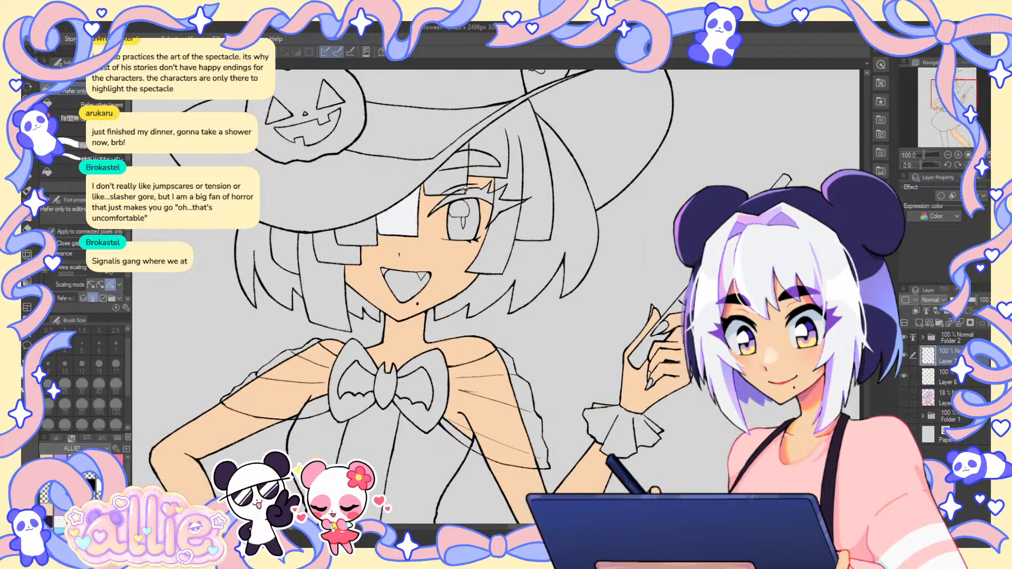
left_click(493, 142)
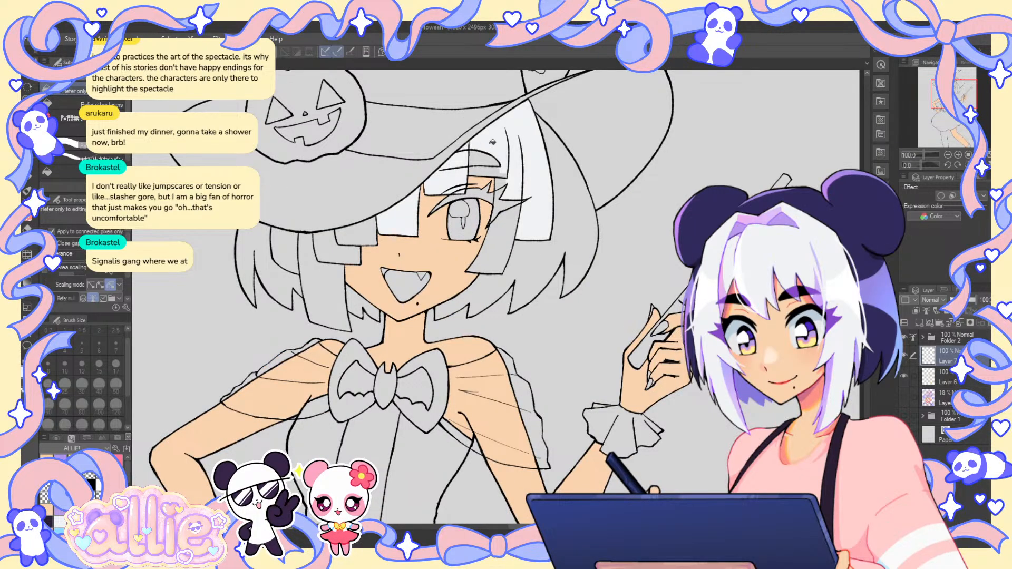
left_click(517, 197)
left_click(508, 225)
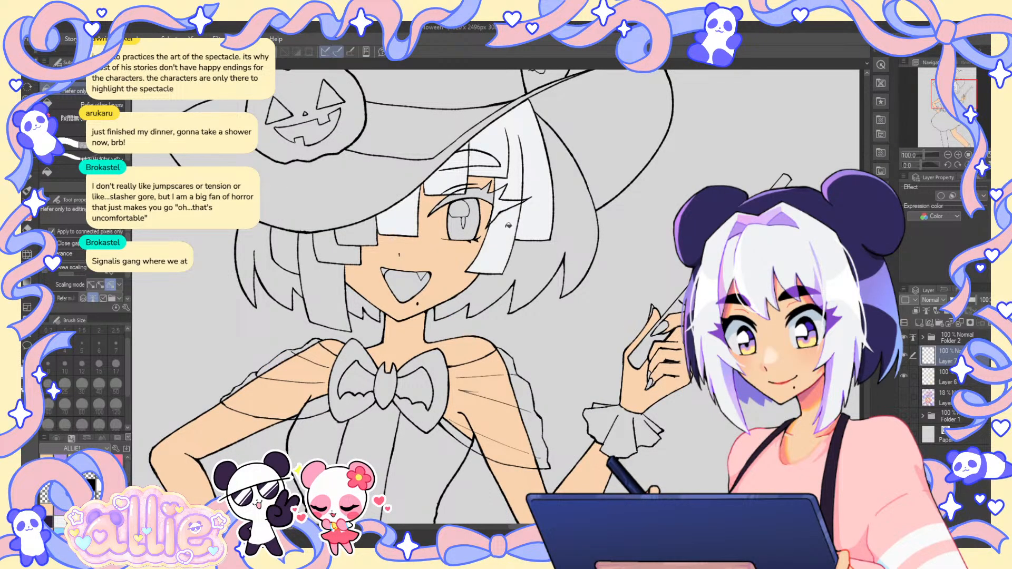
left_click(348, 235)
left_click(322, 279)
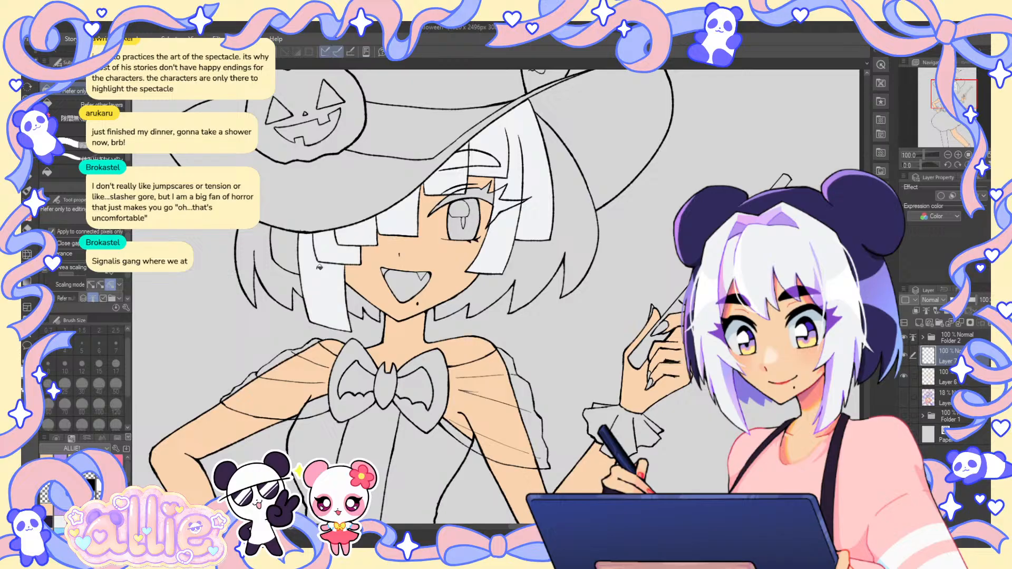
left_click(287, 248)
- Add another layer between the hair and skin layers and fill the upper eyelashes black, closing small gaps with the enclose-and-fill tool
scroll(310, 238, "down", 3)
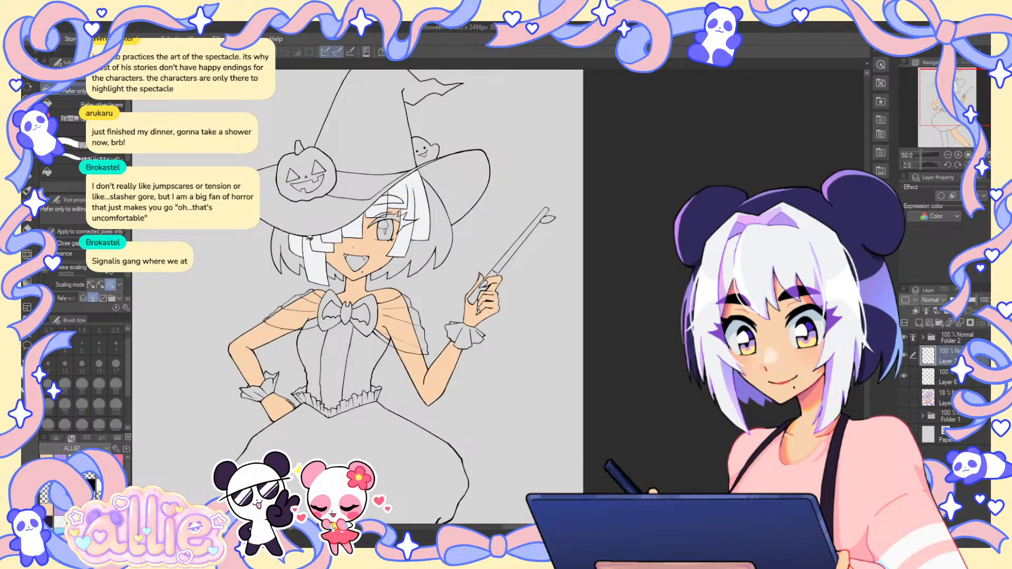
scroll(310, 238, "down", 1)
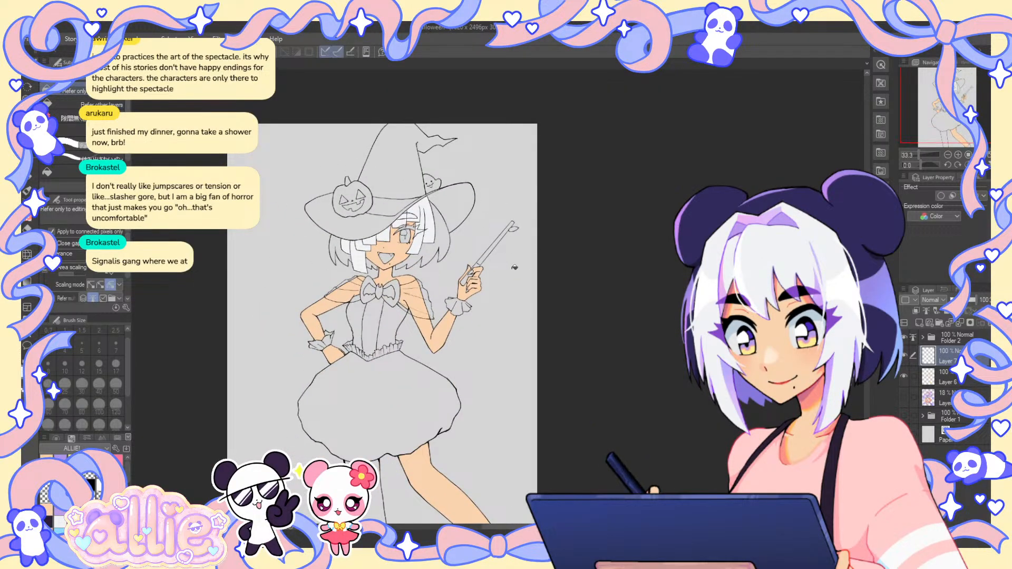
left_click_drag(505, 276, 548, 293)
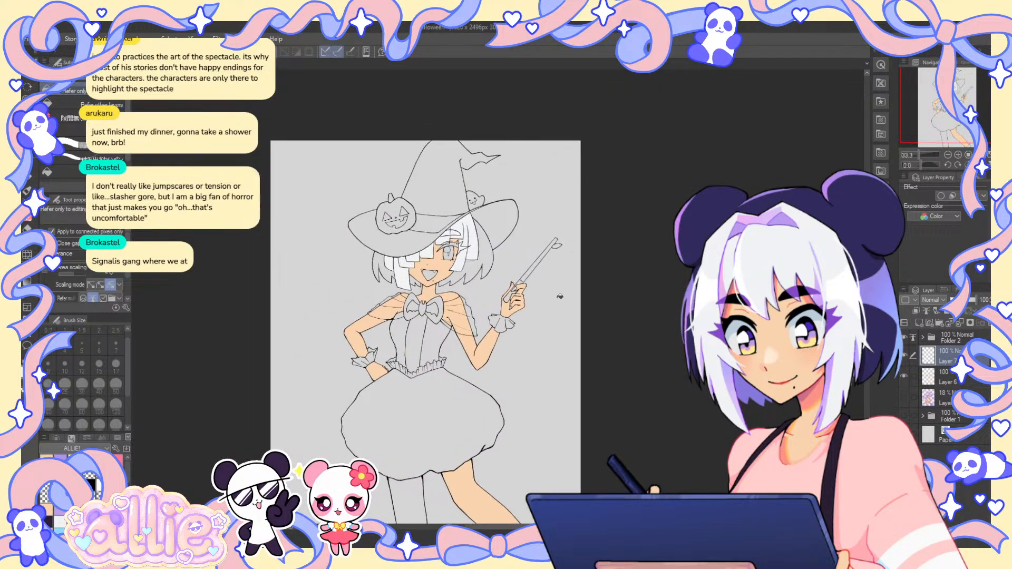
left_click(946, 377)
scroll(461, 250, "up", 4)
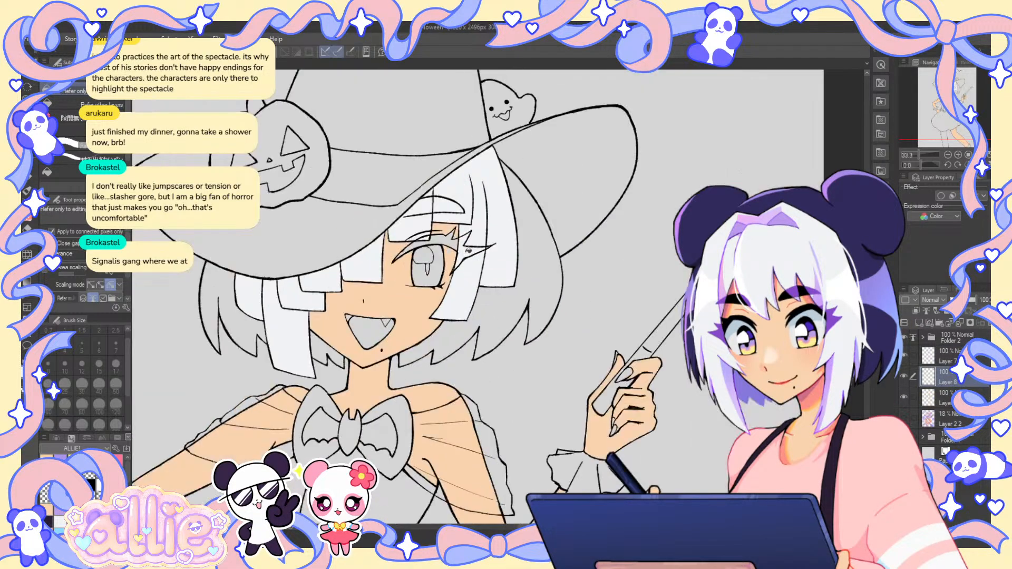
left_click(444, 240)
scroll(455, 246, "up", 1)
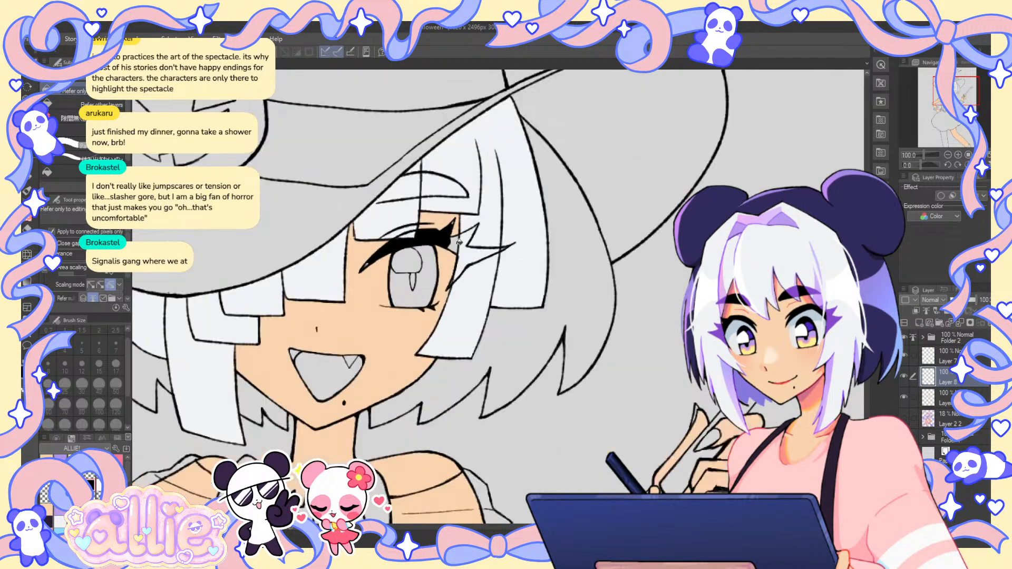
left_click(71, 118)
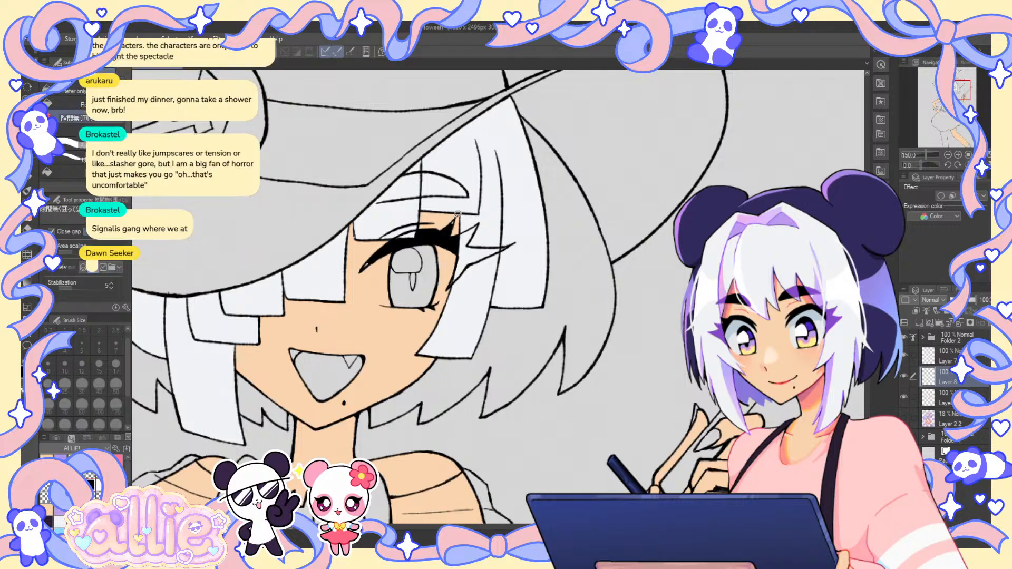
scroll(456, 230, "down", 3)
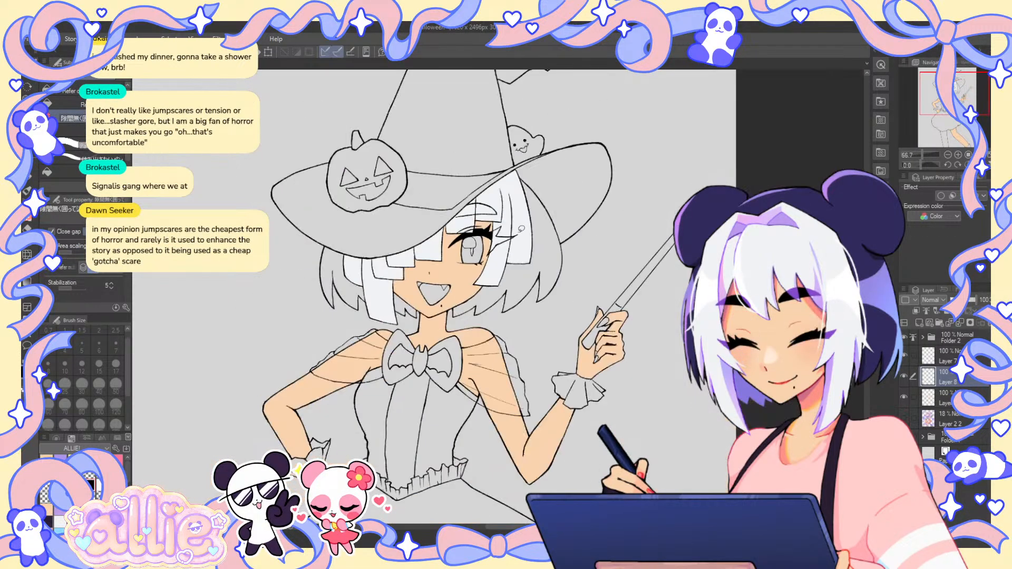
- Fill the eye's round highlight with white and the slit pupil with black
scroll(446, 236, "up", 3)
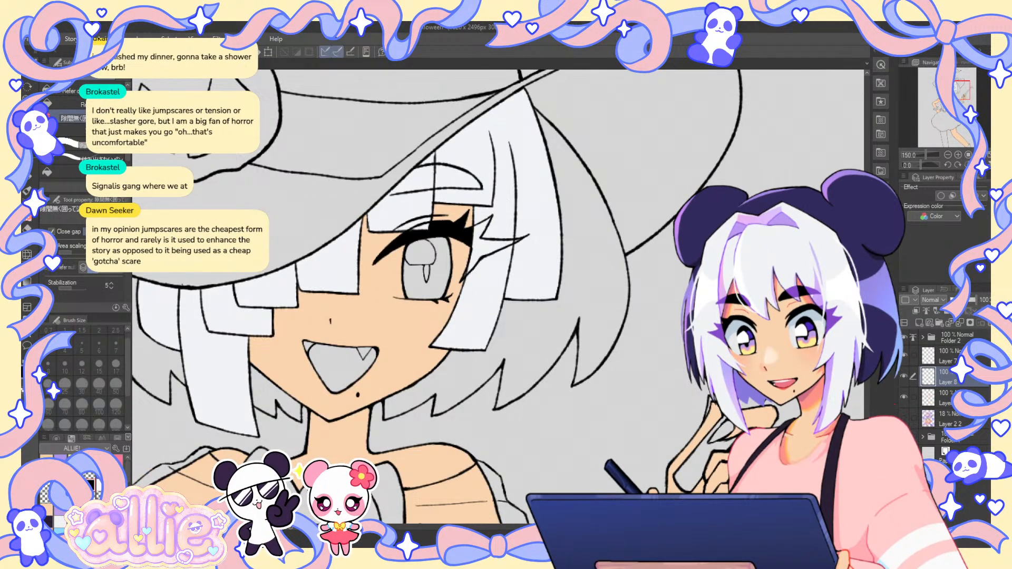
left_click(68, 91)
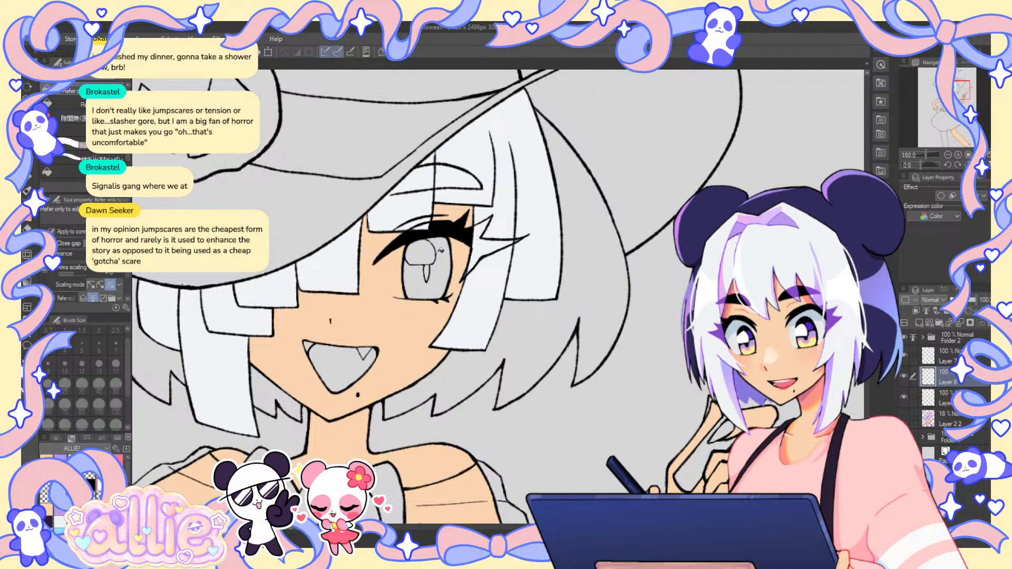
left_click(454, 236, "alt")
left_click(426, 273)
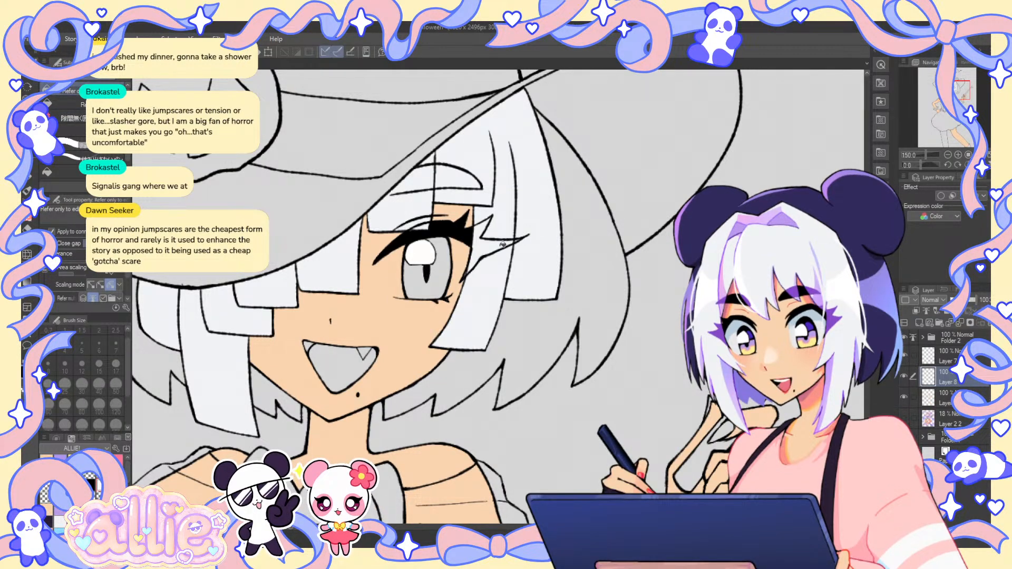
- Paint the white of the eye on both sides of the iris with the G-pen
scroll(512, 241, "down", 5)
scroll(513, 238, "up", 4)
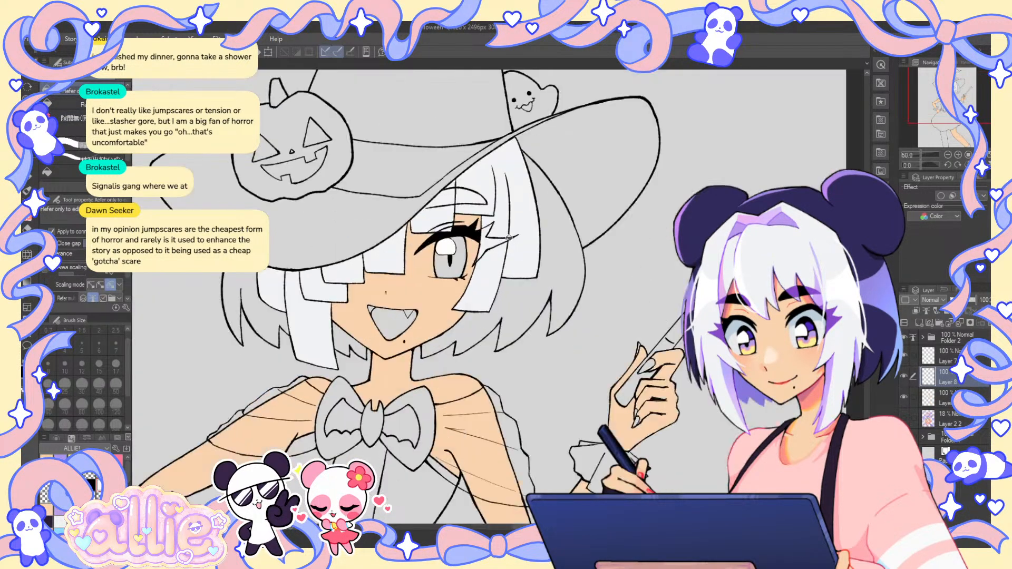
scroll(513, 239, "up", 2)
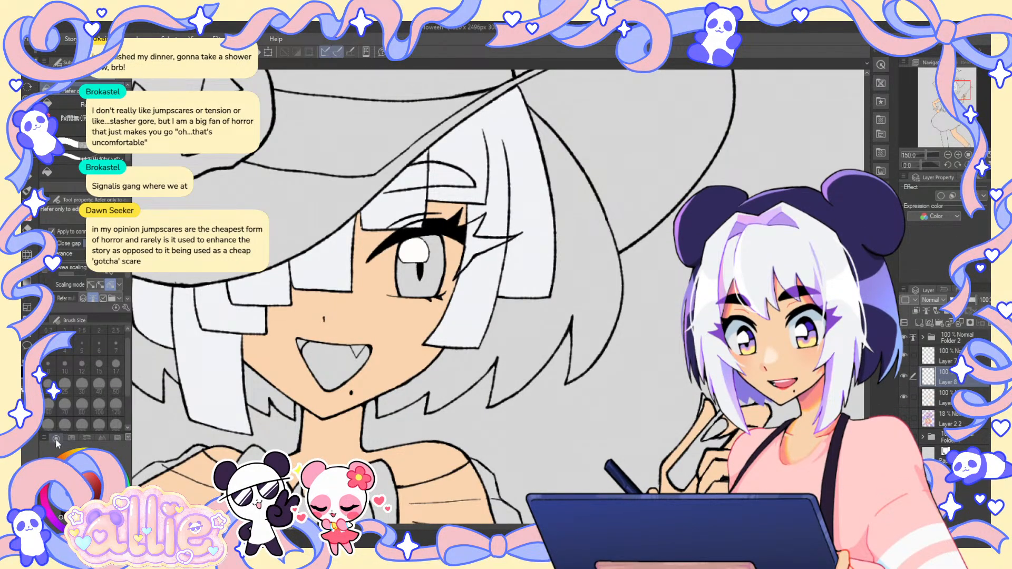
key("p")
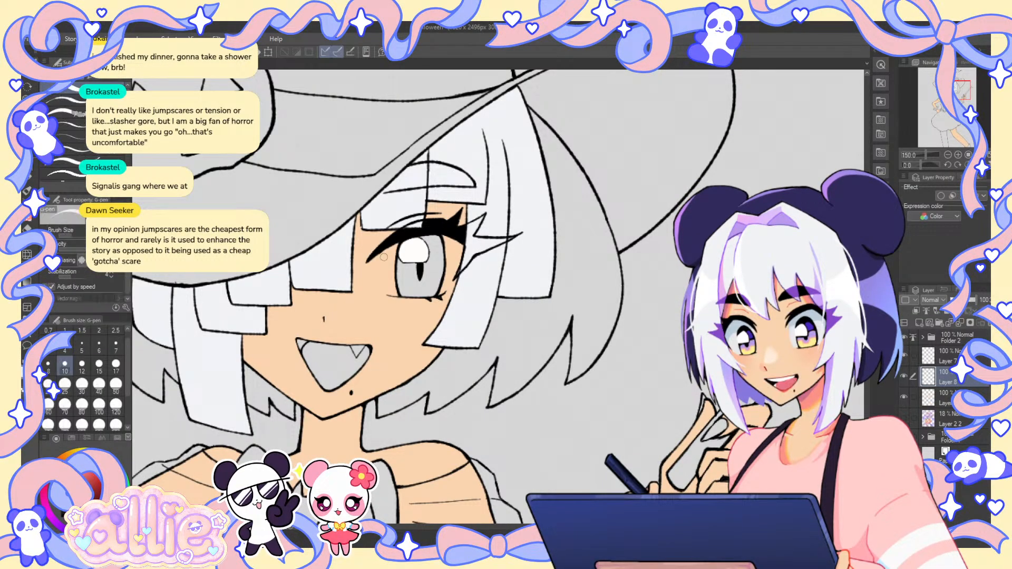
scroll(384, 257, "up", 1)
left_click_drag(372, 259, 376, 295)
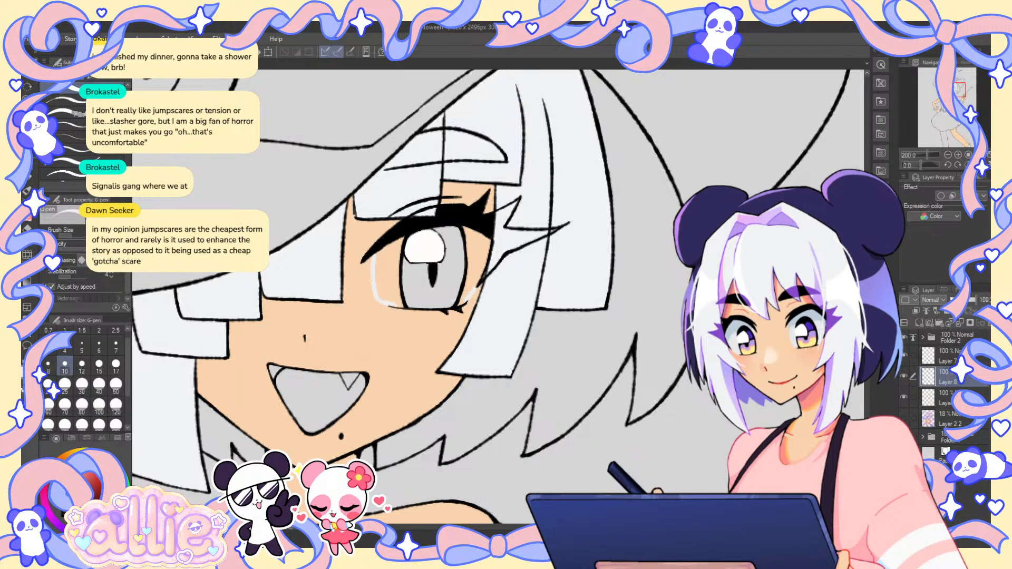
- Fill the iris with a bright purple using the fill that refers to other layers
key("g")
scroll(520, 230, "down", 3)
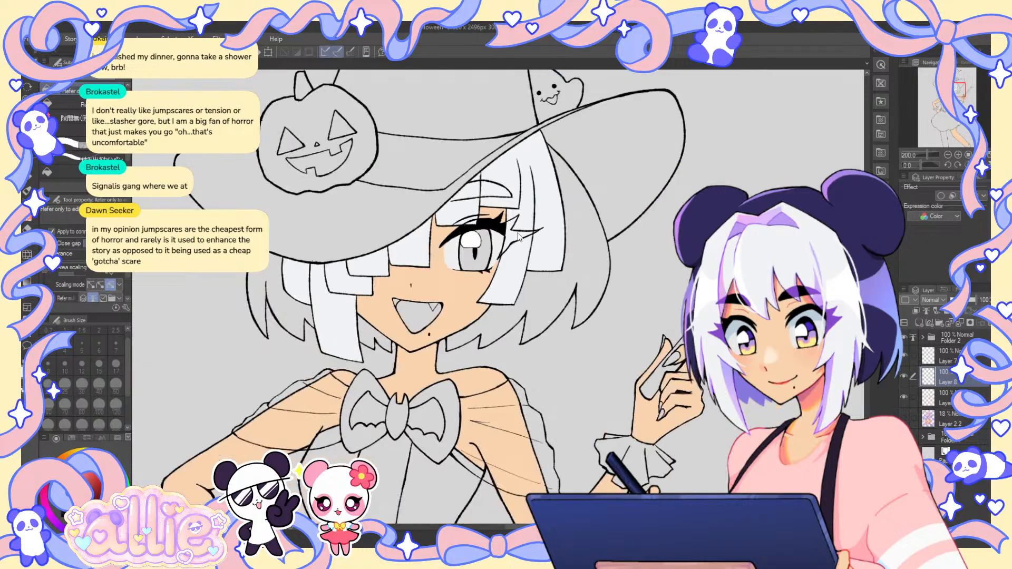
left_click(72, 438)
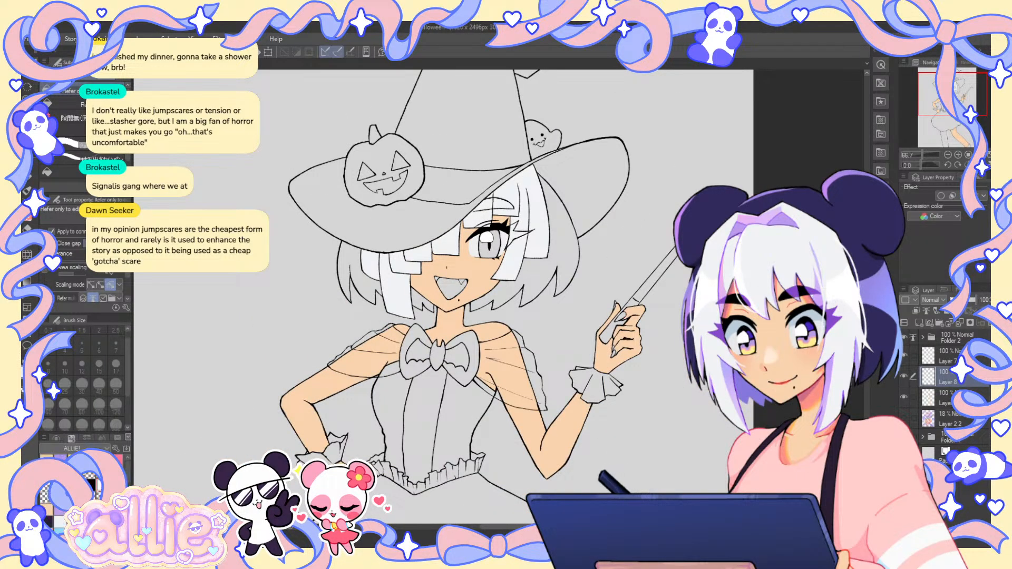
left_click(56, 438)
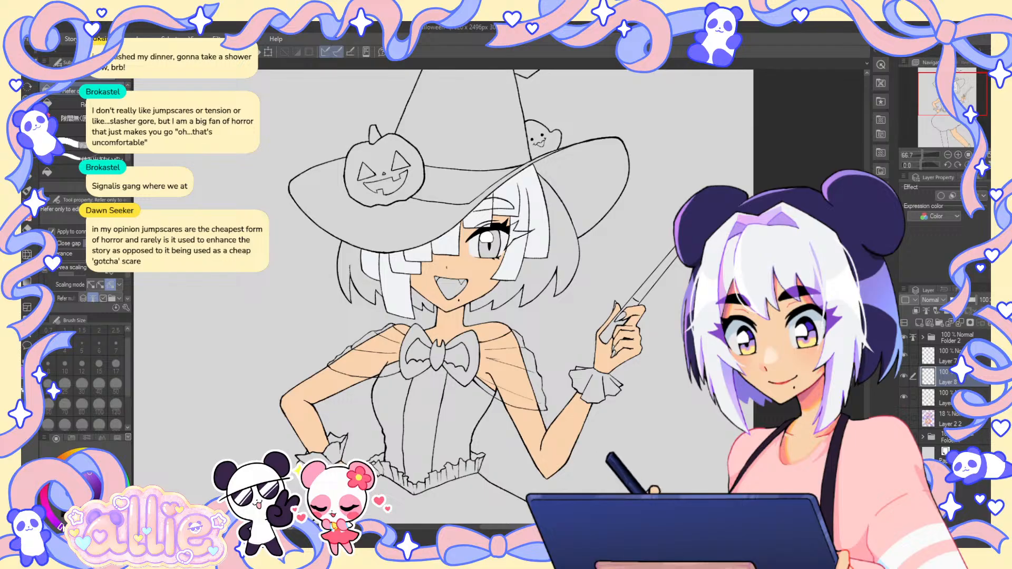
left_click(497, 241)
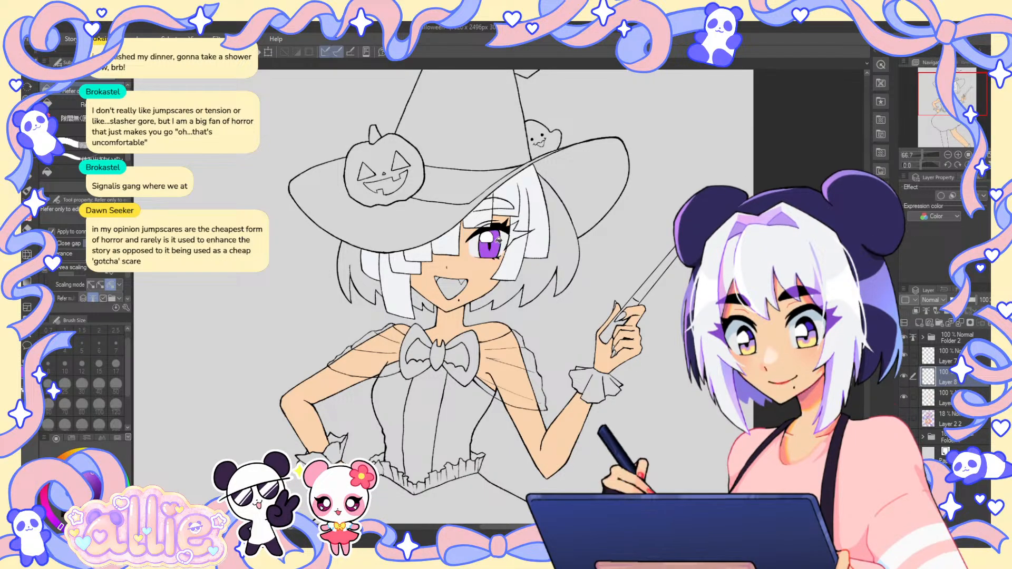
scroll(497, 241, "down", 2)
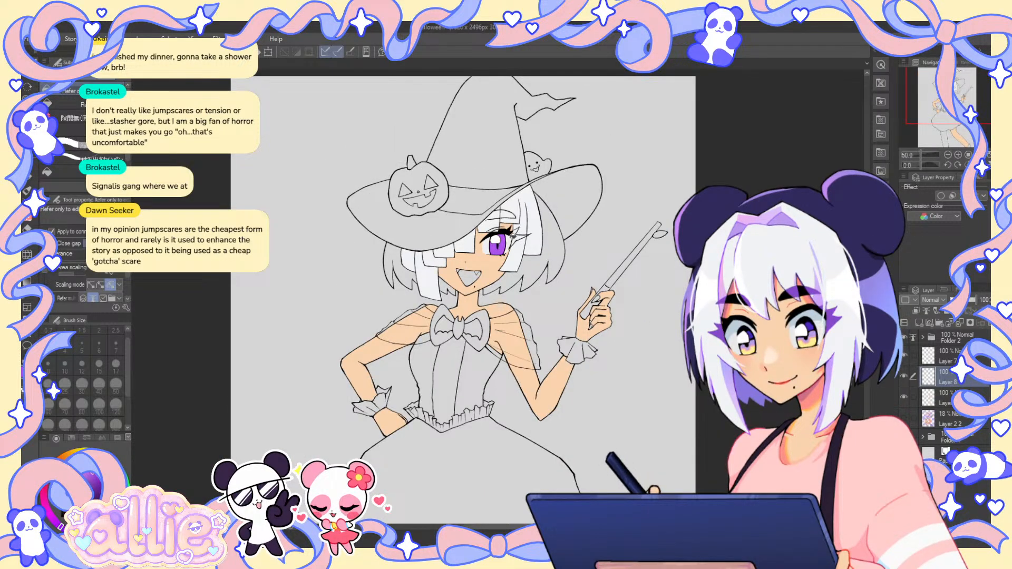
- Fill the inside of the open mouth with red and the fang with white
scroll(536, 251, "up", 1)
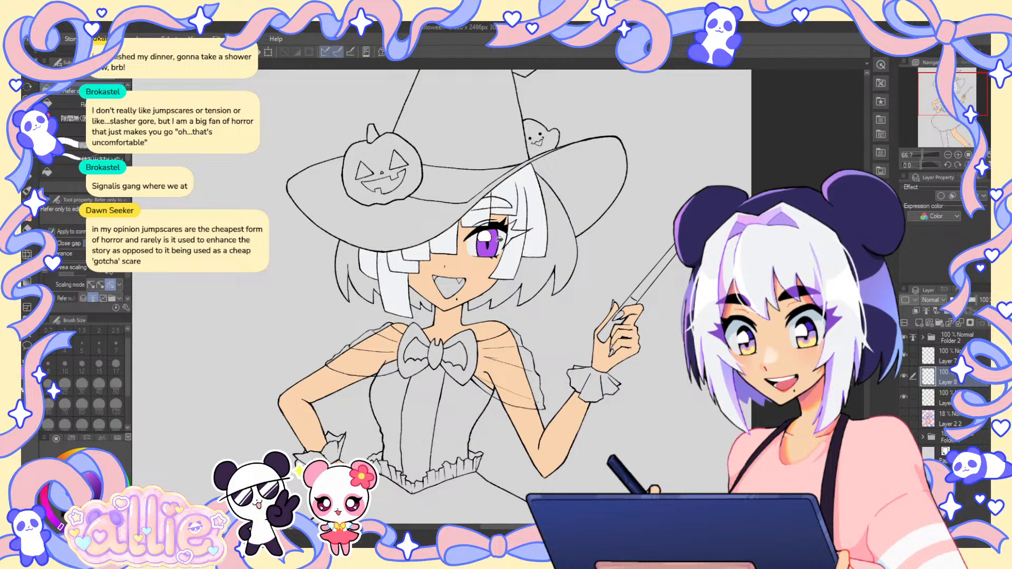
scroll(546, 240, "down", 1)
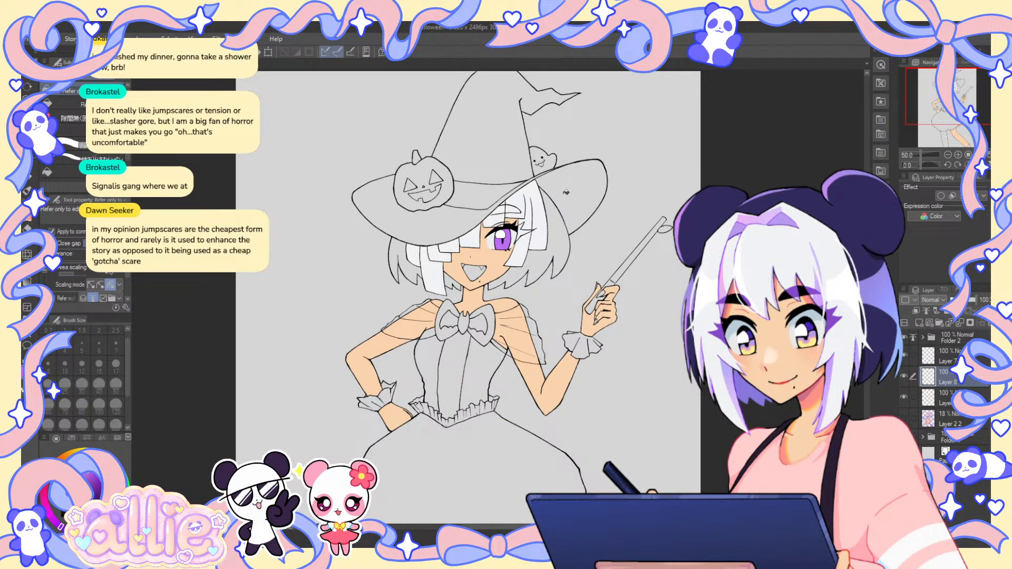
scroll(489, 253, "up", 2)
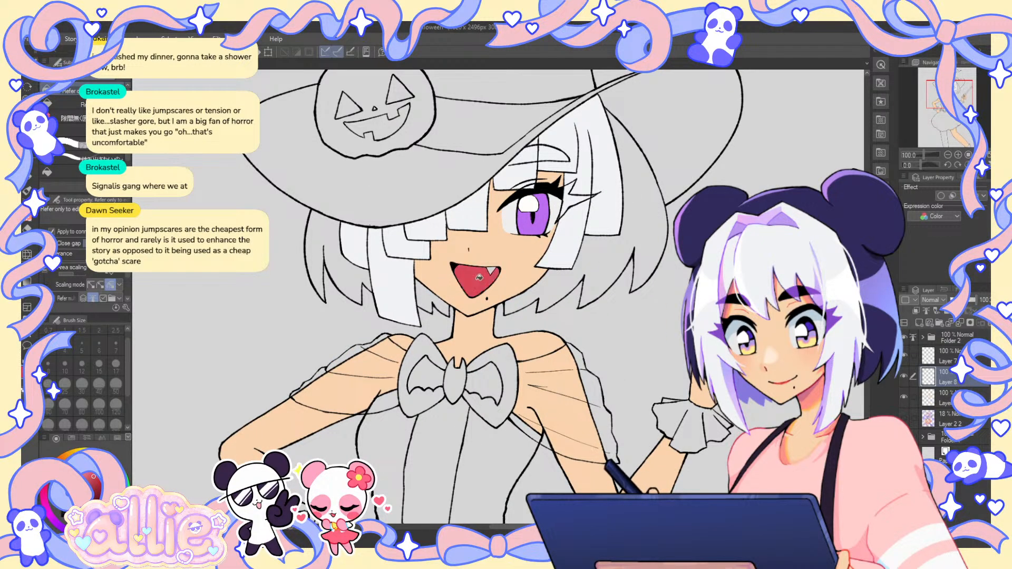
scroll(479, 277, "down", 2)
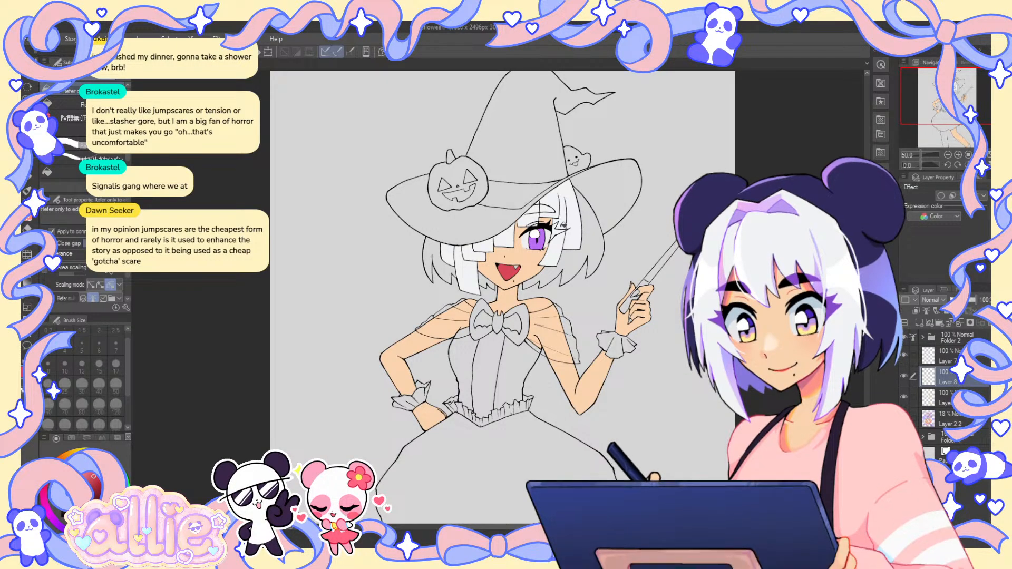
scroll(563, 225, "up", 2)
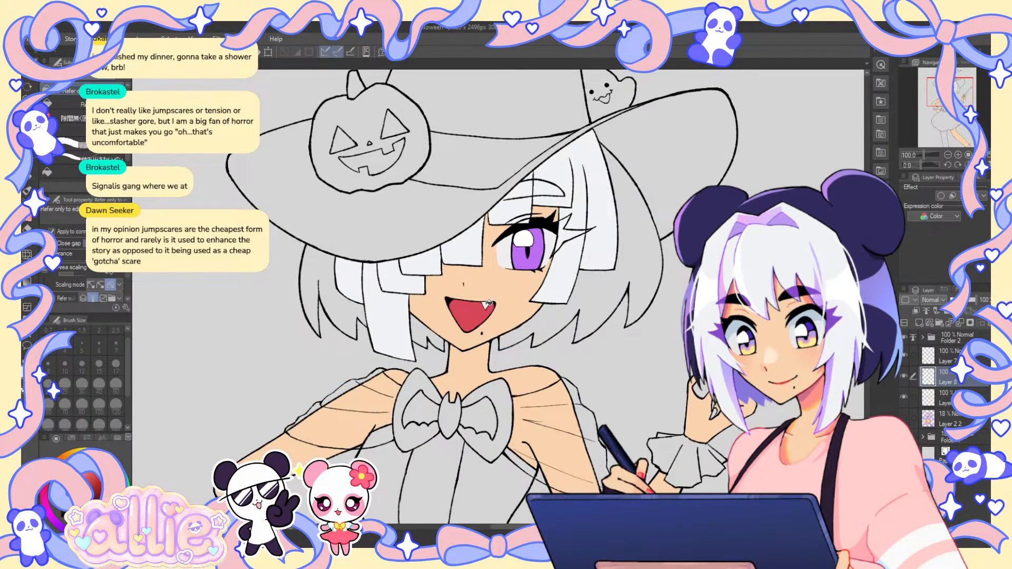
scroll(488, 304, "down", 2)
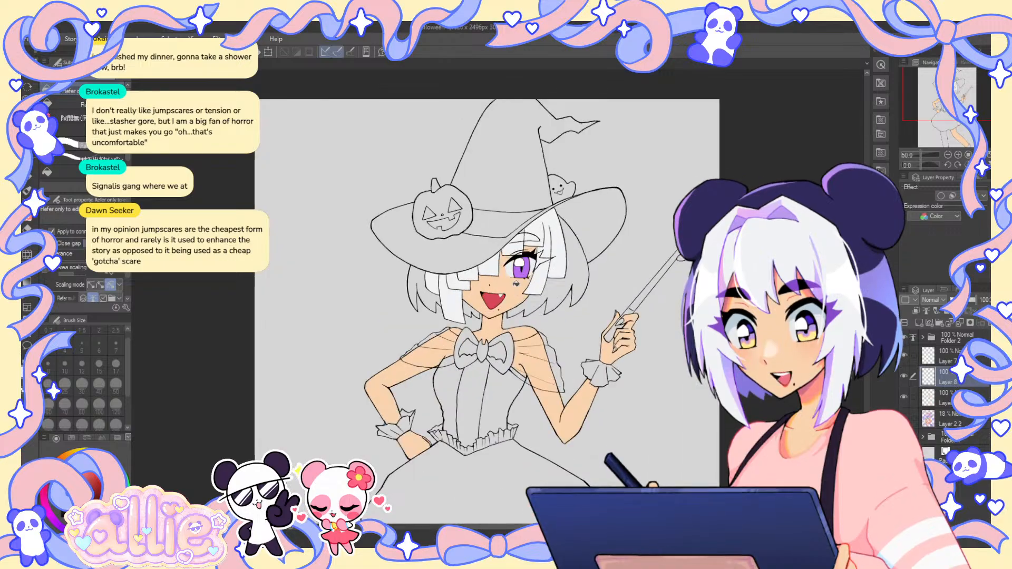
- Fill the underside sections of the hair on both sides of the face with dark purple on the top colour layer
left_click_drag(516, 284, 488, 317)
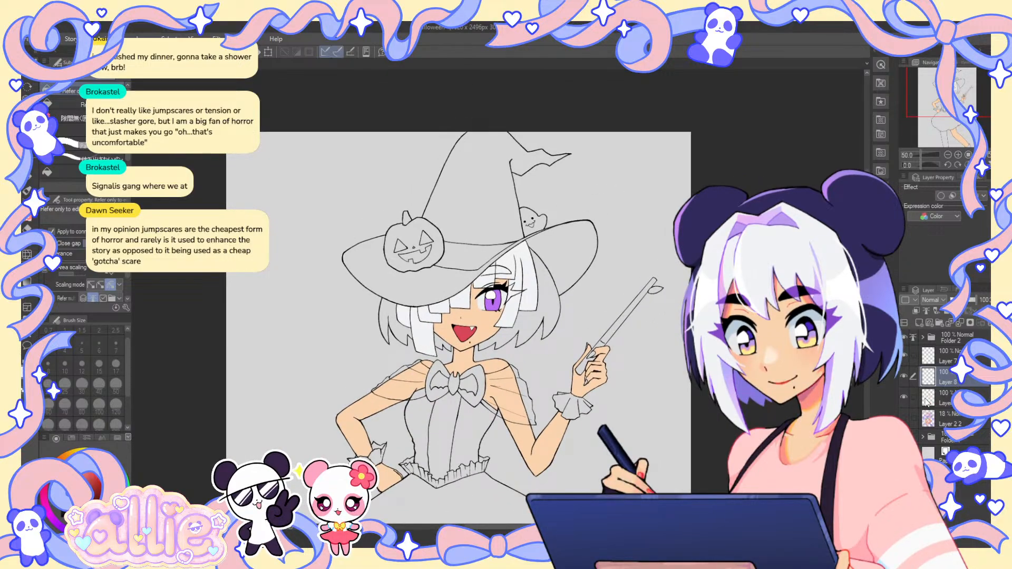
left_click(945, 362)
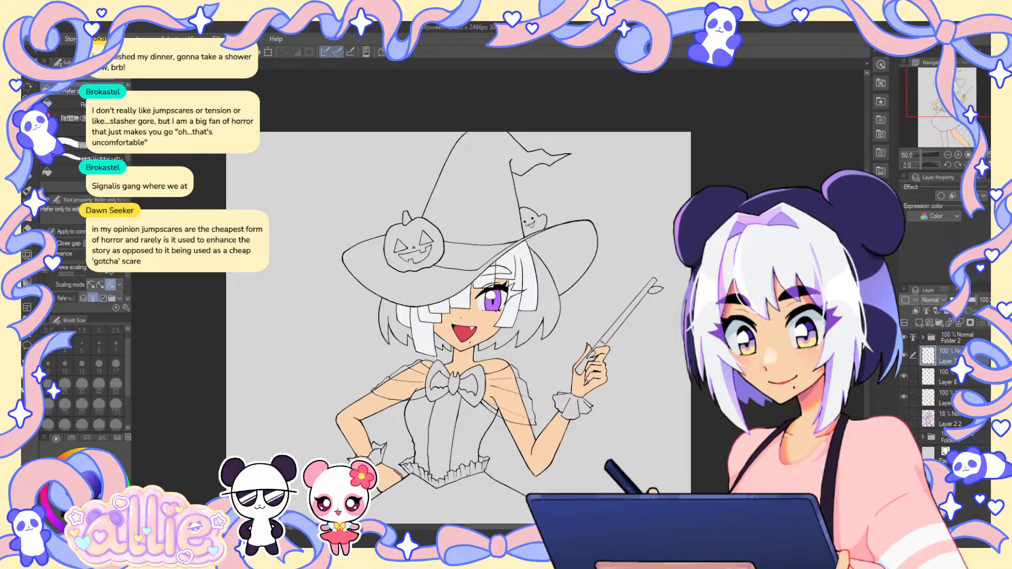
left_click(391, 322)
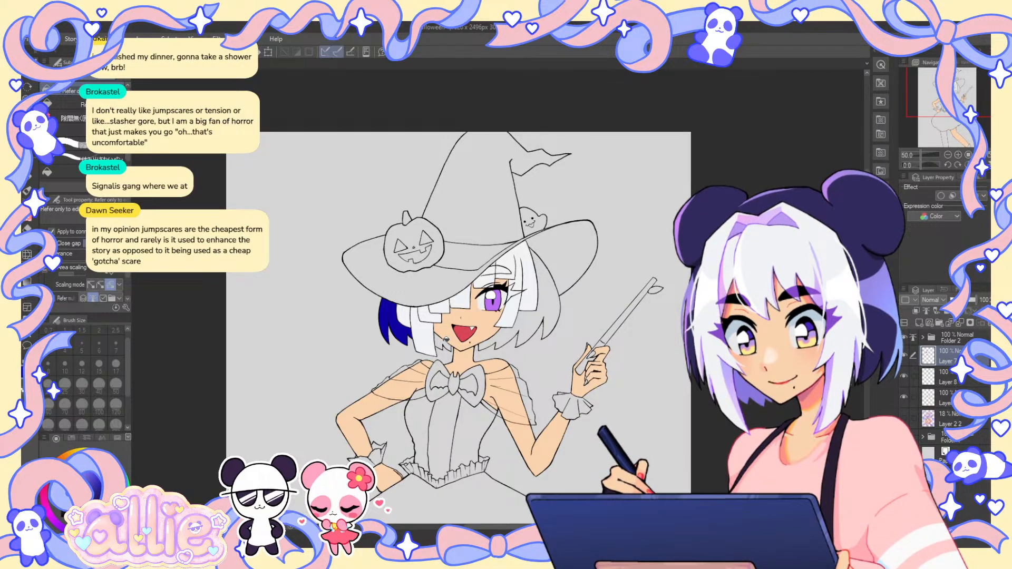
left_click(440, 338)
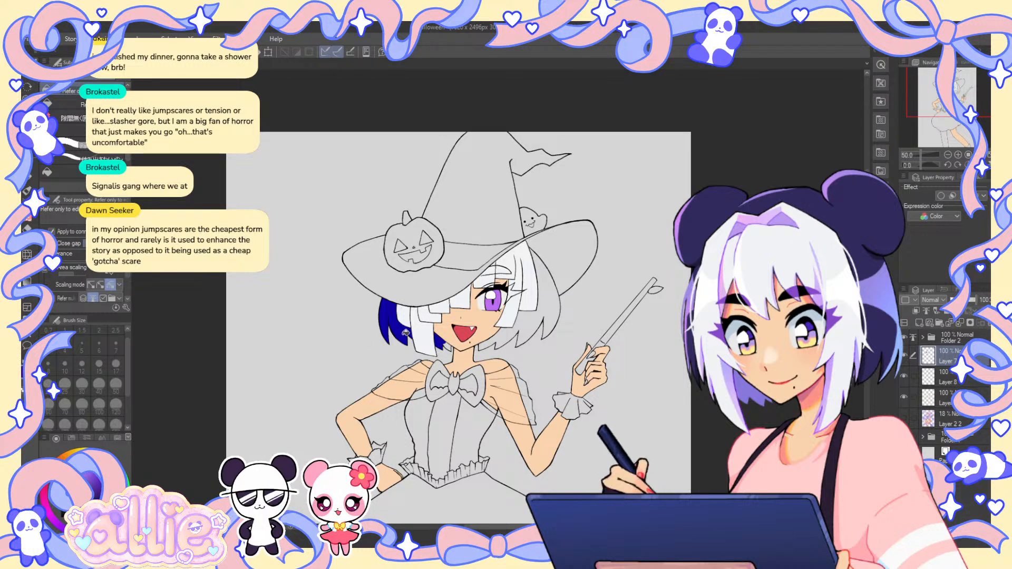
left_click(406, 333)
left_click(441, 339)
left_click(517, 328)
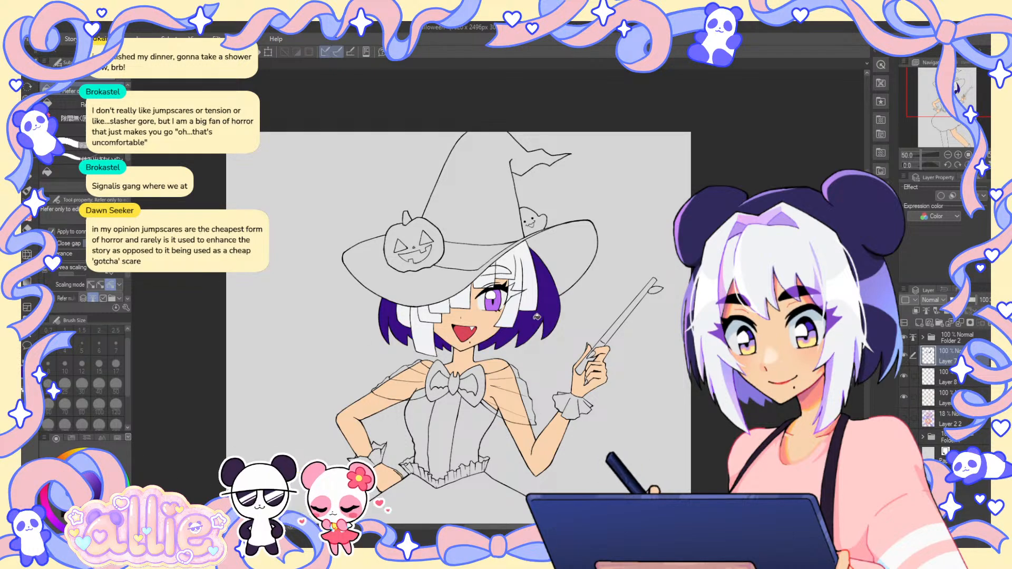
- Show the faint colour sketch layer beneath the line art to check the outfit's planned colours
left_click_drag(596, 391, 538, 380)
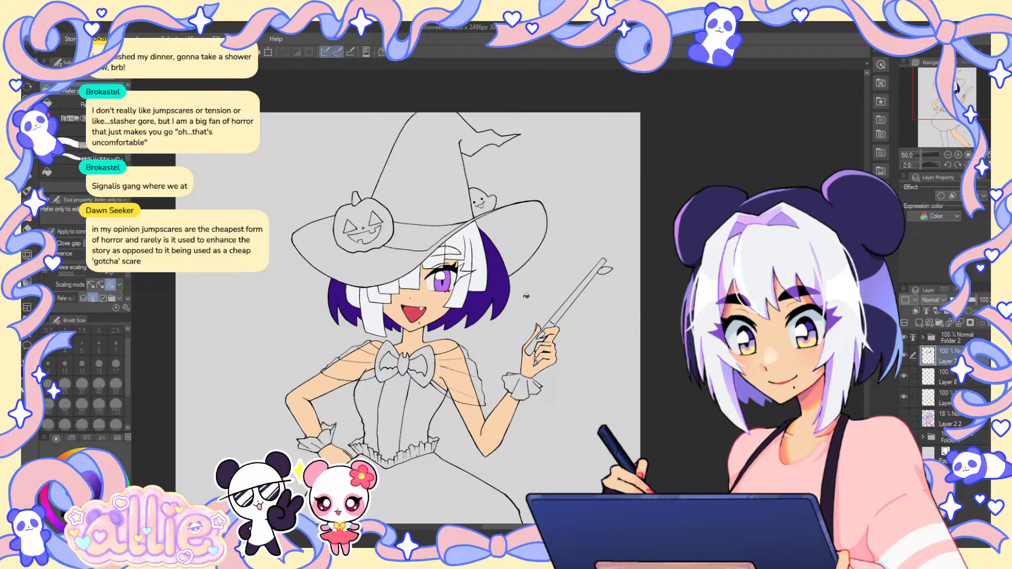
left_click_drag(642, 364, 683, 331)
left_click_drag(681, 369, 707, 271)
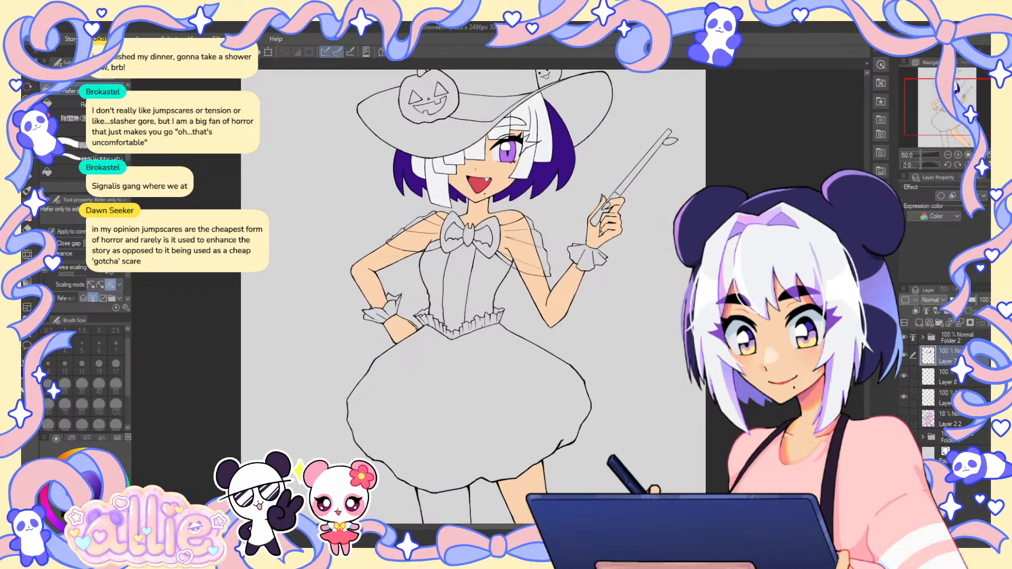
left_click(903, 418)
left_click_drag(701, 316, 658, 360)
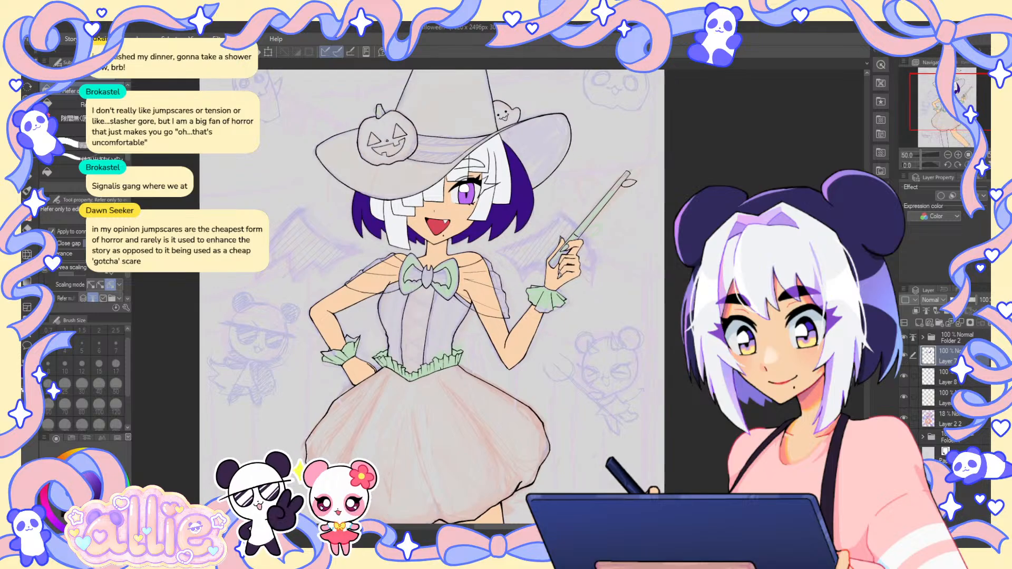
left_click(948, 156)
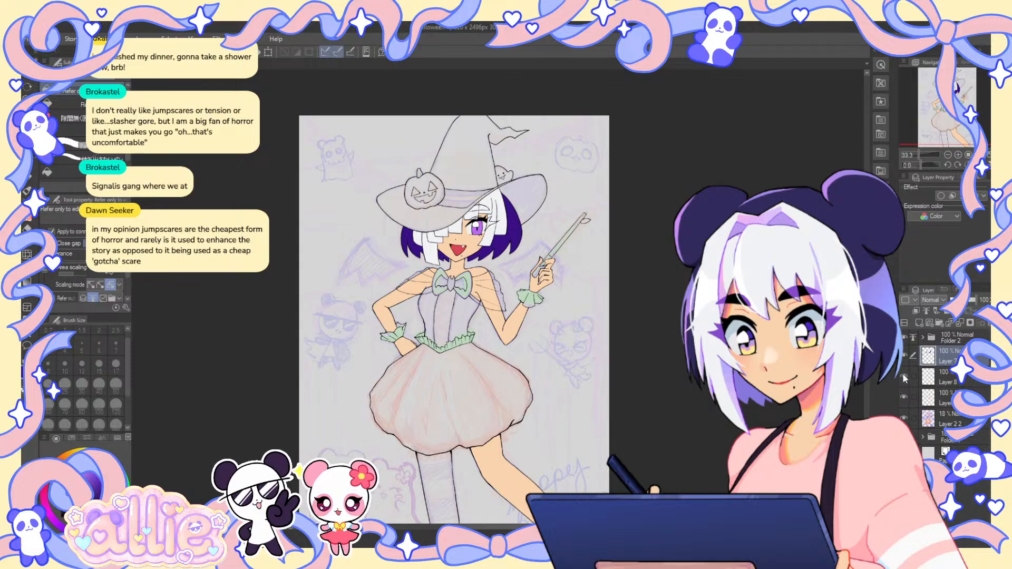
- Add a new layer above the hair colour and raise the colour sketch layer's opacity for reference
left_click(919, 323)
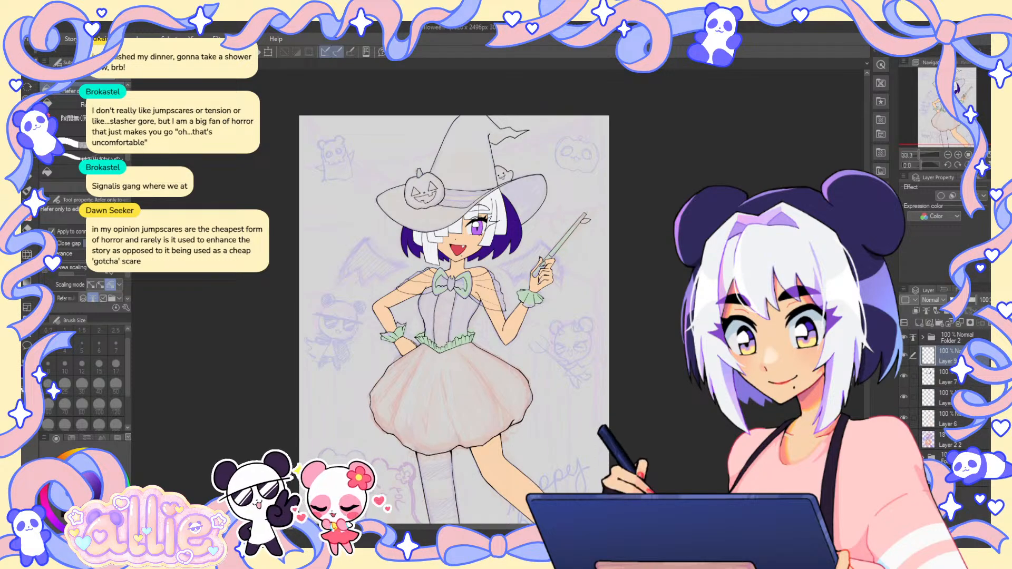
left_click(949, 440)
left_click_drag(955, 299, 972, 299)
left_click(941, 356)
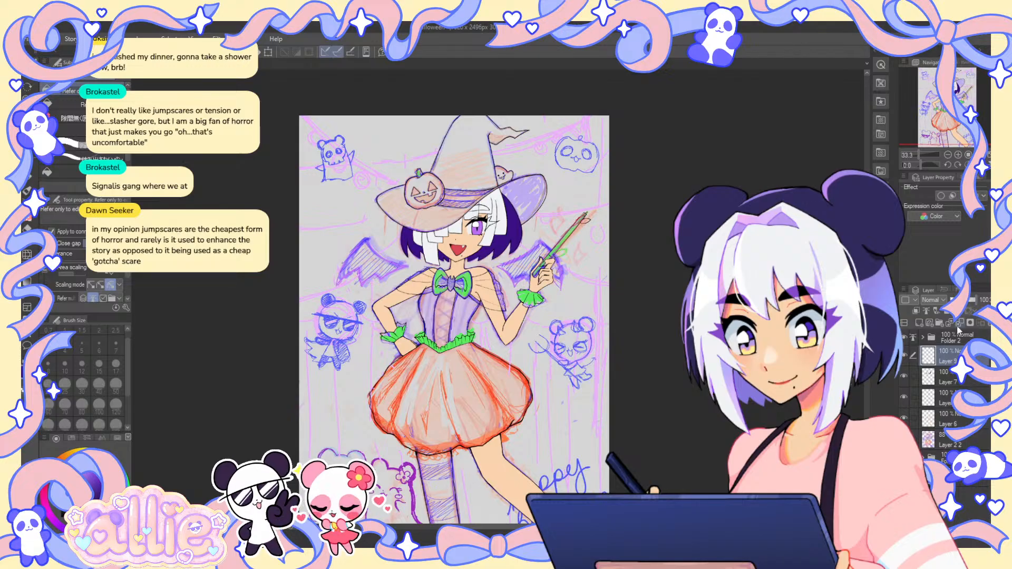
- Hide the colour sketch and fill the whole puffed skirt with orange on the new layer
left_click(904, 439)
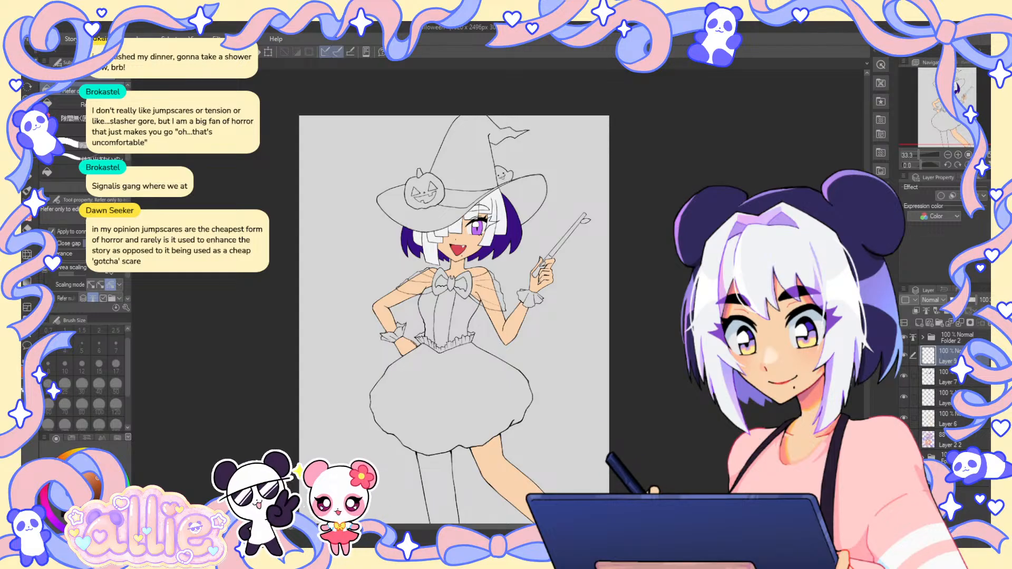
left_click(450, 400)
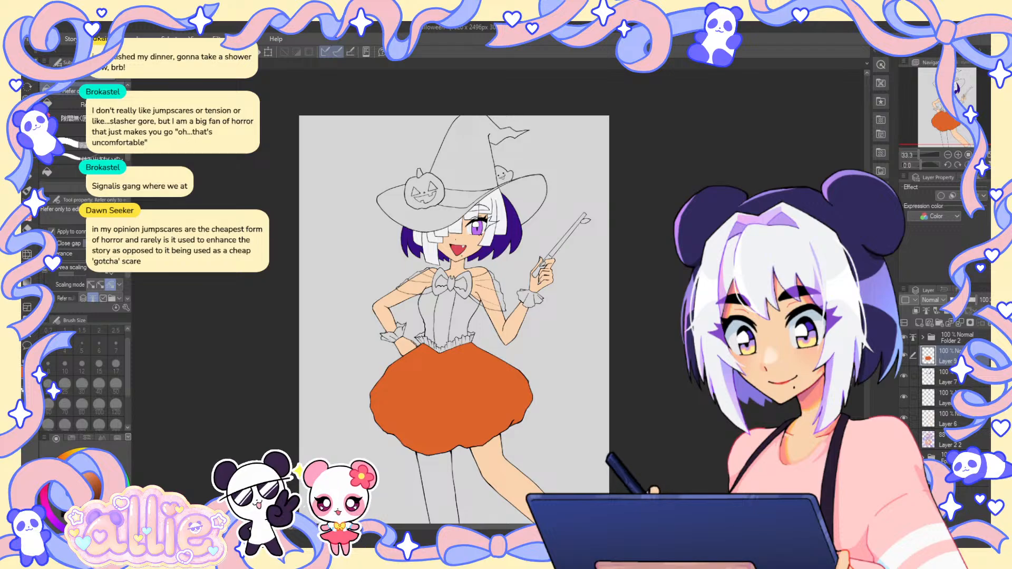
left_click_drag(599, 368, 597, 408)
left_click_drag(608, 349, 610, 301)
left_click(63, 456)
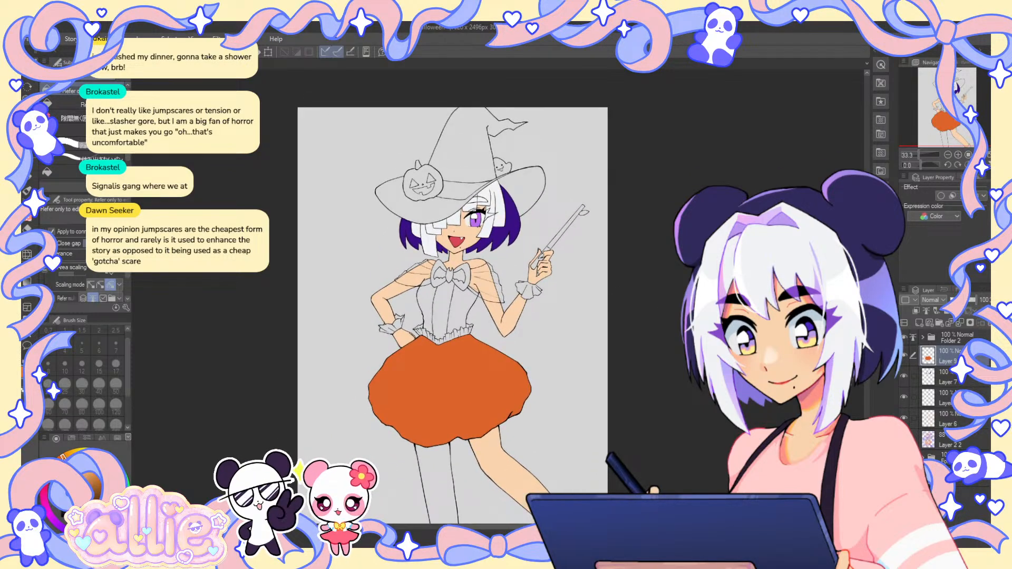
left_click(434, 367)
key("ctrl+z")
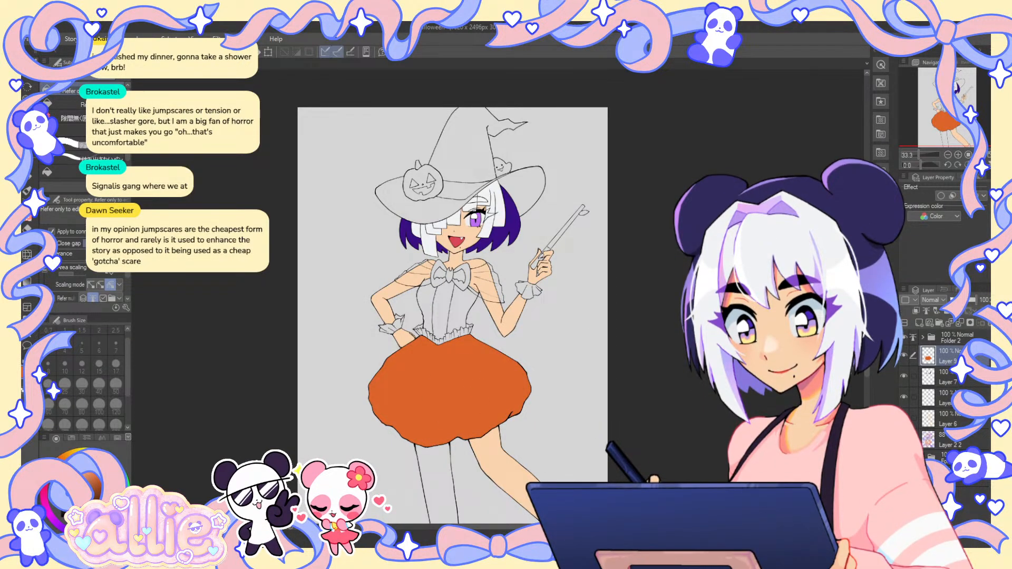
- Check the coloured sketch and fill the bodice's centre panel with orange
left_click(903, 439)
left_click(904, 439)
left_click(443, 311)
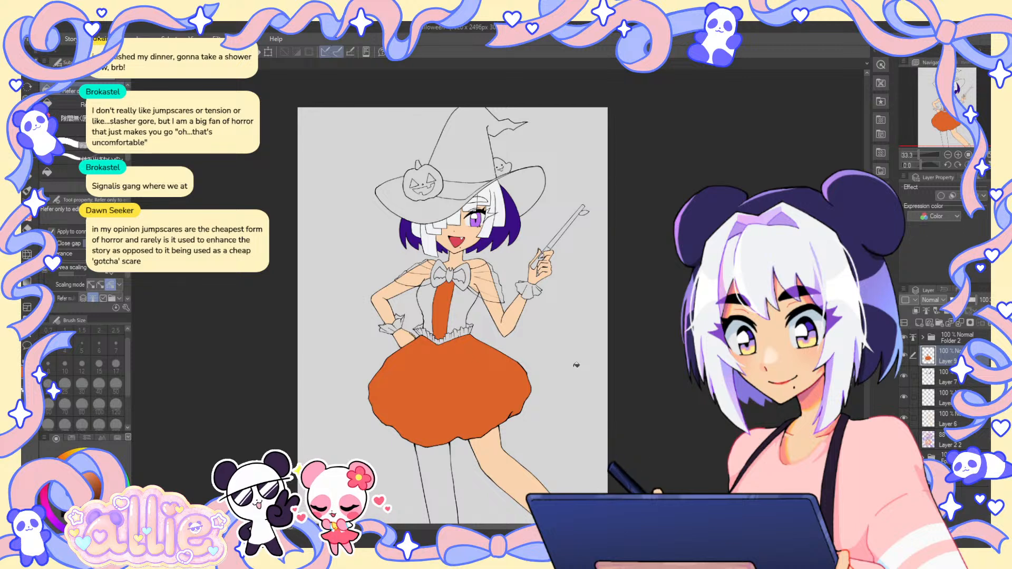
- Compare the fills with the coloured sketch and recolour the skirt and bodice centre panel in a lighter orange
left_click(903, 439)
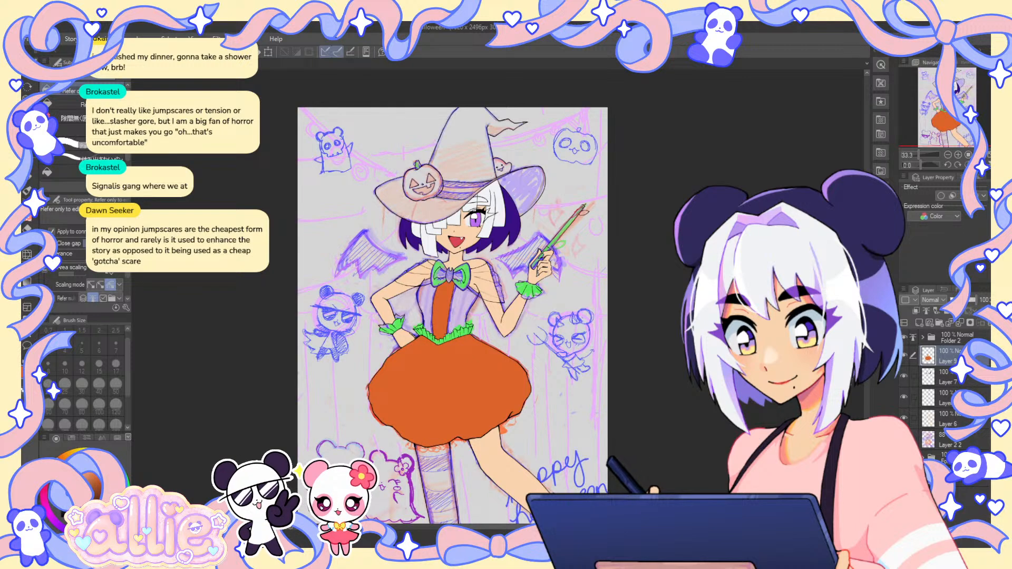
left_click(903, 439)
left_click(904, 439)
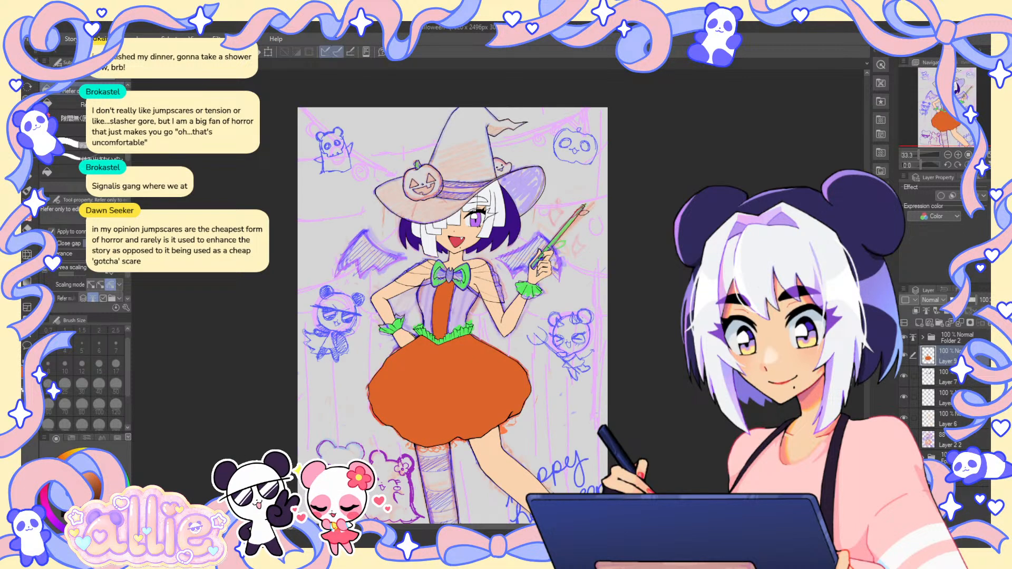
left_click(903, 439)
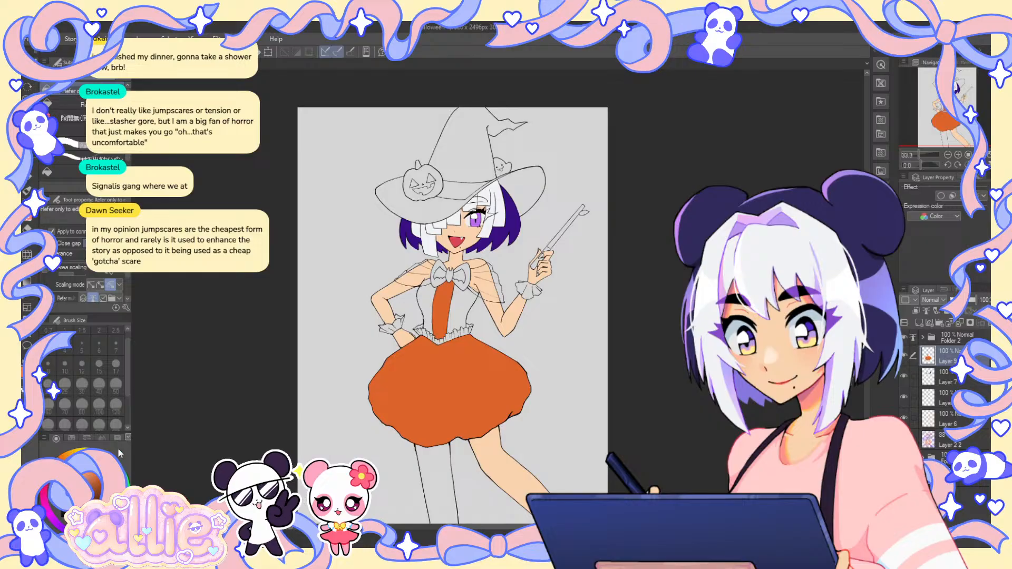
left_click(444, 316)
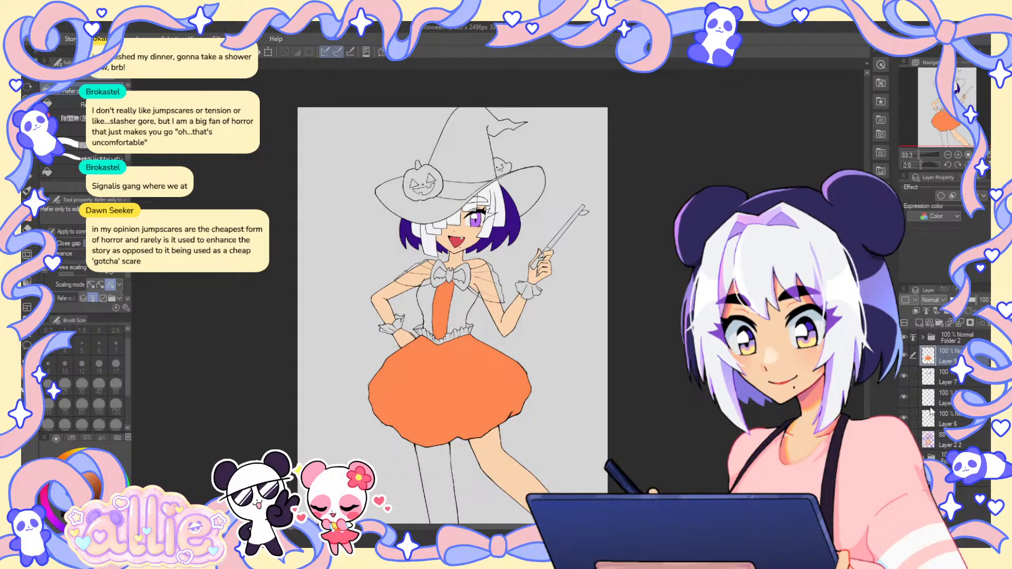
- Add a new layer and fill both wrist cuffs, the waist ruffle and the bow's outer parts with green
left_click(919, 322)
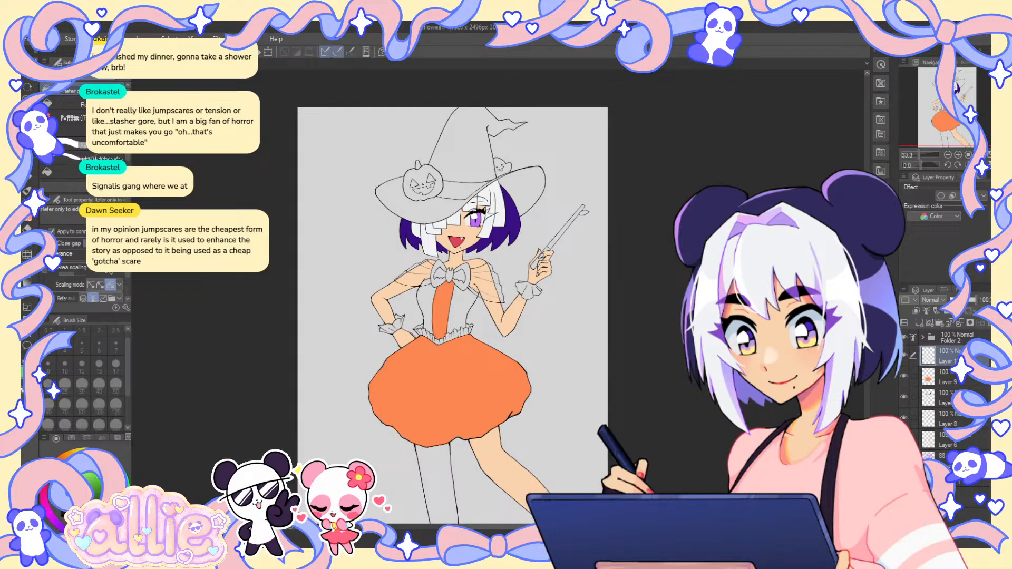
left_click(400, 321)
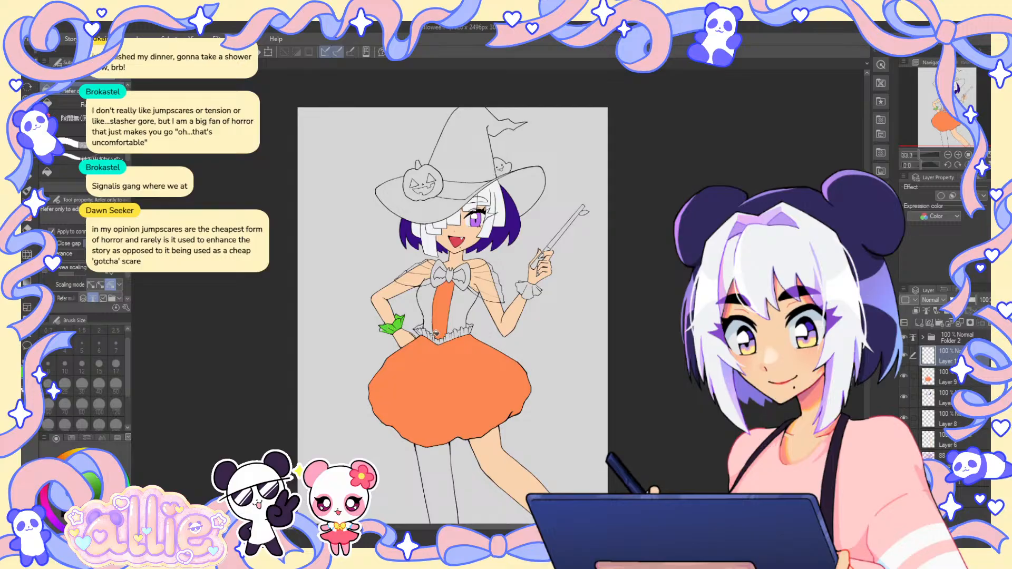
mouse_move(422, 325)
left_mouse_down()
mouse_move(457, 337)
mouse_move(481, 319)
left_mouse_up()
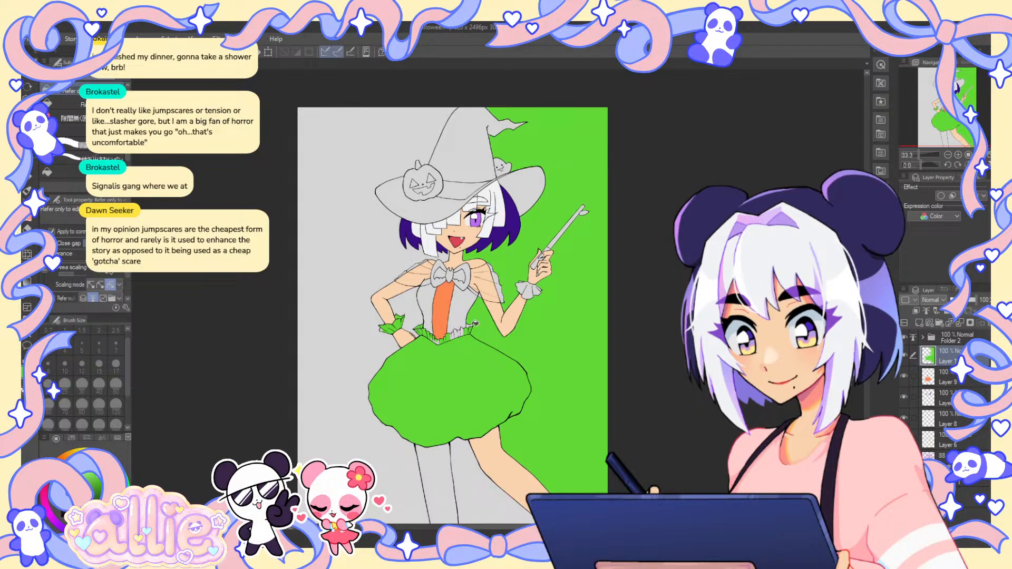
key("ctrl+z")
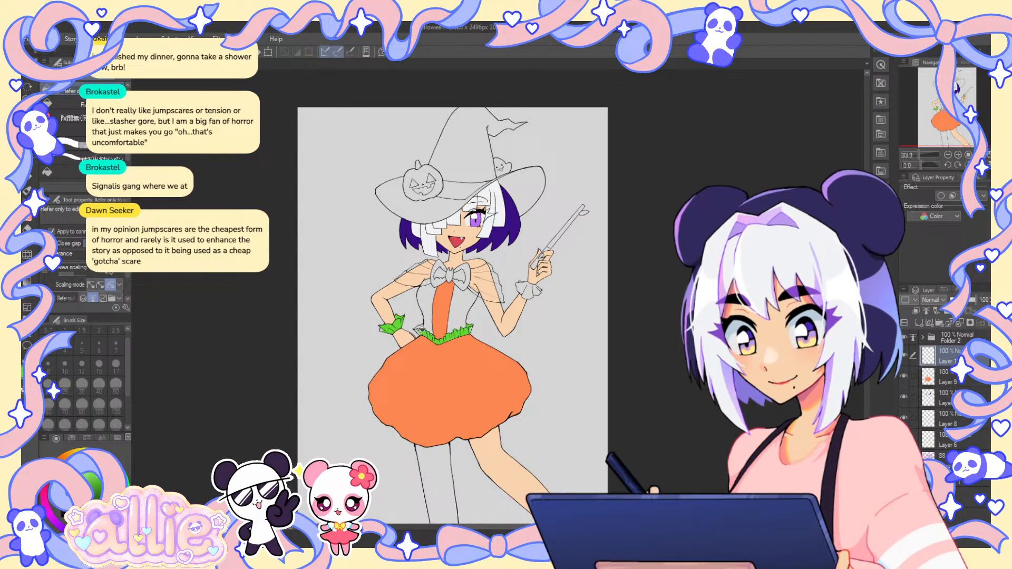
left_click(537, 289)
left_click(440, 273)
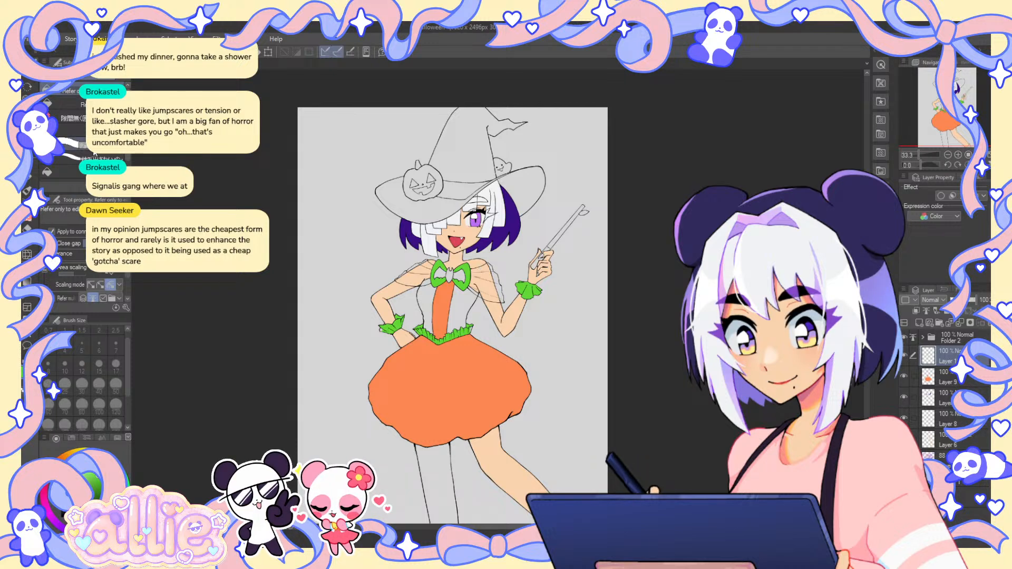
- Fill the leftover gaps in the green waist ruffle and cuffs using the gap-filling enclose tool
left_click(69, 117)
scroll(531, 290, "up", 3)
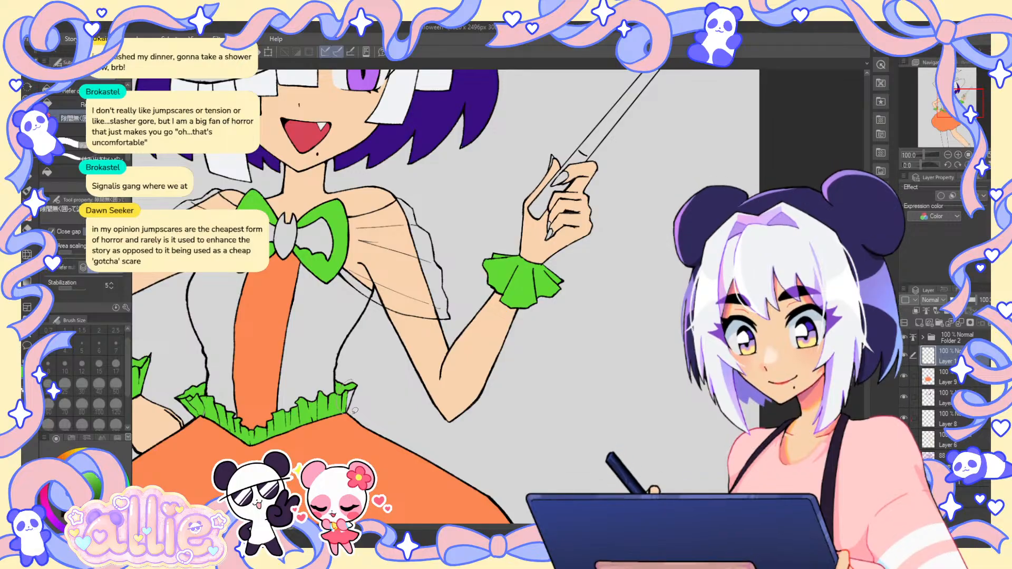
left_click_drag(342, 422, 447, 368)
left_click_drag(312, 368, 322, 357)
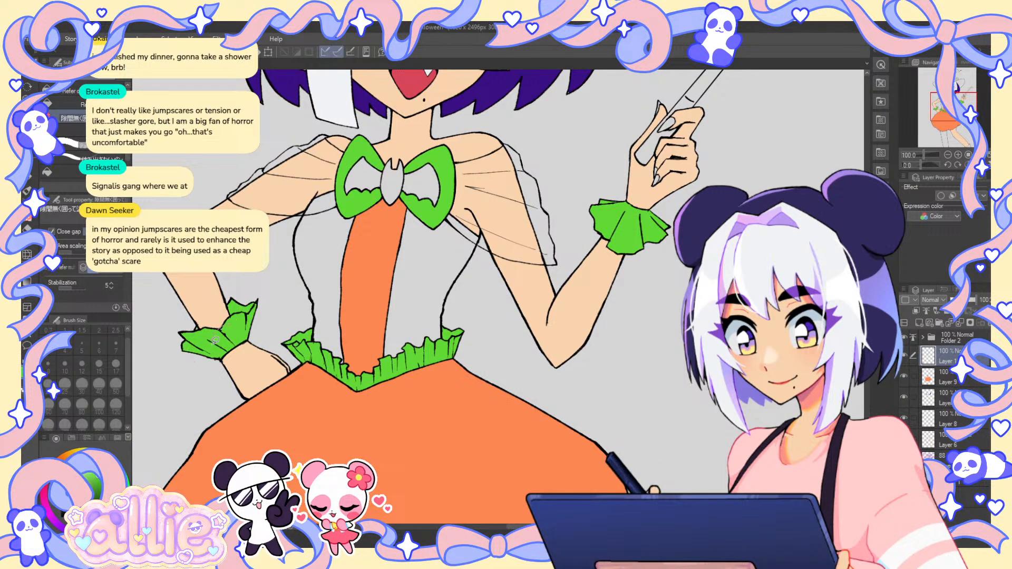
left_click_drag(603, 319, 607, 338)
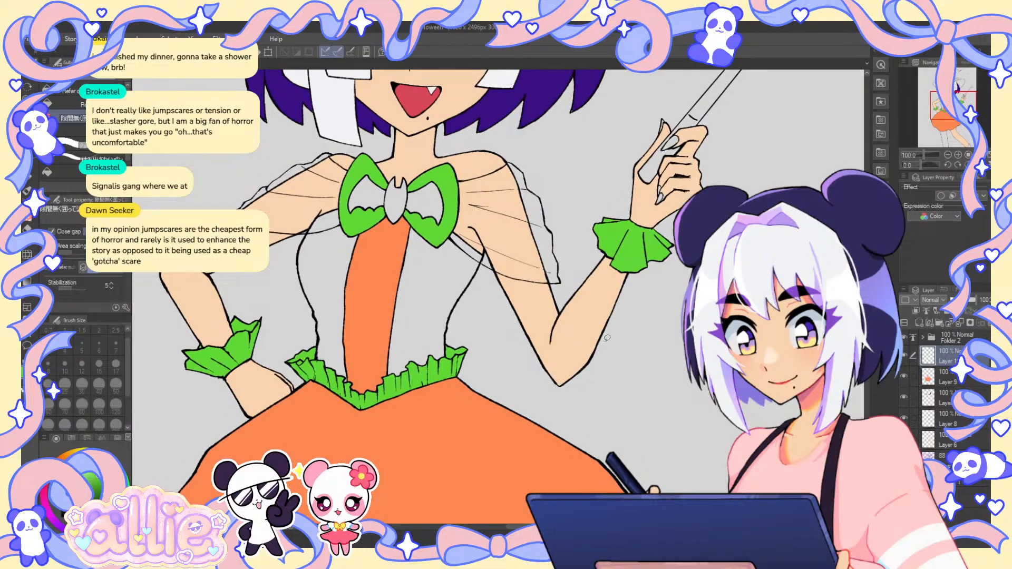
- Check the coloured sketch, add a new layer above the orange fill layer and fill both bodice side panels with purple
key("ctrl+0")
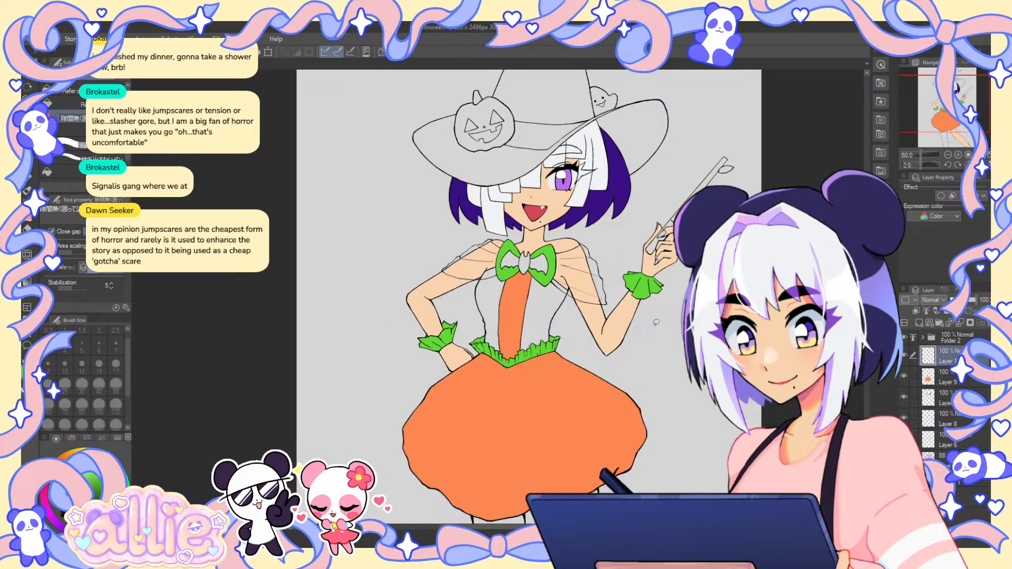
left_click_drag(932, 118, 934, 140)
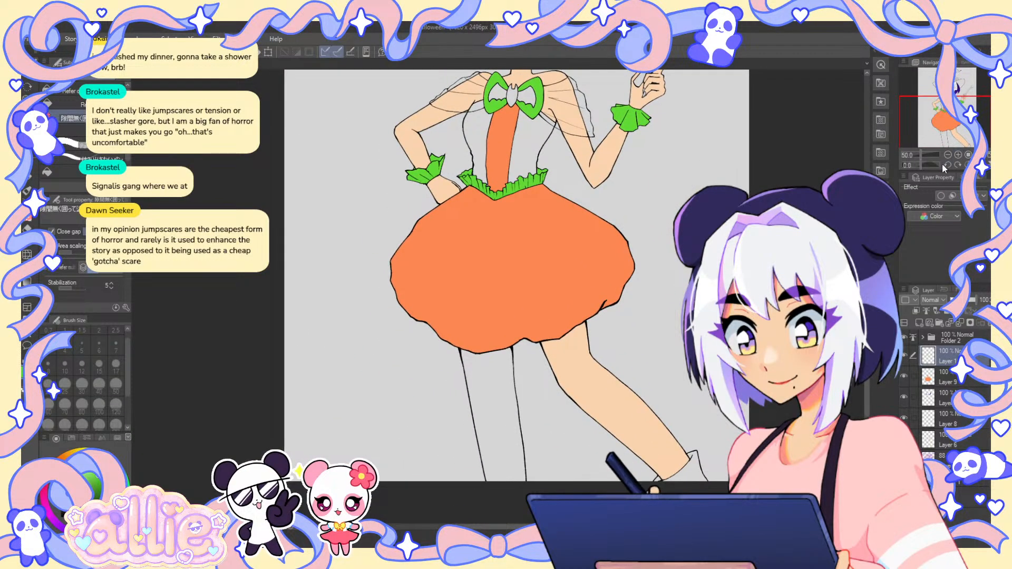
left_click(947, 155)
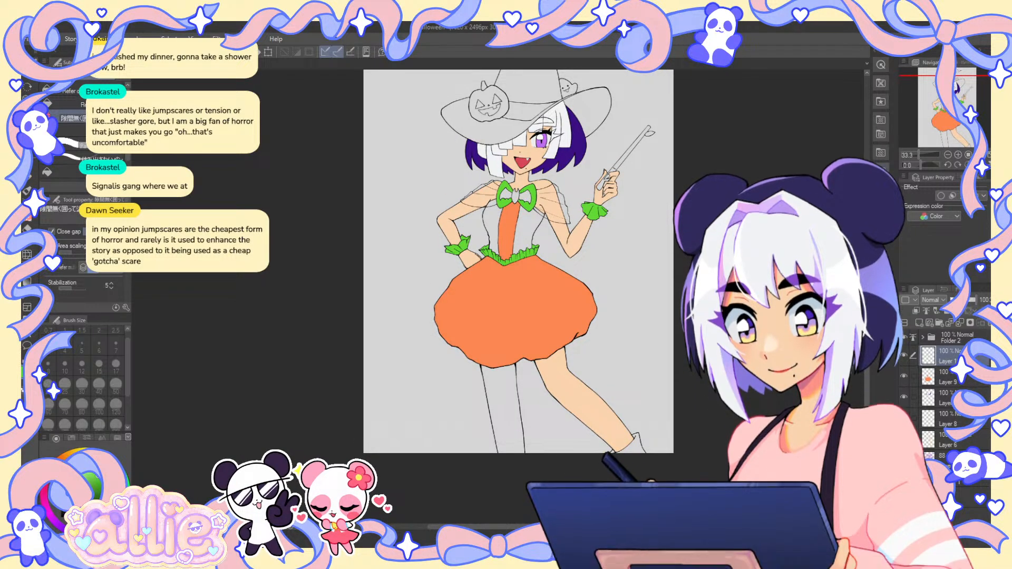
left_click_drag(944, 118, 945, 117)
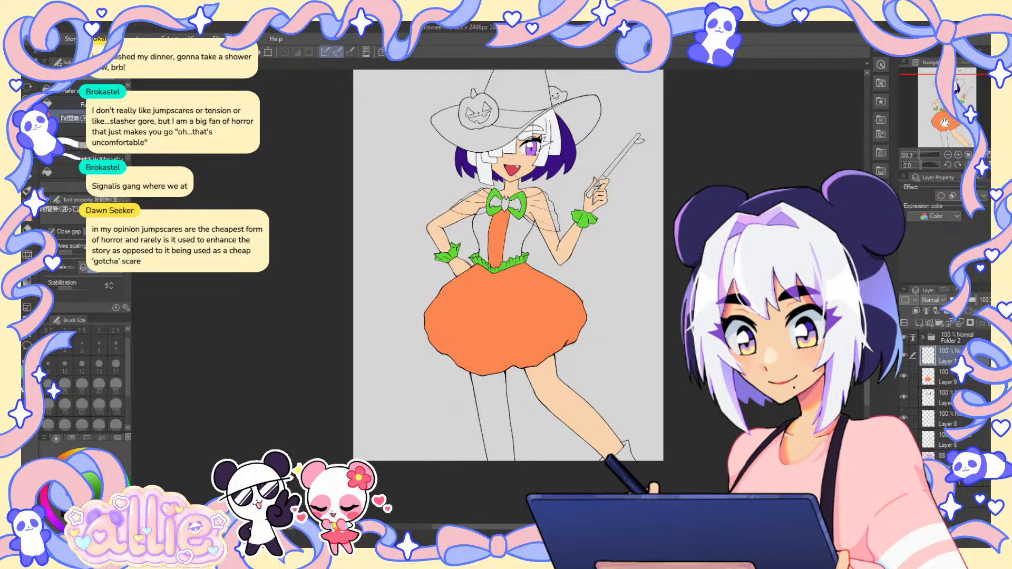
left_click_drag(945, 123, 943, 129)
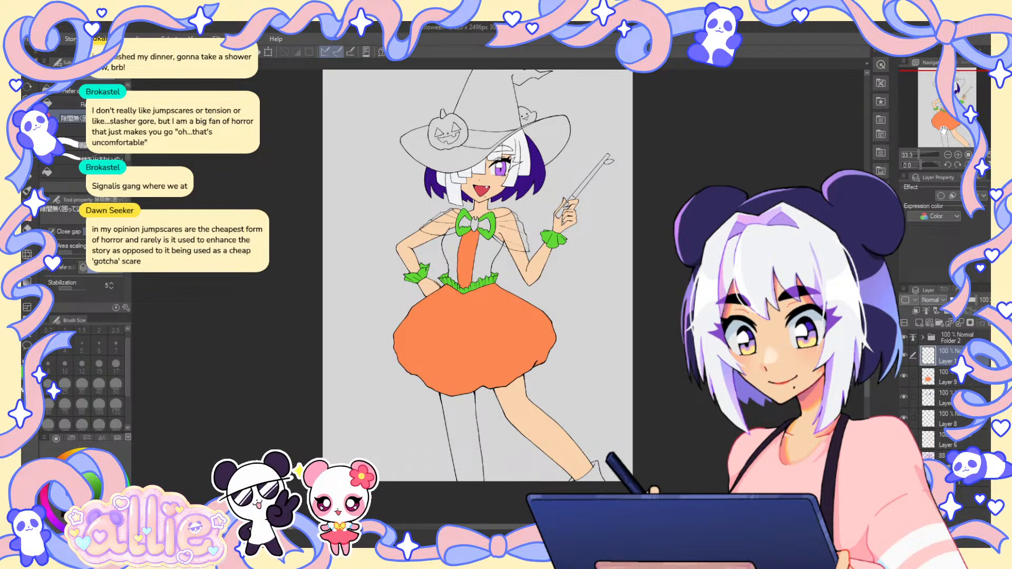
left_click(904, 460)
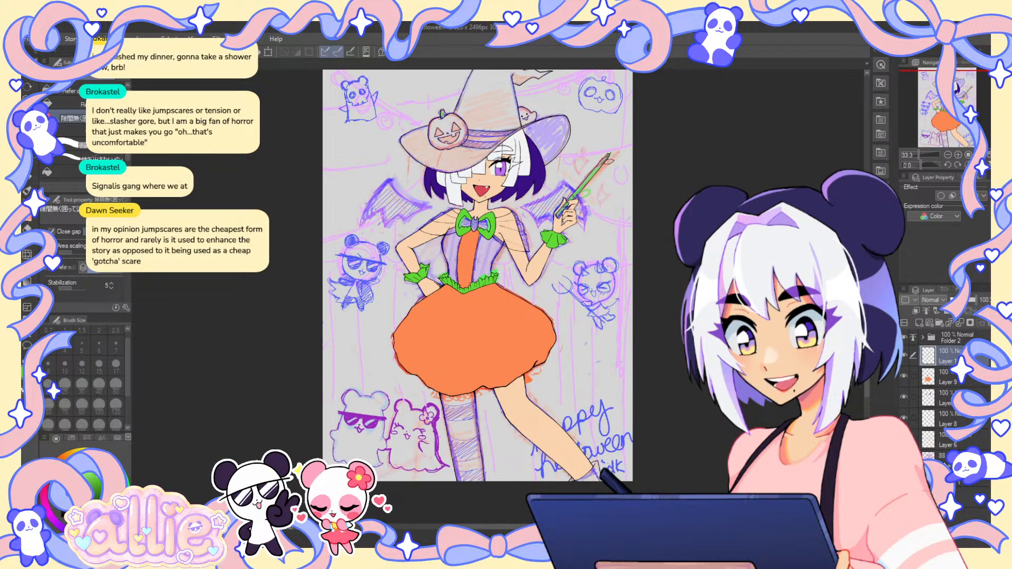
left_click(944, 460)
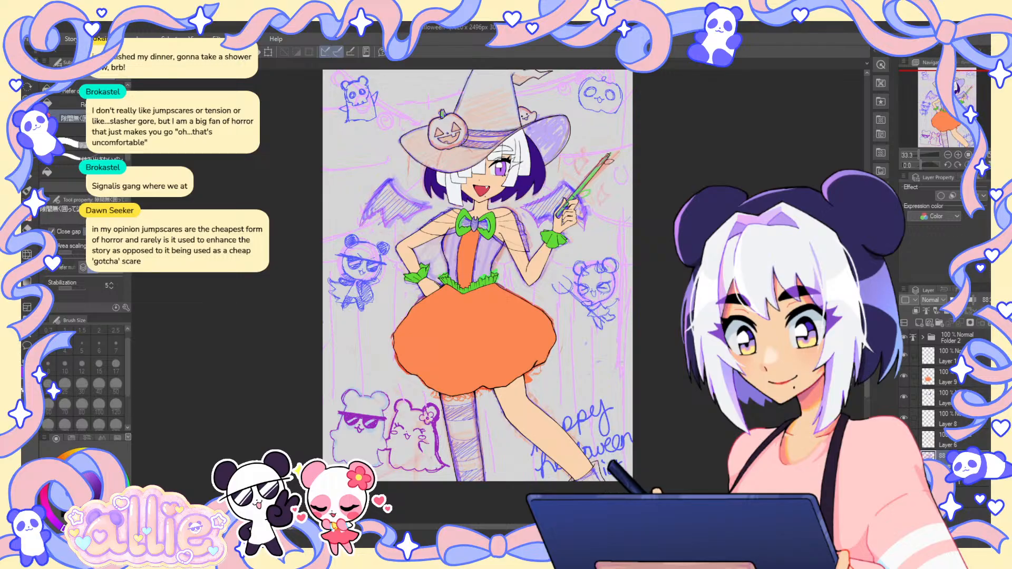
left_click(66, 91)
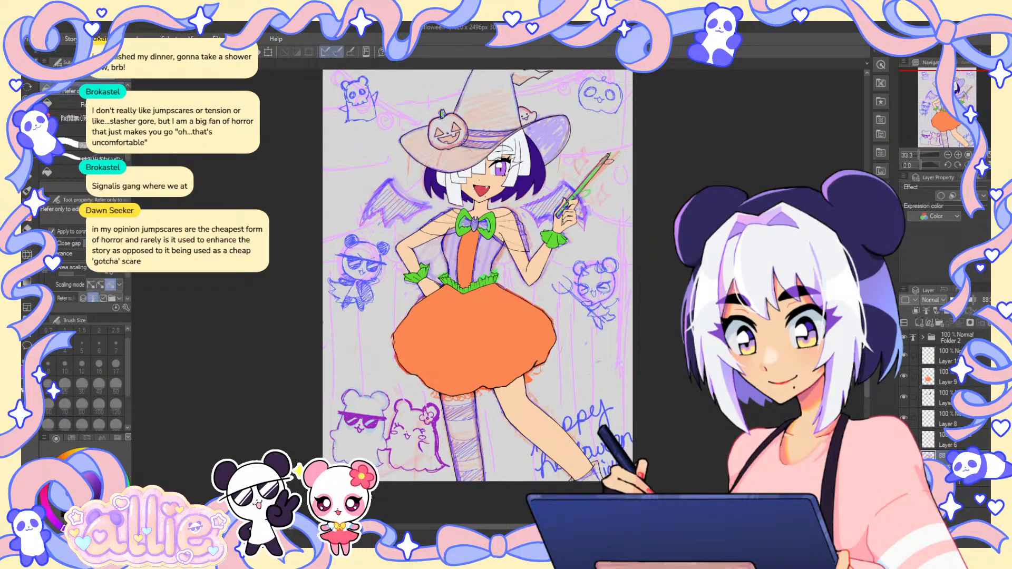
left_click(903, 455)
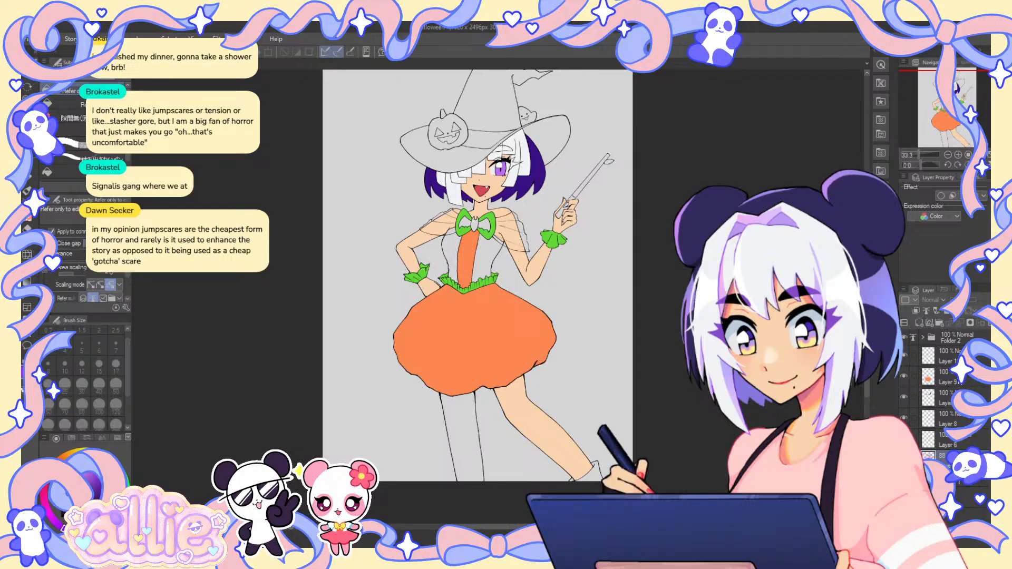
left_click(929, 323)
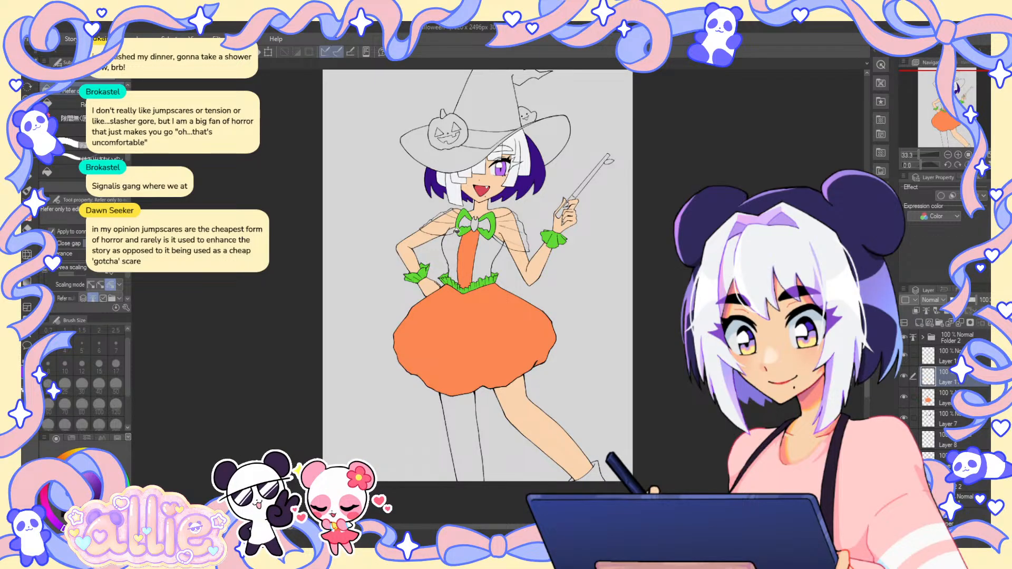
left_click(453, 242)
left_click(500, 242)
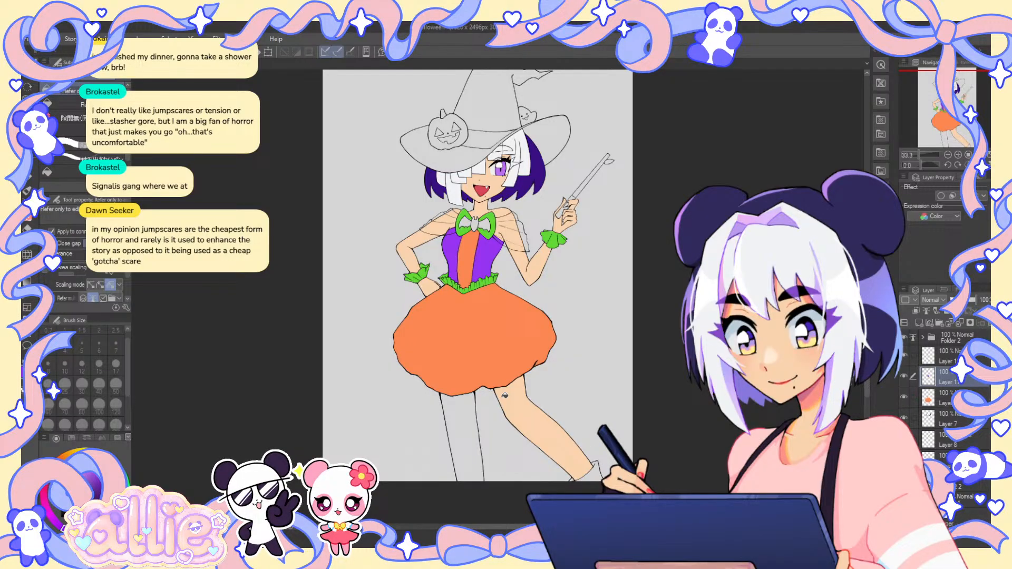
- Compare the outfit colours with the sketch by toggling layer visibility, and fill the bow's inner areas with purple
left_click(905, 376)
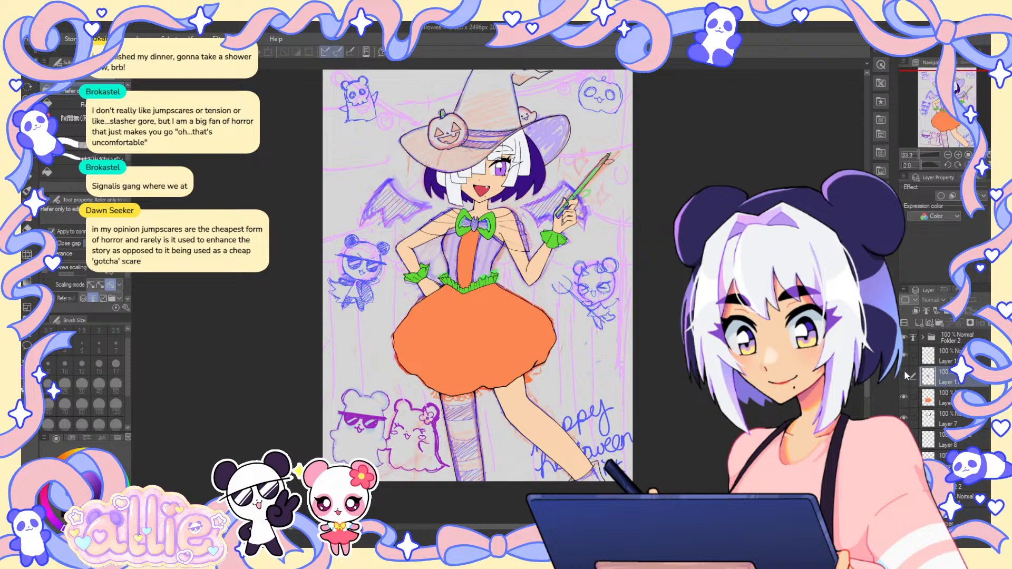
left_click(904, 392)
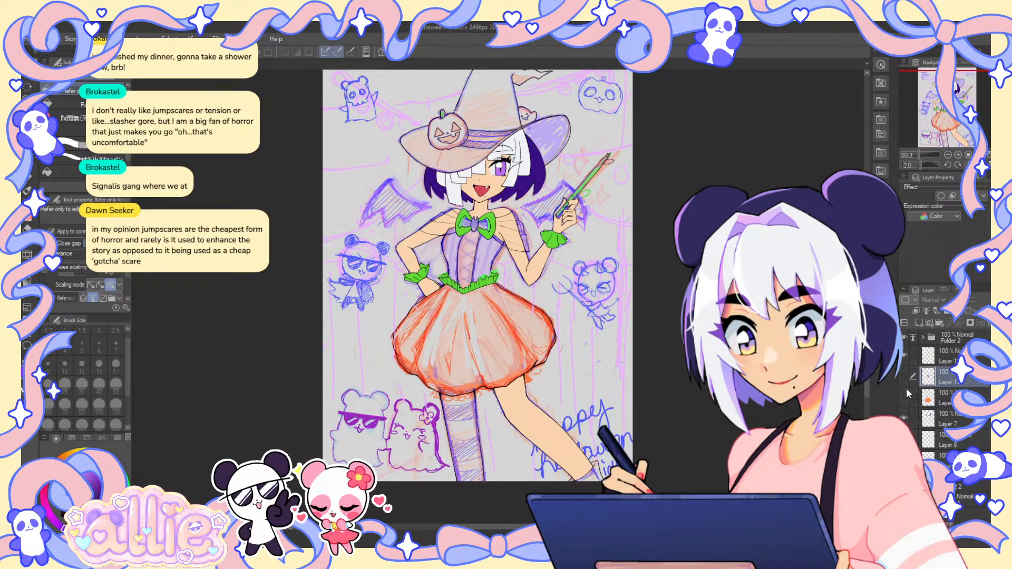
left_click(903, 395)
left_click(904, 375)
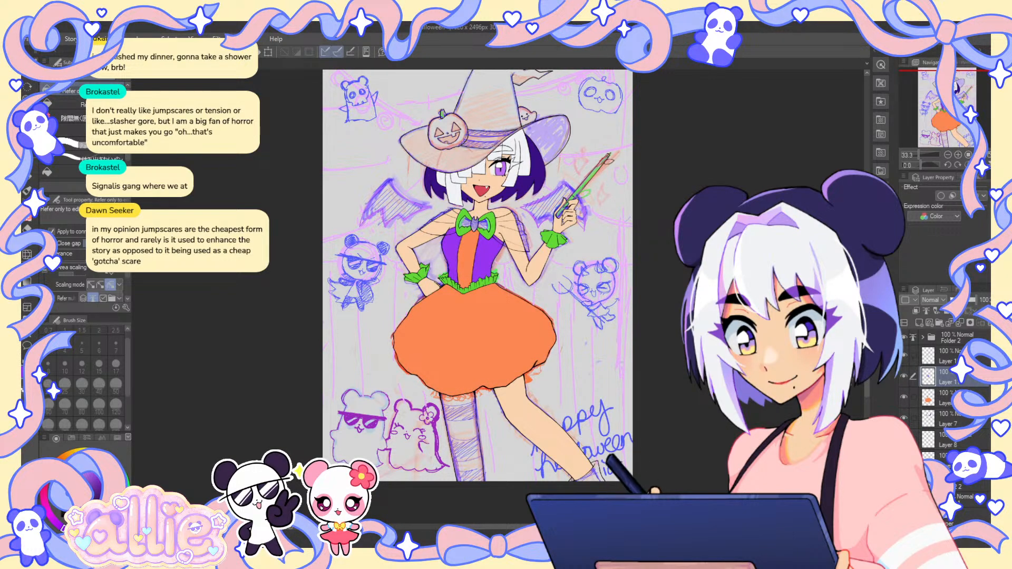
left_click(904, 498)
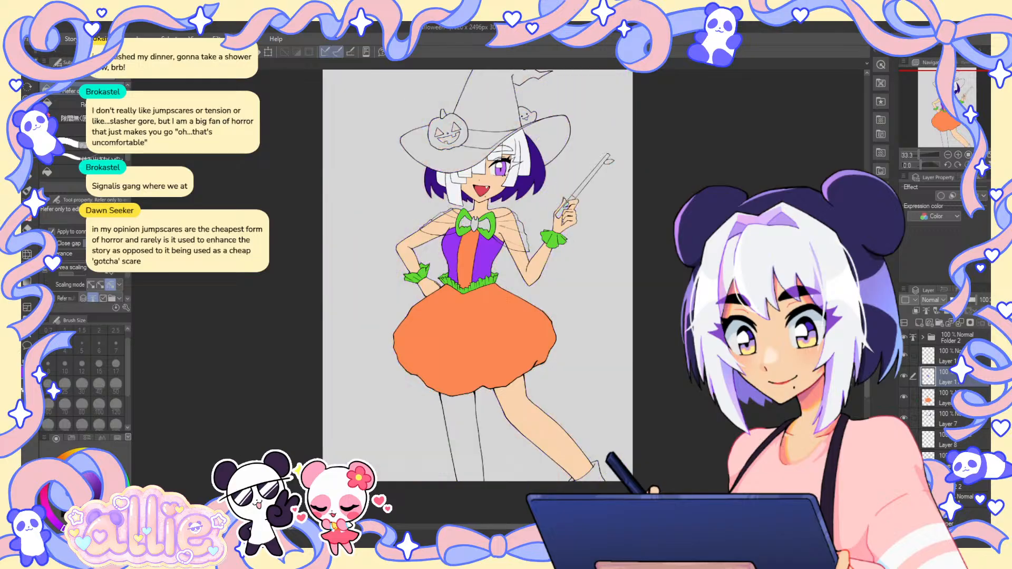
left_click(483, 225)
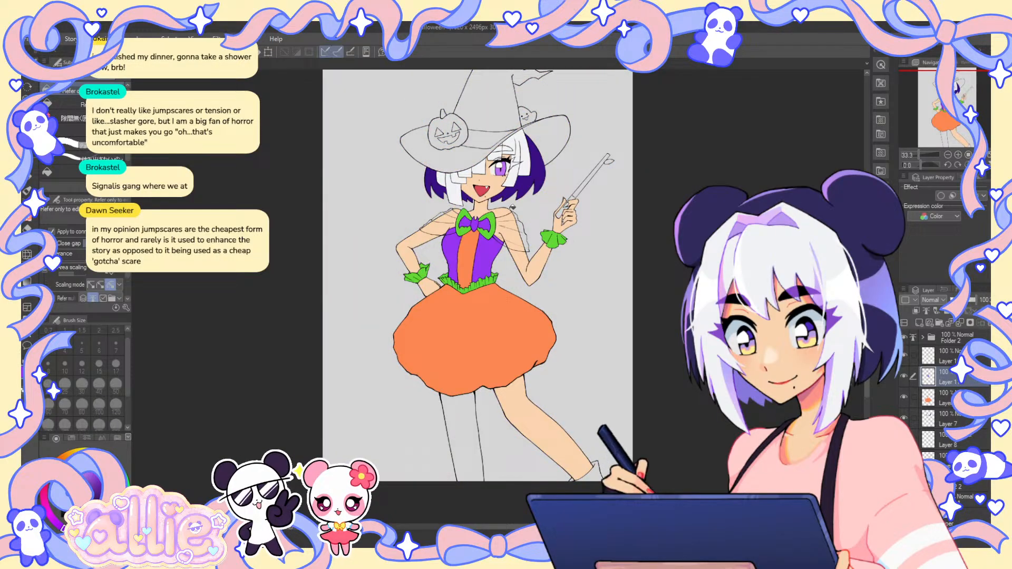
- Add a new layer and fill both sheer off-shoulder sleeves with a translucent light purple
mouse_move(483, 225)
left_mouse_down()
mouse_move(477, 237)
mouse_move(427, 251)
left_mouse_up()
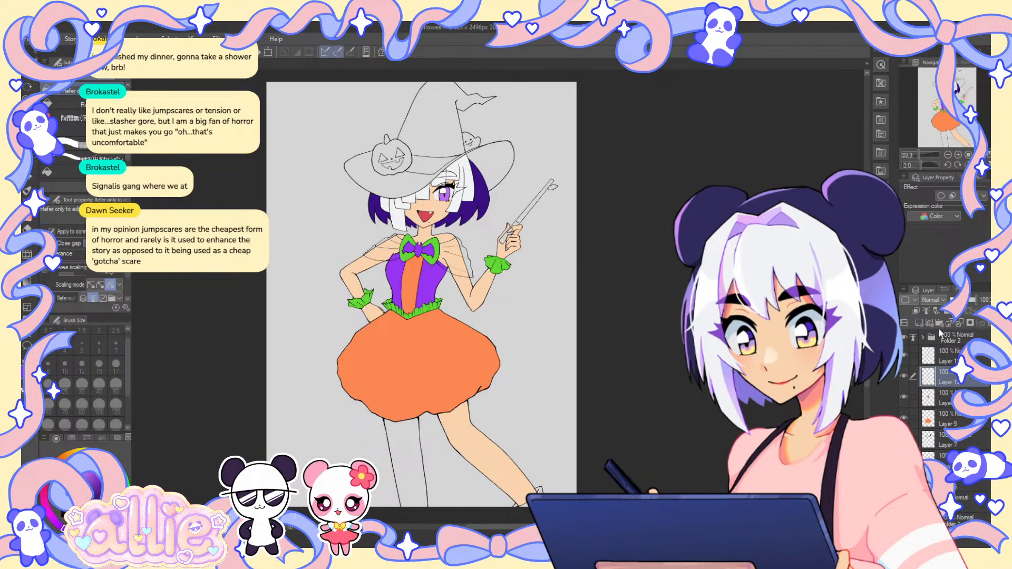
left_click(919, 322)
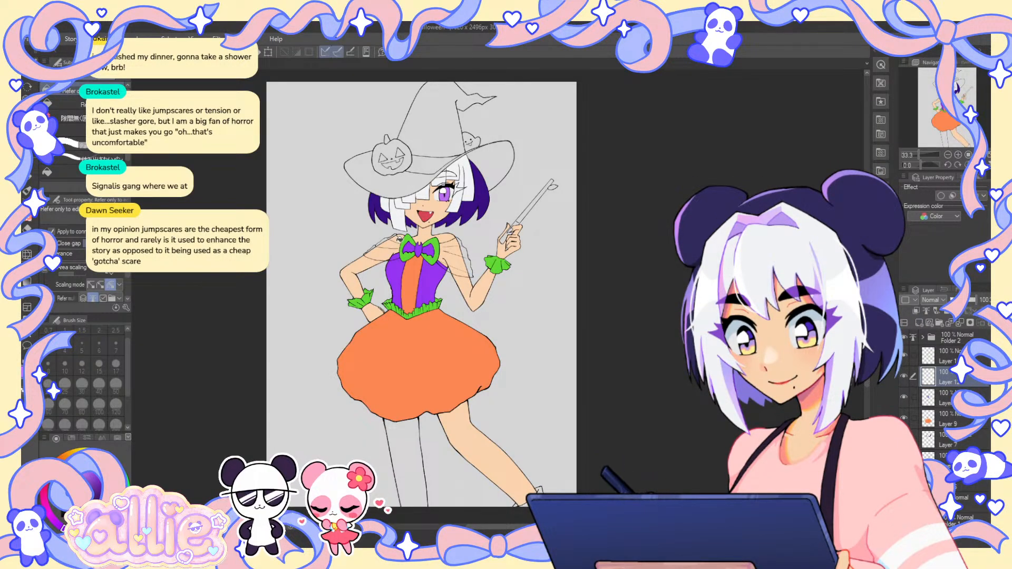
left_click_drag(390, 237, 369, 252)
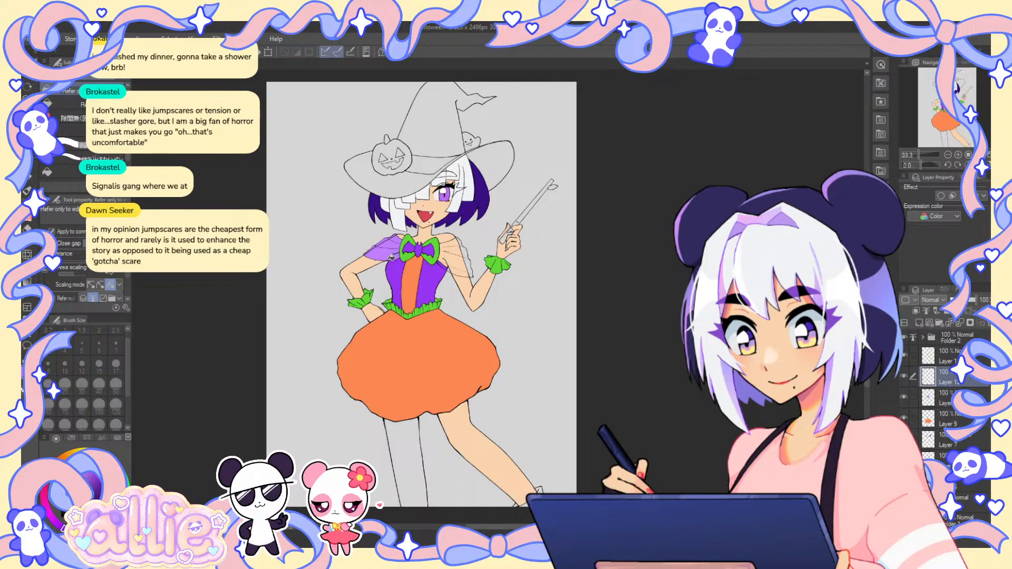
mouse_move(446, 259)
left_mouse_down()
mouse_move(459, 244)
mouse_move(468, 258)
mouse_move(449, 265)
left_mouse_up()
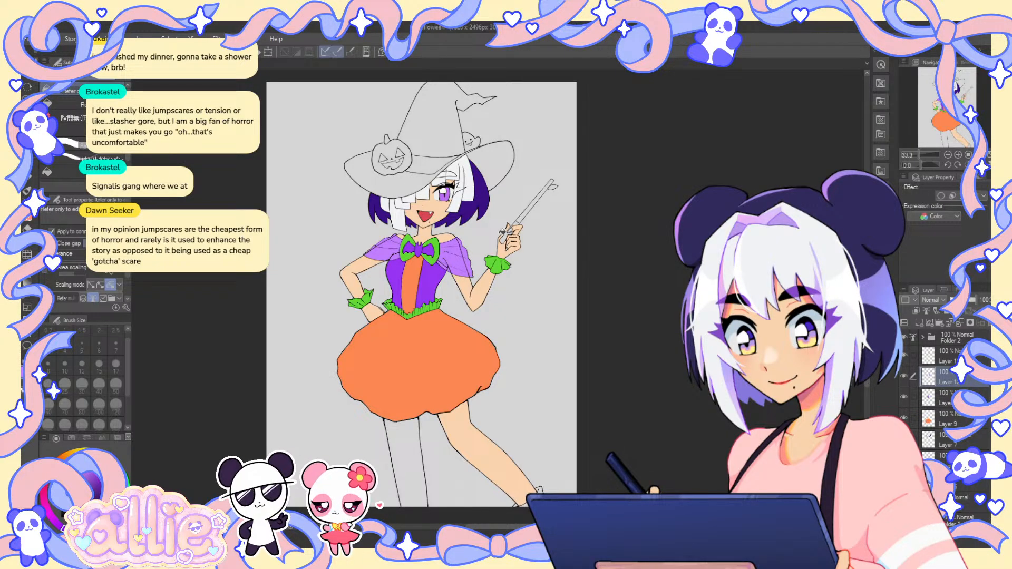
- Add a new layer above the flat colours, and fill the pumpkin on the hat with orange on Layer 9
left_click_drag(503, 232, 523, 214)
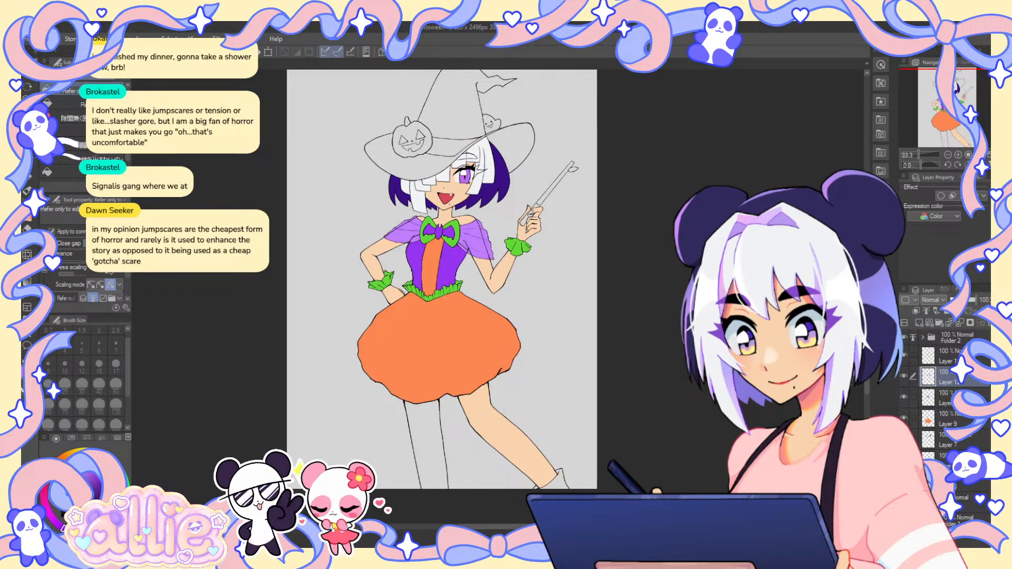
left_click(941, 356)
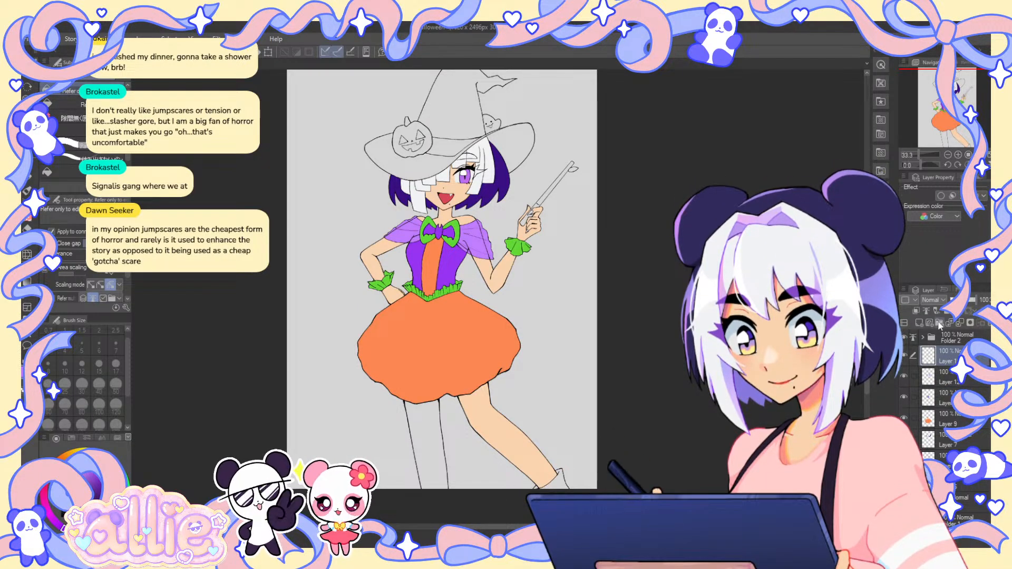
left_click(922, 325)
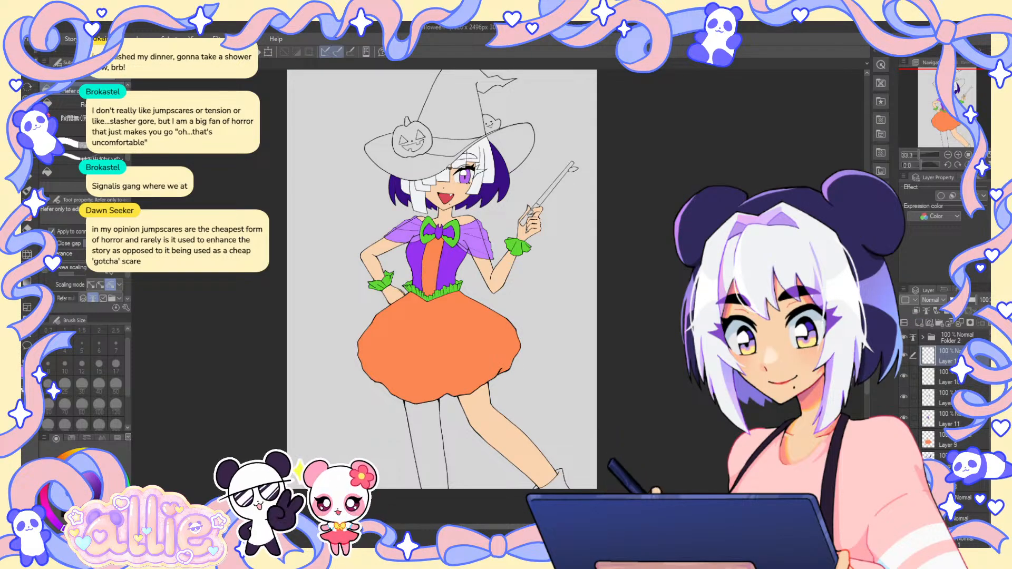
left_click(955, 444)
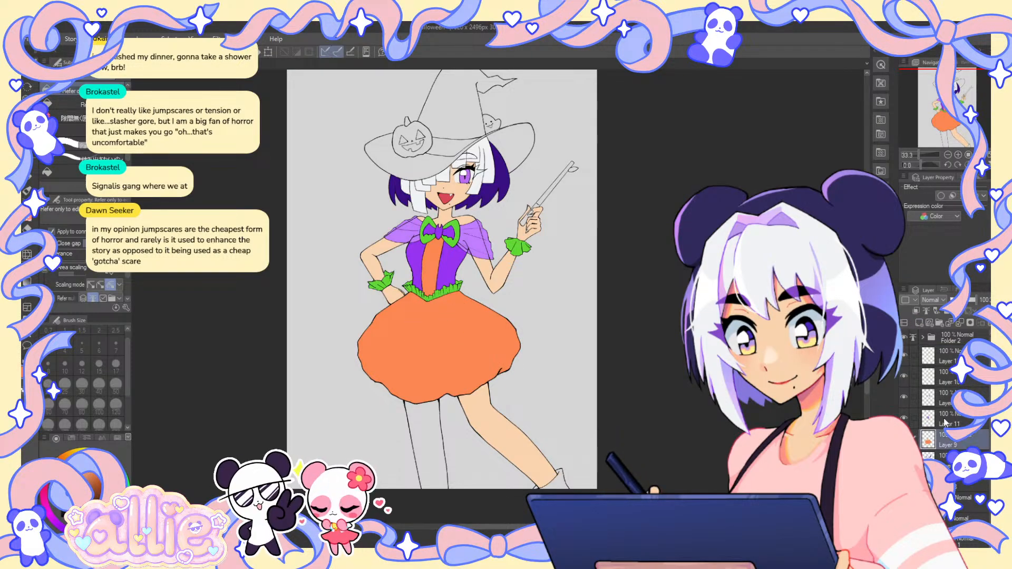
left_click(415, 127)
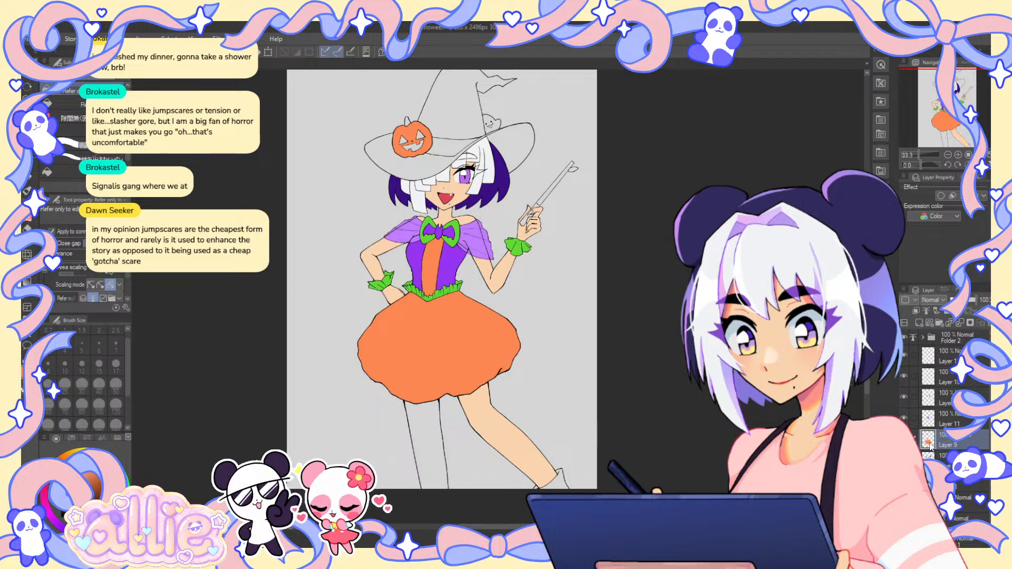
- Identify the layer for white by toggling its visibility, and fill the small ghost on the hat brim with white
left_click(904, 378)
left_click(903, 377)
left_click(951, 377)
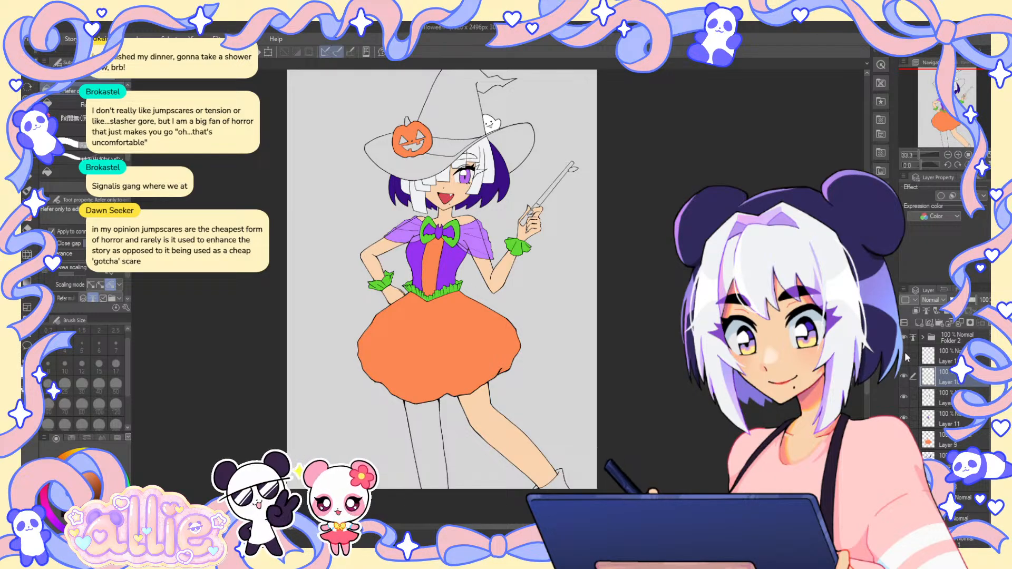
- On the topmost fill layer, fill the hat's crown and upper brim, the boot and the stocking with dark navy
left_click(938, 360)
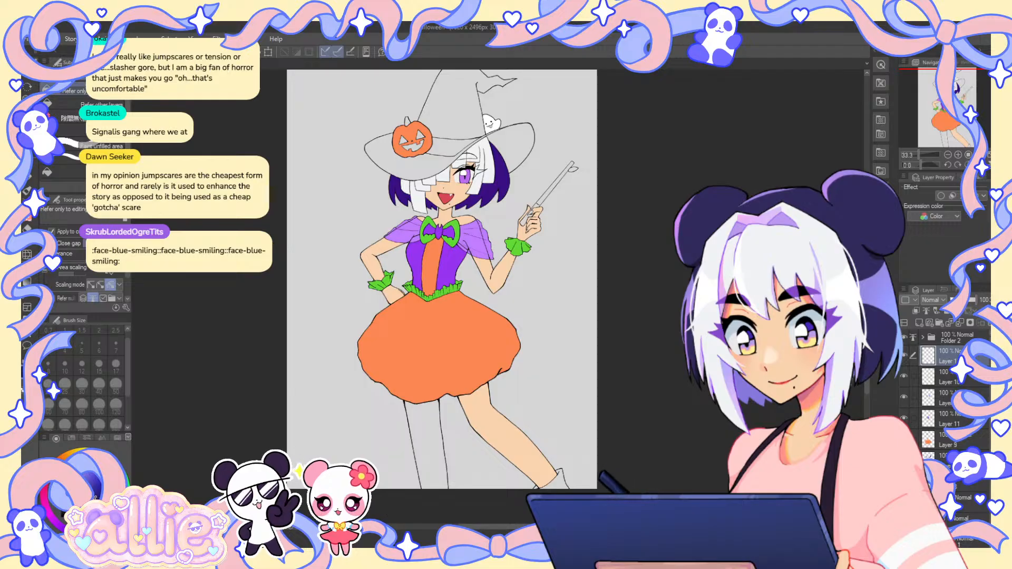
left_click(428, 169)
left_click(457, 108)
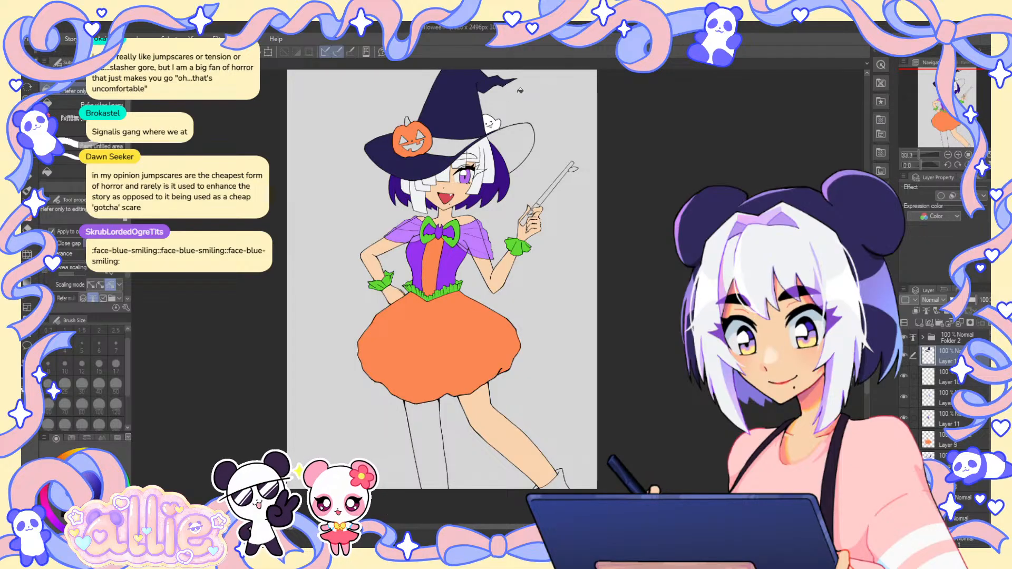
left_click(559, 473)
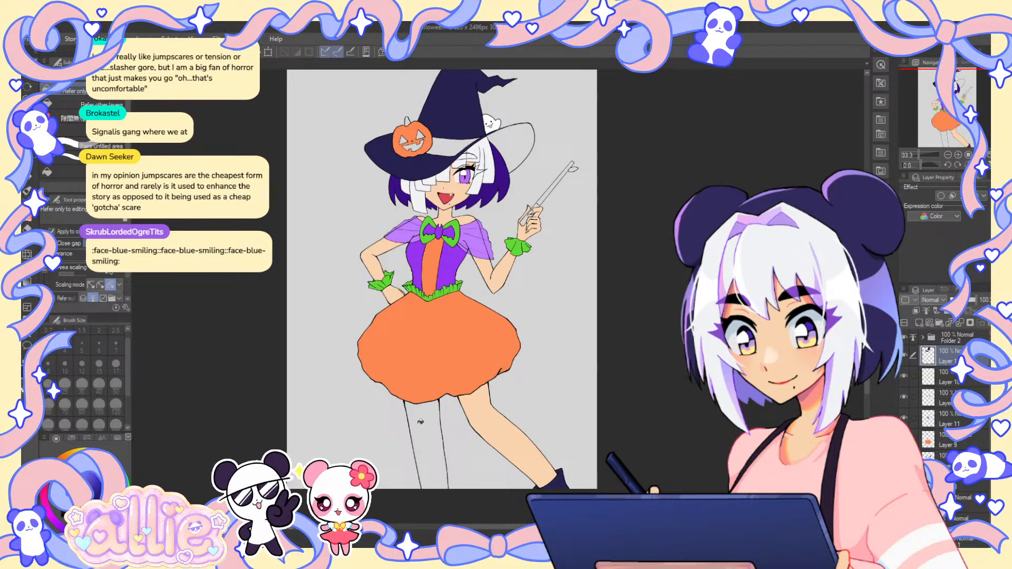
left_click(447, 441)
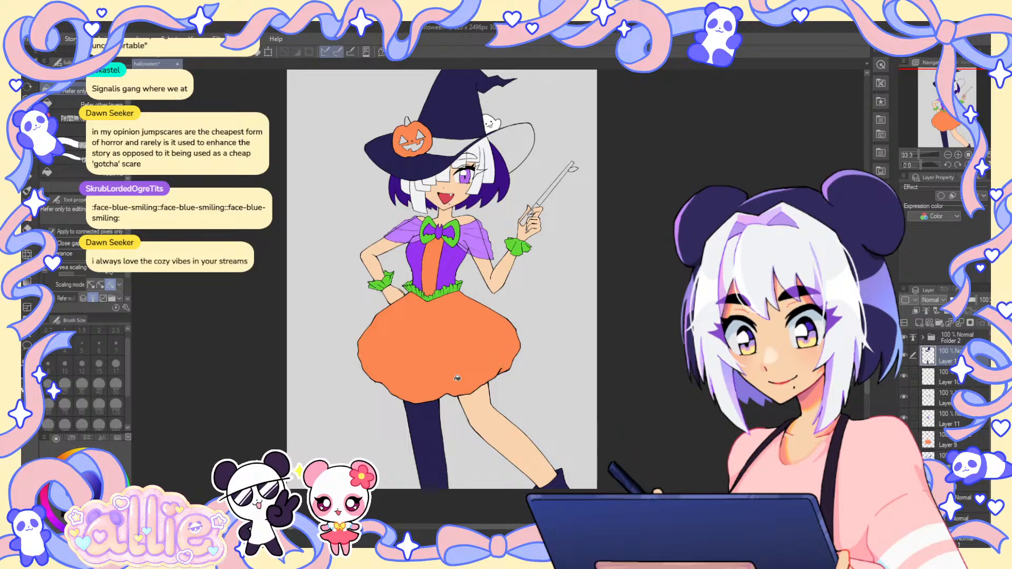
mouse_move(943, 120)
left_mouse_down()
mouse_move(929, 134)
mouse_move(948, 135)
left_mouse_up()
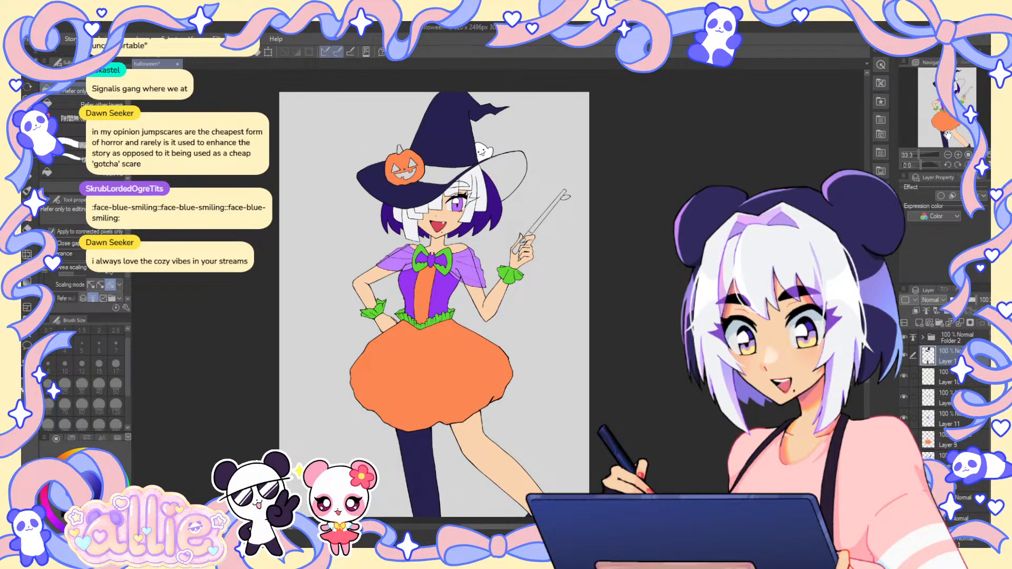
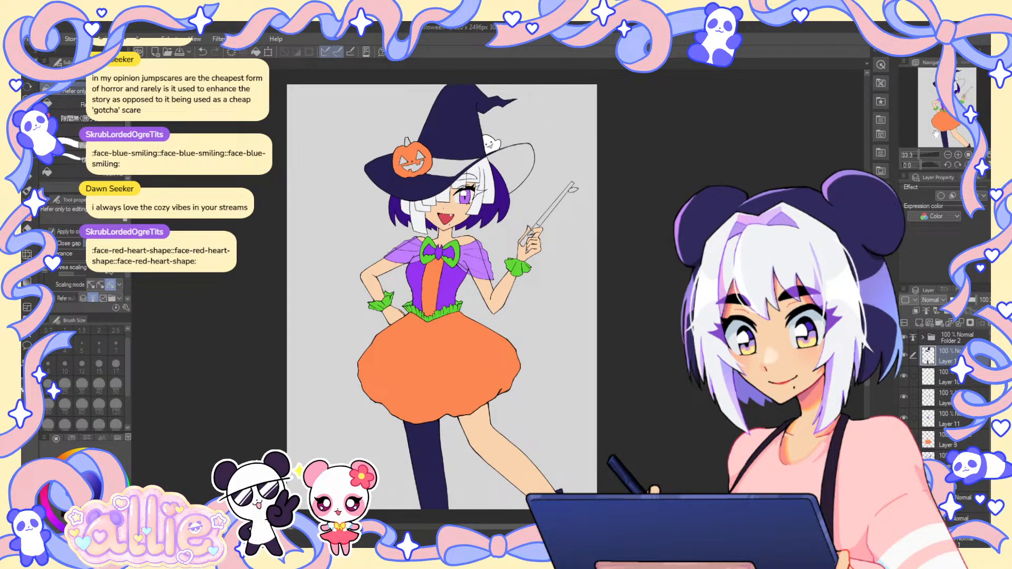
left_click_drag(910, 129, 933, 121)
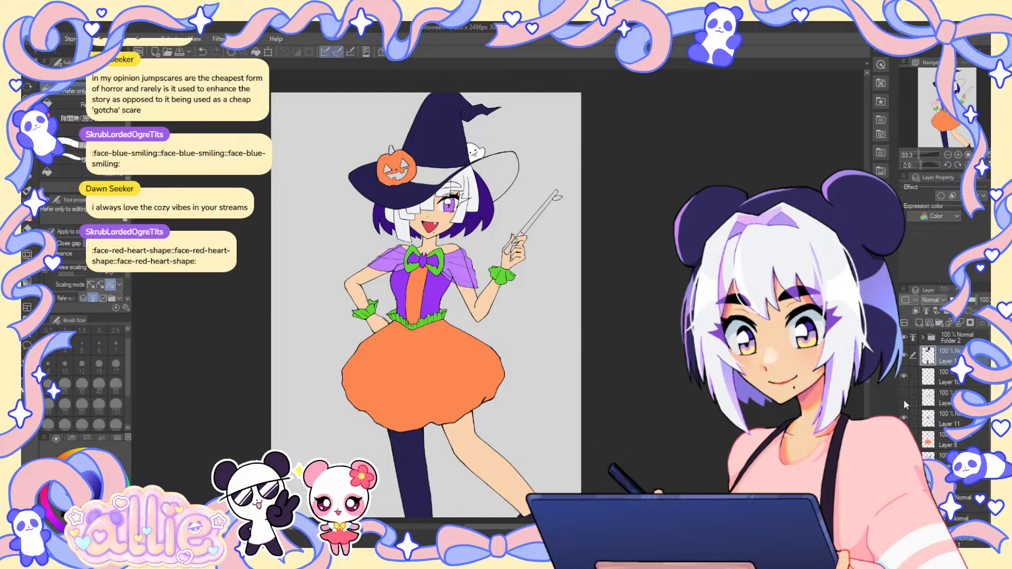
- Fill the wand and its small leaf with green, enclosing the leaf with the gap-filling tool
left_click(906, 377)
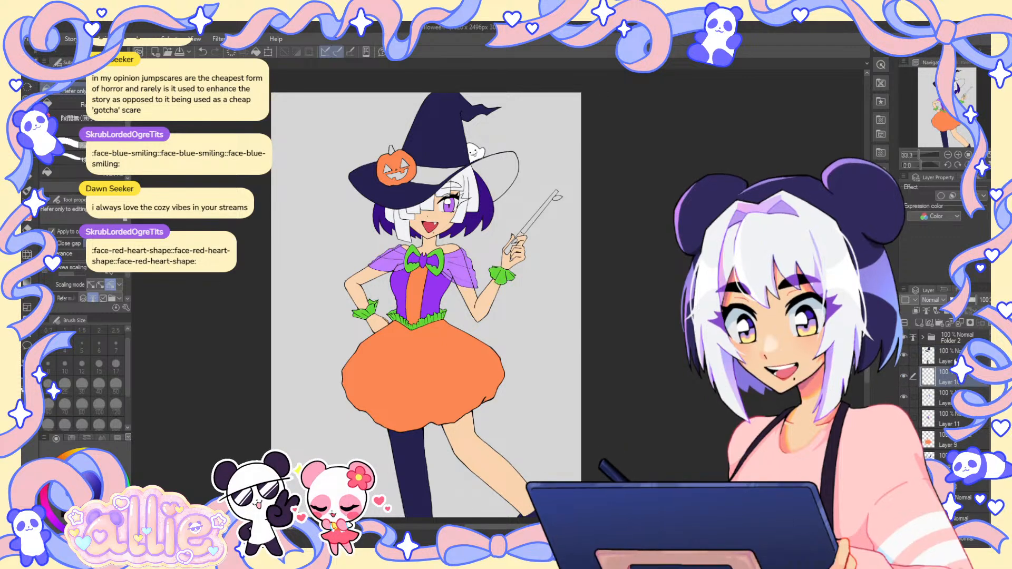
scroll(528, 224, "up", 4)
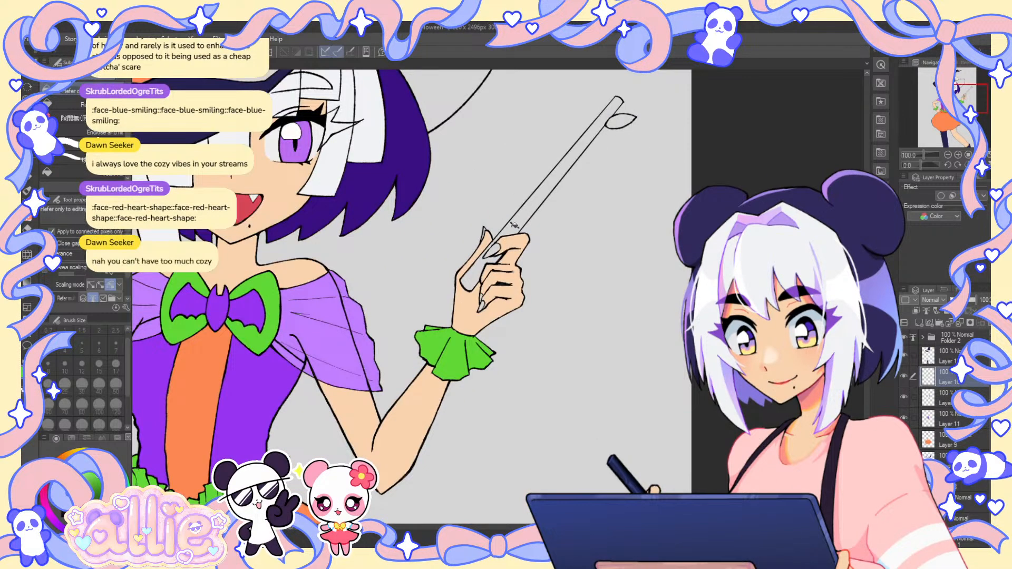
left_click(487, 258)
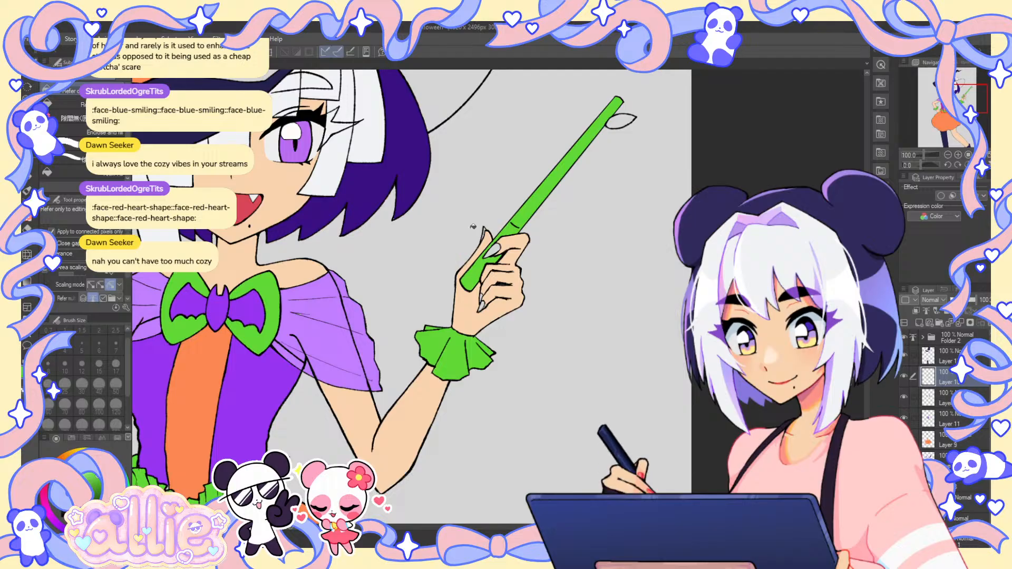
left_click(69, 118)
left_click_drag(648, 109, 626, 102)
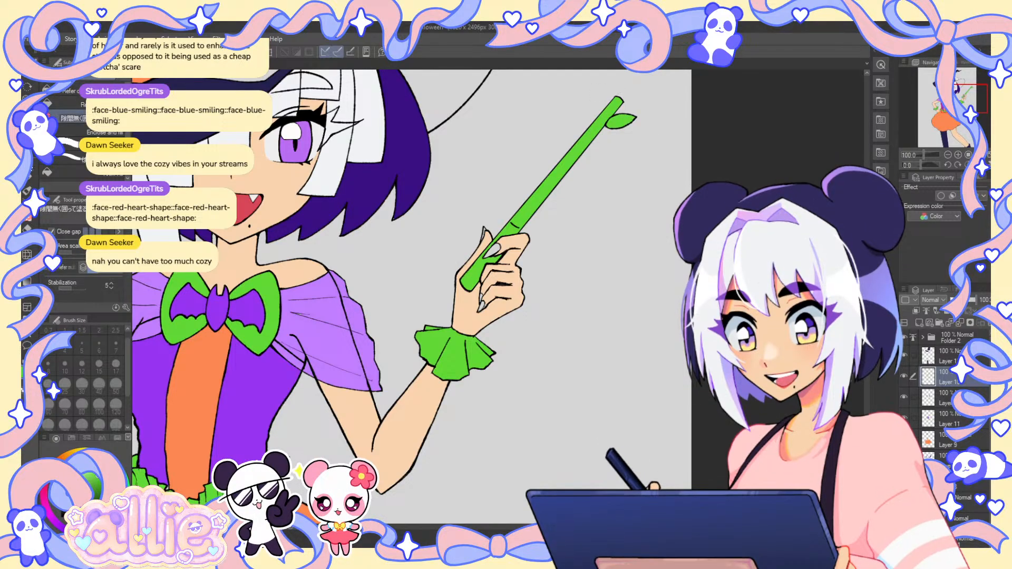
- Examine the hand holding the wand up close and sample its skin tone for the size 10 G-pen on the skin layer
key("p")
scroll(498, 264, "up", 4)
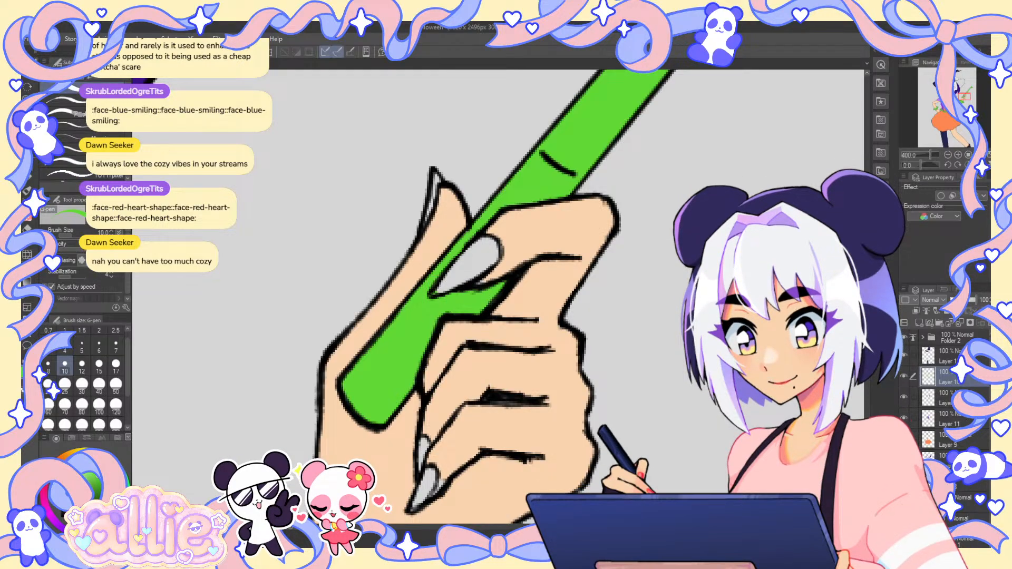
left_click(955, 519)
left_click(517, 429, "alt")
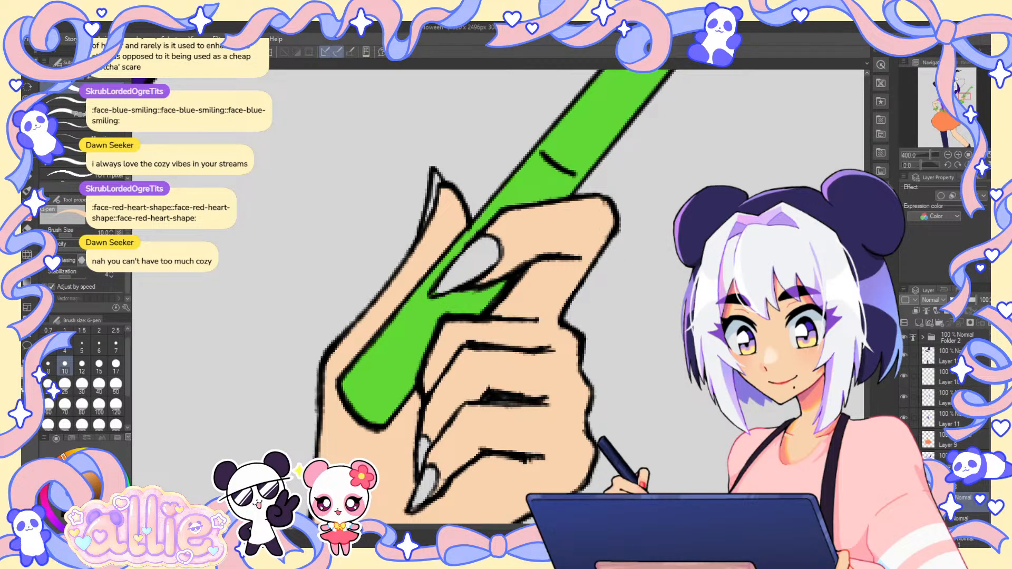
left_click(978, 155)
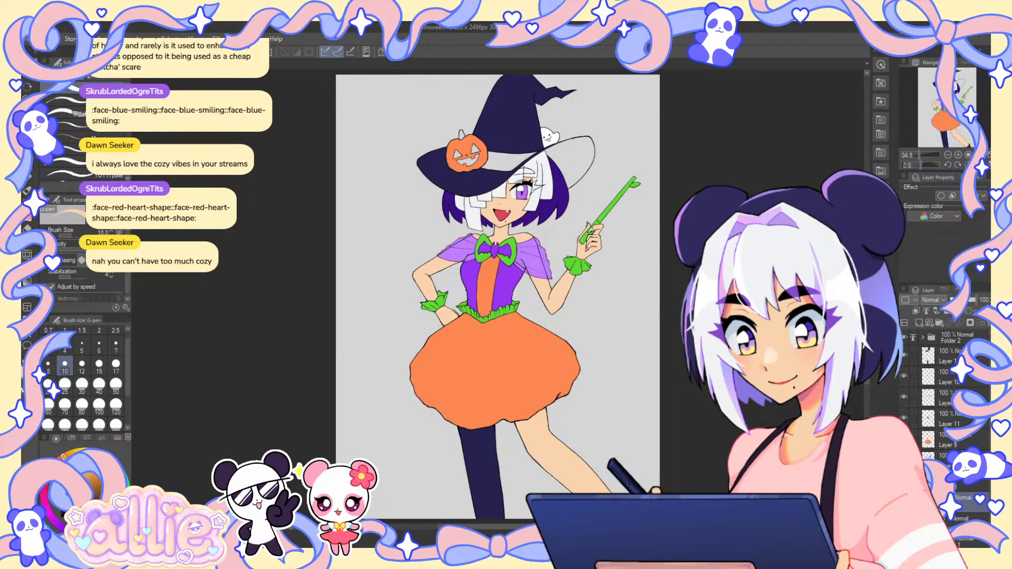
- Fill the hat's band and the underside of its brim with purple on Layer 11
left_click(946, 418)
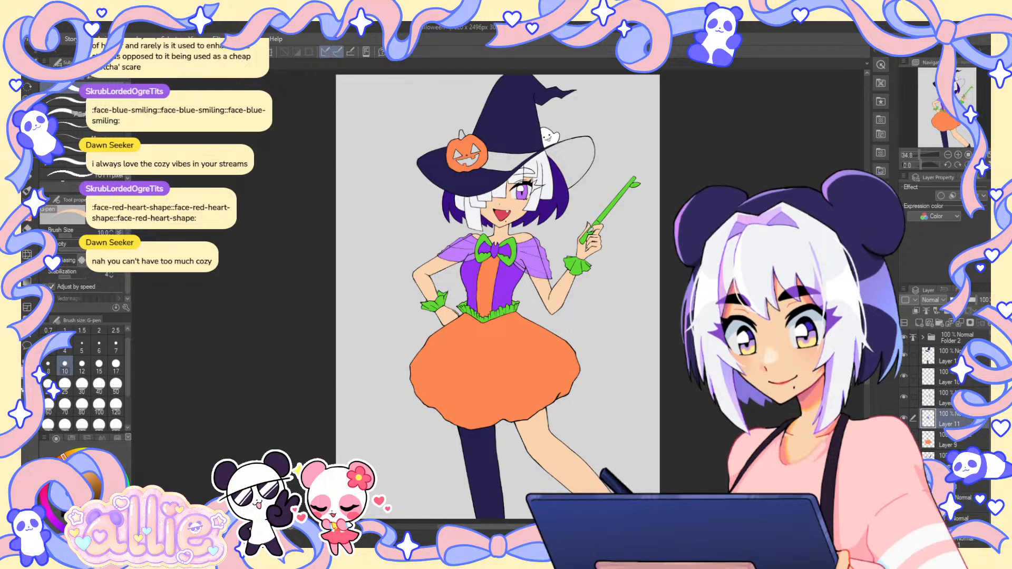
key("g")
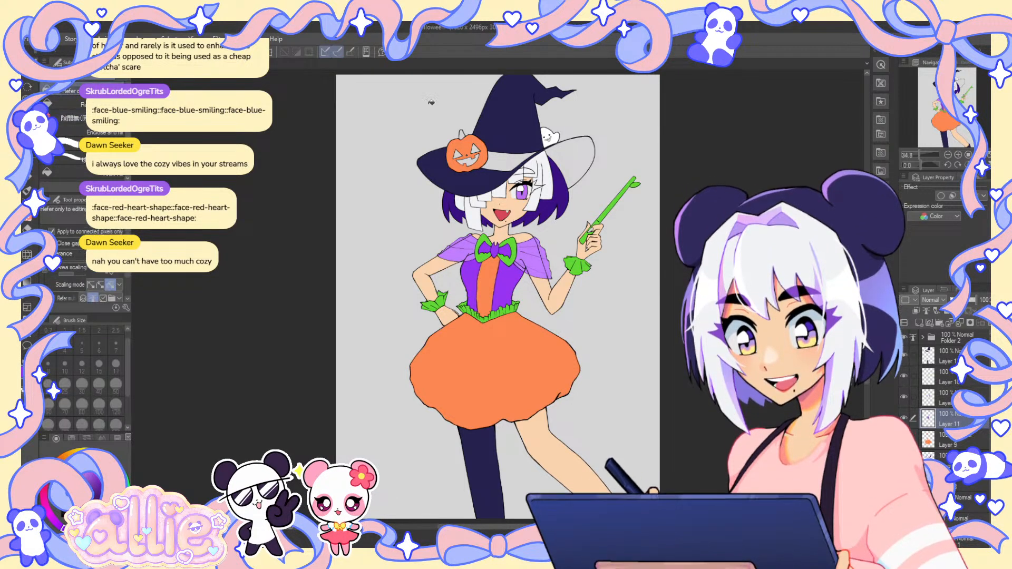
left_click(506, 159)
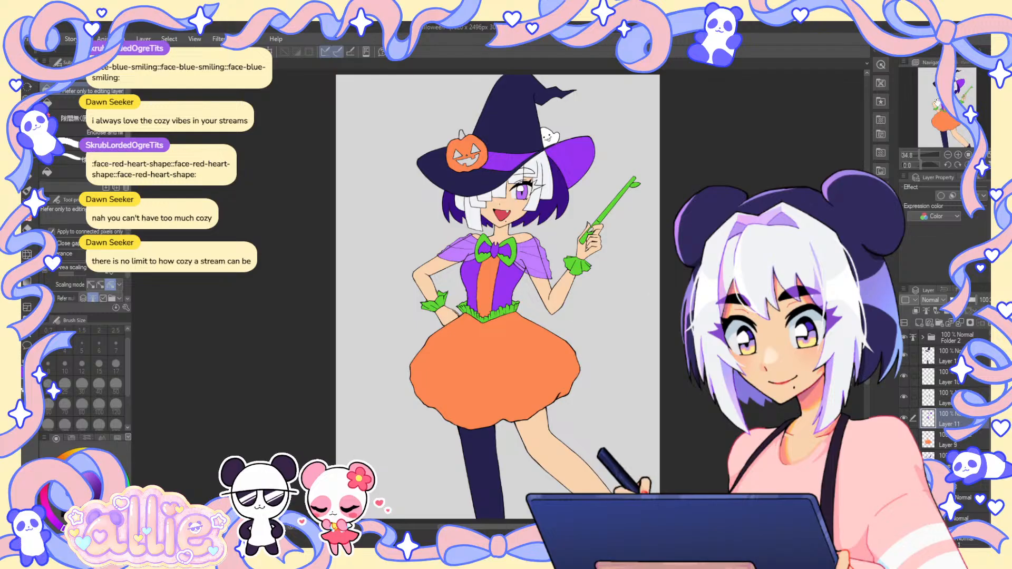
- Check the navy and purple areas of the hat for leftover gaps on their layers with the gap-filling enclose tool
mouse_move(949, 123)
left_mouse_down()
mouse_move(985, 109)
mouse_move(952, 124)
left_mouse_up()
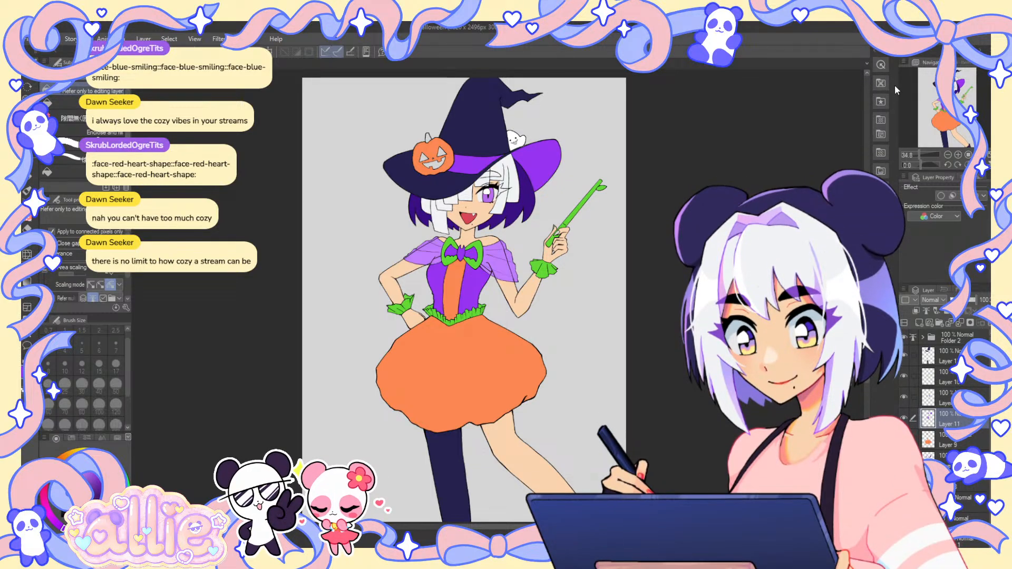
scroll(545, 114, "up", 4)
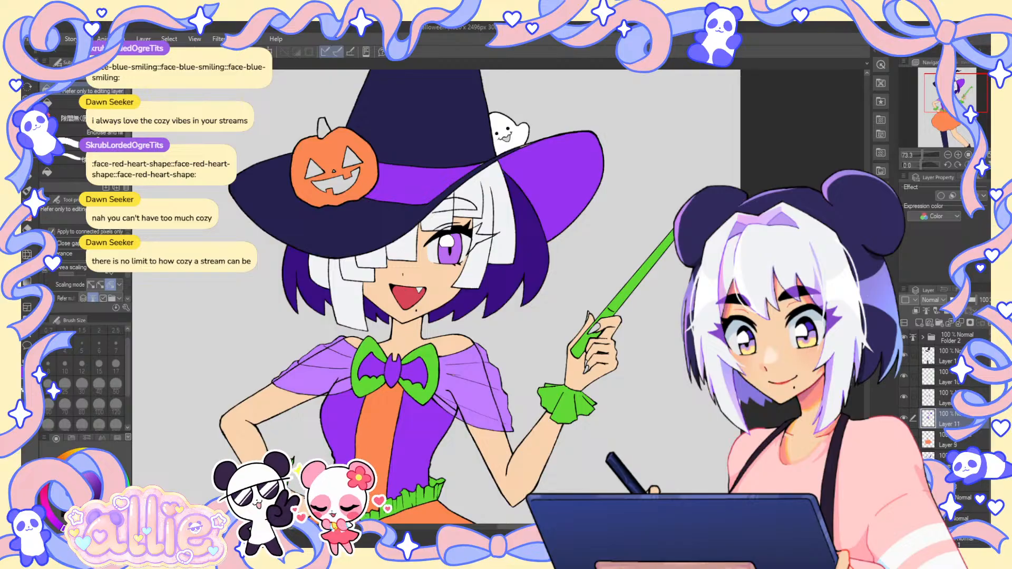
left_click_drag(545, 264, 563, 325)
left_click(951, 360)
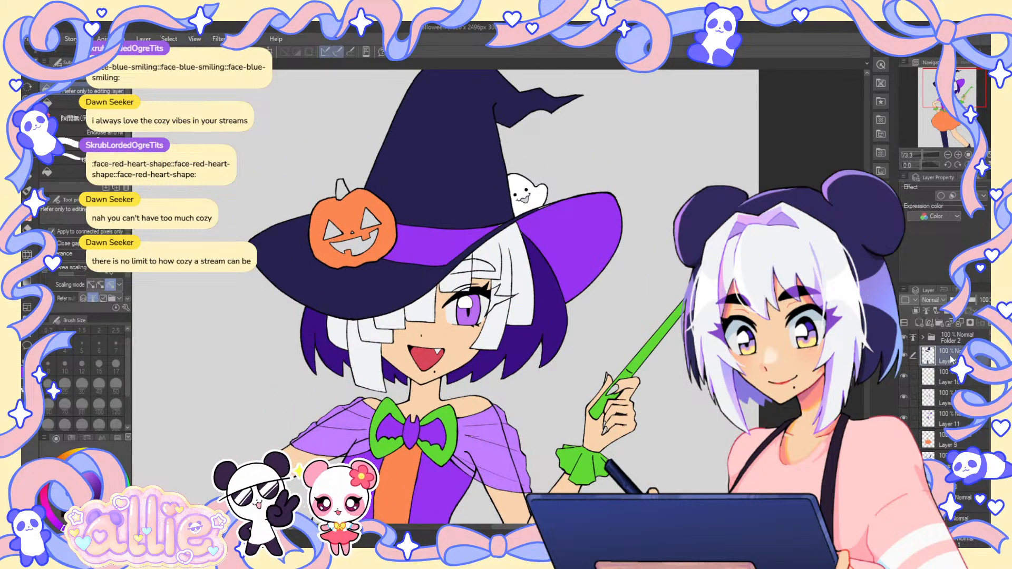
left_click(73, 118)
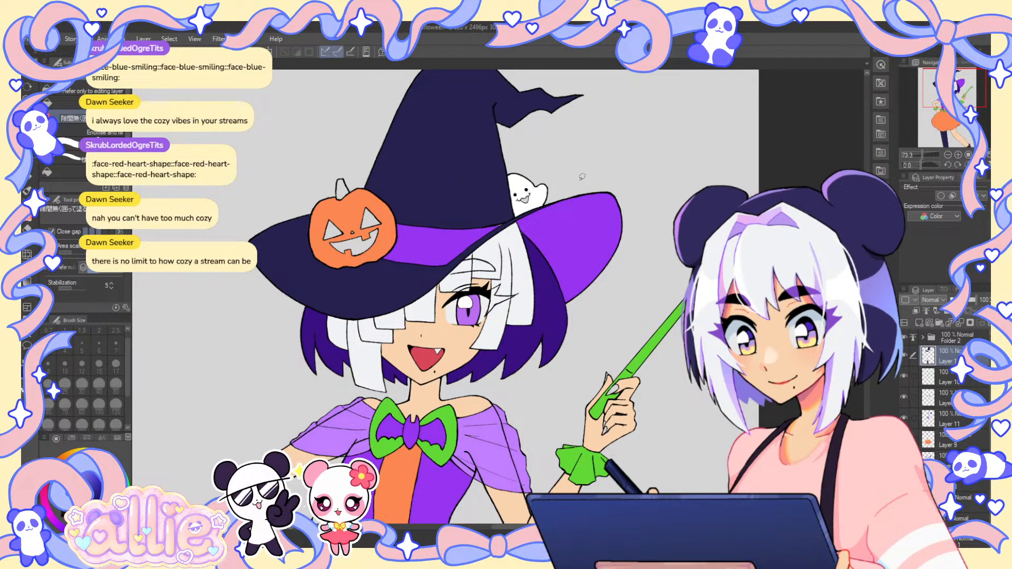
left_click(954, 422)
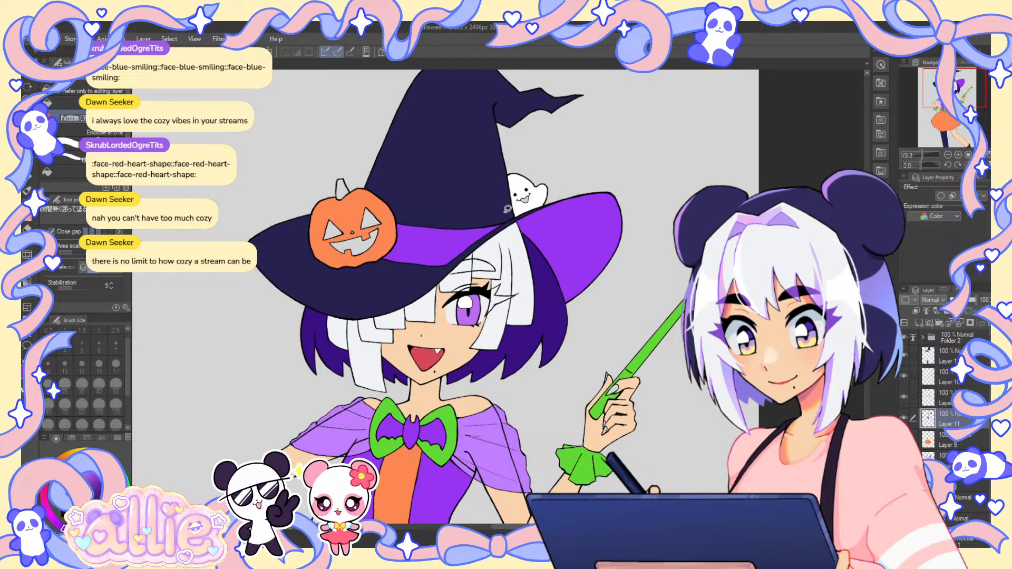
- Examine the bodice, skirt, legs, hat and wand for unfilled areas, and review the whole figure
left_click_drag(508, 430, 560, 314)
left_click_drag(486, 480, 538, 406)
left_click_drag(535, 519, 682, 316)
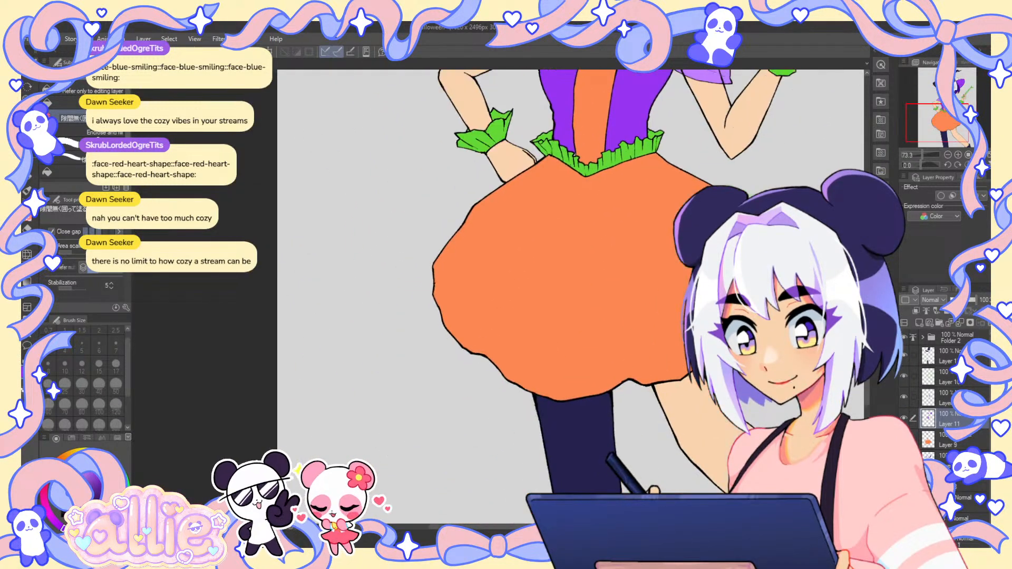
mouse_move(788, 466)
left_mouse_down()
mouse_move(753, 316)
mouse_move(630, 373)
mouse_move(624, 566)
left_mouse_up()
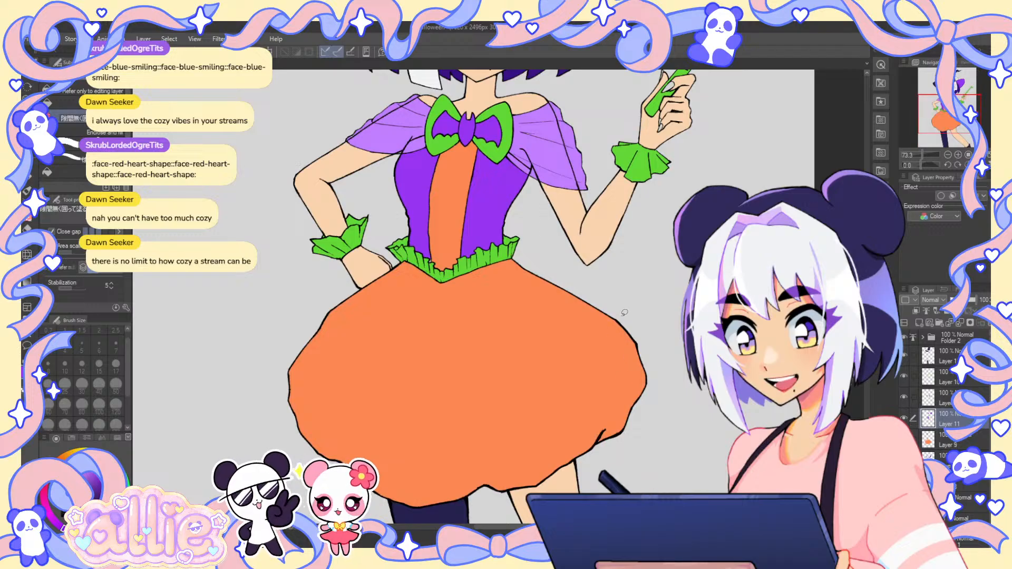
left_click_drag(624, 312, 593, 439)
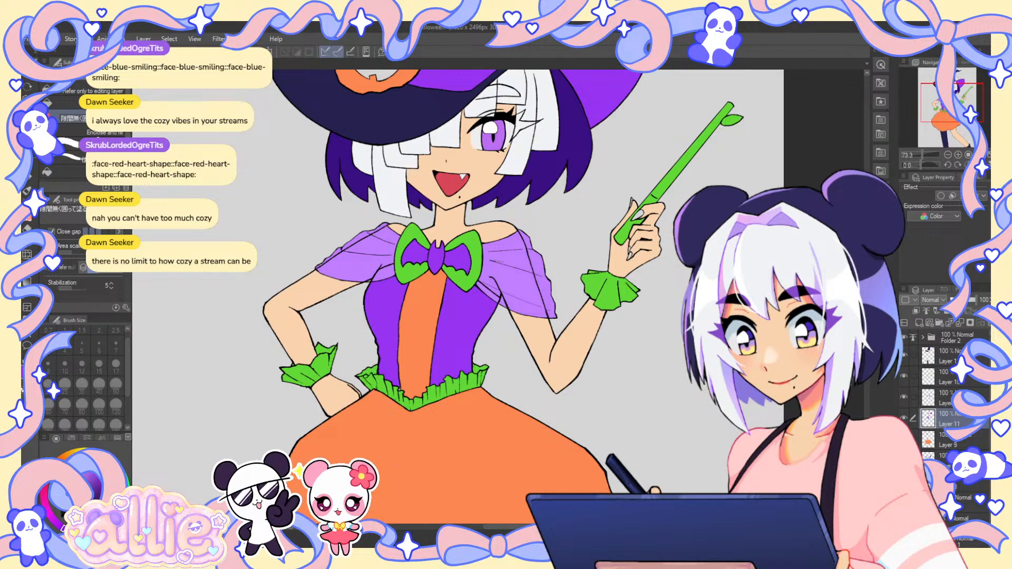
left_click_drag(960, 138, 960, 96)
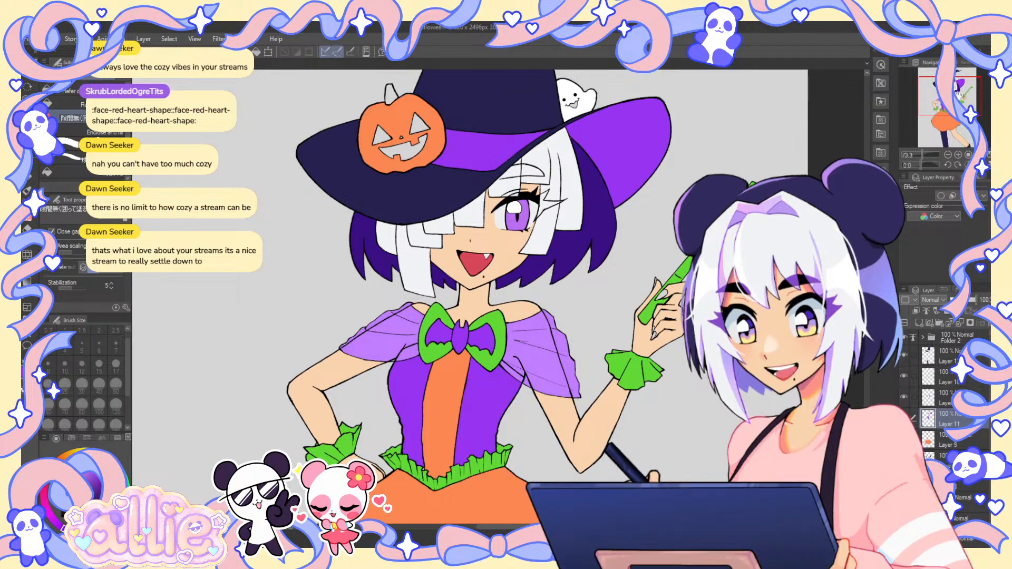
scroll(687, 186, "down", 2)
scroll(687, 186, "down", 3)
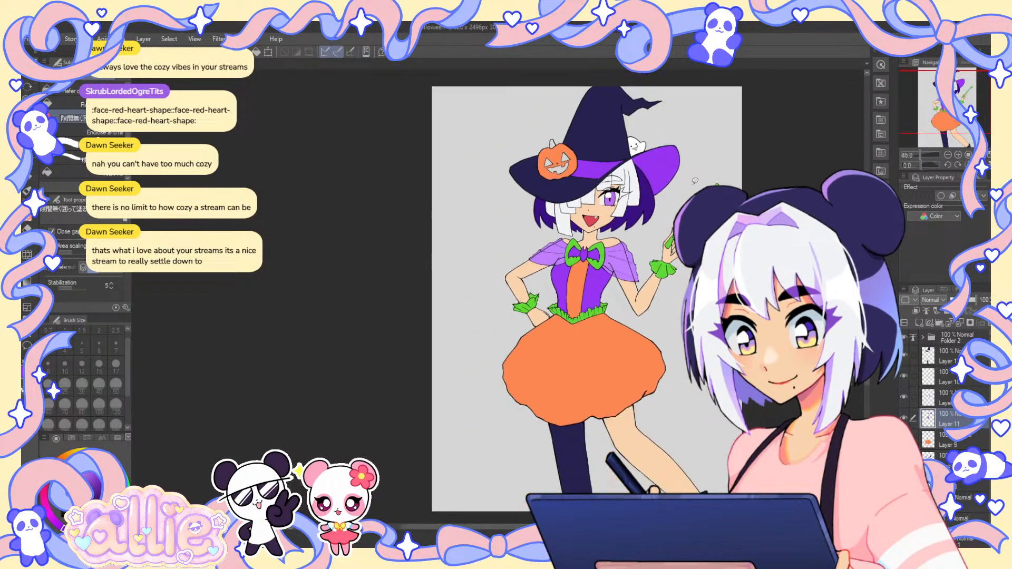
scroll(587, 299, "right", 1)
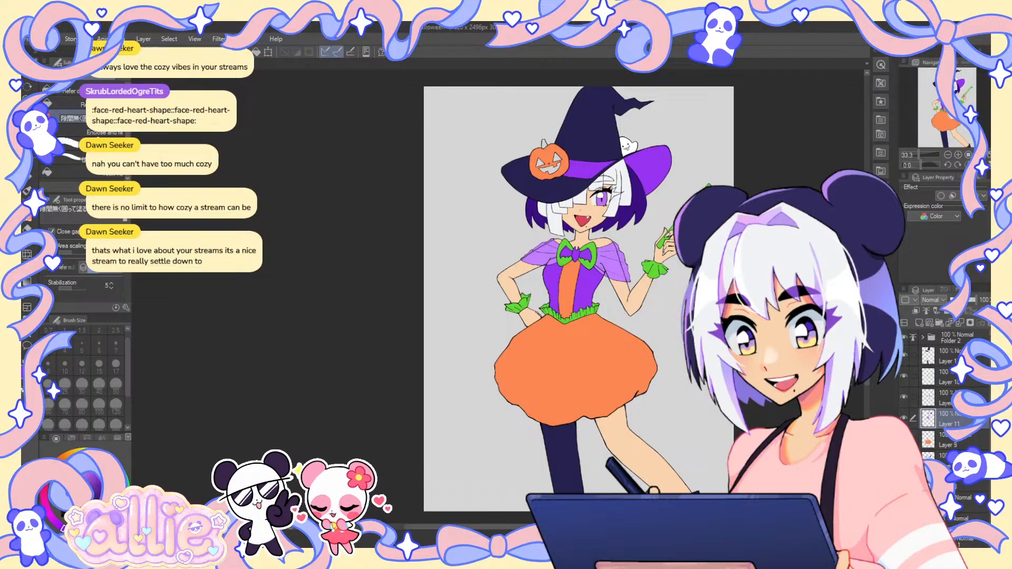
left_click_drag(579, 299, 539, 286)
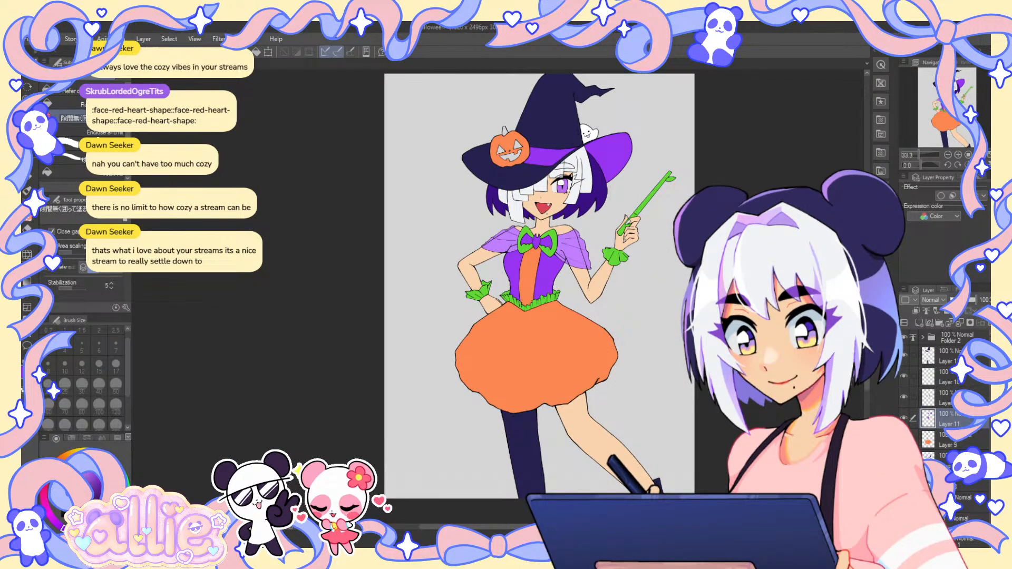
- Examine the whole figure and the flat colours of the hat, hair, bodice and sleeves at several zoom levels
left_click_drag(539, 286, 536, 291)
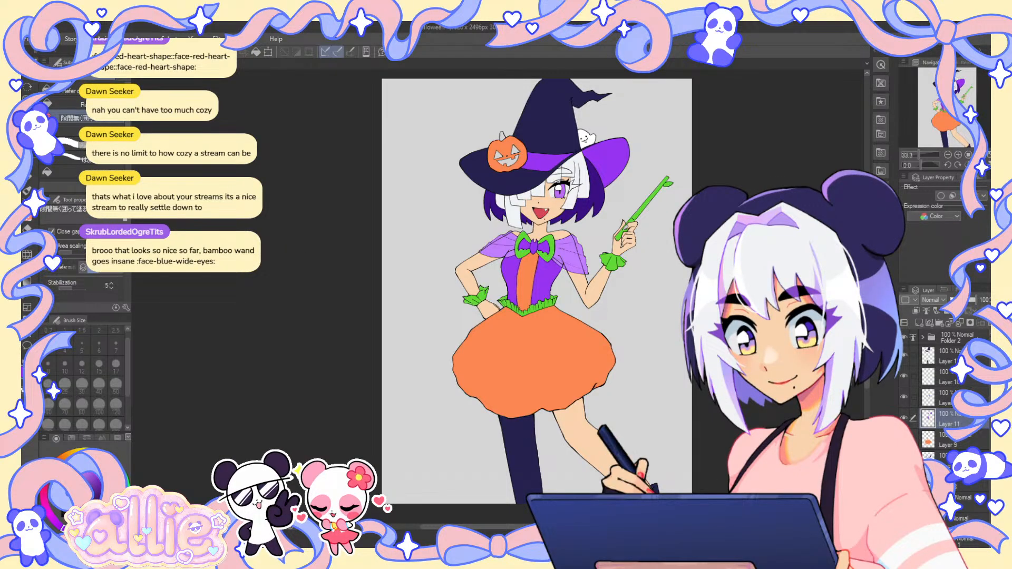
left_click_drag(942, 124, 943, 123)
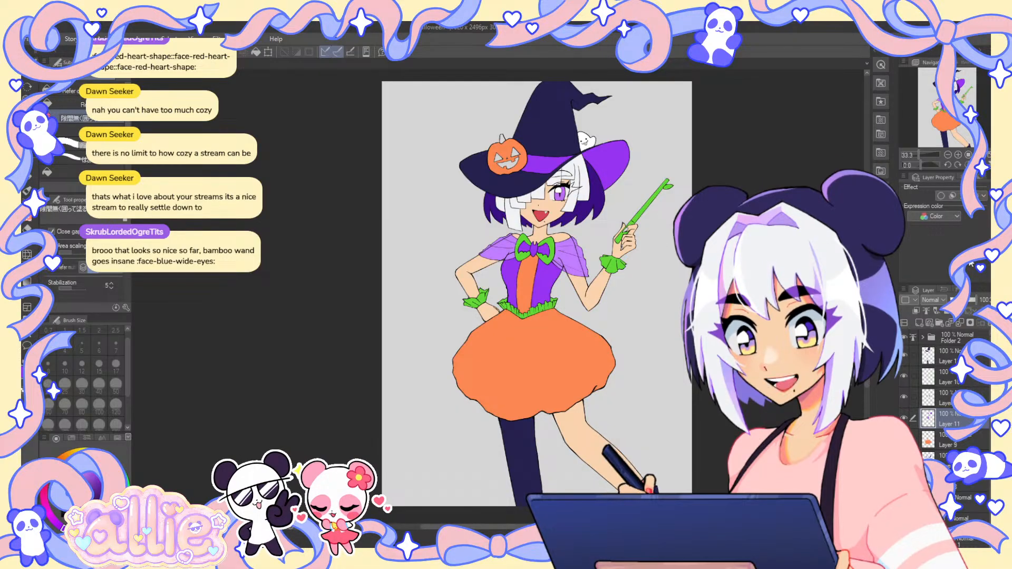
scroll(943, 395, "down", 1)
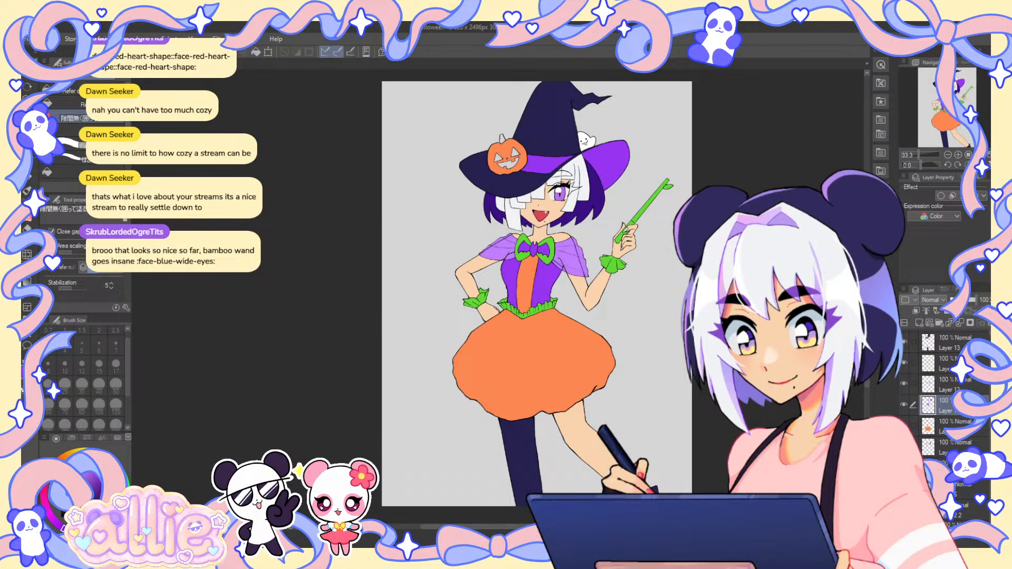
left_click(965, 489)
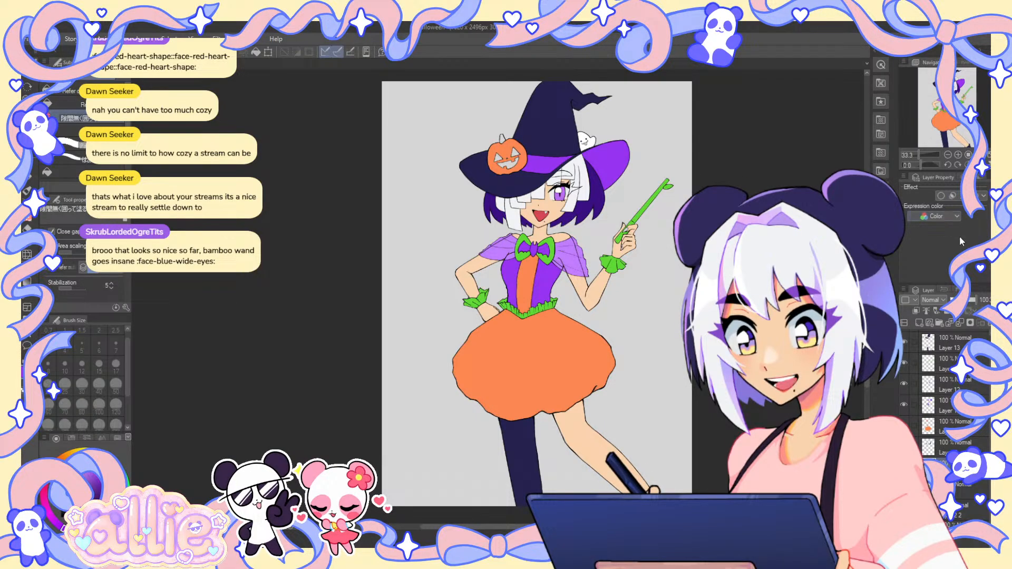
left_click_drag(655, 74, 658, 73)
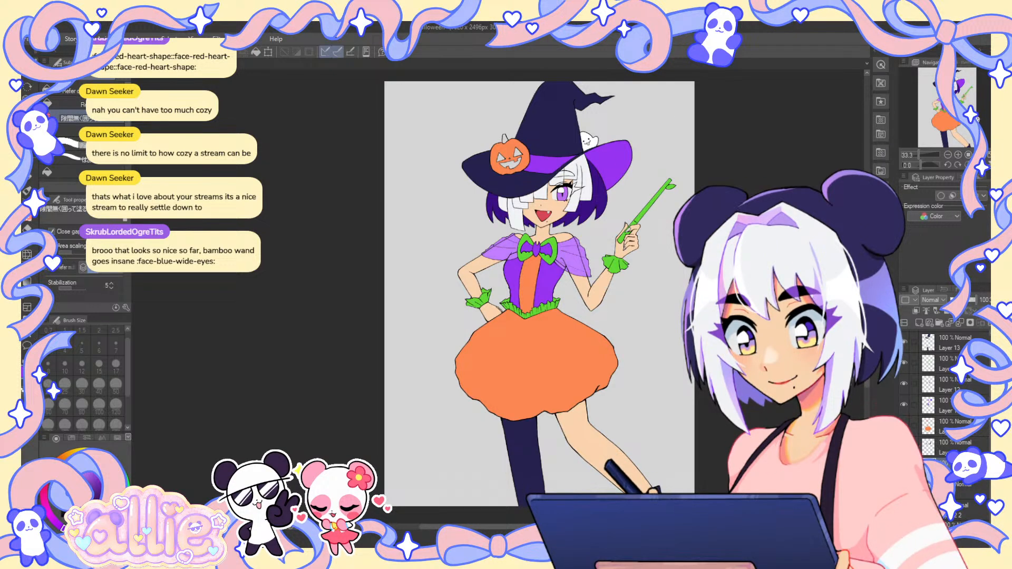
scroll(577, 232, "up", 5)
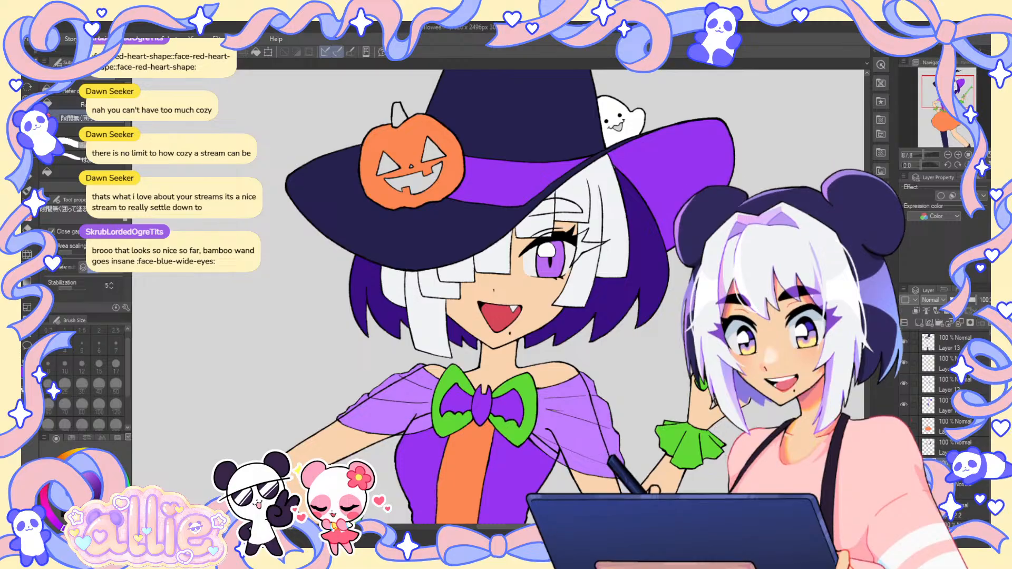
left_click_drag(587, 105, 573, 205)
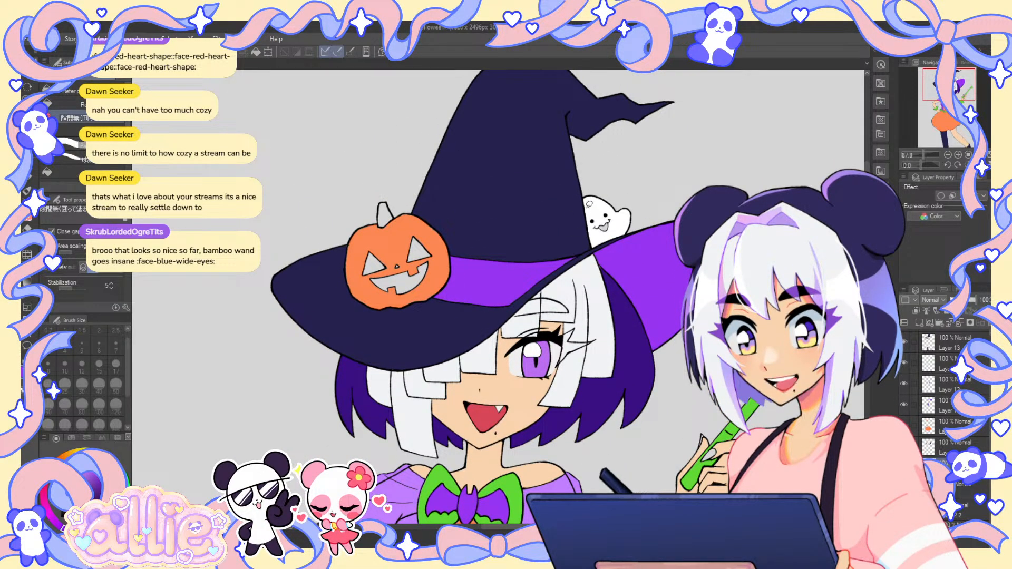
scroll(619, 289, "down", 2)
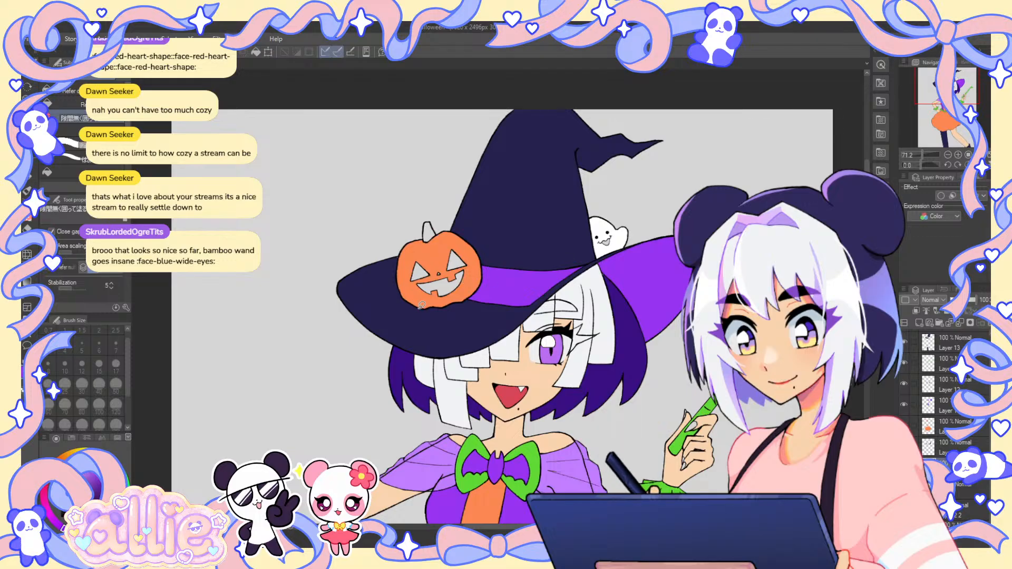
left_click_drag(422, 304, 451, 231)
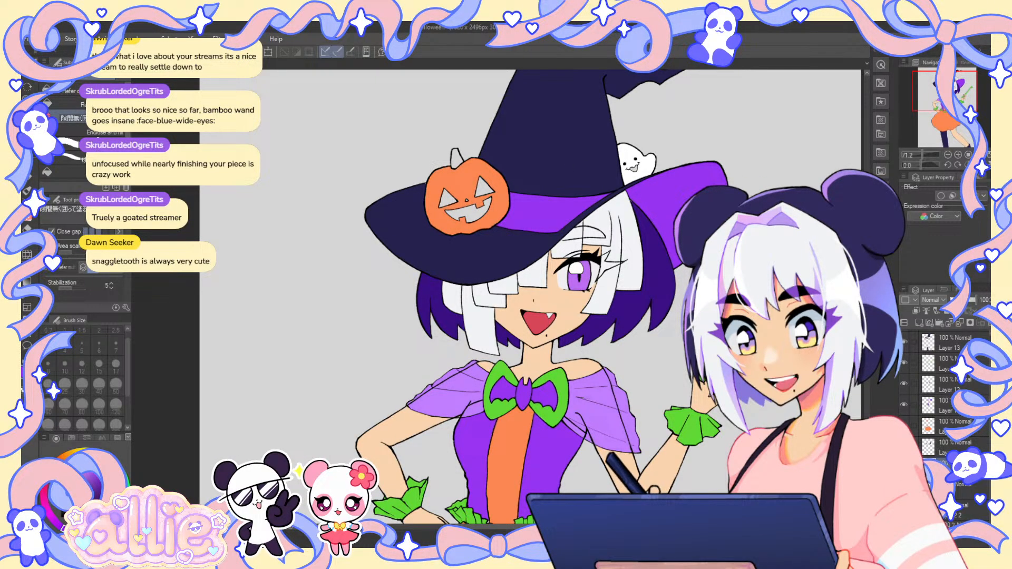
left_click_drag(806, 164, 757, 131)
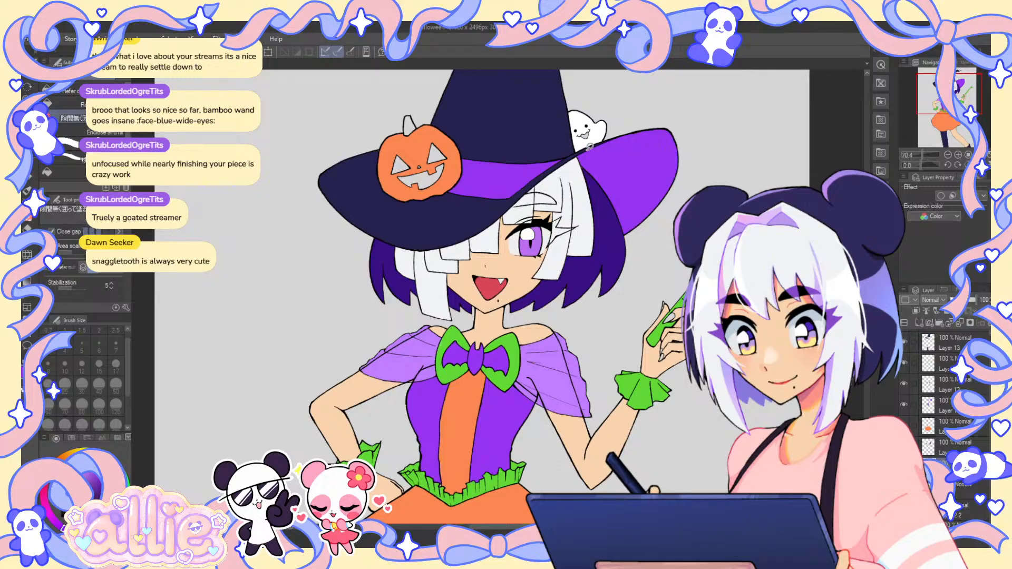
scroll(481, 297, "up", 2)
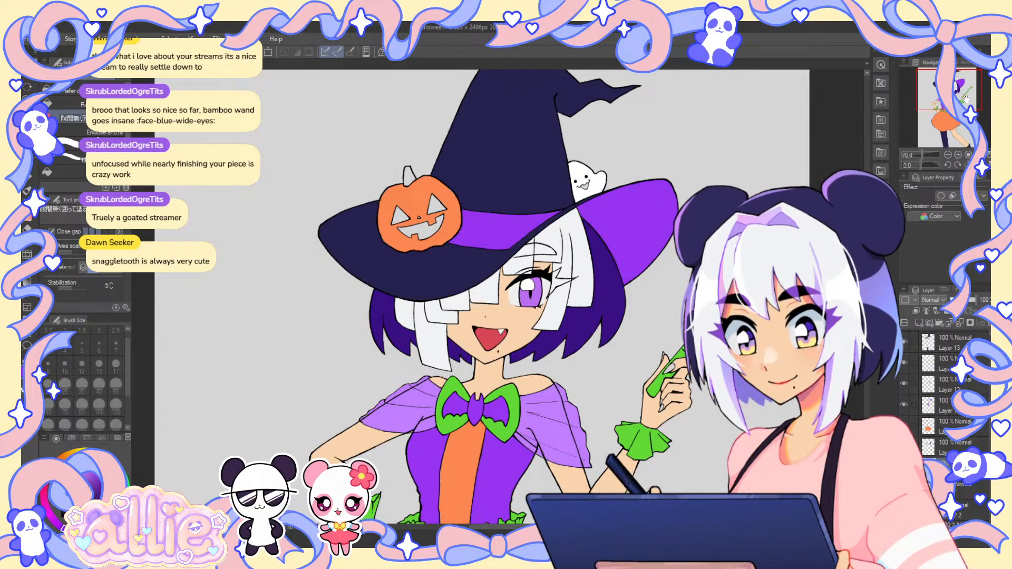
scroll(620, 328, "down", 2)
left_click_drag(794, 206, 823, 87)
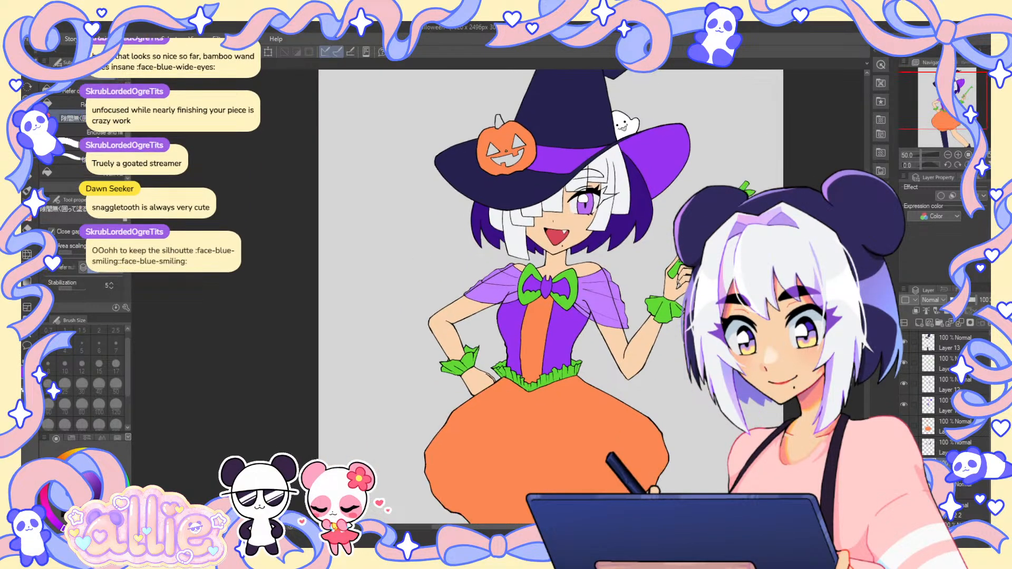
left_click_drag(912, 107, 958, 90)
left_click_drag(503, 207, 688, 82)
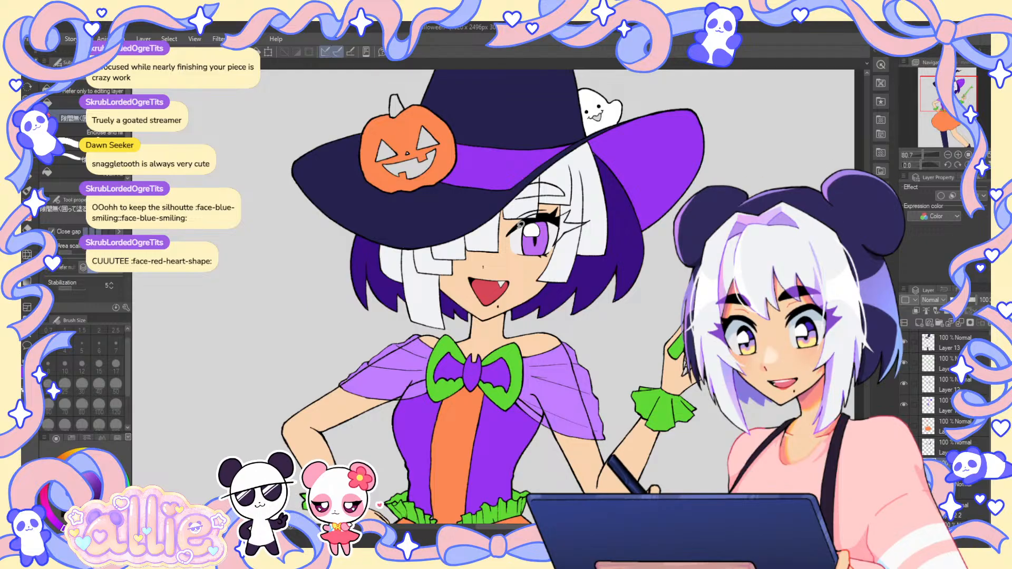
left_click_drag(619, 319, 632, 266)
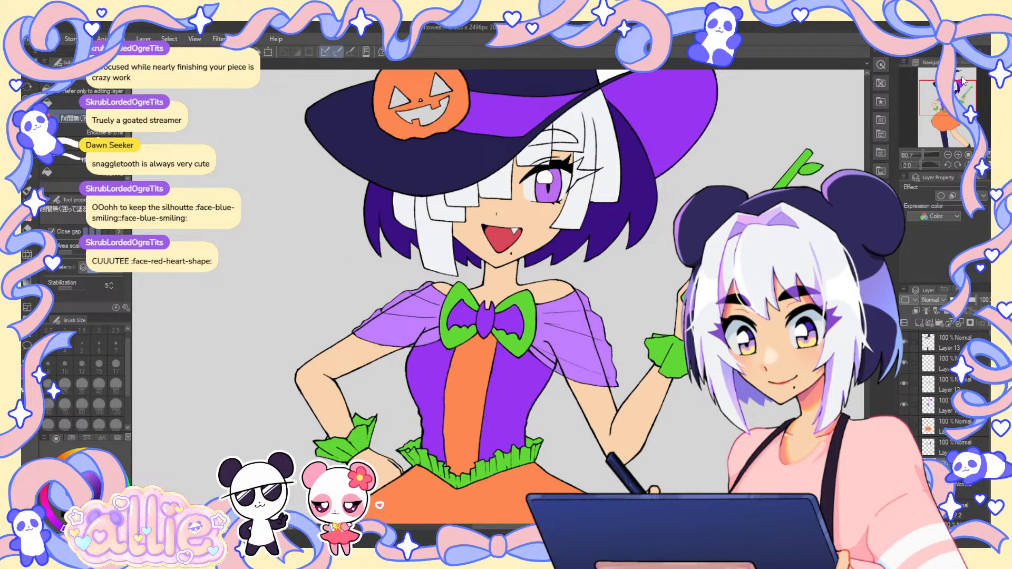
left_click_drag(927, 112, 927, 113)
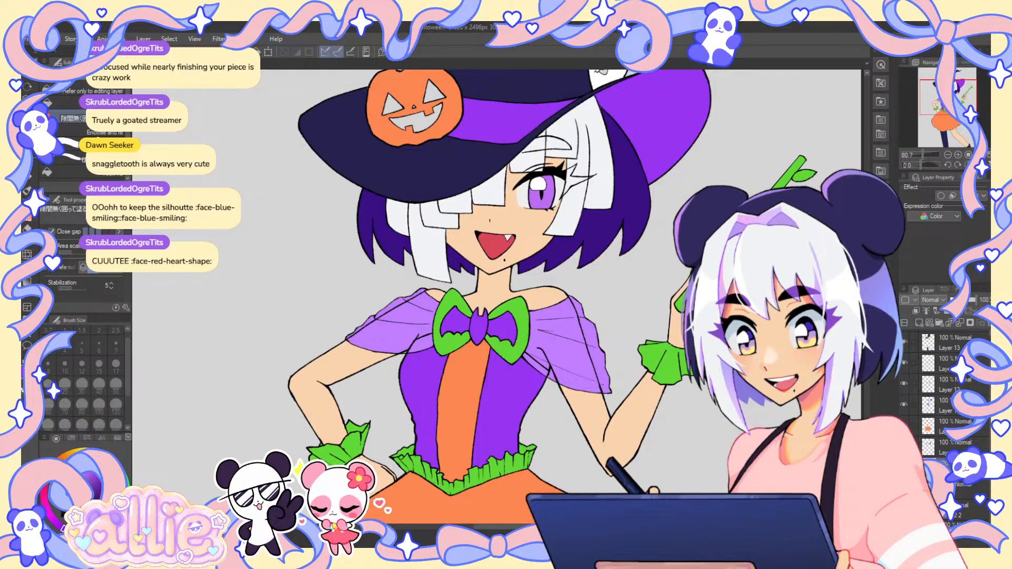
left_click_drag(496, 297, 490, 364)
scroll(622, 202, "down", 4)
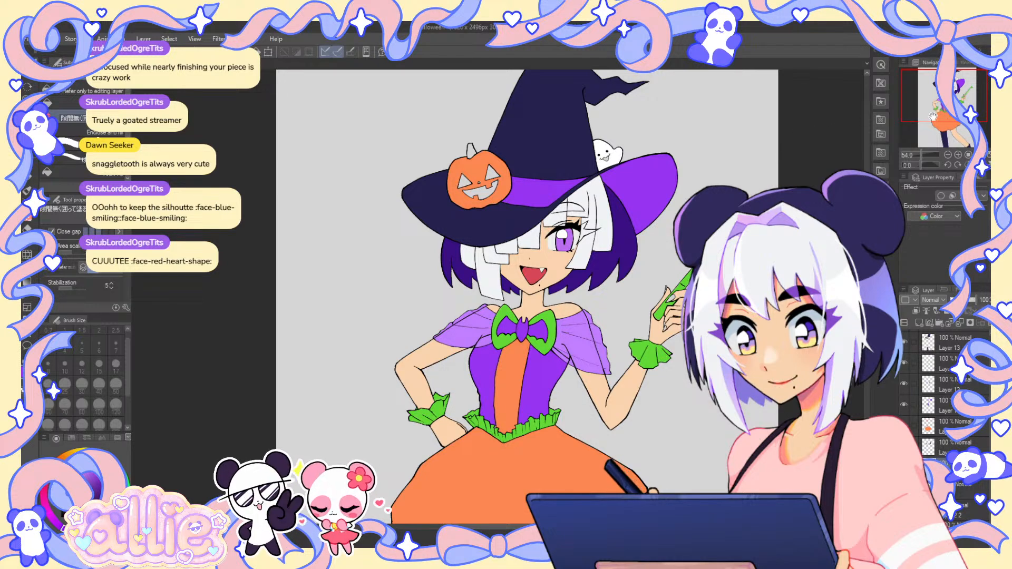
- Inspect the face, hair, pumpkin and hat brim up close, and compare them with the full figure
scroll(552, 275, "up", 8)
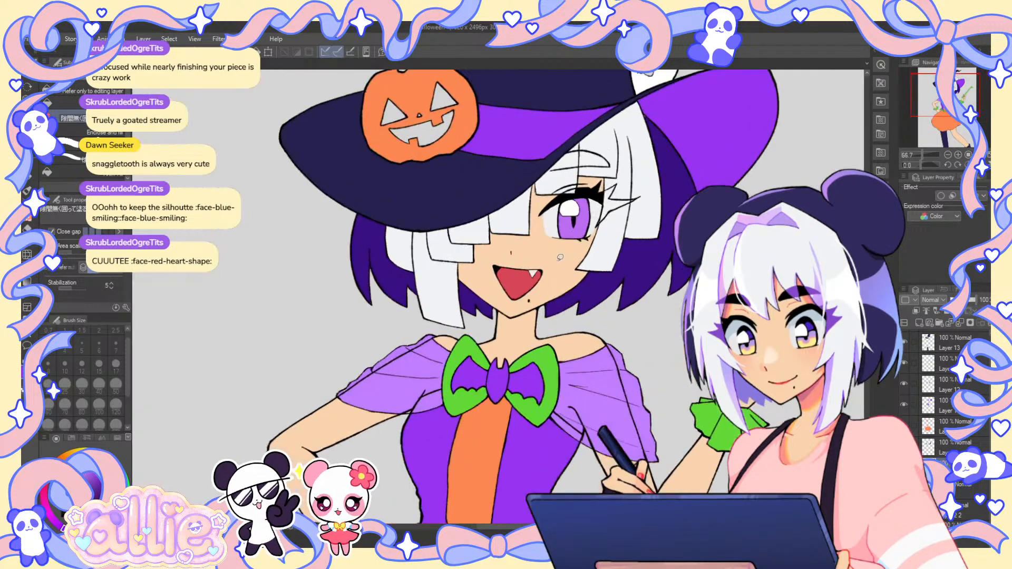
scroll(523, 263, "down", 4)
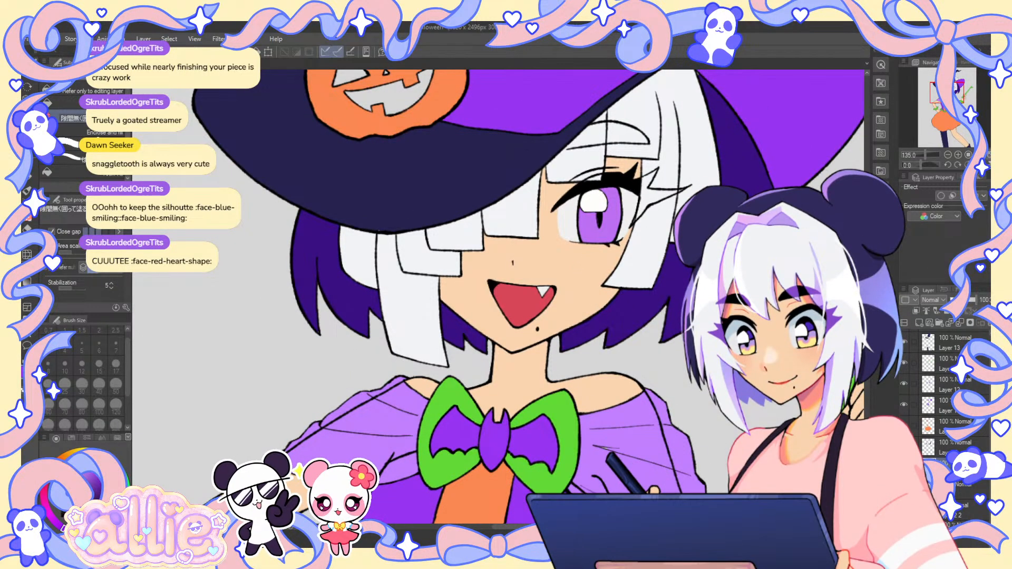
left_click_drag(577, 226, 554, 235)
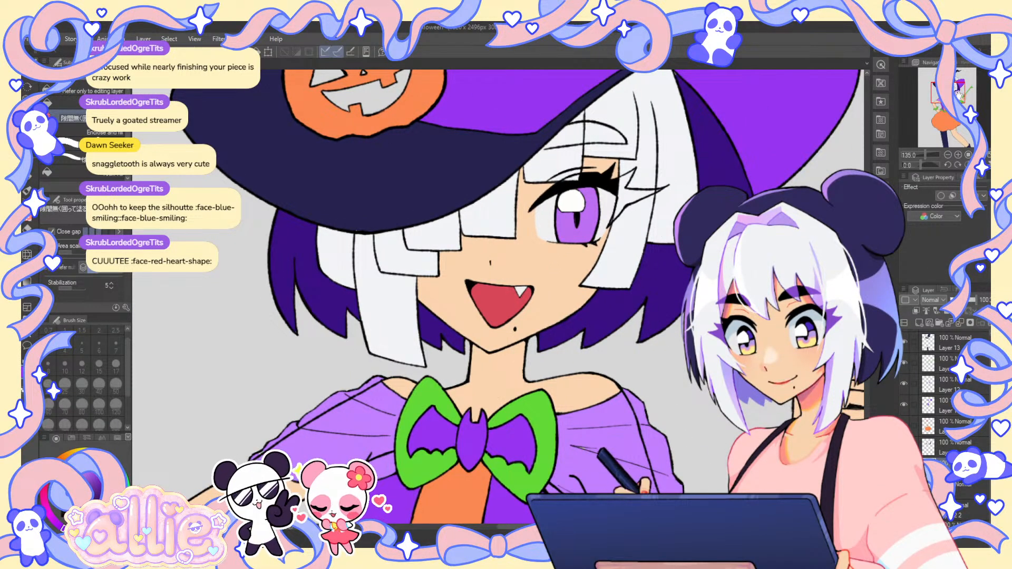
left_click_drag(955, 96, 959, 92)
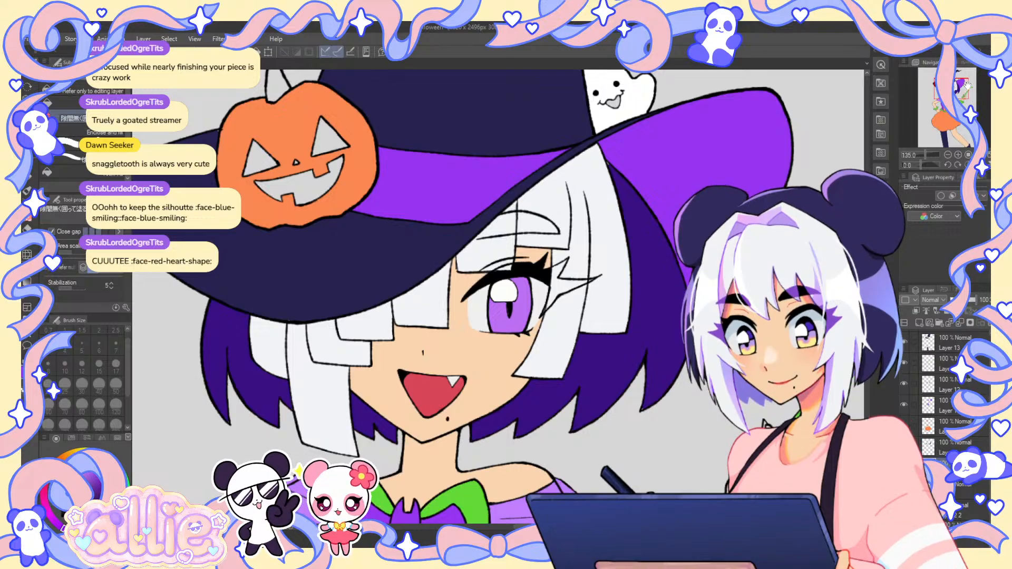
left_click_drag(958, 94, 955, 94)
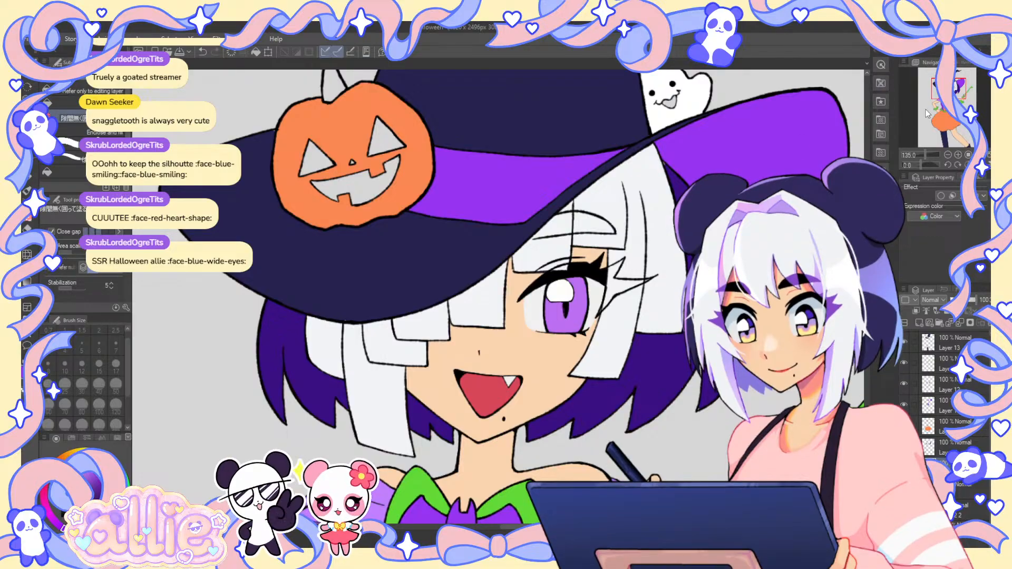
scroll(498, 297, "down", 3)
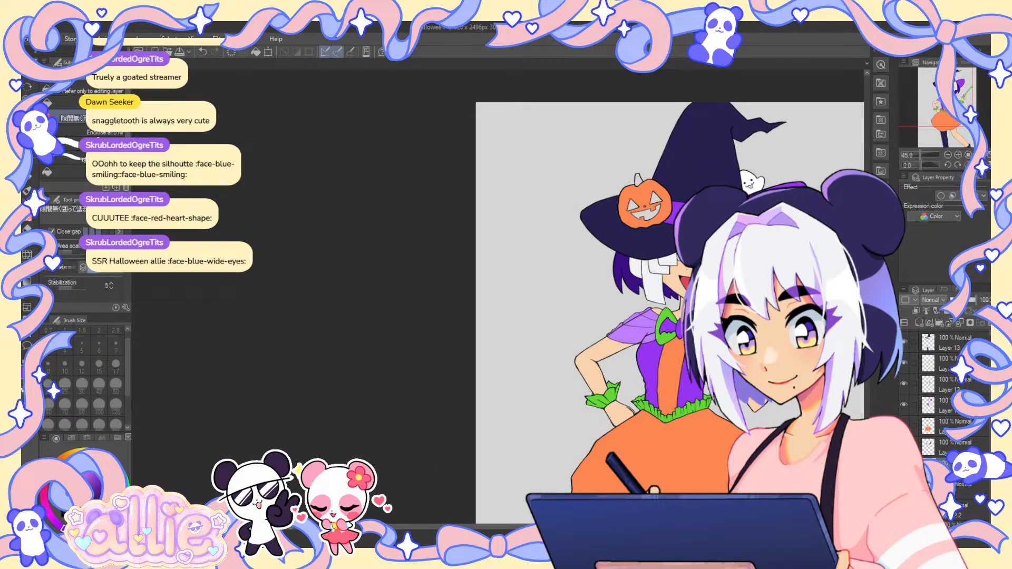
left_click_drag(759, 316, 603, 249)
scroll(603, 249, "down", 1)
mouse_move(921, 94)
left_mouse_down()
mouse_move(926, 104)
mouse_move(927, 92)
left_mouse_up()
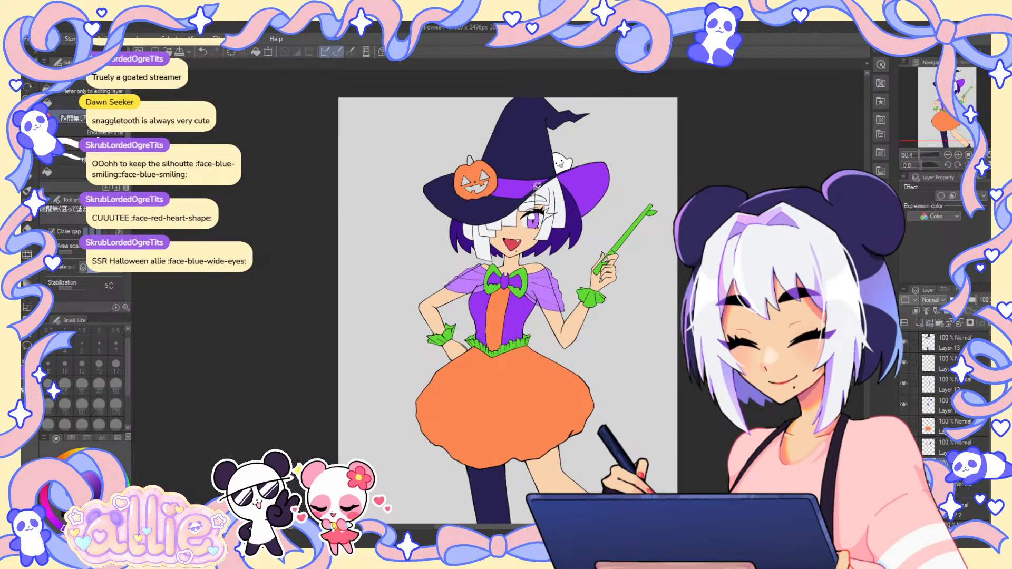
- Adjust the green layer of the wand, bow and frills to hue 35, saturation 10 and luminosity 12
scroll(541, 152, "up", 1)
left_click_drag(941, 114, 970, 97)
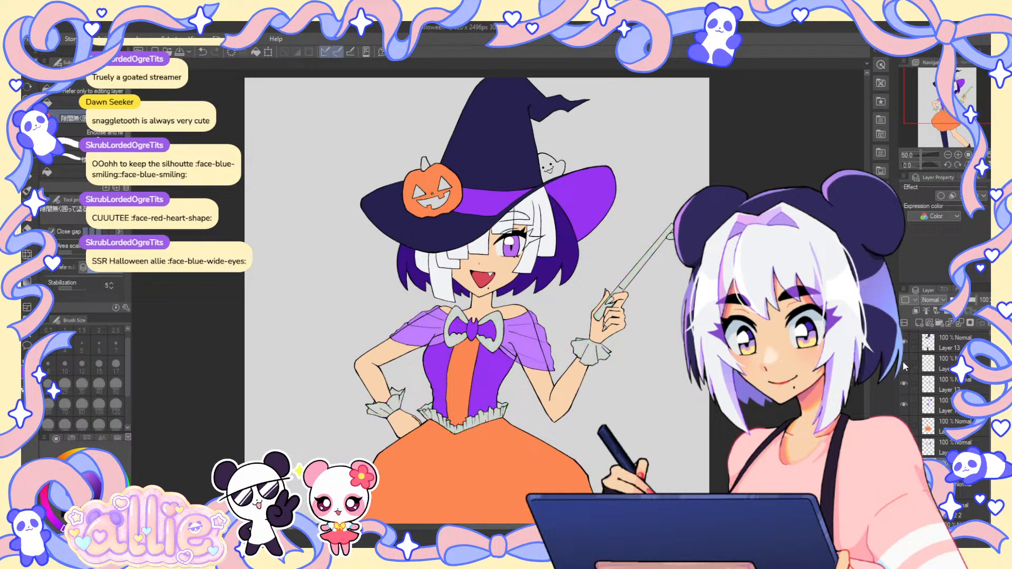
left_click(943, 363)
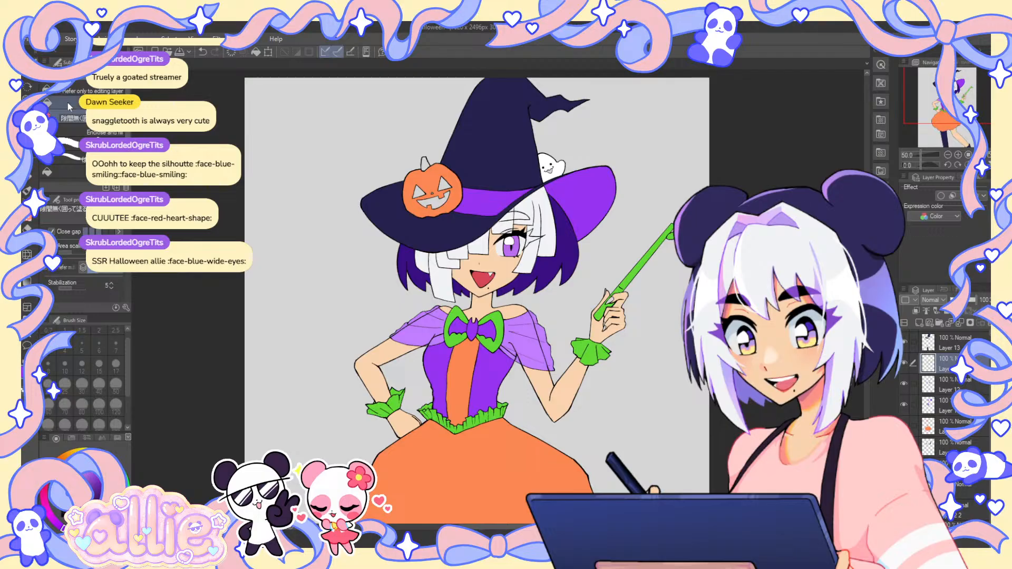
left_click(59, 42)
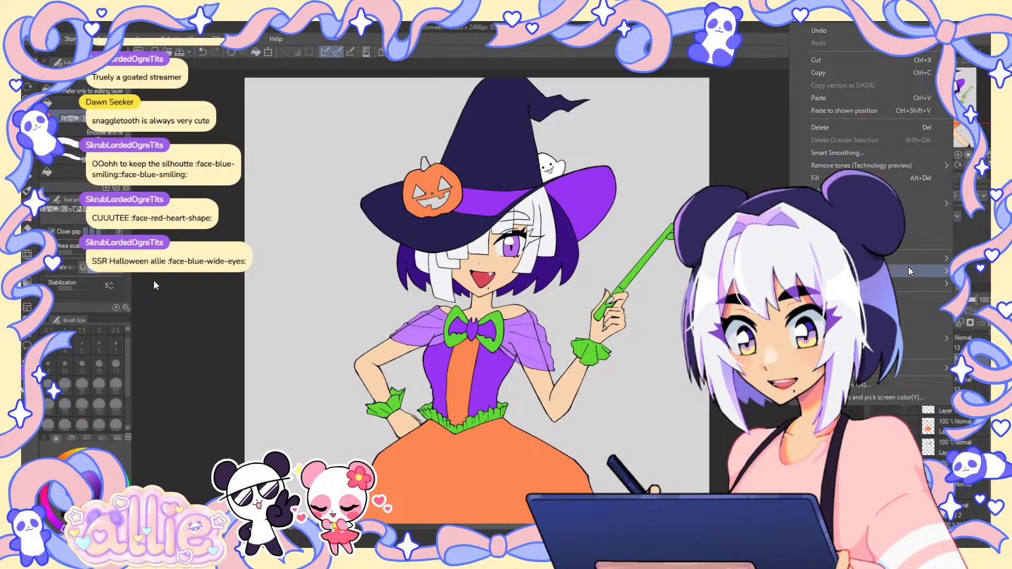
left_click(259, 295)
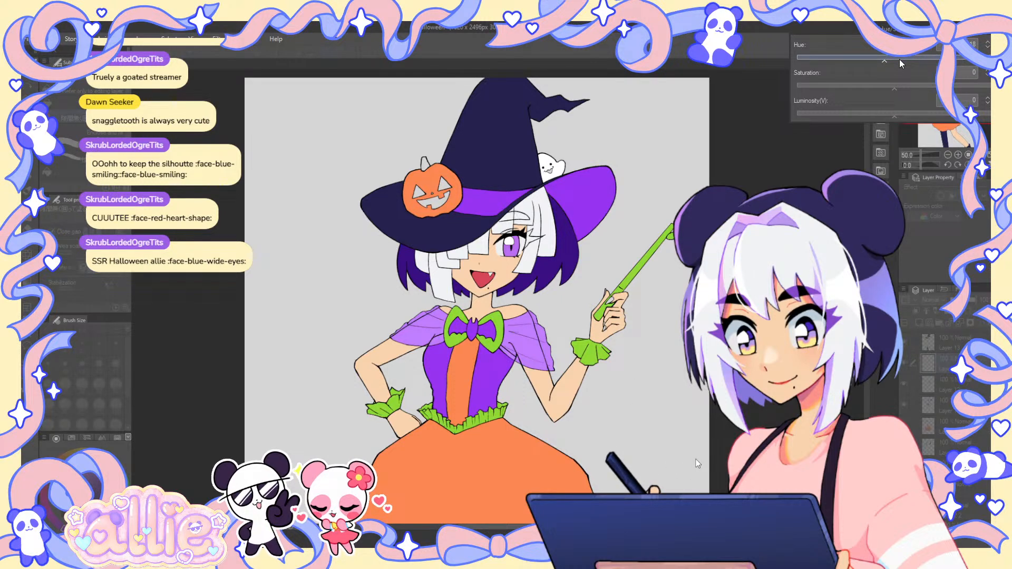
left_click_drag(899, 59, 917, 61)
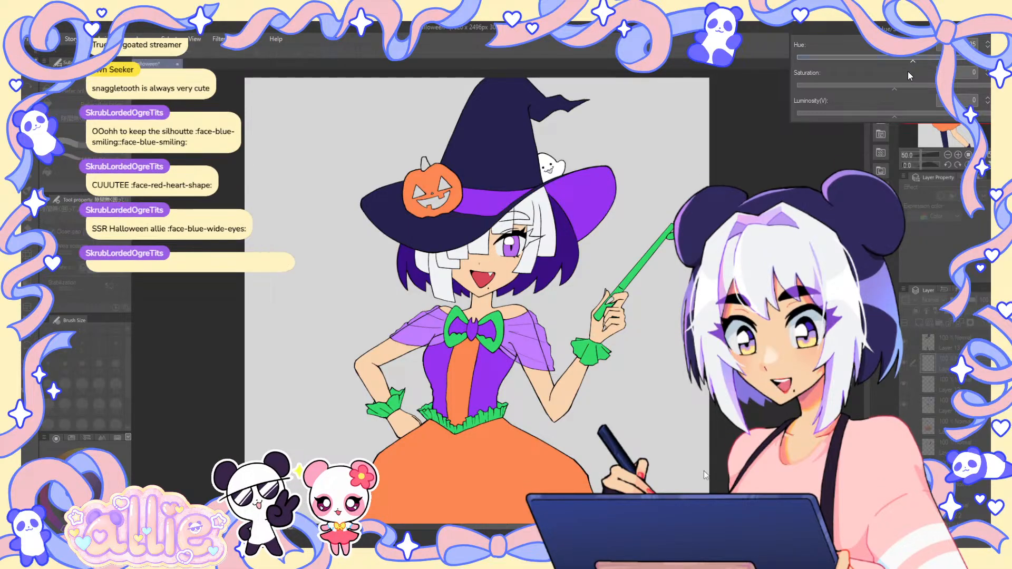
left_click(900, 86)
left_click_drag(902, 84, 910, 115)
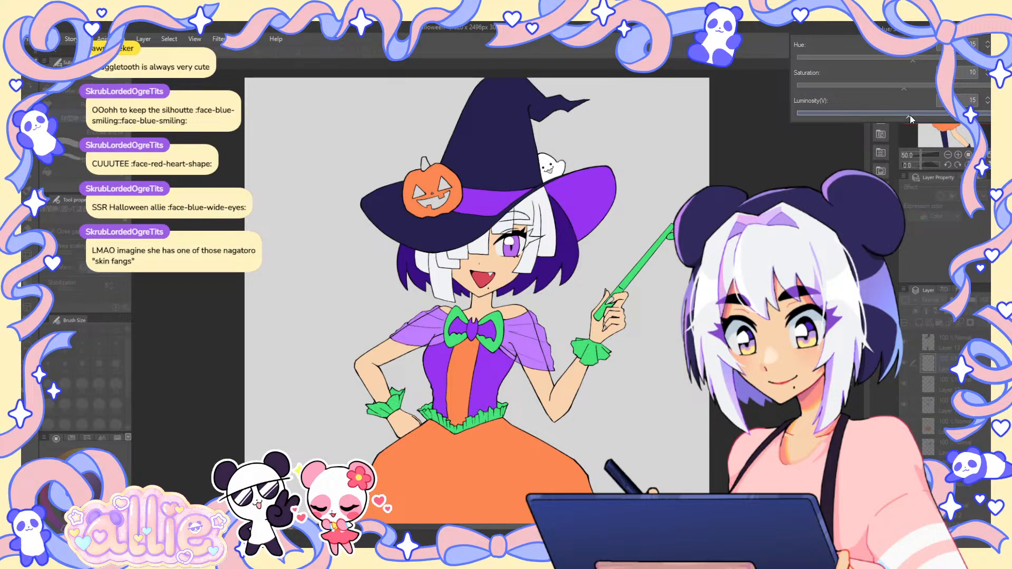
left_click(881, 115)
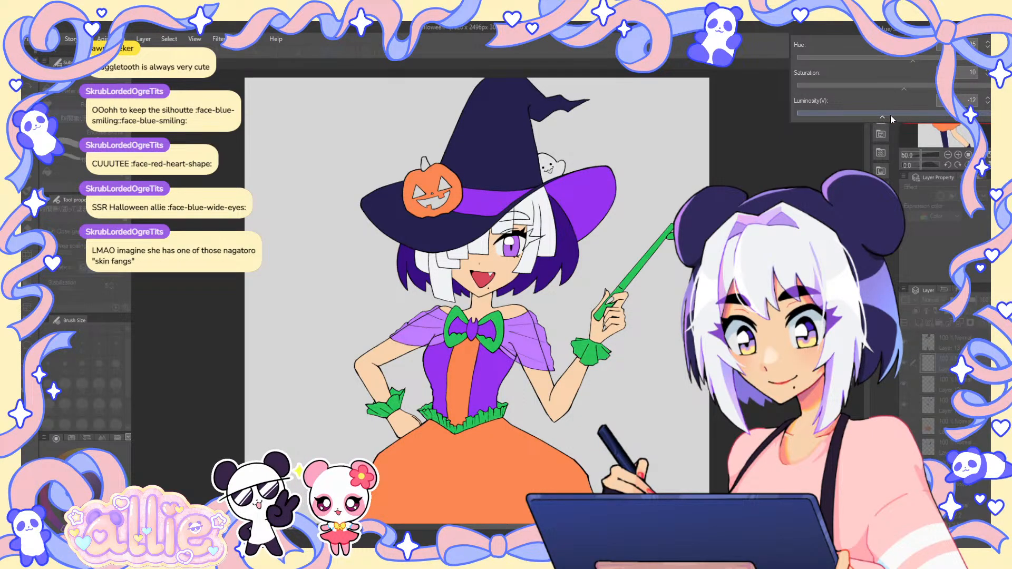
left_click_drag(894, 114, 903, 114)
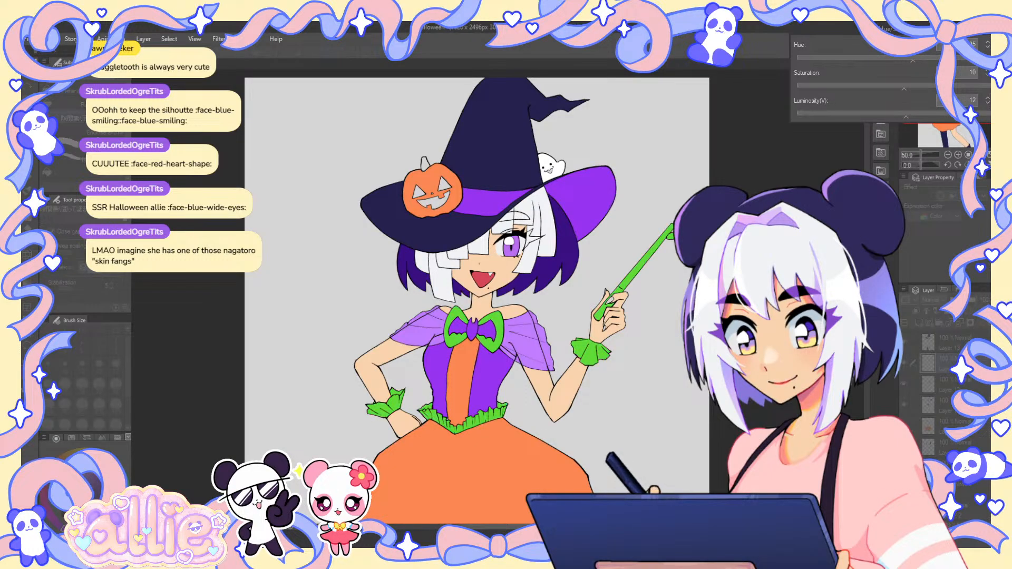
key("Return")
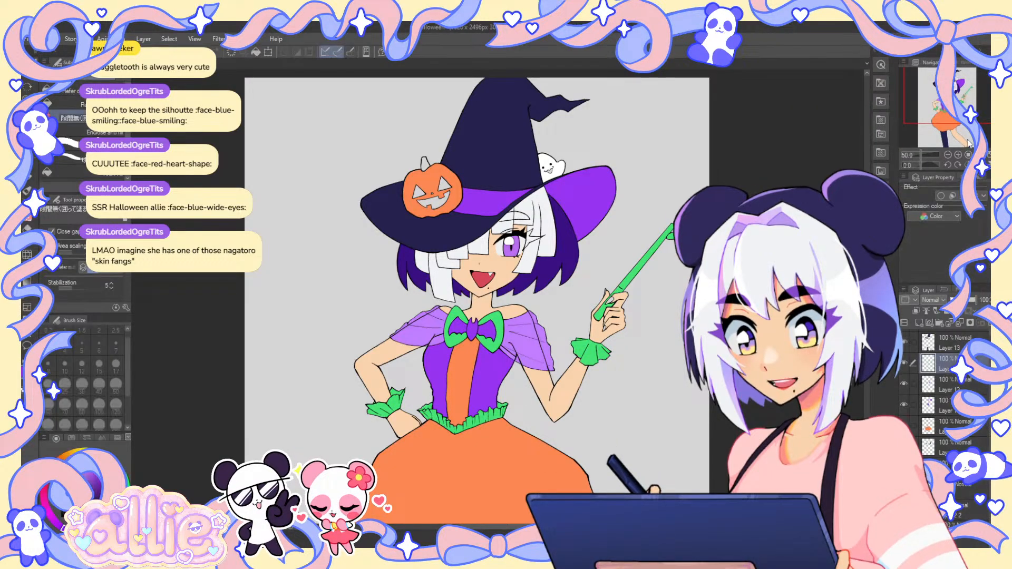
- Adjust the purple layer of the bodice, hat band and hat brim to hue -3, saturation 2 and luminosity -13
left_click_drag(646, 277, 666, 228)
scroll(729, 182, "down", 1)
left_click(949, 406)
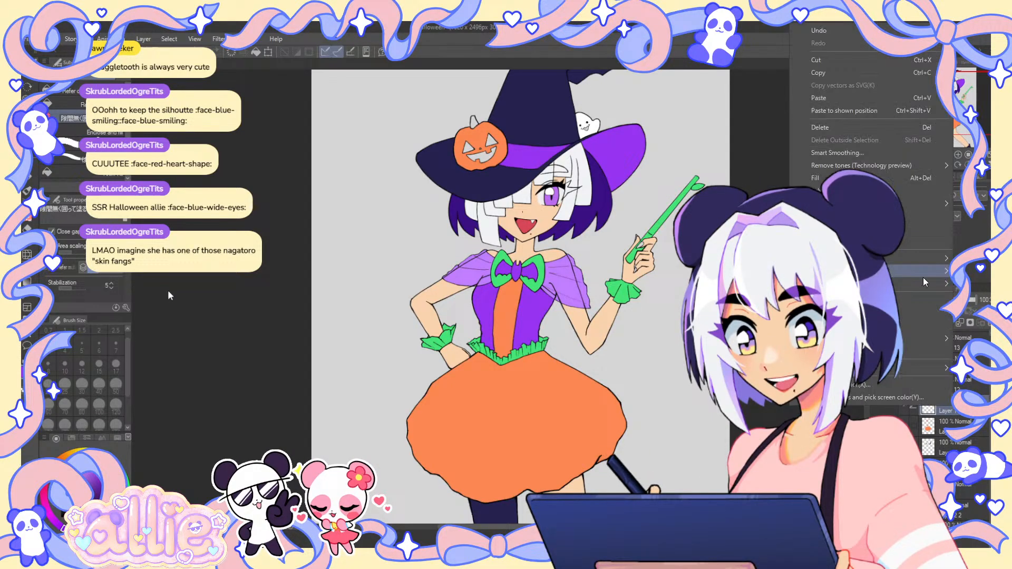
key("ctrl+u")
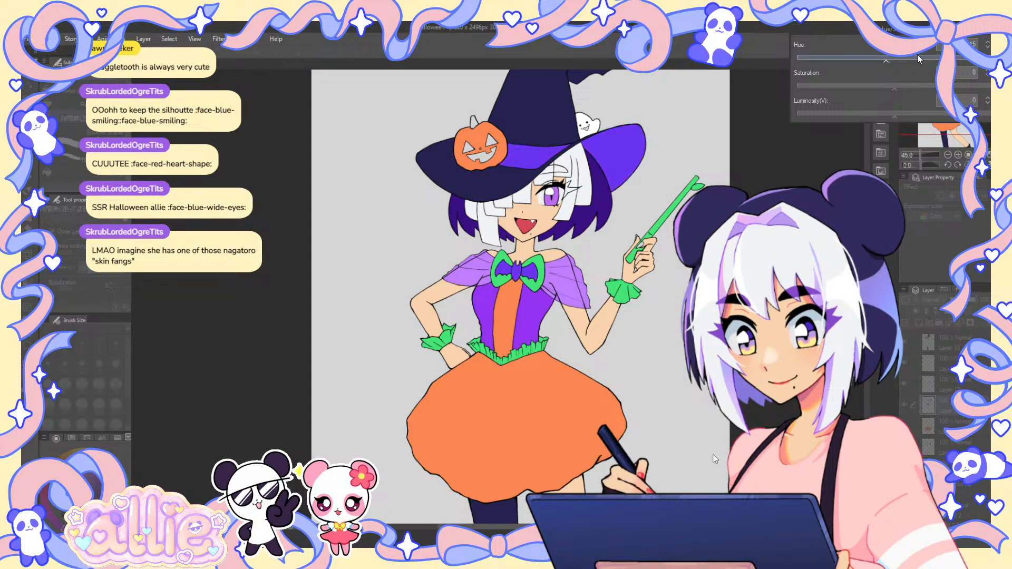
left_click(903, 56)
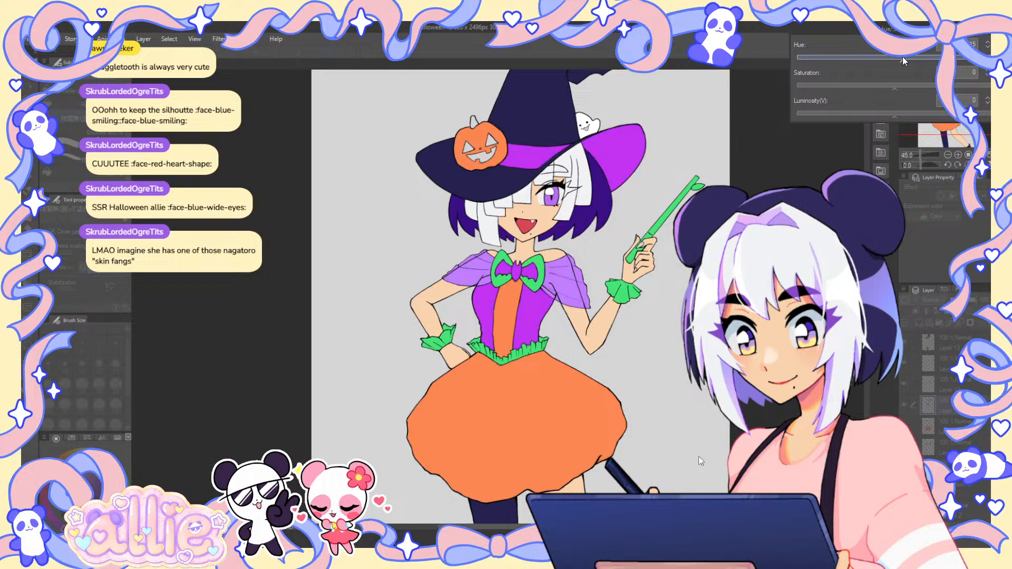
mouse_move(898, 61)
left_mouse_down()
mouse_move(883, 88)
mouse_move(915, 88)
mouse_move(878, 89)
mouse_move(905, 90)
left_mouse_up()
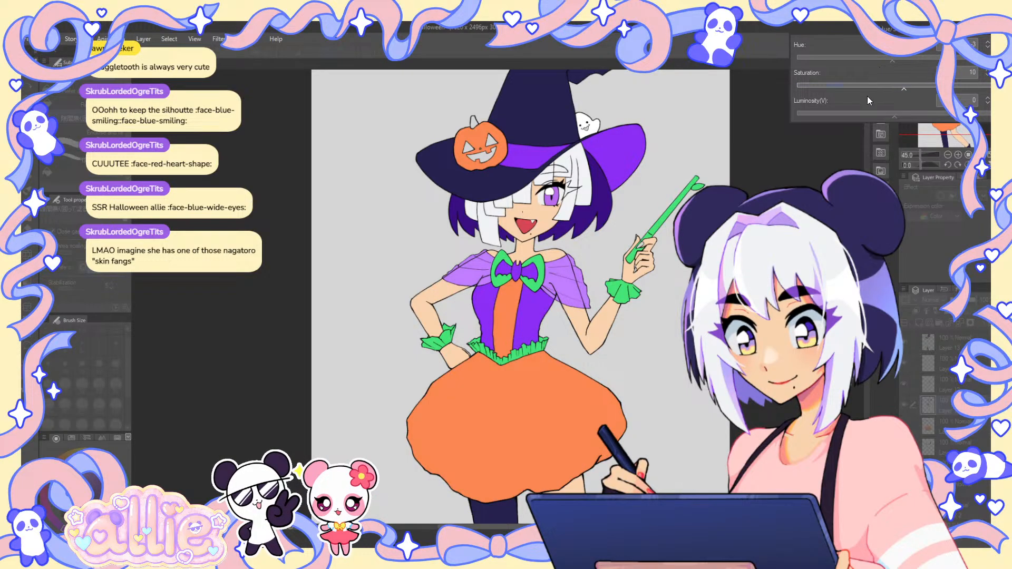
left_click(903, 113)
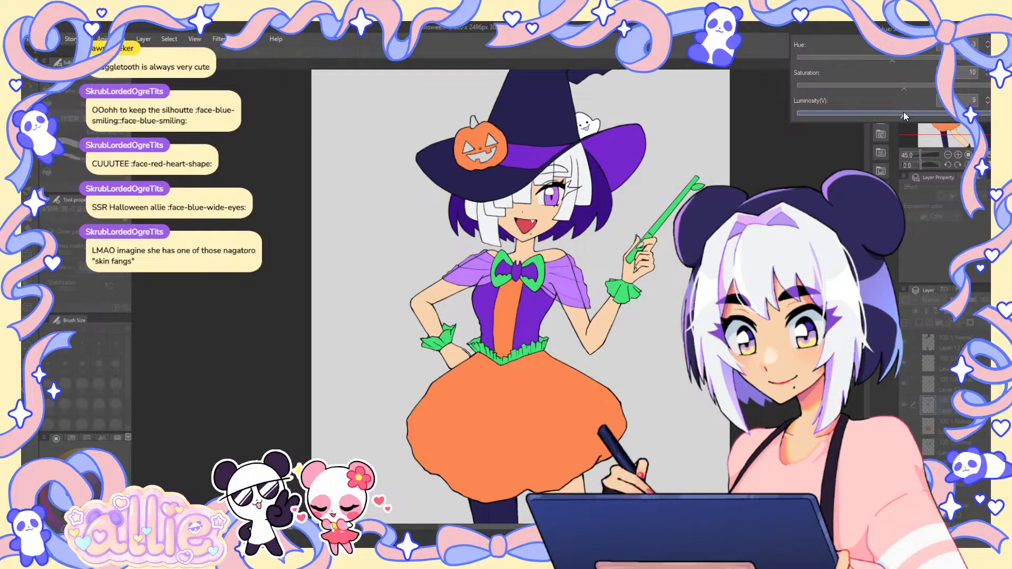
left_click_drag(904, 111, 881, 113)
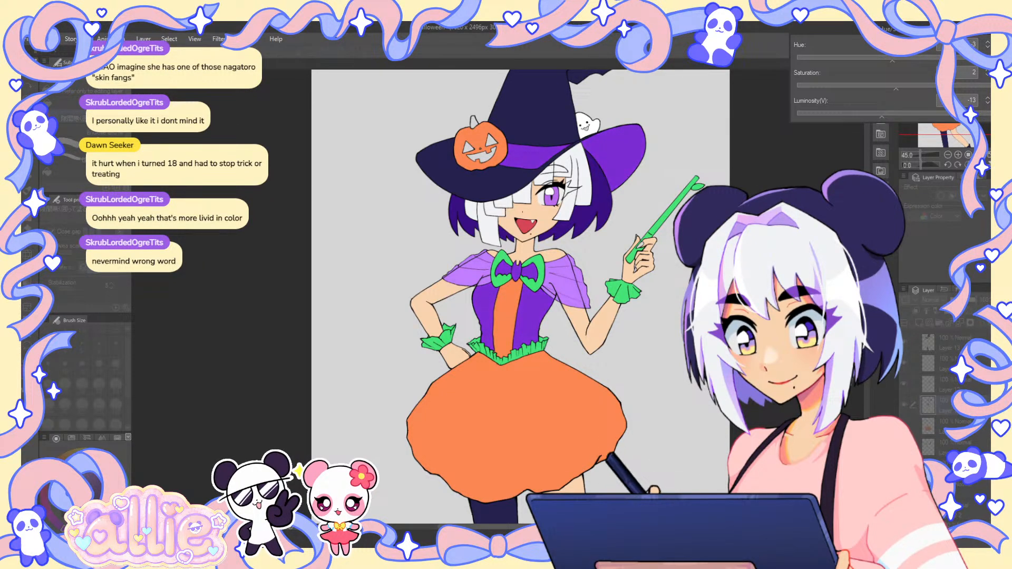
key("Return")
- Review the whole figure and make the orange layer of the skirt, pumpkin and bodice panel active
scroll(520, 296, "down", 3)
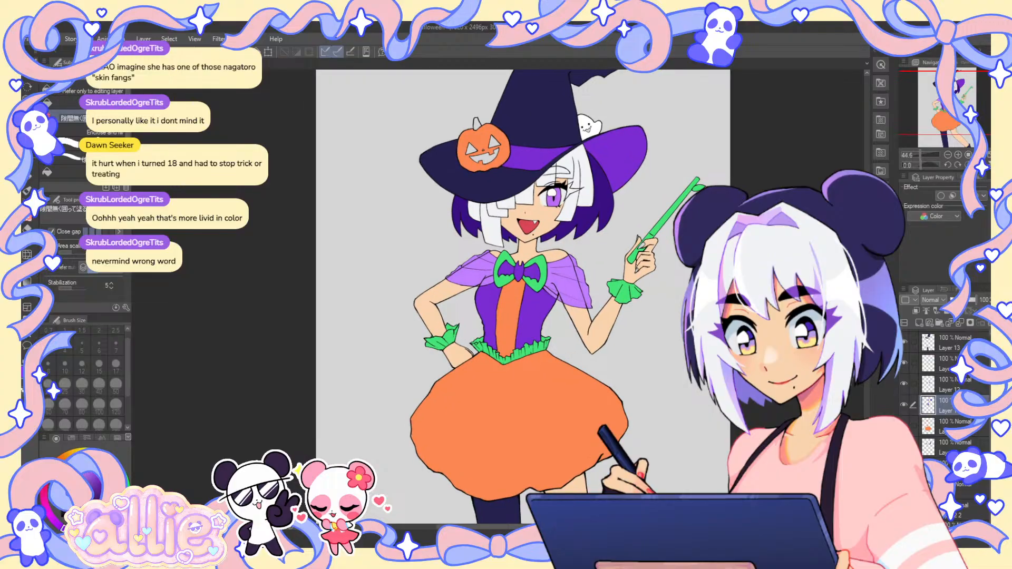
scroll(520, 296, "up", 1)
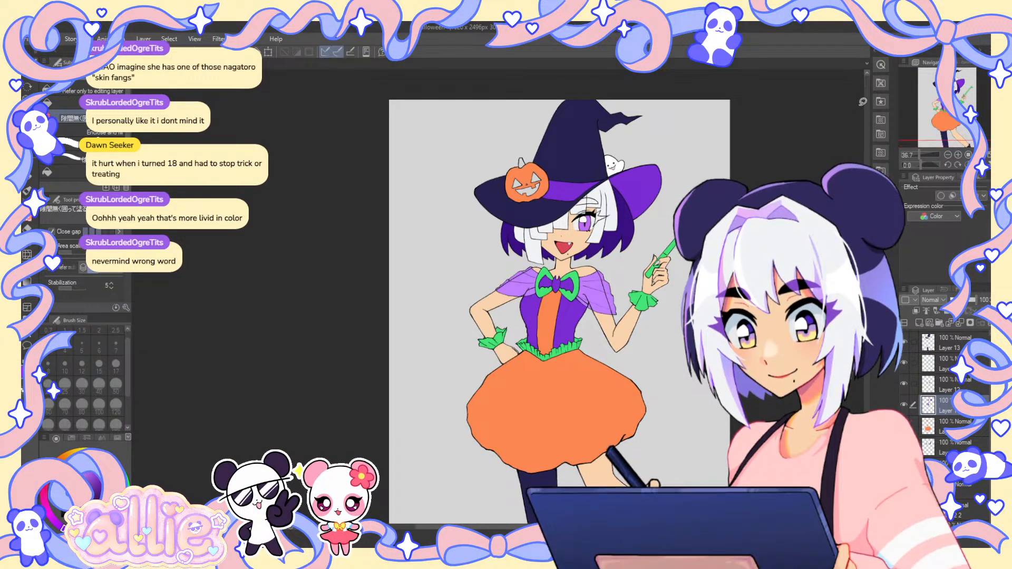
scroll(658, 280, "up", 1)
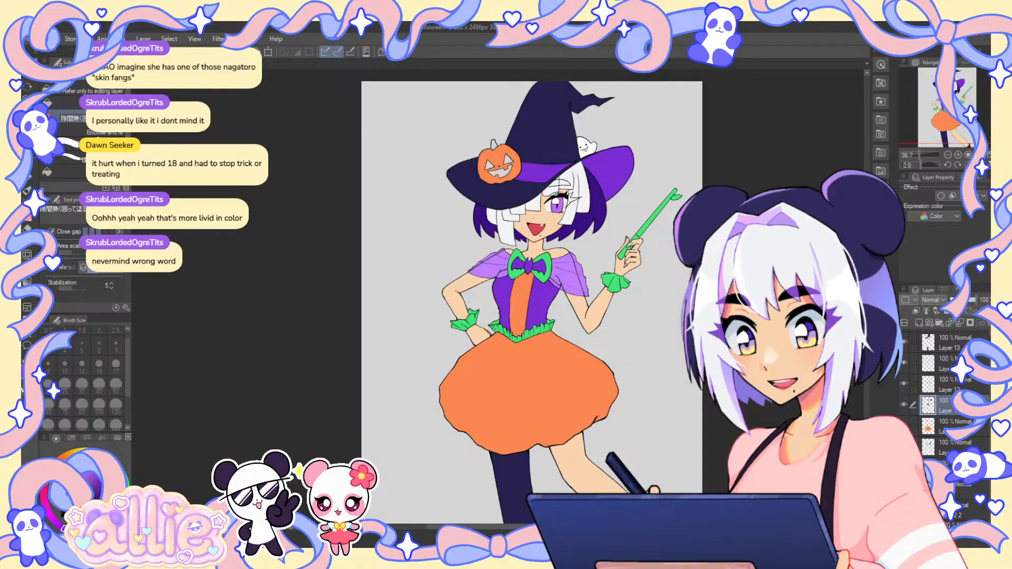
left_click(936, 427)
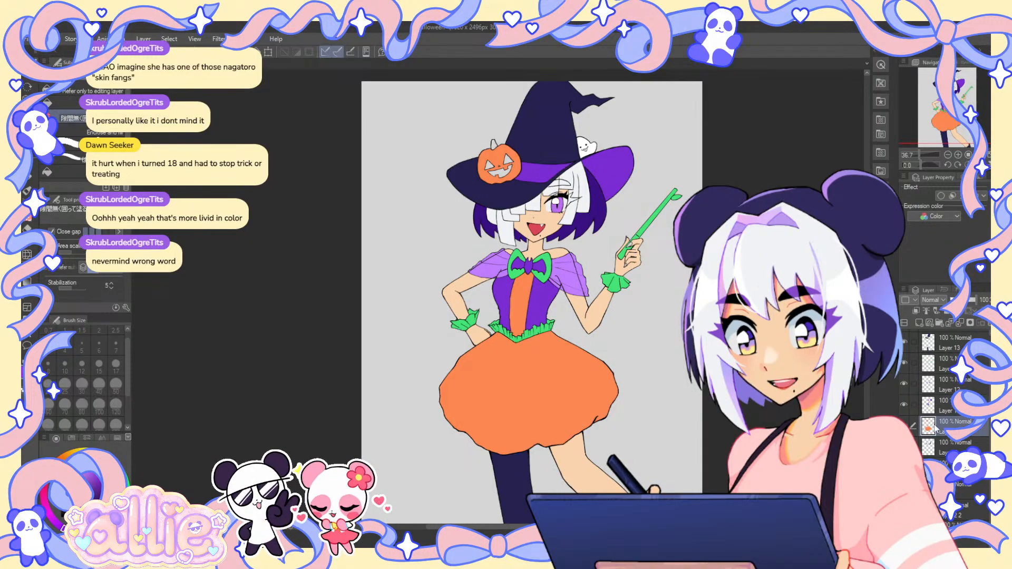
left_click(49, 39)
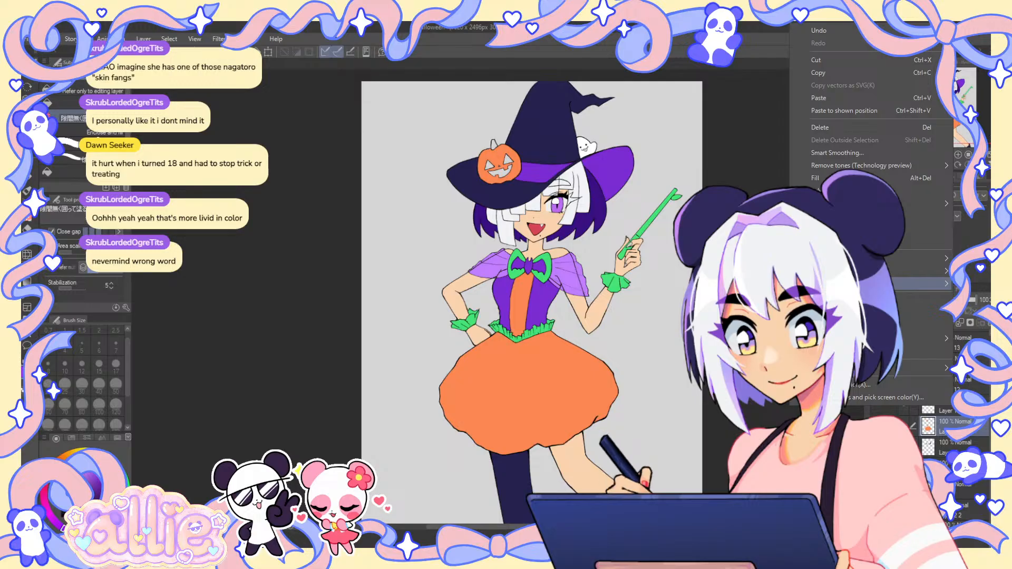
key("Escape")
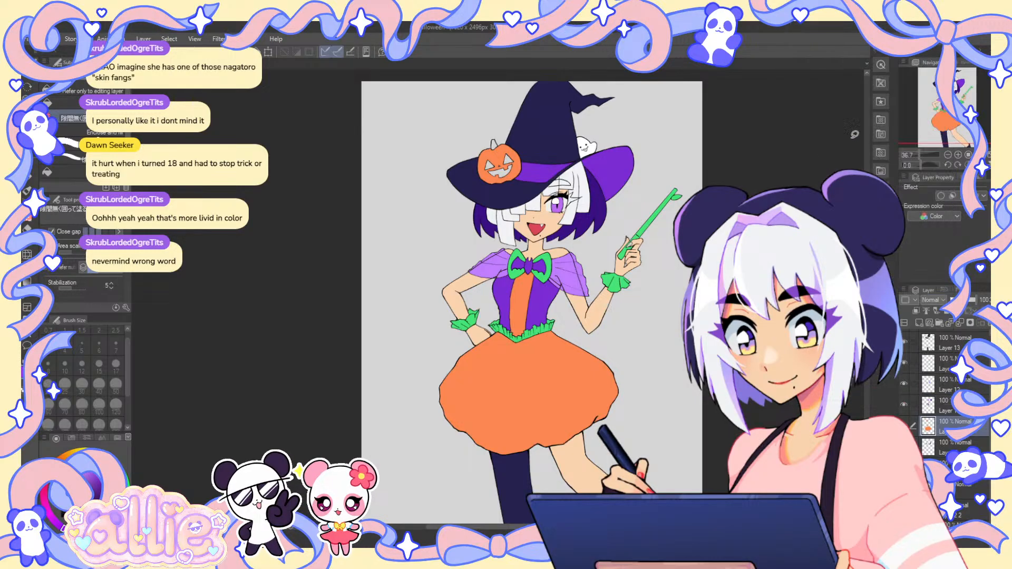
- Examine the waist, skirt, bodice and face up close, and compare them with the colours of the whole figure
left_click_drag(497, 337, 511, 296)
left_click_drag(511, 297, 532, 296)
scroll(545, 432, "up", 2)
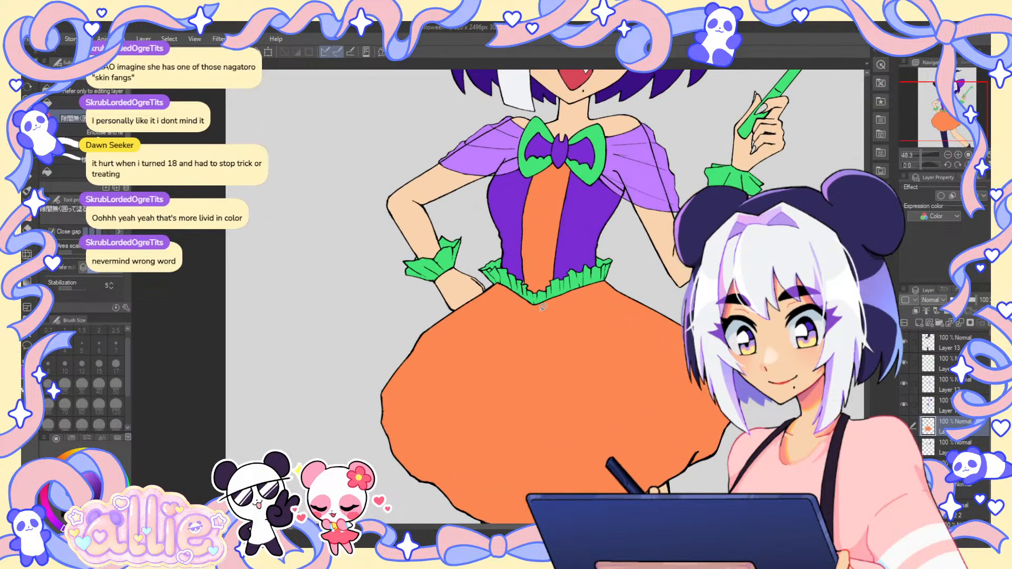
scroll(545, 379, "down", 5)
left_click_drag(559, 173, 526, 201)
scroll(571, 227, "up", 1)
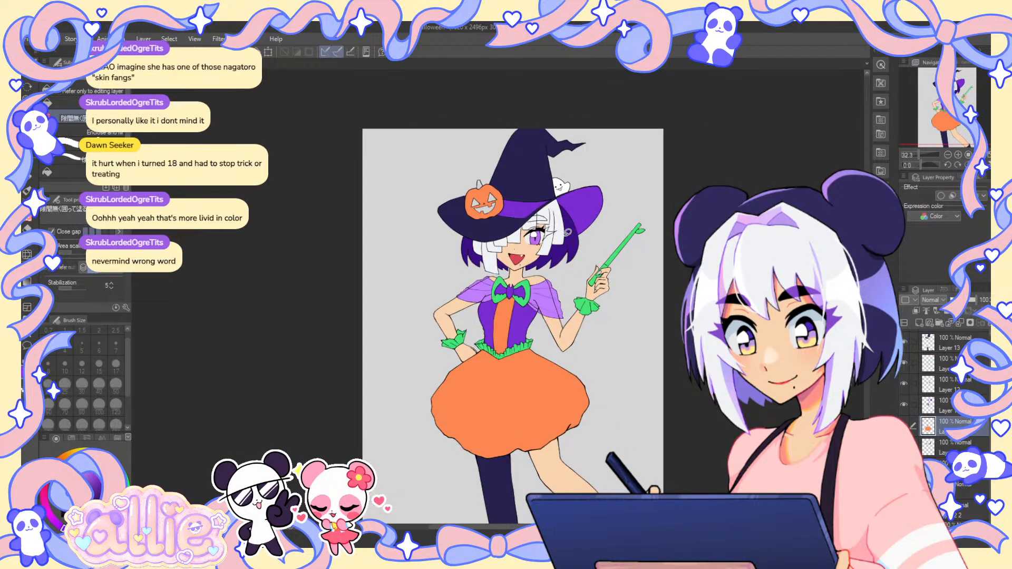
scroll(569, 230, "up", 1)
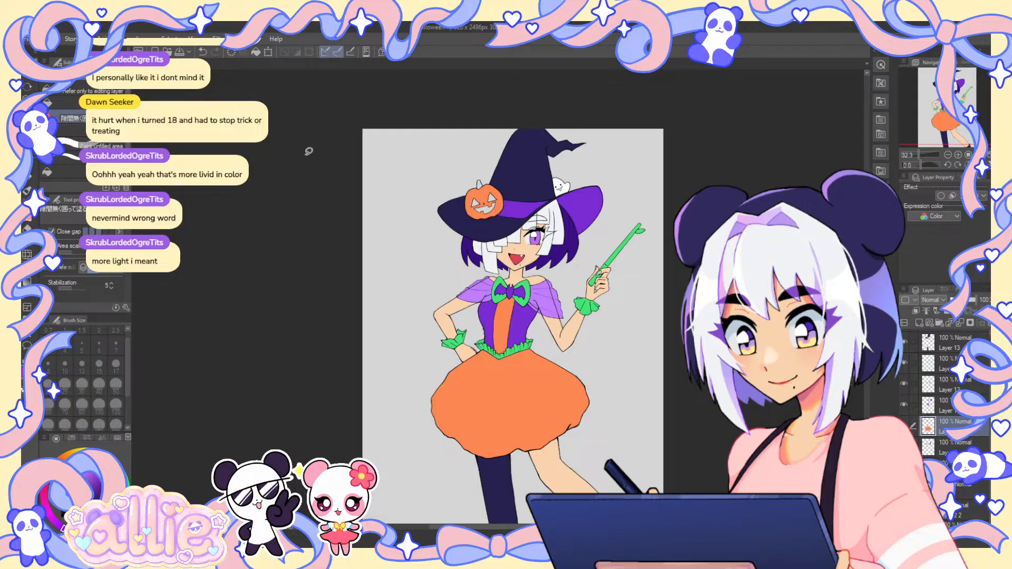
scroll(516, 236, "up", 2)
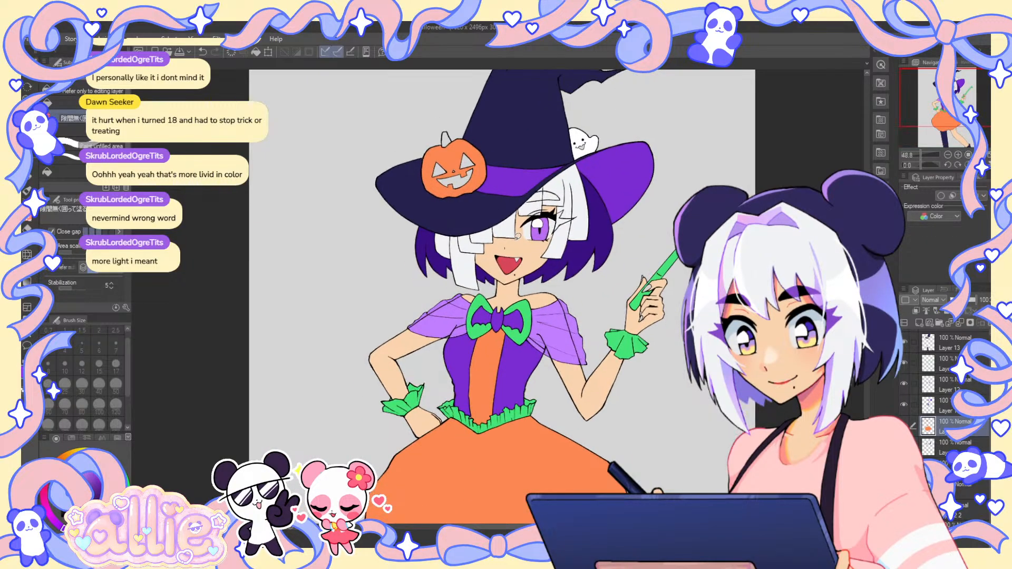
scroll(517, 236, "up", 5)
scroll(512, 261, "down", 2)
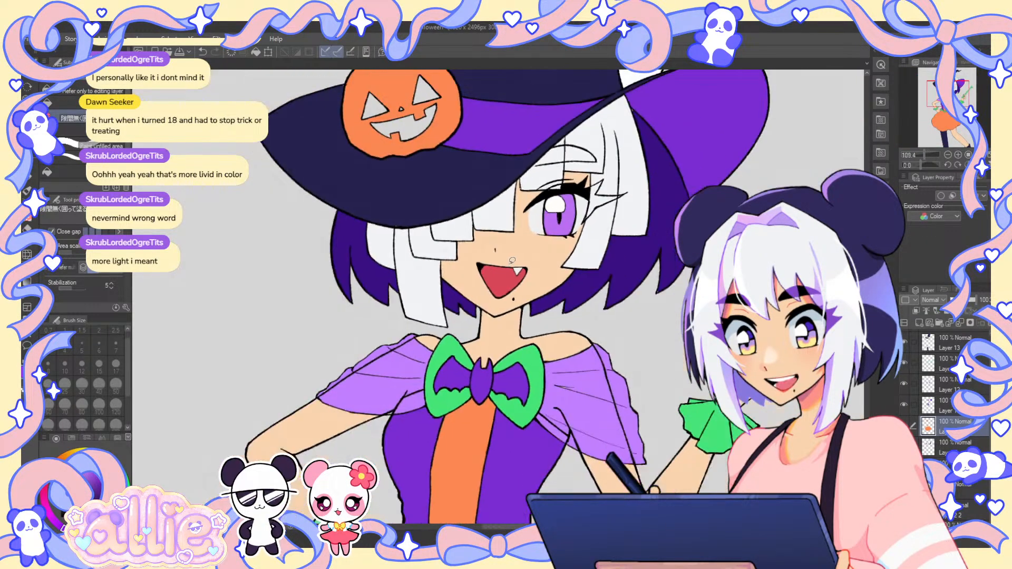
scroll(512, 260, "down", 5)
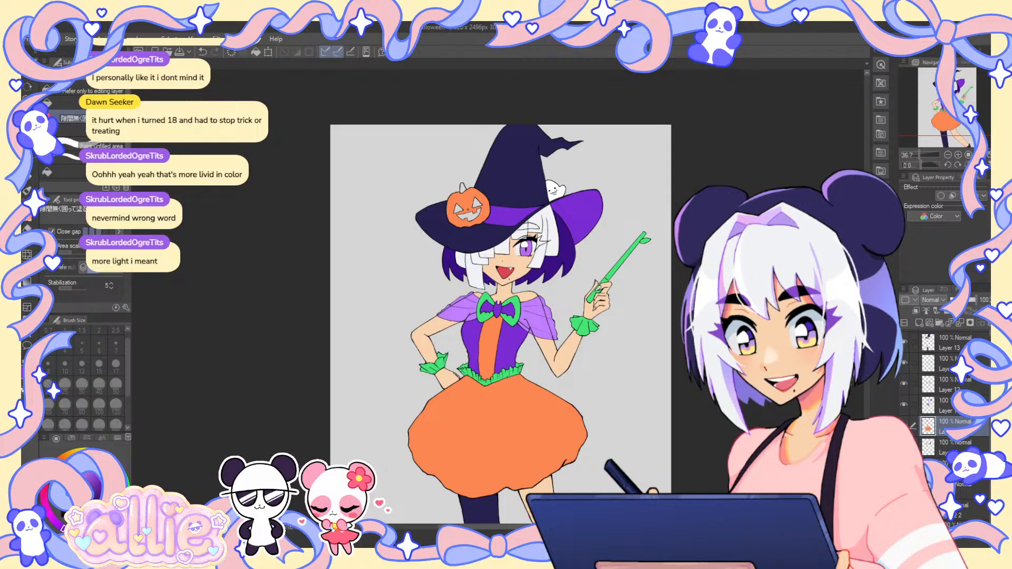
- Adjust the orange layer of the skirt, pumpkin and bodice panel to hue -7, saturation -6 and luminosity 14
left_click(46, 38)
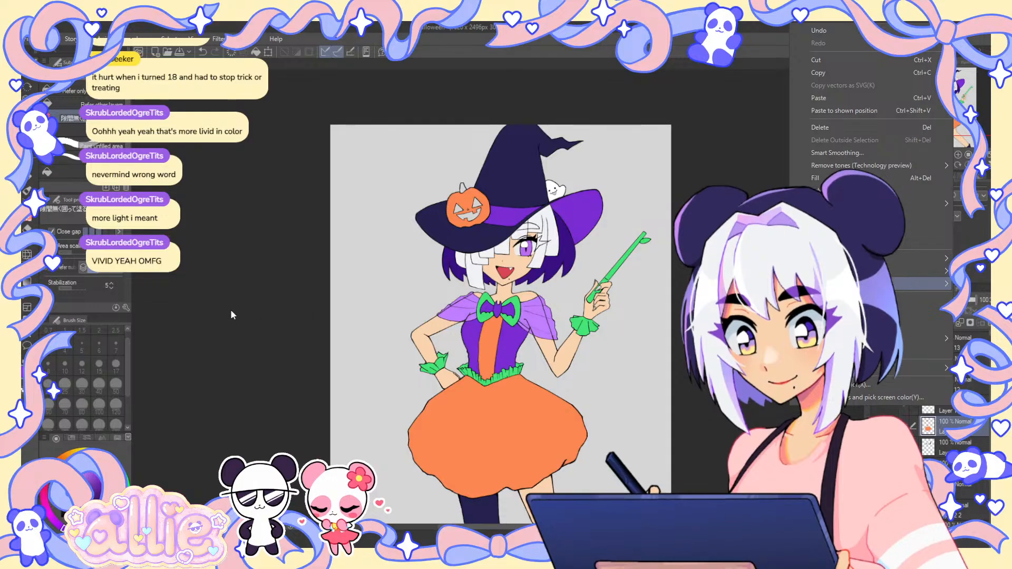
left_click(262, 297)
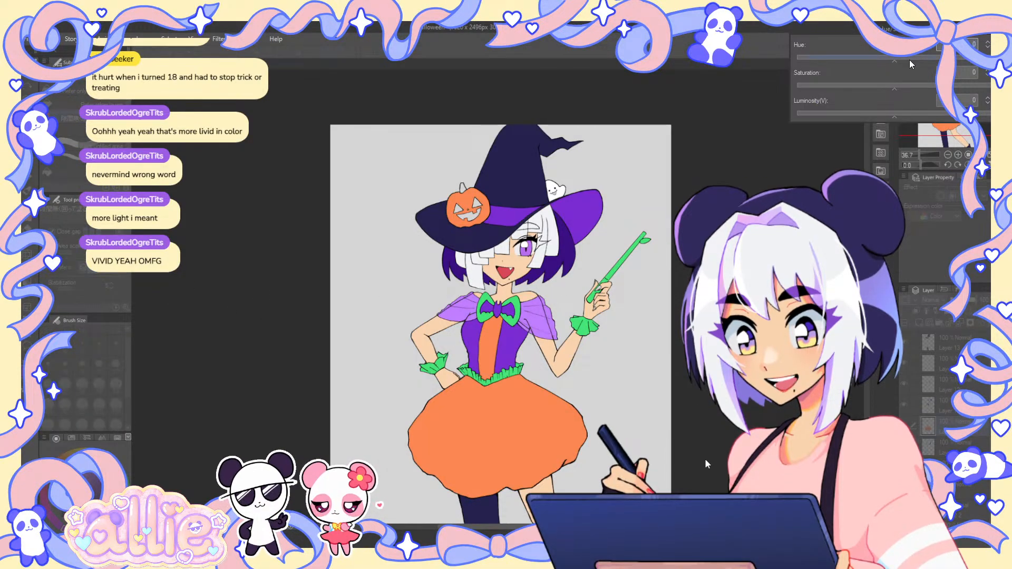
left_click(892, 59)
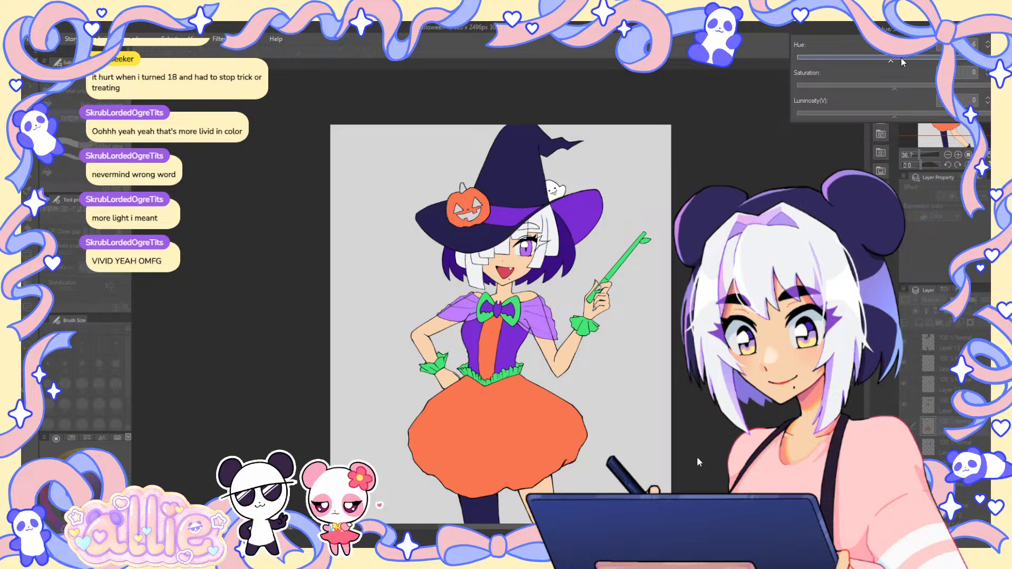
mouse_move(901, 62)
left_mouse_down()
mouse_move(879, 63)
mouse_move(905, 65)
left_mouse_up()
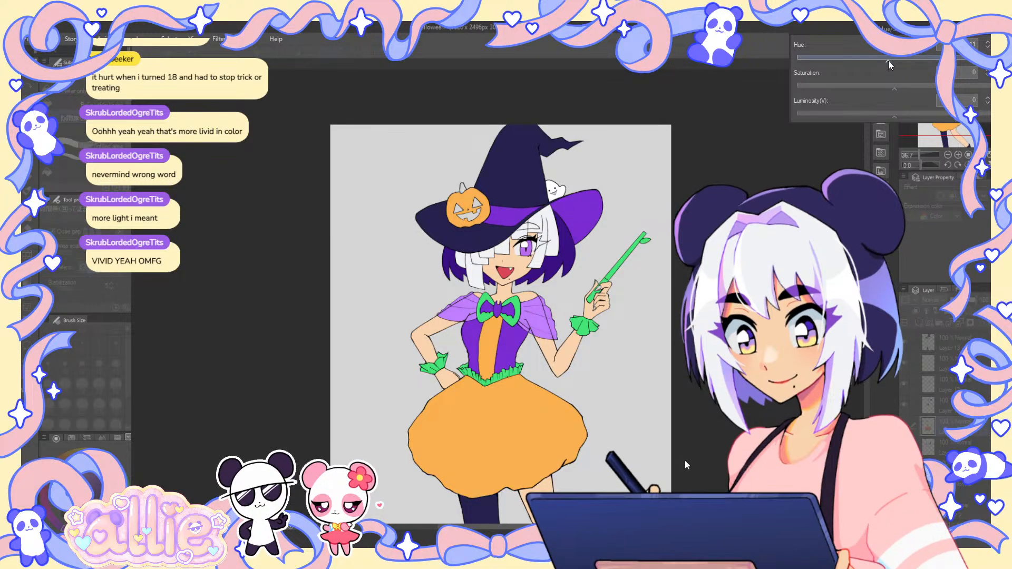
left_click_drag(903, 64, 889, 62)
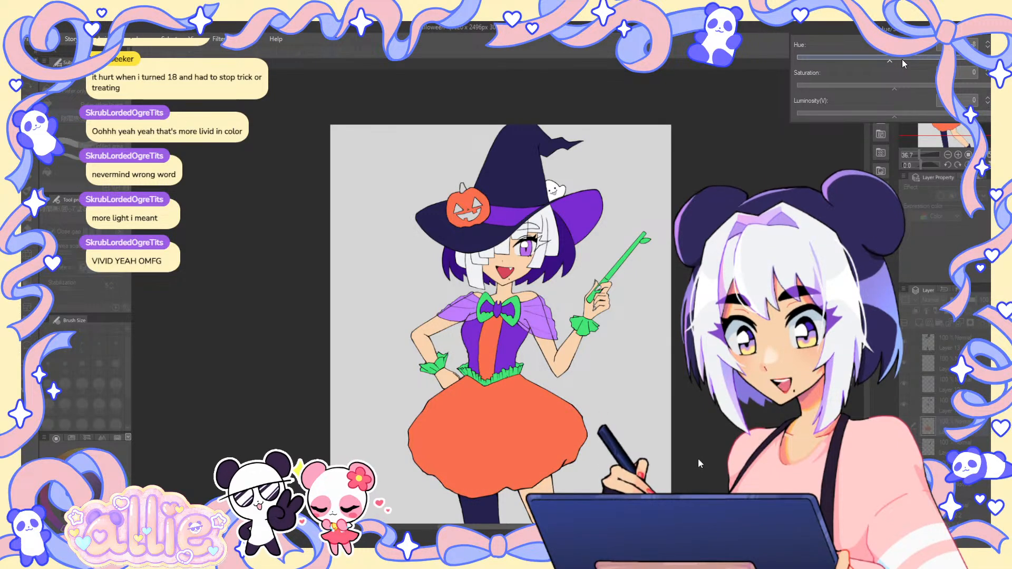
left_click(902, 63)
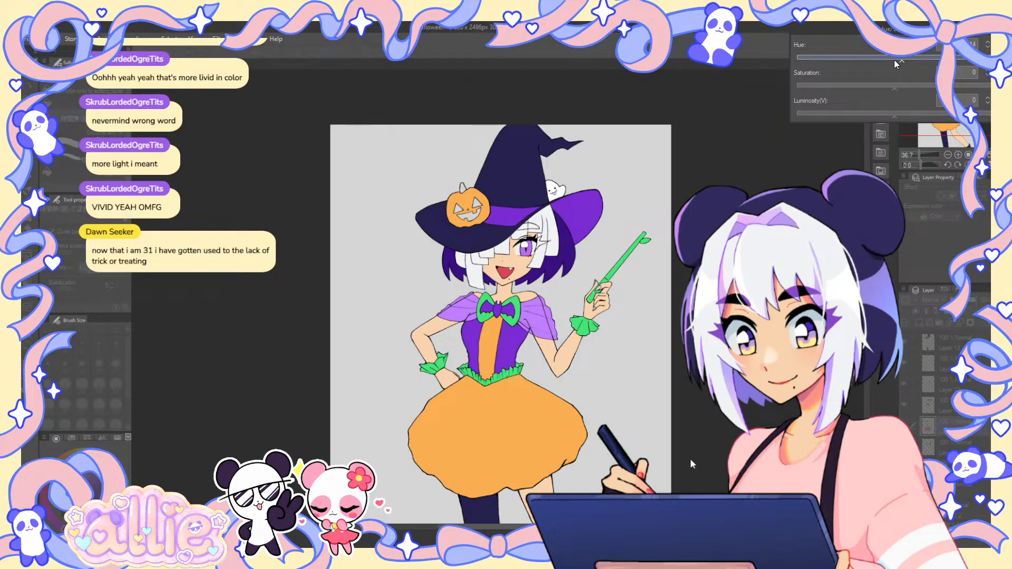
left_click_drag(896, 63, 891, 62)
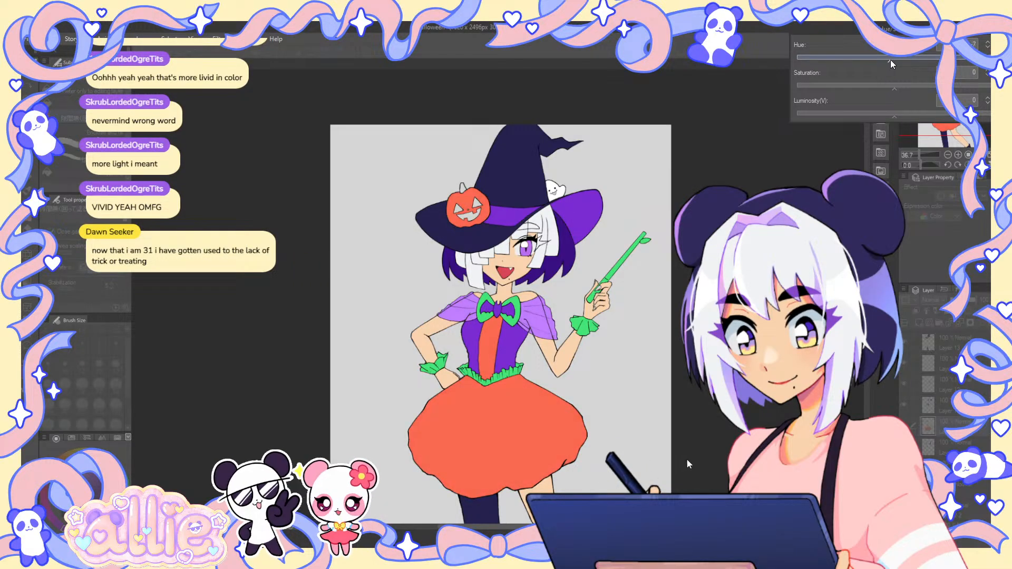
left_click(873, 87)
left_click_drag(909, 85, 908, 109)
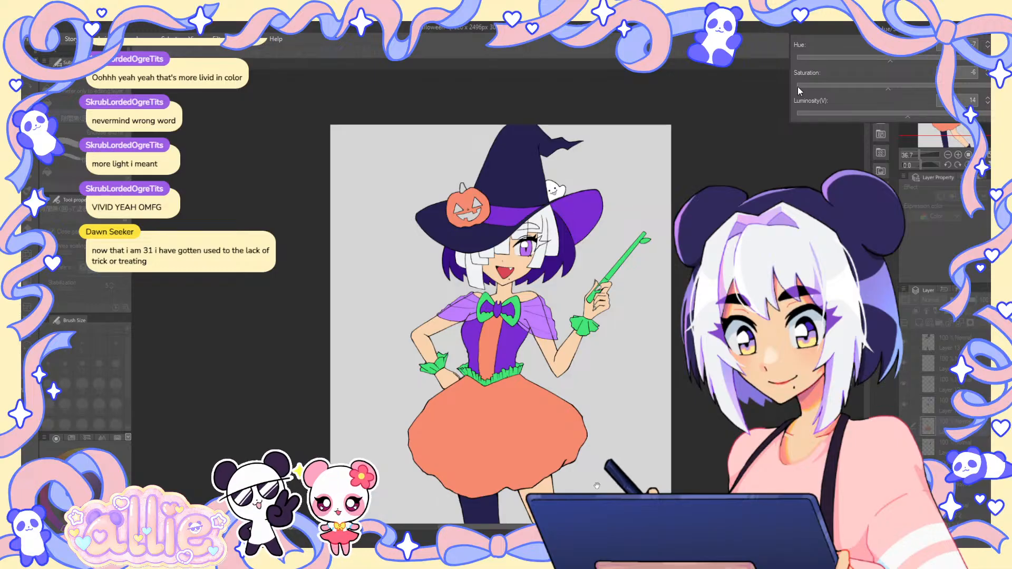
key("Return")
left_click_drag(501, 367, 477, 312)
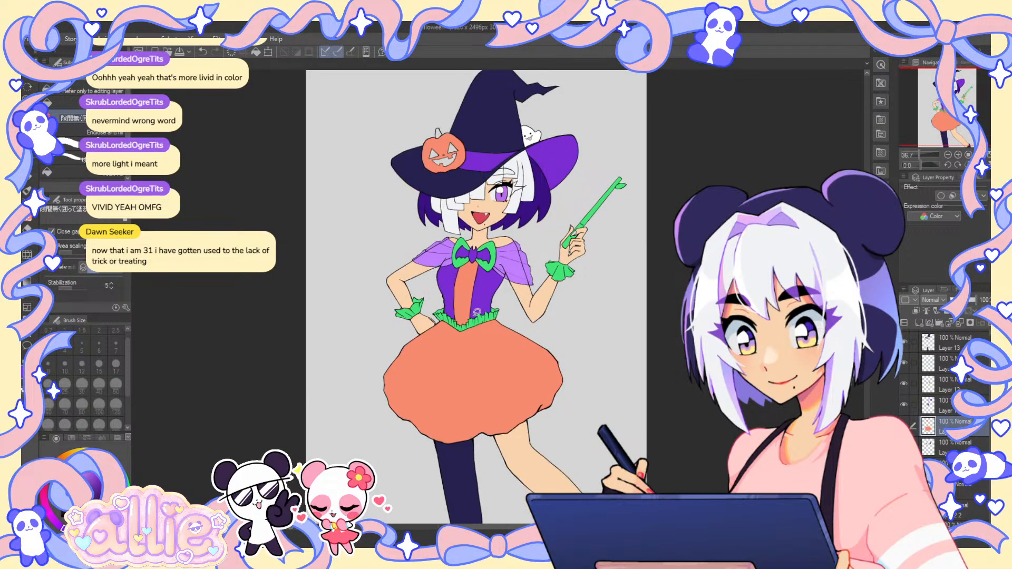
left_click_drag(559, 450, 568, 404)
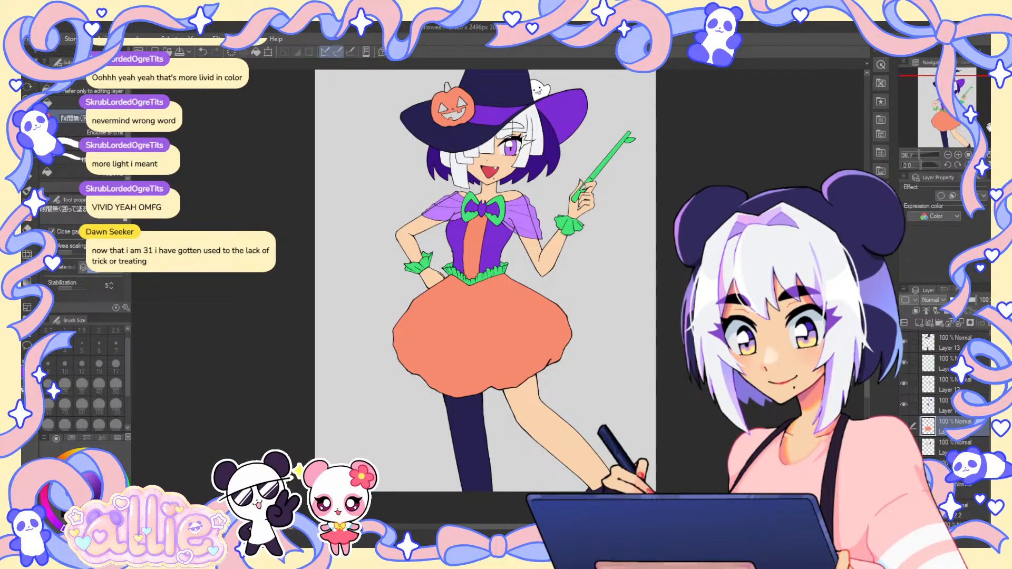
left_click_drag(983, 126, 981, 116)
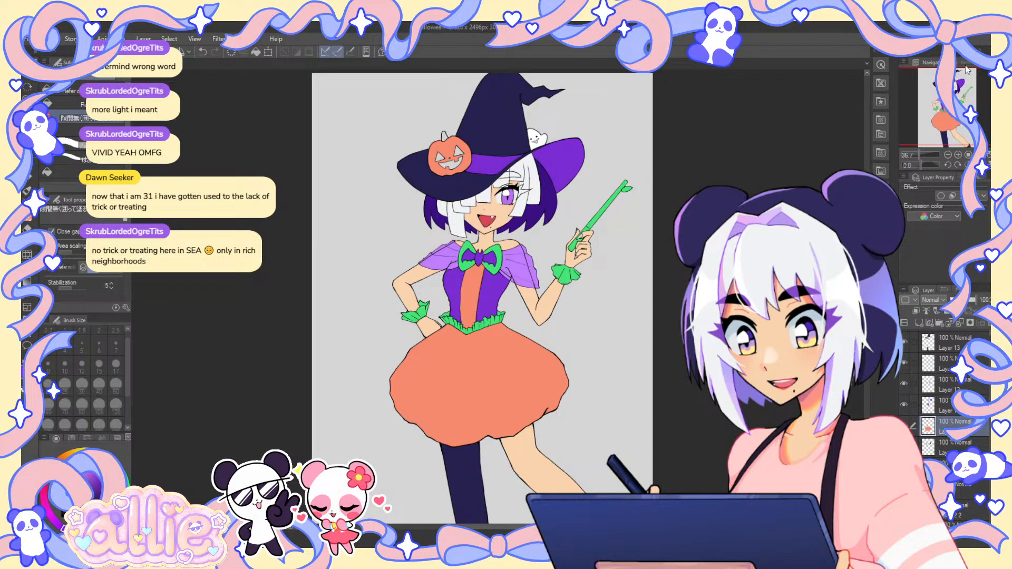
left_click(957, 110)
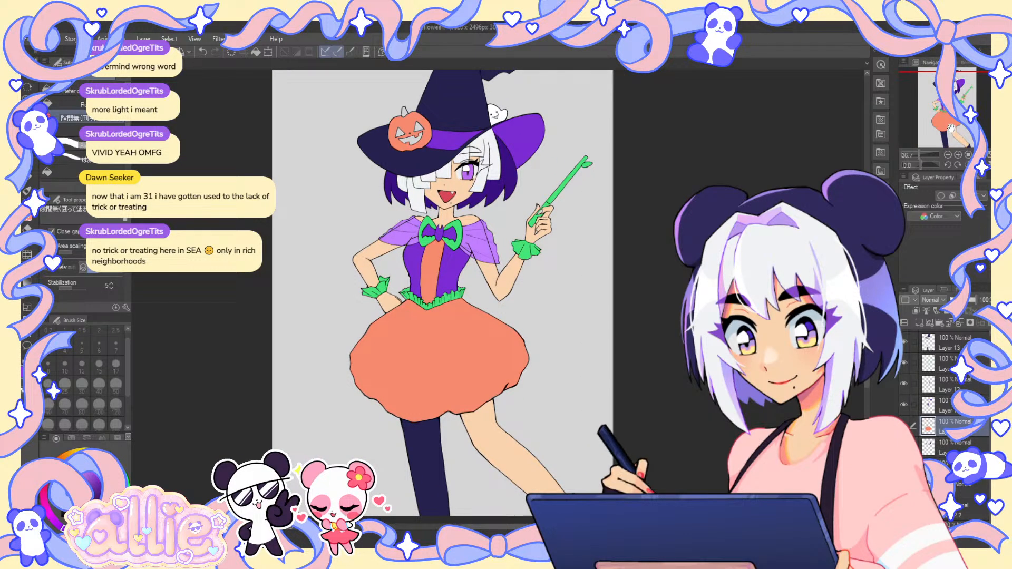
left_click_drag(950, 128, 960, 123)
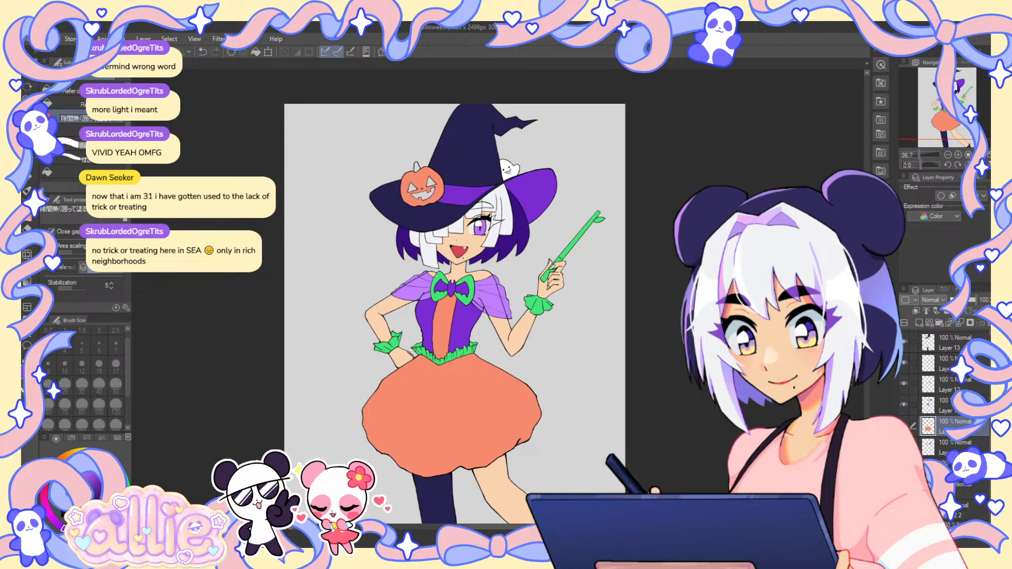
- Paint a blue-grey shadow across the upper part of the eye white on both sides of the iris
left_click(964, 490)
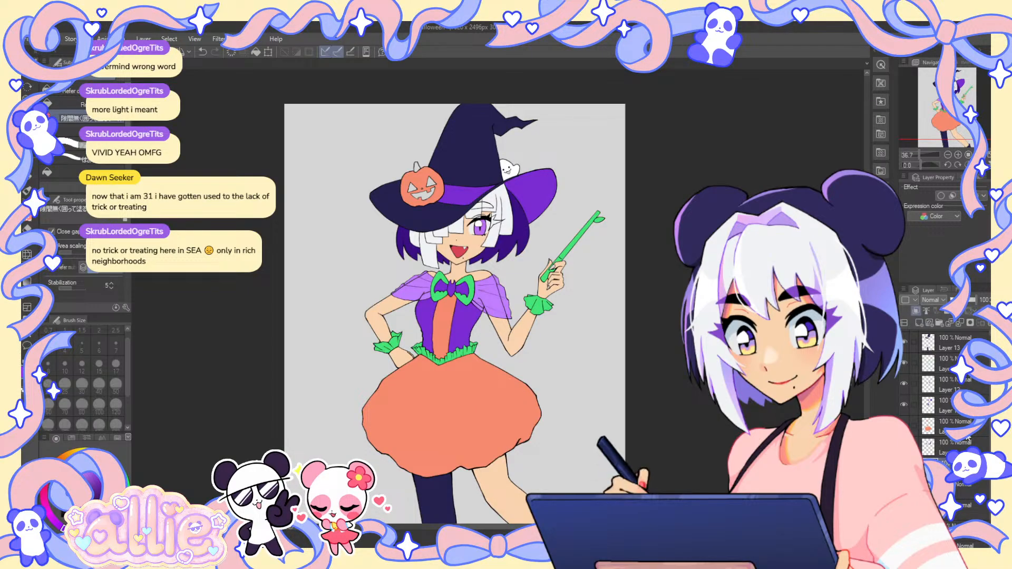
left_click_drag(661, 269, 653, 240)
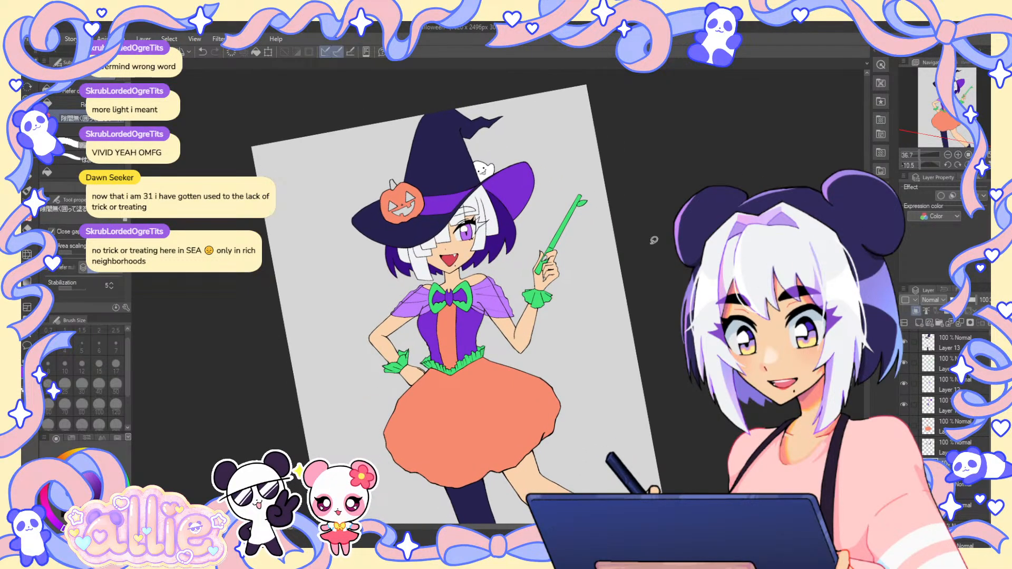
key("p")
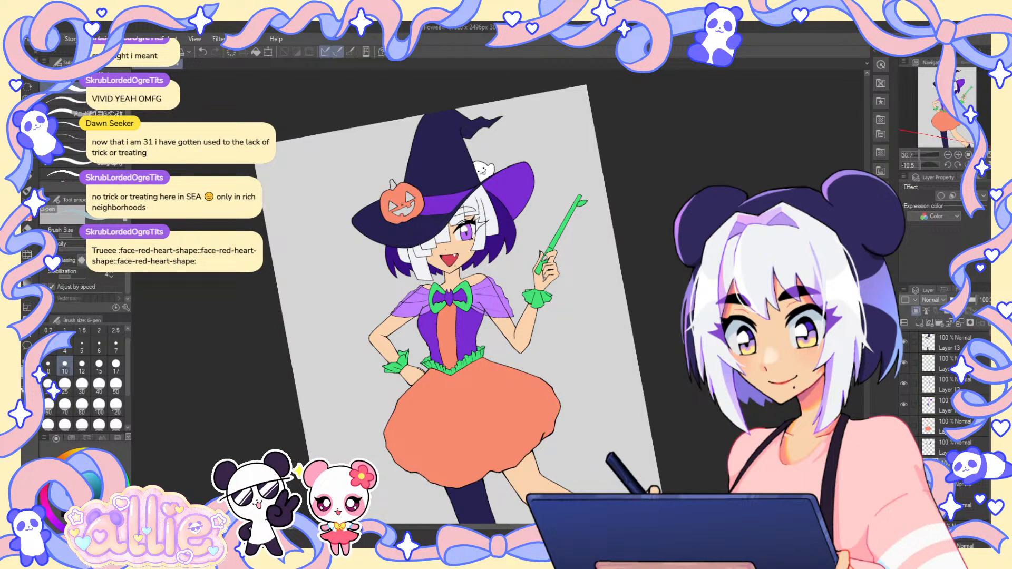
scroll(440, 245, "up", 10)
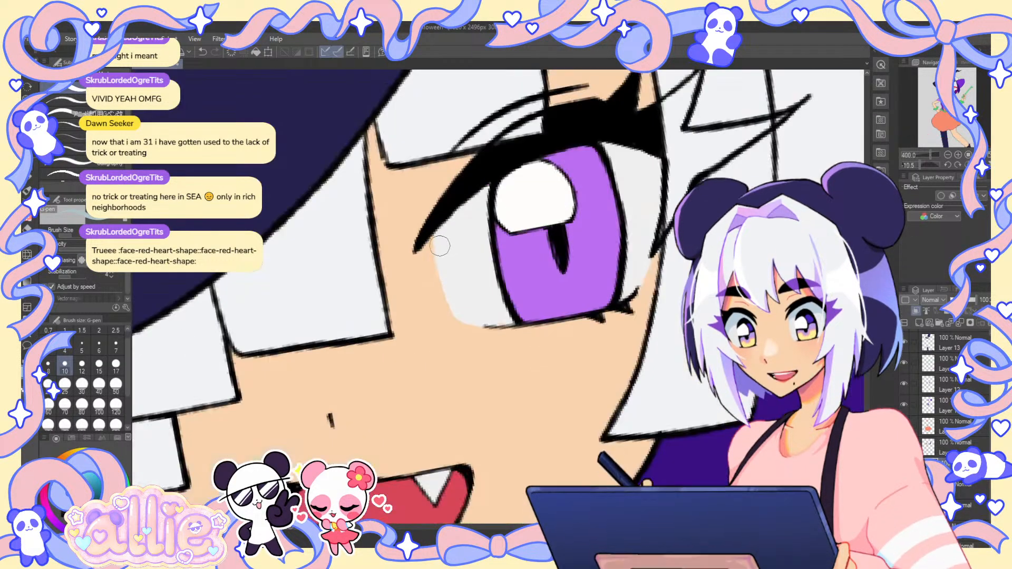
mouse_move(439, 245)
left_mouse_down()
mouse_move(484, 234)
mouse_move(431, 251)
mouse_move(454, 220)
left_mouse_up()
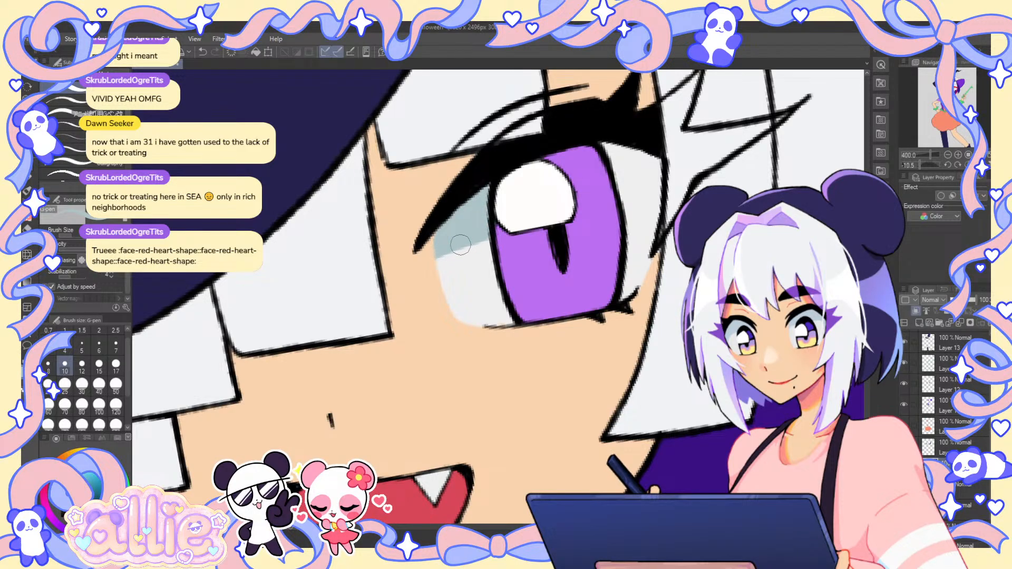
mouse_move(607, 145)
left_mouse_down()
mouse_move(625, 199)
mouse_move(630, 158)
mouse_move(644, 176)
left_mouse_up()
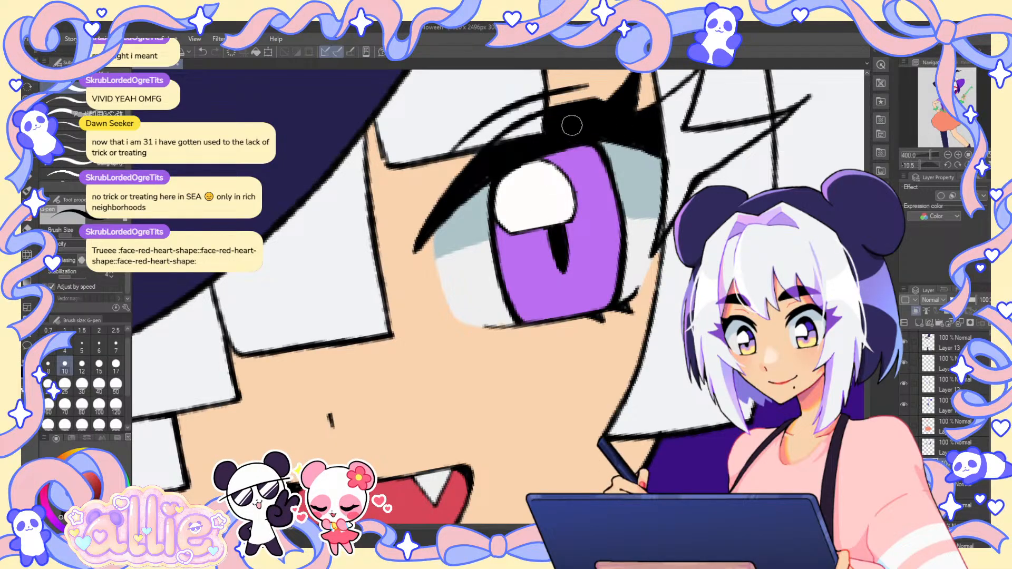
- Draw a black line across the middle of the iris at brush size 6 and fill the purple area above it black
left_click(99, 345)
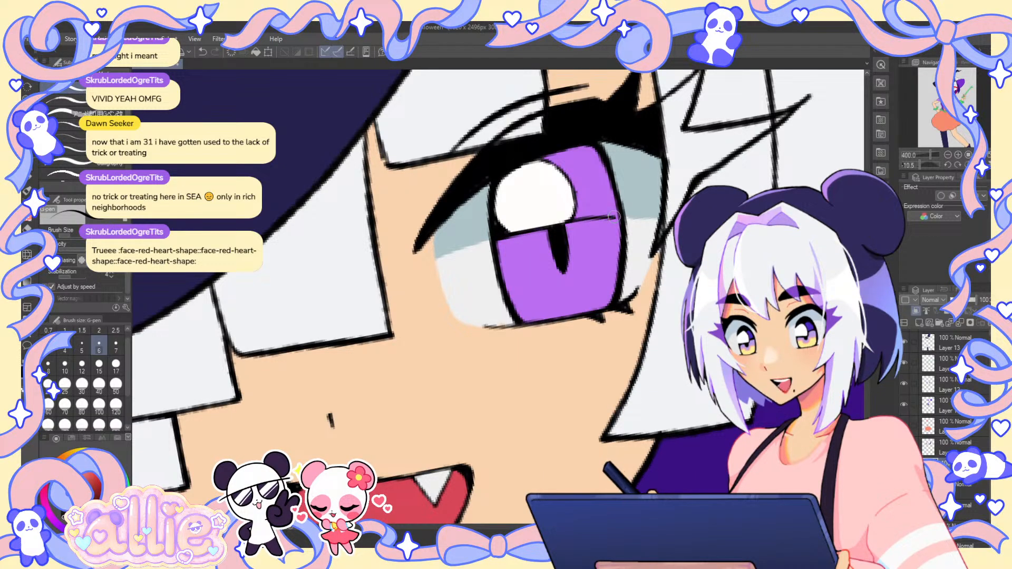
key("g")
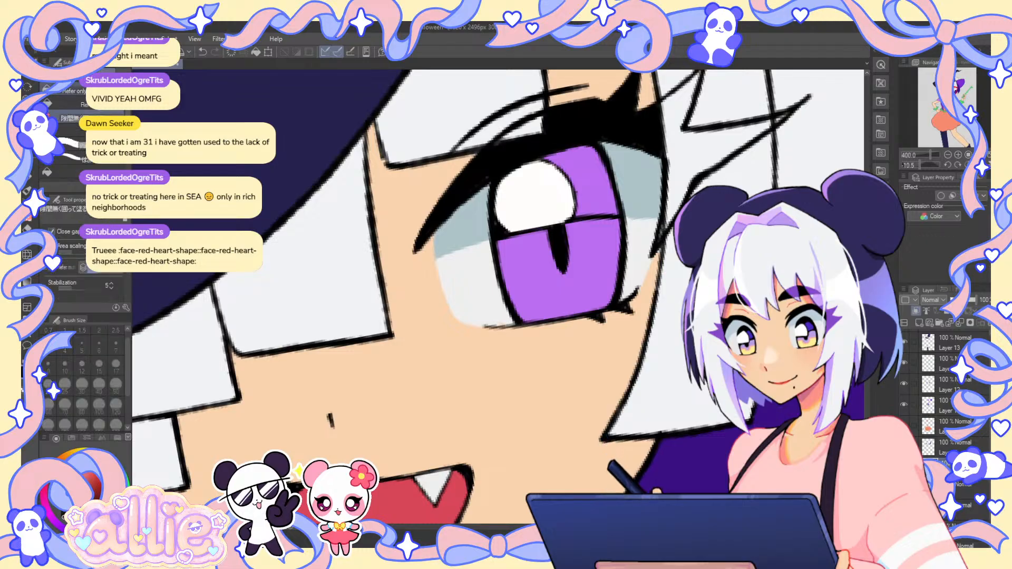
left_click(593, 179)
key("p")
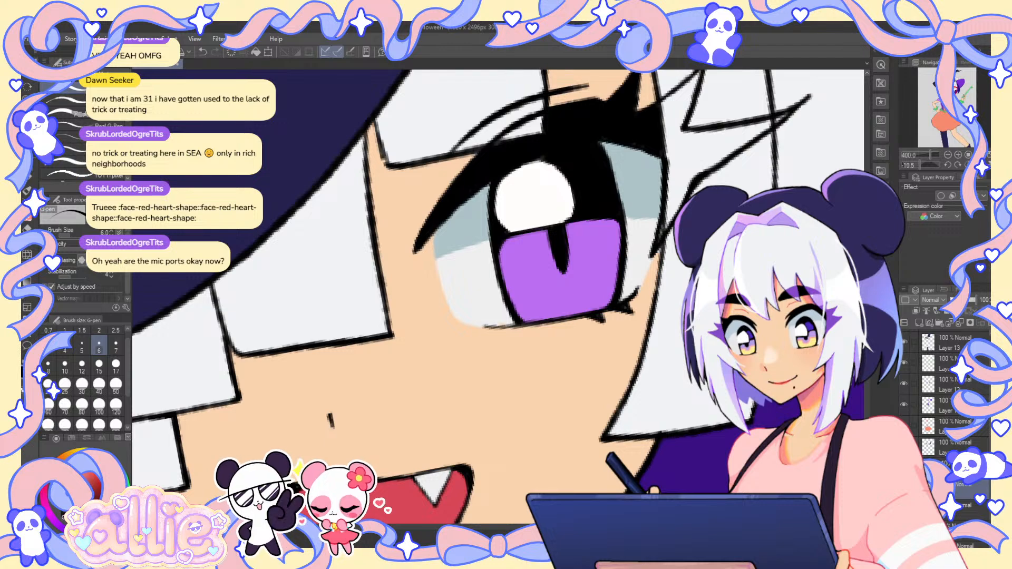
key("r")
left_click_drag(586, 214, 594, 224)
key("ctrl+0")
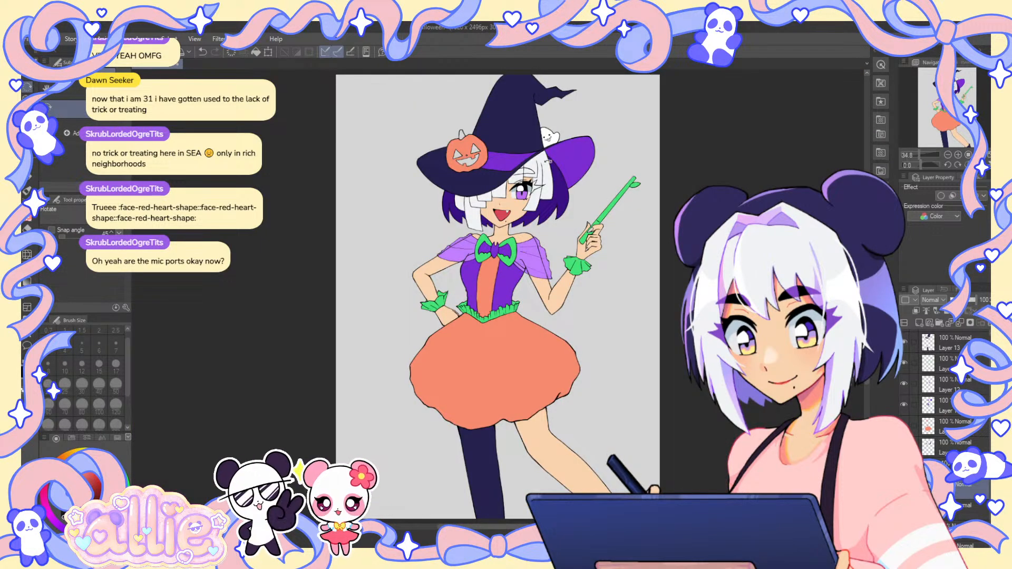
- Try an angular yellow patch in the lower corner of the purple iris and judge it against the whole figure
scroll(569, 173, "up", 1)
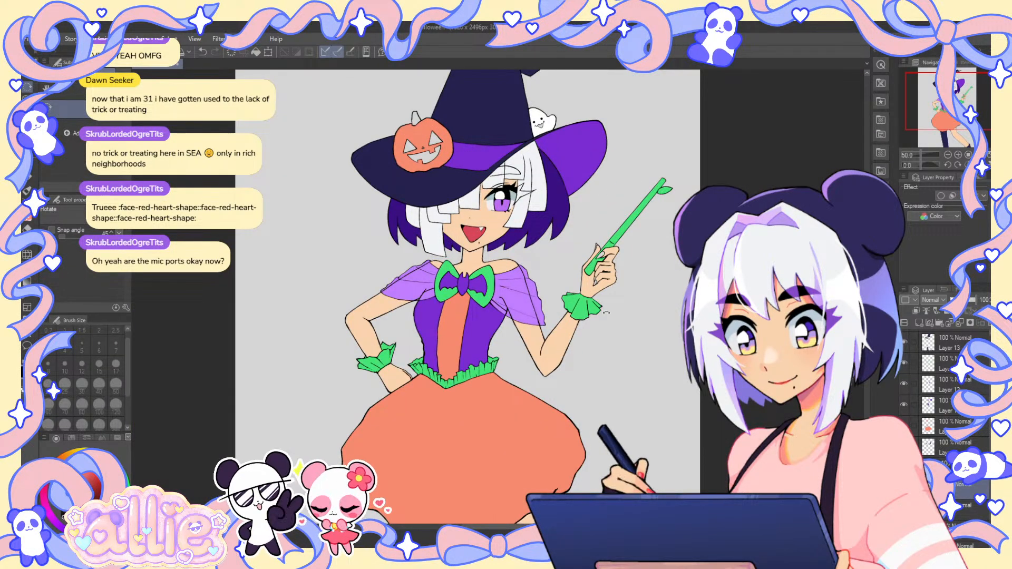
left_click_drag(574, 174, 637, 232)
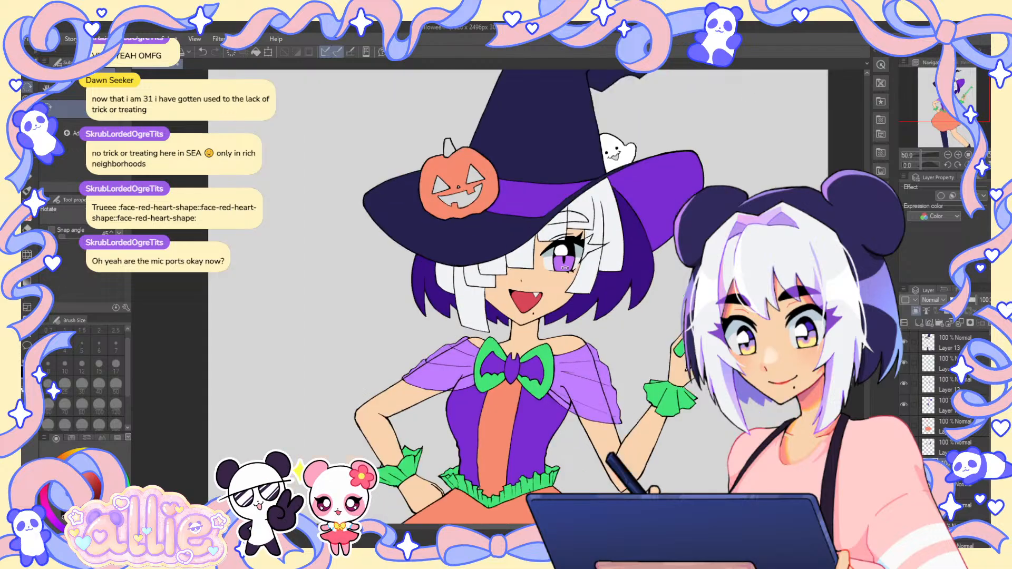
scroll(595, 269, "up", 4)
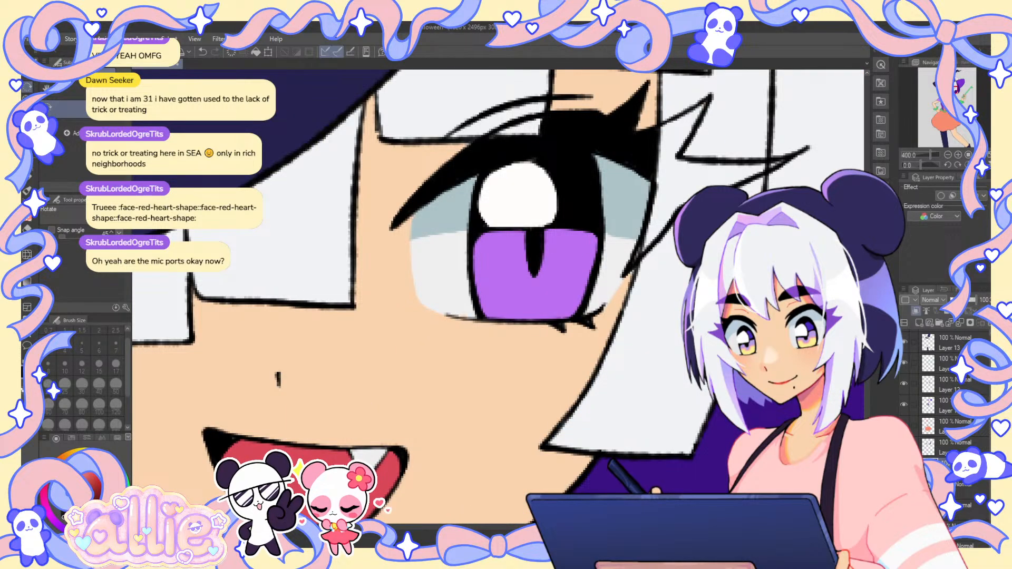
key("p")
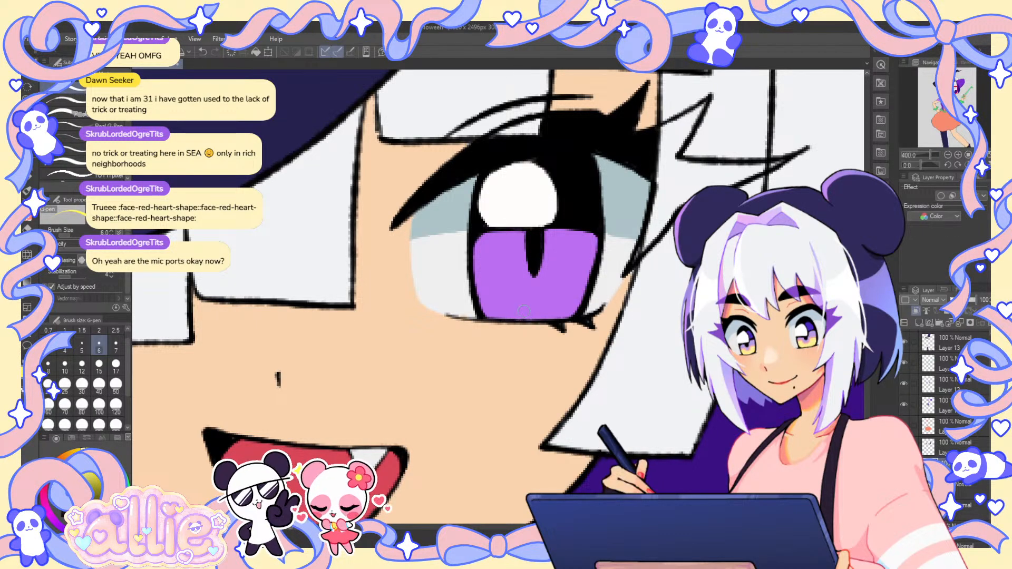
mouse_move(588, 284)
left_mouse_down()
mouse_move(567, 268)
mouse_move(534, 291)
mouse_move(541, 318)
left_mouse_up()
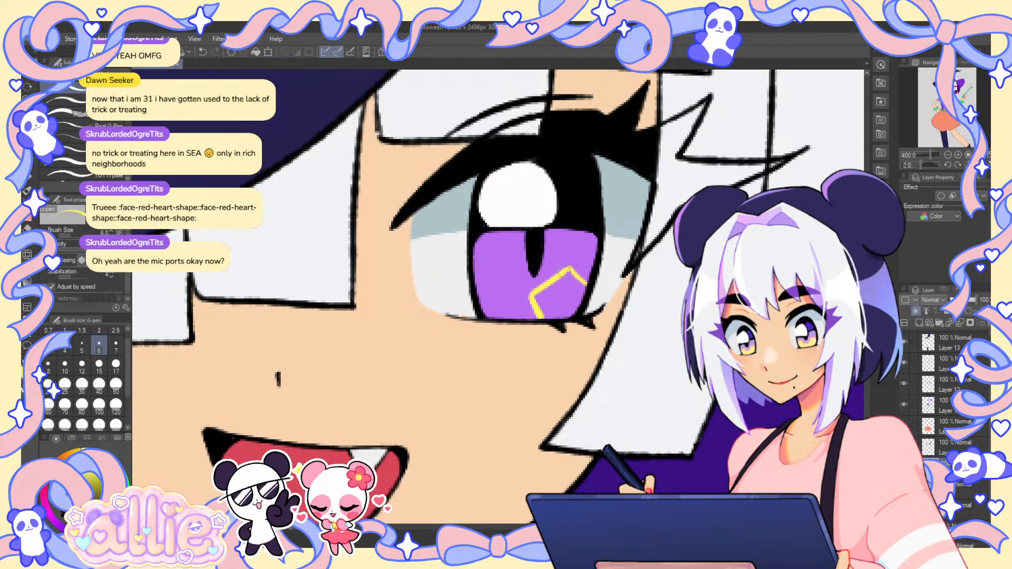
left_click_drag(585, 287, 572, 271)
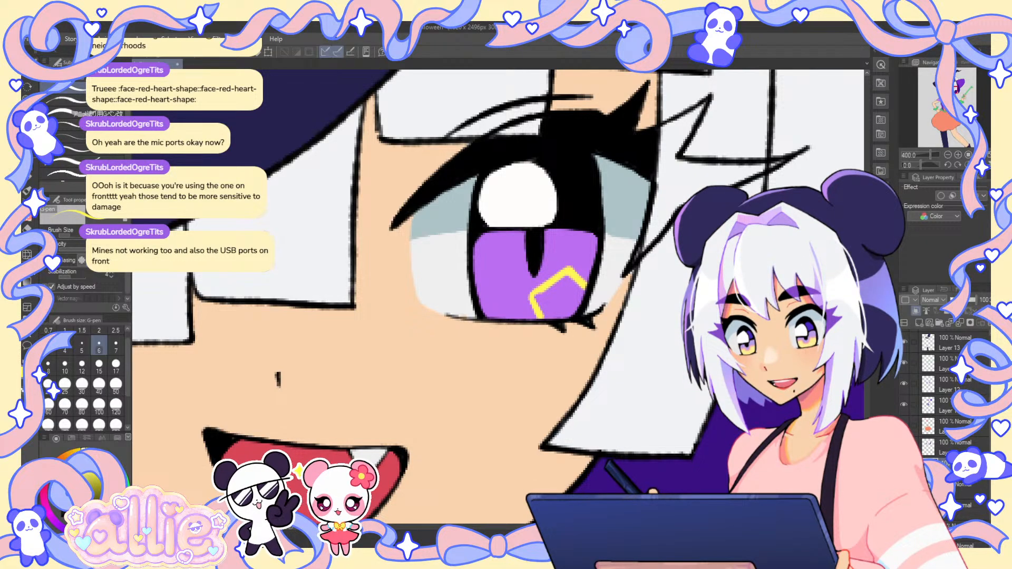
key("g")
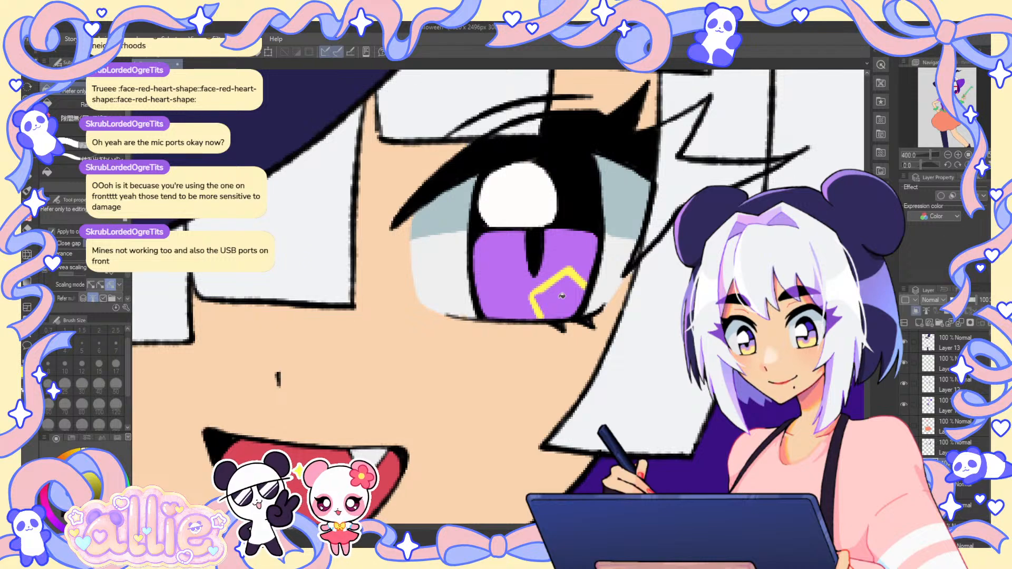
left_click(558, 292)
key("p")
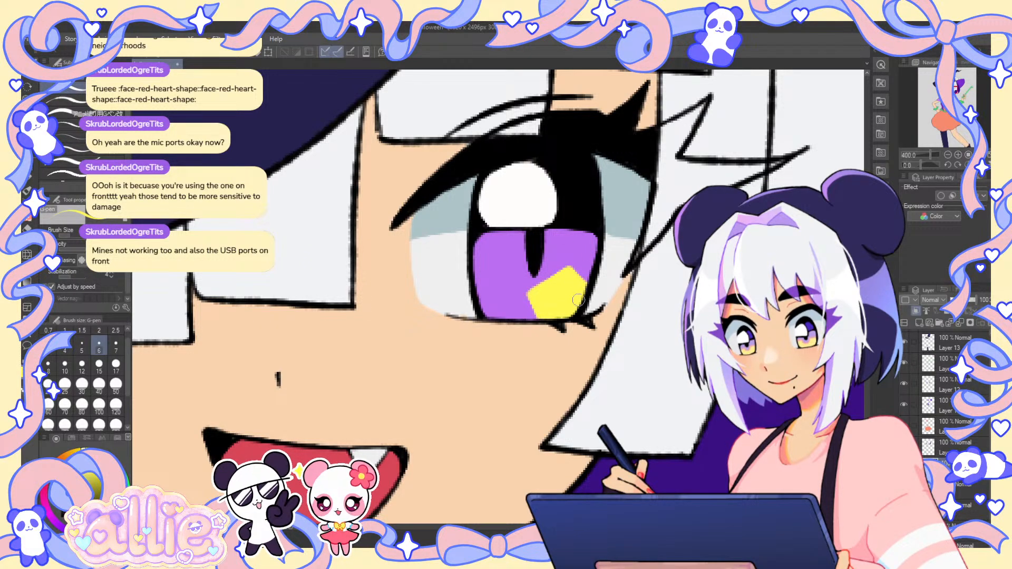
scroll(595, 293, "down", 6)
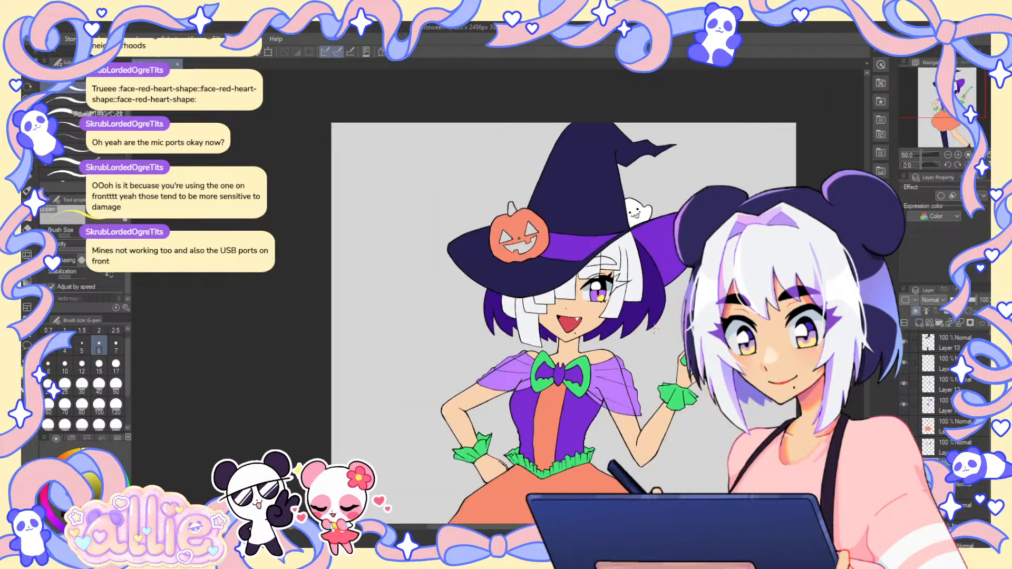
left_click_drag(658, 322, 581, 245)
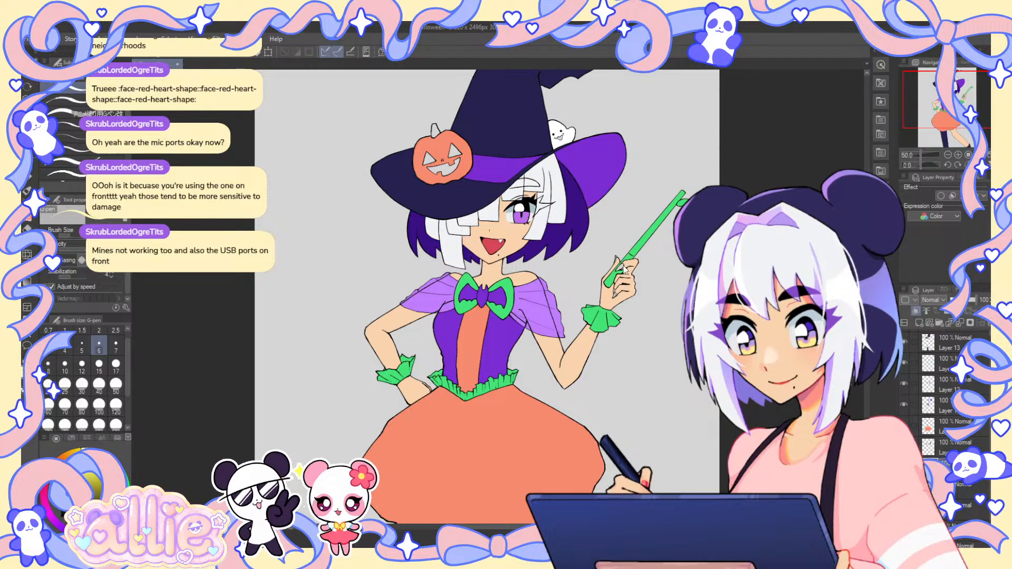
- Try a curved yellow line across the lower iris with yellow filled beneath it, and judge it from a distance
scroll(522, 217, "up", 5)
left_click_drag(495, 225, 543, 211)
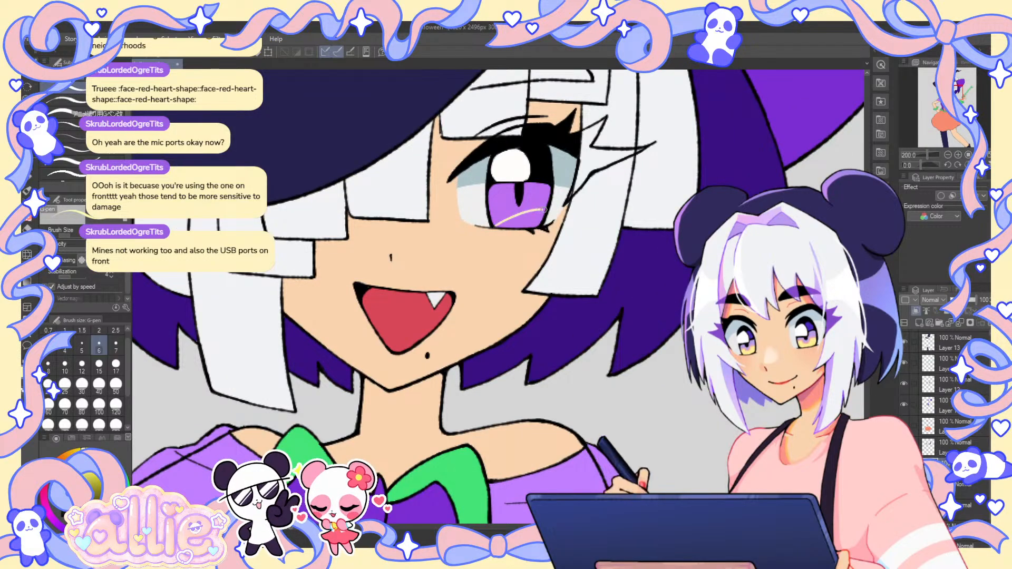
key("ctrl+z")
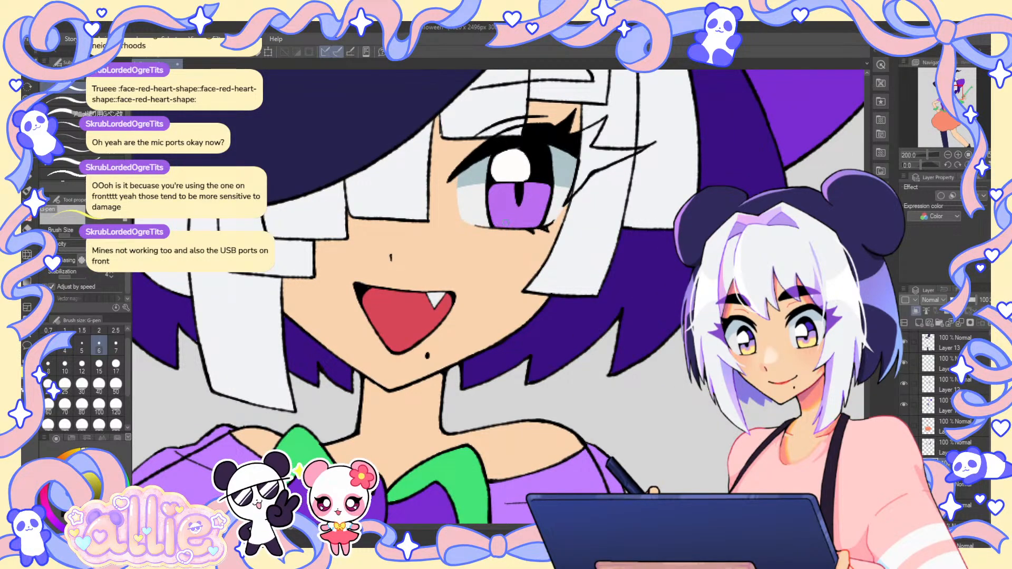
left_click_drag(539, 210, 544, 212)
left_click(27, 268)
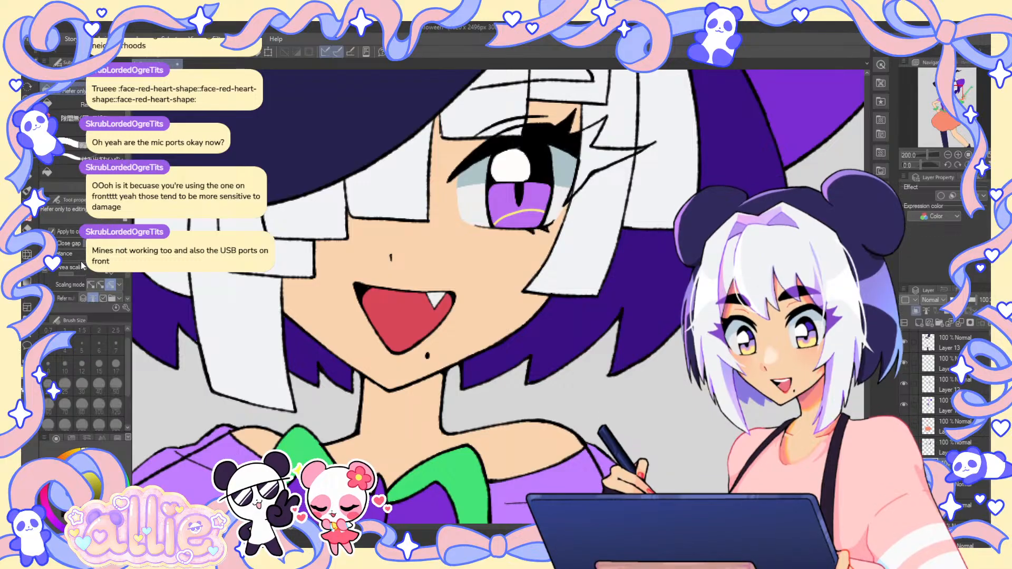
scroll(595, 198, "down", 5)
scroll(601, 181, "up", 1)
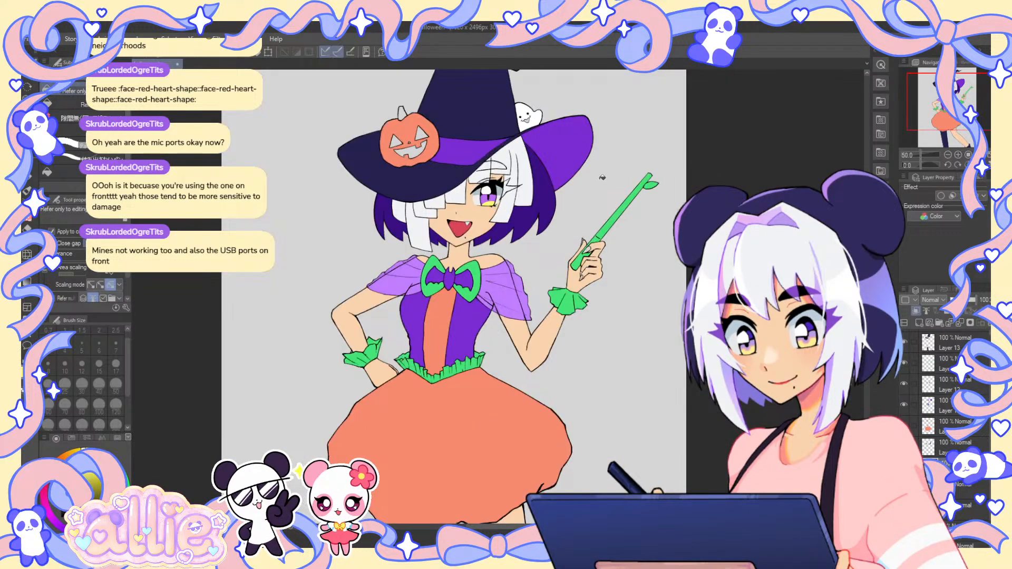
scroll(602, 179, "down", 1)
scroll(605, 242, "up", 1)
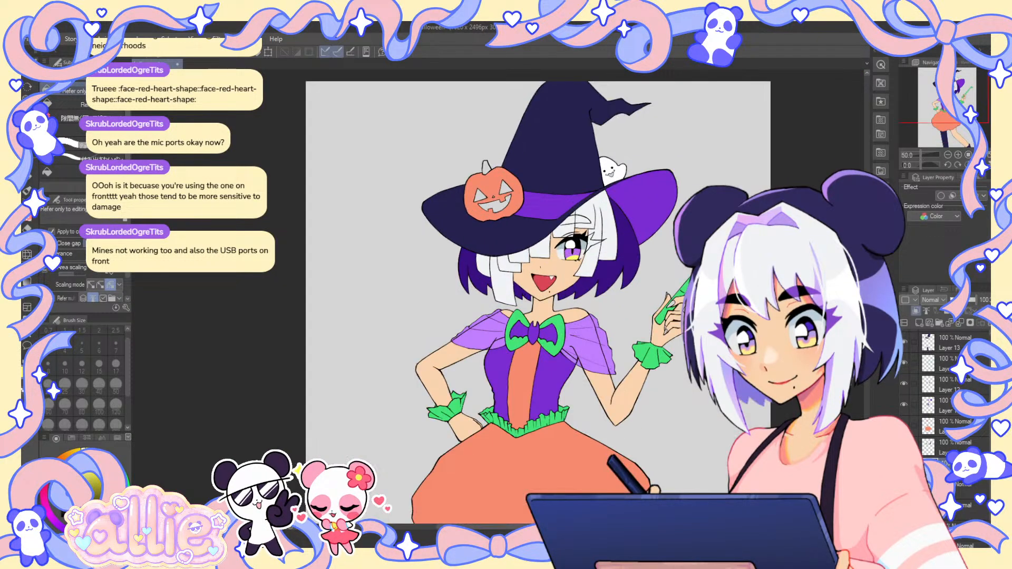
- Outline a yellow lower iris section that dips around the slit pupil at brush size 6, and fill it yellow
left_click(29, 177)
left_click(69, 164)
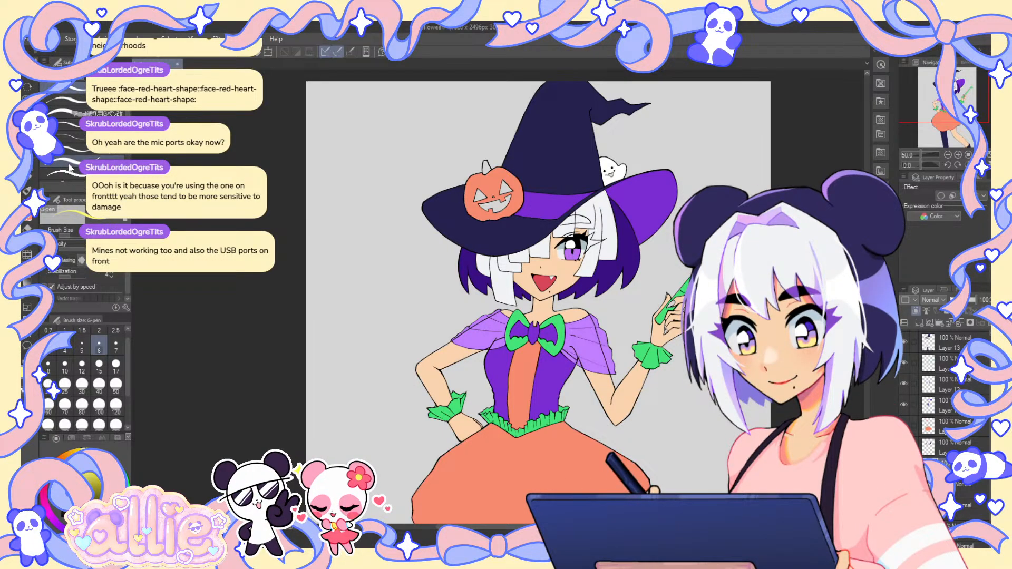
scroll(639, 252, "up", 2)
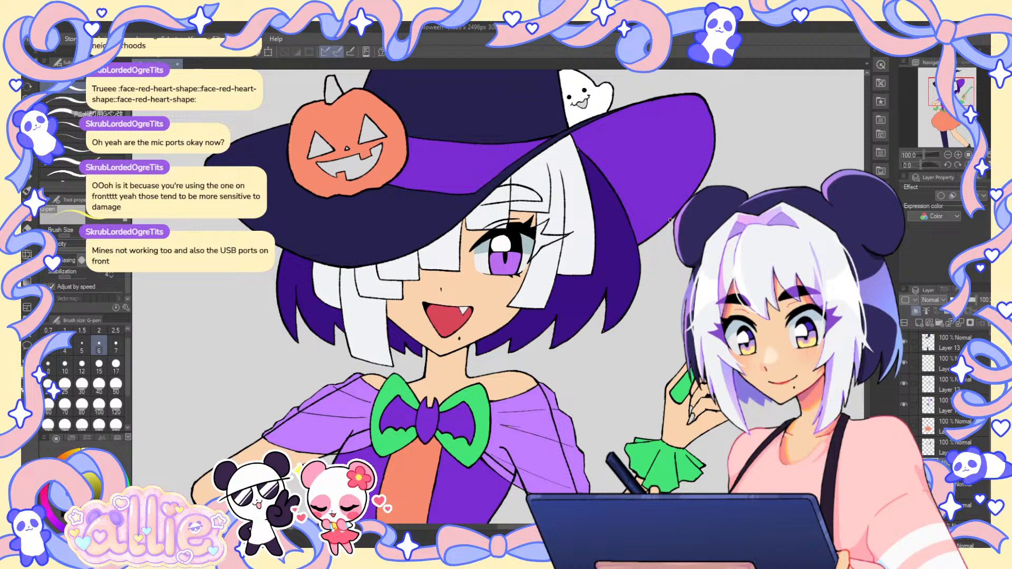
scroll(504, 266, "up", 2)
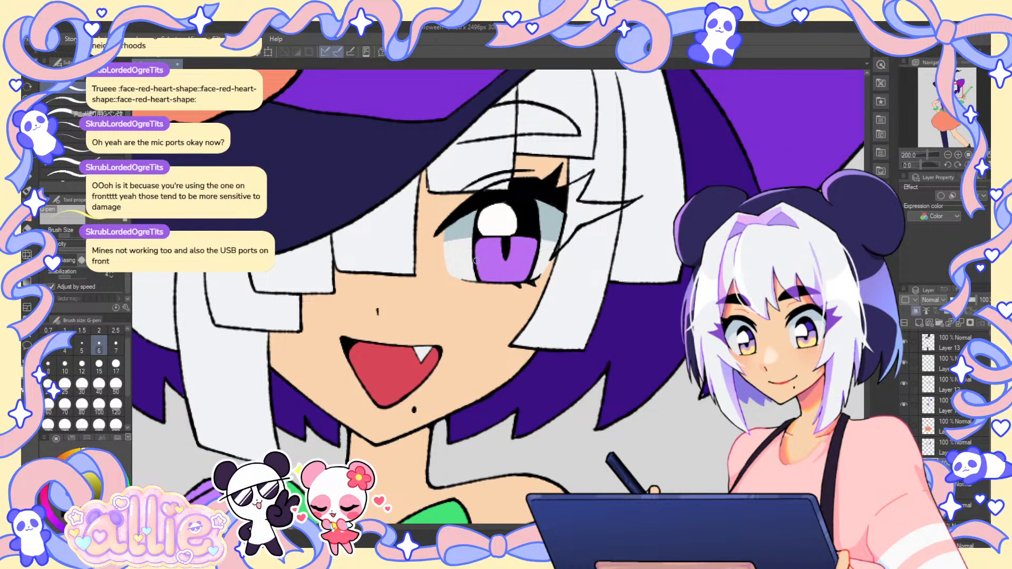
mouse_move(490, 257)
left_mouse_down()
mouse_move(533, 259)
mouse_move(509, 268)
left_mouse_up()
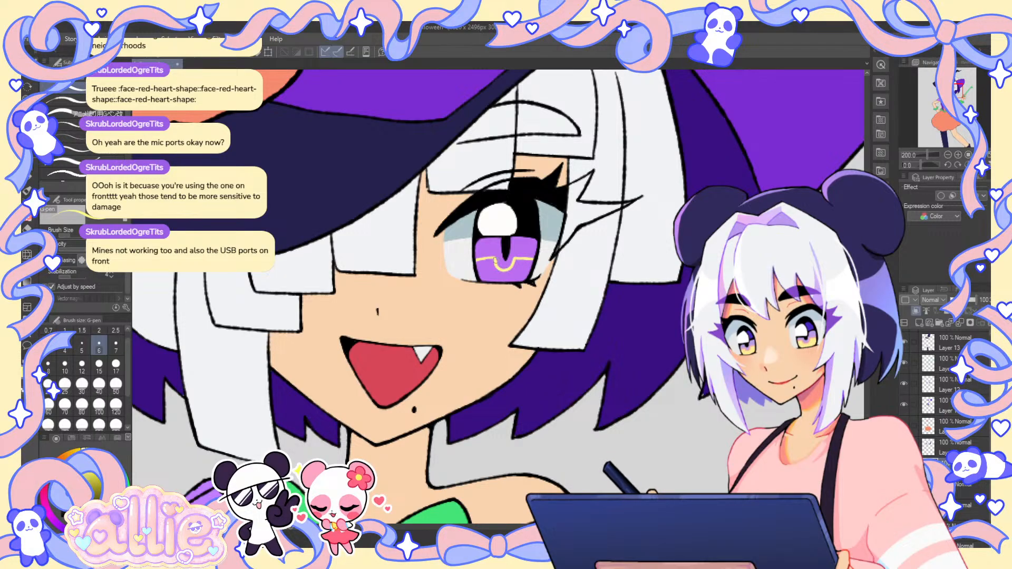
key("g")
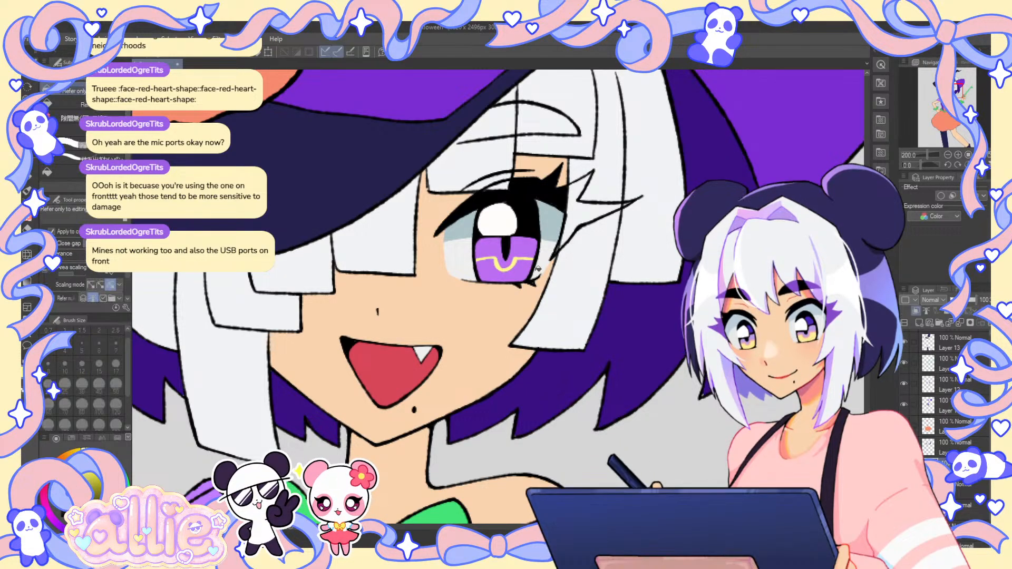
left_click(523, 271)
key("ctrl+0")
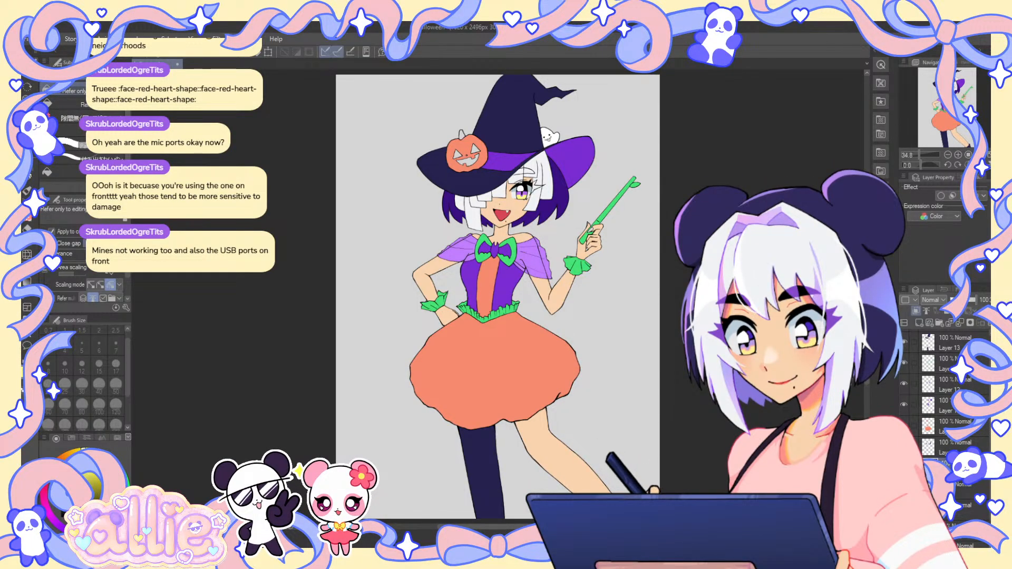
- Refine the purple rim between the slit pupil and the yellow iris section, using the eraser at sizes 15 and 12 and the G-pen at size 6
key("p")
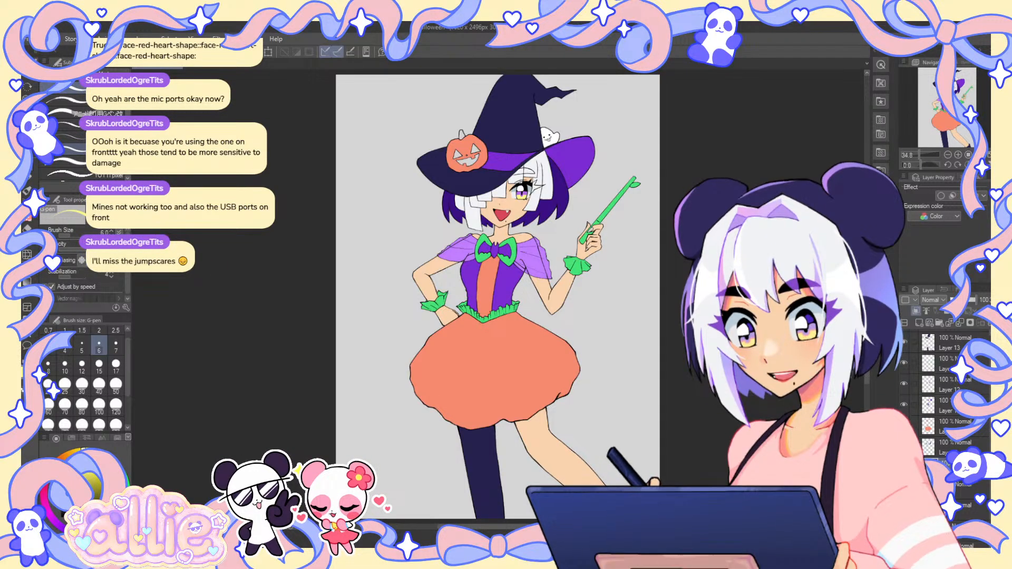
scroll(519, 203, "up", 5)
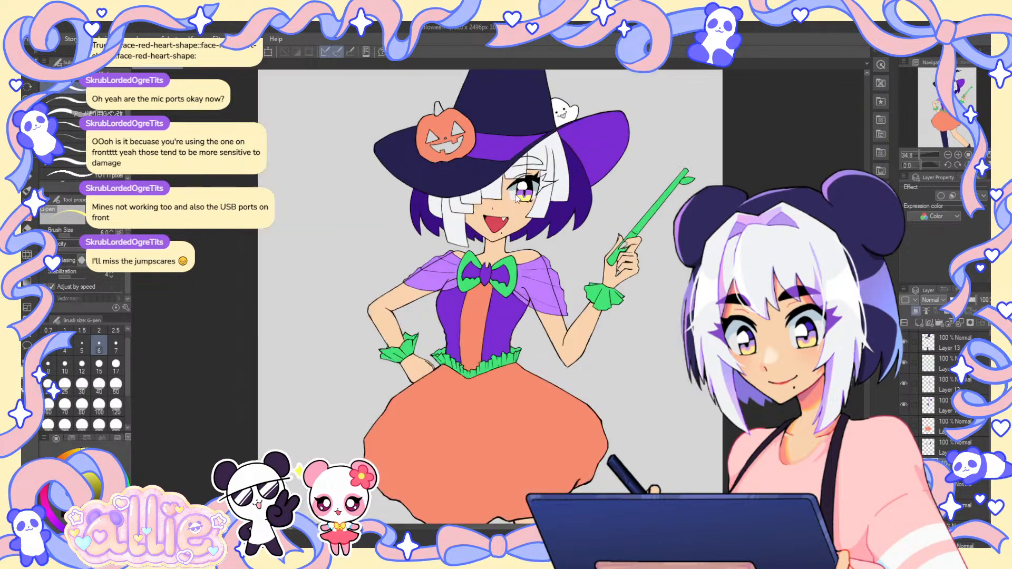
scroll(519, 203, "up", 4)
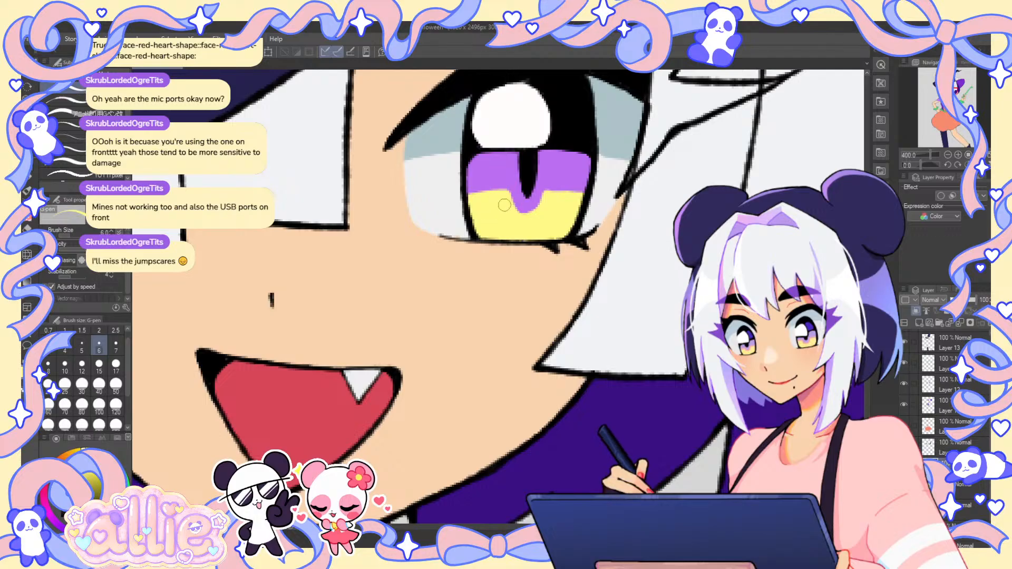
key("e")
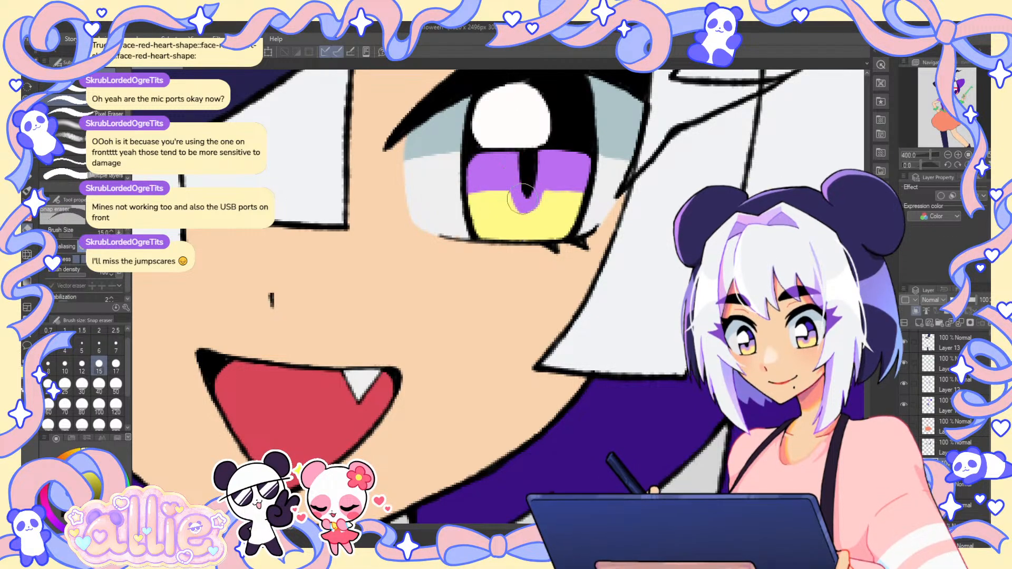
key("p")
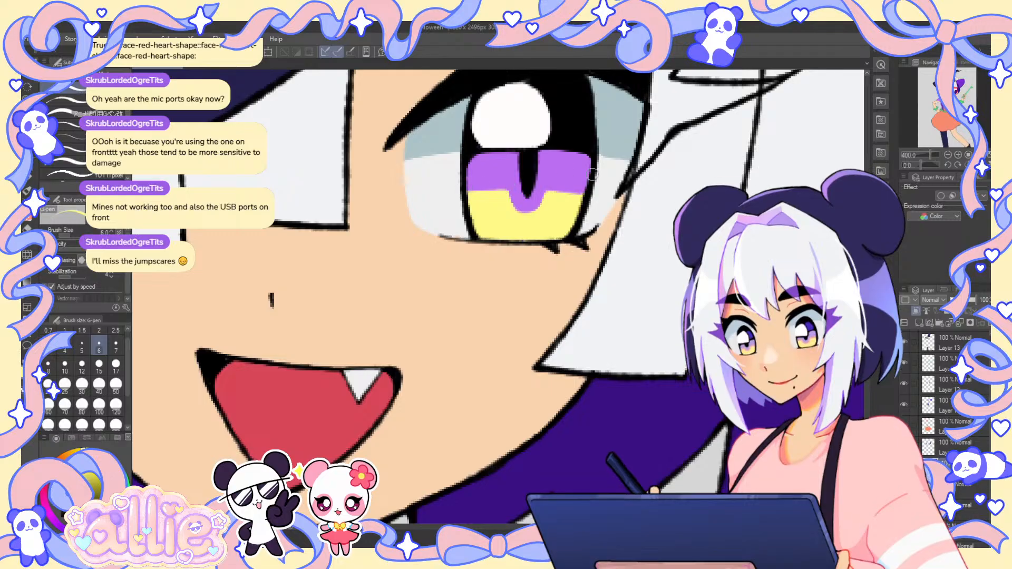
scroll(626, 252, "down", 3)
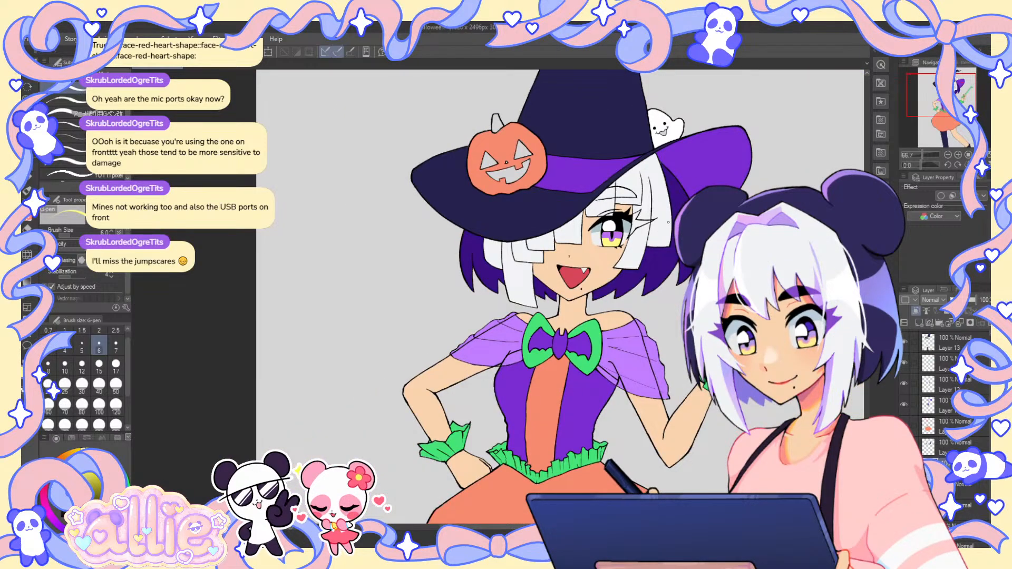
scroll(596, 146, "up", 5)
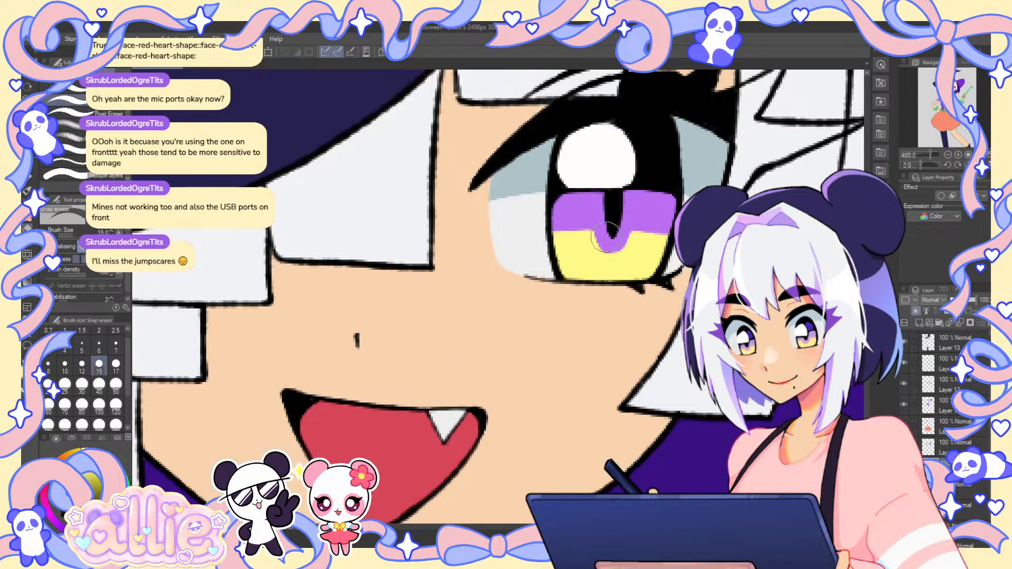
key("e")
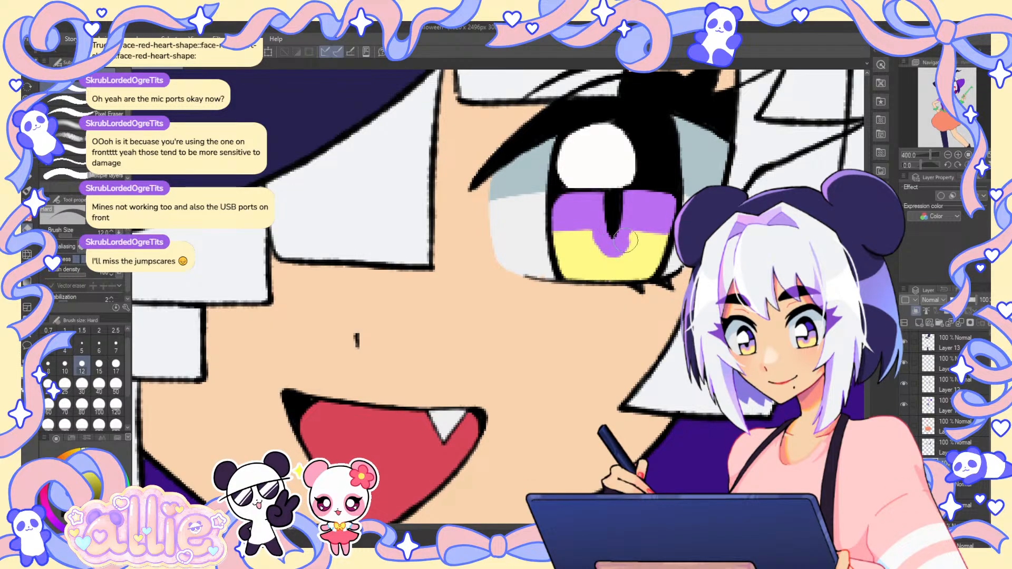
key("p")
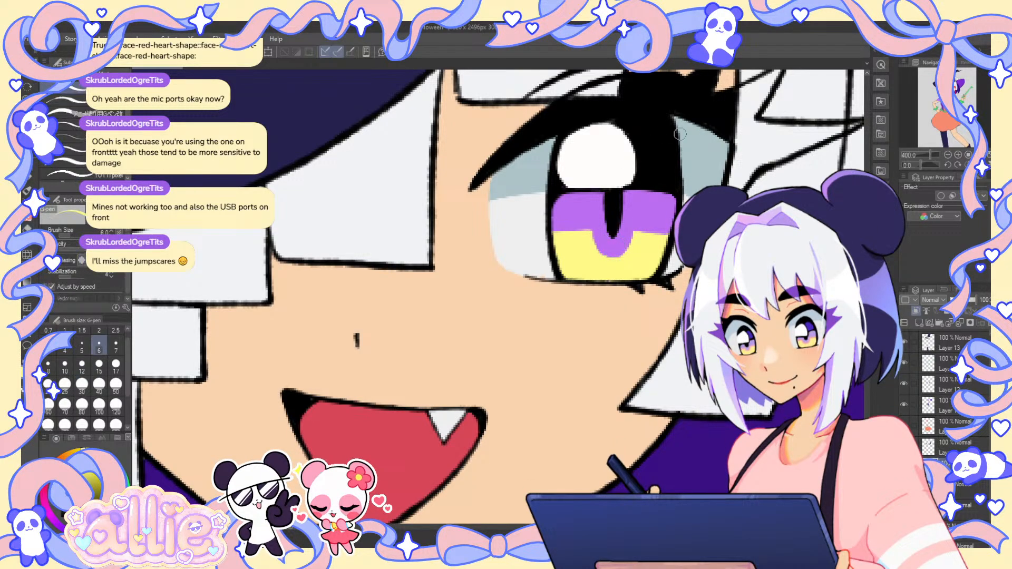
- Add a new clipped layer and paint coral skin shadows on the neck and under the hair around the eye, using the G-pen at sizes 30 and 25
key("ctrl+alt+0")
key("ctrl+minus")
left_click_drag(962, 92, 974, 88)
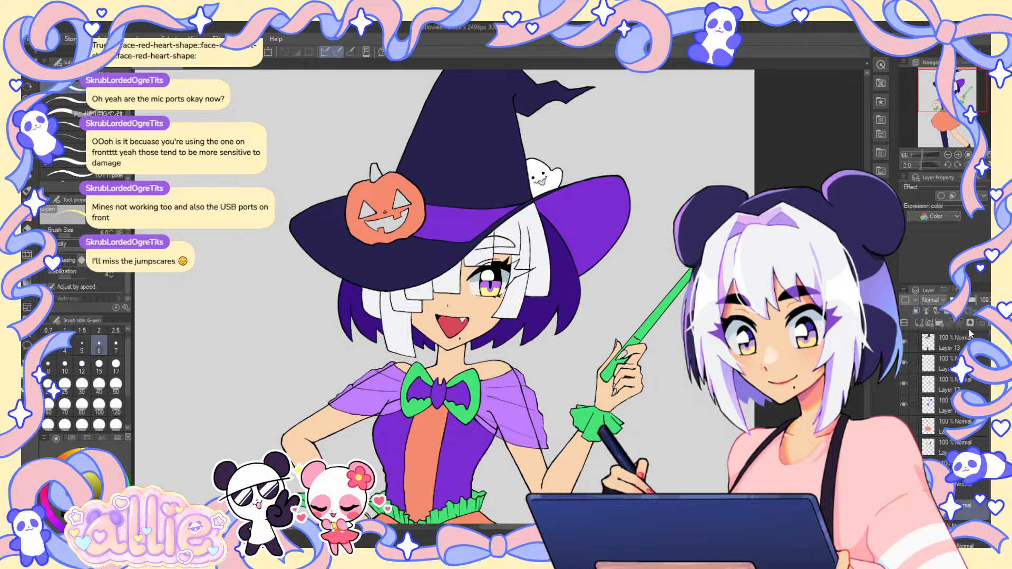
left_click(919, 322)
left_click(916, 311)
left_click_drag(548, 316, 579, 271)
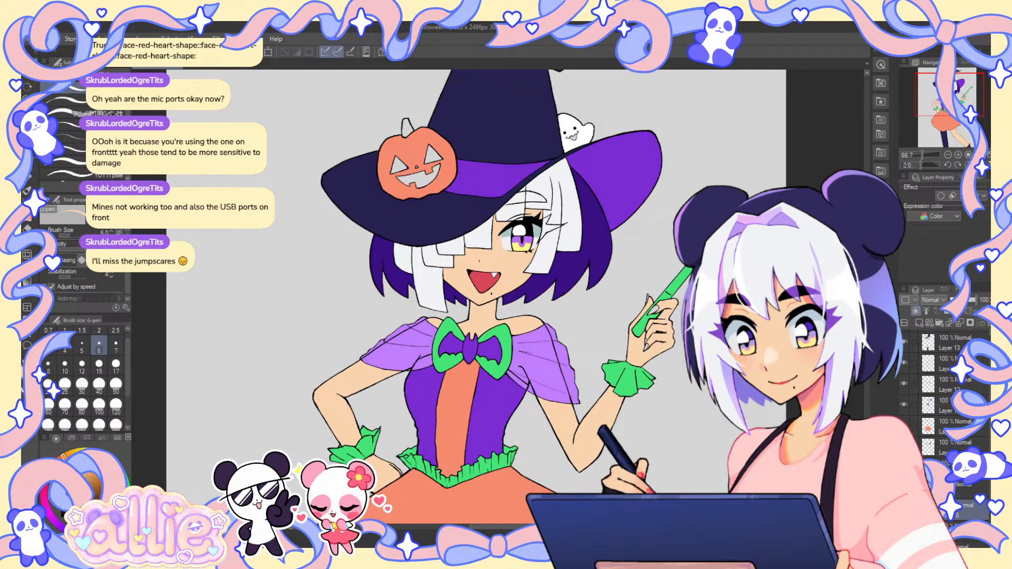
left_click(80, 386)
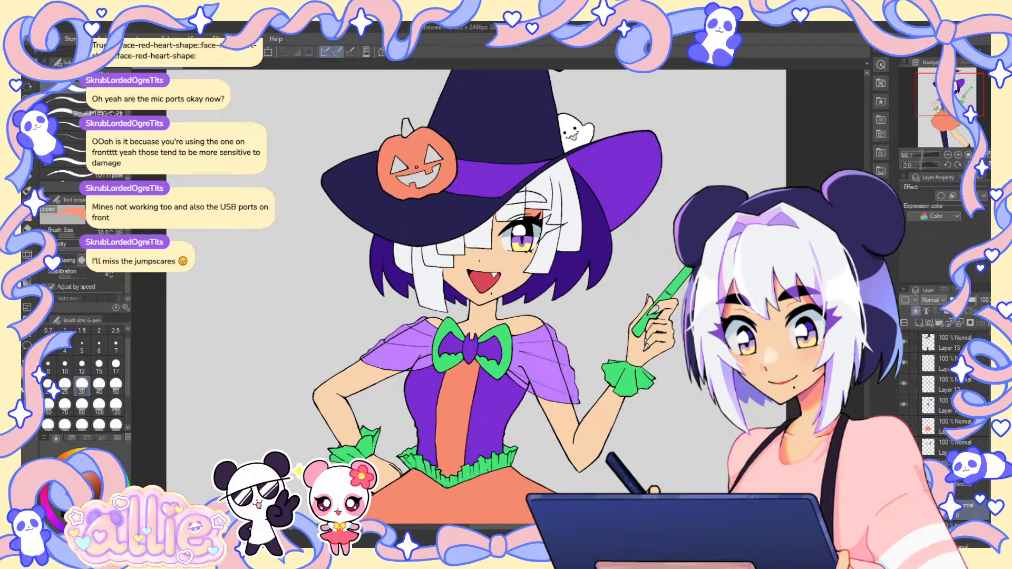
left_click(64, 383)
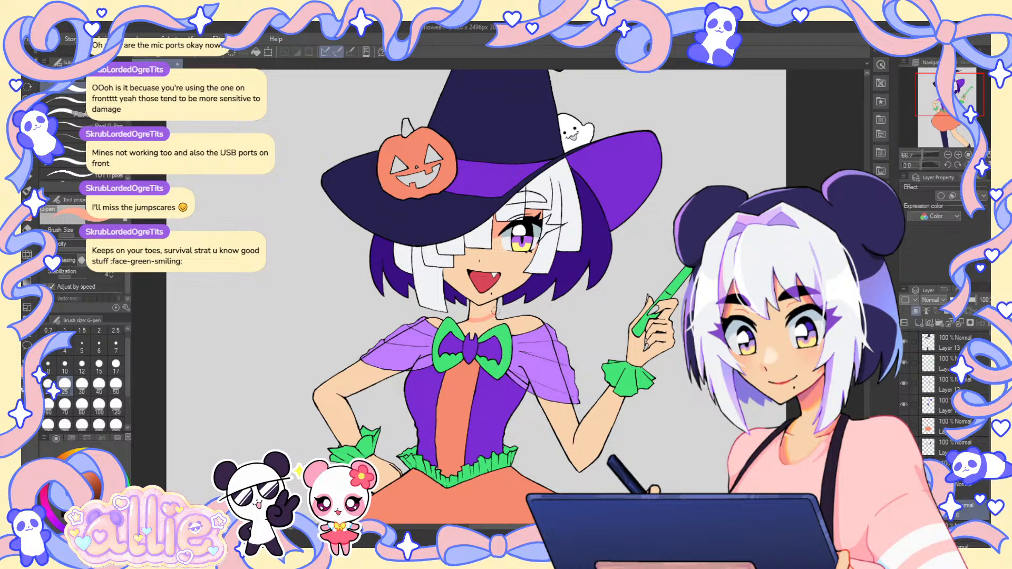
key("g")
left_click_drag(548, 302, 568, 306)
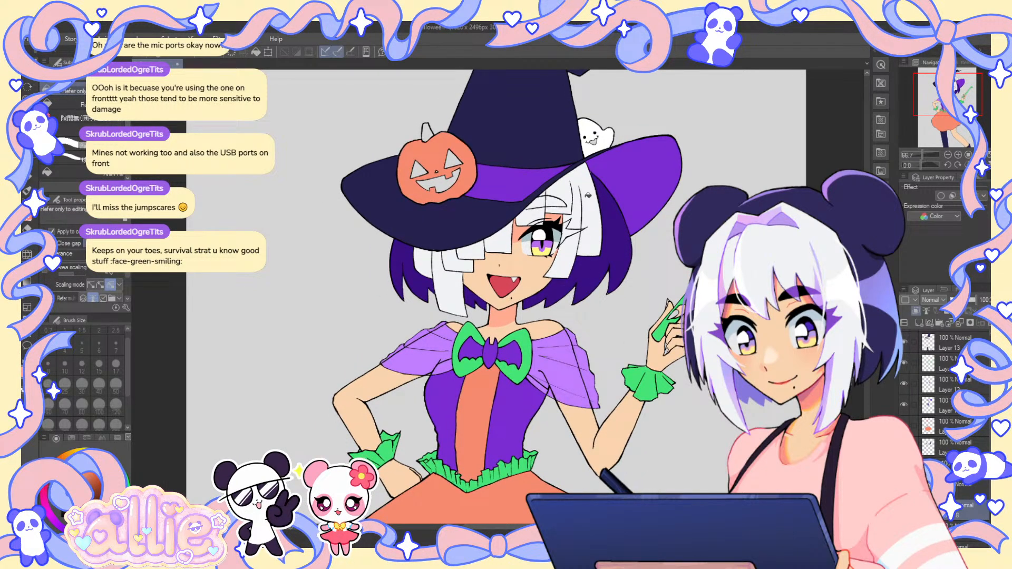
- Adjust the skin shadow colour to hue -9, saturation -5 and luminosity -6
left_click(71, 39)
mouse_move(50, 39)
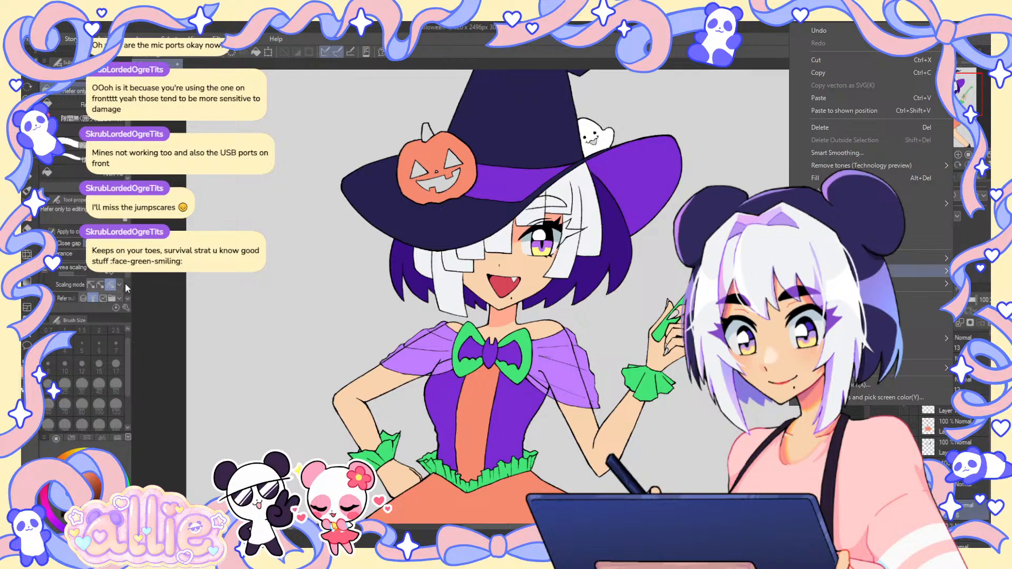
left_click(252, 300)
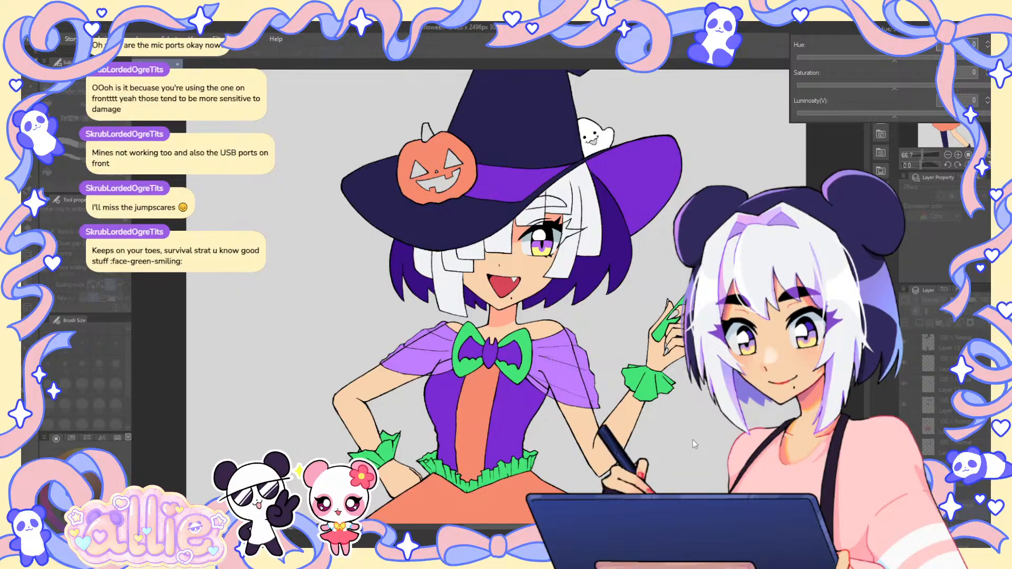
left_click_drag(894, 61, 901, 87)
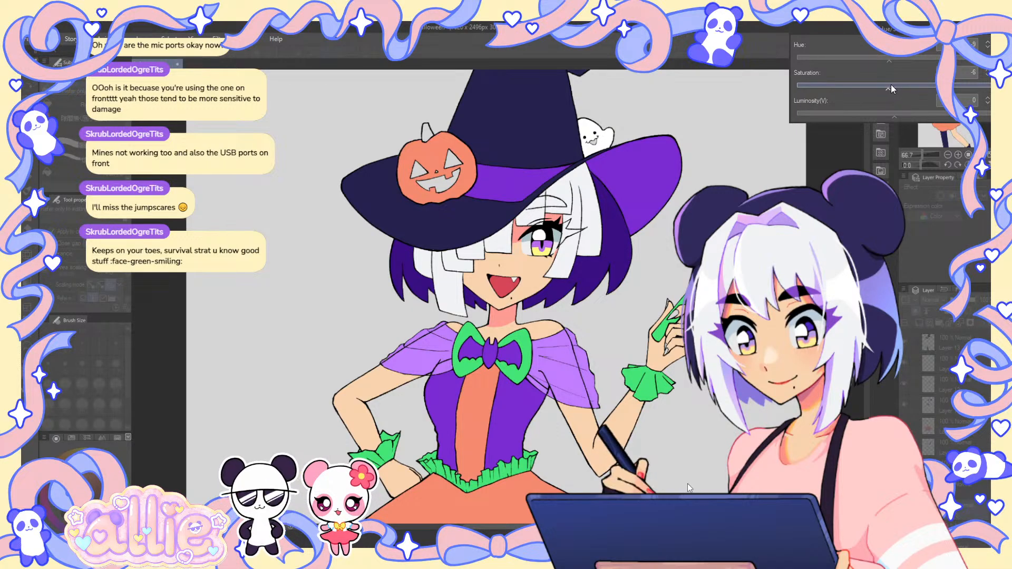
left_click_drag(891, 85, 888, 86)
left_click(904, 115)
left_click(889, 115)
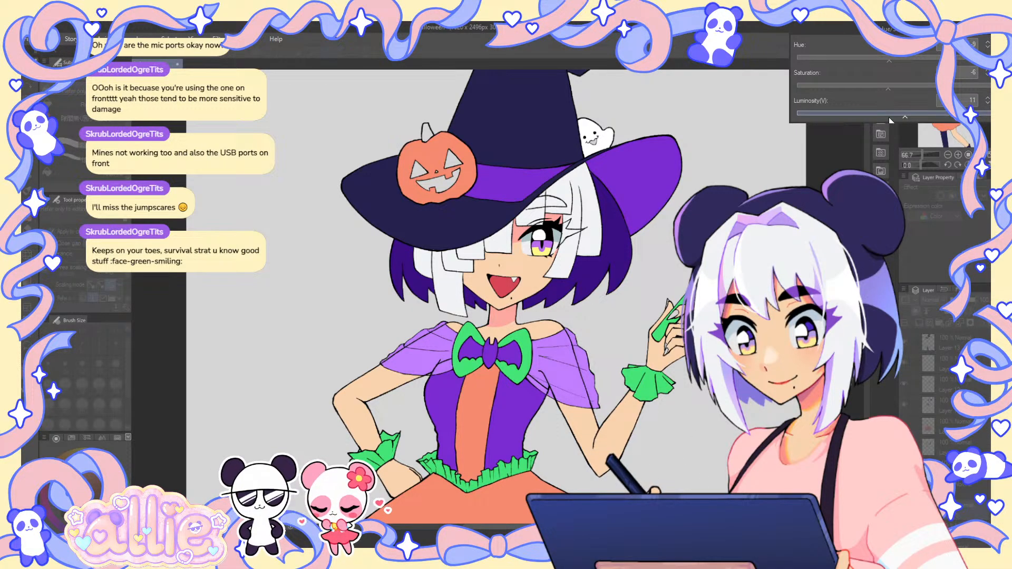
left_click_drag(891, 117, 896, 84)
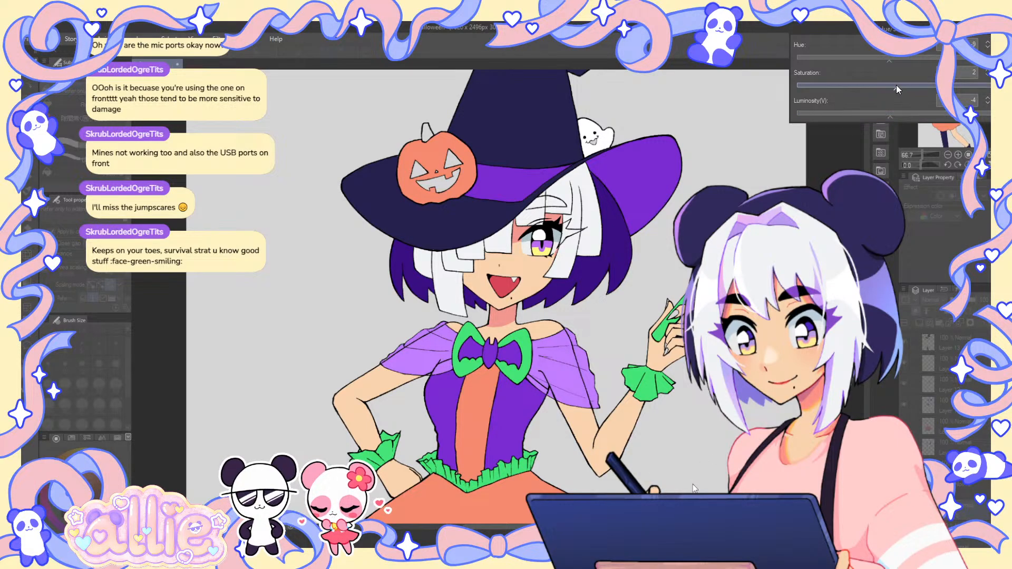
left_click(888, 117)
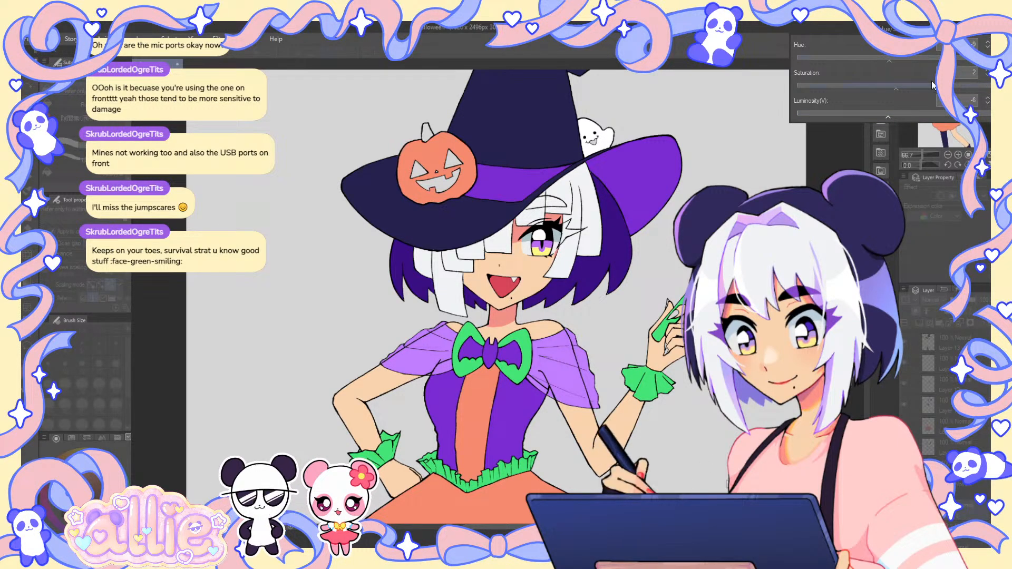
left_click(889, 85)
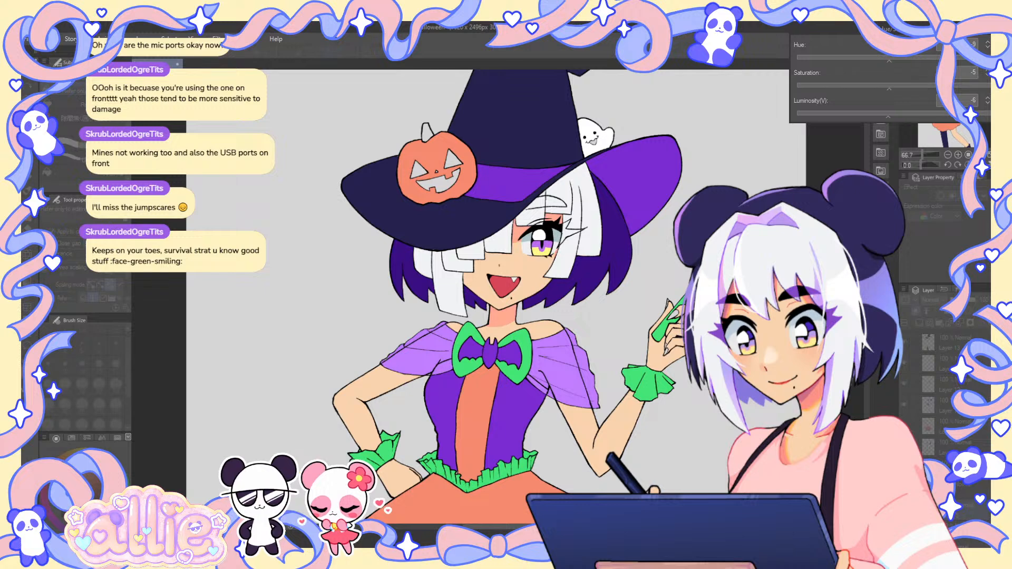
key("Return")
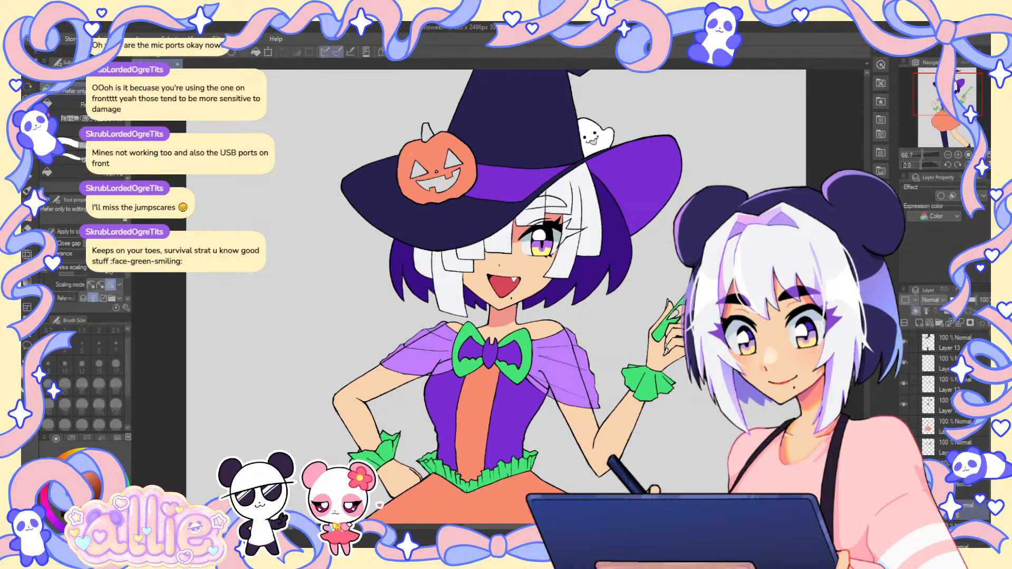
- Add soft reddish shading around the eye's outer corner and lower lid with the soft airbrush at sizes 40 and 15
key("p")
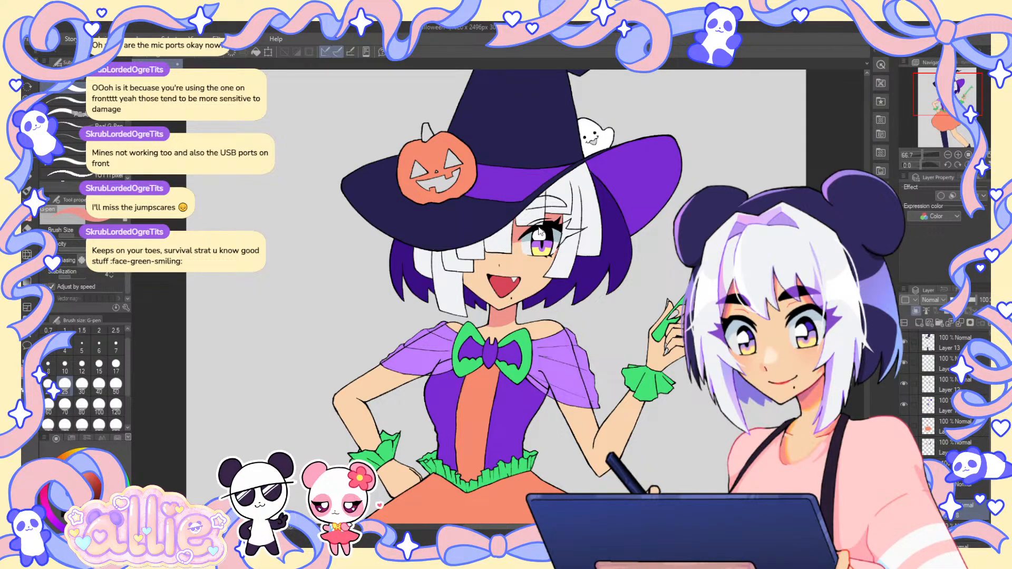
left_click(81, 367)
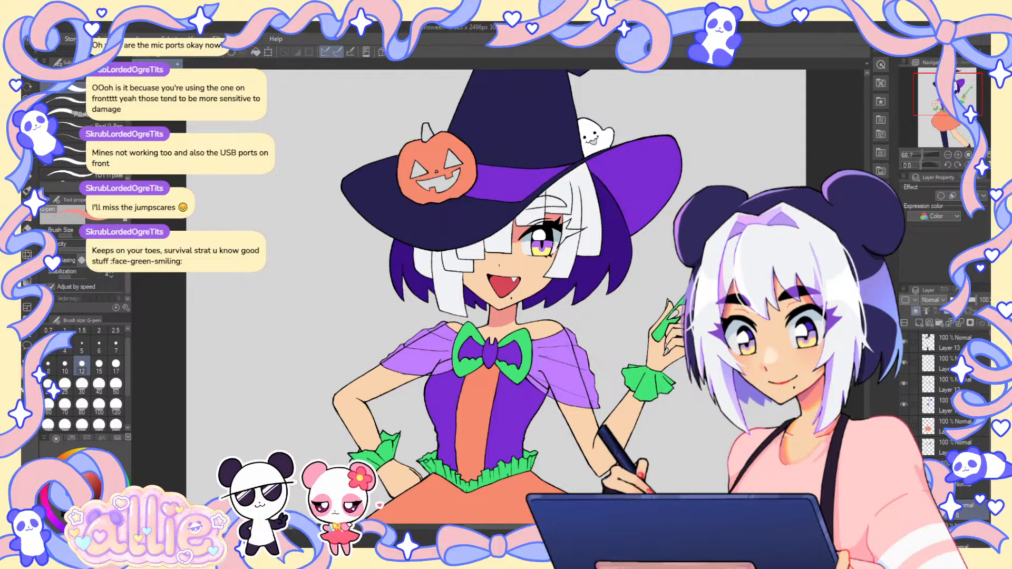
scroll(560, 257, "up", 4)
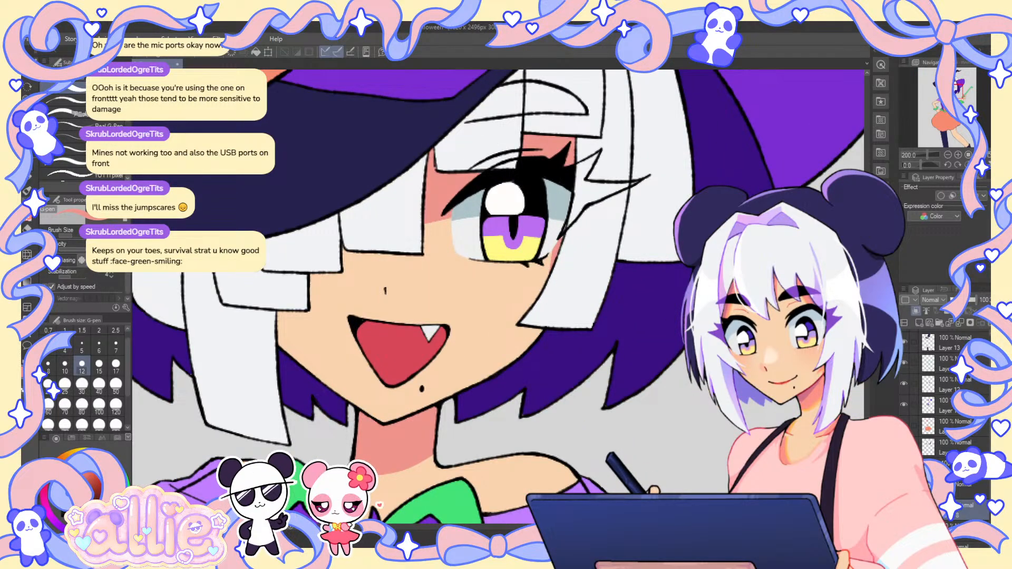
key("b")
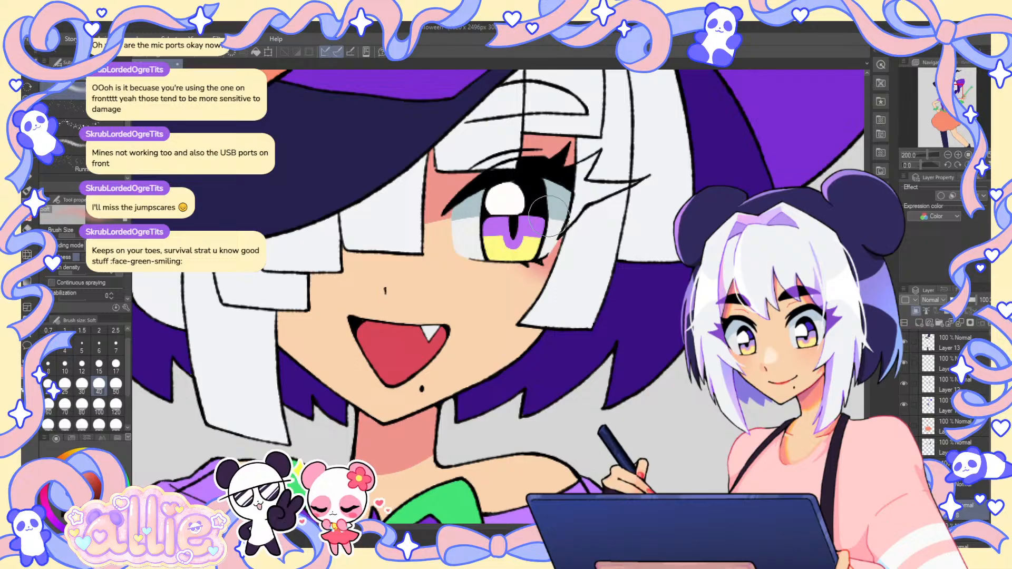
left_click(81, 345)
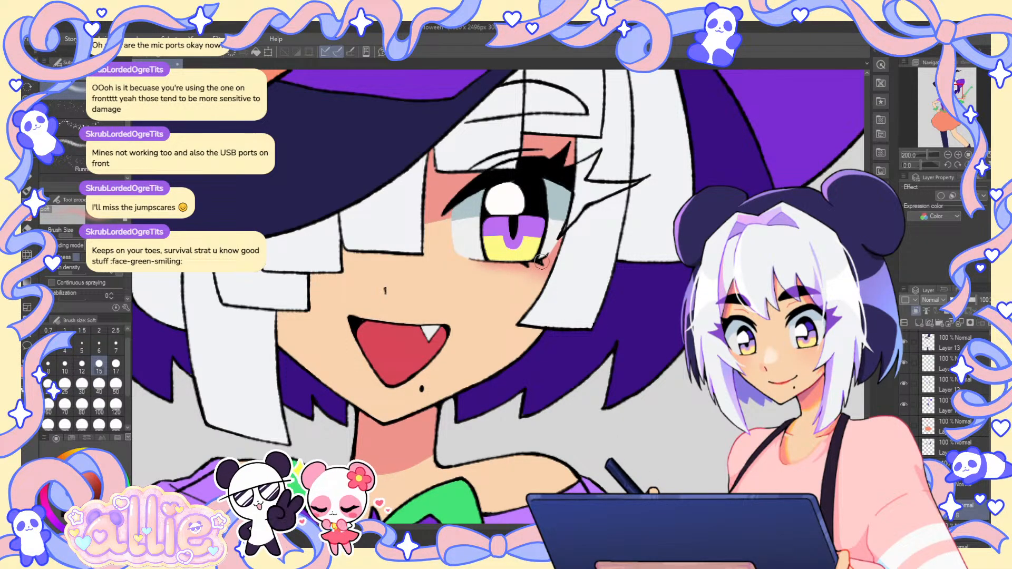
scroll(620, 247, "down", 3)
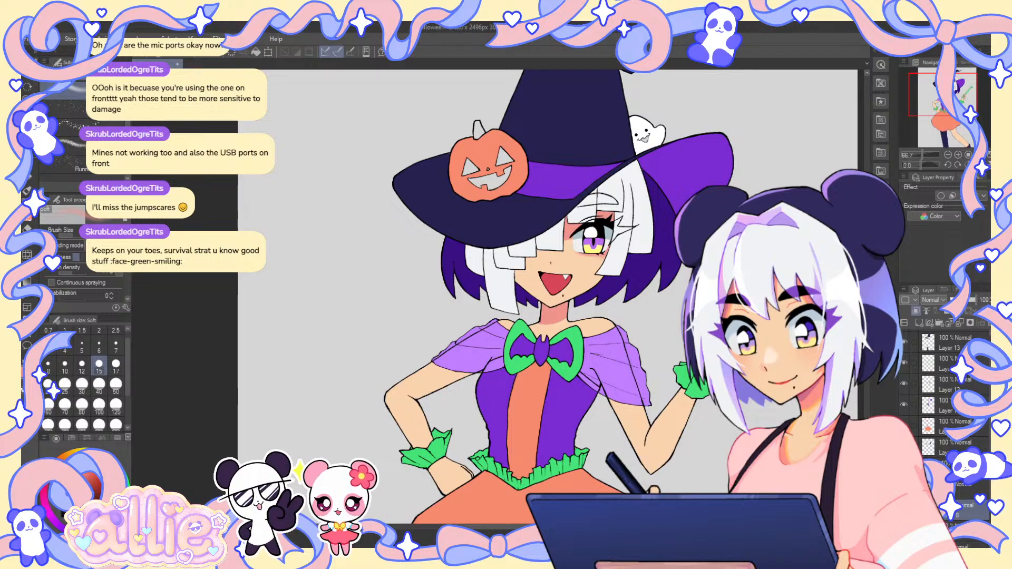
- Soften the reddish shading around the eye with the blur tool at brush size 30 and judge it from a distance
left_click_drag(732, 169, 701, 154)
left_click(29, 187)
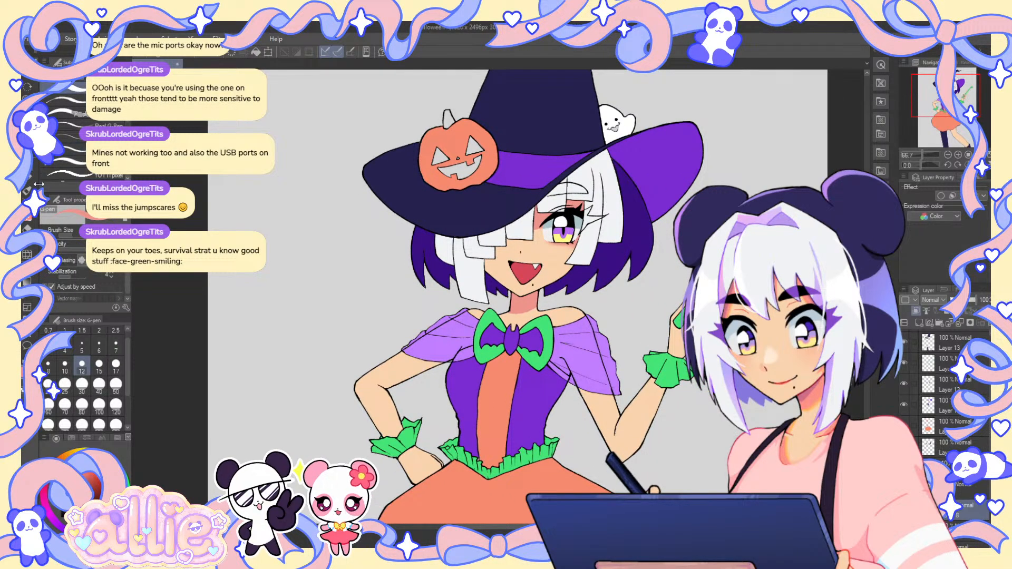
left_click(29, 228)
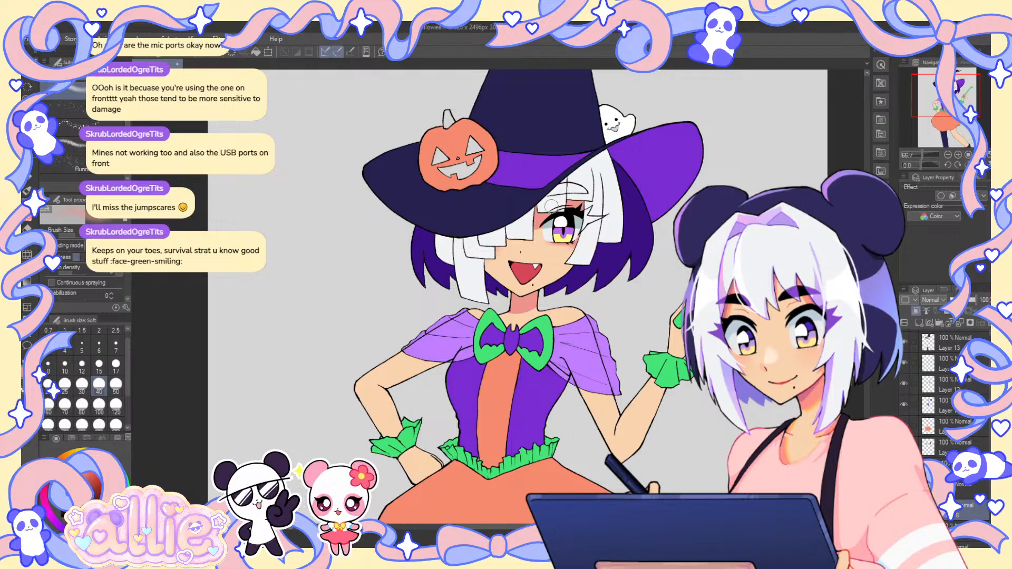
left_click(30, 254)
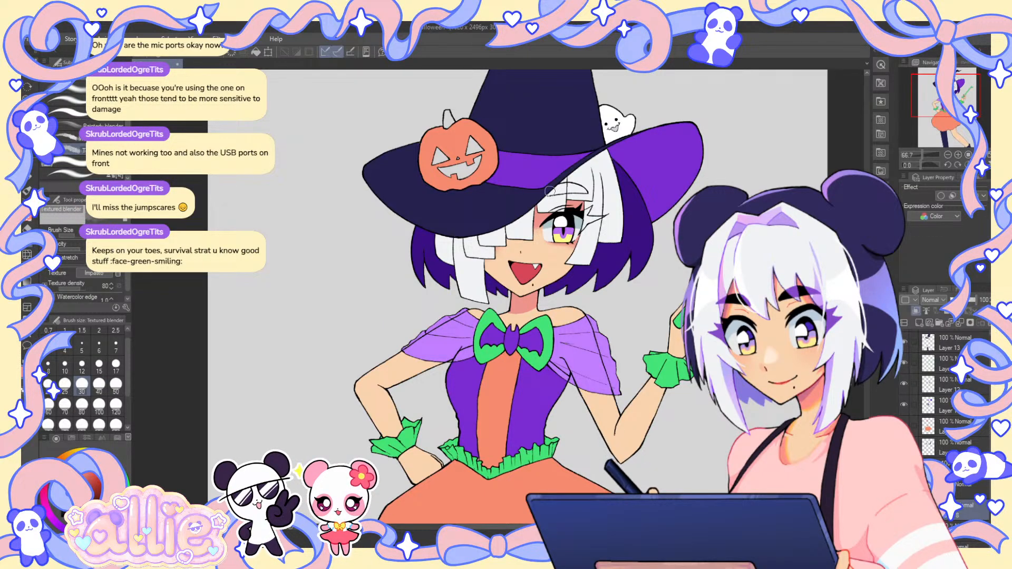
left_click(111, 175)
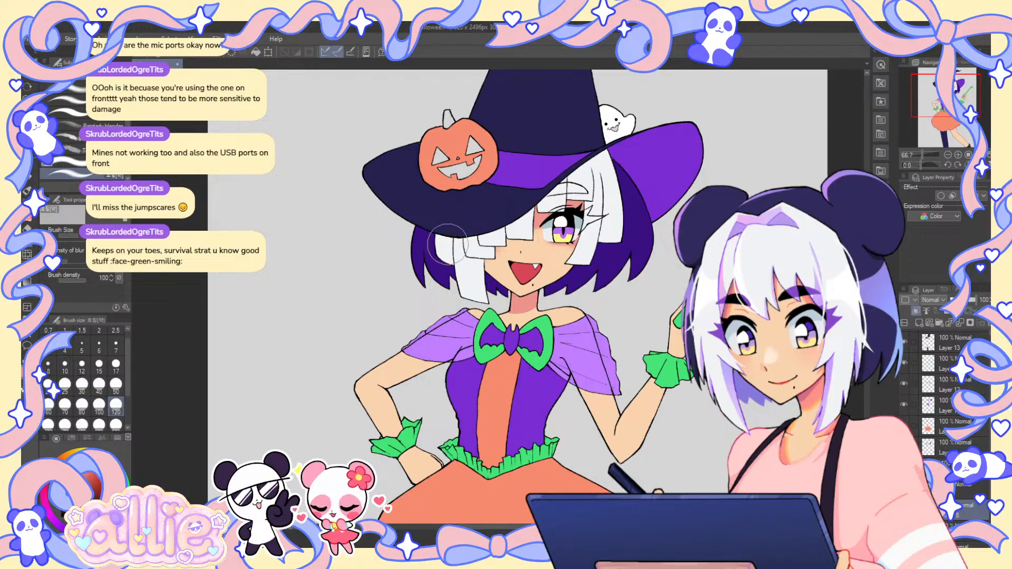
left_click(82, 387)
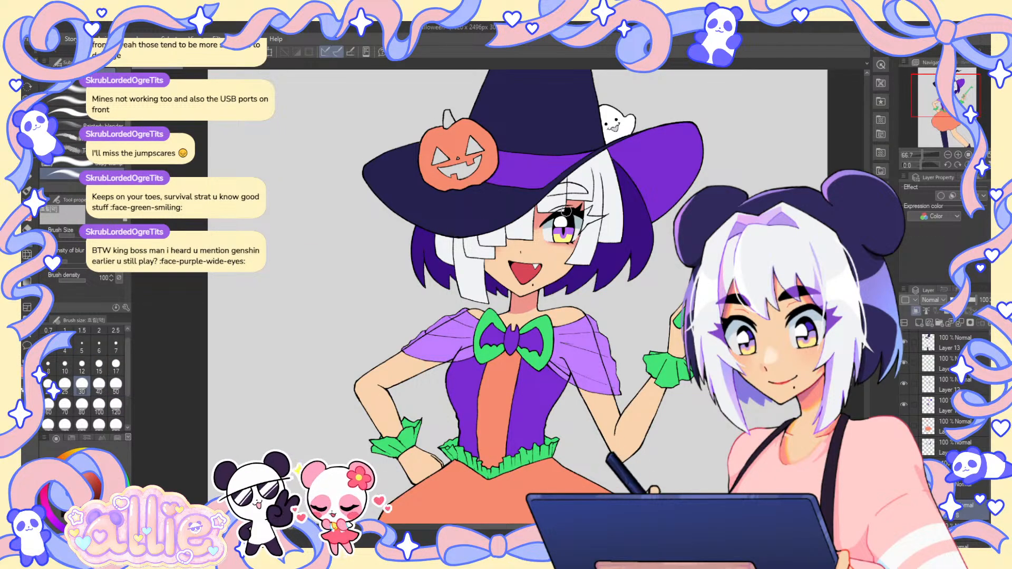
scroll(561, 213, "up", 3)
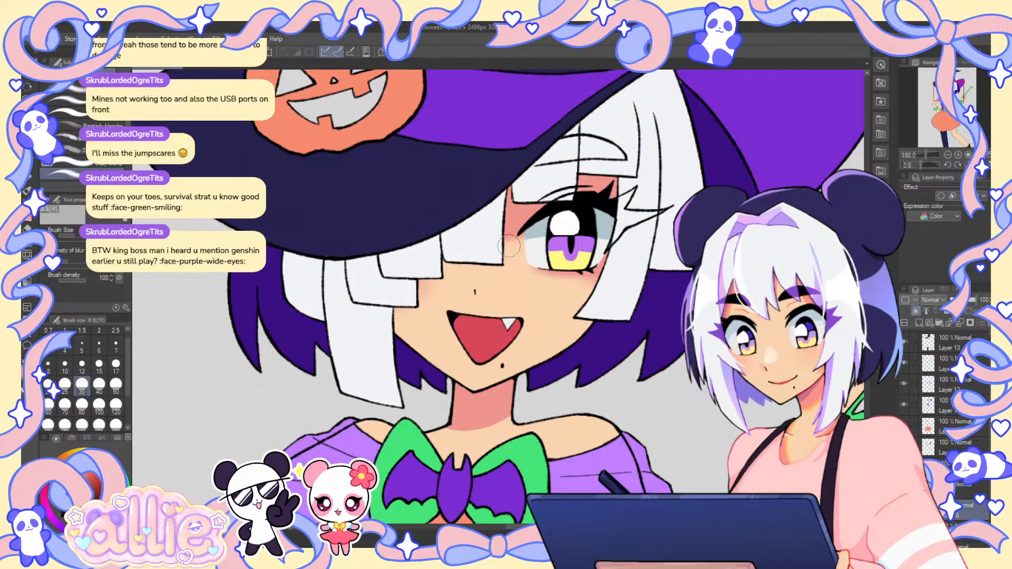
scroll(542, 244, "down", 4)
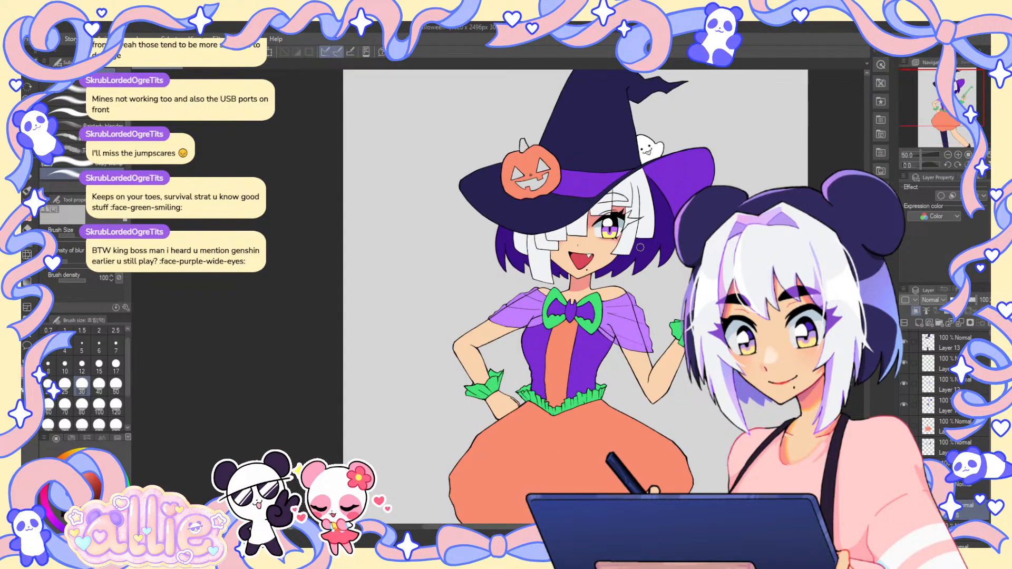
- Try a coral shadow over the bridge and tip of the nose with the G-pen at size 12
left_click(32, 168)
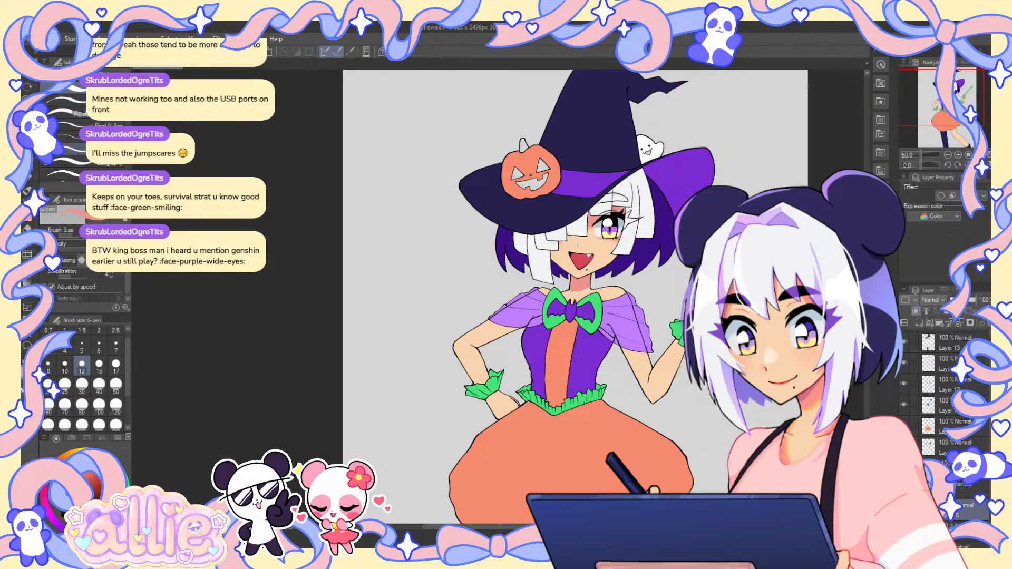
scroll(547, 208, "up", 4)
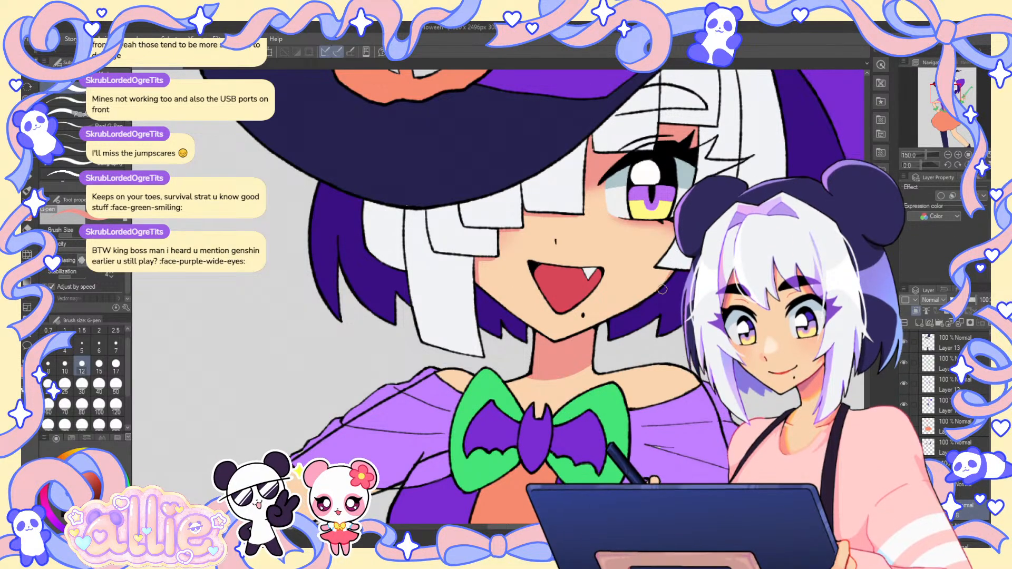
scroll(676, 266, "up", 1)
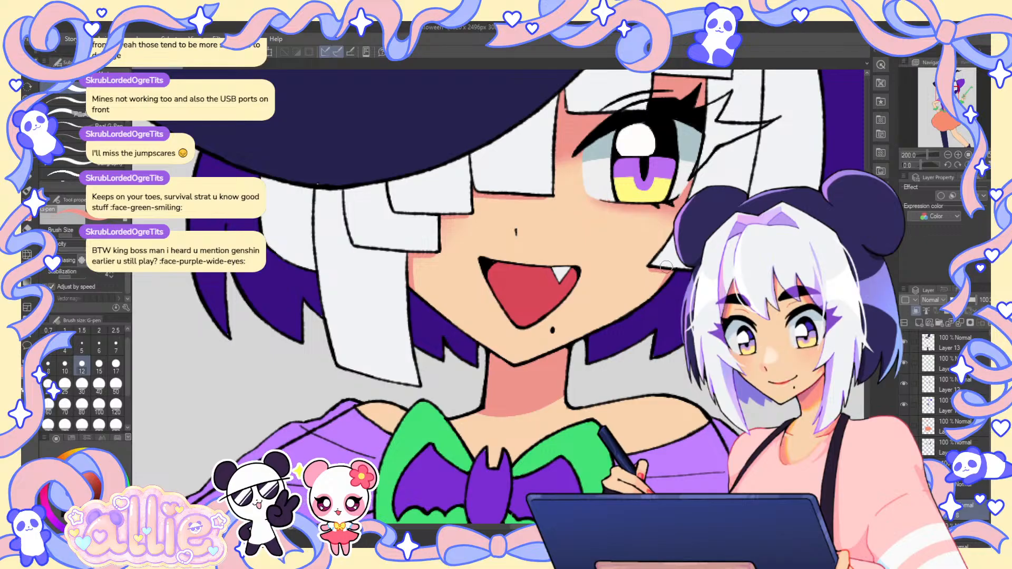
key("ctrl+0")
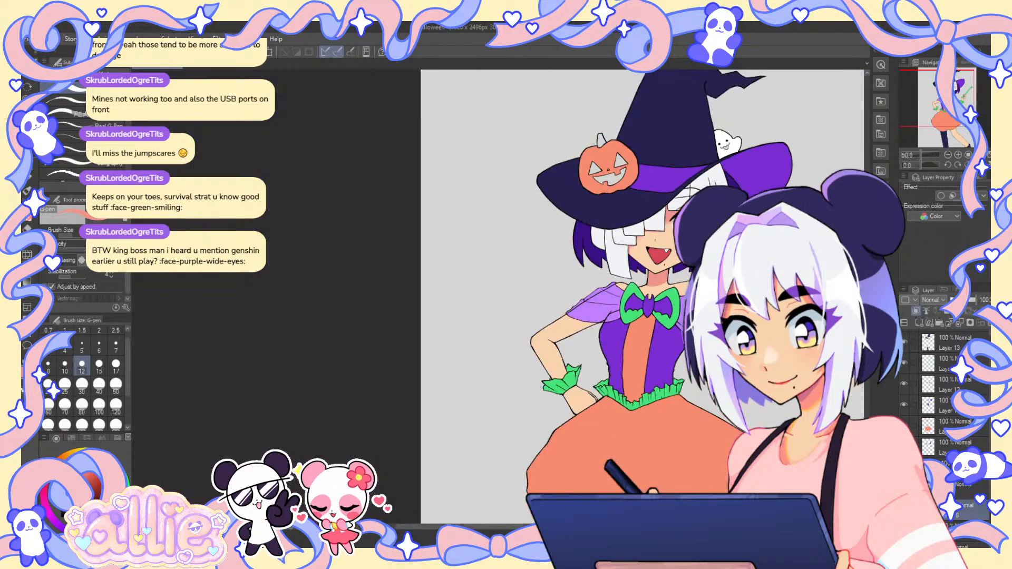
left_click_drag(780, 324, 623, 317)
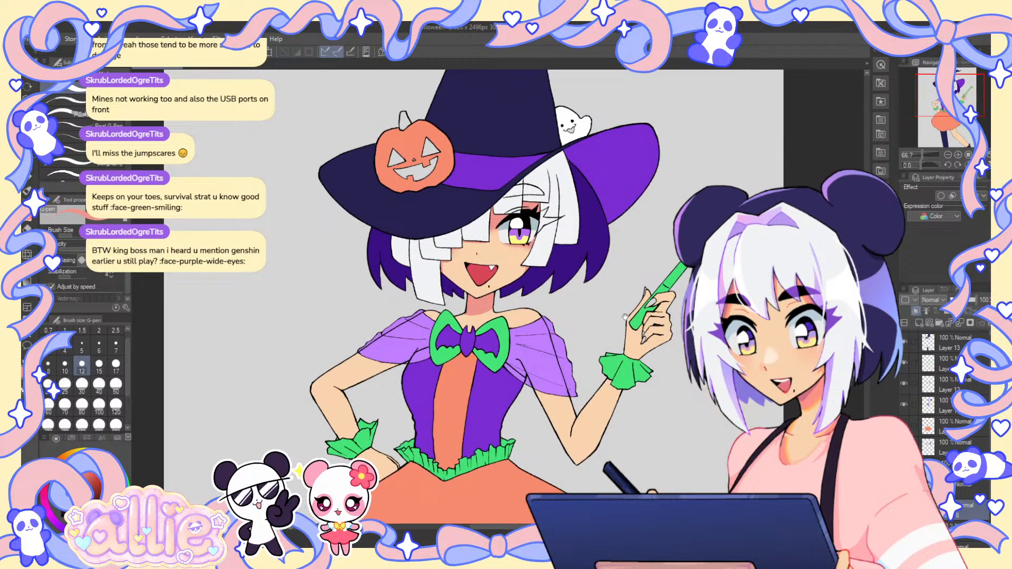
left_click_drag(657, 188, 657, 233)
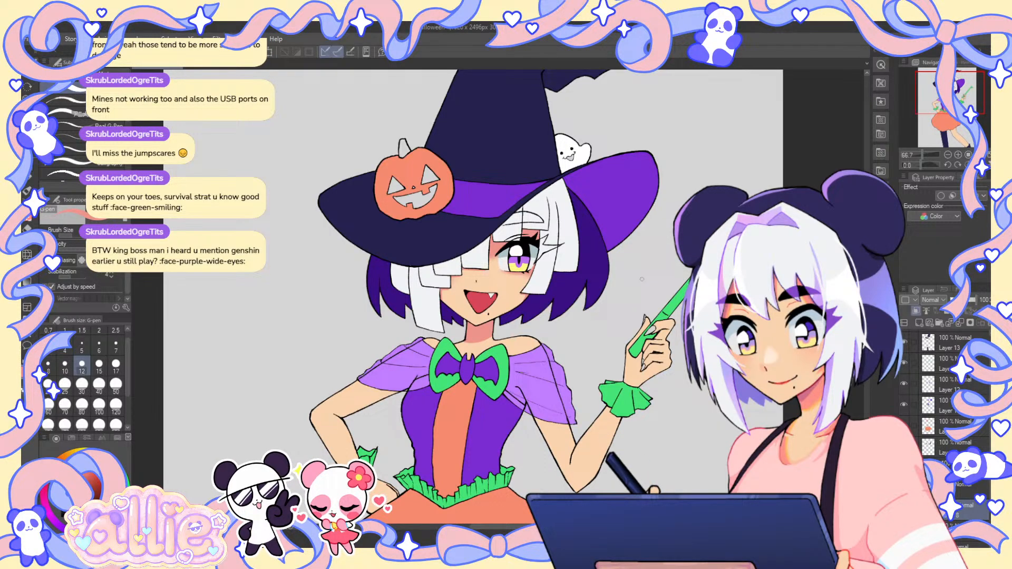
scroll(483, 271, "up", 4)
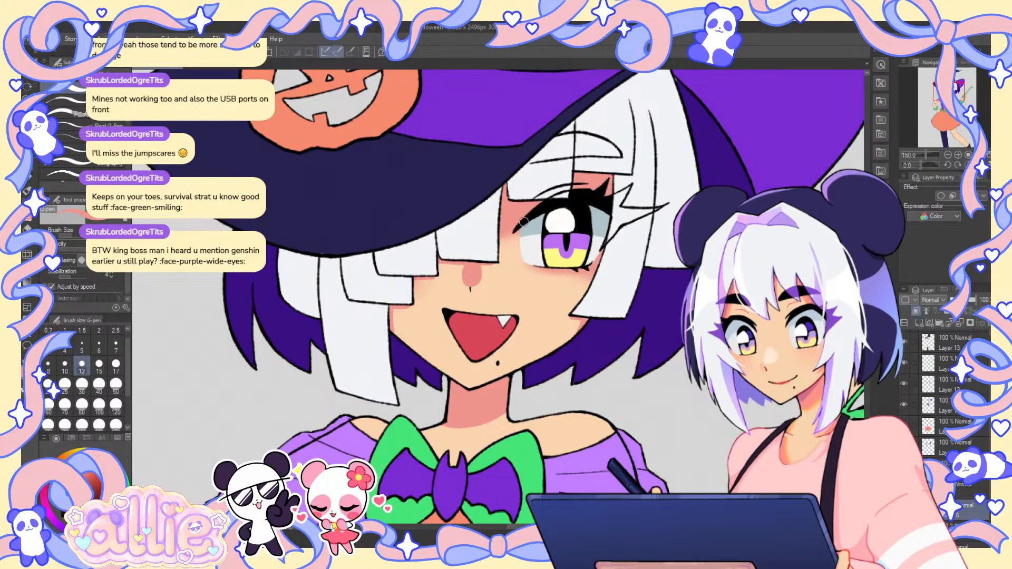
scroll(523, 222, "down", 5)
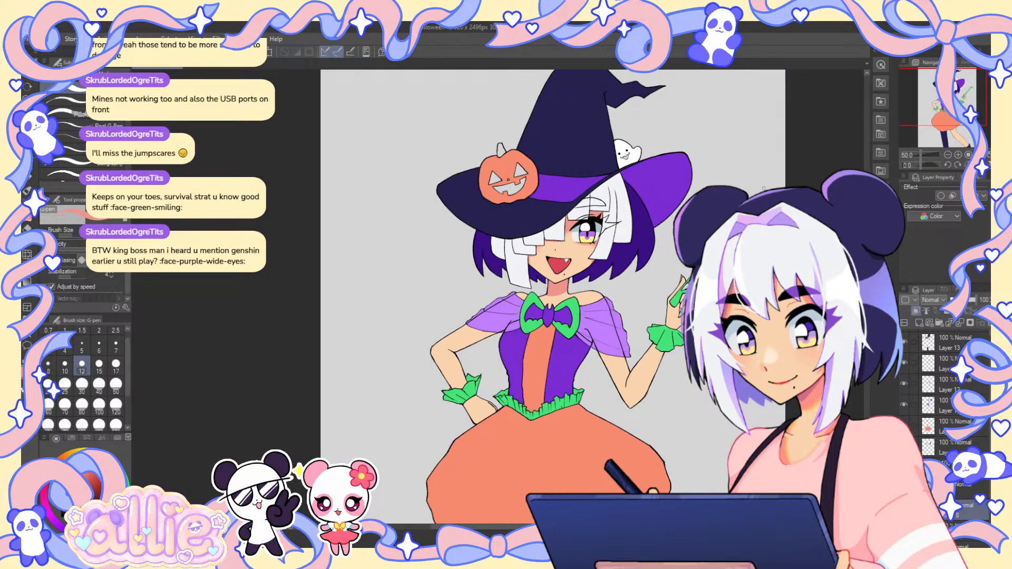
- Try a smaller coral shadow on just the tip of the nose and judge it from a distance
scroll(553, 245, "up", 5)
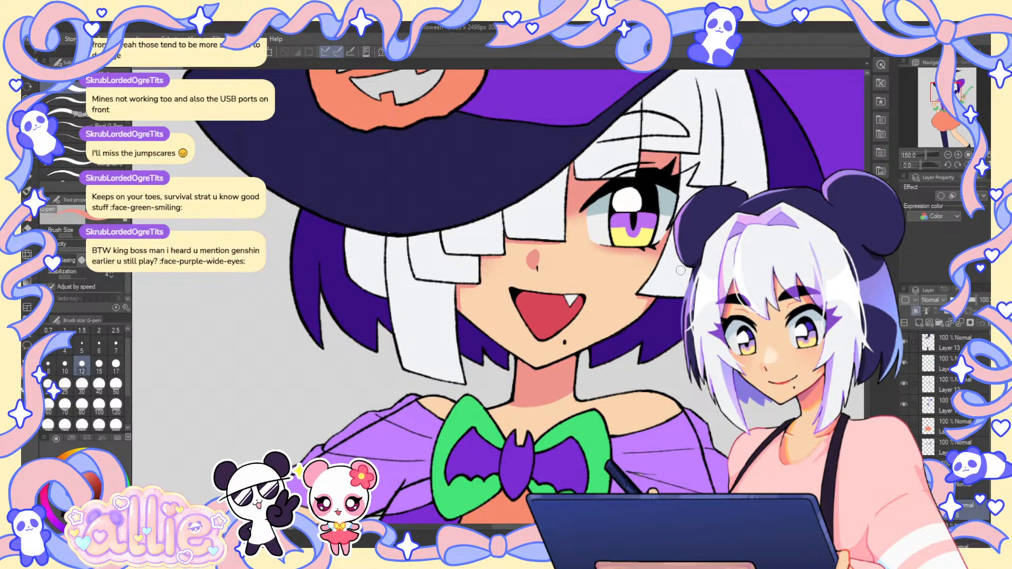
scroll(680, 270, "down", 3)
scroll(680, 270, "up", 1)
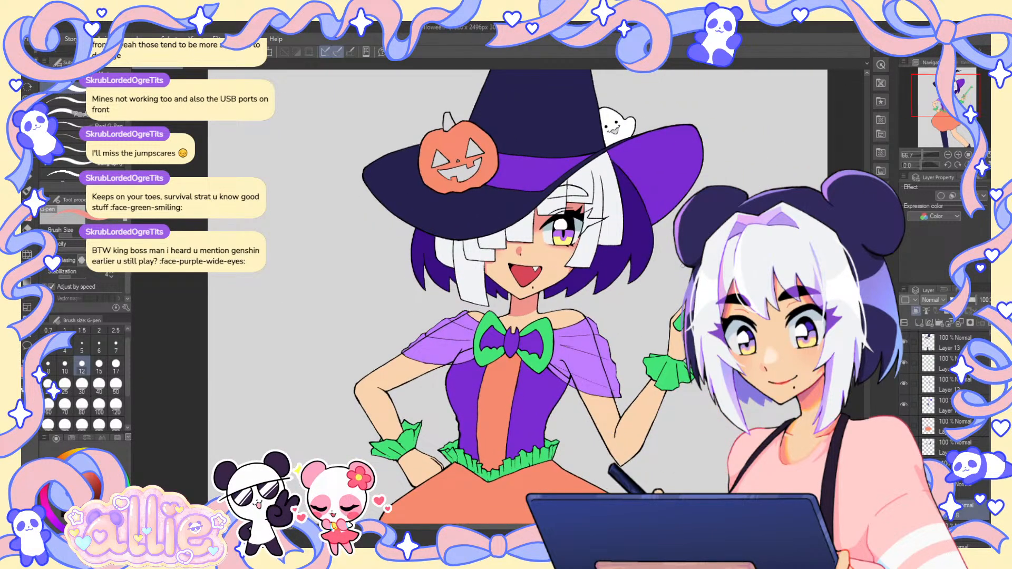
left_click(948, 155)
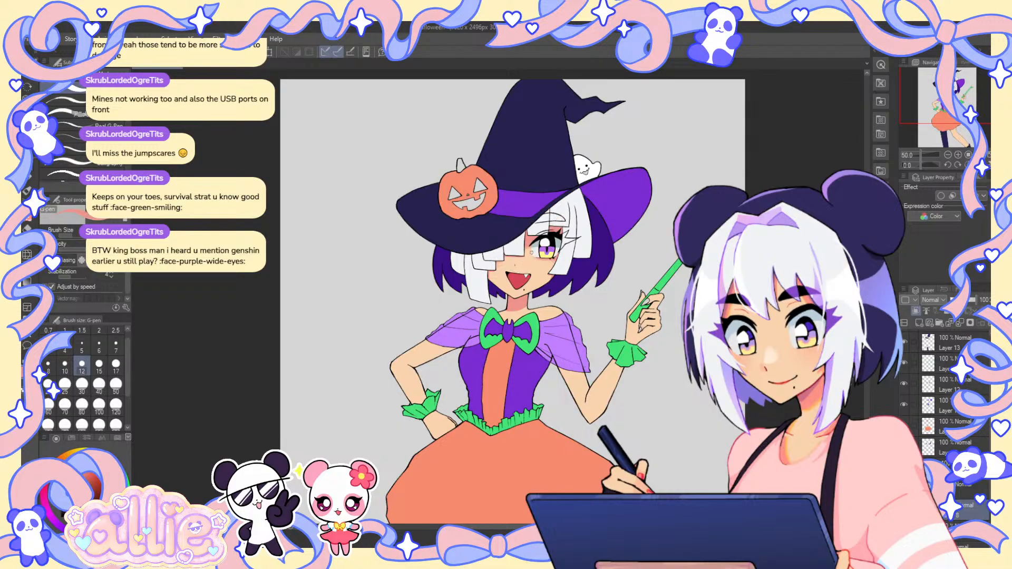
scroll(520, 267, "up", 5)
scroll(521, 267, "down", 2)
scroll(659, 245, "down", 3)
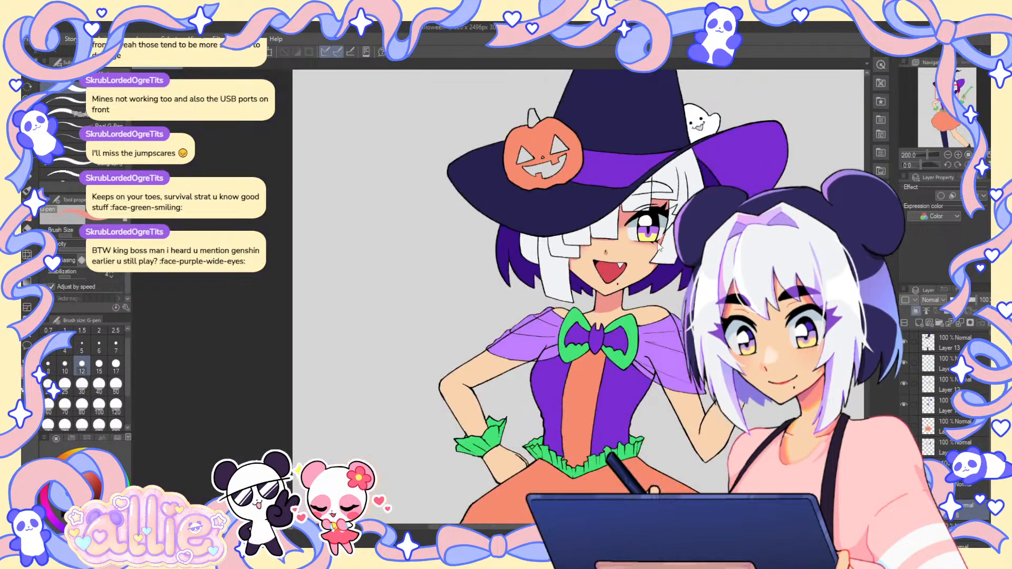
- Paint a cream highlight on the nose with the G-pen at size 12 and soften it with the blur tool at size 15
left_click_drag(742, 306, 665, 313)
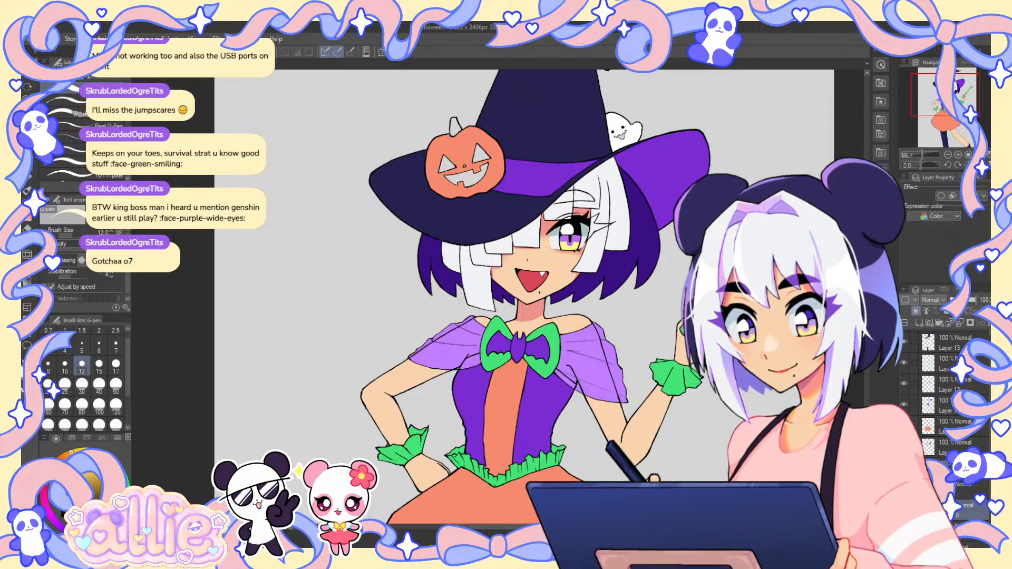
scroll(518, 266, "up", 2)
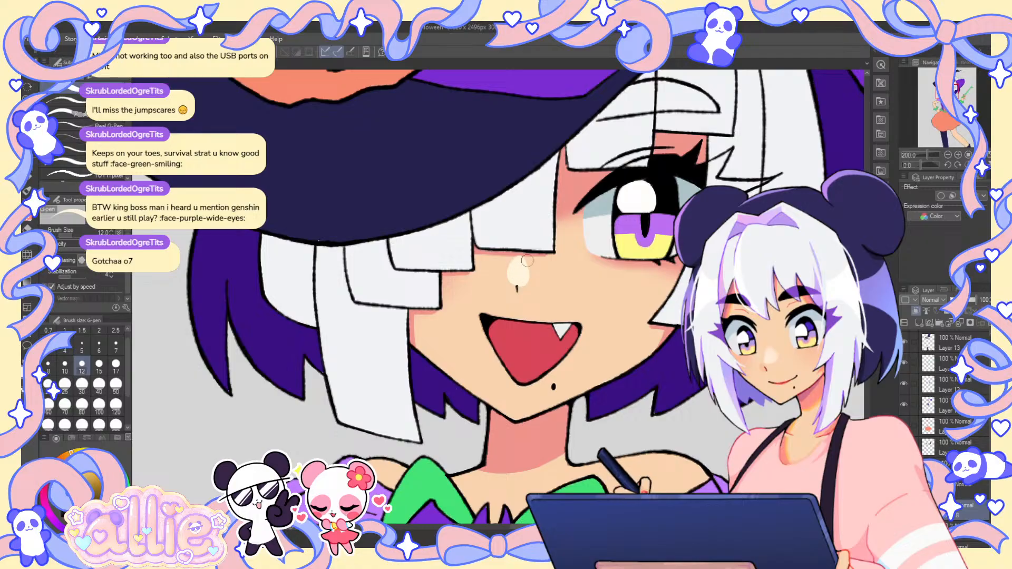
left_click(27, 242)
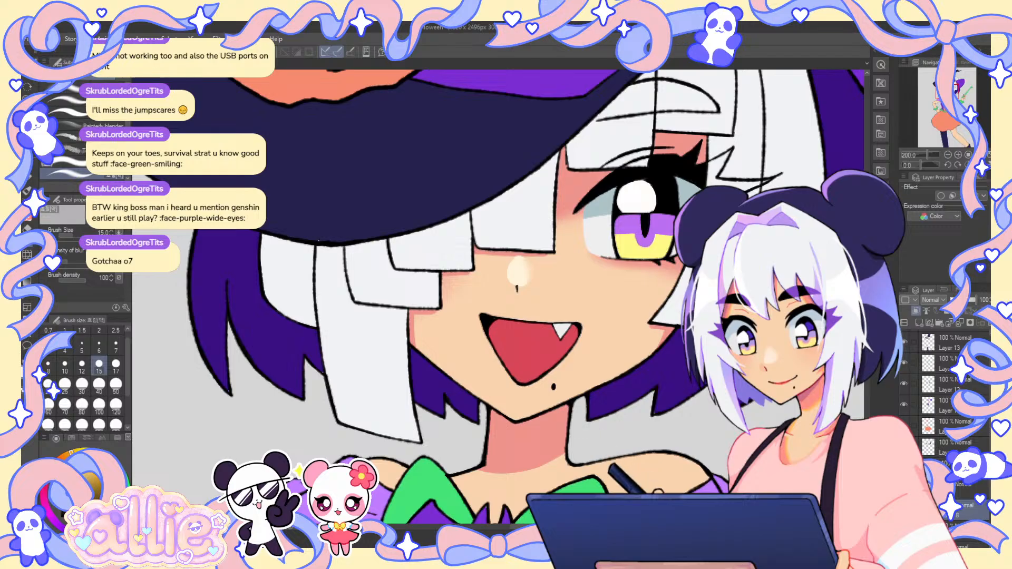
key("p")
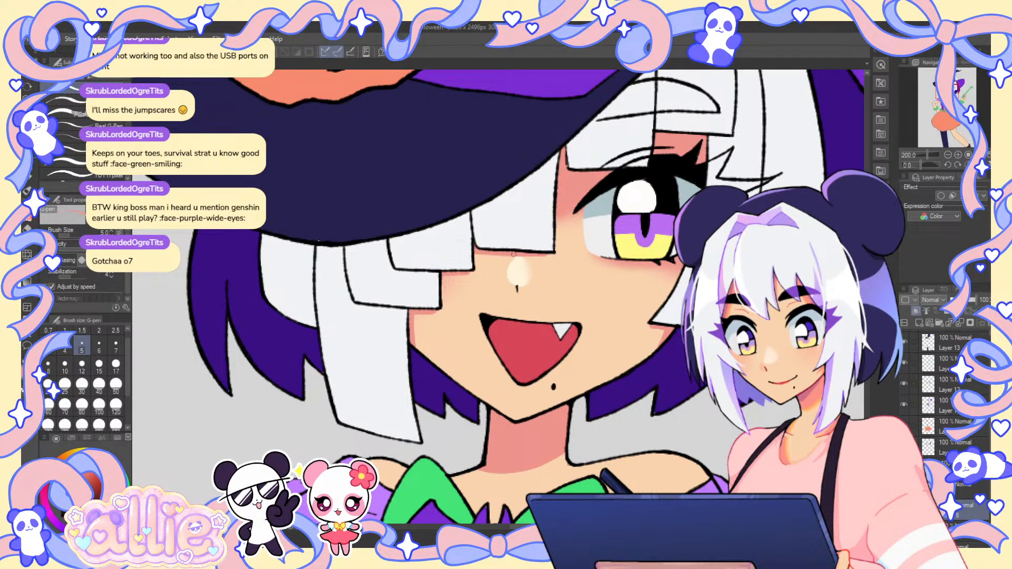
scroll(652, 291, "down", 2)
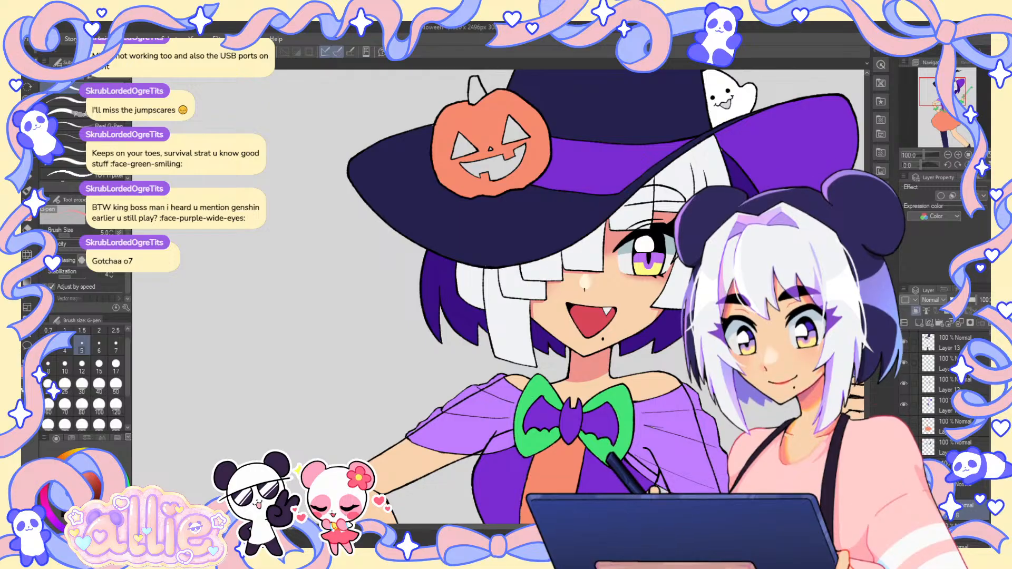
left_click_drag(636, 262, 502, 272)
scroll(502, 273, "up", 1)
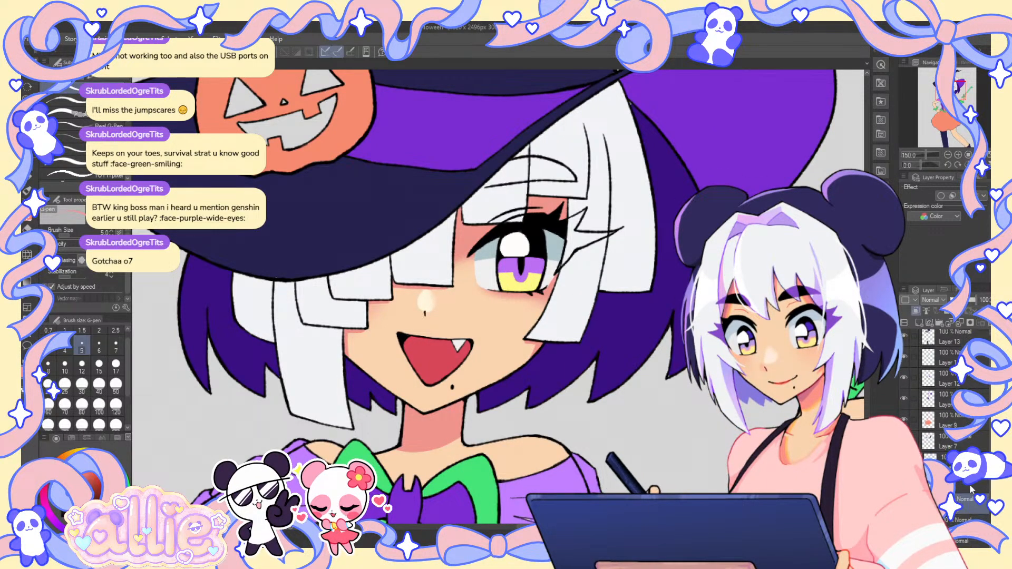
scroll(495, 277, "up", 3)
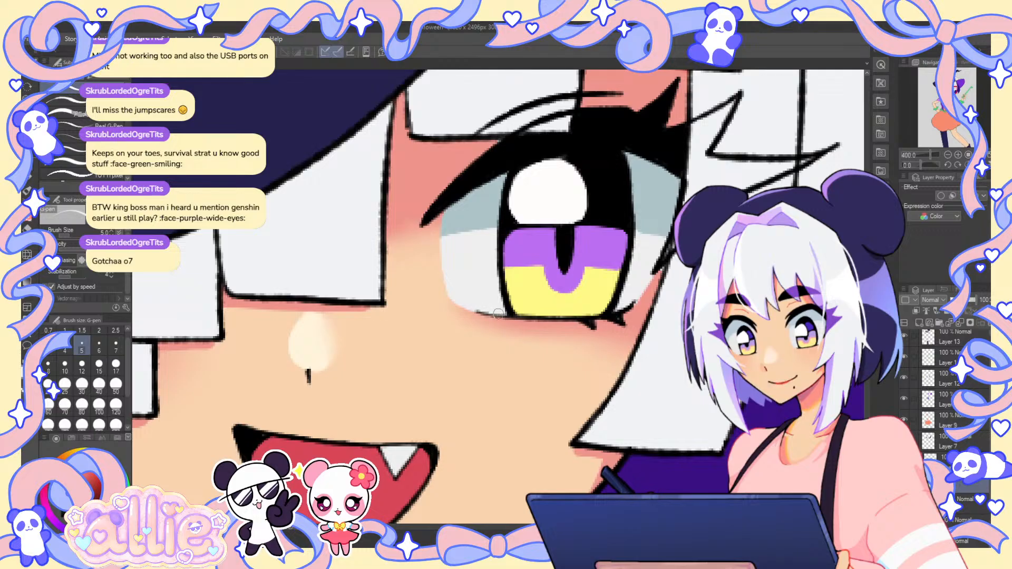
scroll(498, 314, "down", 4)
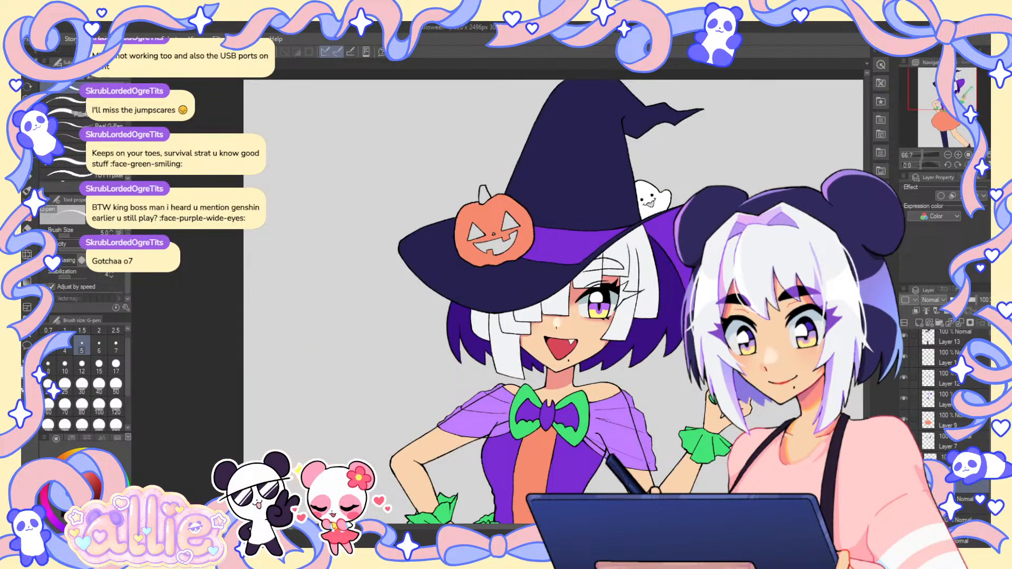
- Refill the inside of the open mouth with a brighter pinkish red and judge it on the whole figure
left_click_drag(704, 364, 581, 327)
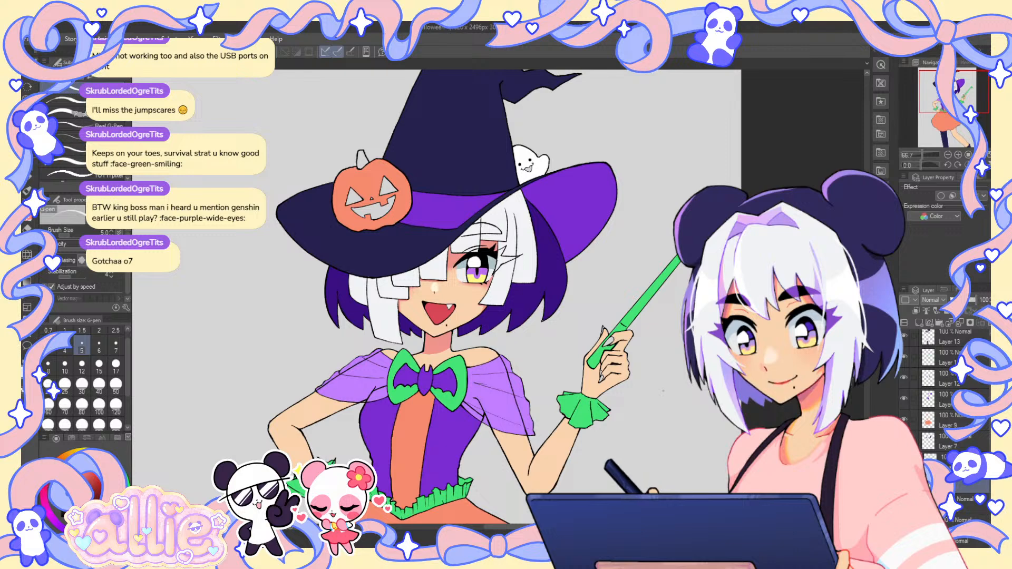
scroll(562, 325, "down", 1)
scroll(561, 316, "up", 1)
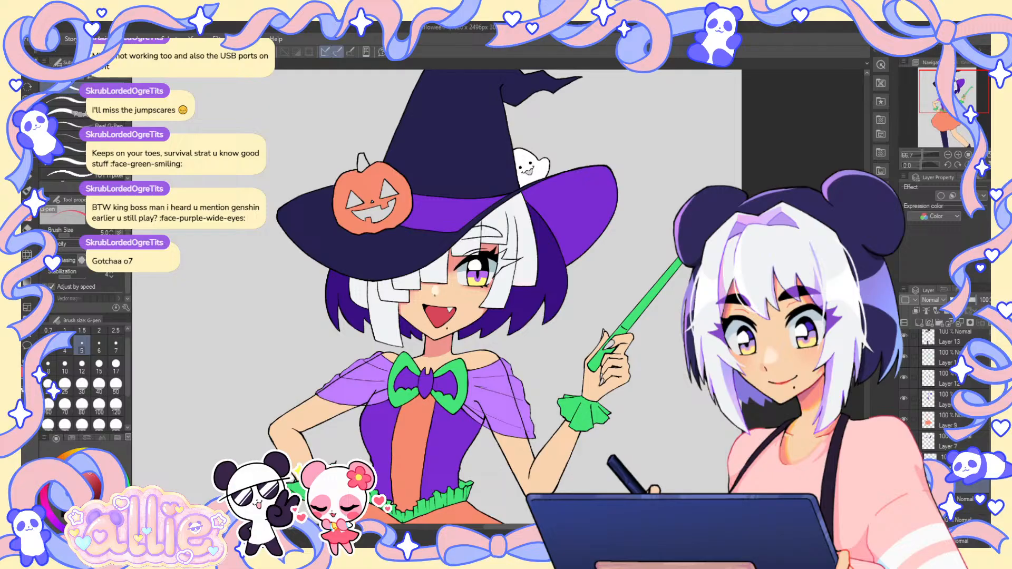
key("g")
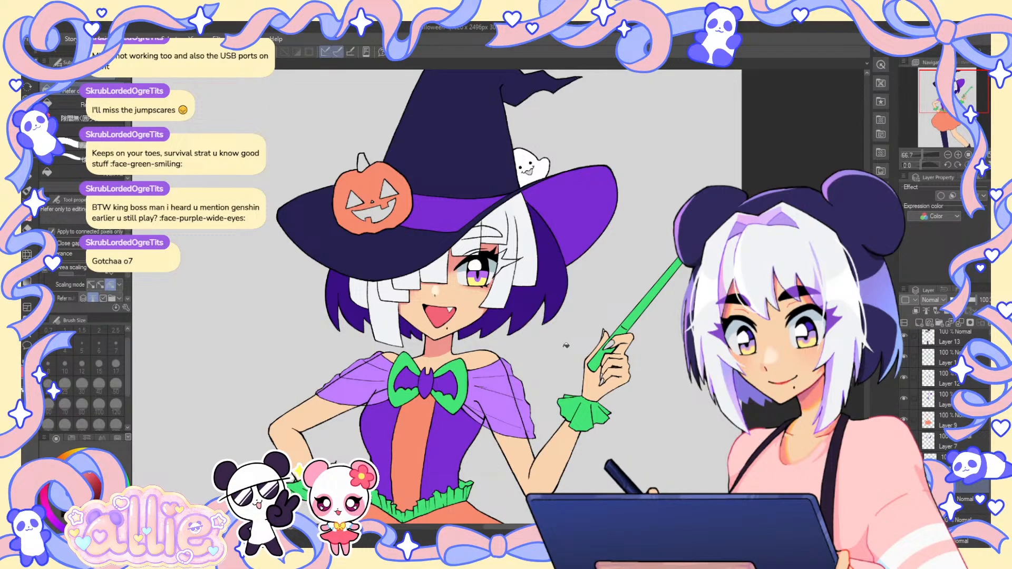
scroll(720, 349, "down", 2)
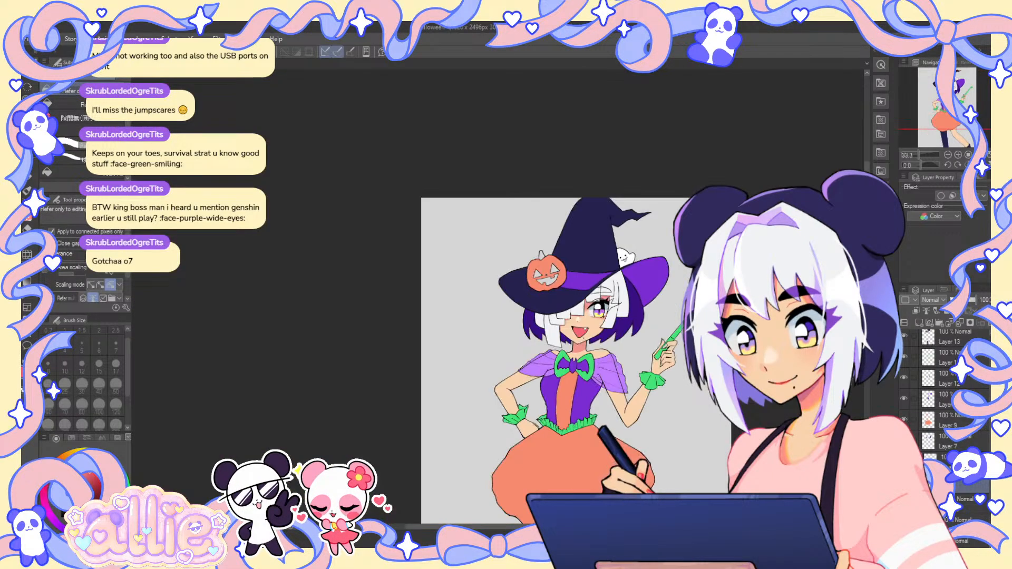
scroll(718, 349, "up", 1)
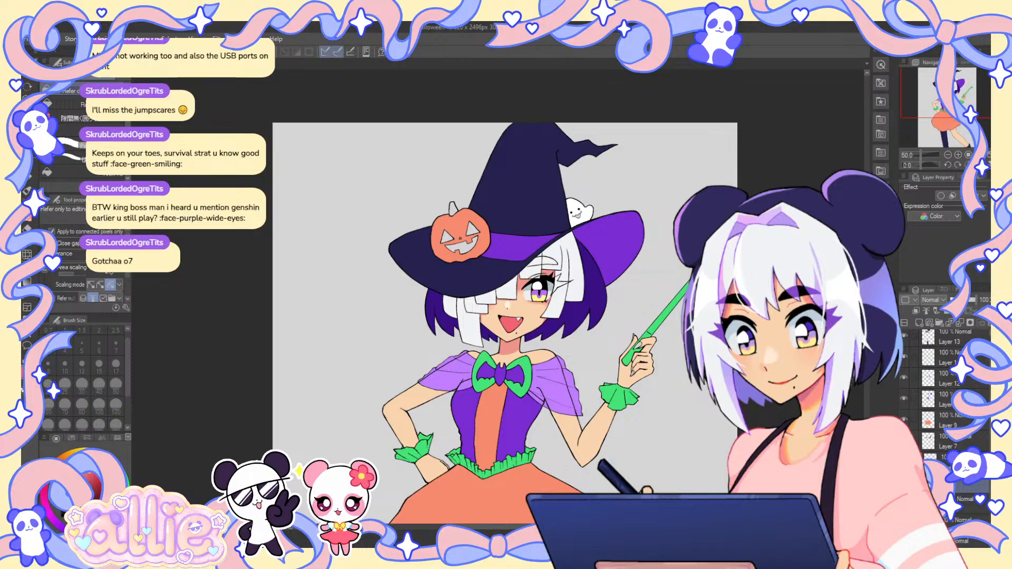
scroll(566, 321, "up", 4)
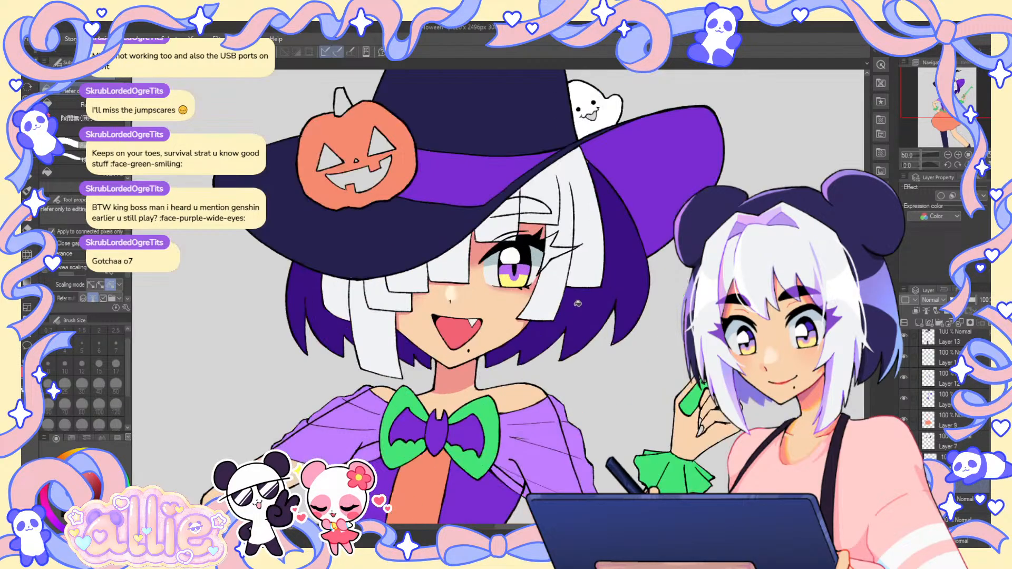
- Paint a thin pink band along the border between the iris's purple and yellow areas with the G-pen at size 8
key("p")
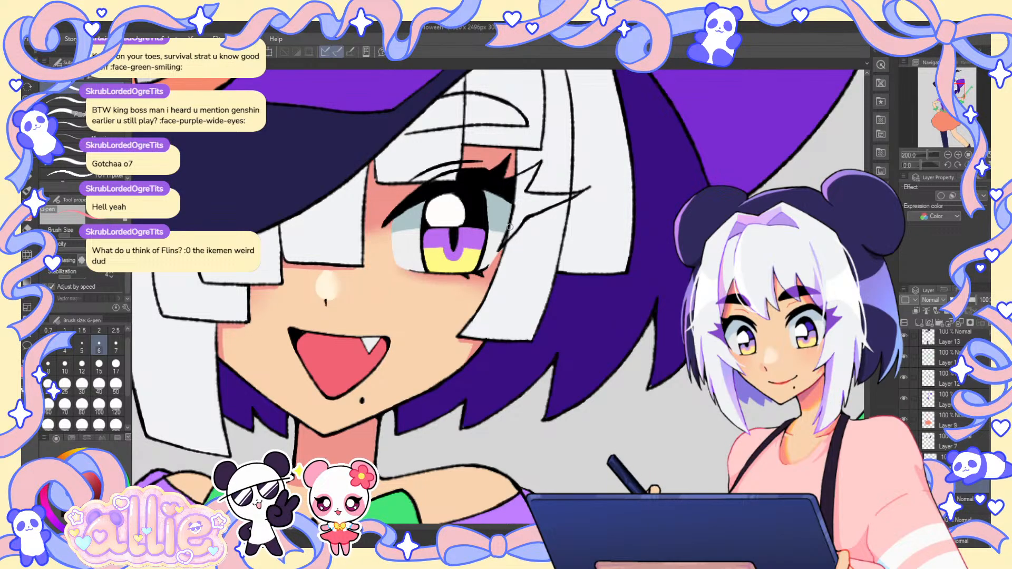
scroll(461, 185, "up", 2)
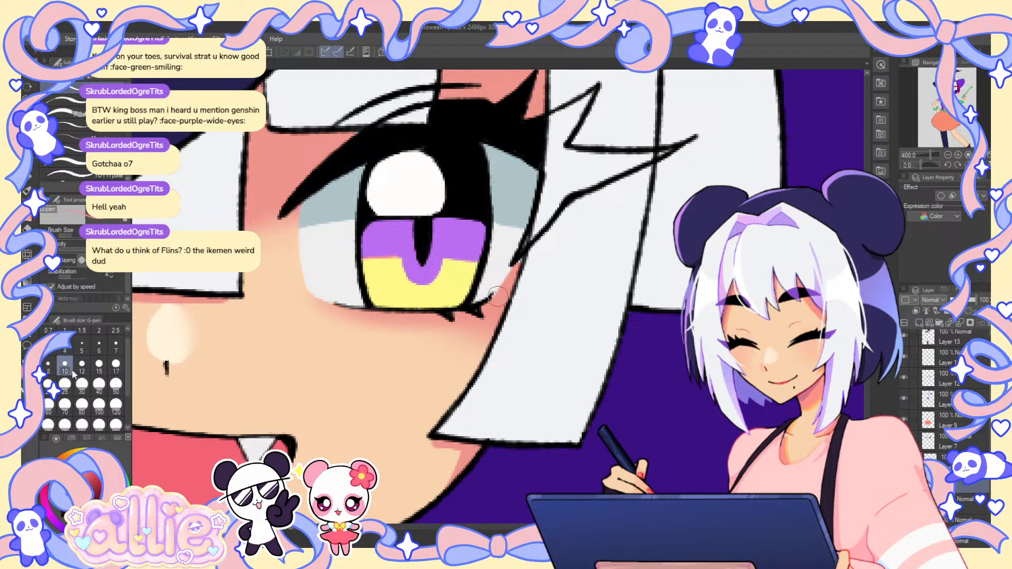
key("]")
key("]")
key("]")
key("]")
key("]")
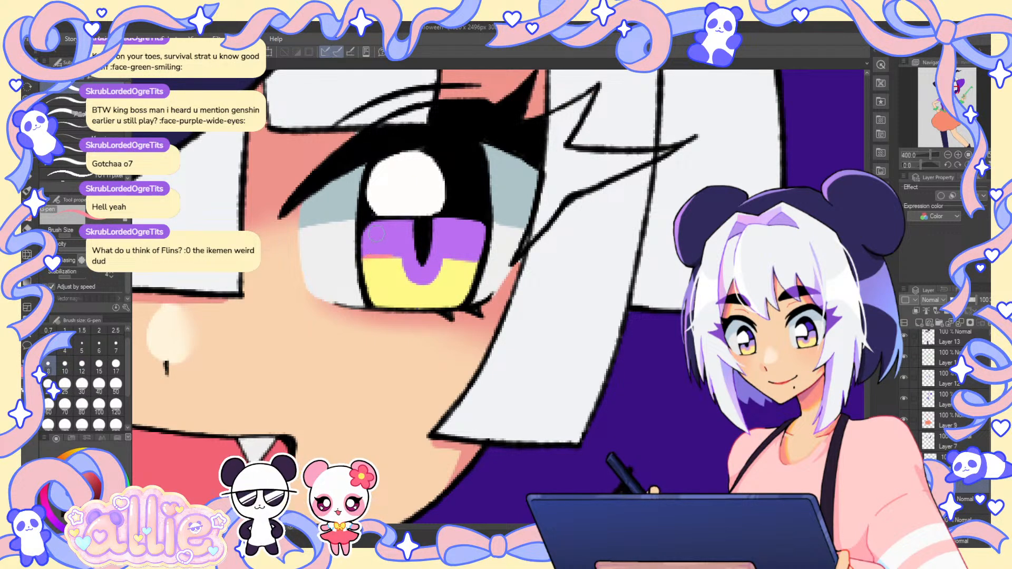
left_click(936, 457)
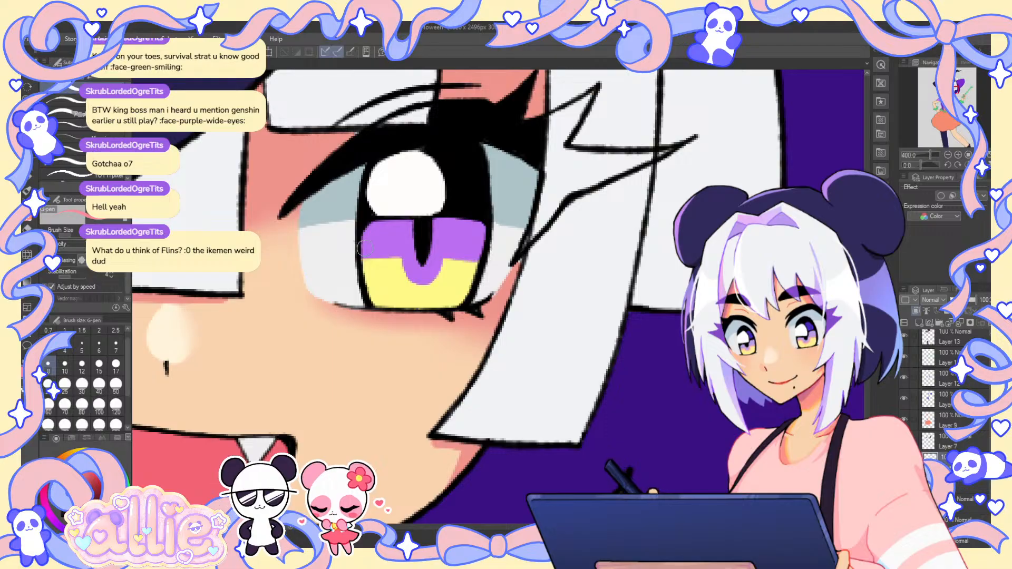
mouse_move(364, 259)
left_mouse_down()
mouse_move(398, 259)
mouse_move(416, 285)
mouse_move(437, 280)
mouse_move(446, 261)
mouse_move(480, 267)
mouse_move(447, 259)
mouse_move(433, 283)
mouse_move(403, 272)
left_mouse_up()
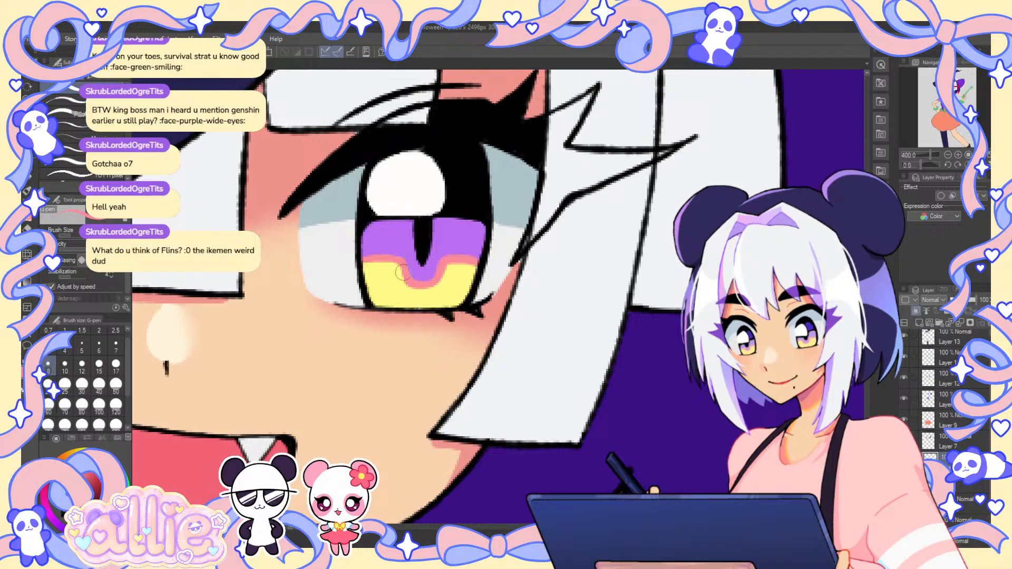
scroll(611, 266, "down", 4)
scroll(680, 264, "down", 1)
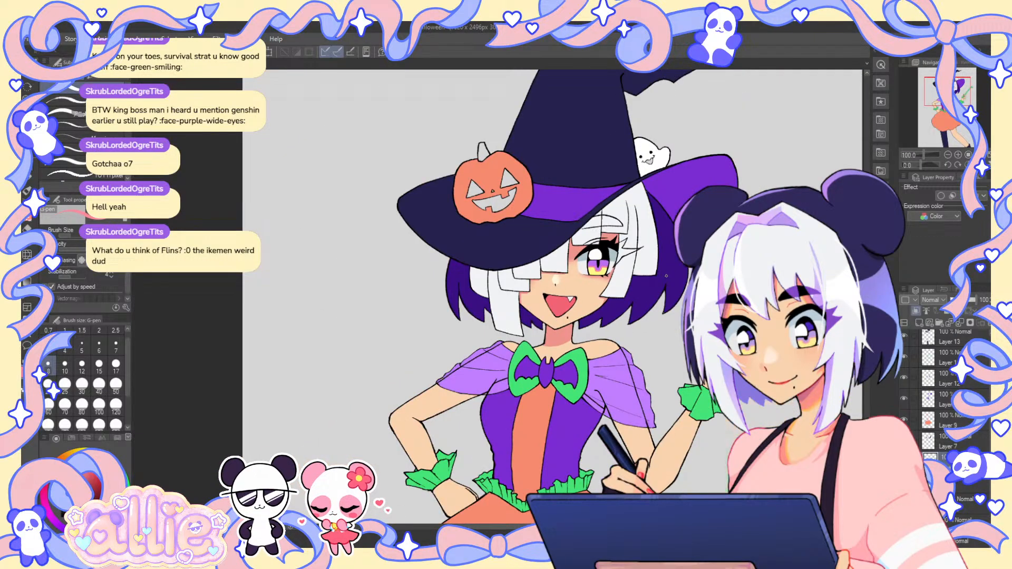
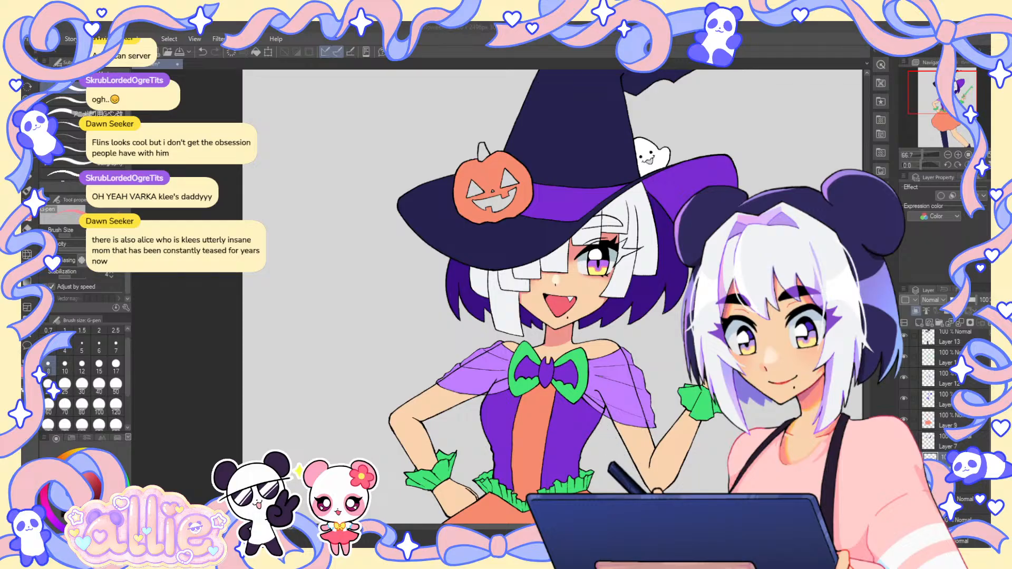
left_click_drag(942, 105, 950, 106)
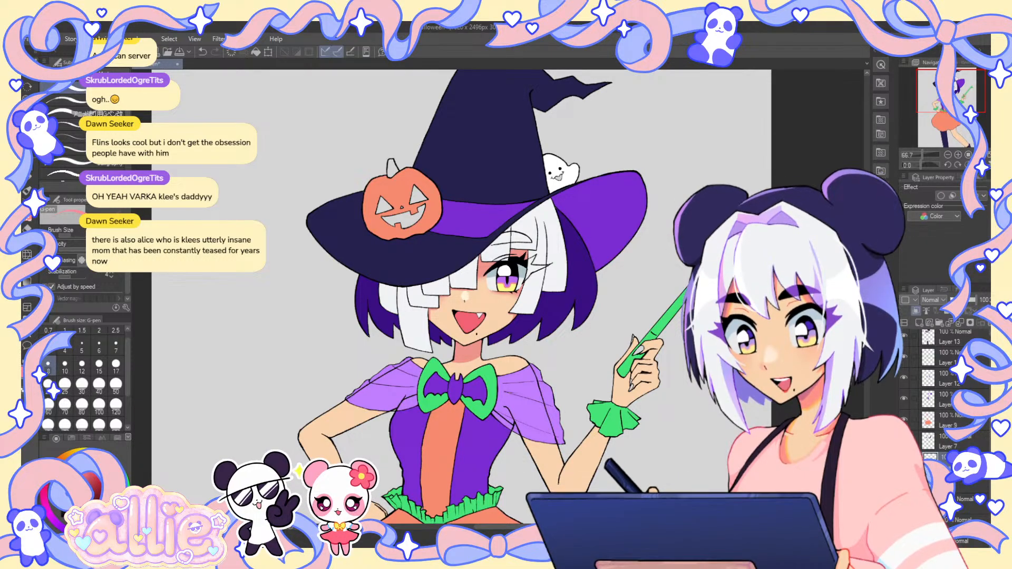
left_click_drag(987, 429, 987, 431)
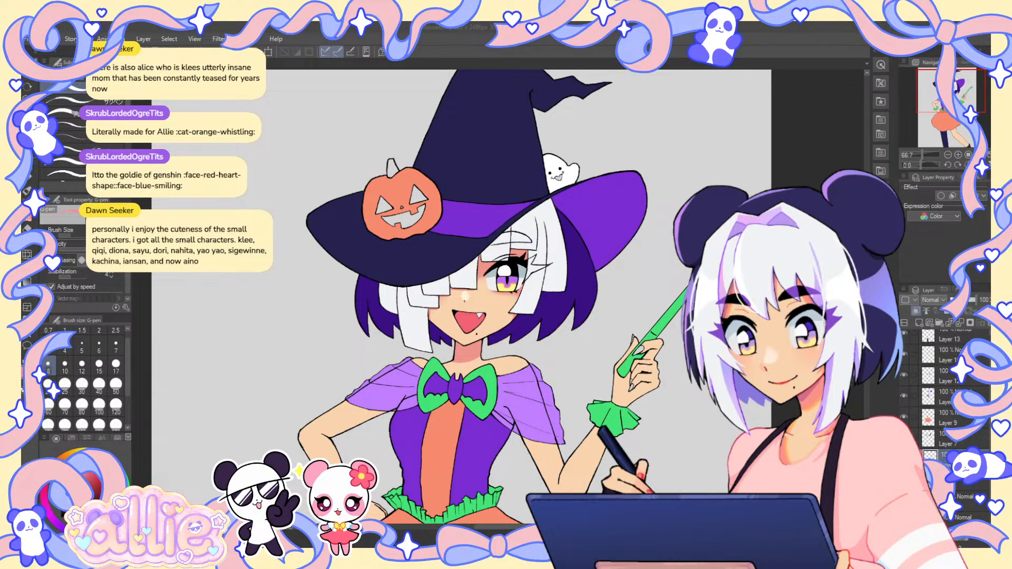
- Shade the fingers and palm of the hand holding the wand in reddish skin tone with the G-pen at size 15
left_click_drag(927, 100, 928, 99)
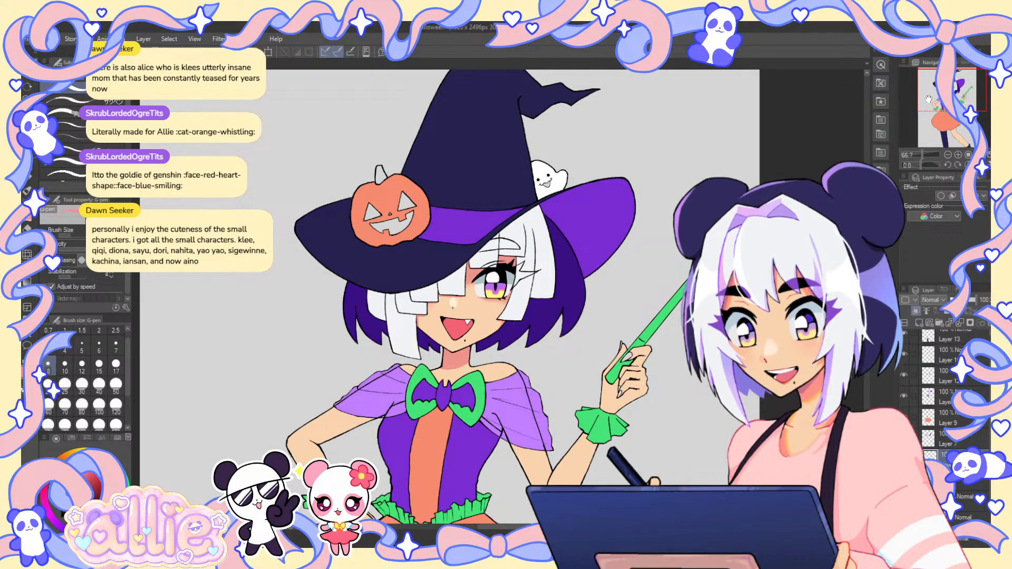
left_click_drag(962, 101, 962, 101)
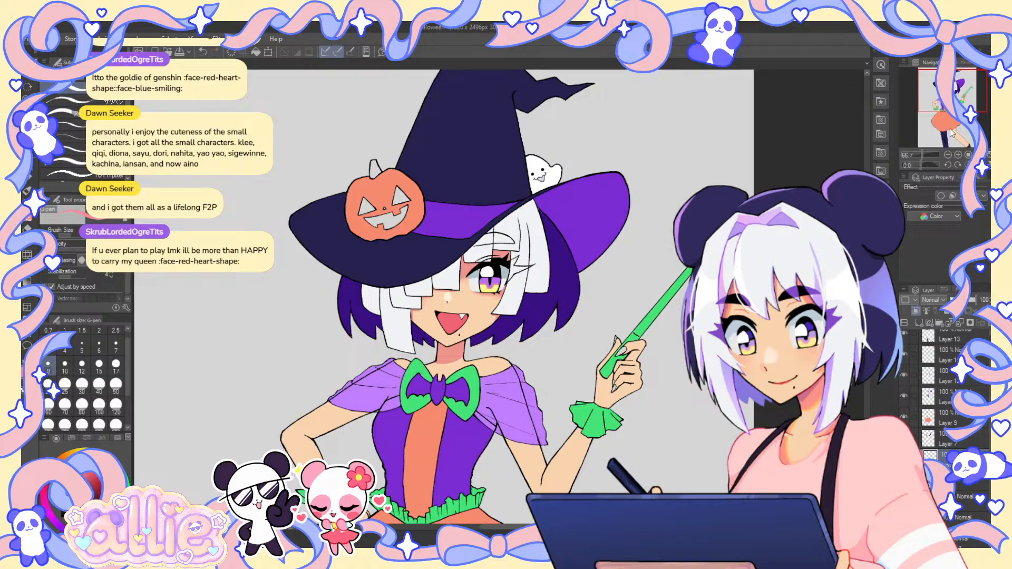
mouse_move(964, 101)
left_mouse_down()
mouse_move(957, 112)
mouse_move(962, 104)
left_mouse_up()
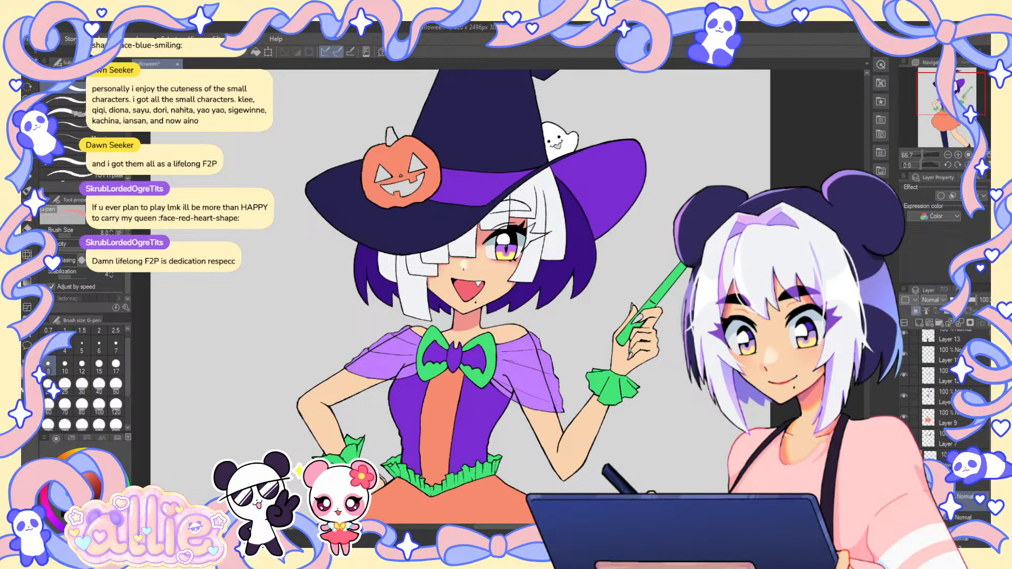
left_click(99, 364)
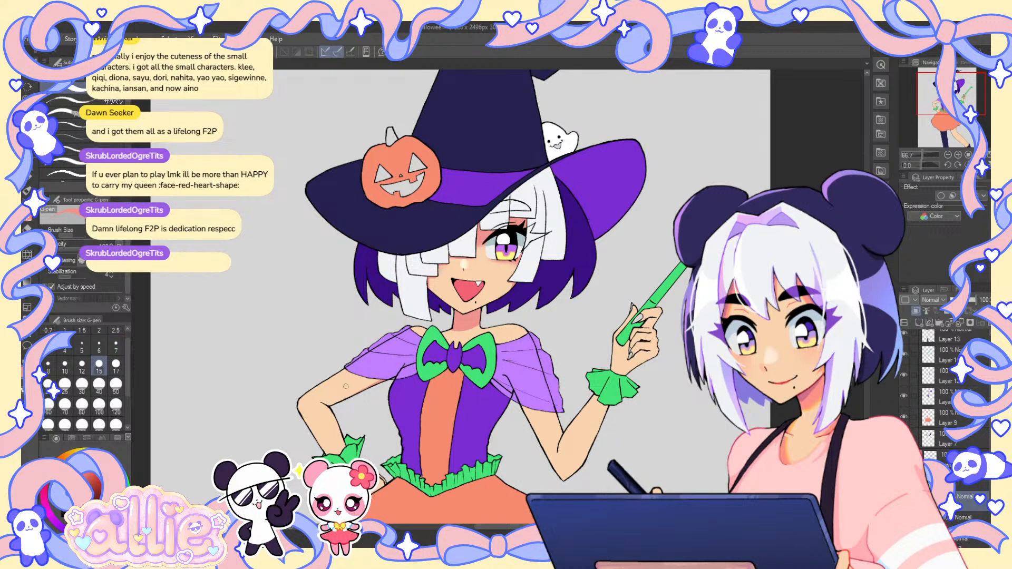
scroll(656, 319, "up", 3)
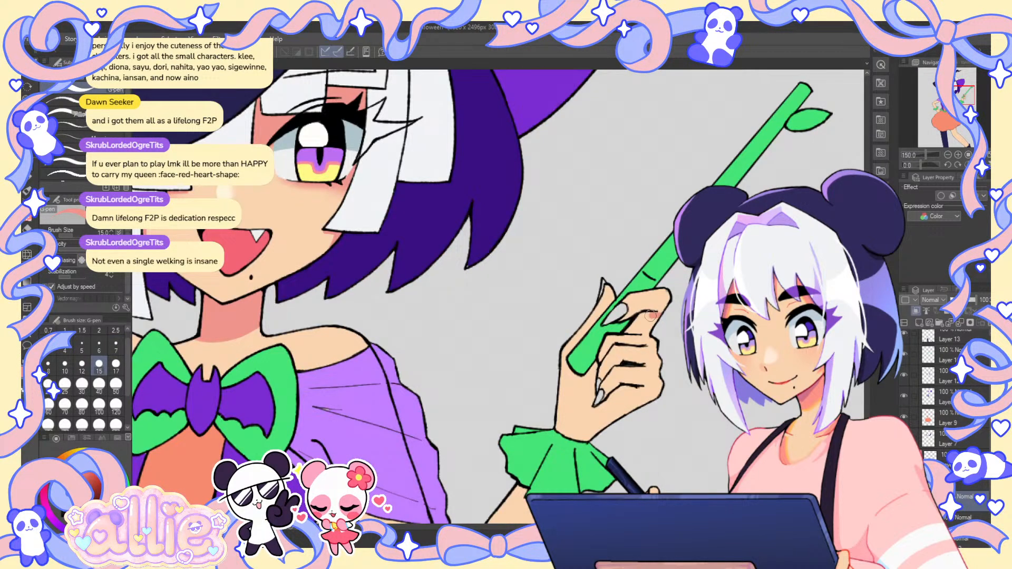
left_click_drag(651, 316, 657, 322)
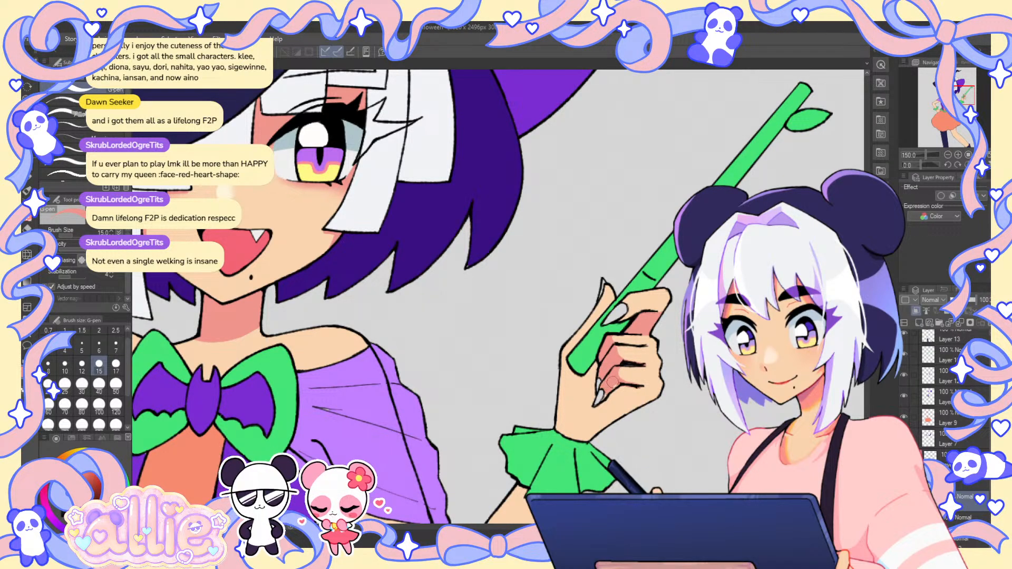
scroll(637, 426, "down", 2)
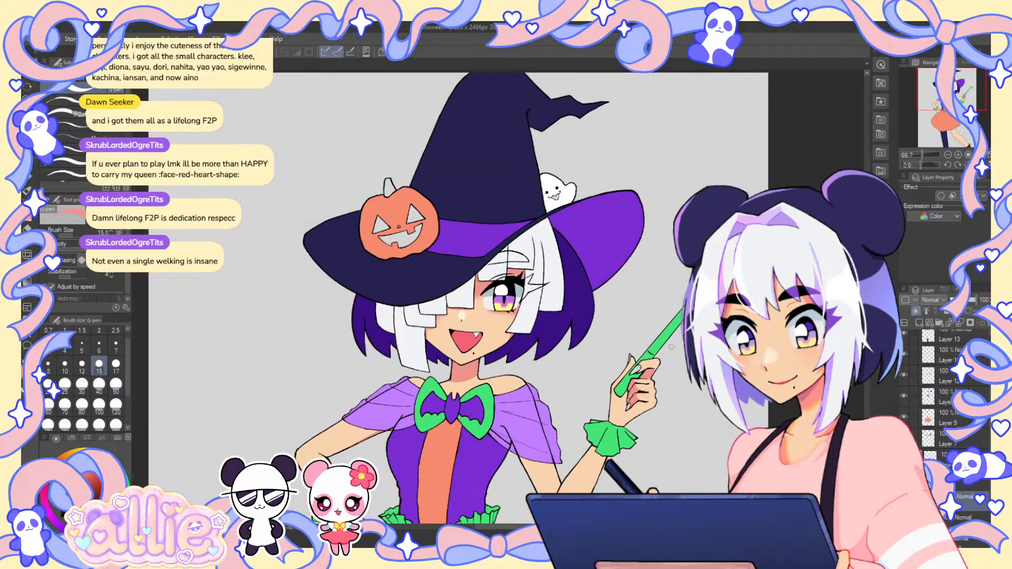
mouse_move(664, 469)
left_mouse_down()
mouse_move(600, 379)
mouse_move(598, 356)
mouse_move(644, 354)
left_mouse_up()
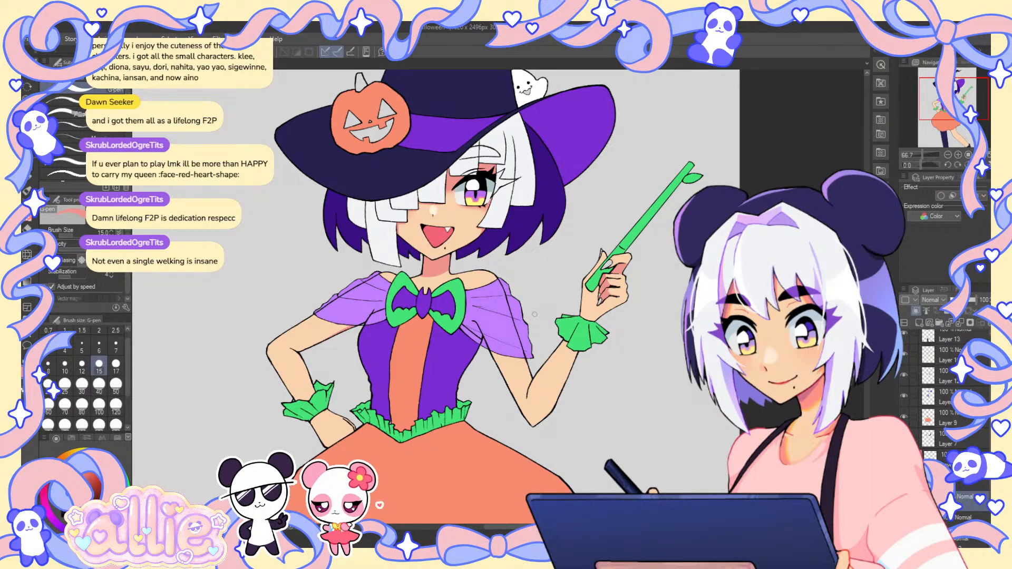
- Hide the light purple sleeve colour layer and paint reddish skin shadow beside the bodice near the underarm
left_click(907, 396)
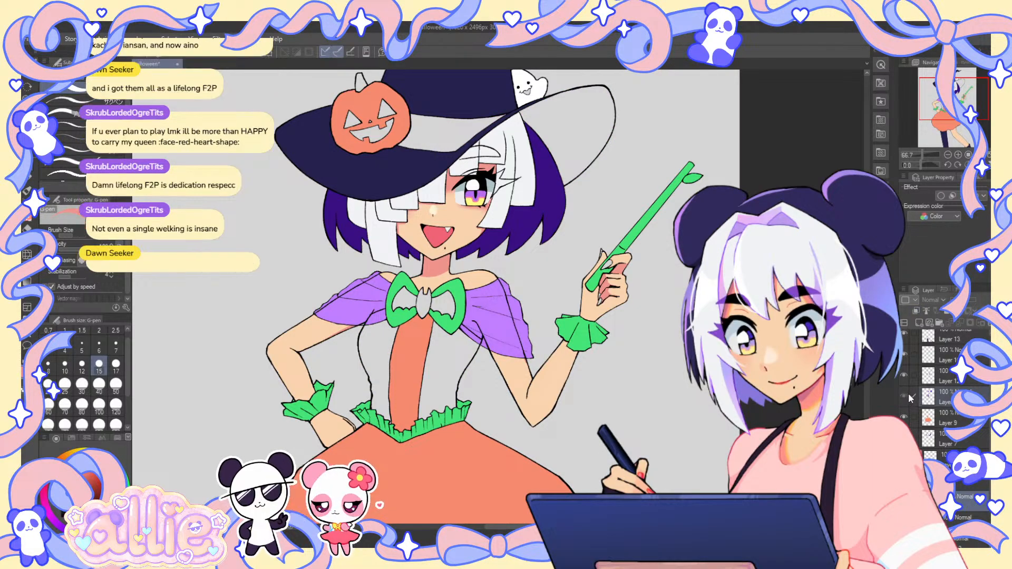
left_click(905, 396)
left_click(904, 377)
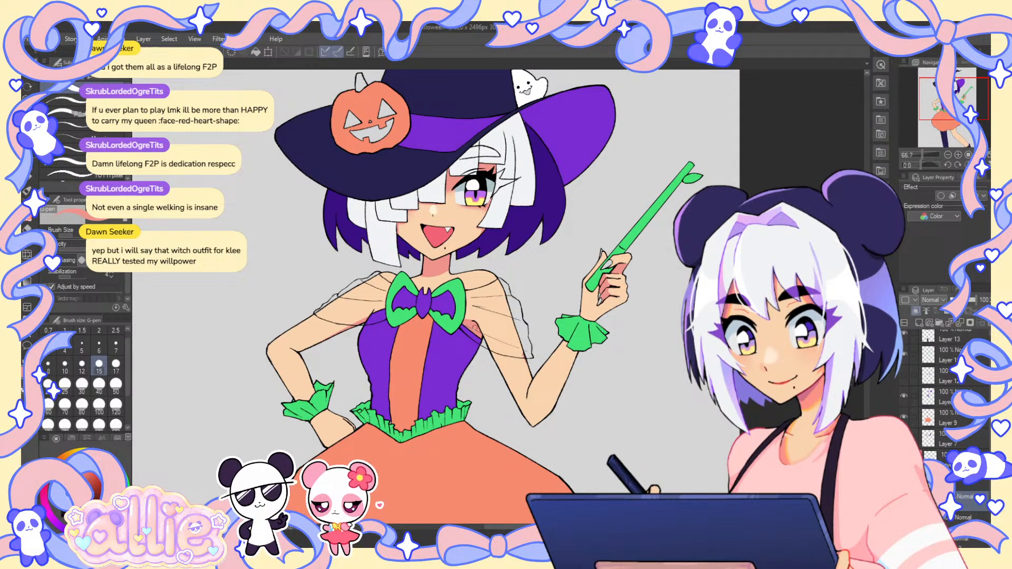
key("e")
key("p")
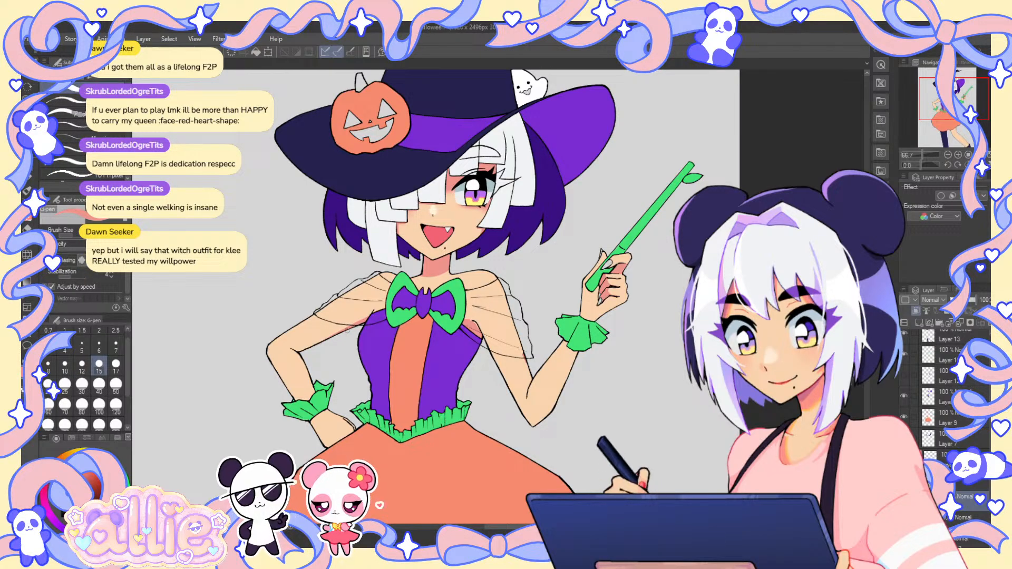
- Shade the inner edge of the raised arm and its wrist with reddish skin tone using the G-pen at size 15
left_click(98, 386)
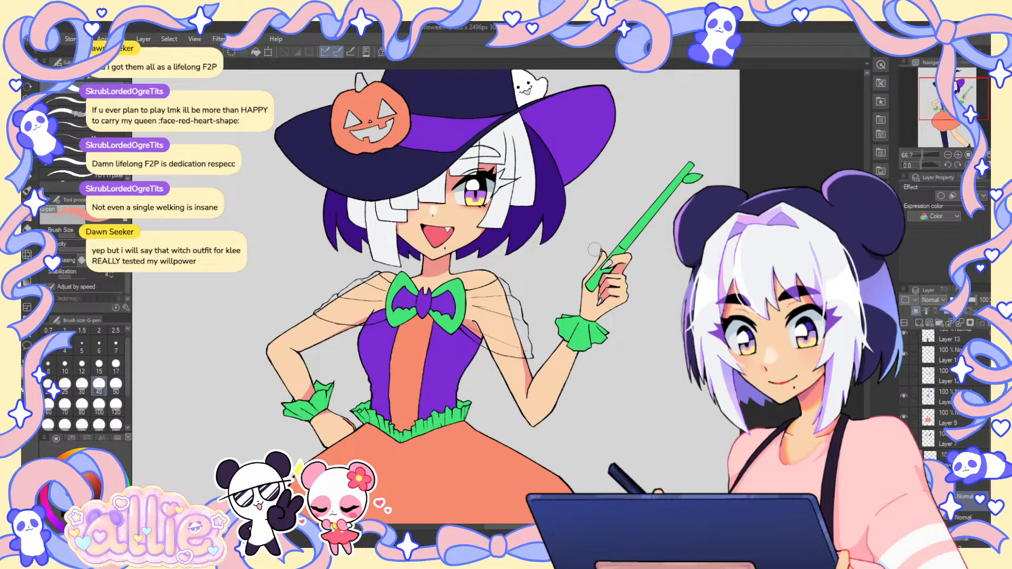
left_click(99, 366)
scroll(588, 272, "up", 1)
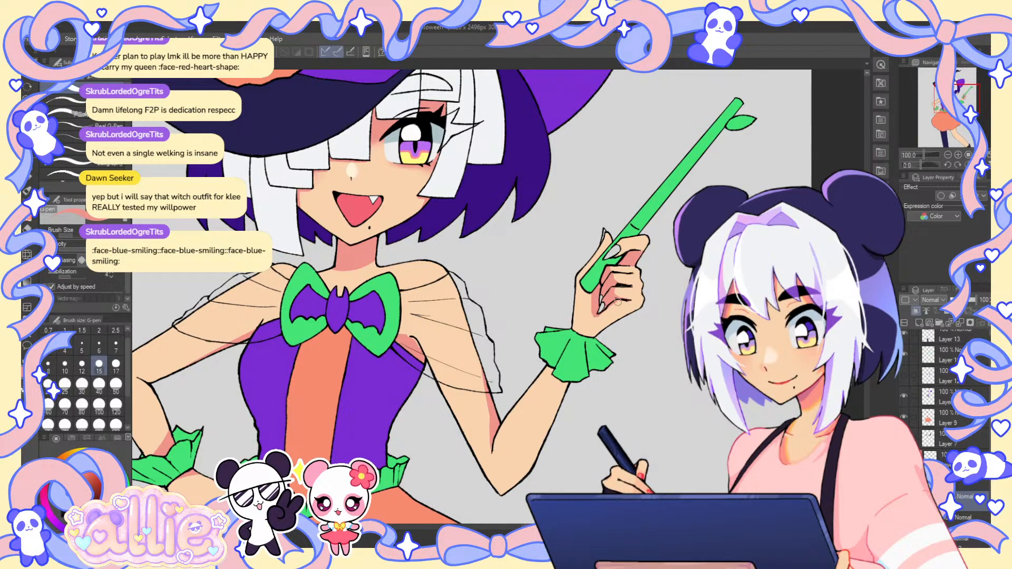
key("e")
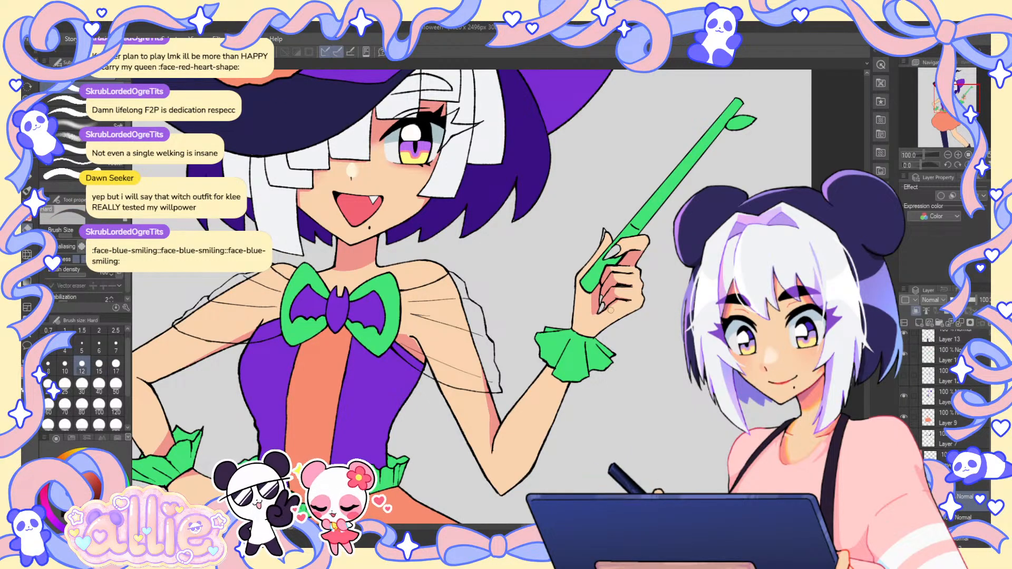
key("p")
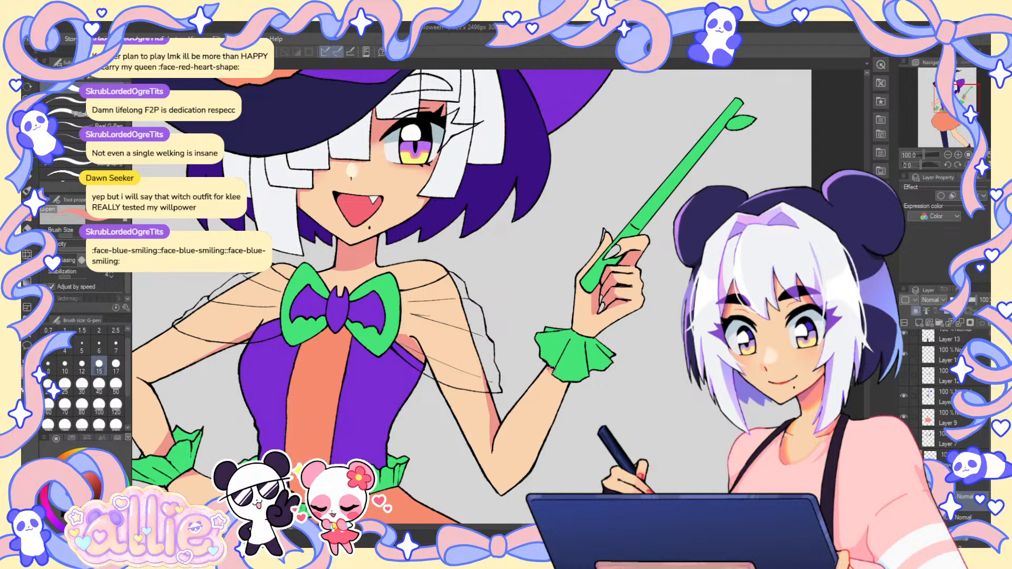
- Shade the bare leg below the skirt hem and above the boot with the G-pen at size 30, checking the figure mirrored
key("ctrl+0")
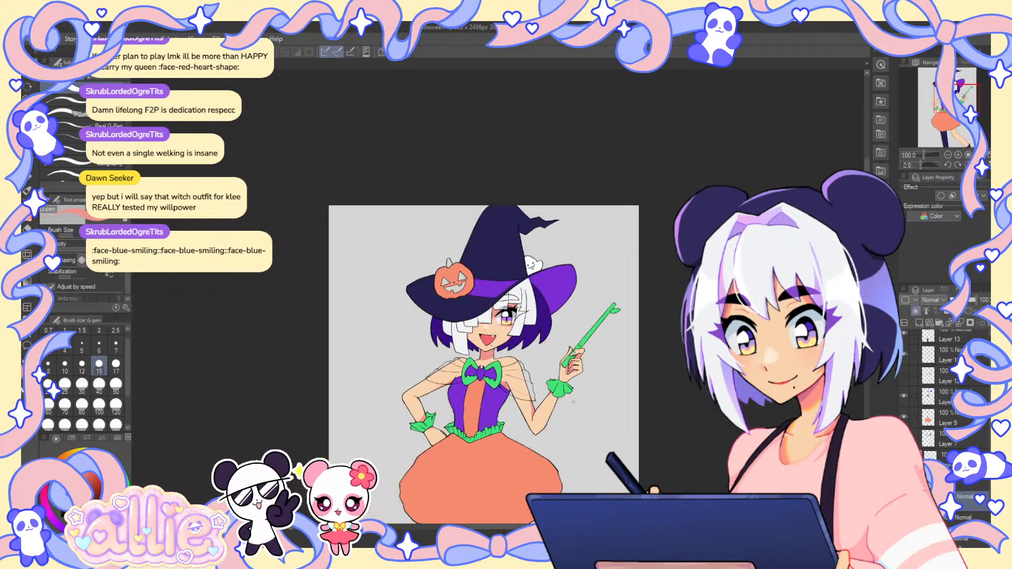
left_click_drag(641, 452, 621, 316)
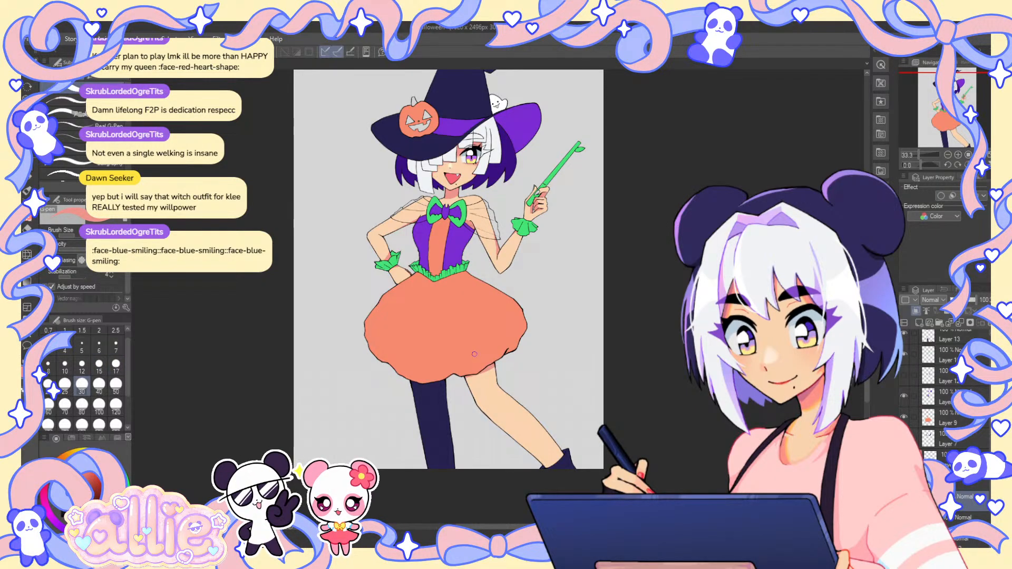
key("h")
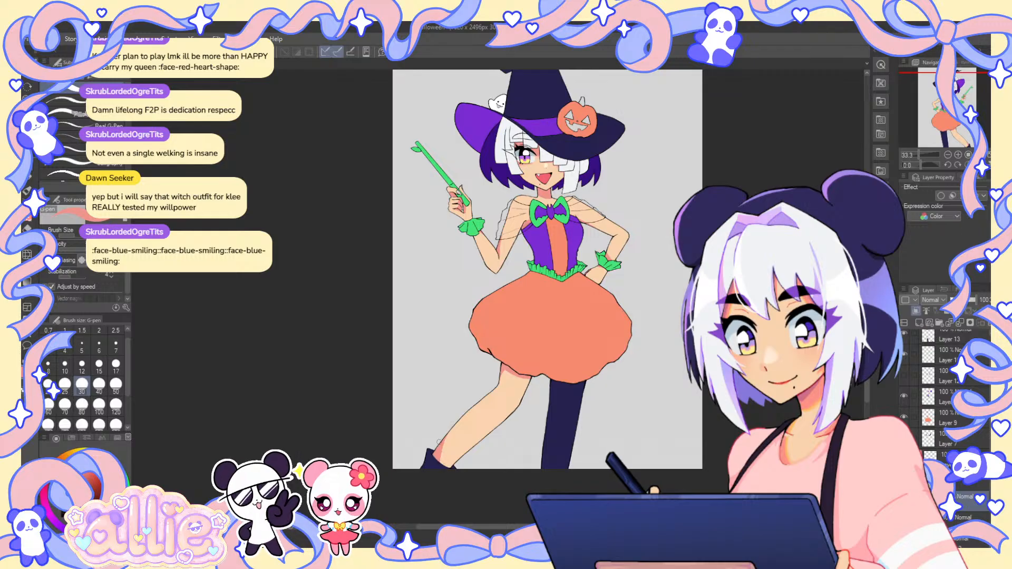
key("h")
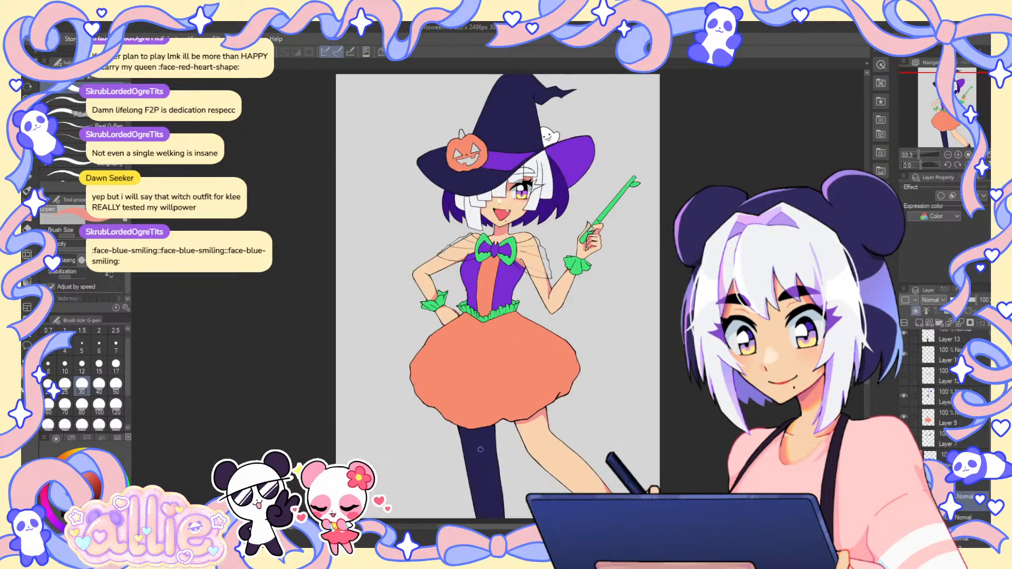
- Shade the bent arm and wrist on the hip with the G-pen at size 10 and show the sleeve colour layer again
key("ctrl+plus")
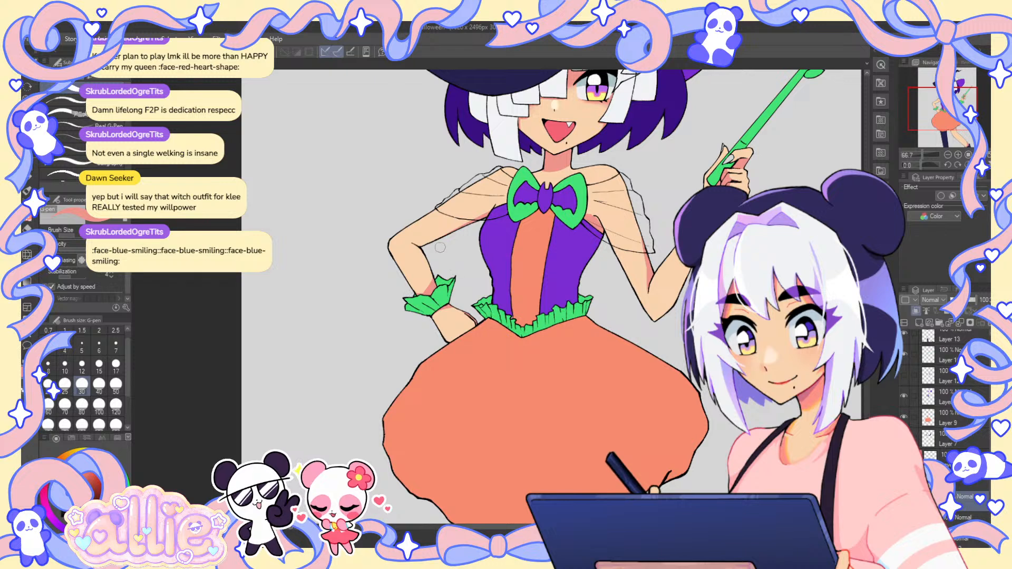
scroll(424, 238, "up", 1)
scroll(465, 226, "up", 1)
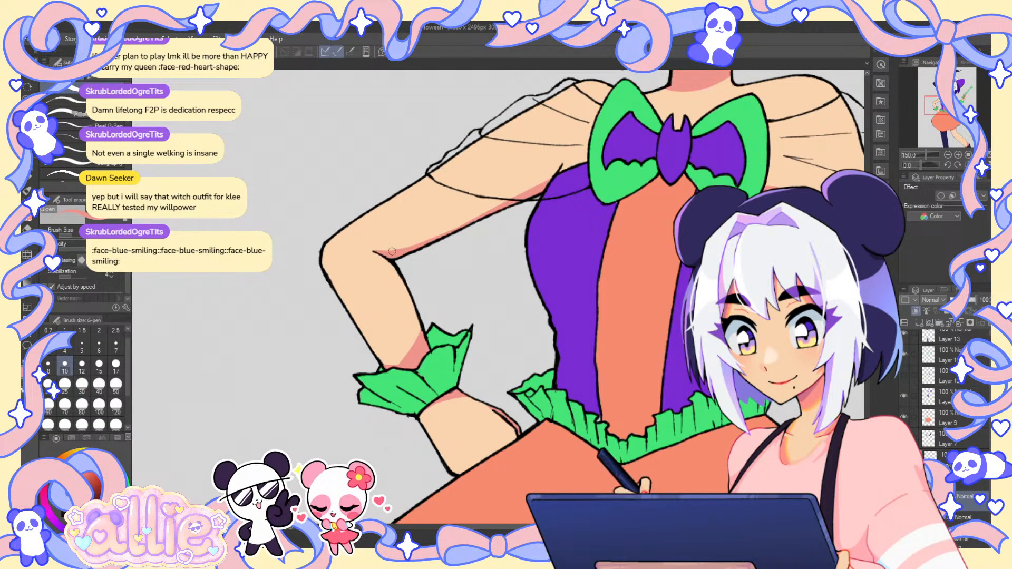
scroll(629, 232, "down", 2)
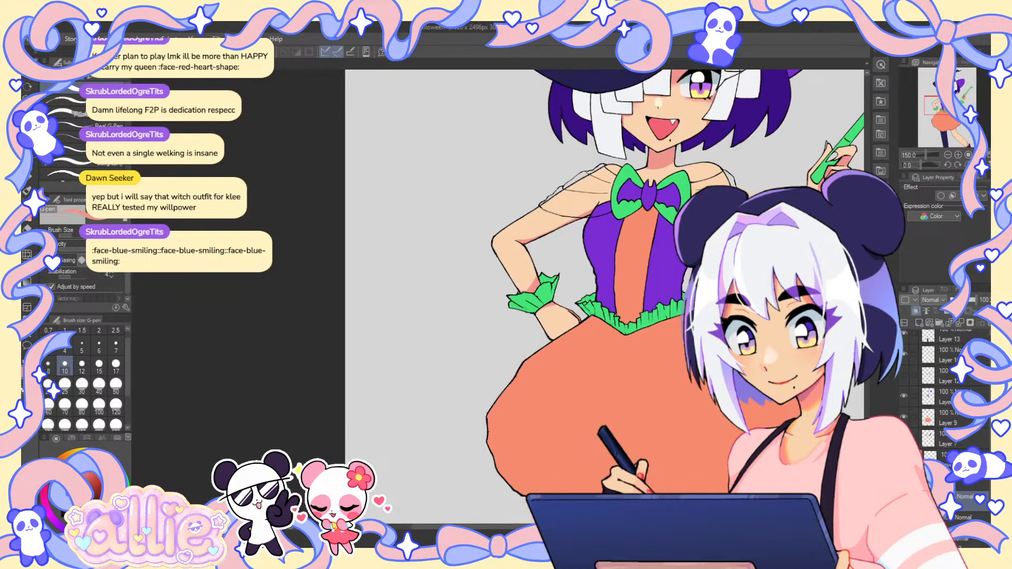
left_click(904, 374)
scroll(787, 327, "down", 1)
left_click_drag(659, 253, 474, 299)
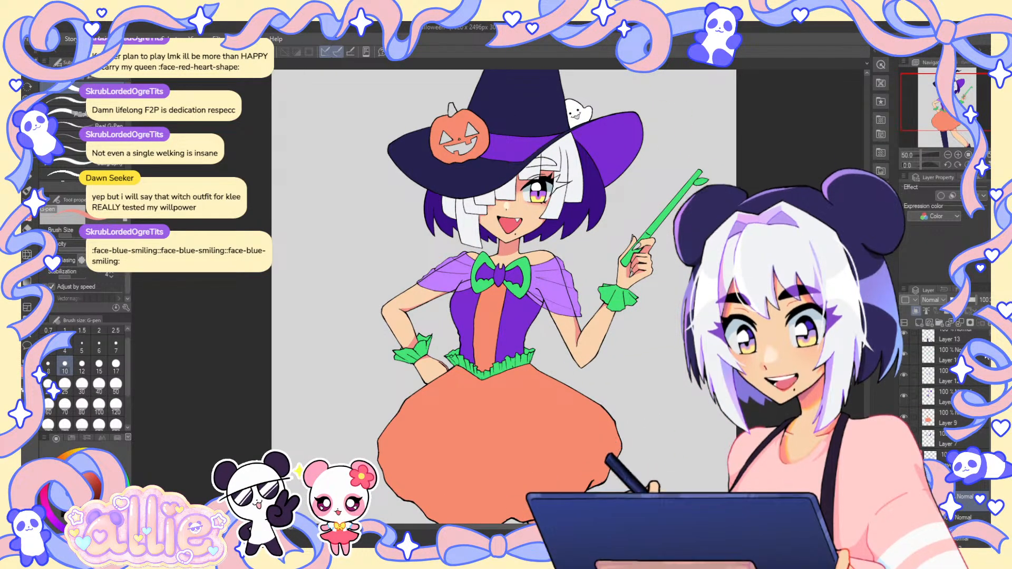
- Identify the content of Layer 7 by toggling its visibility and rename the layer as hair
scroll(972, 420, "up", 1)
left_click(960, 443)
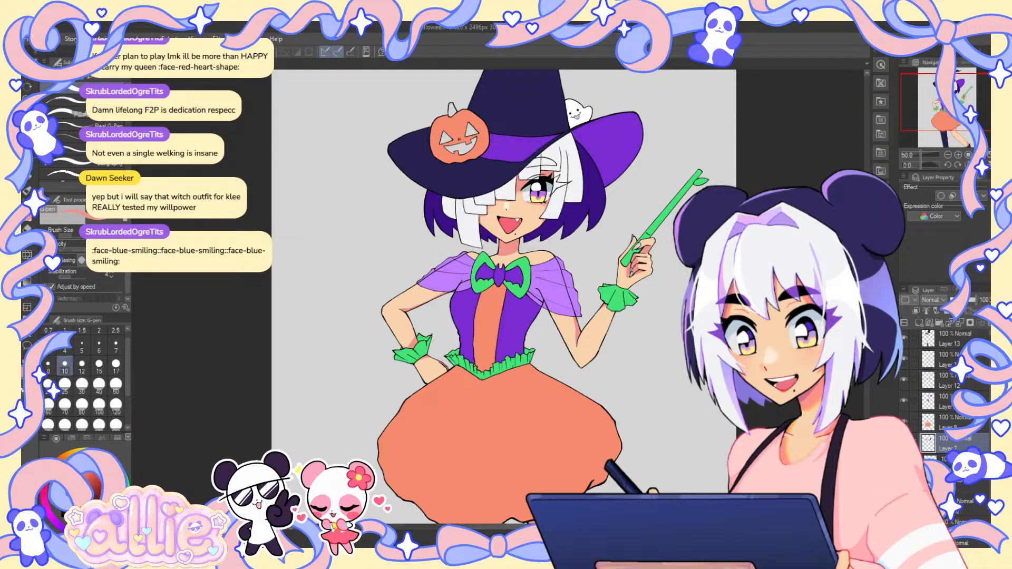
left_click(905, 443)
left_click(904, 442)
scroll(949, 390, "down", 2)
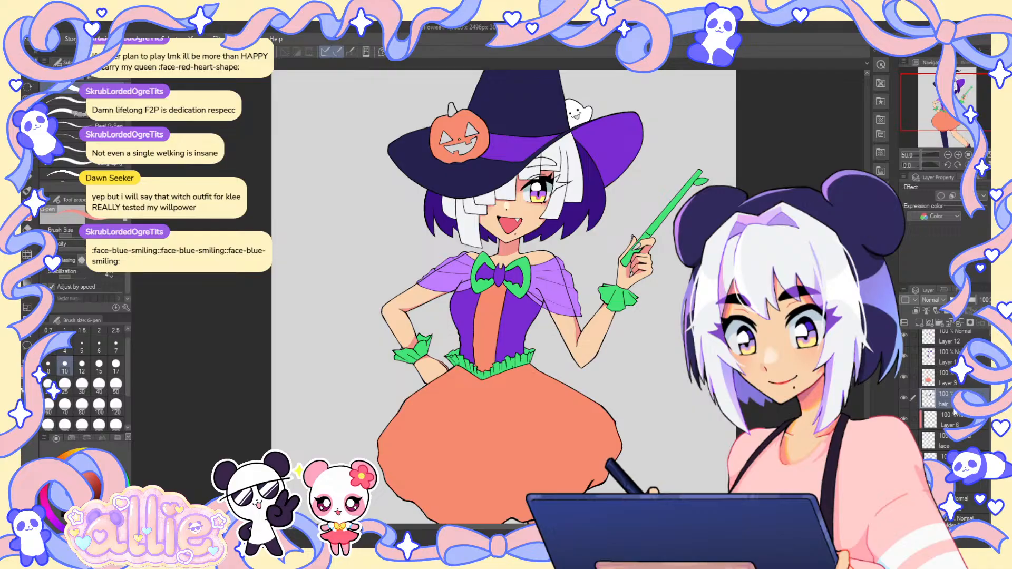
- Rename the layer with the skirt colour as orange and the layer with the bodice and hat-band colour as purple
left_click(955, 386)
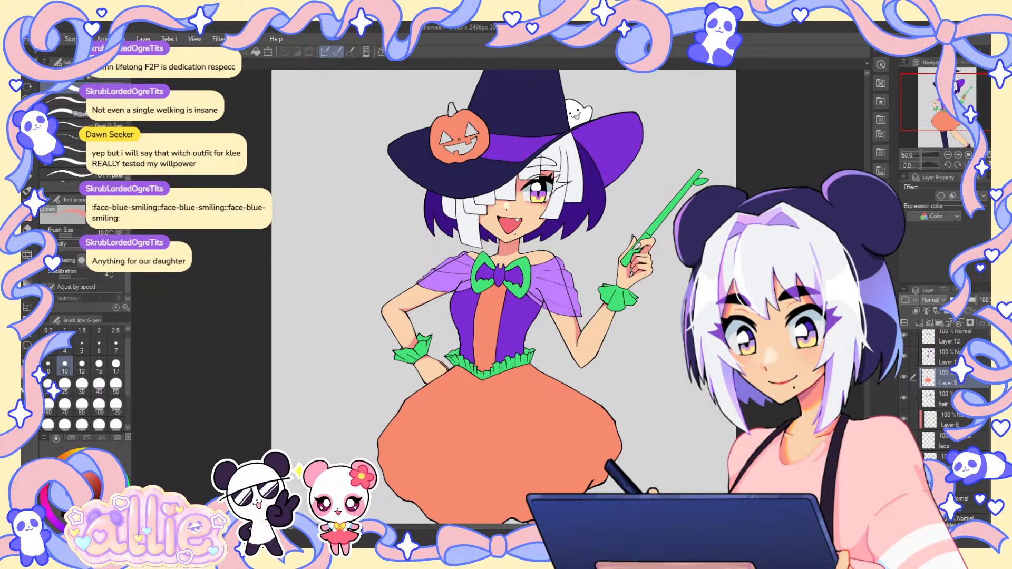
type("orange")
key("Return")
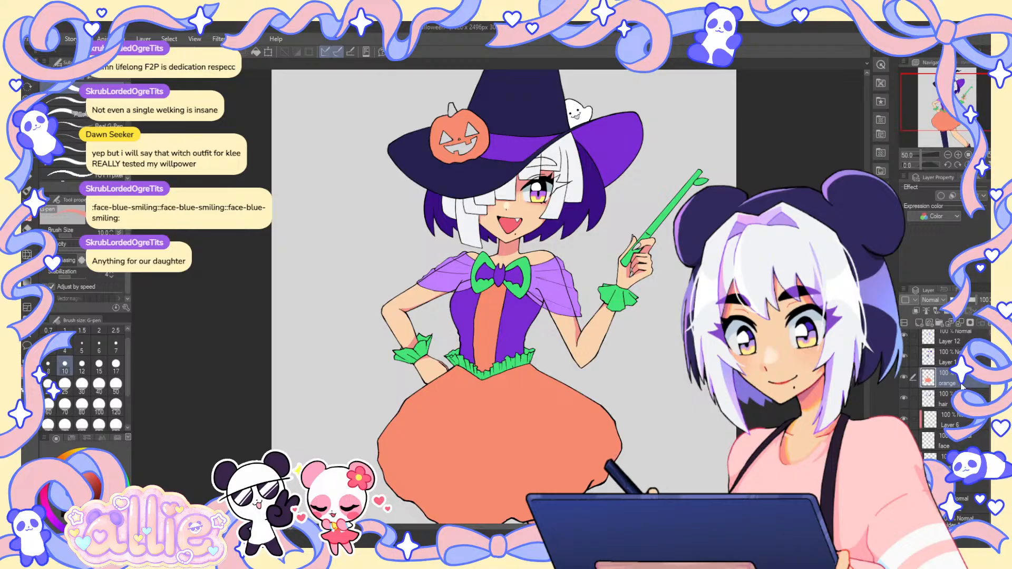
left_click(907, 358)
left_click(907, 360)
left_click(919, 358)
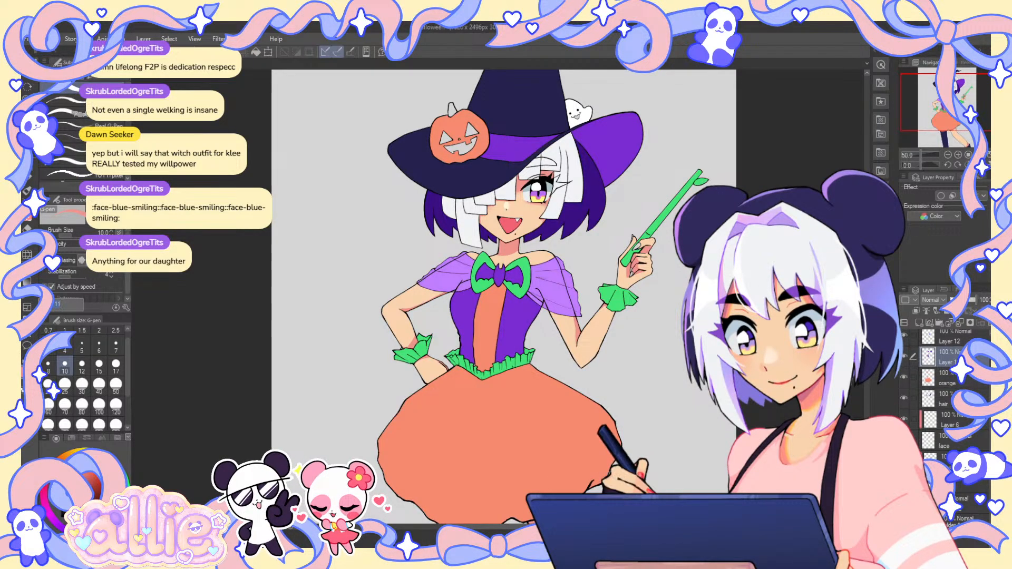
type("purple")
key("Return")
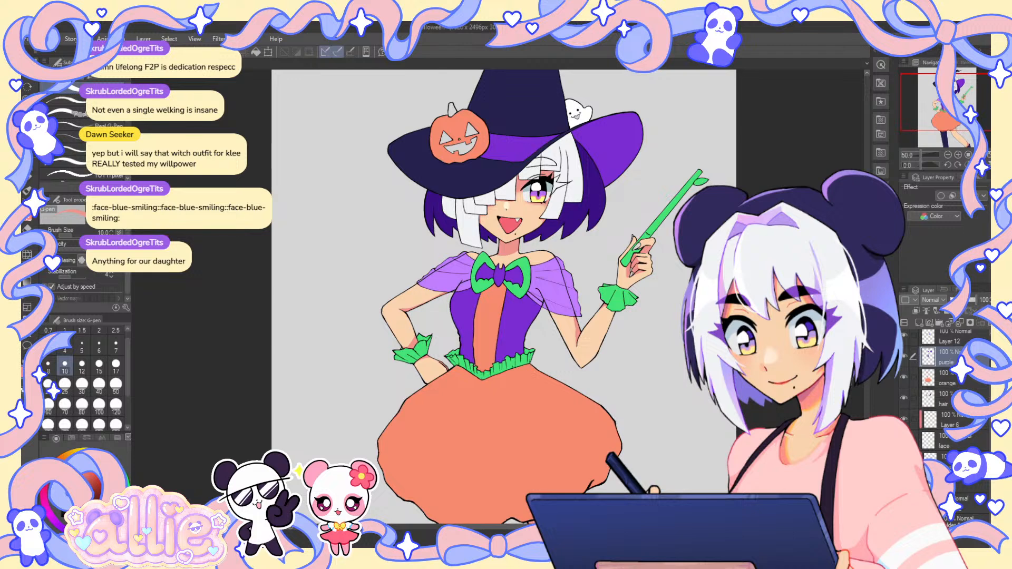
- Identify the light purple sleeve colour layer by toggling layer visibility and rename it as sleeves
scroll(912, 362, "up", 1)
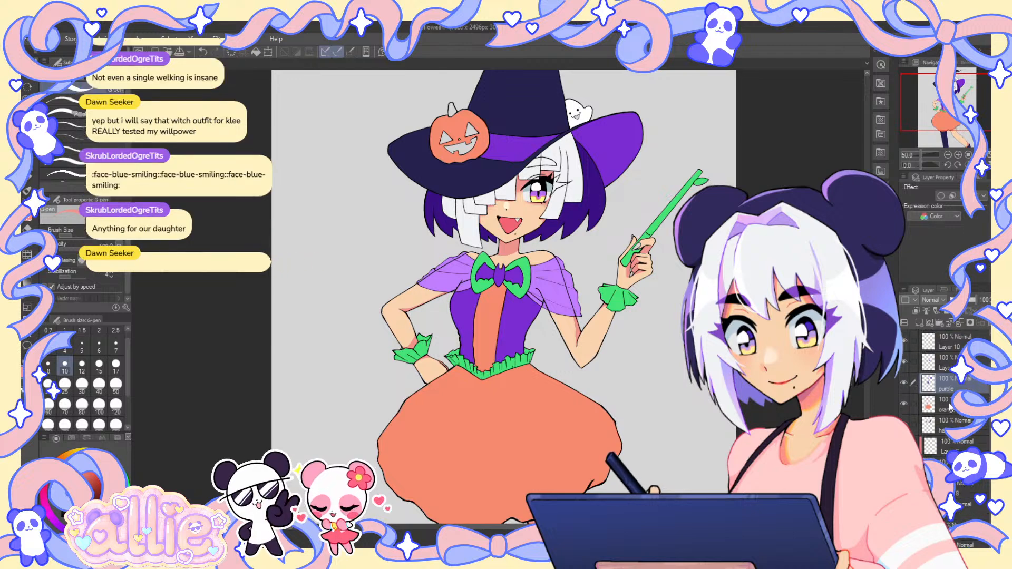
left_click(905, 363)
scroll(738, 356, "down", 2)
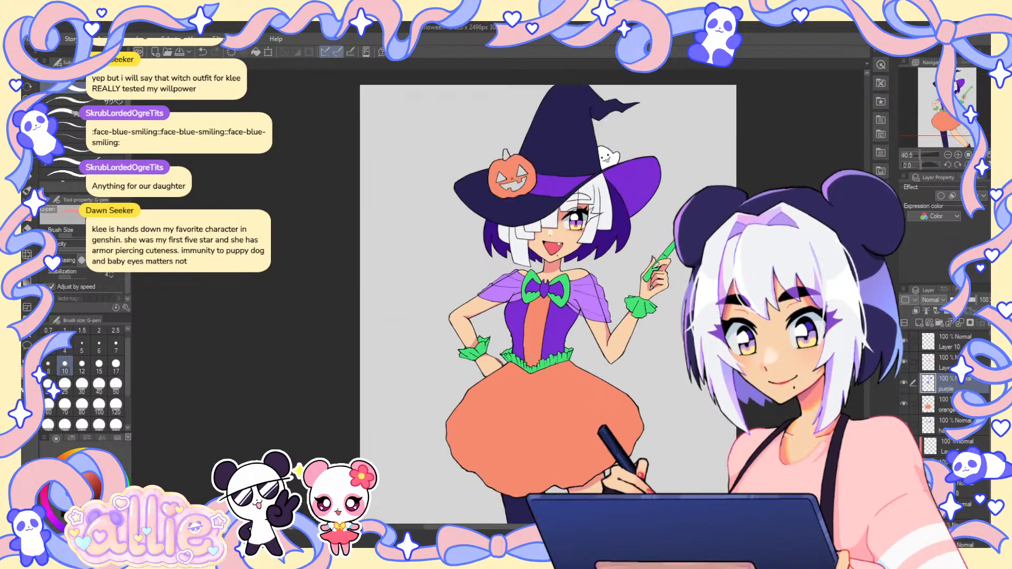
left_click_drag(580, 326, 456, 210)
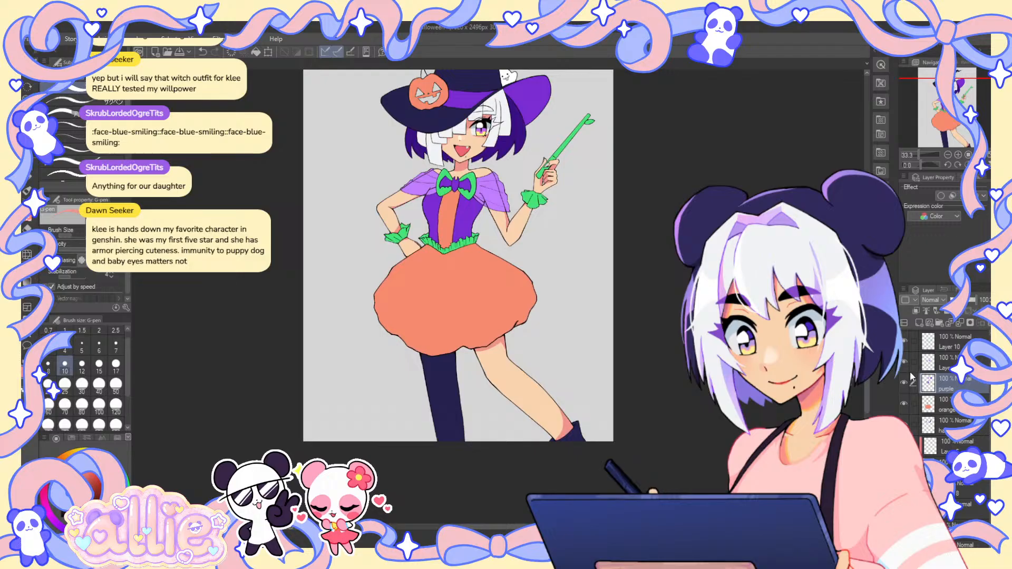
left_click(903, 383)
left_click(904, 383)
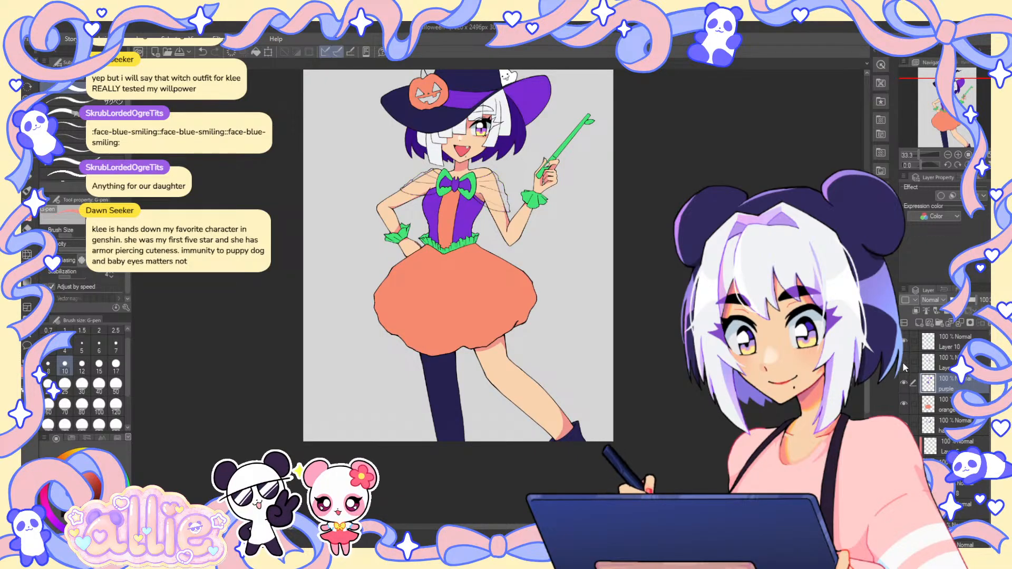
left_click(941, 362)
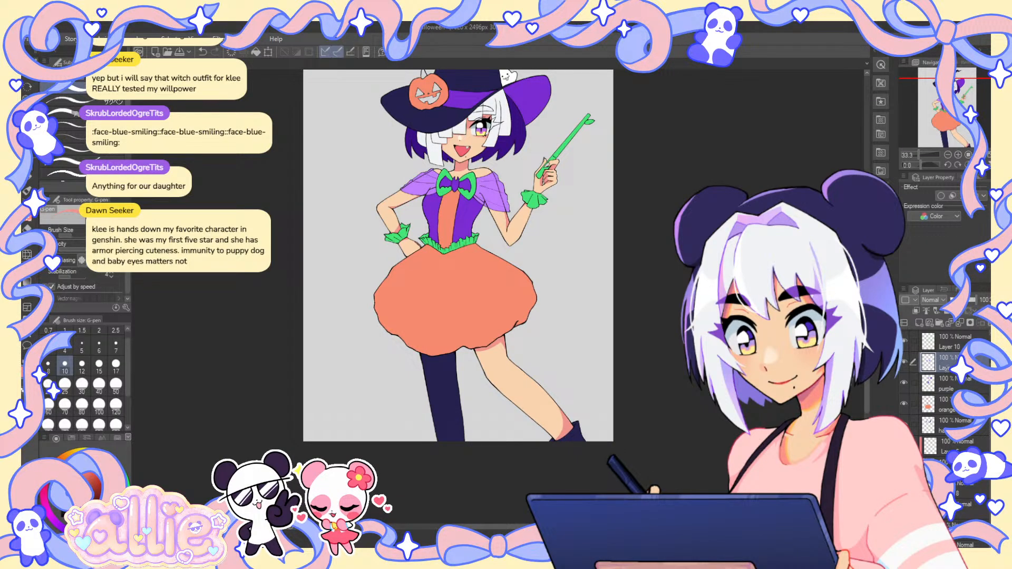
double_click(943, 367)
type("slee")
key("Return")
scroll(953, 388, "up", 1)
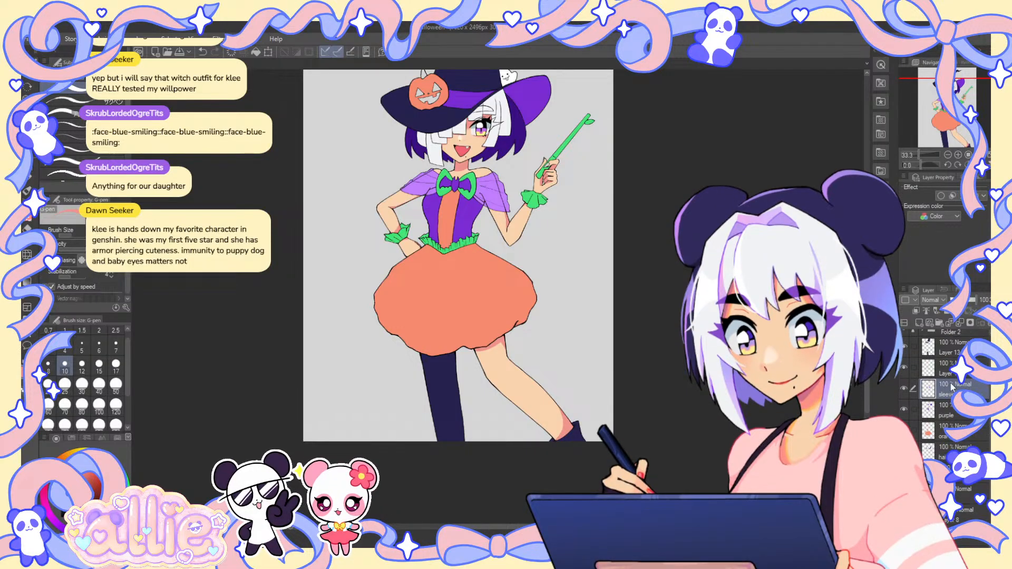
left_click(935, 367)
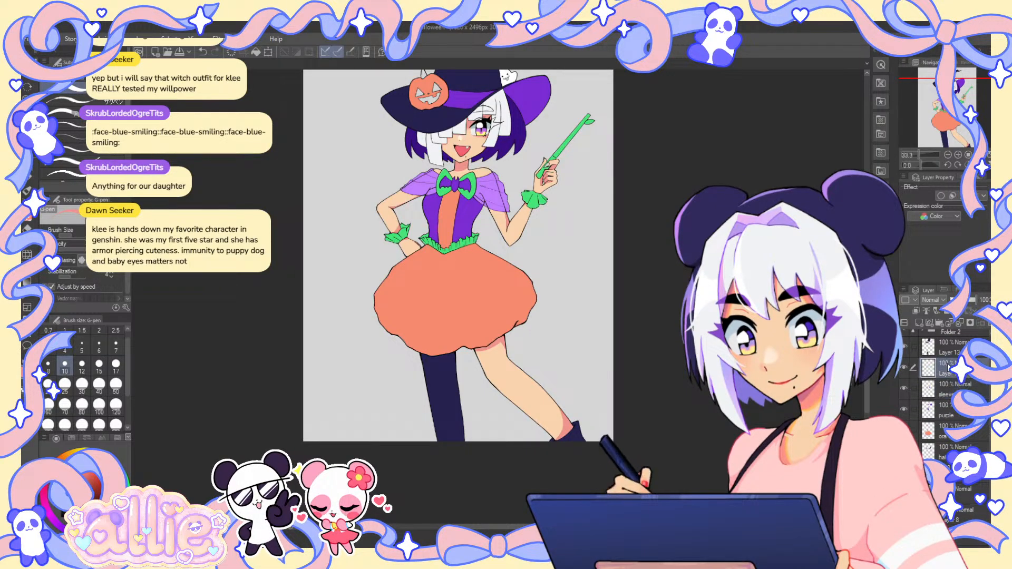
left_click_drag(935, 129, 934, 121)
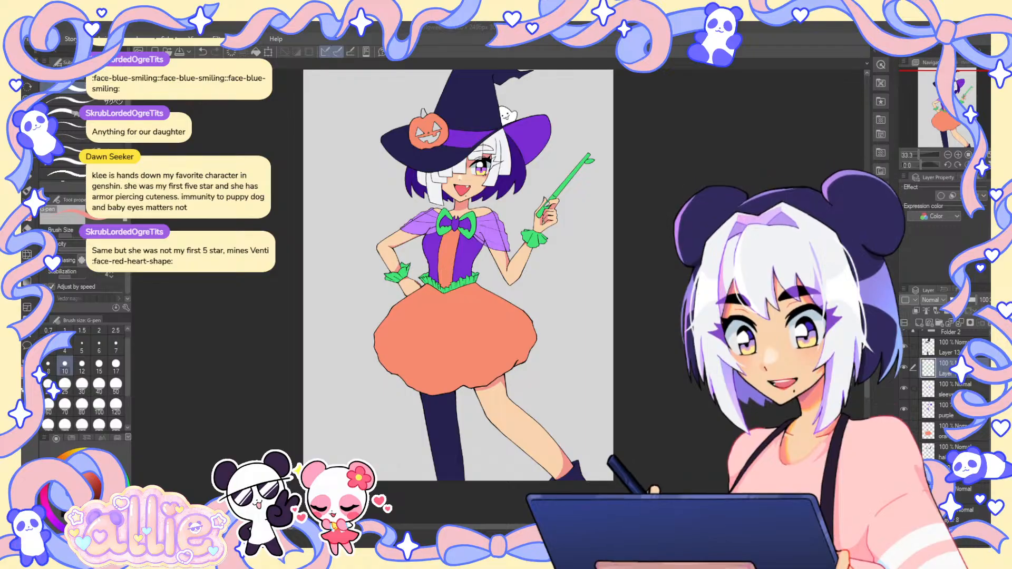
left_click_drag(495, 119, 502, 129)
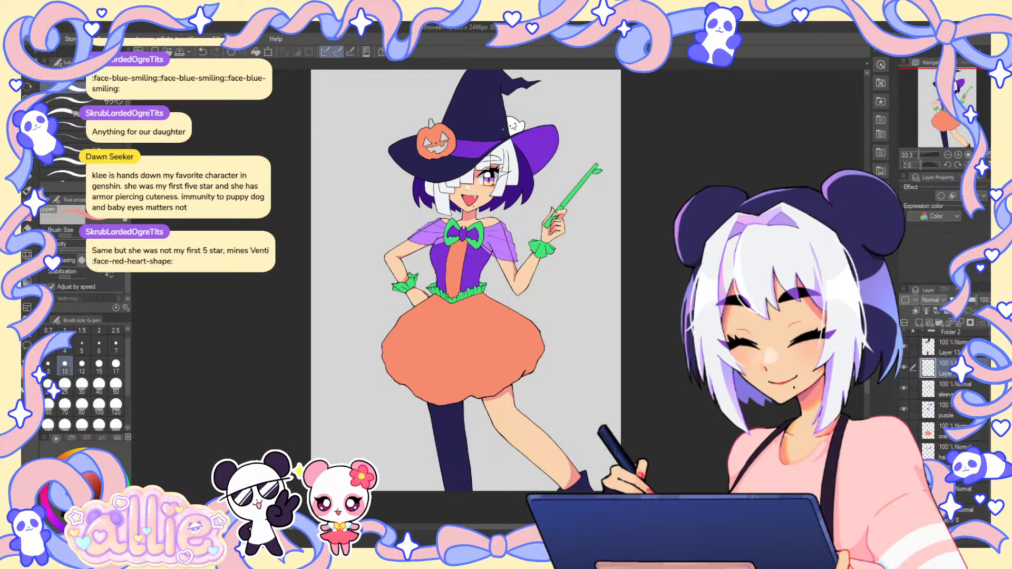
scroll(621, 170, "up", 4)
left_click_drag(621, 169, 673, 269)
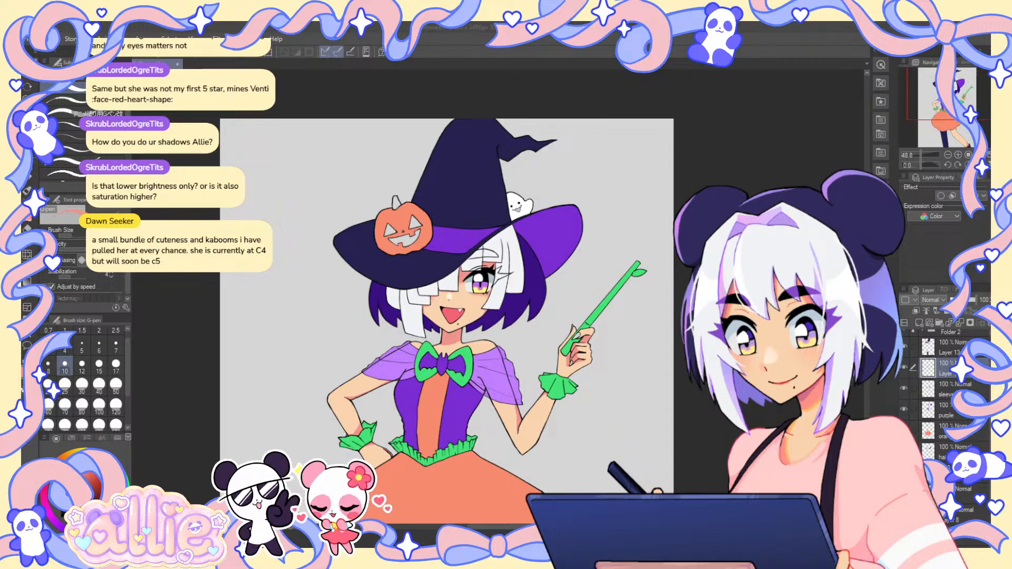
left_click_drag(447, 321, 439, 245)
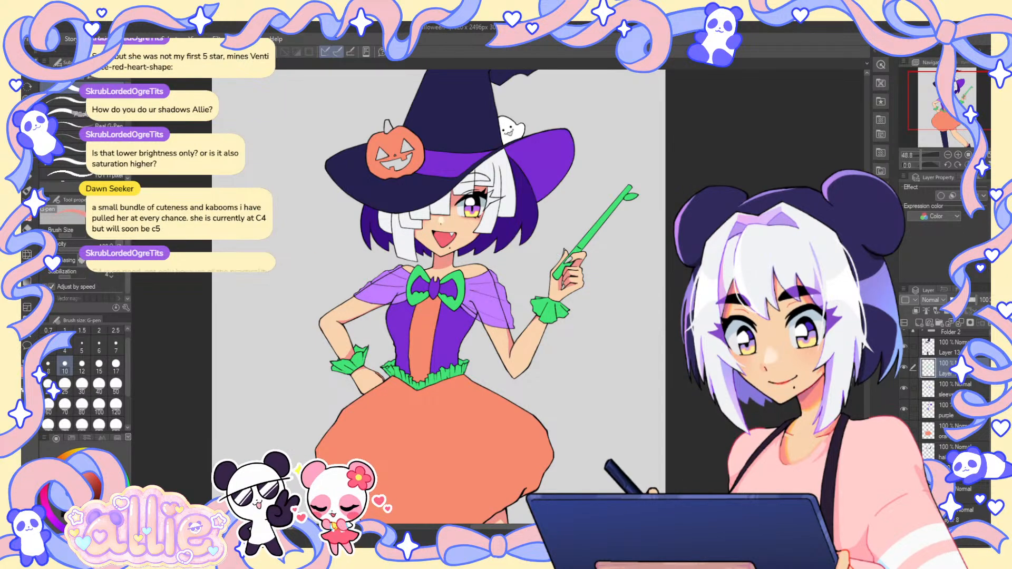
left_click_drag(955, 101, 945, 102)
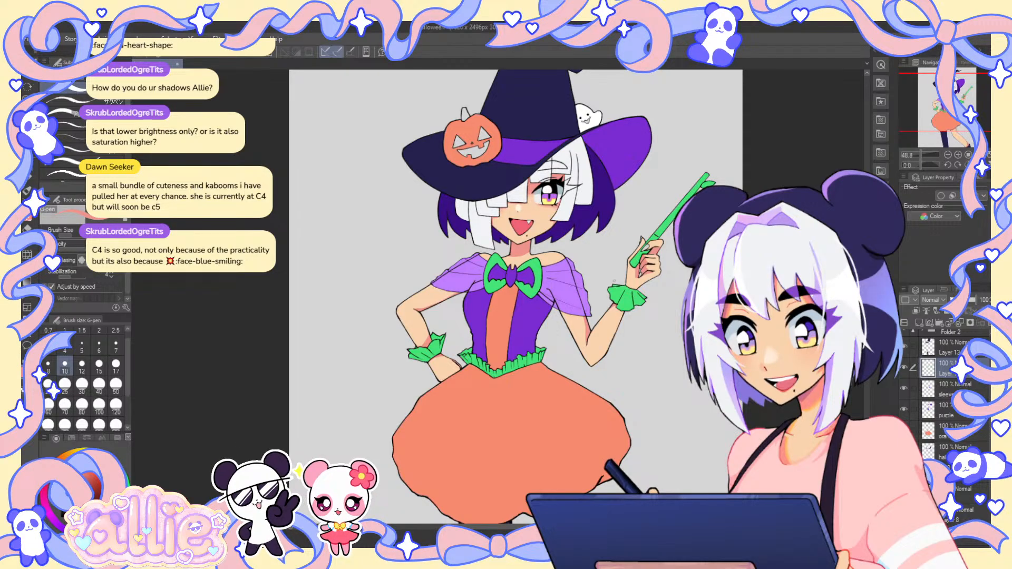
left_click(924, 101)
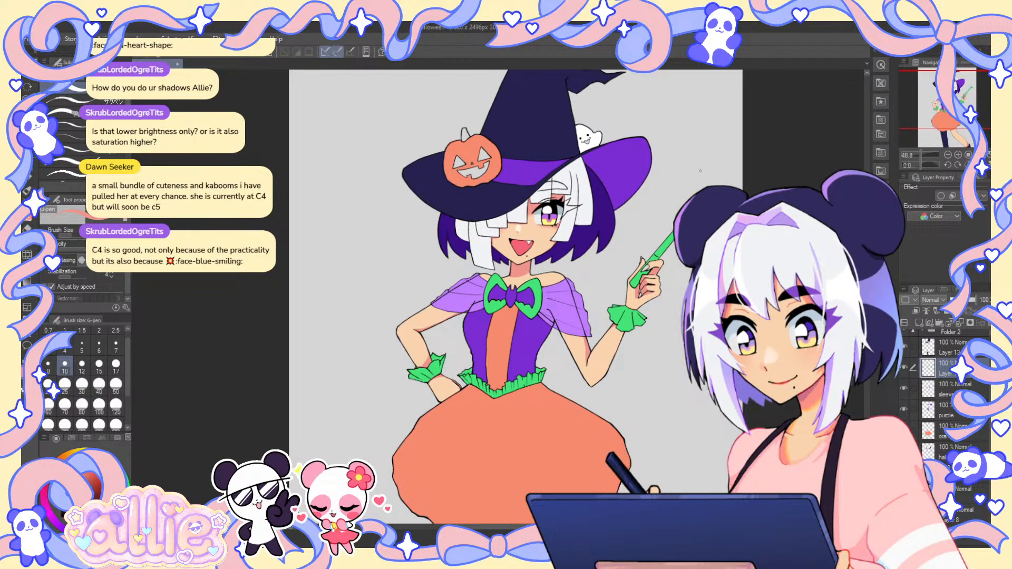
left_click_drag(957, 124, 960, 124)
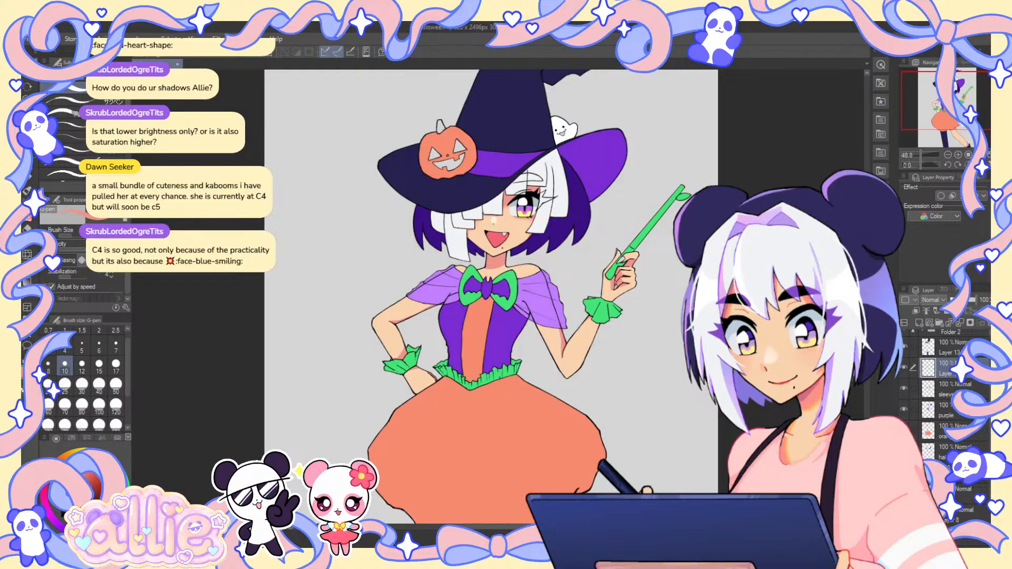
- Add a new layer above Layer 13 and sketch a red square outline beside the hat with the G-pen at size 12
left_click(949, 347)
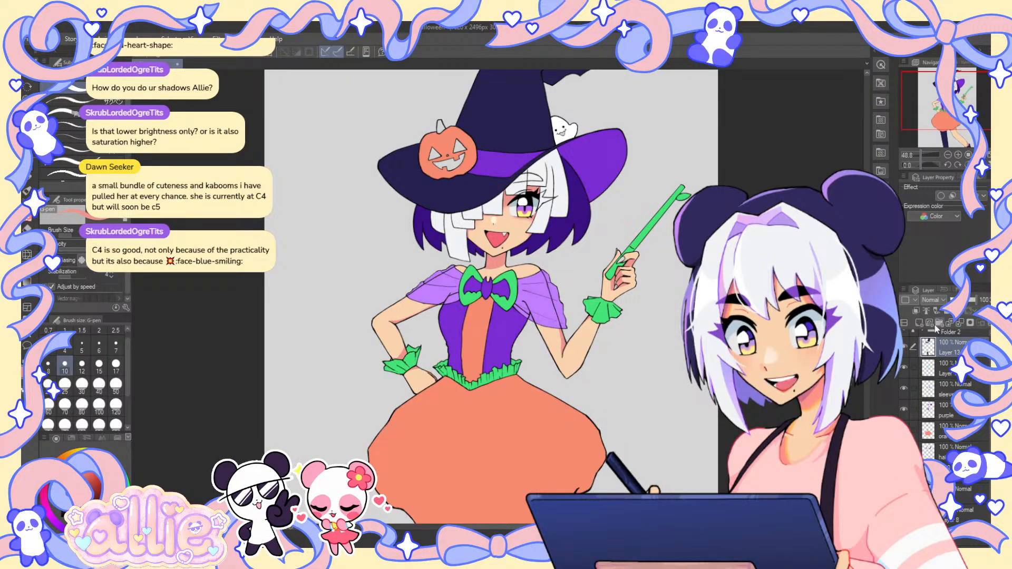
left_click(941, 112)
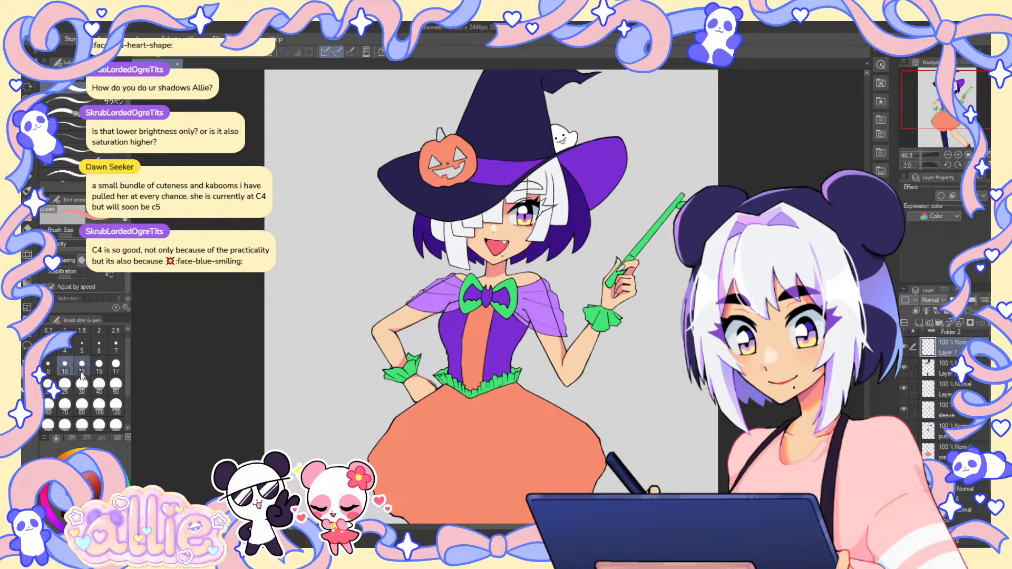
mouse_move(285, 92)
left_mouse_down()
mouse_move(284, 172)
mouse_move(367, 94)
left_mouse_up()
left_click_drag(367, 96, 364, 165)
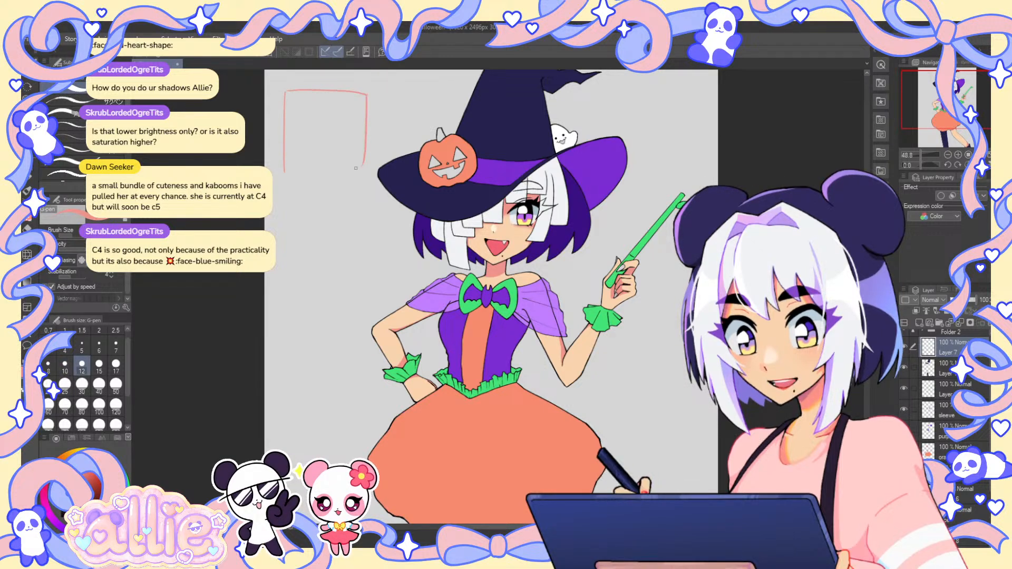
left_click_drag(285, 174, 357, 173)
left_click_drag(371, 97, 365, 172)
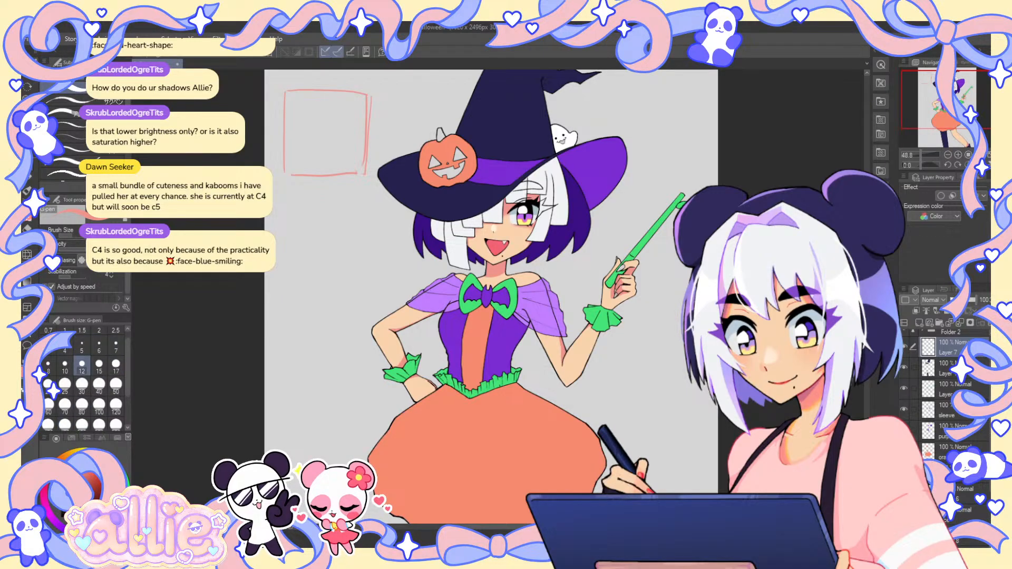
- Paint the square as a colour-picker diagram with black, white, red, grey and muted red areas using the Round mixing brush
left_click(82, 384)
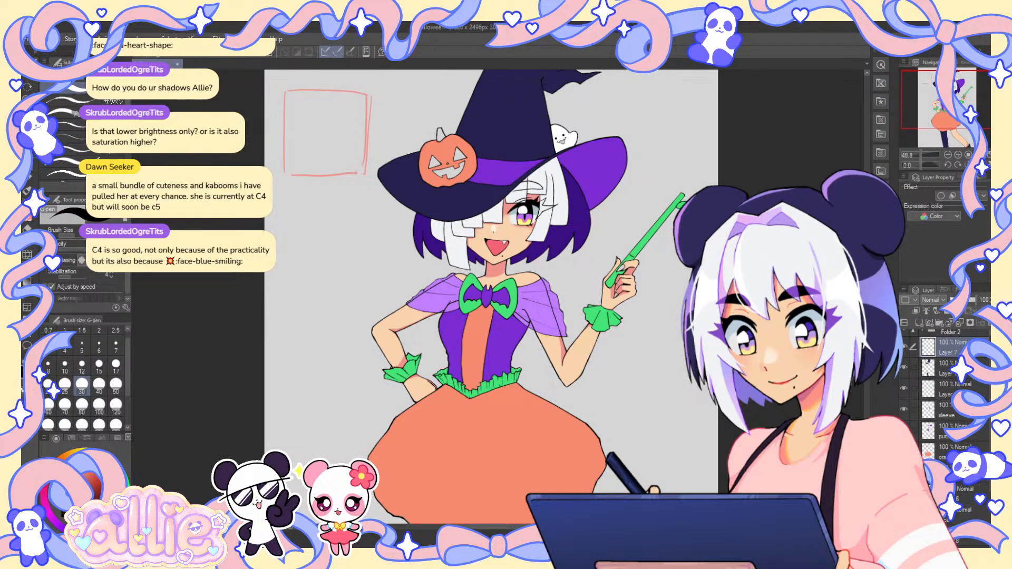
left_click(27, 190)
mouse_move(351, 167)
left_mouse_down()
mouse_move(290, 168)
mouse_move(307, 167)
left_mouse_up()
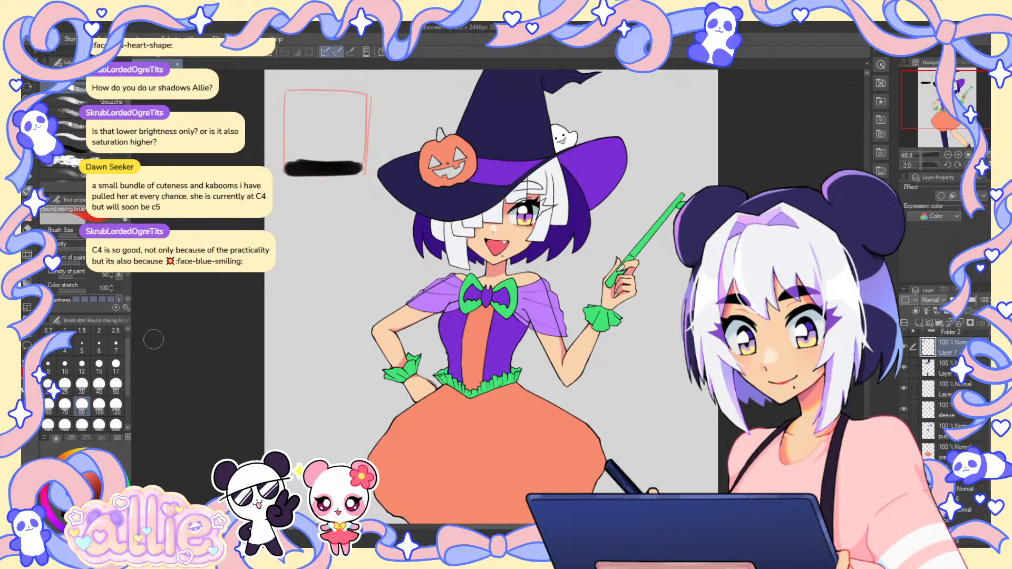
mouse_move(349, 97)
left_mouse_down()
mouse_move(326, 127)
mouse_move(348, 121)
mouse_move(356, 154)
mouse_move(330, 136)
mouse_move(296, 144)
mouse_move(313, 128)
mouse_move(320, 93)
mouse_move(293, 105)
left_mouse_up()
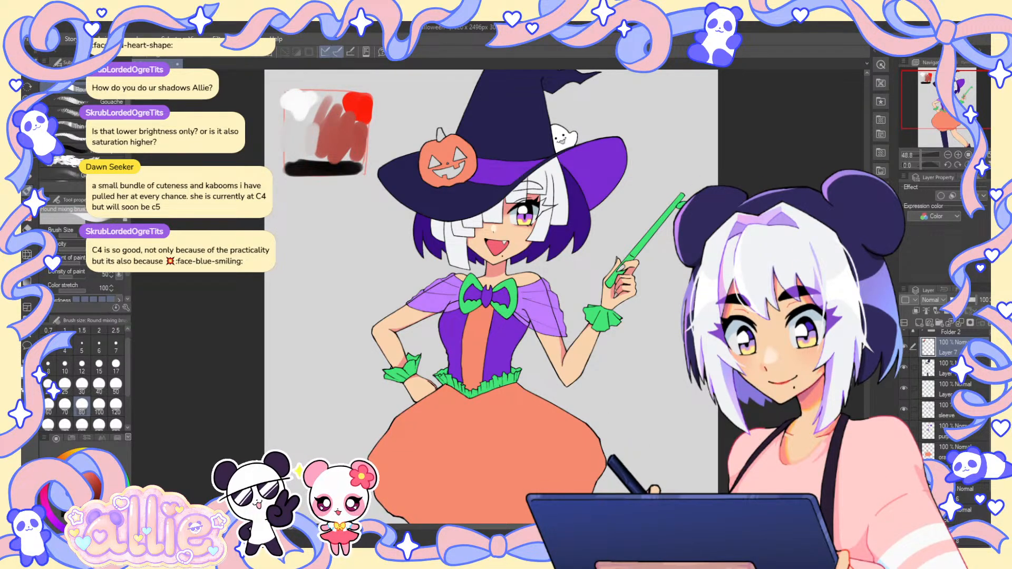
- Mark a base colour and a more saturated shadow colour on the diagram with black G-pen circles and an arrow
left_click(31, 171)
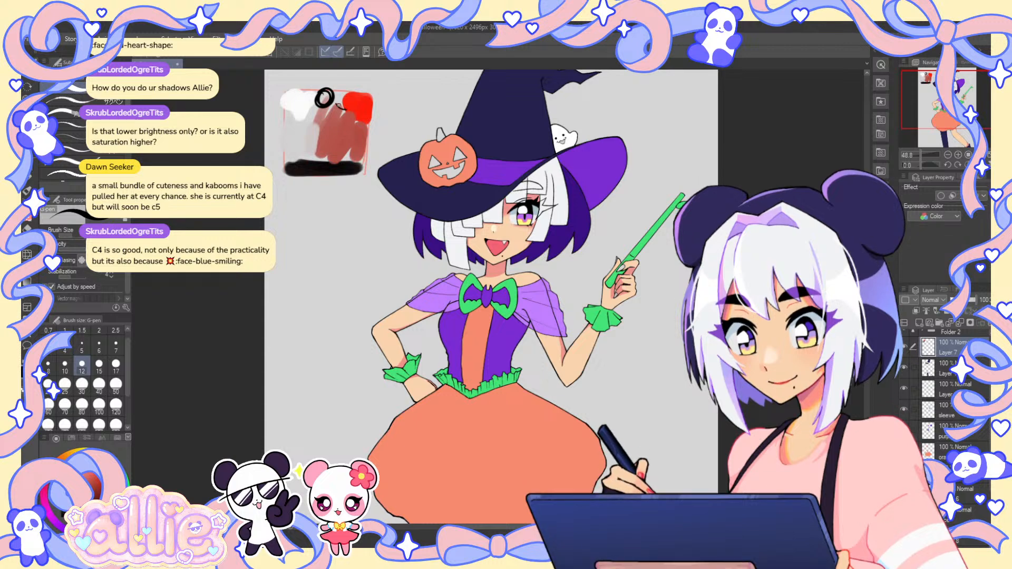
left_click_drag(338, 109, 356, 108)
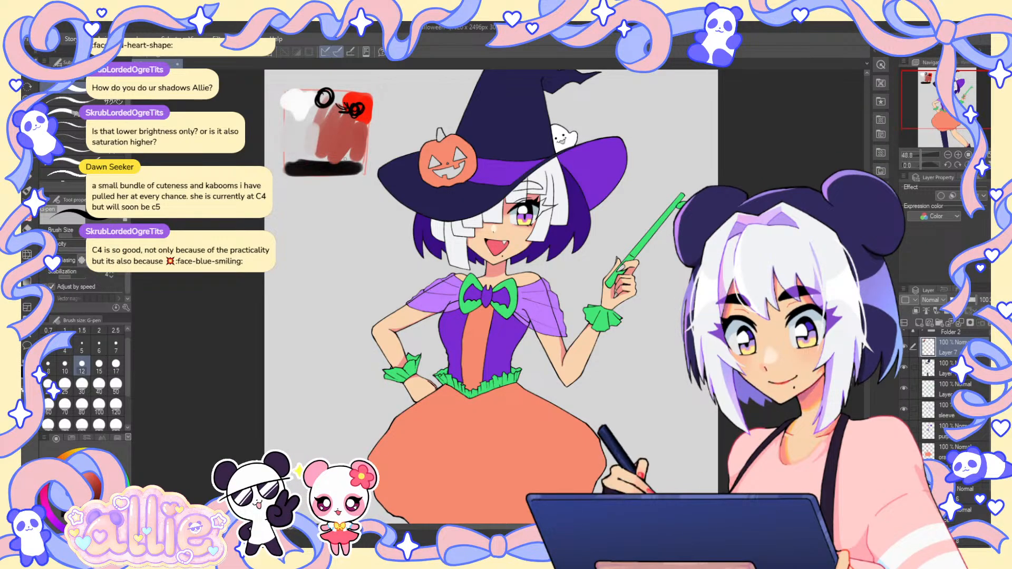
left_click_drag(922, 86, 925, 84)
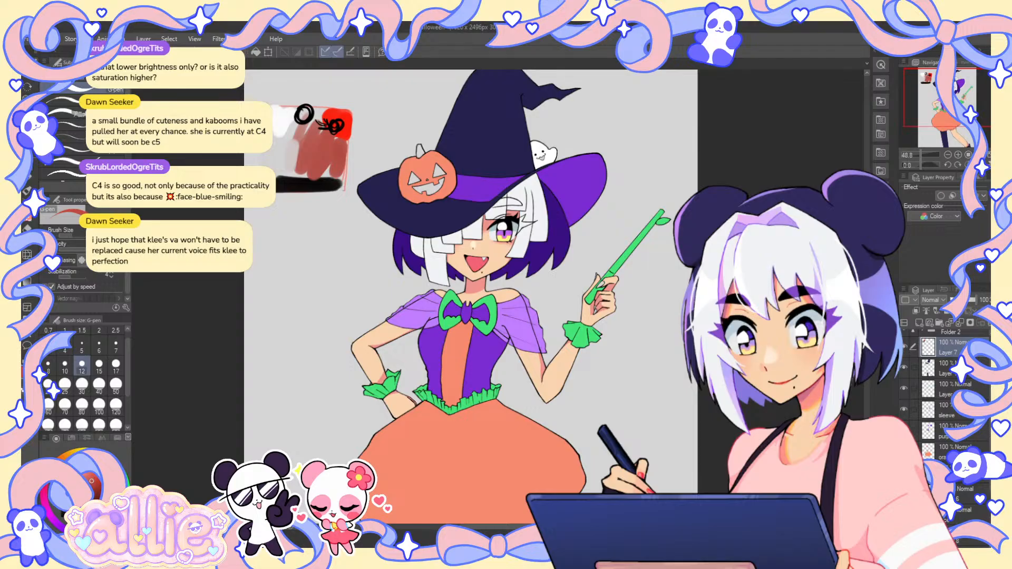
key("m")
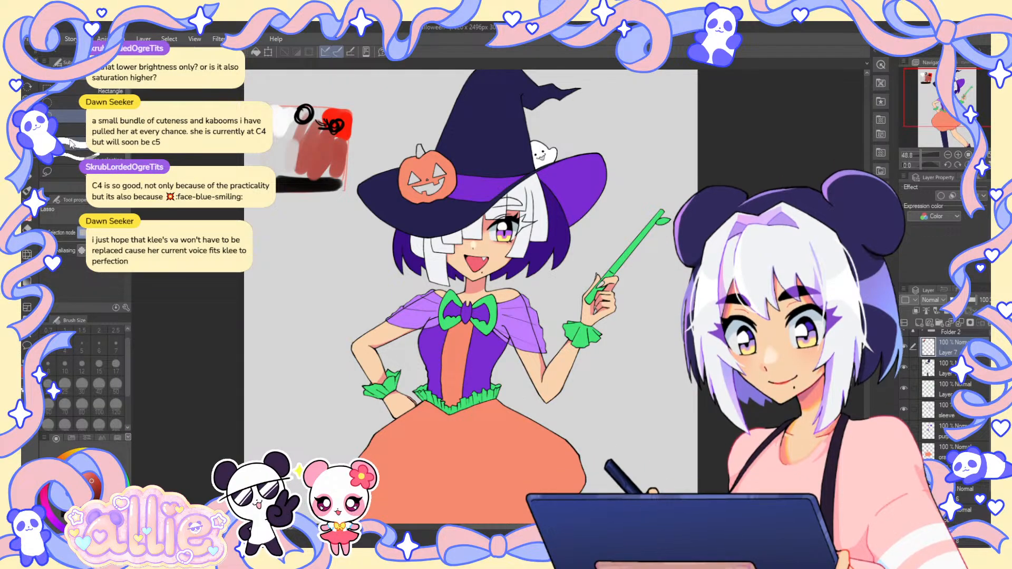
key("p")
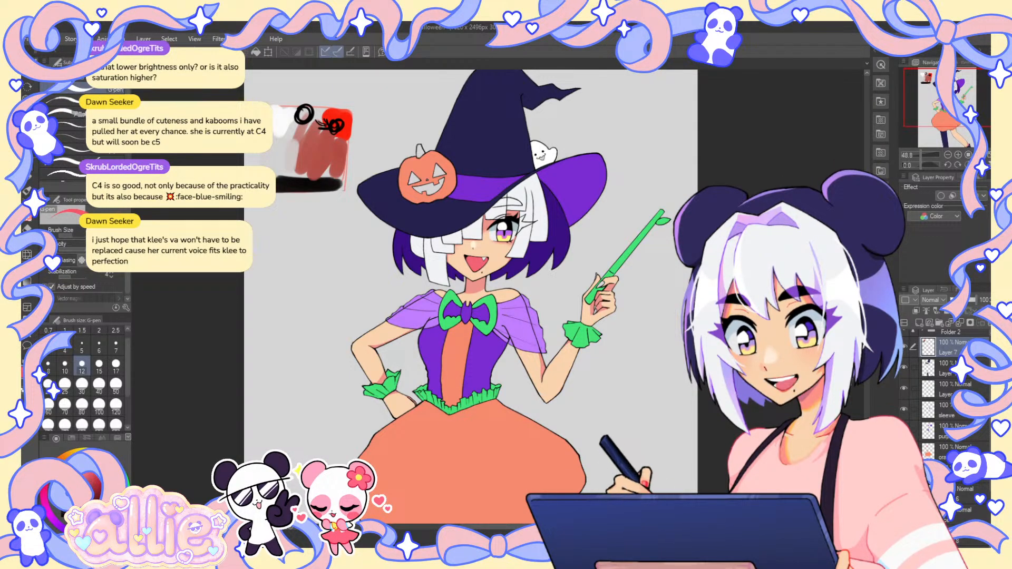
left_click(958, 156)
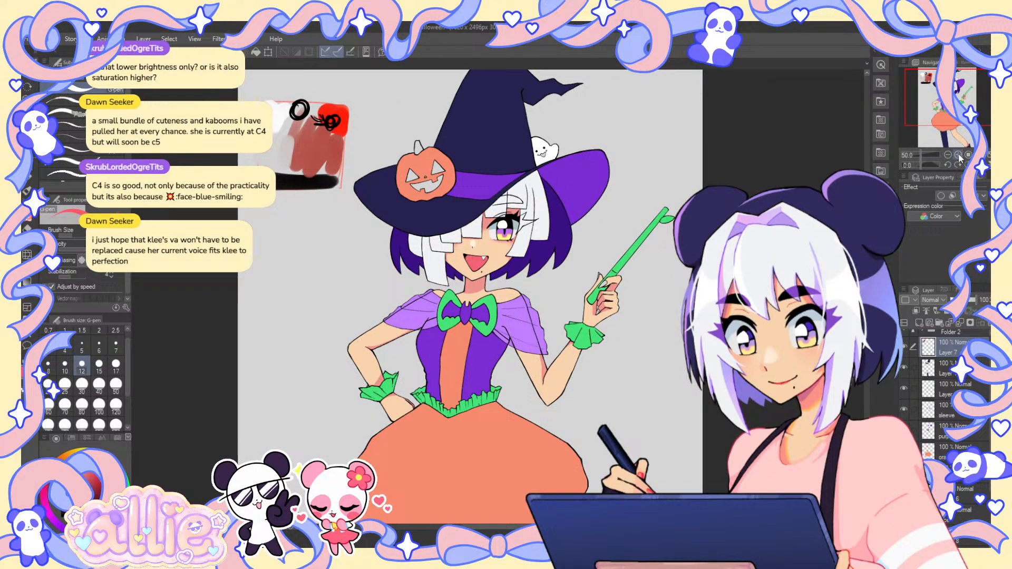
left_click(957, 155)
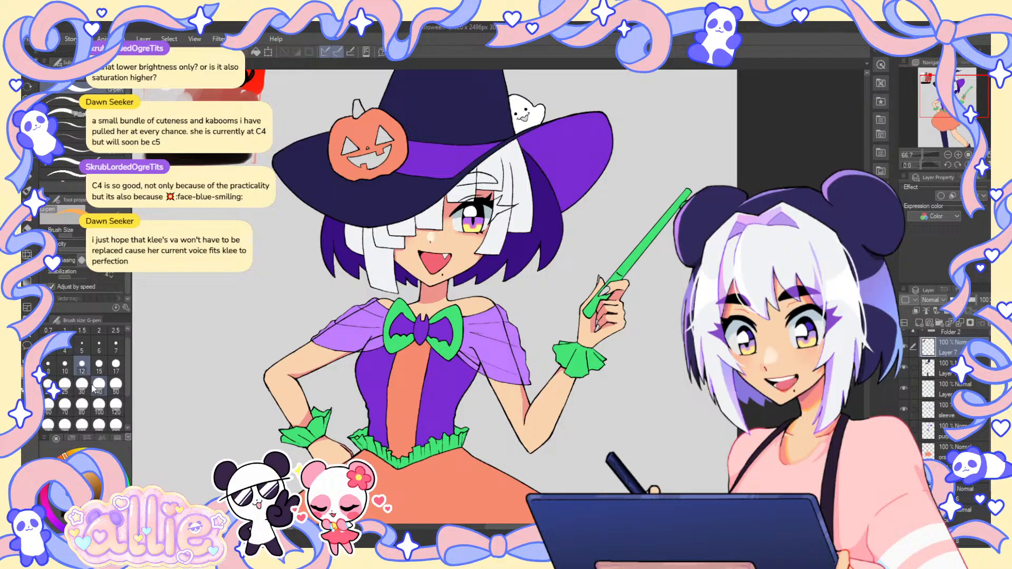
left_click_drag(935, 104, 932, 101)
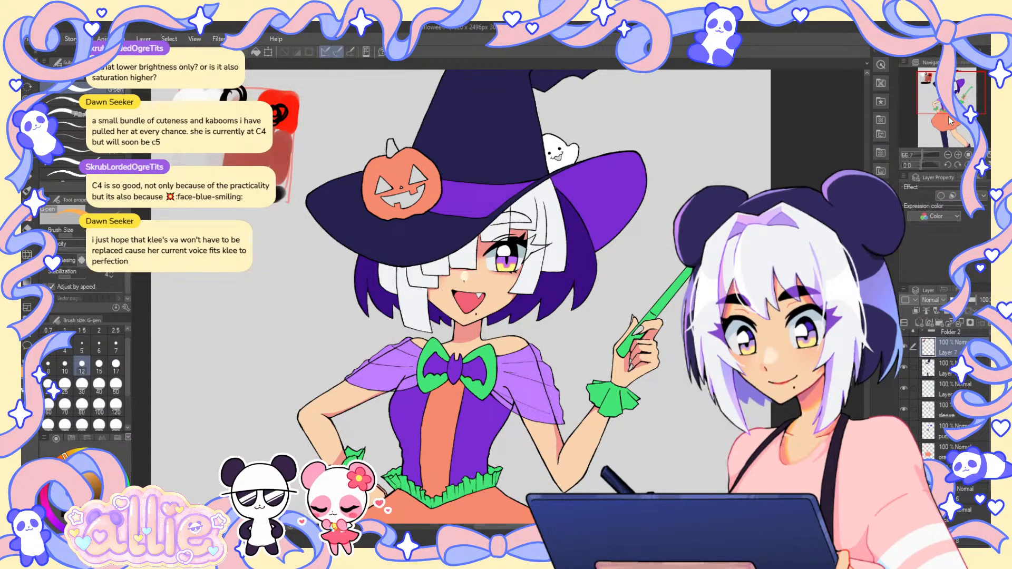
- Lasso and clear the colour-picker diagram, deselect, and delete its temporary layer
key("m")
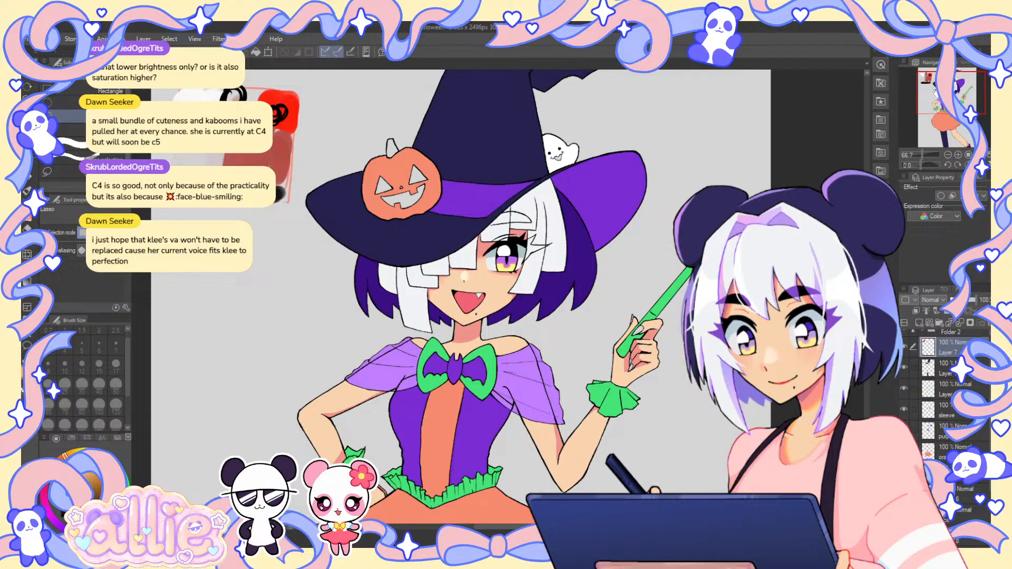
left_click_drag(458, 296, 436, 358)
mouse_move(291, 154)
left_mouse_down()
mouse_move(282, 243)
mouse_move(152, 97)
left_mouse_up()
key("Delete")
key("ctrl+d")
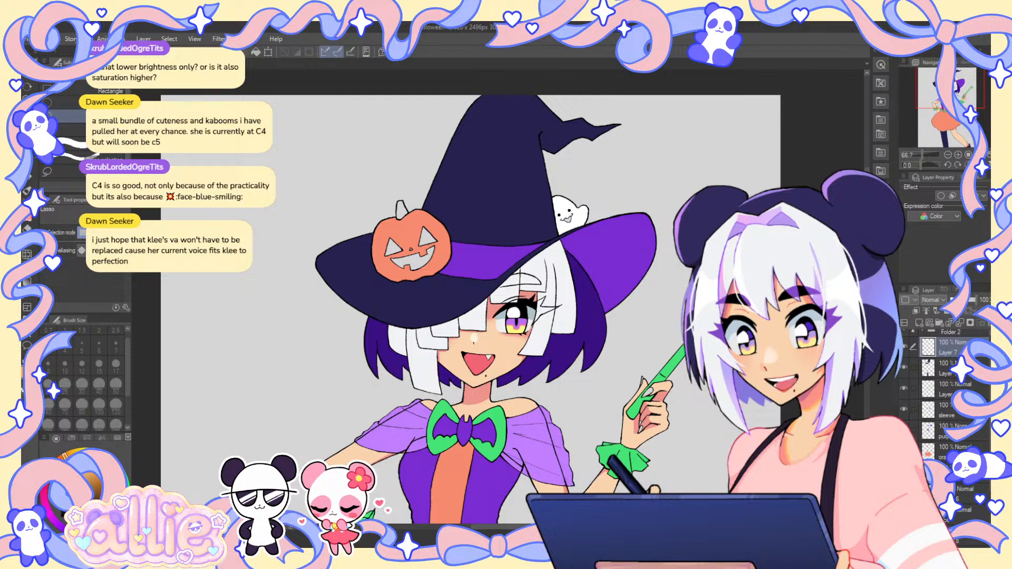
left_click_drag(954, 119, 955, 121)
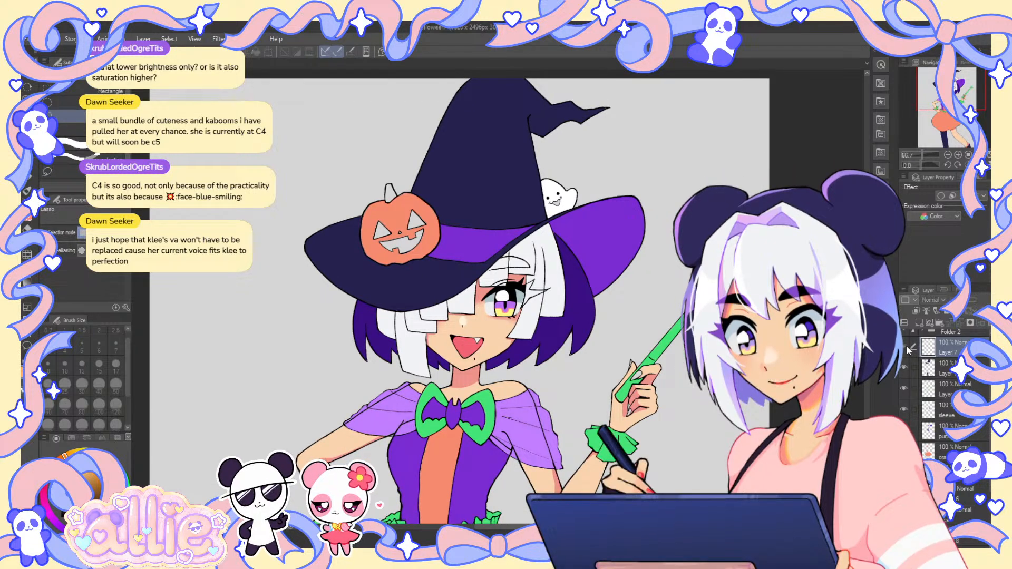
key("ctrl+0")
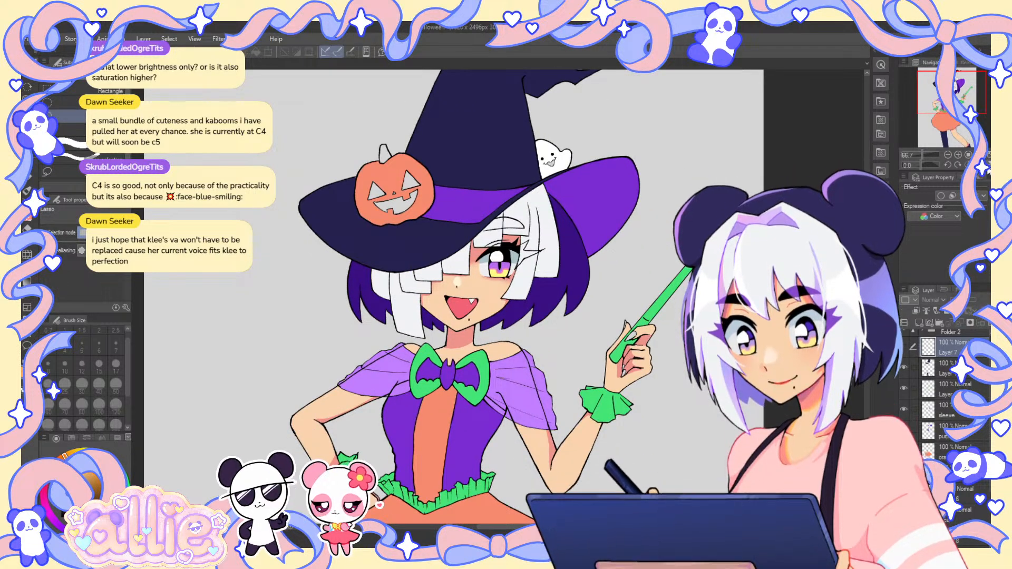
key("Delete")
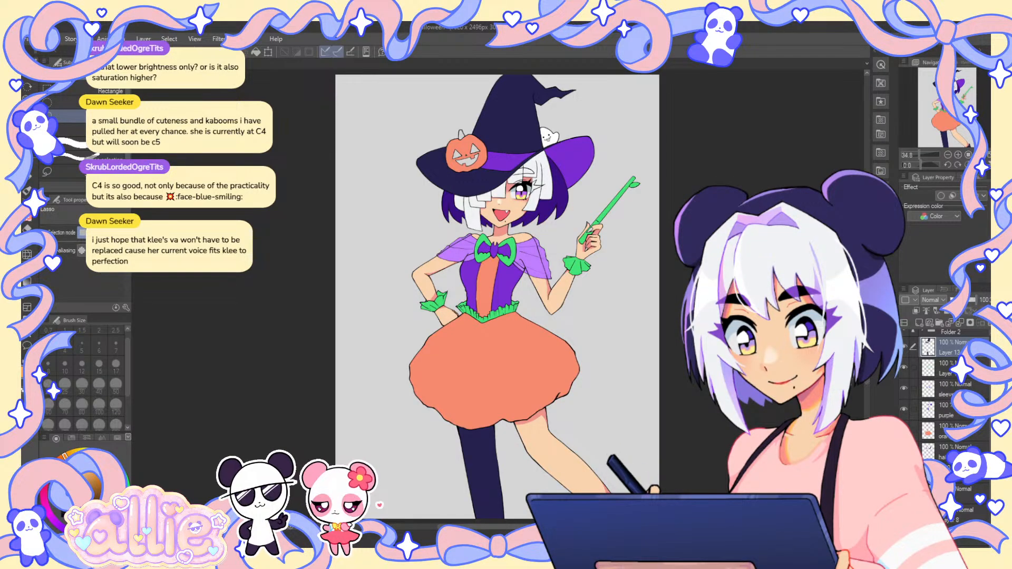
- Blend soft, warm shading into the witch's skin with the Soft airbrush at size 40, sampling the skin colour from the neck
scroll(497, 297, "right", 1)
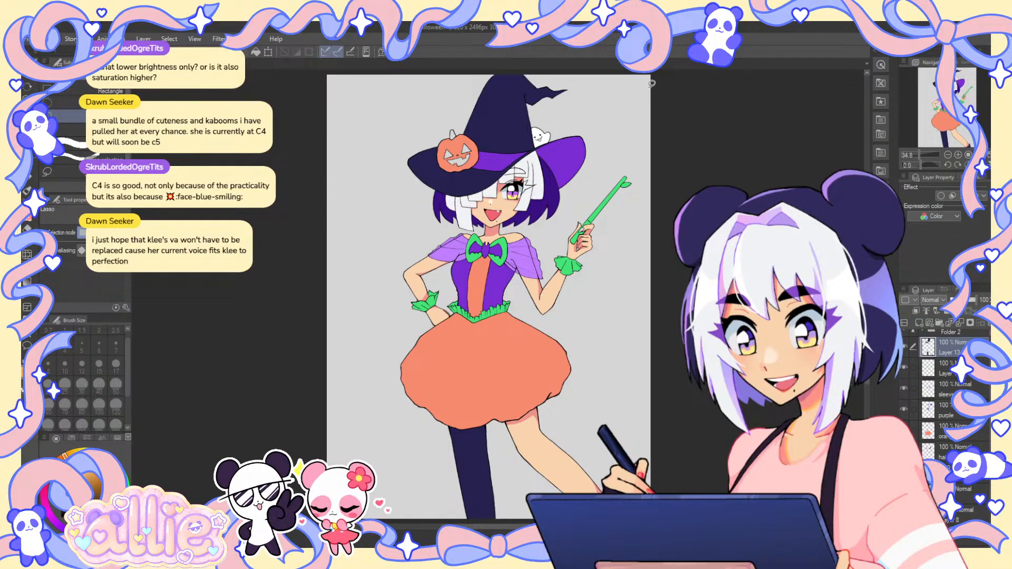
scroll(506, 162, "up", 3)
scroll(506, 163, "up", 2)
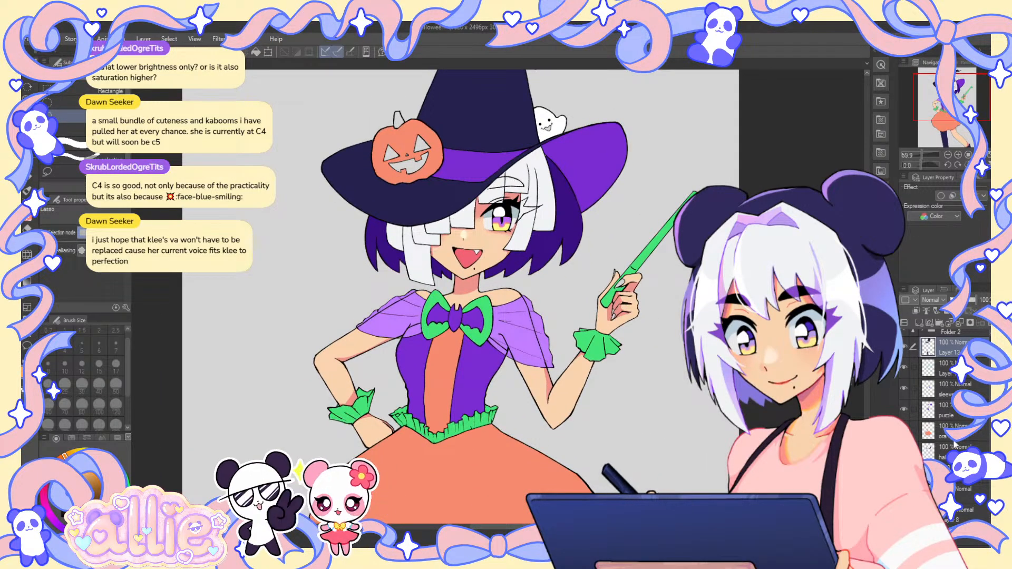
scroll(948, 396, "down", 1)
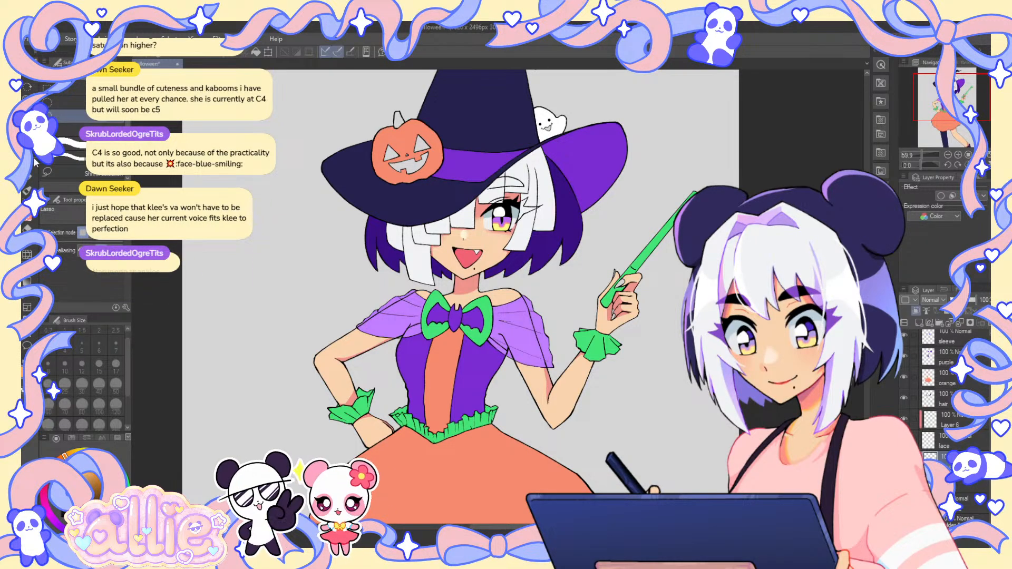
key("p")
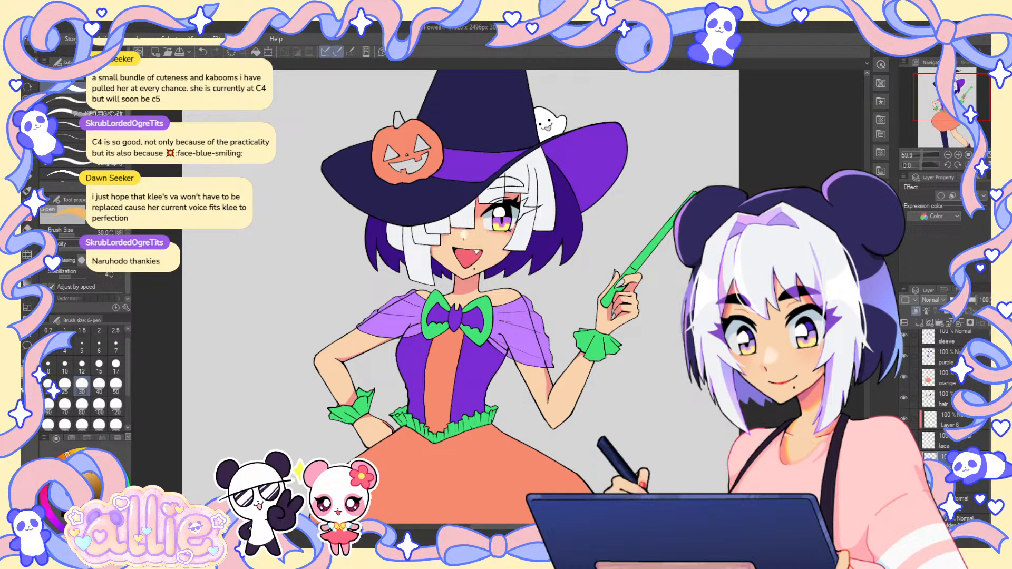
key("b")
left_click(83, 387)
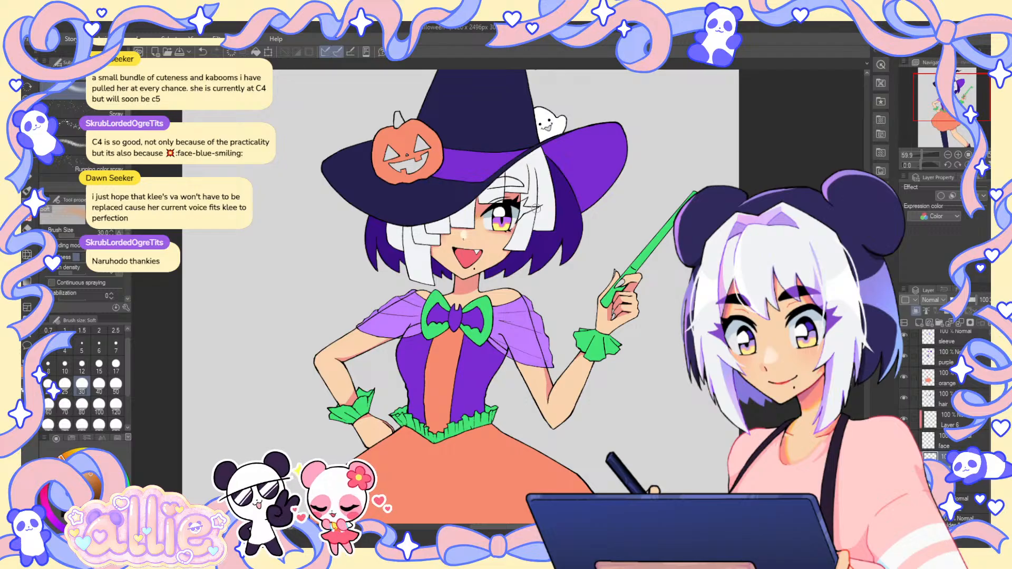
key("ctrl+z")
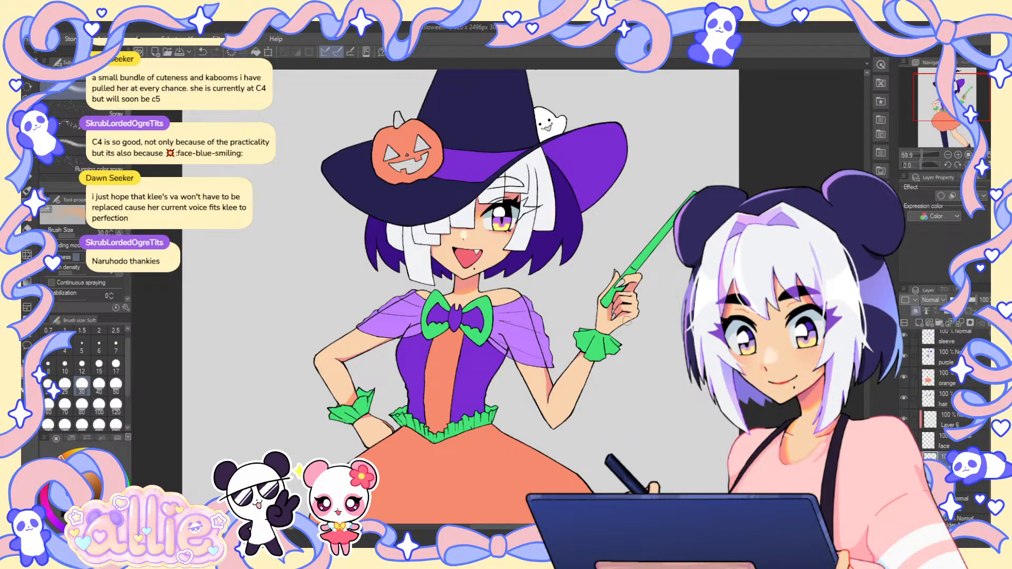
key("bracketright")
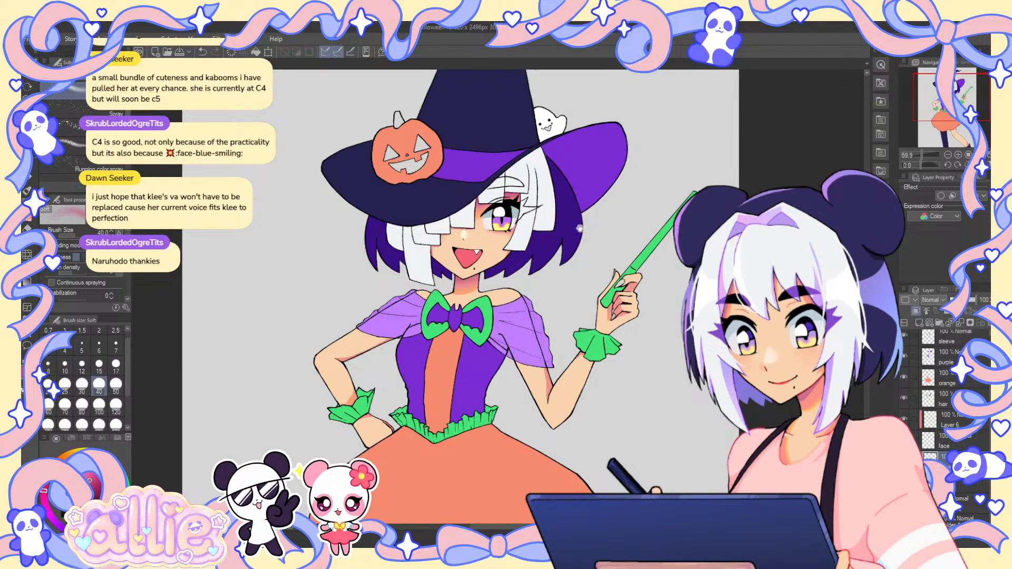
left_click_drag(579, 263, 618, 251)
key("ctrl+z")
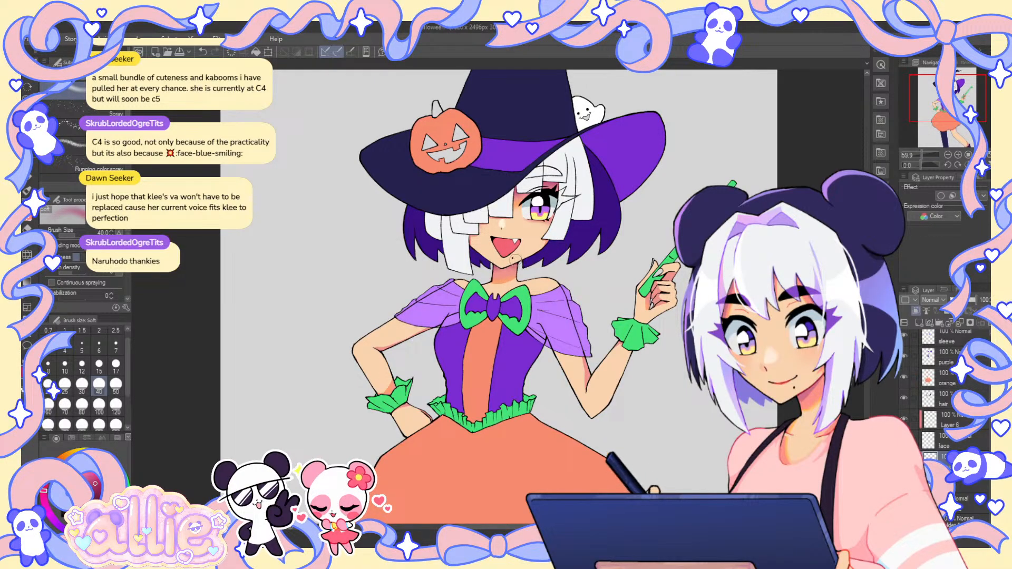
left_click(500, 272, "alt")
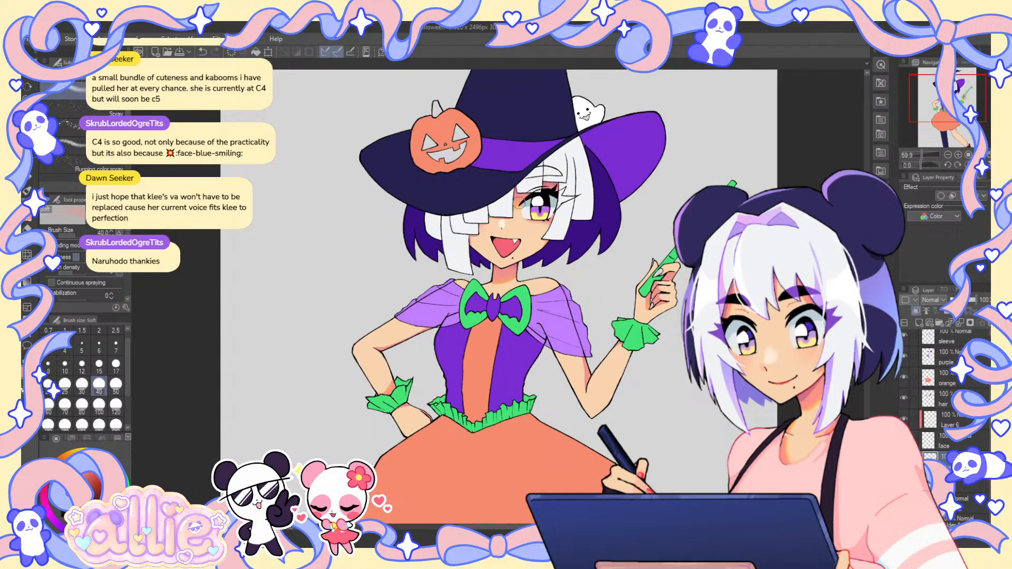
left_click_drag(601, 242, 551, 256)
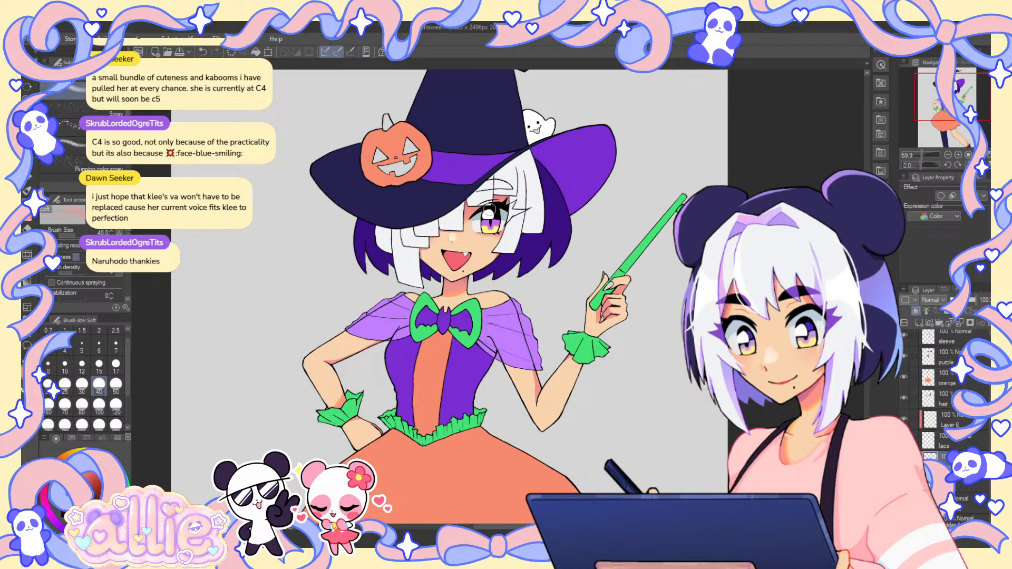
left_click_drag(473, 205, 480, 226)
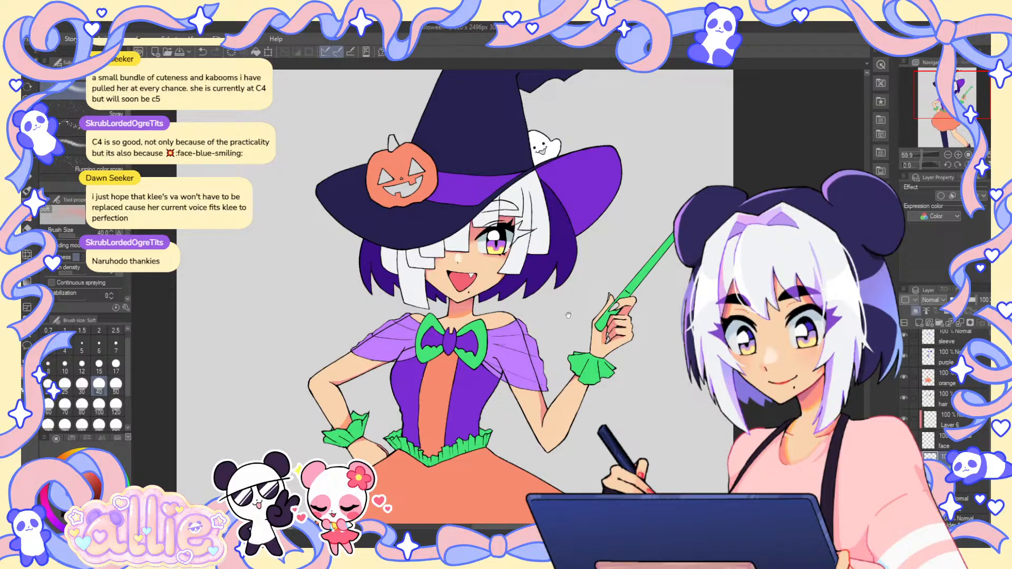
mouse_move(593, 341)
left_mouse_down()
mouse_move(612, 282)
mouse_move(601, 369)
left_mouse_up()
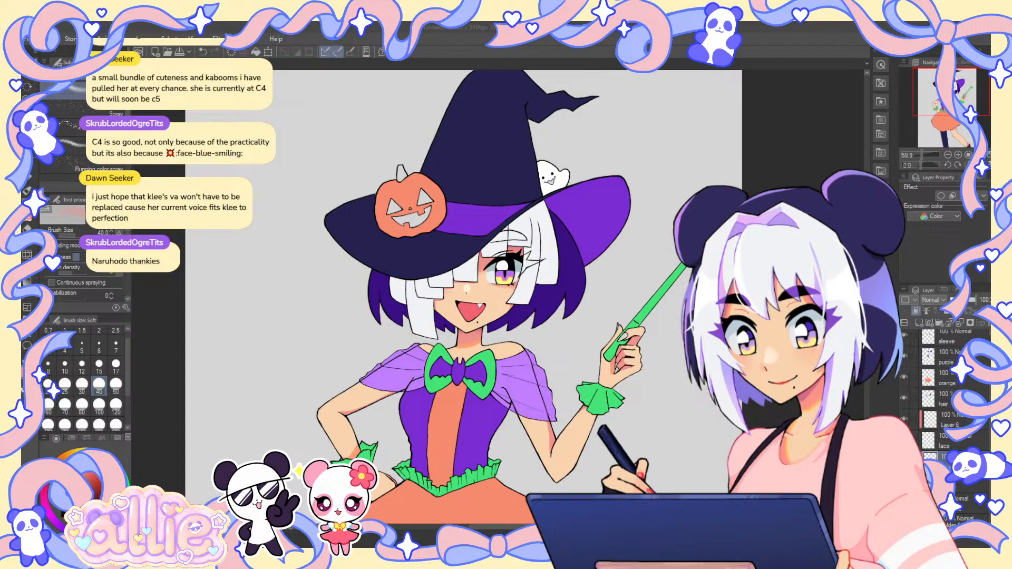
left_click_drag(475, 295, 475, 275)
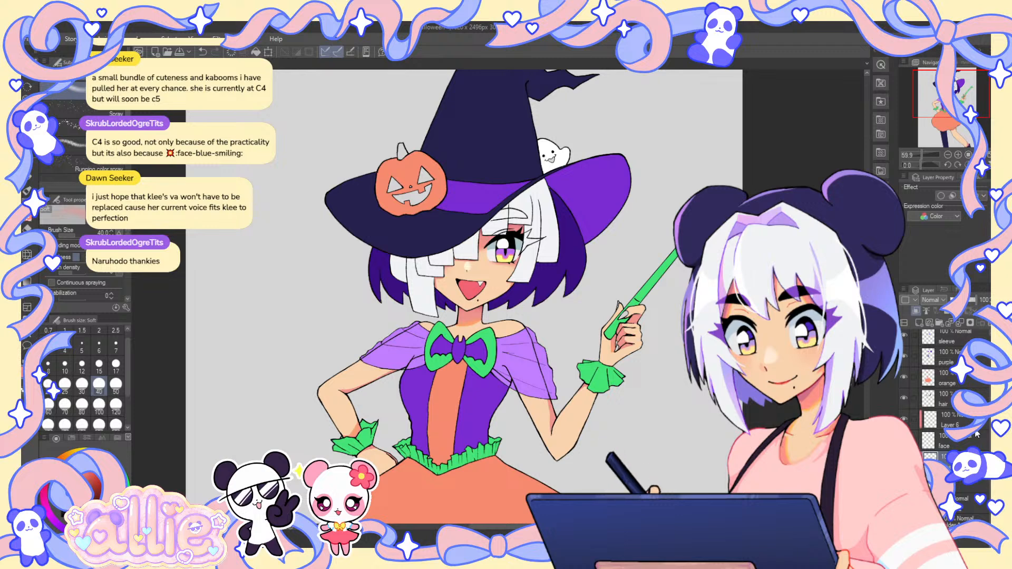
- Show the rough sketch layer and add a new layer clipped to the hair layer
left_click(946, 395)
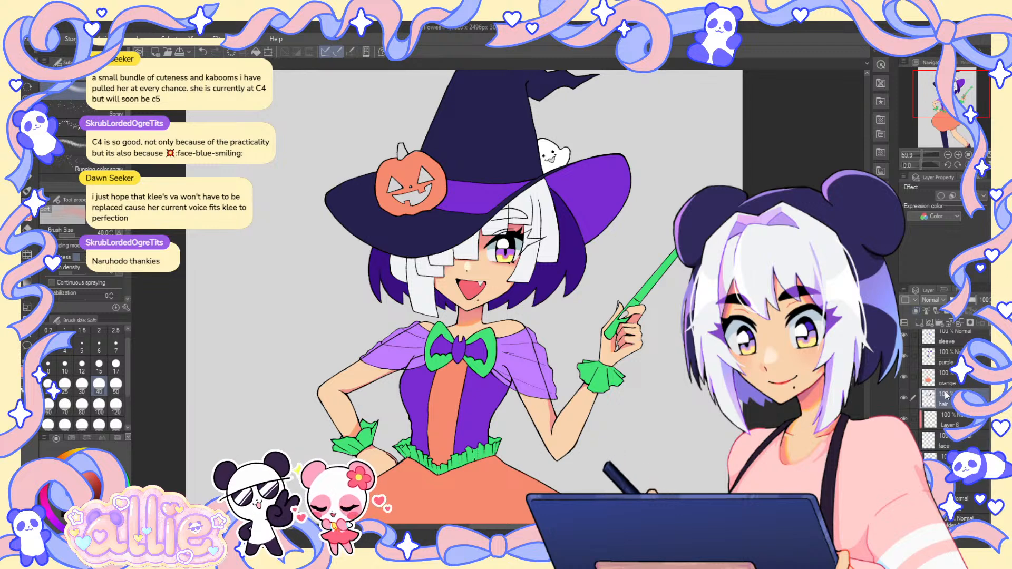
left_click(904, 398)
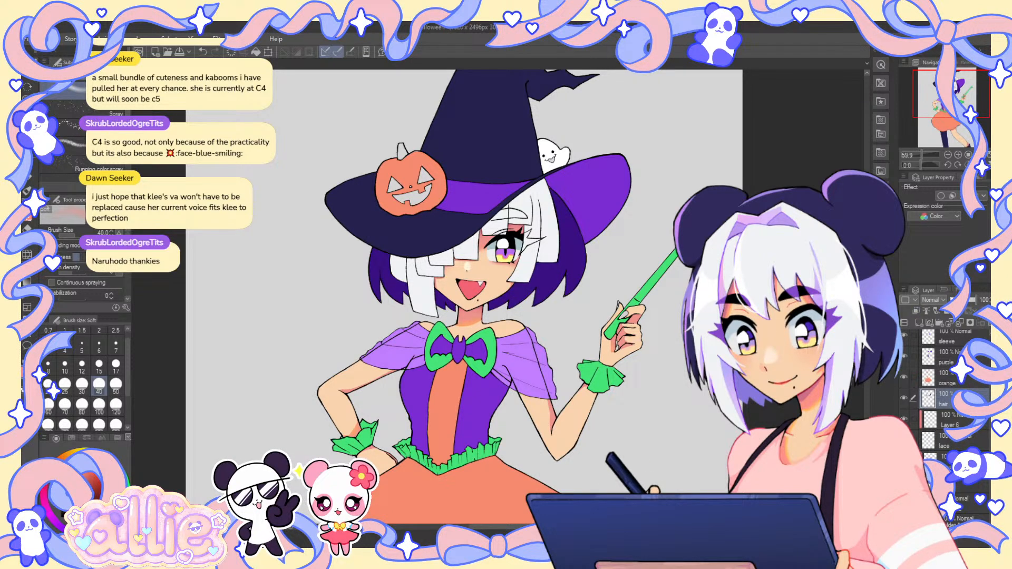
key("ctrl+0")
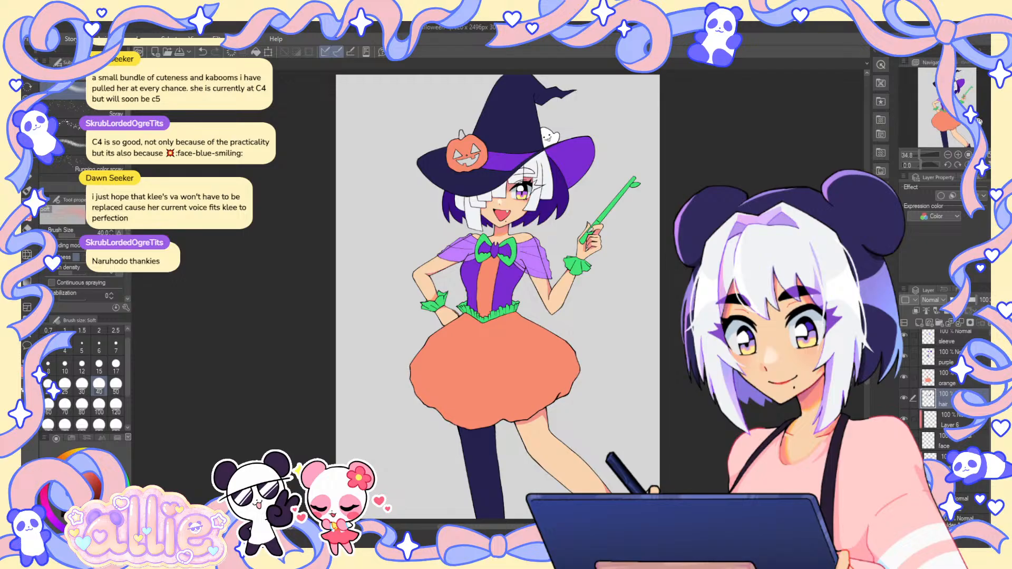
left_click(904, 525)
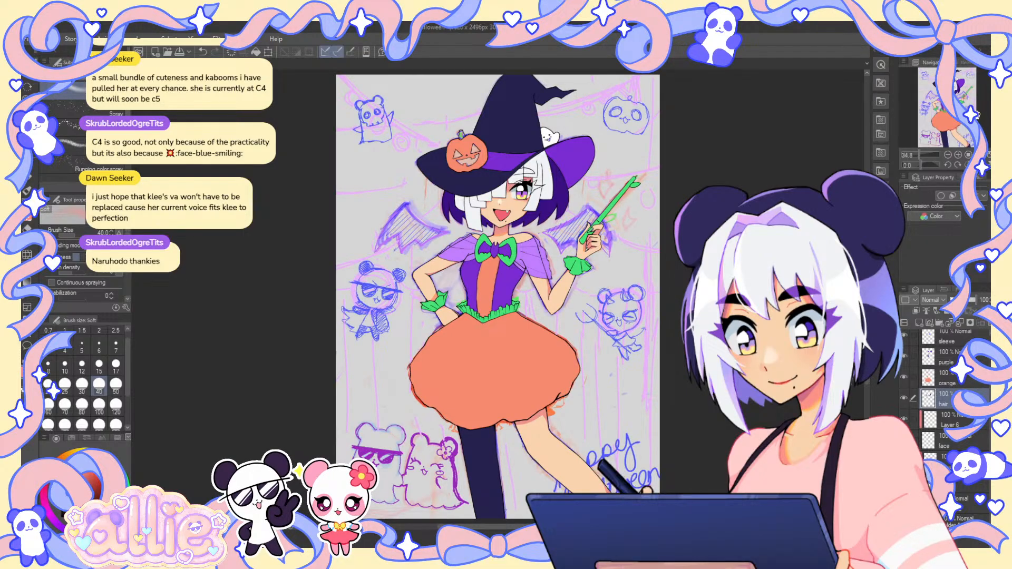
left_click_drag(975, 115, 971, 111)
left_click_drag(531, 136, 489, 244)
scroll(499, 162, "up", 2)
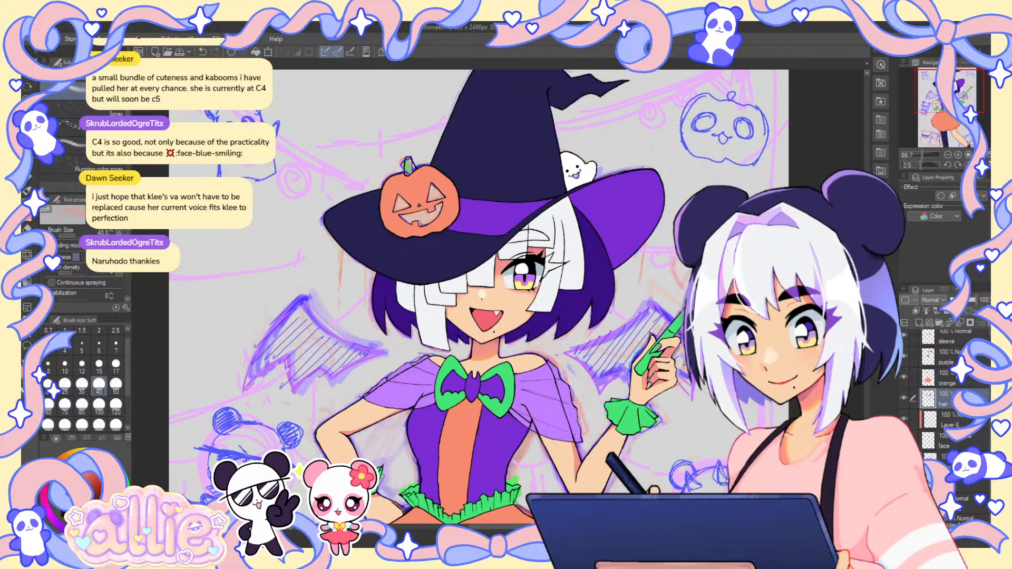
left_click(916, 312)
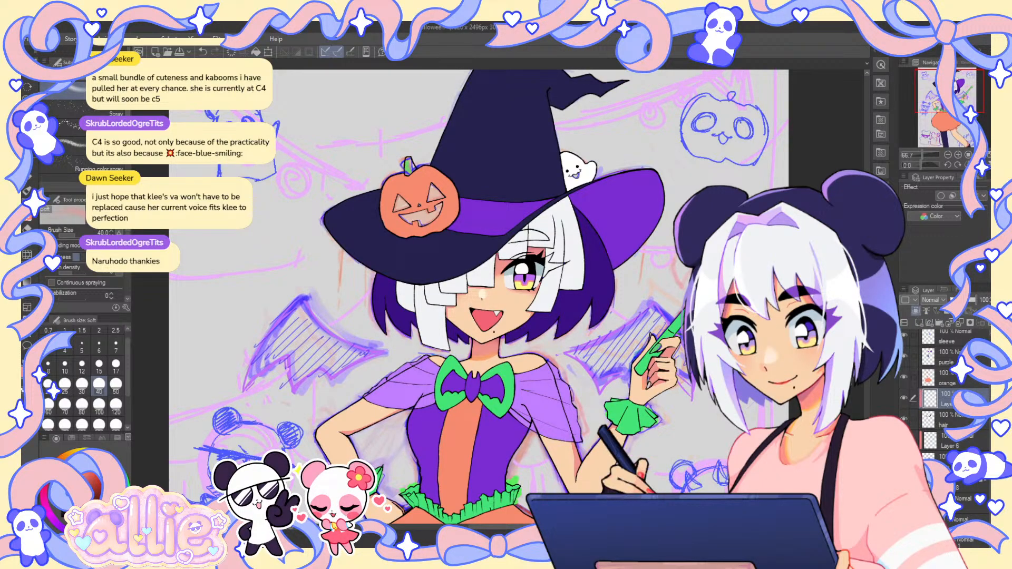
- Paint a lavender cast shadow on the white hair beneath the hat brim with the G-pen at size 40
key("p")
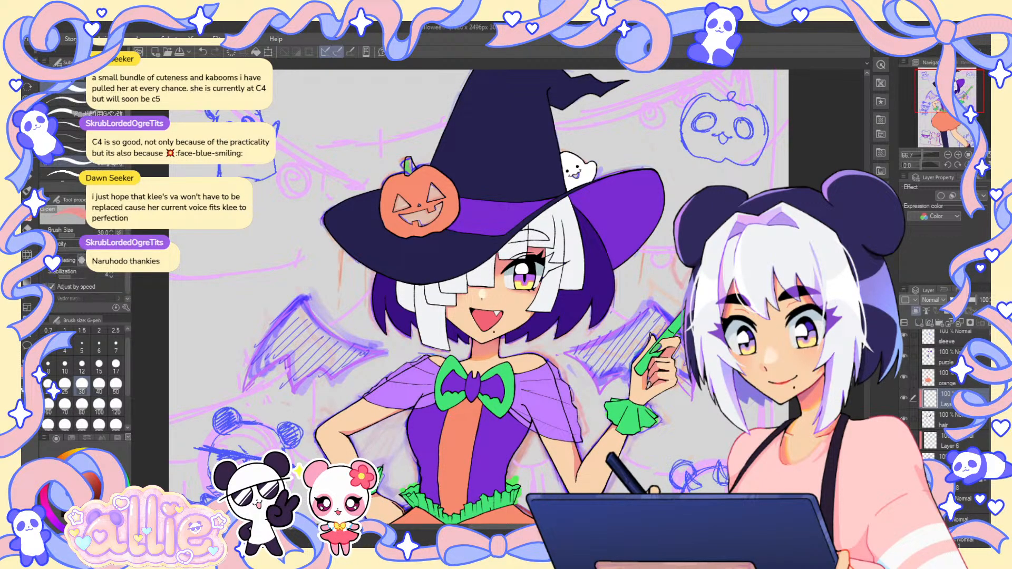
scroll(574, 244, "up", 1)
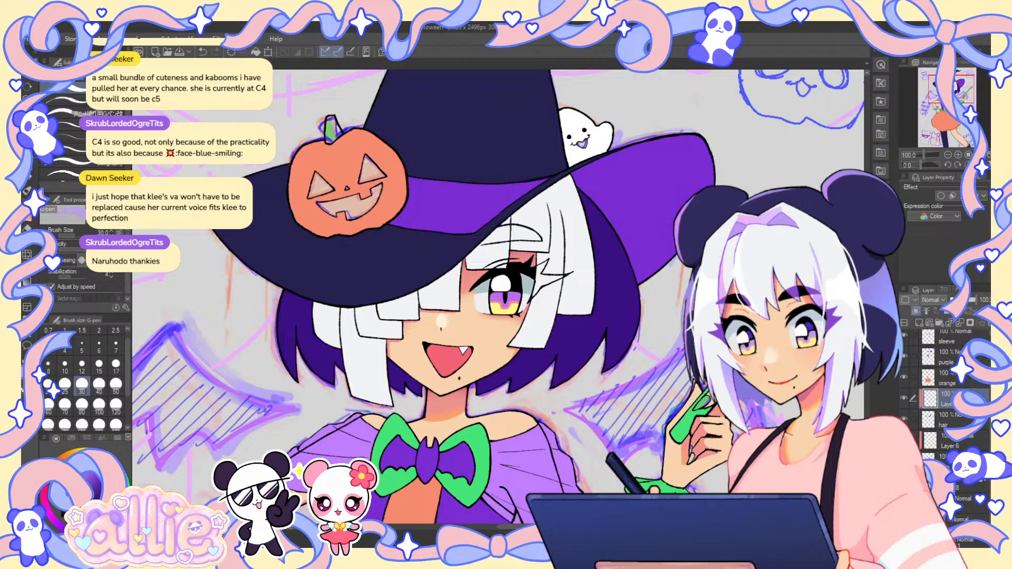
left_click(64, 364)
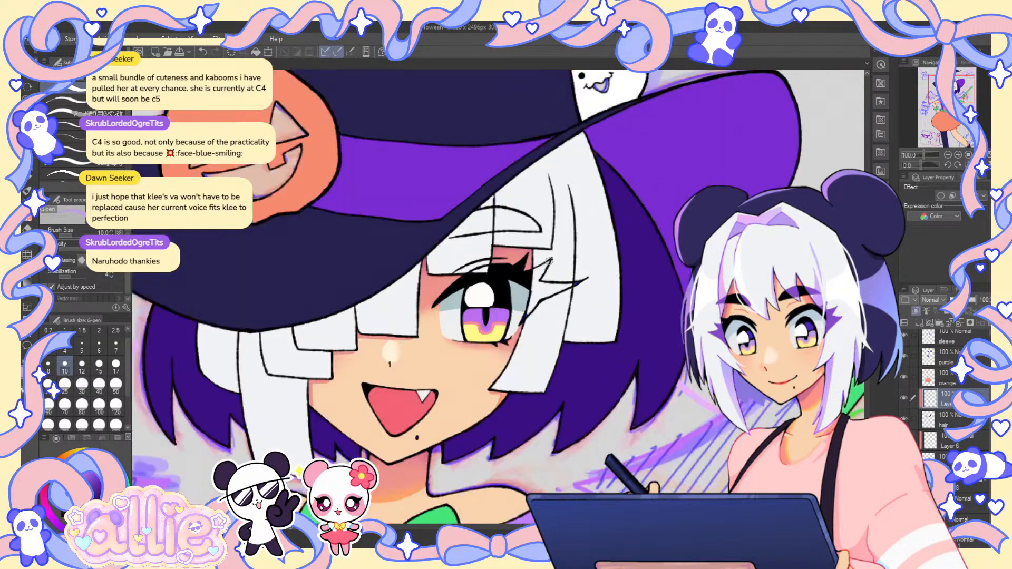
scroll(548, 260, "up", 1)
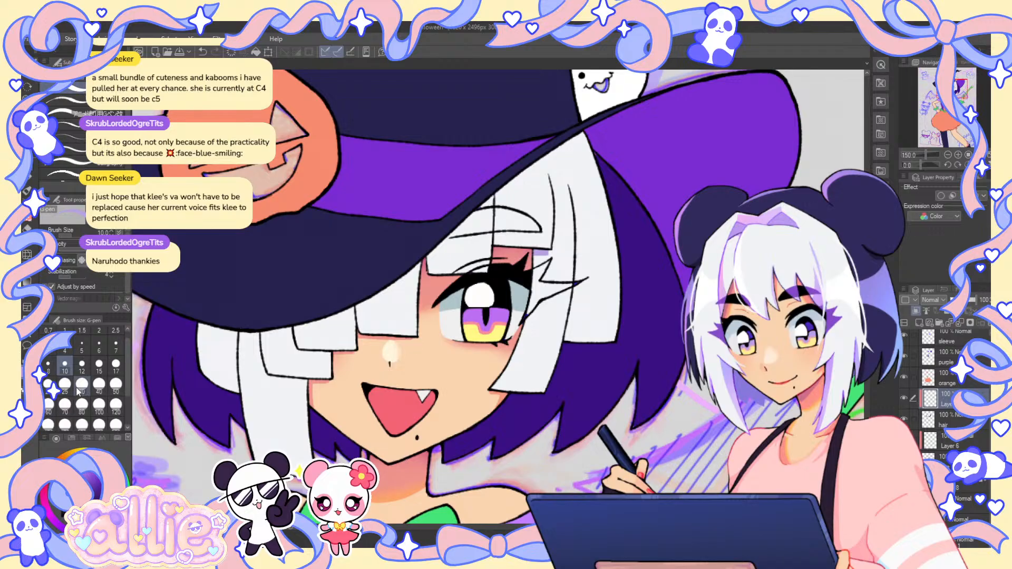
left_click(97, 388)
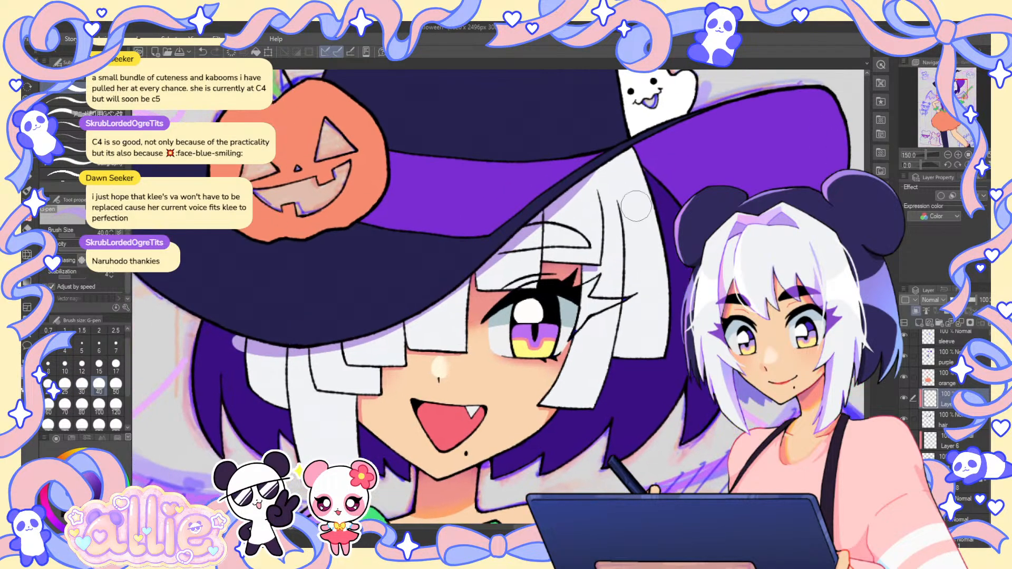
left_click_drag(560, 116, 632, 126)
mouse_move(574, 190)
left_mouse_down()
mouse_move(463, 289)
mouse_move(307, 358)
mouse_move(245, 342)
left_mouse_up()
left_click_drag(457, 276, 323, 347)
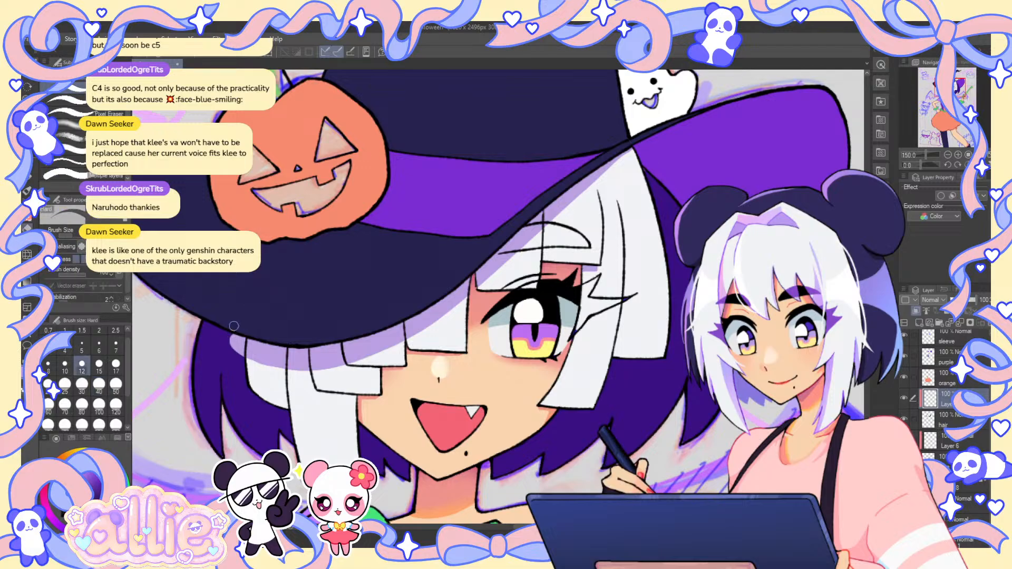
- Hide the rough sketch layer and centre the character to check the hair shadow
scroll(516, 365, "down", 1)
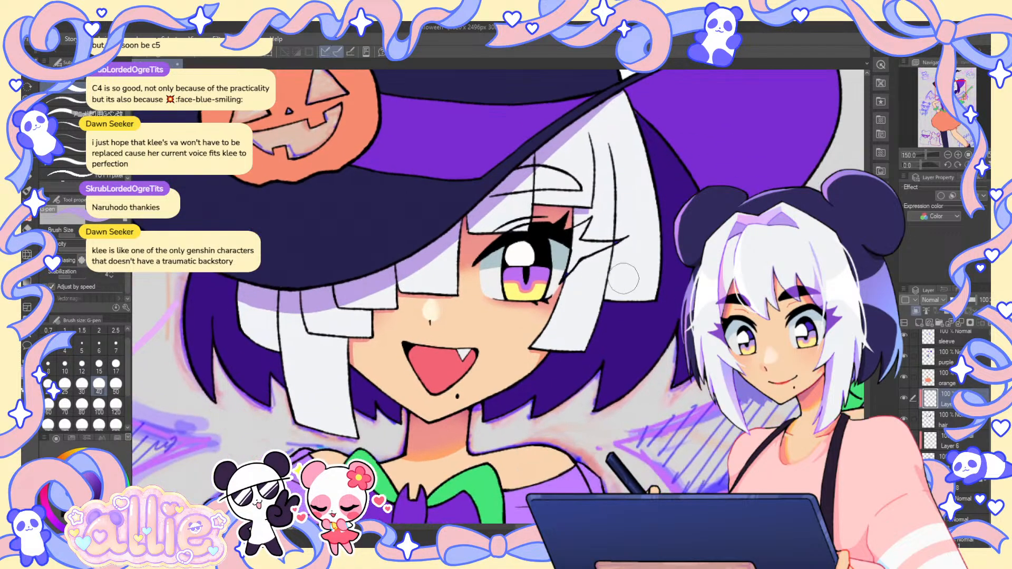
scroll(686, 266, "down", 2)
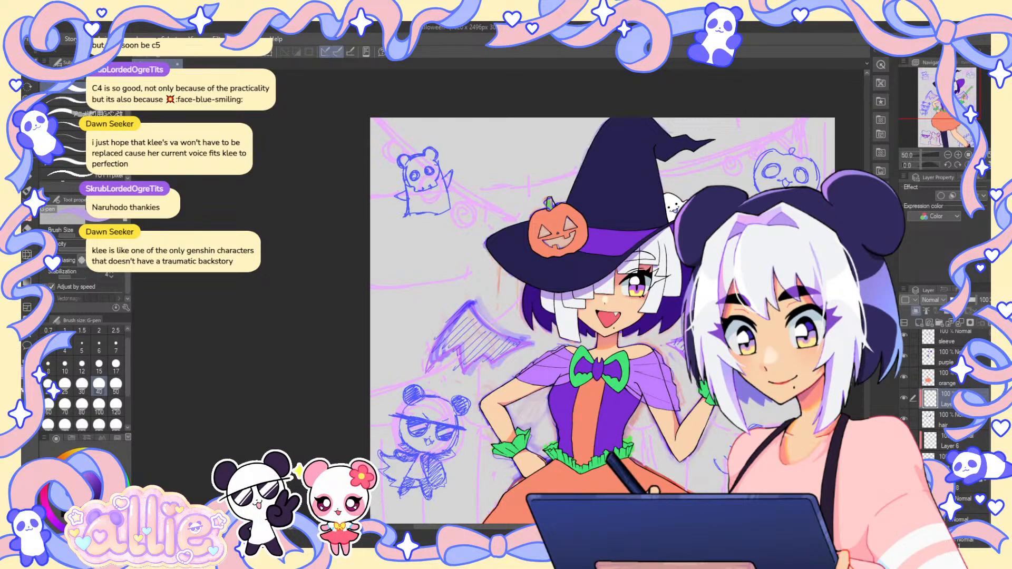
left_click_drag(602, 321, 497, 306)
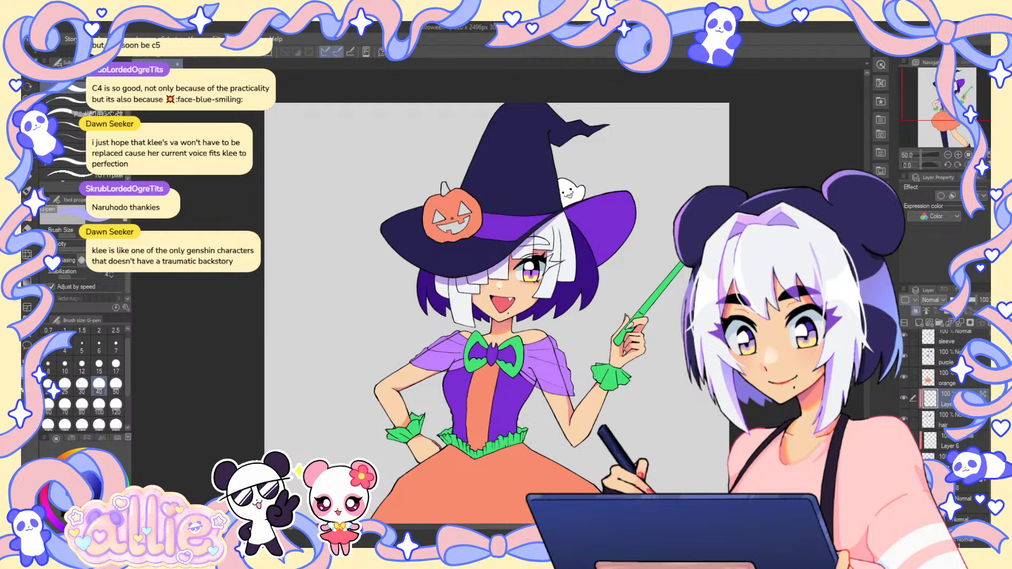
left_click(27, 192)
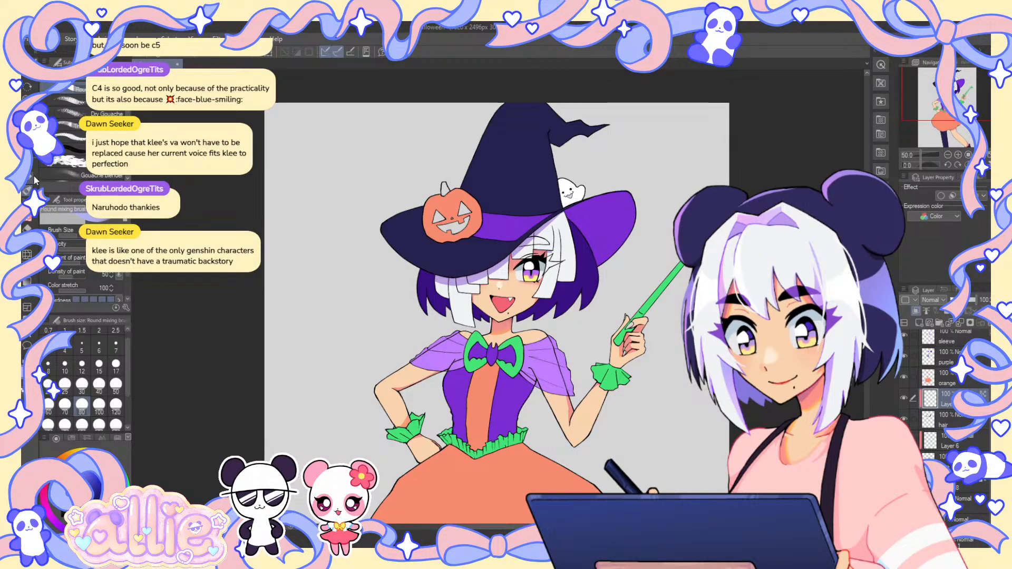
key("b")
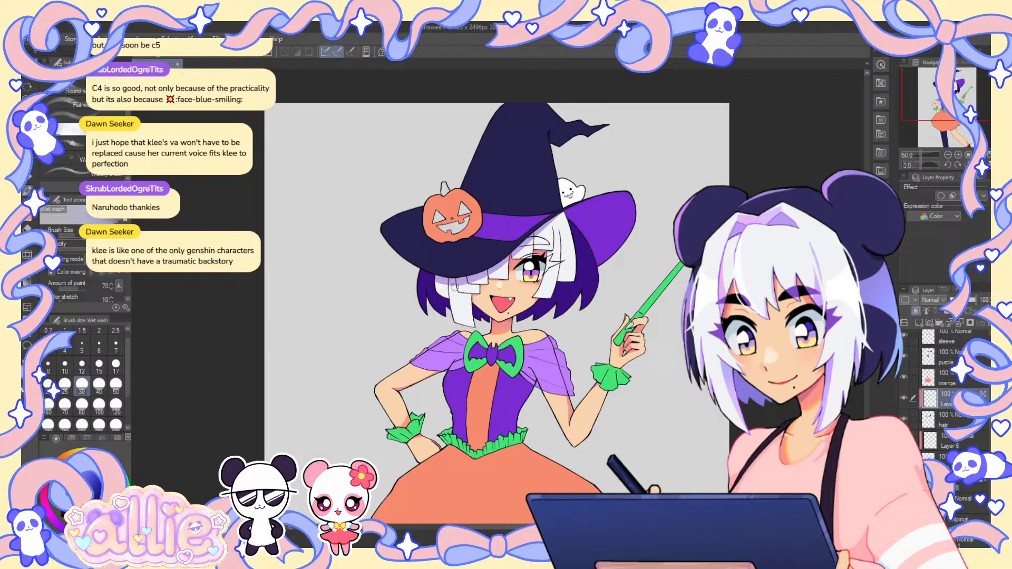
left_click(117, 387)
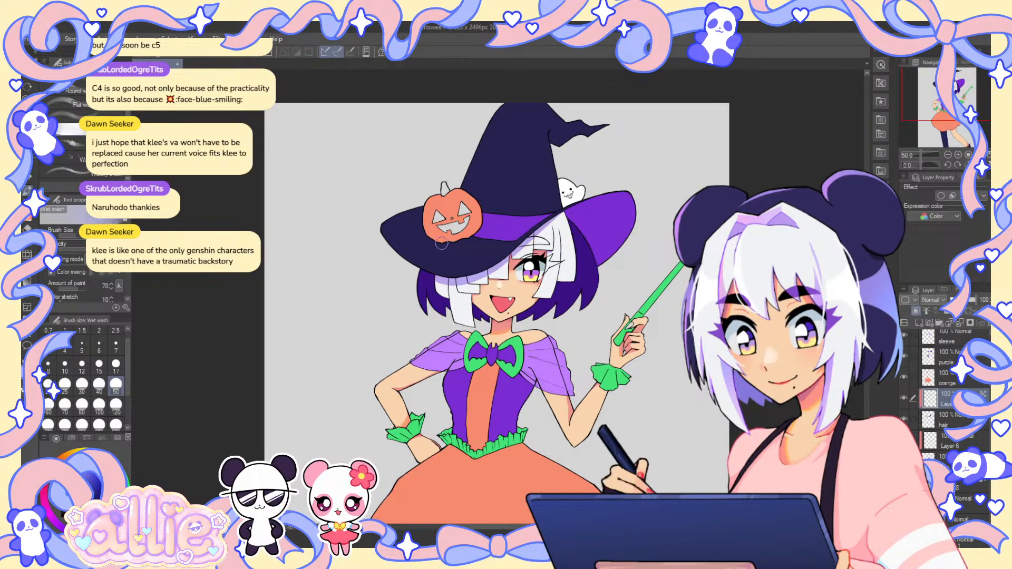
key("b")
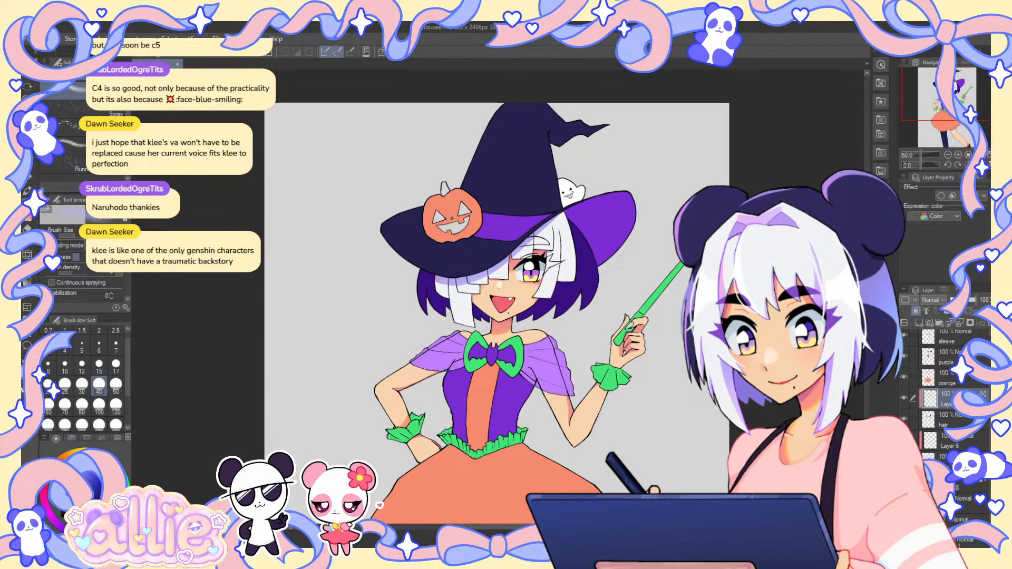
- Shade the inner edges of the white side locks with lavender, using the G-pen at size 12
key("p")
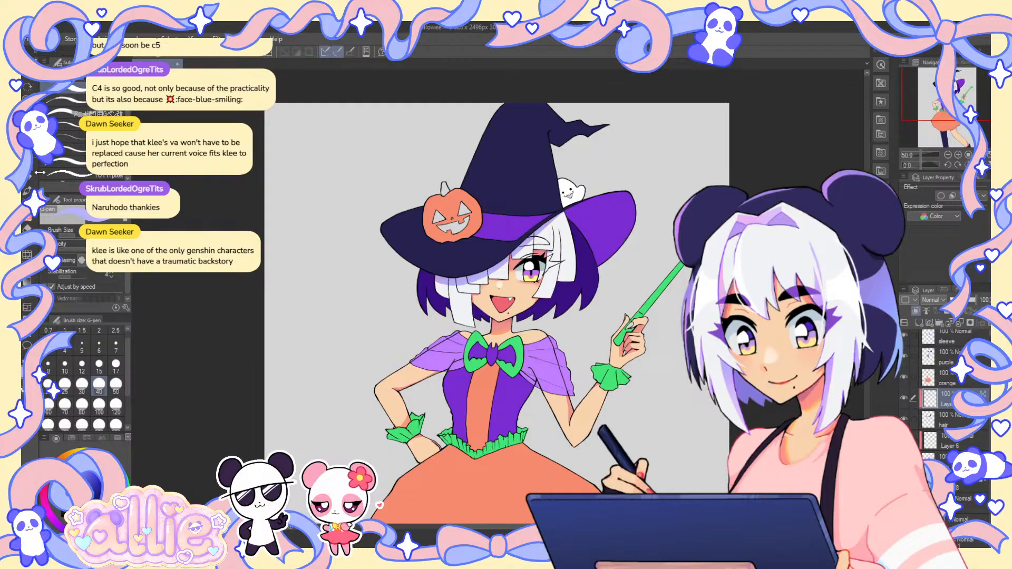
scroll(503, 270, "up", 3)
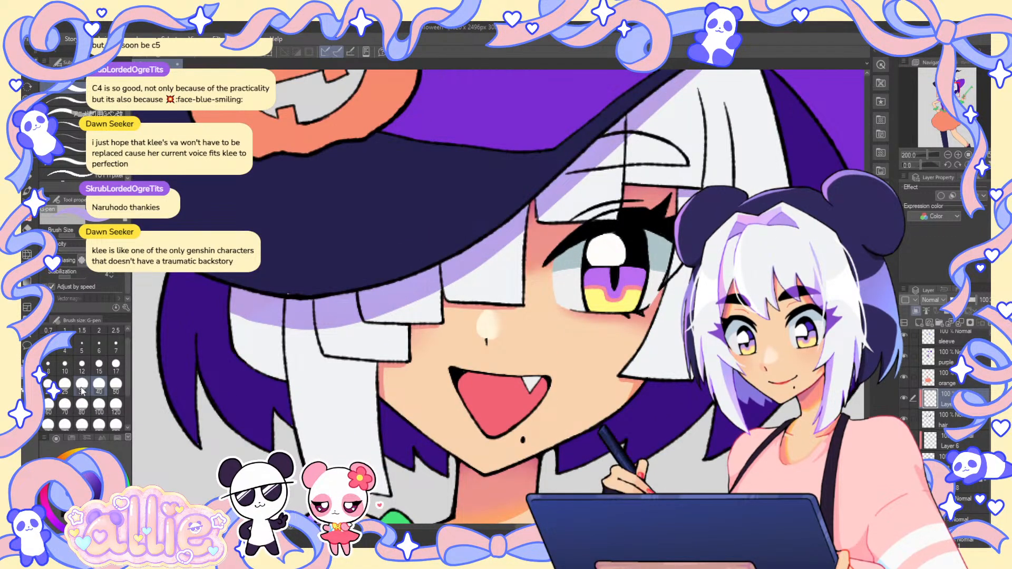
left_click(84, 363)
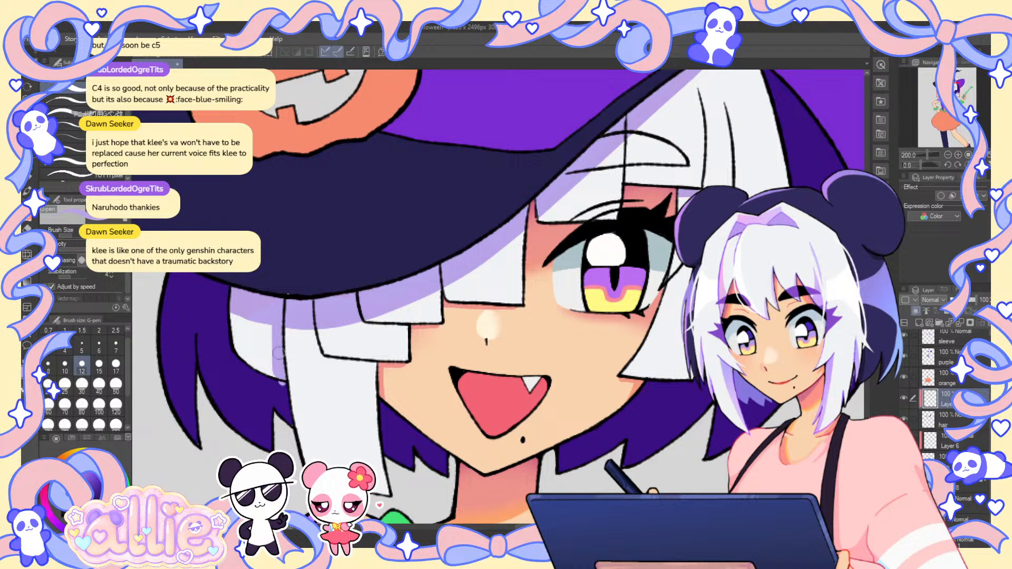
left_click_drag(277, 337, 281, 384)
left_click_drag(272, 328, 274, 362)
mouse_move(273, 324)
left_mouse_down()
mouse_move(273, 370)
mouse_move(280, 325)
mouse_move(276, 377)
left_mouse_up()
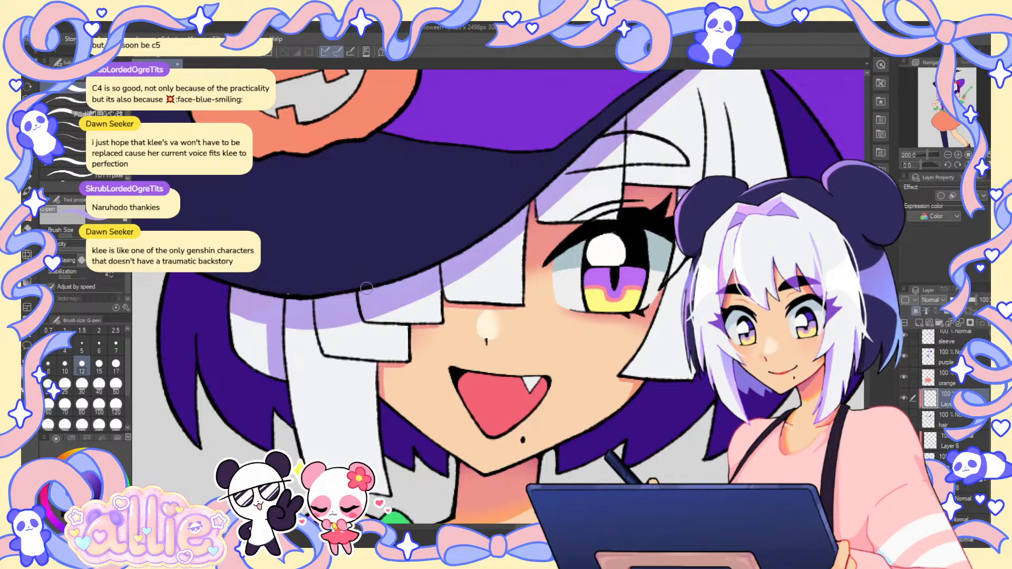
left_click_drag(335, 361, 369, 368)
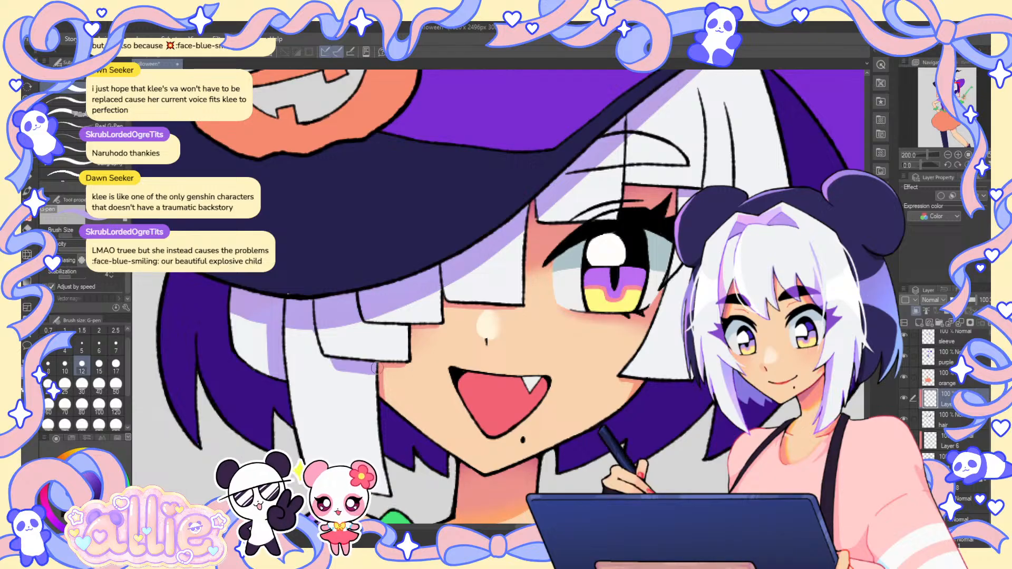
mouse_move(368, 397)
left_mouse_down()
mouse_move(380, 466)
mouse_move(370, 373)
mouse_move(376, 449)
left_mouse_up()
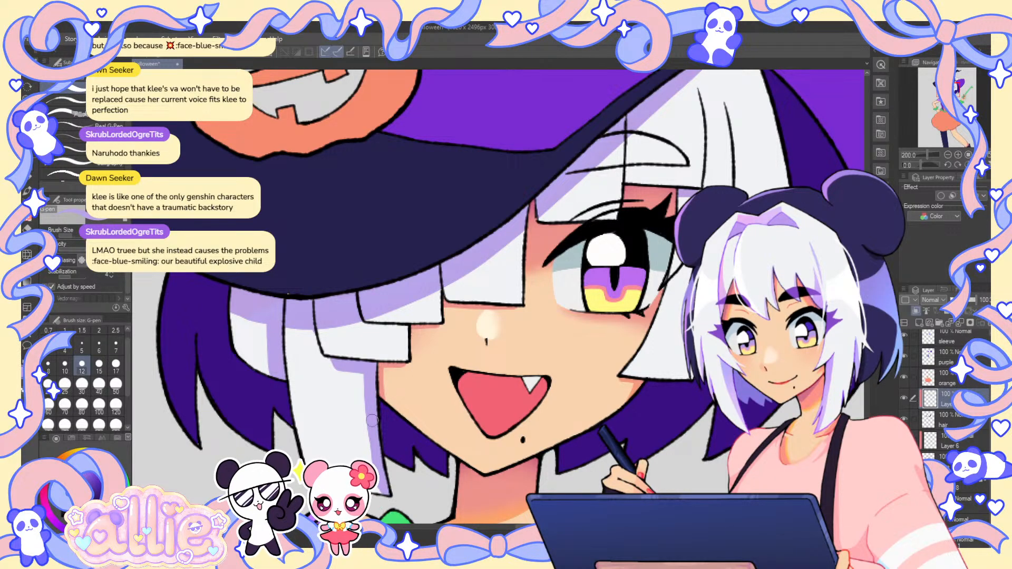
left_click_drag(362, 369, 371, 450)
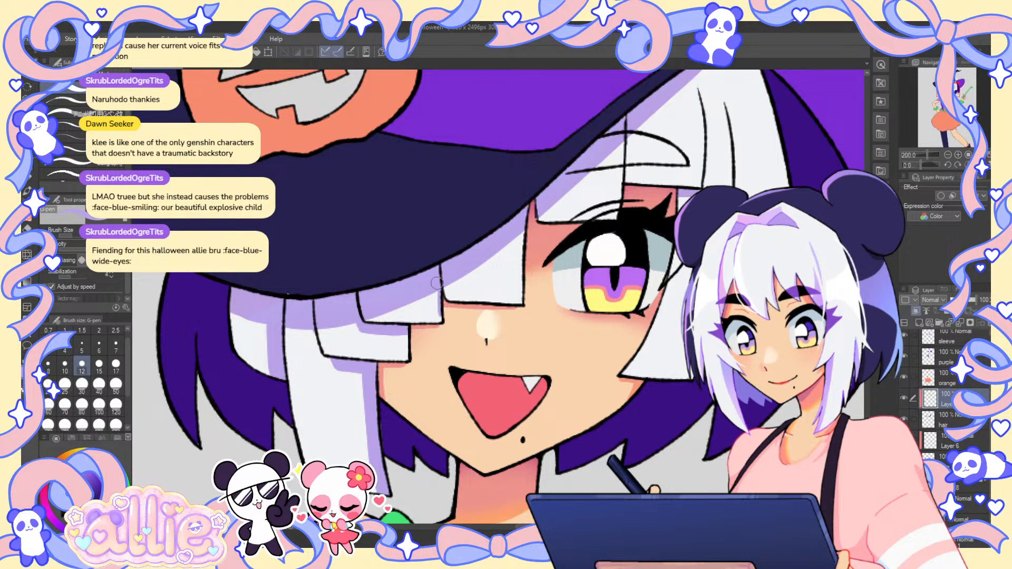
- Add lavender edge shadows to the white fringe lock beside the nose and clean them up with the Hard eraser
left_click_drag(517, 241, 519, 295)
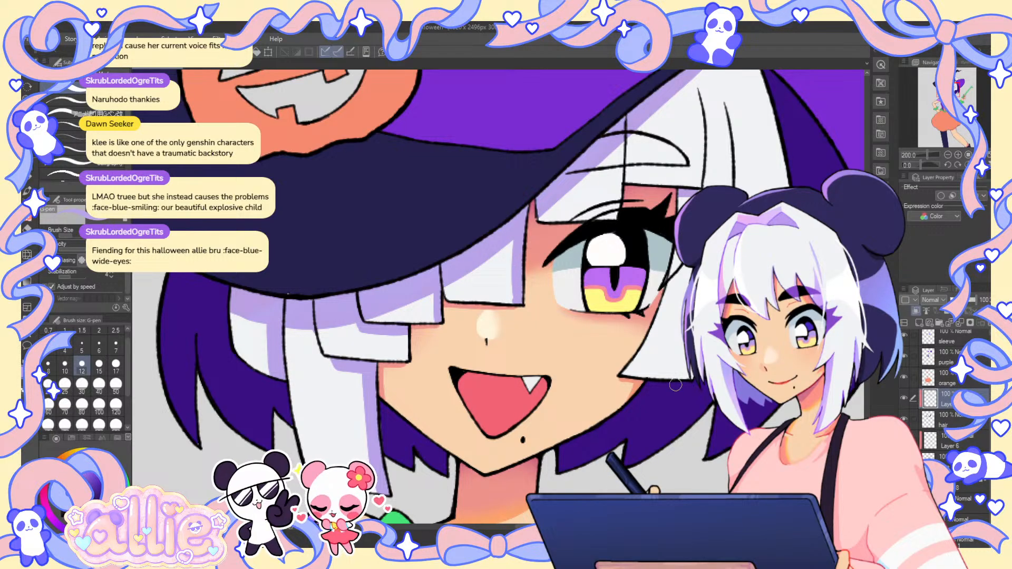
mouse_move(658, 328)
left_mouse_down()
mouse_move(662, 295)
mouse_move(661, 313)
left_mouse_up()
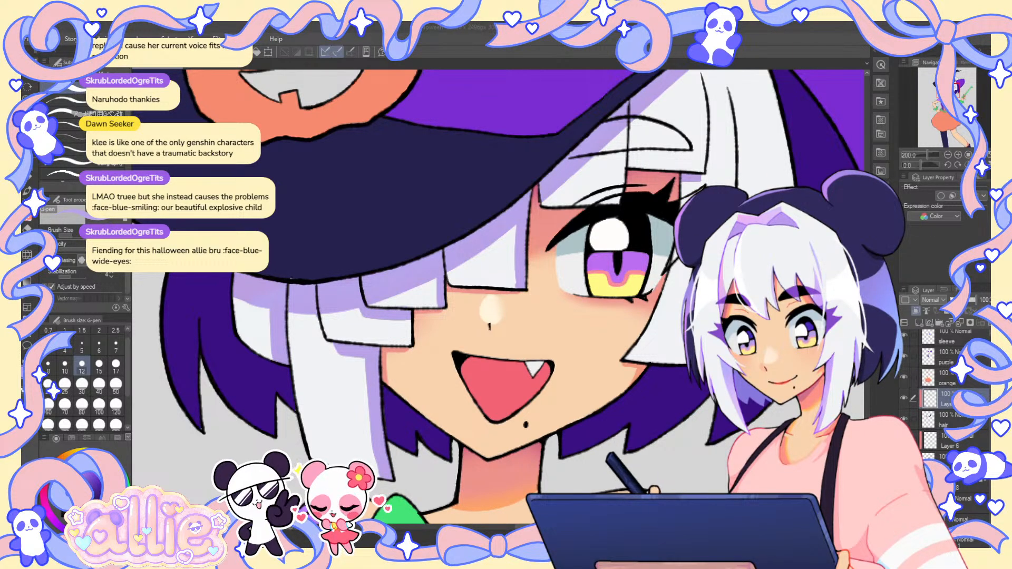
key("e")
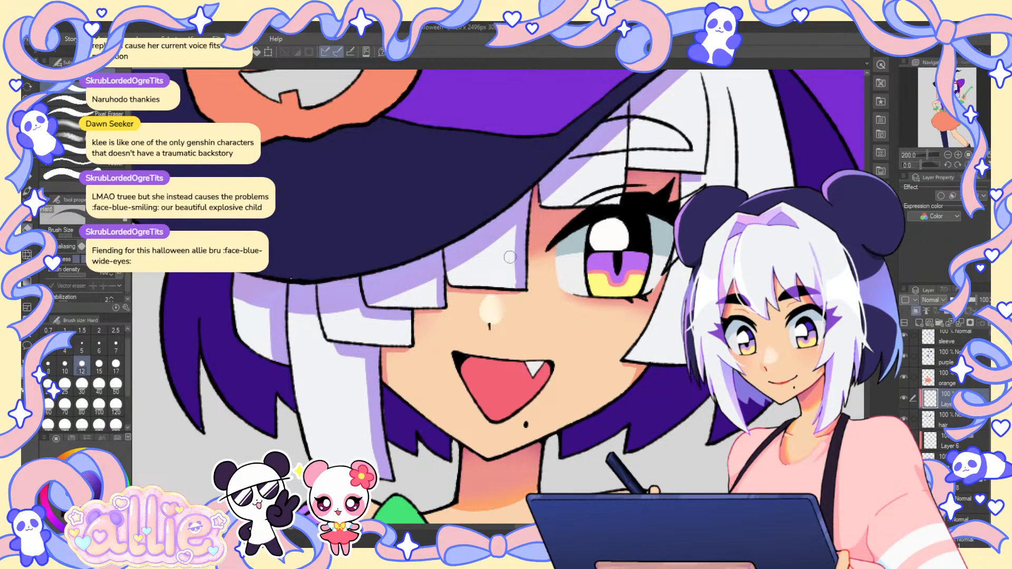
key("p")
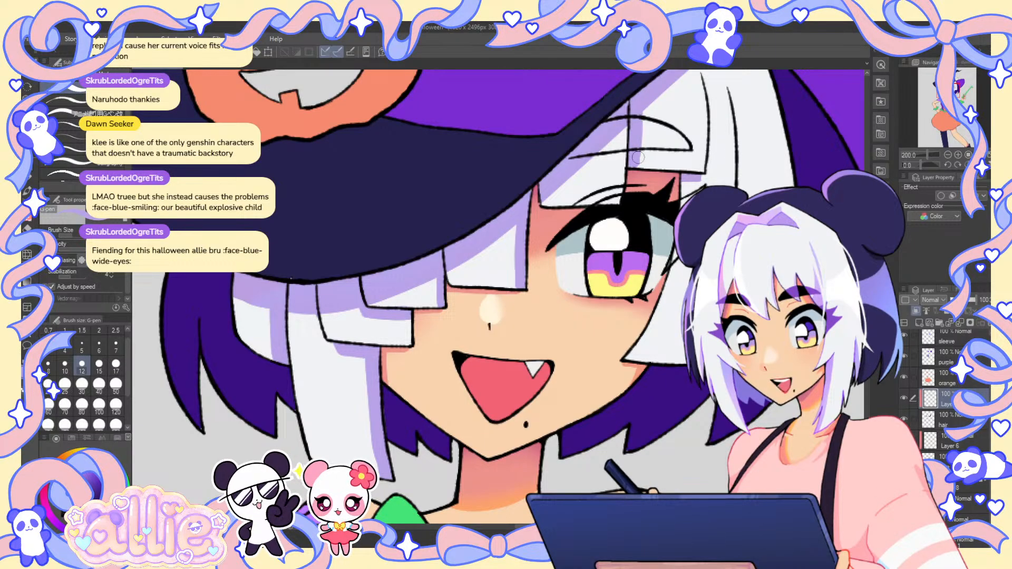
- Resample the lavender on the clipped shadow layer and shade the inner edge of the white fringe above the eye
left_click(648, 136, "ctrl+shift")
left_click(601, 176, "alt")
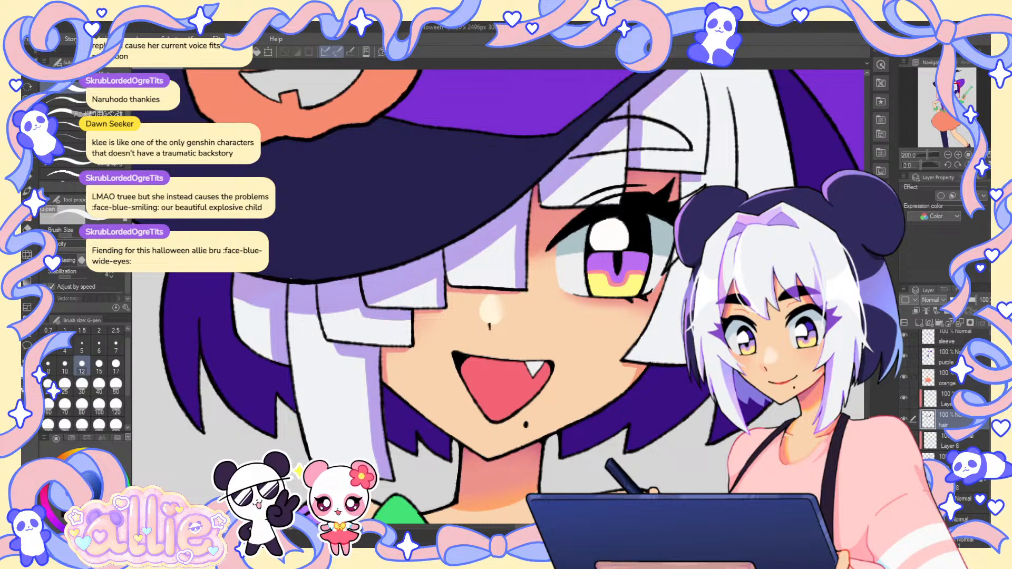
left_click(638, 103, "ctrl+shift")
left_click(642, 102, "alt")
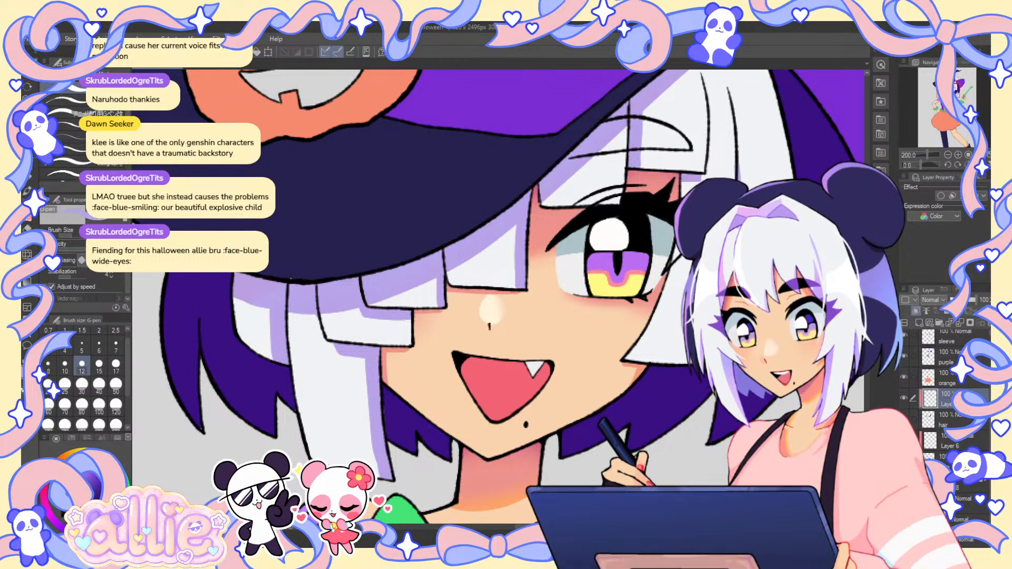
left_click_drag(498, 297, 469, 326)
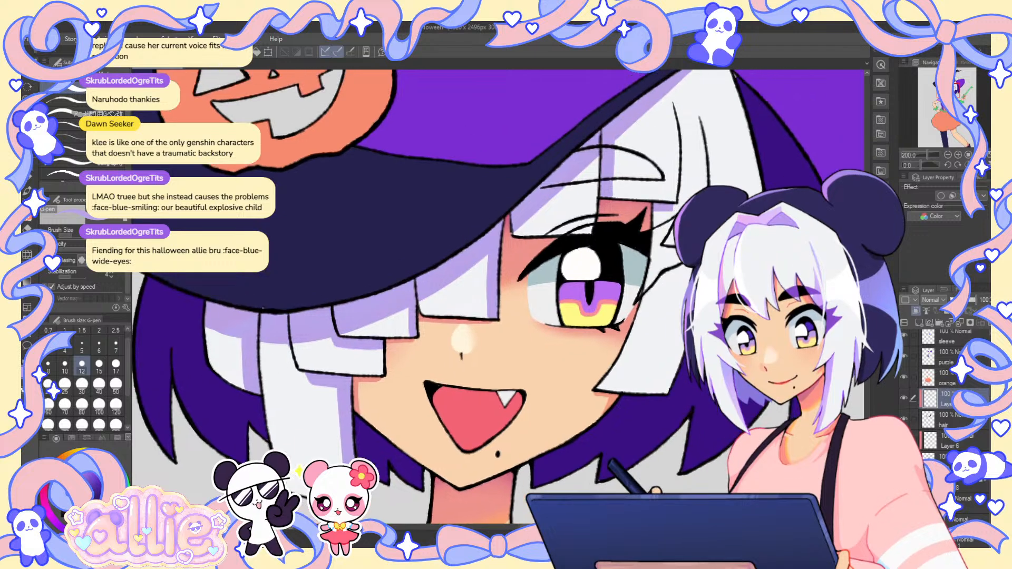
- Return to the clipped shadow layer and shade the edges of the outer white lock behind the visible eye
left_click(946, 420)
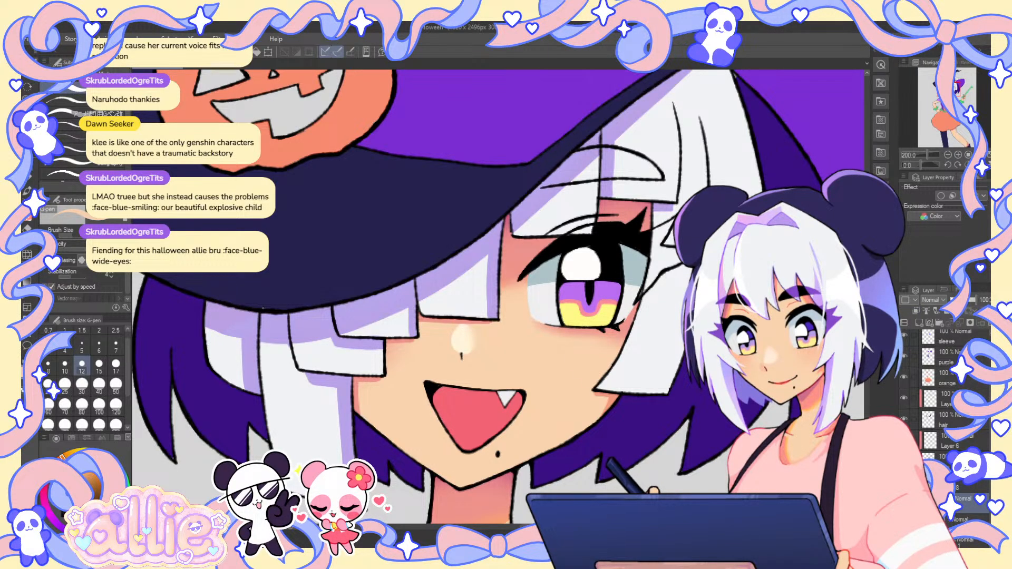
key("ctrl+0")
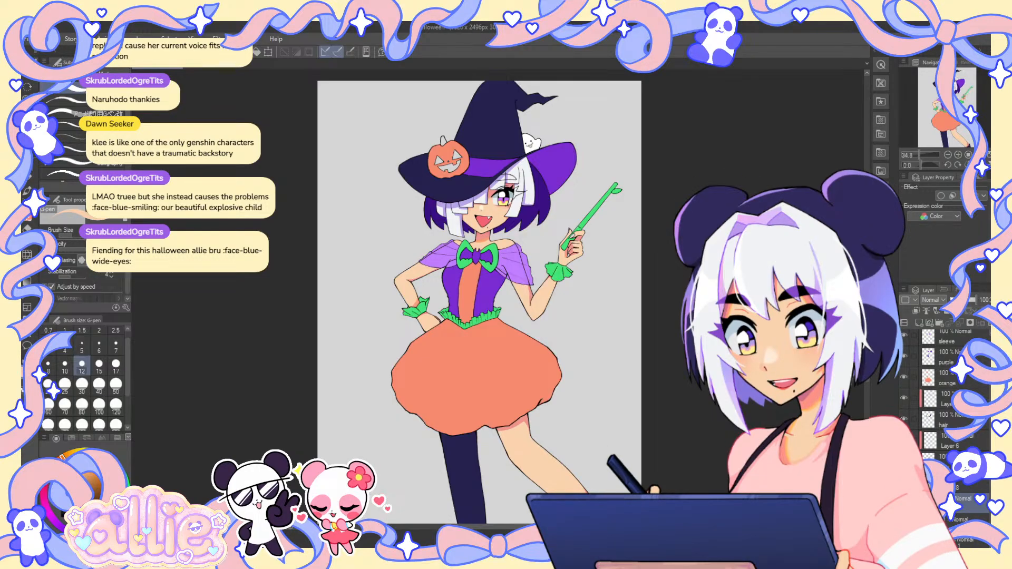
scroll(477, 182, "up", 2)
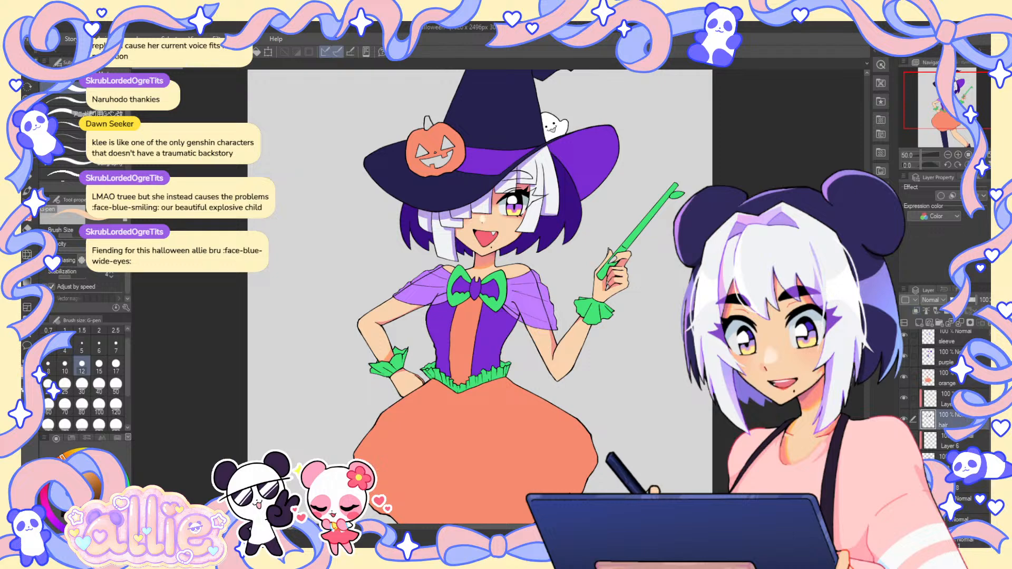
left_click(943, 399)
left_click_drag(711, 111, 707, 115)
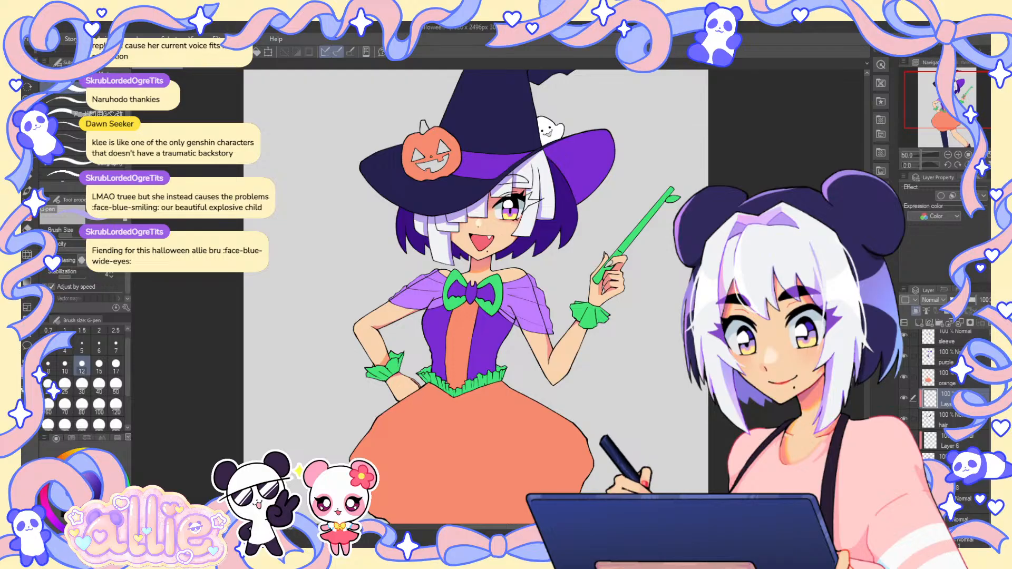
scroll(542, 145, "up", 2)
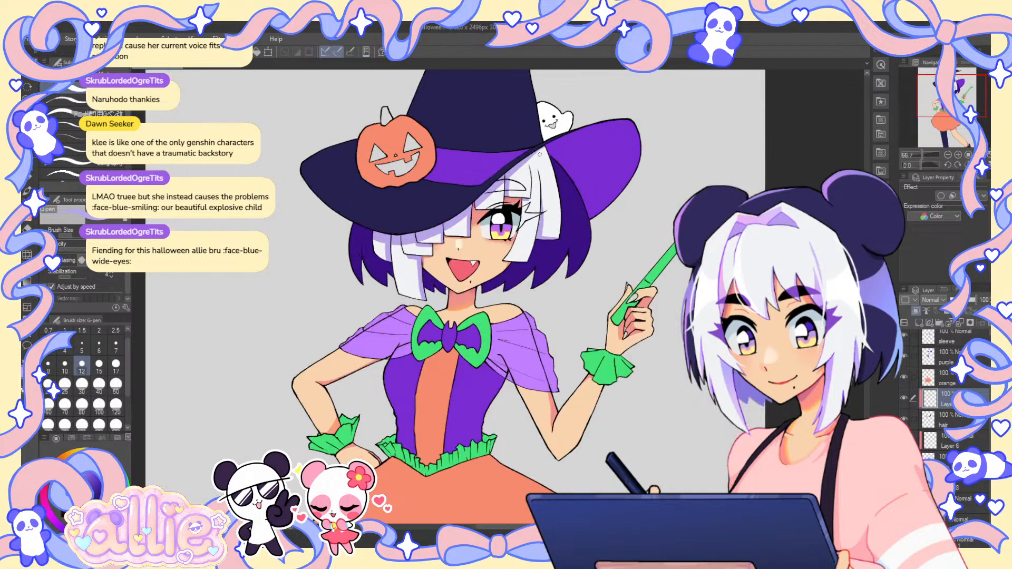
scroll(520, 178, "up", 1)
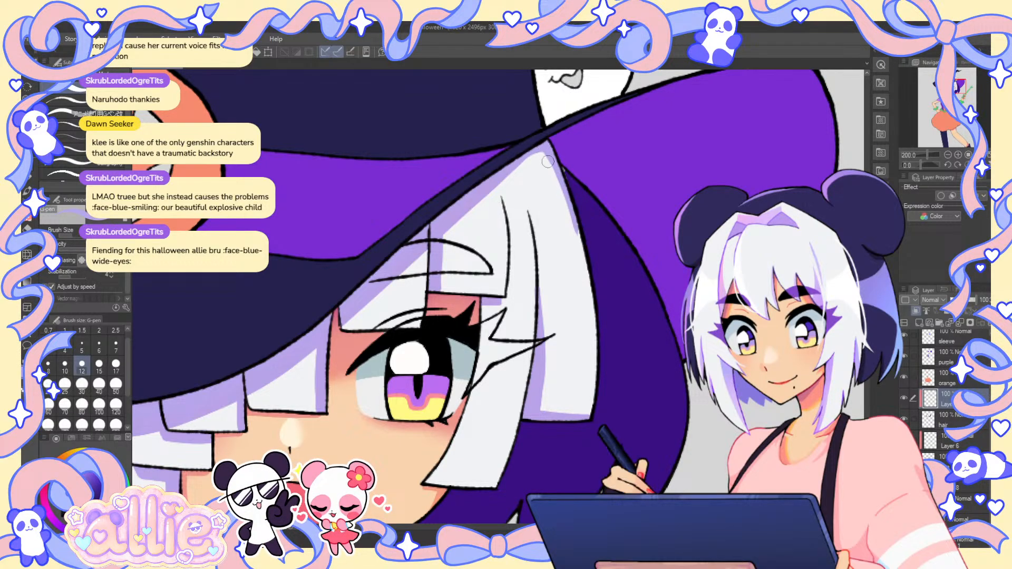
key("ctrl+0")
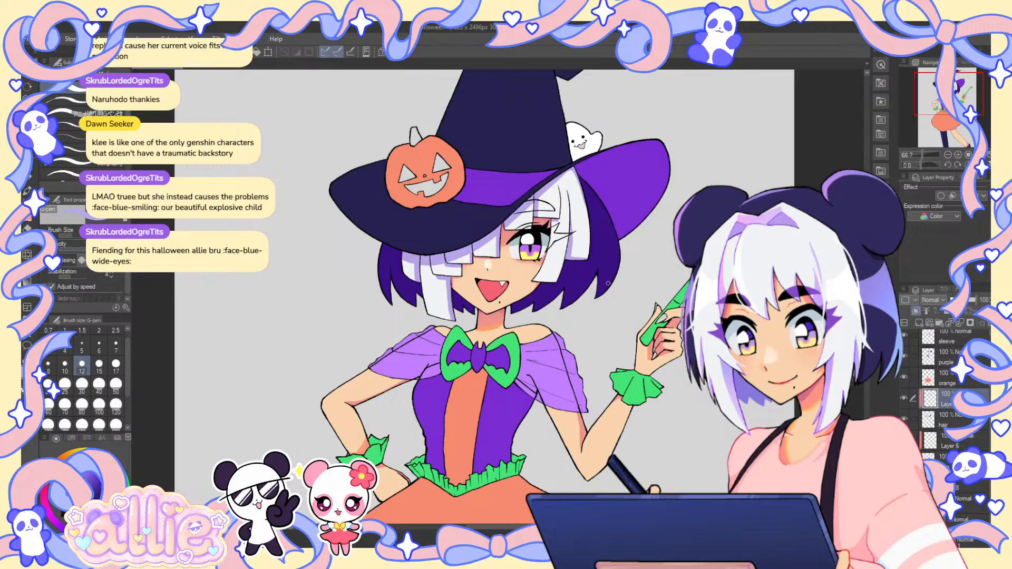
left_click_drag(608, 283, 649, 276)
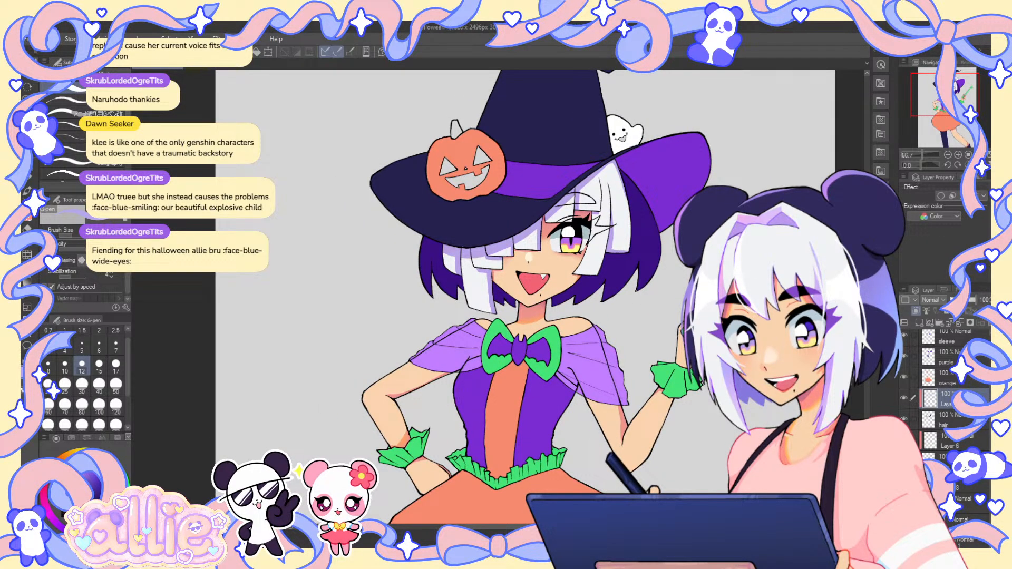
- Paint a tapered lavender streak up from the tip of the long white lock on the covered-eye side
scroll(470, 288, "up", 4)
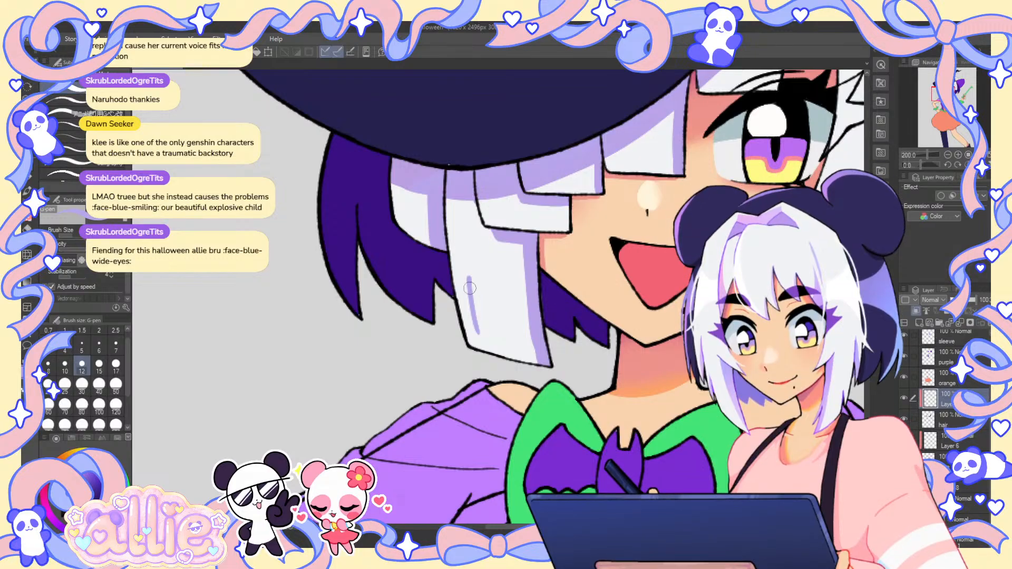
left_click_drag(469, 288, 482, 346)
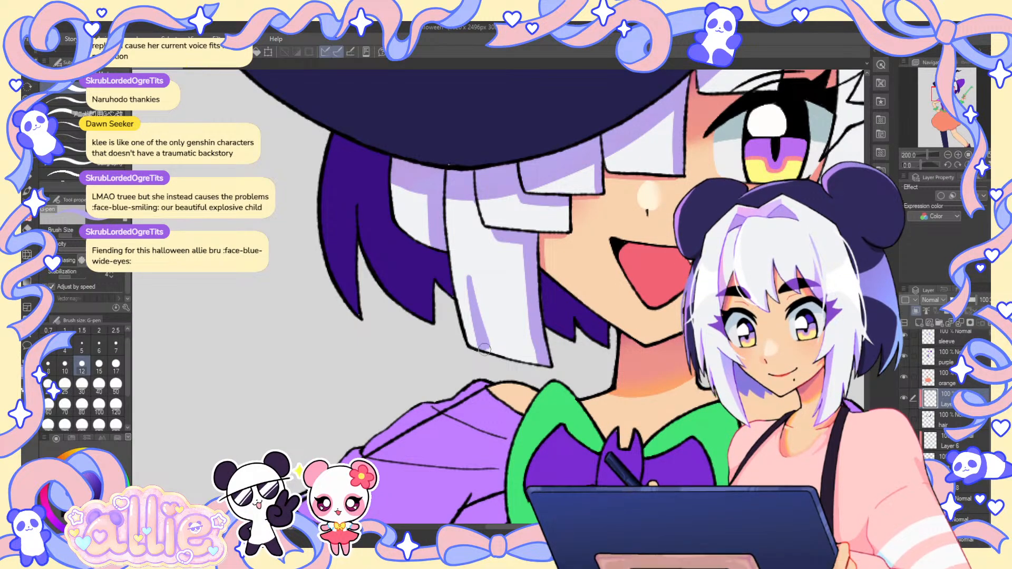
key("e")
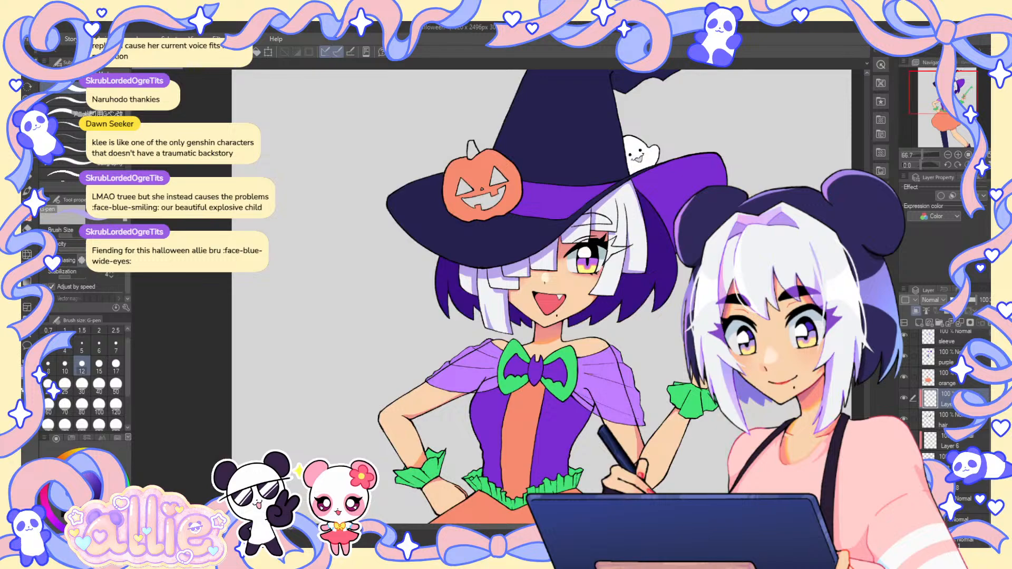
scroll(790, 348, "down", 1)
scroll(790, 348, "up", 1)
left_click_drag(742, 284, 659, 279)
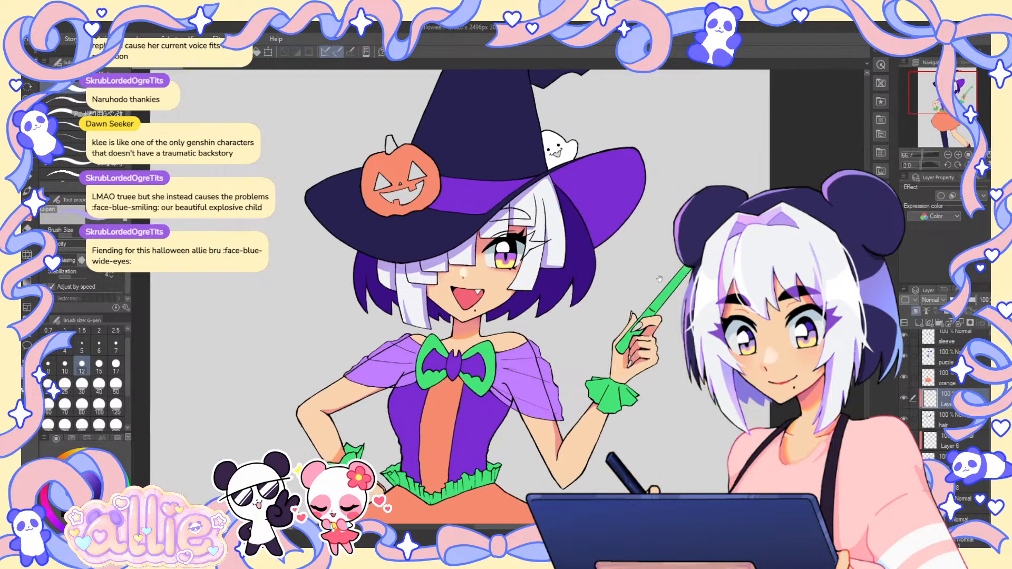
- Shade the outer edge of the white lock beside the visible eye and refine the shadow with the Hard eraser
scroll(543, 256, "up", 3)
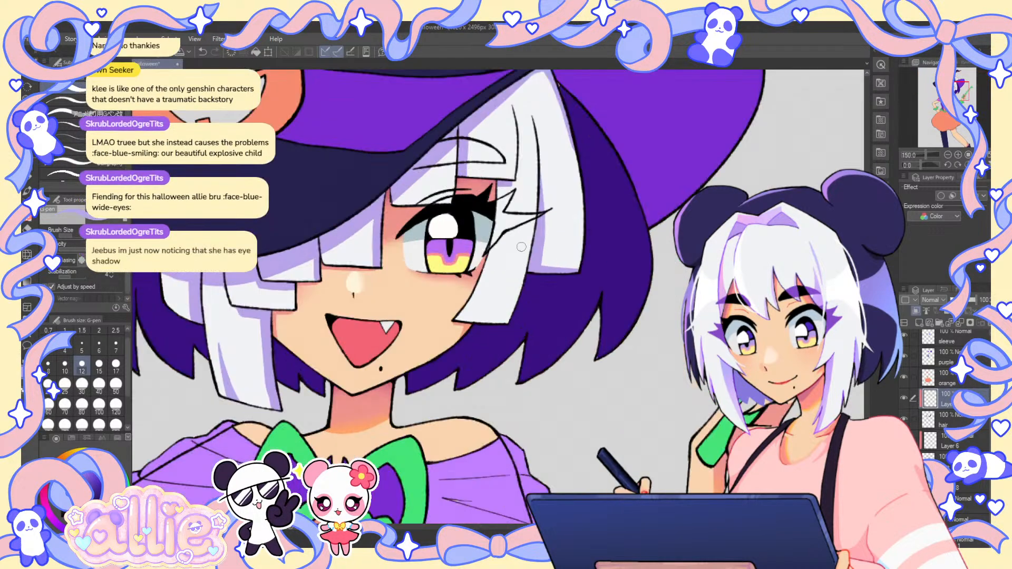
scroll(522, 247, "up", 1)
mouse_move(481, 335)
left_mouse_down()
mouse_move(523, 232)
mouse_move(490, 328)
left_mouse_up()
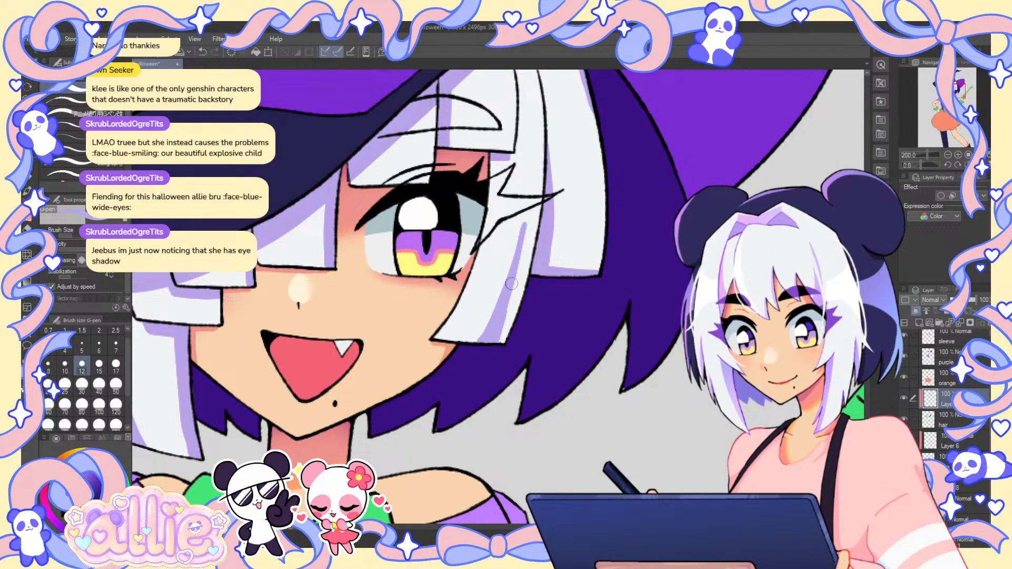
key("e")
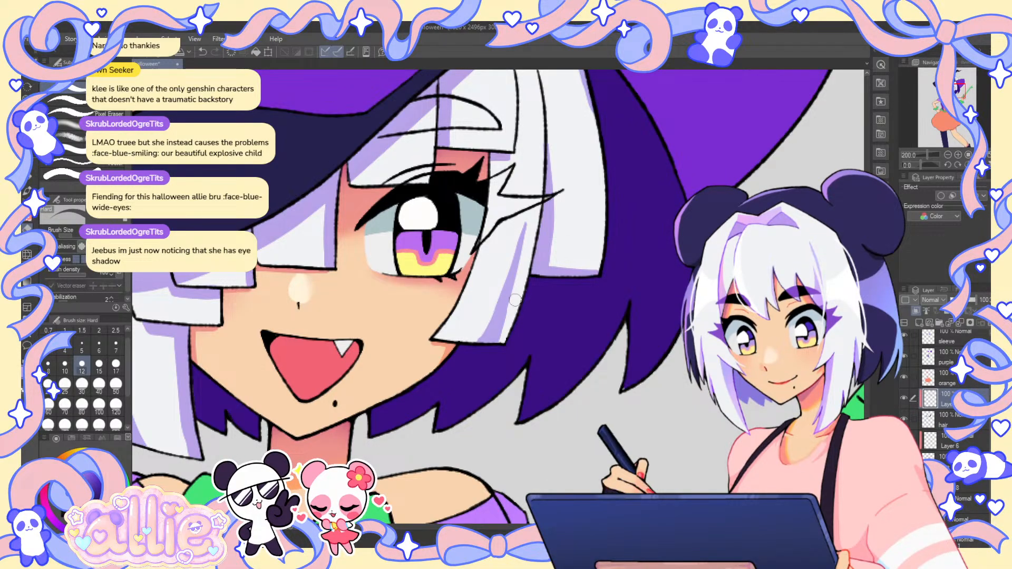
key("p")
scroll(578, 262, "down", 3)
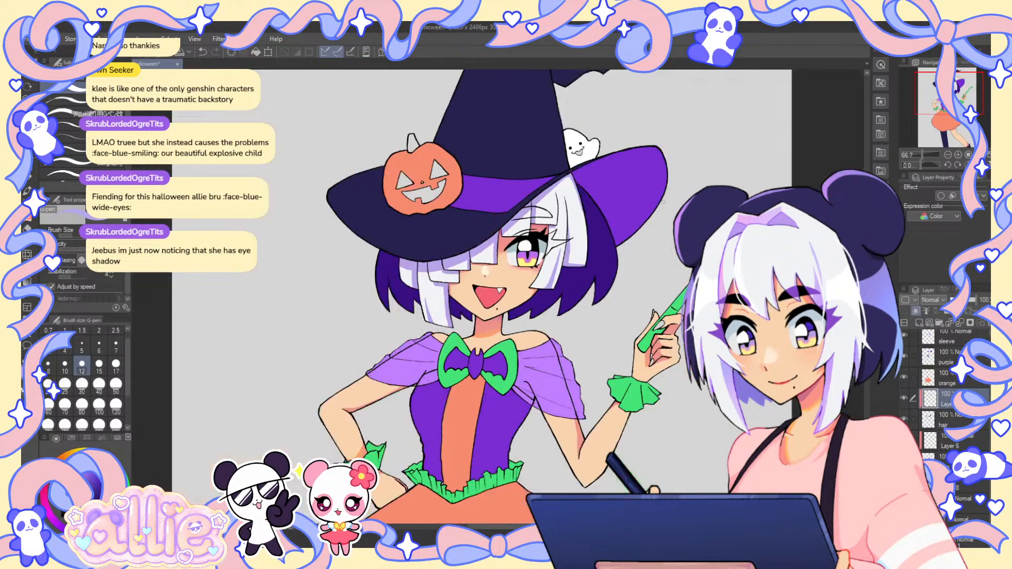
mouse_move(663, 202)
left_mouse_down()
mouse_move(695, 184)
mouse_move(692, 205)
mouse_move(662, 213)
mouse_move(677, 207)
left_mouse_up()
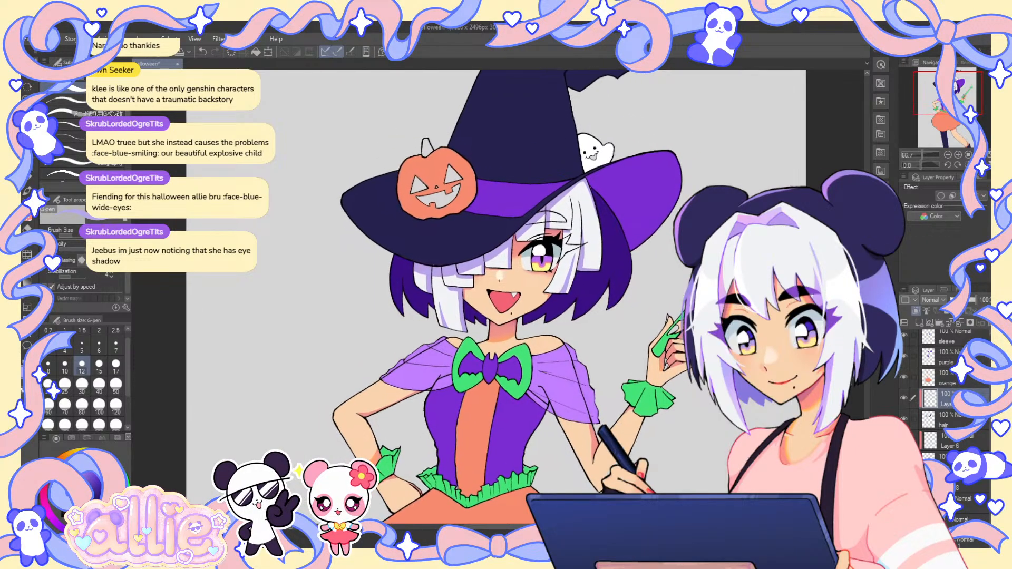
- Add a thin lavender streak to the short outermost white lock under the brim, with the G-pen at size 6
scroll(426, 269, "up", 3)
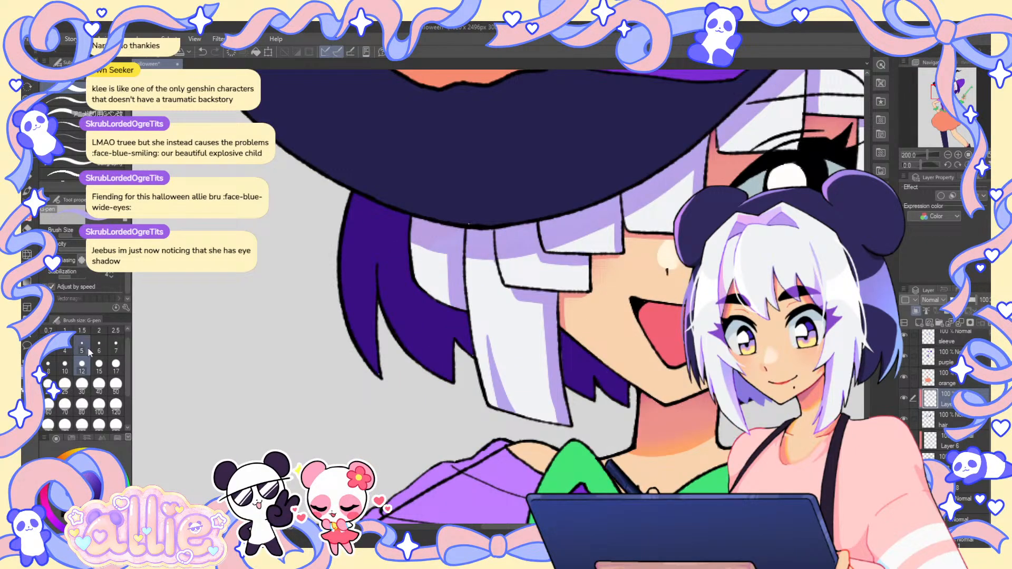
left_click(99, 346)
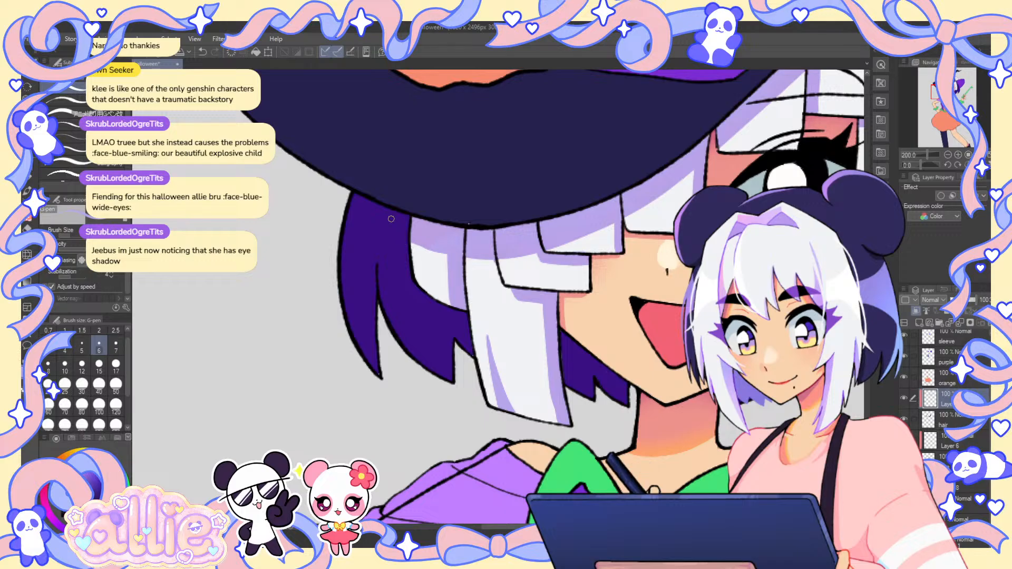
scroll(429, 276, "up", 2)
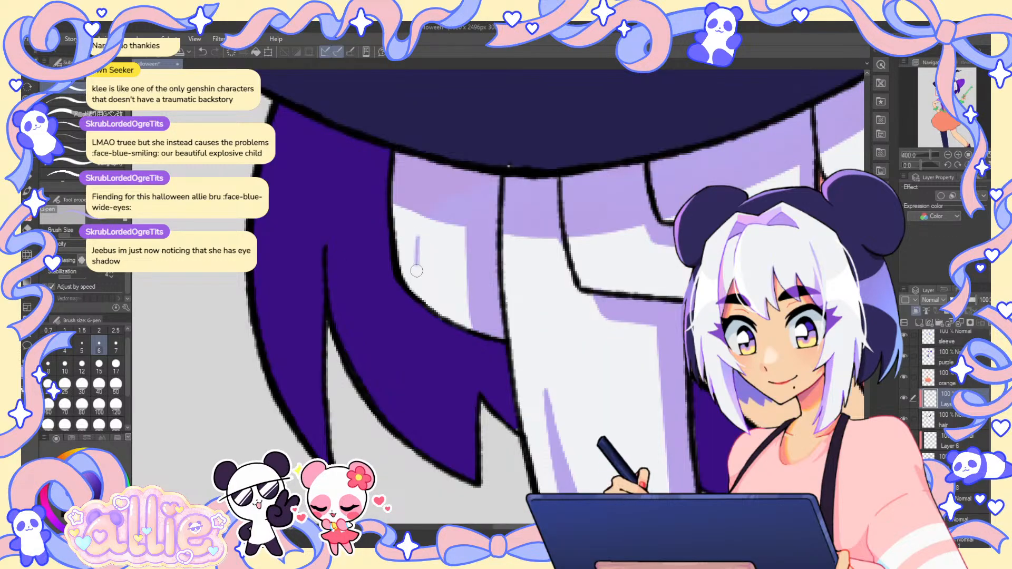
left_click_drag(417, 271, 415, 292)
left_click_drag(419, 245, 428, 302)
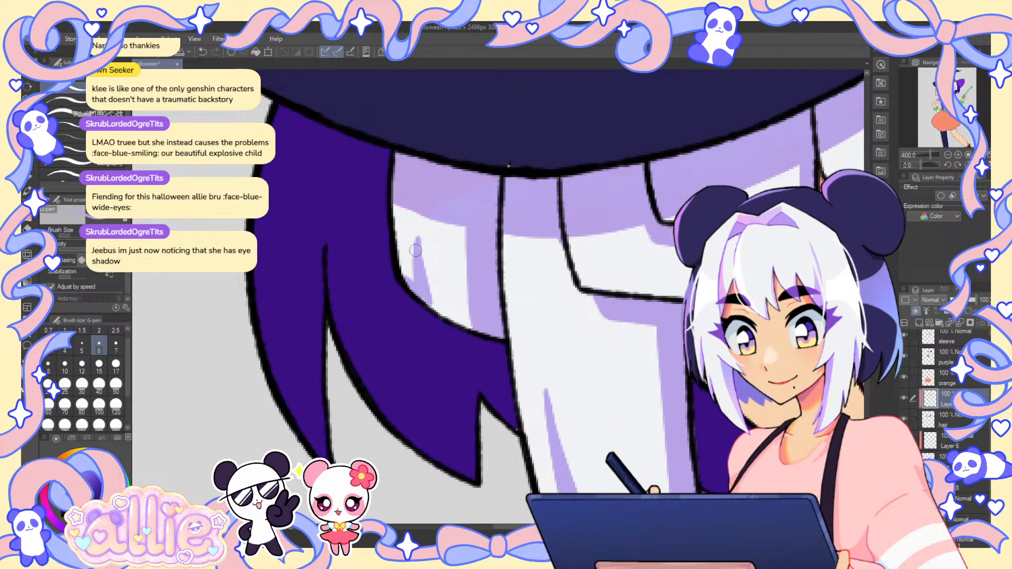
- Widen the lavender shadow along the lower edge of the short outermost white lock and tidy it with the Hard eraser
left_click_drag(417, 243, 418, 275)
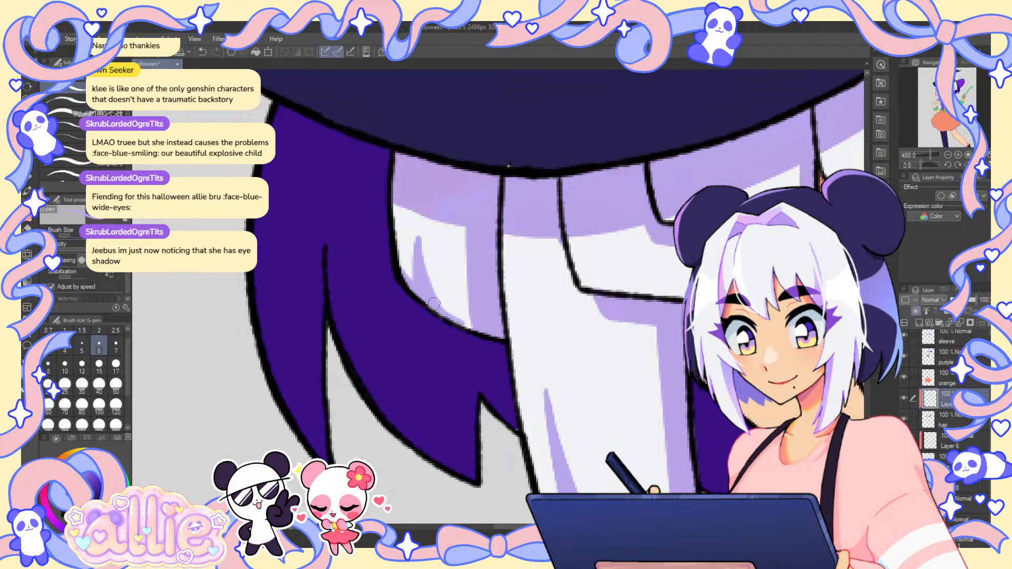
key("e")
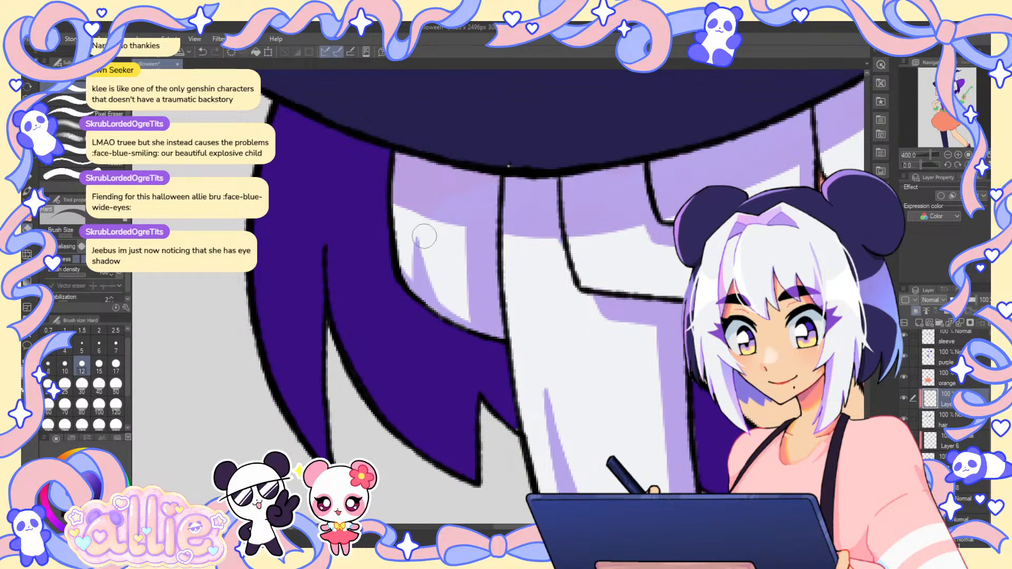
key("p")
left_click_drag(425, 369, 221, 132)
mouse_move(559, 221)
left_mouse_down()
mouse_move(290, 305)
mouse_move(174, 358)
left_mouse_up()
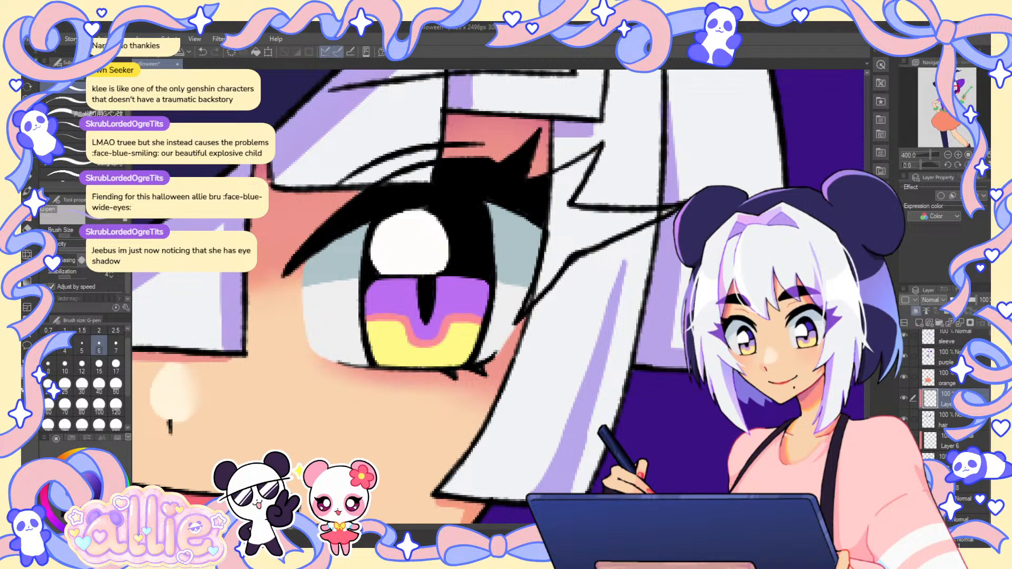
- Review the shaded white locks up close and against the whole character
scroll(656, 327, "down", 4)
left_click_drag(715, 358, 675, 324)
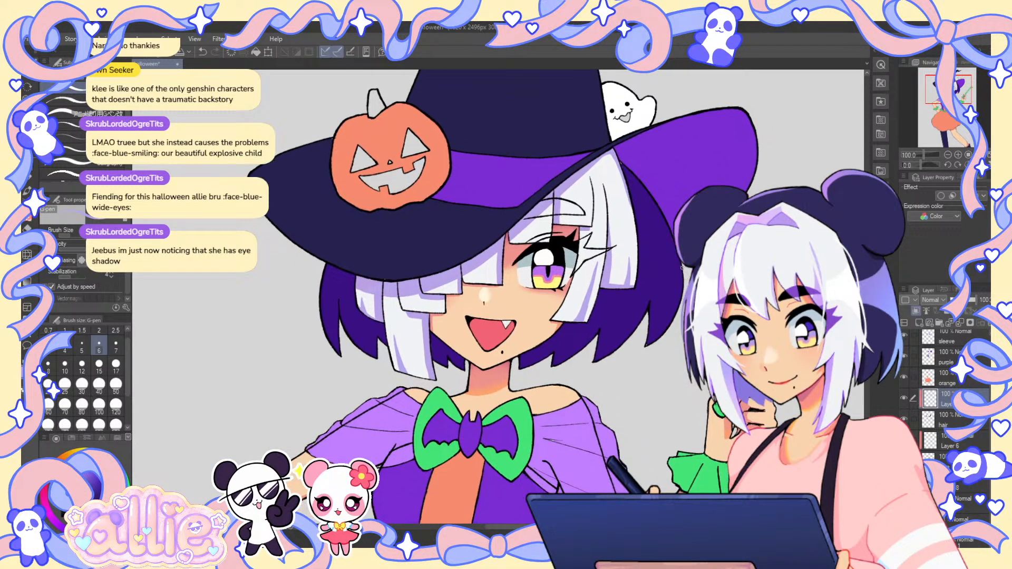
left_click(947, 154)
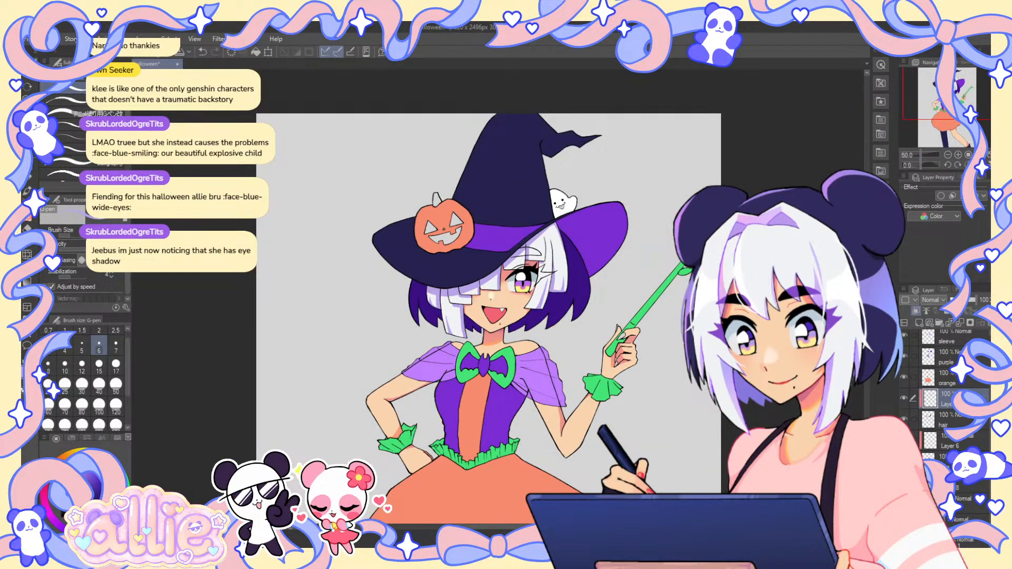
left_click_drag(489, 318, 482, 303)
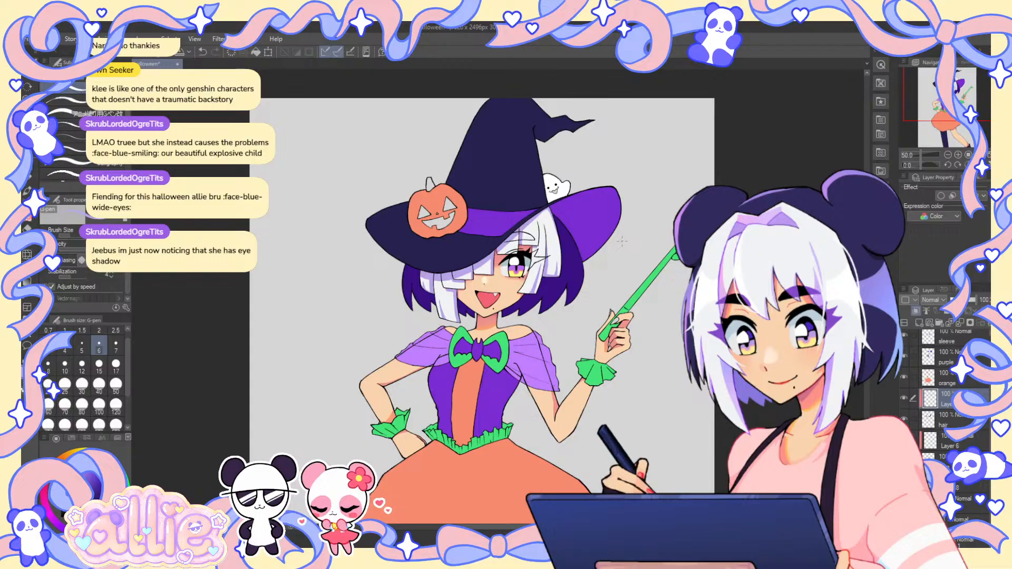
left_click_drag(658, 306, 673, 295)
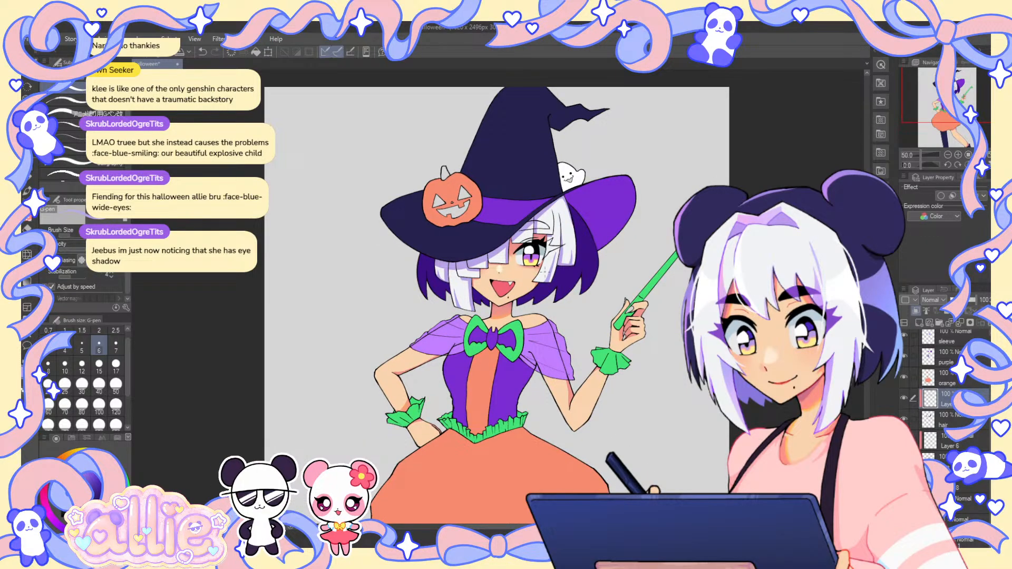
scroll(572, 236, "up", 5)
key("e")
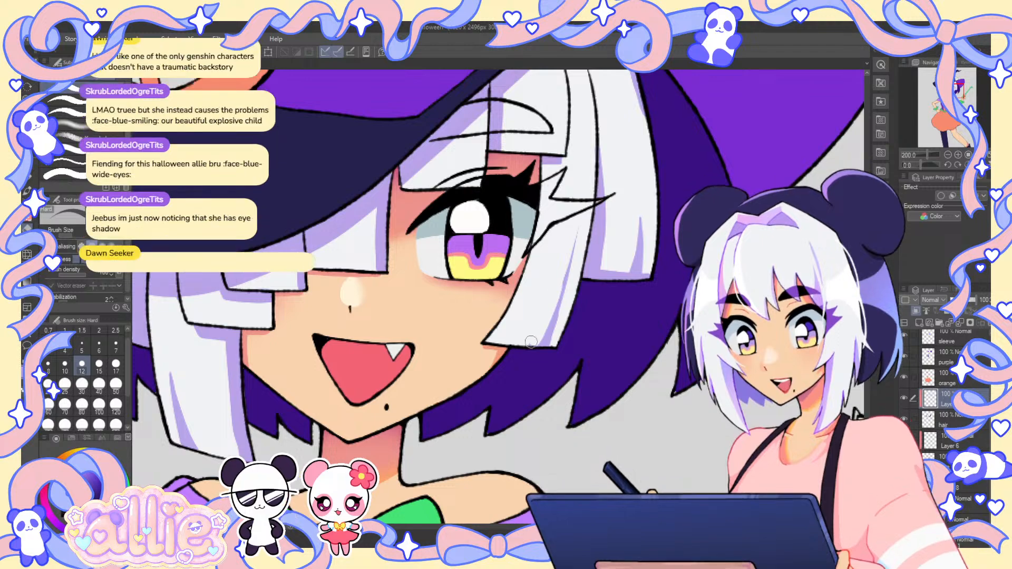
key("p")
scroll(638, 257, "down", 3)
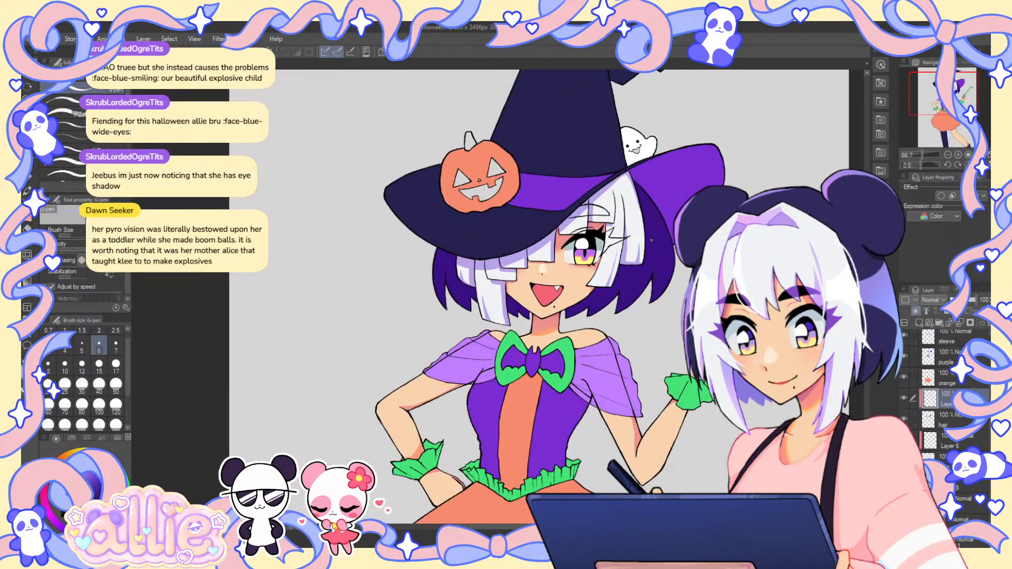
scroll(658, 253, "down", 2)
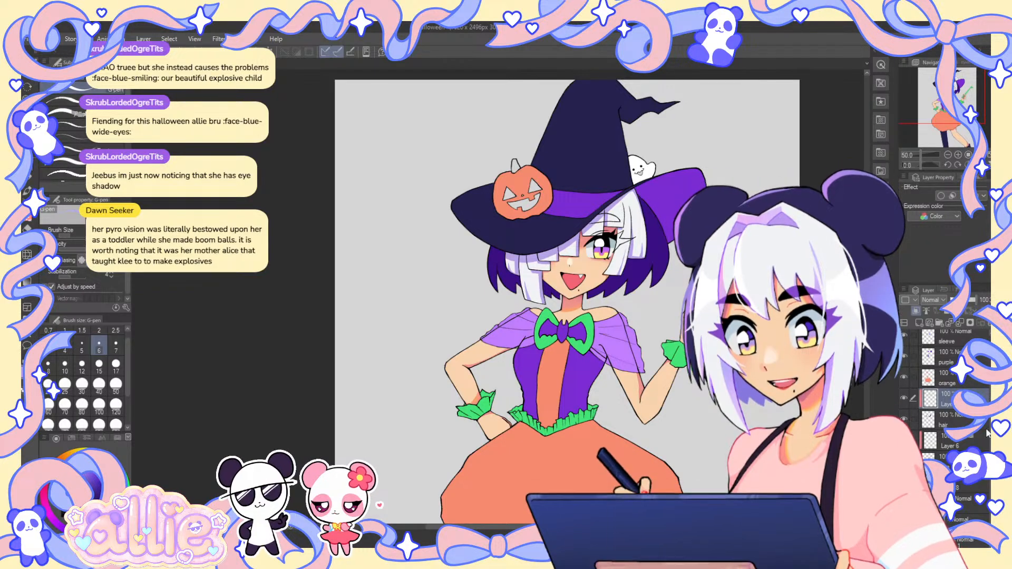
- Switch to the skin shading layer and deepen the red eyeshadow above the visible eye with the Soft airbrush at size 10
scroll(959, 401, "down", 1)
left_click(964, 421)
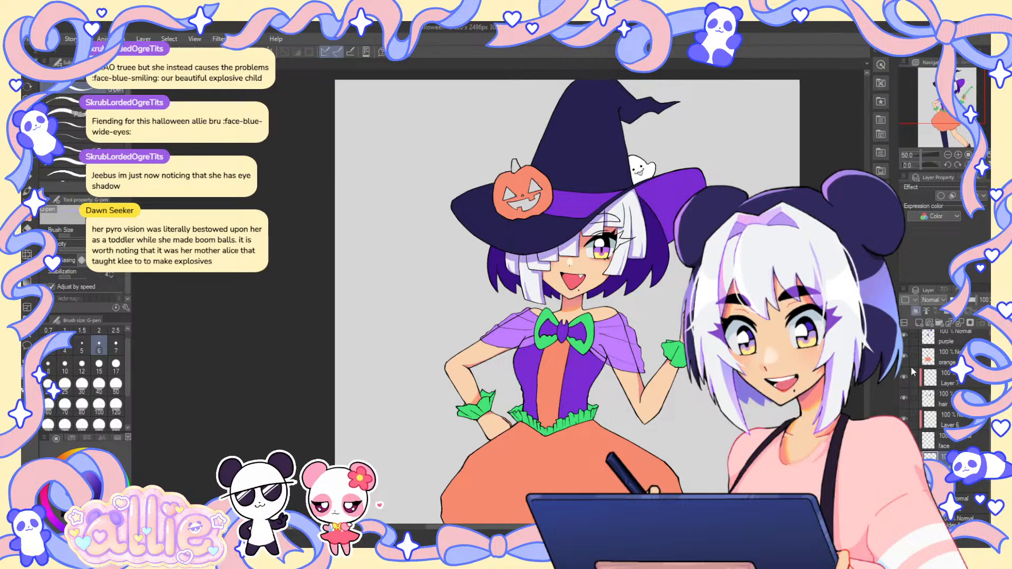
scroll(614, 256, "up", 2)
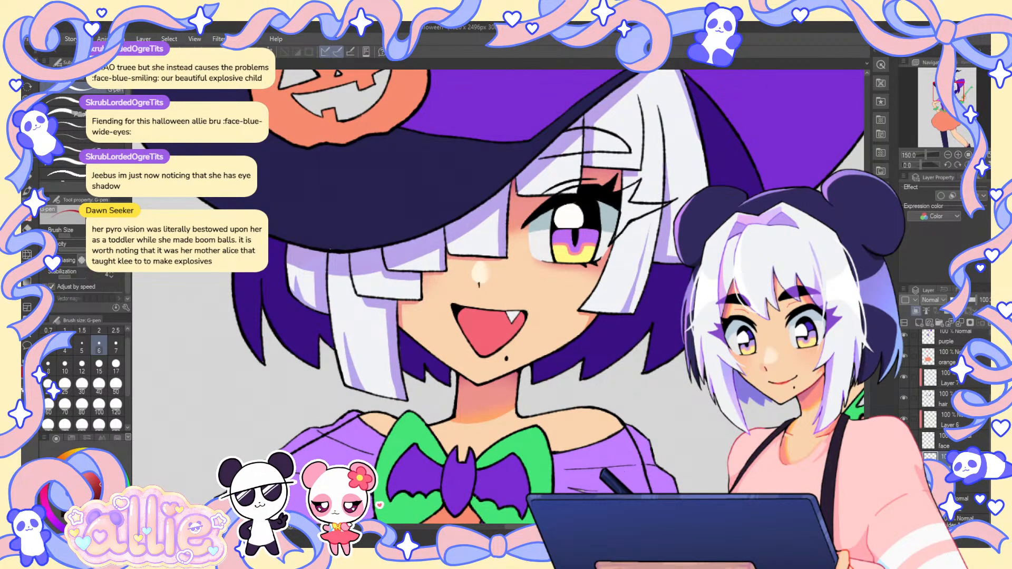
left_click(28, 203)
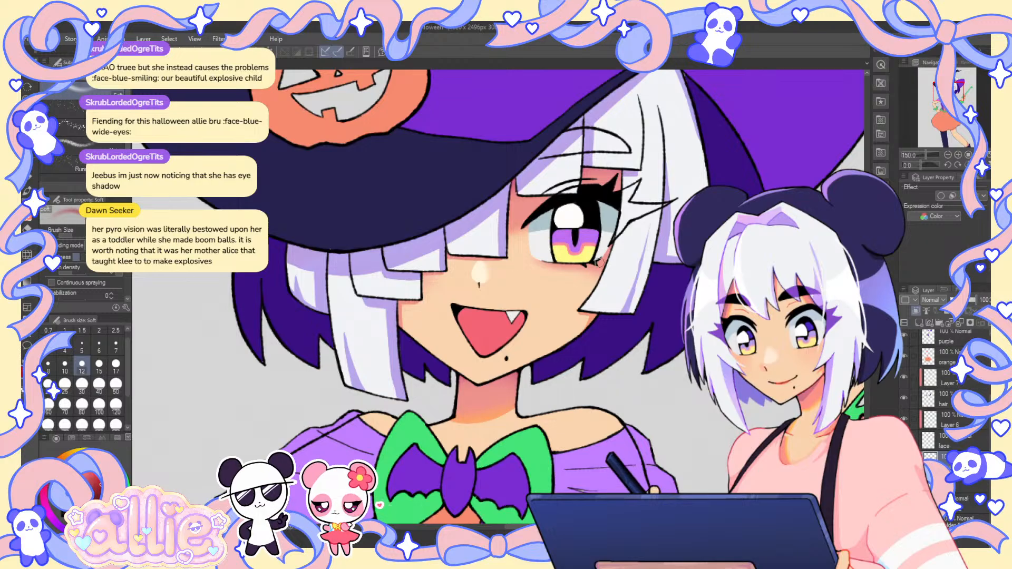
scroll(600, 261, "up", 1)
key("bracketleft")
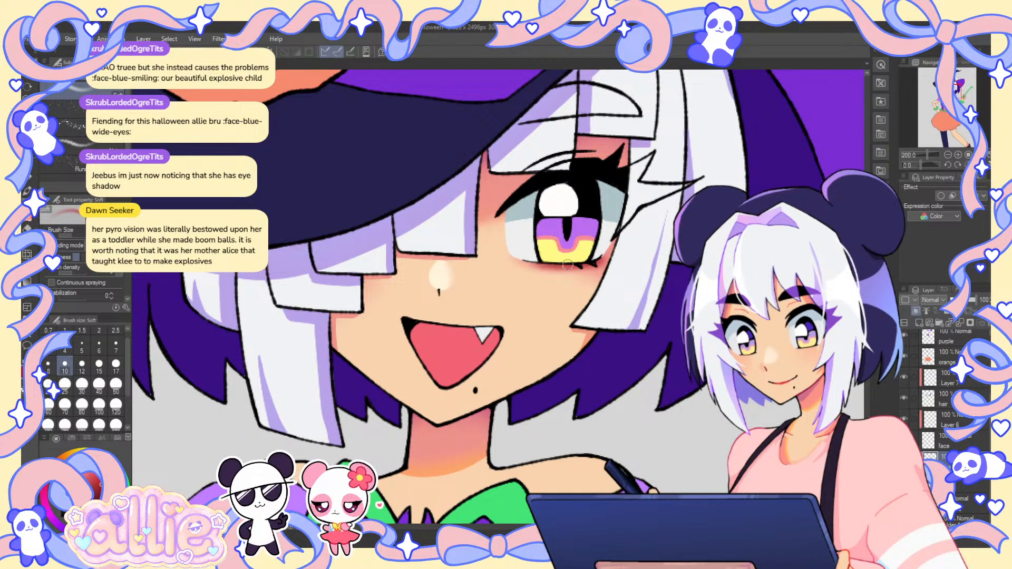
scroll(560, 265, "down", 3)
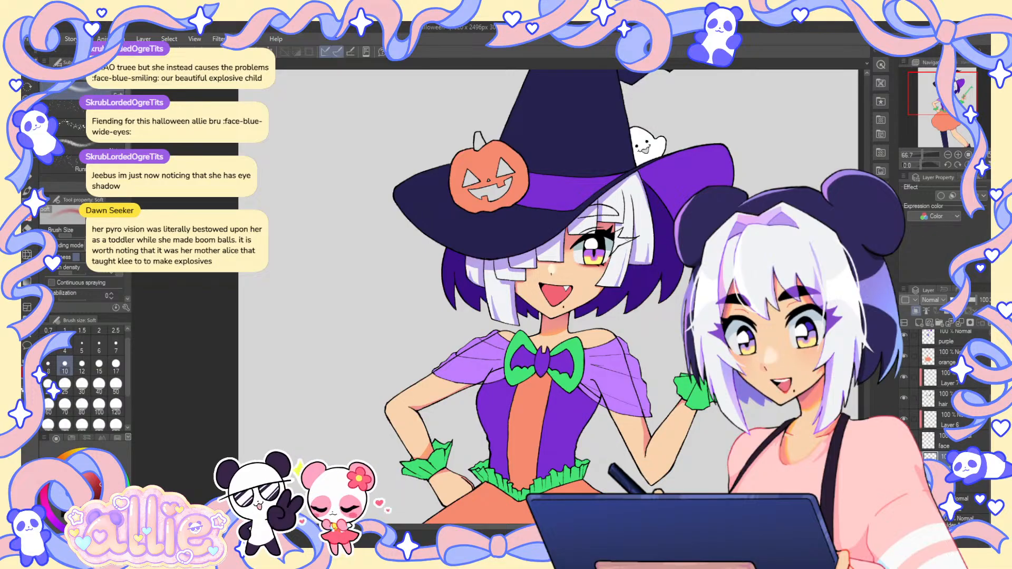
scroll(616, 256, "up", 3)
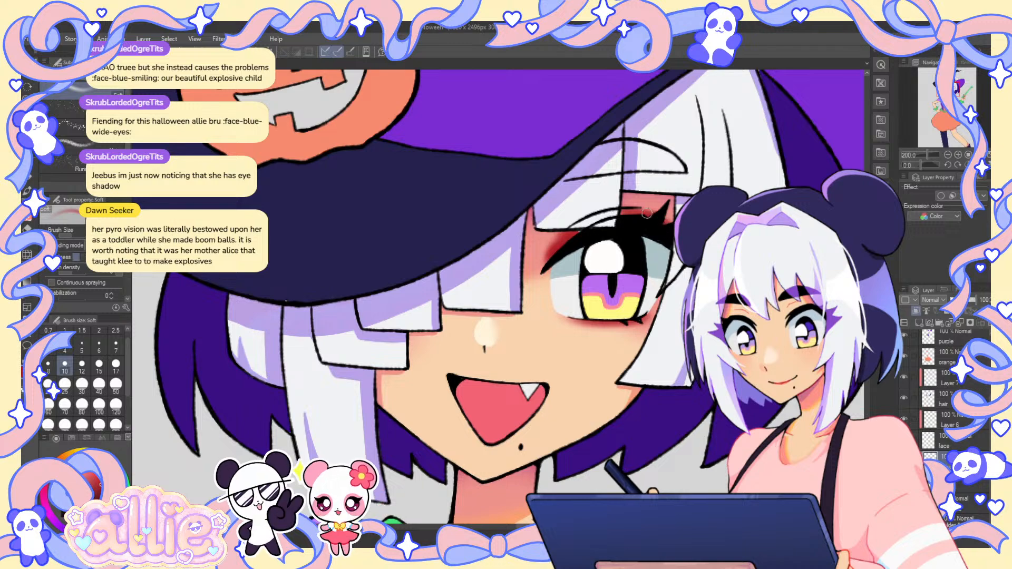
left_click_drag(661, 217, 622, 209)
scroll(493, 307, "down", 3)
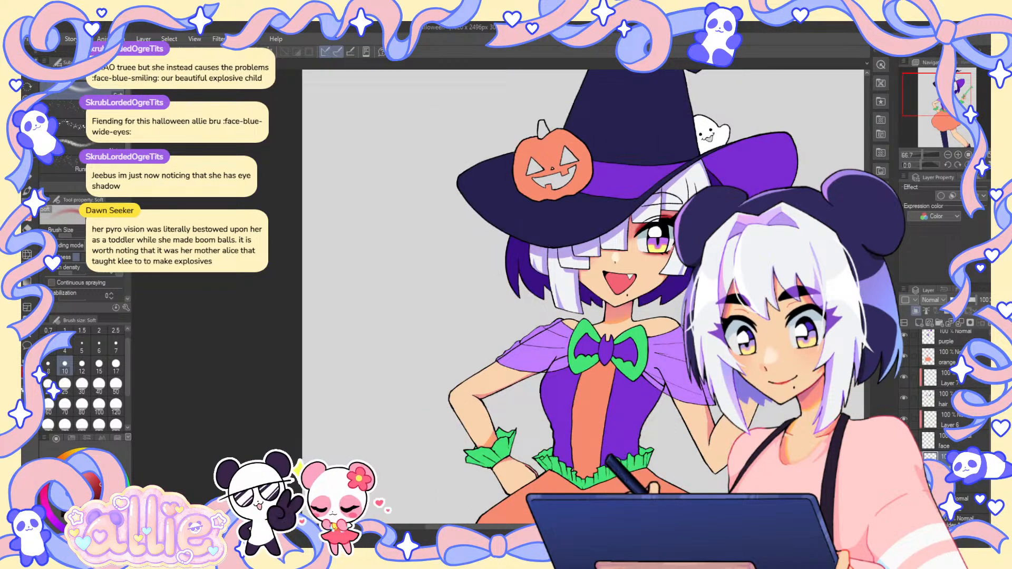
mouse_move(628, 352)
left_mouse_down()
mouse_move(616, 292)
mouse_move(625, 284)
left_mouse_up()
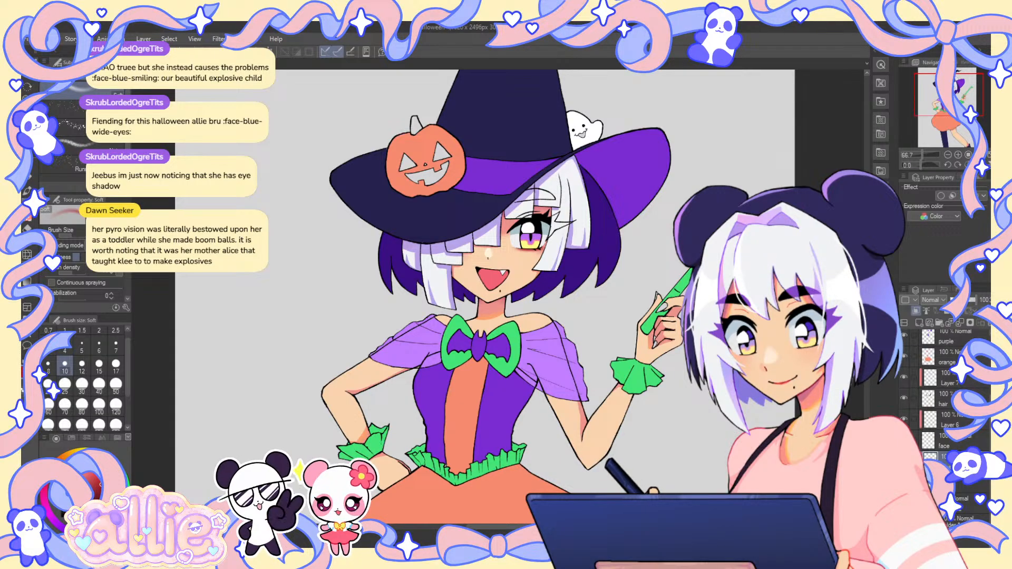
- Soften the reddish shadow below the outer corner of the visible eye with the blur brush, setting its size to 17
key("j")
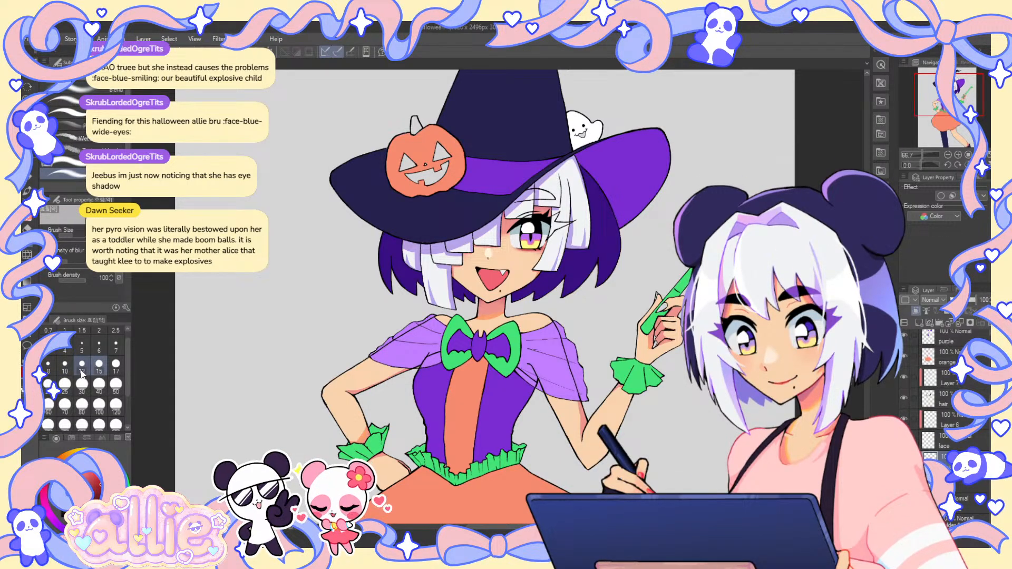
scroll(540, 254, "up", 2)
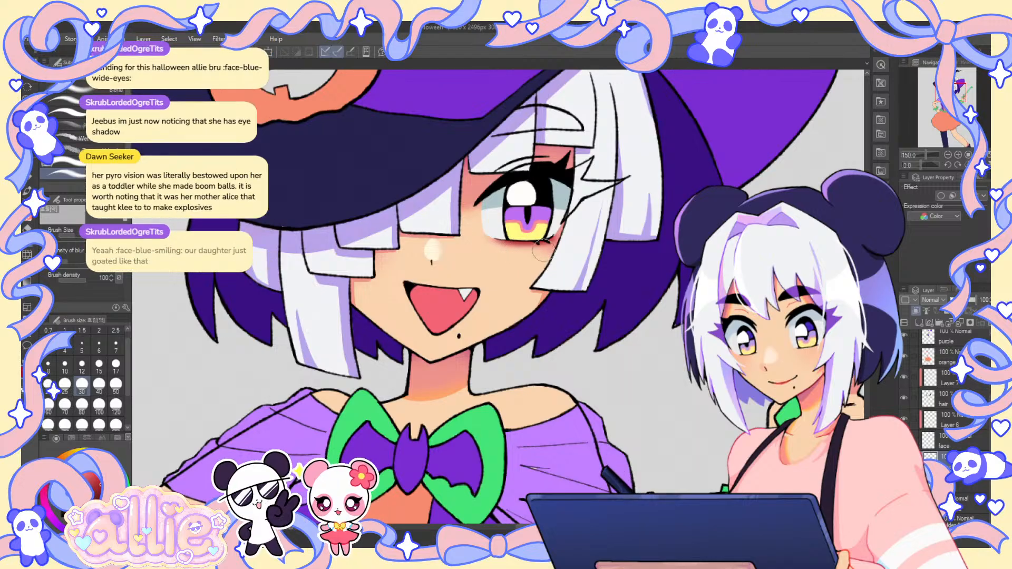
left_click(116, 363)
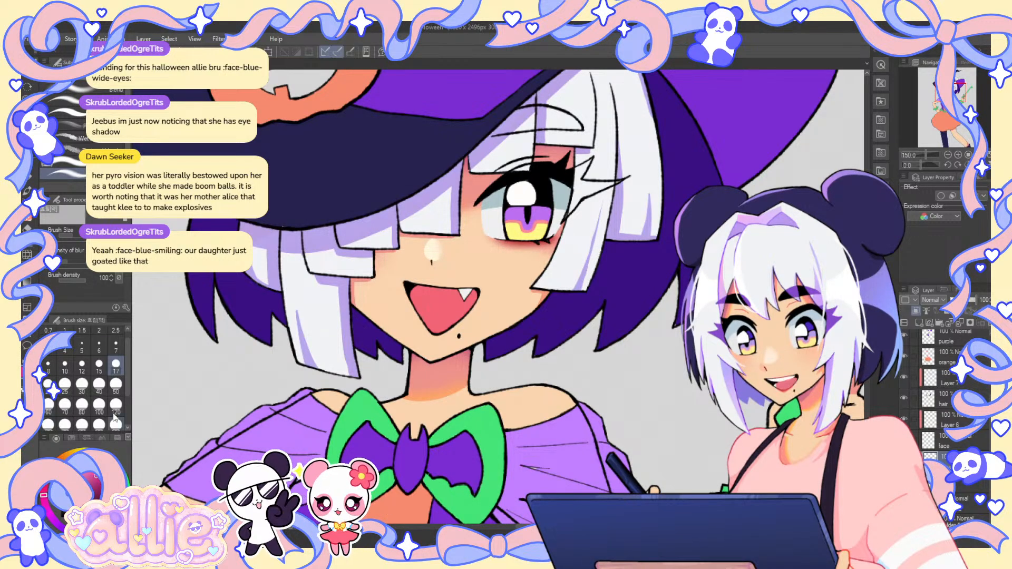
- Build up the darker shading under the visible eye with the Soft airbrush at size 15
key("b")
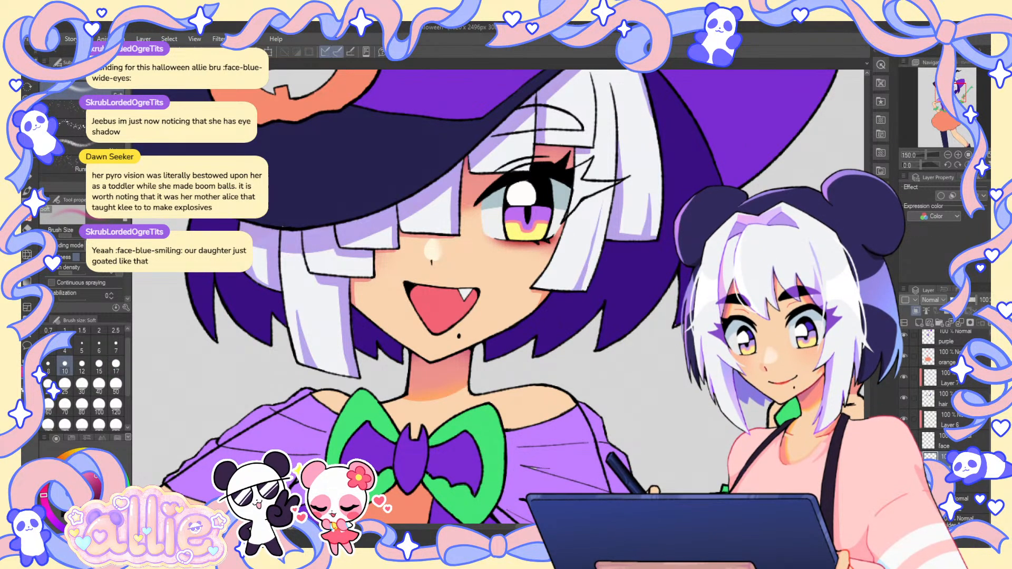
left_click(81, 367)
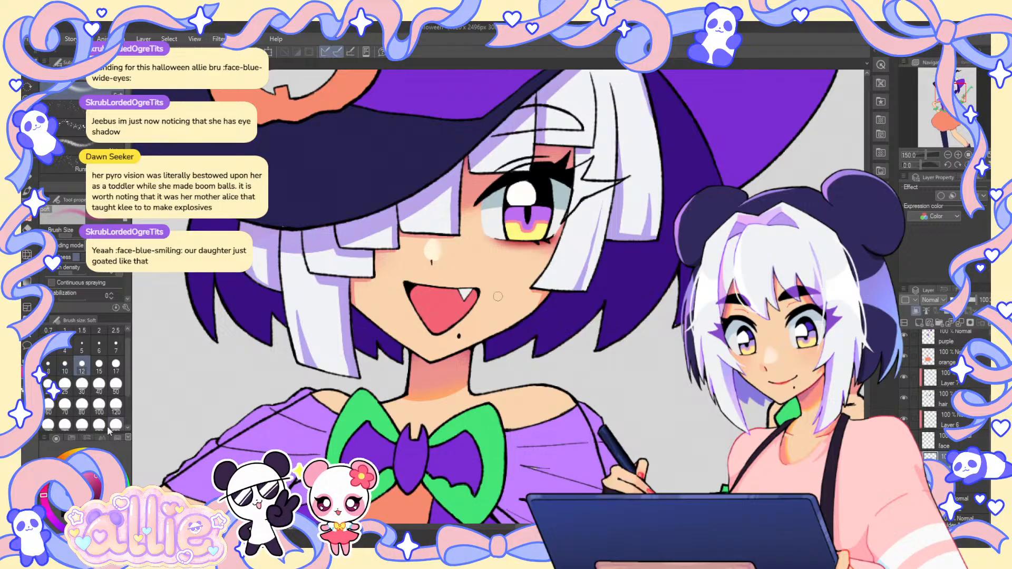
left_click(100, 366)
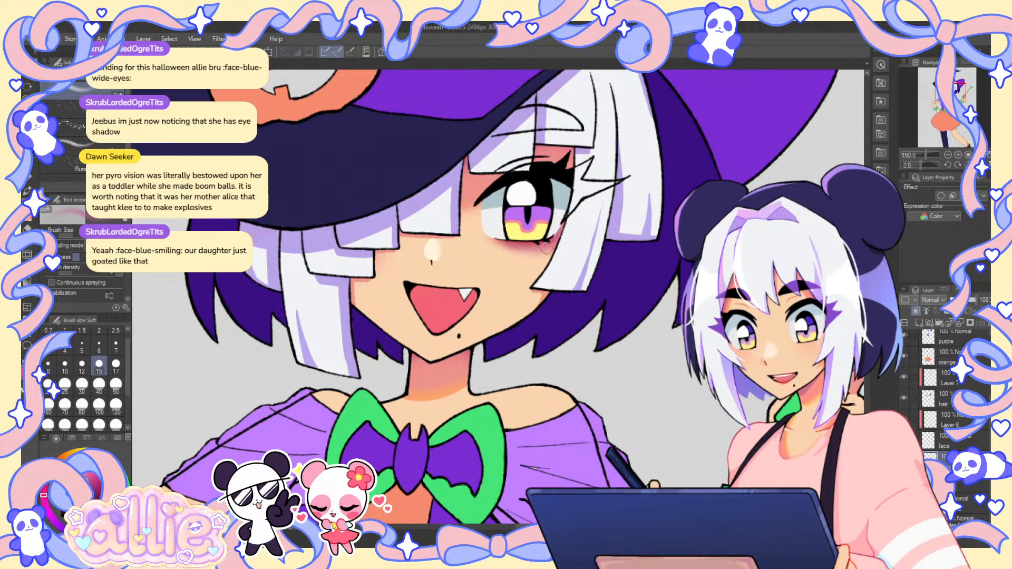
- Inspect the witch's eye shadow and face both up close and as part of the whole figure
left_click_drag(647, 212, 629, 299)
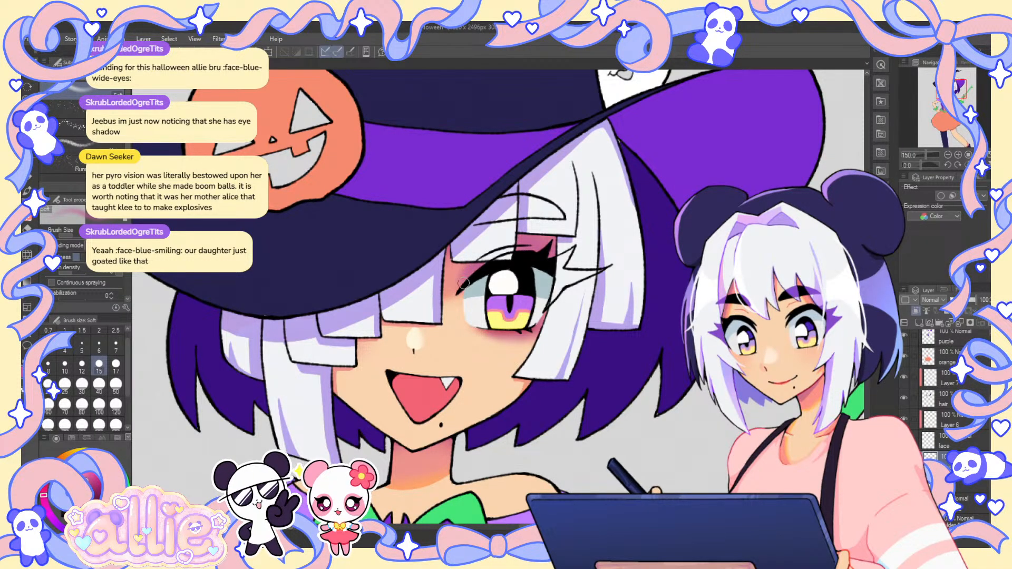
left_click_drag(663, 312, 666, 275)
left_click(988, 156)
scroll(548, 207, "up", 2)
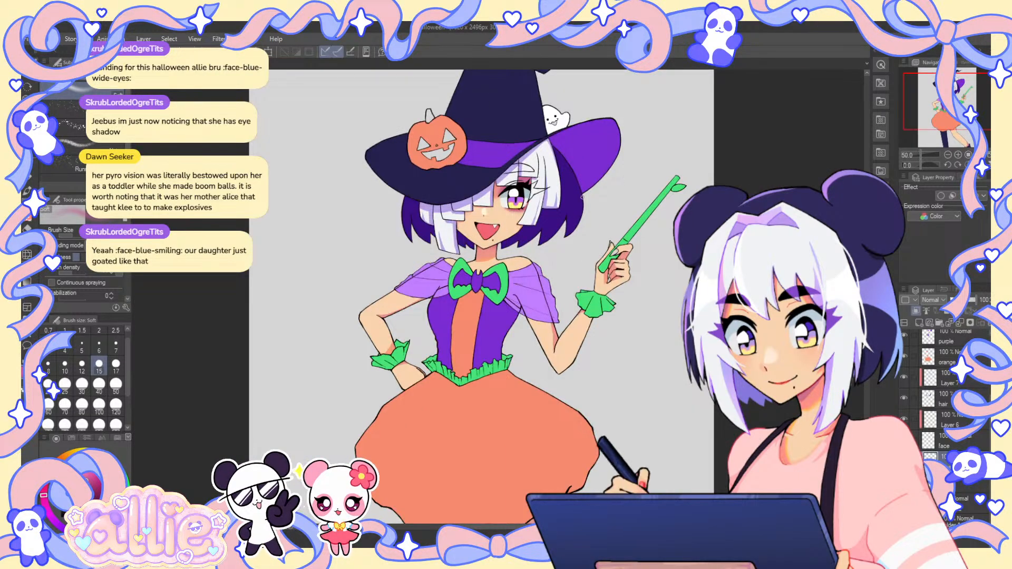
scroll(550, 207, "up", 1)
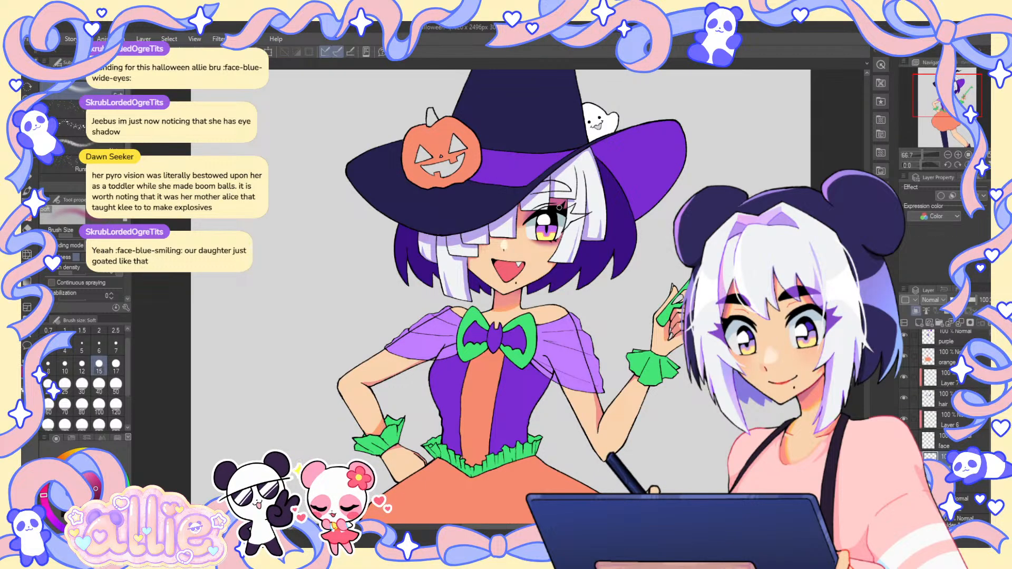
left_click_drag(668, 279, 673, 286)
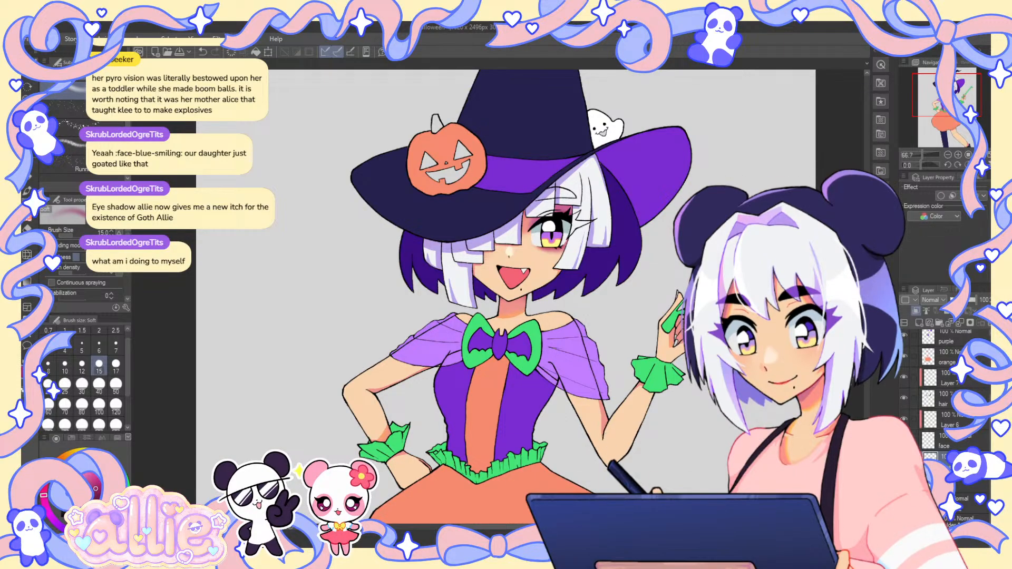
left_click_drag(646, 303, 588, 301)
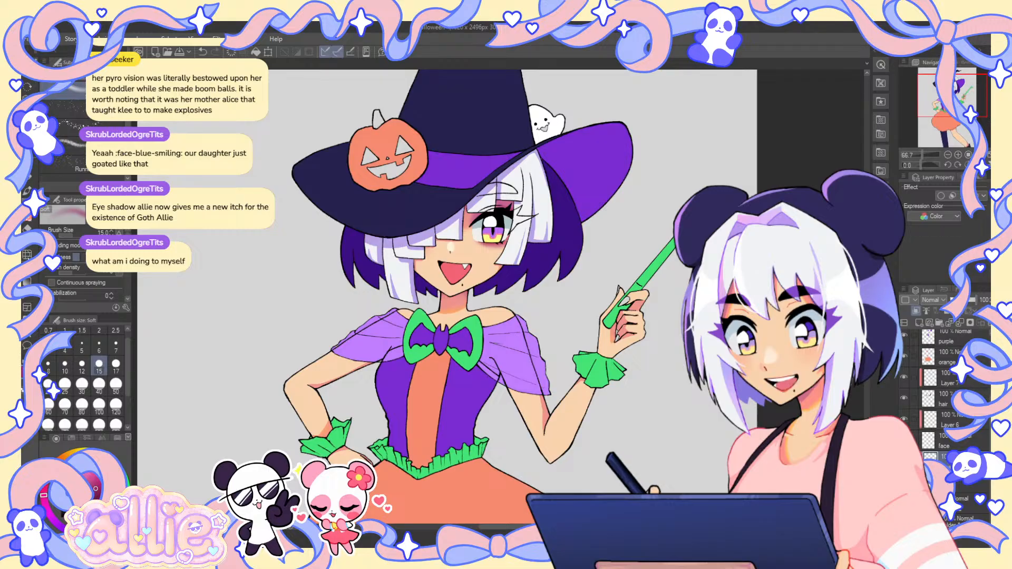
- Choose the Blur brush at size 15 for softening the eye shadow beneath the visible eye
left_click(27, 241)
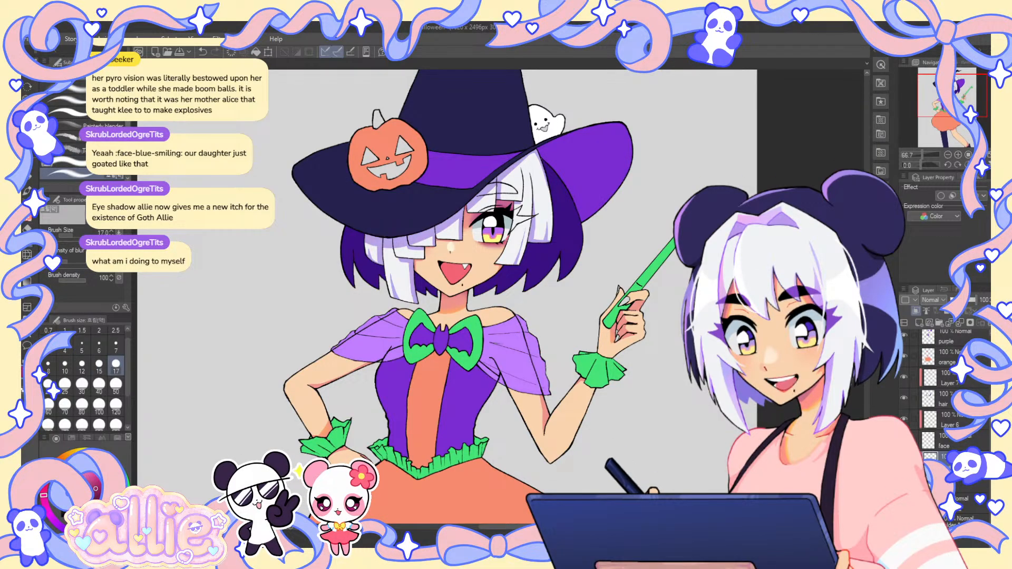
scroll(83, 129, "down", 2)
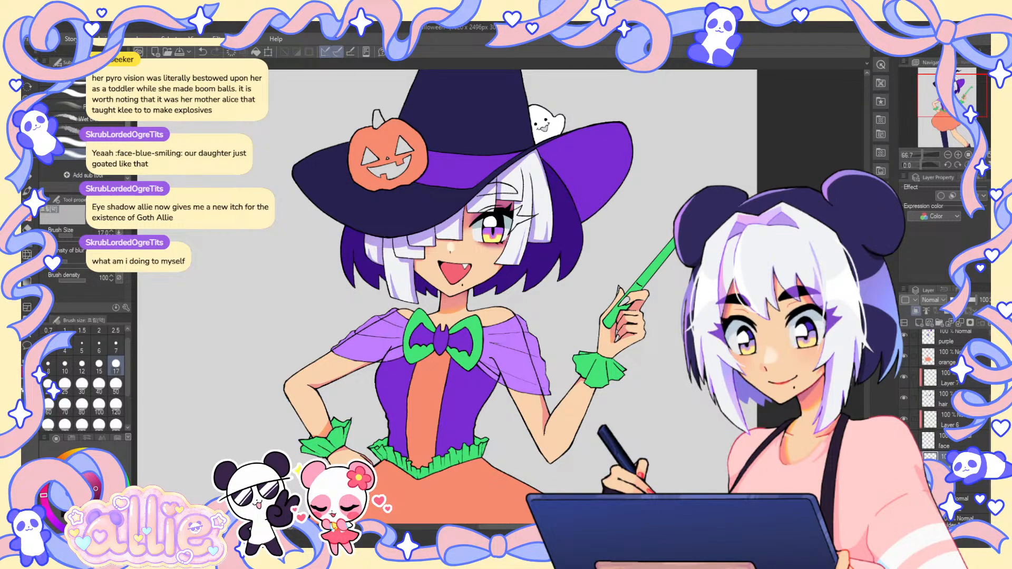
scroll(63, 129, "up", 2)
left_click(63, 87)
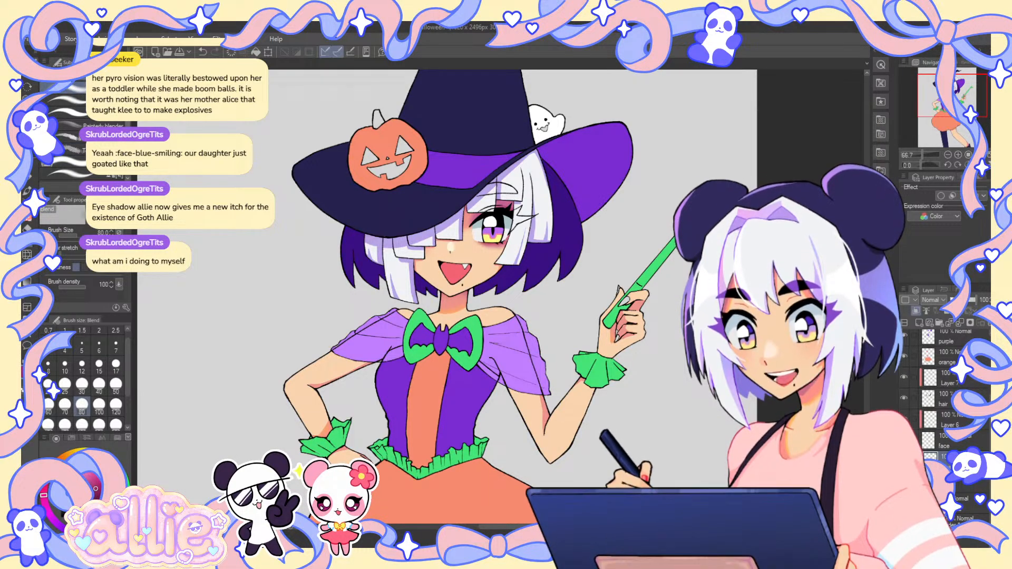
left_click(64, 100)
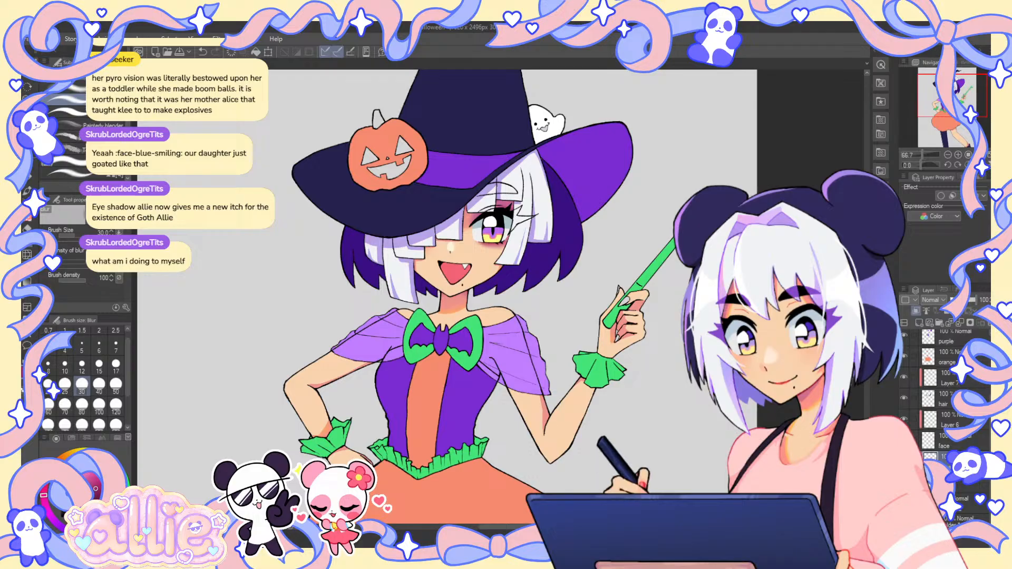
scroll(501, 251, "up", 4)
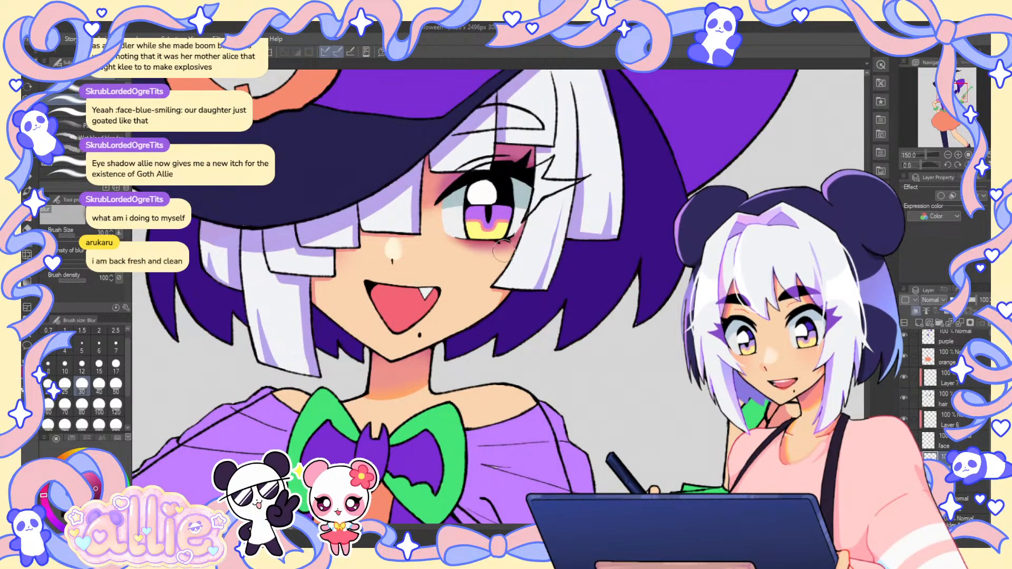
left_click(98, 364)
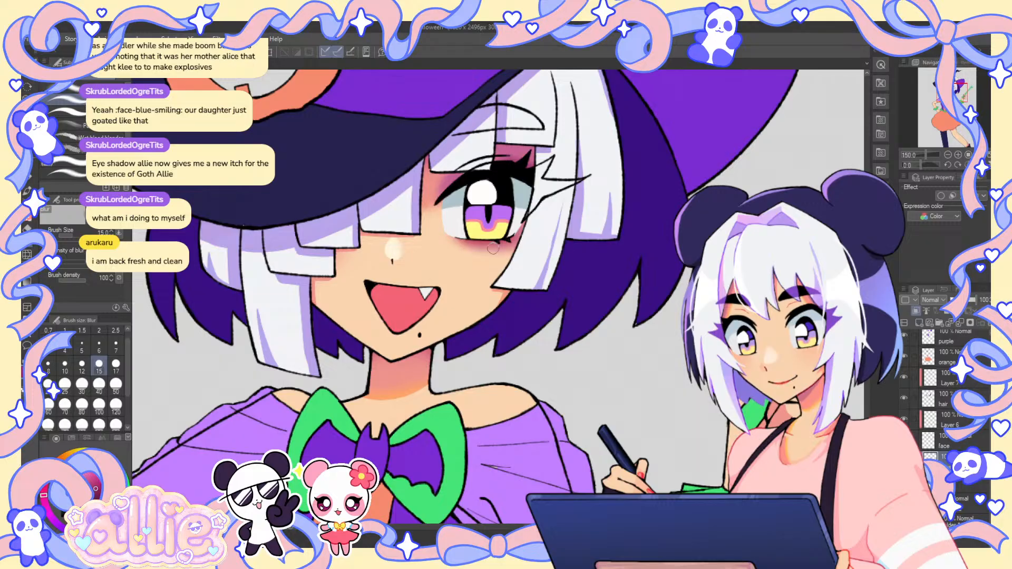
- Smooth the eye shadow under the visible eye with the Blend brush, reducing its size from 40 to 25
left_click(67, 87)
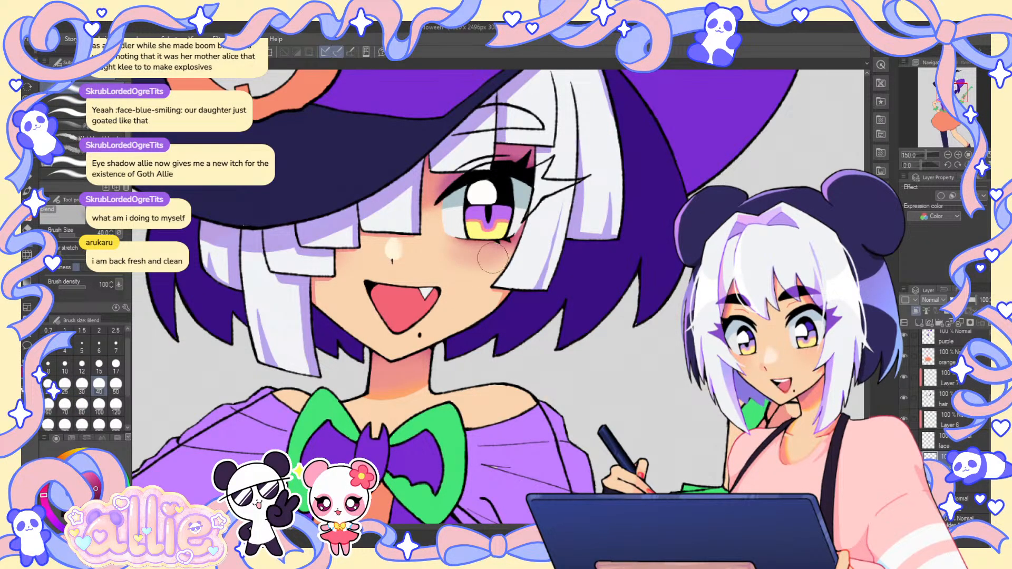
left_click_drag(493, 258, 464, 255)
key("bracketleft")
key("bracketleft")
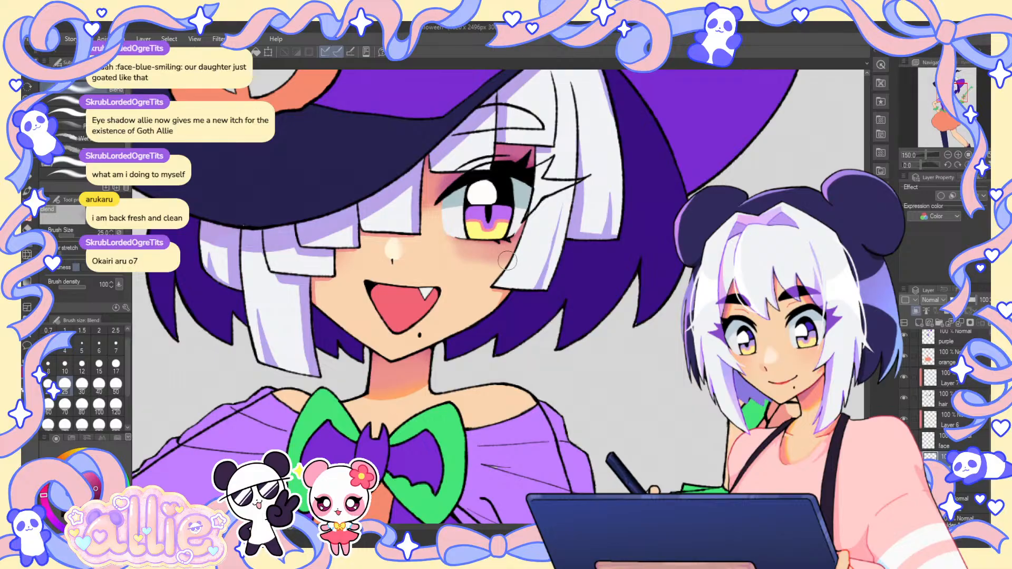
- Tint the eye shadow around the visible eye a warmer red using the Soft airbrush at size 30
left_click(27, 204)
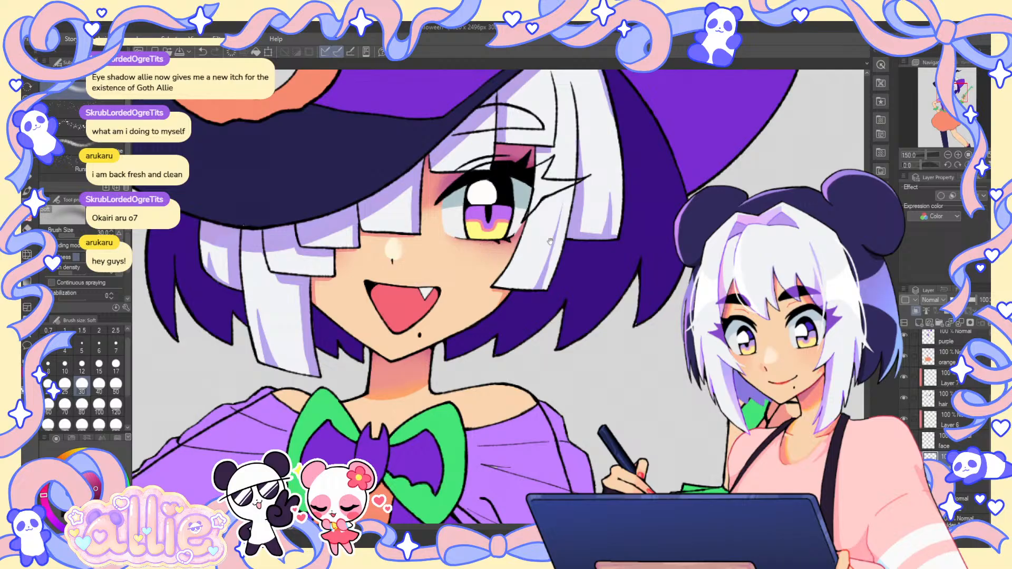
left_click_drag(550, 242, 556, 274)
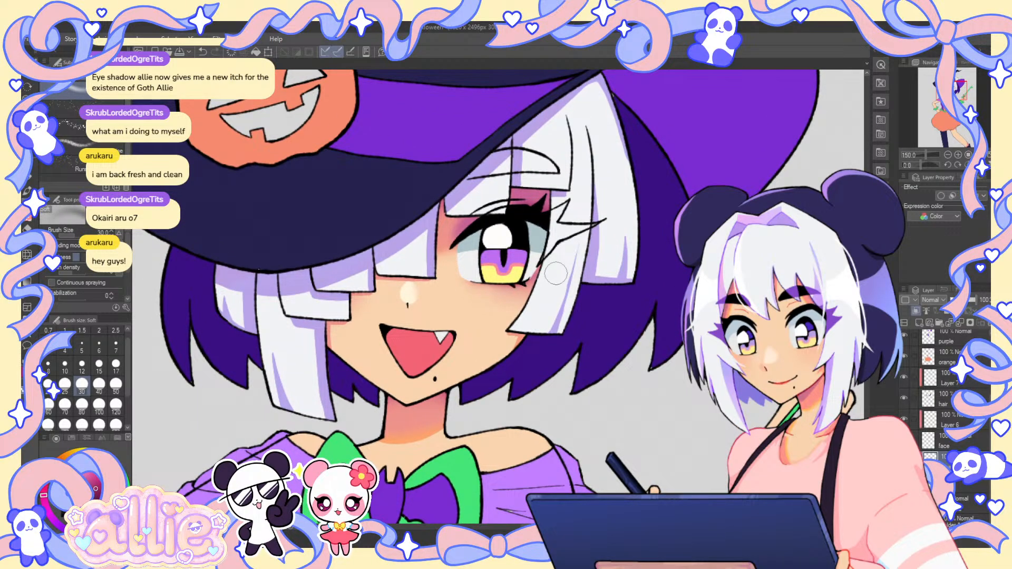
left_click_drag(555, 155, 558, 173)
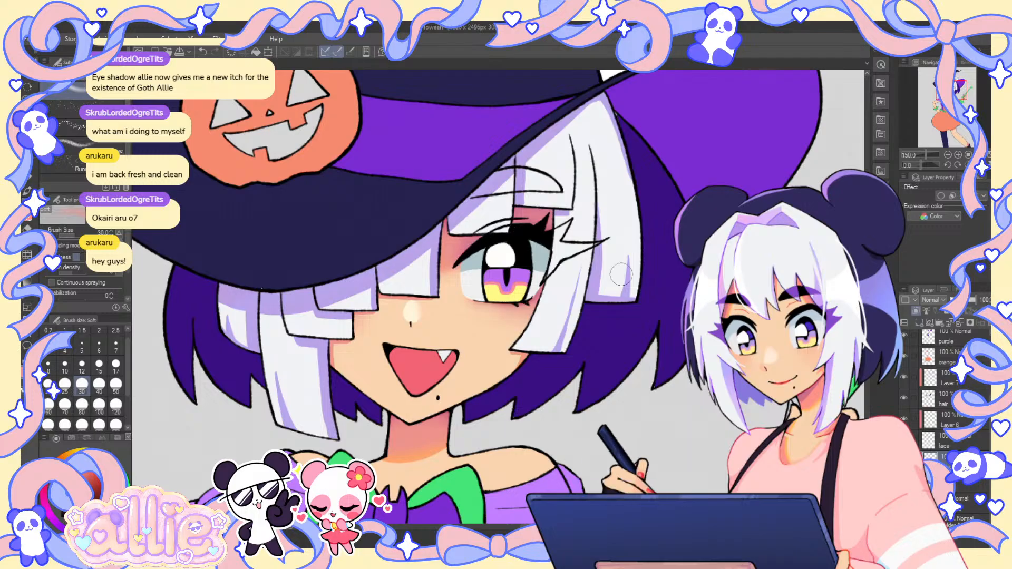
left_click_drag(621, 274, 661, 248)
left_click(947, 154)
left_click(947, 154)
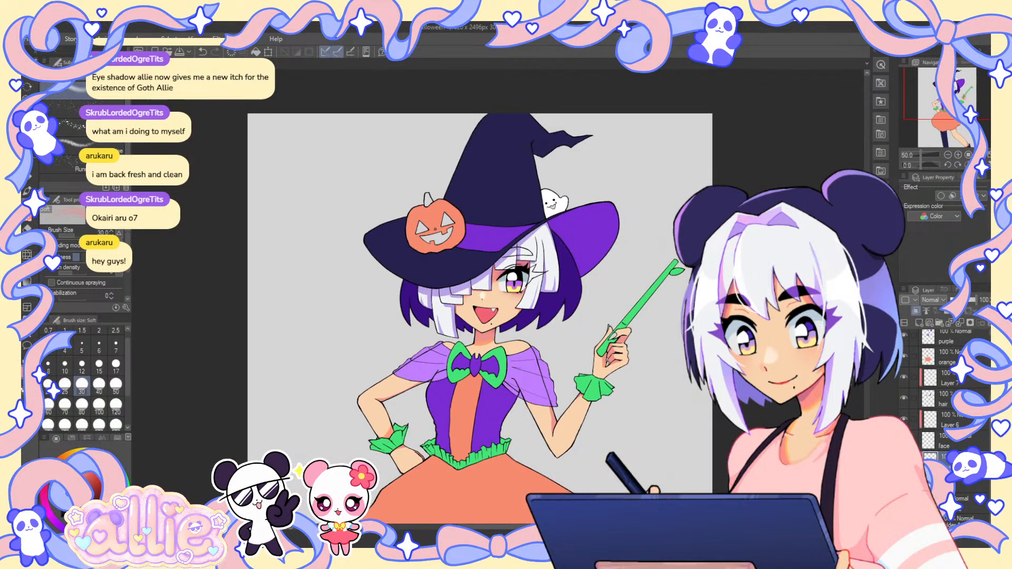
left_click_drag(496, 316, 530, 244)
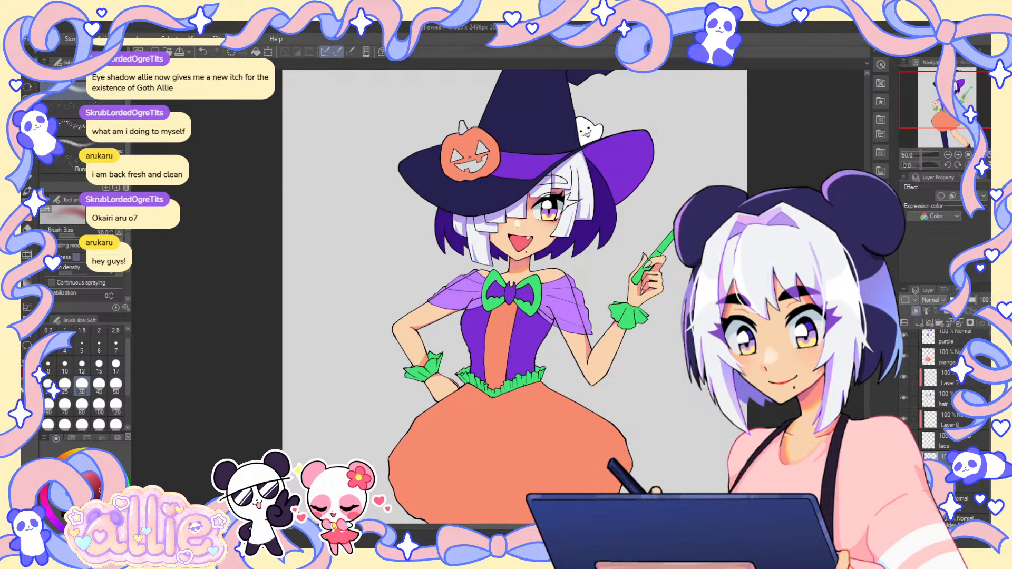
- Paint a dark red lower lip along the underside of the open mouth with the G-pen at size 6
key("p")
scroll(514, 249, "up", 10)
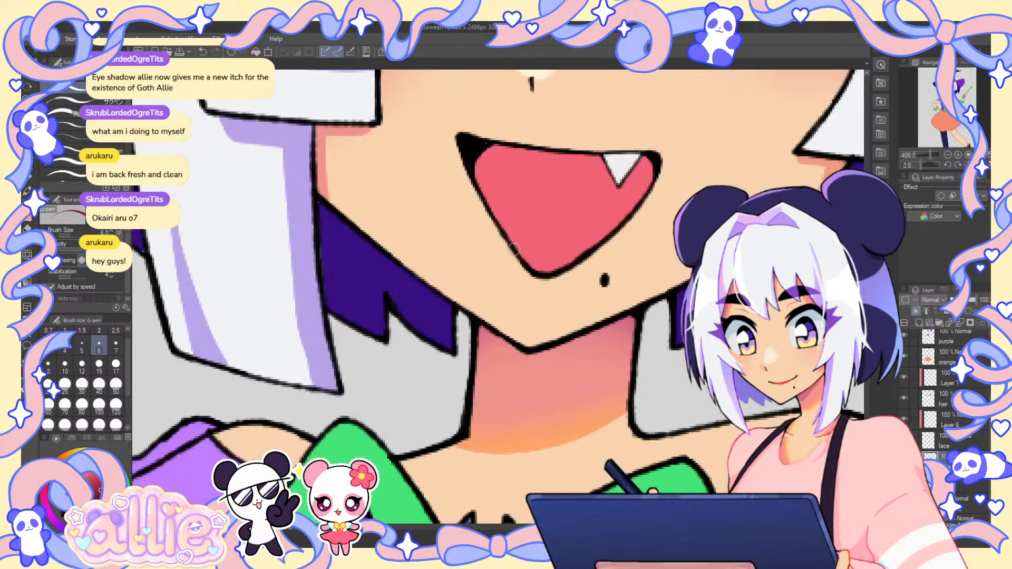
left_click_drag(513, 249, 530, 278)
left_click_drag(619, 231, 537, 279)
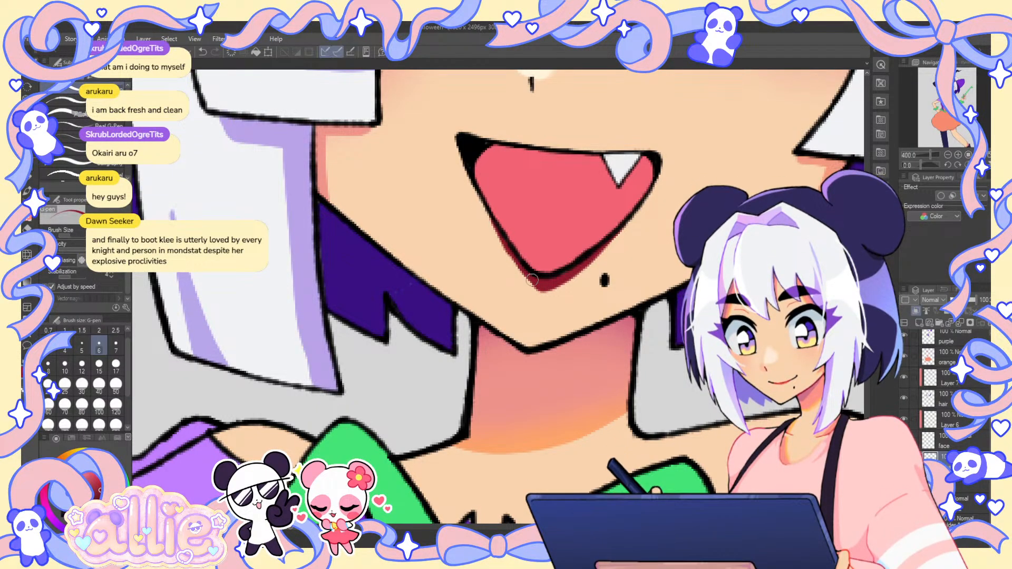
scroll(668, 235, "down", 4)
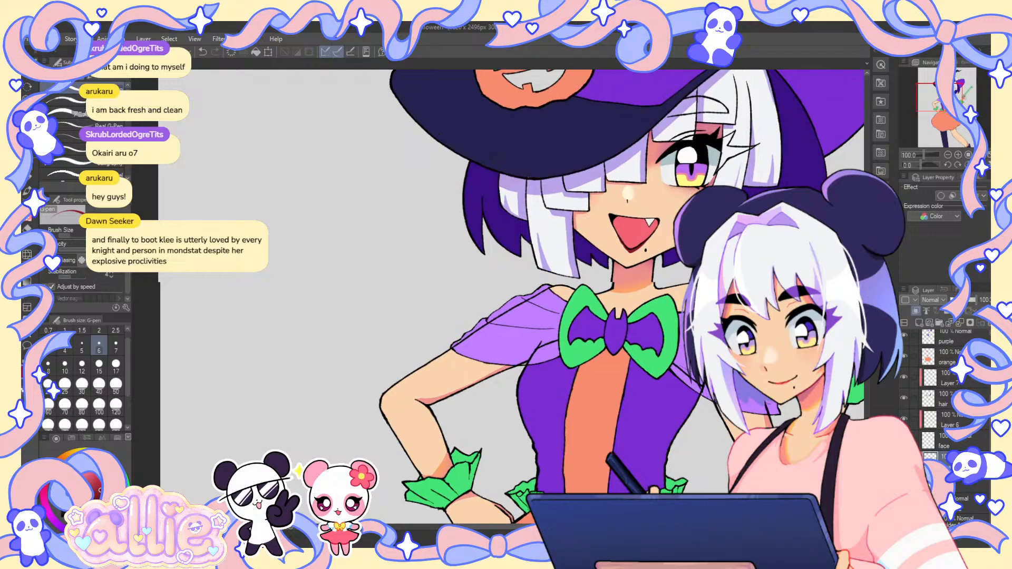
scroll(730, 183, "down", 2)
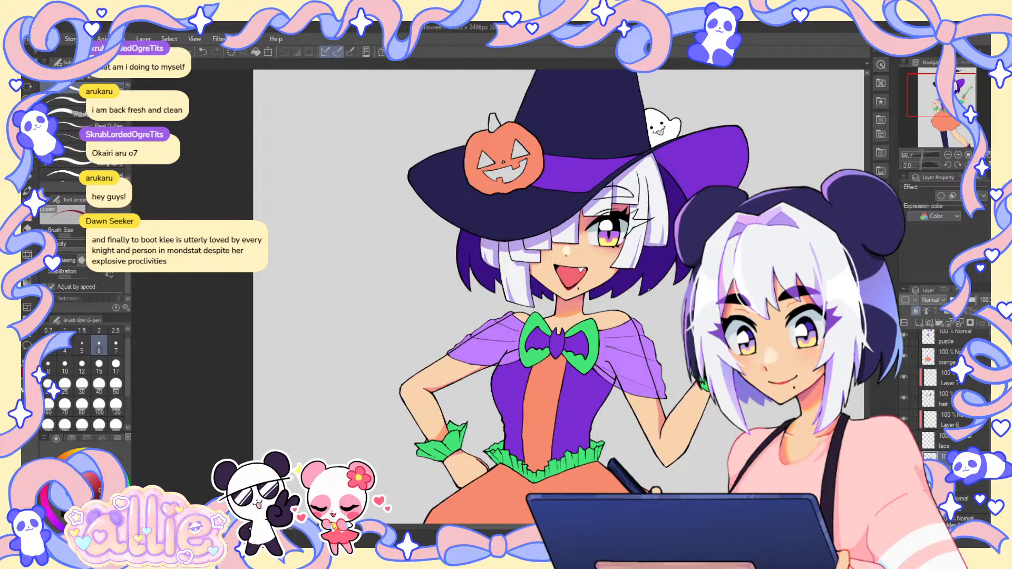
scroll(649, 290, "down", 1)
scroll(639, 256, "up", 1)
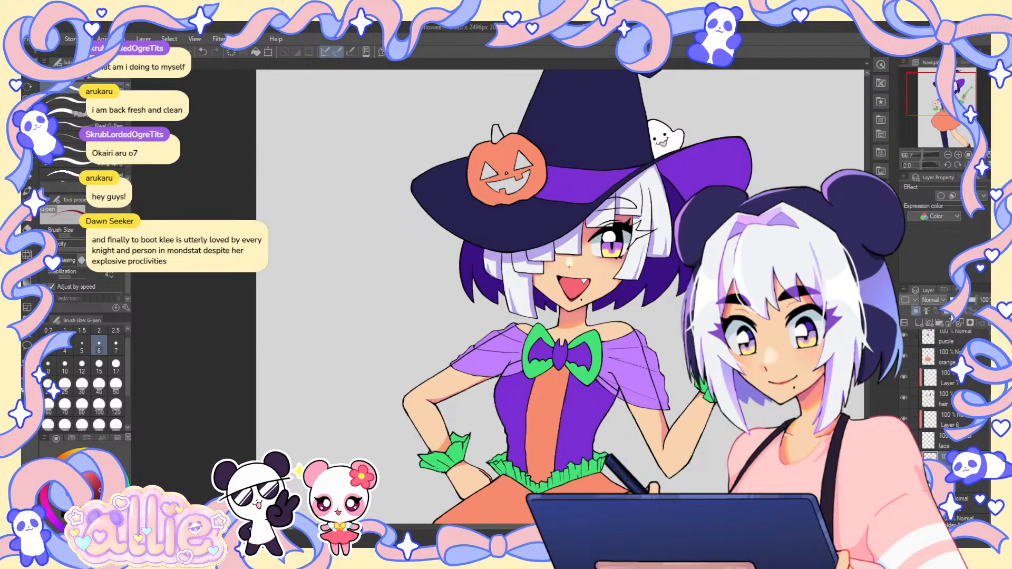
scroll(534, 297, "right", 3)
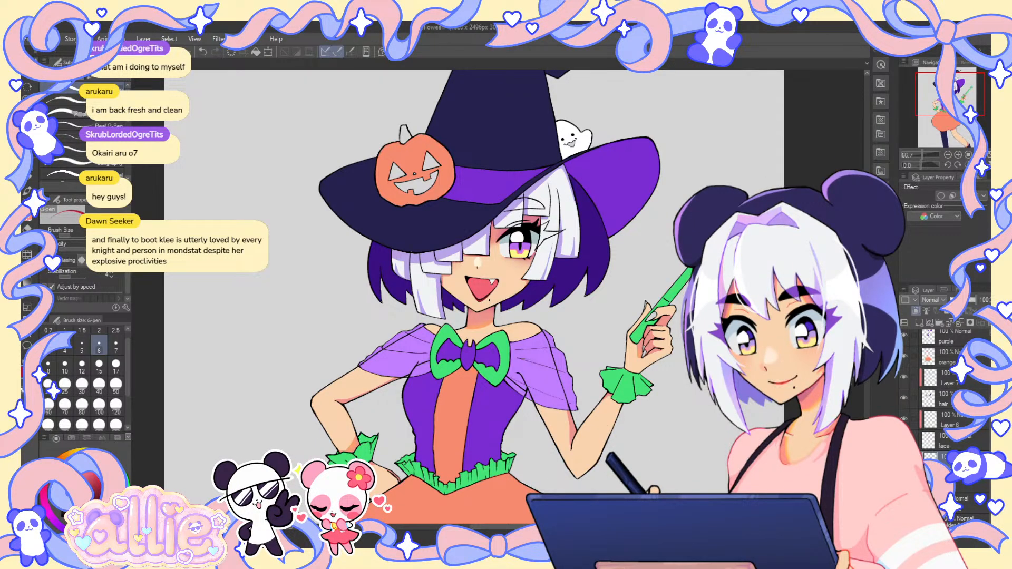
- Recolor the lower lip beneath the open mouth in a brighter red
key("g")
key("ctrl+plus")
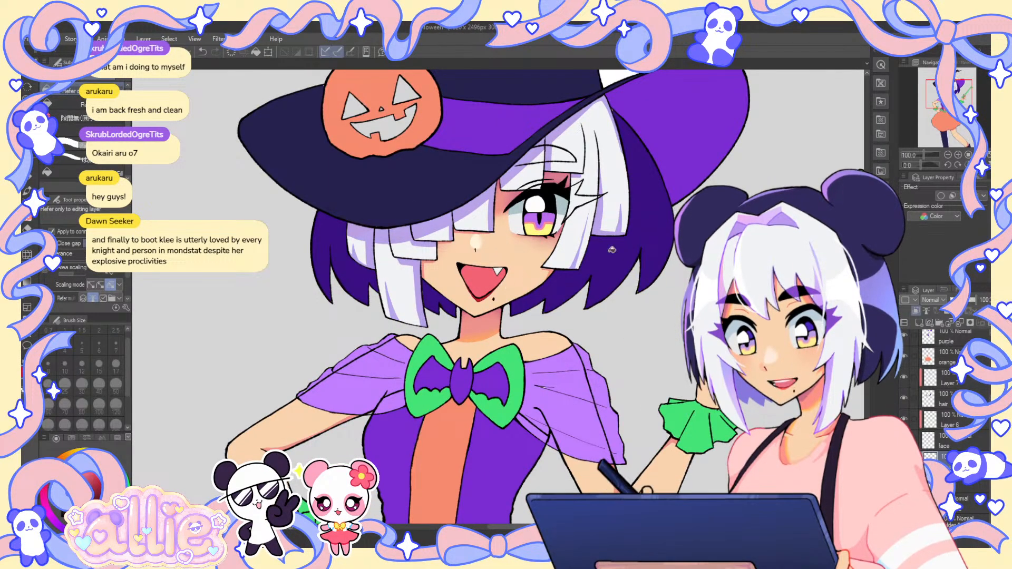
key("p")
scroll(478, 293, "up", 3)
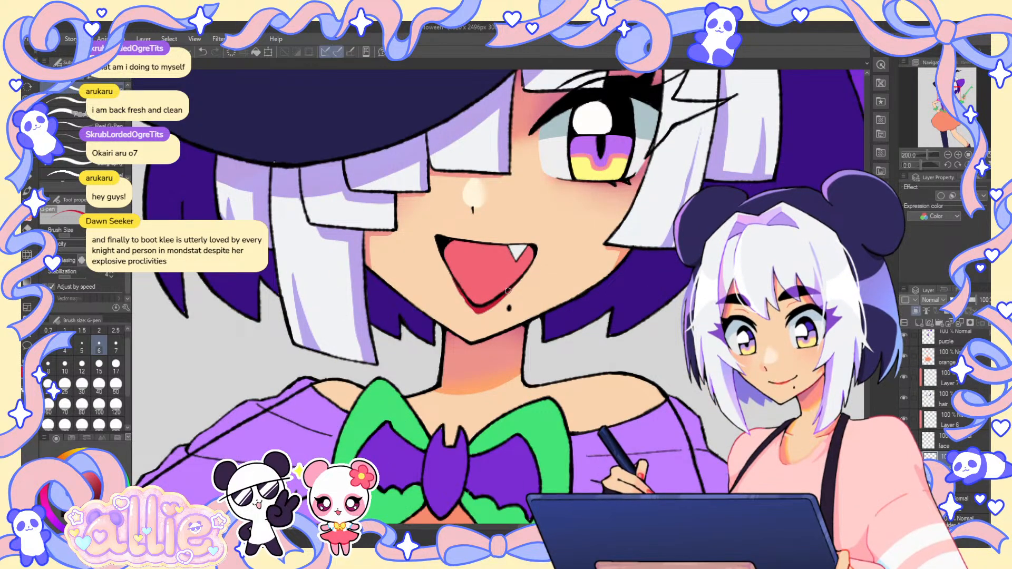
scroll(464, 296, "up", 2)
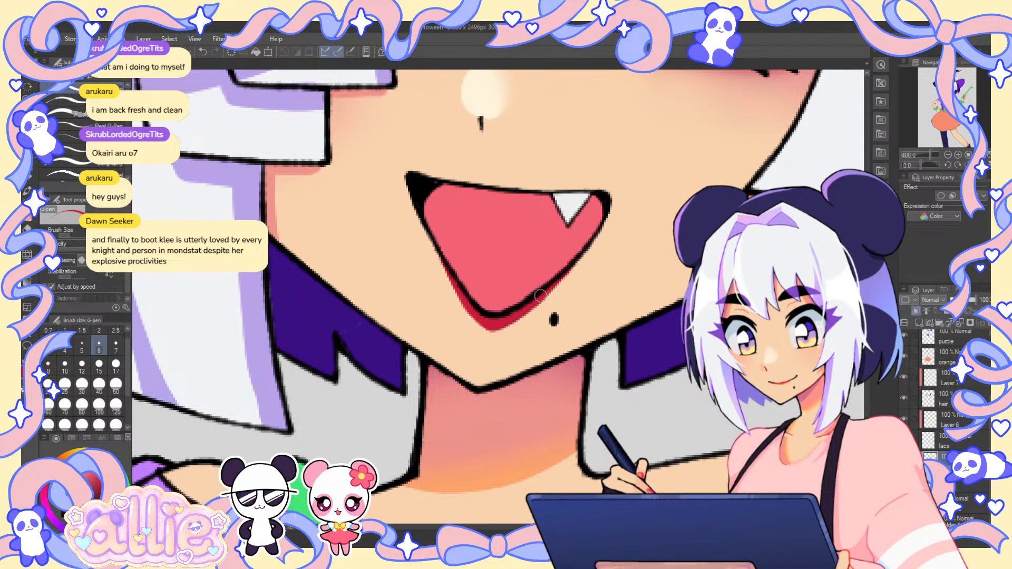
scroll(620, 271, "down", 5)
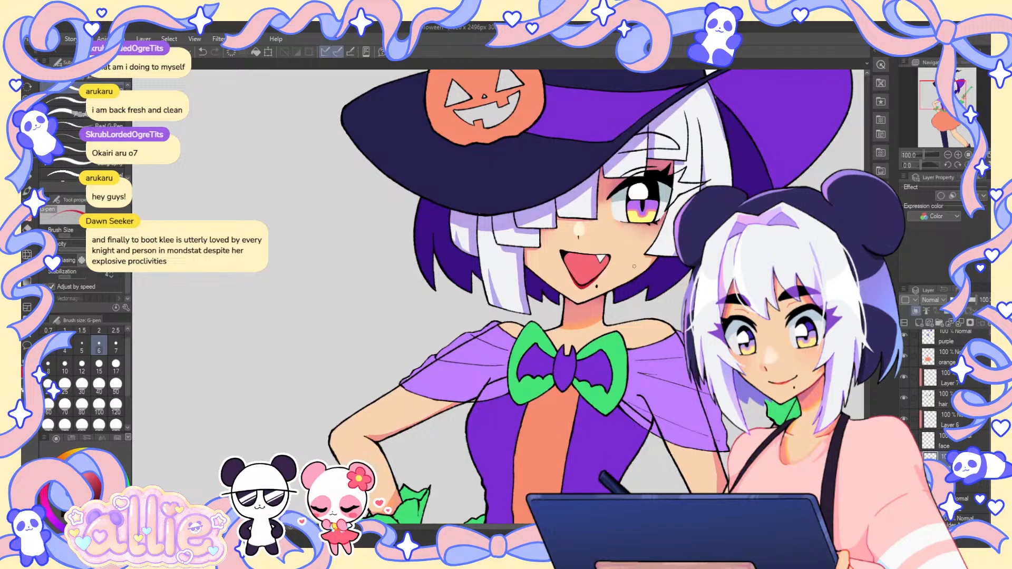
scroll(619, 271, "down", 1)
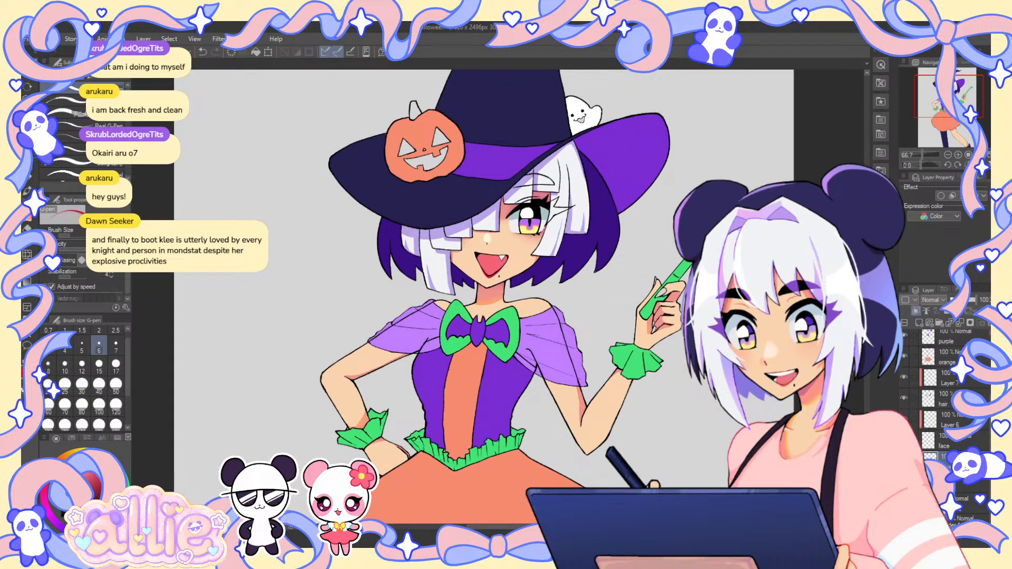
- Add a new clipped layer above the existing clipped layer over the hair, and activate the Fill tool
scroll(764, 237, "down", 2)
scroll(764, 237, "up", 2)
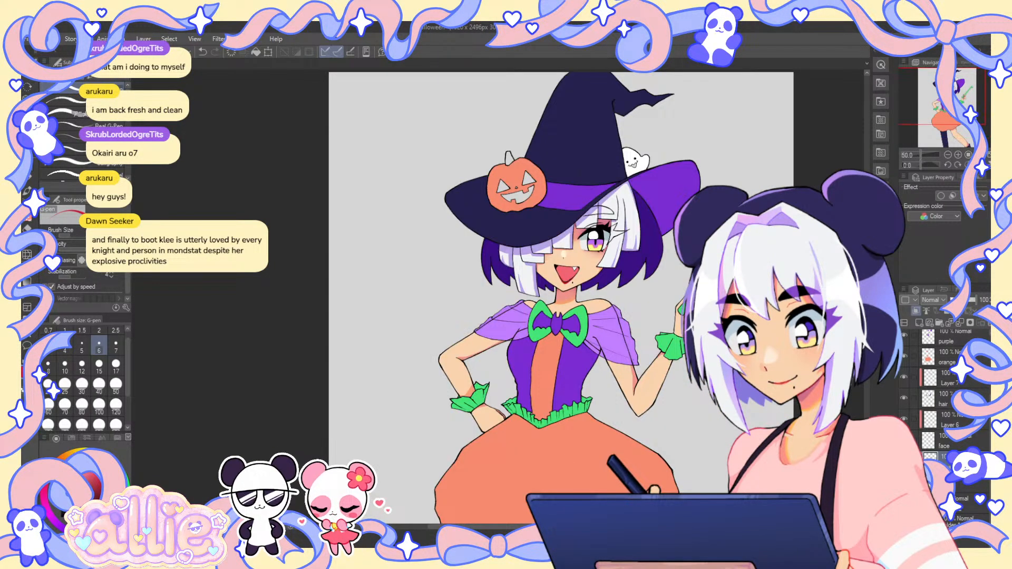
left_click_drag(782, 330, 677, 331)
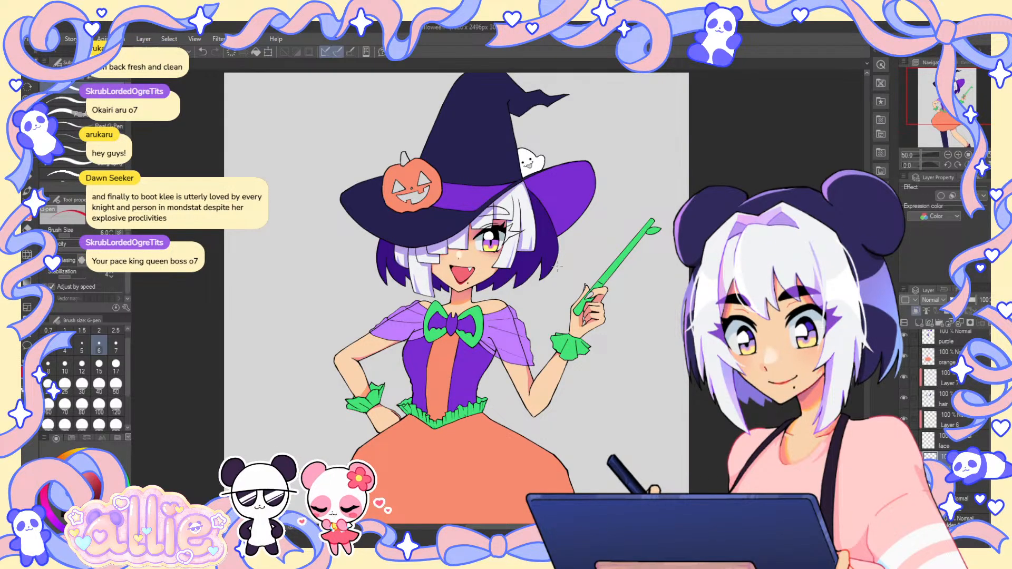
scroll(552, 269, "up", 1)
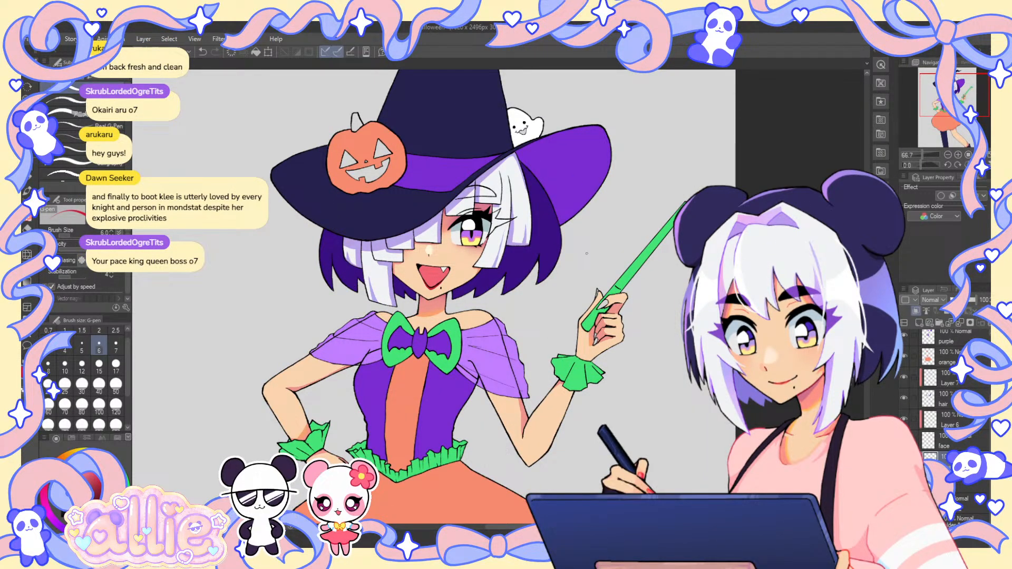
left_click_drag(673, 325, 725, 339)
left_click(946, 378)
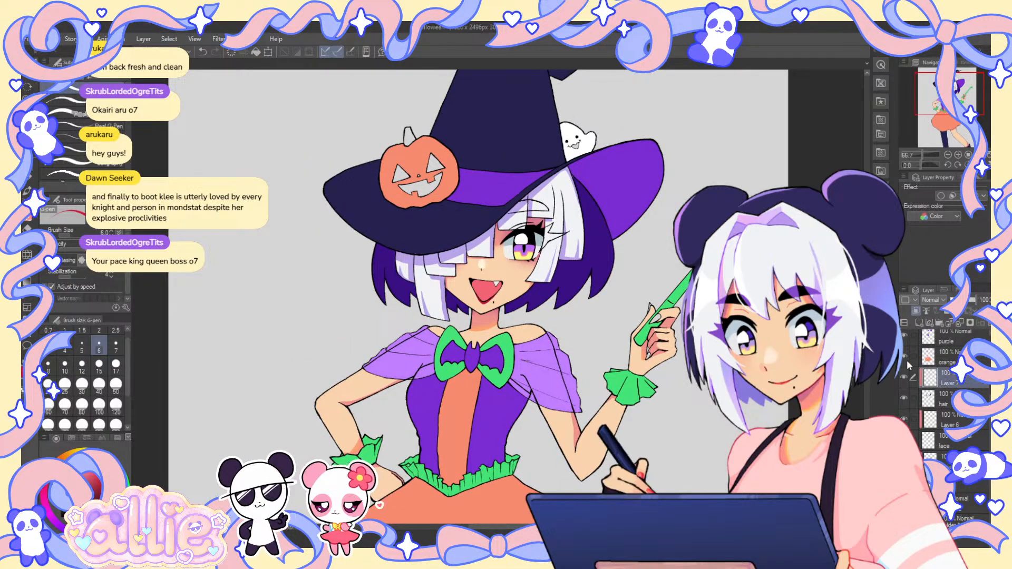
left_click(938, 323)
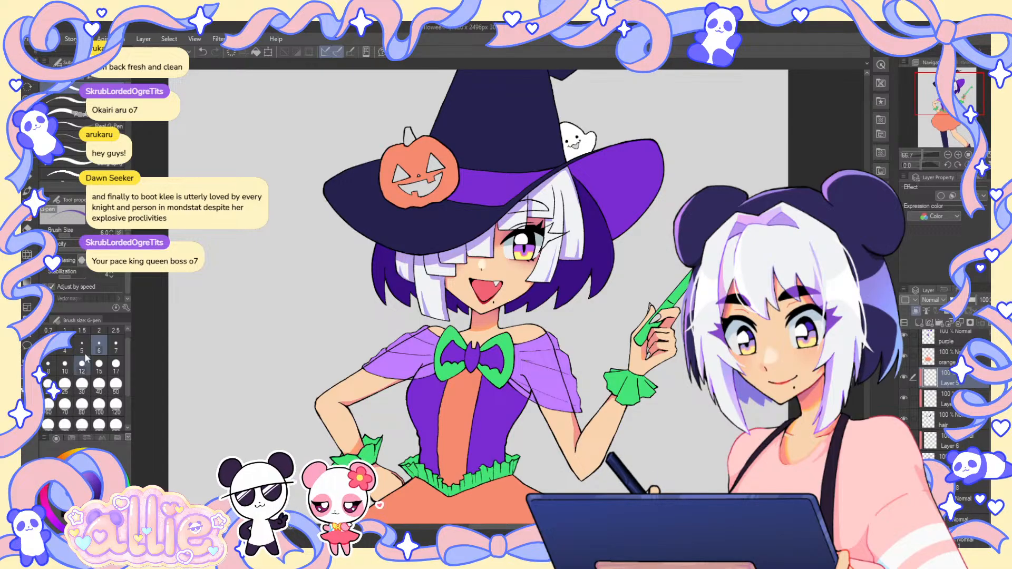
key("g")
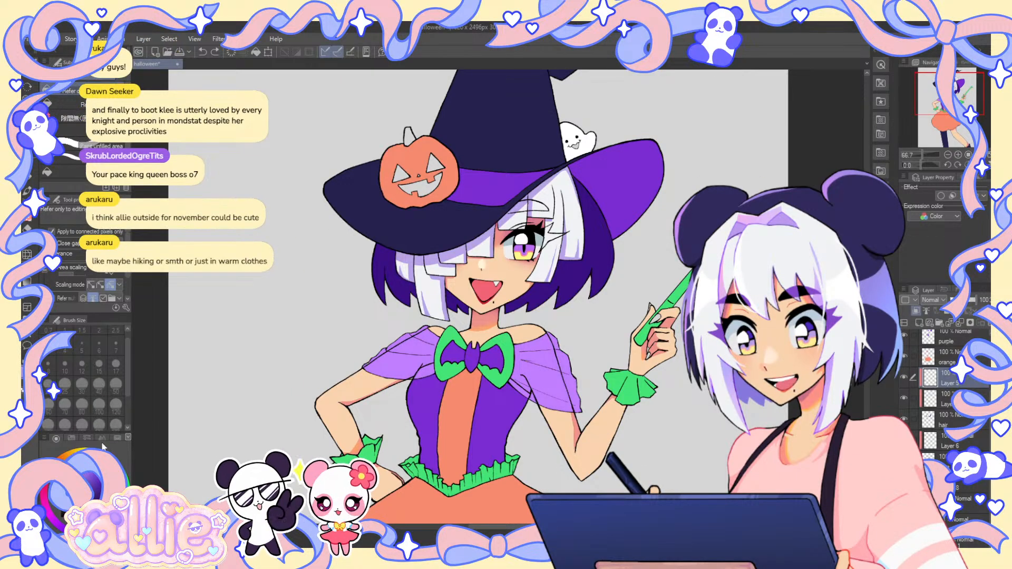
- Switch from the Fill tool to the G-pen at size 6 and make the hair layer active
left_click(524, 205)
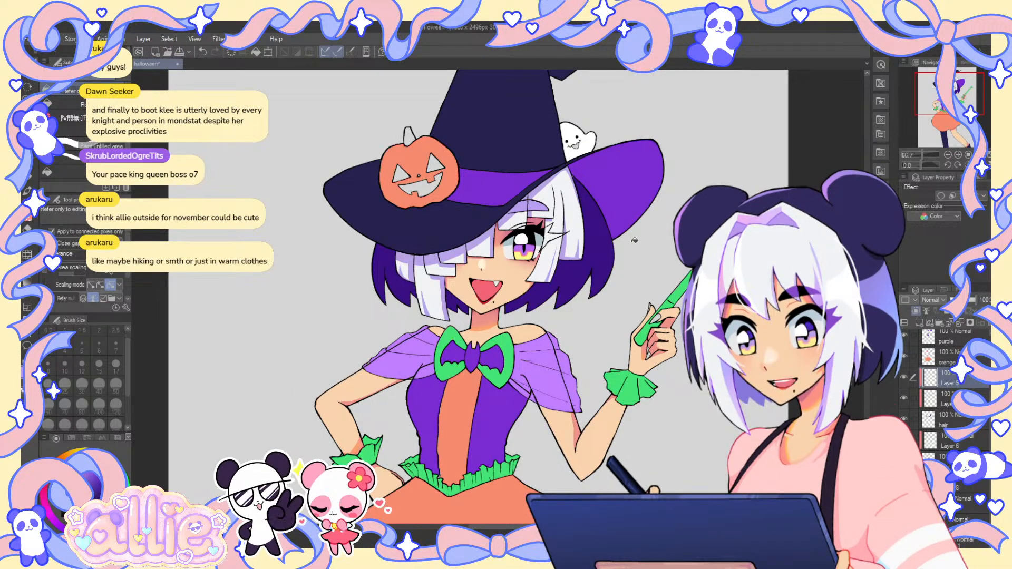
left_click_drag(606, 222, 581, 232)
scroll(550, 240, "up", 4)
key("p")
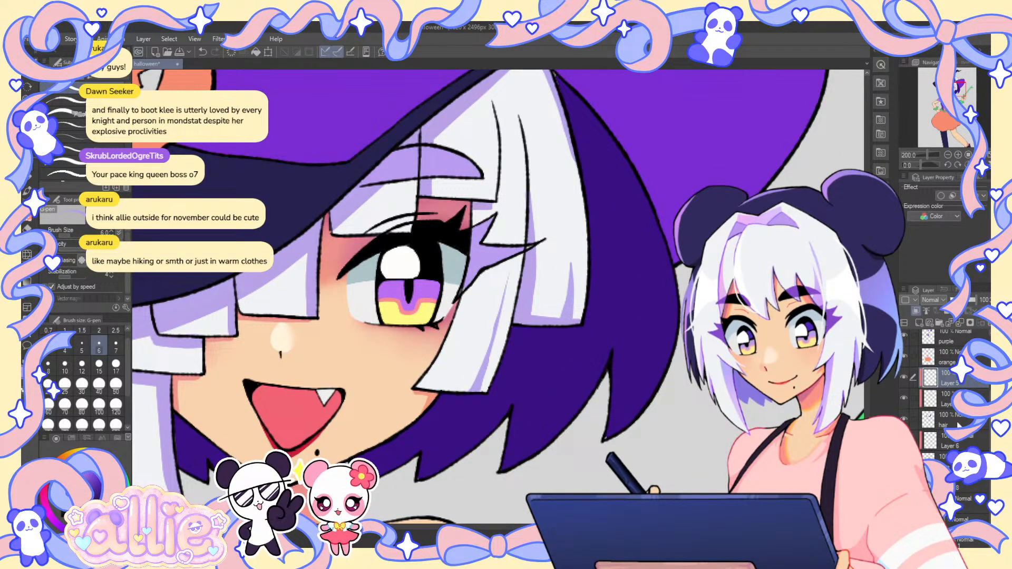
left_click(532, 245, "ctrl+shift")
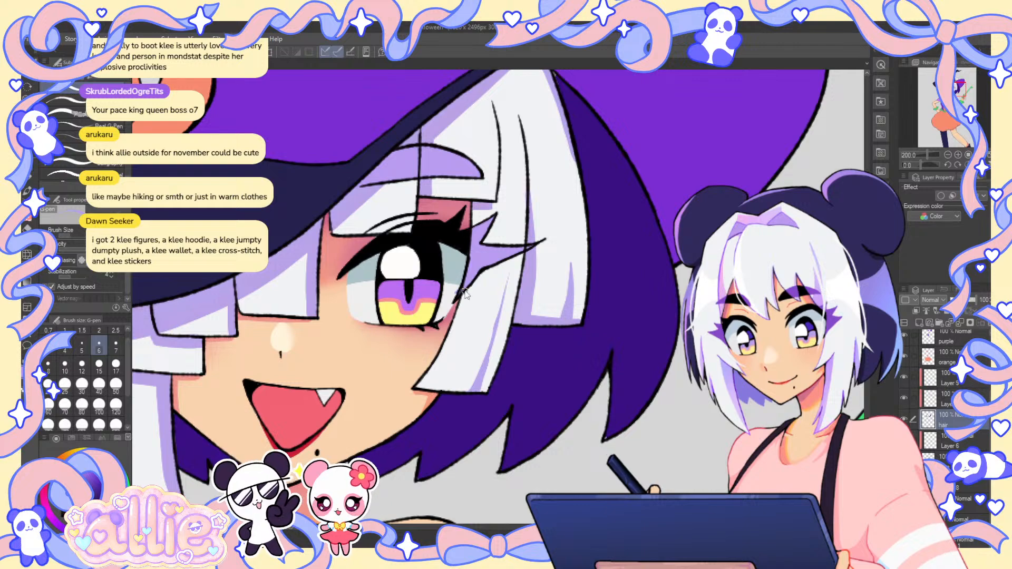
- Touch up the lavender shading at the peak of the white hair beneath the hat brim with the G-pen
scroll(546, 238, "down", 2)
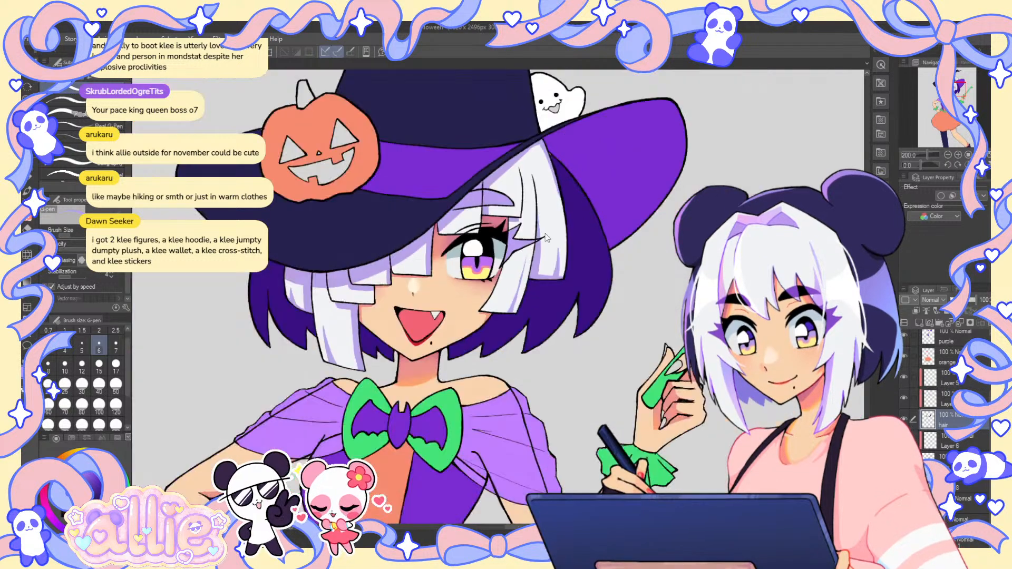
left_click_drag(545, 239, 505, 320)
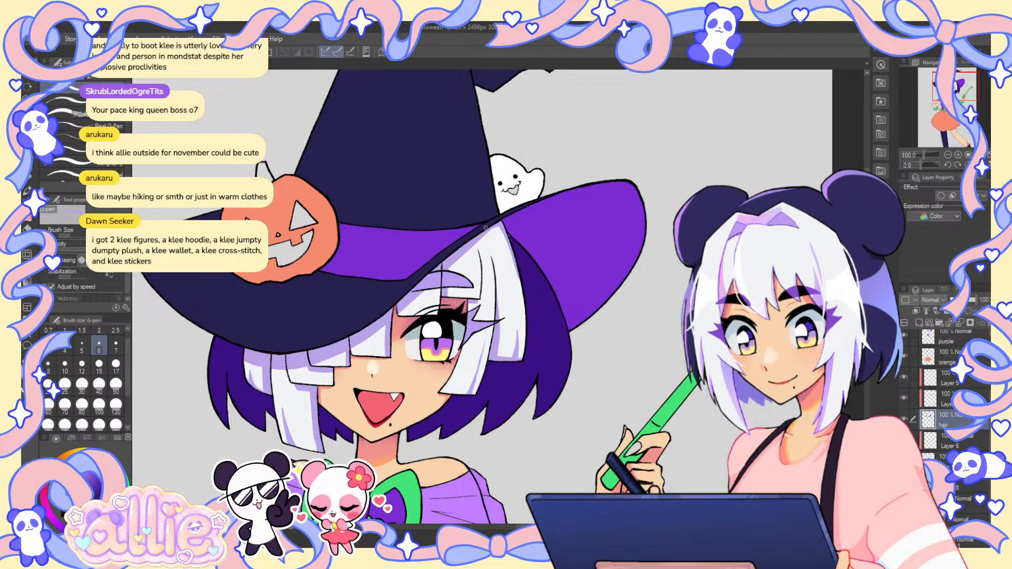
scroll(523, 236, "up", 4)
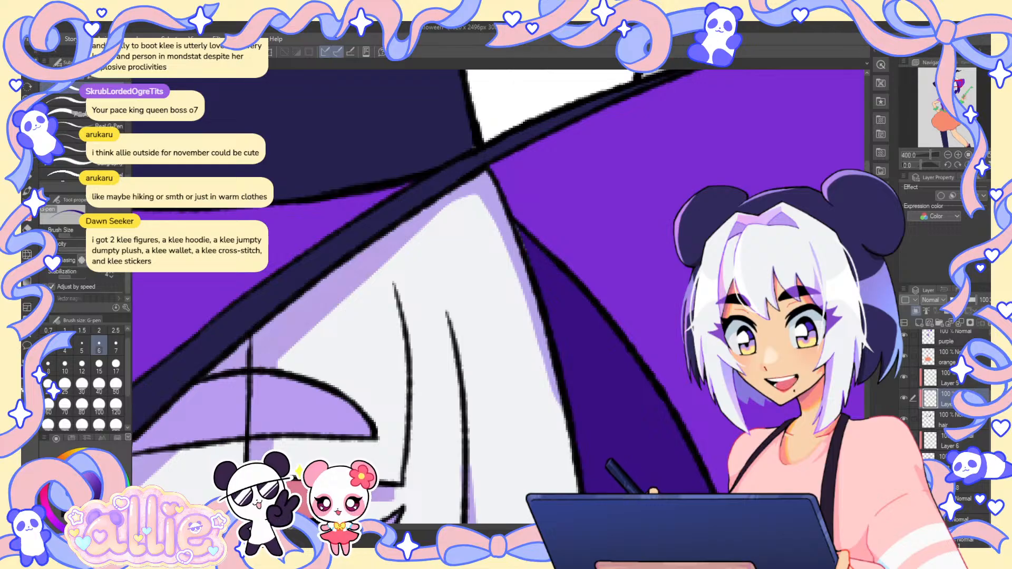
scroll(582, 270, "down", 2)
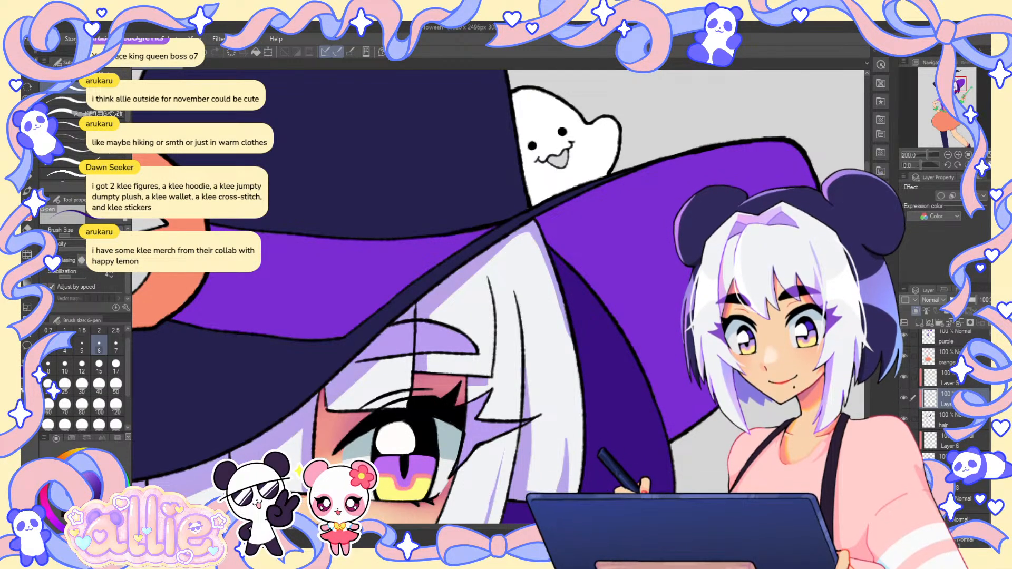
- Examine the hair shading around the face both in the full figure and up close
key("ctrl+0")
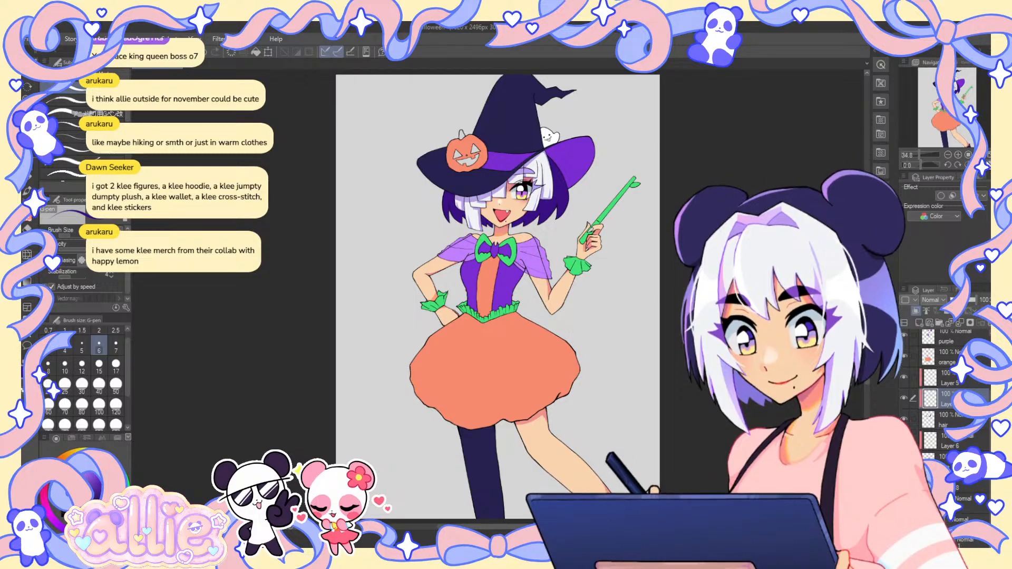
key("ctrl+alt+0")
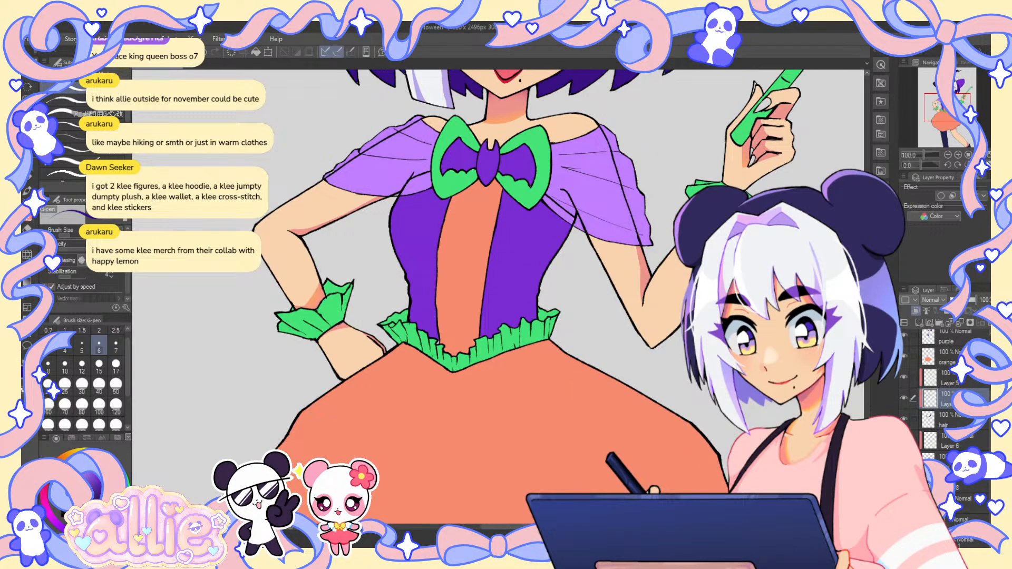
left_click_drag(488, 164, 316, 373)
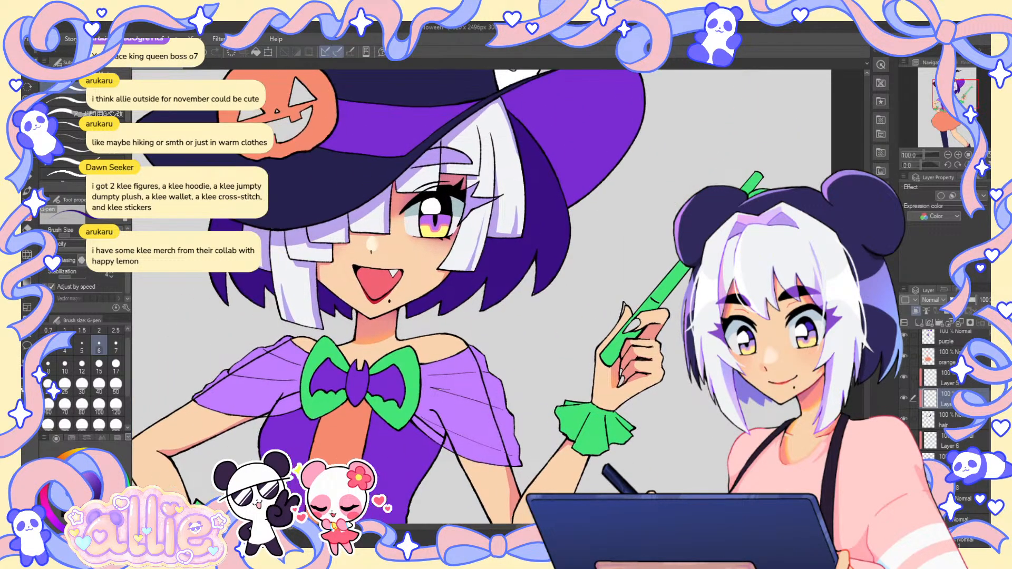
left_click_drag(609, 150, 675, 203)
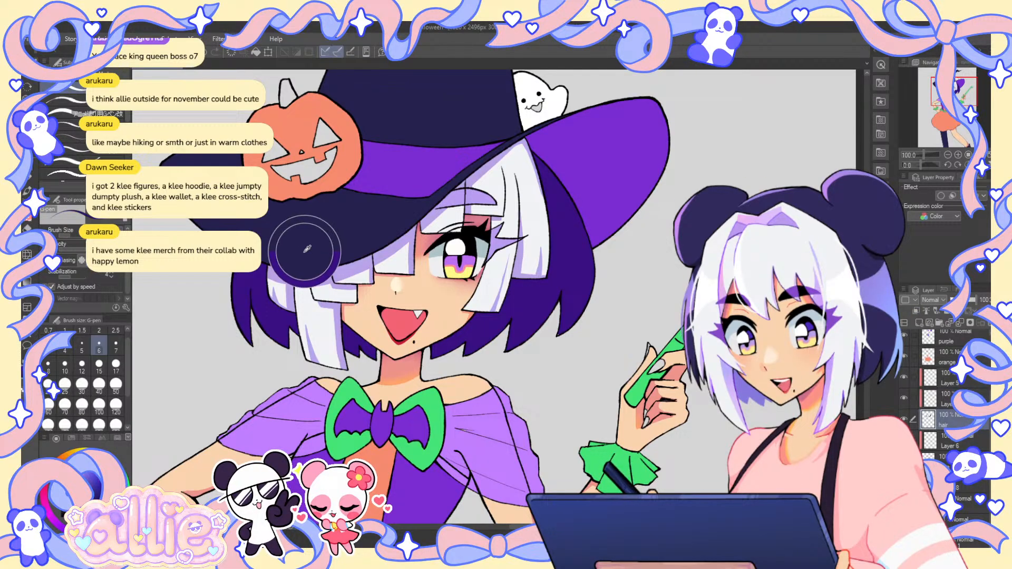
scroll(296, 268, "up", 3)
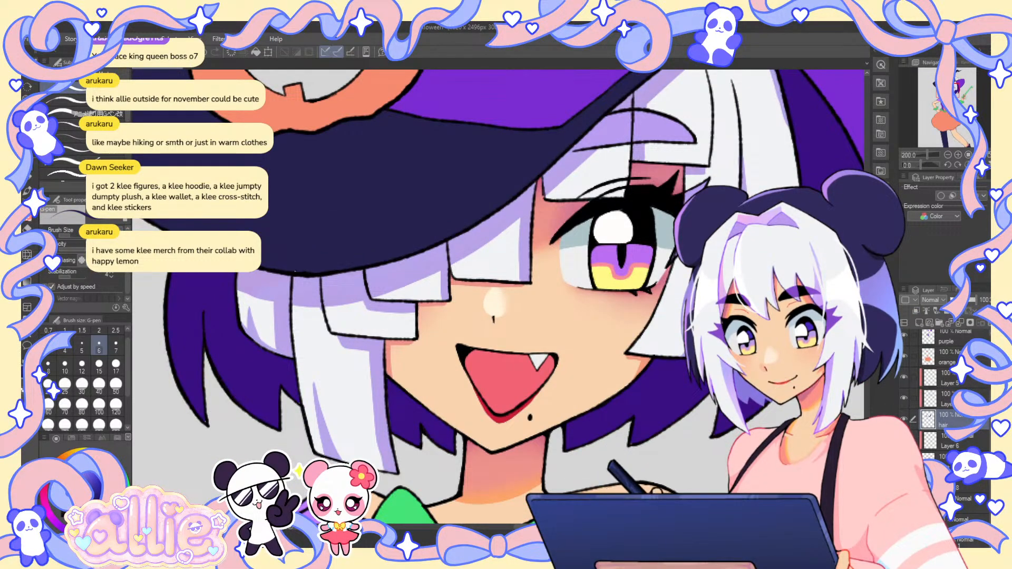
scroll(304, 270, "down", 2)
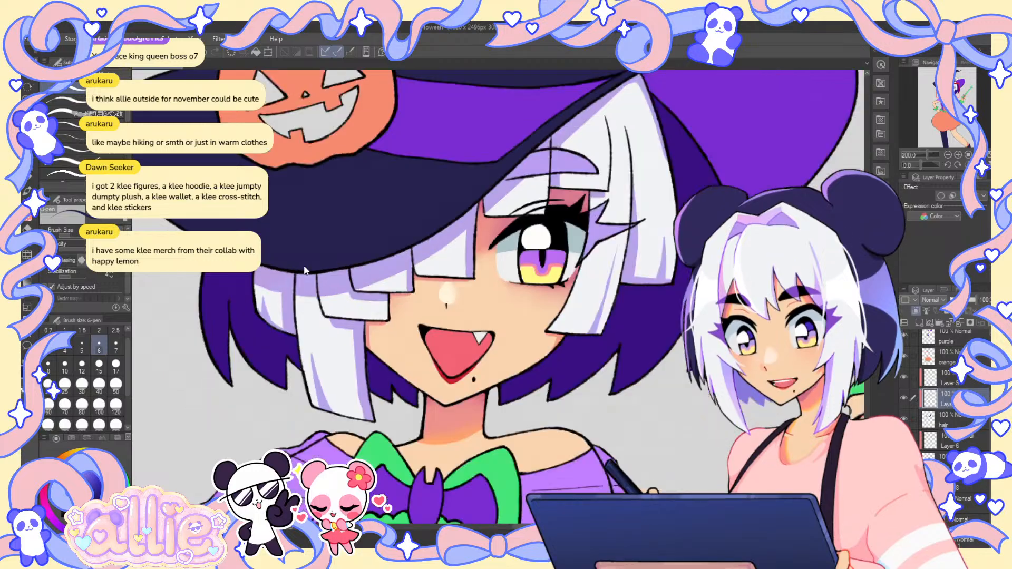
scroll(304, 266, "down", 1)
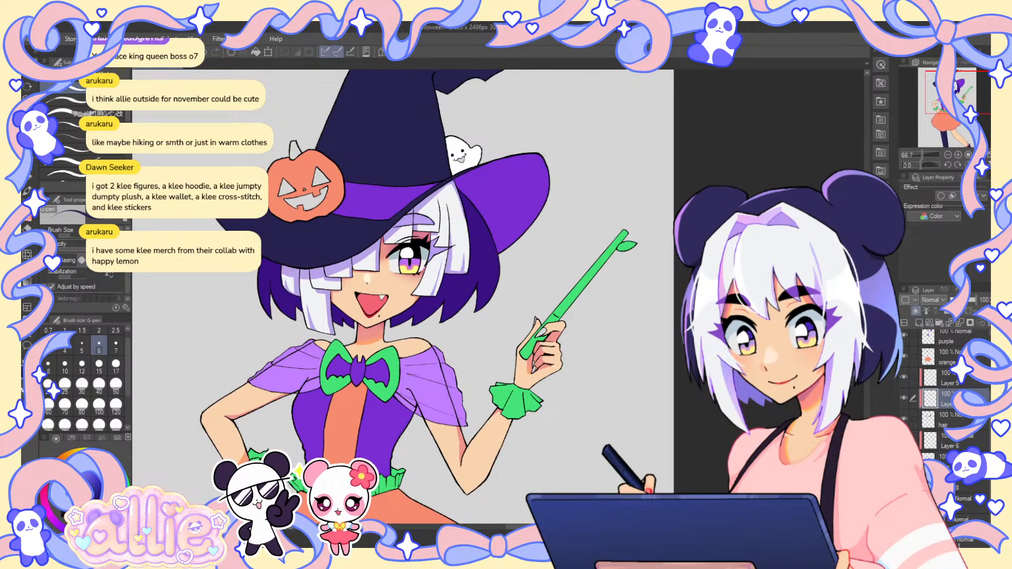
left_click_drag(304, 266, 365, 278)
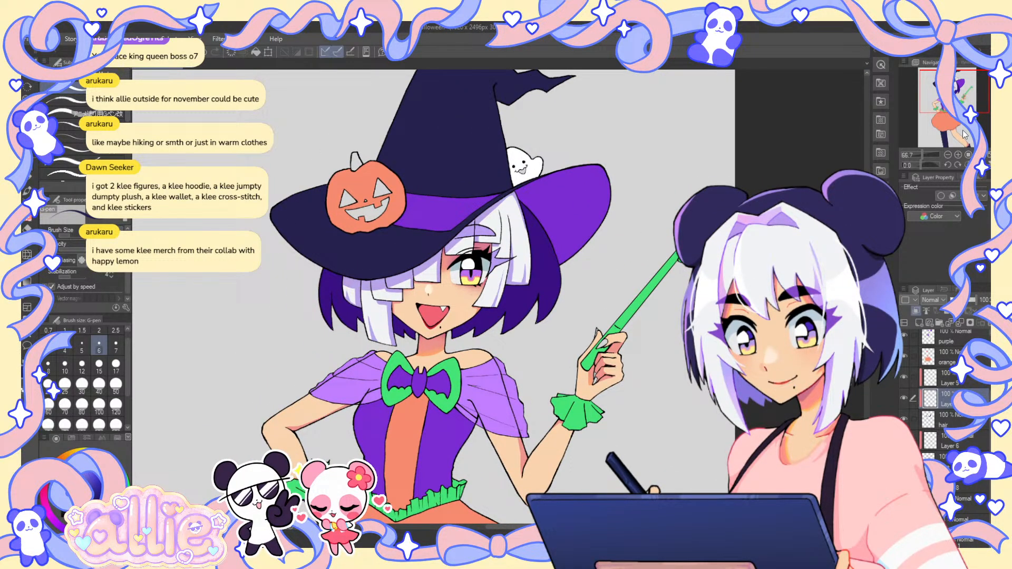
- Add a new clipped layer directly above the hair layer and set the G-pen to size 10
left_click(948, 420)
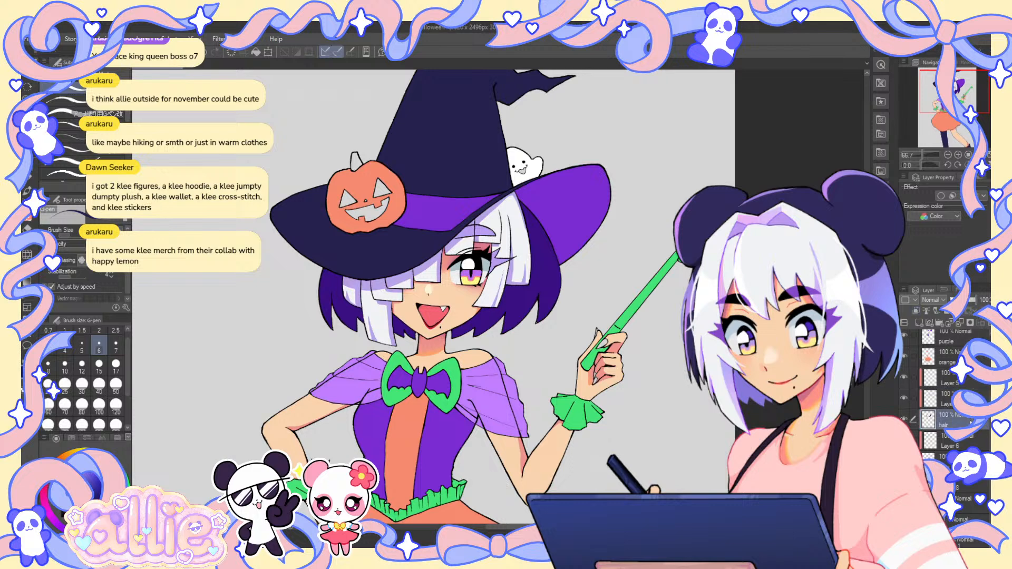
left_click(943, 396)
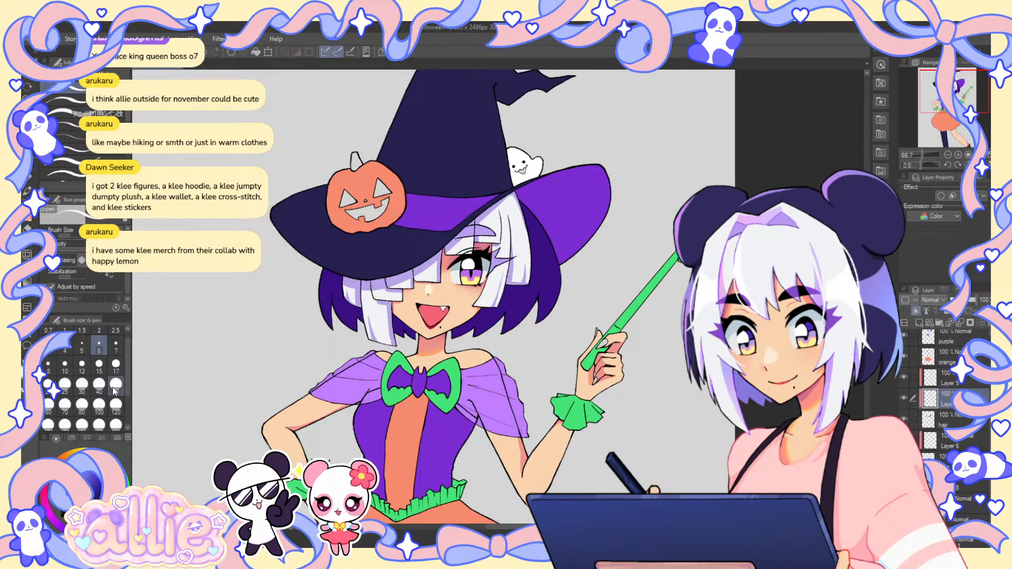
scroll(518, 209, "up", 3)
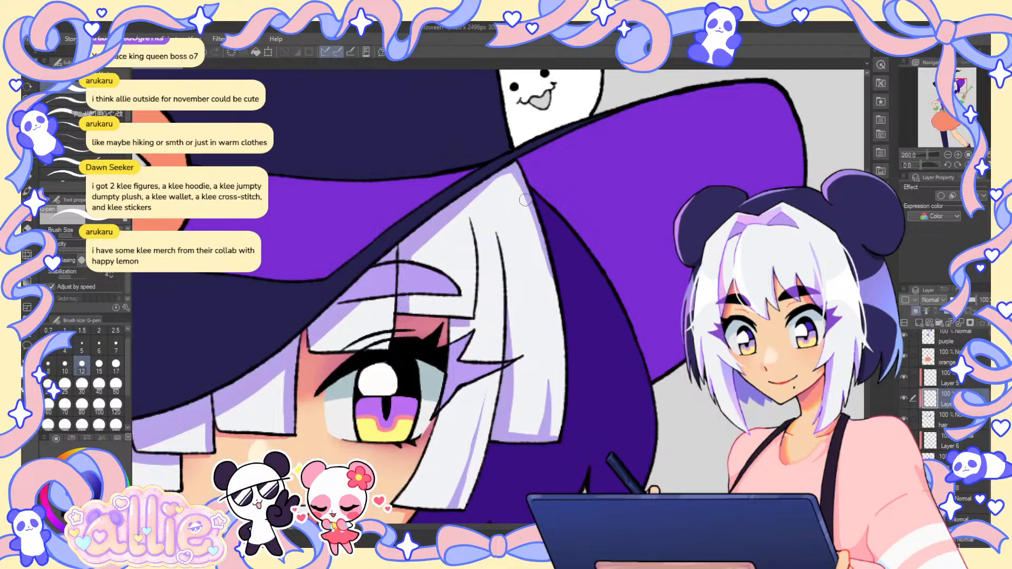
left_click(65, 365)
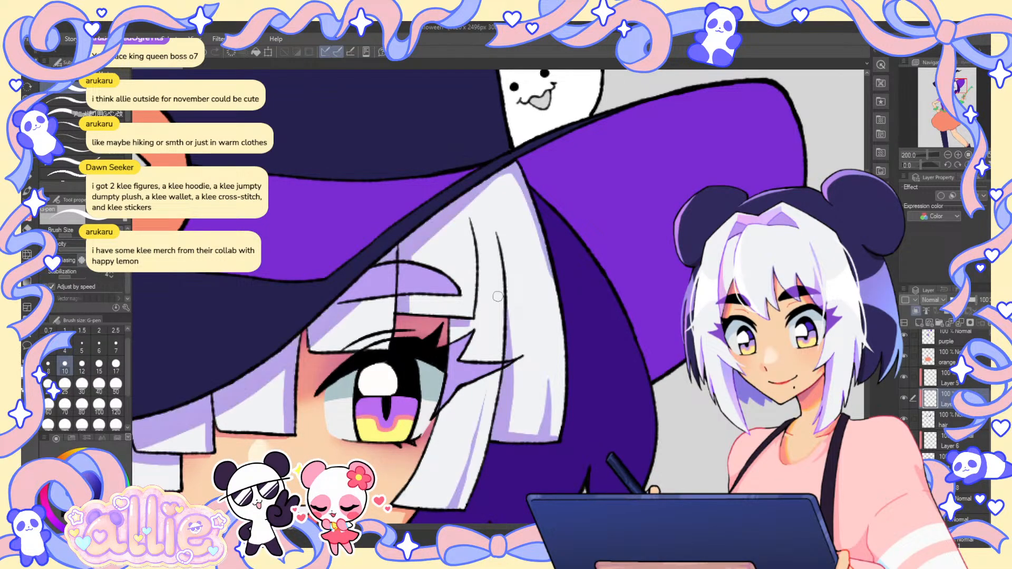
left_click(918, 323)
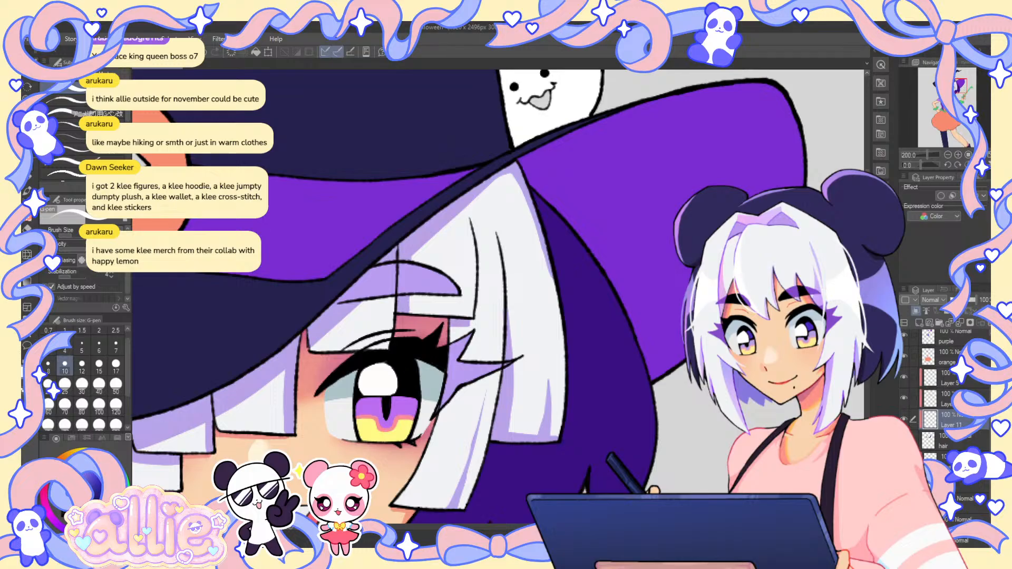
- Outline a bright highlight band across the white hair beside the visible eye, fill it with white and clean up its edges
left_click_drag(503, 219, 467, 226)
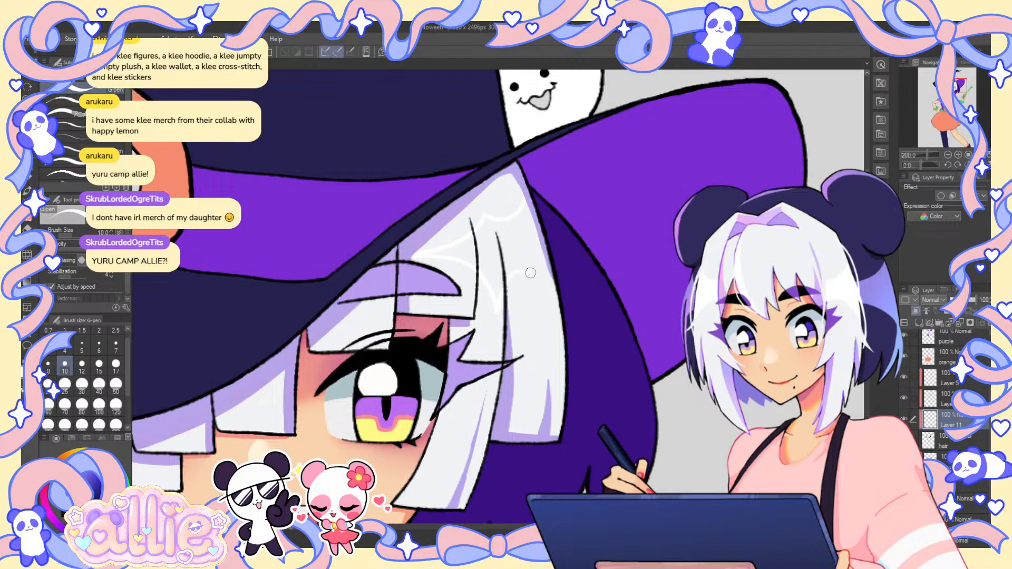
key("g")
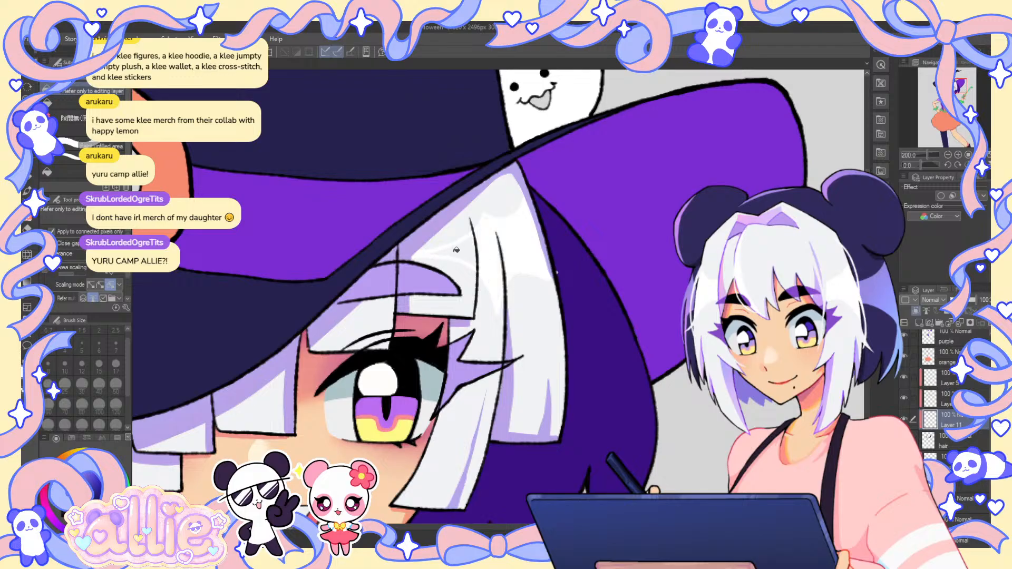
scroll(655, 257, "down", 2)
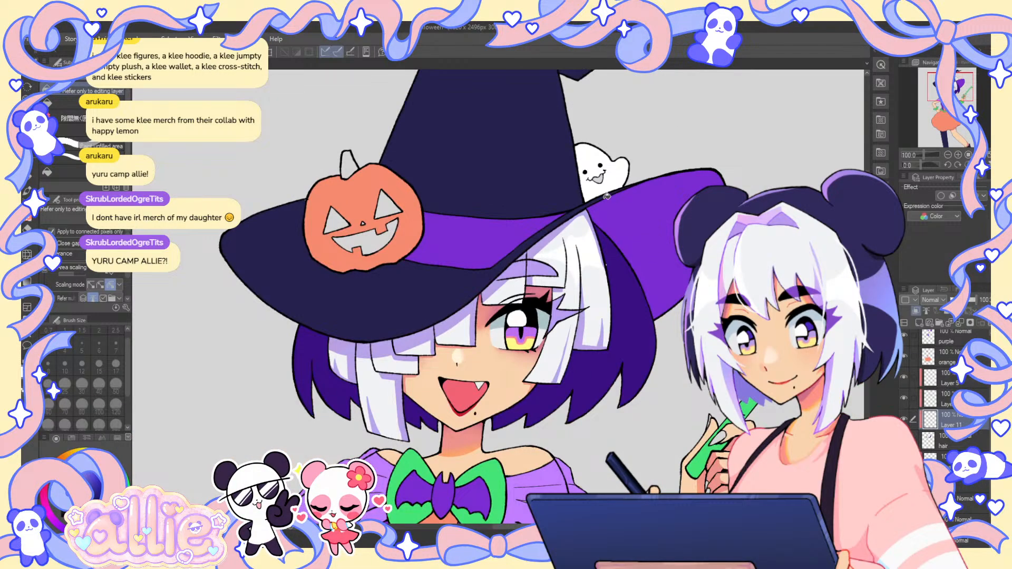
key("p")
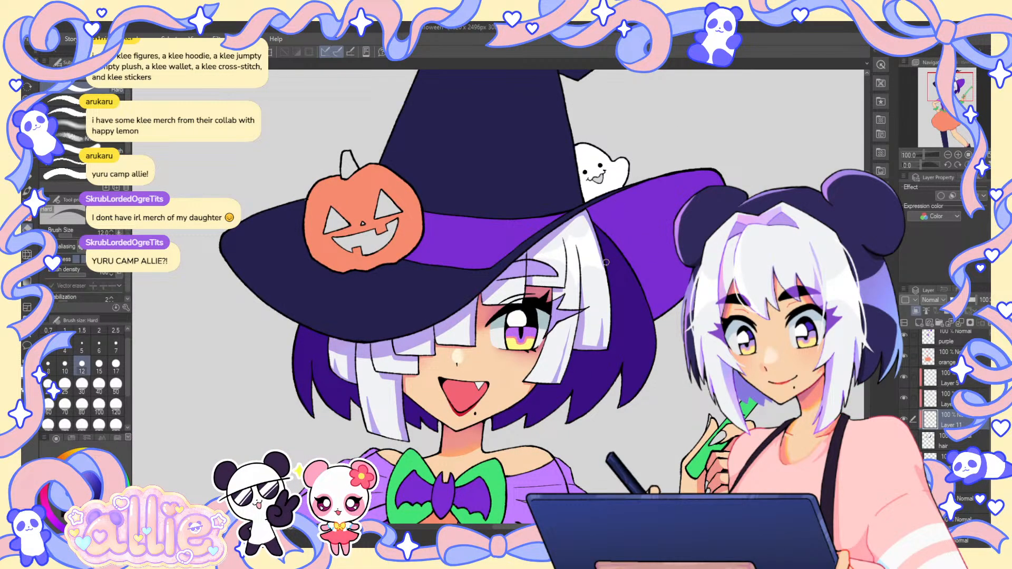
scroll(608, 254, "up", 2)
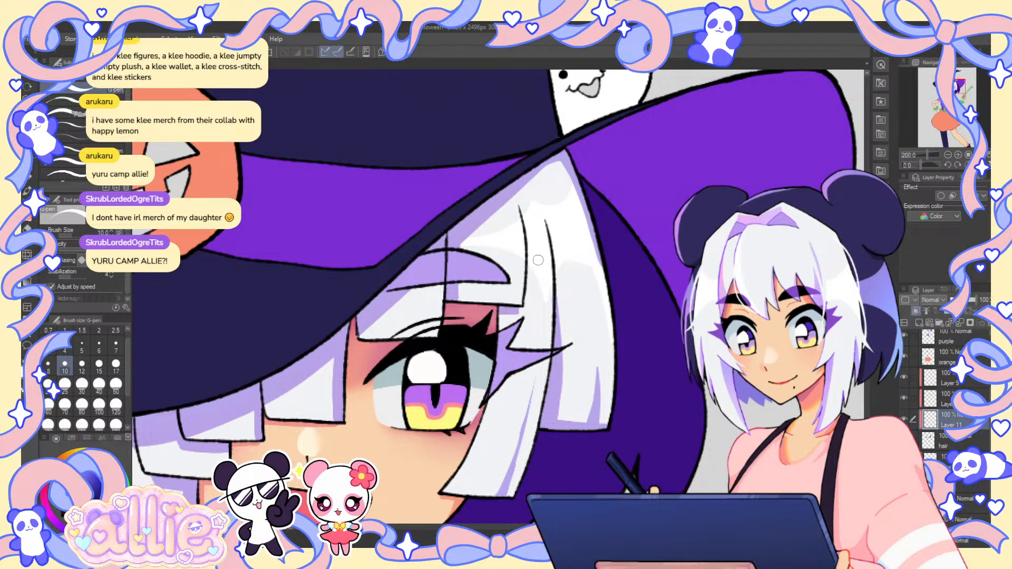
key("b")
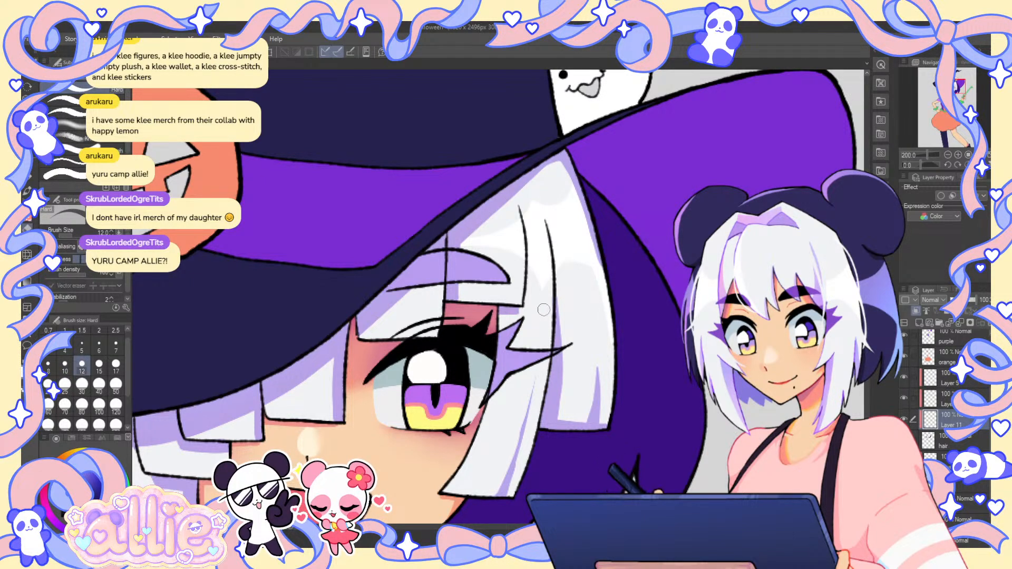
key("p")
- Paint white highlights on the fringe and long side strand covering the hidden eye with the G-pen at size 10
scroll(558, 303, "down", 4)
scroll(573, 298, "up", 1)
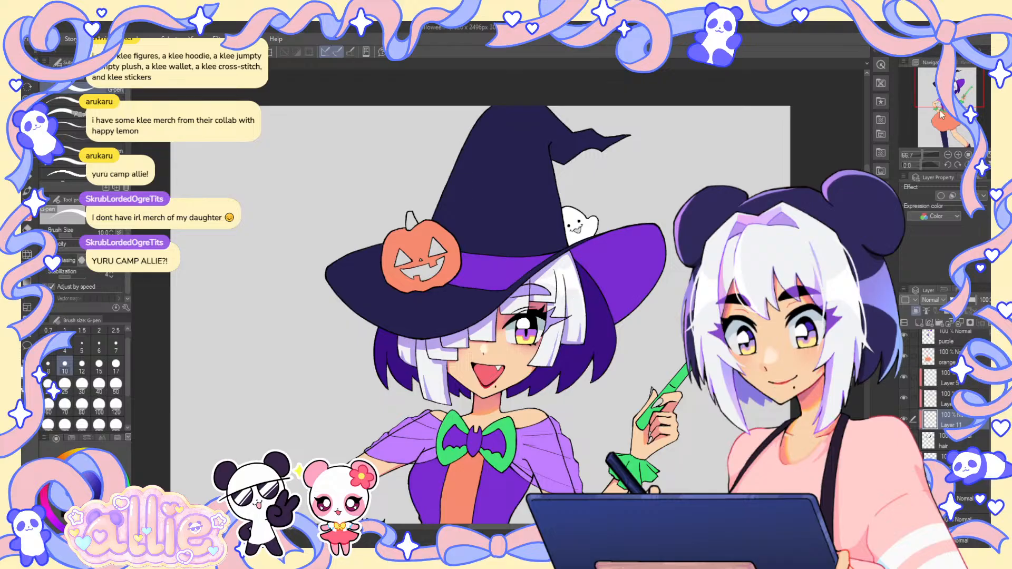
mouse_move(941, 115)
left_mouse_down()
mouse_move(944, 133)
mouse_move(943, 123)
left_mouse_up()
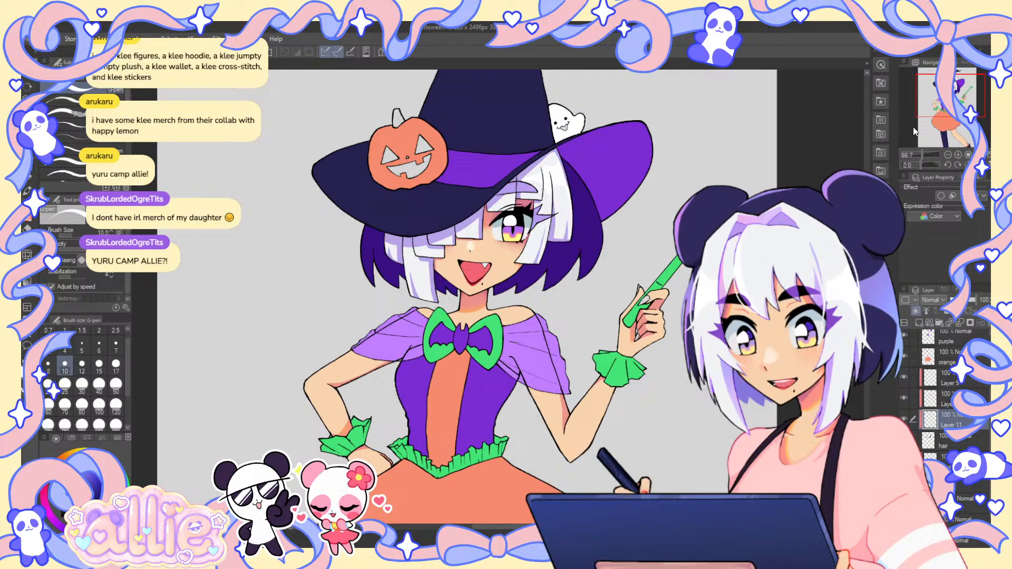
scroll(476, 229, "up", 4)
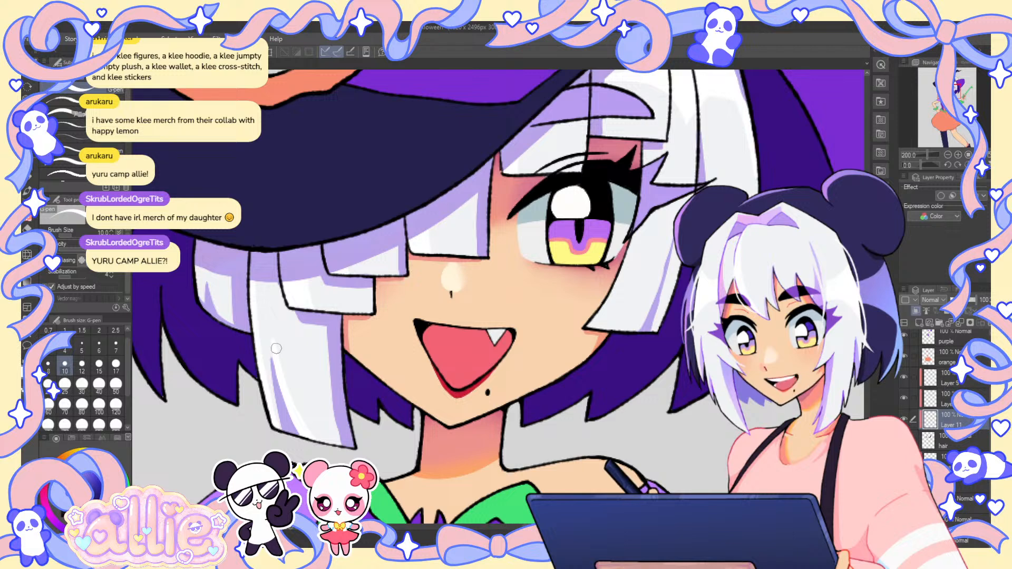
key("e")
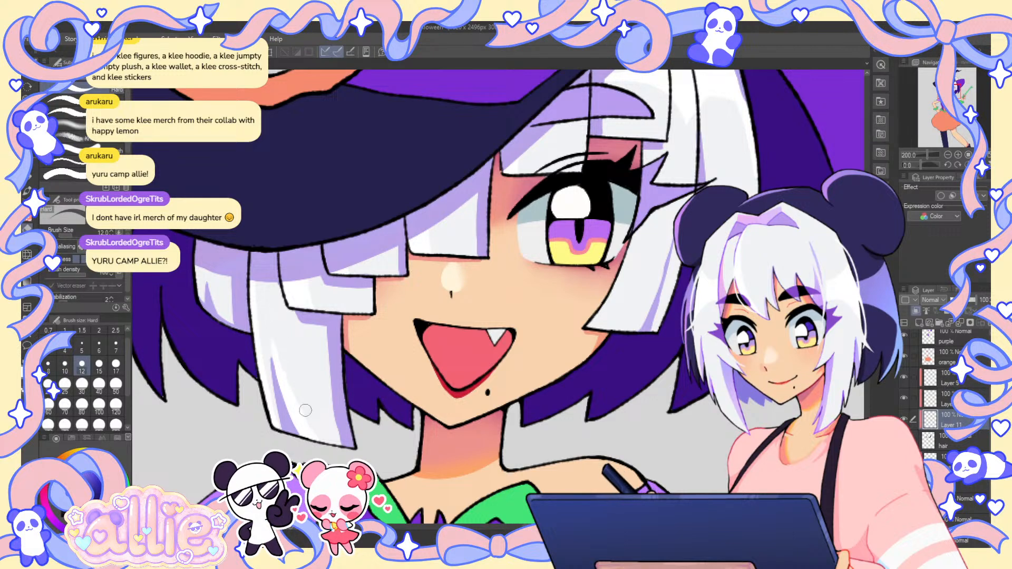
key("p")
mouse_move(305, 296)
left_mouse_down()
mouse_move(316, 369)
mouse_move(306, 406)
left_mouse_up()
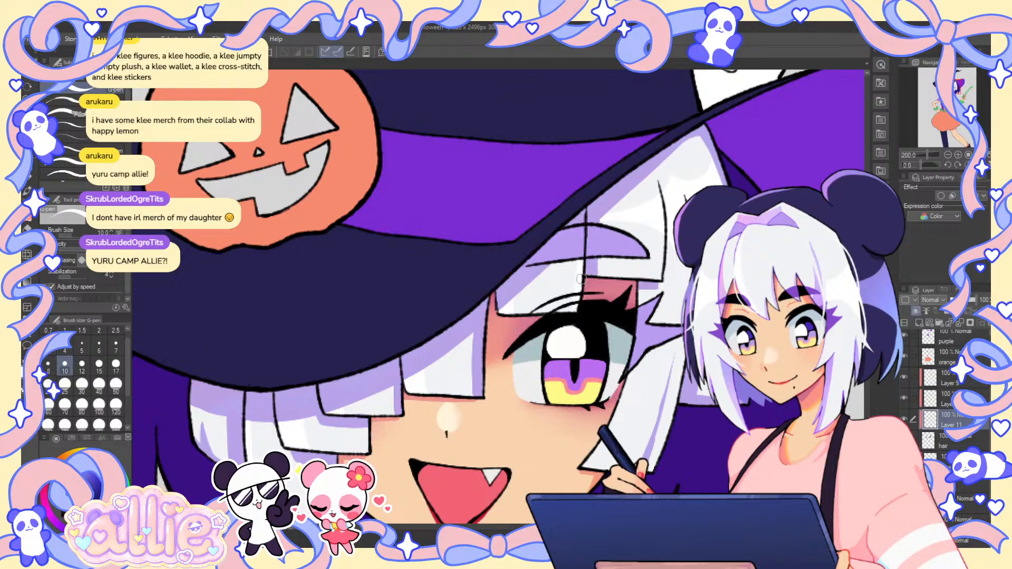
left_click_drag(581, 279, 577, 187)
scroll(741, 361, "down", 3)
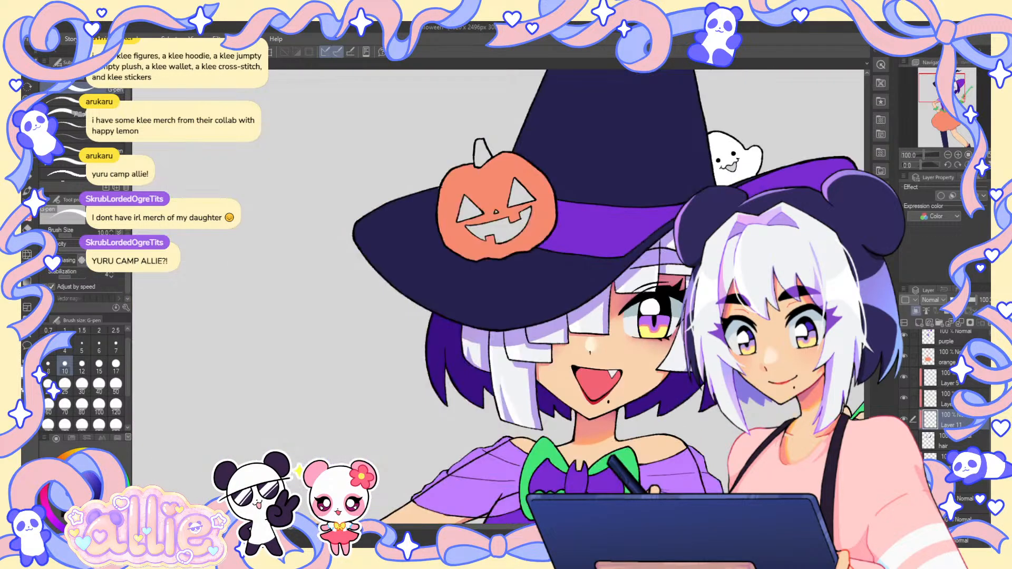
left_click_drag(741, 361, 634, 352)
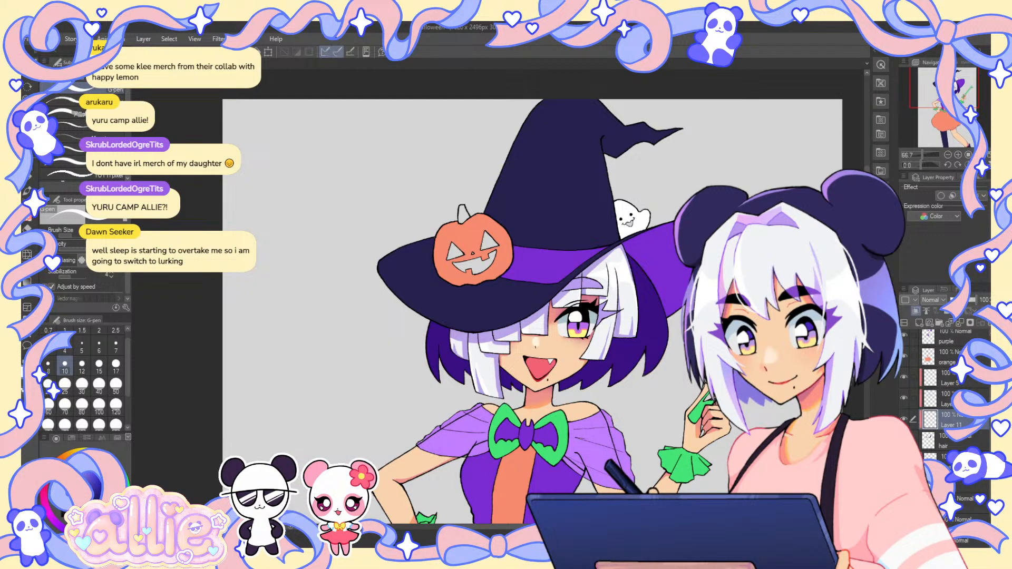
left_click(952, 90)
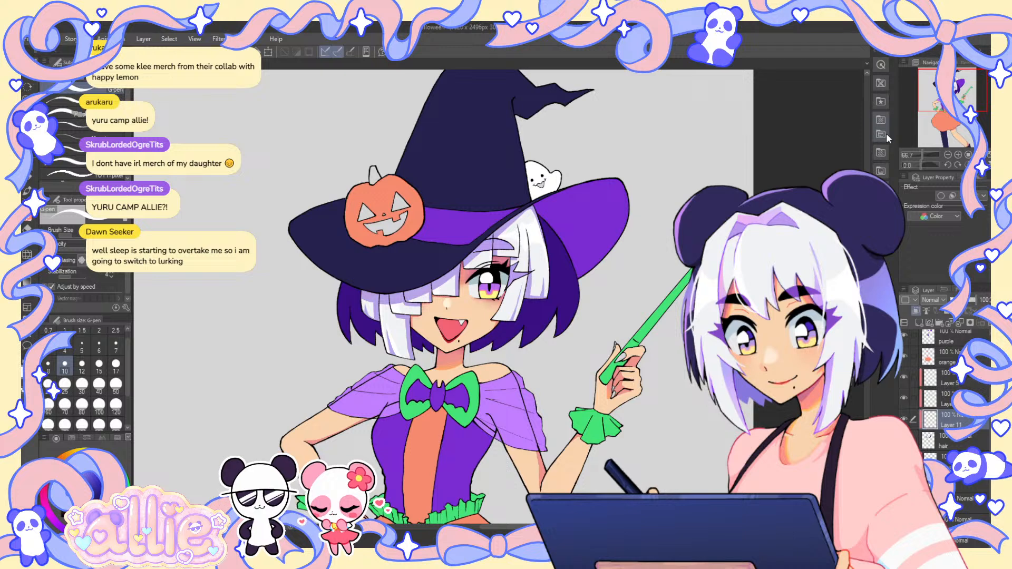
scroll(527, 259, "up", 1)
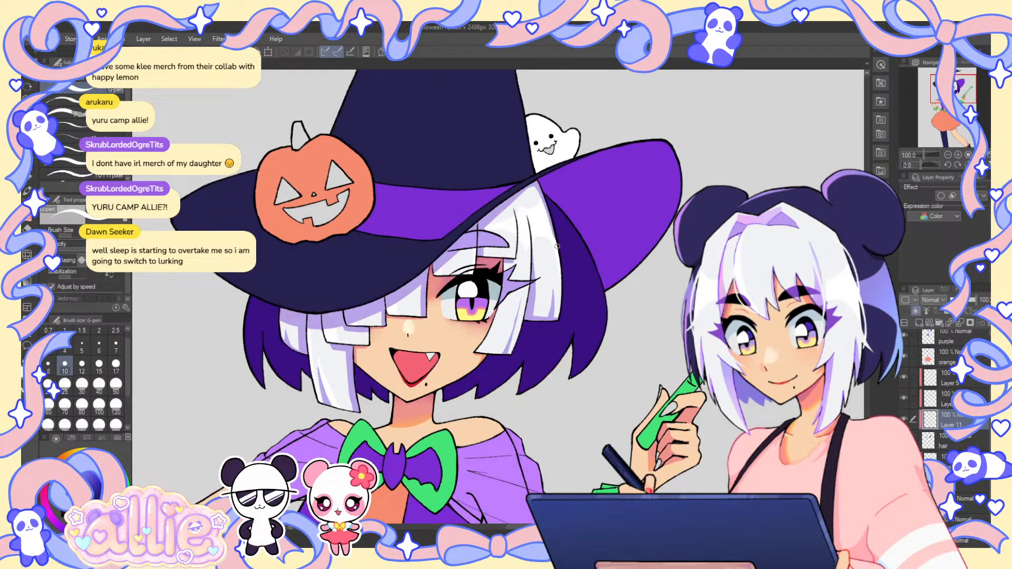
- Hide the orange, purple, sleeve and remaining hat and clothing colour layers, keeping the skin and hair colours visible
scroll(534, 246, "up", 2)
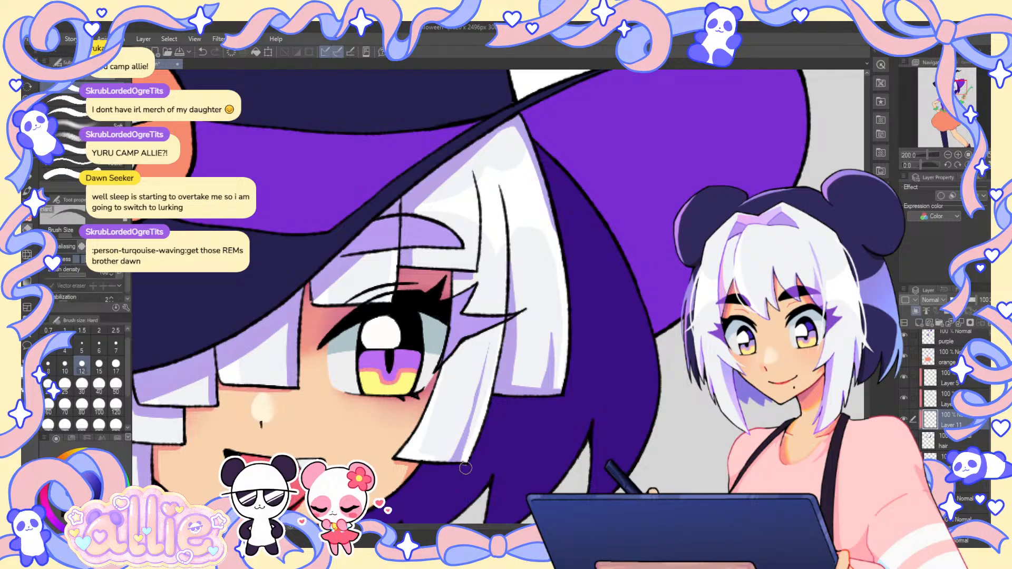
scroll(555, 394, "down", 5)
scroll(547, 423, "up", 4)
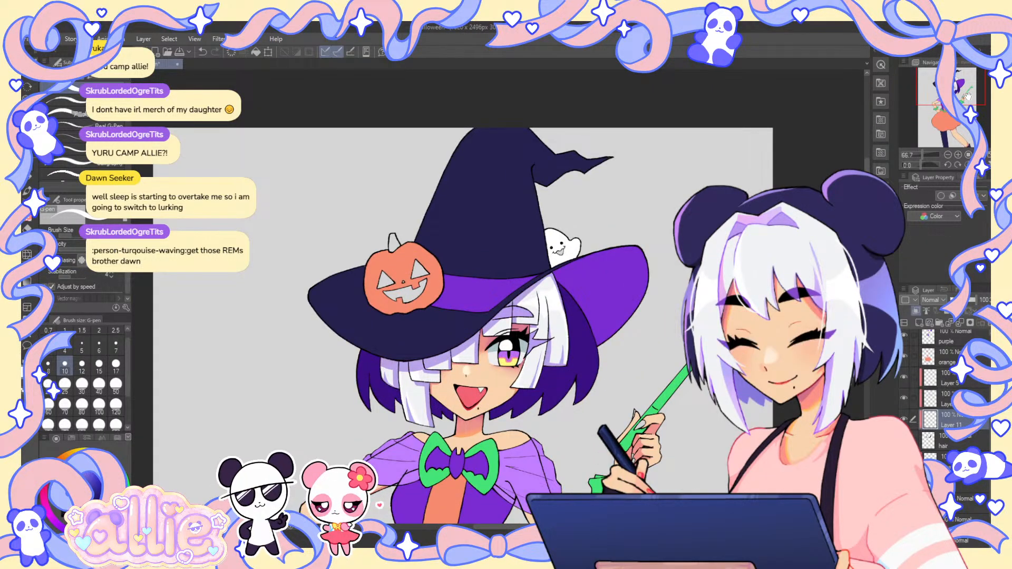
left_click_drag(951, 84, 950, 93)
scroll(943, 395, "up", 2)
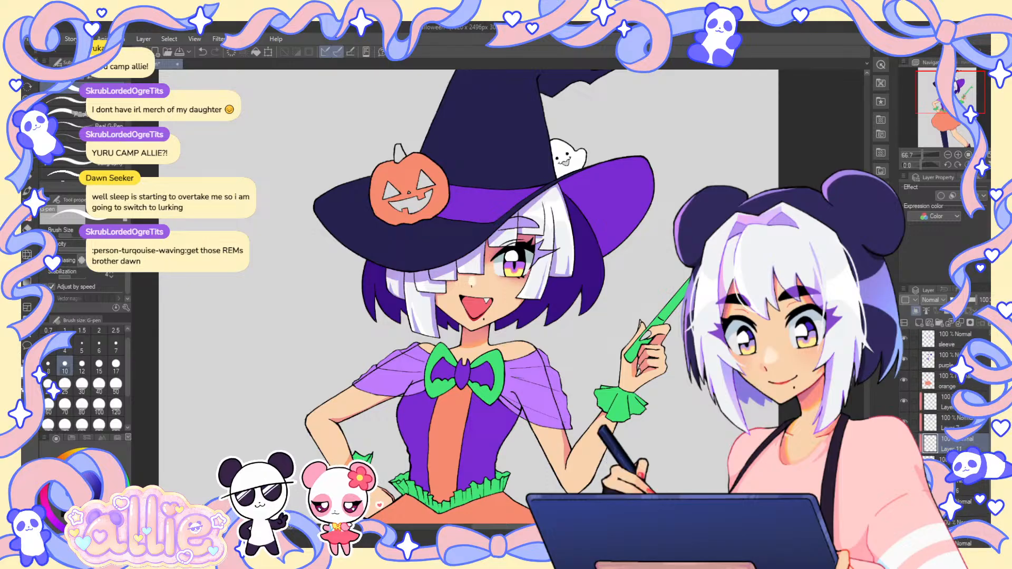
left_click(904, 397)
left_click(904, 377)
scroll(943, 396, "up", 1)
scroll(943, 385, "up", 1)
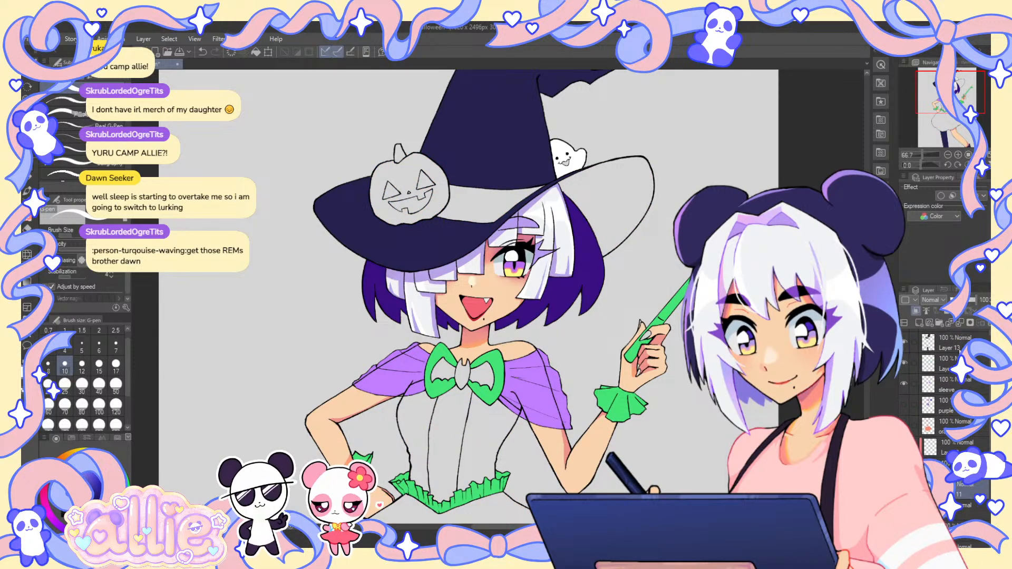
left_click(904, 383)
left_click(904, 363)
left_click(905, 343)
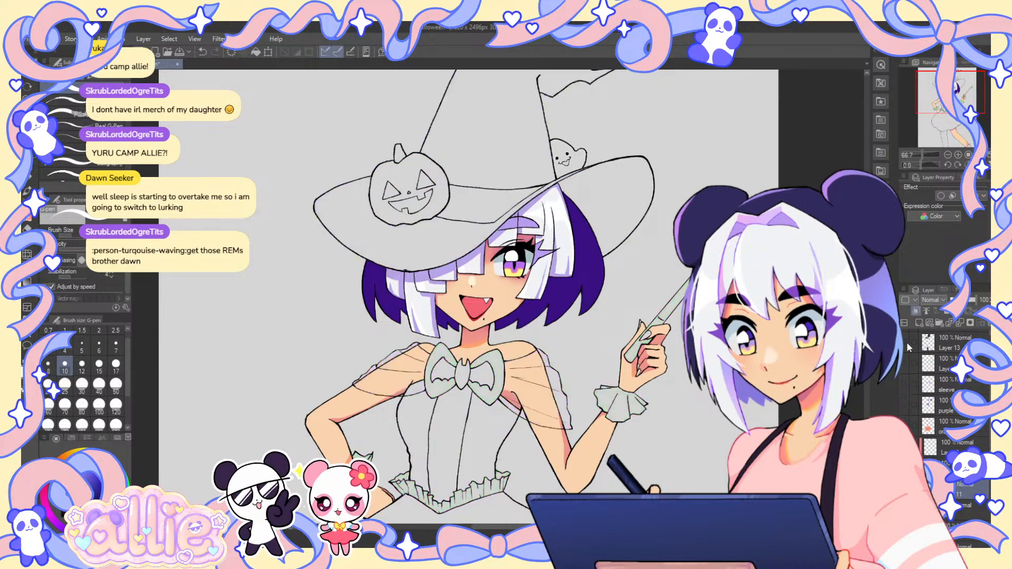
- Turn the purple colour layer back on while the other hat and clothing colours stay hidden
left_click(902, 383)
left_click(902, 383)
left_click(902, 399)
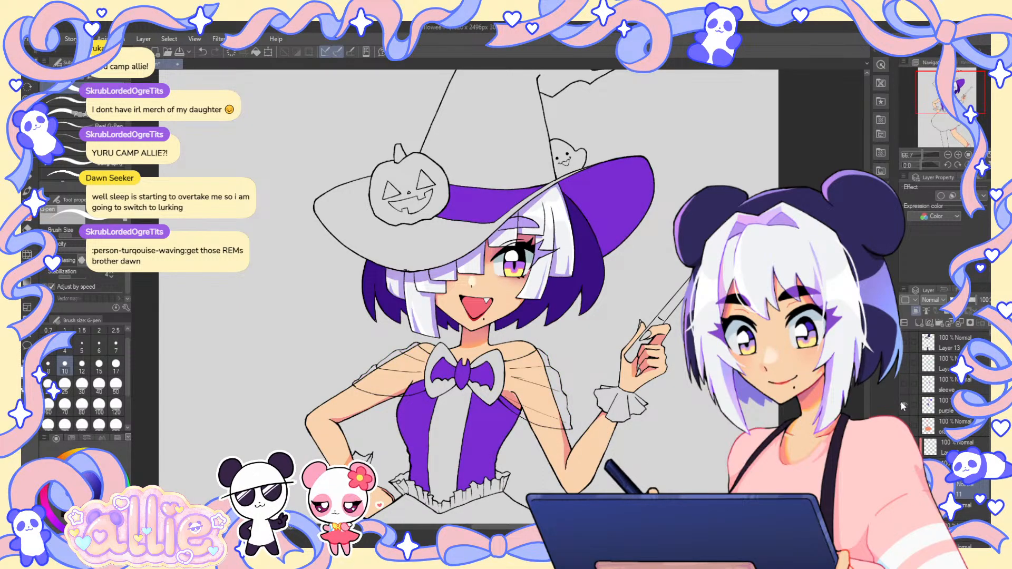
left_click(902, 401)
left_click(901, 400)
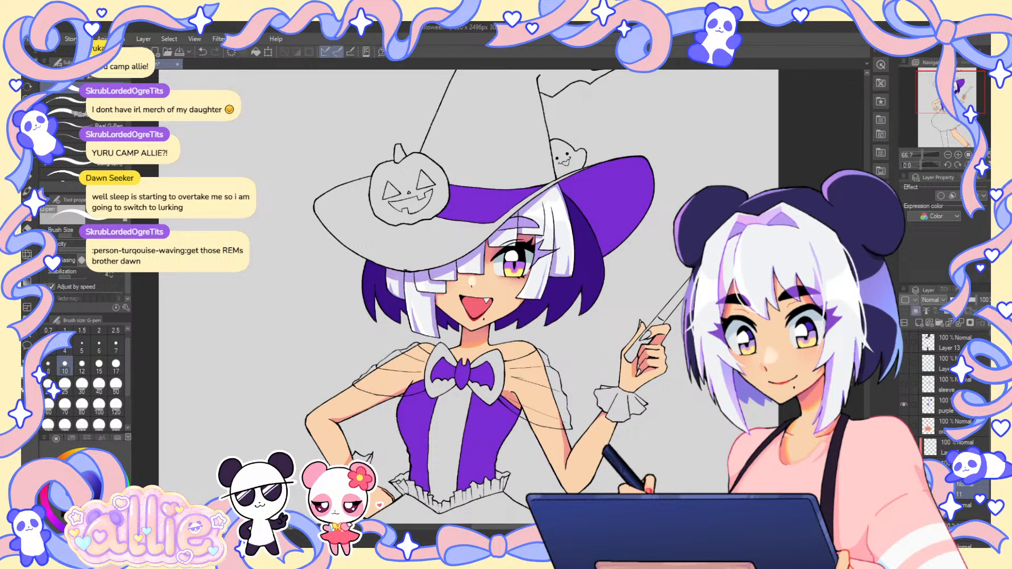
scroll(938, 411, "down", 1)
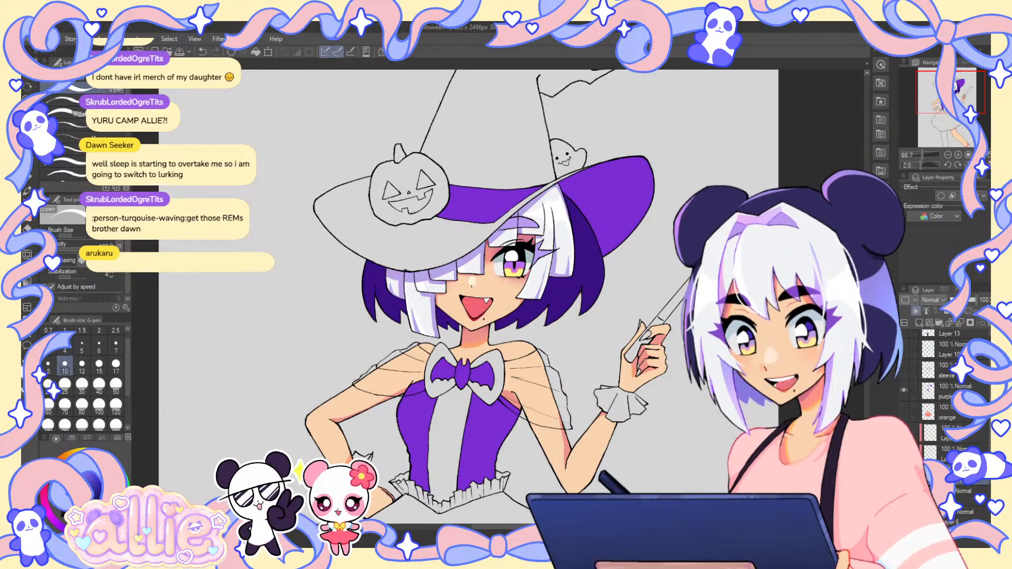
scroll(938, 411, "down", 1)
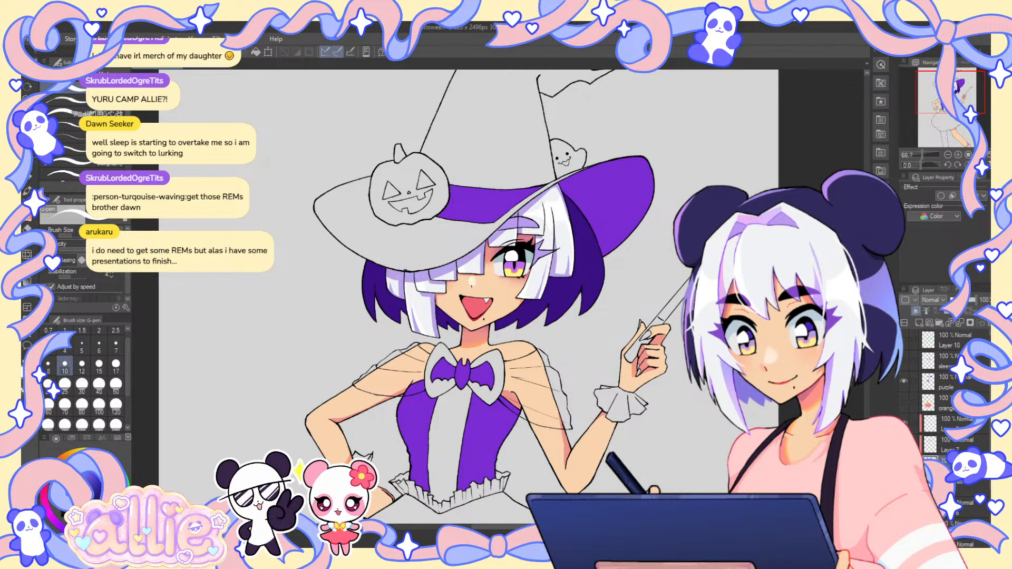
- Undo the trial mark made with the G-pen at size 40 and auto-select the purple area of the hair layer
left_click_drag(938, 104, 944, 105)
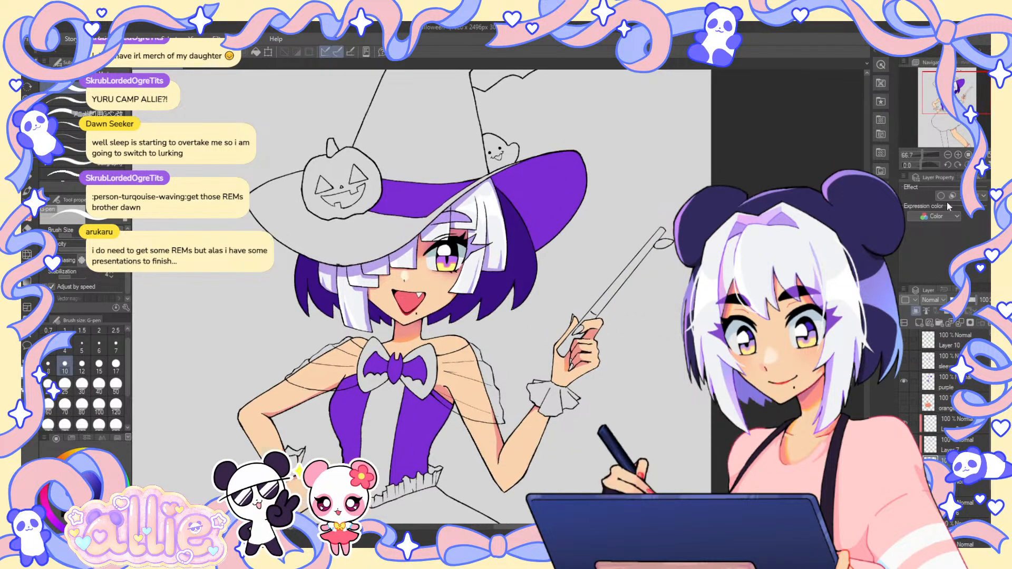
left_click(953, 92)
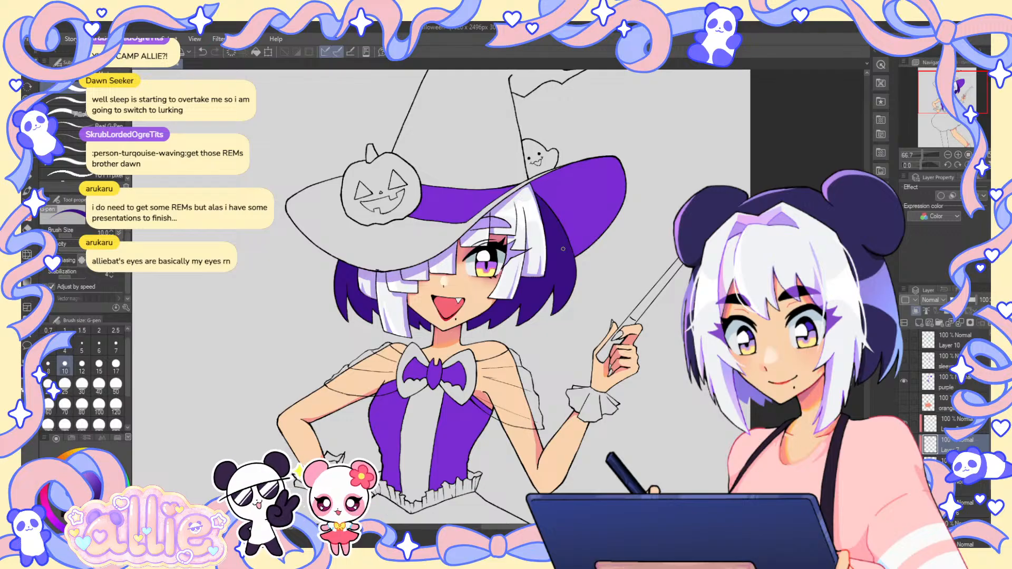
left_click(99, 384)
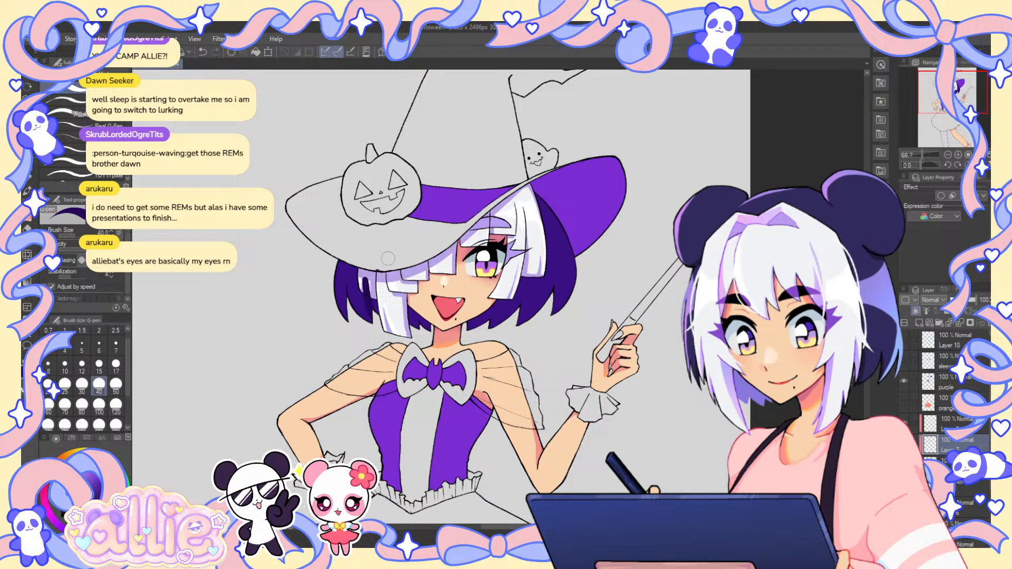
key("ctrl+z")
key("w")
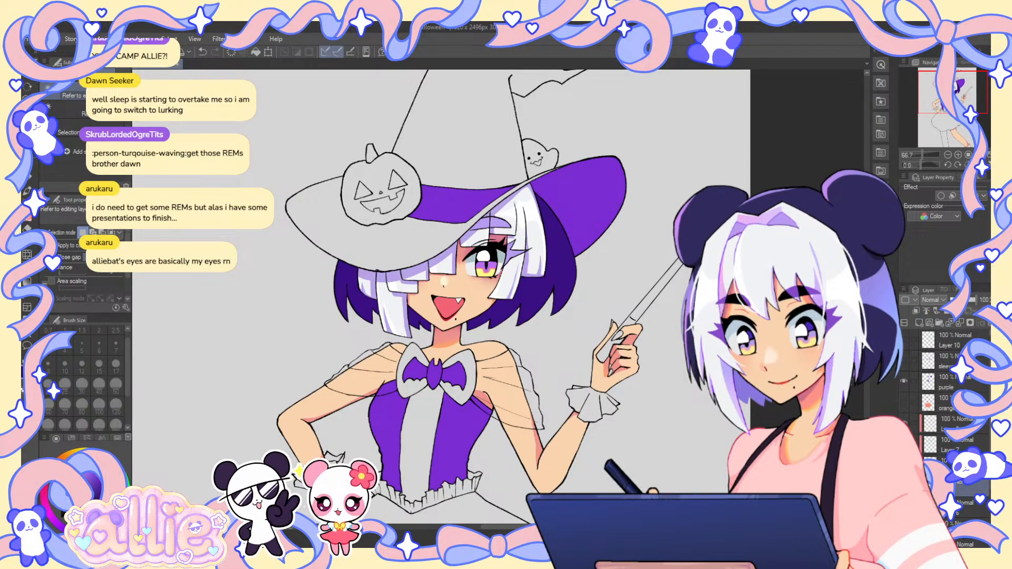
left_click(371, 305)
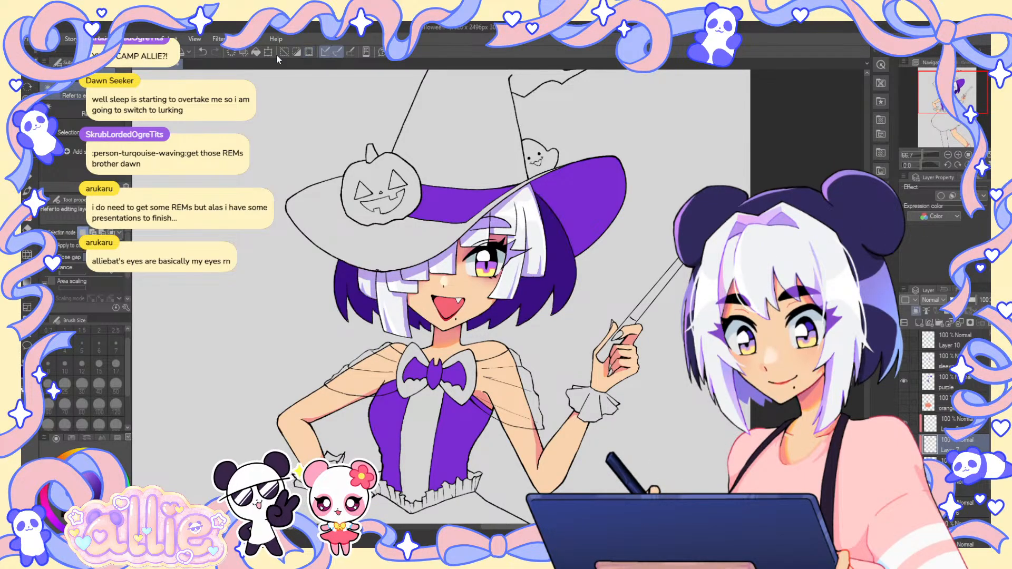
- Rough in shading on the purple hair beside the chin and neck, using the G-pen at sizes 25, 15 and 30
key("p")
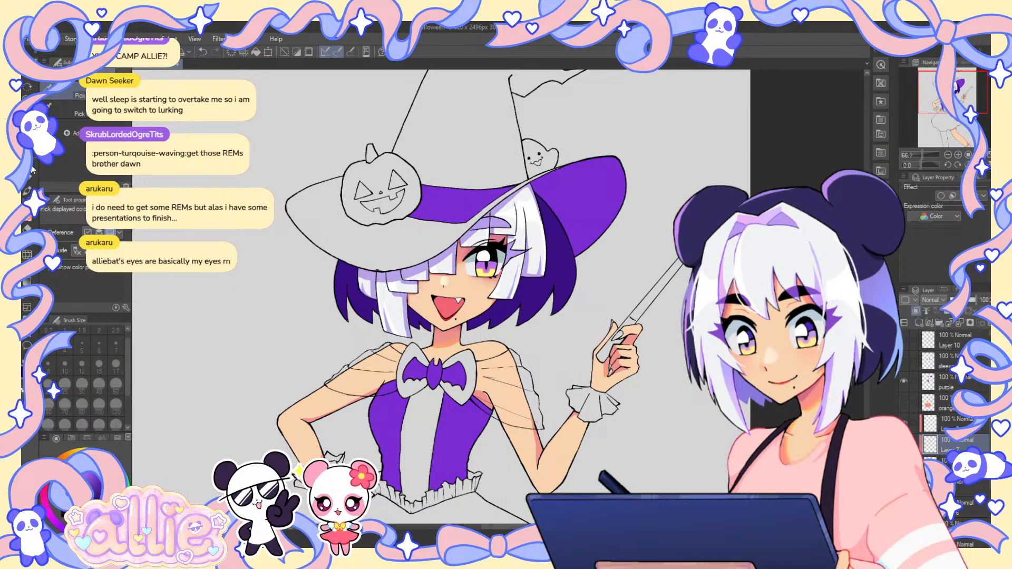
left_click(64, 383)
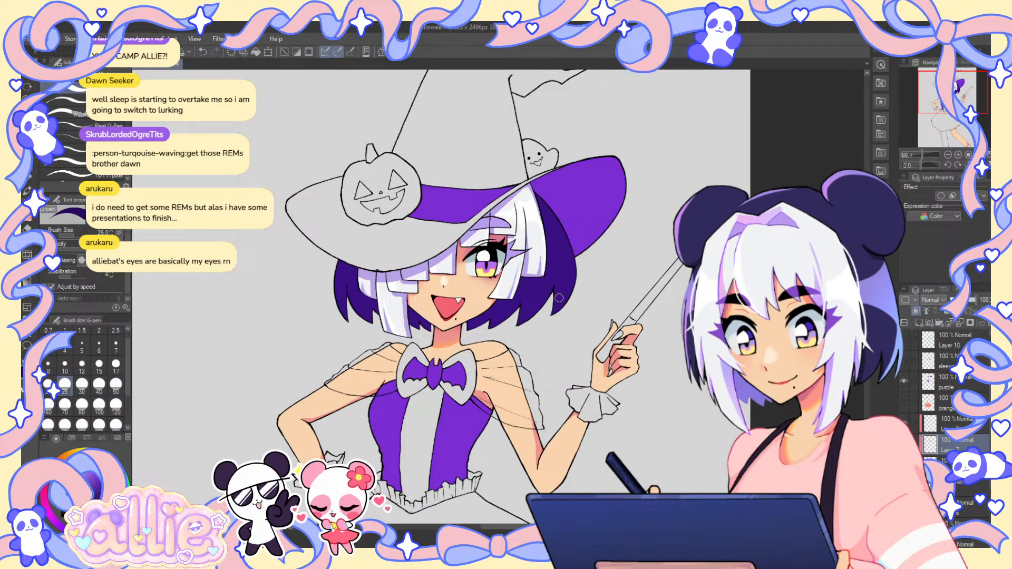
scroll(552, 301, "up", 1)
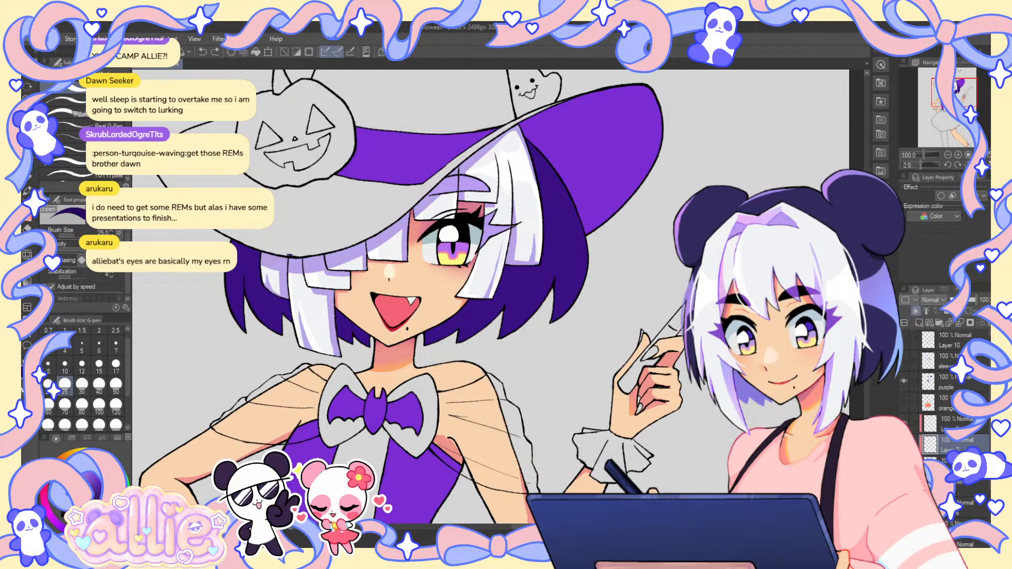
left_click(95, 369)
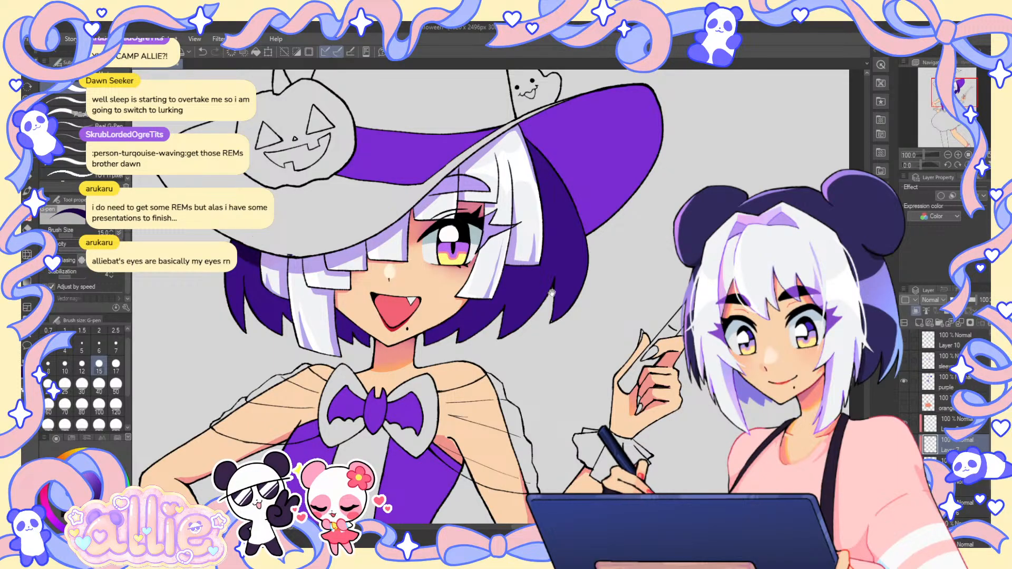
left_click_drag(551, 293, 620, 306)
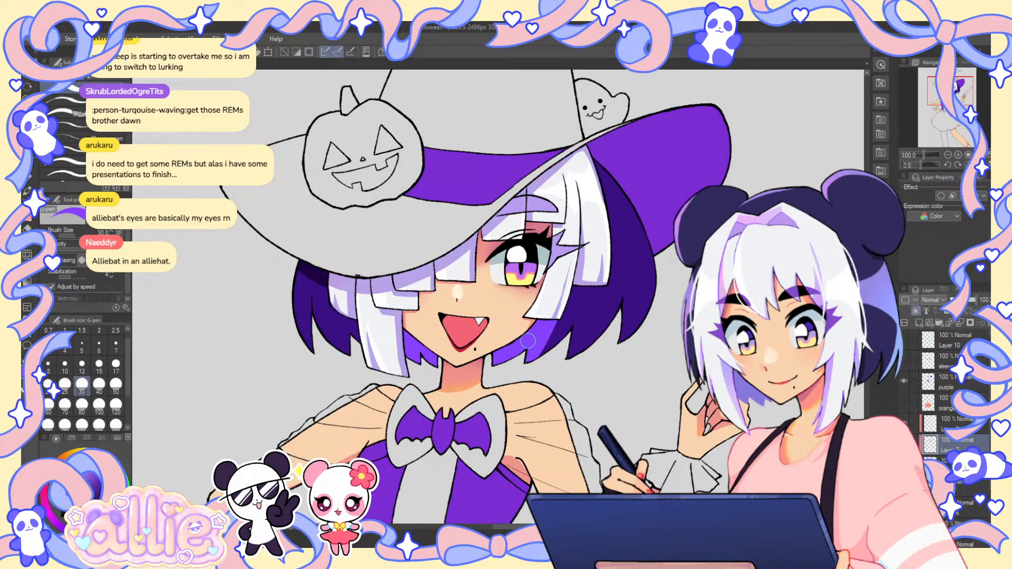
- Pick the dark purple from the hair and shade the inner hair beside the chin with the G-pen at size 30
key("ctrl+minus")
key("ctrl+minus")
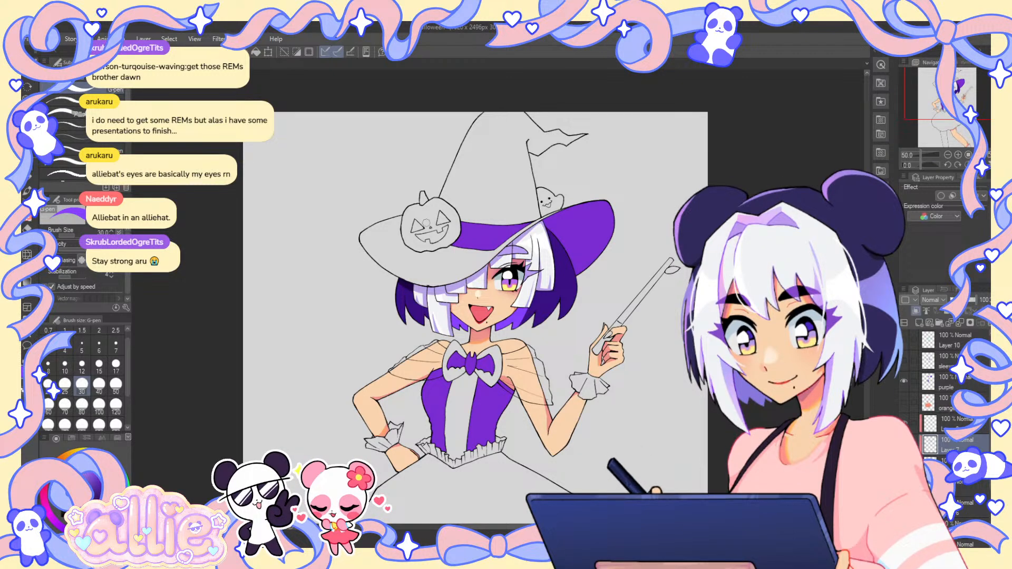
left_click(404, 285, "alt")
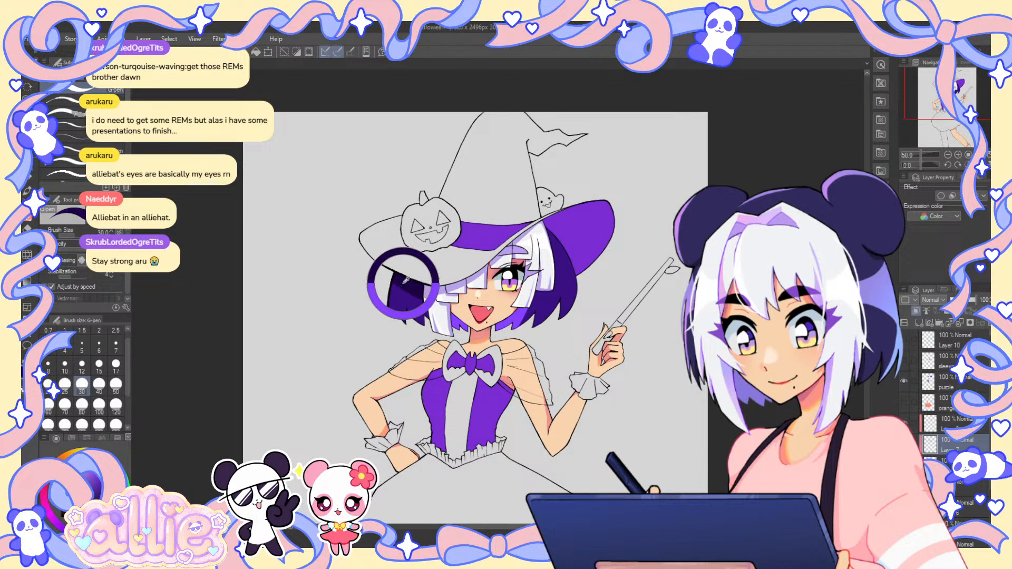
scroll(467, 299, "up", 2)
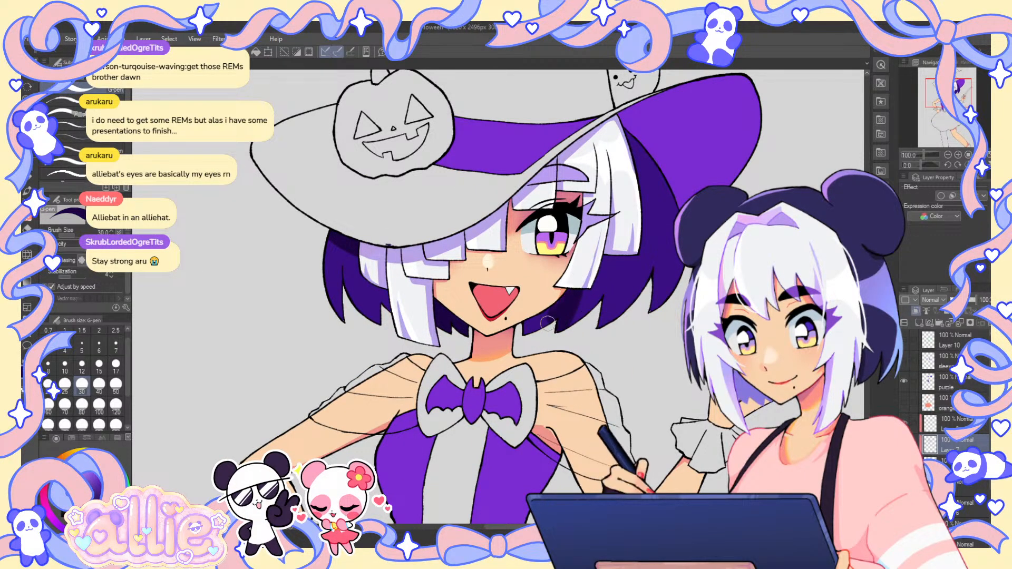
scroll(537, 314, "down", 3)
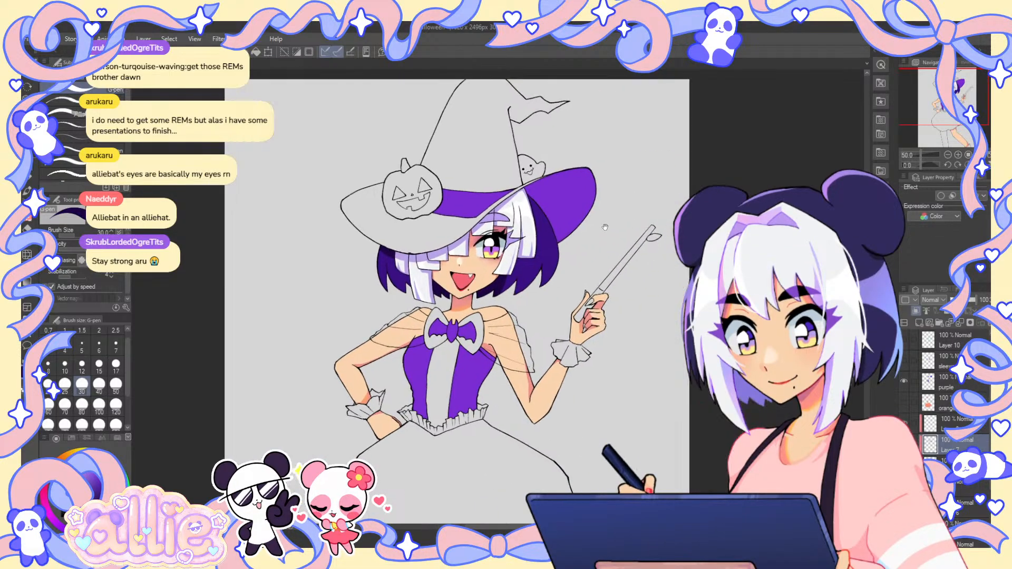
- Paint dark purple shadows into the hair tips and behind the white side strands with the G-pen at sizes 15 and 12
left_click_drag(663, 209, 627, 219)
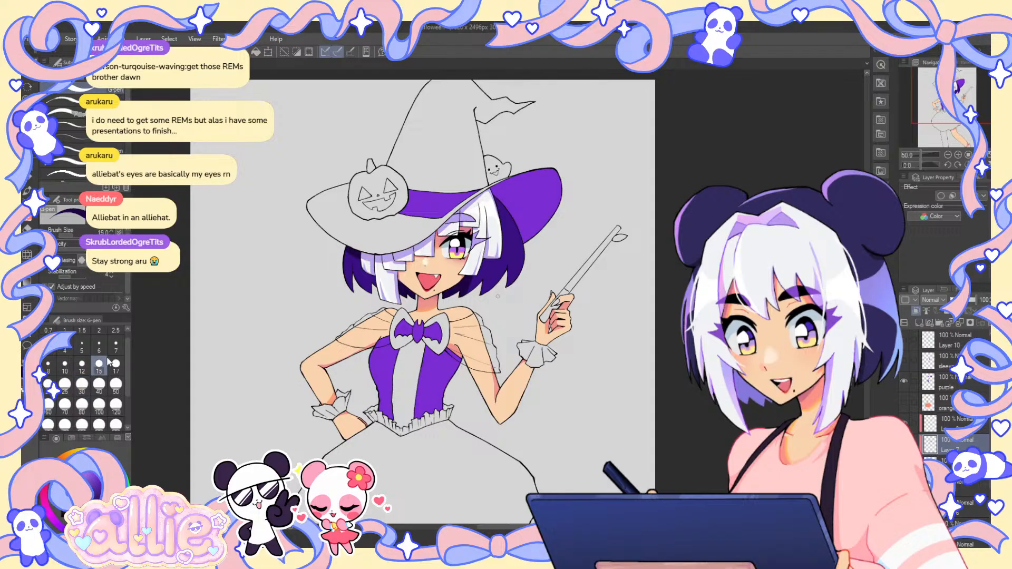
scroll(370, 275, "up", 2)
scroll(338, 247, "up", 1)
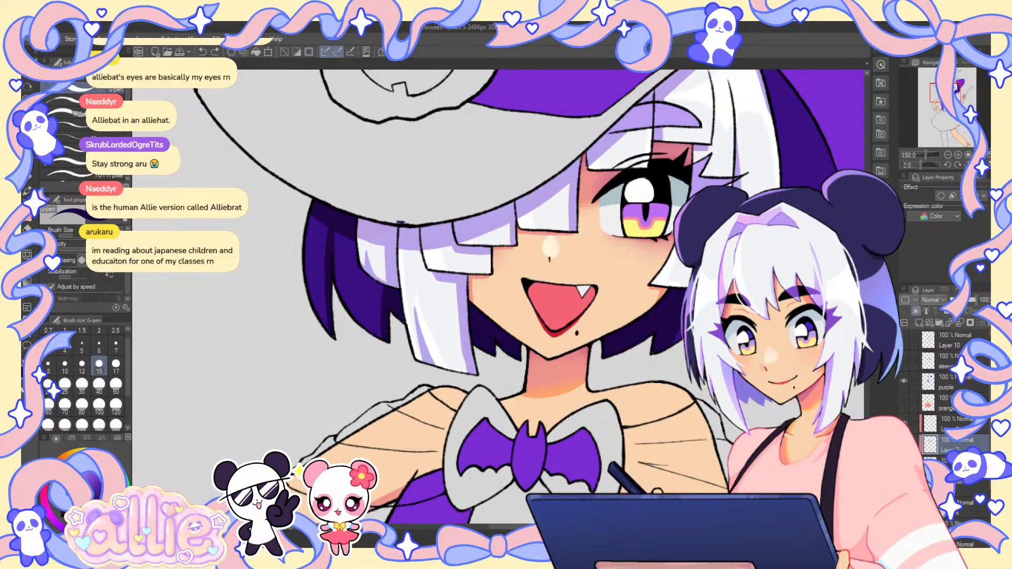
left_click_drag(683, 381, 631, 376)
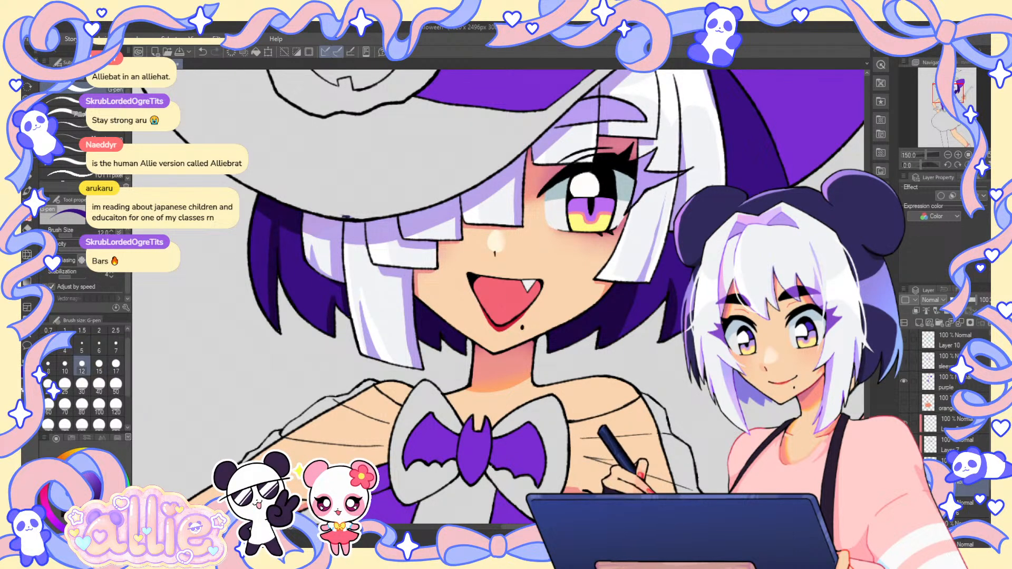
- Compare the hair with and without its two shading layers up close, and check the shading on the whole figure
scroll(745, 311, "up", 3)
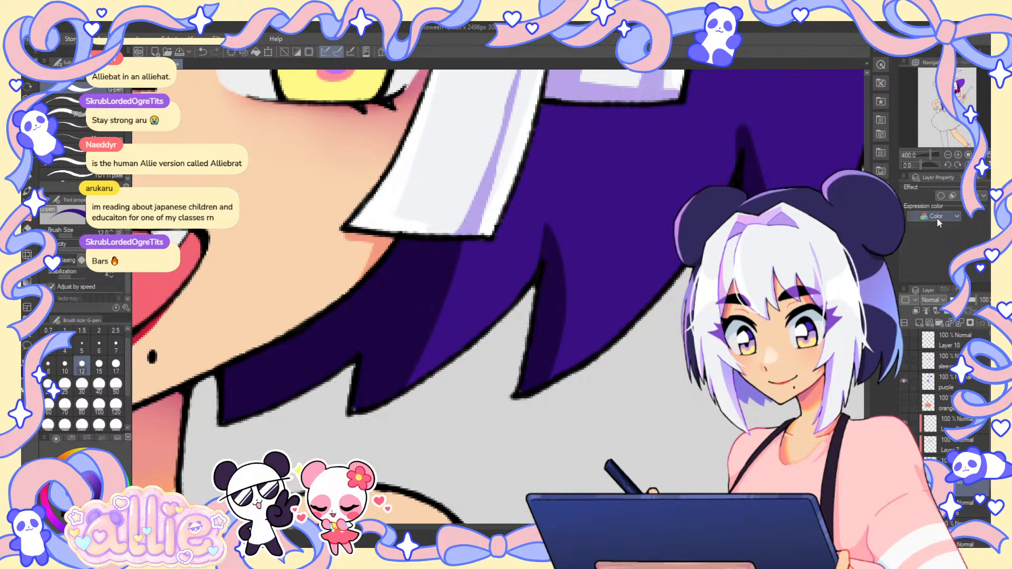
left_click(905, 423)
left_click(904, 443)
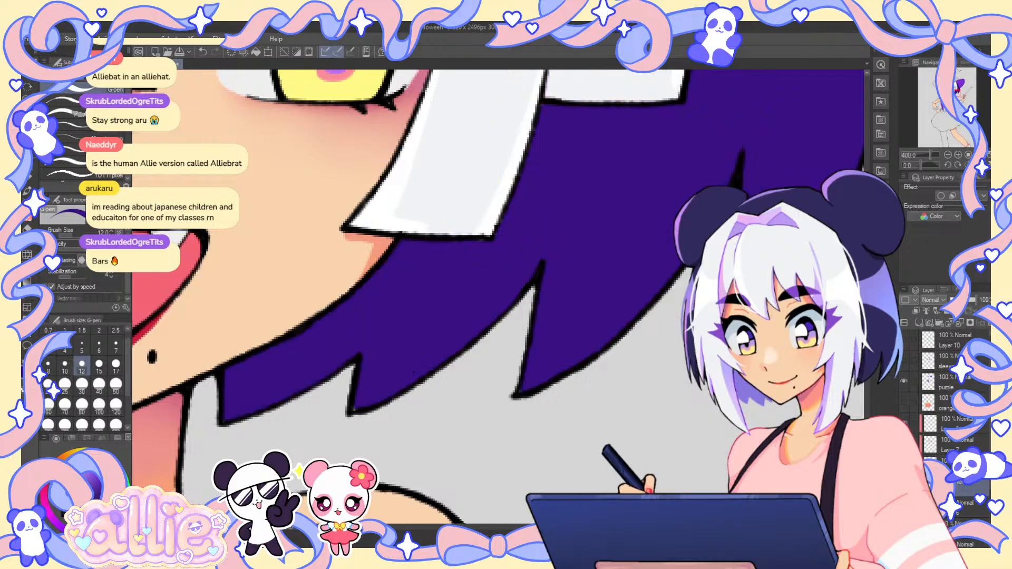
left_click(905, 444)
left_click(904, 423)
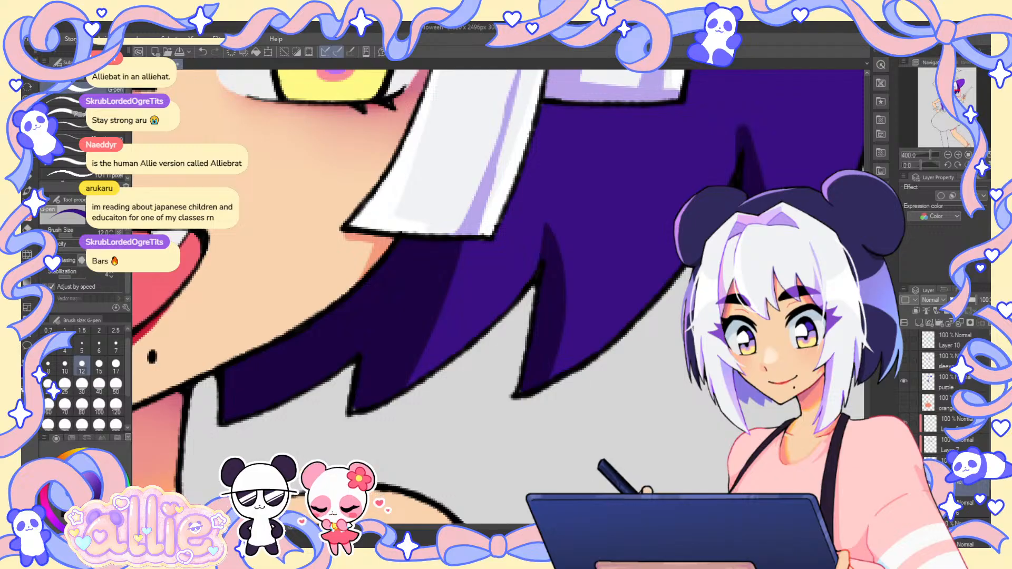
key("ctrl+0")
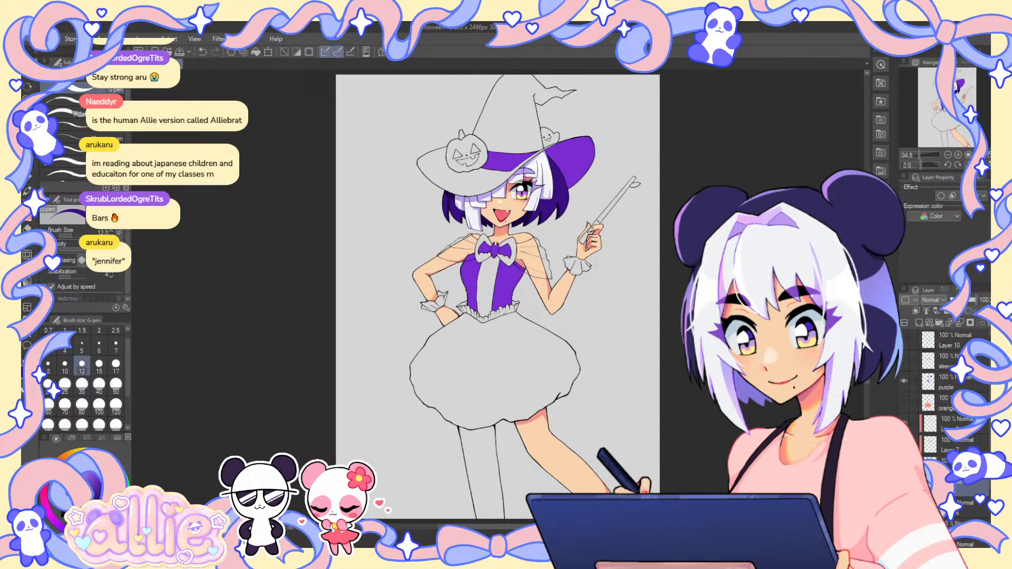
- Outline a bright blue highlight on the purple hair below the purple hat brim with the G-pen at size 12 and fill it
left_click(951, 445)
scroll(541, 193, "up", 3)
left_click(507, 253, "alt")
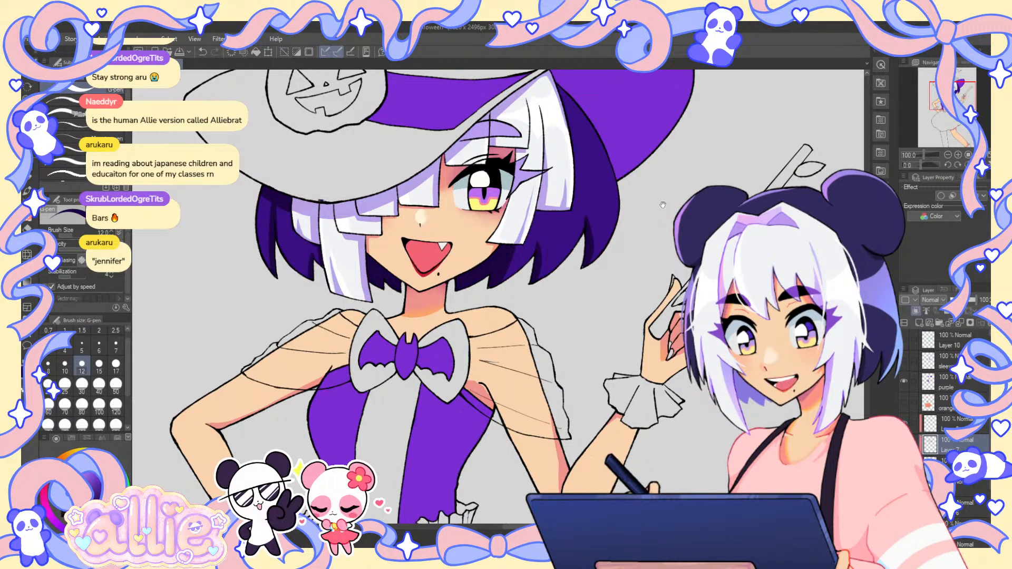
left_click_drag(670, 182, 664, 201)
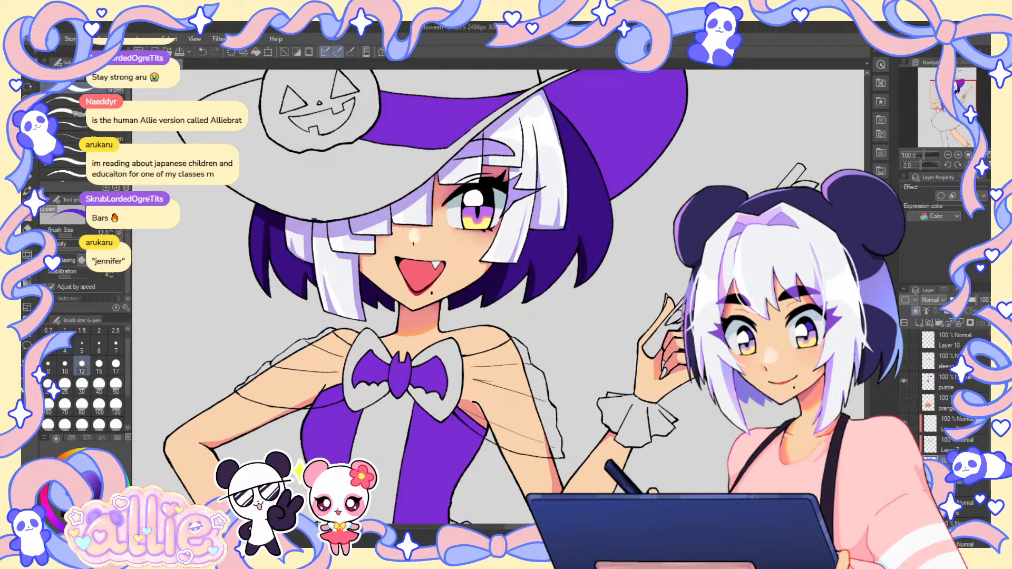
left_click_drag(572, 126, 496, 210)
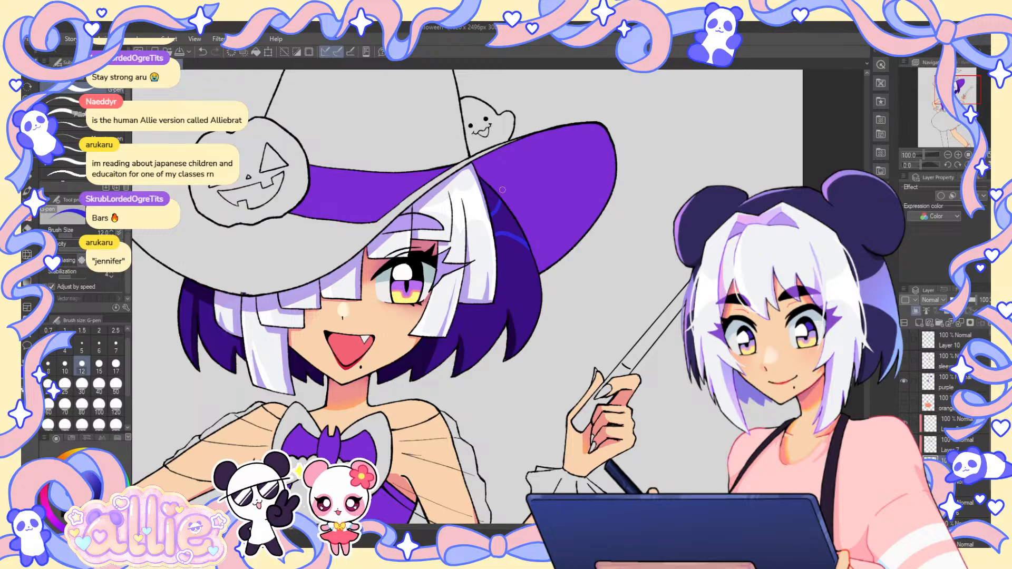
key("g")
key("p")
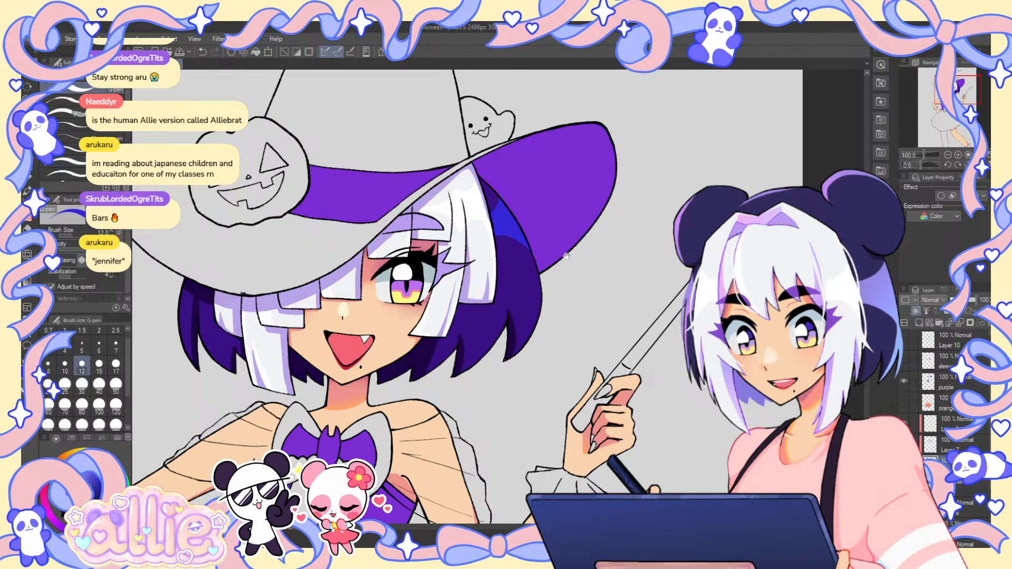
left_click_drag(513, 169, 546, 175)
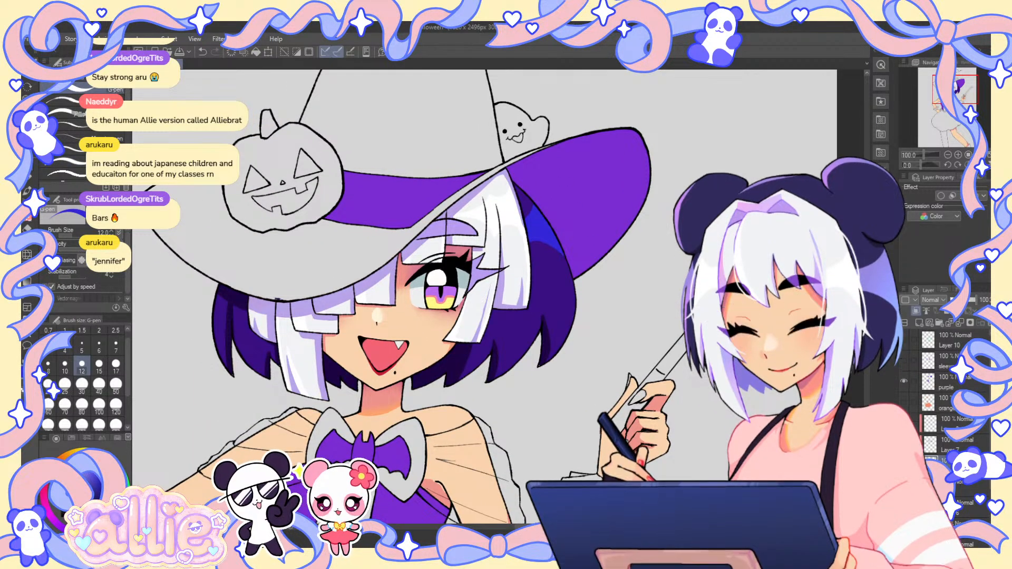
- Paint bright blue highlights along the outer edges of the purple hair on both sides with the G-pen at sizes 25 and 12
key("g")
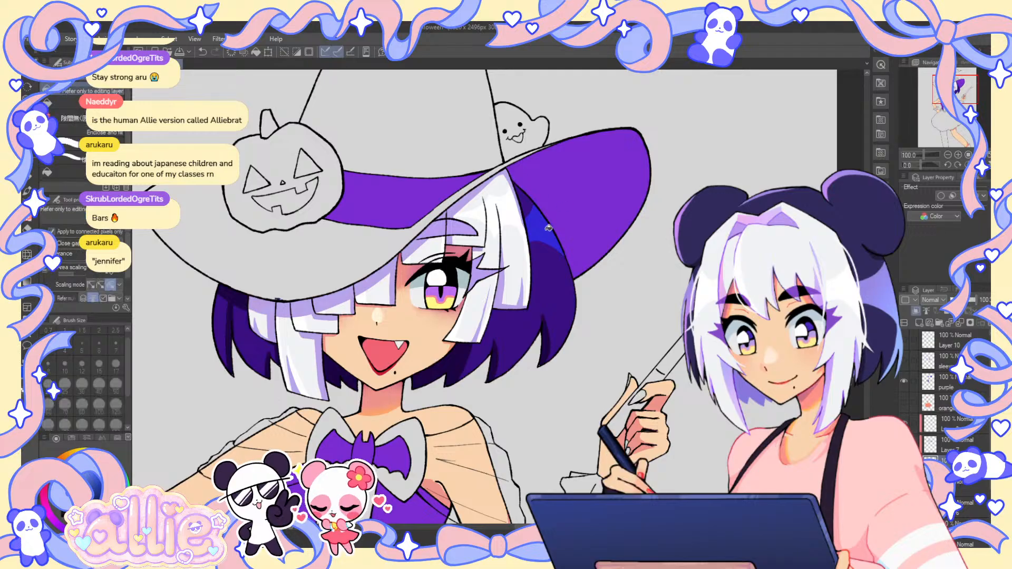
key("p")
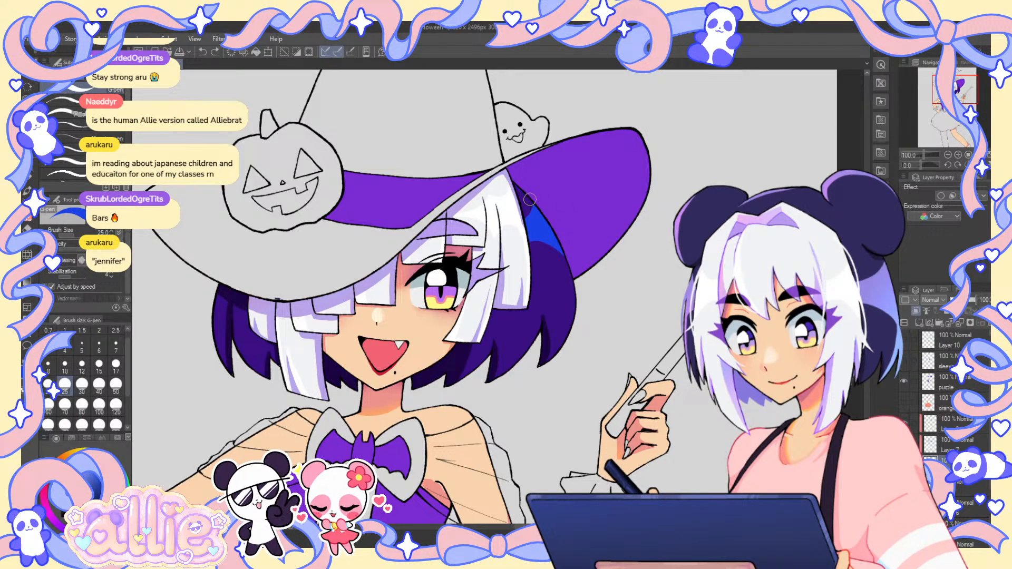
left_click_drag(554, 237, 572, 296)
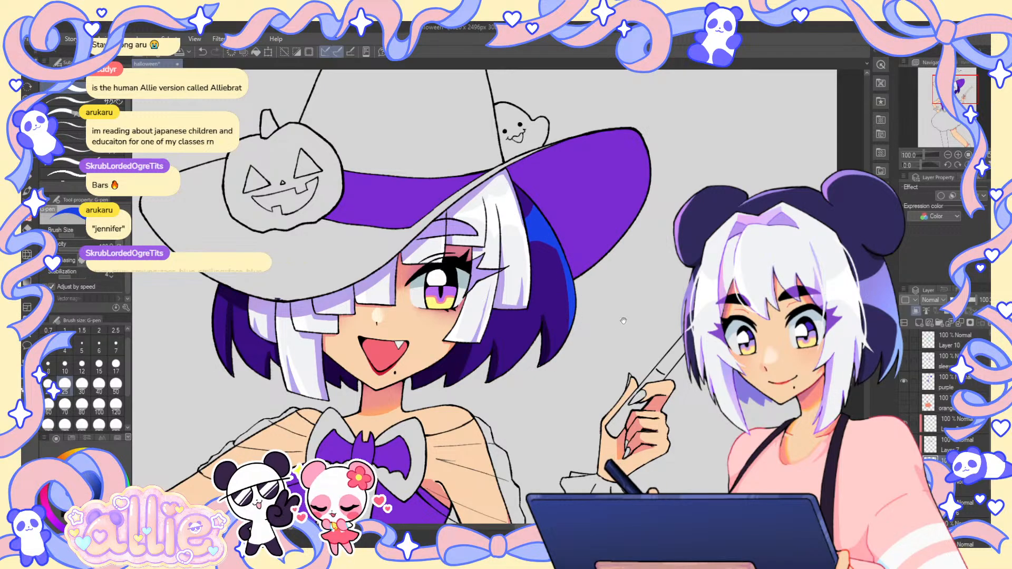
left_click_drag(608, 280, 671, 256)
left_click(82, 367)
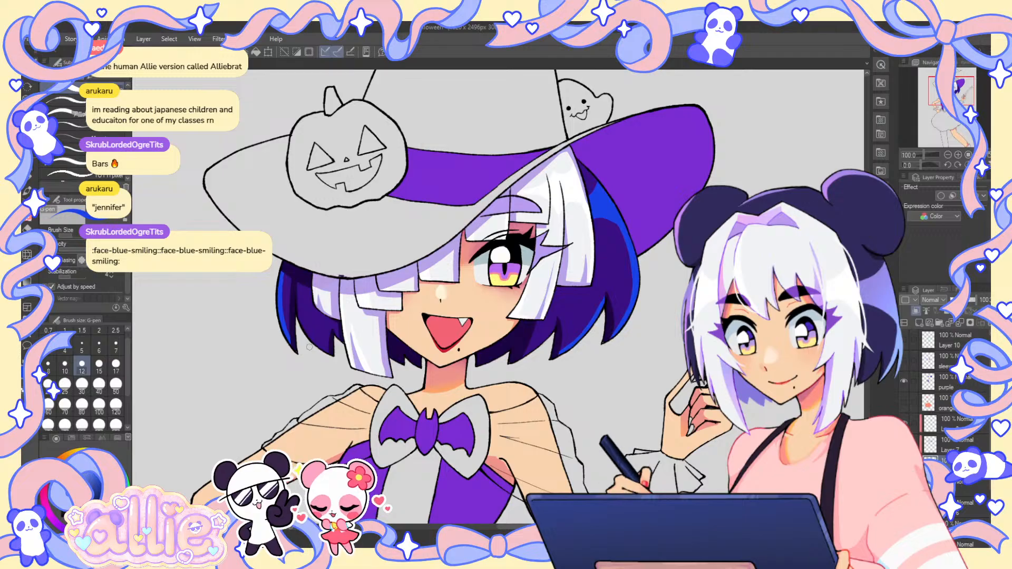
left_click_drag(672, 260, 683, 259)
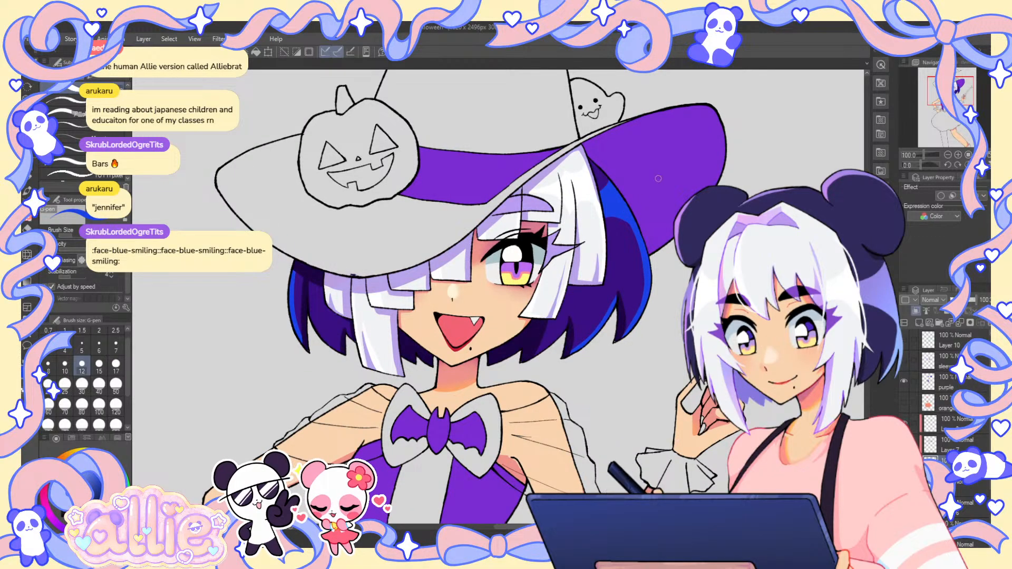
- Examine the blue hair highlights on the upper half of the figure at several zoom levels
left_click_drag(666, 290, 685, 284)
left_click(947, 155)
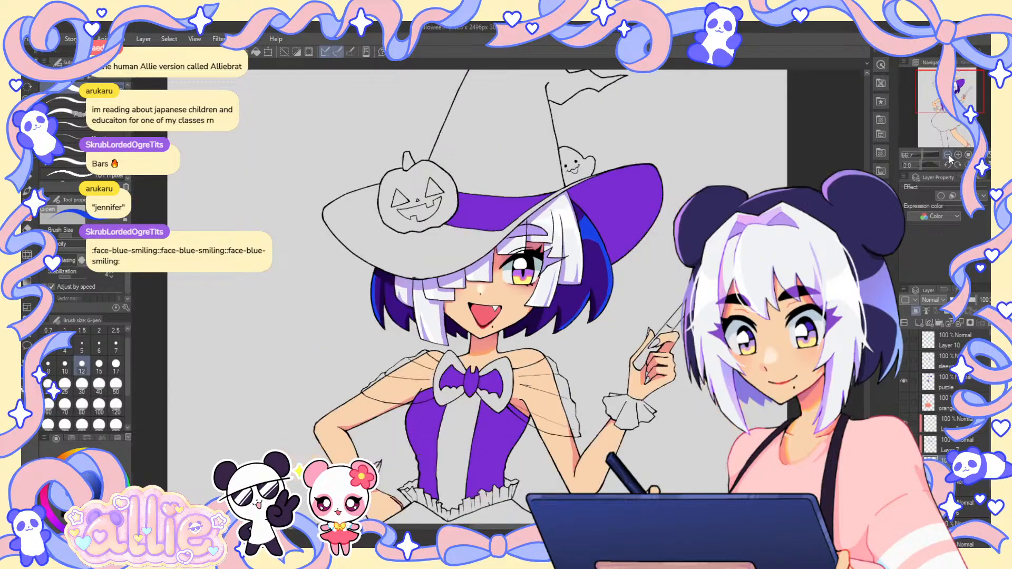
left_click(947, 155)
left_click(948, 155)
left_click_drag(670, 245, 669, 232)
scroll(501, 251, "up", 1)
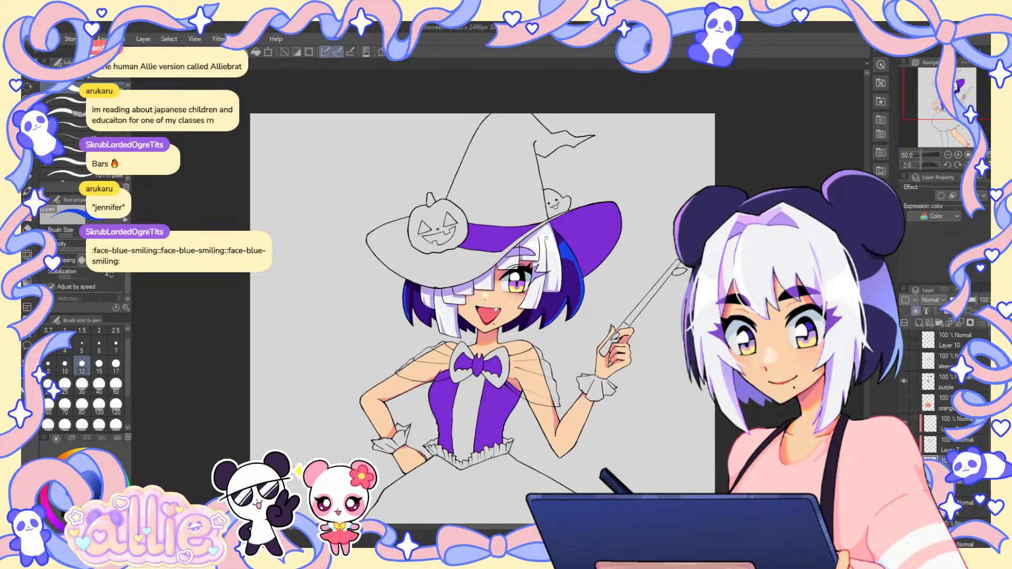
scroll(546, 238, "up", 1)
mouse_move(546, 239)
left_mouse_down()
mouse_move(559, 188)
mouse_move(591, 165)
left_mouse_up()
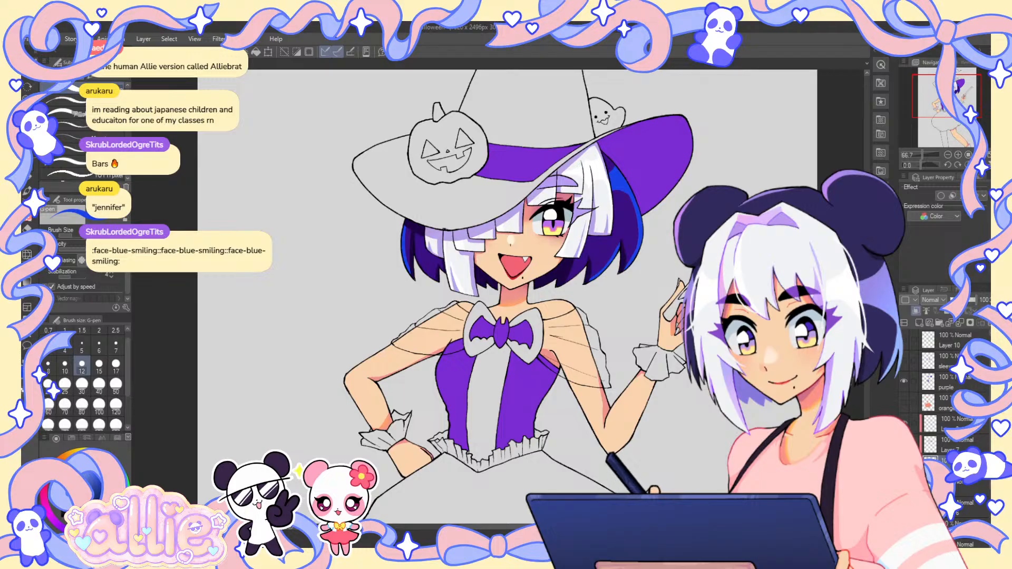
left_click_drag(506, 295, 503, 304)
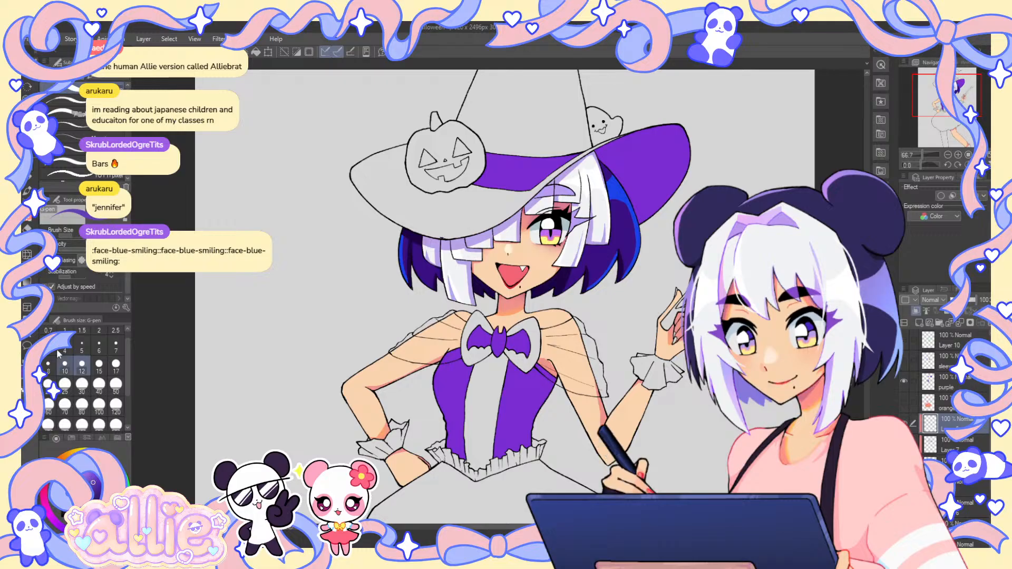
key("g")
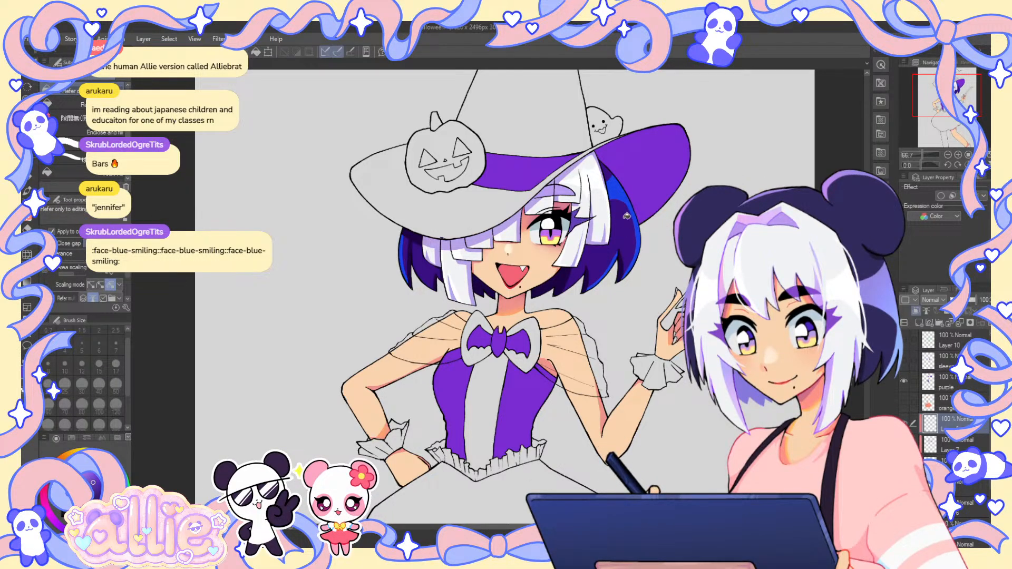
left_click_drag(627, 236, 647, 206)
key("p")
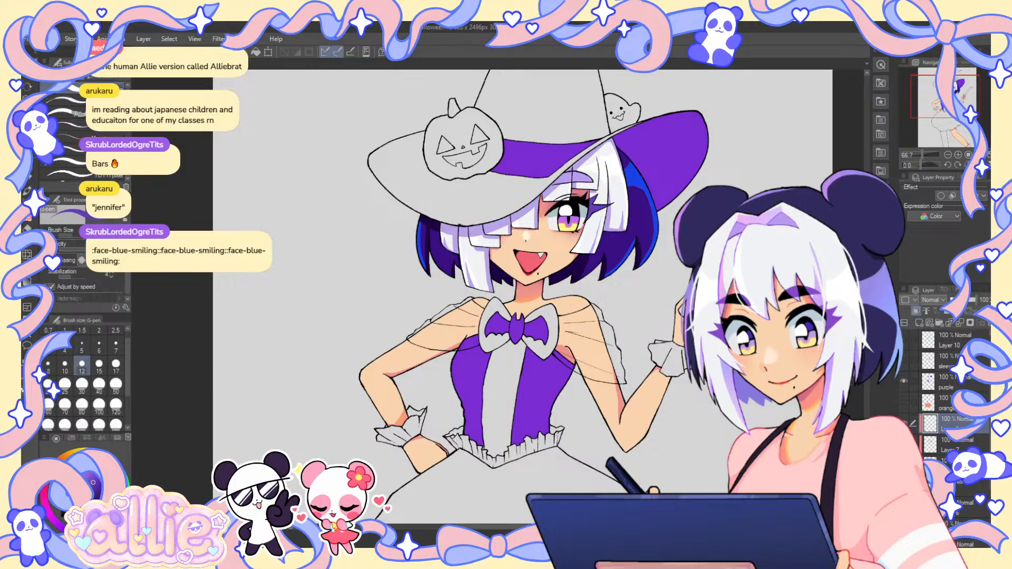
left_click_drag(665, 254, 625, 277)
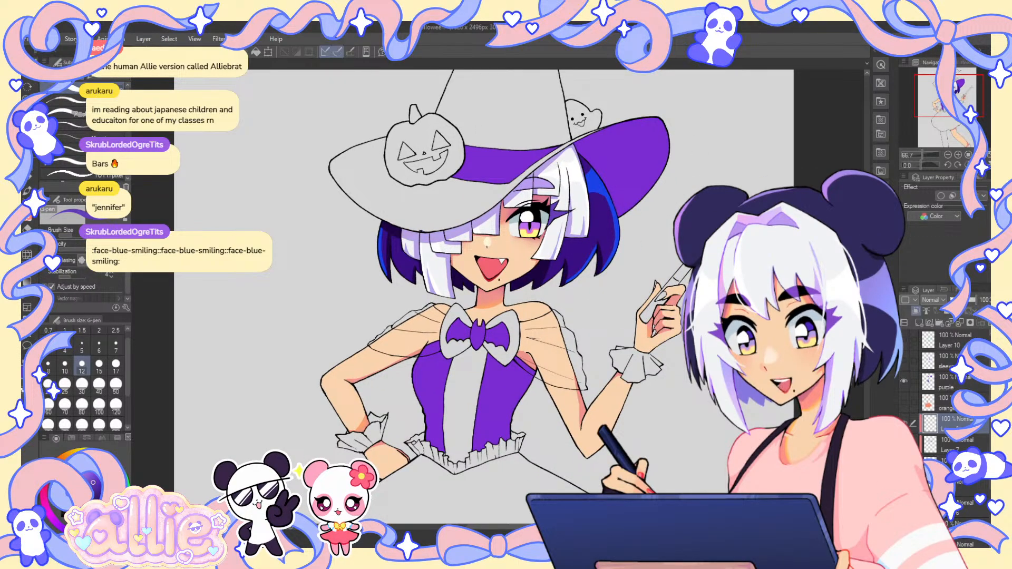
- Compare the hair up close with and without its uppermost clipped layer, and select that layer
scroll(546, 228, "up", 4)
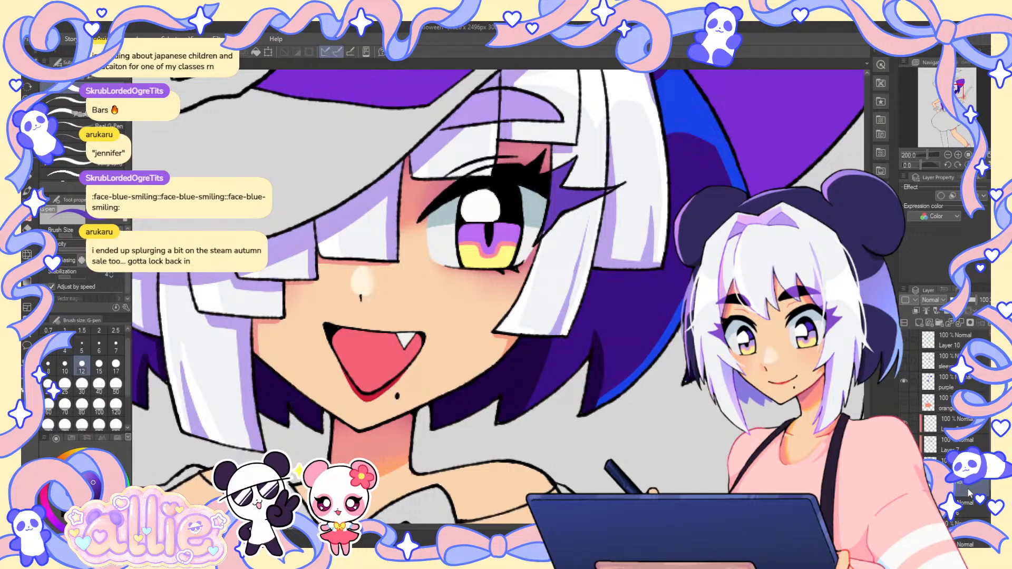
left_click(904, 423)
left_click(903, 423)
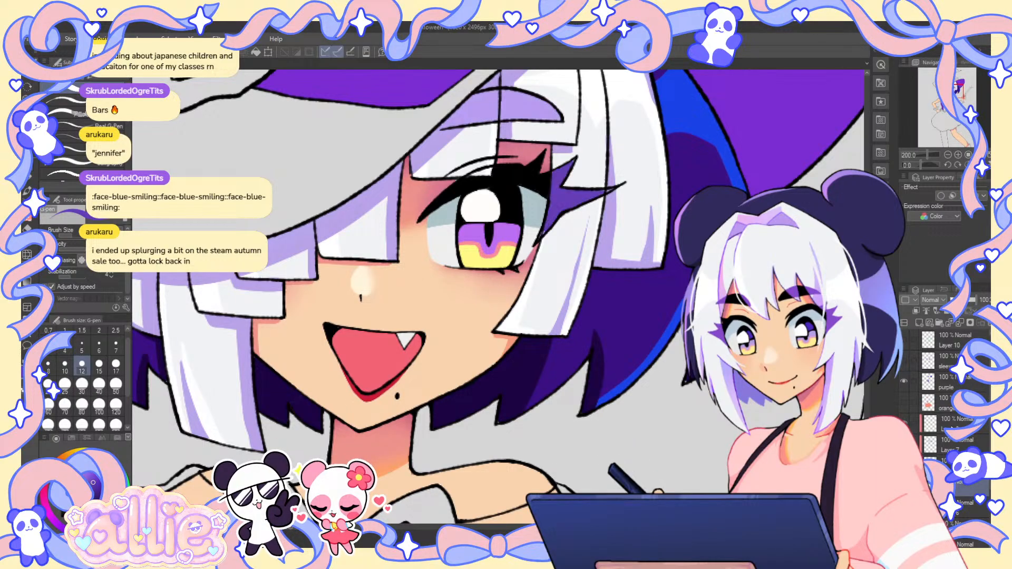
left_click(949, 423)
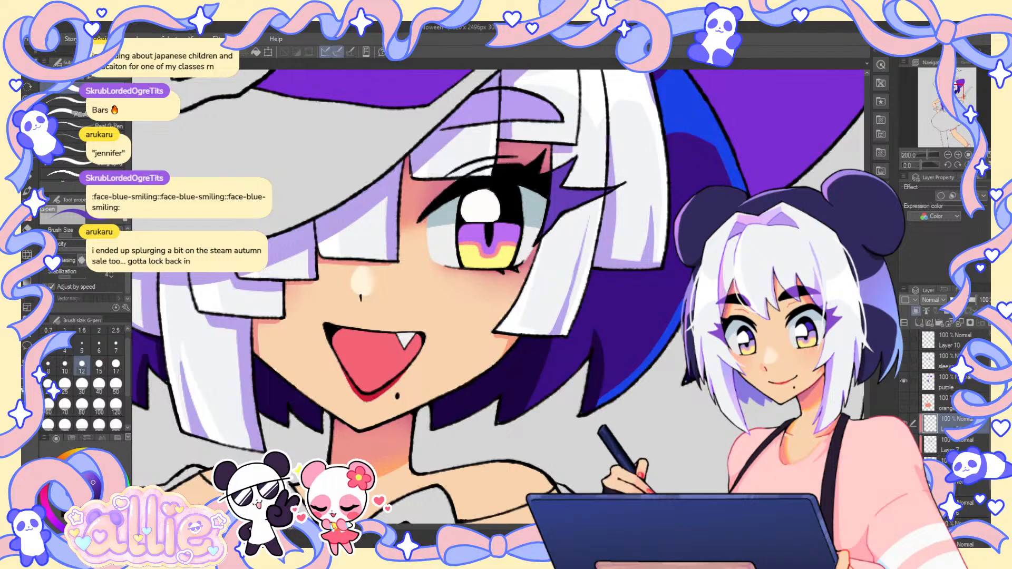
- Show the rough colour sketch over the figure to compare the planned colours, and hide it again
scroll(973, 519, "down", 3)
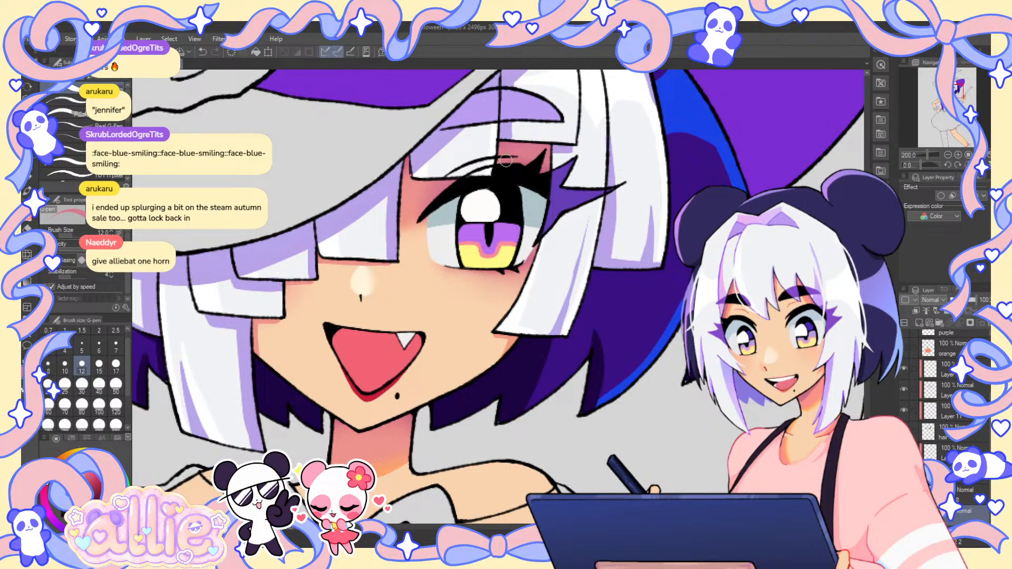
left_click(947, 154)
left_click(947, 154)
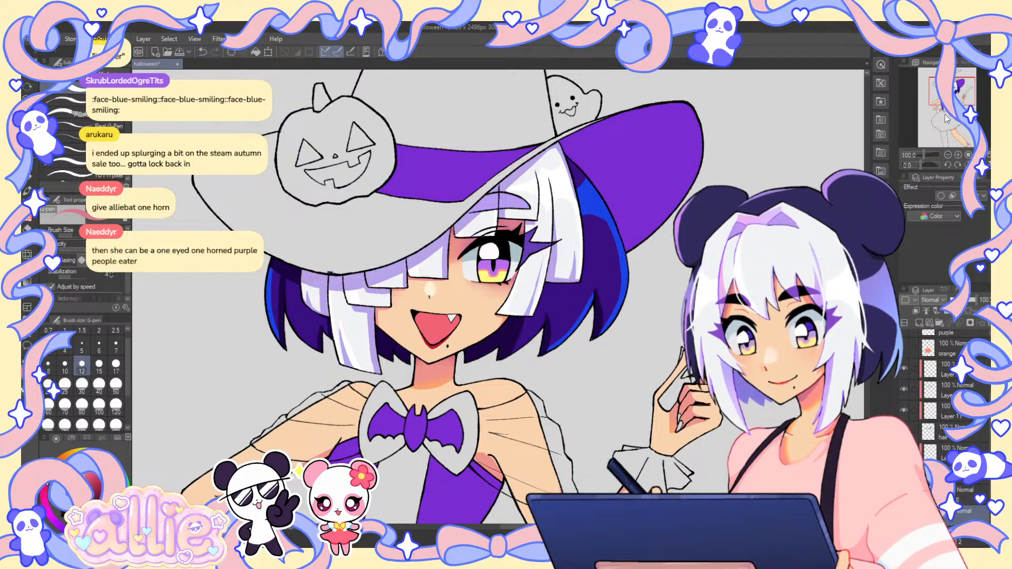
left_click_drag(961, 91, 965, 88)
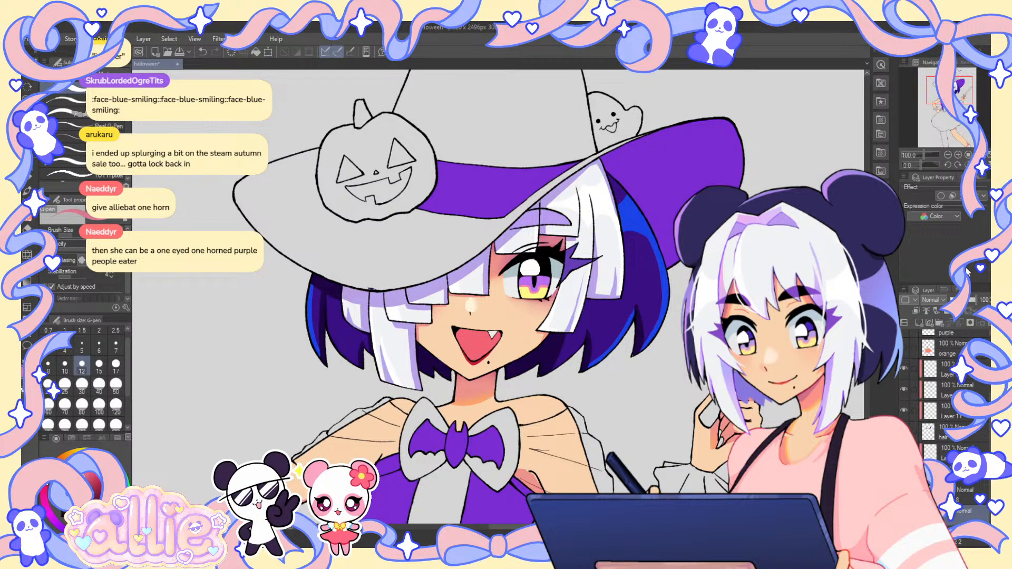
left_click(903, 537)
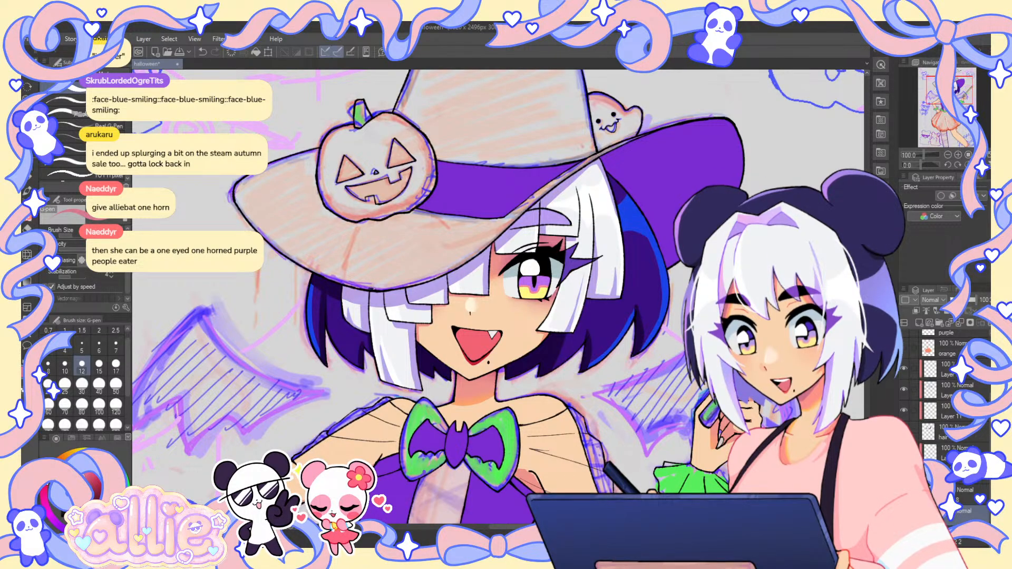
scroll(498, 296, "up", 1)
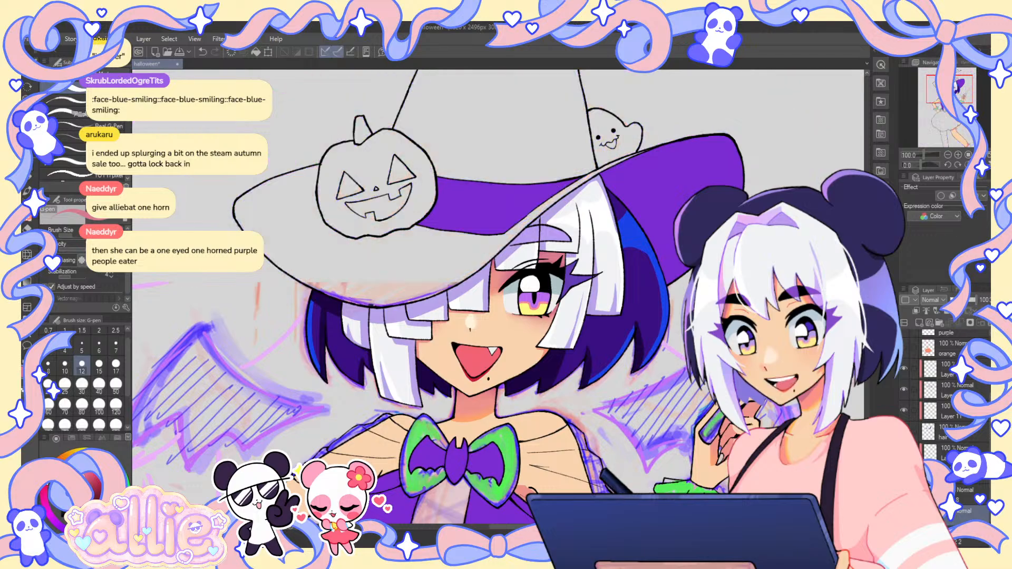
scroll(971, 88, "down", 5)
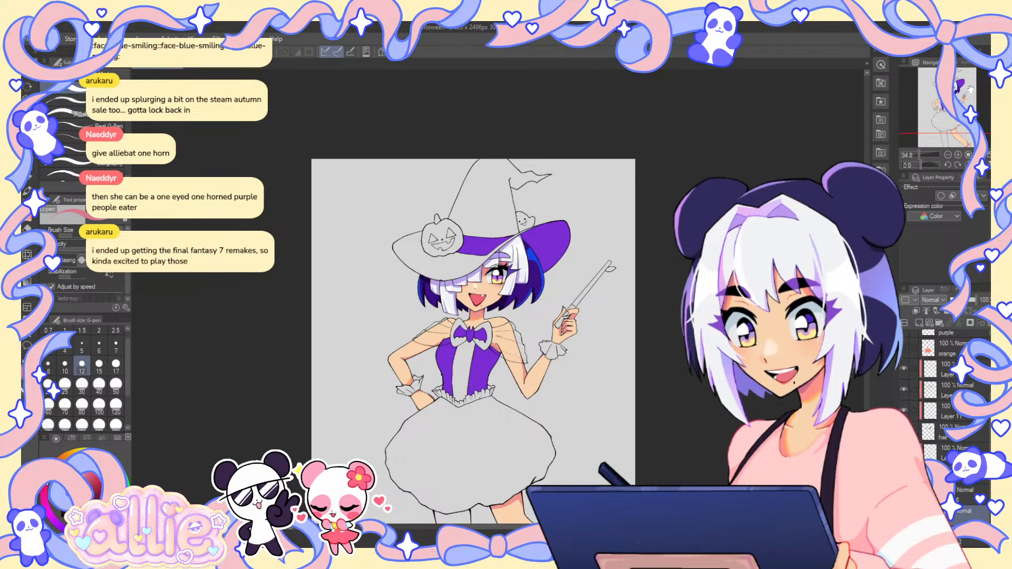
- Hide the purple flat colour layer, show the orange flat colour layer and select it
left_click(958, 154)
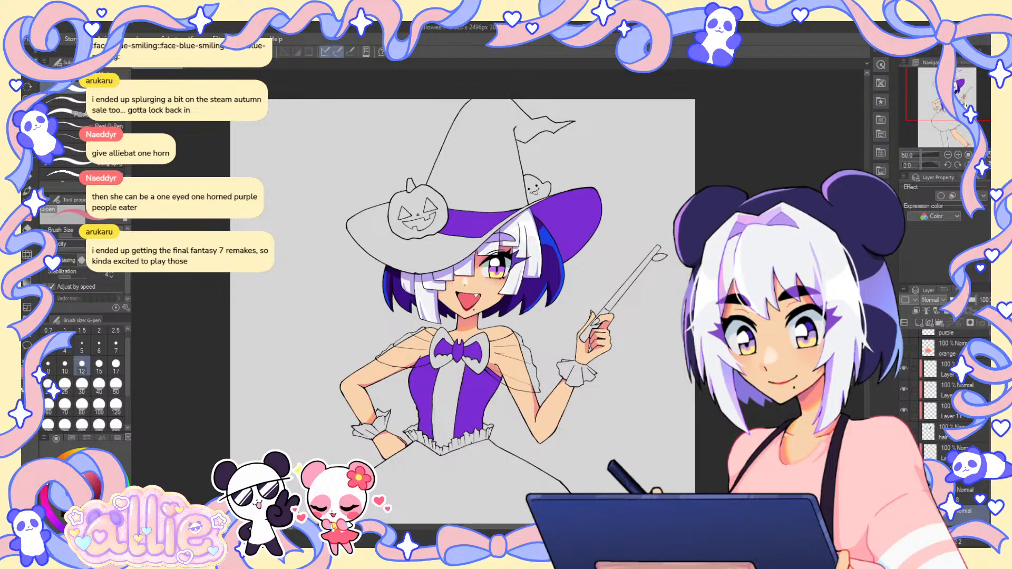
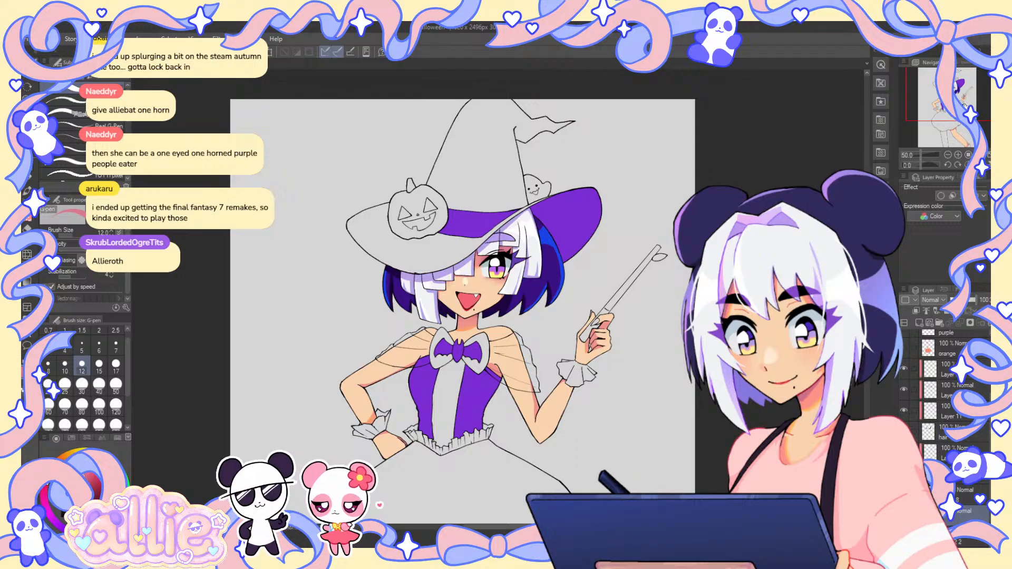
left_click_drag(965, 104, 972, 105)
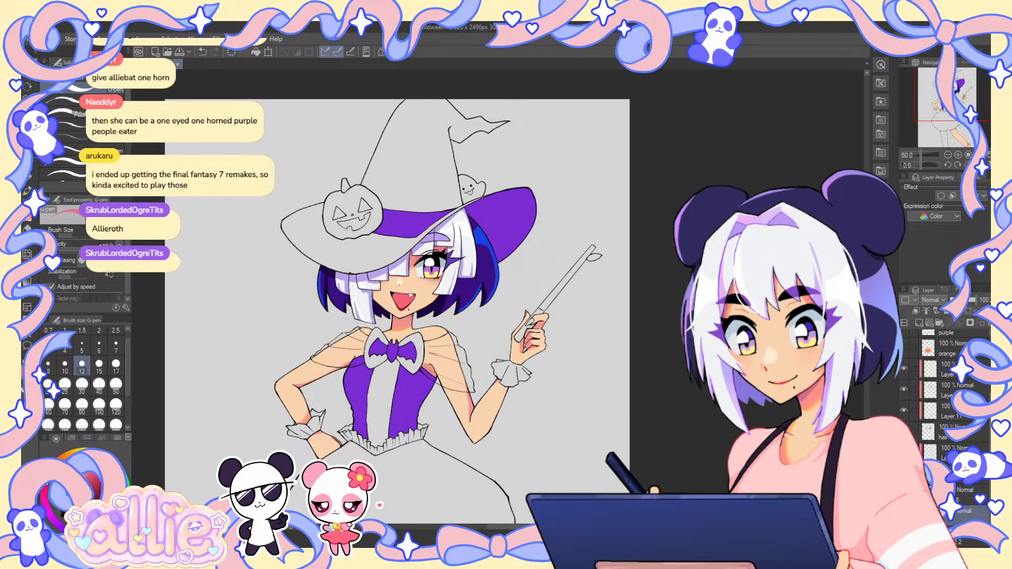
scroll(964, 507, "down", 1)
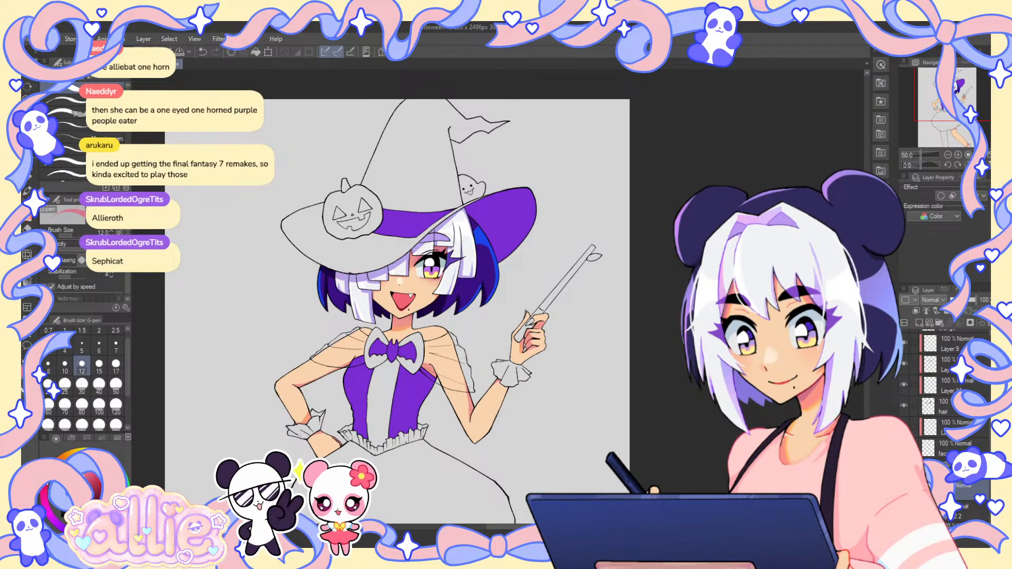
left_click_drag(965, 132, 963, 138)
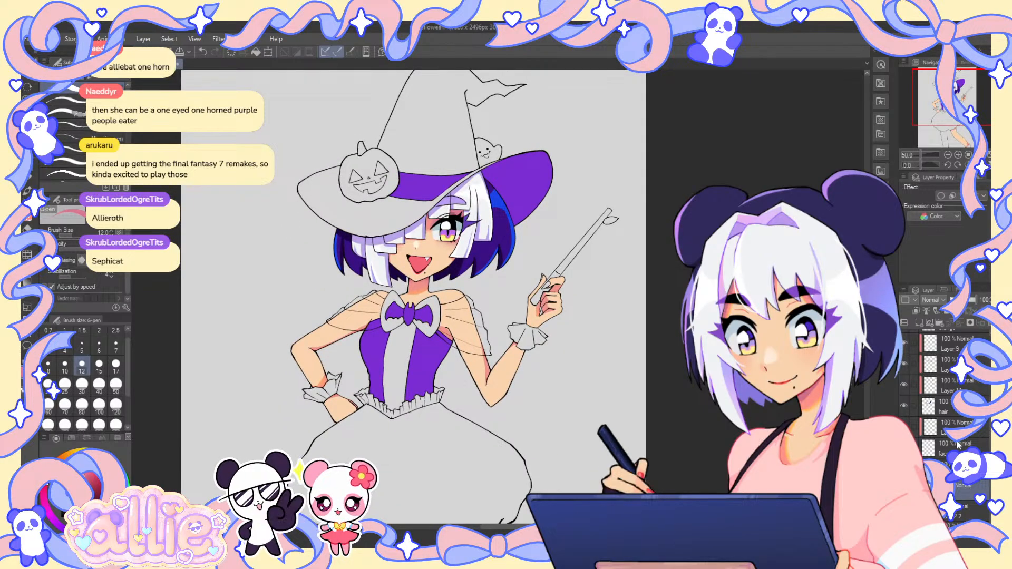
scroll(943, 395, "up", 2)
scroll(944, 395, "up", 3)
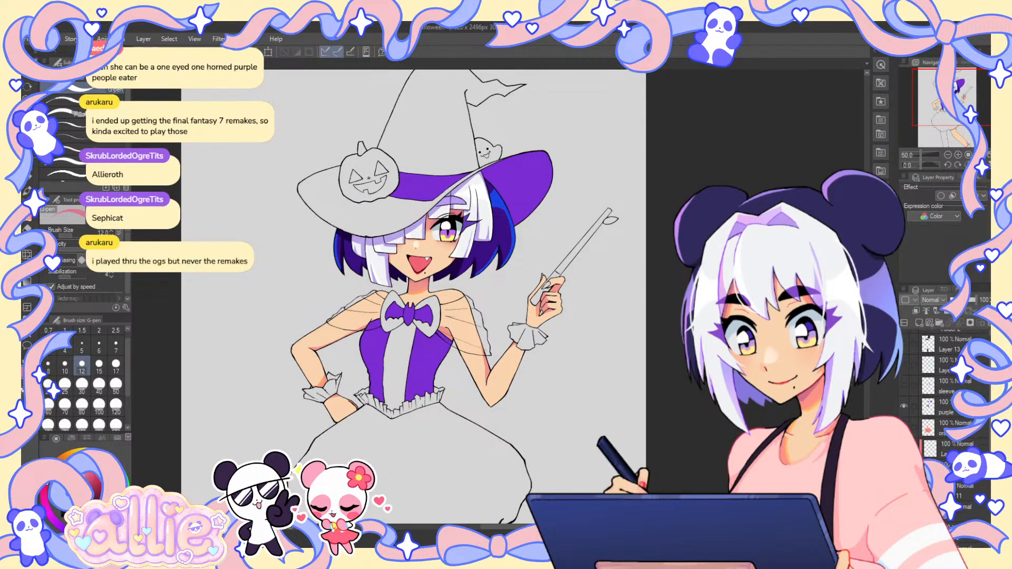
left_click(904, 406)
left_click(904, 426)
mouse_move(939, 124)
left_mouse_down()
mouse_move(942, 143)
mouse_move(949, 113)
left_mouse_up()
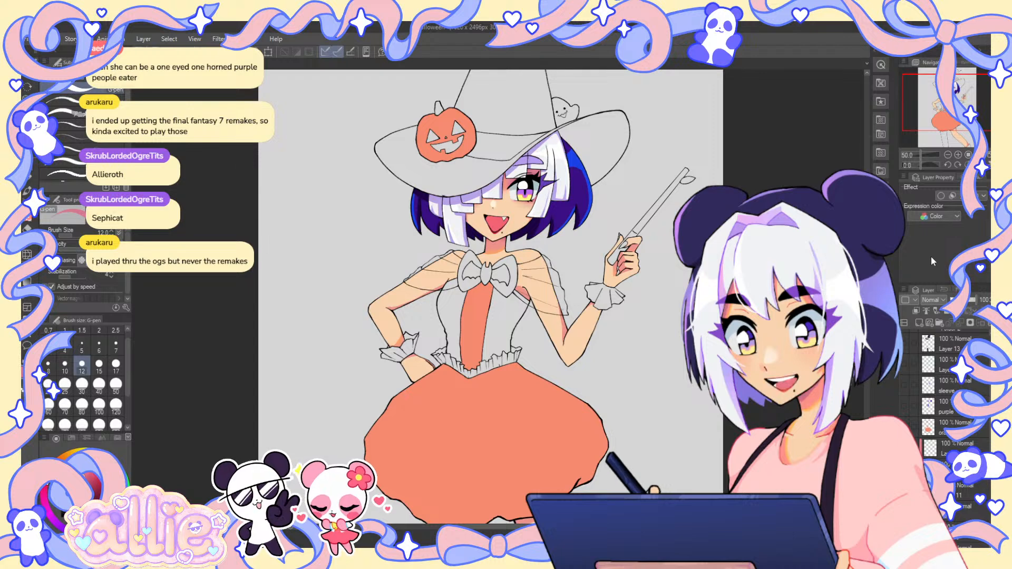
left_click(904, 407)
left_click(904, 407)
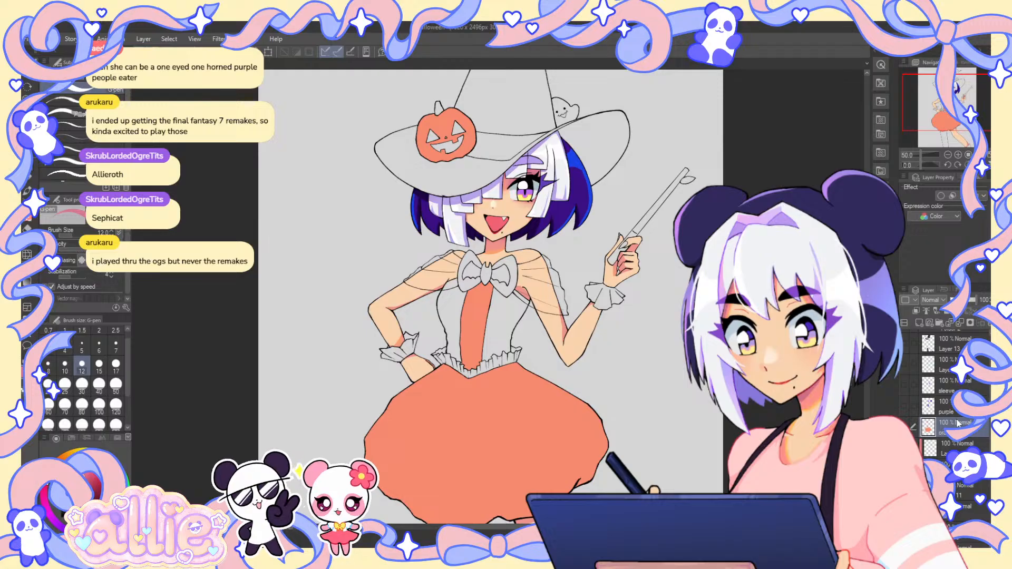
- Create a clipped layer above the orange, outline a darker red shadow on the bodice's lower centre panel with the G-pen at size 25 and fill it
left_click(954, 105)
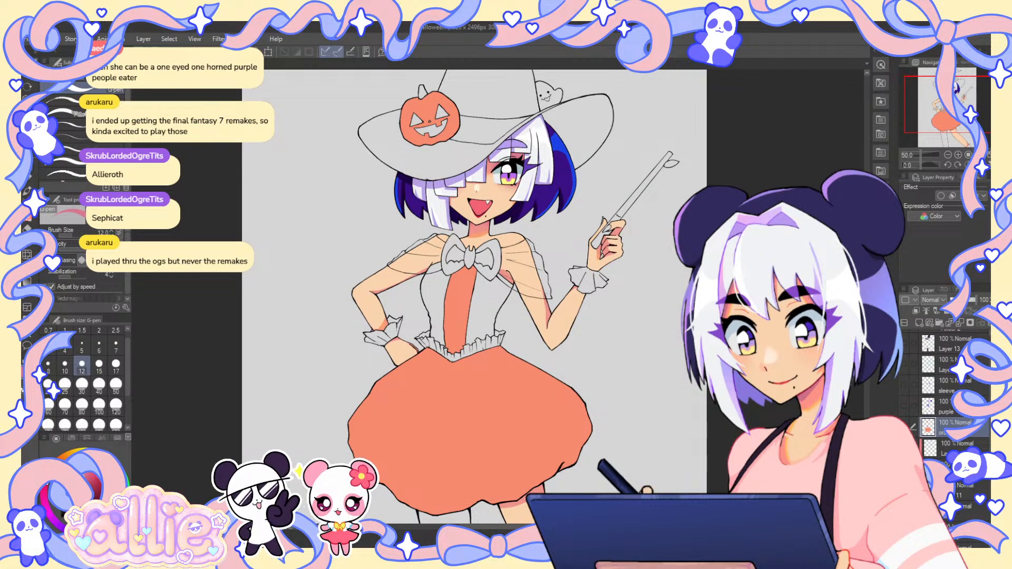
left_click(954, 105)
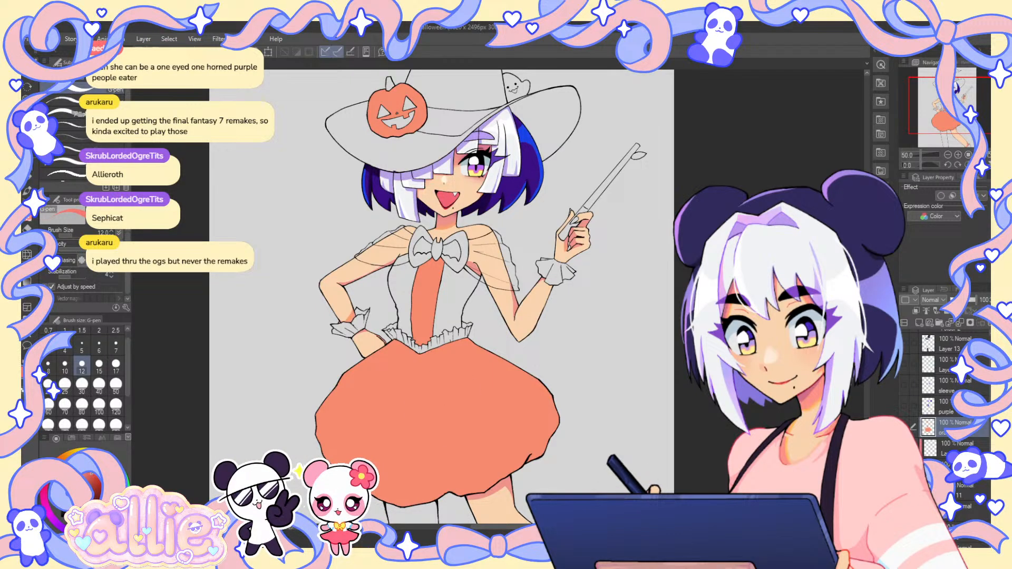
left_click(64, 386)
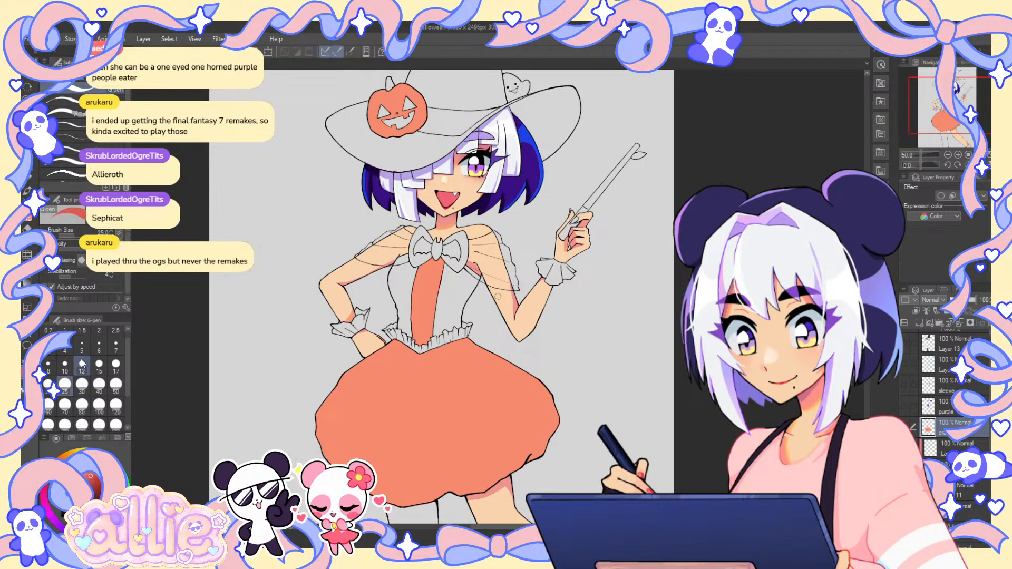
scroll(418, 275, "up", 1)
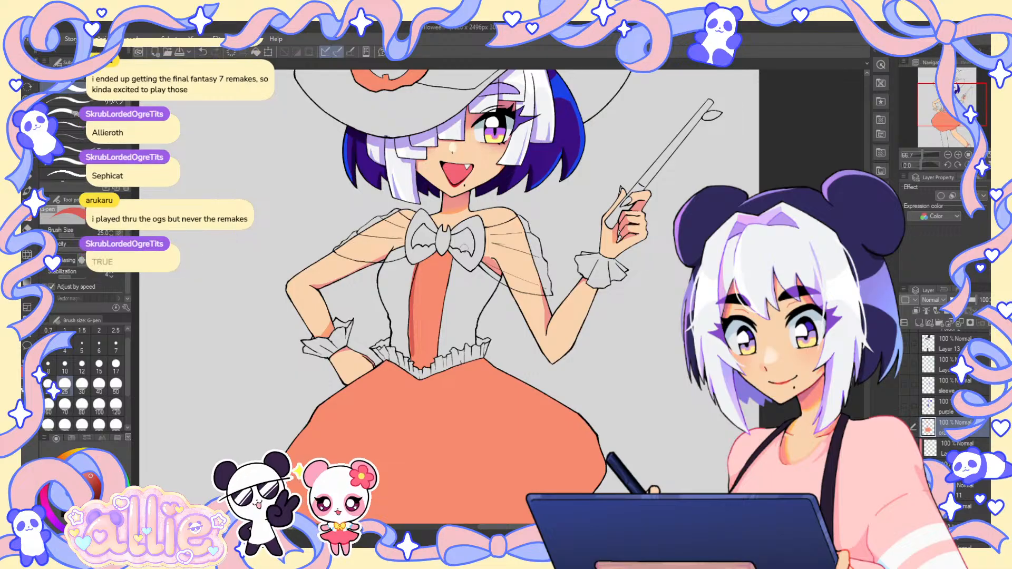
left_click(915, 323)
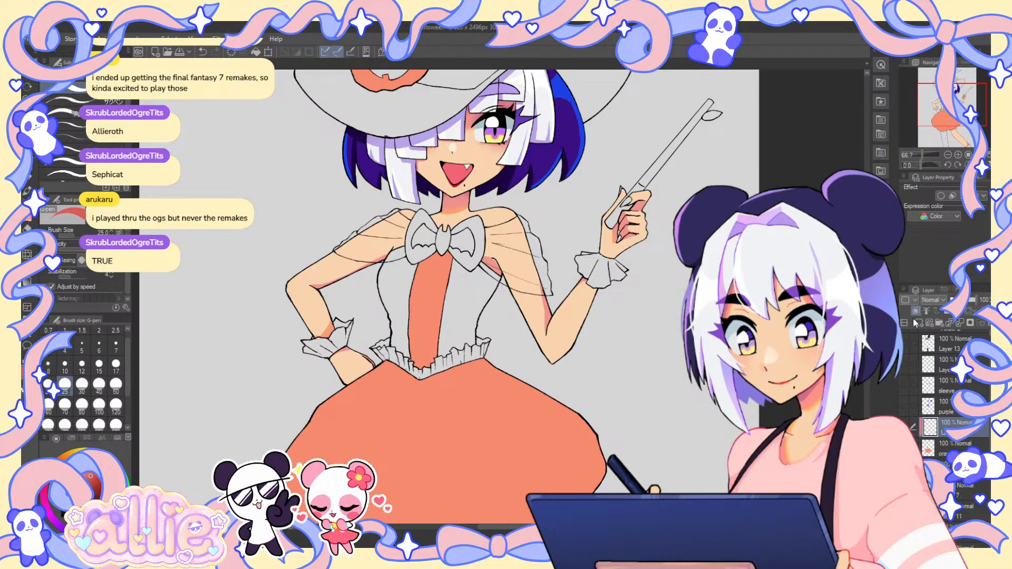
left_click_drag(419, 261, 413, 361)
key("g")
left_click(427, 331)
left_click_drag(535, 283, 537, 330)
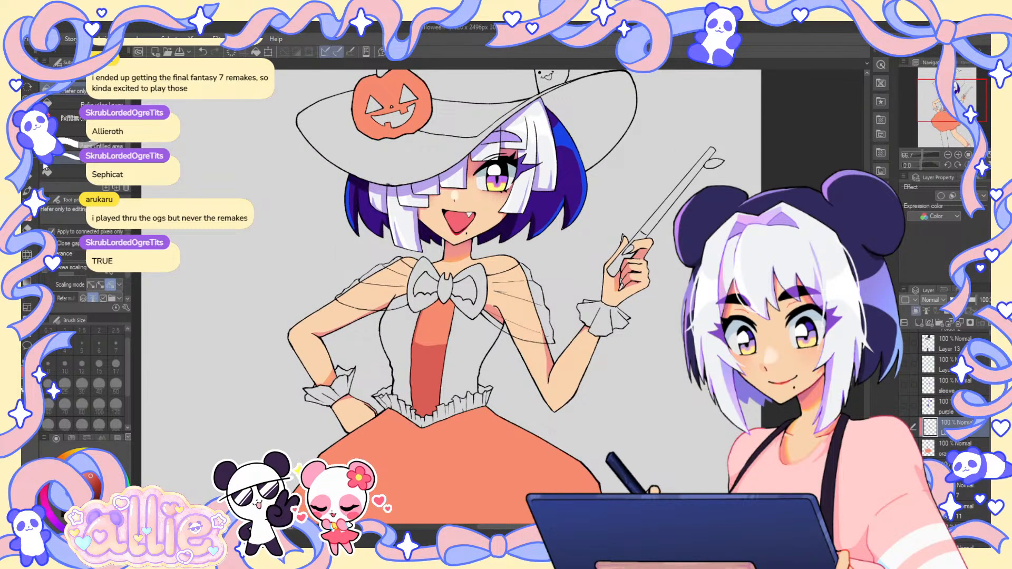
- Shade the edges of the bodice's centre panel below the bow in darker red with the G-pen at size 12
key("p")
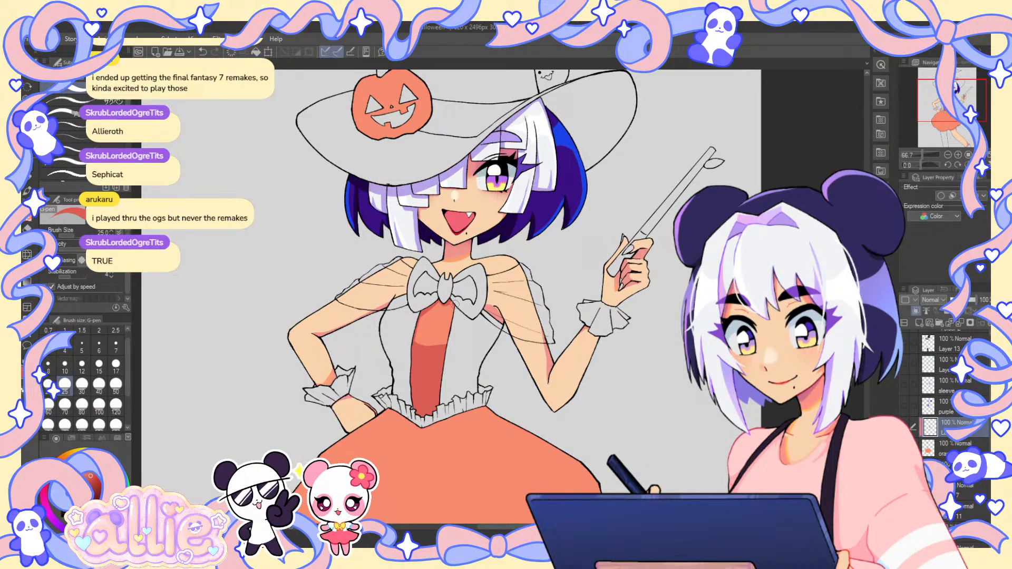
scroll(459, 304, "up", 5)
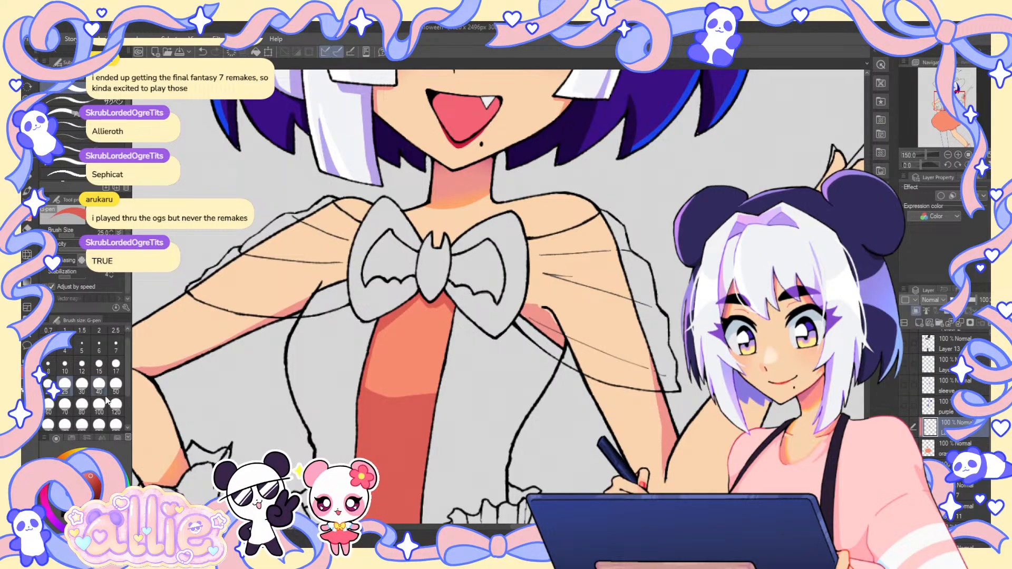
left_click(82, 364)
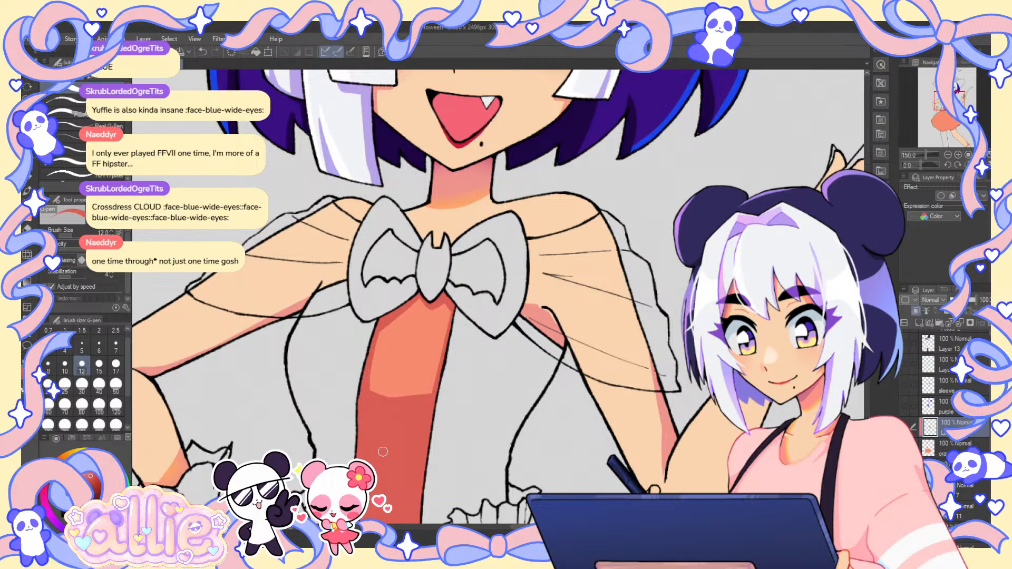
mouse_move(382, 452)
left_mouse_down()
mouse_move(438, 311)
mouse_move(532, 253)
mouse_move(475, 367)
left_mouse_up()
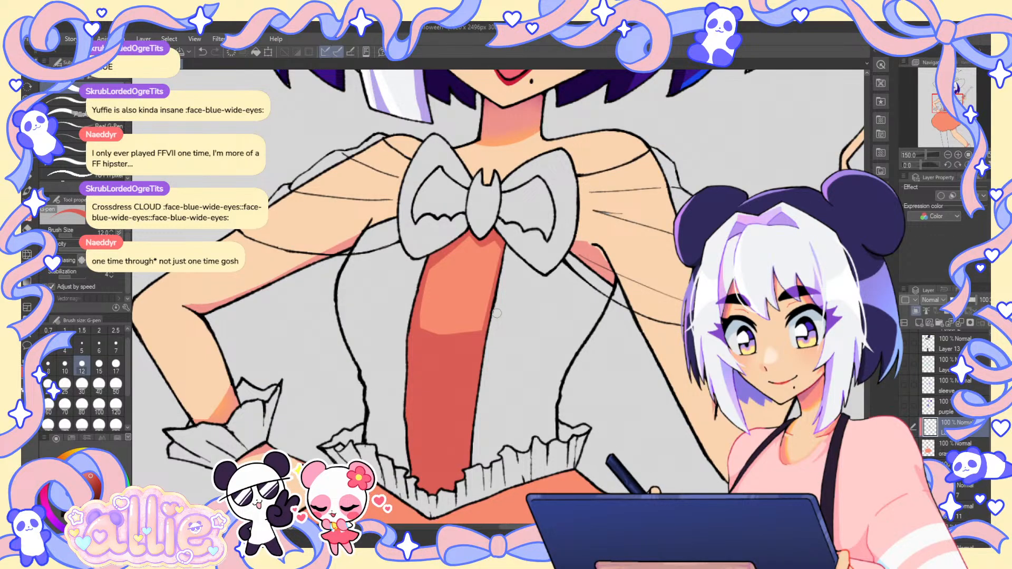
left_click(947, 155)
left_click(948, 155)
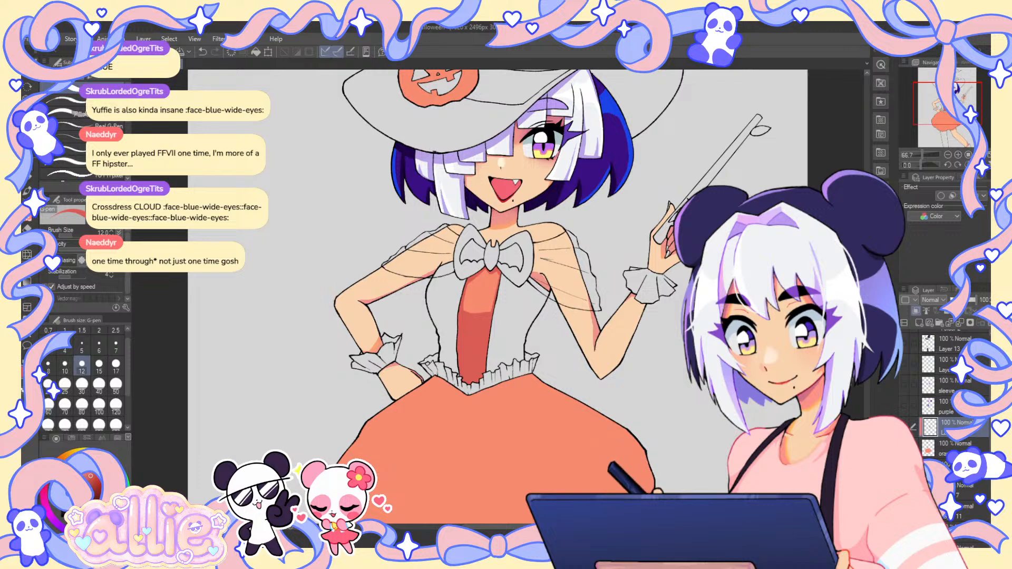
- Draw a tapered dark red fold shadow at the skirt's upper left edge with the G-pen at size 12, refining it with the eraser
left_click_drag(480, 315, 504, 269)
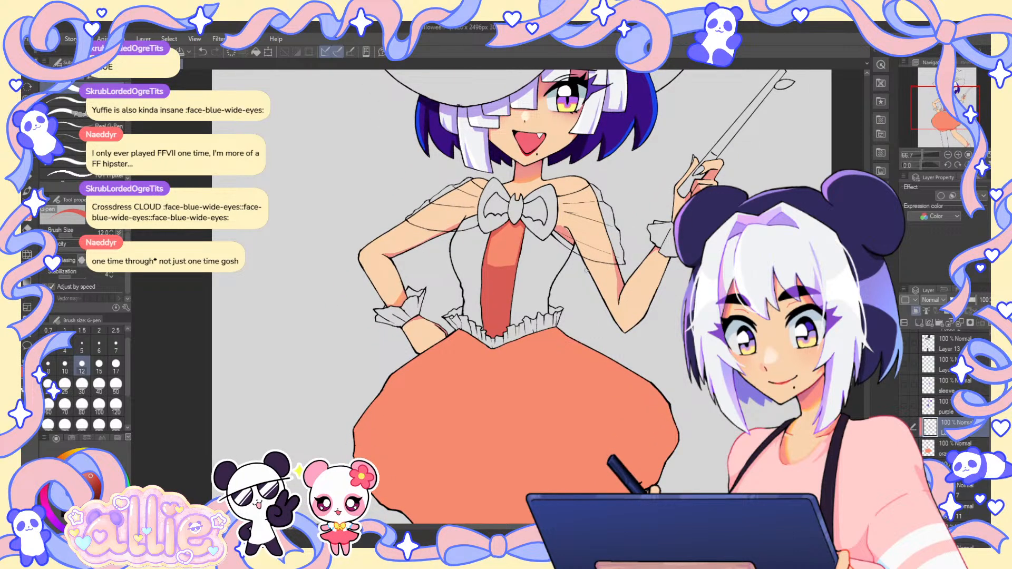
left_click_drag(586, 270, 604, 197)
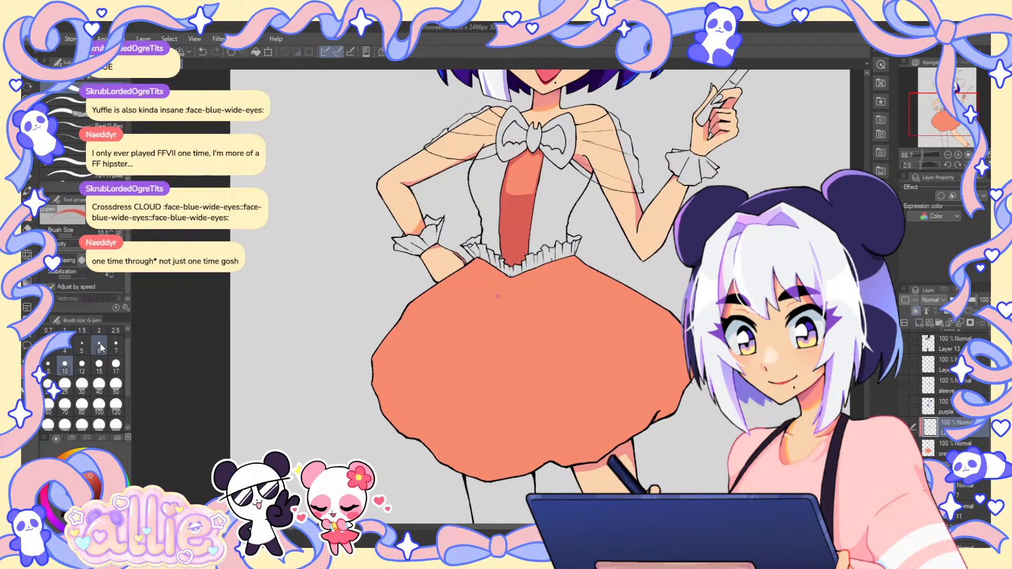
left_click_drag(401, 321, 439, 296)
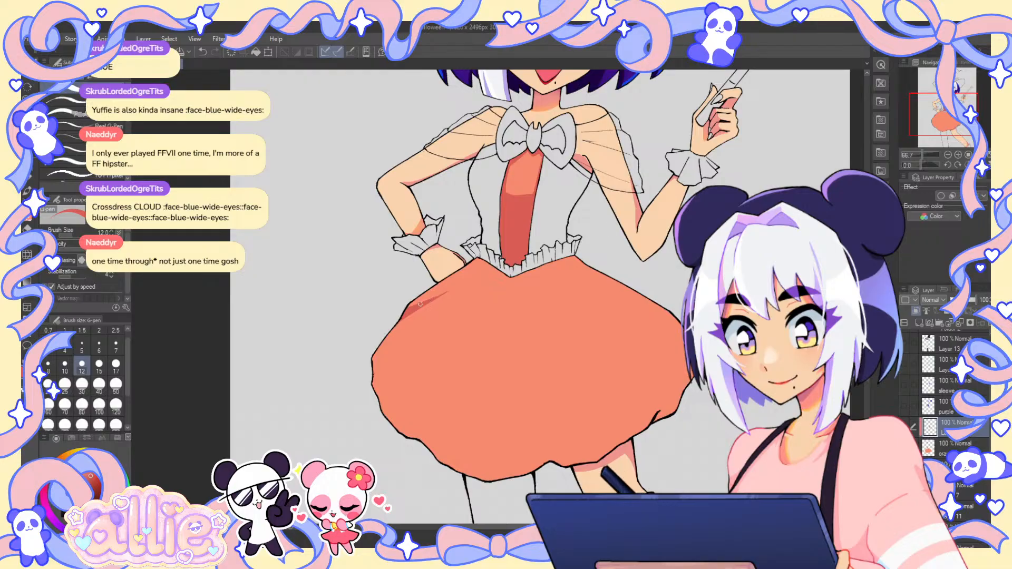
key("e")
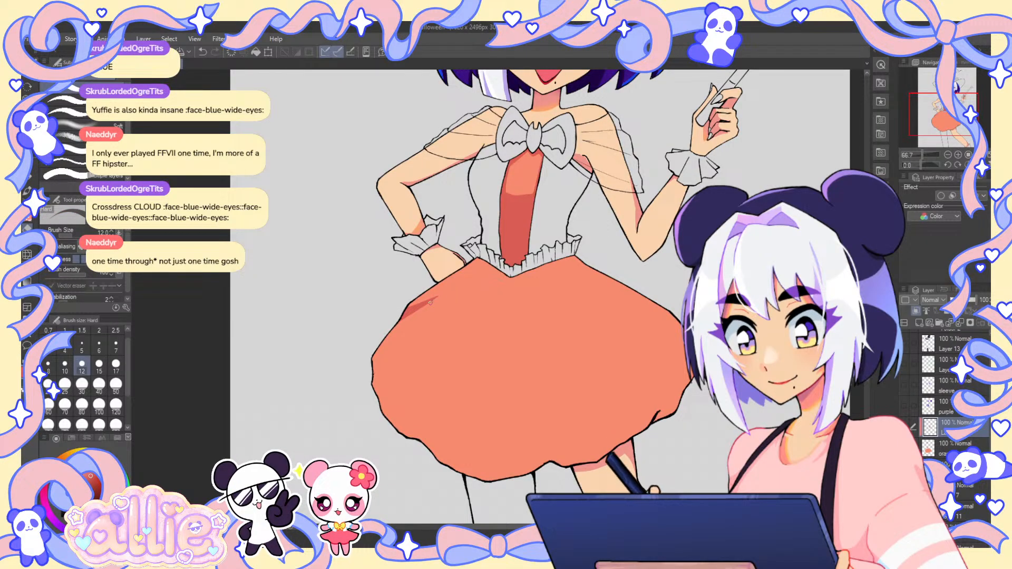
key("p")
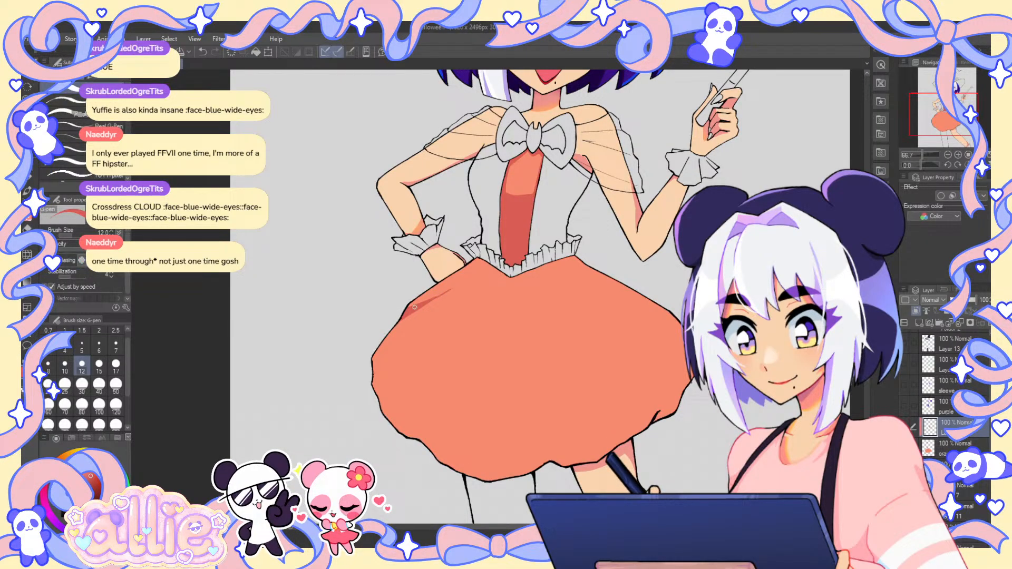
scroll(414, 307, "up", 2)
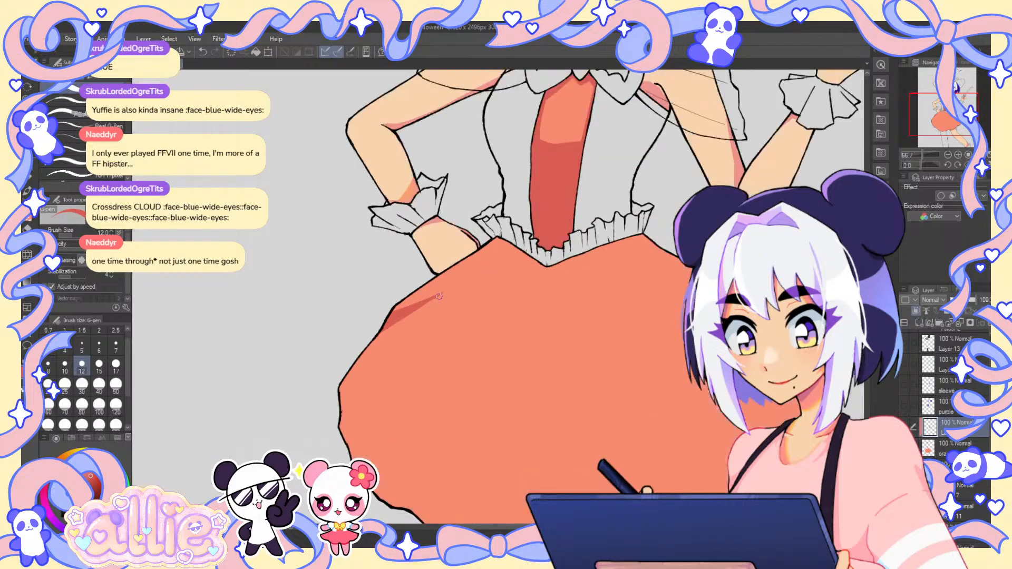
scroll(439, 296, "up", 2)
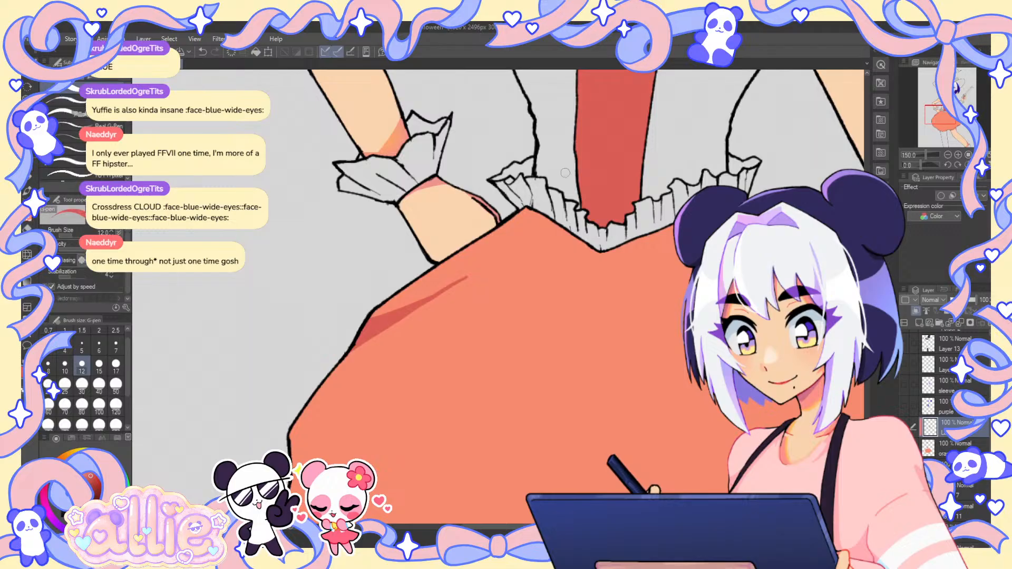
scroll(524, 206, "down", 3)
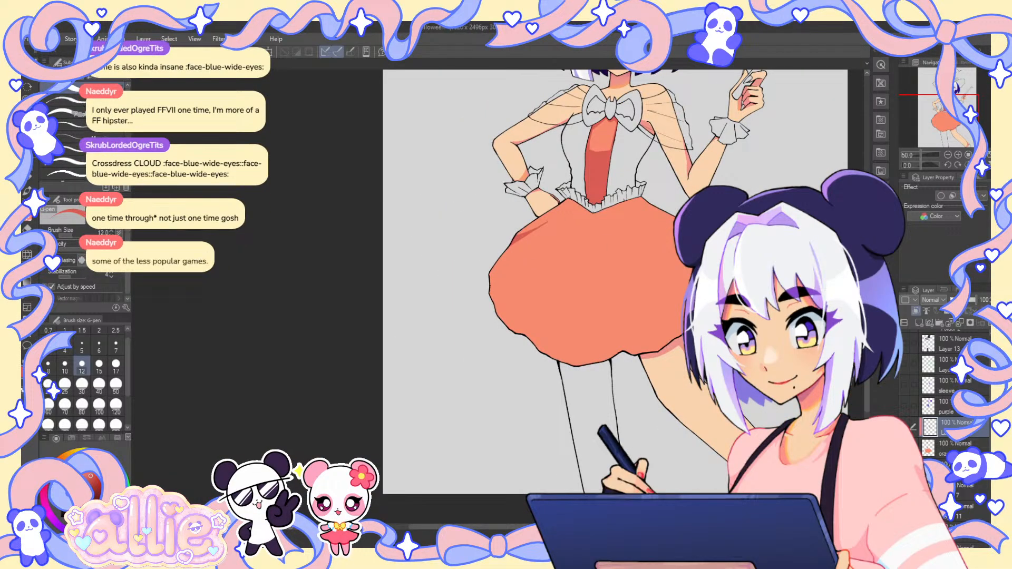
- Add small dark red shadows at the notches of the skirt's hem, and set the G-pen to size 25 for a mark at its left edge
left_click_drag(674, 297, 561, 313)
mouse_move(598, 230)
left_mouse_down()
mouse_move(605, 349)
mouse_move(629, 249)
left_mouse_up()
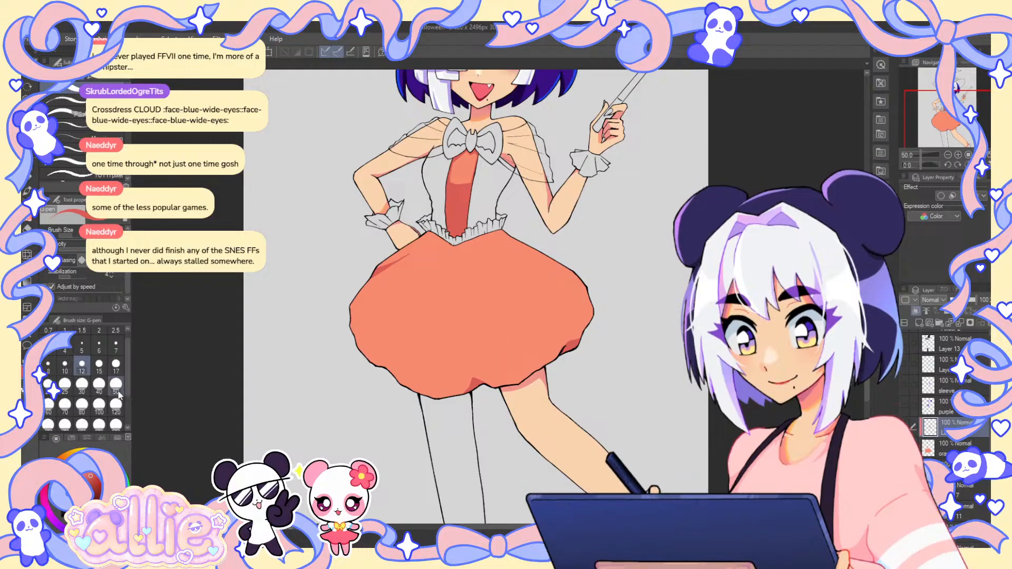
left_click(65, 384)
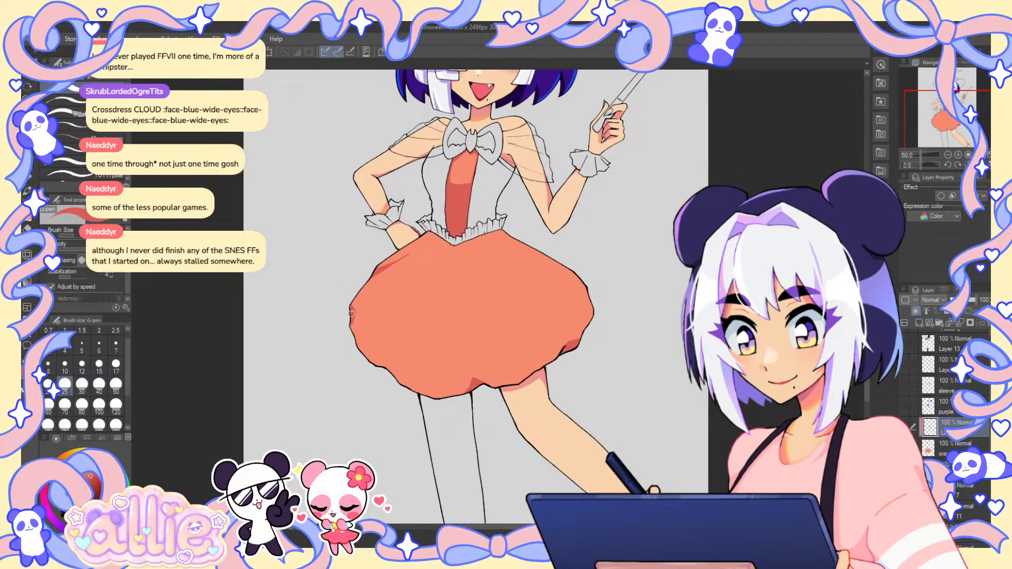
key("e")
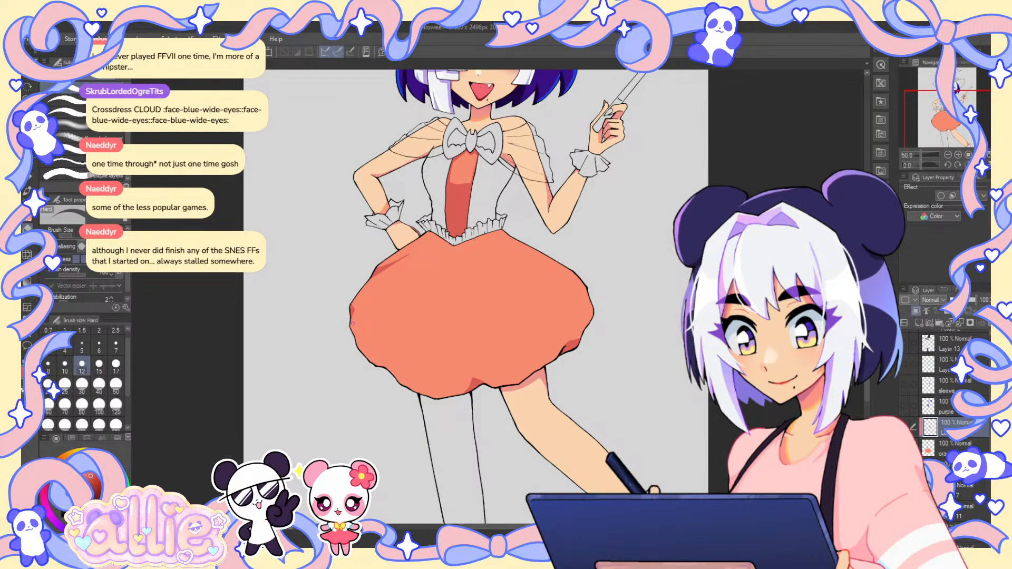
key("p")
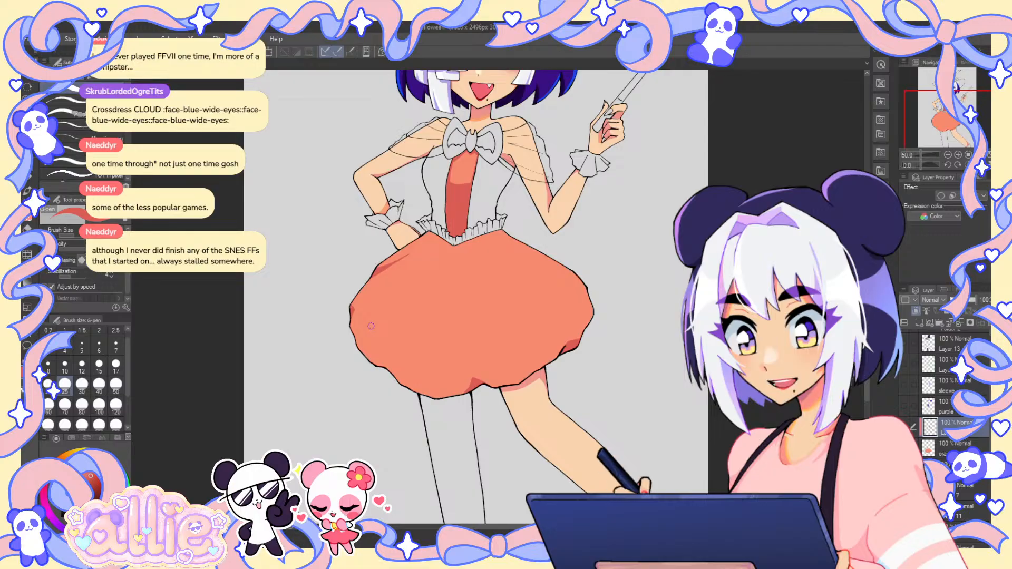
left_click_drag(371, 326, 359, 398)
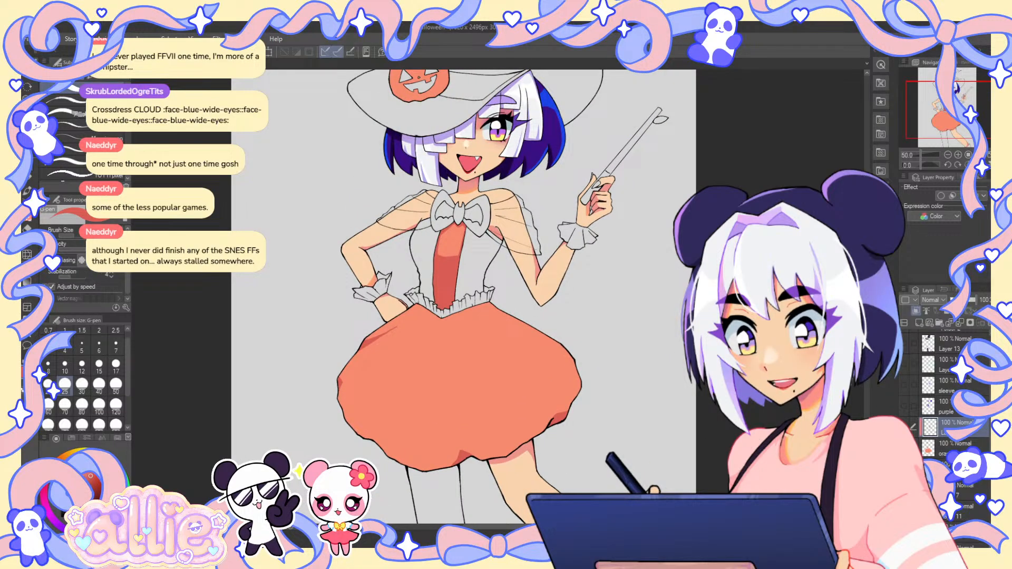
- Lower the orange flat layer's opacity to about 45%, show the rough colour sketch and reselect the clipped shading layer above the orange
left_click(954, 448)
left_click(963, 299)
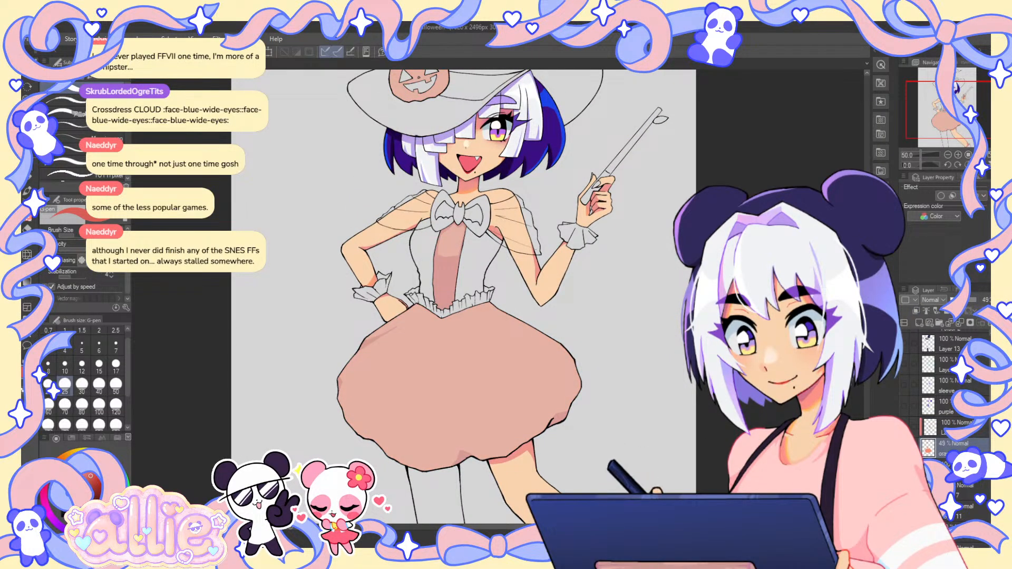
scroll(948, 395, "down", 3)
left_click(904, 519)
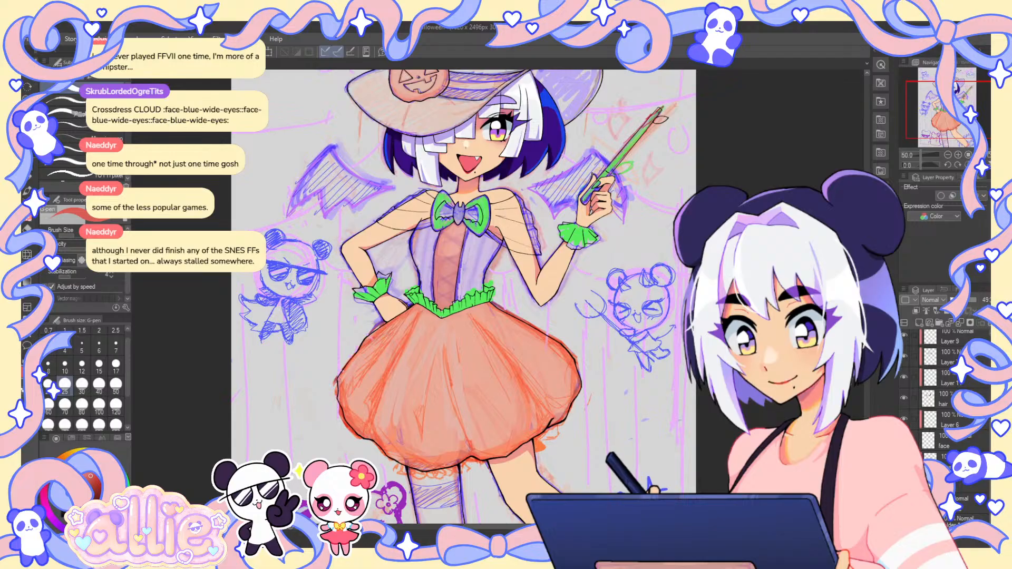
scroll(948, 395, "up", 3)
left_click(948, 410)
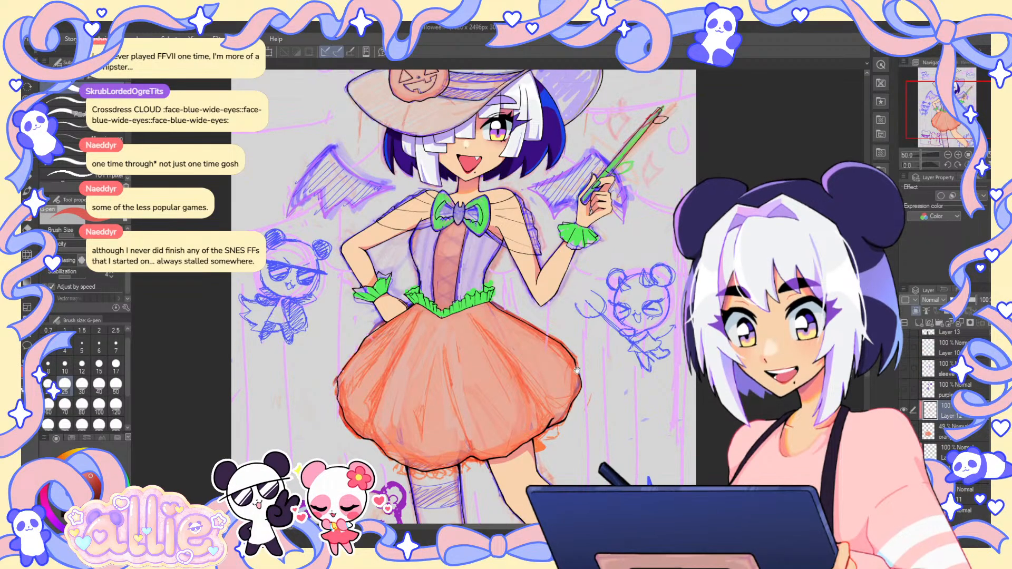
- Raise the orange flat layer's opacity to about 71% and reselect the clipped shading layer above it
left_click_drag(577, 370, 569, 307)
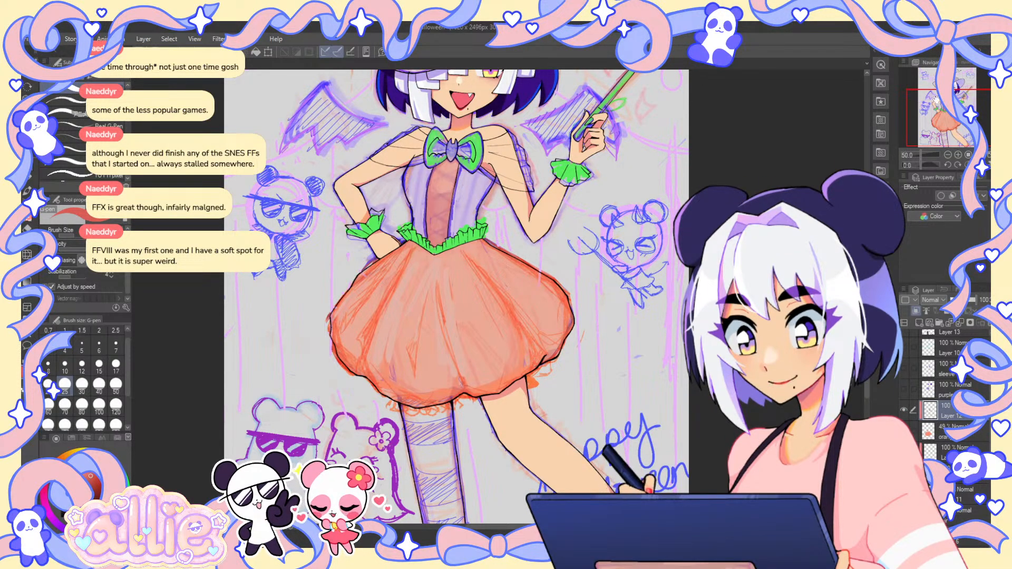
scroll(456, 296, "right", 3)
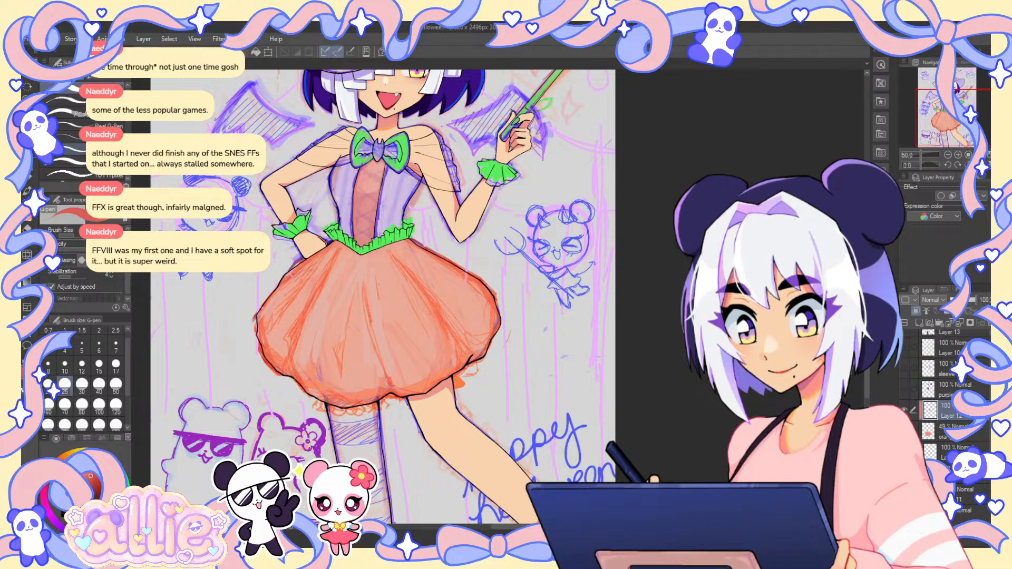
left_click_drag(955, 117, 946, 117)
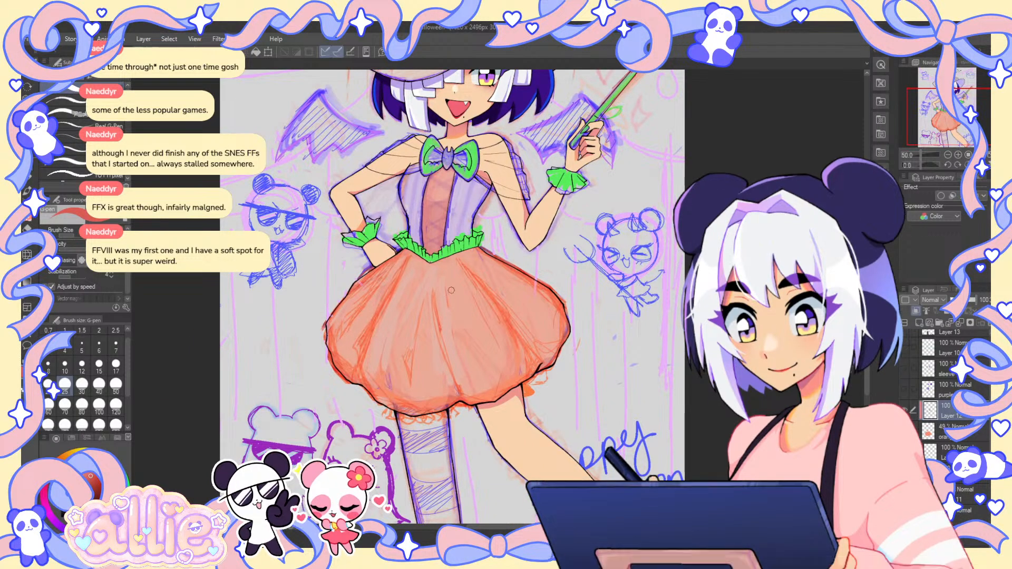
left_click_drag(450, 290, 438, 278)
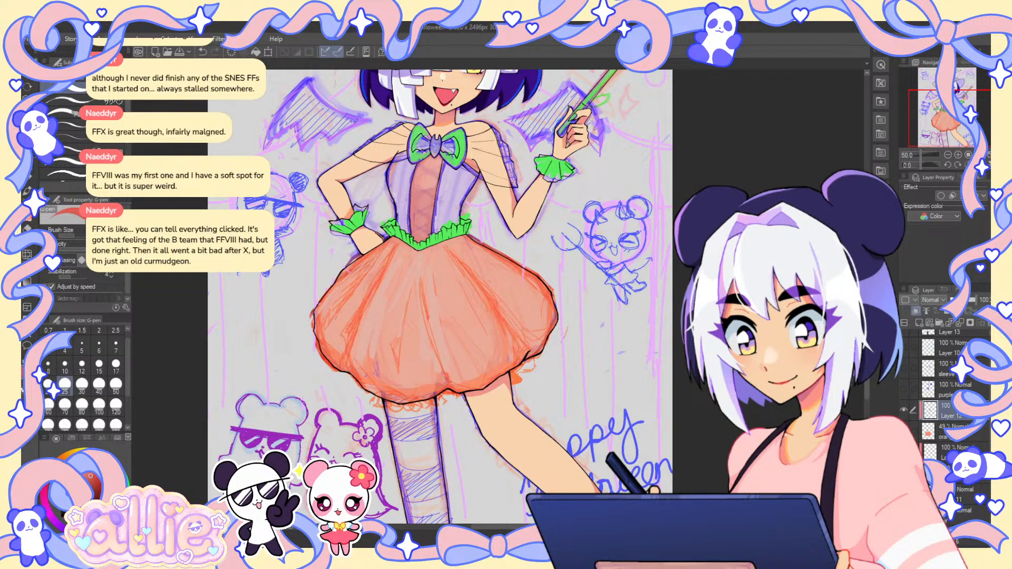
left_click_drag(932, 116, 926, 123)
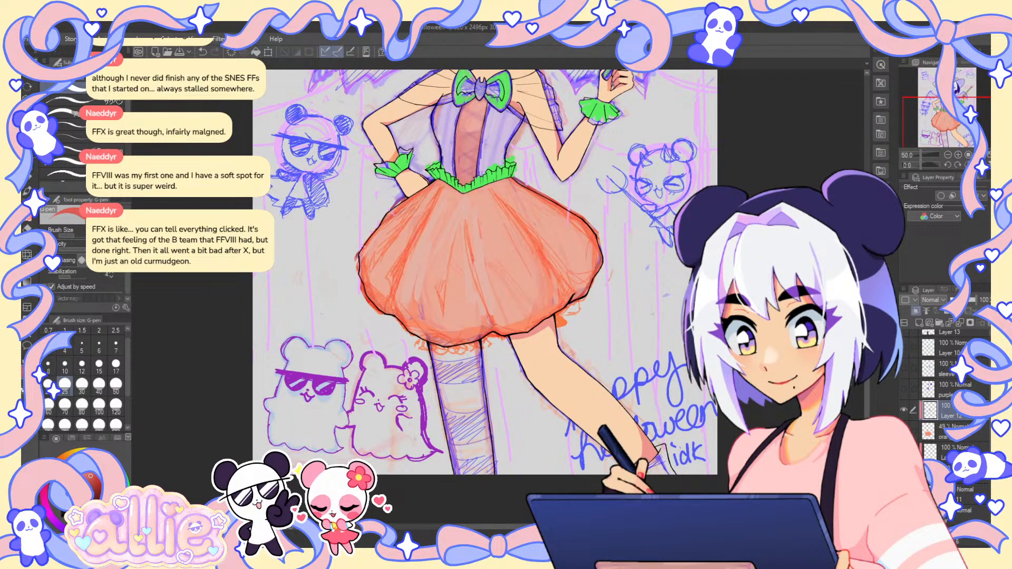
left_click(948, 432)
left_click(973, 302)
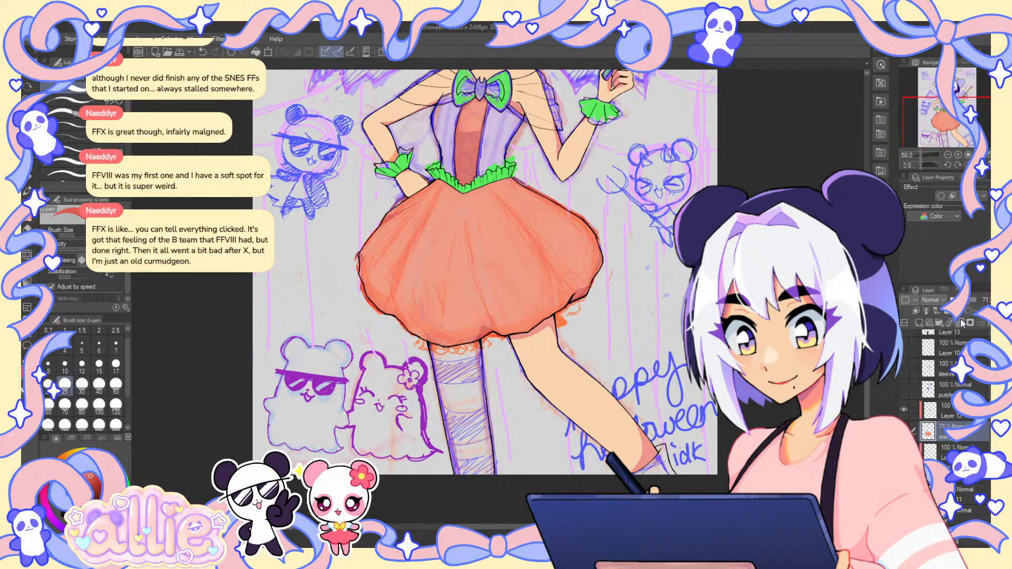
left_click(953, 415)
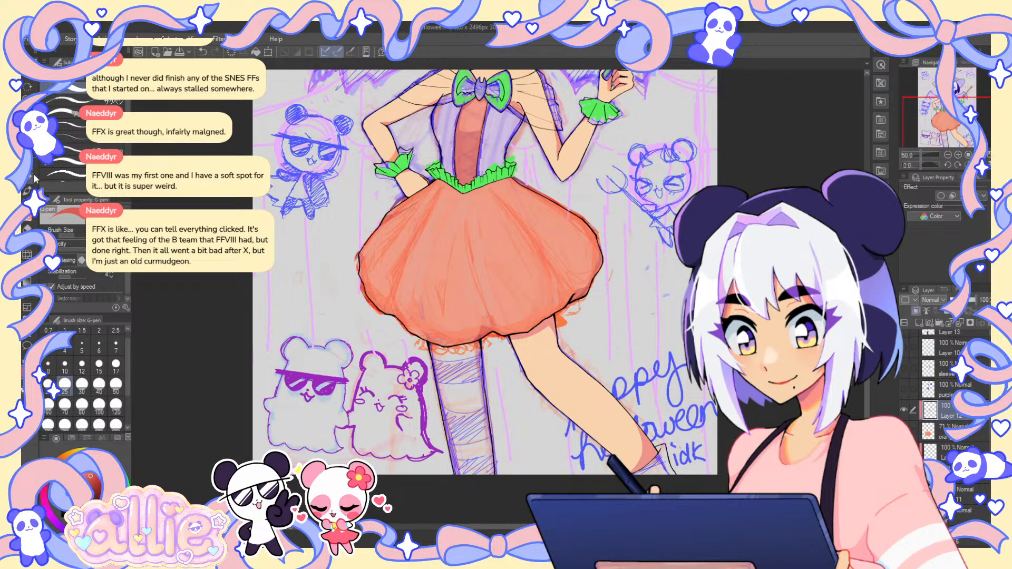
- Outline the fold shadows on the skirt's left side over the sketch with the G-pen at size 10, undoing a stray stroke
scroll(432, 208, "up", 1)
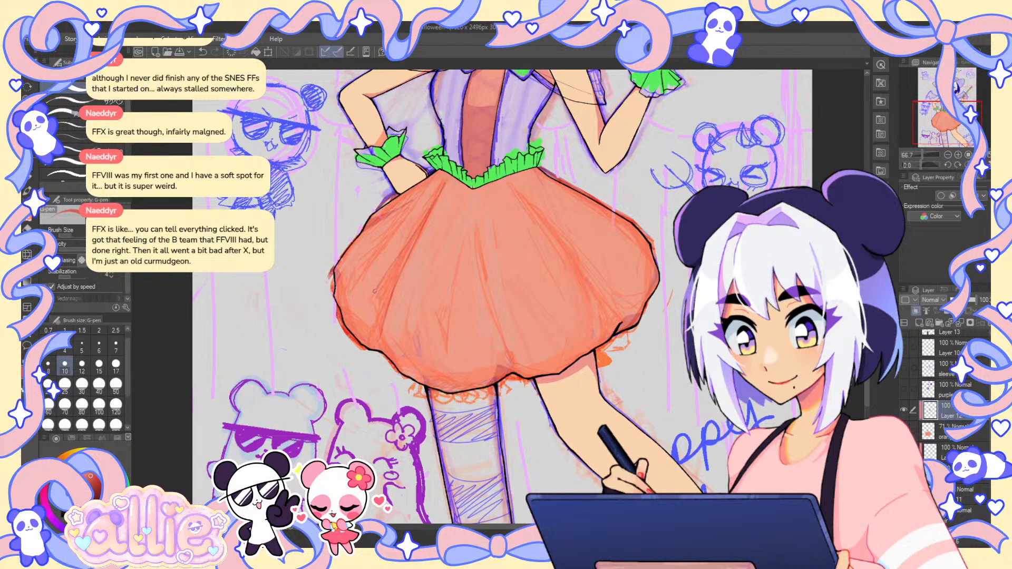
left_click_drag(434, 287, 484, 223)
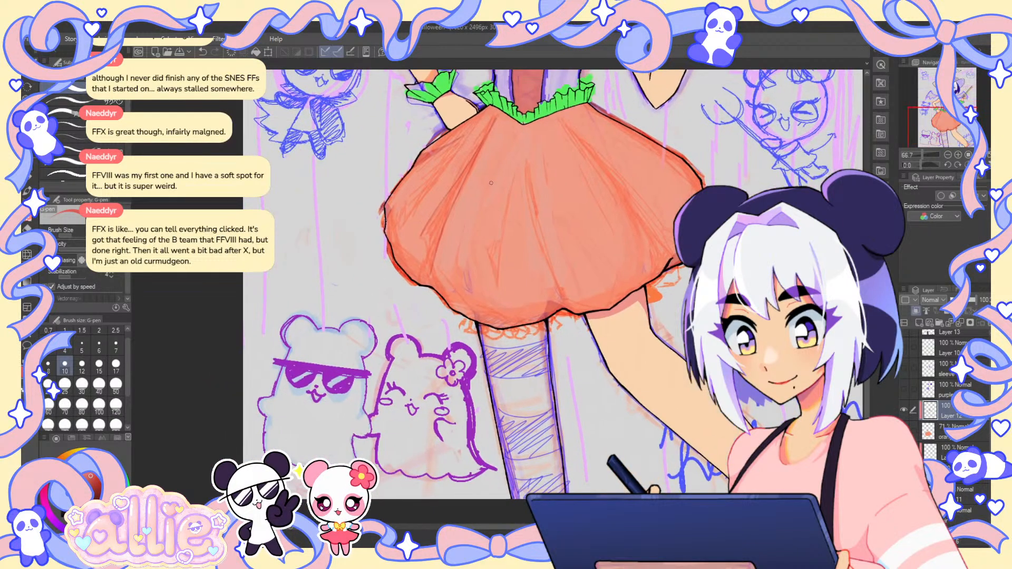
scroll(429, 232, "up", 1)
scroll(427, 308, "up", 1)
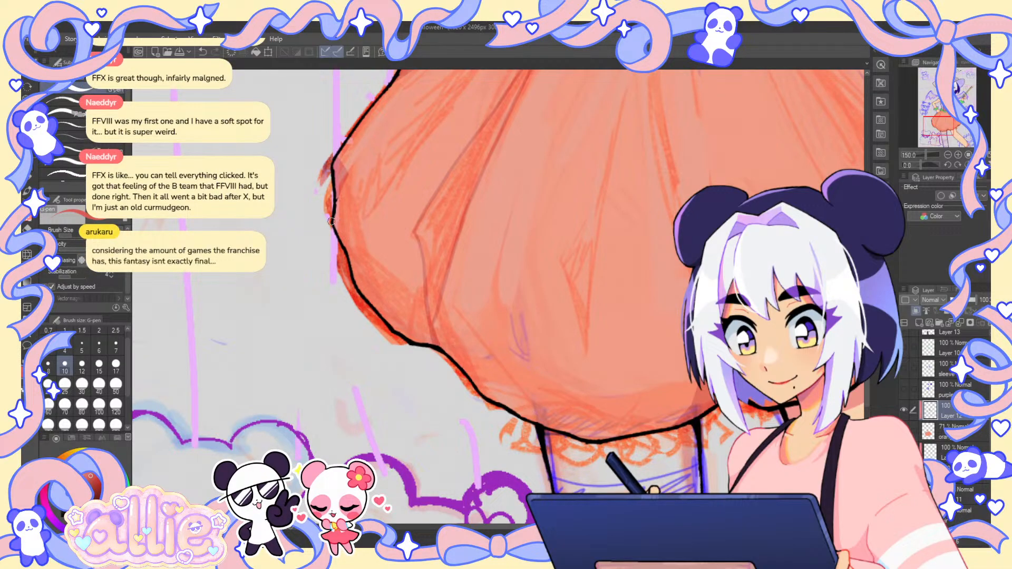
key("ctrl+z")
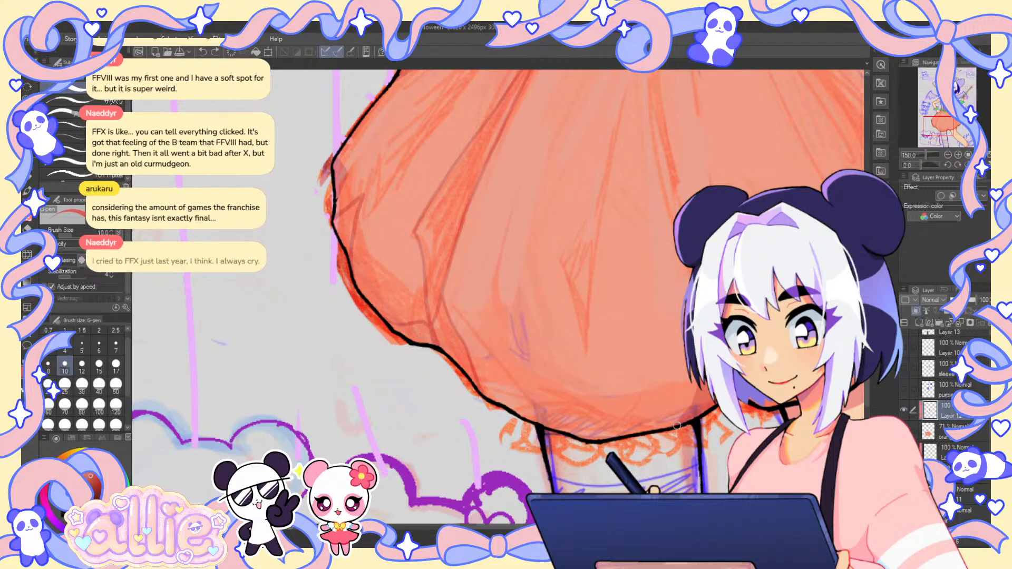
- Restore the orange flat layer to 100% opacity and fill the skirt on it with the darker red
key("ctrl+0")
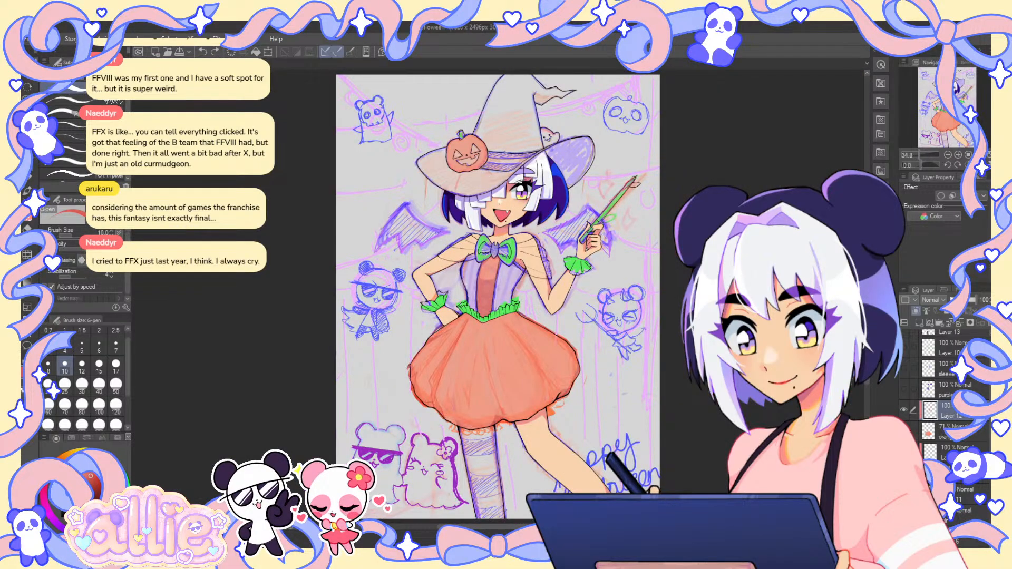
left_click(954, 428)
left_click(976, 299)
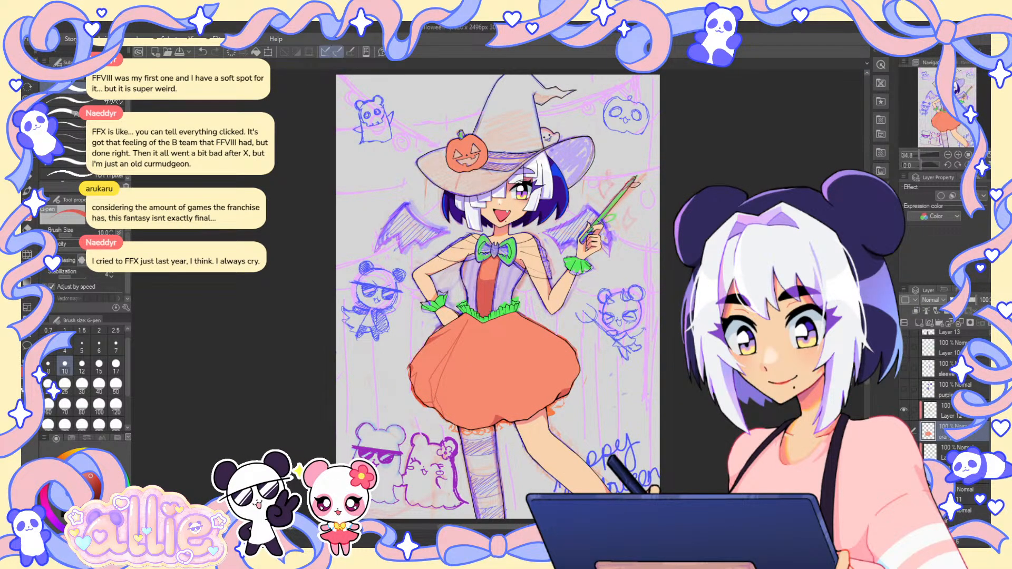
key("g")
left_click(460, 355)
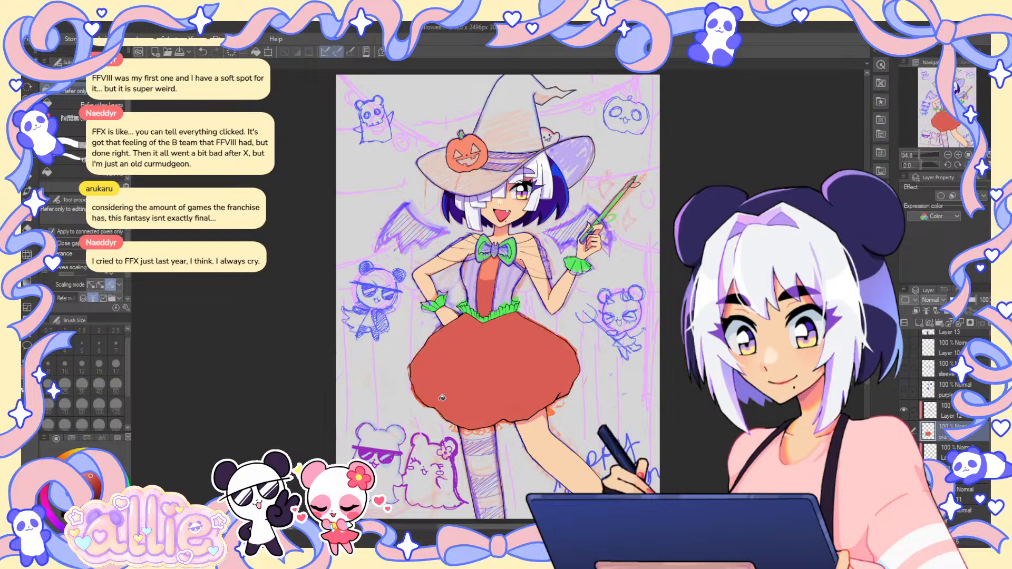
- Undo the skirt fill on the orange flat layer and fill the left fold shadow on the clipped shading layer with the darker red
key("ctrl+z")
left_click(951, 410)
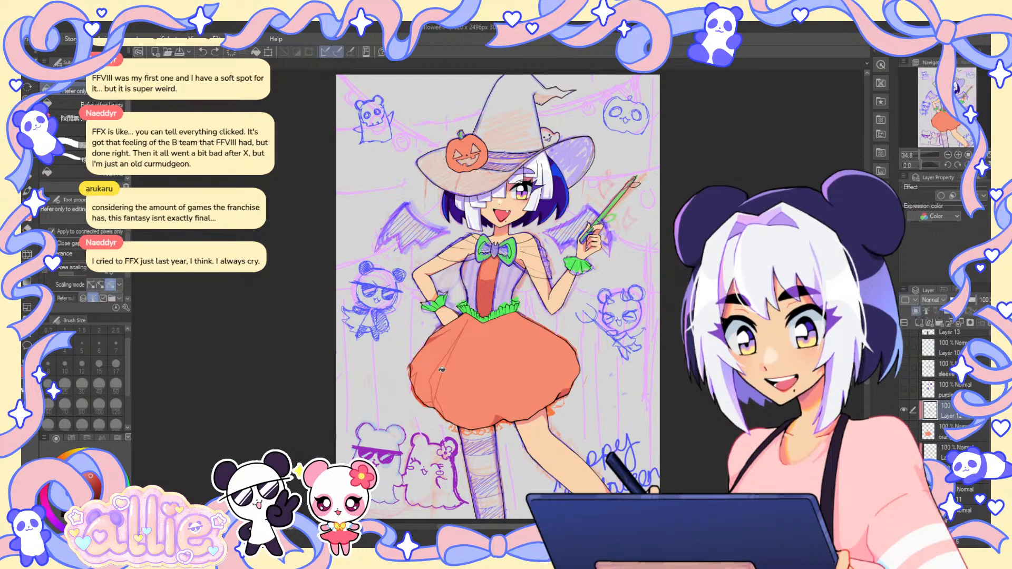
left_click(439, 380)
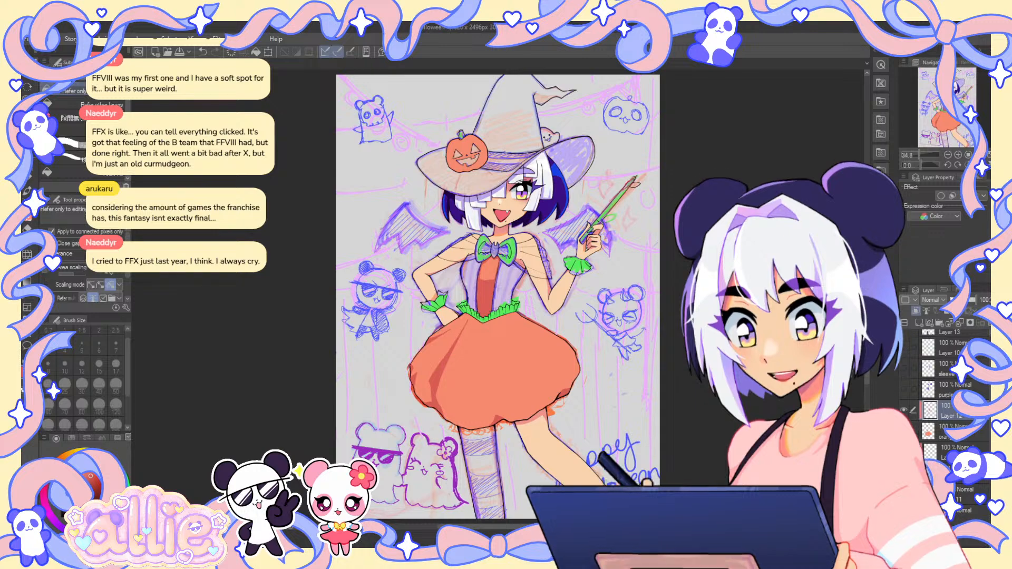
- Lower the orange flat layer's opacity to about 59% and outline the skirt's middle and right fold shadows on the clipped shading layer with the size 10 G-pen
key("p")
left_click(951, 432)
left_click_drag(975, 299, 966, 308)
left_click(964, 417)
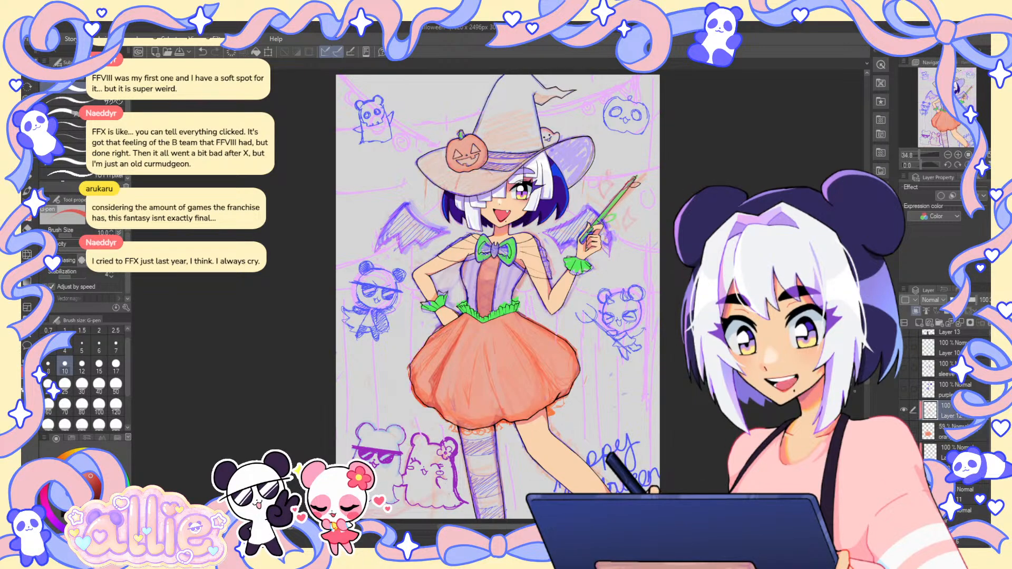
scroll(485, 345, "up", 2)
left_click_drag(527, 416, 578, 279)
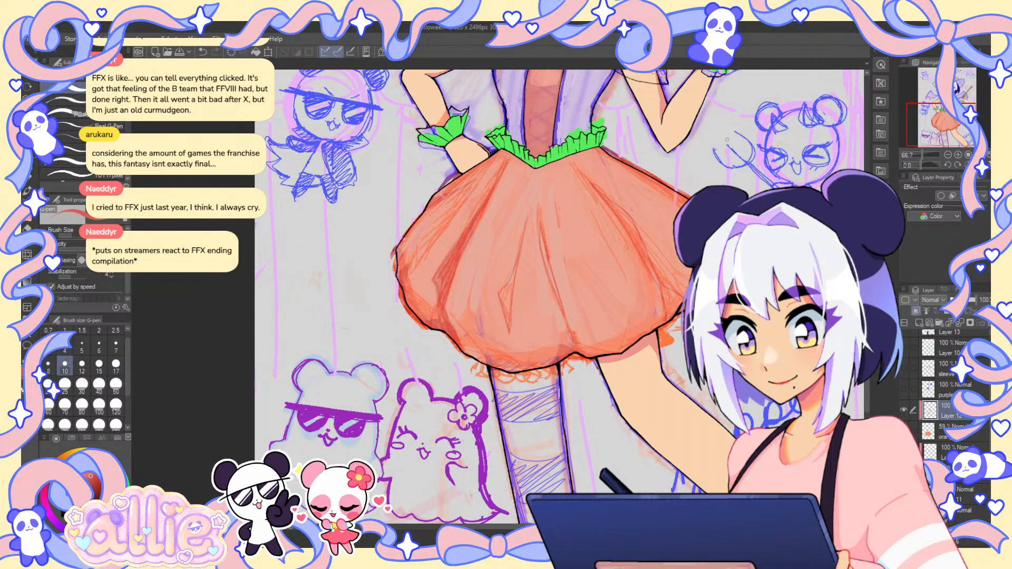
- Restore the orange flat layer to 100% opacity and fill the outlined middle and right skirt folds on the shading layer with the darker red
left_click(949, 431)
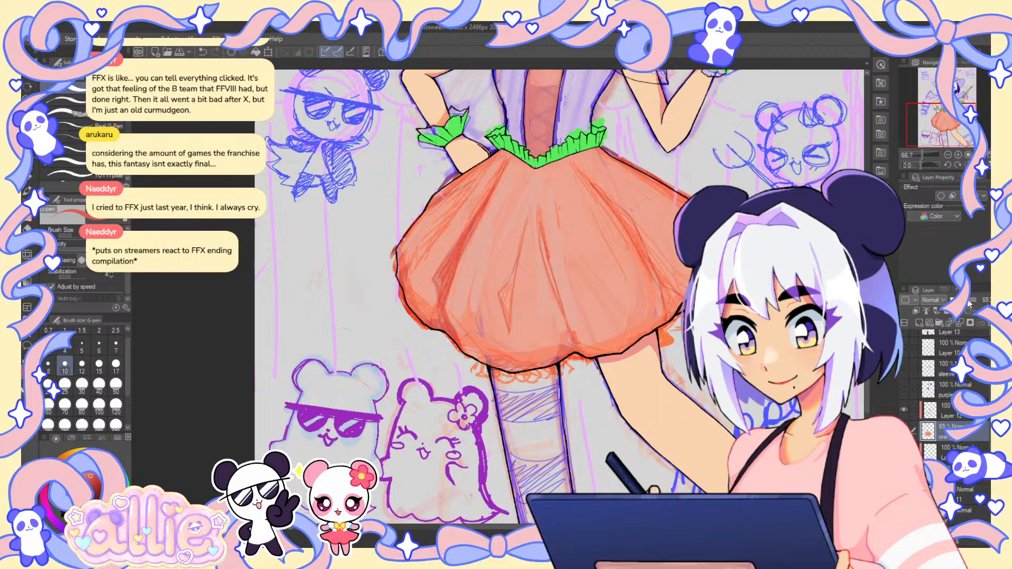
left_click_drag(968, 301, 979, 301)
left_click(952, 411)
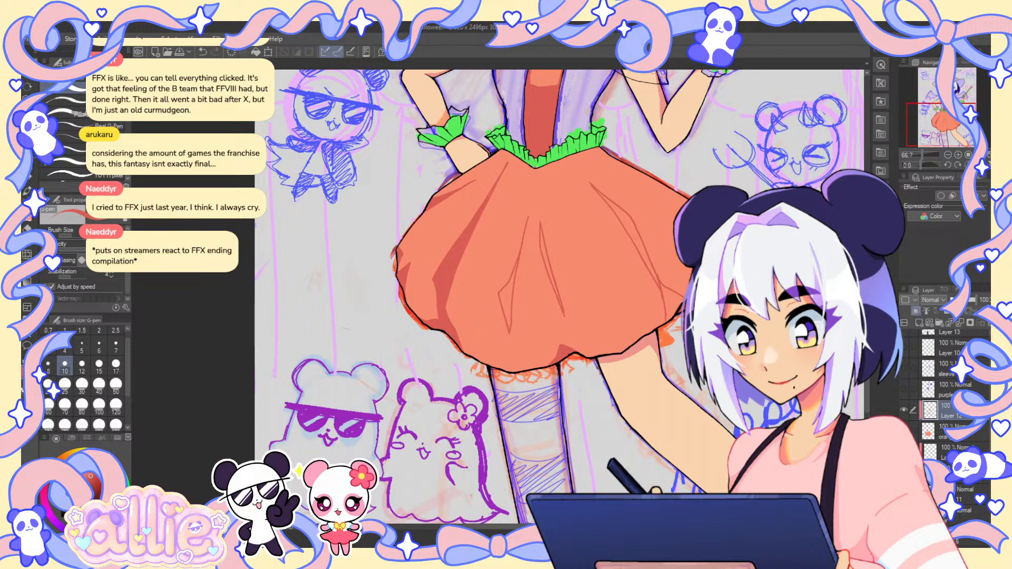
key("g")
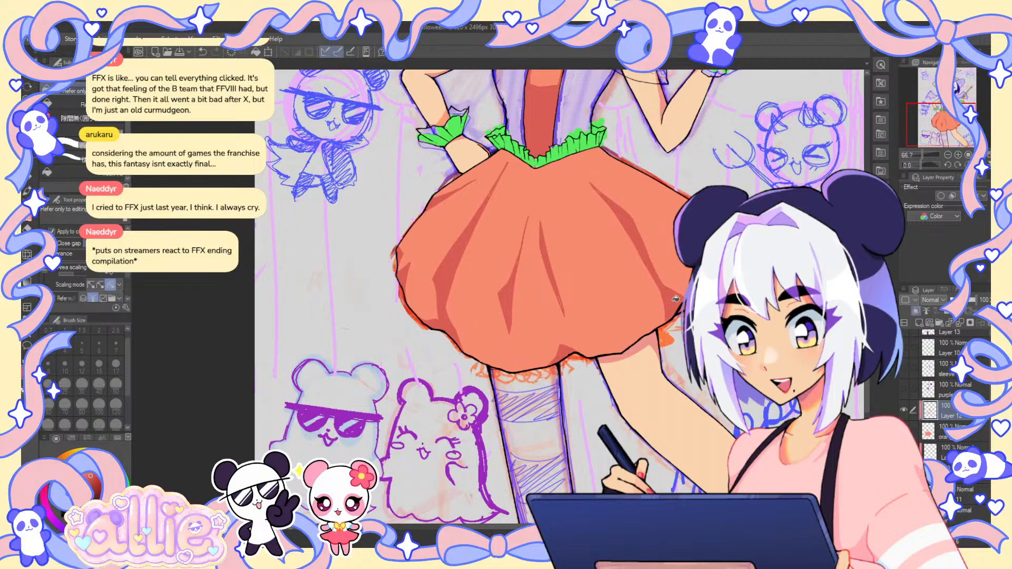
scroll(691, 289, "down", 4)
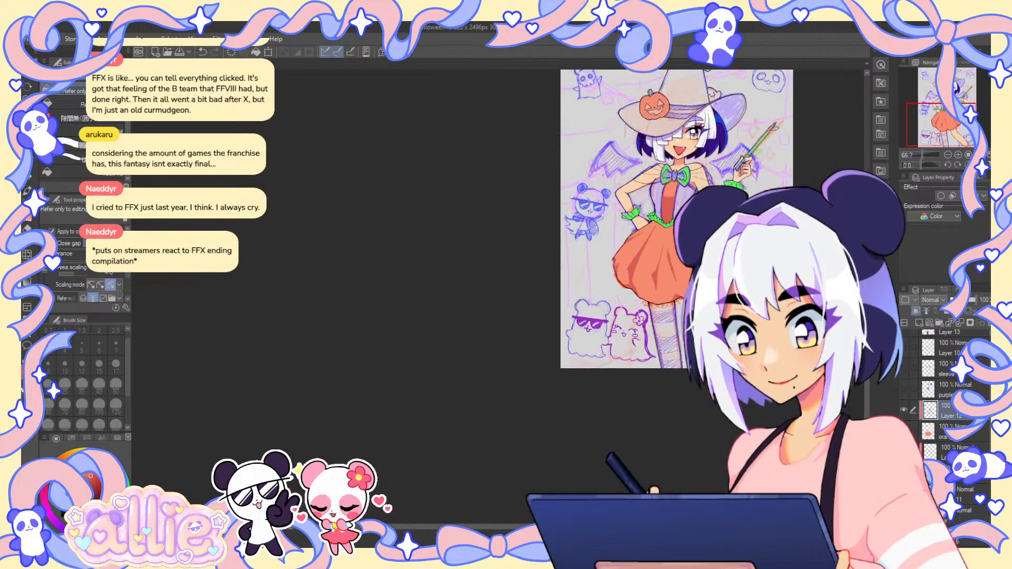
scroll(663, 400, "up", 2)
left_click_drag(758, 258, 633, 406)
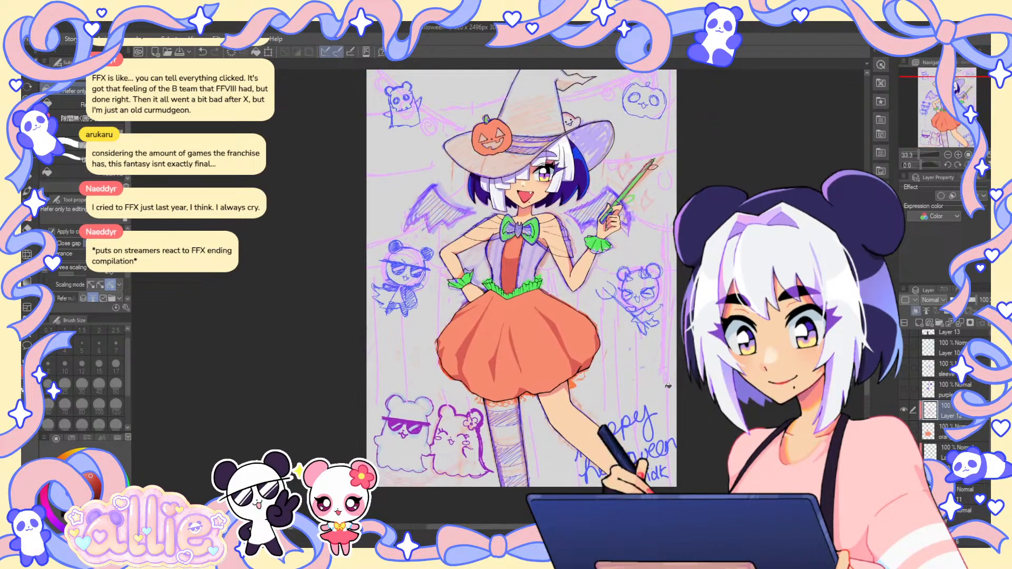
- Set the G-pen to size 15 and briefly hide the orange flat layer to compare the skirt shading with the rough sketch
key("p")
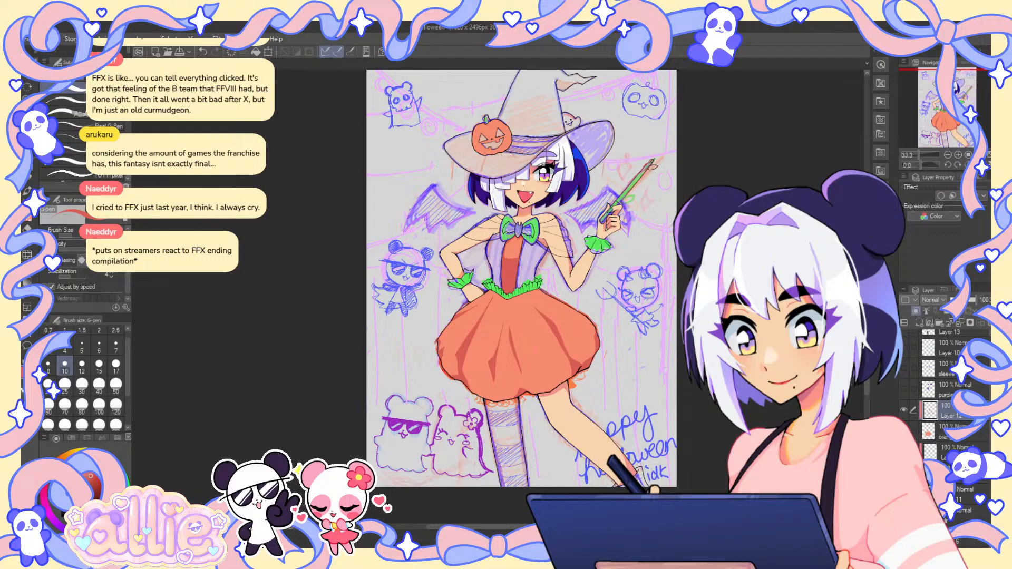
left_click(99, 364)
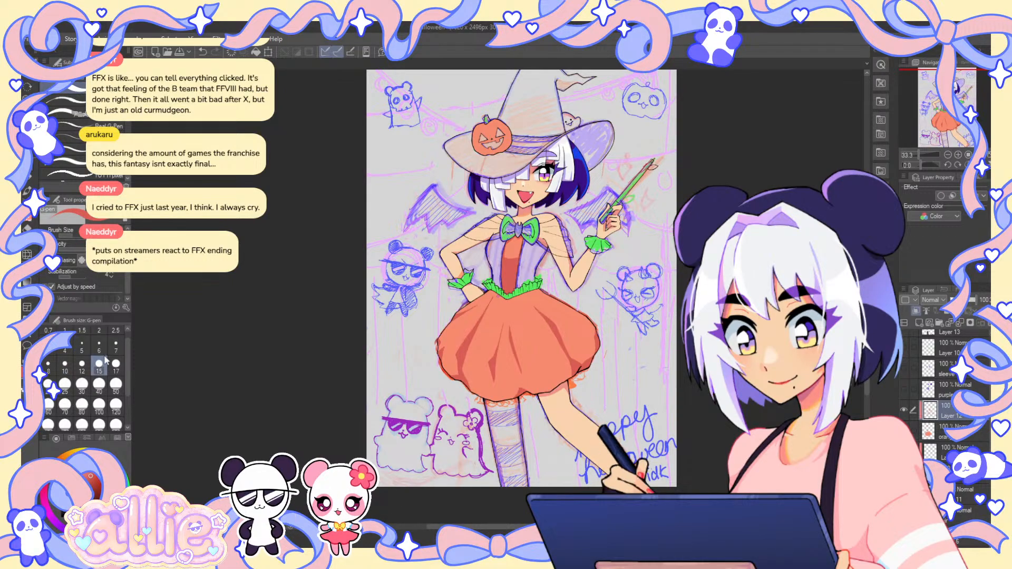
scroll(633, 334, "up", 1)
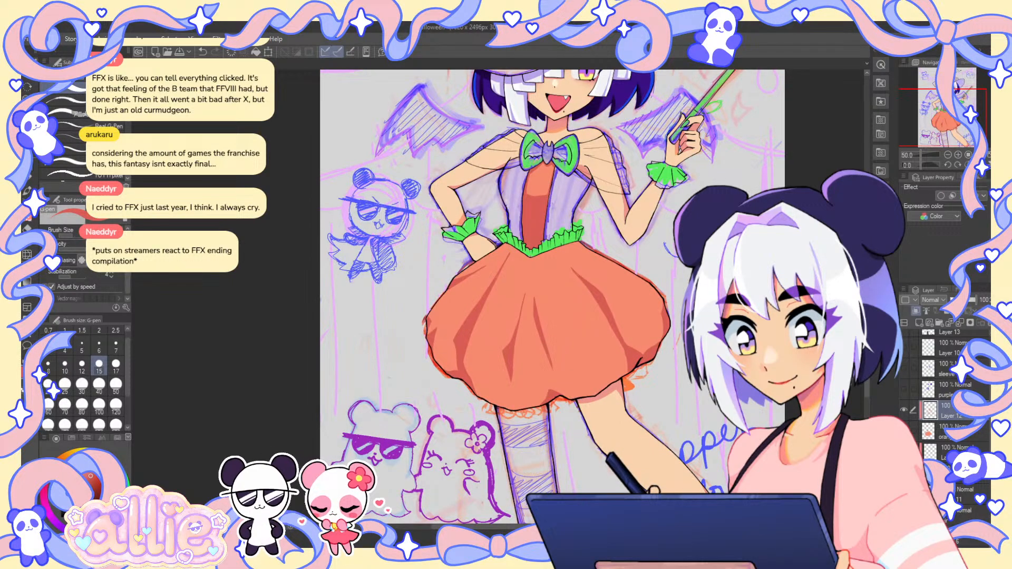
left_click(904, 431)
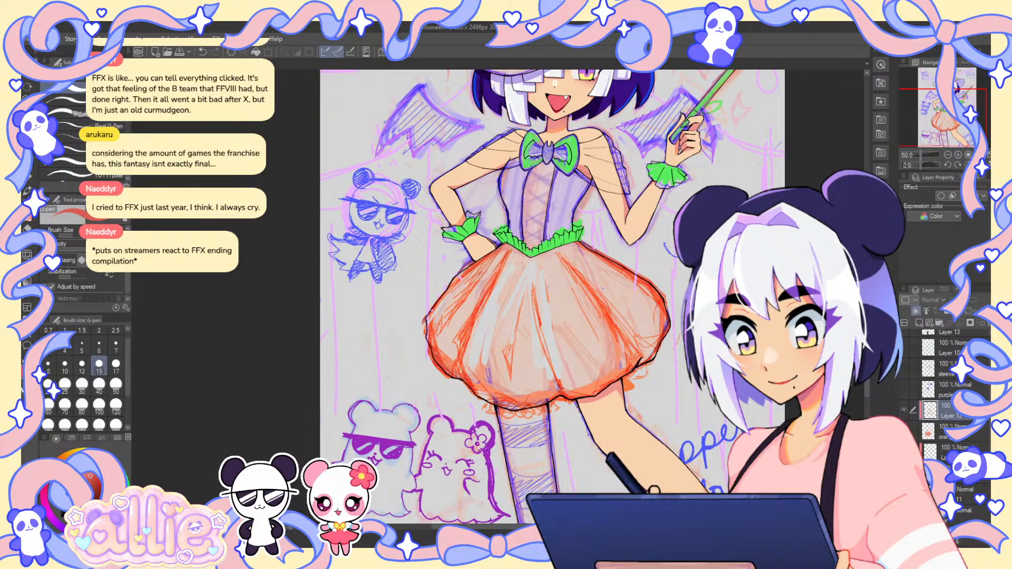
left_click(904, 431)
scroll(588, 363, "up", 2)
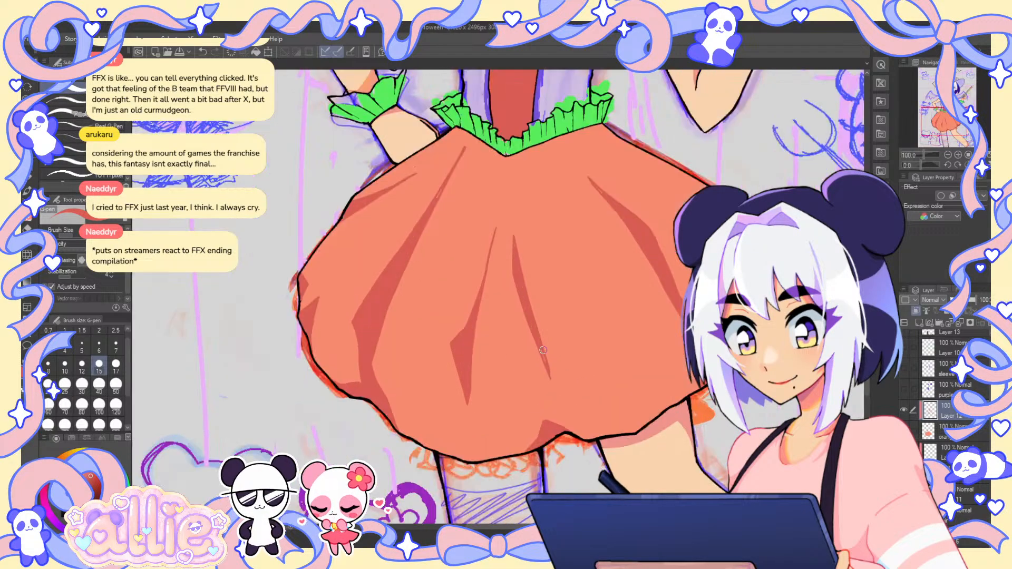
key("ctrl+minus")
- Add a new layer between the orange flat layer and the fold-shadow layer, sample the skirt colour, and undo a trial stroke
left_click(952, 431)
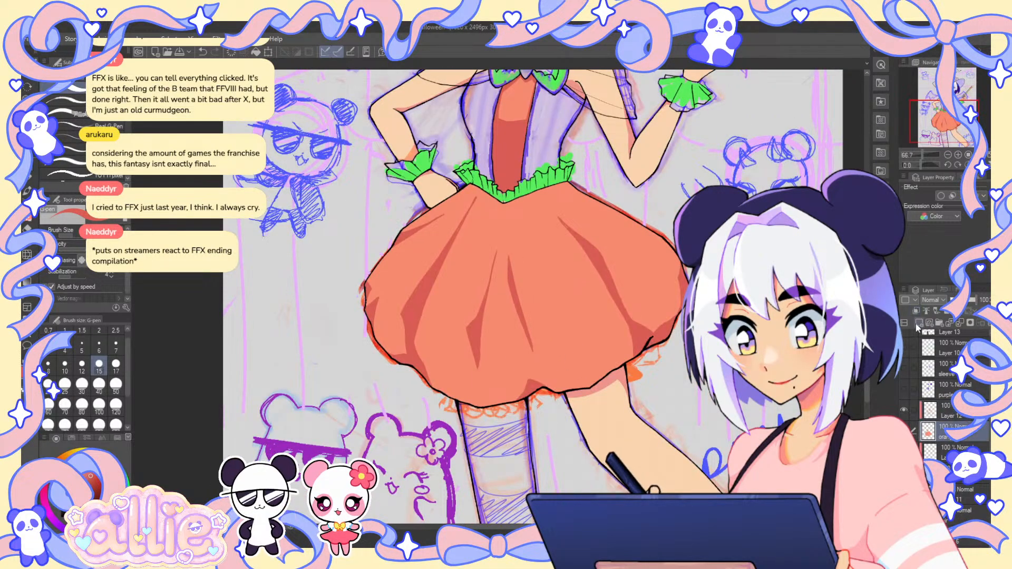
left_click(919, 322)
left_click(569, 318, "alt")
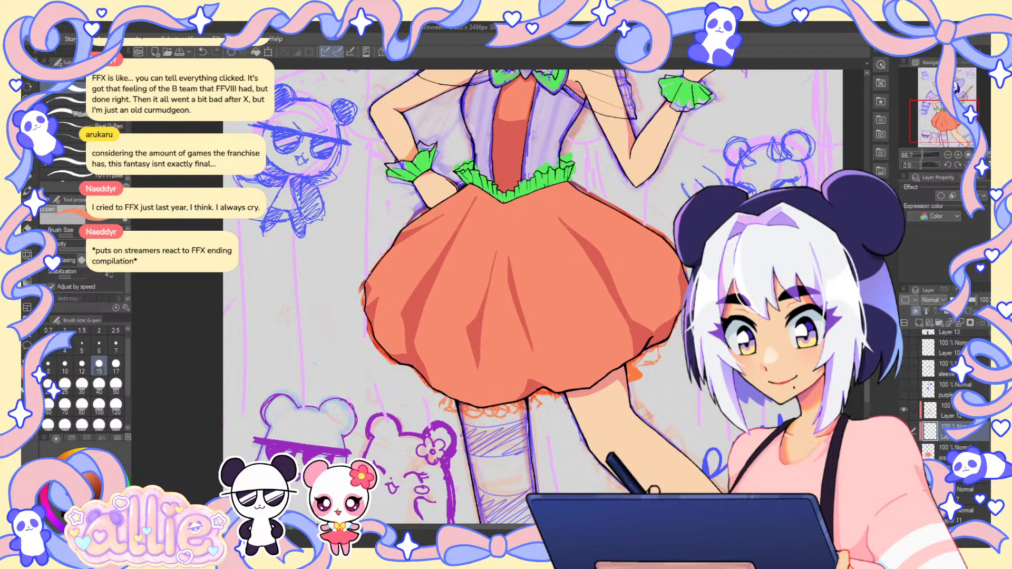
mouse_move(411, 346)
left_mouse_down()
mouse_move(467, 325)
mouse_move(452, 358)
left_mouse_up()
key("ctrl+z")
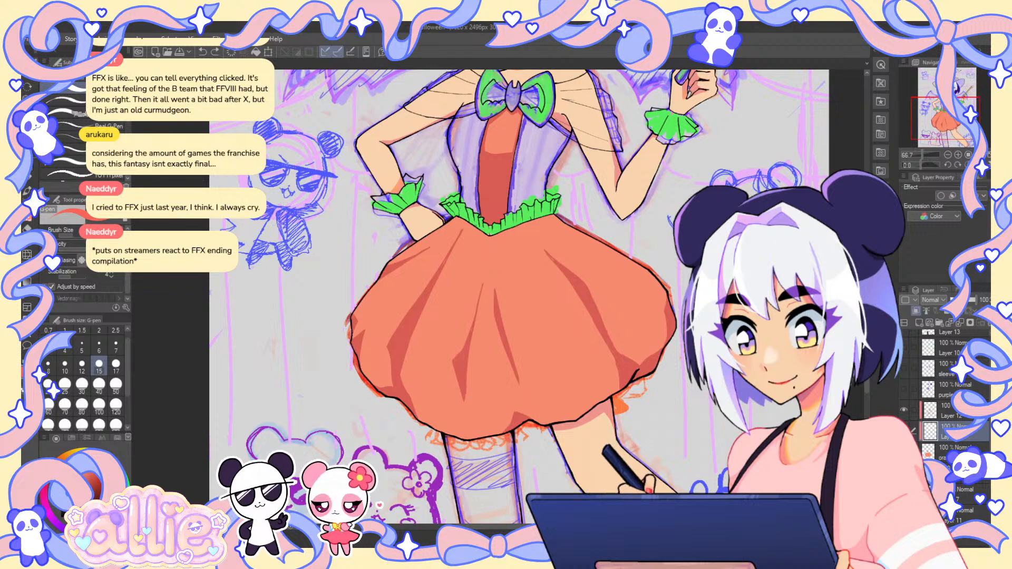
- Outline the mid-tone shadow shapes across the skirt with the orange flat layer dimmed to about 47%, and leave that layer at about 57% opacity
left_click_drag(966, 302, 963, 301)
left_click(949, 431)
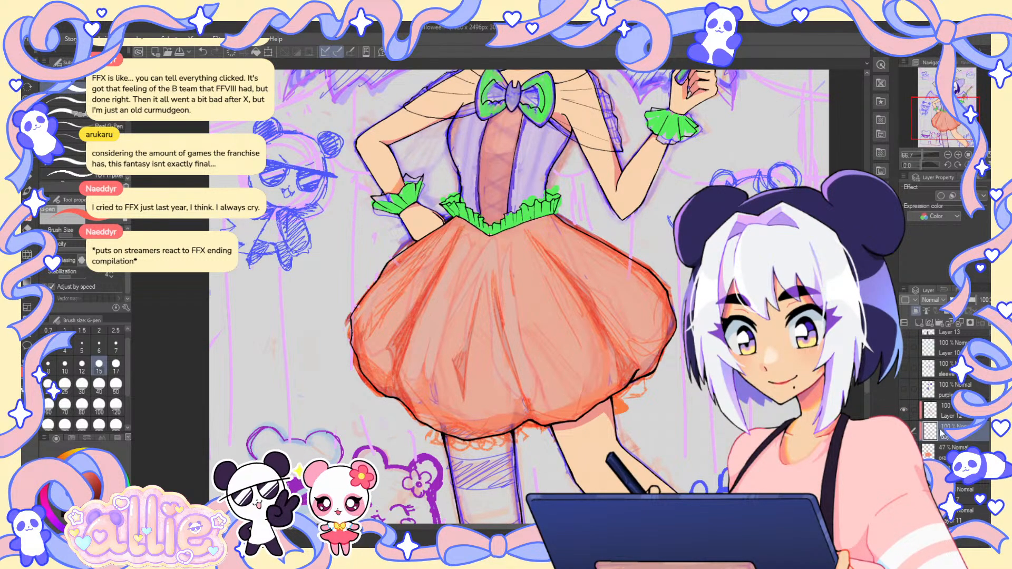
left_click(944, 451)
left_click(972, 300)
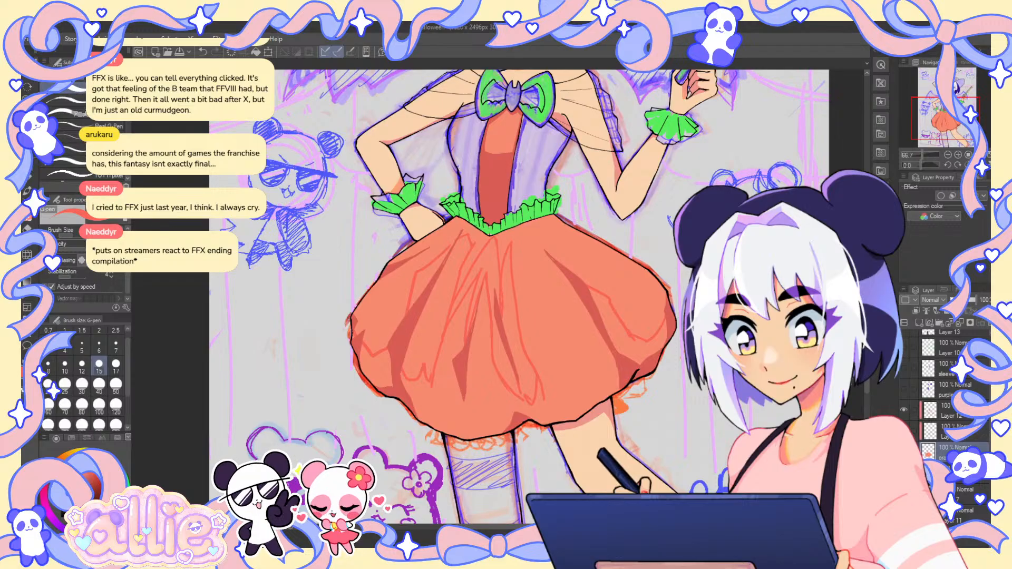
left_click(966, 300)
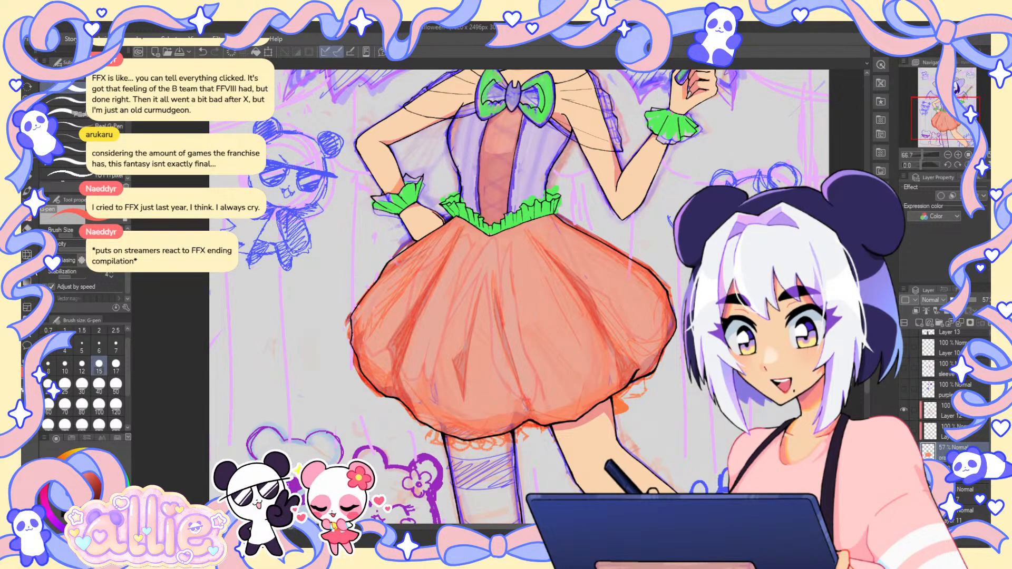
- Fill the outlined mid-tone areas on the new layer with the brighter red, undoing a misplaced fill, and restore the orange flat layer to 100% opacity
key("g")
left_click(498, 412)
key("ctrl+z")
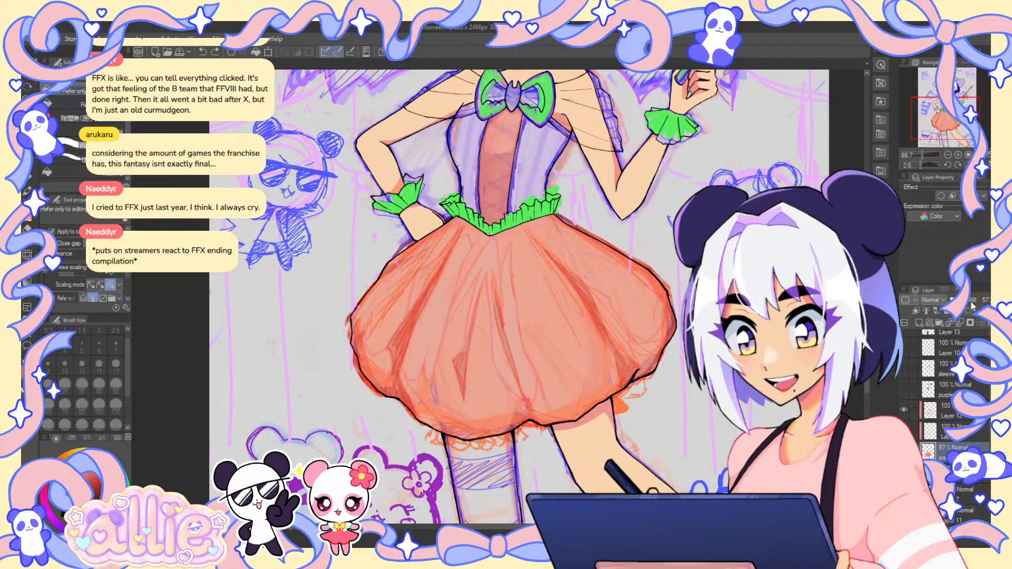
left_click(948, 431)
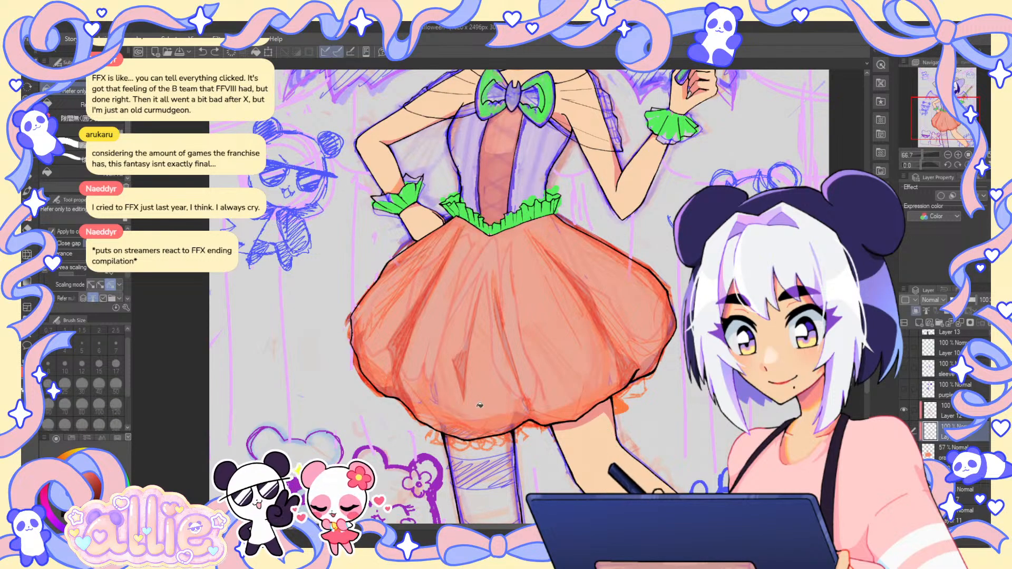
left_click(491, 411)
left_click(952, 451)
left_click(974, 299)
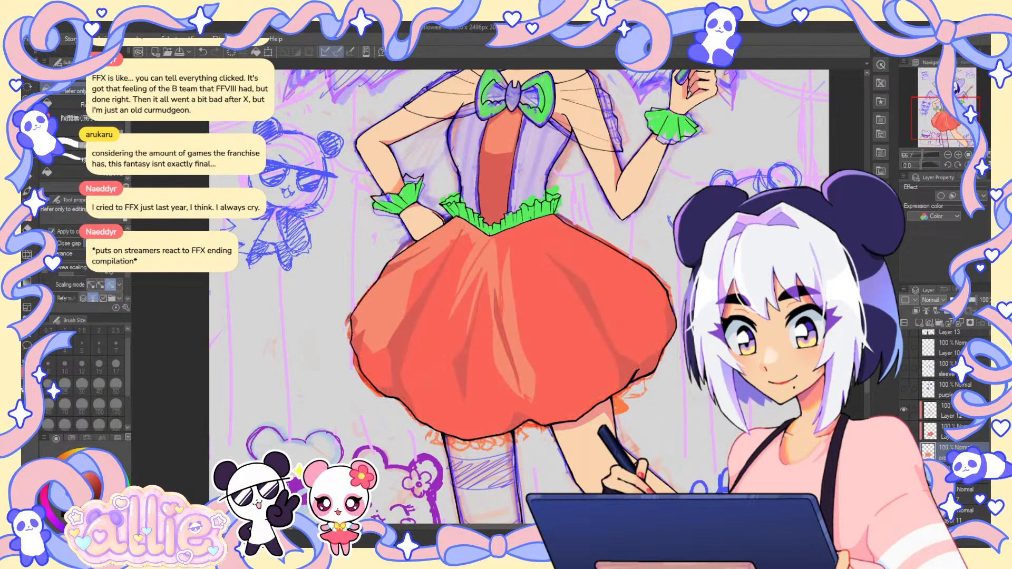
- Touch up the mid-tone shading's edges on the skirt's left side with the size 15 G-pen and size 12 hard eraser
left_click(951, 433)
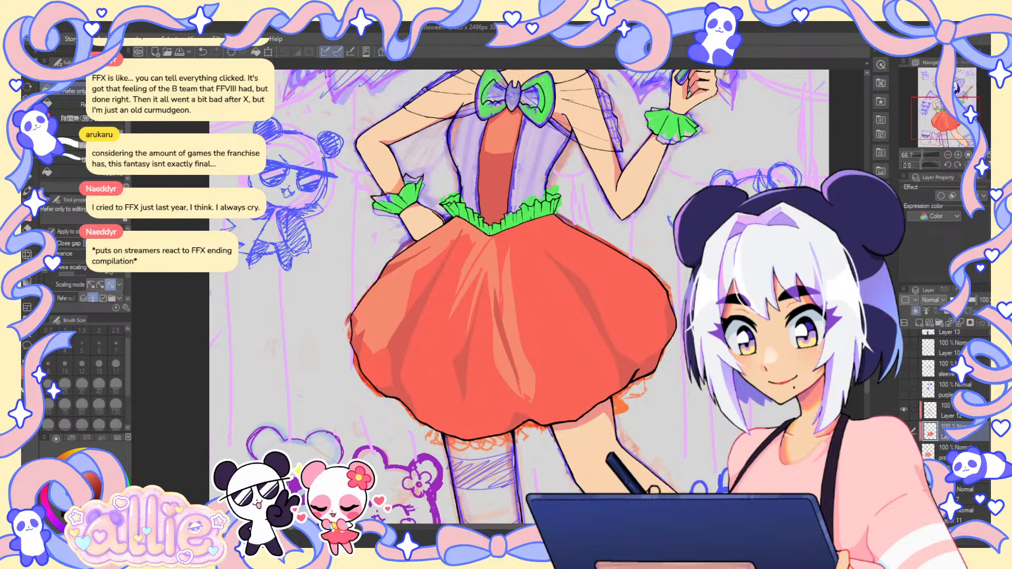
left_click_drag(490, 235, 452, 296)
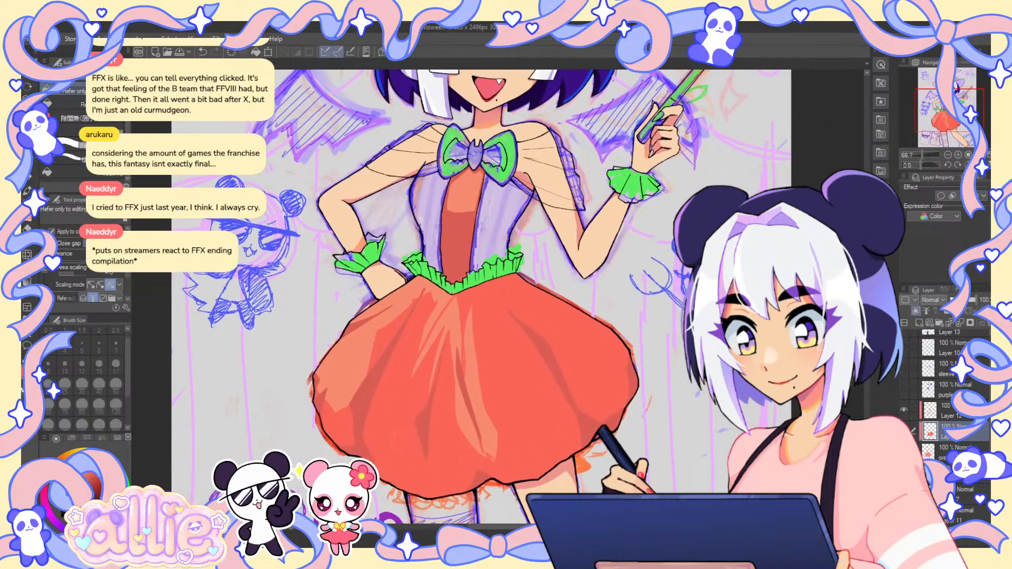
left_click_drag(923, 155, 917, 155)
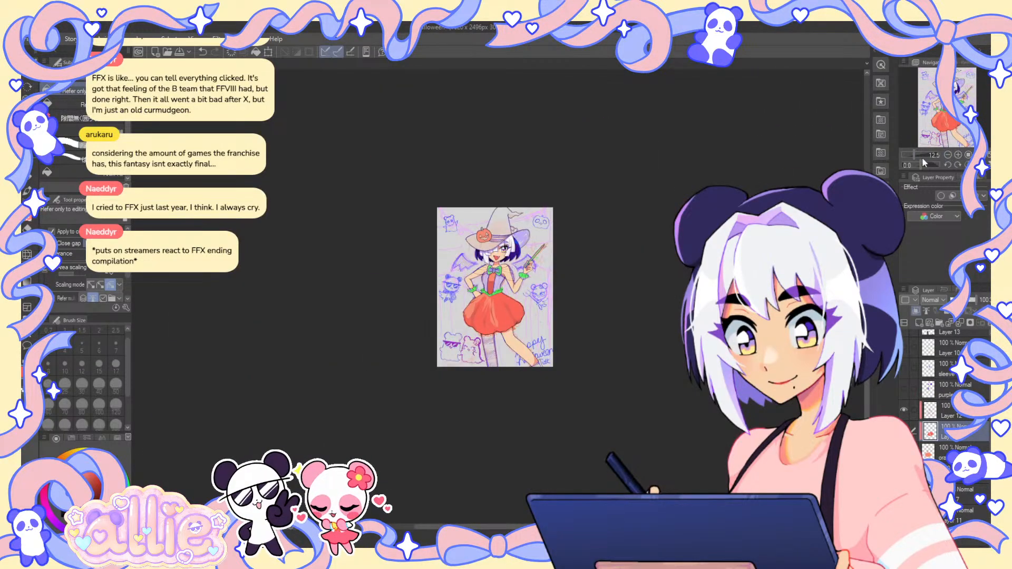
scroll(495, 354, "up", 2)
left_click_drag(682, 224, 668, 304)
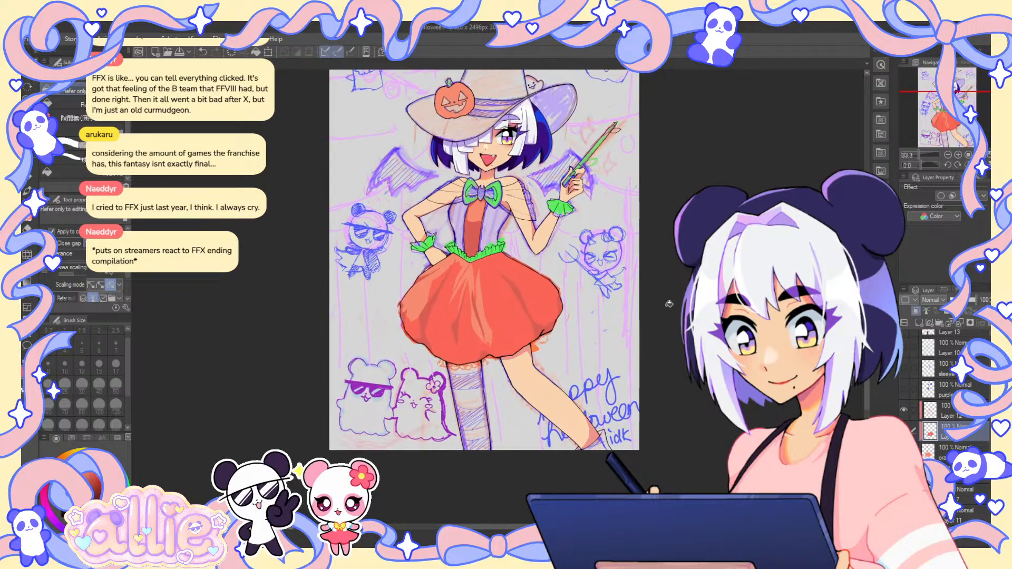
scroll(550, 348, "up", 2)
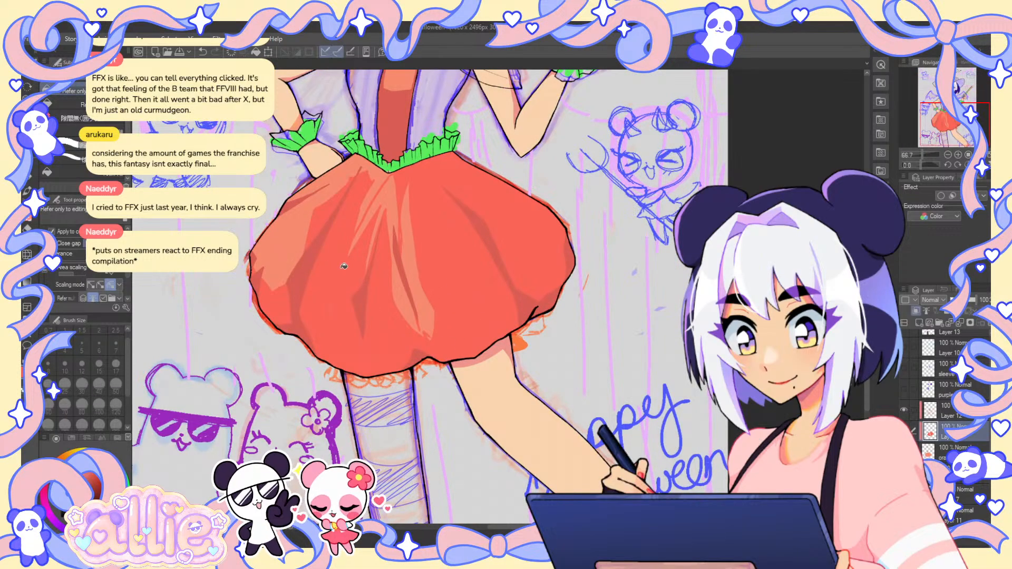
key("p")
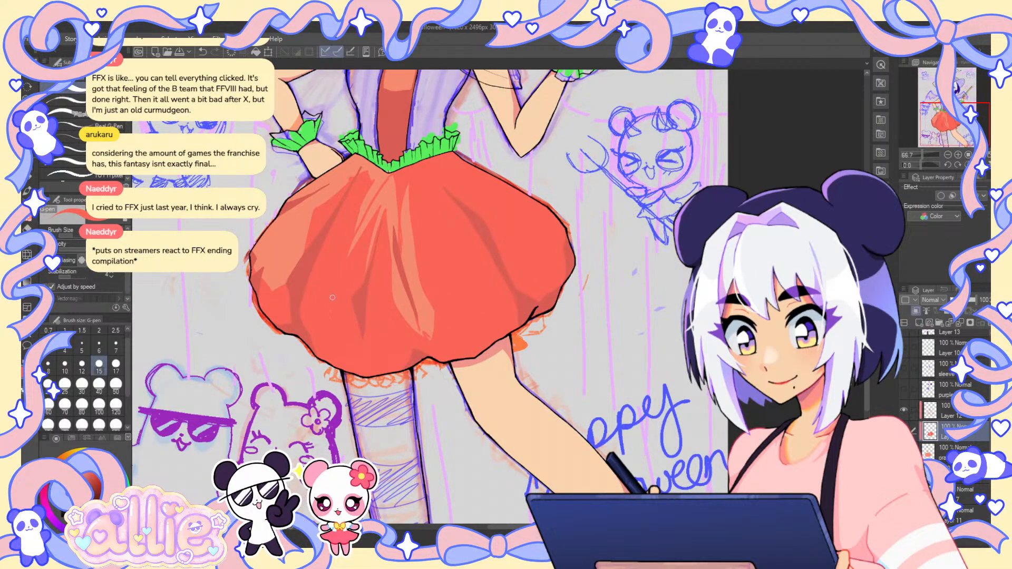
scroll(269, 242, "up", 1)
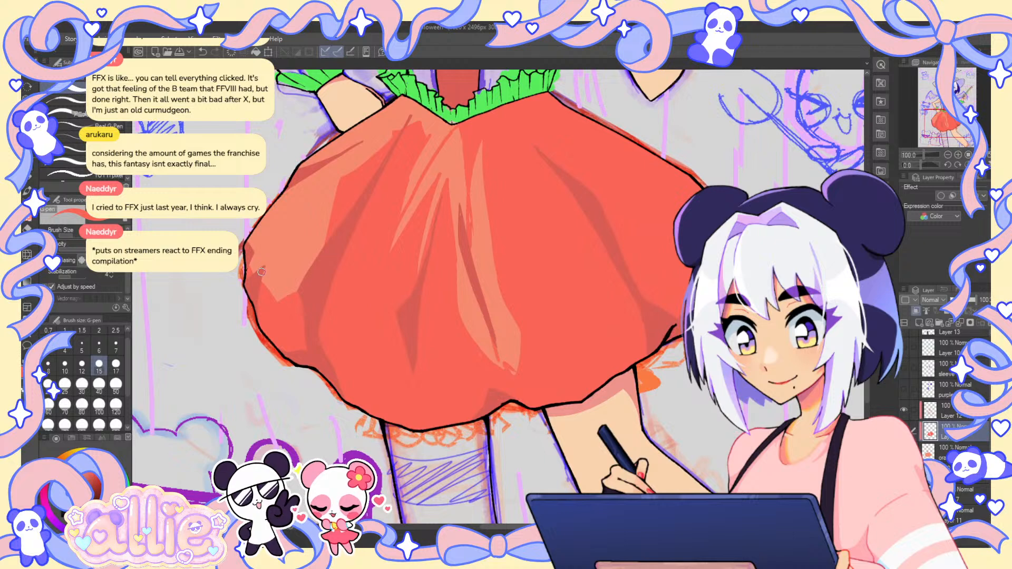
key("e")
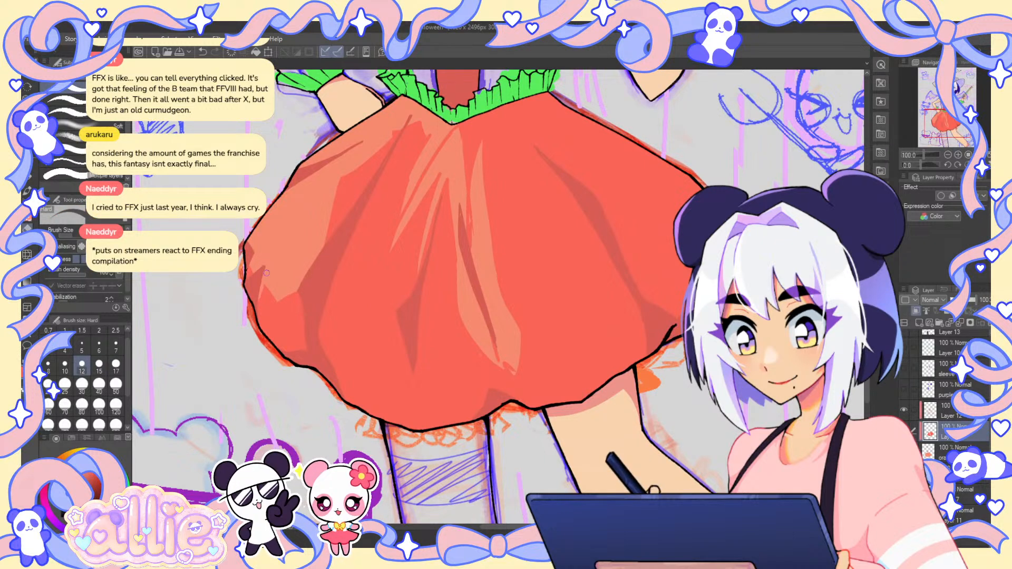
key("p")
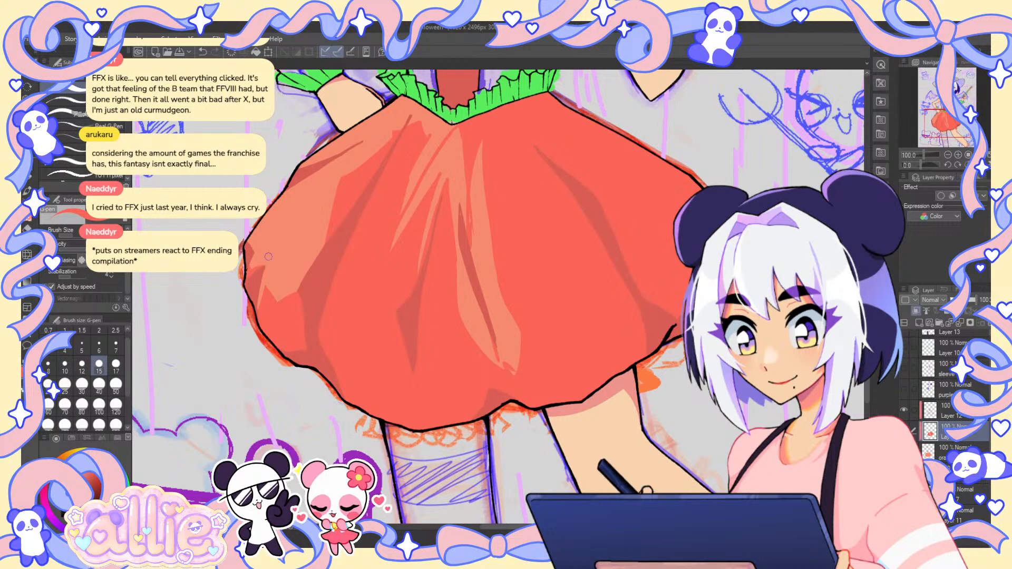
- Refine the mid-tone shading around the skirt's upper-left folds, below the green waist frill, with the G-pen and hard eraser
scroll(297, 242, "up", 1)
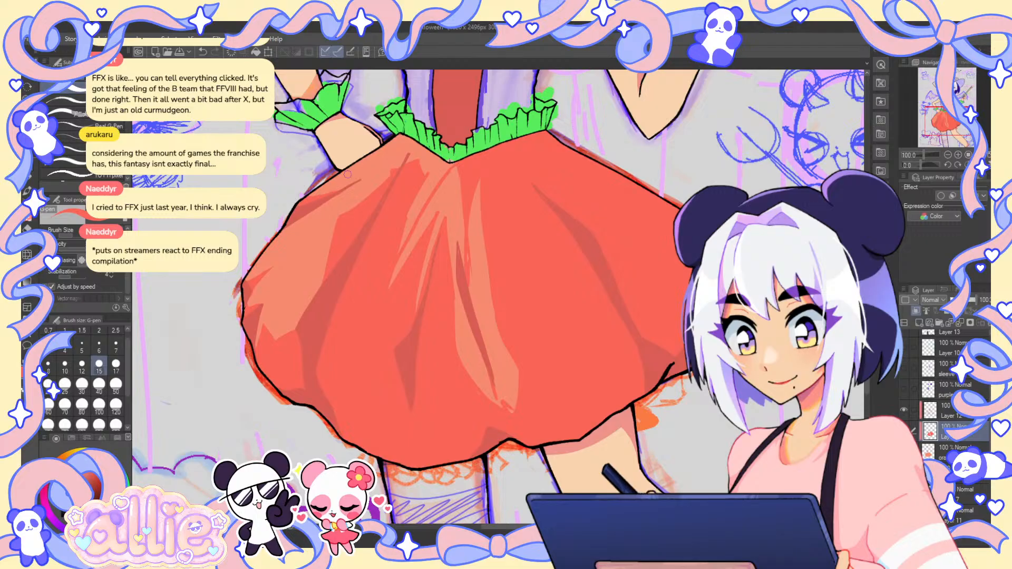
key("e")
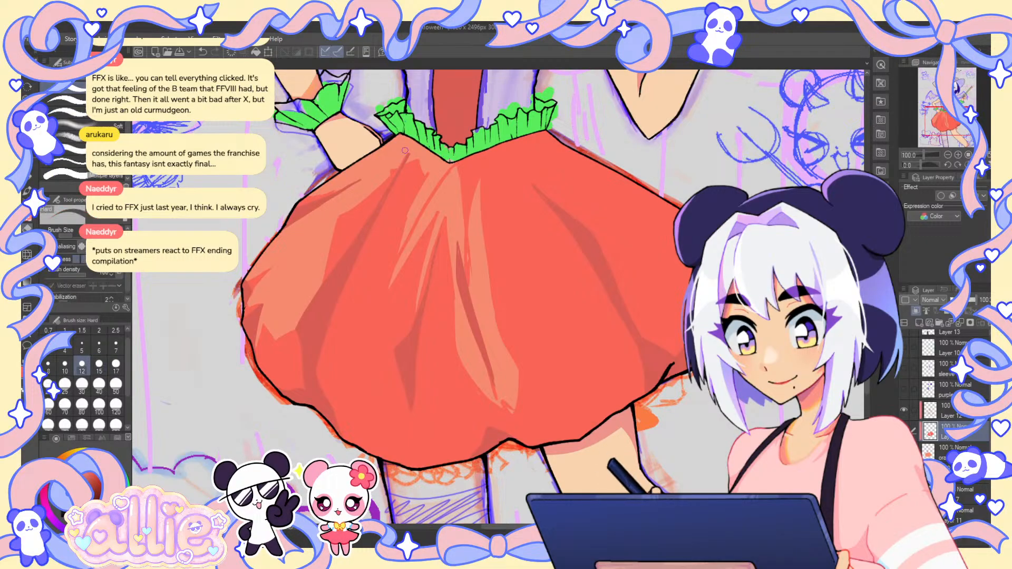
key("p")
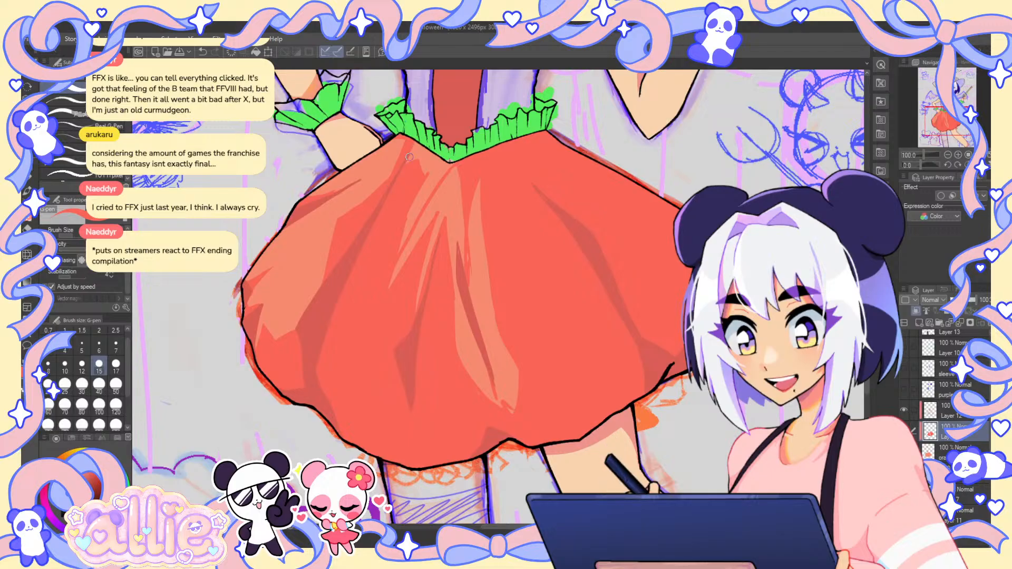
- Refine the mid-tone shading around the skirt's centre-left folds, below the green waist frill, with the size 15 G-pen and size 12 hard eraser
key("e")
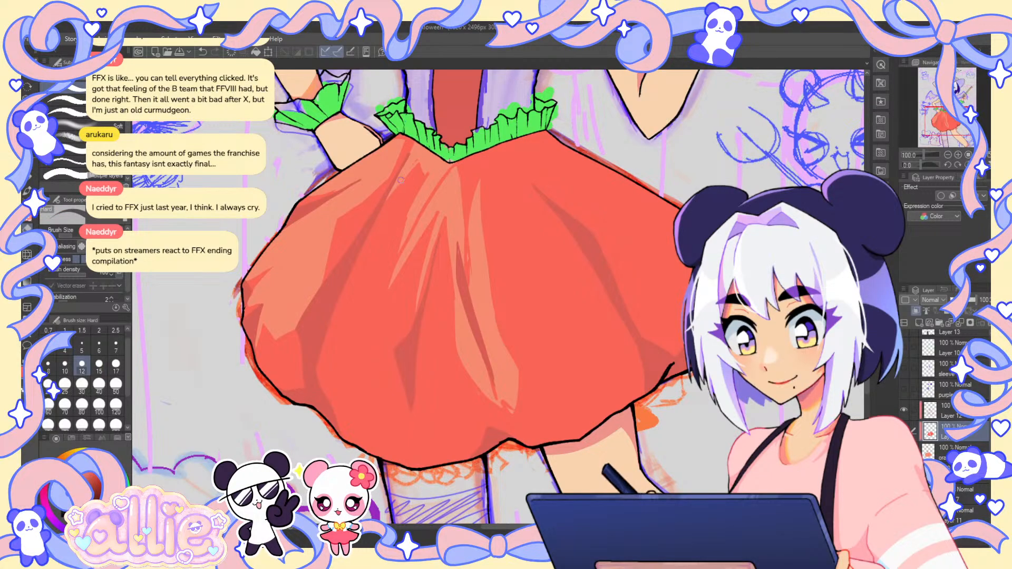
key("p")
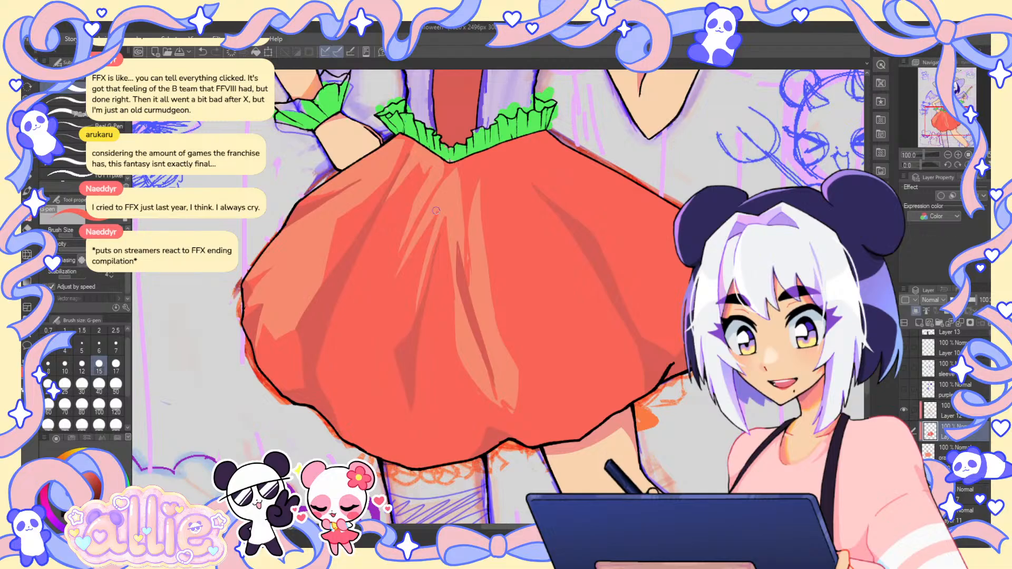
key("b")
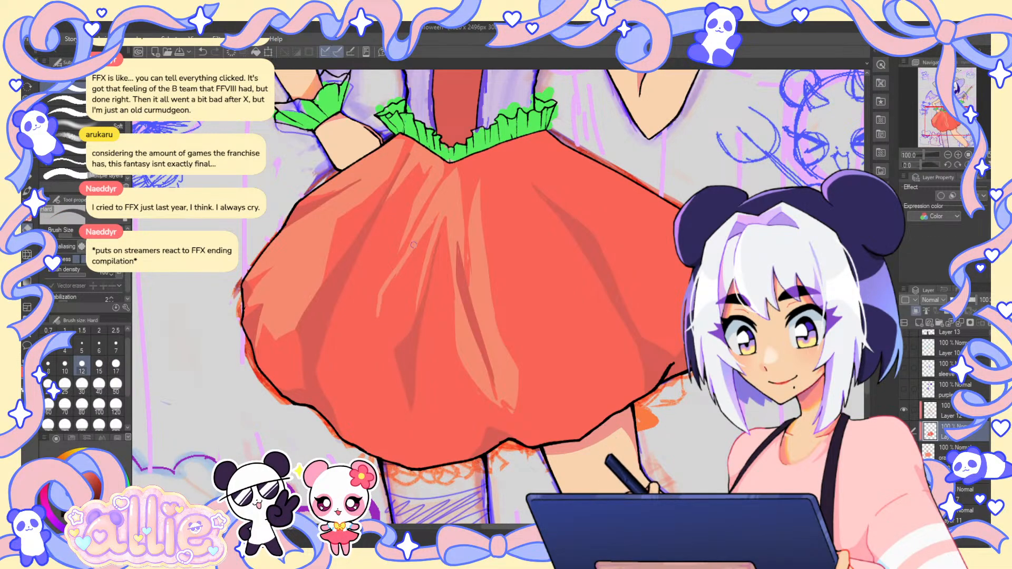
key("p")
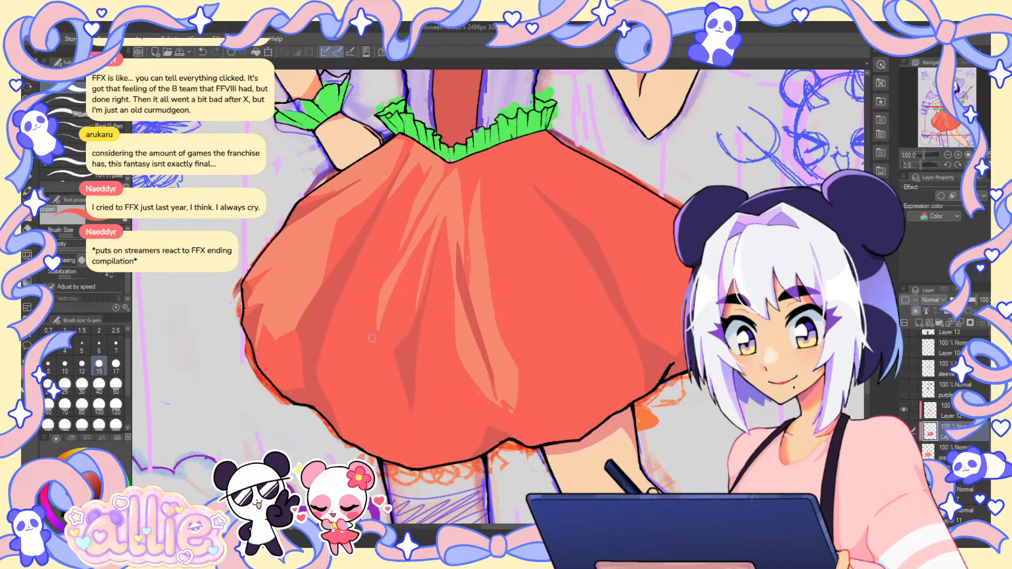
key("b")
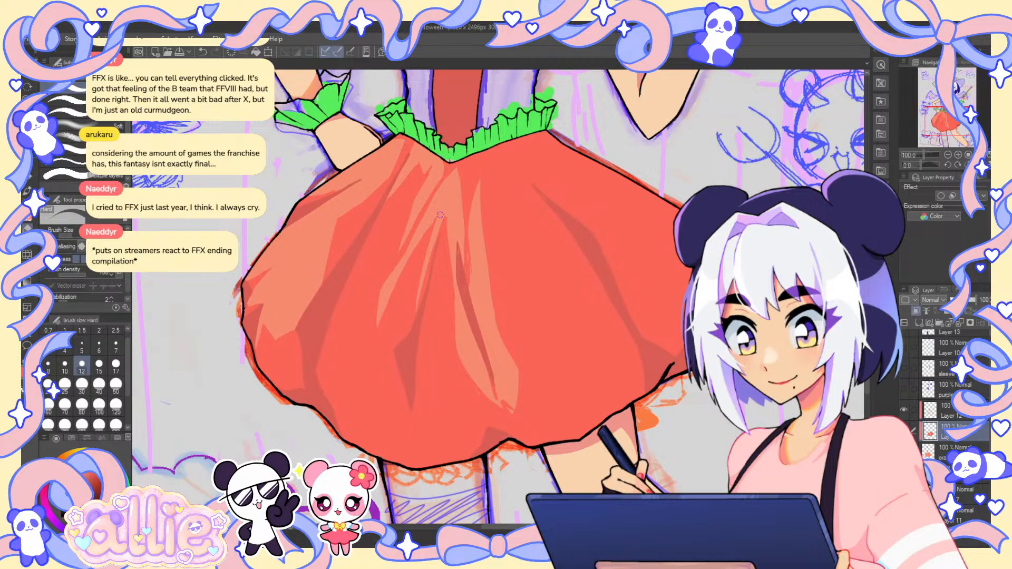
key("p")
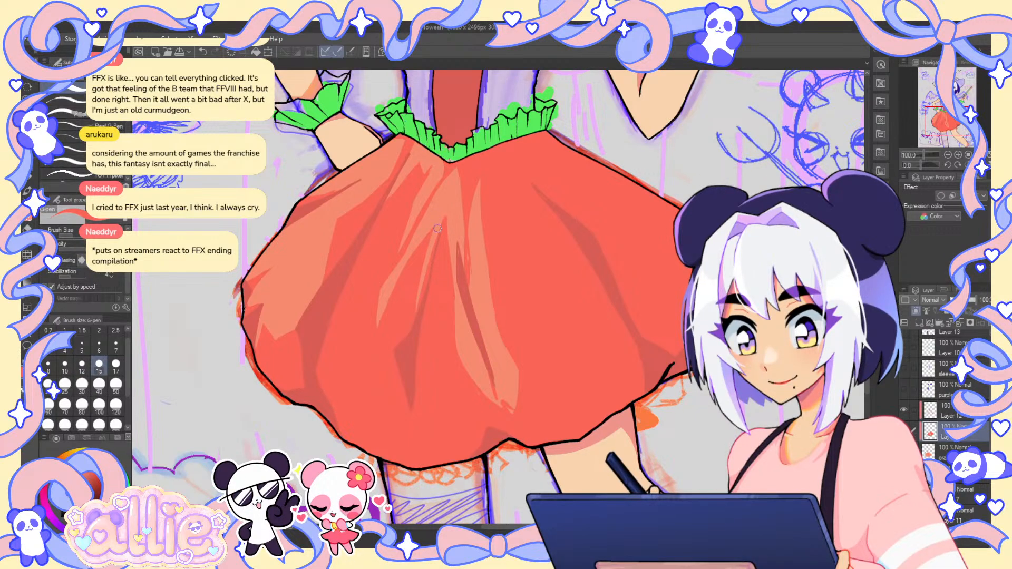
- Carve orange highlights into the mid-tone along the skirt's lower-left hem and clean up the shading around the thin centre folds
key("b")
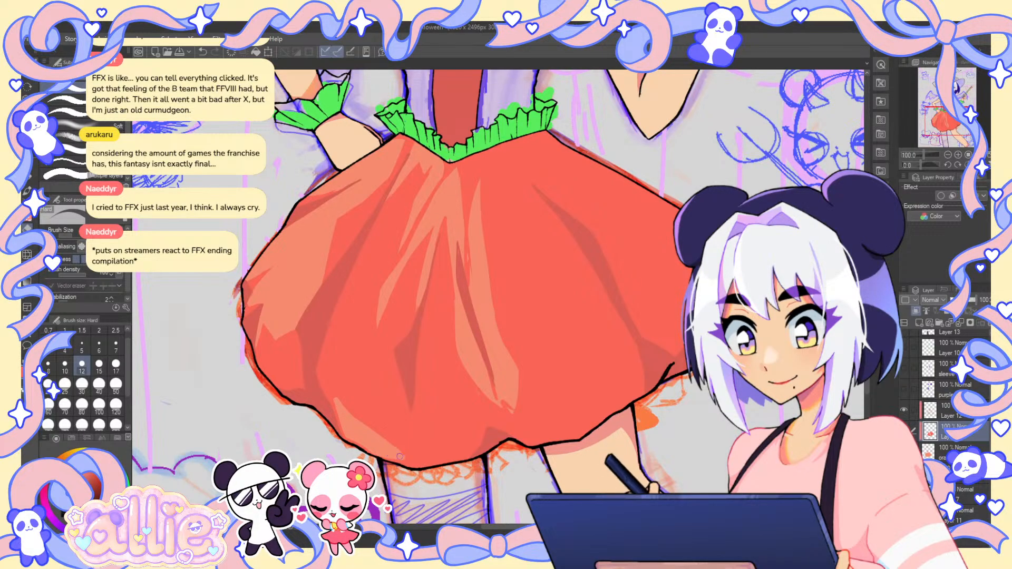
key("p")
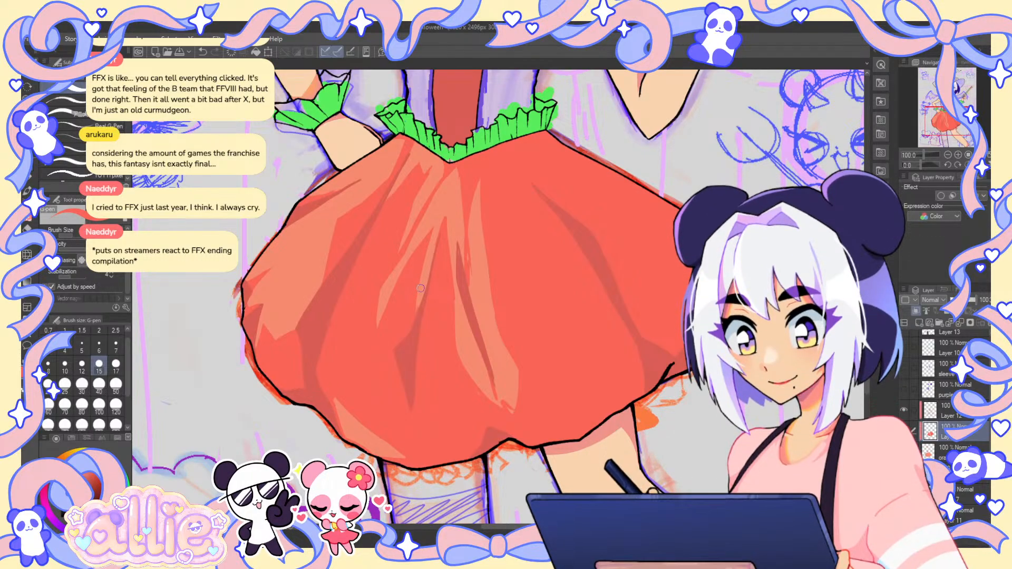
key("b")
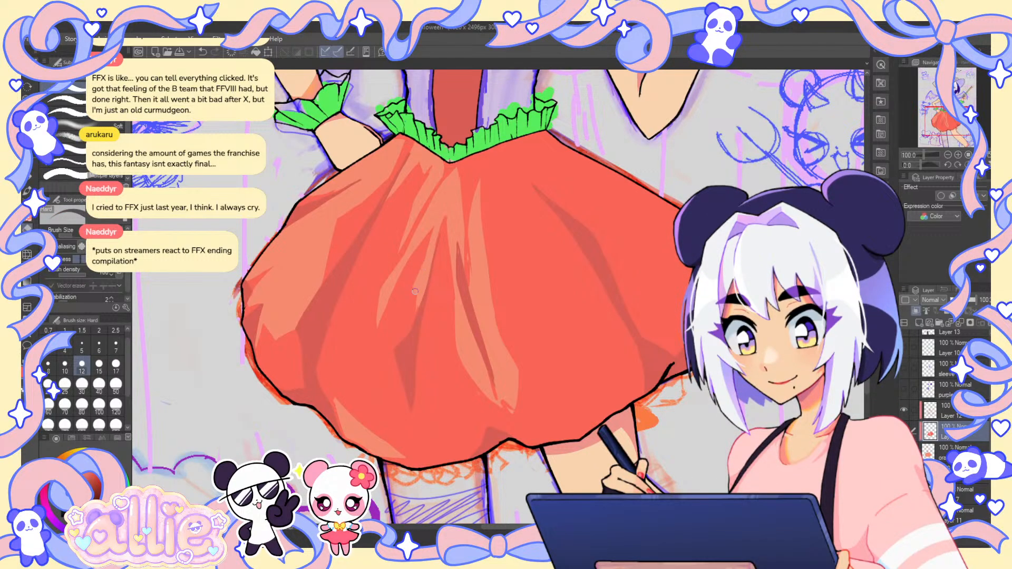
key("p")
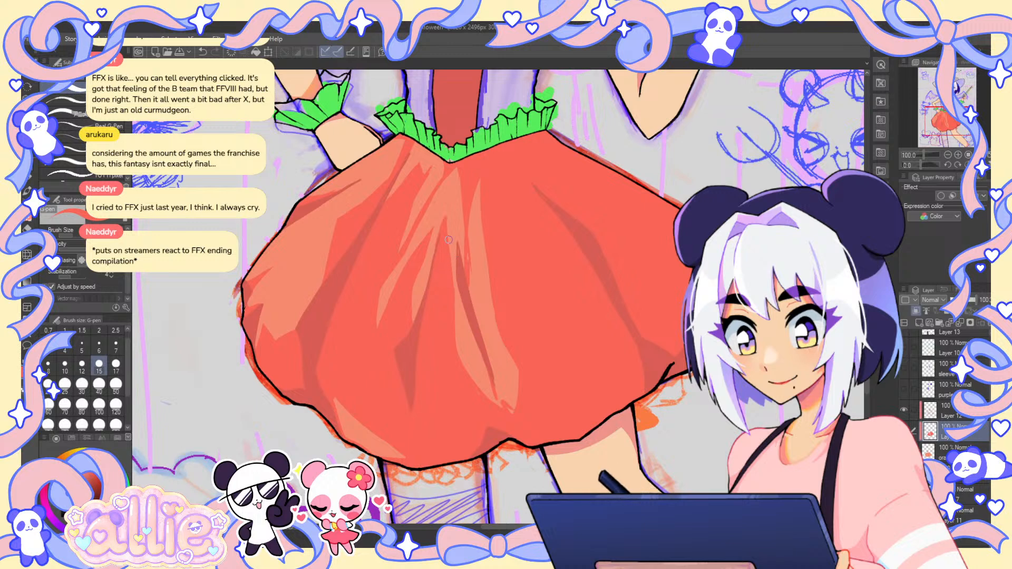
key("b")
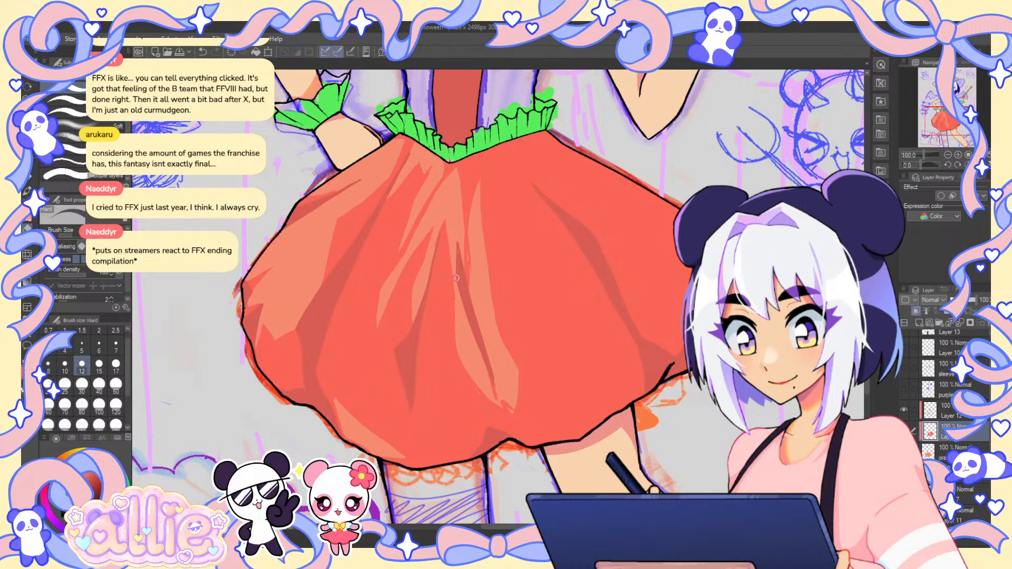
key("p")
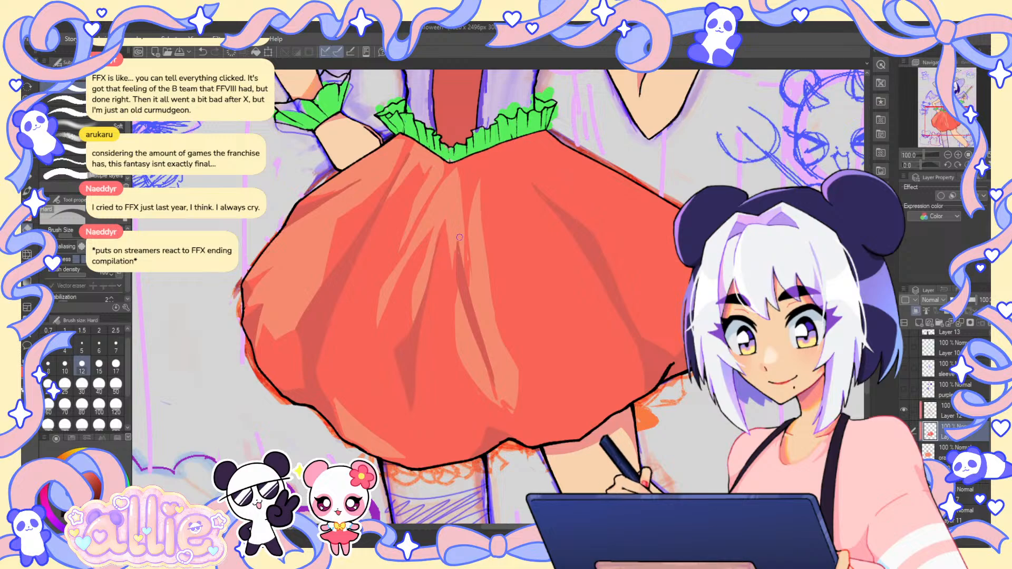
- Shift the skirt's darker fold shadow layer toward purple with hue -15, saturation 1 and luminosity -7, and reselect the mid-tone layer
mouse_move(603, 289)
left_mouse_down()
mouse_move(587, 285)
mouse_move(603, 319)
mouse_move(609, 300)
left_mouse_up()
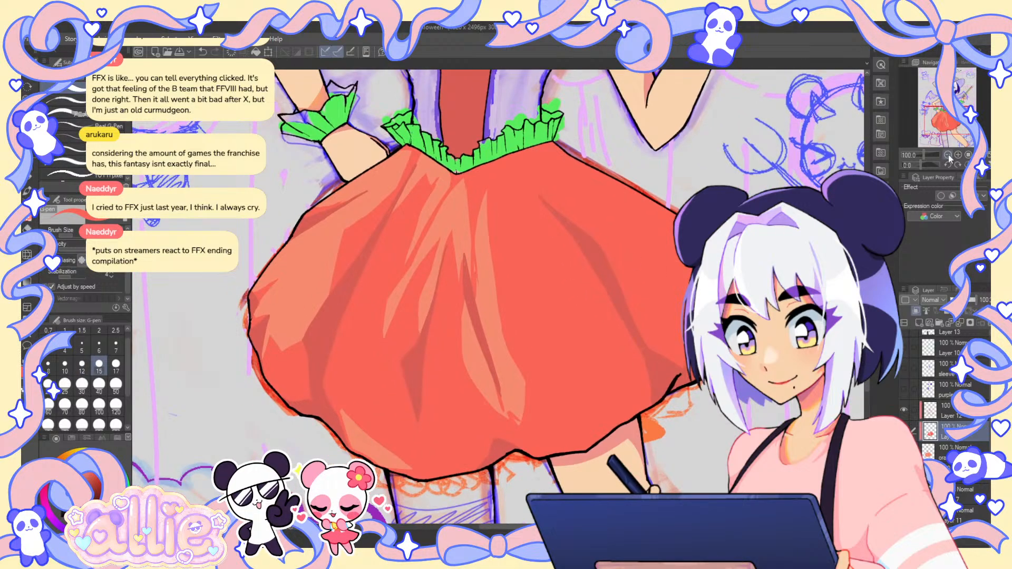
scroll(490, 409, "down", 5)
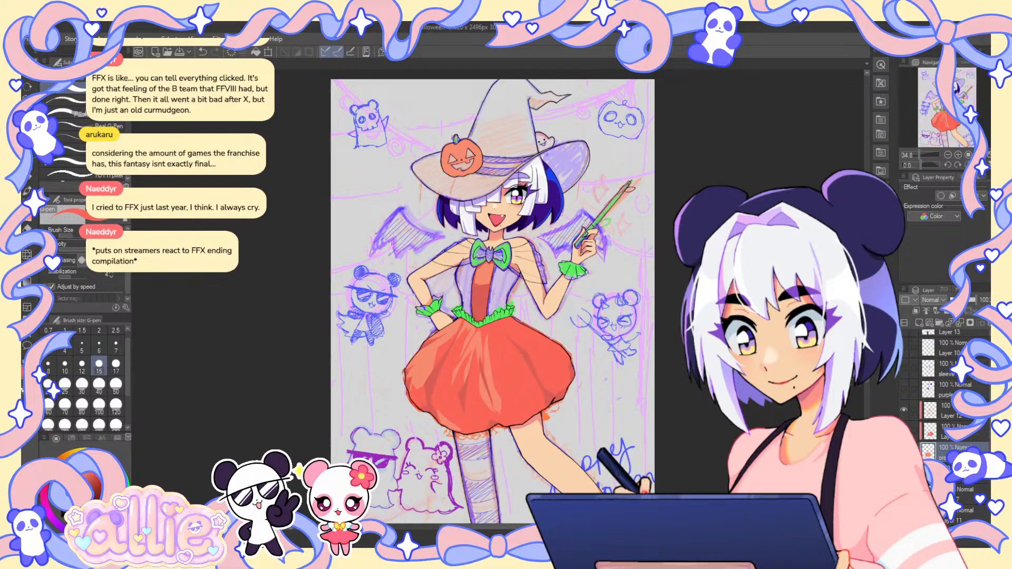
left_click(970, 419)
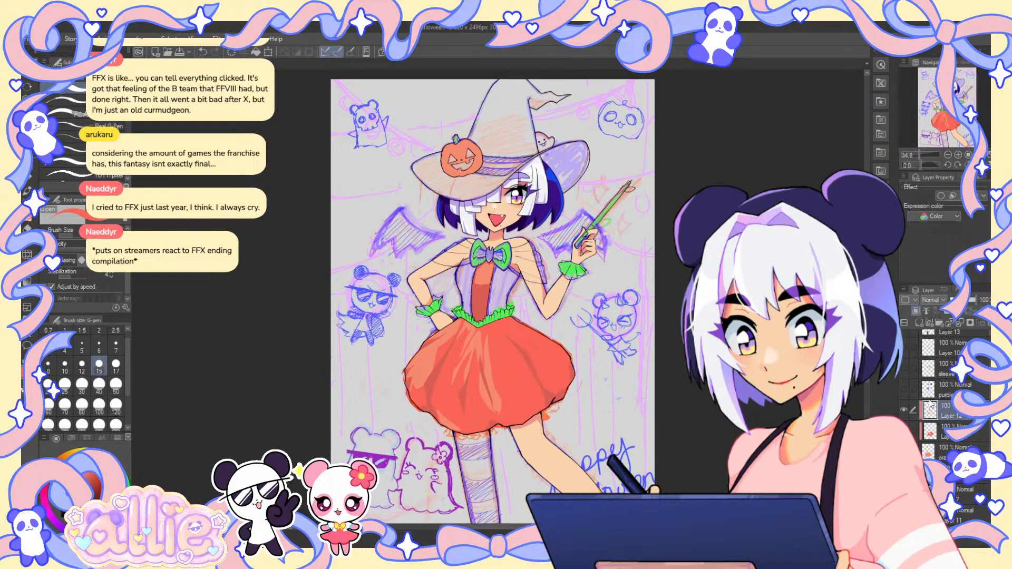
left_click(45, 39)
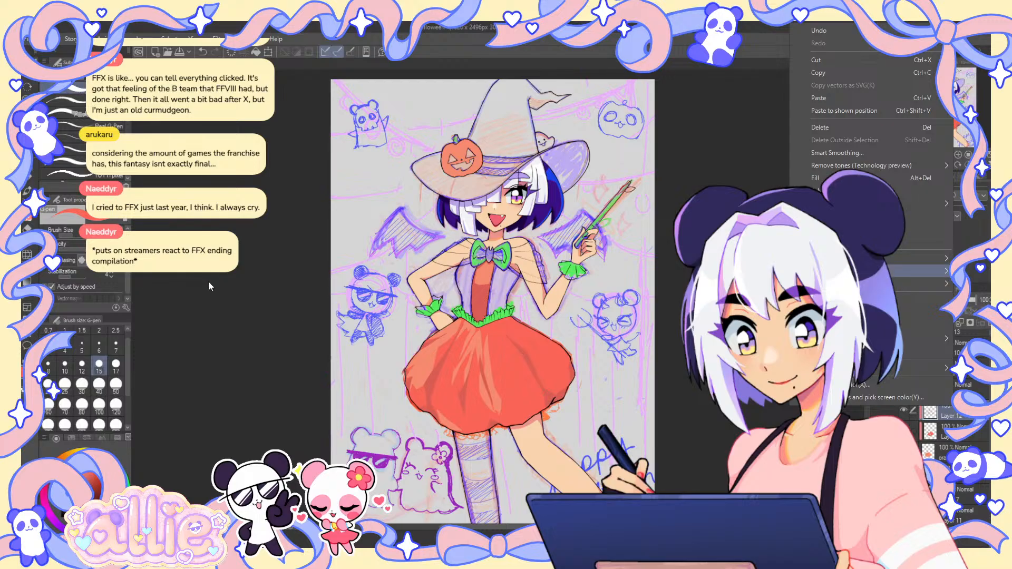
left_click(305, 287)
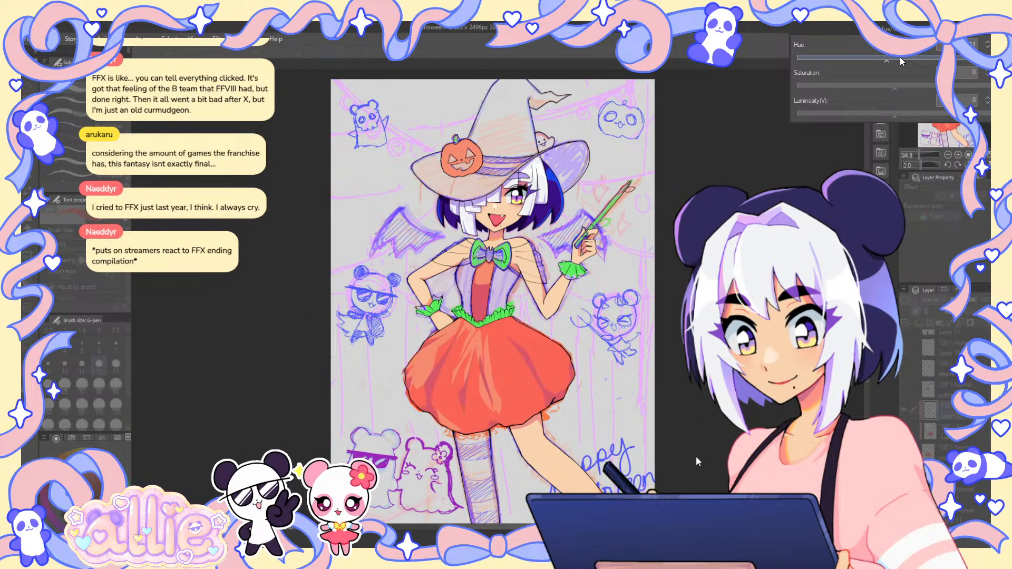
mouse_move(884, 58)
left_mouse_down()
mouse_move(890, 85)
mouse_move(905, 86)
mouse_move(893, 85)
mouse_move(886, 114)
left_mouse_up()
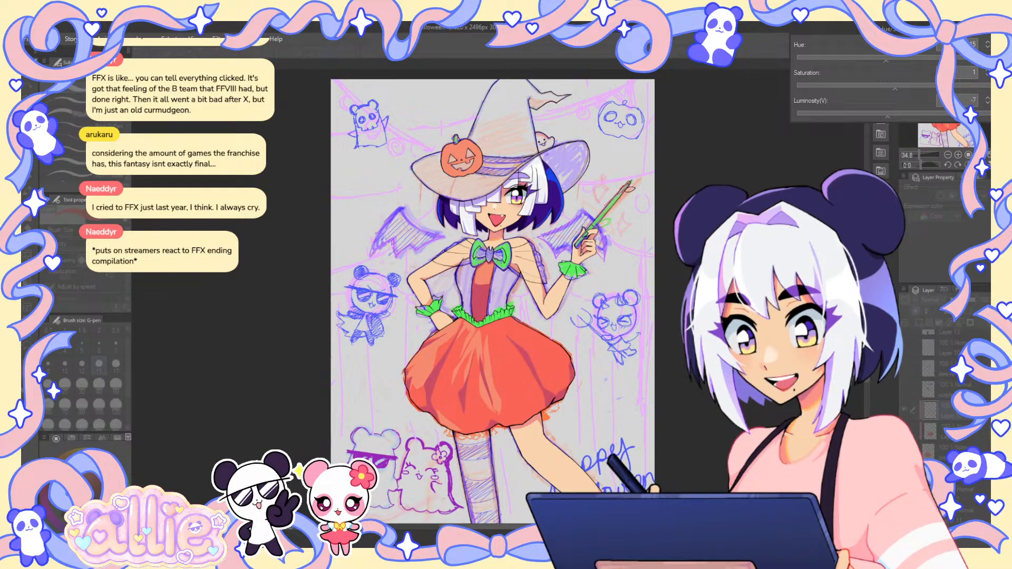
key("Return")
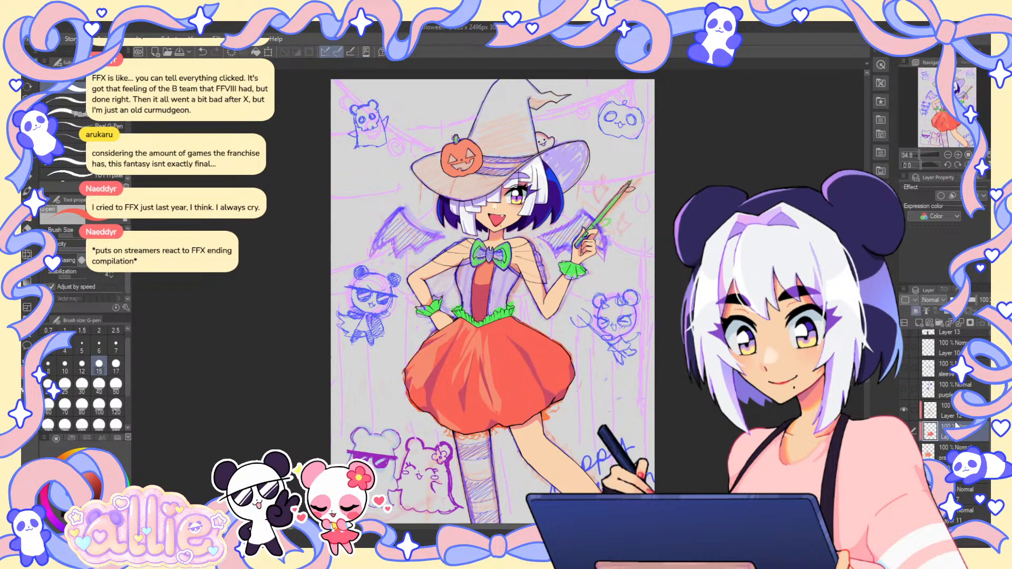
- Clean up the mid-tone shapes around the skirt's centre folds, from the waist frill toward the hem, with the hard eraser and G-pen
left_click_drag(492, 327, 439, 234)
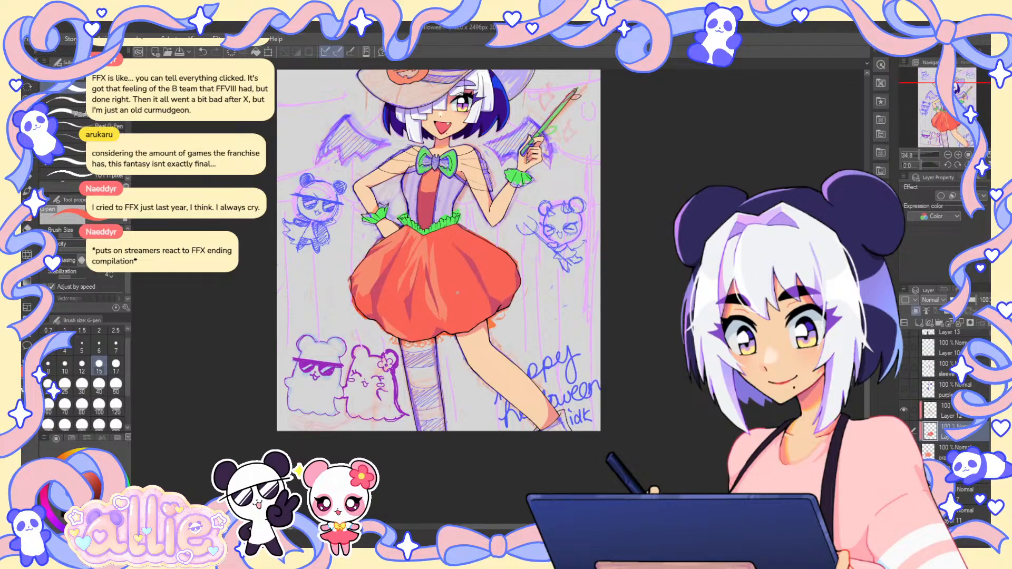
scroll(457, 292, "up", 1)
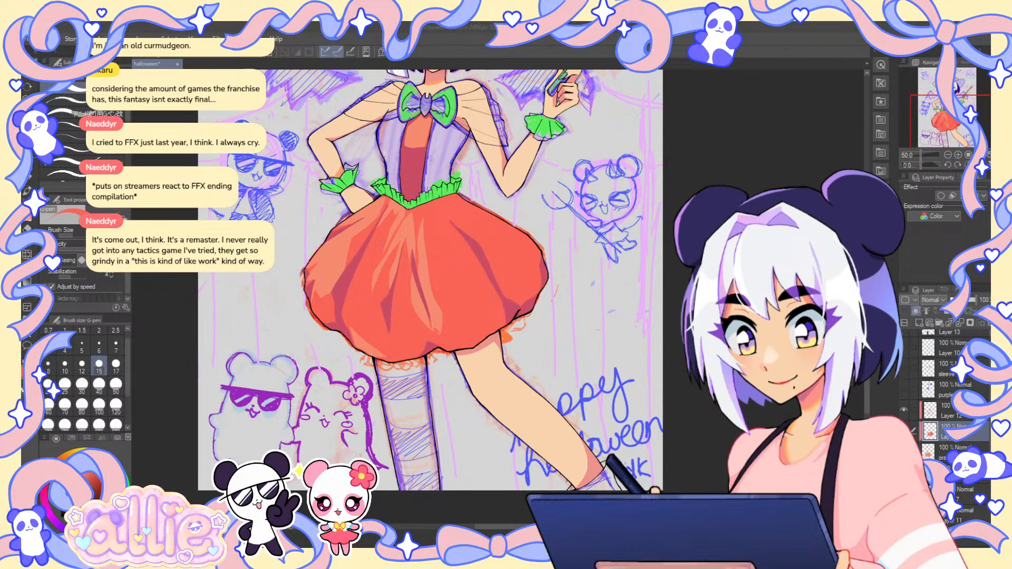
left_click_drag(912, 106, 912, 105)
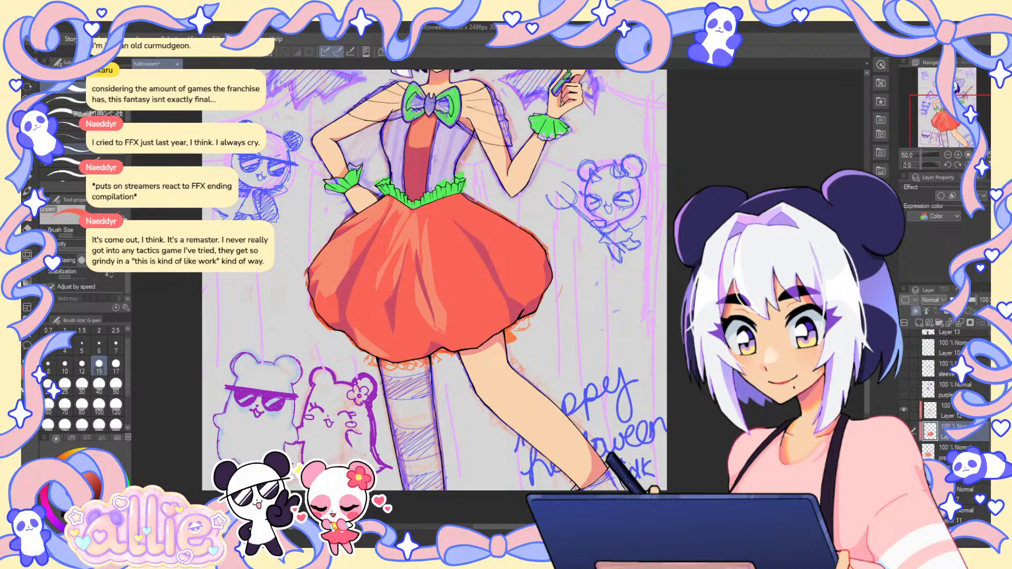
scroll(393, 218, "up", 3)
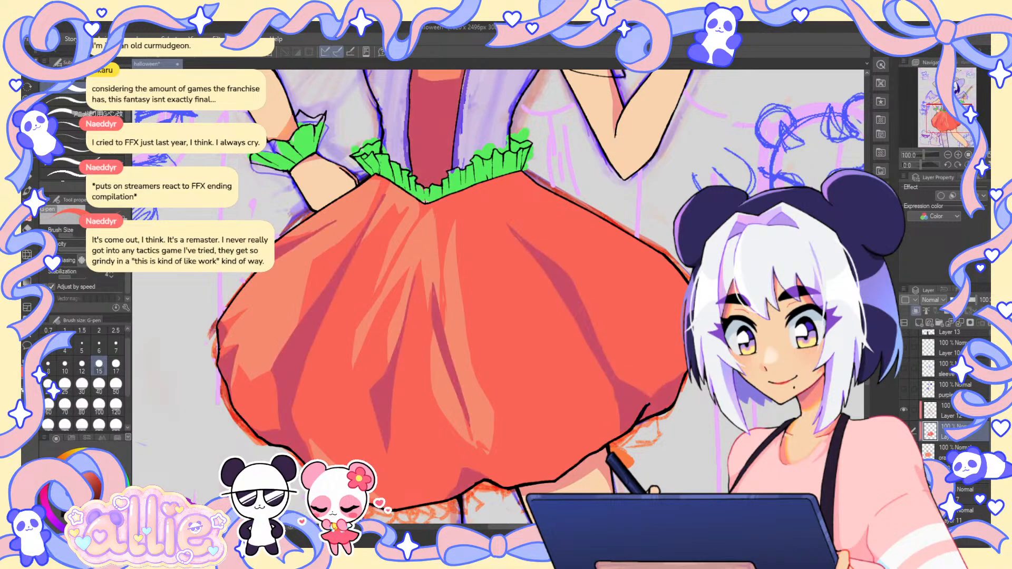
key("e")
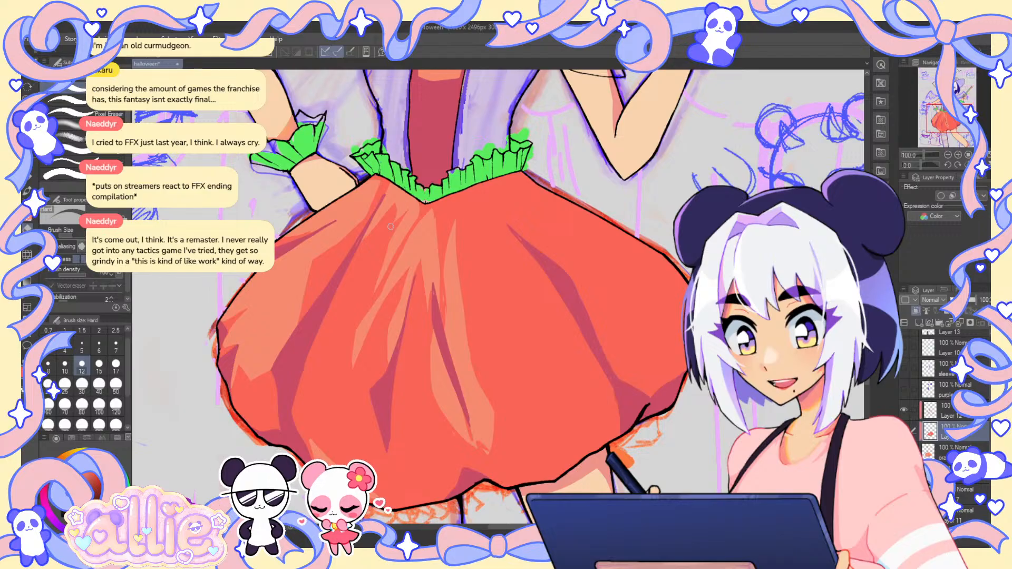
key("p")
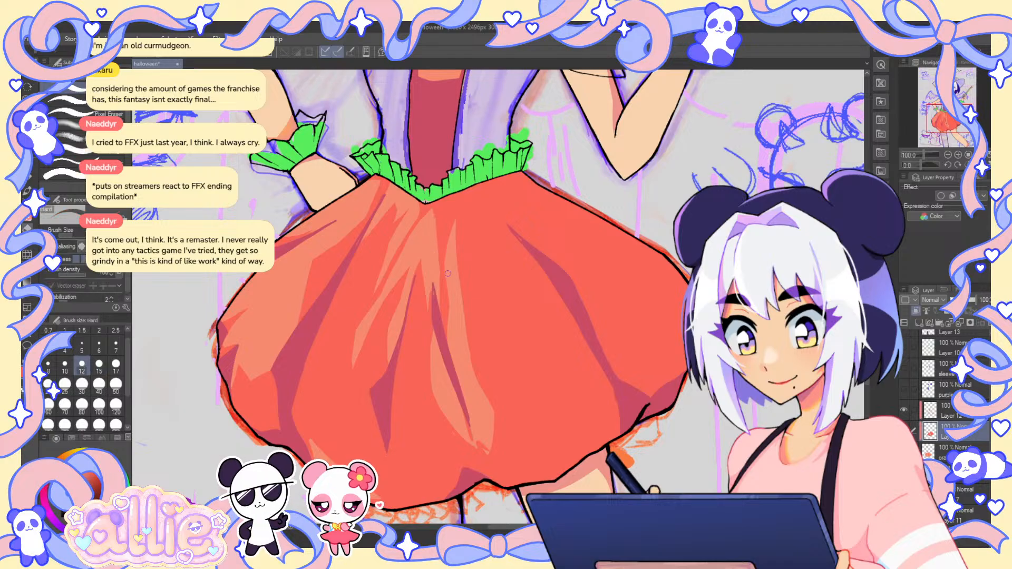
key("e")
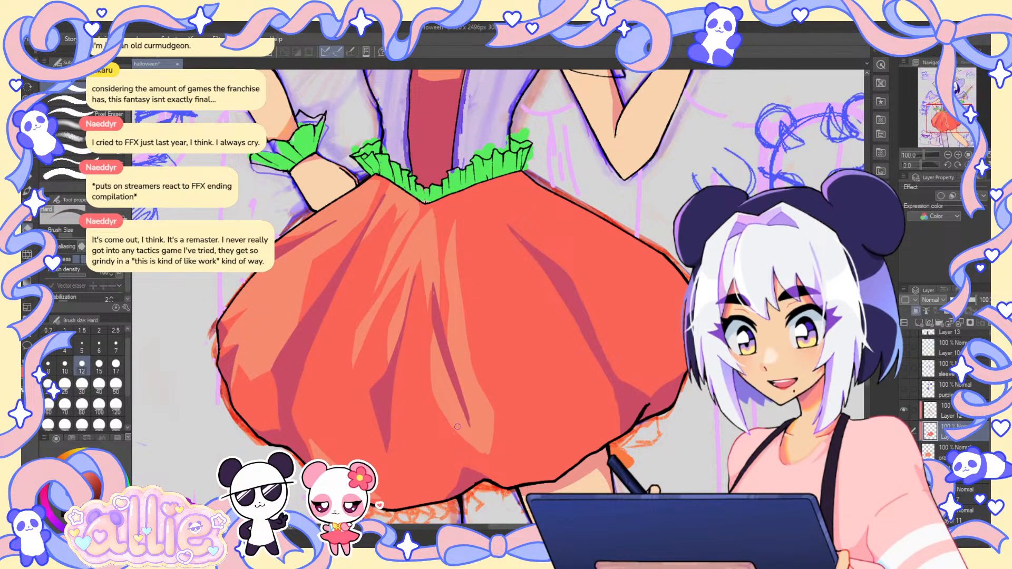
key("p")
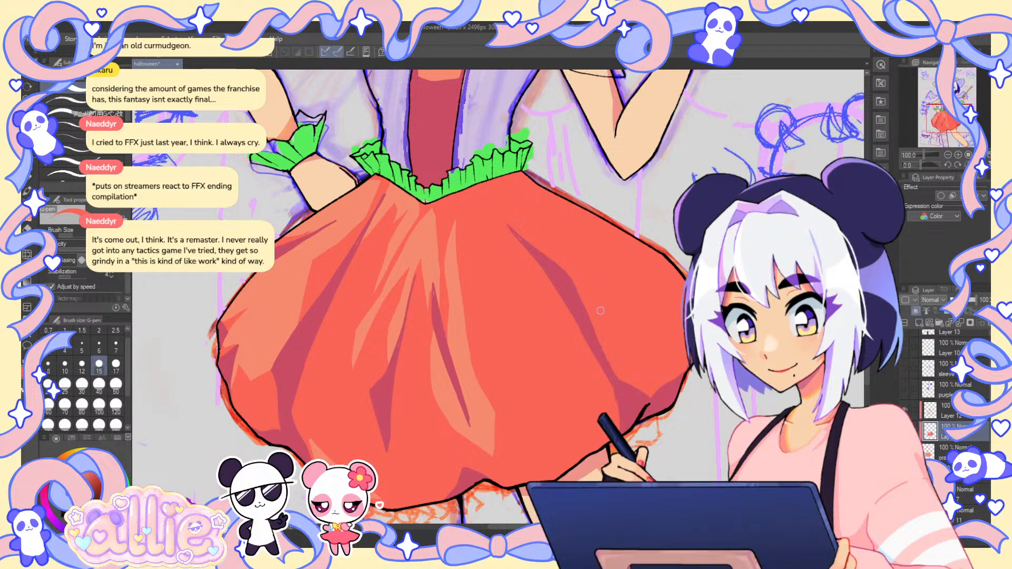
- Touch up the mid-tone shading along the skirt's bottom hem and upper-right edge with the G-pen and size 12 hard eraser
left_click_drag(482, 457, 528, 364)
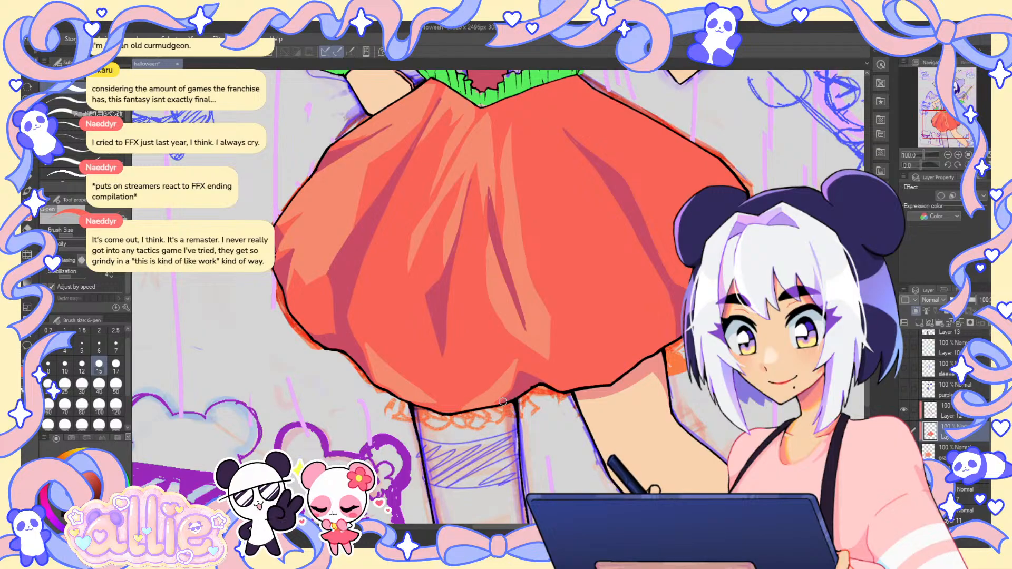
mouse_move(524, 251)
left_mouse_down()
mouse_move(405, 328)
mouse_move(355, 331)
left_mouse_up()
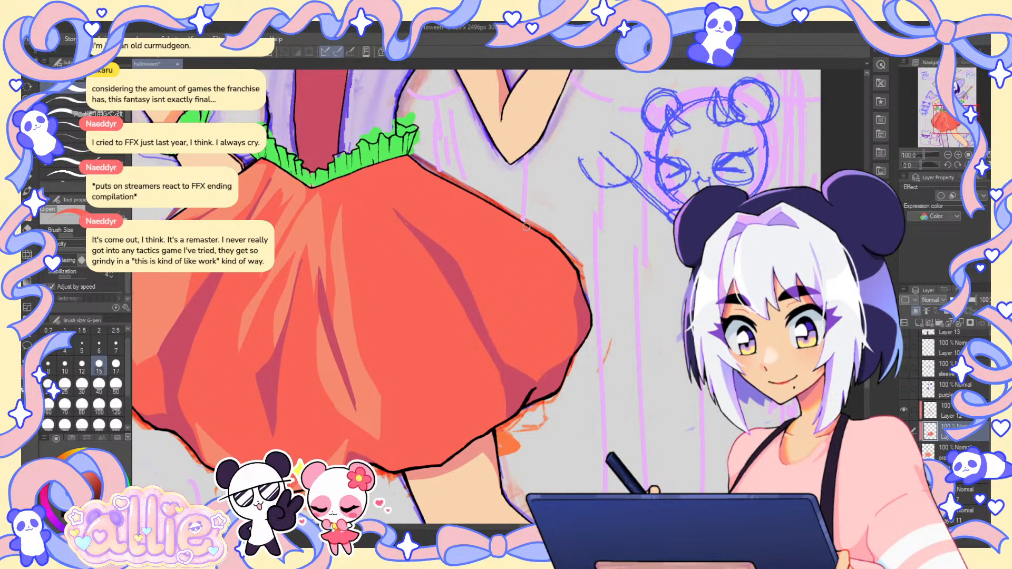
key("e")
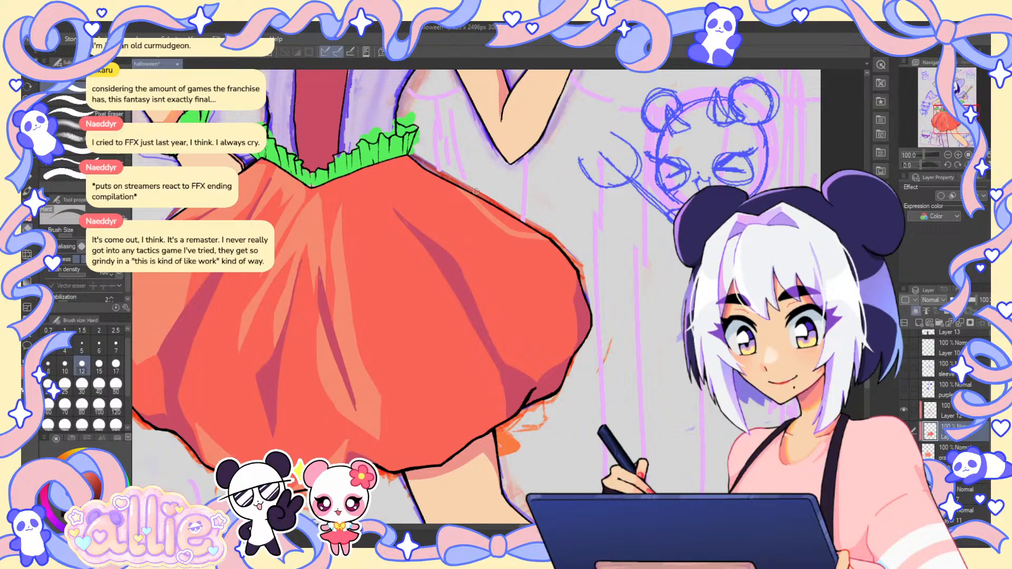
left_click_drag(476, 192, 531, 230)
key("p")
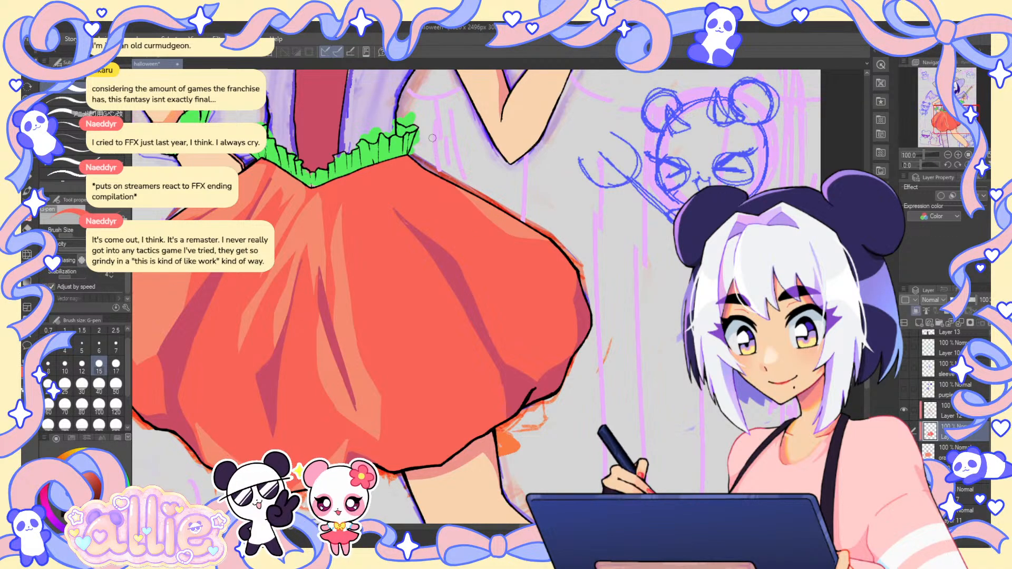
- Check the skirt's shading in a mirrored canvas view and against the whole illustration
key("h")
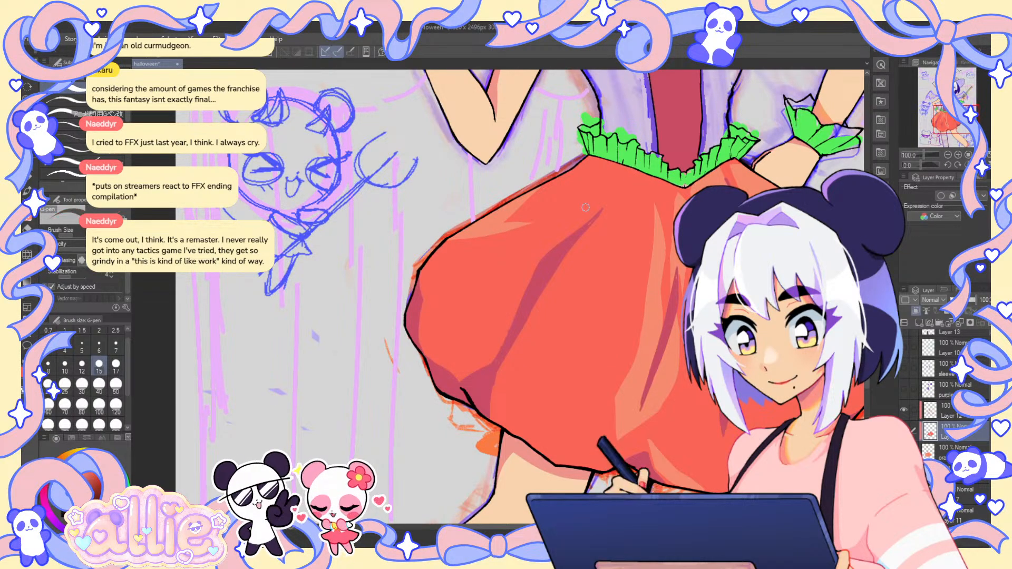
key("g")
key("h")
key("ctrl+0")
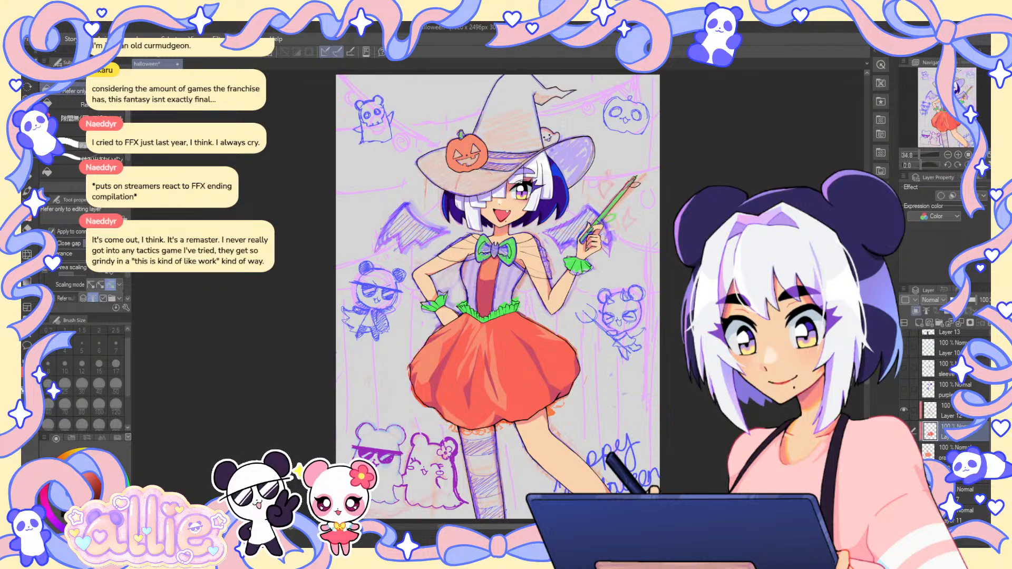
key("p")
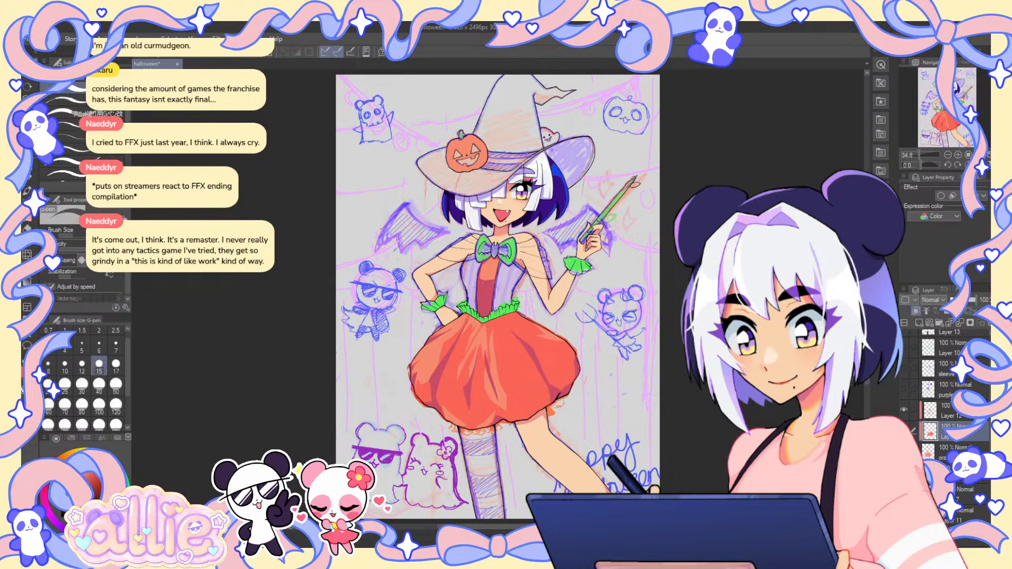
left_click_drag(664, 250, 657, 190)
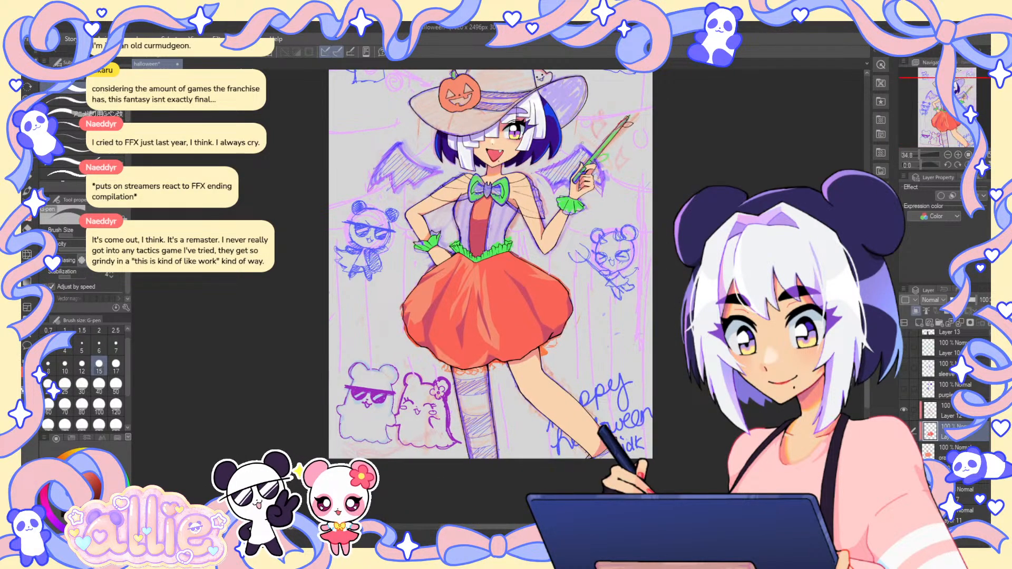
- Fill the outlined patch below the waist frill on the skirt's upper-right side with the mid-tone colour
scroll(439, 323, "up", 3)
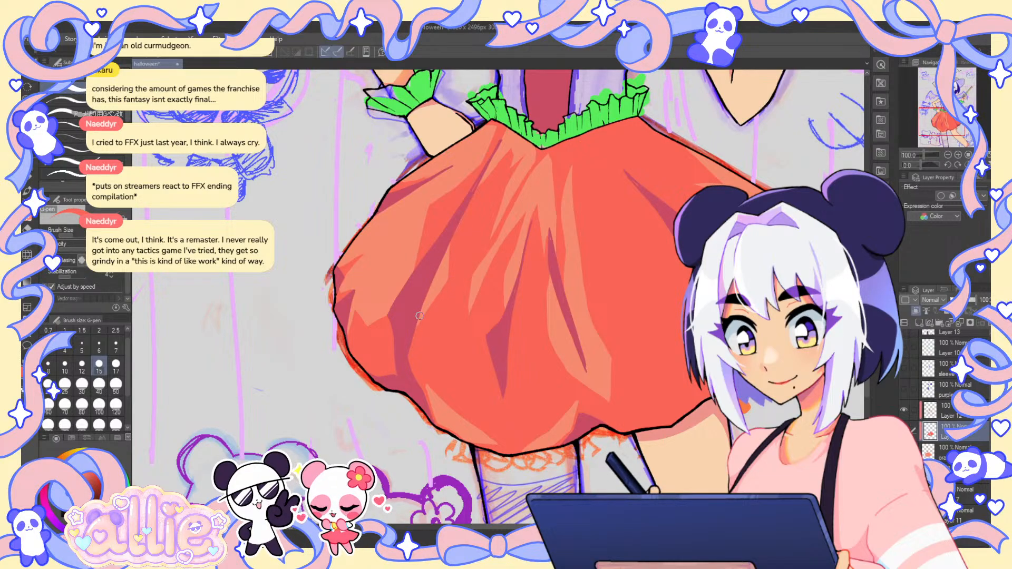
key("ctrl+0")
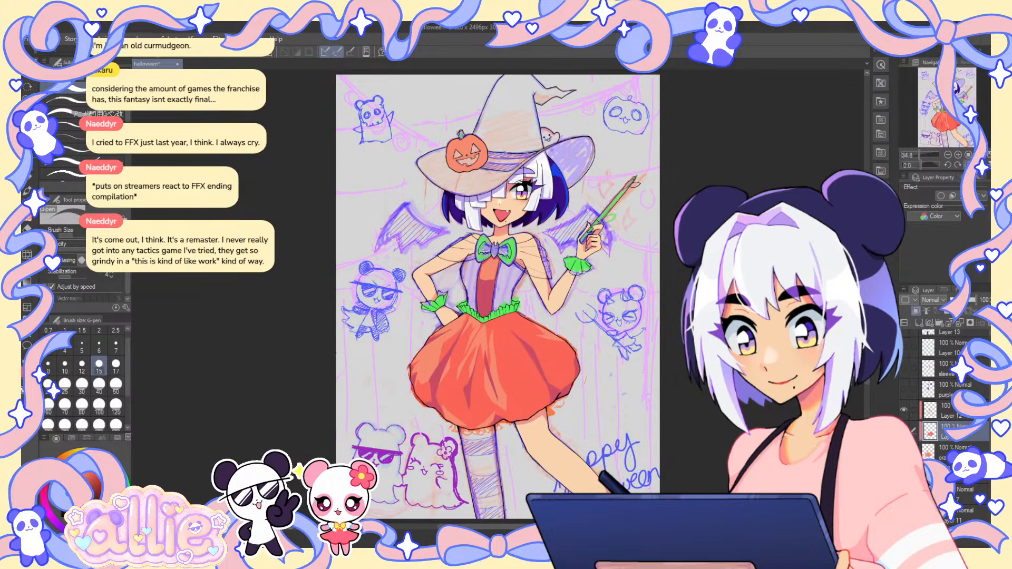
left_click_drag(652, 322, 586, 293)
scroll(452, 360, "up", 1)
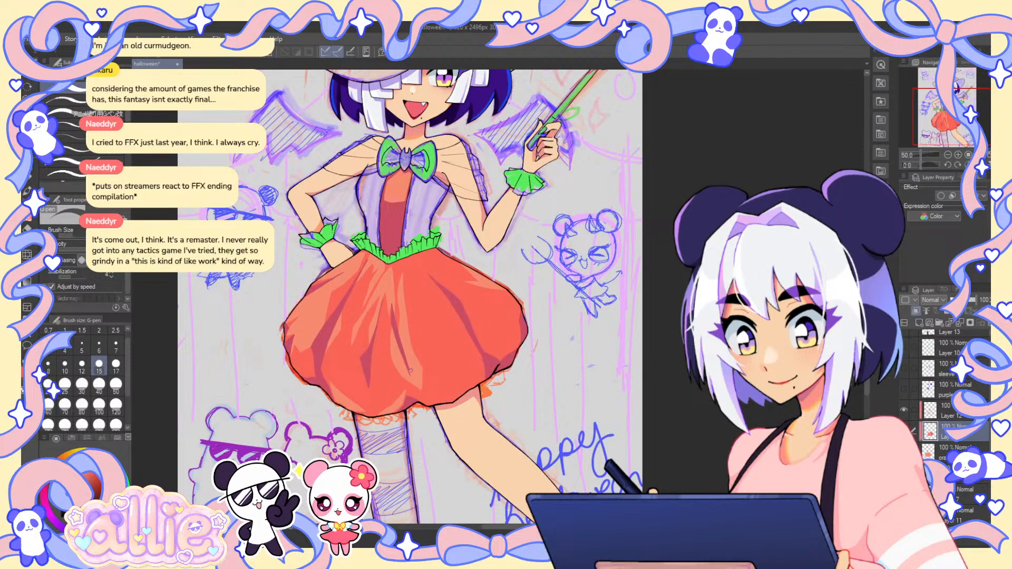
scroll(452, 360, "up", 1)
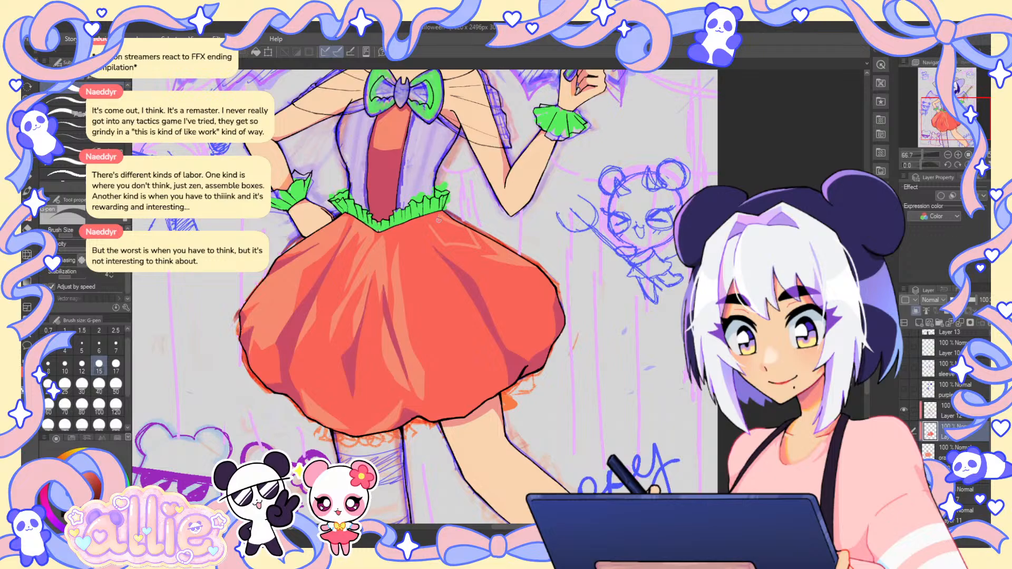
key("g")
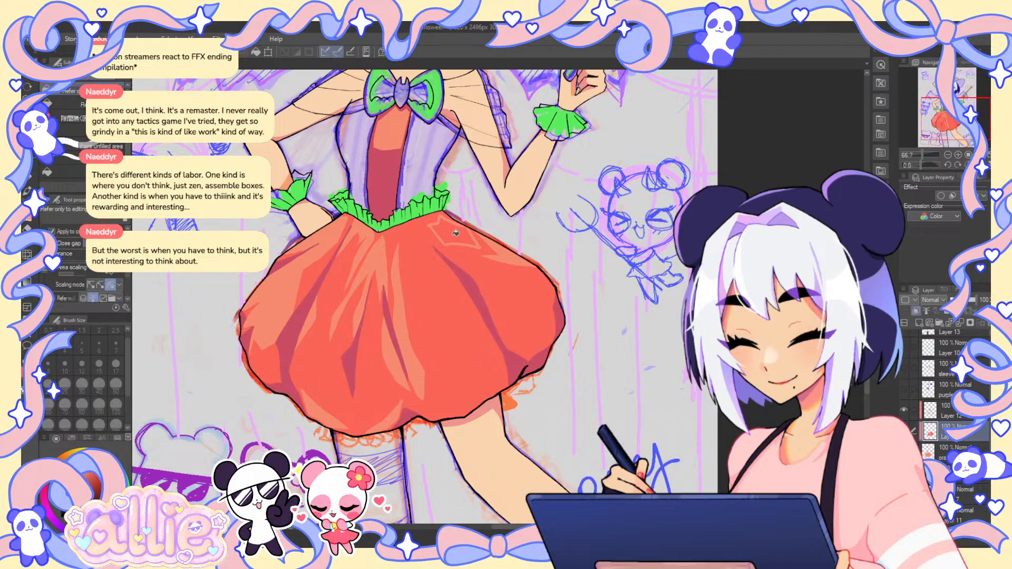
left_click(449, 232)
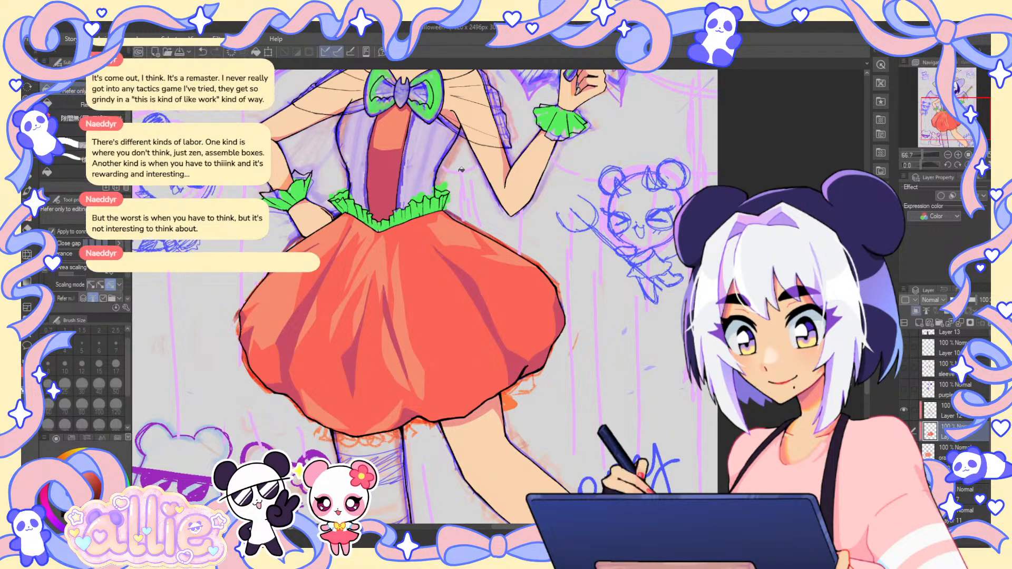
left_click_drag(592, 249, 637, 271)
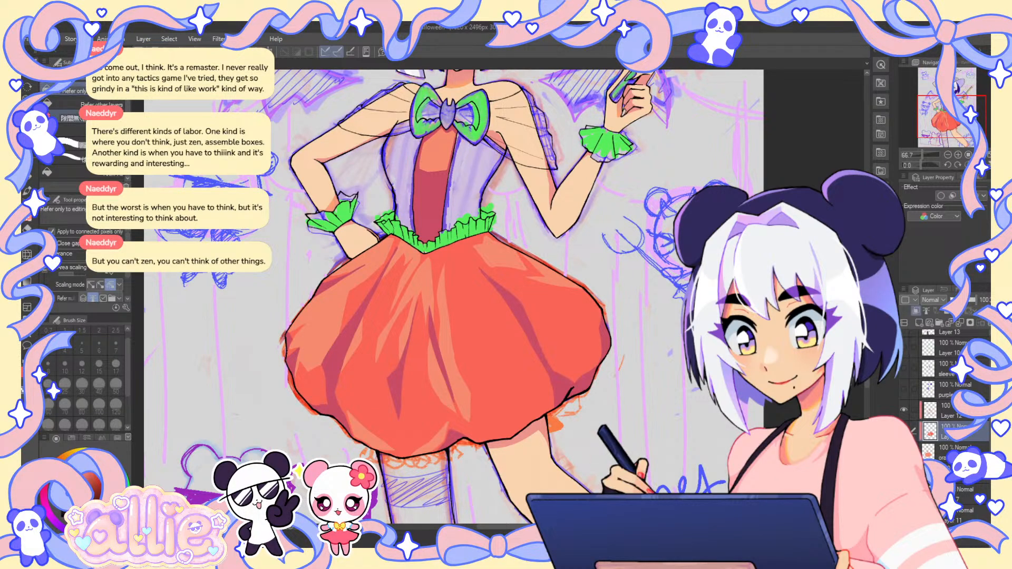
- Try broad G-pen mid-tone strokes at sizes 30 and 100 across the folds on the skirt's right side
key("p")
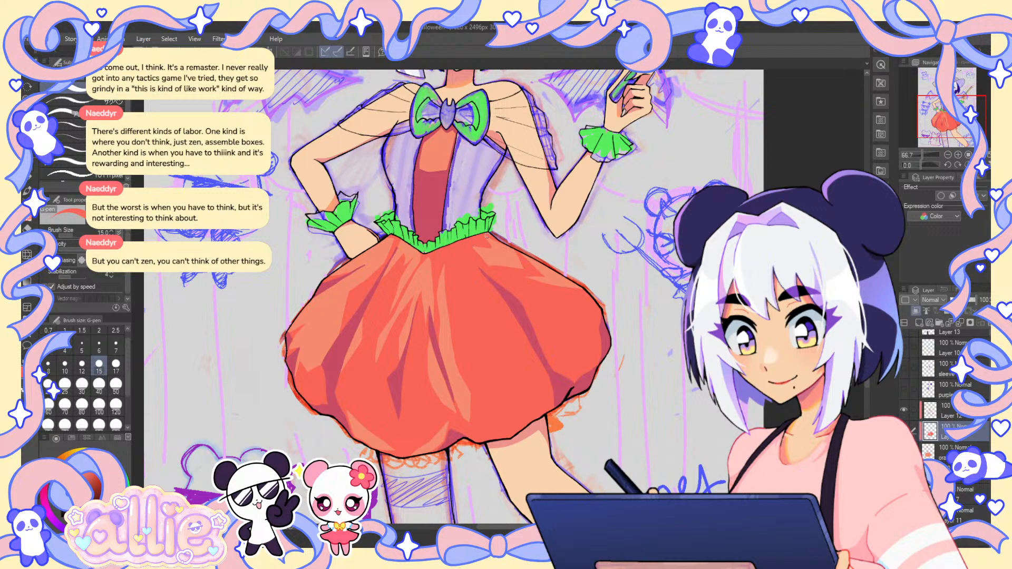
left_click_drag(573, 293, 544, 233)
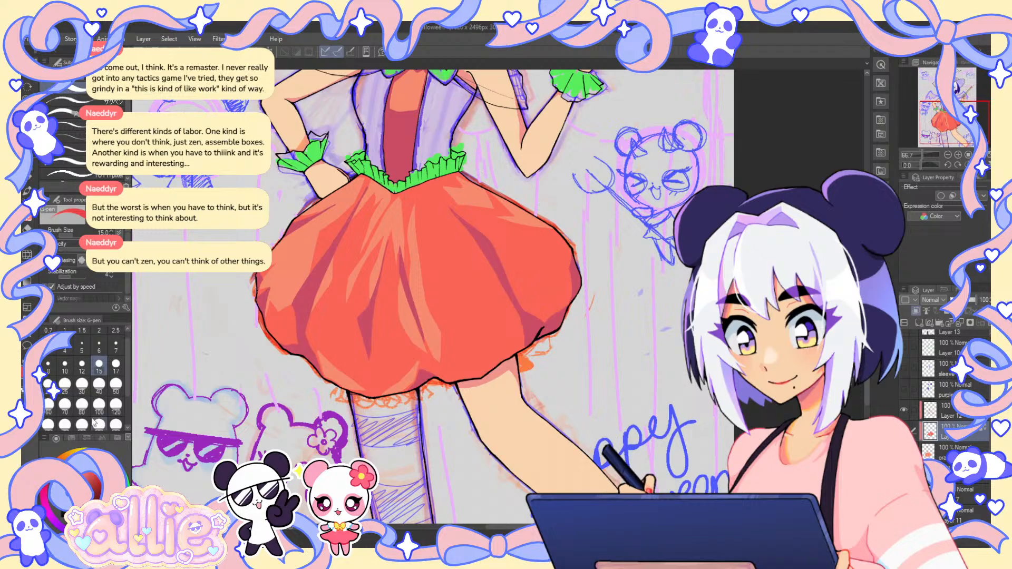
left_click_drag(480, 255, 440, 322)
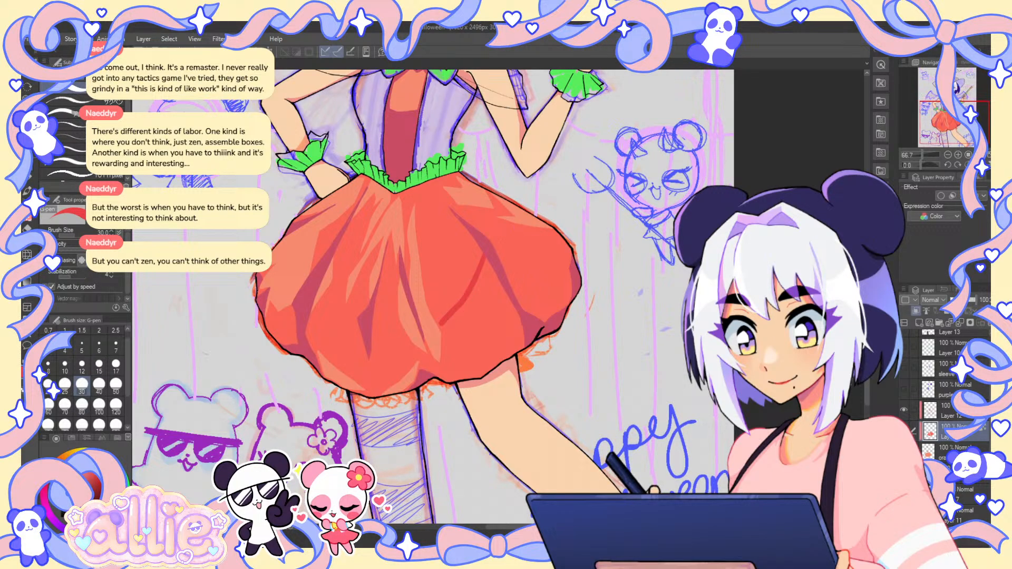
left_click(99, 404)
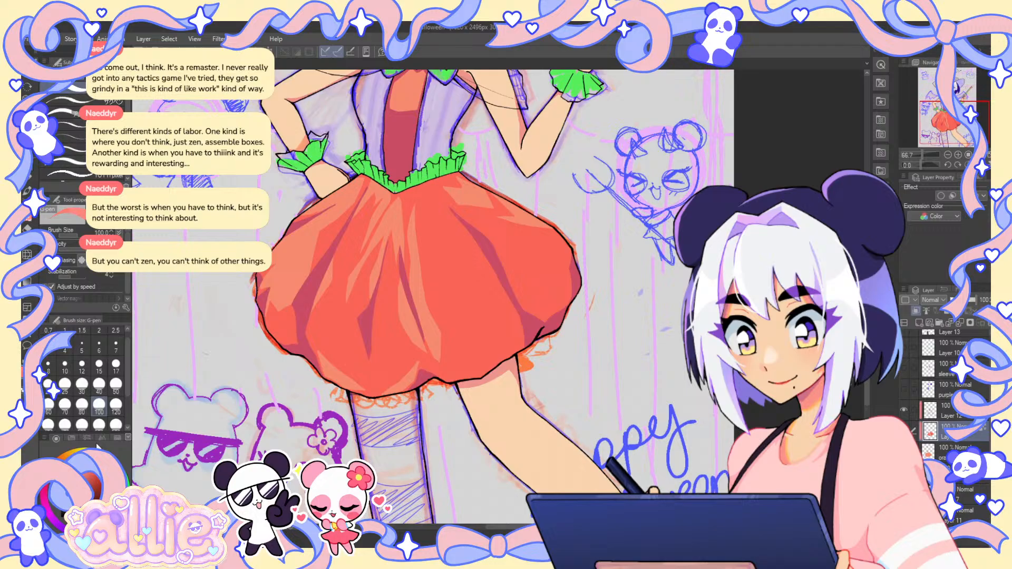
left_click_drag(495, 247, 540, 336)
key("ctrl+z")
mouse_move(536, 299)
left_mouse_down()
mouse_move(547, 301)
mouse_move(541, 337)
left_mouse_up()
key("ctrl+z")
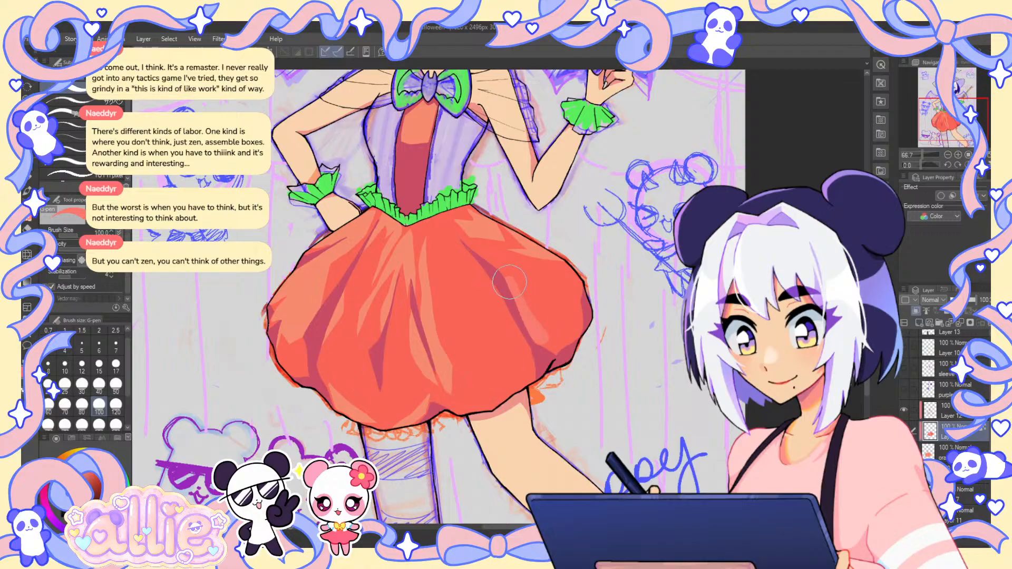
- Paint broad size 100 G-pen strokes over the skirt's right side and compare the shading with the whole illustration
left_click_drag(509, 282, 537, 311)
left_click_drag(490, 266, 527, 329)
left_click_drag(548, 295, 559, 354)
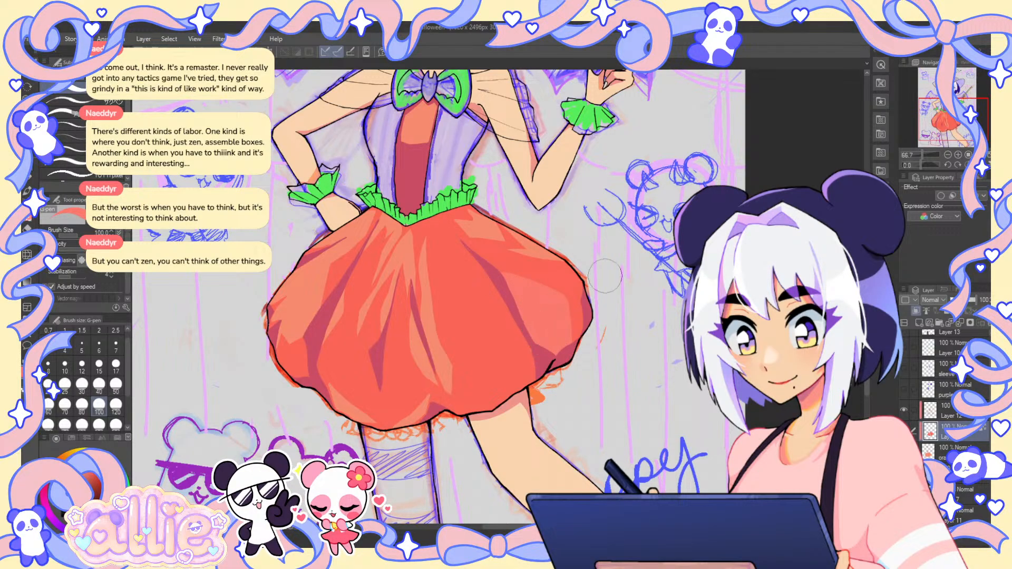
left_click_drag(605, 276, 617, 305)
key("ctrl+0")
left_click_drag(656, 219, 655, 230)
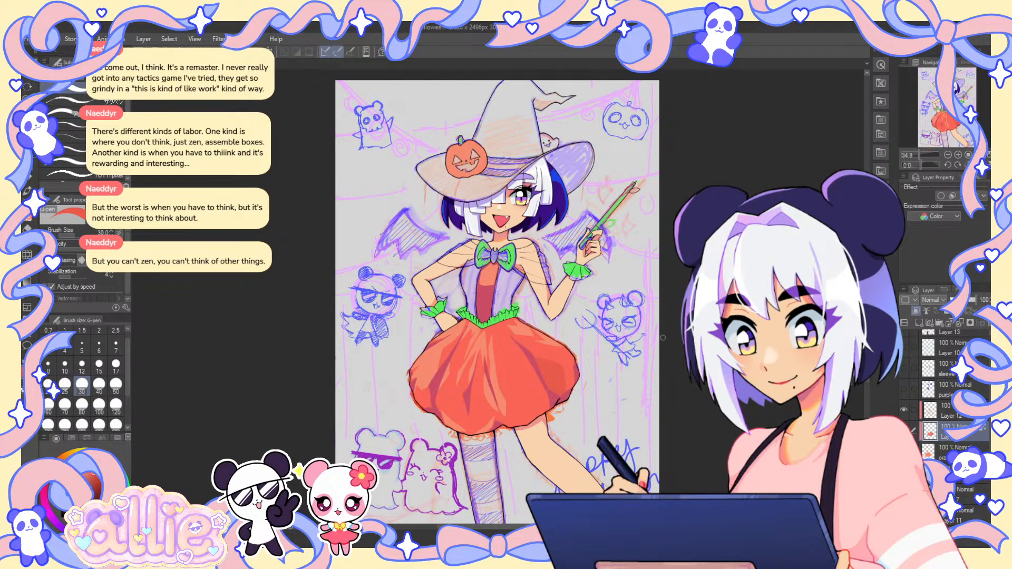
left_click_drag(638, 352, 607, 341)
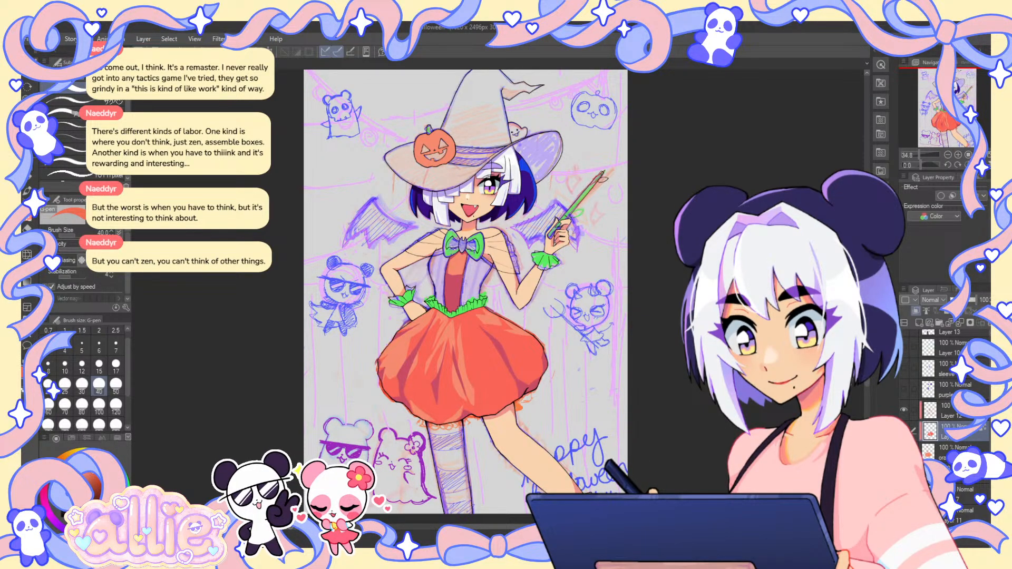
- Try soft airbrush shading along the skirt's bottom hem at size 250, and resize the airbrush to 80
left_click(98, 406)
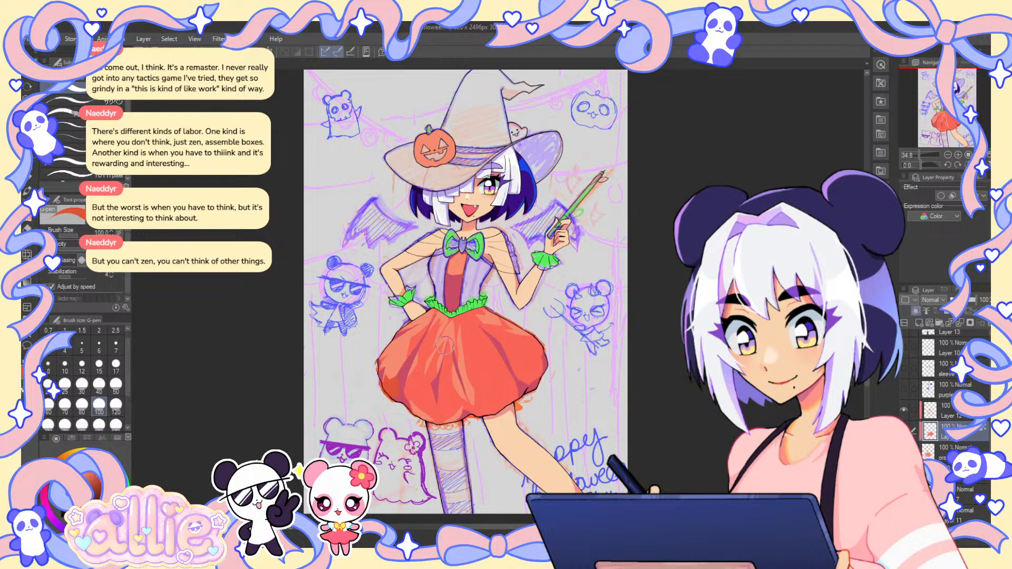
key("b")
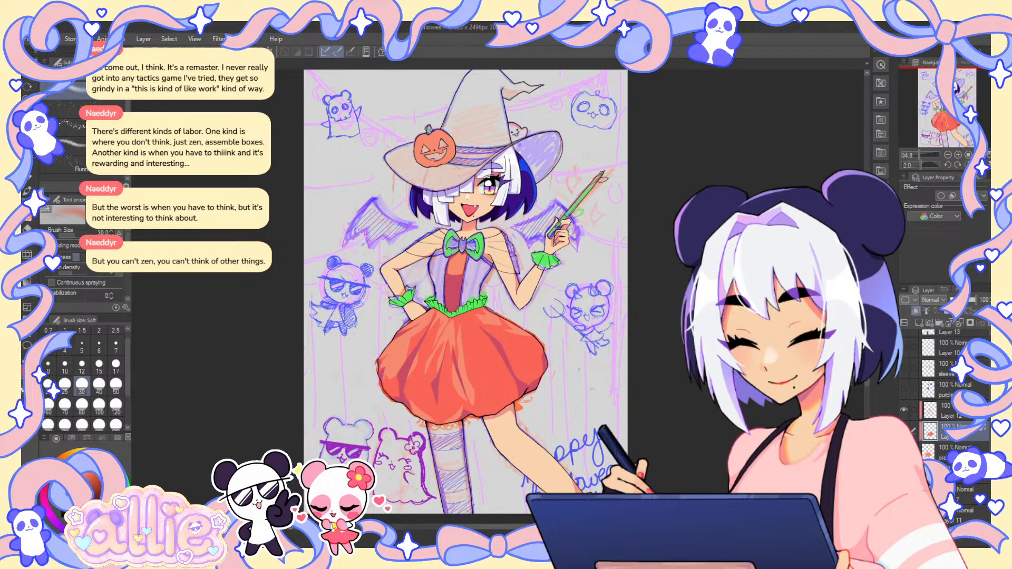
key("ctrl+z")
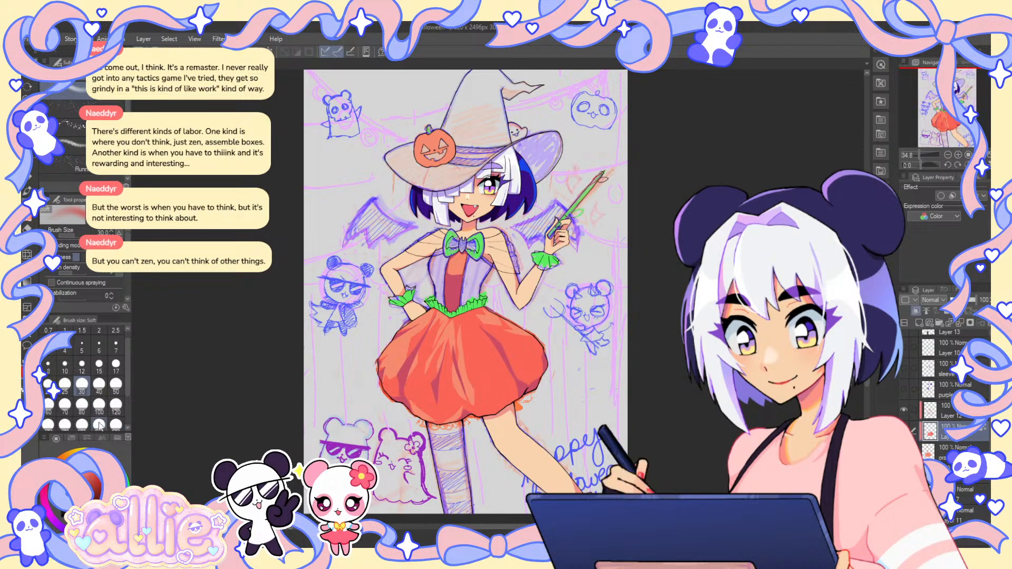
left_click(99, 424)
mouse_move(391, 403)
left_mouse_down()
mouse_move(566, 380)
mouse_move(374, 406)
left_mouse_up()
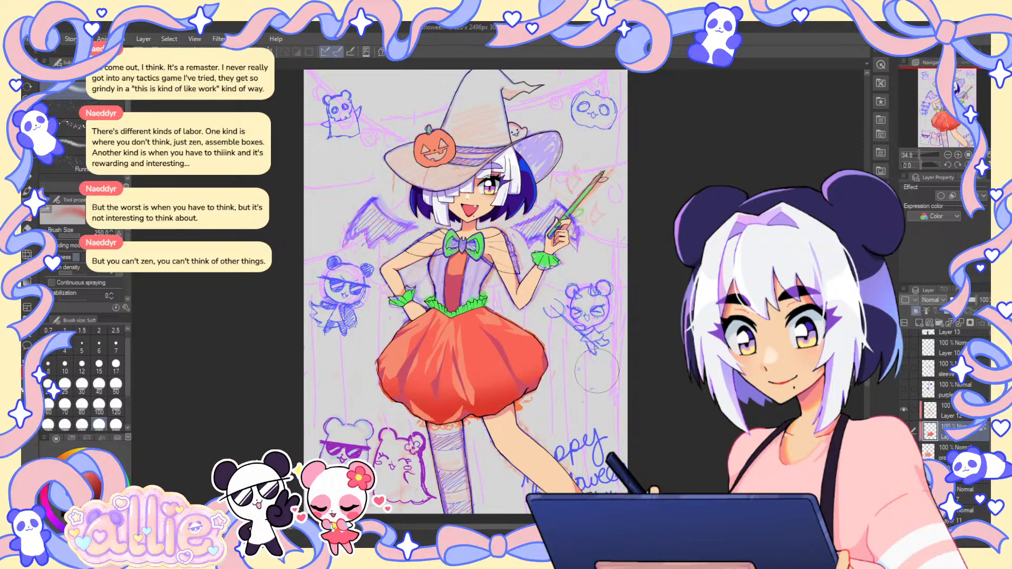
key("ctrl+z")
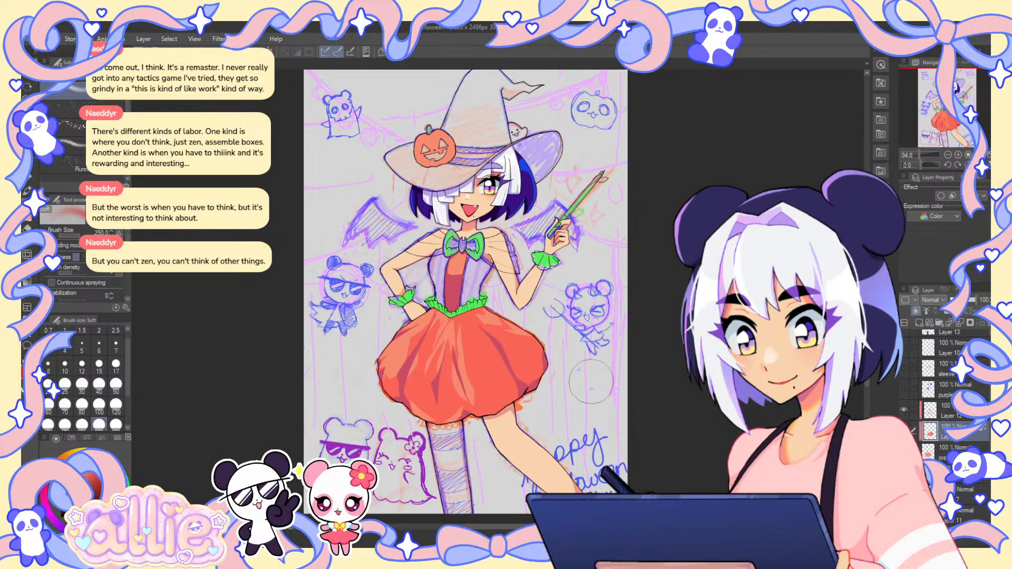
left_click_drag(520, 407, 489, 411)
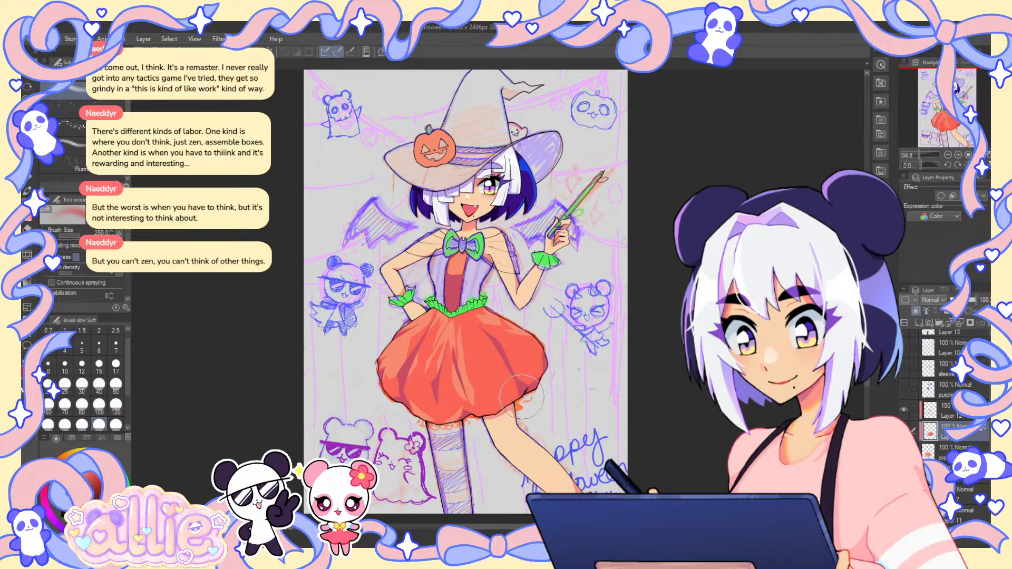
left_click(99, 364)
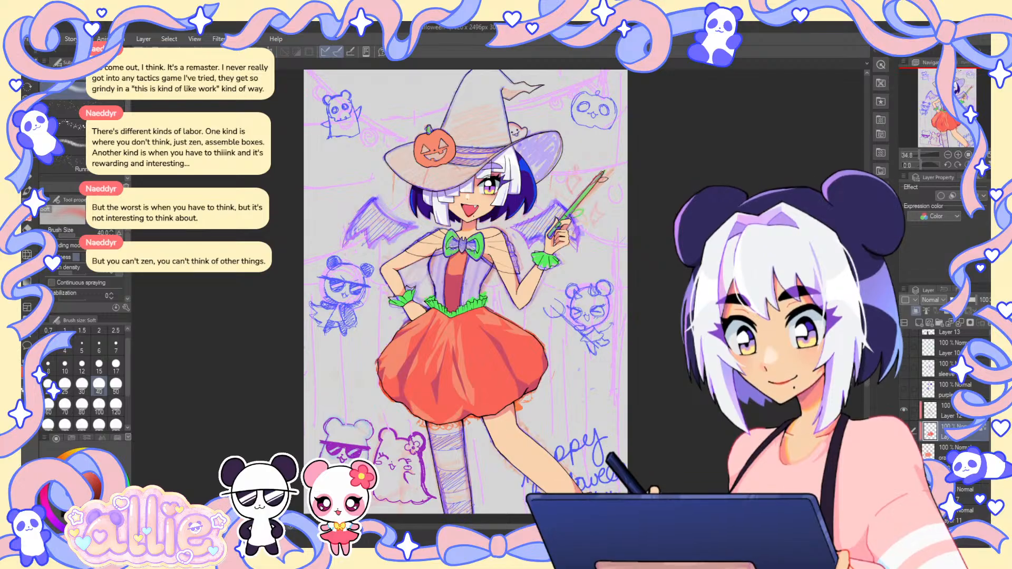
left_click_drag(707, 337, 660, 316)
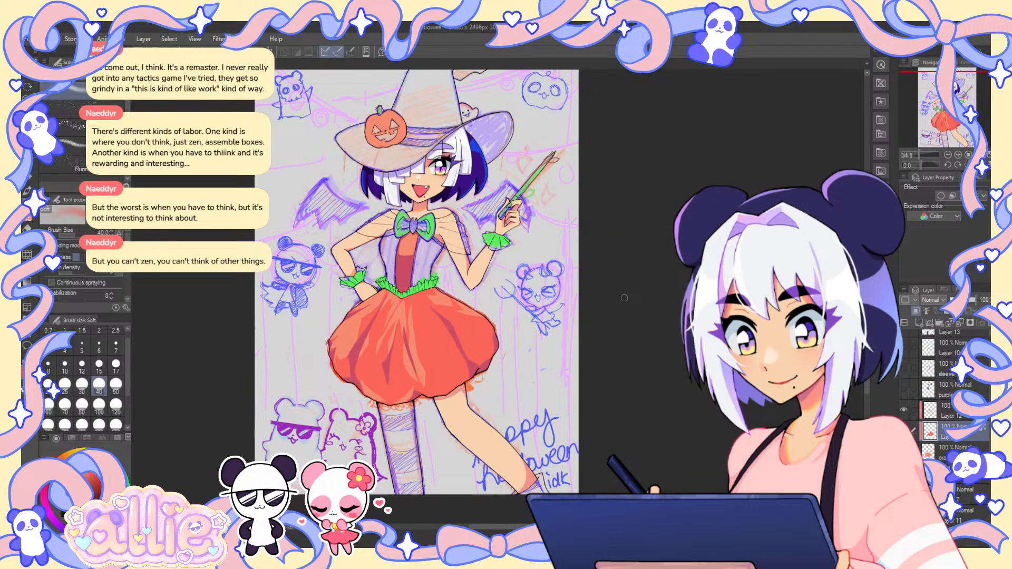
key("]")
key("]")
key("]")
key("]")
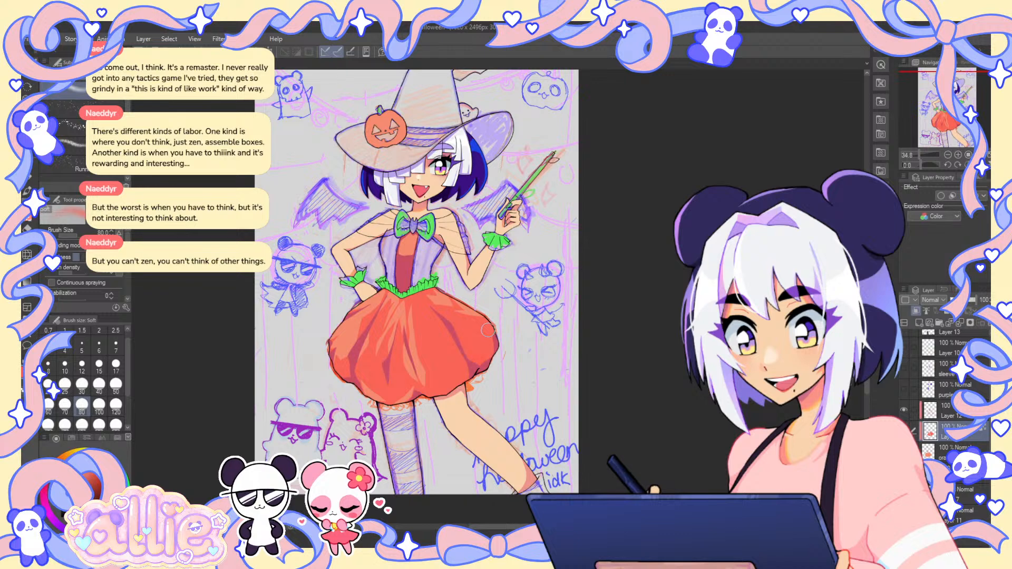
- Touch up the mid-tone shading along the skirt's right edge with the G-pen at size 40
key("p")
key("[")
key("[")
key("[")
key("[")
key("[")
key("[")
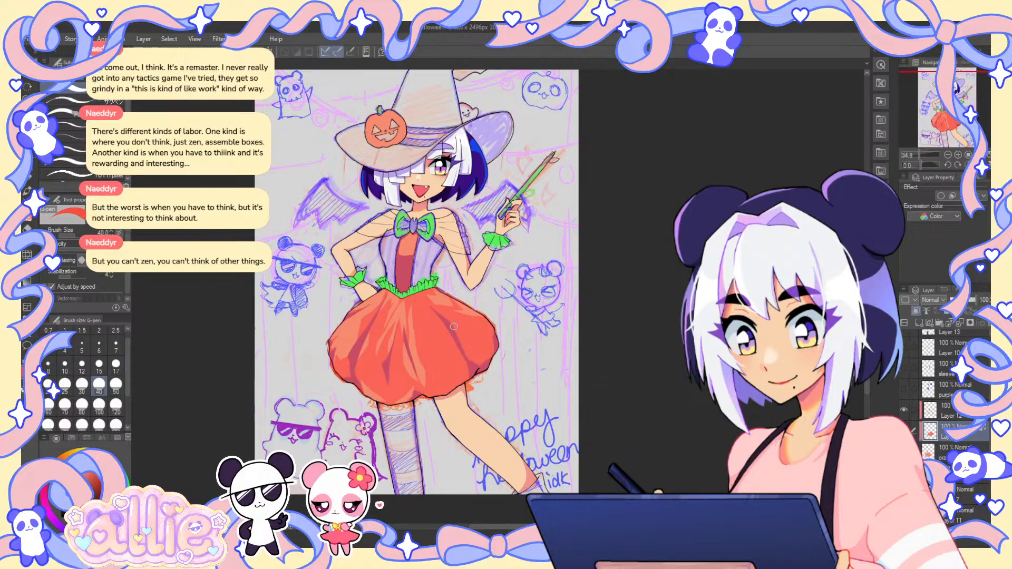
key("bracketright")
left_click_drag(477, 334, 481, 362)
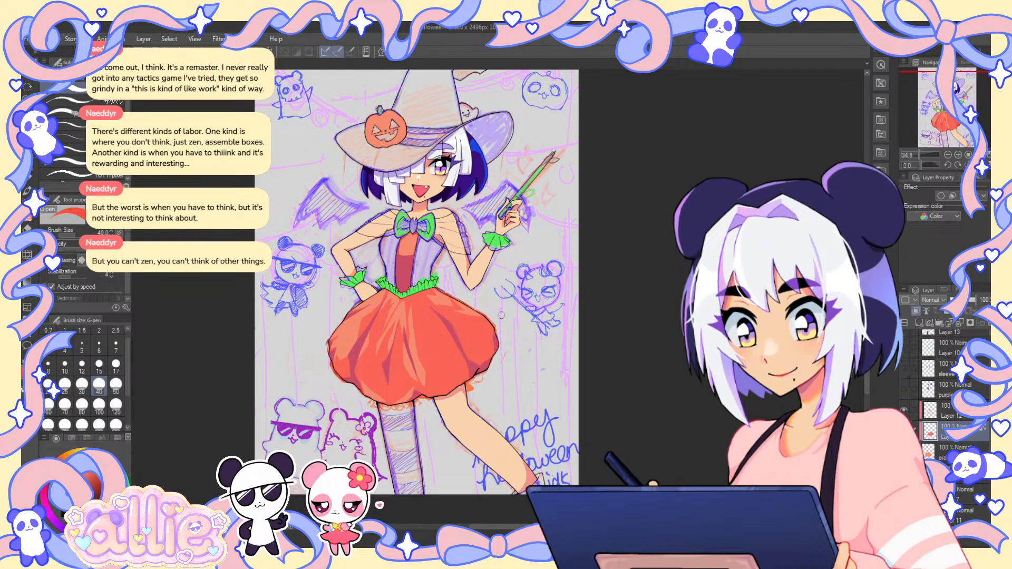
left_click(956, 412)
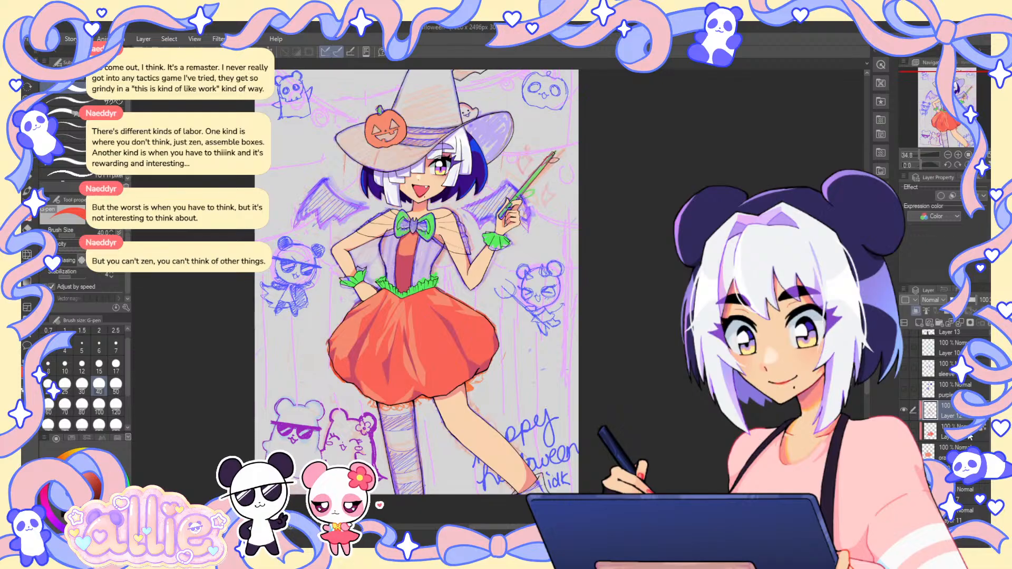
left_click(949, 432)
left_click(966, 418)
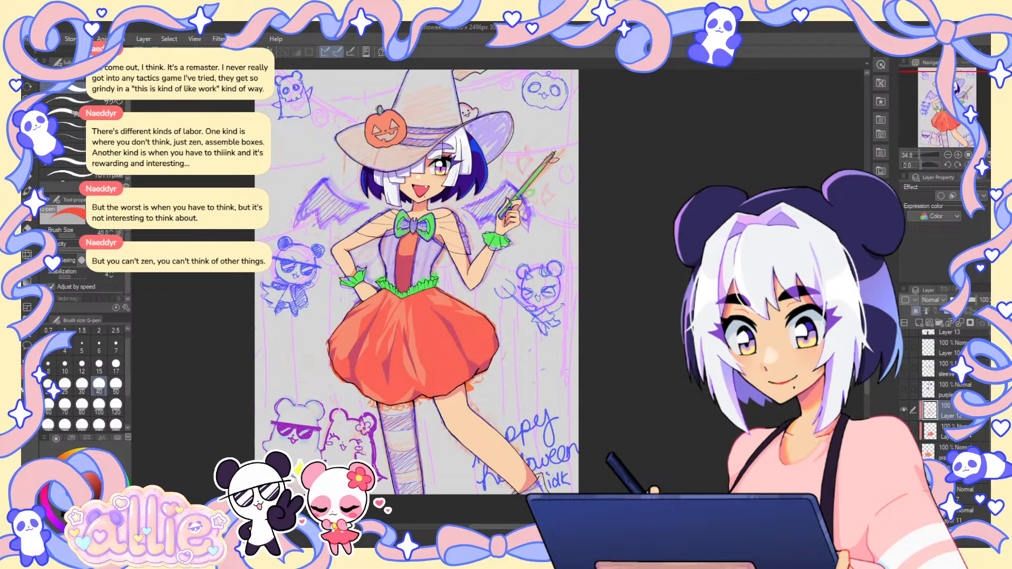
left_click(955, 452)
left_click(433, 348, "alt")
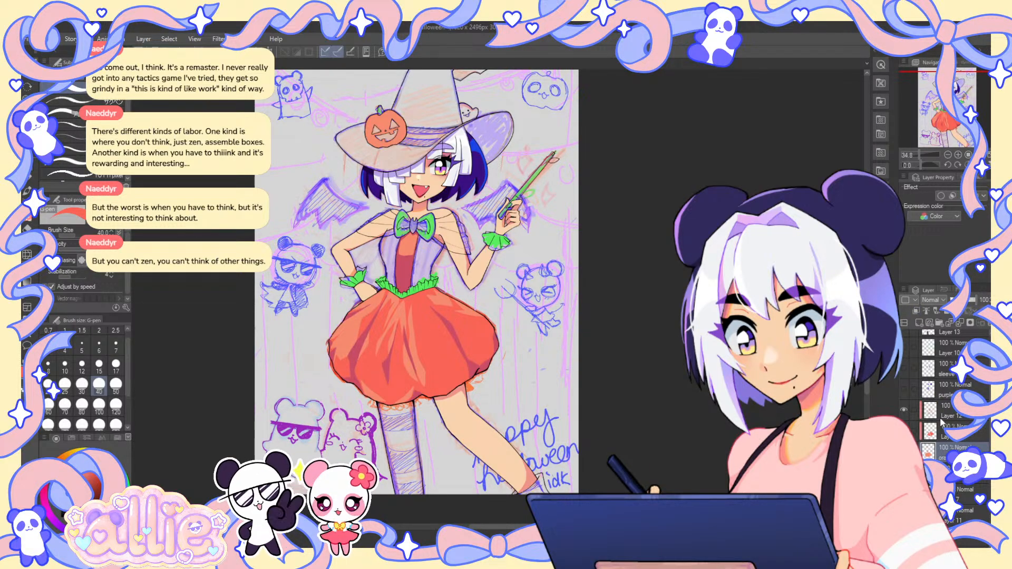
left_click(27, 255)
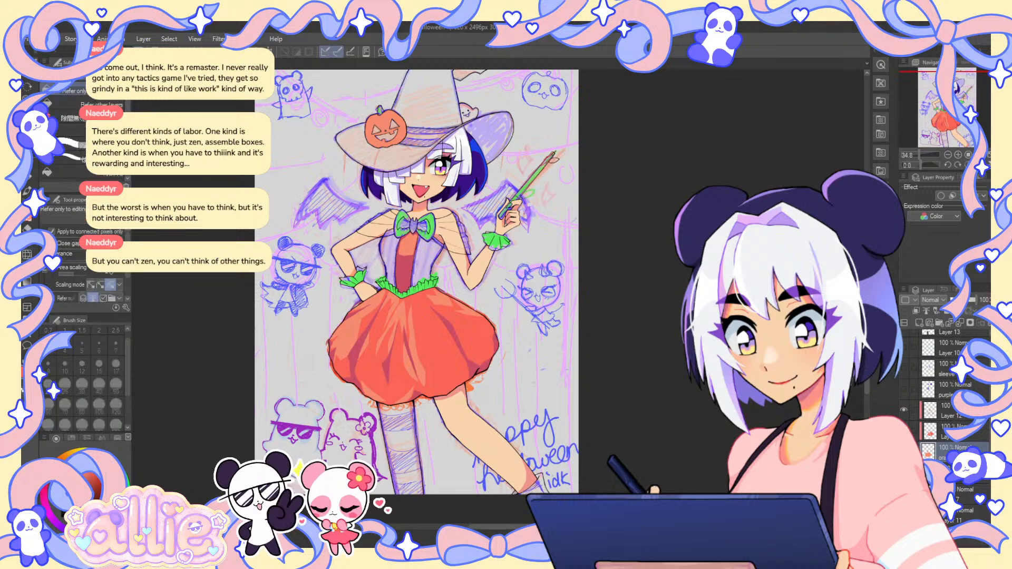
left_click_drag(596, 319, 626, 332)
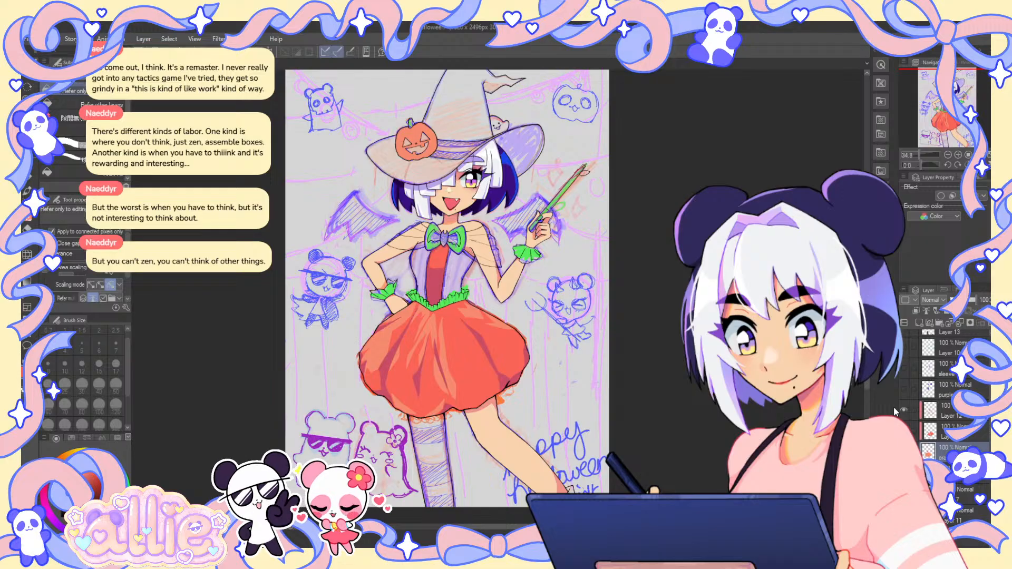
- Reselect the mid-tone layer and set up the blending brush at size 80 for the skirt's lower-right shading
left_click(949, 431)
left_click(27, 253)
left_click(113, 175)
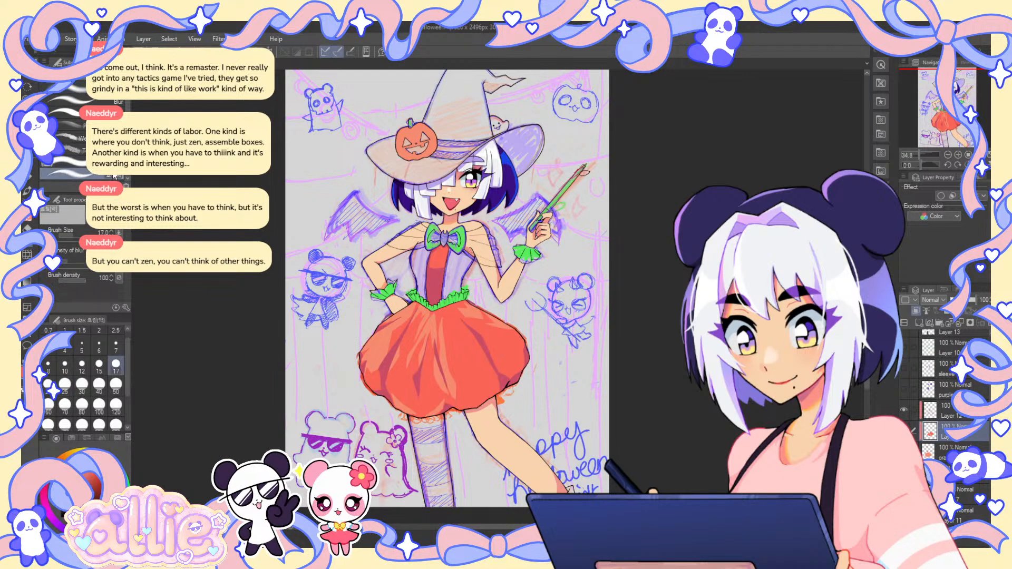
left_click(81, 404)
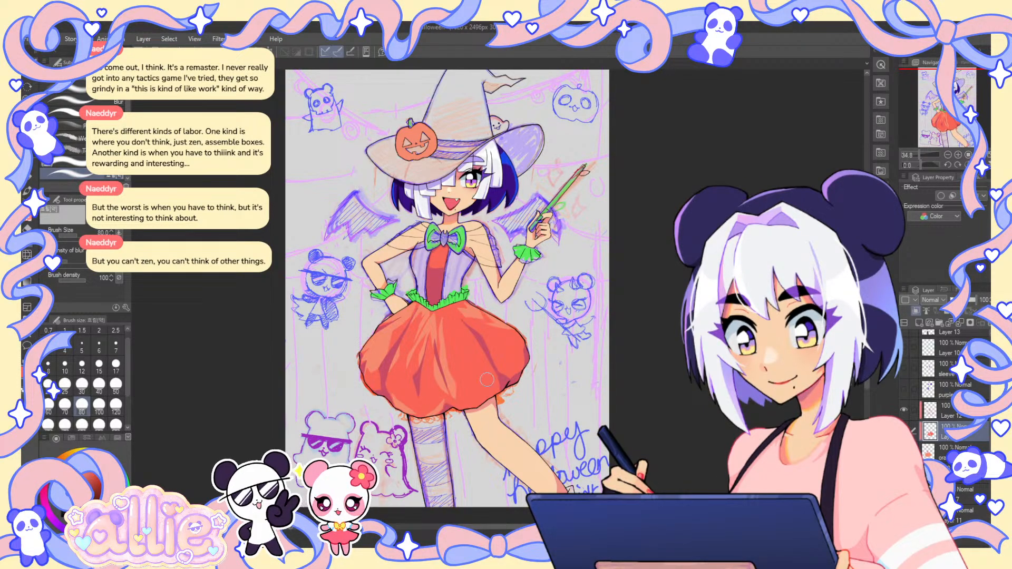
- Select Layer 12 above the skirt's mid-tone layer and set the soft airbrush to size 100
left_click(948, 410)
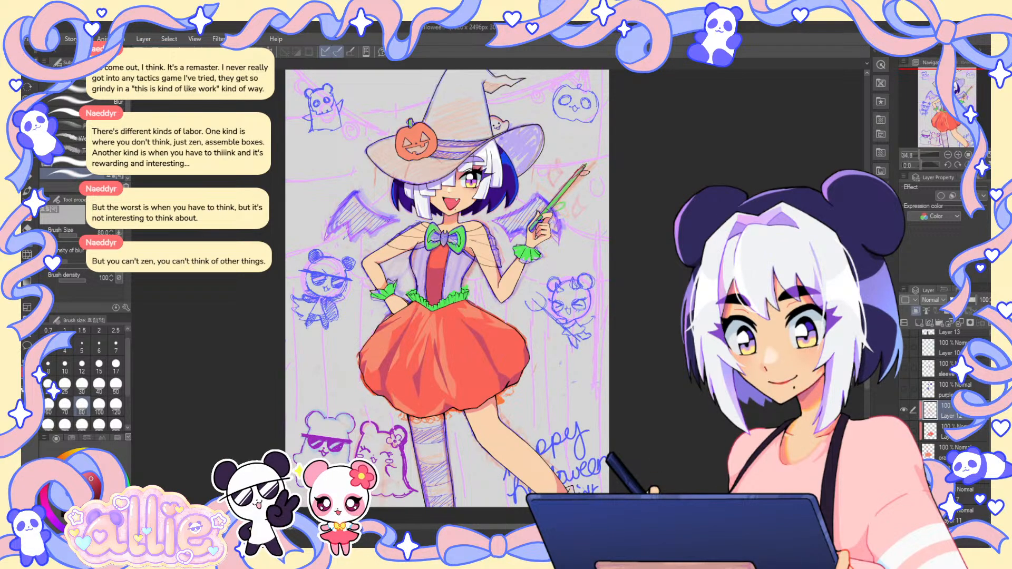
key("b")
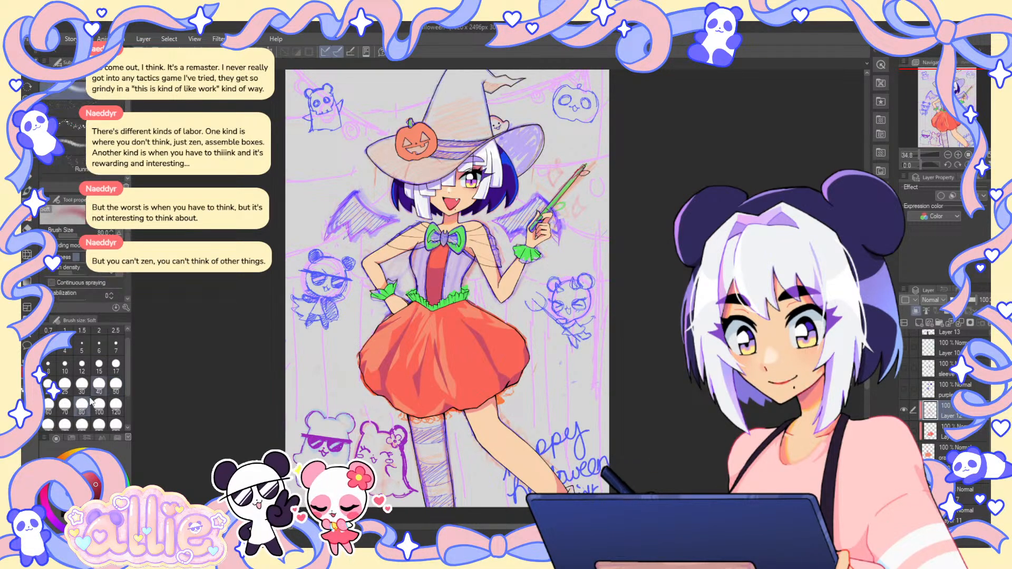
left_click(98, 406)
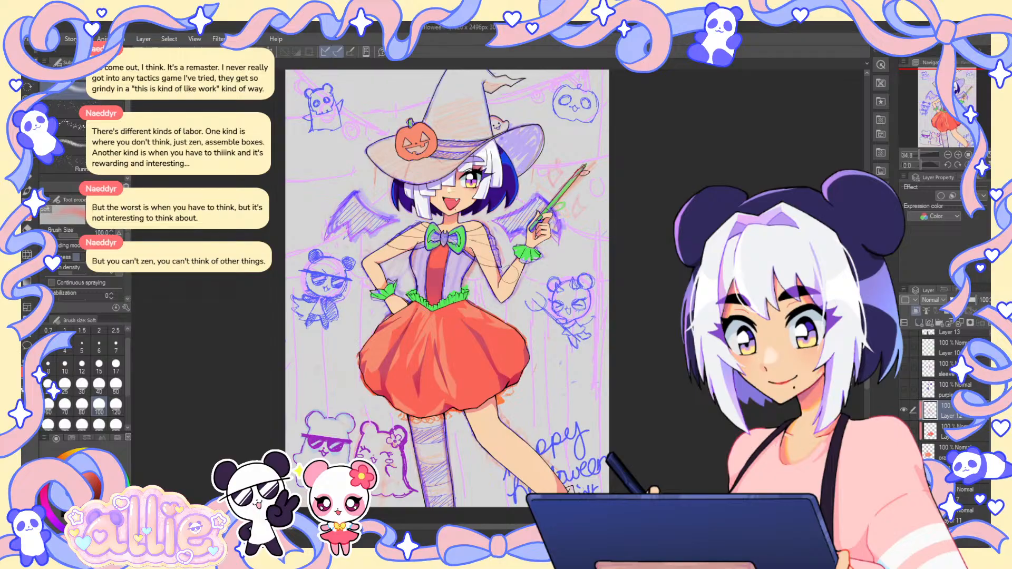
mouse_move(632, 271)
left_mouse_down()
mouse_move(574, 293)
mouse_move(637, 280)
left_mouse_up()
left_click_drag(627, 365, 641, 358)
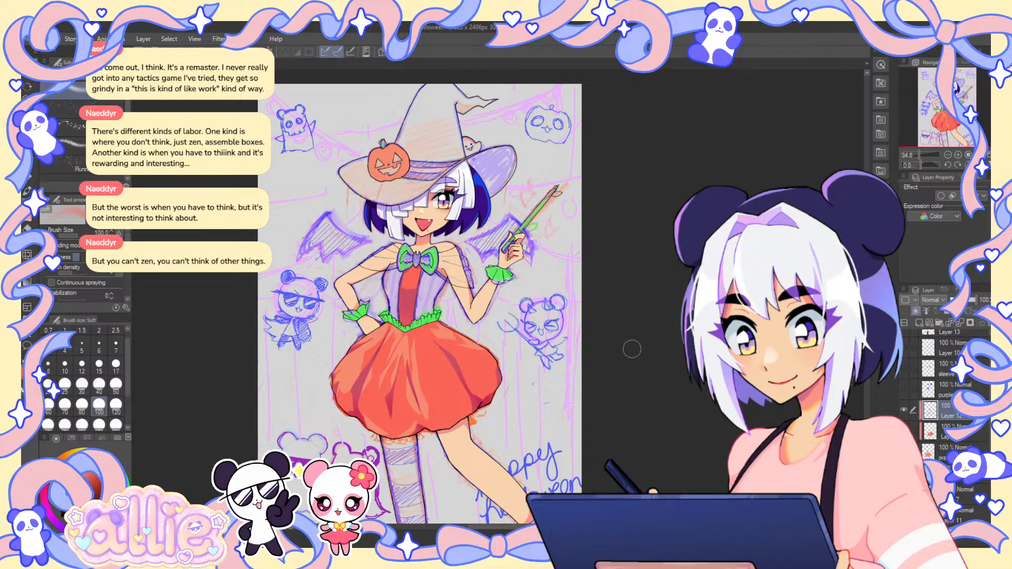
- Hide the rough sketch, then locate the outfit's line-art layer in Folder 2 by toggling layer visibility and select it
scroll(943, 401, "up", 2)
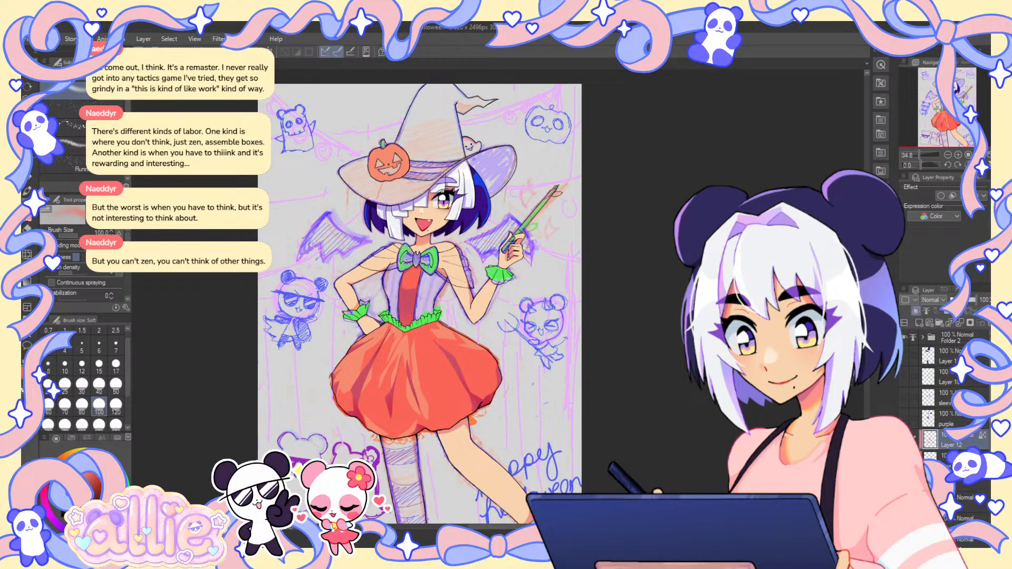
scroll(943, 390, "down", 3)
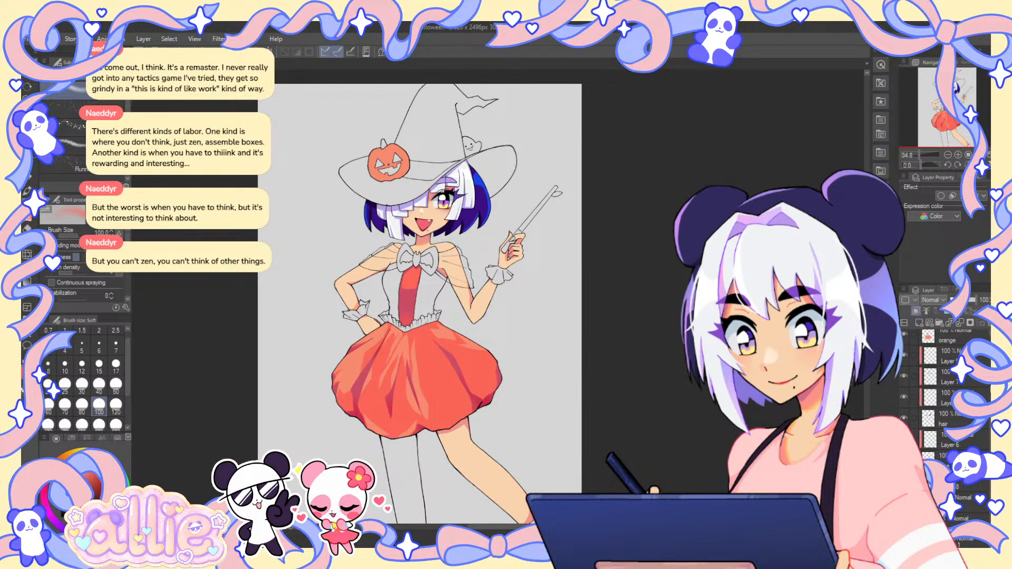
scroll(912, 375, "up", 3)
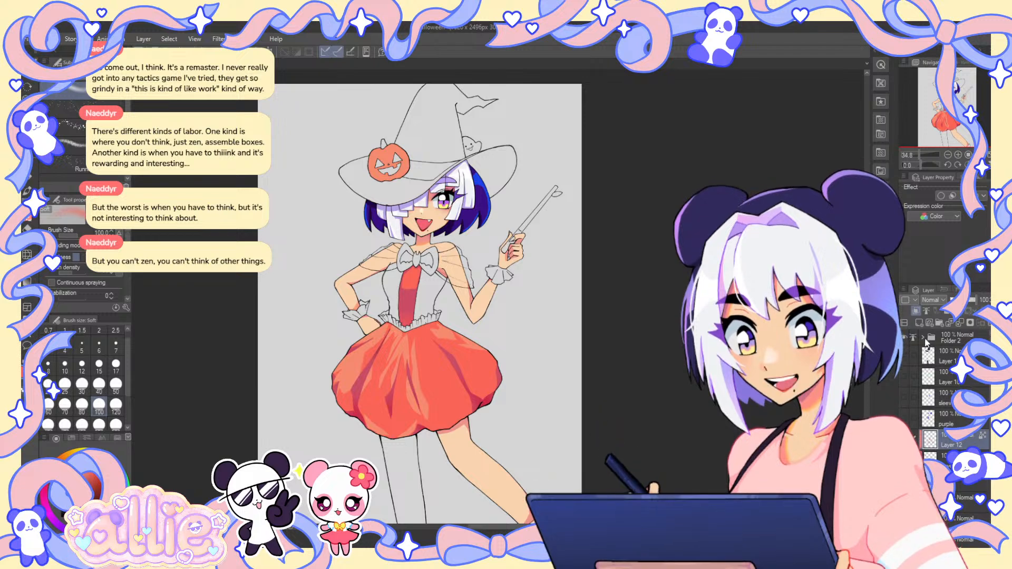
left_click(904, 376)
left_click(905, 375)
left_click(902, 396)
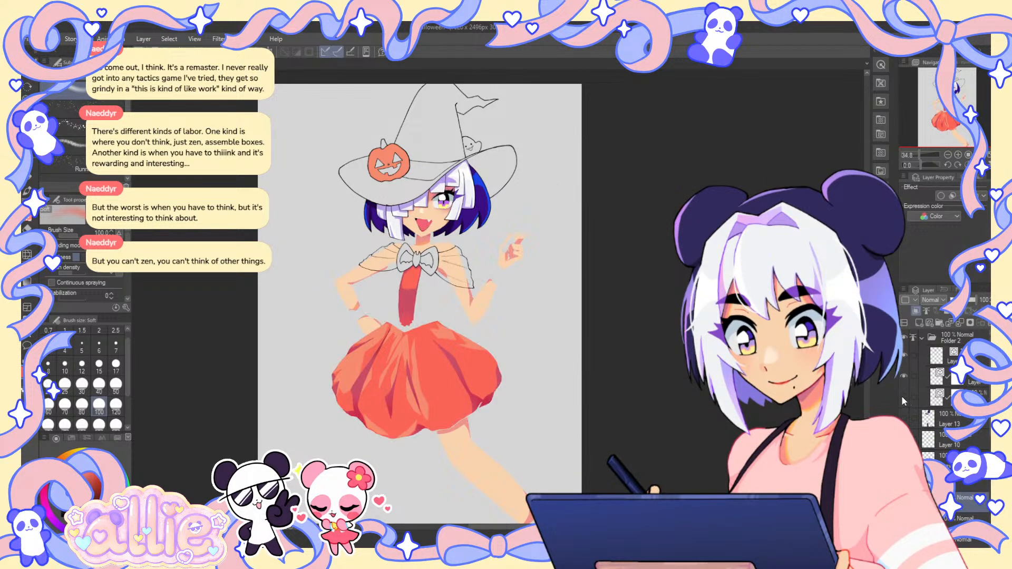
left_click(902, 396)
left_click(941, 397)
- Erase both outer ends of the waist ruffle's line art with the hard eraser at size 12
left_click(953, 143)
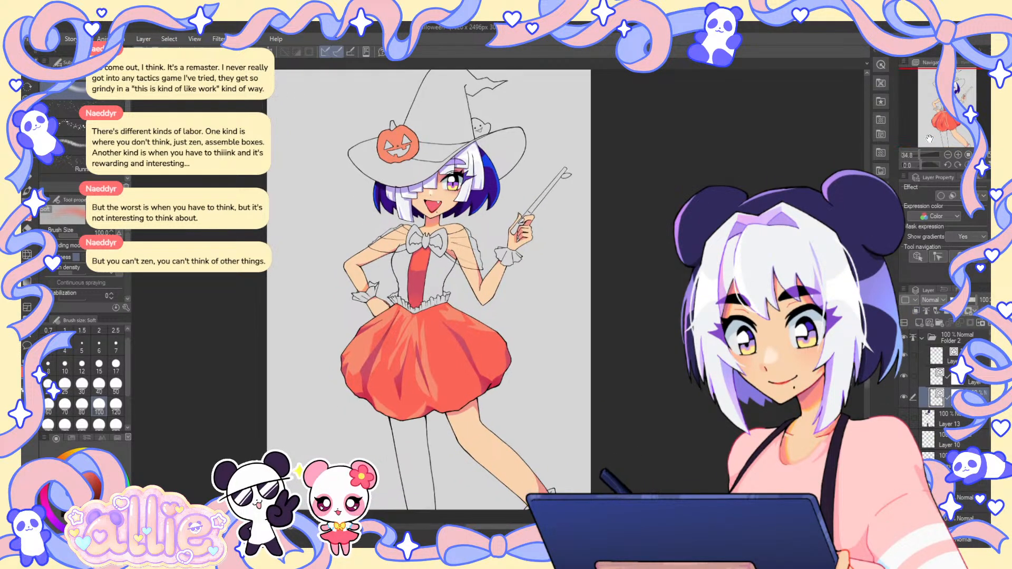
scroll(445, 309, "up", 1)
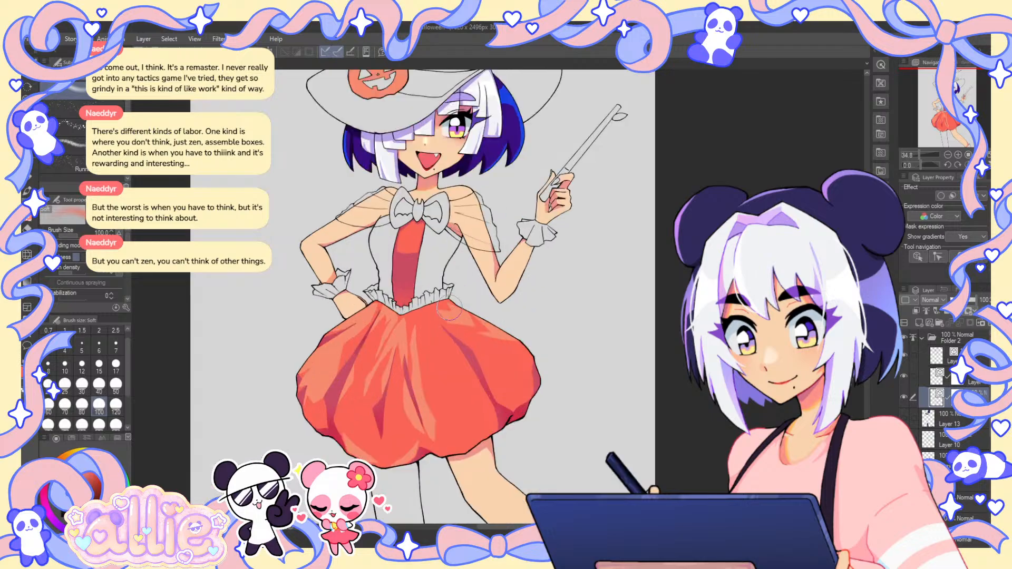
key("e")
scroll(371, 283, "up", 3)
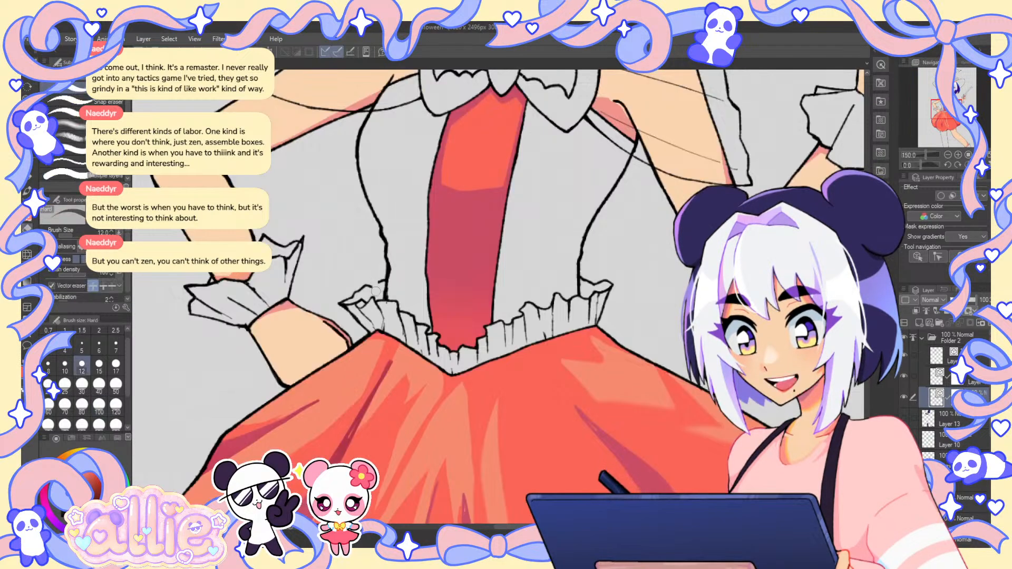
left_click(357, 305)
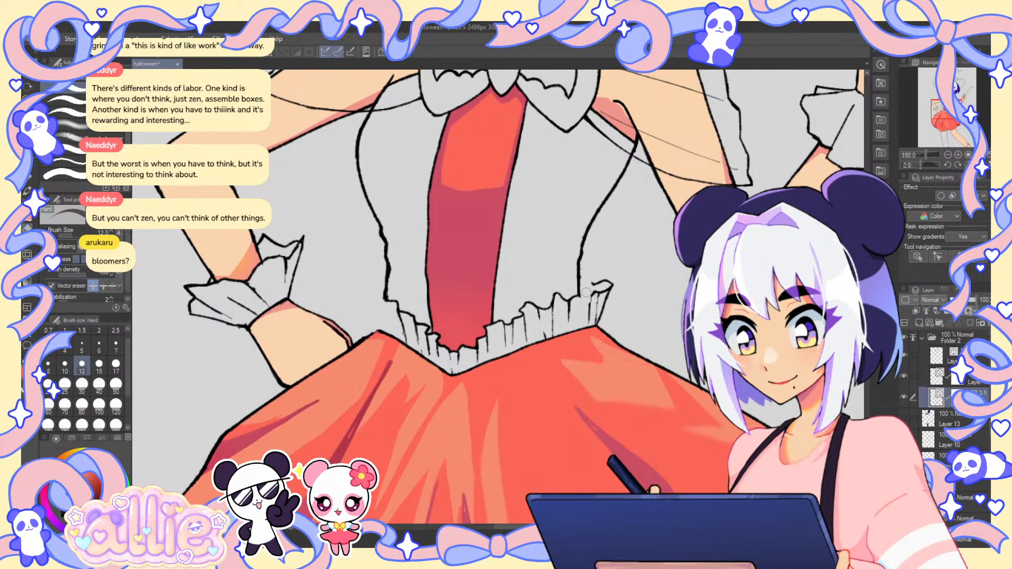
left_click_drag(600, 287, 609, 304)
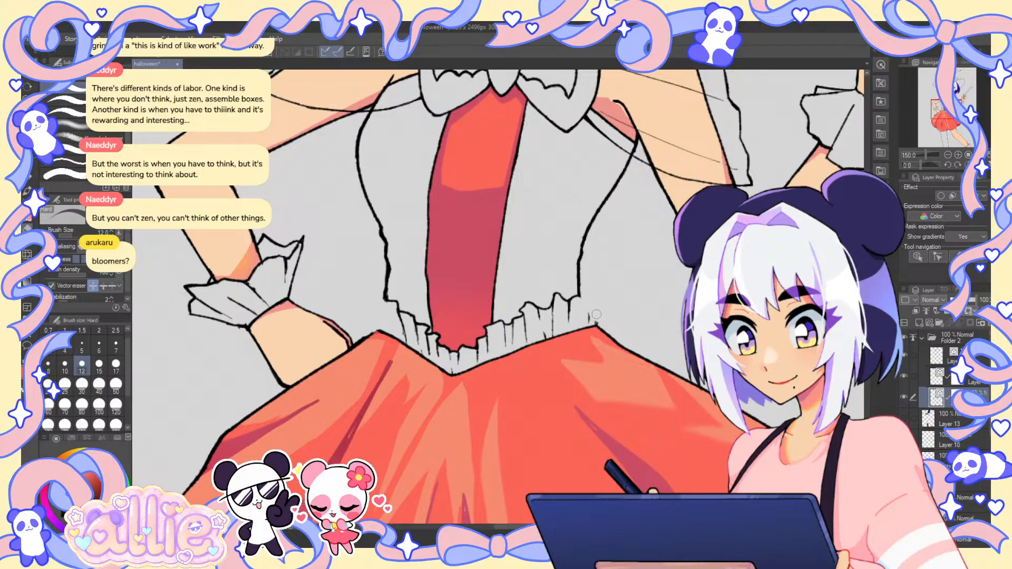
- Check the trimmed ruffle against the whole figure, and erase the rest of the ruffle's line art between bodice and skirt
key("b")
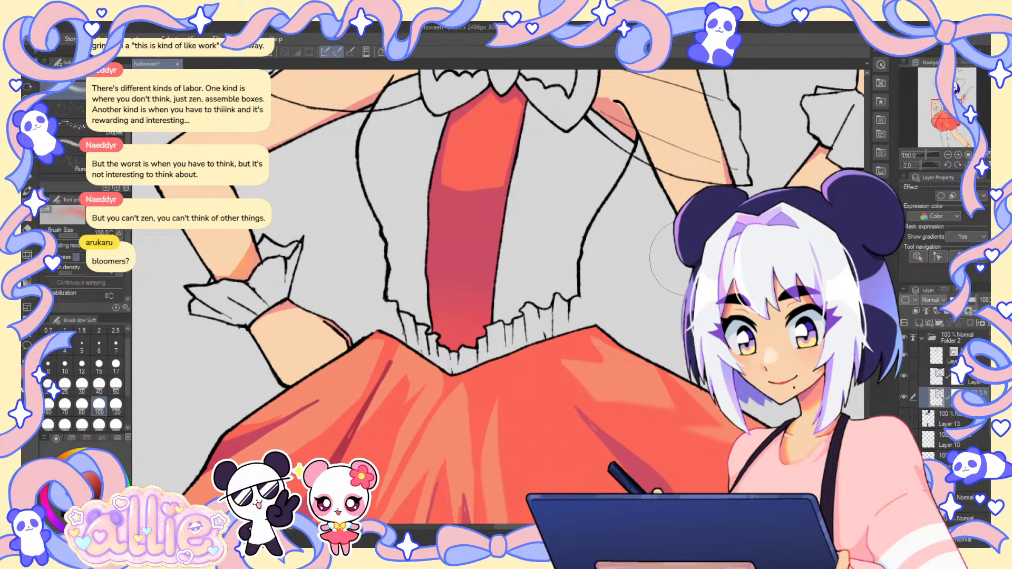
left_click(27, 190)
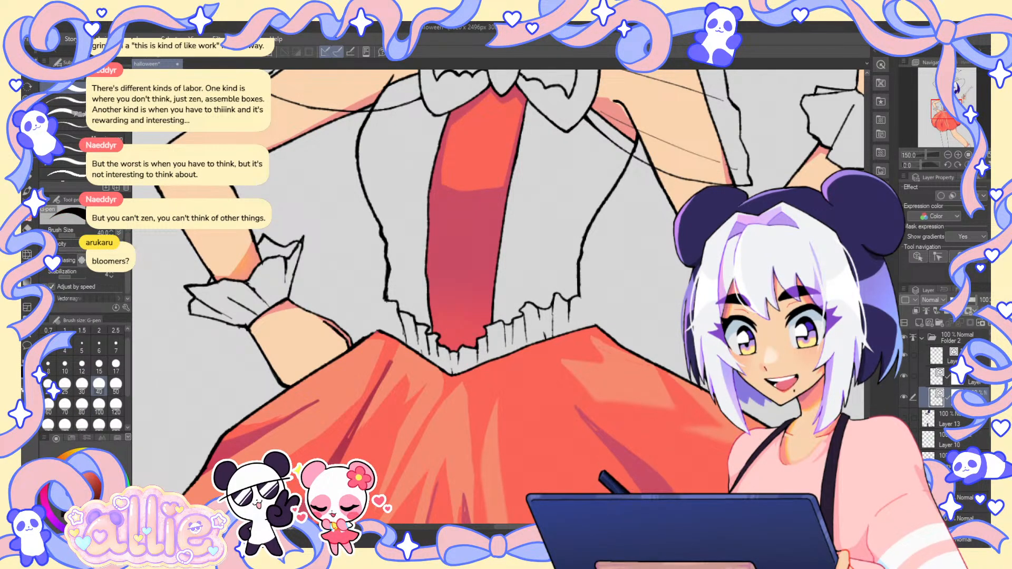
scroll(603, 384, "down", 4)
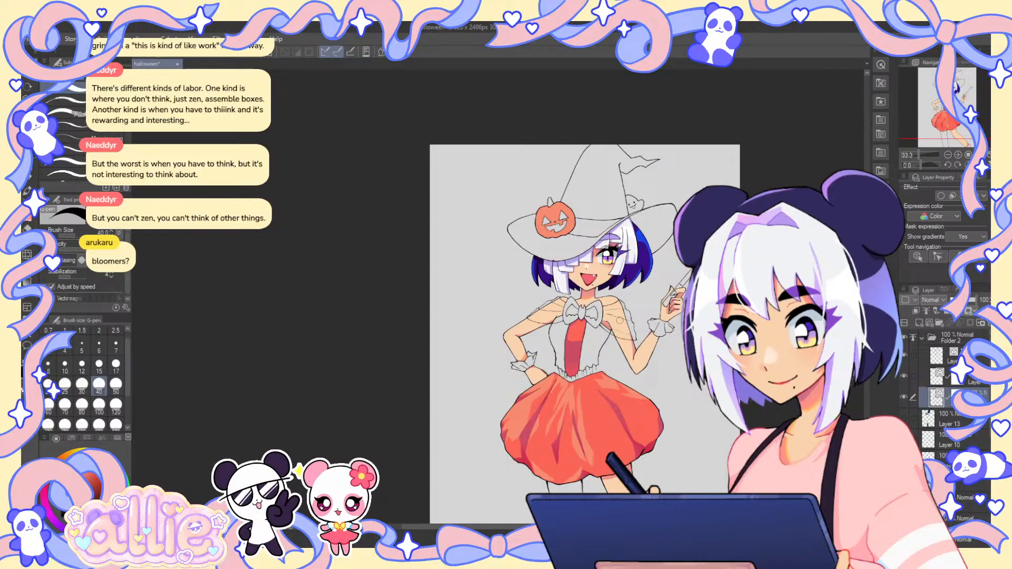
left_click_drag(689, 387, 618, 303)
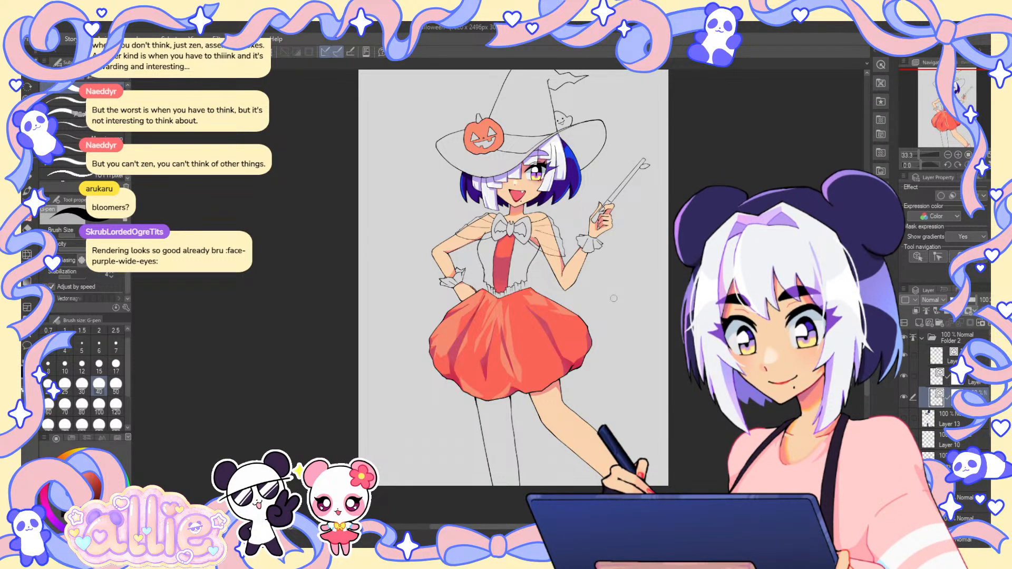
scroll(523, 291, "up", 3)
scroll(500, 258, "up", 2)
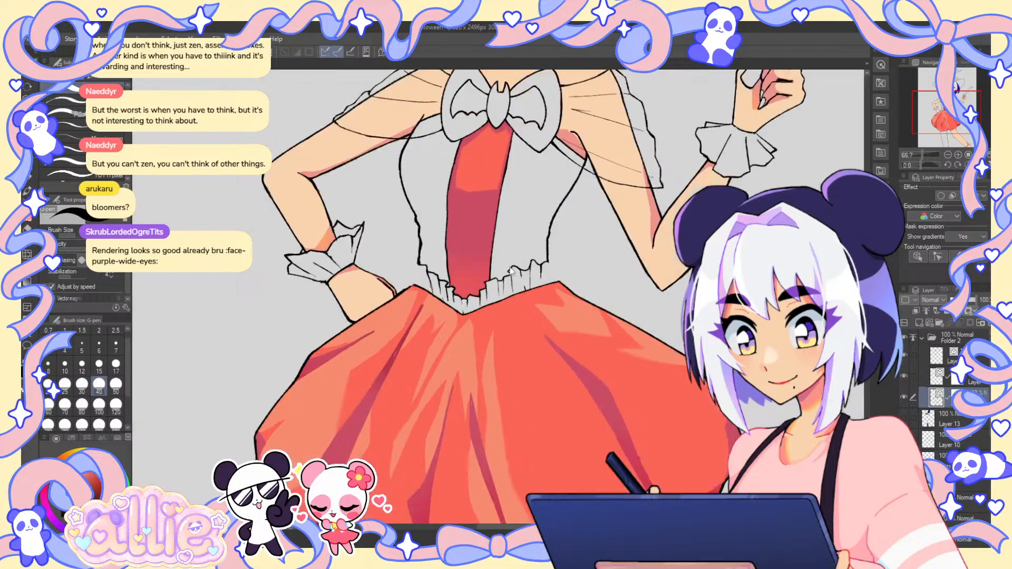
key("e")
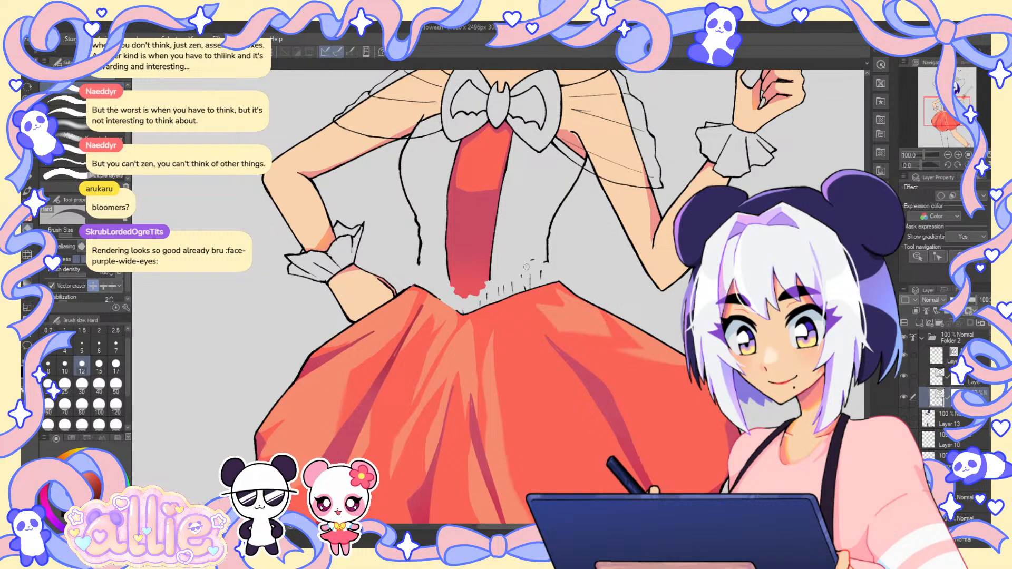
left_click_drag(524, 287, 489, 298)
- Choose a different pen brush at size 15 for inking, and check the ruffle-free waist against the whole figure
key("p")
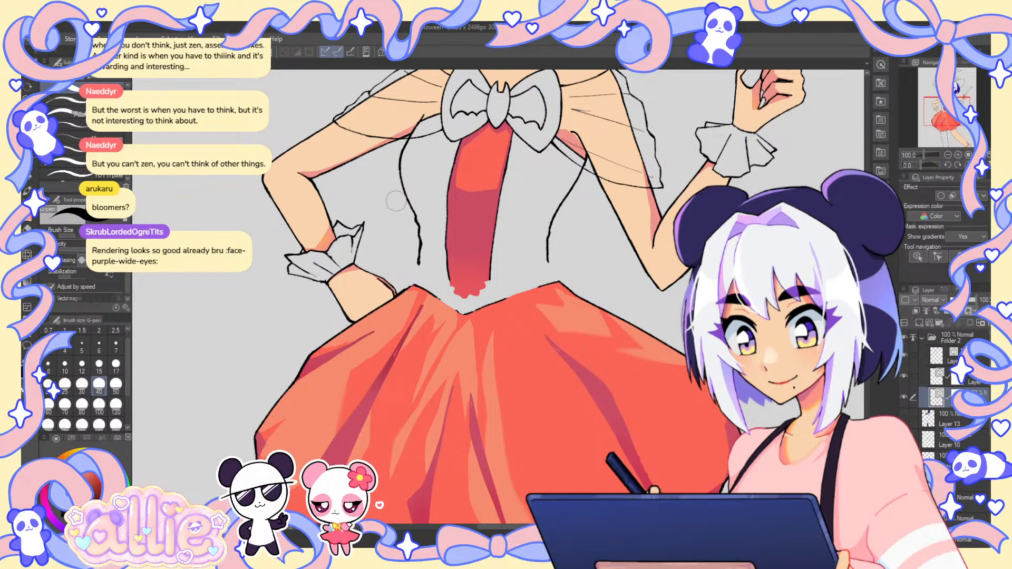
left_click(67, 100)
left_click(98, 368)
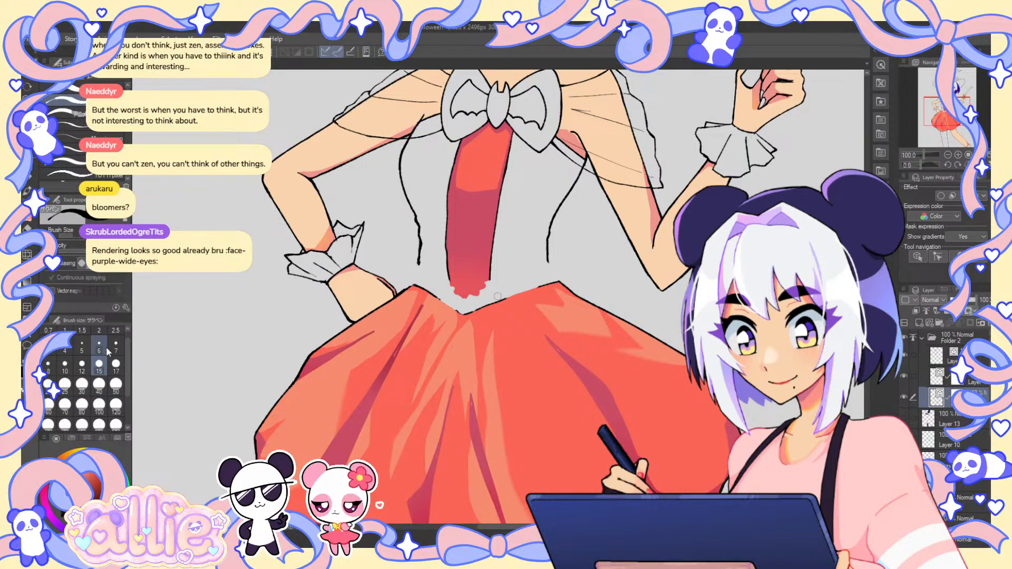
key("ctrl+minus")
key("ctrl+minus")
key("ctrl+minus")
key("ctrl+minus")
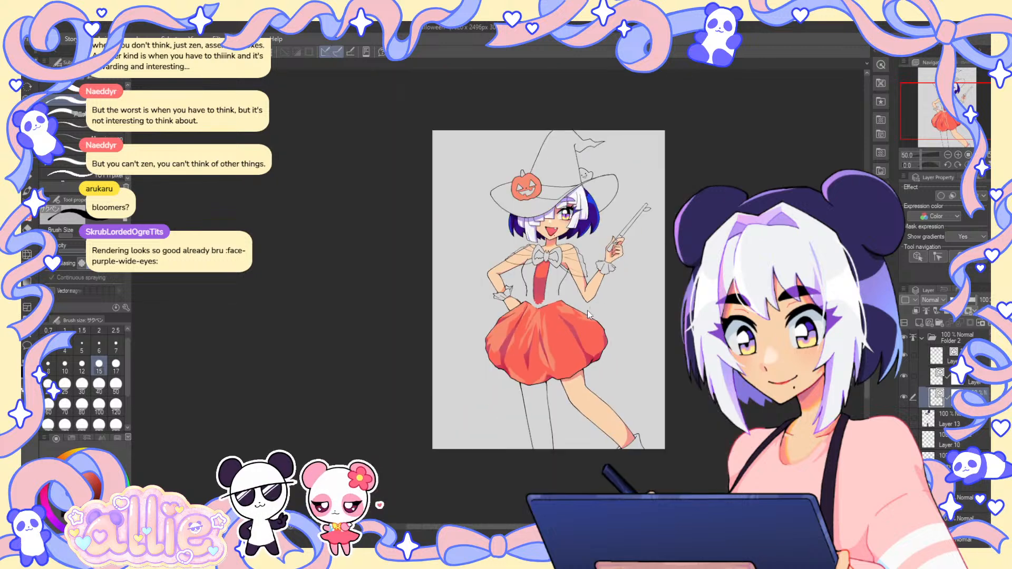
left_click(947, 119)
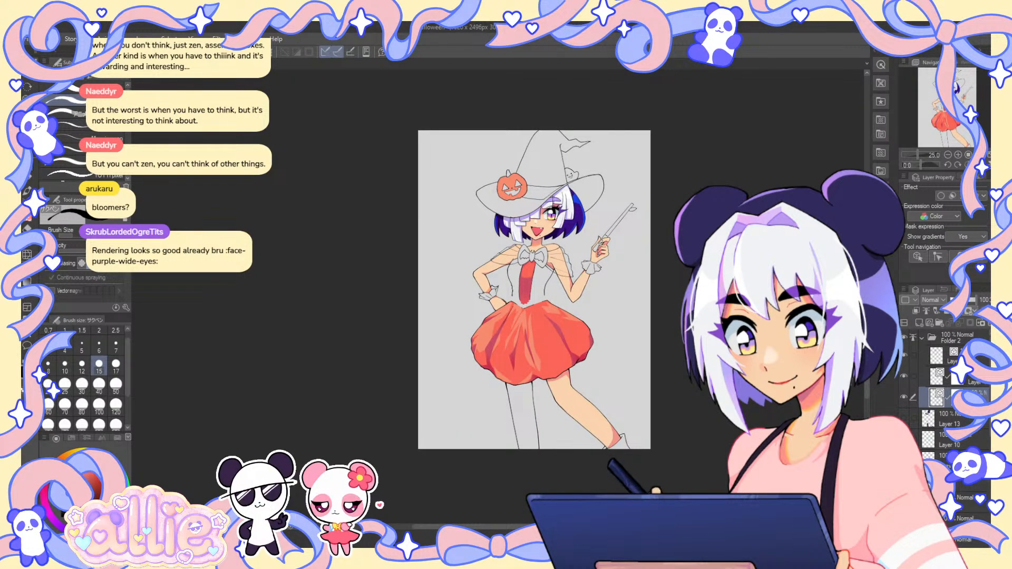
left_click_drag(725, 296, 642, 238)
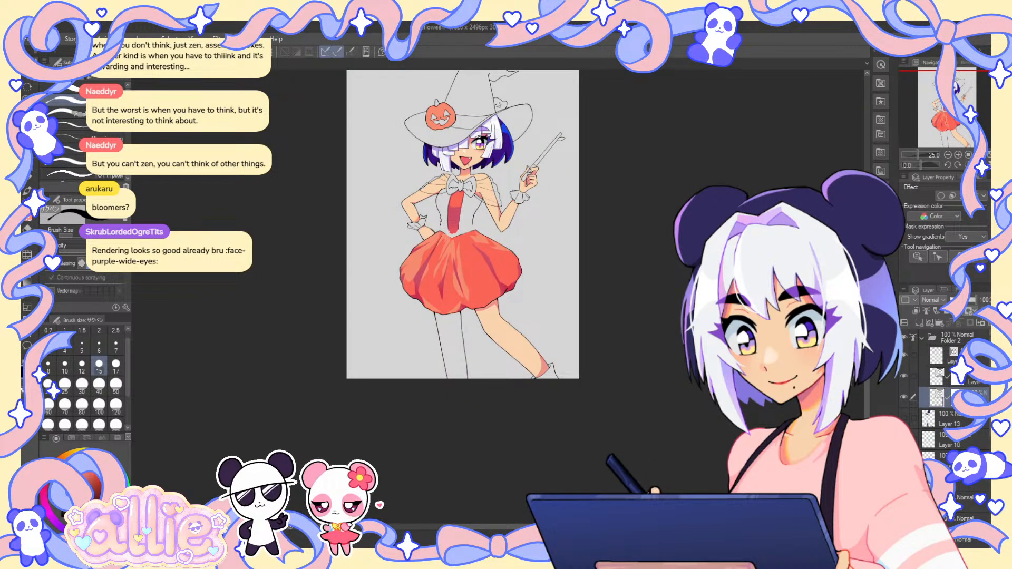
key("ctrl+plus")
key("ctrl+plus")
key("ctrl+plus")
key("ctrl+plus")
key("ctrl+plus")
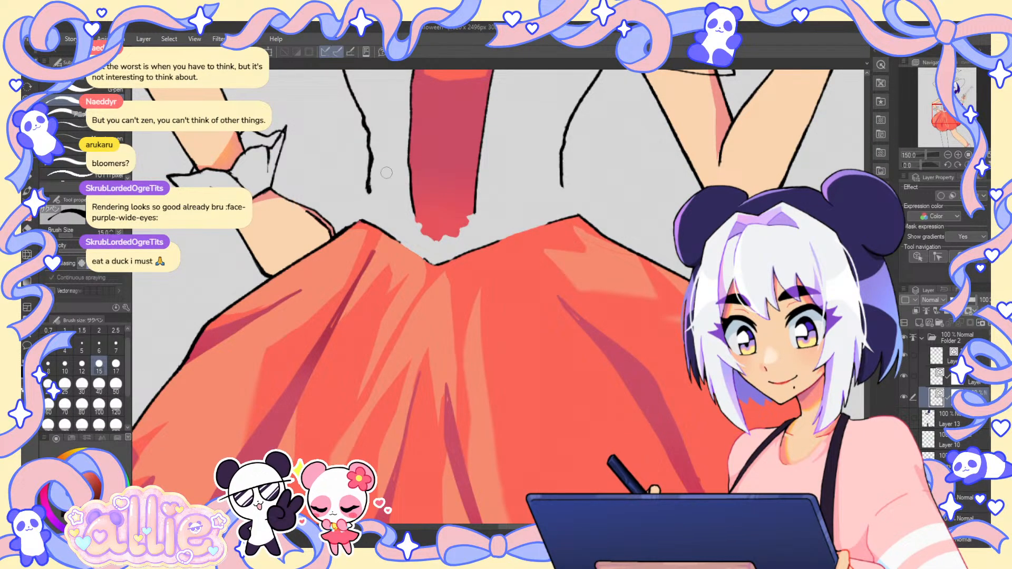
- Try inking the left half of the bodice's lower edge at pen sizes 15 and 6
key("bracketleft")
key("bracketleft")
key("bracketleft")
key("bracketleft")
key("bracketleft")
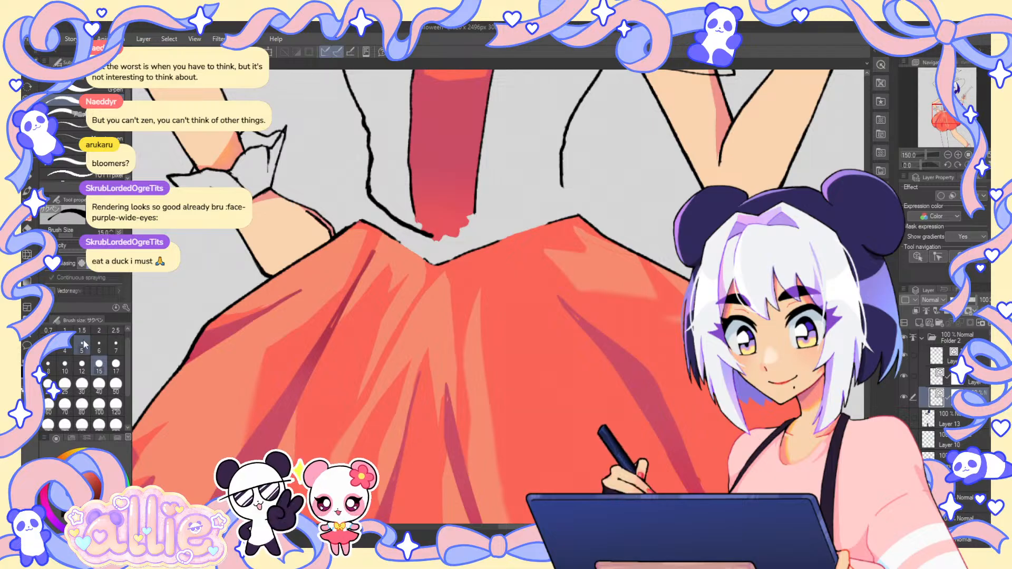
key("ctrl+z")
left_click_drag(400, 219, 437, 236)
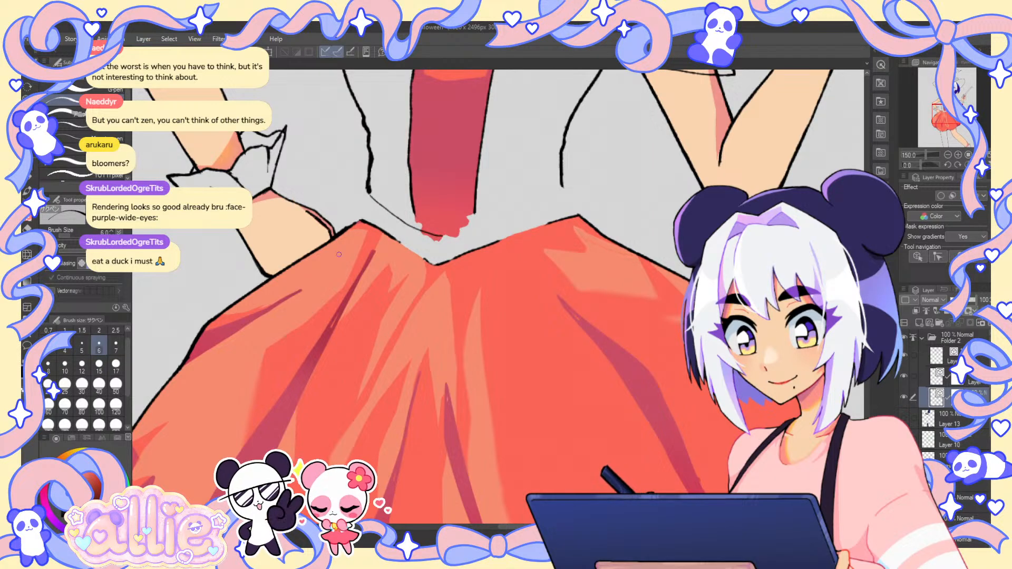
key("ctrl+z")
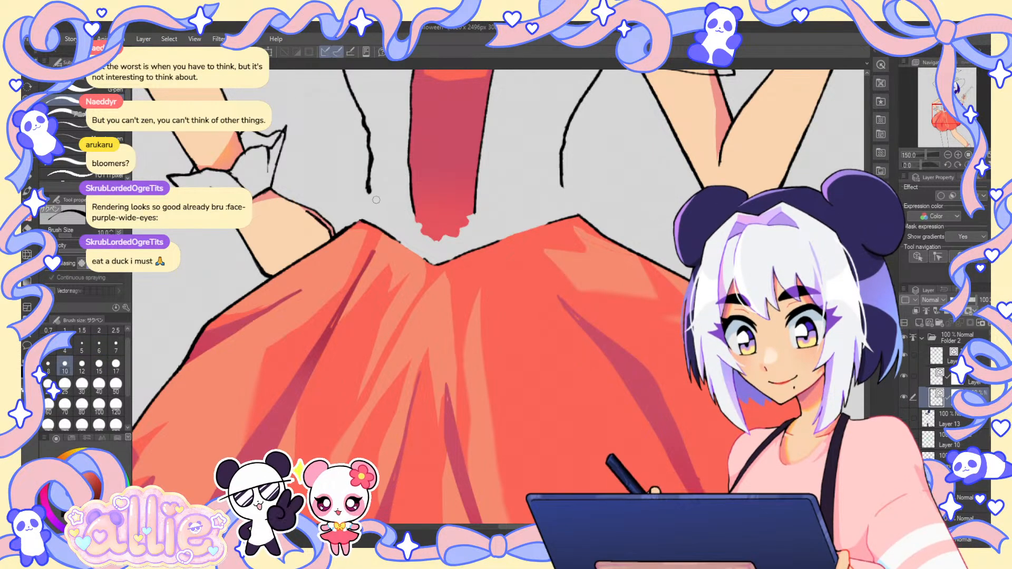
- Ink a V-shaped lower edge for the bodice above the skirt with the pen at size 10
left_click_drag(372, 197, 416, 229)
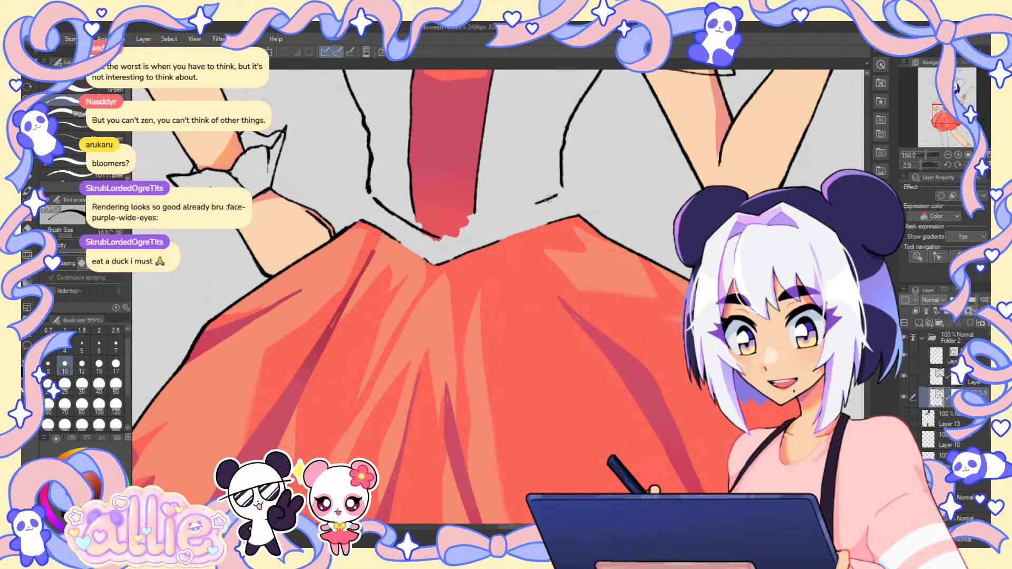
left_click_drag(555, 194, 467, 229)
key("ctrl+z")
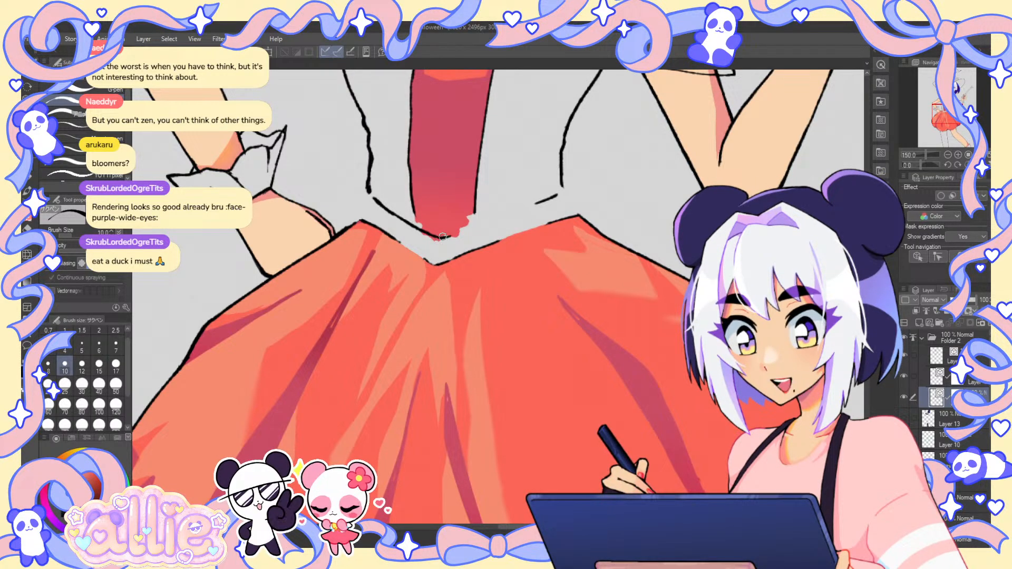
left_click_drag(556, 195, 441, 237)
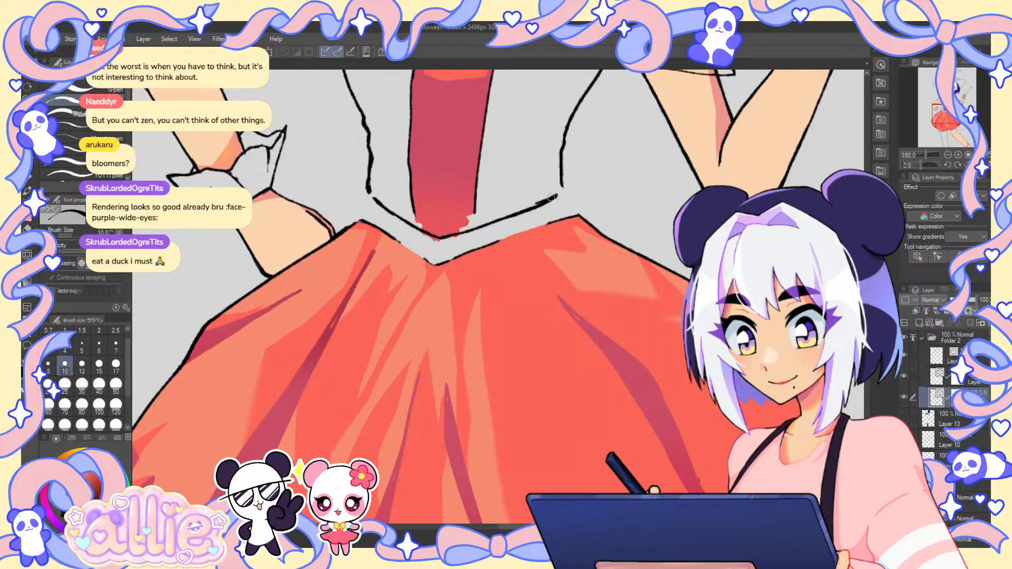
- Ink a wavy bloomer frill with curled ends across the straight leg just below the skirt hem
key("ctrl+0")
left_click_drag(642, 165, 642, 108)
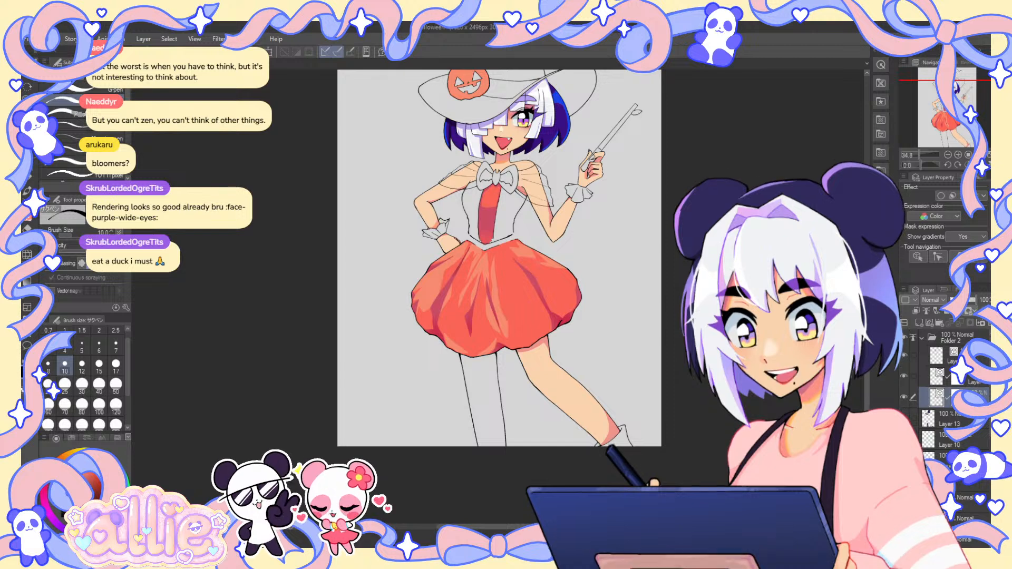
scroll(444, 335, "up", 3)
scroll(444, 334, "up", 1)
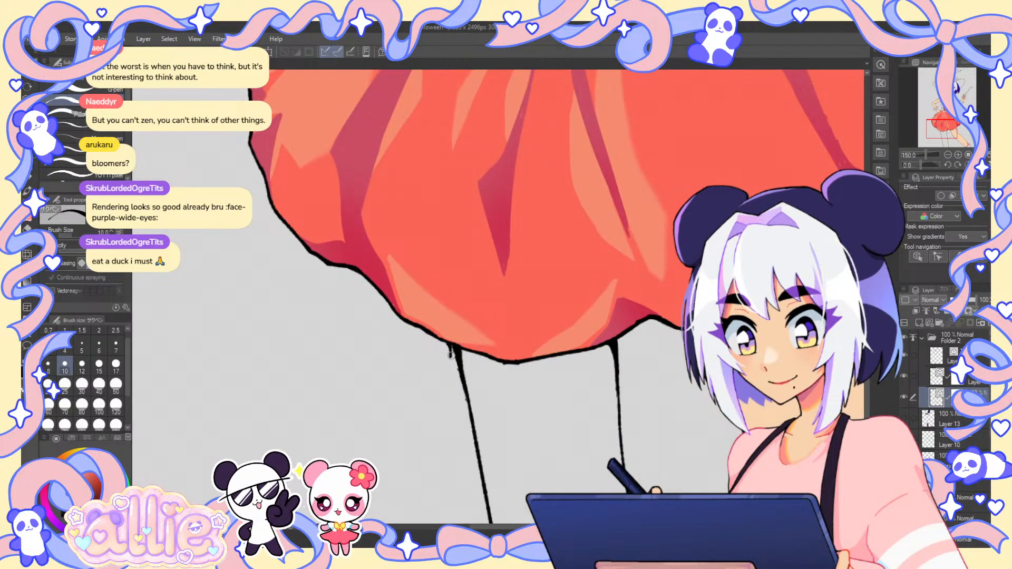
left_click_drag(449, 348, 450, 372)
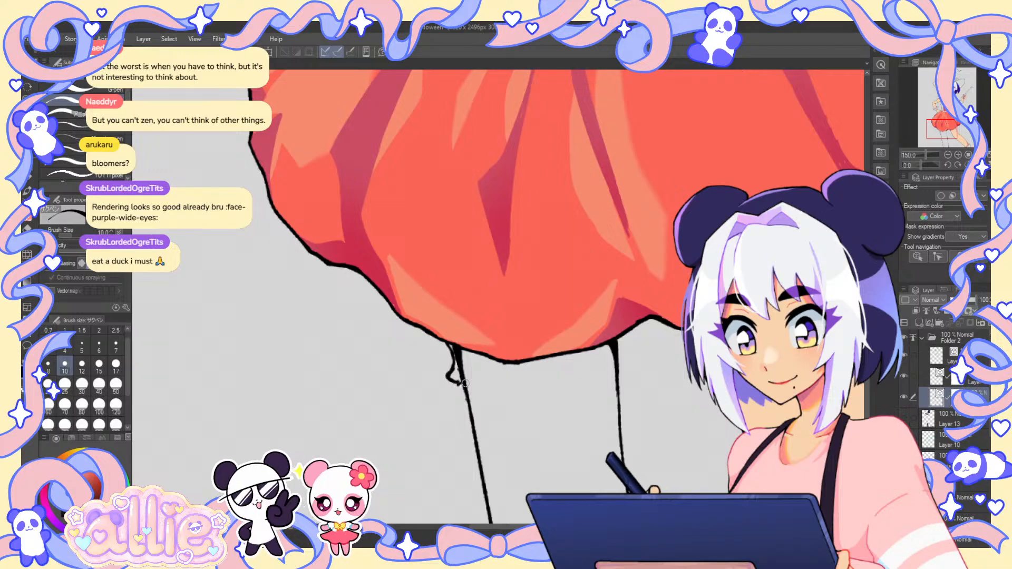
left_click_drag(462, 383, 605, 374)
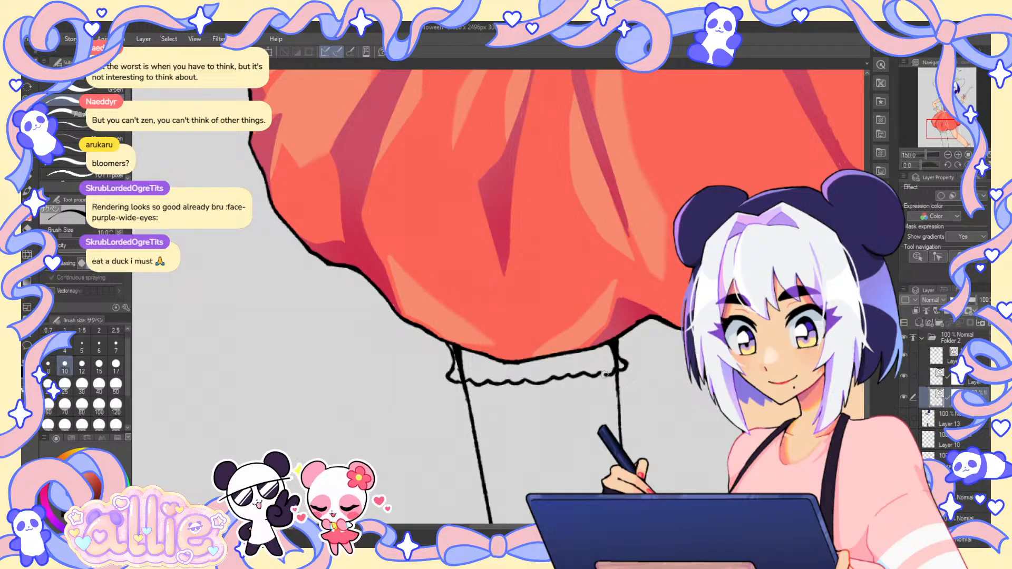
- Try sketching a narrower skirt shape over the balloon skirt, with a curved line down each side and a hem line across
scroll(672, 406, "down", 5)
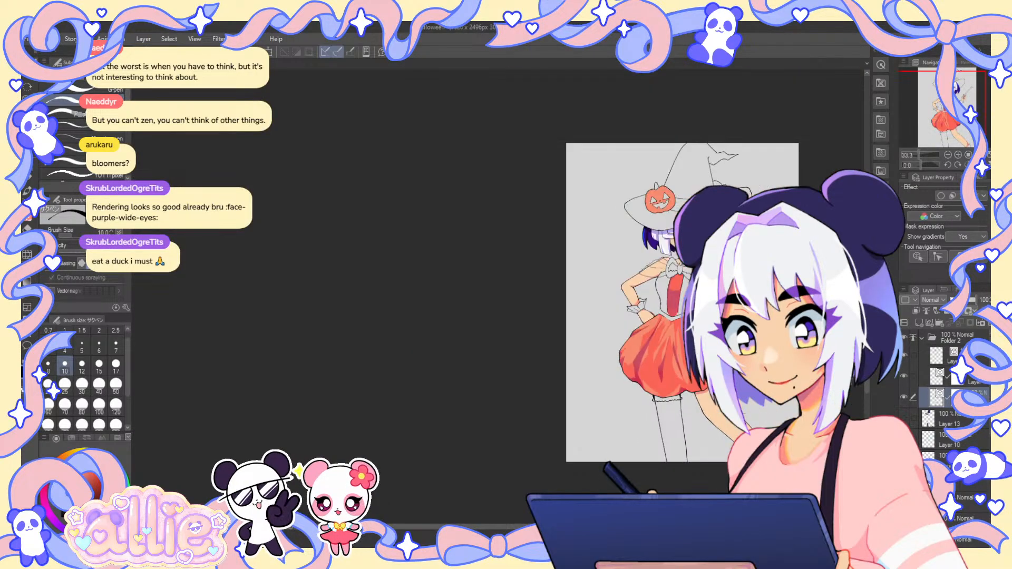
left_click_drag(716, 321, 573, 282)
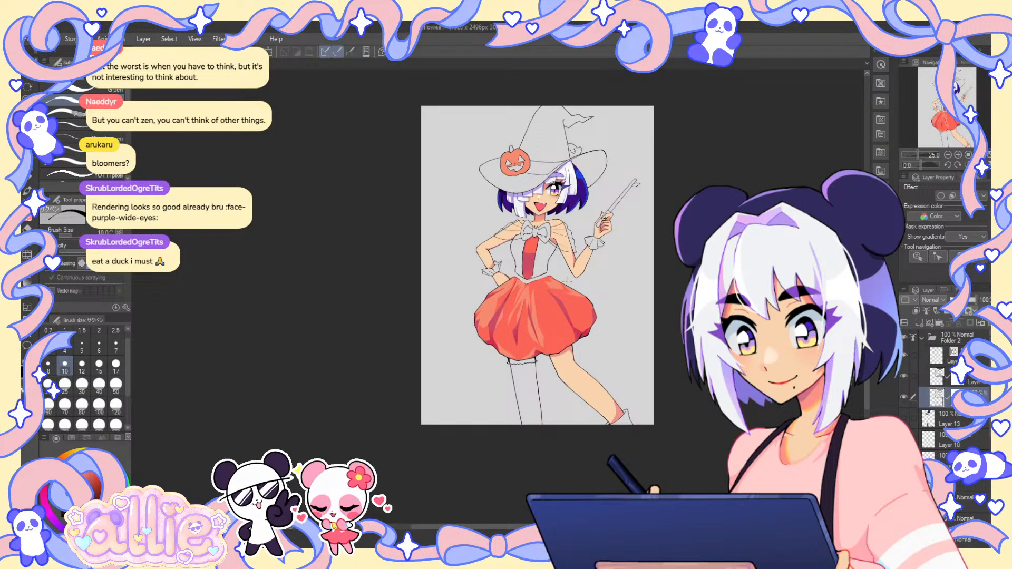
scroll(573, 282, "up", 1)
left_click_drag(623, 314, 614, 345)
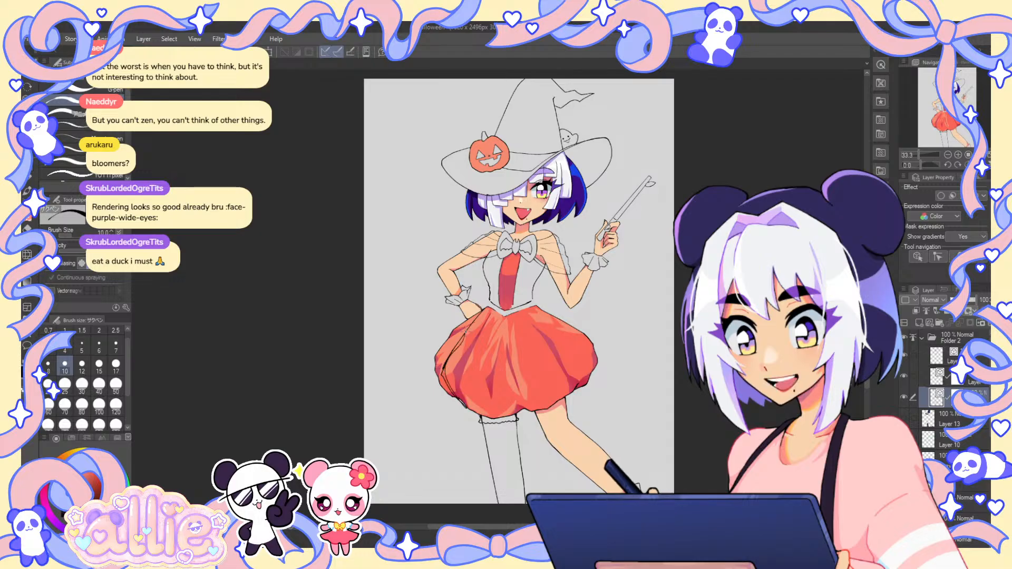
key("ctrl+z")
key("ctrl+z")
left_click_drag(482, 310, 477, 411)
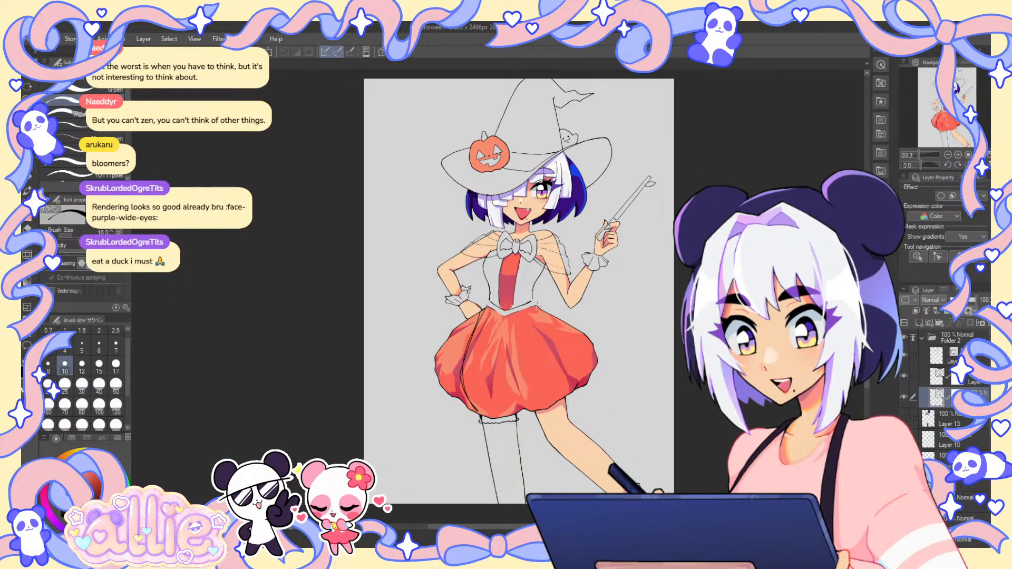
mouse_move(537, 309)
left_mouse_down()
mouse_move(575, 348)
mouse_move(573, 391)
left_mouse_up()
left_click_drag(575, 349, 572, 390)
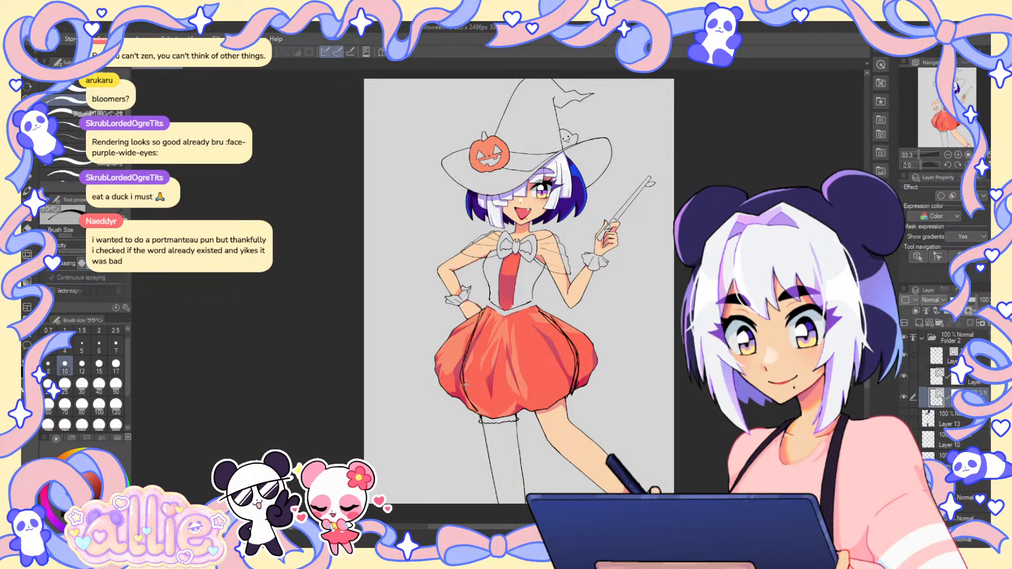
left_click_drag(465, 385, 567, 377)
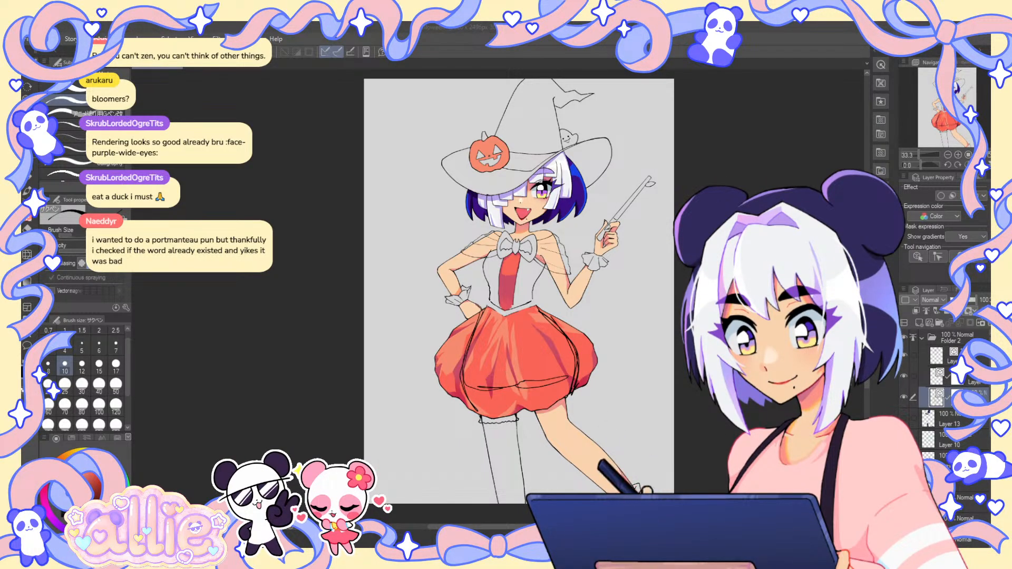
left_click_drag(956, 121, 957, 125)
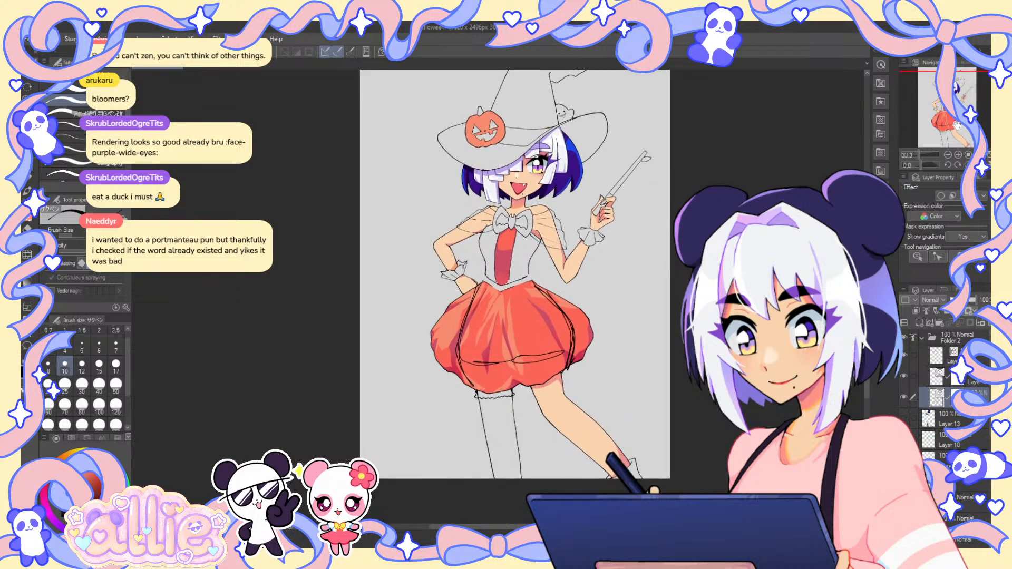
- Undo the narrower skirt's sketch lines, checking the figure in a mirrored view
key("ctrl+z")
key("ctrl+z")
key("ctrl+z")
key("h")
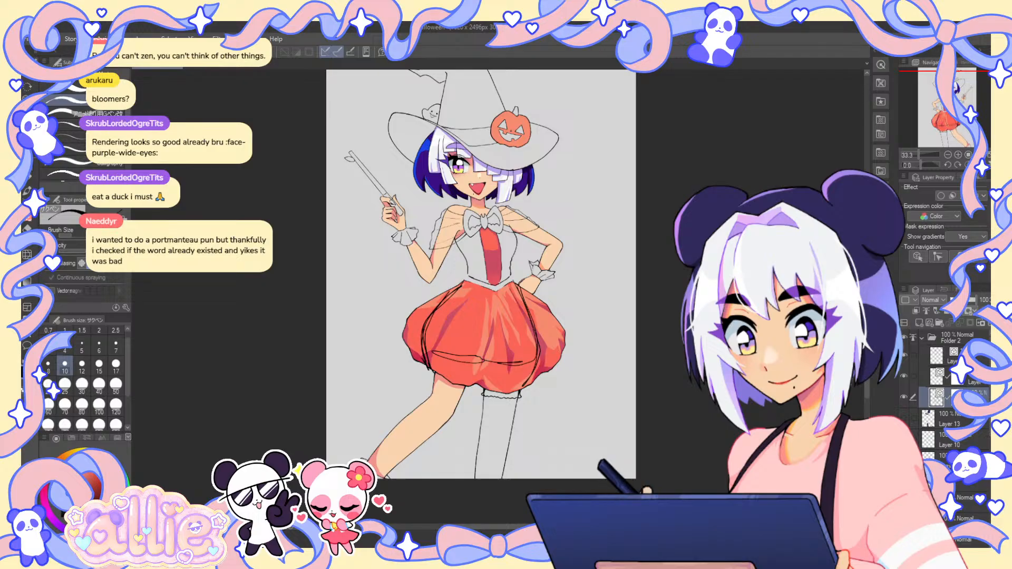
key("h")
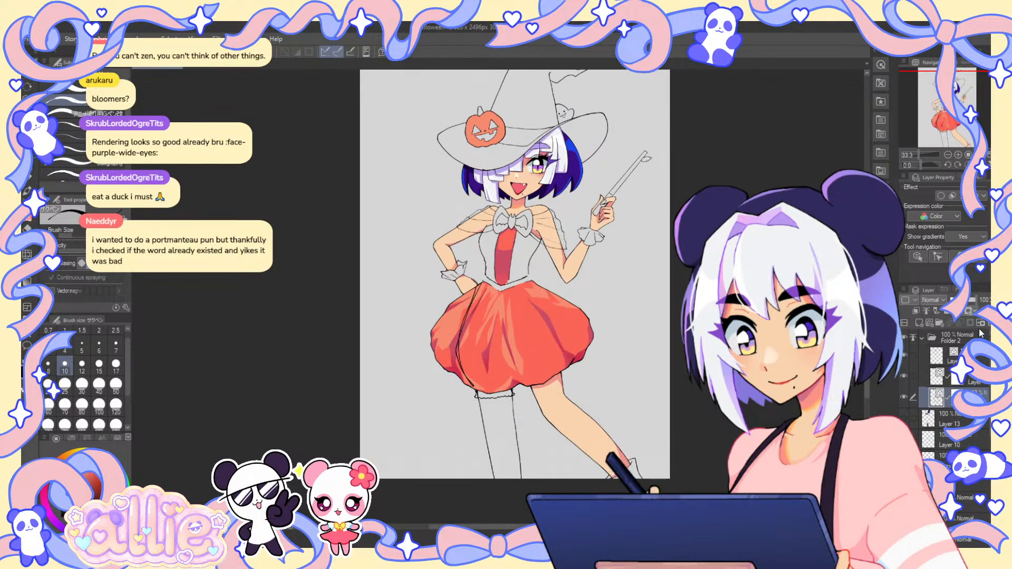
- Collapse Folder 2 and create a new raster layer above it for redesigning the skirt
left_click(980, 322)
left_click(948, 337)
left_click(923, 337)
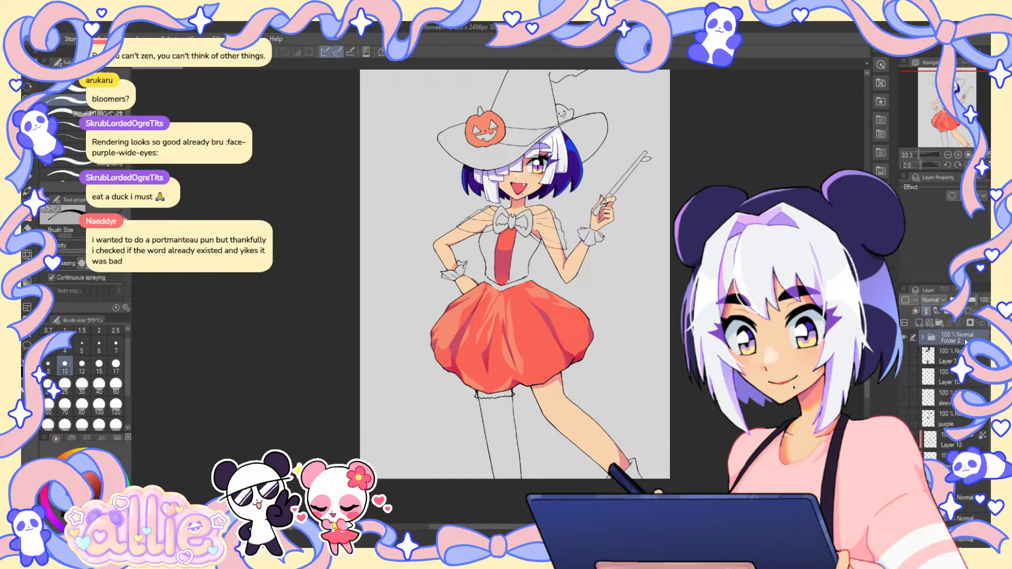
left_click(919, 323)
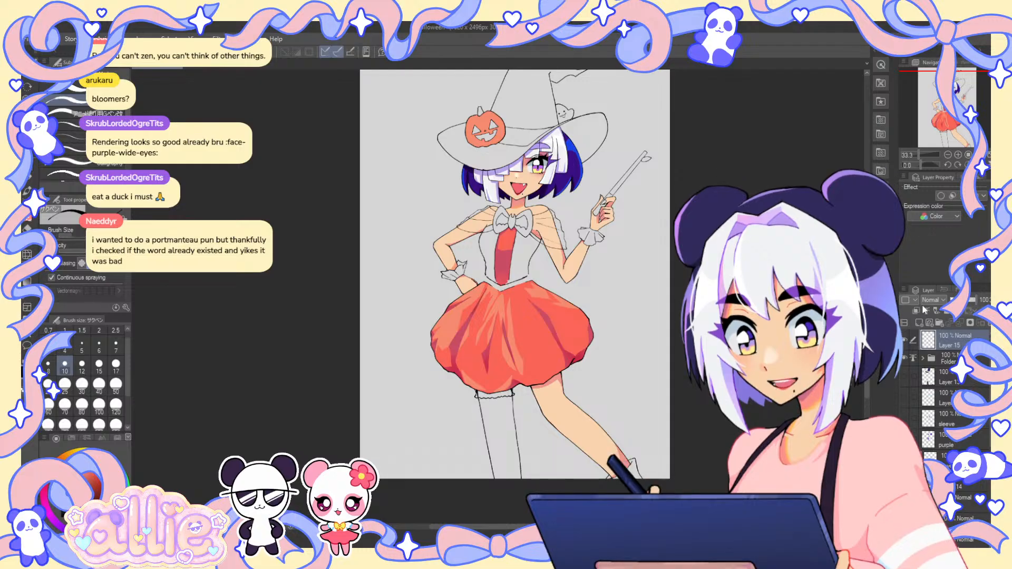
- Paint out the balloon skirt's outer sides in the background grey with the Fill-in-mono pen at size 30, leaving a narrower shape
left_click(94, 482)
left_click(410, 203, "alt")
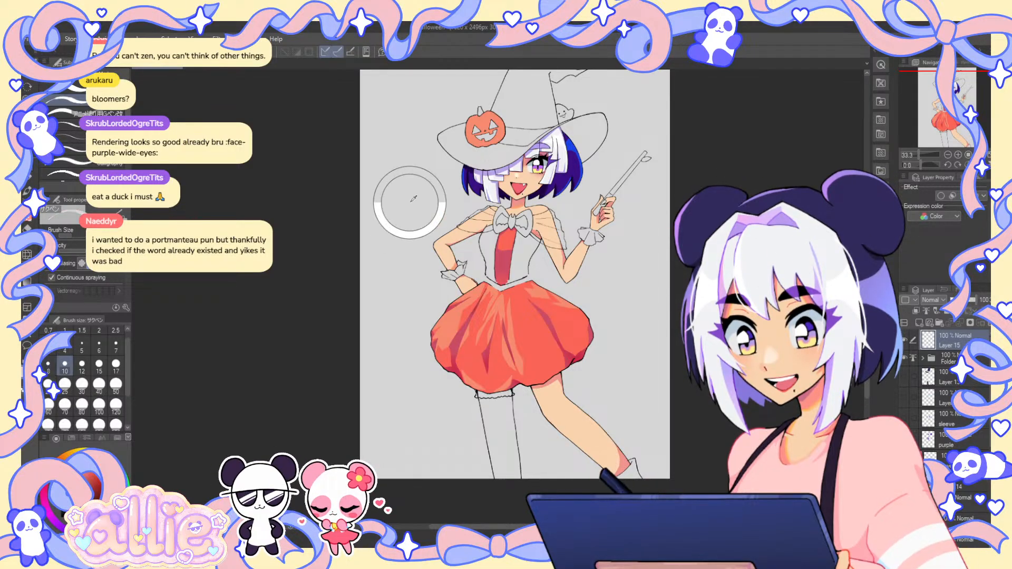
key("g")
left_click(82, 384)
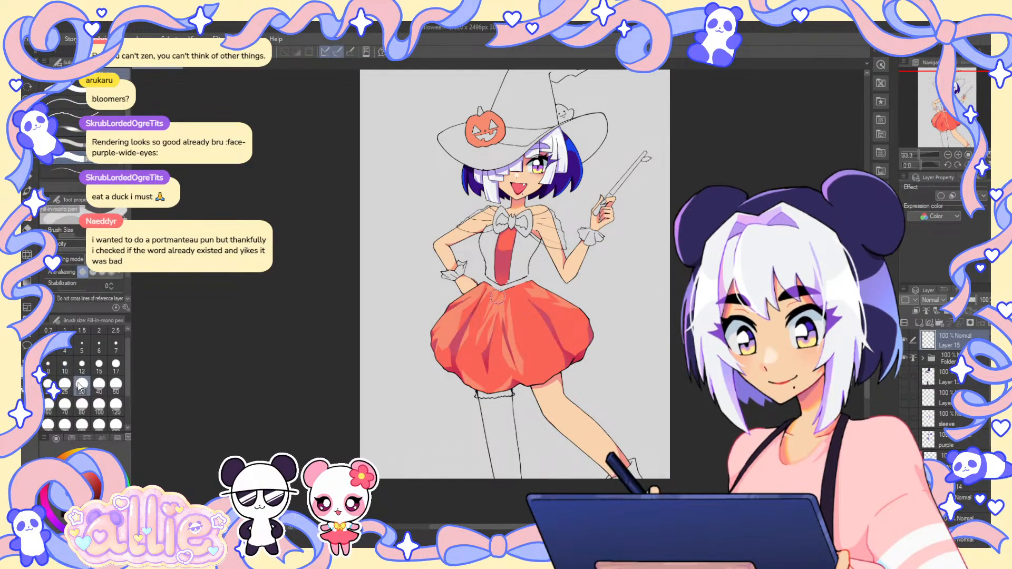
mouse_move(477, 285)
left_mouse_down()
mouse_move(447, 338)
mouse_move(430, 337)
mouse_move(482, 287)
mouse_move(460, 380)
left_mouse_up()
mouse_move(575, 341)
left_mouse_down()
mouse_move(550, 288)
mouse_move(584, 353)
left_mouse_up()
left_click_drag(592, 313, 575, 332)
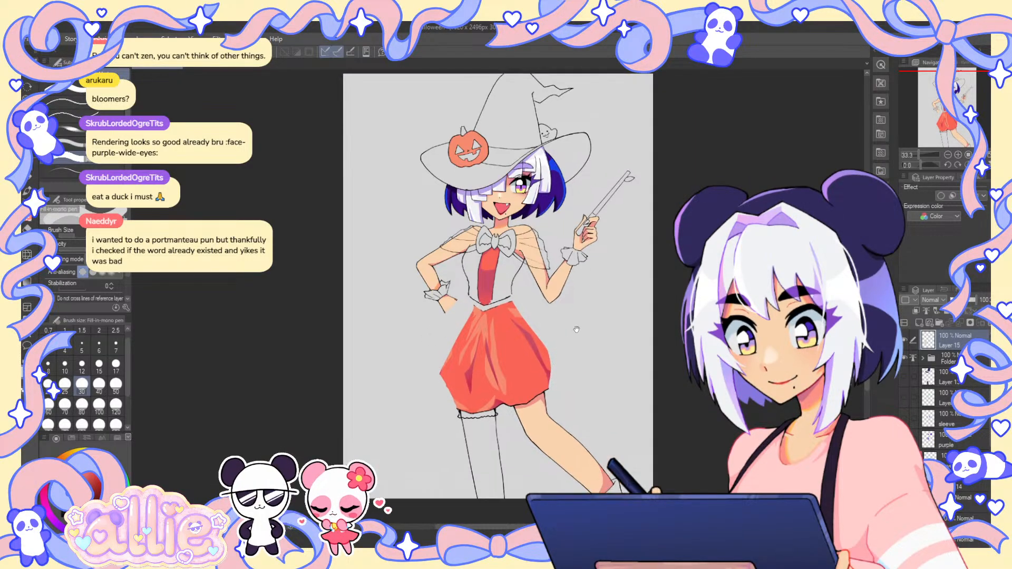
left_click_drag(589, 271, 585, 264)
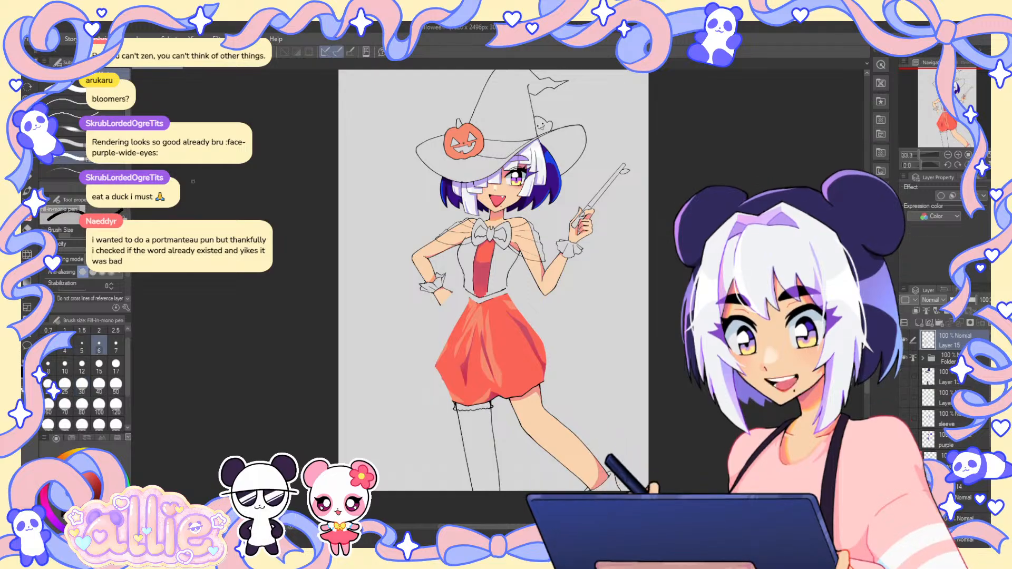
- Sketch black guide lines for the hips and both thighs over the narrowed skirt with the pen at size 5
left_click(85, 342)
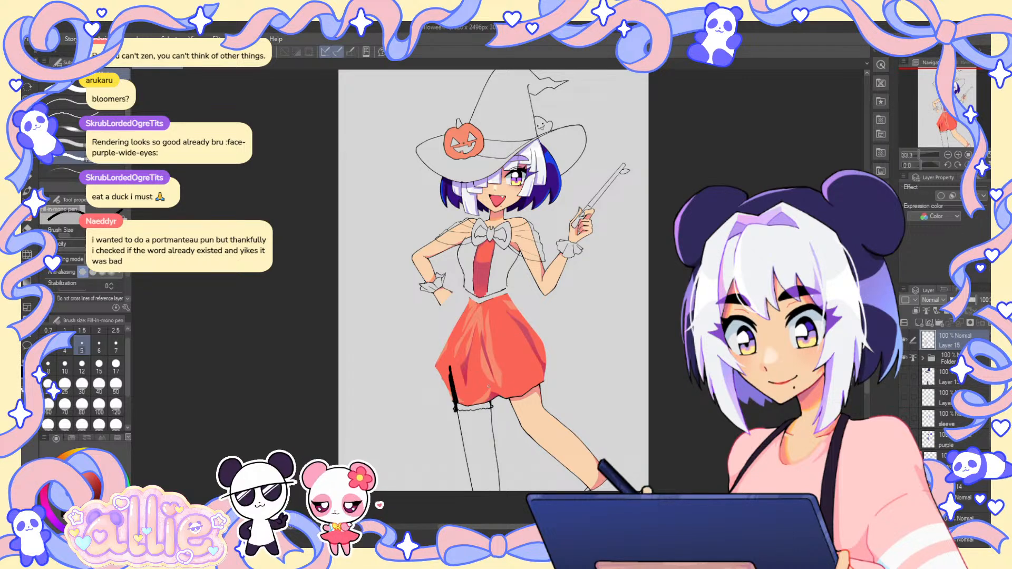
left_click_drag(488, 373, 491, 407)
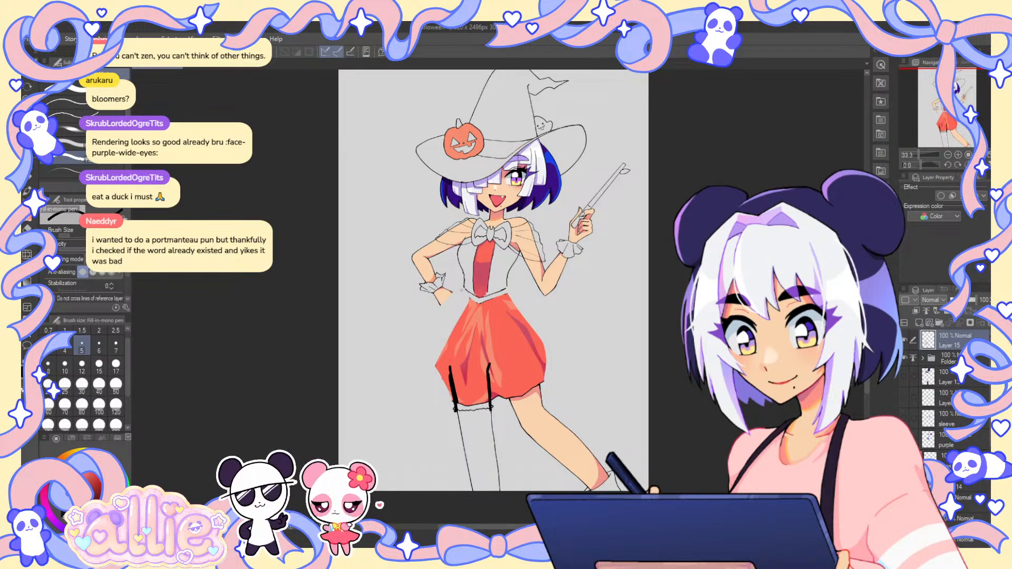
left_click_drag(464, 281, 452, 322)
mouse_move(514, 300)
left_mouse_down()
mouse_move(539, 354)
mouse_move(506, 389)
mouse_move(541, 405)
left_mouse_up()
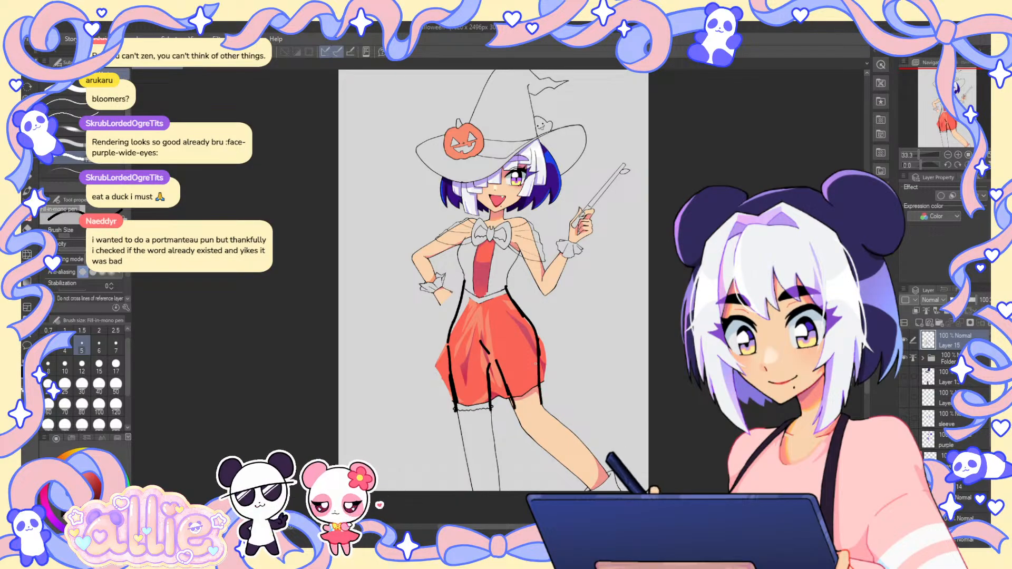
- Shape the garment into short red bloomers at pen size 12, using sampled red, skin tone above the bent leg and grey above the straight leg
left_click(469, 317, "alt")
left_click(82, 367)
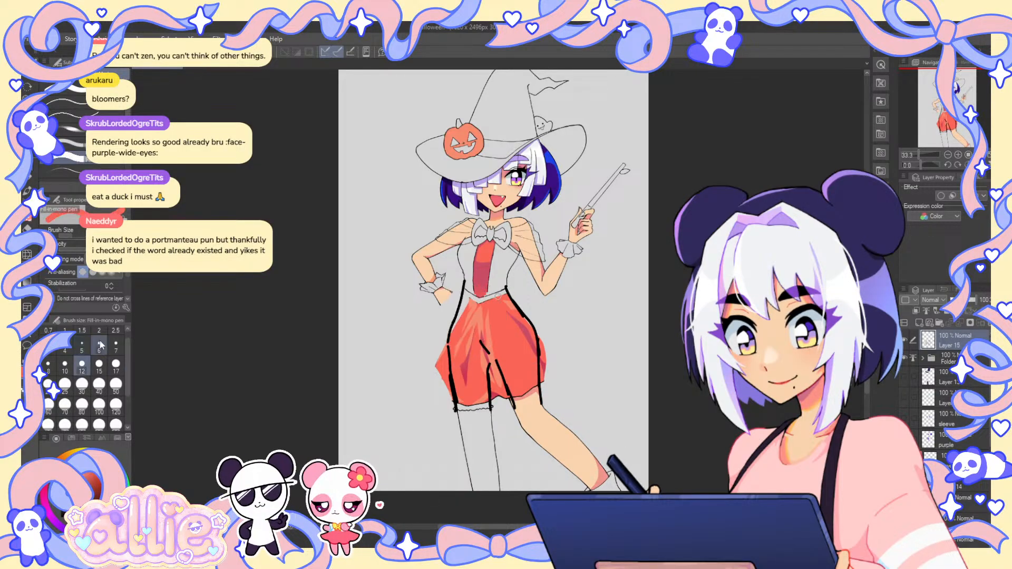
left_click_drag(447, 344, 450, 373)
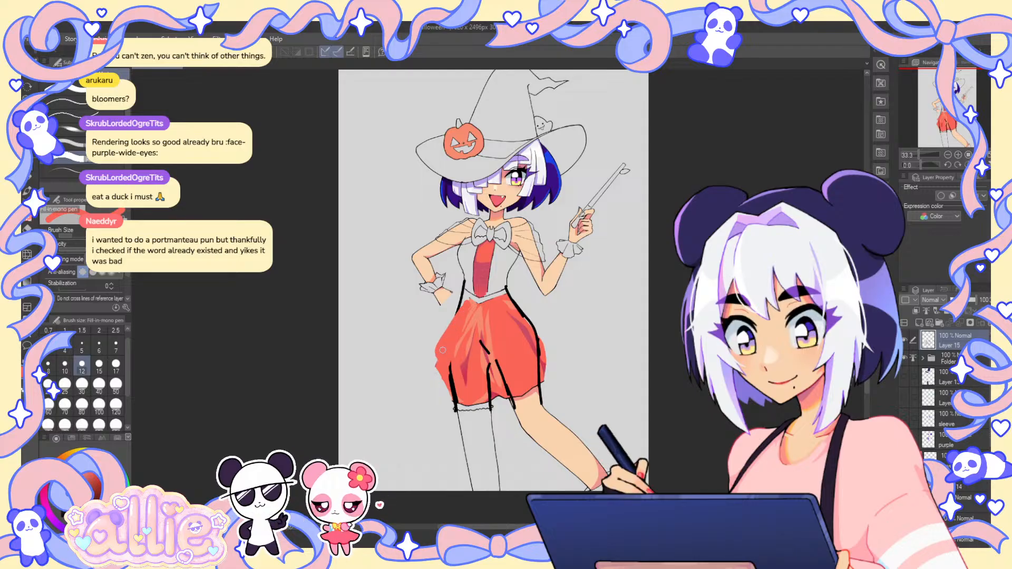
mouse_move(498, 372)
left_mouse_down()
mouse_move(495, 361)
mouse_move(524, 371)
left_mouse_up()
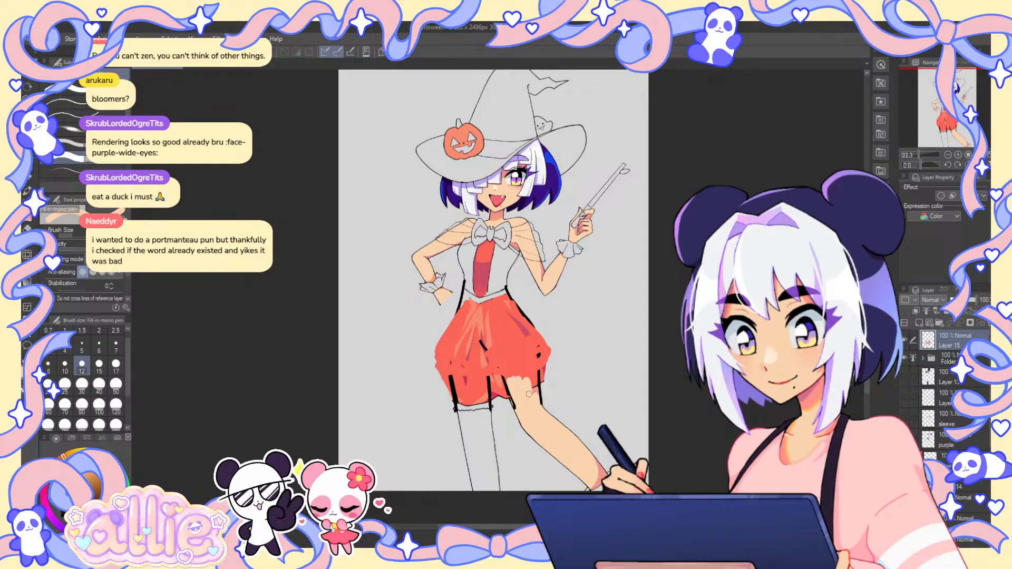
left_click(505, 416, "alt")
left_click_drag(495, 379, 501, 398)
mouse_move(503, 378)
left_mouse_down()
mouse_move(461, 394)
mouse_move(469, 362)
mouse_move(459, 395)
mouse_move(467, 410)
mouse_move(476, 385)
mouse_move(486, 406)
left_mouse_up()
left_click_drag(646, 253, 597, 253)
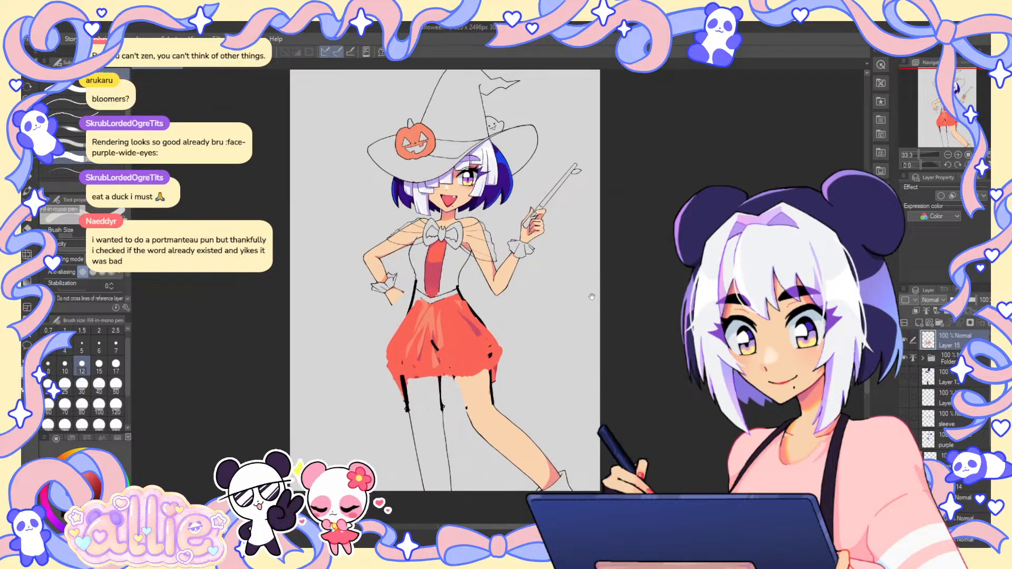
- Outline the bloomers in black at pen size 5, with rounded sides and scalloped frills along both leg openings
left_click(81, 343)
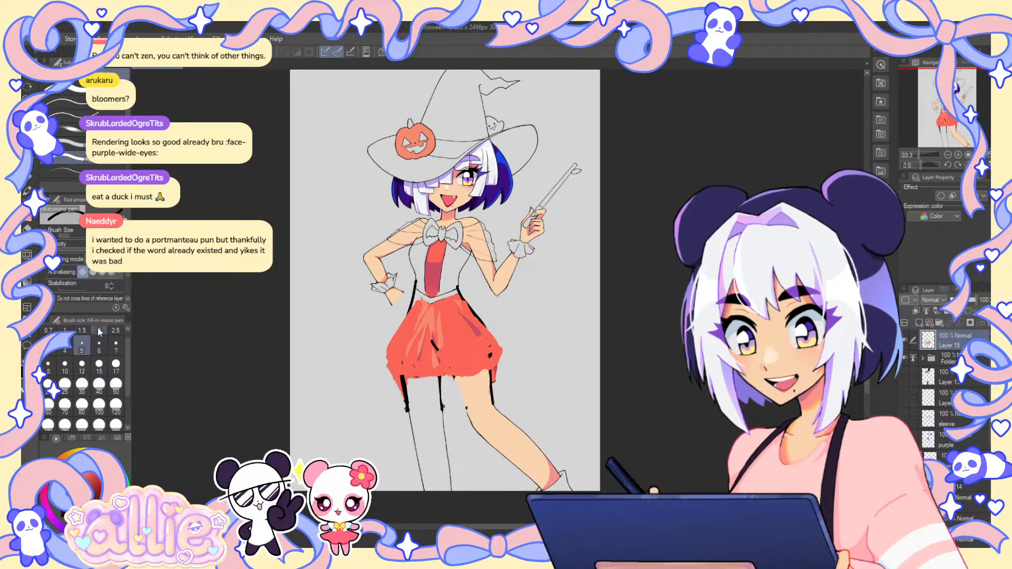
mouse_move(417, 295)
left_mouse_down()
mouse_move(391, 335)
mouse_move(399, 368)
left_mouse_up()
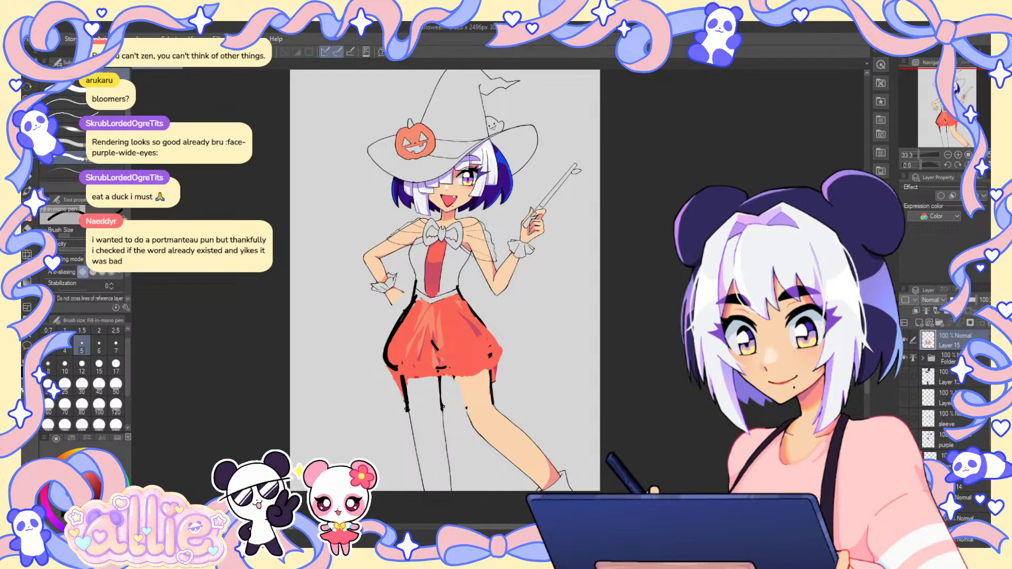
left_click_drag(460, 298, 499, 367)
left_click_drag(399, 370, 438, 372)
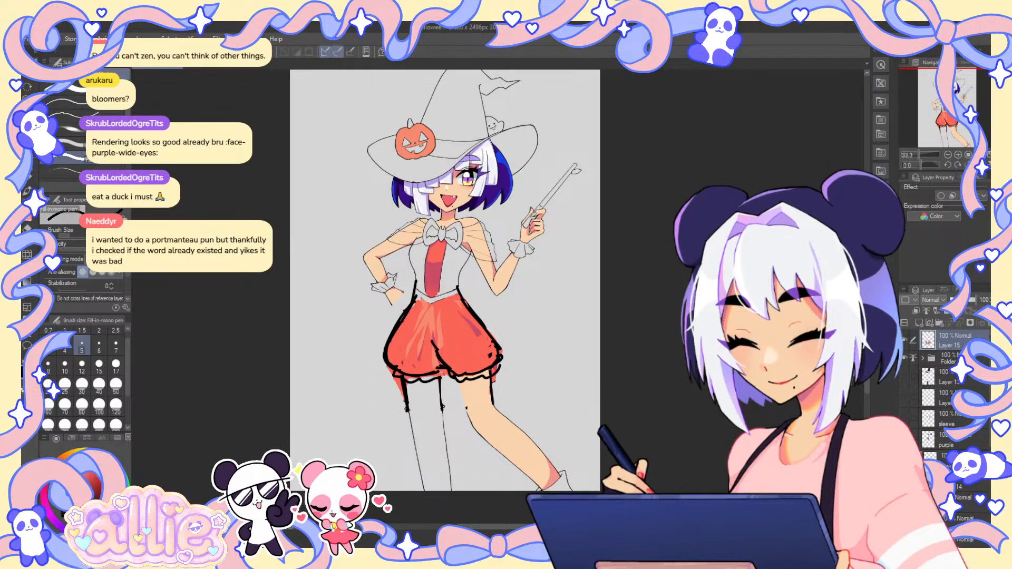
left_click_drag(618, 277, 631, 270)
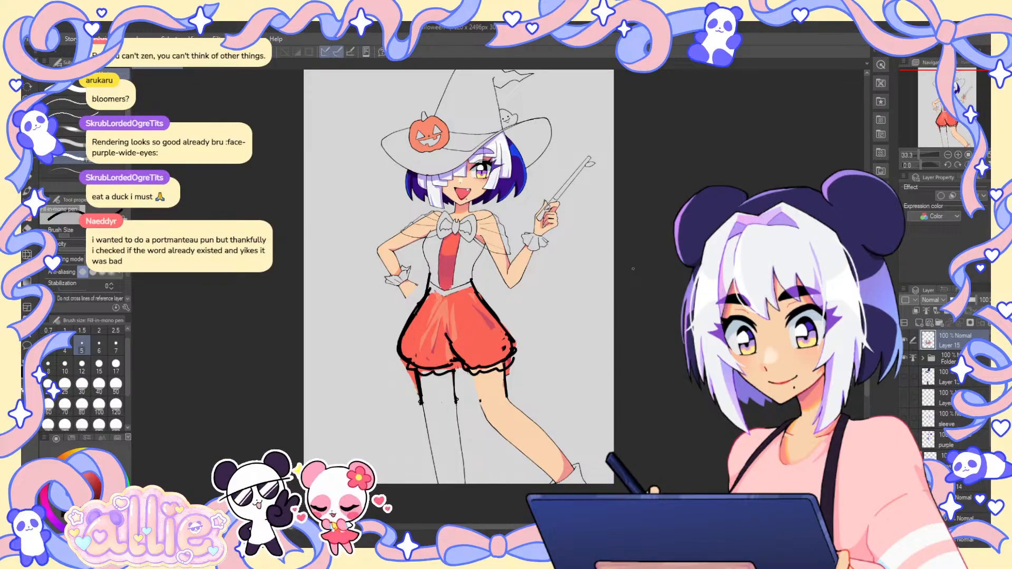
- Undo the bloomers' right-side outline and scalloped hem strokes
key("ctrl+z")
key("ctrl+z")
key("ctrl+z")
key("ctrl+z")
key("ctrl+z")
key("ctrl+z")
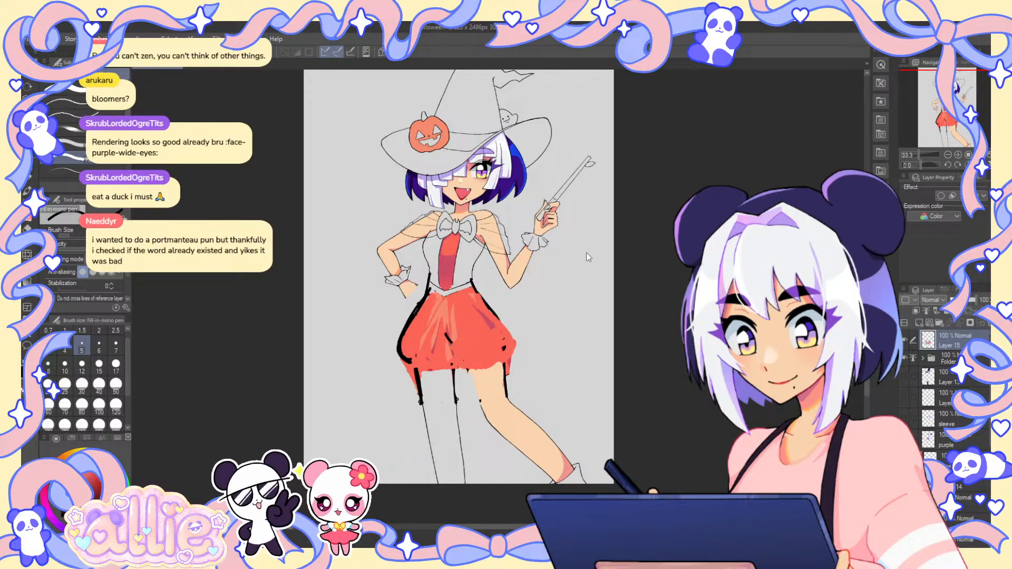
- Compare the bloomers idea with the original balloon skirt by repeatedly hiding and showing Layer 15
left_click(905, 340)
left_click(905, 340)
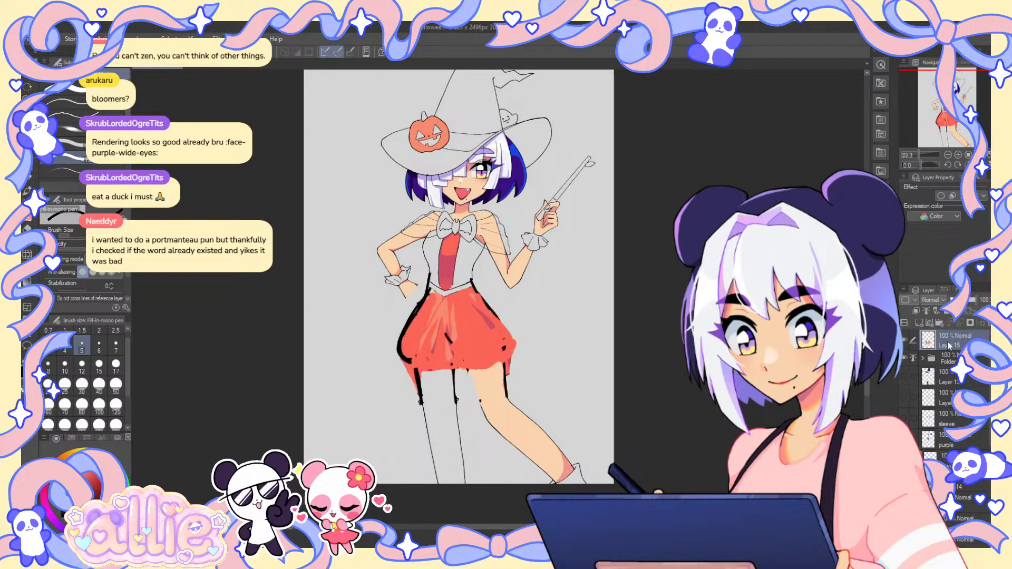
left_click(904, 340)
left_click(905, 340)
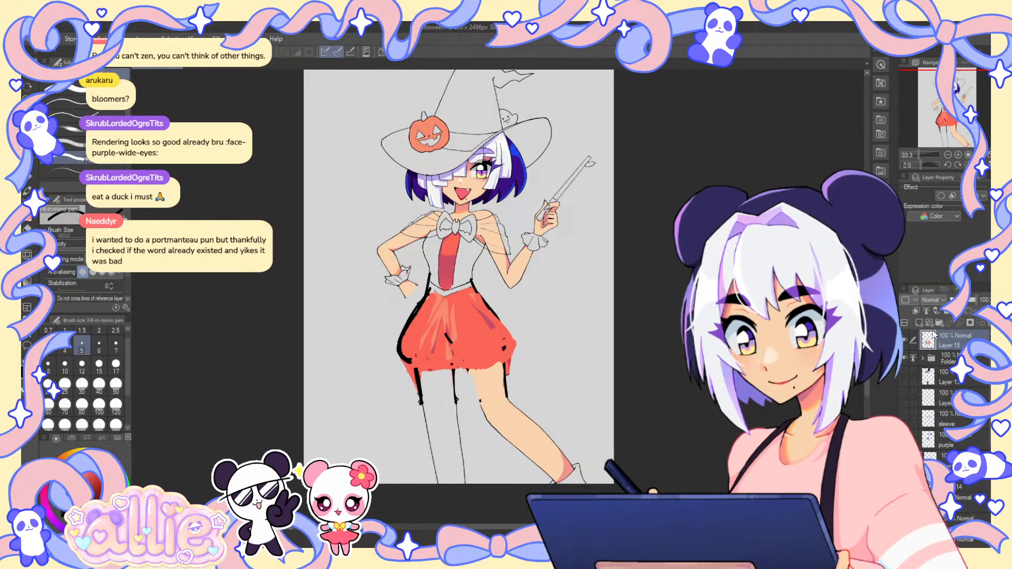
left_click(904, 340)
left_click(904, 340)
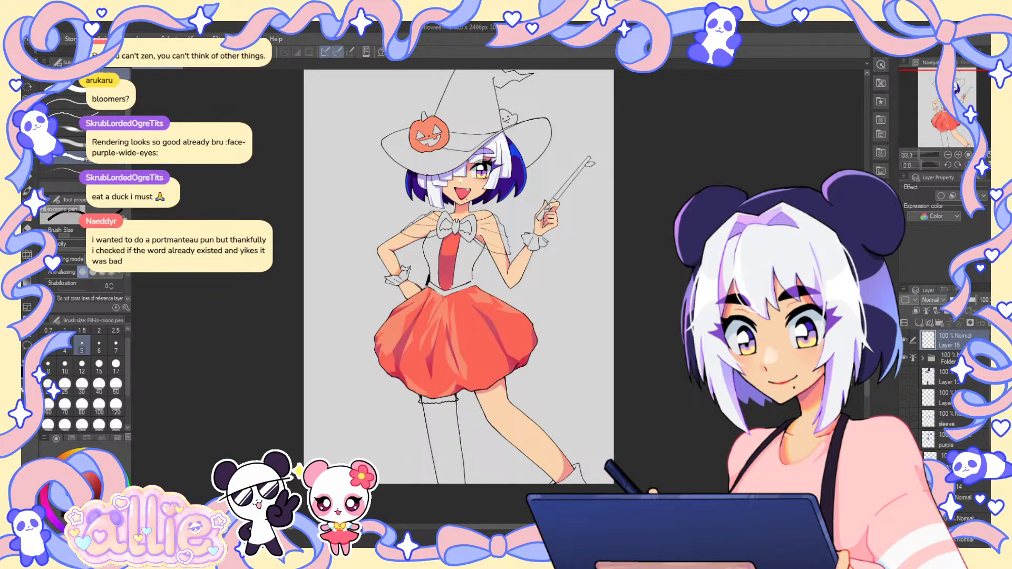
left_click_drag(425, 284, 390, 340)
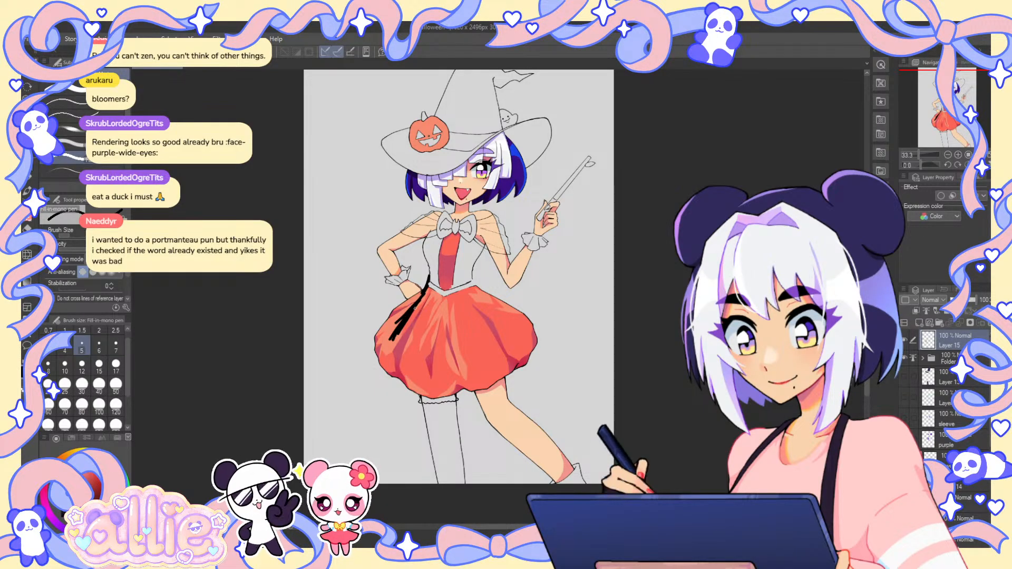
mouse_move(398, 359)
left_mouse_down()
mouse_move(392, 339)
mouse_move(406, 370)
left_mouse_up()
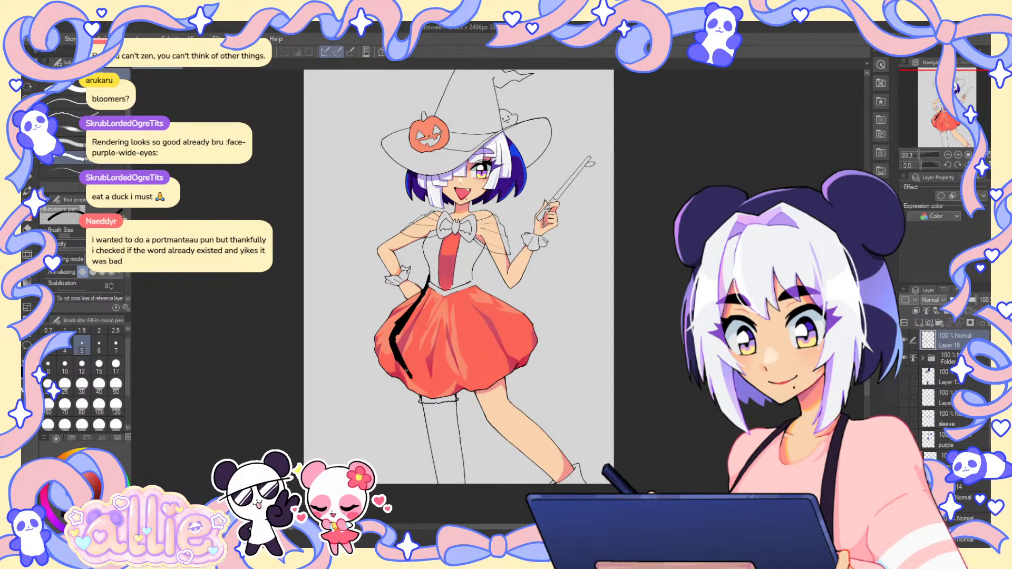
key("ctrl+z")
key("ctrl+z")
- Sketch a jagged black leaf-like trim outline around the waist at pen size 5, and erase the thick curve on the skirt's side
mouse_move(399, 332)
left_mouse_down()
mouse_move(390, 351)
mouse_move(416, 387)
left_mouse_up()
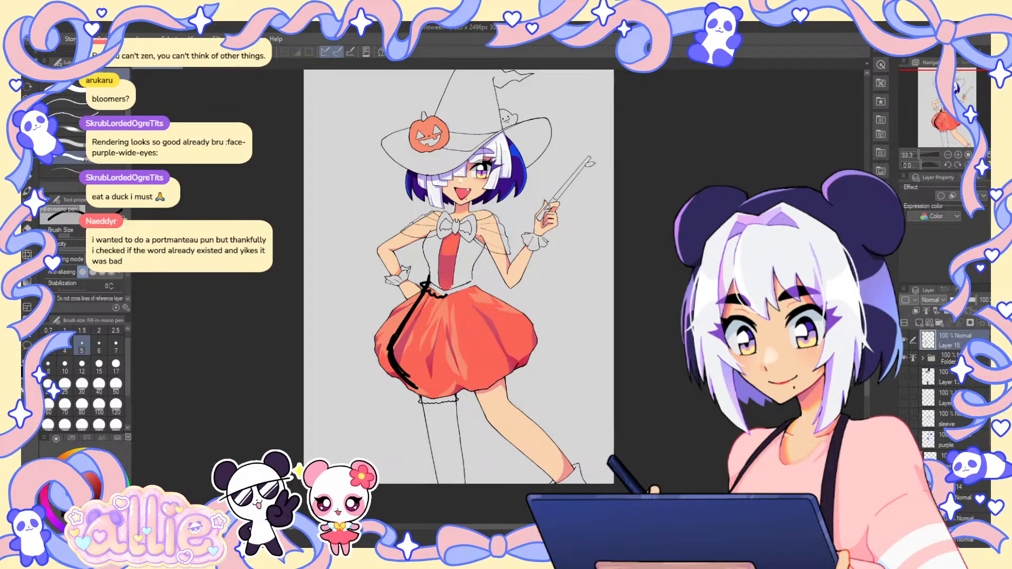
mouse_move(456, 289)
left_mouse_down()
mouse_move(434, 291)
mouse_move(469, 290)
left_mouse_up()
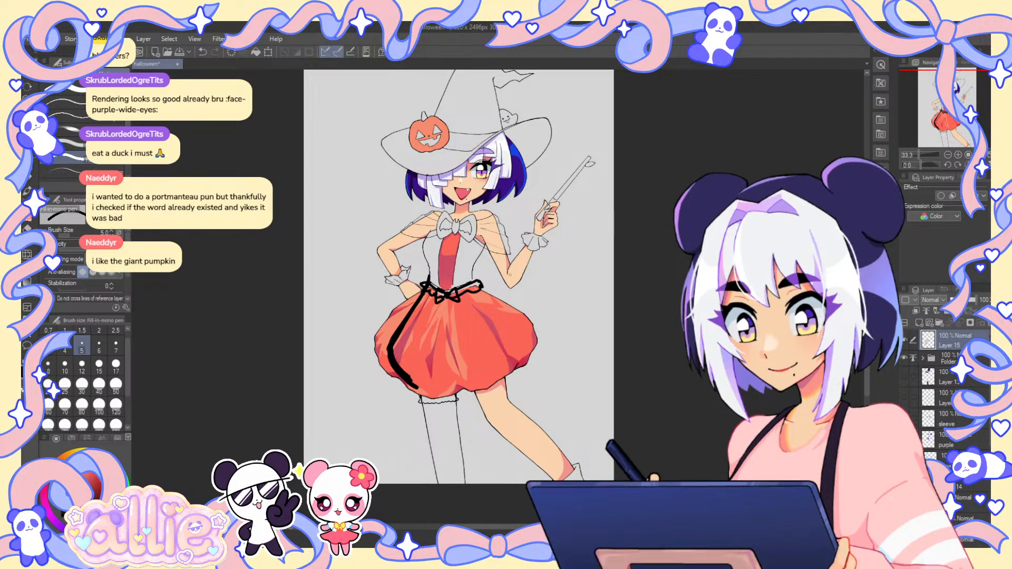
key("e")
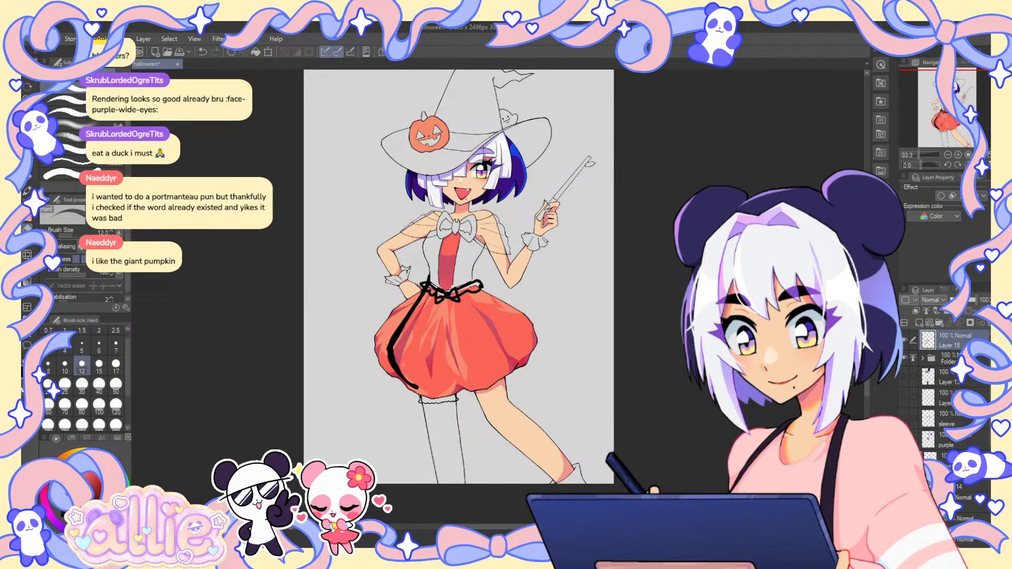
key("p")
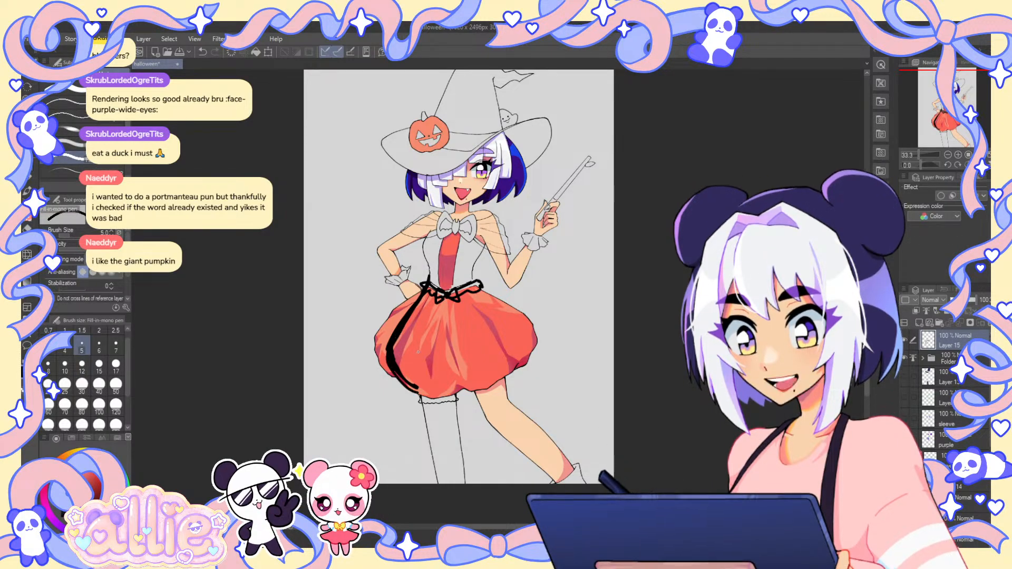
key("e")
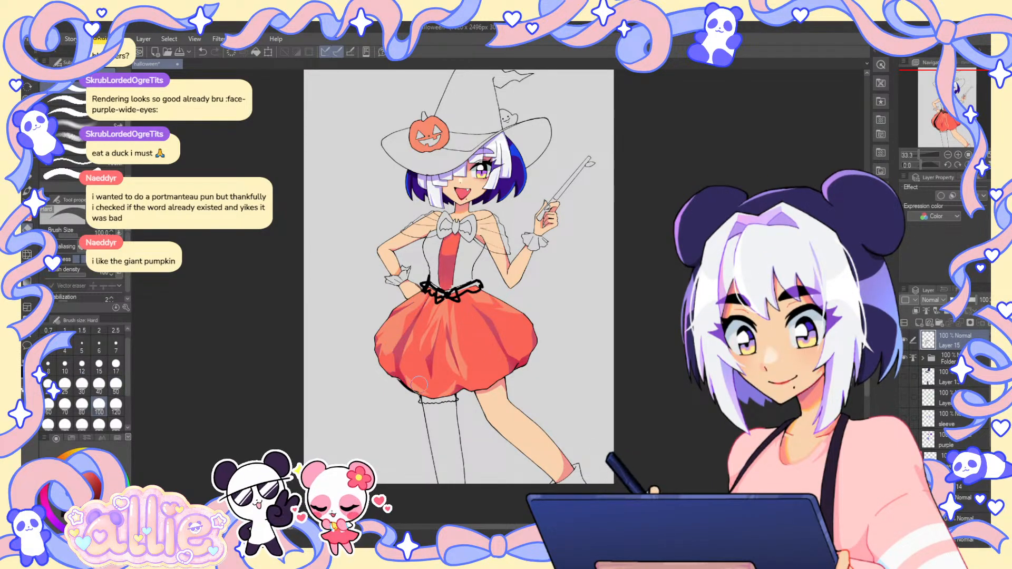
key("p")
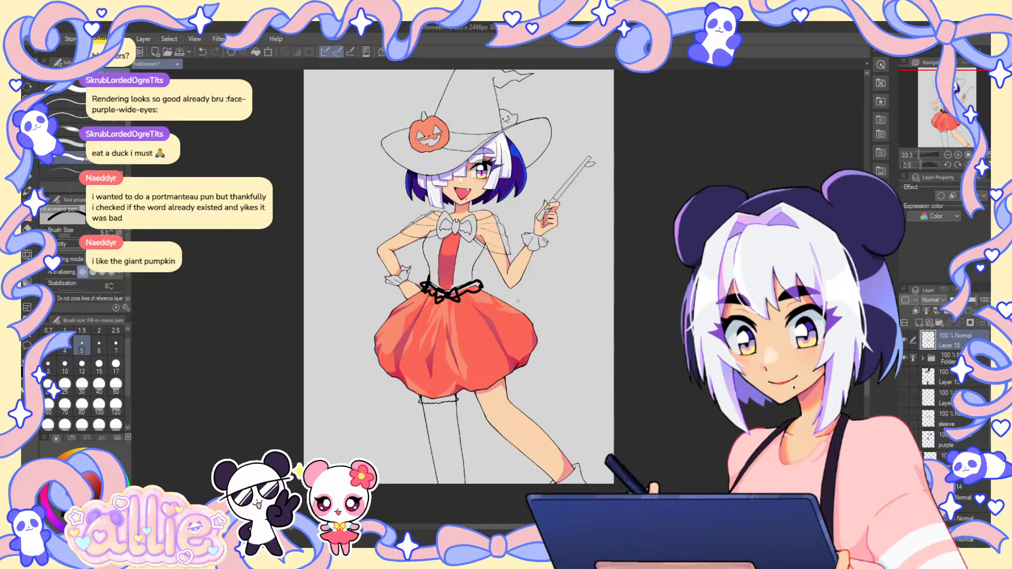
key("ctrl+z")
key("ctrl+z")
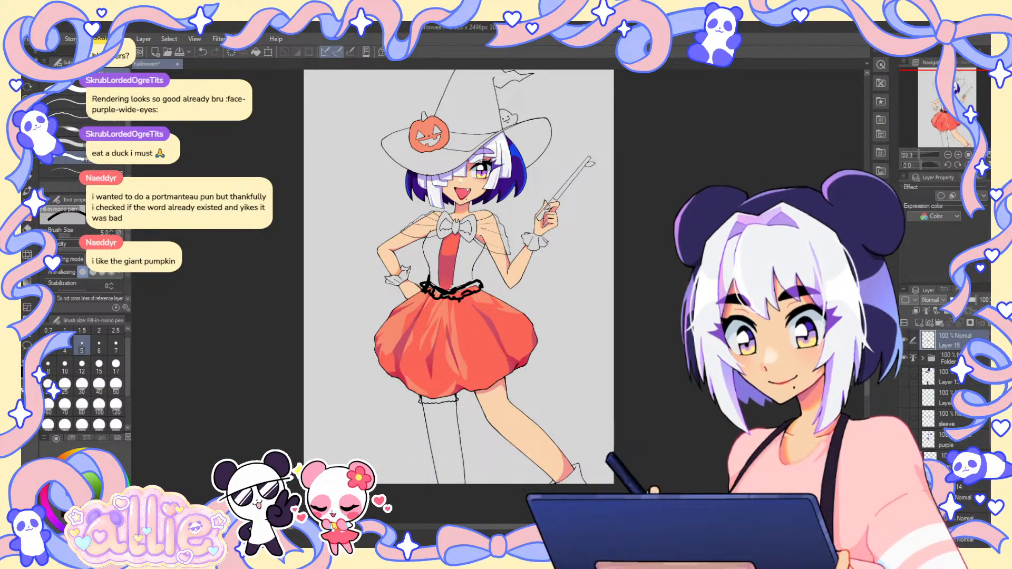
- Fill the waist trim with green and shade it in a darker green at pen size 6
key("x")
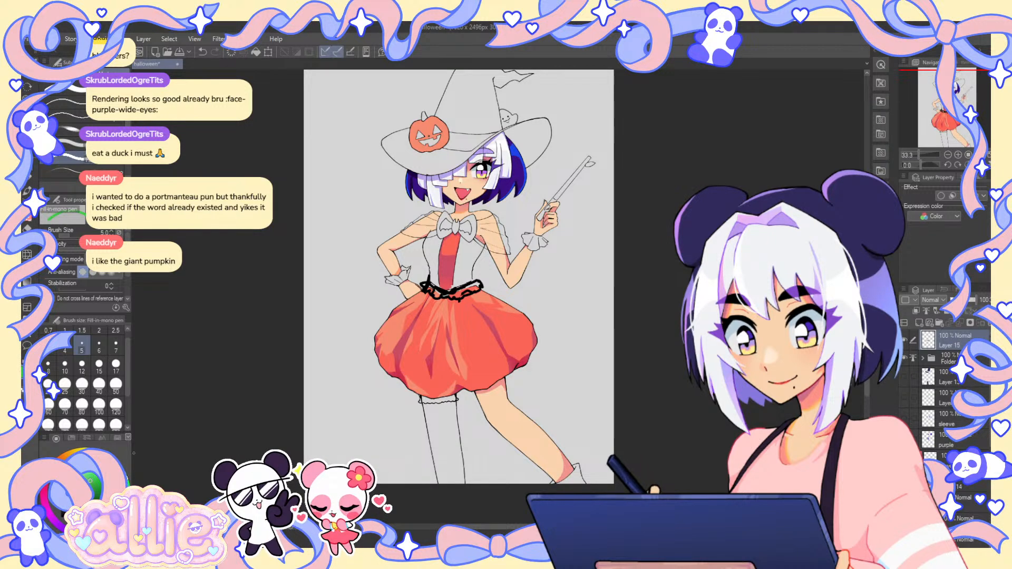
left_click_drag(476, 286, 424, 287)
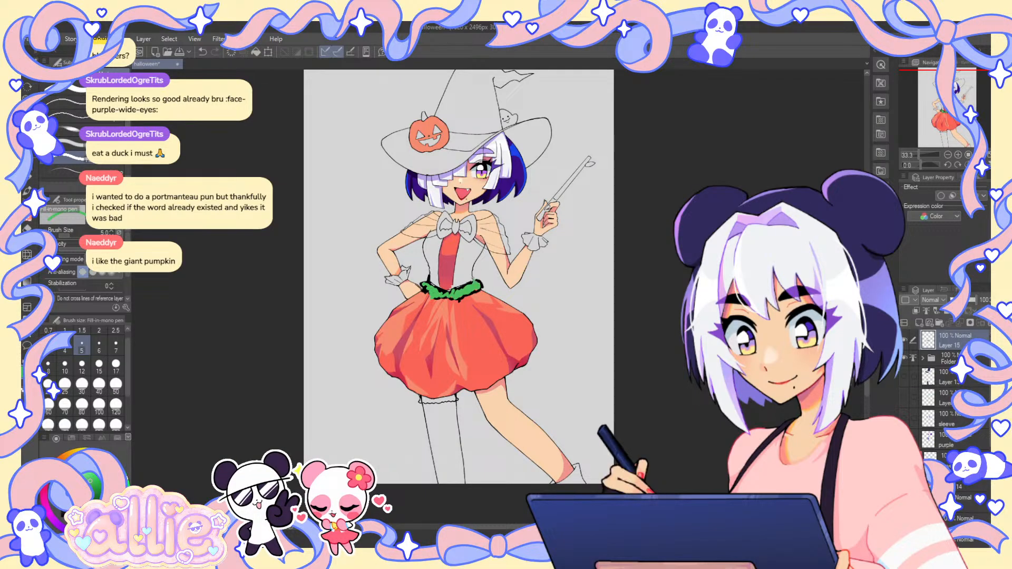
left_click_drag(472, 281, 451, 290)
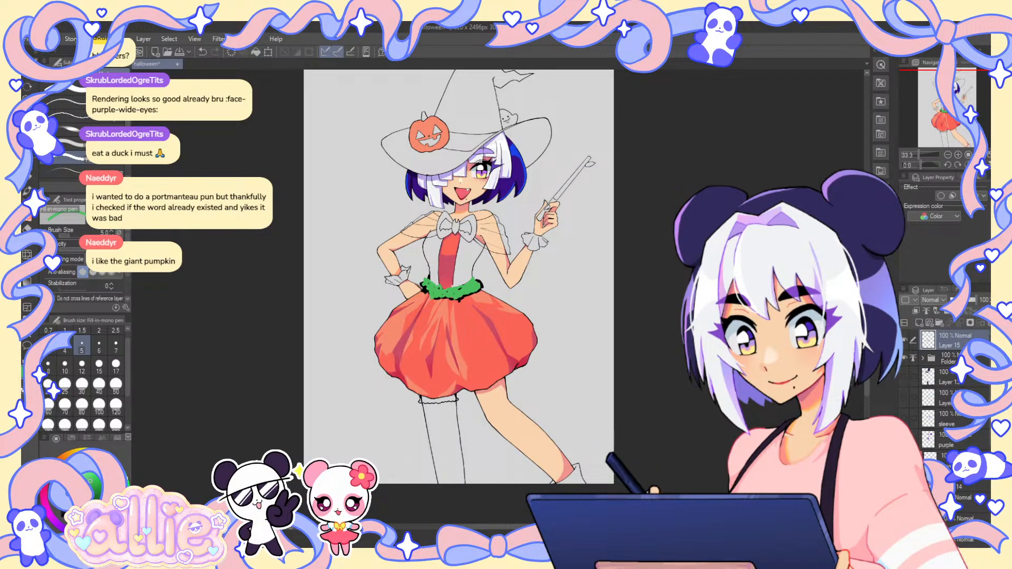
left_click(92, 493)
left_click(98, 345)
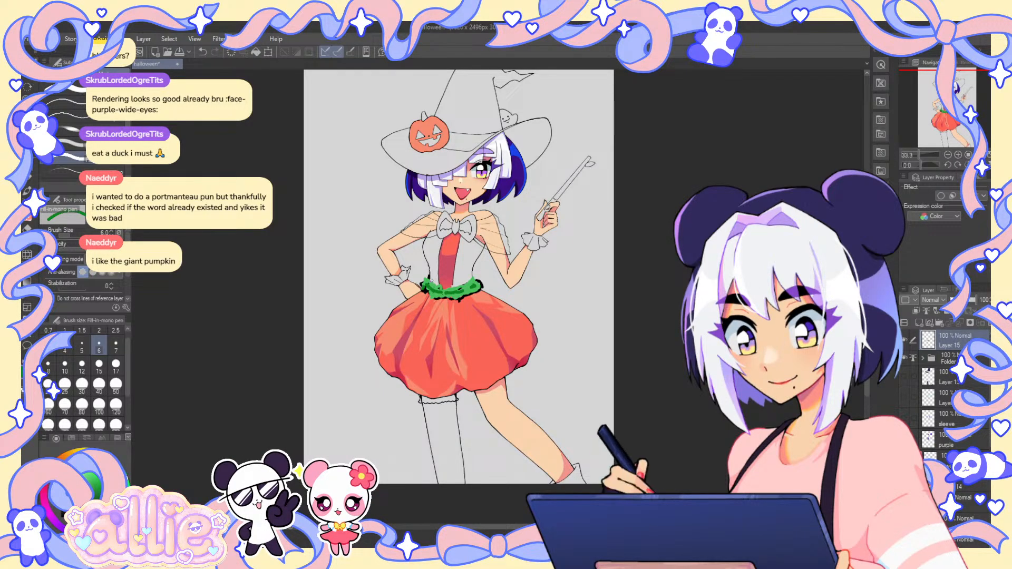
- Paint short frills below the skirt hem over both legs with red sampled from the skirt
key("e")
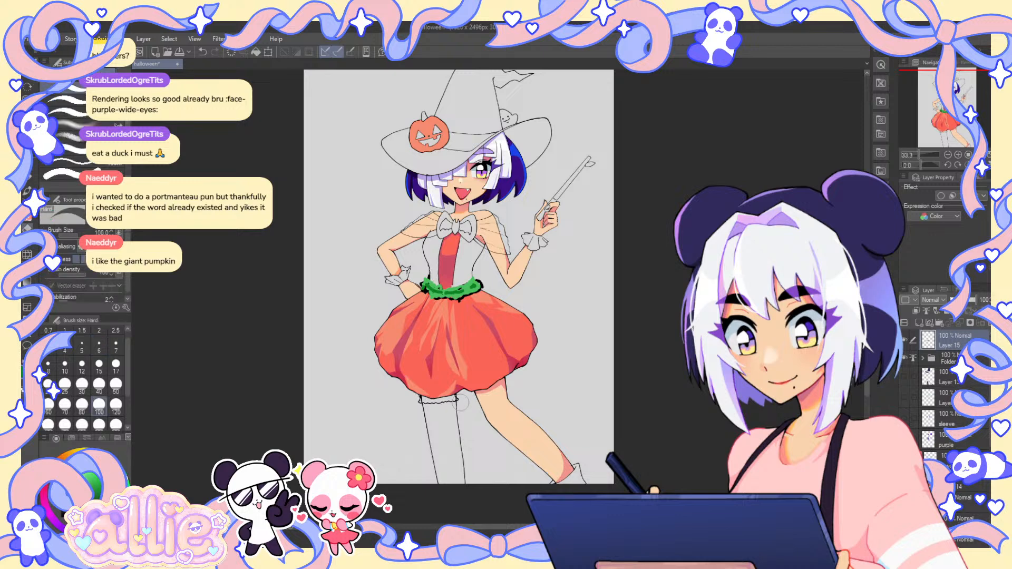
key("p")
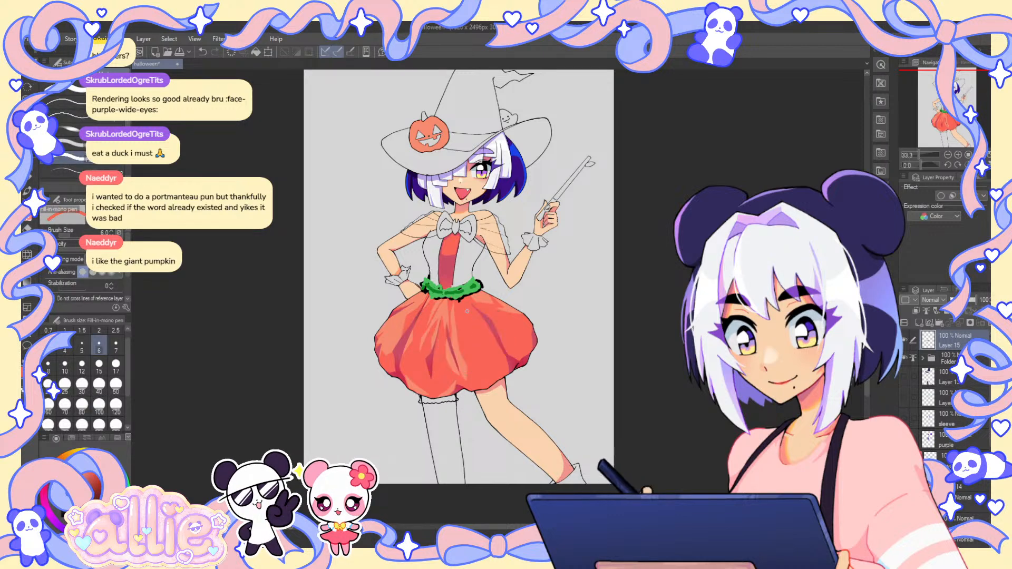
left_click(443, 376, "alt")
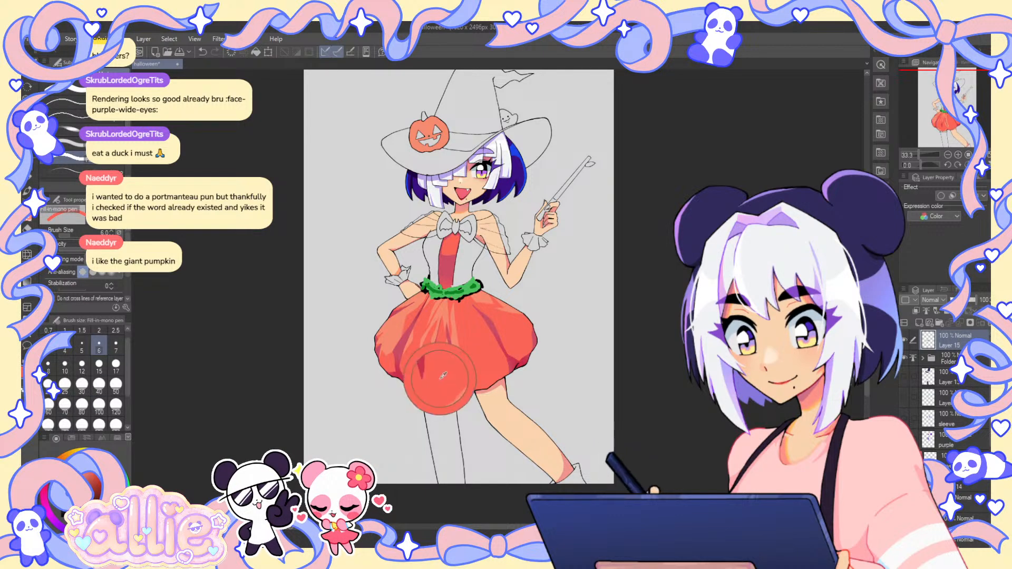
left_click_drag(421, 401, 491, 391)
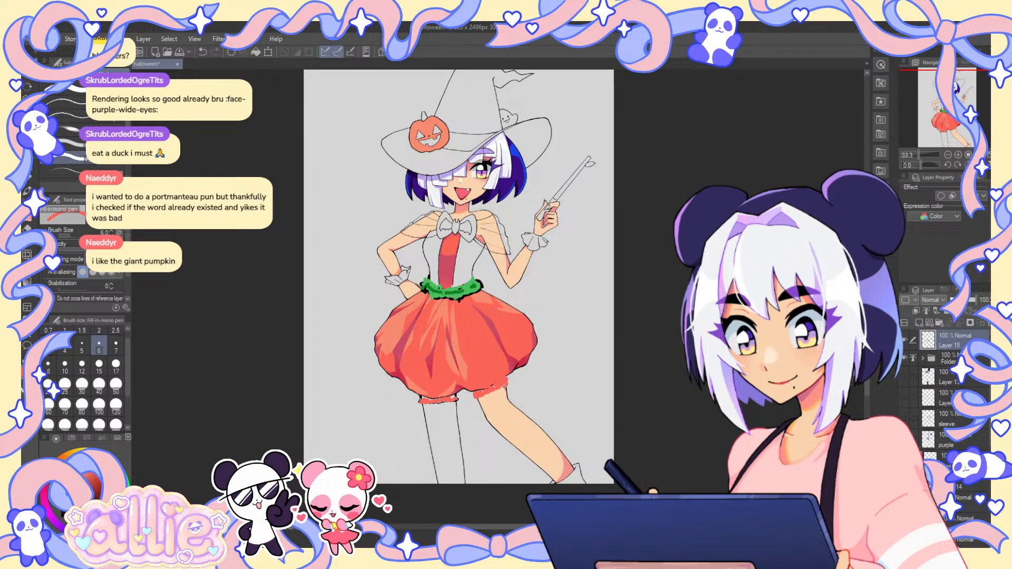
left_click_drag(480, 396, 509, 381)
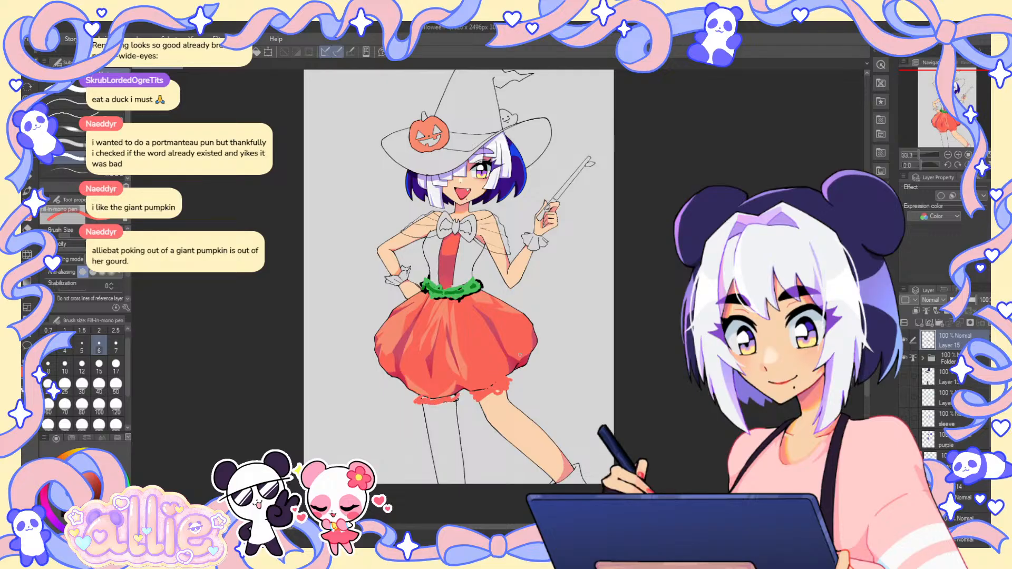
- Try green vine-like bows at the hem above each leg, using green sampled from the waist trim
left_click(460, 295, "alt")
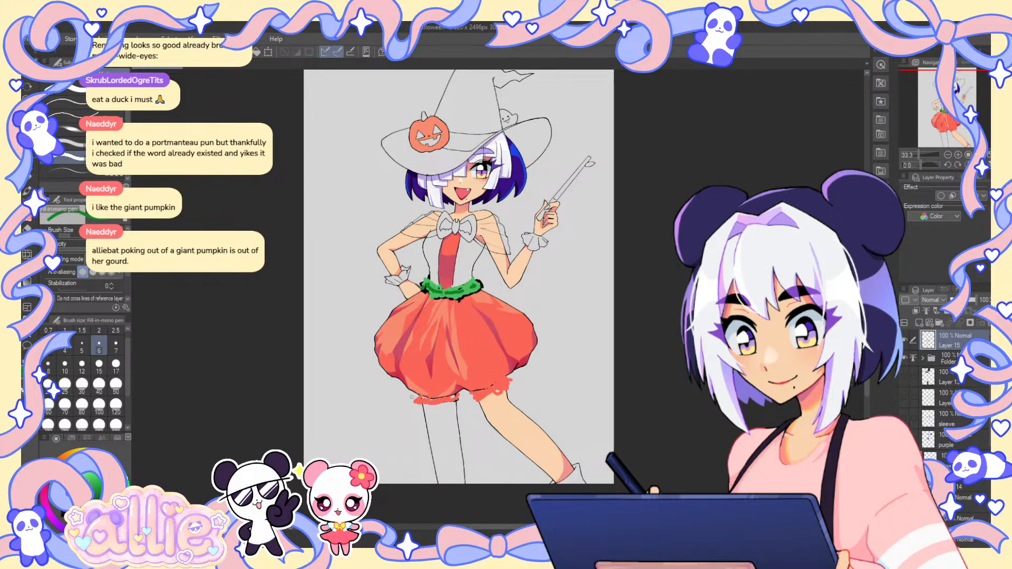
left_click_drag(413, 397, 397, 430)
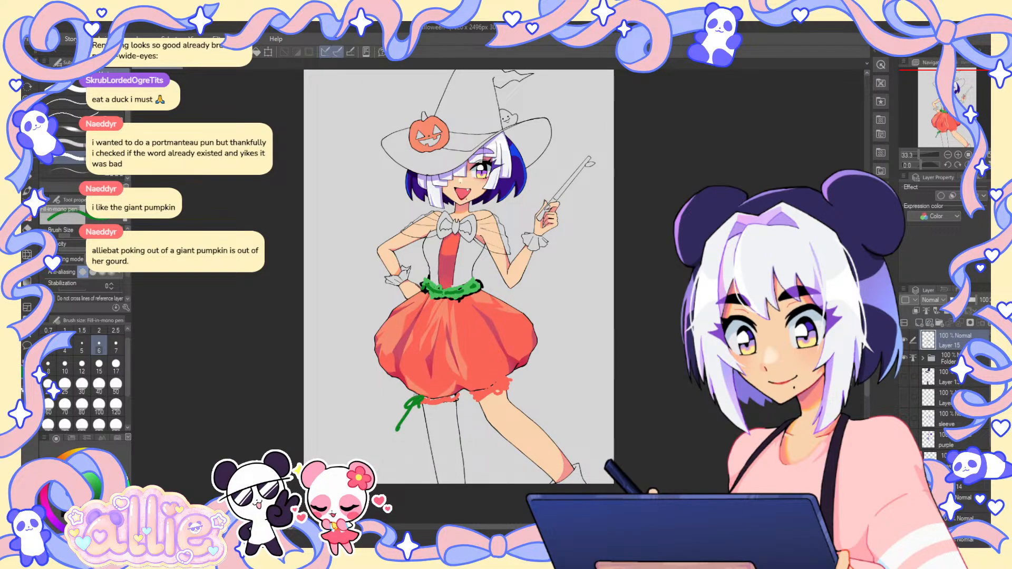
key("ctrl+z")
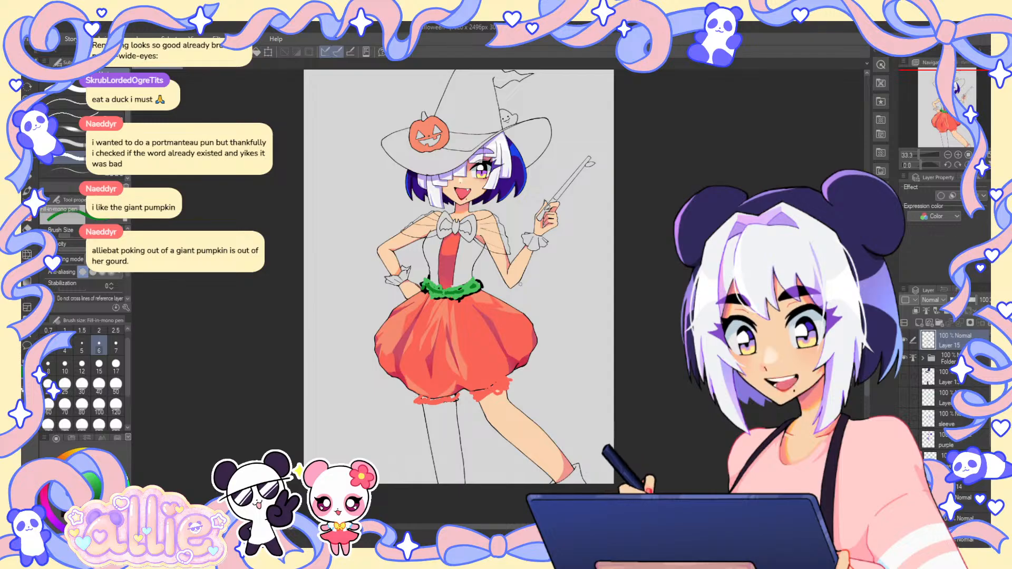
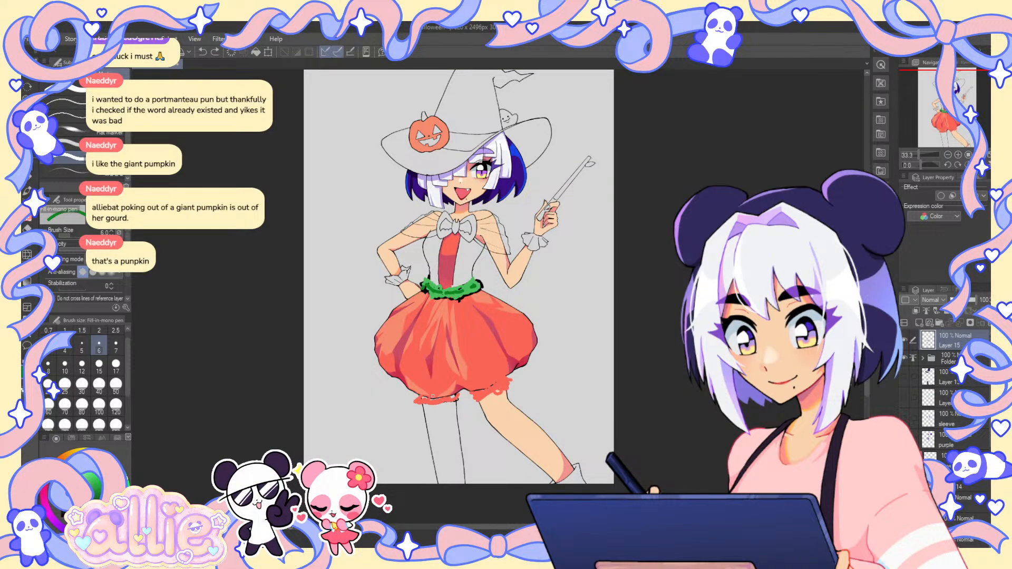
mouse_move(421, 398)
left_mouse_down()
mouse_move(413, 402)
mouse_move(419, 440)
left_mouse_up()
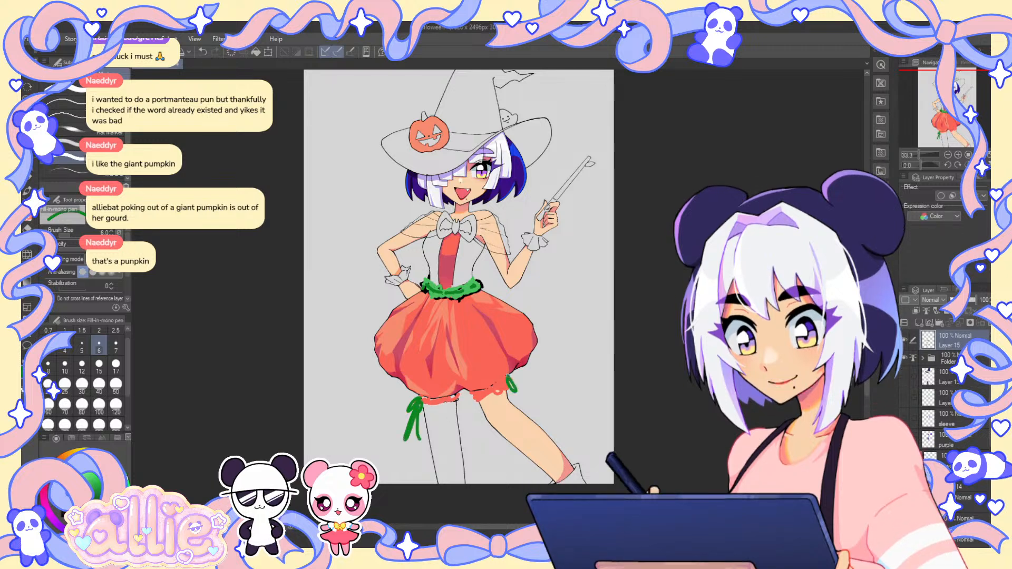
left_click_drag(507, 376, 521, 389)
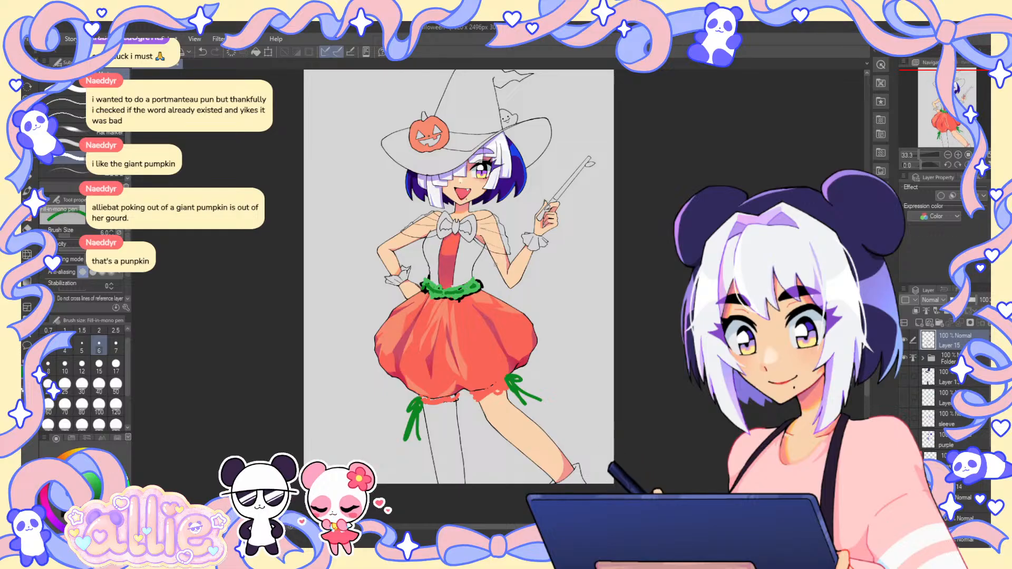
key("ctrl+z")
- Try a green bow with loops and trailing ends at the centre of the waist trim, and undo it
left_click_drag(446, 296, 434, 286)
mouse_move(449, 292)
left_mouse_down()
mouse_move(462, 295)
mouse_move(438, 315)
left_mouse_up()
mouse_move(449, 296)
left_mouse_down()
mouse_move(462, 314)
mouse_move(453, 326)
left_mouse_up()
left_click_drag(458, 315, 482, 335)
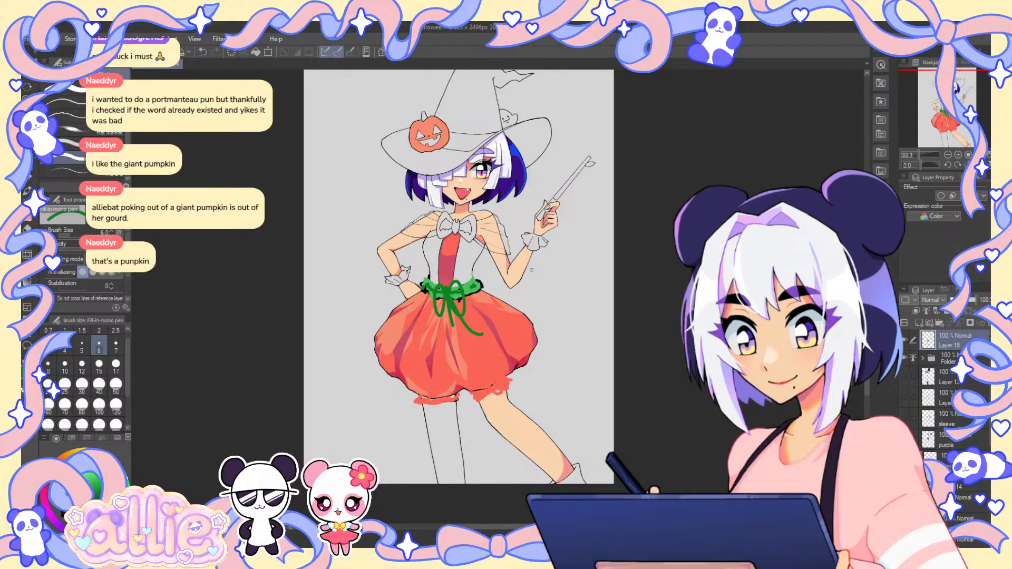
key("ctrl+z")
key("ctrl+z")
key("ctrl+z")
key("ctrl+z")
key("ctrl+z")
key("ctrl+z")
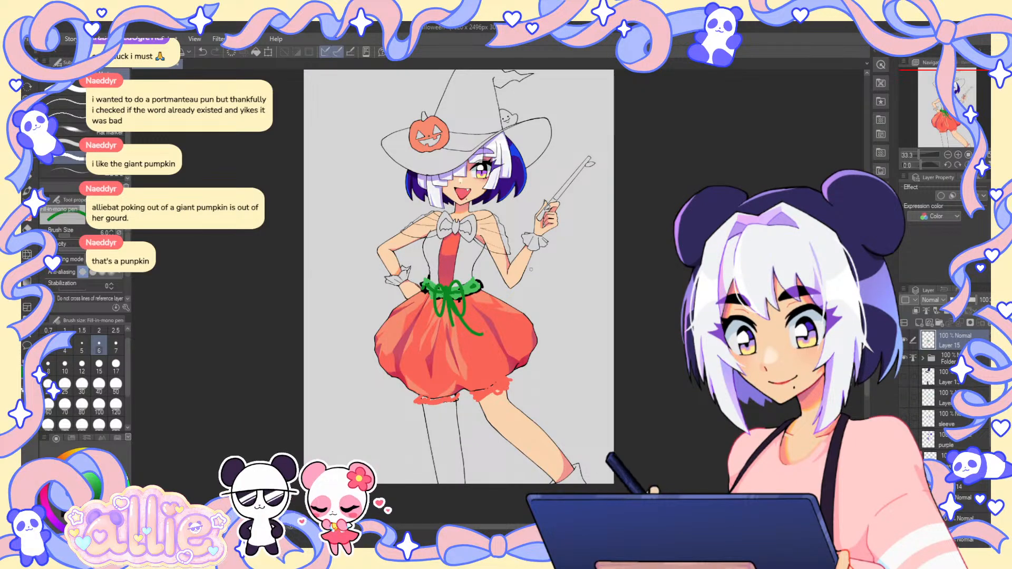
- Compare the leafy waist trim idea with the original skirt by toggling Layer 15's visibility, and leave the layer hidden
key("ctrl+z")
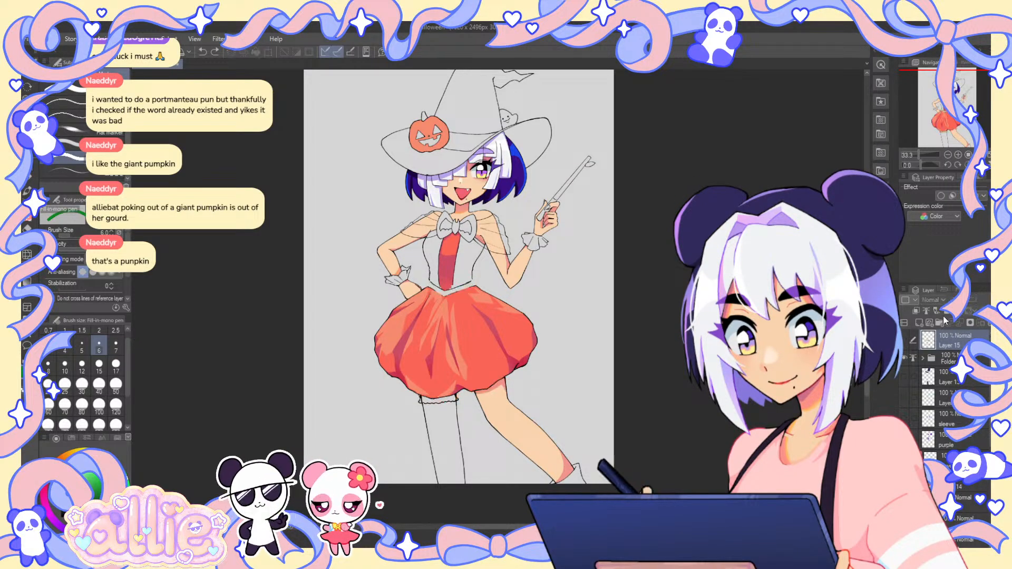
key("ctrl+y")
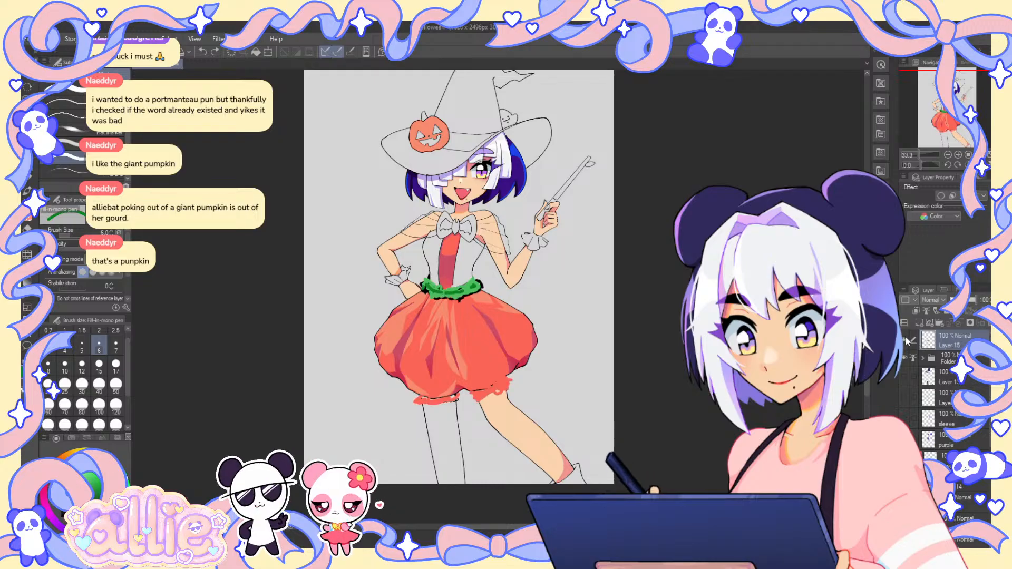
key("ctrl+z")
key("ctrl+y")
key("ctrl+z")
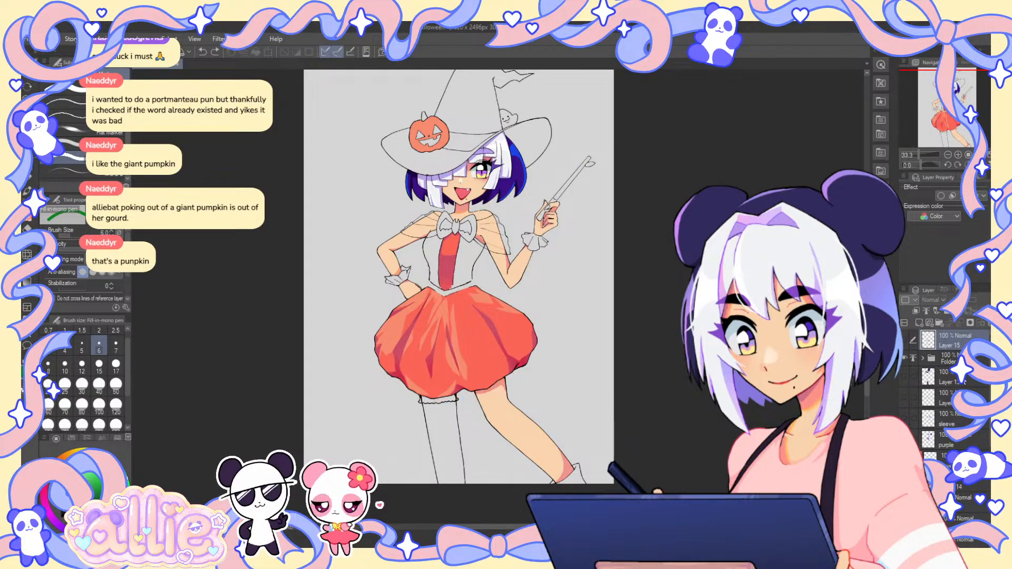
- Expand the layer folder, identify its layers by toggling their visibility, and select the lowest masked layer in it
left_click(913, 378)
left_click(922, 358)
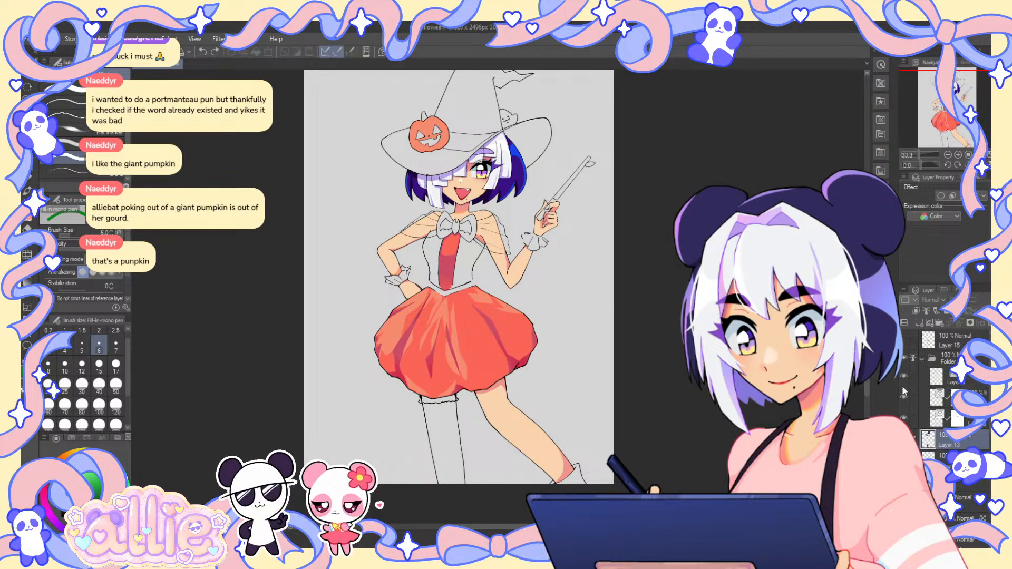
left_click(904, 376)
left_click(904, 376)
left_click(903, 397)
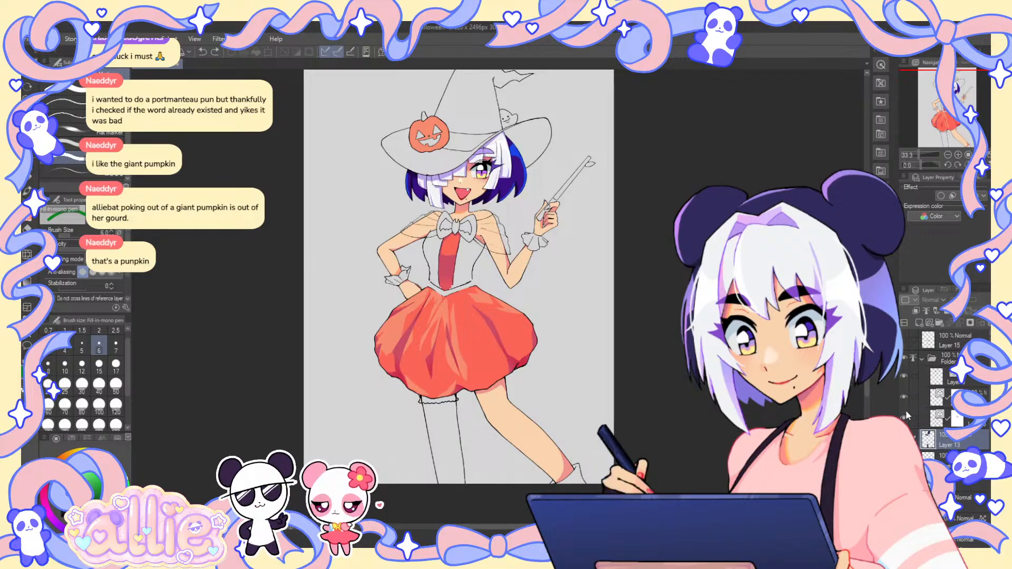
left_click(903, 418)
left_click(903, 417)
left_click(934, 418)
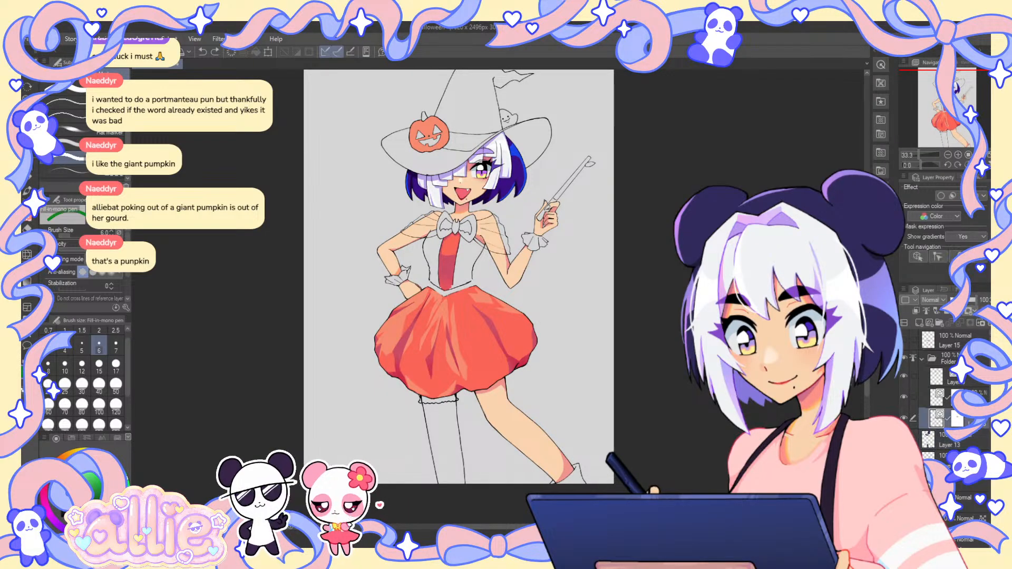
- Switch from the fill-in mono pen to the size 10 inking pen and sketch a small ruffle curl at the bodice's lower-left corner
left_click(68, 127)
key("p")
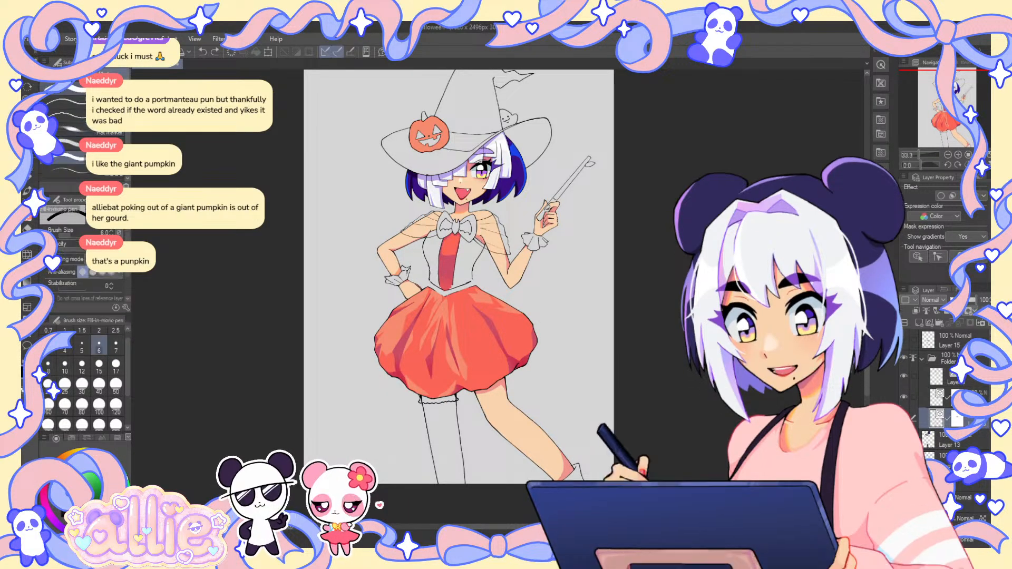
left_click(65, 101)
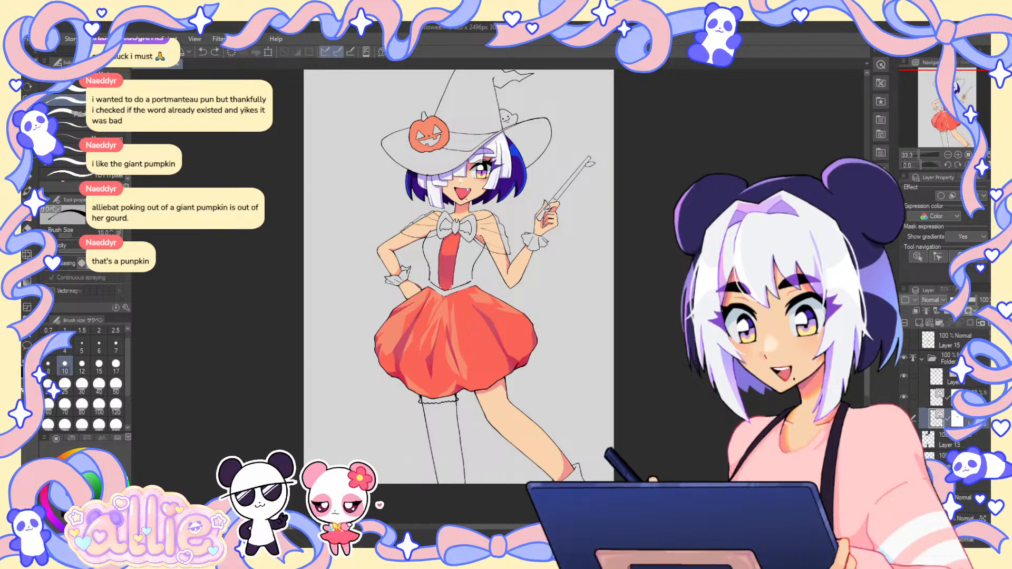
left_click_drag(463, 292, 474, 289)
scroll(474, 288, "up", 2)
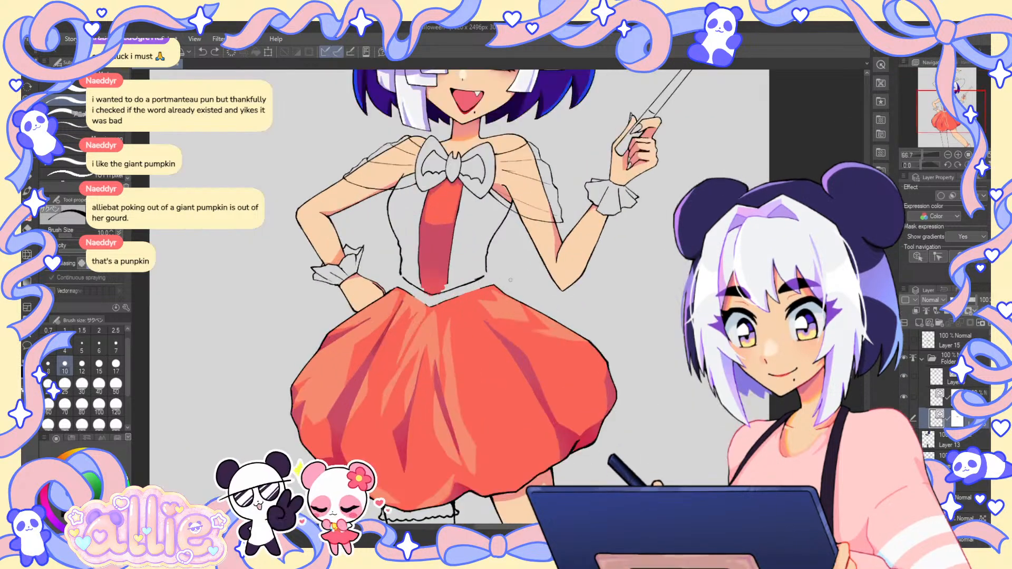
left_click_drag(666, 296, 496, 297)
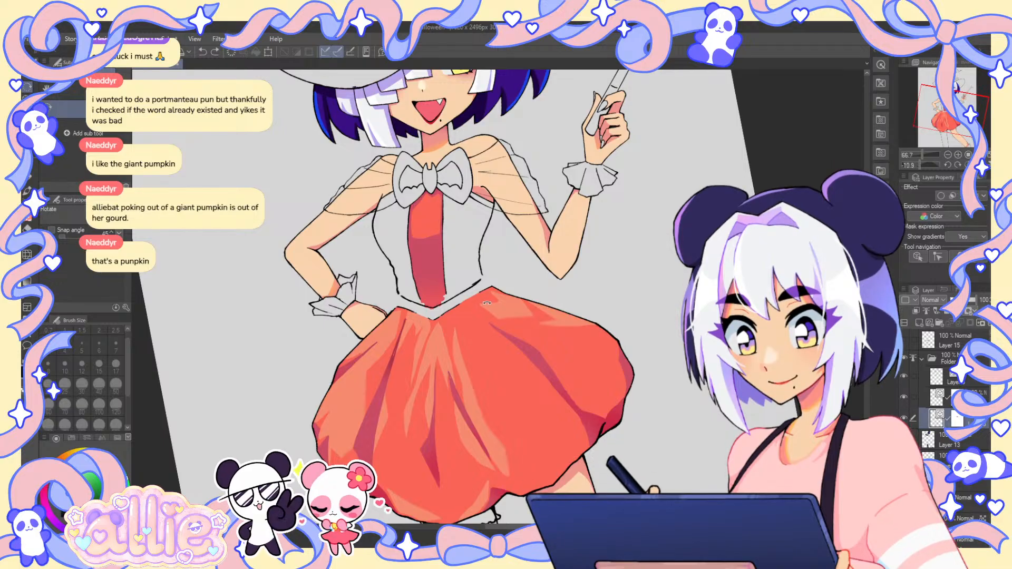
scroll(477, 277, "up", 1)
key("p")
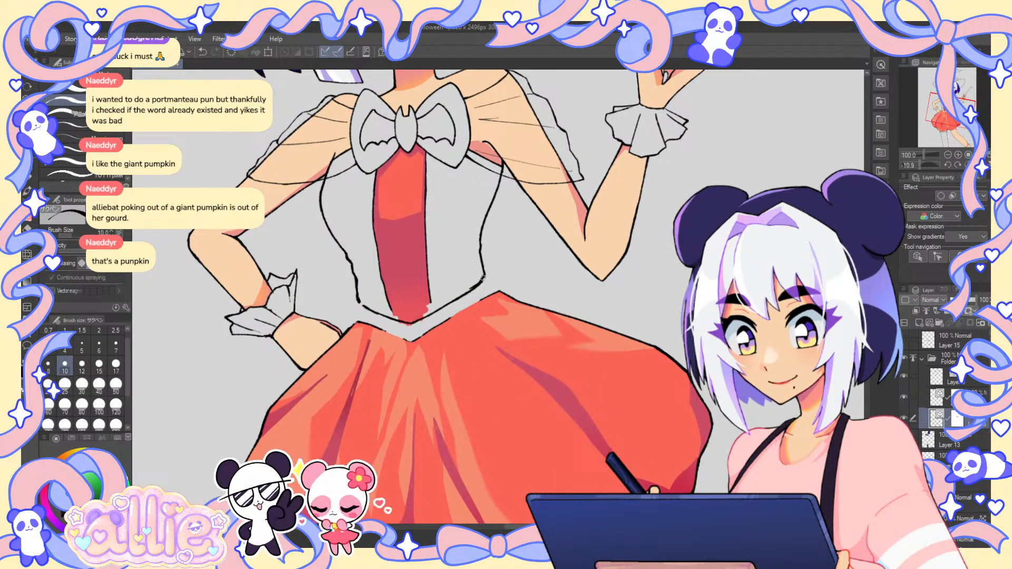
scroll(474, 277, "up", 1)
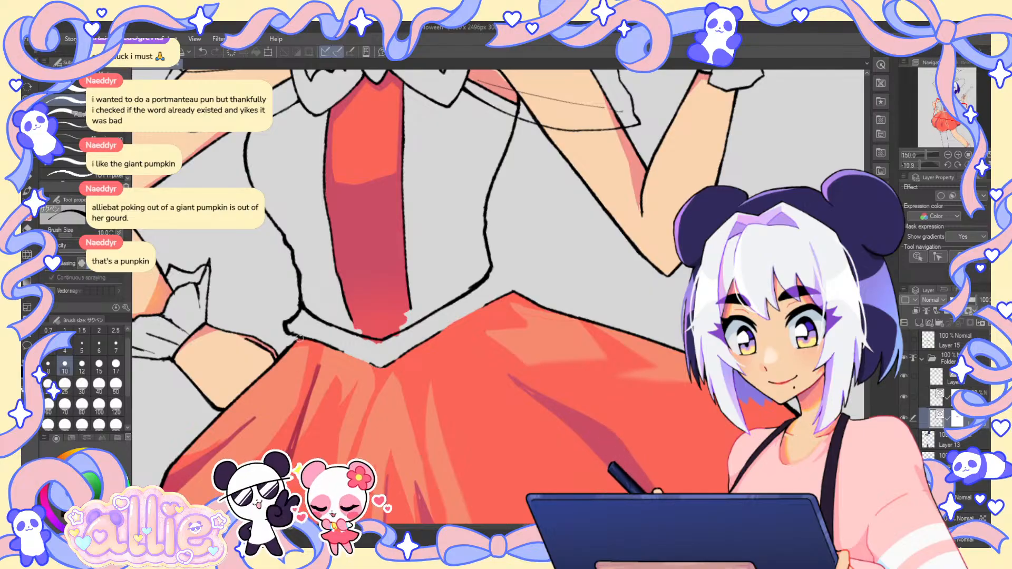
- Erase the first curl and redraw it as a scalloped ruffle edge along the left side of the waist trim, cleaning up stray ink
key("bracketleft")
key("bracketleft")
key("bracketleft")
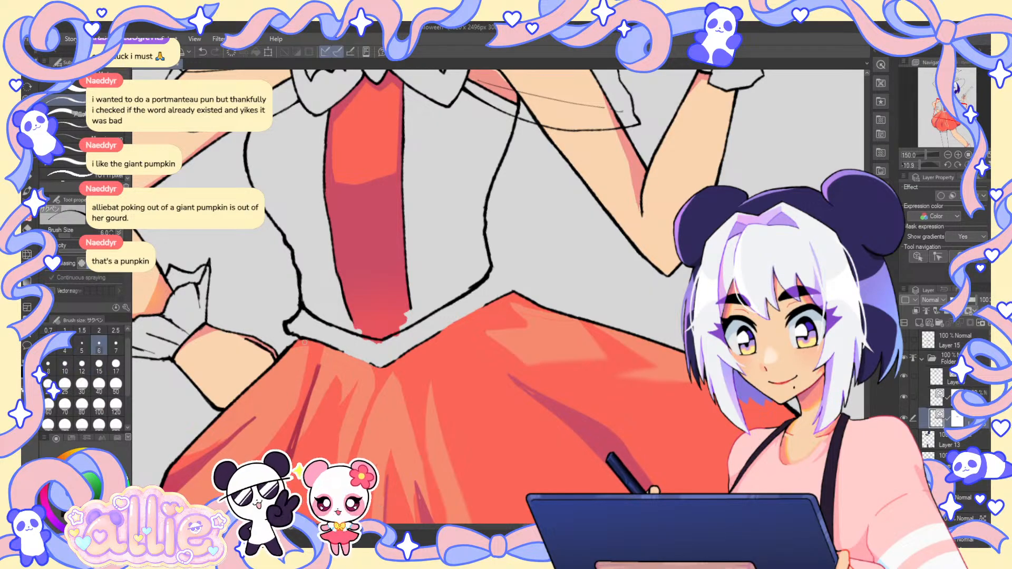
key("e")
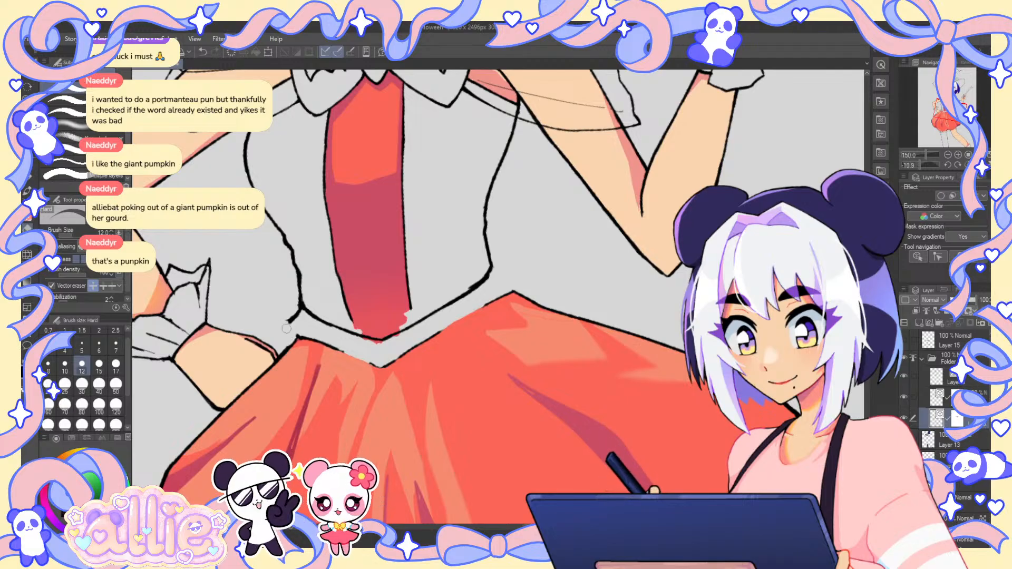
key("p")
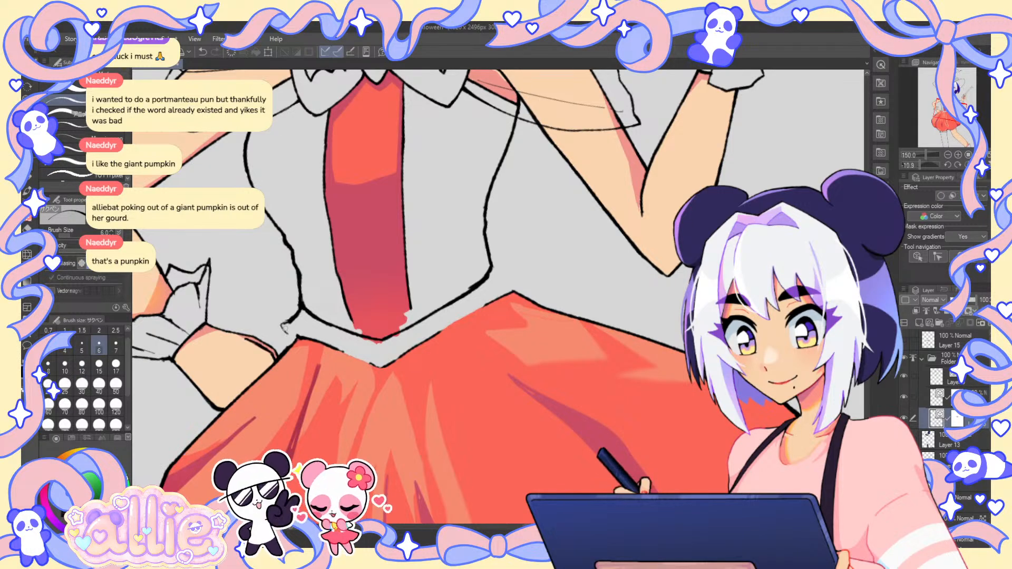
mouse_move(291, 320)
left_mouse_down()
mouse_move(284, 329)
mouse_move(311, 341)
left_mouse_up()
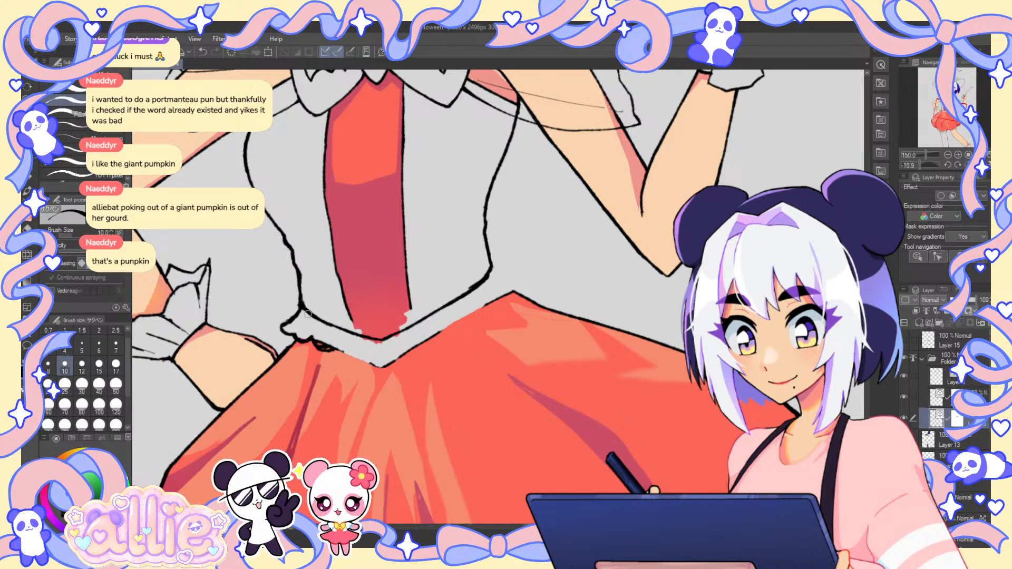
key("e")
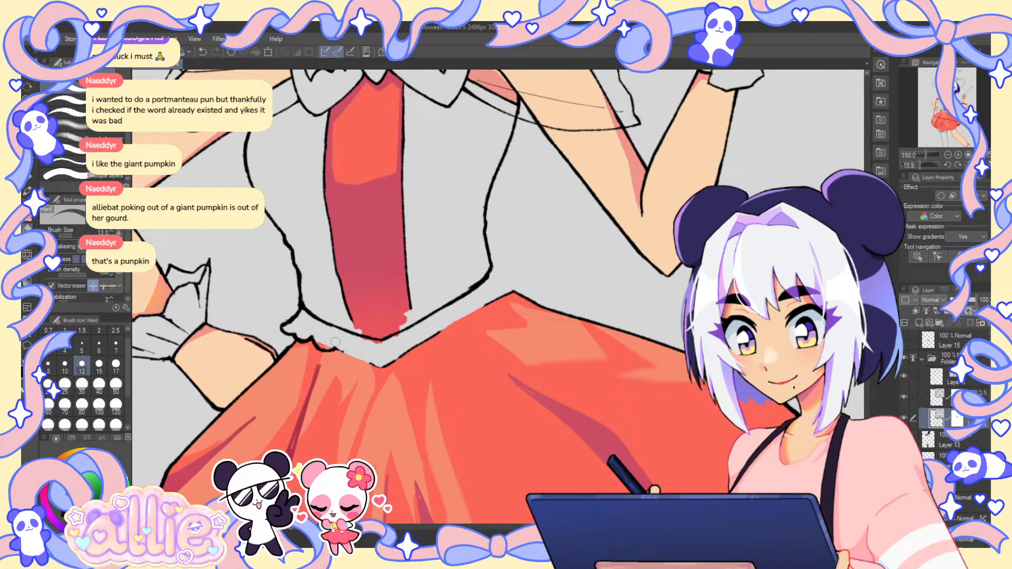
- Ink a scalloped ruffle along the bodice's pointed lower edge, from one side of the waist to the other above the skirt
key("p")
key("e")
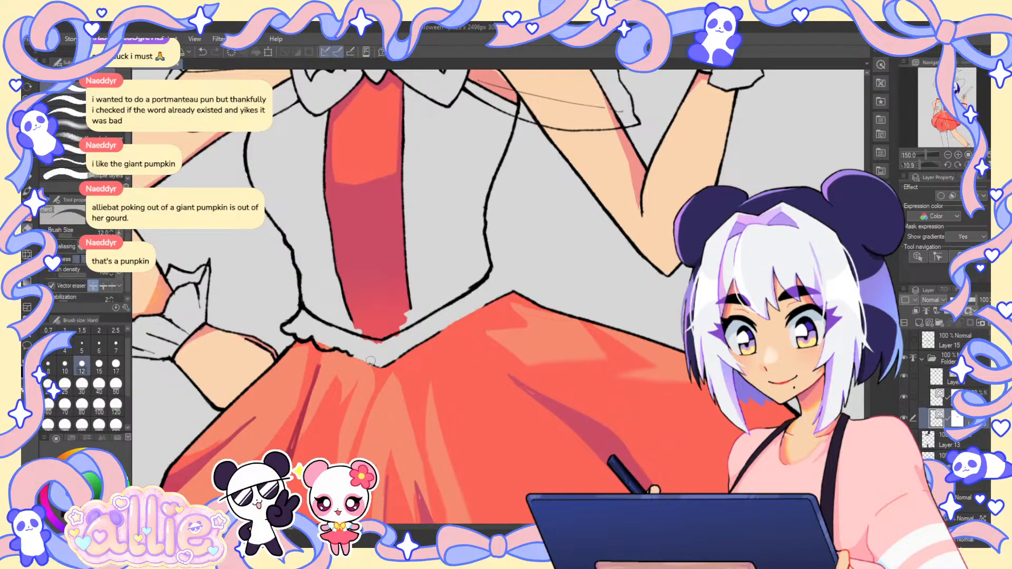
key("p")
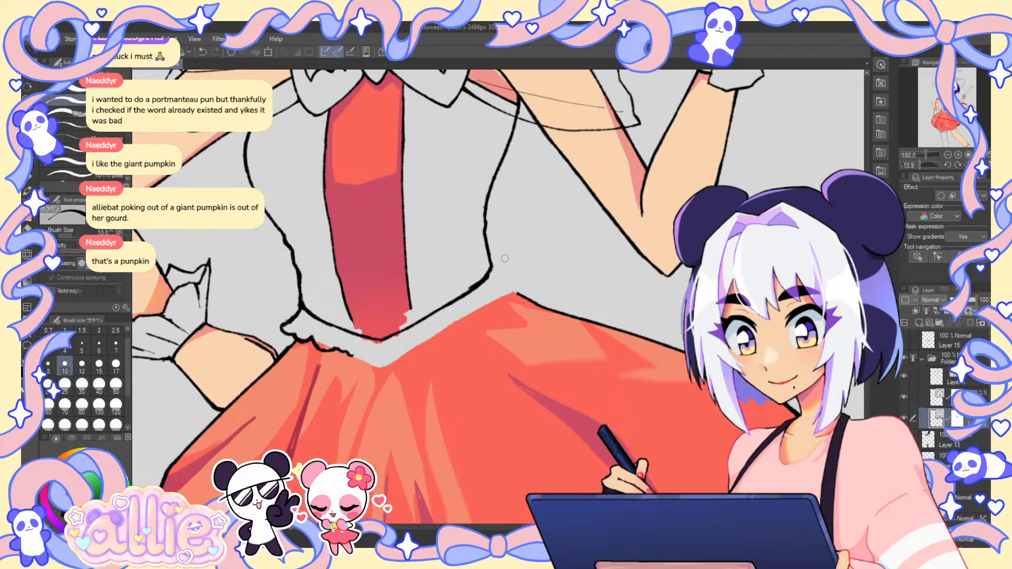
mouse_move(492, 264)
left_mouse_down()
mouse_move(499, 284)
mouse_move(508, 286)
mouse_move(451, 320)
left_mouse_up()
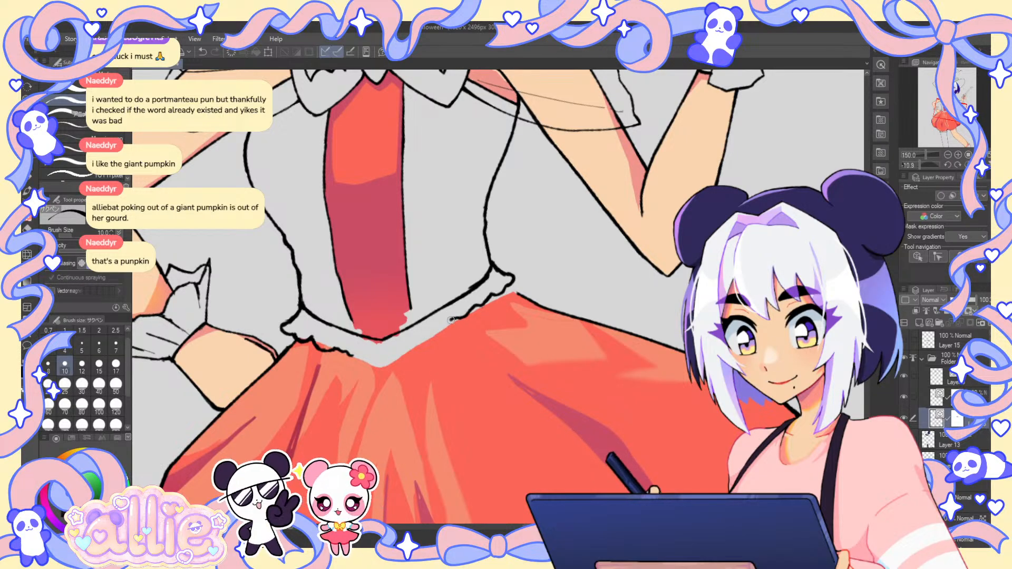
left_click_drag(412, 349, 451, 289)
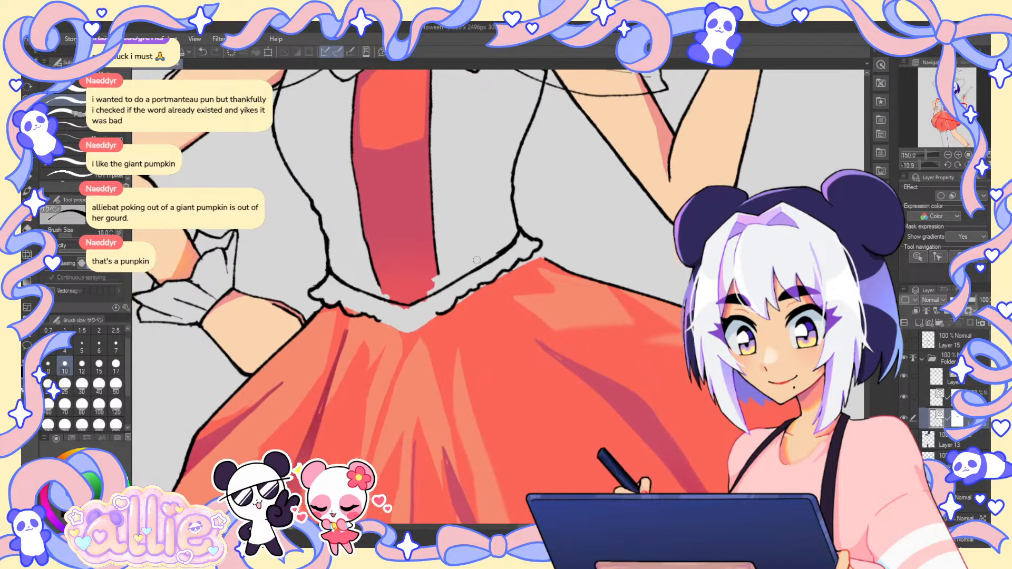
left_click_drag(382, 320, 419, 326)
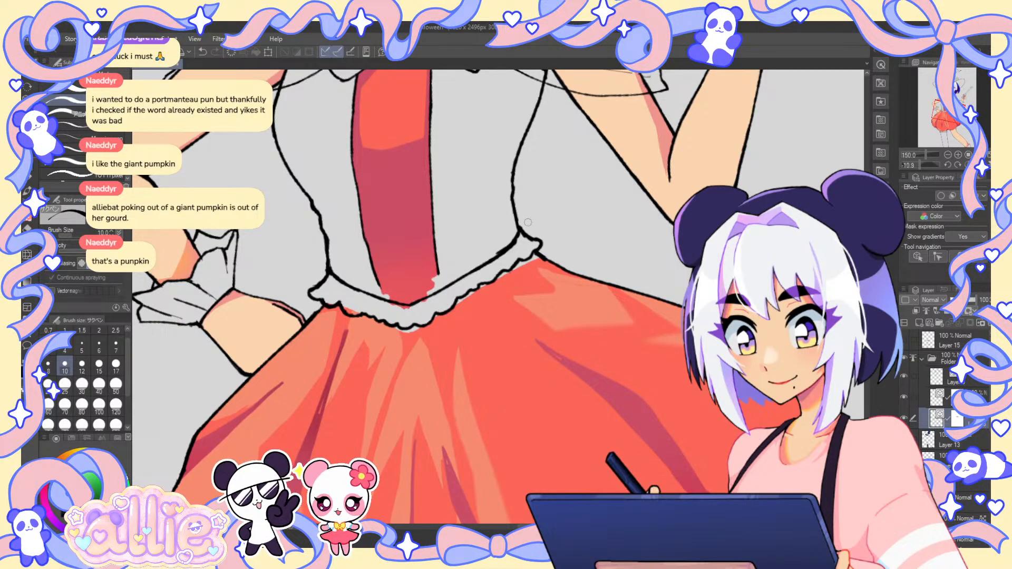
- Erase the old wavy band across the top of the uncoloured leg under the skirt, using a size 15 eraser
key("ctrl+0")
scroll(577, 295, "up", 1)
scroll(593, 273, "down", 1)
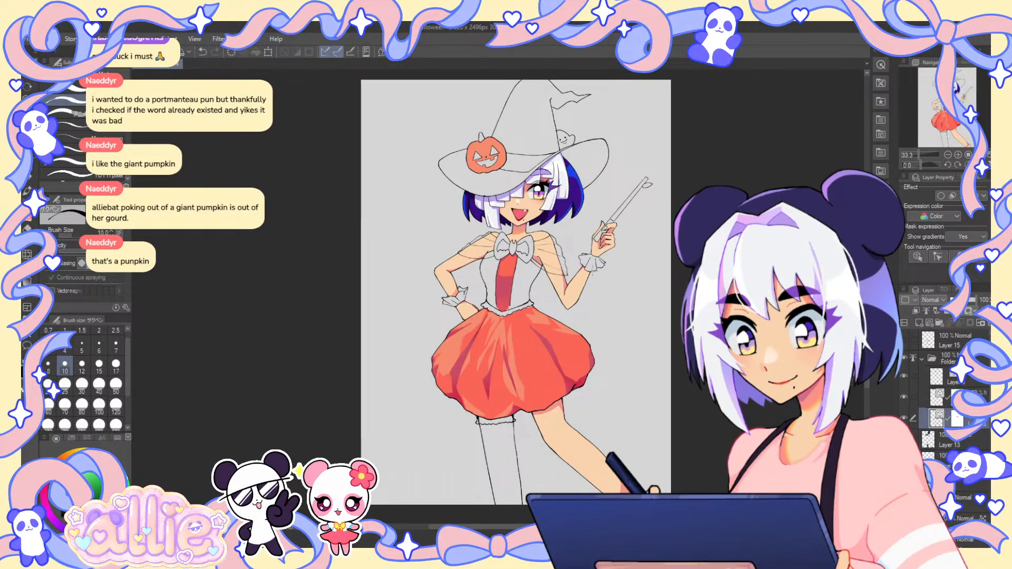
scroll(479, 416, "up", 3)
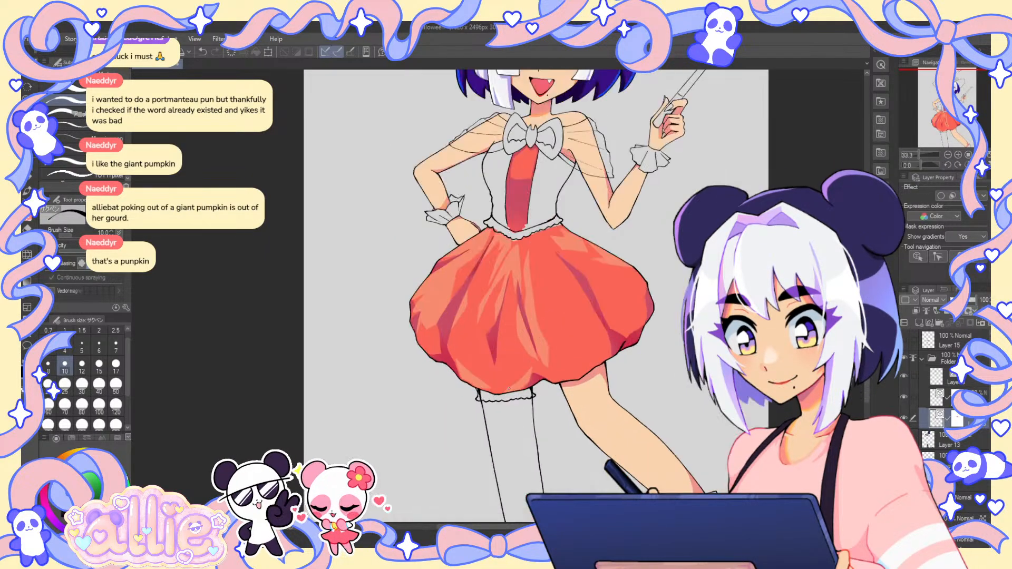
key("e")
left_click_drag(481, 414, 483, 430)
key("p")
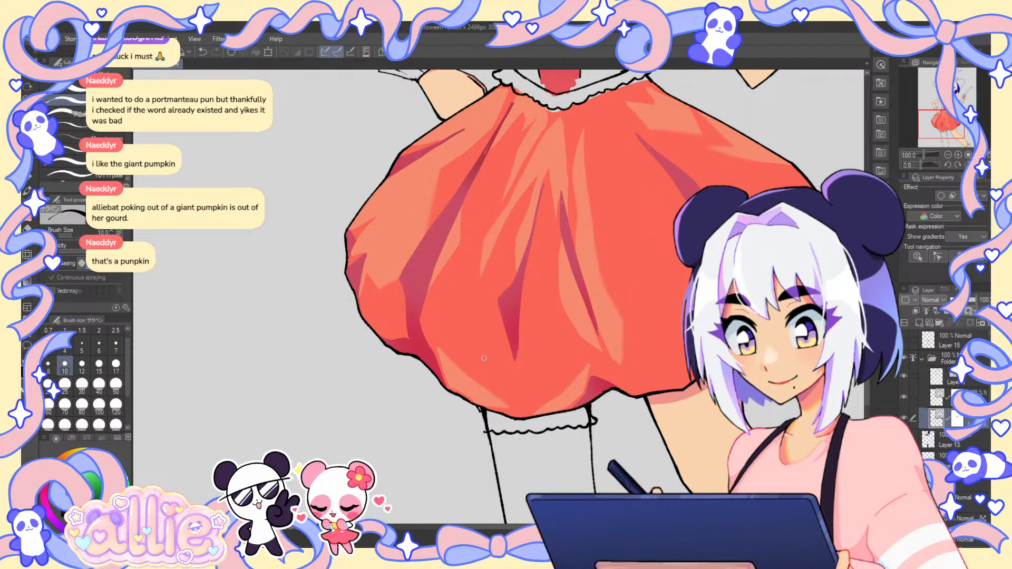
key("e")
key("bracketright")
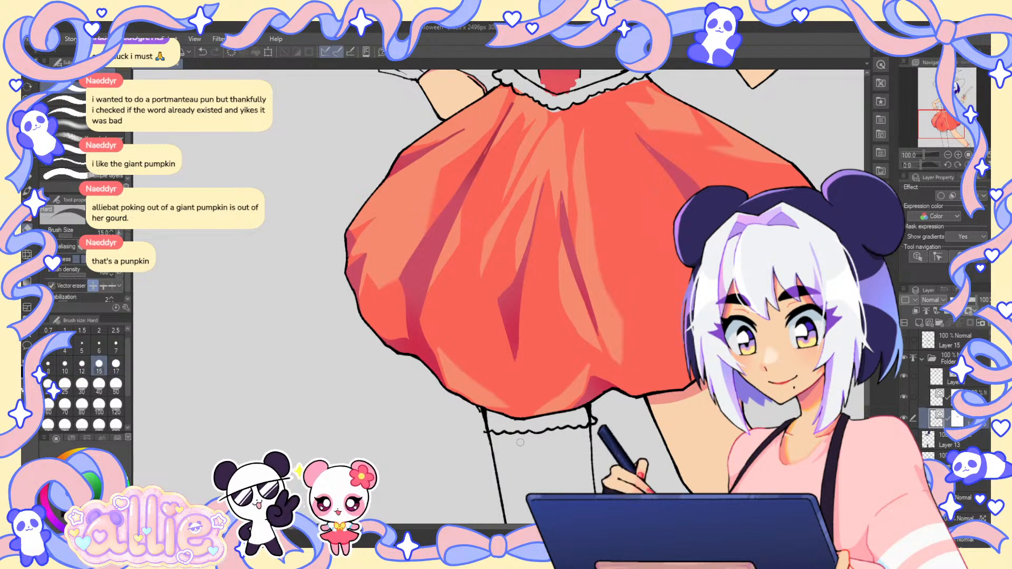
mouse_move(552, 429)
left_mouse_down()
mouse_move(604, 418)
mouse_move(612, 238)
left_mouse_up()
scroll(437, 216, "up", 3)
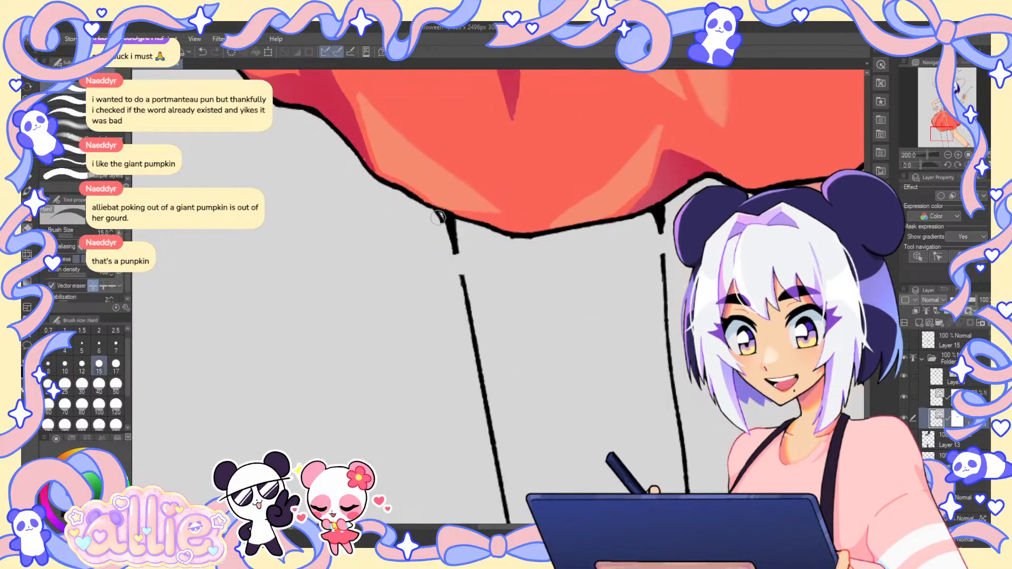
- Draw a scalloped ruffle below the skirt hem around the uncoloured leg and extend the leg's outlines up to it
key("p")
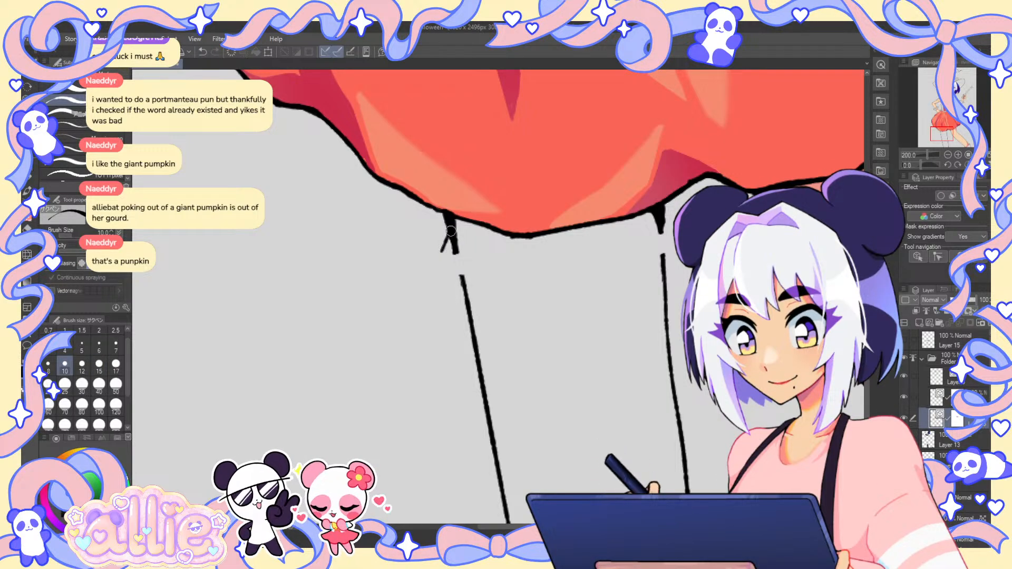
left_click_drag(444, 267, 510, 272)
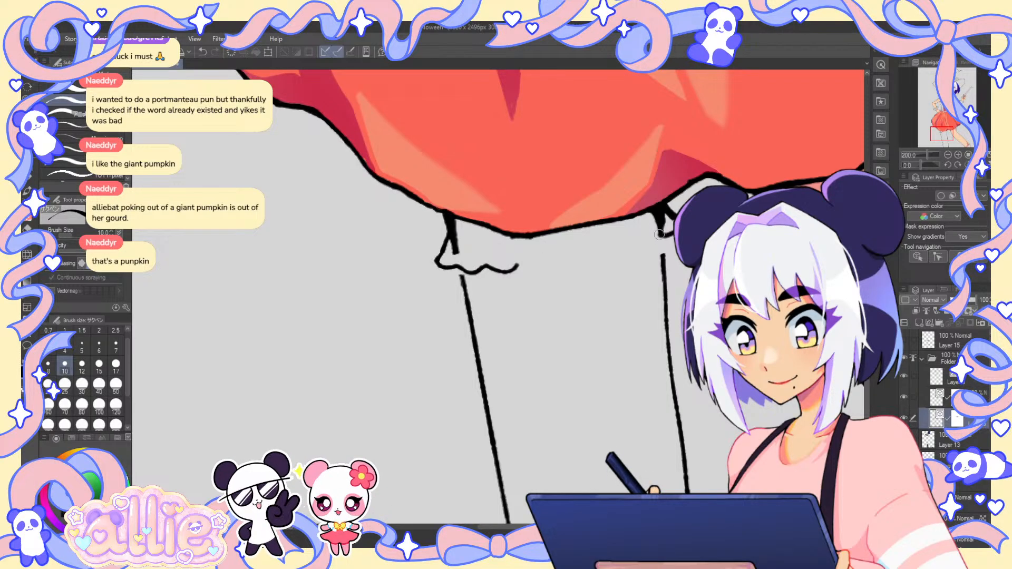
left_click_drag(626, 245, 519, 270)
key("e")
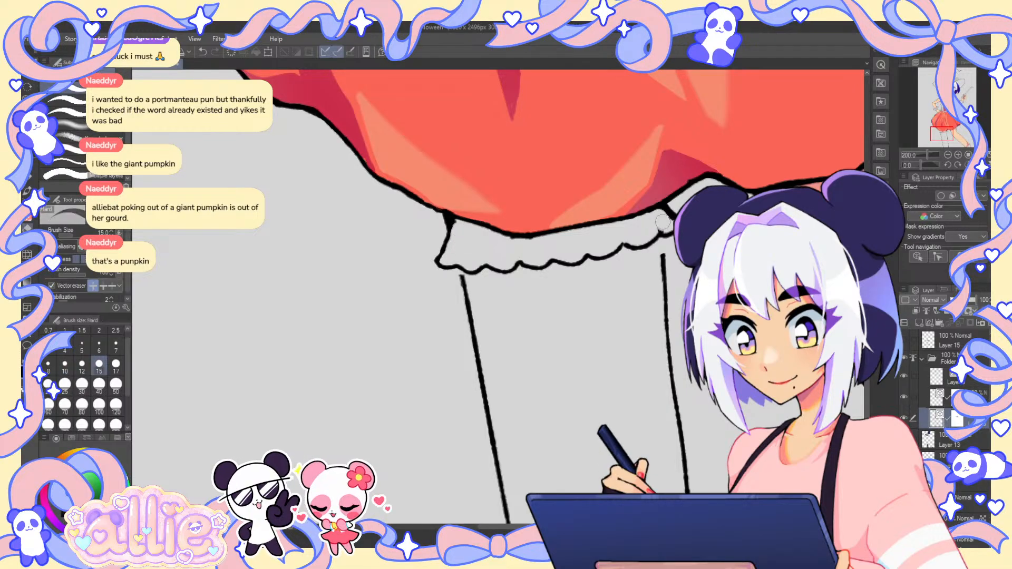
key("p")
left_click_drag(663, 258, 662, 237)
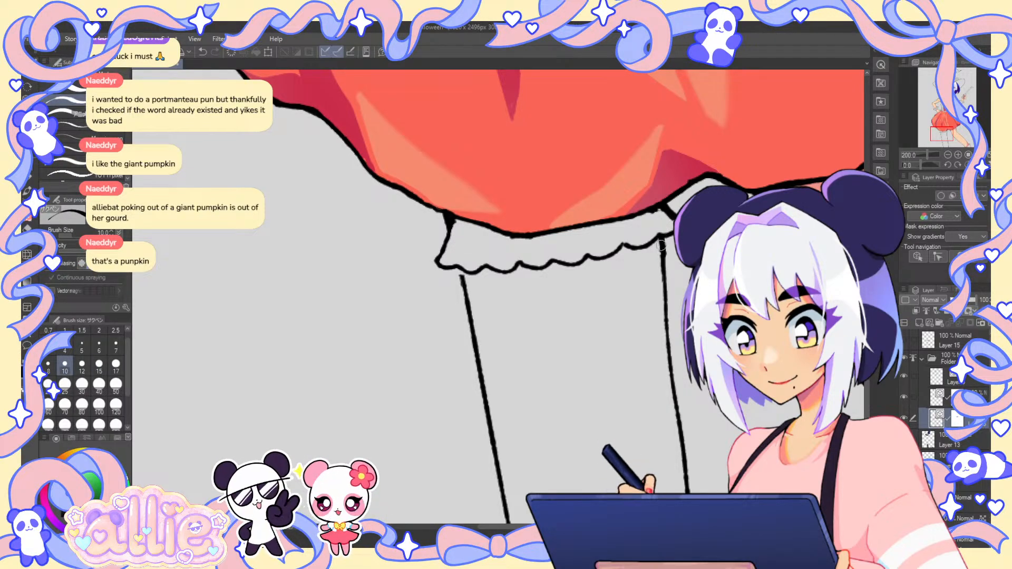
left_click_drag(461, 272, 462, 268)
- Draw a matching scalloped ruffle under the skirt hem across the skin-coloured leg and erase the leg outline overlapping its ends
left_click_drag(780, 262, 537, 307)
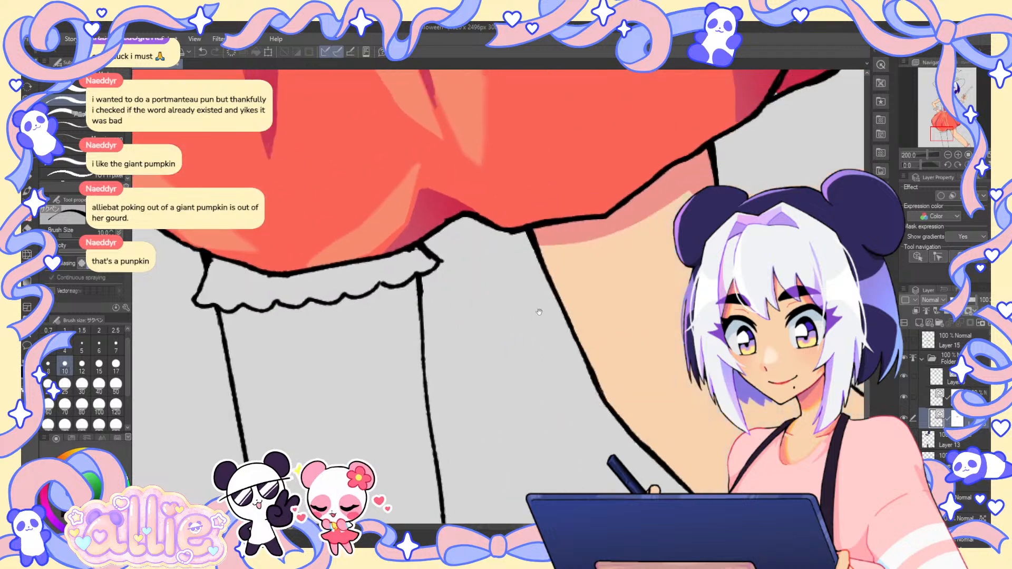
left_click_drag(737, 259, 581, 292)
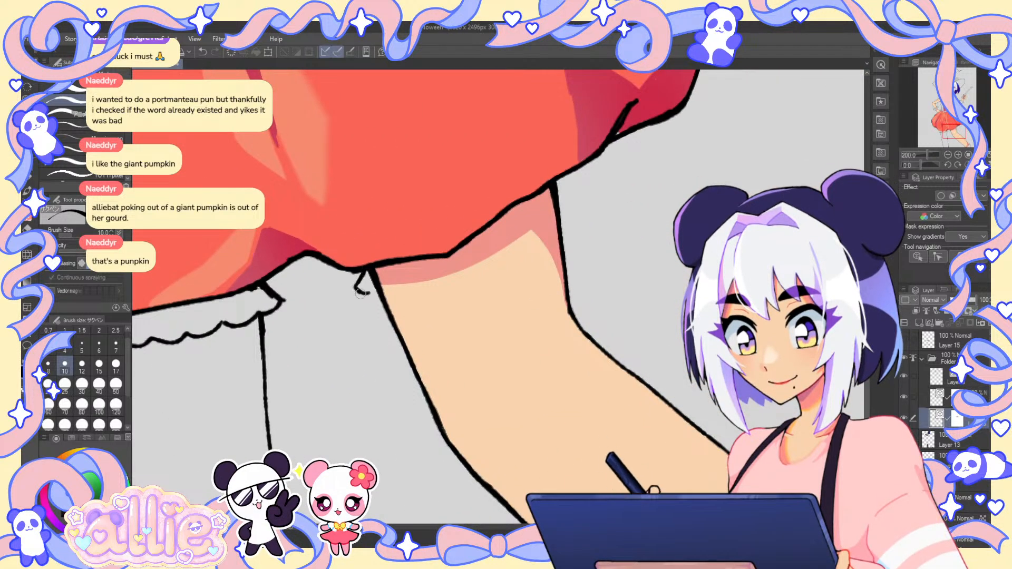
mouse_move(407, 286)
left_mouse_down()
mouse_move(504, 238)
mouse_move(566, 185)
mouse_move(578, 189)
mouse_move(553, 190)
left_mouse_up()
key("e")
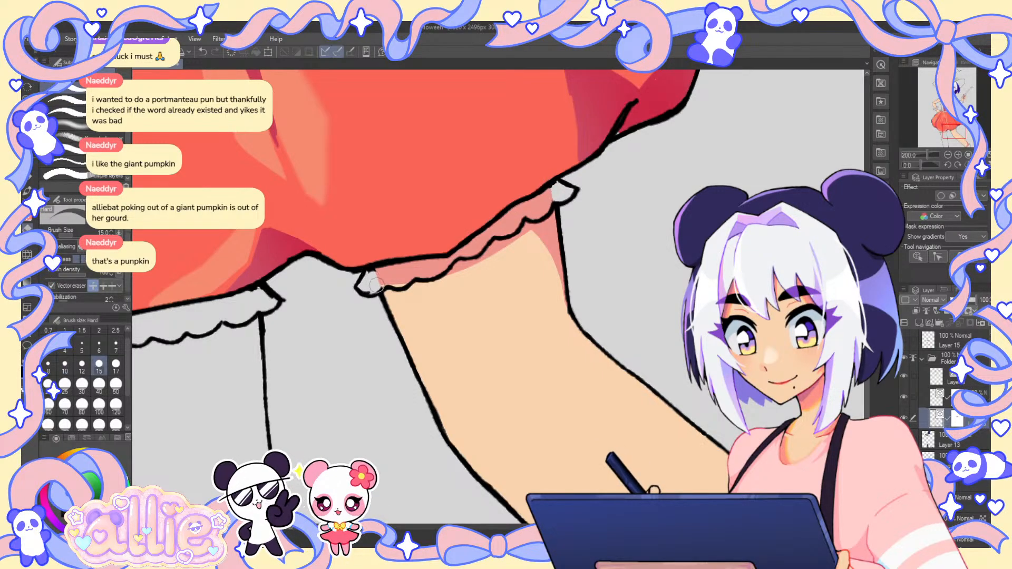
left_click_drag(373, 276, 371, 280)
key("p")
- Erase and redraw the outer corner of the ruffle on the uncoloured leg, joining it to the skirt hem
scroll(371, 280, "down", 8)
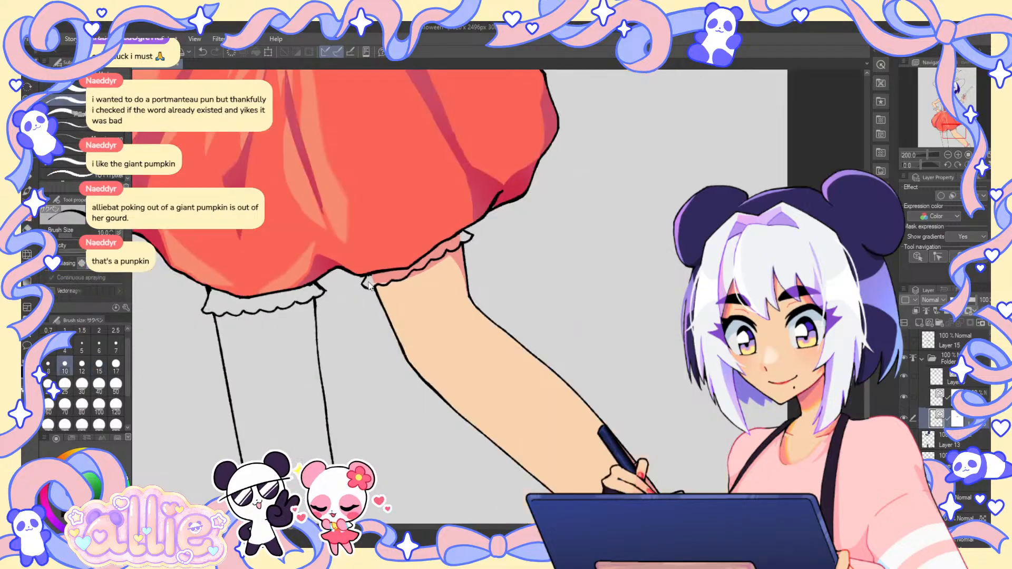
scroll(369, 264, "up", 3)
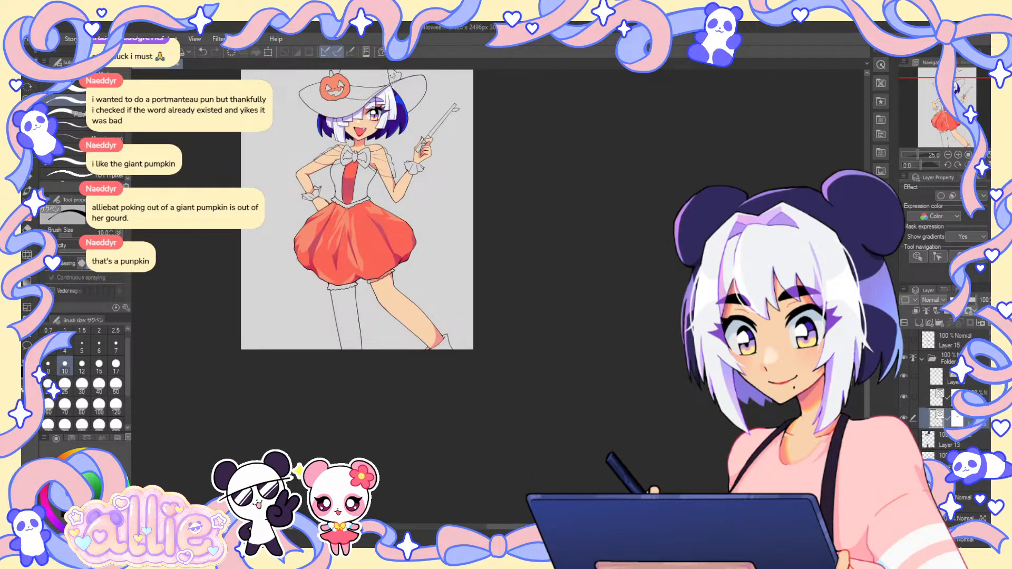
left_click_drag(436, 249, 555, 330)
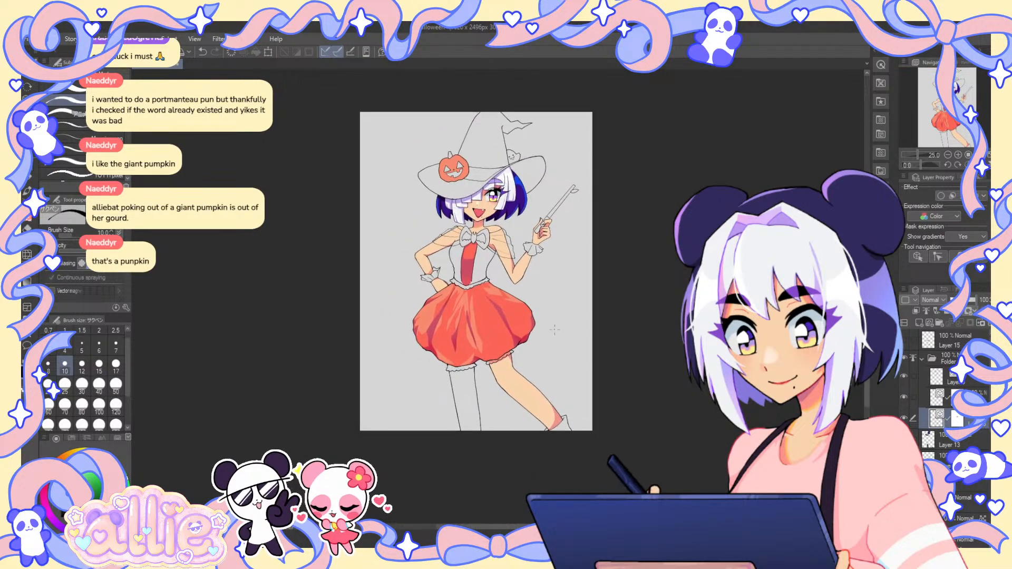
scroll(555, 327, "up", 1)
left_click_drag(602, 290, 662, 332)
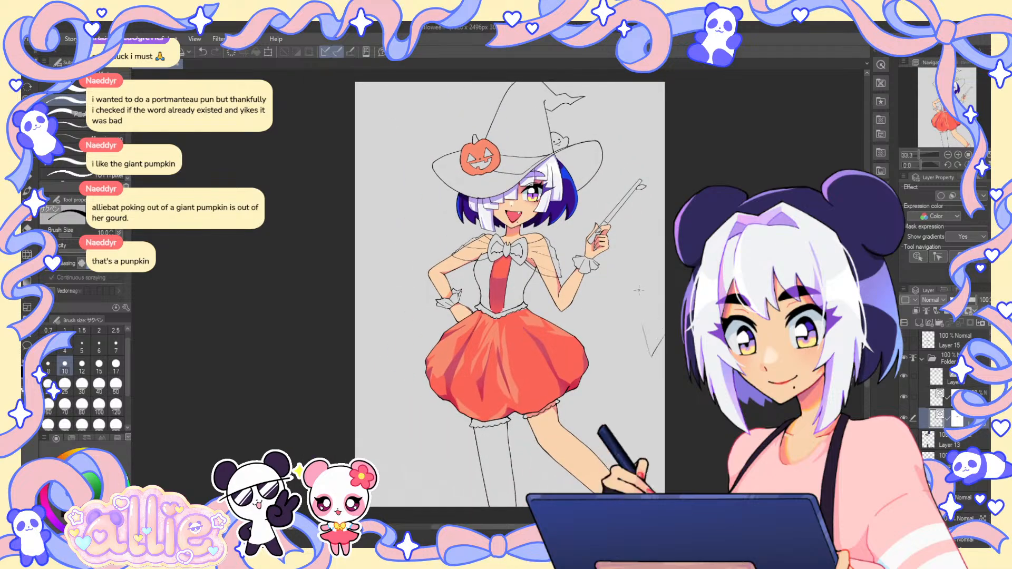
scroll(491, 441, "up", 5)
key("e")
left_click_drag(379, 332, 370, 364)
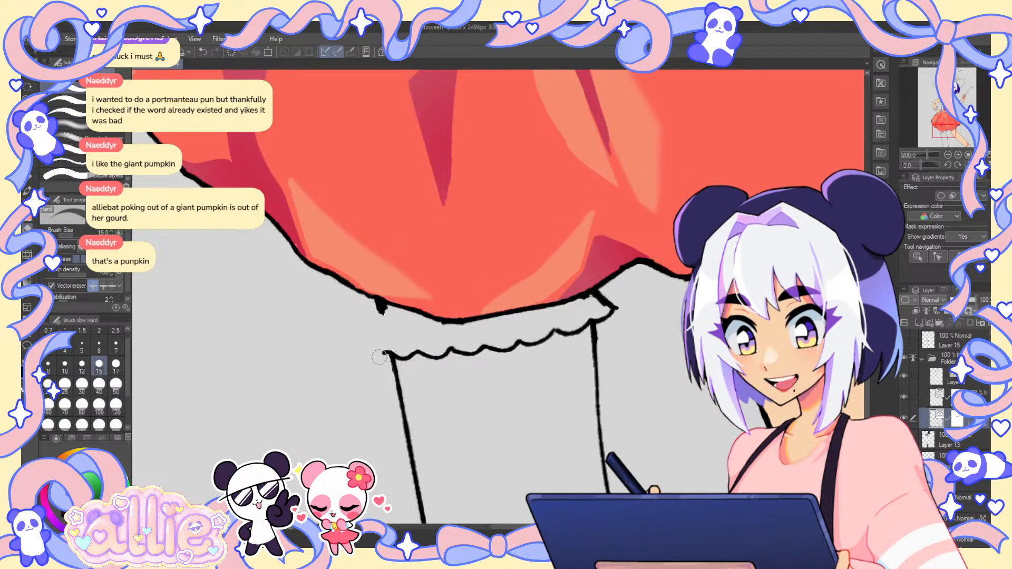
key("p")
key("ctrl+z")
key("o")
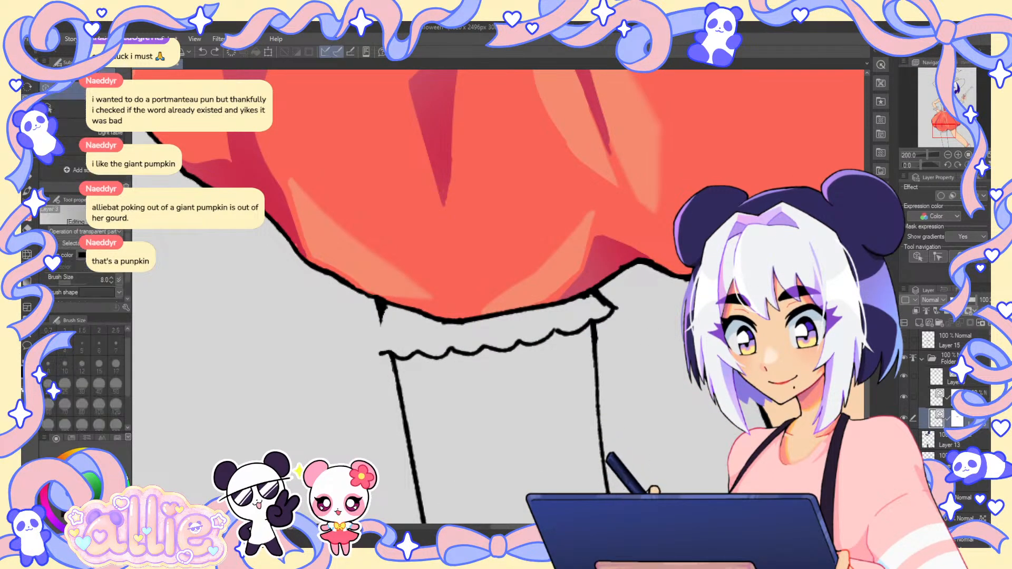
left_click(606, 320, "shift")
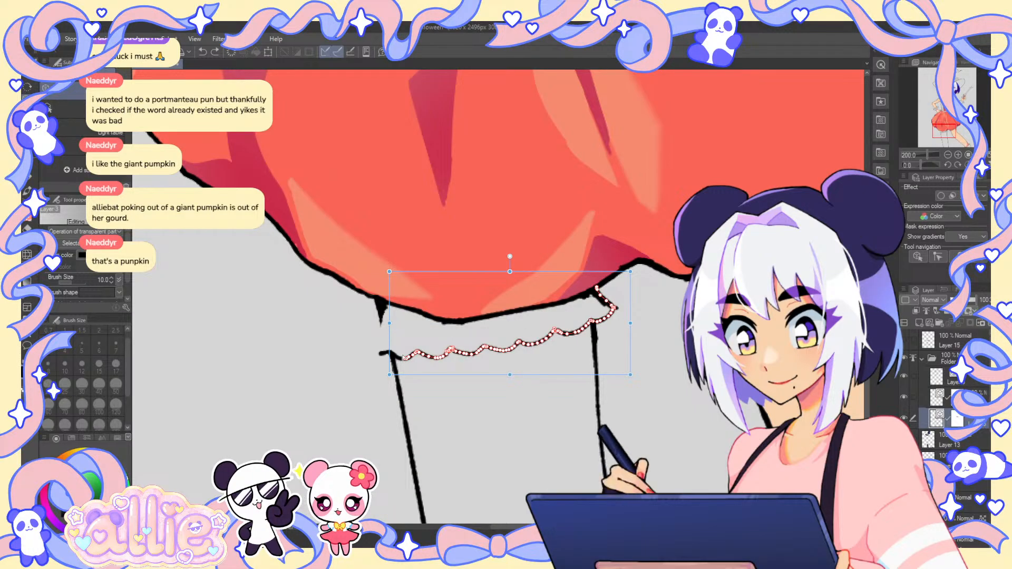
key("p")
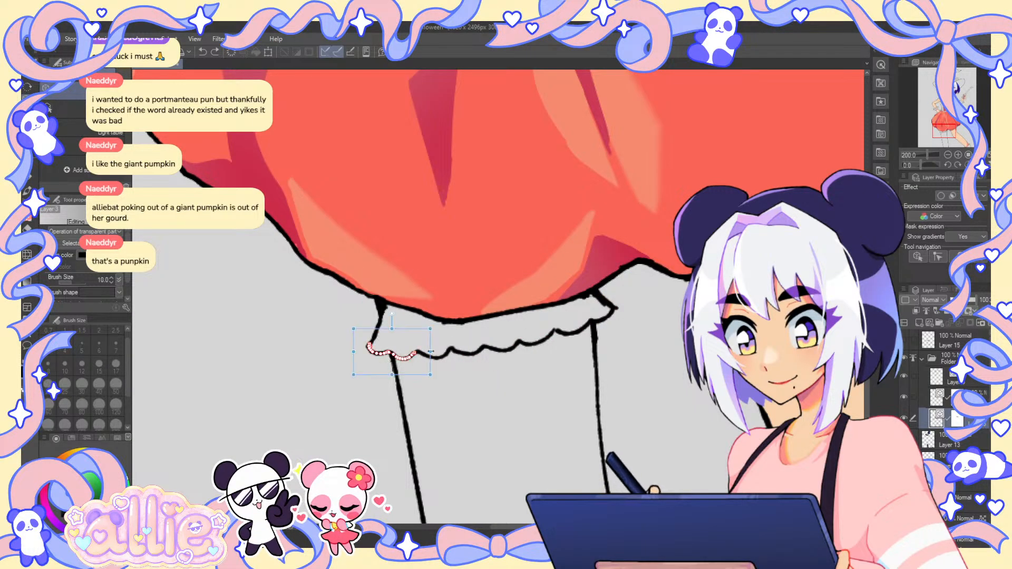
- Select the vector lines of the uncoloured leg's ruffle together and shift them up closer to the skirt hem
left_click(438, 361, "shift")
left_click(583, 328, "shift")
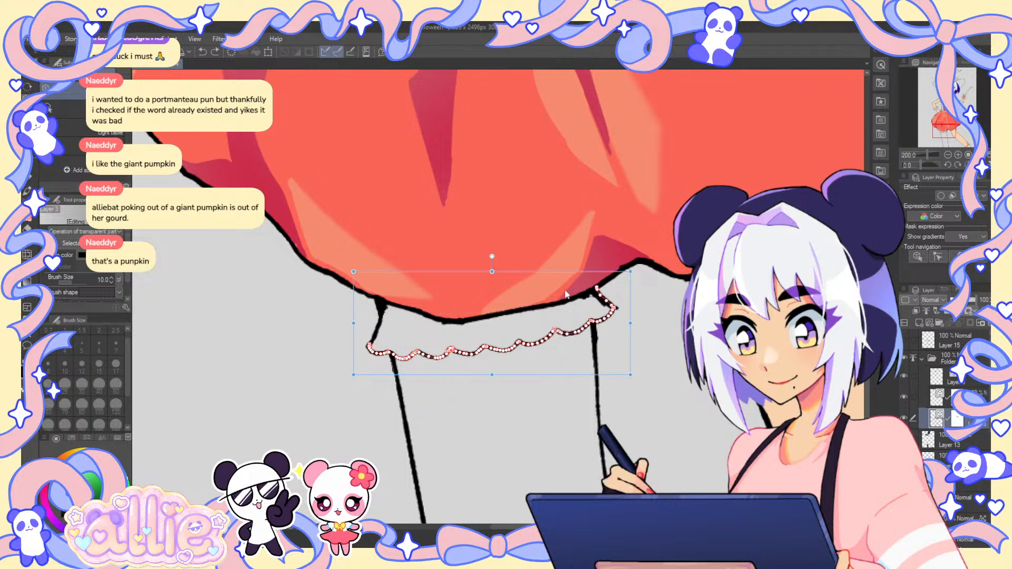
mouse_move(491, 255)
left_mouse_down()
mouse_move(517, 264)
mouse_move(497, 248)
left_mouse_up()
- Erase leftover lines at the shifted ruffle's ends, redraw its outer side edge and extend the leg outline up to it
key("e")
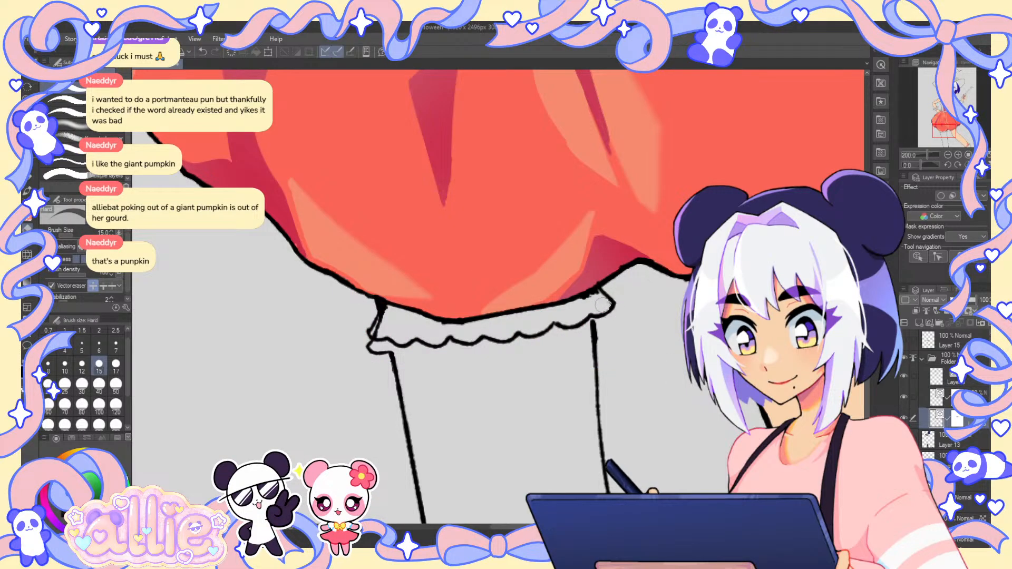
left_click(379, 325)
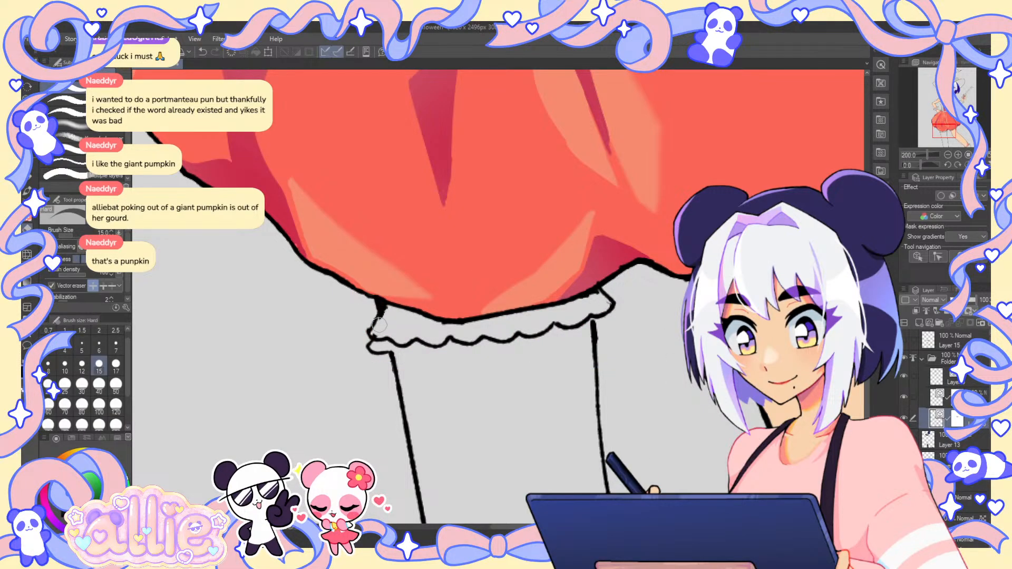
left_click(373, 351)
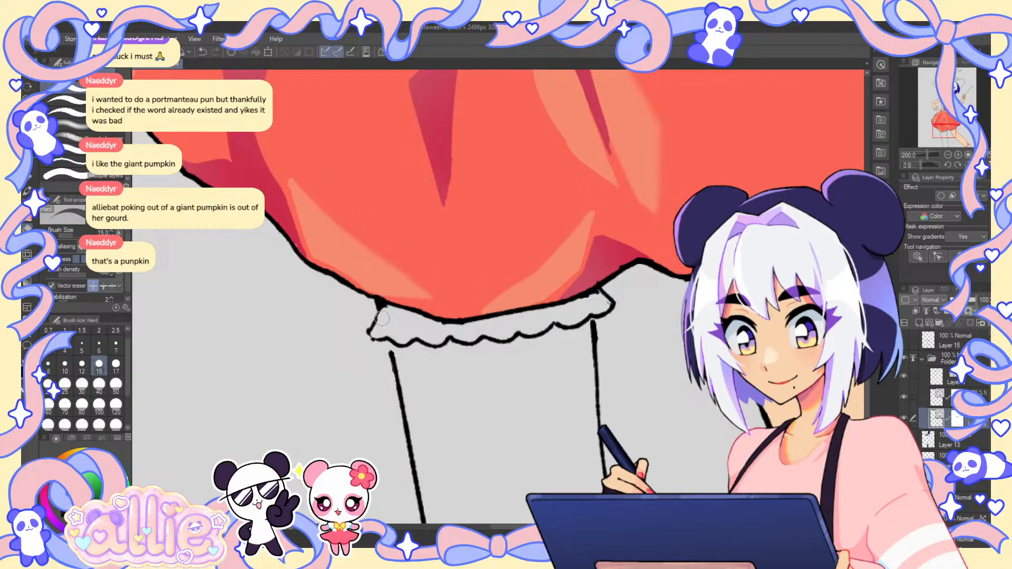
key("p")
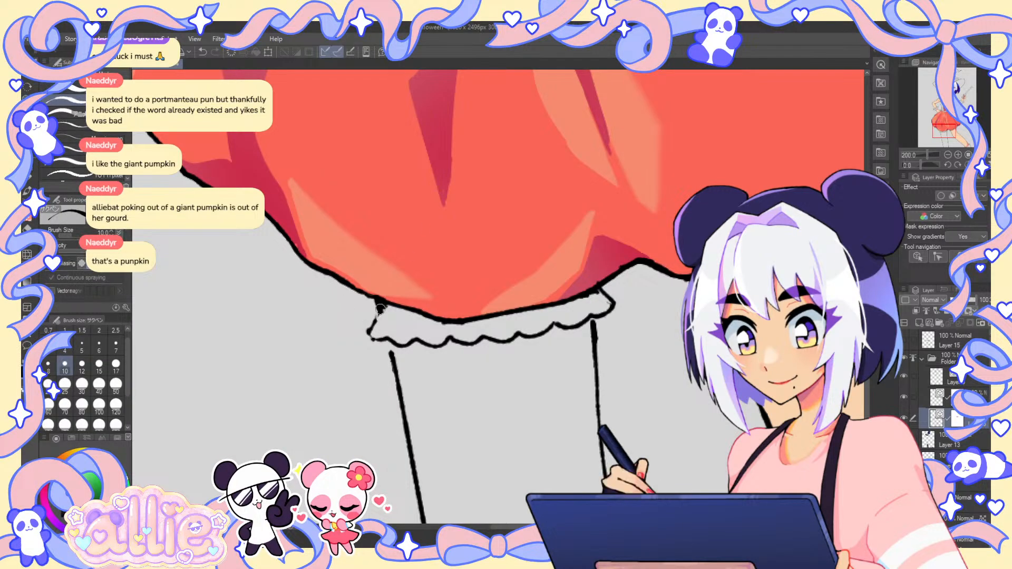
mouse_move(380, 308)
left_mouse_down()
mouse_move(370, 333)
mouse_move(391, 356)
left_mouse_up()
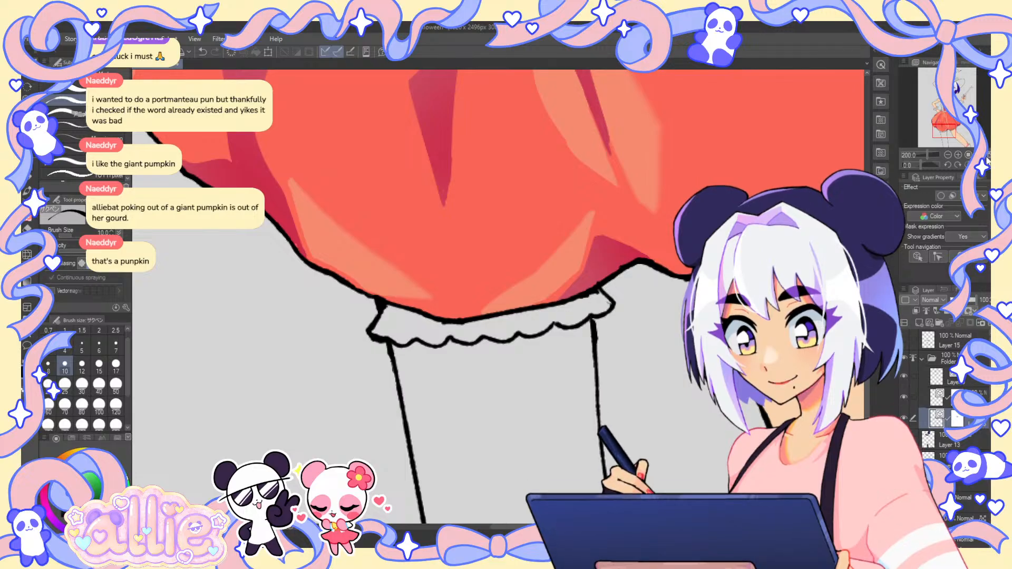
- Lasso the stray check-shaped stroke in the empty background beside the skirt, delete it and clear the selection
key("ctrl+0")
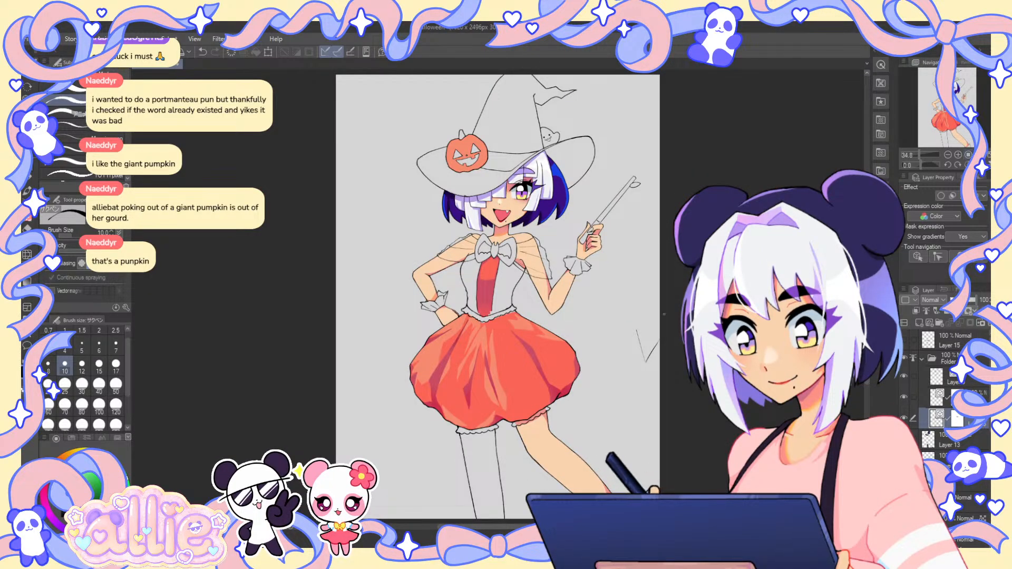
left_click_drag(664, 314, 659, 371)
key("m")
mouse_move(670, 308)
left_mouse_down()
mouse_move(659, 406)
mouse_move(675, 281)
left_mouse_up()
key("Delete")
key("ctrl+d")
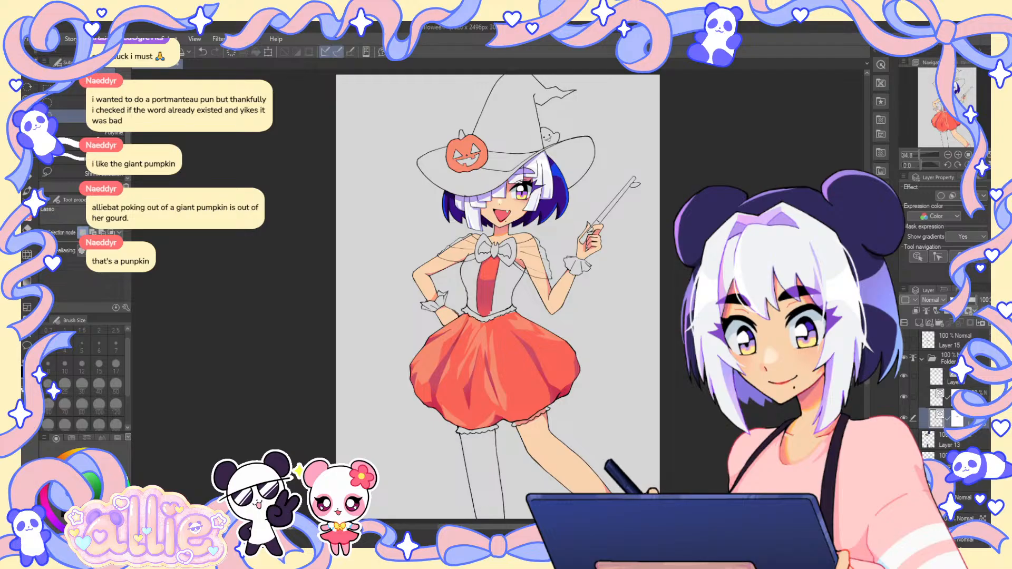
left_click_drag(497, 295, 452, 286)
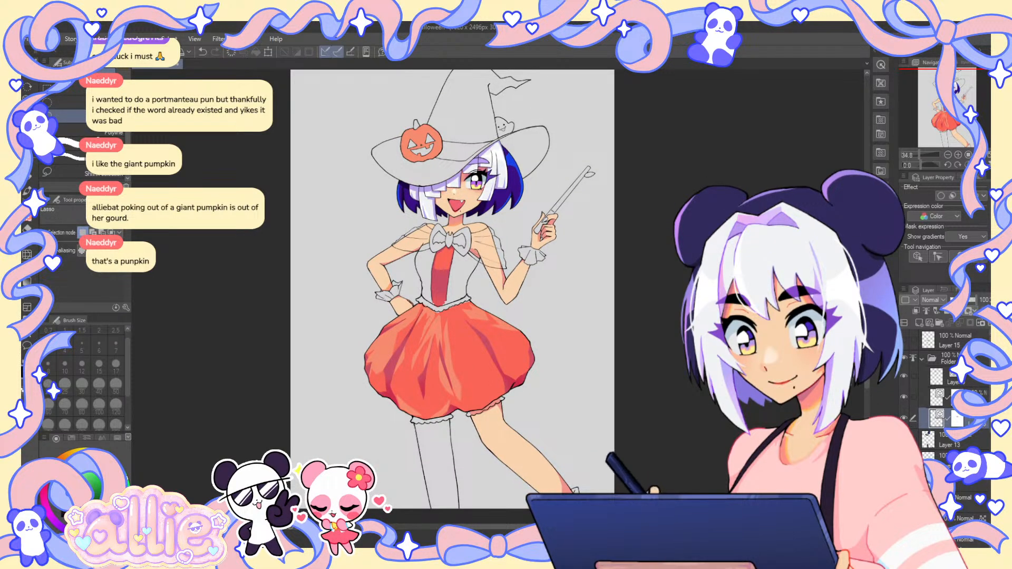
scroll(943, 395, "down", 1)
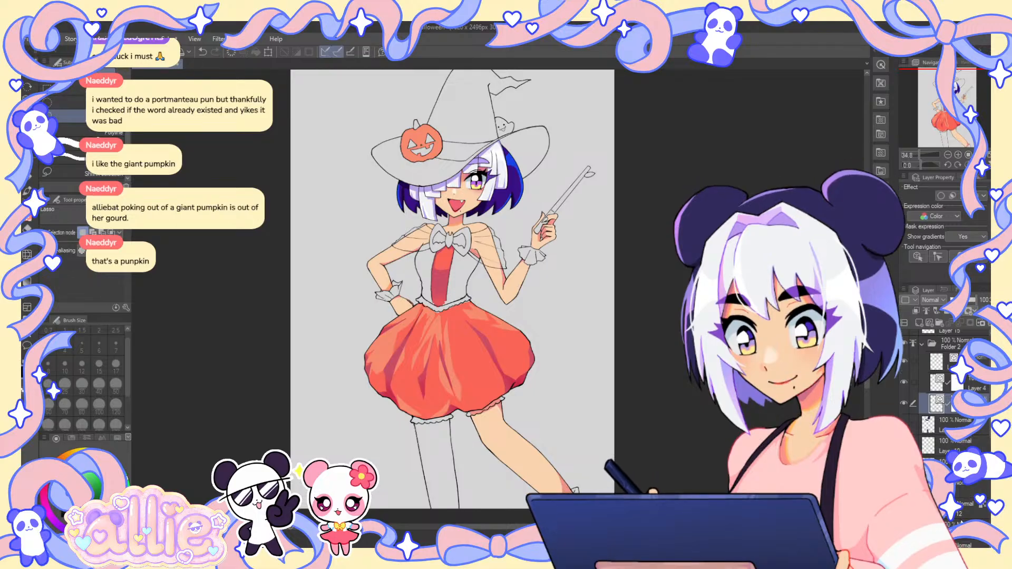
- On the red colour layer, paint both lower corners of the bodice's centre stripe down to the ruffle line
left_click(961, 522)
scroll(961, 523, "down", 3)
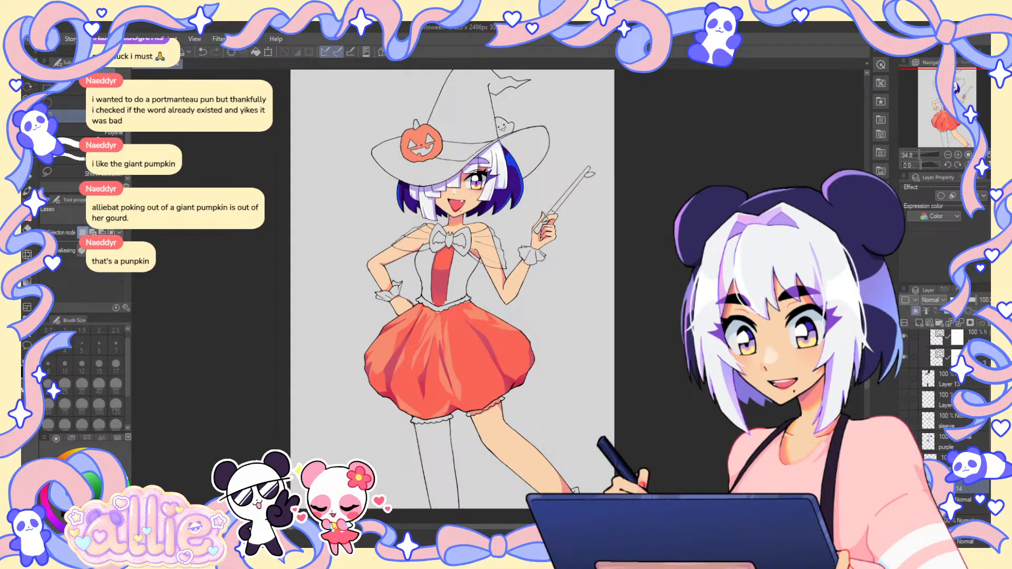
left_click(33, 159)
scroll(456, 289, "up", 3)
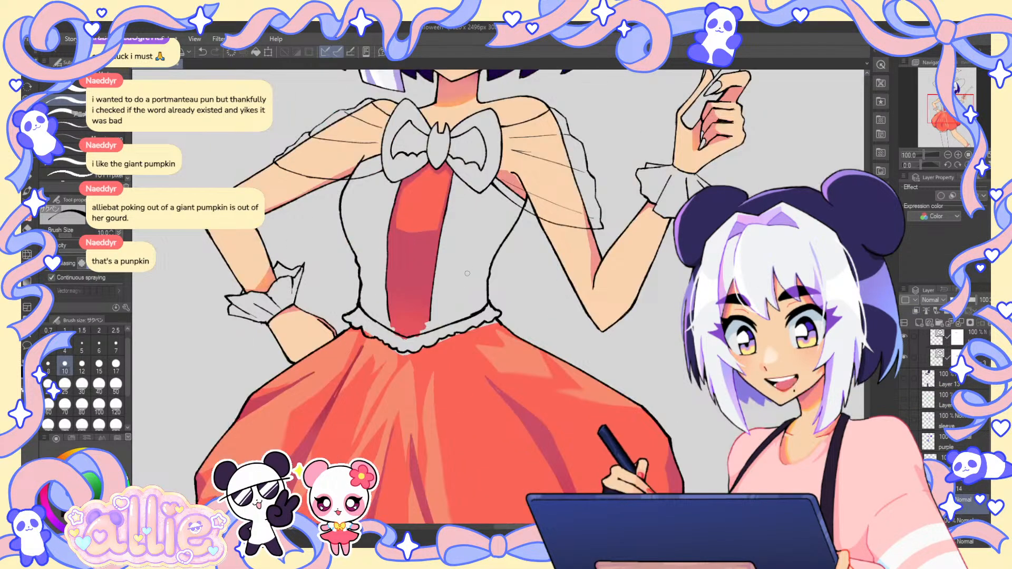
scroll(396, 328, "up", 3)
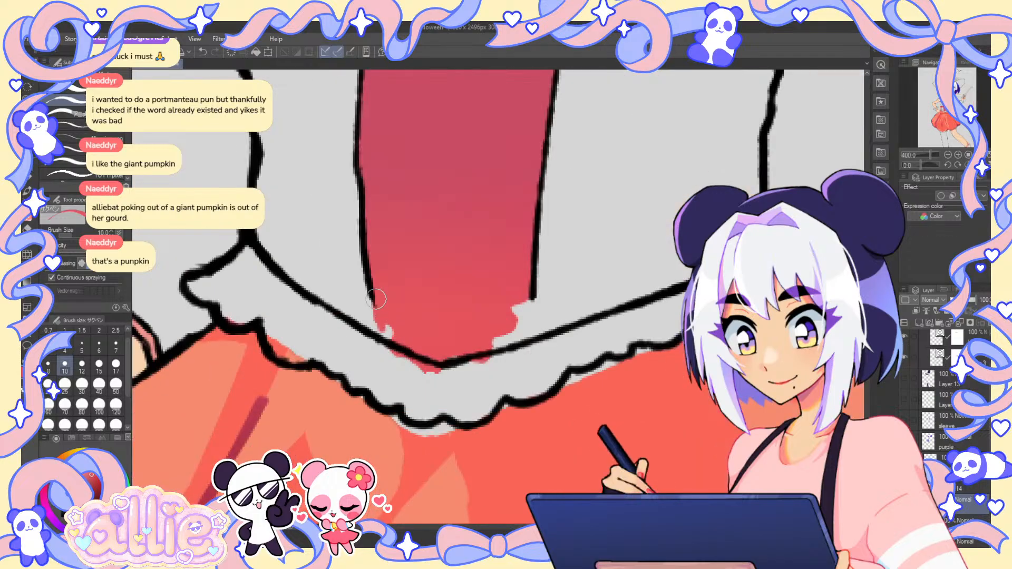
left_click_drag(376, 298, 386, 336)
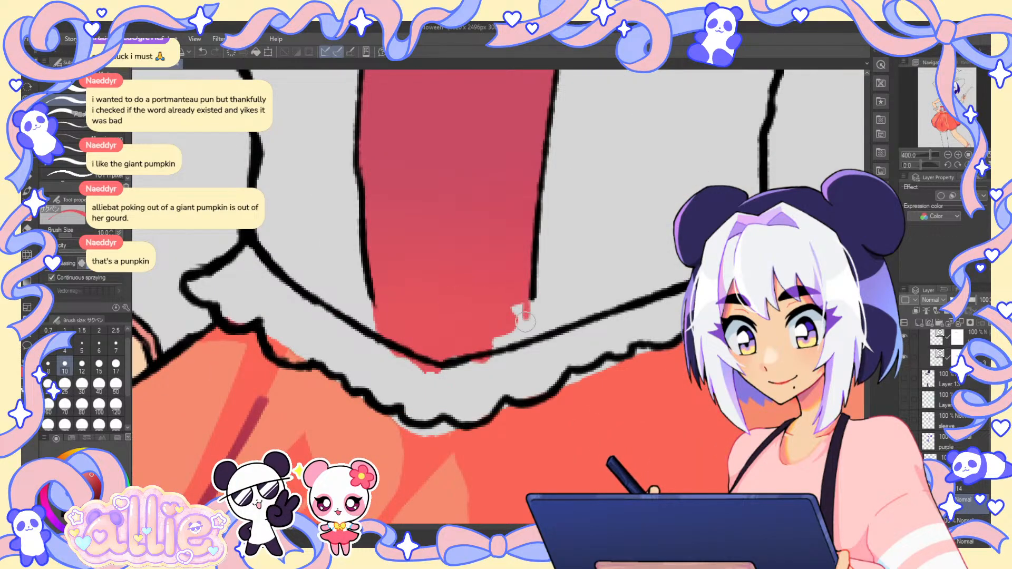
mouse_move(524, 320)
left_mouse_down()
mouse_move(519, 340)
mouse_move(527, 311)
mouse_move(490, 345)
left_mouse_up()
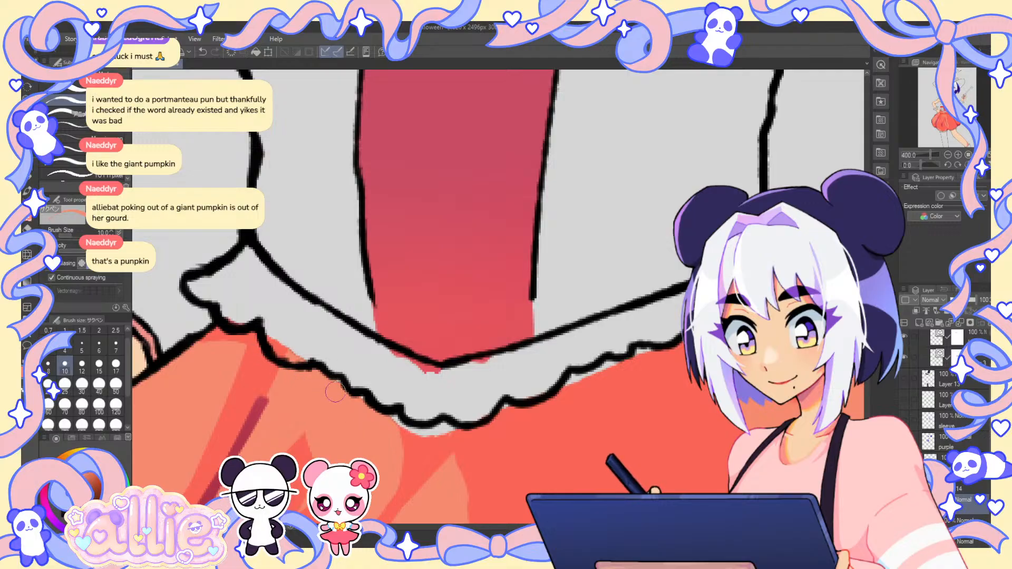
- Touch up the skirt's red colour along the waist ruffle's scalloped lower edge, filling the uncoloured gaps
left_click_drag(366, 439, 376, 238)
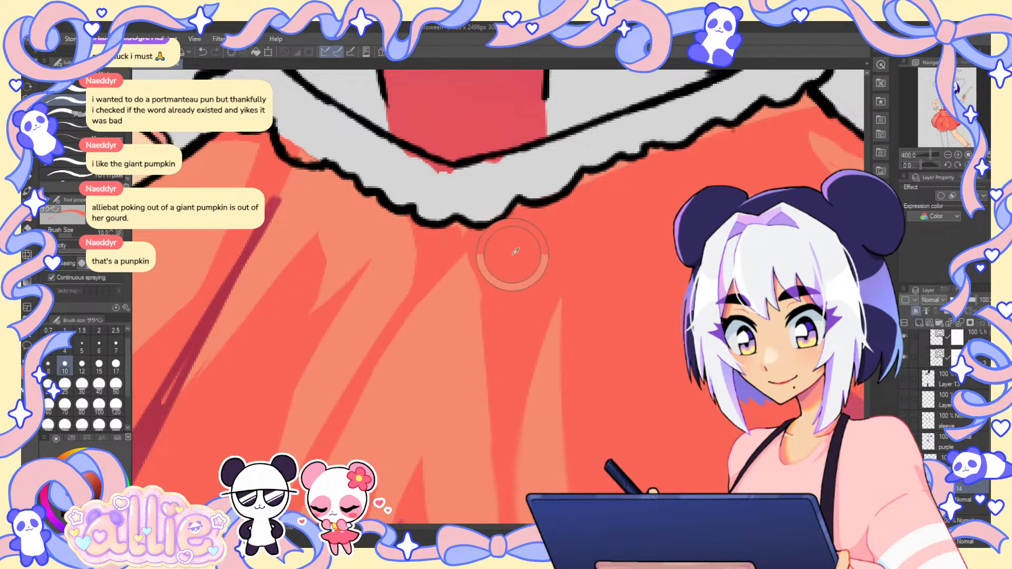
left_click_drag(633, 232, 536, 306)
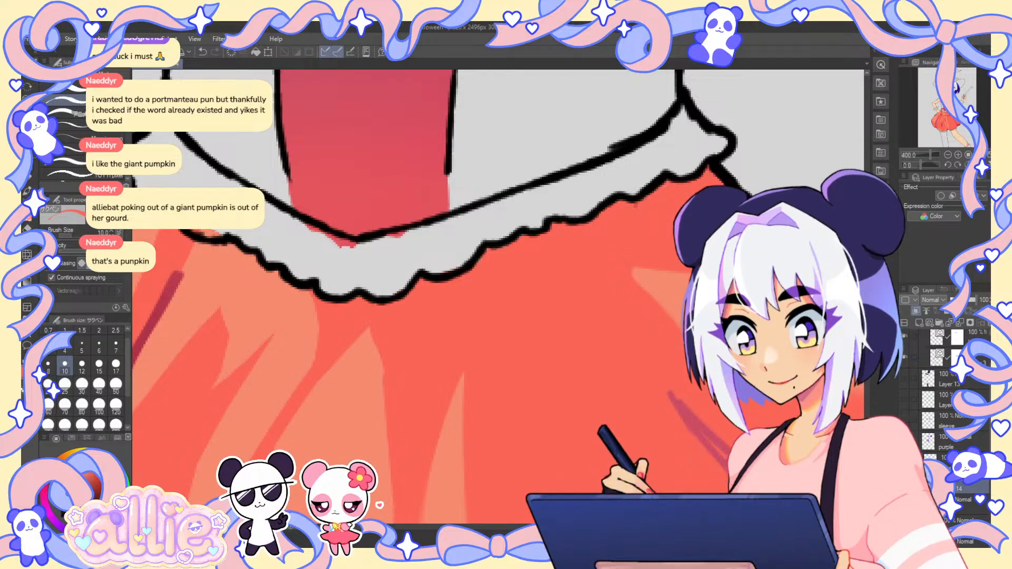
left_click_drag(635, 205, 483, 170)
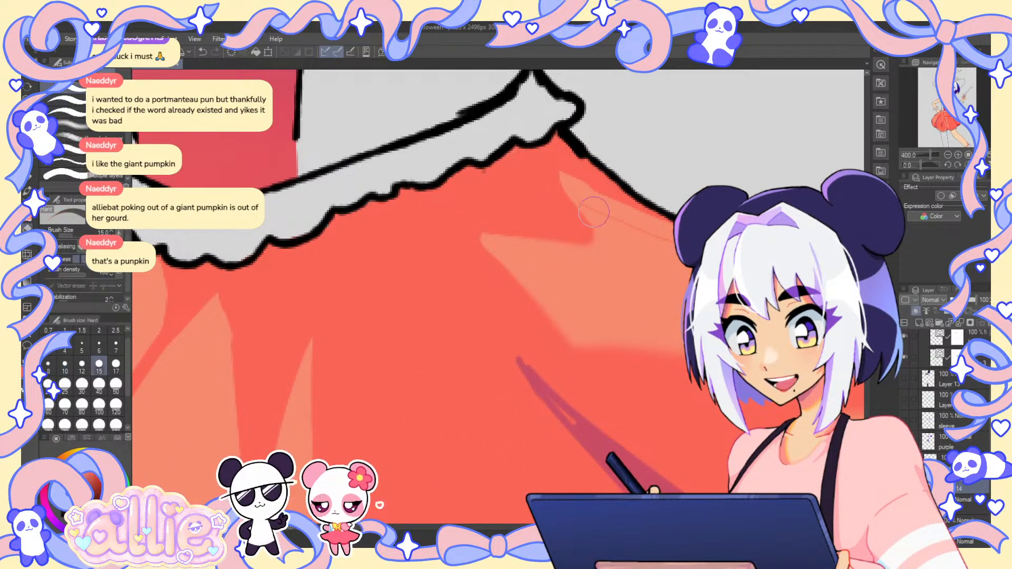
key("ctrl+0")
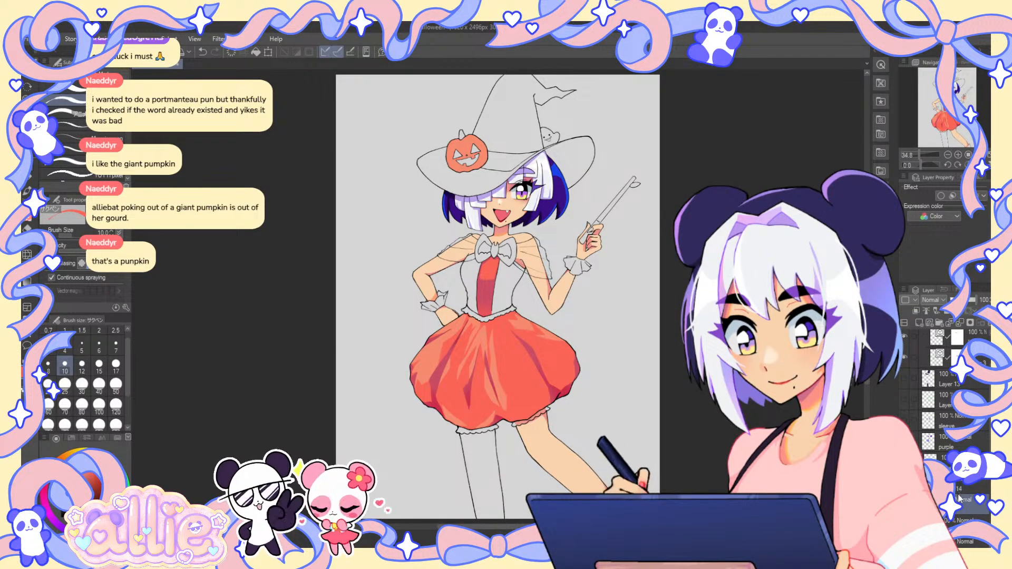
- Fill the scalloped ruffles under the skirt hem on both legs with the skirt's red
left_click_drag(490, 433, 475, 370)
scroll(475, 370, "up", 3)
scroll(475, 370, "up", 5)
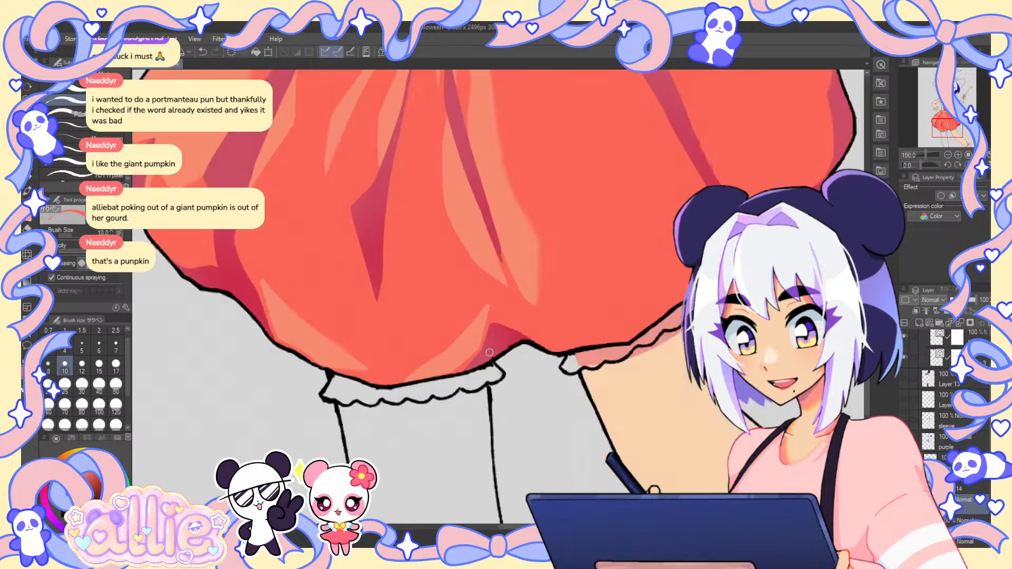
key("g")
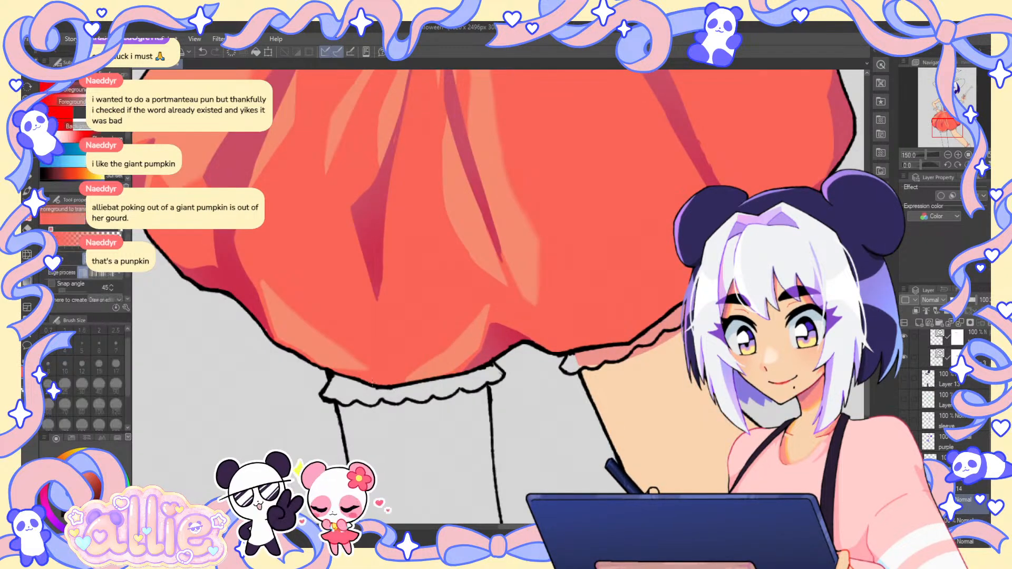
left_click(369, 387)
left_click(430, 390)
left_click(389, 395)
left_click(570, 363)
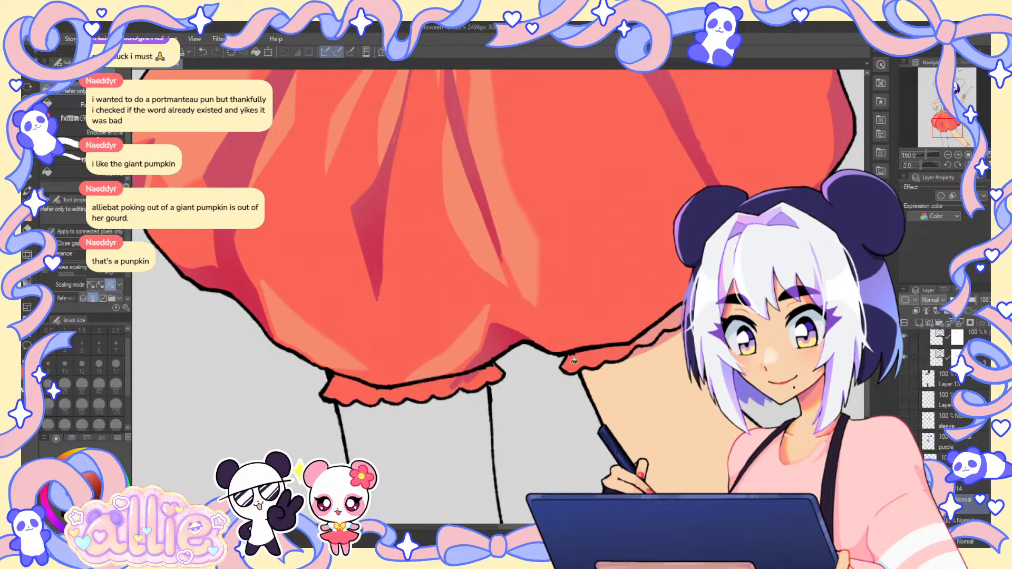
left_click(668, 325)
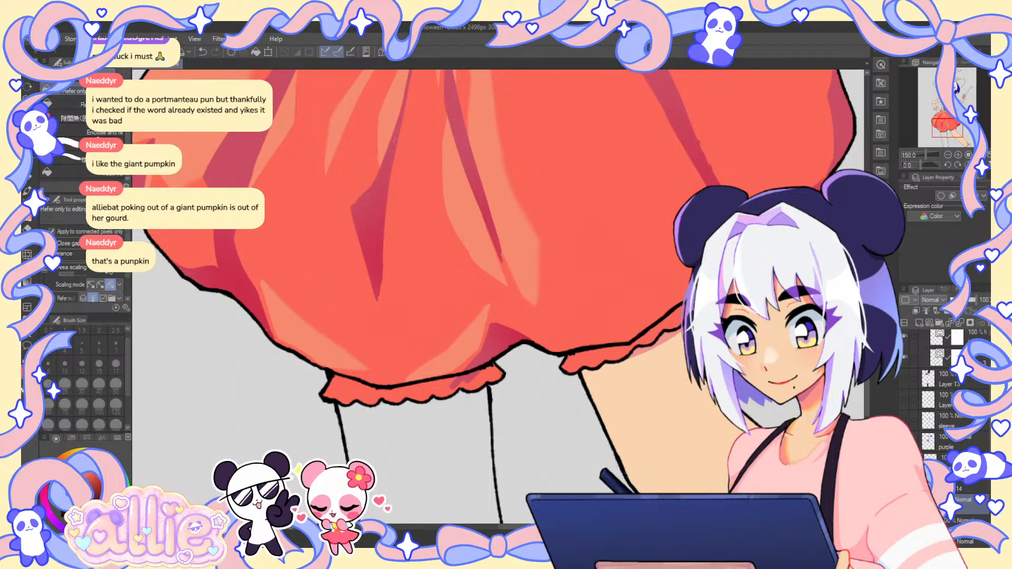
- On the skirt's shading layer, sample the shadow colours and clean up the edges of the dark folds with pen and eraser
key("p")
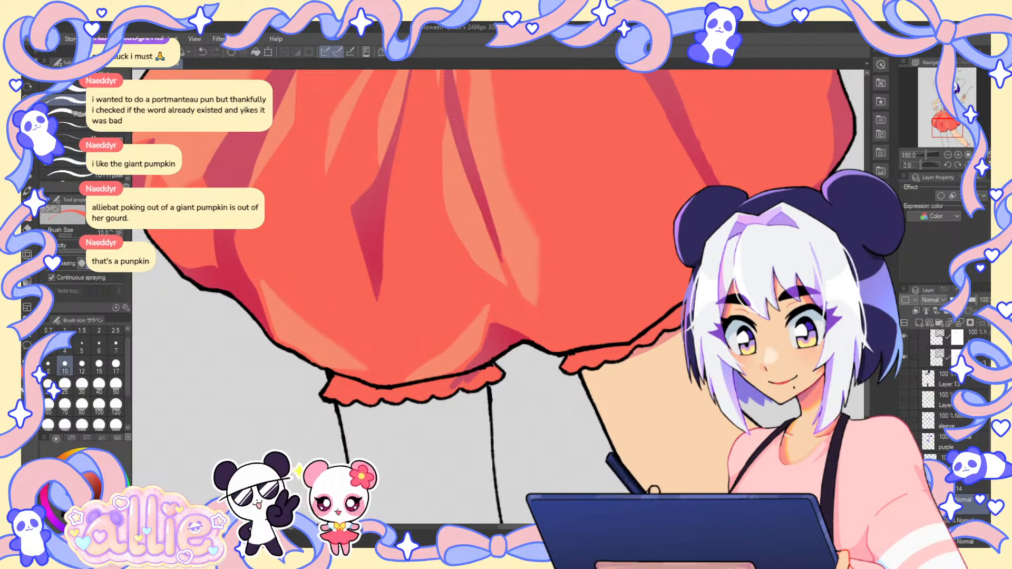
left_click(961, 489)
left_click_drag(664, 86, 584, 233)
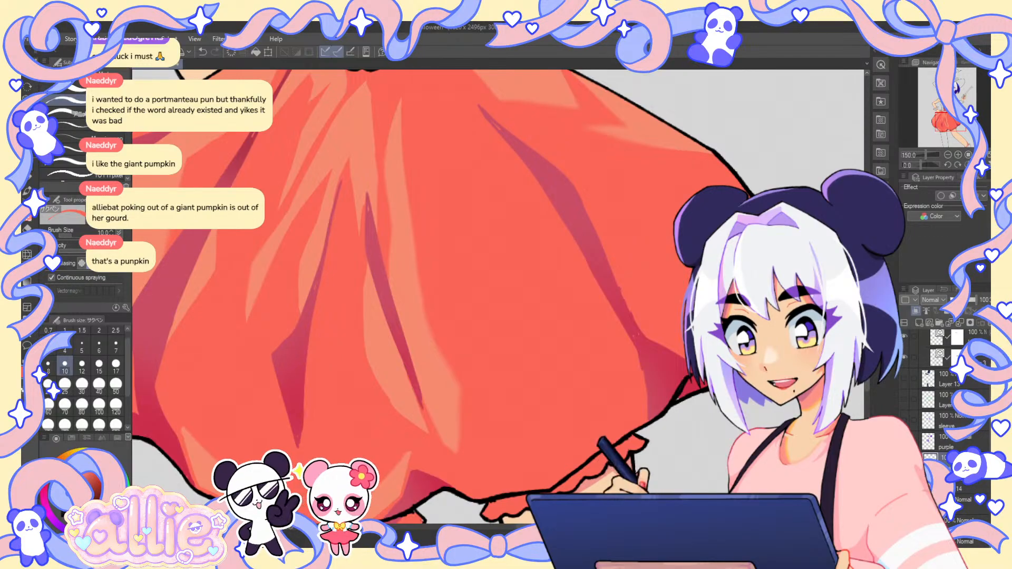
left_click(373, 238, "alt")
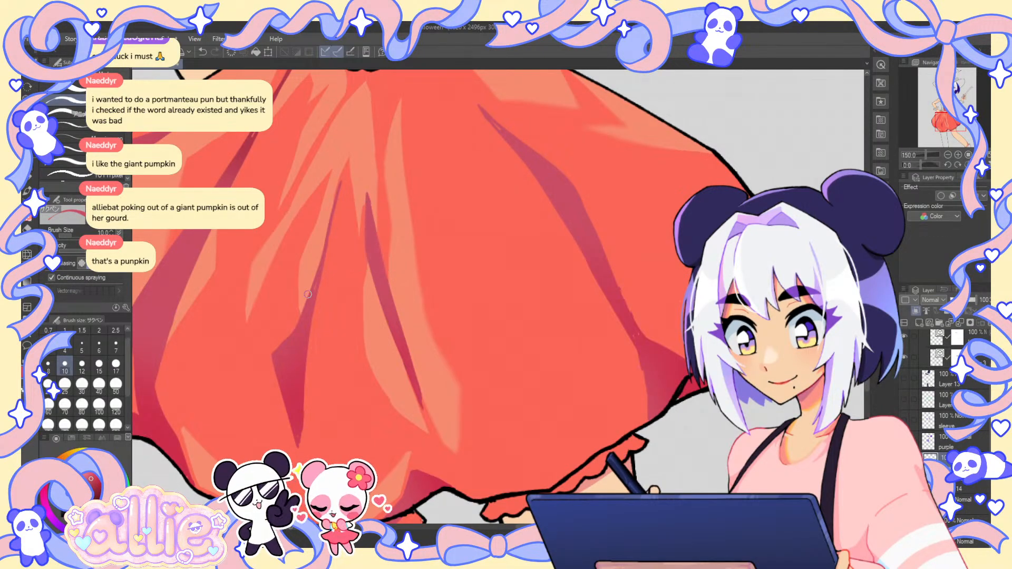
left_click(297, 411, "alt")
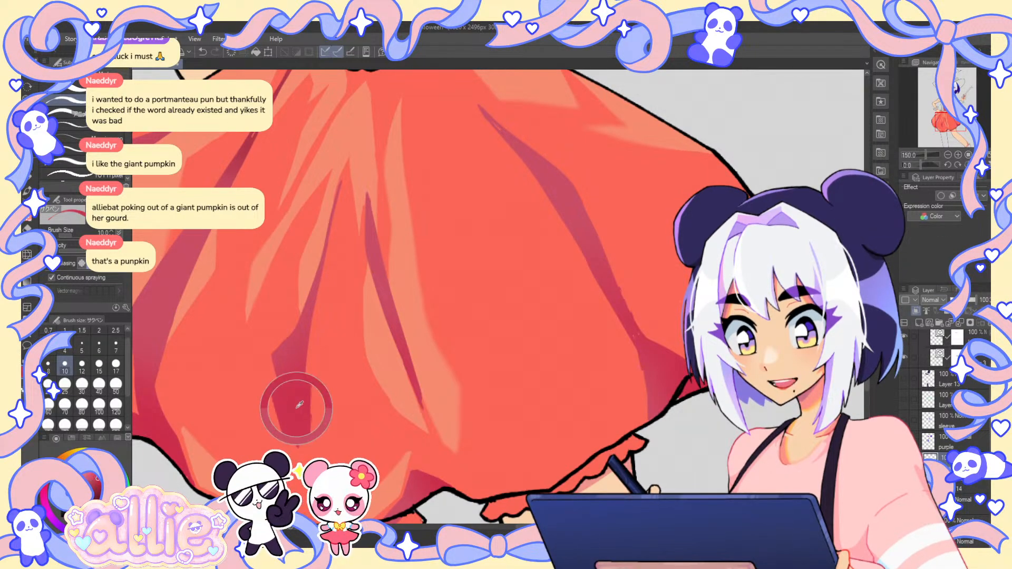
left_click(527, 148, "alt")
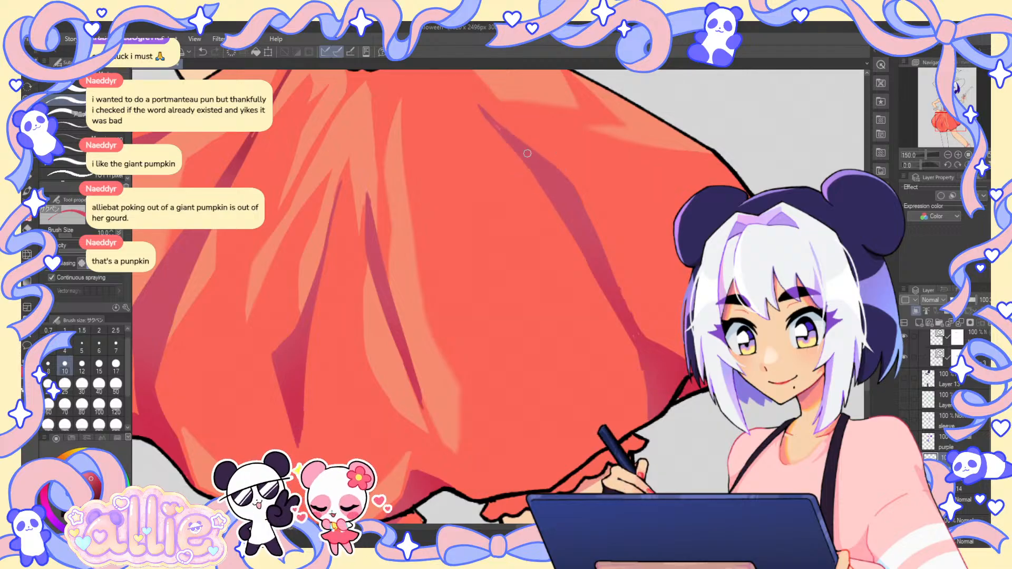
left_click_drag(500, 128, 487, 117)
left_click_drag(662, 349, 657, 307)
left_click(652, 322, "alt")
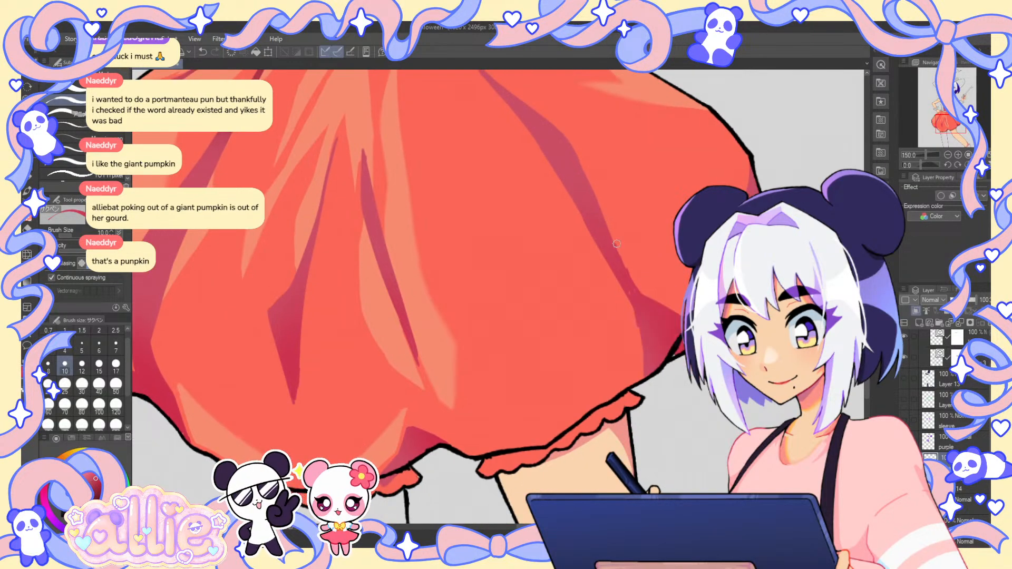
key("e")
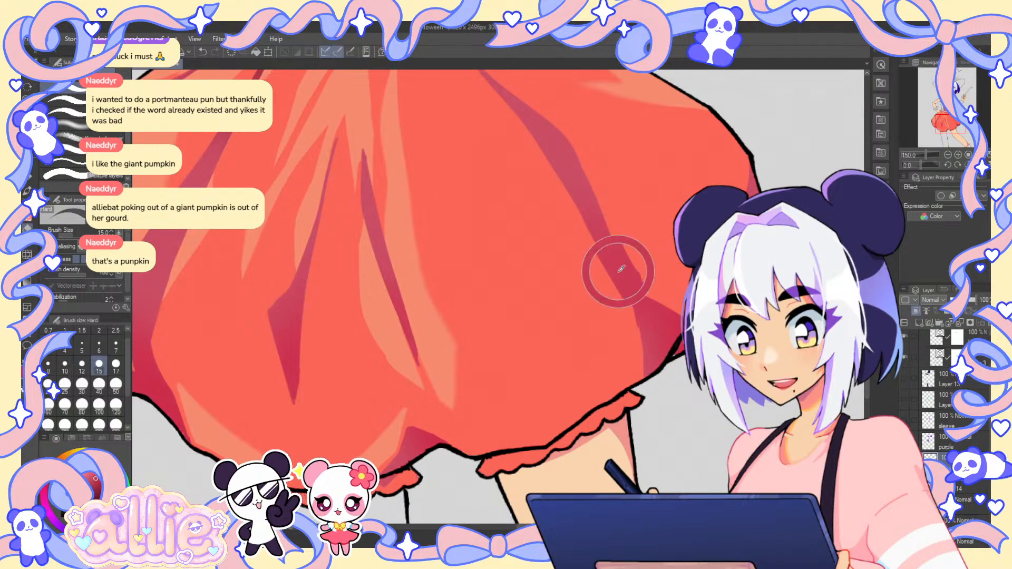
key("p")
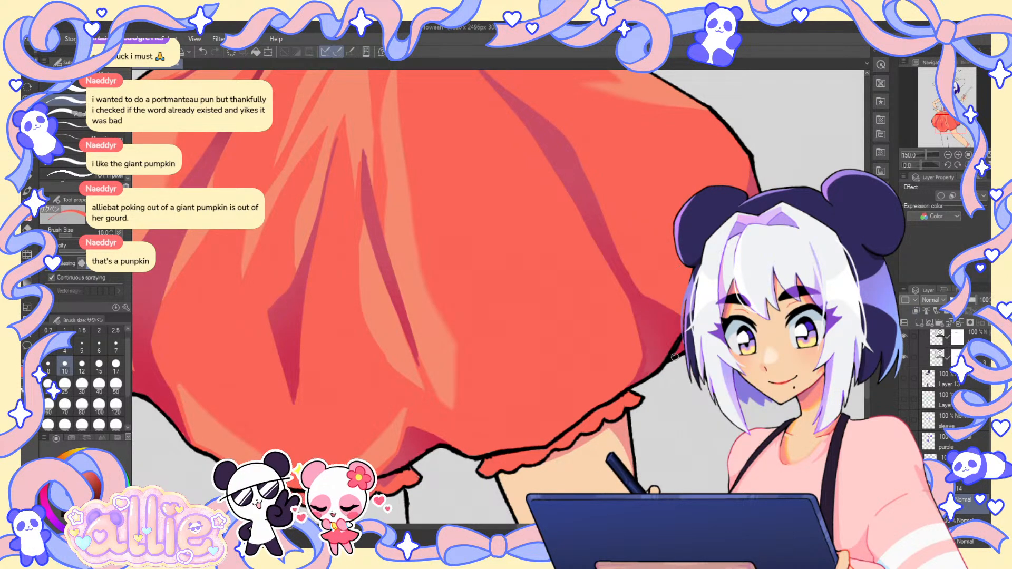
- Try to blend the skirt's shading near the hem above the uncoloured leg's ruffle
left_click(961, 324)
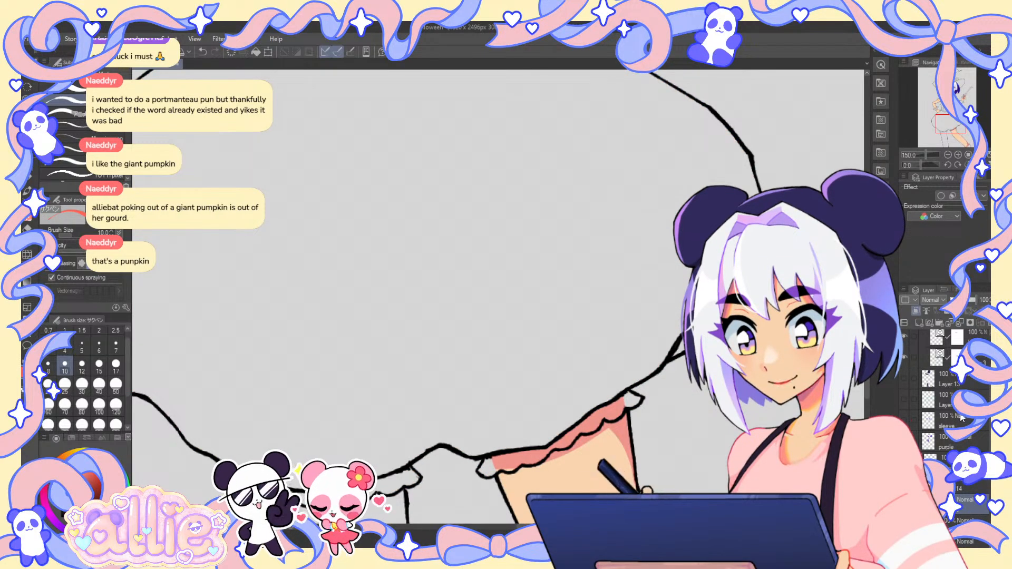
key("ctrl+z")
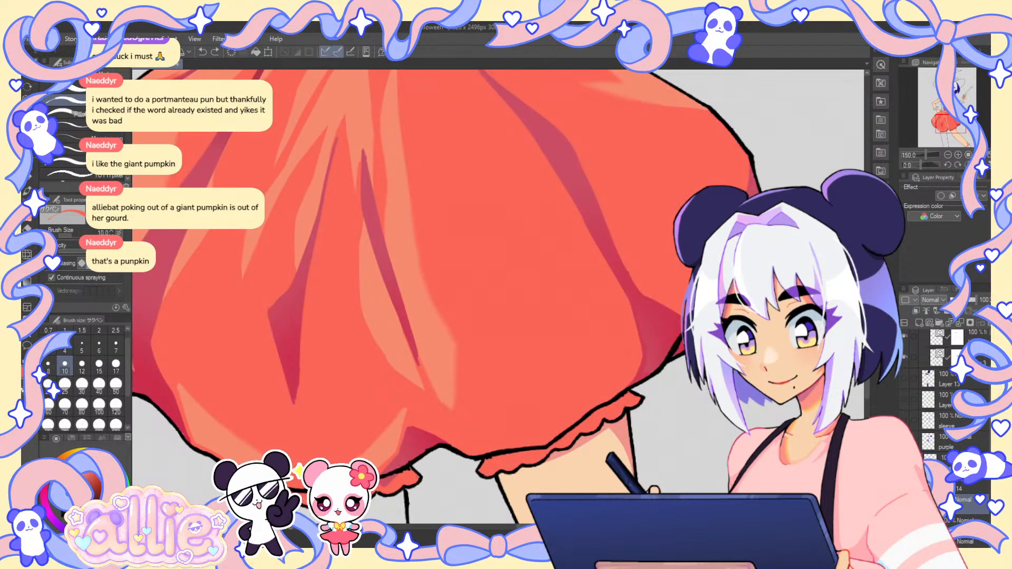
left_click(662, 338)
key("j")
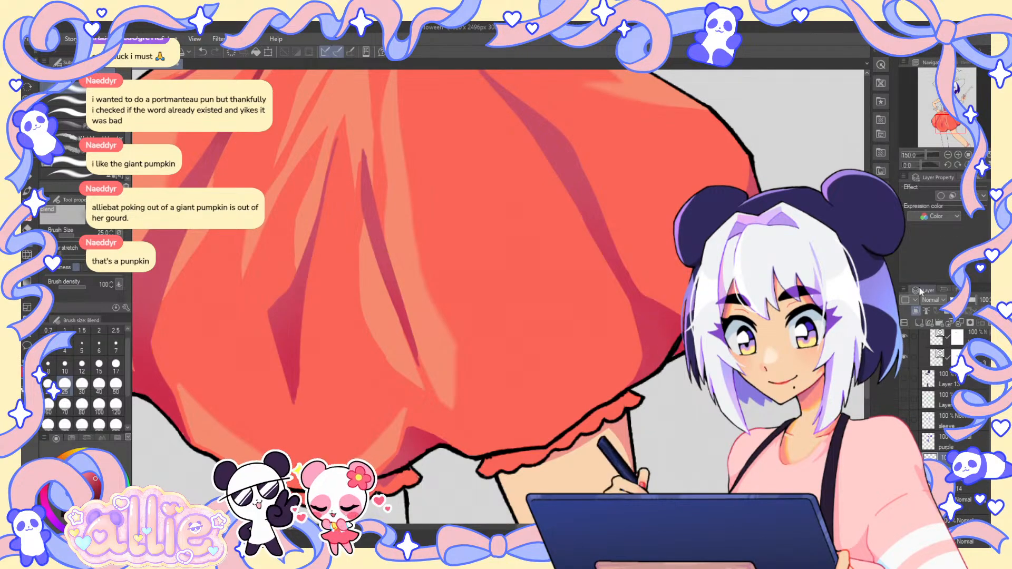
left_click_drag(450, 439, 537, 308)
left_click(469, 355, "alt")
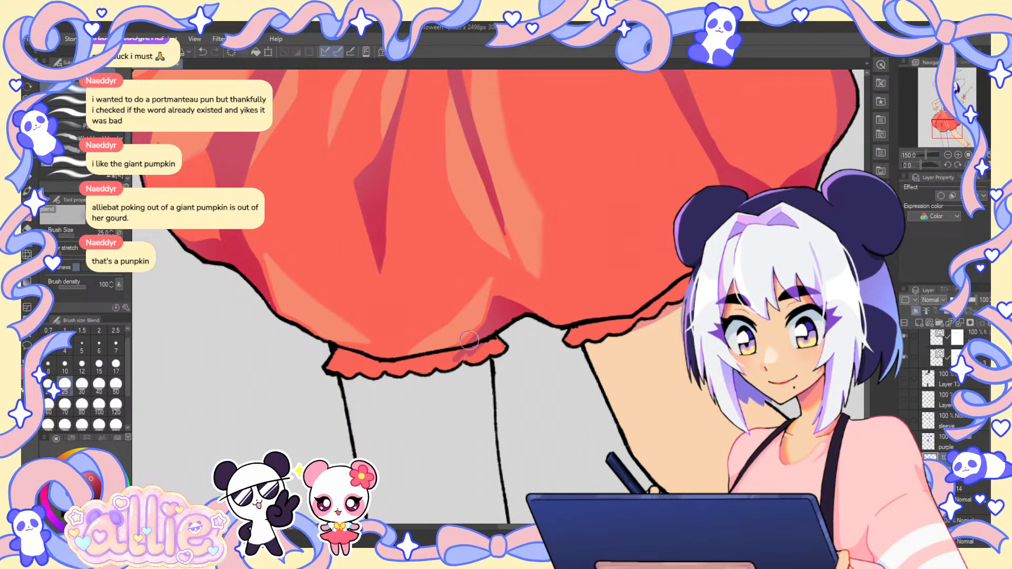
key("e")
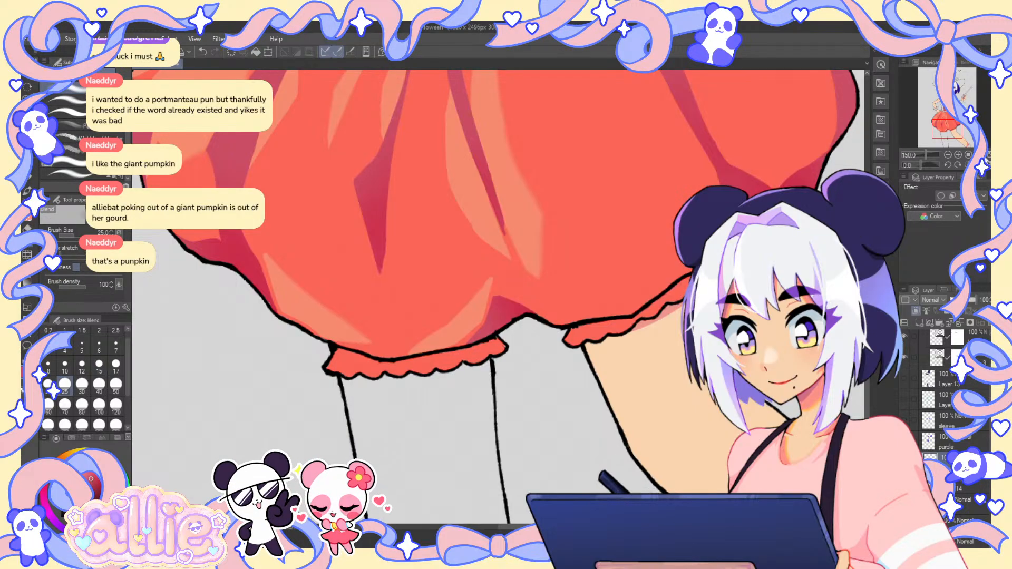
- Show the hidden flat colour layers for the purple, sleeve, dark and green parts of the outfit
key("ctrl+0")
left_click_drag(929, 123, 933, 122)
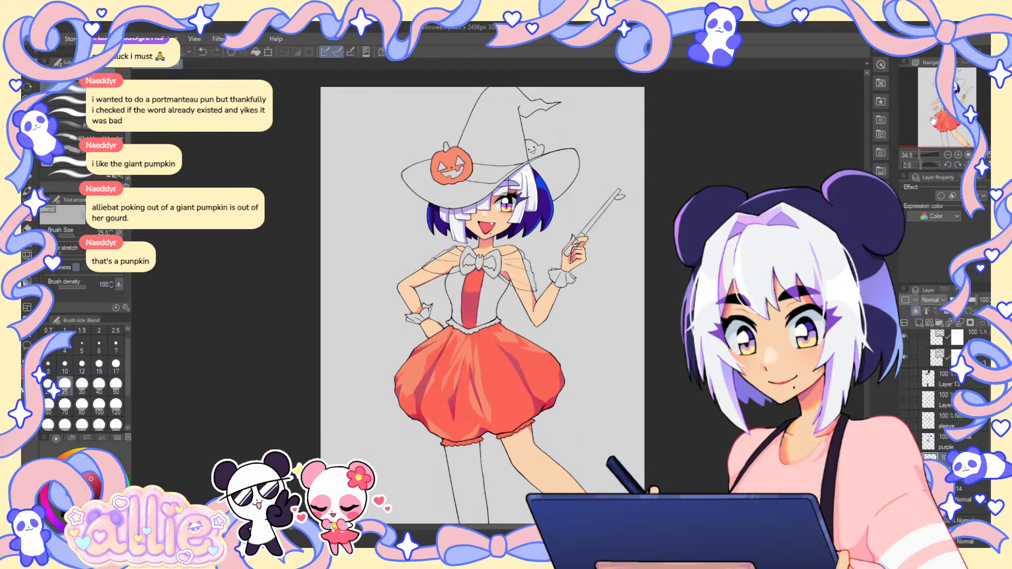
left_click(904, 442)
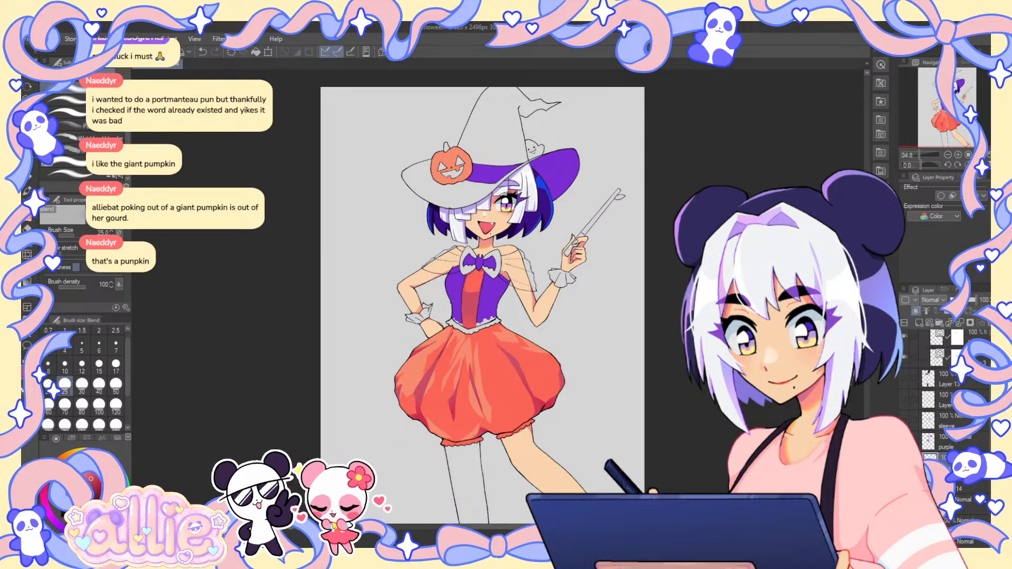
left_click(904, 399)
left_click(903, 378)
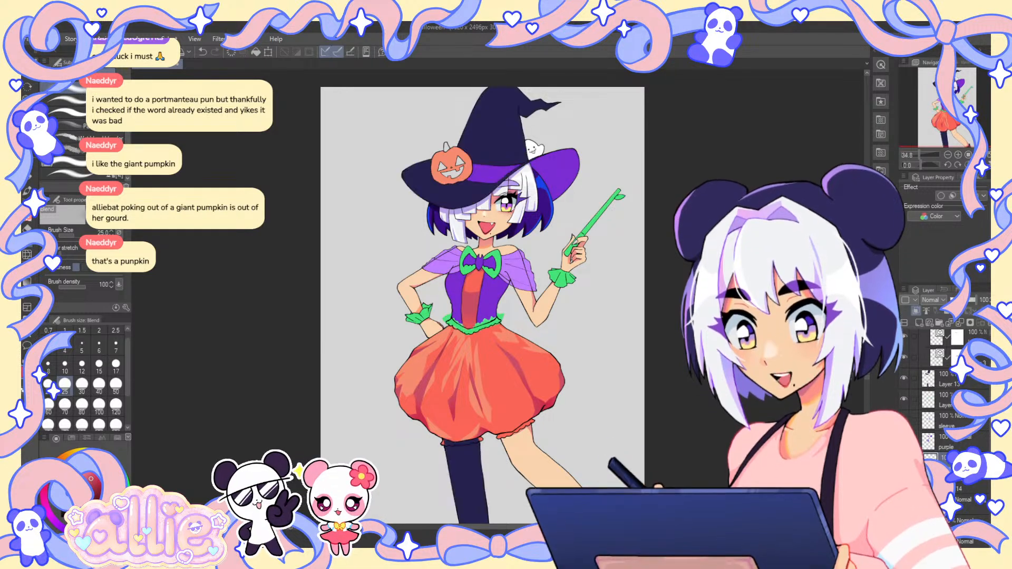
scroll(647, 244, "down", 2)
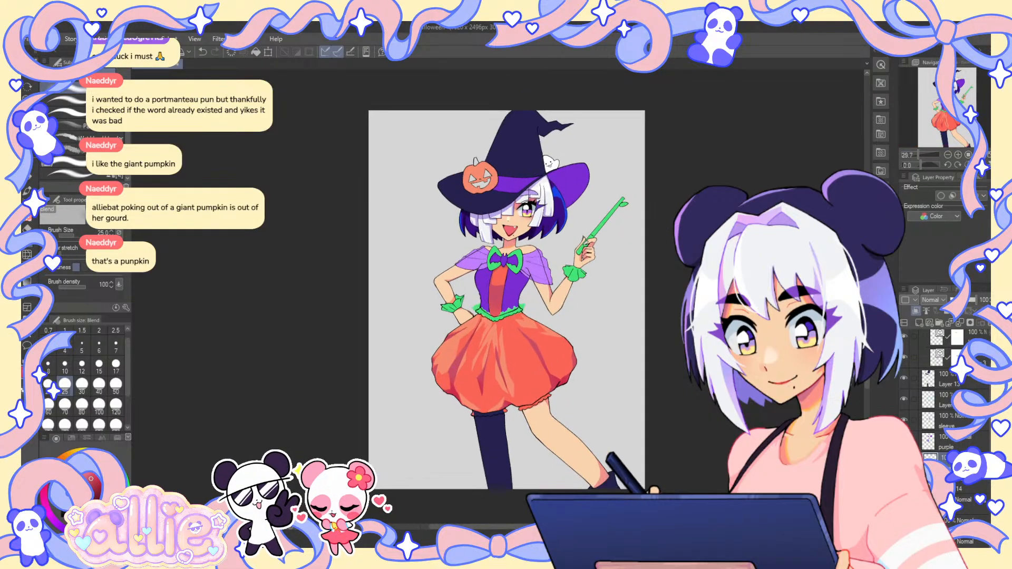
left_click_drag(507, 300, 493, 269)
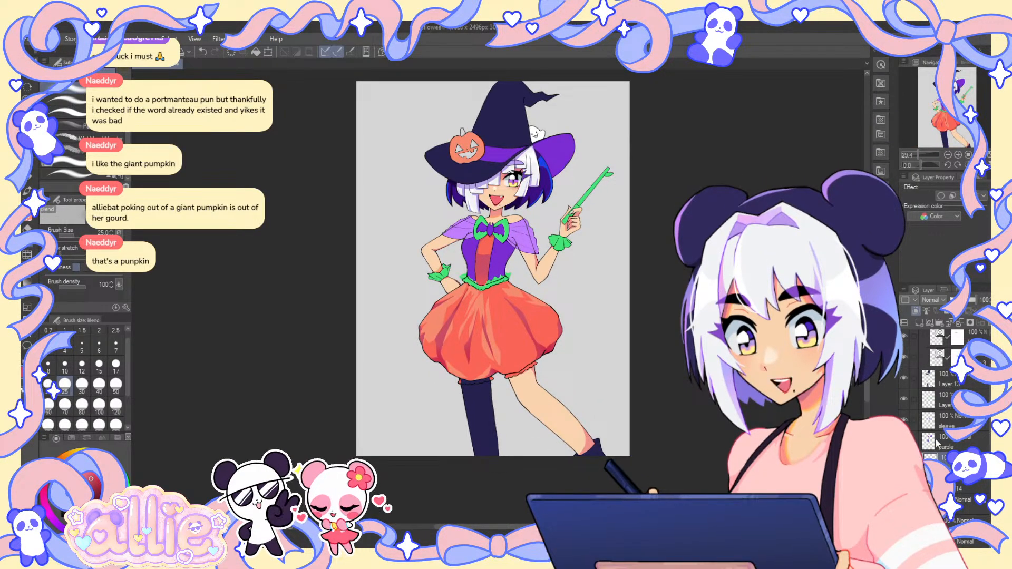
- Compare the outfit with and without the green layer's accents, leaving that layer hidden
left_click(904, 398)
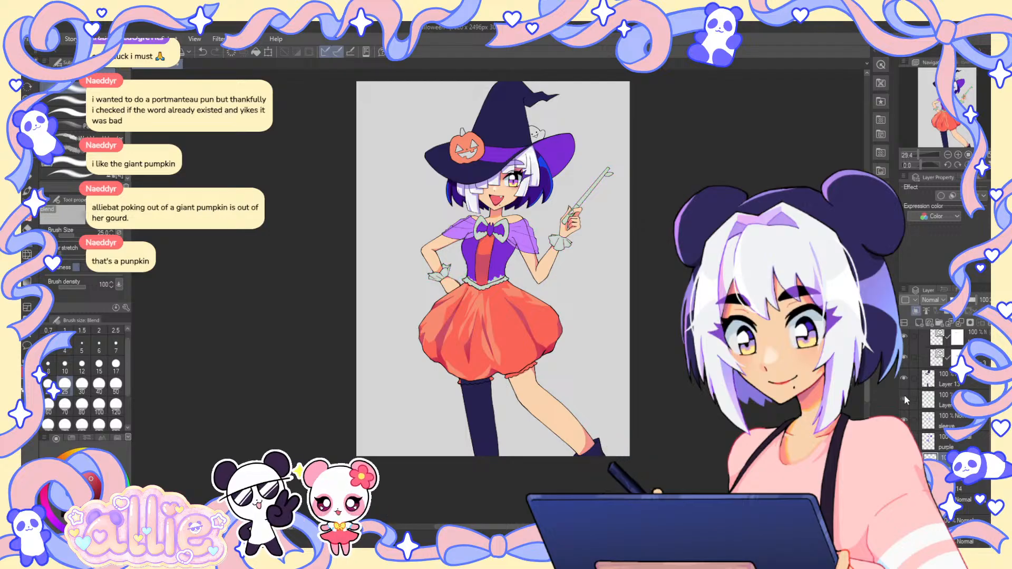
left_click(903, 398)
left_click(904, 394)
left_click(903, 394)
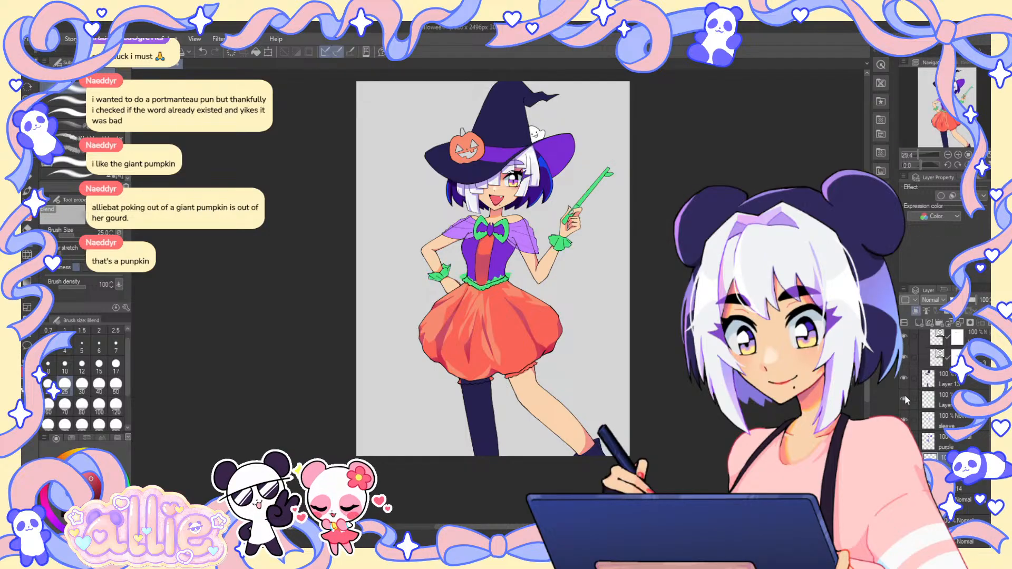
left_click(904, 394)
- On the purple layer, fill the uncoloured gaps of the bodice just above the waist ruffle with purple
left_click(927, 437)
scroll(513, 274, "up", 6)
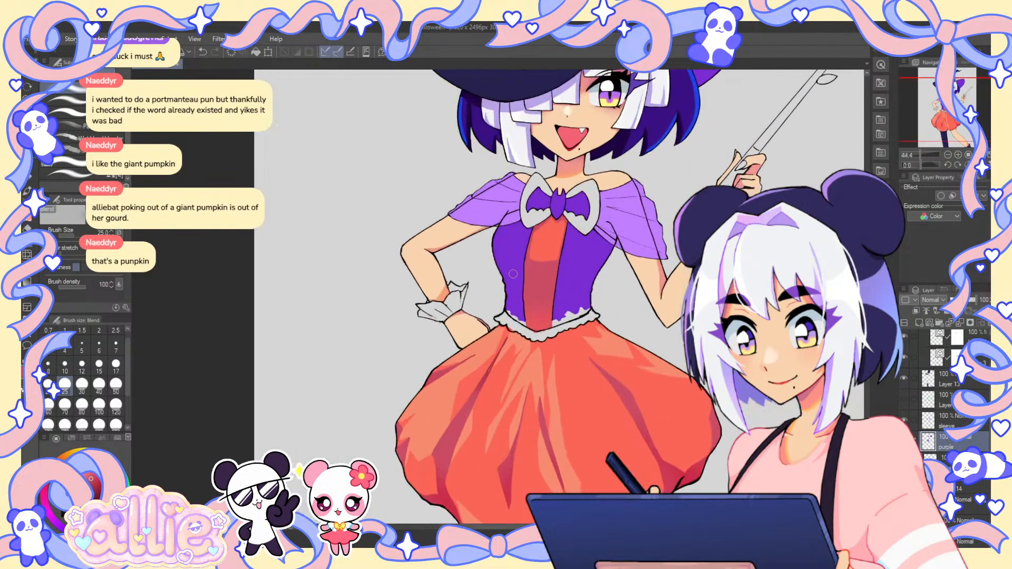
scroll(513, 274, "up", 2)
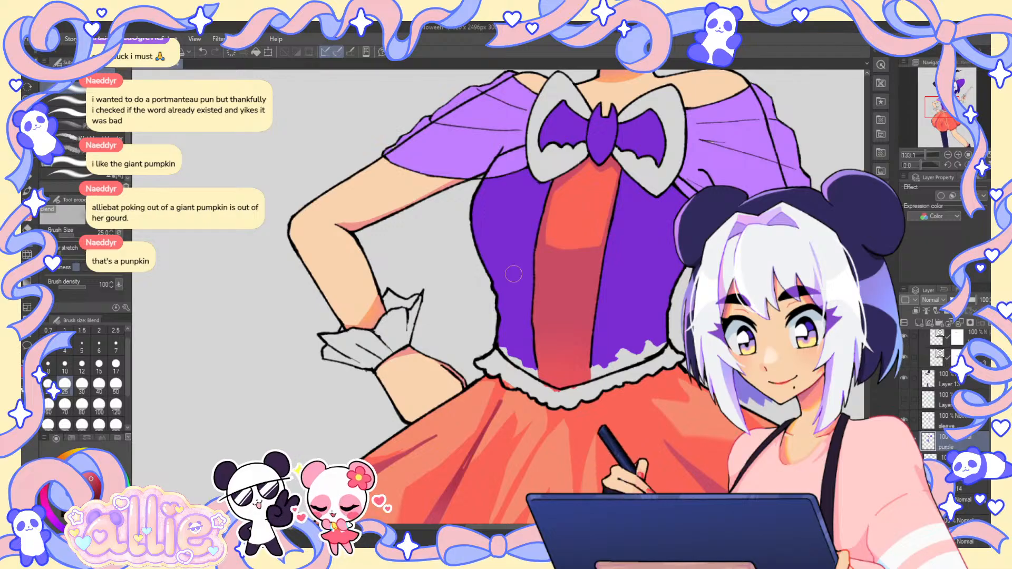
key("g")
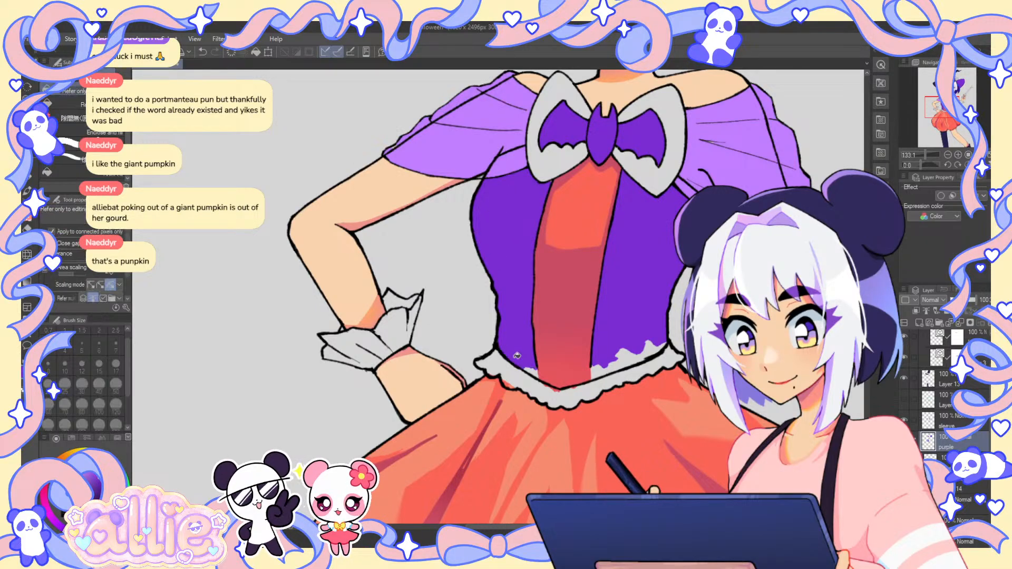
left_click(639, 352)
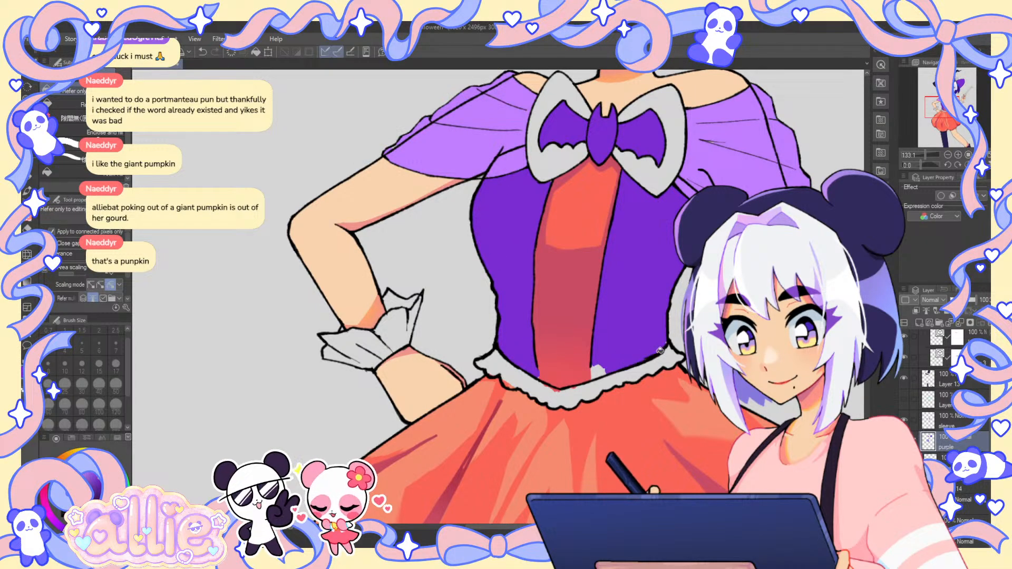
left_click(601, 371)
key("p")
key("ctrl+z")
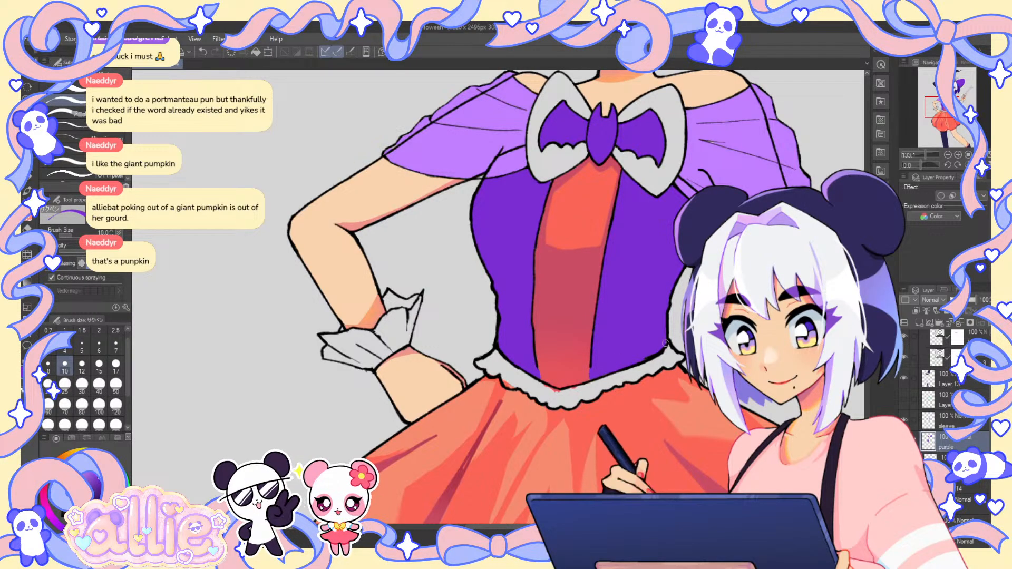
- Examine the whole witch illustration from the hat down to the legs at several magnifications
scroll(669, 290, "down", 4)
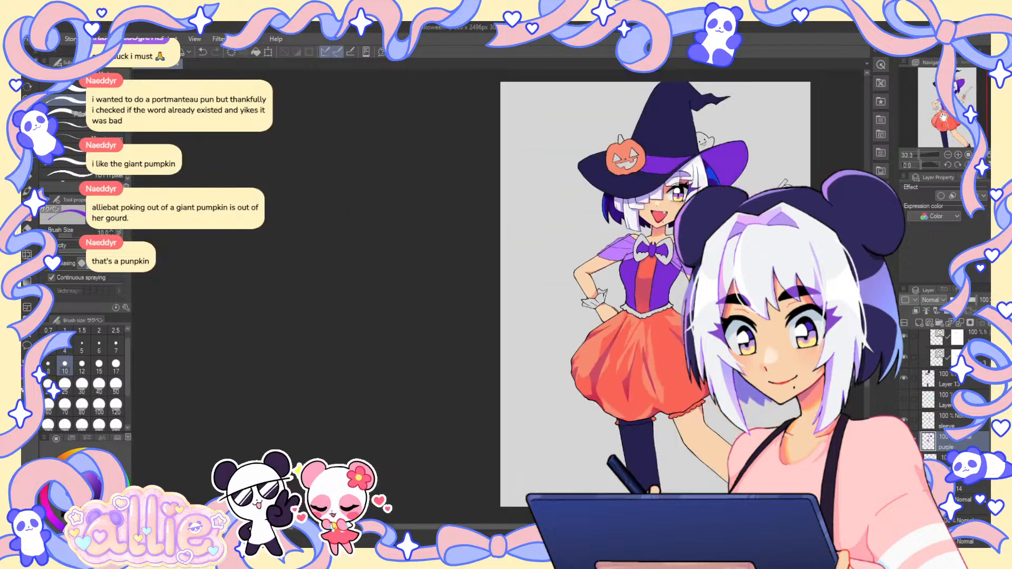
left_click_drag(935, 125, 969, 99)
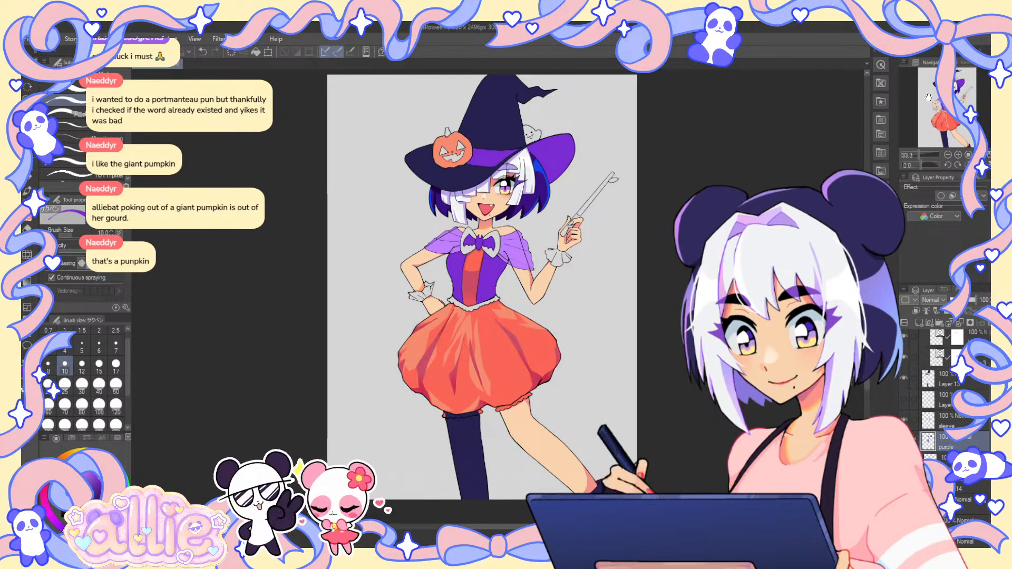
left_click_drag(930, 102, 936, 105)
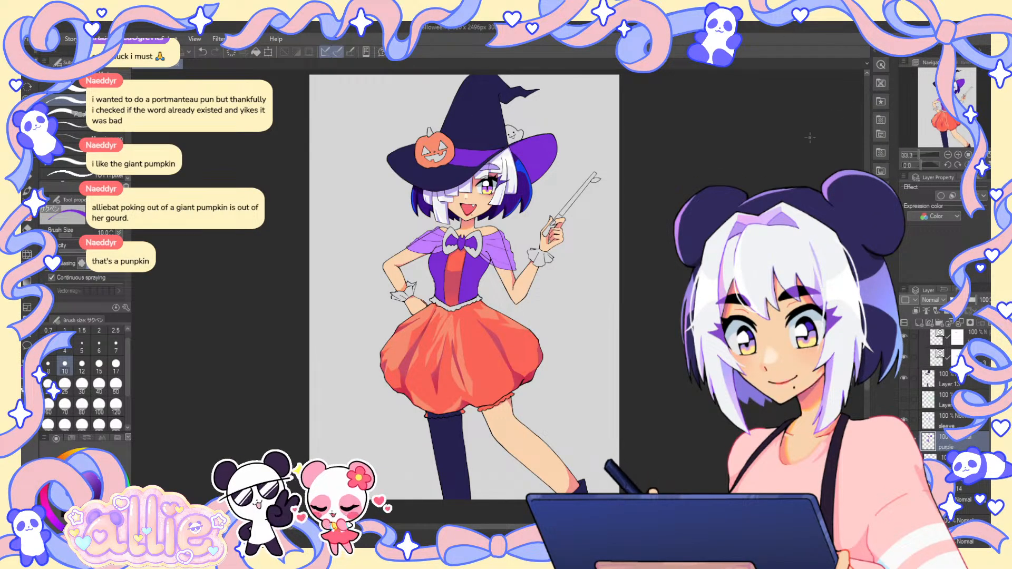
scroll(461, 131, "up", 1)
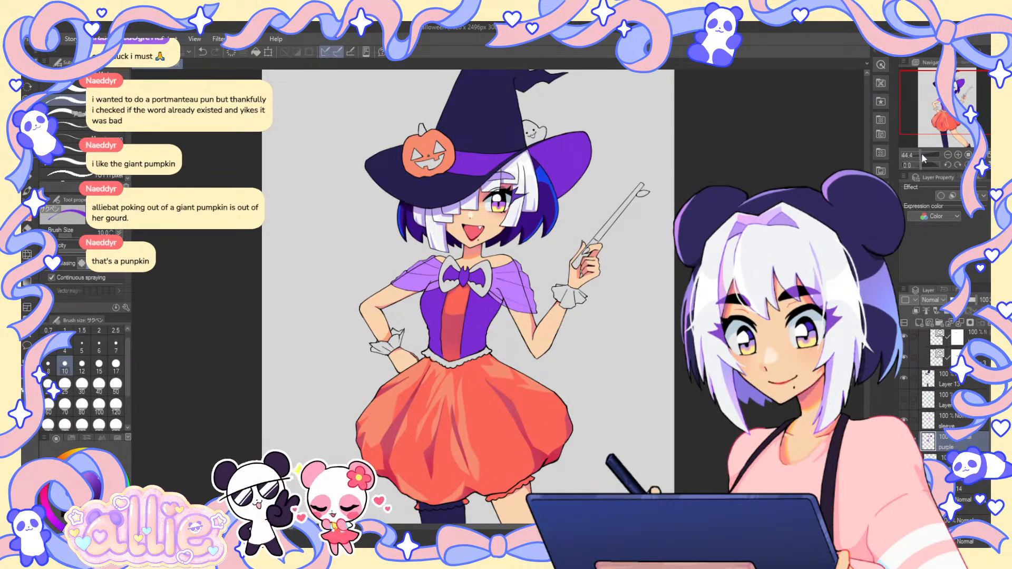
mouse_move(936, 116)
left_mouse_down()
mouse_move(939, 144)
mouse_move(940, 127)
left_mouse_up()
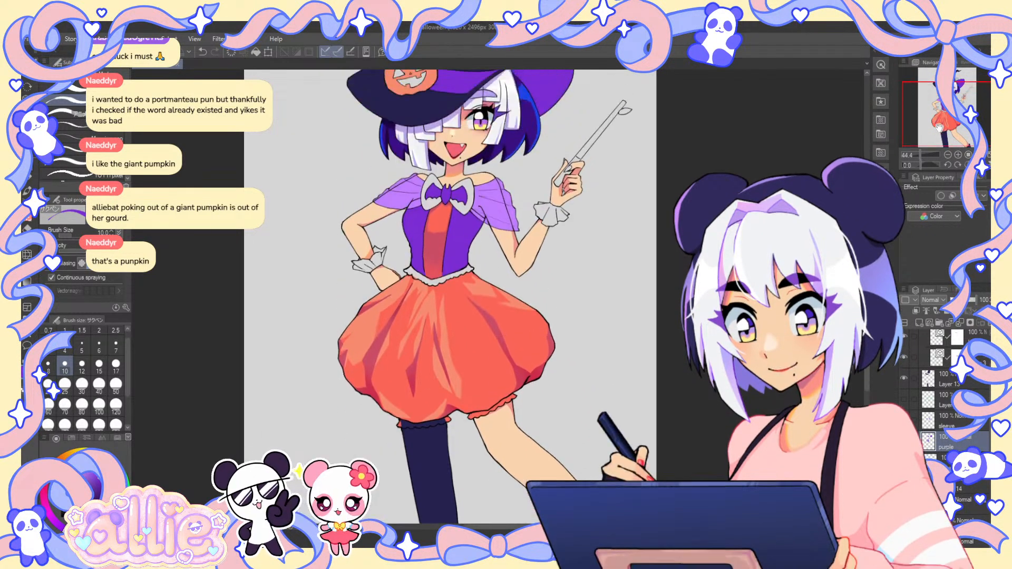
scroll(566, 111, "down", 2)
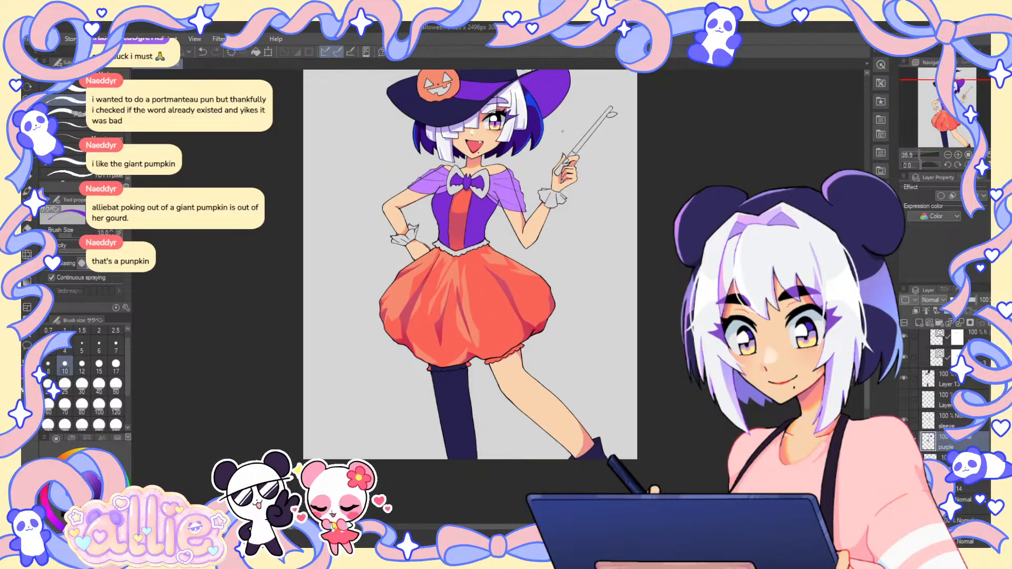
scroll(582, 120, "up", 1)
left_click_drag(583, 120, 554, 206)
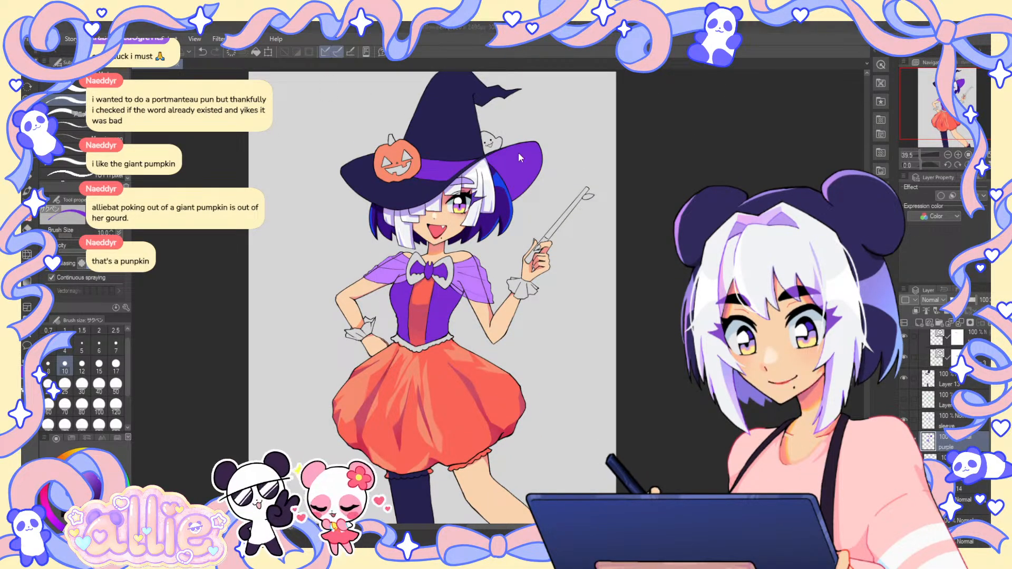
- Create a new 1920 x 1080 px colour illustration at resolution 72
key("ctrl+n")
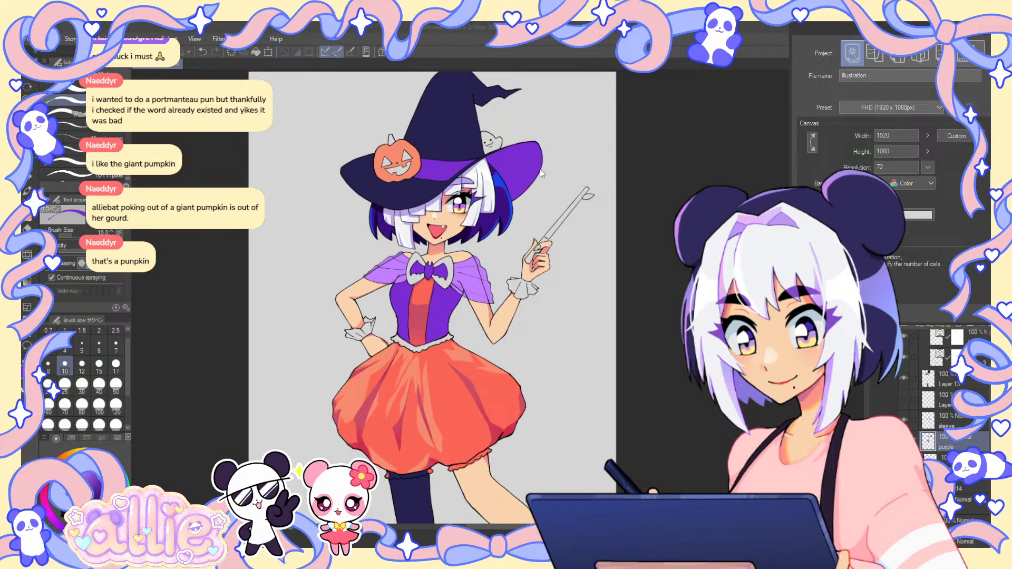
key("Return")
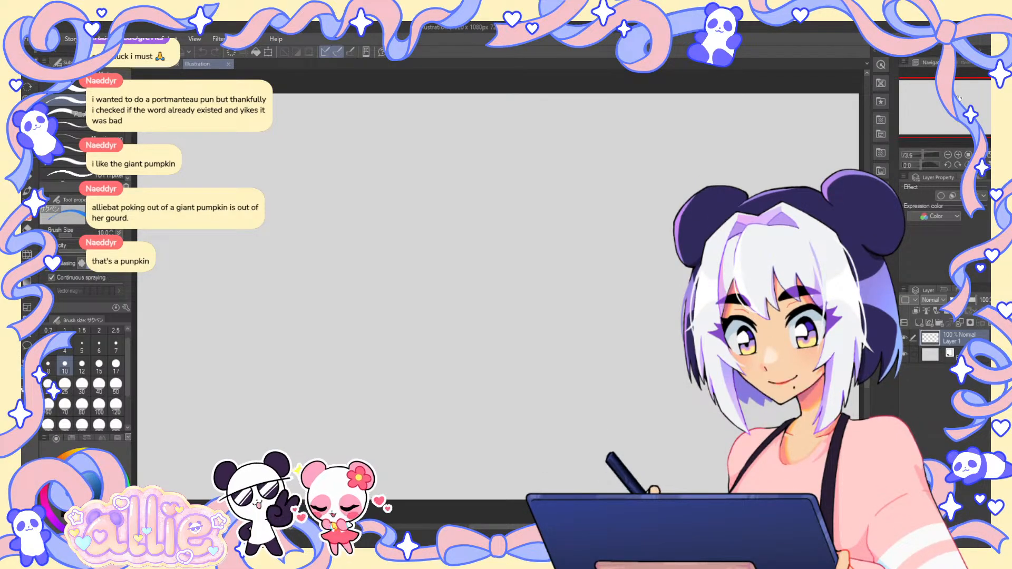
left_click_drag(970, 102, 971, 99)
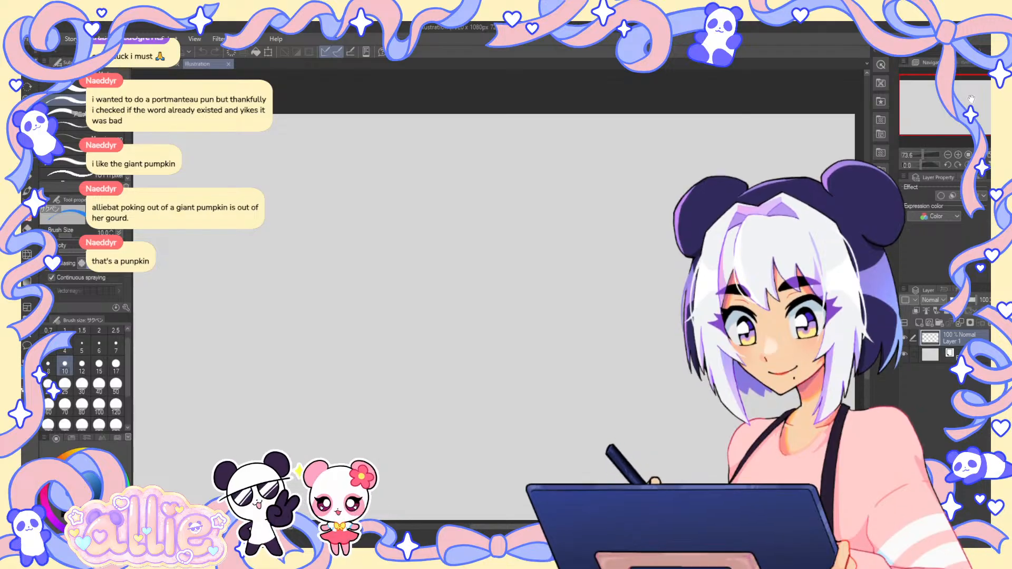
- On the new canvas, sketch a rough blue circle for a head with the G-pen at size 5
left_click(66, 88)
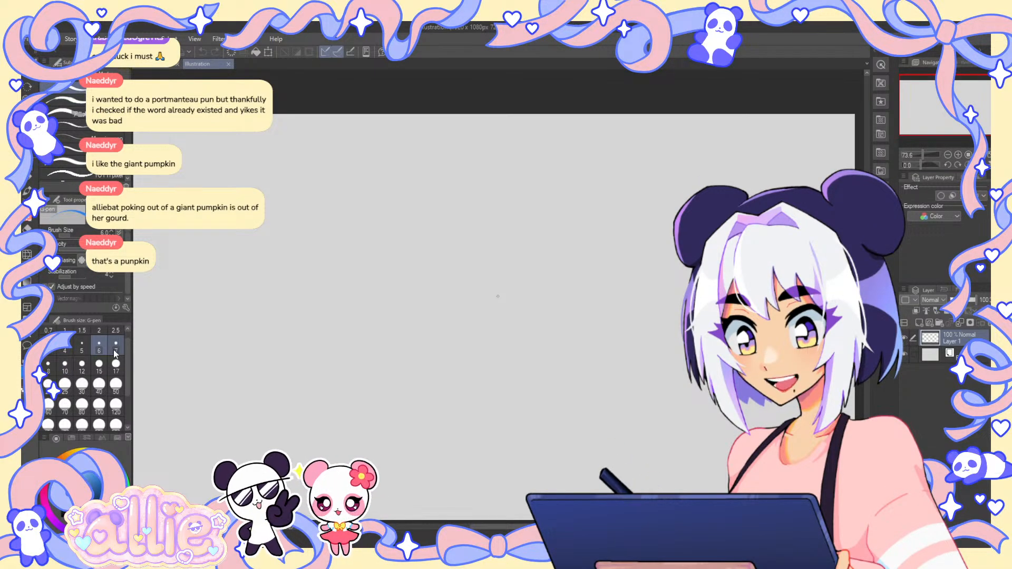
left_click(161, 64)
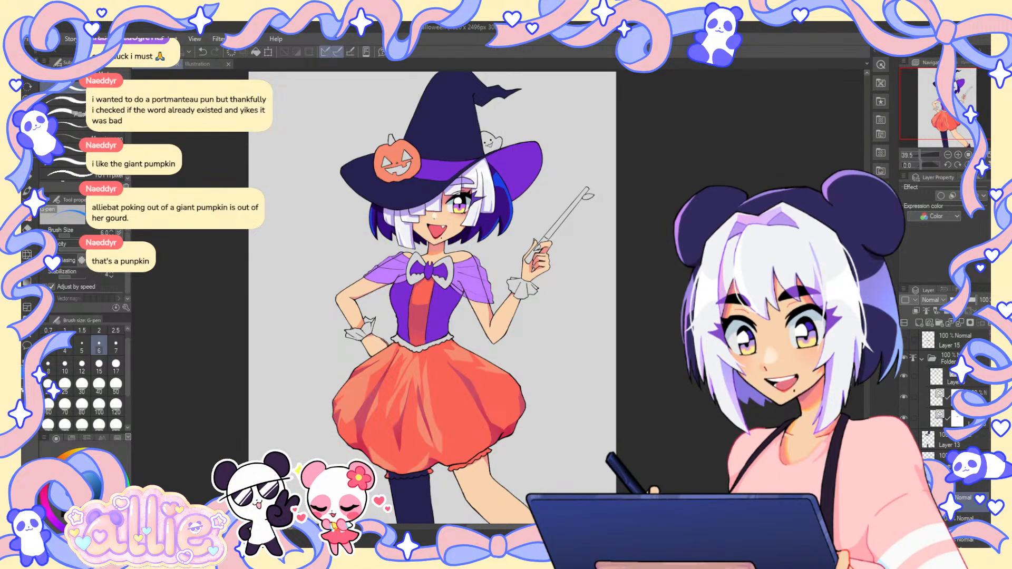
left_click(202, 64)
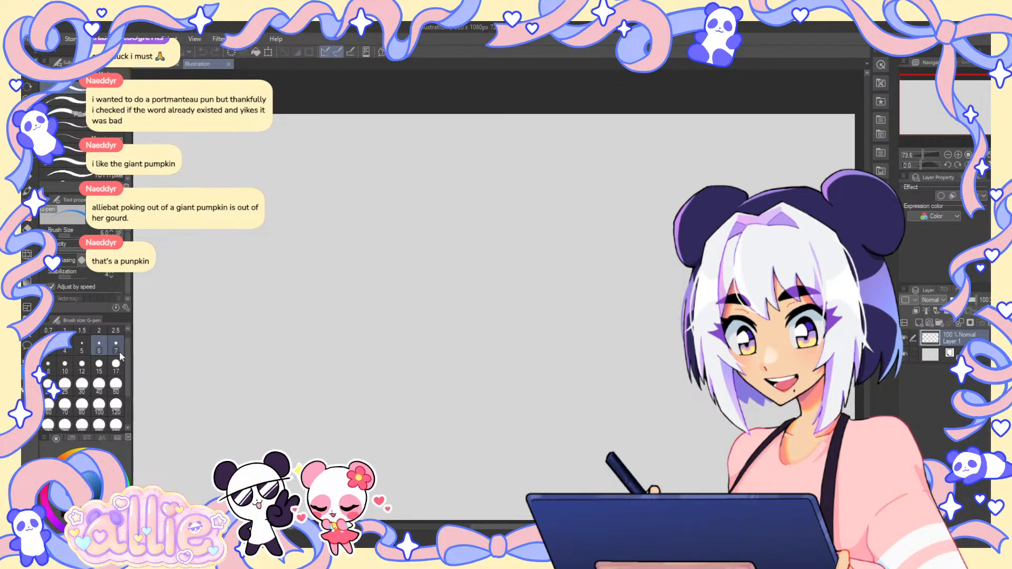
left_click(81, 346)
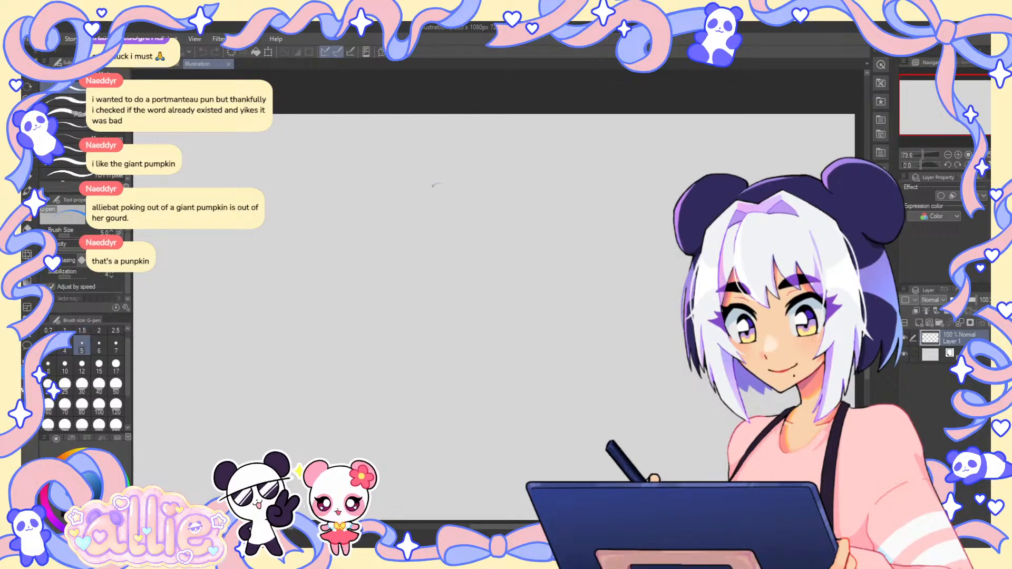
left_click_drag(433, 186, 449, 280)
mouse_move(465, 170)
left_mouse_down()
mouse_move(438, 269)
mouse_move(541, 216)
mouse_move(523, 283)
left_mouse_up()
left_click_drag(539, 196, 480, 162)
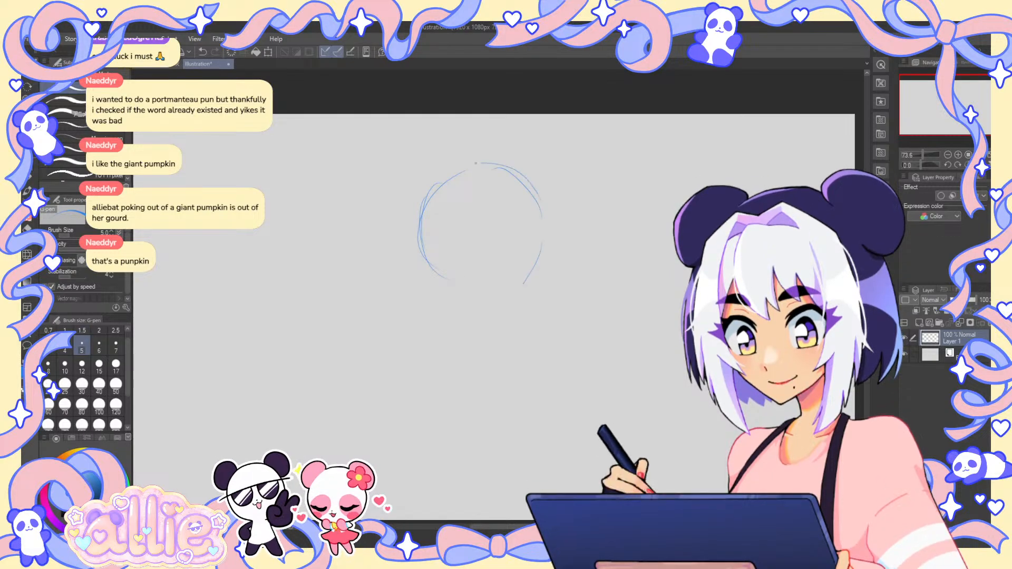
mouse_move(427, 281)
left_mouse_down()
mouse_move(536, 206)
mouse_move(460, 302)
mouse_move(500, 169)
mouse_move(510, 293)
mouse_move(444, 178)
mouse_move(540, 238)
left_mouse_up()
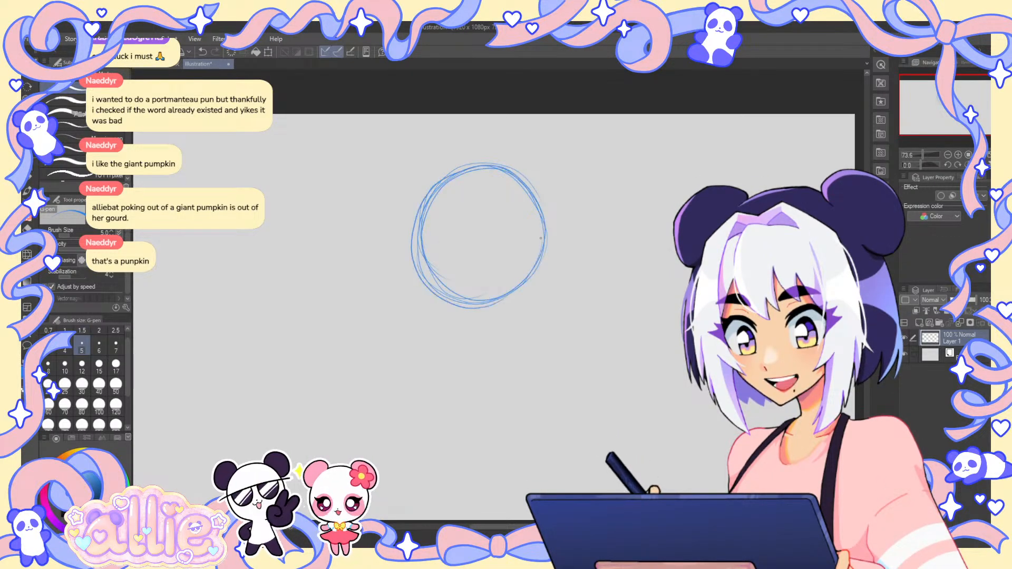
left_click_drag(942, 112, 959, 99)
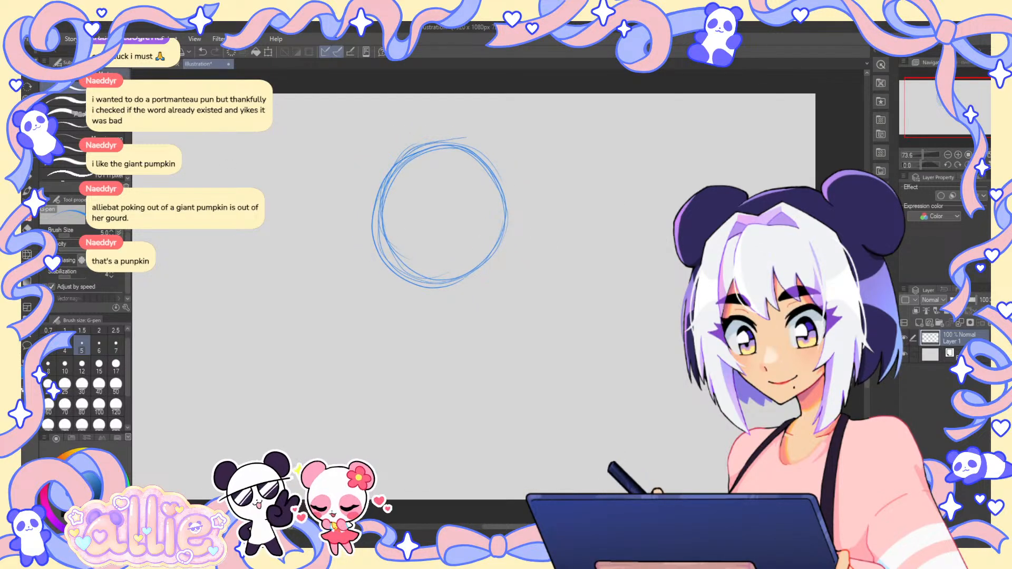
- Lighten the head circle's sketch lines with the kneaded eraser at size 100
left_click(105, 73)
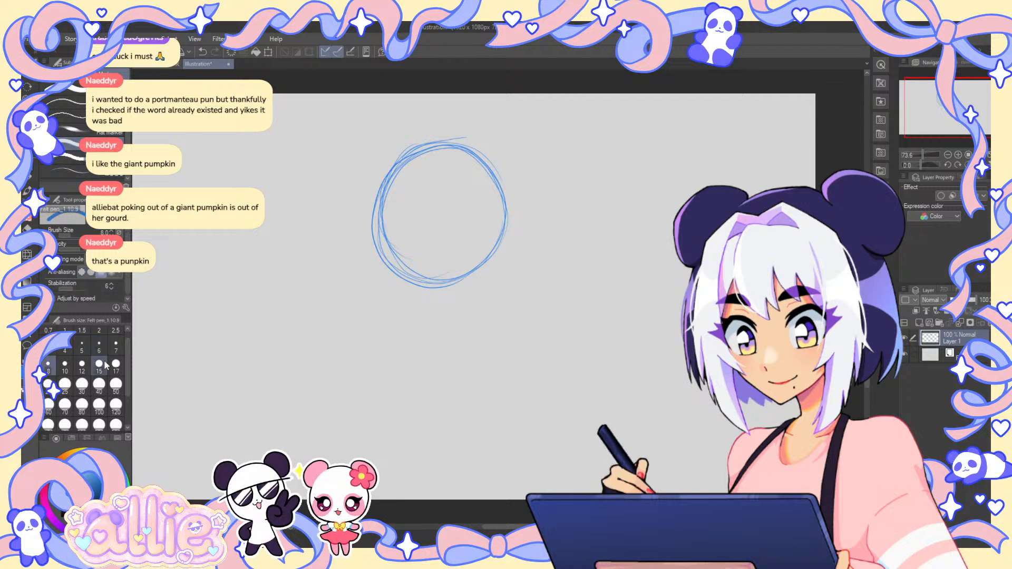
key("e")
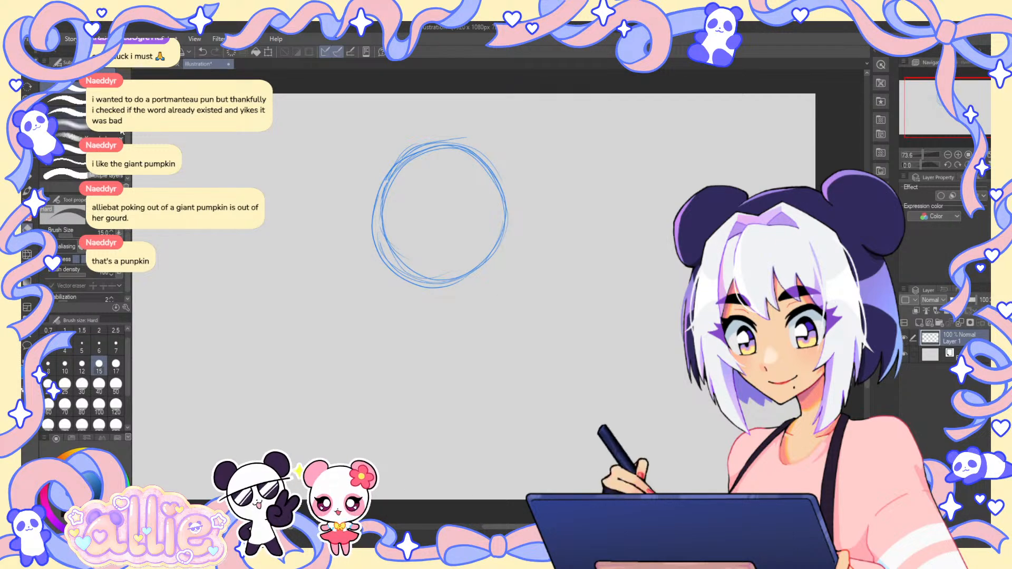
left_click(71, 138)
left_click(99, 404)
mouse_move(413, 152)
left_mouse_down()
mouse_move(432, 282)
mouse_move(400, 159)
mouse_move(478, 274)
mouse_move(499, 223)
mouse_move(375, 232)
left_mouse_up()
left_click(28, 176)
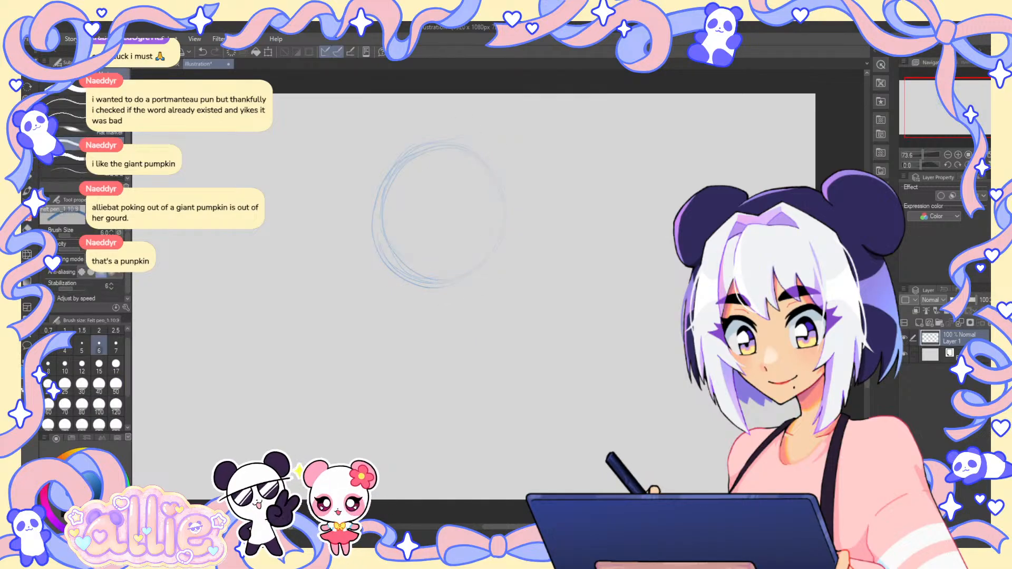
left_click(71, 157)
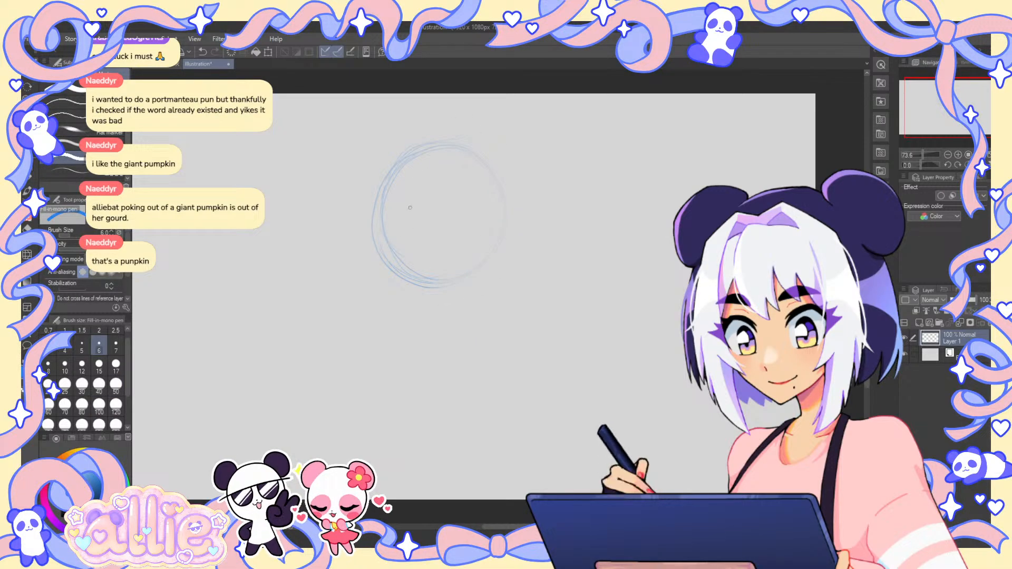
left_click_drag(376, 201, 384, 233)
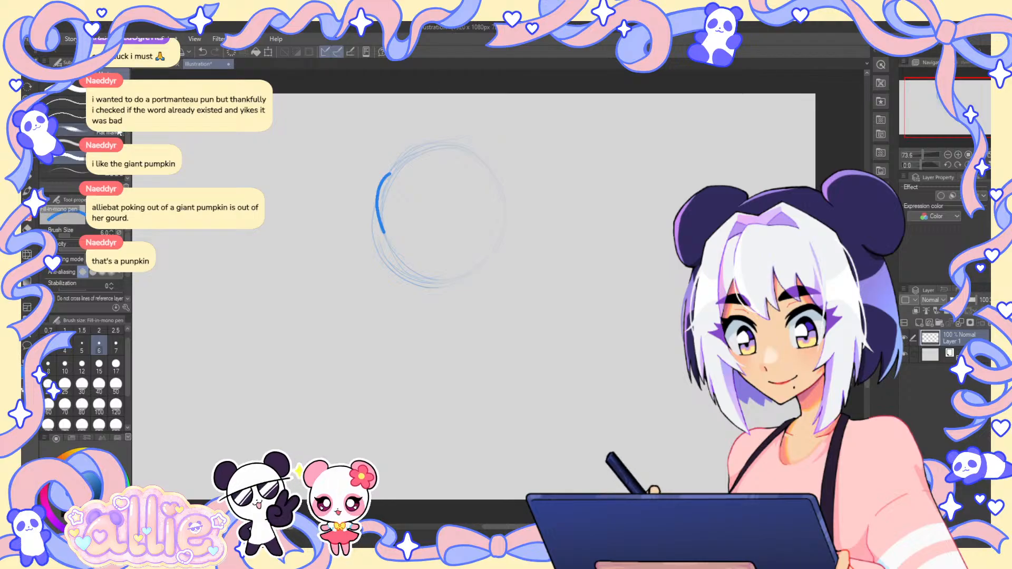
key("ctrl+z")
- With the felt pen at size 5, sketch the face's centre line, jaw and chin, the back of the head and the ear
left_click(106, 147)
left_click_drag(419, 156, 485, 249)
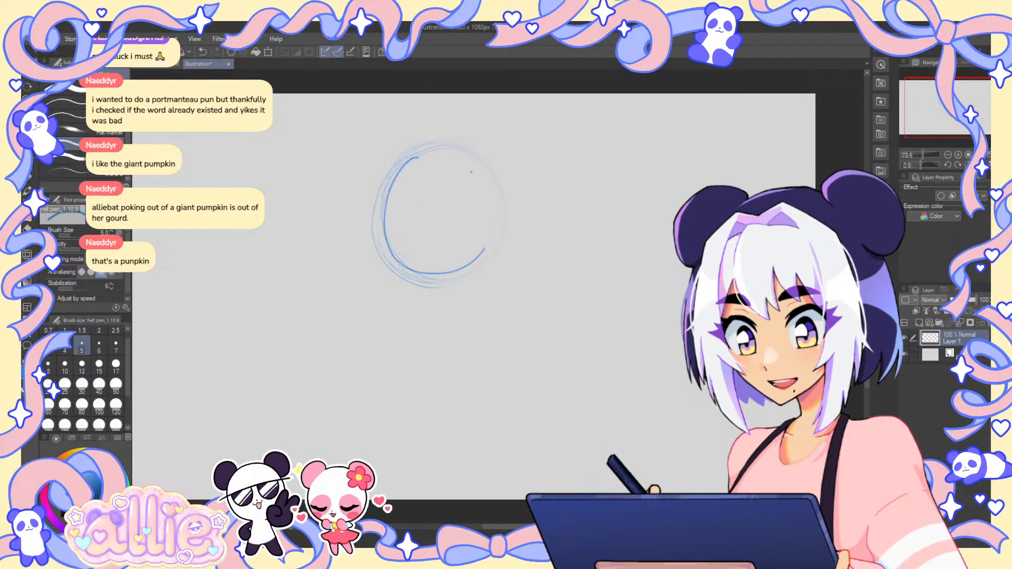
key("ctrl+z")
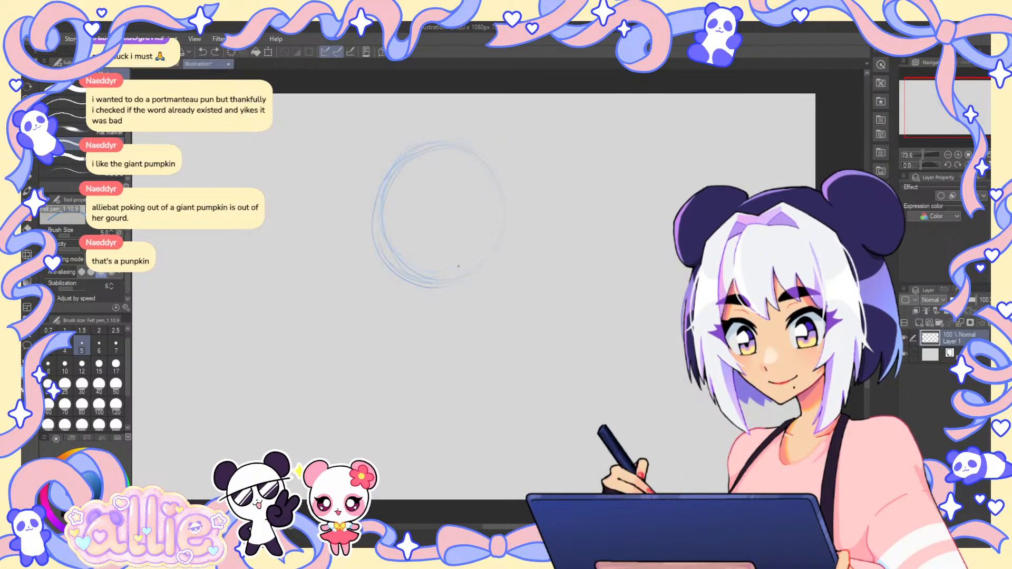
mouse_move(416, 150)
left_mouse_down()
mouse_move(440, 263)
mouse_move(430, 303)
mouse_move(444, 310)
left_mouse_up()
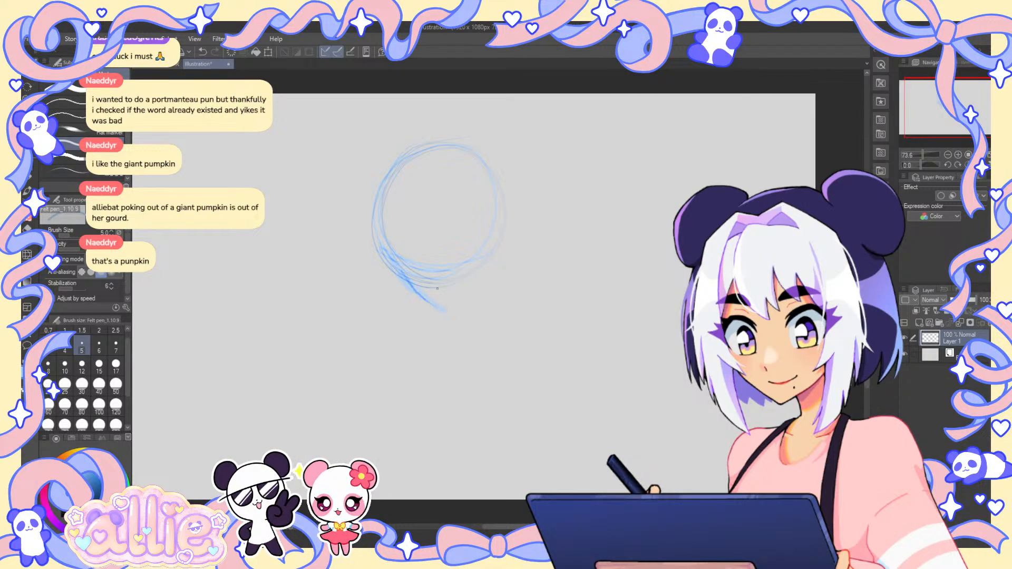
key("ctrl+z")
mouse_move(425, 157)
left_mouse_down()
mouse_move(425, 221)
mouse_move(445, 310)
mouse_move(493, 293)
left_mouse_up()
left_click_drag(505, 182, 469, 146)
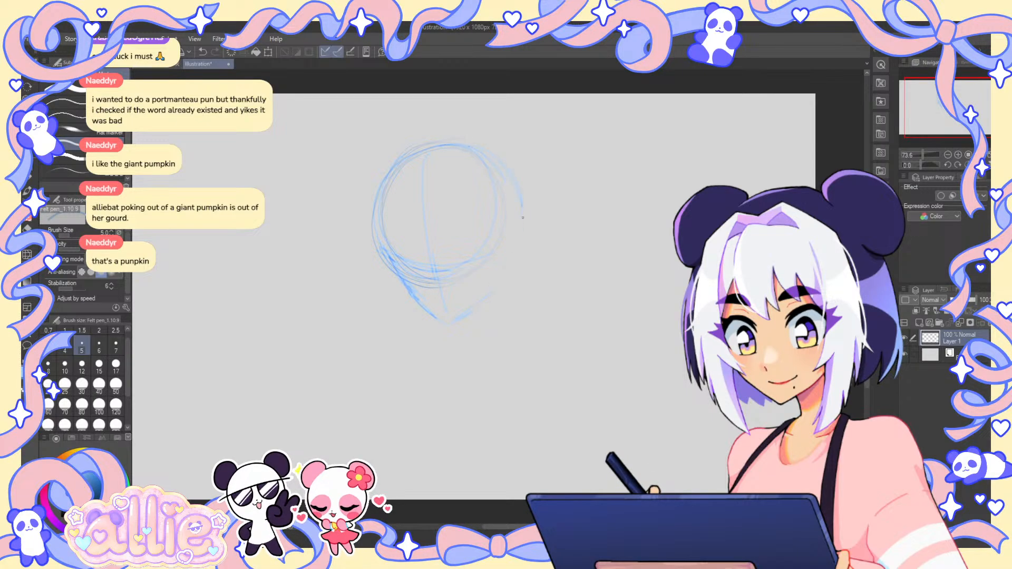
mouse_move(507, 217)
left_mouse_down()
mouse_move(514, 244)
mouse_move(500, 259)
left_mouse_up()
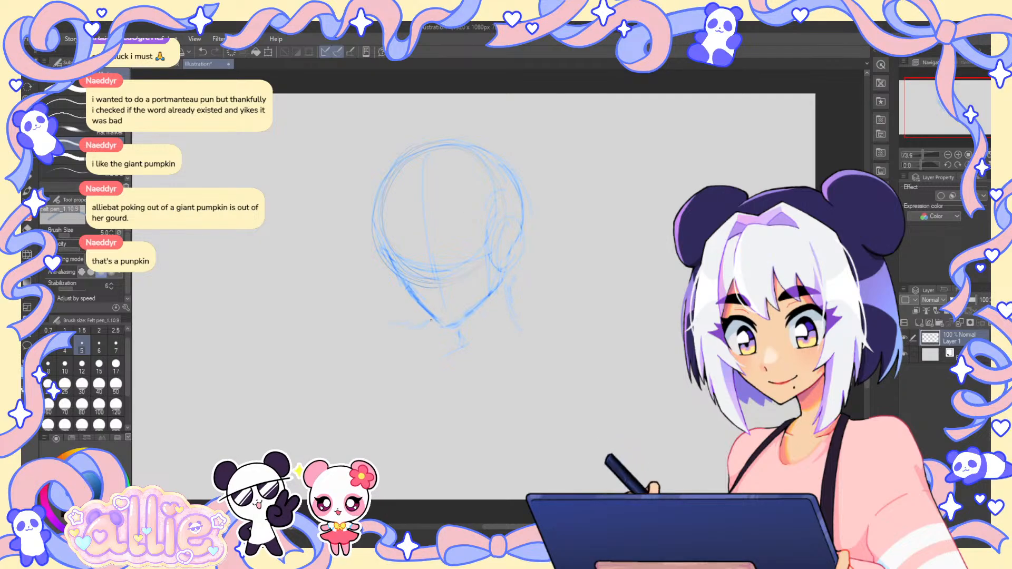
- Sketch the first shoulder lines on both sides of the neck and erase the stray mark under the chin with the kneaded eraser
left_click_drag(431, 320, 373, 319)
left_click_drag(540, 321, 569, 332)
key("e")
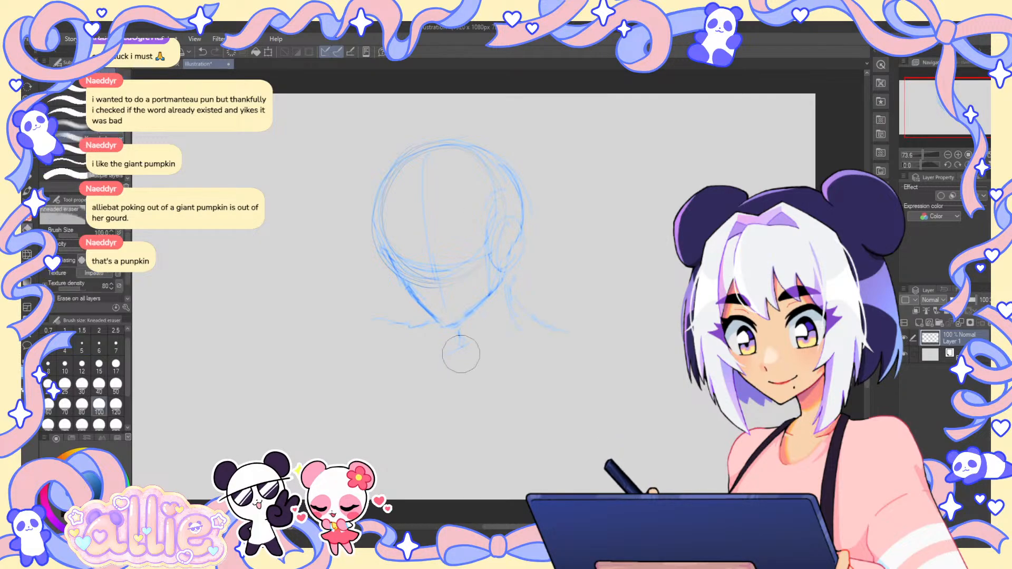
left_click_drag(460, 356, 459, 338)
key("p")
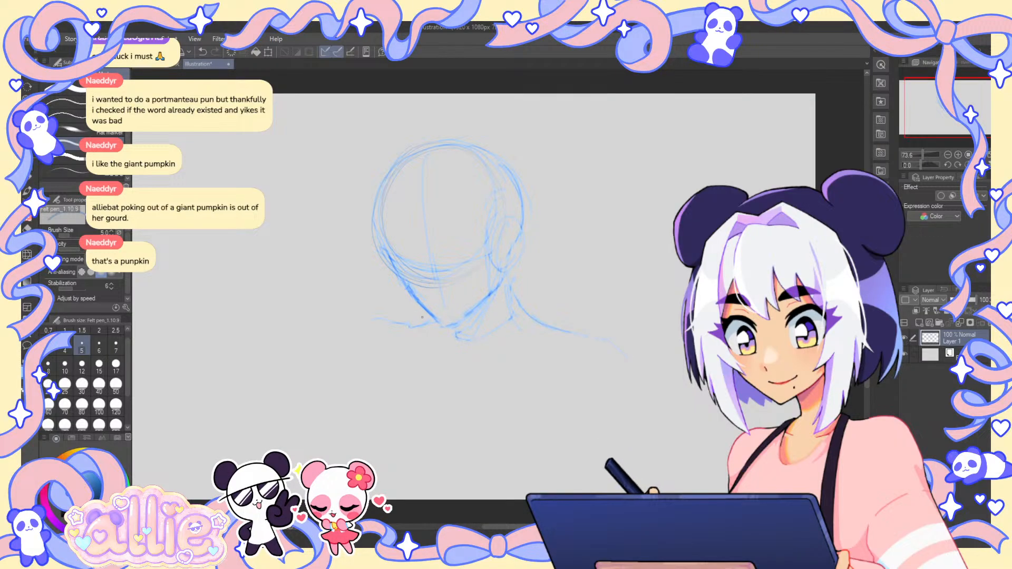
- Sketch the open collar, the shoulders and the garment's front edges with the felt pen at size 5
left_click_drag(372, 389, 365, 400)
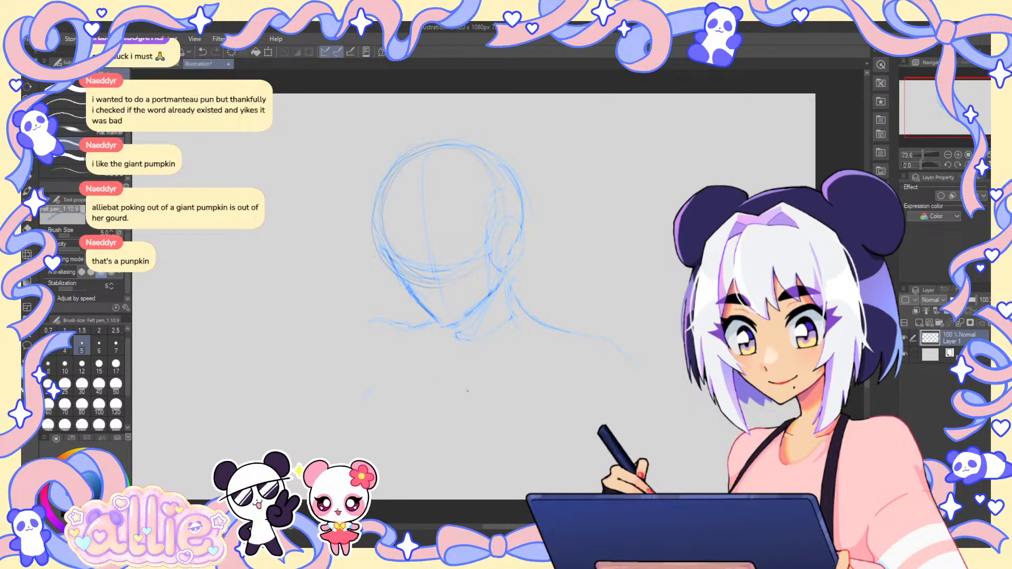
left_click_drag(414, 340, 369, 454)
key("ctrl+z")
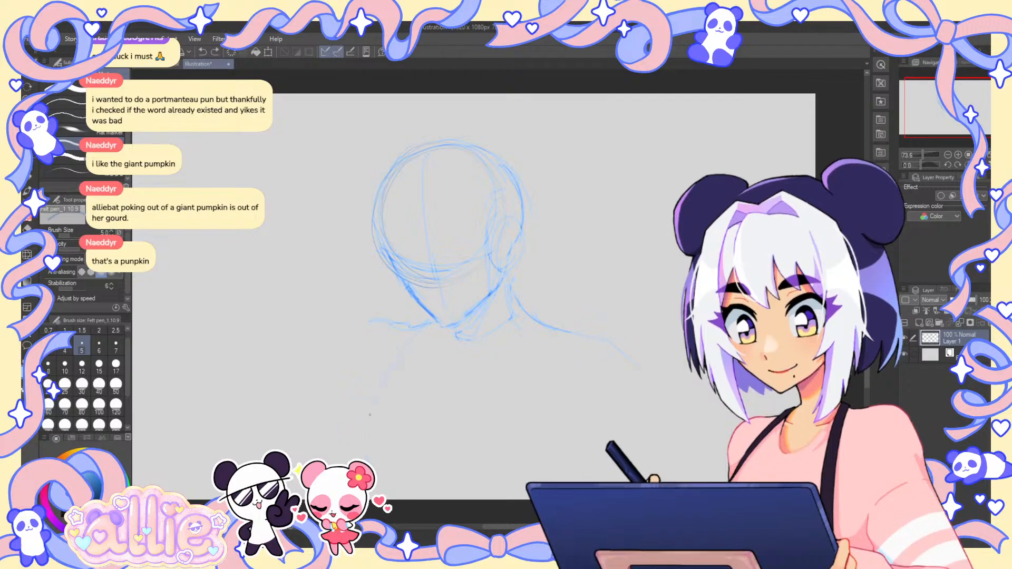
key("ctrl+y")
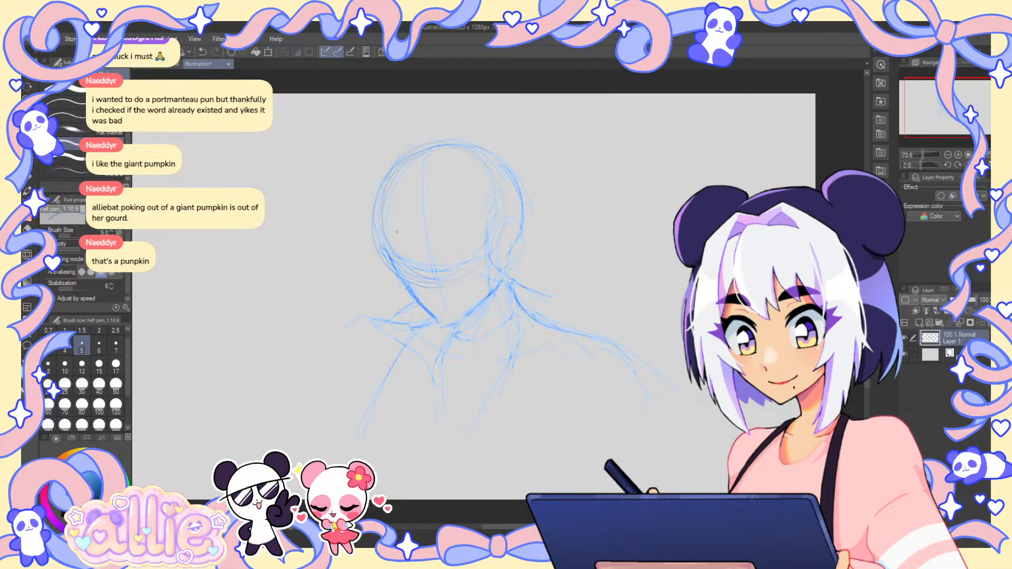
- Lighten the outer sketch lines along the face side of the head with the kneaded eraser at size 100
key("e")
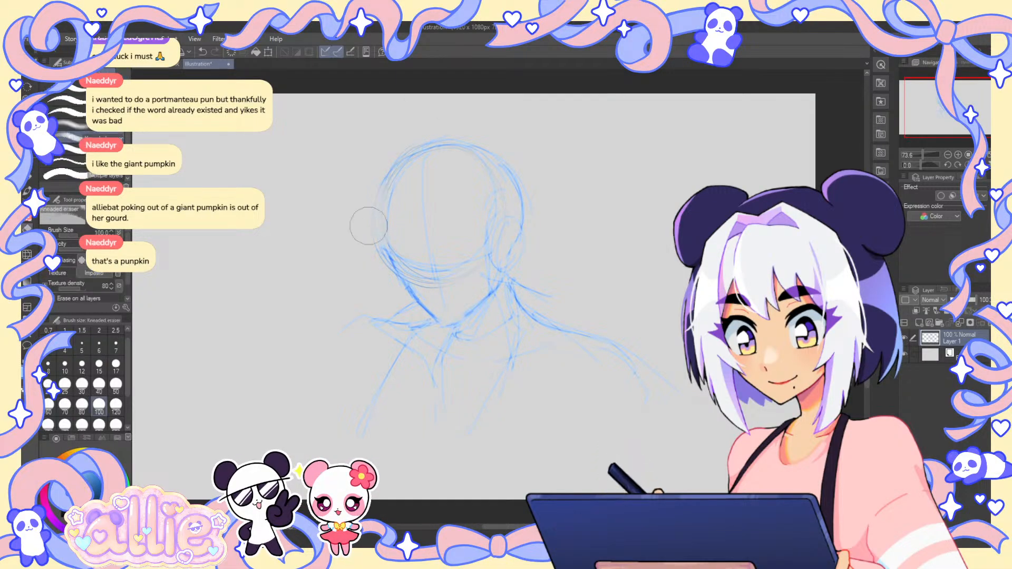
key("h")
key("h")
left_click_drag(645, 154, 634, 191)
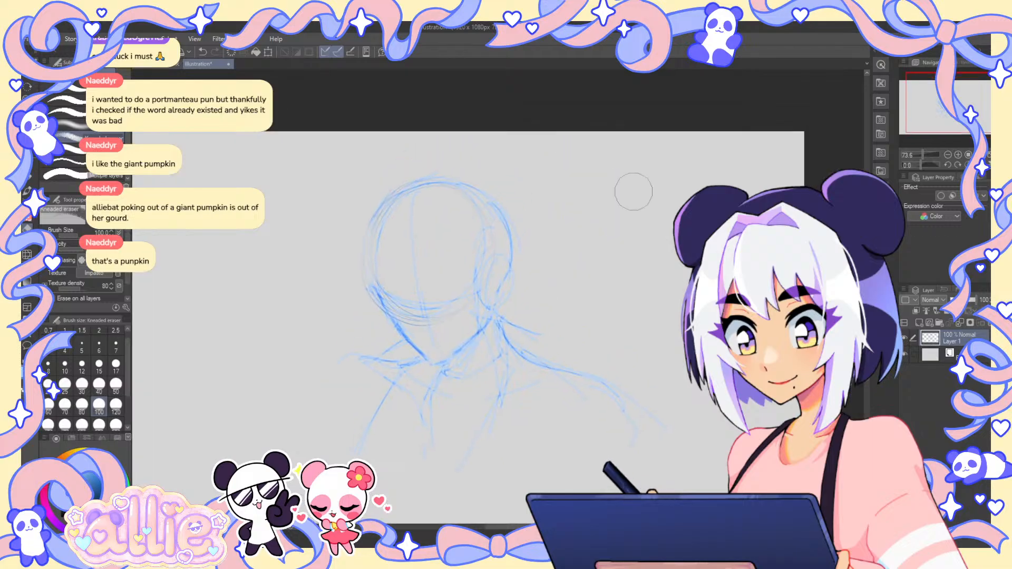
- Rework the ear with the felt pen at size 5 and lighten the jaw lines with the kneaded eraser at size 6
key("p")
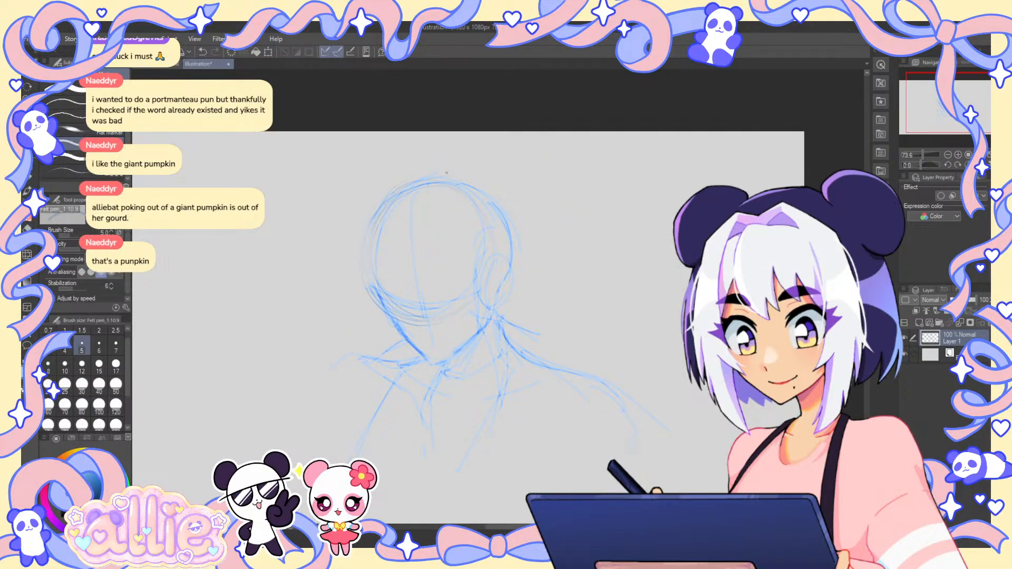
left_click_drag(626, 226, 626, 253)
key("r")
left_click_drag(441, 308, 441, 304)
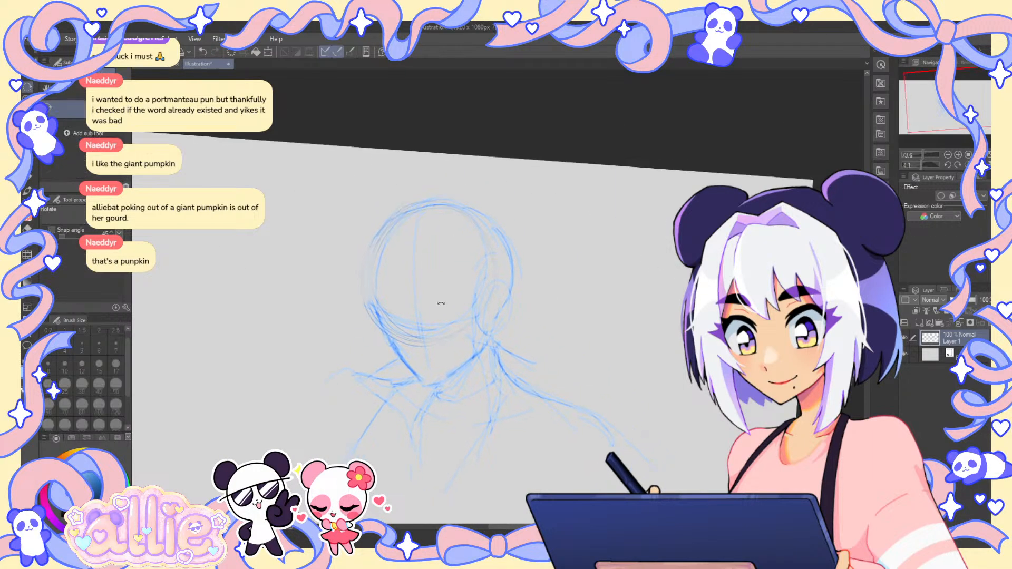
key("p")
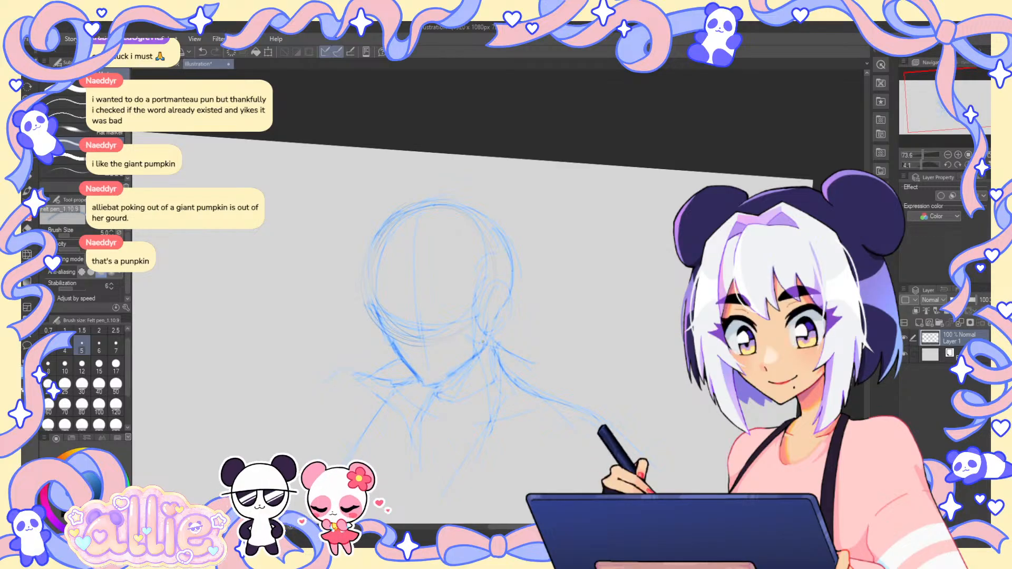
key("e")
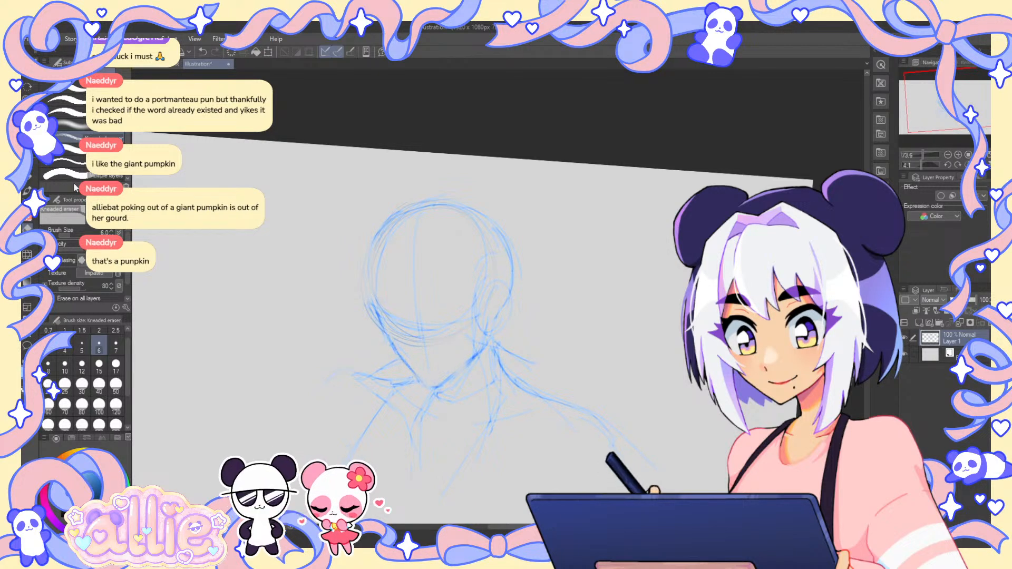
key("p")
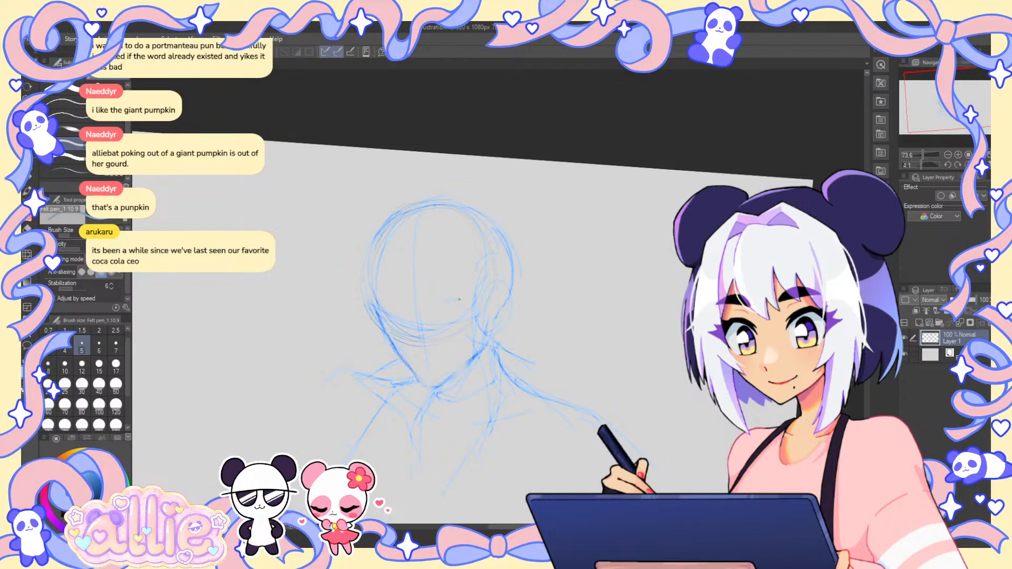
- Sketch the half-closed eyes, the eyebrows and the mouth on the face with the felt pen
left_click_drag(442, 300, 467, 301)
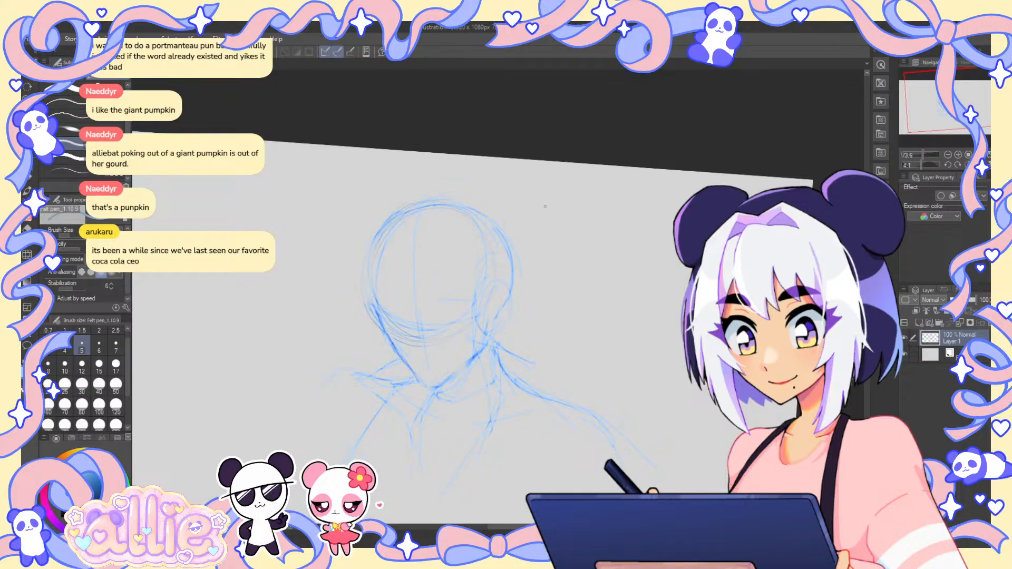
left_click_drag(574, 272, 595, 252)
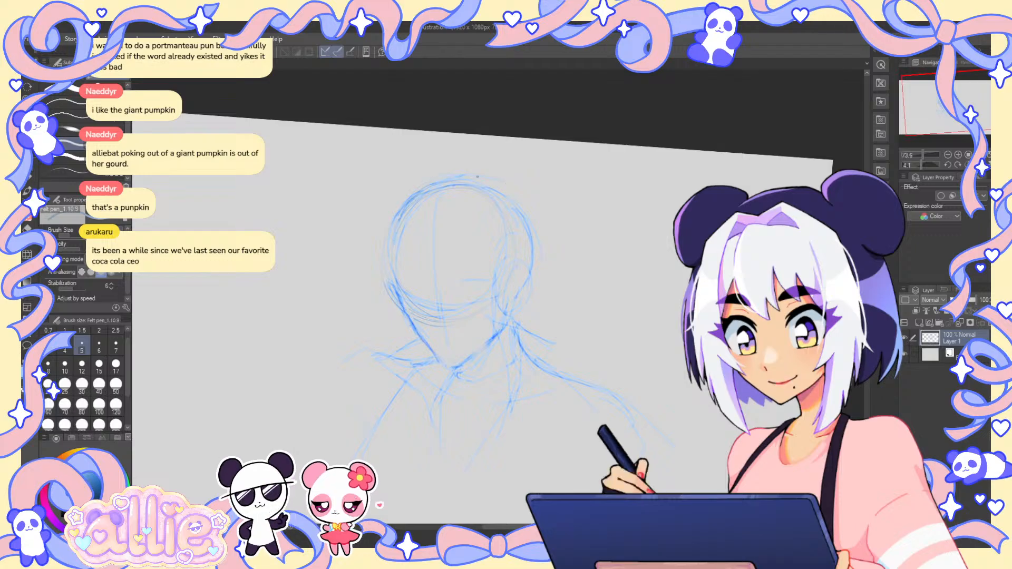
scroll(485, 275, "up", 1)
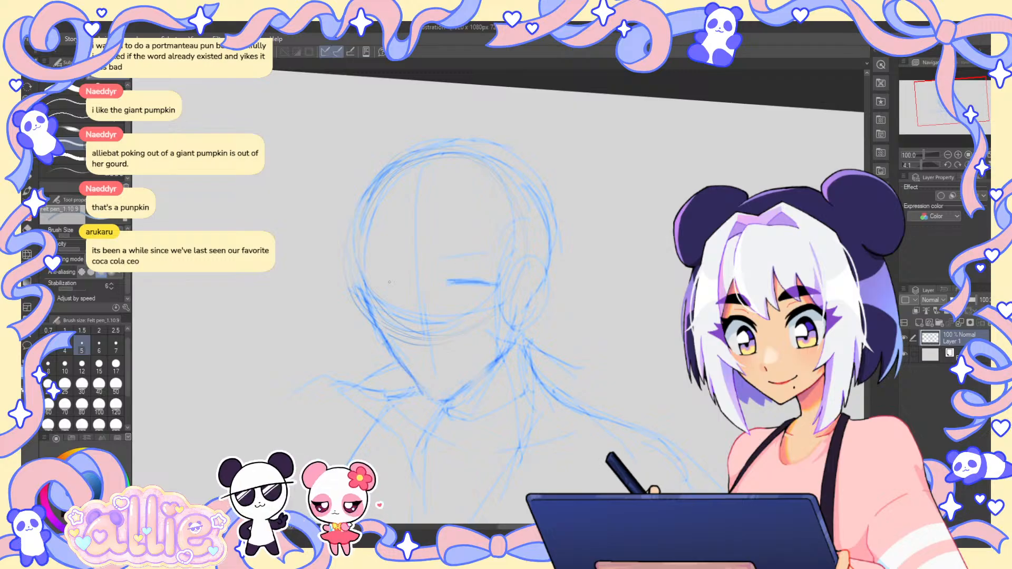
mouse_move(371, 284)
left_mouse_down()
mouse_move(368, 259)
mouse_move(396, 256)
left_mouse_up()
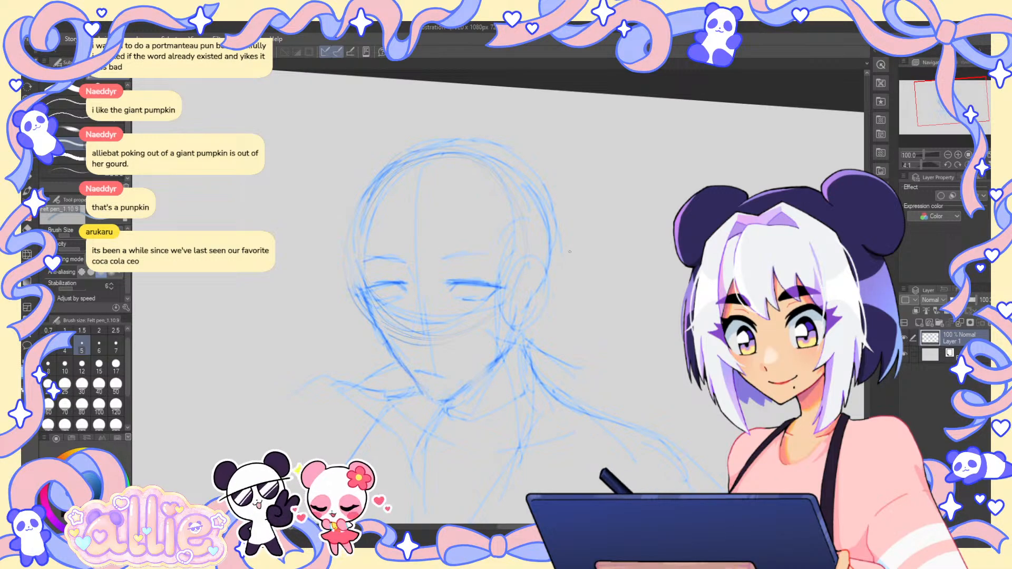
- Adjust the facial features with Liquify at size 120 and refine the eyebrows, mouth and ear with the felt pen
key("j")
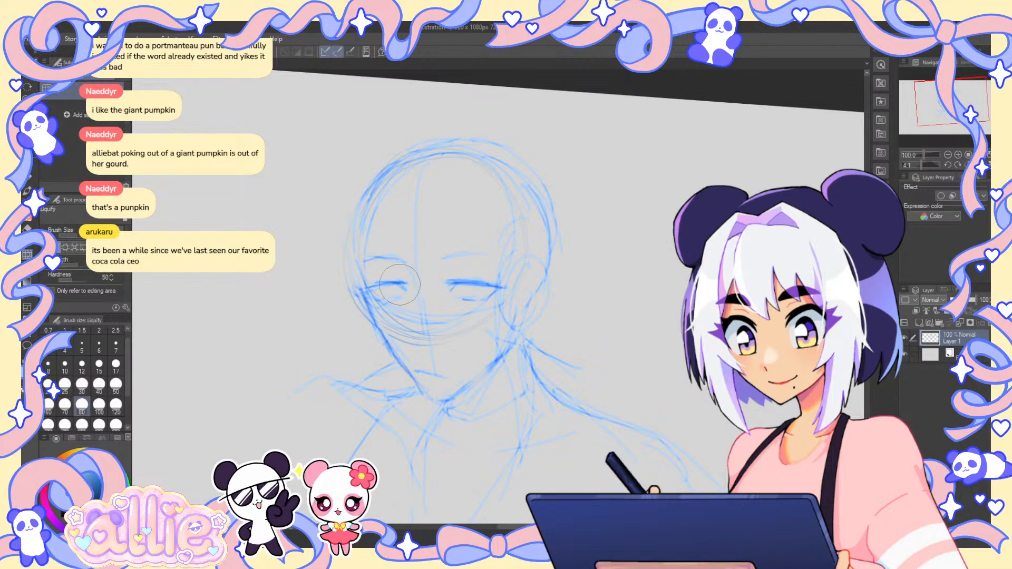
left_click(116, 405)
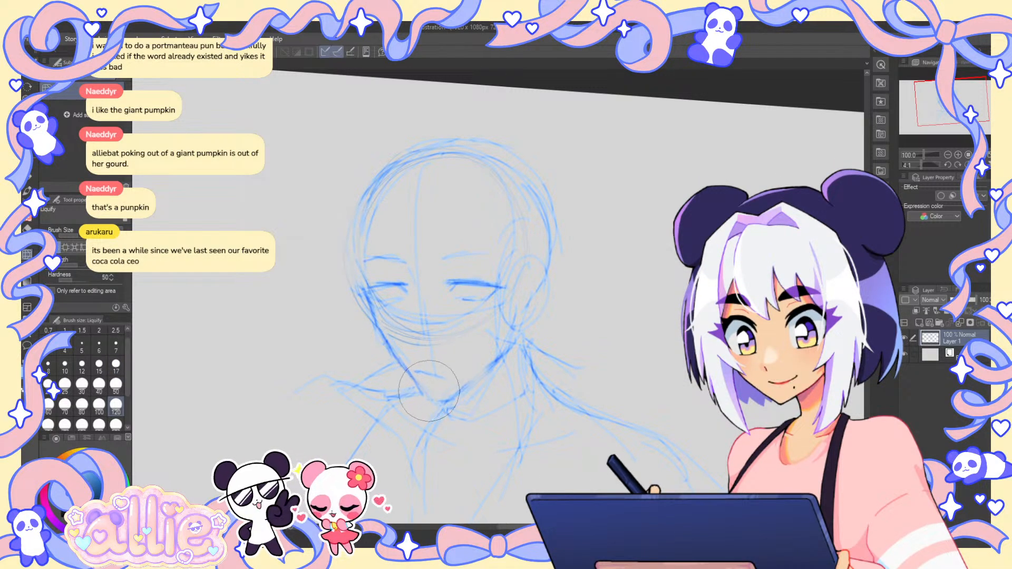
key("p")
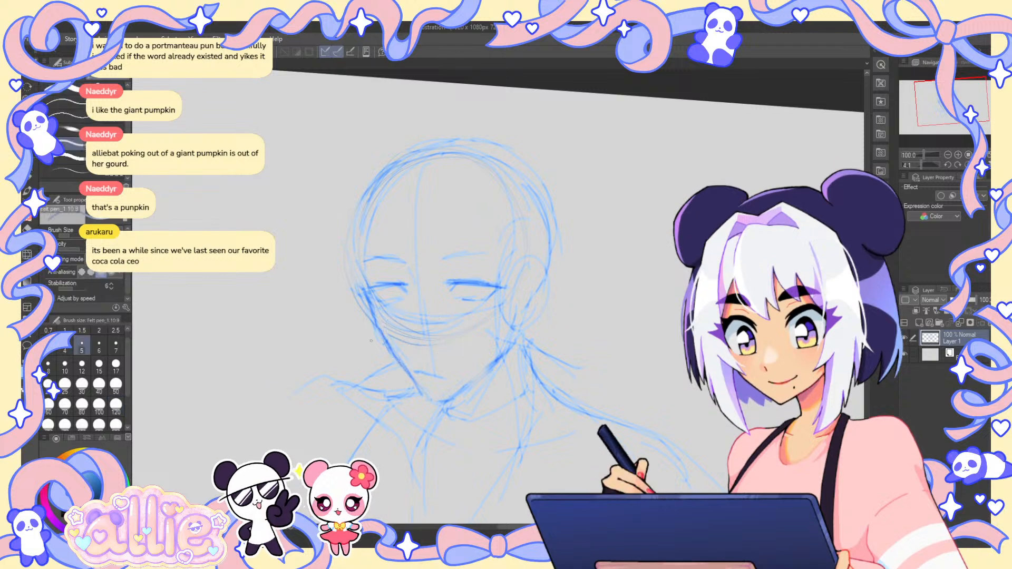
key("e")
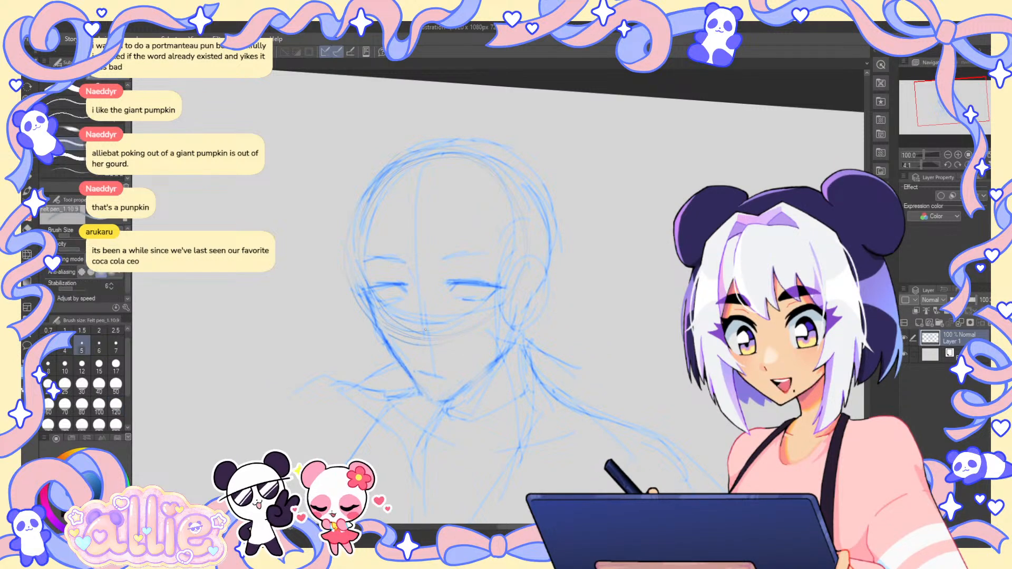
key("p")
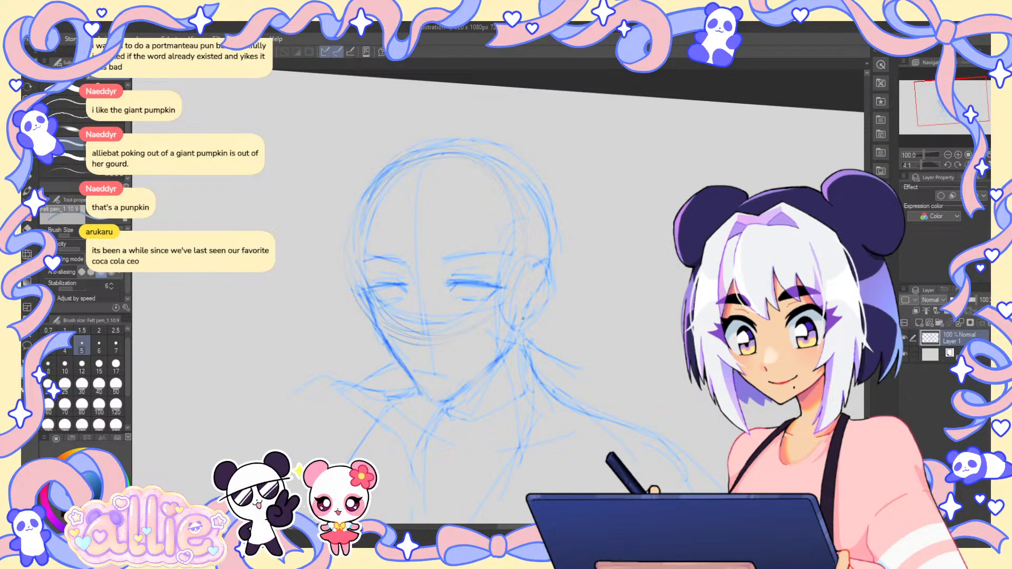
- Sketch the first fringe strands over the forehead and a light hair line above the head with the felt pen
key("h")
key("ctrl+@")
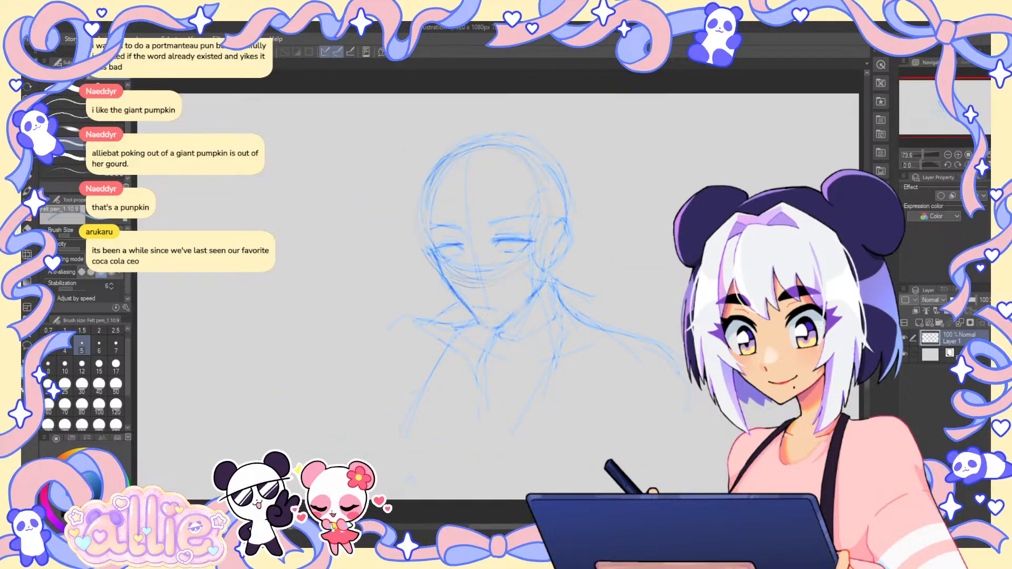
key("h")
key("h")
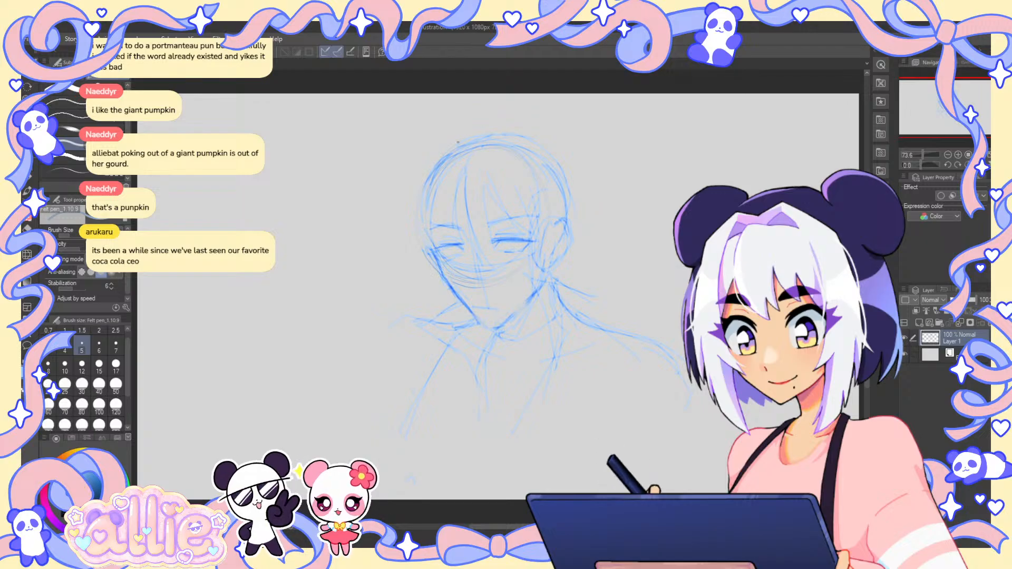
key("e")
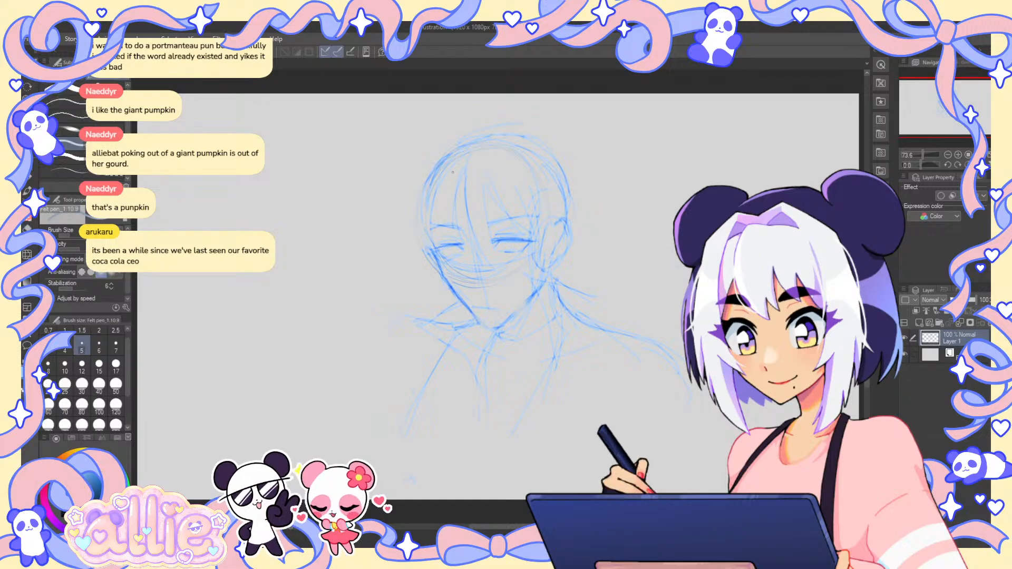
- Sketch more fringe, the side hair beside the face and spiky tufts at the crown and back of the head
key("p")
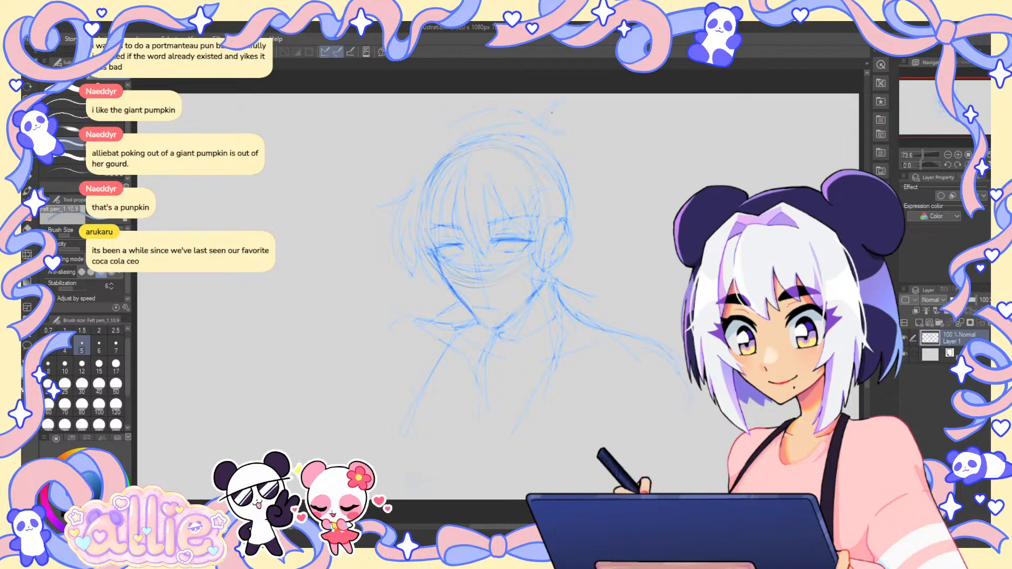
mouse_move(558, 104)
left_mouse_down()
mouse_move(548, 126)
mouse_move(606, 150)
left_mouse_up()
left_click_drag(580, 154, 597, 174)
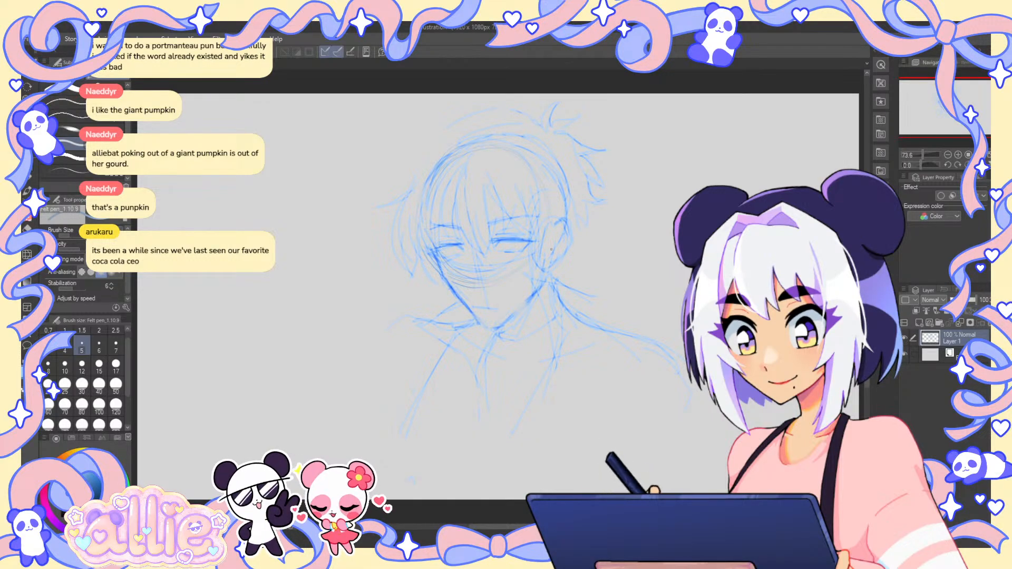
- Sketch the spiky outer contour of the hair over the top and face side of the head with the felt pen
key("j")
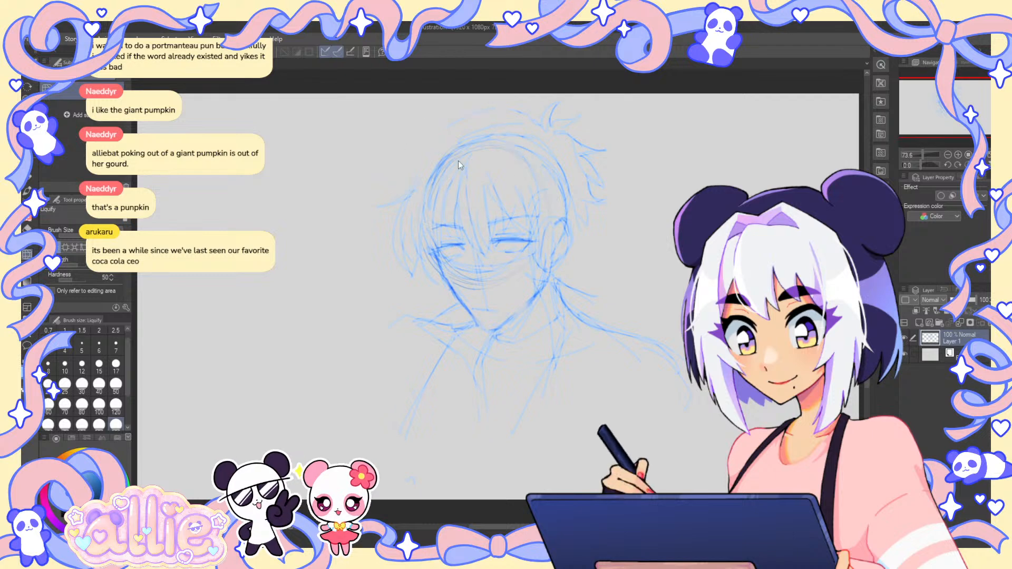
left_click(30, 176)
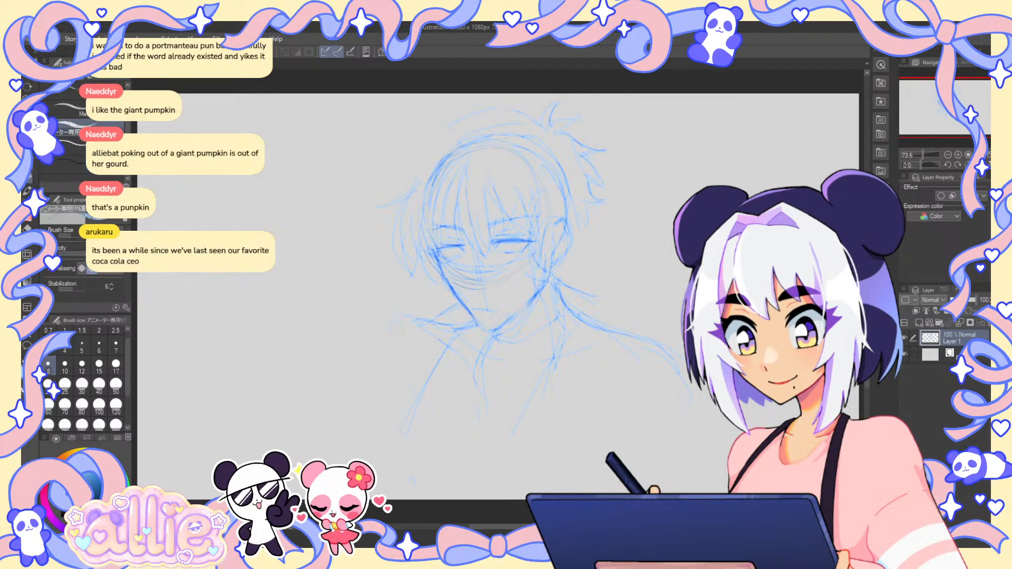
key("p")
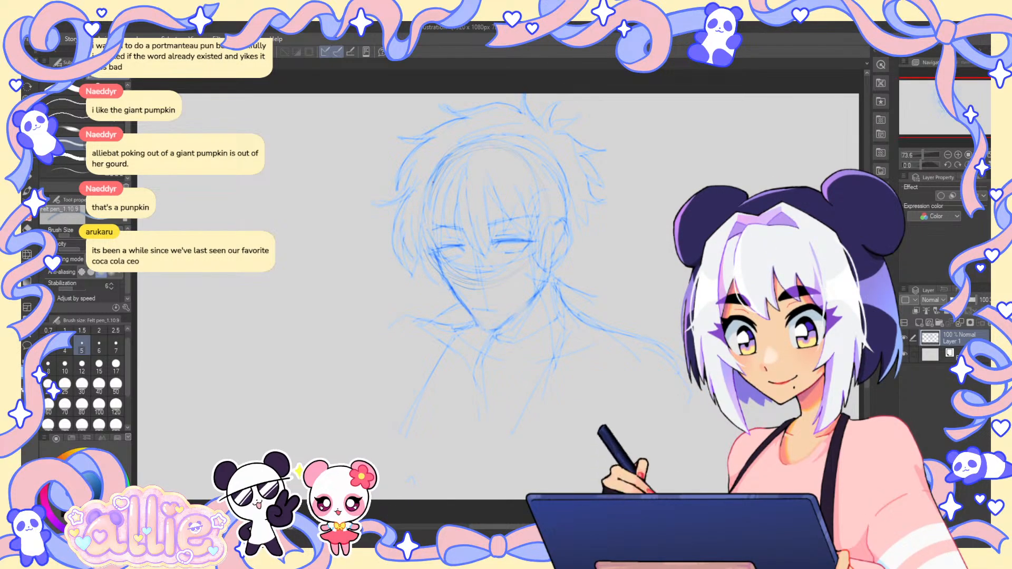
- Adjust the sketch with Liquify, strengthen the collar tip and shoulder lines, and lengthen the garment's front edge with the felt pen
left_click(28, 254)
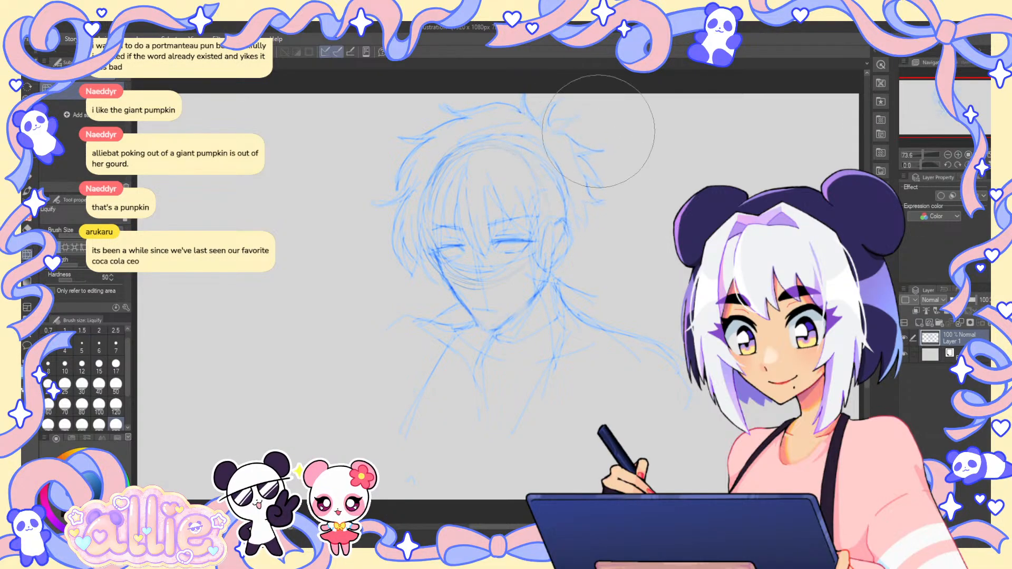
key("p")
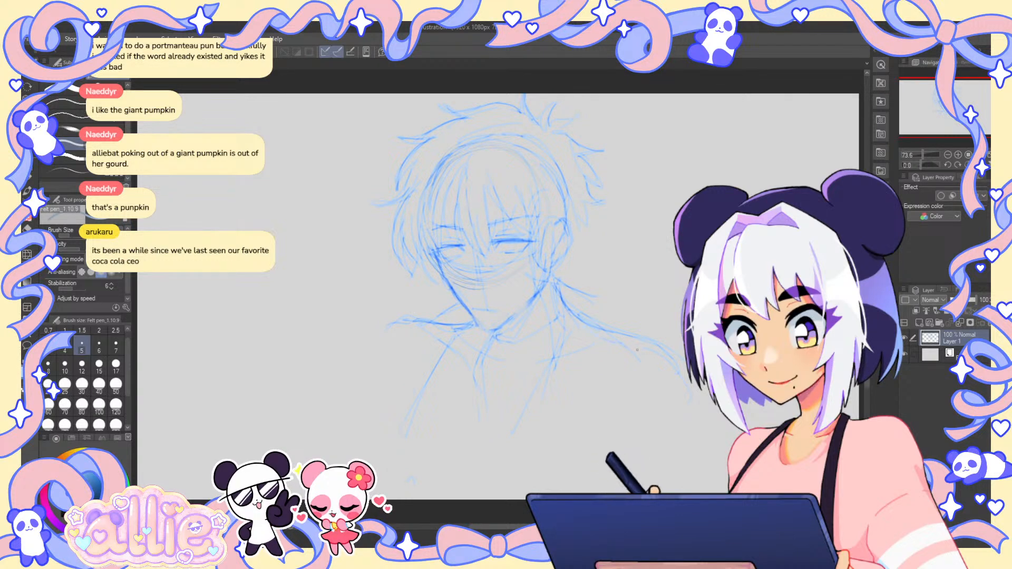
key("e")
key("p")
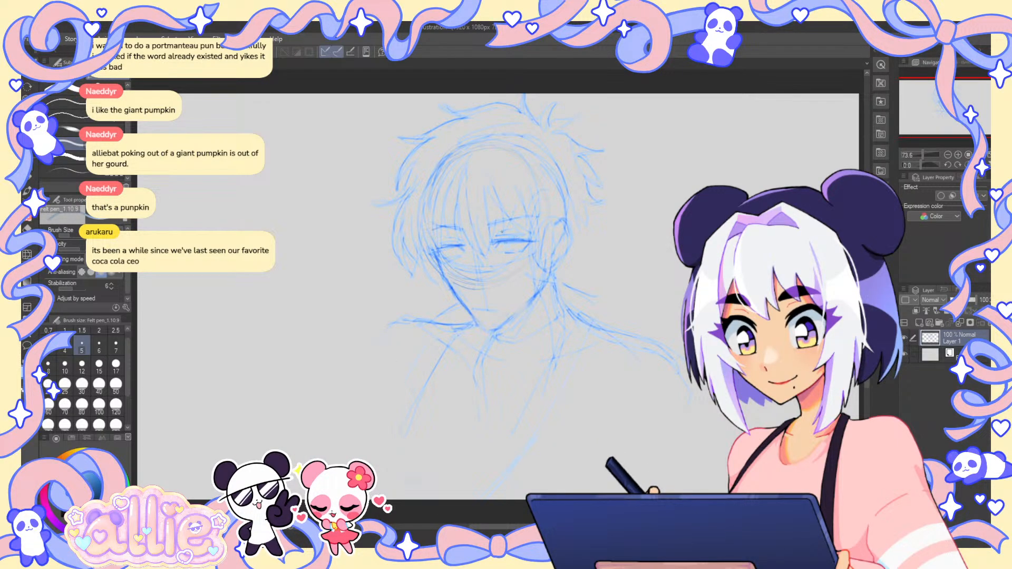
- Rework the nose line between the eyes, alternating the felt pen and the kneaded eraser
scroll(502, 231, "up", 3)
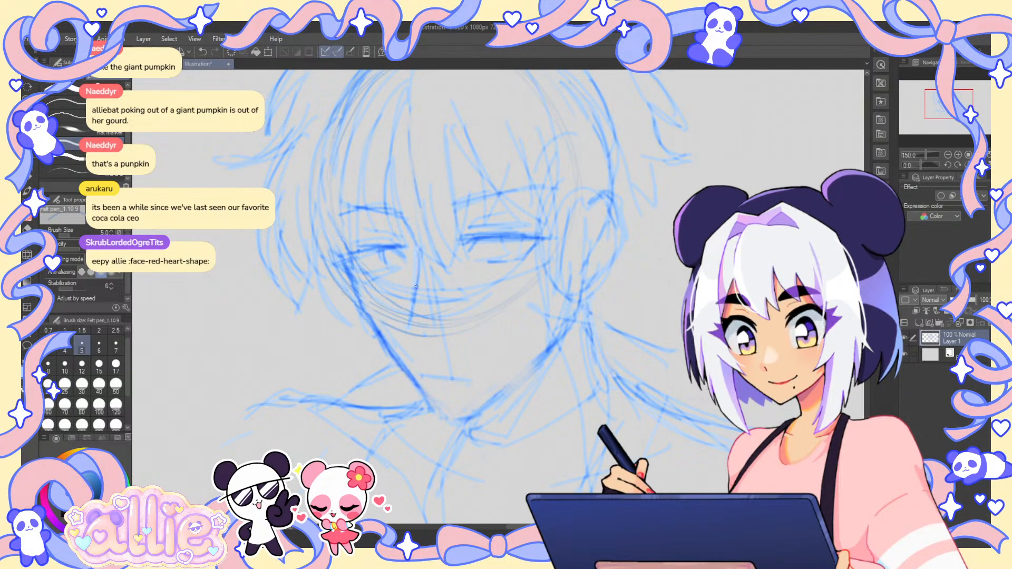
key("e")
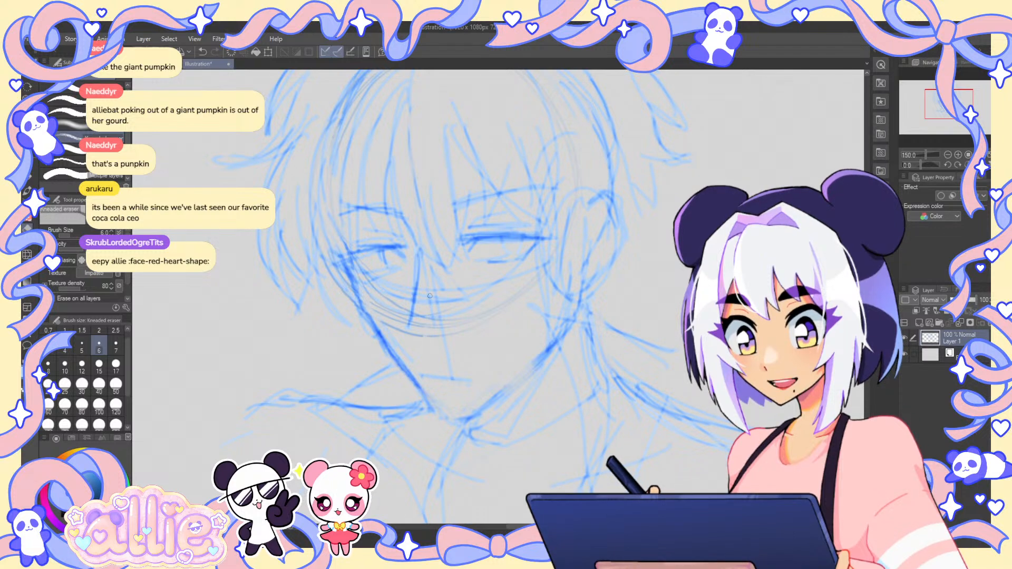
key("p")
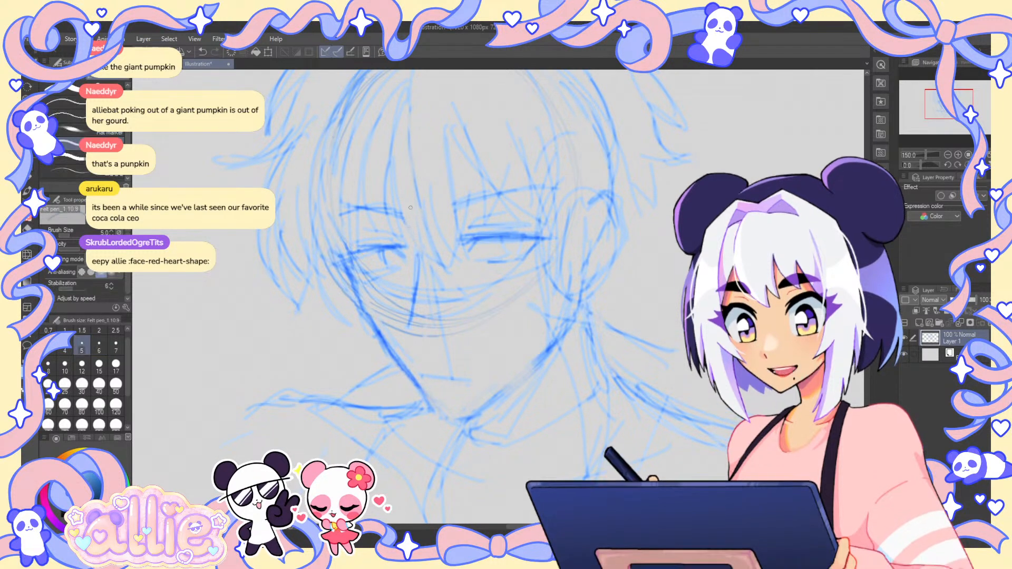
key("e")
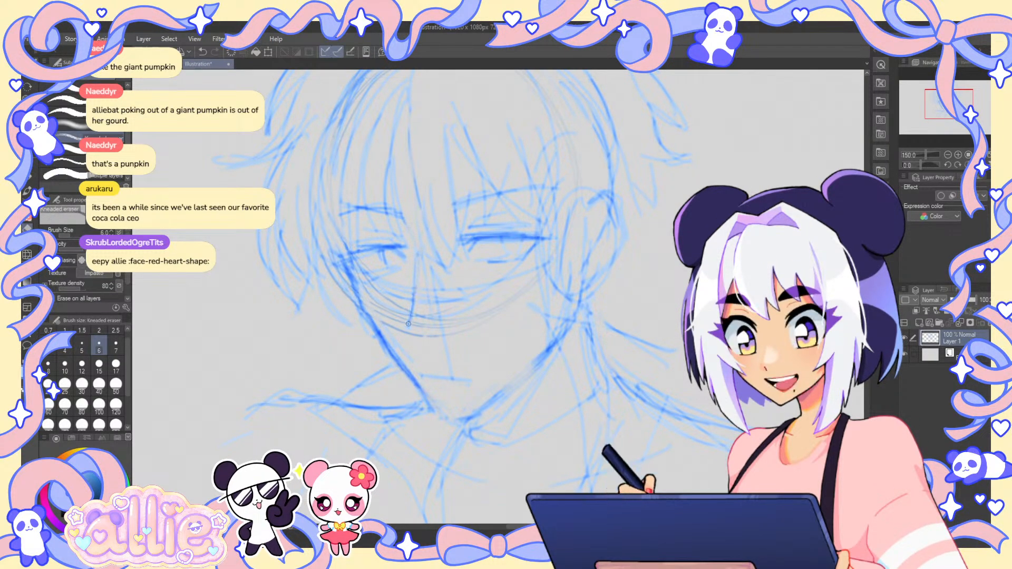
key("p")
key("ctrl+z")
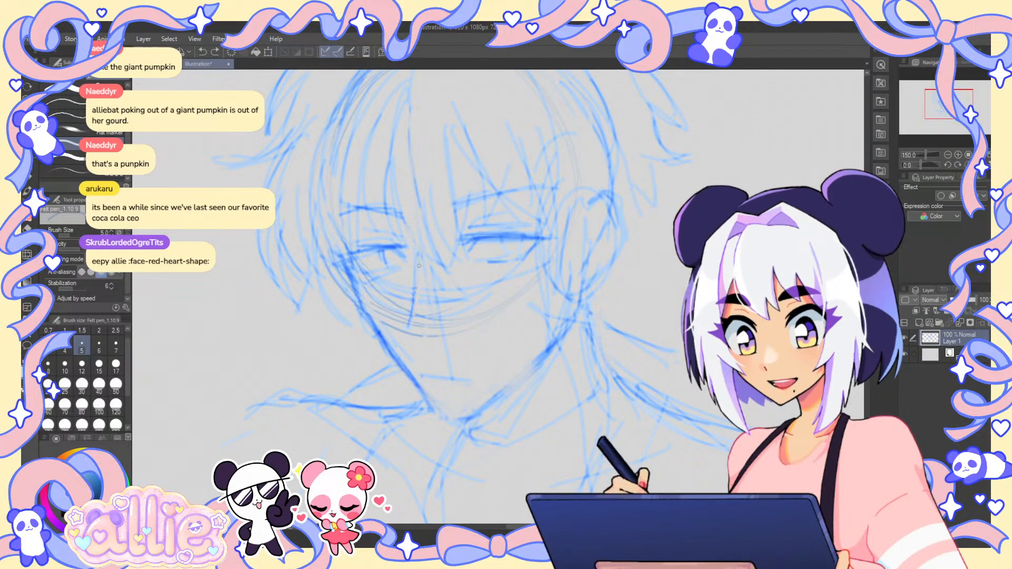
key("e")
key("p")
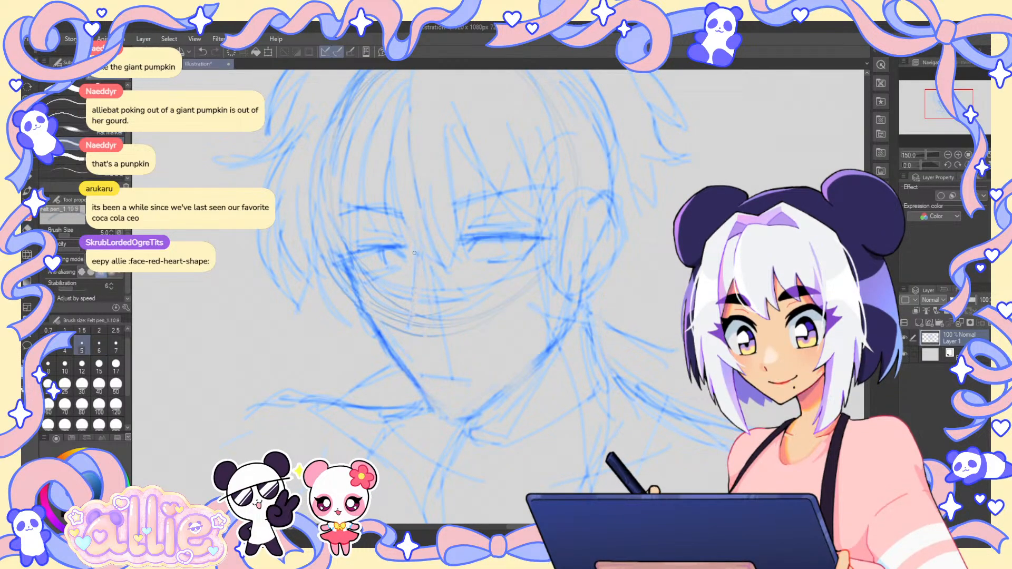
scroll(652, 338, "down", 2)
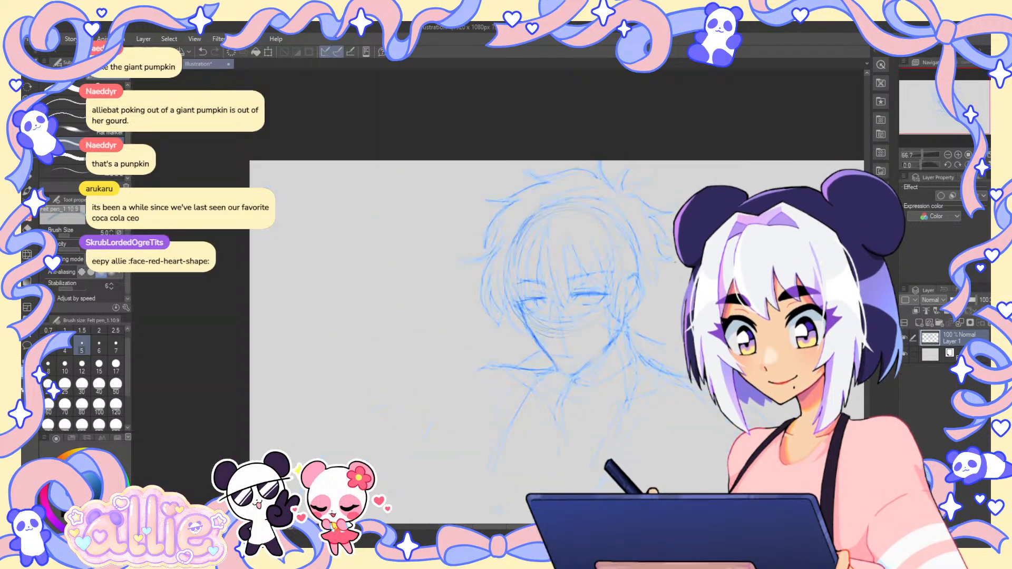
left_click_drag(674, 262, 536, 228)
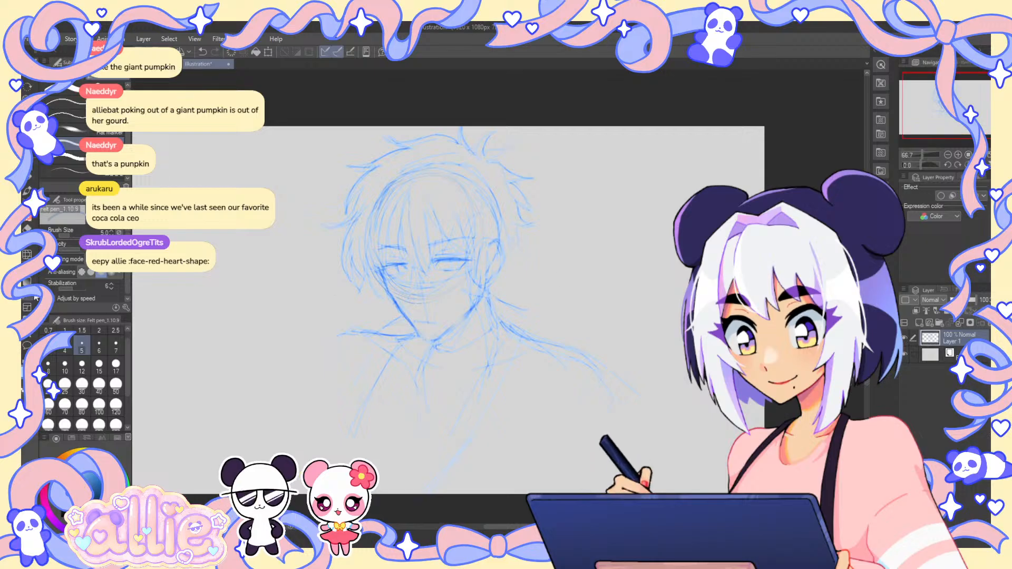
left_click(27, 255)
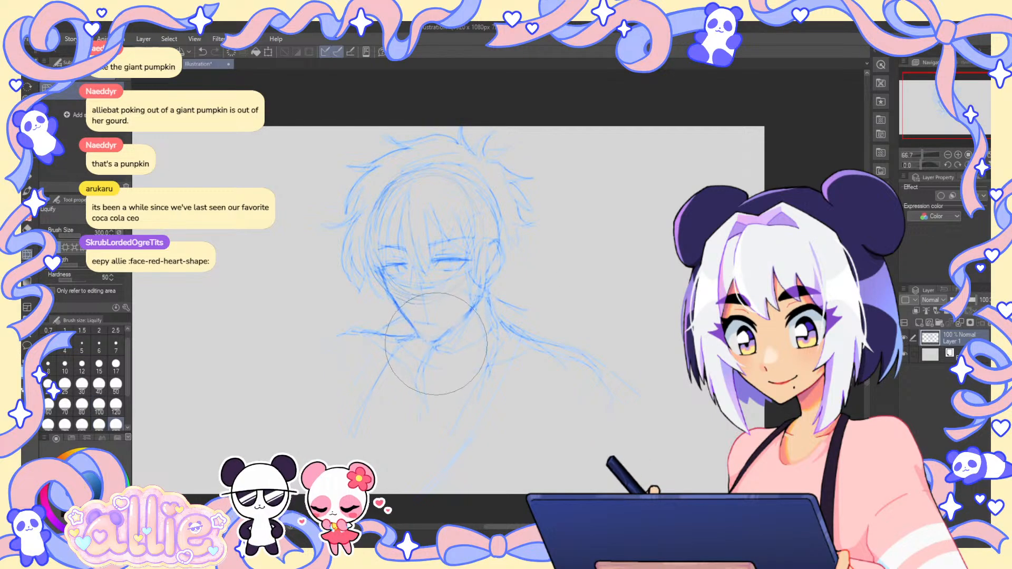
key("p")
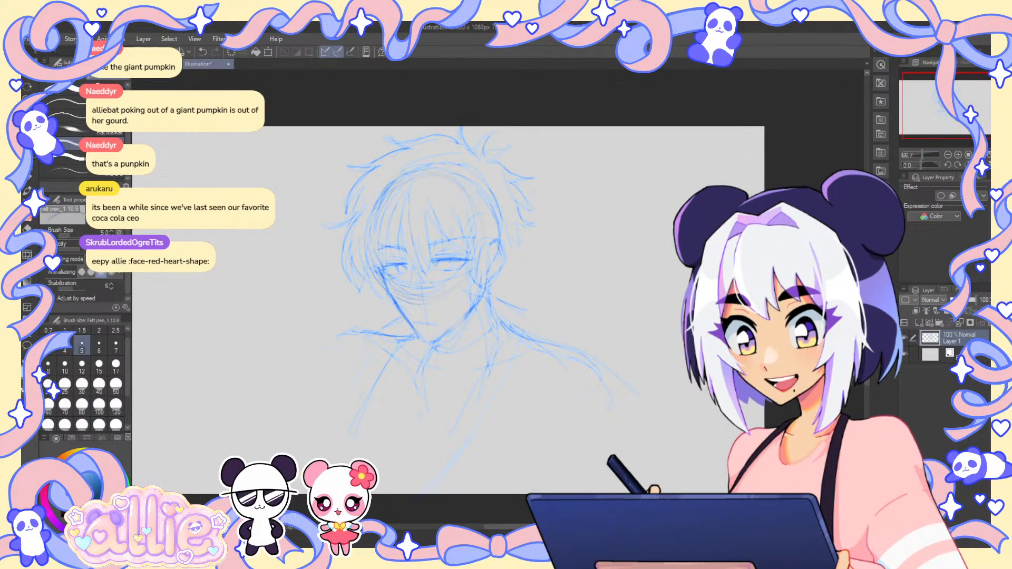
- Darken the ear-side eye's upper lash line and draw the eyelid crease above it with the felt pen at size 3
key("shift+space")
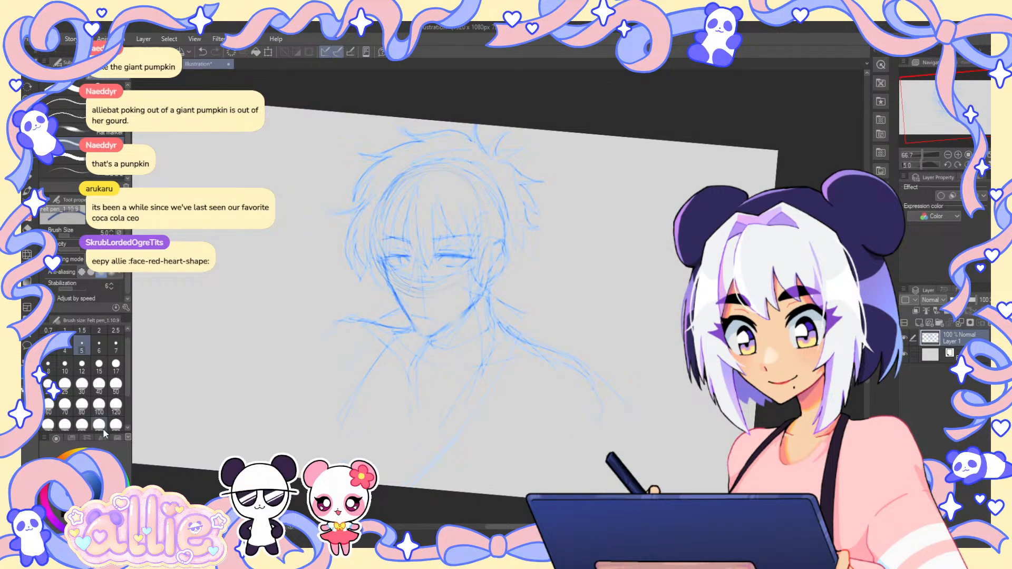
scroll(455, 241, "up", 3)
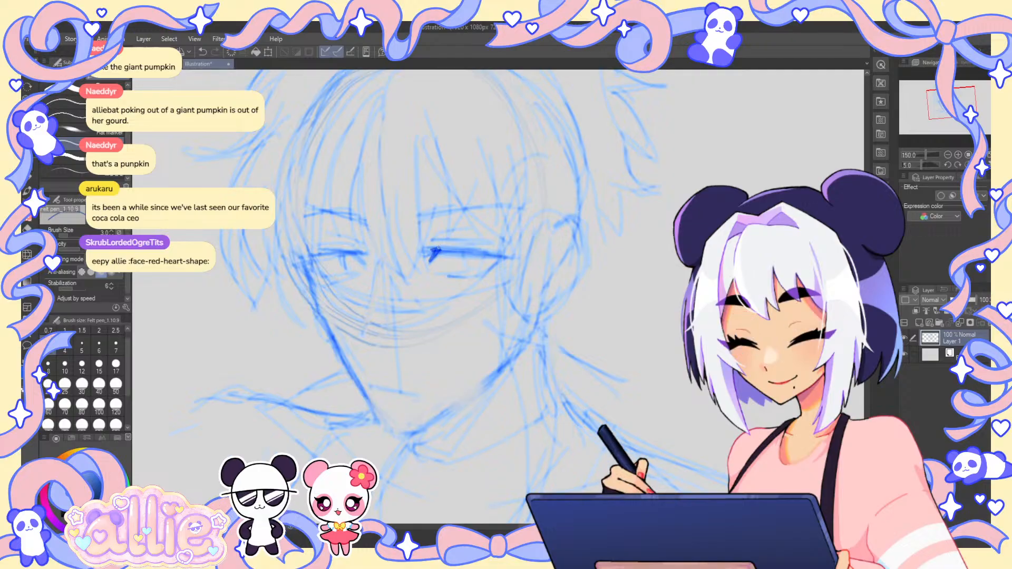
mouse_move(433, 248)
left_mouse_down()
mouse_move(490, 258)
mouse_move(440, 241)
mouse_move(488, 247)
mouse_move(439, 230)
mouse_move(473, 228)
left_mouse_up()
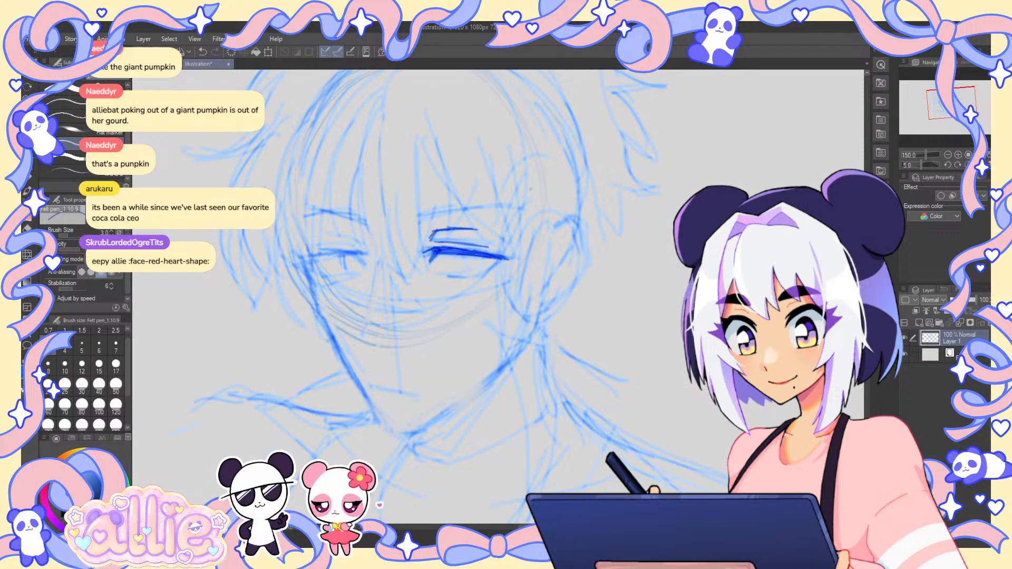
key("ctrl+z")
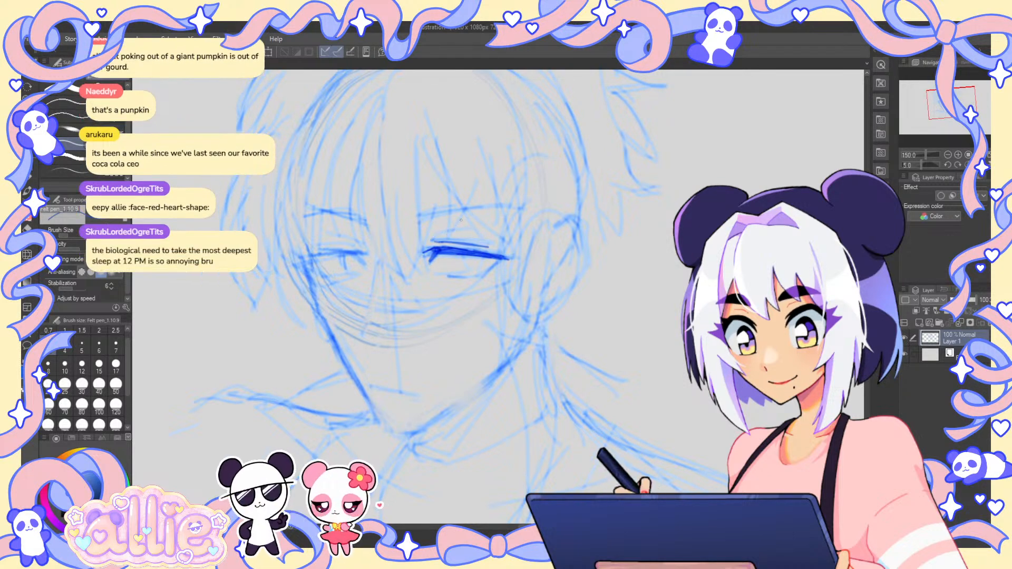
key("e")
key("p")
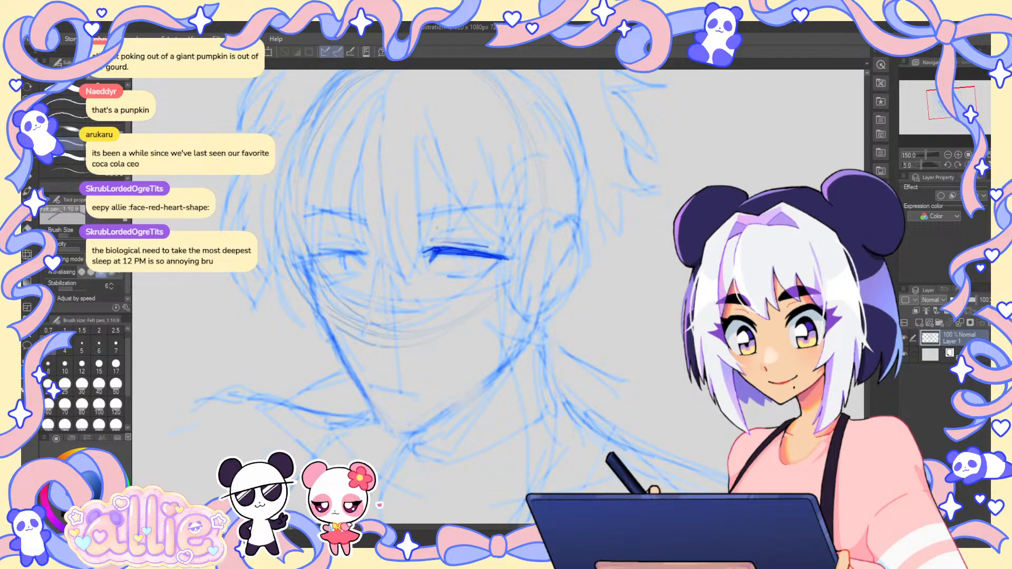
left_click_drag(444, 225, 458, 224)
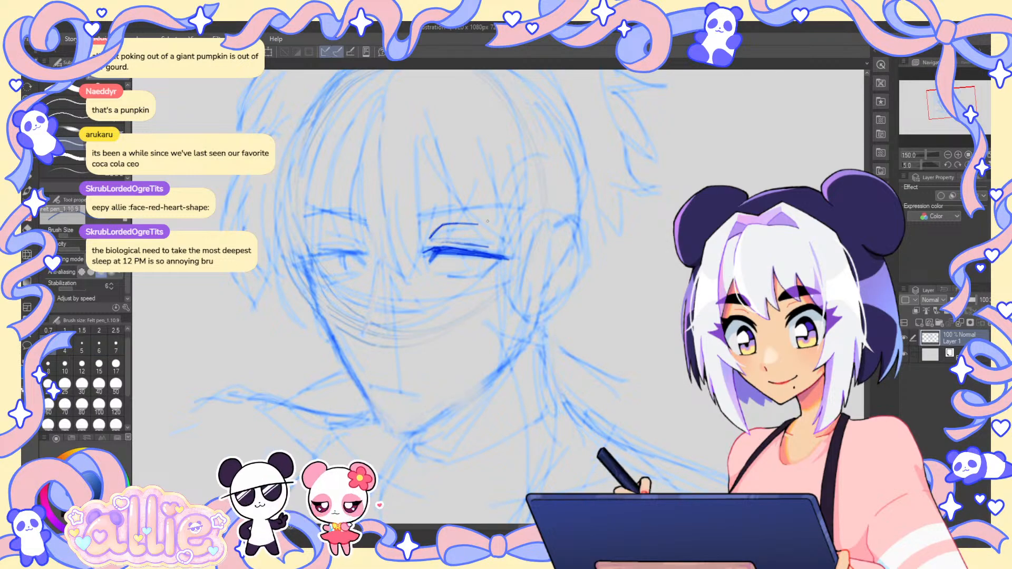
- Extend the ear-side eye's outer lash corner and draw its lower lid line with the felt pen
scroll(446, 257, "up", 1)
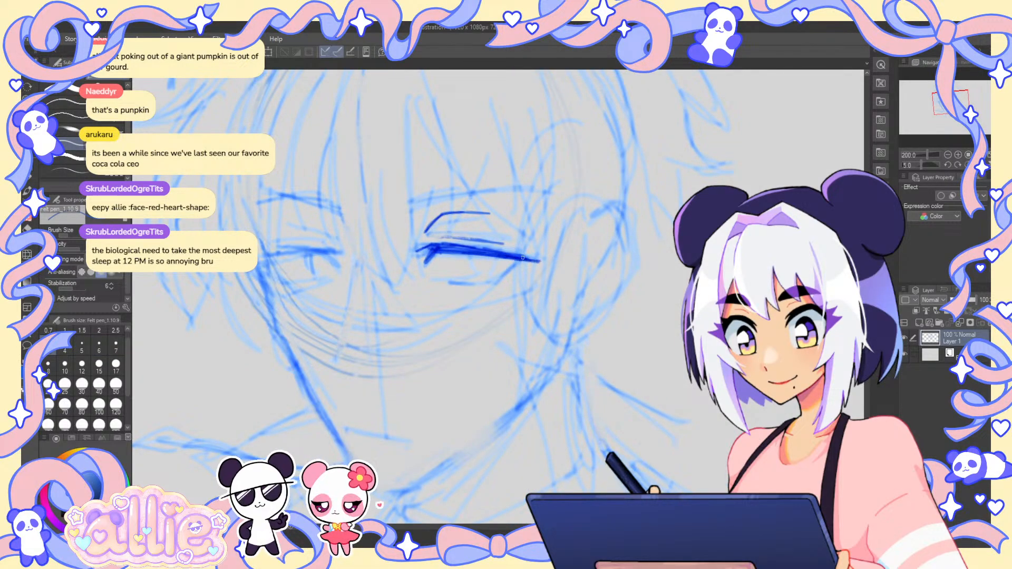
left_click_drag(505, 256, 544, 260)
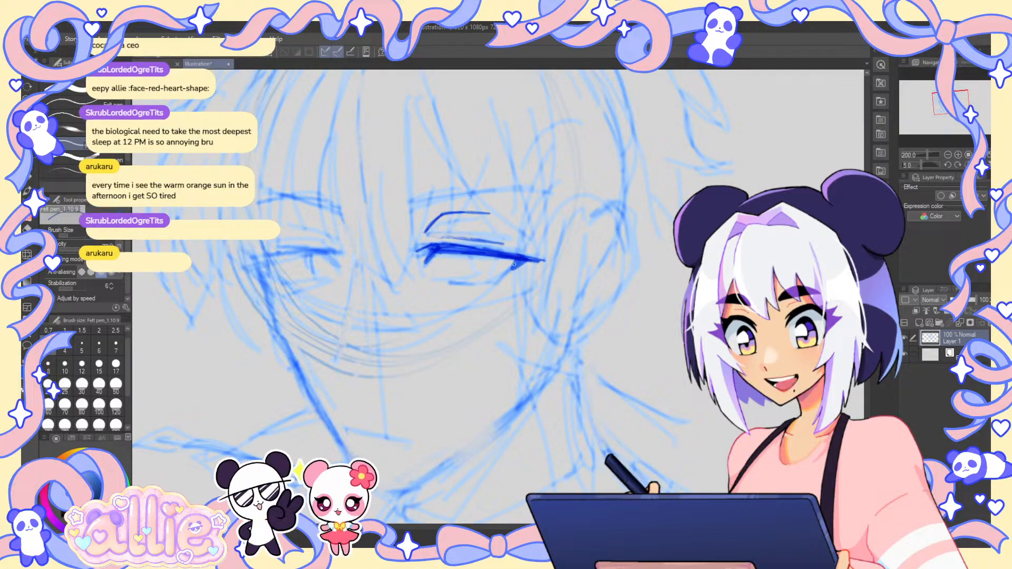
mouse_move(505, 272)
left_mouse_down()
mouse_move(455, 276)
mouse_move(477, 277)
left_mouse_up()
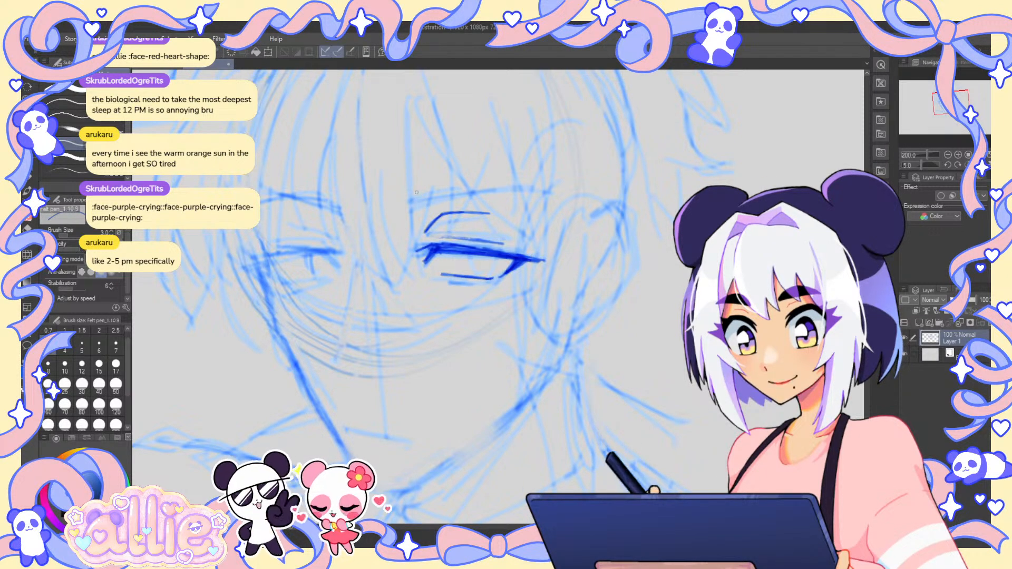
- Outline the arched eyebrow over the ear-side eye, fill it with hatching, and add the iris lines below
mouse_move(401, 208)
left_mouse_down()
mouse_move(472, 177)
mouse_move(541, 182)
mouse_move(441, 181)
mouse_move(399, 202)
left_mouse_up()
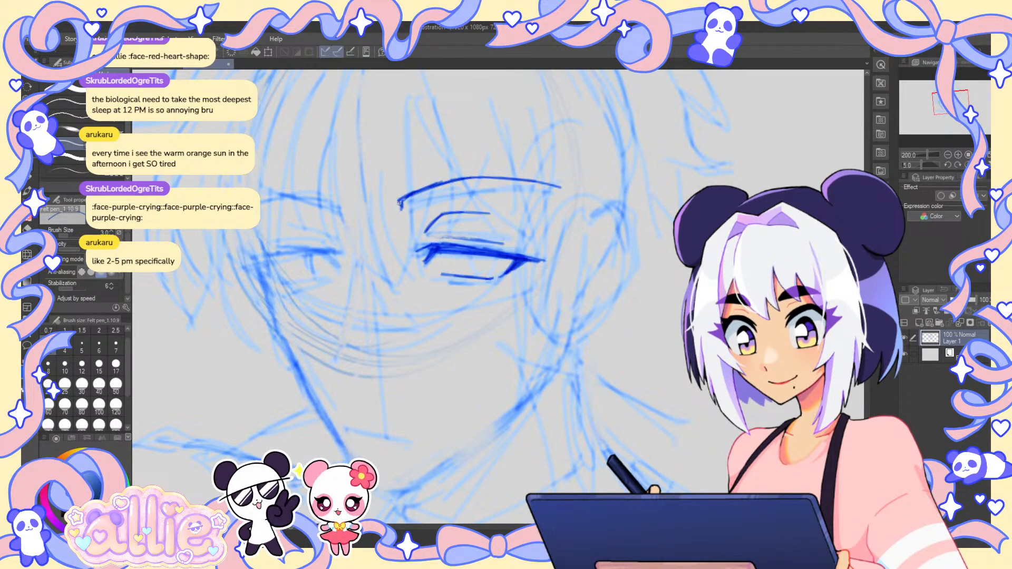
mouse_move(555, 186)
left_mouse_down()
mouse_move(406, 208)
mouse_move(411, 193)
mouse_move(397, 203)
mouse_move(446, 194)
mouse_move(448, 181)
mouse_move(490, 183)
left_mouse_up()
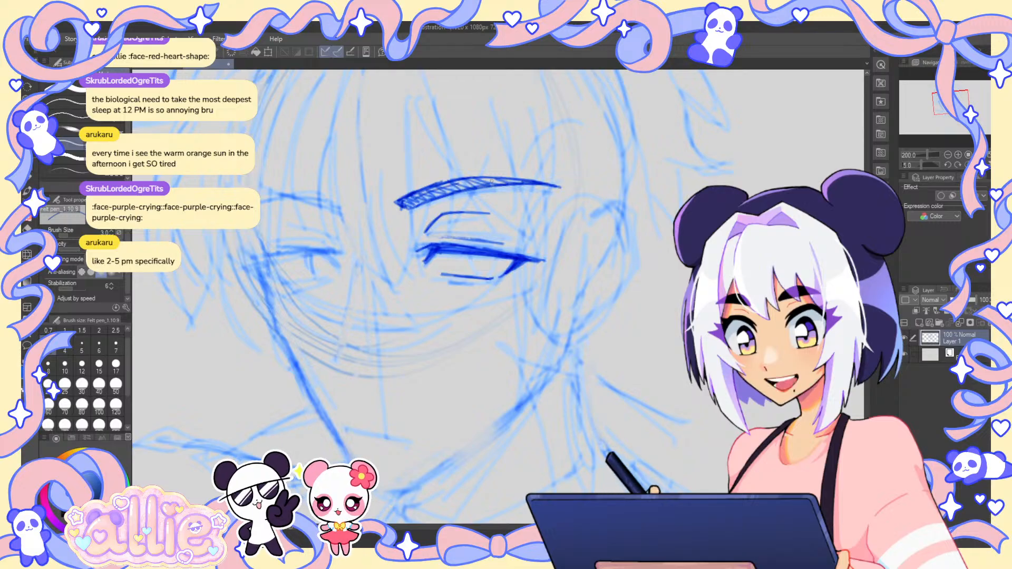
mouse_move(463, 182)
left_mouse_down()
mouse_move(538, 180)
mouse_move(522, 184)
left_mouse_up()
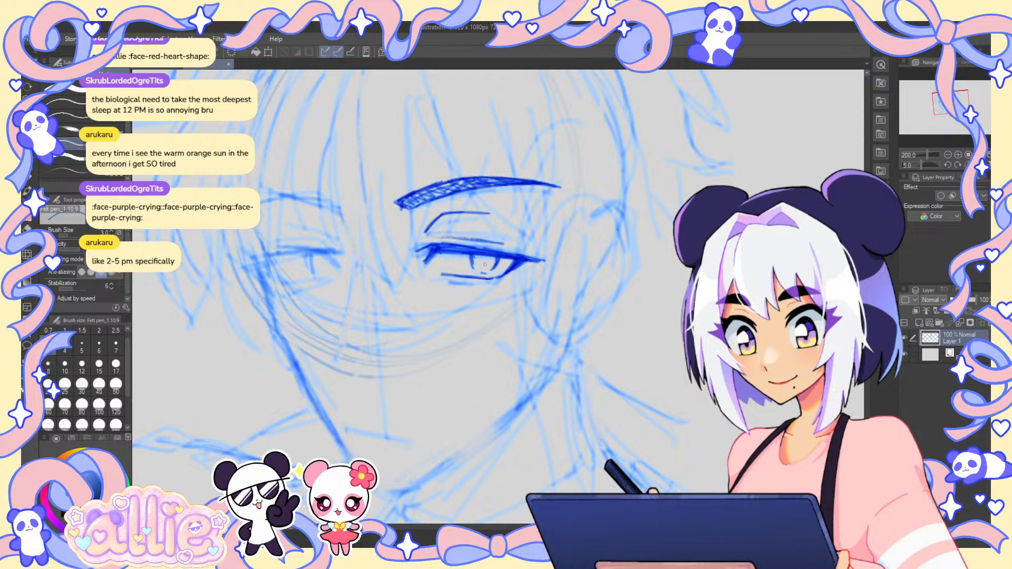
- Tilt the canvas and trace the far cheek, chin and jaw up to the ear with darker felt pen lines
scroll(519, 240, "down", 2)
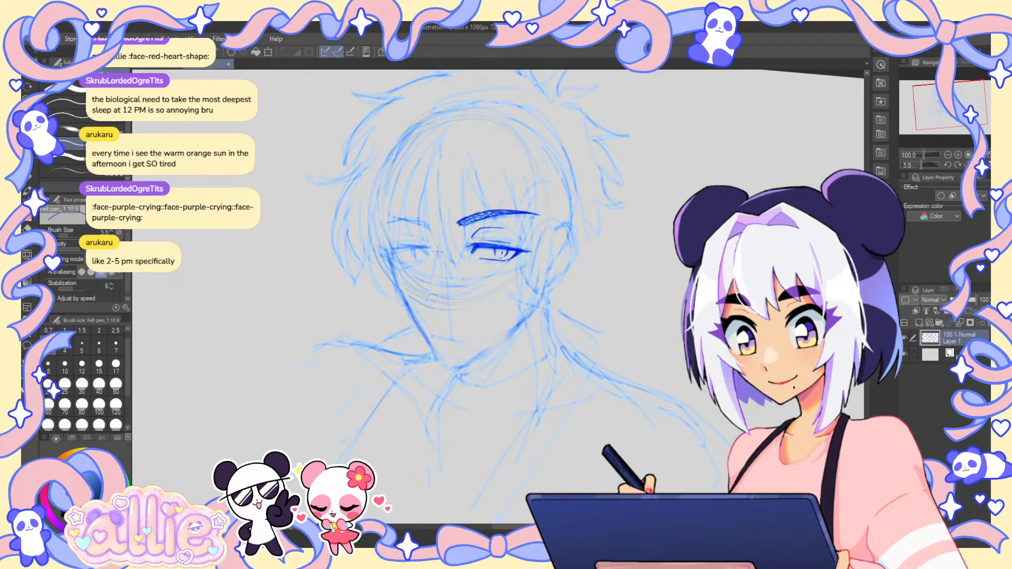
key("r")
left_click_drag(390, 270, 398, 247)
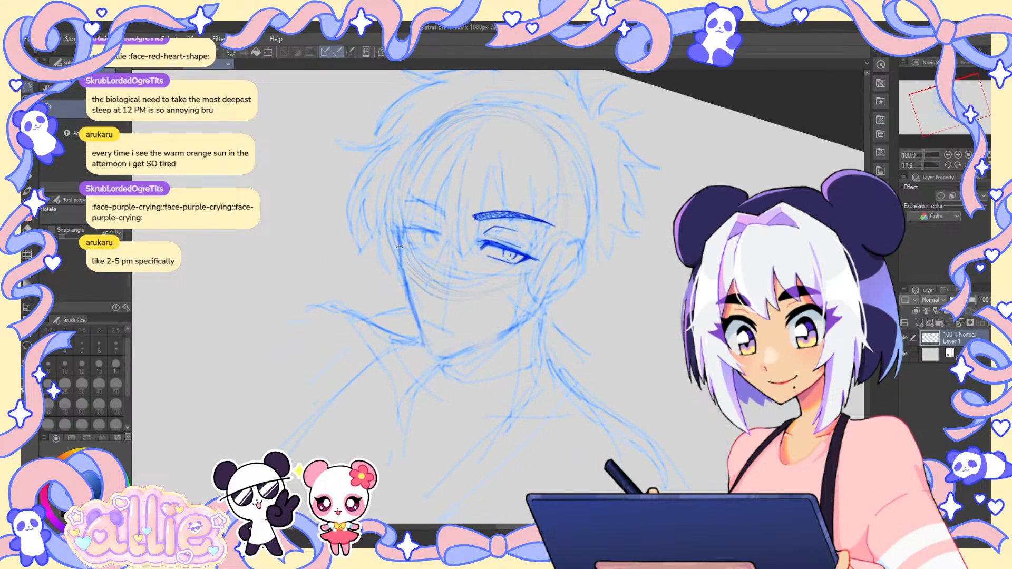
key("p")
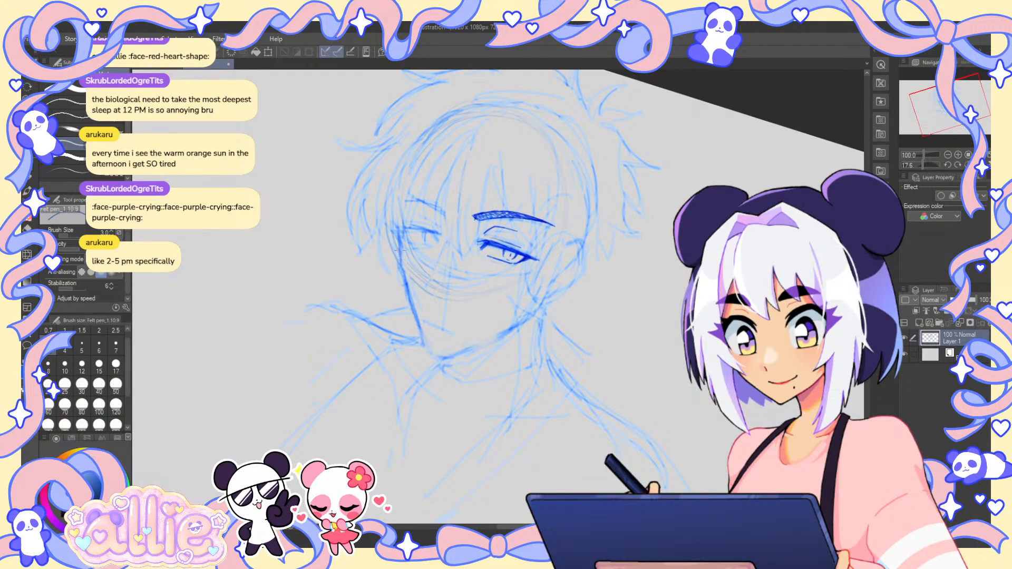
mouse_move(399, 280)
left_mouse_down()
mouse_move(430, 356)
mouse_move(456, 354)
mouse_move(540, 305)
mouse_move(453, 357)
mouse_move(533, 315)
left_mouse_up()
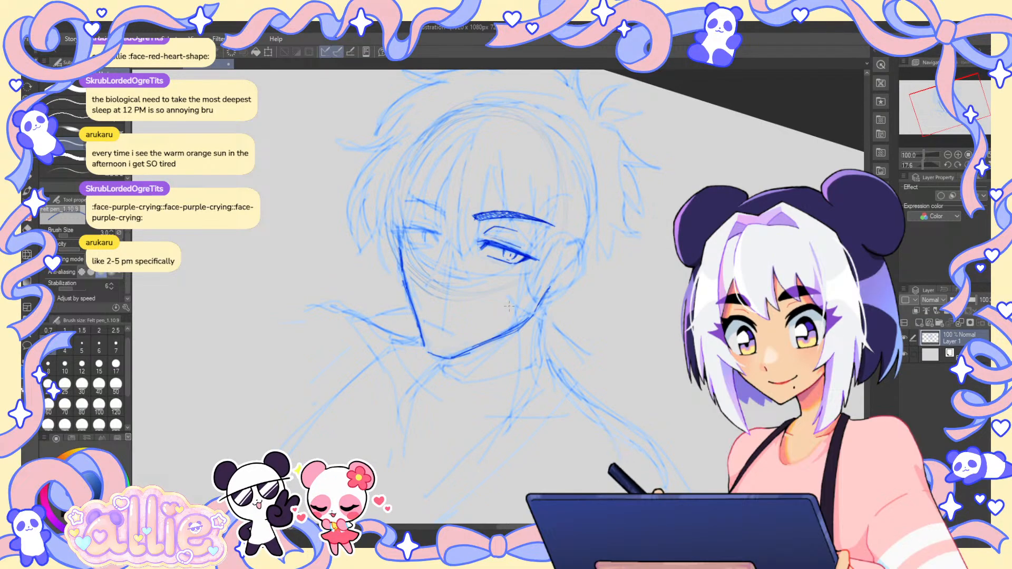
scroll(431, 234, "up", 1)
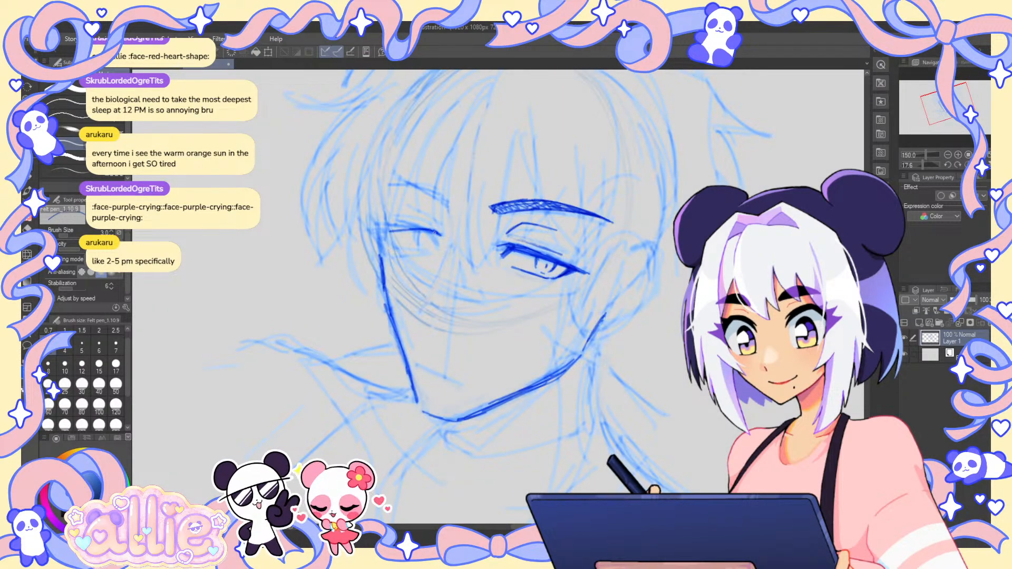
scroll(664, 314, "down", 1)
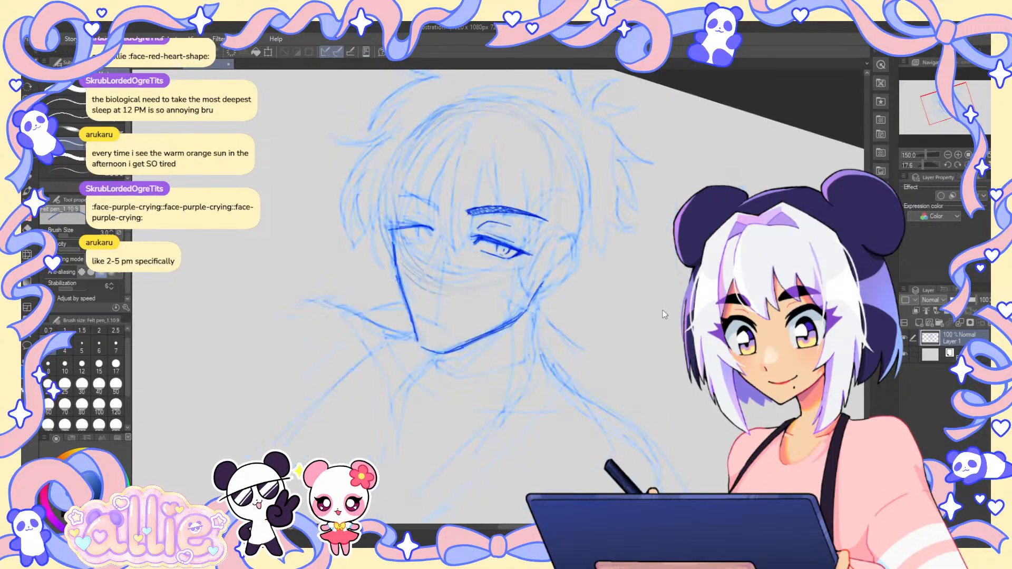
- Check the face in mirrored view and strengthen the far eye's lid lines with the felt pen
key("h")
key("ctrl+0")
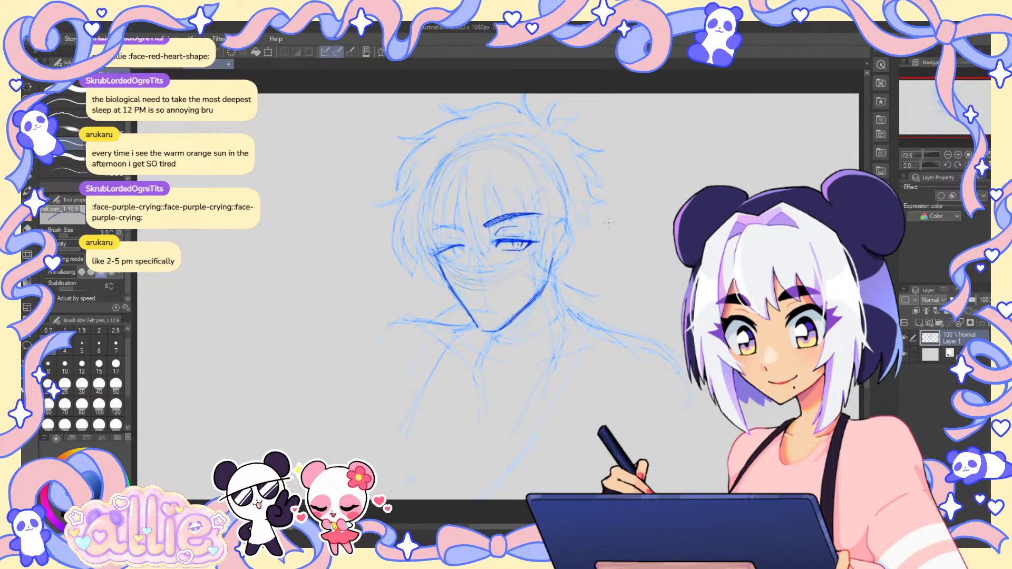
key("h")
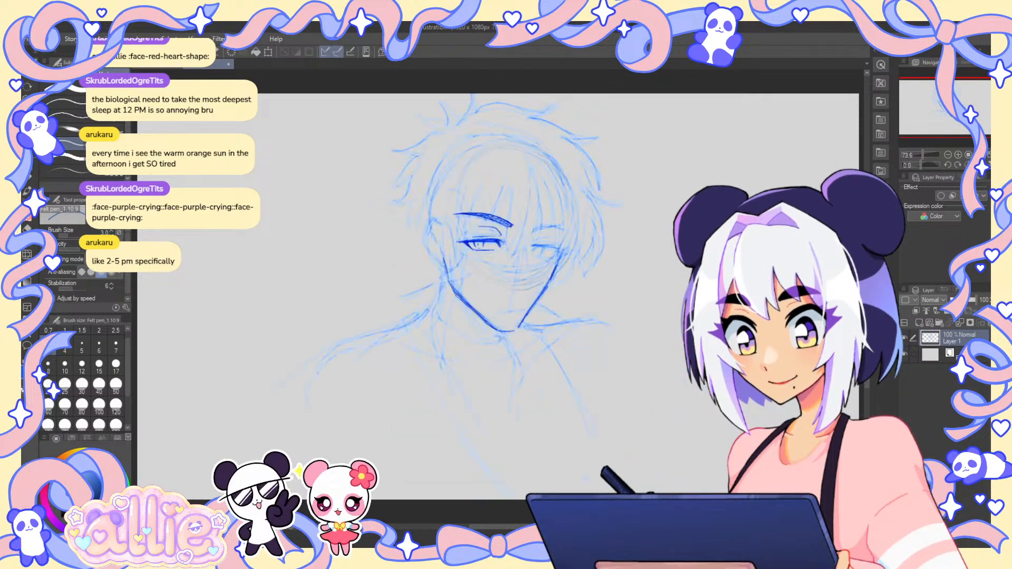
left_click_drag(552, 238, 495, 189)
scroll(495, 189, "up", 2)
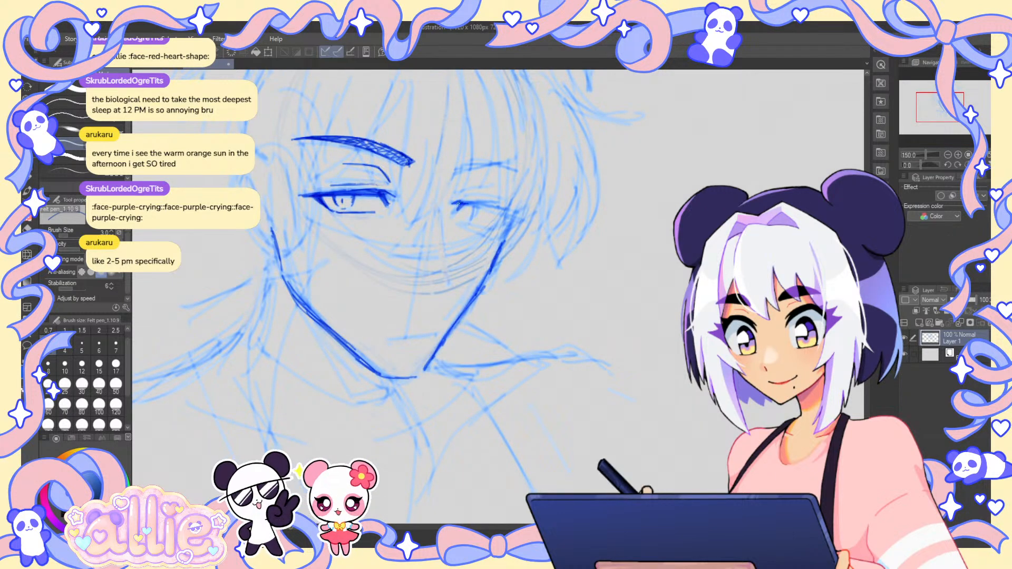
left_click_drag(478, 206, 503, 212)
mouse_move(457, 202)
left_mouse_down()
mouse_move(492, 210)
mouse_move(481, 205)
mouse_move(473, 223)
mouse_move(483, 223)
left_mouse_up()
key("ctrl+at")
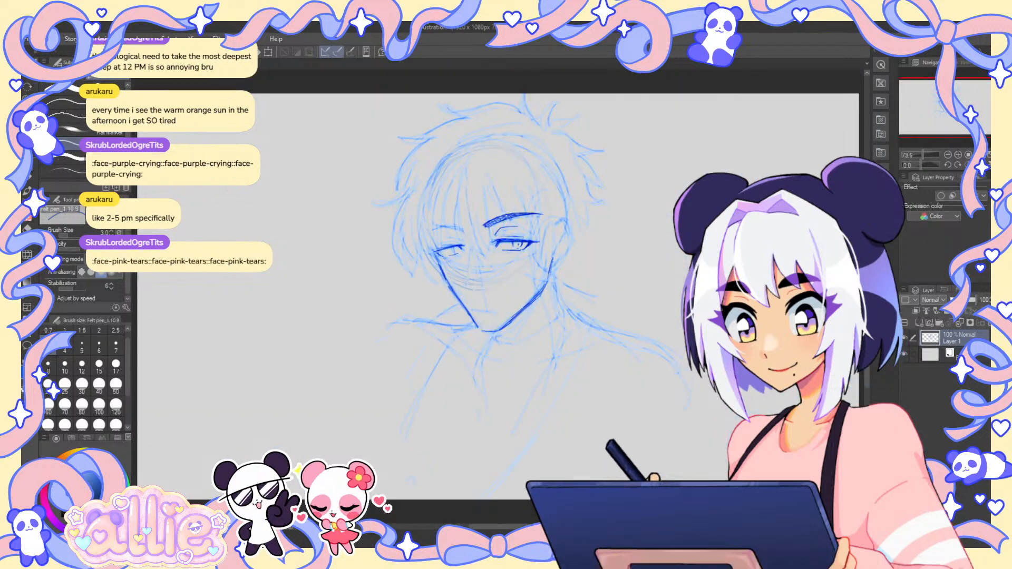
- Darken the far eye's upper lash line and outer corner with the felt pen, and define its lower lid and iris
left_click_drag(590, 228, 674, 247)
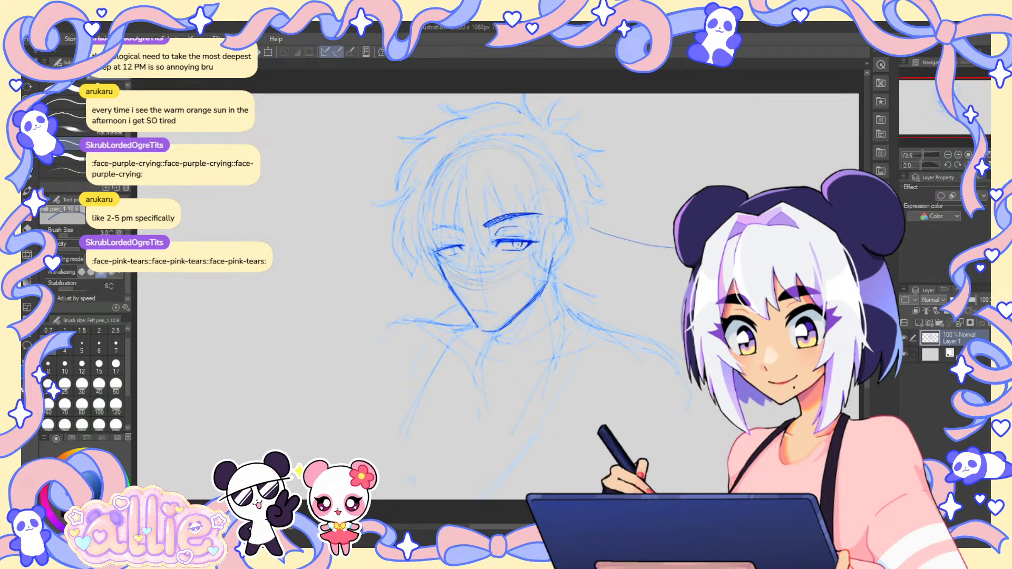
left_click_drag(561, 215, 462, 173)
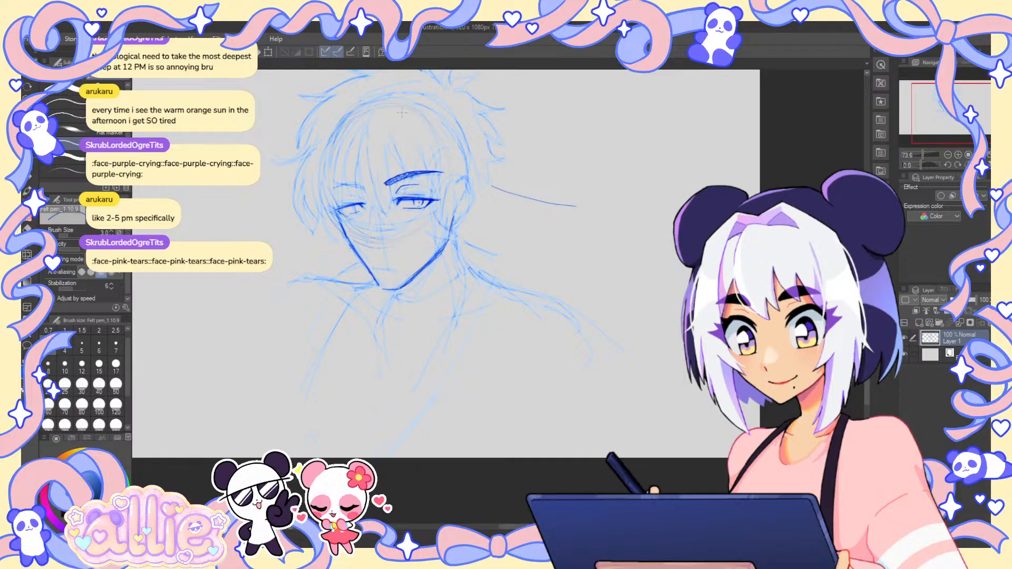
scroll(364, 172, "up", 6)
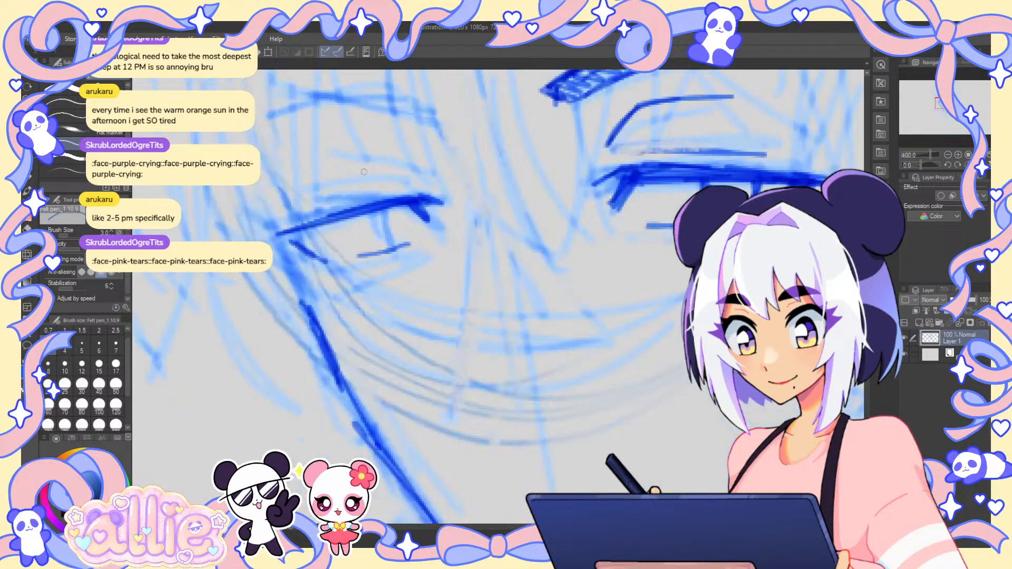
left_click_drag(401, 199, 281, 238)
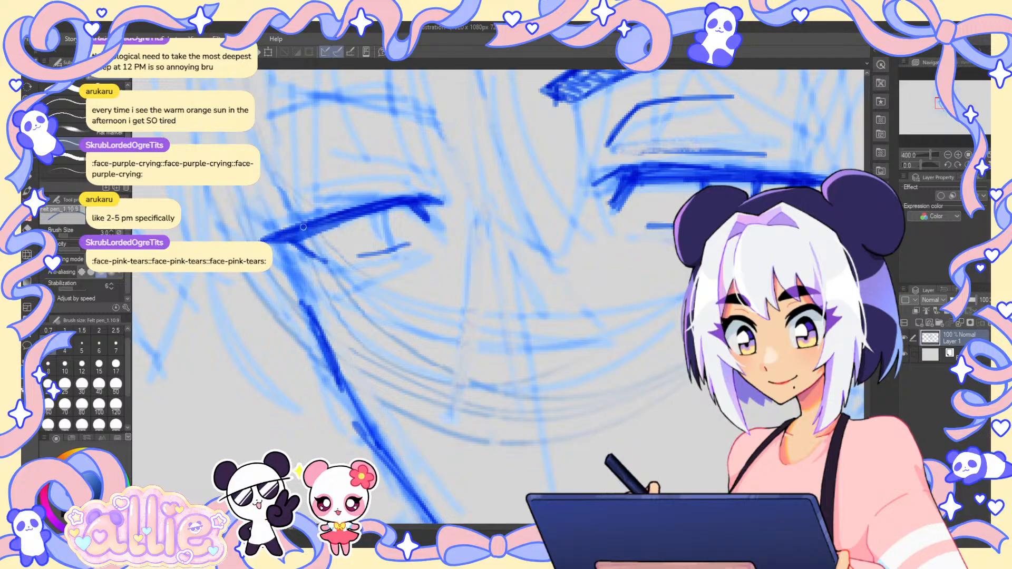
mouse_move(298, 236)
left_mouse_down()
mouse_move(322, 259)
mouse_move(402, 247)
left_mouse_up()
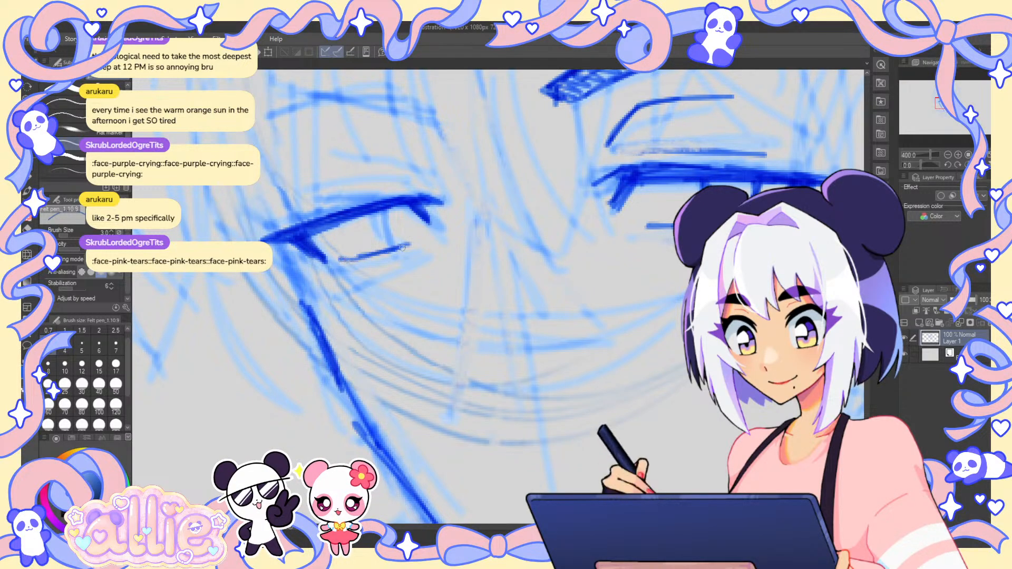
left_click_drag(377, 213, 380, 230)
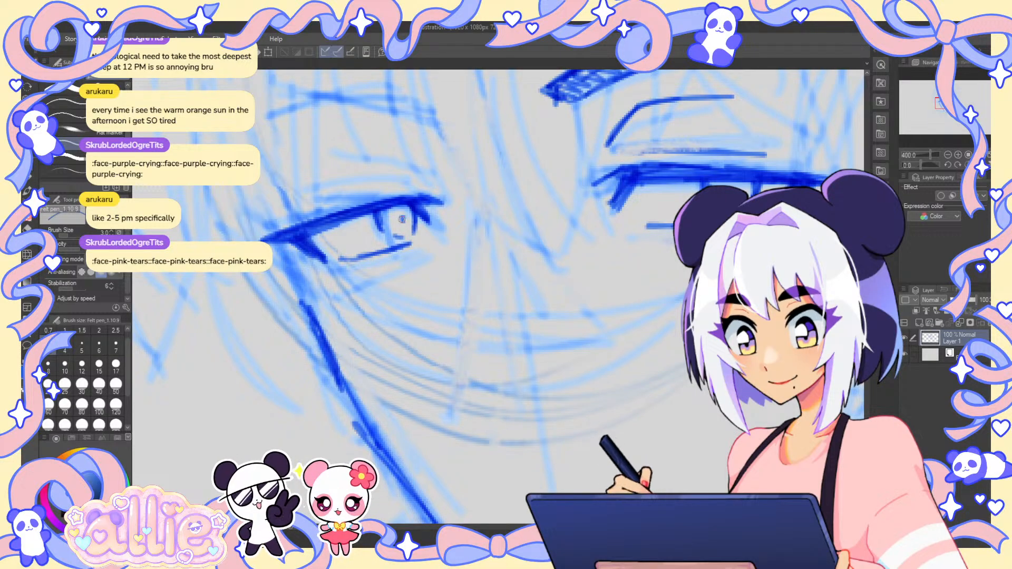
- Refine the far eye's iris and pupil with the kneaded eraser and felt pen, and add a thin crease above the lid
key("e")
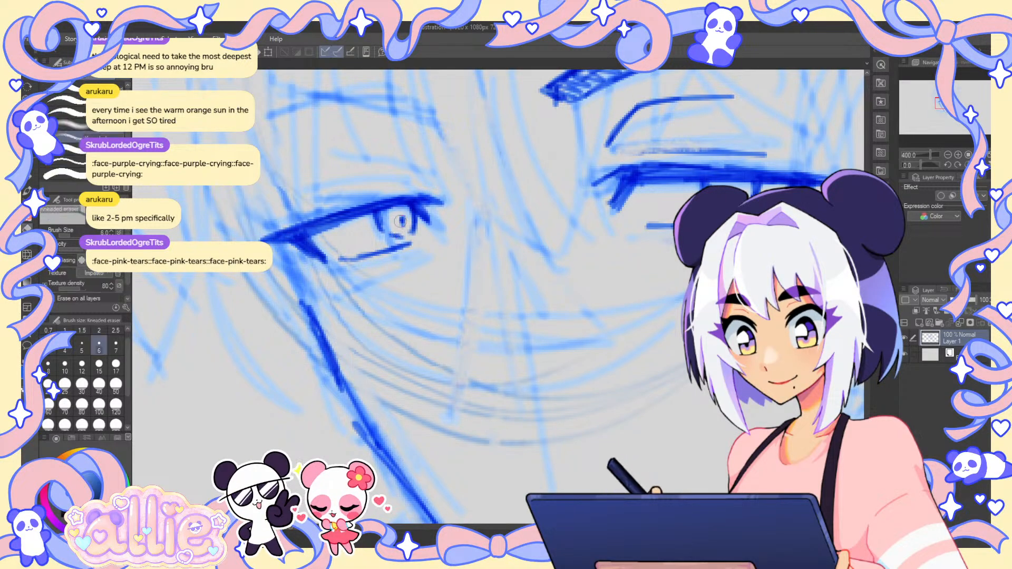
key("p")
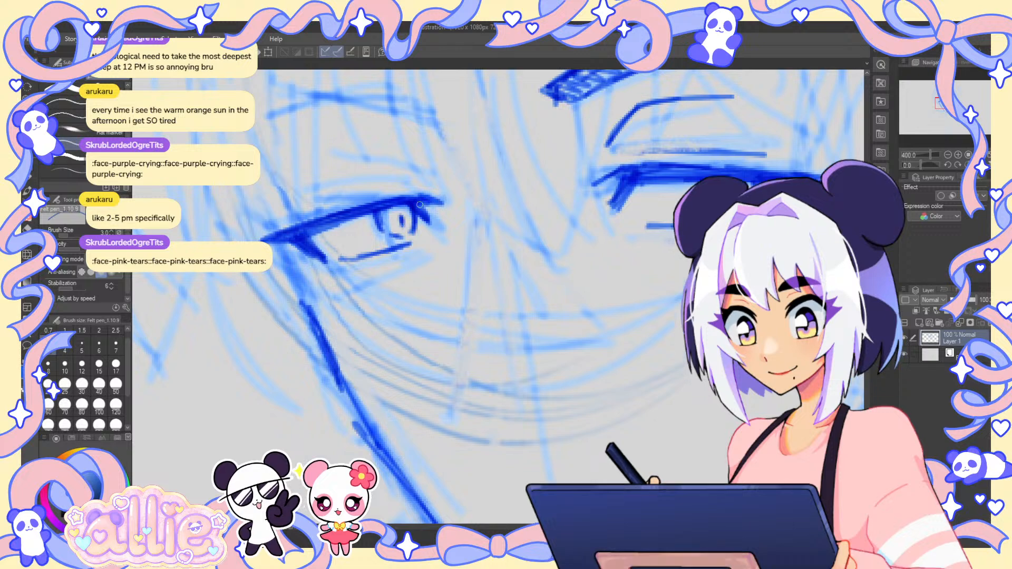
key("e")
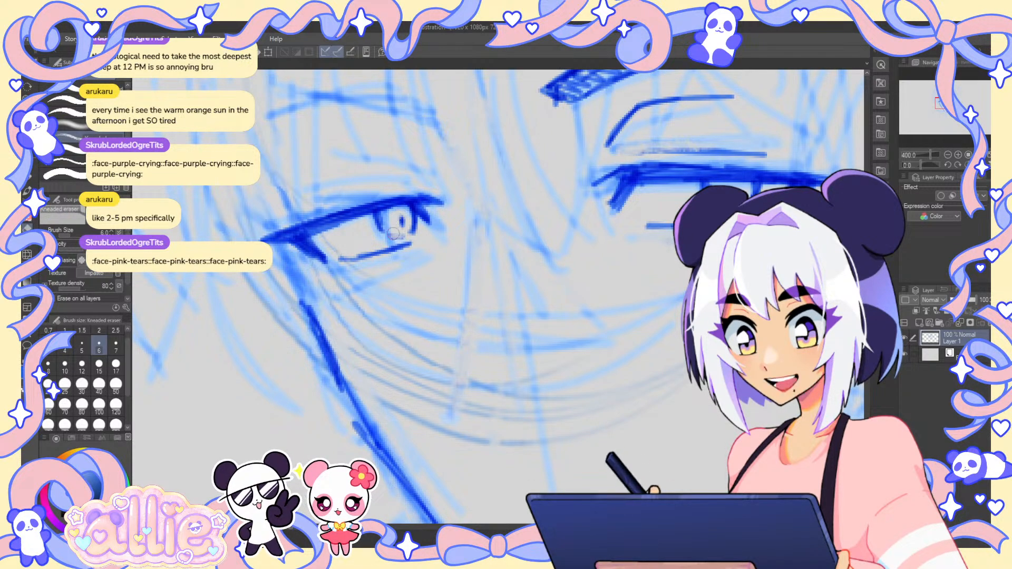
key("p")
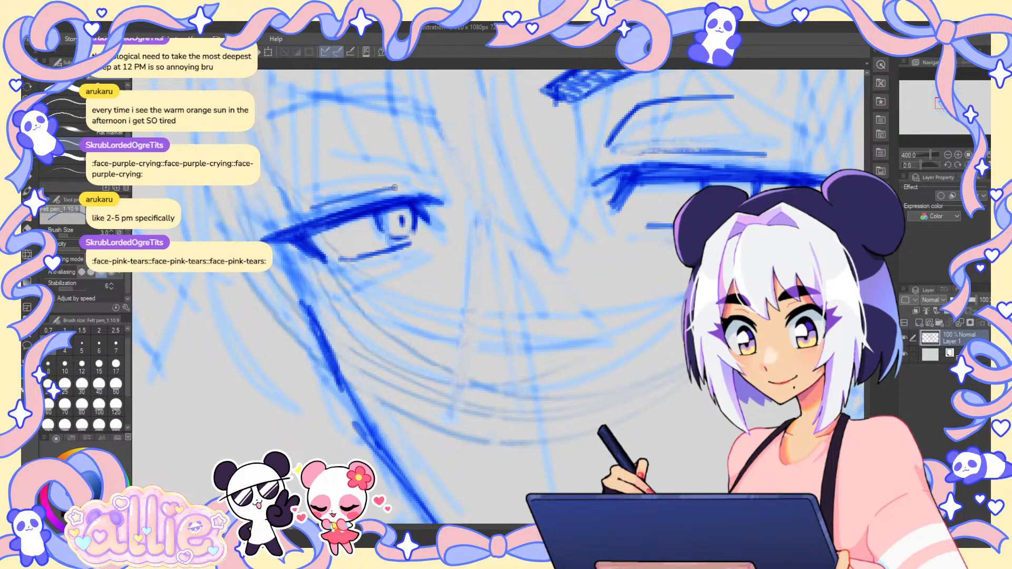
left_click_drag(311, 209, 402, 185)
- Reshape the area around the far eye with Liquify, using brush sizes 80, 120, 40 and 70
scroll(588, 187, "down", 4)
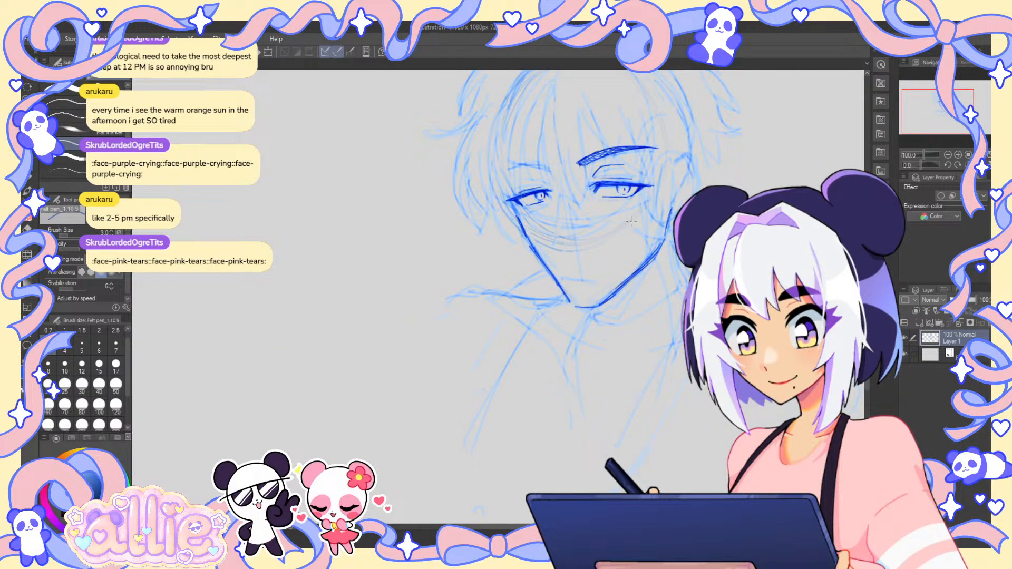
scroll(642, 234, "down", 2)
scroll(642, 234, "up", 1)
left_click(27, 255)
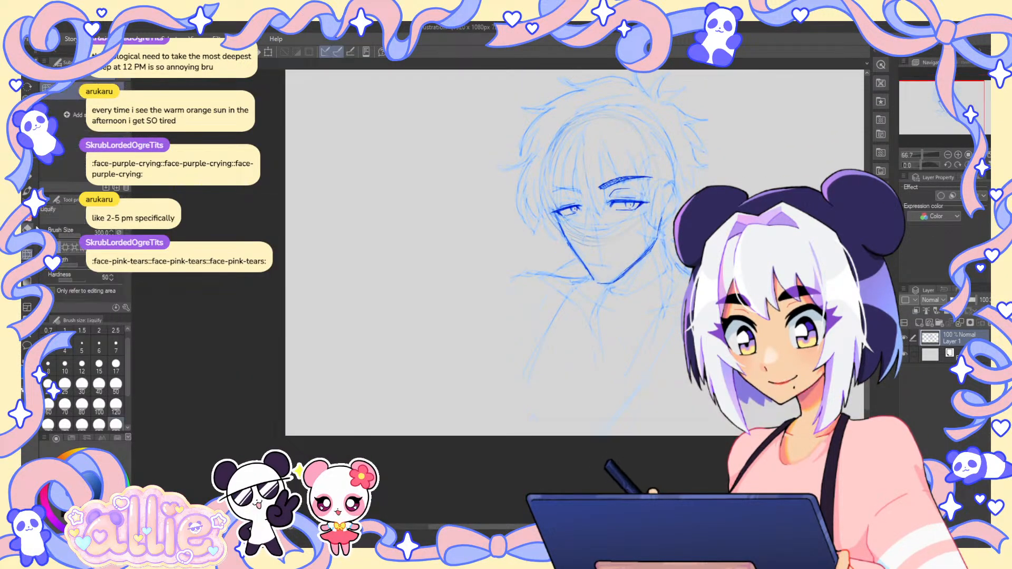
left_click(82, 404)
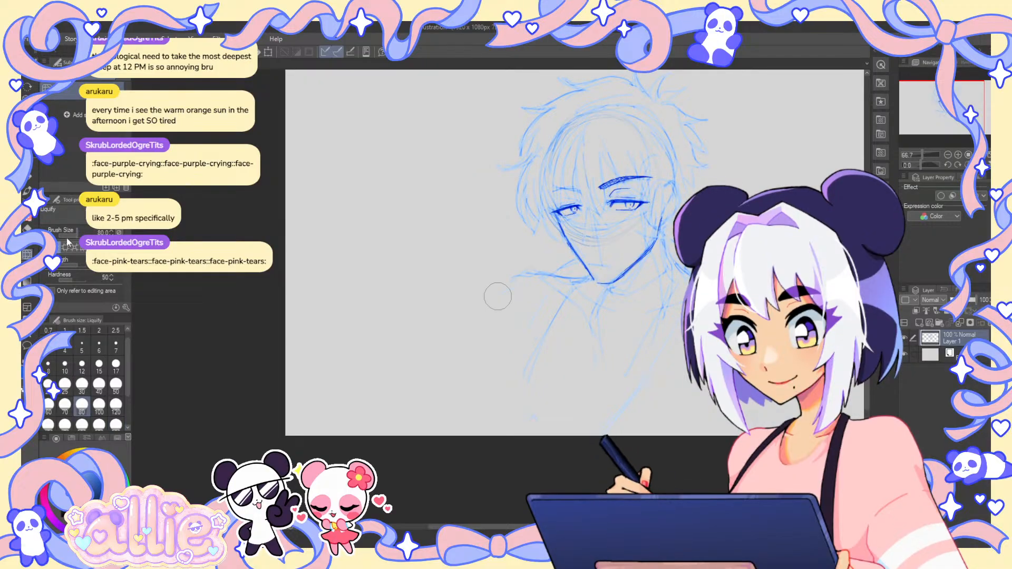
left_click(116, 406)
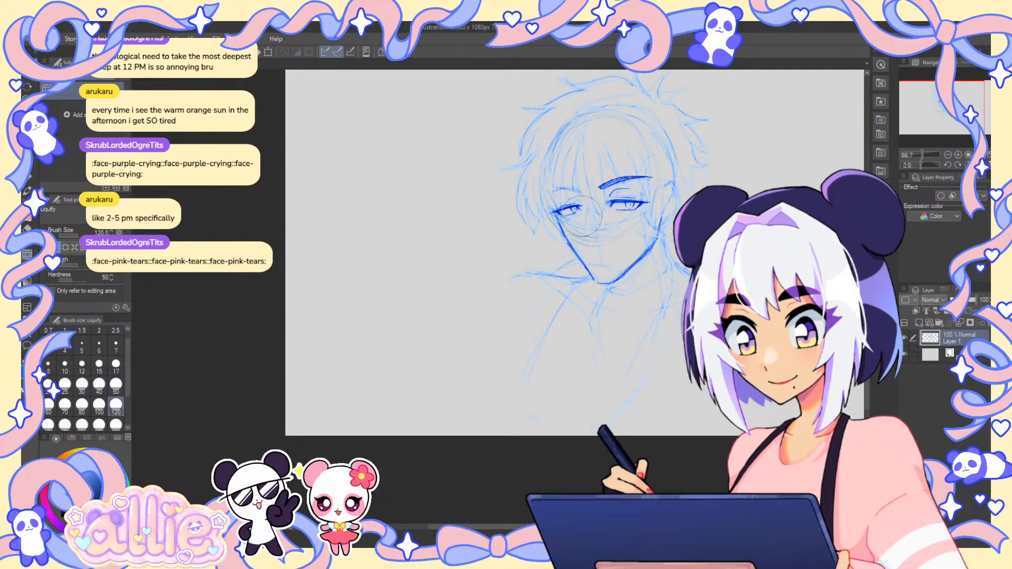
left_click(65, 246)
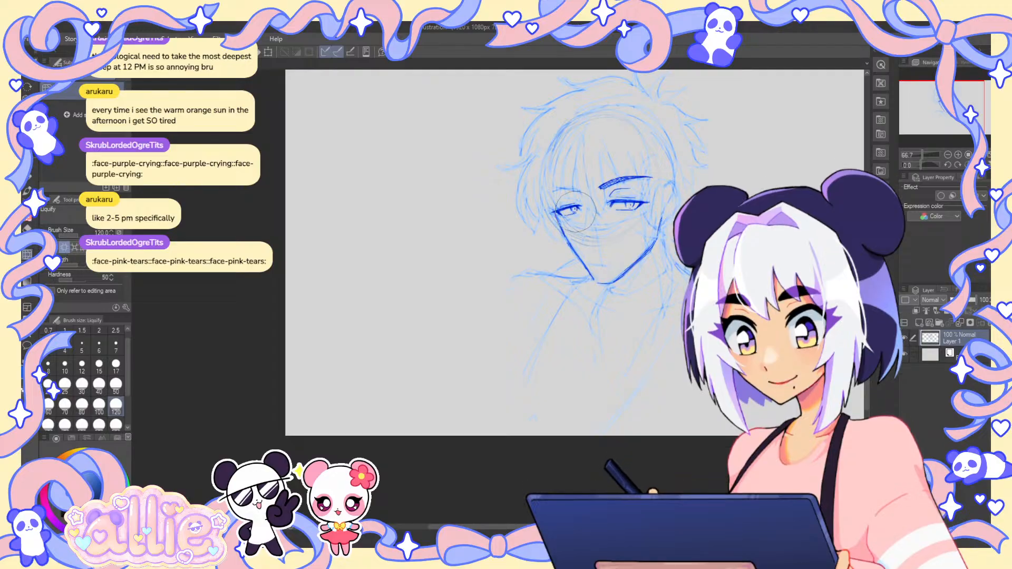
left_click(98, 386)
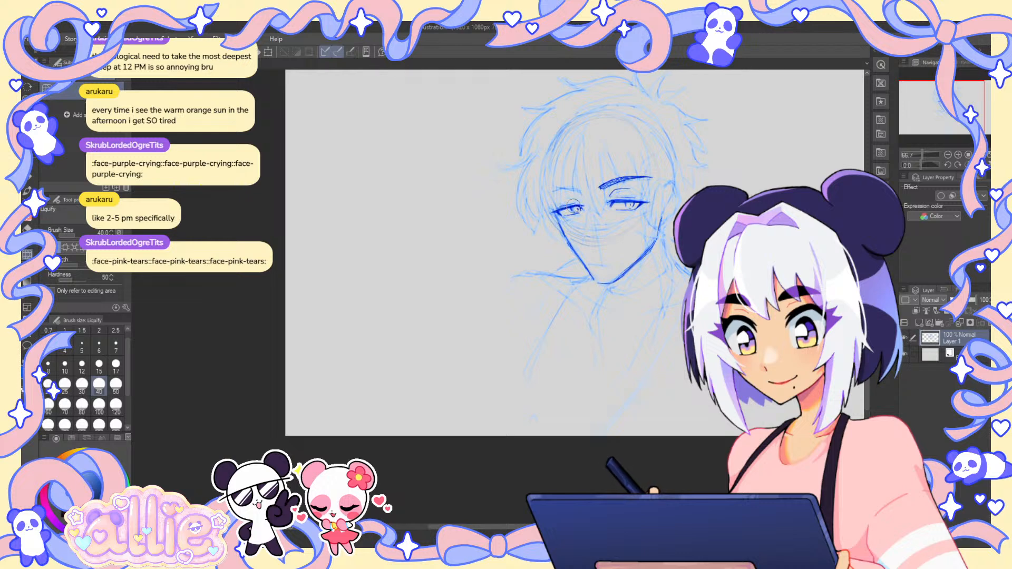
left_click(64, 404)
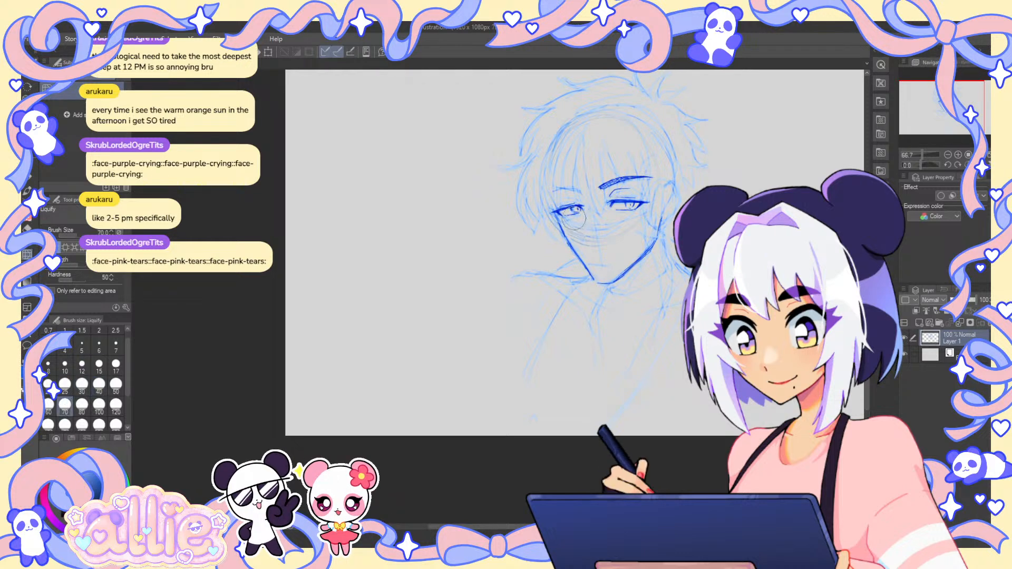
- Erase part of the far eye's iris with the kneaded eraser and redraw the pupil and iris shading with the felt pen
key("p")
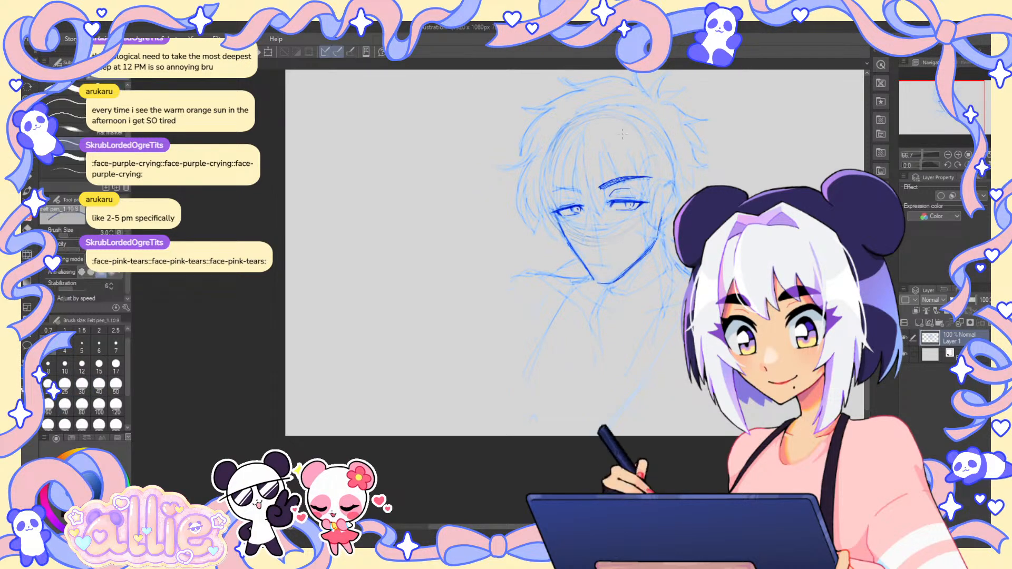
scroll(620, 201, "up", 3)
key("e")
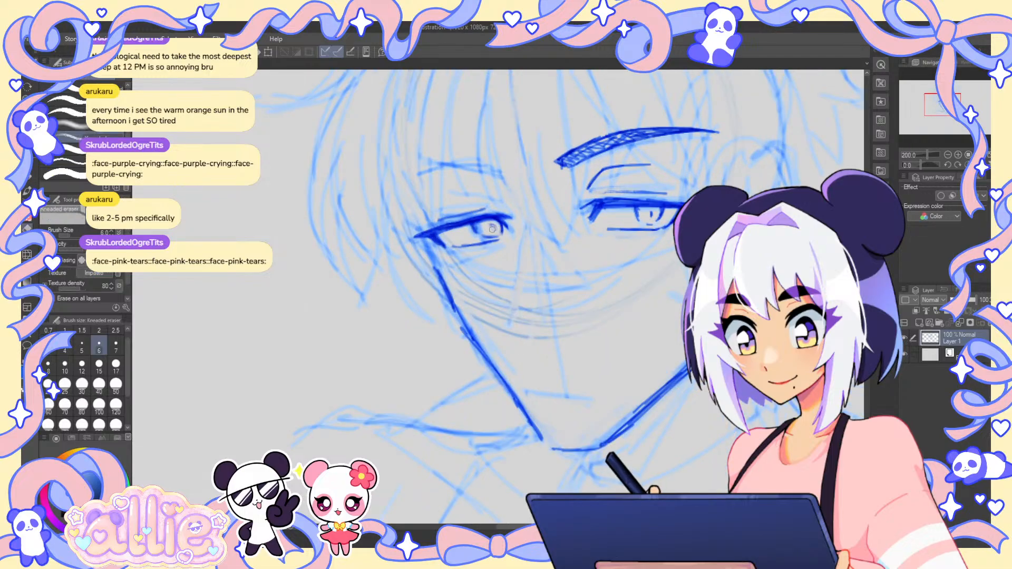
left_click_drag(492, 229, 478, 232)
key("p")
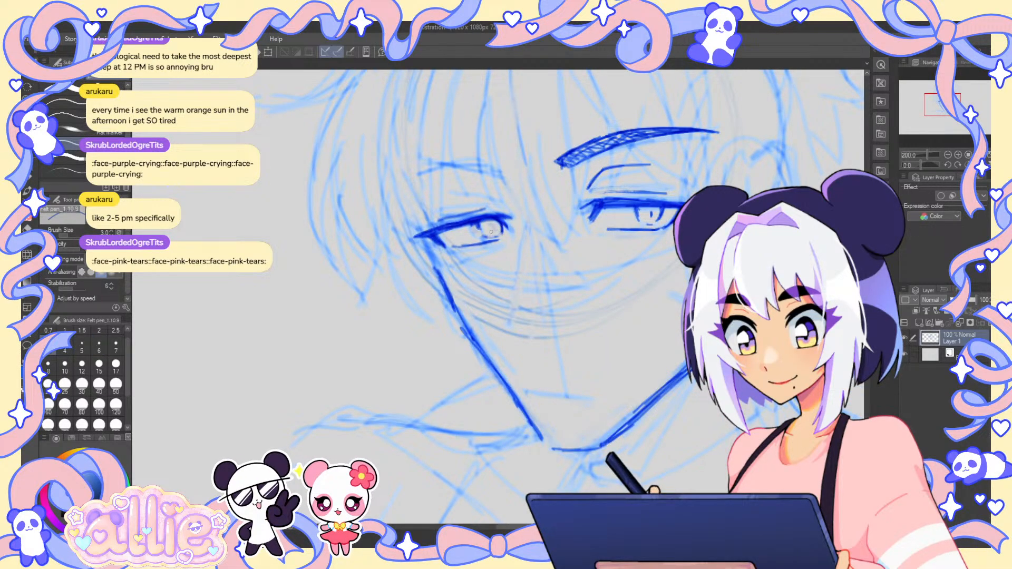
mouse_move(498, 223)
left_mouse_down()
mouse_move(499, 235)
mouse_move(498, 220)
left_mouse_up()
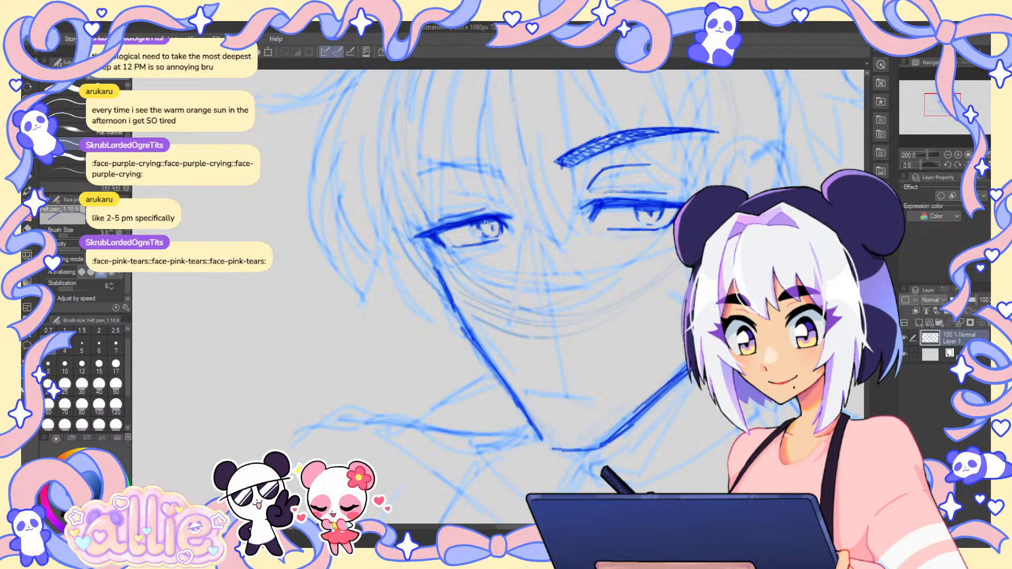
key("e")
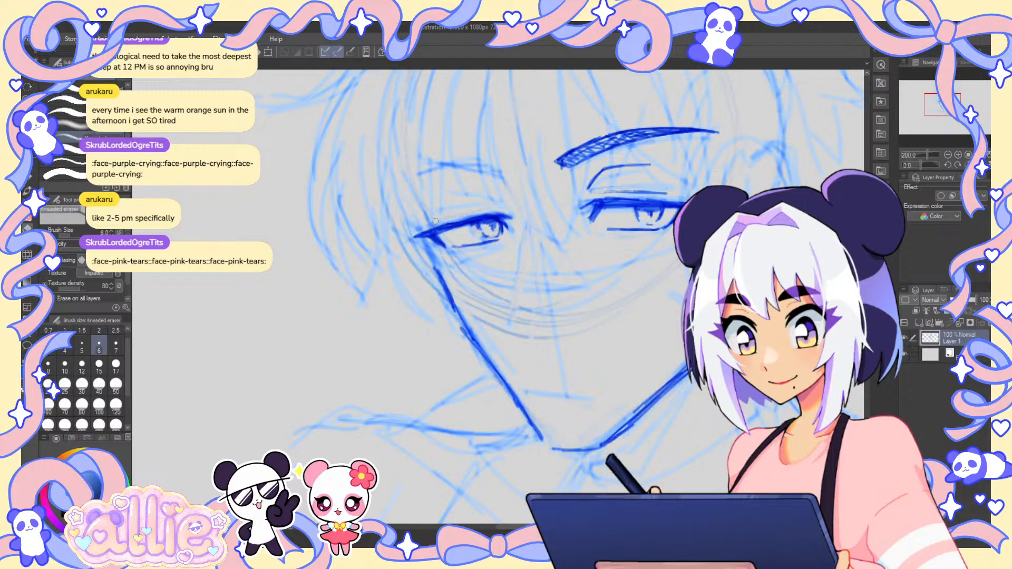
key("p")
scroll(488, 192, "down", 2)
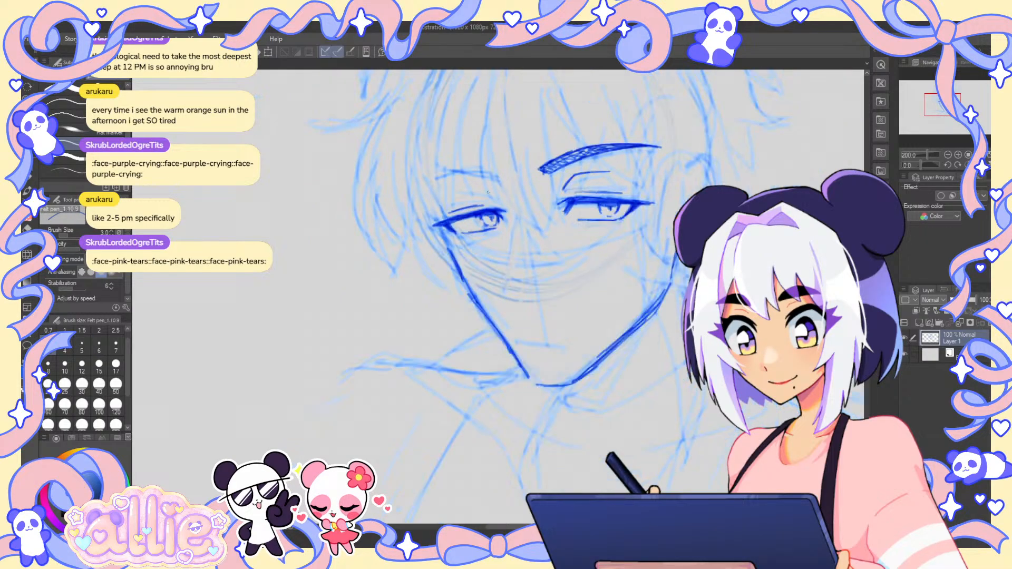
- Mirror the view and draw the far eye's raised lid crease and arched eyebrow outline with the felt pen
key("h")
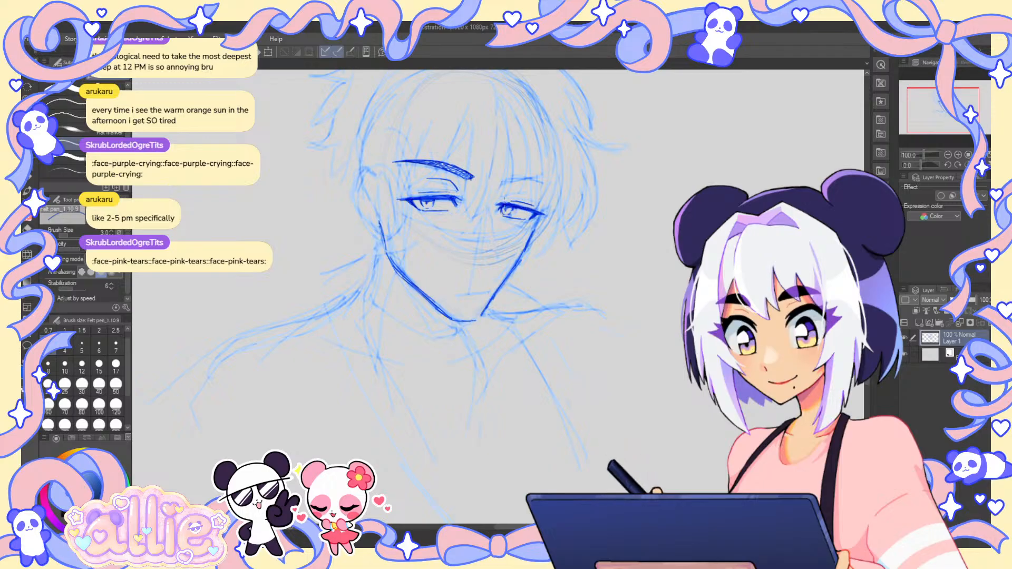
scroll(505, 199, "up", 2)
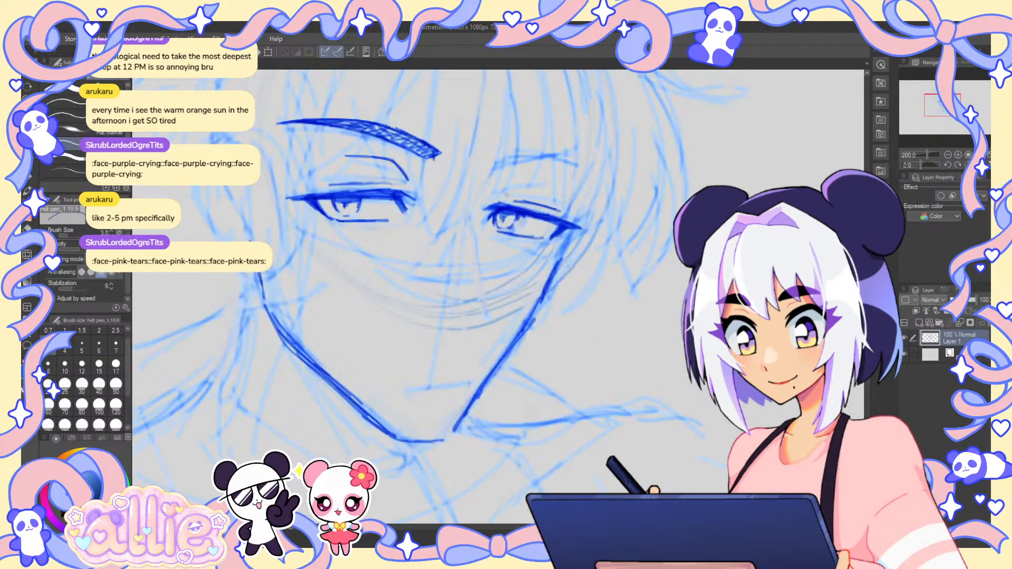
left_click_drag(499, 194, 516, 180)
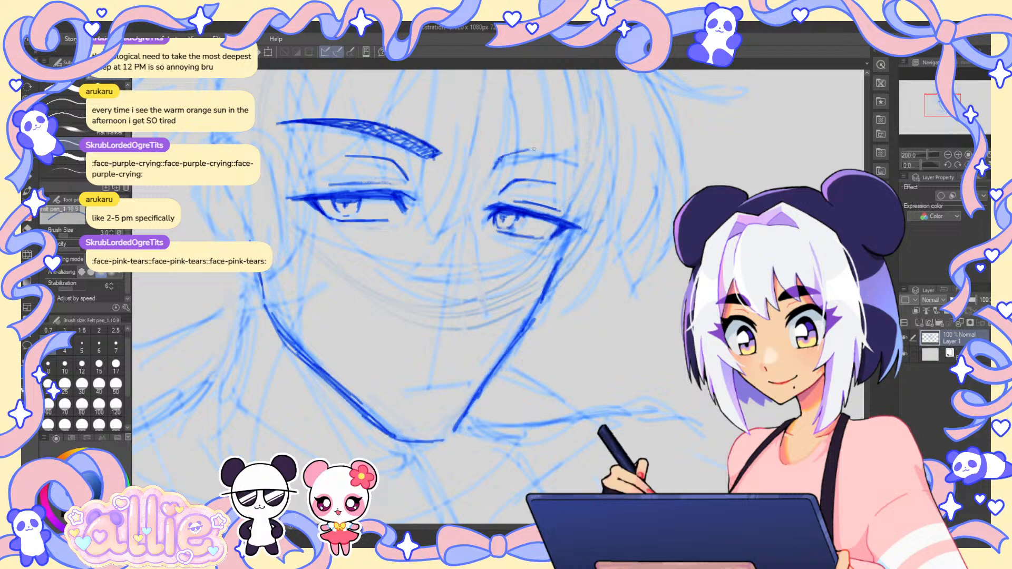
left_click_drag(493, 168, 595, 151)
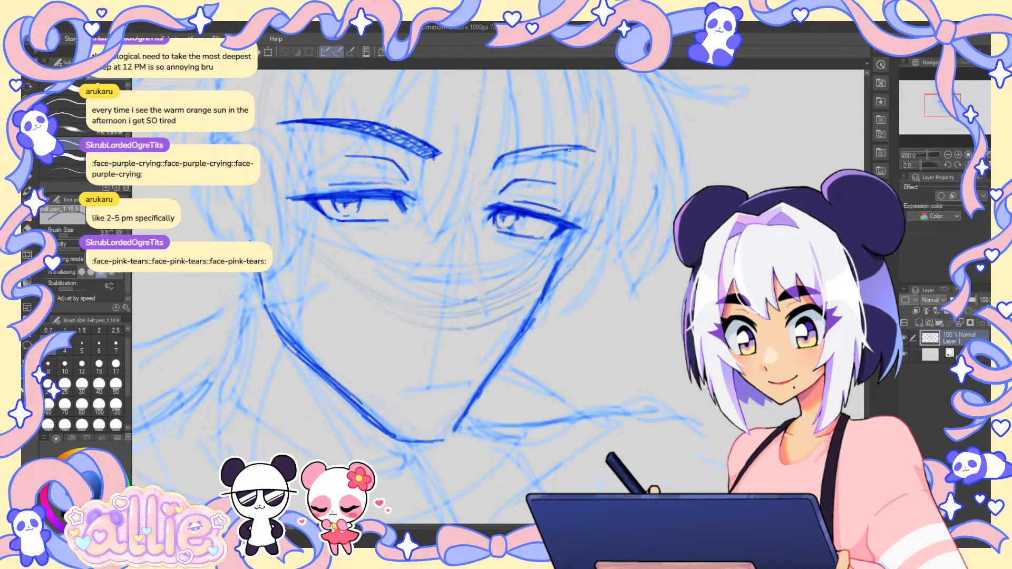
mouse_move(494, 170)
left_mouse_down()
mouse_move(554, 149)
mouse_move(513, 153)
mouse_move(586, 148)
left_mouse_up()
key("ctrl+0")
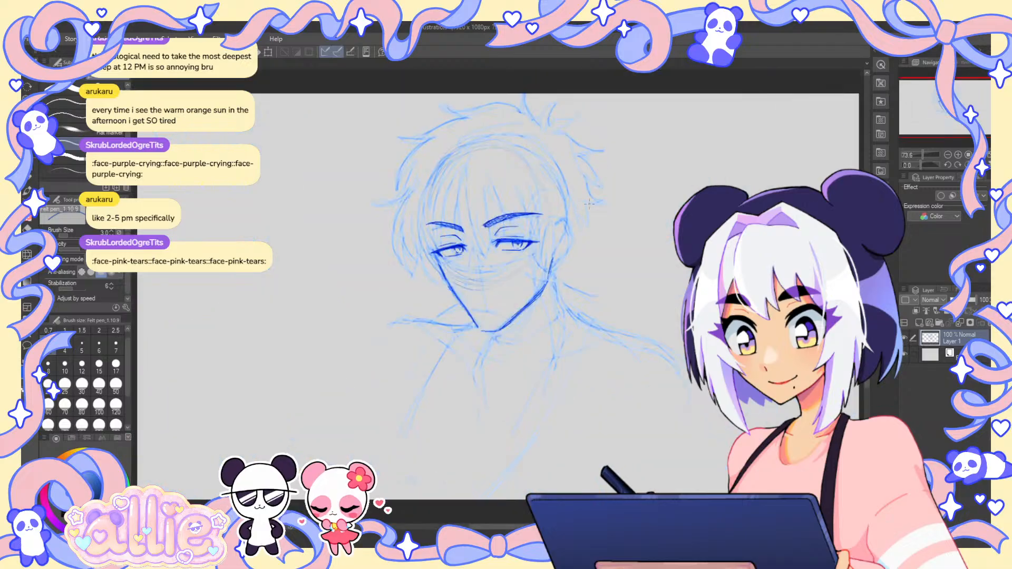
- Tilt the canvas, outline the ear and its inner folds with the felt pen, and check the head in mirrored view
left_click_drag(571, 251, 577, 263)
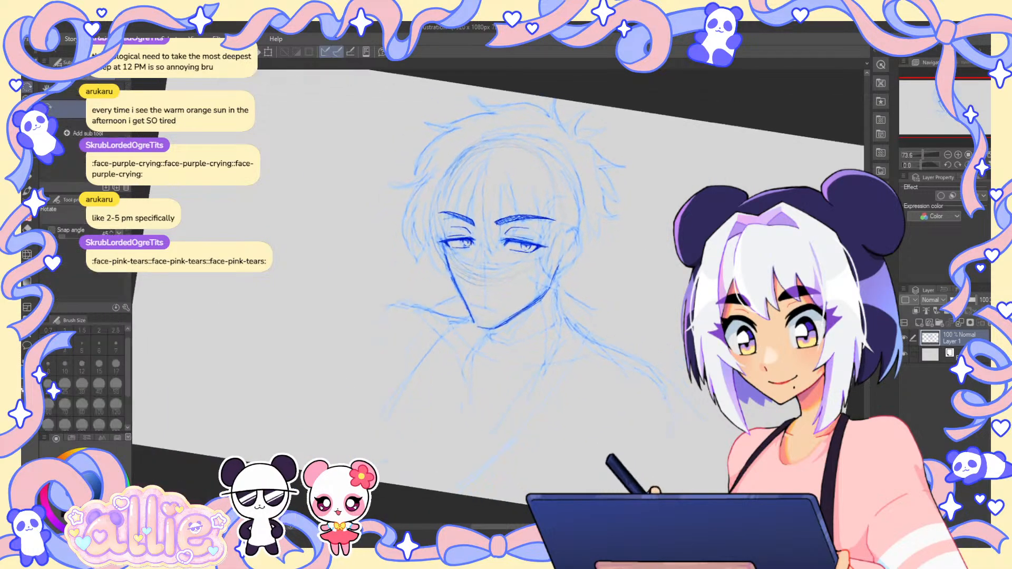
scroll(577, 263, "up", 1)
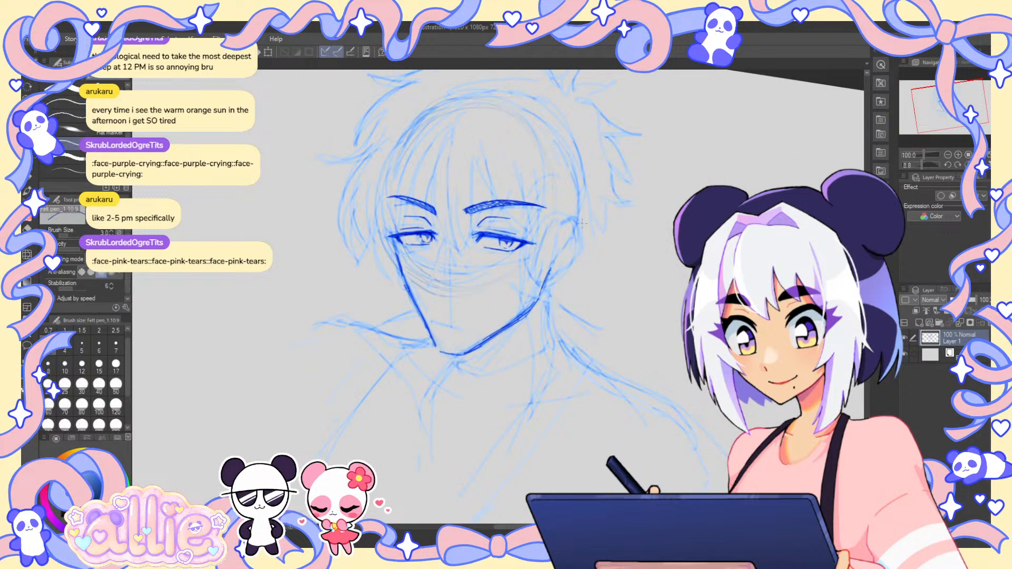
scroll(556, 233, "up", 1)
mouse_move(580, 216)
left_mouse_down()
mouse_move(590, 247)
mouse_move(555, 301)
mouse_move(538, 290)
left_mouse_up()
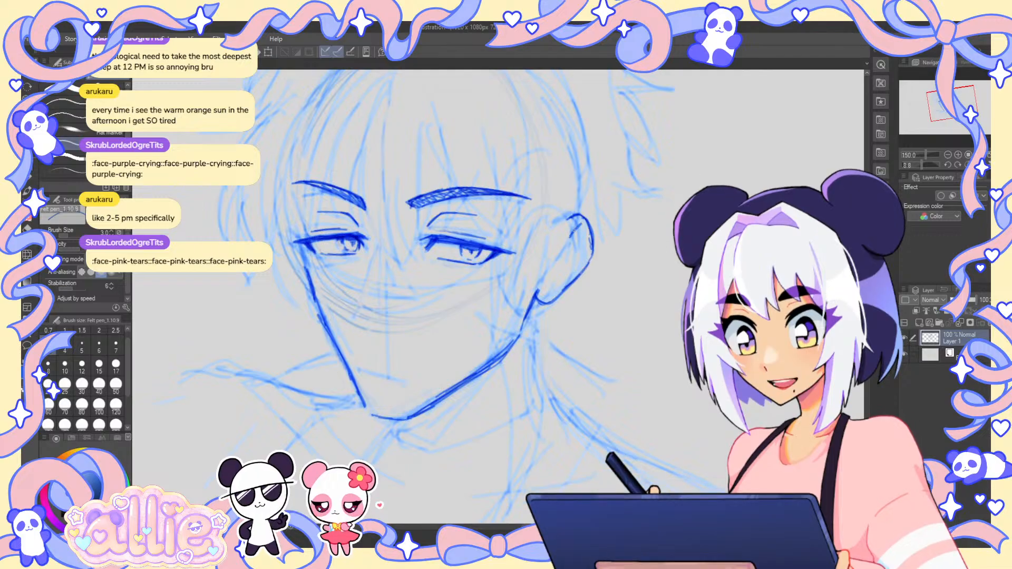
mouse_move(570, 238)
left_mouse_down()
mouse_move(581, 225)
mouse_move(566, 252)
left_mouse_up()
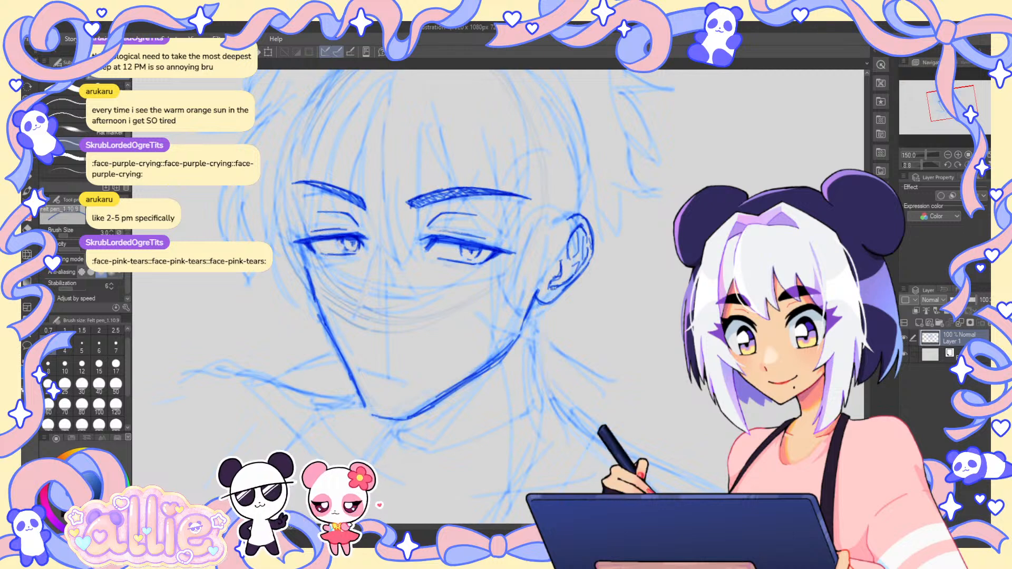
scroll(617, 209, "down", 2)
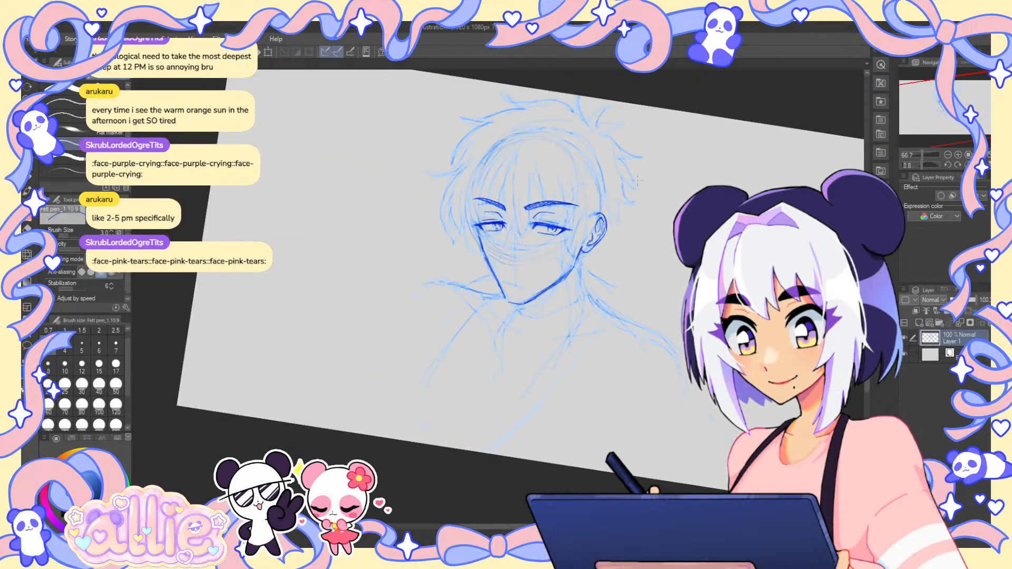
key("h")
key("ctrl+@")
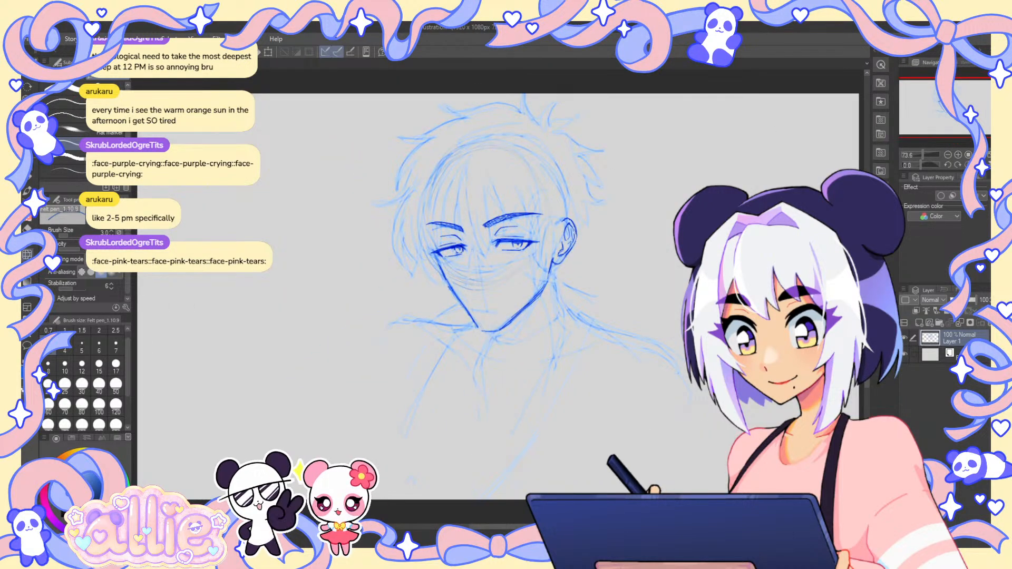
left_click(27, 253)
left_click(99, 404)
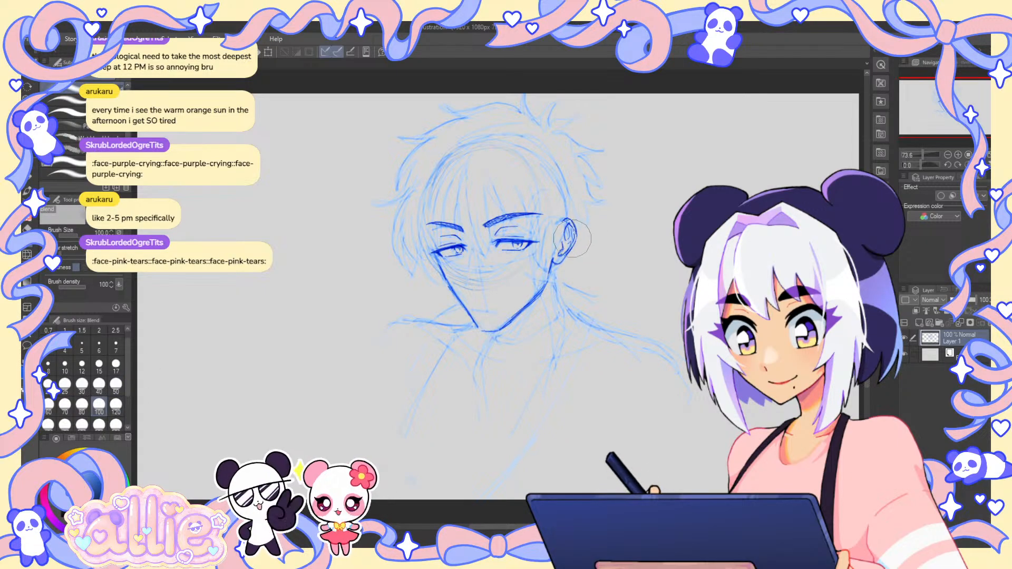
left_click(27, 255)
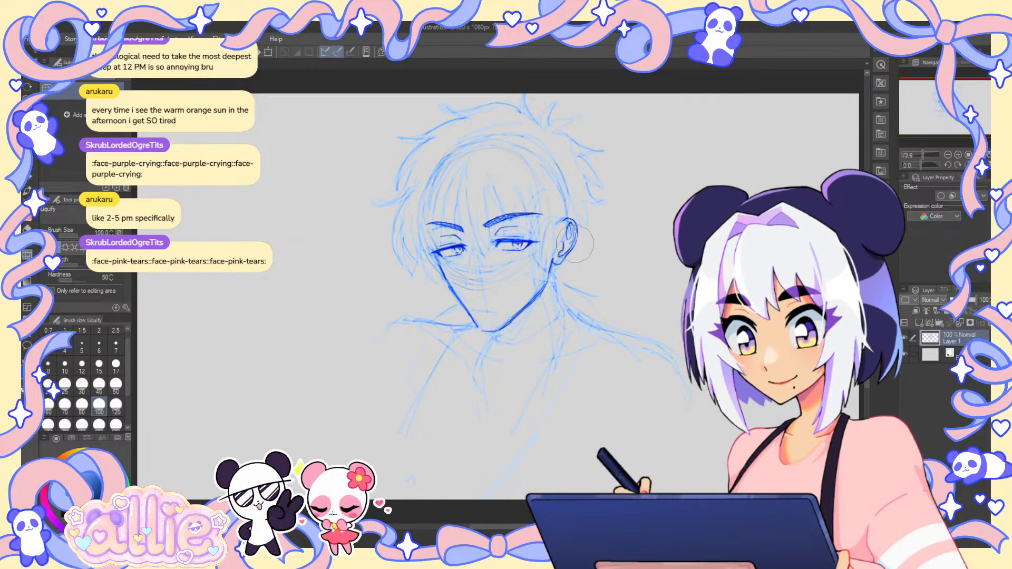
- Draw the nose bridge as a long slanted line with the felt pen and add a short nose-tip mark below it
left_click(35, 158)
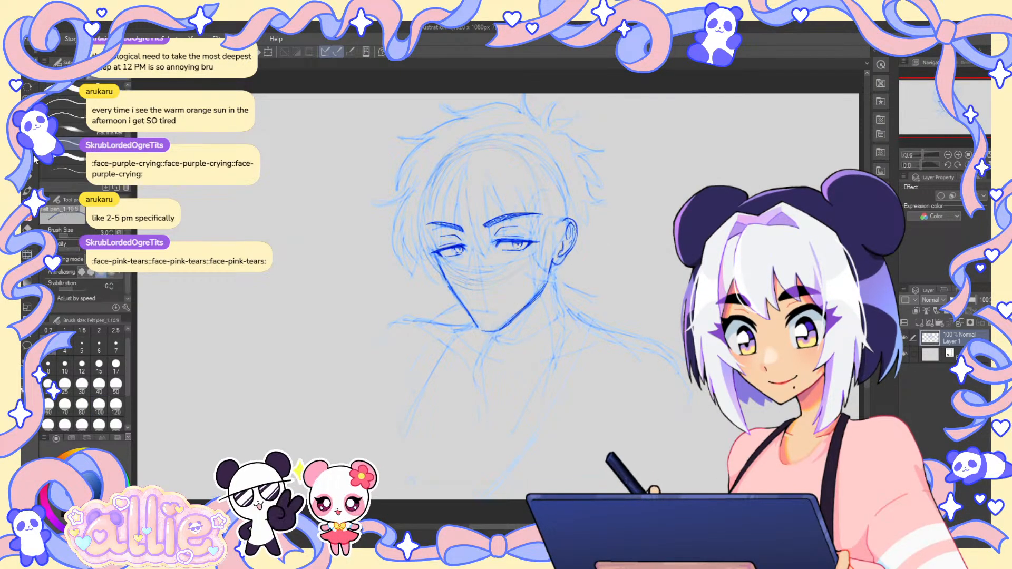
scroll(480, 252, "up", 2)
left_click_drag(445, 205, 452, 318)
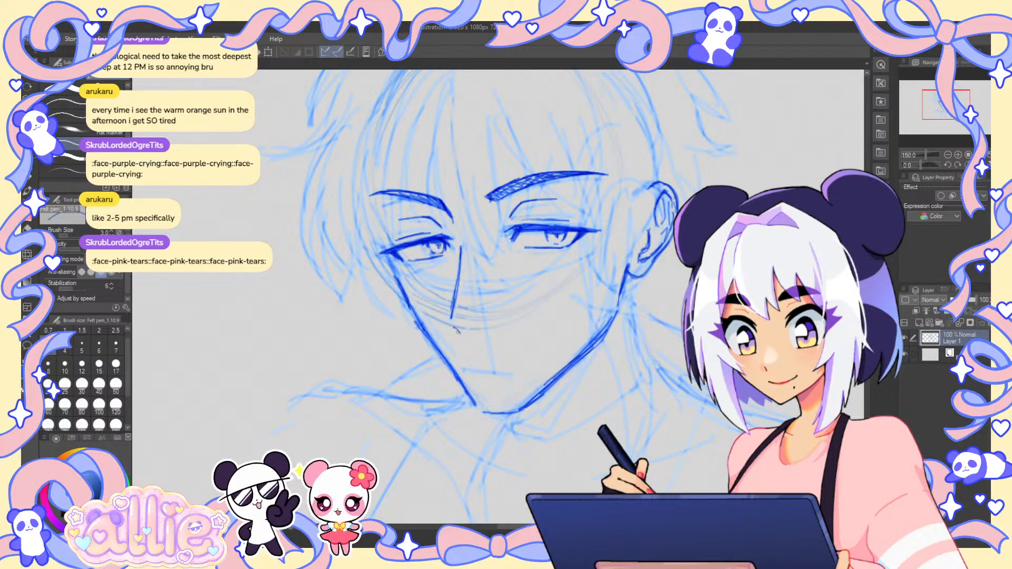
scroll(566, 280, "down", 2)
scroll(614, 250, "up", 1)
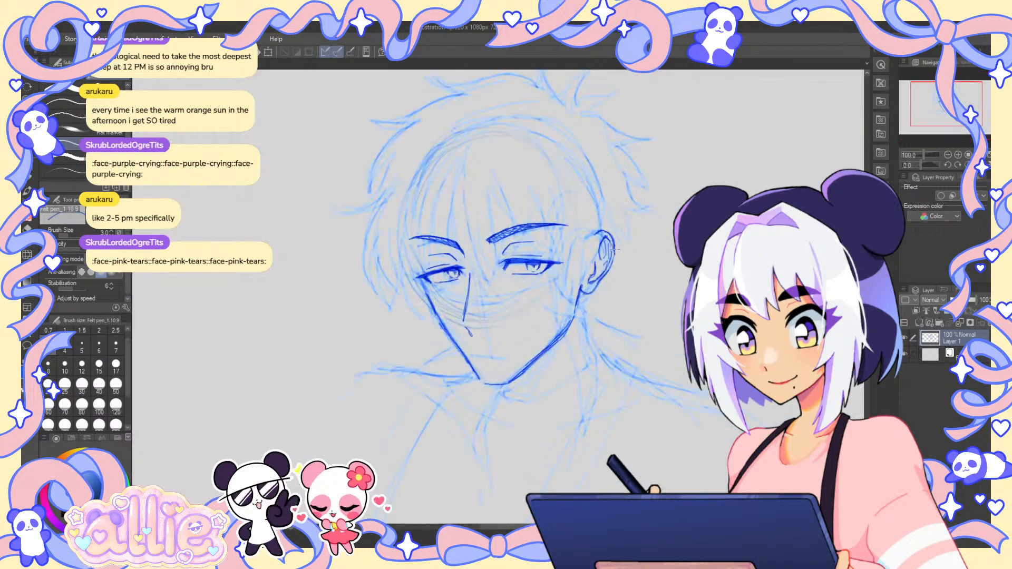
- Draw a downturned mouth line between the nose tip and chin, and check it against the whole head
scroll(467, 312, "up", 2)
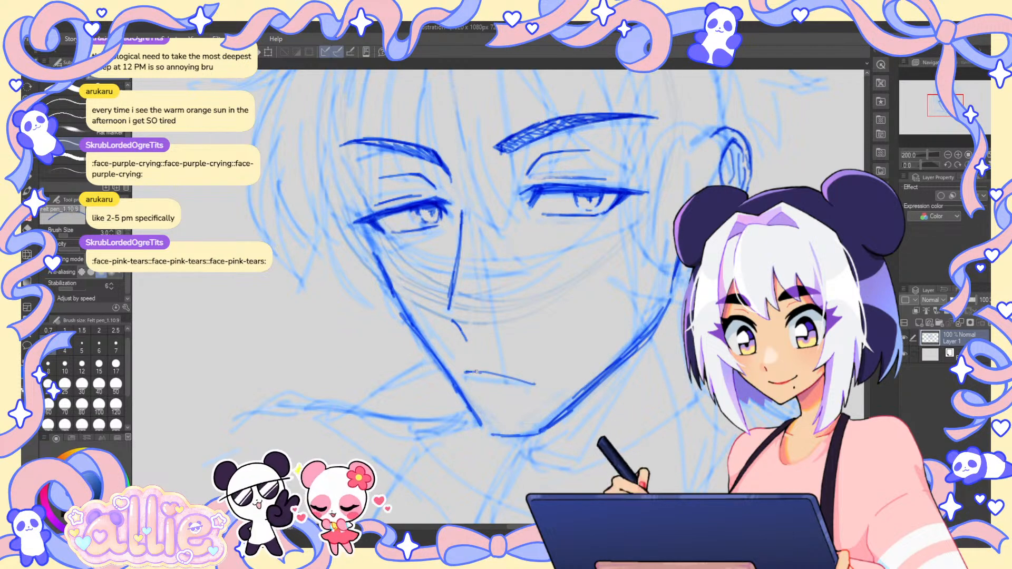
left_click_drag(467, 372, 536, 386)
key("ctrl+minus")
key("ctrl+minus")
key("ctrl+minus")
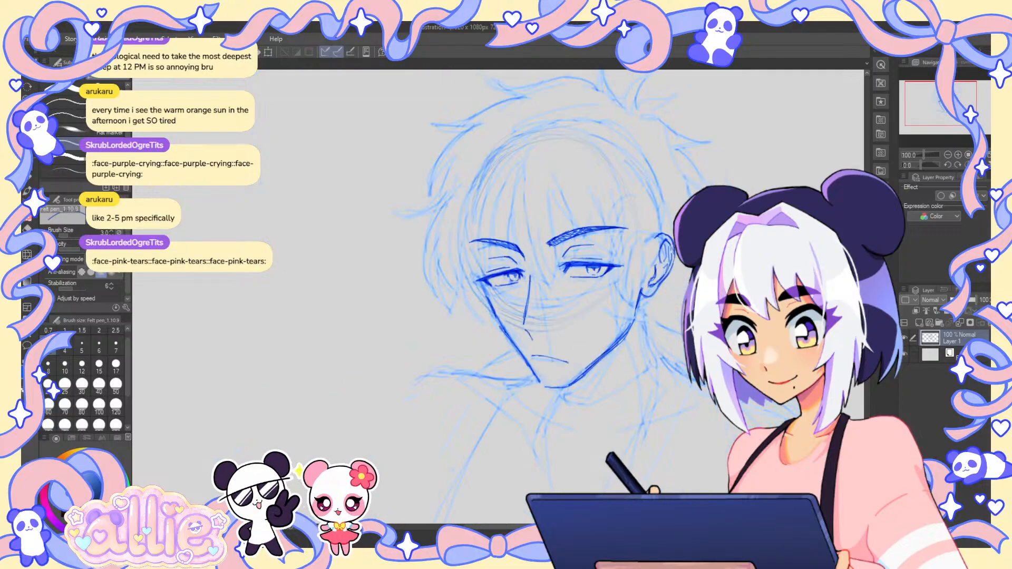
left_click_drag(825, 296, 606, 285)
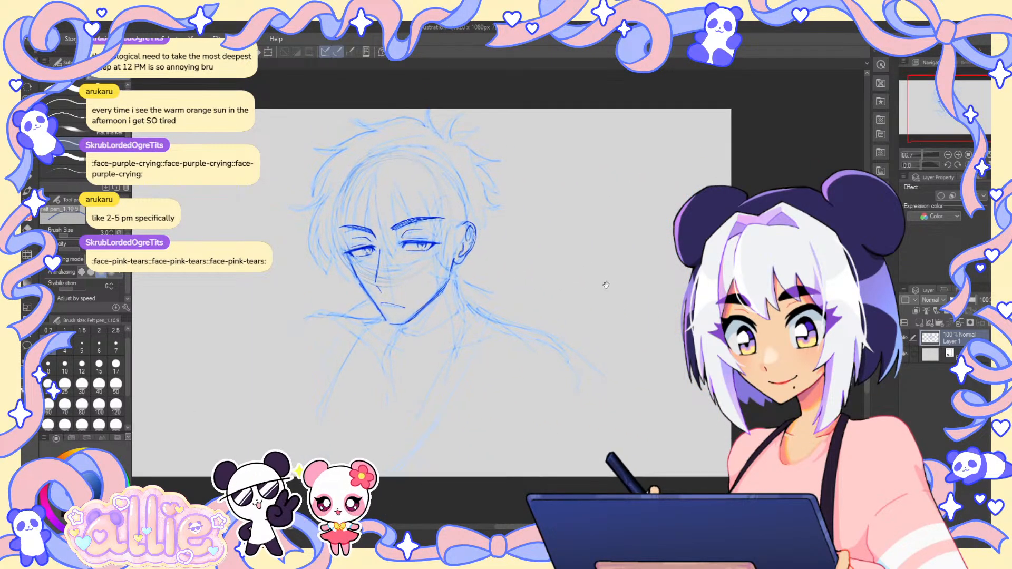
- Try to erase the mouth and lower jaw with the kneaded eraser at size 80 and redraw the jaw and chin
key("e")
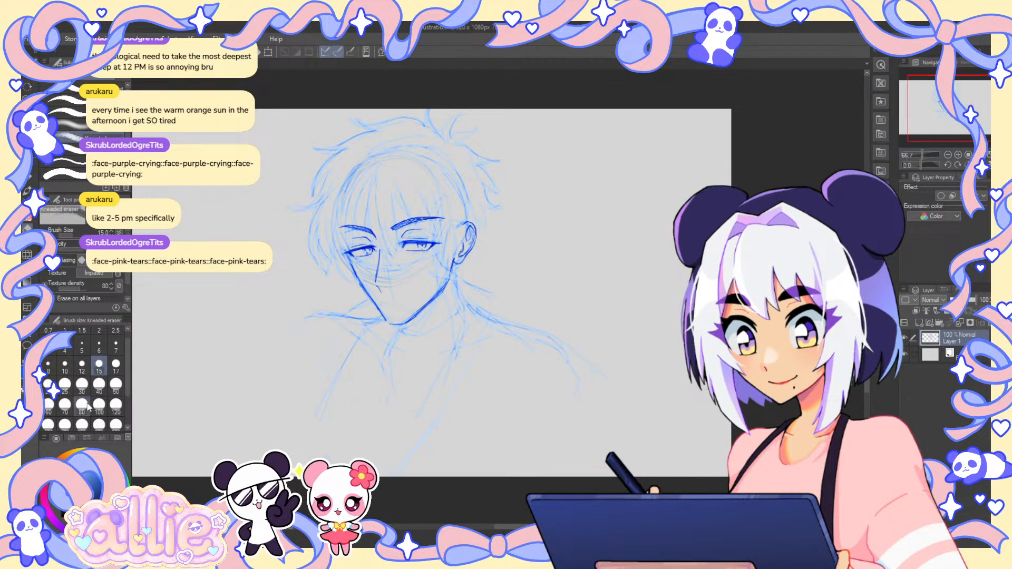
mouse_move(413, 315)
left_mouse_down()
mouse_move(435, 298)
mouse_move(346, 270)
mouse_move(392, 314)
mouse_move(384, 319)
mouse_move(417, 317)
left_mouse_up()
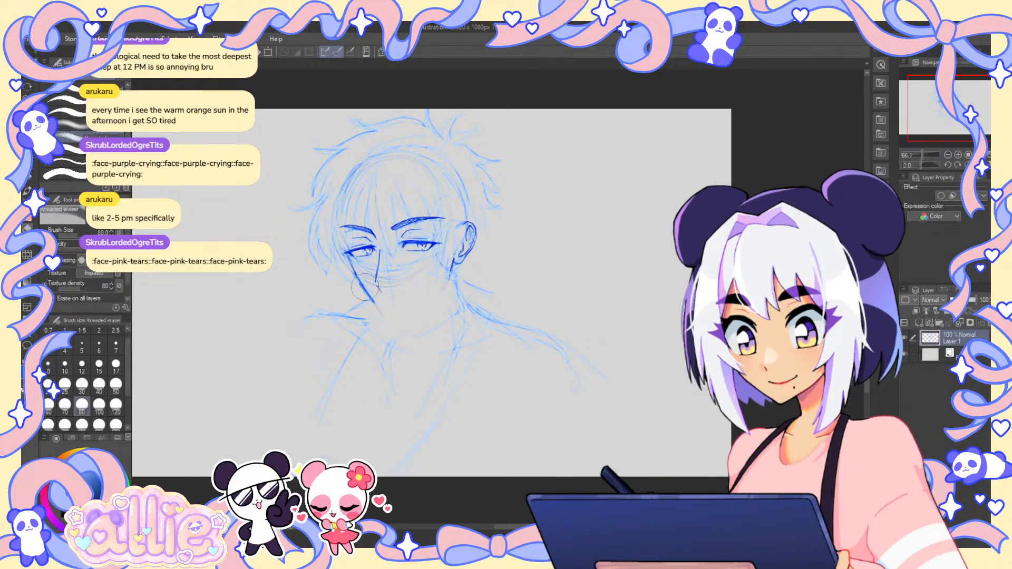
left_click_drag(365, 287, 386, 320)
key("p")
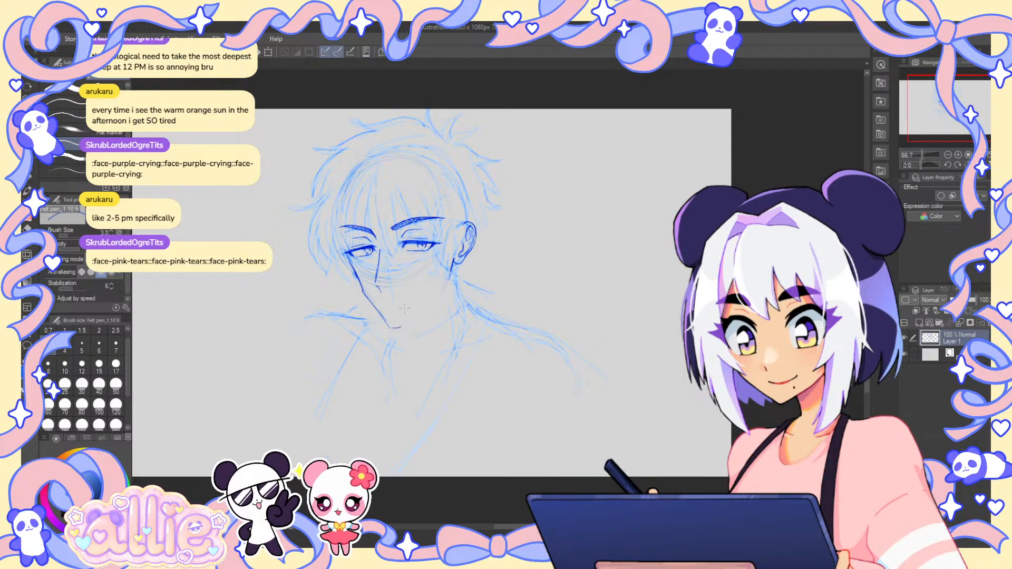
key("e")
key("p")
- Undo the jaw redraw and the erasing of the mouth and lower jaw
key("ctrl+z")
key("ctrl+z")
key("ctrl+z")
key("ctrl+z")
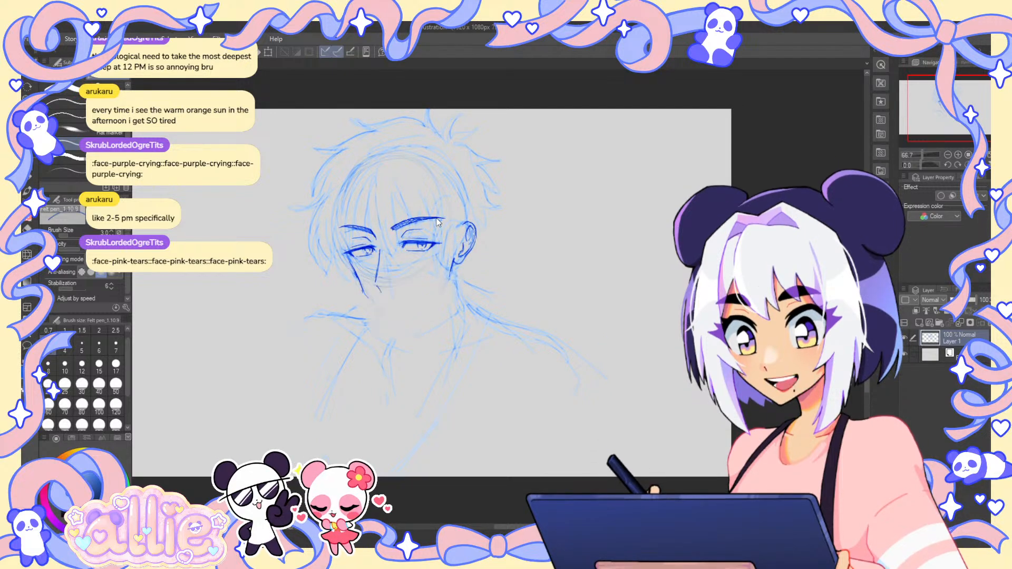
key("ctrl+z")
key("ctrl+z")
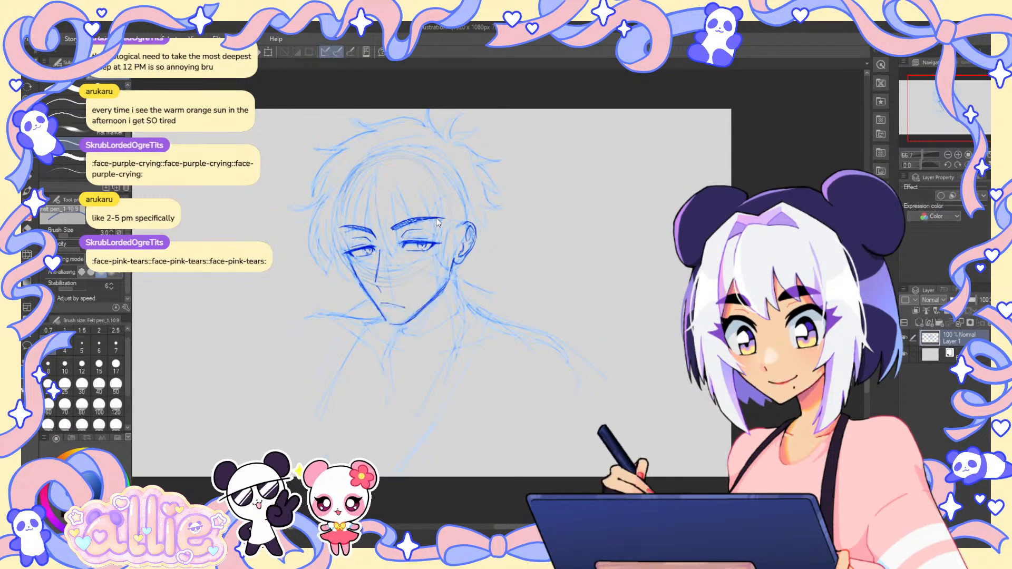
key("ctrl+z")
- Erase only the mouth line with the kneaded eraser at size 40, keeping the jaw and chin
key("e")
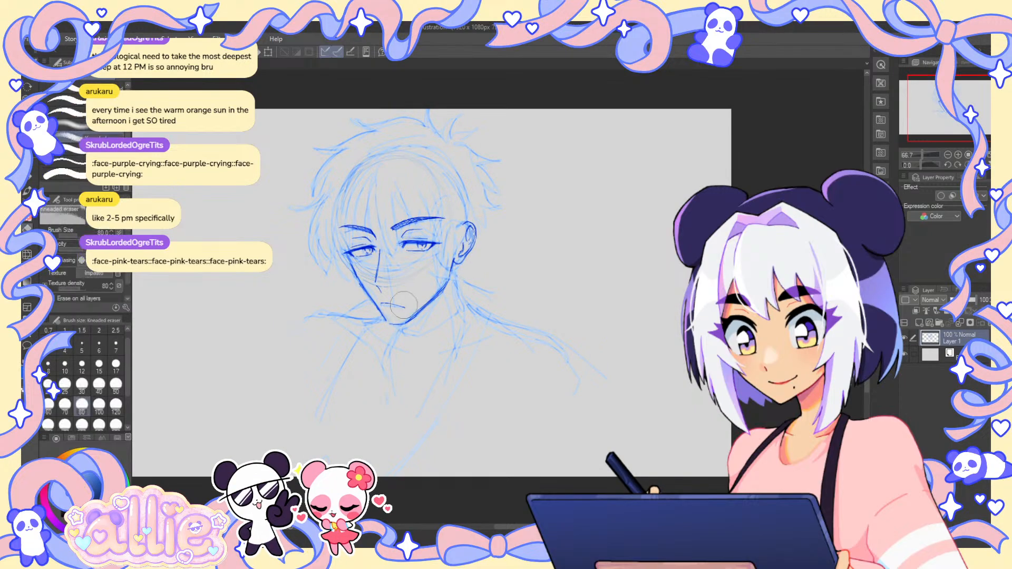
key("ctrl+z")
left_click(98, 384)
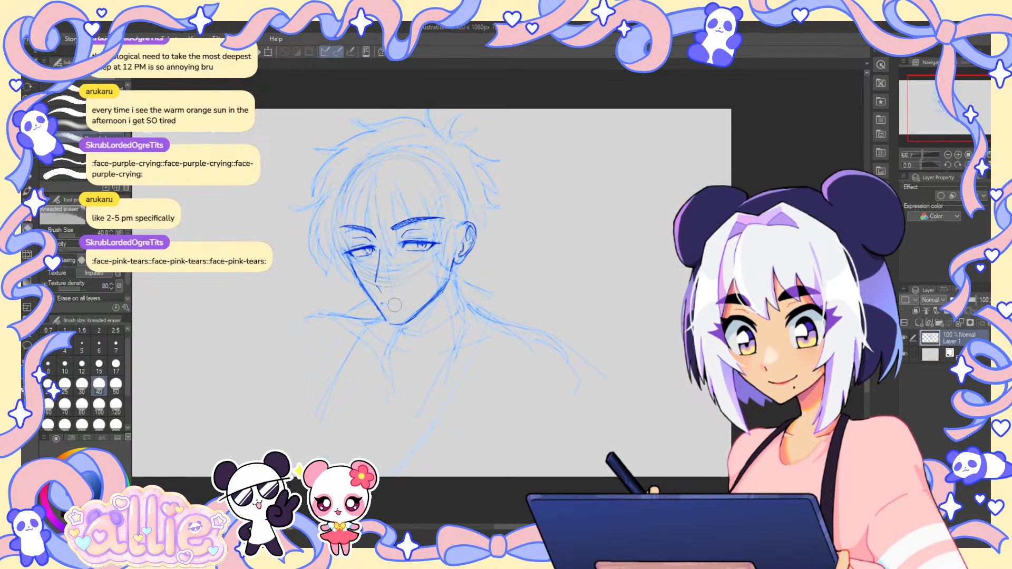
- Lasso the jaw and chin lines, move them slightly down to lengthen the lower face, and deselect
key("m")
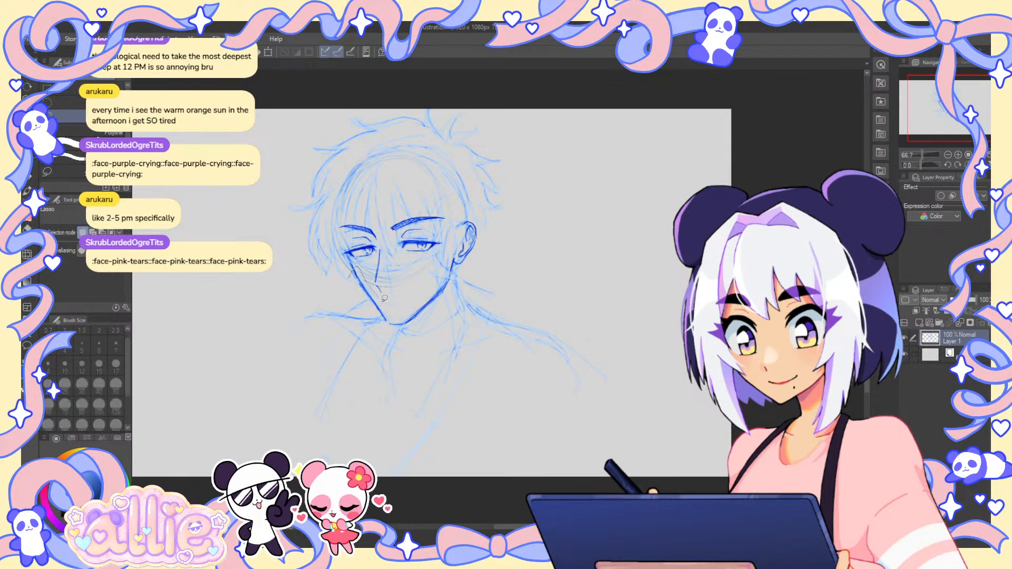
left_click_drag(434, 273, 450, 245)
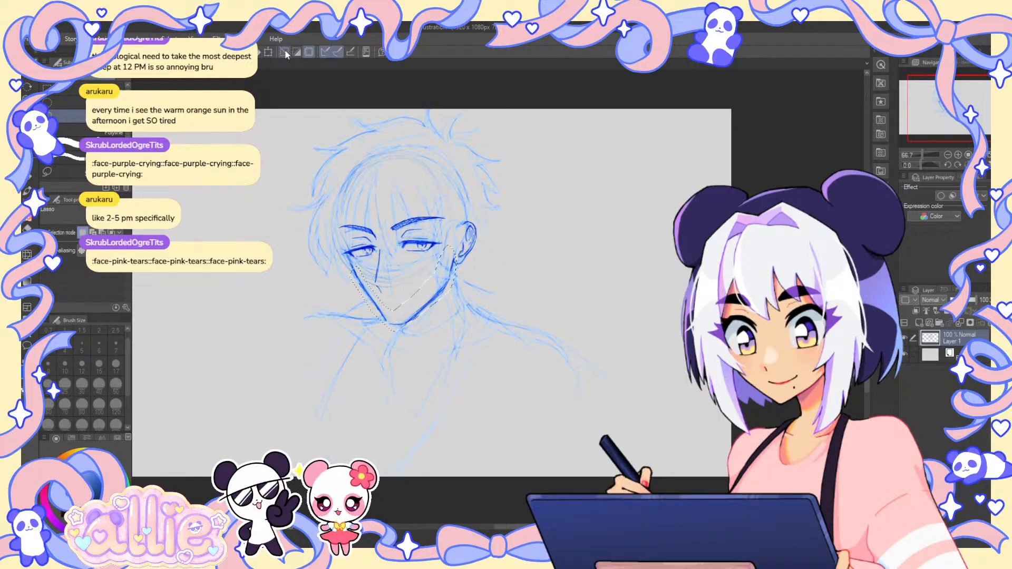
left_click(310, 52)
left_click_drag(402, 333, 403, 339)
key("Return")
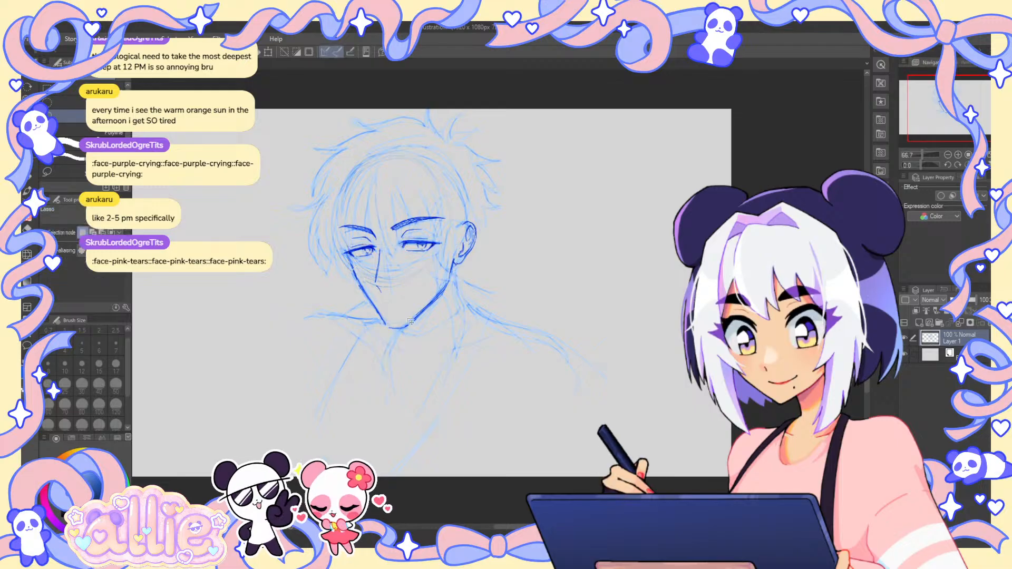
key("p")
key("ctrl+d")
- Erase the jaw corner below the ear with the kneaded eraser at size 12 in mirrored view, and restore the unmirrored view
key("h")
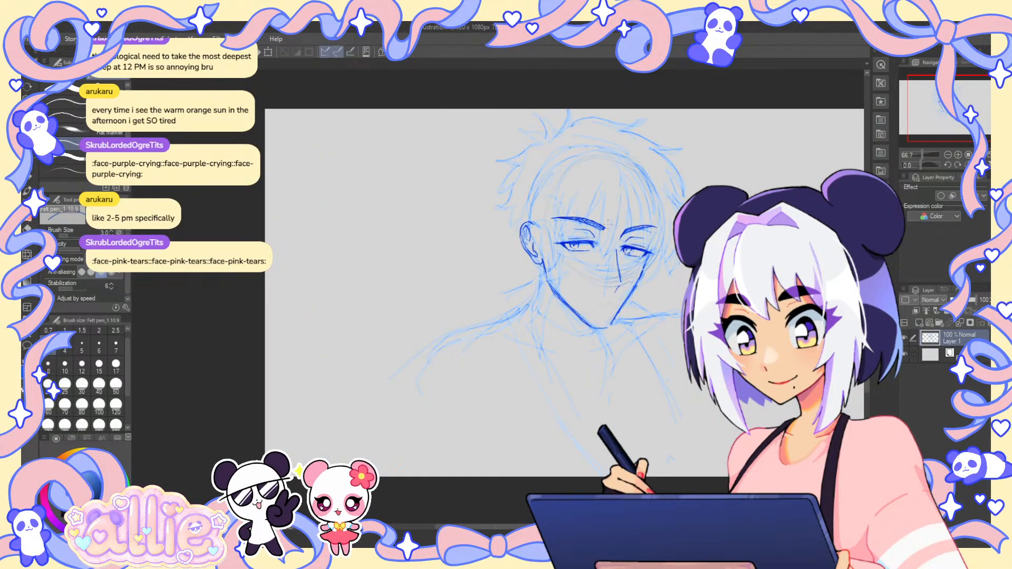
scroll(564, 242, "up", 5)
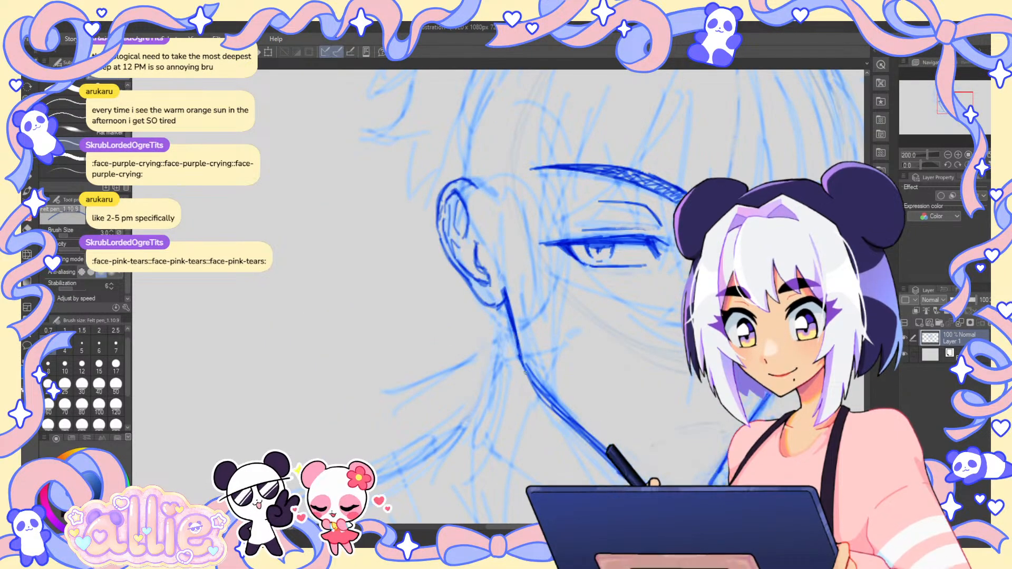
key("e")
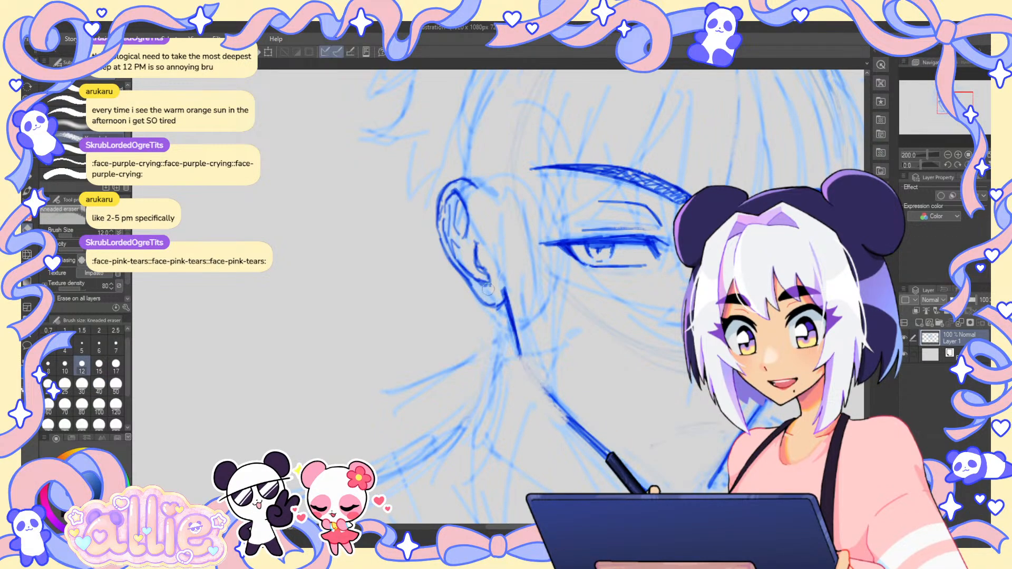
key("p")
key("h")
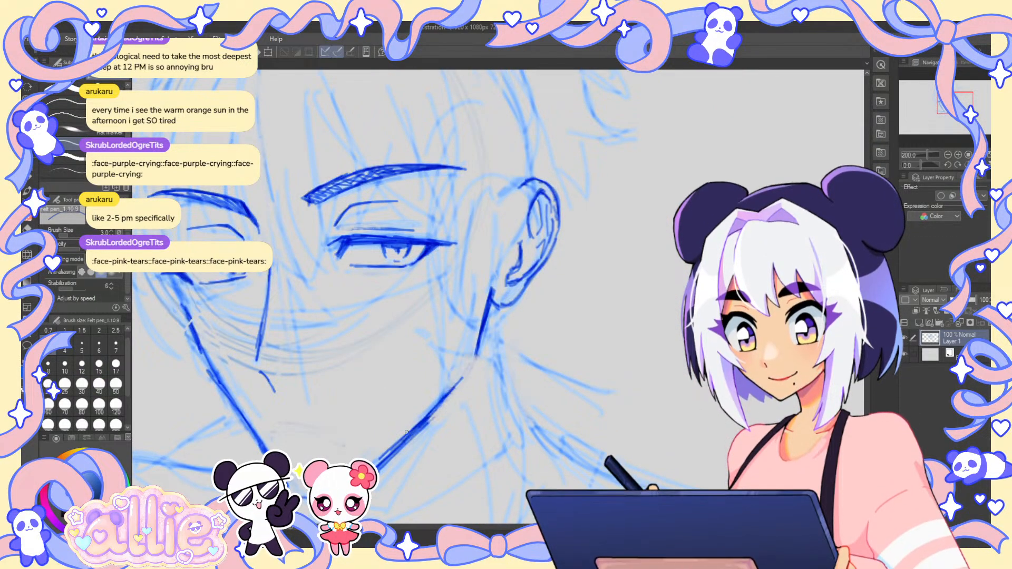
- Clean up the space under the nose and redraw the mouth as a thin line sloping down at one end
left_click_drag(300, 393, 386, 312)
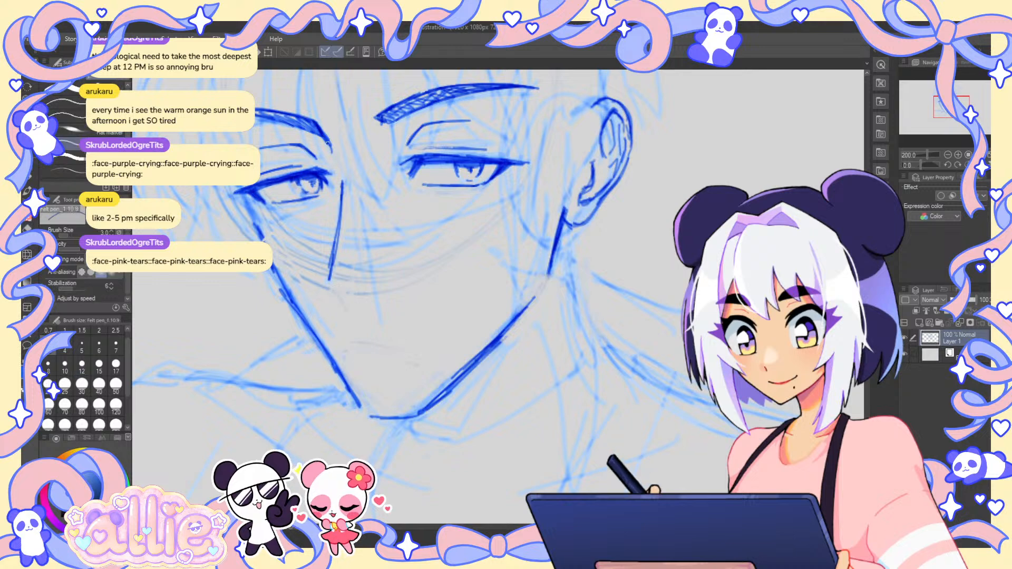
left_click_drag(342, 190, 335, 246)
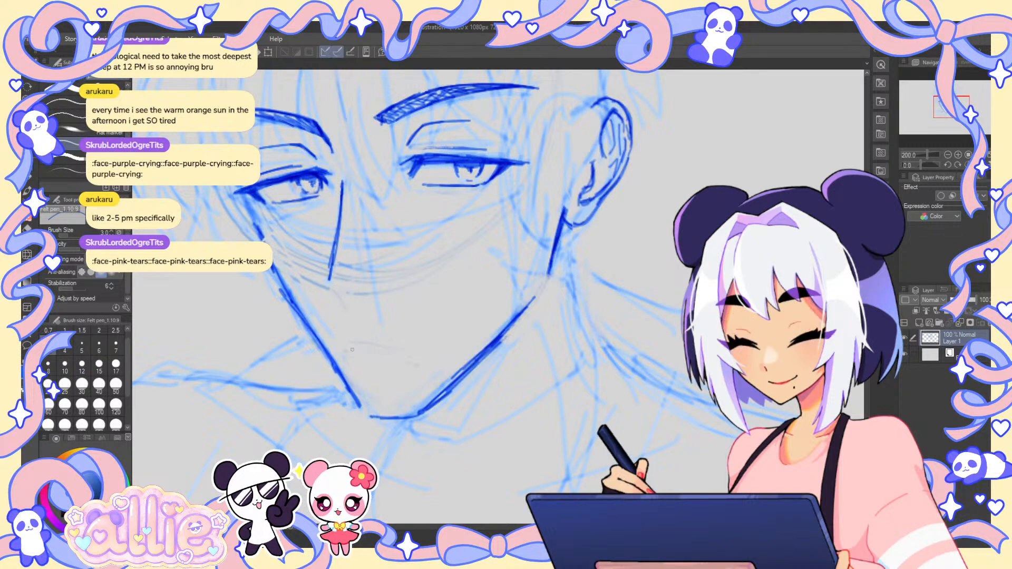
key("e")
key("p")
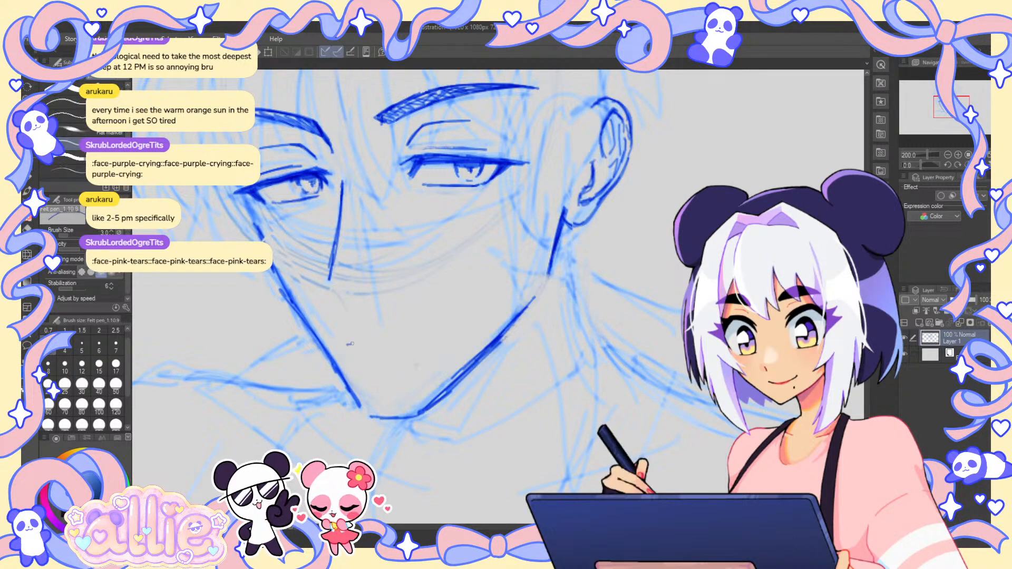
left_click_drag(388, 348, 429, 361)
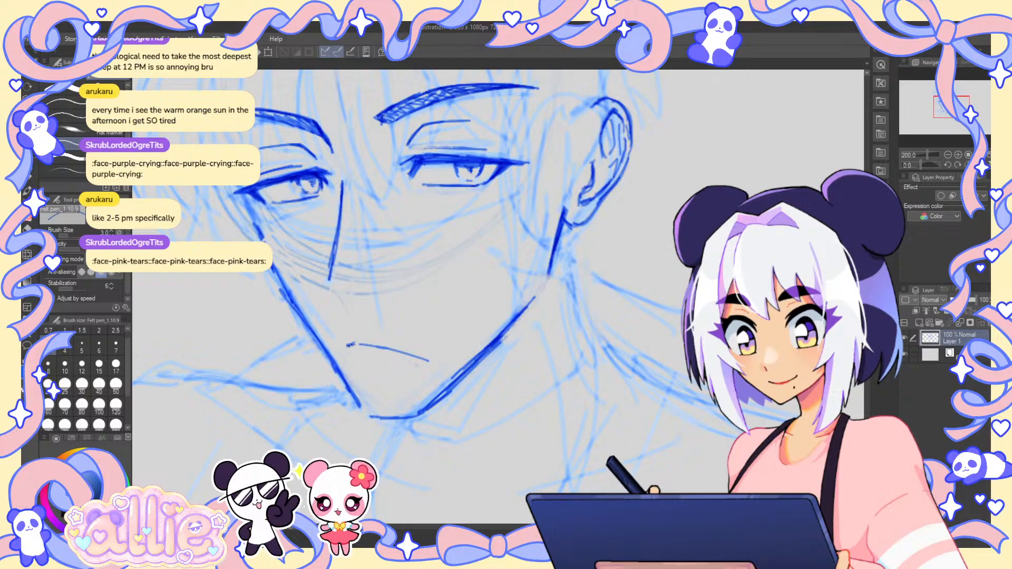
left_click_drag(549, 265, 555, 281)
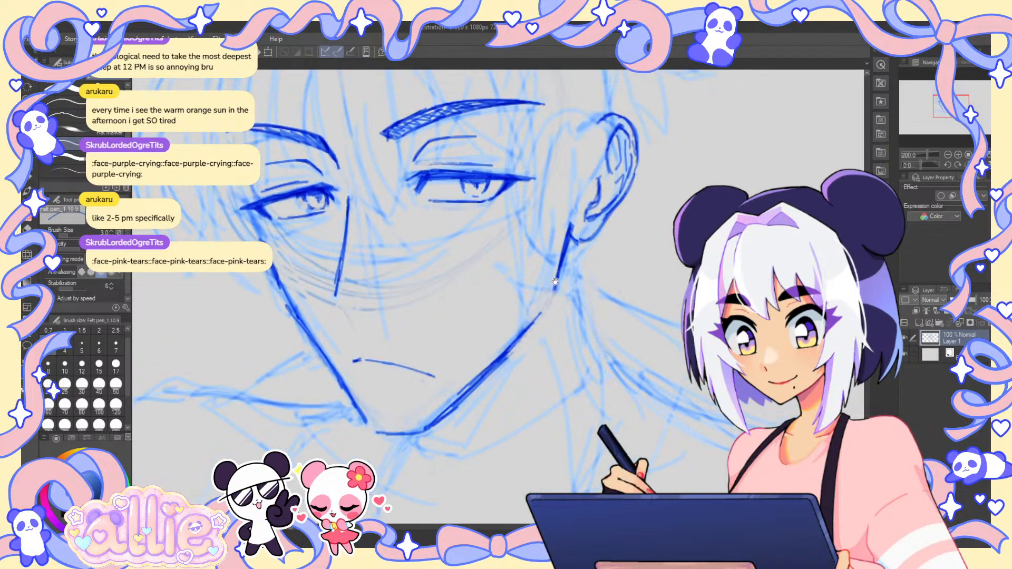
- Erase the drooping mouth corner, redraw the mouth flatter, and mark the nose tip with the felt pen
key("e")
mouse_move(435, 377)
left_mouse_down()
mouse_move(375, 363)
mouse_move(441, 369)
left_mouse_up()
key("p")
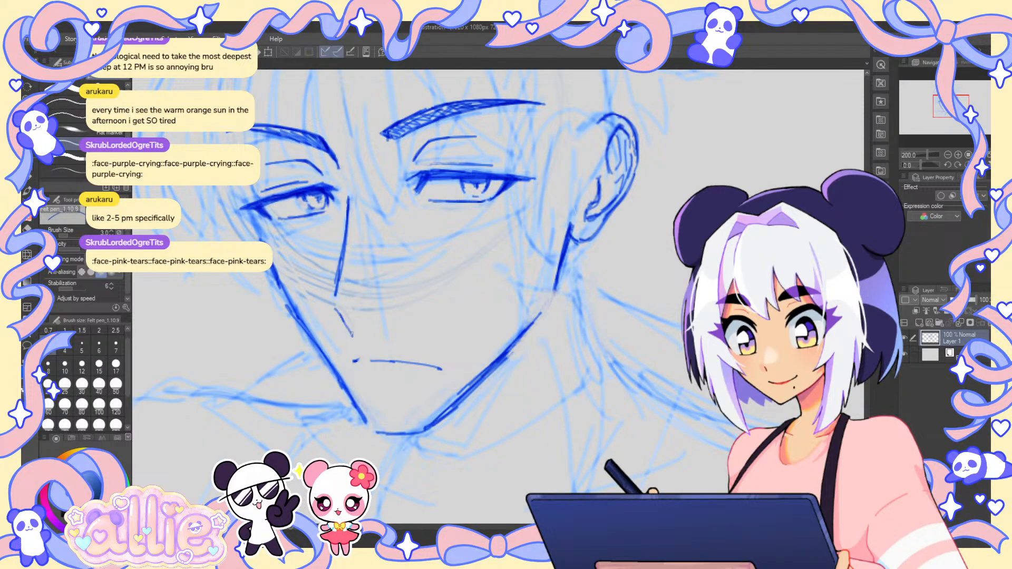
left_click_drag(927, 155, 922, 155)
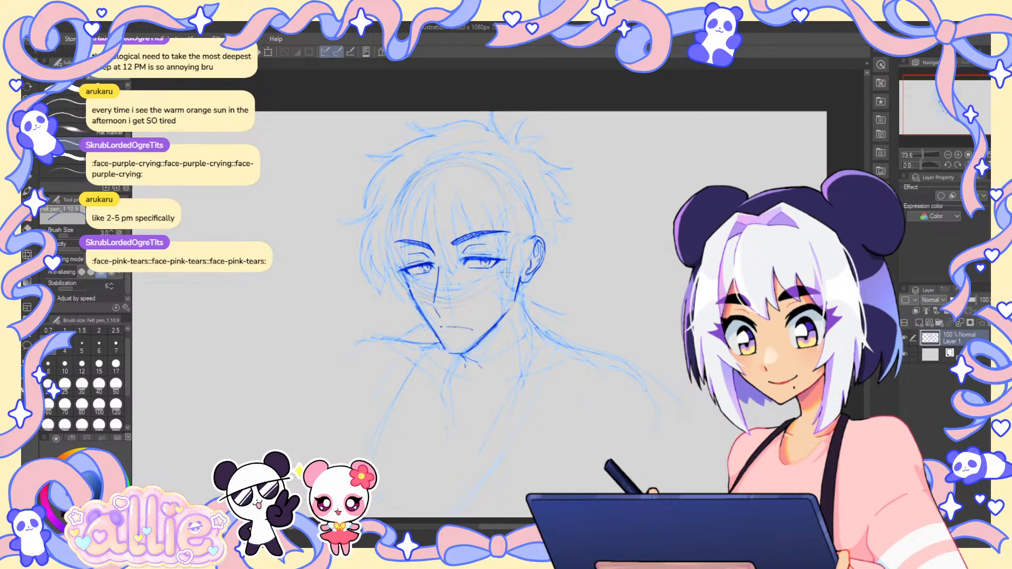
- Erase the eyebrow on the ear side with the kneaded eraser at size 30 and redraw it flatter with the felt pen
key("e")
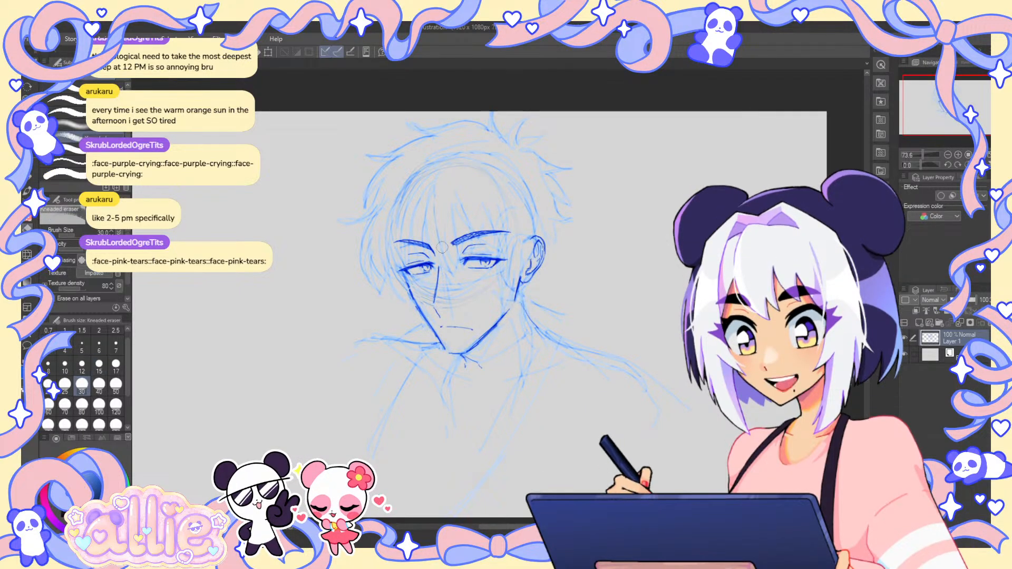
left_click_drag(460, 240, 457, 241)
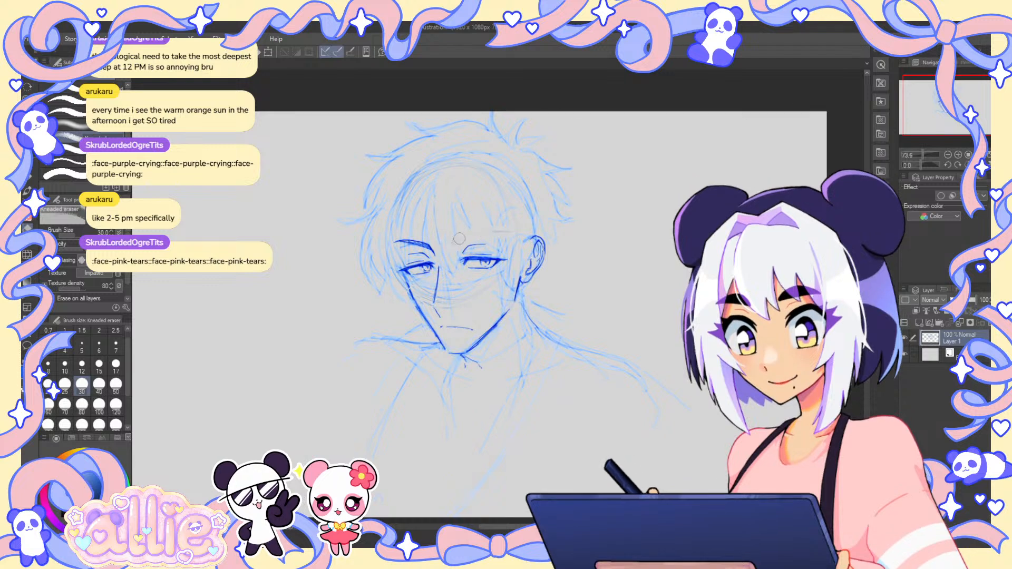
key("p")
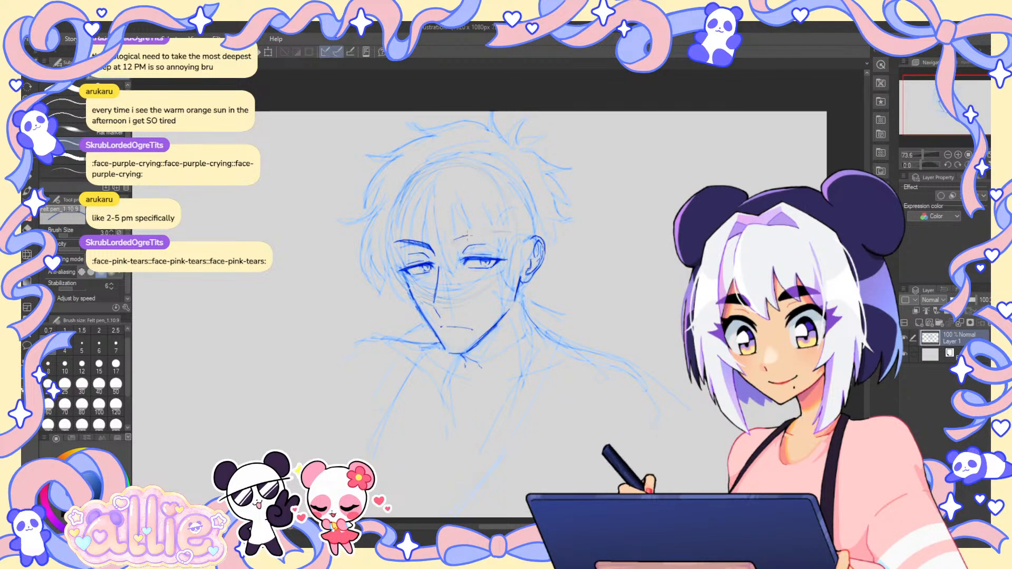
left_click_drag(467, 235, 509, 235)
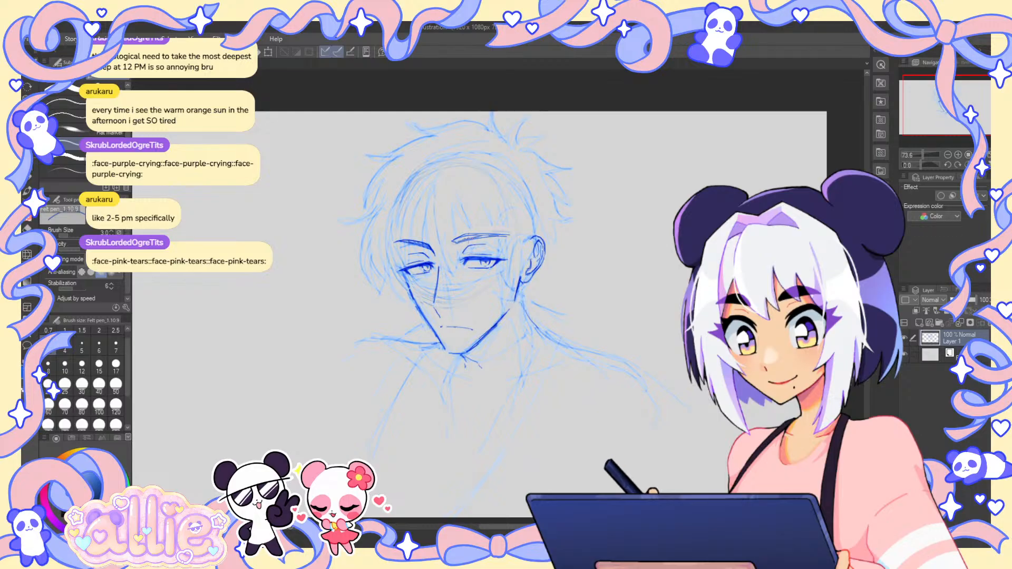
left_click_drag(454, 240, 475, 236)
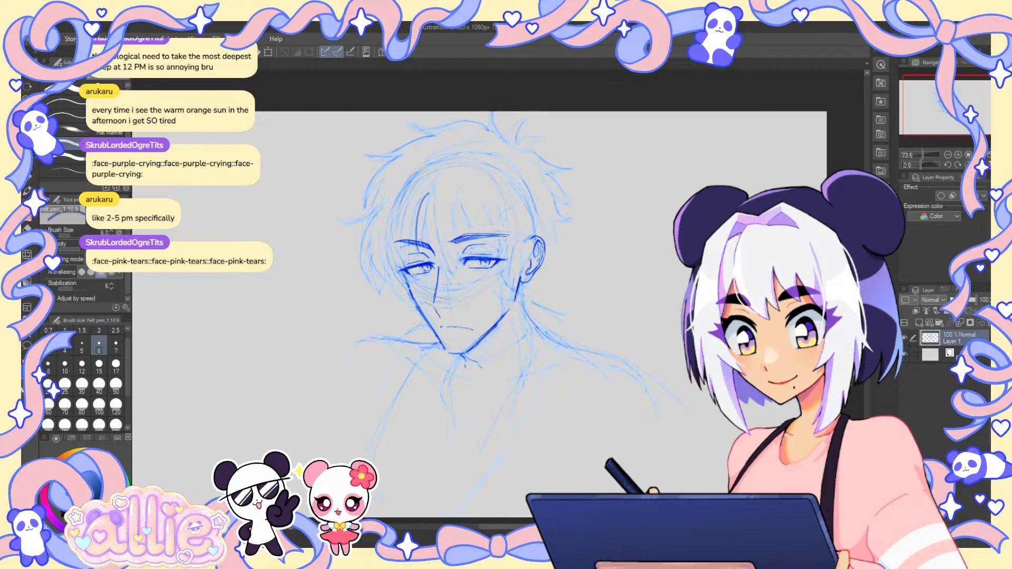
left_click_drag(420, 204, 416, 258)
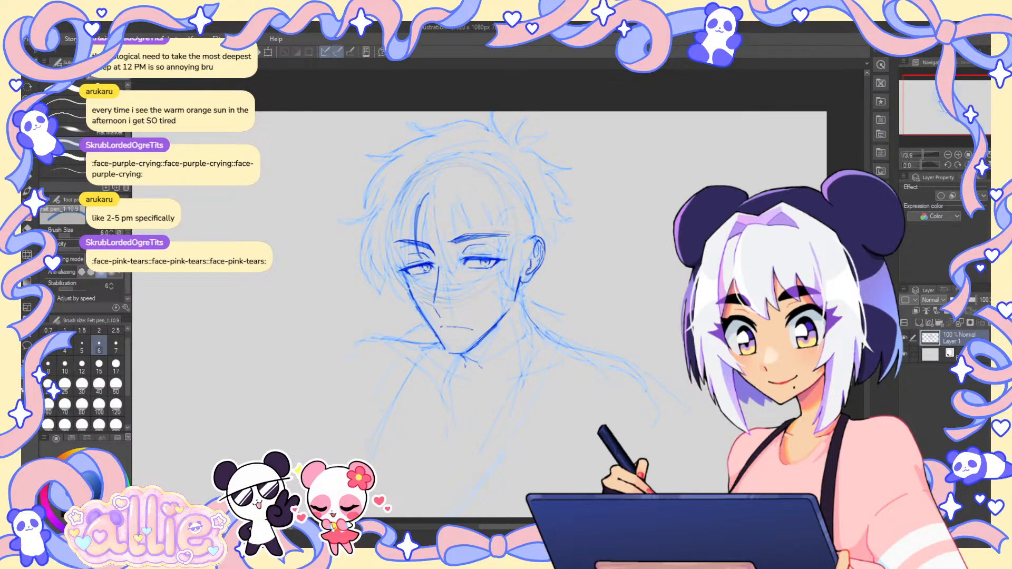
key("ctrl+z")
left_click_drag(425, 194, 404, 249)
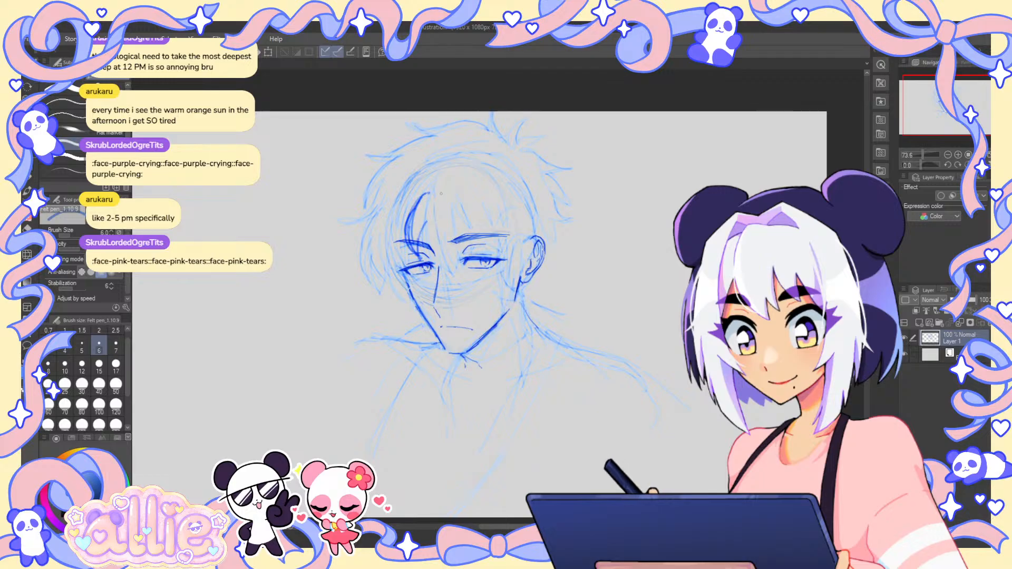
key("ctrl+z")
key("ctrl+z")
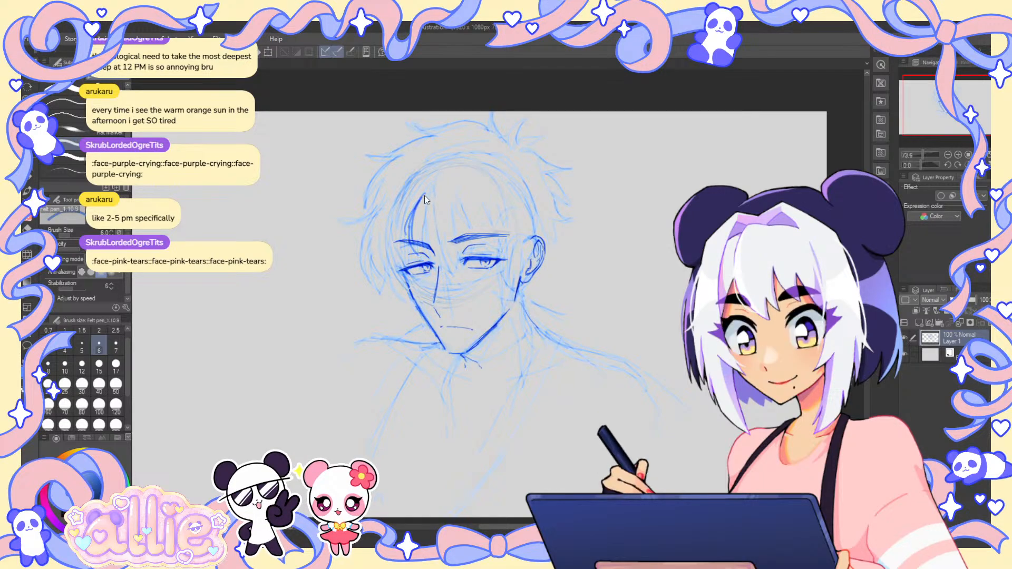
key("ctrl+z")
- Sketch thin pointed fringe strands over the forehead and between the eyes with the felt pen at size 4, erasing stray forehead lines
left_click(71, 346)
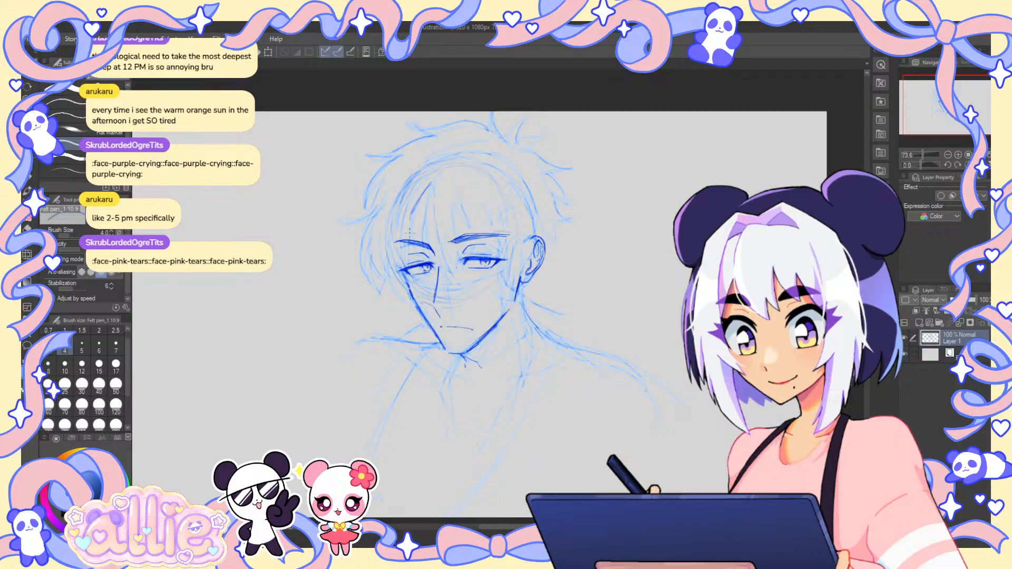
left_click_drag(424, 192, 410, 213)
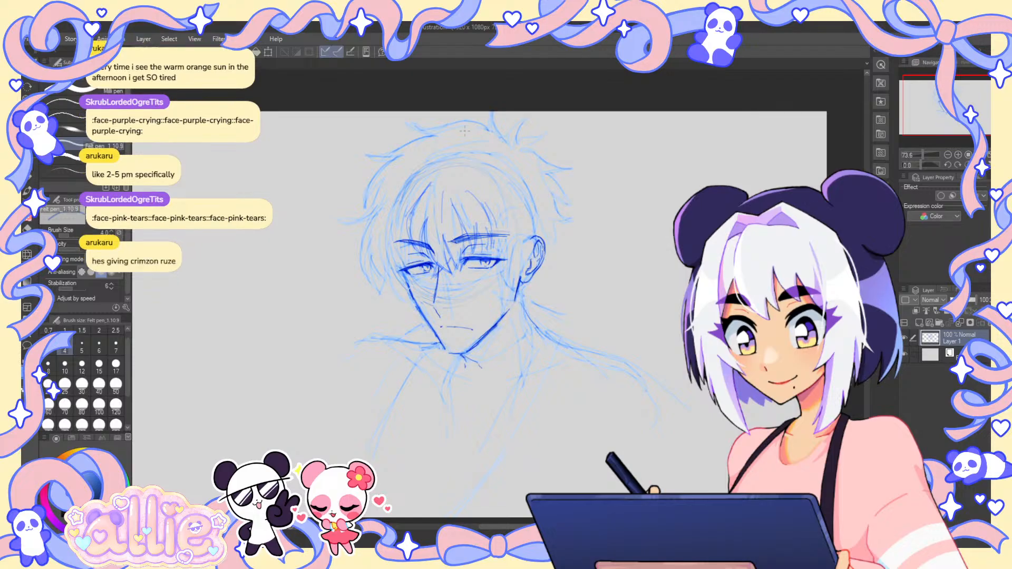
key("e")
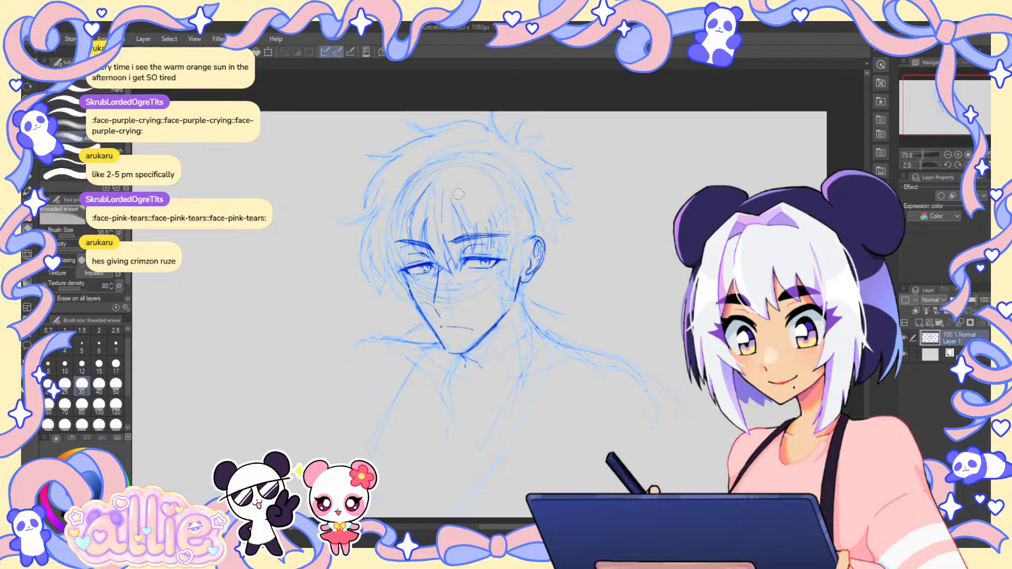
key("p")
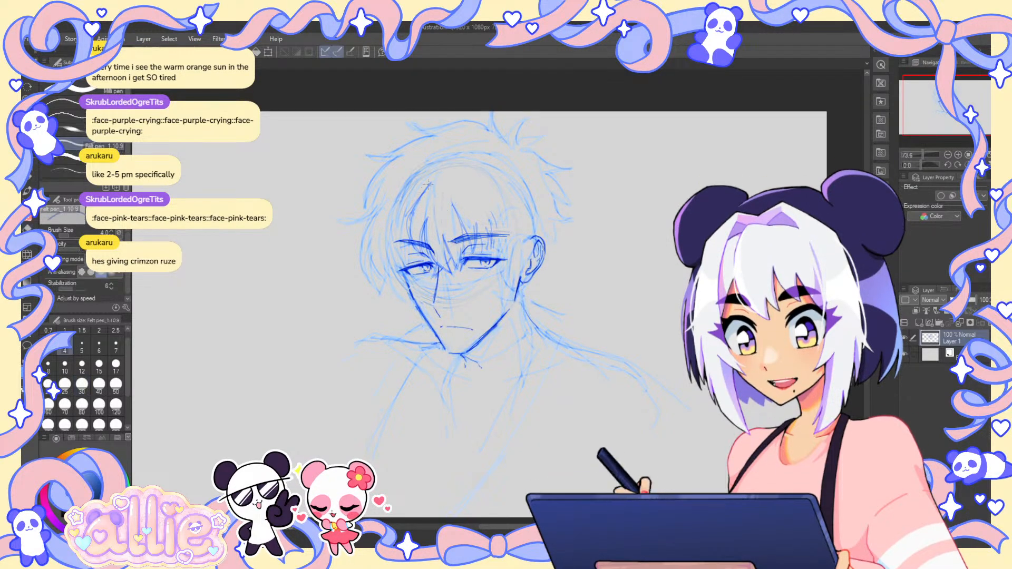
key("e")
key("p")
- Sketch the side hair locks from the temple to the cheek opposite the ear, lightening stray lines with the kneaded eraser
left_click_drag(413, 184, 388, 216)
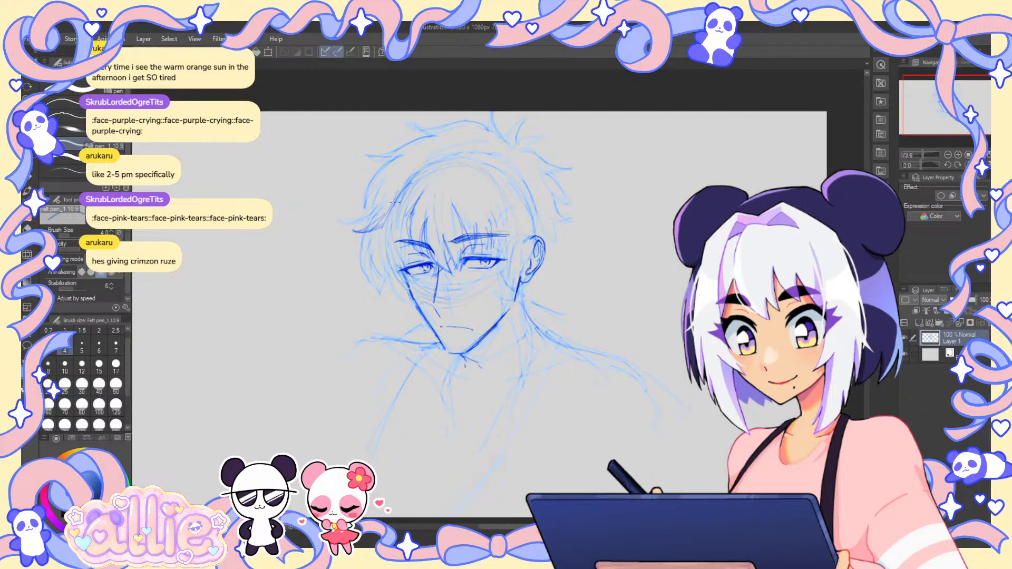
left_click_drag(374, 245, 378, 276)
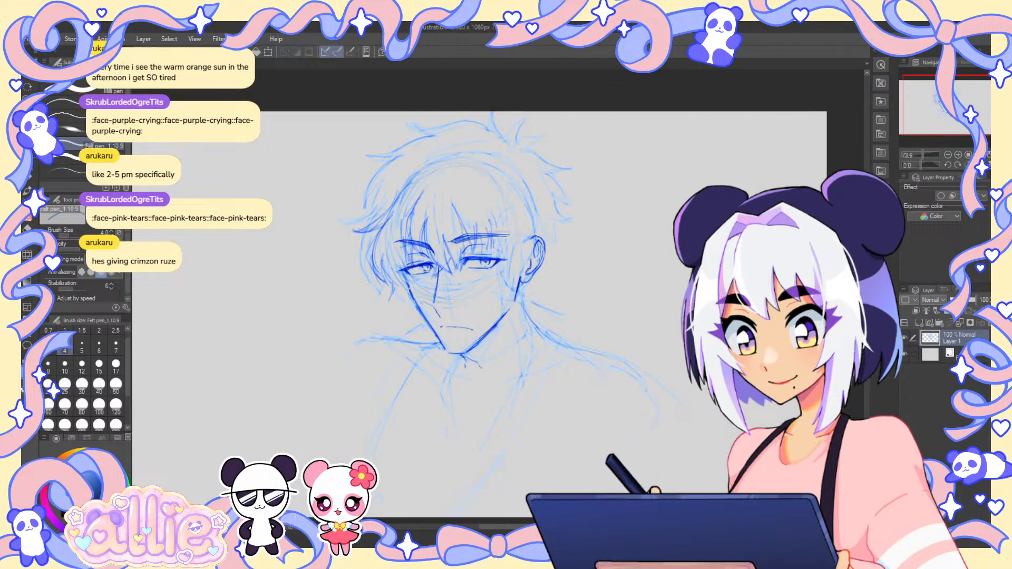
left_click_drag(401, 242, 405, 269)
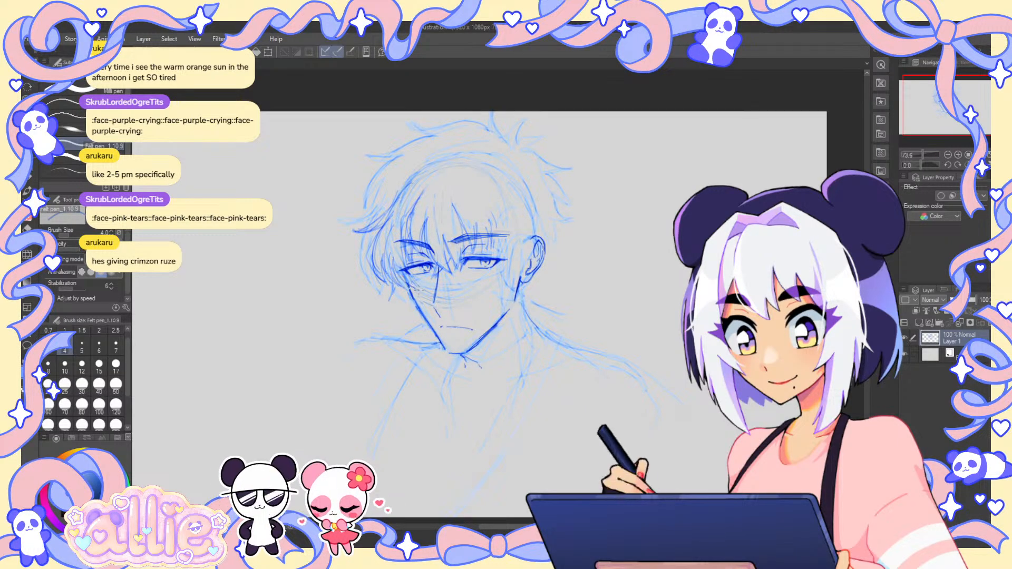
key("e")
left_click_drag(397, 256, 394, 223)
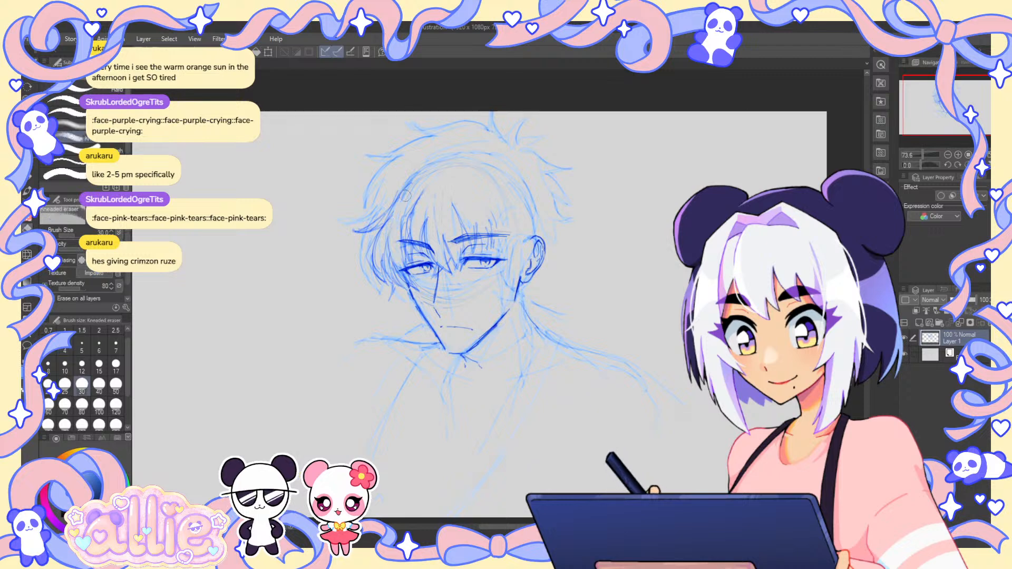
key("p")
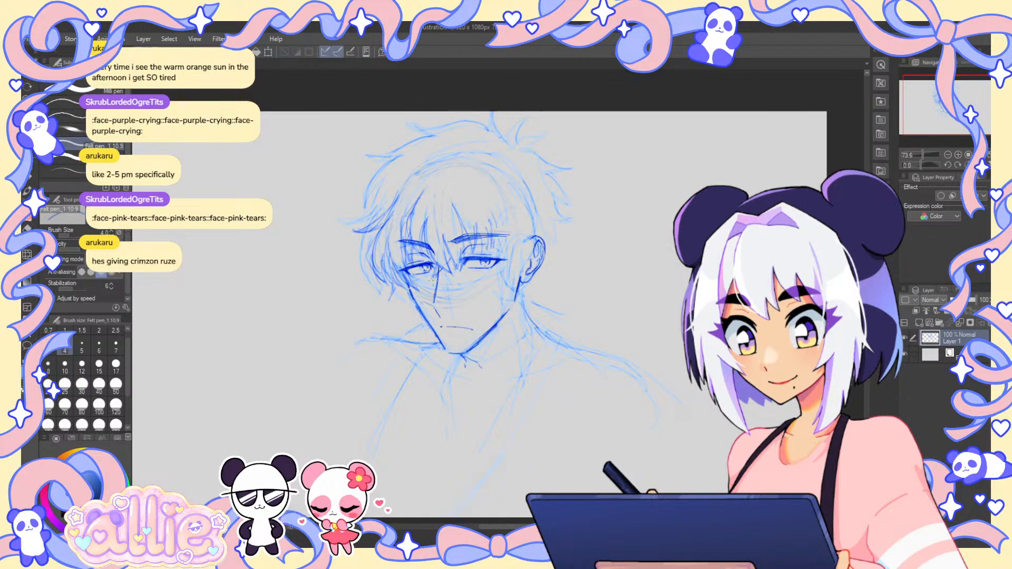
- Erase the rough shoulder line opposite the ear and redraw that shoulder and both open collar flaps with the felt pen
key("e")
mouse_move(396, 337)
left_mouse_down()
mouse_move(360, 344)
mouse_move(342, 391)
left_mouse_up()
key("p")
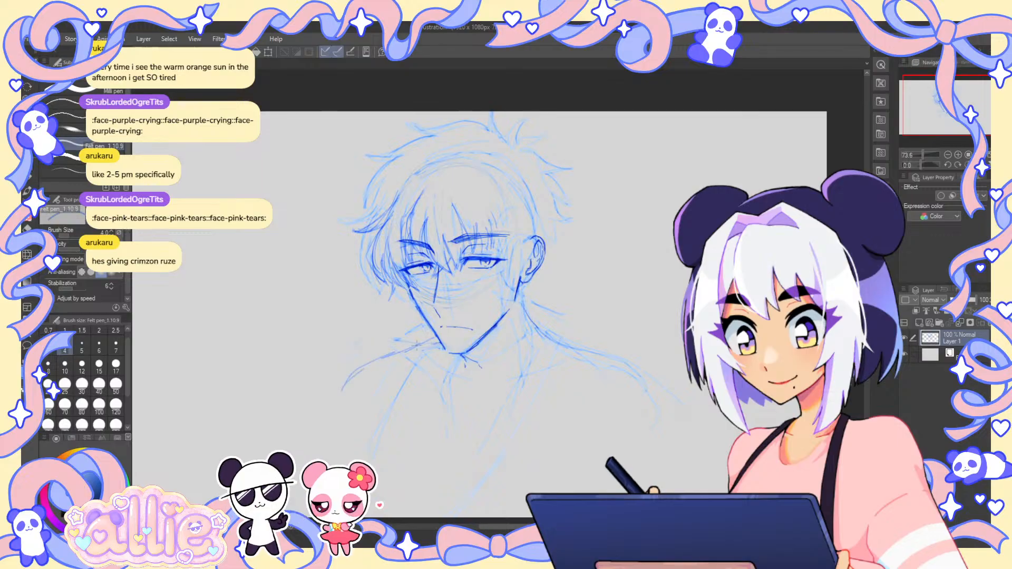
left_click_drag(431, 339, 366, 363)
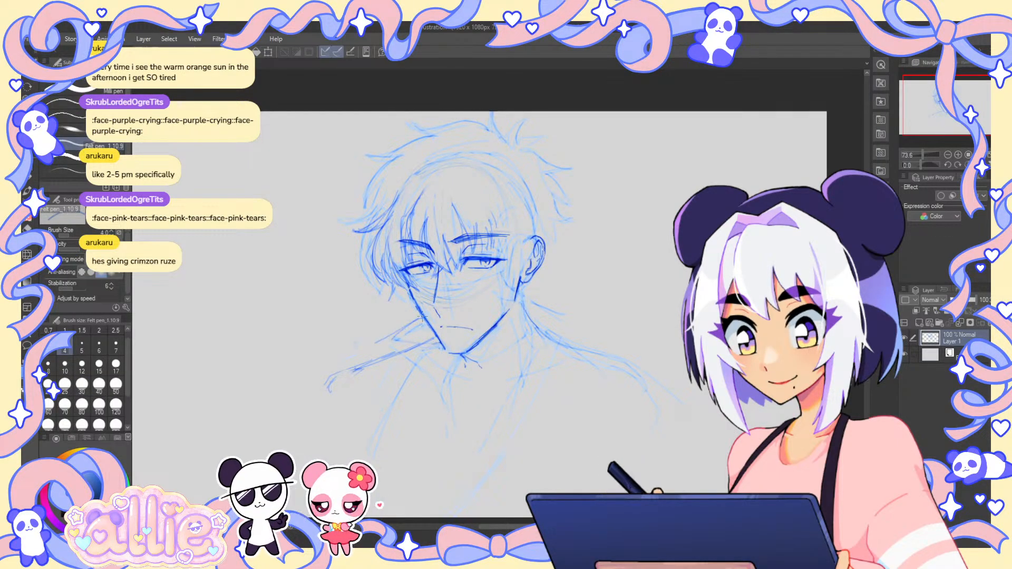
left_click_drag(420, 322, 364, 346)
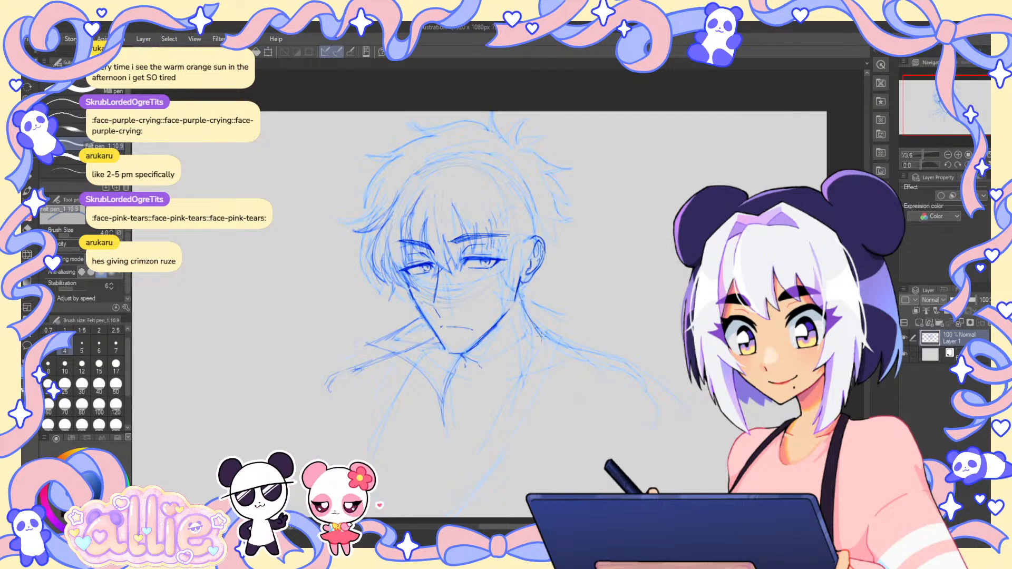
left_click_drag(539, 320, 521, 422)
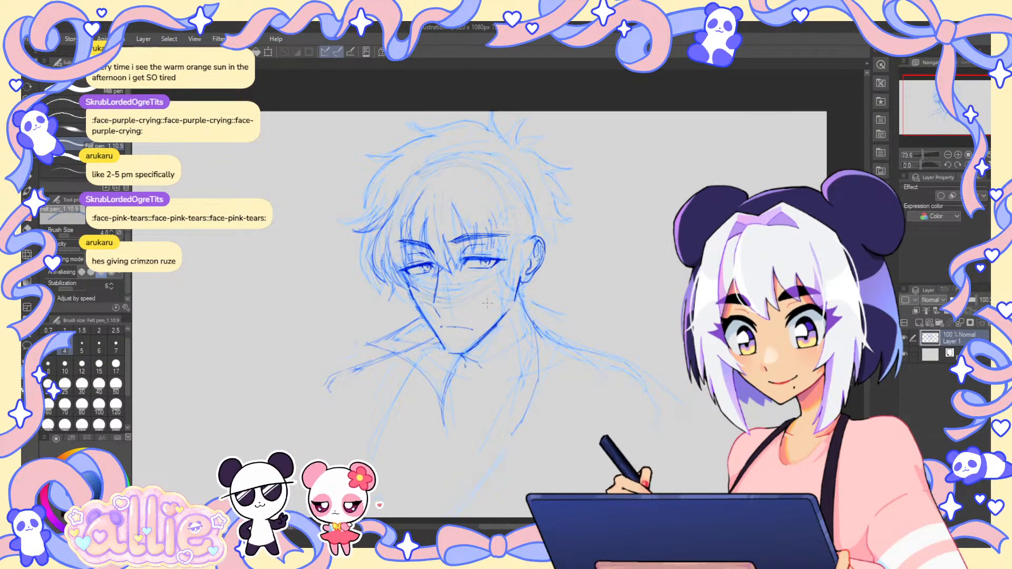
- Sketch pointed sideburn strands falling in front of the ear towards the jaw with the felt pen
mouse_move(621, 331)
left_mouse_down()
mouse_move(553, 286)
mouse_move(543, 309)
left_mouse_up()
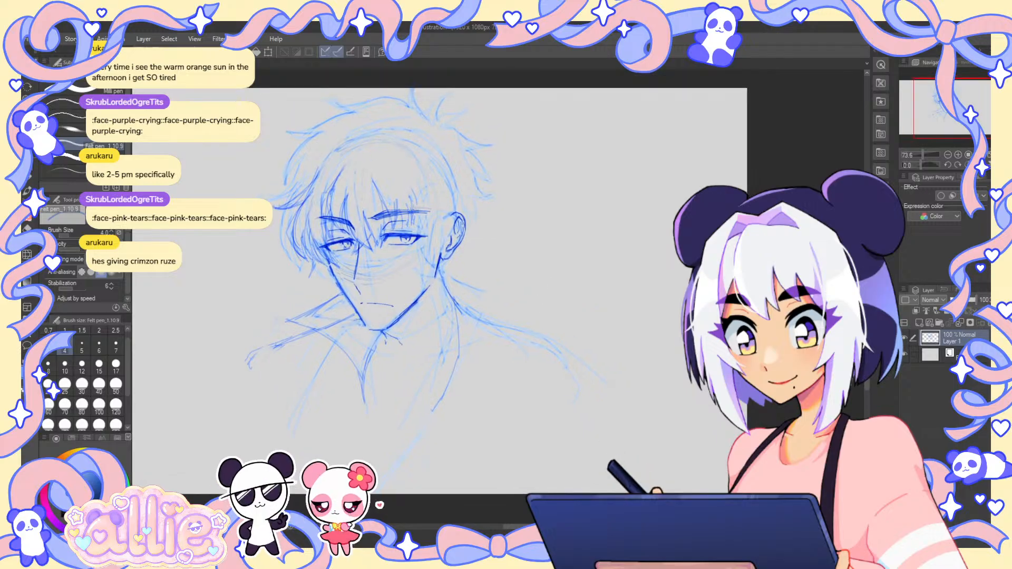
left_click_drag(412, 208, 408, 227)
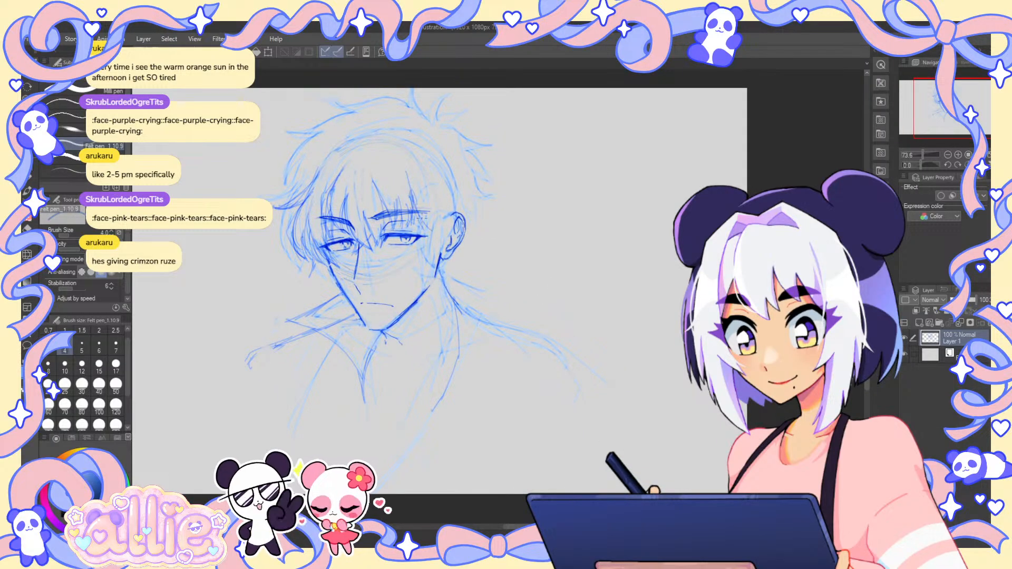
key("ctrl+z")
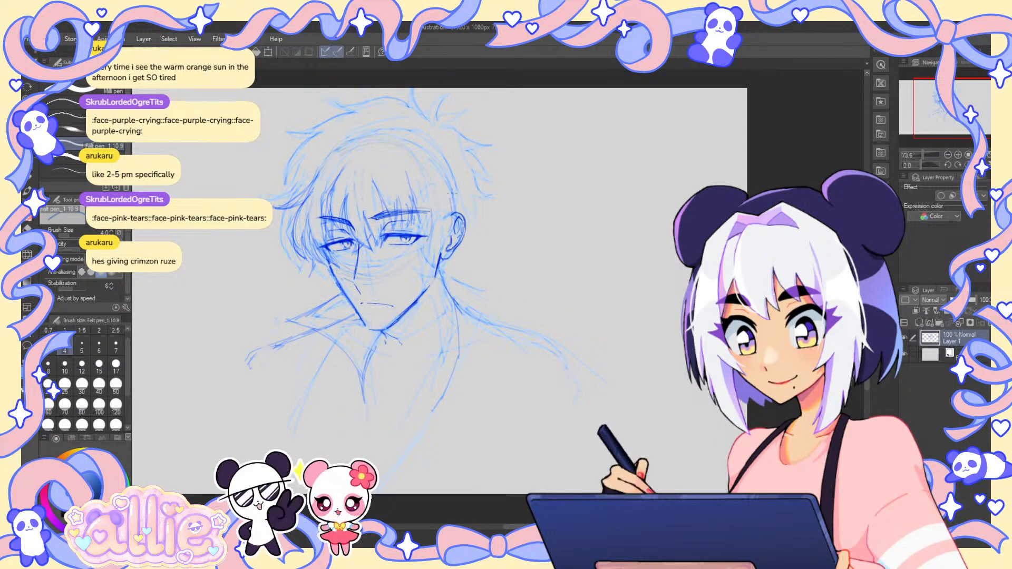
left_click_drag(452, 197, 457, 234)
mouse_move(452, 198)
left_mouse_down()
mouse_move(457, 231)
mouse_move(427, 265)
left_mouse_up()
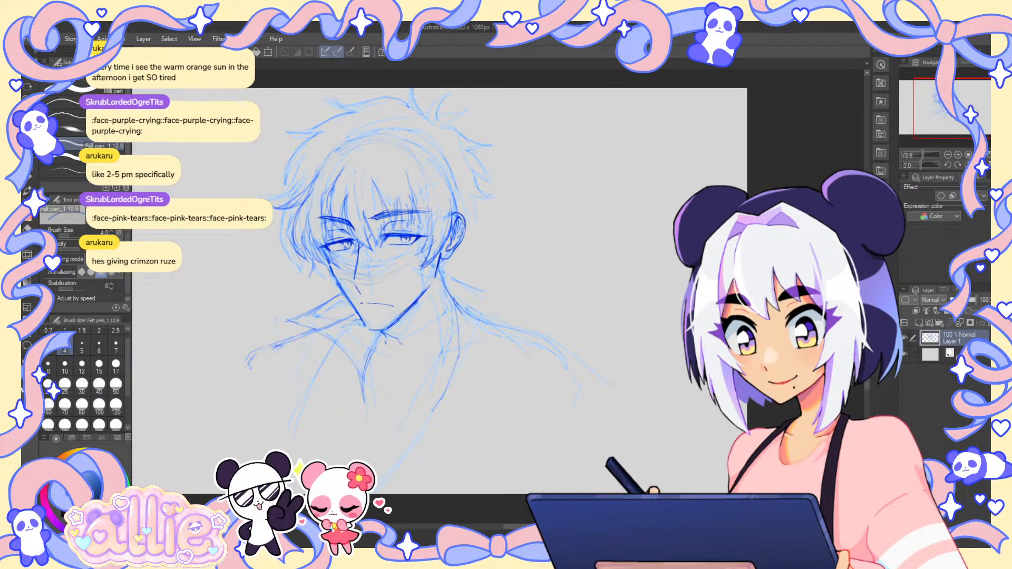
key("e")
key("p")
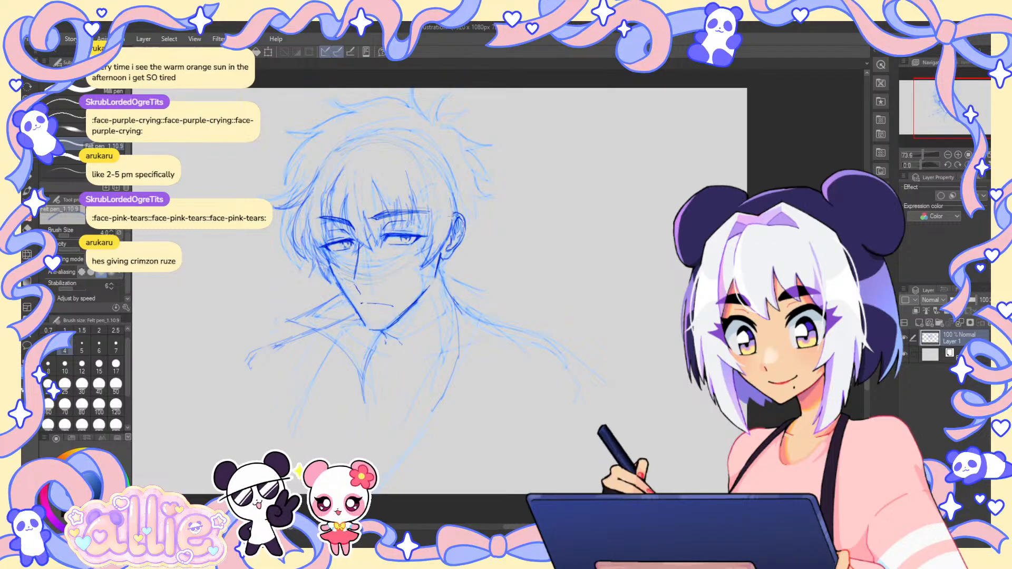
- Strengthen the neck and inner collar lines below the ear and hatch the shadow under the jaw with the felt pen
left_click_drag(441, 291, 429, 373)
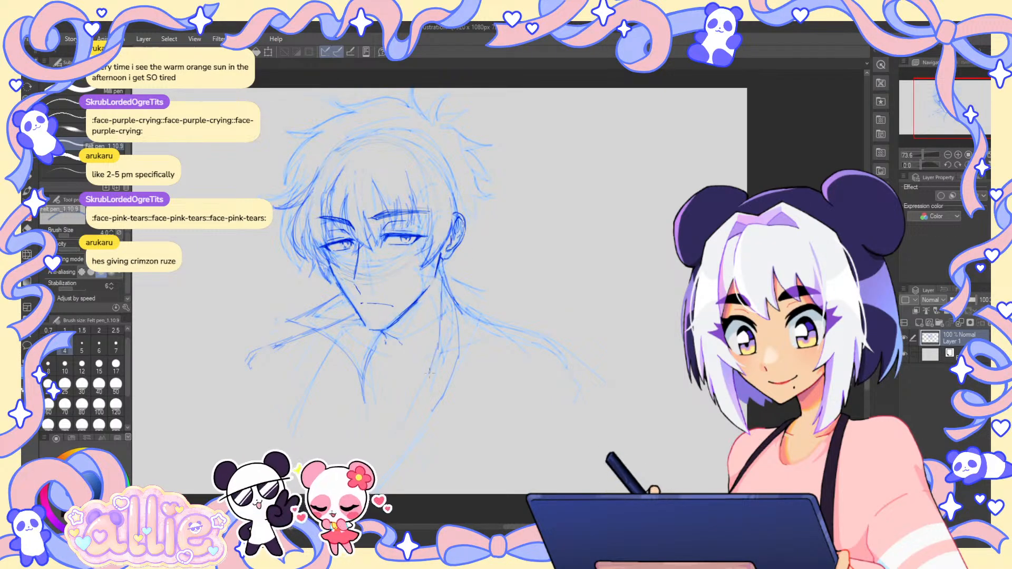
left_click_drag(442, 274, 444, 289)
key("e")
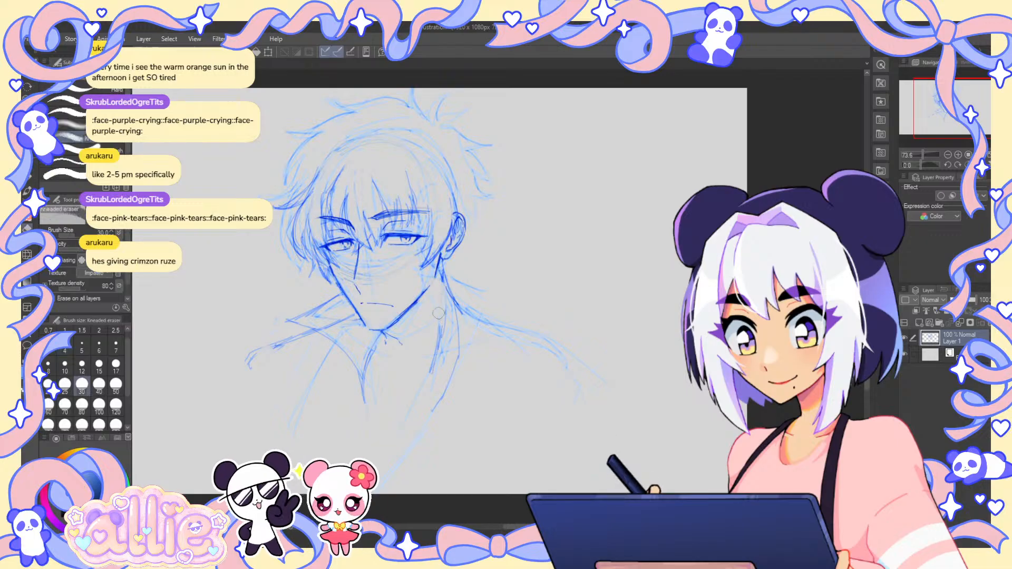
key("p")
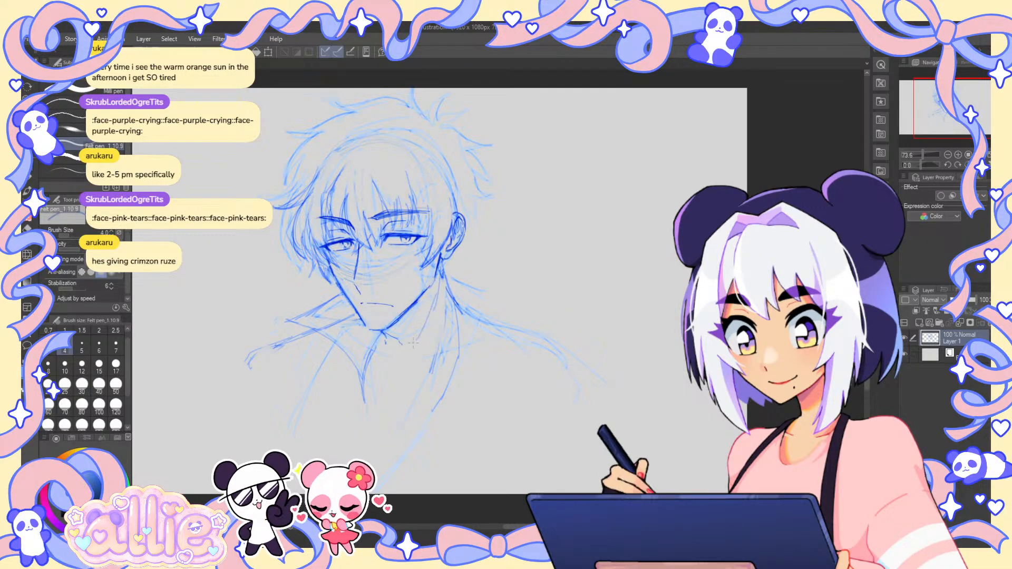
left_click_drag(431, 300, 405, 342)
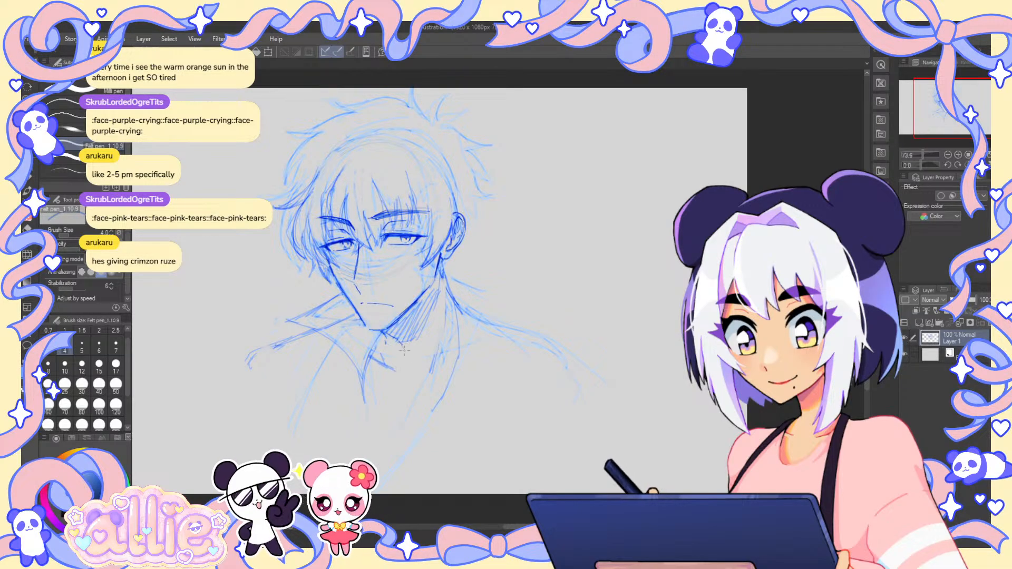
- Furrow the inner end of the ear-side eyebrow and strengthen the outer hair locks opposite the ear with the felt pen
mouse_move(487, 229)
left_mouse_down()
mouse_move(517, 262)
mouse_move(536, 250)
left_mouse_up()
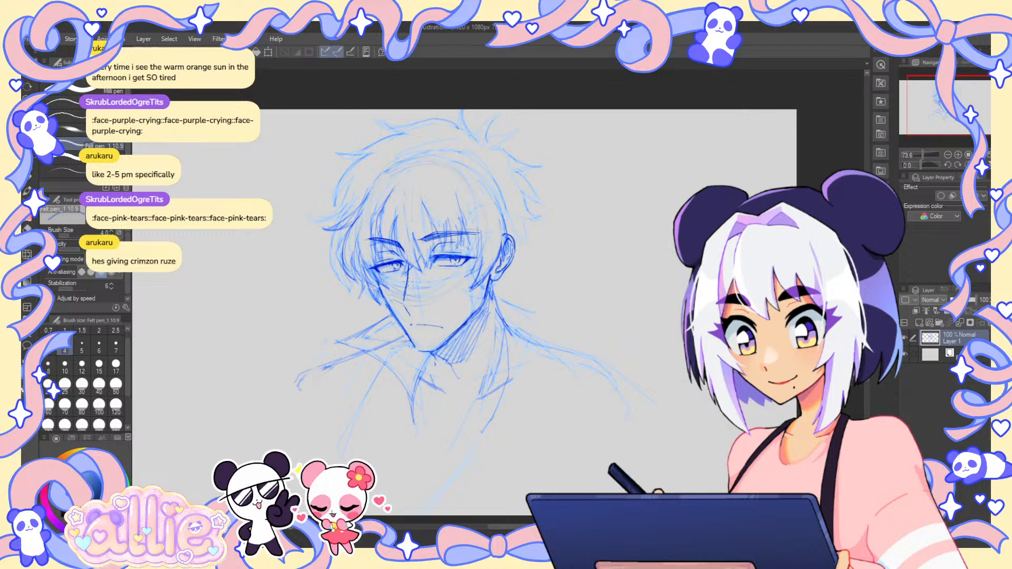
key("e")
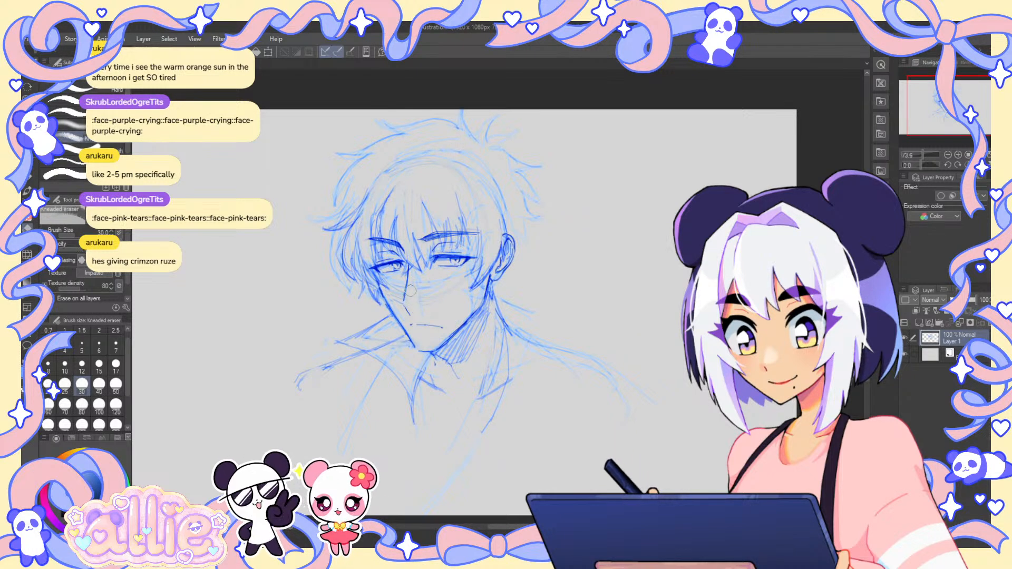
key("p")
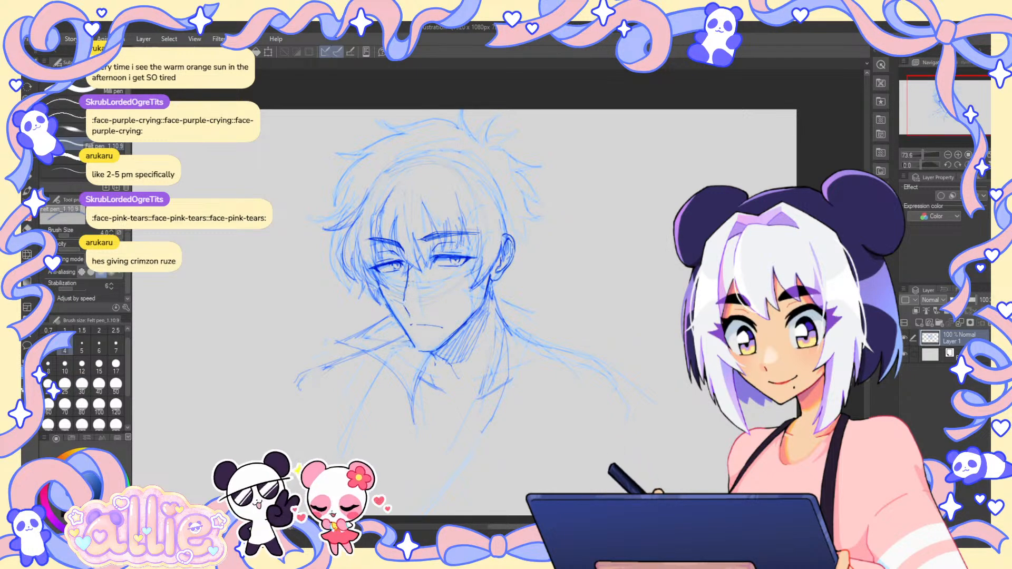
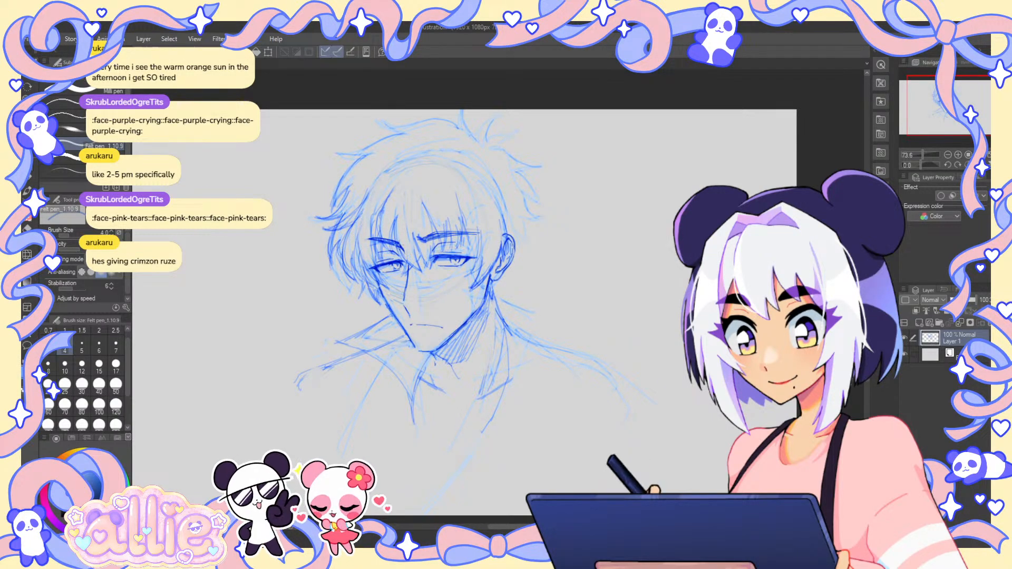
- Erase the hairline guide arc above the forehead with the kneaded eraser and draw hair strands sweeping from the parting to both sides
left_click_drag(457, 183, 457, 174)
key("e")
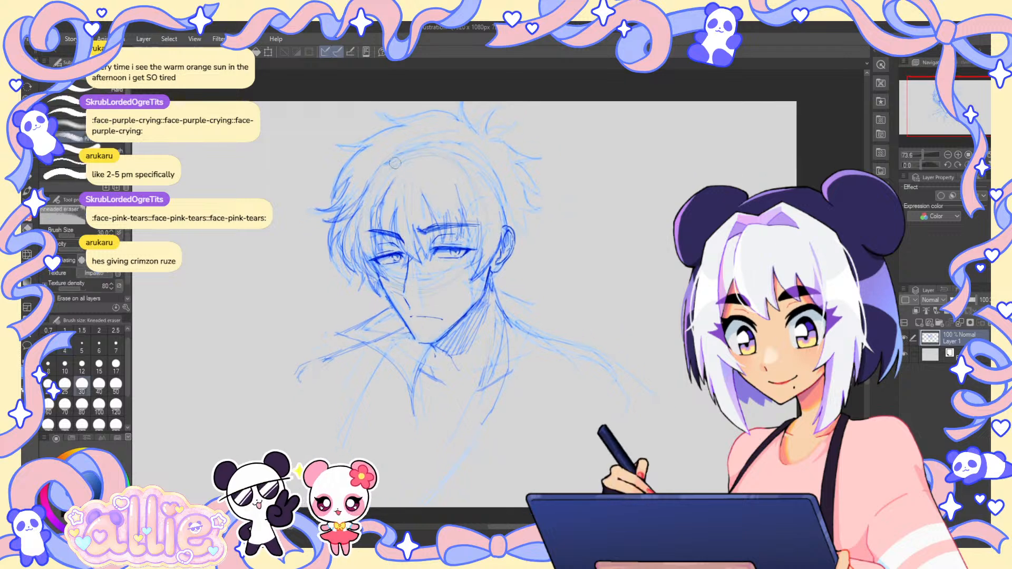
left_click_drag(400, 157, 364, 179)
key("p")
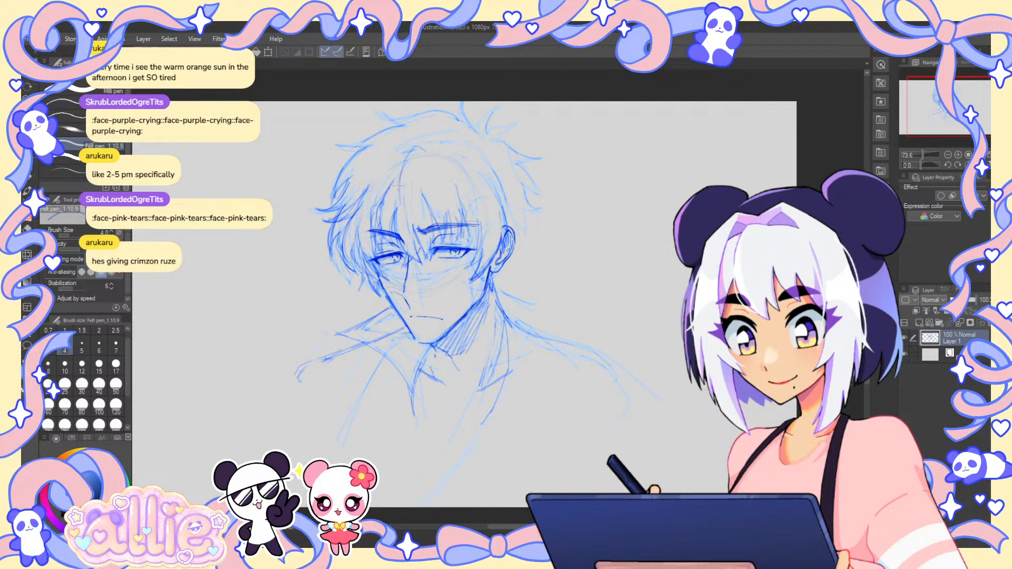
left_click_drag(413, 203, 410, 232)
left_click_drag(393, 149, 360, 176)
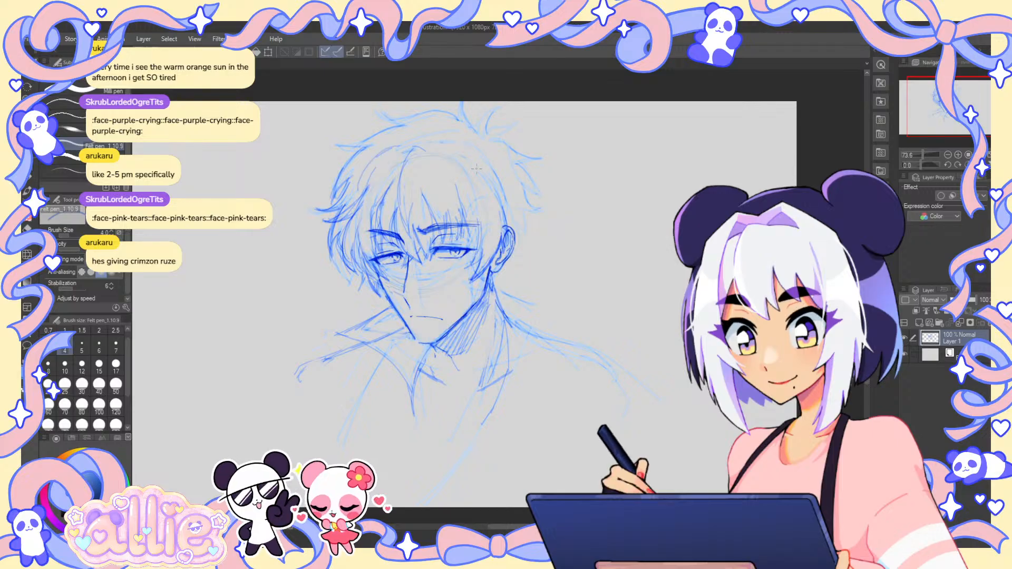
left_click_drag(447, 164, 462, 201)
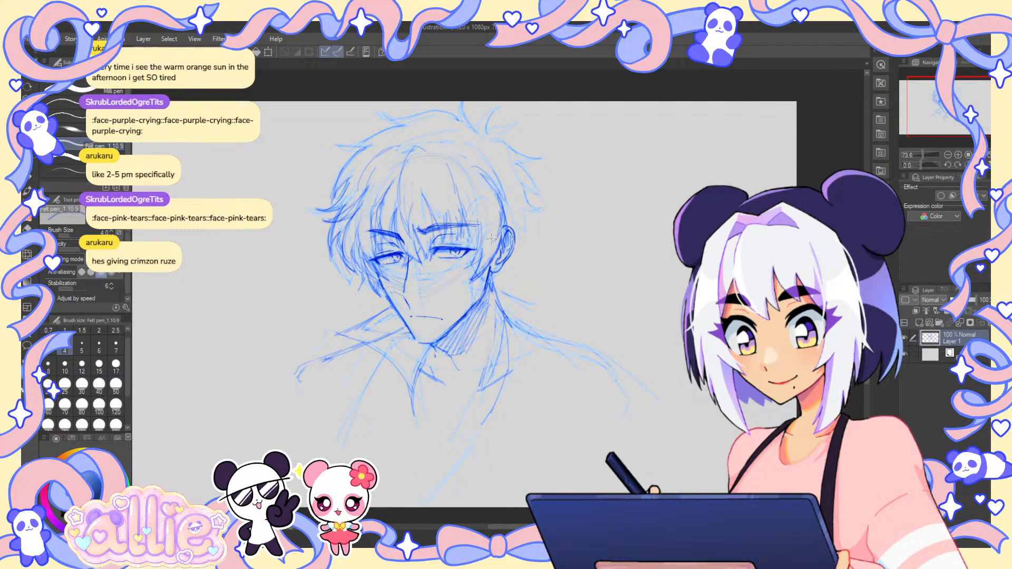
- Clean up the outer hair outline near the crown opposite the ear with the kneaded eraser and switch back to the felt pen
left_click_drag(579, 220, 524, 218)
key("e")
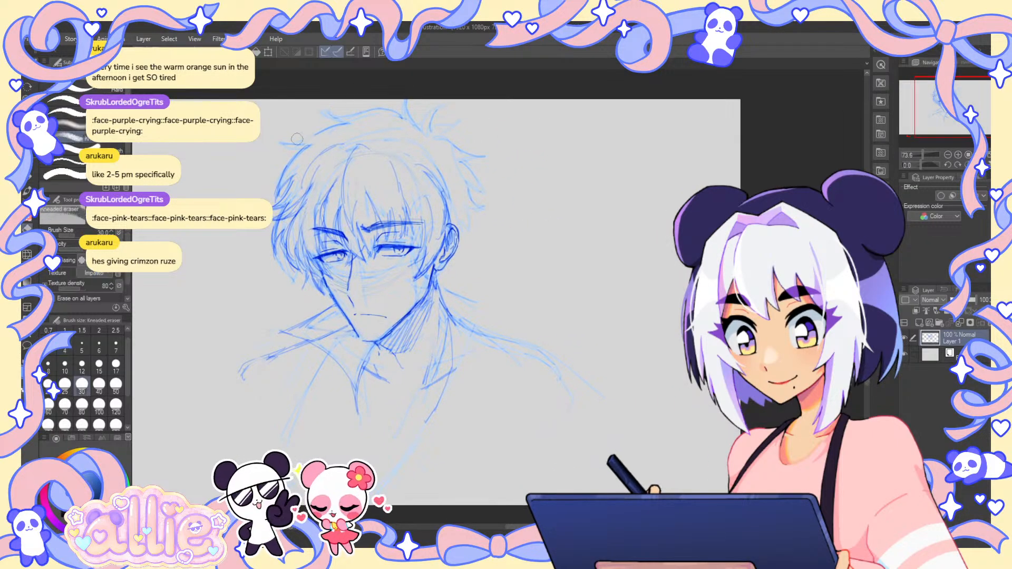
key("p")
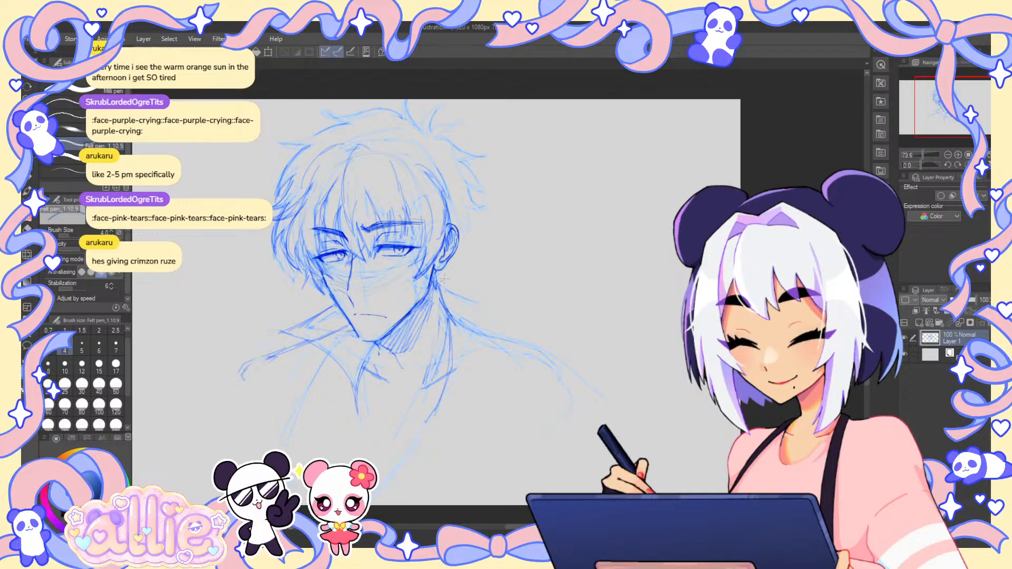
- Draw the upper and outer edges of the raised collar flap on the ear side and tidy its inner lines with the kneaded eraser
left_click_drag(444, 285, 511, 306)
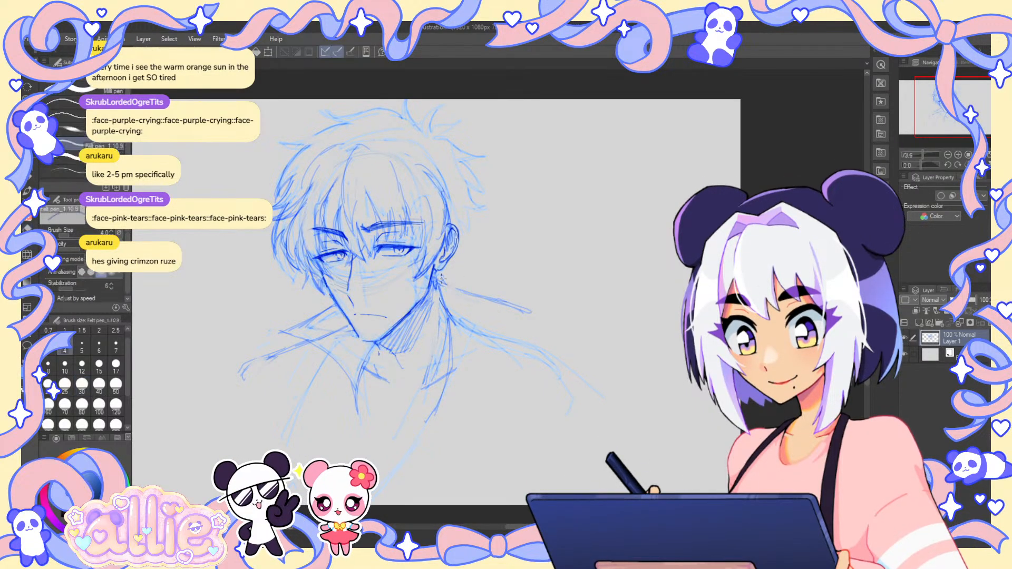
left_click_drag(515, 315, 459, 377)
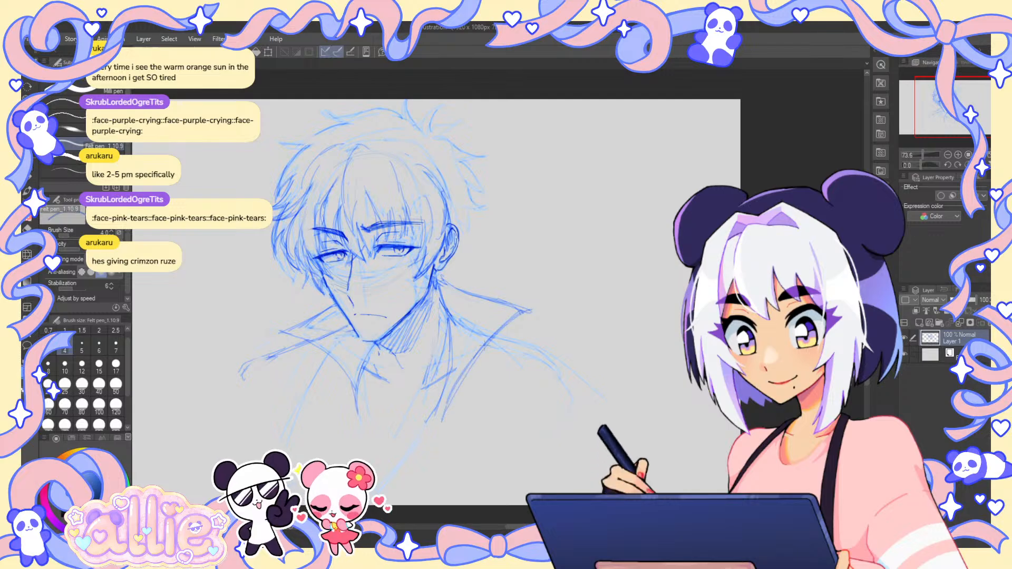
key("e")
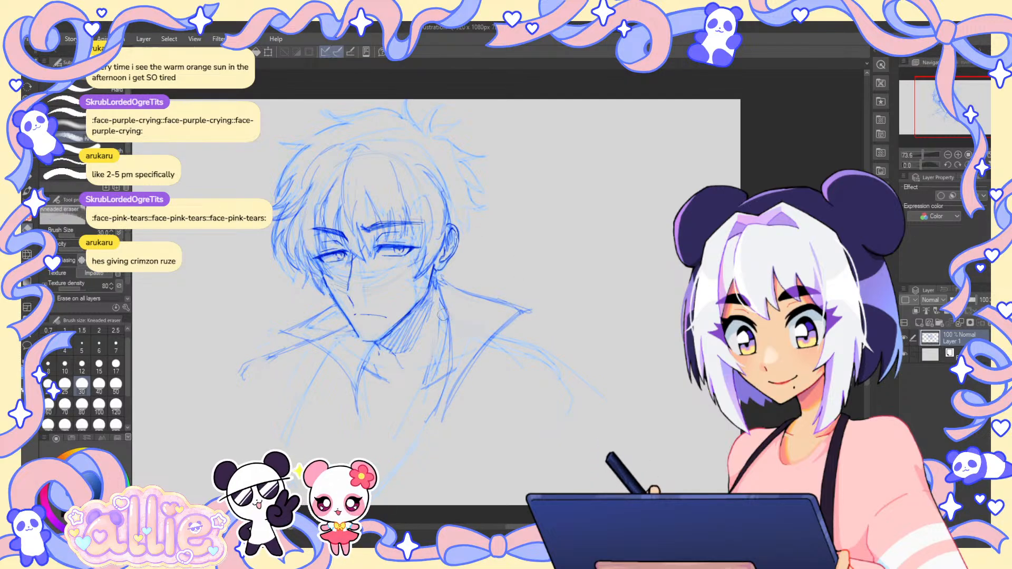
key("p")
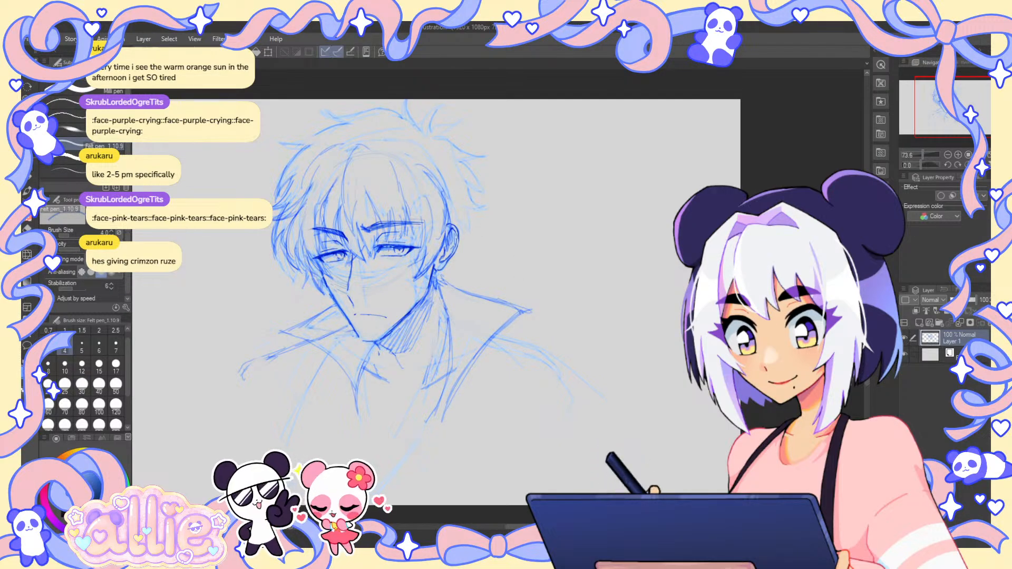
- Erase stray lines under the ear-side lapel and draw a V-shaped neckline down the chest with the felt pen
left_click_drag(572, 349, 618, 334)
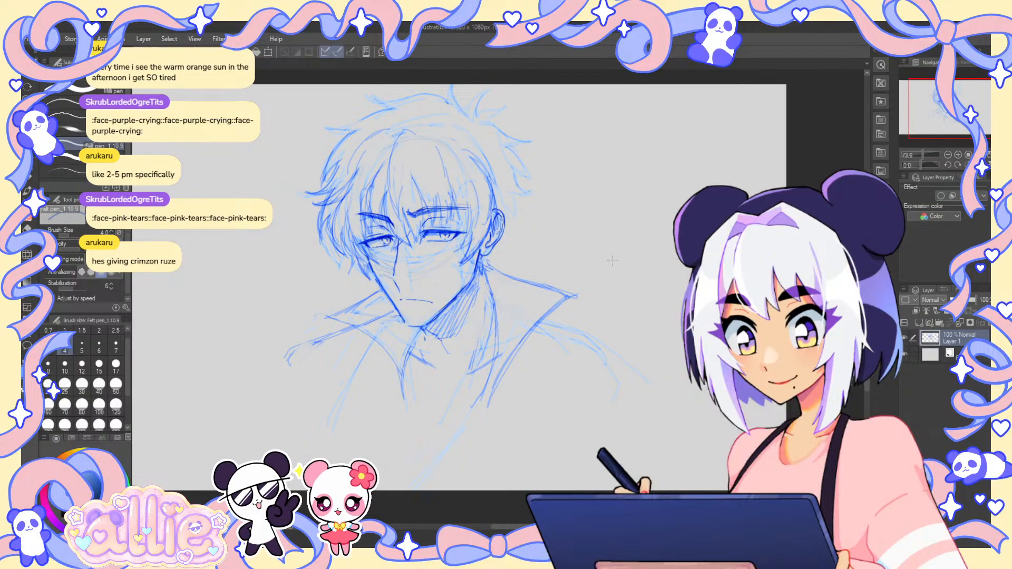
key("e")
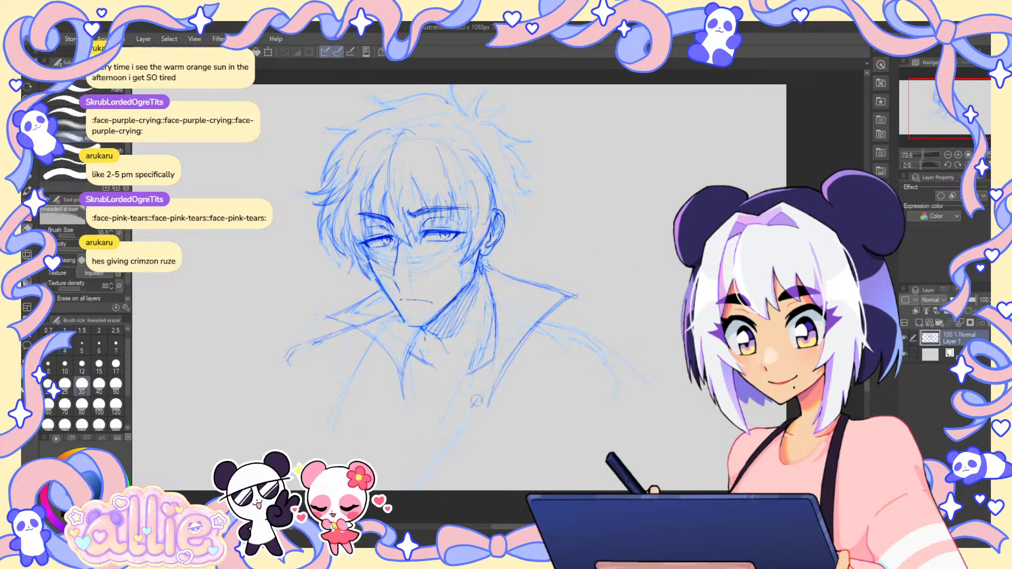
key("p")
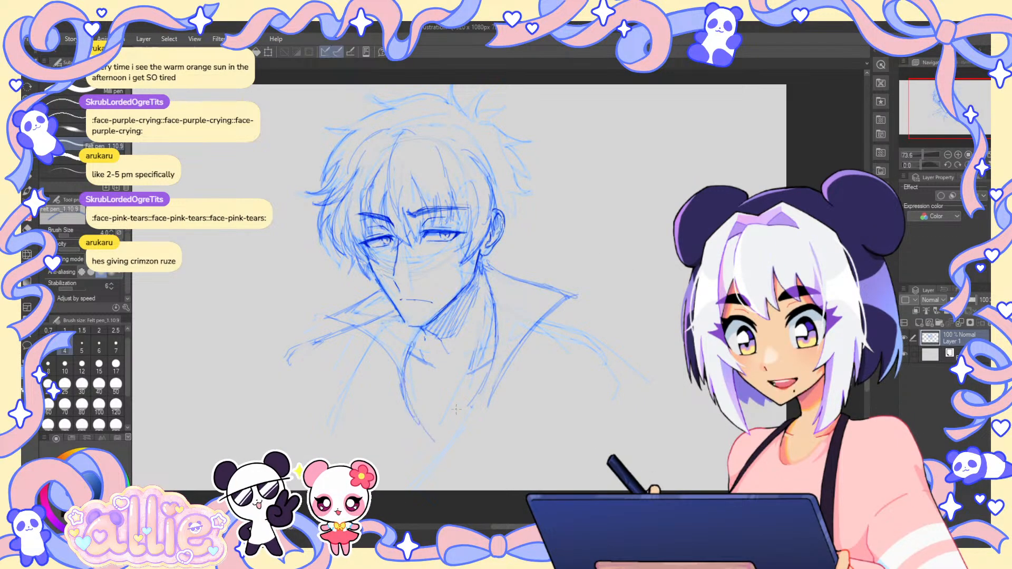
left_click_drag(487, 375, 441, 440)
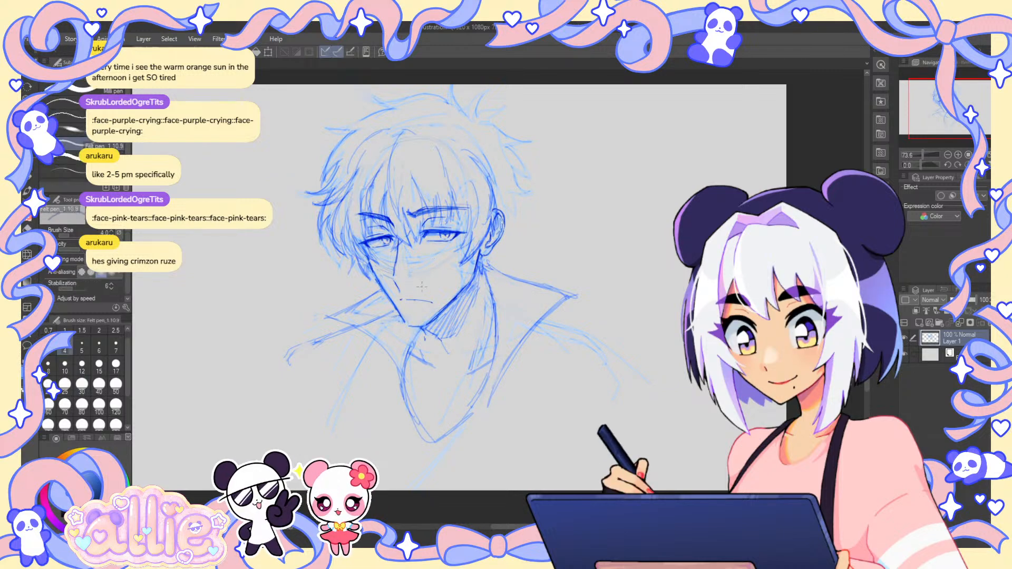
- Check the sketch mirrored, restore the normal view and extend the shoulder outline opposite the ear outward
key("h")
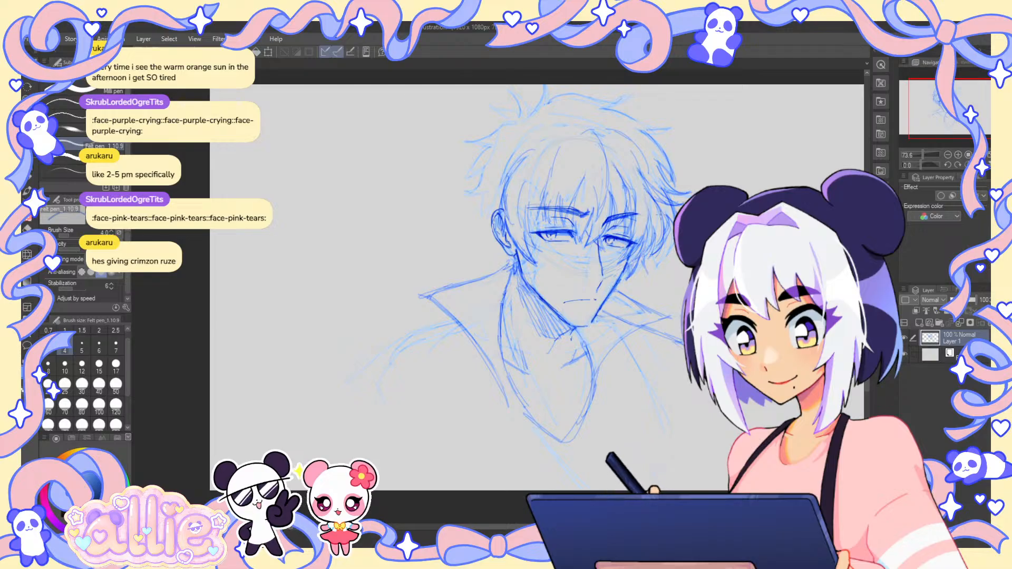
key("h")
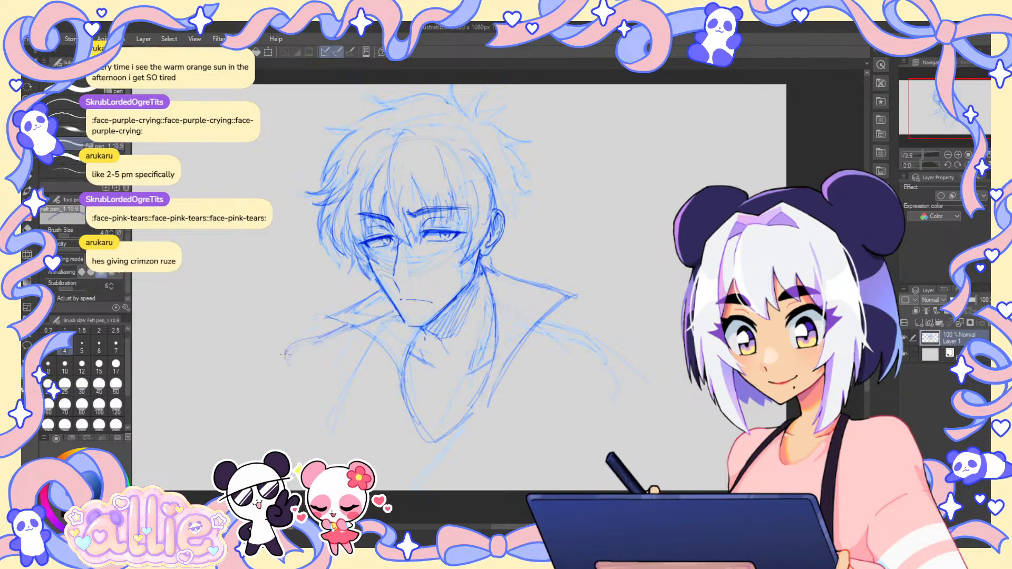
left_click_drag(306, 340, 281, 362)
left_click_drag(346, 329, 280, 354)
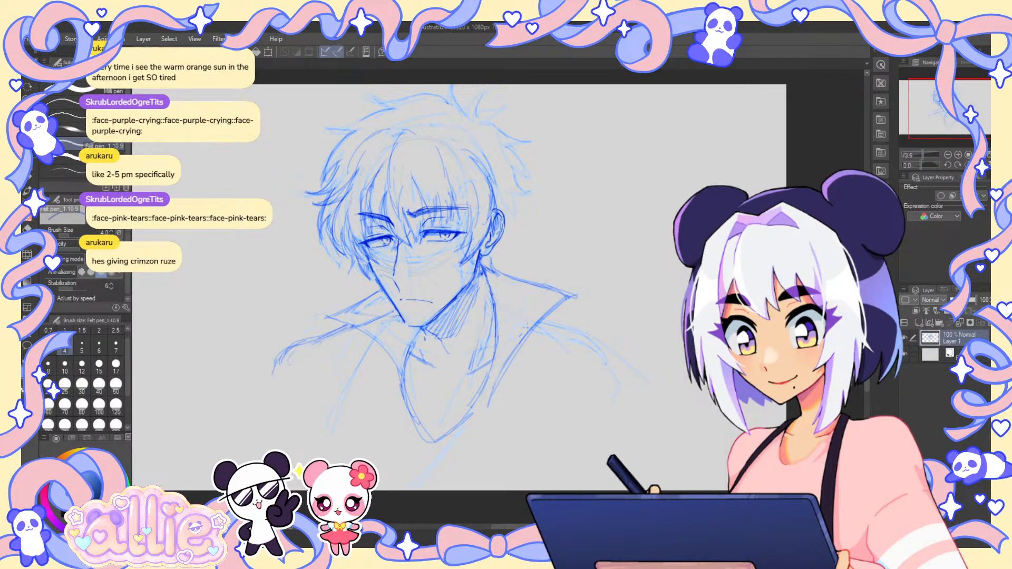
- Strengthen the ear-side jacket edge down to the lower end of the chest and refine the ear-side shoulder outline with felt pen and kneaded eraser
left_click_drag(522, 334, 422, 484)
left_click_drag(448, 445, 488, 396)
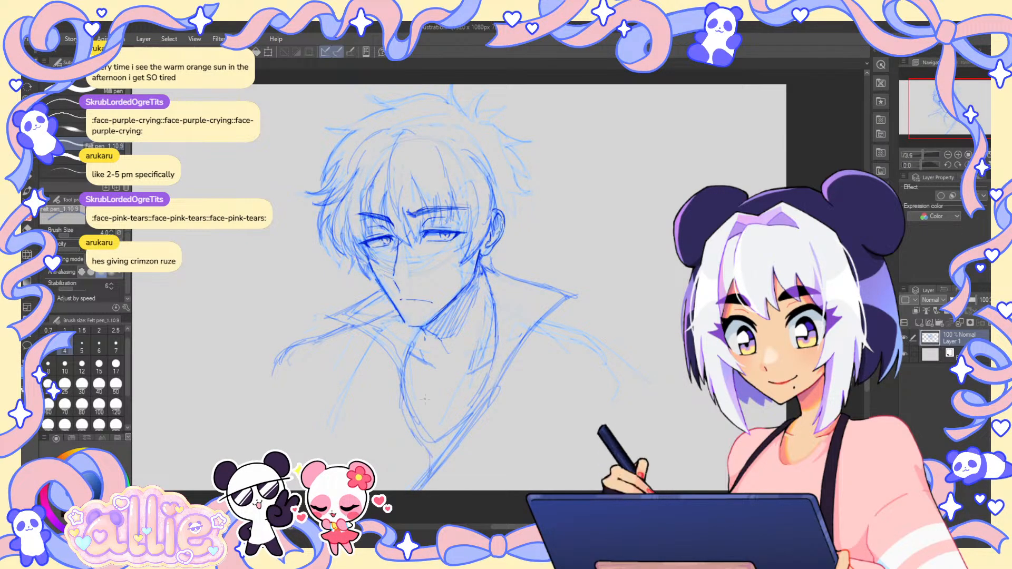
left_click_drag(334, 367, 304, 449)
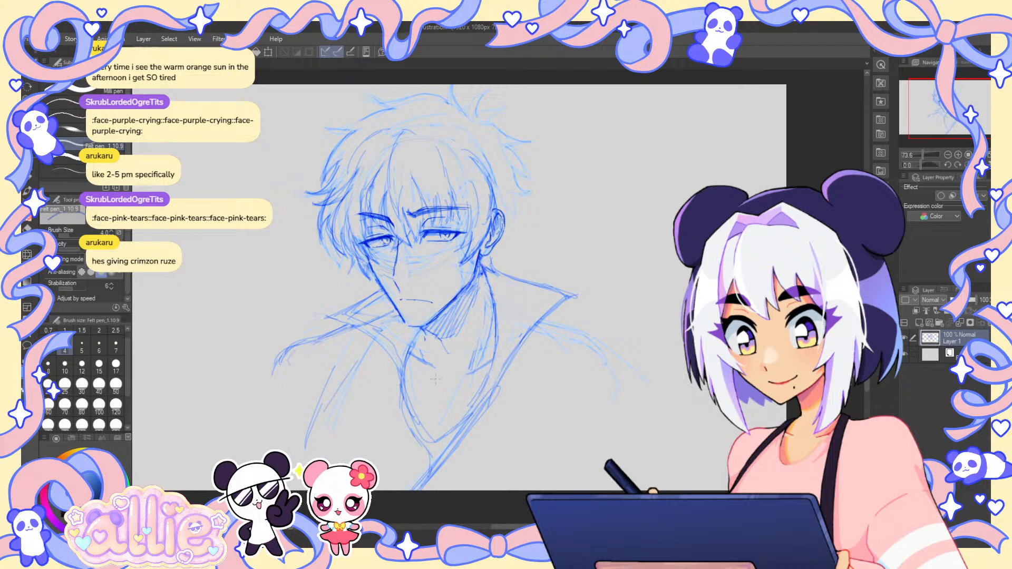
key("ctrl+z")
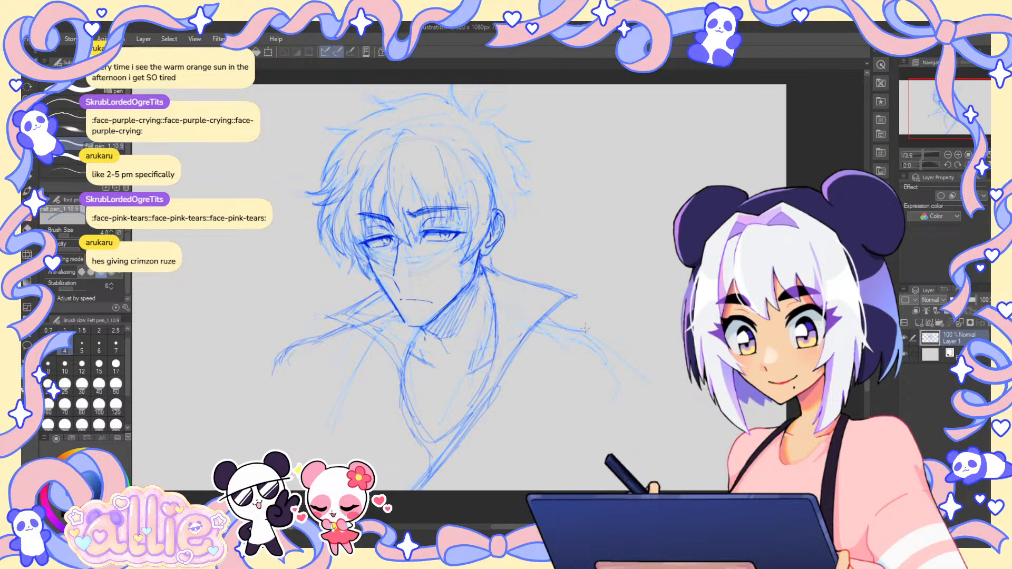
left_click_drag(585, 328, 628, 365)
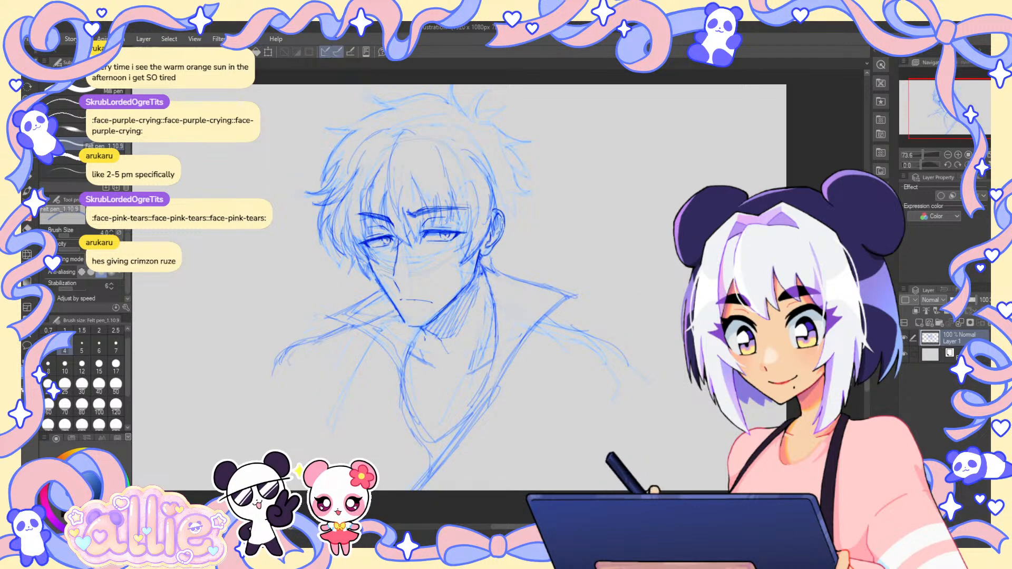
mouse_move(458, 287)
left_mouse_down()
mouse_move(432, 313)
mouse_move(428, 301)
left_mouse_up()
key("e")
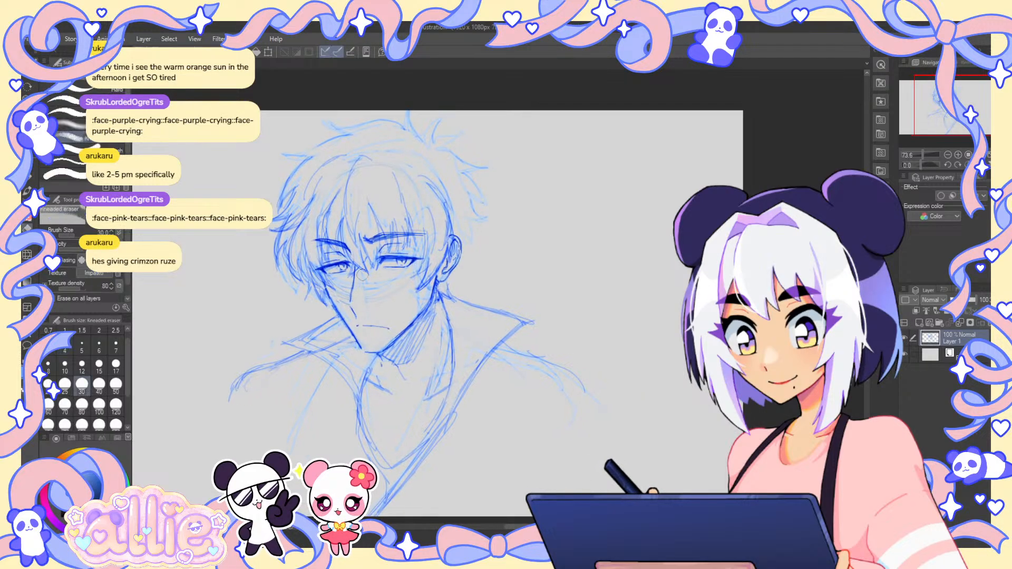
key("p")
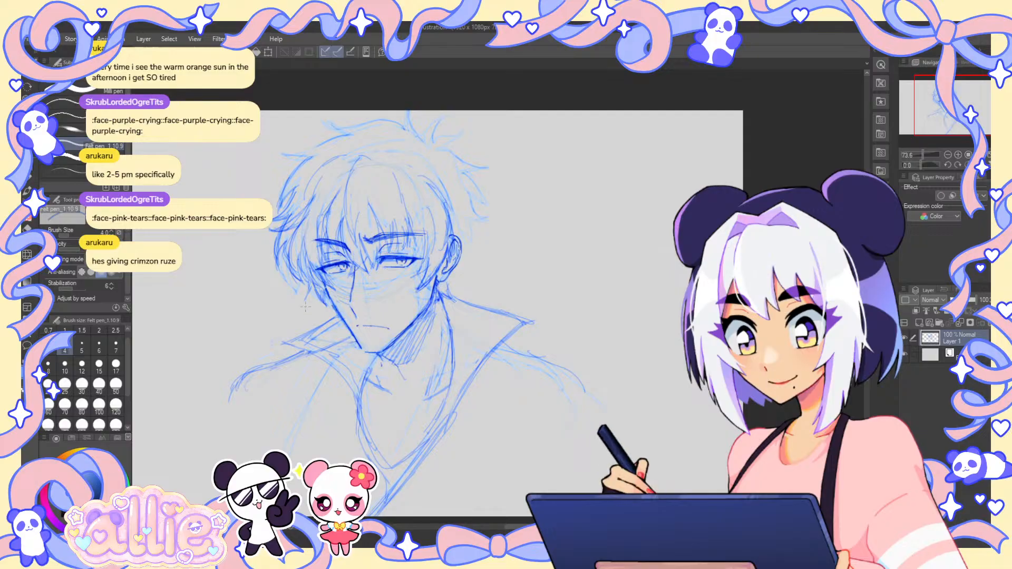
- Lasso the head and hair, rotate the selection slightly counterclockwise, nudge it into place on the neck, apply the transform and deselect
key("m")
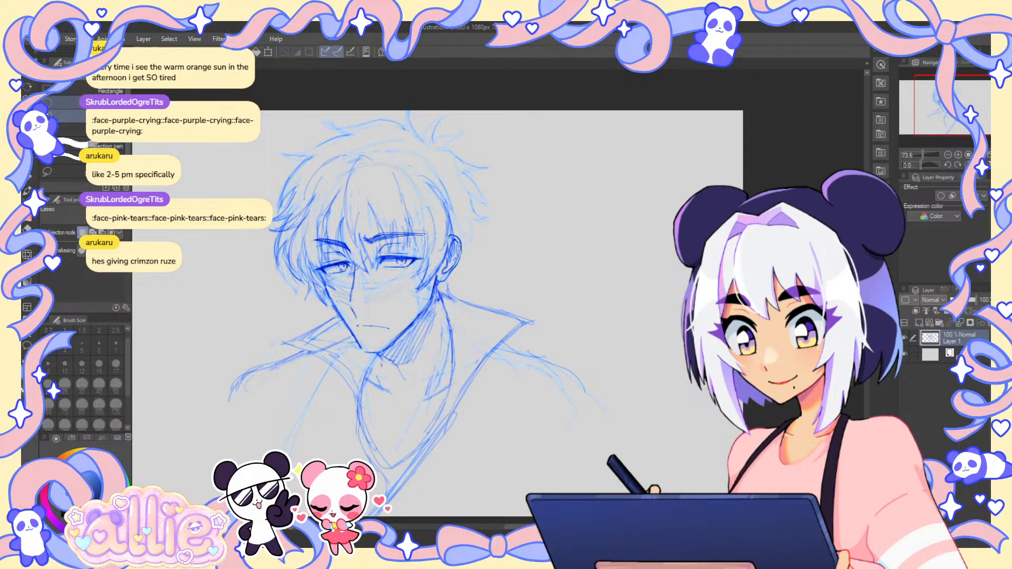
left_click(949, 156)
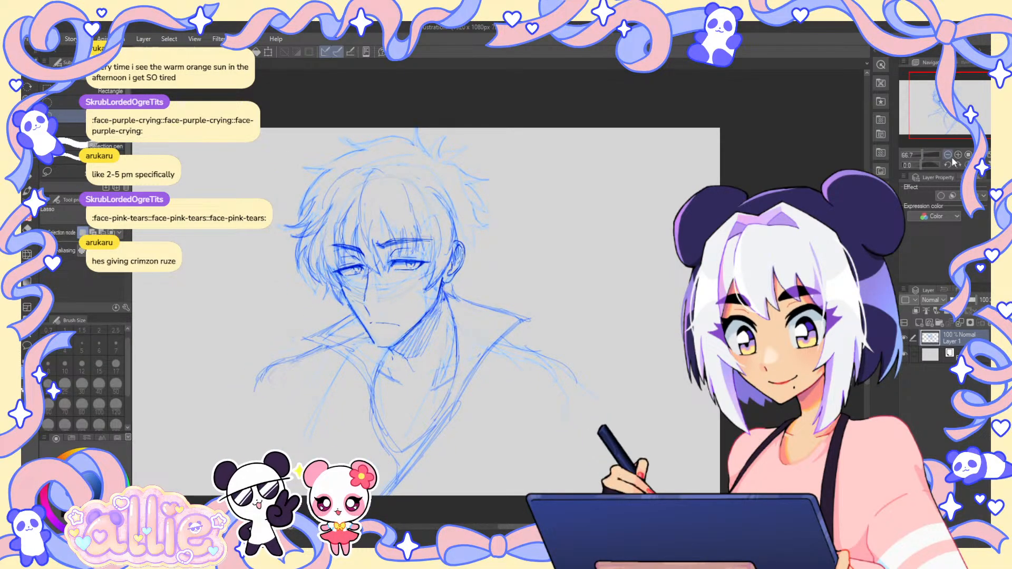
mouse_move(375, 118)
left_mouse_down()
mouse_move(300, 145)
mouse_move(298, 286)
left_mouse_up()
mouse_move(373, 342)
left_mouse_down()
mouse_move(490, 274)
mouse_move(524, 195)
mouse_move(427, 126)
left_mouse_up()
key("ctrl+t")
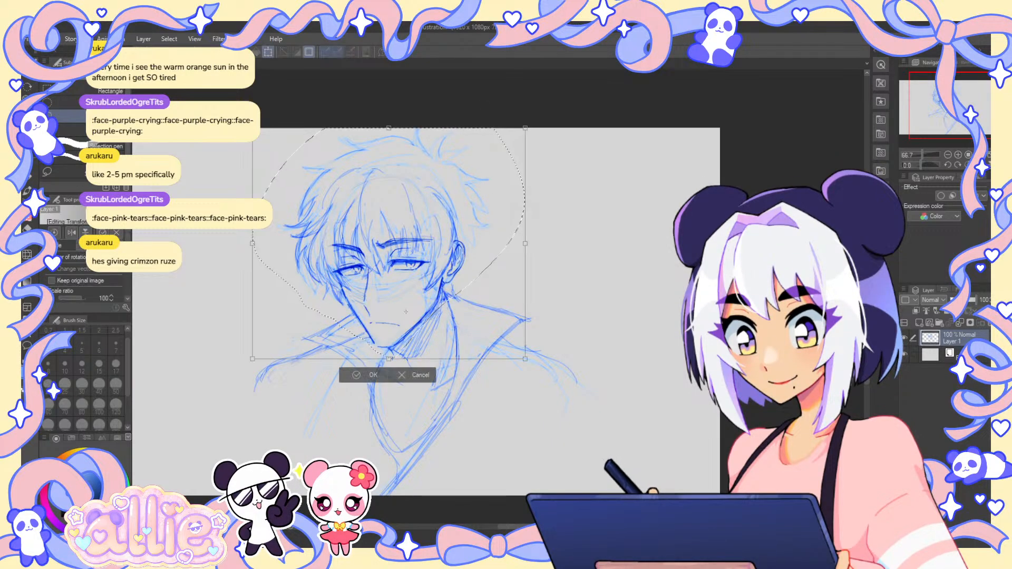
left_click_drag(574, 250, 572, 232)
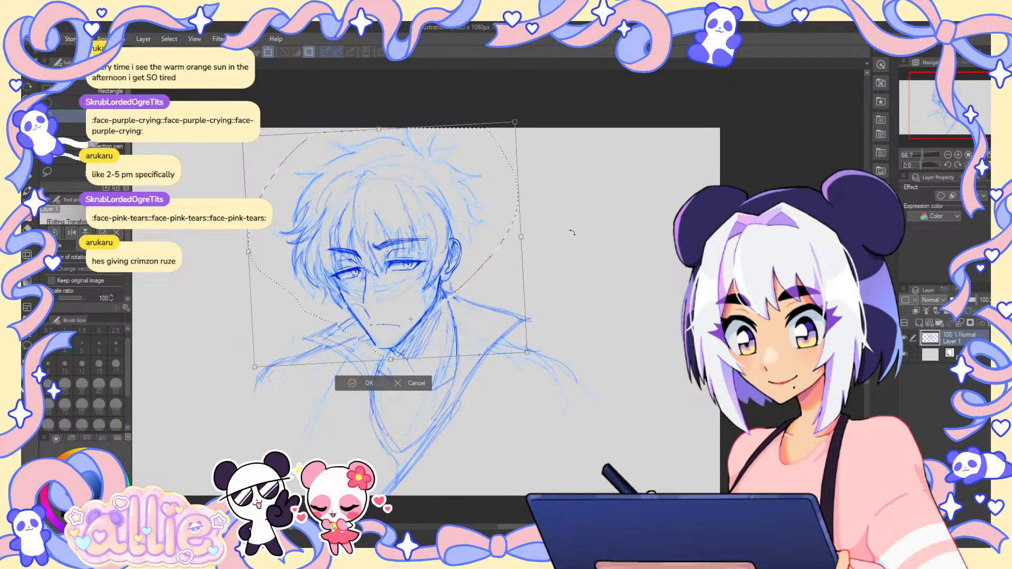
left_click_drag(422, 319, 432, 319)
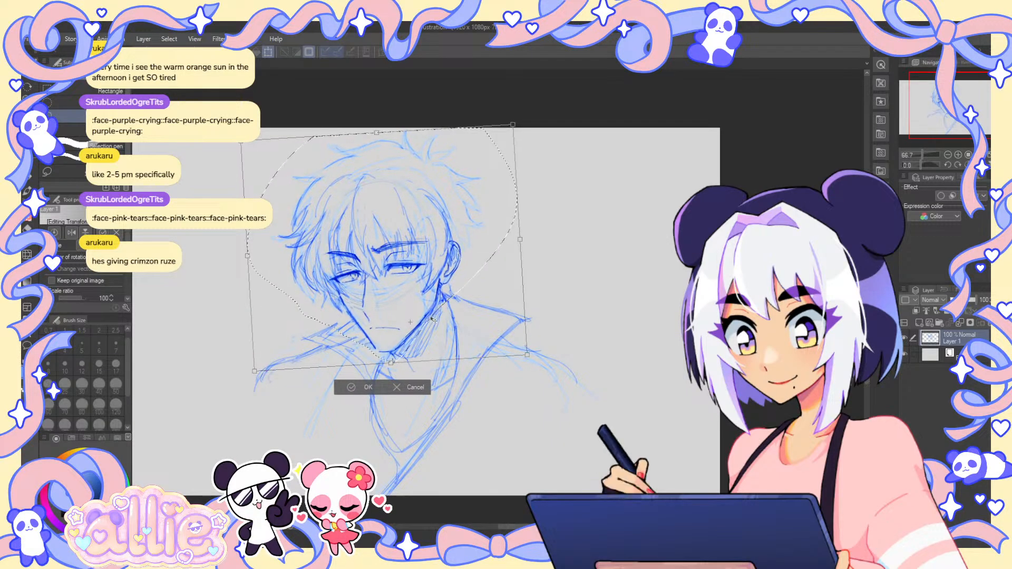
left_click(366, 387)
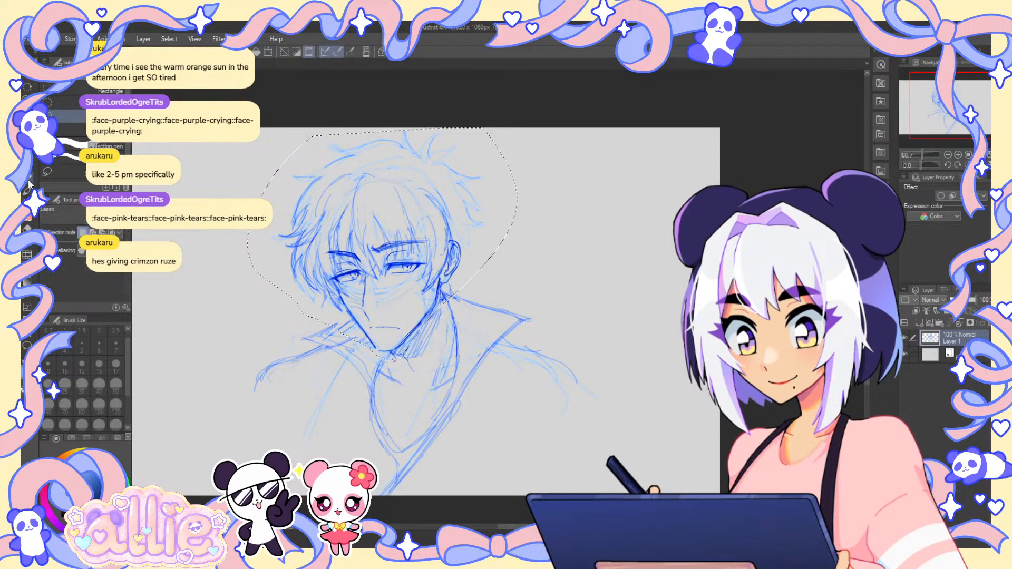
left_click(29, 182)
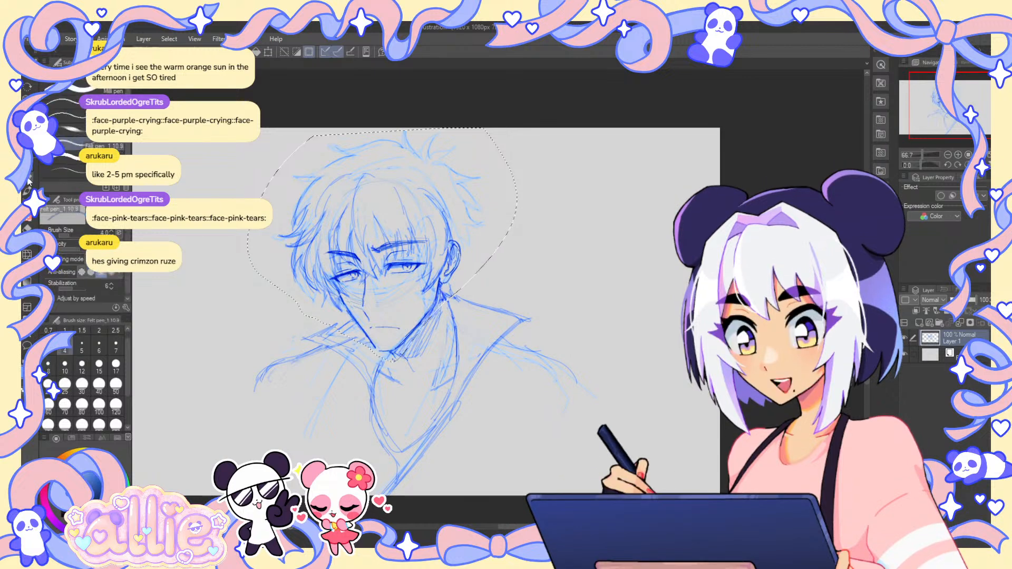
left_click(29, 182)
key("ctrl+d")
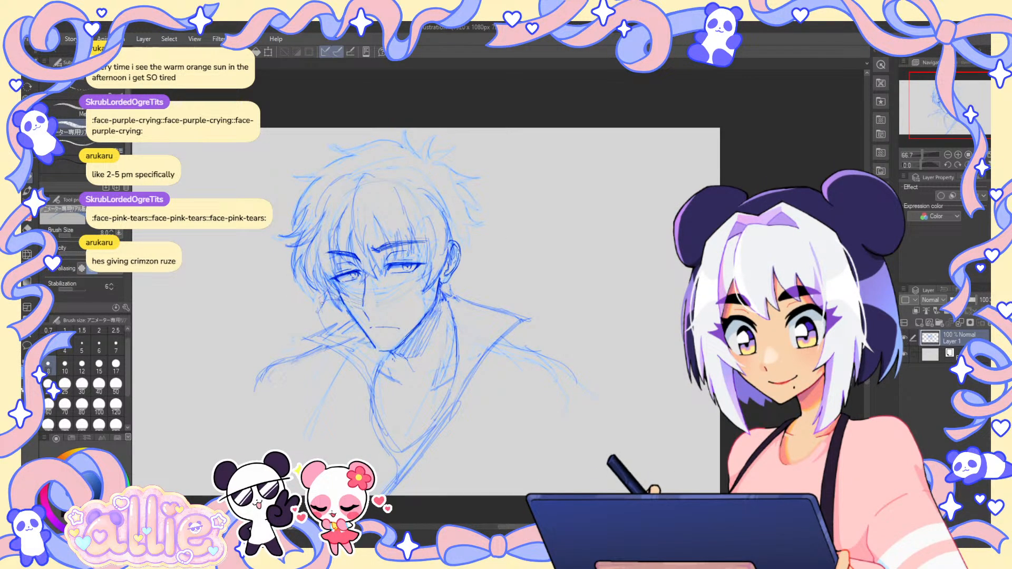
- Rework the collar edge beside the jaw opposite the ear and erase the stray lines around it with the kneaded eraser
left_click_drag(354, 320, 350, 335)
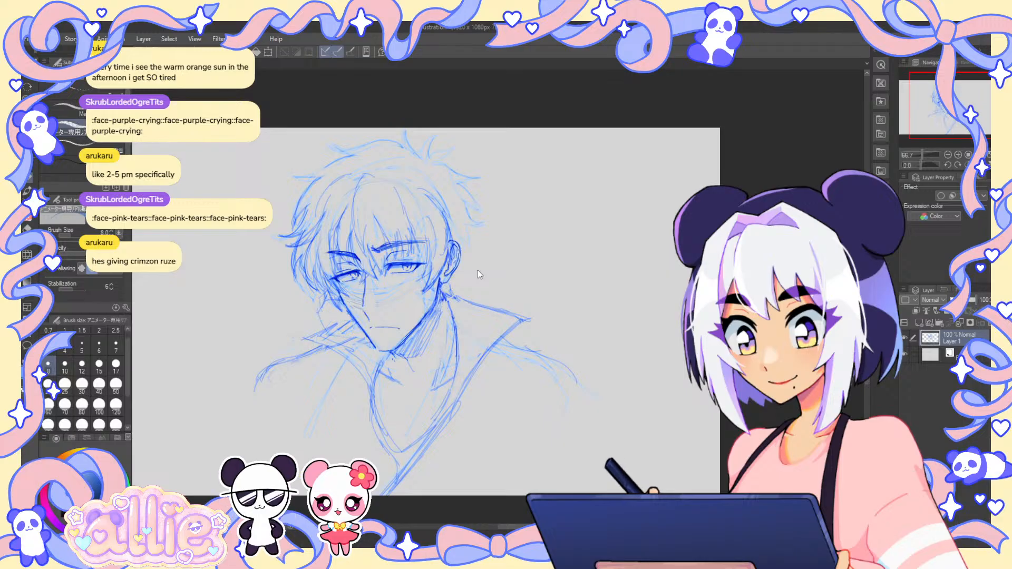
key("e")
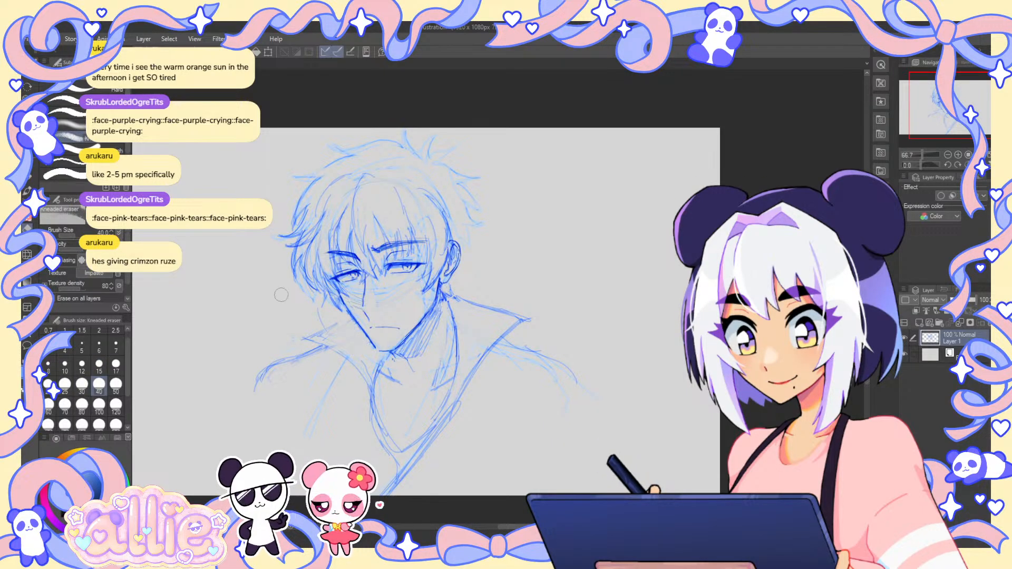
key("p")
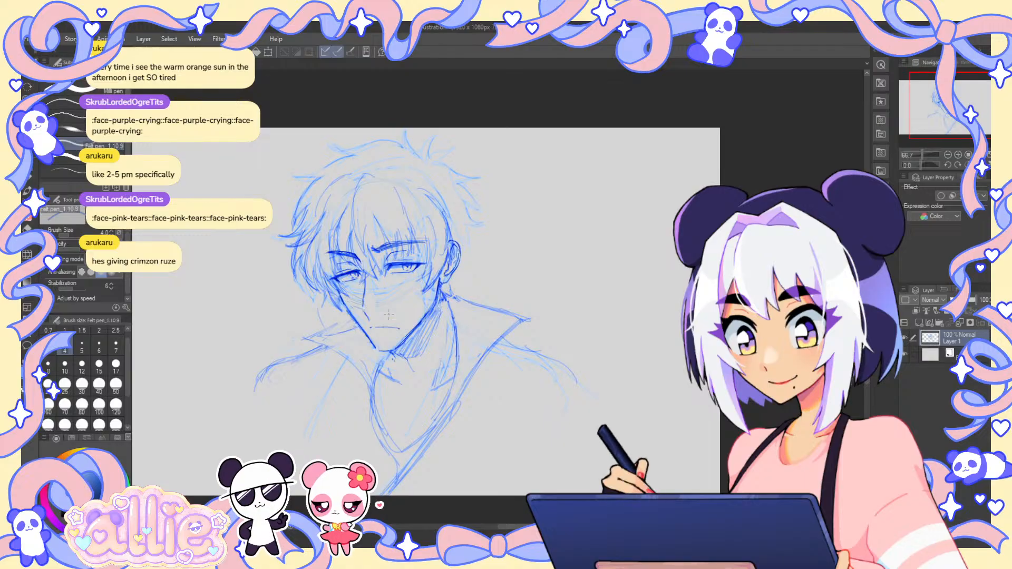
- Erase the shoulder line opposite the ear, redraw it as a wider arc and sketch the raised collar behind the side hair
key("e")
key("p")
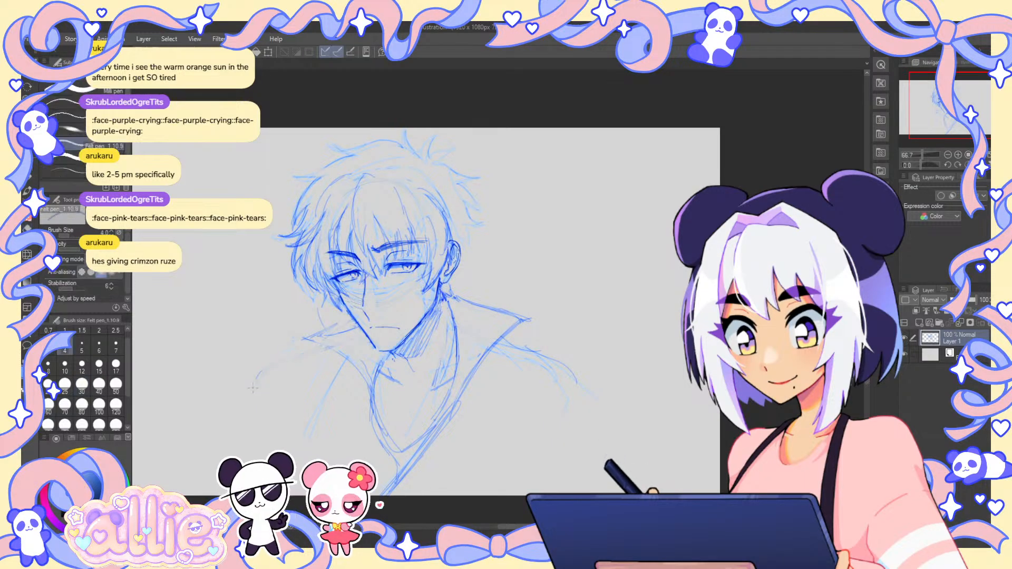
left_click_drag(249, 361, 304, 339)
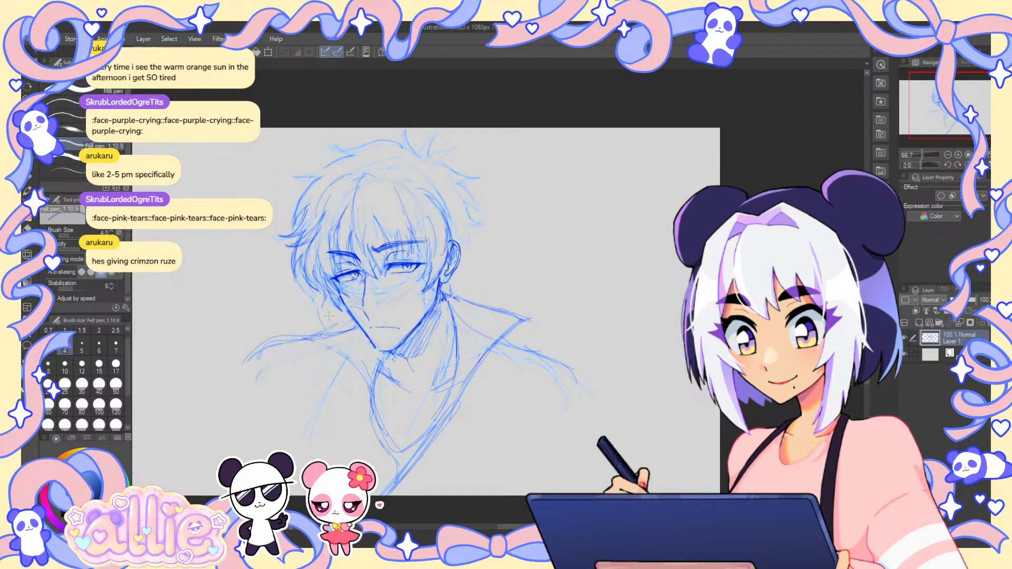
left_click_drag(321, 292, 316, 332)
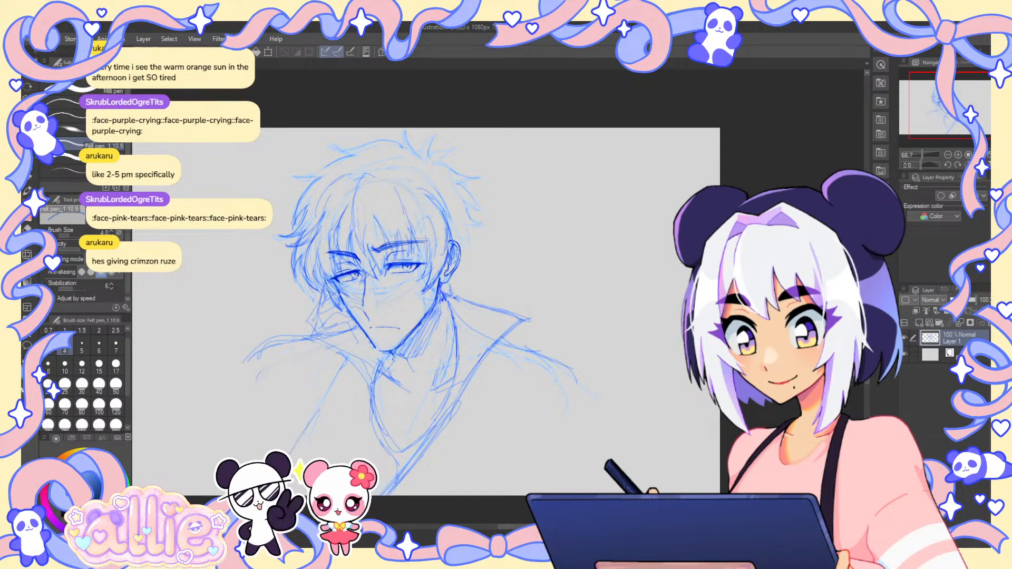
left_click_drag(234, 406, 222, 419)
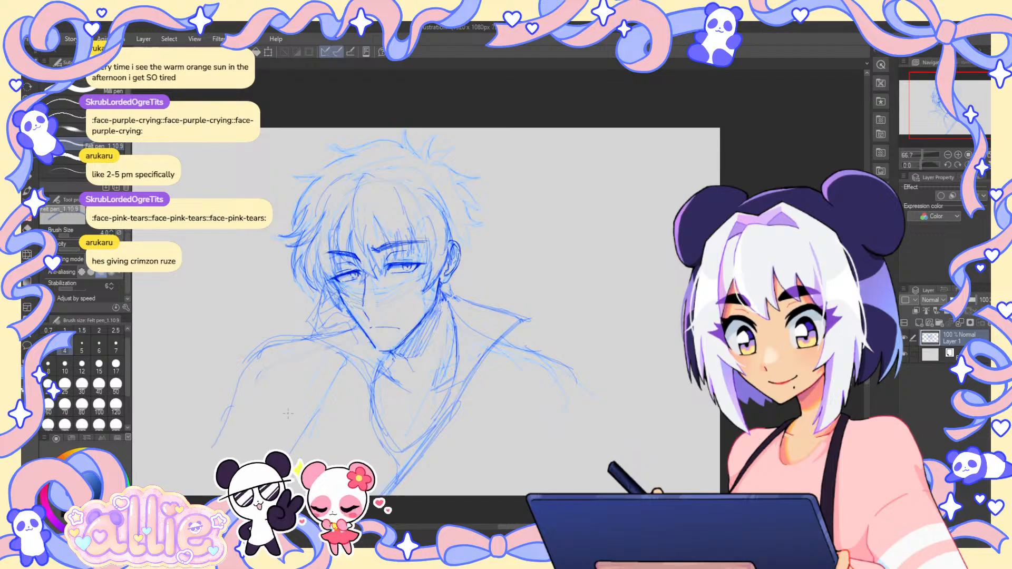
key("ctrl+z")
key("ctrl+z")
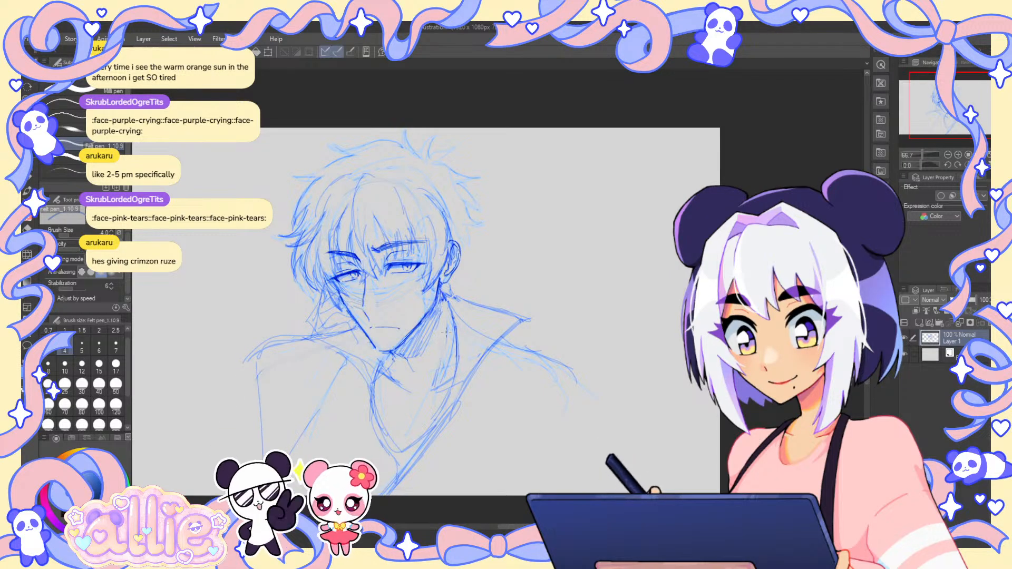
- Clear the straight arm line below the shoulder opposite the ear and refine the crown spikes with kneaded eraser and felt pen
left_click_drag(475, 385, 501, 325)
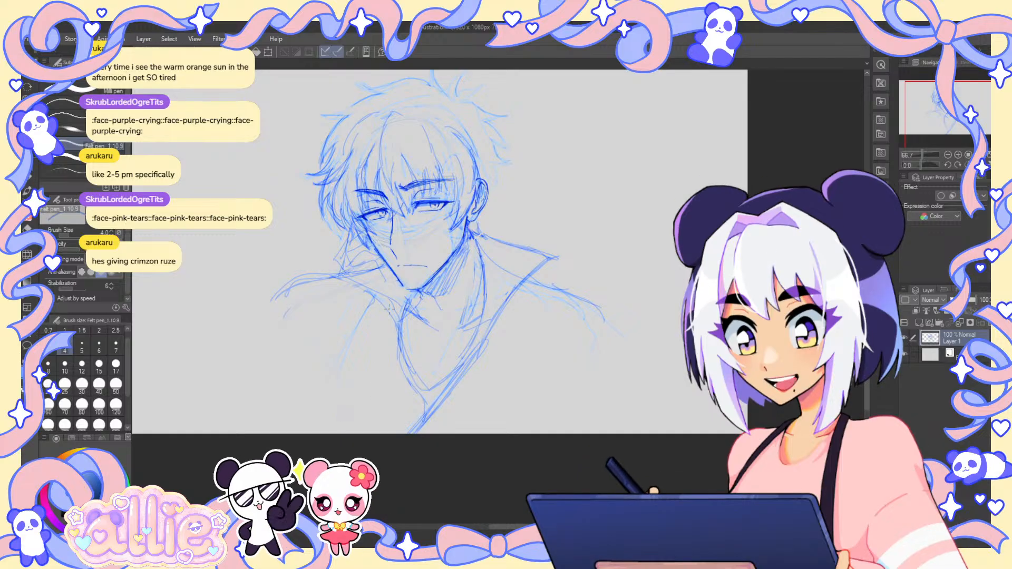
left_click_drag(613, 116, 582, 151)
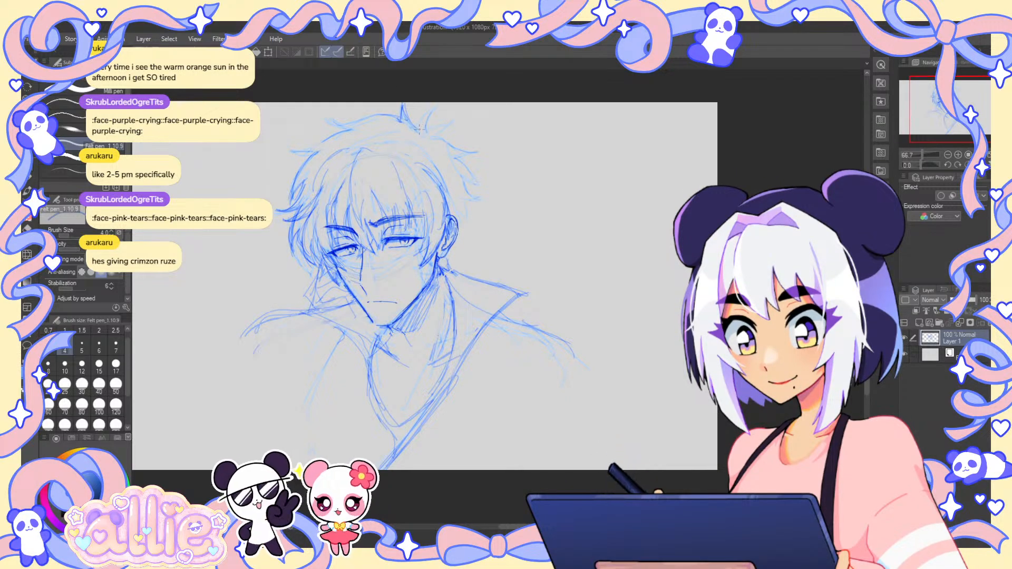
key("e")
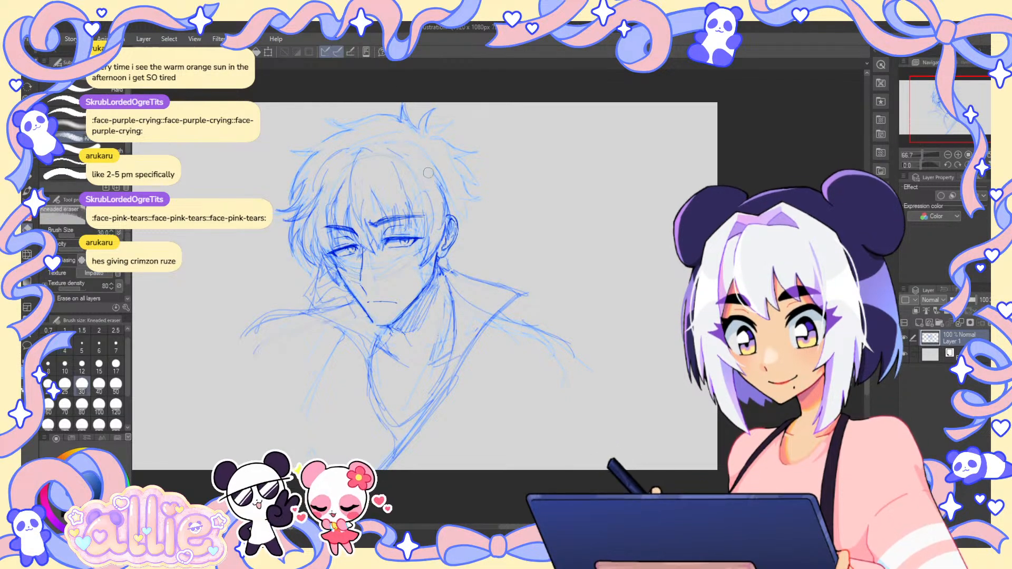
key("p")
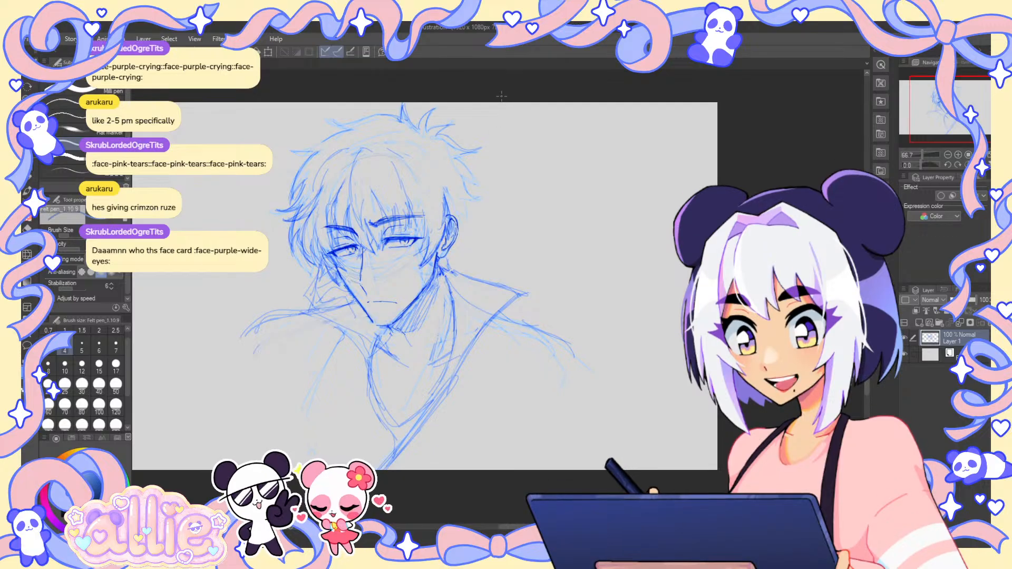
- Mirror the canvas, rework the spiky hair strands above and behind the ear, and flip the view back
left_click_drag(501, 95, 632, 112)
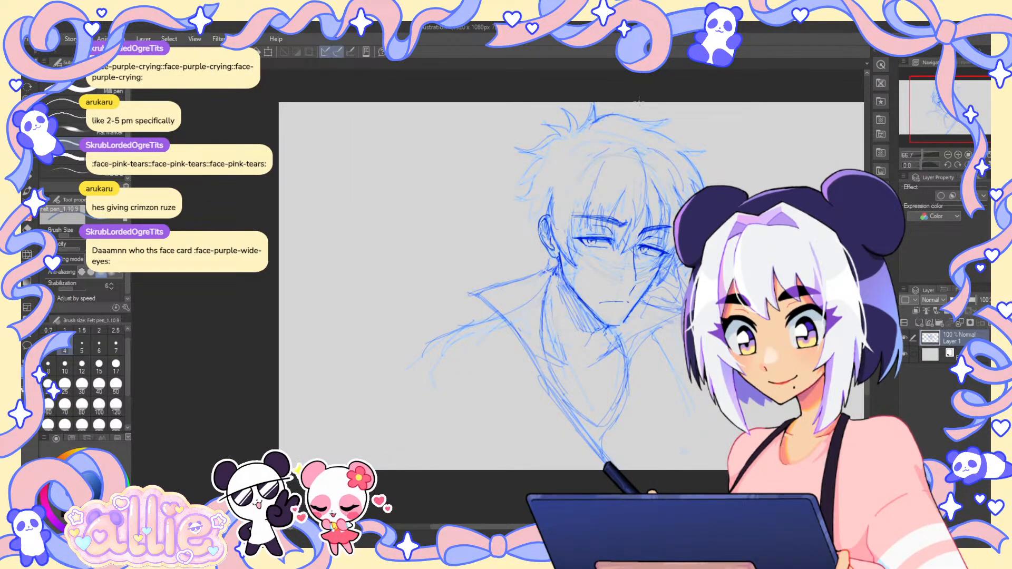
left_click_drag(537, 155, 515, 182)
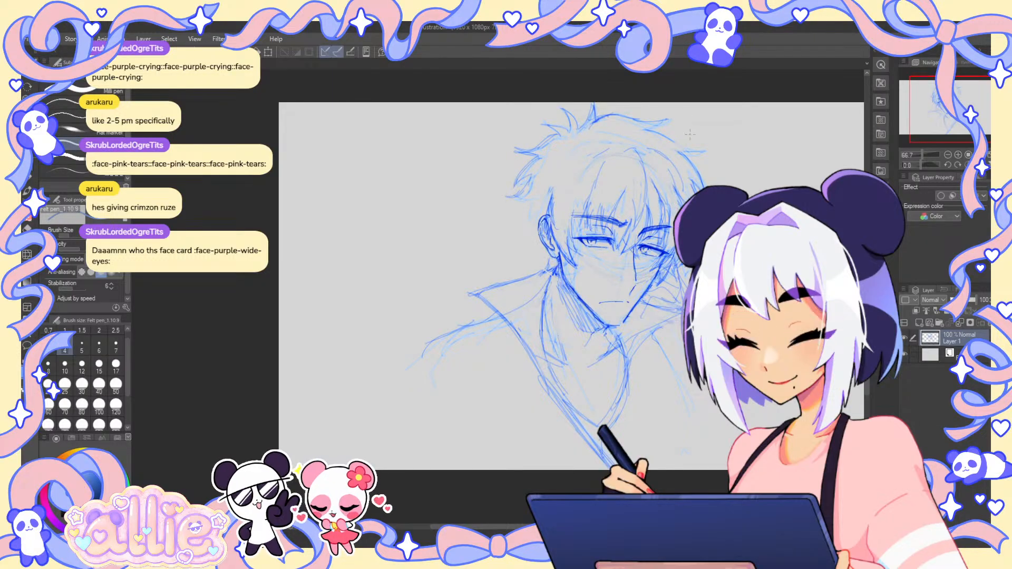
left_click_drag(686, 165, 596, 188)
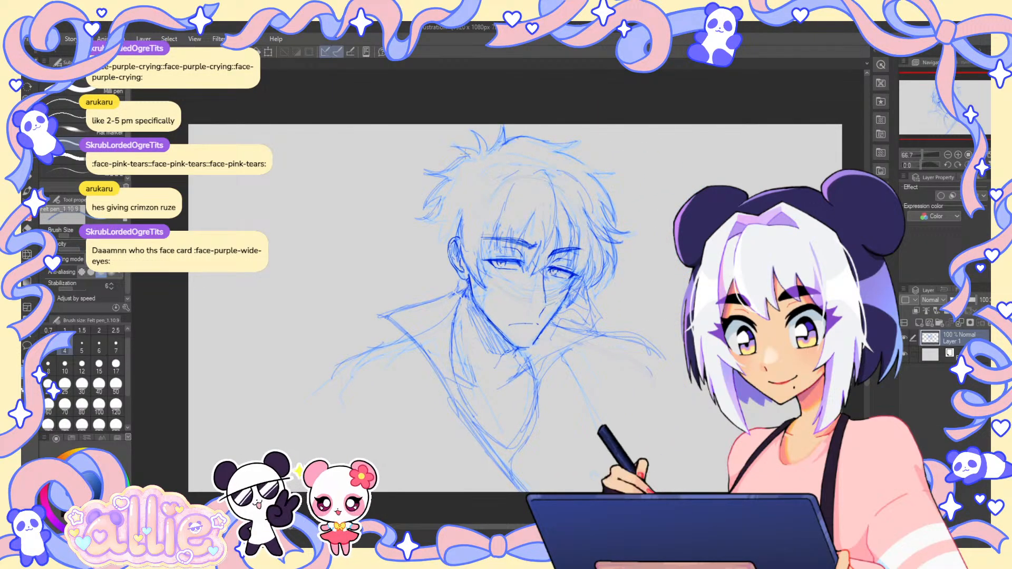
scroll(473, 174, "up", 2)
key("e")
mouse_move(415, 213)
left_mouse_down()
mouse_move(439, 189)
mouse_move(428, 215)
mouse_move(398, 238)
left_mouse_up()
key("p")
mouse_move(430, 180)
left_mouse_down()
mouse_move(405, 206)
mouse_move(446, 170)
mouse_move(407, 196)
mouse_move(401, 218)
mouse_move(419, 207)
mouse_move(382, 236)
mouse_move(414, 217)
mouse_move(393, 235)
mouse_move(414, 238)
mouse_move(394, 277)
mouse_move(410, 268)
mouse_move(396, 291)
mouse_move(402, 284)
mouse_move(427, 326)
left_mouse_up()
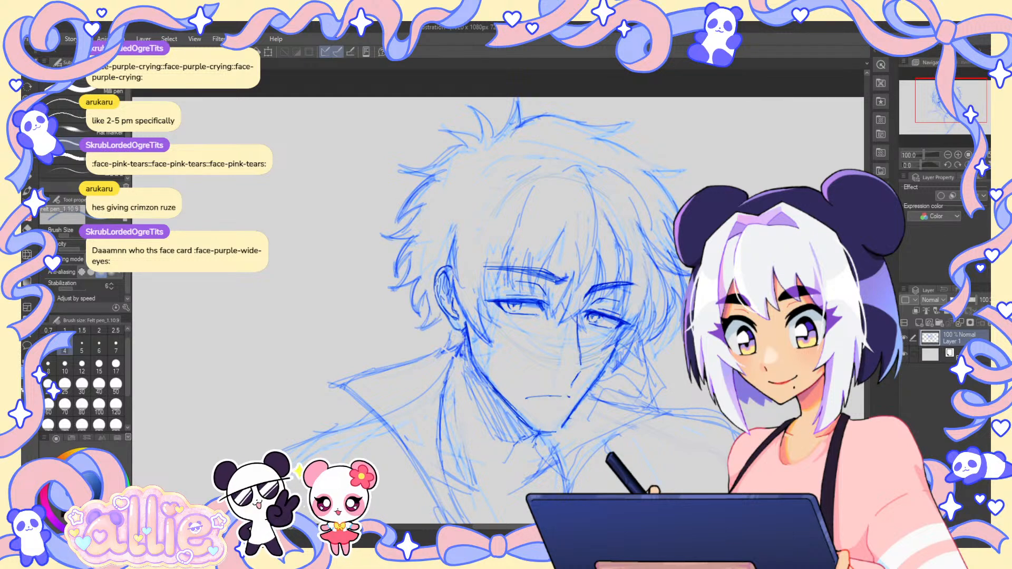
key("h")
scroll(498, 295, "down", 2)
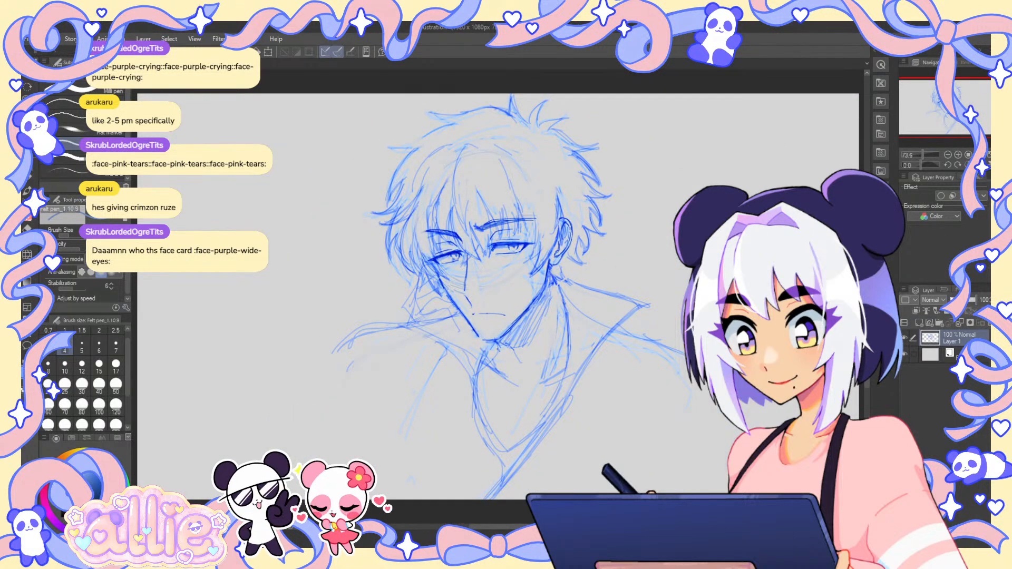
left_click_drag(657, 129, 616, 128)
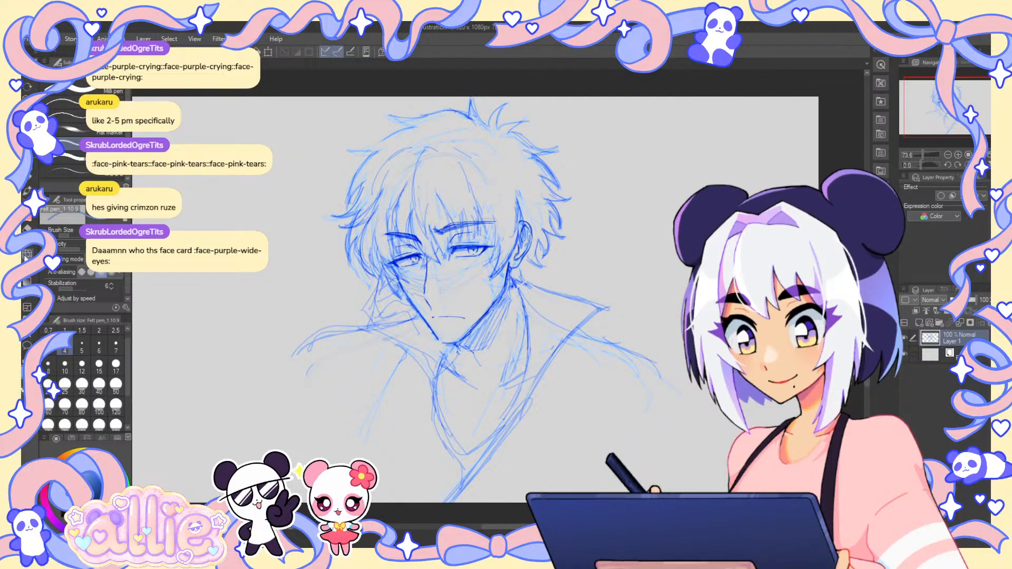
- Adjust the hair shape with Liquify and sketch pointed tufts along the upper hair outline opposite the ear
key("j")
left_click_drag(438, 293, 485, 293, "ctrl+alt")
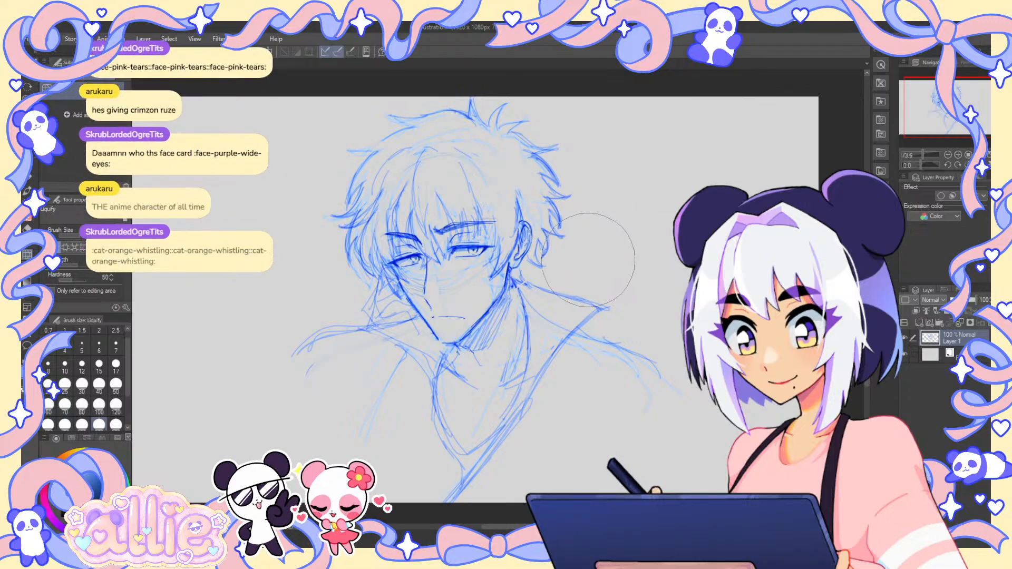
key("p")
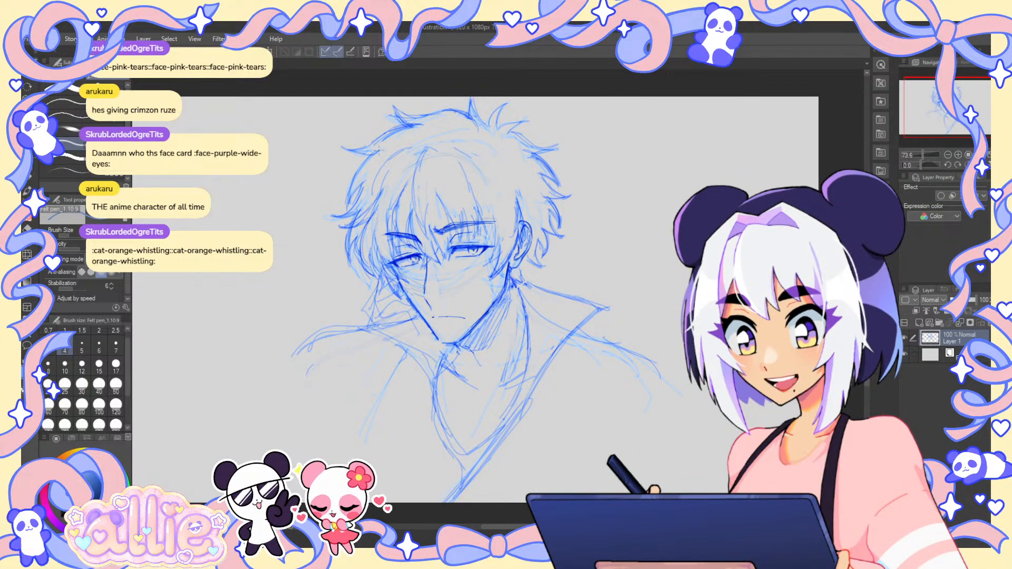
key("e")
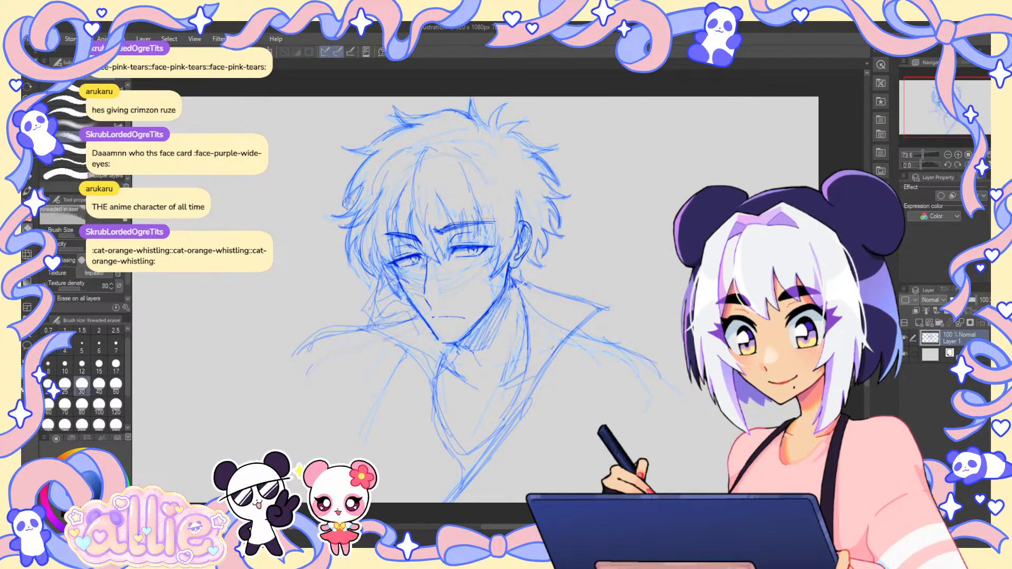
key("p")
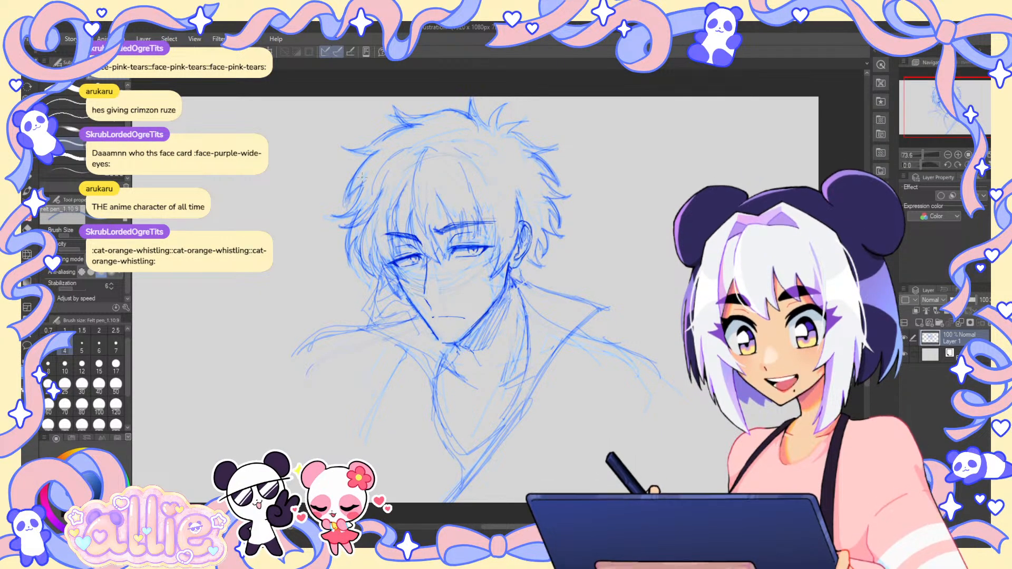
key("j")
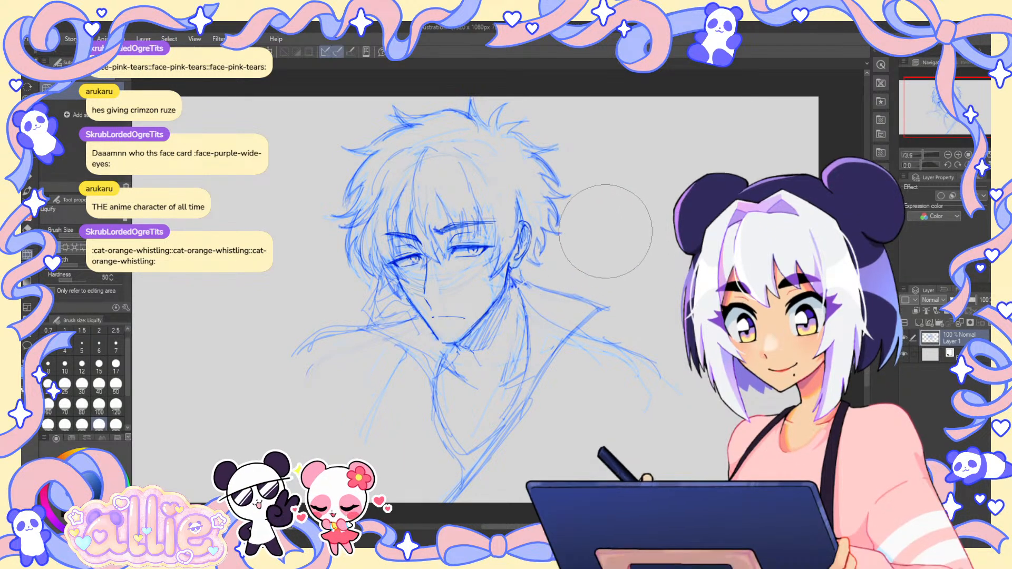
key("p")
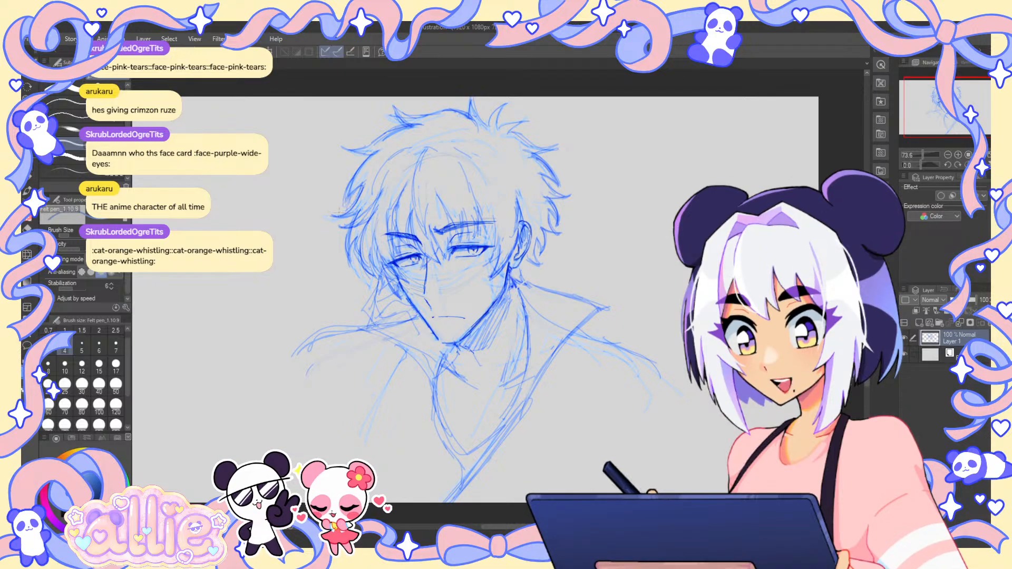
- Refine the side locks opposite the ear and the fringe strands, alternating felt pen and kneaded eraser
mouse_move(342, 214)
left_mouse_down()
mouse_move(325, 217)
mouse_move(343, 247)
left_mouse_up()
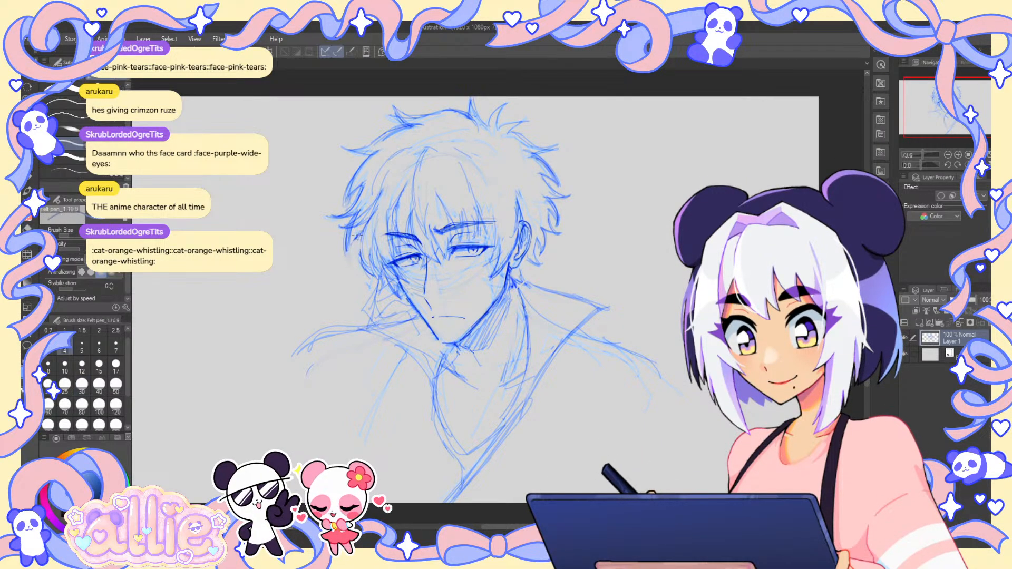
key("e")
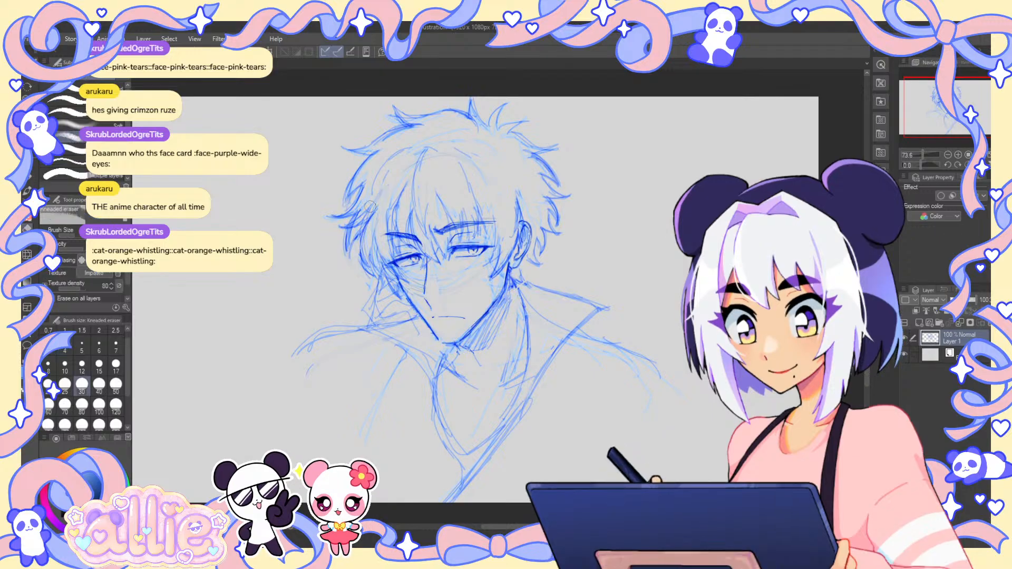
key("p")
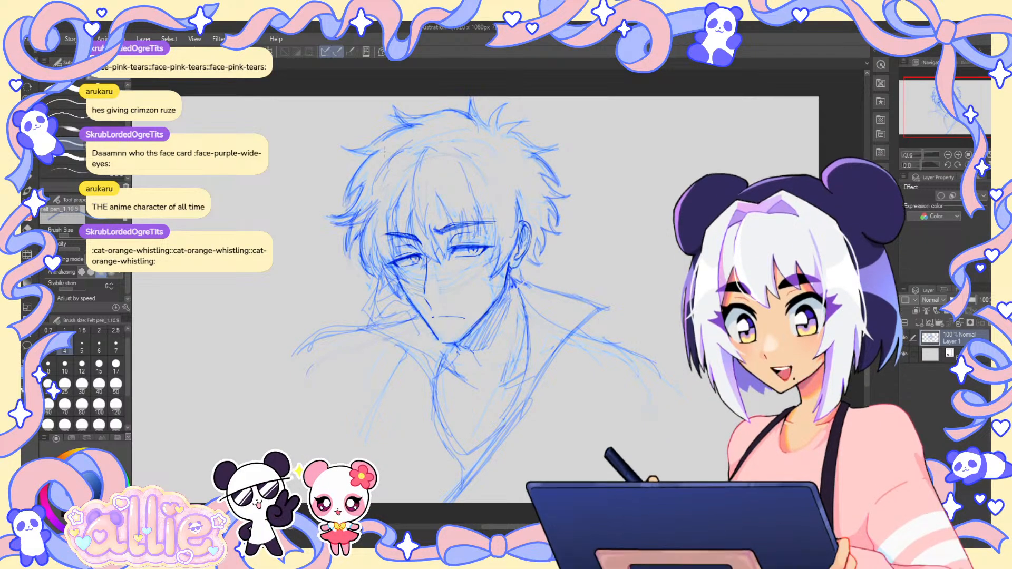
key("e")
key("p")
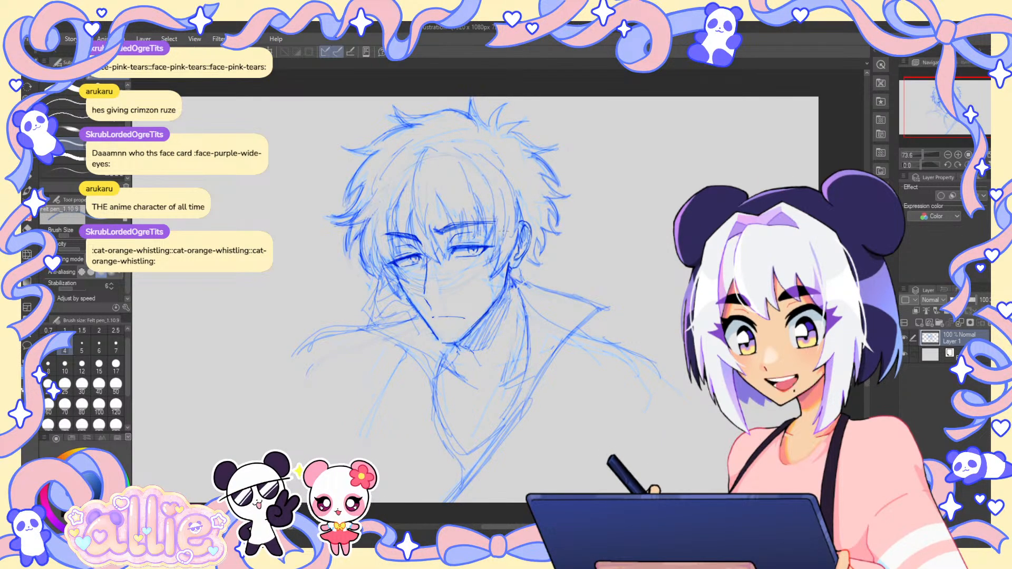
key("e")
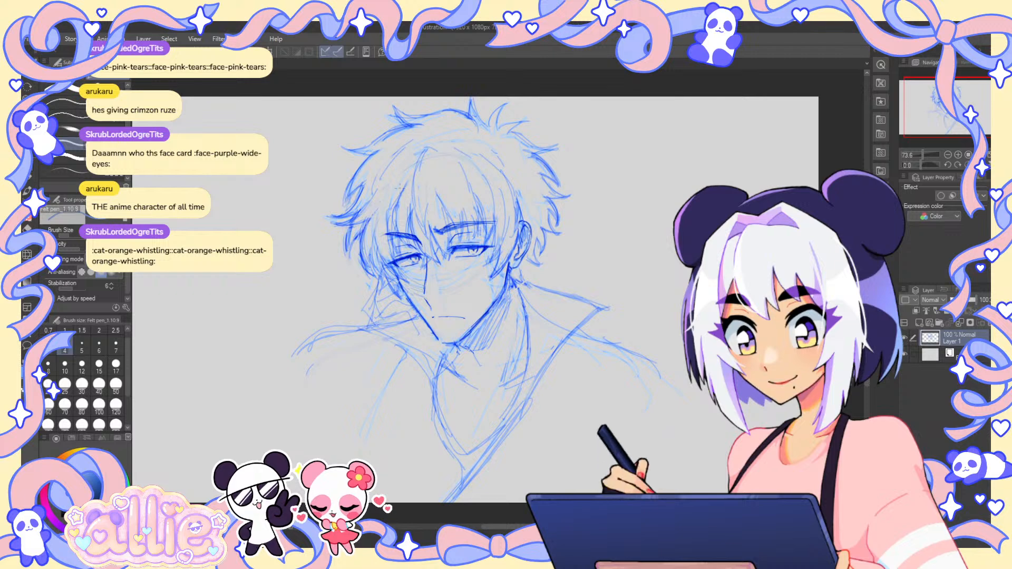
key("p")
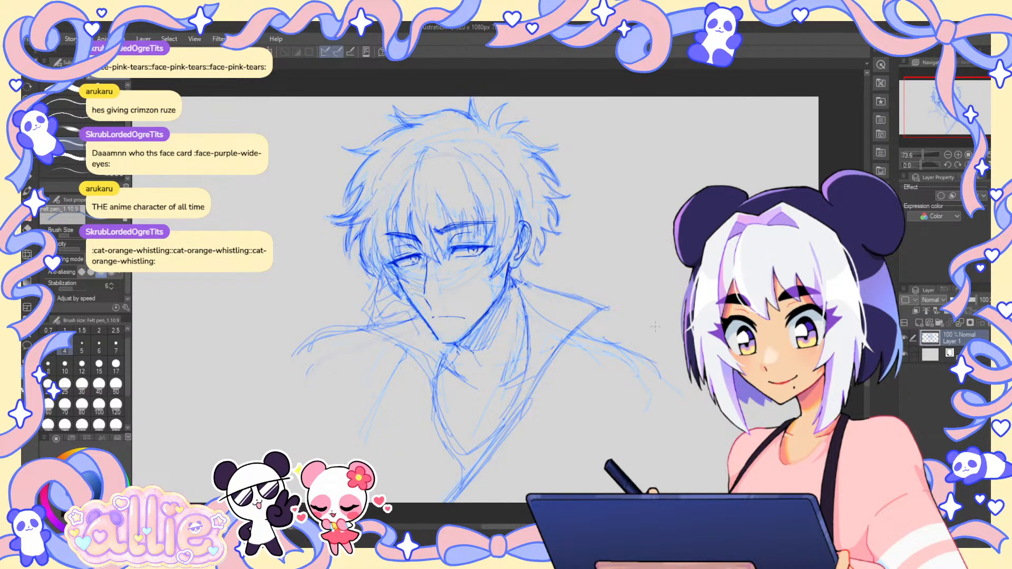
- Erase the raised collar lines behind the side hair opposite the ear with the kneaded eraser
left_click_drag(655, 326, 661, 309)
key("e")
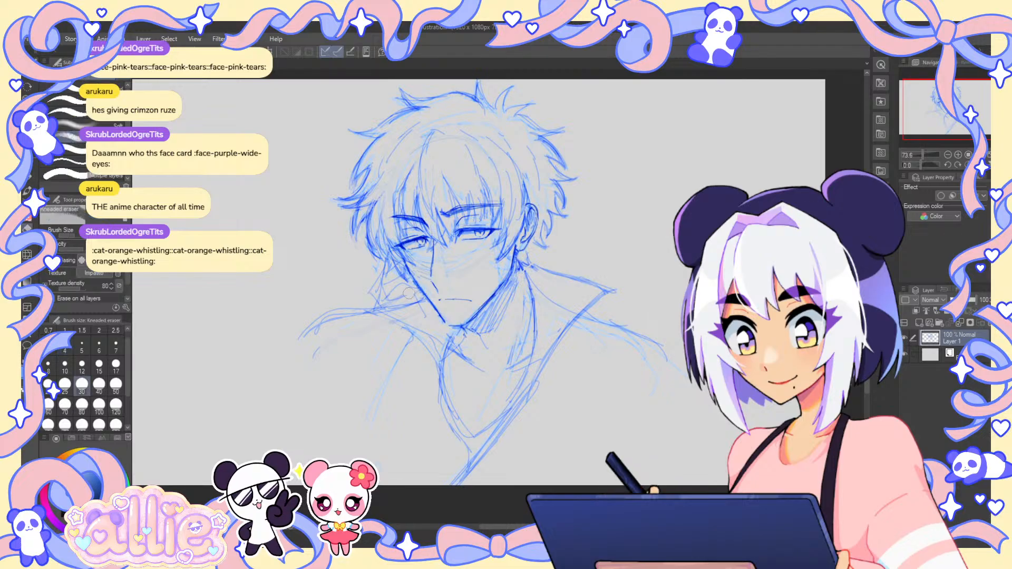
key("p")
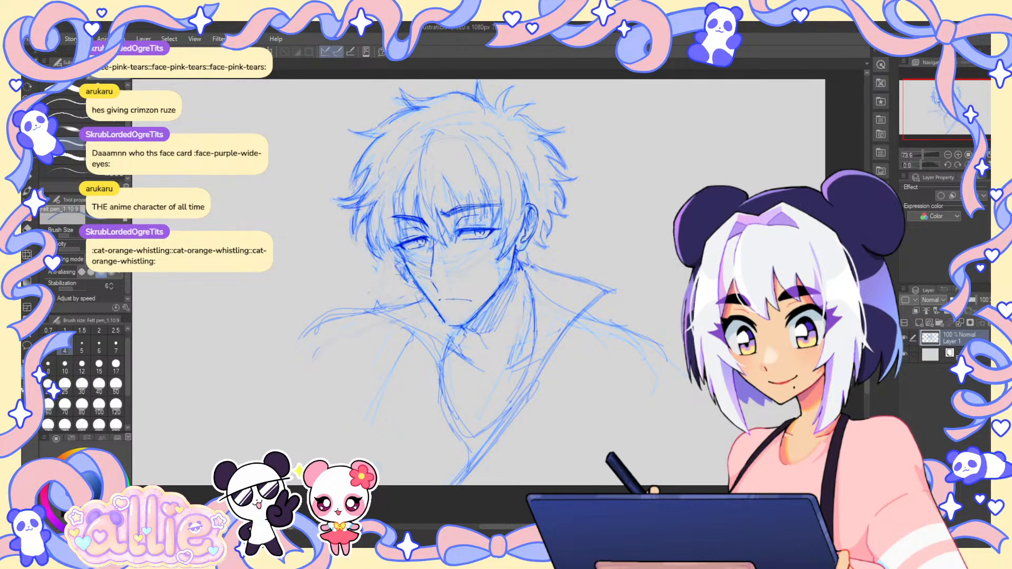
key("e")
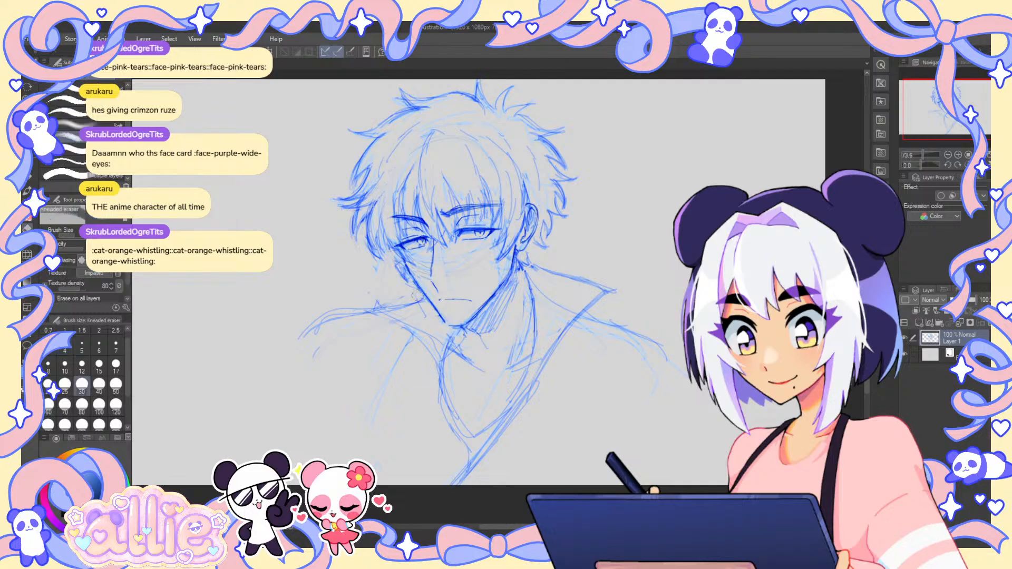
key("p")
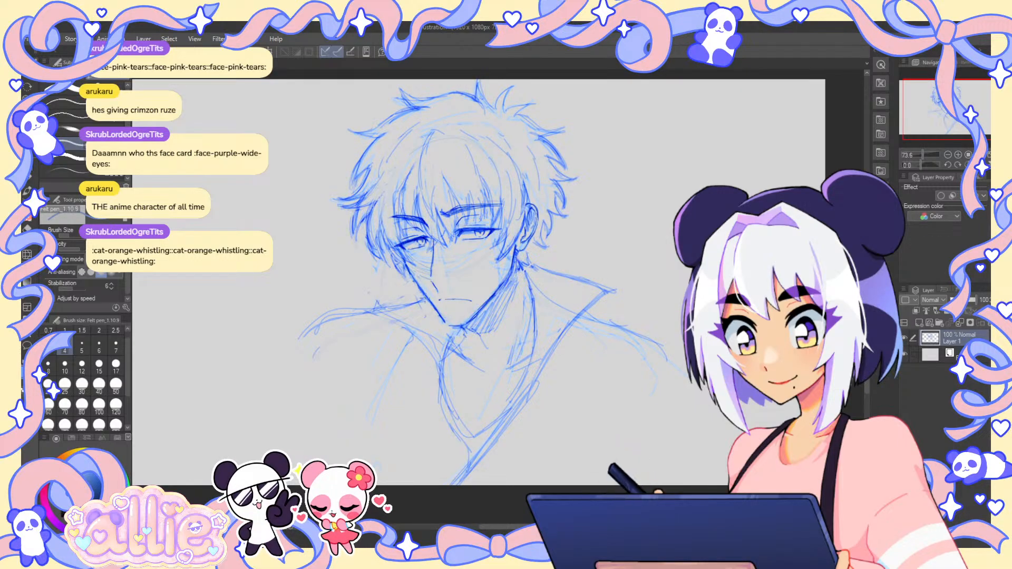
- Erase the old collar edge below the jaw and redraw the collar opposite the ear as a pointed flap running into the neckline
key("e")
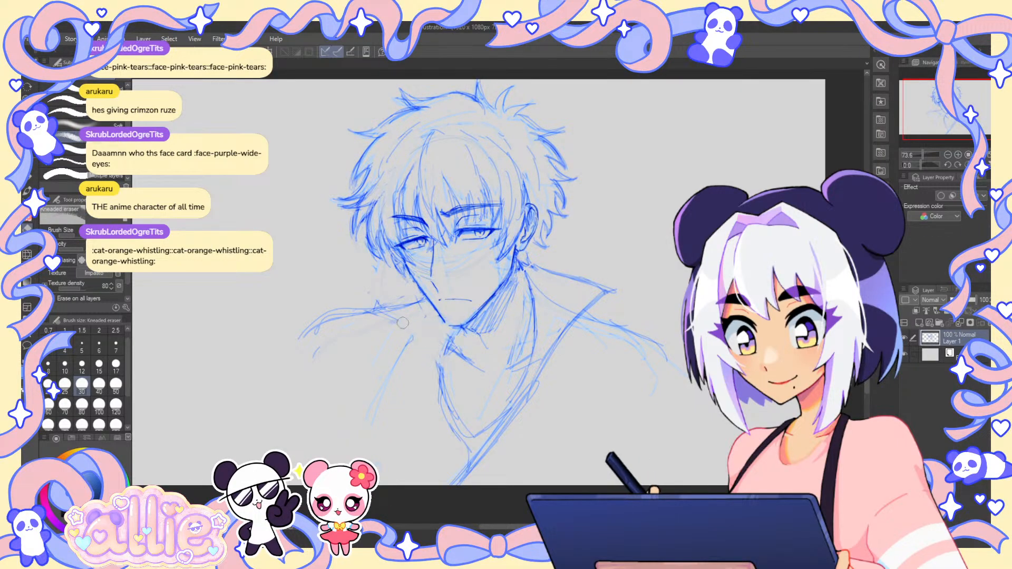
key("p")
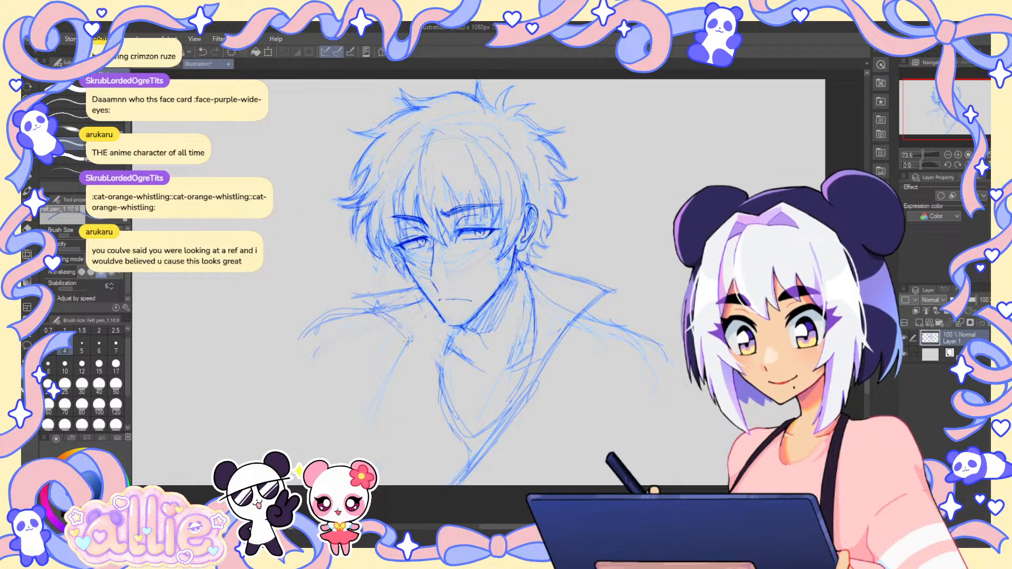
left_click_drag(403, 341, 431, 386)
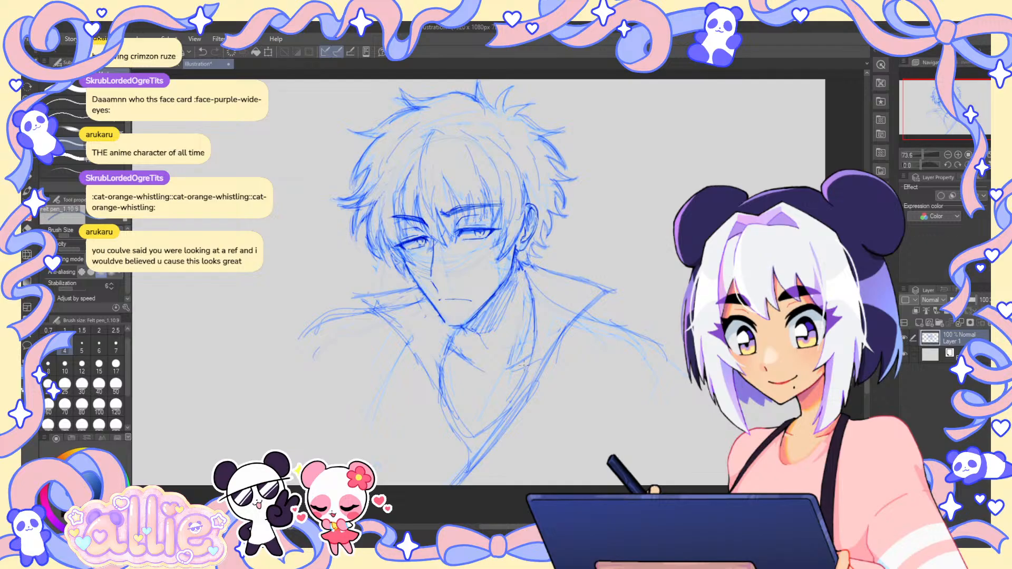
key("e")
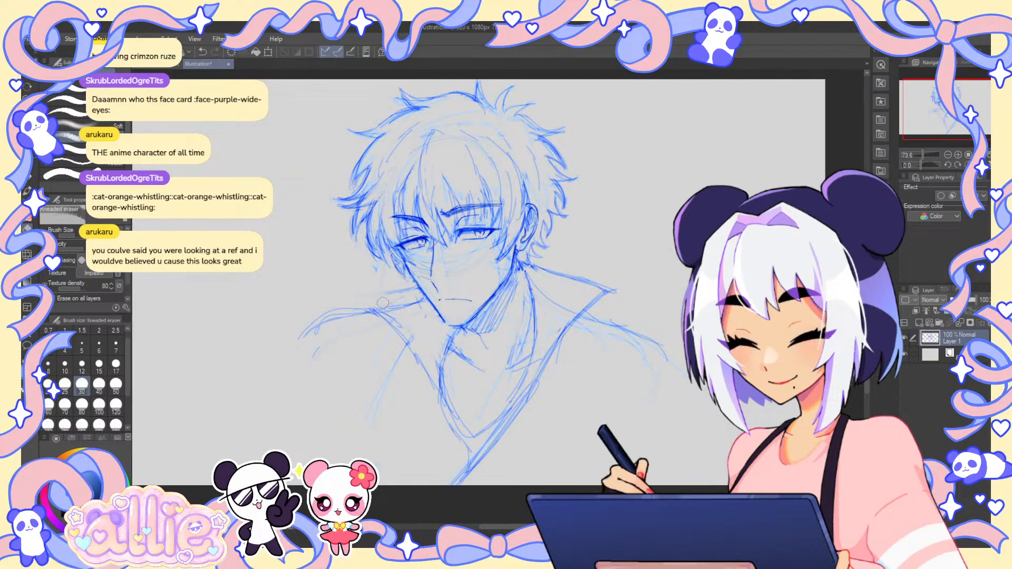
key("p")
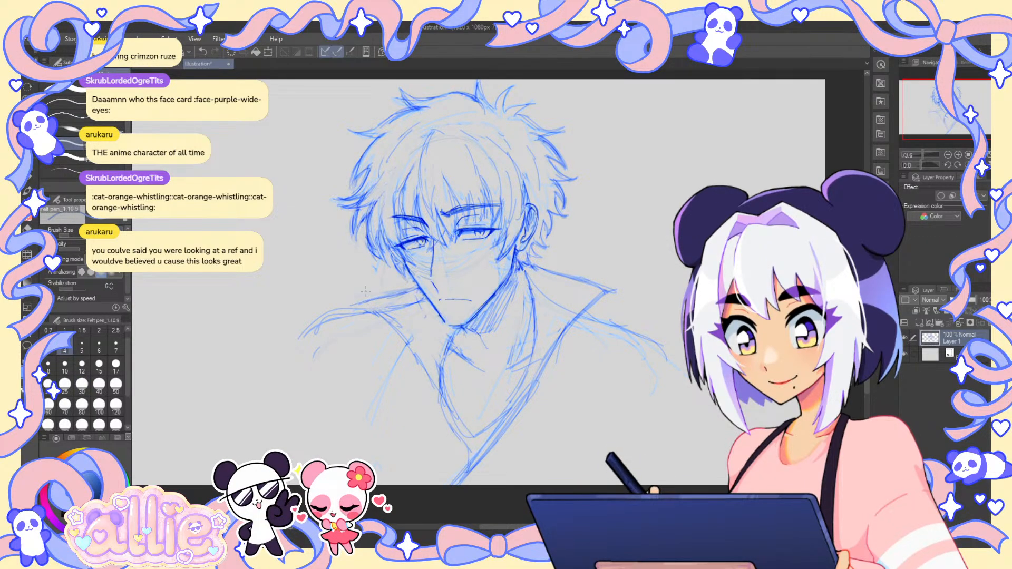
left_click_drag(416, 288, 357, 304)
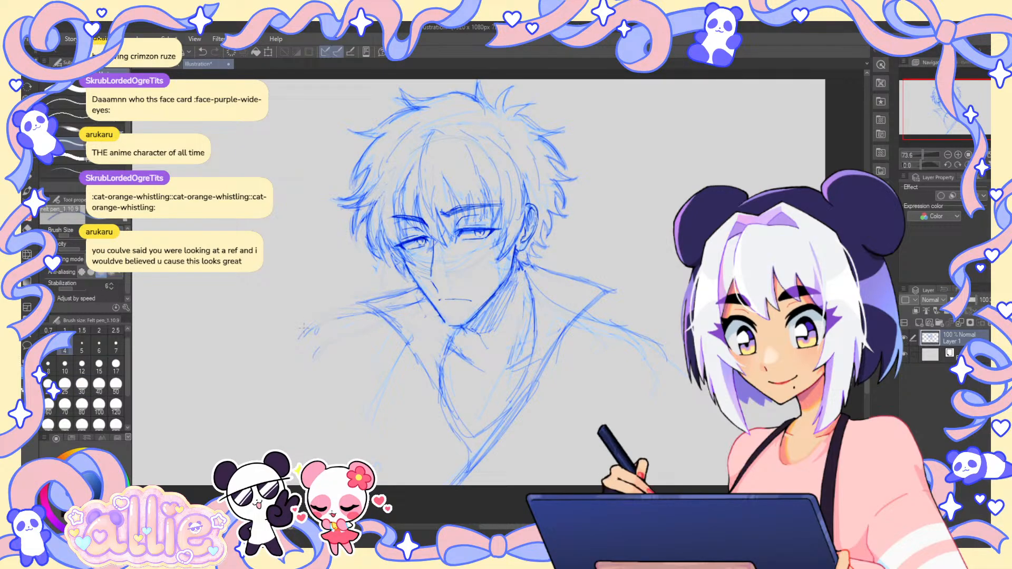
- Fill the raised collar flaps on both sides of the neck with flat pale blue using the felt pen at size 15
left_click(99, 384)
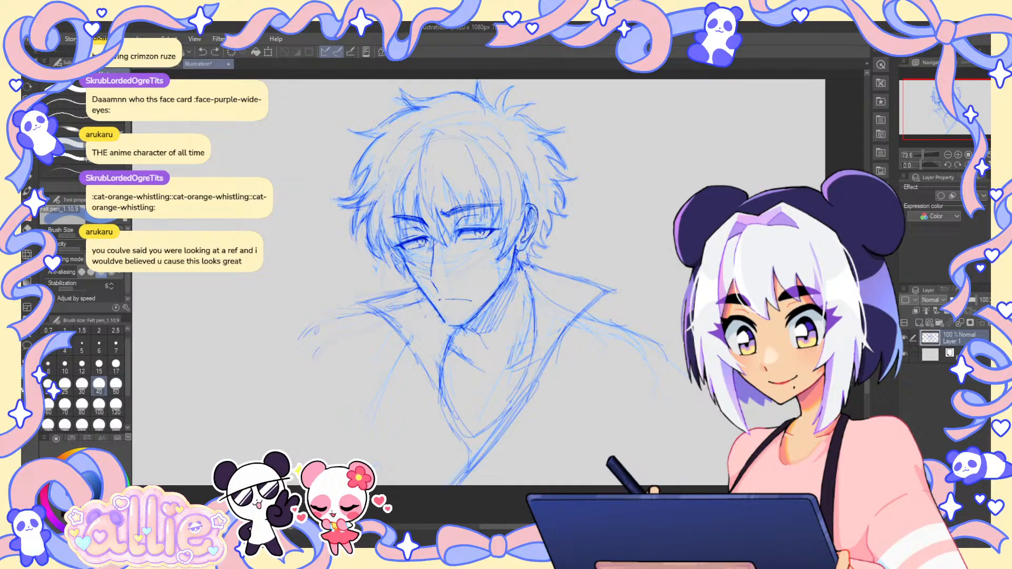
left_click(99, 363)
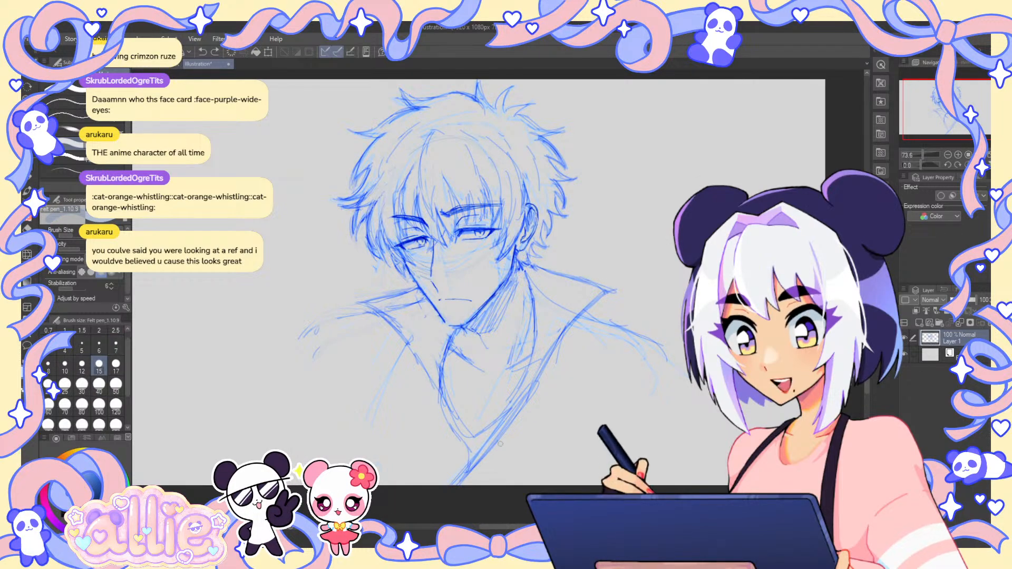
key("ctrl+z")
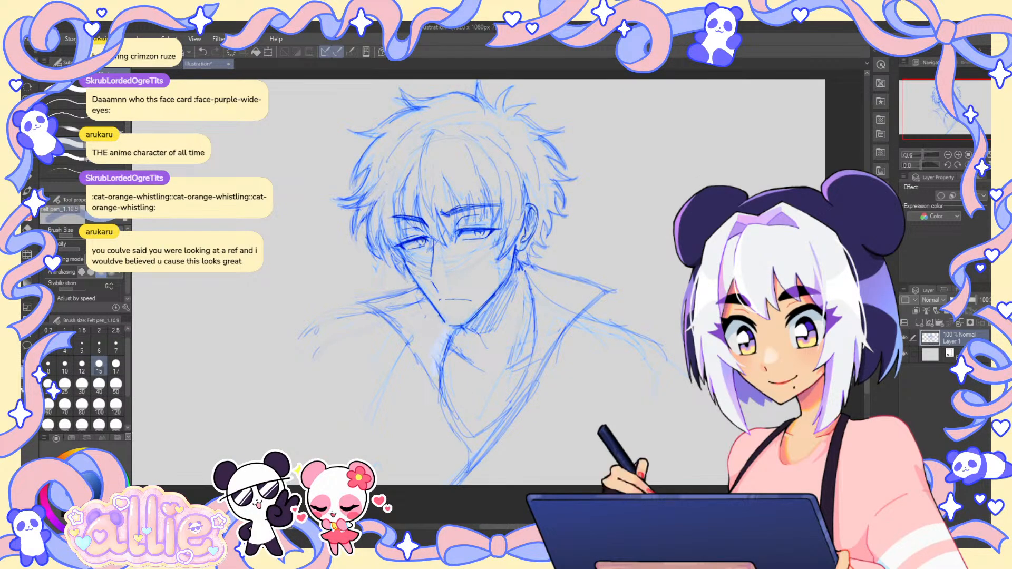
left_click_drag(390, 306, 420, 306)
mouse_move(428, 359)
left_mouse_down()
mouse_move(441, 328)
mouse_move(439, 371)
left_mouse_up()
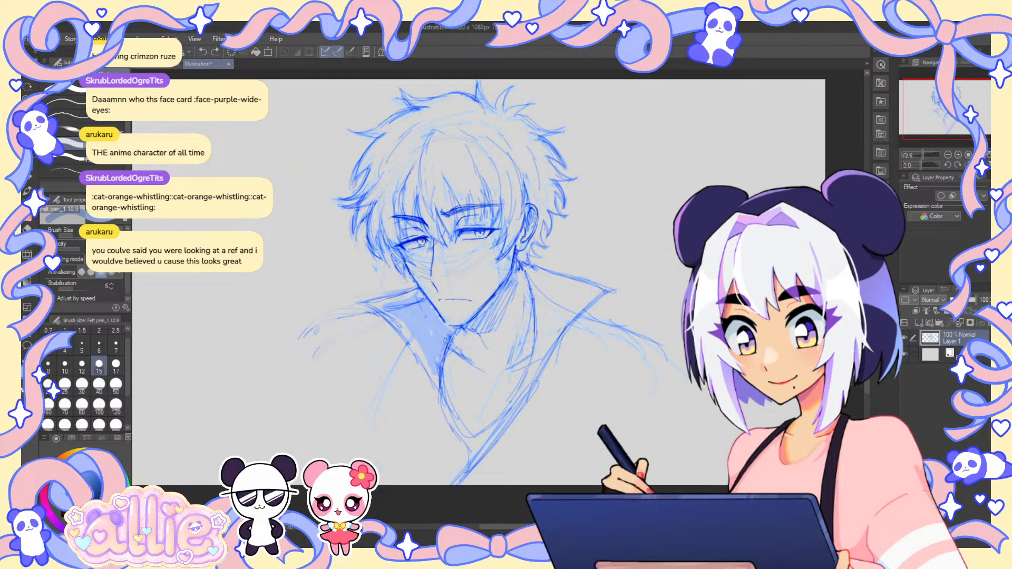
mouse_move(573, 294)
left_mouse_down()
mouse_move(553, 334)
mouse_move(566, 295)
left_mouse_up()
left_click_drag(538, 335, 533, 362)
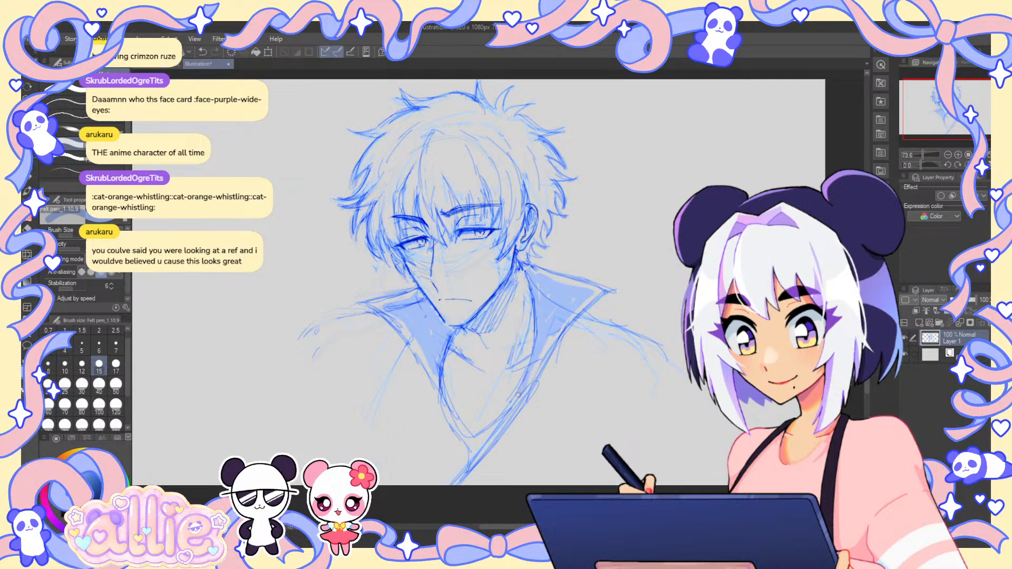
left_click_drag(518, 395, 477, 446)
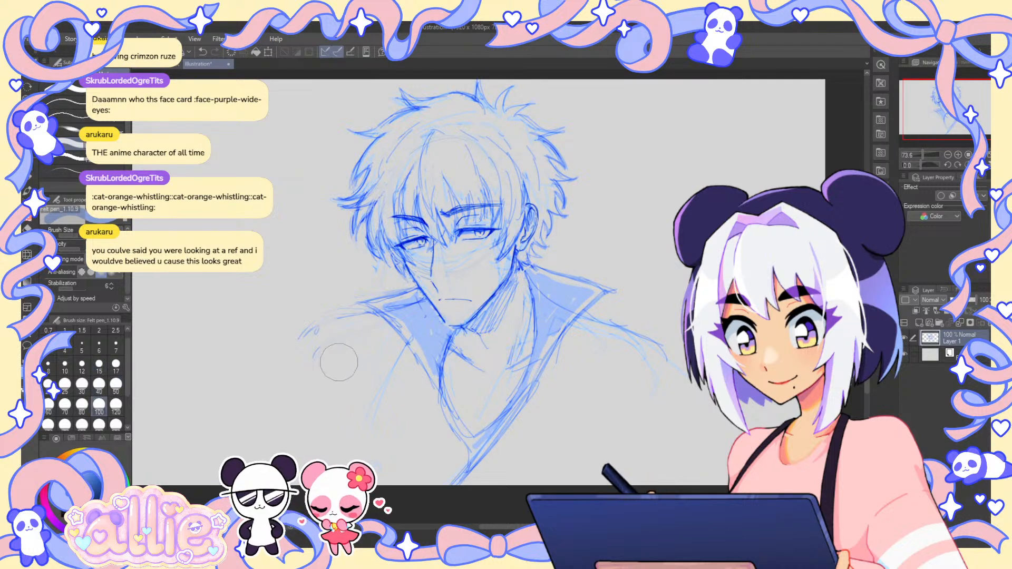
- Block in the coat body and sleeve opposite the ear with broad pale-blue strokes at brush size 40
mouse_move(339, 362)
left_mouse_down()
mouse_move(382, 359)
mouse_move(312, 353)
left_mouse_up()
key("ctrl+z")
key("bracketleft")
key("bracketleft")
key("bracketleft")
key("bracketleft")
key("bracketleft")
key("bracketleft")
key("bracketleft")
key("bracketleft")
key("bracketleft")
key("bracketleft")
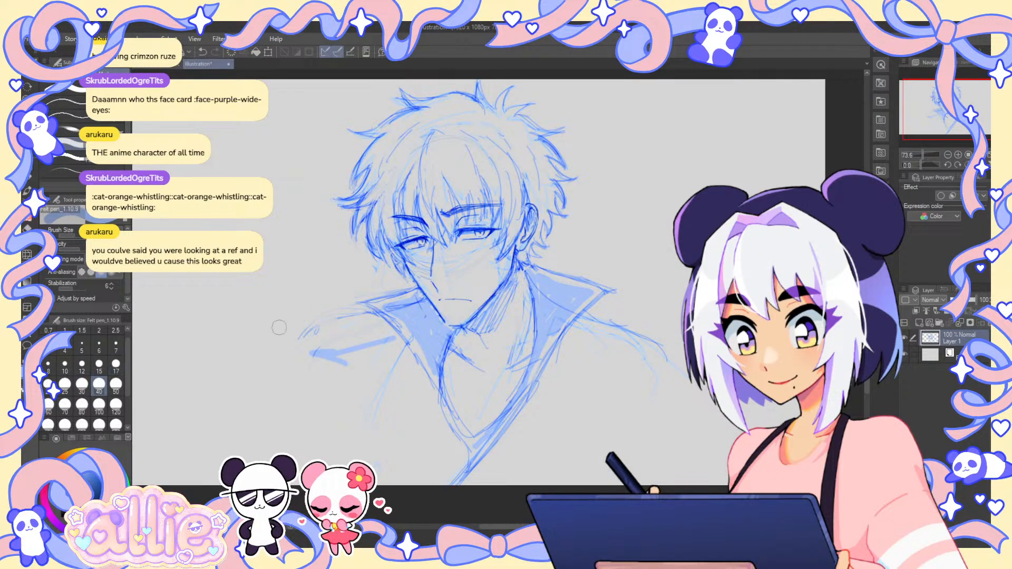
key("ctrl+z")
mouse_move(377, 361)
left_mouse_down()
mouse_move(411, 390)
mouse_move(461, 477)
mouse_move(369, 405)
left_mouse_up()
left_click_drag(348, 373, 358, 411)
key("ctrl+z")
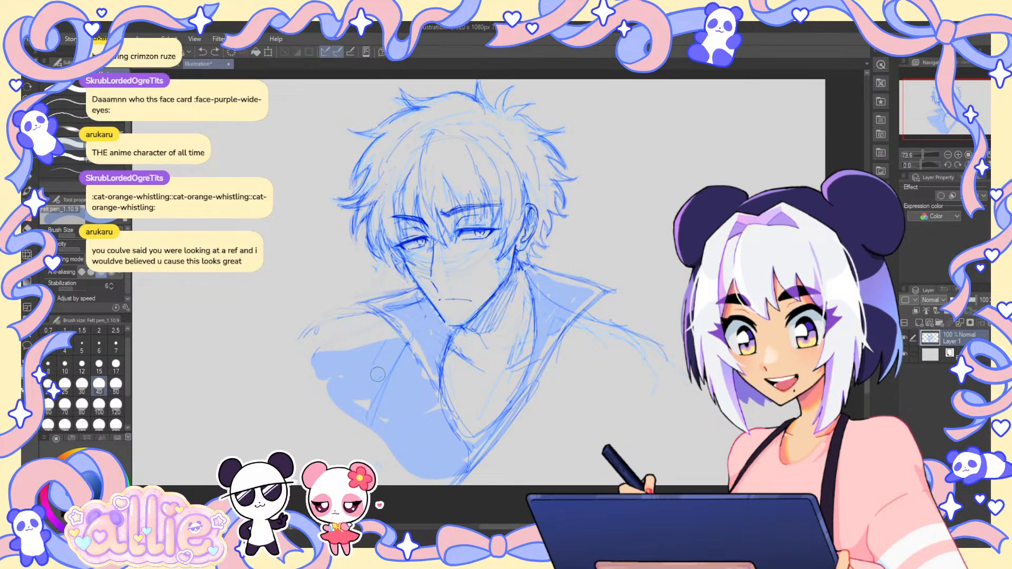
- Redraw the shoulder opposite the ear, the collar edges and the neckline with bolder dark-blue lines, ending at brush size 10
left_click(81, 346)
mouse_move(380, 312)
left_mouse_down()
mouse_move(315, 326)
mouse_move(366, 315)
mouse_move(303, 344)
left_mouse_up()
left_click(81, 364)
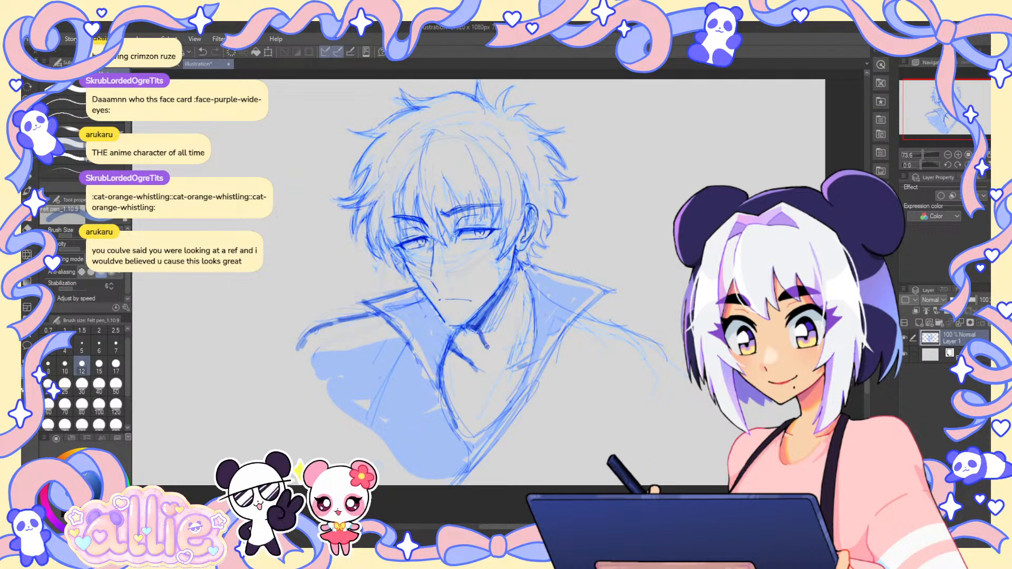
left_click(65, 362)
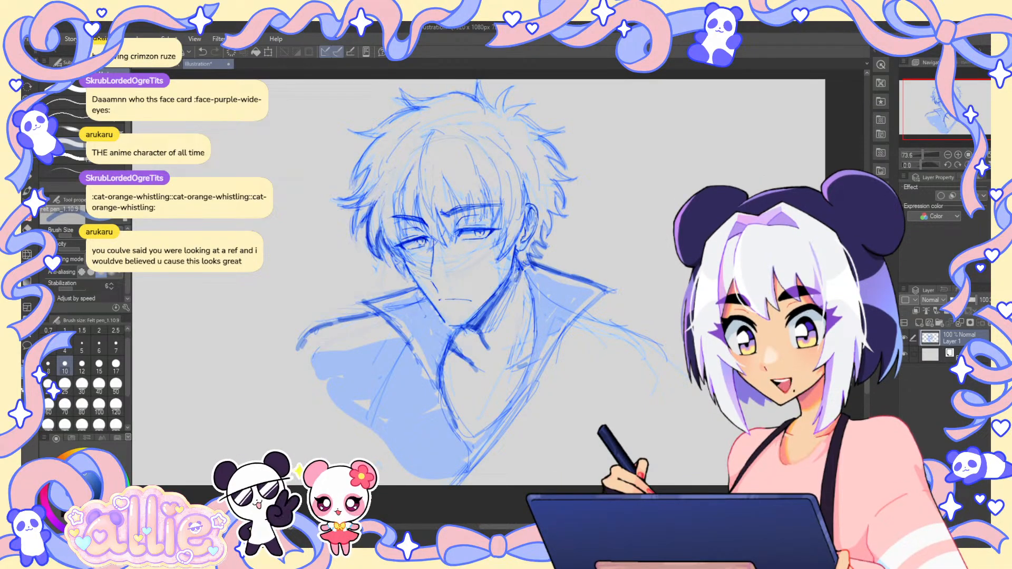
left_click_drag(606, 293, 531, 377)
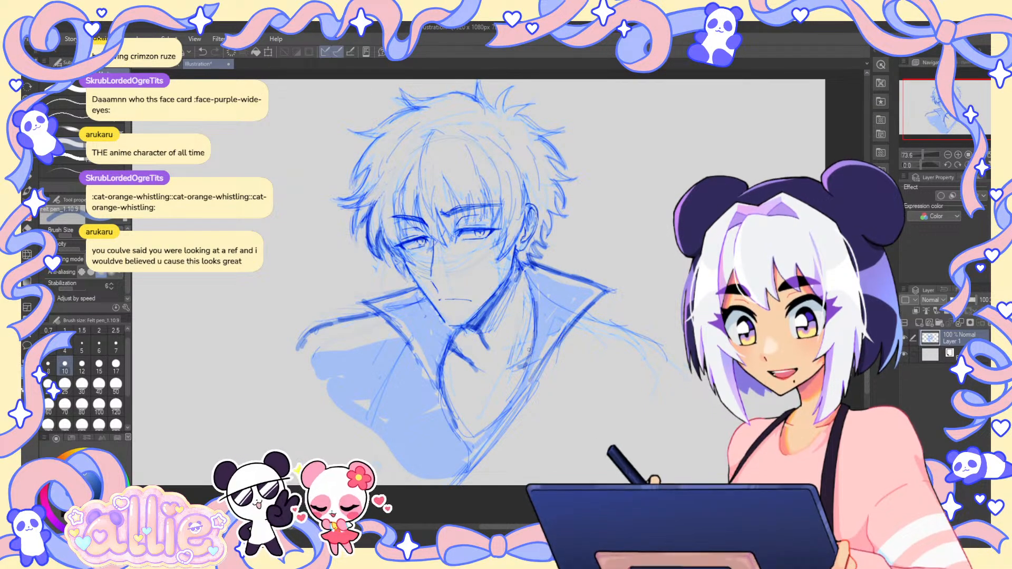
mouse_move(498, 416)
left_mouse_down()
mouse_move(531, 343)
mouse_move(498, 414)
left_mouse_up()
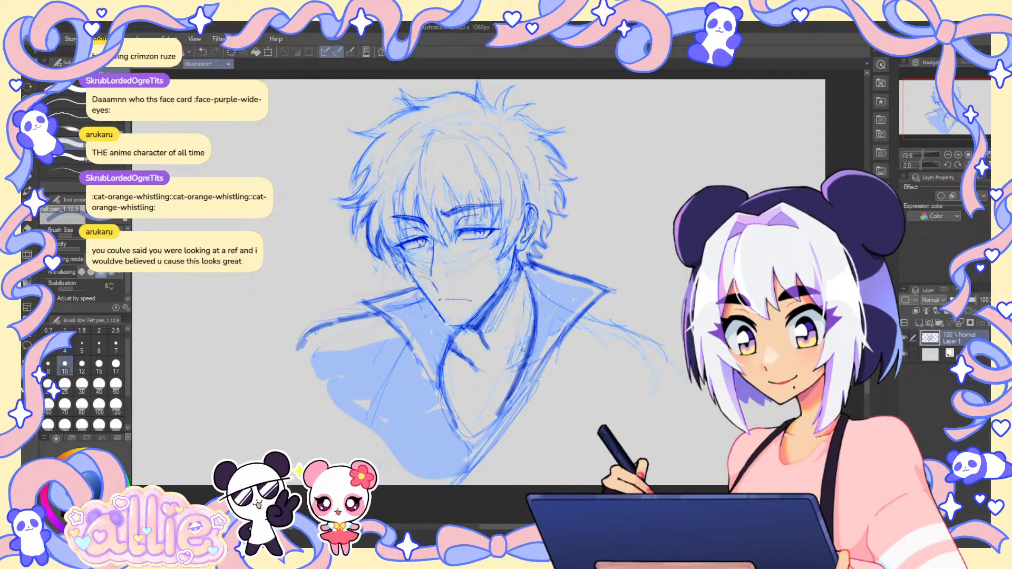
- Shade the inner collar band on the ear side down the neckline with the sampled pale blue, using the Fill-in mono pen at size 12
left_click(543, 316, "alt")
left_click_drag(538, 292, 532, 357)
key("ctrl+z")
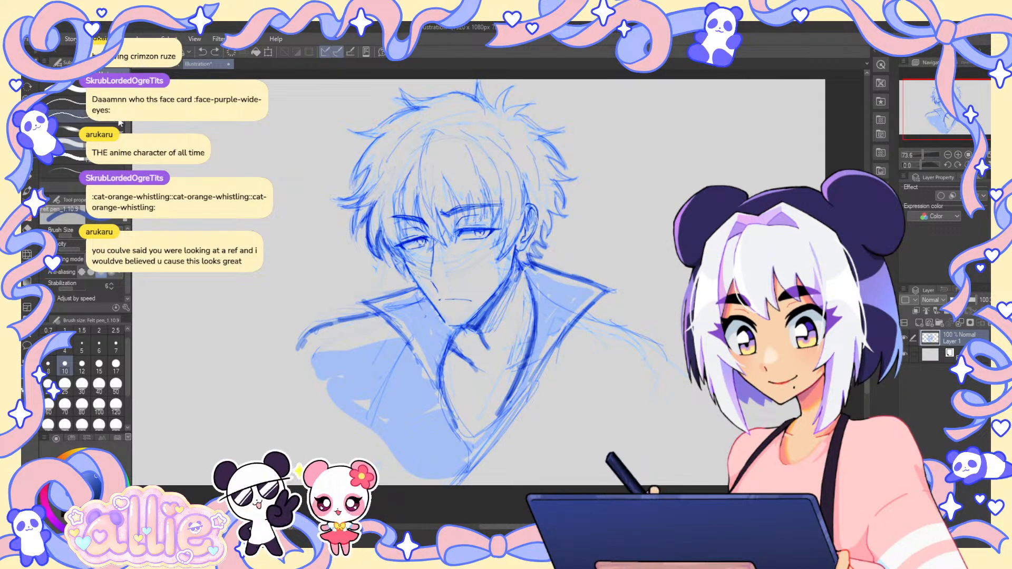
left_click(63, 156)
left_click(83, 371)
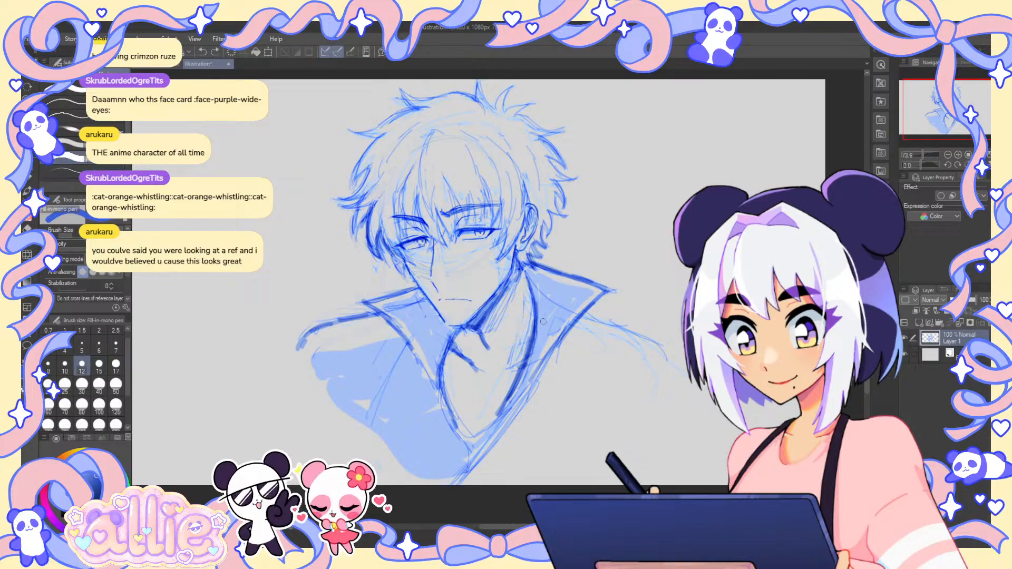
key("ctrl+z")
left_click(548, 310, "alt")
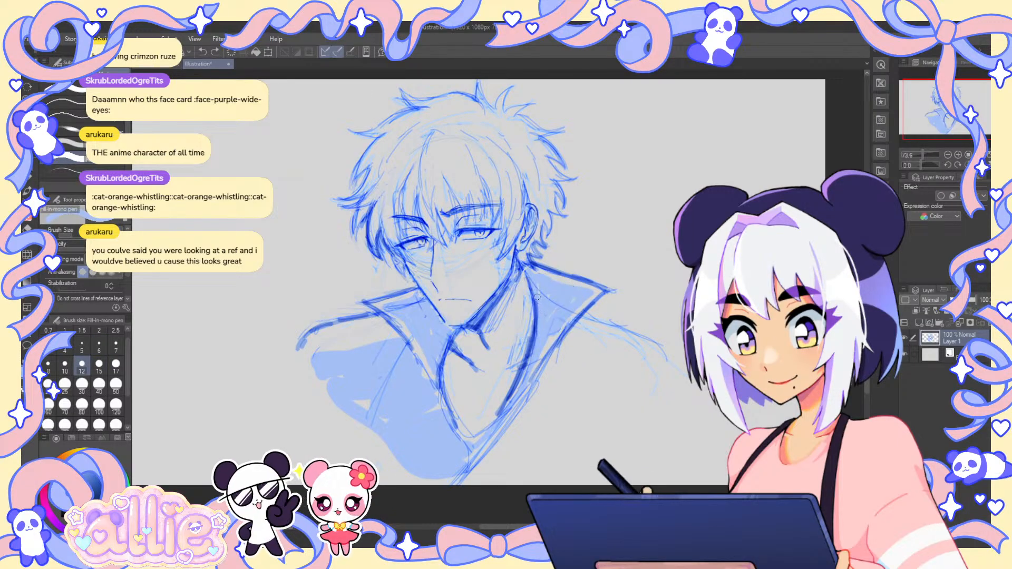
left_click_drag(523, 381, 497, 424)
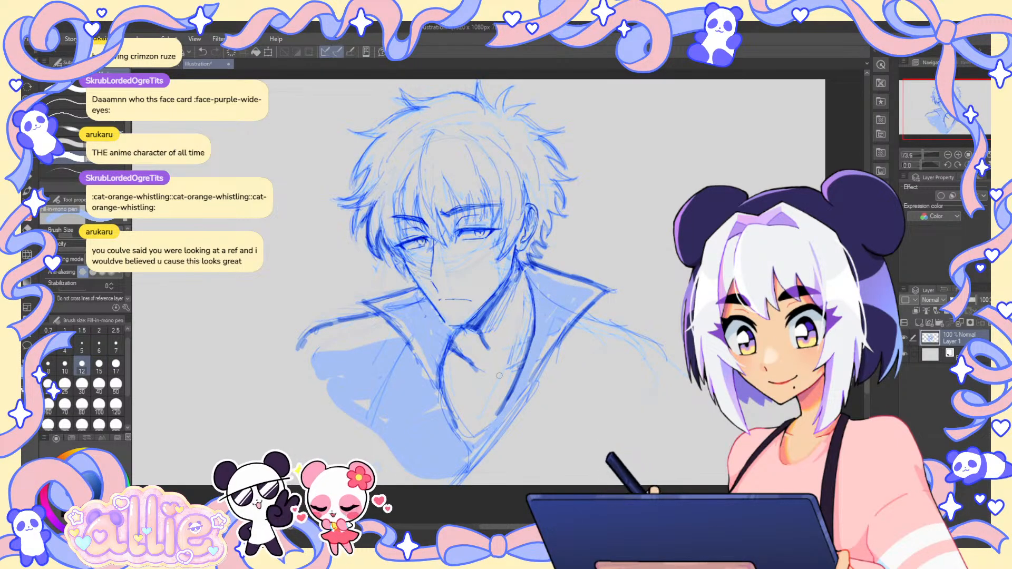
- Outline the ear-side shoulder and add long diagonal lines down the coat front with the pen at size 6
left_click(99, 345)
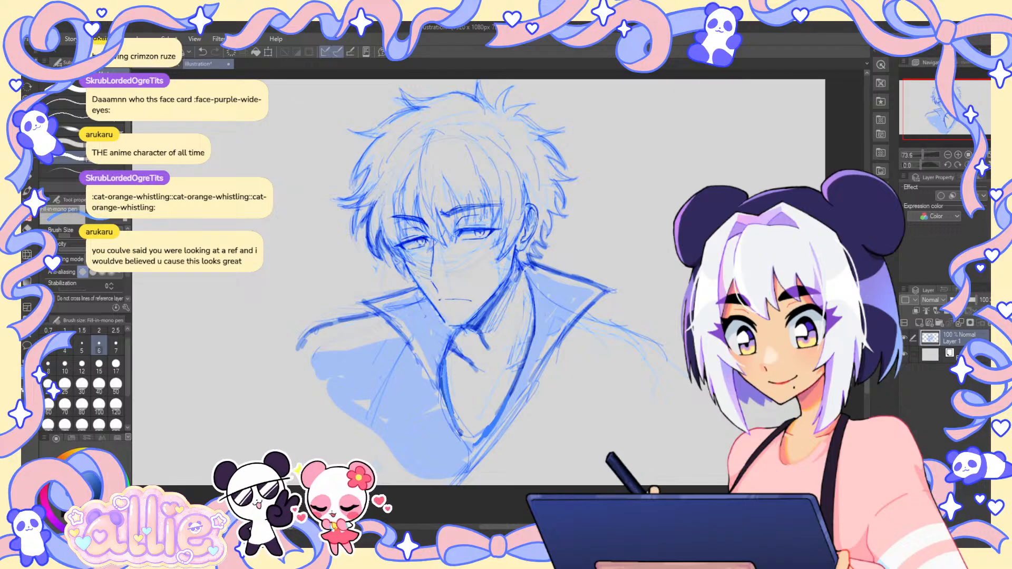
left_click_drag(586, 314, 665, 362)
mouse_move(552, 354)
left_mouse_down()
mouse_move(481, 457)
mouse_move(592, 355)
left_mouse_up()
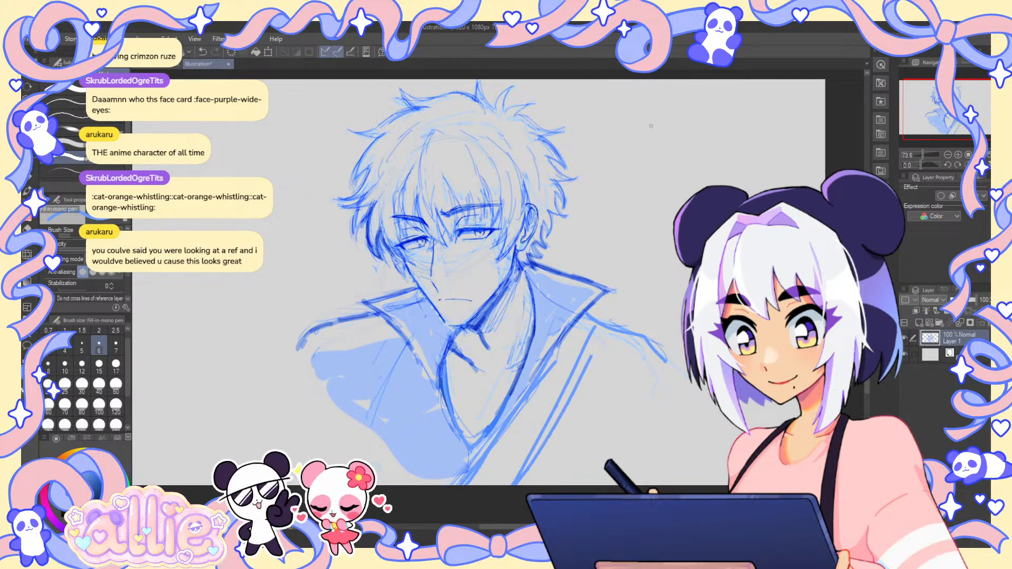
- Paint cyan shading through the side hair opposite the ear with the felt pen at size 30
left_click_drag(598, 200, 574, 222)
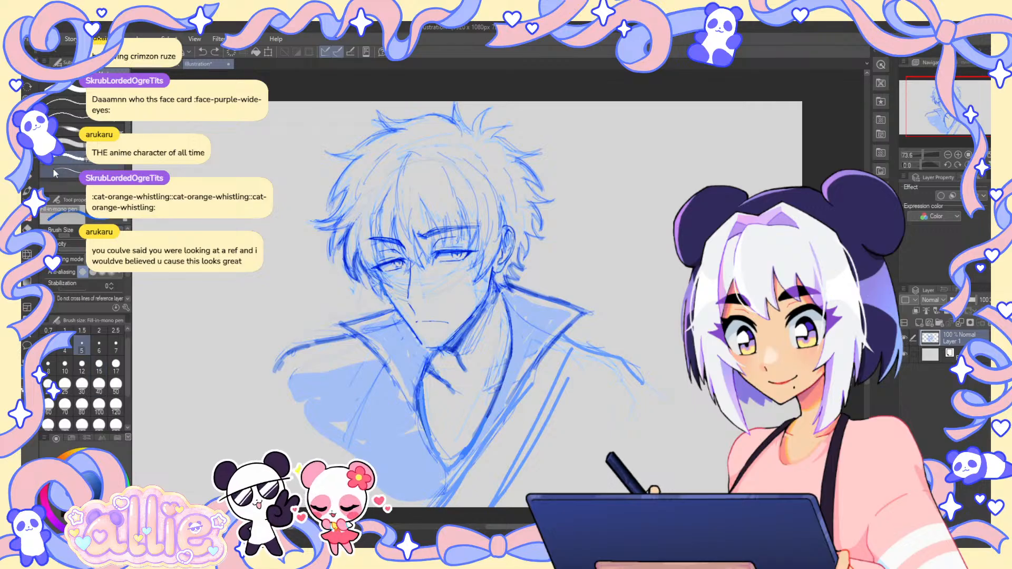
left_click(69, 144)
left_click(99, 346)
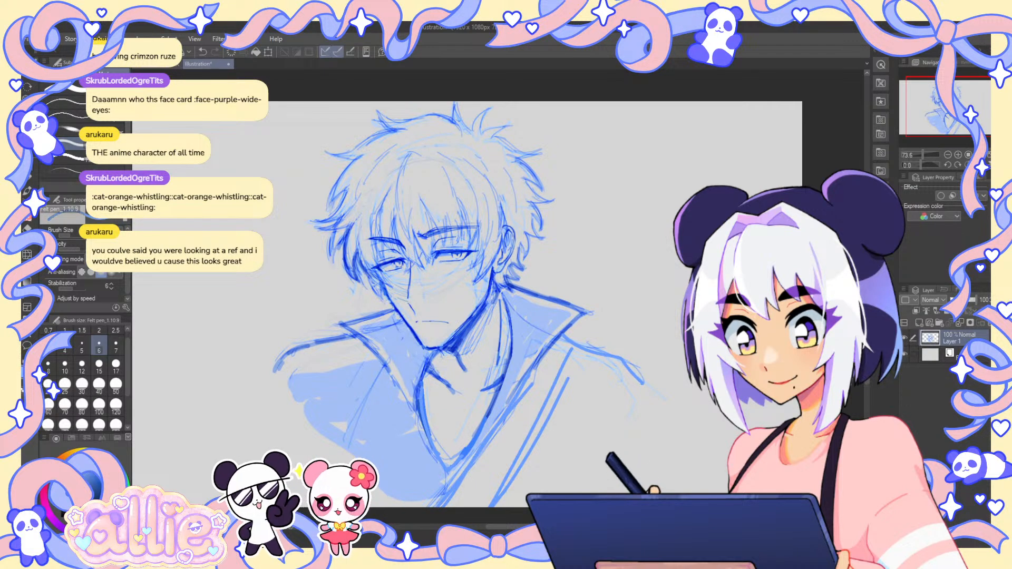
left_click(82, 383)
left_click_drag(346, 208, 371, 165)
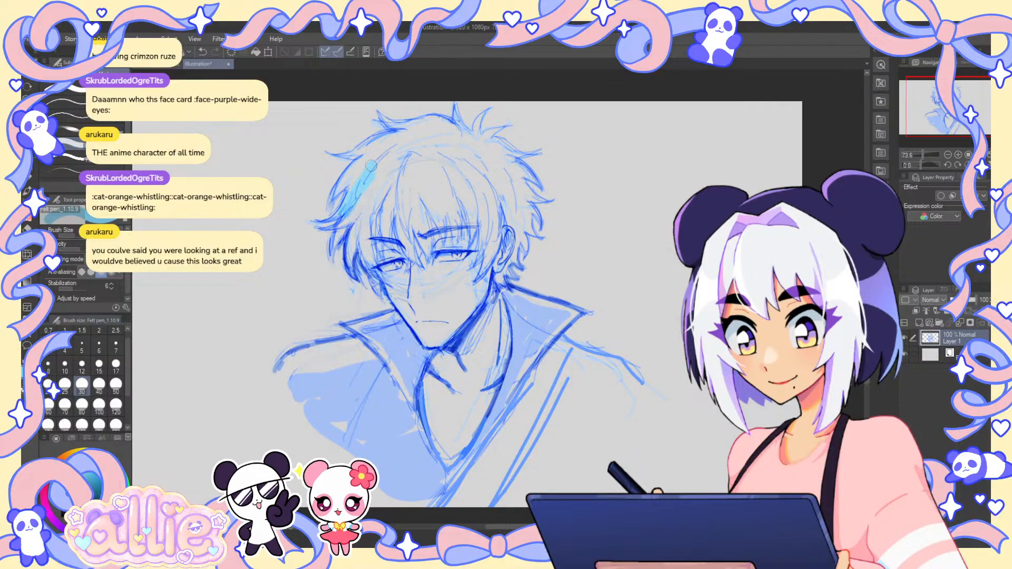
left_click_drag(364, 212, 354, 267)
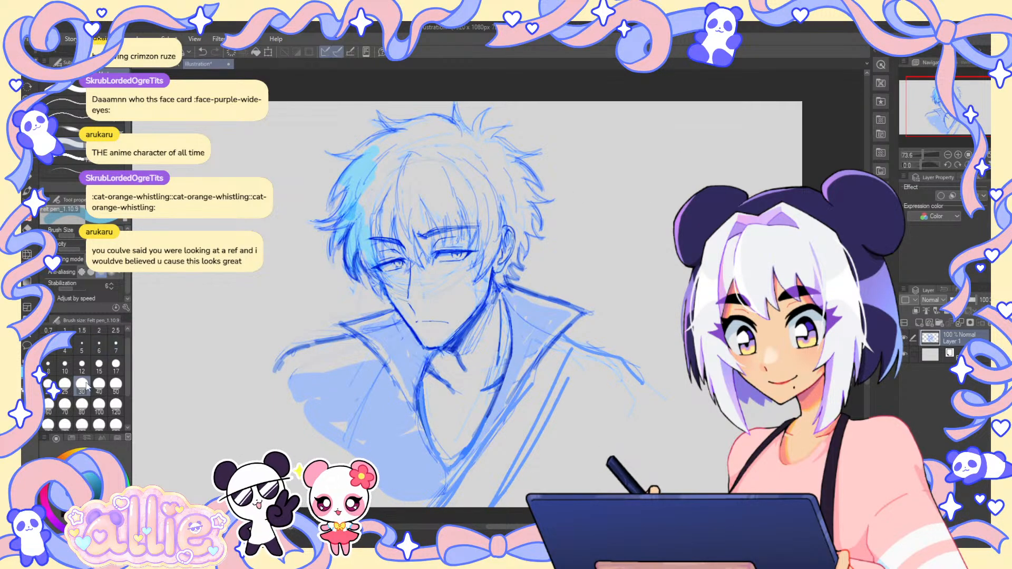
- Extend the cyan shading to the fringe, neck and chest, and the ear-side coat and sleeve, using size 40 for the broad areas
left_click(116, 364)
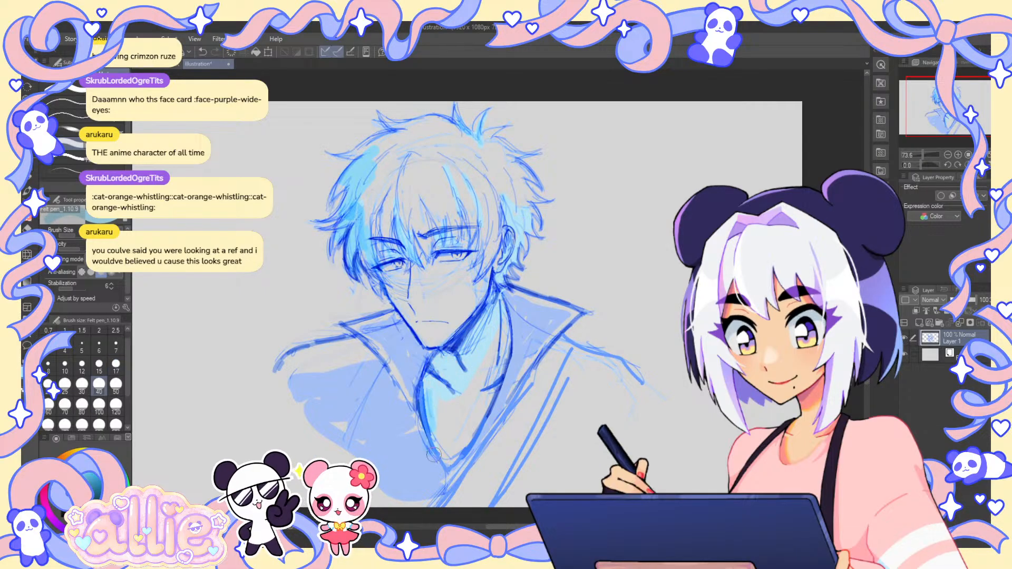
left_click_drag(615, 251, 599, 246)
left_click_drag(548, 343, 455, 484)
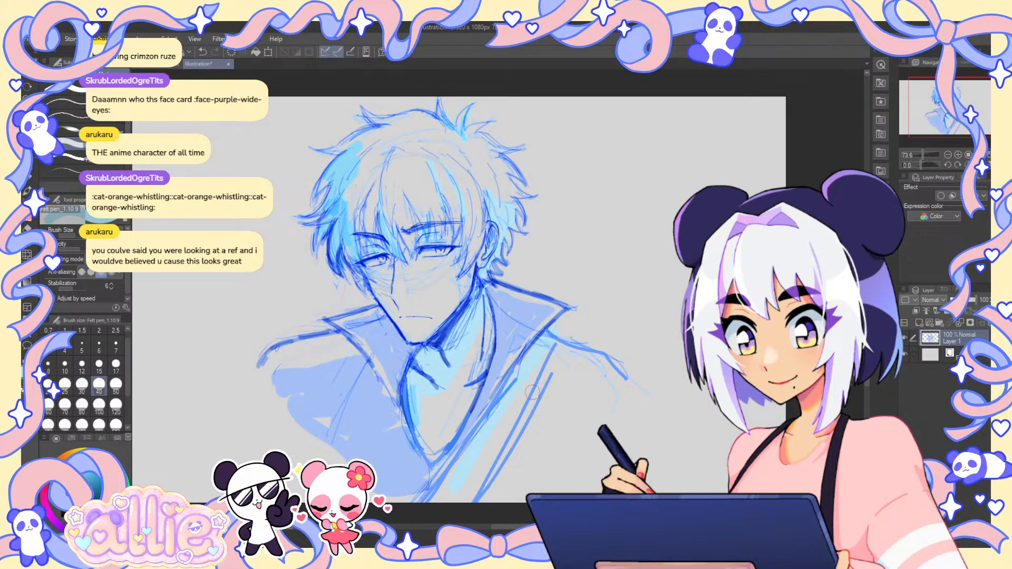
mouse_move(594, 371)
left_mouse_down()
mouse_move(593, 407)
mouse_move(565, 426)
left_mouse_up()
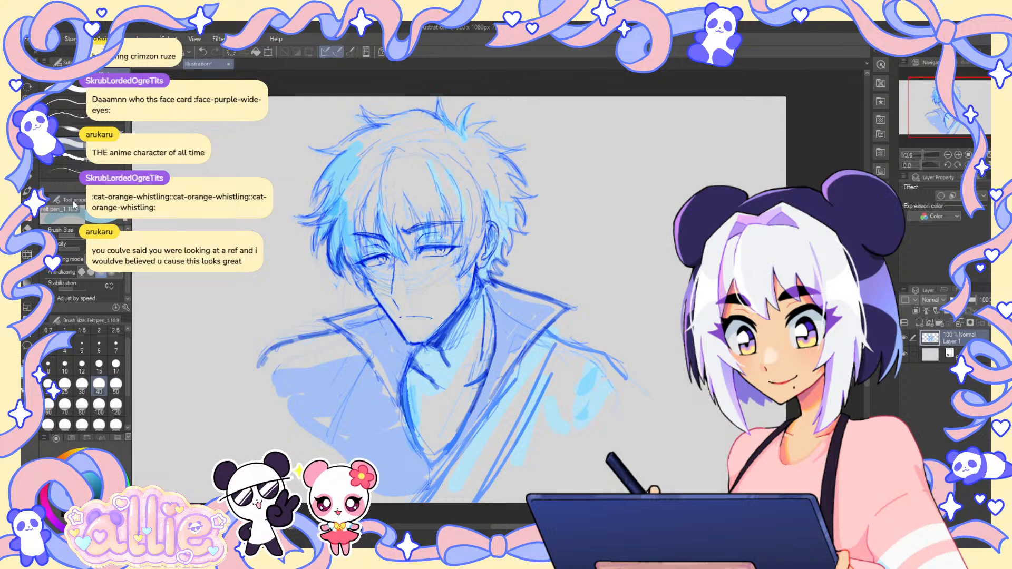
- Doodle small bubbles and dots in the empty space beside the hair opposite the ear with the felt pen at size 6
left_click(99, 345)
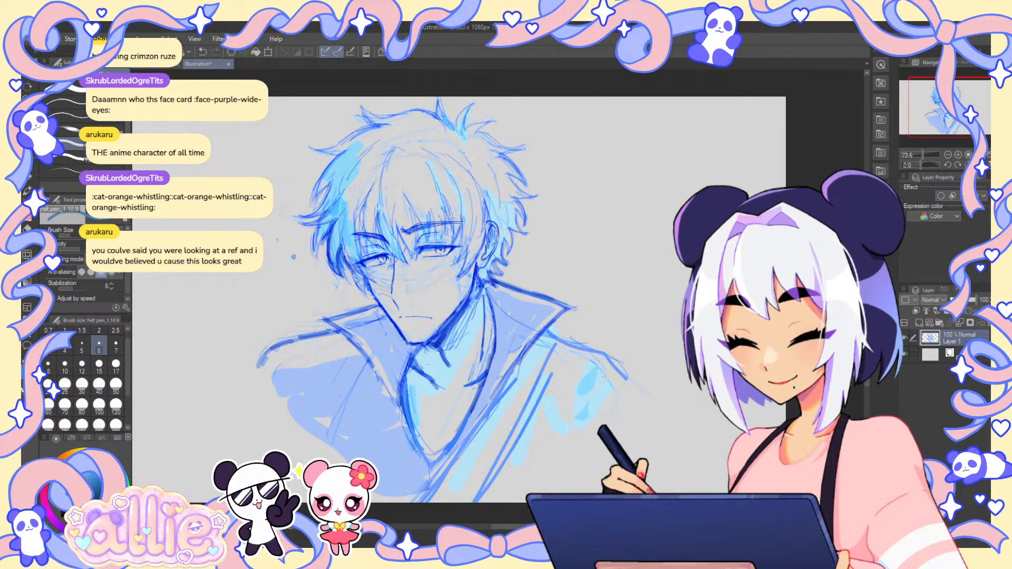
left_click_drag(278, 244, 280, 247)
left_click_drag(292, 255, 284, 247)
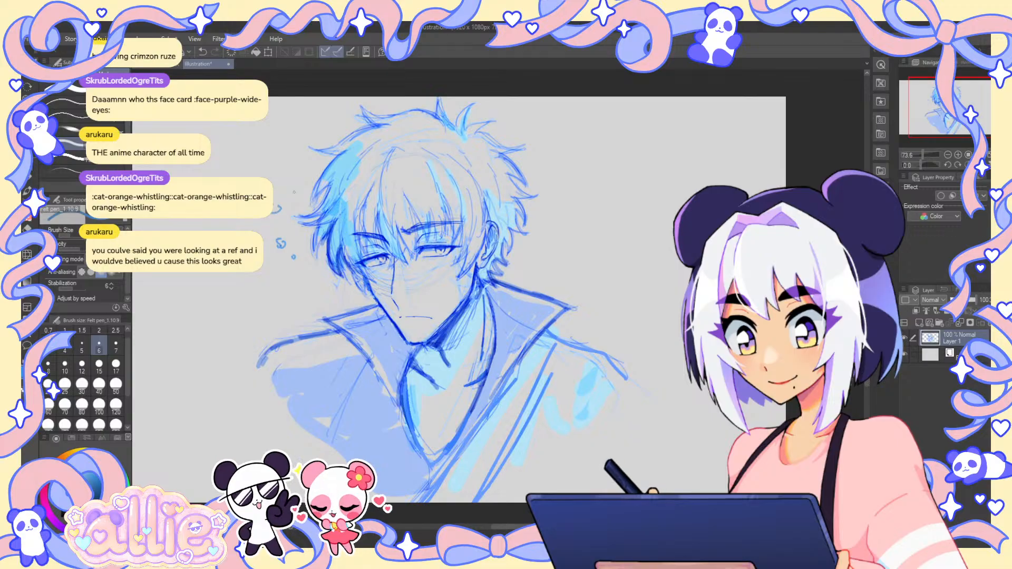
left_click_drag(294, 192, 329, 182)
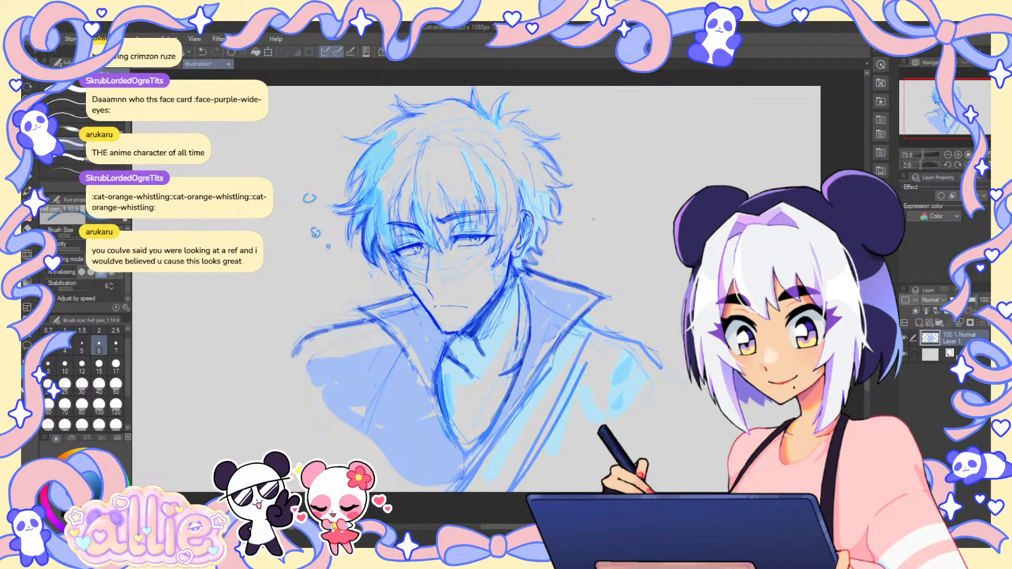
- Paint light-blue shading across the nose bridge and tip with the felt pen at size 30, undoing unwanted strokes
left_click(99, 364)
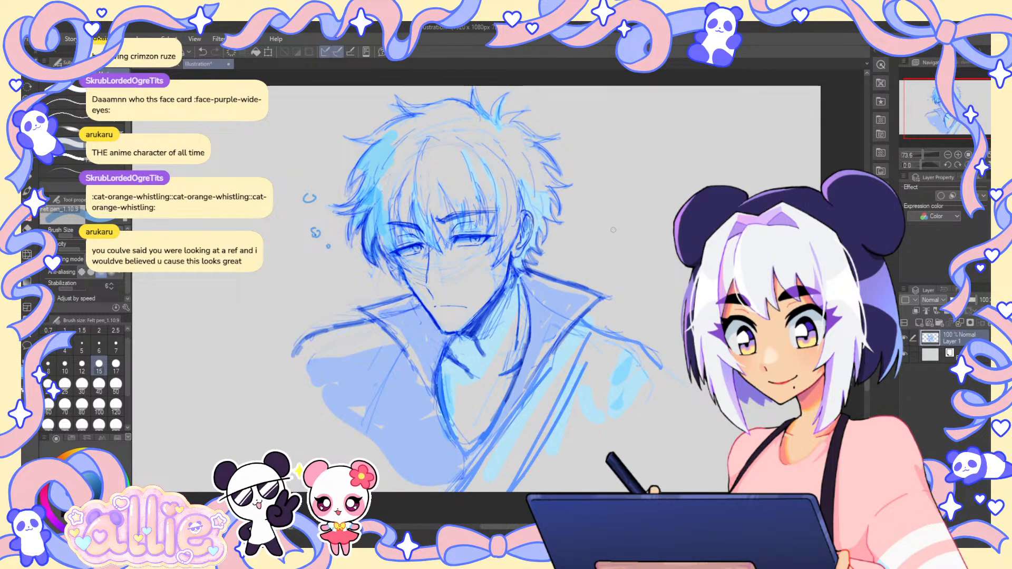
left_click(98, 344)
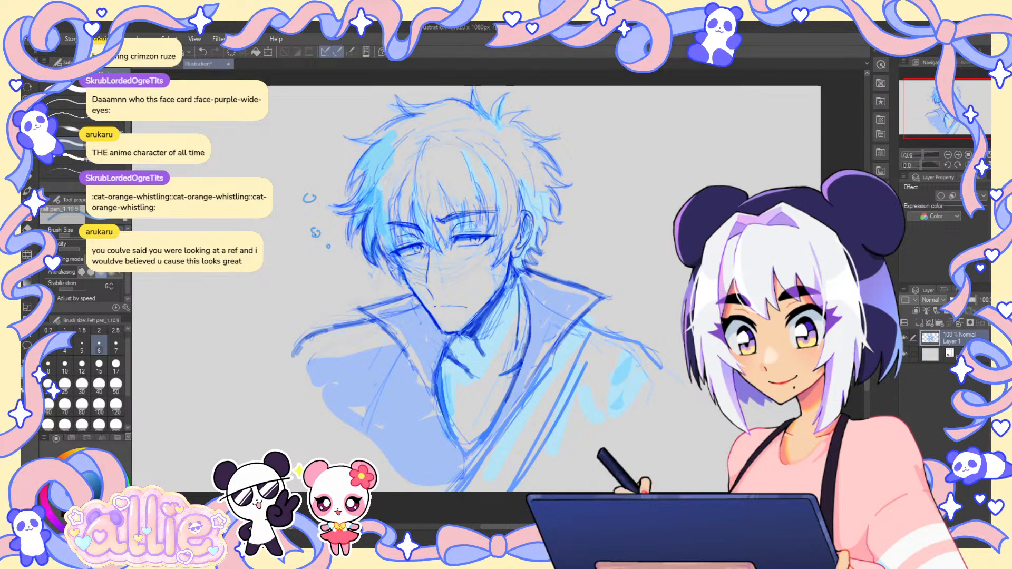
left_click(82, 384)
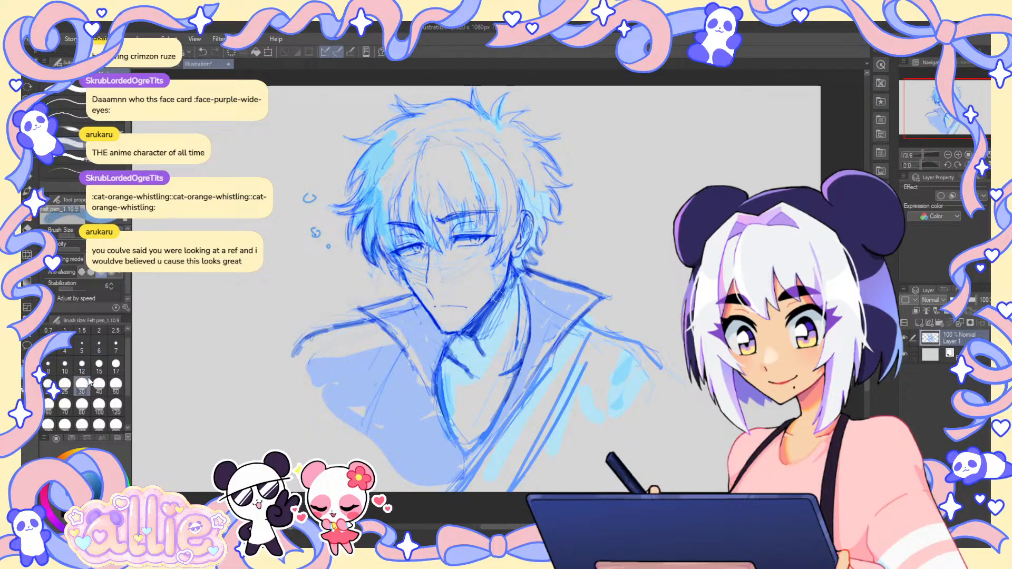
mouse_move(433, 254)
left_mouse_down()
mouse_move(440, 280)
mouse_move(447, 274)
mouse_move(424, 252)
mouse_move(426, 293)
left_mouse_up()
key("ctrl+z")
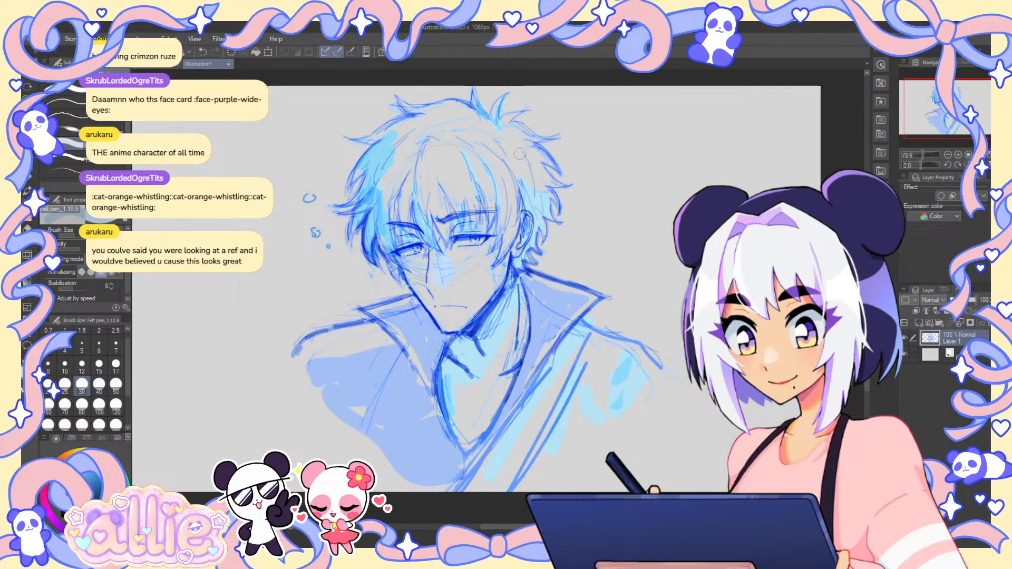
key("ctrl+z")
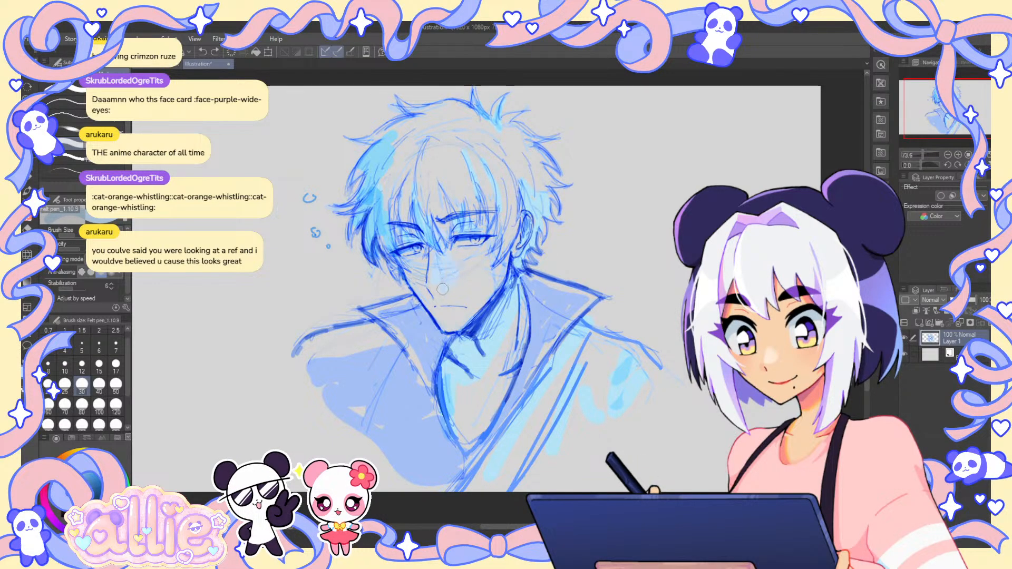
left_click_drag(443, 289, 440, 279)
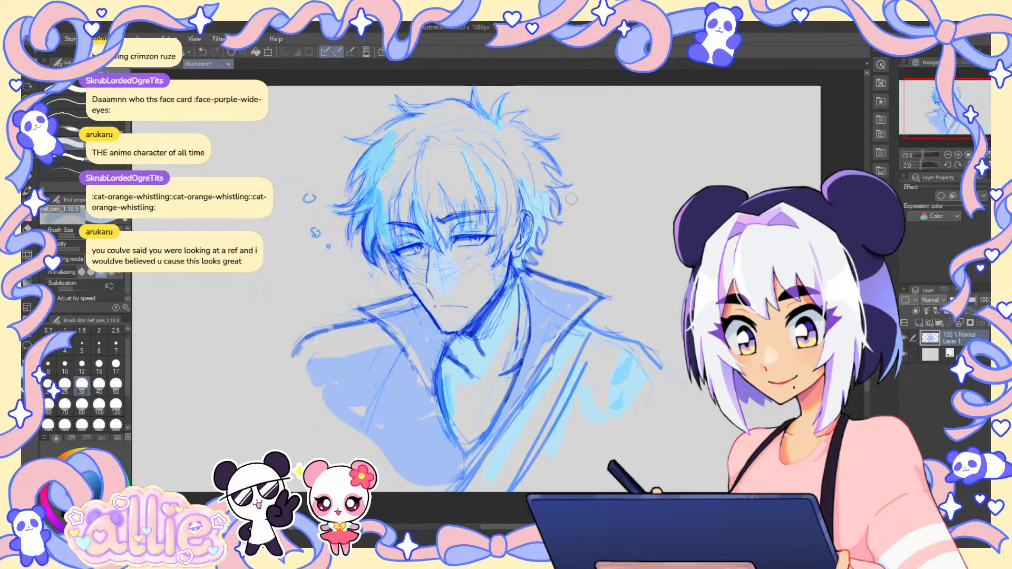
scroll(572, 198, "up", 1)
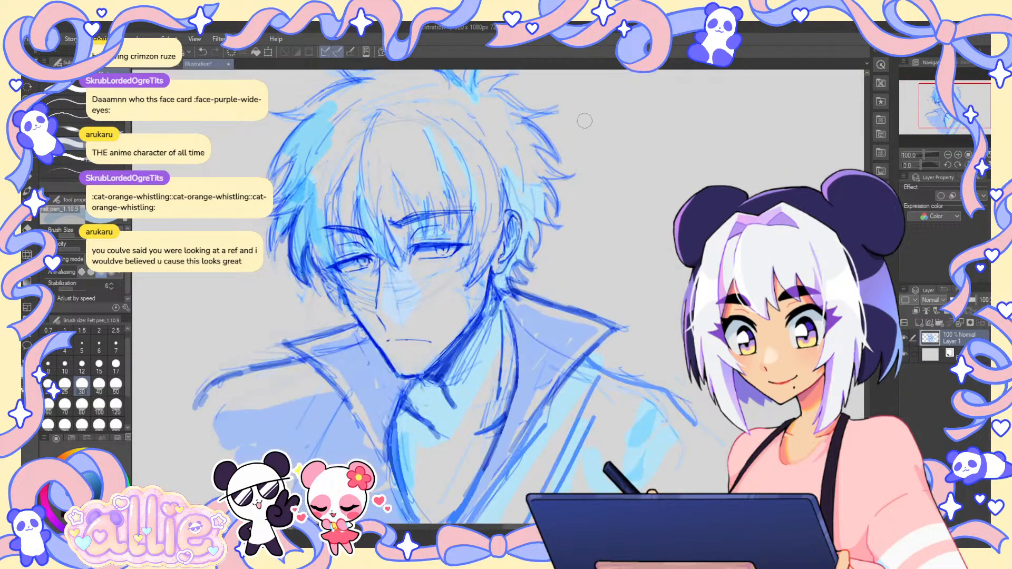
- Undo the latest nose-shading strokes and repaint pale-blue shading across the nose bridge and tip with the felt pen at size 30
key("ctrl+z")
key("ctrl+z")
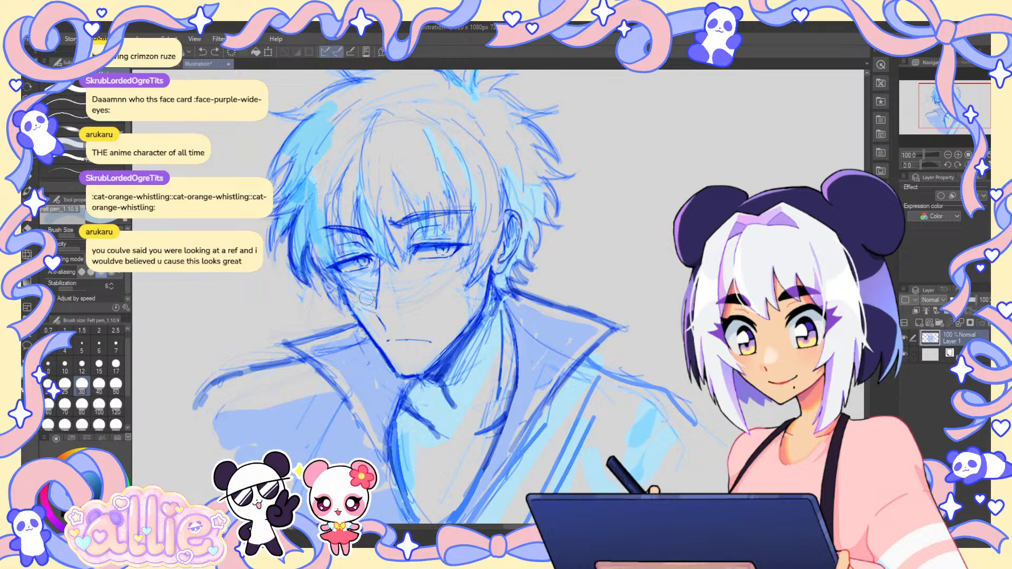
left_click_drag(363, 296, 394, 363)
left_click_drag(628, 281, 663, 263)
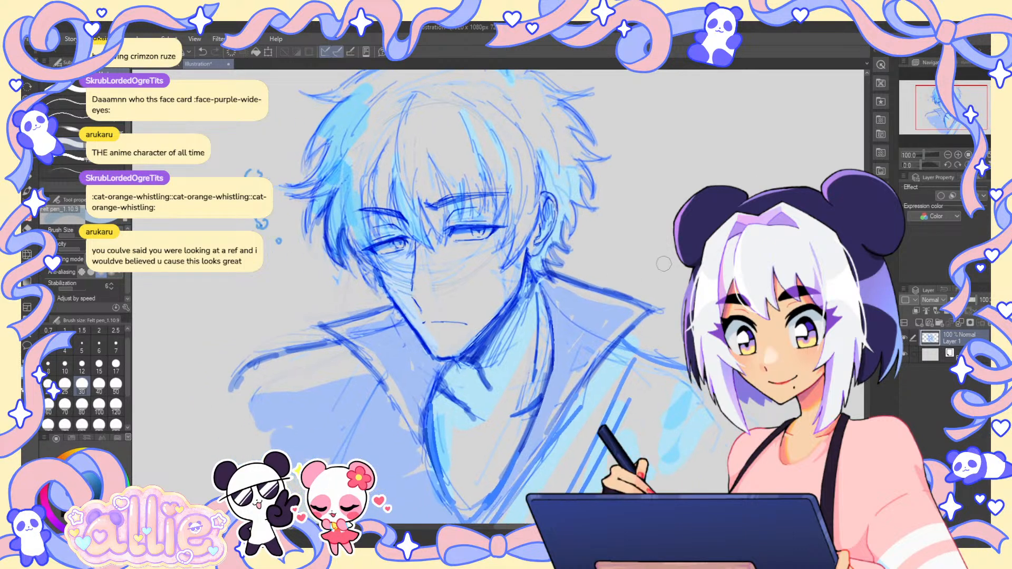
key("ctrl+z")
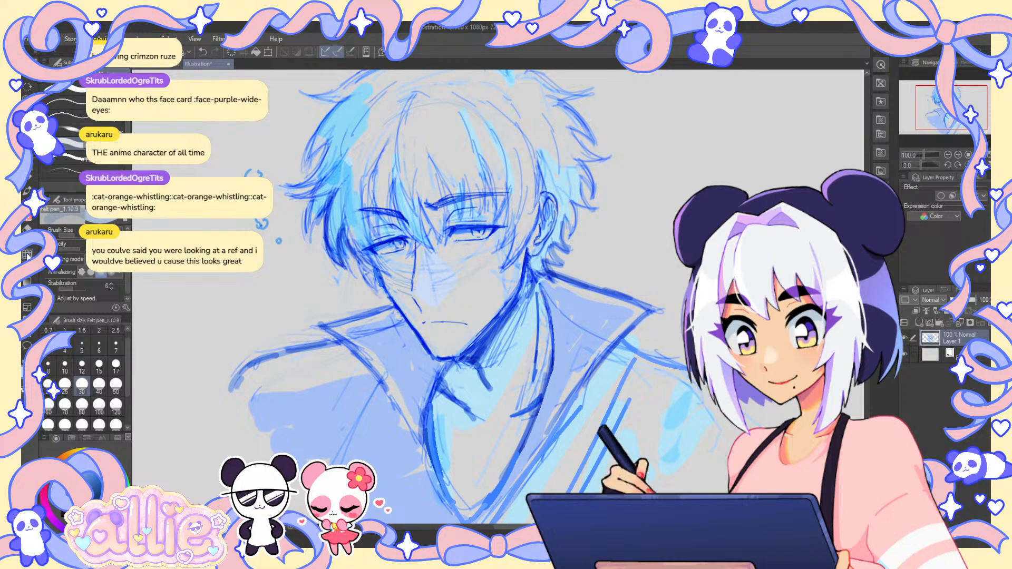
- Soften the pale-blue shading across the nose and adjoining cheek with the Blend tool at size 30
key("j")
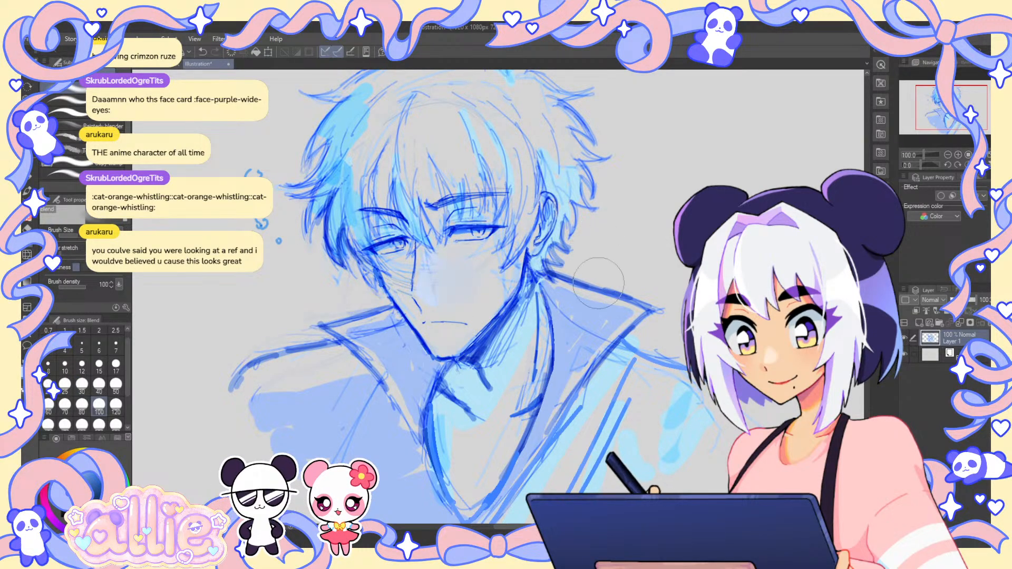
left_click_drag(667, 297, 695, 294)
left_click(81, 384)
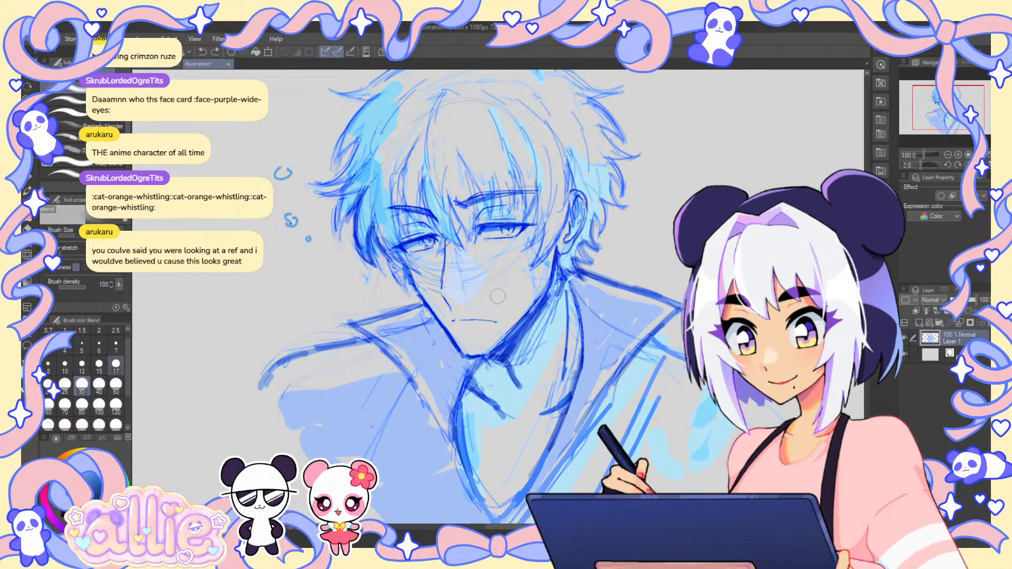
left_click_drag(465, 264, 481, 271)
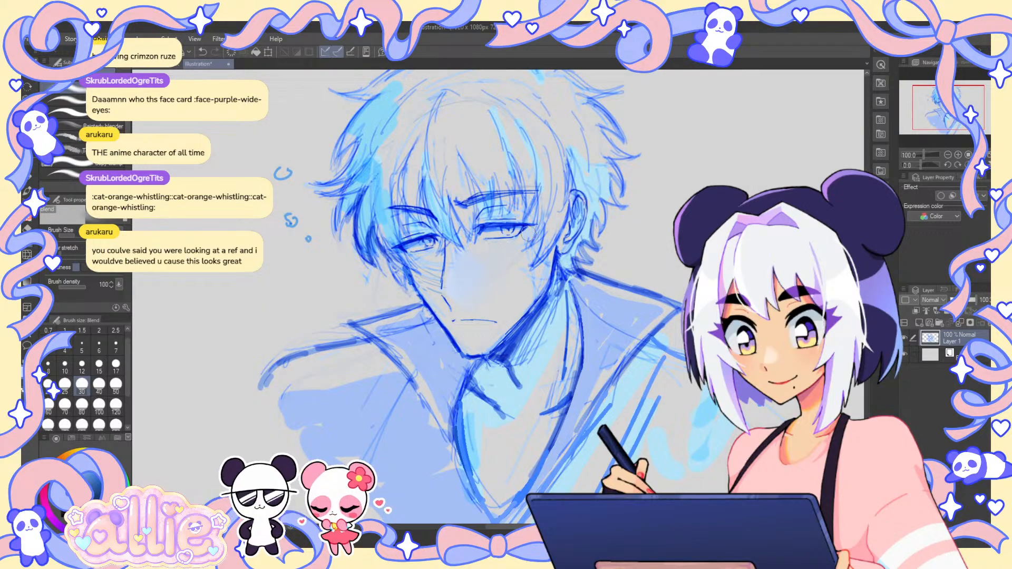
left_click_drag(503, 252, 474, 249)
left_click(948, 155)
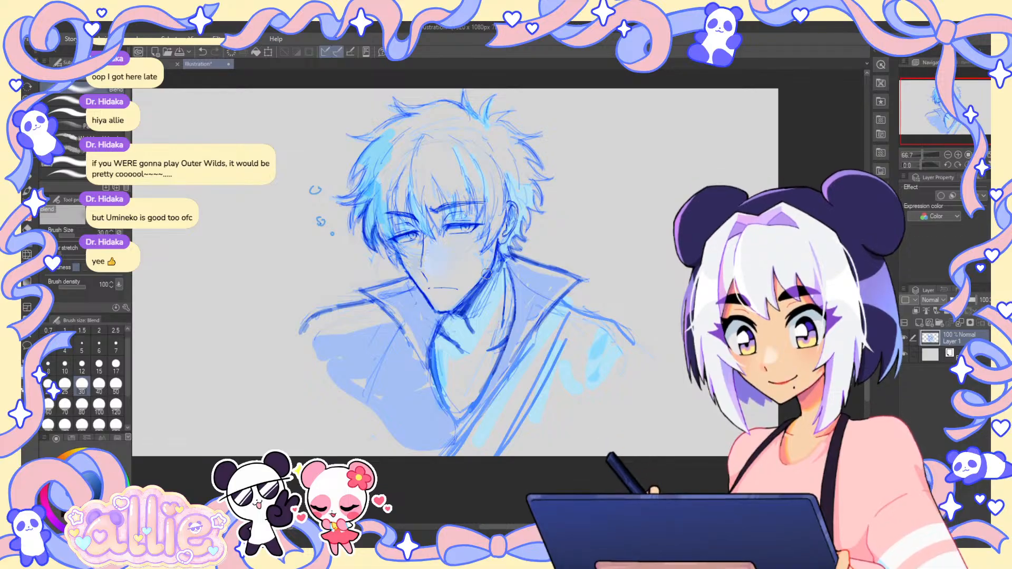
- Add fine lines beside the nose on the narrower cheek with the felt pen at size 1.5
key("p")
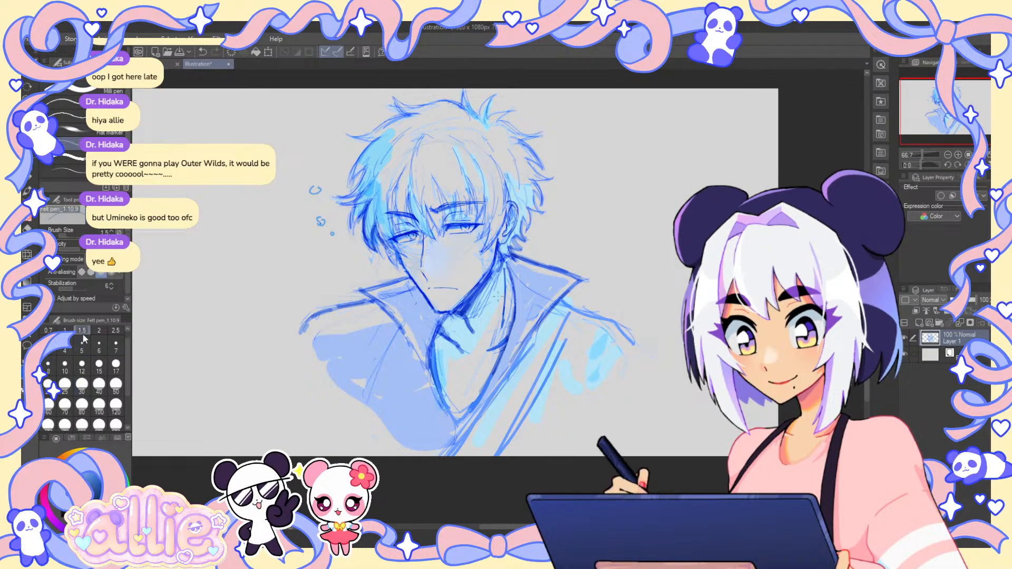
scroll(419, 248, "up", 3)
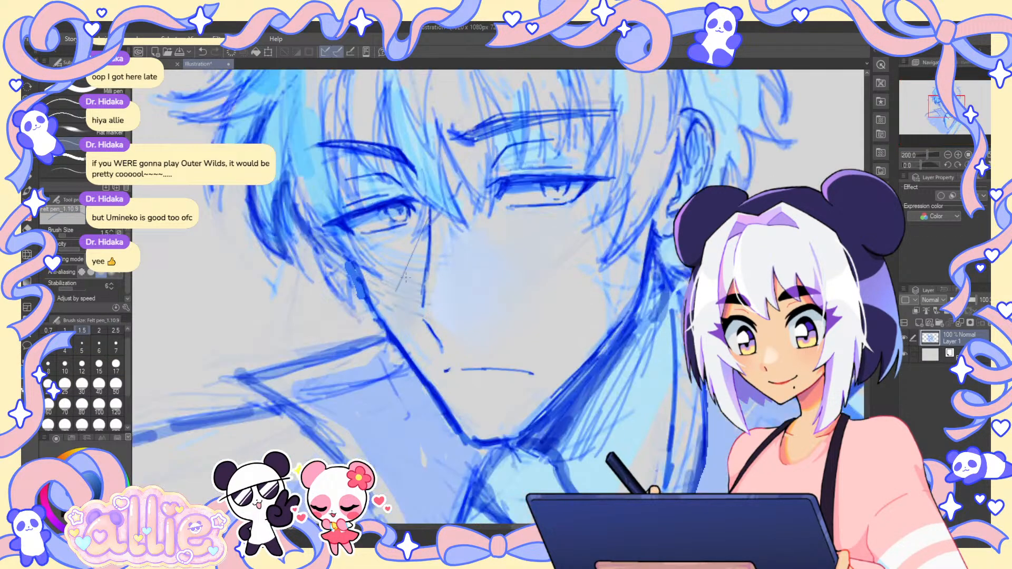
left_click_drag(398, 301, 435, 338)
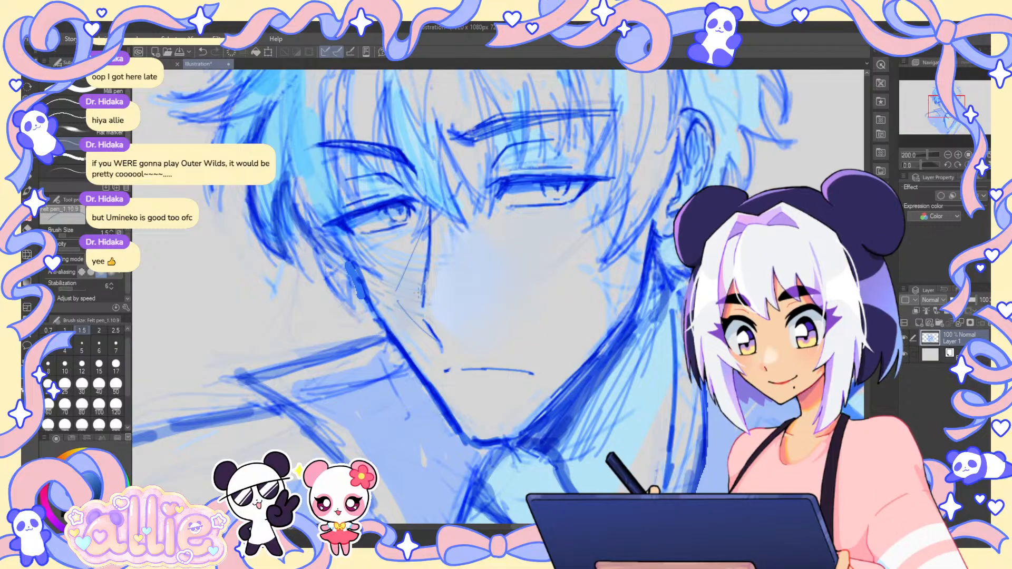
left_click(948, 155)
left_click(947, 155)
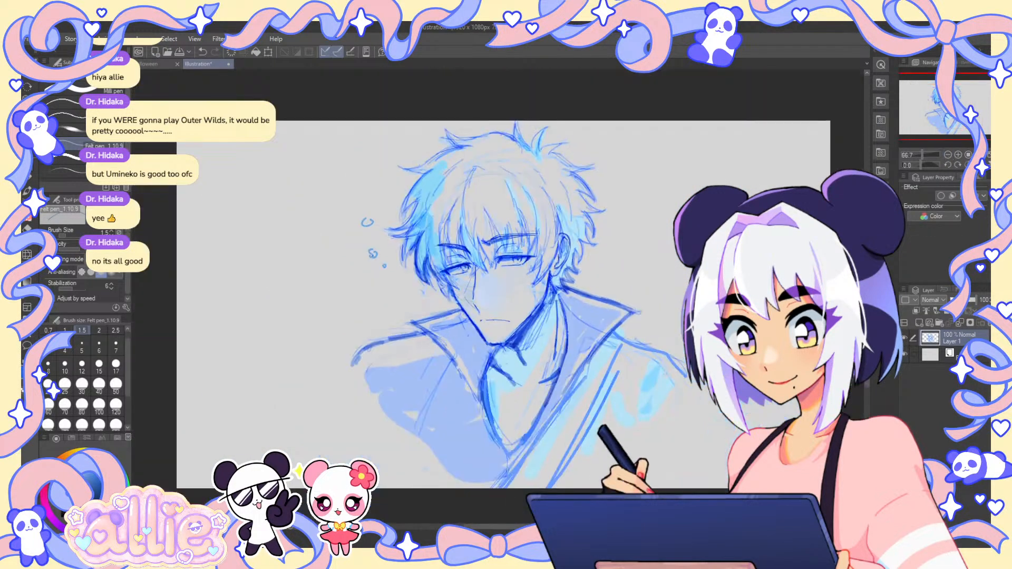
- Examine the whole shaded portrait, comparing the face, hair and coat up close and from a distance
scroll(503, 304, "down", 1)
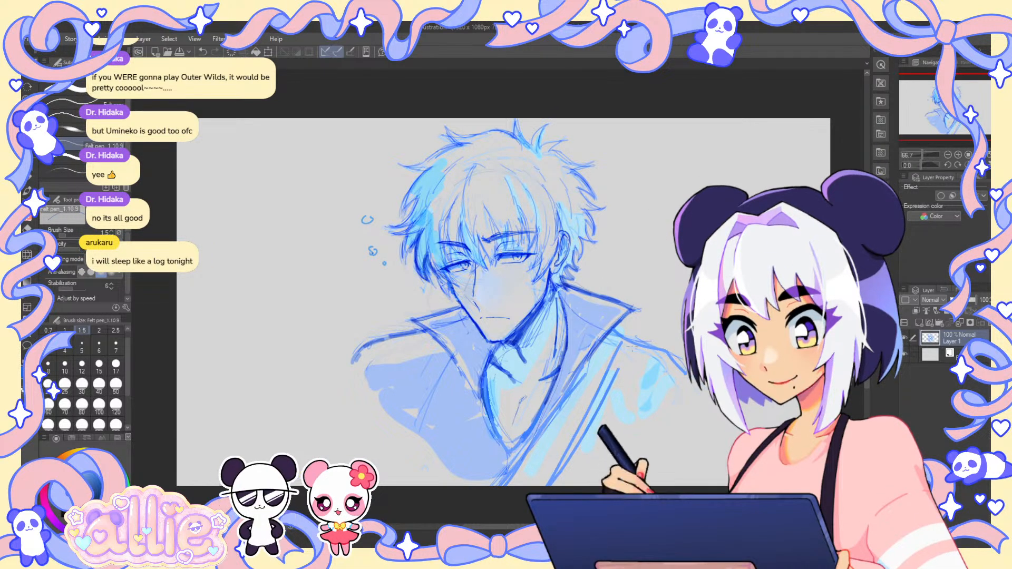
left_click_drag(503, 302, 512, 275)
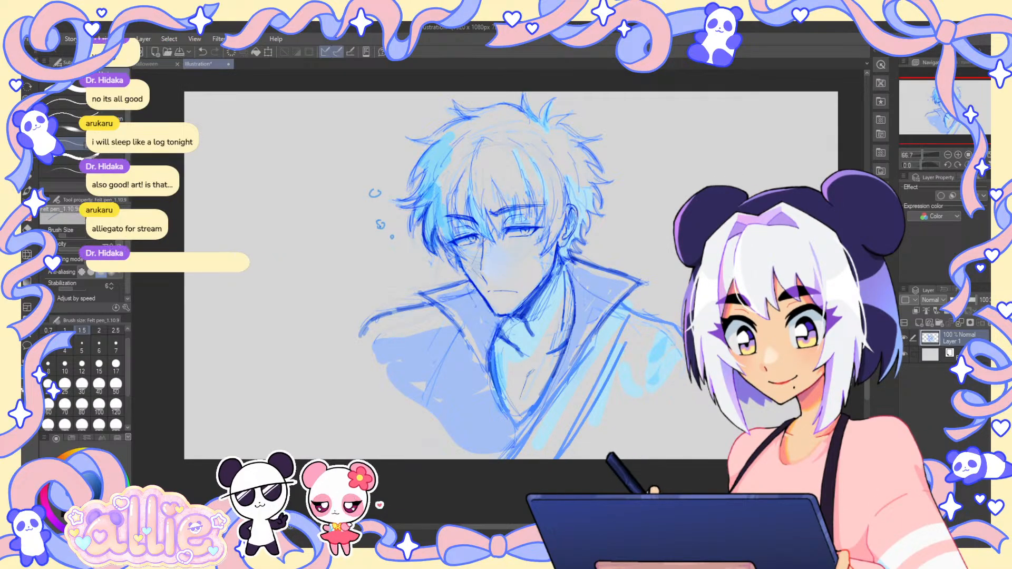
left_click_drag(921, 155, 923, 155)
left_click_drag(941, 106, 947, 107)
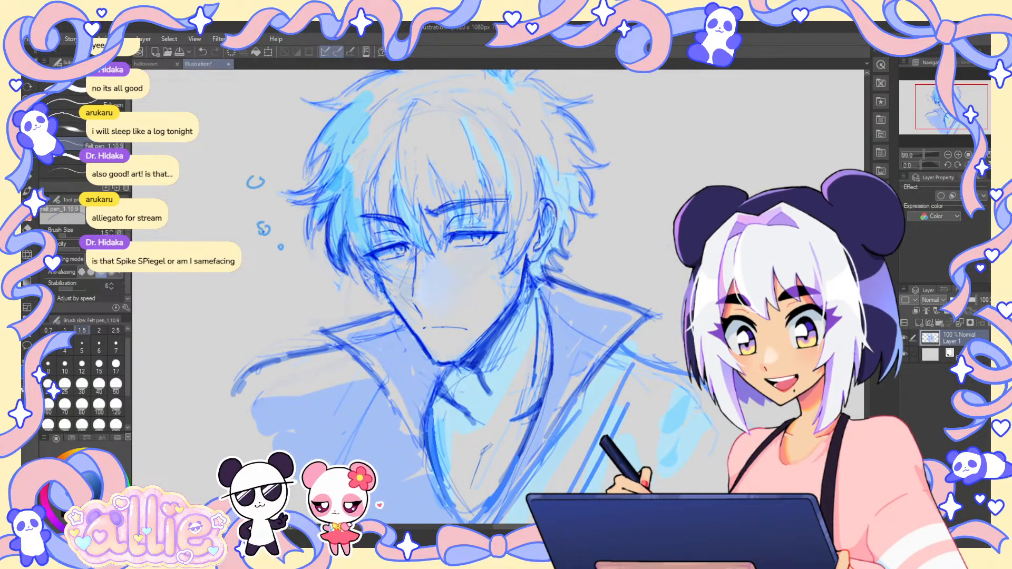
scroll(550, 224, "down", 3)
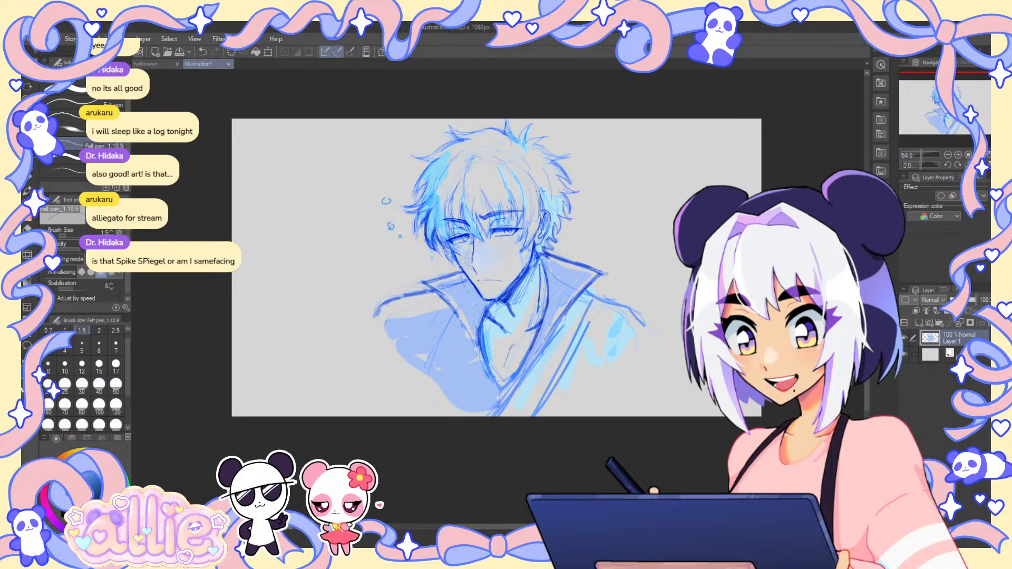
scroll(549, 180, "up", 1)
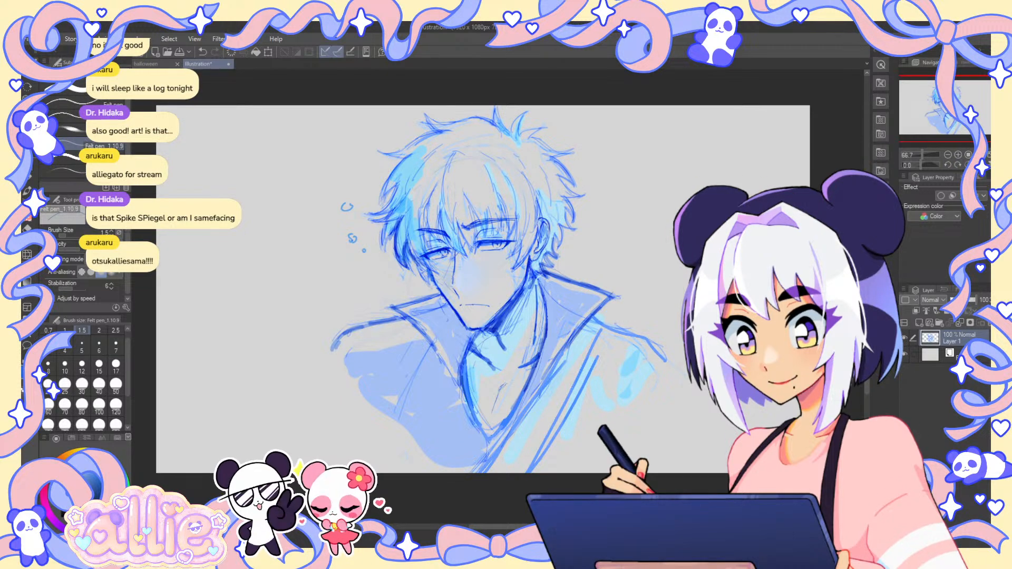
left_click_drag(943, 112, 945, 110)
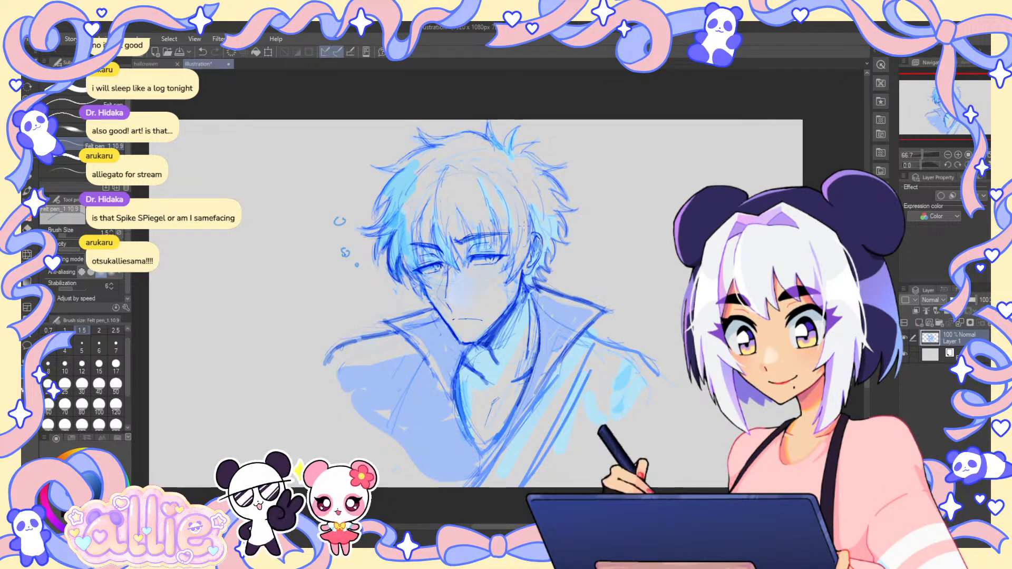
left_click_drag(937, 102, 924, 85)
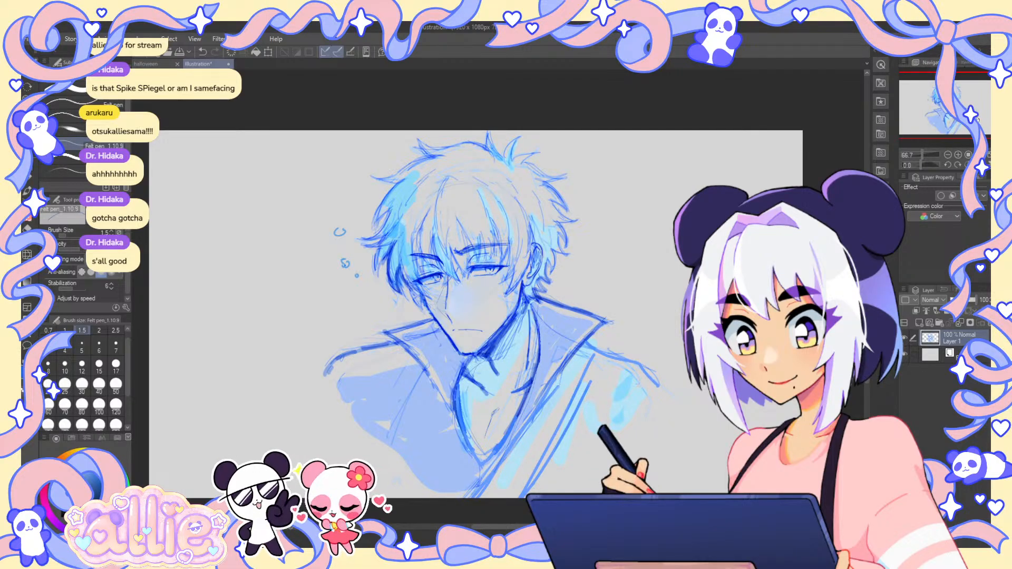
left_click_drag(978, 119, 978, 120)
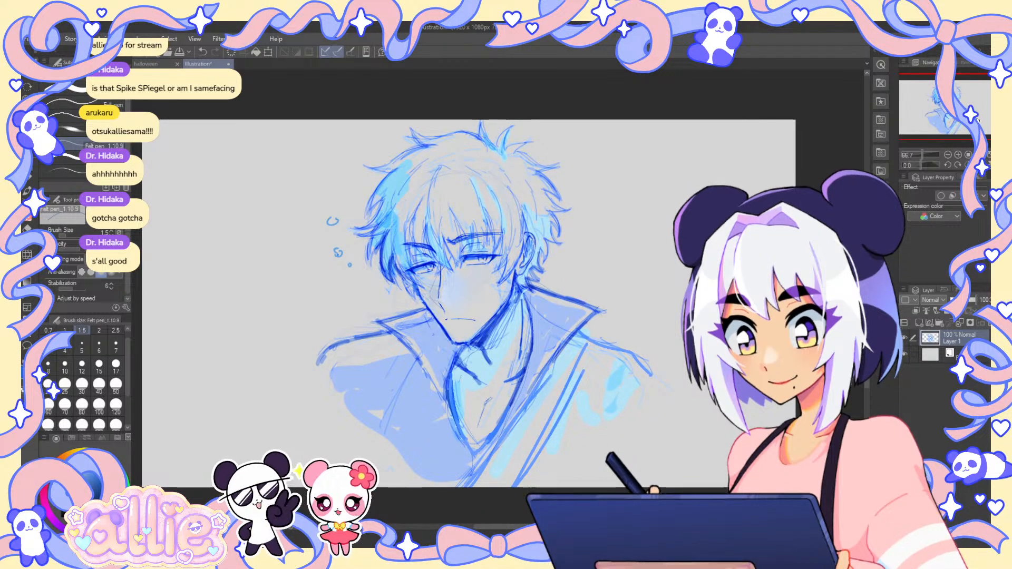